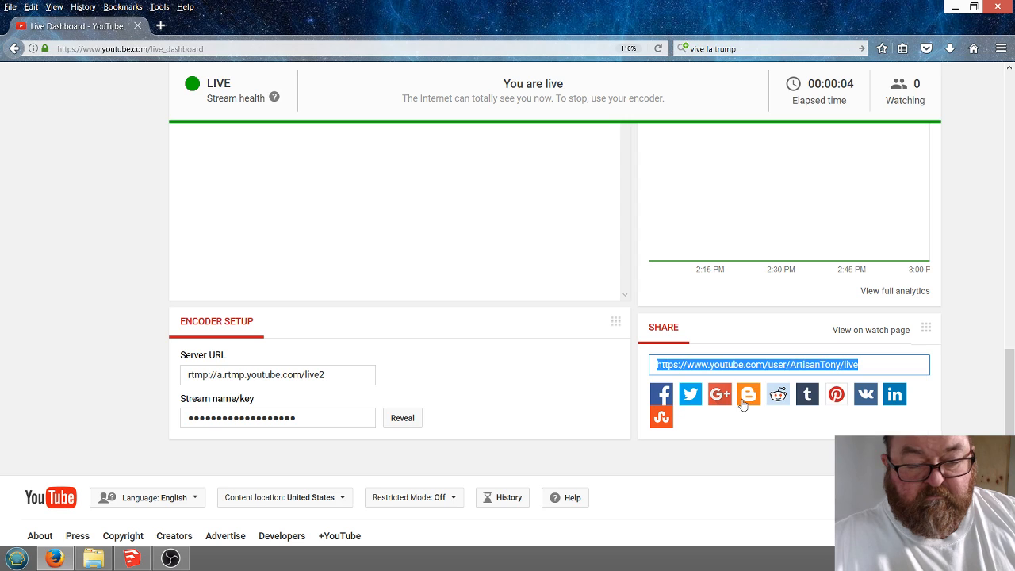
Open the copied live stream link in a new browser tab to load the channel's live watch page.
{"action": "left_click", "coordinate": [161, 26]}
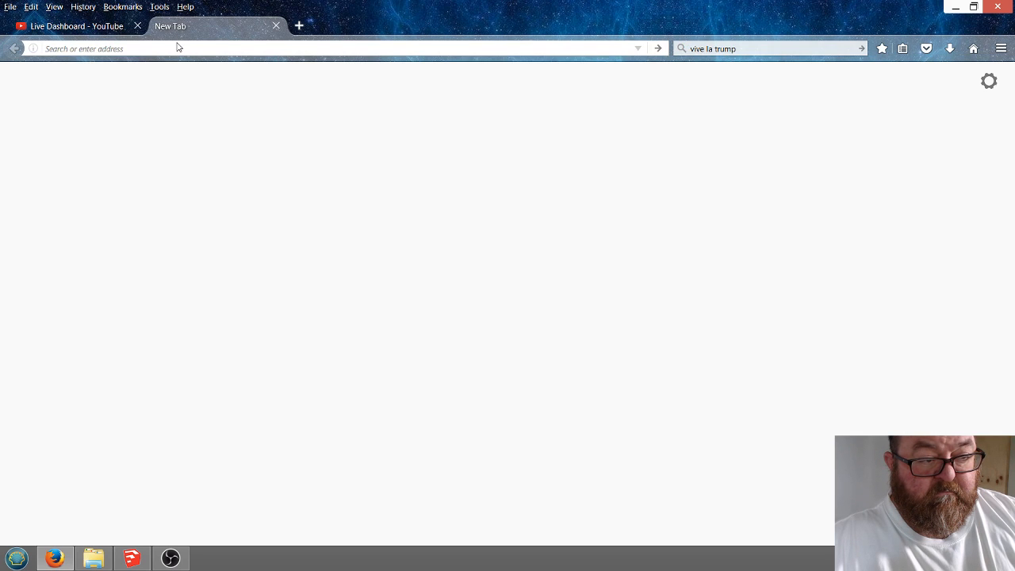
{"action": "right_click", "coordinate": [174, 46]}
{"action": "left_click", "coordinate": [190, 96]}
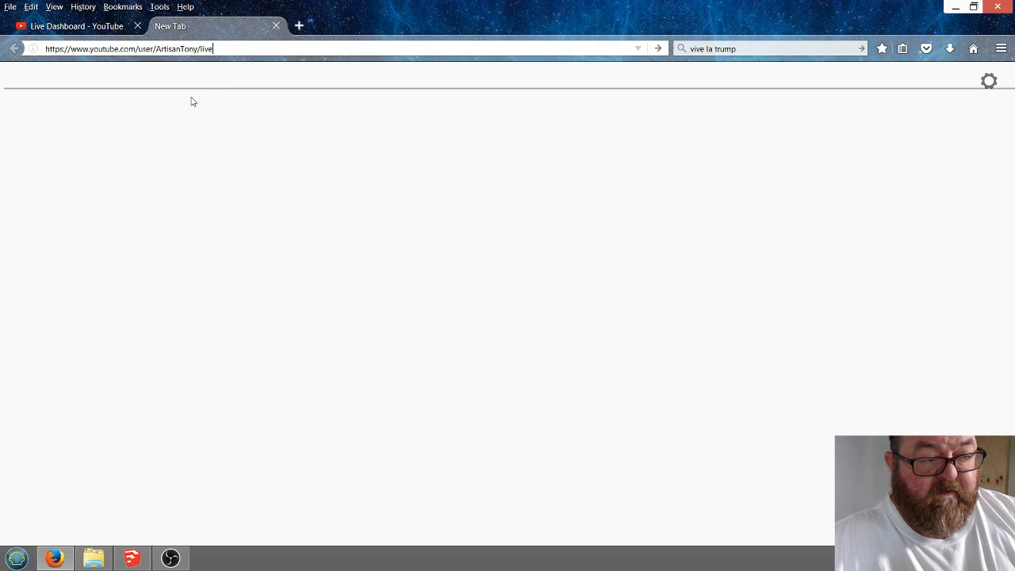
{"action": "left_click", "coordinate": [659, 48]}
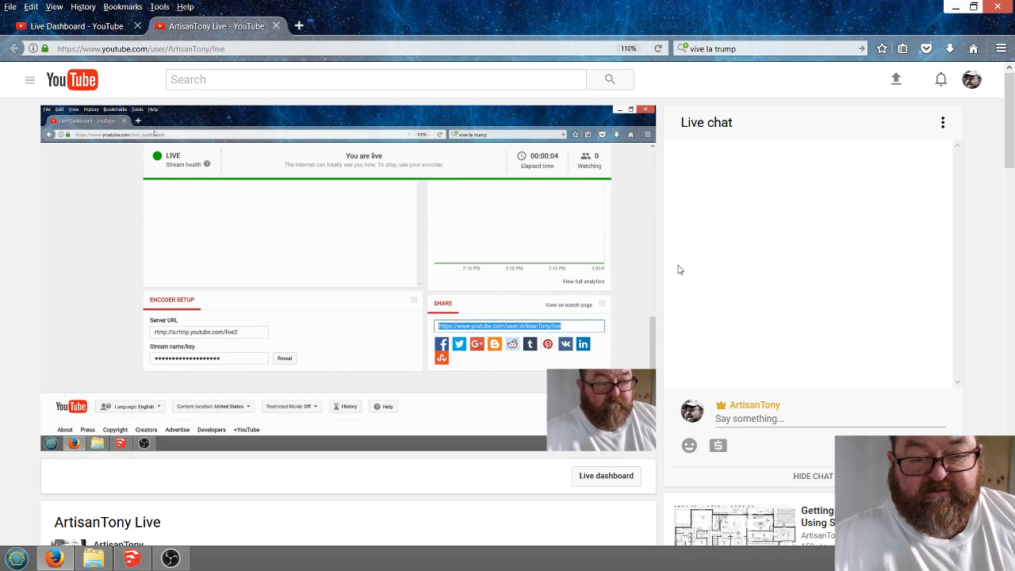
Switch to SketchUp and frame the area around the origin and the standing figure in the untitled model.
{"action": "left_click", "coordinate": [132, 560]}
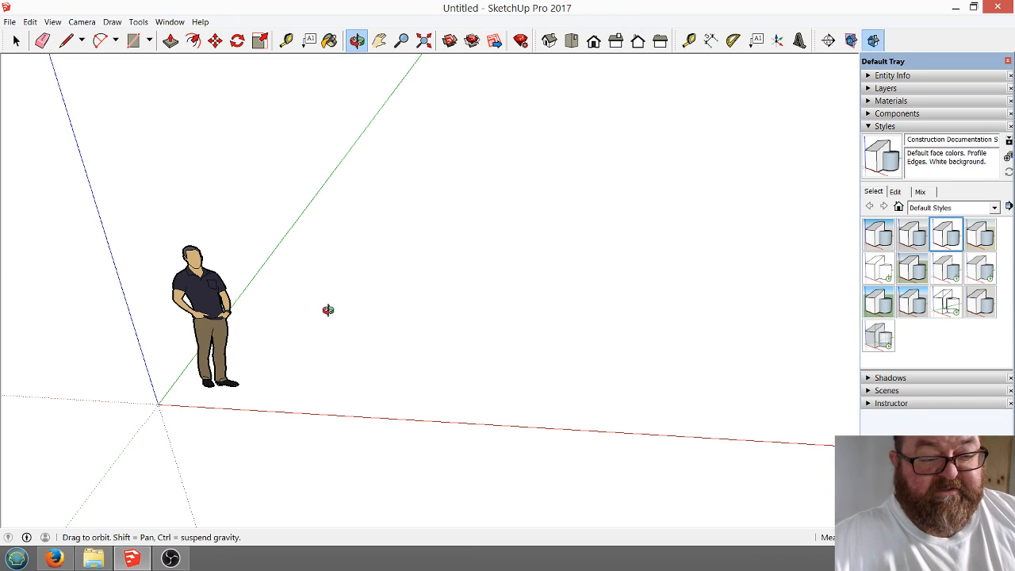
{"action": "left_click_drag", "start_coordinate": [328, 308], "coordinate": [161, 349]}
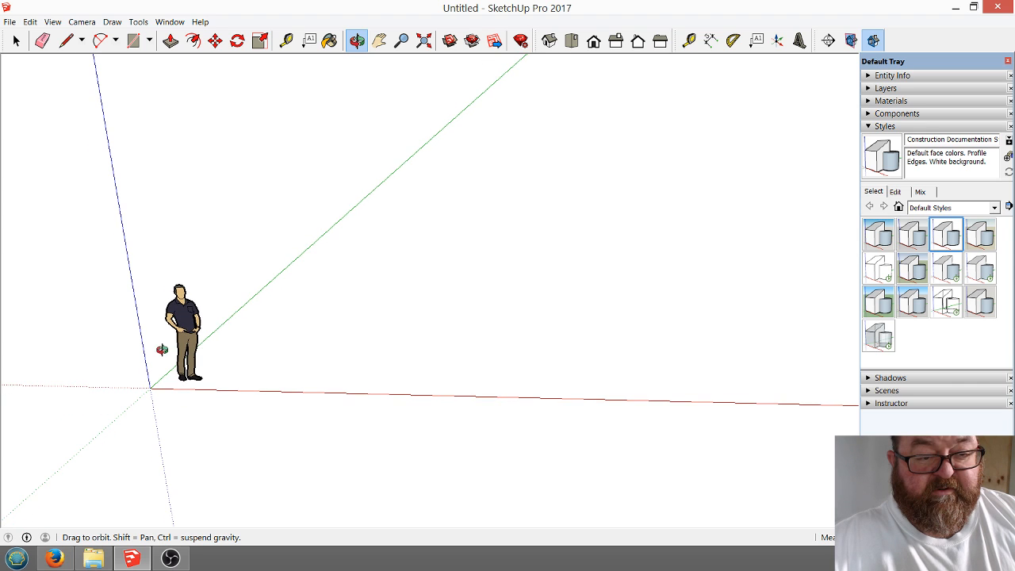
{"action": "mouse_move", "coordinate": [306, 312]}
{"action": "left_mouse_down"}
{"action": "mouse_move", "coordinate": [308, 328]}
{"action": "mouse_move", "coordinate": [309, 314]}
{"action": "left_mouse_up"}
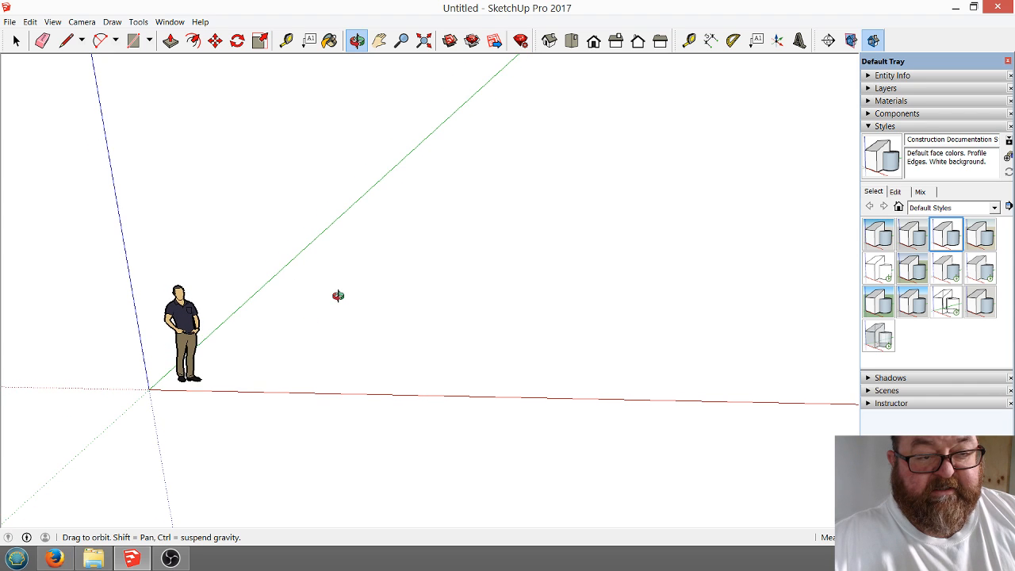
{"action": "scroll", "coordinate": [341, 293], "scroll_direction": "up", "scroll_amount": 3}
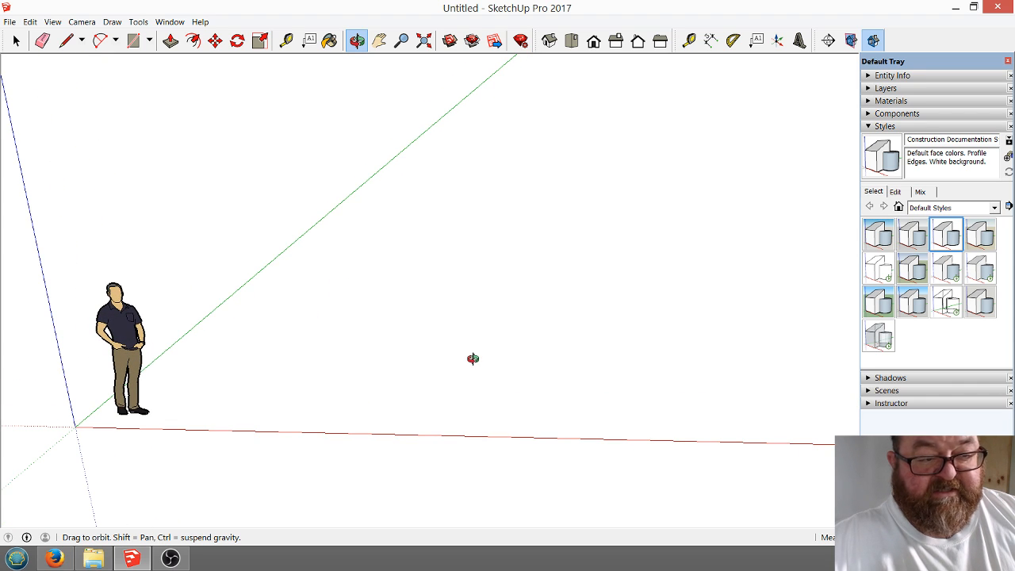
Check the live stream preview and status in OBS, and return to SketchUp.
{"action": "left_click", "coordinate": [171, 558]}
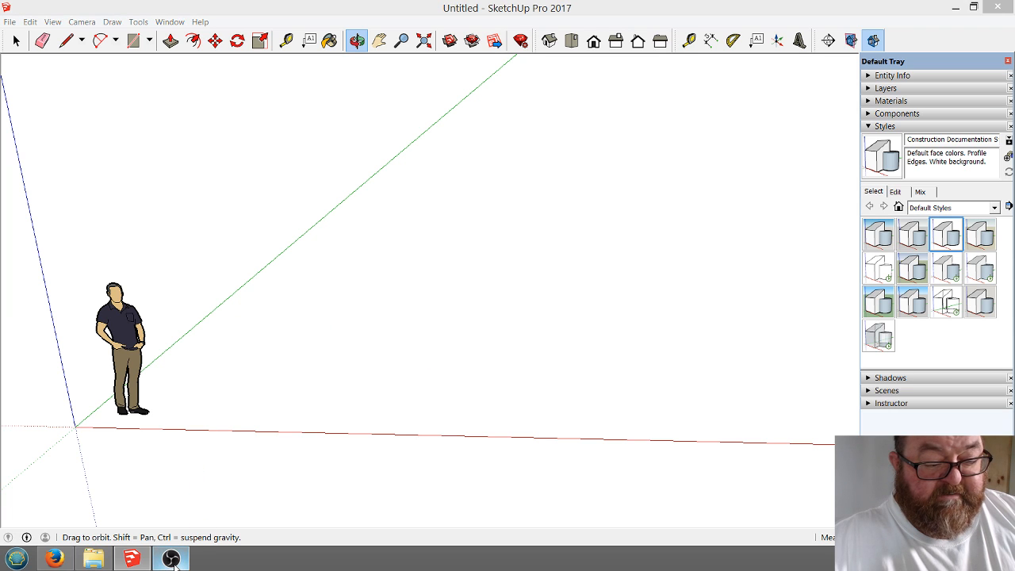
{"action": "left_click", "coordinate": [133, 558]}
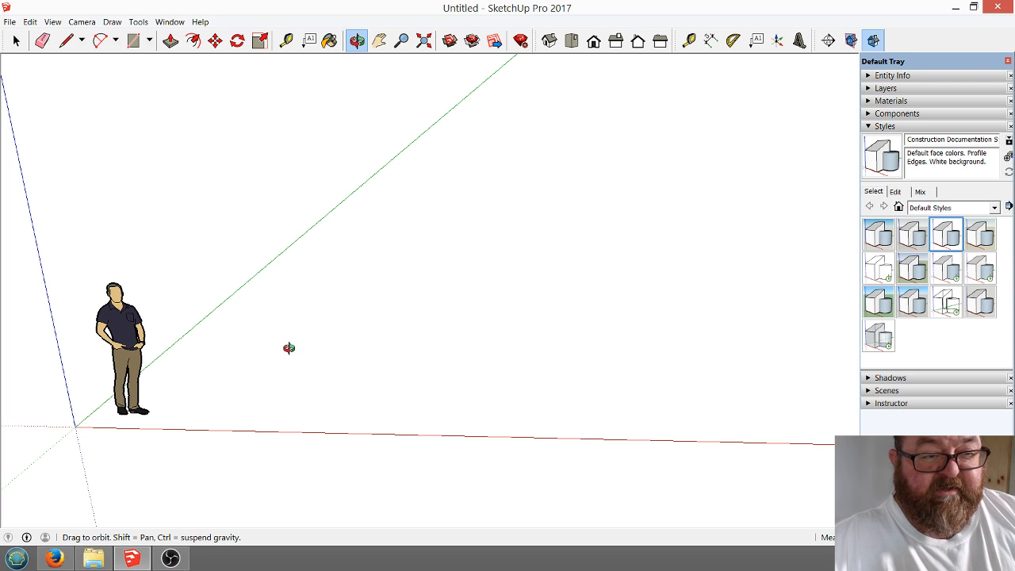
{"action": "left_click", "coordinate": [171, 558]}
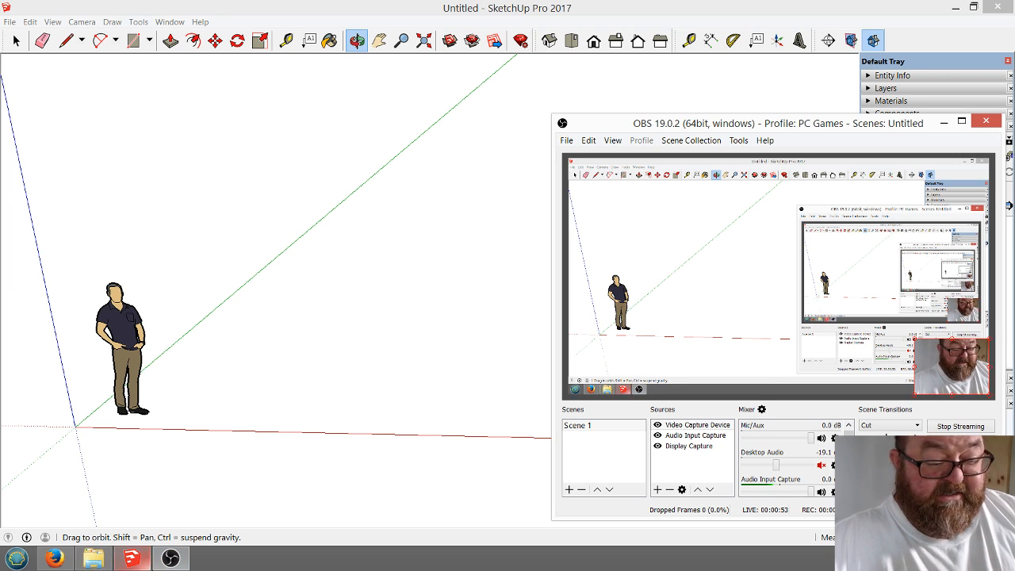
{"action": "left_click", "coordinate": [135, 558]}
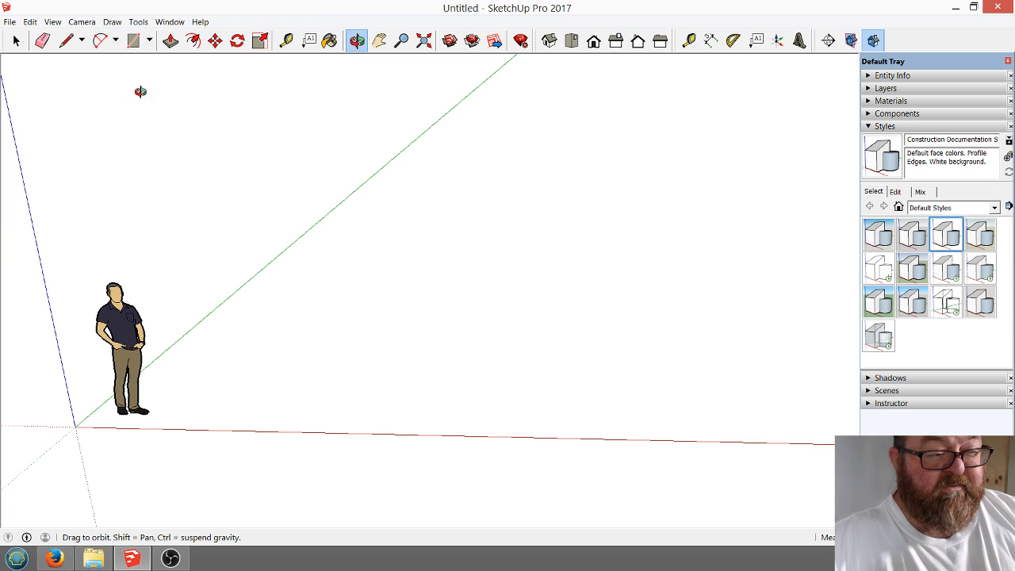
Draw a rectangle on the ground plane with its first corner at the origin, entering its exact dimensions.
{"action": "left_click", "coordinate": [133, 39]}
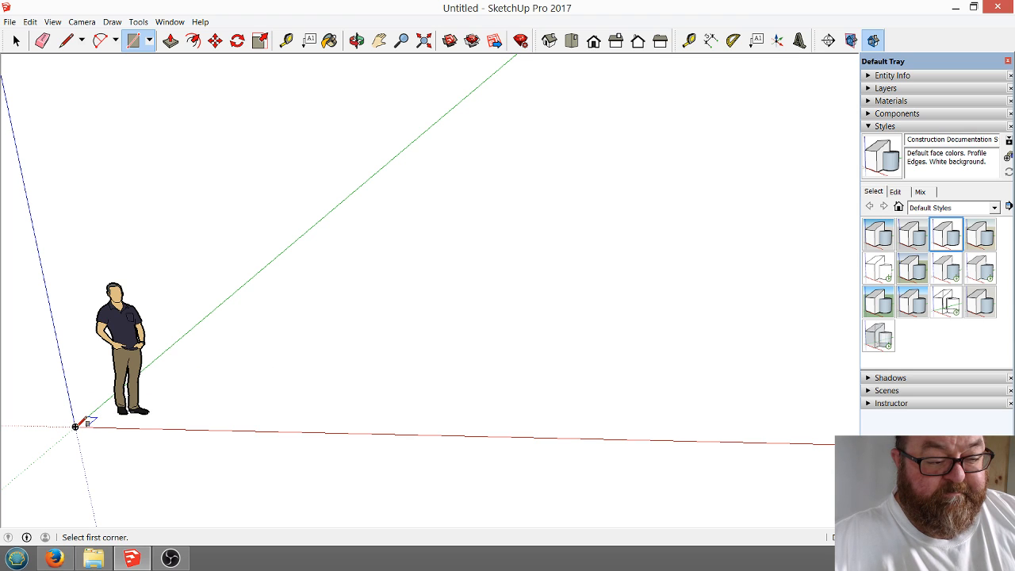
{"action": "left_click", "coordinate": [149, 41]}
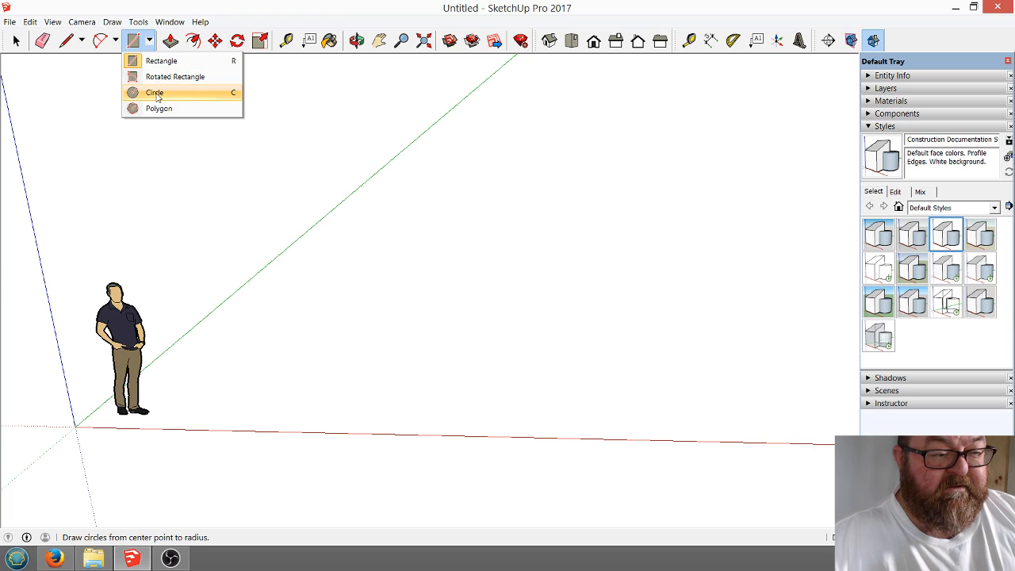
{"action": "left_click", "coordinate": [151, 61]}
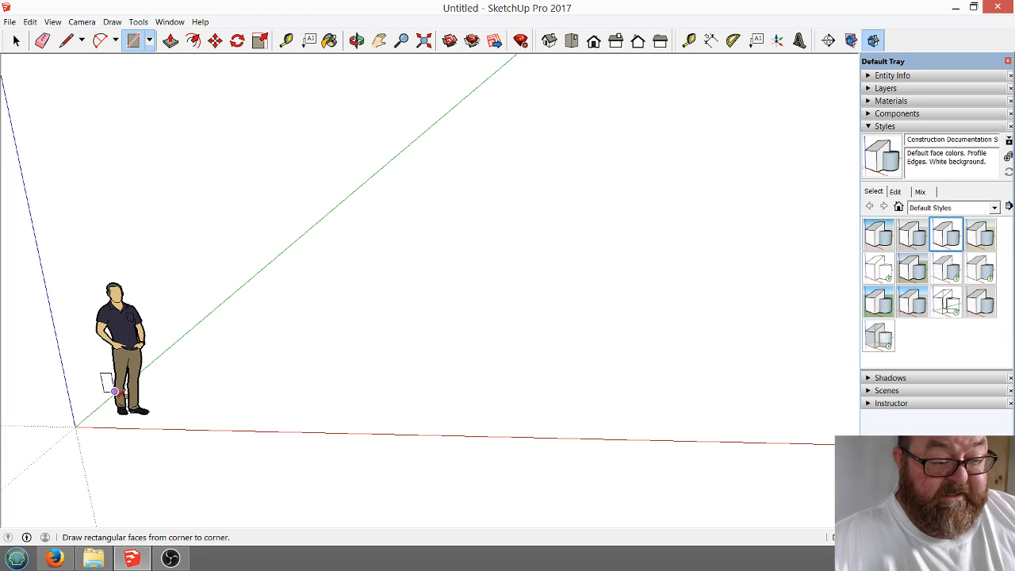
{"action": "left_click", "coordinate": [75, 426]}
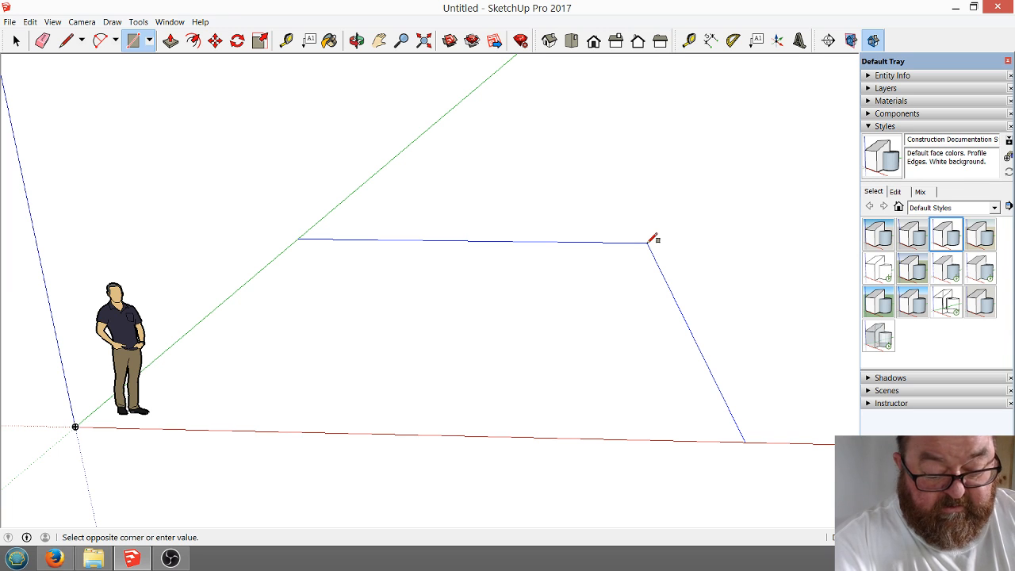
{"action": "key", "text": "Return"}
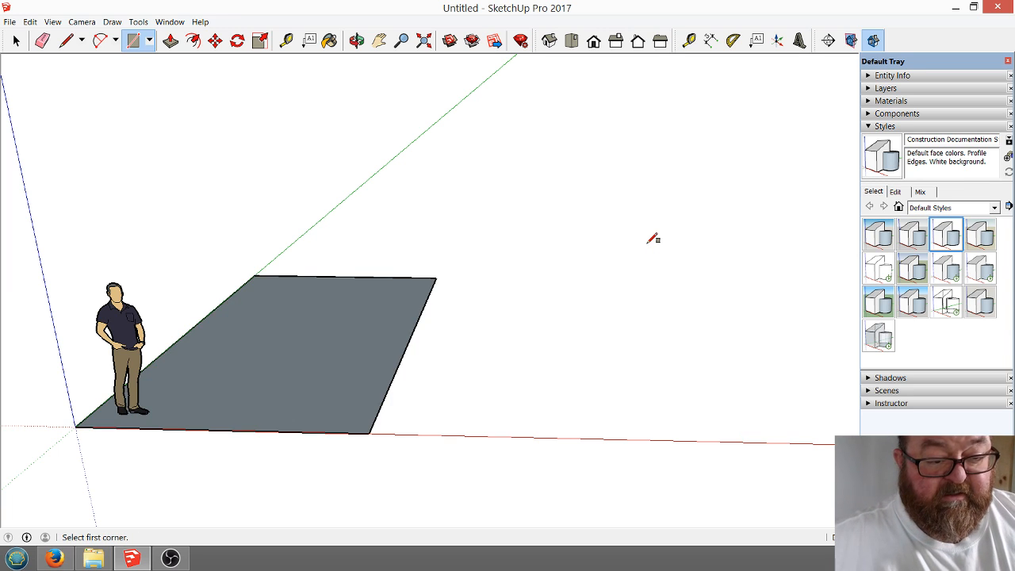
Erase the standing human figure from the model.
{"action": "scroll", "coordinate": [434, 306], "scroll_direction": "down", "scroll_amount": 2}
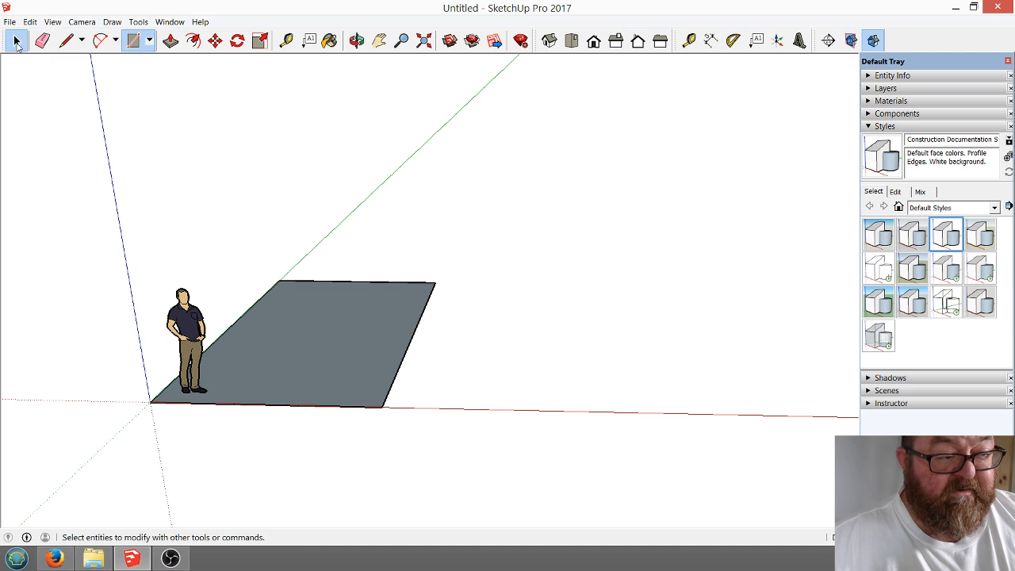
{"action": "left_click", "coordinate": [16, 41]}
{"action": "left_click", "coordinate": [42, 40]}
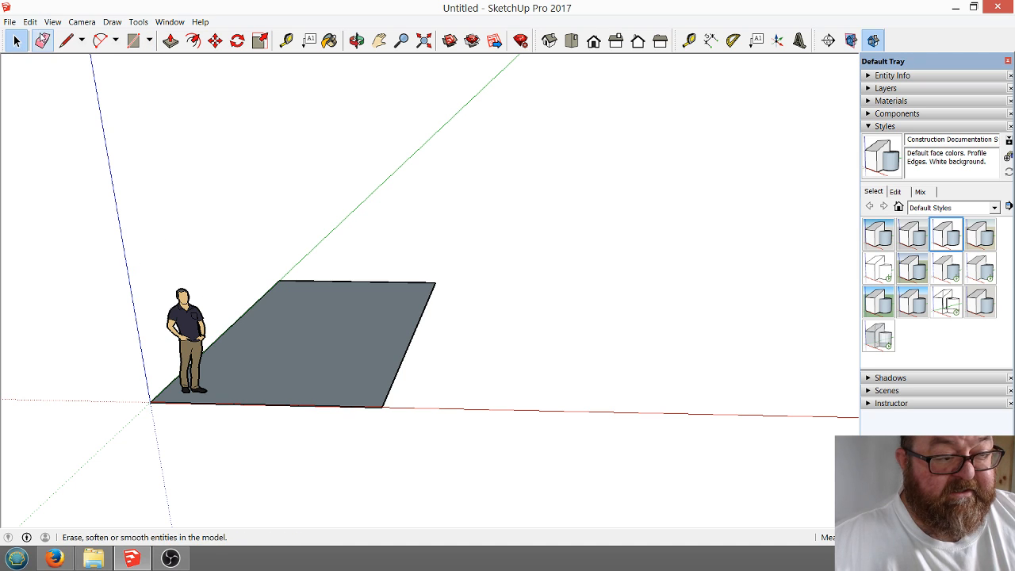
{"action": "left_click", "coordinate": [182, 323]}
{"action": "scroll", "coordinate": [186, 320], "scroll_direction": "up", "scroll_amount": 1}
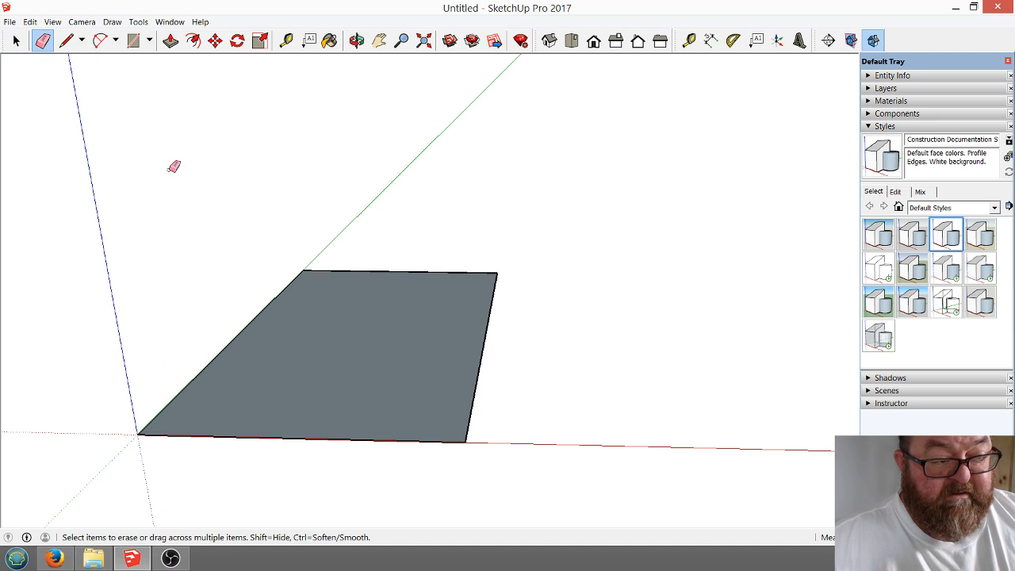
Select the rectangle's face together with all its edges and make them a group.
{"action": "left_click", "coordinate": [15, 40]}
{"action": "mouse_move", "coordinate": [64, 233]}
{"action": "left_mouse_down"}
{"action": "mouse_move", "coordinate": [426, 392]}
{"action": "mouse_move", "coordinate": [566, 479]}
{"action": "left_mouse_up"}
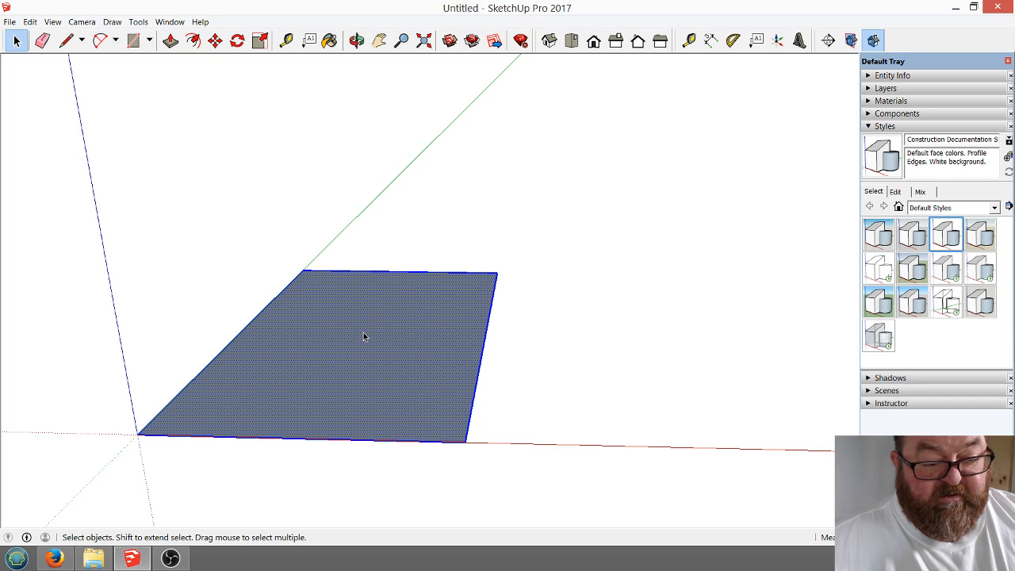
{"action": "right_click", "coordinate": [364, 336]}
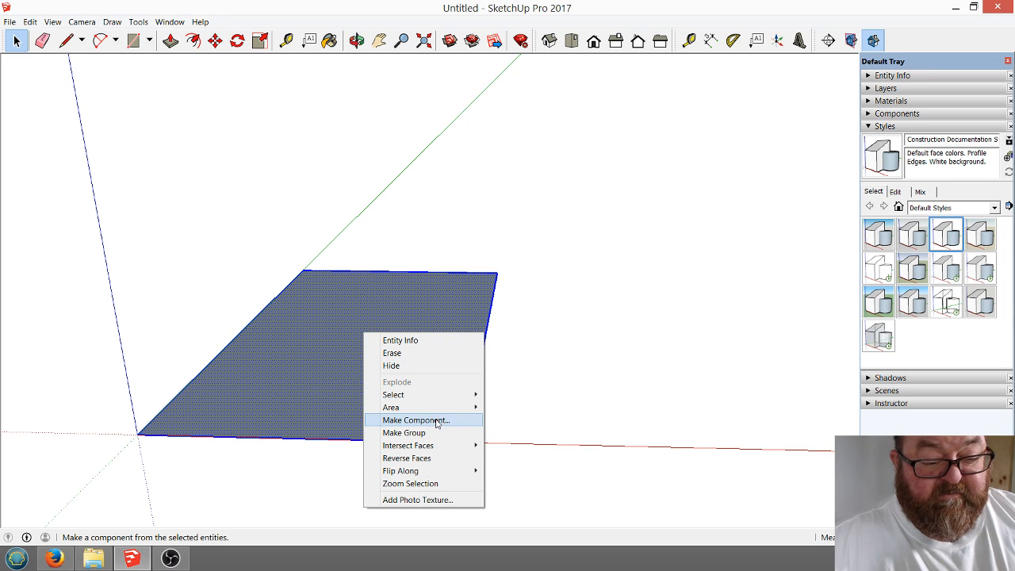
{"action": "left_click", "coordinate": [432, 433]}
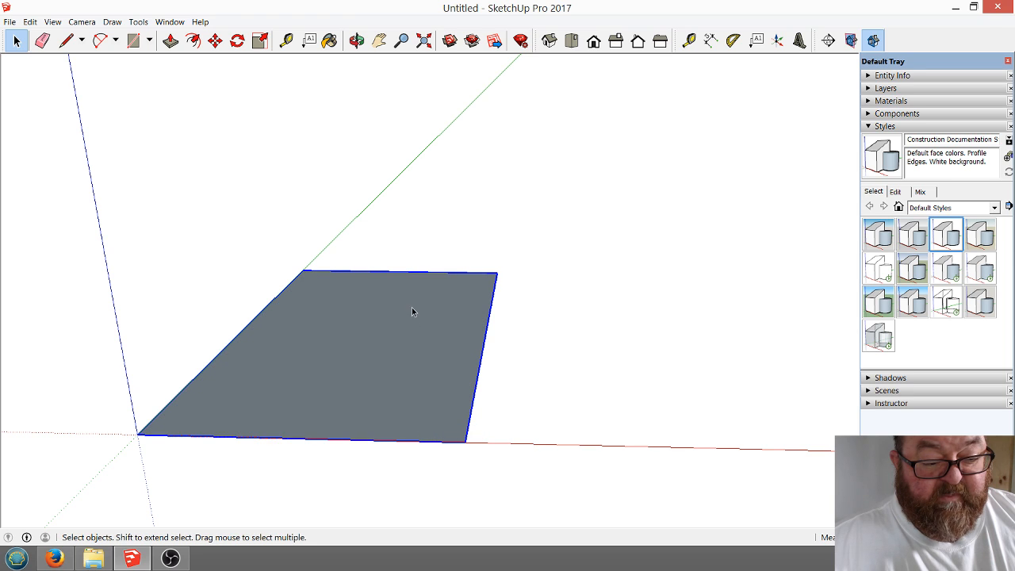
Move the rectangle group along the red axis away from the origin, using its corner at the origin as the base point.
{"action": "left_click", "coordinate": [215, 40]}
{"action": "left_click", "coordinate": [138, 435]}
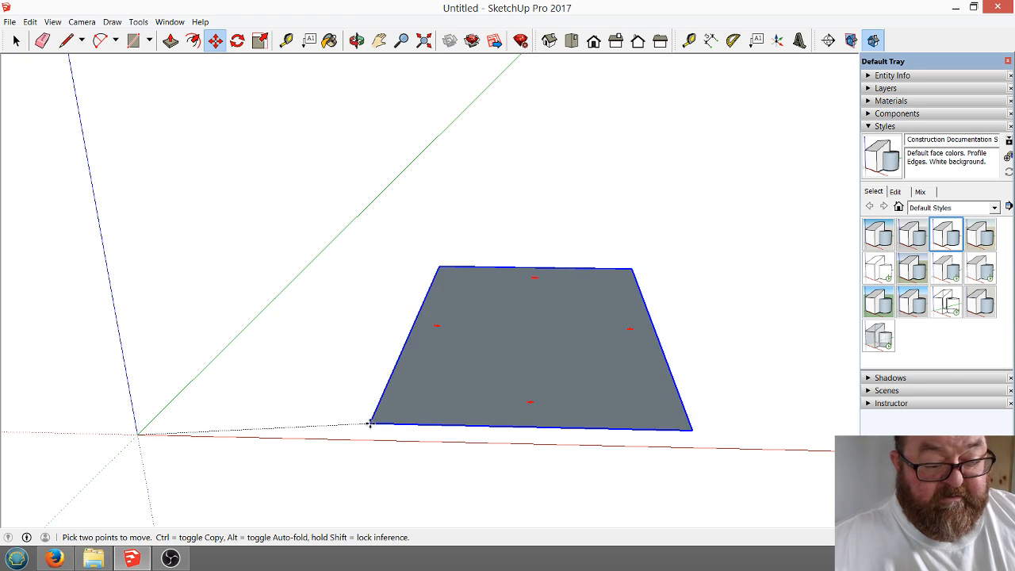
{"action": "left_click", "coordinate": [372, 435]}
Rotate the rectangle group a quarter turn on the ground plane about its corner on the red axis farthest from the origin.
{"action": "middle_click_drag", "start_coordinate": [256, 330], "coordinate": [219, 330]}
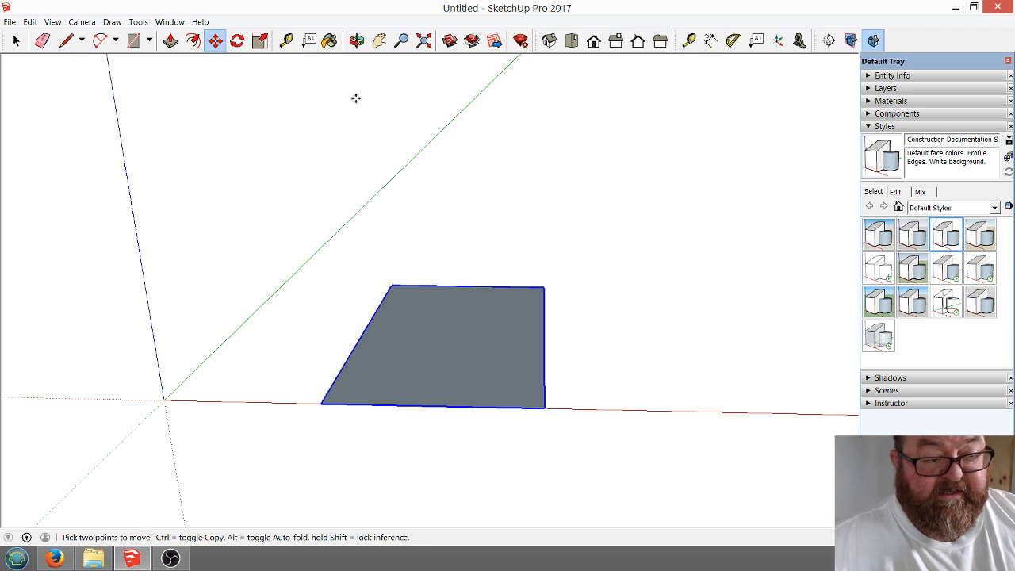
{"action": "left_click", "coordinate": [237, 40]}
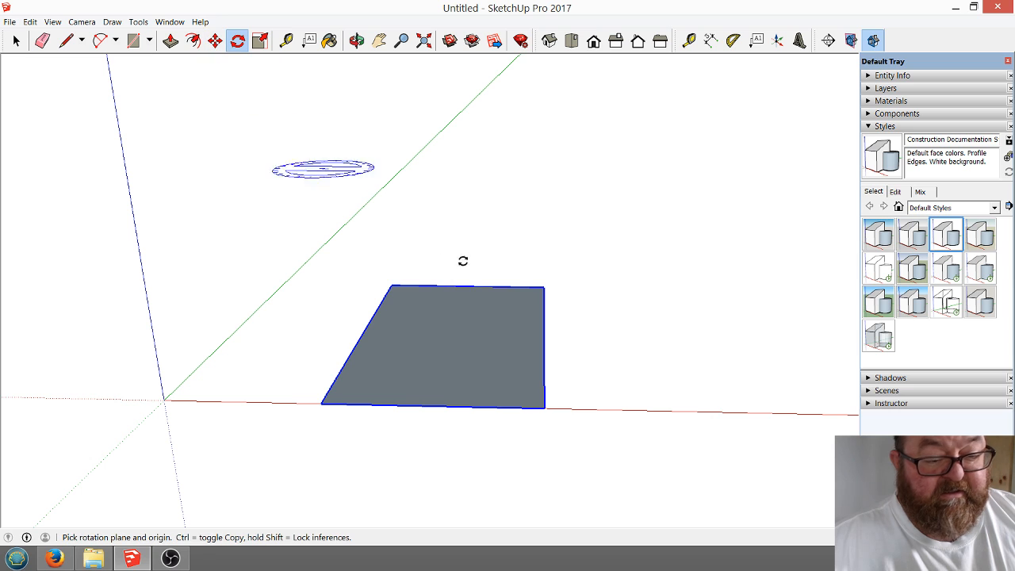
{"action": "left_click", "coordinate": [543, 406]}
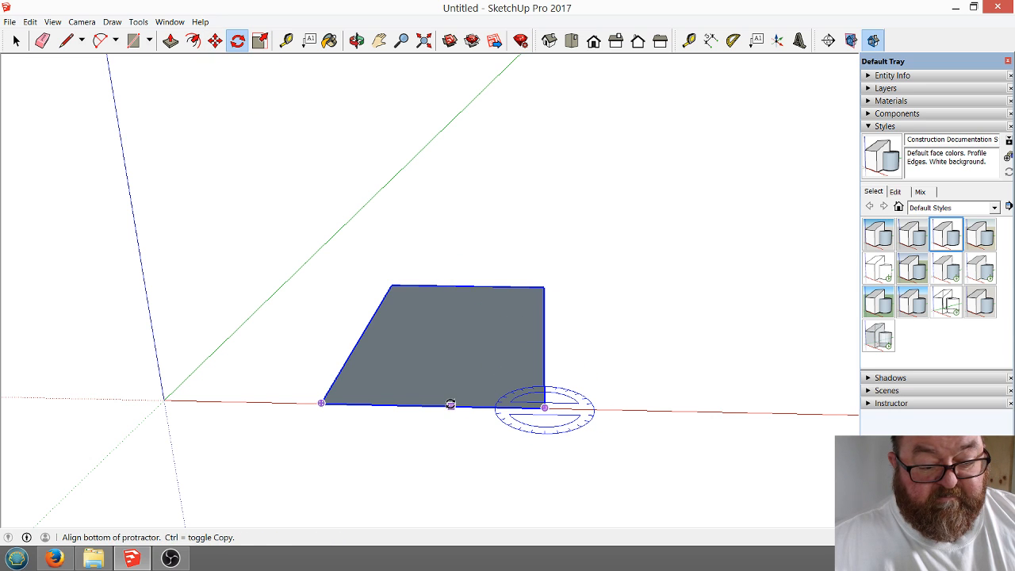
{"action": "left_click", "coordinate": [448, 406]}
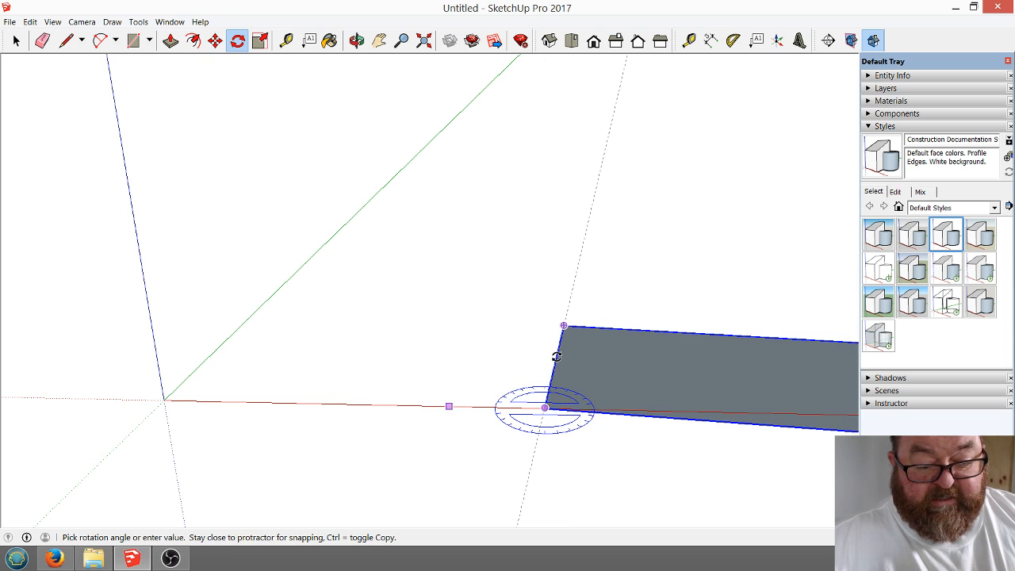
{"action": "left_click", "coordinate": [545, 351]}
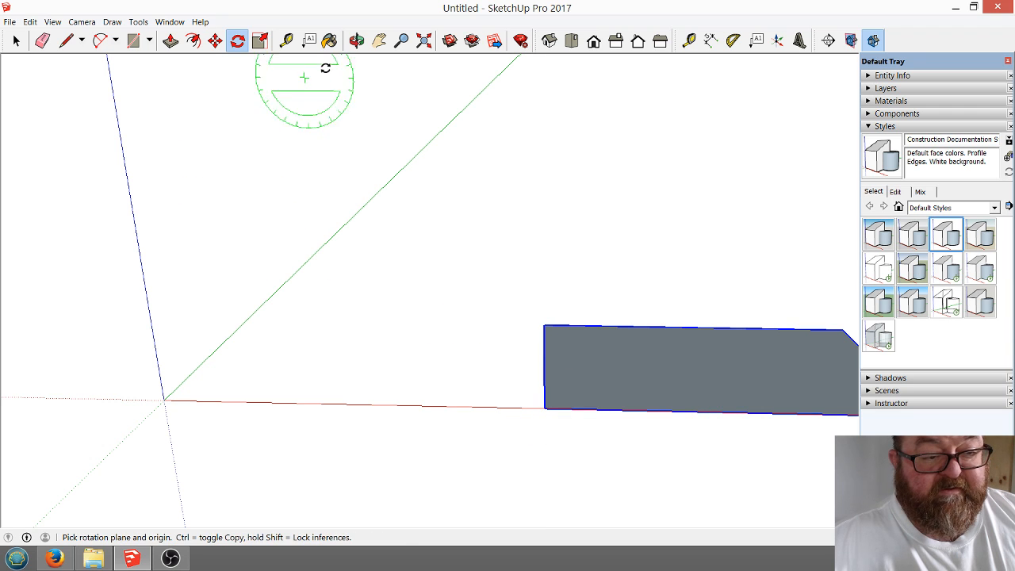
Move the rotated group back along the red axis so that its near corner sits close to the origin.
{"action": "left_click", "coordinate": [215, 41]}
{"action": "left_click", "coordinate": [549, 407]}
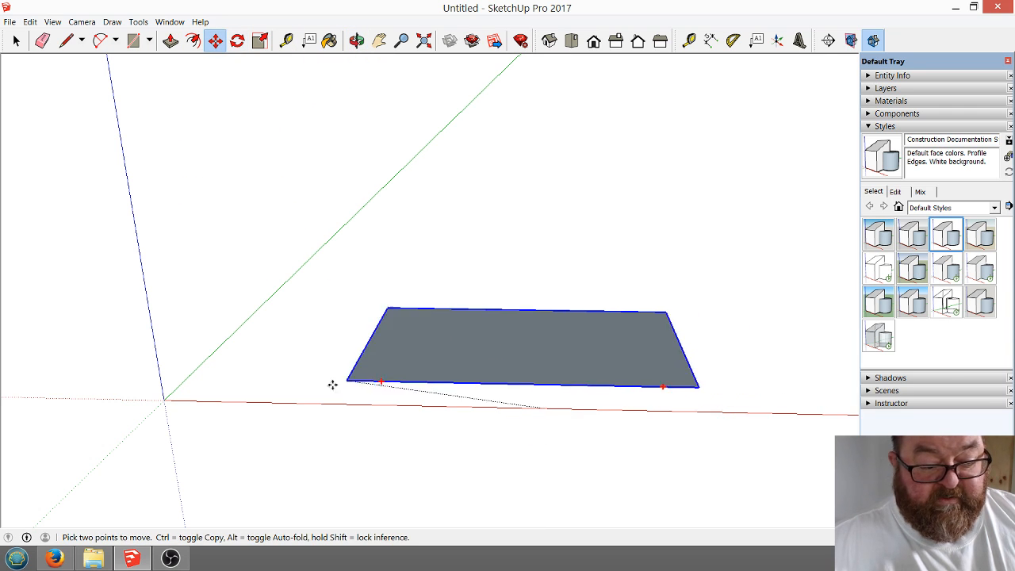
{"action": "left_click", "coordinate": [295, 403]}
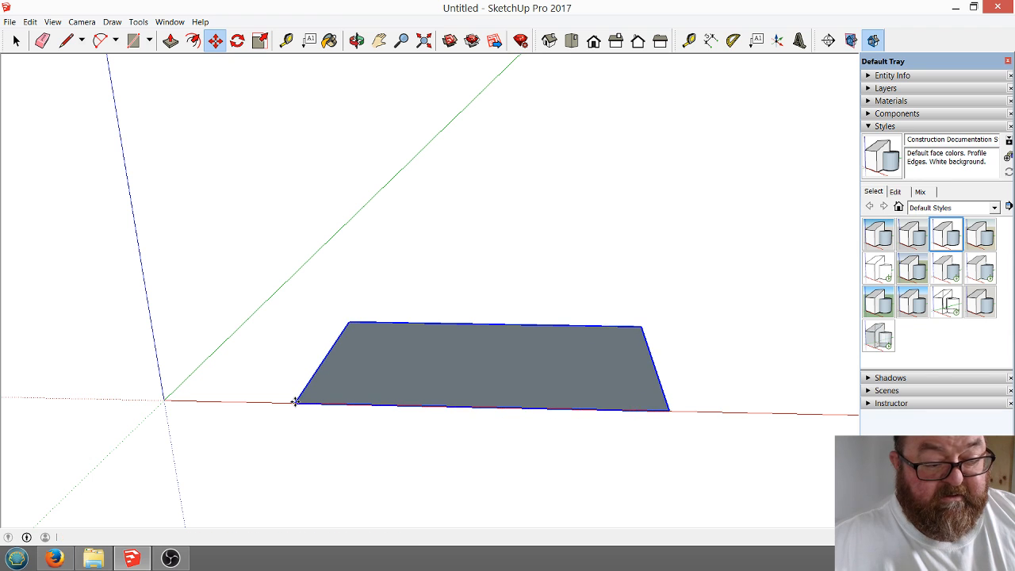
Measure the rectangle group's depth and width with the Tape Measure, between the midpoints of its opposite edges.
{"action": "left_click", "coordinate": [357, 40]}
{"action": "left_click_drag", "start_coordinate": [477, 271], "coordinate": [437, 352]}
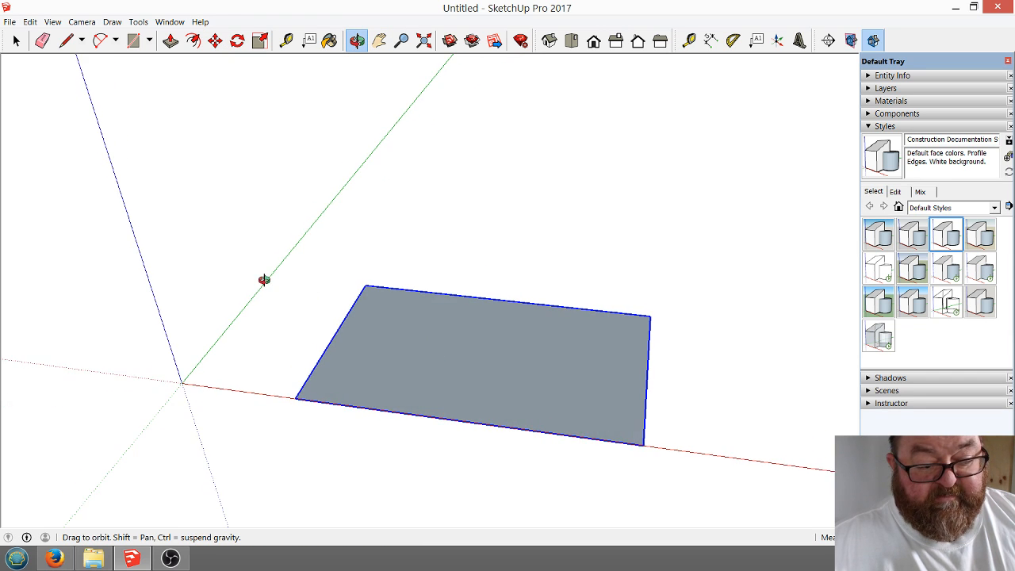
{"action": "left_click_drag", "start_coordinate": [265, 281], "coordinate": [444, 310]}
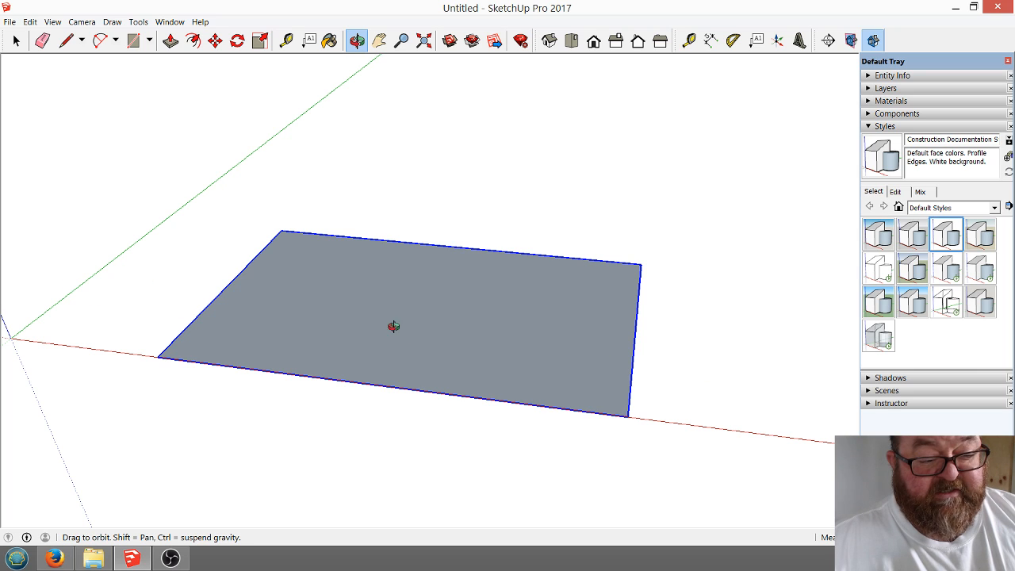
{"action": "left_click", "coordinate": [17, 41]}
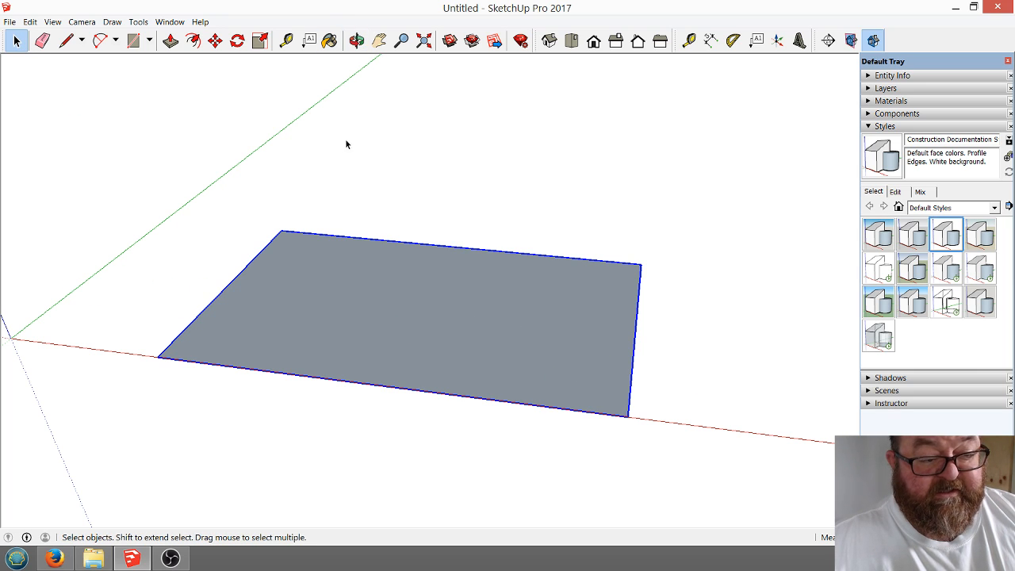
{"action": "left_click", "coordinate": [286, 40]}
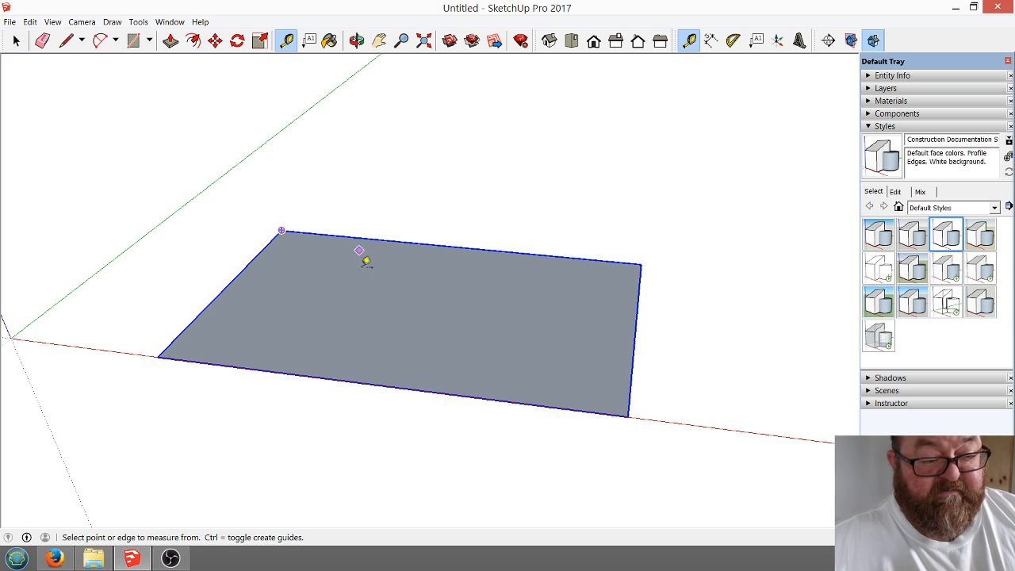
{"action": "left_click", "coordinate": [388, 384]}
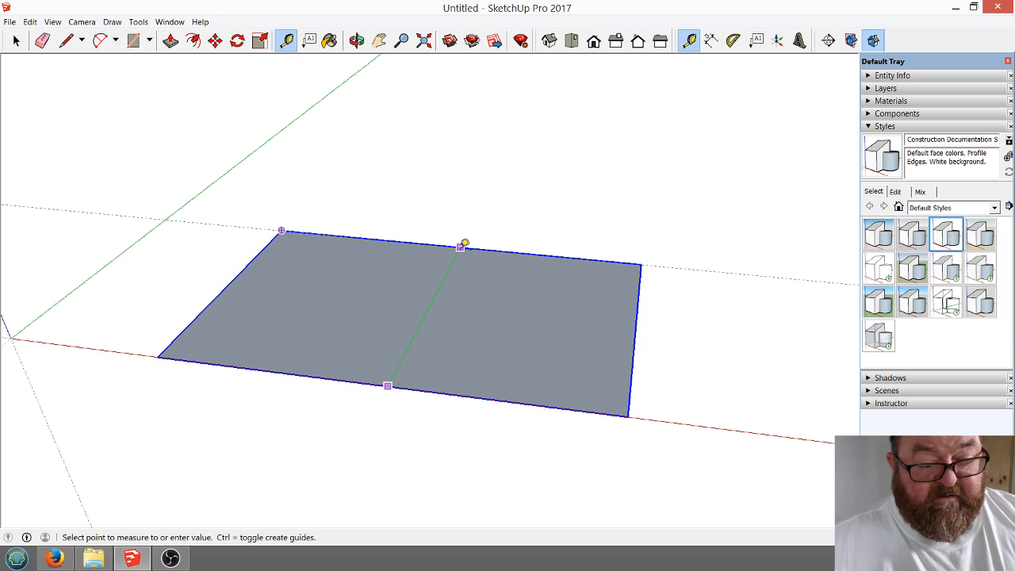
{"action": "left_click", "coordinate": [462, 246]}
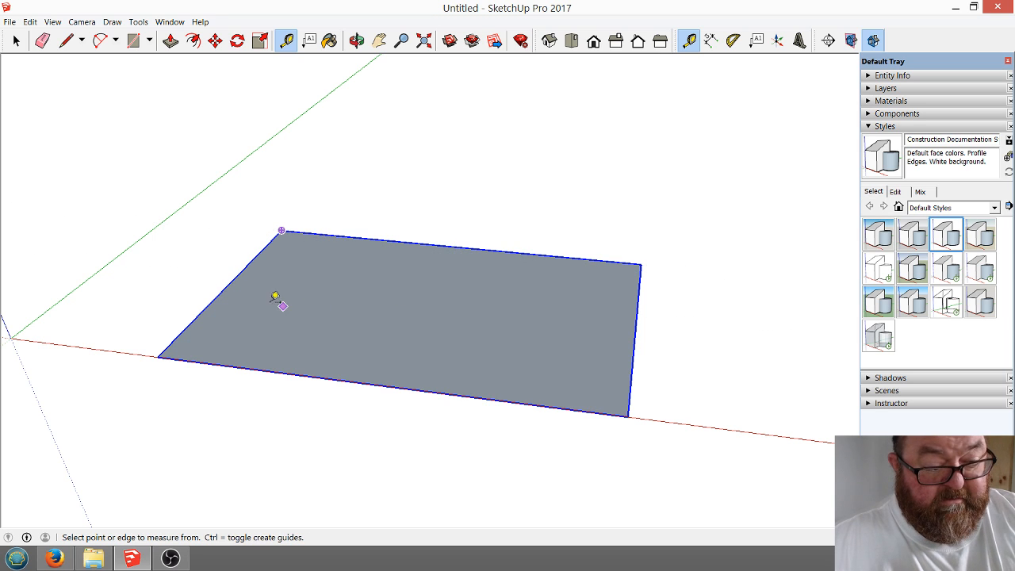
{"action": "left_click", "coordinate": [228, 285]}
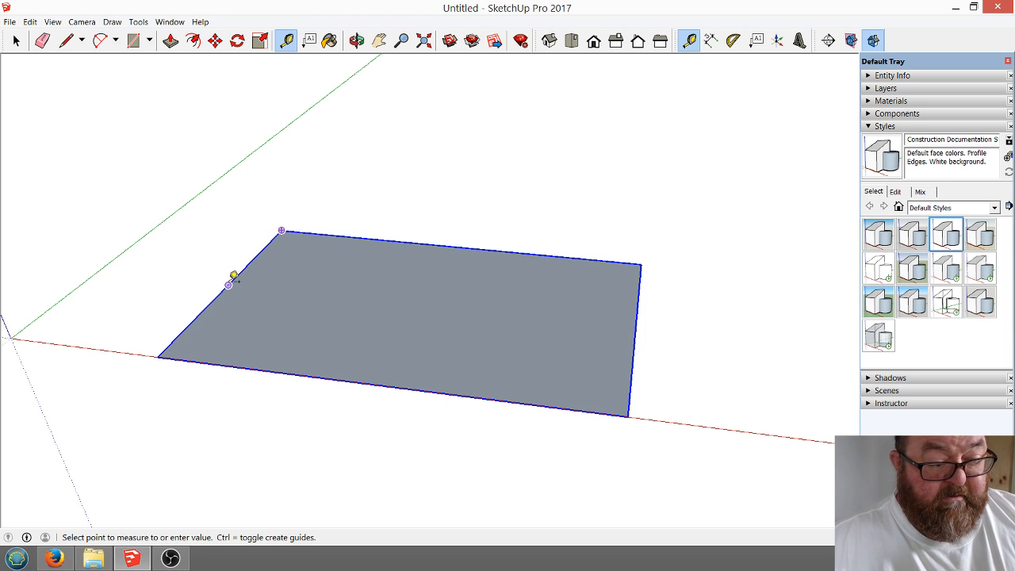
{"action": "left_click", "coordinate": [641, 333]}
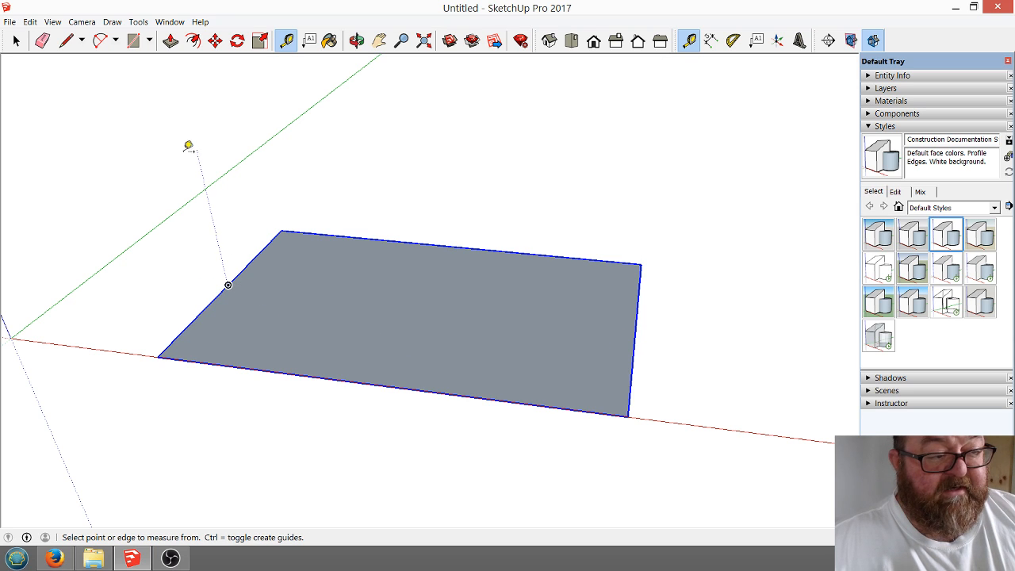
{"action": "left_click", "coordinate": [16, 40]}
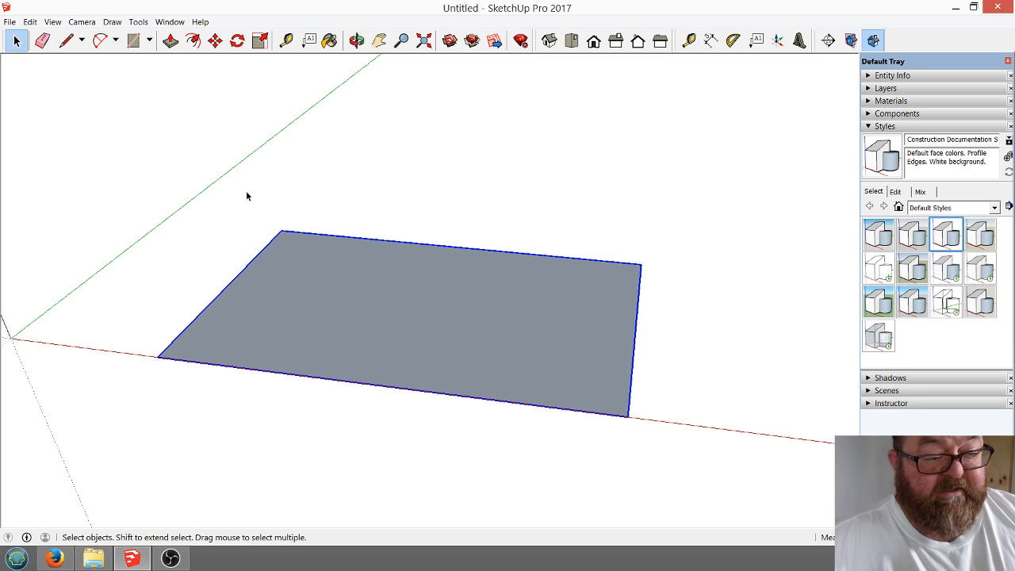
Open the rectangle group for editing, pull its face up into a thin slab with Push/Pull, and leave the group.
{"action": "double_click", "coordinate": [344, 306]}
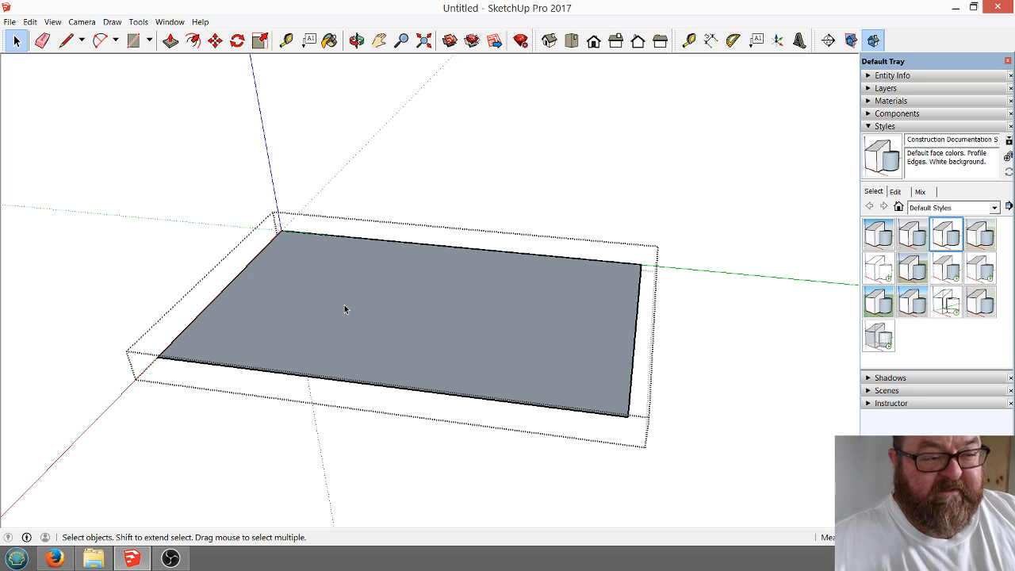
{"action": "left_click", "coordinate": [171, 40]}
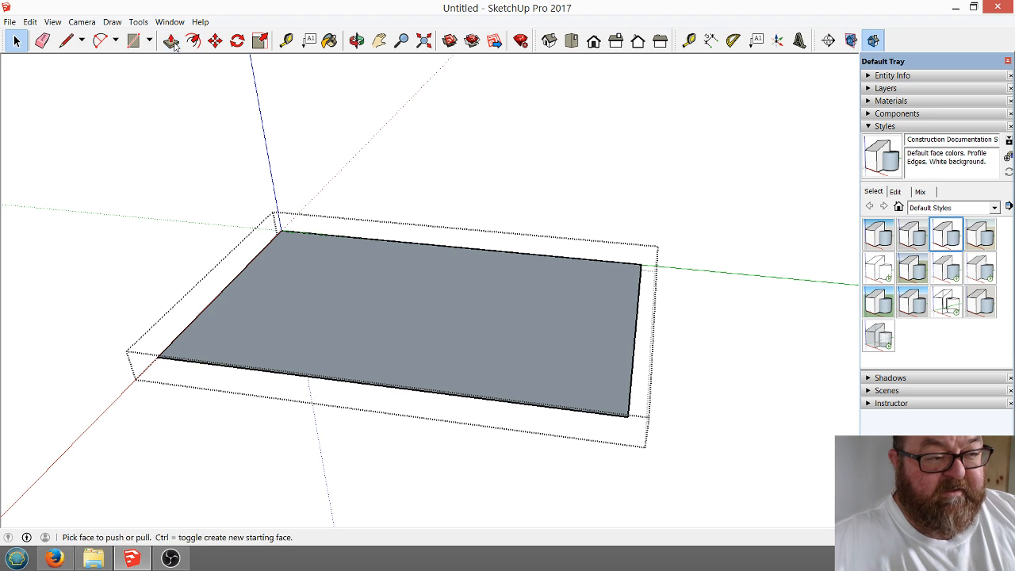
{"action": "left_click", "coordinate": [395, 294]}
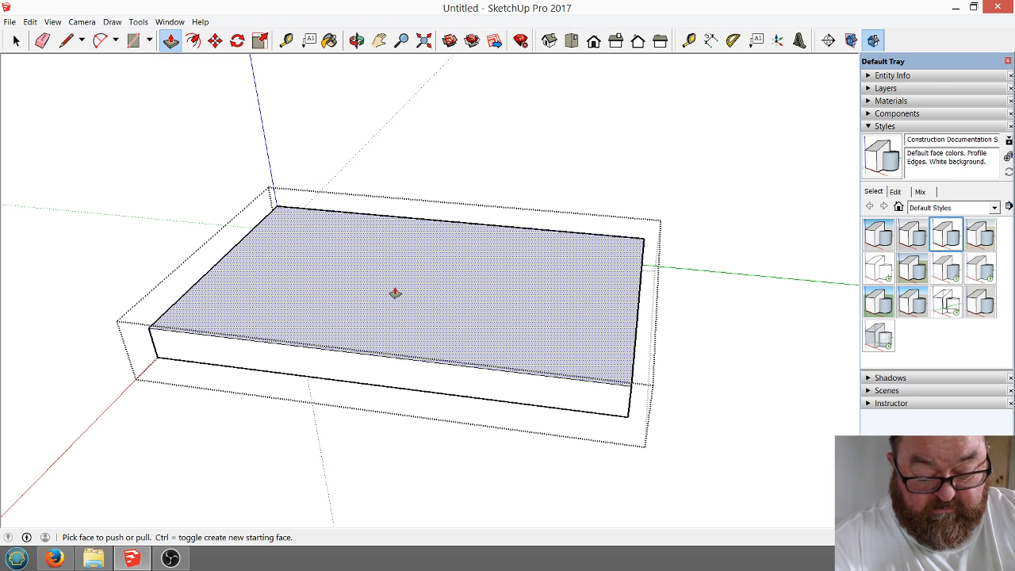
{"action": "left_click", "coordinate": [395, 294]}
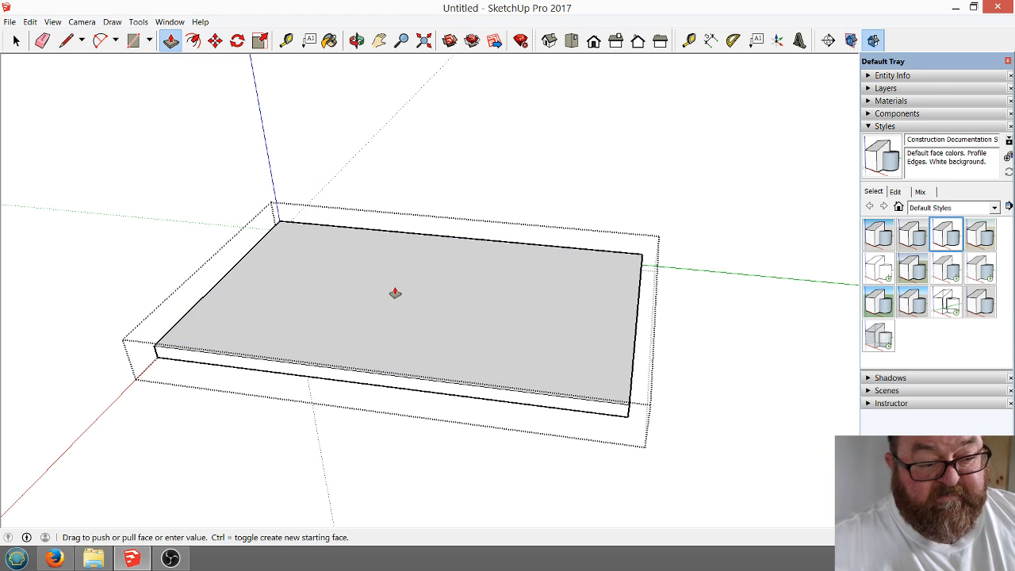
{"action": "left_click", "coordinate": [16, 40]}
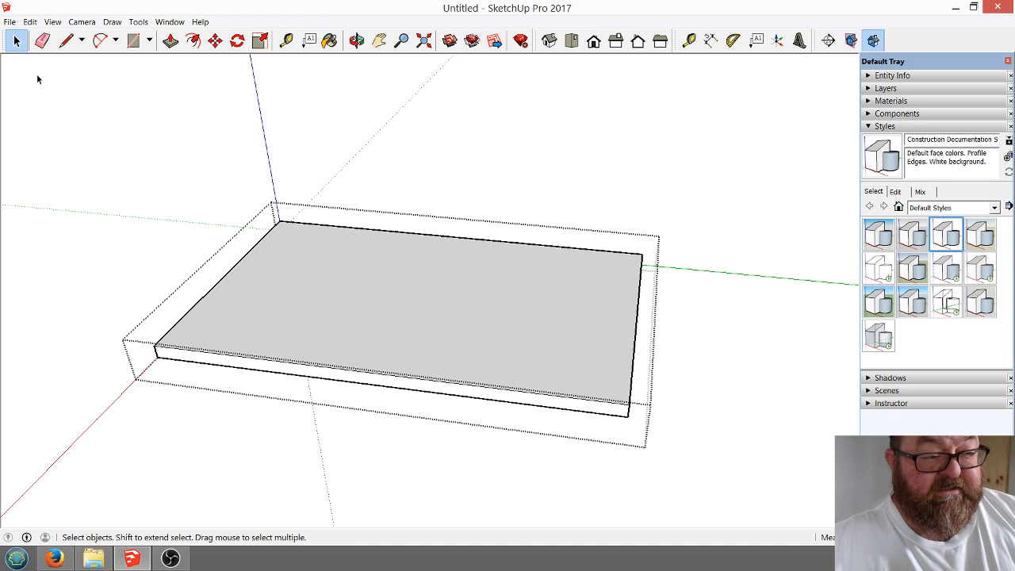
{"action": "left_click", "coordinate": [198, 139]}
{"action": "scroll", "coordinate": [429, 361], "scroll_direction": "down", "scroll_amount": 3}
{"action": "scroll", "coordinate": [428, 338], "scroll_direction": "up", "scroll_amount": 4}
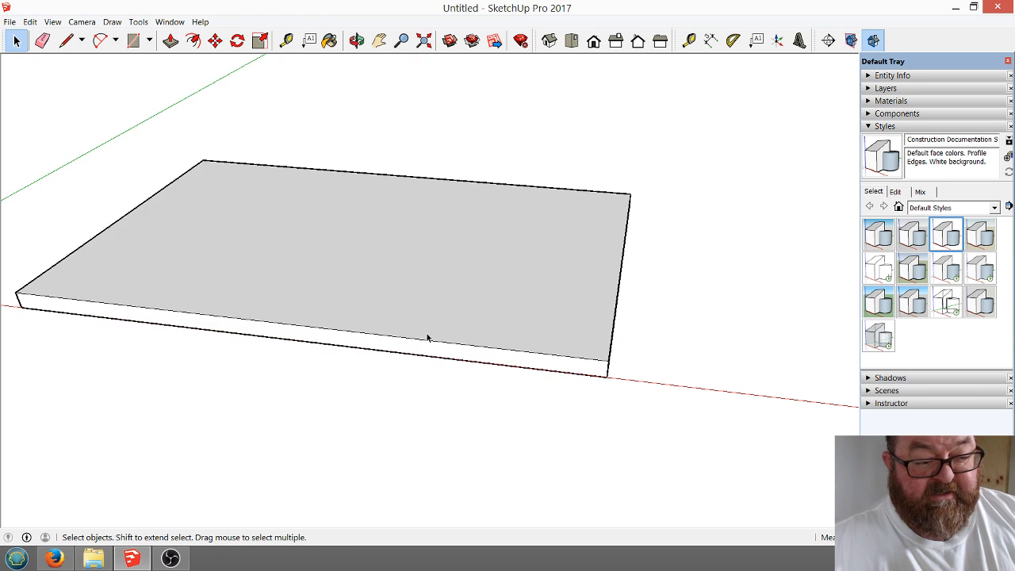
{"action": "scroll", "coordinate": [492, 397], "scroll_direction": "down", "scroll_amount": 3}
{"action": "scroll", "coordinate": [375, 326], "scroll_direction": "up", "scroll_amount": 2}
{"action": "scroll", "coordinate": [376, 326], "scroll_direction": "up", "scroll_amount": 2}
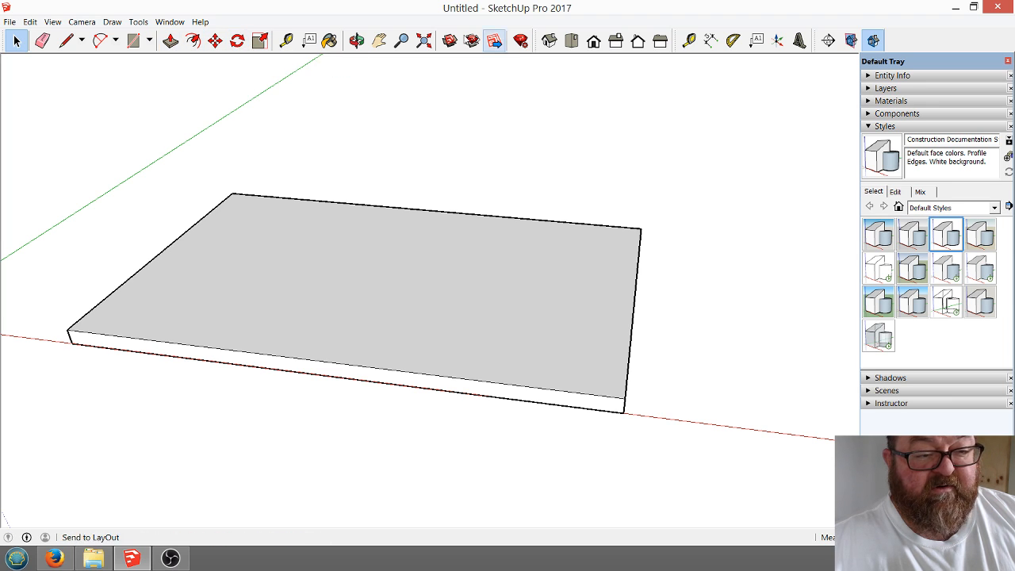
Reopen the slab group, extend its long front side face outward with Push/Pull, and undo the extension.
{"action": "left_click", "coordinate": [173, 41]}
{"action": "left_click", "coordinate": [173, 41]}
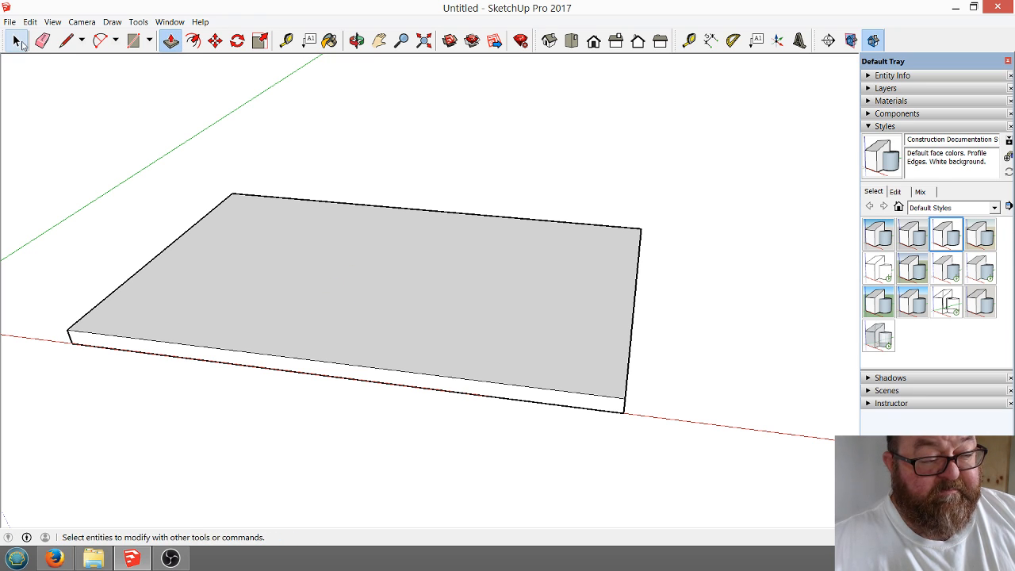
{"action": "left_click", "coordinate": [17, 41]}
{"action": "triple_click", "coordinate": [242, 243]}
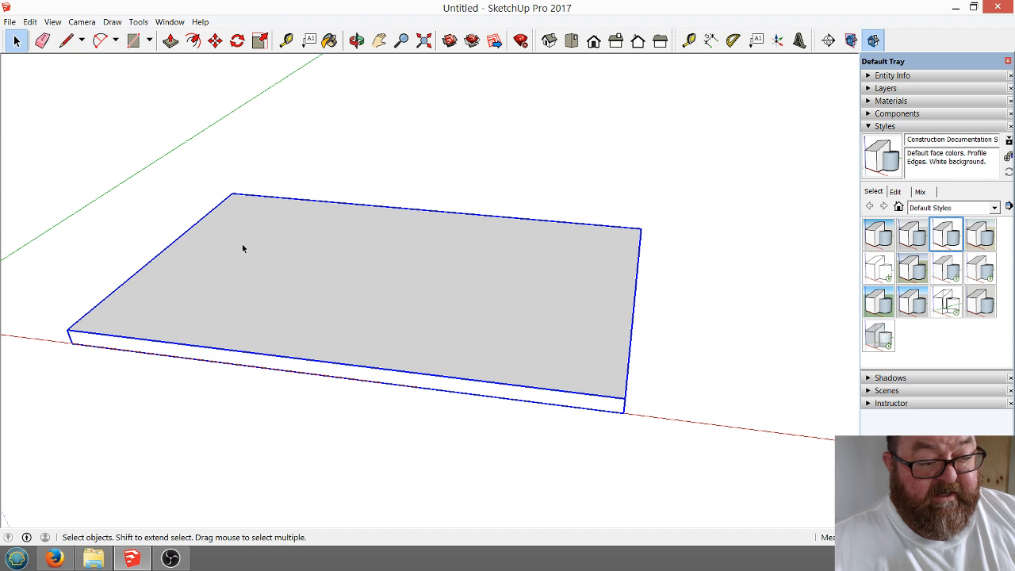
{"action": "double_click", "coordinate": [304, 278]}
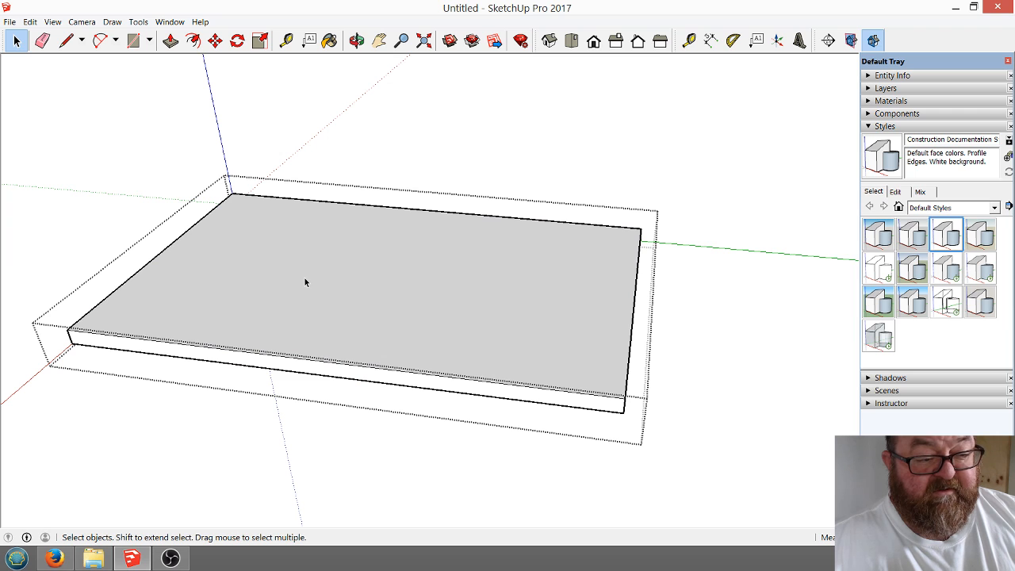
{"action": "left_click", "coordinate": [171, 40]}
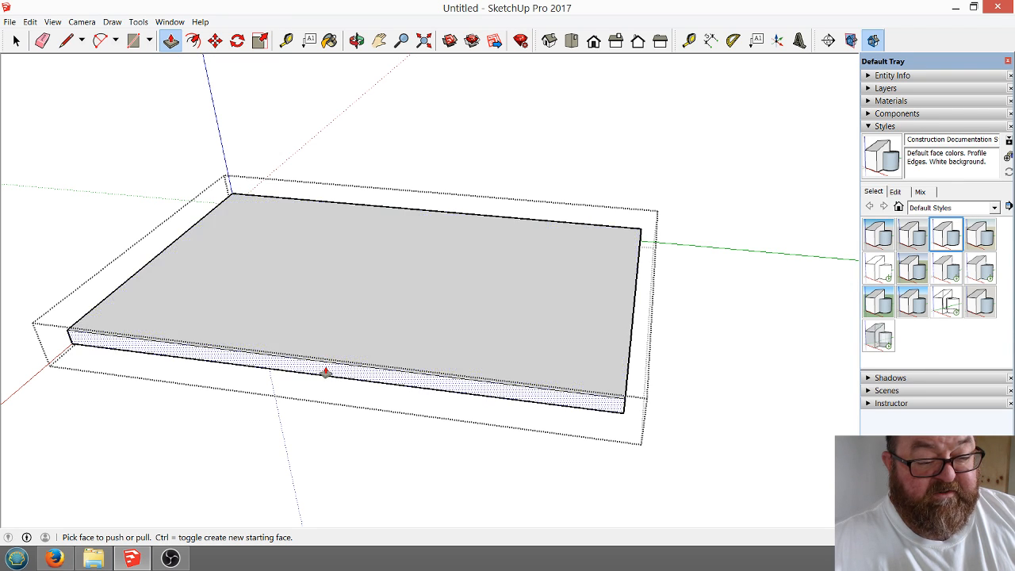
{"action": "left_click_drag", "start_coordinate": [335, 374], "coordinate": [270, 446]}
{"action": "left_click", "coordinate": [270, 446]}
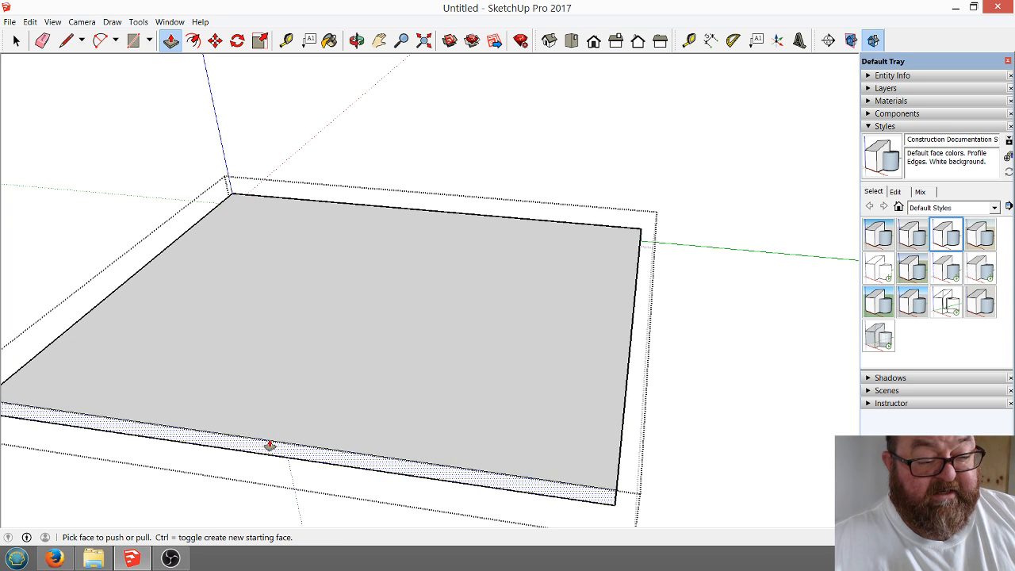
{"action": "key", "text": "ctrl+z"}
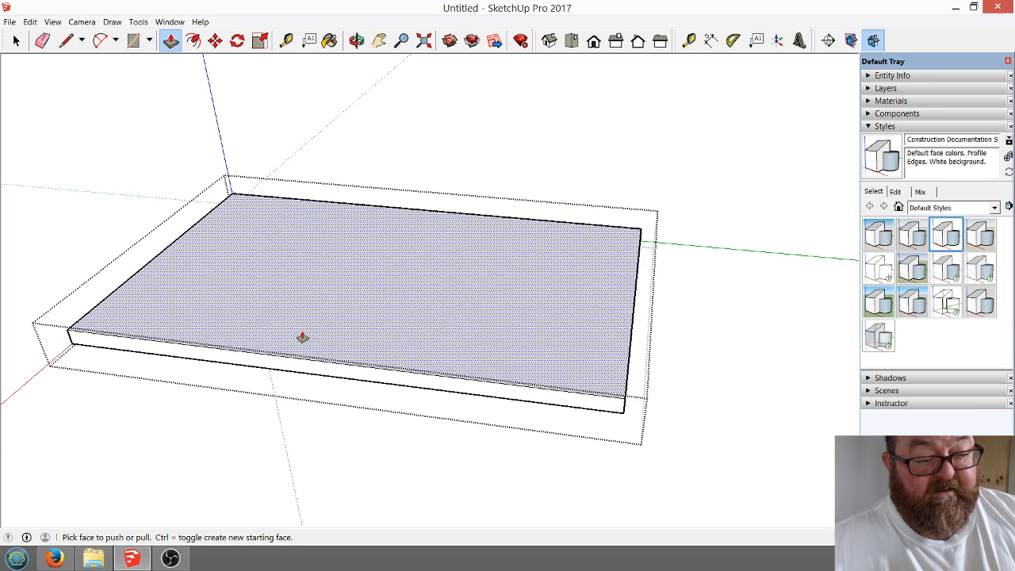
Pull the slab's top face upward to make it thicker, undo that change, and leave the group.
{"action": "left_click_drag", "start_coordinate": [295, 344], "coordinate": [292, 271]}
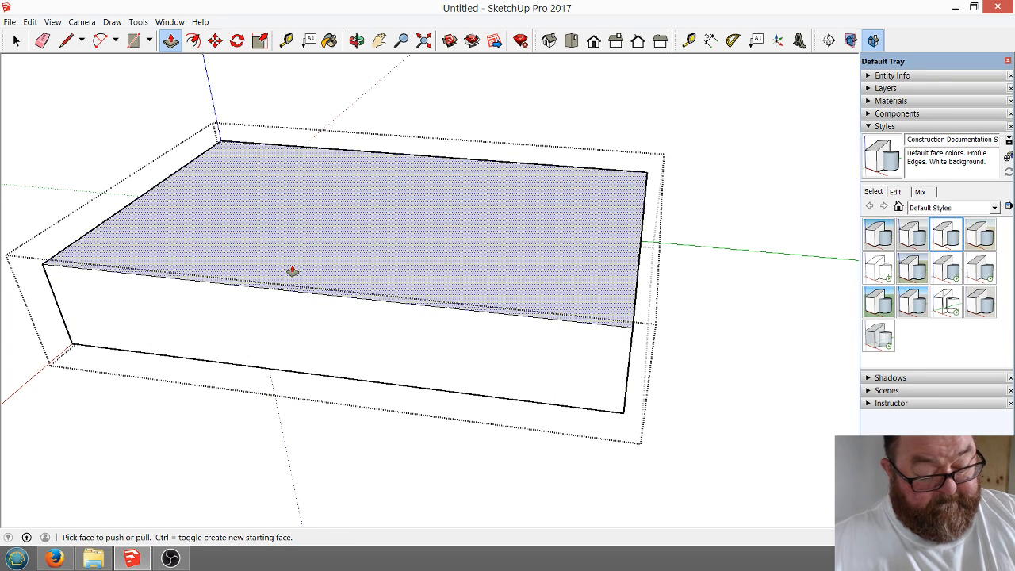
{"action": "key", "text": "ctrl+z"}
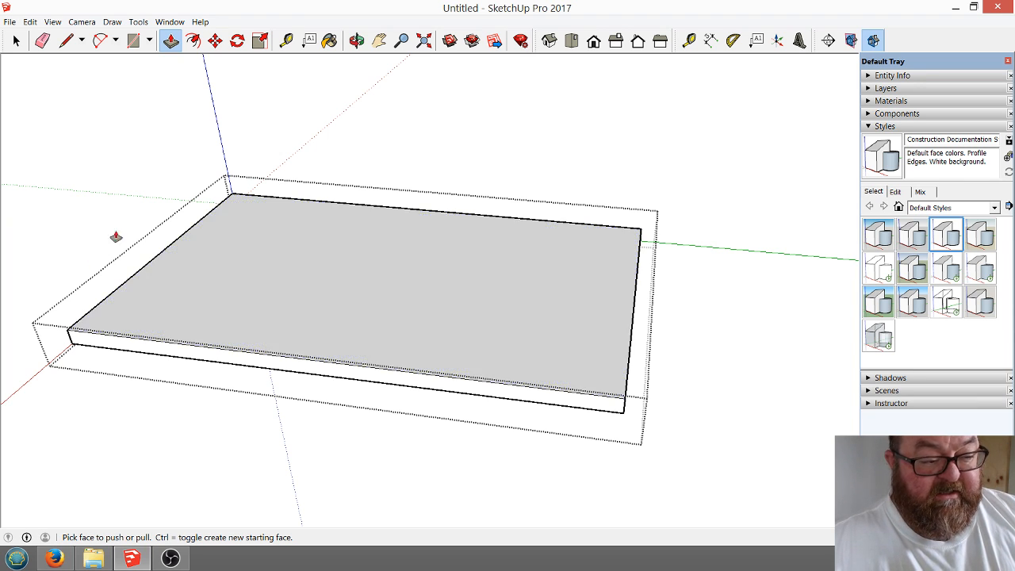
{"action": "left_click", "coordinate": [16, 40]}
{"action": "left_click", "coordinate": [131, 184]}
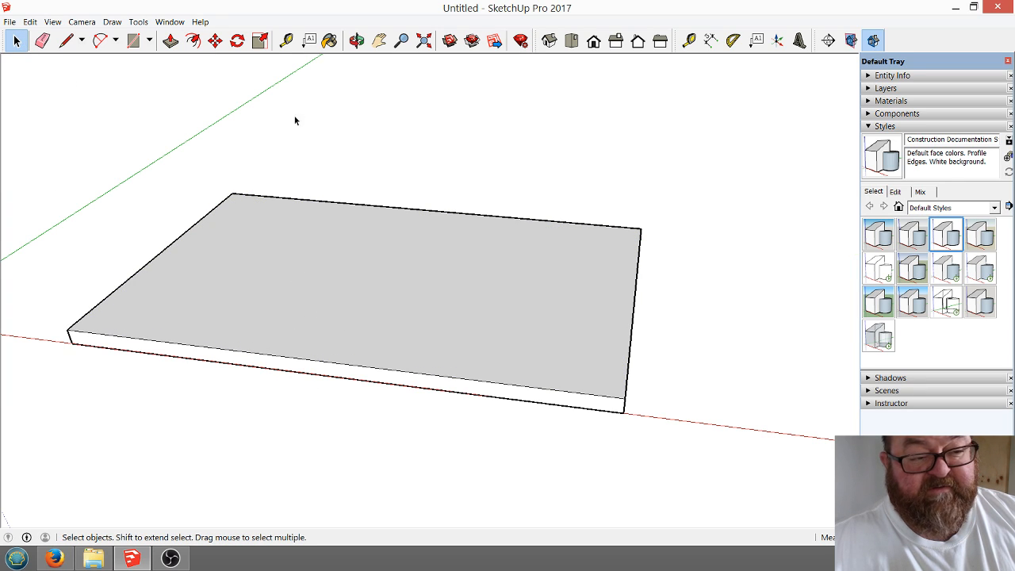
Select the whole slab group and activate the Move tool with the slab's near corner on the red axis in view.
{"action": "left_click", "coordinate": [357, 41]}
{"action": "left_click_drag", "start_coordinate": [262, 217], "coordinate": [362, 354]}
{"action": "left_click", "coordinate": [17, 42]}
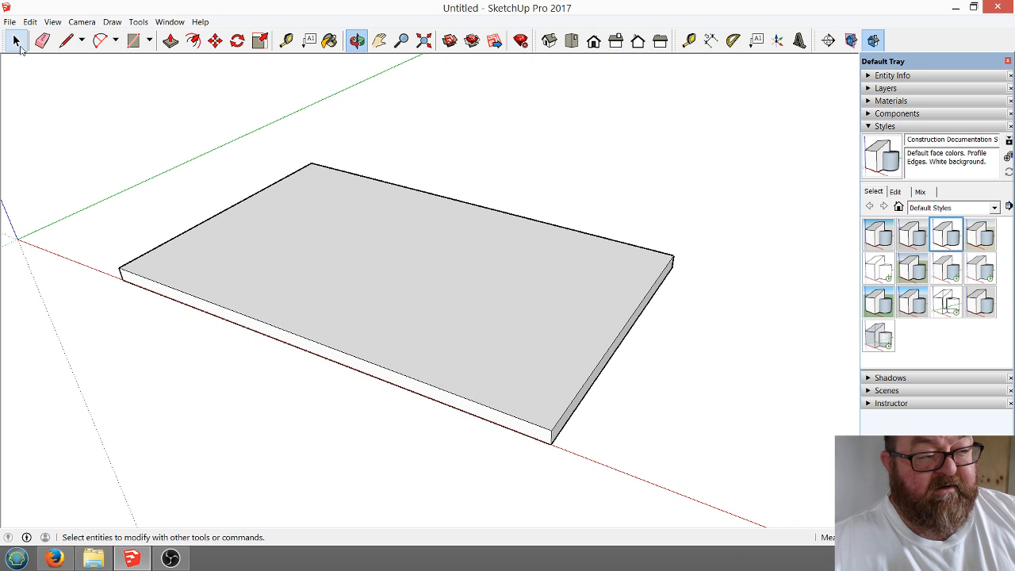
{"action": "left_click", "coordinate": [18, 44]}
{"action": "middle_click_drag", "start_coordinate": [401, 378], "coordinate": [179, 287]}
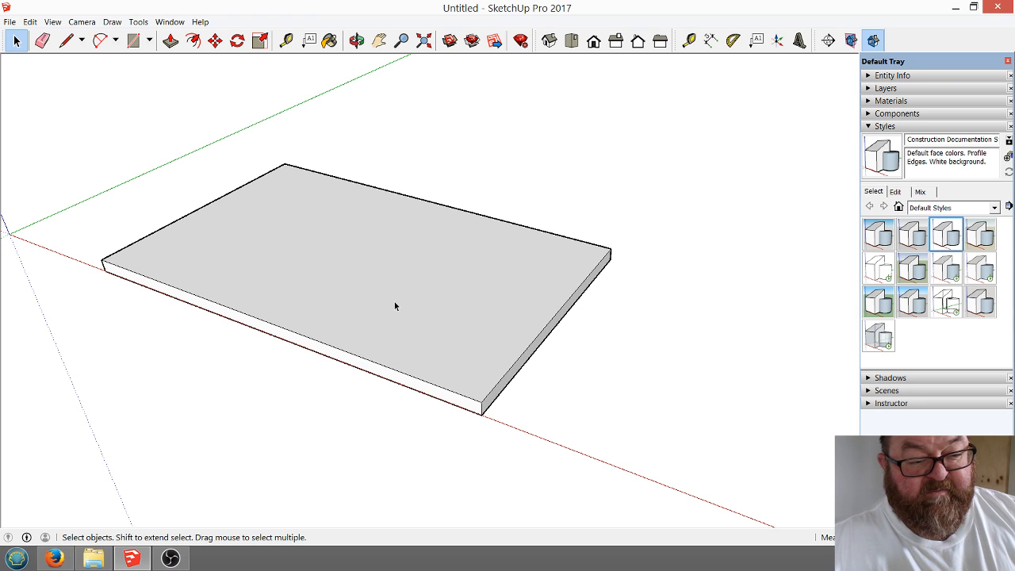
{"action": "double_click", "coordinate": [475, 382]}
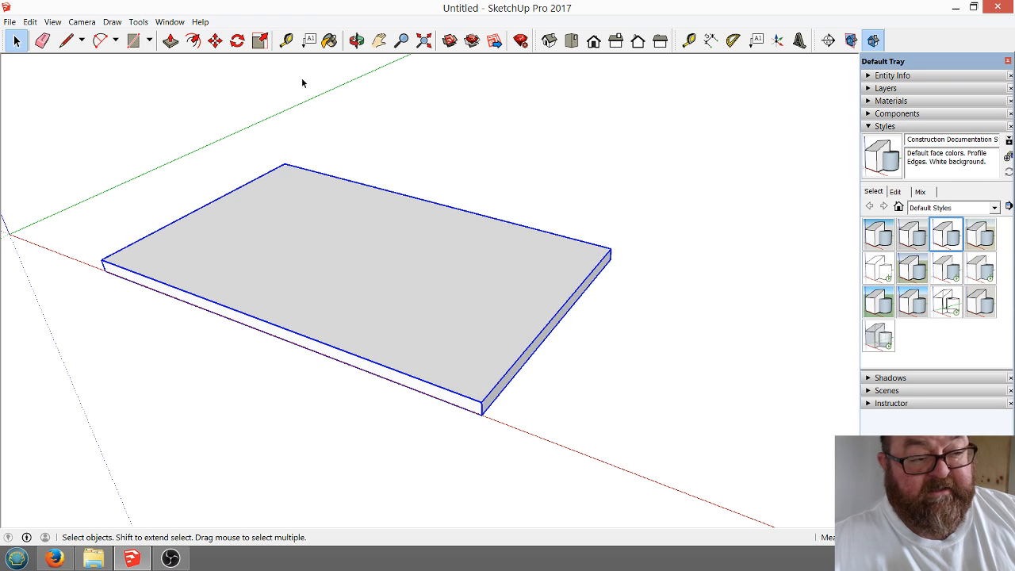
{"action": "left_click", "coordinate": [215, 44]}
{"action": "scroll", "coordinate": [472, 444], "scroll_direction": "up", "scroll_amount": 2}
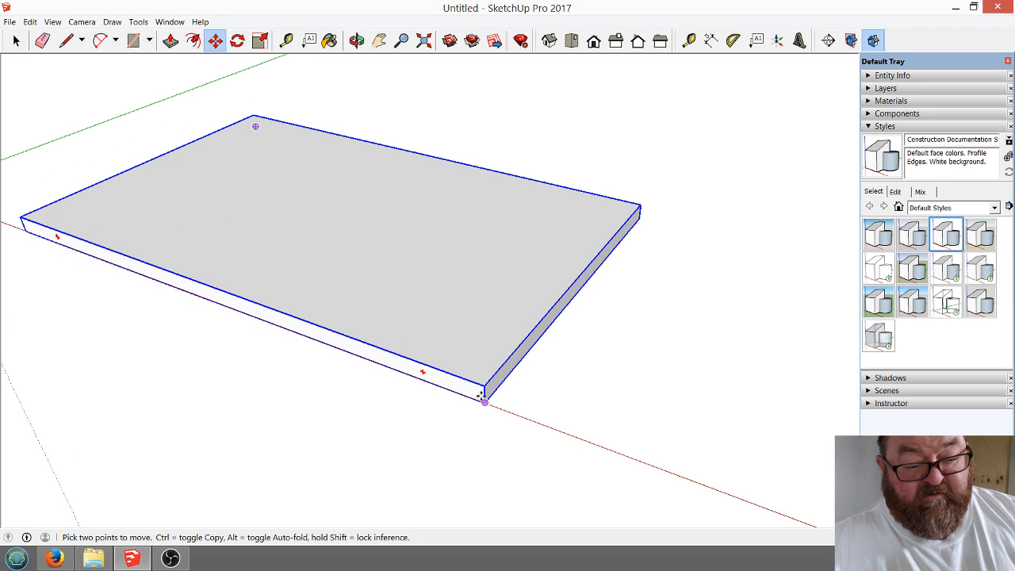
{"action": "left_click", "coordinate": [484, 398]}
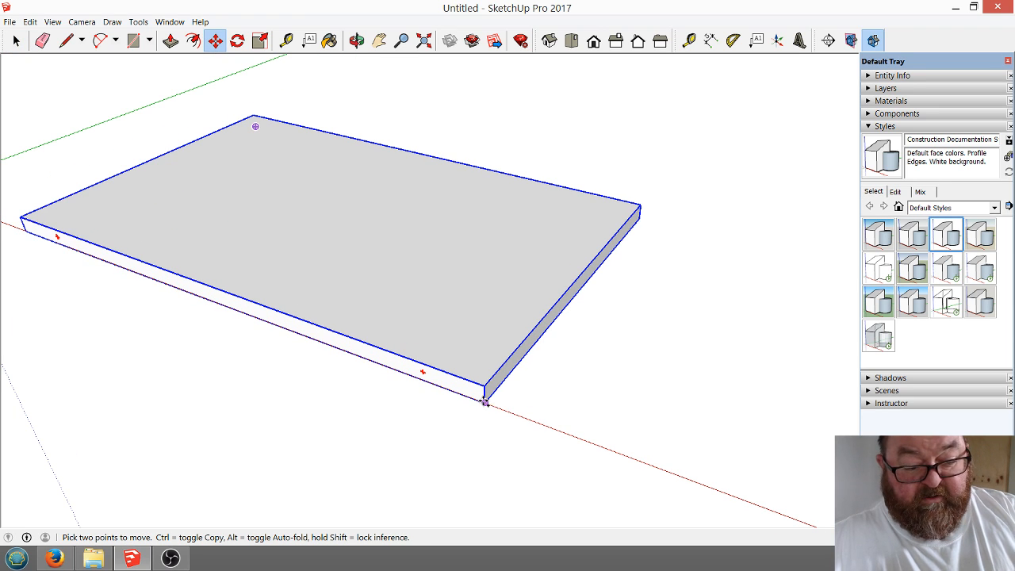
{"action": "key", "text": "ctrl"}
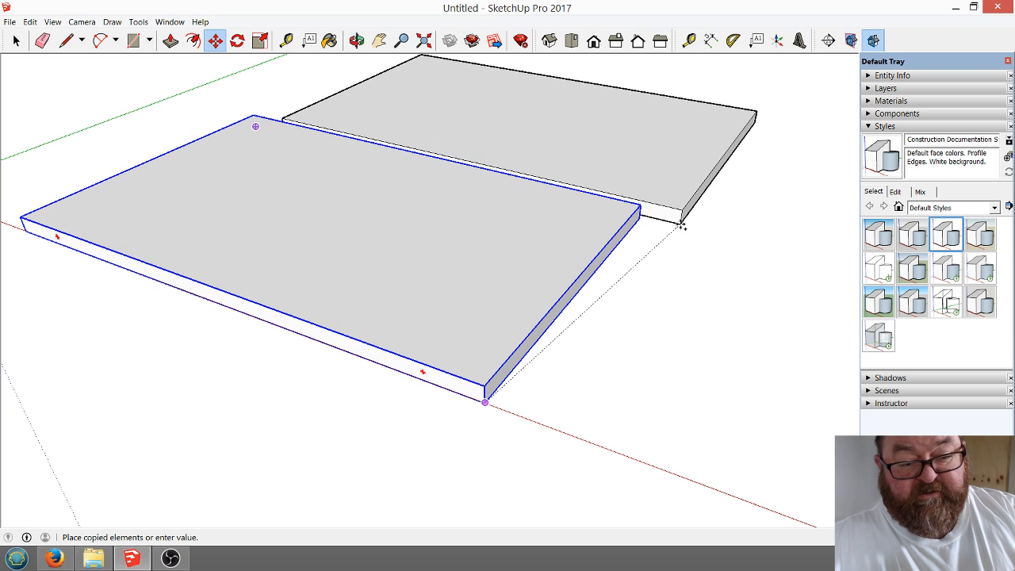
{"action": "key", "text": "Escape"}
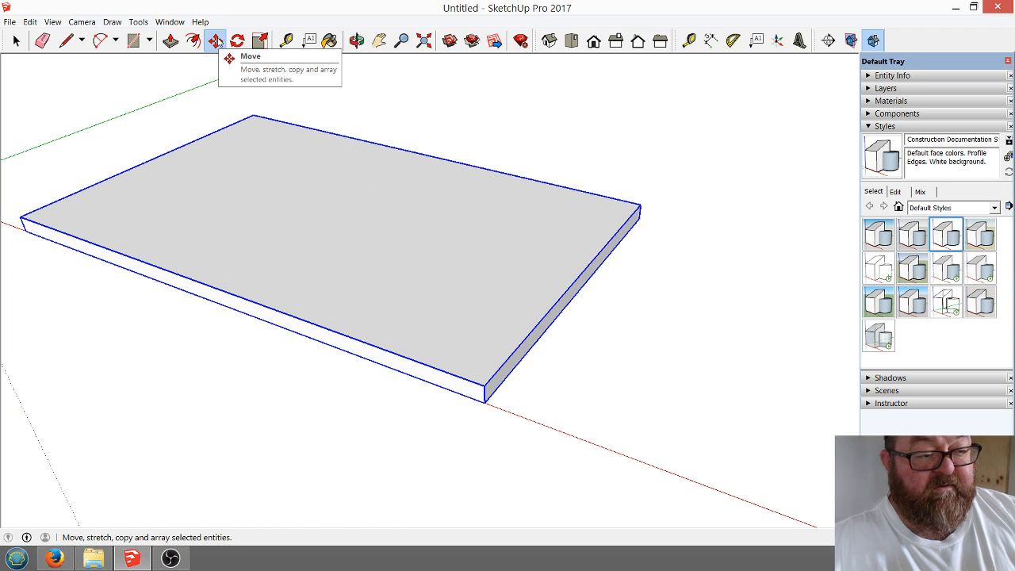
Copy the slab group straight up from its bottom near corner to the top corner above, stacking the copy on the original.
{"action": "left_click", "coordinate": [485, 402]}
{"action": "key", "text": "ctrl"}
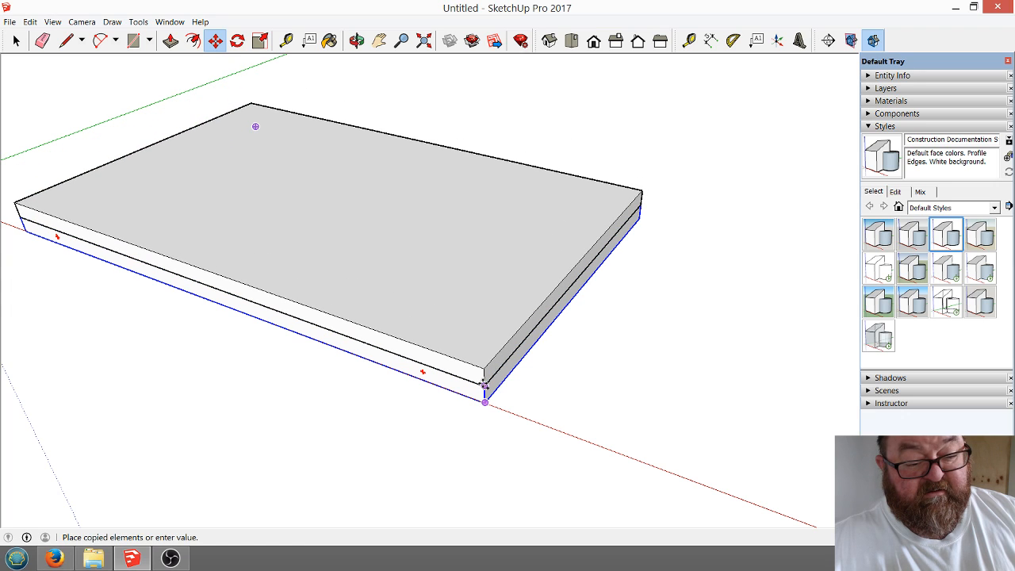
{"action": "left_click", "coordinate": [482, 383]}
{"action": "scroll", "coordinate": [616, 431], "scroll_direction": "down", "scroll_amount": 4}
{"action": "scroll", "coordinate": [494, 310], "scroll_direction": "up", "scroll_amount": 3}
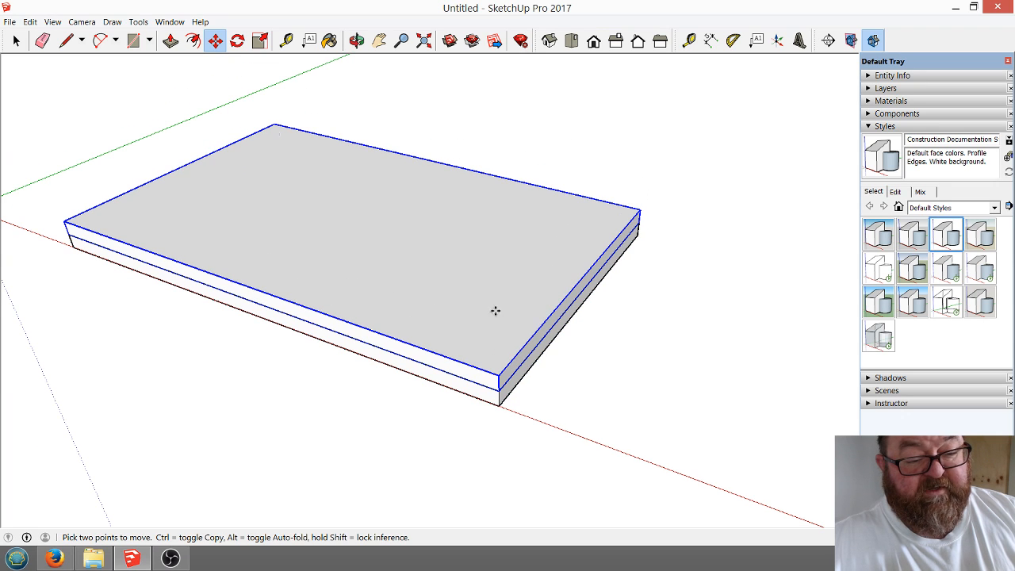
{"action": "scroll", "coordinate": [498, 379], "scroll_direction": "up", "scroll_amount": 1}
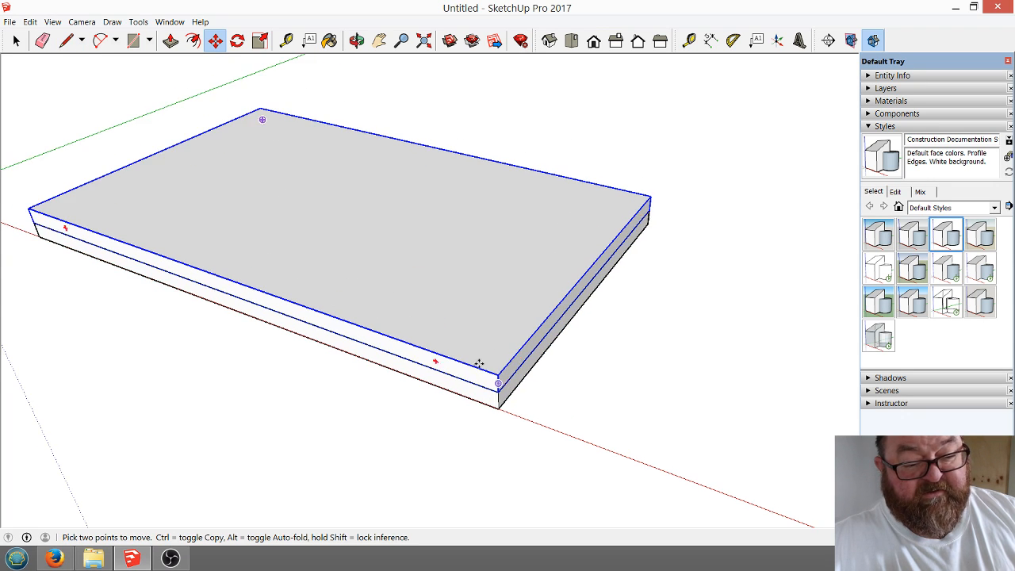
{"action": "left_click", "coordinate": [16, 41]}
{"action": "left_click", "coordinate": [16, 41]}
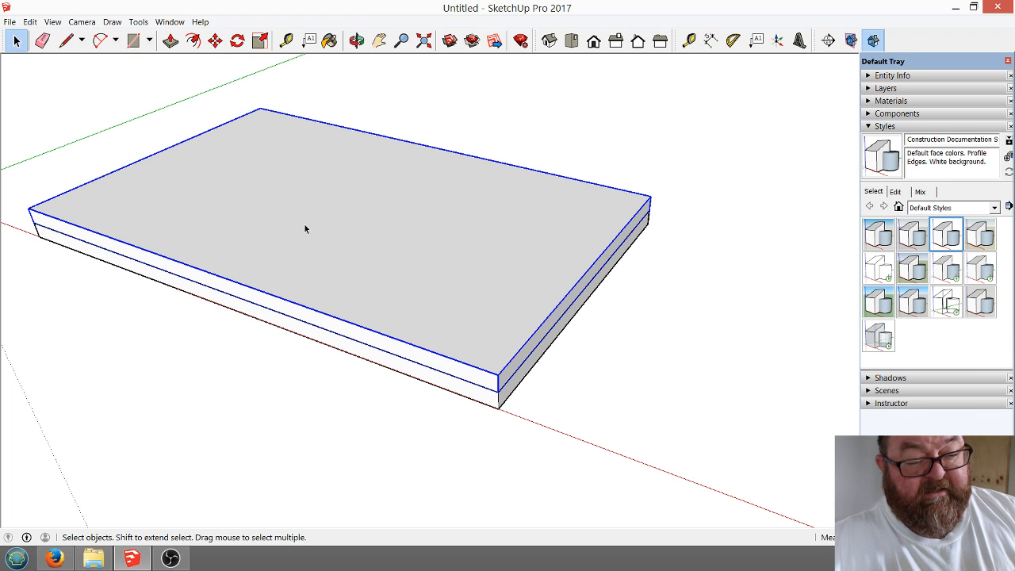
{"action": "left_click", "coordinate": [286, 41]}
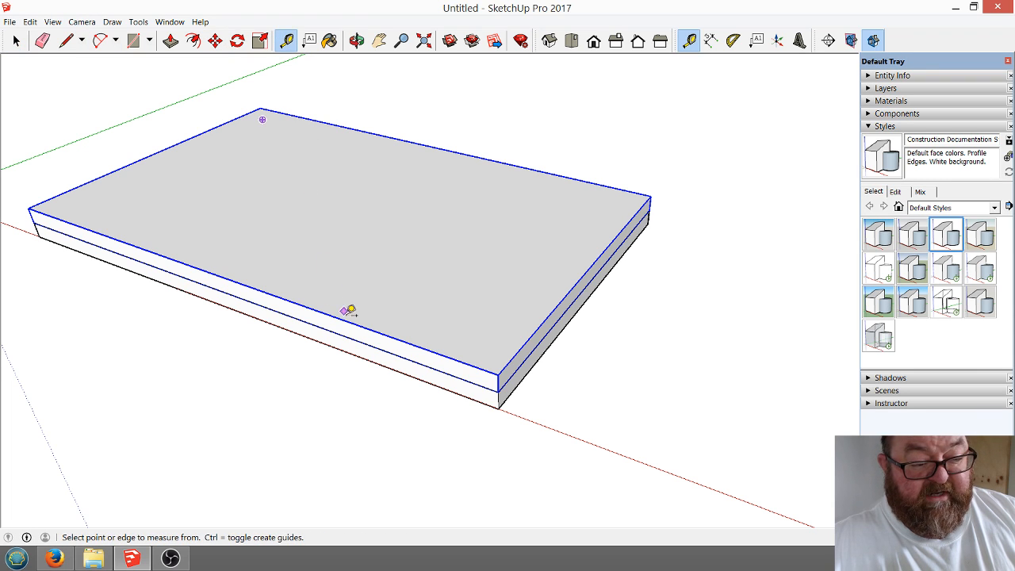
{"action": "left_click", "coordinate": [367, 341]}
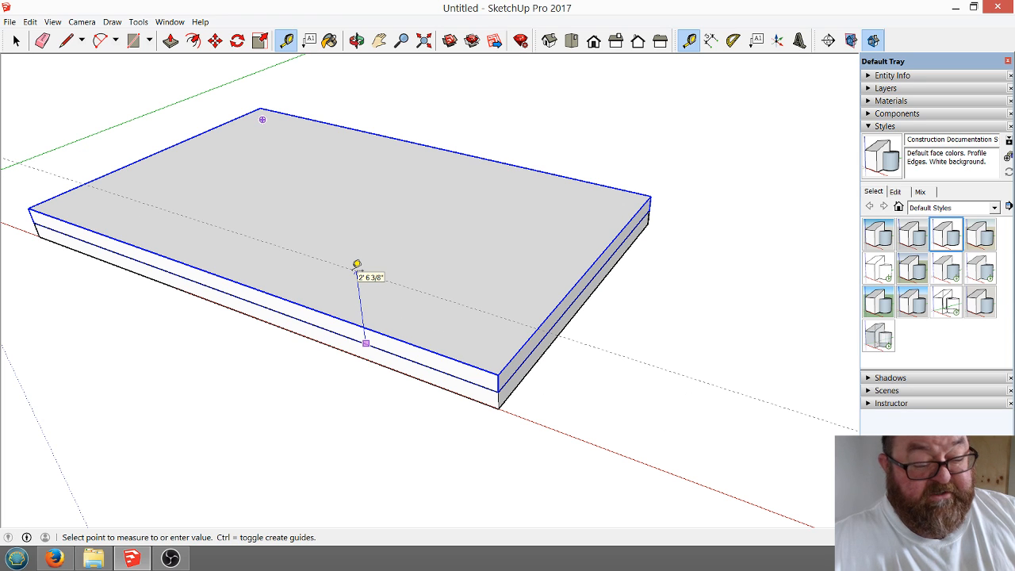
{"action": "key", "text": "Escape"}
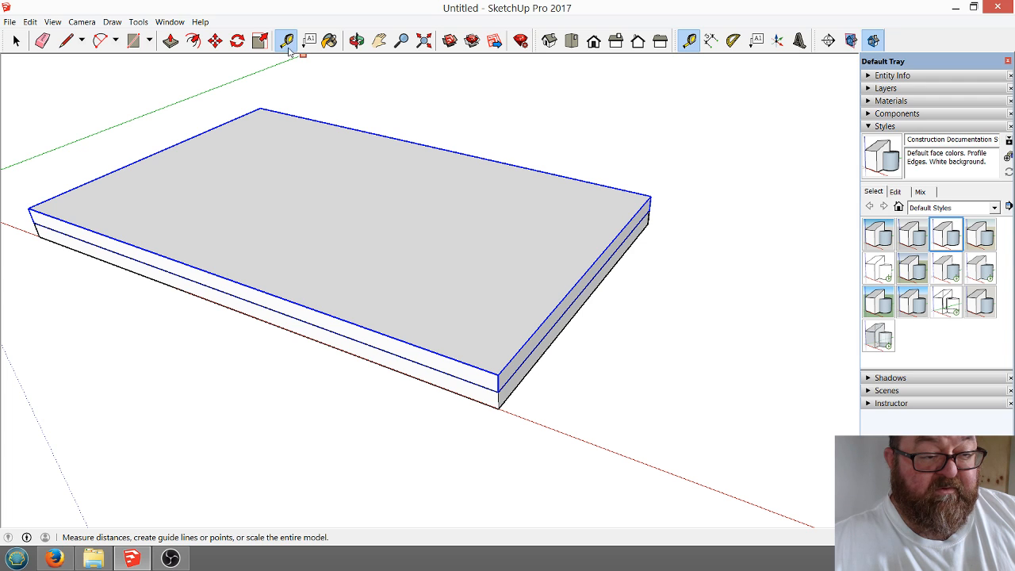
{"action": "left_click", "coordinate": [362, 342]}
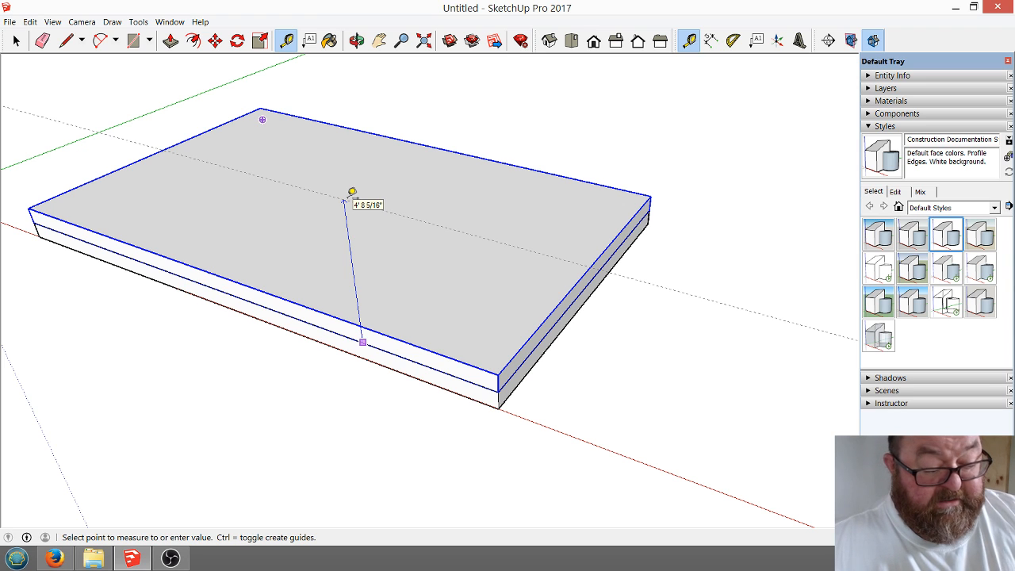
{"action": "key", "text": "Escape"}
Examine the two stacked slabs from several angles and distances around the origin.
{"action": "scroll", "coordinate": [451, 310], "scroll_direction": "down", "scroll_amount": 4}
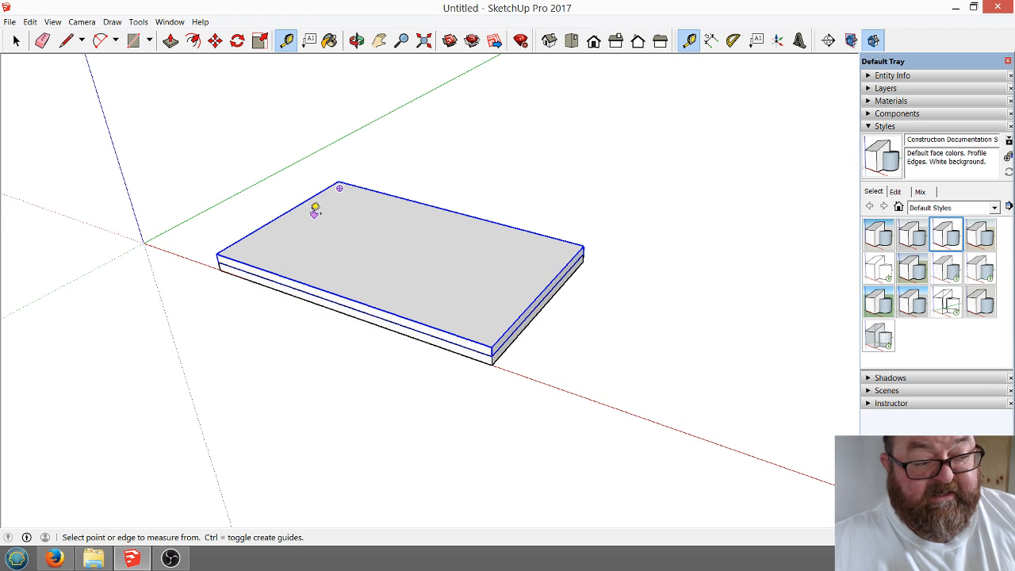
{"action": "scroll", "coordinate": [216, 173], "scroll_direction": "up", "scroll_amount": 2}
{"action": "scroll", "coordinate": [206, 197], "scroll_direction": "up", "scroll_amount": 1}
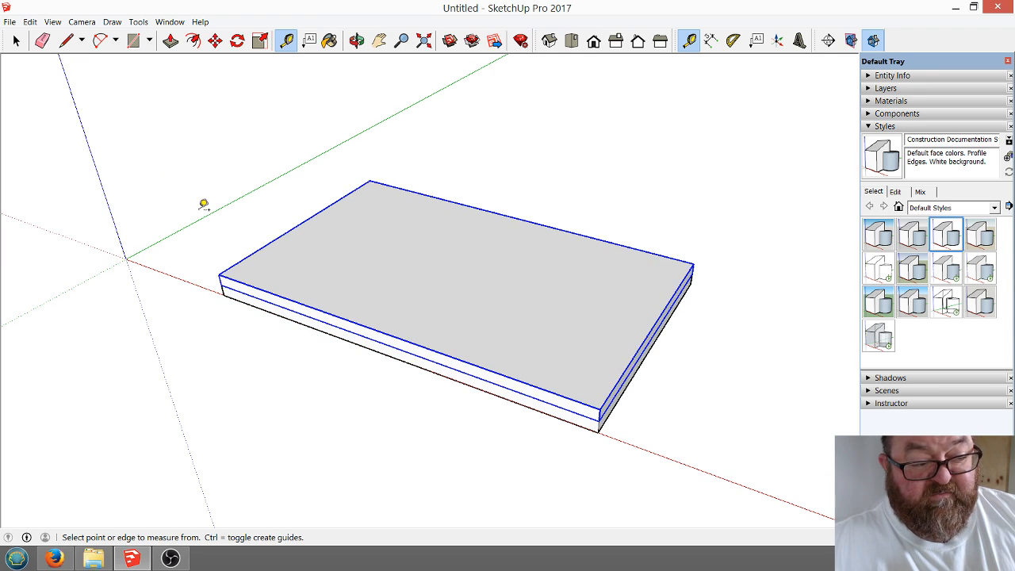
{"action": "scroll", "coordinate": [204, 204], "scroll_direction": "down", "scroll_amount": 2}
{"action": "left_click", "coordinate": [356, 40]}
{"action": "left_click_drag", "start_coordinate": [360, 220], "coordinate": [335, 286]}
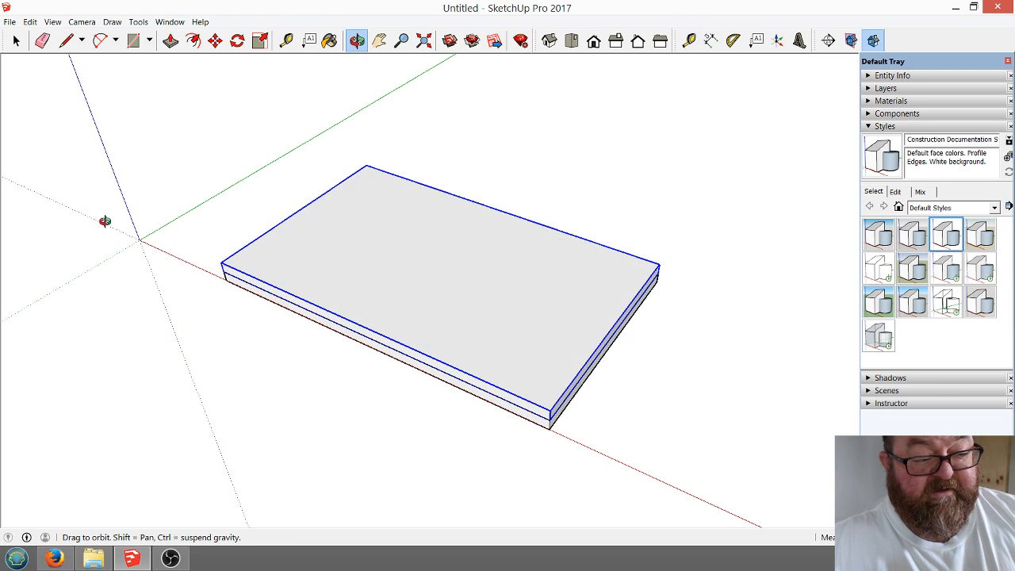
{"action": "scroll", "coordinate": [107, 226], "scroll_direction": "up", "scroll_amount": 3}
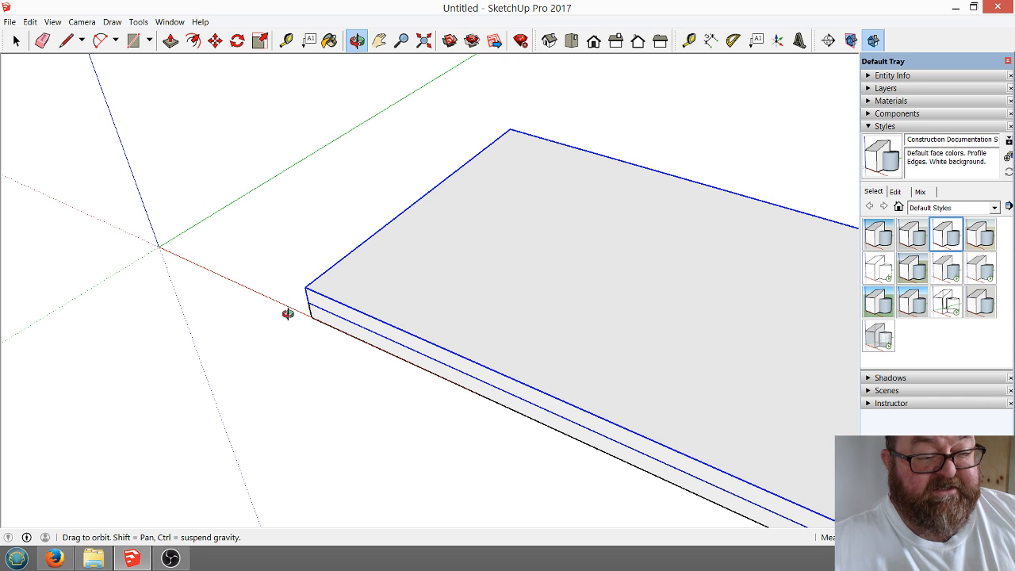
{"action": "left_click_drag", "start_coordinate": [288, 313], "coordinate": [374, 287]}
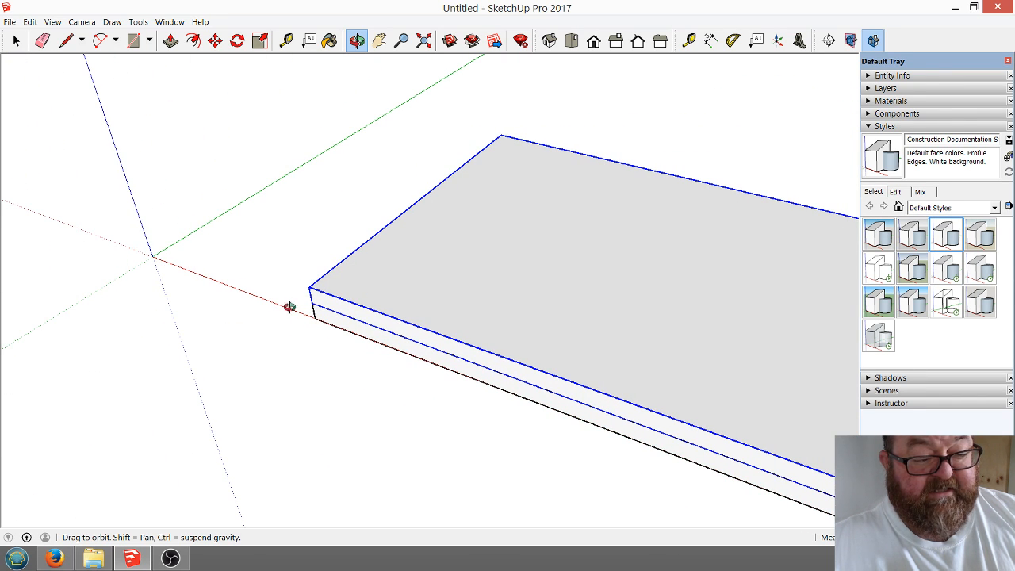
{"action": "left_click_drag", "start_coordinate": [306, 249], "coordinate": [351, 304]}
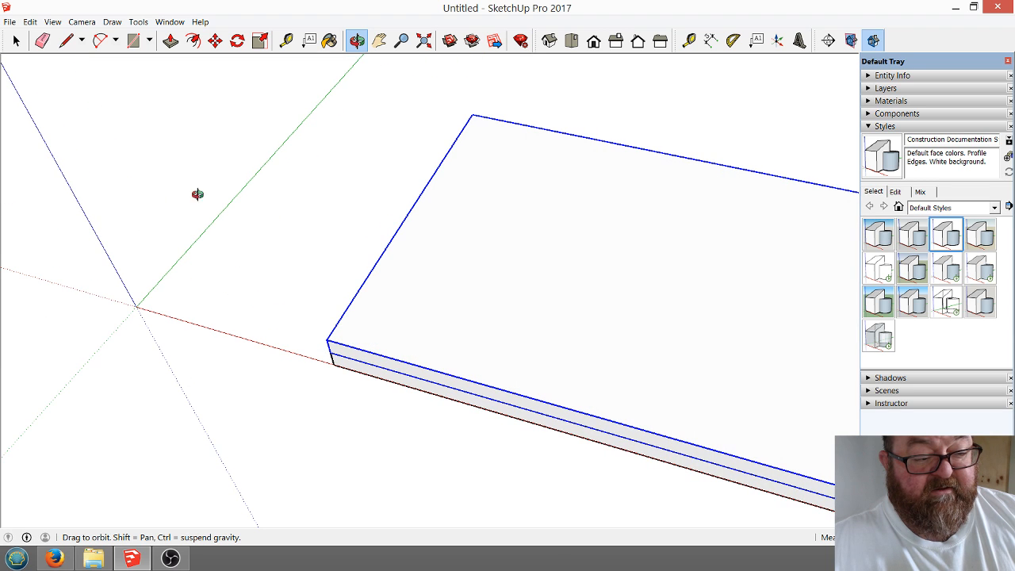
{"action": "left_click_drag", "start_coordinate": [356, 256], "coordinate": [305, 206]}
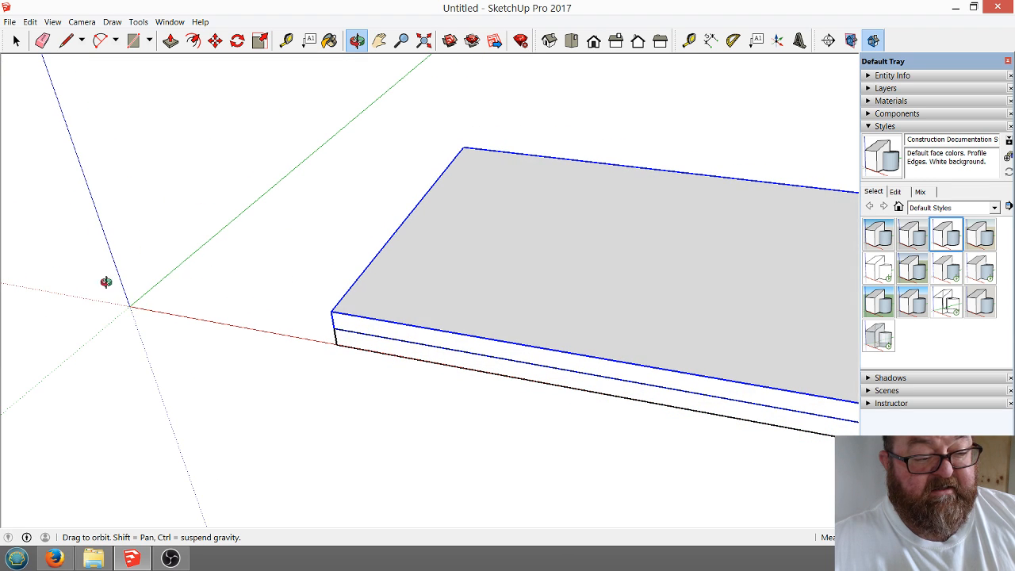
{"action": "left_click_drag", "start_coordinate": [161, 301], "coordinate": [118, 285]}
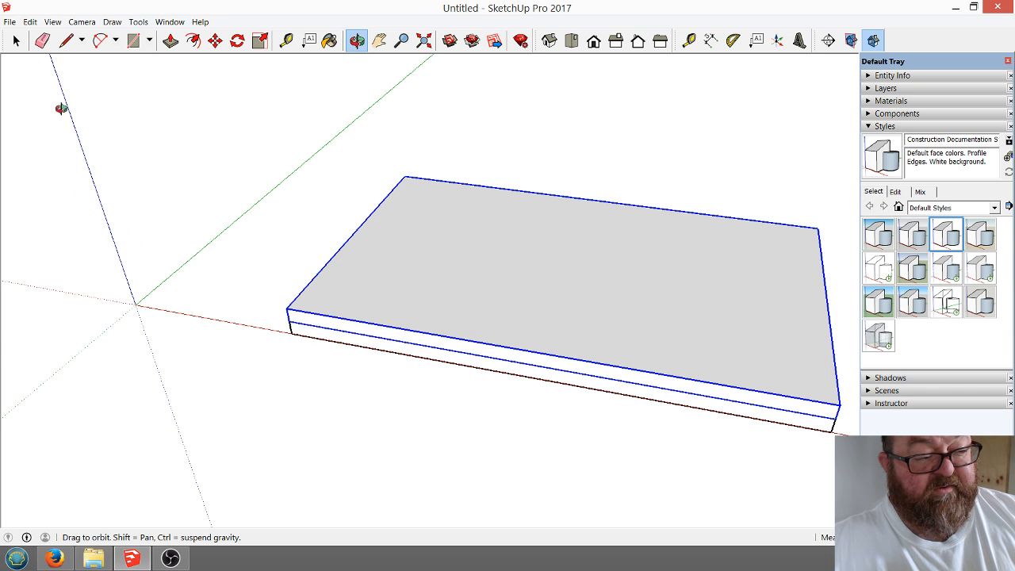
{"action": "left_click_drag", "start_coordinate": [424, 288], "coordinate": [446, 339]}
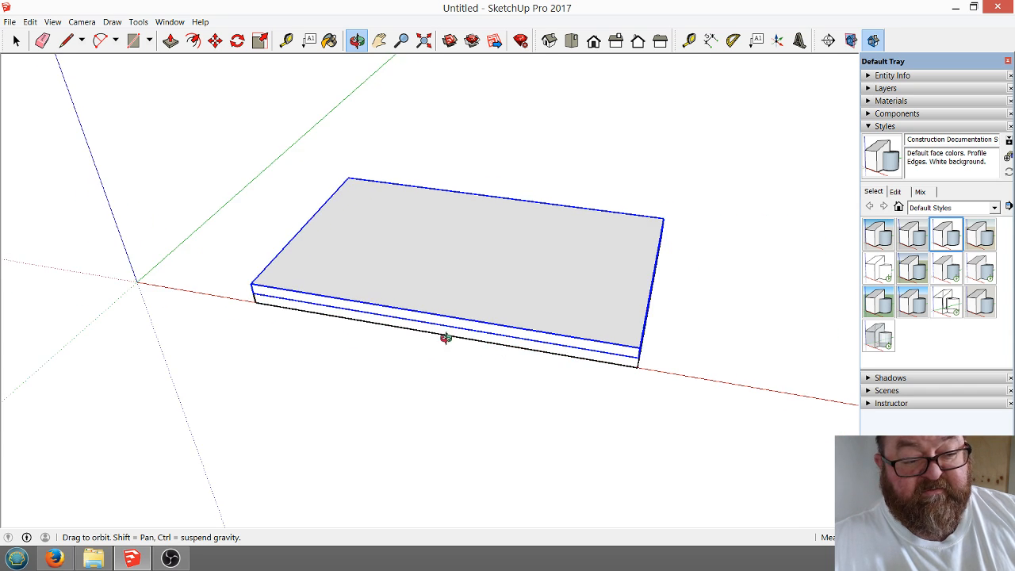
{"action": "scroll", "coordinate": [476, 329], "scroll_direction": "up", "scroll_amount": 3}
{"action": "scroll", "coordinate": [492, 345], "scroll_direction": "down", "scroll_amount": 1}
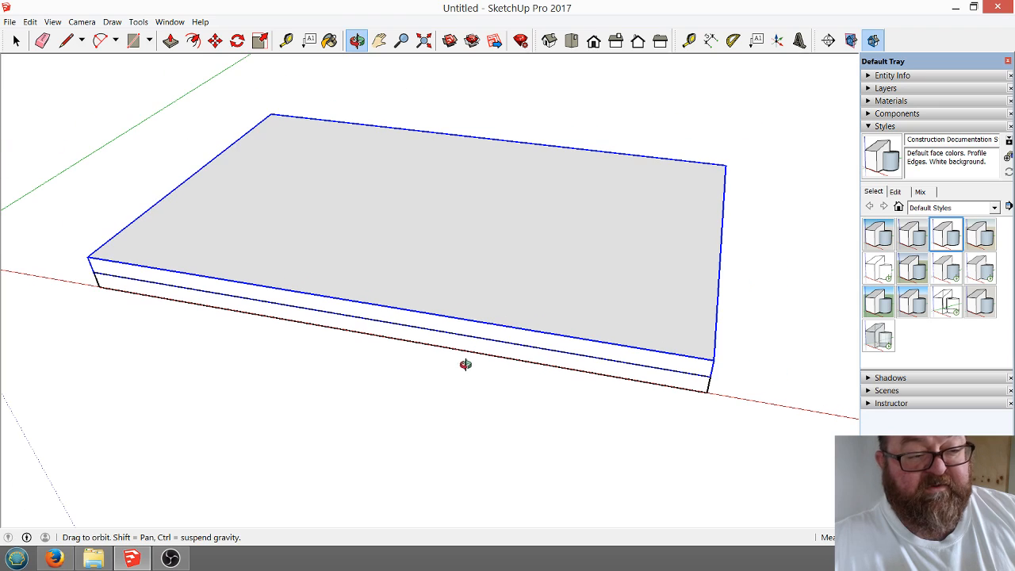
Create a guide line above the stack with the Tape Measure, parallel to the long front edge between the two slabs.
{"action": "left_click", "coordinate": [286, 41]}
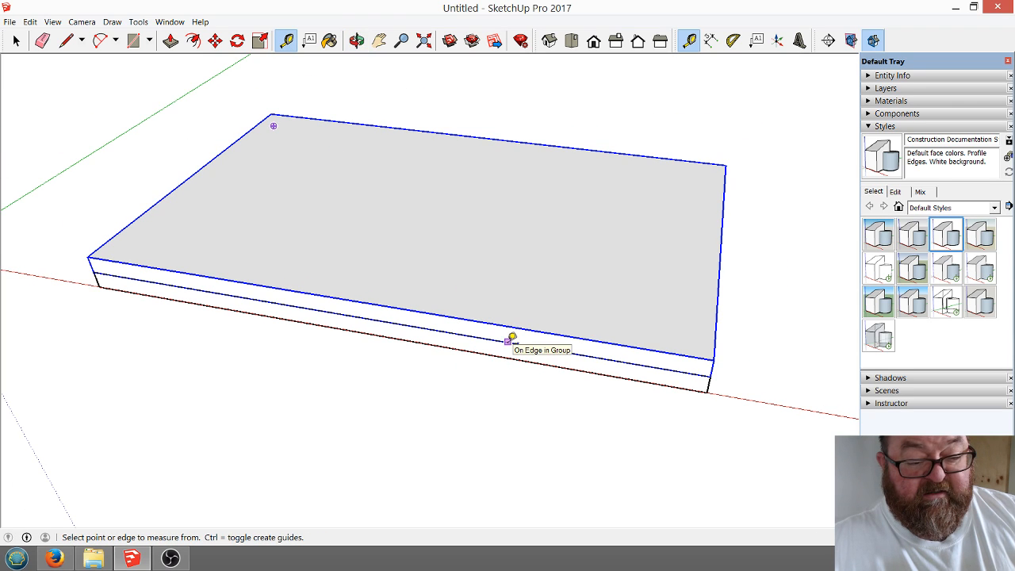
{"action": "left_click", "coordinate": [508, 341]}
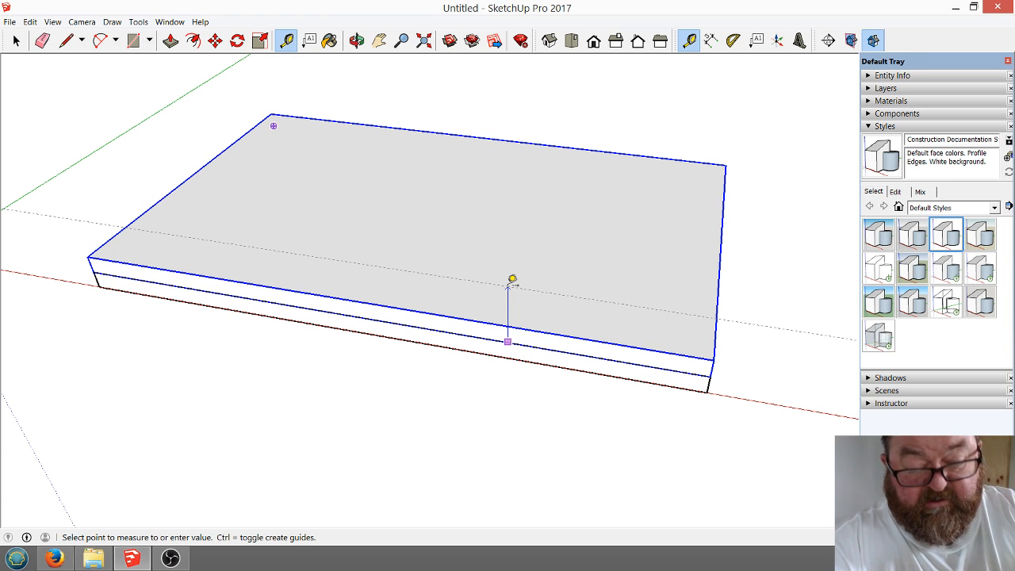
{"action": "left_click", "coordinate": [512, 279]}
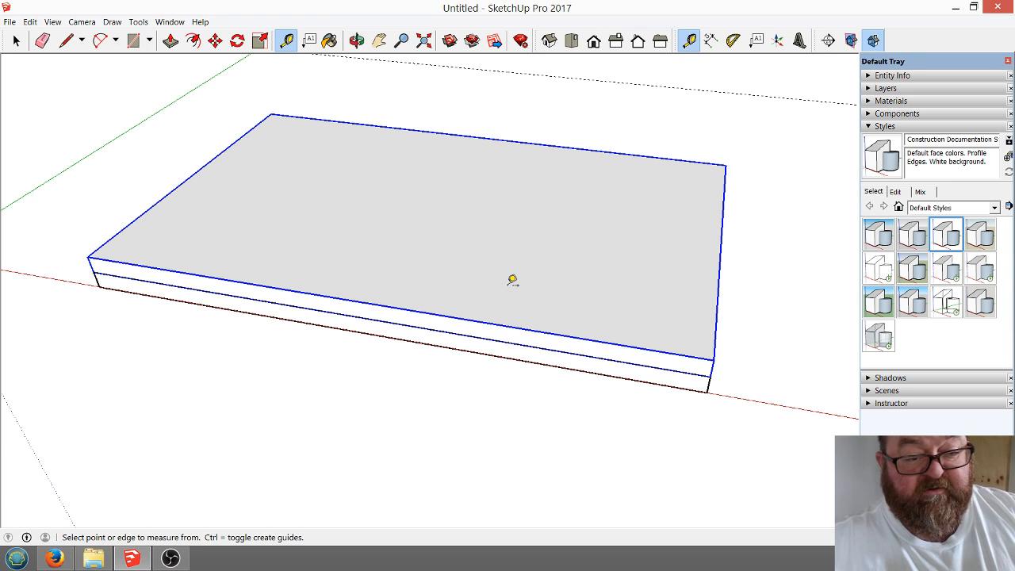
{"action": "scroll", "coordinate": [513, 279], "scroll_direction": "down", "scroll_amount": 2}
Open the upper slab group and pull its top face up to the height of the guide line with Push/Pull.
{"action": "left_click", "coordinate": [16, 41]}
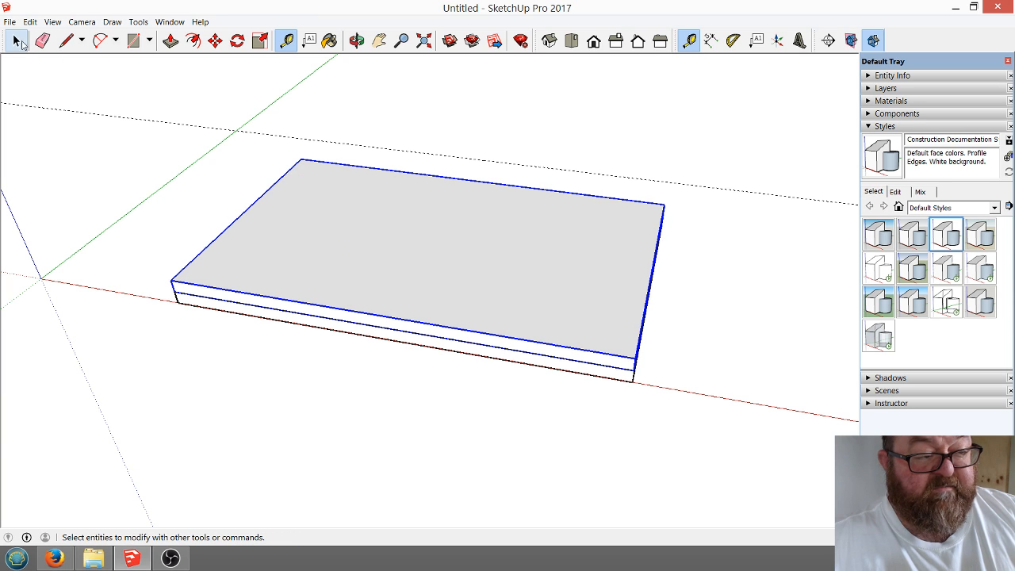
{"action": "left_click", "coordinate": [17, 41]}
{"action": "double_click", "coordinate": [430, 236]}
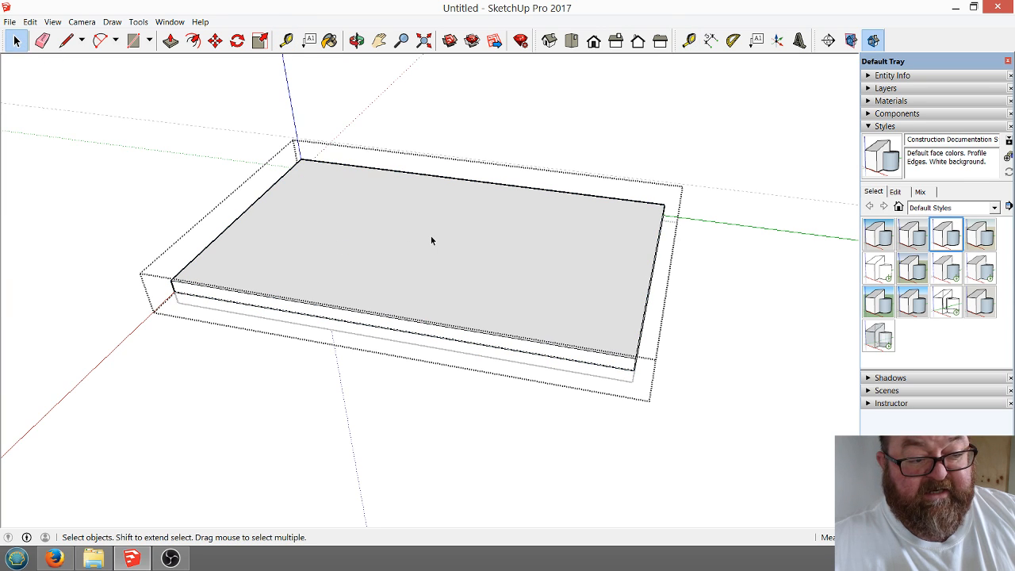
{"action": "left_click", "coordinate": [170, 40]}
{"action": "left_click_drag", "start_coordinate": [446, 292], "coordinate": [716, 193]}
{"action": "middle_click_drag", "start_coordinate": [368, 420], "coordinate": [351, 87]}
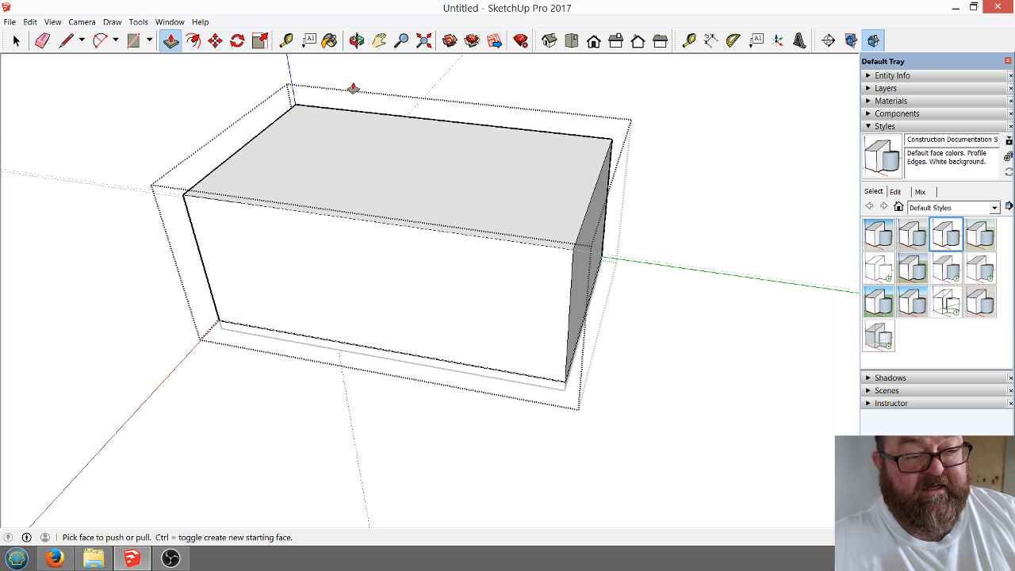
Push the raised block's top face back down until it is a low slab again.
{"action": "left_click", "coordinate": [357, 40]}
{"action": "left_click_drag", "start_coordinate": [404, 140], "coordinate": [340, 290]}
{"action": "scroll", "coordinate": [408, 263], "scroll_direction": "up", "scroll_amount": 3}
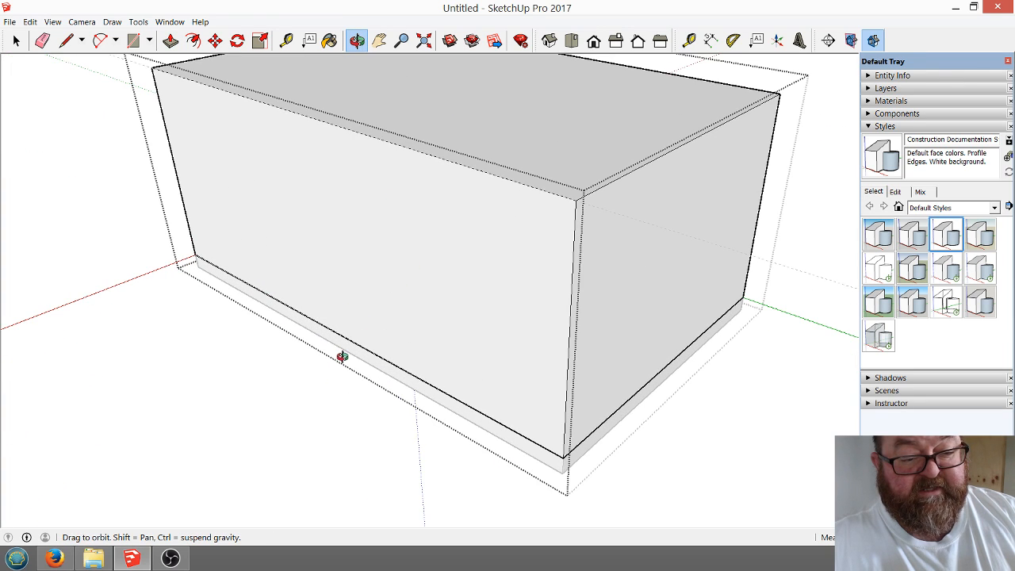
{"action": "scroll", "coordinate": [271, 336], "scroll_direction": "down", "scroll_amount": 3}
{"action": "left_click_drag", "start_coordinate": [324, 304], "coordinate": [373, 324]}
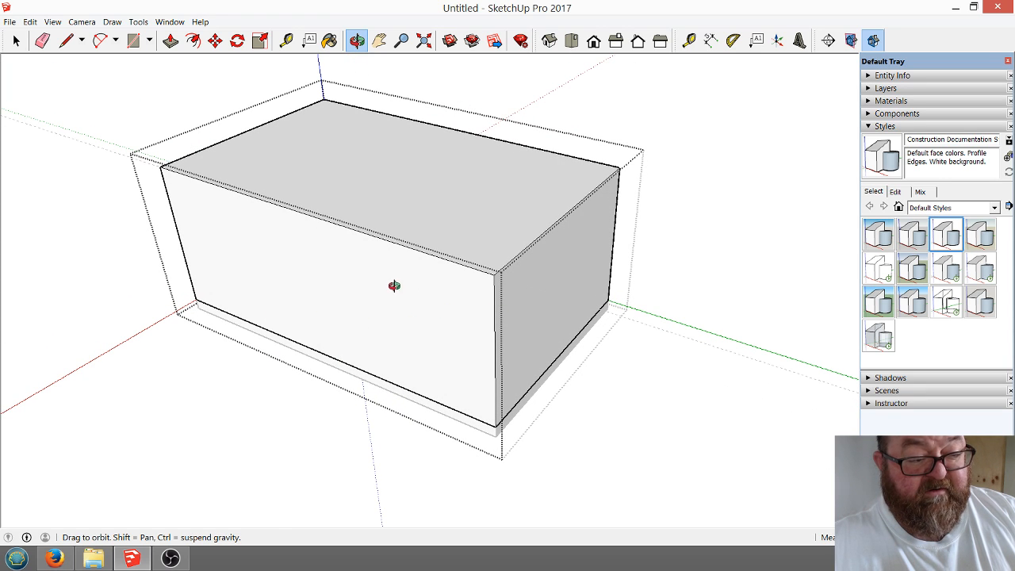
{"action": "scroll", "coordinate": [516, 417], "scroll_direction": "up", "scroll_amount": 3}
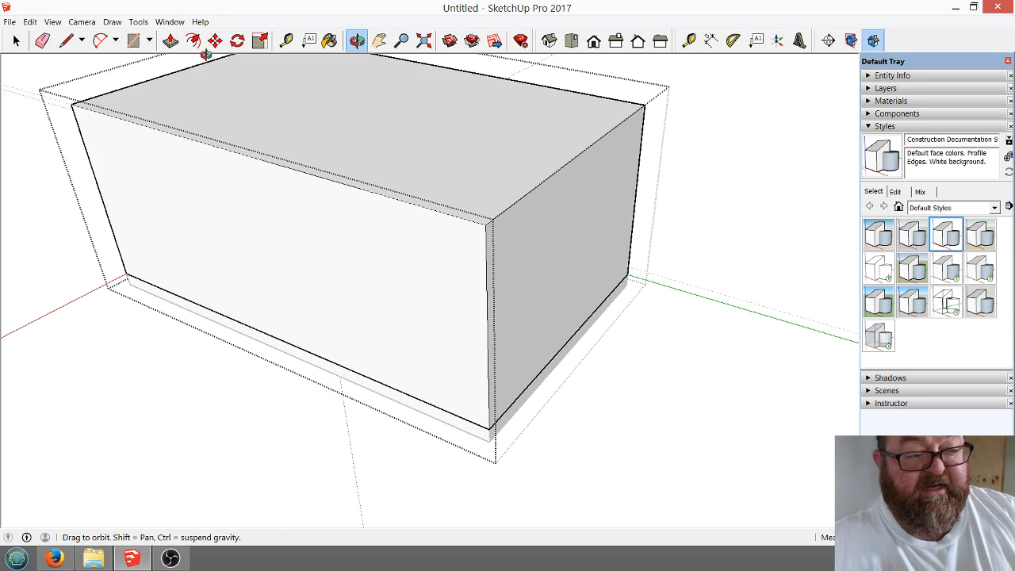
{"action": "left_click", "coordinate": [170, 41]}
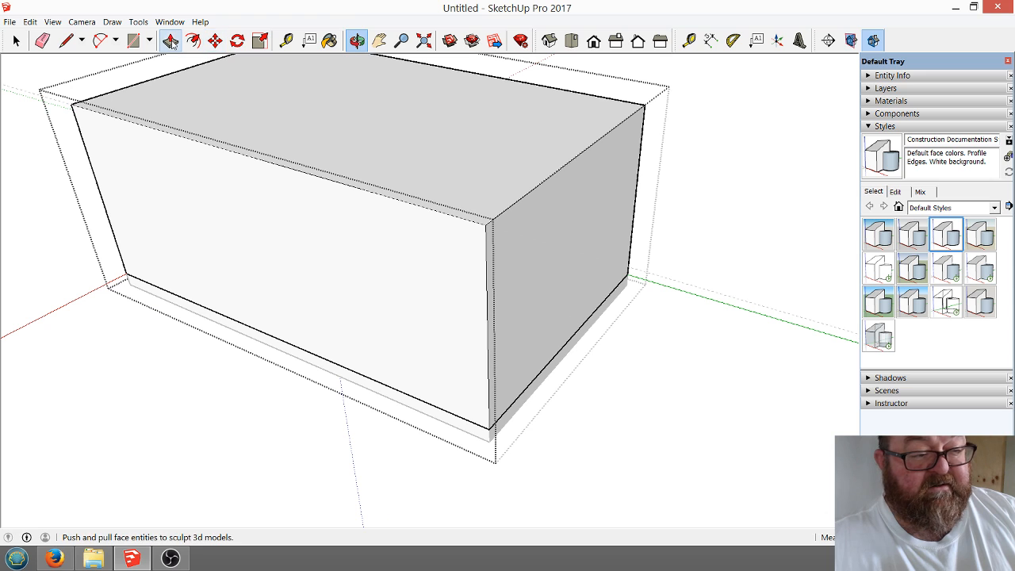
{"action": "left_click", "coordinate": [418, 185]}
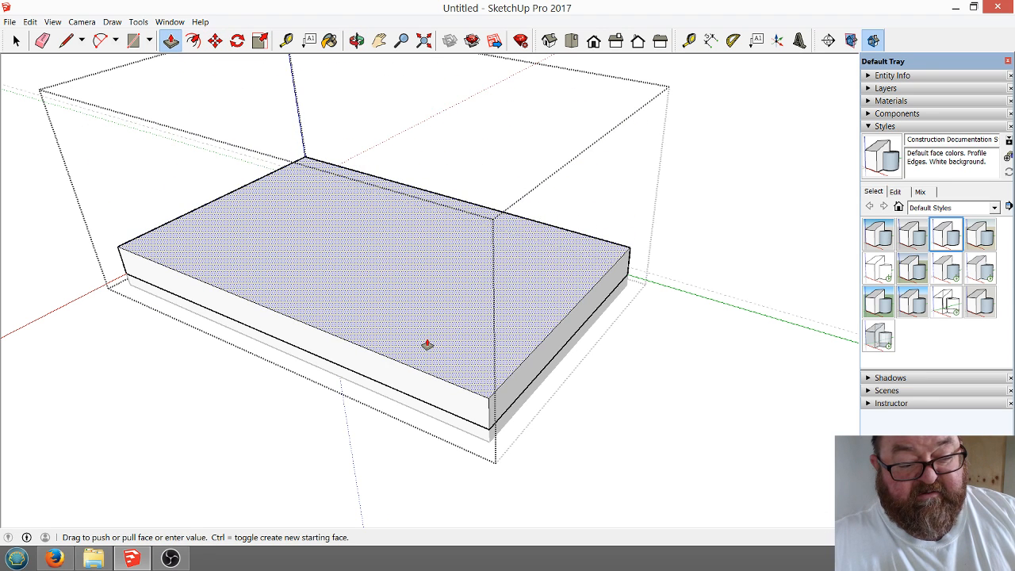
{"action": "left_click", "coordinate": [427, 345]}
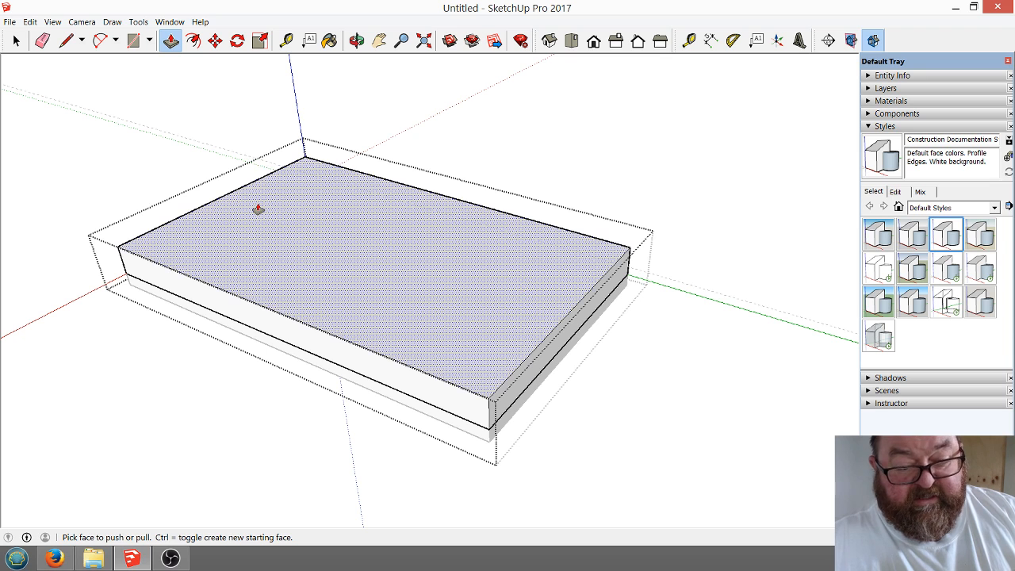
Raise the upper slab's top face with Push/Pull to the guide line again and leave the group.
{"action": "left_click", "coordinate": [356, 40]}
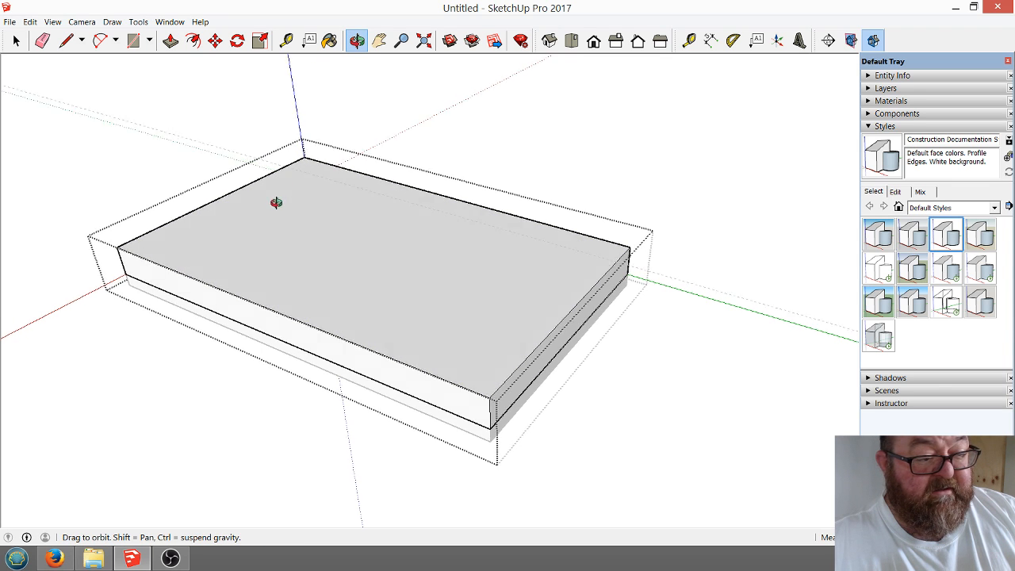
{"action": "left_click_drag", "start_coordinate": [274, 201], "coordinate": [275, 162]}
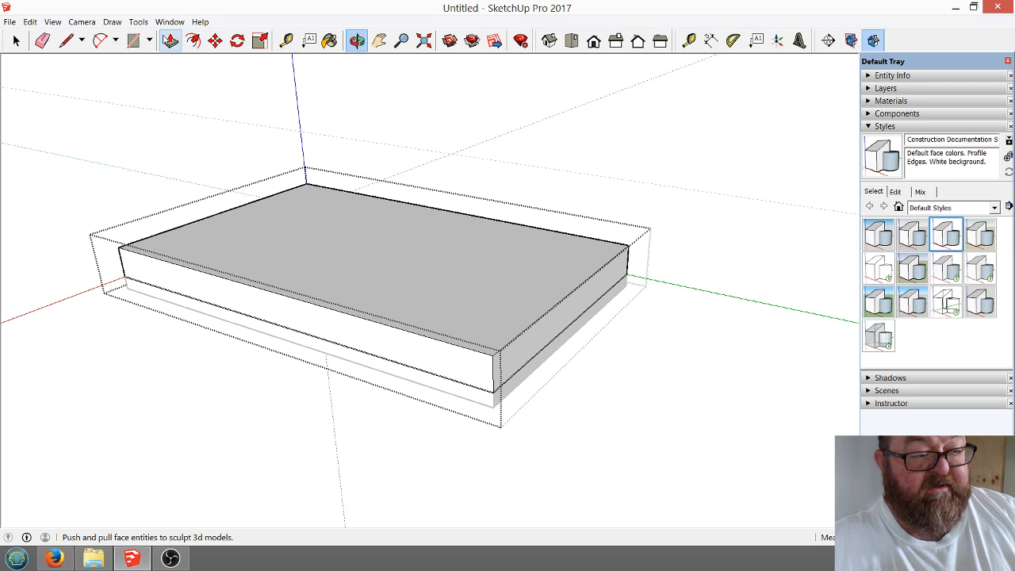
{"action": "left_click", "coordinate": [171, 39]}
{"action": "left_click_drag", "start_coordinate": [362, 287], "coordinate": [36, 96]}
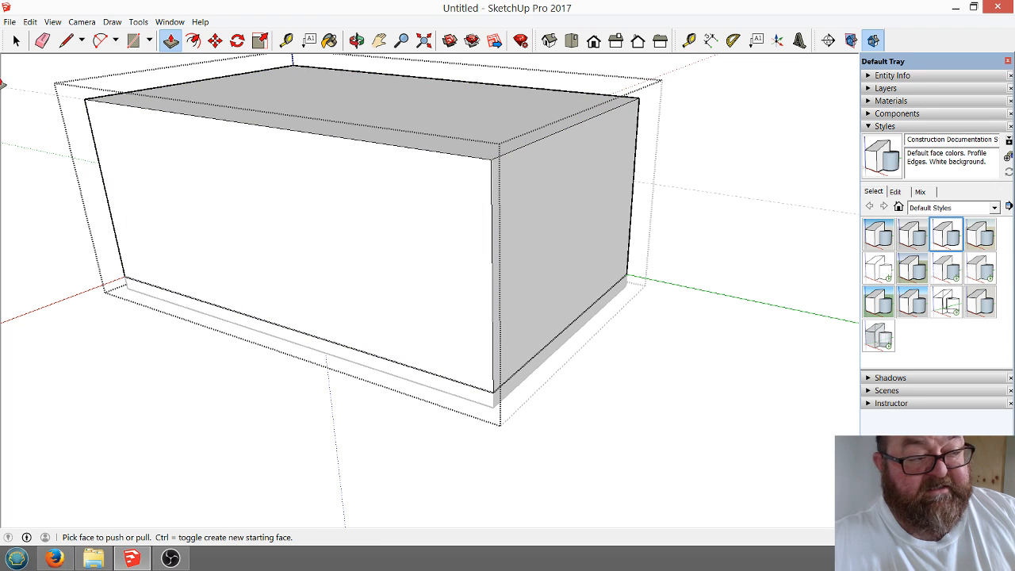
{"action": "left_click", "coordinate": [16, 39]}
{"action": "left_click", "coordinate": [63, 172]}
Orbit around the finished block and view it in the standard Top, Front and Iso views, returning to Top.
{"action": "left_click", "coordinate": [357, 39]}
{"action": "left_click_drag", "start_coordinate": [397, 199], "coordinate": [624, 376]}
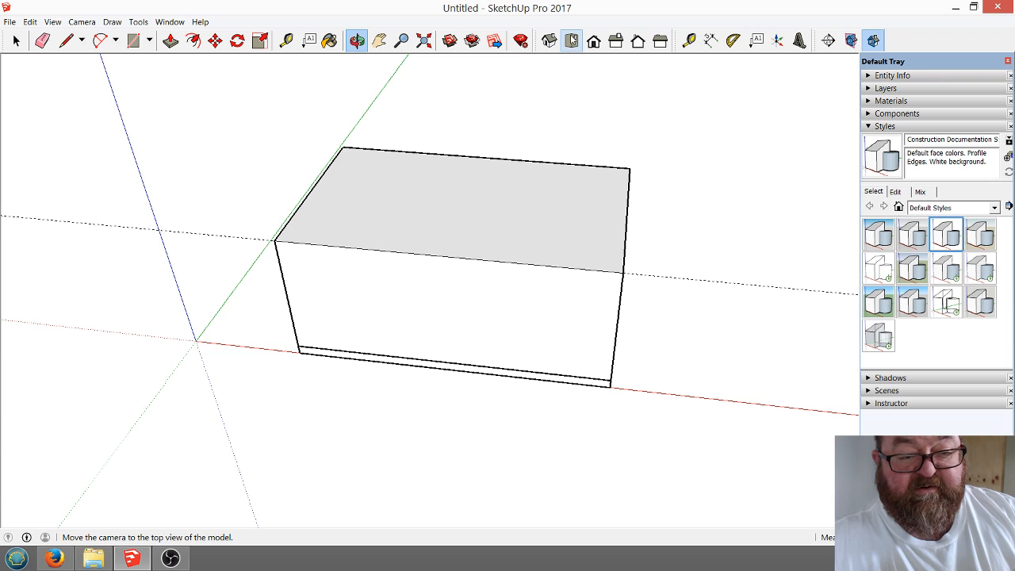
{"action": "left_click", "coordinate": [572, 41]}
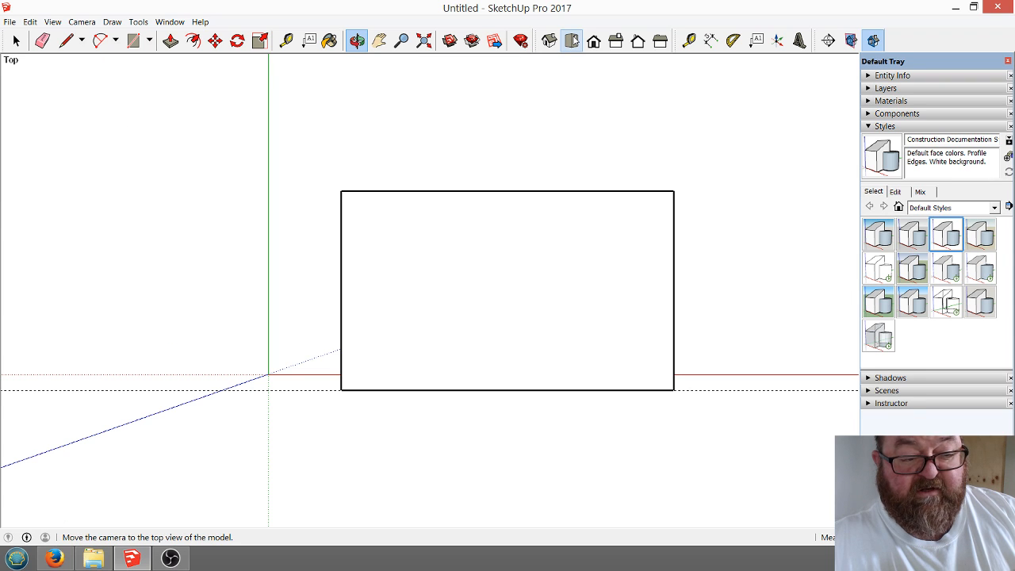
{"action": "left_click", "coordinate": [594, 42]}
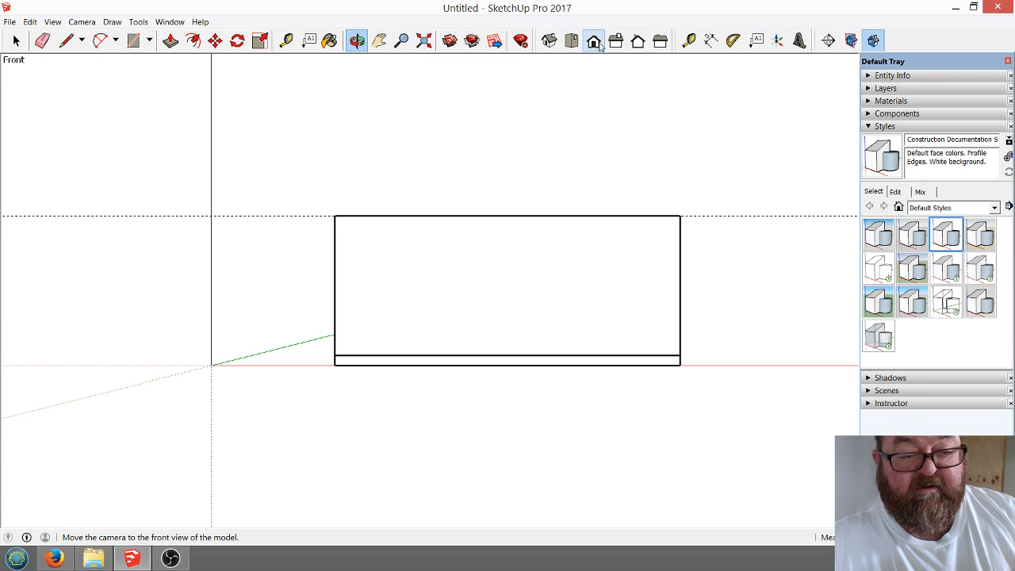
{"action": "left_click", "coordinate": [549, 43]}
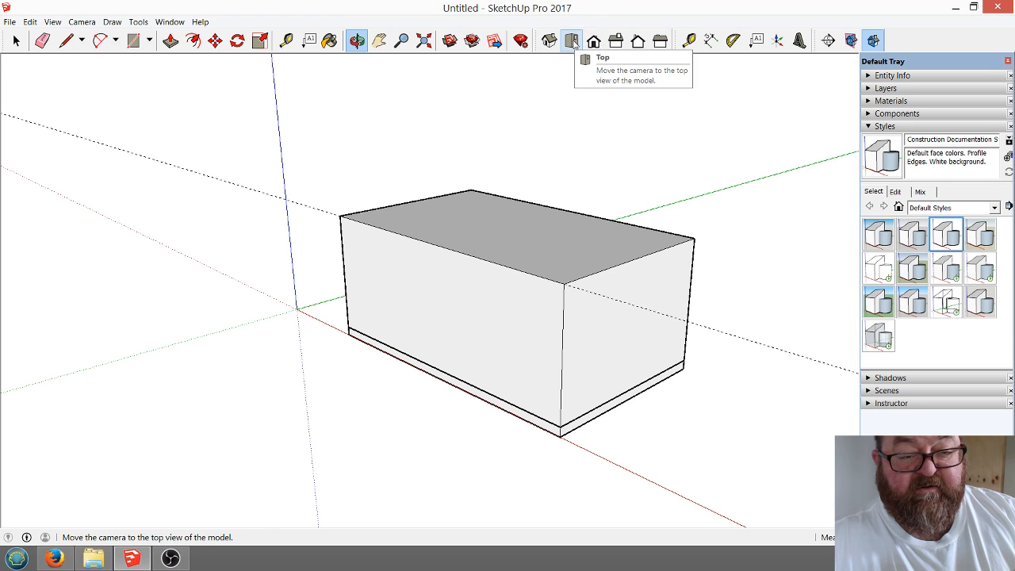
{"action": "left_click", "coordinate": [573, 42]}
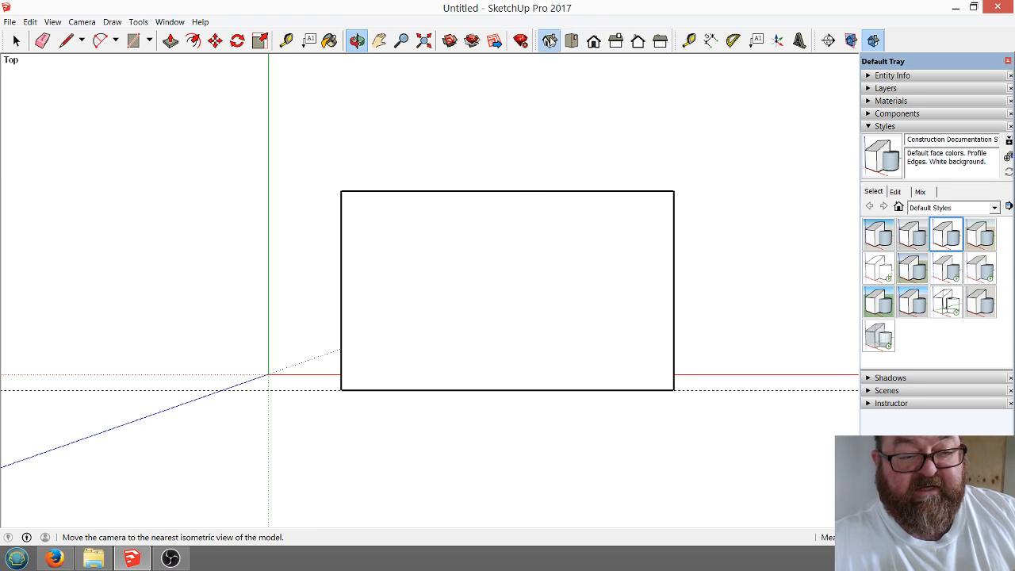
Erase the dashed guide line running along the upper block's top edge.
{"action": "left_click", "coordinate": [549, 41]}
{"action": "left_click_drag", "start_coordinate": [532, 265], "coordinate": [423, 295]}
{"action": "left_click_drag", "start_coordinate": [476, 347], "coordinate": [397, 368]}
{"action": "scroll", "coordinate": [465, 374], "scroll_direction": "up", "scroll_amount": 3}
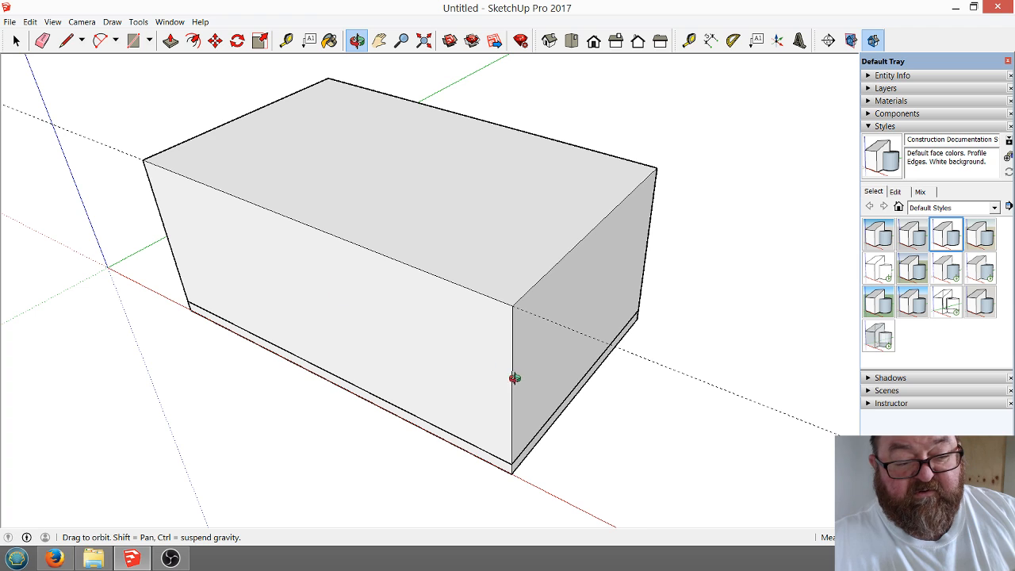
{"action": "scroll", "coordinate": [282, 272], "scroll_direction": "down", "scroll_amount": 2}
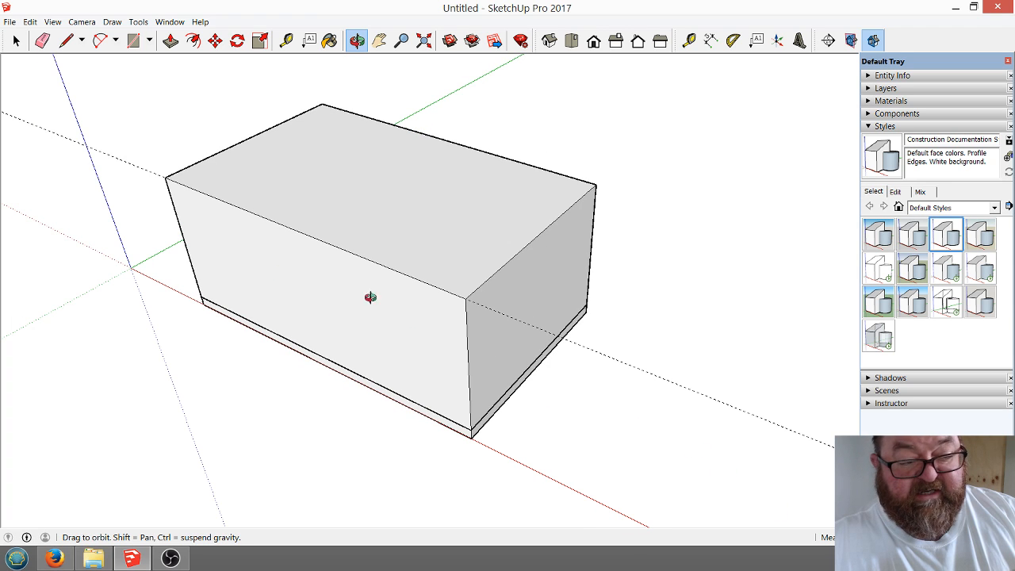
{"action": "scroll", "coordinate": [357, 272], "scroll_direction": "up", "scroll_amount": 2}
{"action": "left_click", "coordinate": [16, 40]}
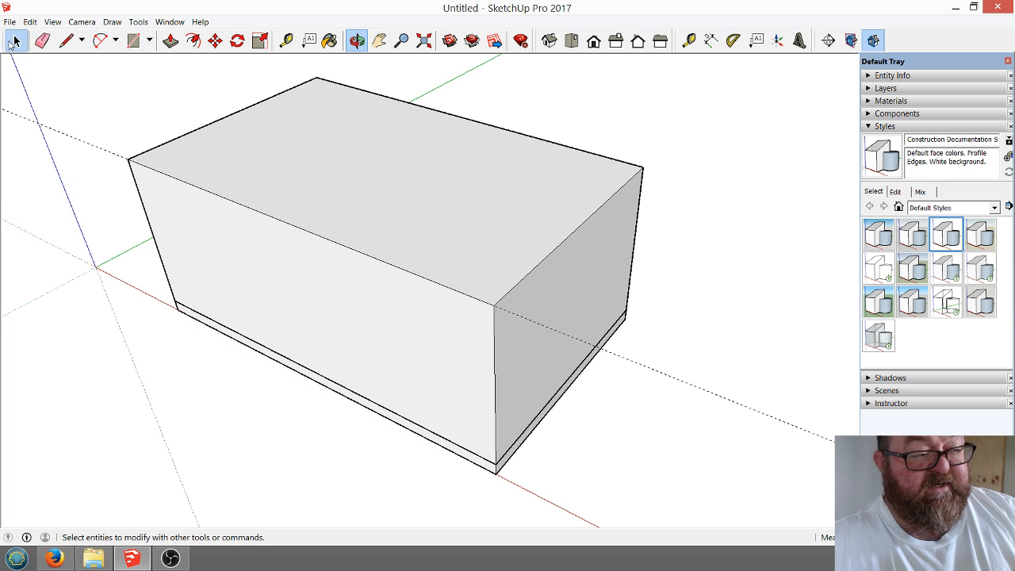
{"action": "left_click", "coordinate": [258, 253]}
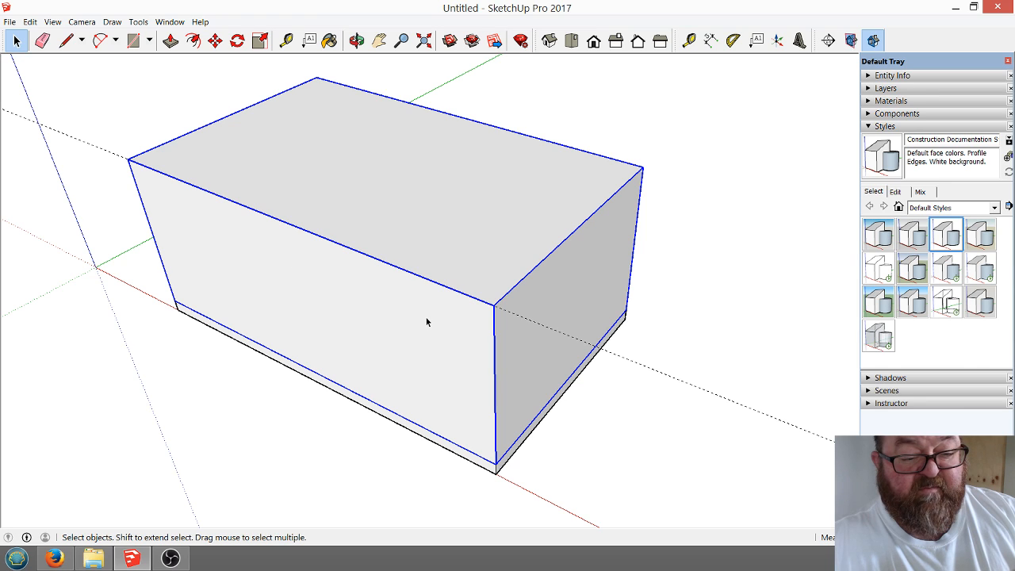
{"action": "left_click", "coordinate": [43, 40]}
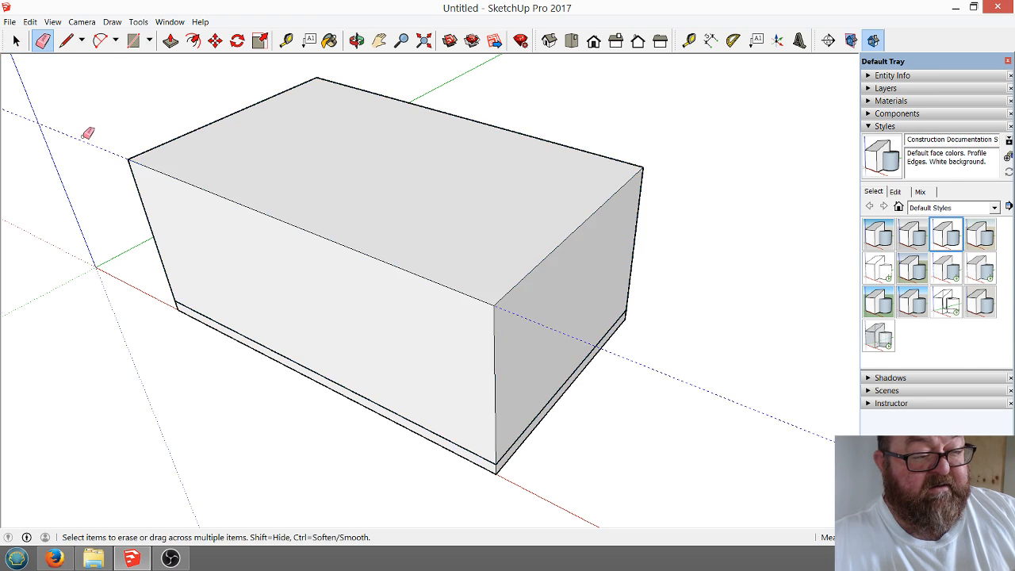
{"action": "left_click", "coordinate": [16, 41]}
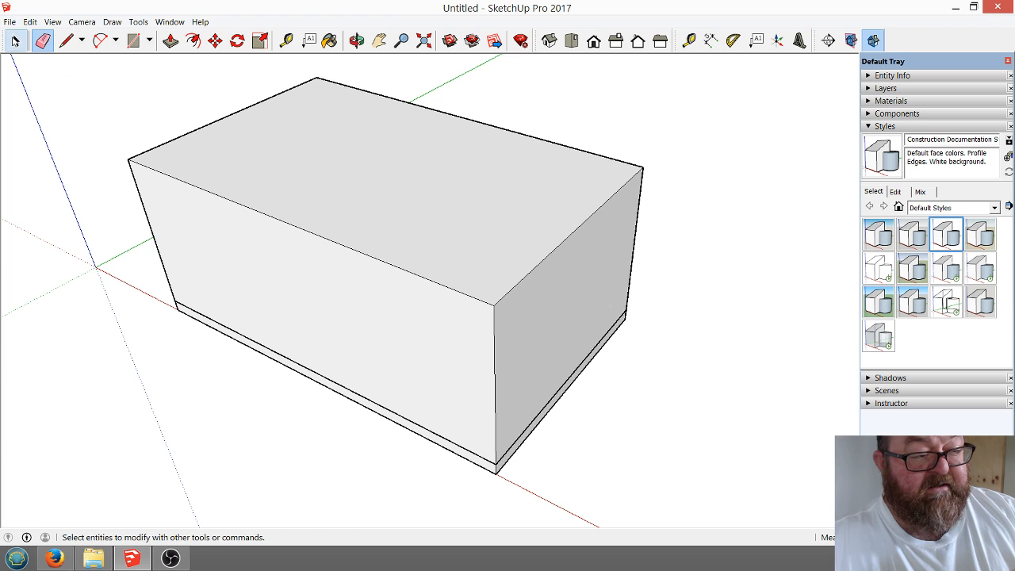
Check that the block and slab are separate groups by opening the upper block, leaving it and selecting each one in turn.
{"action": "left_click", "coordinate": [269, 248]}
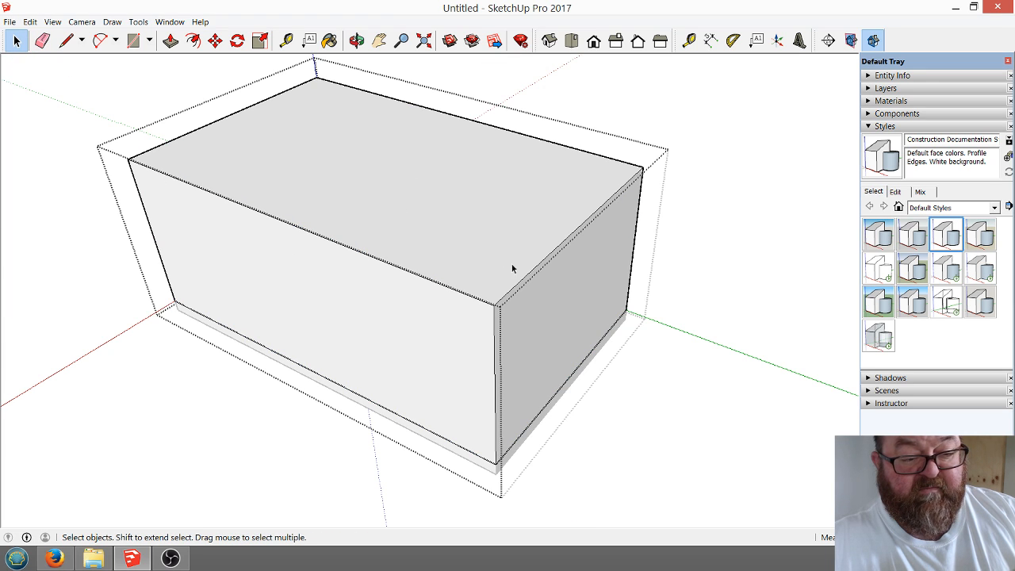
{"action": "left_click", "coordinate": [61, 136]}
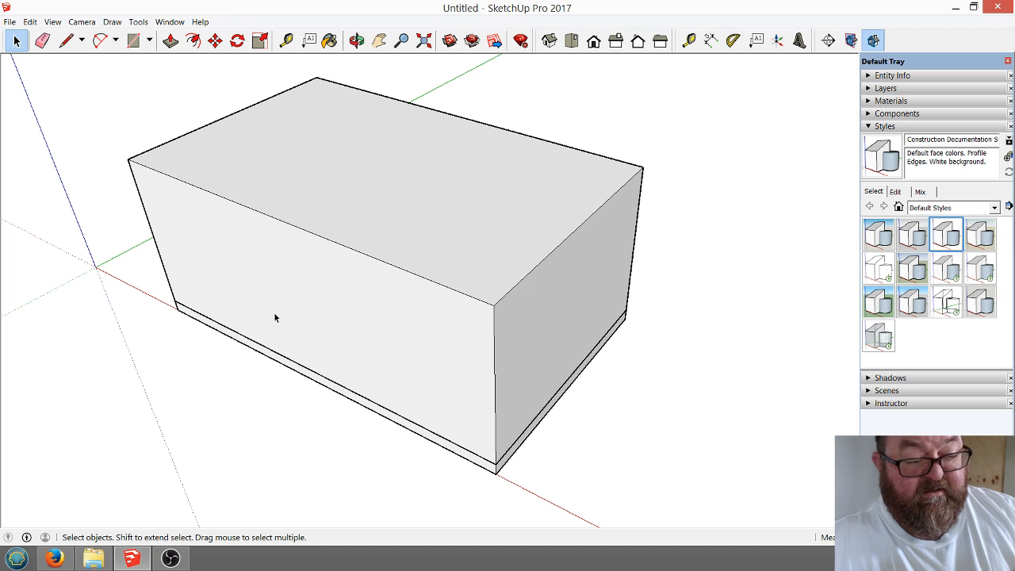
{"action": "left_click", "coordinate": [278, 359]}
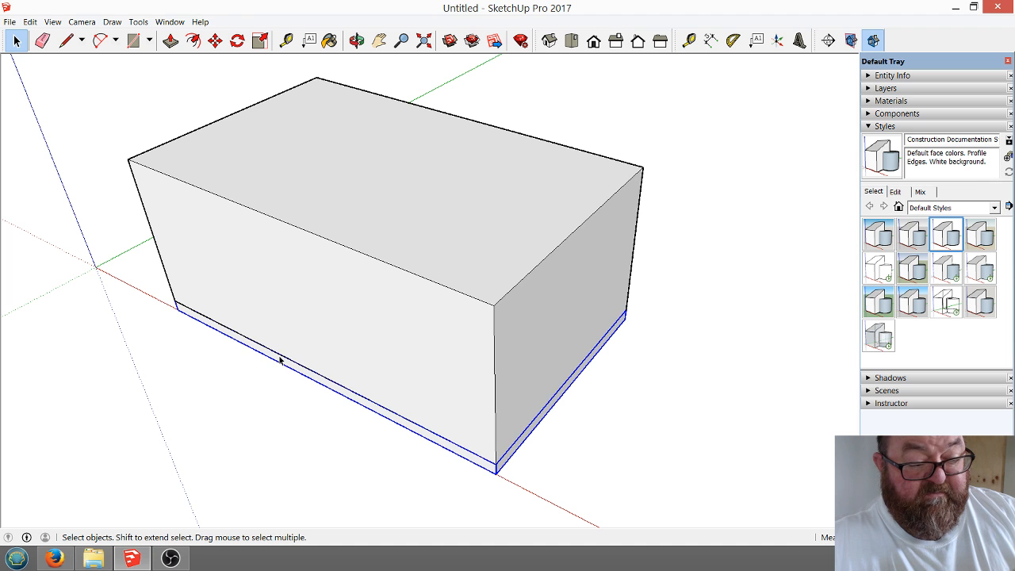
{"action": "left_click", "coordinate": [356, 41]}
{"action": "left_click_drag", "start_coordinate": [362, 308], "coordinate": [290, 261]}
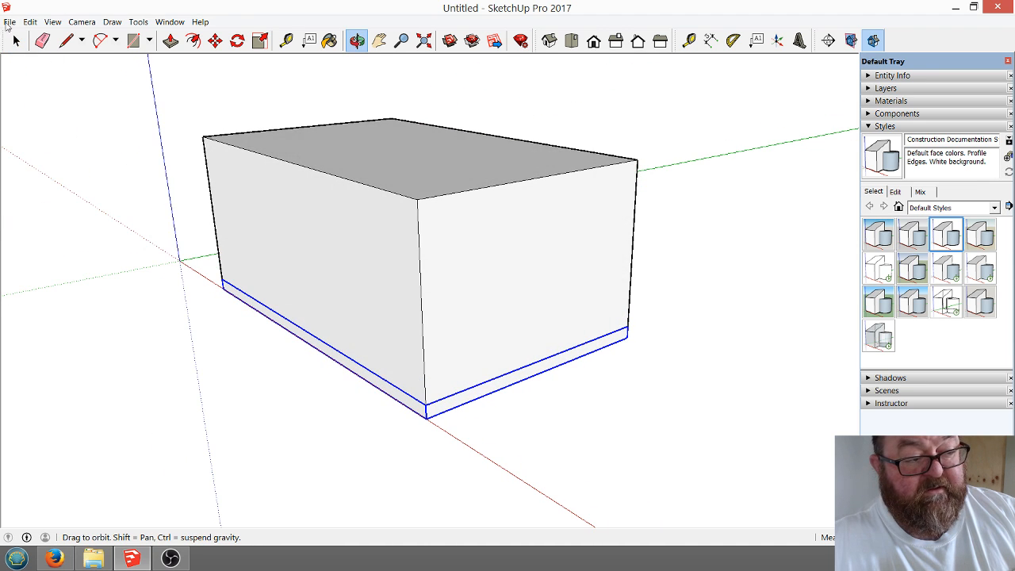
{"action": "left_click", "coordinate": [16, 41]}
{"action": "left_click", "coordinate": [399, 275]}
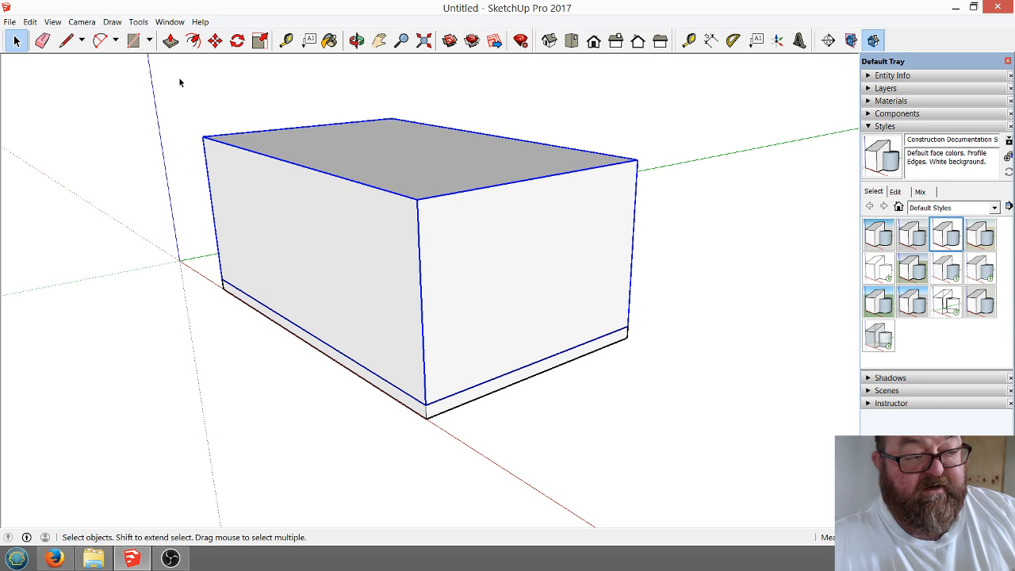
Move the lower slab straight down away from the block, and move it back up against the block's underside.
{"action": "left_click", "coordinate": [357, 372]}
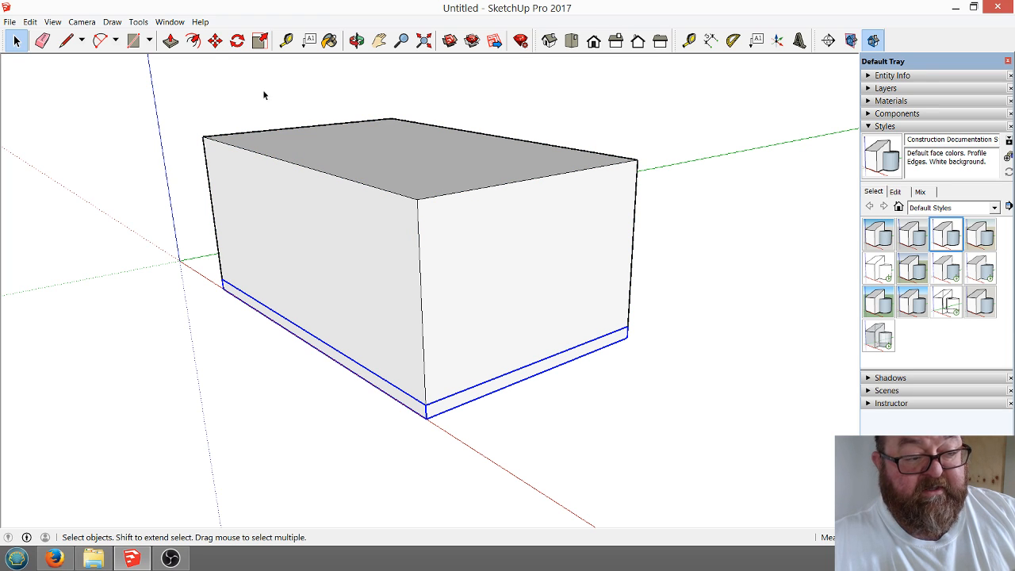
{"action": "left_click", "coordinate": [215, 39]}
{"action": "left_click", "coordinate": [428, 416]}
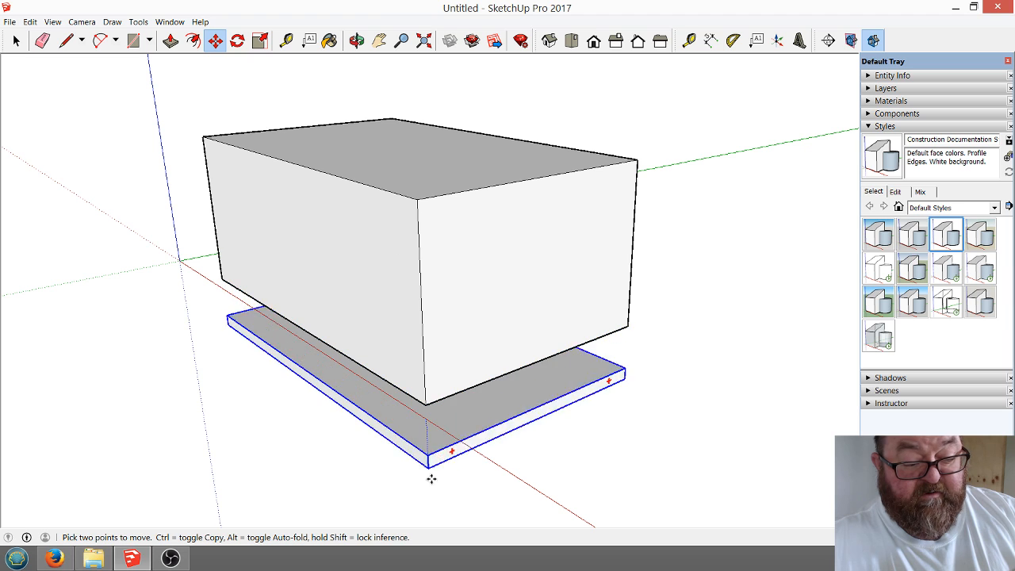
{"action": "left_click", "coordinate": [429, 465]}
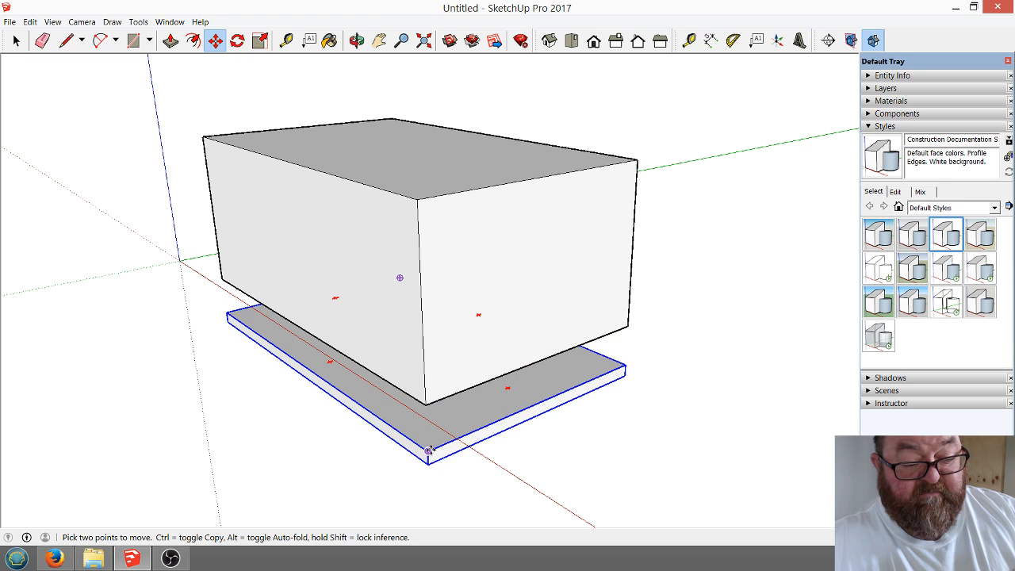
{"action": "left_click", "coordinate": [428, 451]}
{"action": "left_click", "coordinate": [426, 415]}
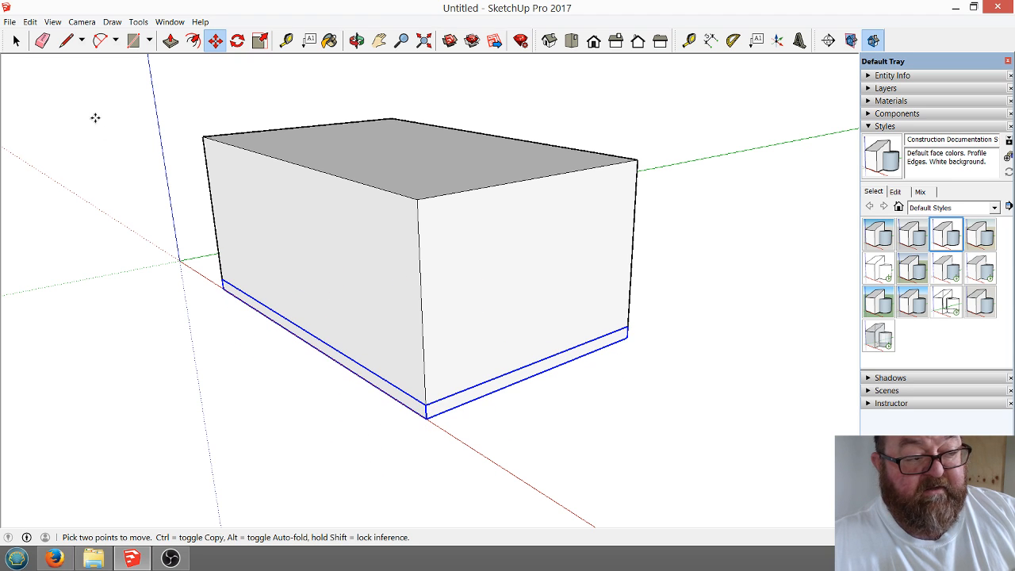
Explode the lower slab group into loose geometry and clear the selection.
{"action": "left_click", "coordinate": [16, 40]}
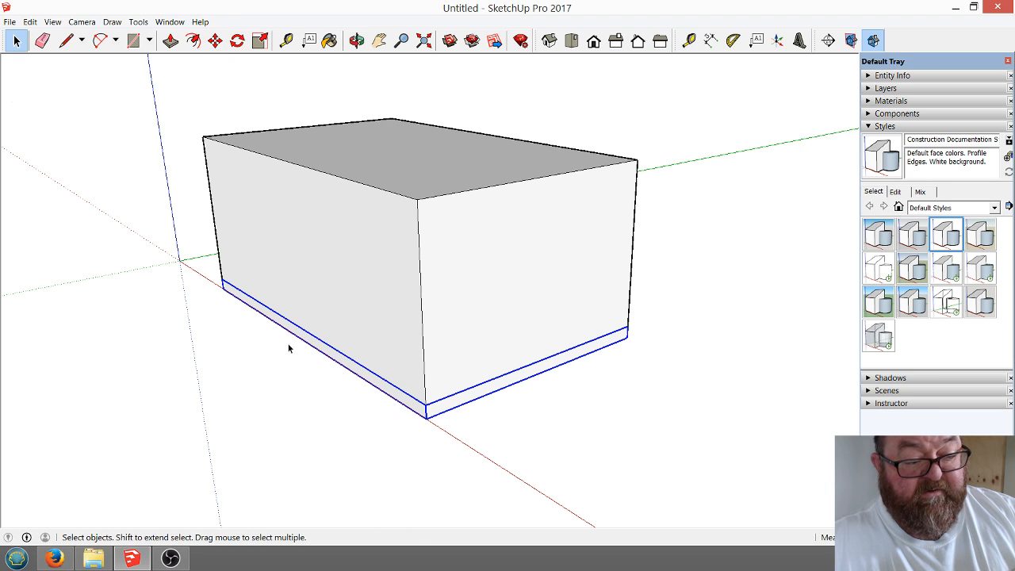
{"action": "right_click", "coordinate": [315, 346]}
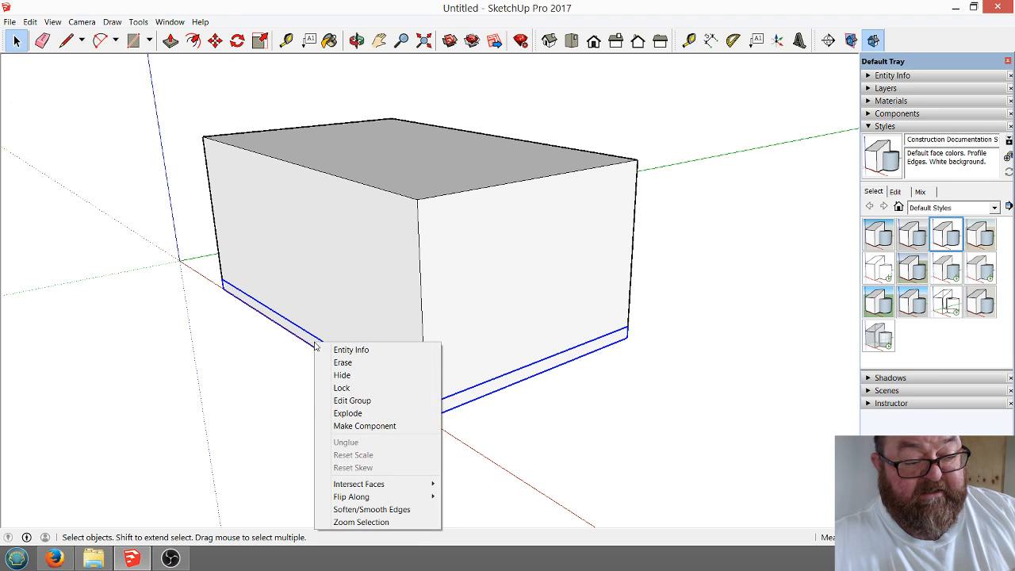
{"action": "left_click", "coordinate": [348, 410]}
{"action": "left_click", "coordinate": [520, 440]}
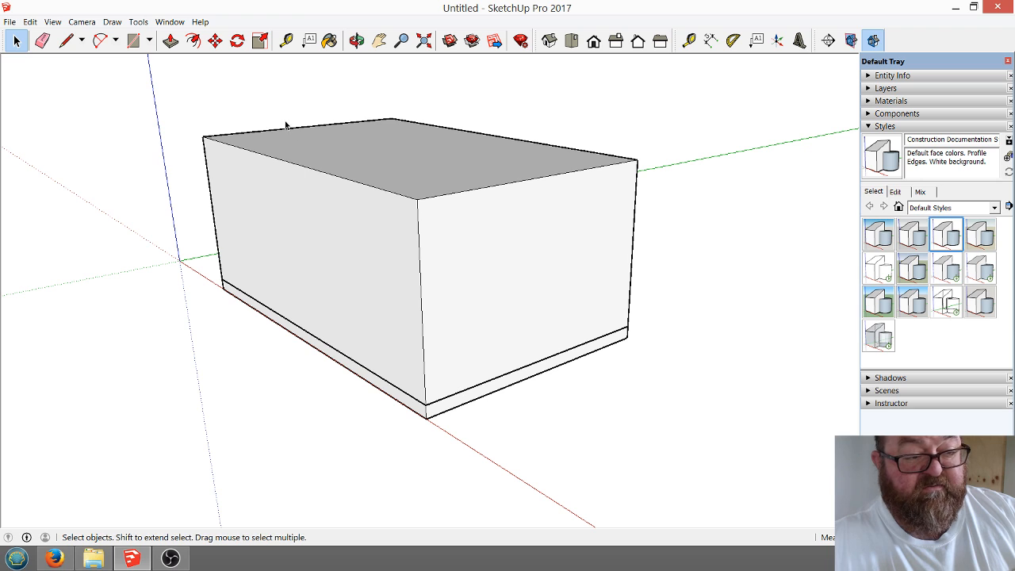
Move the upper block vertically off the exploded slab by its lower front corner.
{"action": "left_click", "coordinate": [215, 41]}
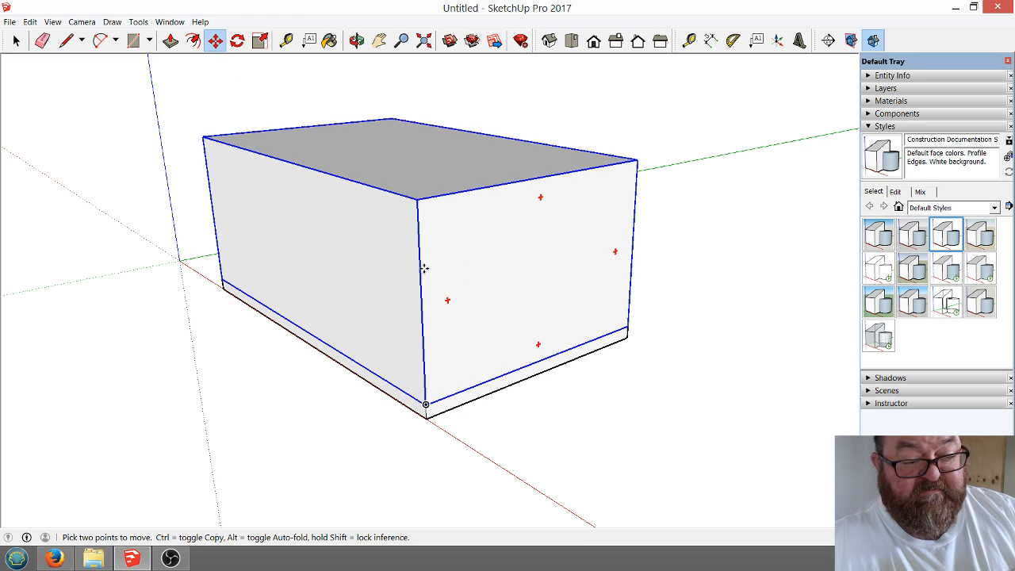
{"action": "left_click", "coordinate": [425, 405]}
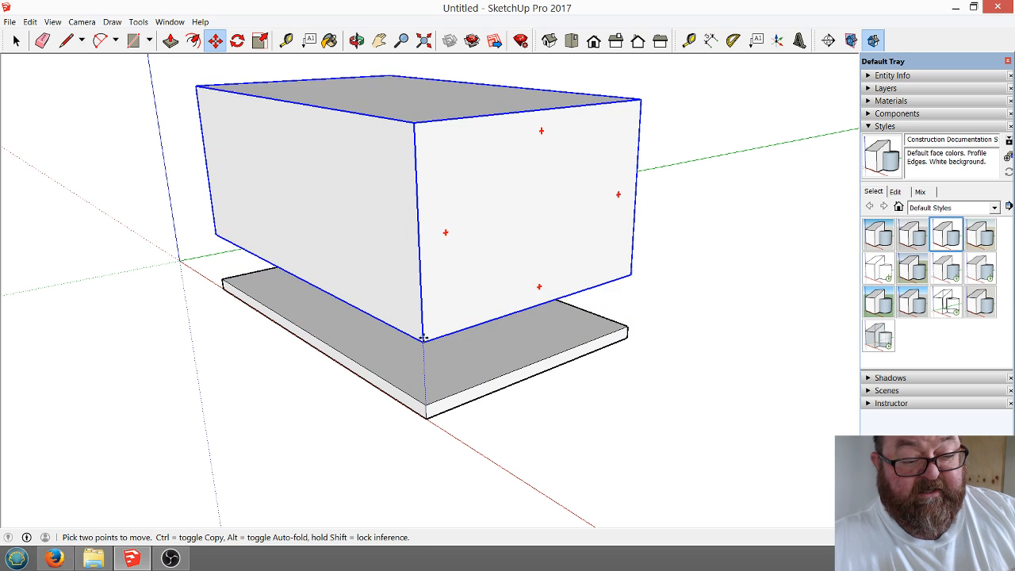
{"action": "left_click", "coordinate": [394, 179]}
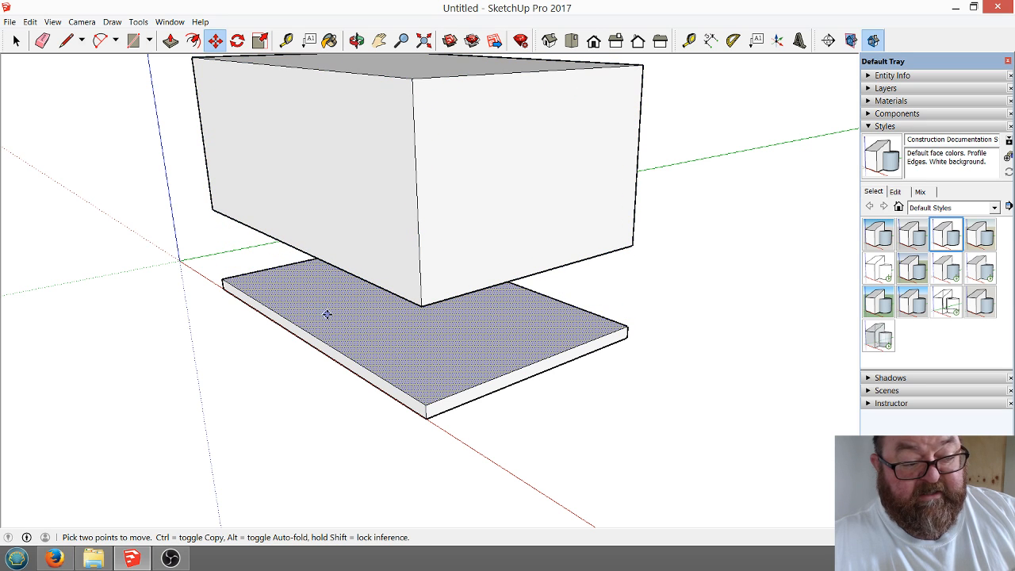
Try to move the exploded slab's long top edge from its front corner, and cancel the move.
{"action": "left_click", "coordinate": [16, 41]}
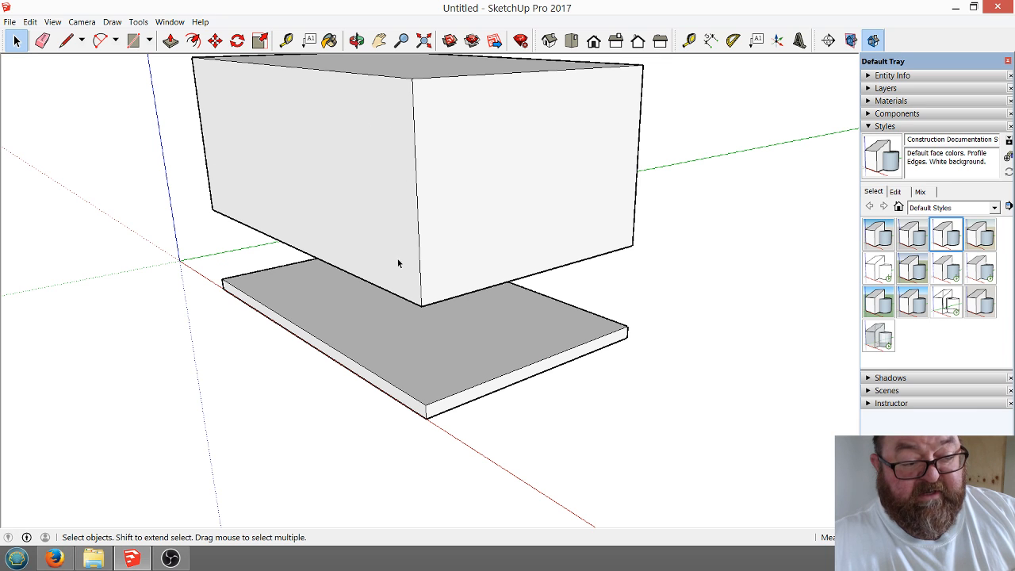
{"action": "left_click", "coordinate": [377, 380]}
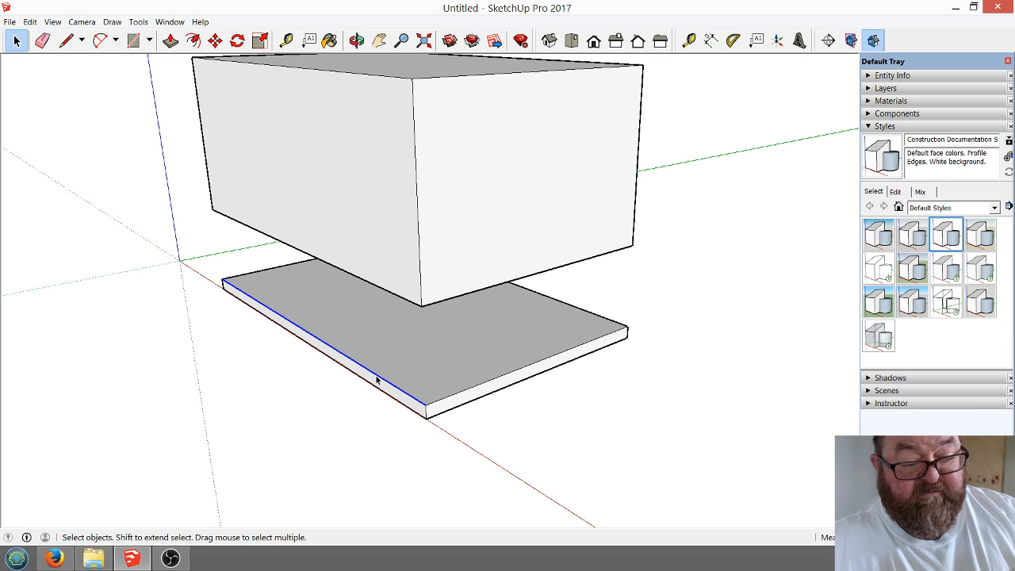
{"action": "key", "text": "m"}
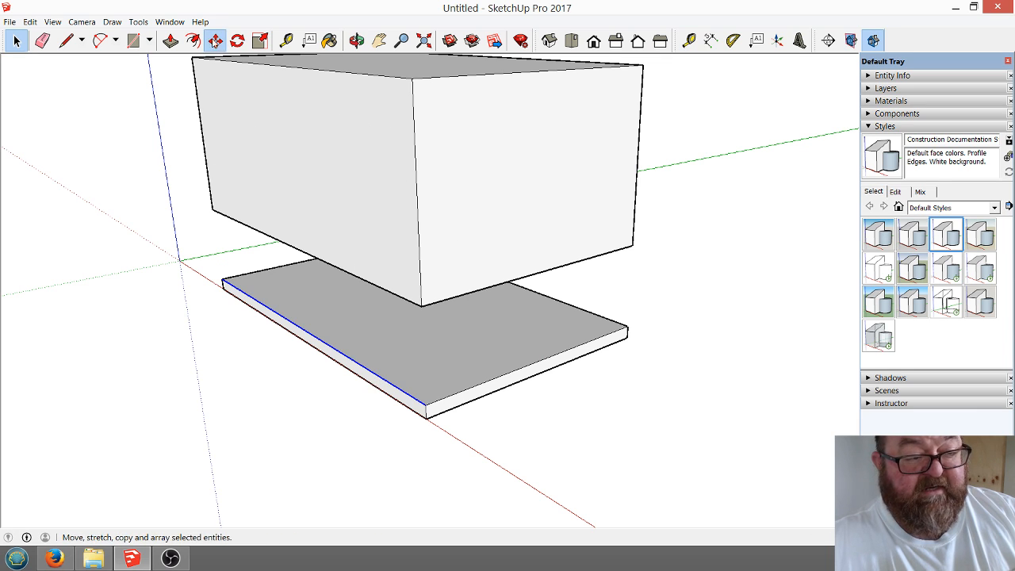
{"action": "left_click", "coordinate": [426, 405]}
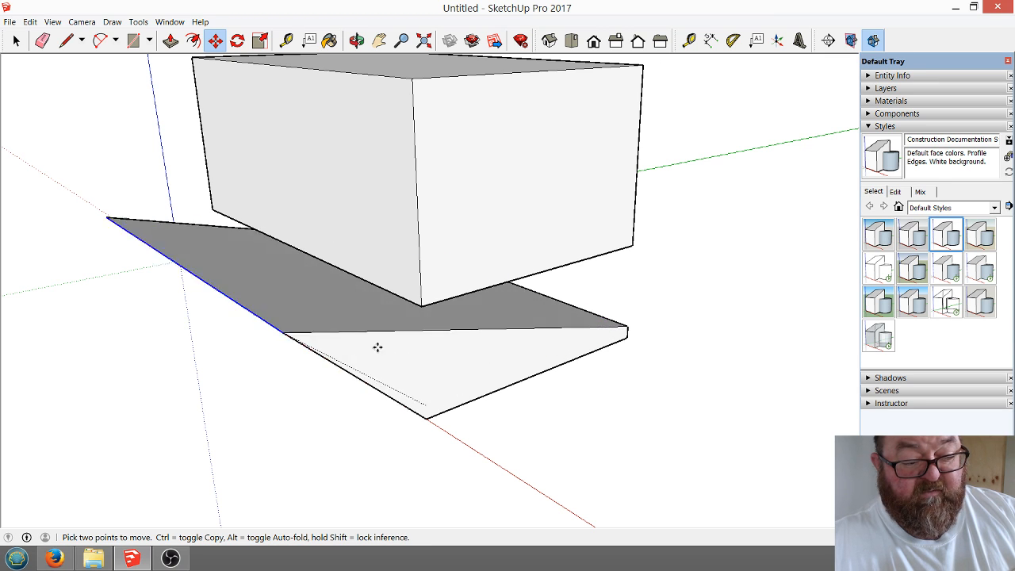
{"action": "key", "text": "Escape"}
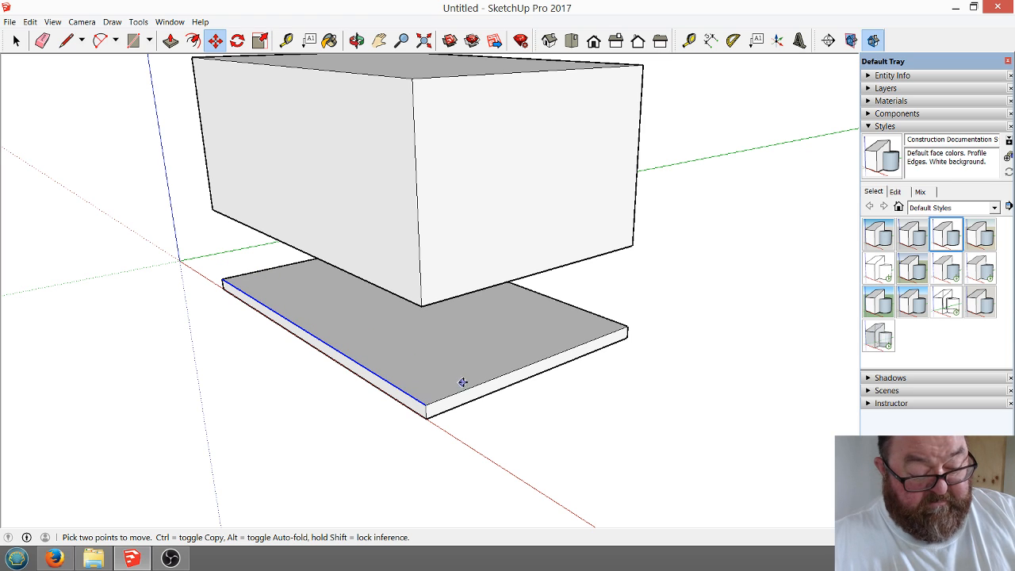
Undo the upper block's move and the lower slab's explode, and select the slab to check that it is a group.
{"action": "key", "text": "ctrl+z"}
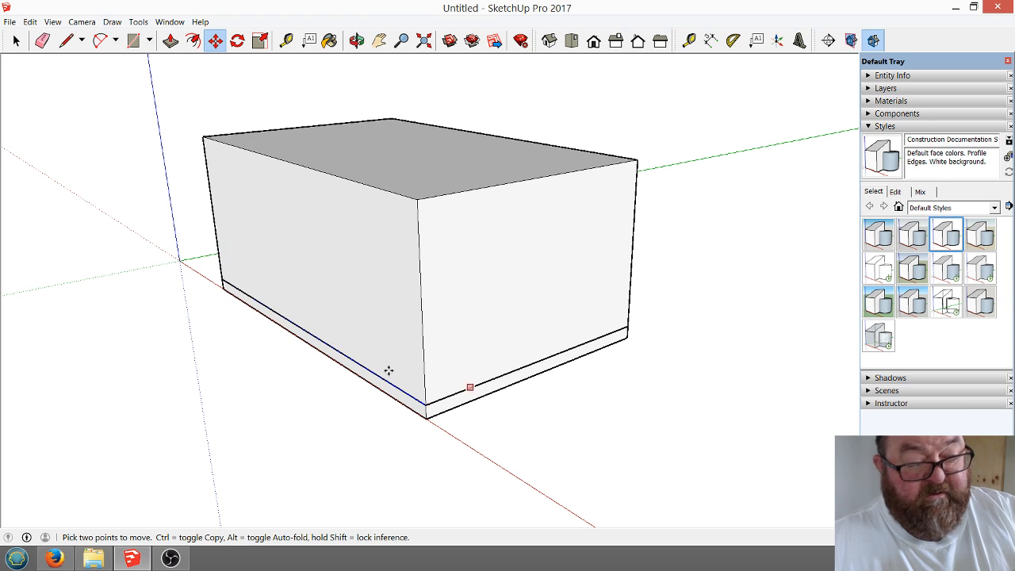
{"action": "left_click", "coordinate": [16, 40]}
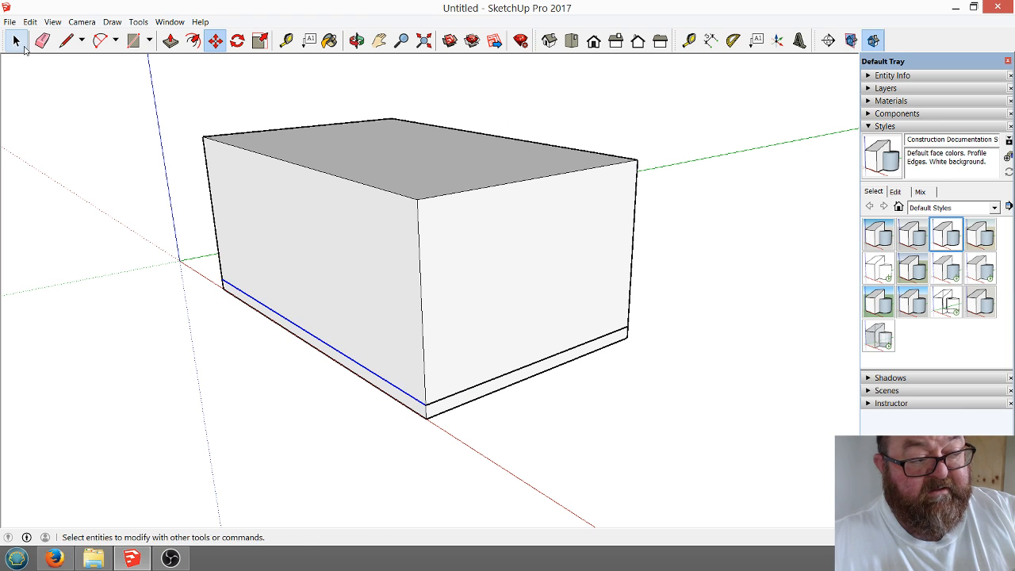
{"action": "left_click", "coordinate": [167, 270]}
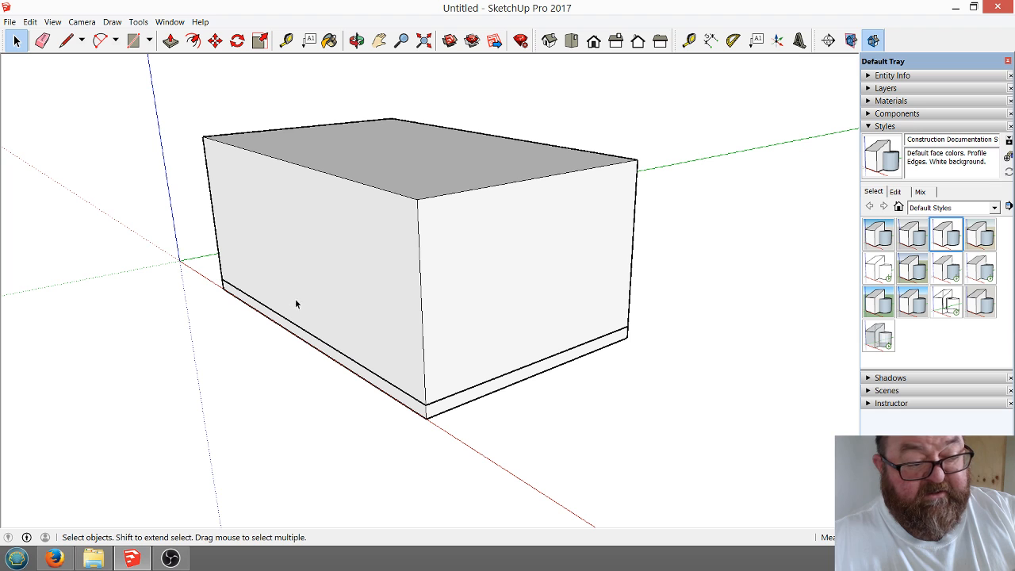
{"action": "triple_click", "coordinate": [401, 232]}
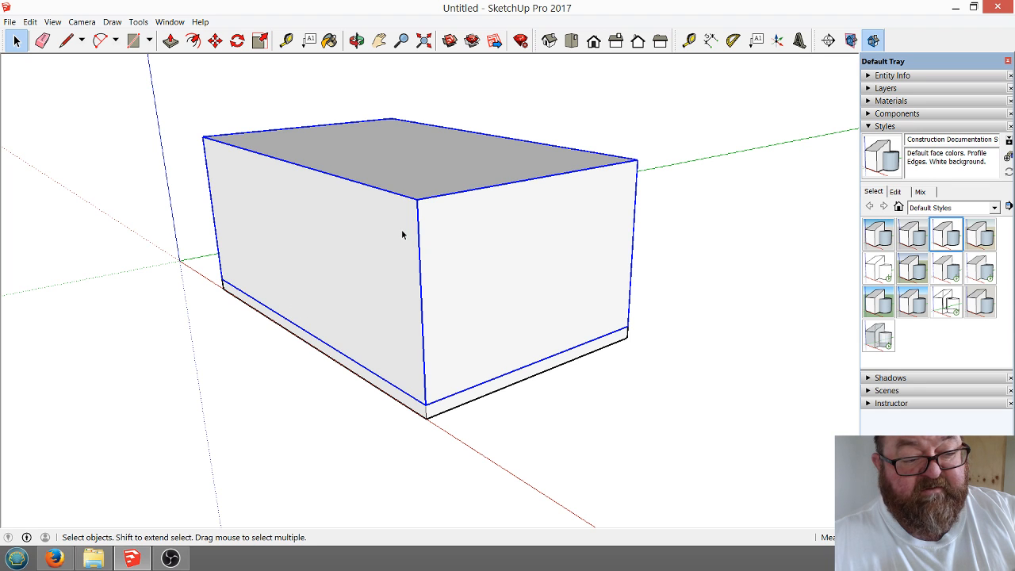
{"action": "left_click", "coordinate": [330, 352]}
{"action": "key", "text": "ctrl+z"}
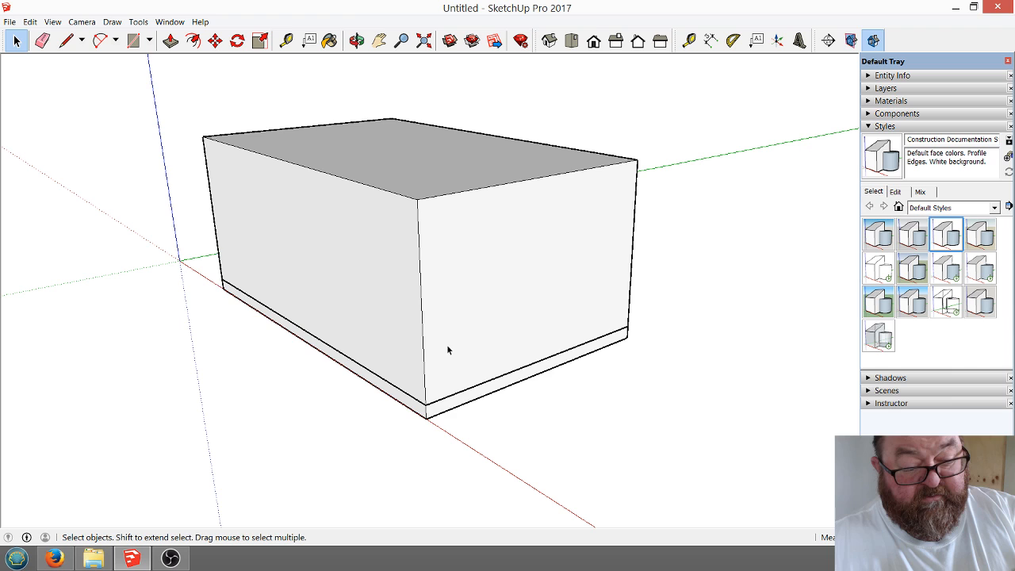
{"action": "key", "text": "ctrl+z"}
{"action": "key", "text": "ctrl+y"}
{"action": "left_click", "coordinate": [451, 406]}
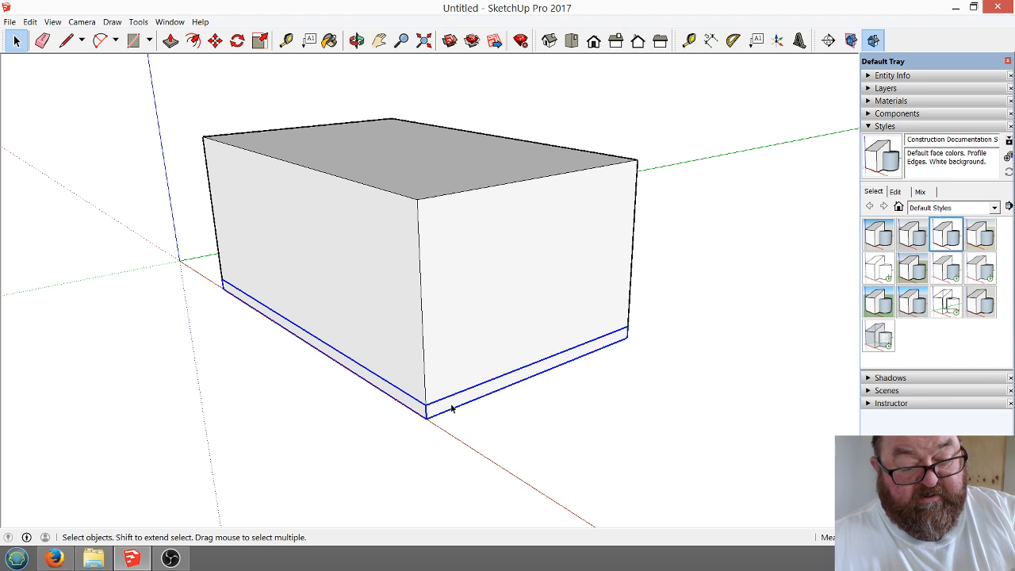
{"action": "left_click", "coordinate": [361, 421]}
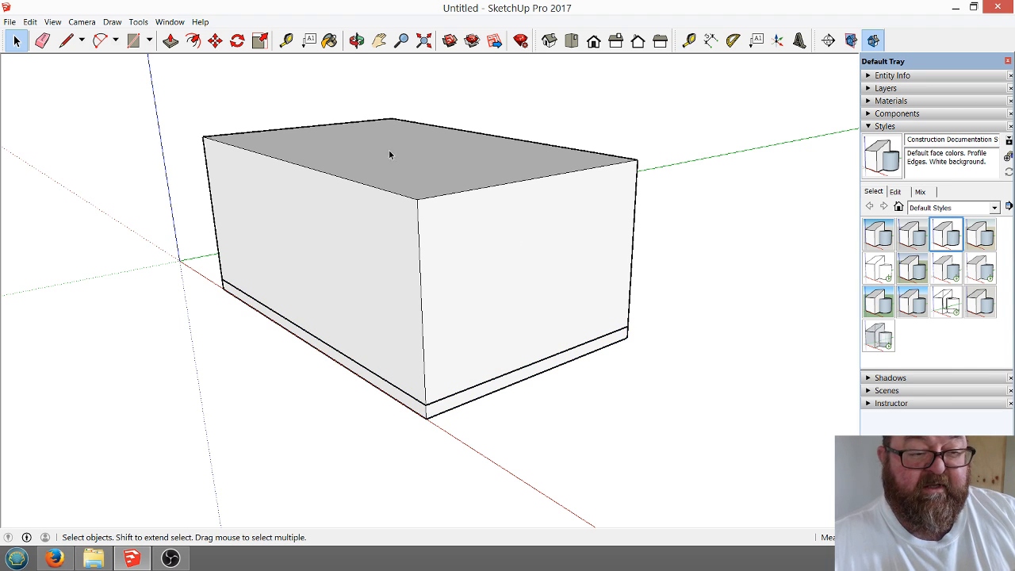
Open the upper block group for editing and offset its top face's outline inward by 4 1/2".
{"action": "left_click", "coordinate": [357, 39]}
{"action": "left_click_drag", "start_coordinate": [330, 208], "coordinate": [416, 239]}
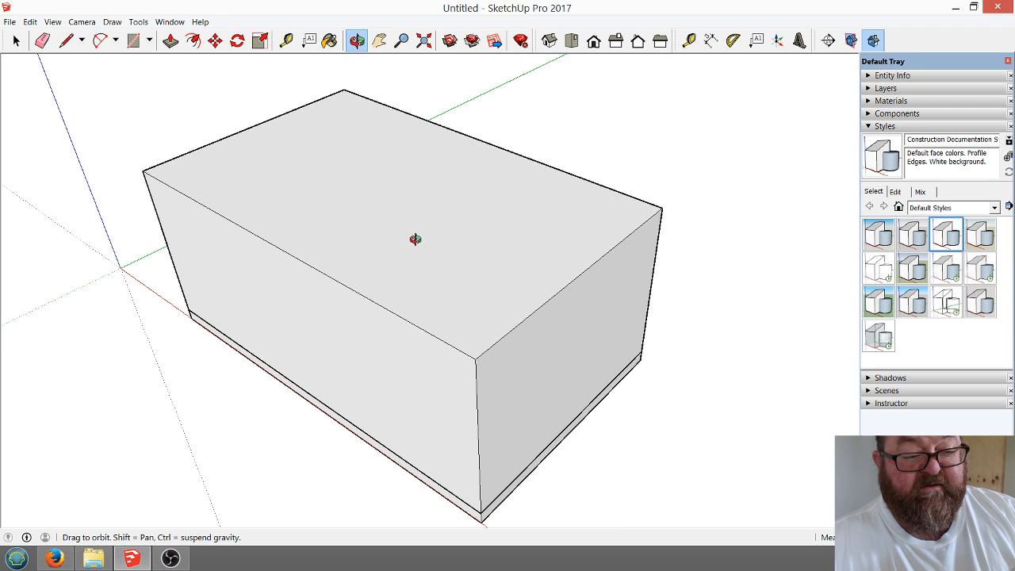
{"action": "left_click", "coordinate": [16, 39]}
{"action": "left_click", "coordinate": [374, 226]}
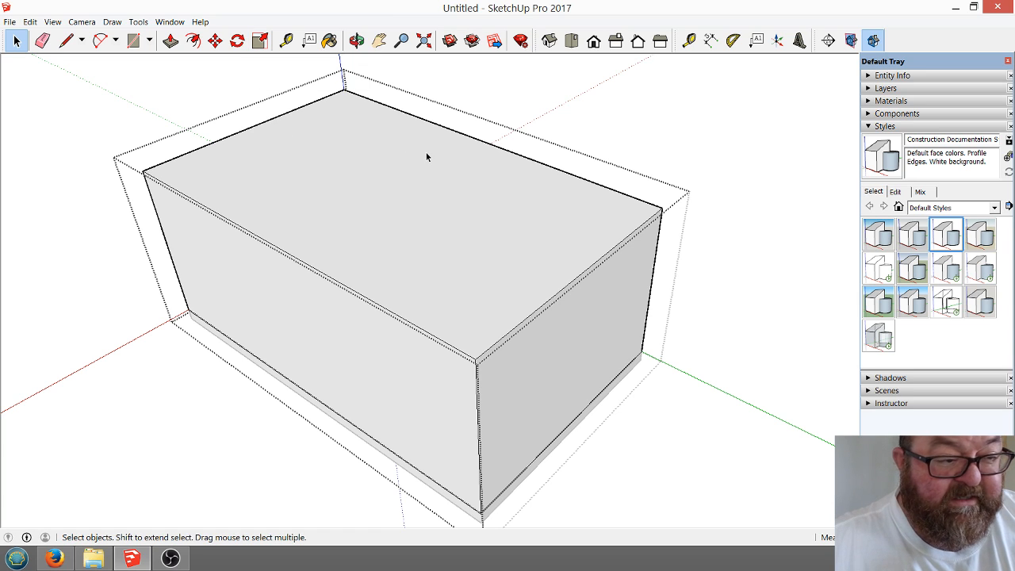
{"action": "left_click", "coordinate": [198, 46]}
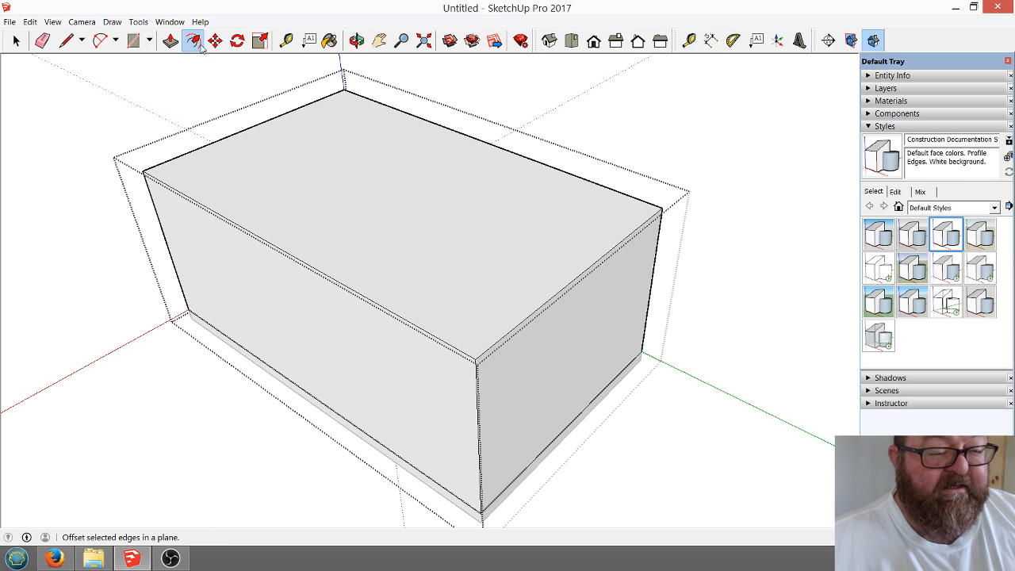
{"action": "left_click", "coordinate": [543, 166]}
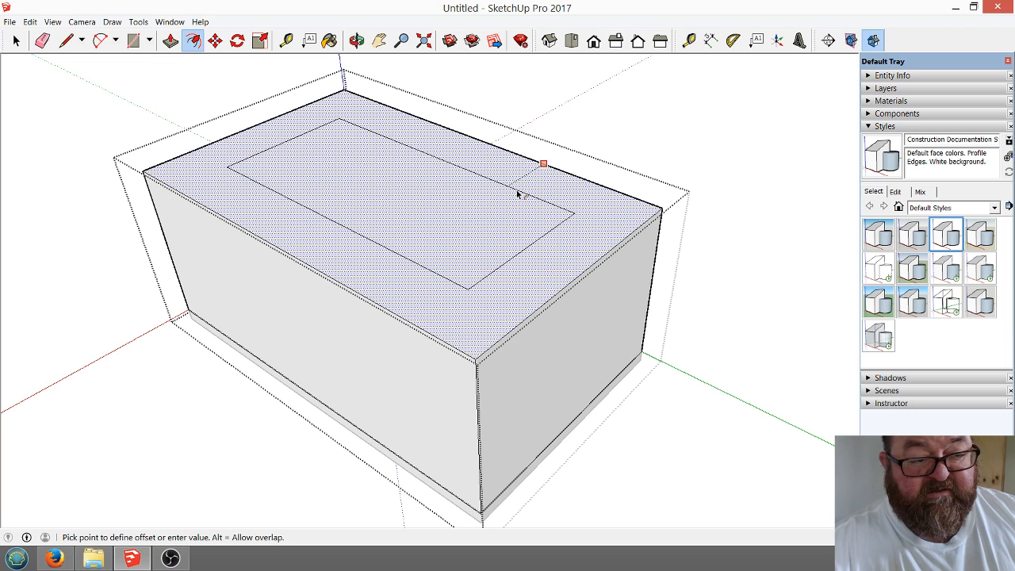
{"action": "key", "text": "Return"}
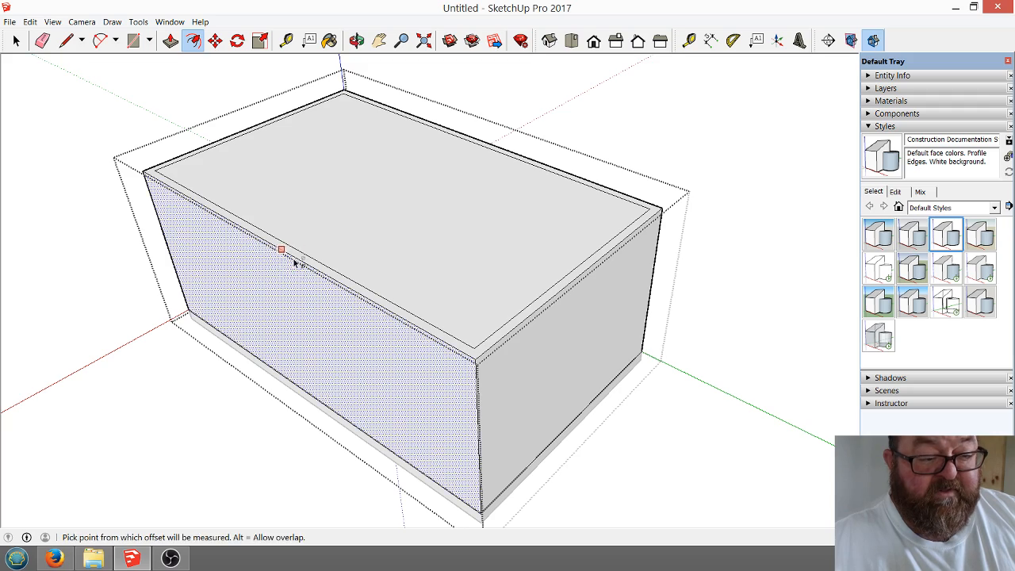
Select the narrow rim face around the offset outline to inspect it as a separate face of the block's top.
{"action": "scroll", "coordinate": [424, 325], "scroll_direction": "up", "scroll_amount": 3}
{"action": "scroll", "coordinate": [424, 332], "scroll_direction": "up", "scroll_amount": 4}
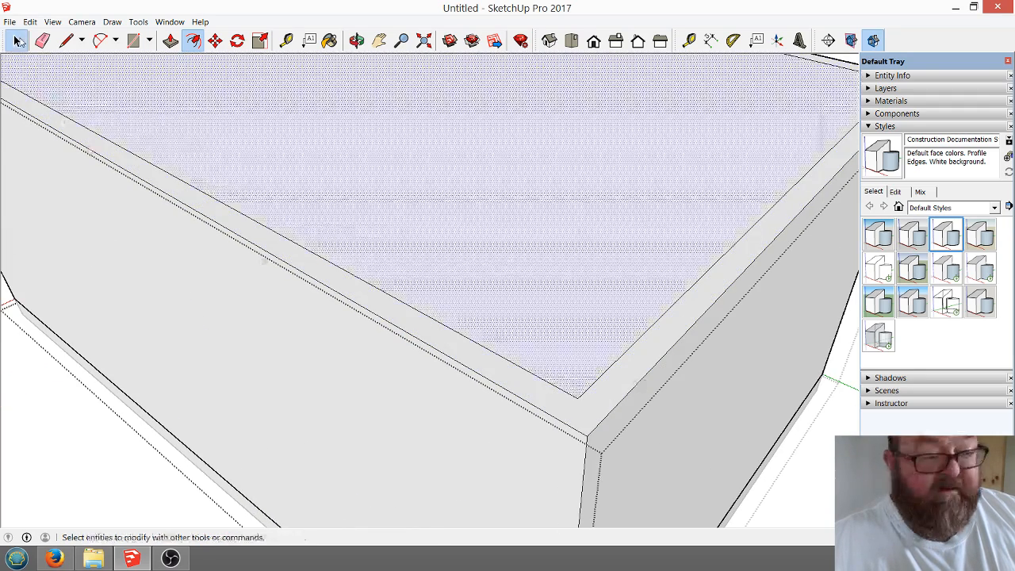
{"action": "key", "text": "space"}
{"action": "left_click", "coordinate": [222, 223]}
{"action": "scroll", "coordinate": [561, 476], "scroll_direction": "down", "scroll_amount": 2}
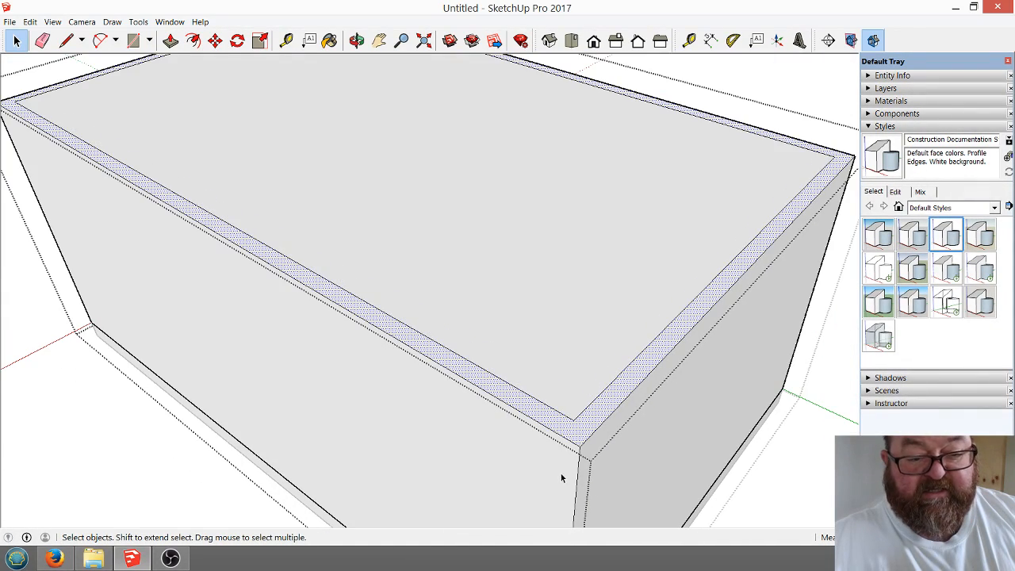
{"action": "scroll", "coordinate": [428, 367], "scroll_direction": "down", "scroll_amount": 3}
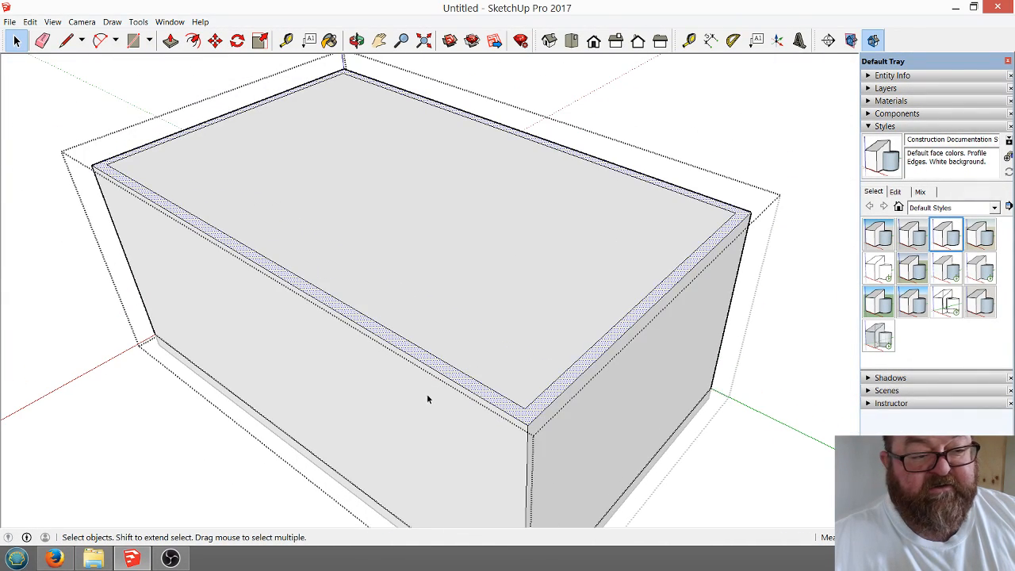
{"action": "scroll", "coordinate": [379, 268], "scroll_direction": "up", "scroll_amount": 2}
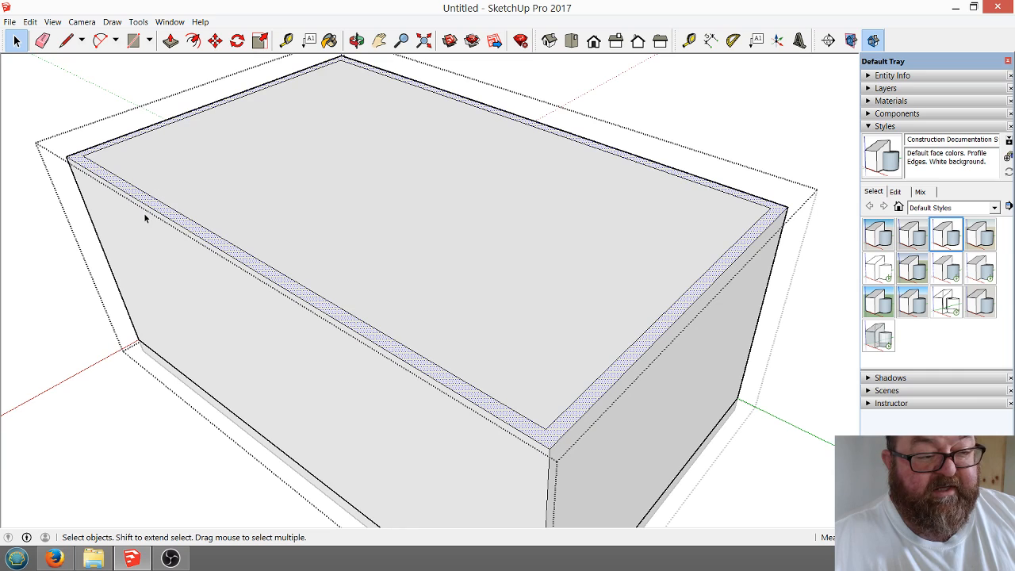
{"action": "left_click", "coordinate": [170, 40]}
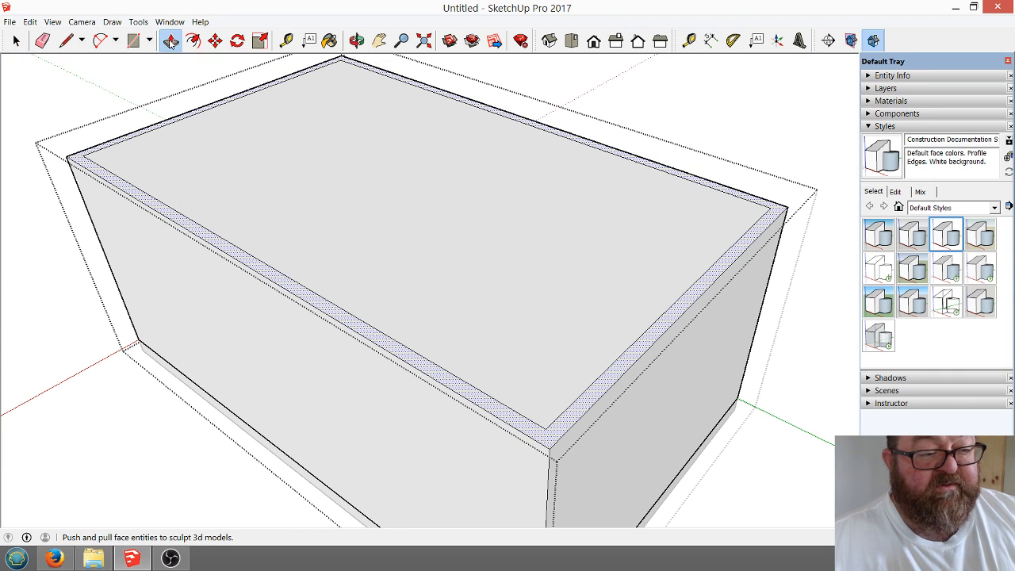
{"action": "left_click", "coordinate": [16, 39]}
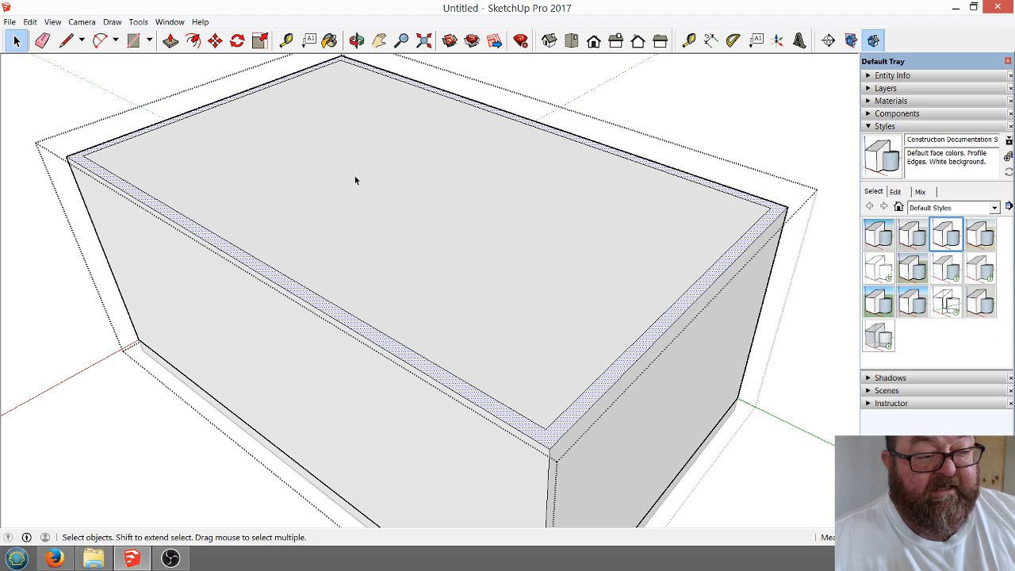
Push the inner top face down to the bottom of the block to hollow it out into four walls.
{"action": "left_click", "coordinate": [355, 176]}
{"action": "left_click", "coordinate": [175, 45]}
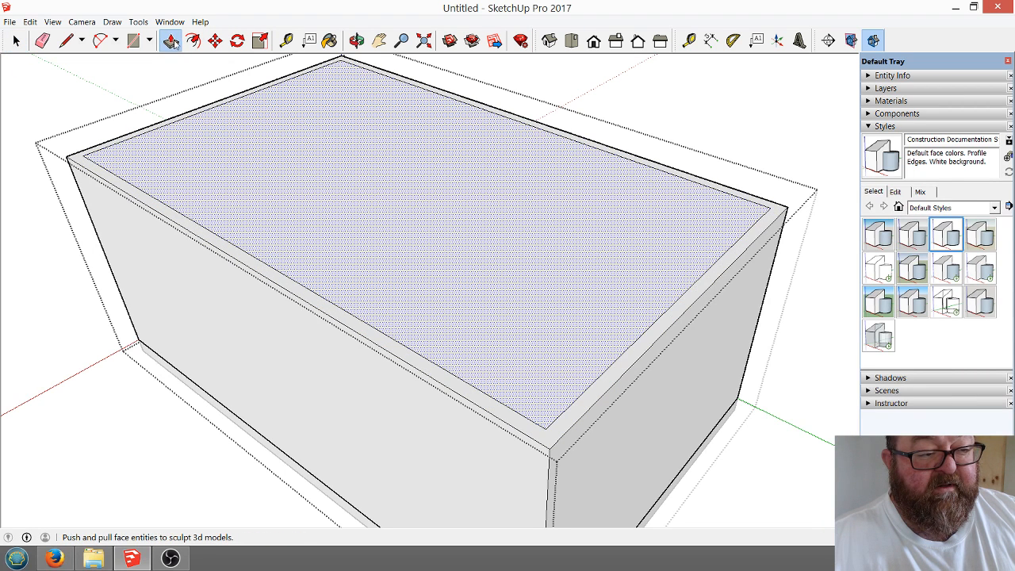
{"action": "mouse_move", "coordinate": [410, 163]}
{"action": "left_mouse_down"}
{"action": "mouse_move", "coordinate": [433, 278]}
{"action": "mouse_move", "coordinate": [506, 354]}
{"action": "left_mouse_up"}
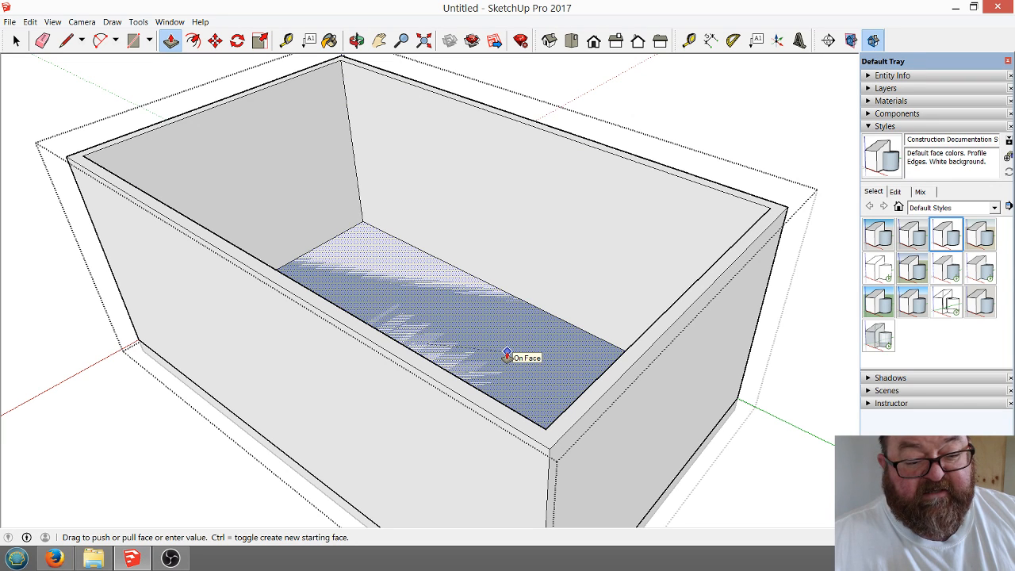
{"action": "left_click_drag", "start_coordinate": [507, 355], "coordinate": [507, 357]}
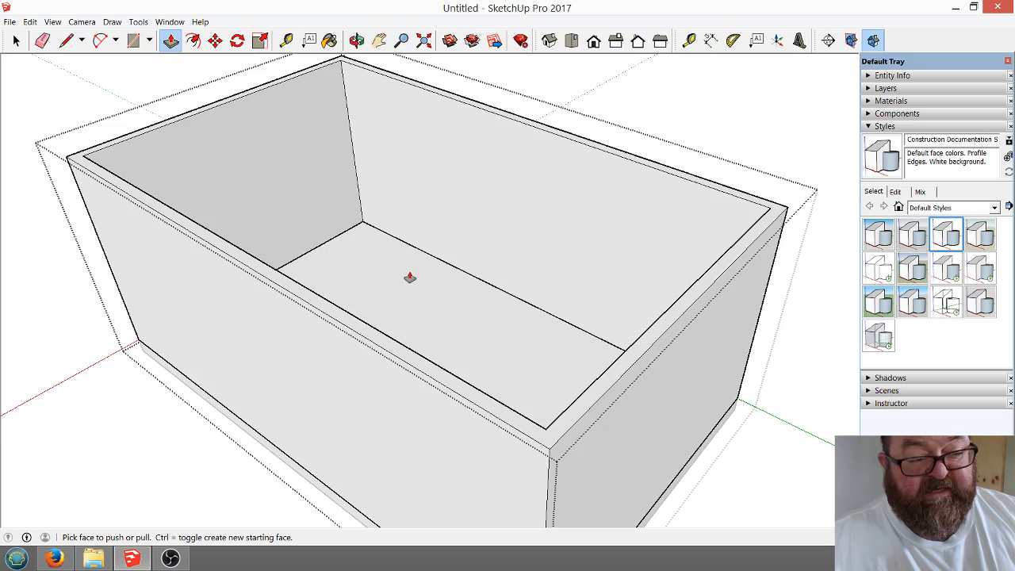
Place a vertical guide through the midpoint of the long front wall, measured from the wall's vertical corner edge.
{"action": "scroll", "coordinate": [435, 309], "scroll_direction": "down", "scroll_amount": 2}
{"action": "left_click", "coordinate": [357, 41]}
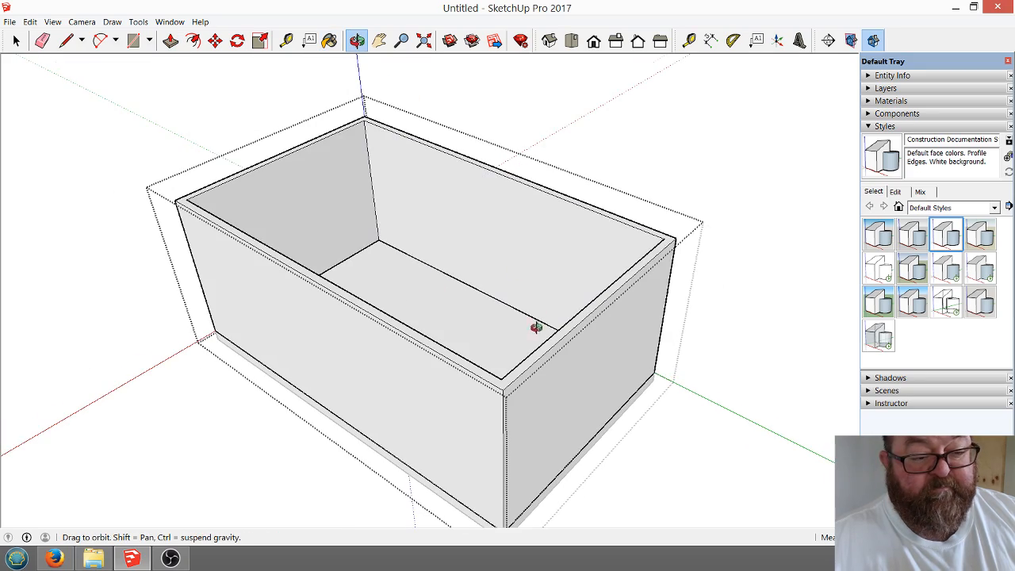
{"action": "left_click_drag", "start_coordinate": [536, 327], "coordinate": [604, 312]}
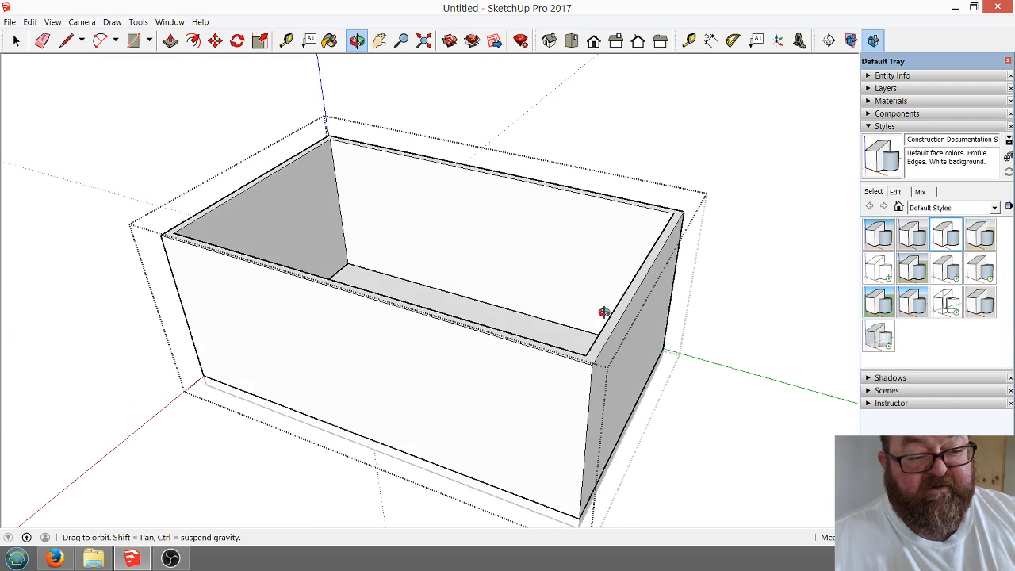
{"action": "left_click_drag", "start_coordinate": [326, 387], "coordinate": [311, 166]}
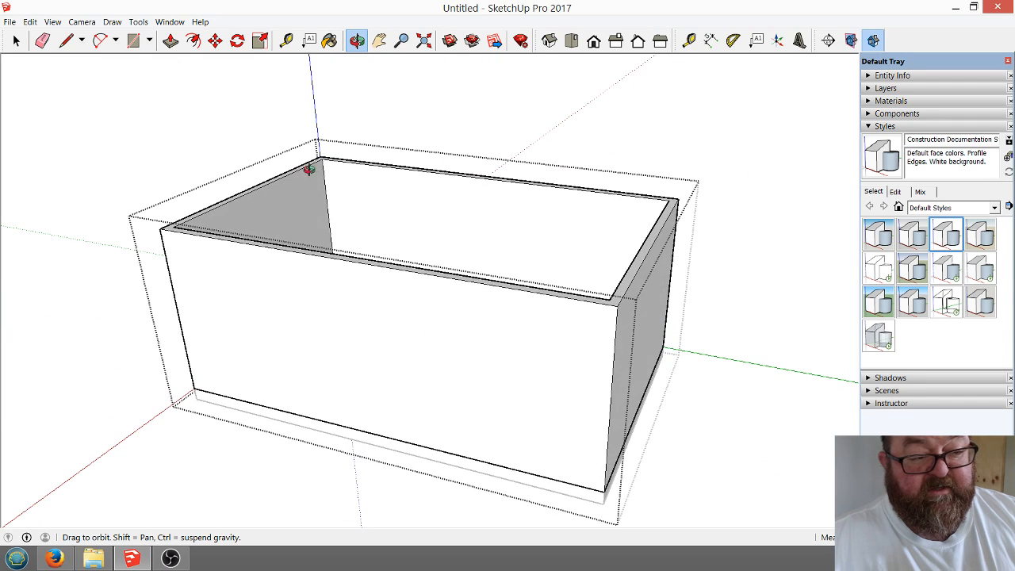
{"action": "left_click", "coordinate": [129, 46]}
{"action": "key", "text": "t"}
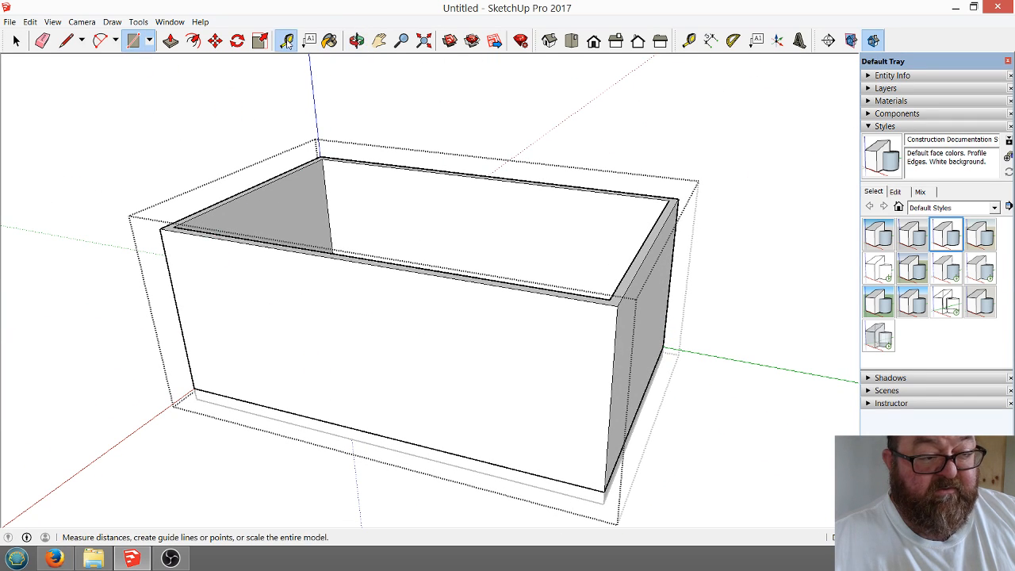
{"action": "left_click", "coordinate": [612, 380]}
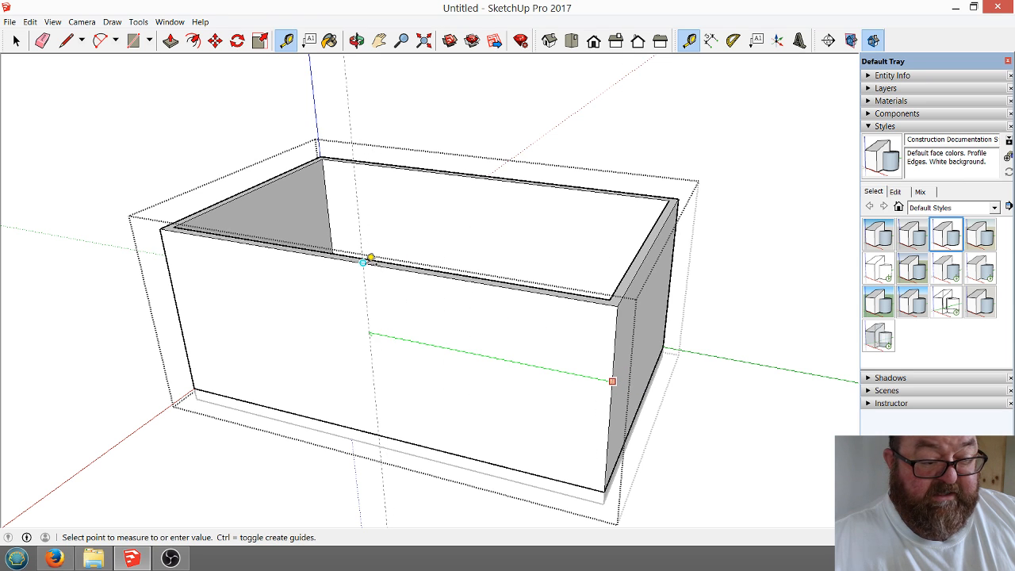
{"action": "left_click", "coordinate": [371, 259]}
Place two more vertical guides on the front wall, one at an equal distance on each side of the centre guide.
{"action": "scroll", "coordinate": [373, 396], "scroll_direction": "up", "scroll_amount": 3}
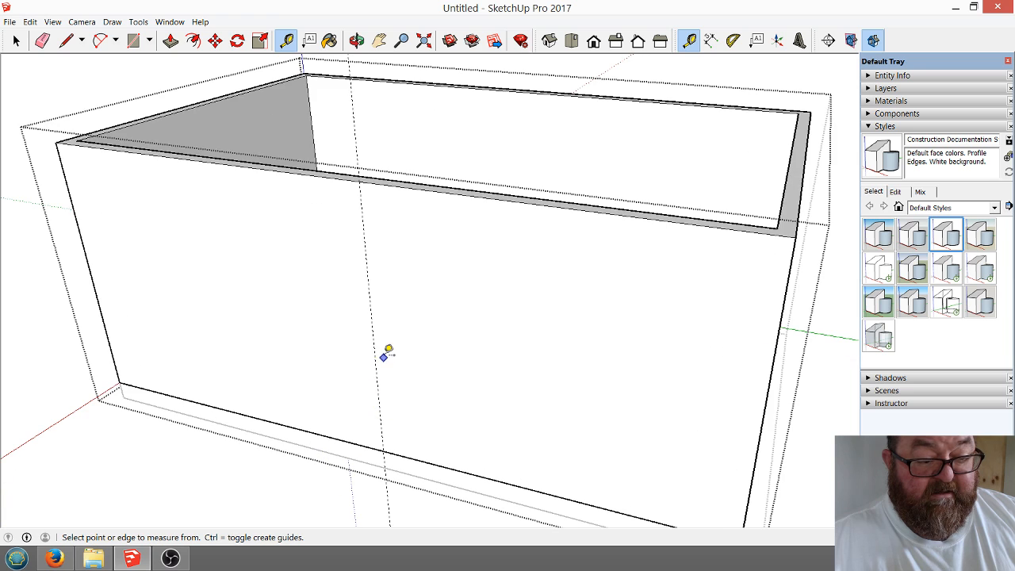
{"action": "left_click", "coordinate": [374, 352]}
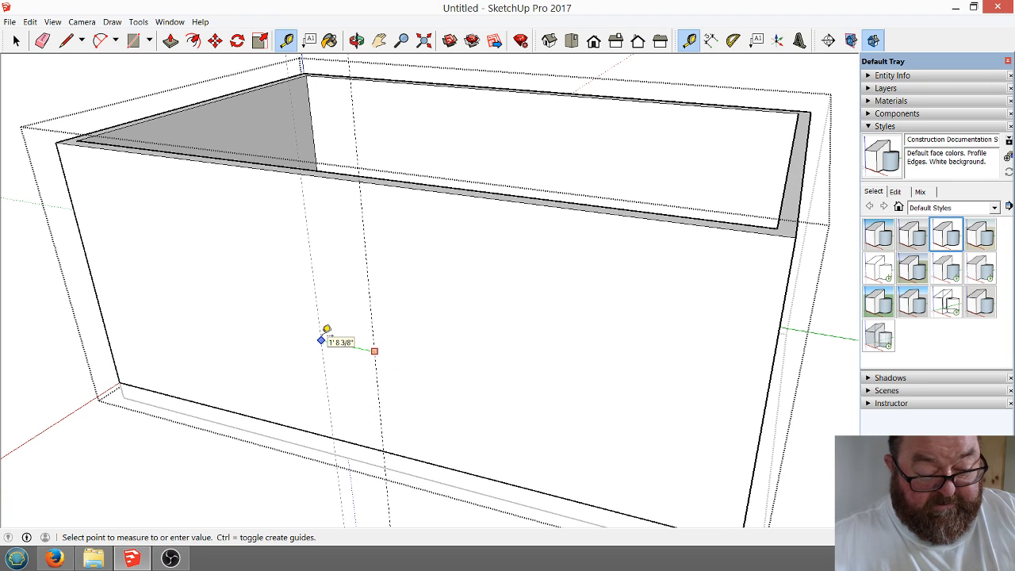
{"action": "left_click", "coordinate": [322, 340]}
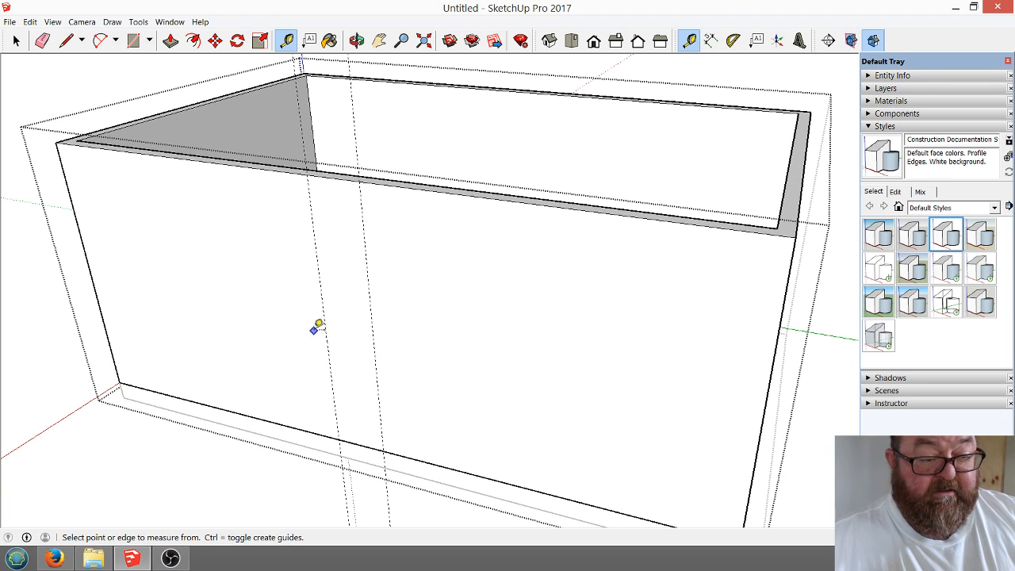
{"action": "left_click", "coordinate": [373, 330]}
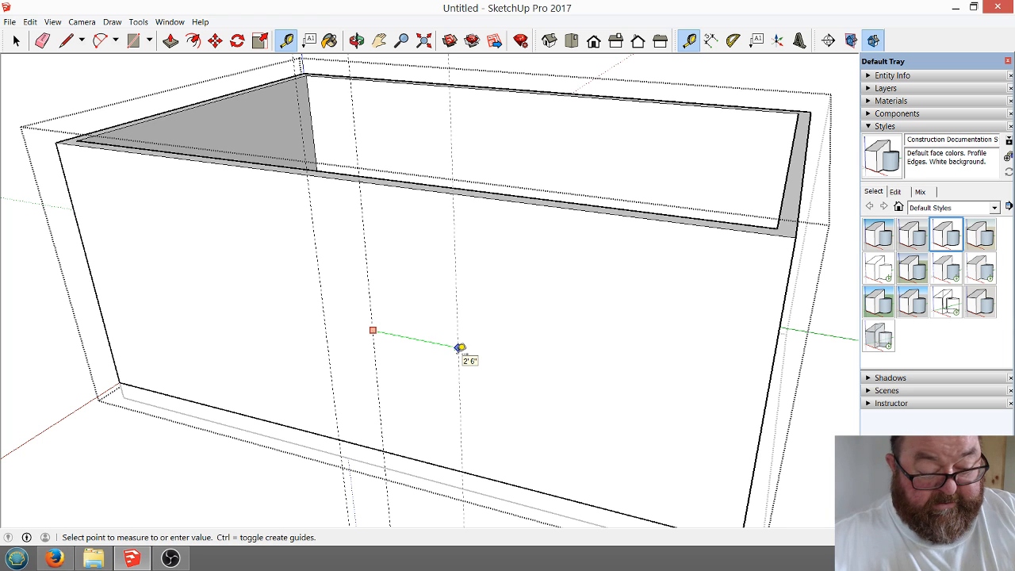
{"action": "left_click", "coordinate": [460, 348]}
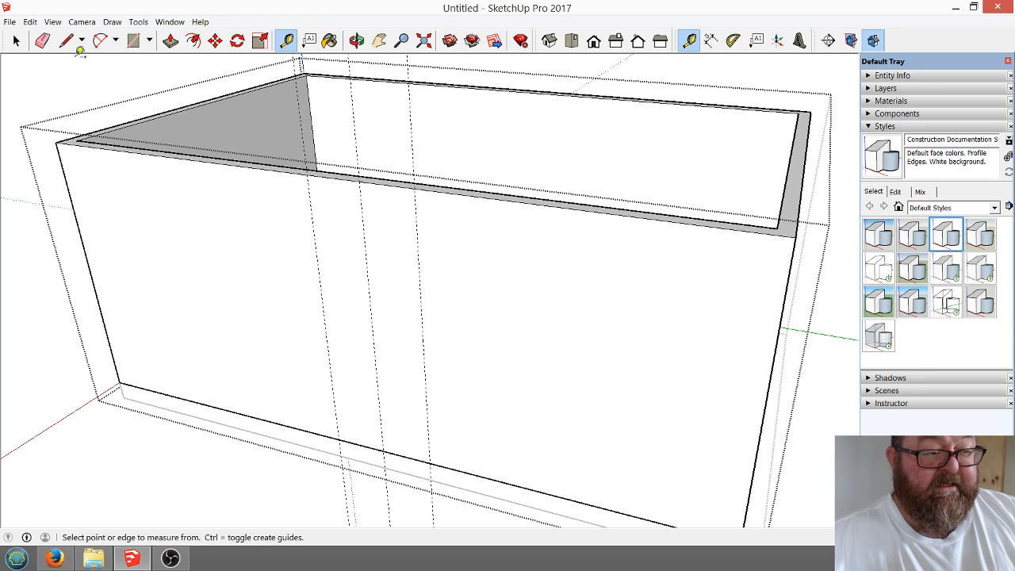
Draw a door rectangle on the front wall between the two outer guides, starting from the wall's bottom edge.
{"action": "left_click", "coordinate": [131, 41]}
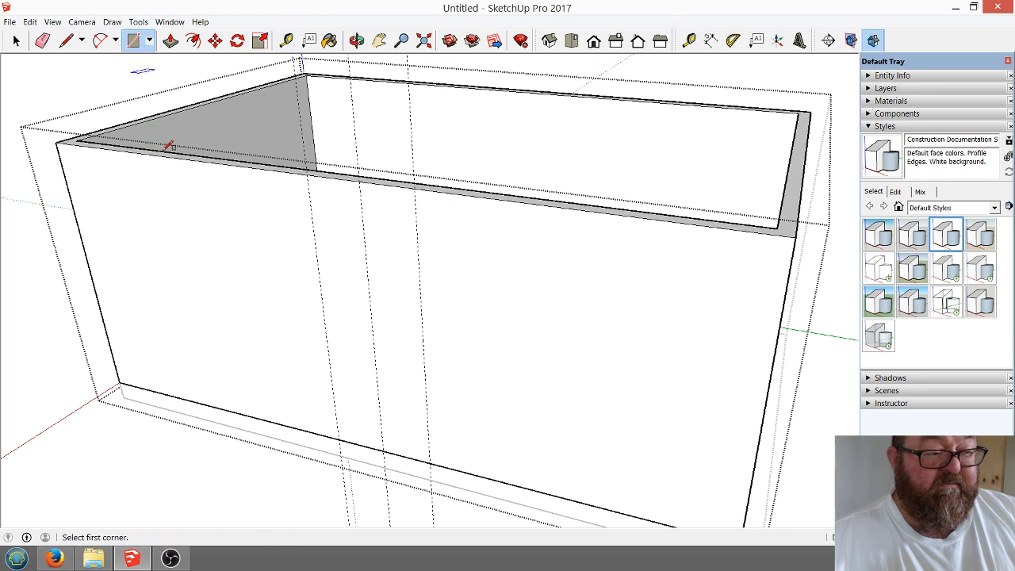
{"action": "left_click", "coordinate": [339, 438]}
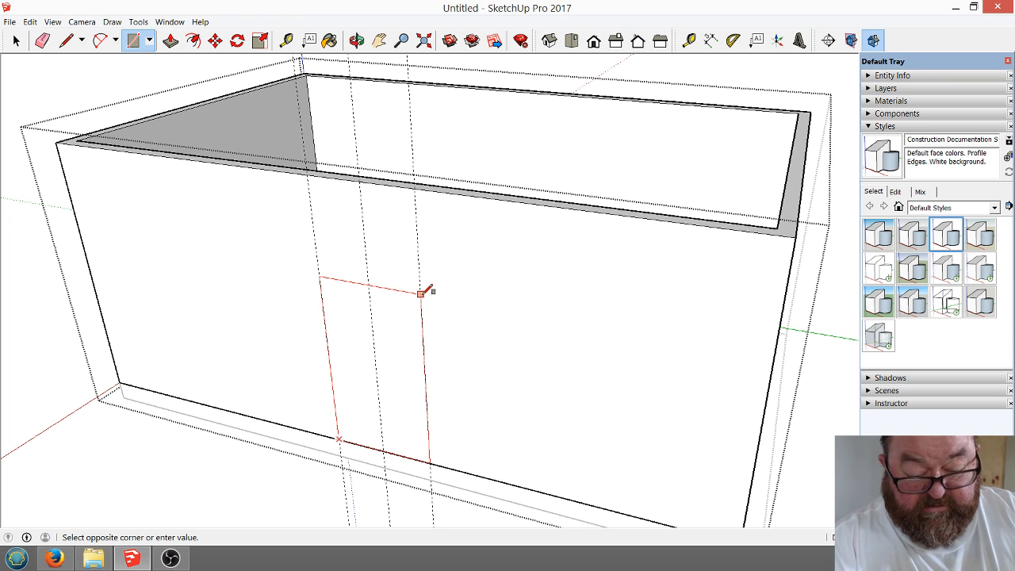
{"action": "key", "text": "Return"}
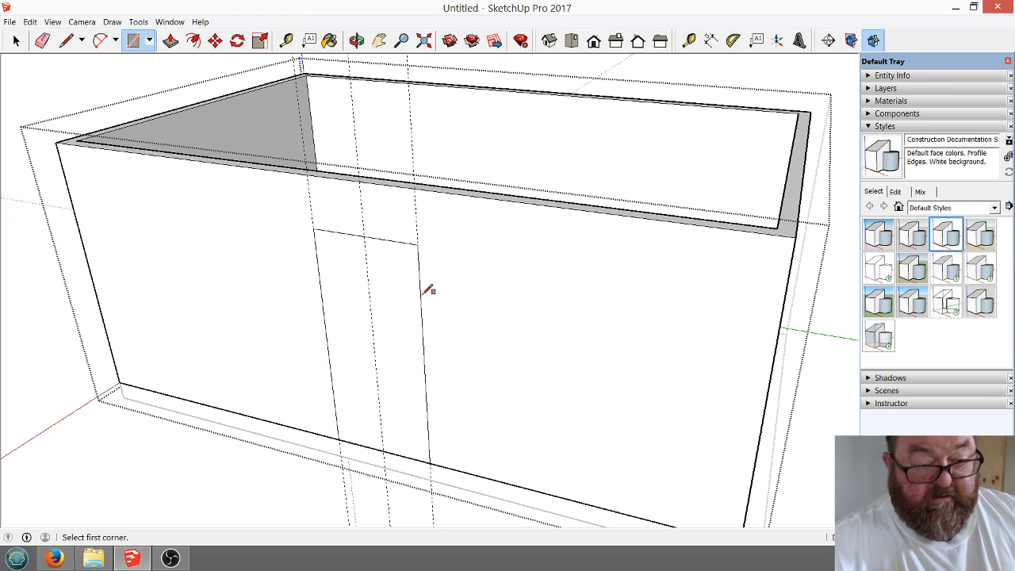
Push the door rectangle 4 1/2" through the full wall thickness to cut the doorway.
{"action": "left_click", "coordinate": [171, 40]}
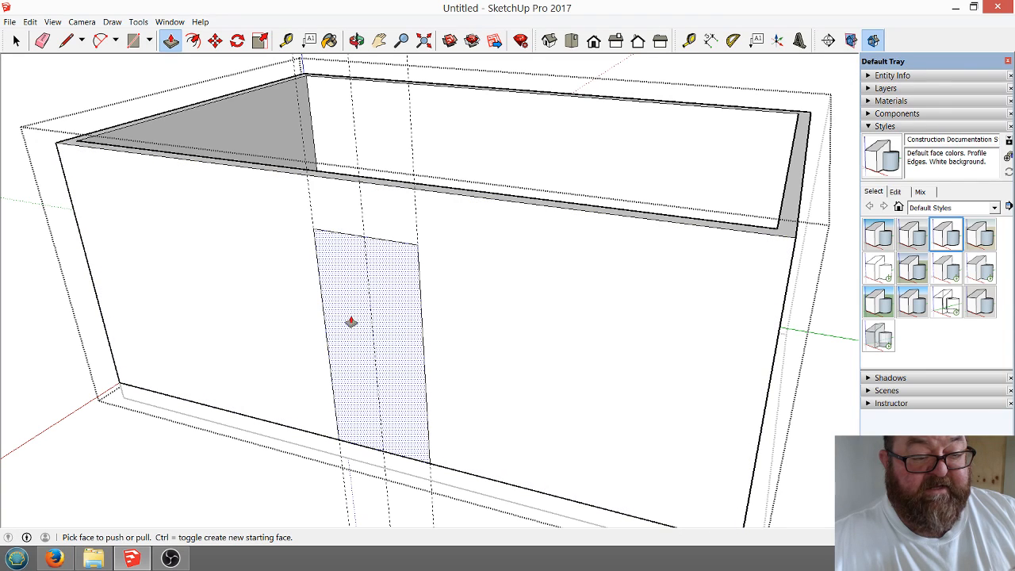
{"action": "left_click", "coordinate": [351, 321]}
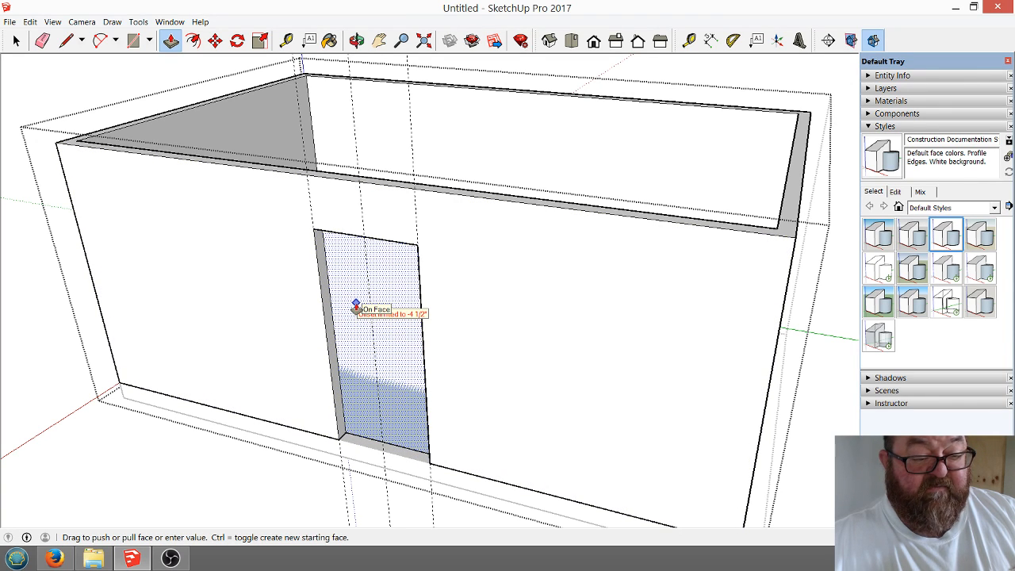
{"action": "left_click", "coordinate": [356, 310]}
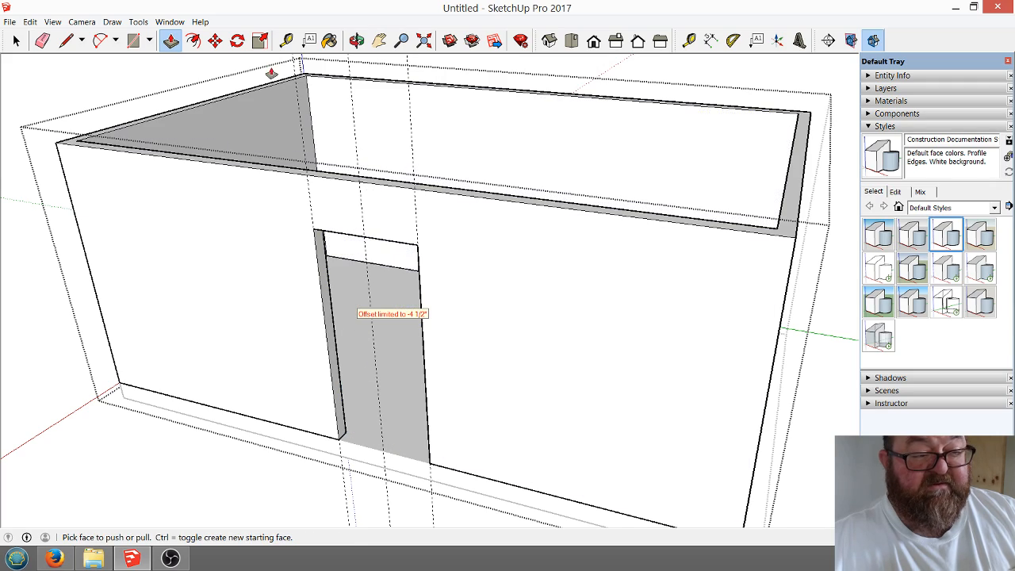
Erase the three vertical guides running through the doorway.
{"action": "left_click", "coordinate": [356, 39]}
{"action": "left_click_drag", "start_coordinate": [281, 254], "coordinate": [341, 364]}
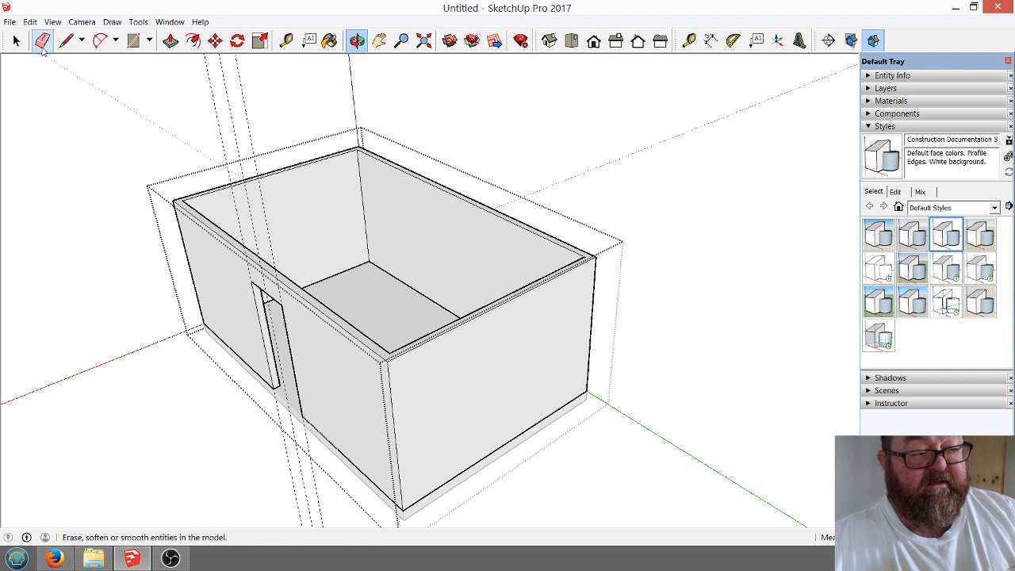
{"action": "left_click", "coordinate": [42, 39]}
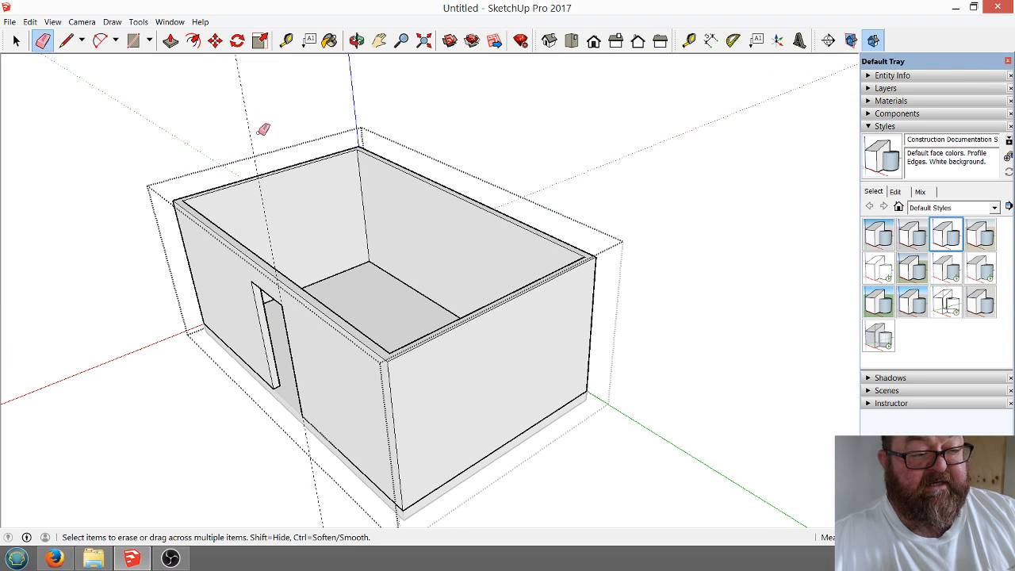
{"action": "scroll", "coordinate": [266, 171], "scroll_direction": "down", "scroll_amount": 2}
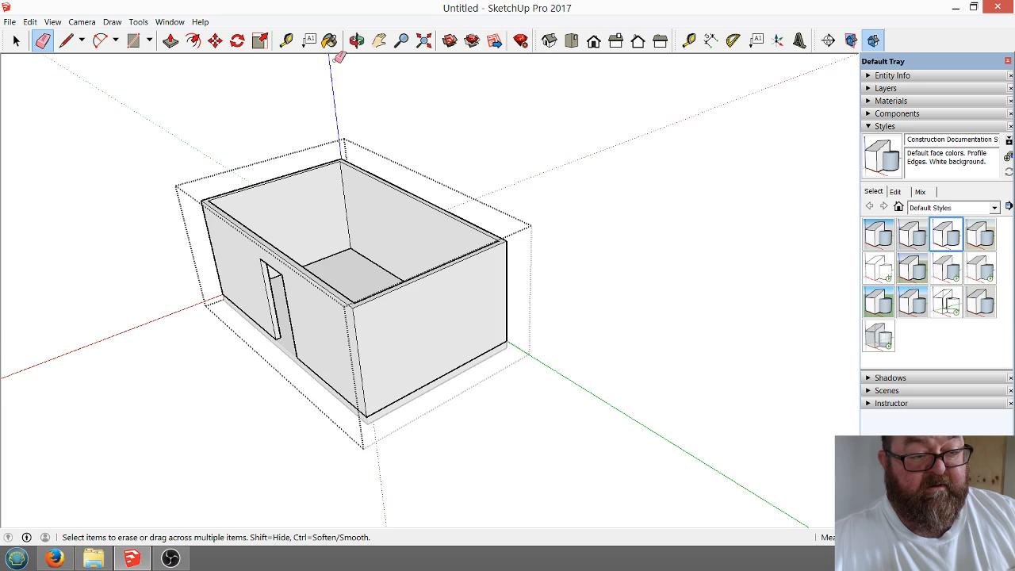
{"action": "left_click", "coordinate": [357, 40]}
{"action": "mouse_move", "coordinate": [306, 254]}
{"action": "left_mouse_down"}
{"action": "mouse_move", "coordinate": [420, 265]}
{"action": "mouse_move", "coordinate": [420, 388]}
{"action": "mouse_move", "coordinate": [456, 283]}
{"action": "mouse_move", "coordinate": [365, 376]}
{"action": "left_mouse_up"}
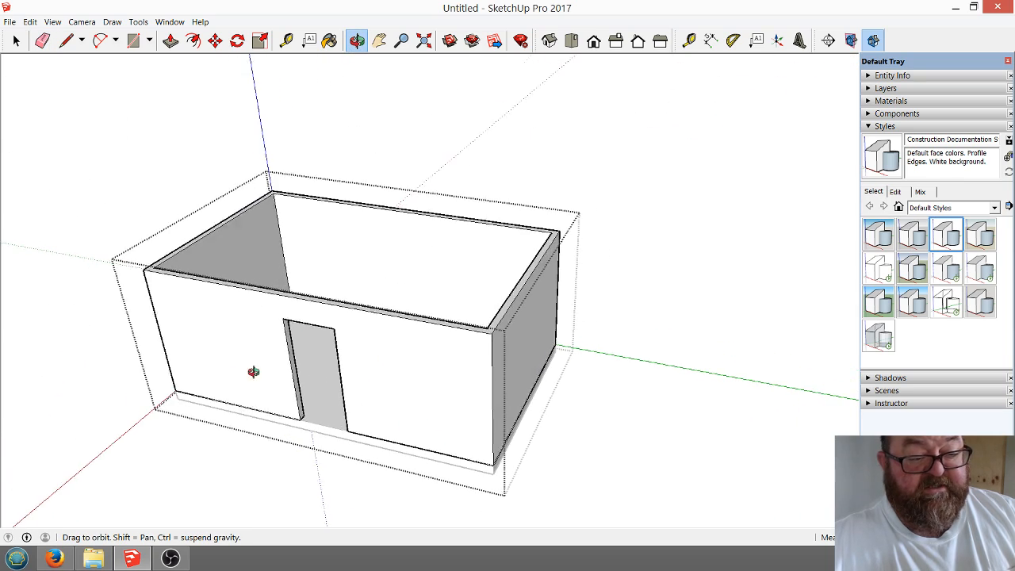
{"action": "left_click_drag", "start_coordinate": [254, 370], "coordinate": [351, 373]}
{"action": "scroll", "coordinate": [421, 410], "scroll_direction": "up", "scroll_amount": 5}
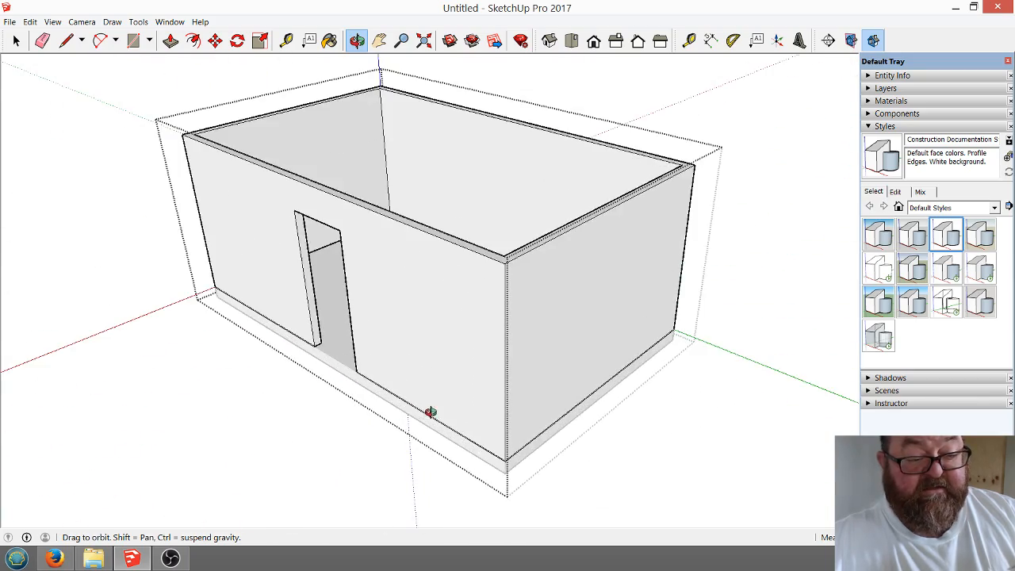
Switch to Firefox to check the live chat on the YouTube stream page, and return to SketchUp.
{"action": "left_click_drag", "start_coordinate": [424, 355], "coordinate": [461, 378]}
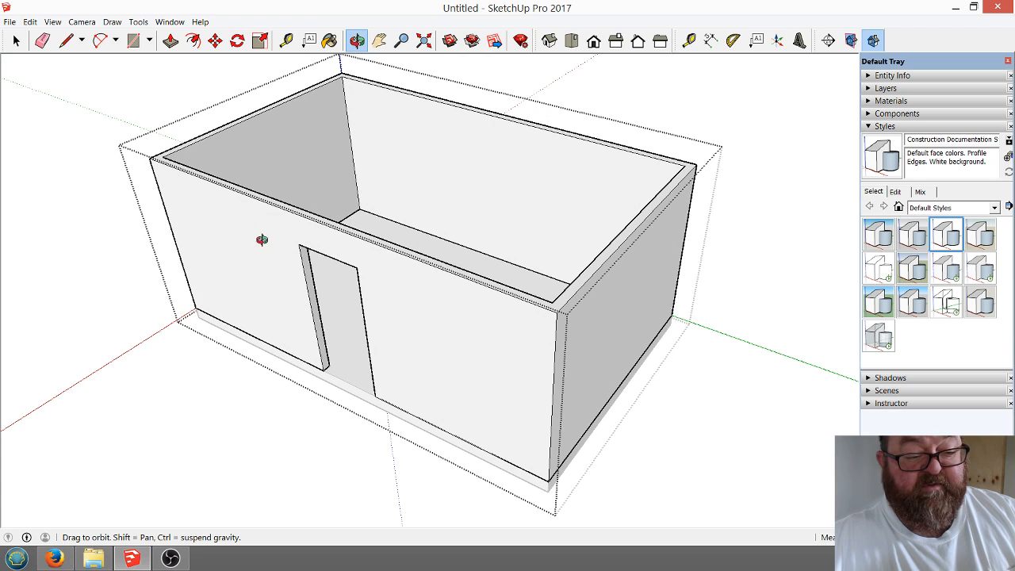
{"action": "left_click_drag", "start_coordinate": [386, 291], "coordinate": [252, 357]}
{"action": "scroll", "coordinate": [307, 284], "scroll_direction": "up", "scroll_amount": 4}
{"action": "scroll", "coordinate": [253, 356], "scroll_direction": "down", "scroll_amount": 2}
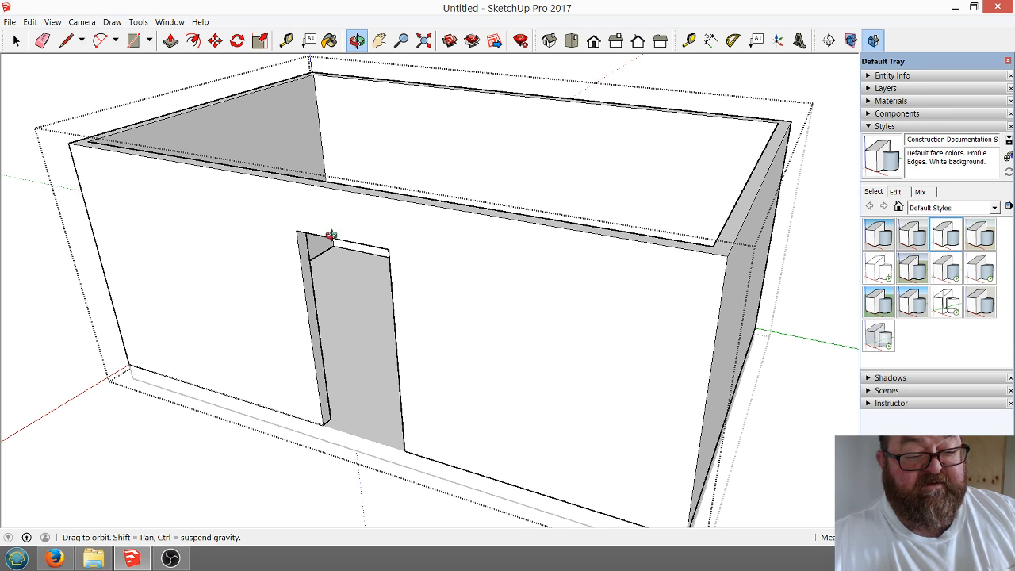
{"action": "left_click", "coordinate": [54, 559]}
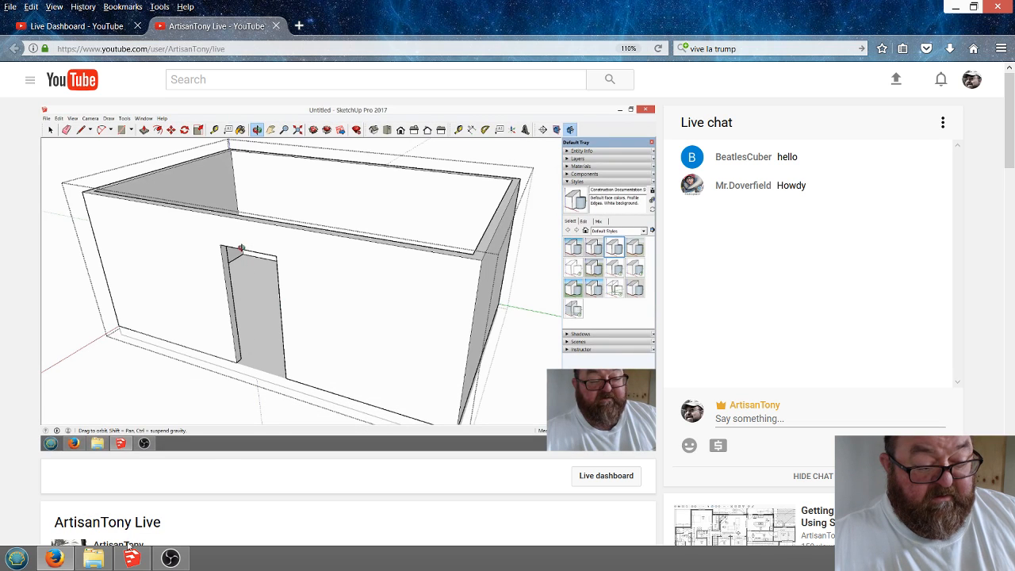
{"action": "left_click", "coordinate": [132, 560]}
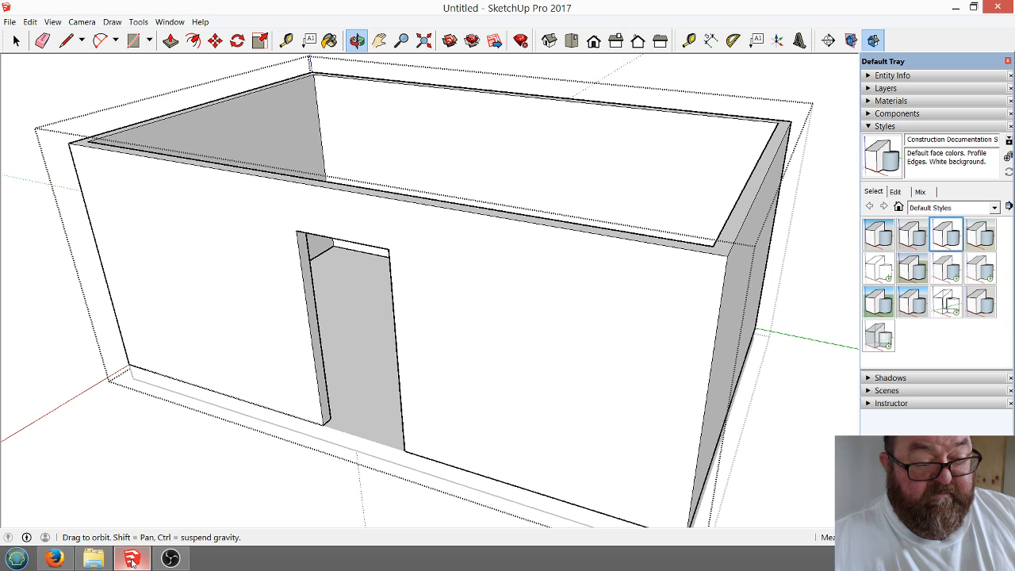
Finish editing the wall group and close it.
{"action": "scroll", "coordinate": [202, 325], "scroll_direction": "down", "scroll_amount": 3}
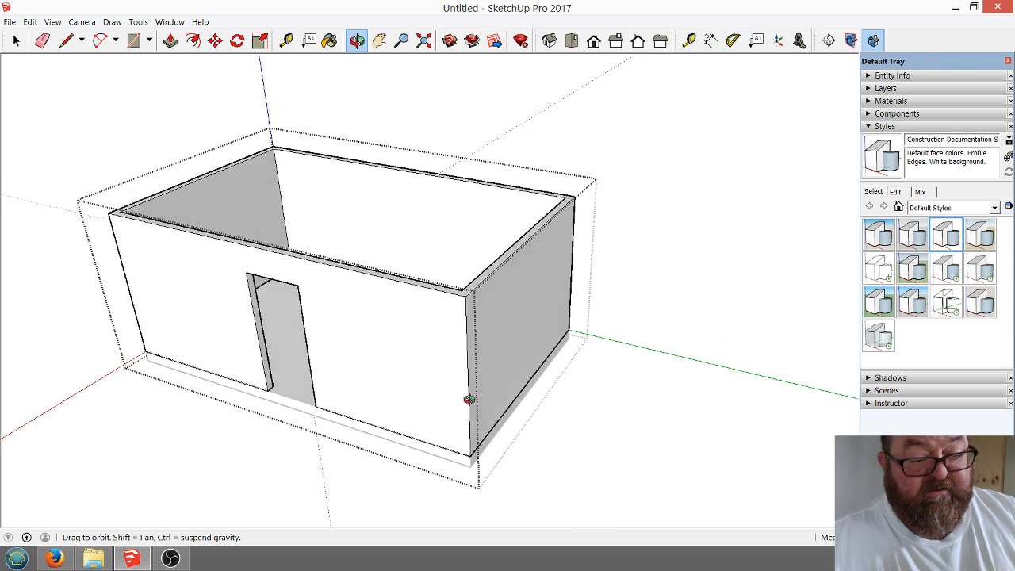
{"action": "left_click_drag", "start_coordinate": [469, 399], "coordinate": [457, 438]}
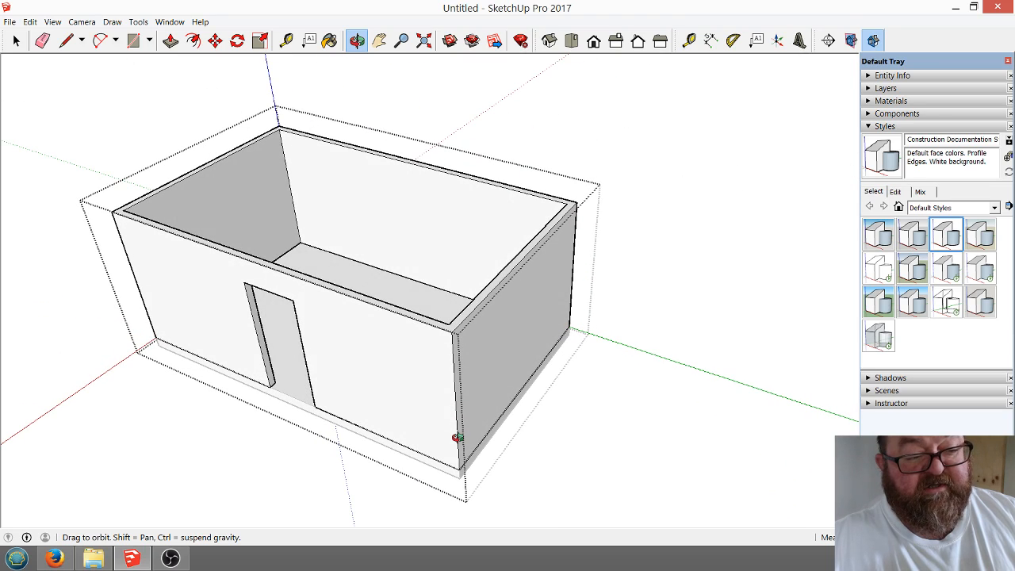
{"action": "left_click_drag", "start_coordinate": [241, 355], "coordinate": [194, 345]}
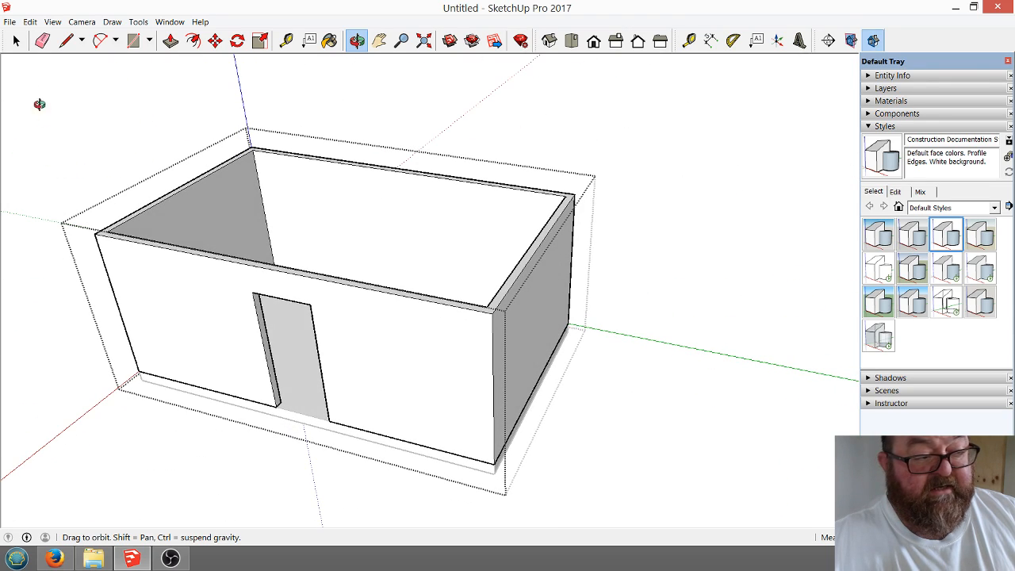
{"action": "left_click", "coordinate": [17, 41]}
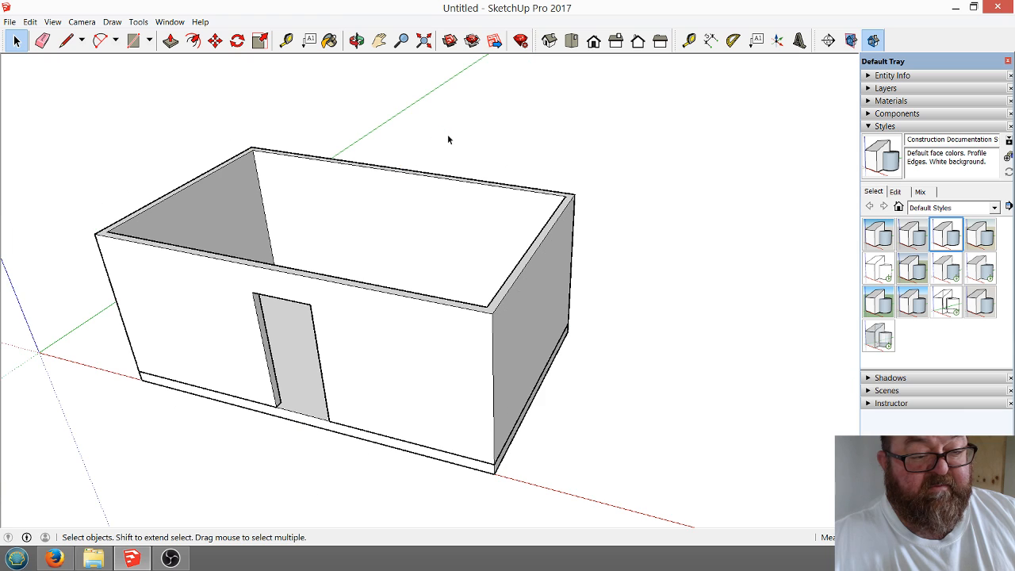
Select the wall group and the floor slab group one after the other to check they are separate, clearing each selection.
{"action": "scroll", "coordinate": [457, 383], "scroll_direction": "down", "scroll_amount": 2}
{"action": "triple_click", "coordinate": [441, 364]}
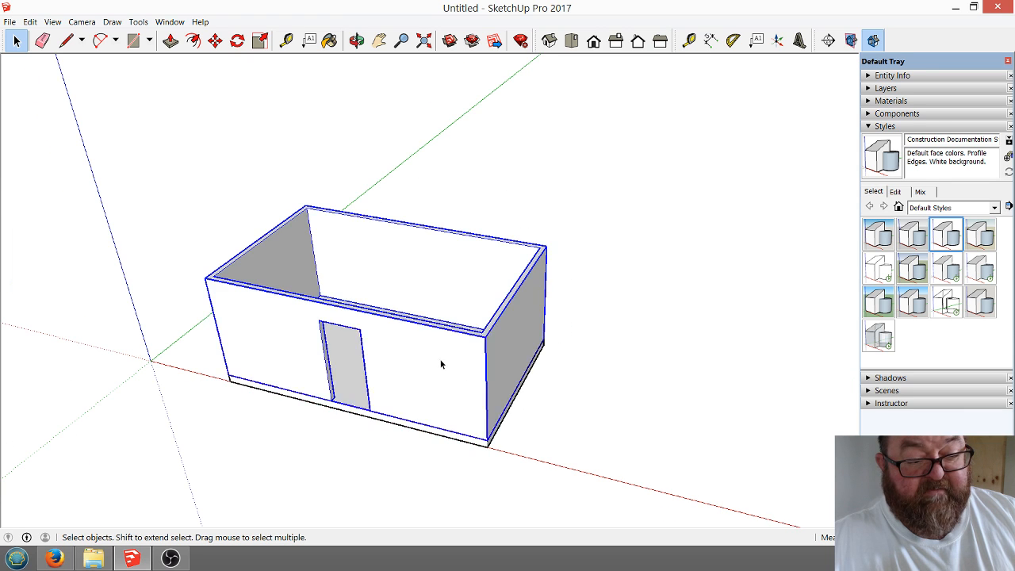
{"action": "scroll", "coordinate": [433, 398], "scroll_direction": "up", "scroll_amount": 3}
{"action": "left_click", "coordinate": [659, 237]}
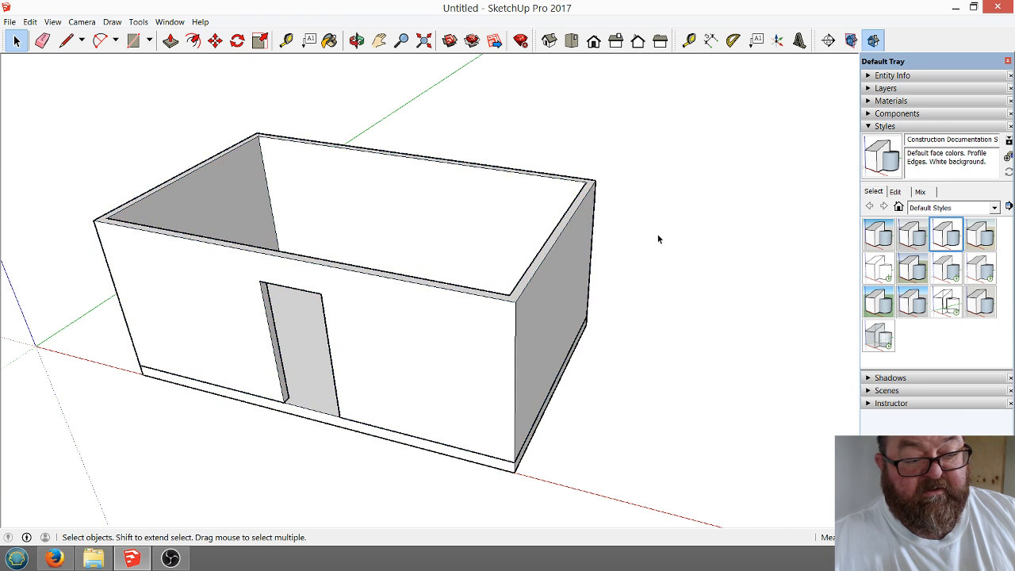
{"action": "triple_click", "coordinate": [416, 320]}
{"action": "left_click", "coordinate": [697, 154]}
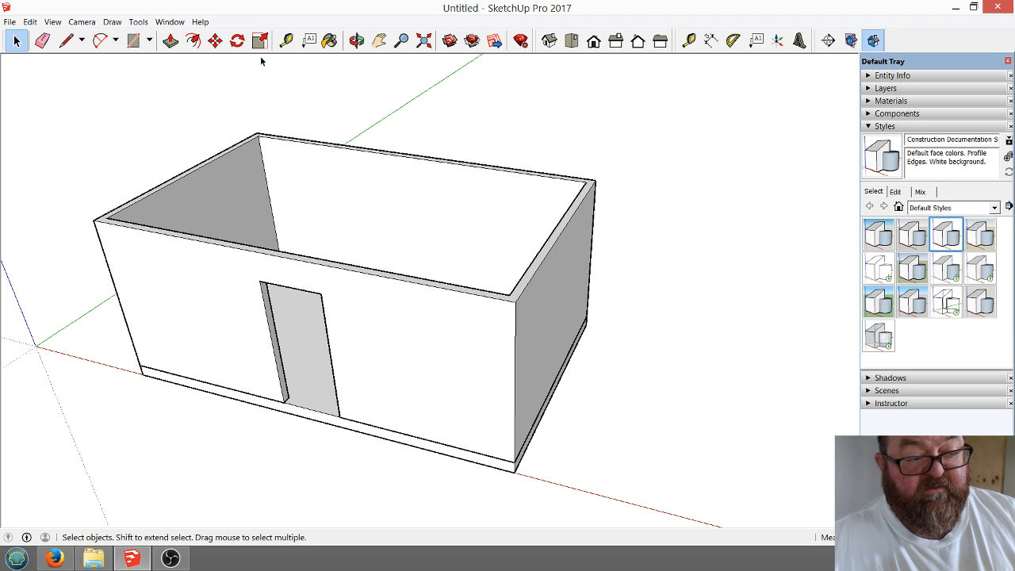
{"action": "left_click", "coordinate": [308, 361]}
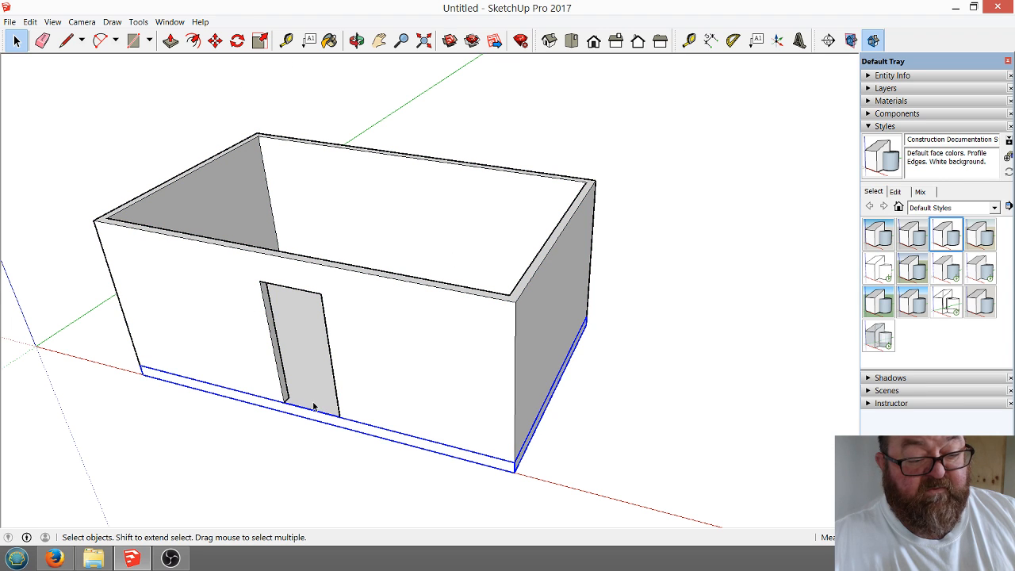
{"action": "left_click", "coordinate": [468, 135]}
Examine the walled building and its doorway from several angles and distances.
{"action": "scroll", "coordinate": [218, 272], "scroll_direction": "down", "scroll_amount": 2}
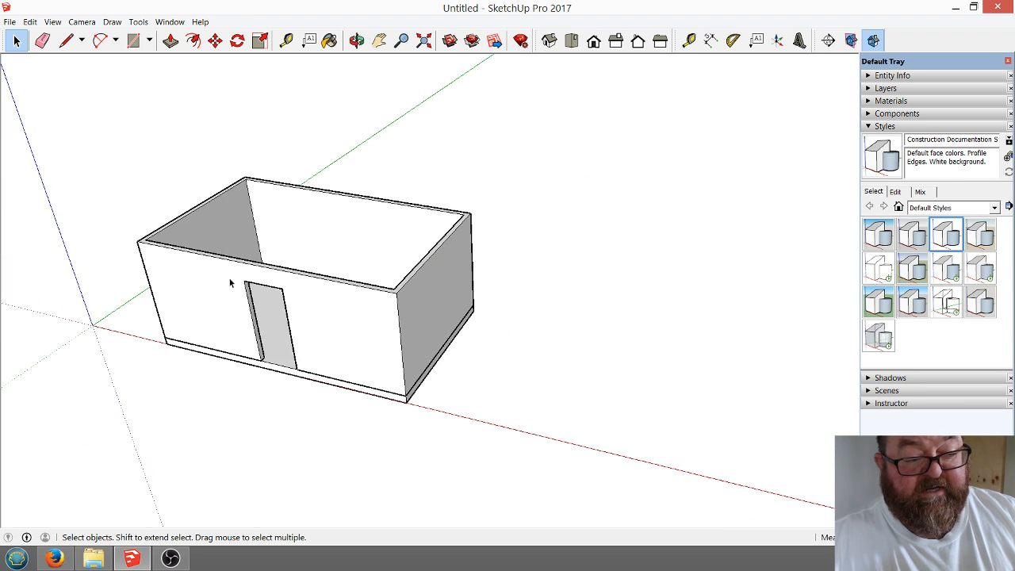
{"action": "left_click", "coordinate": [358, 41]}
{"action": "left_click_drag", "start_coordinate": [349, 373], "coordinate": [340, 339]}
{"action": "scroll", "coordinate": [340, 339], "scroll_direction": "up", "scroll_amount": 3}
{"action": "scroll", "coordinate": [406, 395], "scroll_direction": "down", "scroll_amount": 4}
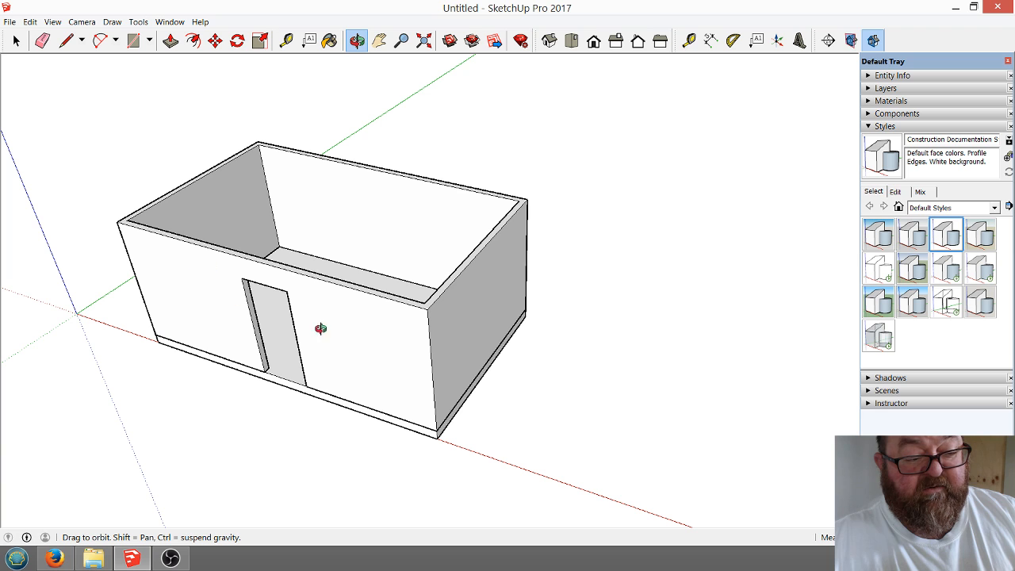
{"action": "scroll", "coordinate": [212, 283], "scroll_direction": "down", "scroll_amount": 2}
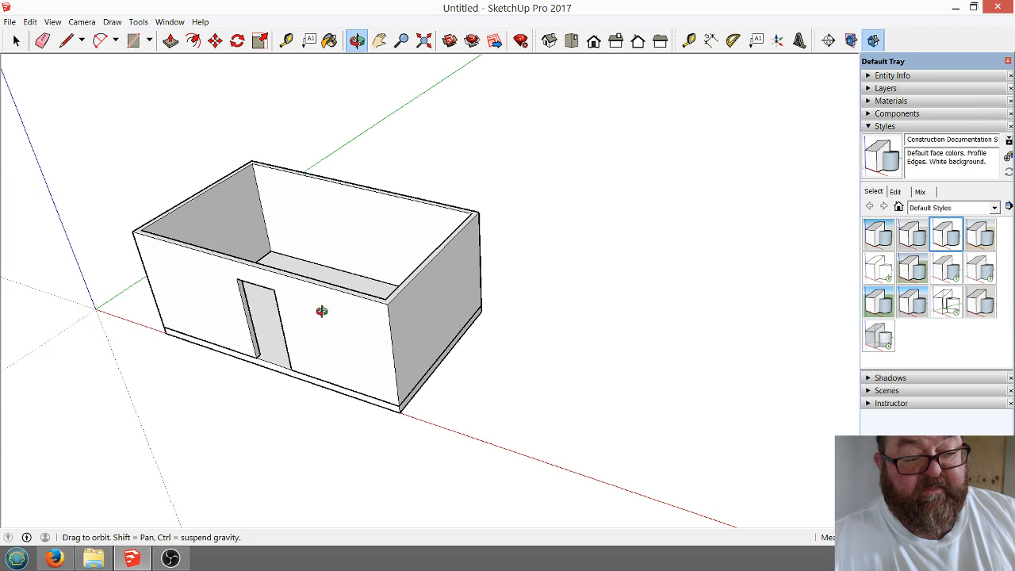
{"action": "left_click_drag", "start_coordinate": [322, 311], "coordinate": [333, 331]}
{"action": "scroll", "coordinate": [369, 388], "scroll_direction": "up", "scroll_amount": 3}
{"action": "scroll", "coordinate": [513, 426], "scroll_direction": "down", "scroll_amount": 1}
{"action": "scroll", "coordinate": [343, 322], "scroll_direction": "down", "scroll_amount": 2}
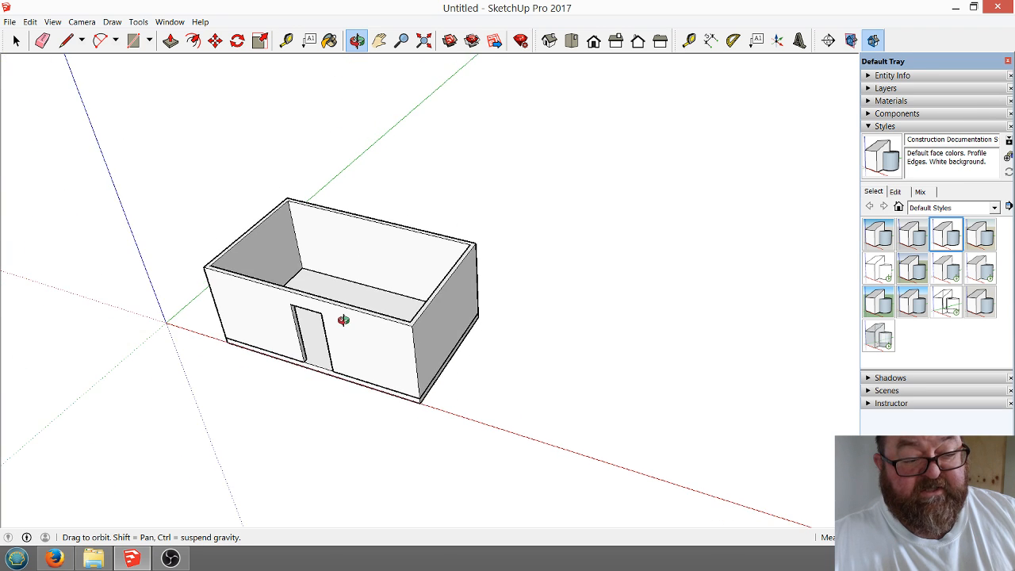
{"action": "scroll", "coordinate": [396, 352], "scroll_direction": "up", "scroll_amount": 2}
{"action": "scroll", "coordinate": [379, 346], "scroll_direction": "up", "scroll_amount": 2}
{"action": "scroll", "coordinate": [248, 296], "scroll_direction": "down", "scroll_amount": 2}
{"action": "scroll", "coordinate": [444, 392], "scroll_direction": "up", "scroll_amount": 5}
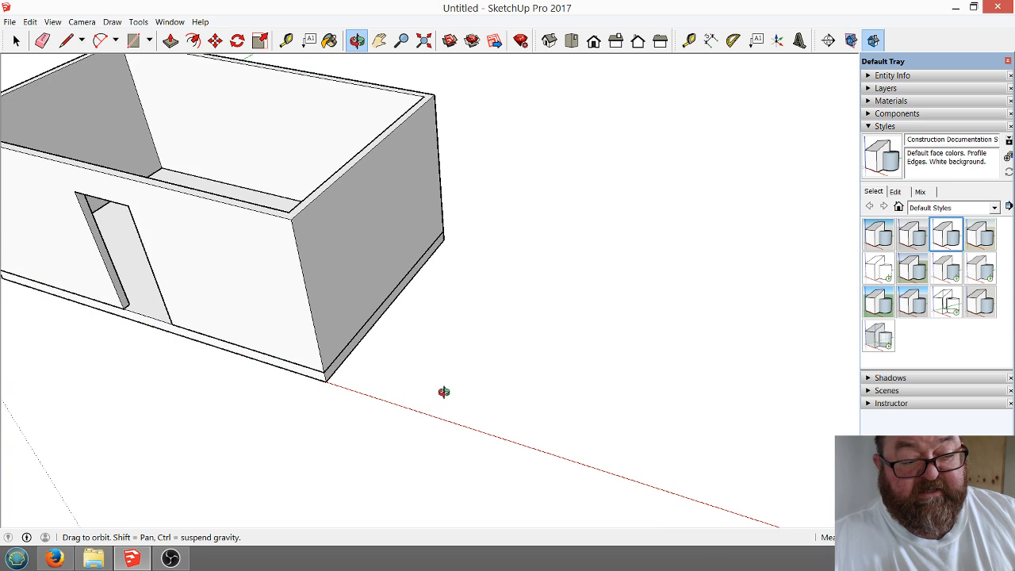
{"action": "scroll", "coordinate": [467, 362], "scroll_direction": "down", "scroll_amount": 4}
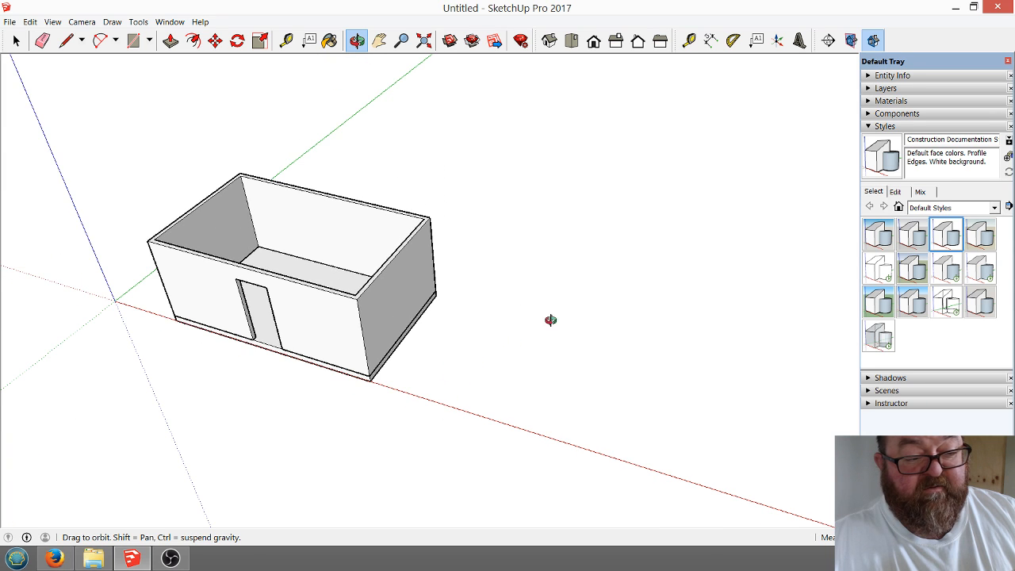
{"action": "scroll", "coordinate": [535, 341], "scroll_direction": "down", "scroll_amount": 2}
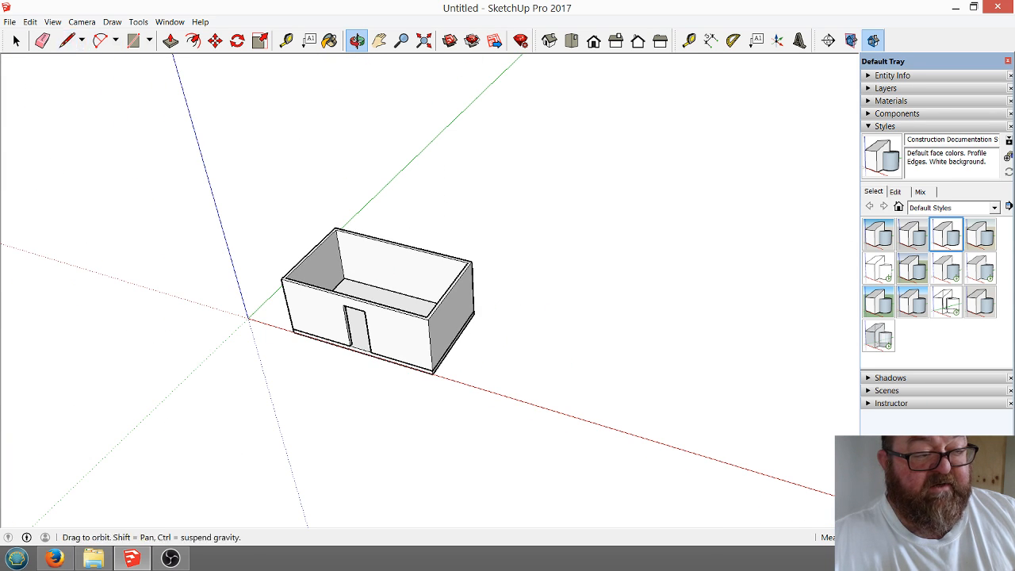
{"action": "left_click", "coordinate": [65, 40]}
{"action": "left_click", "coordinate": [248, 317]}
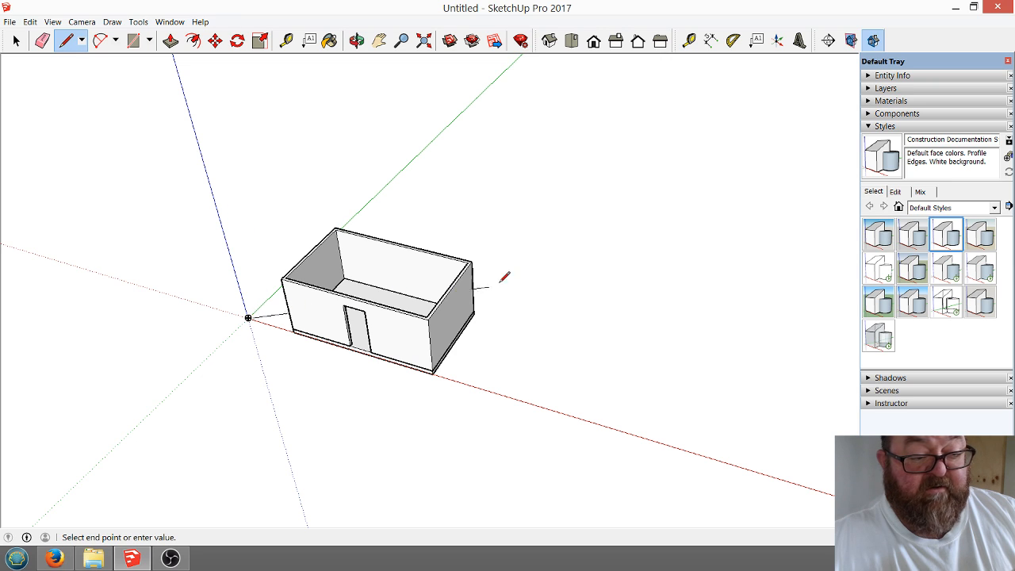
{"action": "key", "text": "Escape"}
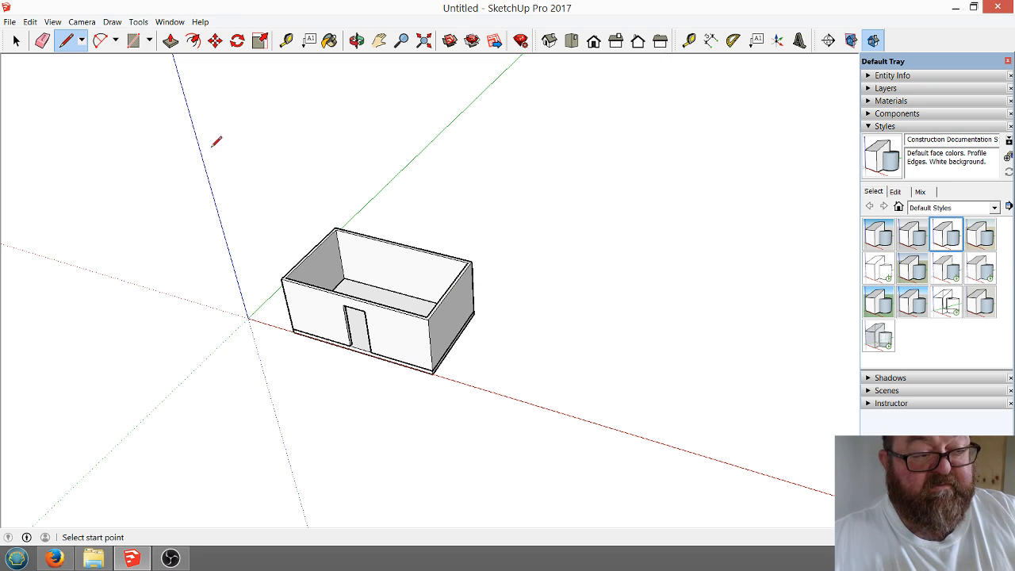
Draw a large ground rectangle from the origin extending well past the building, and select its face.
{"action": "left_click", "coordinate": [133, 40]}
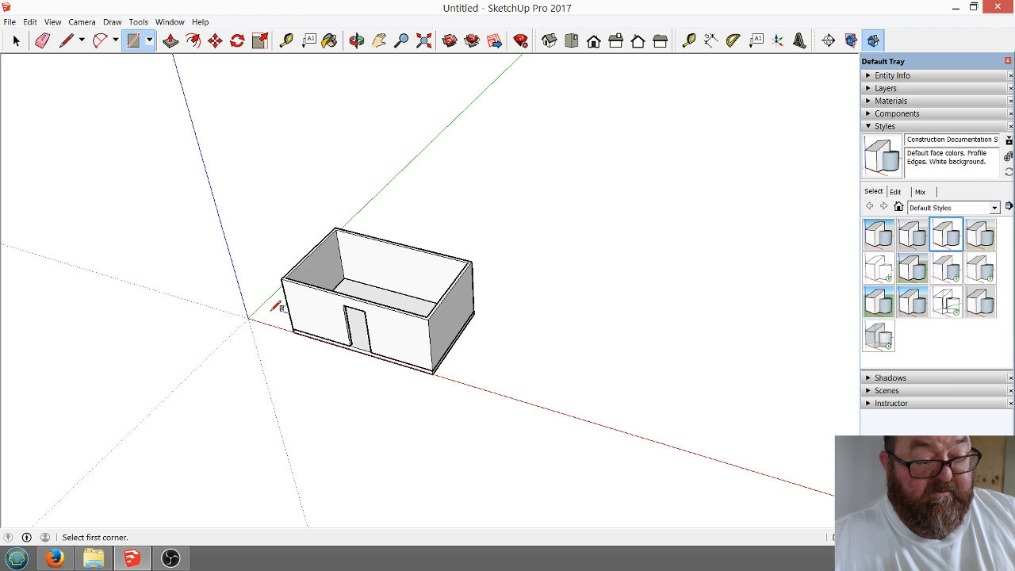
{"action": "left_click", "coordinate": [249, 318]}
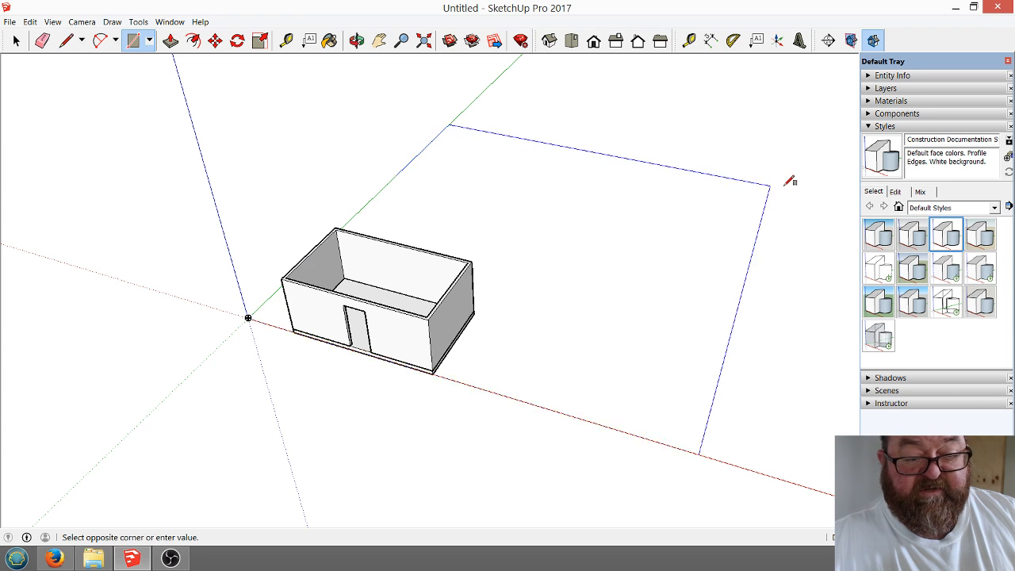
{"action": "left_click", "coordinate": [817, 178]}
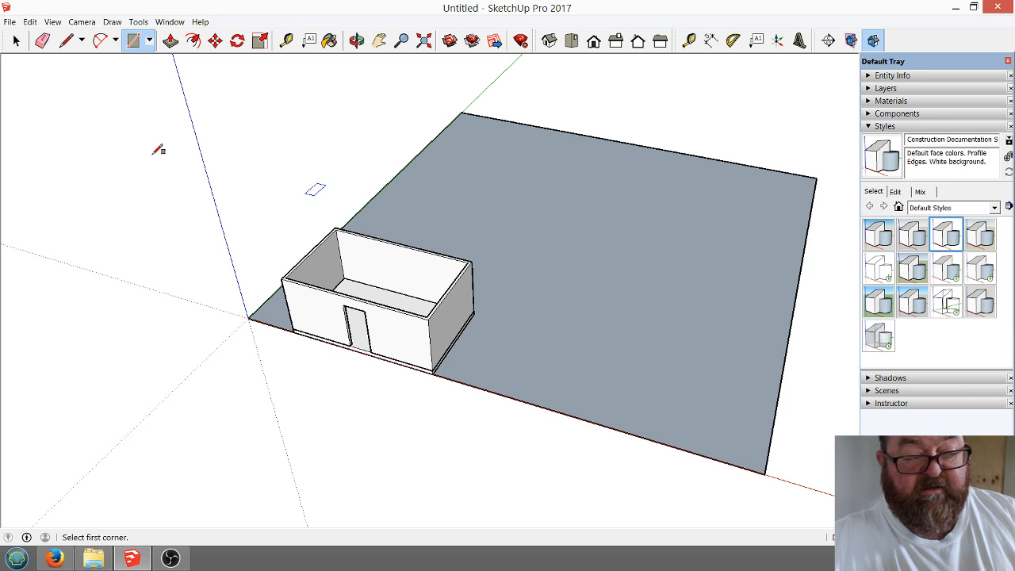
{"action": "left_click", "coordinate": [16, 40]}
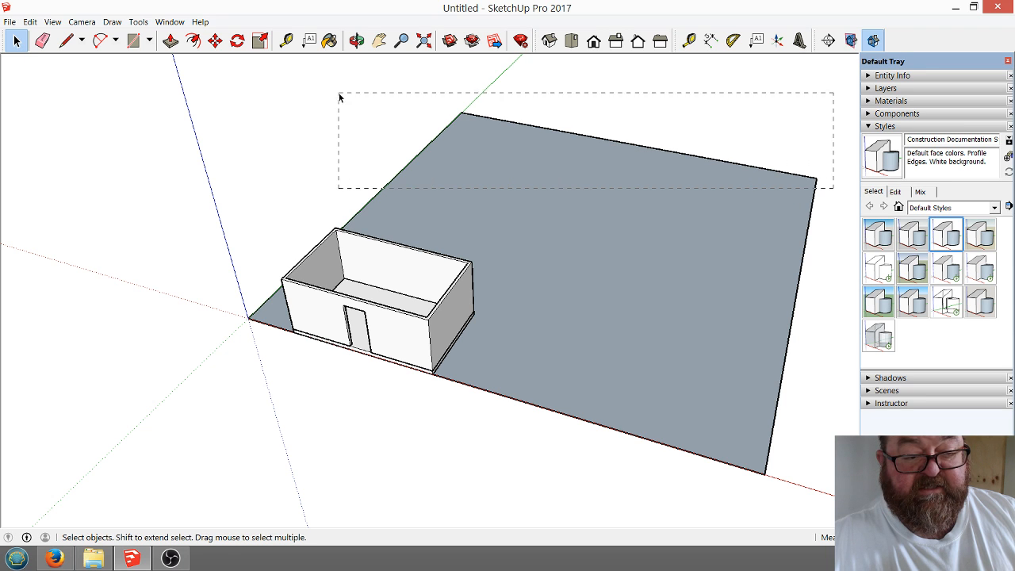
{"action": "left_click_drag", "start_coordinate": [338, 97], "coordinate": [339, 98]}
Examine the selected ground rectangle and the building at close and distant zoom levels, zooming about different points.
{"action": "scroll", "coordinate": [635, 229], "scroll_direction": "up", "scroll_amount": 8}
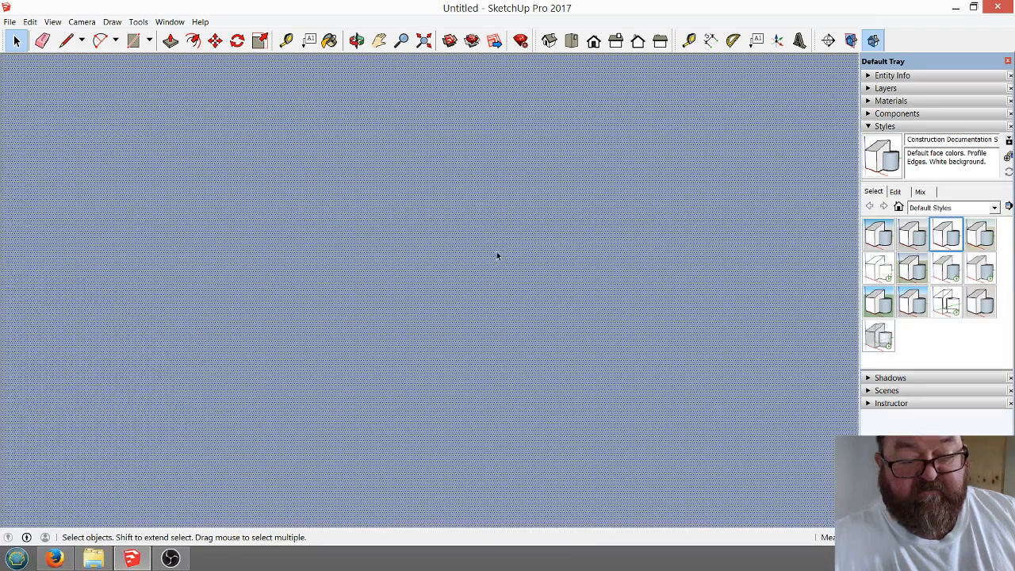
{"action": "scroll", "coordinate": [502, 261], "scroll_direction": "down", "scroll_amount": 6}
{"action": "scroll", "coordinate": [508, 268], "scroll_direction": "up", "scroll_amount": 5}
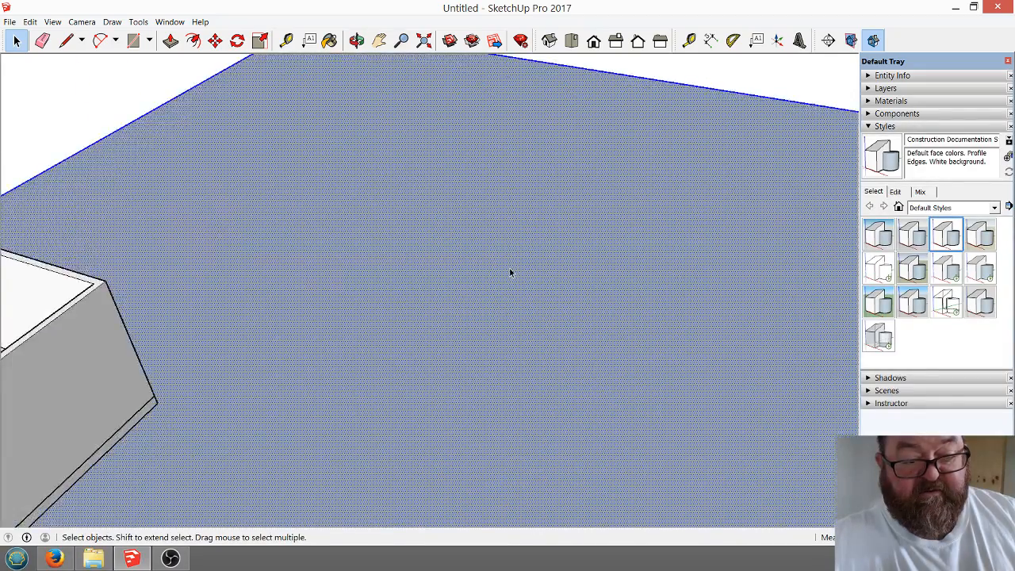
{"action": "scroll", "coordinate": [510, 272], "scroll_direction": "down", "scroll_amount": 5}
{"action": "scroll", "coordinate": [129, 170], "scroll_direction": "up", "scroll_amount": 10}
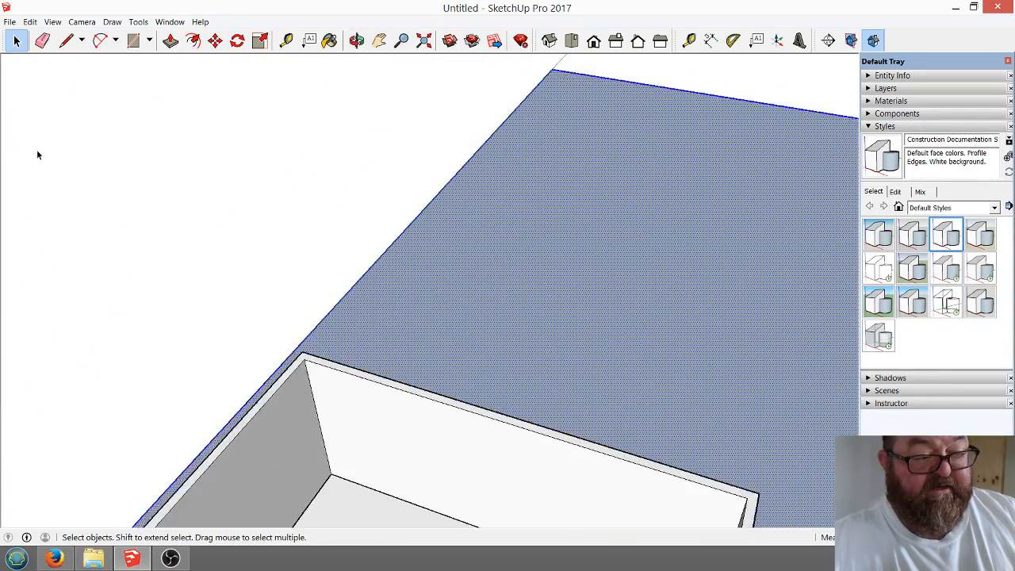
{"action": "scroll", "coordinate": [42, 186], "scroll_direction": "up", "scroll_amount": 5}
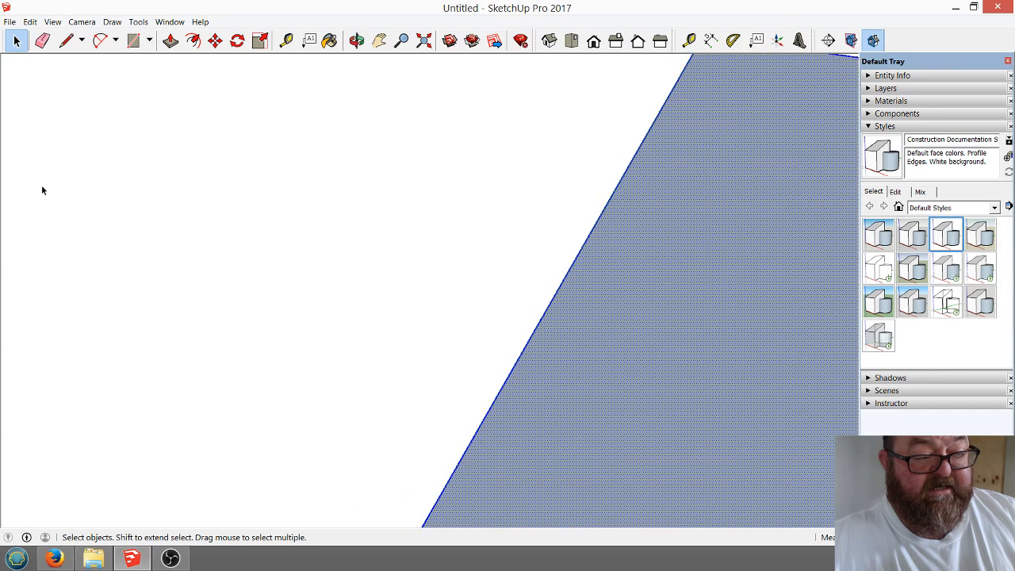
{"action": "scroll", "coordinate": [206, 224], "scroll_direction": "down", "scroll_amount": 3}
{"action": "scroll", "coordinate": [49, 186], "scroll_direction": "up", "scroll_amount": 2}
{"action": "scroll", "coordinate": [49, 187], "scroll_direction": "up", "scroll_amount": 8}
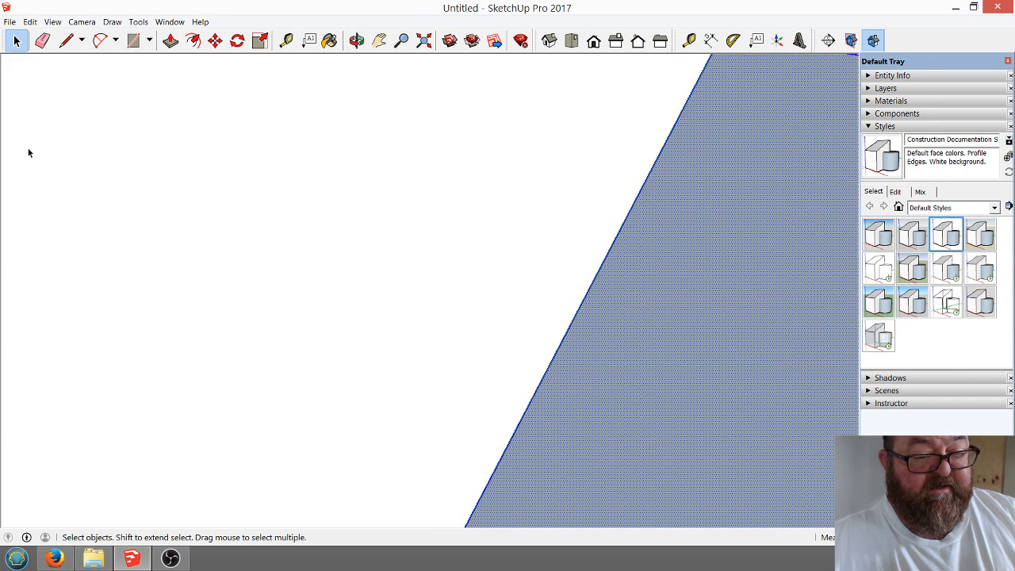
{"action": "scroll", "coordinate": [50, 190], "scroll_direction": "down", "scroll_amount": 3}
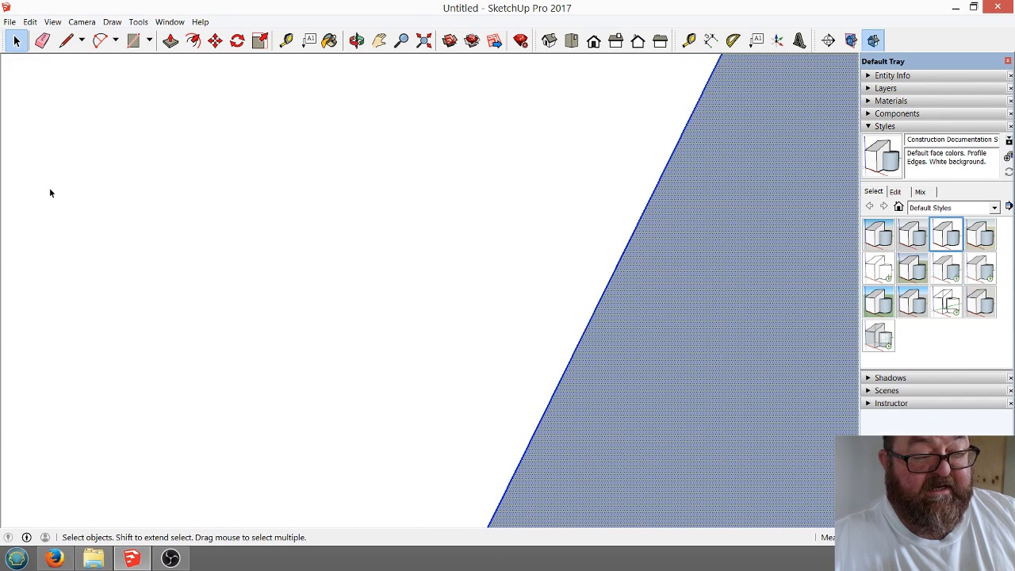
{"action": "scroll", "coordinate": [50, 189], "scroll_direction": "up", "scroll_amount": 4}
{"action": "scroll", "coordinate": [45, 203], "scroll_direction": "down", "scroll_amount": 6}
{"action": "scroll", "coordinate": [520, 389], "scroll_direction": "down", "scroll_amount": 12}
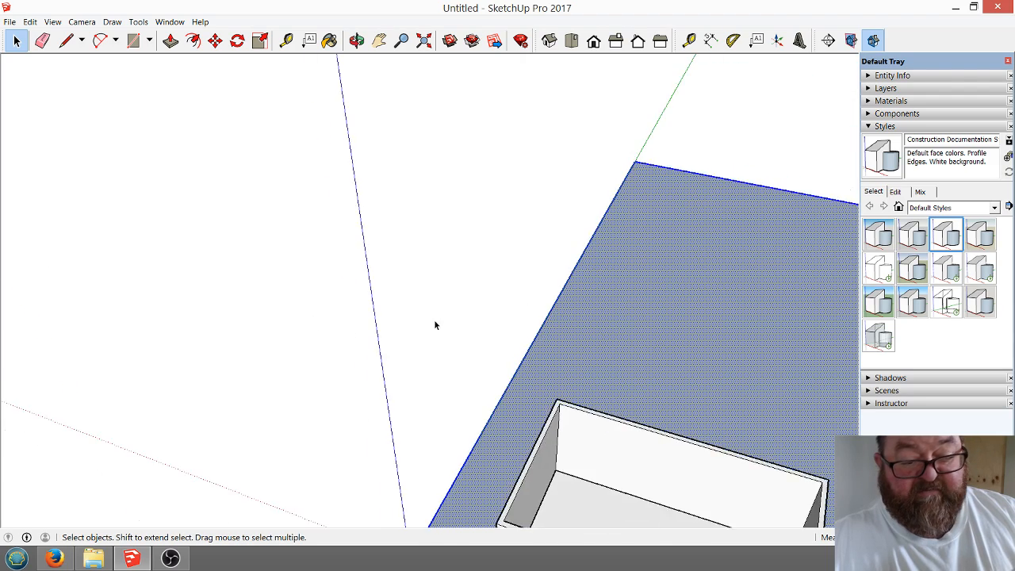
{"action": "scroll", "coordinate": [612, 384], "scroll_direction": "up", "scroll_amount": 4}
{"action": "scroll", "coordinate": [529, 349], "scroll_direction": "up", "scroll_amount": 6}
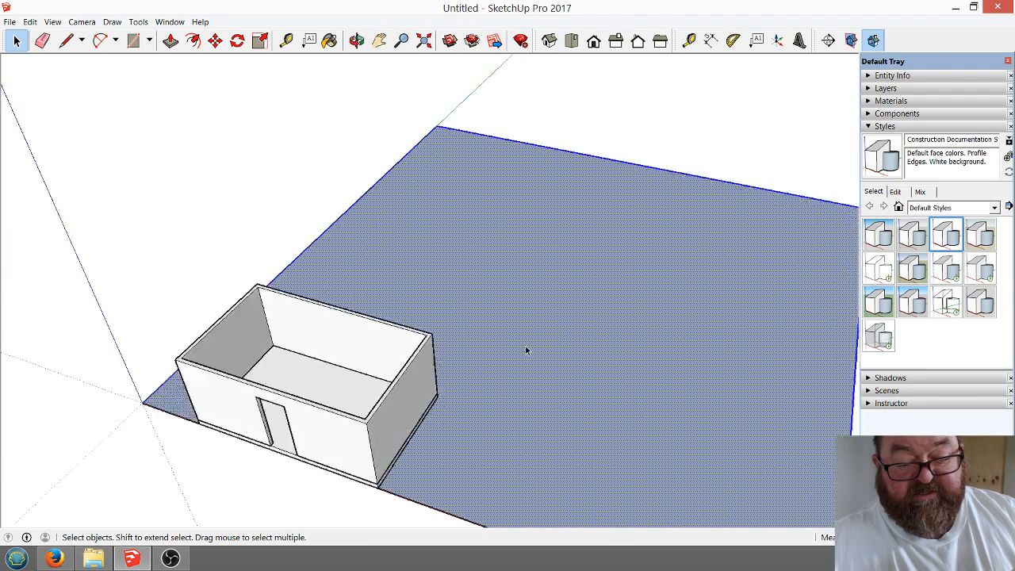
{"action": "scroll", "coordinate": [462, 335], "scroll_direction": "down", "scroll_amount": 5}
{"action": "scroll", "coordinate": [423, 335], "scroll_direction": "up", "scroll_amount": 3}
{"action": "scroll", "coordinate": [504, 366], "scroll_direction": "up", "scroll_amount": 3}
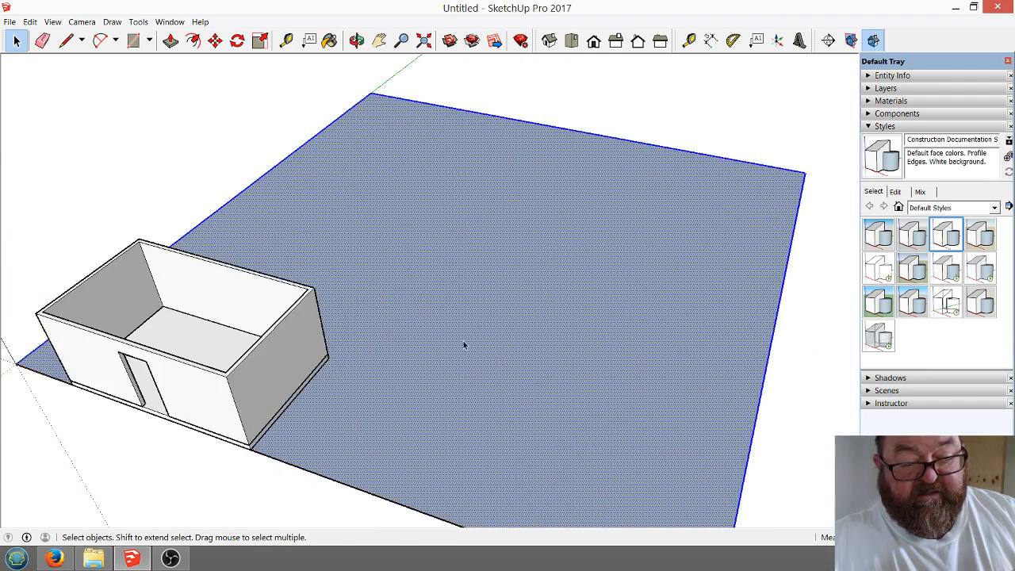
{"action": "scroll", "coordinate": [450, 335], "scroll_direction": "down", "scroll_amount": 2}
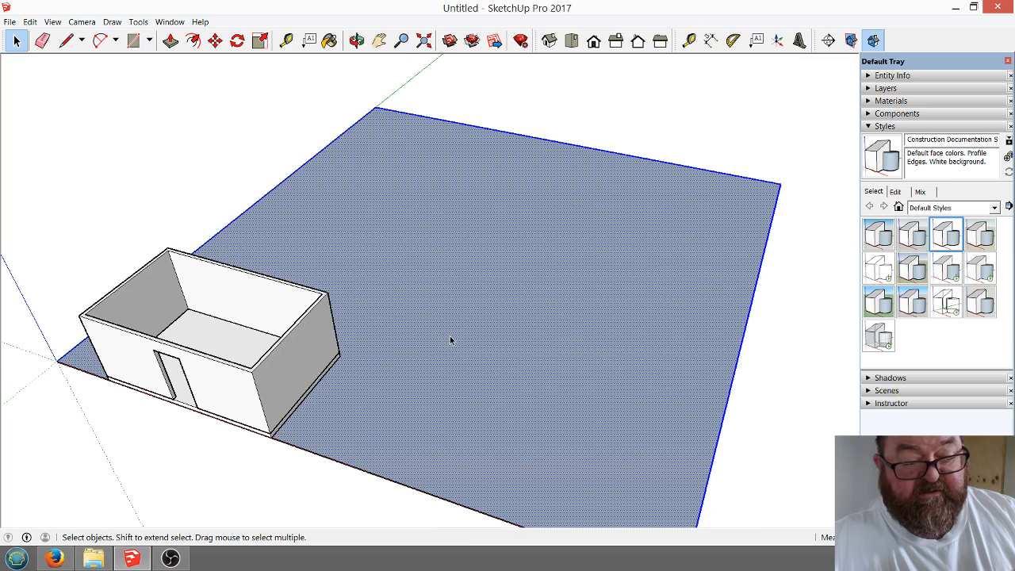
Reverse the large ground face so its front side faces up, and clear the selection.
{"action": "left_click", "coordinate": [435, 230]}
{"action": "right_click", "coordinate": [435, 230]}
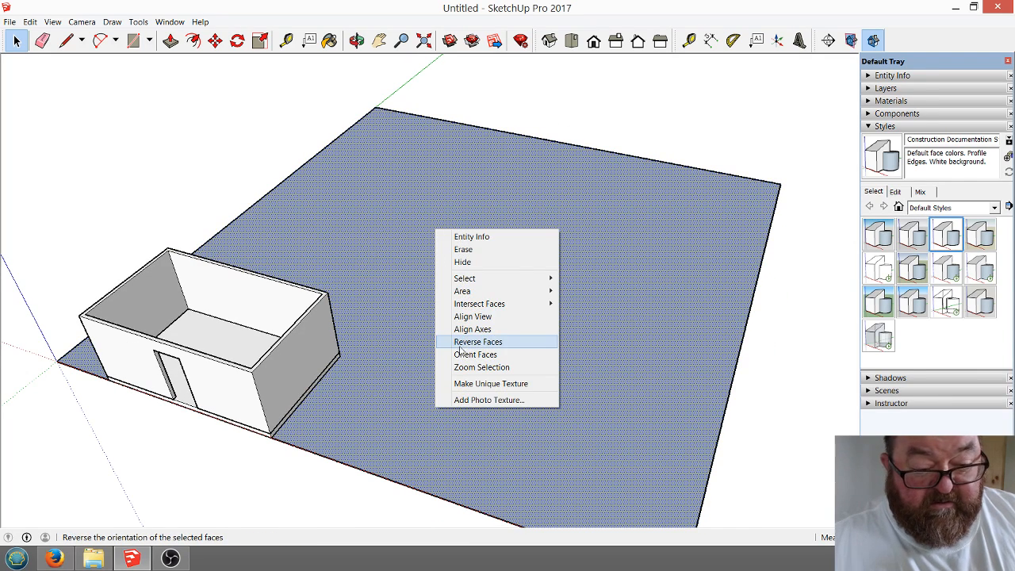
{"action": "left_click", "coordinate": [462, 342]}
{"action": "left_click", "coordinate": [574, 127]}
{"action": "scroll", "coordinate": [287, 181], "scroll_direction": "down", "scroll_amount": 2}
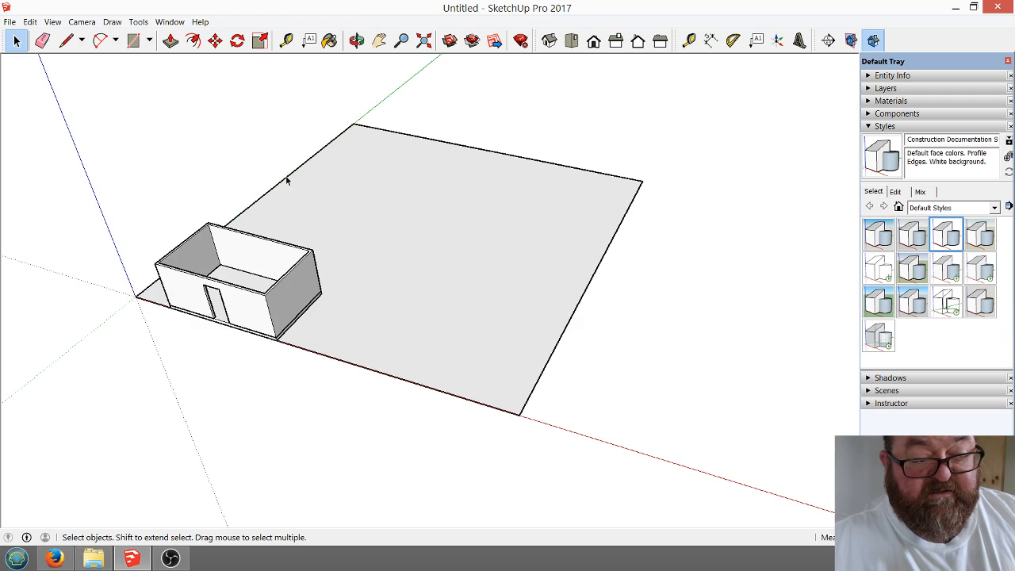
Group the ground face with its boundary edges and lock the group.
{"action": "left_click_drag", "start_coordinate": [544, 115], "coordinate": [544, 115]}
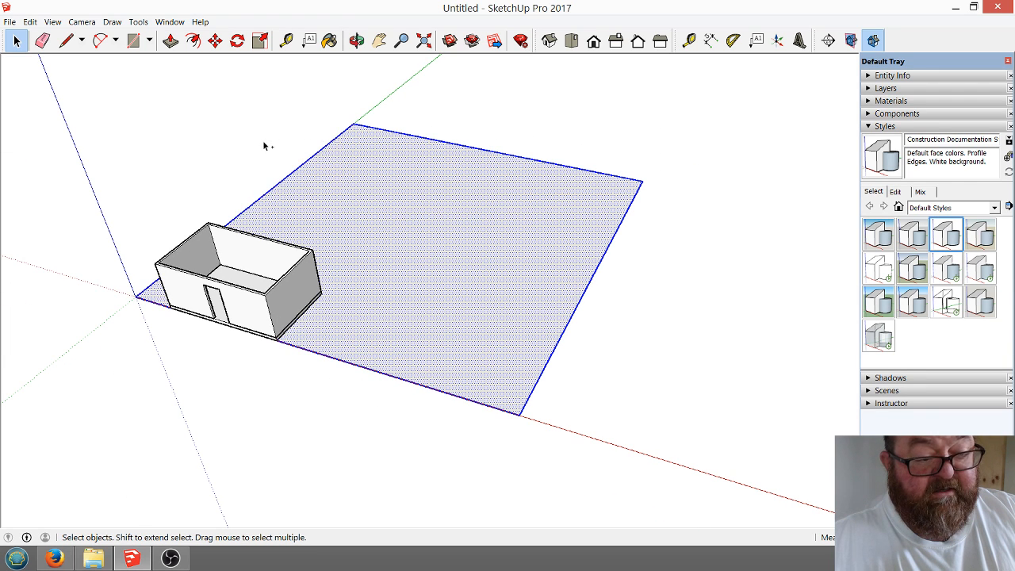
{"action": "right_click", "coordinate": [399, 180]}
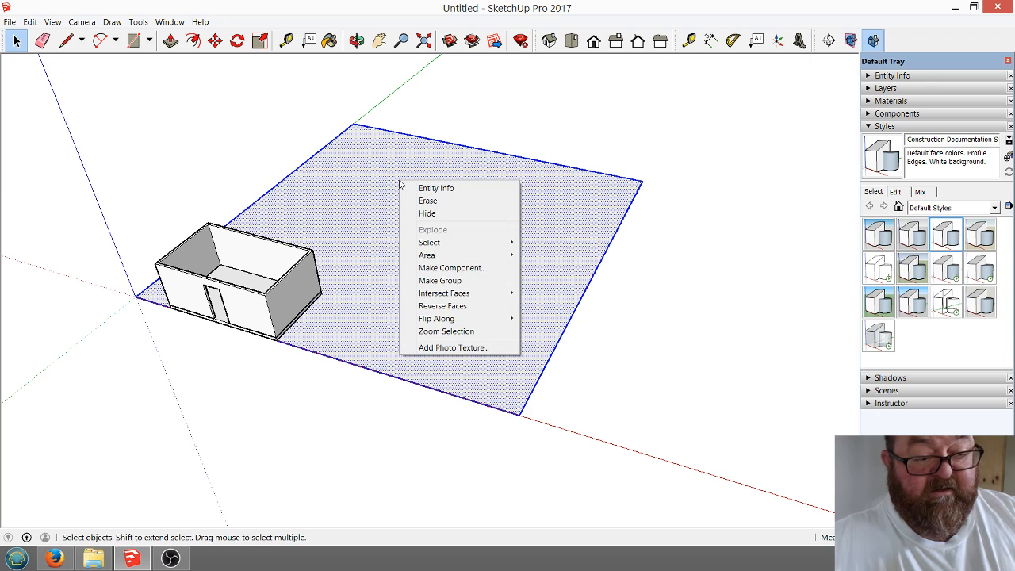
{"action": "left_click", "coordinate": [438, 280]}
{"action": "right_click", "coordinate": [452, 215]}
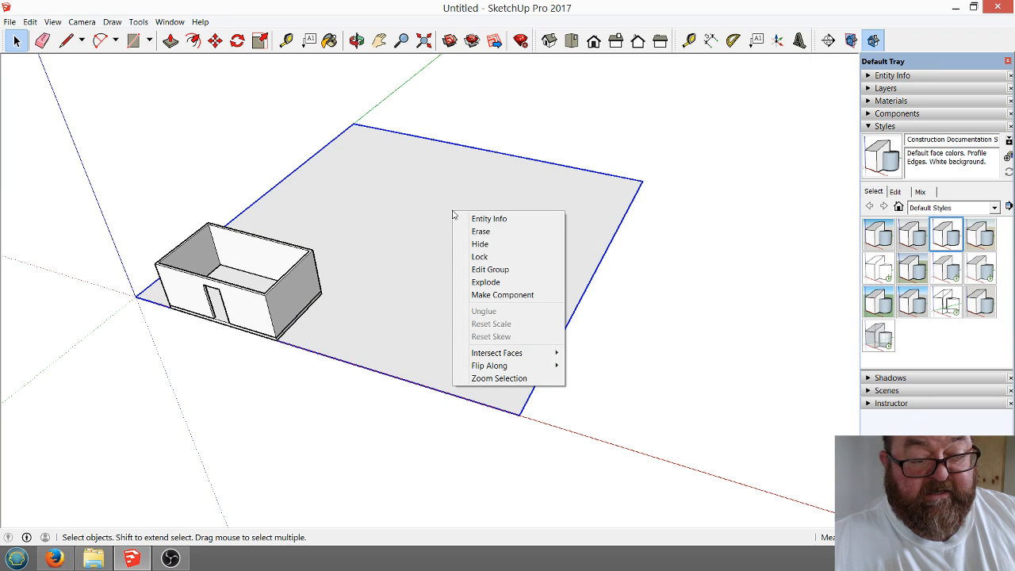
{"action": "left_click", "coordinate": [466, 256]}
{"action": "left_click", "coordinate": [632, 299]}
{"action": "left_click", "coordinate": [389, 275]}
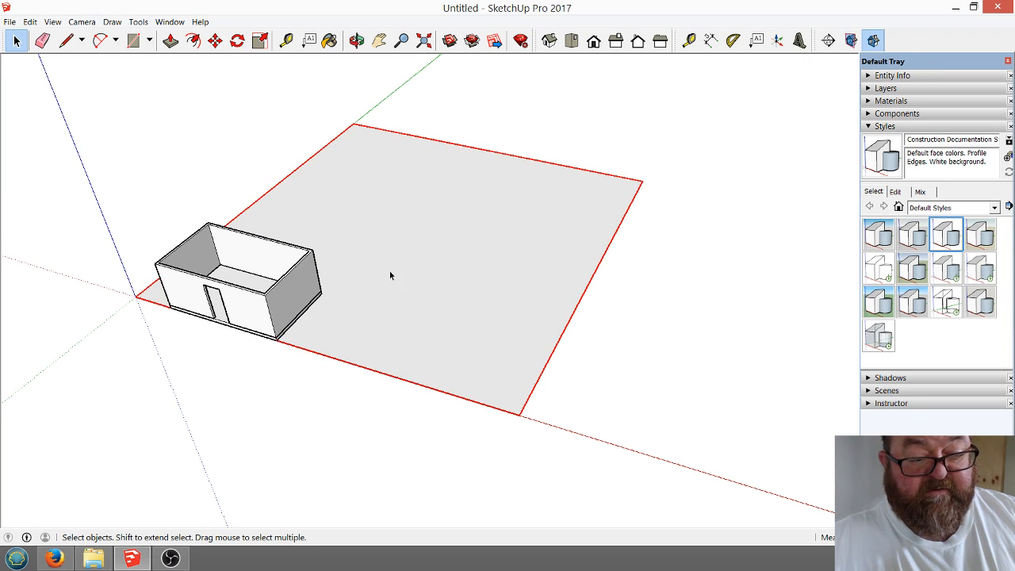
Examine the locked ground plane and the building's end wall at close and distant zoom levels.
{"action": "scroll", "coordinate": [299, 292], "scroll_direction": "down", "scroll_amount": 2}
{"action": "scroll", "coordinate": [299, 292], "scroll_direction": "up", "scroll_amount": 6}
{"action": "scroll", "coordinate": [431, 337], "scroll_direction": "down", "scroll_amount": 5}
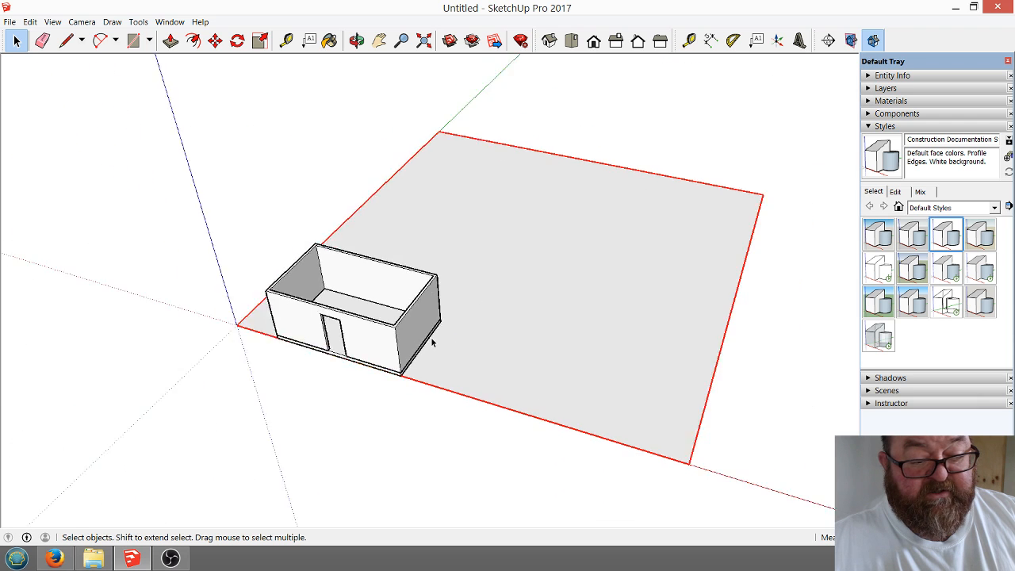
{"action": "scroll", "coordinate": [519, 276], "scroll_direction": "up", "scroll_amount": 5}
{"action": "scroll", "coordinate": [469, 286], "scroll_direction": "down", "scroll_amount": 3}
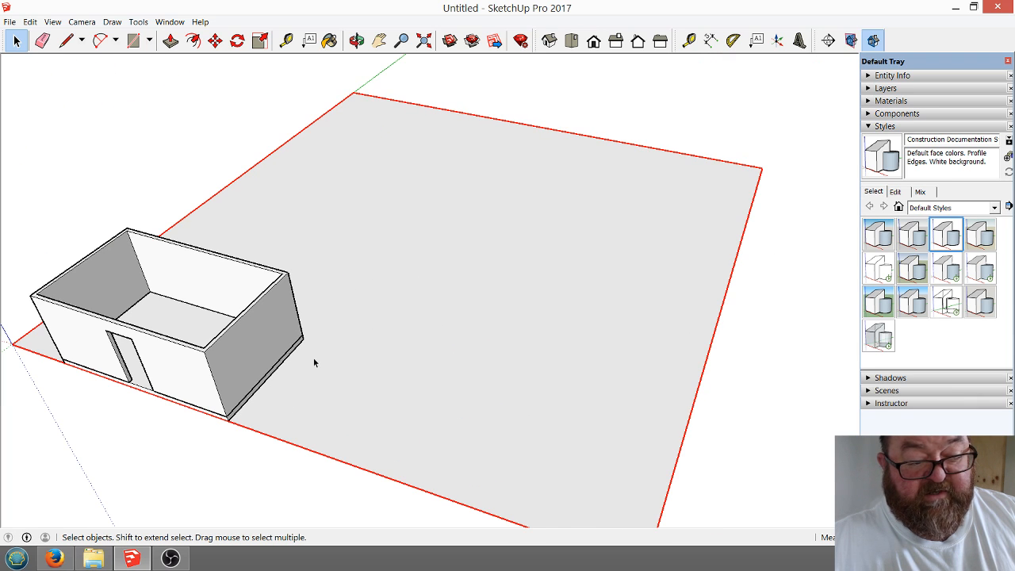
{"action": "left_click", "coordinate": [234, 460]}
{"action": "left_click", "coordinate": [319, 448]}
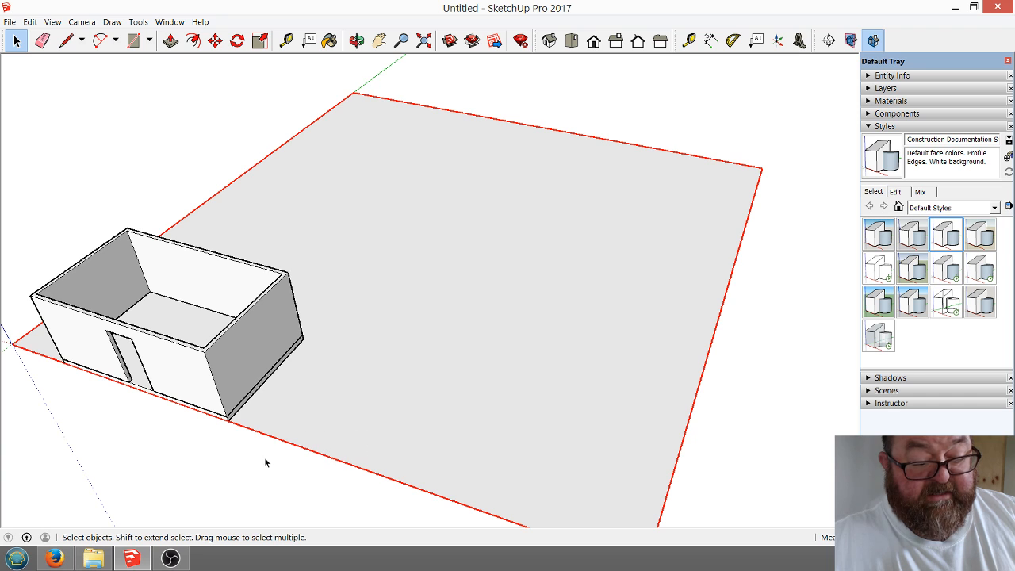
{"action": "scroll", "coordinate": [264, 444], "scroll_direction": "up", "scroll_amount": 4}
{"action": "scroll", "coordinate": [273, 335], "scroll_direction": "down", "scroll_amount": 5}
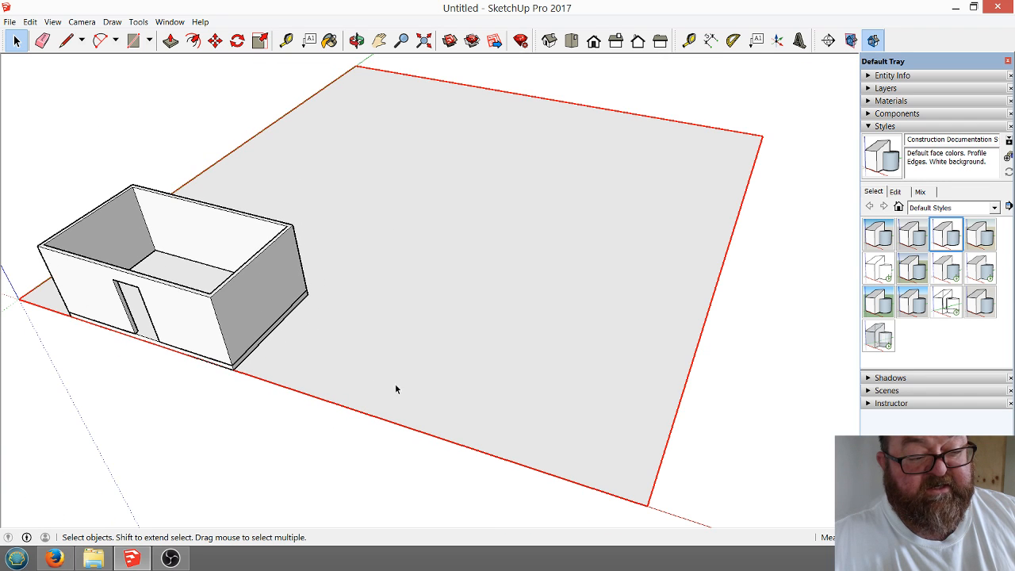
{"action": "scroll", "coordinate": [305, 328], "scroll_direction": "down", "scroll_amount": 4}
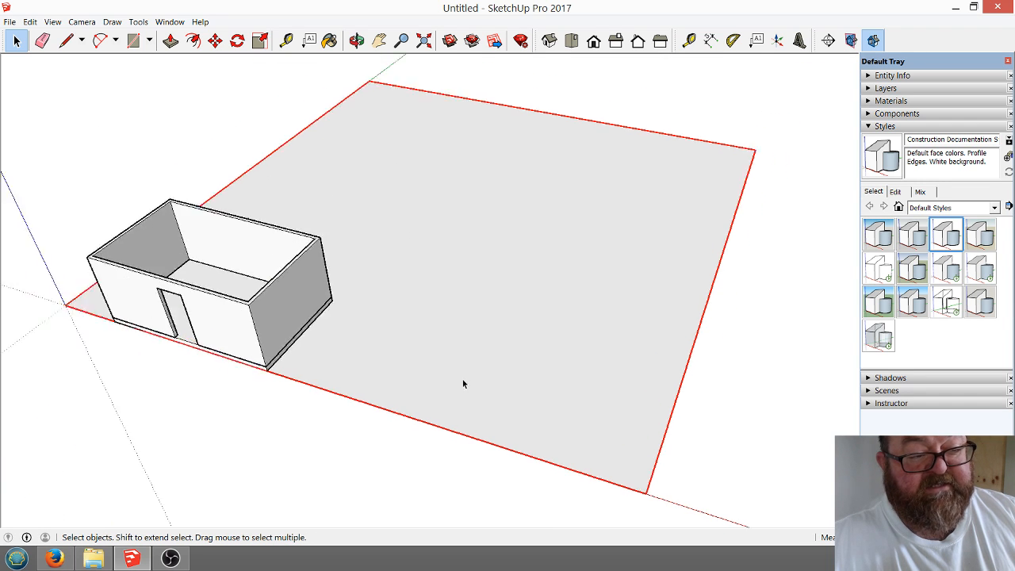
{"action": "scroll", "coordinate": [389, 351], "scroll_direction": "up", "scroll_amount": 4}
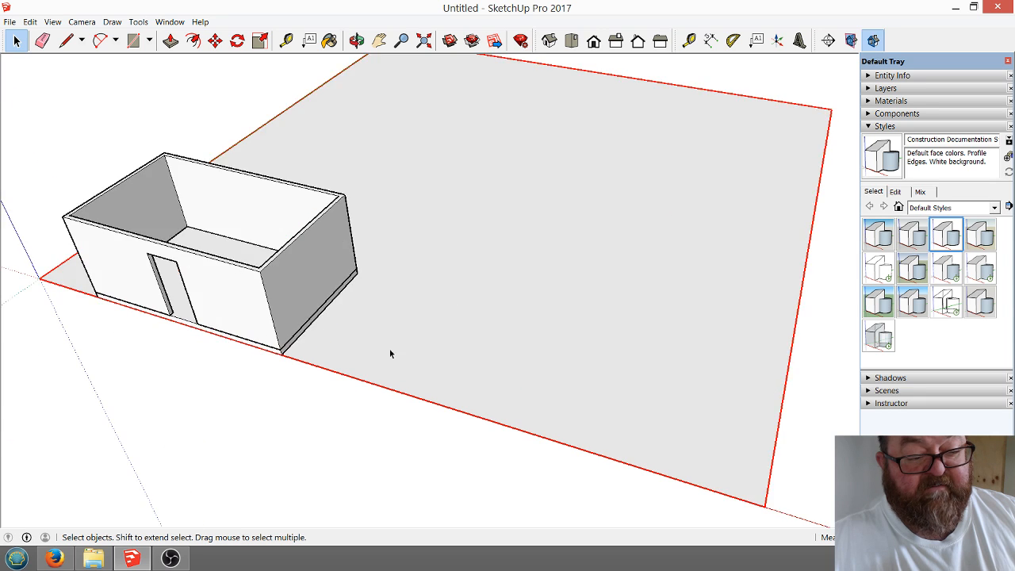
{"action": "scroll", "coordinate": [329, 278], "scroll_direction": "down", "scroll_amount": 1}
{"action": "scroll", "coordinate": [407, 334], "scroll_direction": "up", "scroll_amount": 3}
{"action": "scroll", "coordinate": [407, 333], "scroll_direction": "down", "scroll_amount": 2}
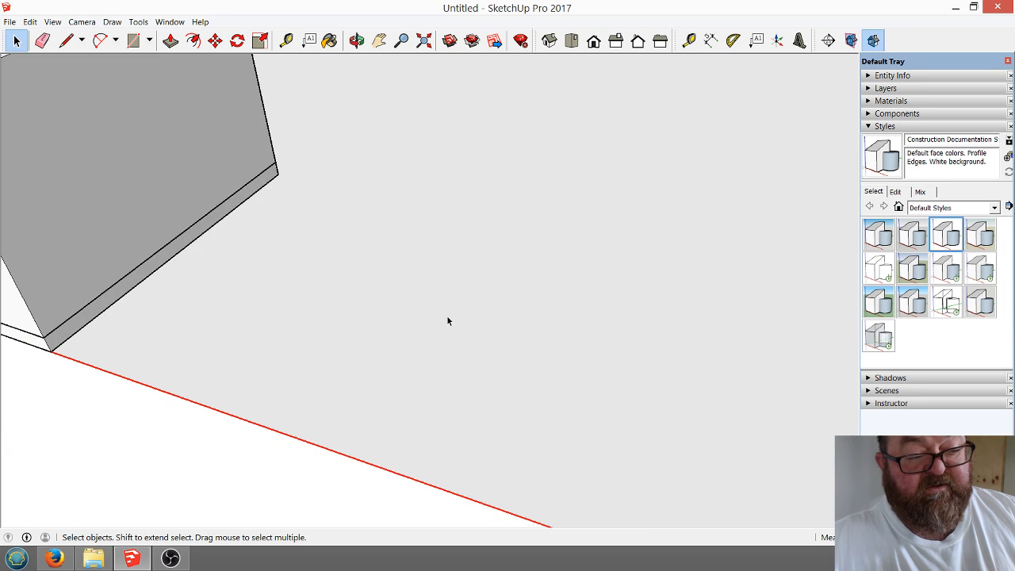
{"action": "scroll", "coordinate": [447, 317], "scroll_direction": "up", "scroll_amount": 2}
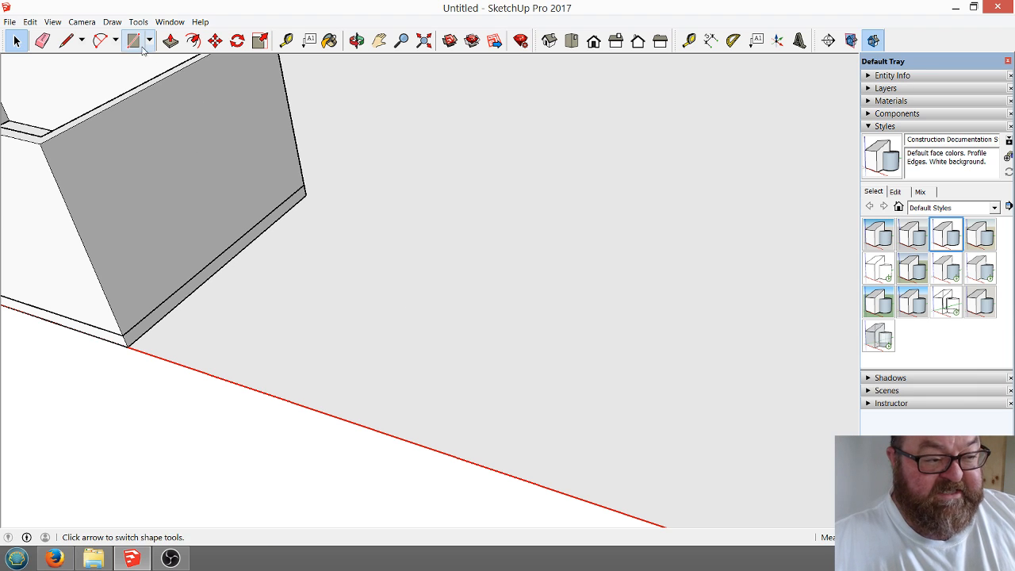
{"action": "scroll", "coordinate": [379, 312], "scroll_direction": "up", "scroll_amount": 2}
{"action": "scroll", "coordinate": [408, 376], "scroll_direction": "down", "scroll_amount": 1}
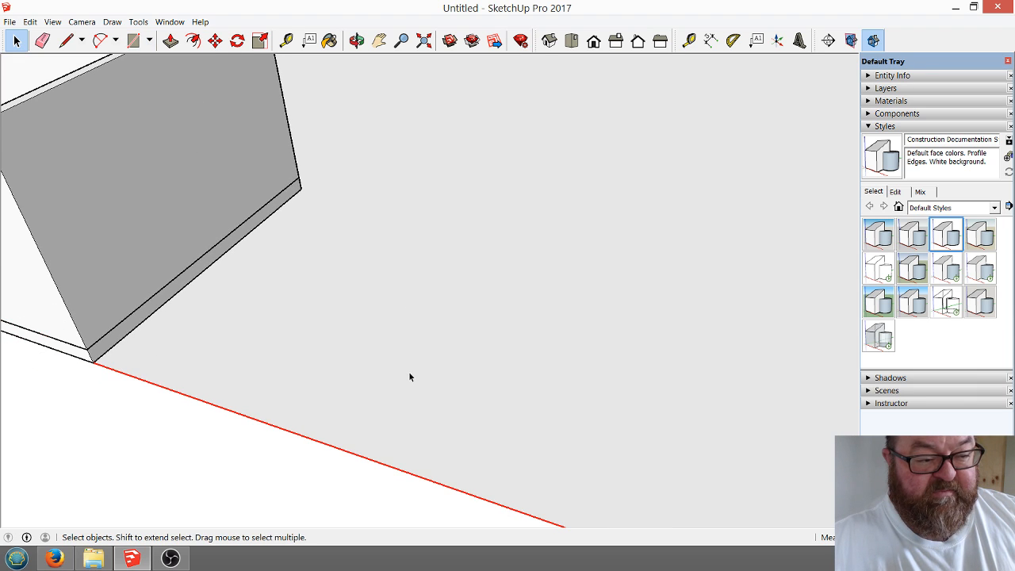
Draw a small narrow rectangle on the ground plane beside the building's end wall as a post footprint.
{"action": "left_click", "coordinate": [136, 41]}
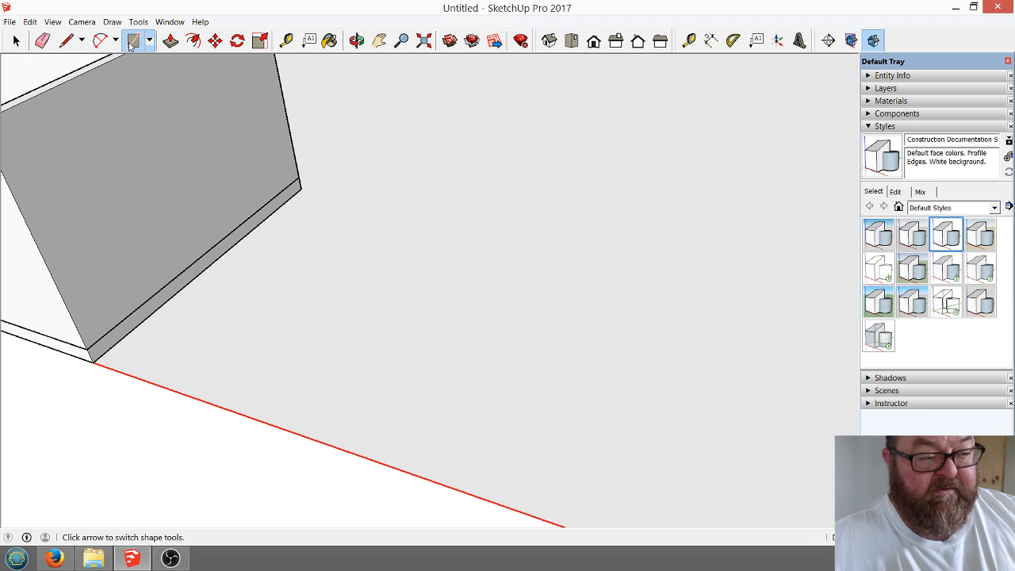
{"action": "left_click", "coordinate": [349, 364]}
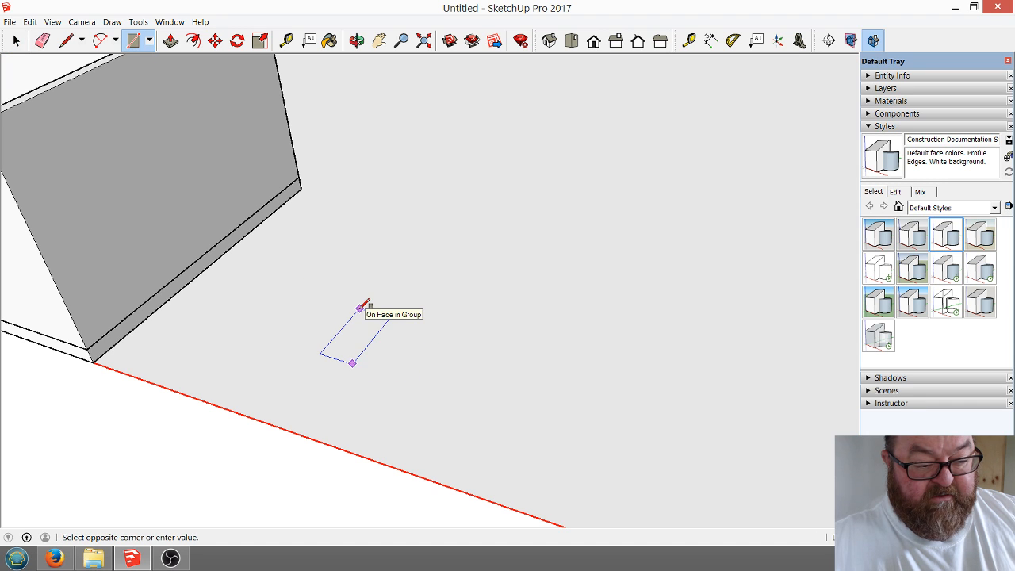
{"action": "scroll", "coordinate": [356, 335], "scroll_direction": "up", "scroll_amount": 5}
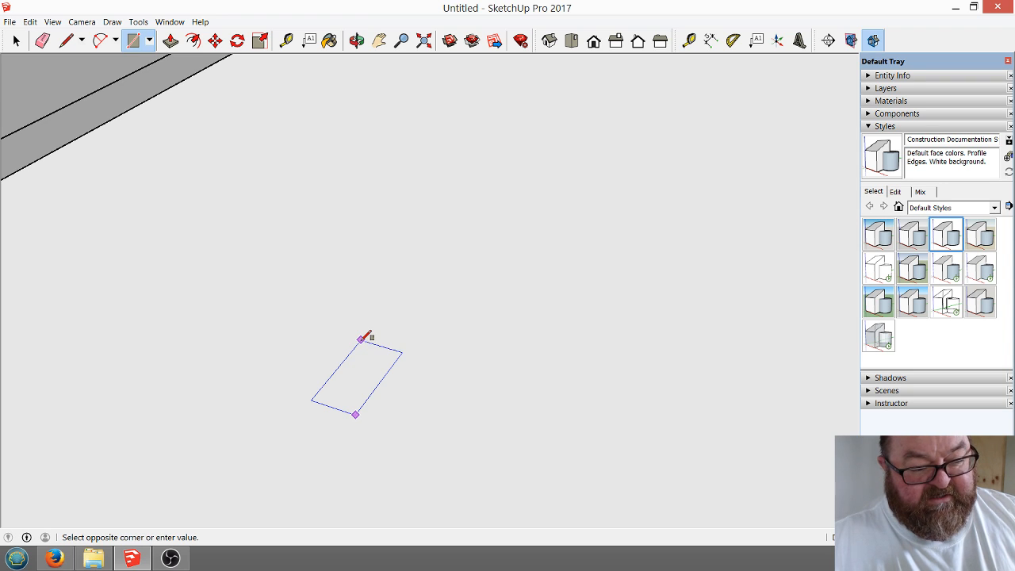
{"action": "key", "text": "Escape"}
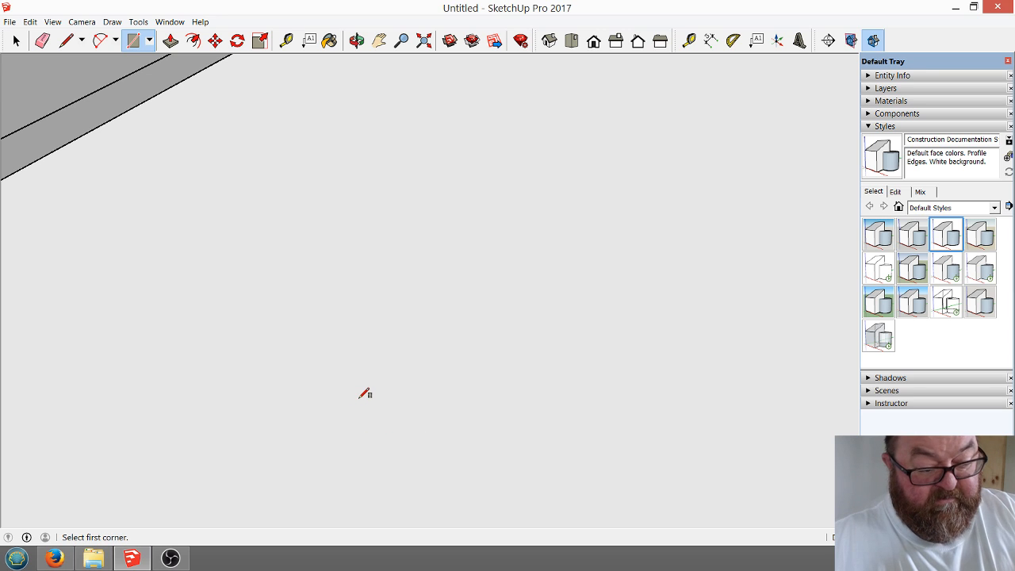
{"action": "left_click", "coordinate": [356, 401]}
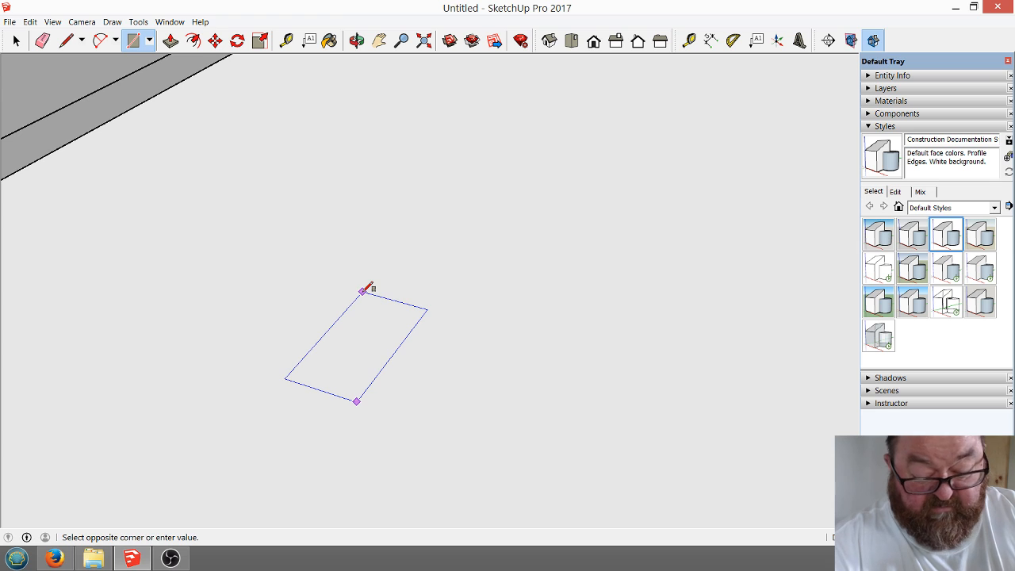
{"action": "key", "text": "Return"}
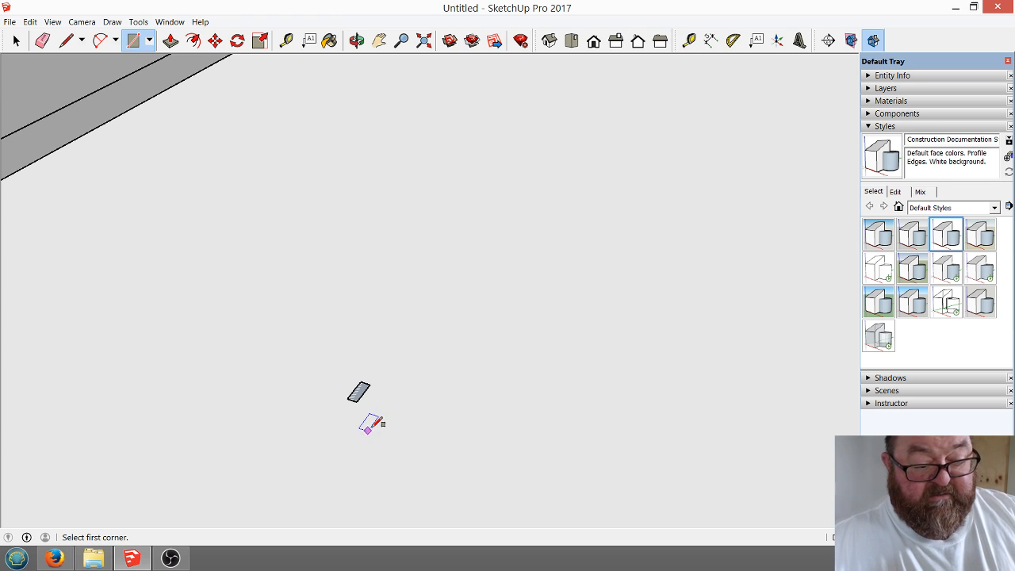
Select the small rectangle's face and edges together and make them a group.
{"action": "scroll", "coordinate": [366, 401], "scroll_direction": "up", "scroll_amount": 5}
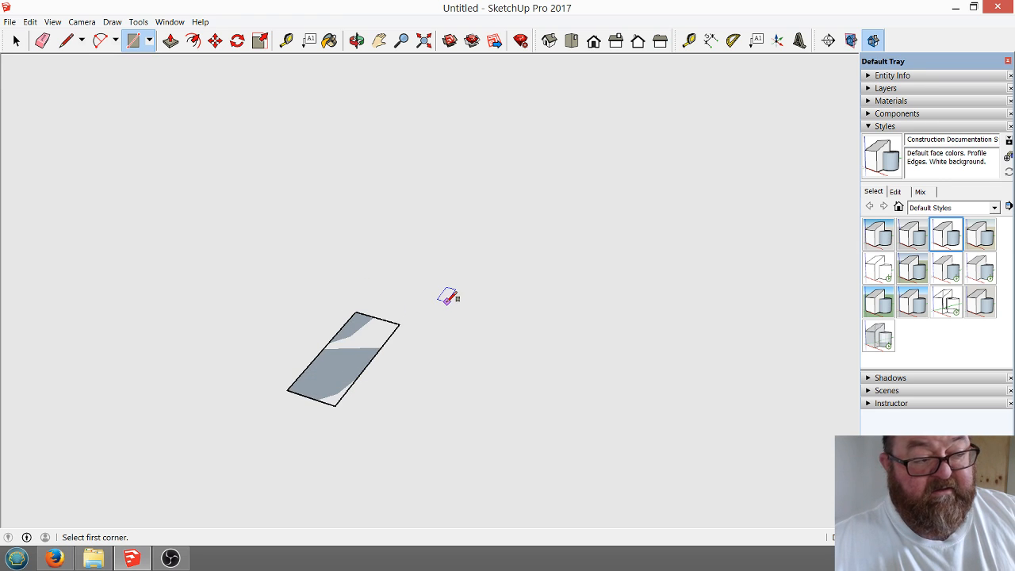
{"action": "left_click", "coordinate": [16, 40]}
{"action": "left_click_drag", "start_coordinate": [216, 265], "coordinate": [449, 439]}
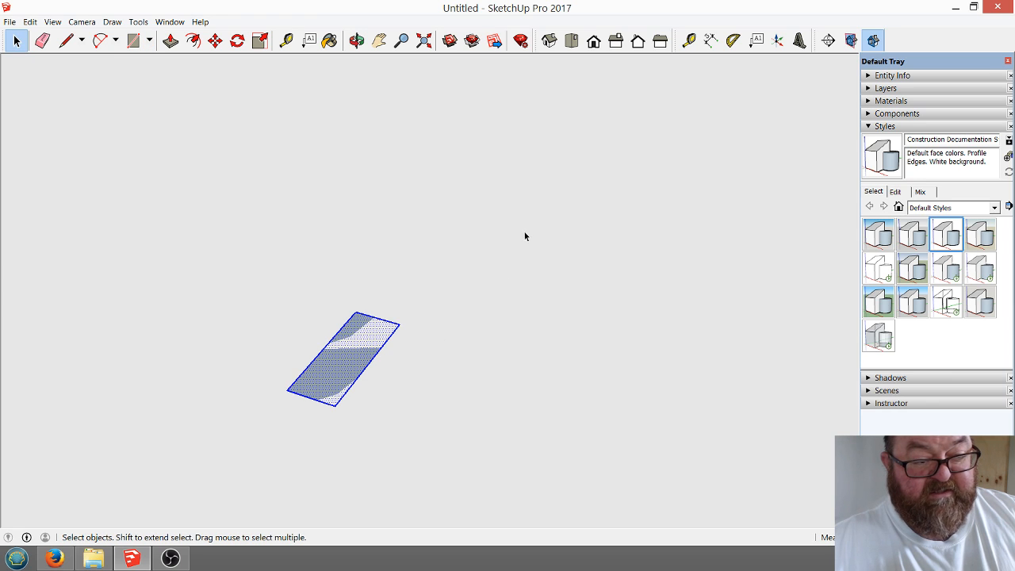
{"action": "right_click", "coordinate": [358, 349]}
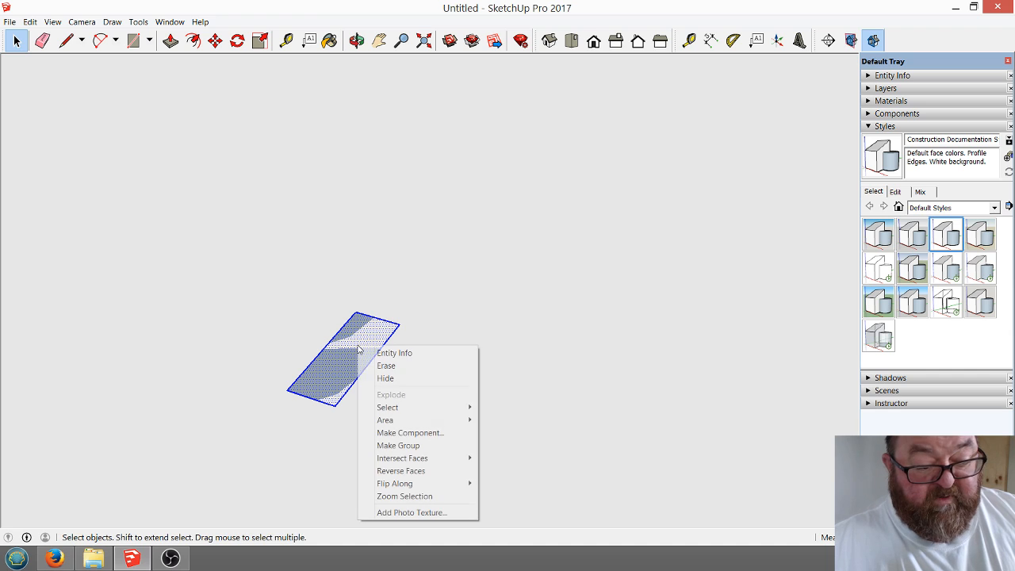
{"action": "left_click", "coordinate": [399, 446]}
{"action": "scroll", "coordinate": [483, 303], "scroll_direction": "down", "scroll_amount": 2}
{"action": "scroll", "coordinate": [383, 358], "scroll_direction": "up", "scroll_amount": 4}
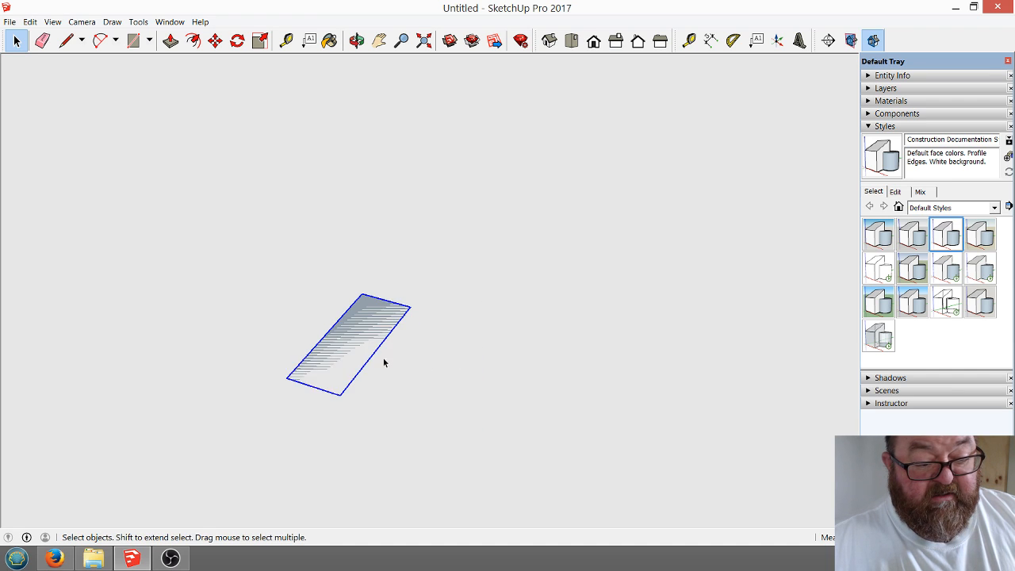
Edit the small rectangle's group, extrude its face upward into a tall slender post with Push/Pull, and close the group.
{"action": "double_click", "coordinate": [389, 318]}
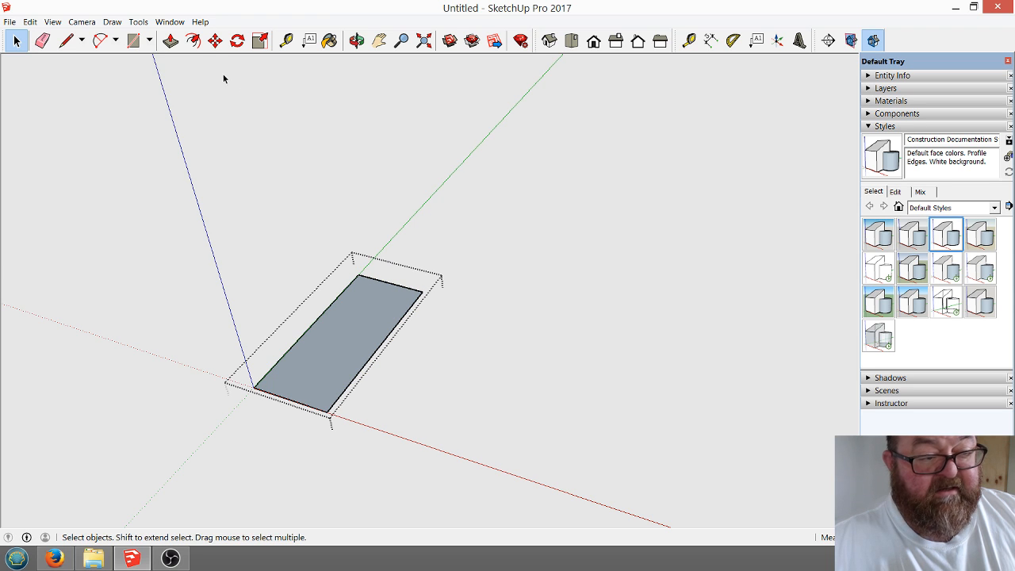
{"action": "left_click", "coordinate": [171, 40]}
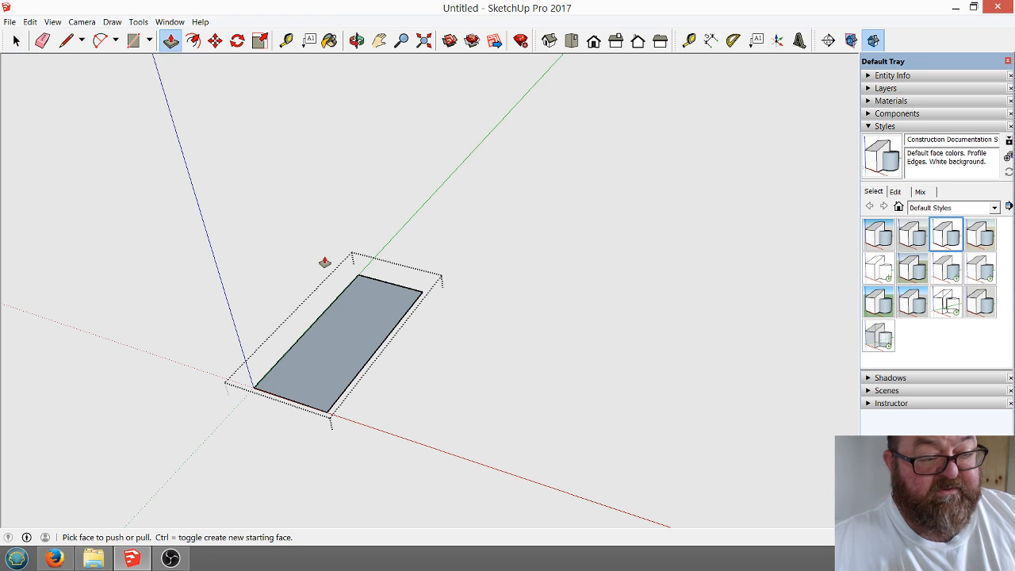
{"action": "left_click", "coordinate": [369, 319]}
{"action": "left_click", "coordinate": [292, 177]}
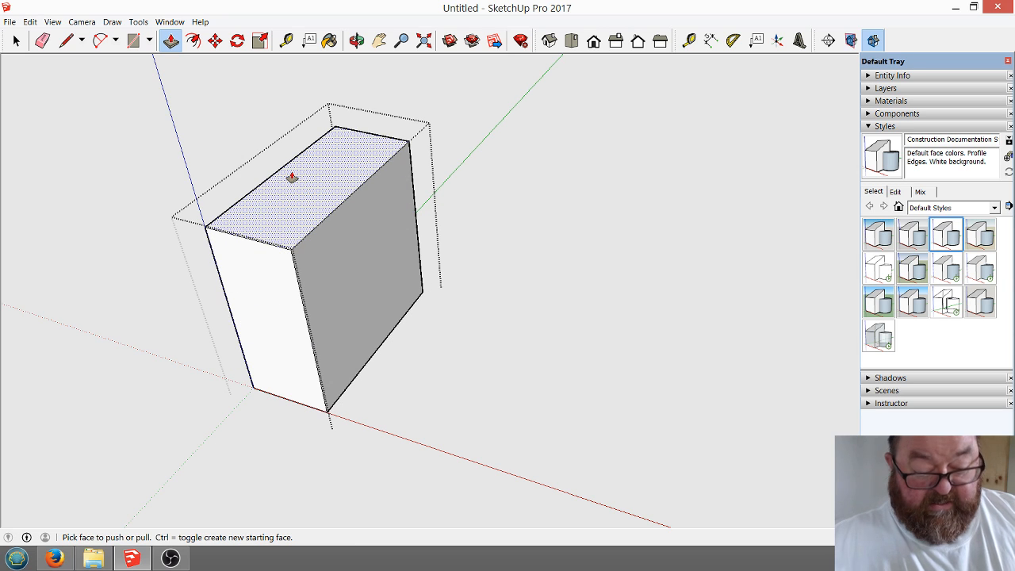
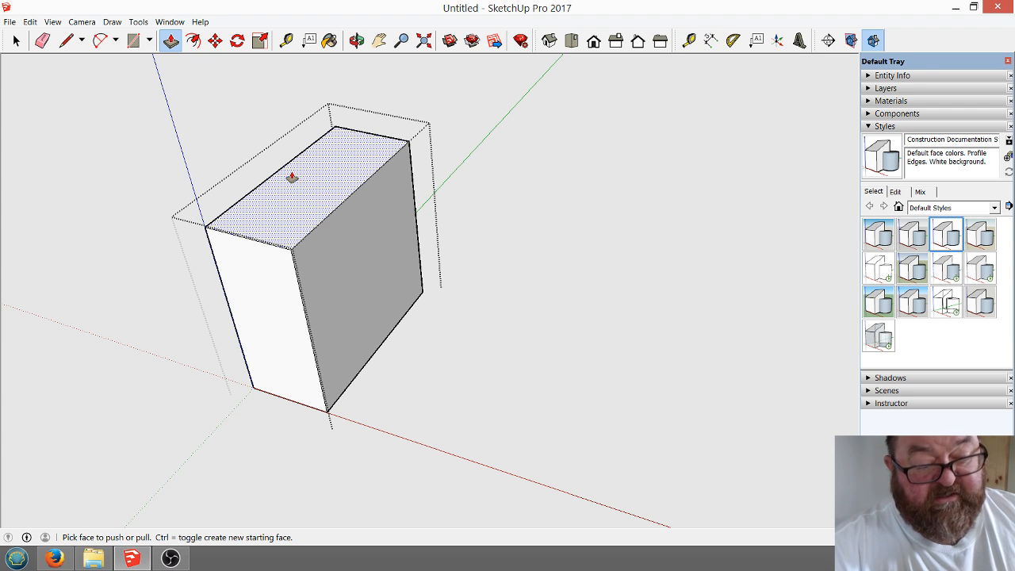
{"action": "left_click", "coordinate": [292, 177]}
{"action": "scroll", "coordinate": [320, 190], "scroll_direction": "down", "scroll_amount": 11}
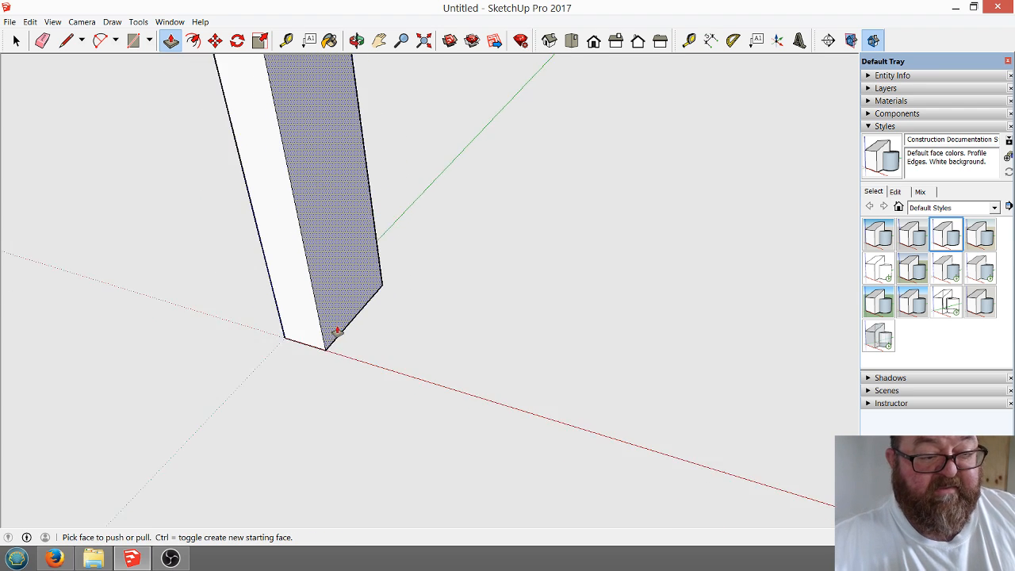
{"action": "scroll", "coordinate": [412, 404], "scroll_direction": "down", "scroll_amount": 2}
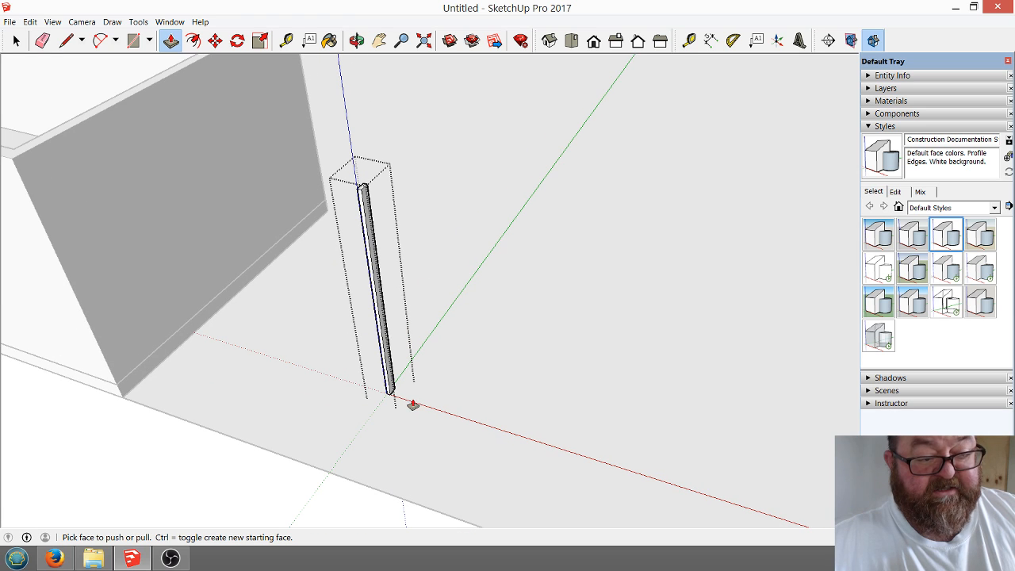
{"action": "key", "text": "e"}
{"action": "key", "text": "space"}
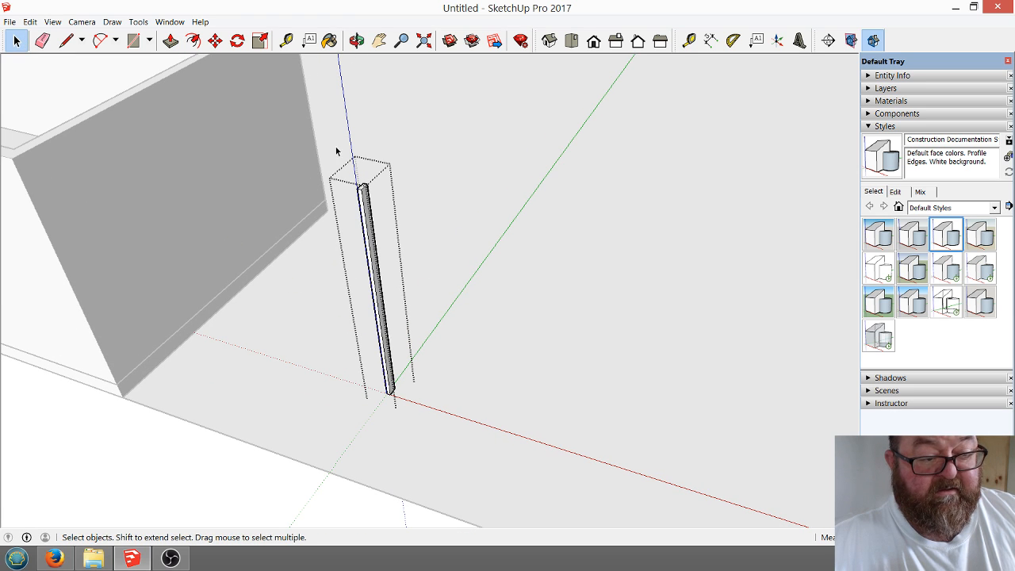
{"action": "left_click_drag", "start_coordinate": [337, 149], "coordinate": [437, 446]}
{"action": "left_click", "coordinate": [433, 318]}
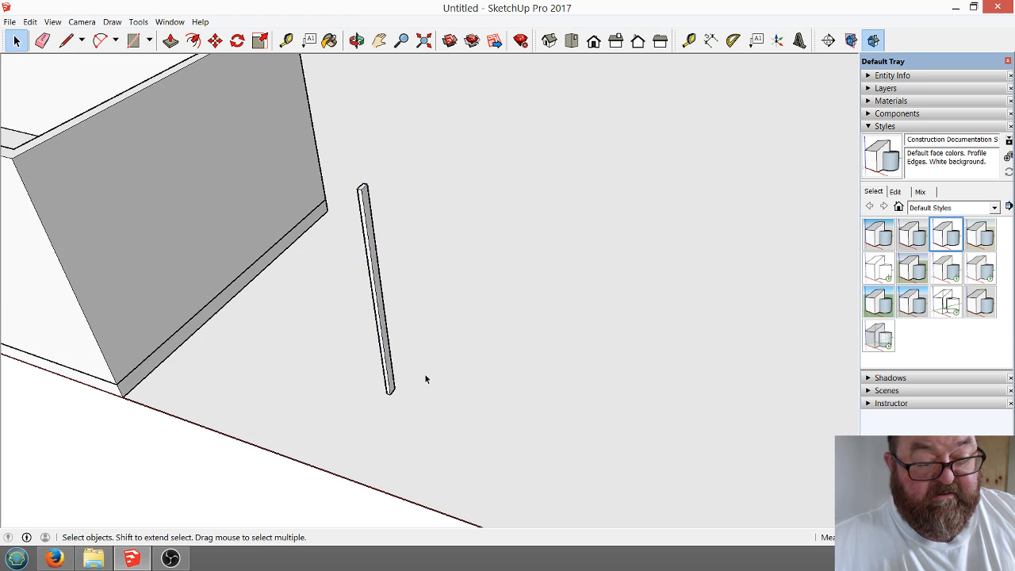
Try copying the grouped post to the side with the Move tool, and undo the copies.
{"action": "scroll", "coordinate": [405, 357], "scroll_direction": "up", "scroll_amount": 2}
{"action": "left_click", "coordinate": [358, 253]}
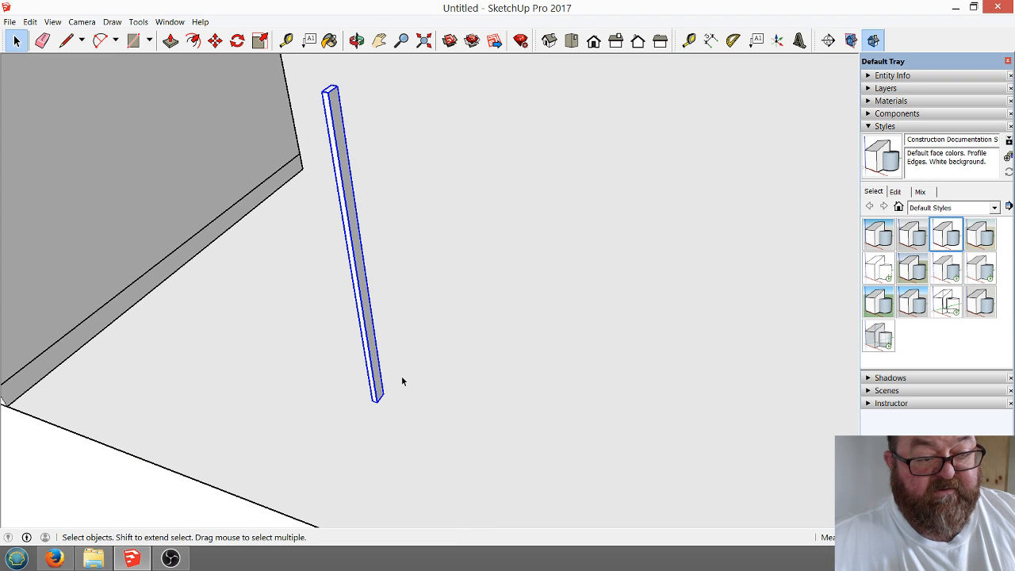
{"action": "scroll", "coordinate": [402, 381], "scroll_direction": "down", "scroll_amount": 1}
{"action": "left_click", "coordinate": [215, 40]}
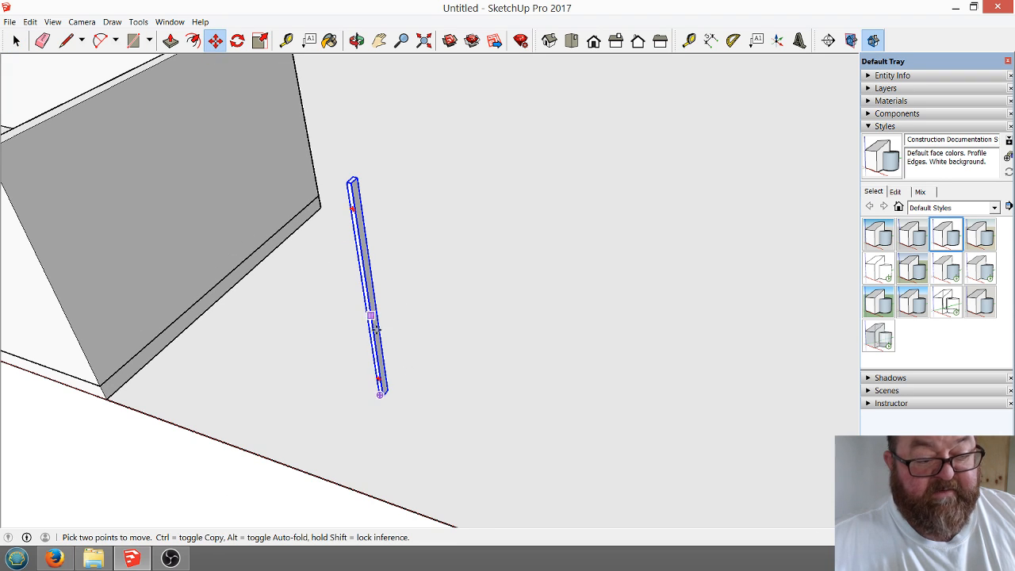
{"action": "key", "text": "ctrl"}
{"action": "left_click", "coordinate": [381, 394]}
{"action": "left_click", "coordinate": [443, 414]}
{"action": "left_click", "coordinate": [501, 437]}
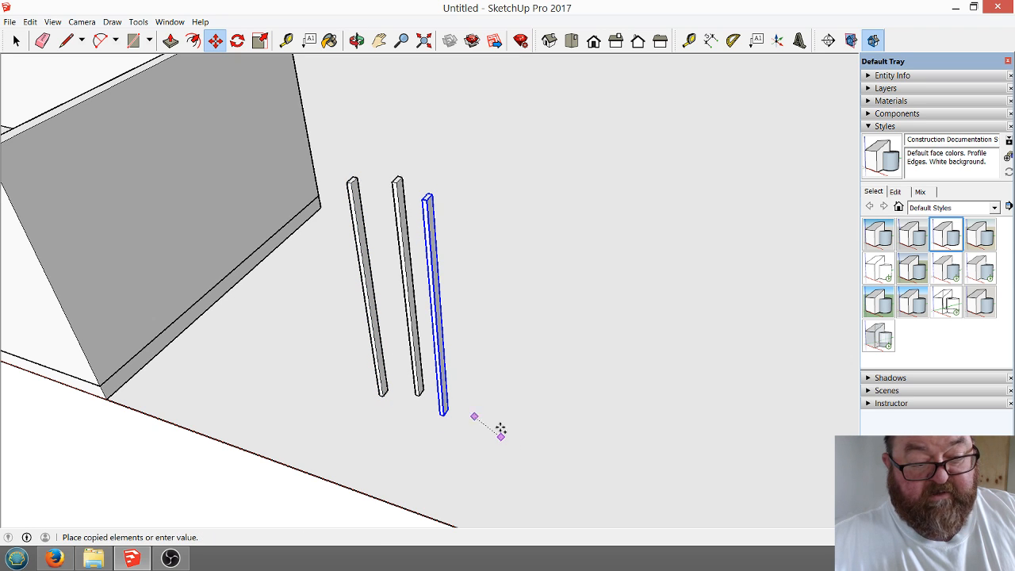
{"action": "key", "text": "Escape"}
{"action": "key", "text": "ctrl+z"}
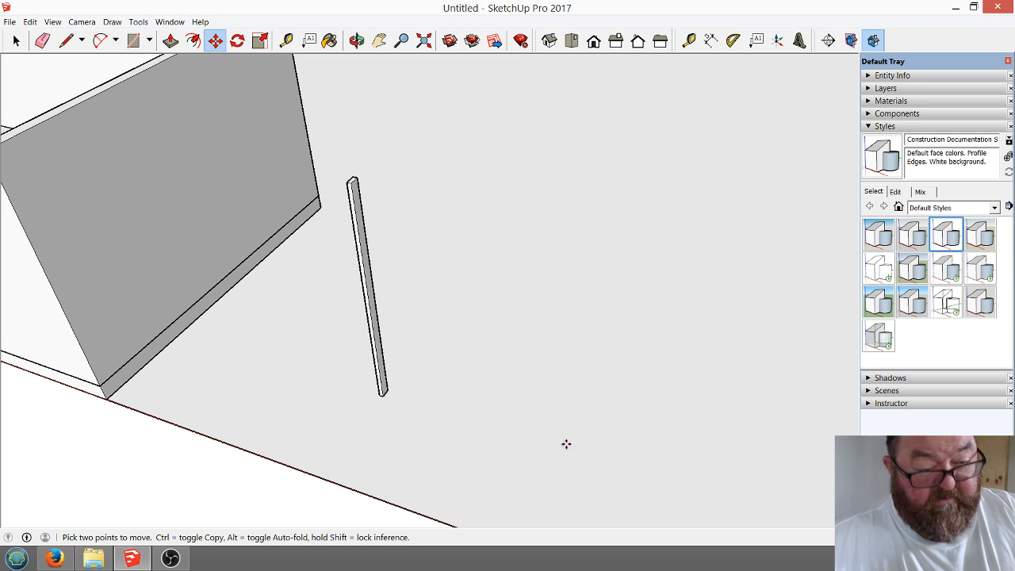
Convert the grouped post beside the building into a component, keeping the default definition settings.
{"action": "scroll", "coordinate": [429, 357], "scroll_direction": "up", "scroll_amount": 2}
{"action": "scroll", "coordinate": [447, 416], "scroll_direction": "down", "scroll_amount": 1}
{"action": "scroll", "coordinate": [374, 334], "scroll_direction": "up", "scroll_amount": 2}
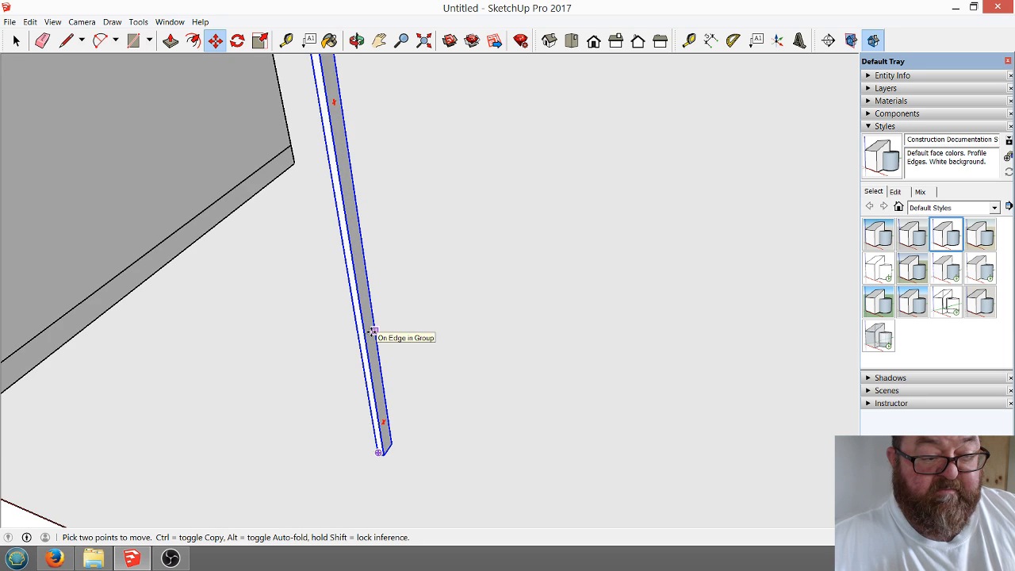
{"action": "scroll", "coordinate": [433, 421], "scroll_direction": "down", "scroll_amount": 1}
{"action": "left_click", "coordinate": [15, 40]}
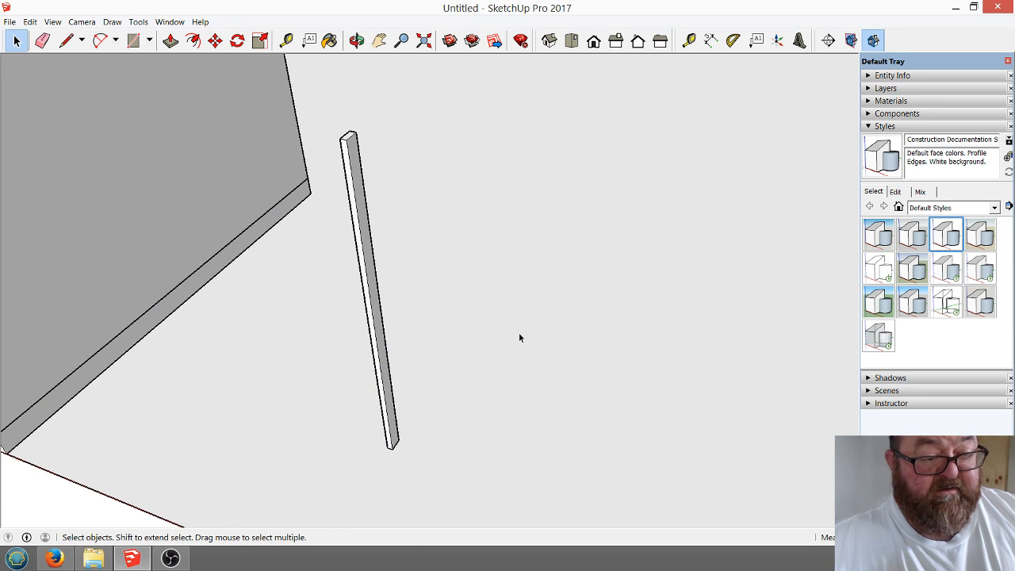
{"action": "left_click", "coordinate": [362, 272]}
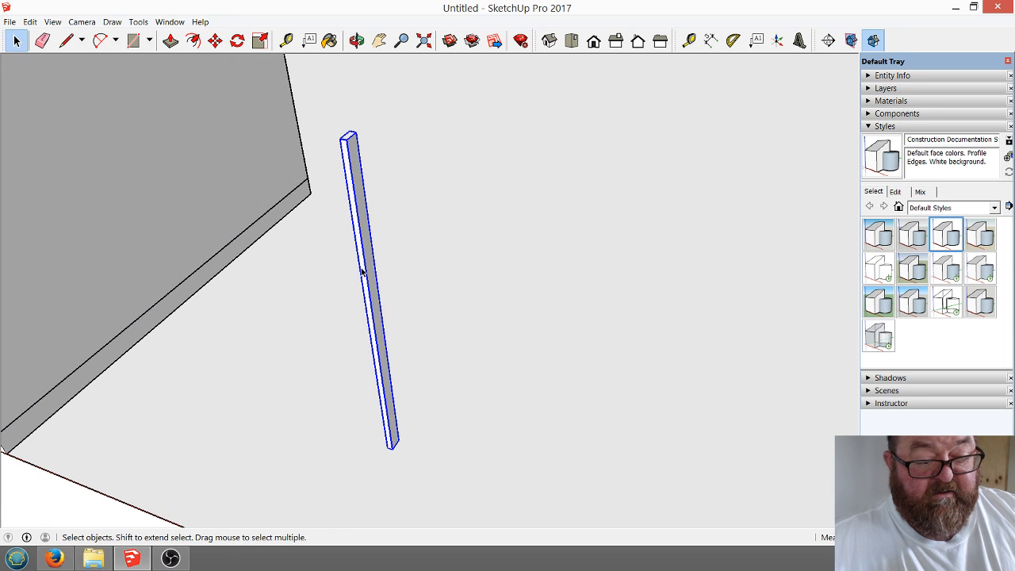
{"action": "right_click", "coordinate": [374, 311]}
{"action": "left_click", "coordinate": [398, 391]}
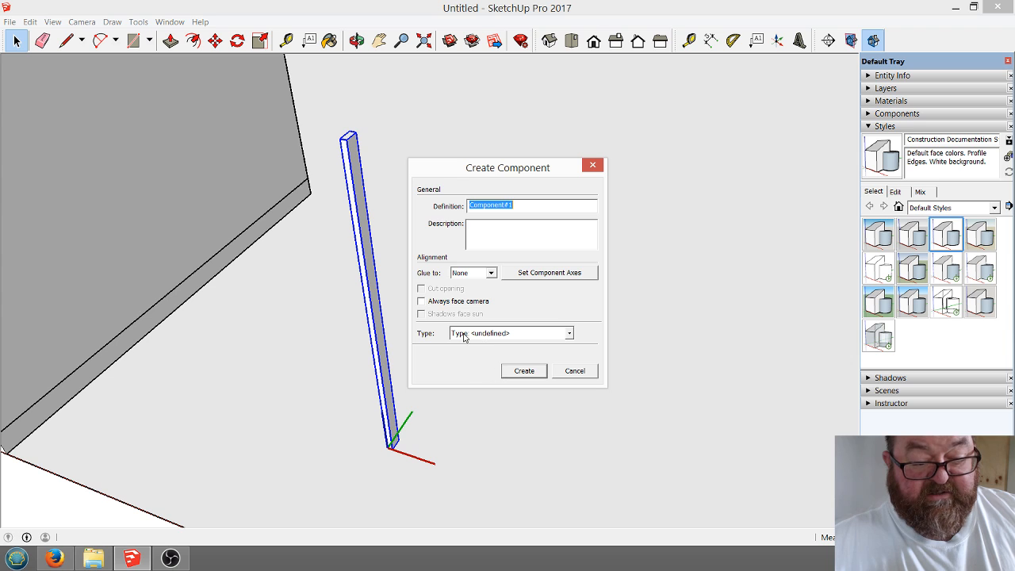
{"action": "left_click", "coordinate": [531, 370]}
{"action": "scroll", "coordinate": [381, 399], "scroll_direction": "up", "scroll_amount": 2}
{"action": "scroll", "coordinate": [372, 374], "scroll_direction": "down", "scroll_amount": 2}
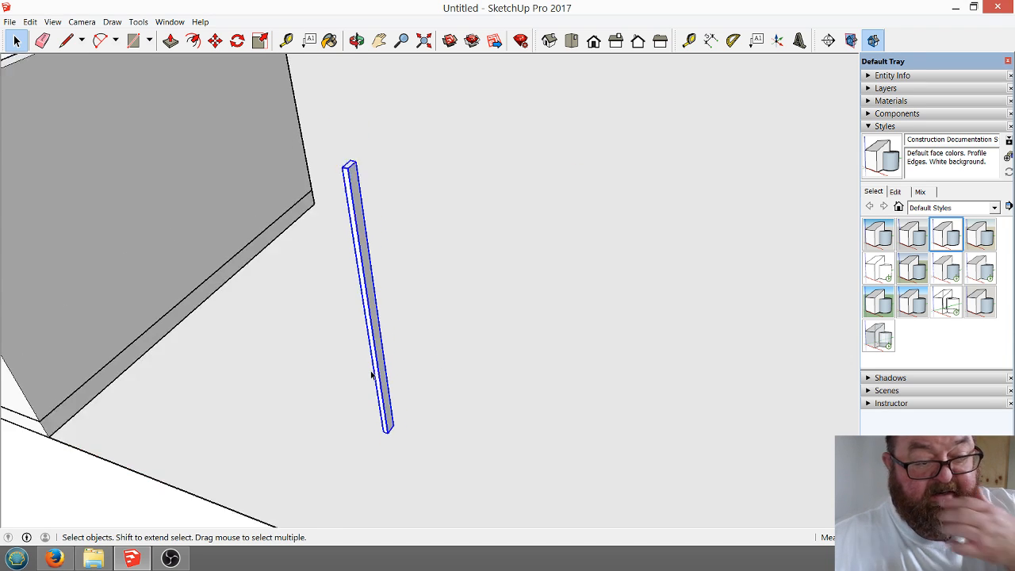
Copy the post component a short distance along the red axis, away from the building, and repeat it as a linear array of 20 copies.
{"action": "scroll", "coordinate": [372, 445], "scroll_direction": "up", "scroll_amount": 2}
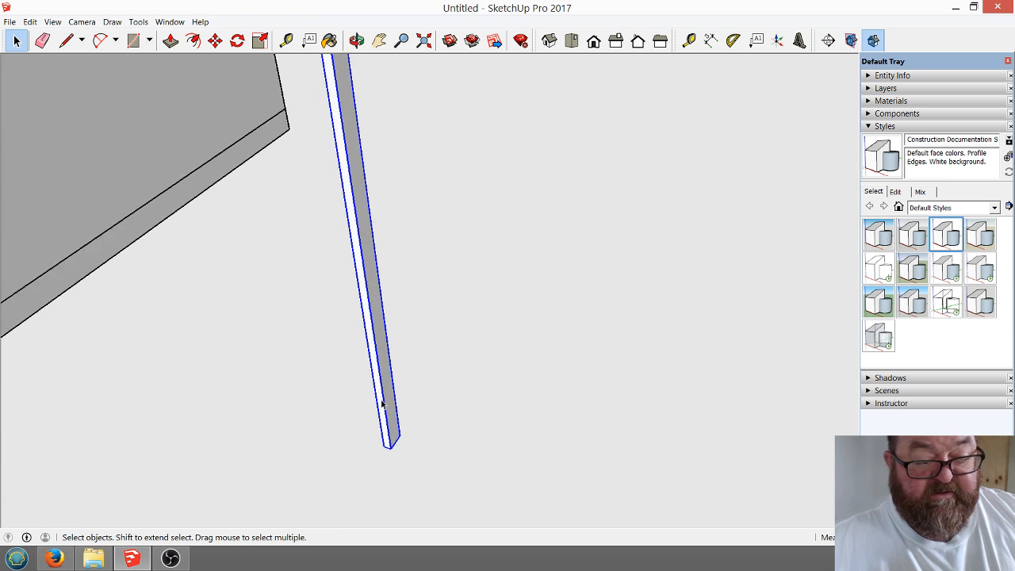
{"action": "scroll", "coordinate": [381, 404], "scroll_direction": "up", "scroll_amount": 1}
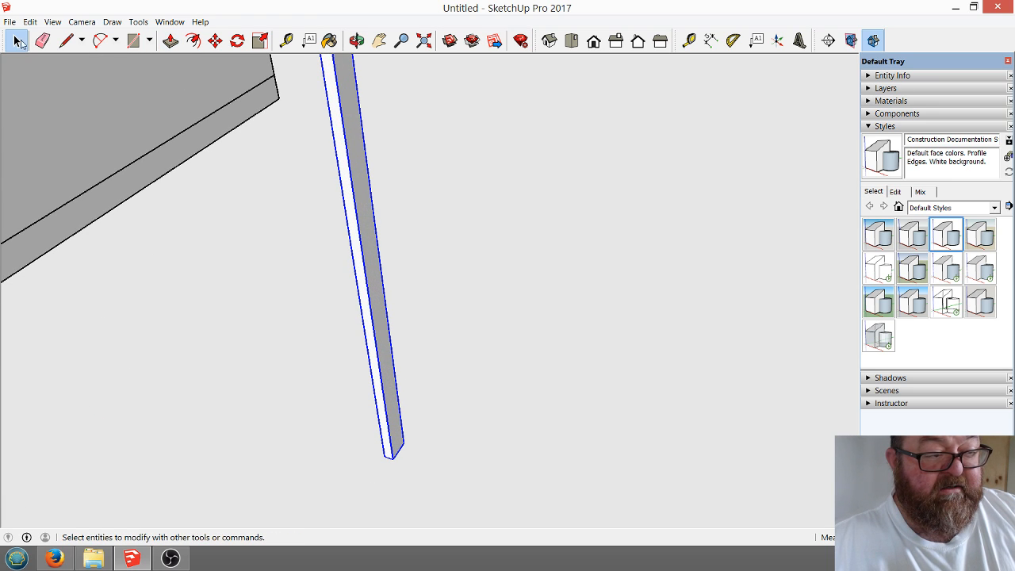
{"action": "left_click", "coordinate": [215, 39]}
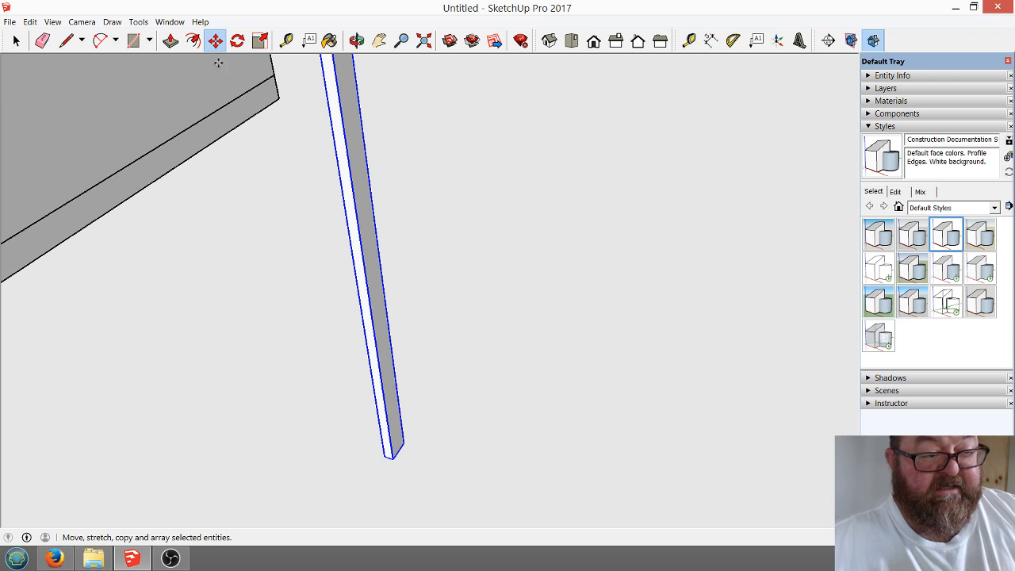
{"action": "left_click", "coordinate": [385, 454]}
{"action": "key", "text": "ctrl"}
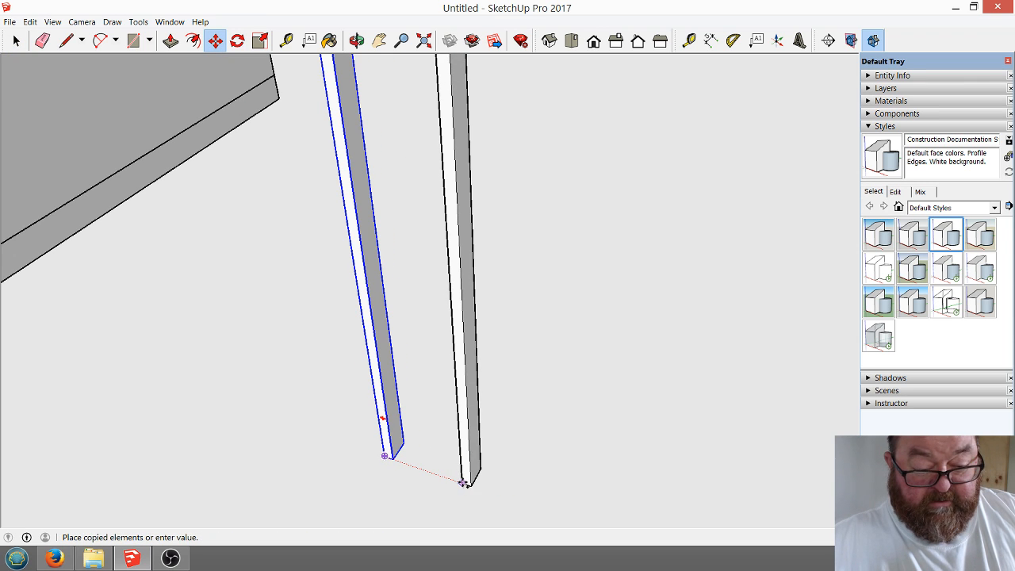
{"action": "left_click", "coordinate": [463, 482]}
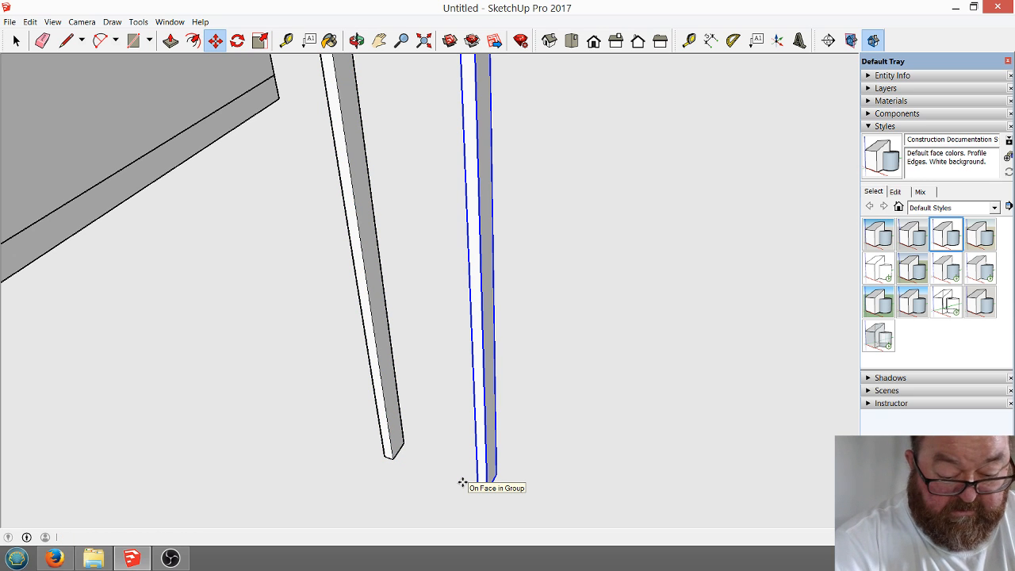
{"action": "type", "text": "5x"}
{"action": "key", "text": "Return"}
Examine the spacing and extent of the row of posts beside the building at close and distant zoom levels.
{"action": "scroll", "coordinate": [454, 472], "scroll_direction": "down", "scroll_amount": 3}
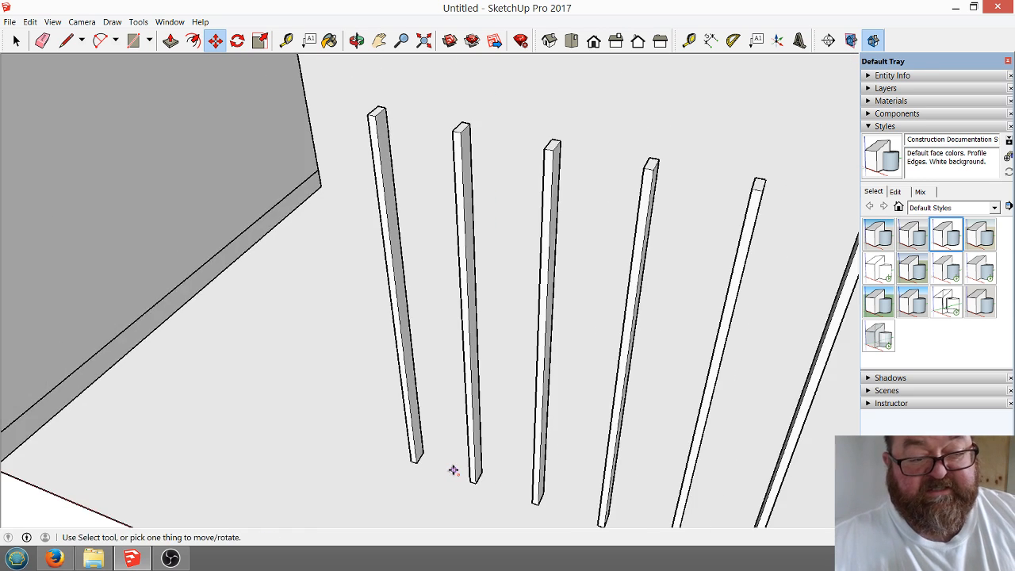
{"action": "scroll", "coordinate": [454, 472], "scroll_direction": "down", "scroll_amount": 6}
{"action": "scroll", "coordinate": [519, 407], "scroll_direction": "up", "scroll_amount": 2}
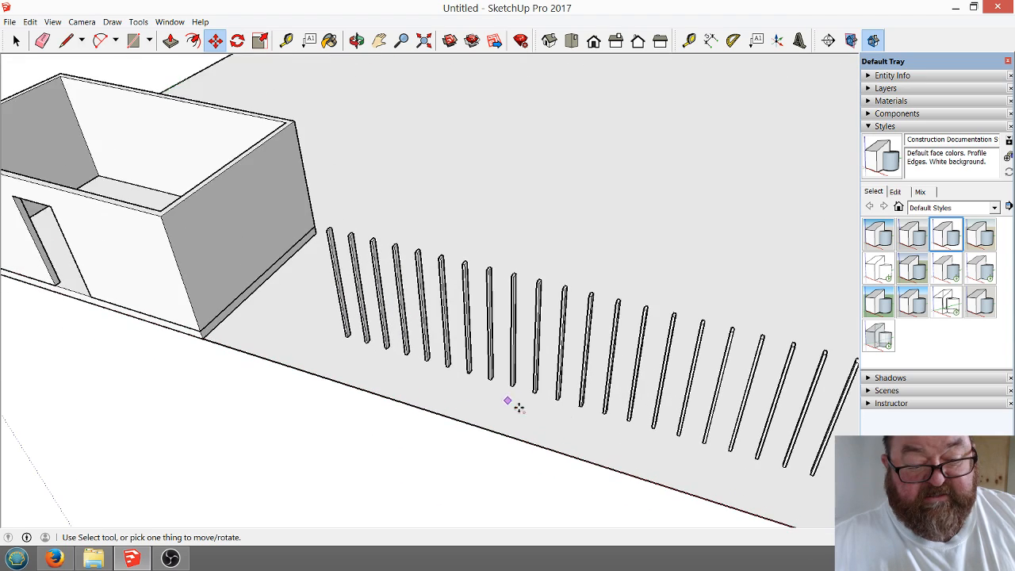
{"action": "scroll", "coordinate": [519, 407], "scroll_direction": "up", "scroll_amount": 1}
{"action": "scroll", "coordinate": [436, 352], "scroll_direction": "down", "scroll_amount": 3}
{"action": "scroll", "coordinate": [410, 340], "scroll_direction": "up", "scroll_amount": 4}
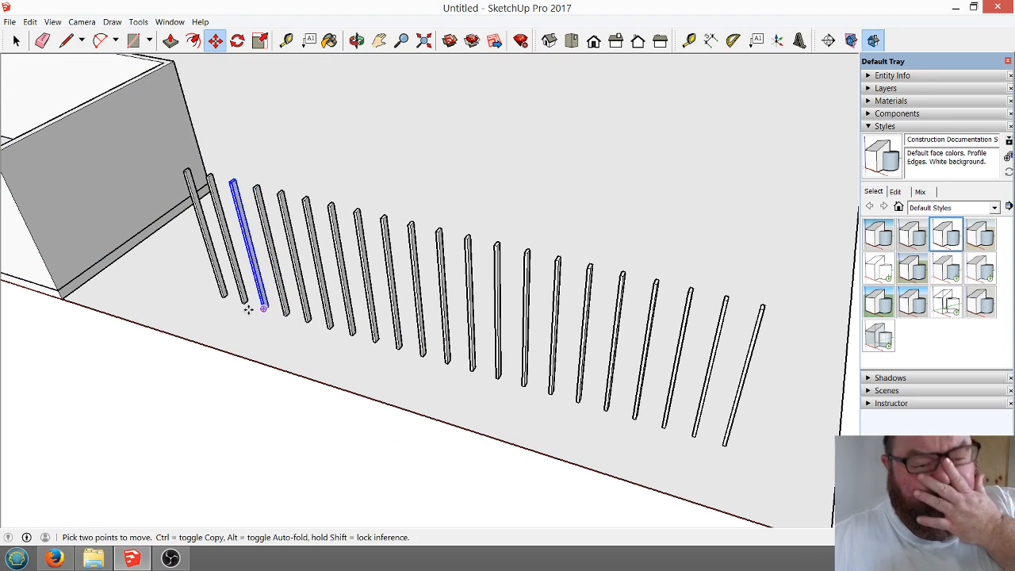
{"action": "scroll", "coordinate": [182, 245], "scroll_direction": "down", "scroll_amount": 2}
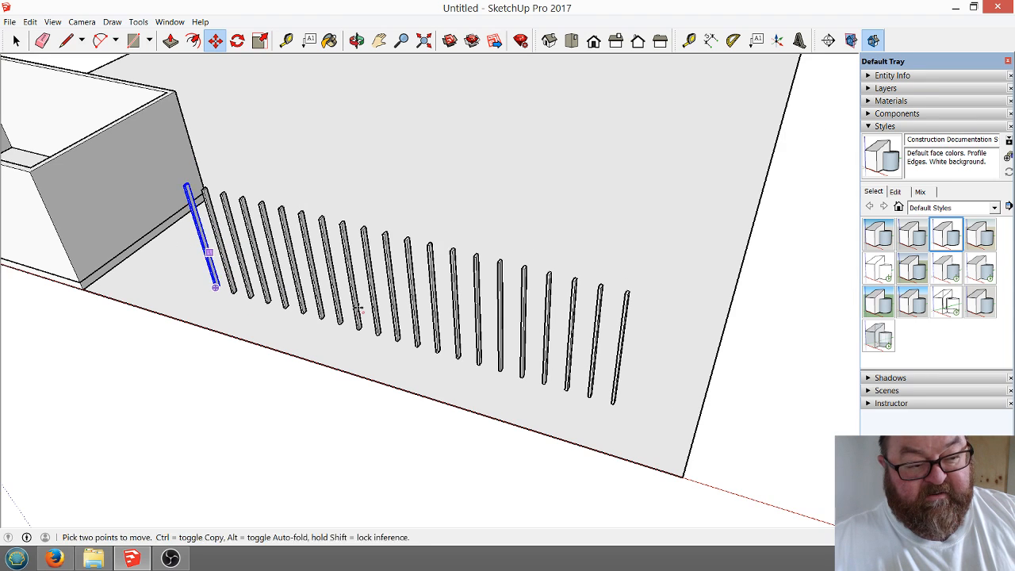
{"action": "scroll", "coordinate": [498, 341], "scroll_direction": "up", "scroll_amount": 2}
{"action": "scroll", "coordinate": [503, 347], "scroll_direction": "up", "scroll_amount": 1}
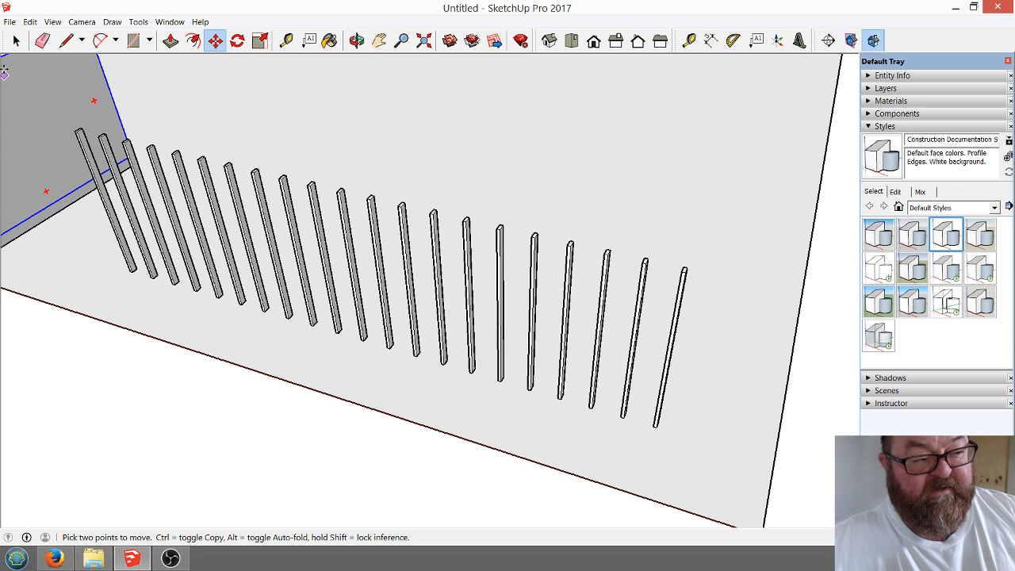
Open the post component farthest from the building for editing and raise its top face a little with Push/Pull.
{"action": "left_click", "coordinate": [16, 42]}
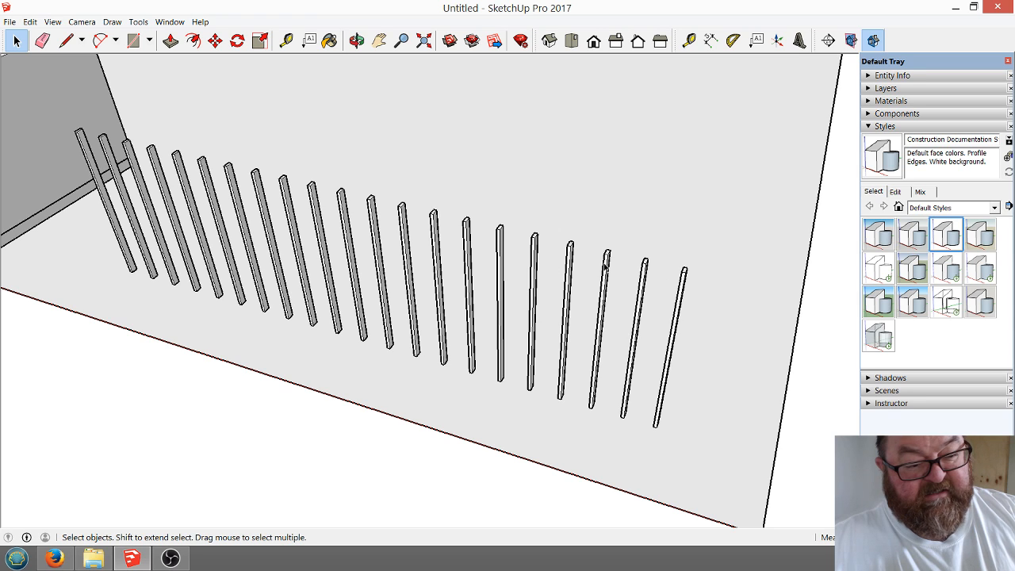
{"action": "scroll", "coordinate": [686, 286], "scroll_direction": "up", "scroll_amount": 2}
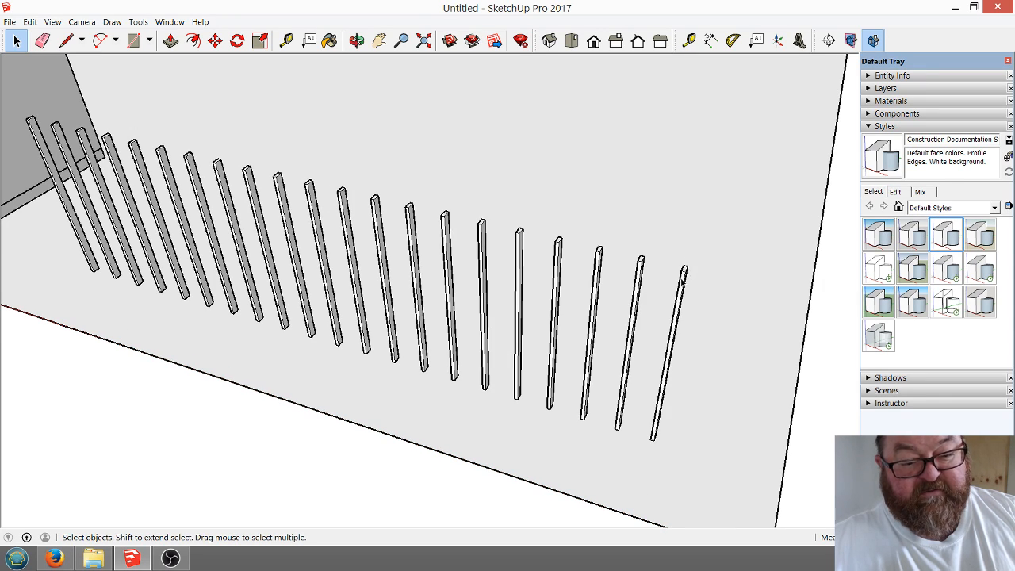
{"action": "double_click", "coordinate": [683, 284]}
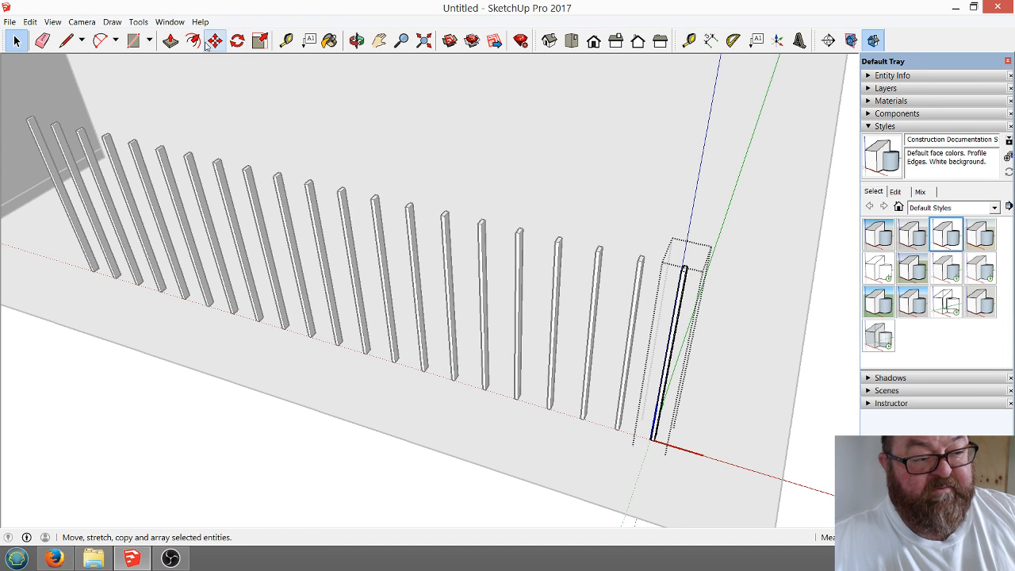
{"action": "left_click", "coordinate": [176, 43]}
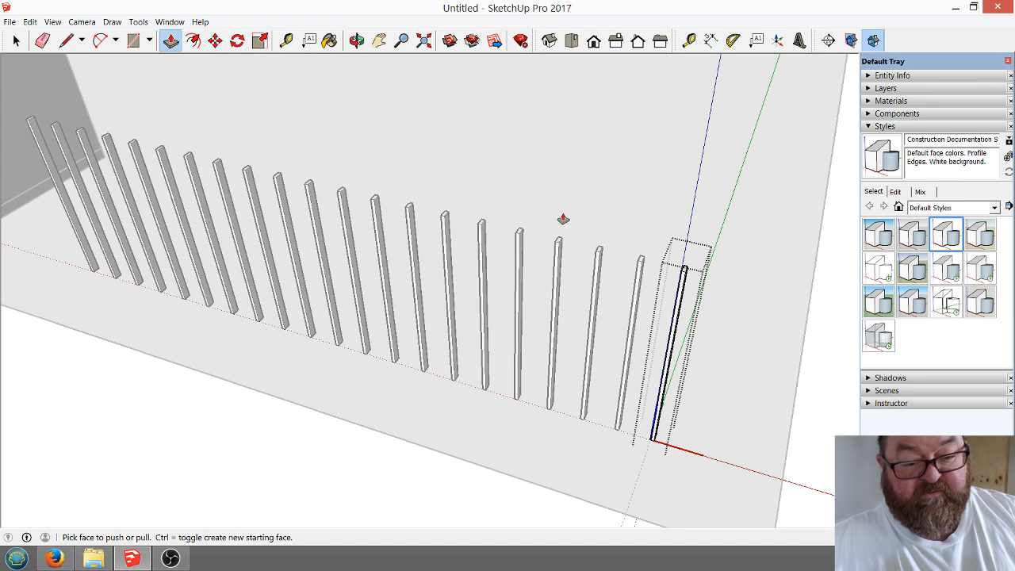
{"action": "left_click", "coordinate": [684, 273]}
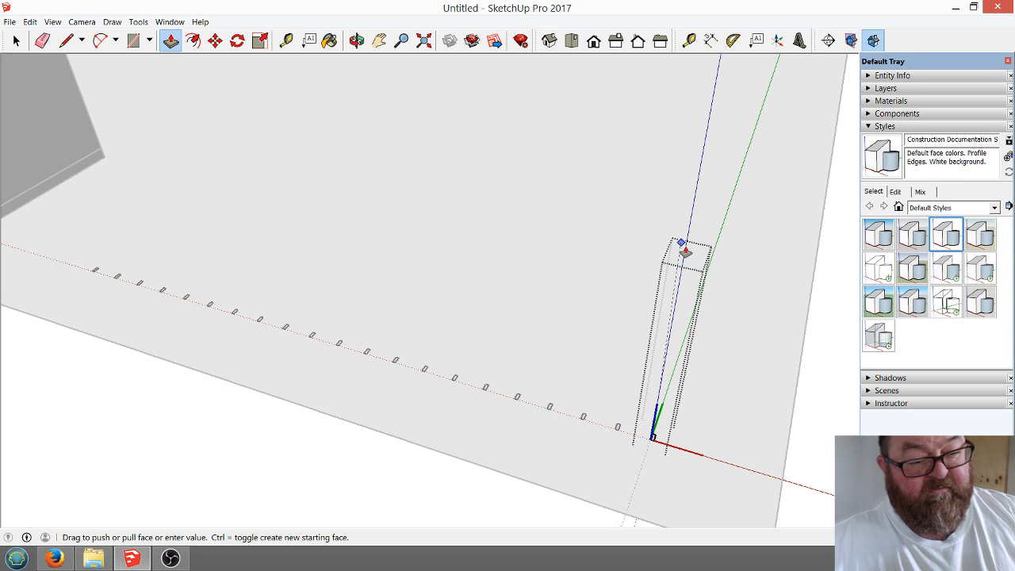
{"action": "left_click", "coordinate": [696, 221]}
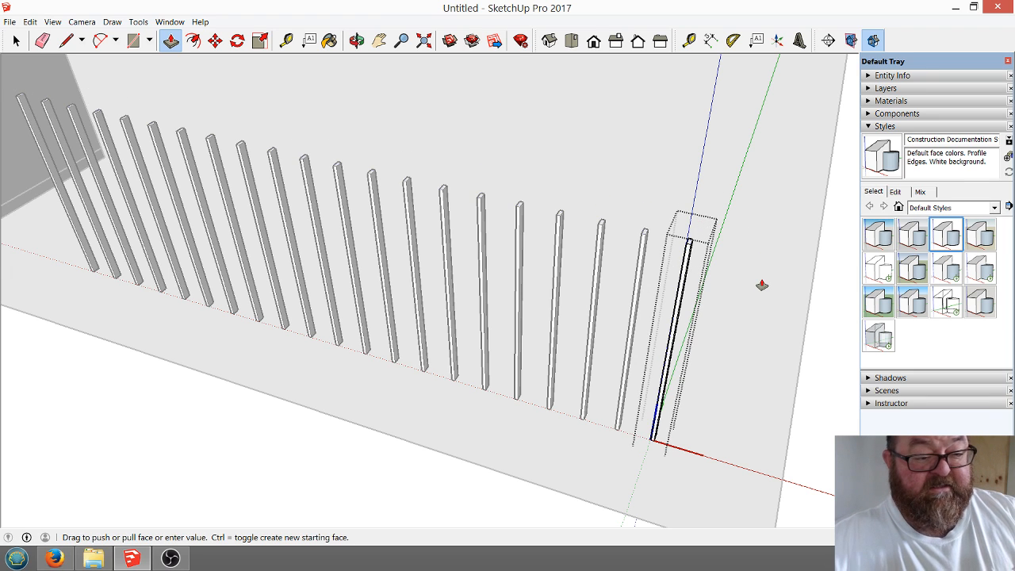
{"action": "scroll", "coordinate": [713, 294], "scroll_direction": "down", "scroll_amount": 3}
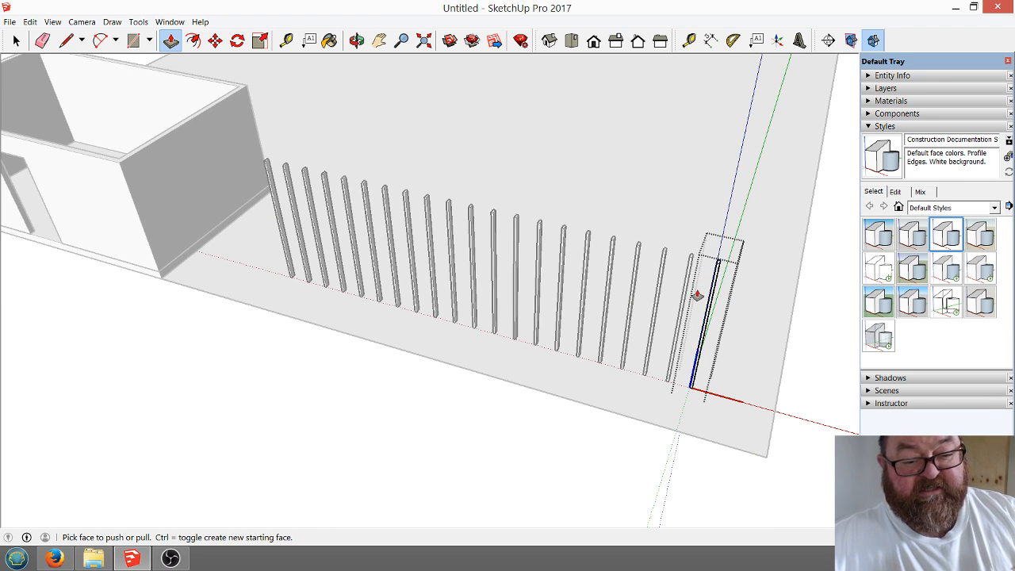
{"action": "scroll", "coordinate": [697, 294], "scroll_direction": "up", "scroll_amount": 1}
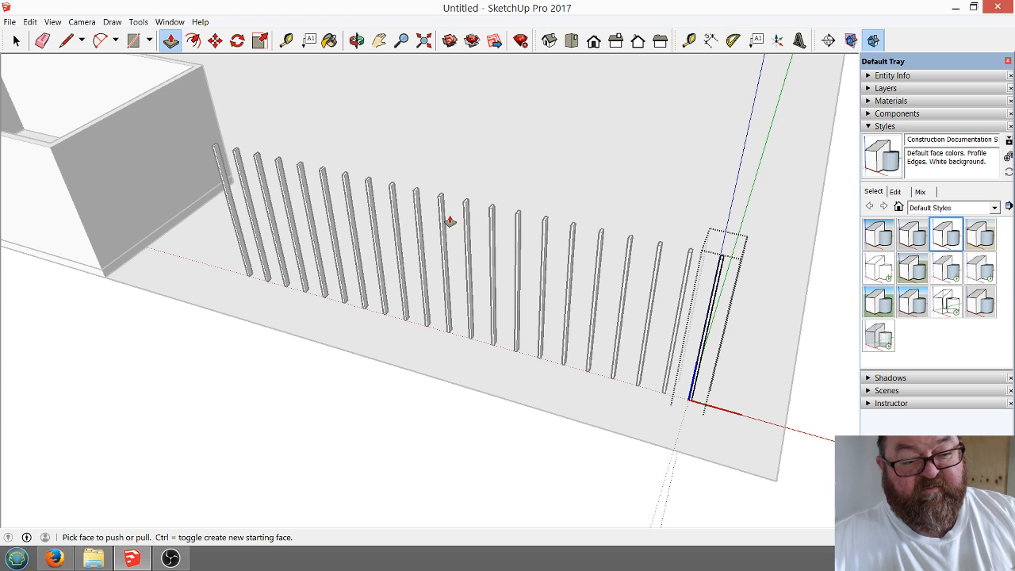
Undo the last height change to the post component and close the component.
{"action": "key", "text": "ctrl+z"}
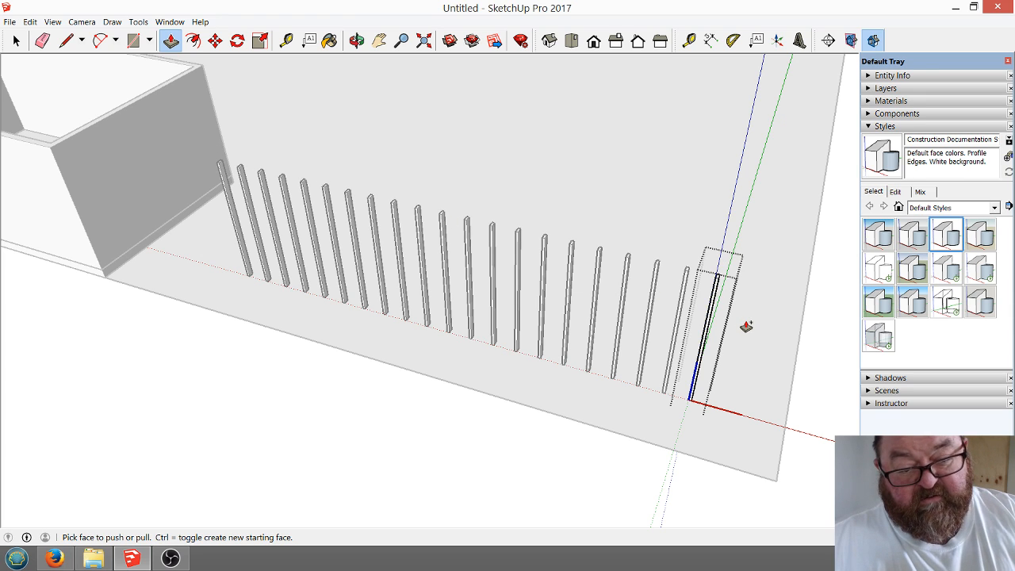
{"action": "left_click", "coordinate": [16, 41]}
{"action": "left_click", "coordinate": [519, 228]}
Close the component edit and make the post farthest from the building a unique component.
{"action": "scroll", "coordinate": [682, 343], "scroll_direction": "up", "scroll_amount": 2}
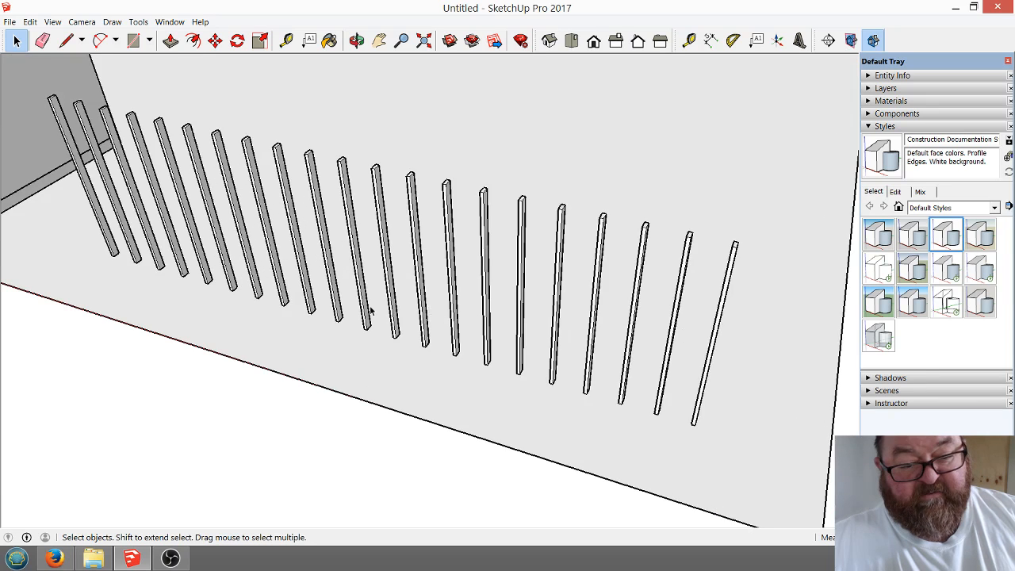
{"action": "scroll", "coordinate": [369, 311], "scroll_direction": "down", "scroll_amount": 2}
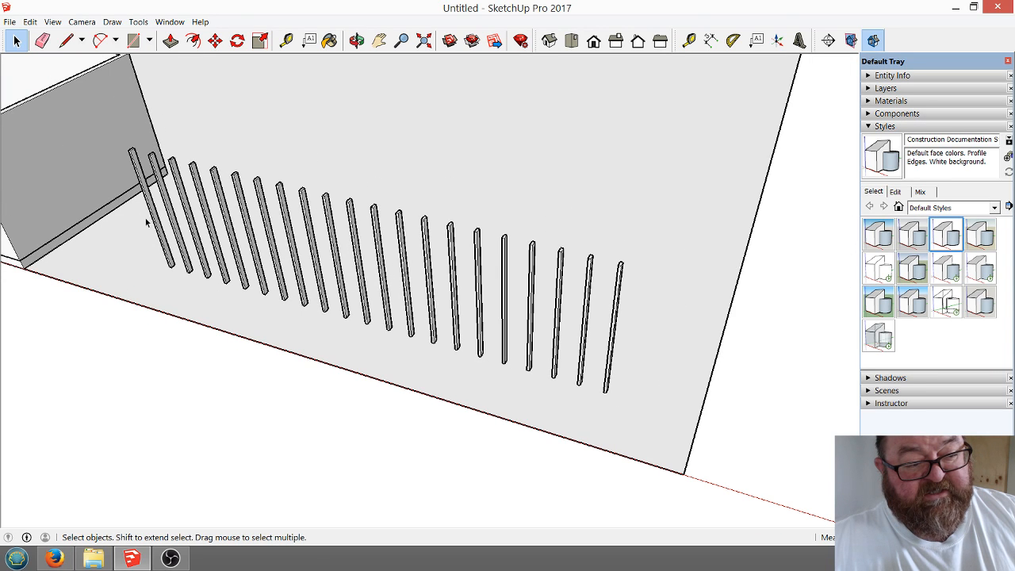
{"action": "middle_click_drag", "start_coordinate": [456, 394], "coordinate": [537, 420]}
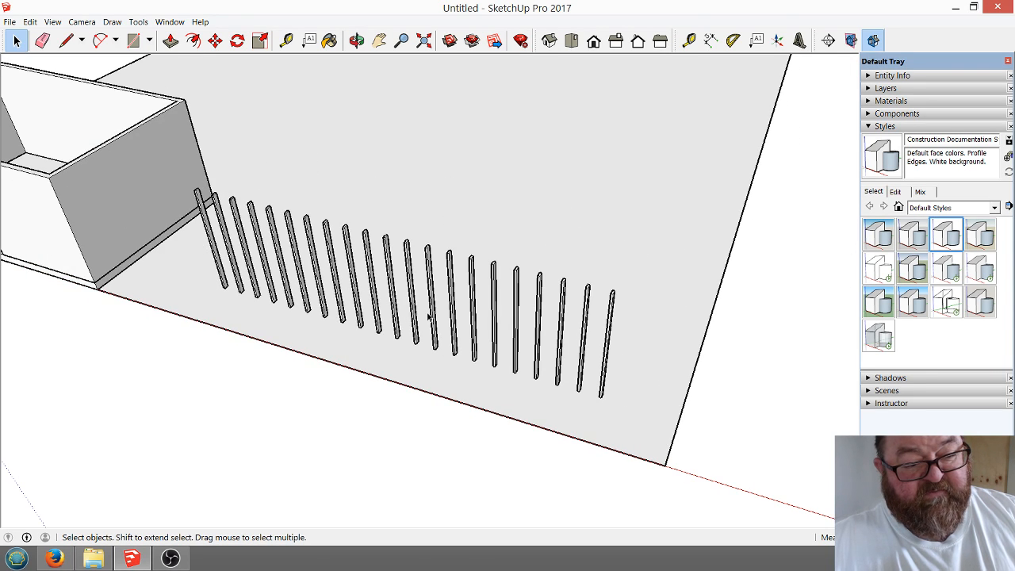
{"action": "scroll", "coordinate": [586, 417], "scroll_direction": "up", "scroll_amount": 2}
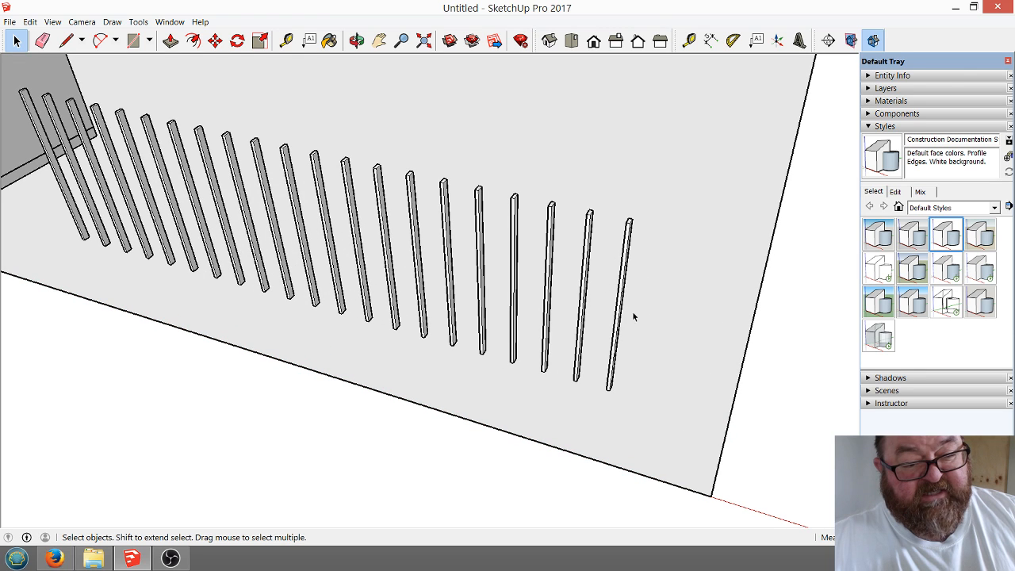
{"action": "left_click", "coordinate": [612, 377]}
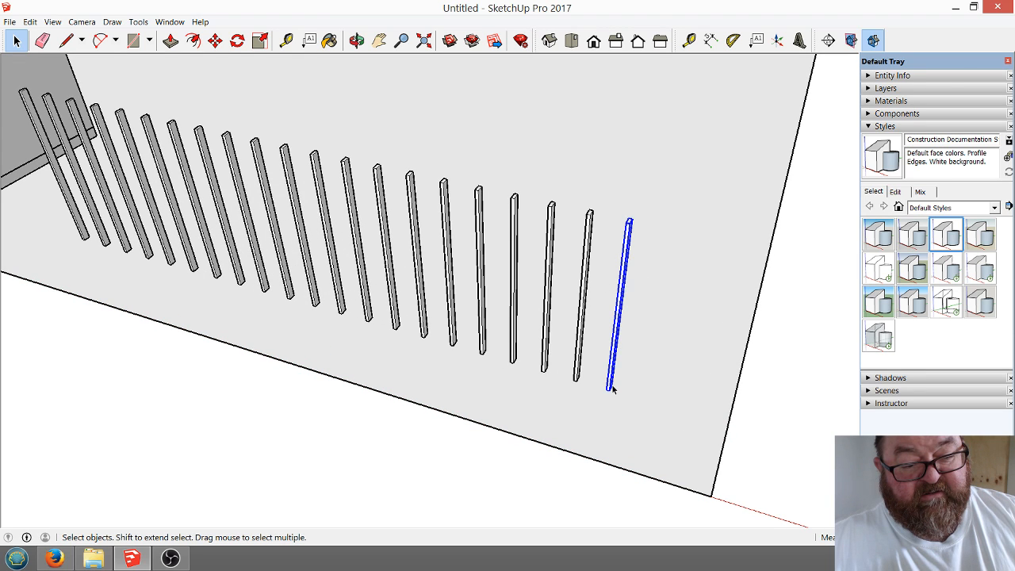
{"action": "scroll", "coordinate": [460, 335], "scroll_direction": "down", "scroll_amount": 2}
{"action": "scroll", "coordinate": [593, 388], "scroll_direction": "up", "scroll_amount": 4}
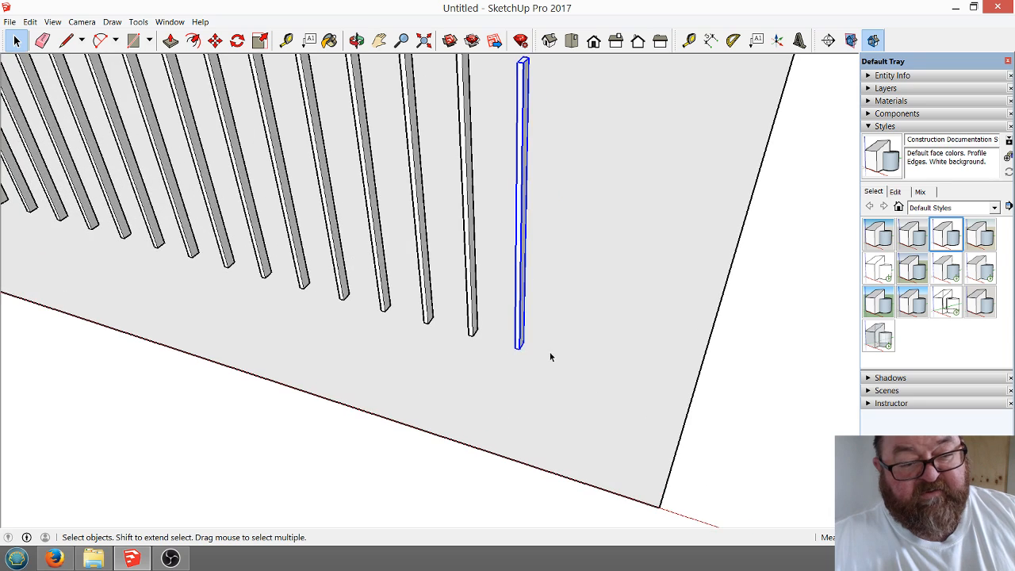
{"action": "scroll", "coordinate": [554, 388], "scroll_direction": "down", "scroll_amount": 2}
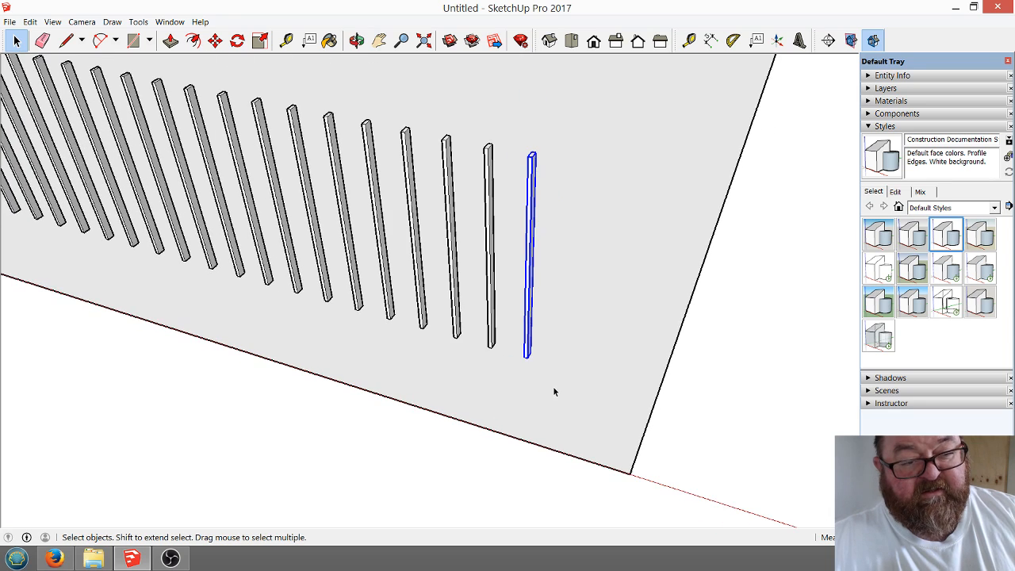
{"action": "right_click", "coordinate": [530, 259]}
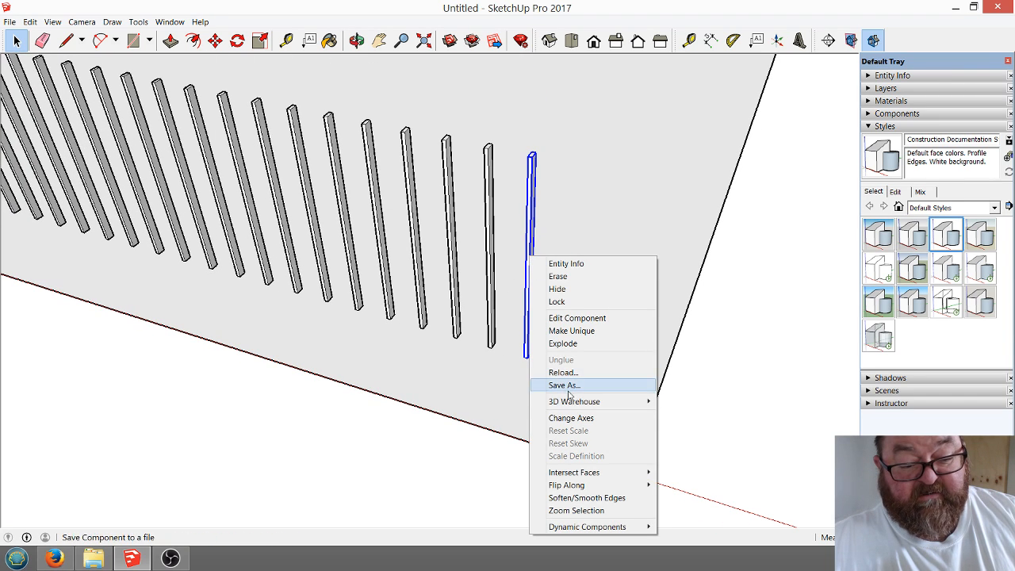
{"action": "left_click", "coordinate": [576, 330]}
Open the unique end post for editing.
{"action": "middle_click_drag", "start_coordinate": [617, 367], "coordinate": [566, 252]}
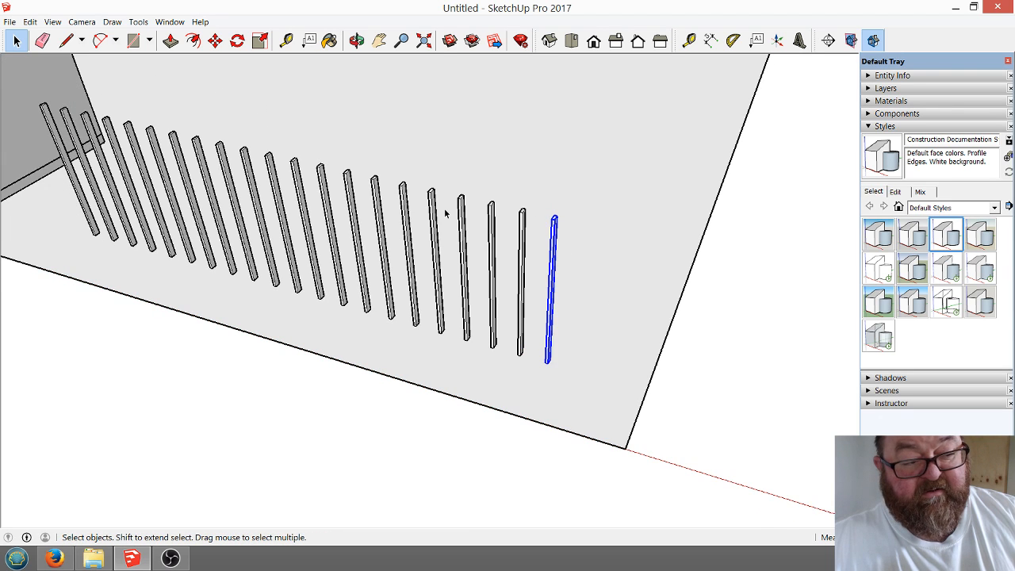
{"action": "scroll", "coordinate": [445, 213], "scroll_direction": "up", "scroll_amount": 2}
{"action": "double_click", "coordinate": [575, 234]}
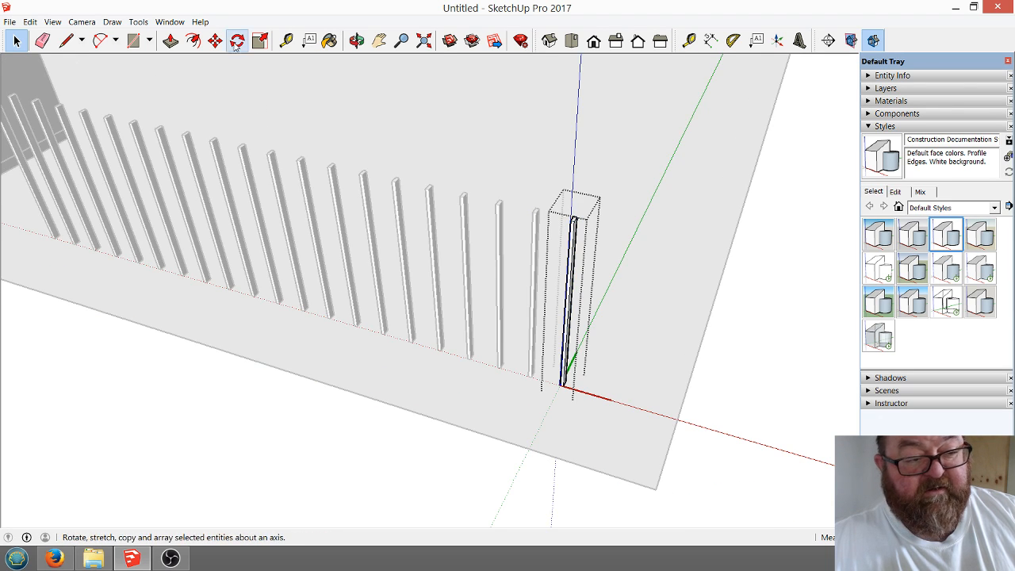
Try changing the end post's height with Push/Pull on its top face, and undo the change.
{"action": "left_click", "coordinate": [260, 40]}
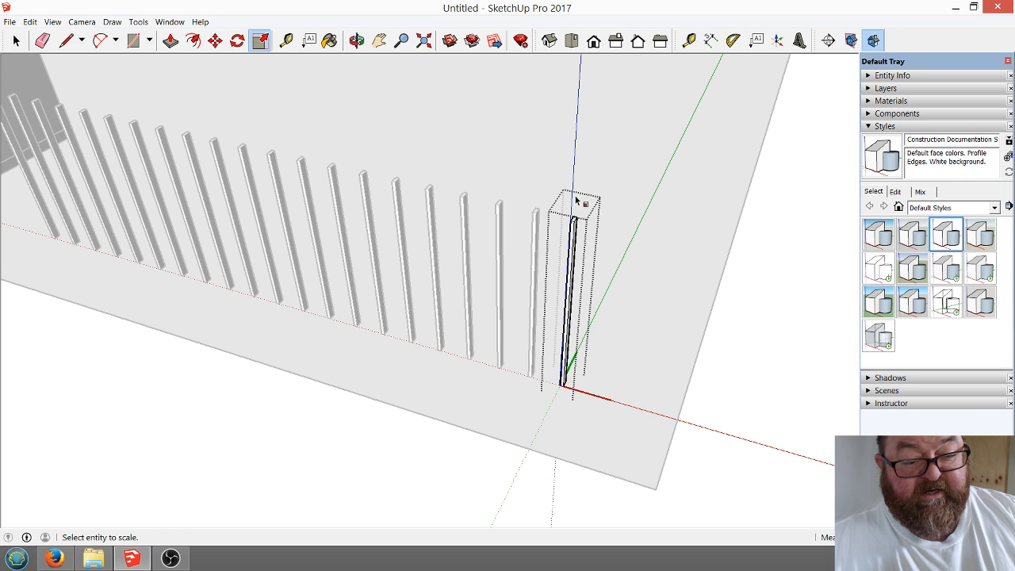
{"action": "scroll", "coordinate": [575, 224], "scroll_direction": "up", "scroll_amount": 4}
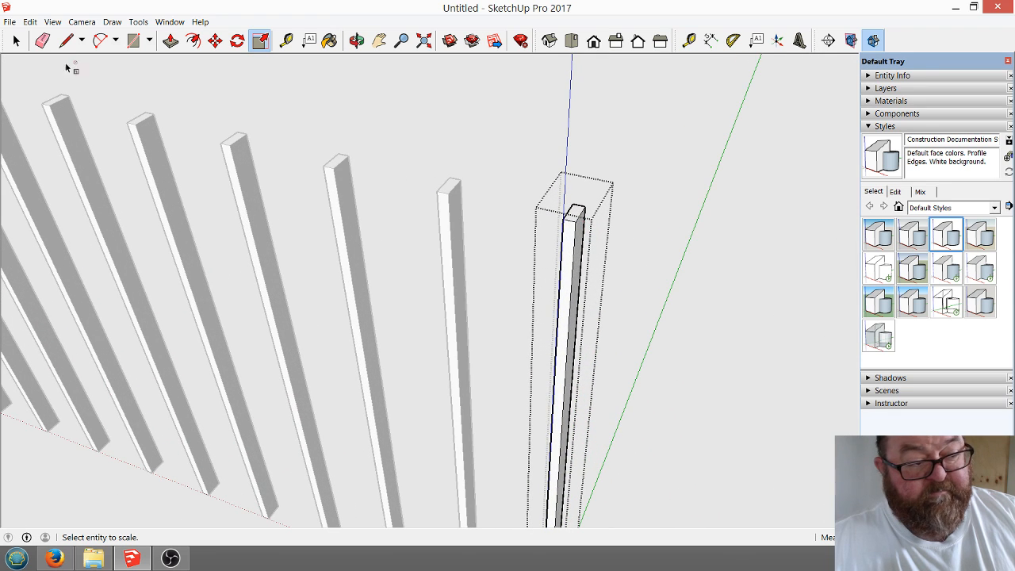
{"action": "left_click", "coordinate": [16, 40]}
{"action": "left_click", "coordinate": [575, 215]}
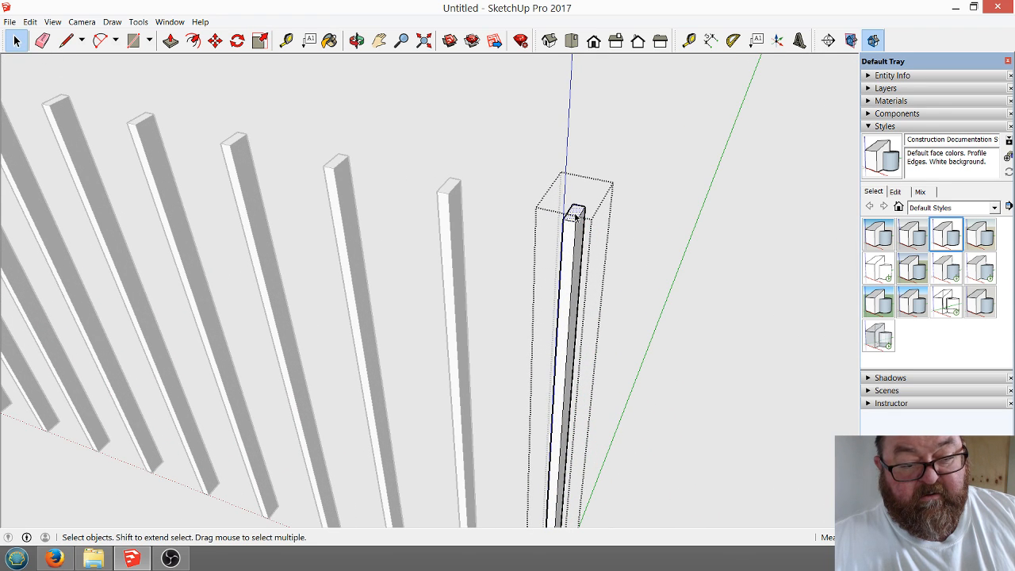
{"action": "left_click", "coordinate": [171, 40]}
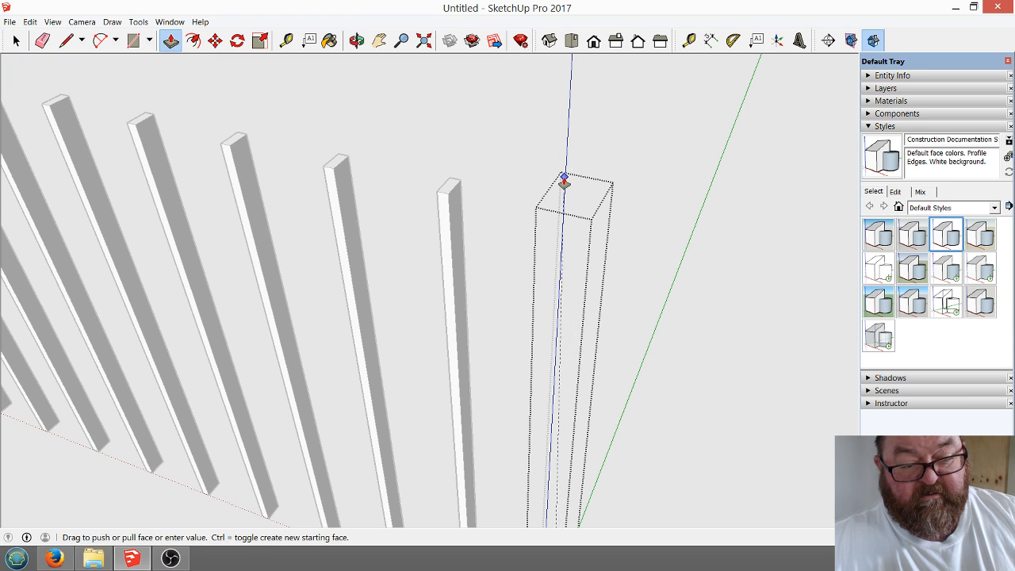
{"action": "left_click", "coordinate": [565, 184]}
{"action": "key", "text": "ctrl+z"}
{"action": "scroll", "coordinate": [599, 195], "scroll_direction": "down", "scroll_amount": 5}
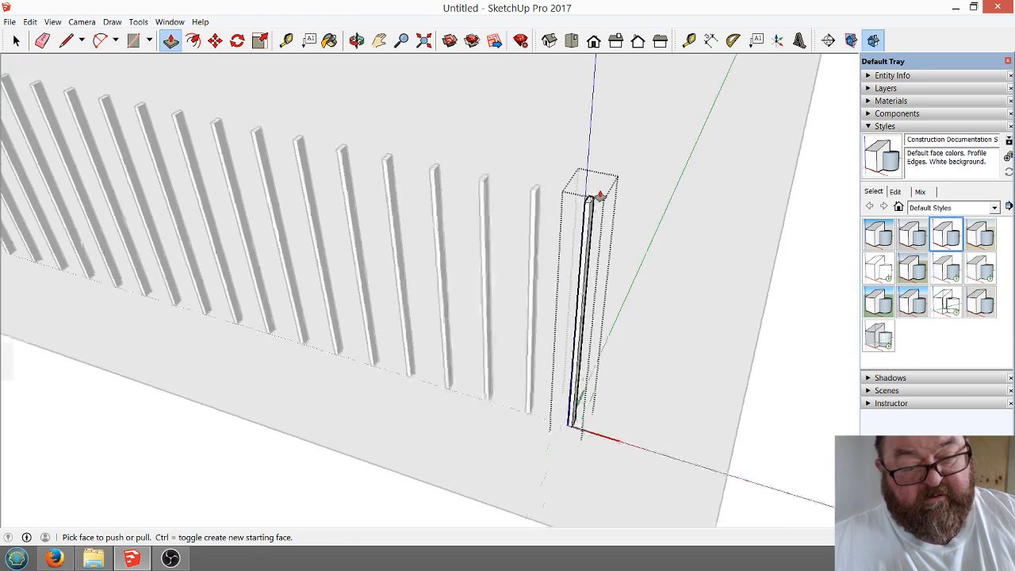
Reselect the end post's top face, try Push/Pull on it once more and undo the result.
{"action": "left_click", "coordinate": [15, 41]}
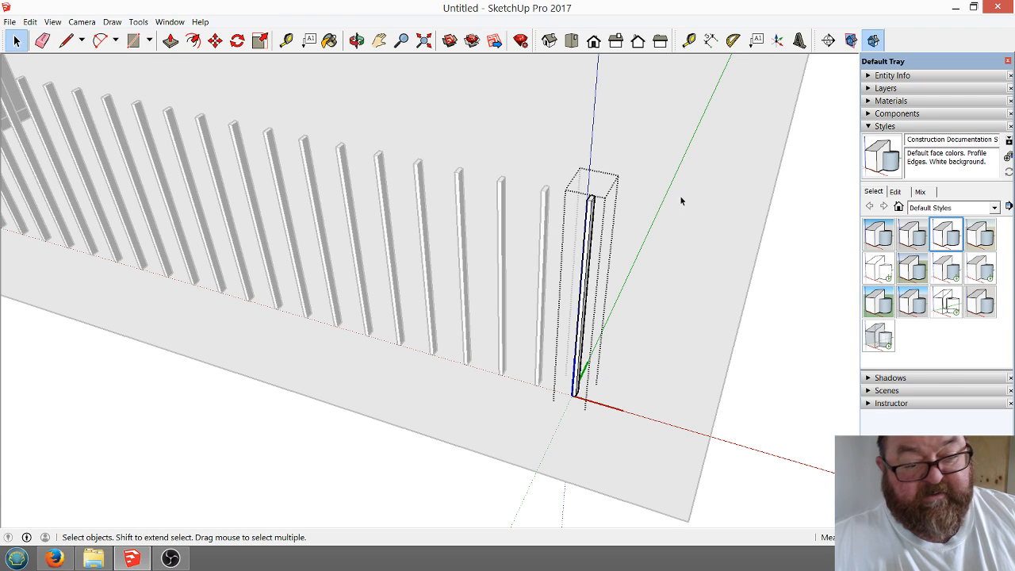
{"action": "left_click", "coordinate": [591, 208]}
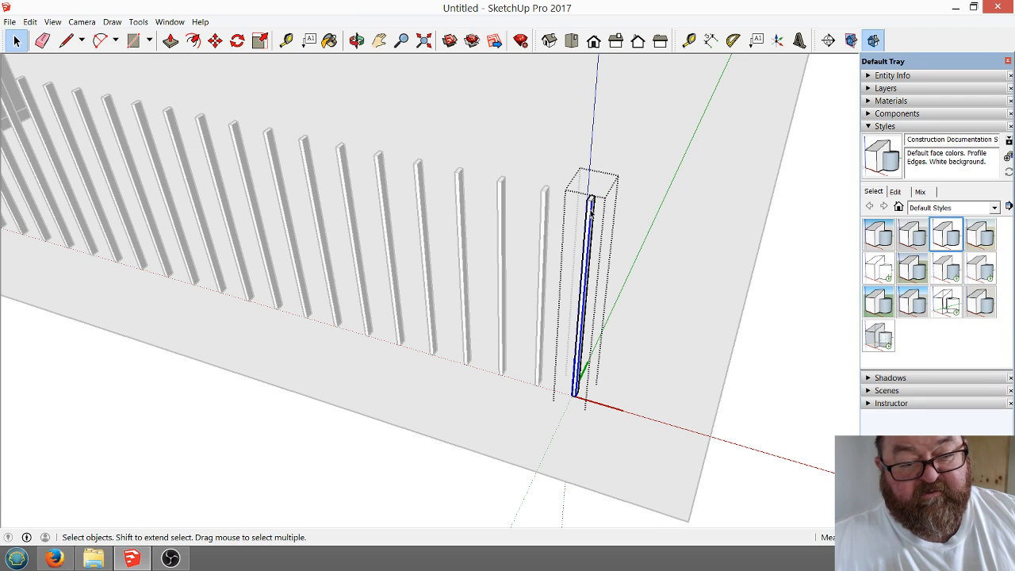
{"action": "scroll", "coordinate": [591, 203], "scroll_direction": "up", "scroll_amount": 4}
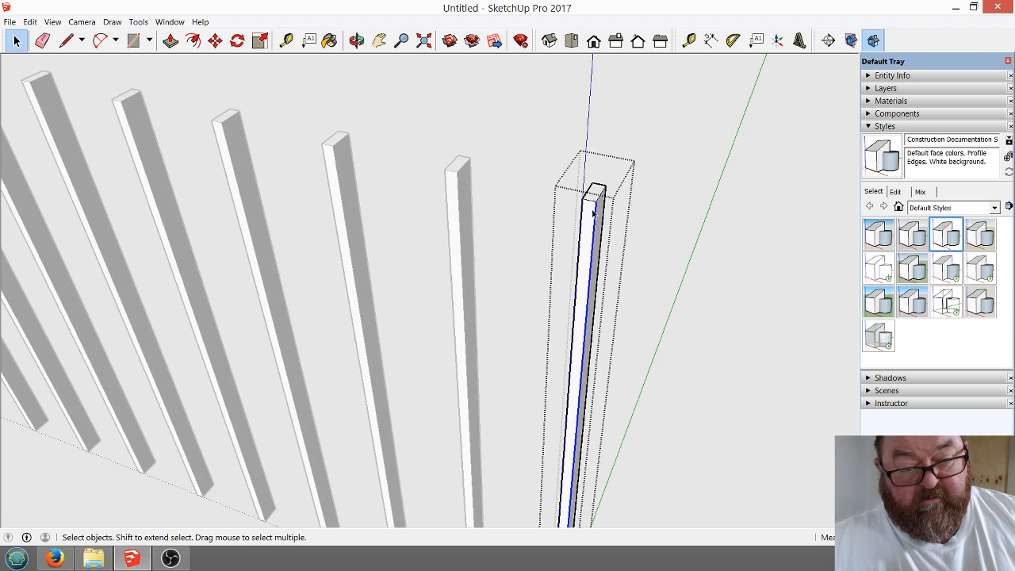
{"action": "left_click", "coordinate": [588, 221]}
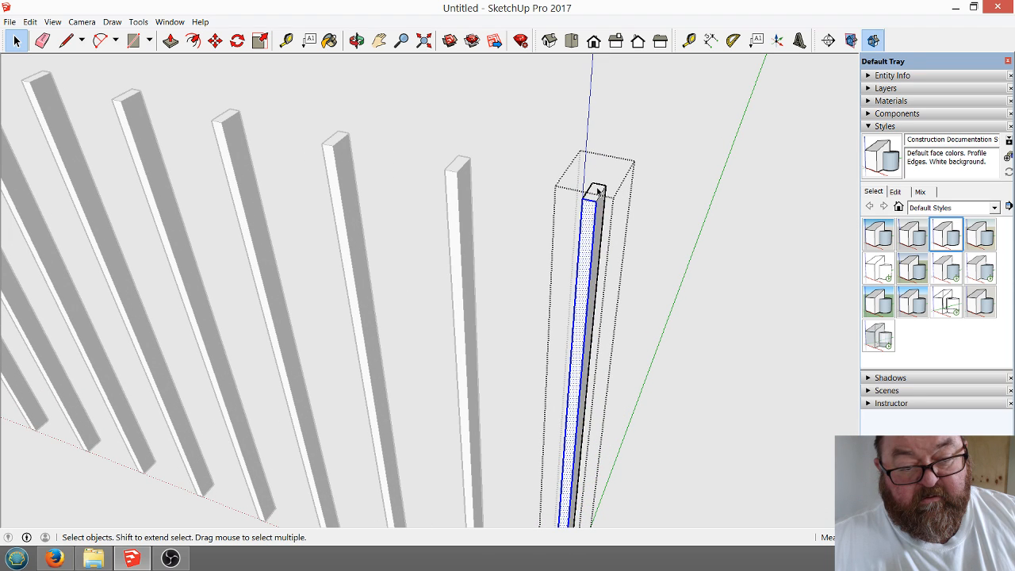
{"action": "left_click", "coordinate": [598, 192]}
{"action": "left_click", "coordinate": [170, 40]}
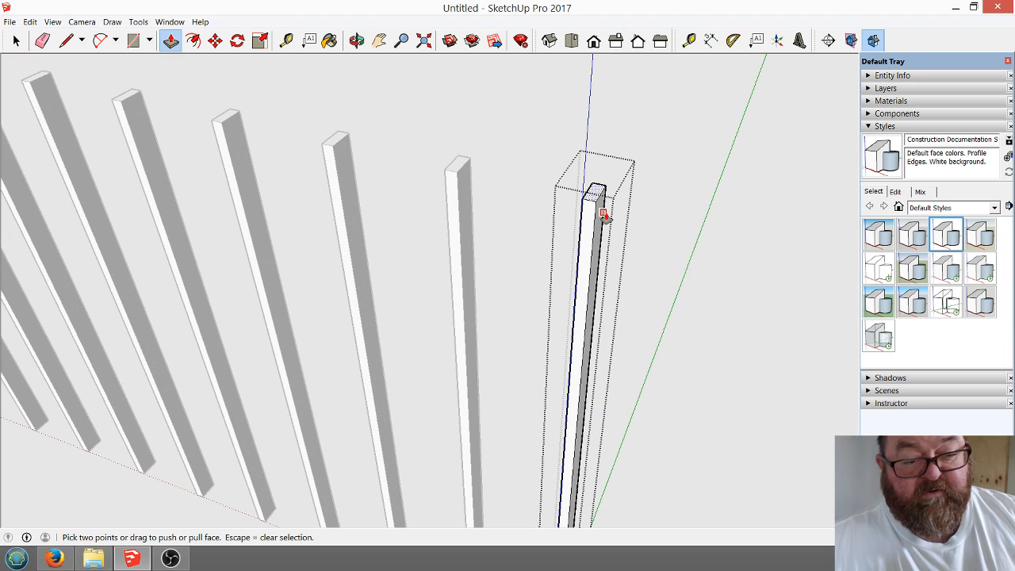
{"action": "left_click", "coordinate": [596, 193]}
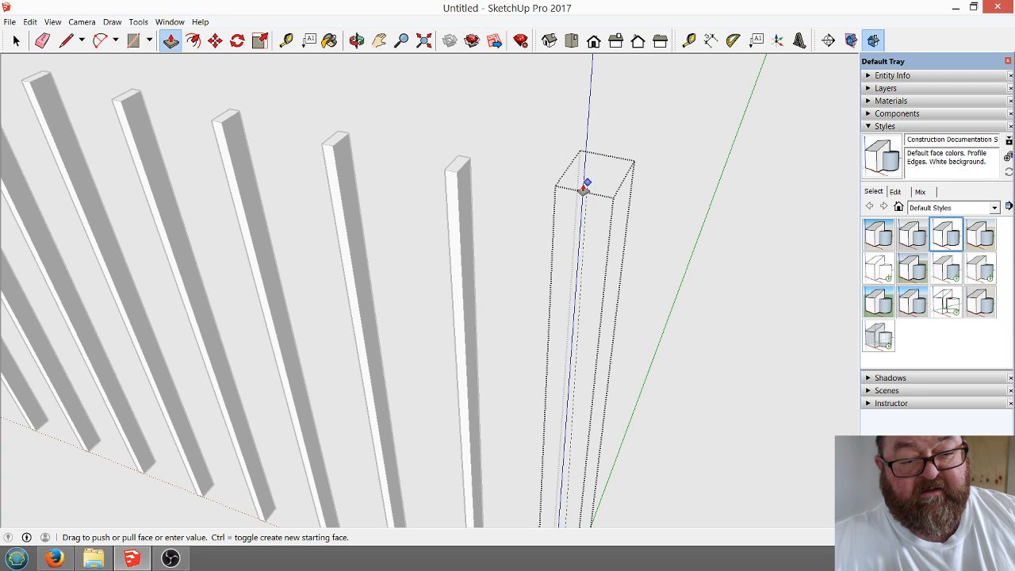
{"action": "left_click", "coordinate": [599, 208]}
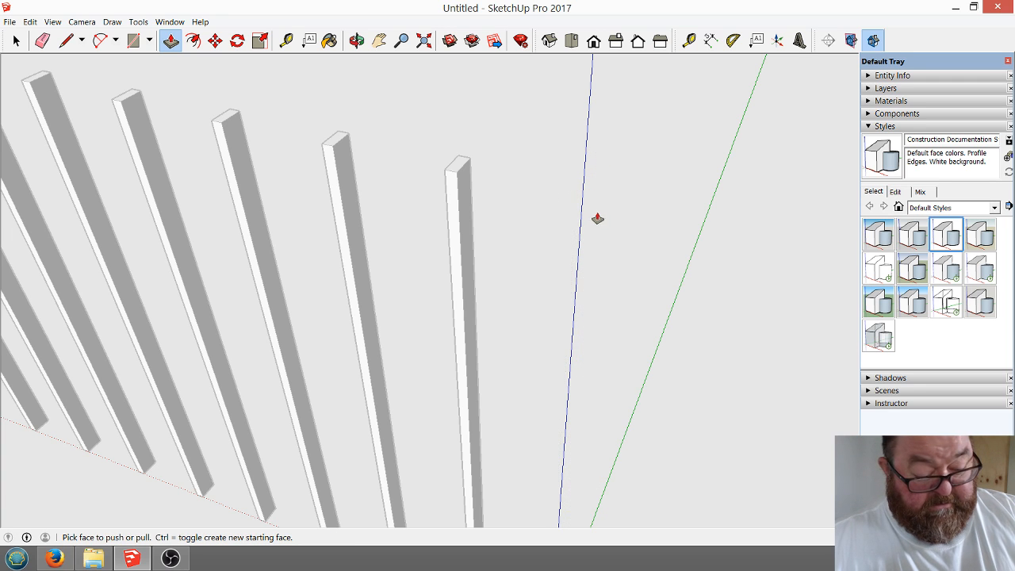
{"action": "key", "text": "ctrl+z"}
{"action": "scroll", "coordinate": [510, 157], "scroll_direction": "down", "scroll_amount": 4}
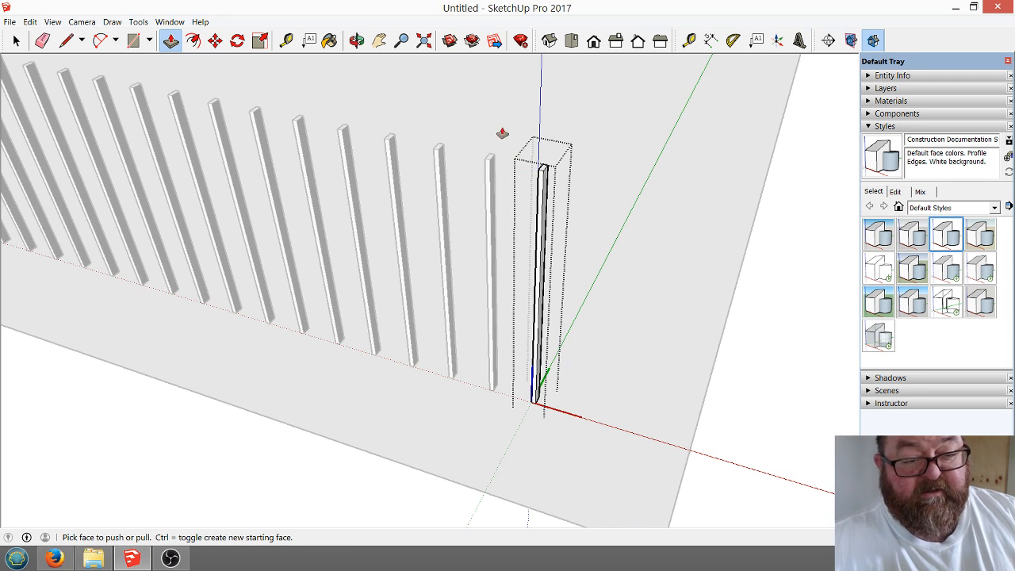
Raise the end post's top face above the height of the other posts with repeated Push/Pull moves.
{"action": "left_click", "coordinate": [357, 40]}
{"action": "left_click_drag", "start_coordinate": [473, 146], "coordinate": [478, 123]}
{"action": "scroll", "coordinate": [586, 174], "scroll_direction": "down", "scroll_amount": 4}
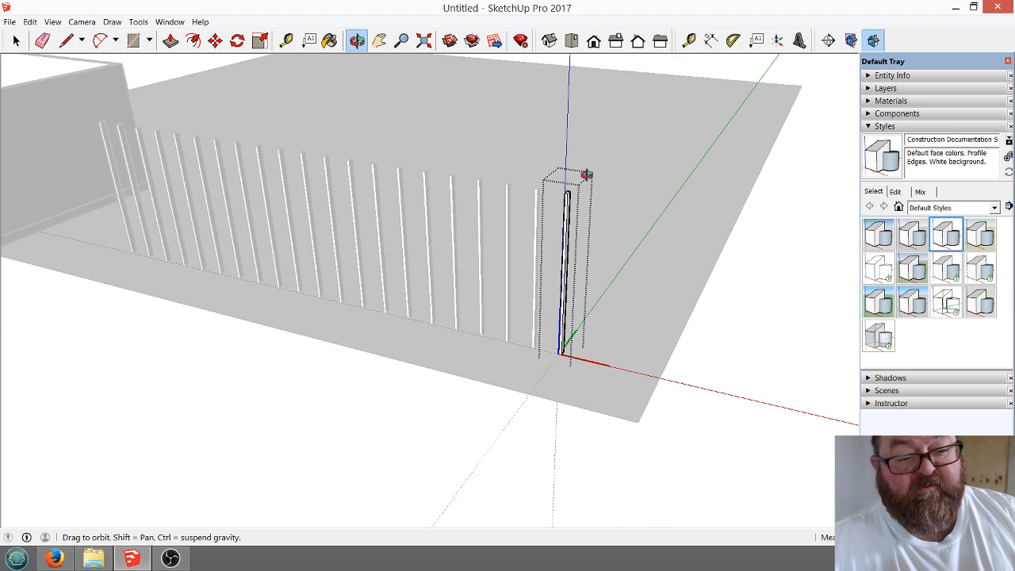
{"action": "scroll", "coordinate": [586, 174], "scroll_direction": "up", "scroll_amount": 6}
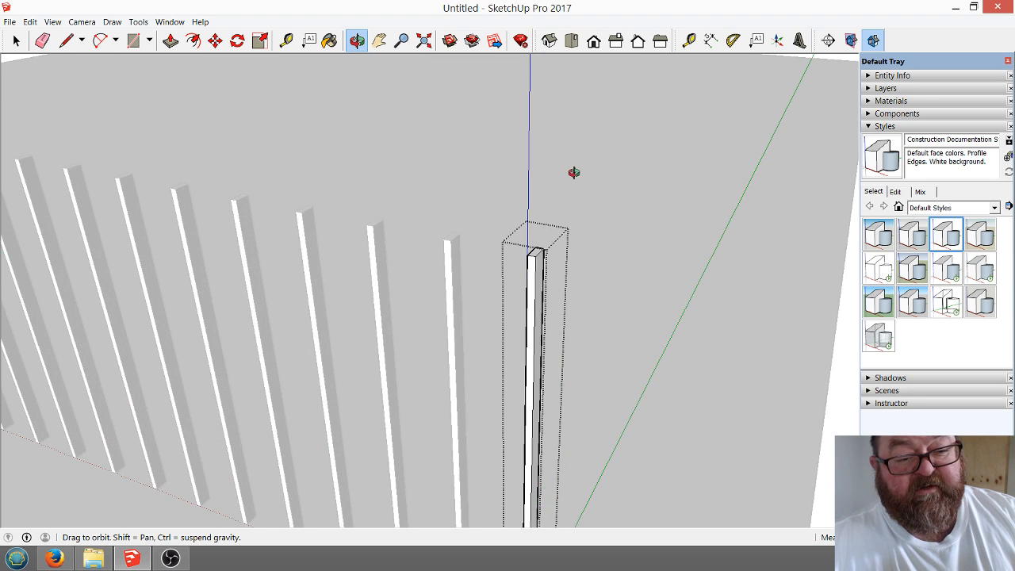
{"action": "left_click", "coordinate": [171, 40]}
{"action": "left_click", "coordinate": [533, 255]}
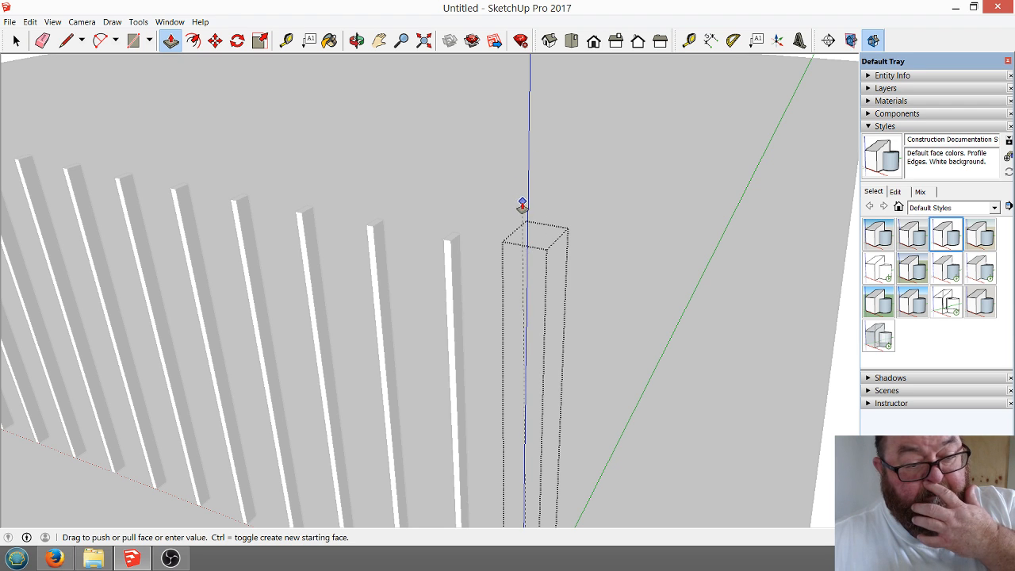
{"action": "left_click", "coordinate": [536, 208]}
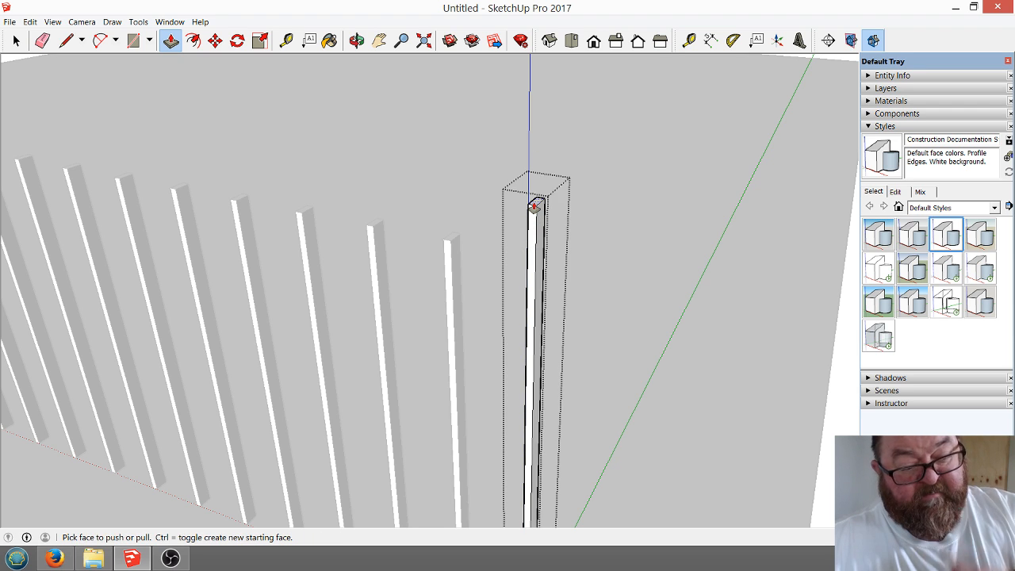
{"action": "left_click", "coordinate": [535, 211]}
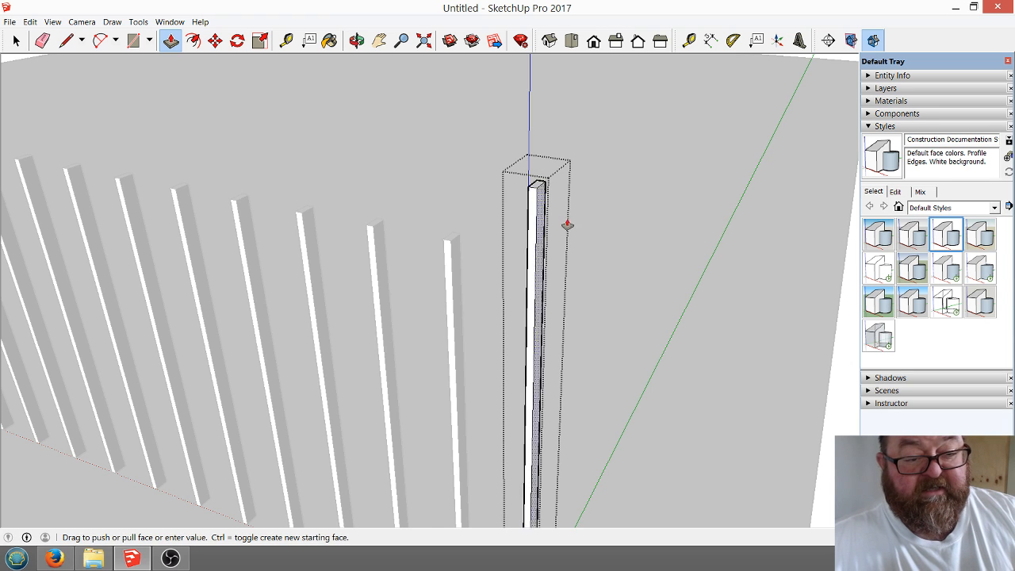
{"action": "left_click", "coordinate": [539, 262]}
Compare the end post with its neighbours and close the component.
{"action": "scroll", "coordinate": [531, 276], "scroll_direction": "down", "scroll_amount": 5}
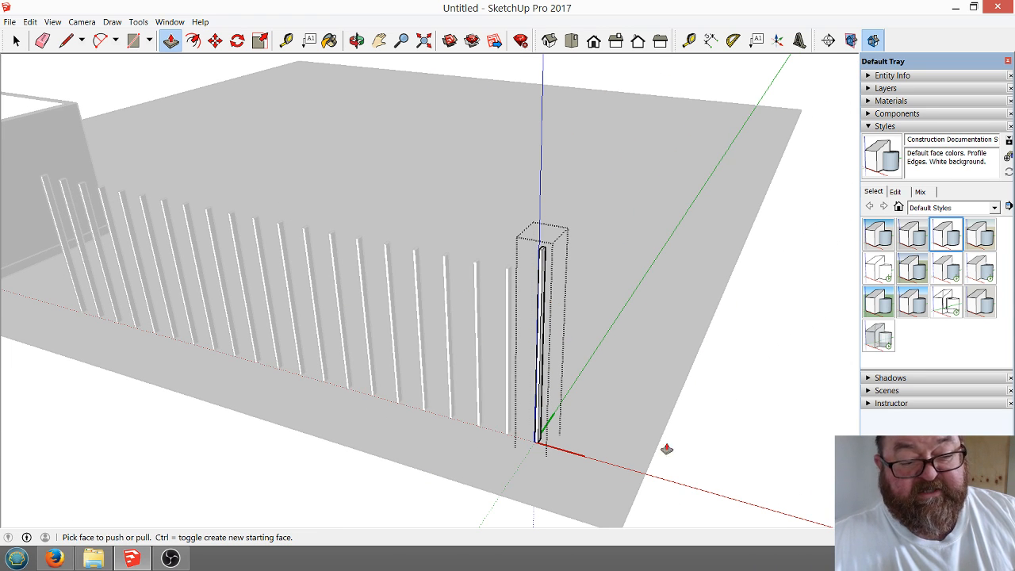
{"action": "scroll", "coordinate": [515, 354], "scroll_direction": "up", "scroll_amount": 2}
{"action": "scroll", "coordinate": [542, 415], "scroll_direction": "up", "scroll_amount": 3}
{"action": "scroll", "coordinate": [544, 419], "scroll_direction": "down", "scroll_amount": 4}
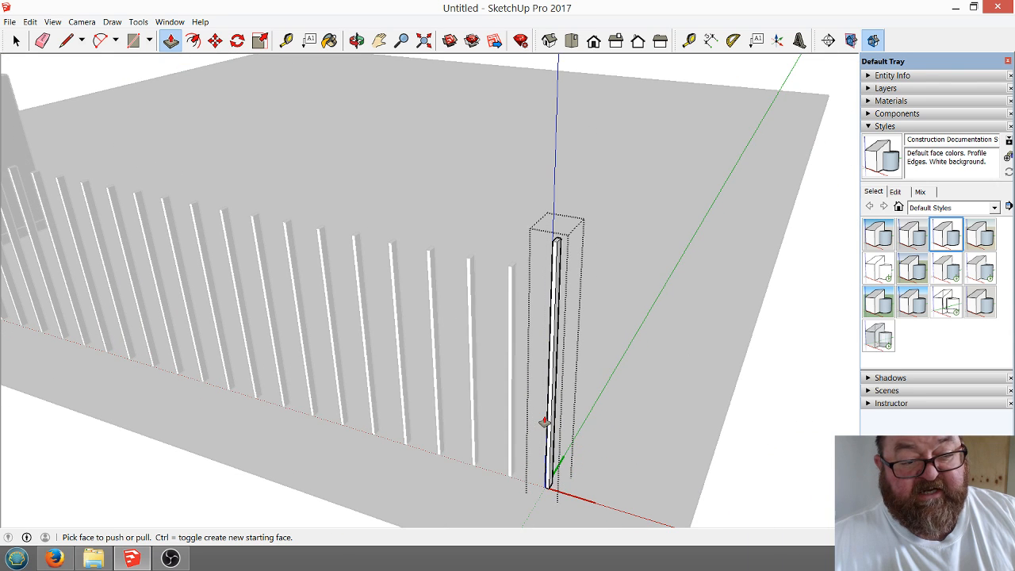
{"action": "key", "text": "space"}
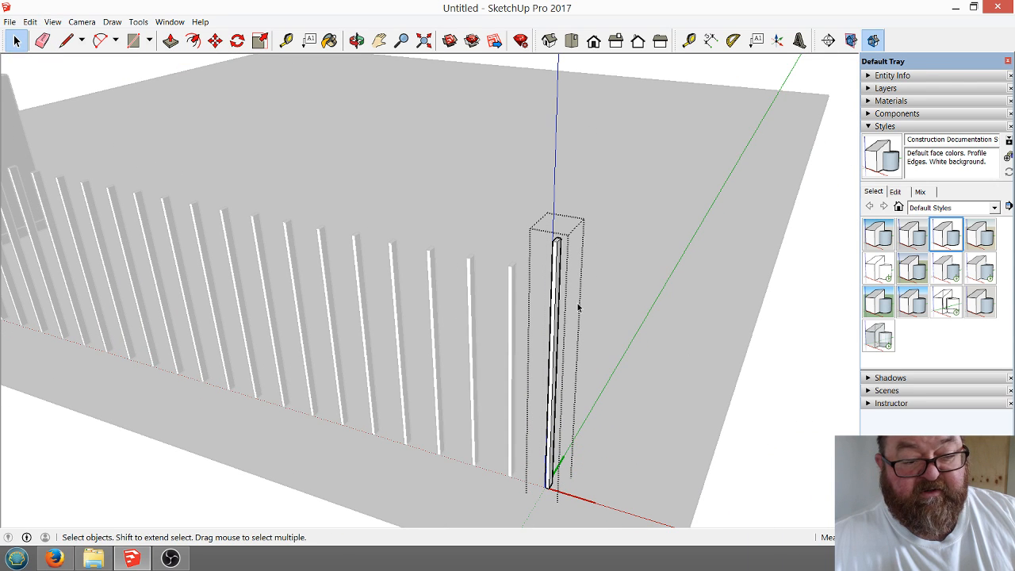
{"action": "scroll", "coordinate": [571, 311], "scroll_direction": "down", "scroll_amount": 3}
{"action": "scroll", "coordinate": [676, 331], "scroll_direction": "down", "scroll_amount": 2}
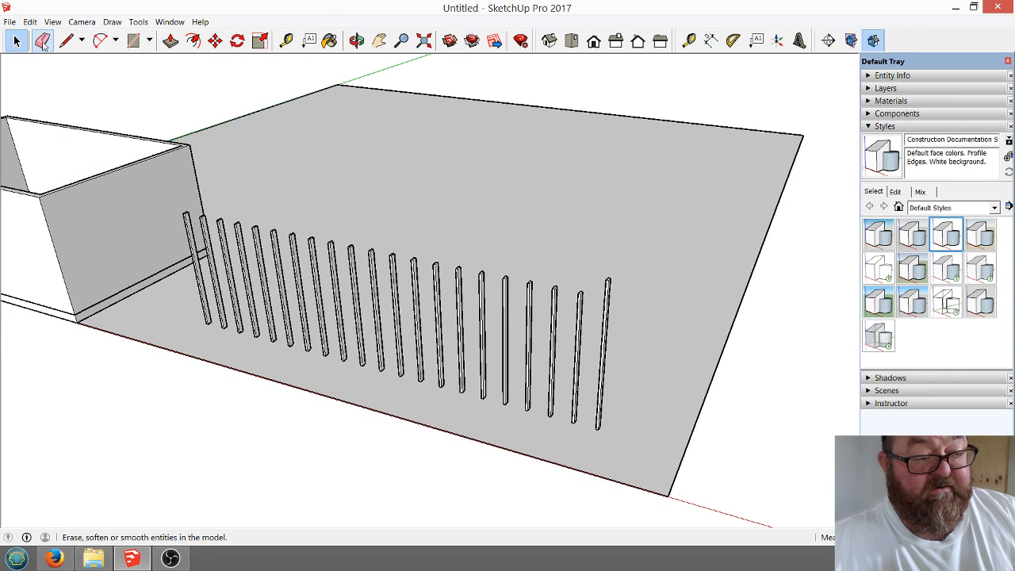
Delete all the posts except the two nearest the building.
{"action": "scroll", "coordinate": [632, 312], "scroll_direction": "down", "scroll_amount": 3}
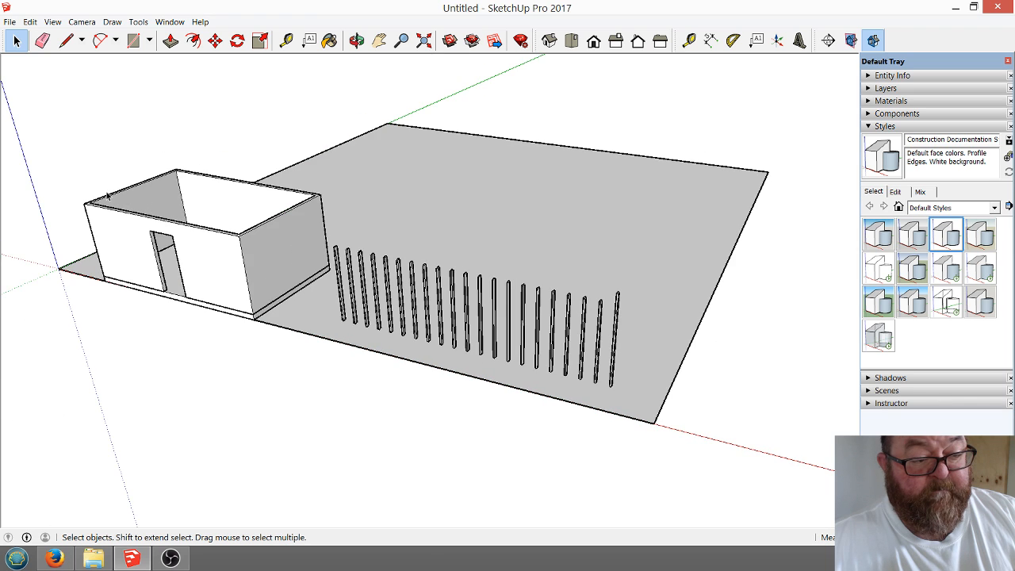
{"action": "scroll", "coordinate": [106, 197], "scroll_direction": "up", "scroll_amount": 2}
{"action": "scroll", "coordinate": [475, 311], "scroll_direction": "down", "scroll_amount": 3}
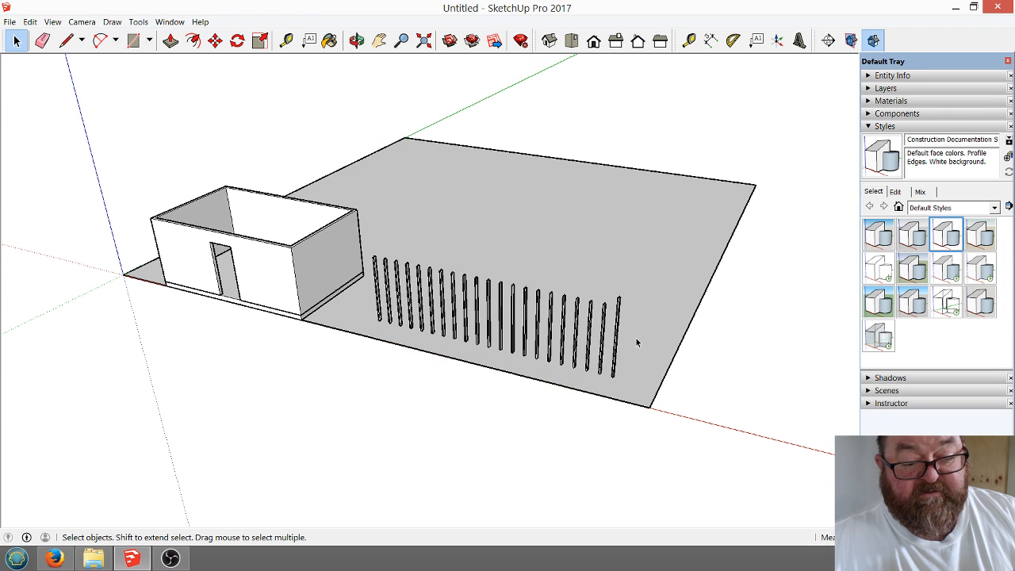
{"action": "left_click_drag", "start_coordinate": [474, 230], "coordinate": [436, 217]}
{"action": "scroll", "coordinate": [478, 366], "scroll_direction": "up", "scroll_amount": 2}
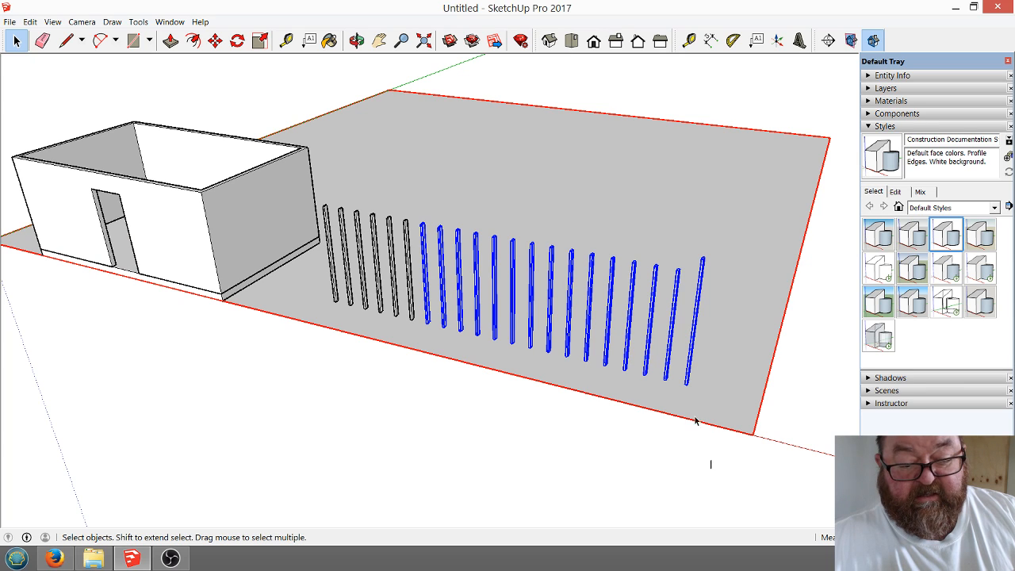
{"action": "left_click_drag", "start_coordinate": [695, 421], "coordinate": [576, 279]}
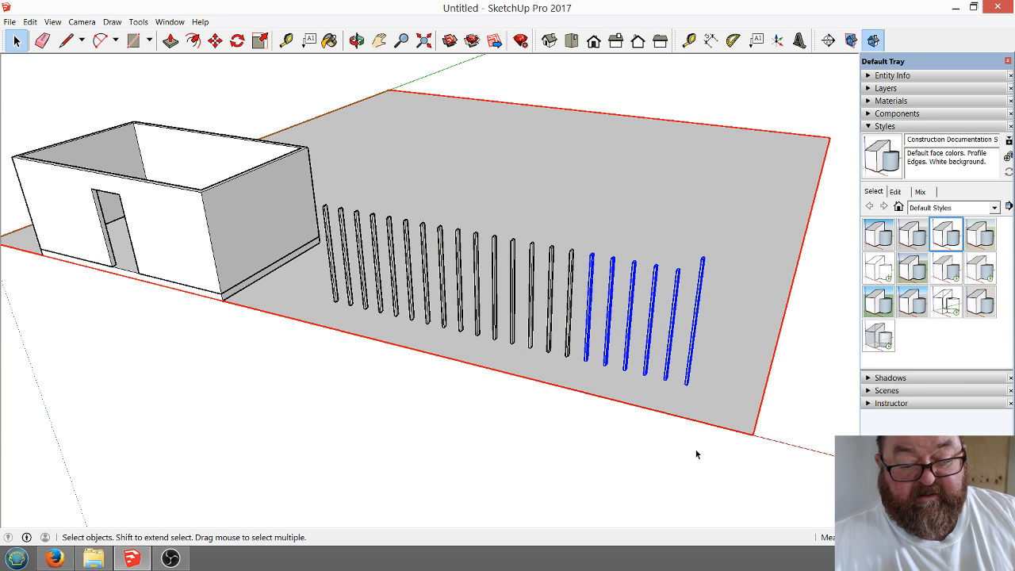
{"action": "left_click_drag", "start_coordinate": [569, 349], "coordinate": [445, 283]}
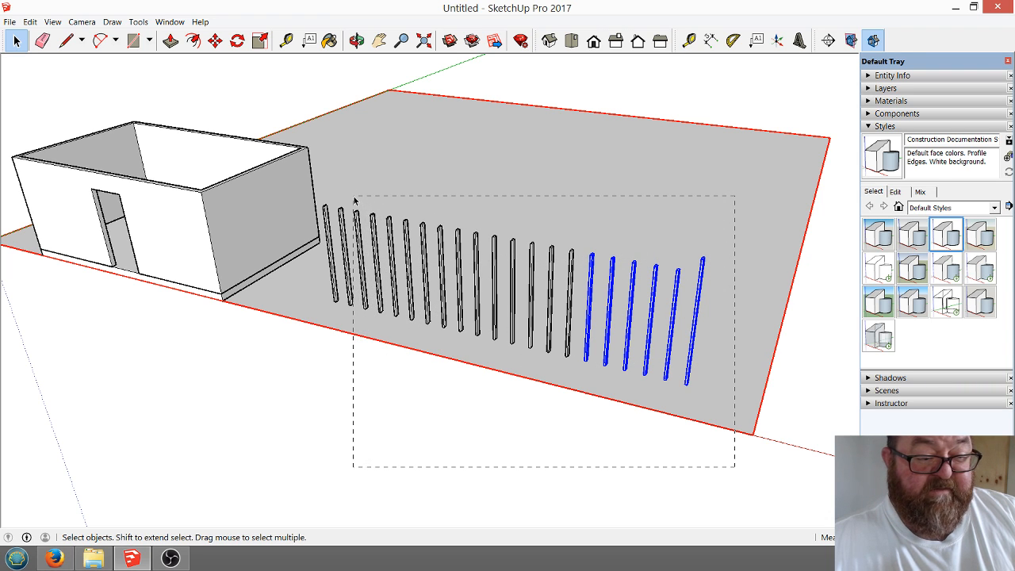
{"action": "left_click_drag", "start_coordinate": [354, 201], "coordinate": [355, 201]}
{"action": "key", "text": "Delete"}
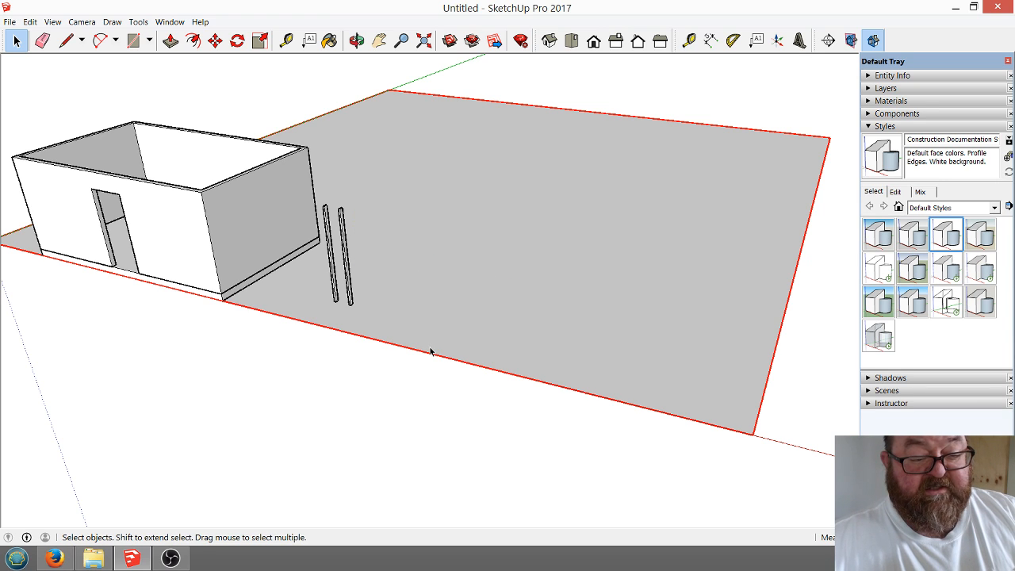
Add a new layer named Walls-solid.
{"action": "scroll", "coordinate": [331, 168], "scroll_direction": "up", "scroll_amount": 3}
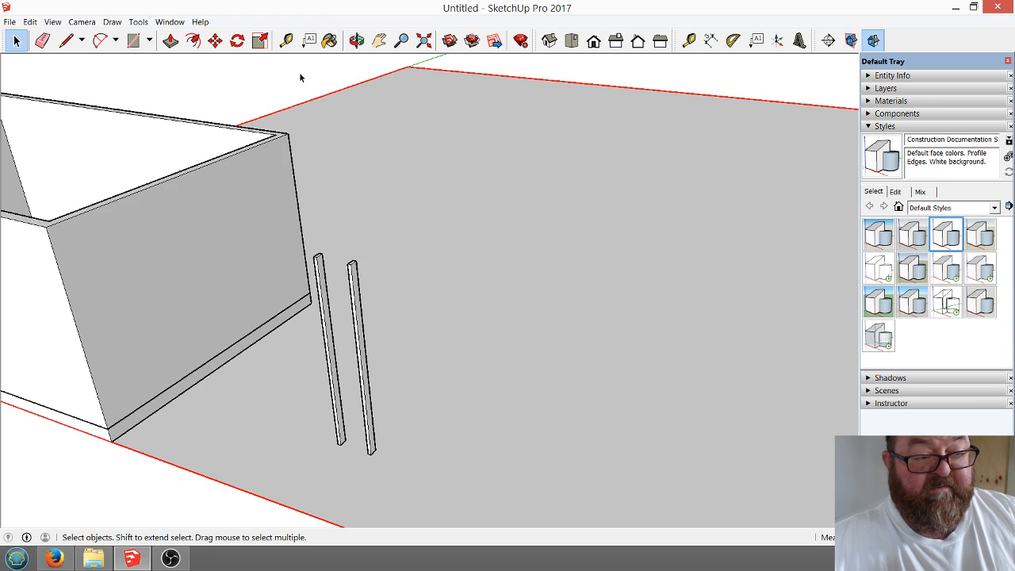
{"action": "left_click", "coordinate": [357, 40]}
{"action": "left_click_drag", "start_coordinate": [380, 226], "coordinate": [315, 362]}
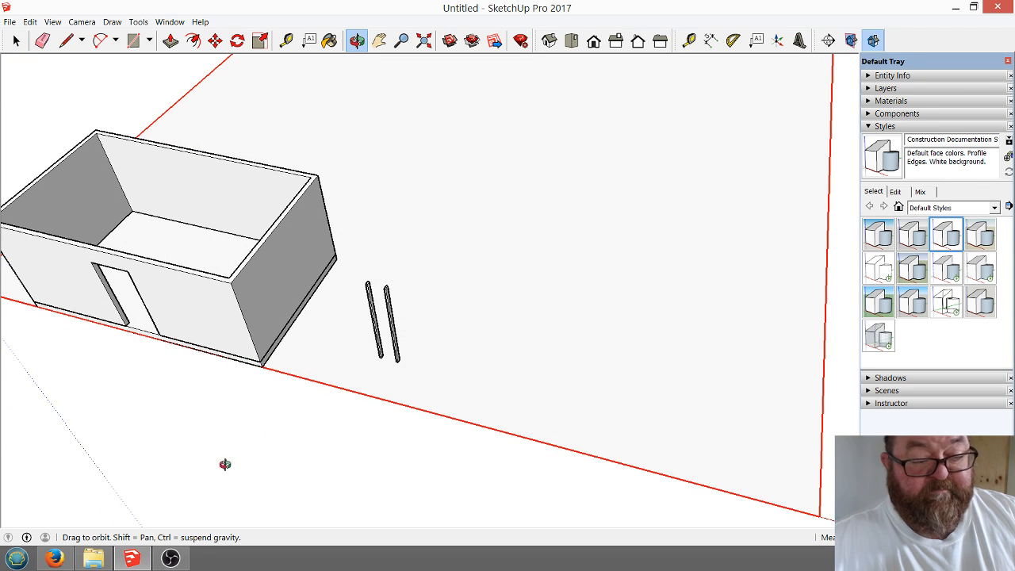
{"action": "scroll", "coordinate": [311, 418], "scroll_direction": "up", "scroll_amount": 2}
{"action": "scroll", "coordinate": [332, 274], "scroll_direction": "up", "scroll_amount": 2}
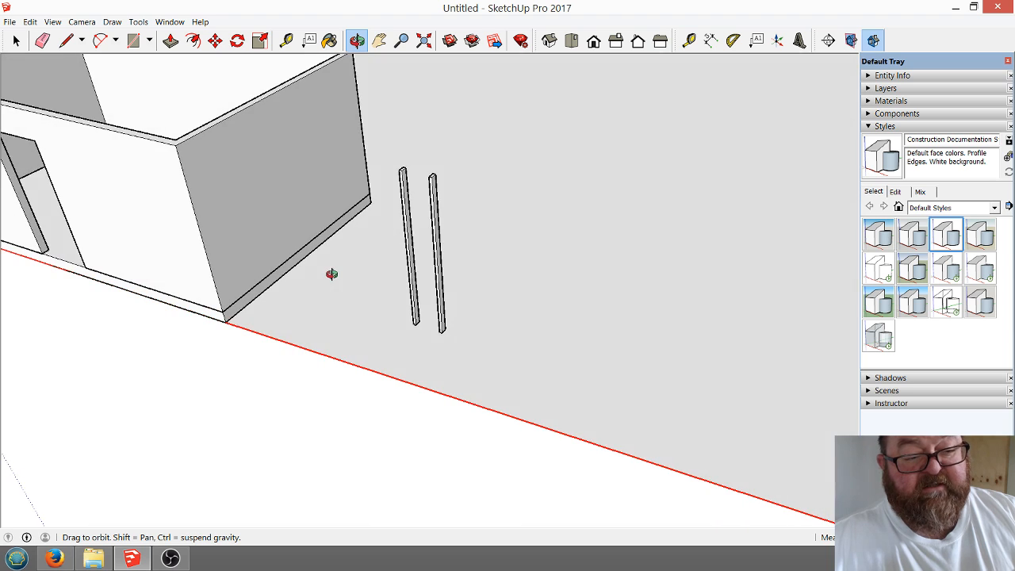
{"action": "left_click_drag", "start_coordinate": [332, 274], "coordinate": [362, 306]}
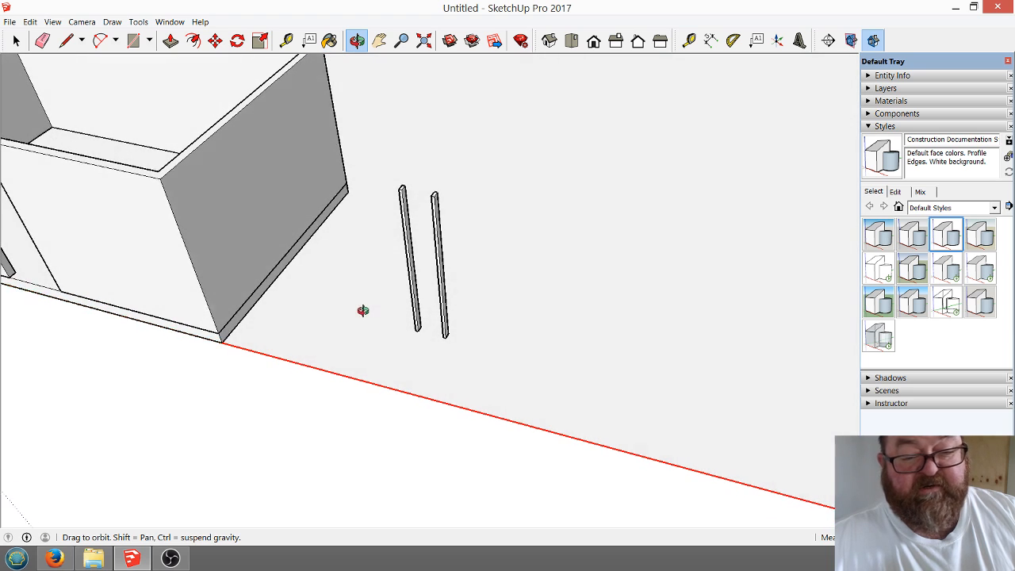
{"action": "left_click", "coordinate": [870, 89]}
{"action": "left_click", "coordinate": [870, 101]}
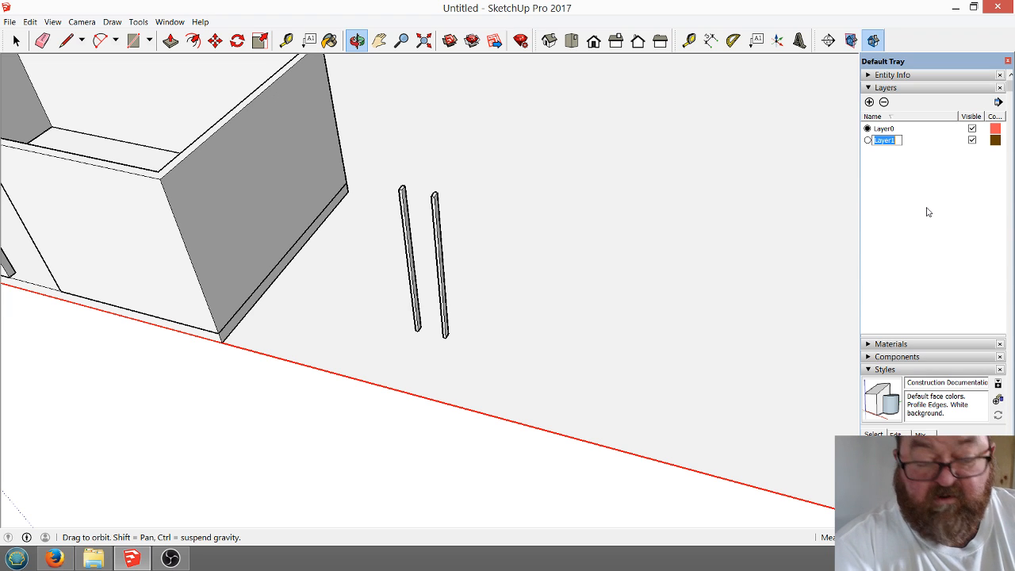
{"action": "type", "text": "Walls-so"}
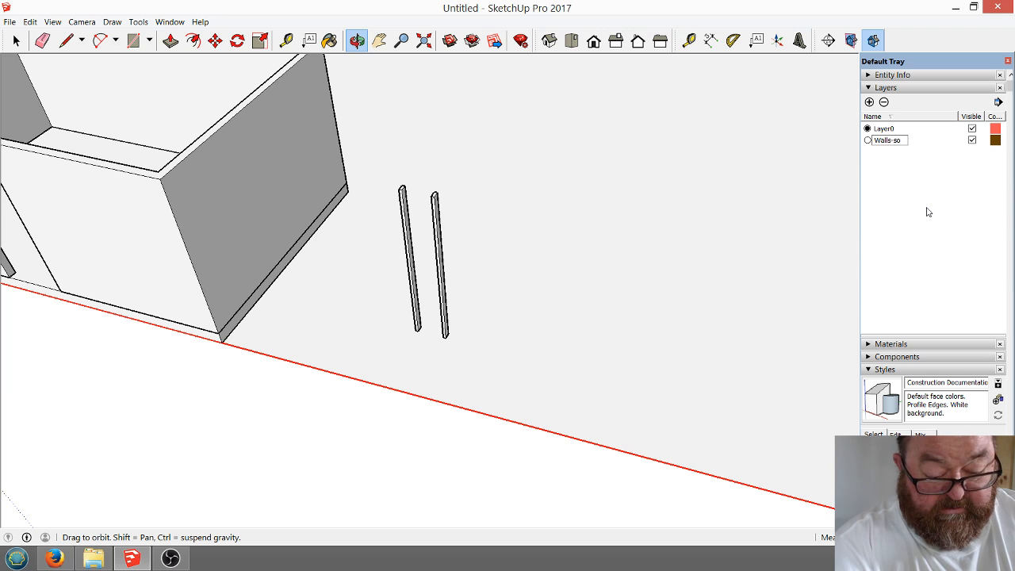
{"action": "type", "text": "lid"}
{"action": "key", "text": "Return"}
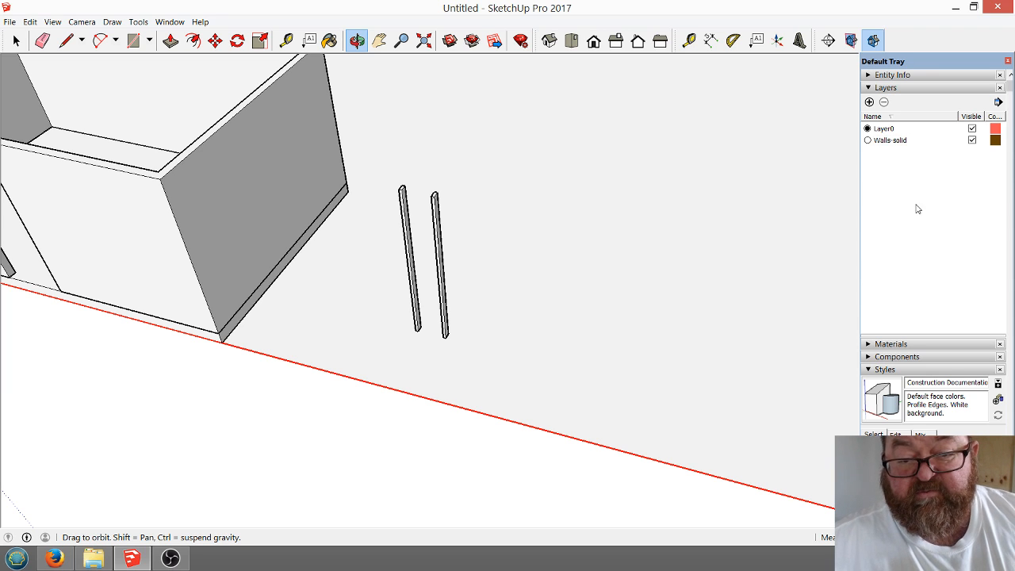
Select the building's wall group, collapse the Styles settings and open the group's entity information.
{"action": "scroll", "coordinate": [928, 338], "scroll_direction": "down", "scroll_amount": 3}
{"action": "scroll", "coordinate": [823, 243], "scroll_direction": "up", "scroll_amount": 3}
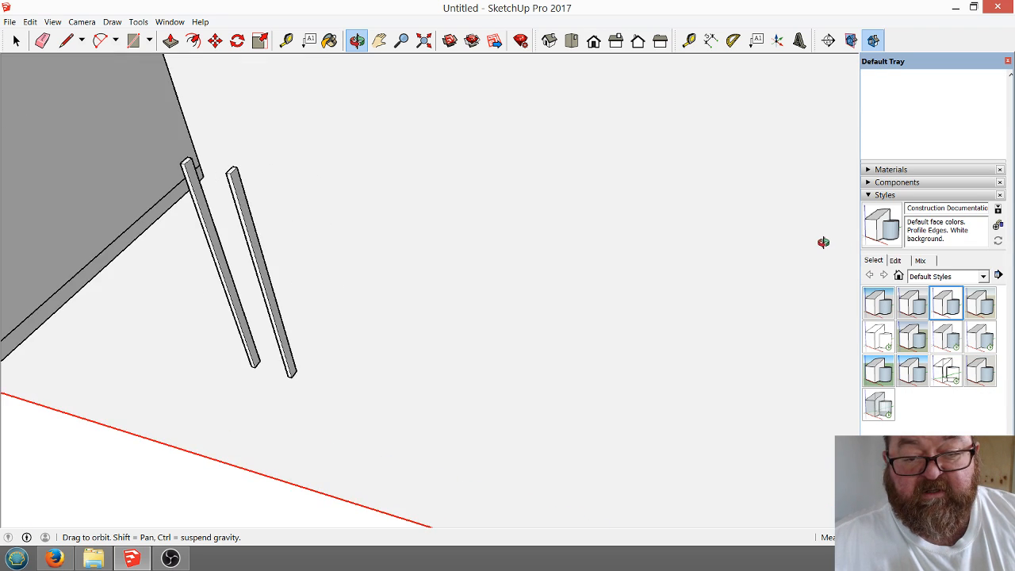
{"action": "scroll", "coordinate": [844, 319], "scroll_direction": "down", "scroll_amount": 1}
{"action": "scroll", "coordinate": [712, 324], "scroll_direction": "down", "scroll_amount": 5}
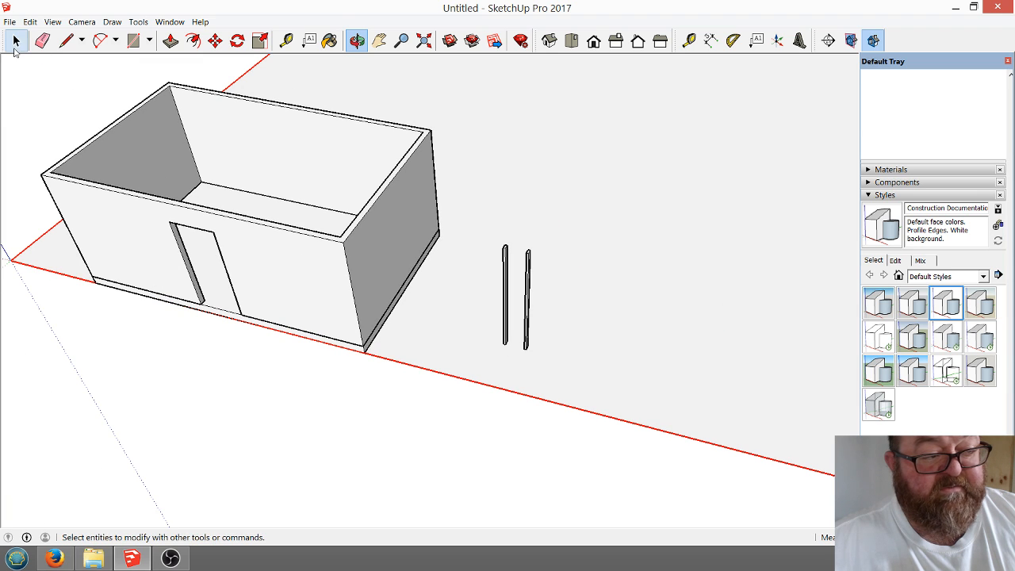
{"action": "left_click", "coordinate": [16, 41]}
{"action": "triple_click", "coordinate": [249, 124]}
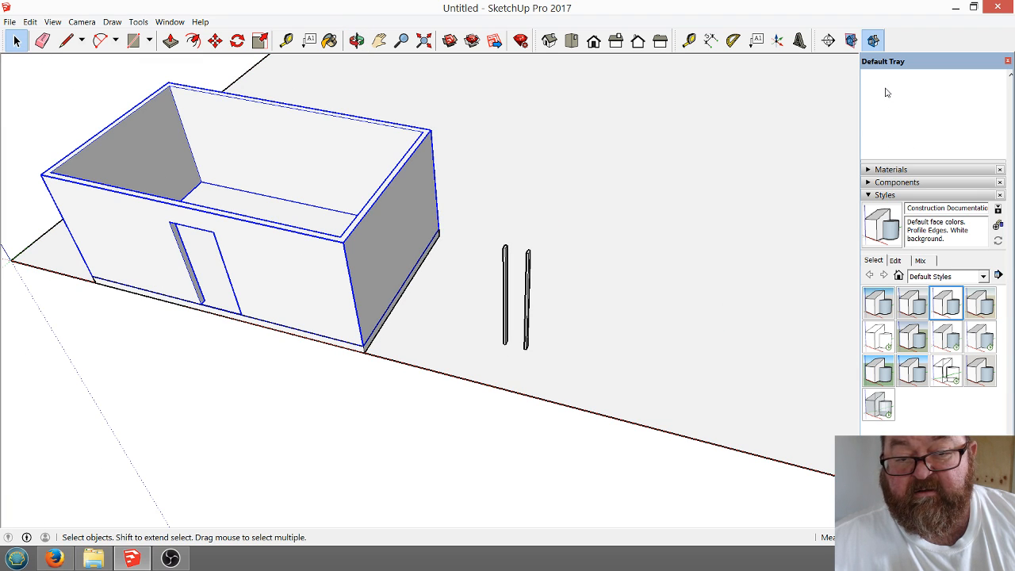
{"action": "left_click", "coordinate": [868, 169]}
{"action": "left_click", "coordinate": [869, 171]}
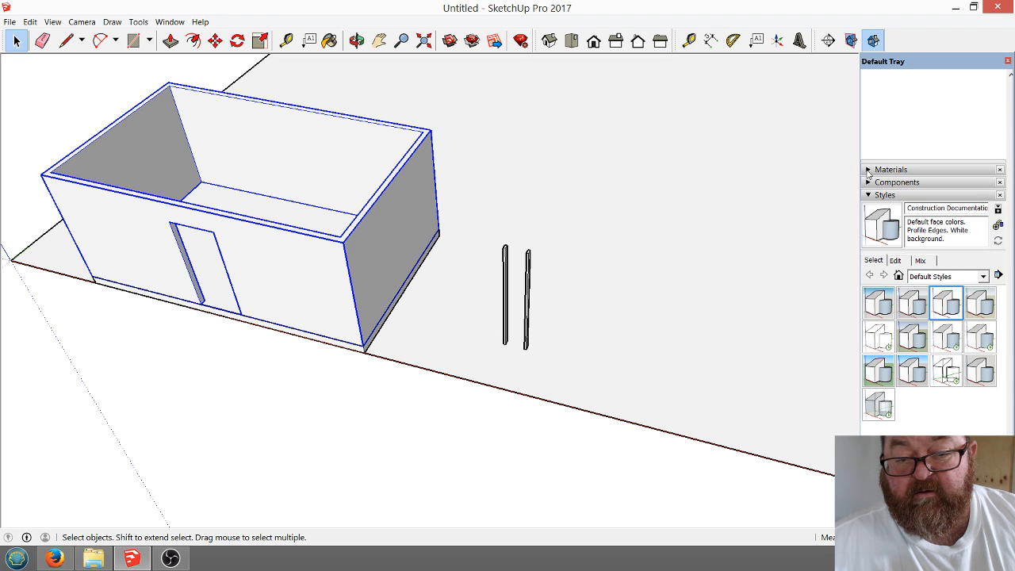
{"action": "left_click", "coordinate": [869, 195]}
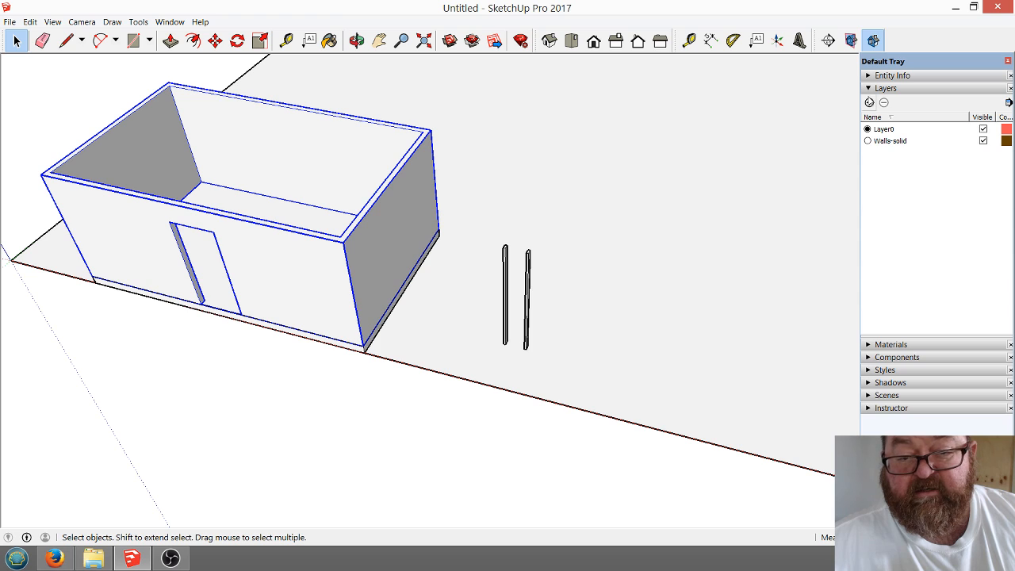
{"action": "left_click", "coordinate": [869, 76]}
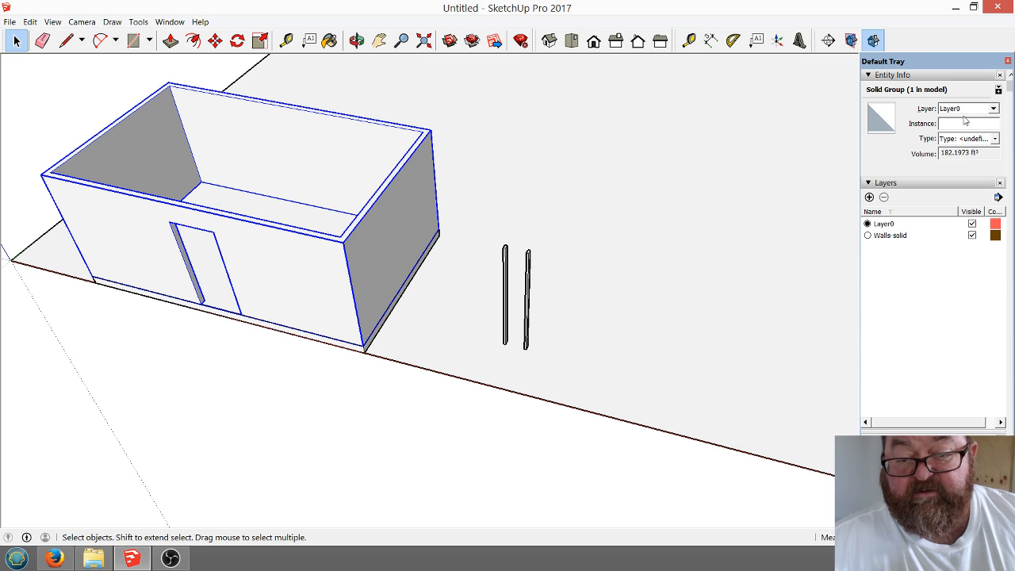
Assign the building's wall group to the Walls-solid layer and clear the selection.
{"action": "left_click", "coordinate": [486, 124]}
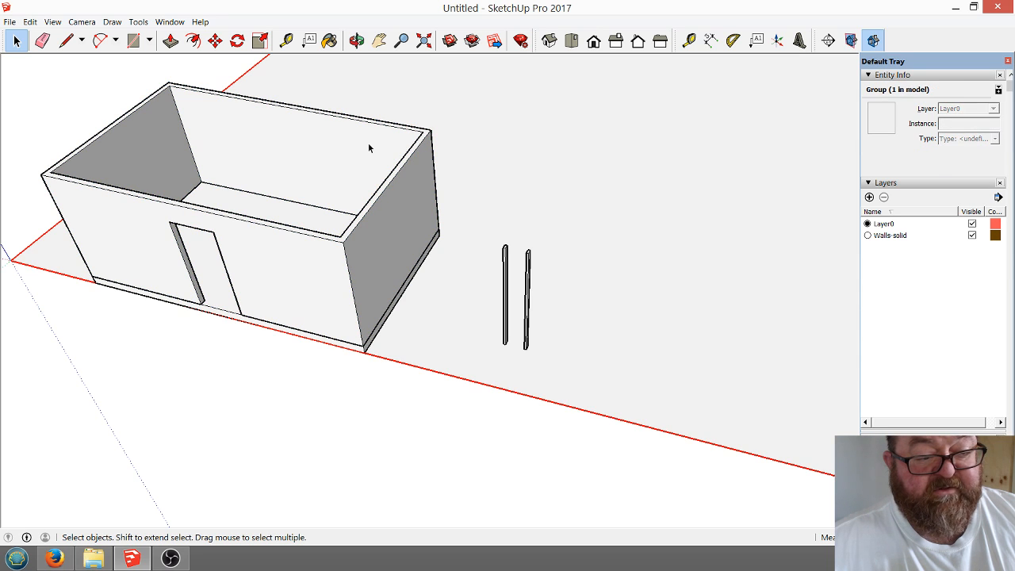
{"action": "left_click", "coordinate": [368, 144]}
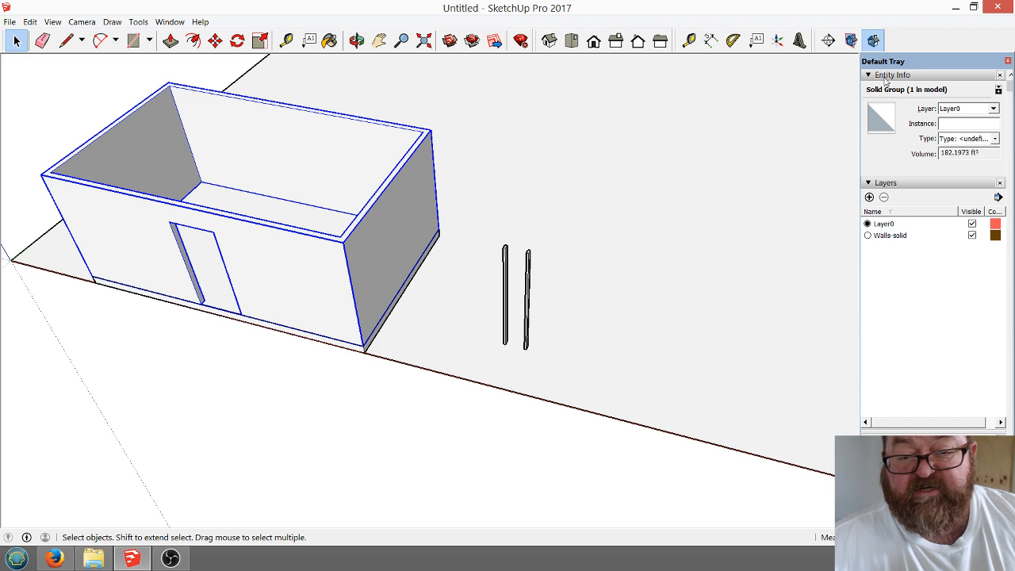
{"action": "left_click", "coordinate": [993, 109]}
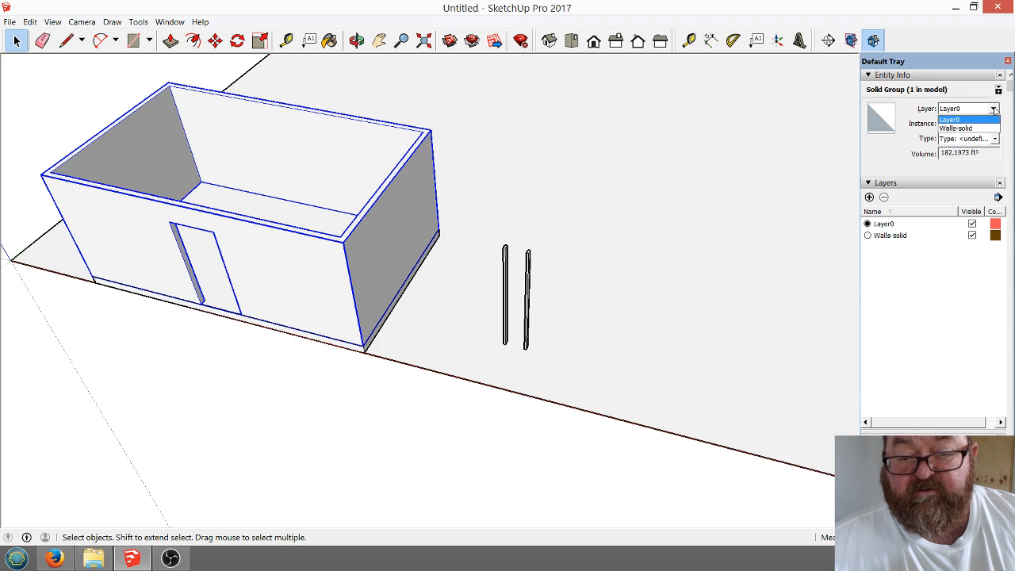
{"action": "left_click", "coordinate": [974, 128]}
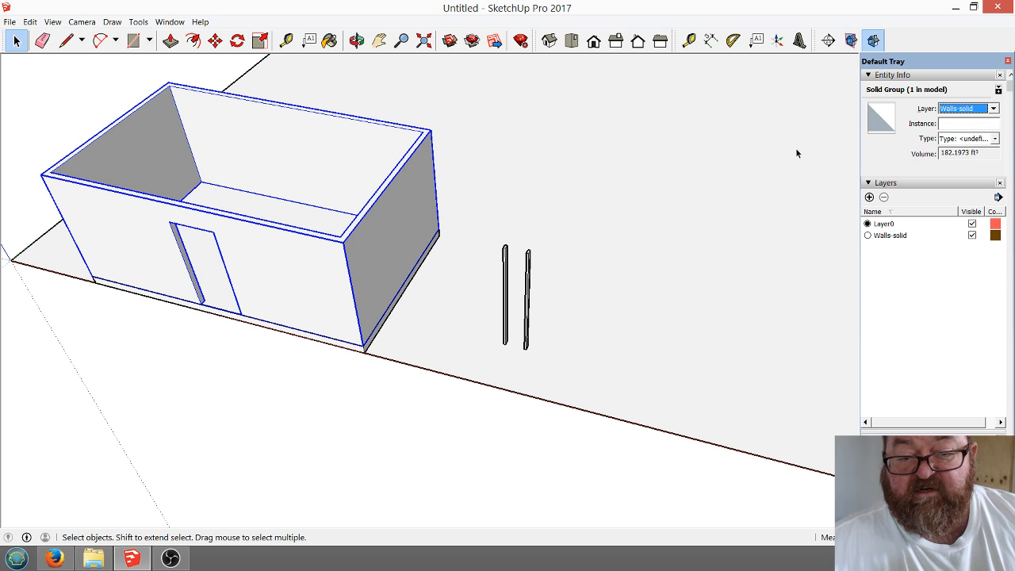
{"action": "left_click", "coordinate": [764, 142]}
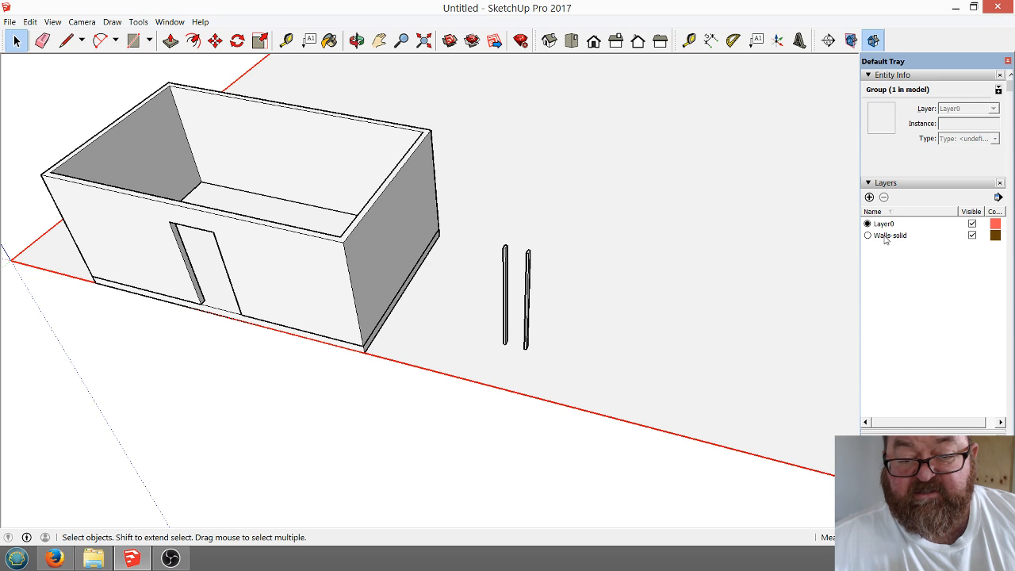
Toggle the visibility of the Walls-solid layer and leave it hidden.
{"action": "left_click", "coordinate": [972, 236]}
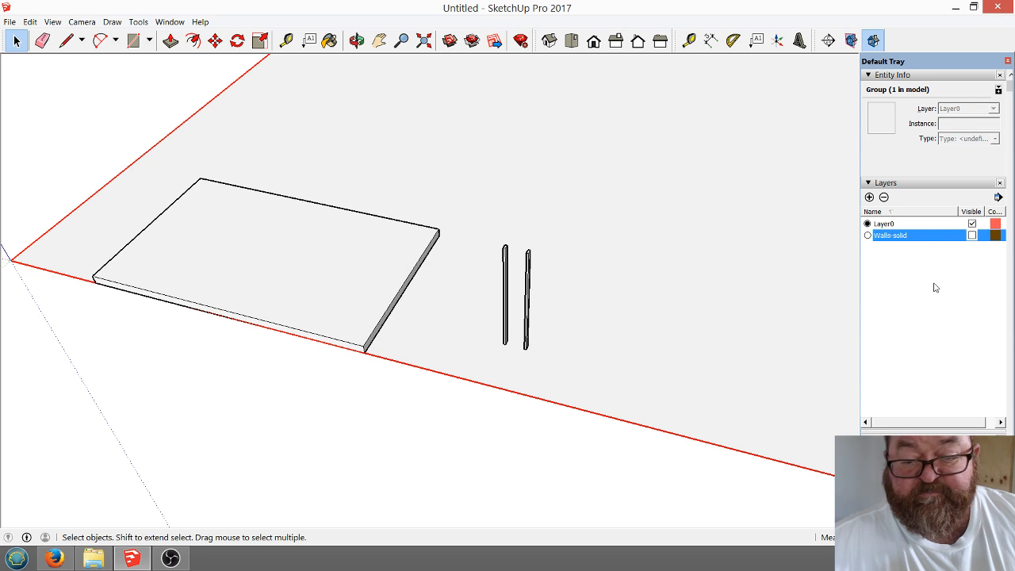
{"action": "left_click", "coordinate": [972, 236]}
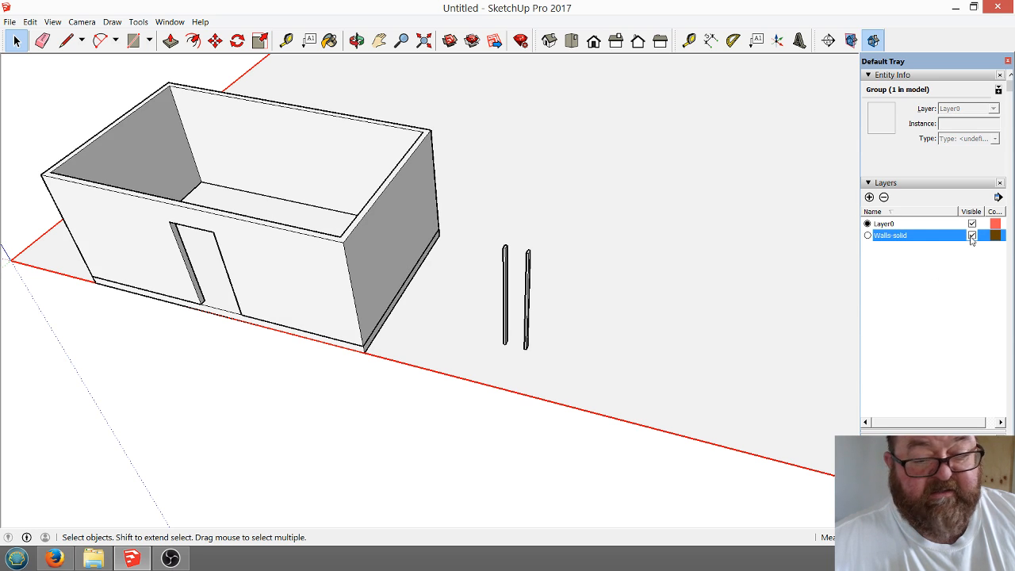
{"action": "left_click", "coordinate": [972, 236]}
Select the building's floor slab and examine it together with the two remaining posts.
{"action": "left_click", "coordinate": [286, 273]}
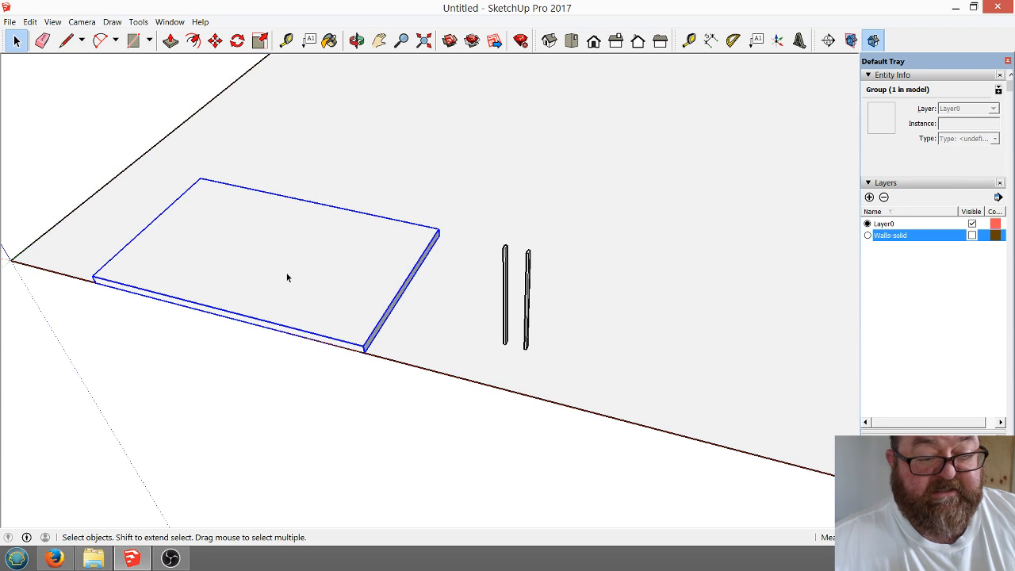
{"action": "scroll", "coordinate": [302, 297], "scroll_direction": "up", "scroll_amount": 5}
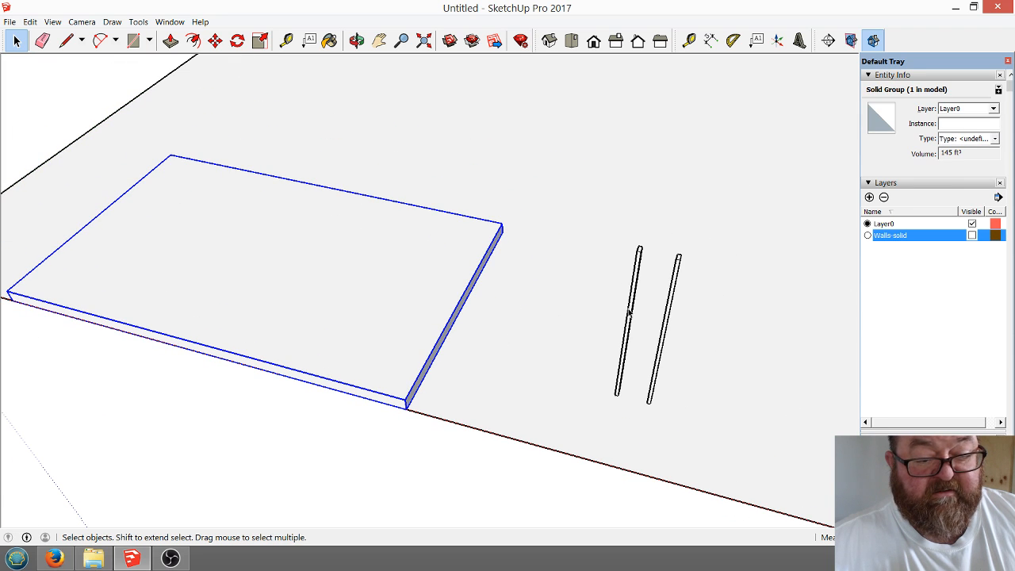
{"action": "scroll", "coordinate": [365, 386], "scroll_direction": "up", "scroll_amount": 2}
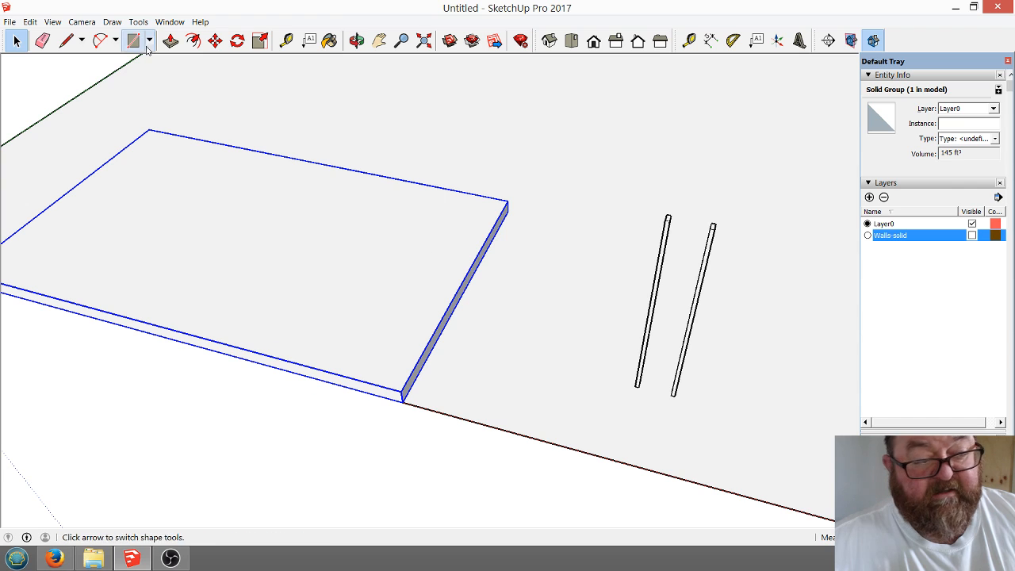
{"action": "scroll", "coordinate": [636, 395], "scroll_direction": "up", "scroll_amount": 2}
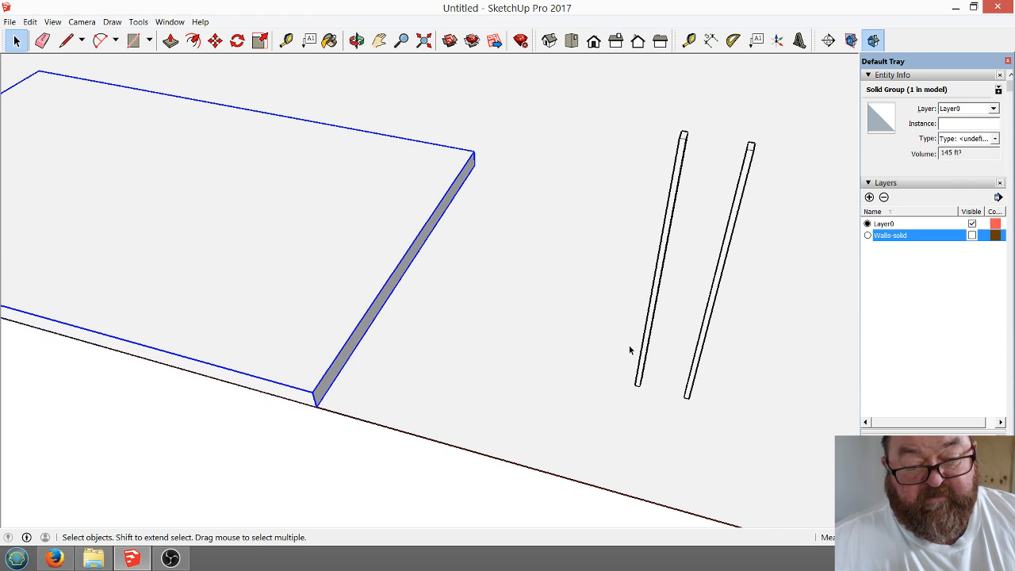
{"action": "scroll", "coordinate": [647, 359], "scroll_direction": "down", "scroll_amount": 2}
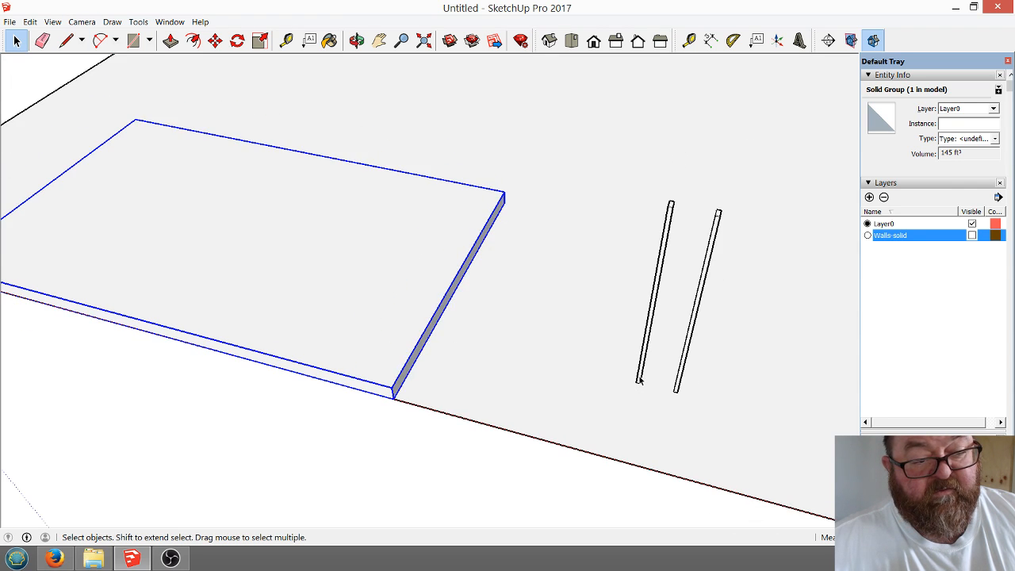
{"action": "scroll", "coordinate": [240, 318], "scroll_direction": "up", "scroll_amount": 1}
{"action": "scroll", "coordinate": [488, 409], "scroll_direction": "down", "scroll_amount": 3}
{"action": "scroll", "coordinate": [614, 395], "scroll_direction": "up", "scroll_amount": 2}
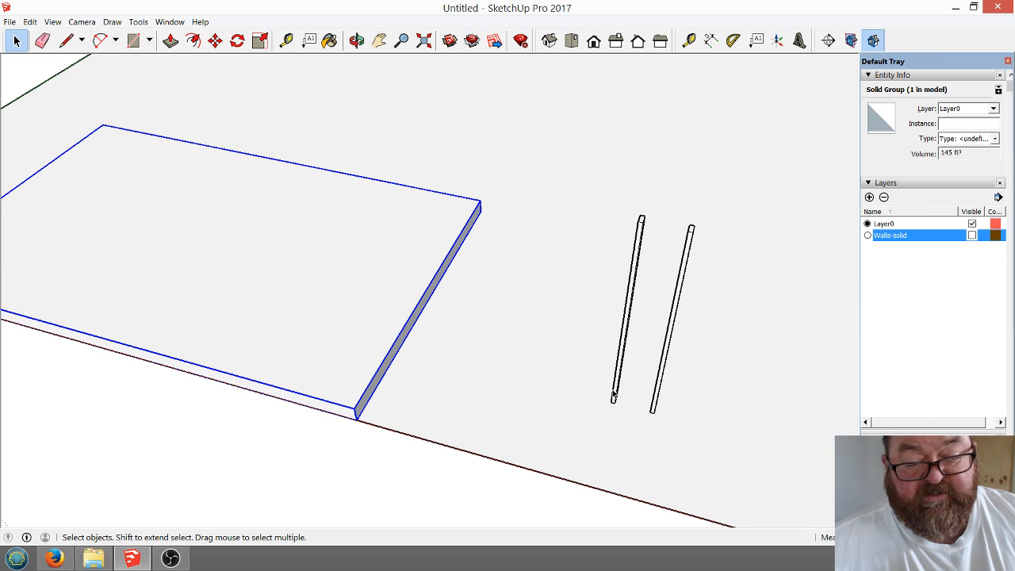
{"action": "scroll", "coordinate": [582, 407], "scroll_direction": "down", "scroll_amount": 1}
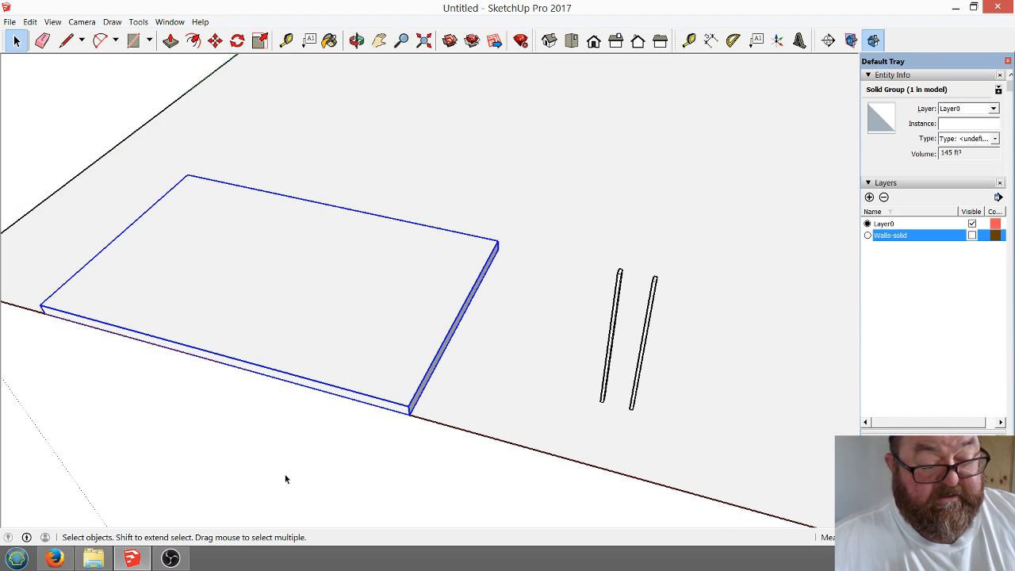
Check the live chat on the YouTube stream page in Firefox and return to SketchUp.
{"action": "left_click", "coordinate": [54, 559]}
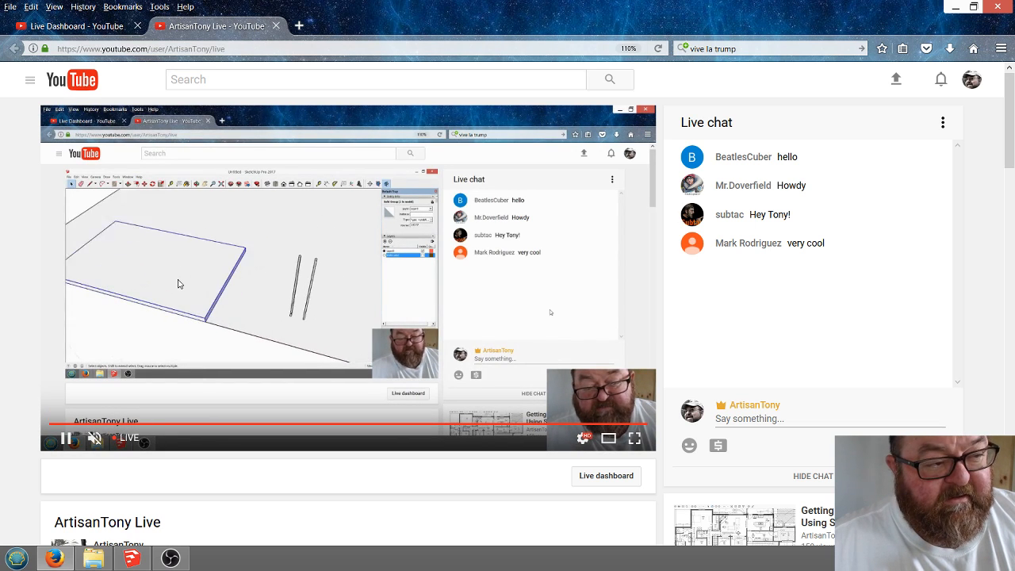
{"action": "left_click", "coordinate": [132, 560]}
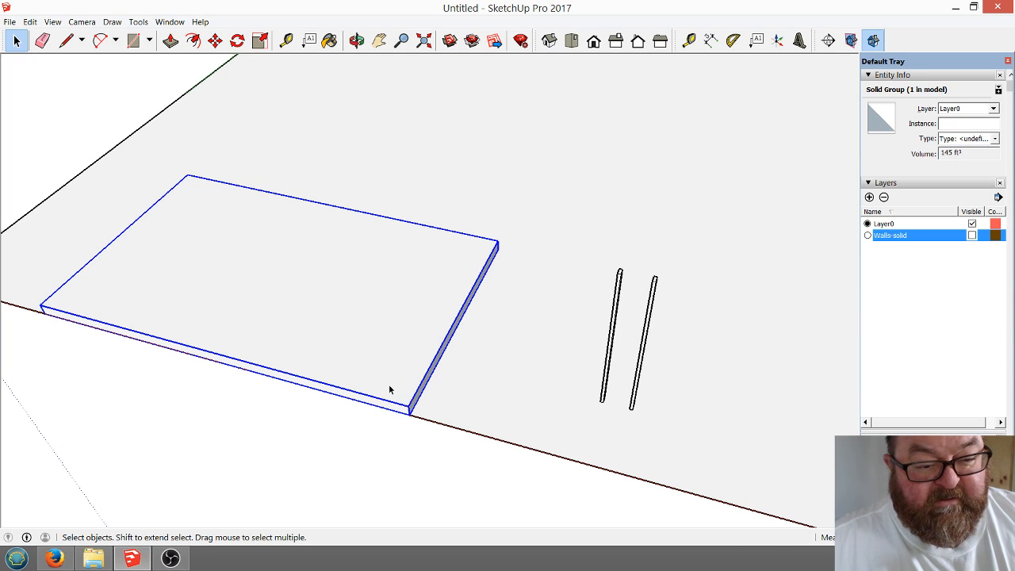
Clear the floor slab selection and examine the slab and the two posts from different distances and angles.
{"action": "scroll", "coordinate": [487, 342], "scroll_direction": "up", "scroll_amount": 2}
{"action": "scroll", "coordinate": [566, 419], "scroll_direction": "down", "scroll_amount": 3}
{"action": "scroll", "coordinate": [436, 385], "scroll_direction": "up", "scroll_amount": 5}
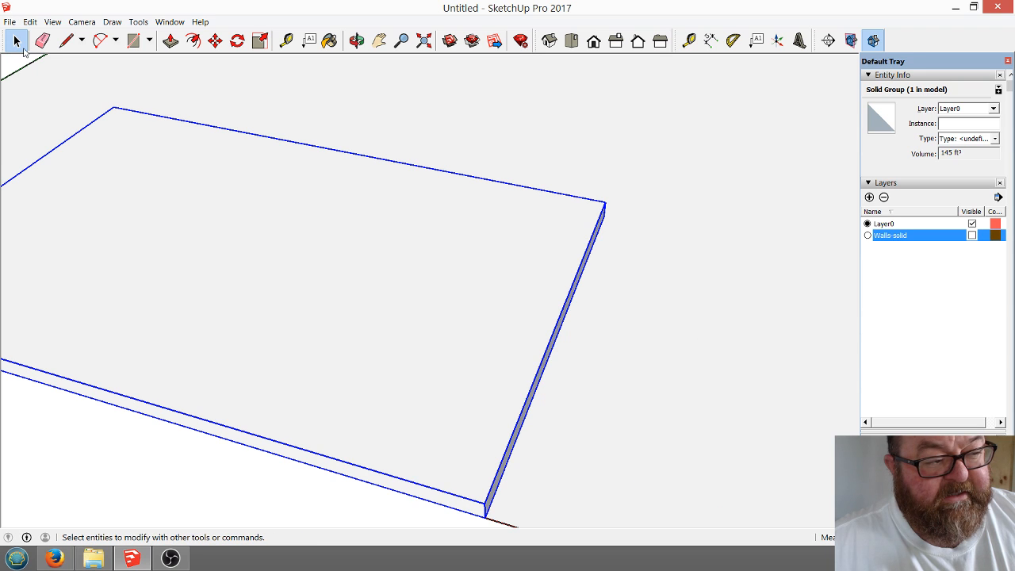
{"action": "left_click", "coordinate": [676, 403]}
{"action": "scroll", "coordinate": [677, 403], "scroll_direction": "down", "scroll_amount": 2}
{"action": "scroll", "coordinate": [287, 221], "scroll_direction": "down", "scroll_amount": 2}
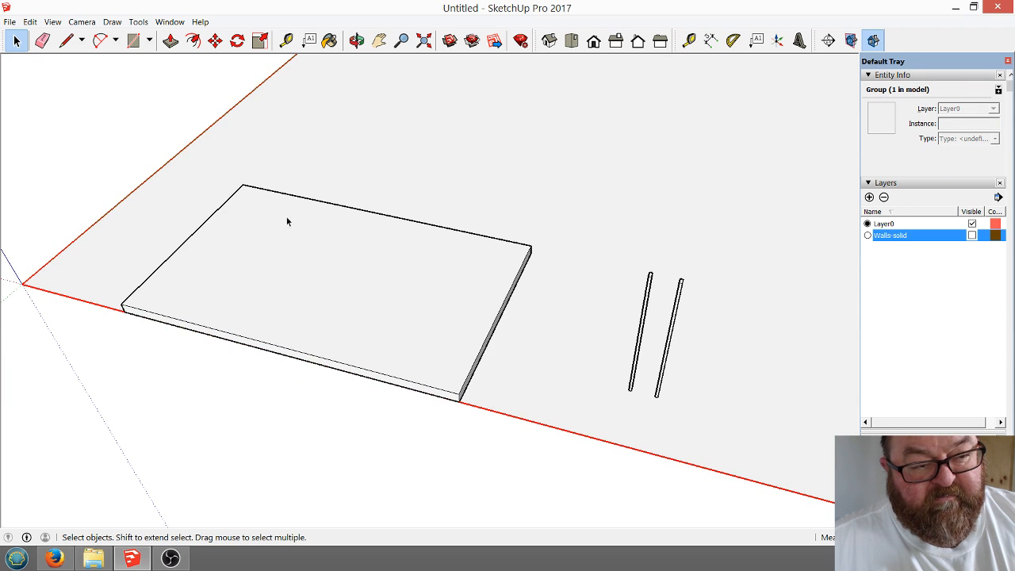
{"action": "left_click", "coordinate": [357, 40]}
{"action": "left_click_drag", "start_coordinate": [334, 167], "coordinate": [394, 300]}
{"action": "scroll", "coordinate": [500, 362], "scroll_direction": "up", "scroll_amount": 2}
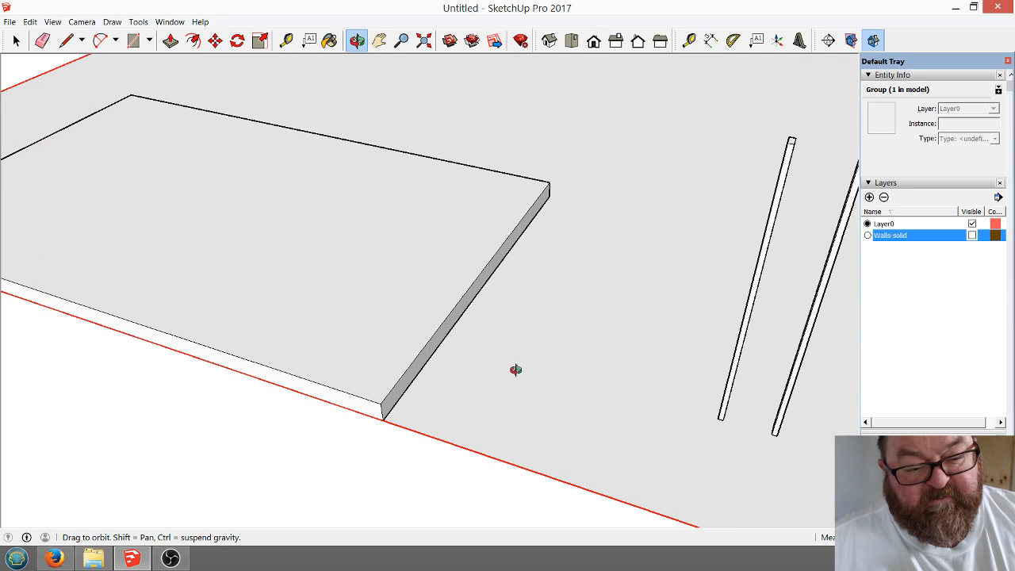
{"action": "scroll", "coordinate": [517, 384], "scroll_direction": "up", "scroll_amount": 2}
{"action": "scroll", "coordinate": [522, 404], "scroll_direction": "down", "scroll_amount": 1}
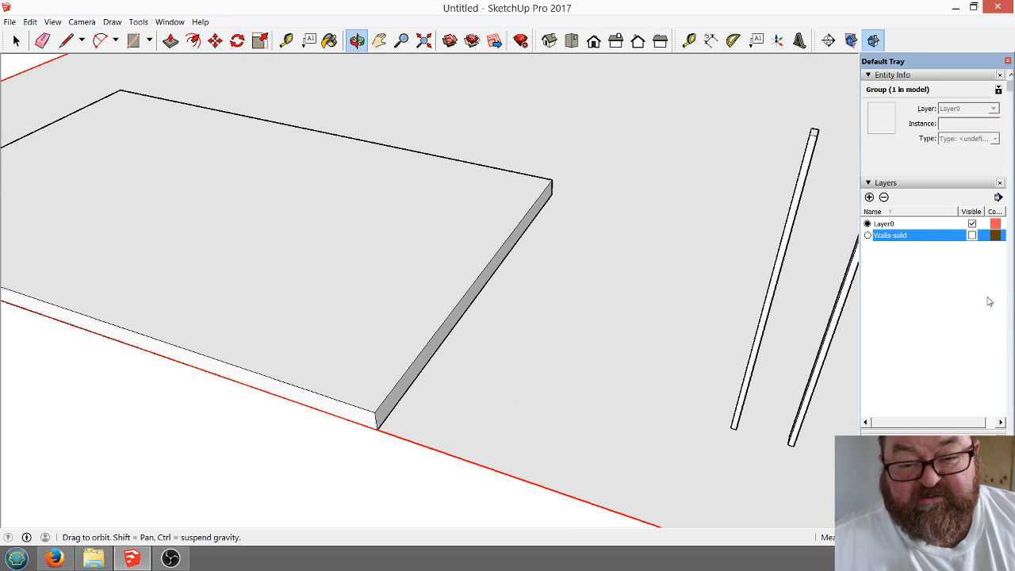
Add a new layer named Floor Framing.
{"action": "left_click", "coordinate": [869, 198]}
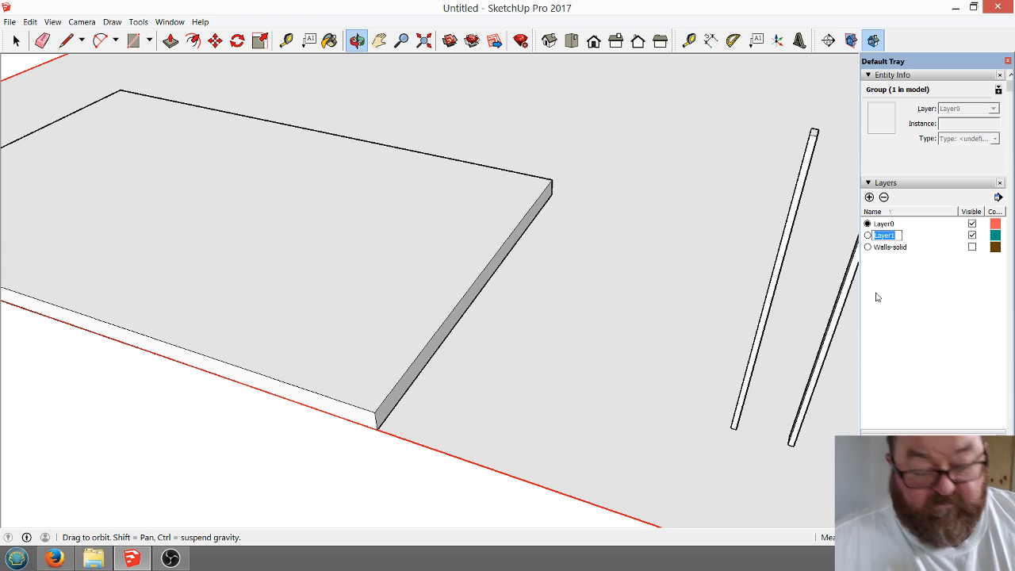
{"action": "type", "text": "Floor"}
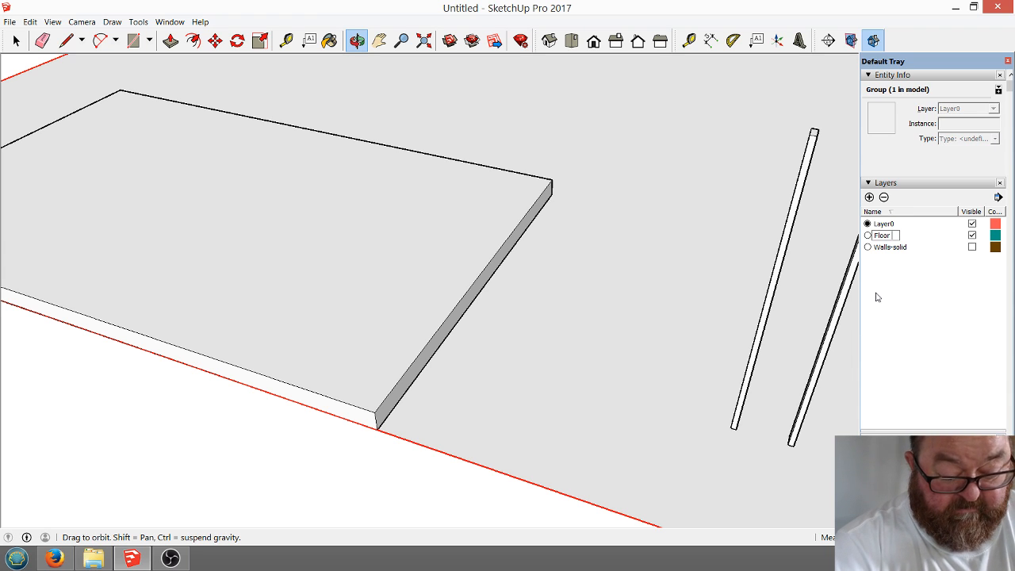
{"action": "type", "text": " Framing"}
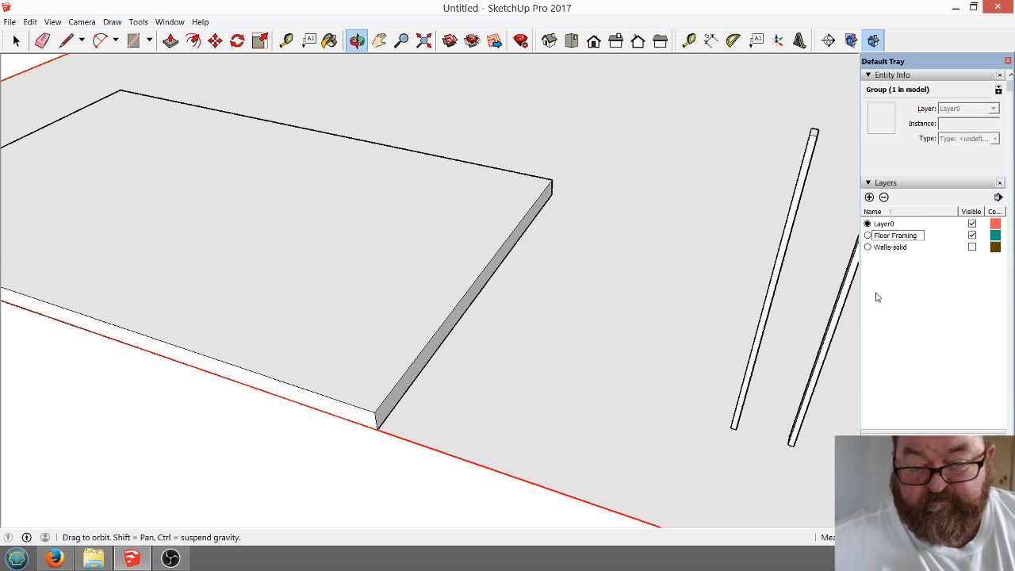
Rename the Walls-solid layer to Walls Solid.
{"action": "left_click", "coordinate": [893, 248]}
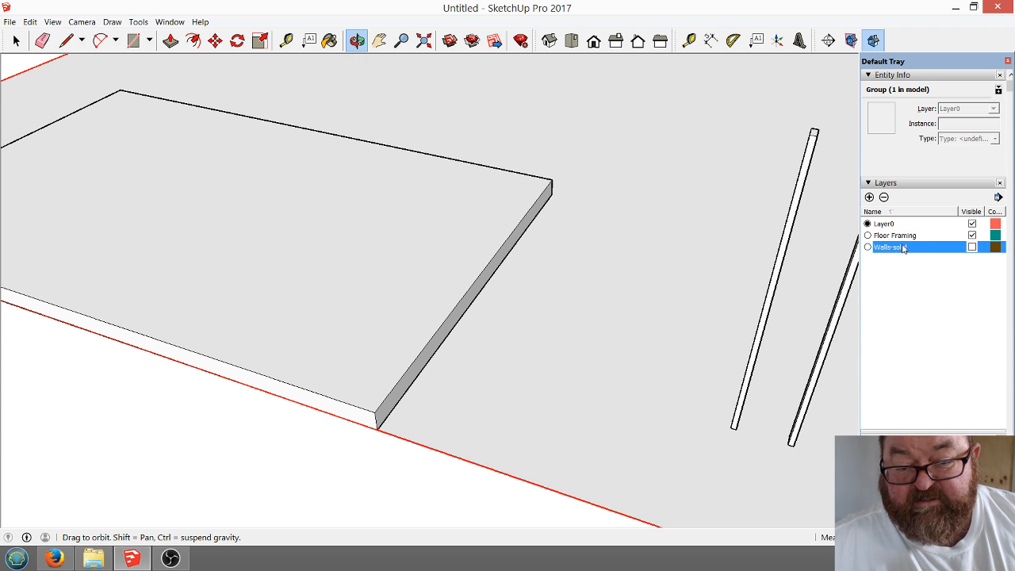
{"action": "double_click", "coordinate": [905, 248]}
{"action": "left_click", "coordinate": [895, 248]}
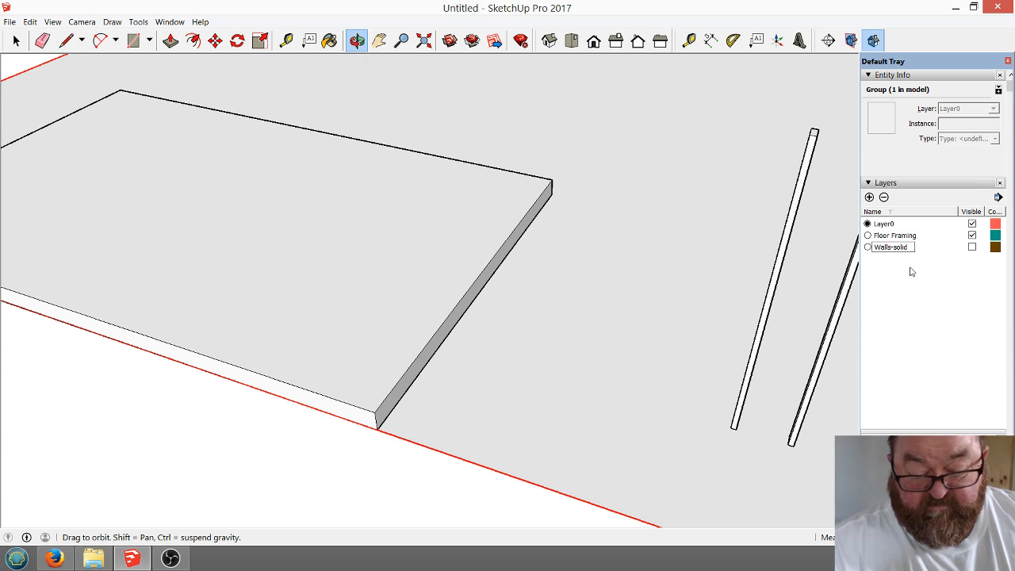
{"action": "type", "text": "S"}
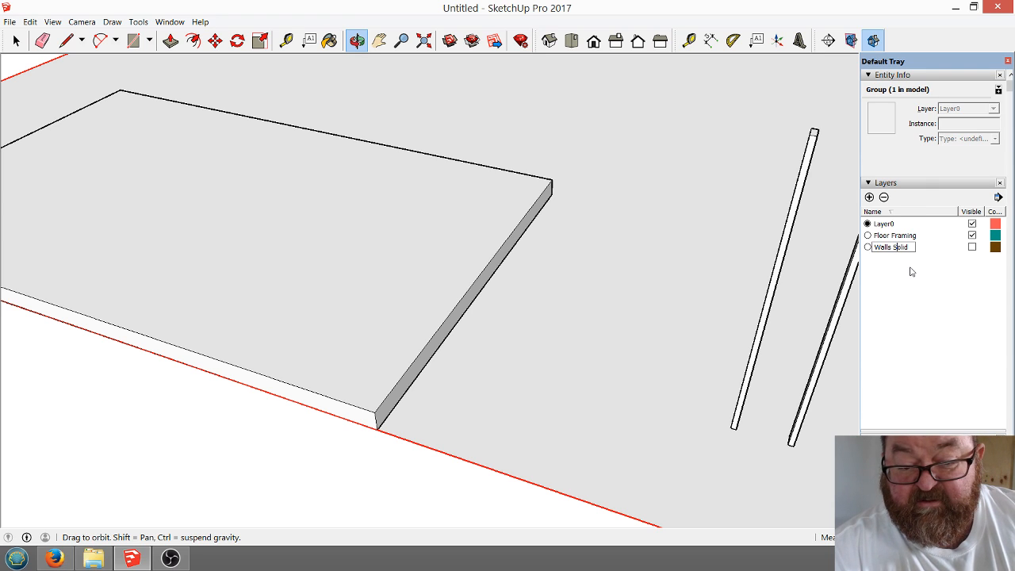
{"action": "left_click", "coordinate": [911, 271]}
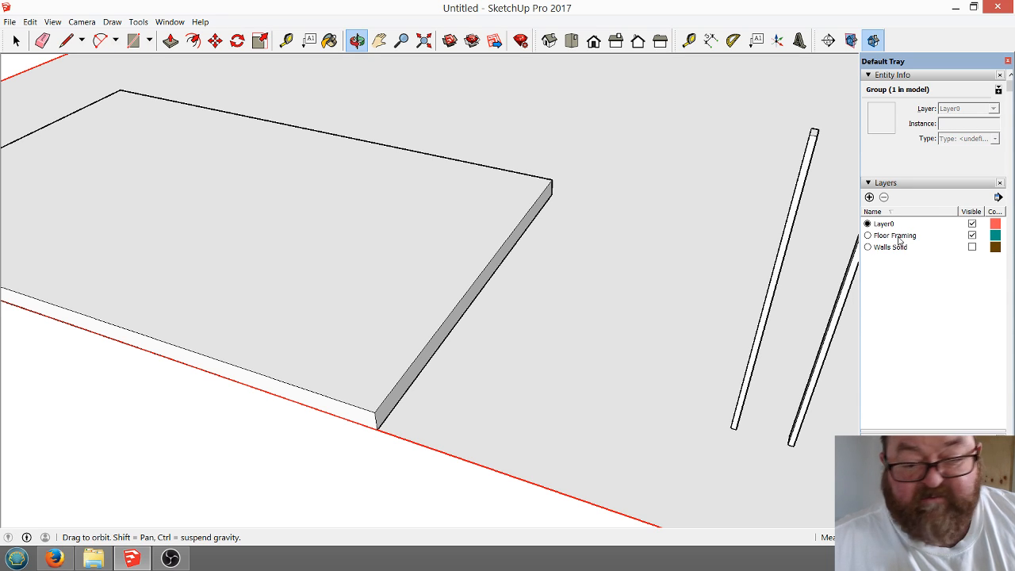
Assign the building's floor slab group to the Floor Framing layer.
{"action": "left_click", "coordinate": [902, 236]}
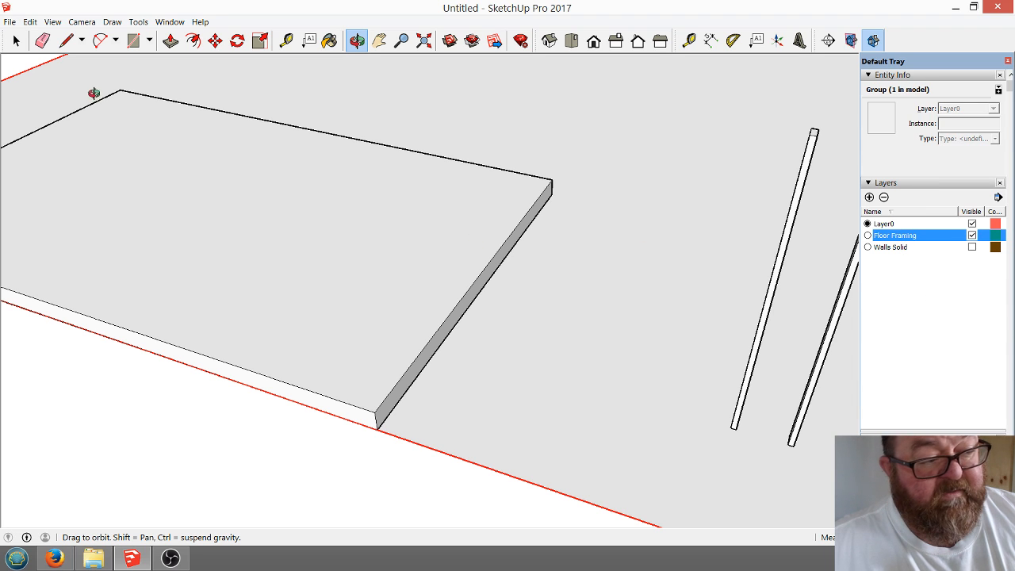
{"action": "left_click", "coordinate": [16, 41]}
{"action": "left_click", "coordinate": [373, 207]}
{"action": "scroll", "coordinate": [390, 242], "scroll_direction": "down", "scroll_amount": 2}
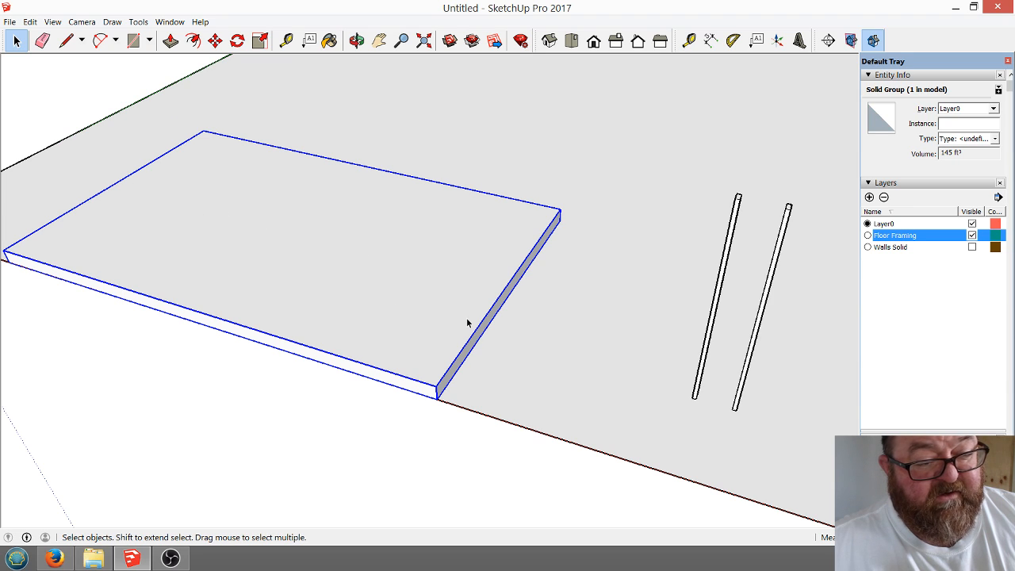
{"action": "scroll", "coordinate": [409, 296], "scroll_direction": "up", "scroll_amount": 1}
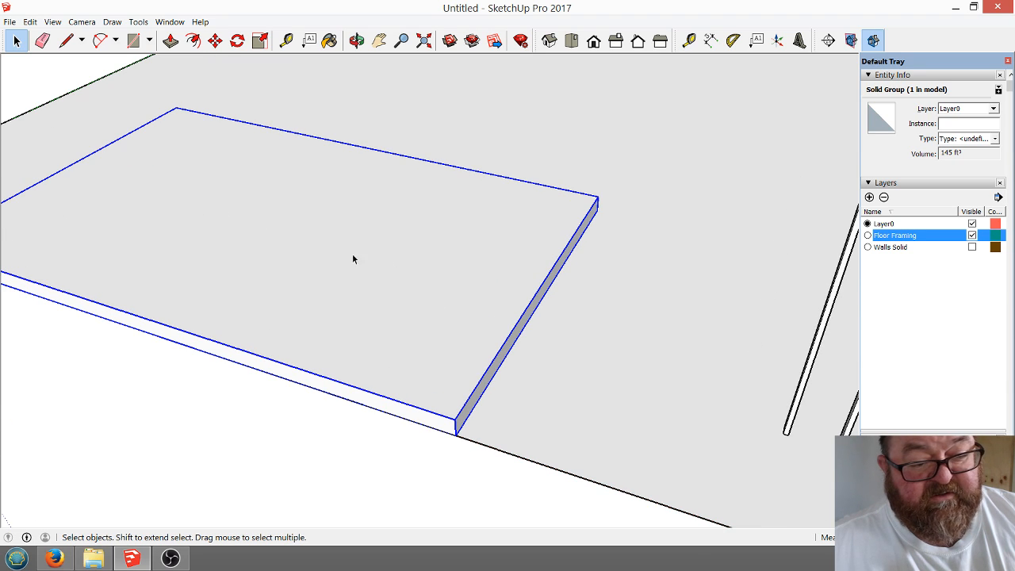
{"action": "left_click", "coordinate": [993, 109]}
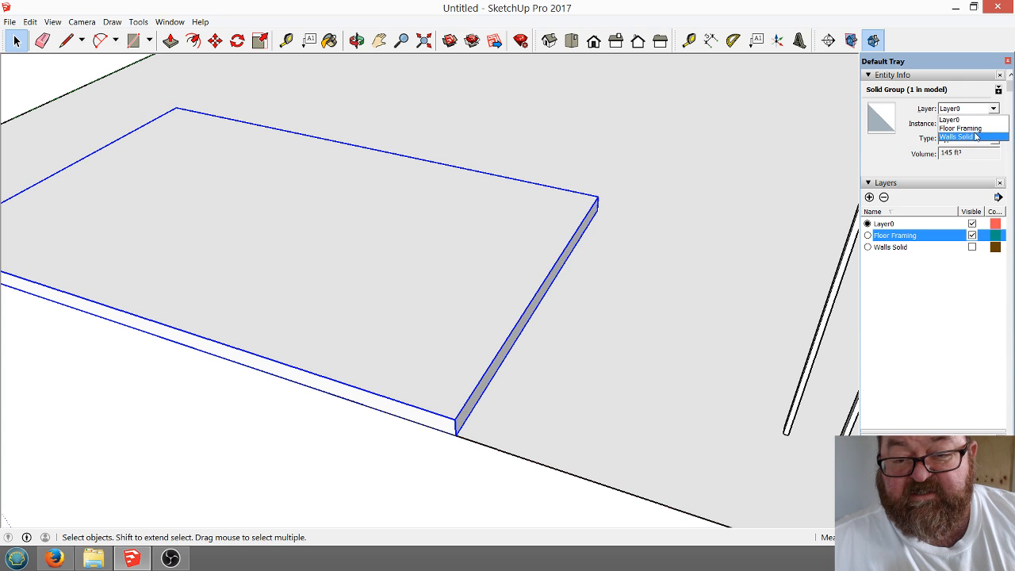
{"action": "left_click", "coordinate": [960, 128]}
Clear the selection, then hide the Floor Framing layer and show it again to check the slab's assignment.
{"action": "left_click", "coordinate": [560, 181]}
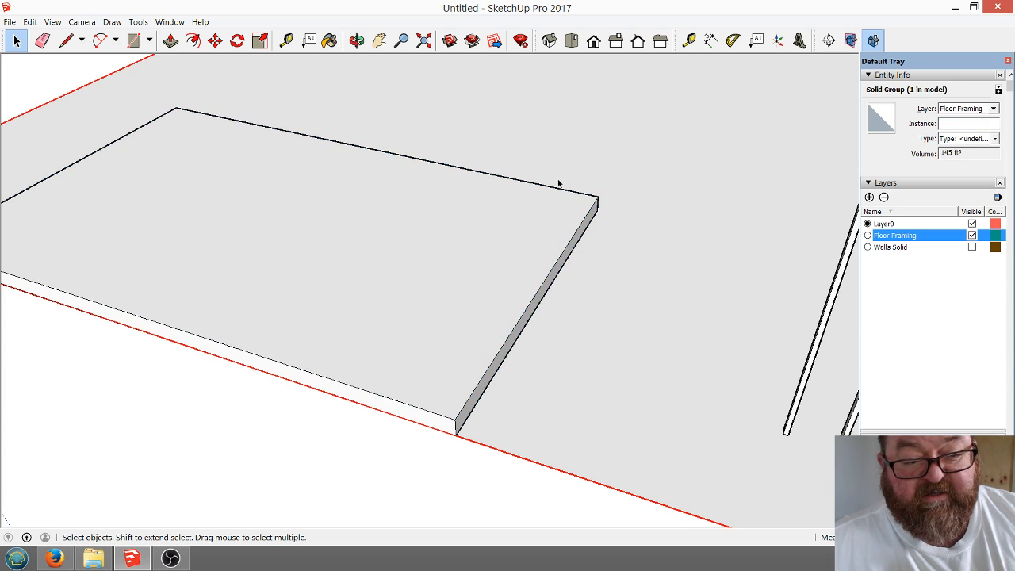
{"action": "left_click", "coordinate": [973, 235]}
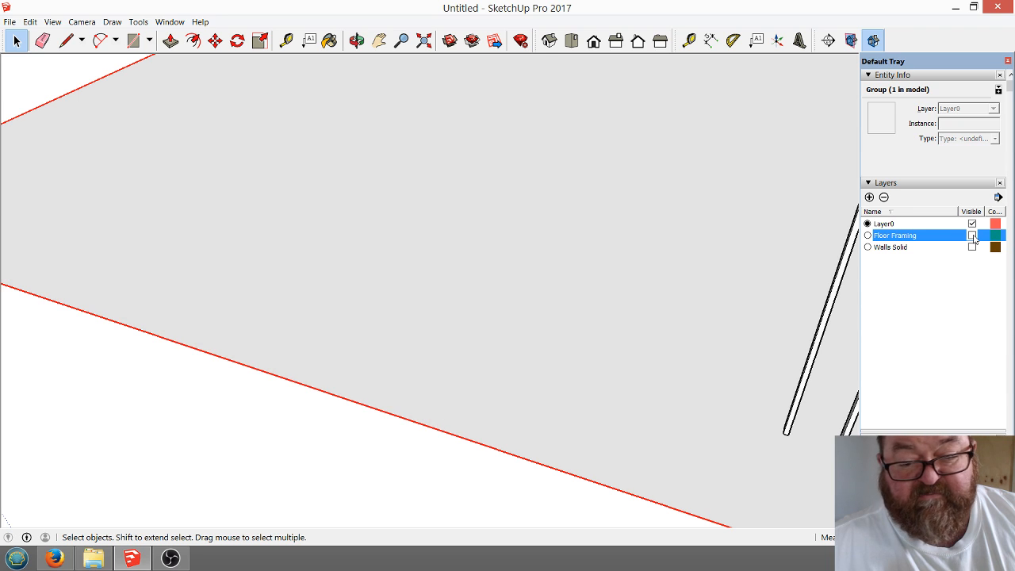
{"action": "left_click", "coordinate": [972, 236]}
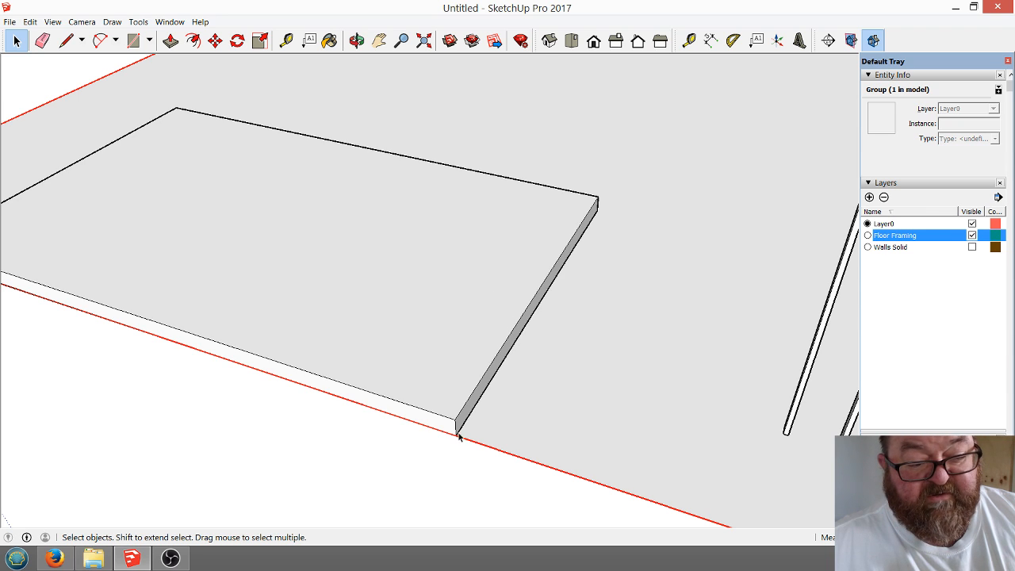
Select the floor slab and make the Walls Solid layer visible again.
{"action": "left_click", "coordinate": [385, 270]}
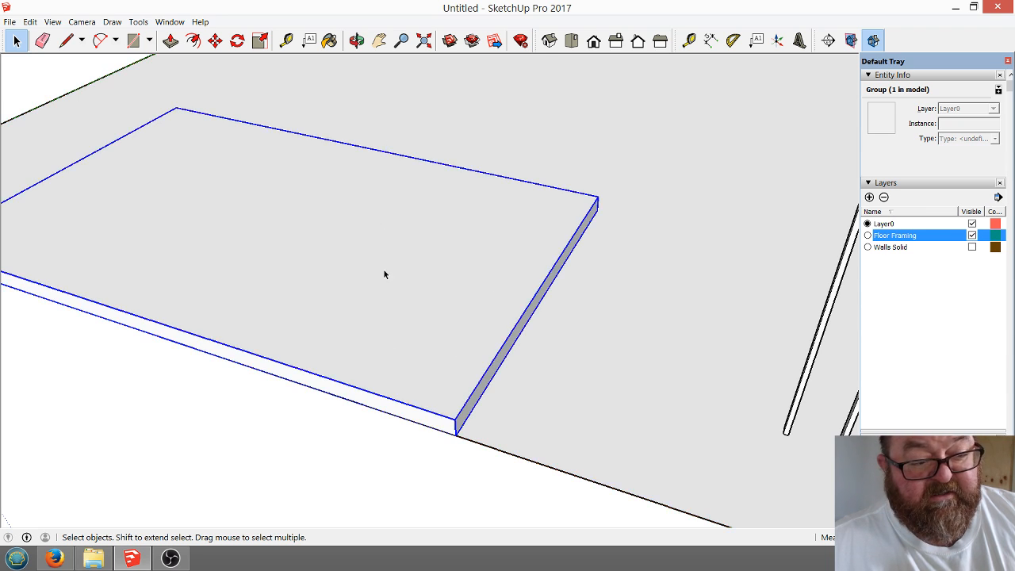
{"action": "scroll", "coordinate": [463, 393], "scroll_direction": "up", "scroll_amount": 2}
{"action": "scroll", "coordinate": [463, 395], "scroll_direction": "down", "scroll_amount": 1}
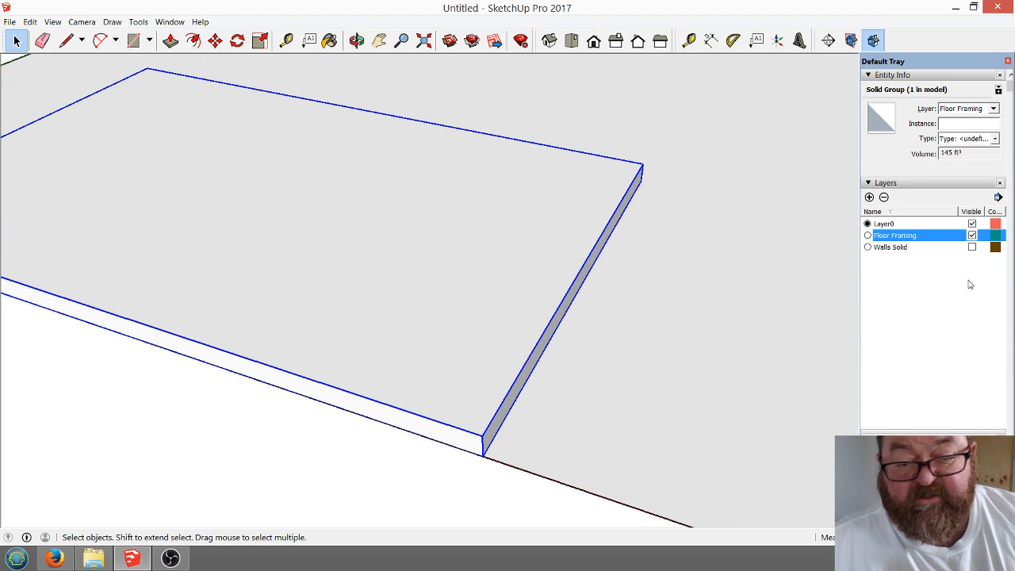
{"action": "left_click", "coordinate": [972, 248]}
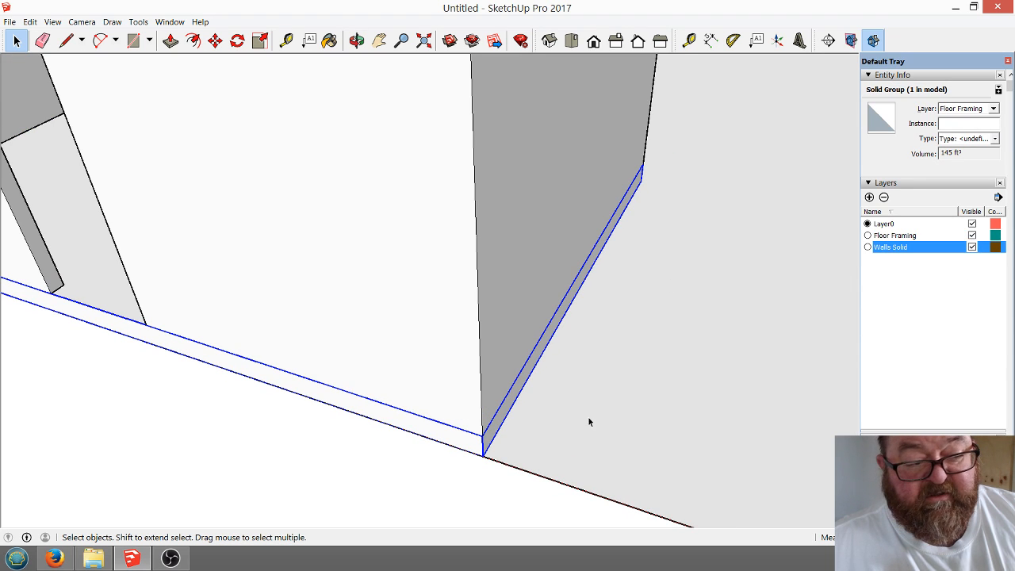
Draw a vertical line upward from the midpoint of the end wall's outer top edge to set the roof peak.
{"action": "left_click", "coordinate": [506, 340]}
{"action": "scroll", "coordinate": [508, 345], "scroll_direction": "down", "scroll_amount": 5}
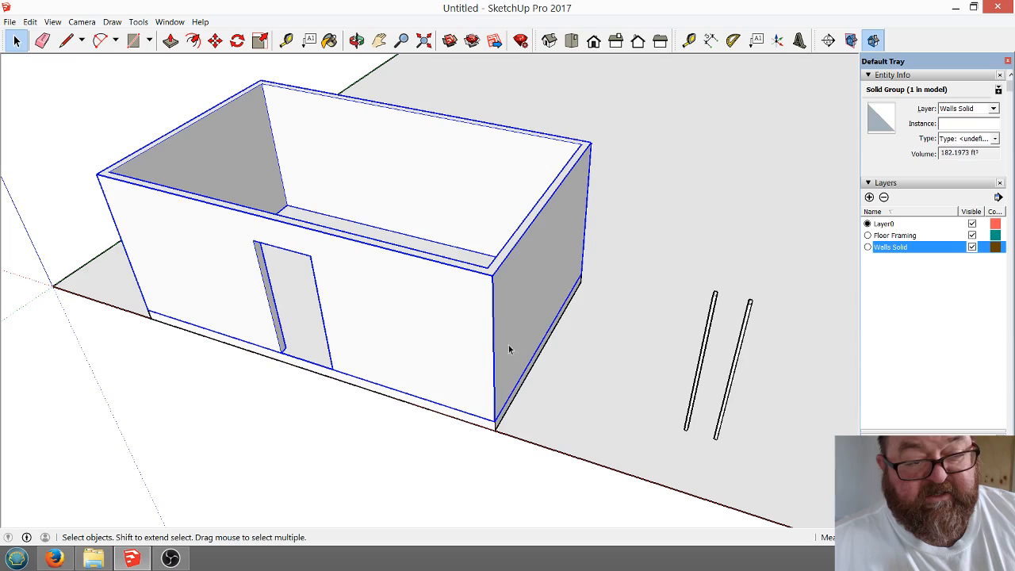
{"action": "left_click", "coordinate": [357, 39]}
{"action": "left_click_drag", "start_coordinate": [437, 354], "coordinate": [501, 329]}
{"action": "scroll", "coordinate": [523, 230], "scroll_direction": "up", "scroll_amount": 2}
{"action": "left_click_drag", "start_coordinate": [526, 235], "coordinate": [453, 285]}
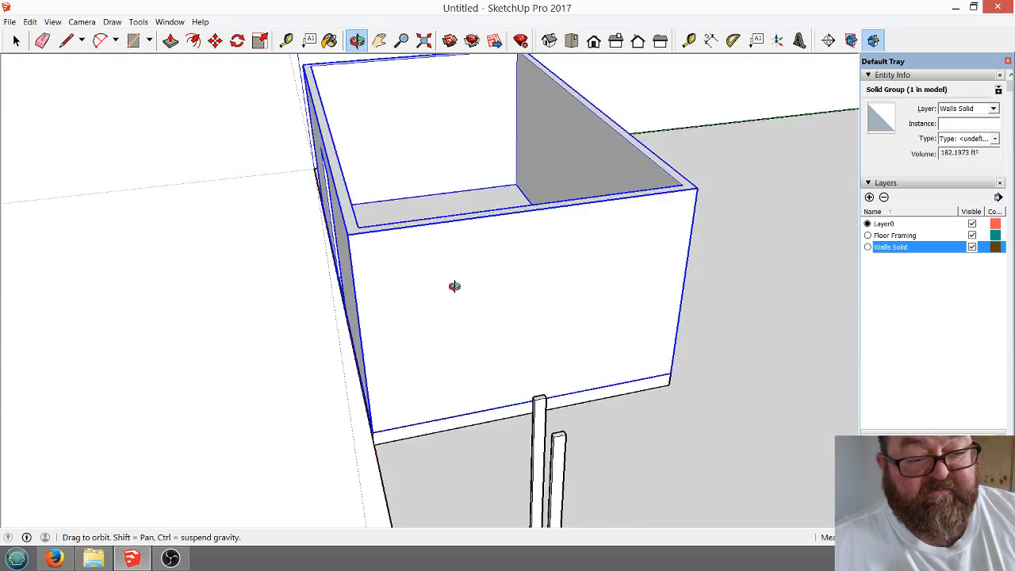
{"action": "scroll", "coordinate": [453, 282], "scroll_direction": "up", "scroll_amount": 2}
{"action": "scroll", "coordinate": [454, 277], "scroll_direction": "down", "scroll_amount": 3}
{"action": "left_click", "coordinate": [67, 40]}
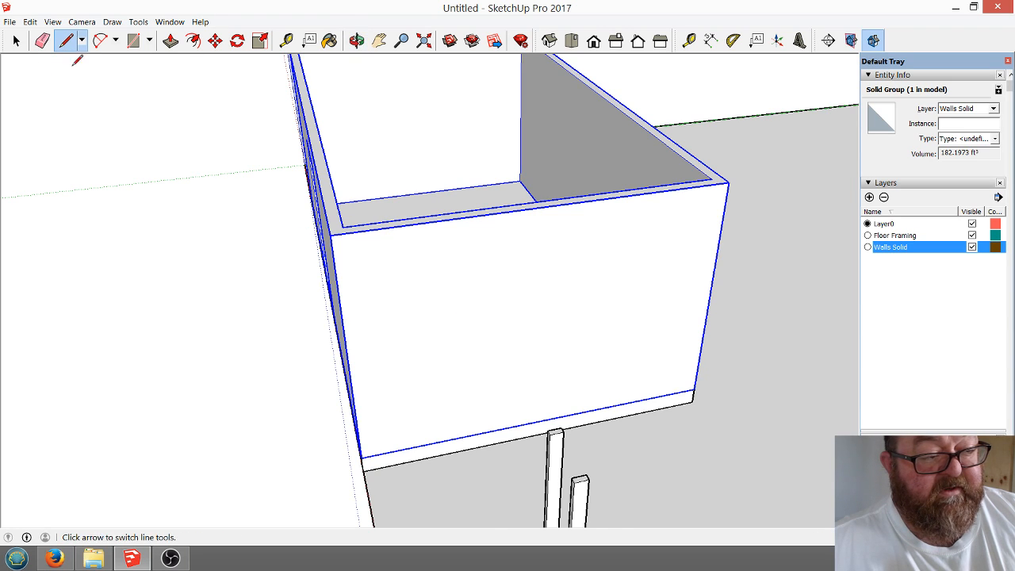
{"action": "scroll", "coordinate": [442, 266], "scroll_direction": "up", "scroll_amount": 3}
{"action": "scroll", "coordinate": [416, 432], "scroll_direction": "down", "scroll_amount": 3}
{"action": "scroll", "coordinate": [413, 432], "scroll_direction": "up", "scroll_amount": 2}
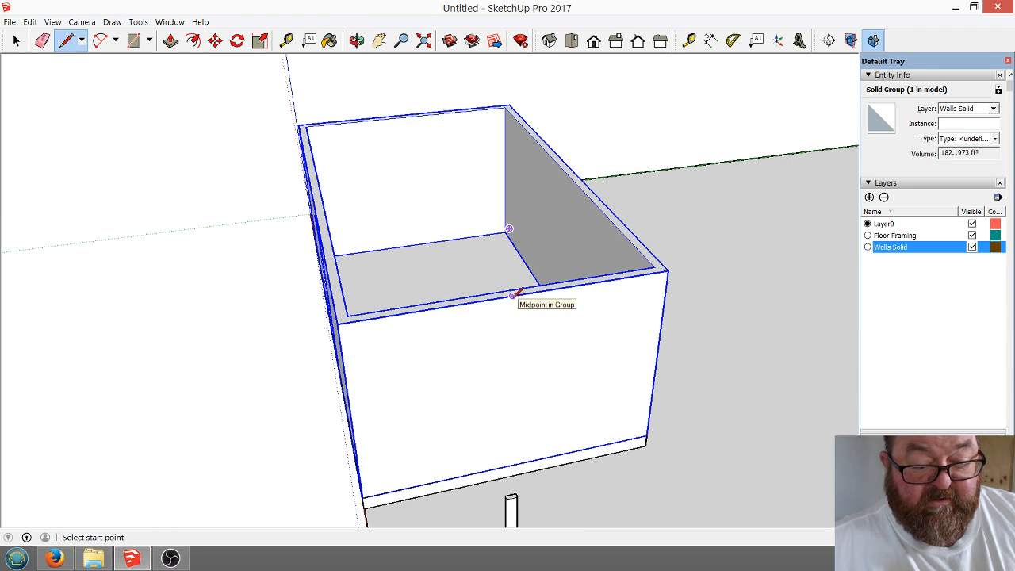
{"action": "left_click", "coordinate": [513, 296]}
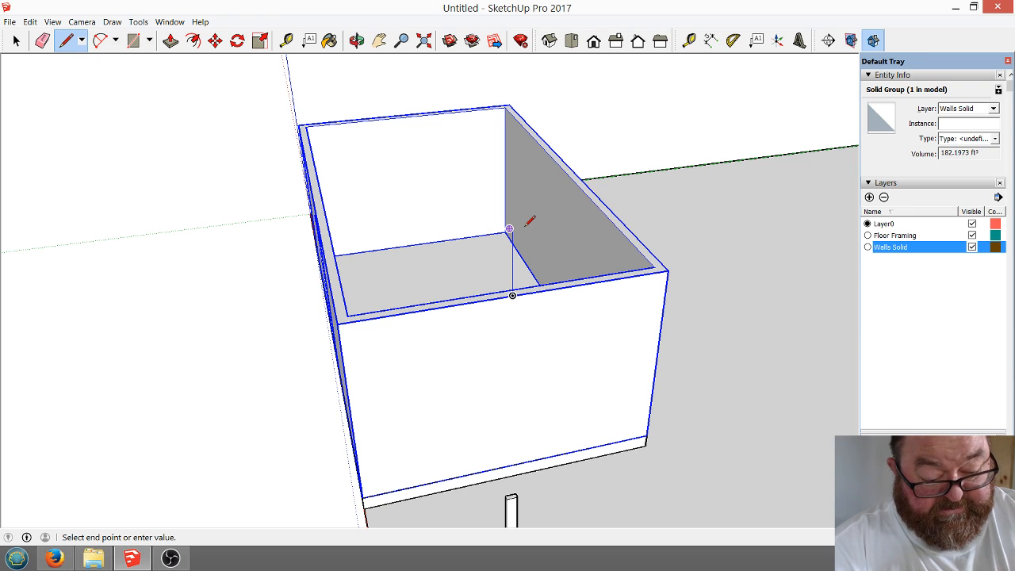
{"action": "key", "text": "Return"}
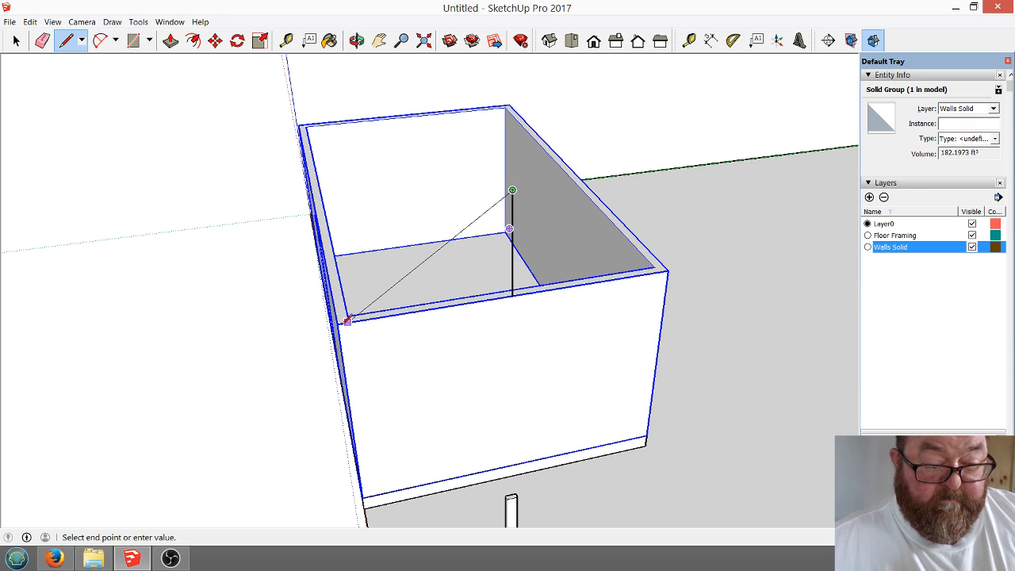
Draw the gable triangle between the peak and the end wall's two outer top corners, and erase its vertical centre line.
{"action": "left_click", "coordinate": [338, 324]}
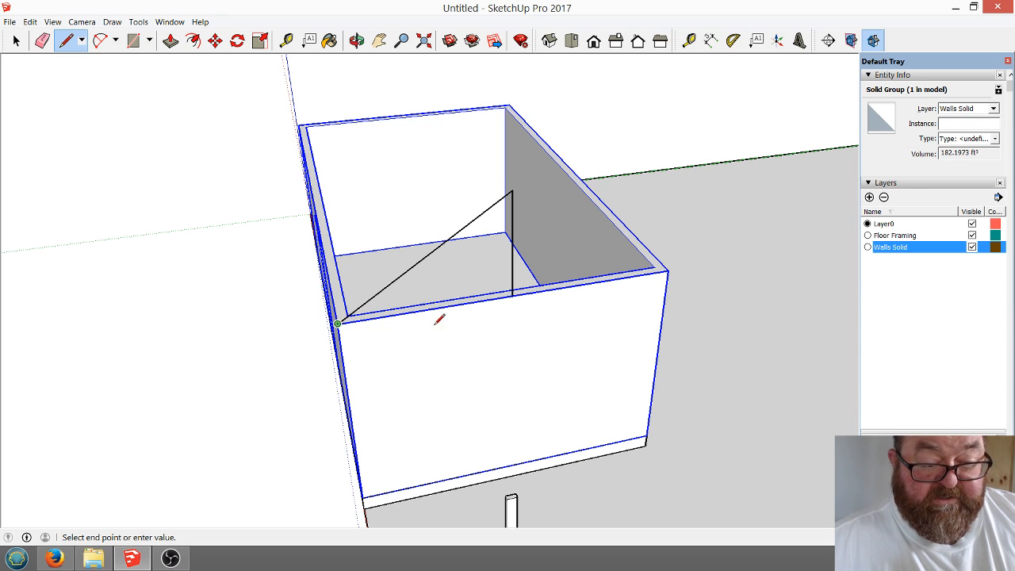
{"action": "left_click", "coordinate": [669, 271]}
{"action": "left_click", "coordinate": [512, 192]}
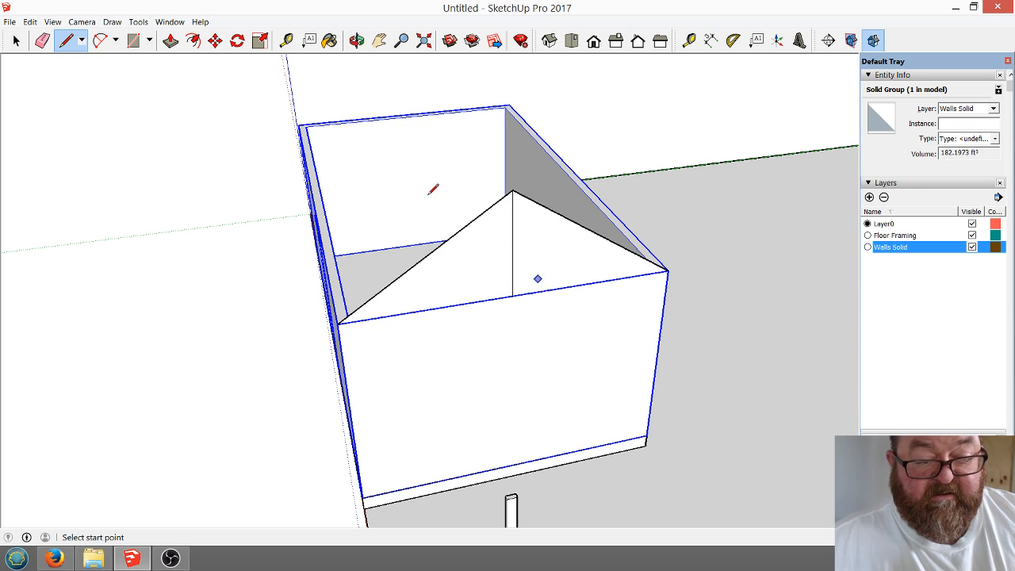
{"action": "left_click", "coordinate": [53, 41]}
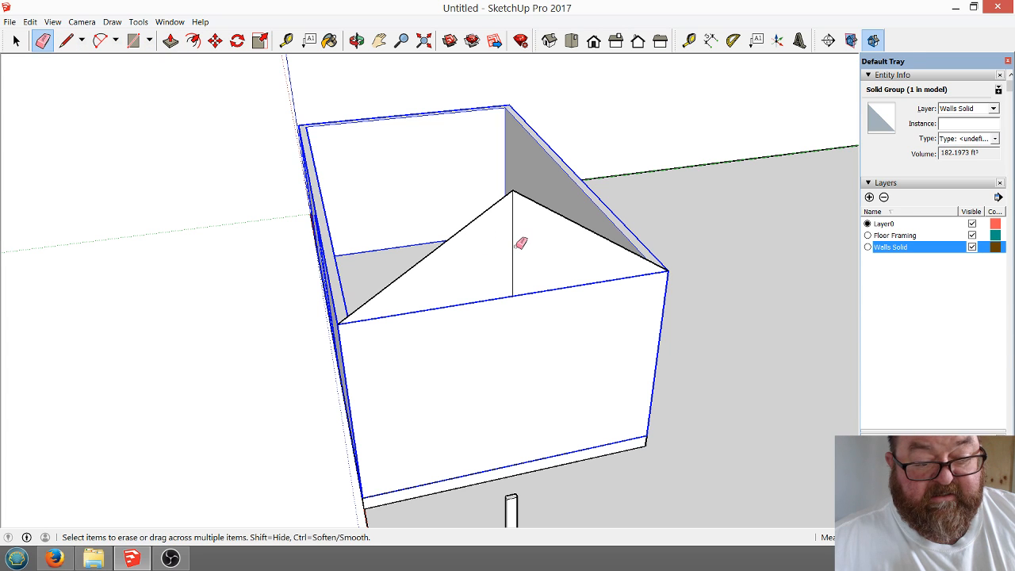
{"action": "left_click", "coordinate": [514, 246]}
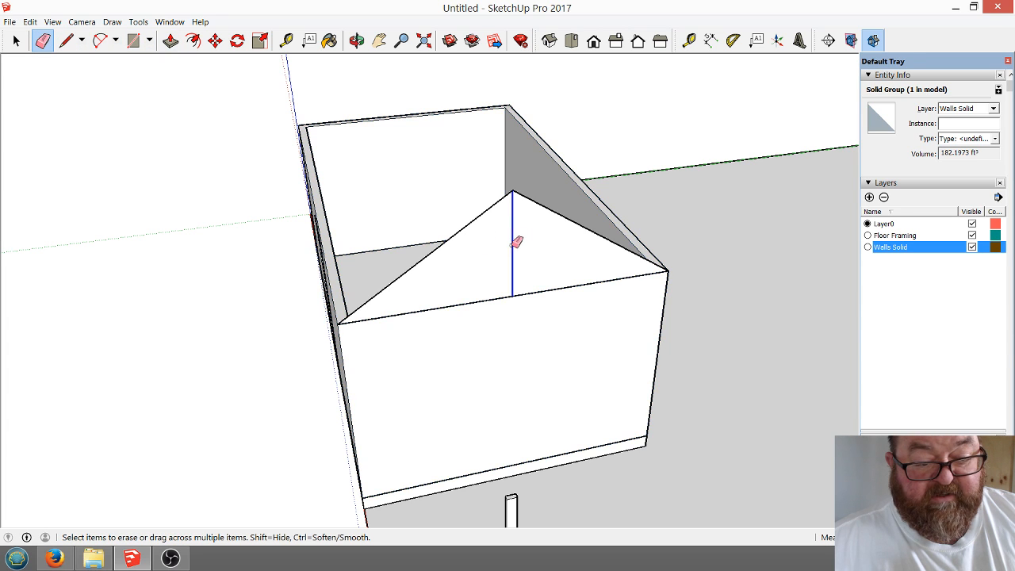
Push/Pull the gable triangle along the building to the outer face of the opposite end wall.
{"action": "left_click", "coordinate": [357, 40]}
{"action": "left_click_drag", "start_coordinate": [349, 313], "coordinate": [467, 320]}
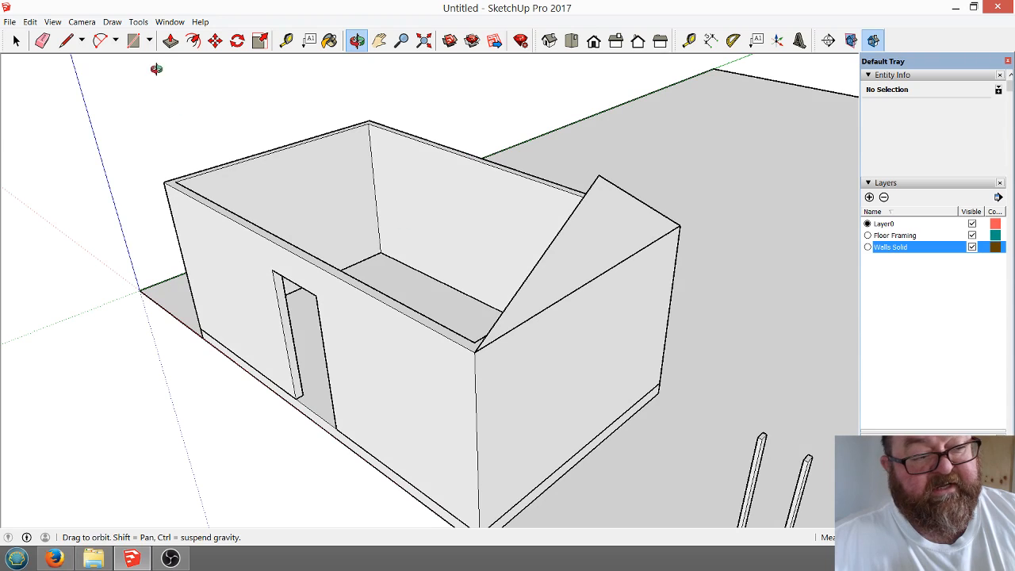
{"action": "left_click", "coordinate": [171, 41]}
{"action": "left_click", "coordinate": [596, 235]}
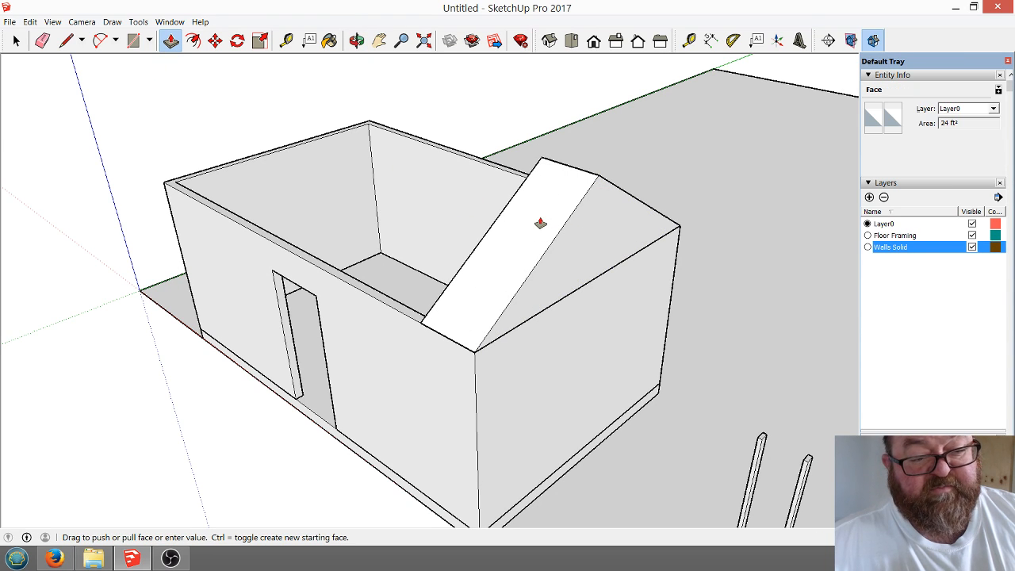
{"action": "left_click", "coordinate": [165, 197]}
{"action": "scroll", "coordinate": [410, 334], "scroll_direction": "down", "scroll_amount": 1}
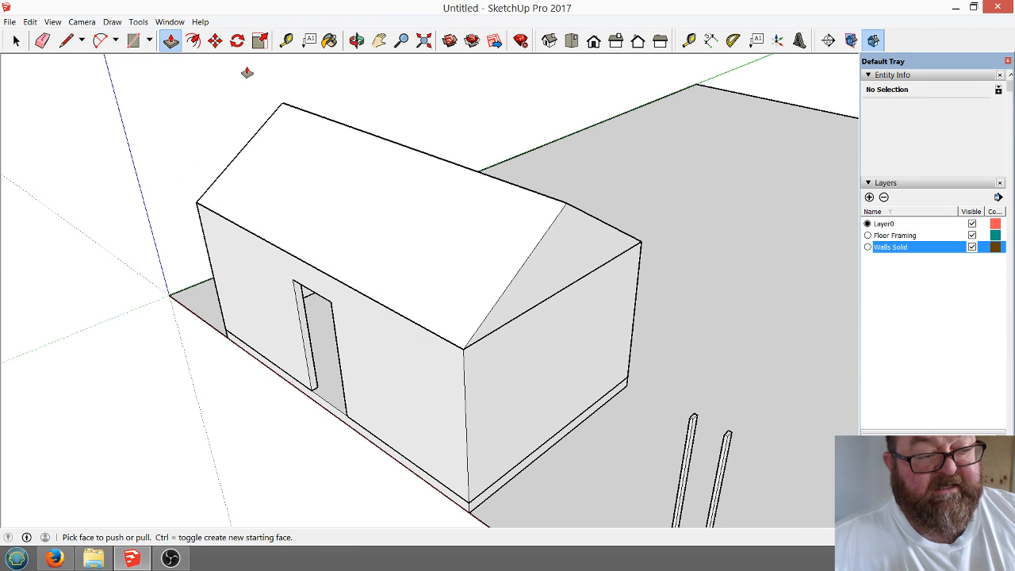
Select all faces and edges of the roof prism and make them a group.
{"action": "left_click", "coordinate": [357, 41]}
{"action": "left_click_drag", "start_coordinate": [476, 381], "coordinate": [245, 380]}
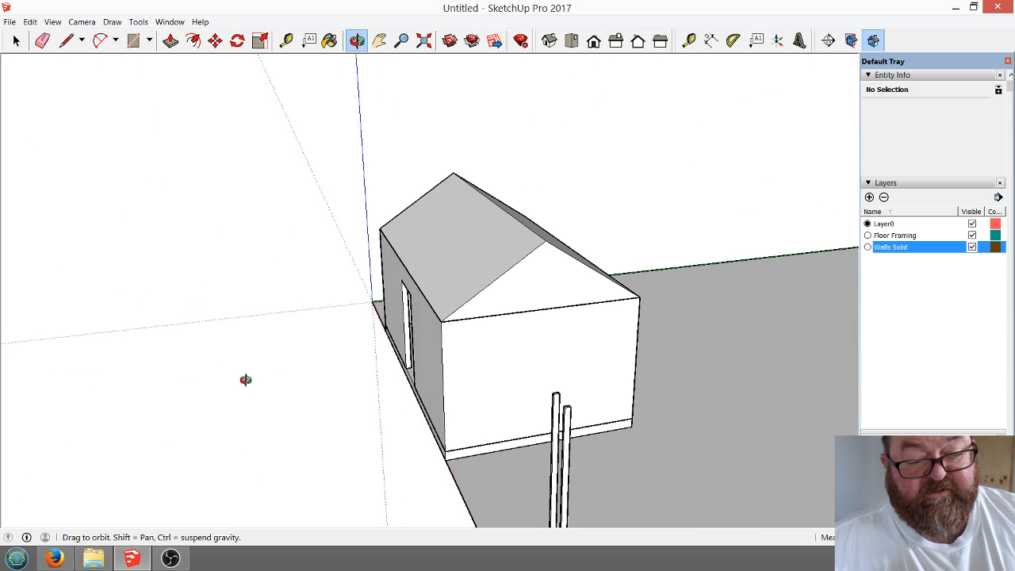
{"action": "scroll", "coordinate": [552, 362], "scroll_direction": "up", "scroll_amount": 2}
{"action": "scroll", "coordinate": [458, 407], "scroll_direction": "down", "scroll_amount": 2}
{"action": "scroll", "coordinate": [546, 347], "scroll_direction": "up", "scroll_amount": 3}
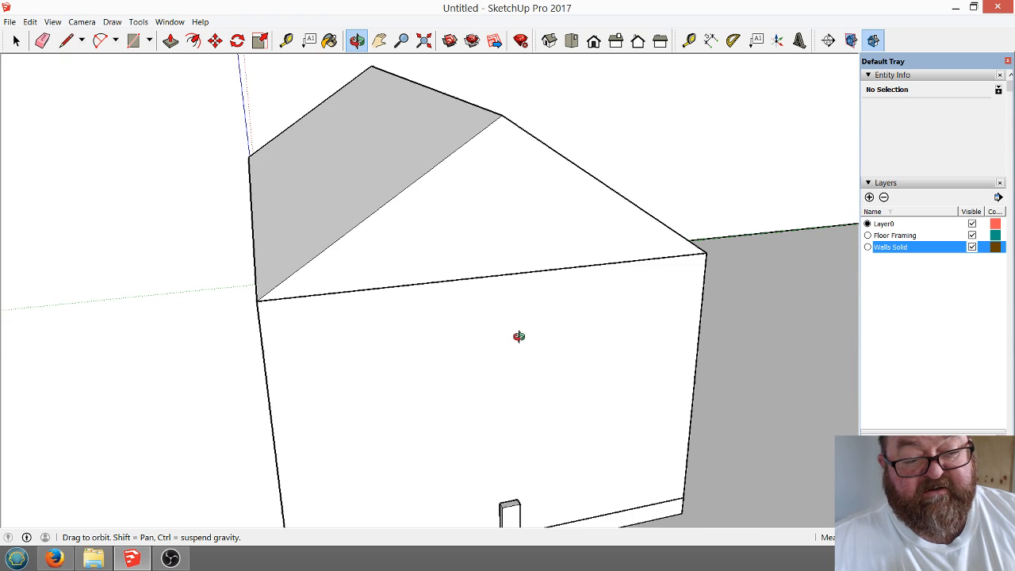
{"action": "scroll", "coordinate": [518, 433], "scroll_direction": "down", "scroll_amount": 2}
{"action": "scroll", "coordinate": [555, 393], "scroll_direction": "up", "scroll_amount": 2}
{"action": "left_click_drag", "start_coordinate": [343, 321], "coordinate": [525, 373]}
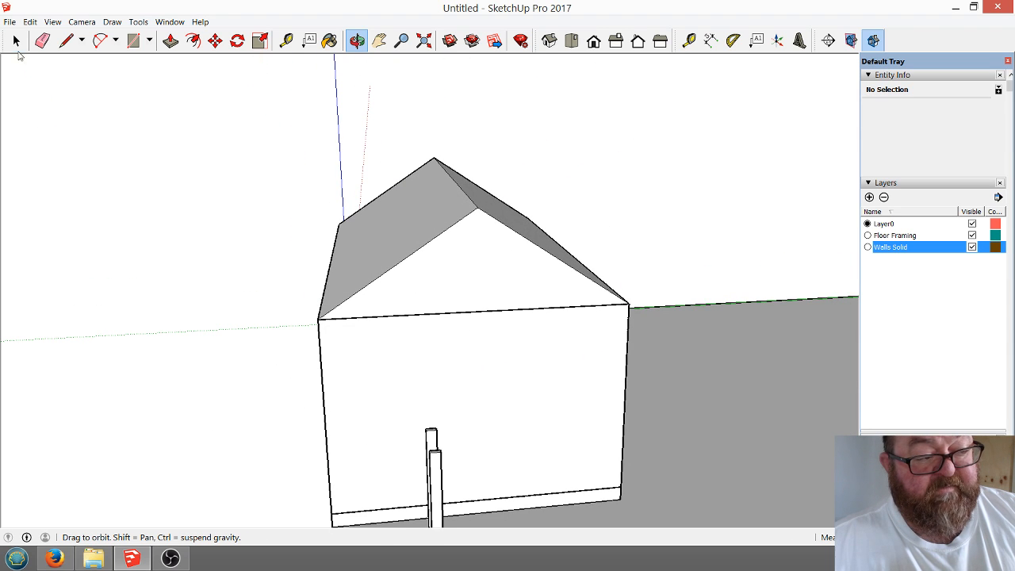
{"action": "left_click", "coordinate": [15, 41]}
{"action": "left_click_drag", "start_coordinate": [248, 121], "coordinate": [686, 337]}
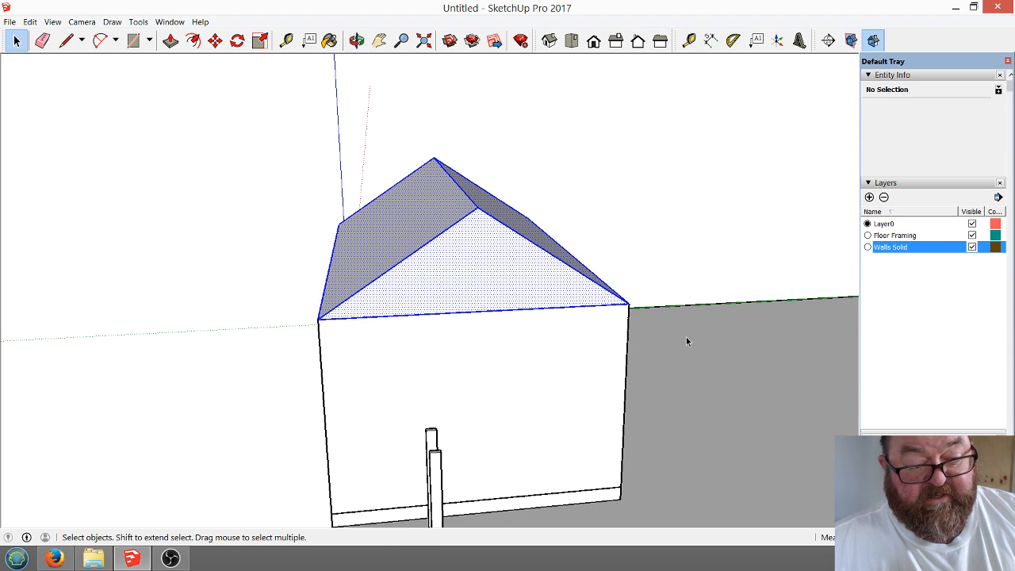
{"action": "right_click", "coordinate": [478, 247]}
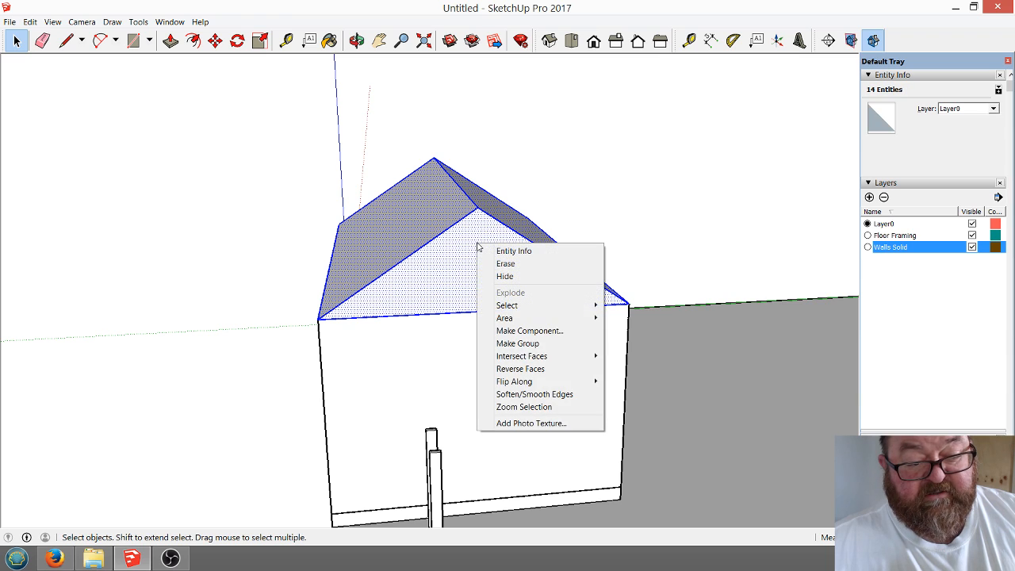
{"action": "left_click", "coordinate": [517, 343]}
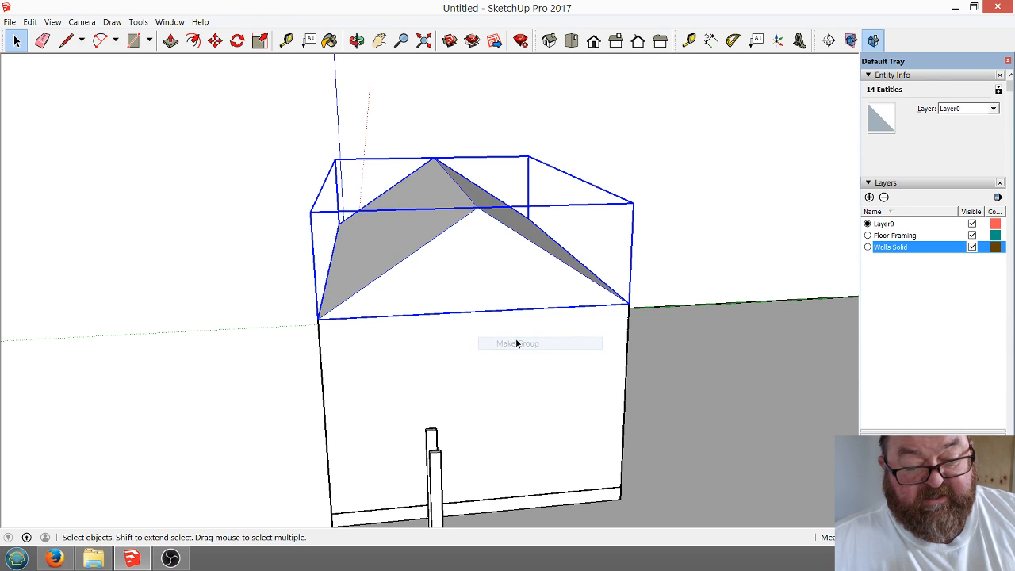
Add a layer named Roof Solid and assign the roof group to it.
{"action": "left_click", "coordinate": [870, 197]}
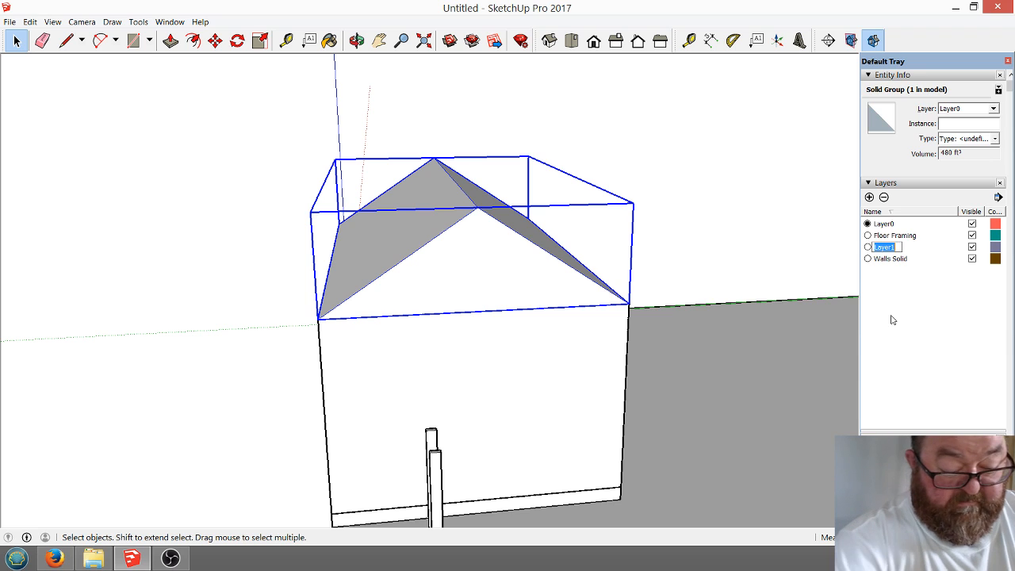
{"action": "type", "text": "Roof S"}
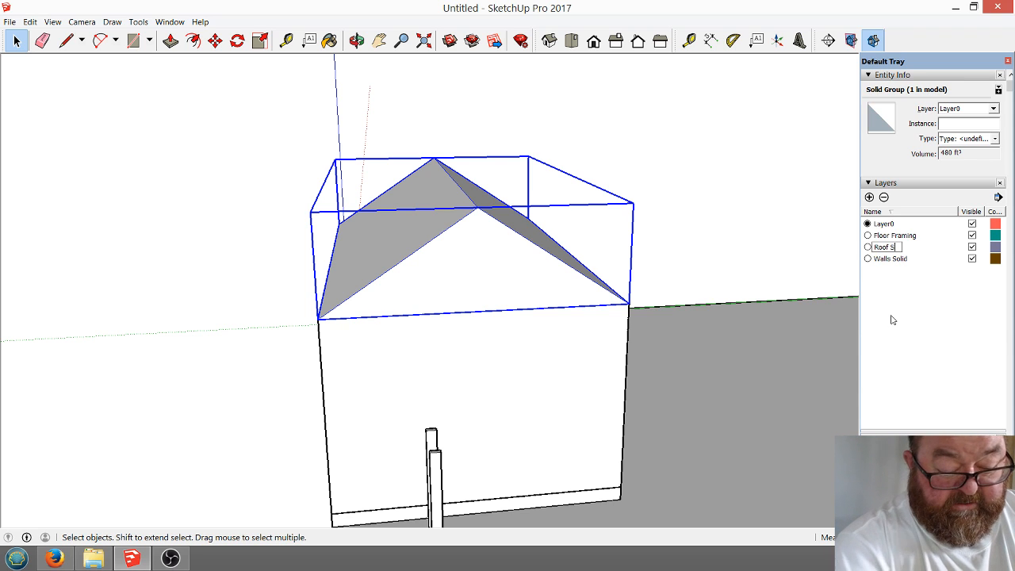
{"action": "type", "text": "olid"}
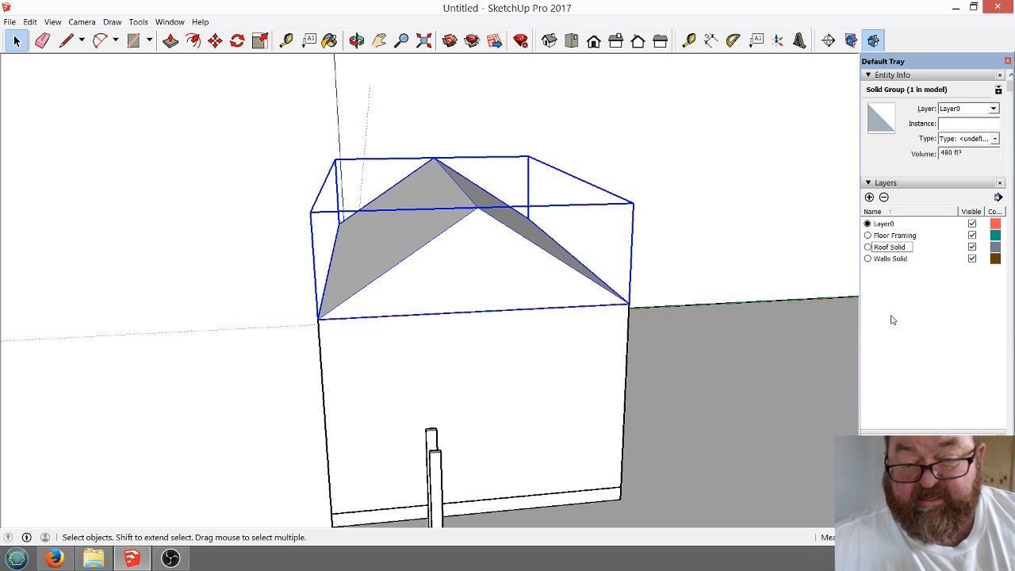
{"action": "left_click", "coordinate": [895, 319]}
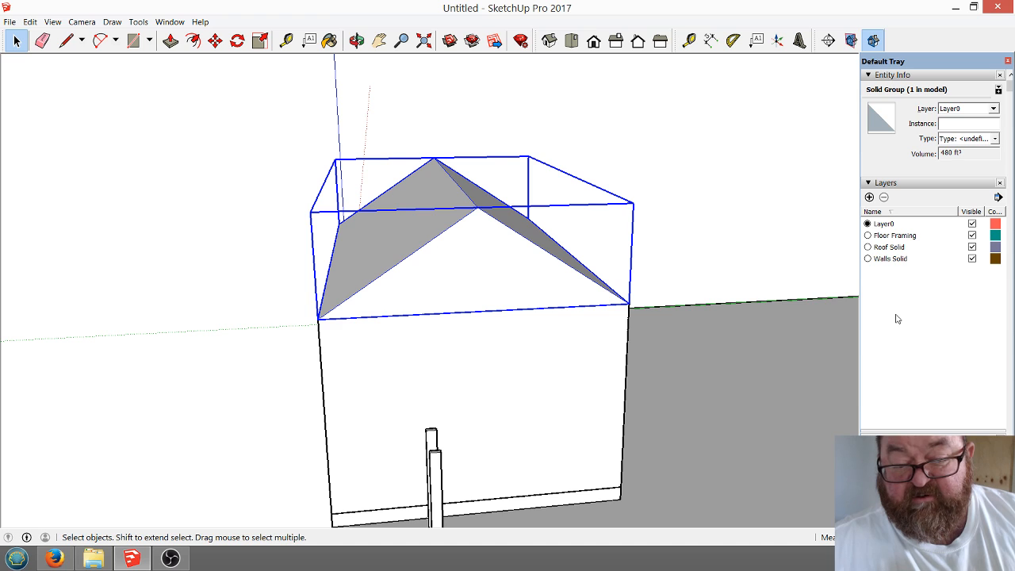
{"action": "left_click", "coordinate": [993, 109]}
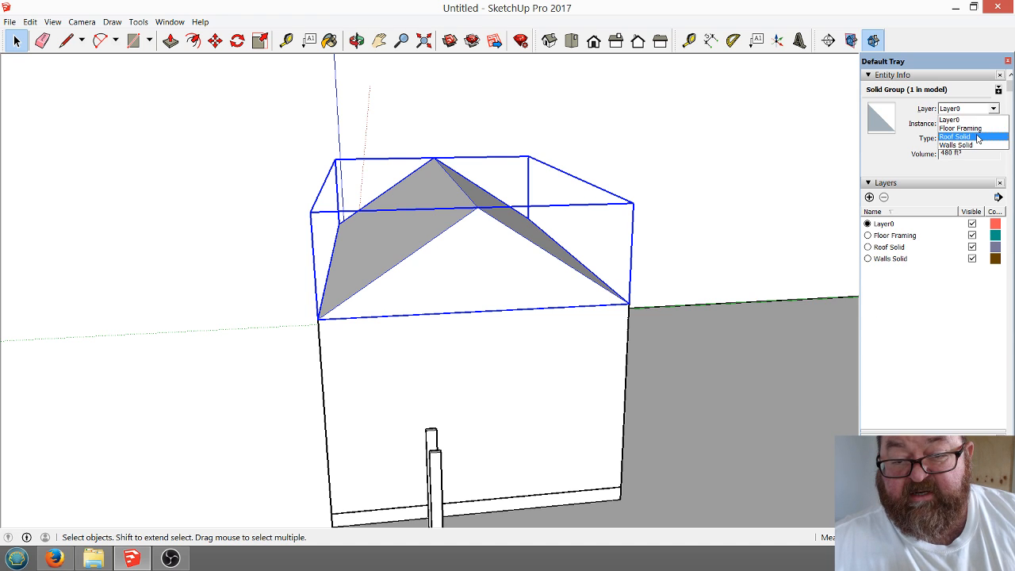
{"action": "left_click", "coordinate": [979, 137]}
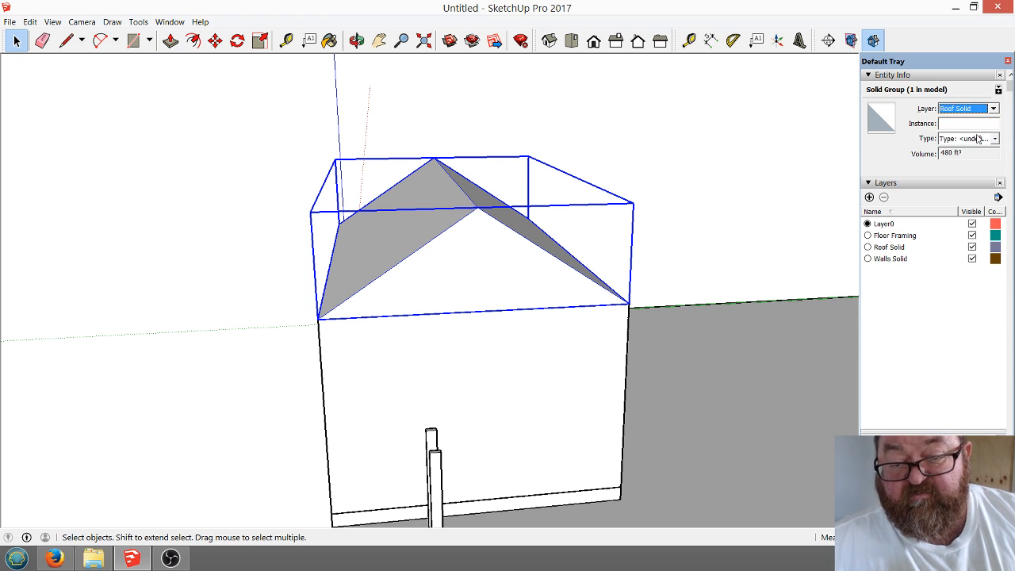
Examine the building with its roof from the door side, and review Layer0 and Floor Framing in the layer list.
{"action": "left_click", "coordinate": [356, 40]}
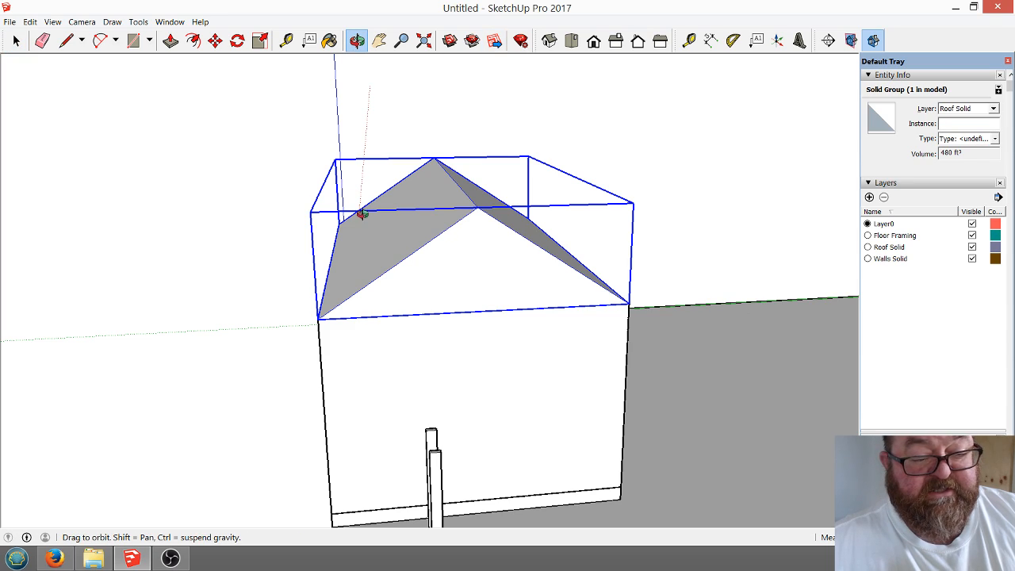
{"action": "left_click_drag", "start_coordinate": [358, 213], "coordinate": [399, 371]}
{"action": "scroll", "coordinate": [464, 424], "scroll_direction": "up", "scroll_amount": 4}
{"action": "scroll", "coordinate": [294, 346], "scroll_direction": "down", "scroll_amount": 3}
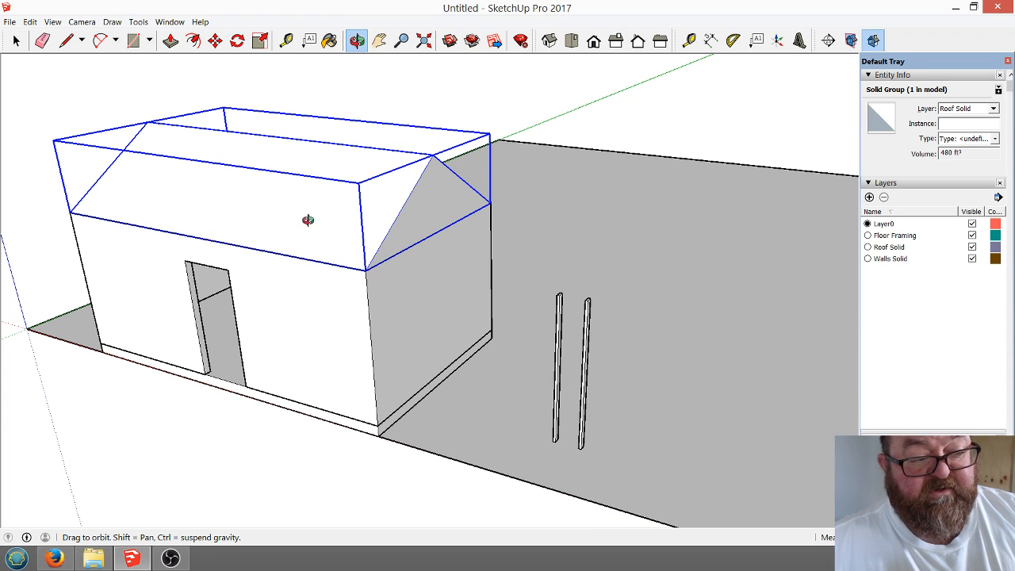
{"action": "left_click", "coordinate": [14, 40]}
{"action": "left_click", "coordinate": [386, 120]}
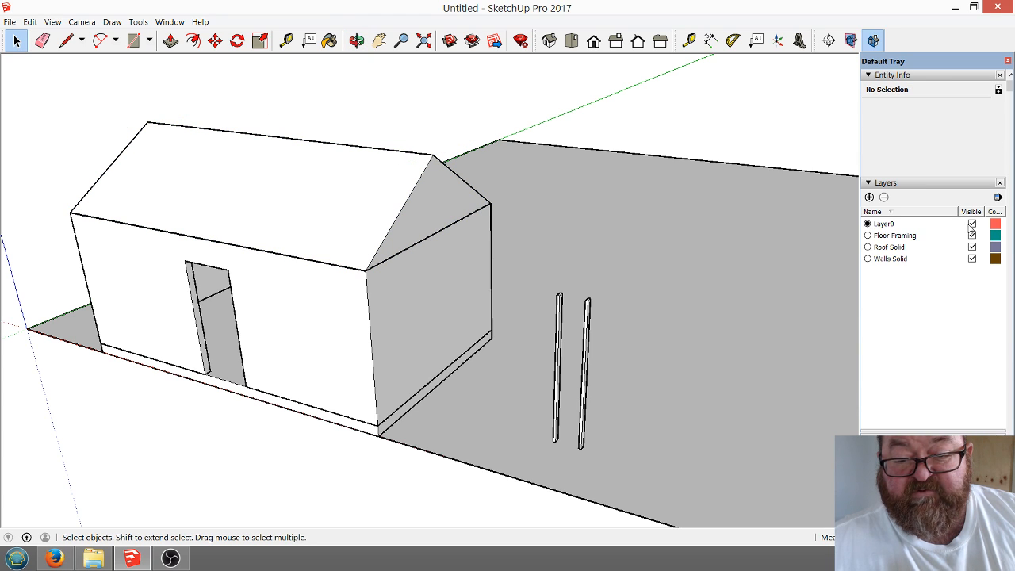
{"action": "double_click", "coordinate": [882, 227]}
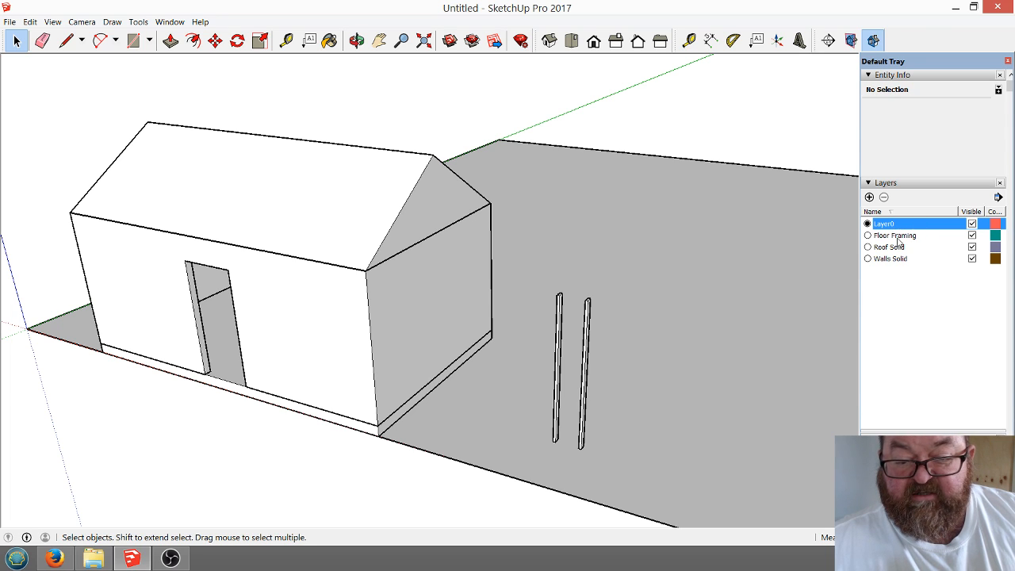
{"action": "left_click", "coordinate": [895, 237]}
{"action": "left_click", "coordinate": [894, 226]}
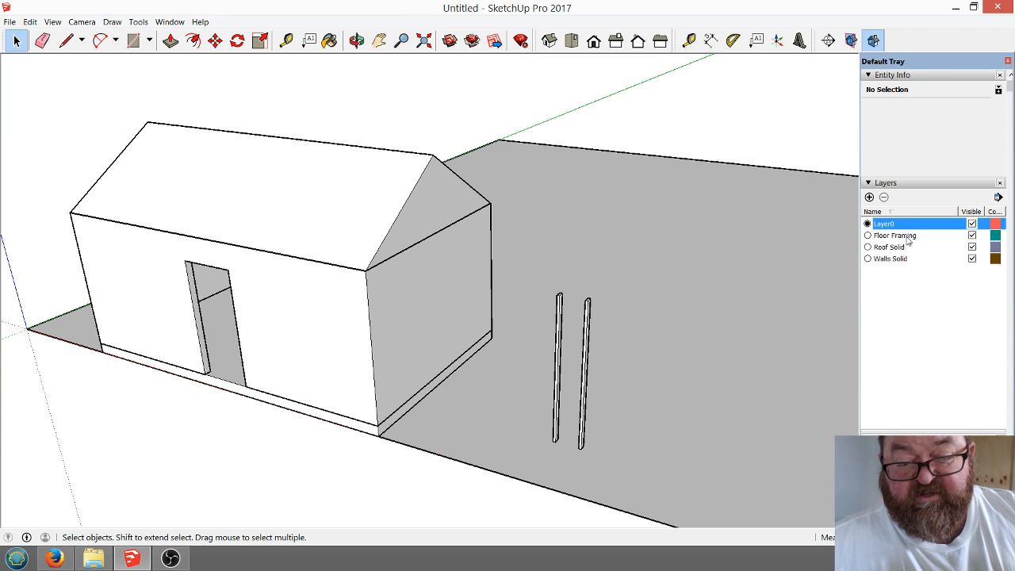
Check the roof group's layer assignment, and open the group to inspect the layer of its sloping gable edge.
{"action": "left_click", "coordinate": [365, 215]}
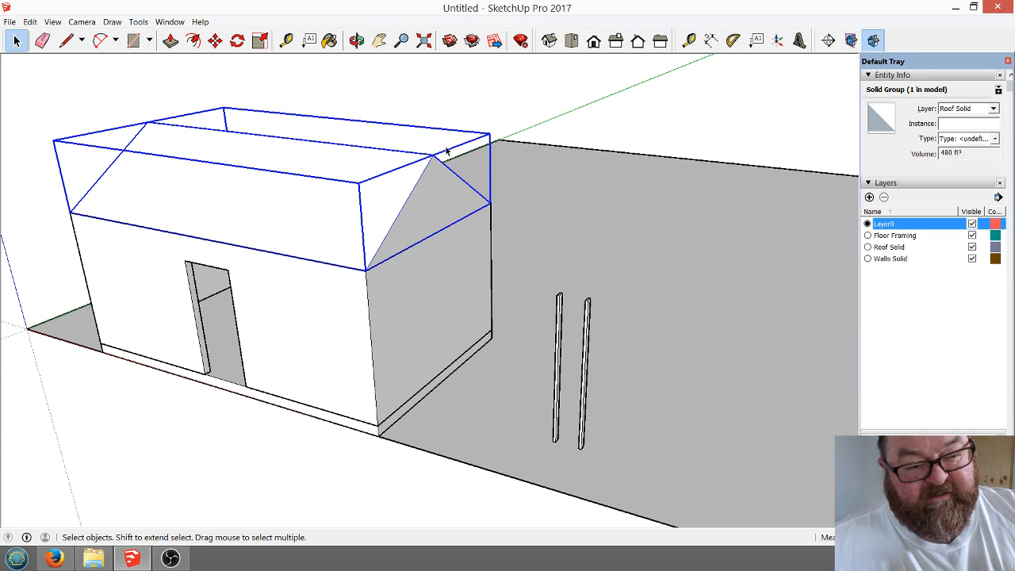
{"action": "left_click", "coordinate": [540, 218]}
{"action": "left_click", "coordinate": [435, 185]}
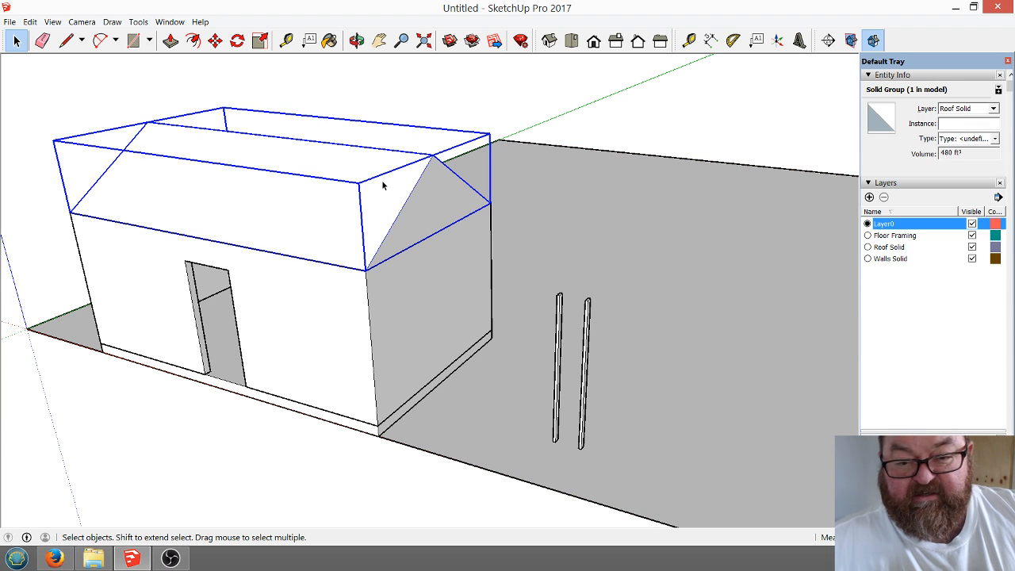
{"action": "scroll", "coordinate": [388, 186], "scroll_direction": "up", "scroll_amount": 2}
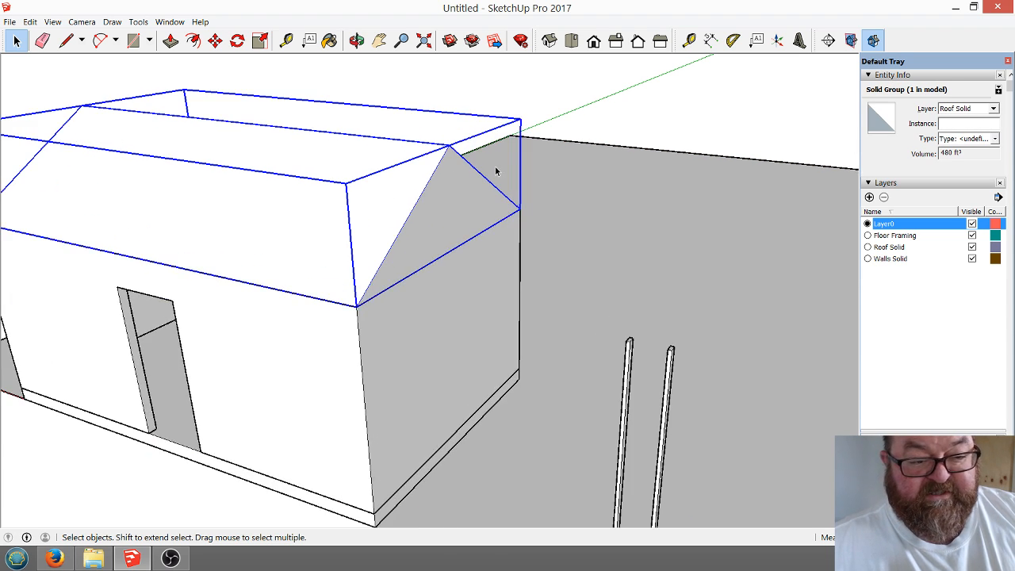
{"action": "double_click", "coordinate": [423, 188]}
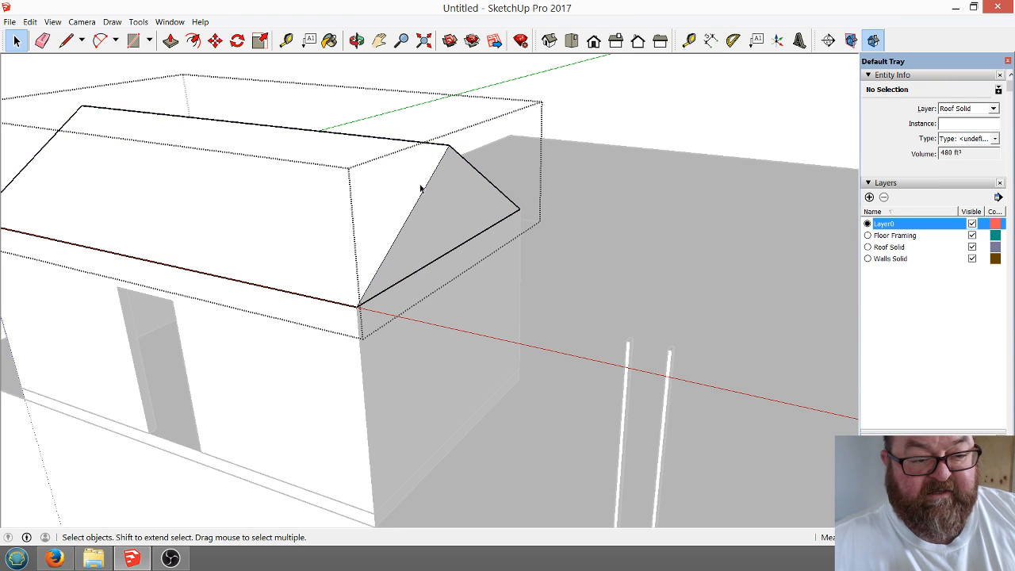
{"action": "left_click", "coordinate": [425, 190]}
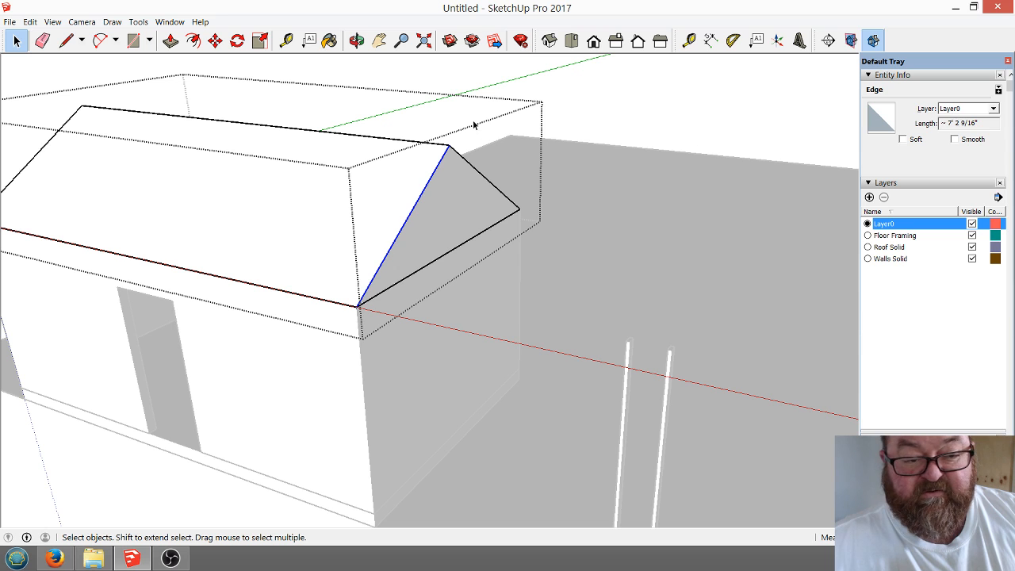
Leave the roof group and examine the roof's gable end on the side with the two posts.
{"action": "left_click", "coordinate": [601, 110]}
{"action": "scroll", "coordinate": [560, 286], "scroll_direction": "down", "scroll_amount": 3}
{"action": "scroll", "coordinate": [439, 275], "scroll_direction": "up", "scroll_amount": 4}
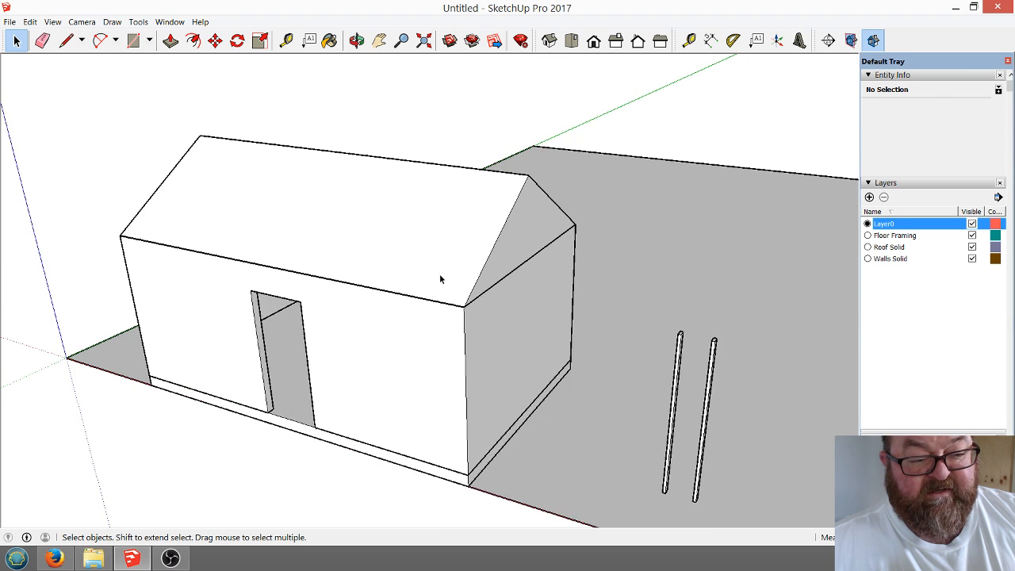
{"action": "left_click", "coordinate": [356, 40]}
{"action": "left_click_drag", "start_coordinate": [585, 349], "coordinate": [429, 444]}
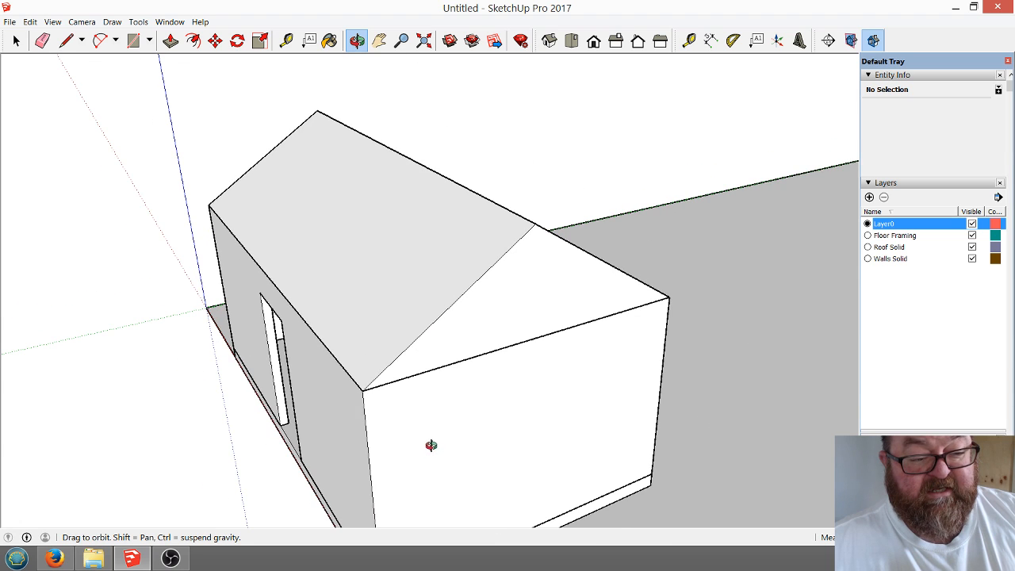
{"action": "left_click_drag", "start_coordinate": [476, 420], "coordinate": [418, 380]}
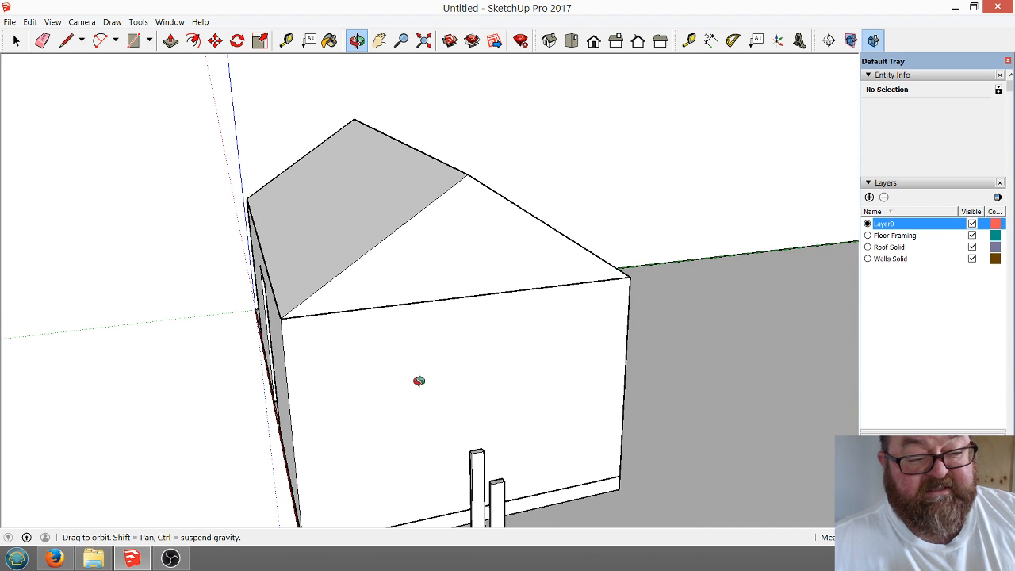
{"action": "left_click_drag", "start_coordinate": [374, 339], "coordinate": [466, 306]}
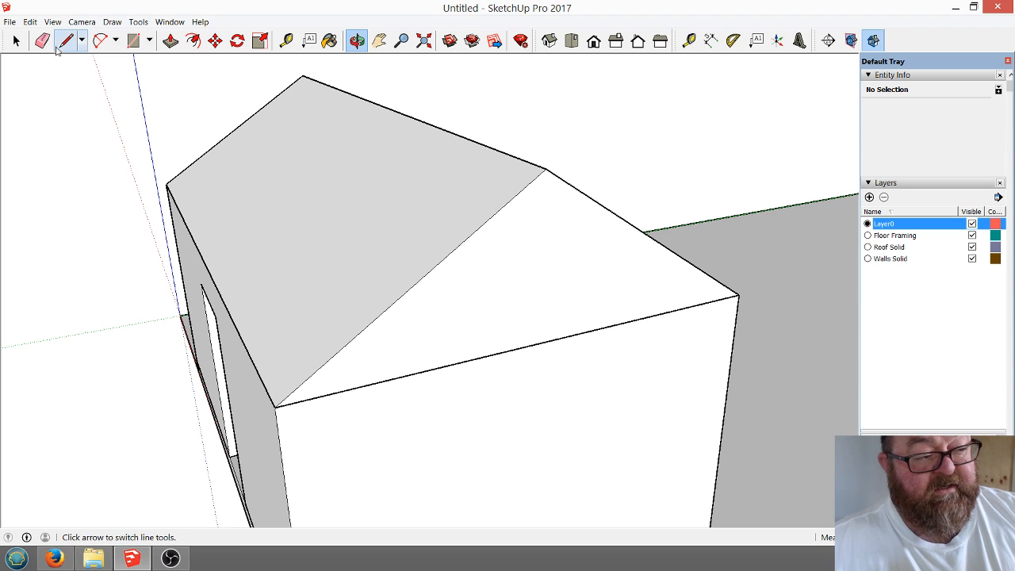
Open the roof group and push/pull the door-side slope outward to give it thickness.
{"action": "left_click", "coordinate": [16, 40]}
{"action": "double_click", "coordinate": [357, 197]}
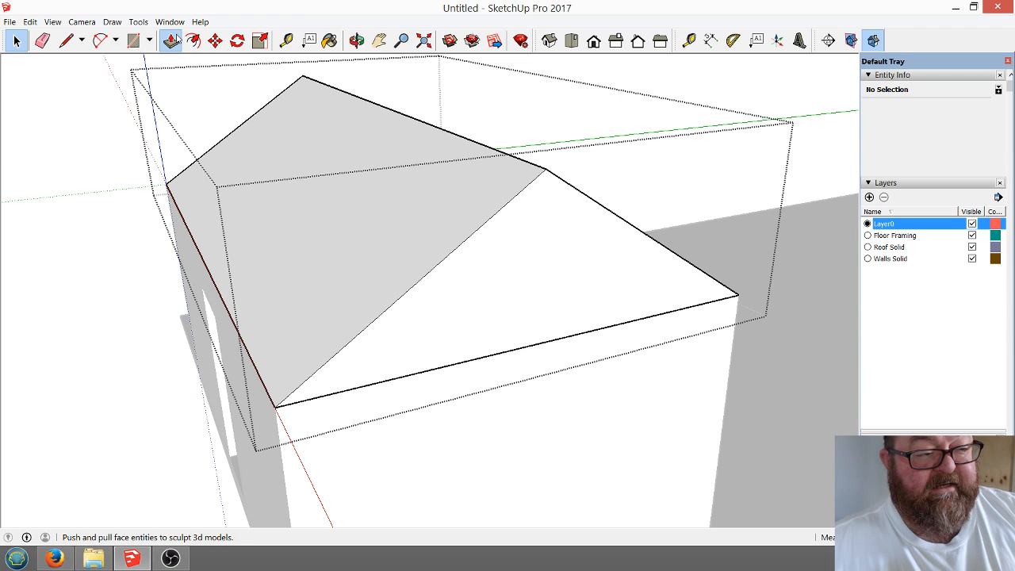
{"action": "left_click", "coordinate": [171, 40]}
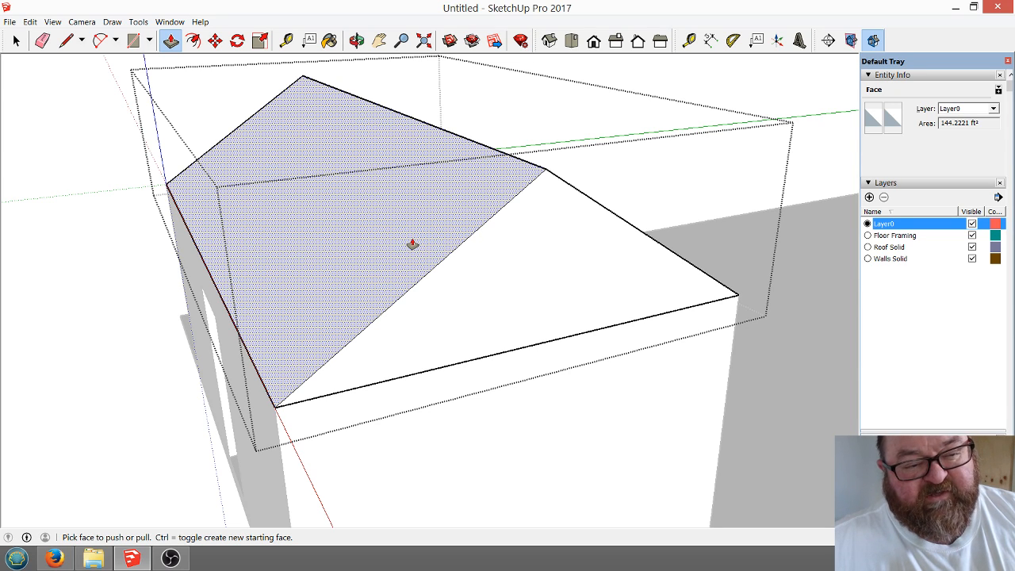
{"action": "left_click", "coordinate": [413, 244]}
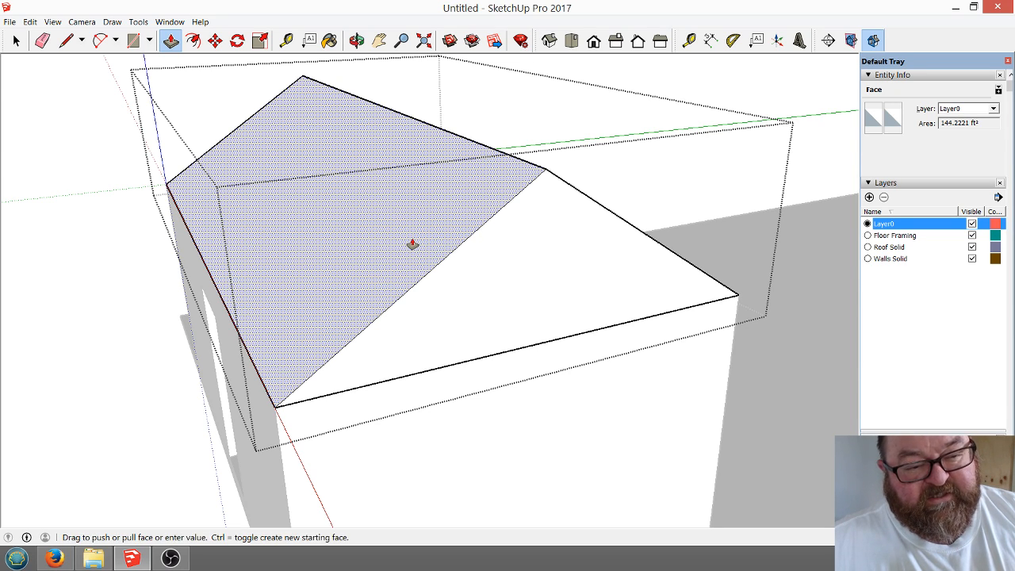
{"action": "left_click", "coordinate": [387, 210]}
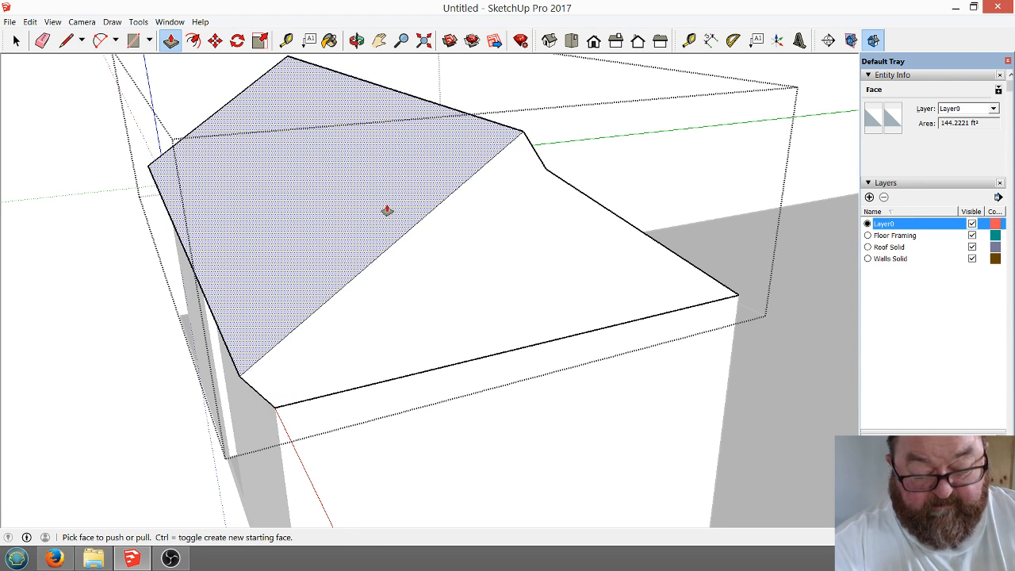
{"action": "key", "text": "Return"}
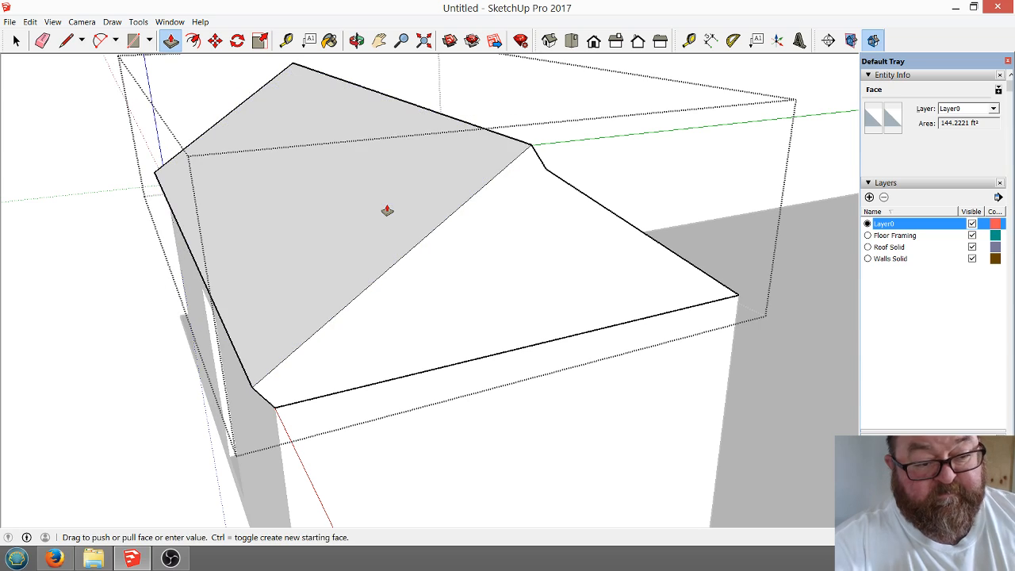
Draw a line from the eave corner to the original peak on the post-side gable, separating the thickened strip from the triangle.
{"action": "left_click", "coordinate": [357, 40]}
{"action": "left_click_drag", "start_coordinate": [407, 288], "coordinate": [447, 360]}
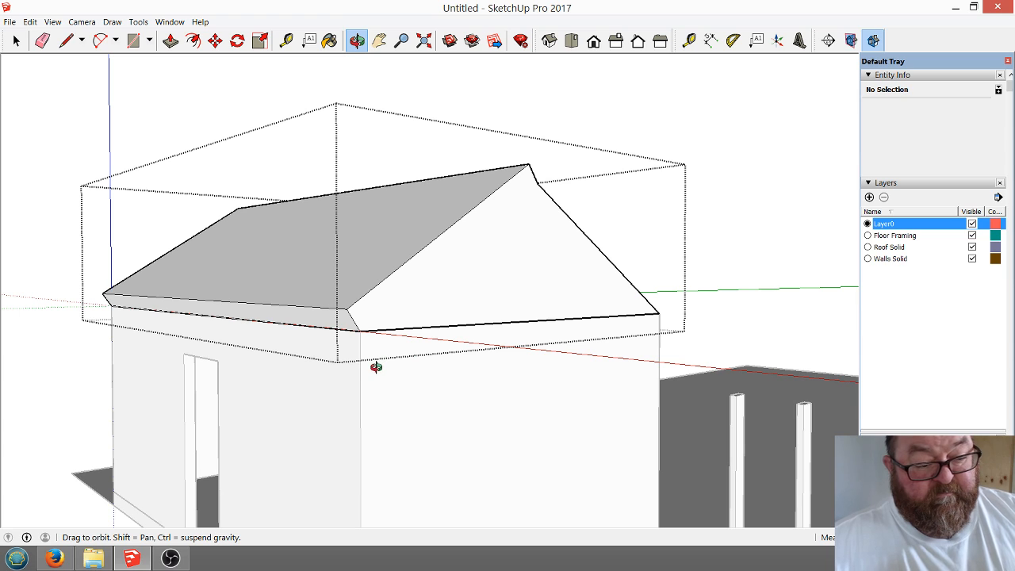
{"action": "left_click", "coordinate": [66, 39]}
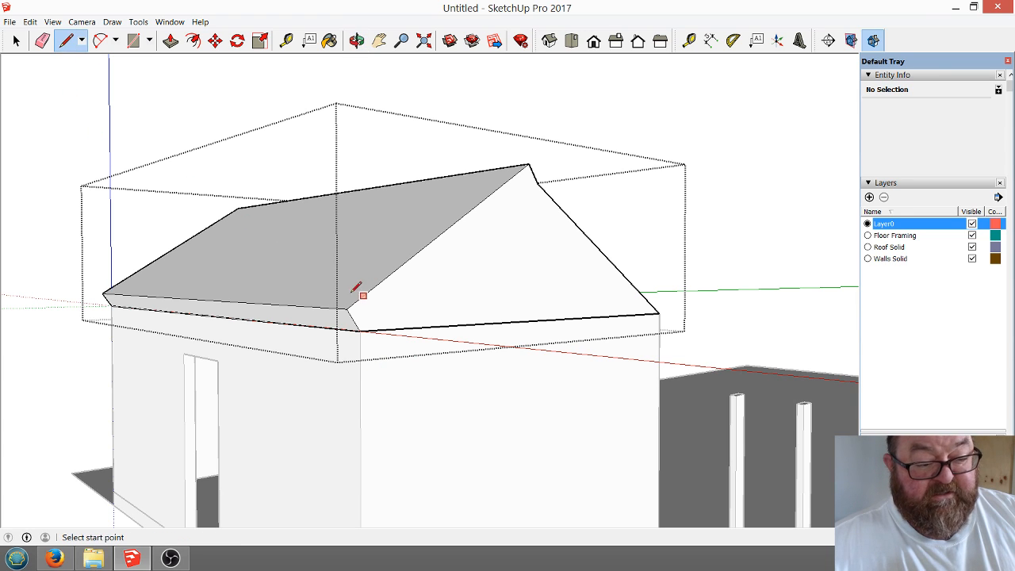
{"action": "left_click", "coordinate": [360, 330]}
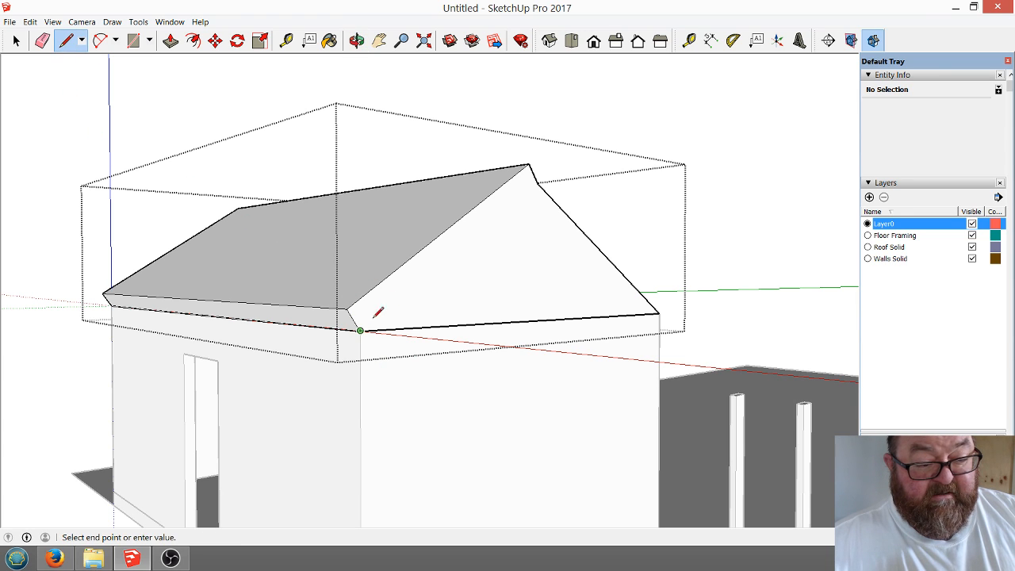
{"action": "left_click", "coordinate": [537, 184]}
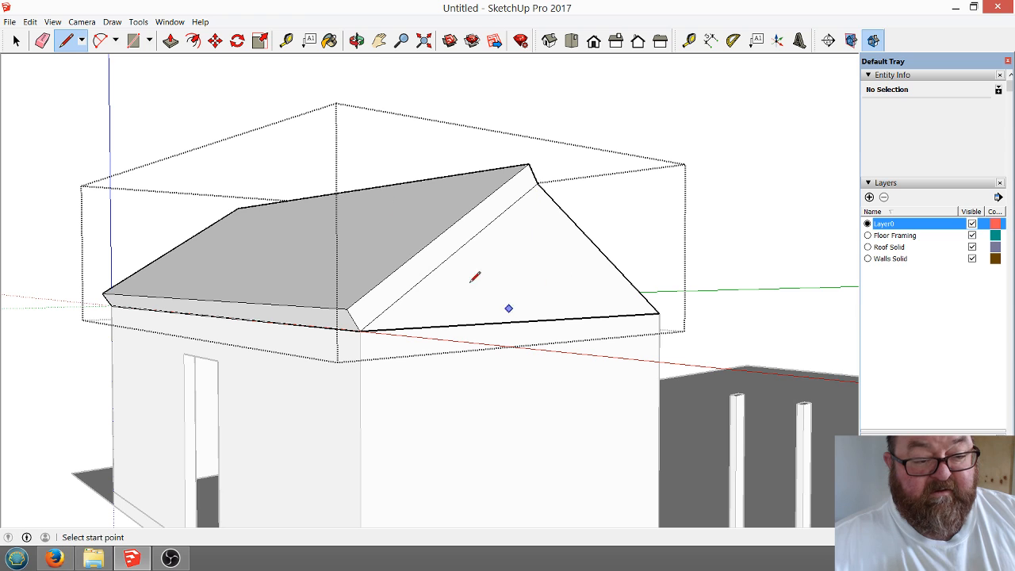
Draw the matching line from original peak to eave corner on the gable at the origin end.
{"action": "left_click", "coordinate": [356, 40]}
{"action": "left_click_drag", "start_coordinate": [357, 198], "coordinate": [394, 390]}
{"action": "left_click", "coordinate": [66, 40]}
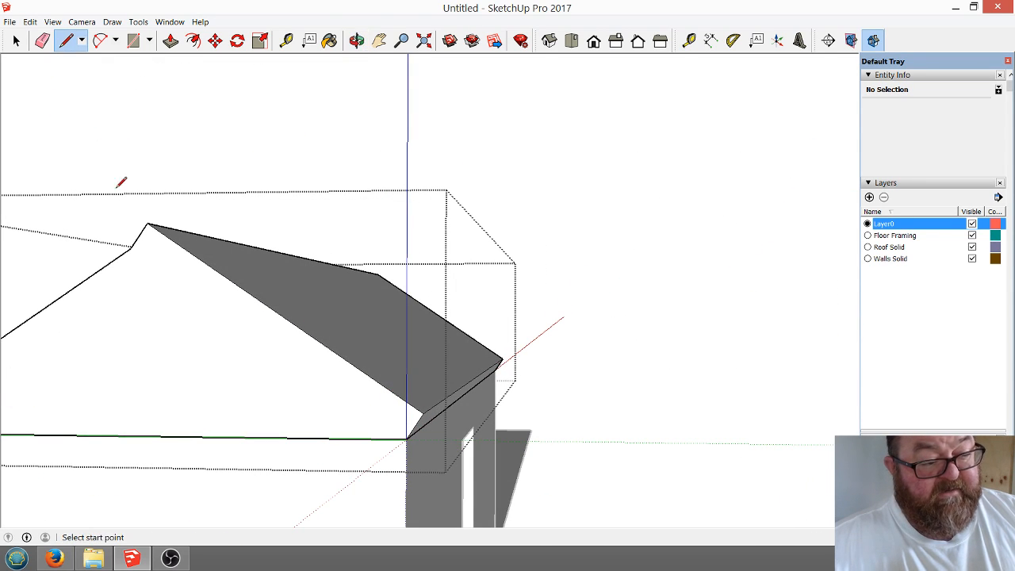
{"action": "left_click", "coordinate": [130, 248]}
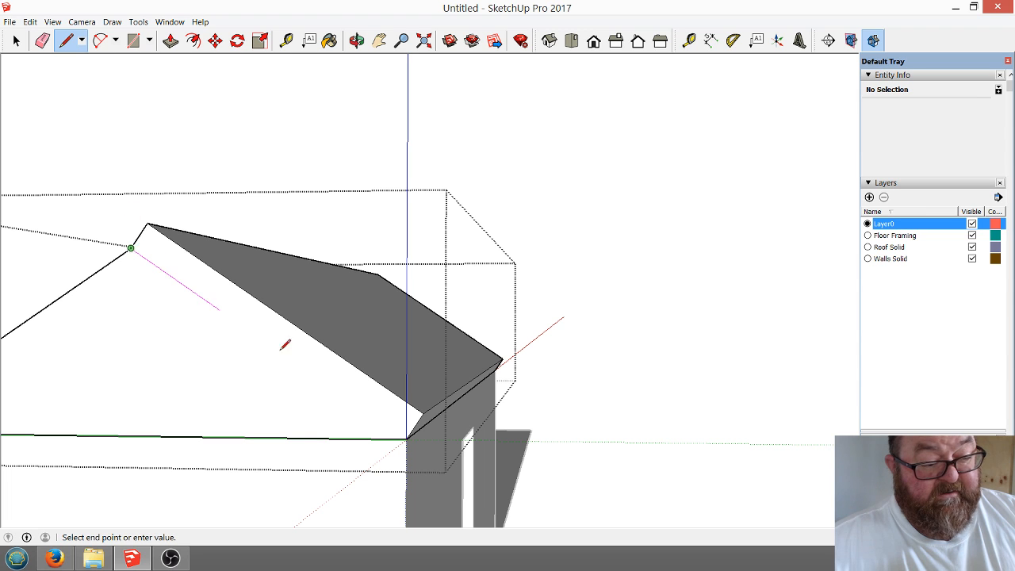
{"action": "left_click", "coordinate": [407, 438]}
{"action": "scroll", "coordinate": [190, 305], "scroll_direction": "down", "scroll_amount": 1}
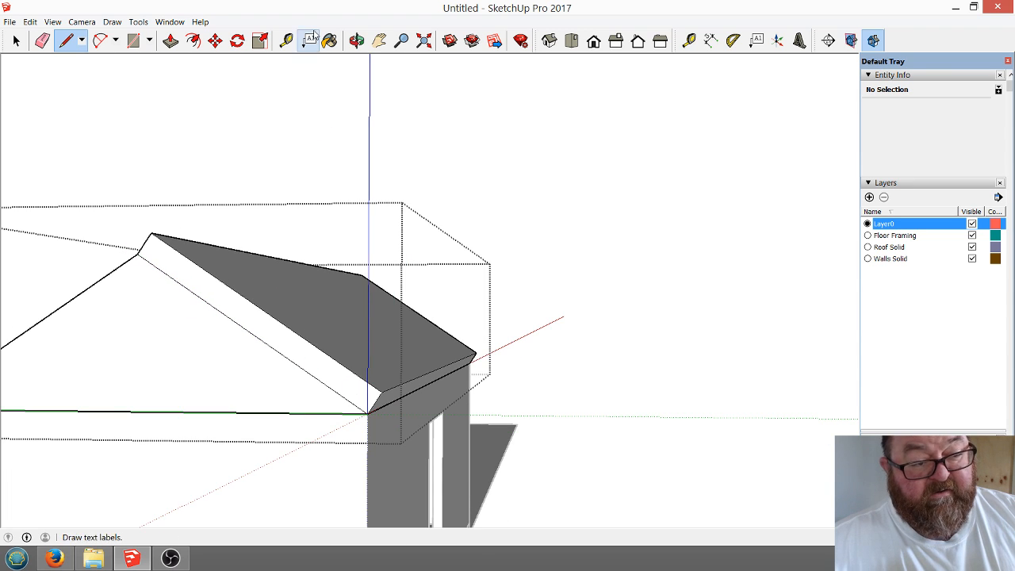
Push/pull the door-side eave face outward past the wall to form an overhang.
{"action": "left_click", "coordinate": [357, 40]}
{"action": "left_click_drag", "start_coordinate": [403, 347], "coordinate": [352, 329]}
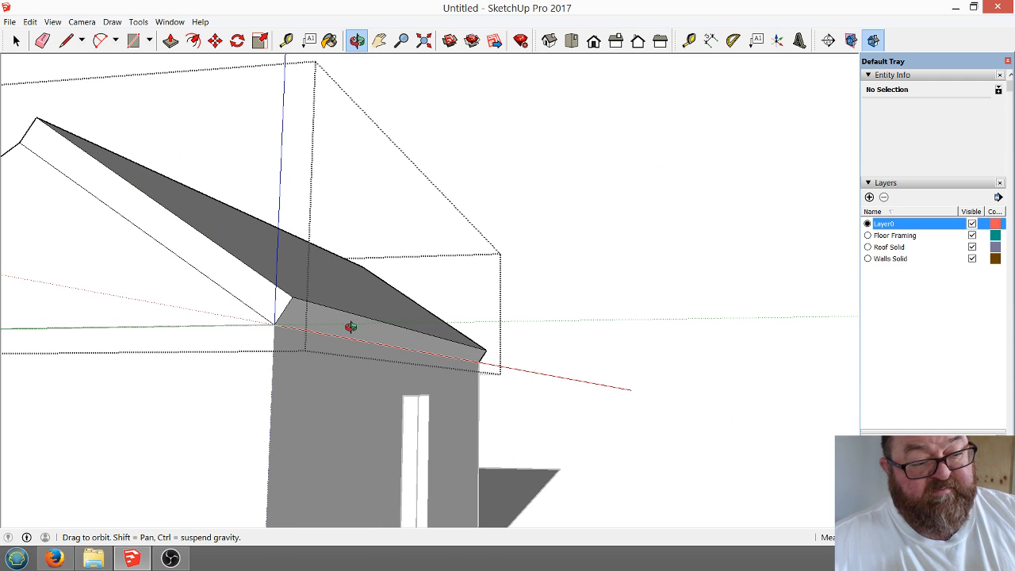
{"action": "left_click", "coordinate": [171, 39]}
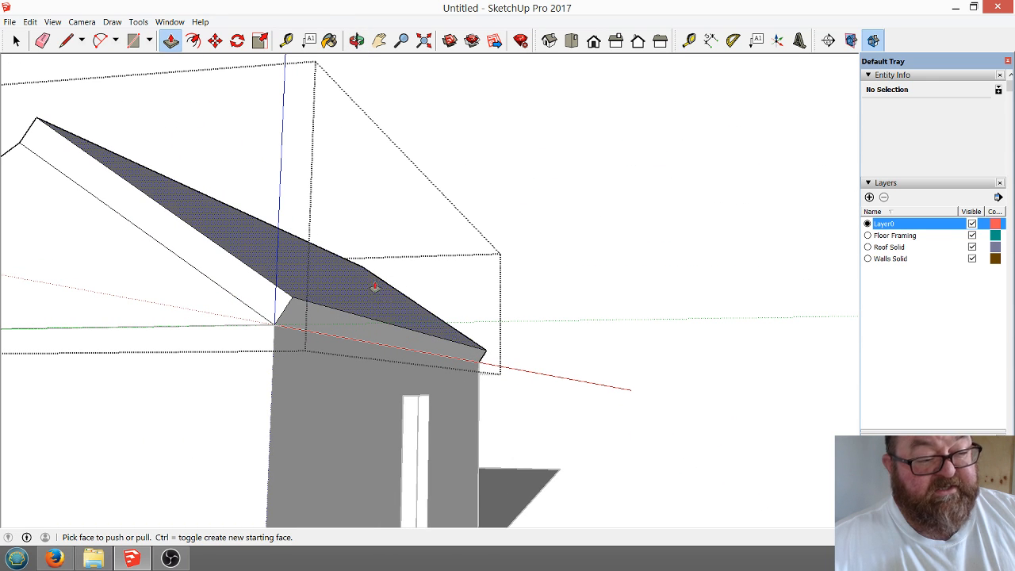
{"action": "left_click", "coordinate": [315, 318]}
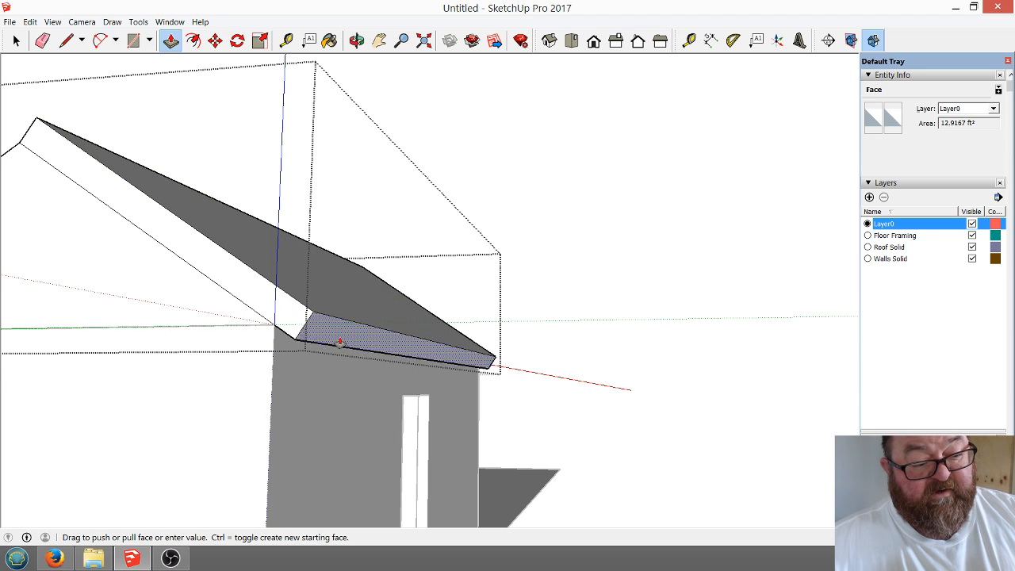
{"action": "left_click", "coordinate": [342, 346]}
{"action": "left_click", "coordinate": [345, 348]}
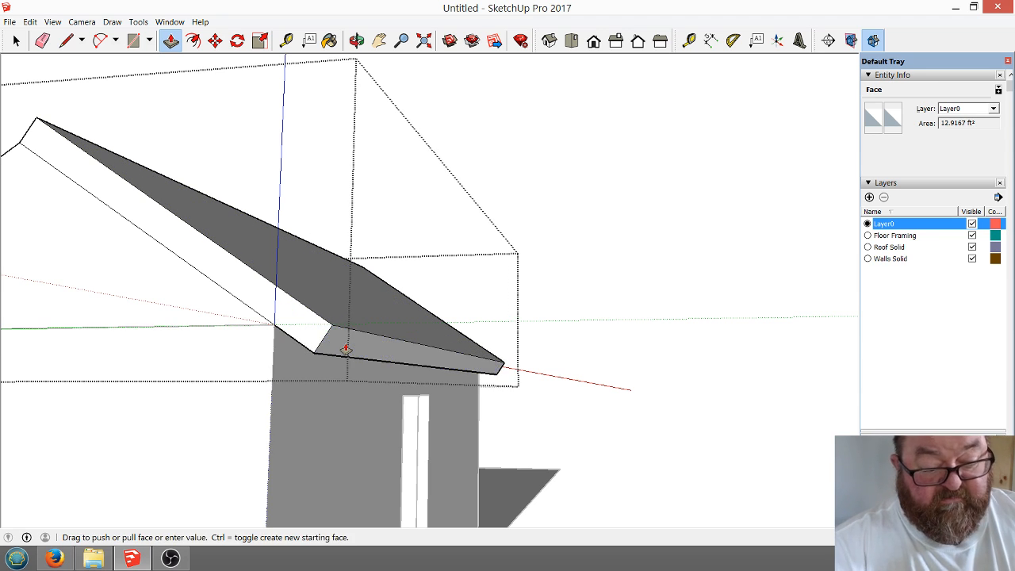
Extend the door-side eave overhang a little further with Push/Pull.
{"action": "left_click", "coordinate": [358, 39]}
{"action": "left_click_drag", "start_coordinate": [468, 309], "coordinate": [412, 246]}
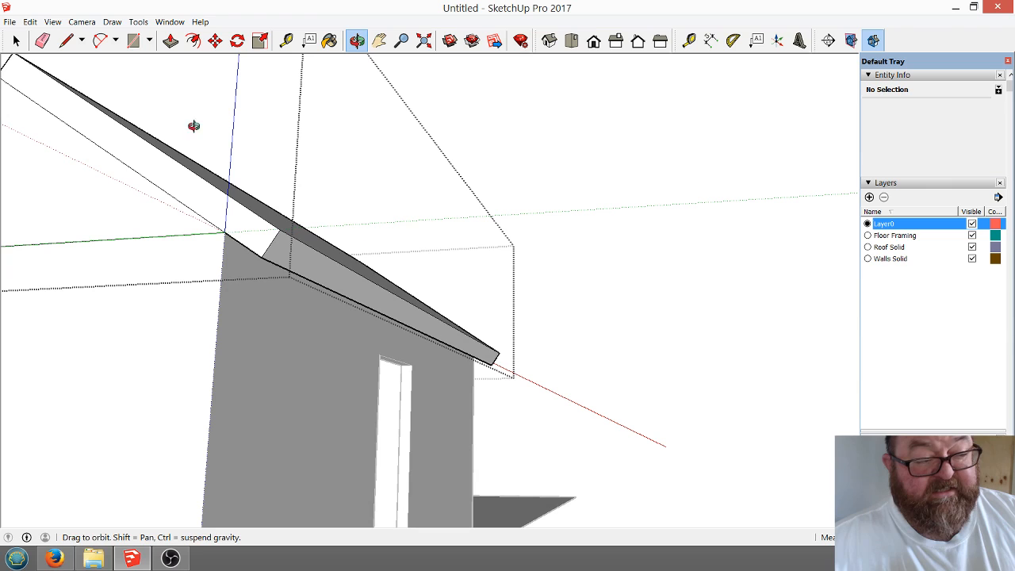
{"action": "left_click", "coordinate": [169, 40]}
{"action": "left_click", "coordinate": [295, 267]}
{"action": "left_click", "coordinate": [307, 272]}
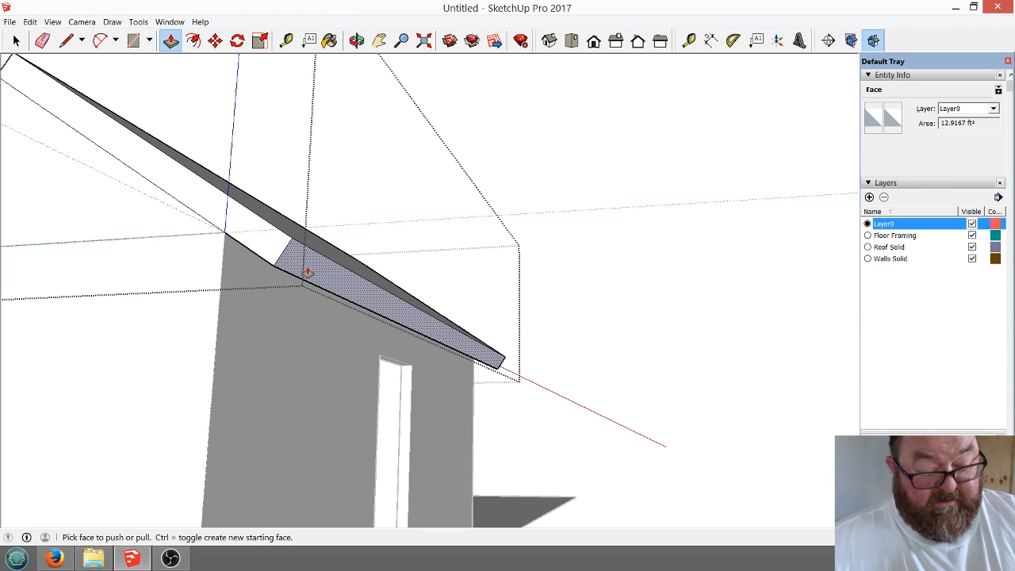
{"action": "left_click", "coordinate": [308, 272]}
{"action": "key", "text": "Escape"}
Push/pull the narrow gable strip at the origin end outward to overhang the end wall.
{"action": "scroll", "coordinate": [419, 343], "scroll_direction": "down", "scroll_amount": 1}
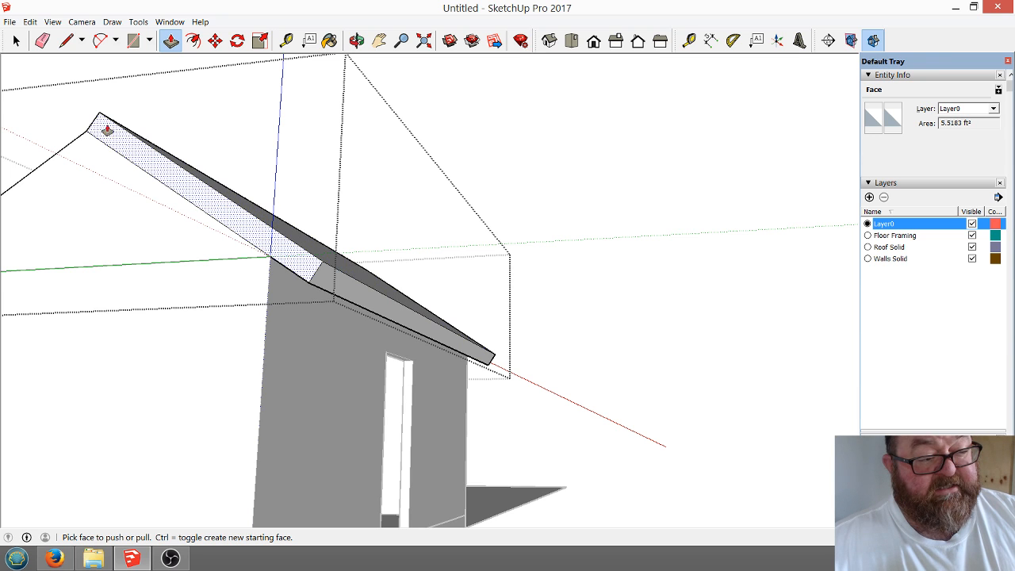
{"action": "left_click", "coordinate": [230, 219]}
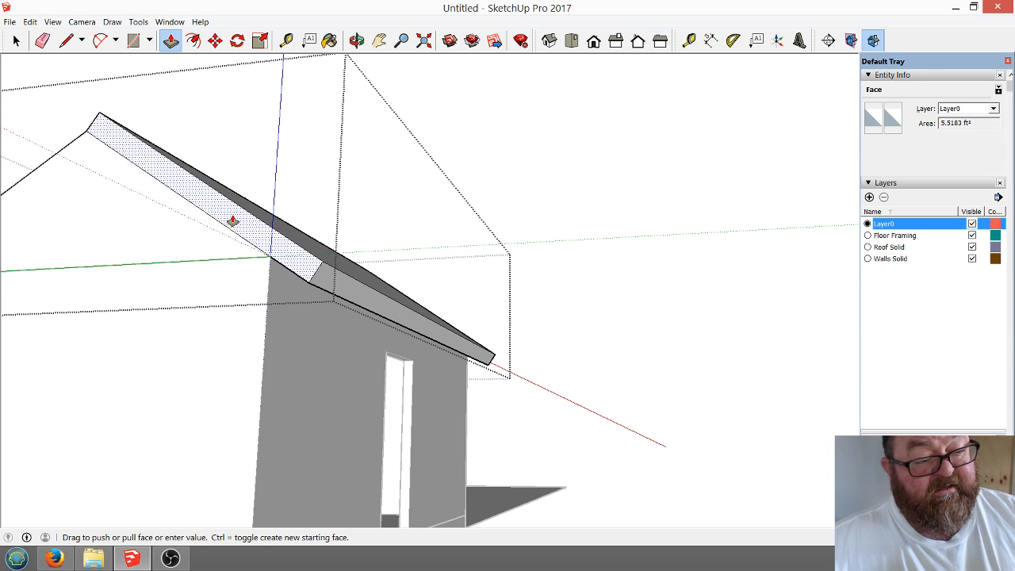
{"action": "left_click", "coordinate": [201, 200]}
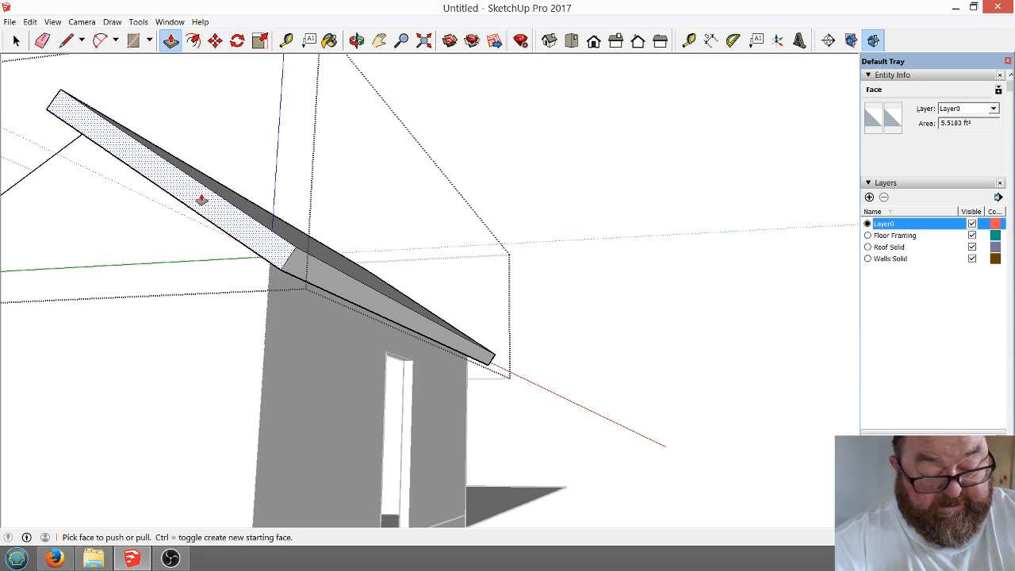
{"action": "left_click", "coordinate": [201, 199]}
Push/pull the narrow gable strip at the post end outward to overhang that end wall.
{"action": "left_click", "coordinate": [355, 40]}
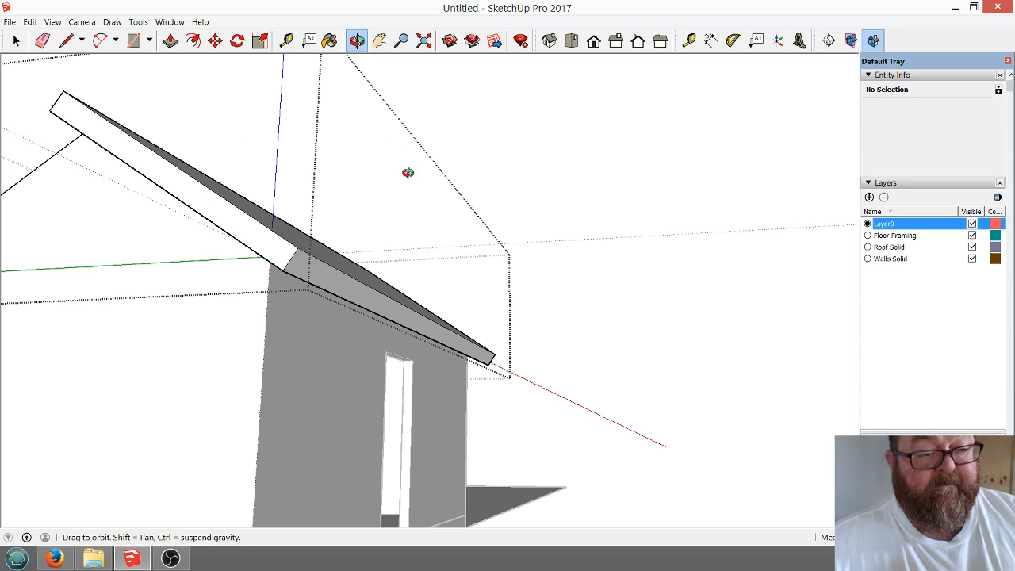
{"action": "left_click_drag", "start_coordinate": [407, 172], "coordinate": [131, 319]}
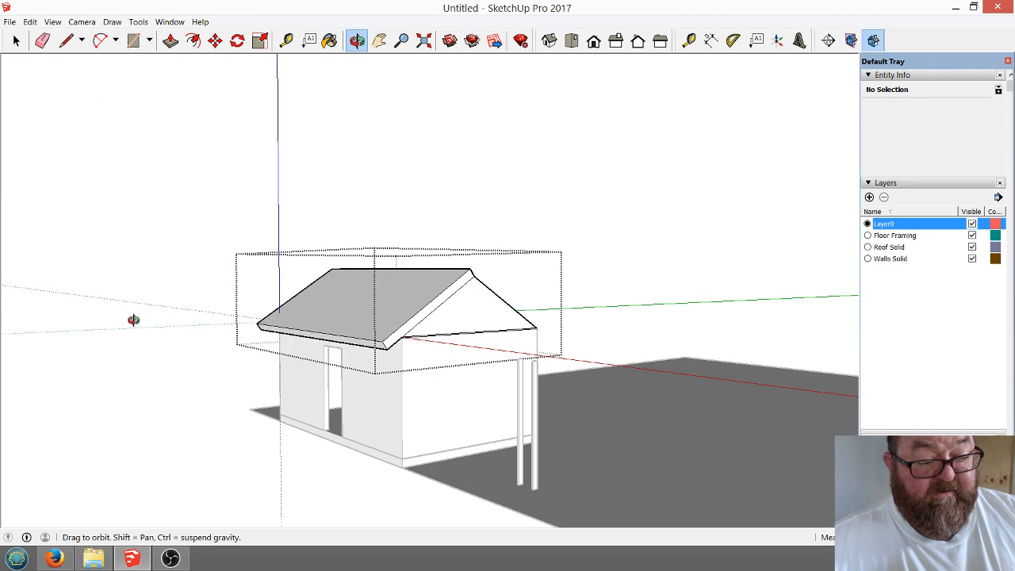
{"action": "left_click_drag", "start_coordinate": [424, 346], "coordinate": [391, 275]}
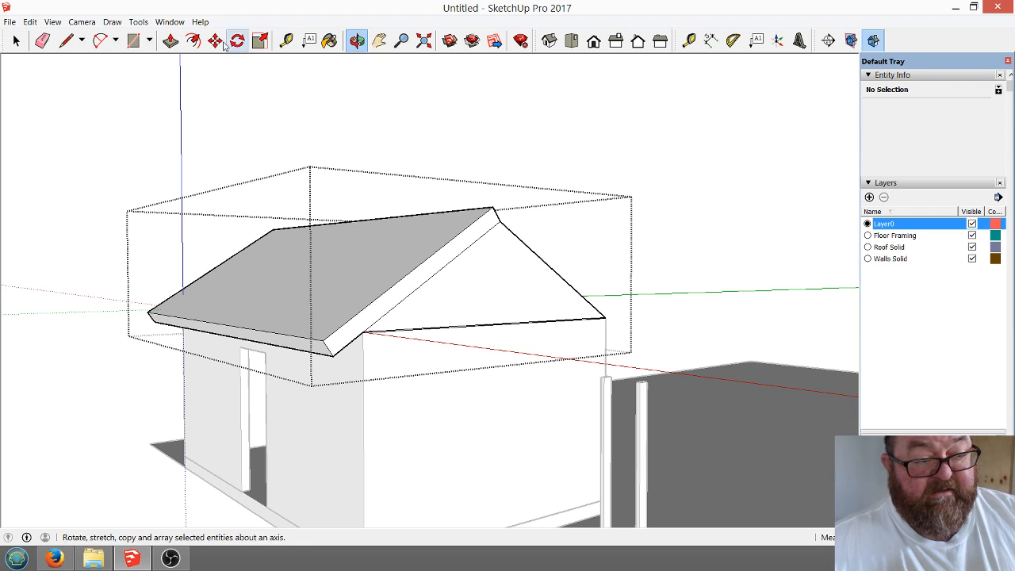
{"action": "left_click", "coordinate": [170, 40]}
{"action": "left_click_drag", "start_coordinate": [432, 268], "coordinate": [453, 274]}
{"action": "key", "text": "Return"}
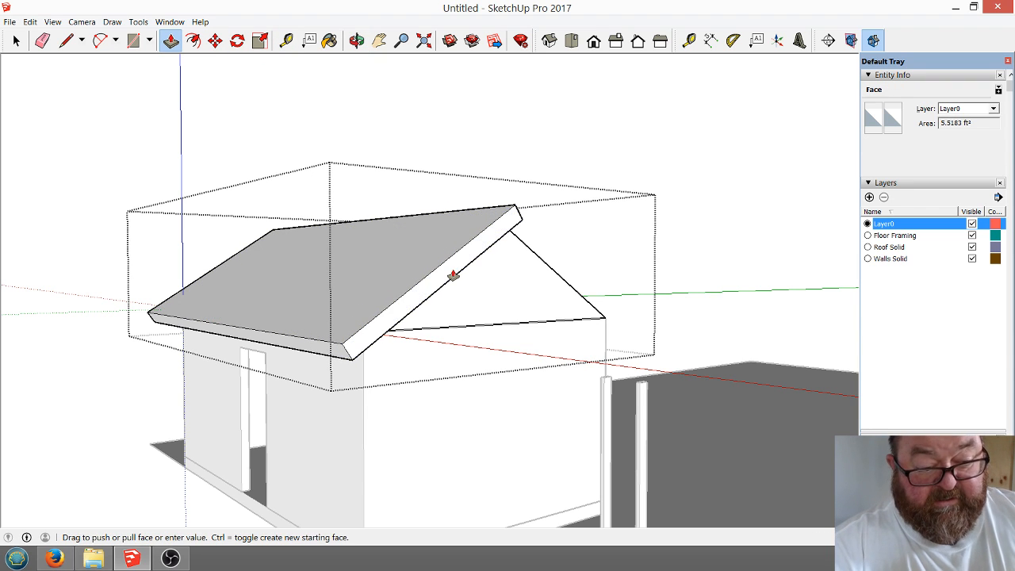
Push/pull the roof slope opposite the door side outward to give it thickness.
{"action": "left_click", "coordinate": [356, 39]}
{"action": "left_click_drag", "start_coordinate": [428, 174], "coordinate": [183, 381]}
{"action": "mouse_move", "coordinate": [462, 301]}
{"action": "left_mouse_down"}
{"action": "mouse_move", "coordinate": [357, 305]}
{"action": "mouse_move", "coordinate": [400, 333]}
{"action": "mouse_move", "coordinate": [468, 315]}
{"action": "left_mouse_up"}
{"action": "scroll", "coordinate": [505, 231], "scroll_direction": "up", "scroll_amount": 4}
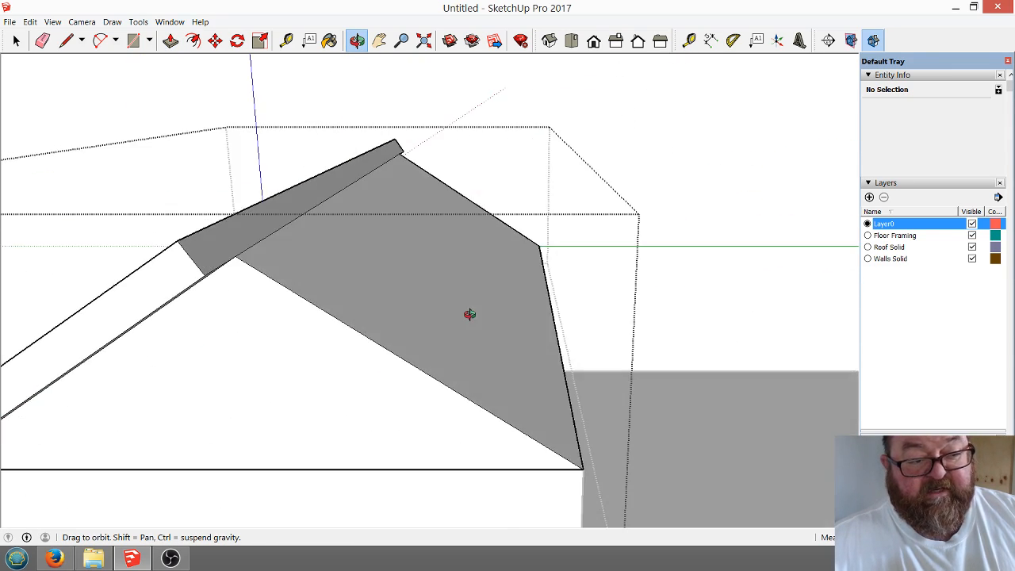
{"action": "left_click", "coordinate": [170, 40]}
{"action": "left_click_drag", "start_coordinate": [346, 285], "coordinate": [376, 252]}
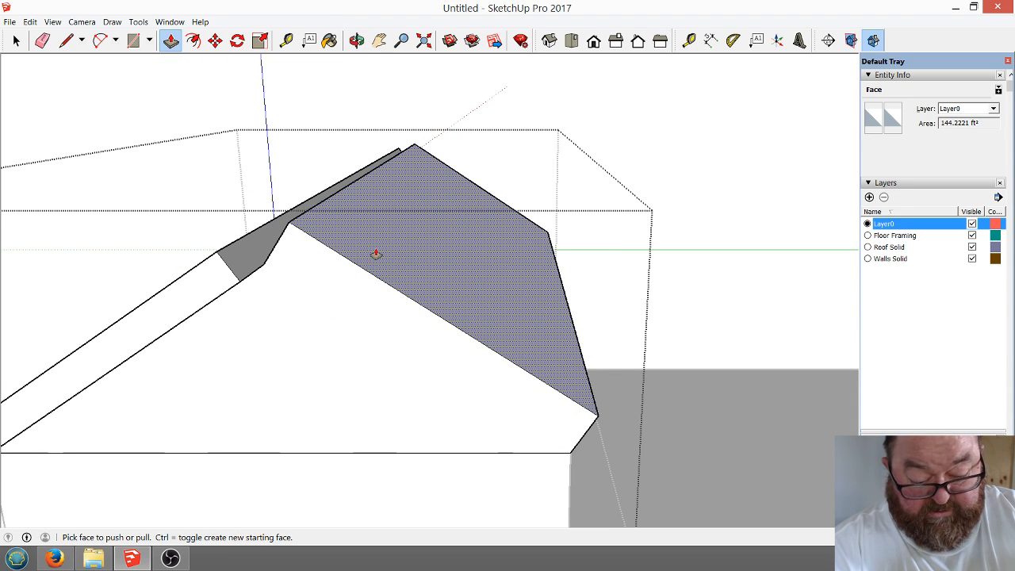
{"action": "left_click", "coordinate": [376, 253]}
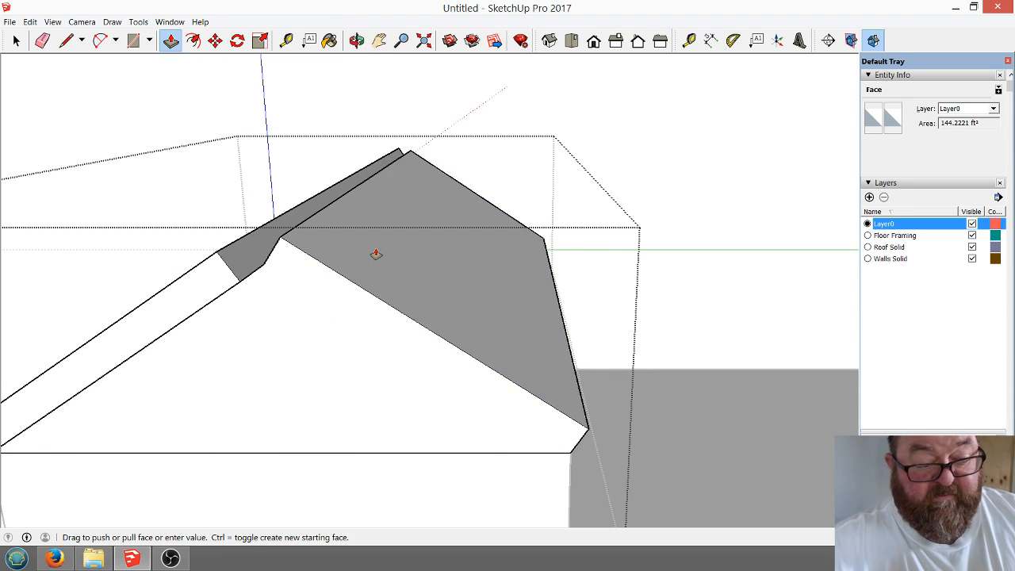
Draw a line from the original peak to the rear eave corner on the post-side gable, separating the second slope's strip.
{"action": "left_click", "coordinate": [67, 40]}
{"action": "left_click", "coordinate": [265, 264]}
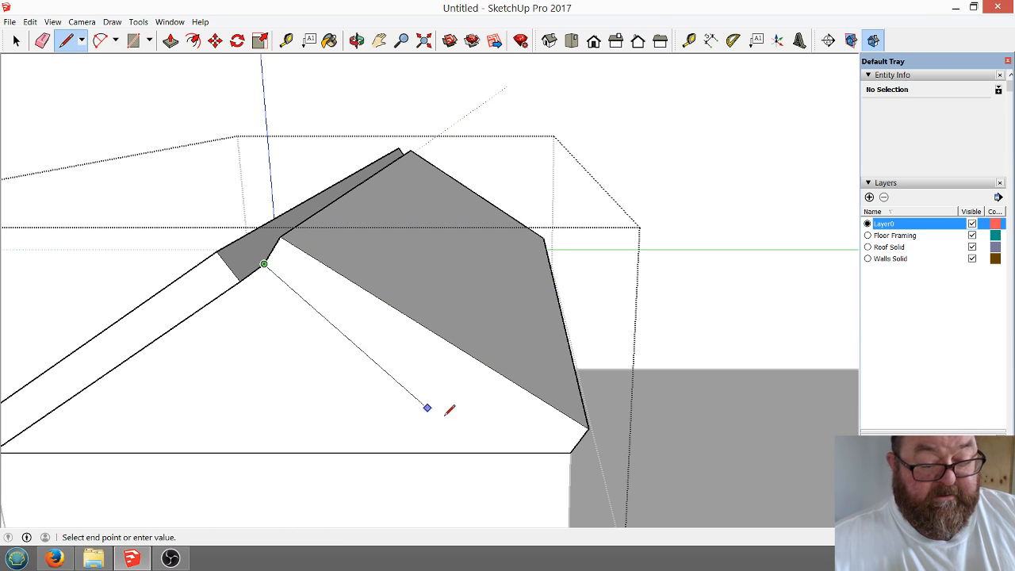
{"action": "left_click", "coordinate": [571, 452]}
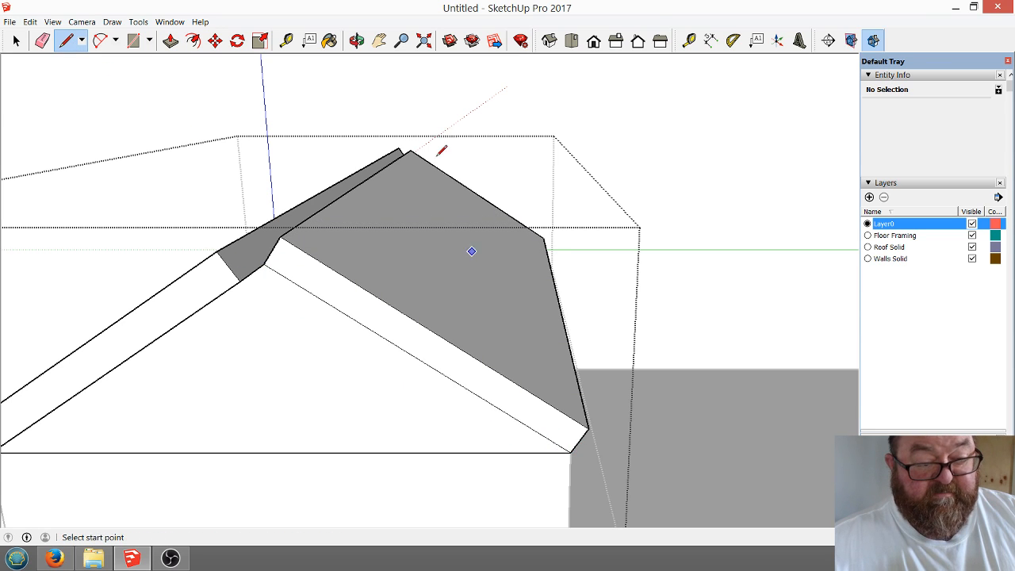
Draw a line from the original peak to the eave corner on the origin-end gable, separating the second slope's strip.
{"action": "left_click", "coordinate": [356, 40]}
{"action": "left_click_drag", "start_coordinate": [373, 317], "coordinate": [301, 127]}
{"action": "left_click", "coordinate": [78, 41]}
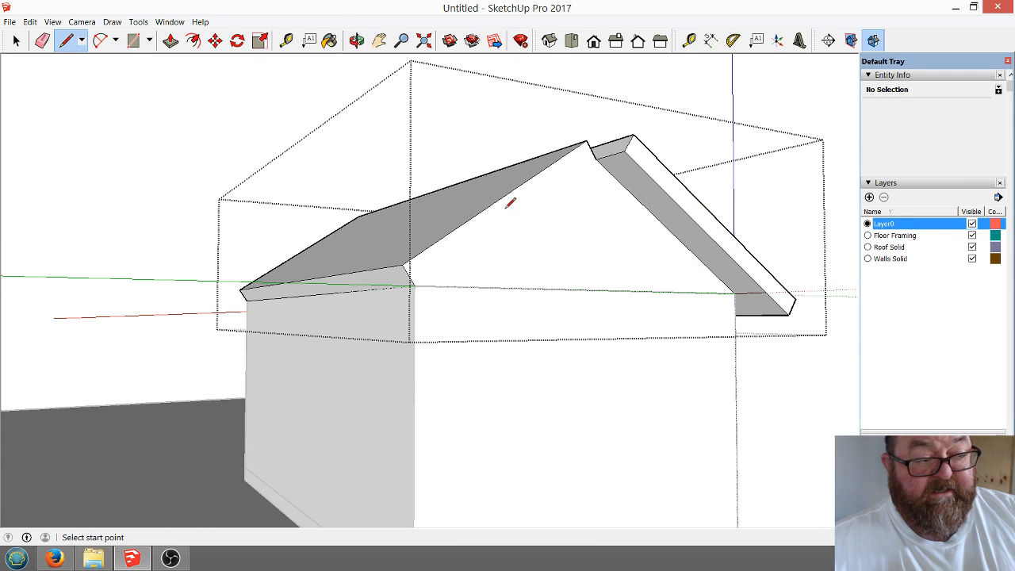
{"action": "left_click", "coordinate": [594, 158]}
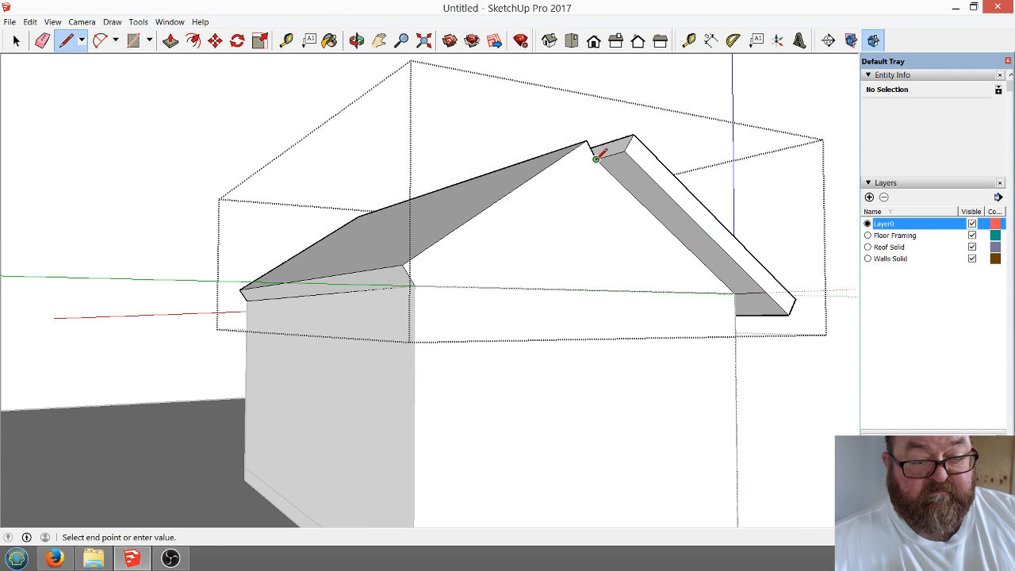
{"action": "left_click", "coordinate": [413, 284]}
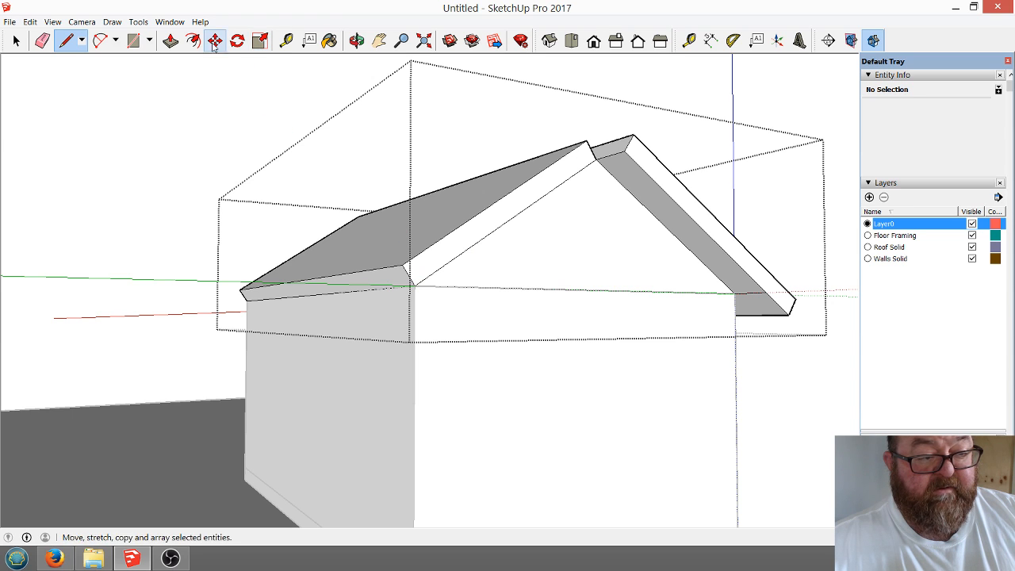
Push/pull the second slope's gable strip at the origin end outward, flush with the opposite slope's overhang.
{"action": "scroll", "coordinate": [517, 228], "scroll_direction": "up", "scroll_amount": 1}
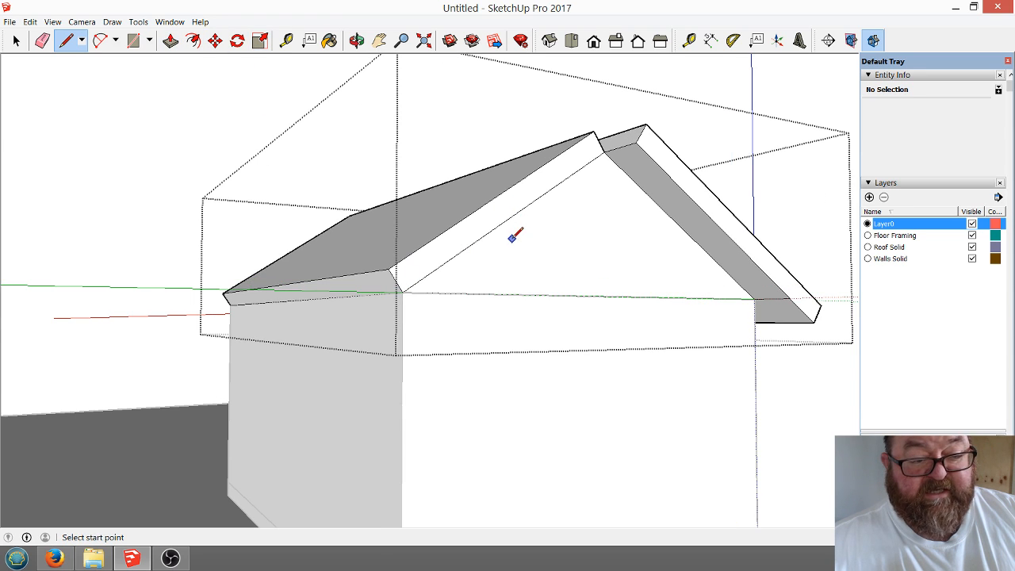
{"action": "left_click", "coordinate": [171, 41]}
{"action": "left_click", "coordinate": [537, 188]}
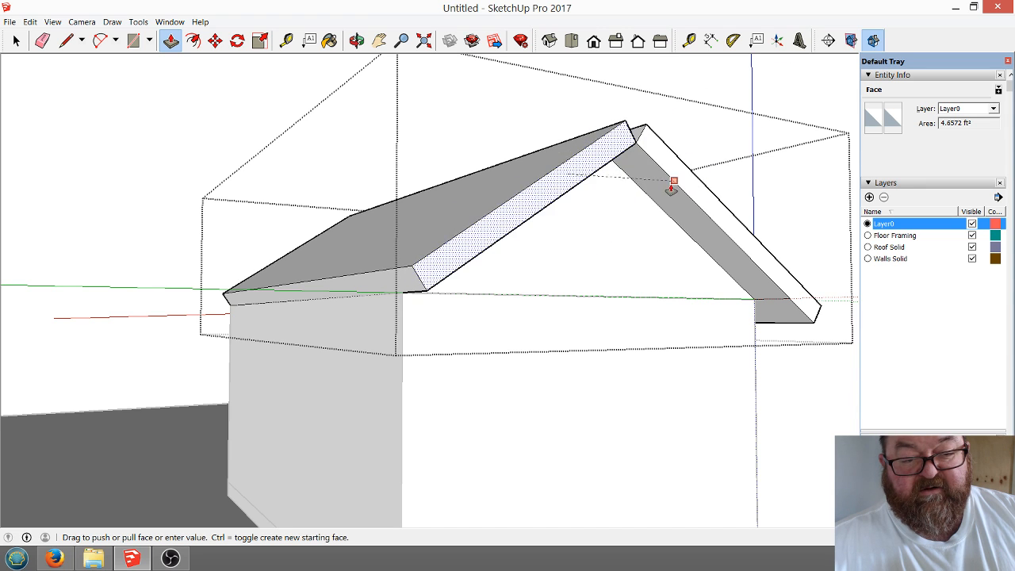
{"action": "left_click", "coordinate": [713, 224]}
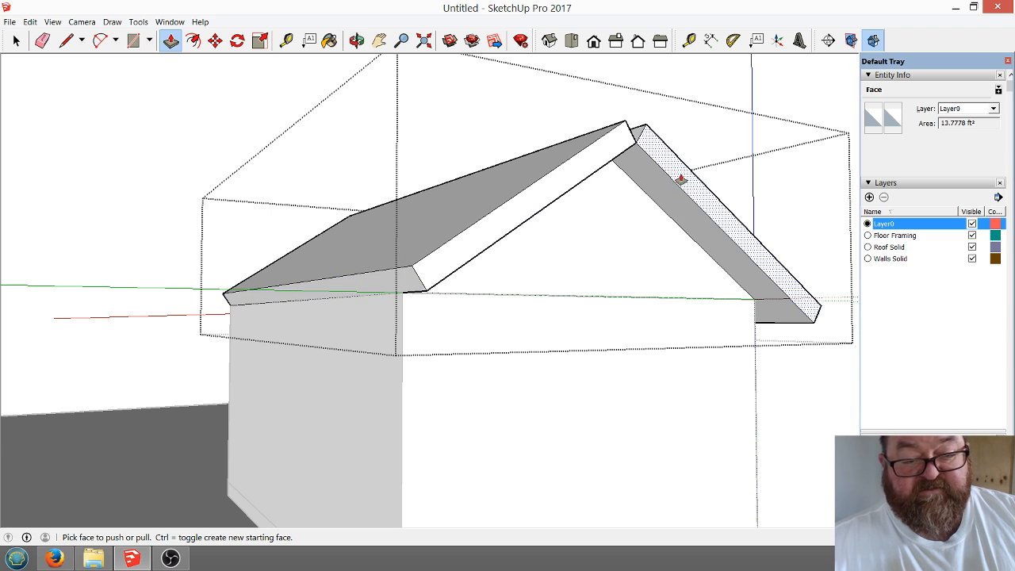
Push/pull the second slope's eave edge face outward and down to create its eave overhang.
{"action": "left_click", "coordinate": [361, 287]}
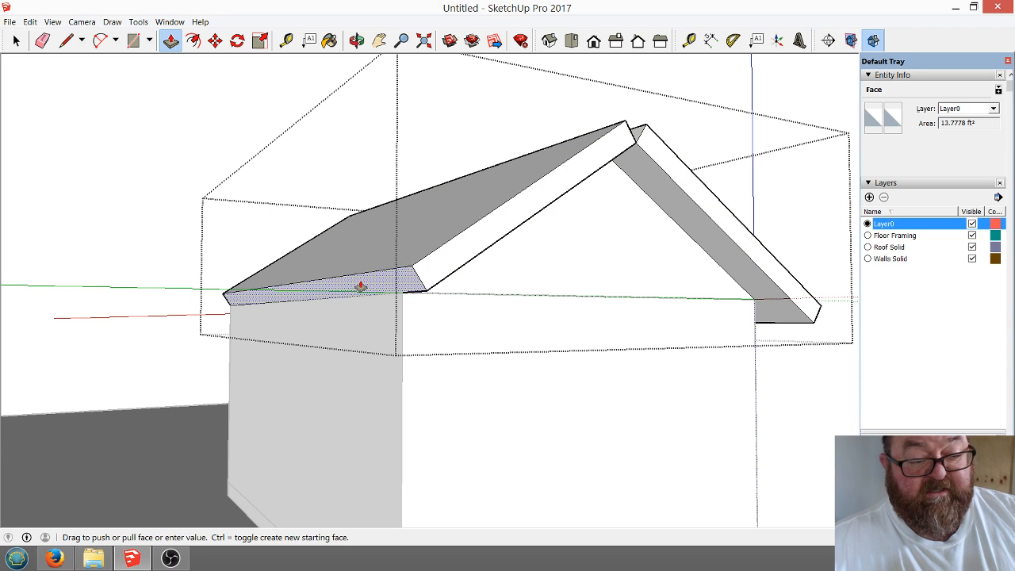
{"action": "left_click", "coordinate": [328, 324]}
{"action": "left_click", "coordinate": [328, 326]}
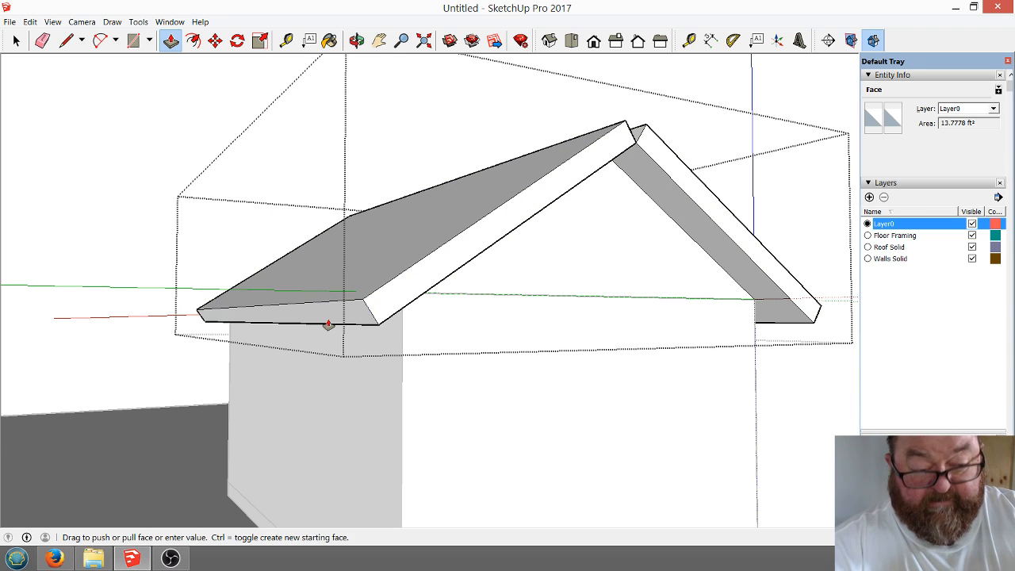
Push/pull the second slope's gable strip at the post end outward, flush with the opposite slope's overhang.
{"action": "left_click", "coordinate": [357, 40]}
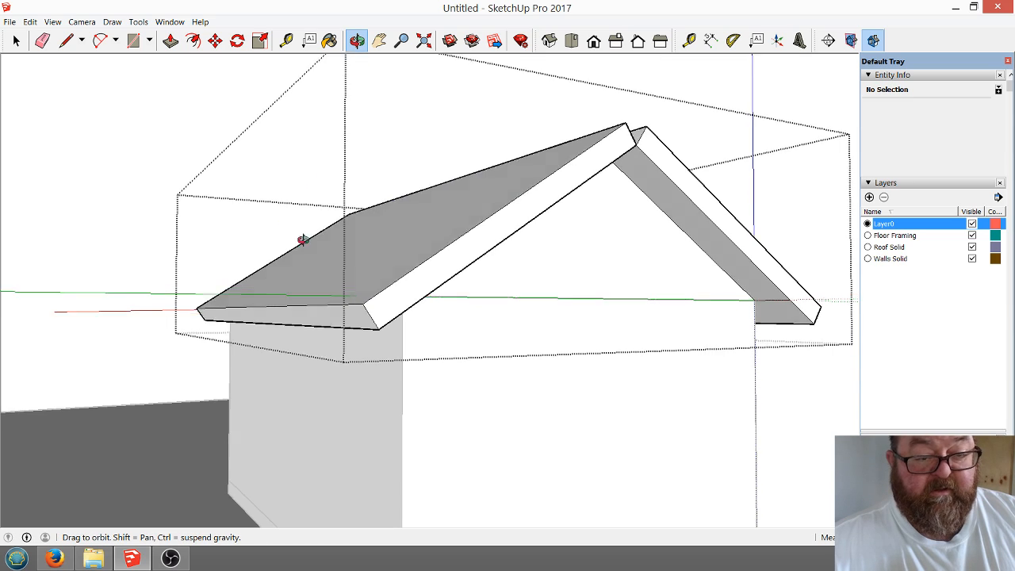
{"action": "left_click_drag", "start_coordinate": [303, 240], "coordinate": [625, 320]}
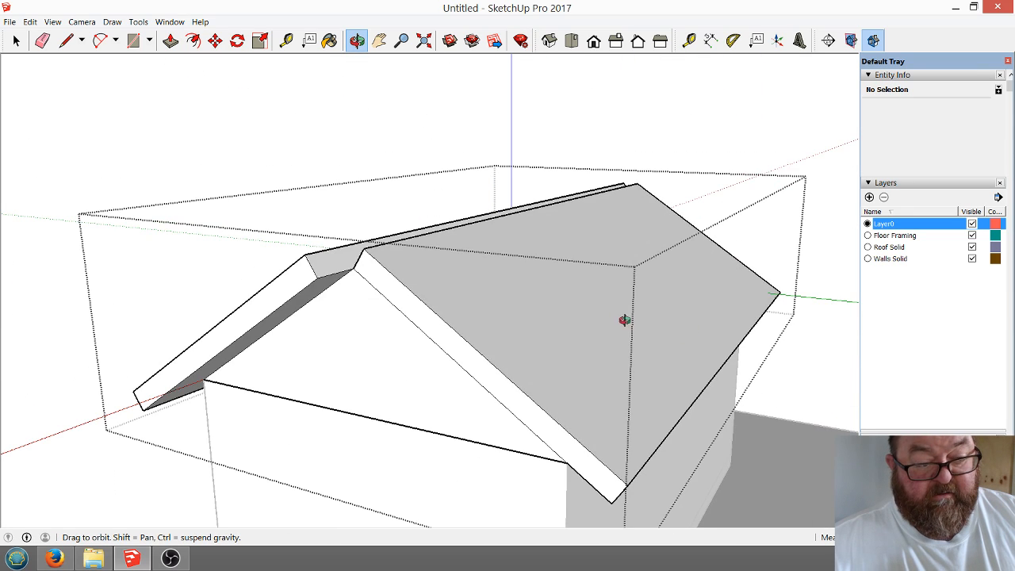
{"action": "left_click_drag", "start_coordinate": [459, 358], "coordinate": [463, 295]}
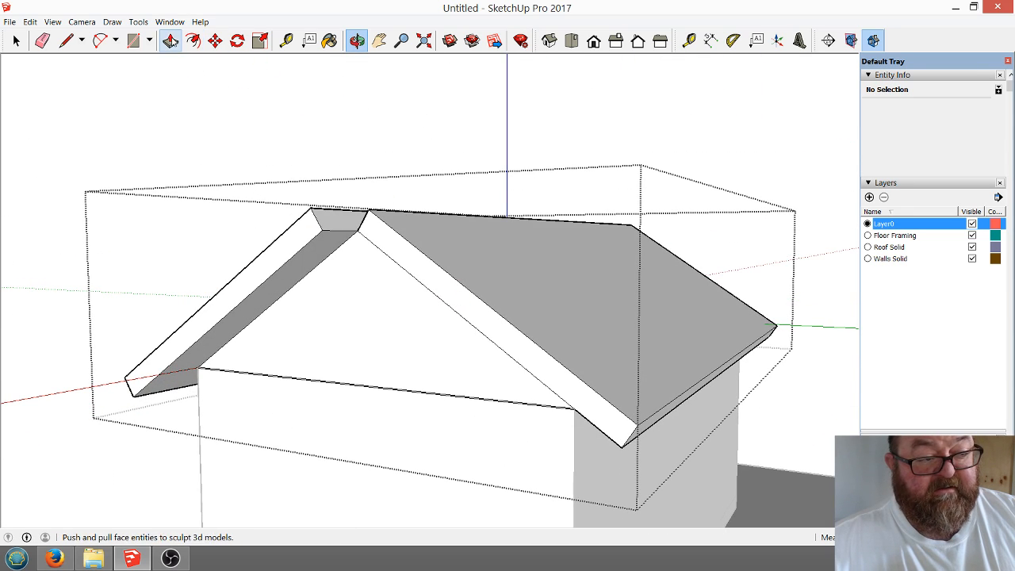
{"action": "left_click", "coordinate": [170, 39]}
{"action": "left_click", "coordinate": [369, 221]}
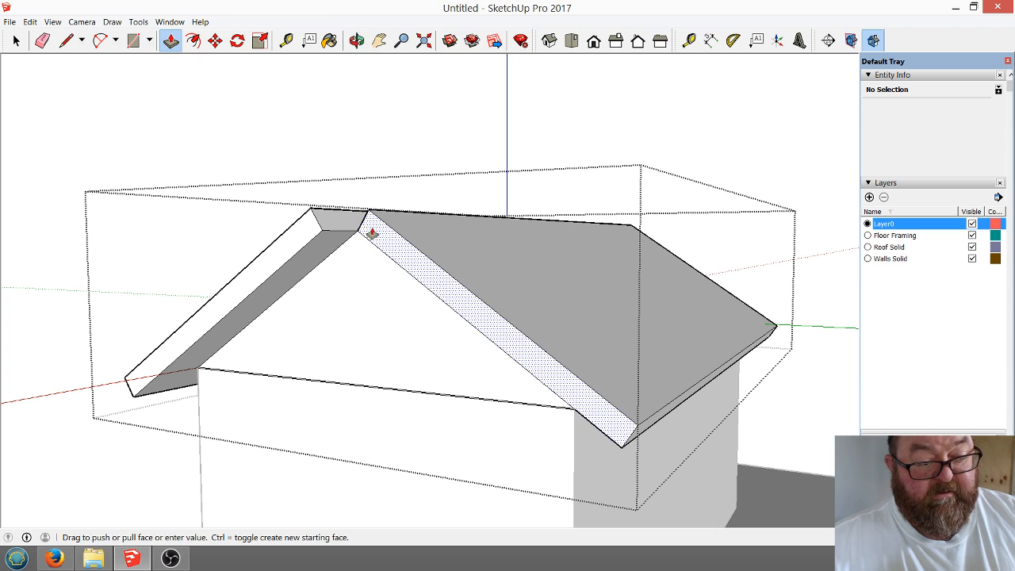
{"action": "left_click", "coordinate": [292, 260]}
Draw lines extending both slopes' top edges past each other above the post-end peak, closing the V-shaped ridge gap.
{"action": "scroll", "coordinate": [646, 428], "scroll_direction": "down", "scroll_amount": 2}
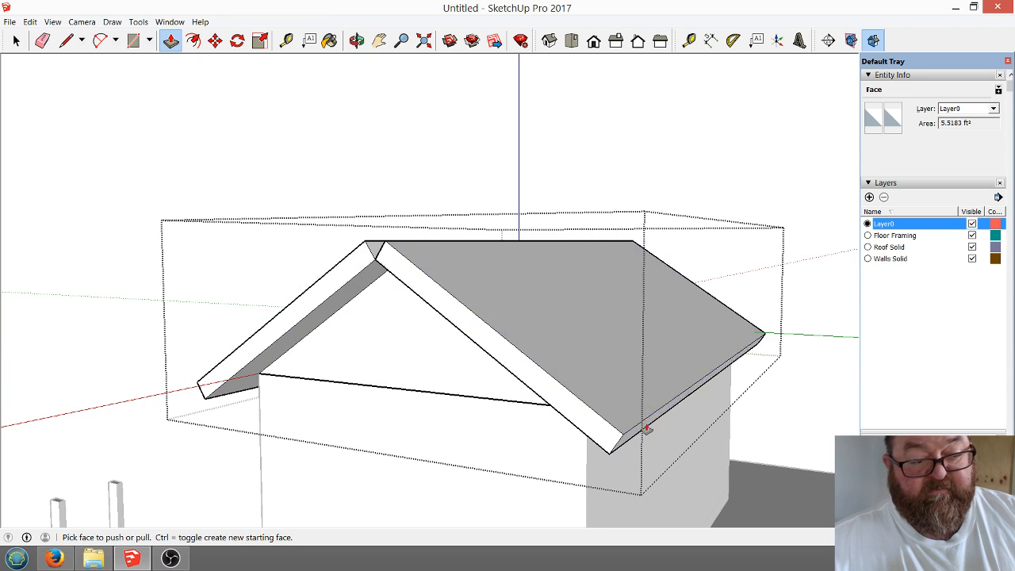
{"action": "scroll", "coordinate": [375, 240], "scroll_direction": "up", "scroll_amount": 1}
{"action": "scroll", "coordinate": [373, 246], "scroll_direction": "up", "scroll_amount": 4}
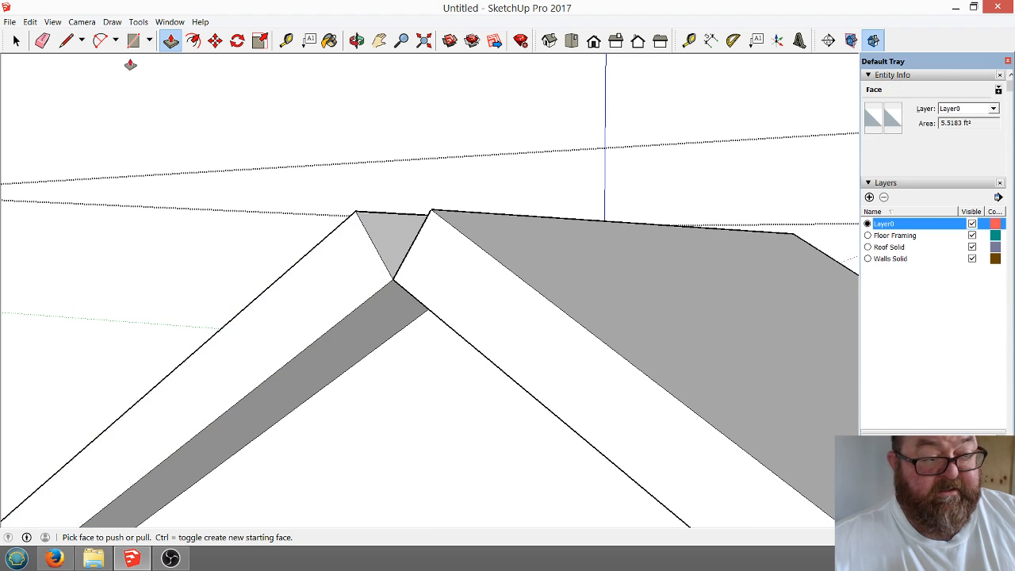
{"action": "left_click", "coordinate": [68, 40]}
{"action": "left_click", "coordinate": [356, 40]}
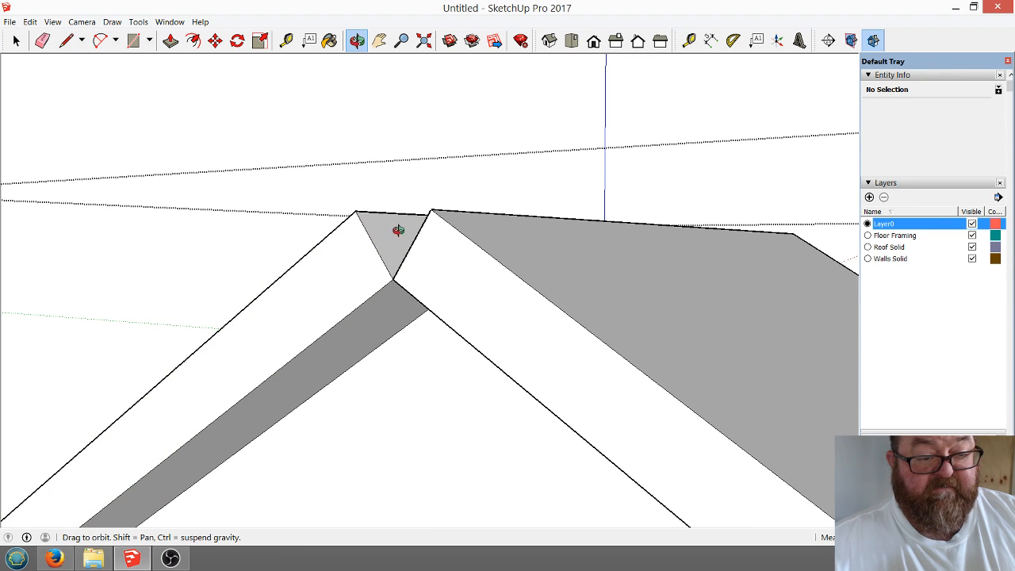
{"action": "left_click_drag", "start_coordinate": [396, 227], "coordinate": [464, 284]}
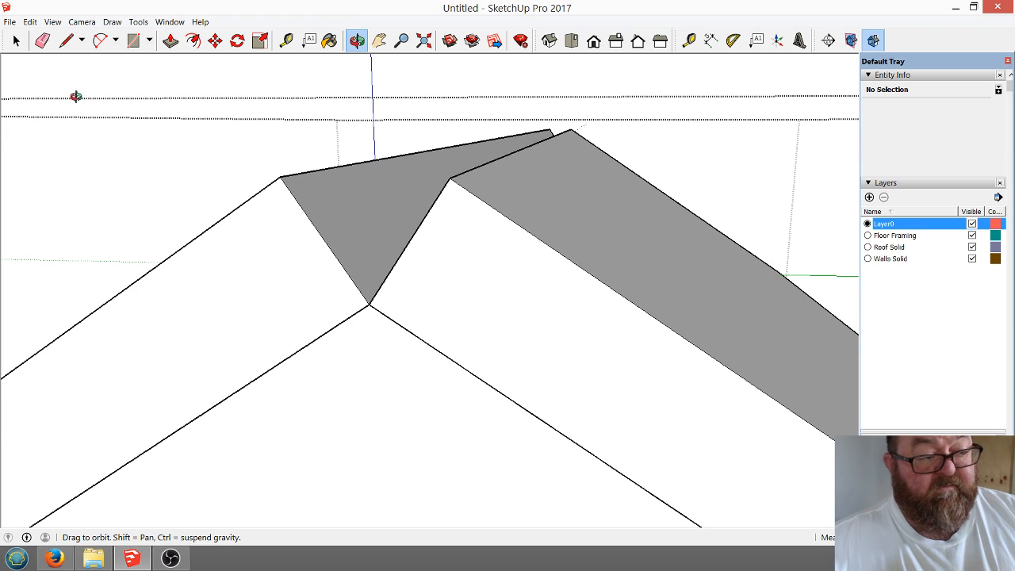
{"action": "left_click", "coordinate": [67, 40]}
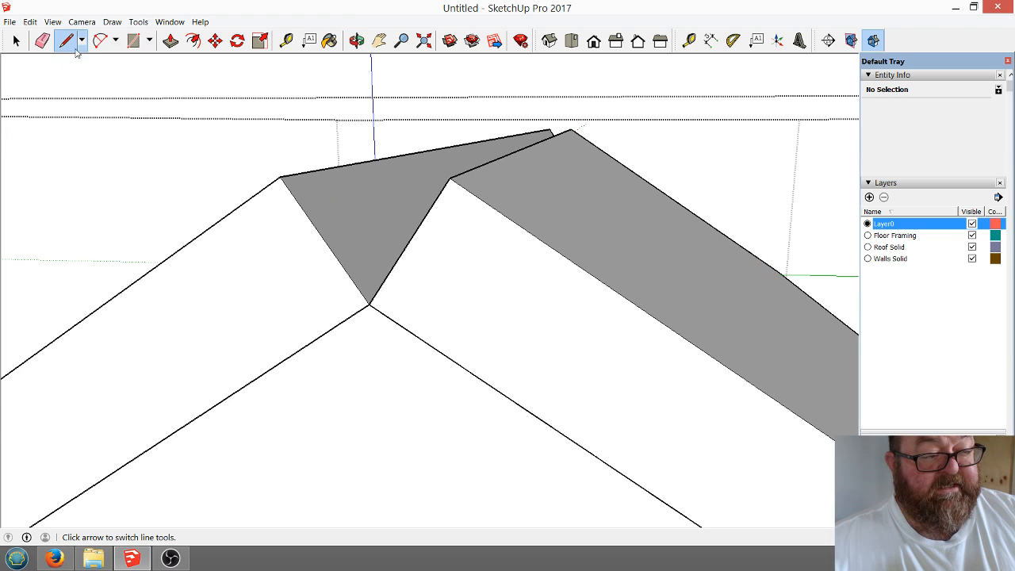
{"action": "left_click", "coordinate": [281, 176]}
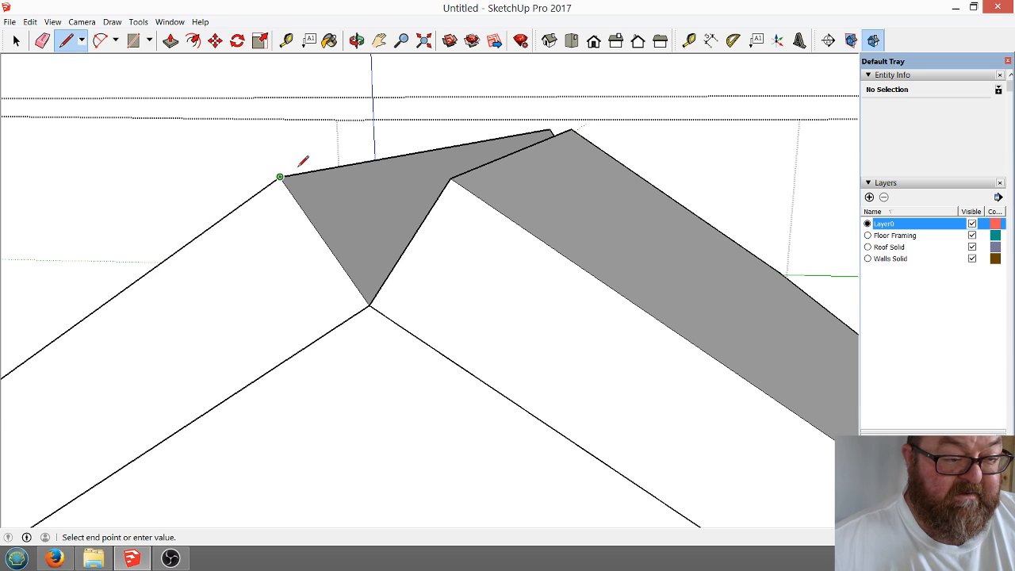
{"action": "left_click", "coordinate": [444, 59]}
{"action": "key", "text": "Escape"}
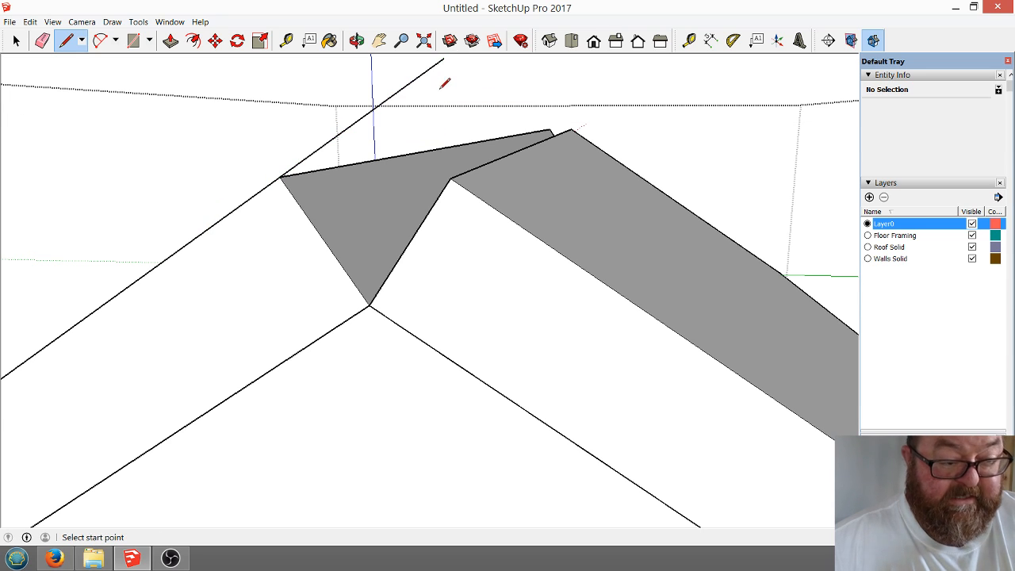
{"action": "left_click", "coordinate": [450, 178]}
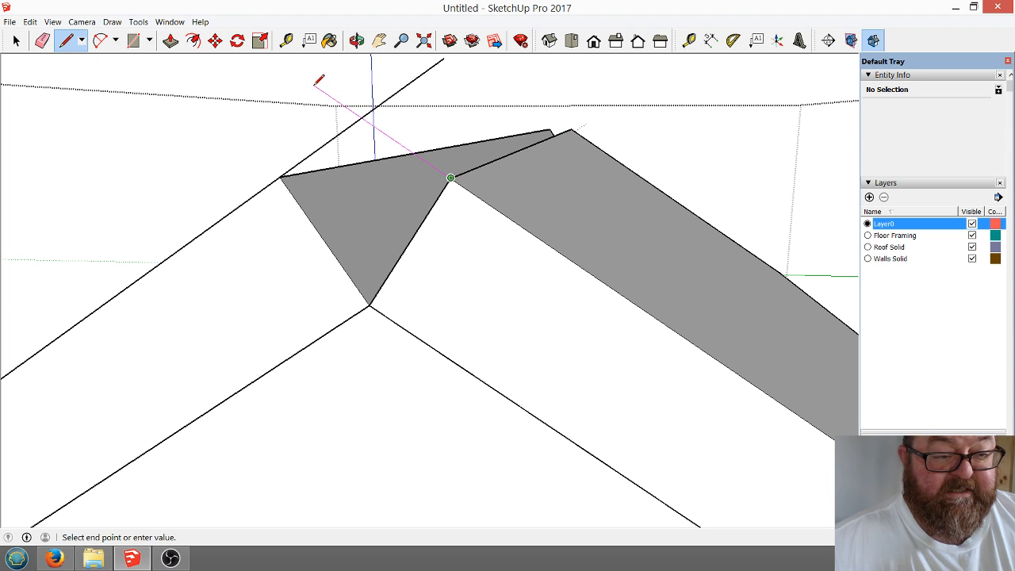
{"action": "left_click", "coordinate": [313, 84]}
Erase the line ends overshooting the new apex on the post-end gable, keeping the seam lines below it.
{"action": "left_click", "coordinate": [42, 41]}
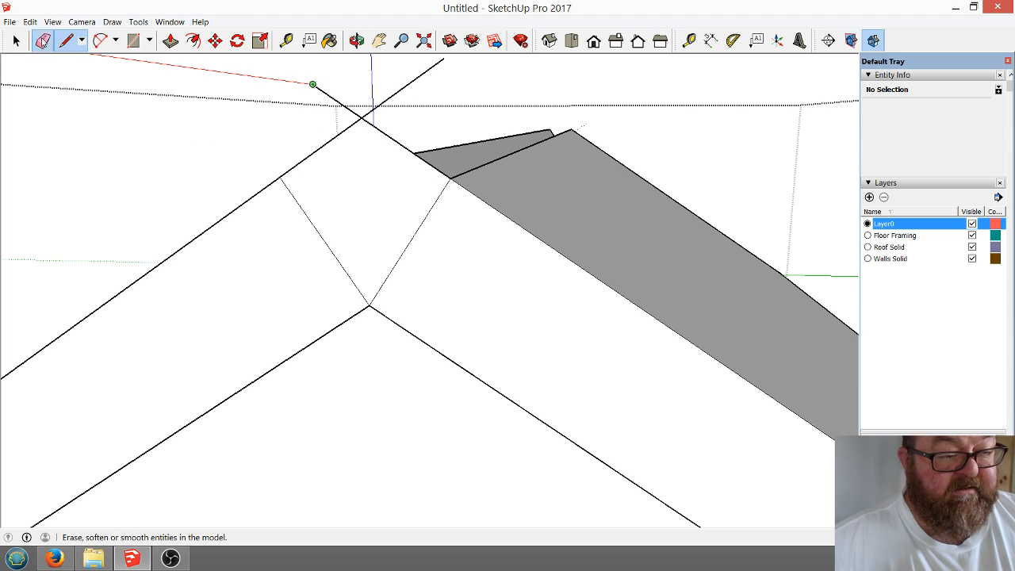
{"action": "left_click", "coordinate": [314, 226]}
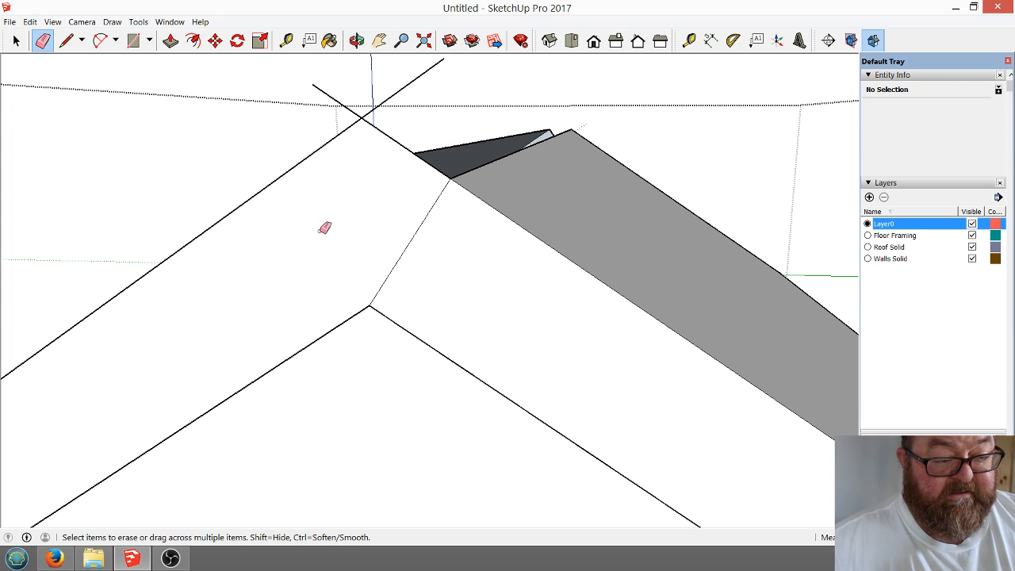
{"action": "key", "text": "ctrl+z"}
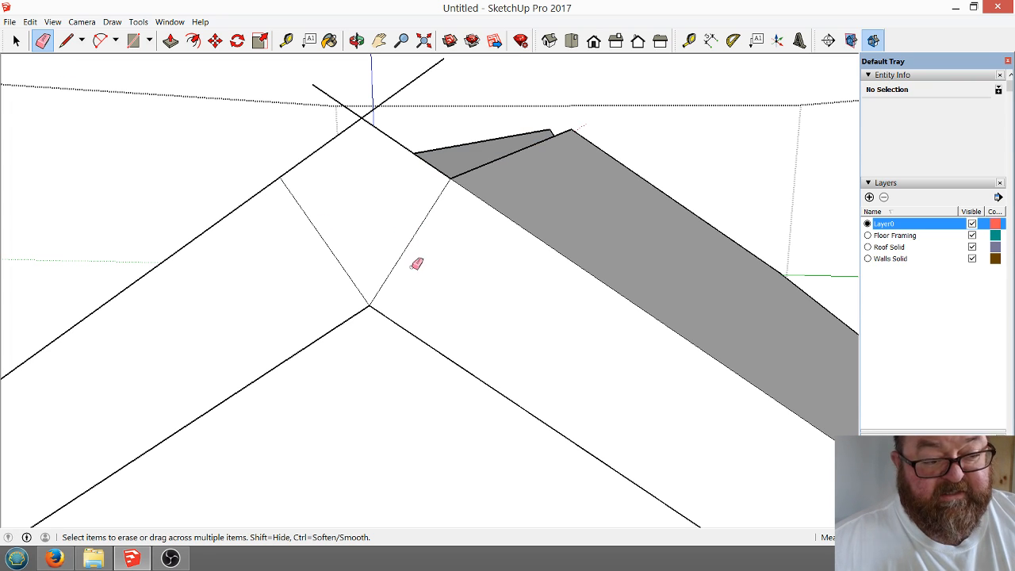
{"action": "left_click", "coordinate": [317, 85]}
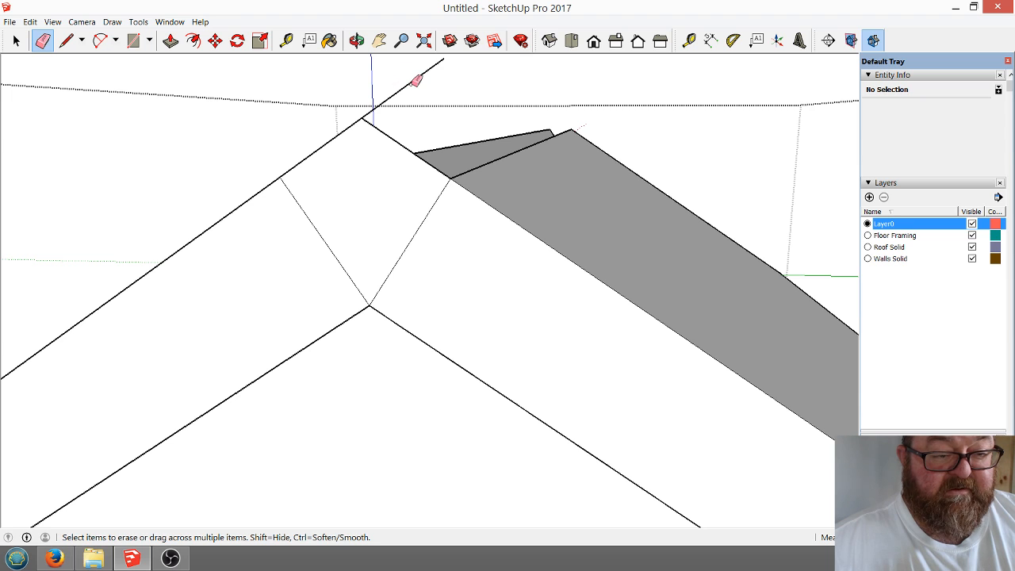
Draw lines extending both slopes' top edges until they cross above the origin-end peak, closing that ridge gap.
{"action": "left_click", "coordinate": [356, 40]}
{"action": "mouse_move", "coordinate": [508, 238]}
{"action": "left_mouse_down"}
{"action": "mouse_move", "coordinate": [548, 272]}
{"action": "mouse_move", "coordinate": [153, 301]}
{"action": "mouse_move", "coordinate": [352, 275]}
{"action": "mouse_move", "coordinate": [462, 281]}
{"action": "mouse_move", "coordinate": [505, 324]}
{"action": "mouse_move", "coordinate": [444, 373]}
{"action": "mouse_move", "coordinate": [246, 286]}
{"action": "mouse_move", "coordinate": [569, 314]}
{"action": "mouse_move", "coordinate": [539, 284]}
{"action": "mouse_move", "coordinate": [569, 319]}
{"action": "left_mouse_up"}
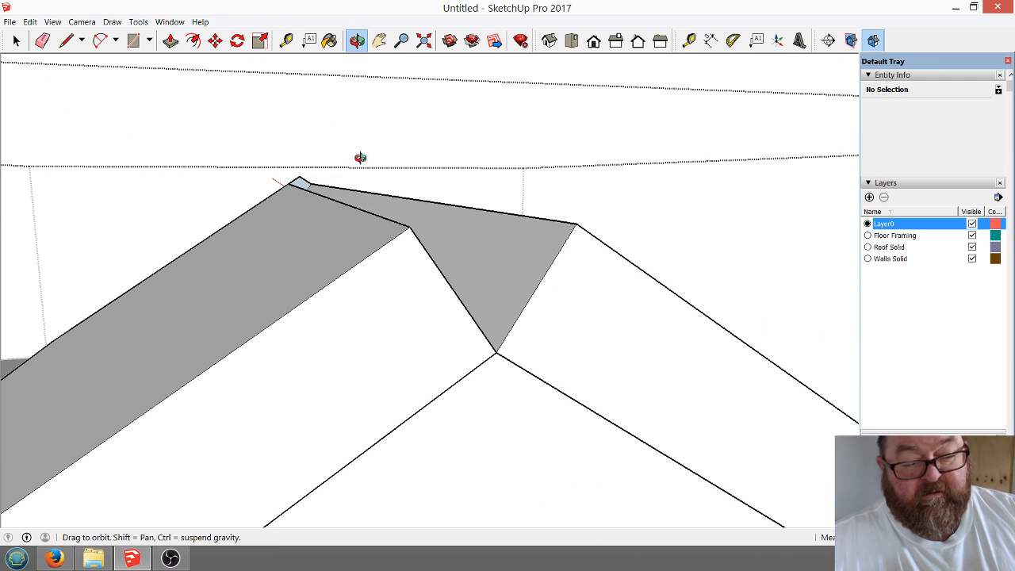
{"action": "left_click", "coordinate": [67, 41]}
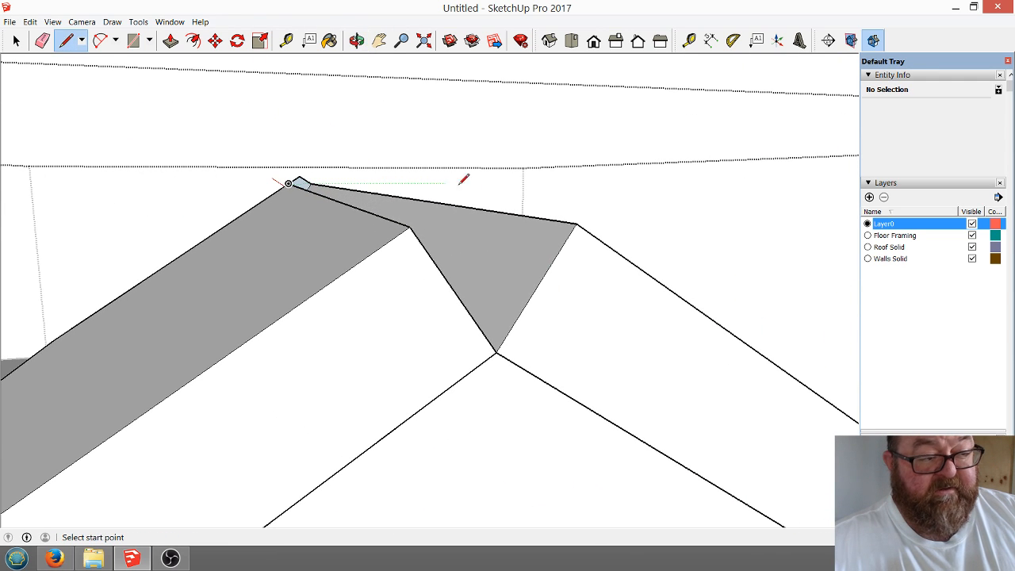
{"action": "left_click", "coordinate": [576, 224]}
{"action": "left_click", "coordinate": [399, 97]}
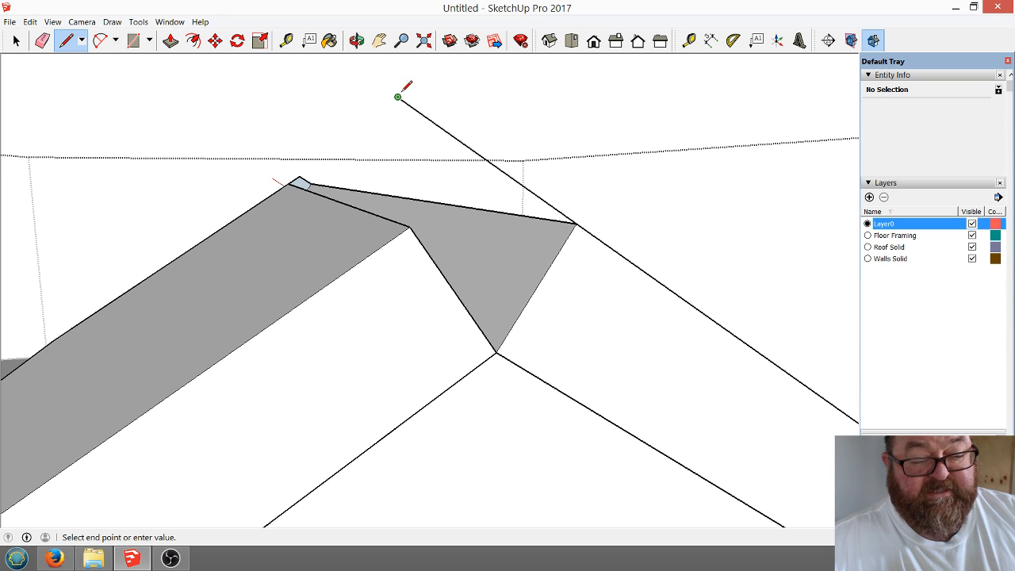
{"action": "key", "text": "Escape"}
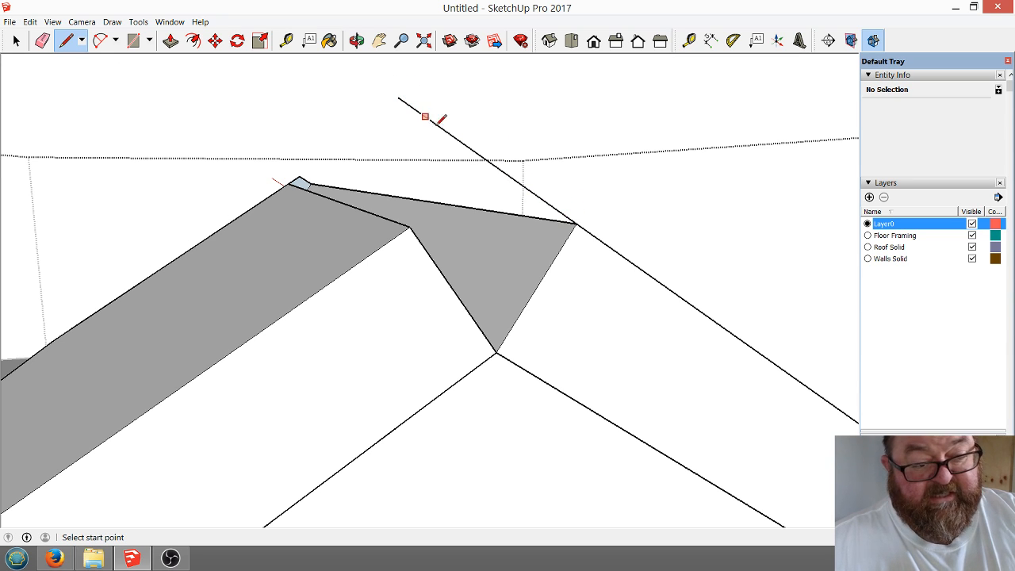
{"action": "left_click", "coordinate": [410, 226]}
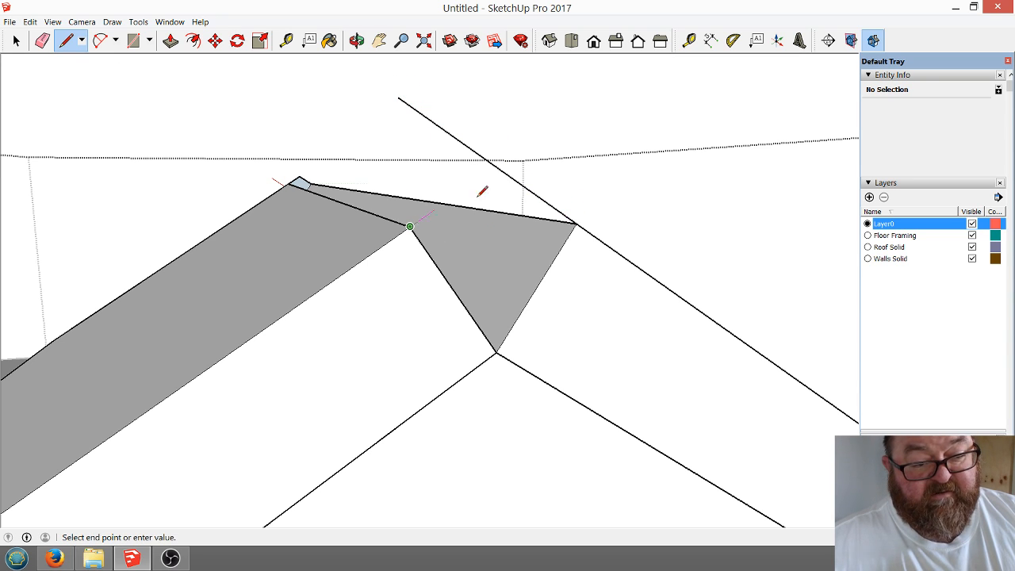
{"action": "left_click", "coordinate": [578, 108]}
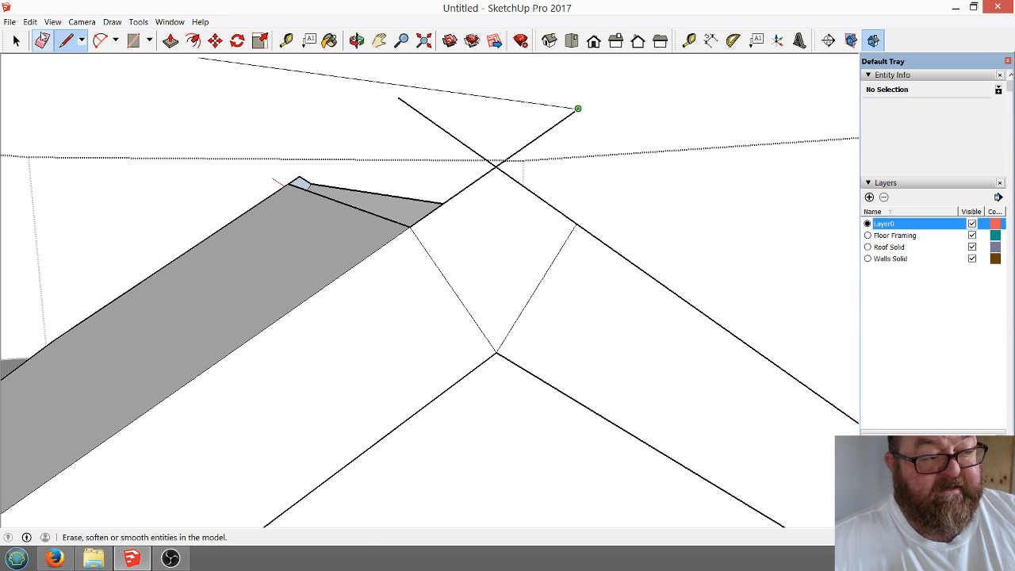
Erase both line ends overshooting the new apex on the origin-end gable.
{"action": "left_click", "coordinate": [43, 41]}
{"action": "left_click", "coordinate": [413, 107]}
{"action": "left_click", "coordinate": [555, 132]}
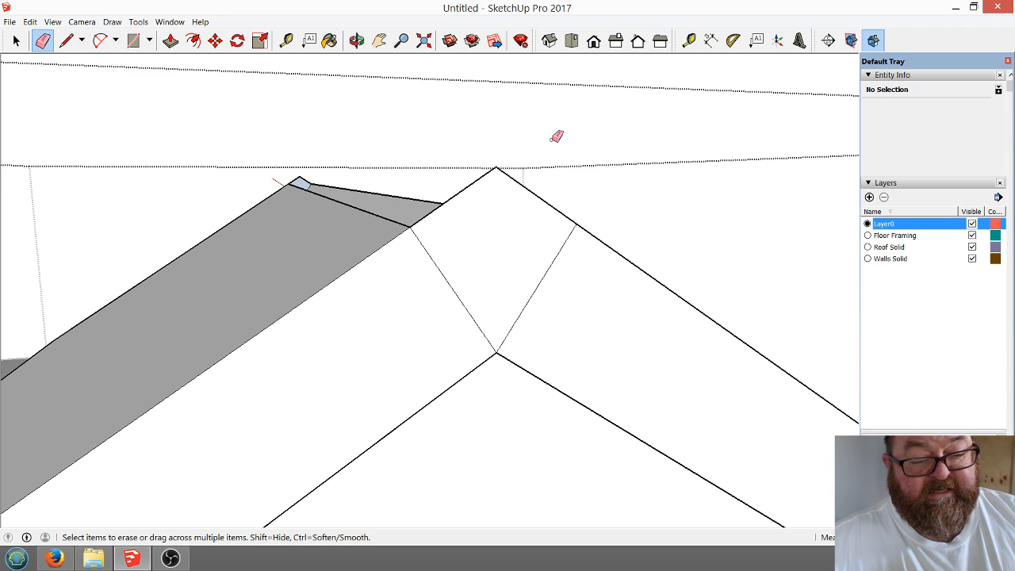
Draw the ridge line between the two new gable apexes to fill in the top of both roof slopes.
{"action": "left_click", "coordinate": [356, 41]}
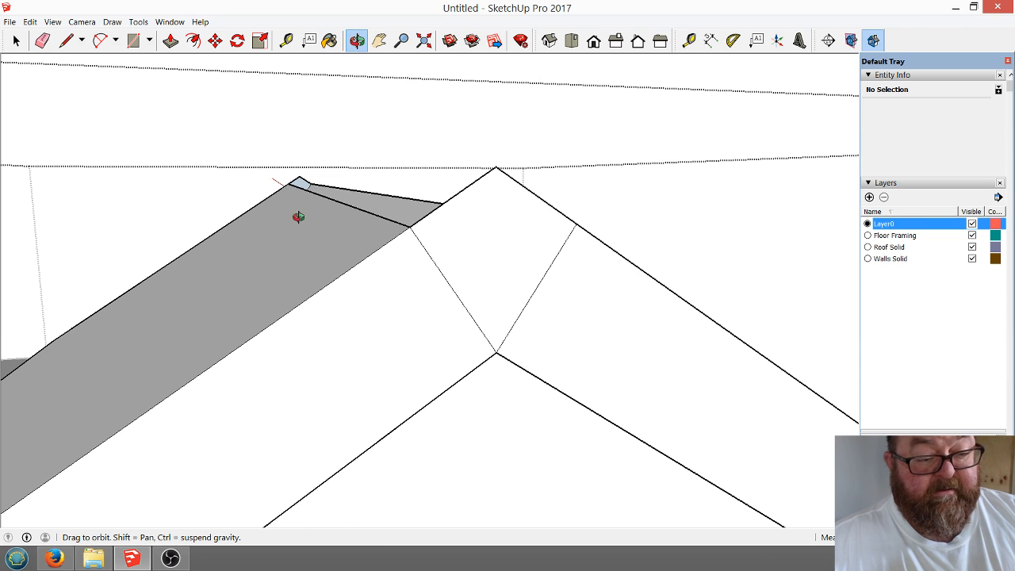
{"action": "left_click_drag", "start_coordinate": [297, 215], "coordinate": [370, 249]}
{"action": "left_click", "coordinate": [67, 41]}
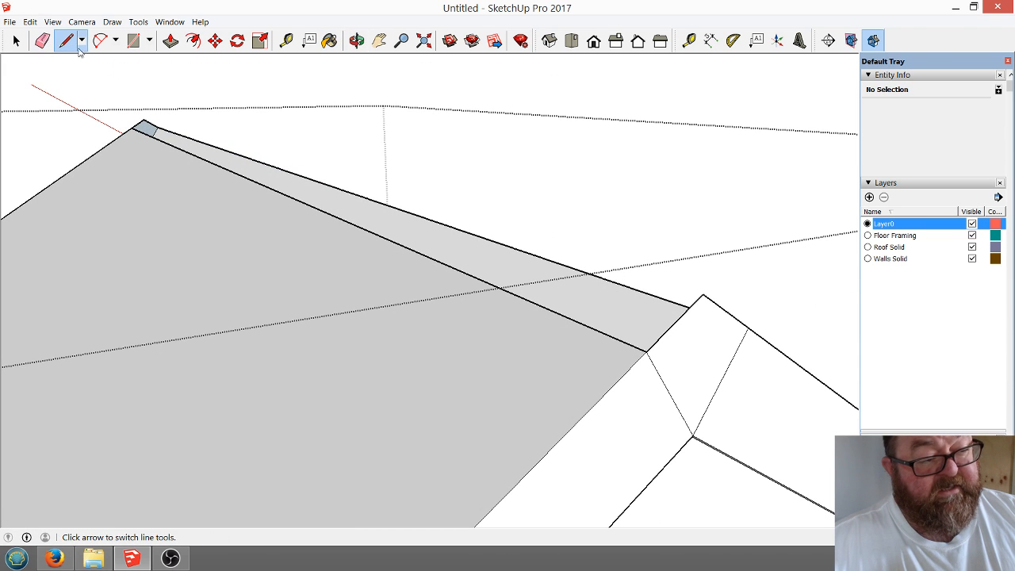
{"action": "left_click", "coordinate": [145, 118]}
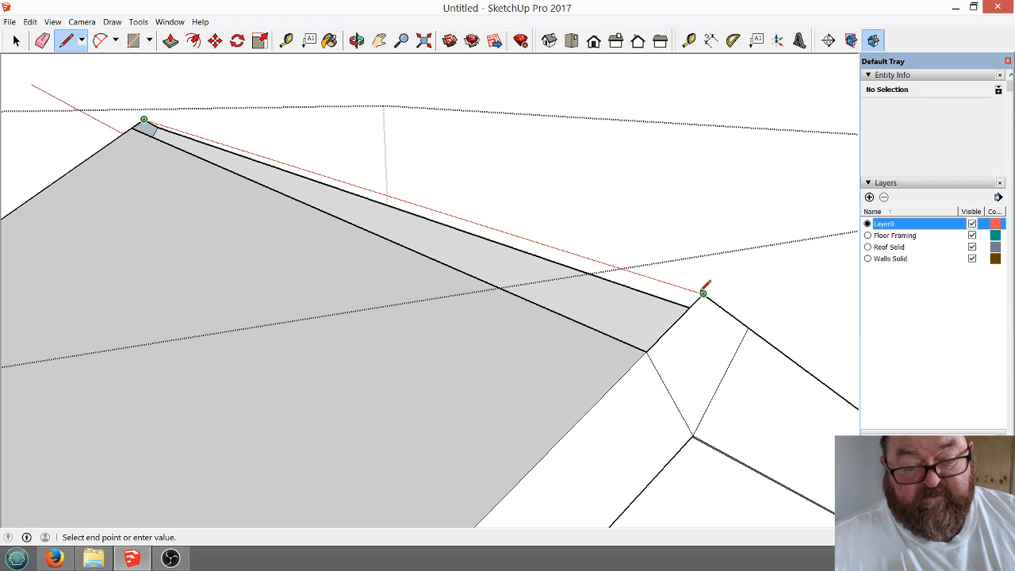
{"action": "left_click", "coordinate": [703, 293]}
{"action": "left_click", "coordinate": [42, 40]}
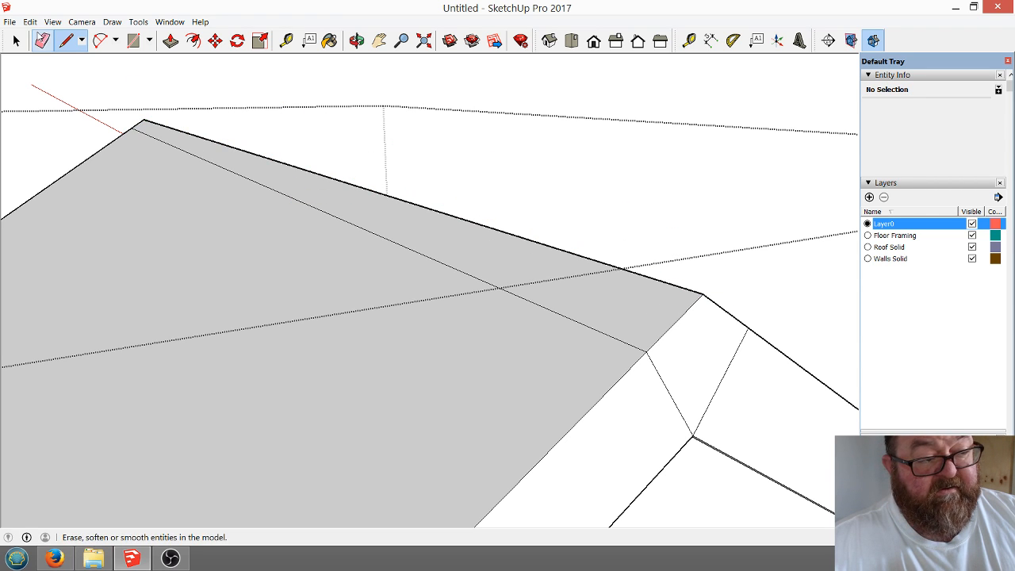
Erase the seam line running along the roof slope below the ridge and both seam lines on the origin-end gable face.
{"action": "left_click", "coordinate": [42, 41]}
{"action": "left_click", "coordinate": [340, 214]}
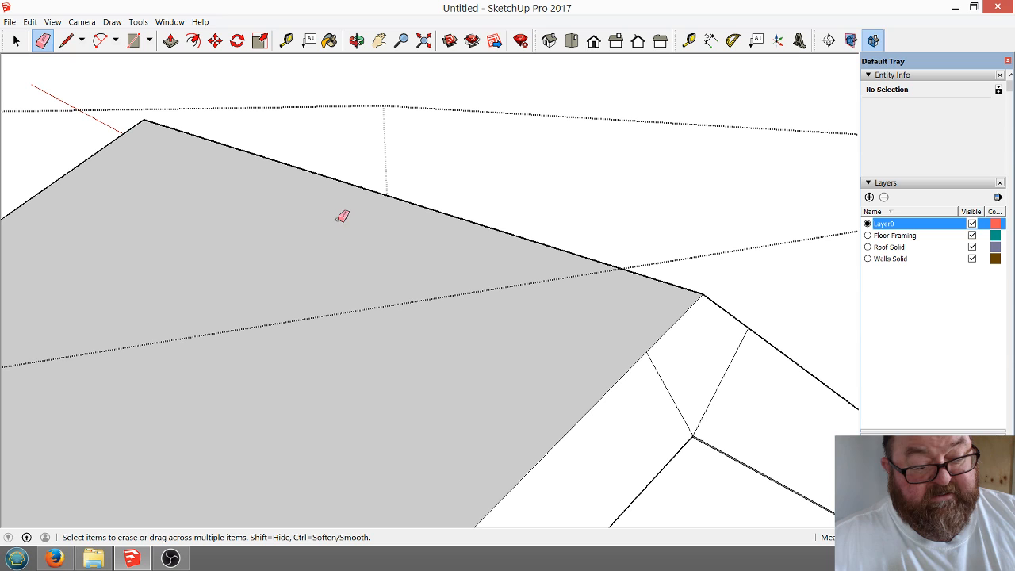
{"action": "left_click", "coordinate": [728, 370]}
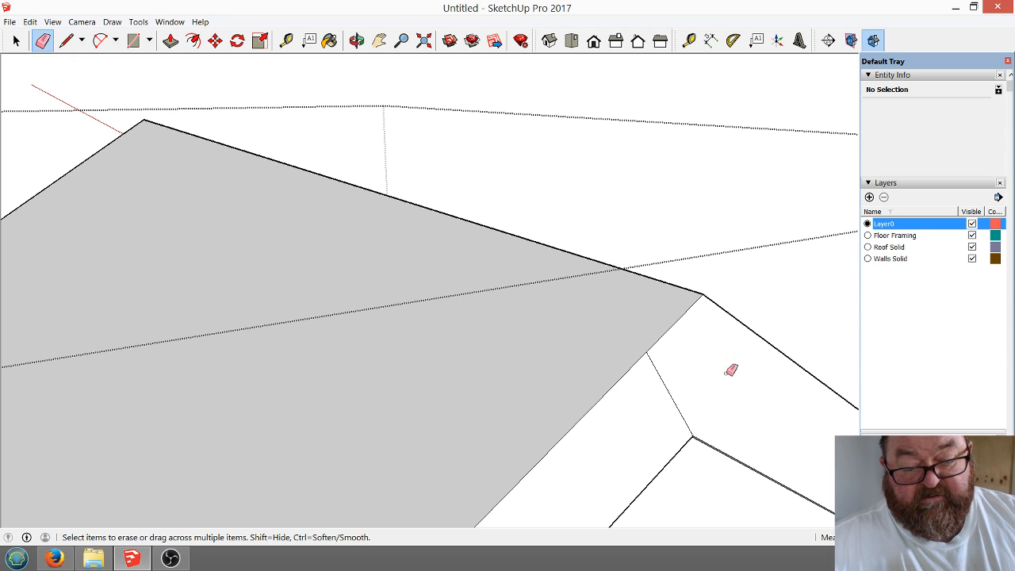
{"action": "left_click", "coordinate": [667, 374]}
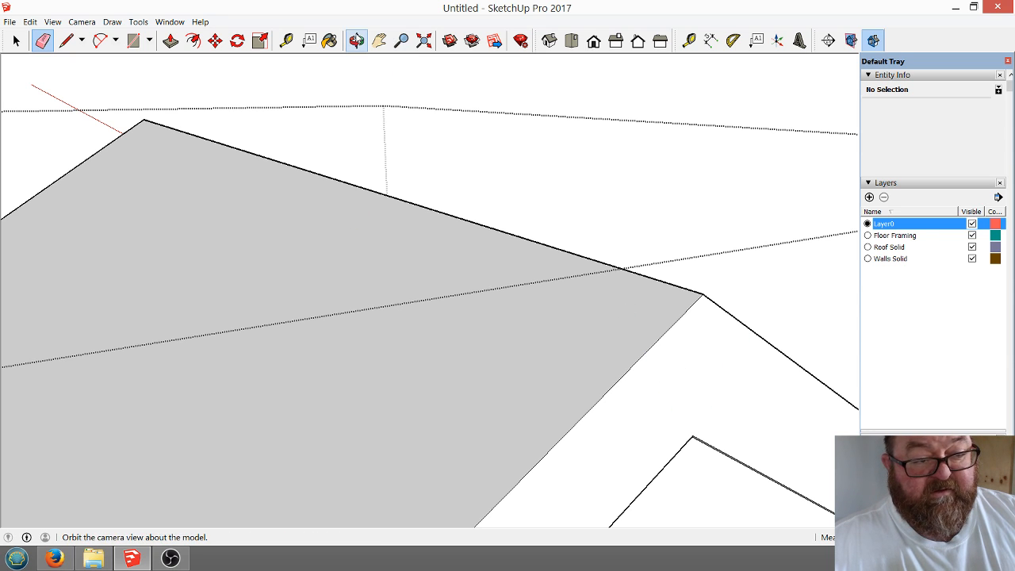
Erase the matching seam line running along the opposite roof slope just below the ridge.
{"action": "left_click", "coordinate": [356, 40]}
{"action": "left_click_drag", "start_coordinate": [712, 403], "coordinate": [402, 349]}
{"action": "scroll", "coordinate": [402, 350], "scroll_direction": "up", "scroll_amount": 4}
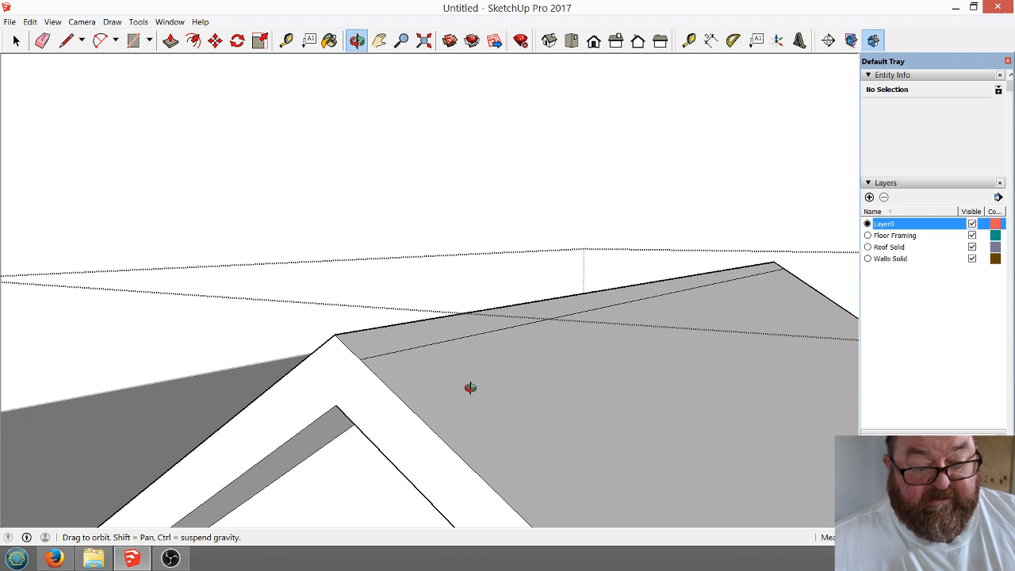
{"action": "left_click", "coordinate": [42, 40]}
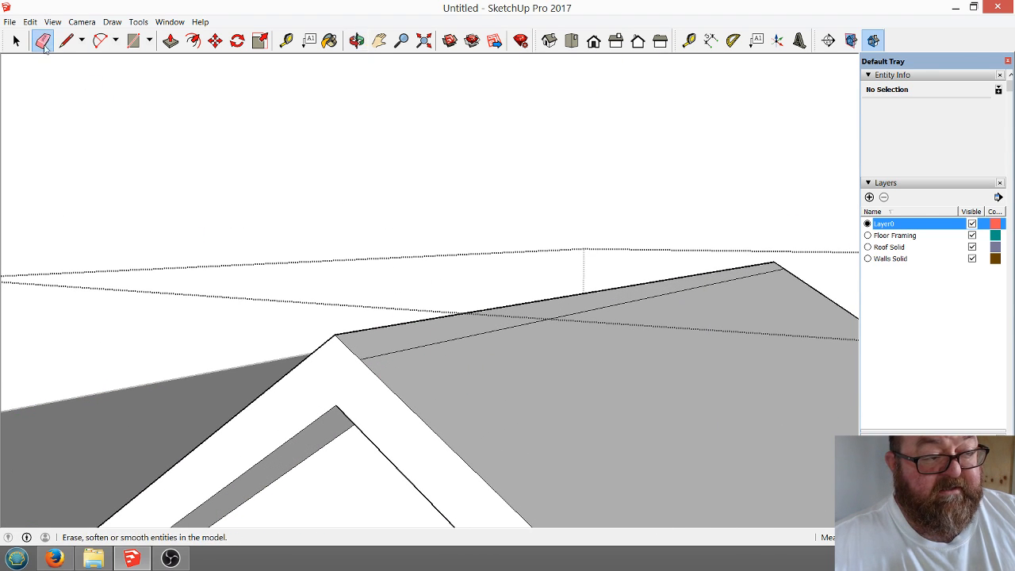
{"action": "left_click", "coordinate": [436, 343]}
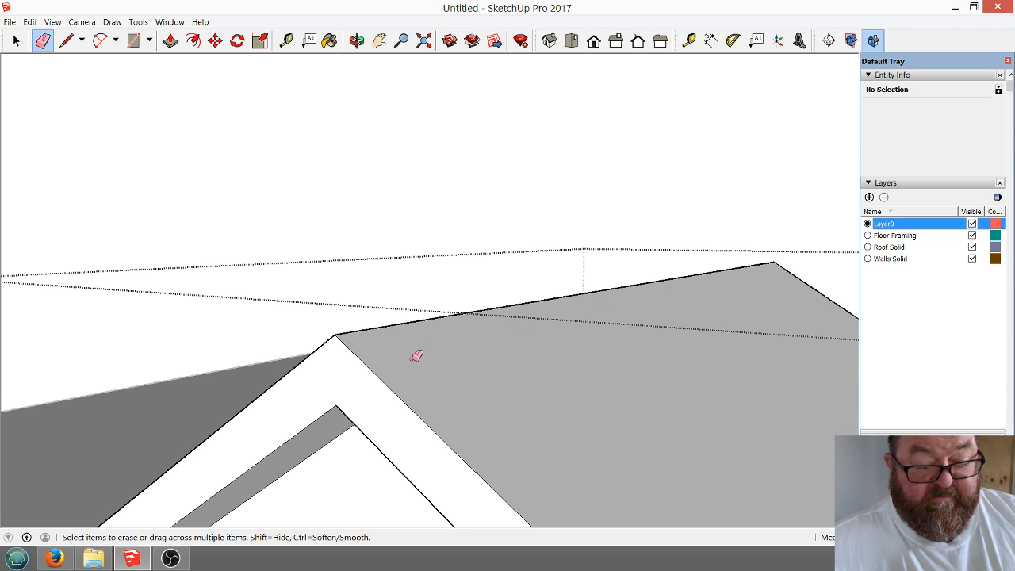
Examine how the seam lines divide the post-end gable by selecting its peak and rafter-end faces individually.
{"action": "middle_click_drag", "start_coordinate": [415, 354], "coordinate": [356, 345]}
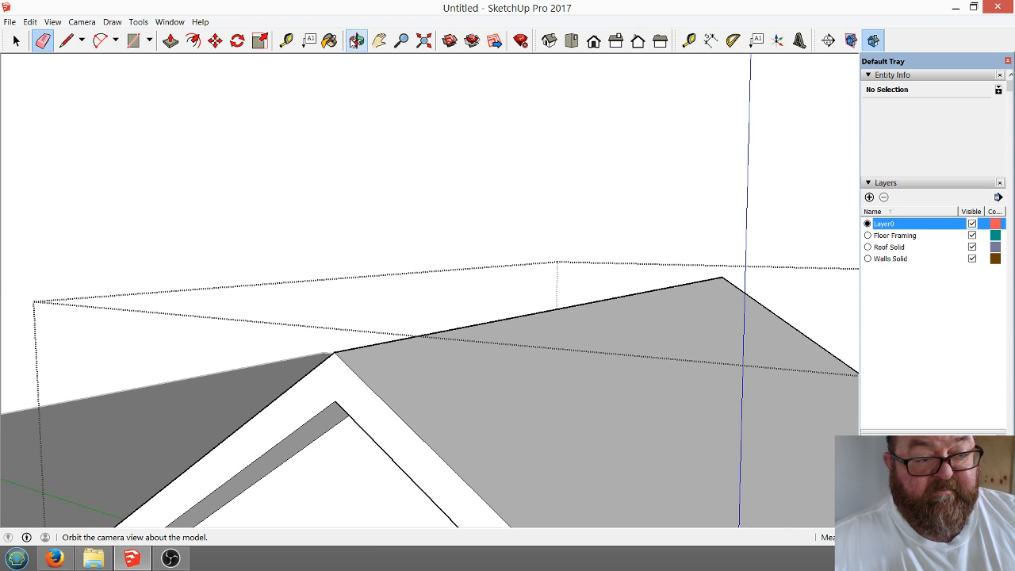
{"action": "left_click", "coordinate": [357, 41]}
{"action": "left_click_drag", "start_coordinate": [671, 362], "coordinate": [102, 383]}
{"action": "scroll", "coordinate": [369, 335], "scroll_direction": "up", "scroll_amount": 6}
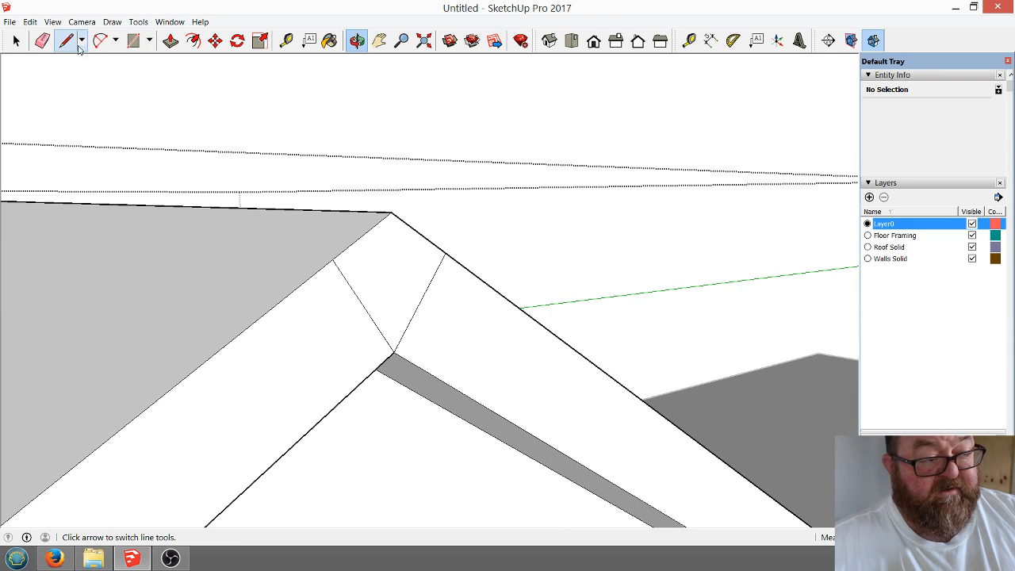
{"action": "left_click", "coordinate": [16, 41]}
{"action": "left_click", "coordinate": [380, 275]}
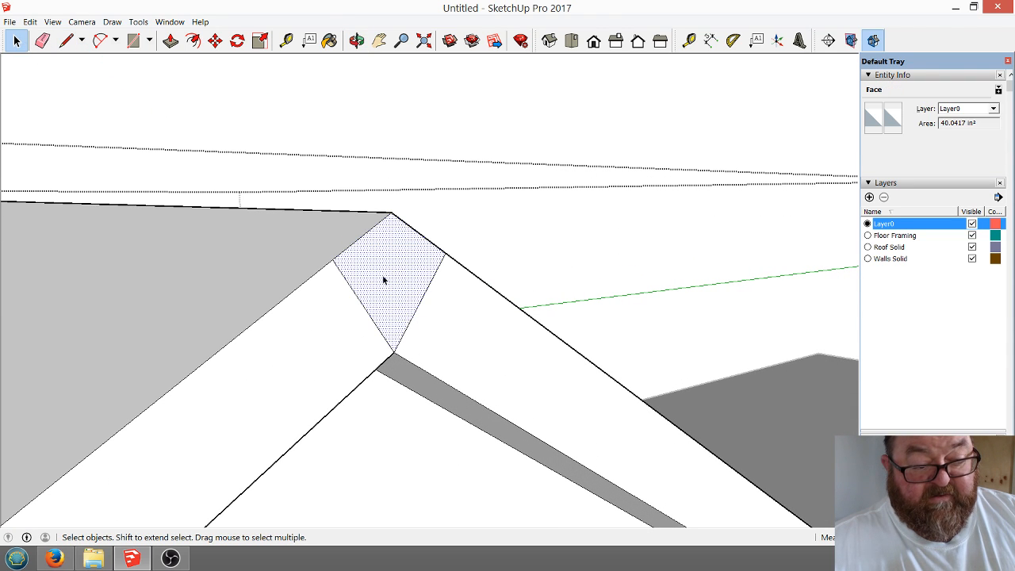
{"action": "left_click", "coordinate": [457, 316]}
{"action": "left_click", "coordinate": [308, 332]}
{"action": "left_click", "coordinate": [362, 262]}
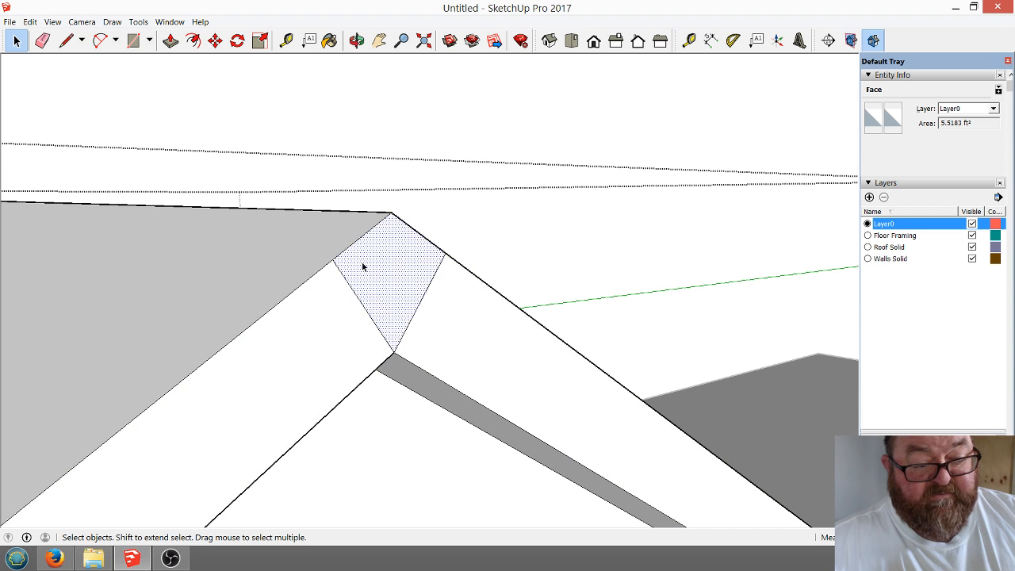
{"action": "left_click", "coordinate": [461, 323]}
{"action": "left_click", "coordinate": [386, 282]}
{"action": "left_click", "coordinate": [299, 359]}
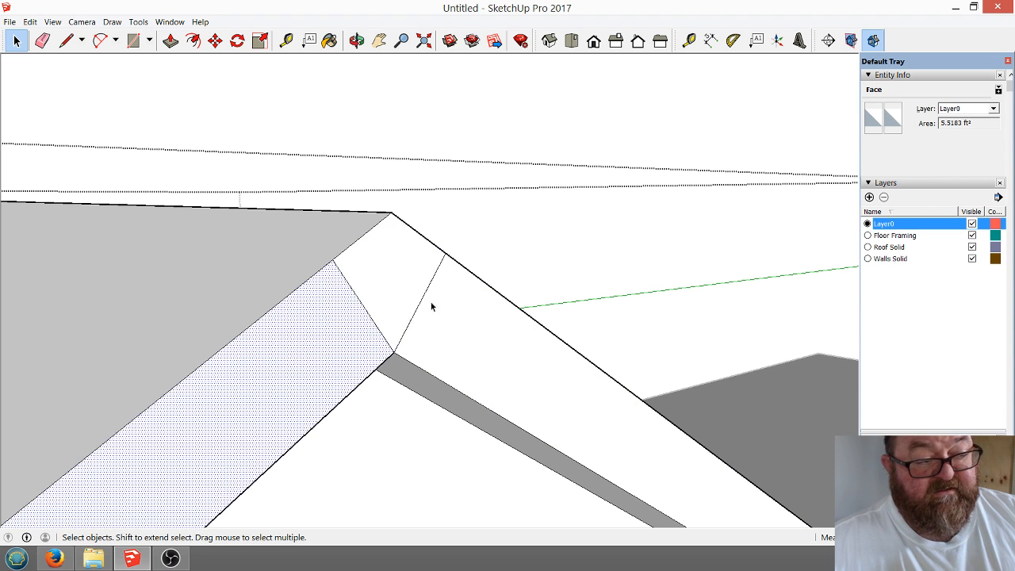
Erase both seam lines under the post-end gable's peak and select the merged face to check it.
{"action": "left_click", "coordinate": [42, 41]}
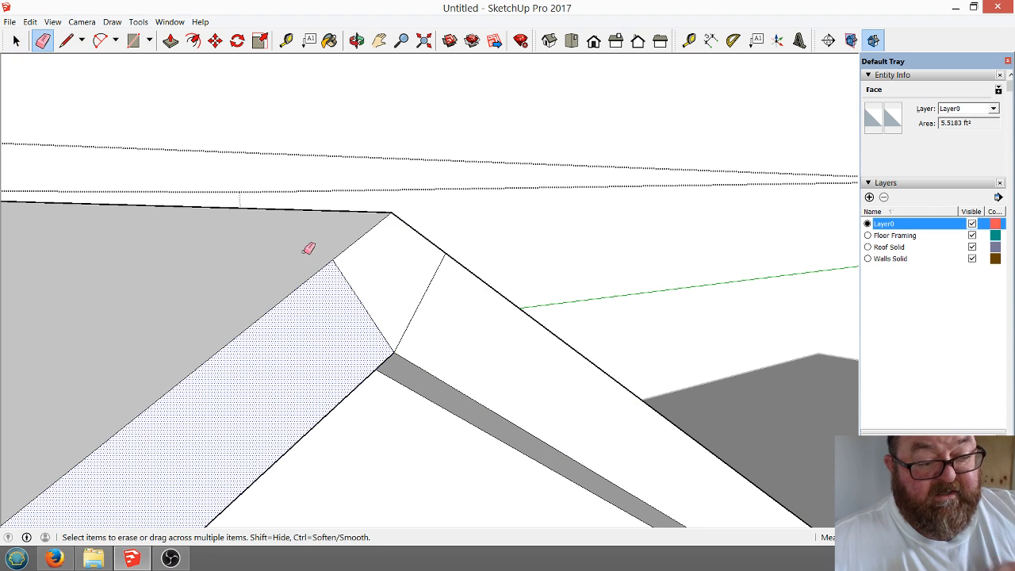
{"action": "left_click", "coordinate": [350, 278]}
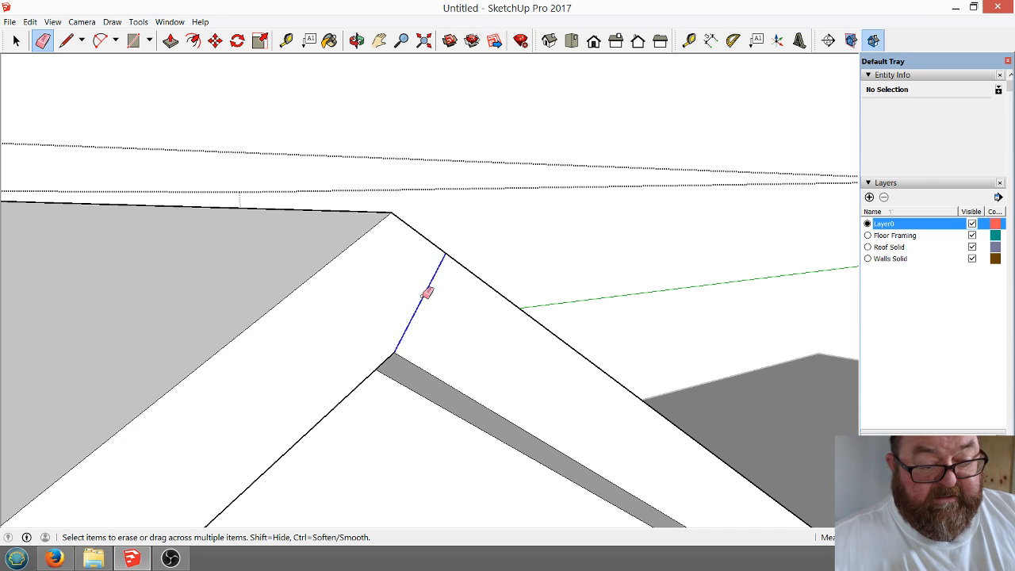
{"action": "left_click", "coordinate": [423, 296]}
{"action": "left_click", "coordinate": [16, 40]}
{"action": "left_click", "coordinate": [339, 270]}
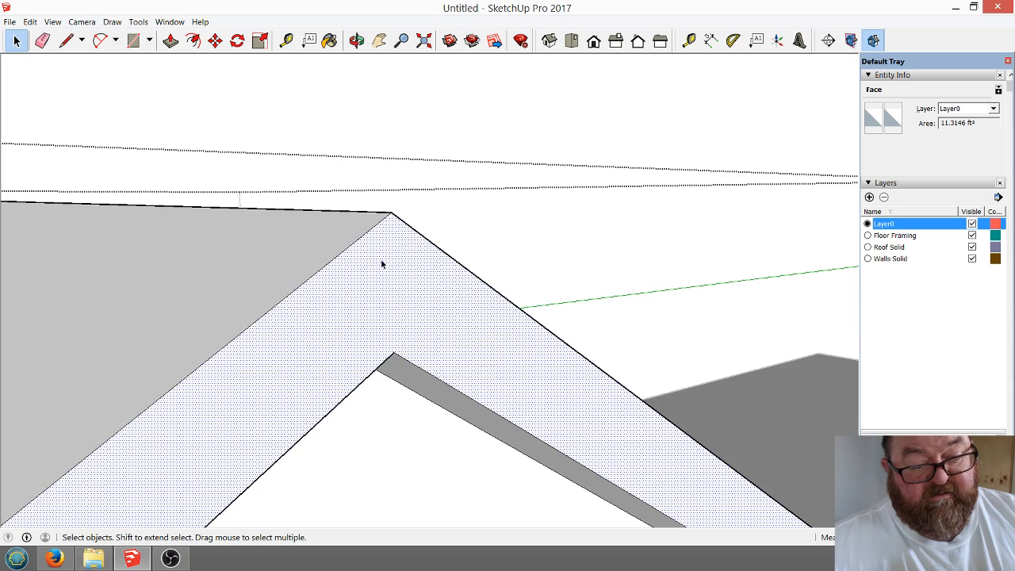
Examine the completed roof solid from both slopes and around the post-end gable.
{"action": "middle_click_drag", "start_coordinate": [381, 264], "coordinate": [528, 347]}
{"action": "key", "text": "o"}
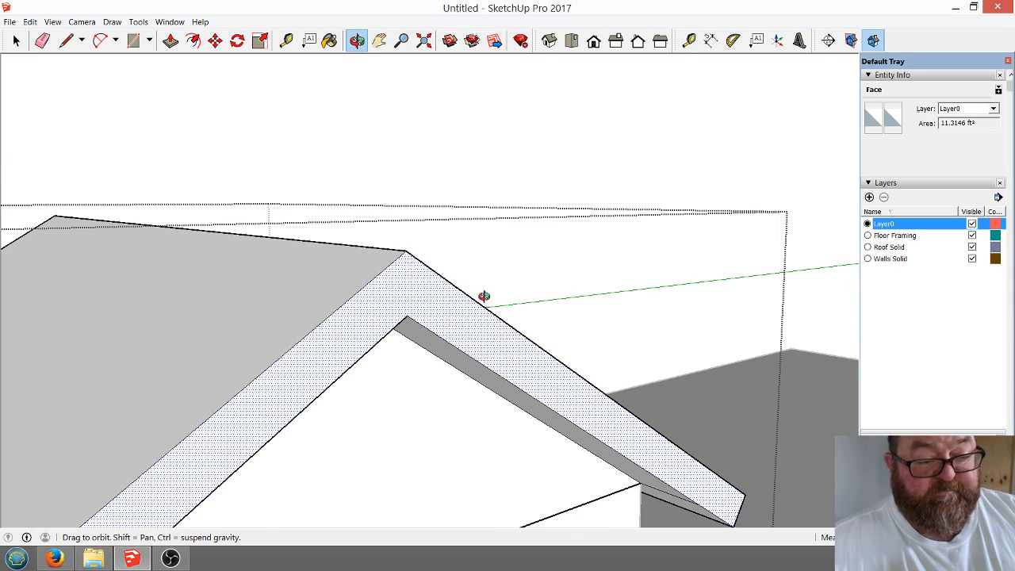
{"action": "left_click_drag", "start_coordinate": [484, 297], "coordinate": [245, 331]}
{"action": "scroll", "coordinate": [440, 349], "scroll_direction": "down", "scroll_amount": 4}
{"action": "left_click_drag", "start_coordinate": [331, 363], "coordinate": [121, 329]}
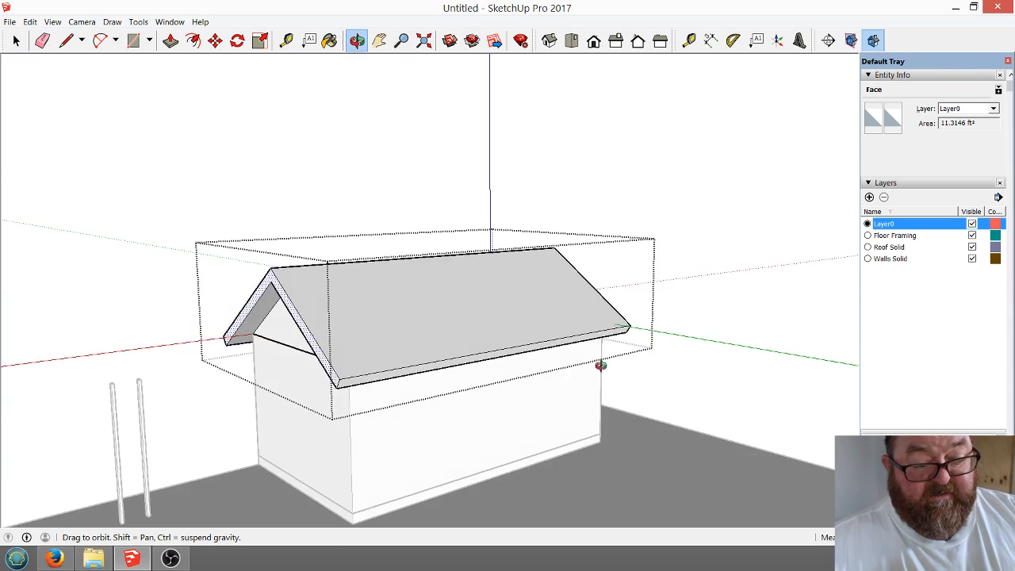
{"action": "left_click_drag", "start_coordinate": [601, 365], "coordinate": [564, 410]}
{"action": "scroll", "coordinate": [585, 413], "scroll_direction": "up", "scroll_amount": 6}
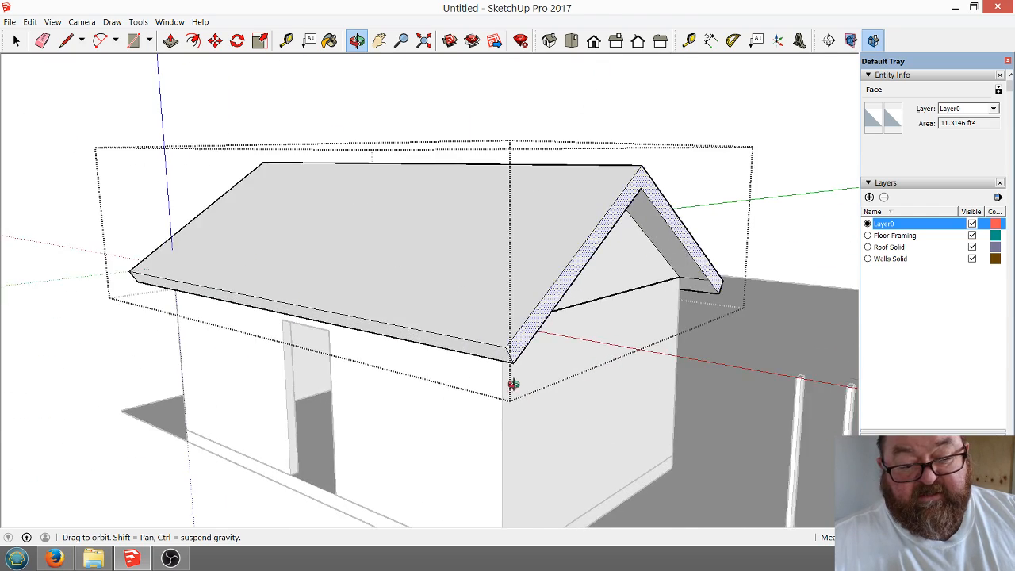
{"action": "left_click_drag", "start_coordinate": [514, 384], "coordinate": [490, 375]}
{"action": "scroll", "coordinate": [314, 309], "scroll_direction": "down", "scroll_amount": 4}
{"action": "left_click_drag", "start_coordinate": [333, 381], "coordinate": [409, 413]}
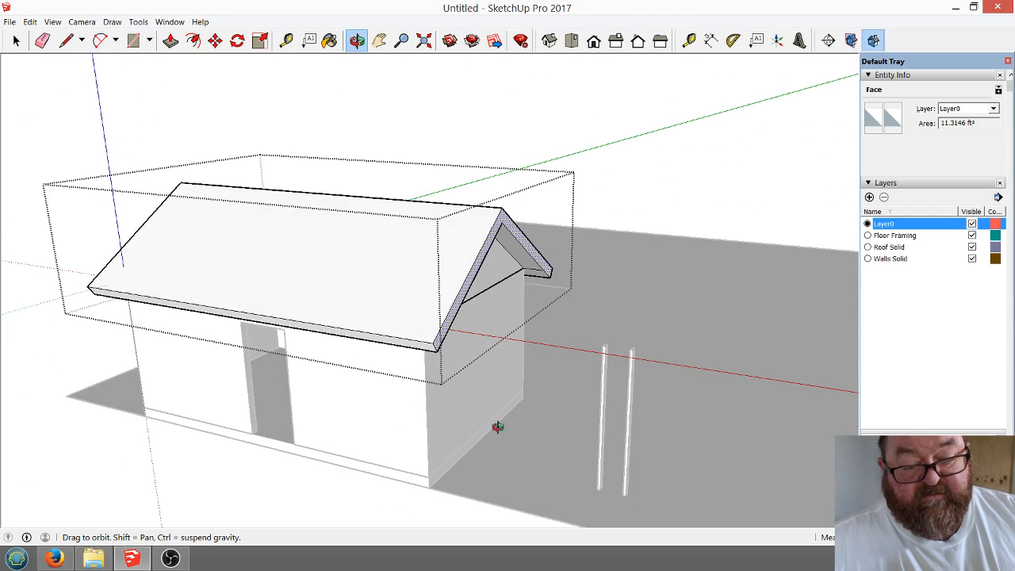
{"action": "scroll", "coordinate": [605, 456], "scroll_direction": "up", "scroll_amount": 3}
{"action": "scroll", "coordinate": [249, 388], "scroll_direction": "down", "scroll_amount": 1}
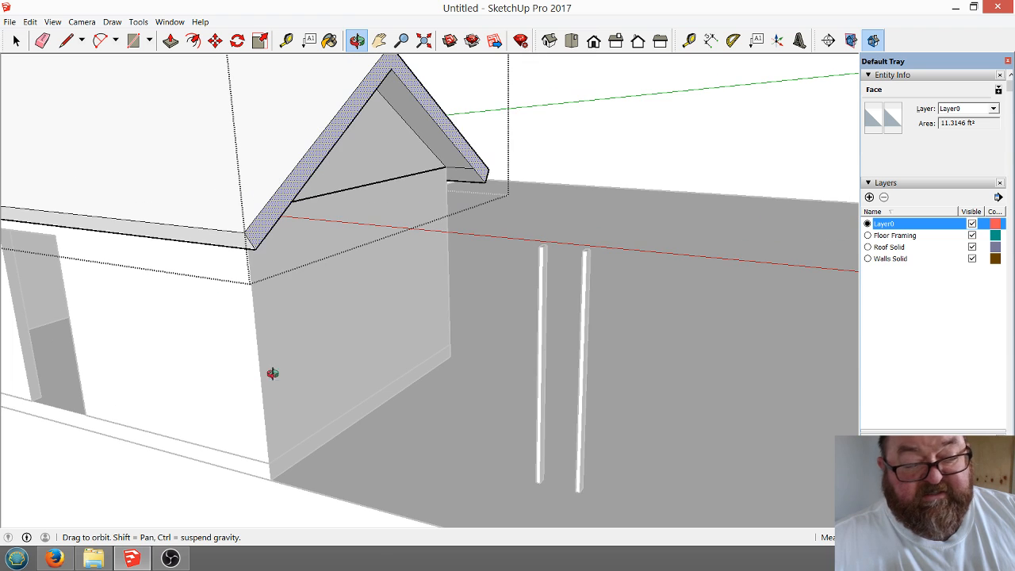
Close the roof group and hide the Roof Solid layer to expose the open-topped walls.
{"action": "left_click", "coordinate": [16, 41]}
{"action": "left_click", "coordinate": [555, 183]}
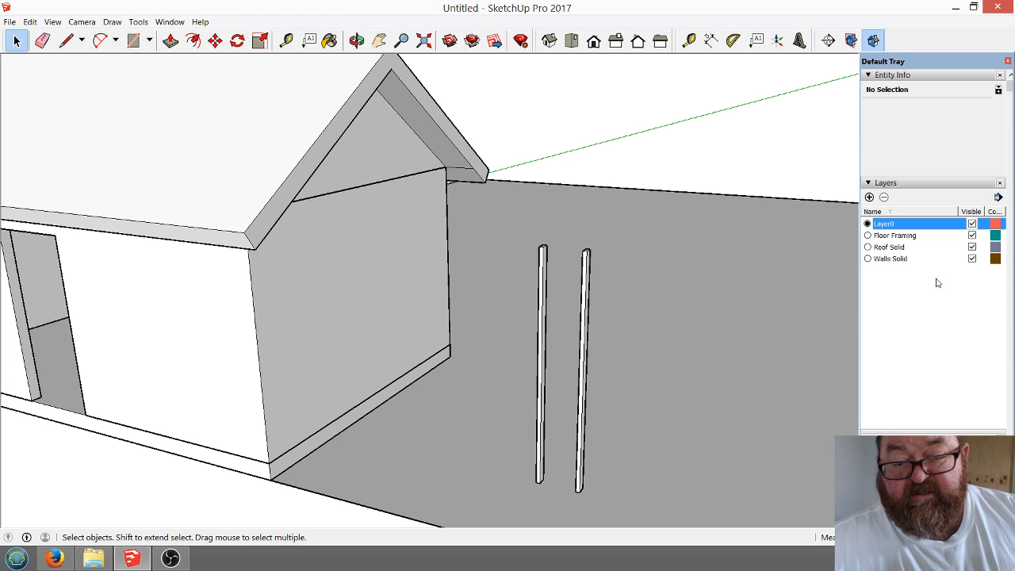
{"action": "left_click", "coordinate": [973, 248]}
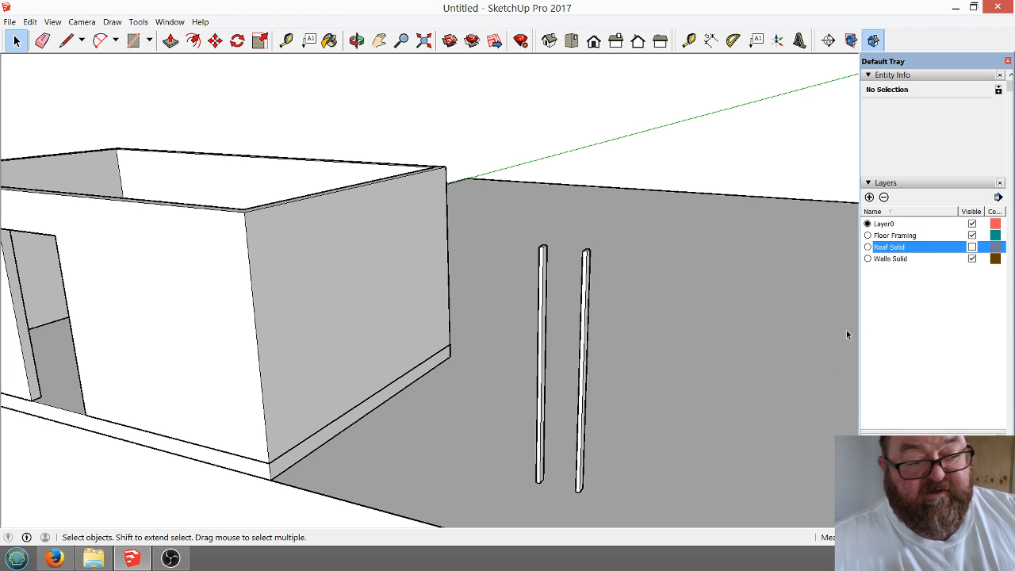
{"action": "left_click", "coordinate": [357, 40]}
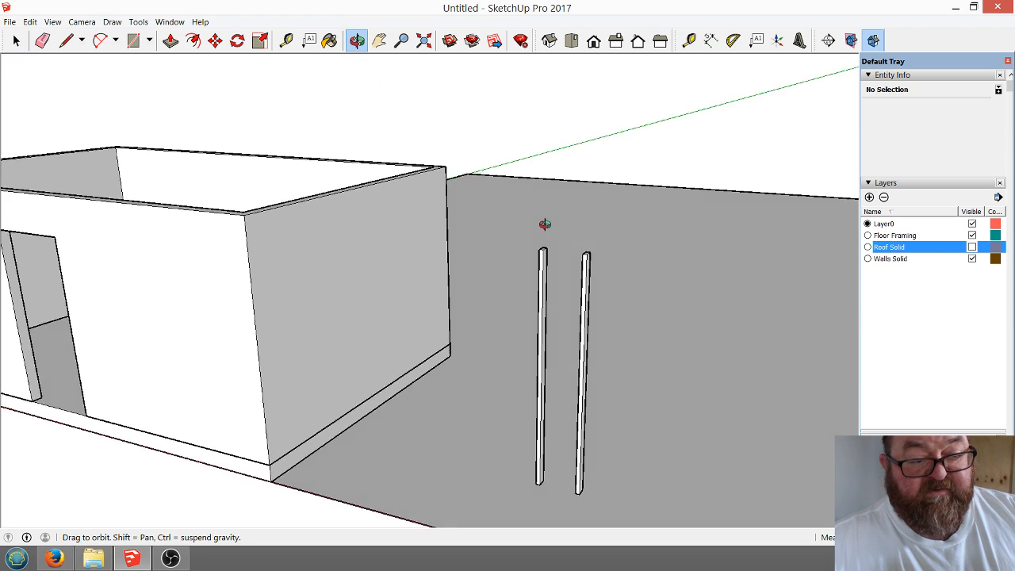
{"action": "left_click_drag", "start_coordinate": [544, 222], "coordinate": [545, 264]}
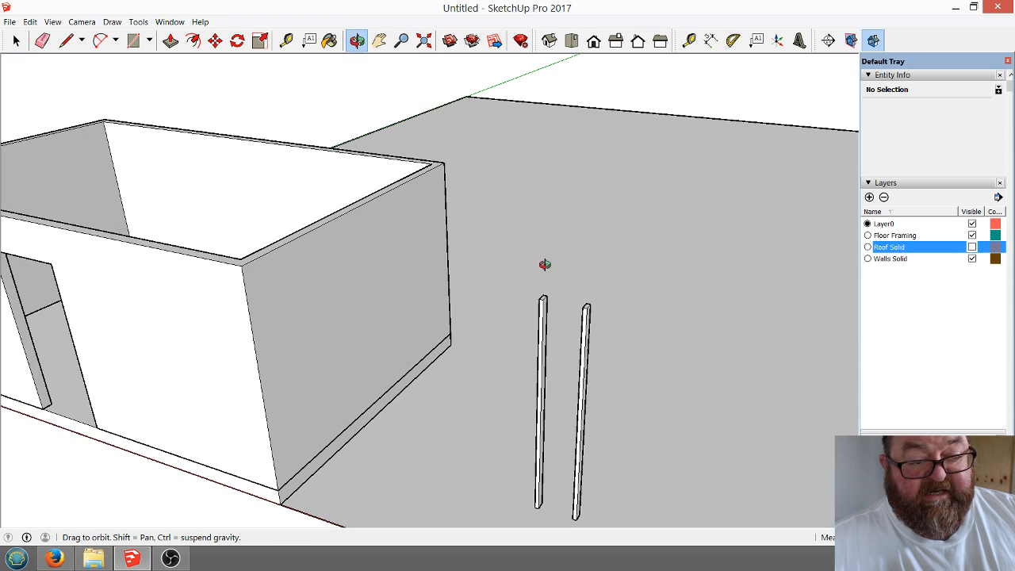
Hide the Walls Solid layer to inspect the bare floor, and make the Roof Solid and Walls Solid layers visible again.
{"action": "left_click", "coordinate": [973, 259]}
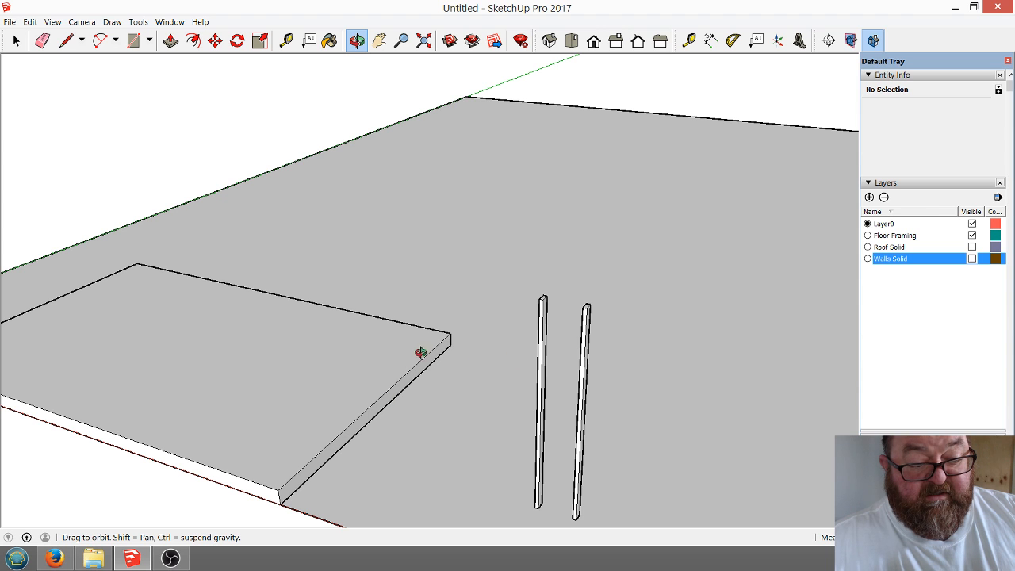
{"action": "scroll", "coordinate": [368, 393], "scroll_direction": "up", "scroll_amount": 2}
{"action": "scroll", "coordinate": [346, 404], "scroll_direction": "down", "scroll_amount": 5}
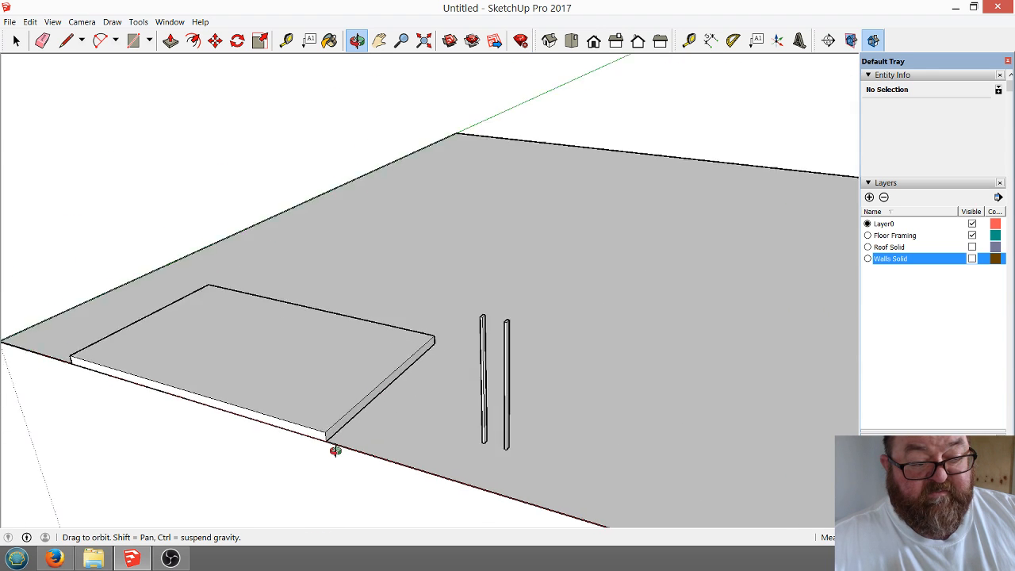
{"action": "scroll", "coordinate": [317, 428], "scroll_direction": "up", "scroll_amount": 5}
{"action": "scroll", "coordinate": [491, 427], "scroll_direction": "down", "scroll_amount": 3}
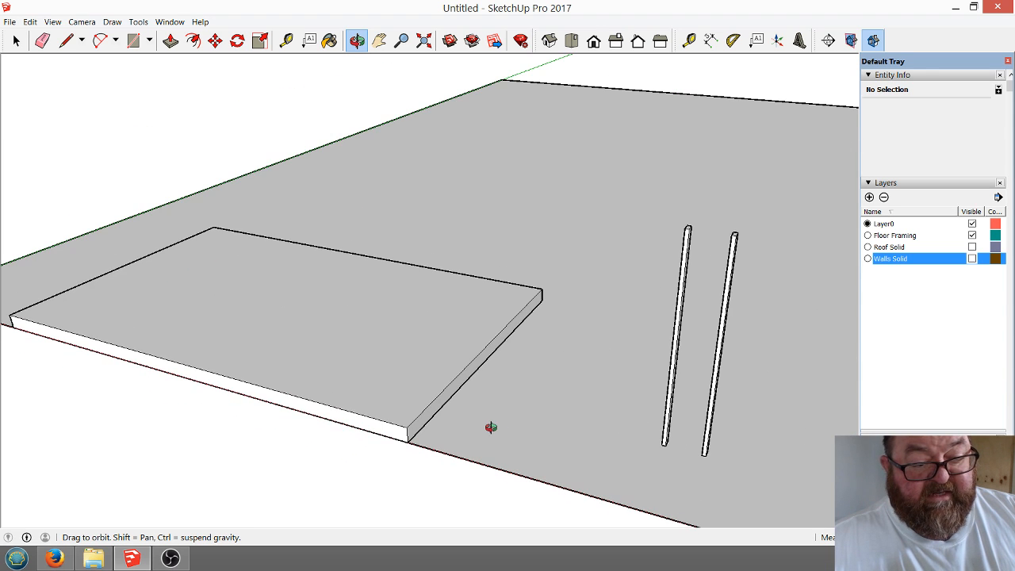
{"action": "left_click", "coordinate": [972, 247]}
{"action": "left_click", "coordinate": [972, 259]}
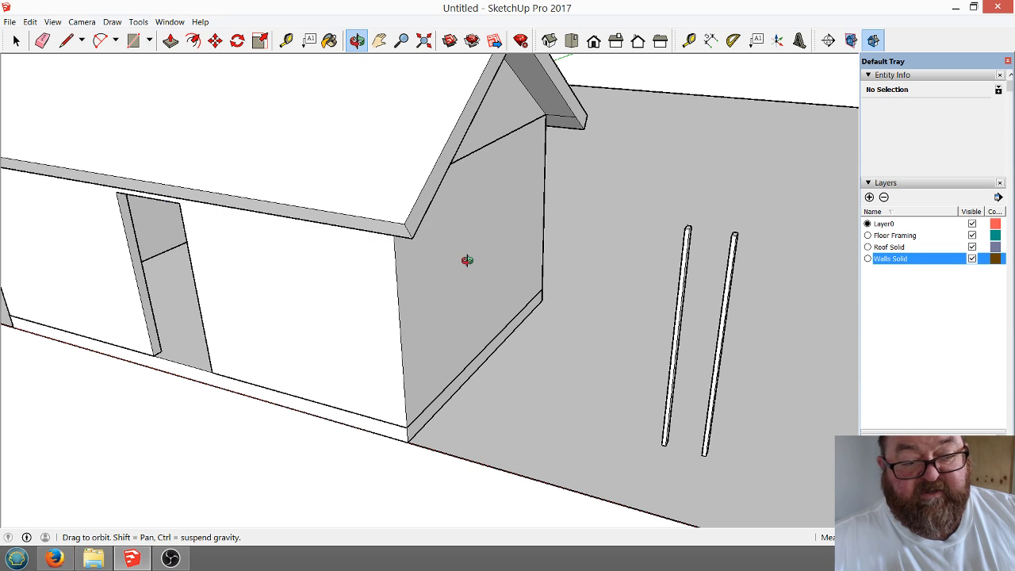
Examine the whole building with floor, walls and roof visible, viewing it from the back, above and the door side.
{"action": "scroll", "coordinate": [511, 302], "scroll_direction": "up", "scroll_amount": 2}
{"action": "left_click_drag", "start_coordinate": [512, 302], "coordinate": [376, 342]}
{"action": "scroll", "coordinate": [460, 445], "scroll_direction": "down", "scroll_amount": 2}
{"action": "left_click_drag", "start_coordinate": [552, 314], "coordinate": [141, 204]}
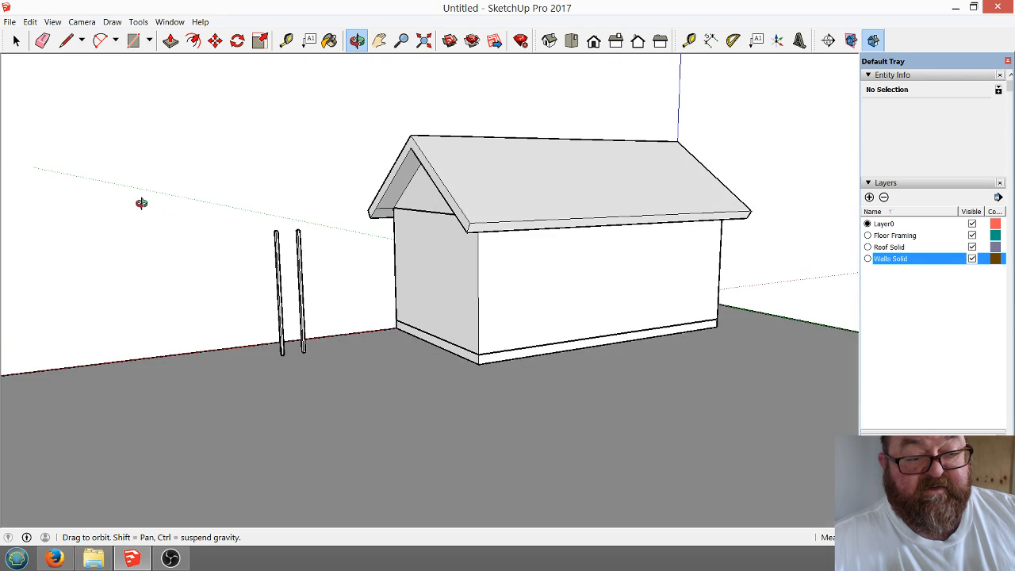
{"action": "mouse_move", "coordinate": [606, 224]}
{"action": "left_mouse_down"}
{"action": "mouse_move", "coordinate": [259, 233]}
{"action": "mouse_move", "coordinate": [596, 349]}
{"action": "mouse_move", "coordinate": [415, 274]}
{"action": "mouse_move", "coordinate": [229, 283]}
{"action": "mouse_move", "coordinate": [443, 308]}
{"action": "mouse_move", "coordinate": [425, 256]}
{"action": "mouse_move", "coordinate": [653, 302]}
{"action": "mouse_move", "coordinate": [352, 295]}
{"action": "mouse_move", "coordinate": [632, 267]}
{"action": "mouse_move", "coordinate": [397, 301]}
{"action": "mouse_move", "coordinate": [545, 310]}
{"action": "mouse_move", "coordinate": [181, 356]}
{"action": "mouse_move", "coordinate": [347, 286]}
{"action": "mouse_move", "coordinate": [341, 342]}
{"action": "left_mouse_up"}
{"action": "scroll", "coordinate": [453, 342], "scroll_direction": "up", "scroll_amount": 4}
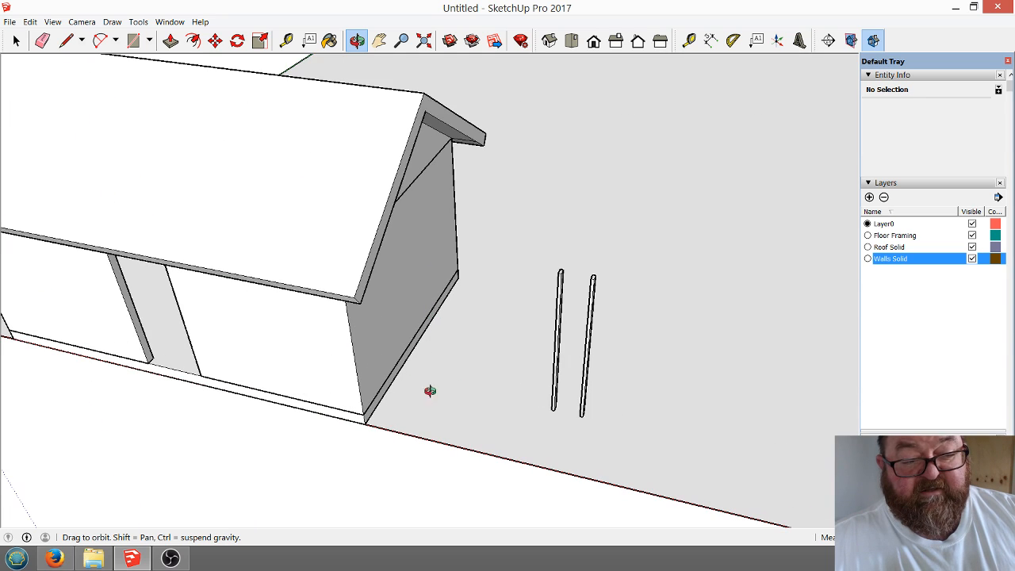
{"action": "scroll", "coordinate": [425, 449], "scroll_direction": "down", "scroll_amount": 3}
{"action": "left_click_drag", "start_coordinate": [367, 325], "coordinate": [266, 257]}
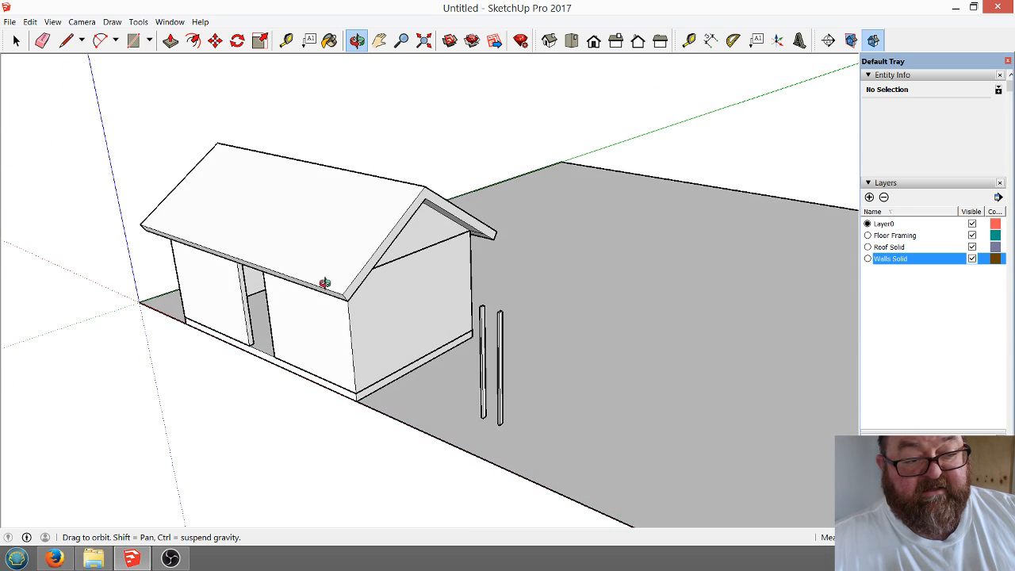
{"action": "scroll", "coordinate": [418, 315], "scroll_direction": "up", "scroll_amount": 3}
{"action": "left_click_drag", "start_coordinate": [386, 354], "coordinate": [428, 342]}
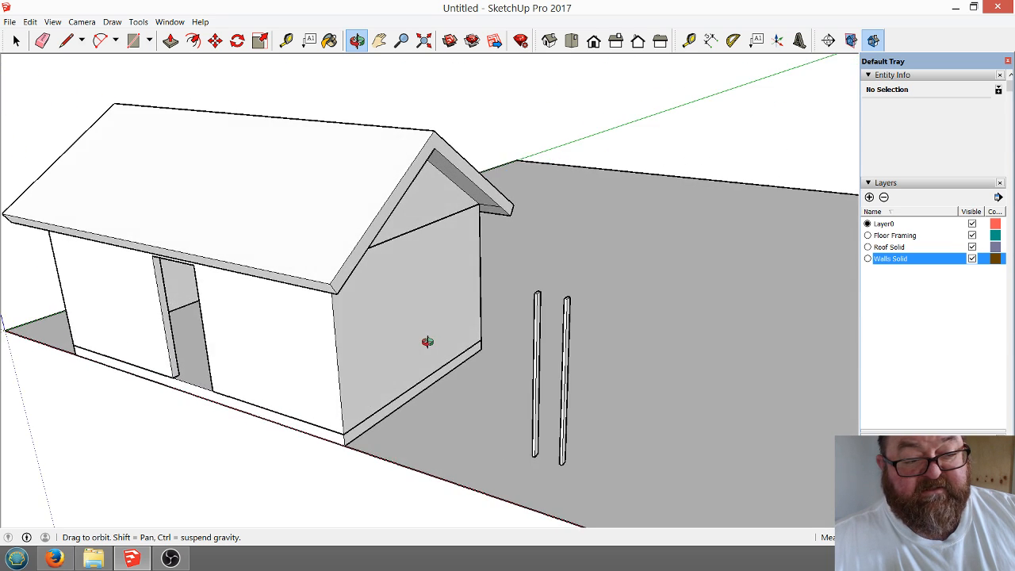
{"action": "scroll", "coordinate": [432, 360], "scroll_direction": "up", "scroll_amount": 2}
{"action": "scroll", "coordinate": [425, 361], "scroll_direction": "down", "scroll_amount": 1}
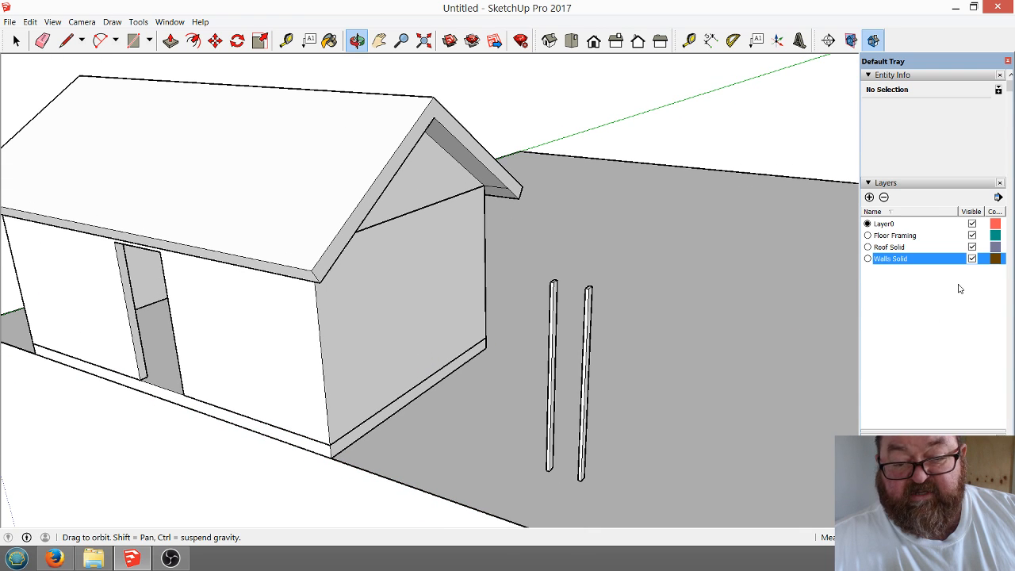
Hide the Roof Solid layer, and switch the Floor Framing layer off and back on.
{"action": "left_click", "coordinate": [972, 247]}
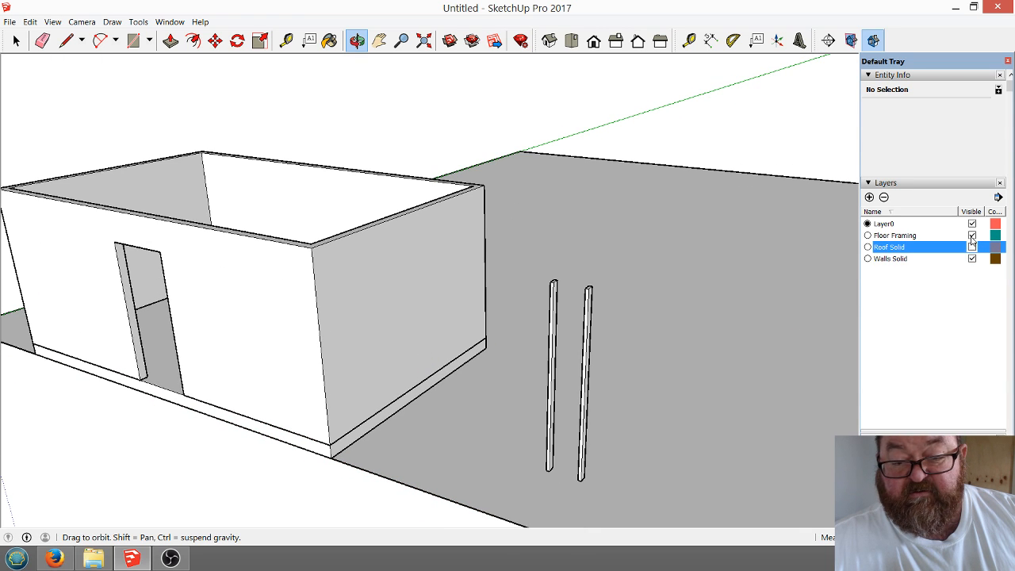
{"action": "left_click", "coordinate": [972, 236]}
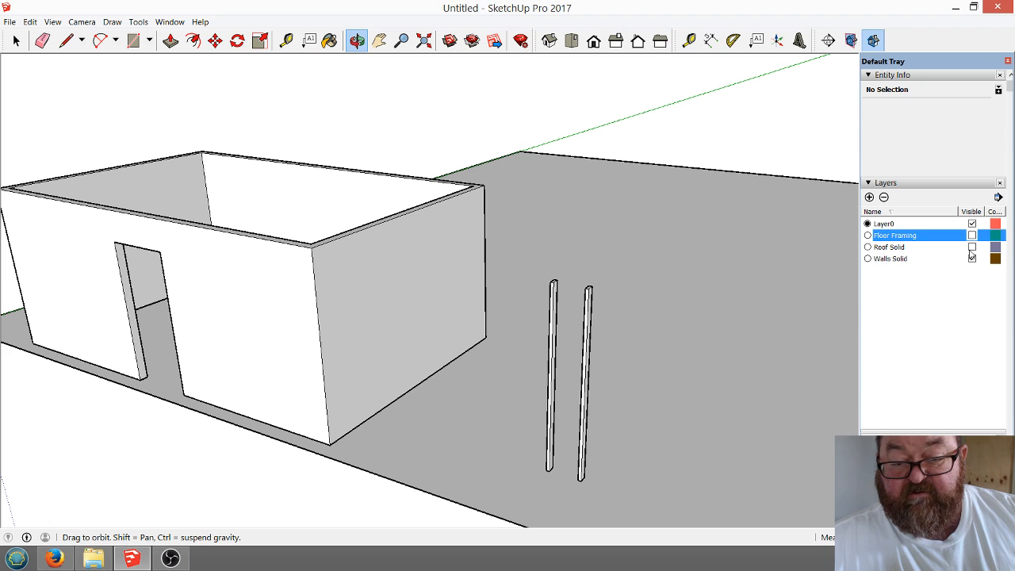
{"action": "left_click", "coordinate": [973, 236]}
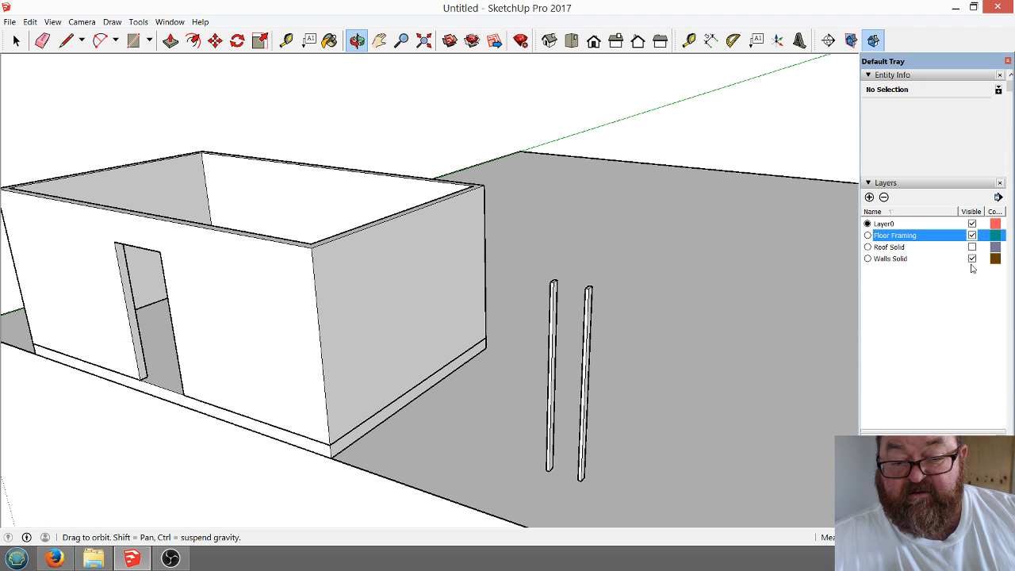
Hide the Walls Solid layer and examine the exposed floor slab around its near corner.
{"action": "left_click", "coordinate": [973, 259]}
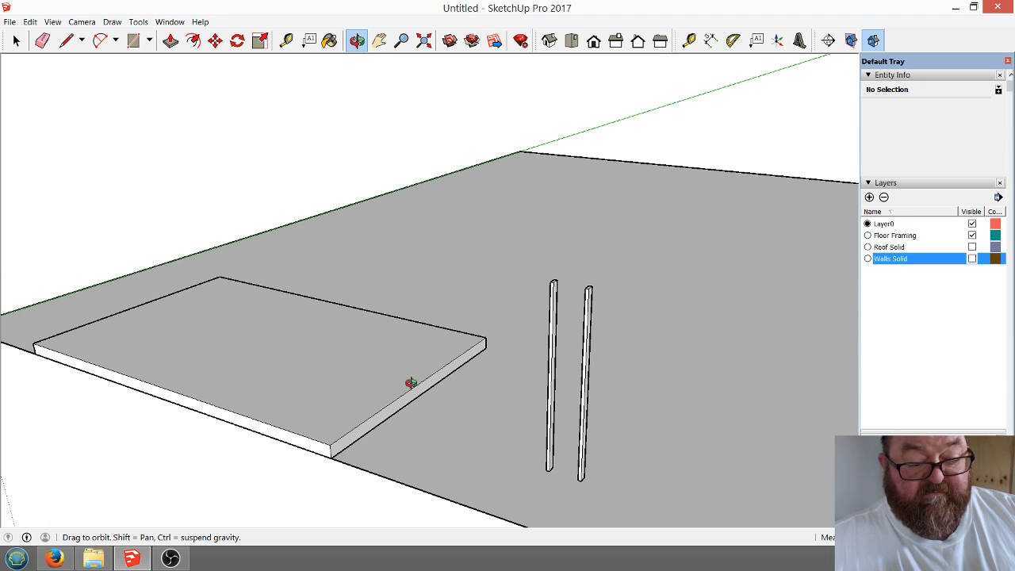
{"action": "scroll", "coordinate": [411, 401], "scroll_direction": "up", "scroll_amount": 4}
{"action": "scroll", "coordinate": [437, 331], "scroll_direction": "down", "scroll_amount": 2}
{"action": "scroll", "coordinate": [374, 410], "scroll_direction": "up", "scroll_amount": 4}
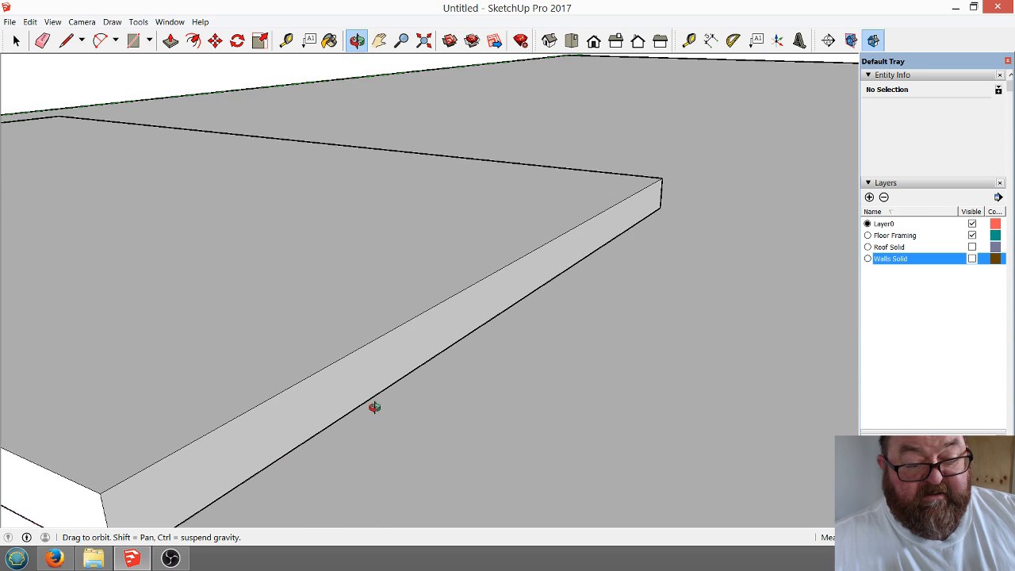
{"action": "scroll", "coordinate": [374, 407], "scroll_direction": "down", "scroll_amount": 1}
{"action": "scroll", "coordinate": [478, 256], "scroll_direction": "down", "scroll_amount": 2}
{"action": "scroll", "coordinate": [395, 378], "scroll_direction": "up", "scroll_amount": 2}
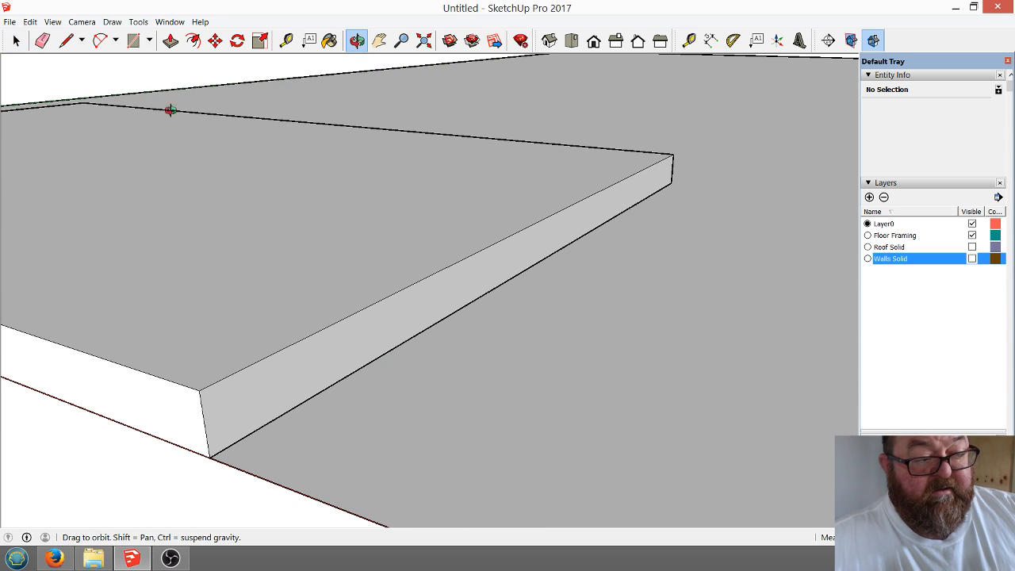
{"action": "scroll", "coordinate": [323, 240], "scroll_direction": "down", "scroll_amount": 4}
{"action": "scroll", "coordinate": [288, 299], "scroll_direction": "up", "scroll_amount": 2}
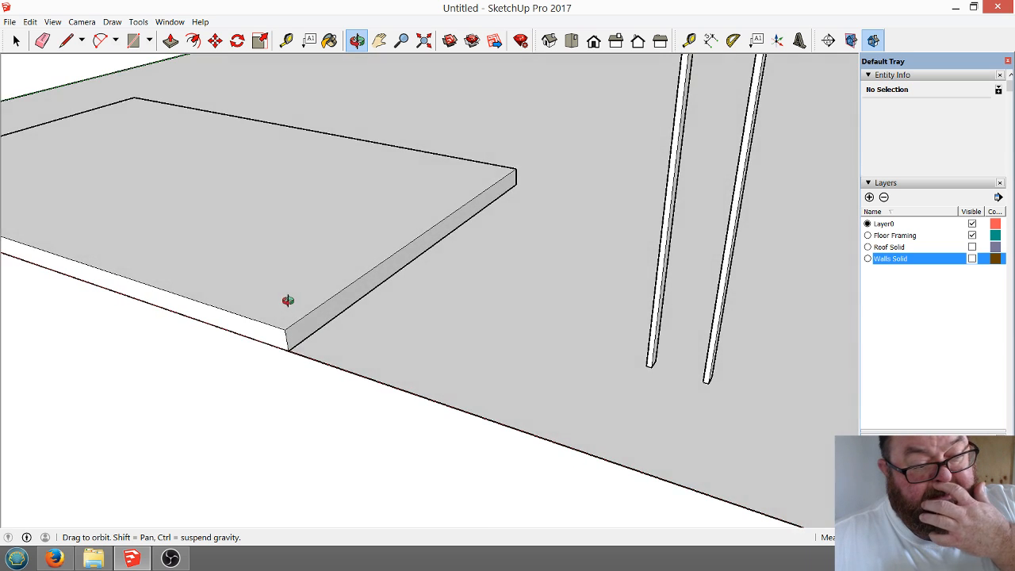
{"action": "scroll", "coordinate": [287, 307], "scroll_direction": "down", "scroll_amount": 2}
{"action": "scroll", "coordinate": [310, 281], "scroll_direction": "up", "scroll_amount": 3}
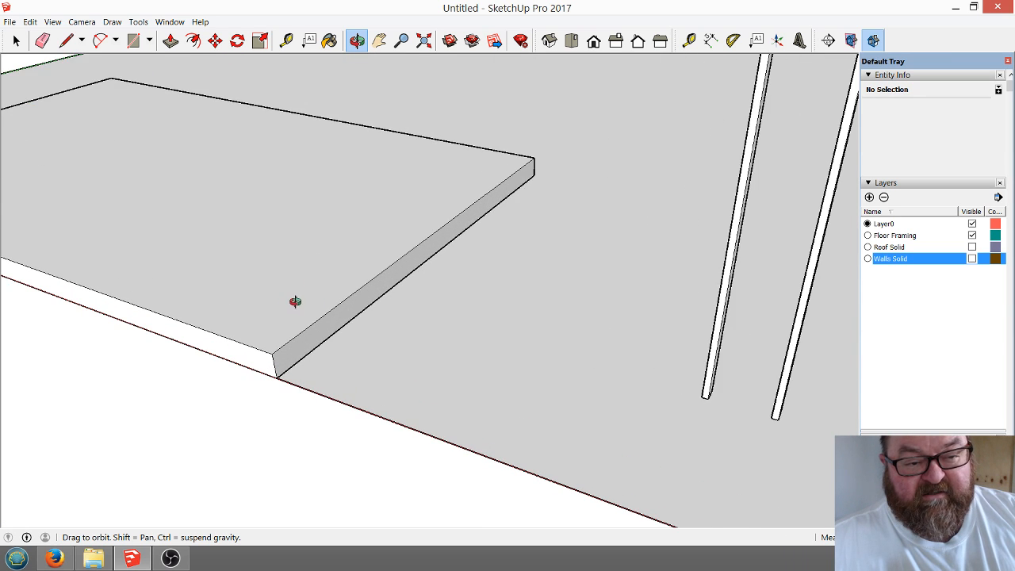
{"action": "scroll", "coordinate": [292, 305], "scroll_direction": "down", "scroll_amount": 1}
{"action": "key", "text": "e"}
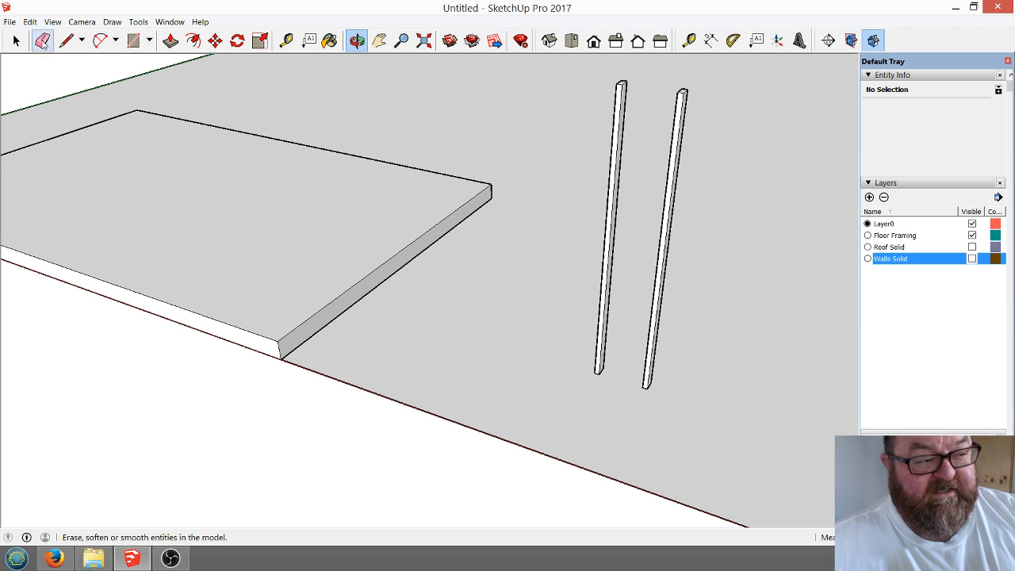
{"action": "key", "text": "space"}
{"action": "left_click", "coordinate": [618, 173]}
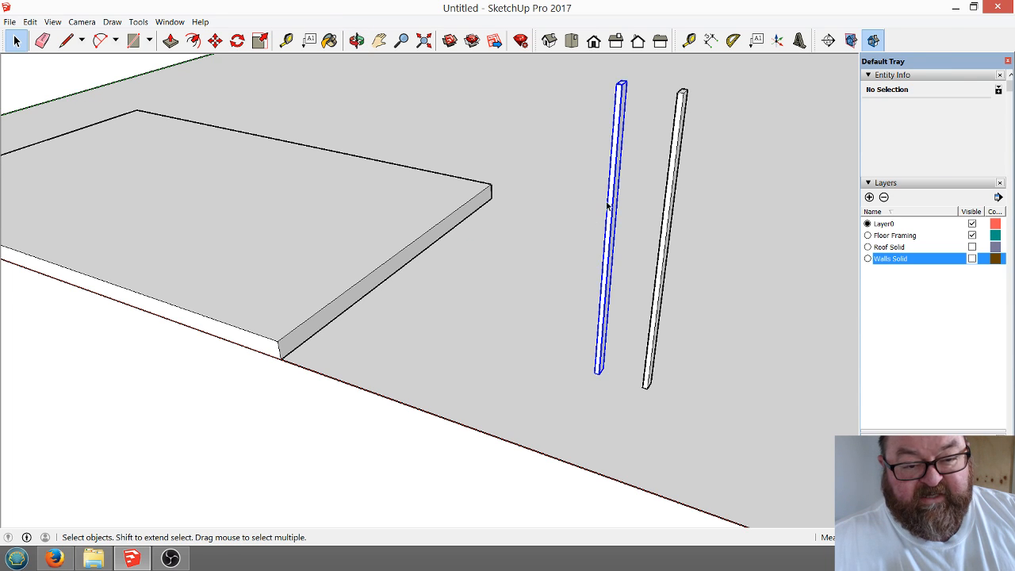
Draw a long, narrow rectangle on the ground beside the floor slab as the footprint of a floor joist.
{"action": "scroll", "coordinate": [302, 241], "scroll_direction": "up", "scroll_amount": 4}
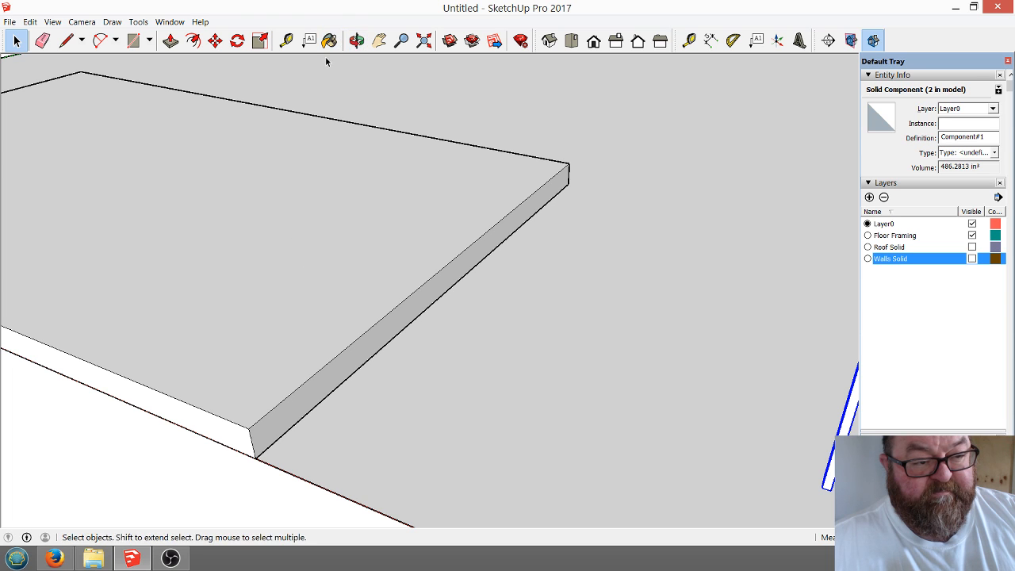
{"action": "left_click", "coordinate": [356, 43]}
{"action": "left_click_drag", "start_coordinate": [363, 340], "coordinate": [344, 389]}
{"action": "left_click_drag", "start_coordinate": [300, 364], "coordinate": [225, 229]}
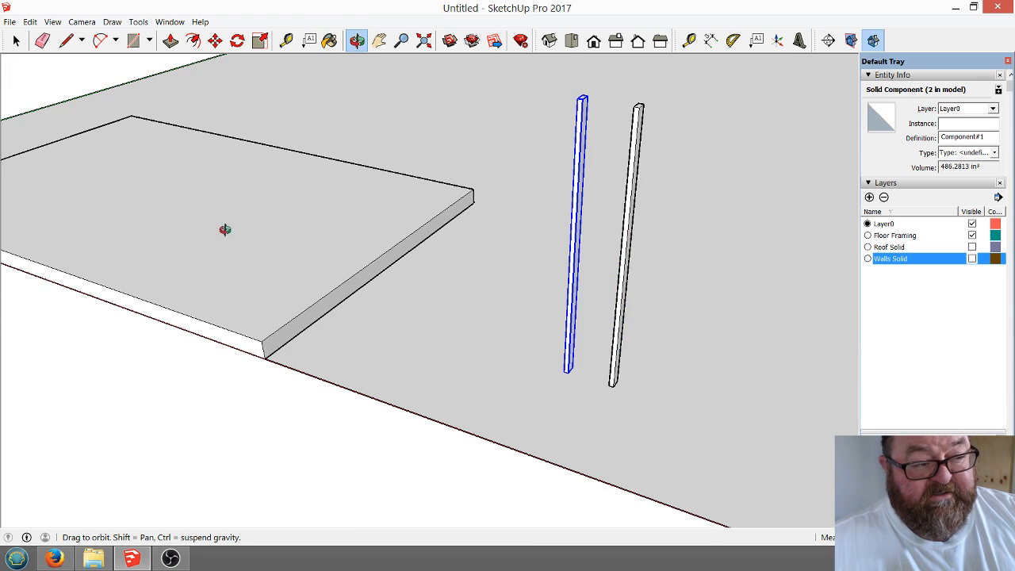
{"action": "left_click", "coordinate": [133, 41]}
{"action": "scroll", "coordinate": [370, 333], "scroll_direction": "up", "scroll_amount": 2}
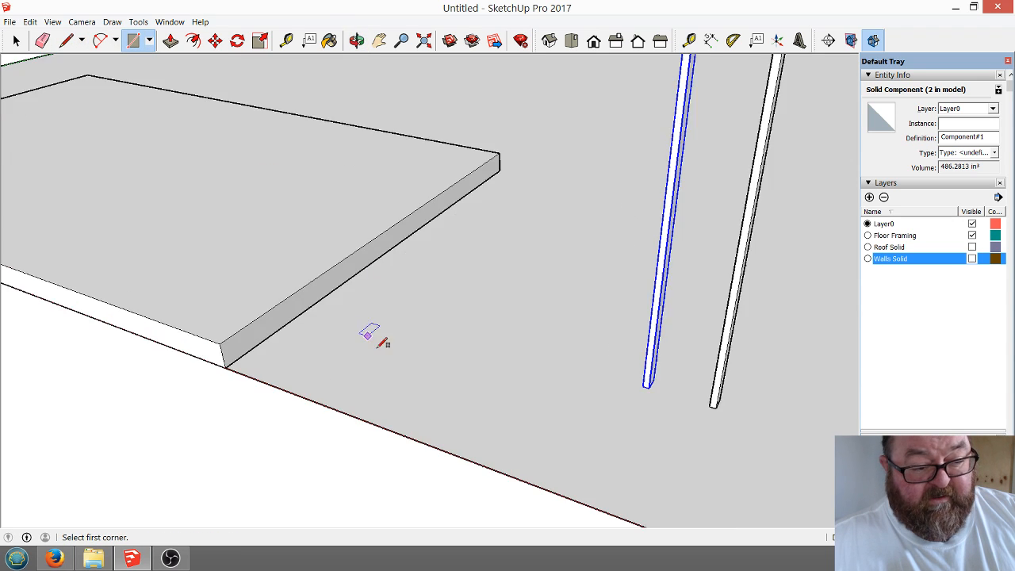
{"action": "scroll", "coordinate": [371, 333], "scroll_direction": "up", "scroll_amount": 1}
{"action": "scroll", "coordinate": [373, 336], "scroll_direction": "up", "scroll_amount": 1}
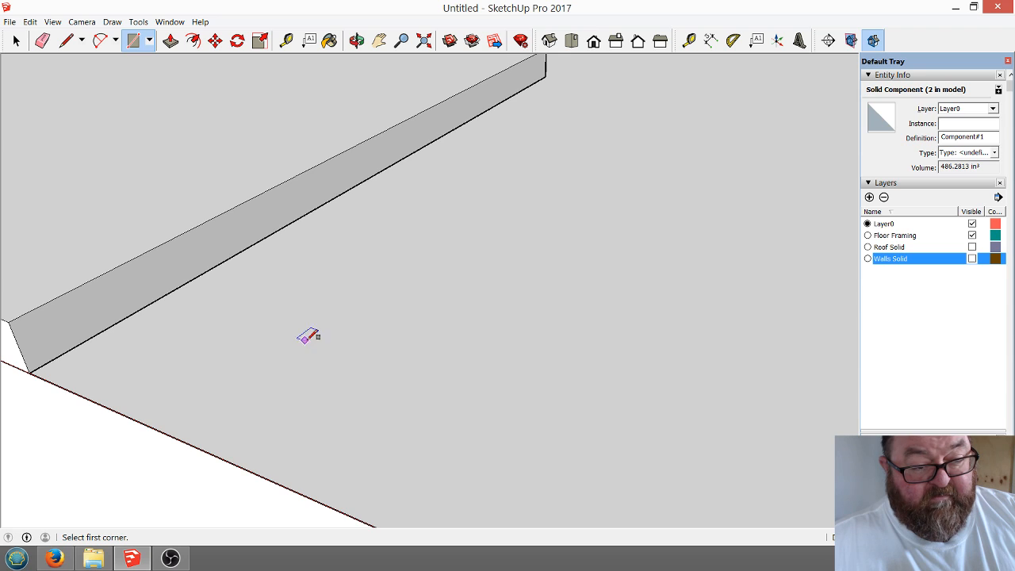
{"action": "scroll", "coordinate": [424, 355], "scroll_direction": "down", "scroll_amount": 3}
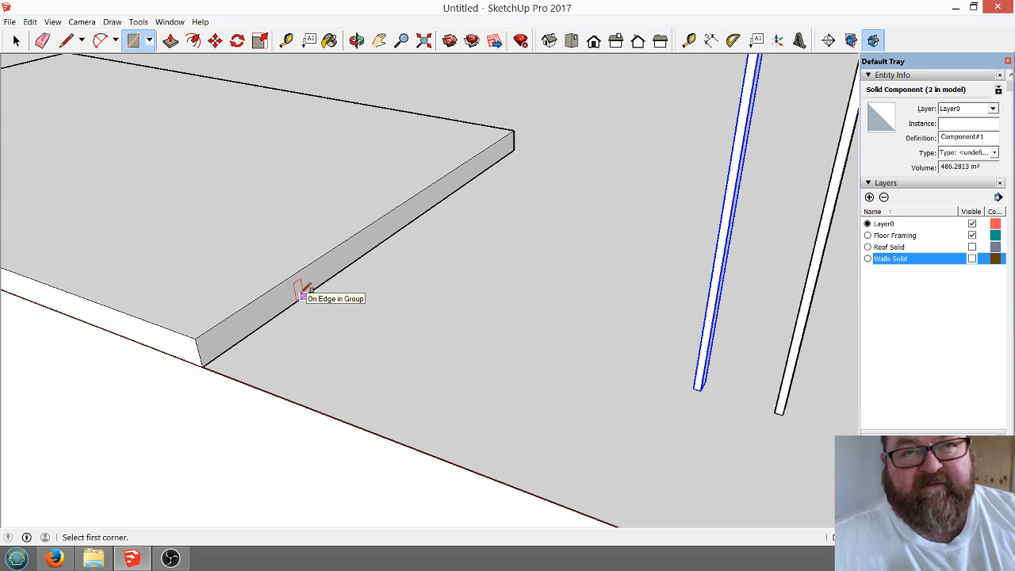
{"action": "scroll", "coordinate": [388, 401], "scroll_direction": "up", "scroll_amount": 4}
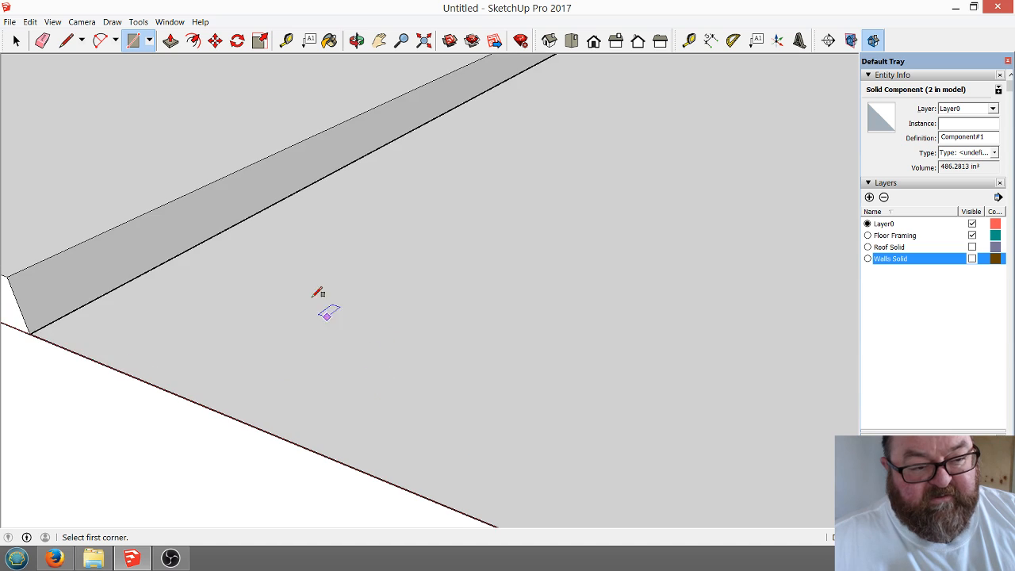
{"action": "scroll", "coordinate": [313, 293], "scroll_direction": "down", "scroll_amount": 2}
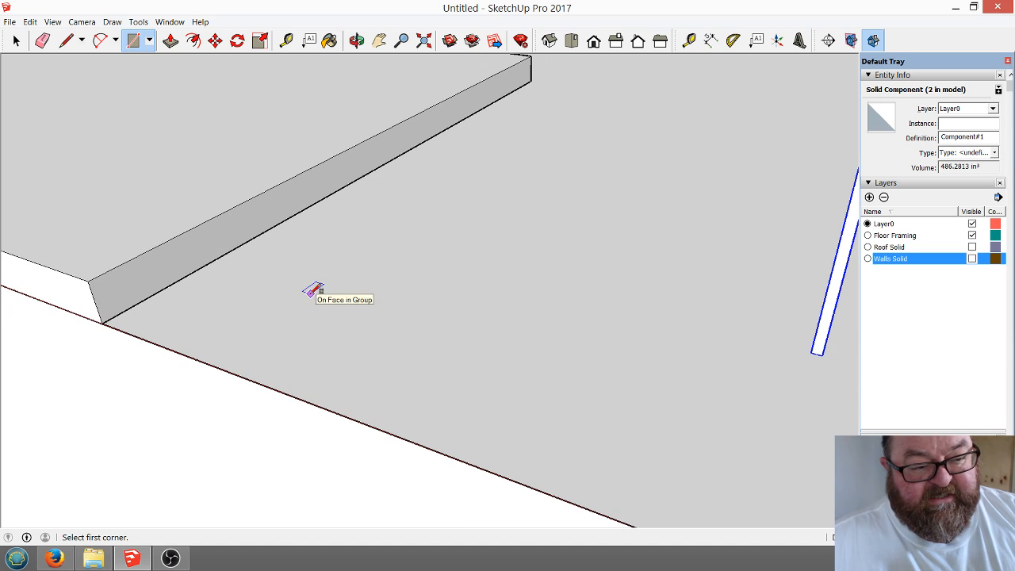
{"action": "left_click", "coordinate": [354, 307]}
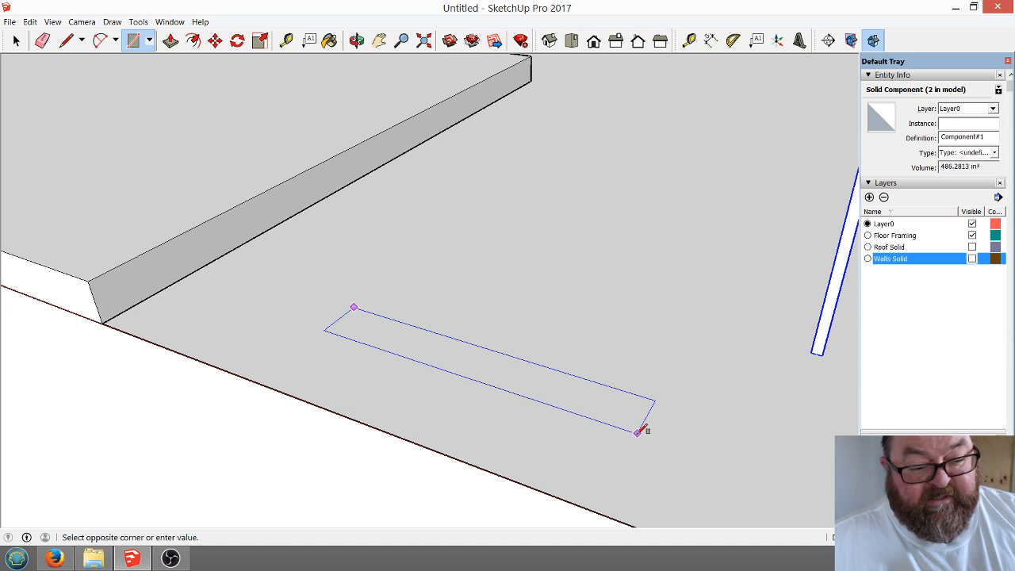
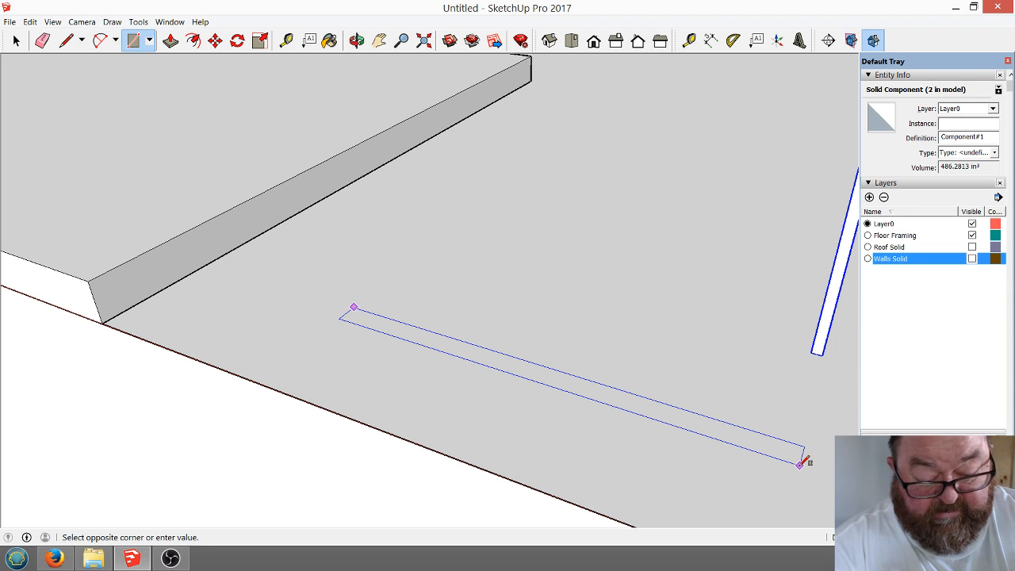
{"action": "key", "text": "Return"}
Push/Pull the narrow rectangle upward into a solid joist standing on edge.
{"action": "scroll", "coordinate": [730, 221], "scroll_direction": "down", "scroll_amount": 4}
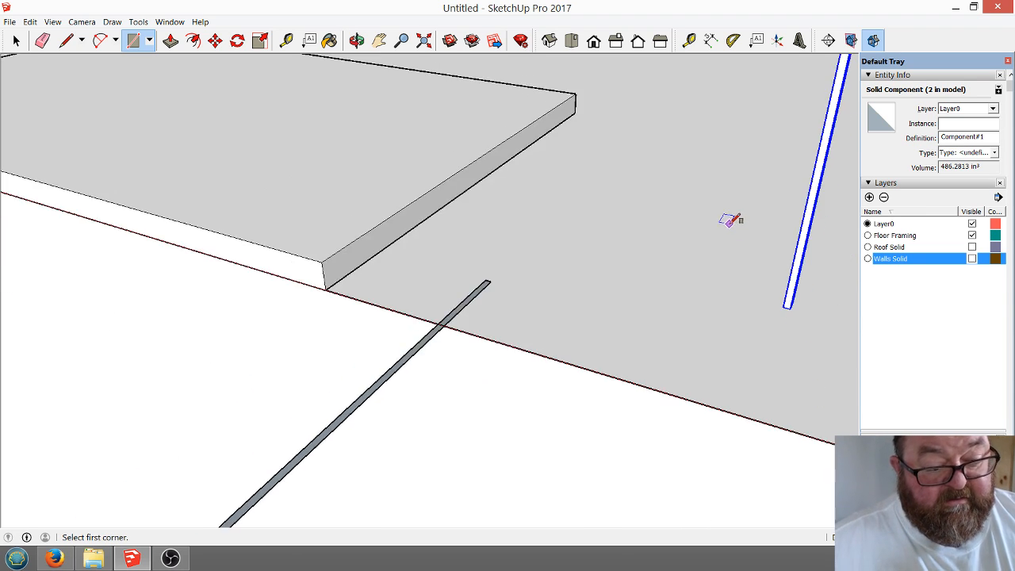
{"action": "scroll", "coordinate": [521, 339], "scroll_direction": "down", "scroll_amount": 4}
{"action": "scroll", "coordinate": [464, 384], "scroll_direction": "up", "scroll_amount": 3}
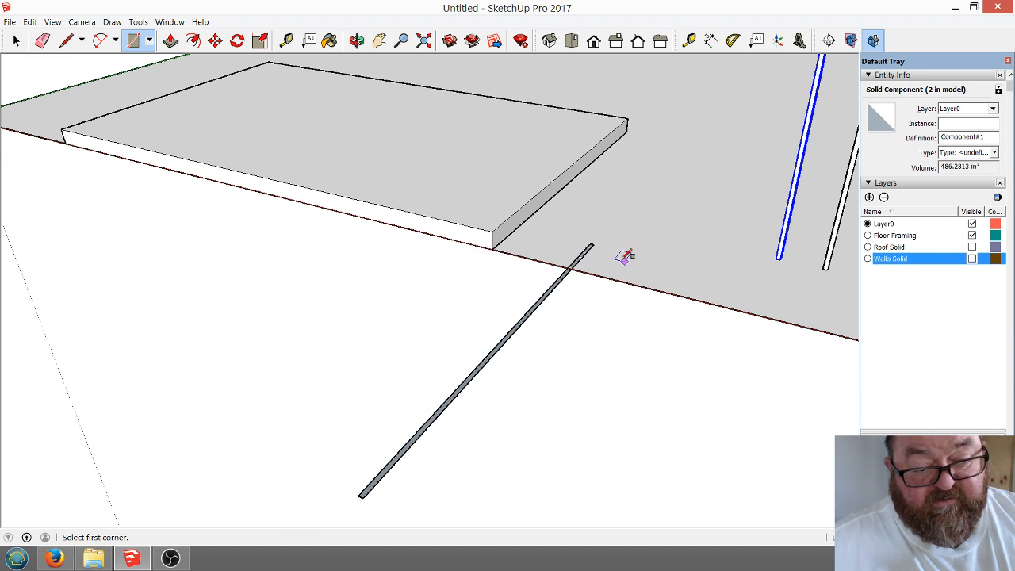
{"action": "scroll", "coordinate": [588, 238], "scroll_direction": "up", "scroll_amount": 3}
{"action": "scroll", "coordinate": [588, 238], "scroll_direction": "up", "scroll_amount": 3}
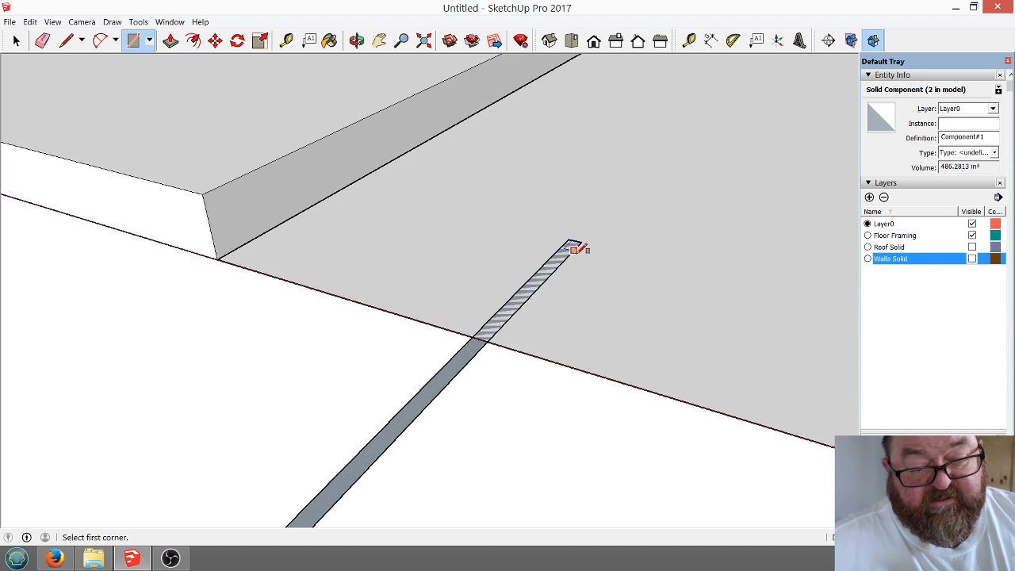
{"action": "left_click", "coordinate": [172, 41]}
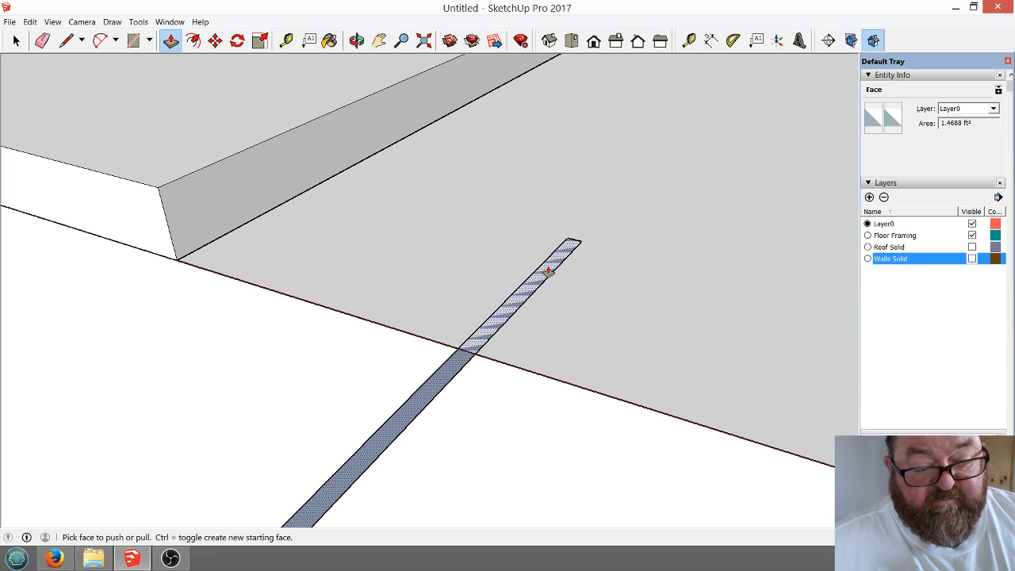
{"action": "left_click", "coordinate": [551, 267]}
{"action": "left_click", "coordinate": [551, 223]}
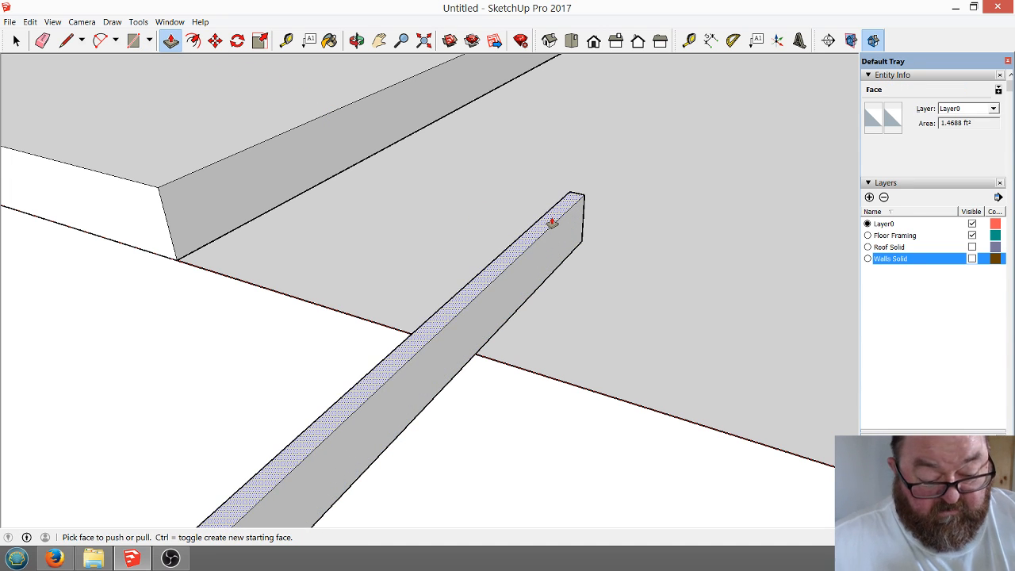
{"action": "key", "text": "Return"}
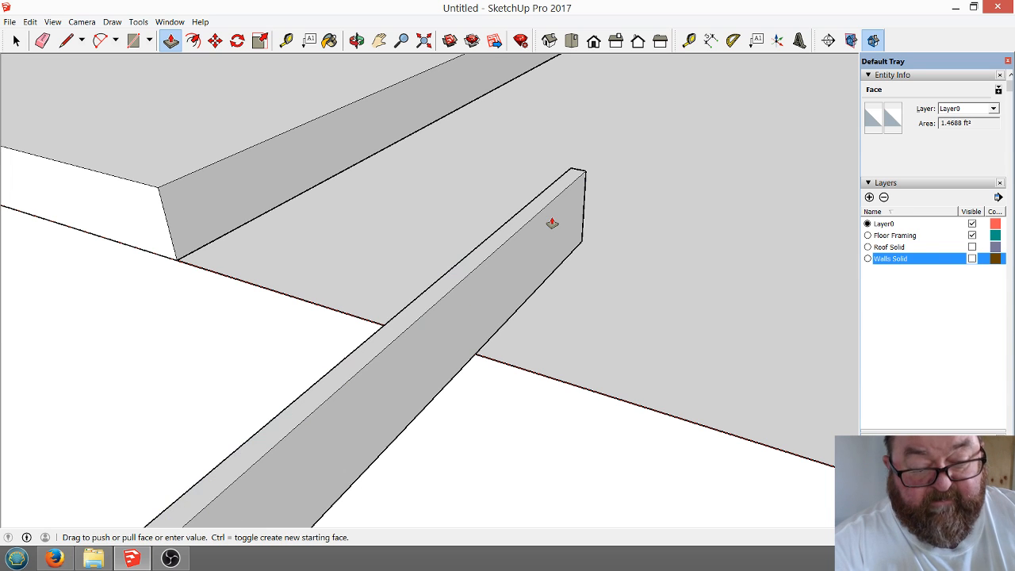
Group all of the joist's geometry and convert the group into a component with the default settings.
{"action": "scroll", "coordinate": [683, 120], "scroll_direction": "down", "scroll_amount": 5}
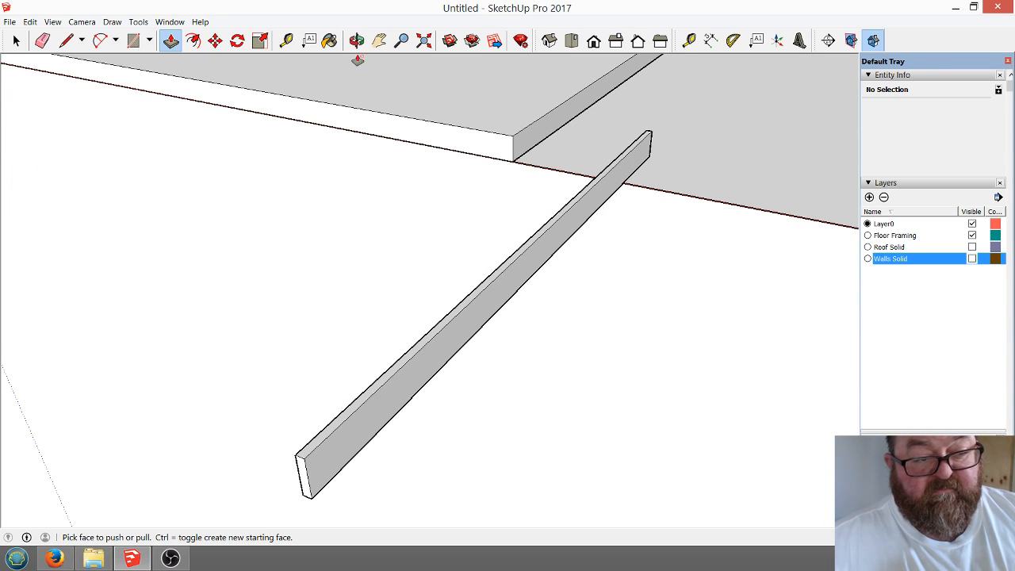
{"action": "left_click", "coordinate": [357, 40]}
{"action": "left_click_drag", "start_coordinate": [646, 234], "coordinate": [689, 200]}
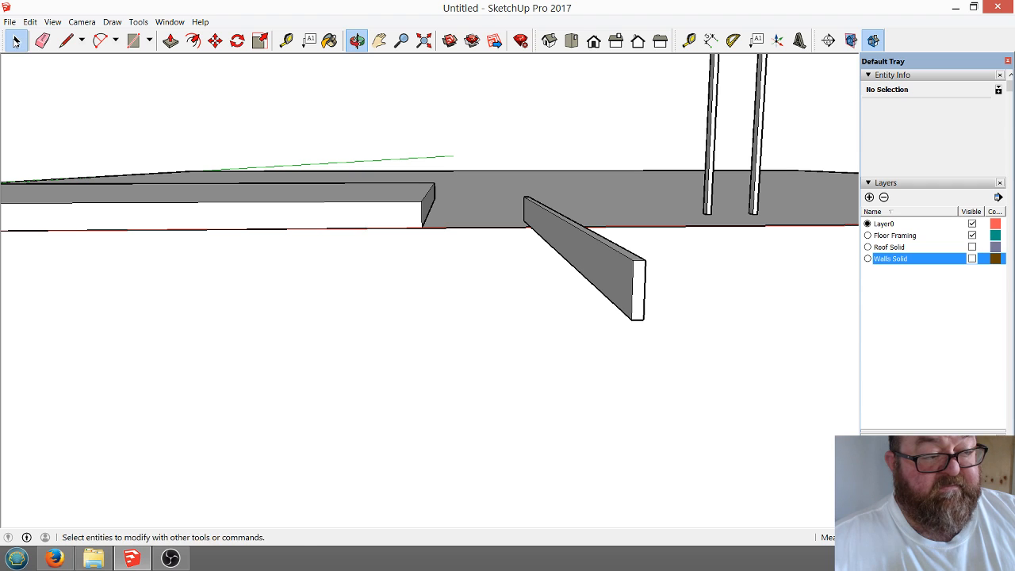
{"action": "left_click", "coordinate": [16, 40]}
{"action": "left_click_drag", "start_coordinate": [618, 297], "coordinate": [614, 276]}
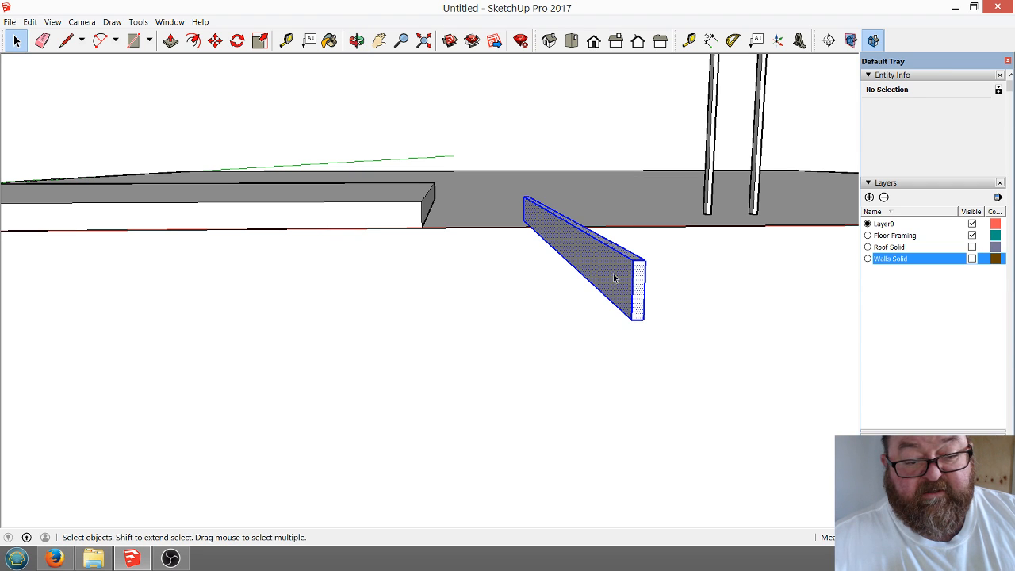
{"action": "right_click", "coordinate": [613, 274]}
{"action": "left_click", "coordinate": [658, 372]}
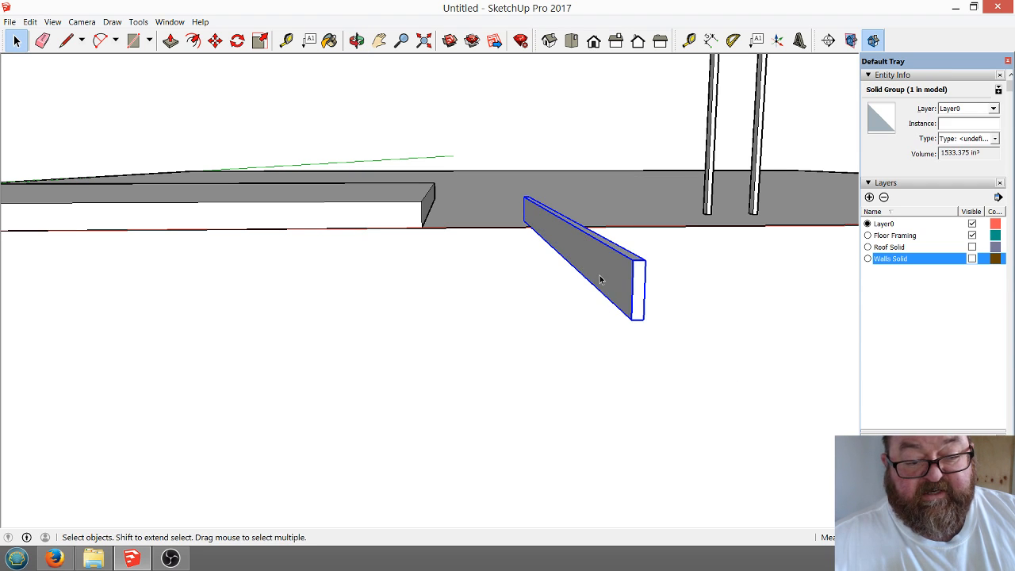
{"action": "right_click", "coordinate": [601, 276]}
{"action": "left_click", "coordinate": [650, 357]}
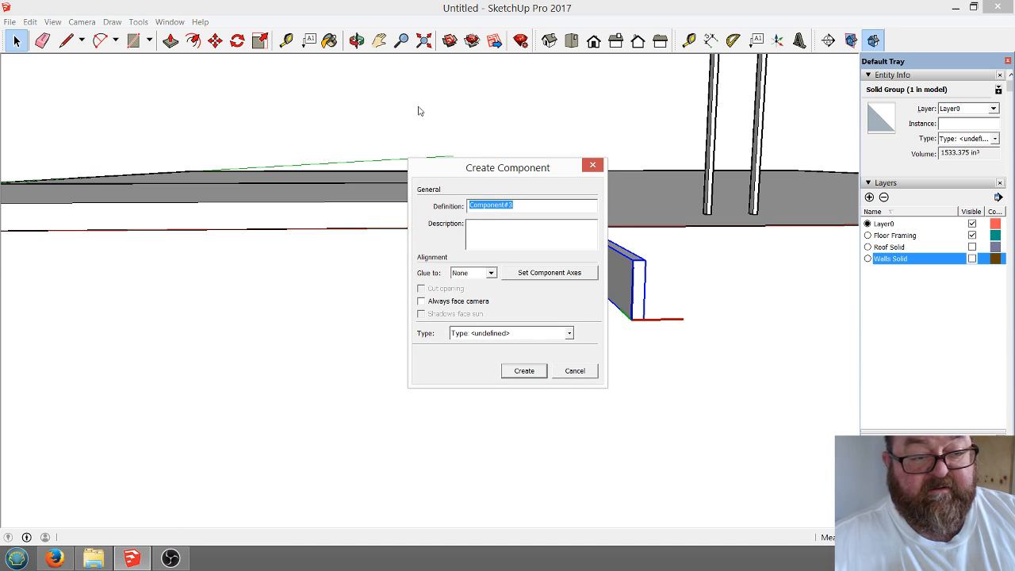
{"action": "left_click", "coordinate": [524, 370]}
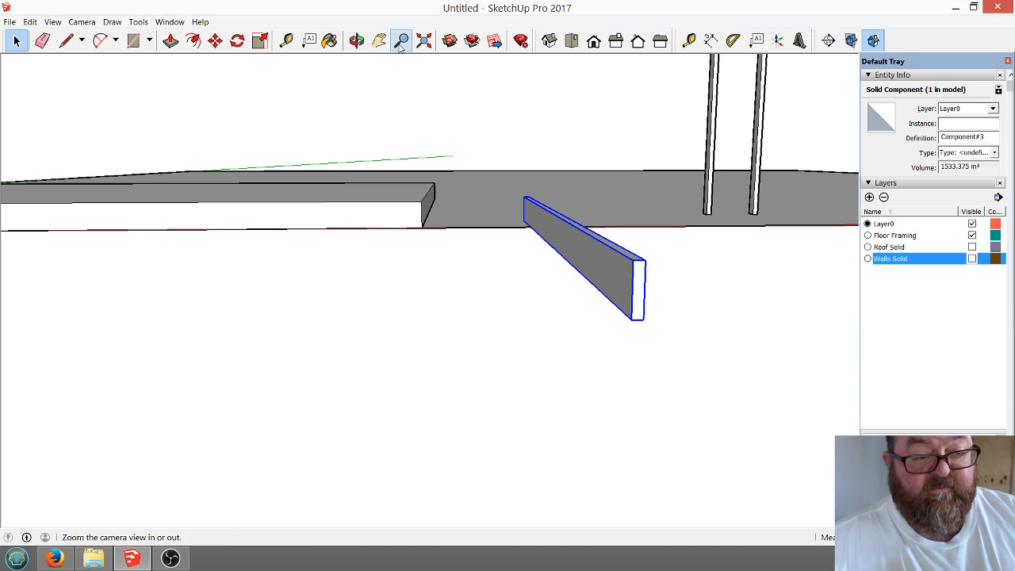
Move the joist by its upper end corner onto the floor slab's top long edge, slightly inside the slab's near corner.
{"action": "left_click", "coordinate": [357, 40]}
{"action": "left_click_drag", "start_coordinate": [555, 238], "coordinate": [403, 276]}
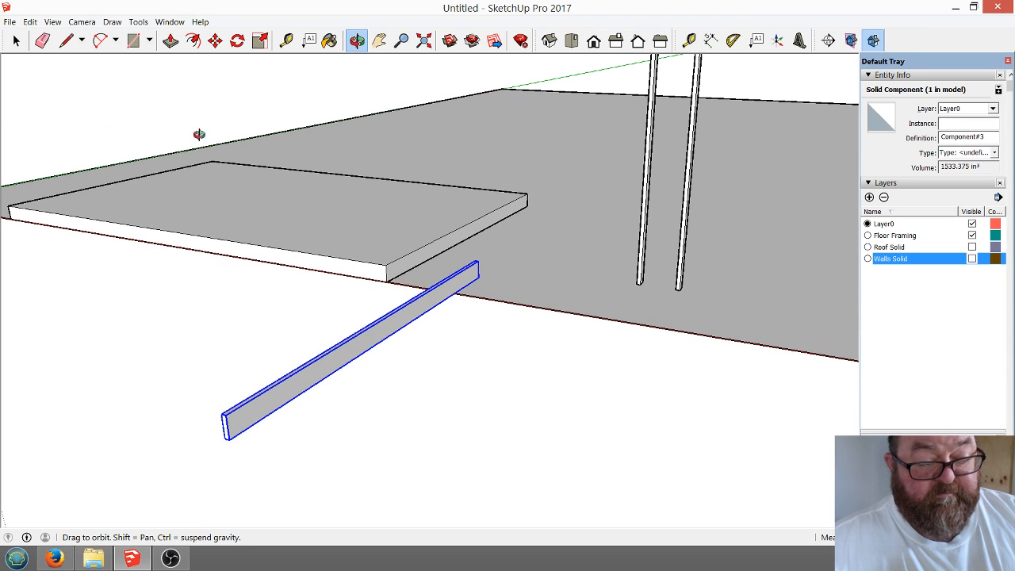
{"action": "left_click", "coordinate": [215, 39]}
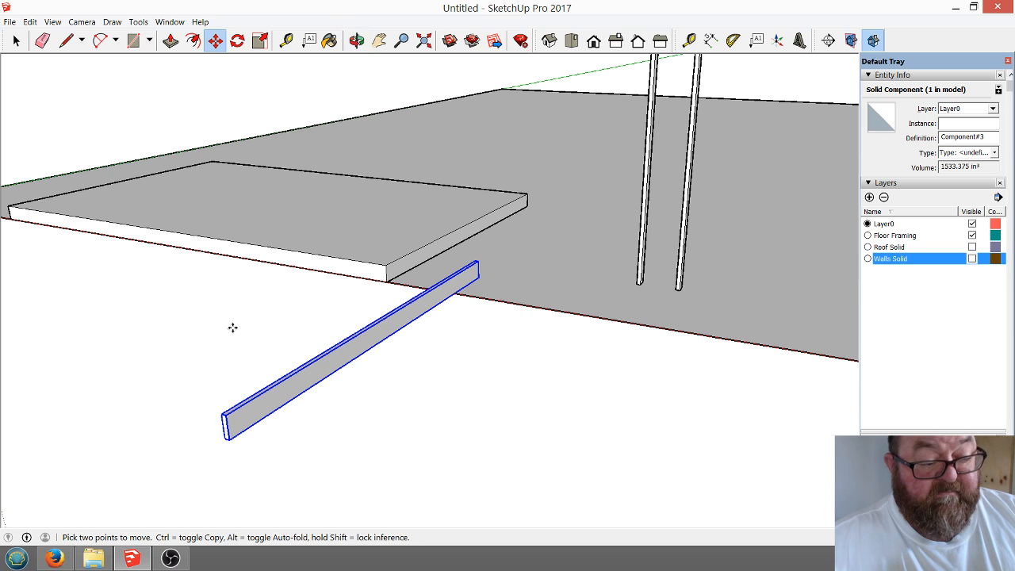
{"action": "key", "text": "q"}
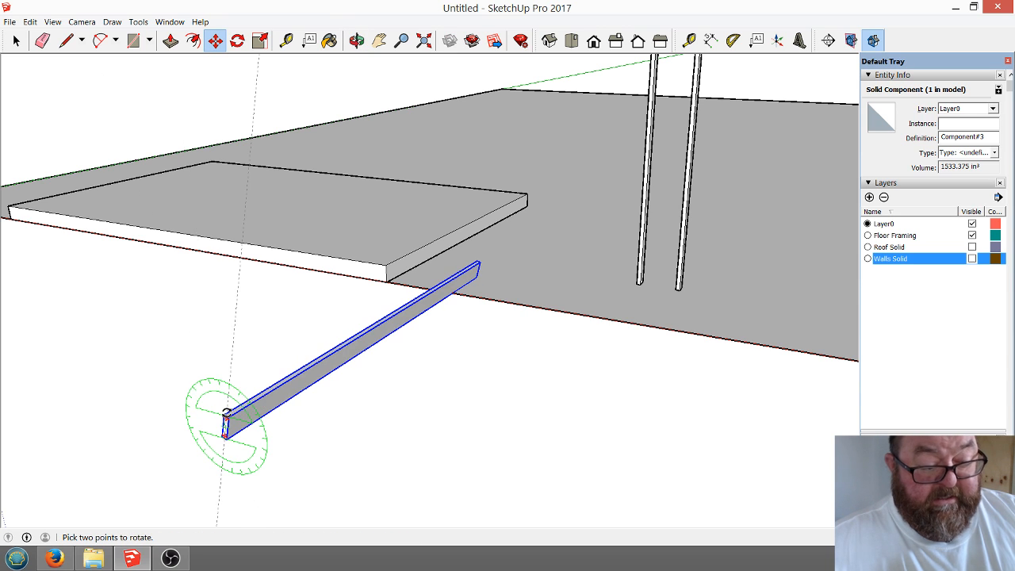
{"action": "key", "text": "m"}
{"action": "scroll", "coordinate": [207, 411], "scroll_direction": "up", "scroll_amount": 4}
{"action": "scroll", "coordinate": [431, 444], "scroll_direction": "down", "scroll_amount": 3}
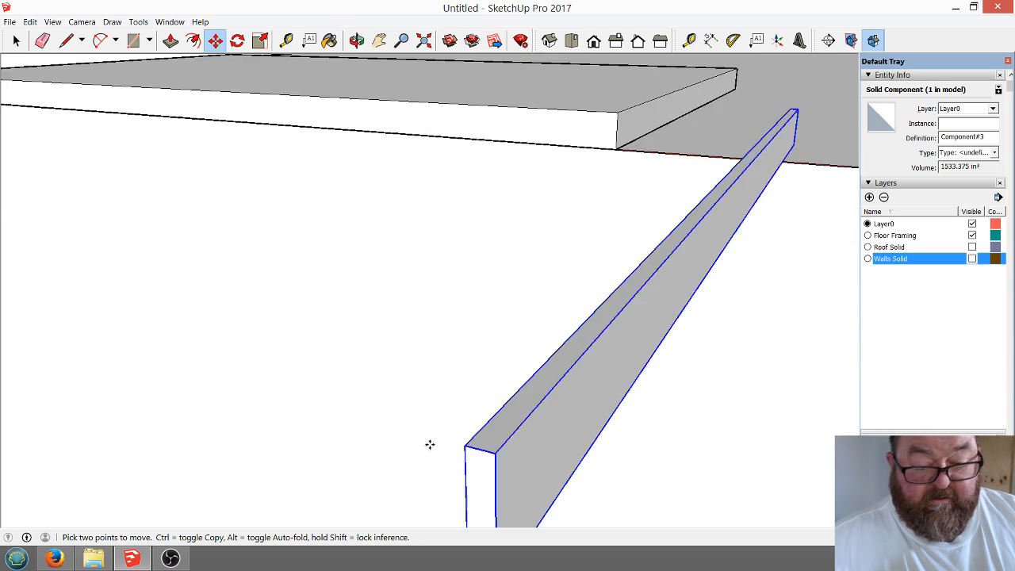
{"action": "left_click", "coordinate": [450, 444]}
{"action": "scroll", "coordinate": [571, 418], "scroll_direction": "down", "scroll_amount": 4}
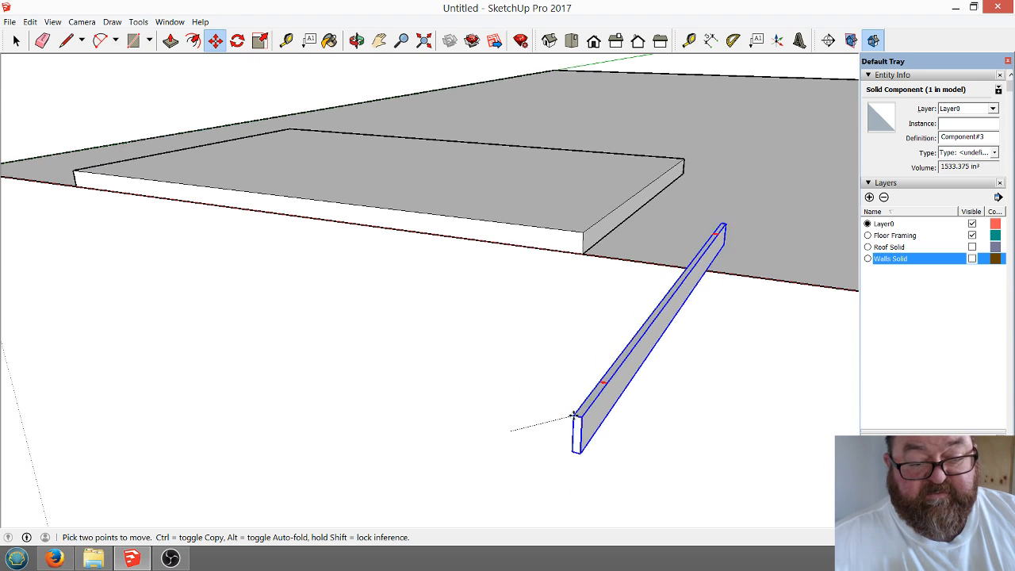
{"action": "scroll", "coordinate": [627, 230], "scroll_direction": "up", "scroll_amount": 6}
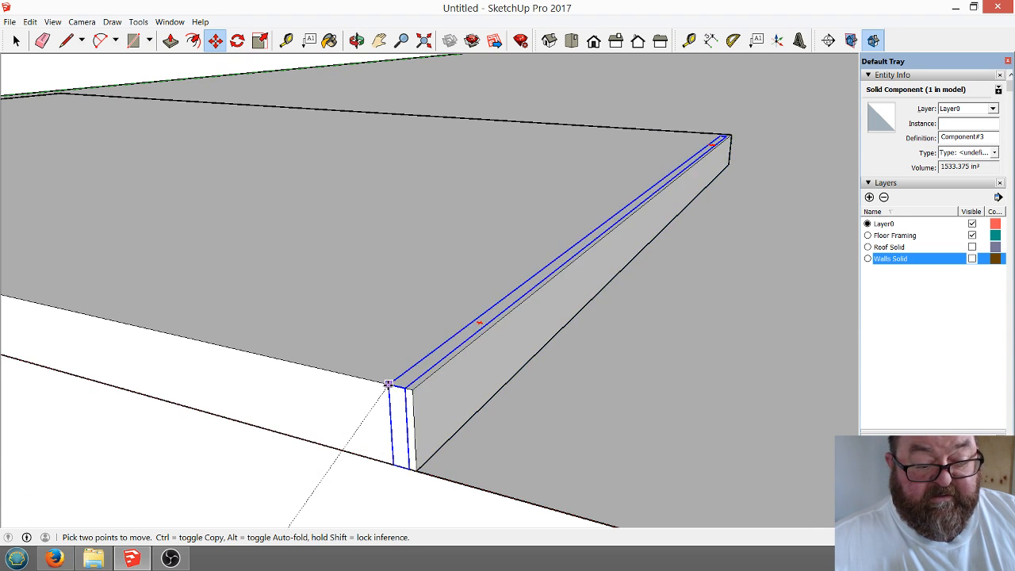
{"action": "left_click", "coordinate": [354, 374]}
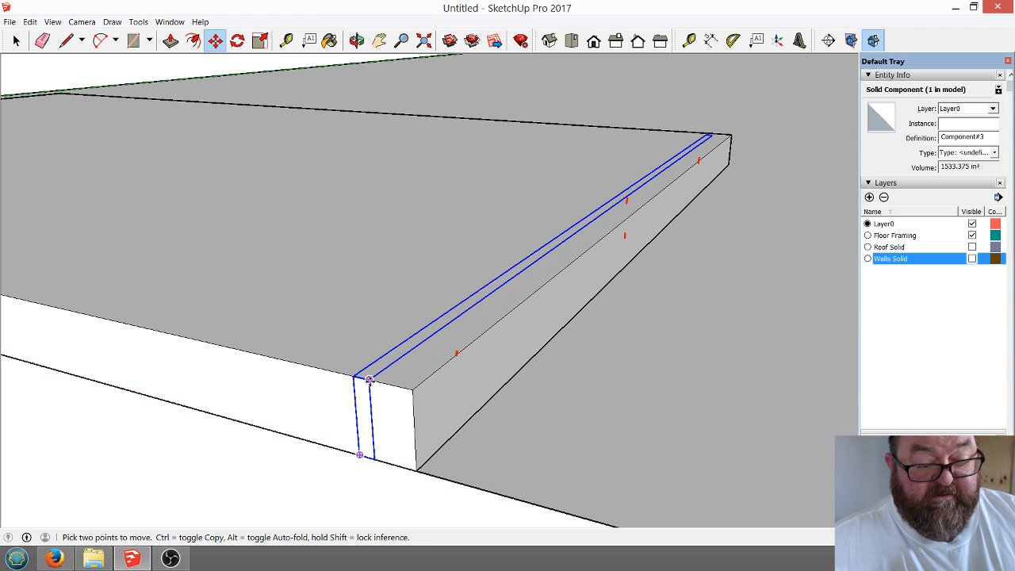
Move the joist to the floor slab's near end corner and slide it slightly inward along the slab's short top edge.
{"action": "left_click", "coordinate": [369, 379]}
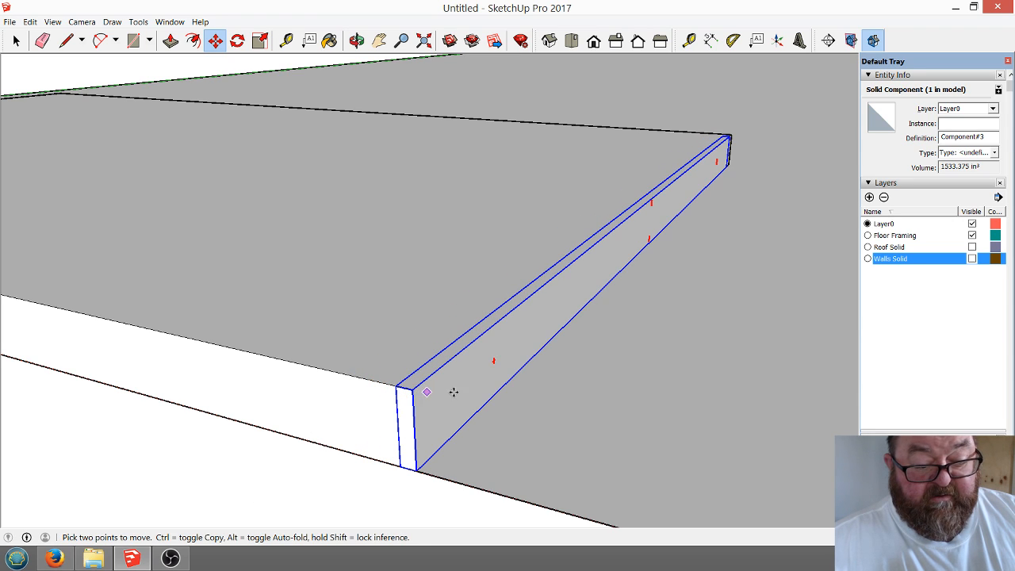
{"action": "left_click", "coordinate": [414, 388]}
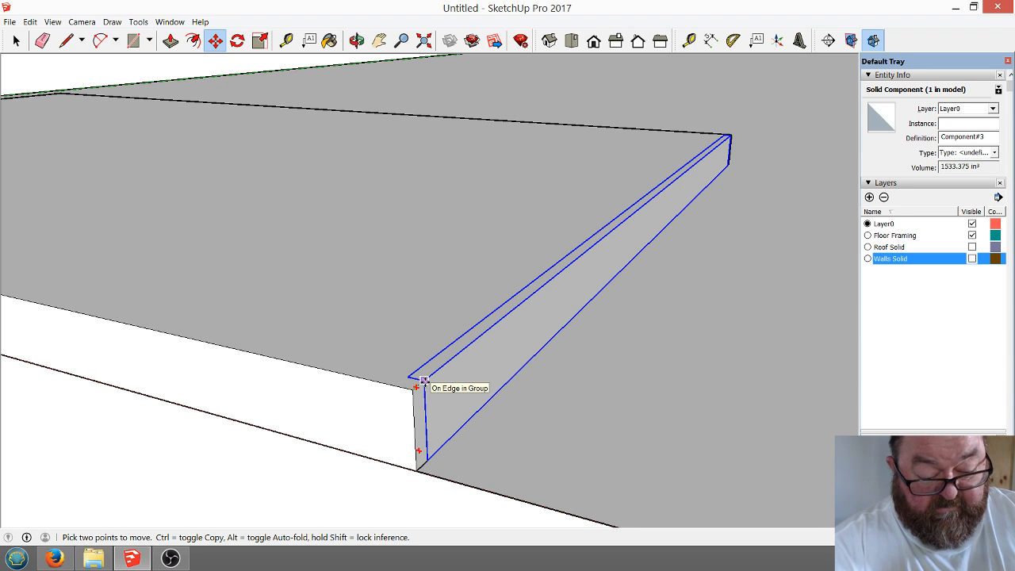
{"action": "left_click", "coordinate": [424, 382]}
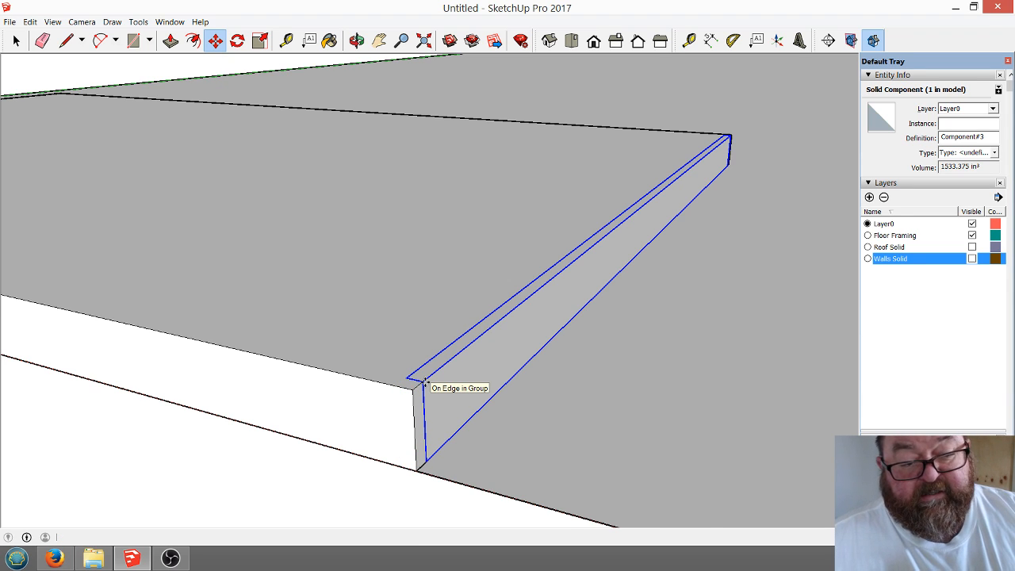
{"action": "scroll", "coordinate": [635, 426], "scroll_direction": "down", "scroll_amount": 4}
{"action": "scroll", "coordinate": [471, 328], "scroll_direction": "up", "scroll_amount": 2}
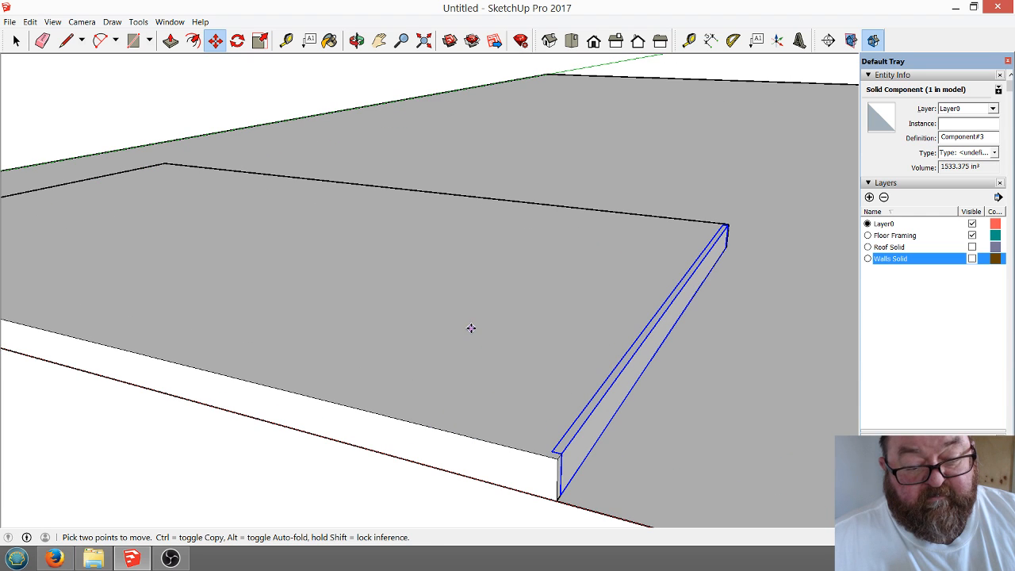
{"action": "scroll", "coordinate": [537, 410], "scroll_direction": "down", "scroll_amount": 3}
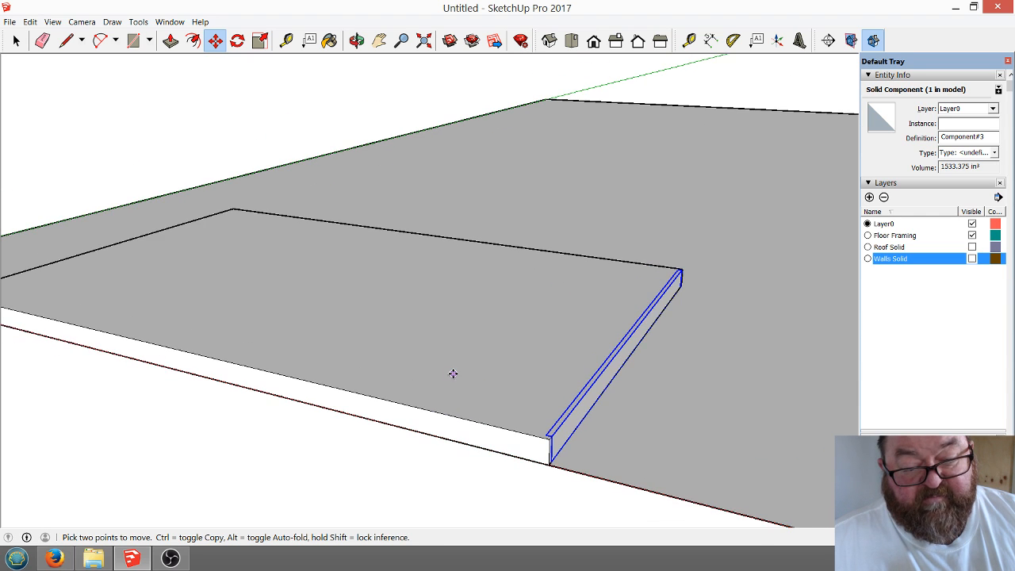
{"action": "scroll", "coordinate": [563, 425], "scroll_direction": "up", "scroll_amount": 4}
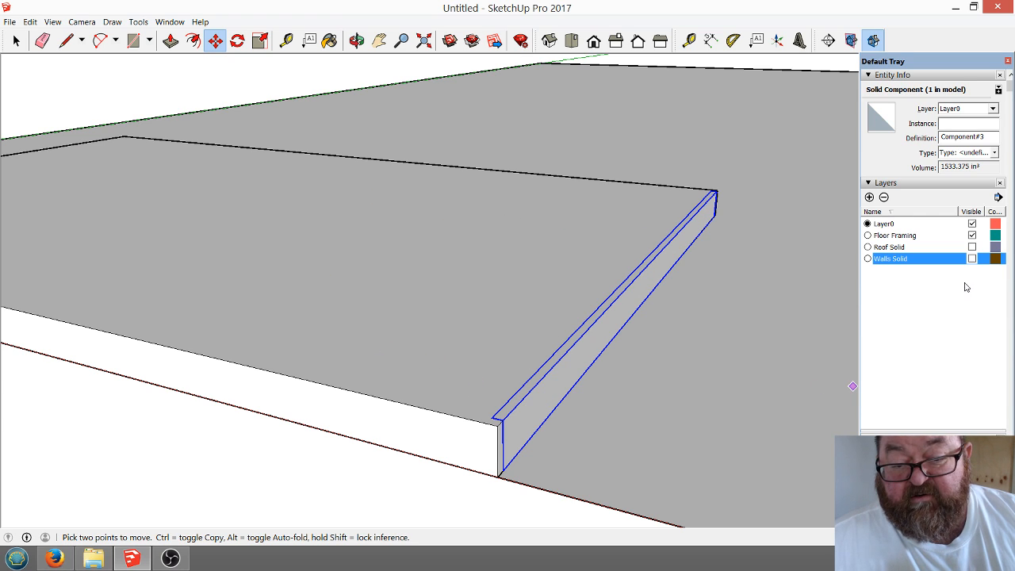
Rename the Floor Framing layer to Floor Solid.
{"action": "left_click", "coordinate": [972, 236]}
{"action": "left_click", "coordinate": [973, 235]}
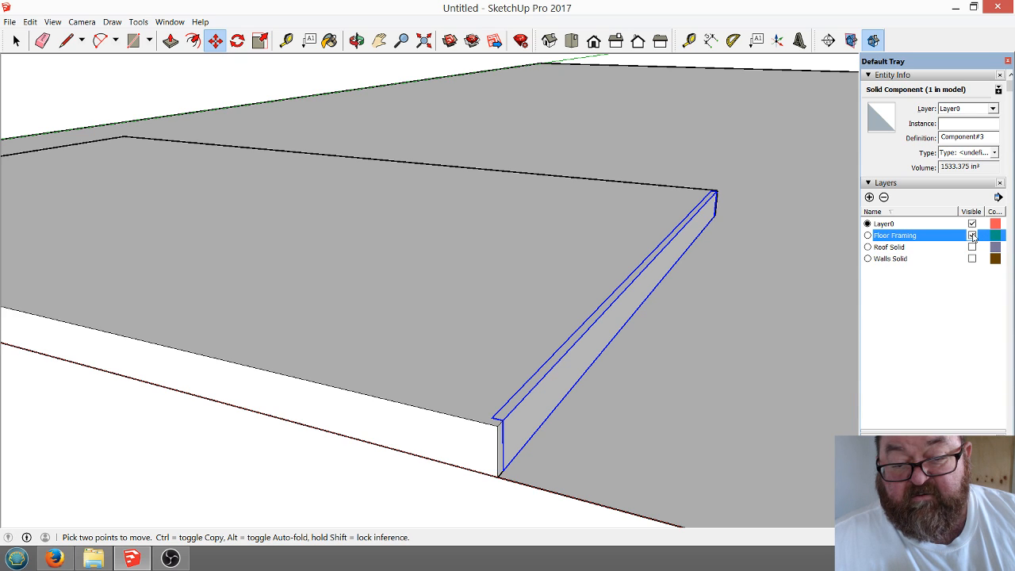
{"action": "left_click", "coordinate": [916, 235]}
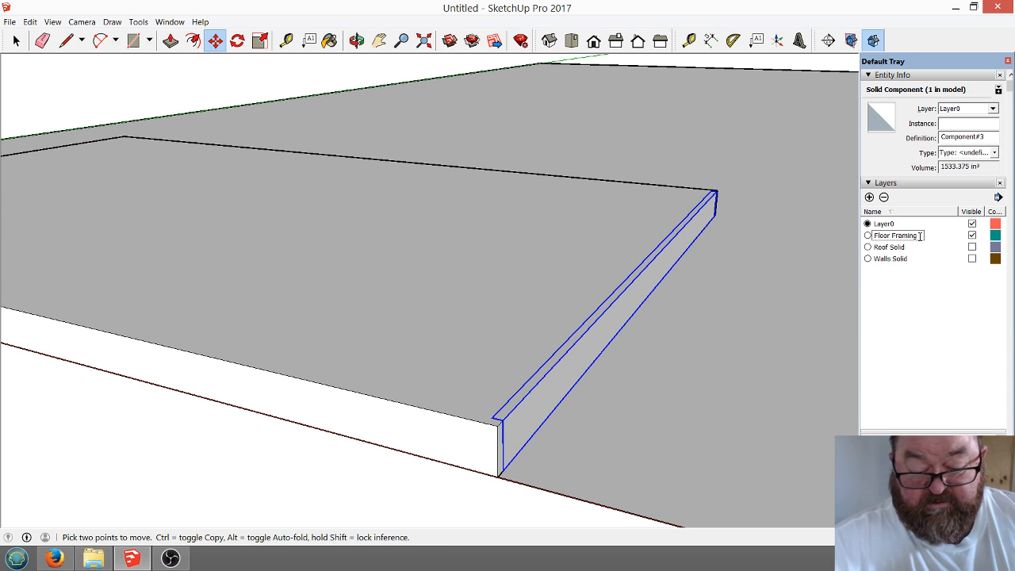
{"action": "key", "text": "BackSpace"}
{"action": "key", "text": "BackSpace"}
{"action": "key", "text": "BackSpace"}
{"action": "key", "text": "BackSpace"}
{"action": "key", "text": "BackSpace"}
{"action": "key", "text": "BackSpace"}
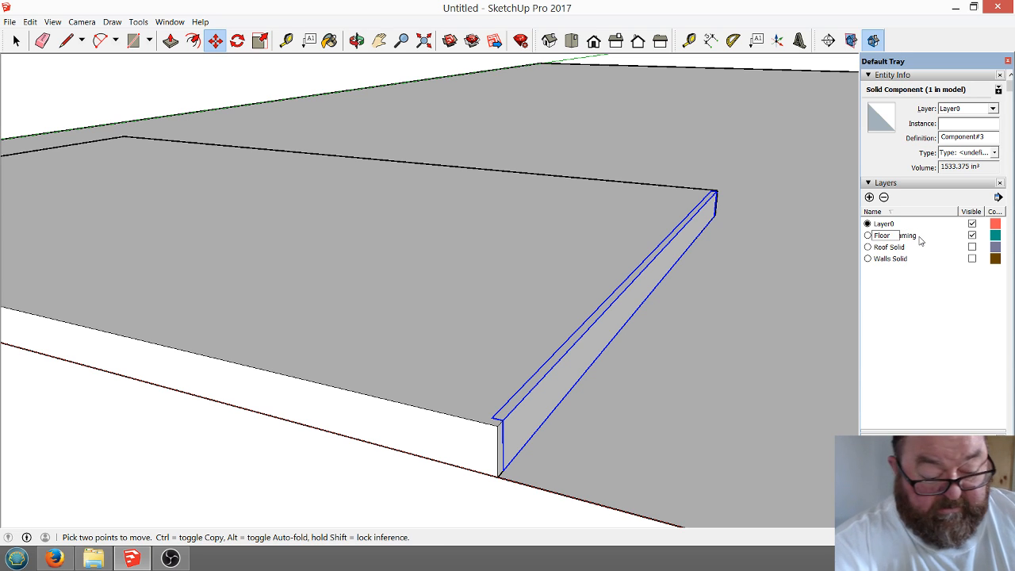
{"action": "type", "text": "S"}
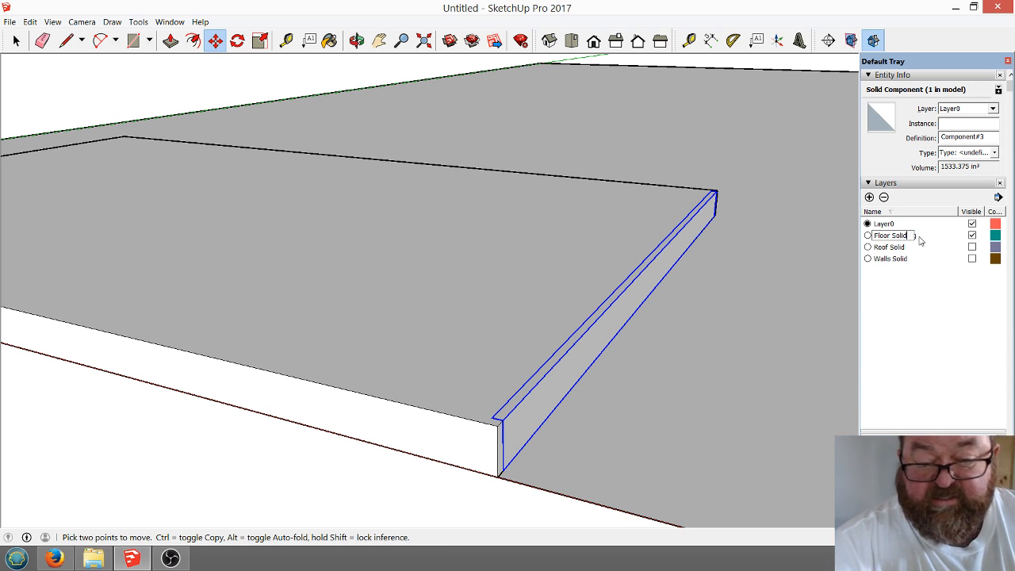
{"action": "type", "text": "olid"}
{"action": "key", "text": "Return"}
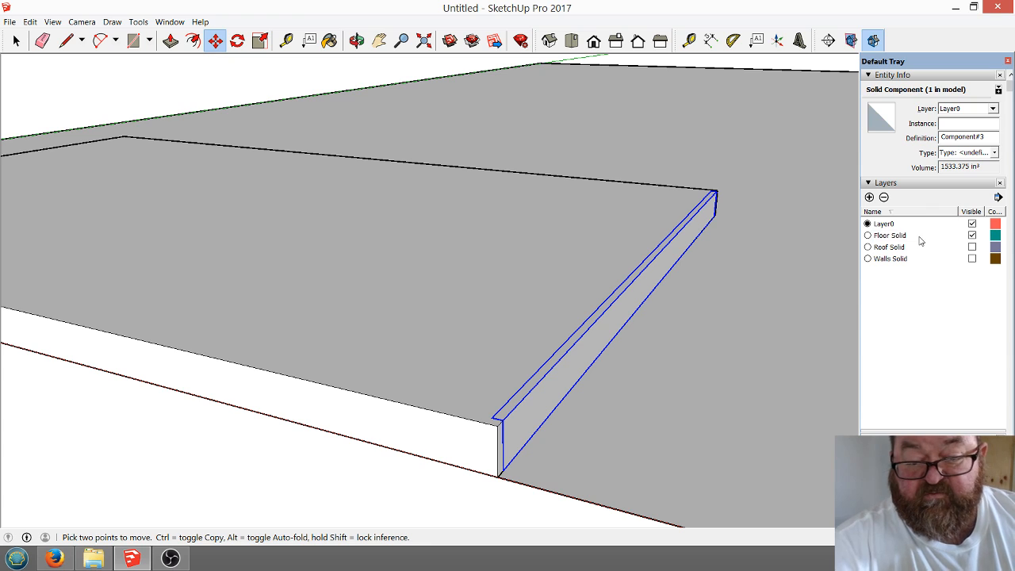
Add a new layer named Floor Framing.
{"action": "left_click", "coordinate": [870, 198]}
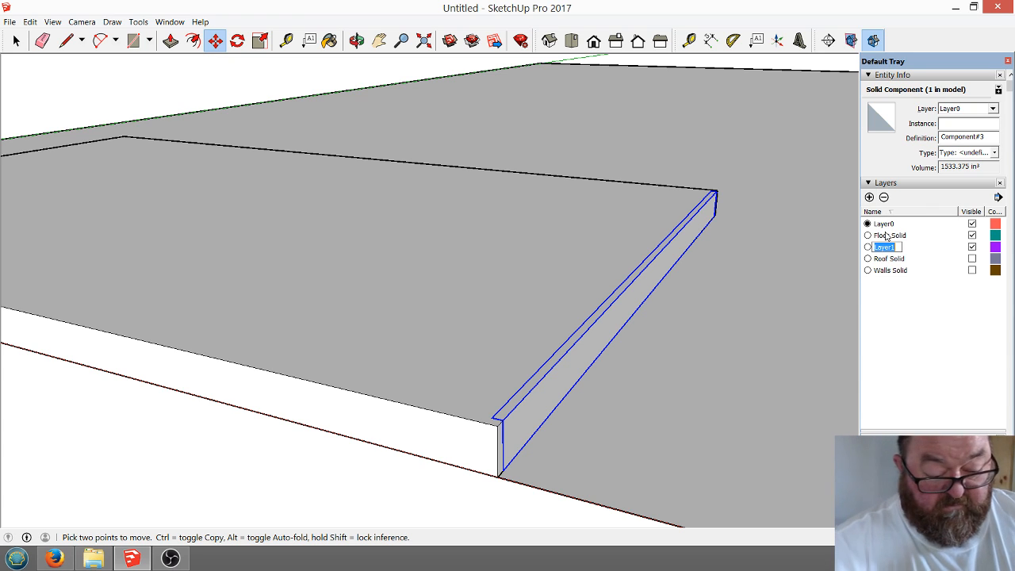
{"action": "type", "text": "Floor"}
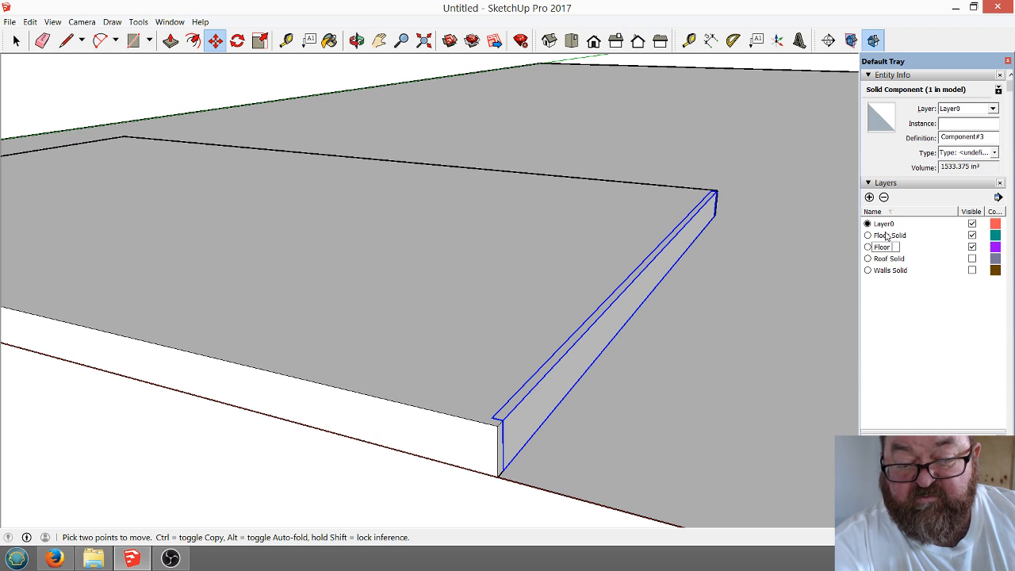
{"action": "type", "text": "Framing"}
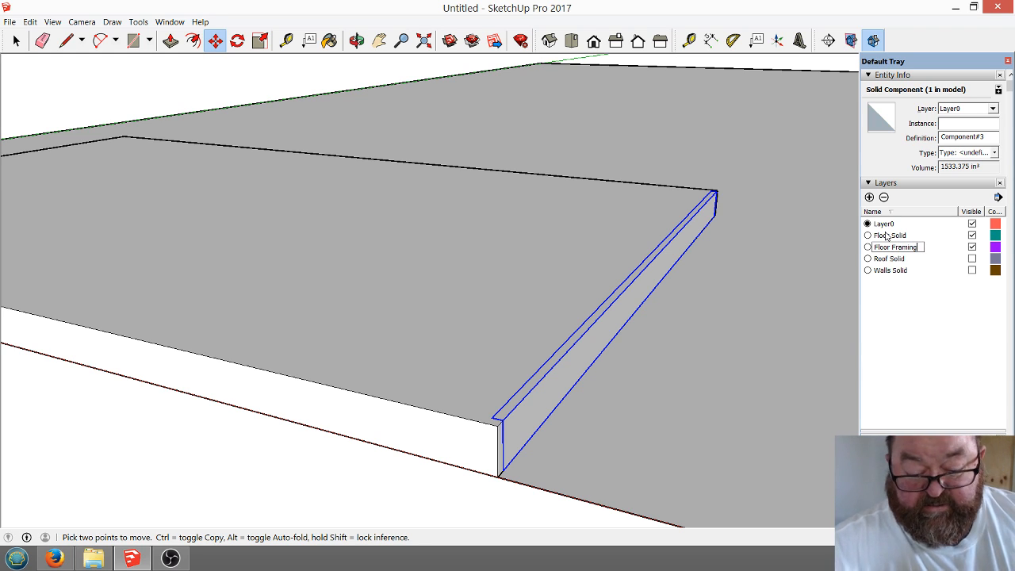
{"action": "key", "text": "Return"}
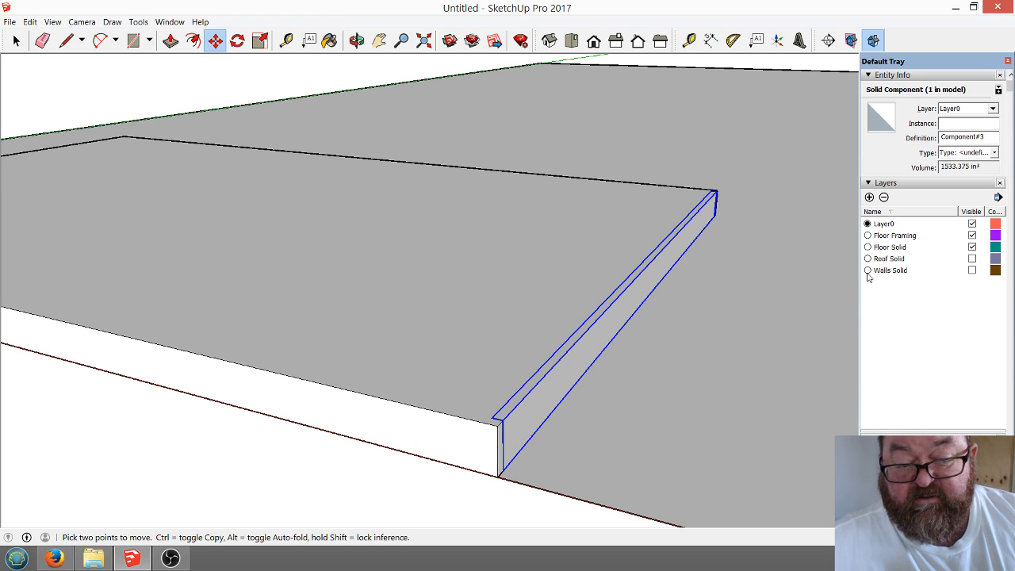
Hide the Floor Solid layer to inspect the joist on its own, and show the layer again.
{"action": "left_click", "coordinate": [972, 247]}
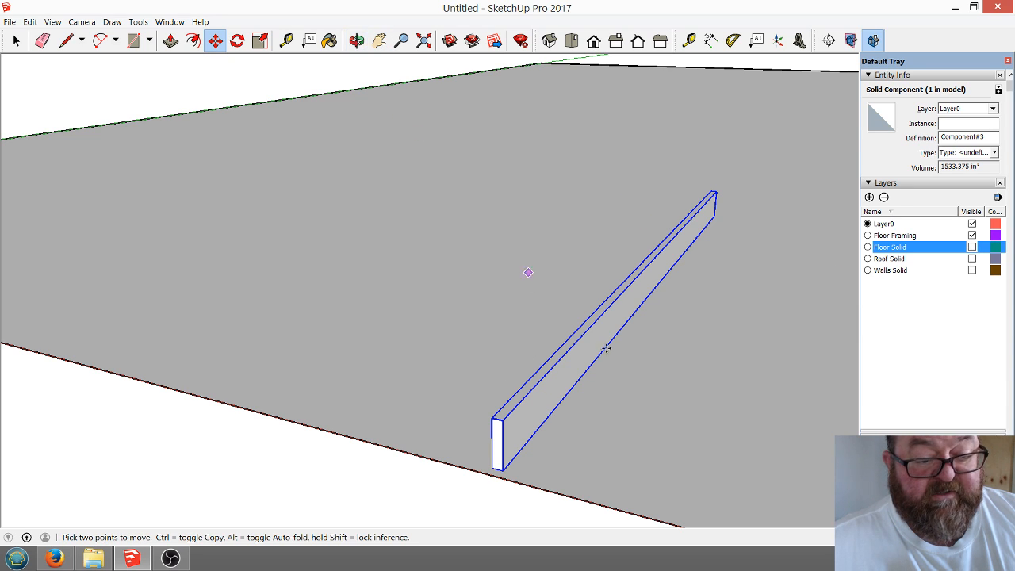
{"action": "left_click", "coordinate": [357, 40]}
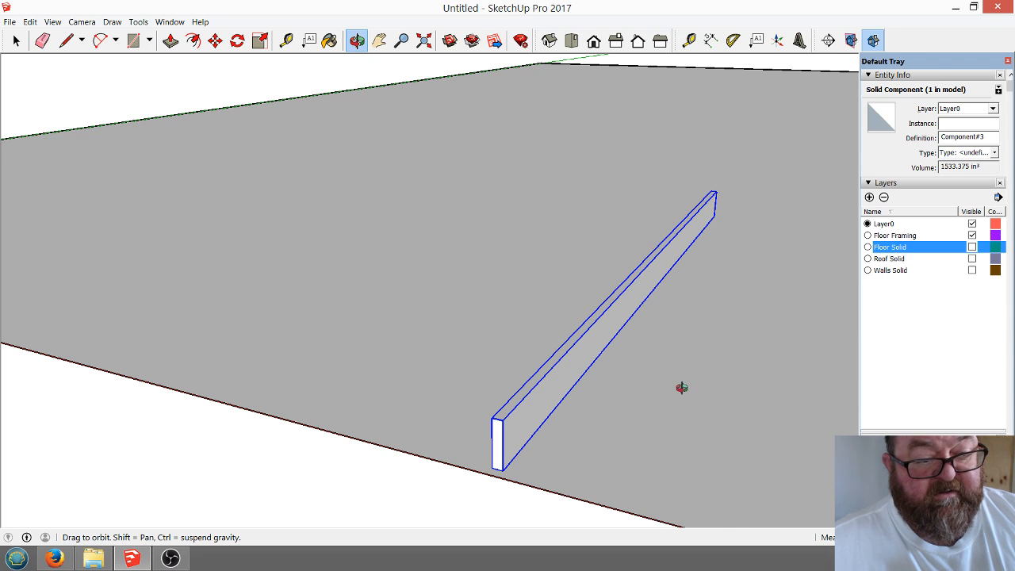
{"action": "left_click_drag", "start_coordinate": [682, 386], "coordinate": [720, 406]}
{"action": "scroll", "coordinate": [893, 371], "scroll_direction": "down", "scroll_amount": 1}
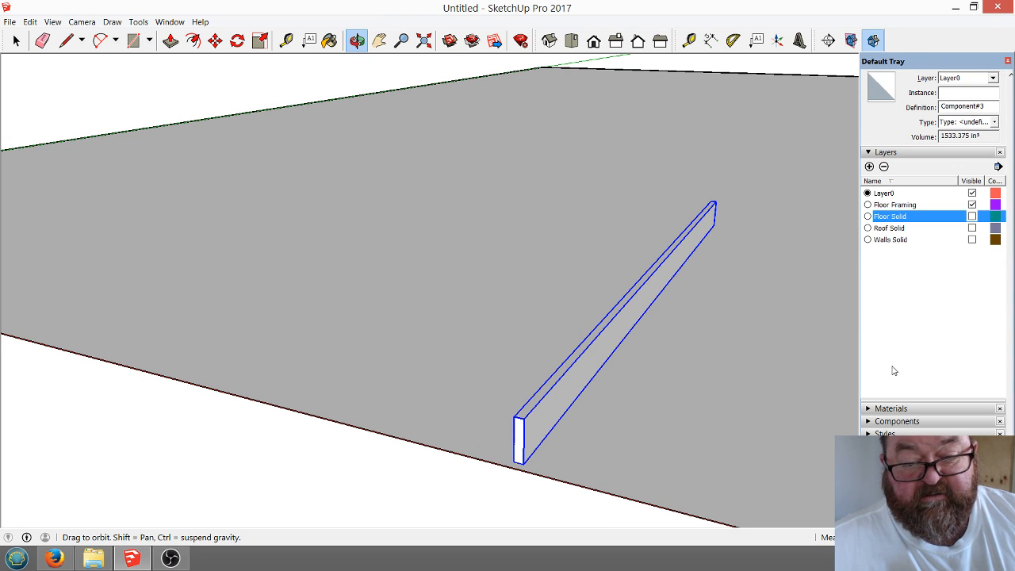
{"action": "left_click", "coordinate": [973, 217]}
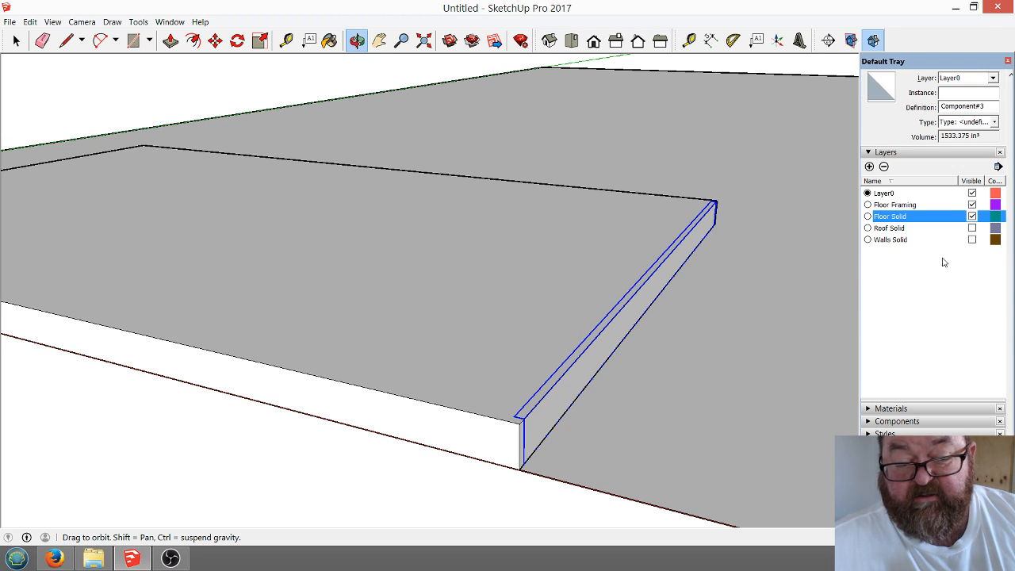
Try to copy the joist from the slab's near corner and array the copies across the floor, and undo the array.
{"action": "left_click_drag", "start_coordinate": [611, 295], "coordinate": [607, 304]}
{"action": "scroll", "coordinate": [612, 341], "scroll_direction": "down", "scroll_amount": 6}
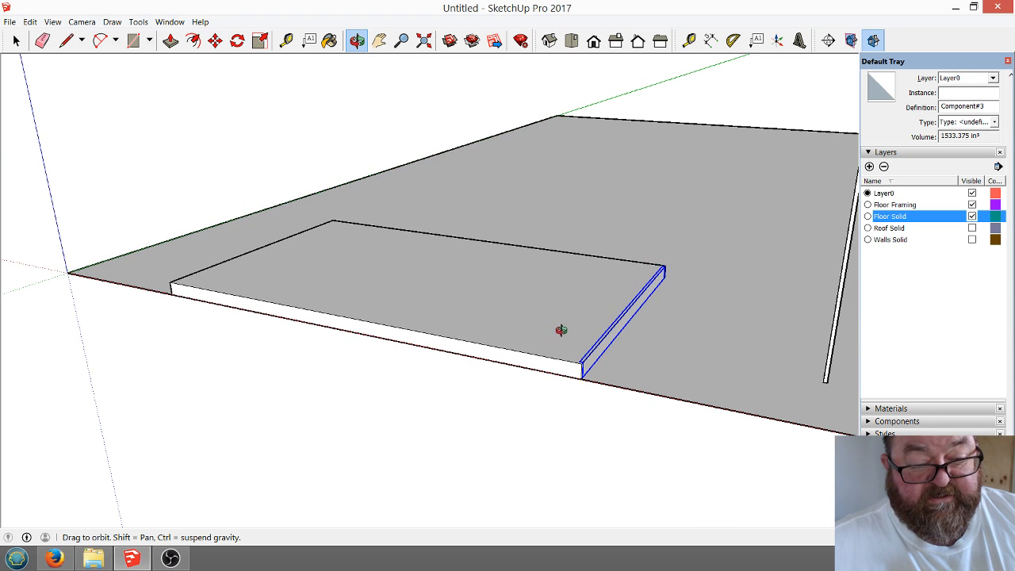
{"action": "left_click_drag", "start_coordinate": [562, 331], "coordinate": [566, 393]}
{"action": "scroll", "coordinate": [566, 393], "scroll_direction": "up", "scroll_amount": 10}
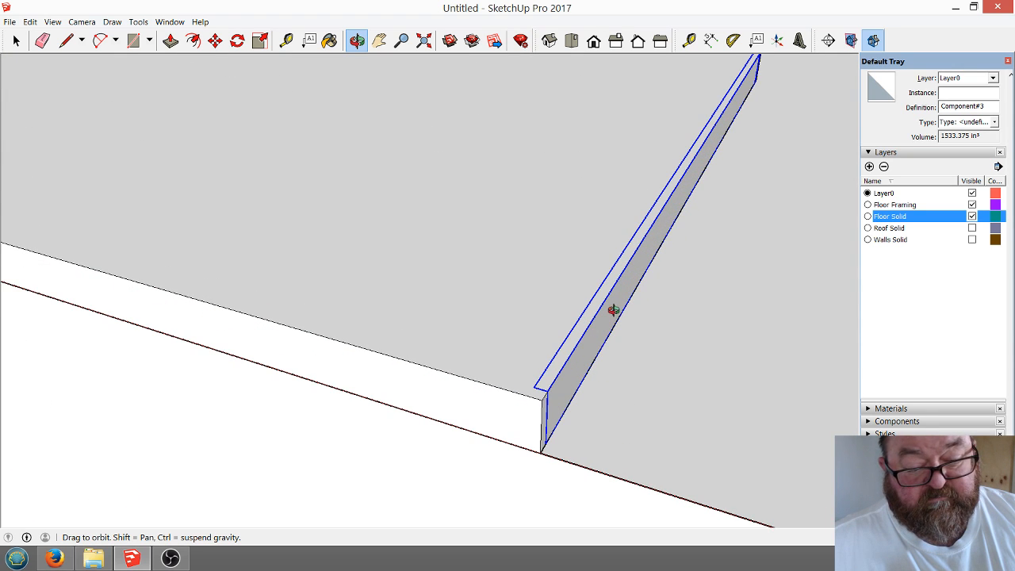
{"action": "left_click", "coordinate": [16, 40]}
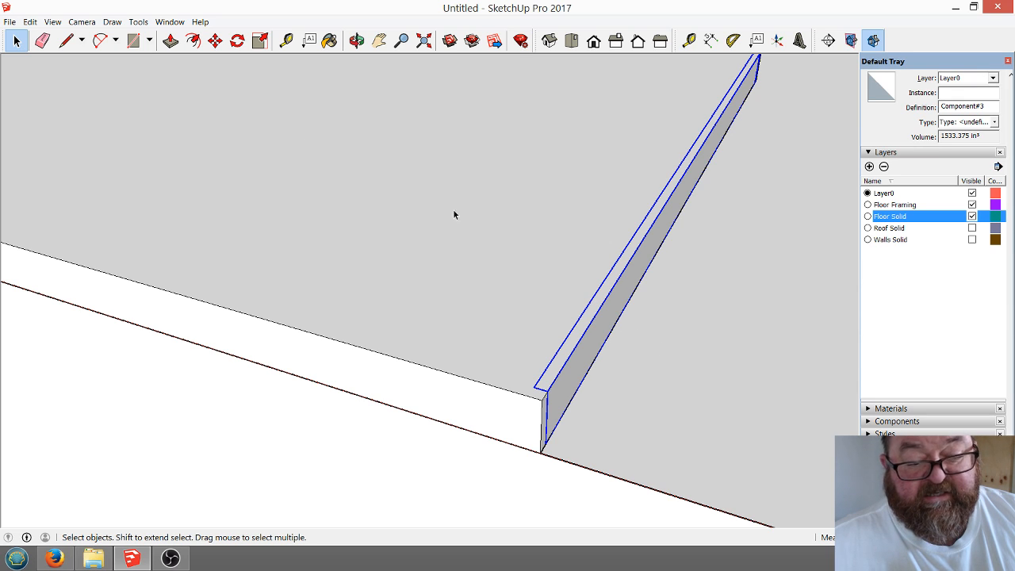
{"action": "left_click", "coordinate": [215, 42]}
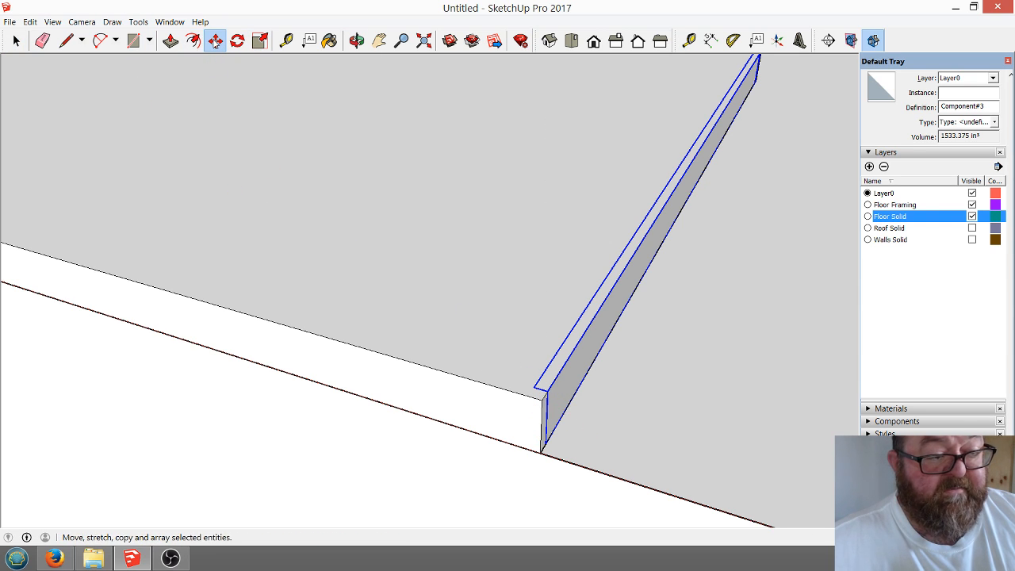
{"action": "left_click", "coordinate": [542, 396]}
{"action": "key", "text": "ctrl"}
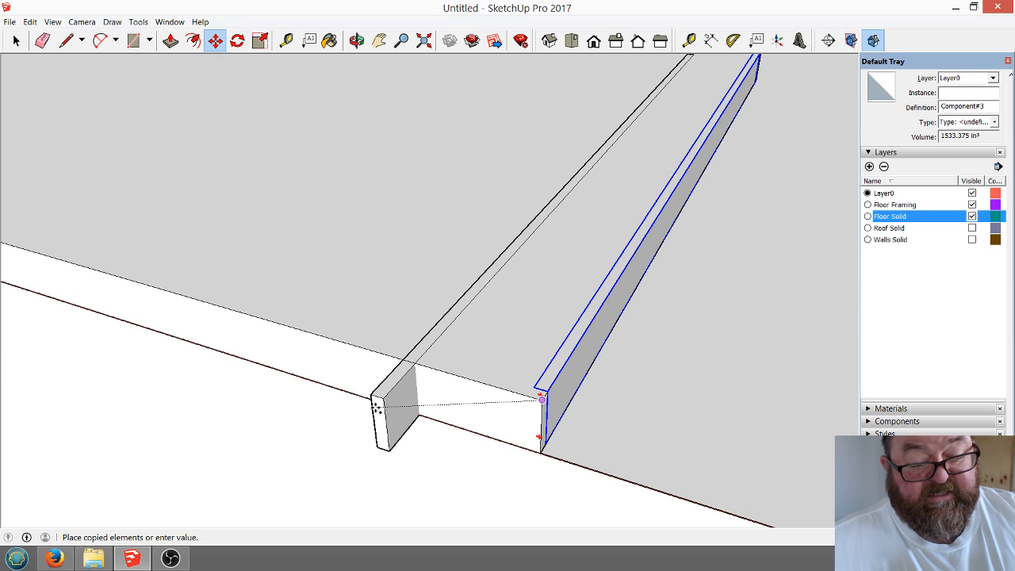
{"action": "left_click", "coordinate": [377, 406]}
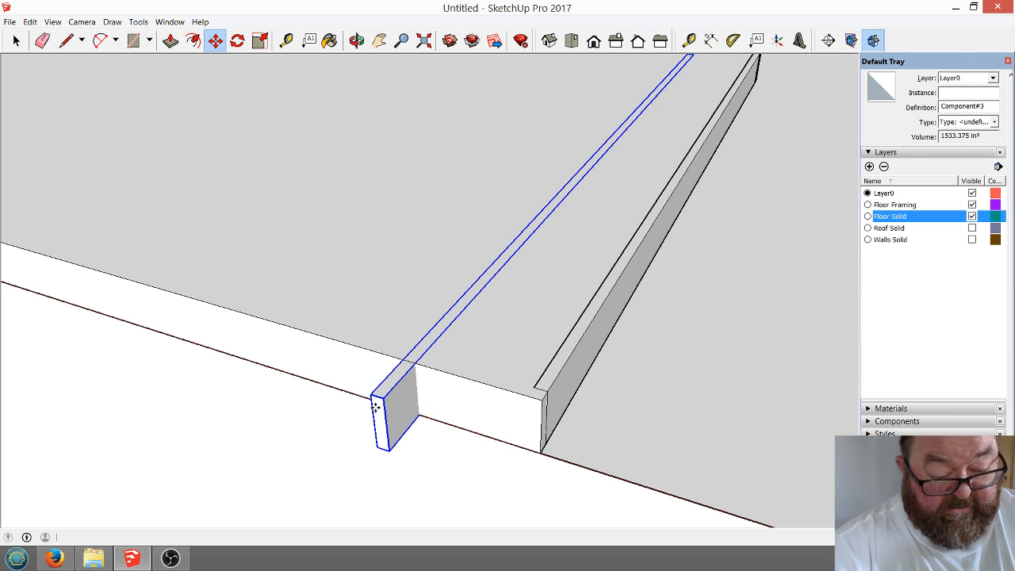
{"action": "key", "text": "Return"}
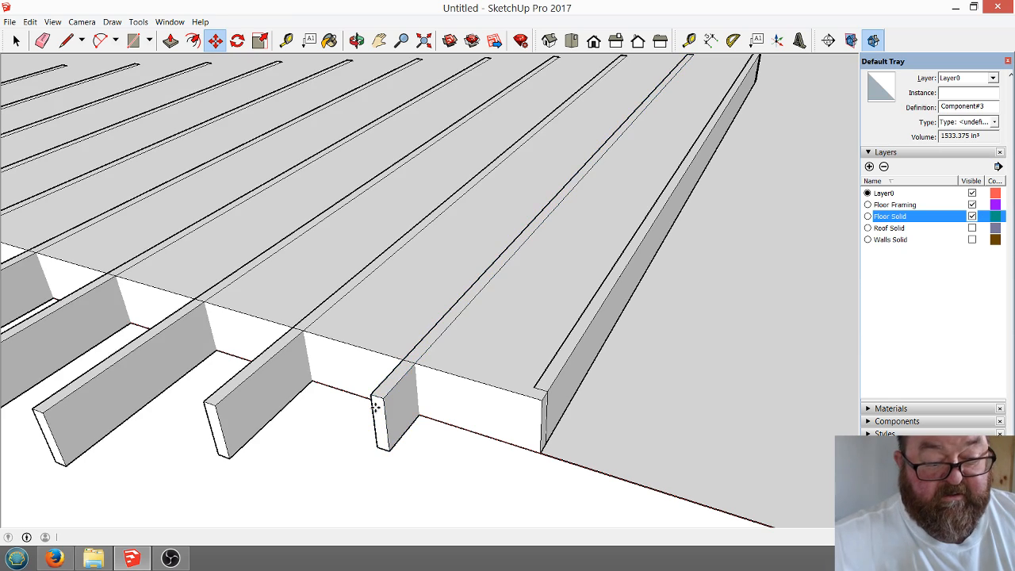
{"action": "scroll", "coordinate": [444, 460], "scroll_direction": "down", "scroll_amount": 5}
{"action": "scroll", "coordinate": [611, 371], "scroll_direction": "down", "scroll_amount": 3}
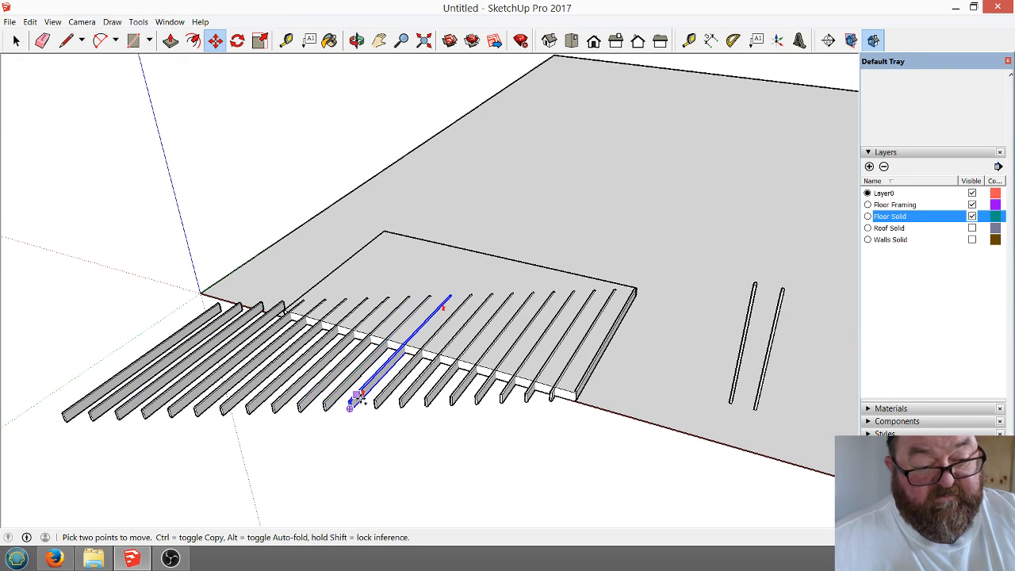
{"action": "key", "text": "ctrl+z"}
Copy the joist inward along the floor slab's long top edge and repeat the copy as an evenly spaced array across the slab.
{"action": "scroll", "coordinate": [564, 436], "scroll_direction": "up", "scroll_amount": 4}
{"action": "scroll", "coordinate": [591, 369], "scroll_direction": "up", "scroll_amount": 4}
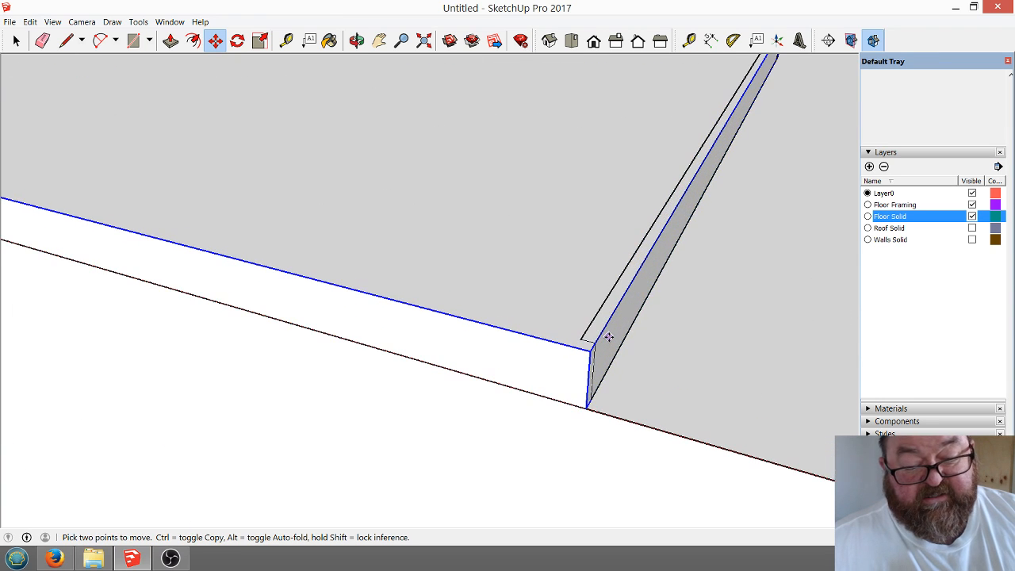
{"action": "left_click", "coordinate": [16, 41]}
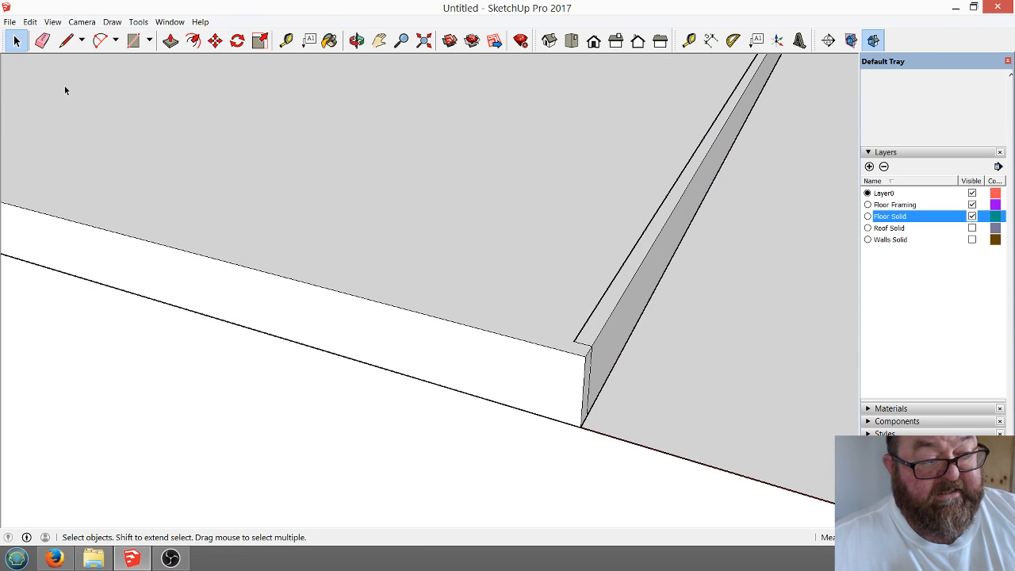
{"action": "left_click", "coordinate": [578, 340]}
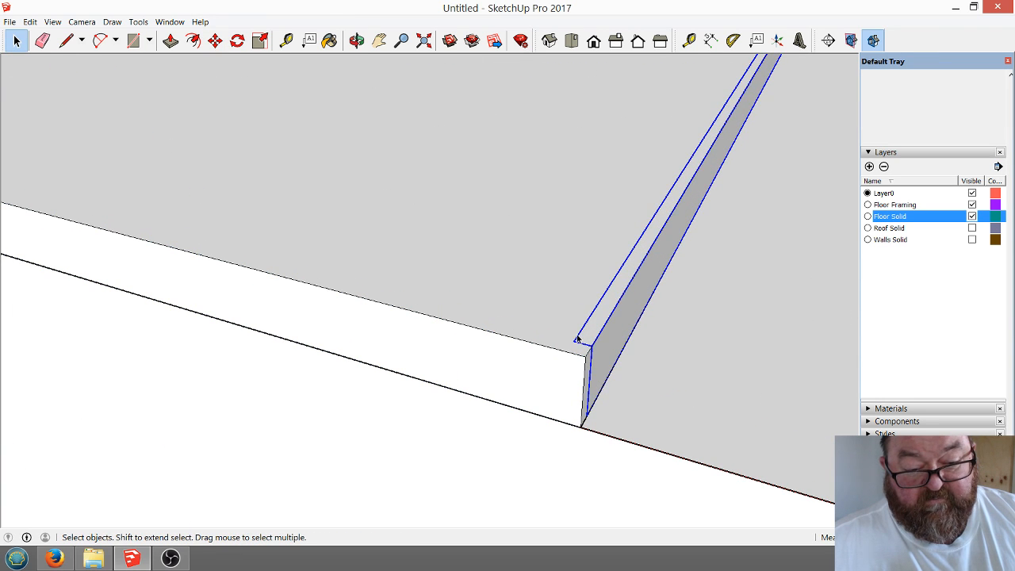
{"action": "left_click", "coordinate": [215, 40]}
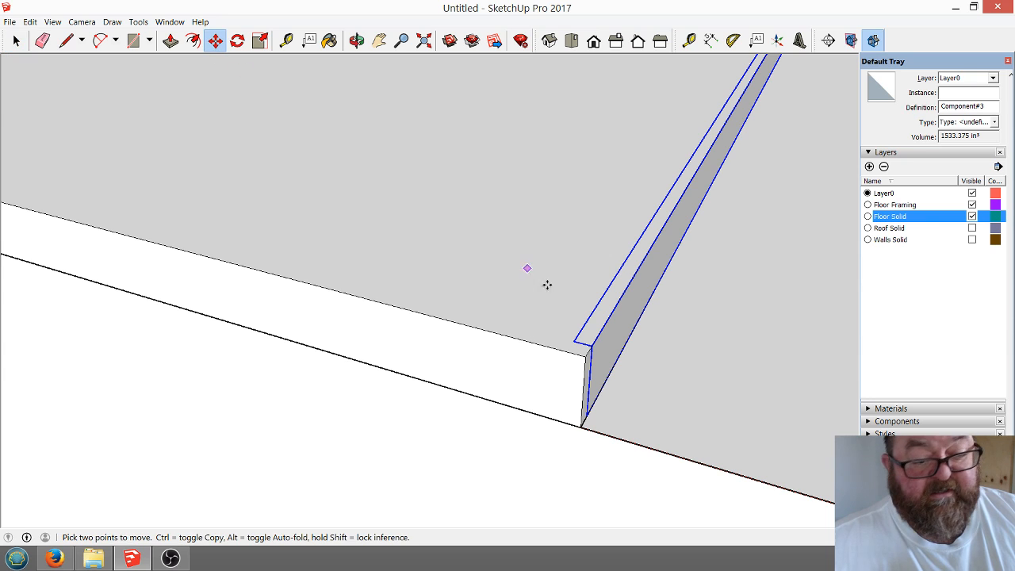
{"action": "left_click", "coordinate": [583, 353]}
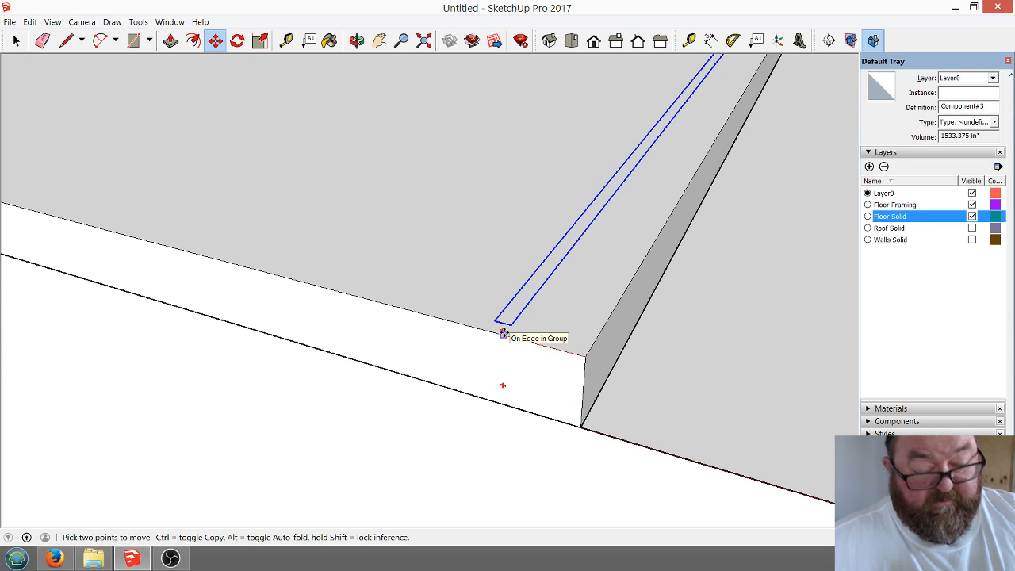
{"action": "key", "text": "ctrl"}
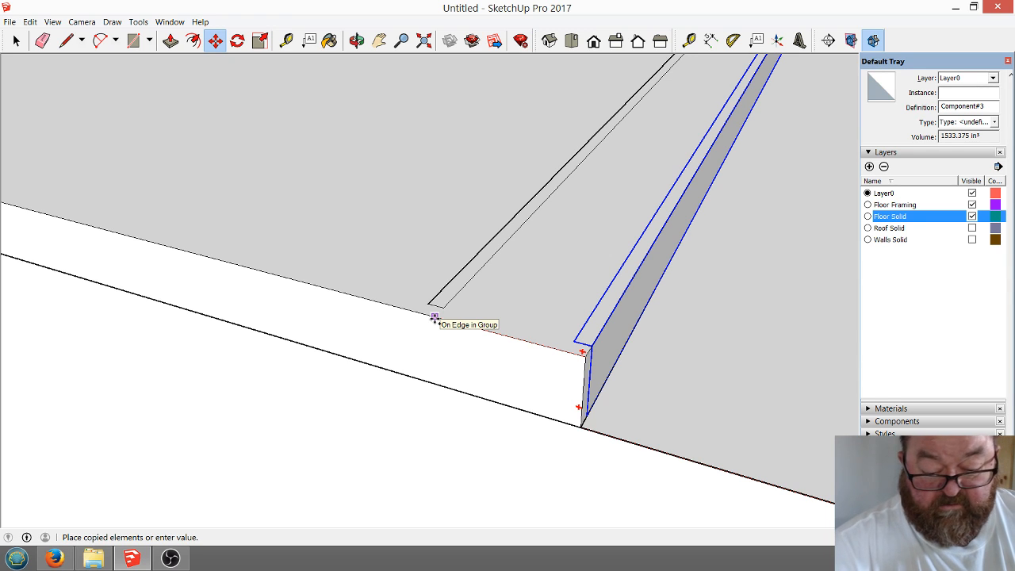
{"action": "left_click", "coordinate": [434, 318]}
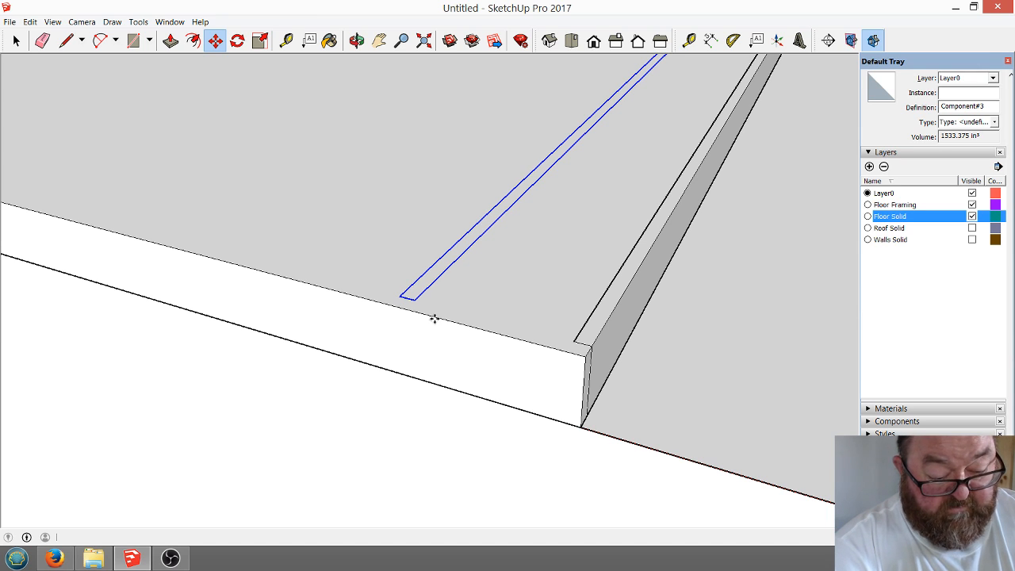
{"action": "key", "text": "Return"}
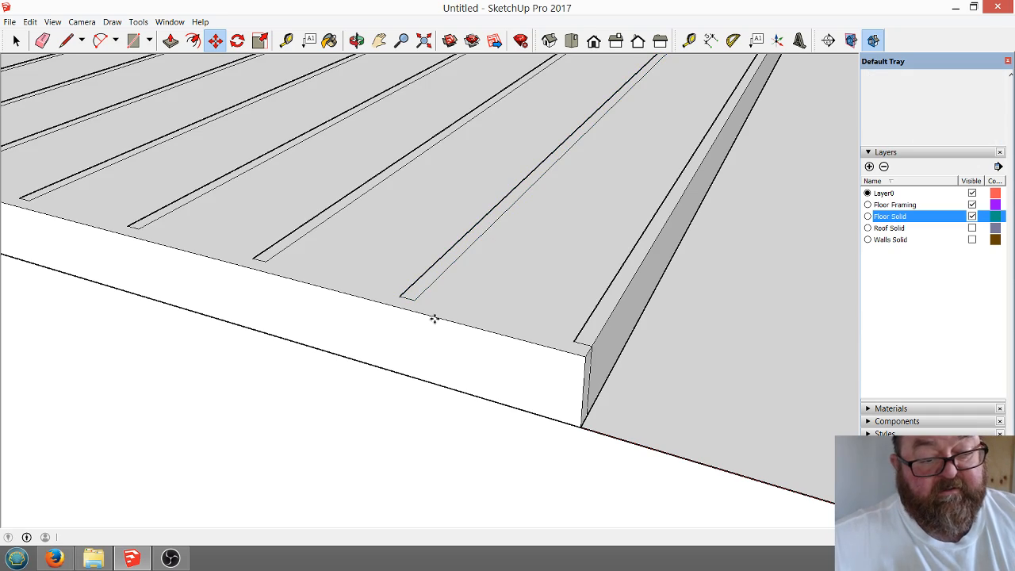
Copy the last joist of the array one joist spacing further toward the uncovered end of the floor slab.
{"action": "scroll", "coordinate": [537, 399], "scroll_direction": "down", "scroll_amount": 1}
{"action": "scroll", "coordinate": [741, 415], "scroll_direction": "down", "scroll_amount": 5}
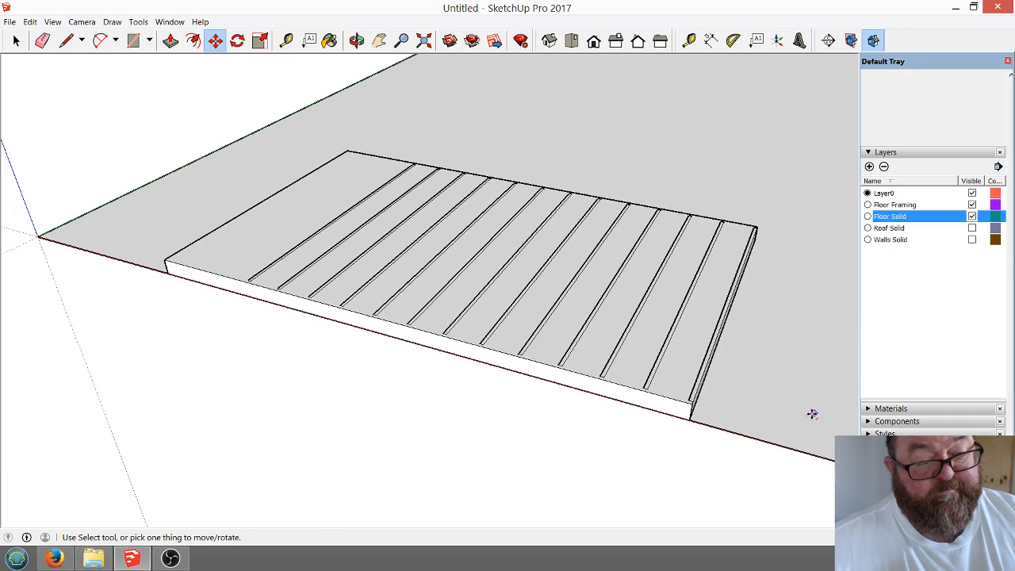
{"action": "scroll", "coordinate": [239, 250], "scroll_direction": "up", "scroll_amount": 2}
{"action": "scroll", "coordinate": [240, 250], "scroll_direction": "up", "scroll_amount": 4}
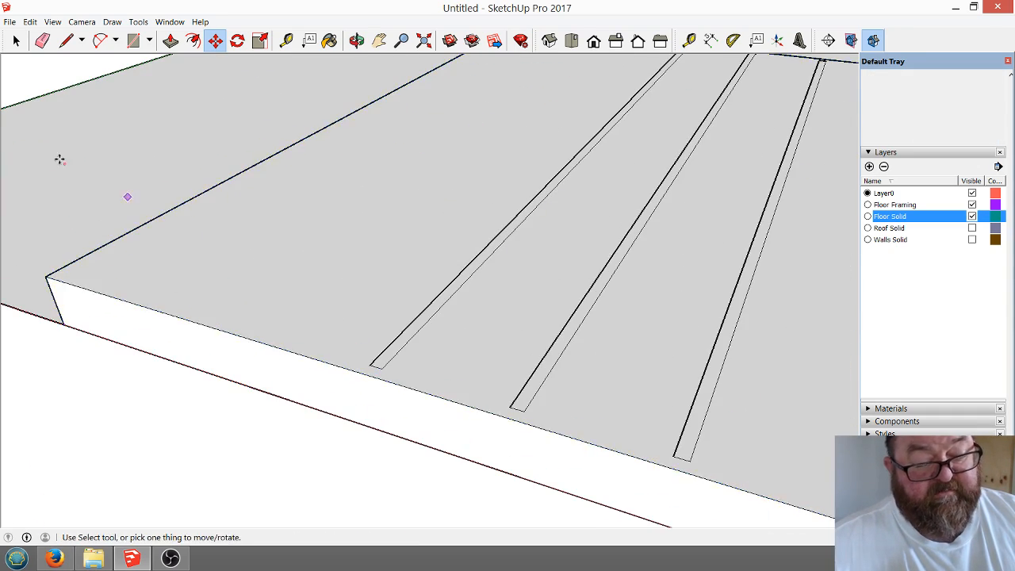
{"action": "left_click", "coordinate": [16, 39]}
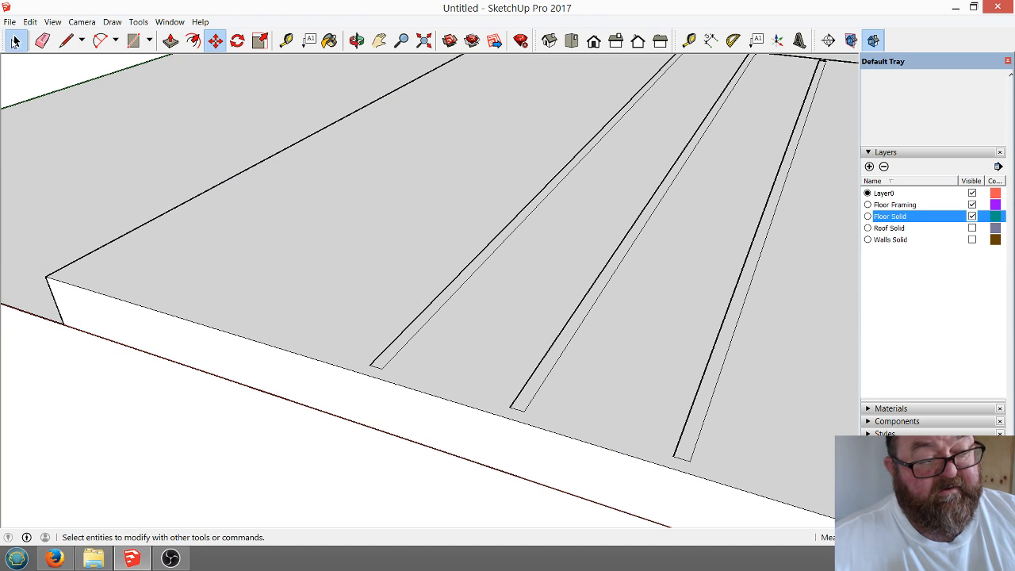
{"action": "left_click", "coordinate": [381, 362]}
{"action": "left_click", "coordinate": [215, 39]}
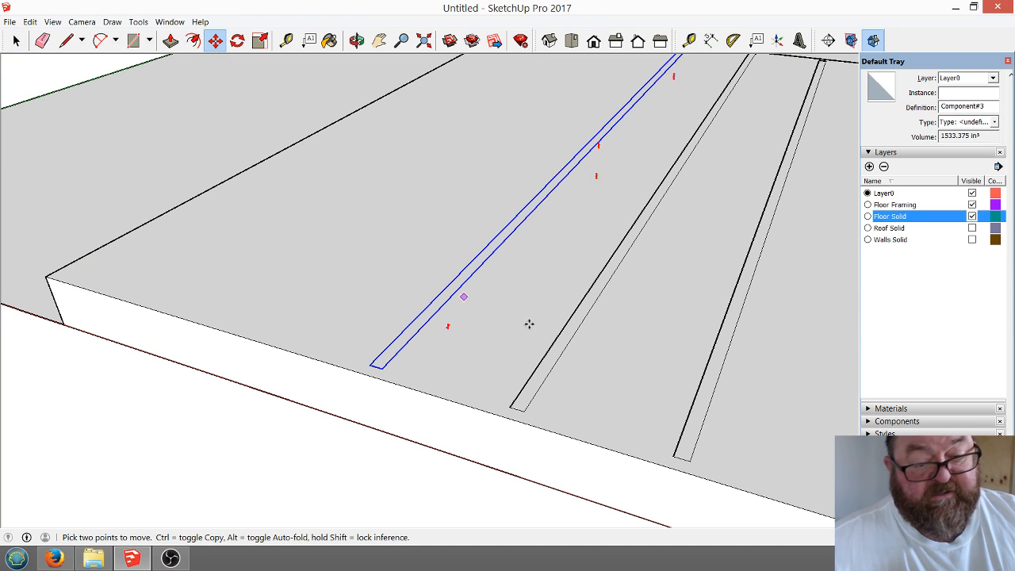
{"action": "left_click", "coordinate": [526, 411]}
{"action": "key", "text": "ctrl"}
{"action": "left_click", "coordinate": [381, 365]}
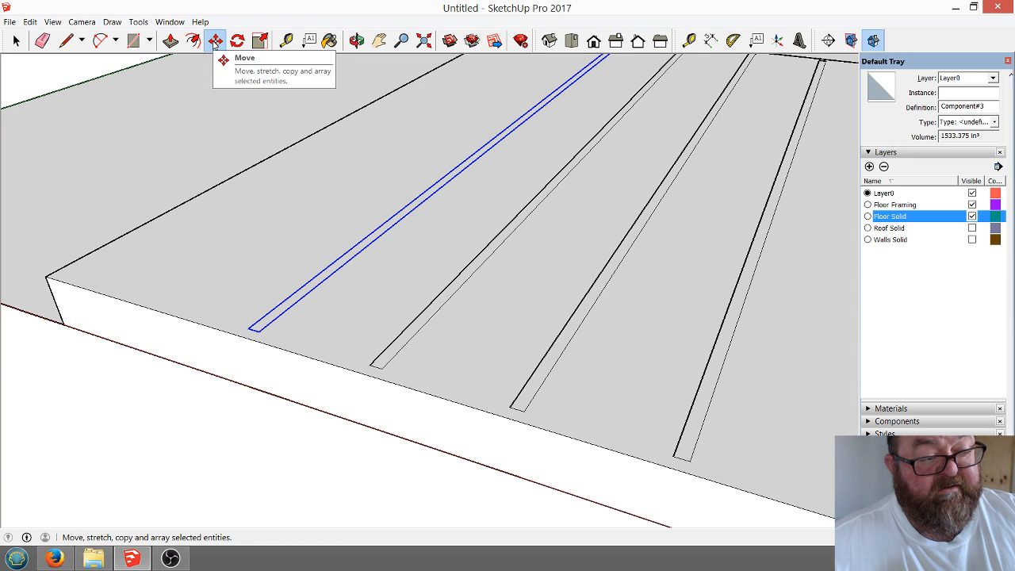
{"action": "key", "text": "space"}
{"action": "left_click", "coordinate": [123, 433]}
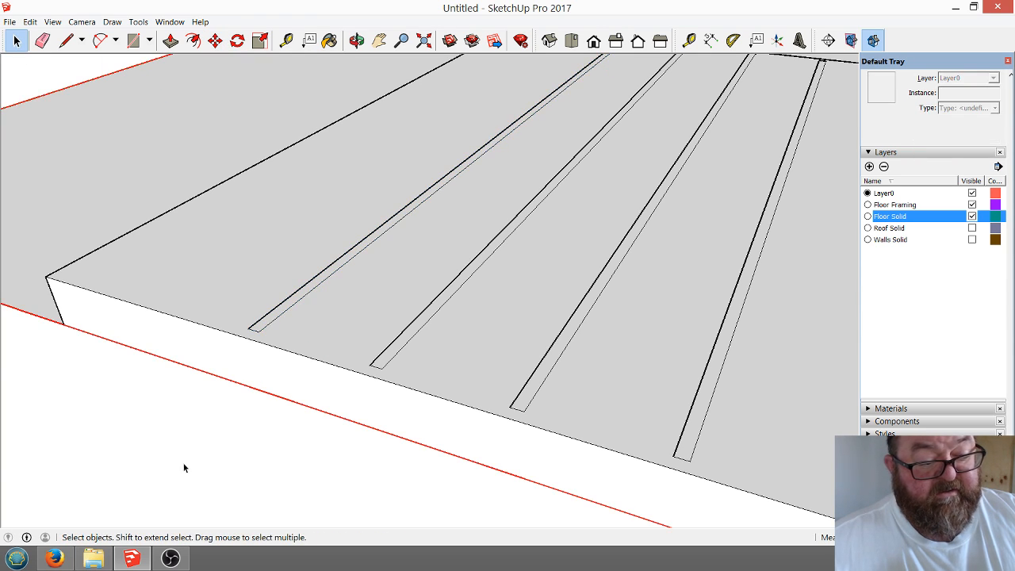
Copy the newly added joist by the same spacing, using matching corners of two neighbouring joists as reference points.
{"action": "scroll", "coordinate": [298, 423], "scroll_direction": "up", "scroll_amount": 2}
{"action": "scroll", "coordinate": [298, 432], "scroll_direction": "down", "scroll_amount": 1}
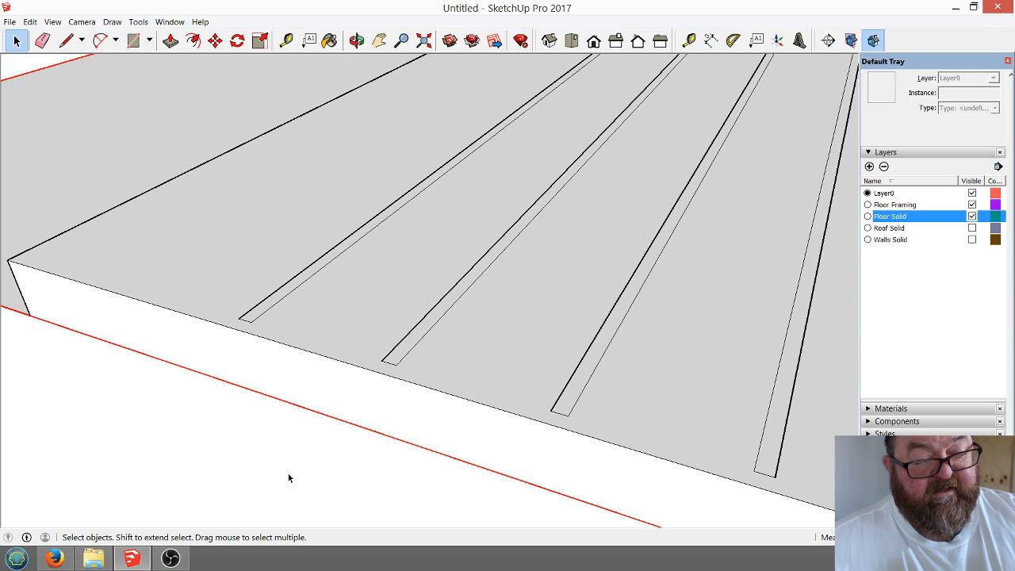
{"action": "scroll", "coordinate": [275, 413], "scroll_direction": "down", "scroll_amount": 2}
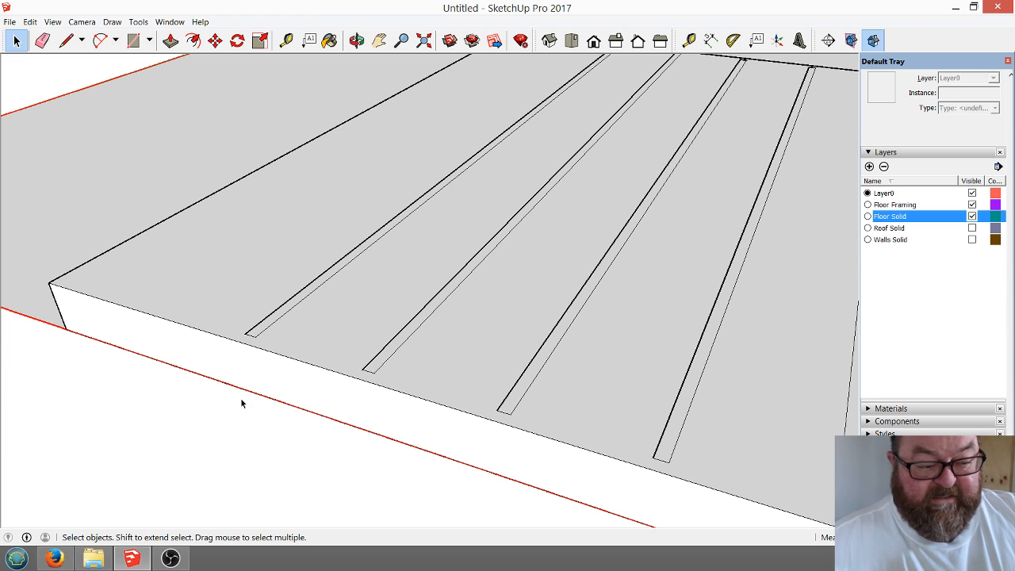
{"action": "scroll", "coordinate": [218, 416], "scroll_direction": "up", "scroll_amount": 1}
{"action": "scroll", "coordinate": [220, 420], "scroll_direction": "up", "scroll_amount": 1}
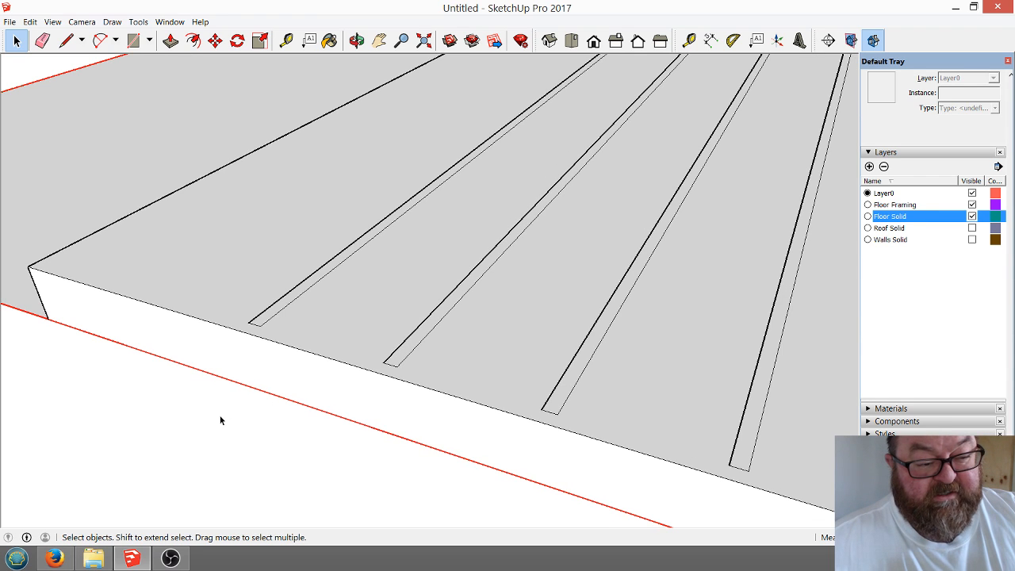
{"action": "left_click", "coordinate": [282, 304]}
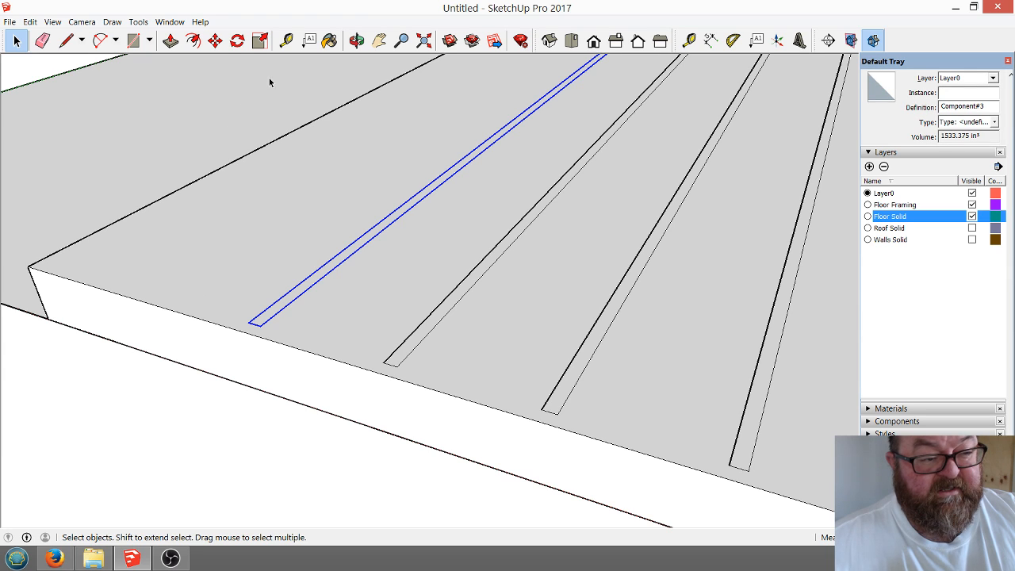
{"action": "left_click", "coordinate": [214, 41]}
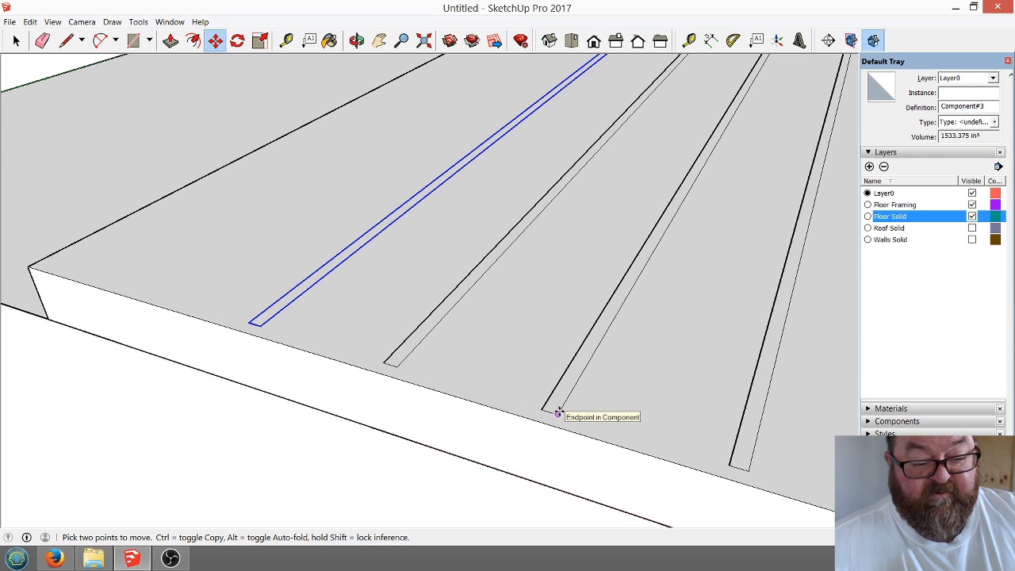
{"action": "left_click", "coordinate": [557, 411]}
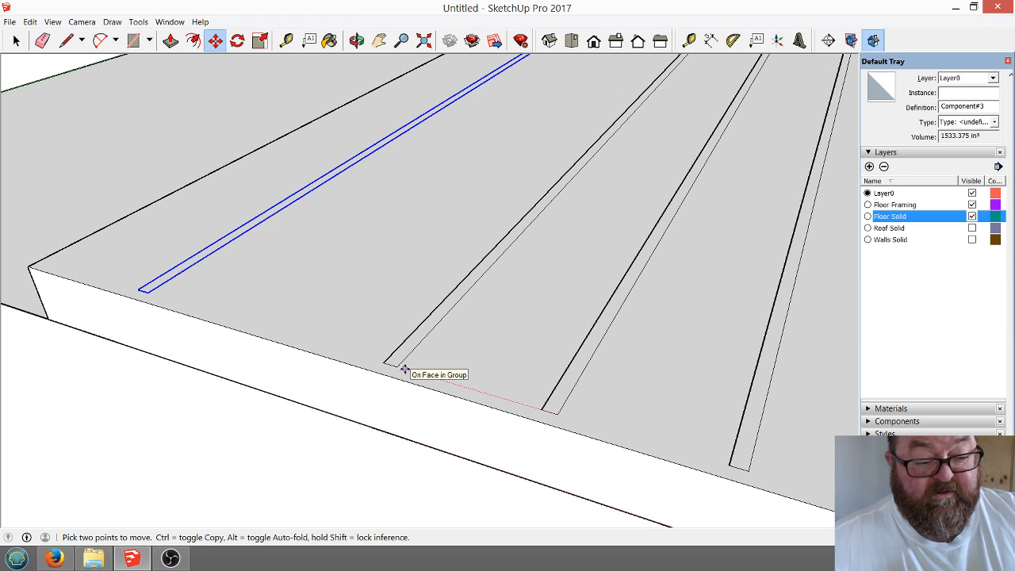
{"action": "key", "text": "ctrl"}
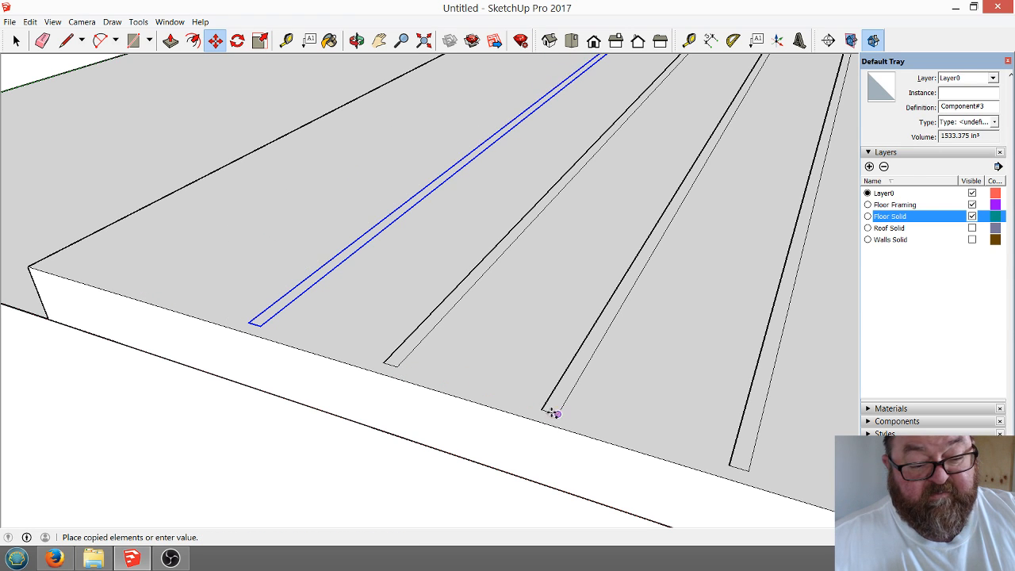
{"action": "left_click", "coordinate": [396, 366]}
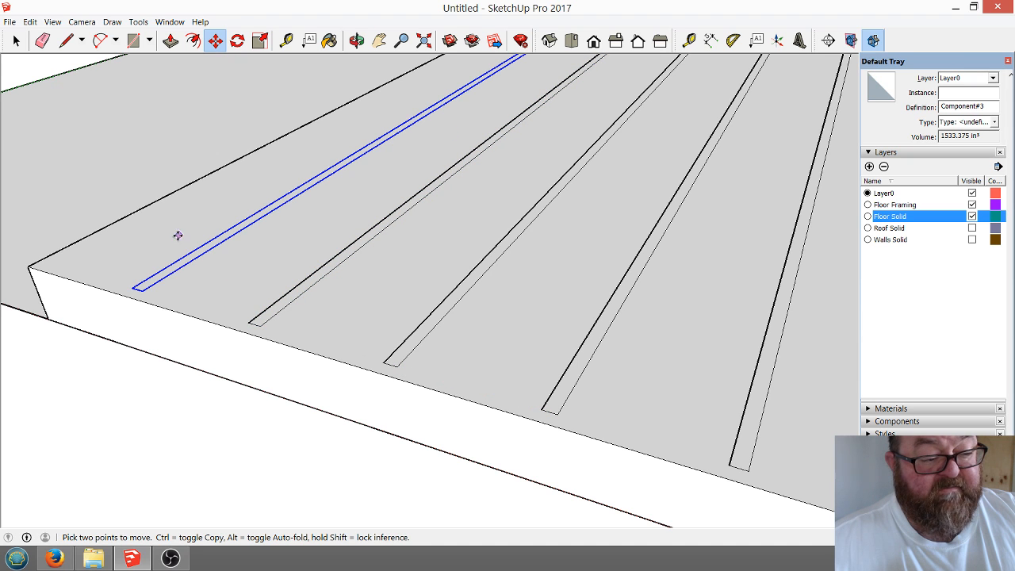
Copy the outermost joist to the end of the floor slab nearest the origin, flush with the slab's end edge.
{"action": "scroll", "coordinate": [566, 503], "scroll_direction": "down", "scroll_amount": 4}
{"action": "scroll", "coordinate": [359, 414], "scroll_direction": "up", "scroll_amount": 2}
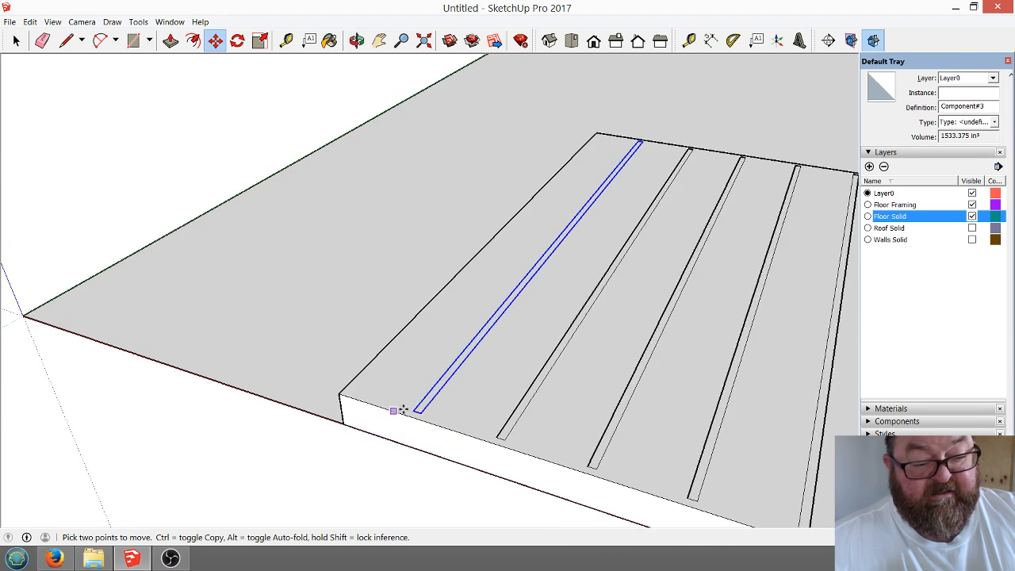
{"action": "scroll", "coordinate": [403, 410], "scroll_direction": "up", "scroll_amount": 3}
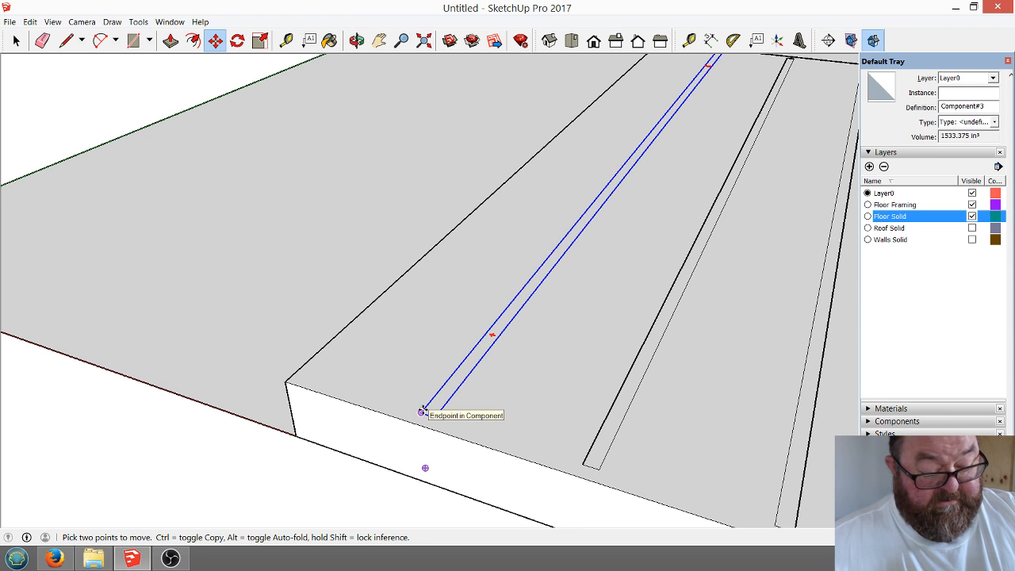
{"action": "left_click", "coordinate": [421, 412]}
{"action": "key", "text": "ctrl"}
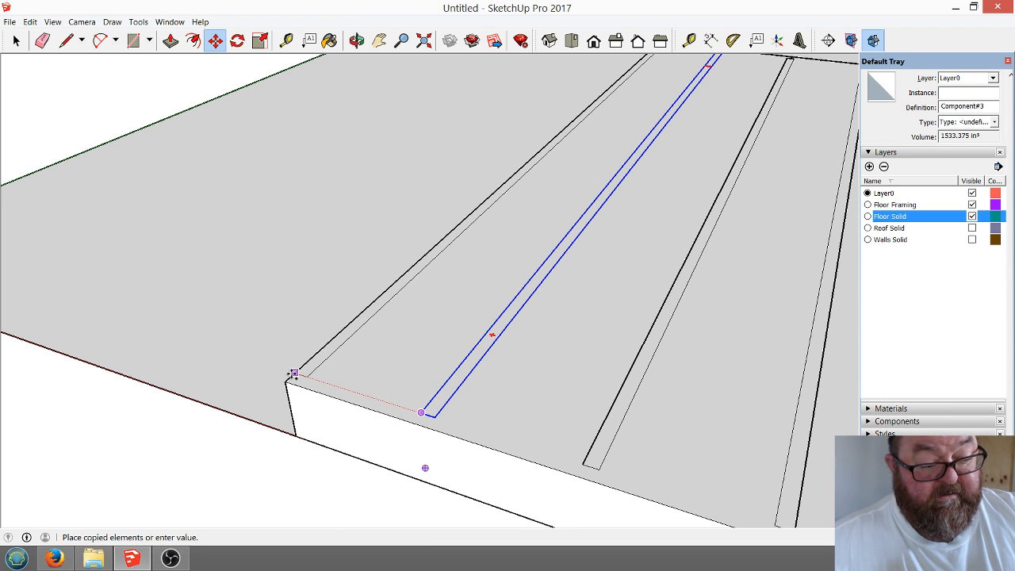
{"action": "left_click", "coordinate": [293, 373]}
Hide the Floor Solid layer to expose the joists, and clear the joist selection.
{"action": "scroll", "coordinate": [289, 415], "scroll_direction": "down", "scroll_amount": 3}
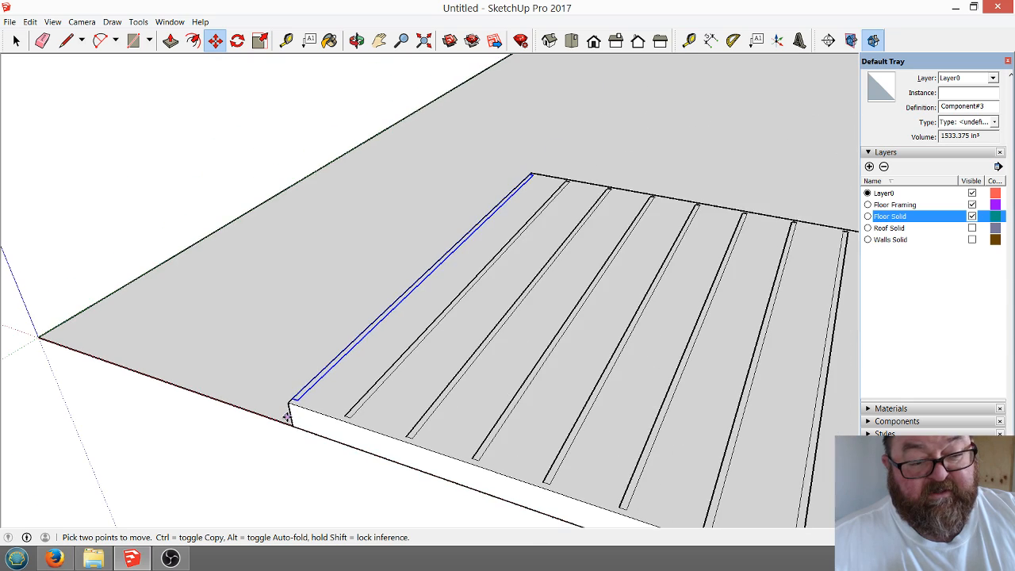
{"action": "scroll", "coordinate": [278, 405], "scroll_direction": "down", "scroll_amount": 5}
{"action": "scroll", "coordinate": [412, 462], "scroll_direction": "up", "scroll_amount": 2}
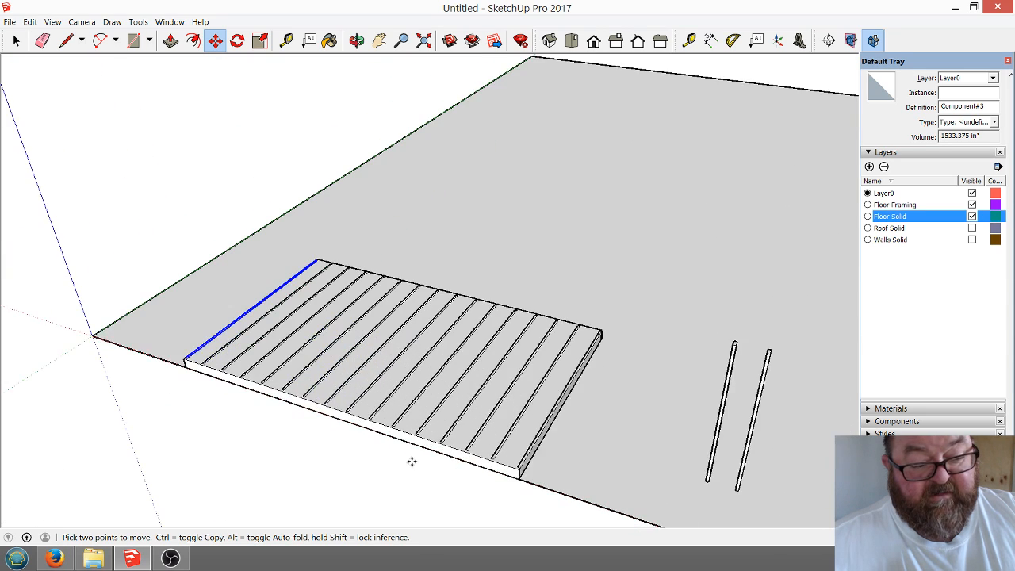
{"action": "scroll", "coordinate": [412, 461], "scroll_direction": "up", "scroll_amount": 2}
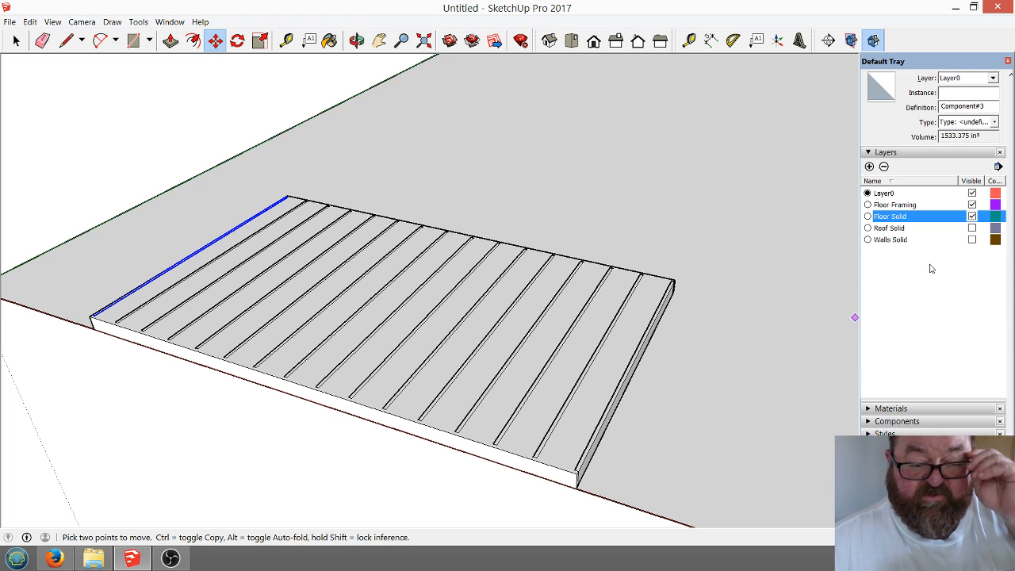
{"action": "left_click", "coordinate": [972, 228]}
{"action": "left_click", "coordinate": [972, 228]}
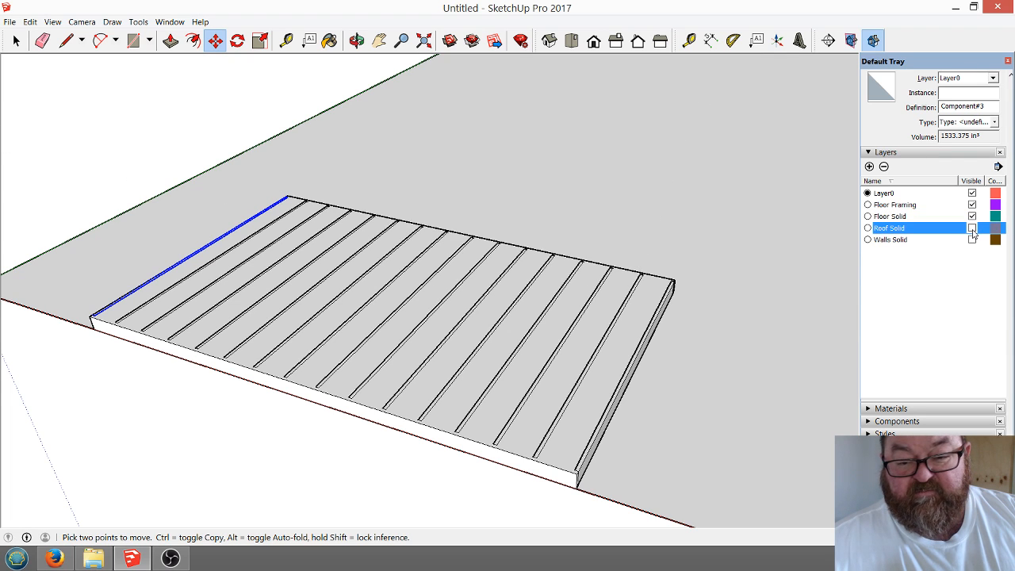
{"action": "left_click", "coordinate": [973, 217]}
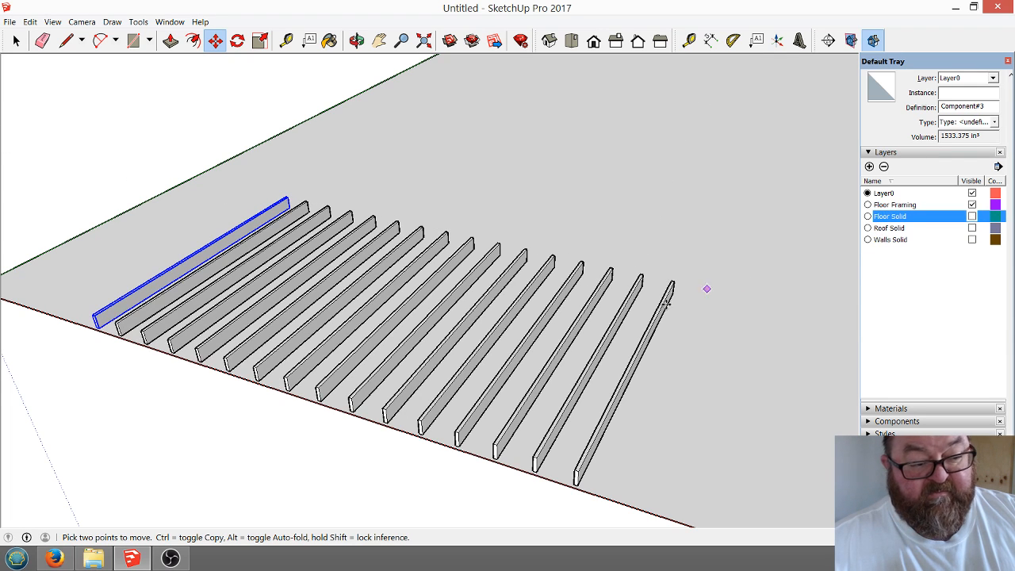
{"action": "key", "text": "space"}
{"action": "left_click", "coordinate": [495, 472]}
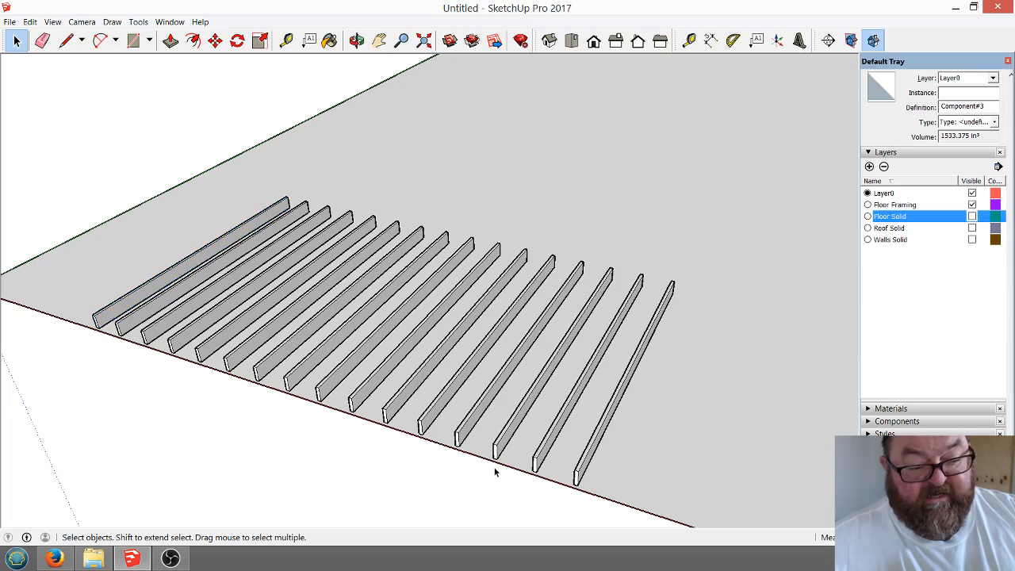
Examine the exposed row of floor joists, especially the ends nearest the slab's long front edge.
{"action": "scroll", "coordinate": [495, 472], "scroll_direction": "down", "scroll_amount": 3}
{"action": "scroll", "coordinate": [510, 455], "scroll_direction": "up", "scroll_amount": 4}
{"action": "scroll", "coordinate": [519, 370], "scroll_direction": "down", "scroll_amount": 2}
{"action": "scroll", "coordinate": [603, 482], "scroll_direction": "up", "scroll_amount": 2}
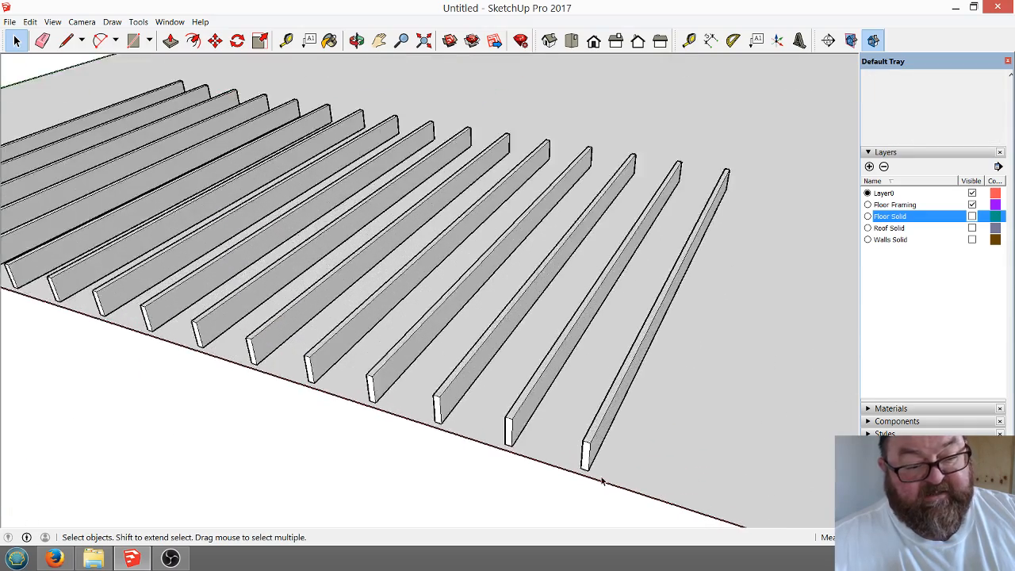
{"action": "scroll", "coordinate": [603, 481], "scroll_direction": "up", "scroll_amount": 1}
{"action": "scroll", "coordinate": [483, 352], "scroll_direction": "down", "scroll_amount": 2}
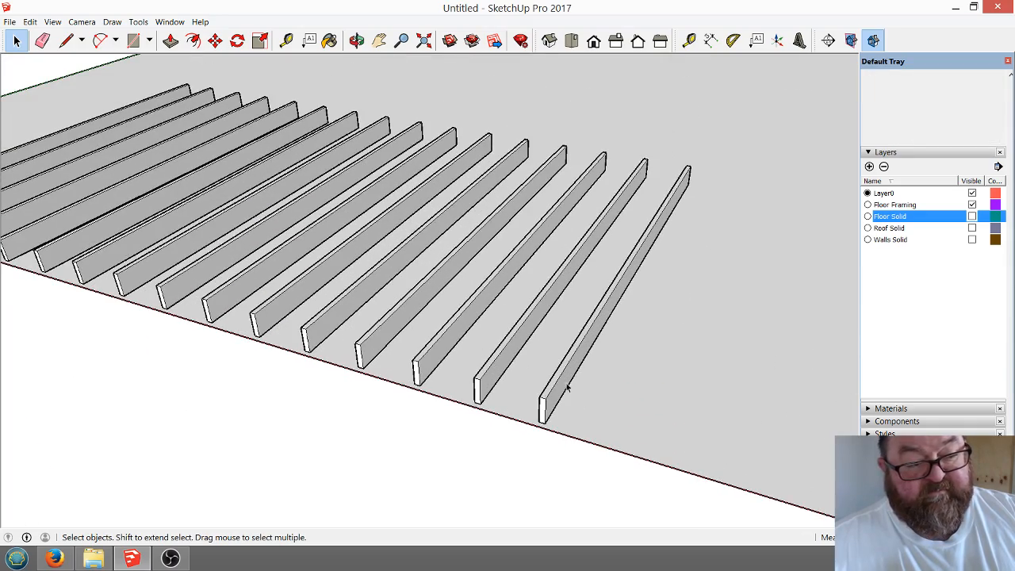
{"action": "scroll", "coordinate": [583, 394], "scroll_direction": "down", "scroll_amount": 1}
{"action": "scroll", "coordinate": [521, 362], "scroll_direction": "up", "scroll_amount": 3}
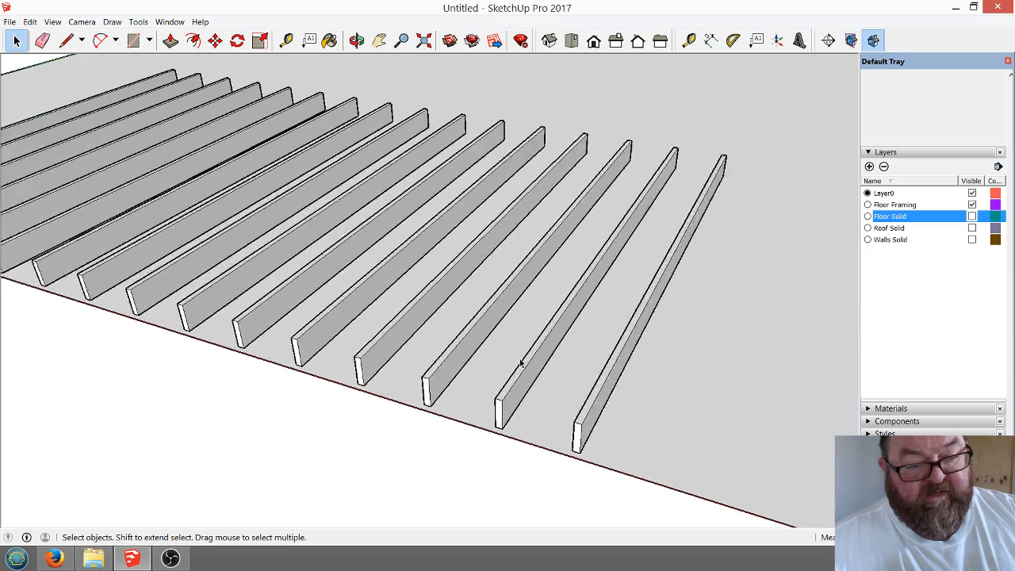
{"action": "scroll", "coordinate": [540, 366], "scroll_direction": "down", "scroll_amount": 1}
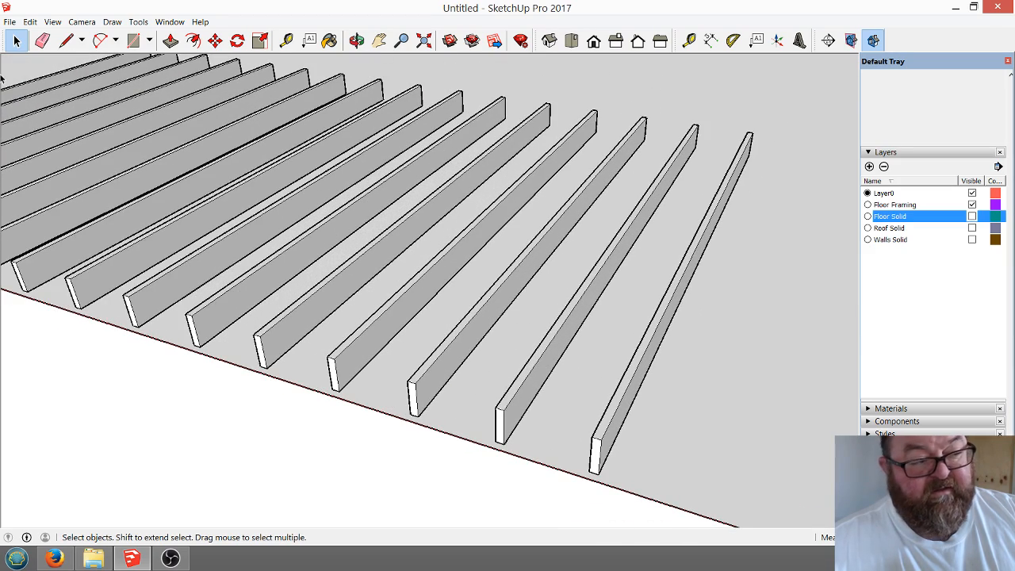
Copy the end joist farthest from the origin to a spot partly outside the joist row, past its front edge.
{"action": "left_click", "coordinate": [608, 416]}
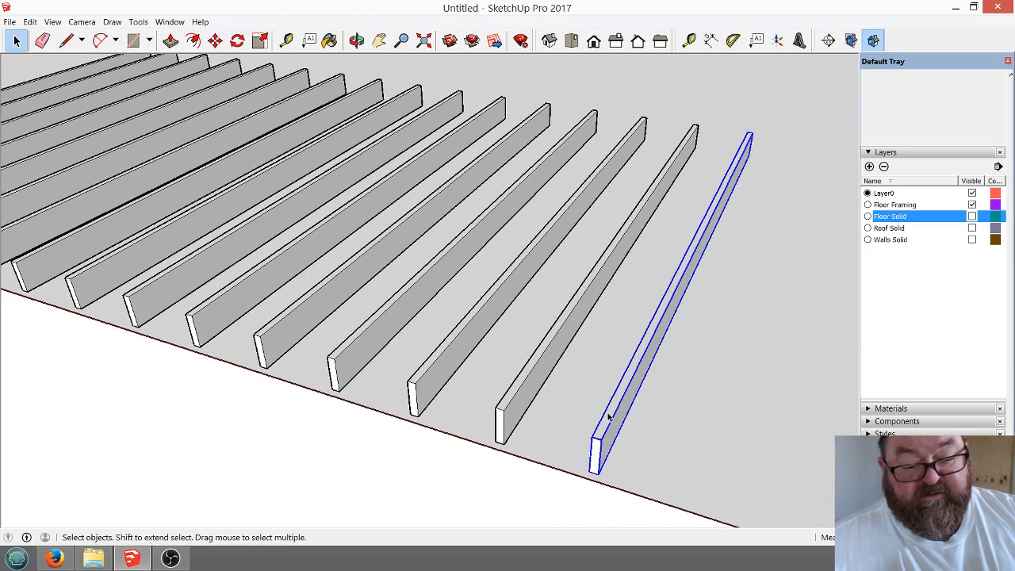
{"action": "left_click", "coordinate": [215, 40]}
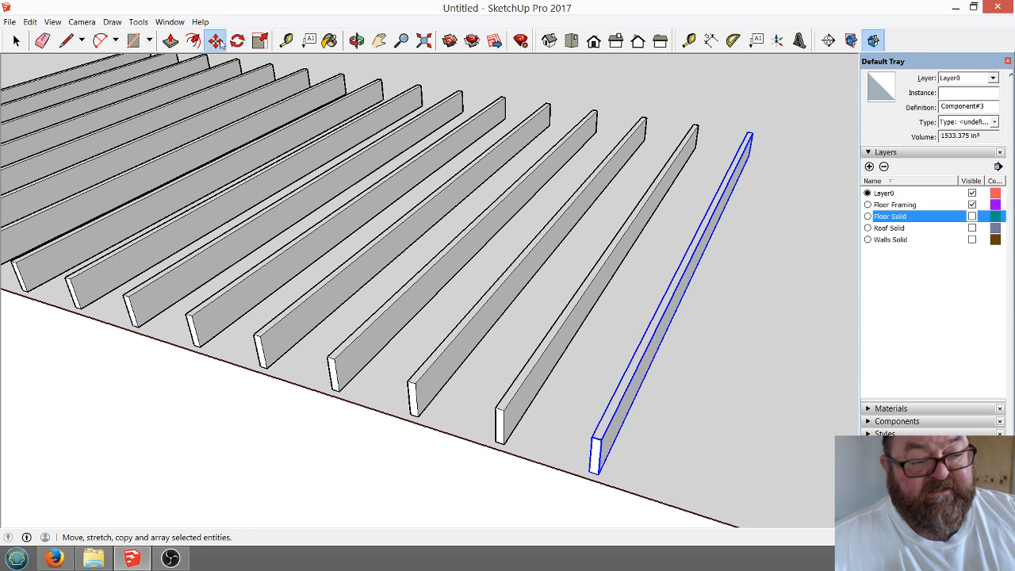
{"action": "left_click", "coordinate": [601, 438]}
{"action": "key", "text": "ctrl"}
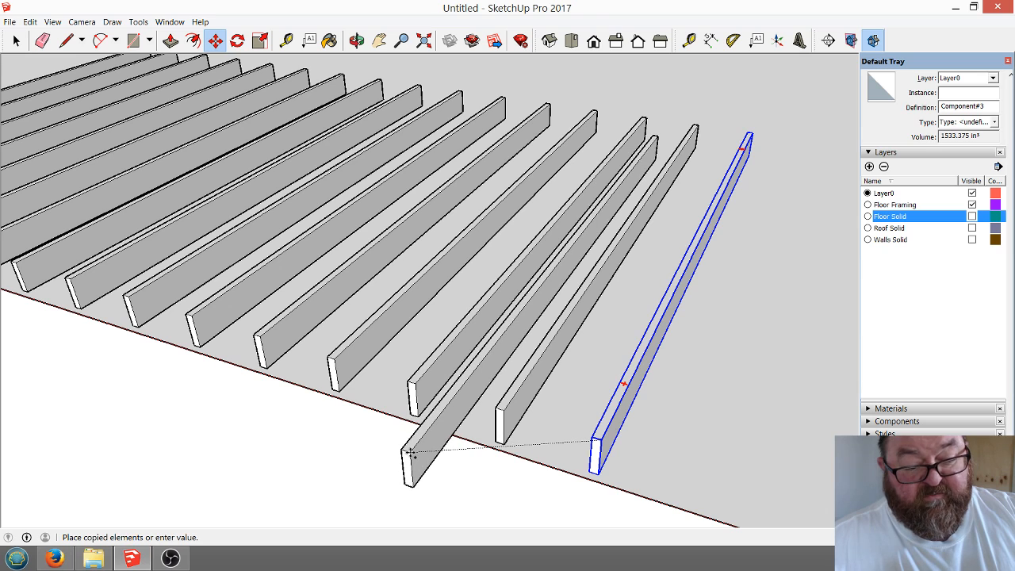
{"action": "left_click", "coordinate": [406, 450]}
Rotate the copied joist about its top end corner until it runs perpendicular to the other joists, alongside the slab's front edge.
{"action": "scroll", "coordinate": [412, 452], "scroll_direction": "up", "scroll_amount": 3}
{"action": "scroll", "coordinate": [413, 452], "scroll_direction": "up", "scroll_amount": 2}
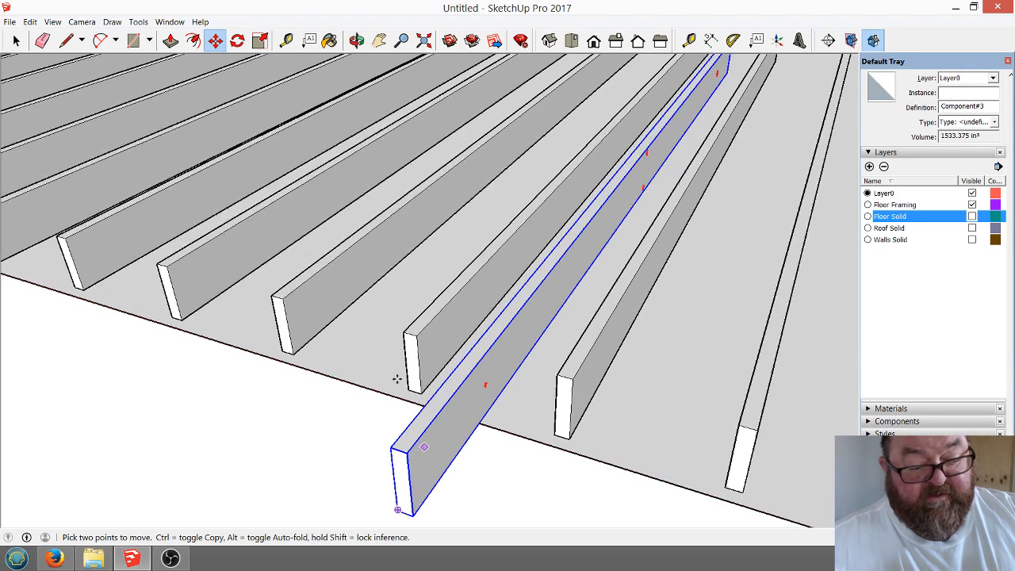
{"action": "left_click", "coordinate": [238, 41]}
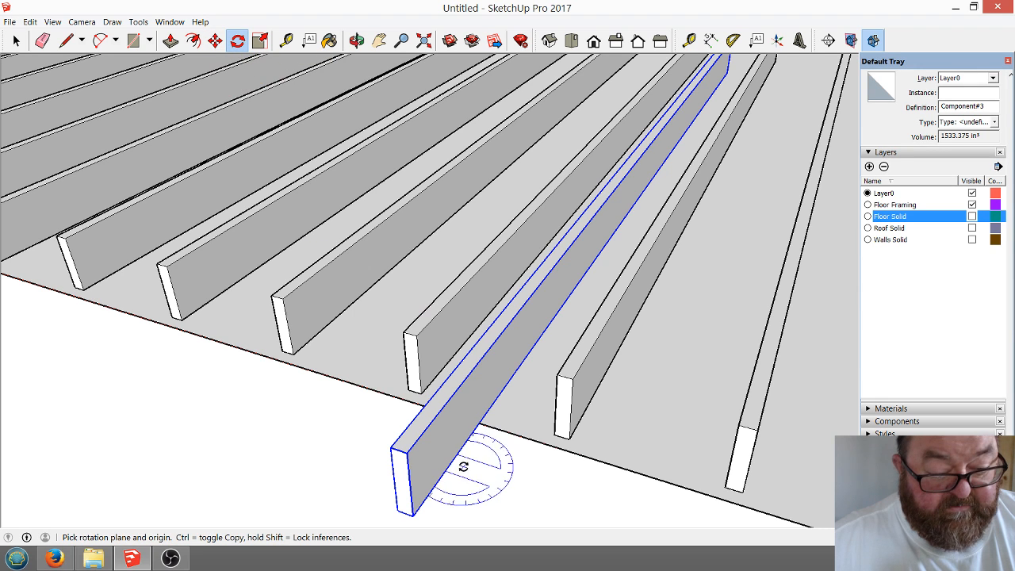
{"action": "scroll", "coordinate": [410, 448], "scroll_direction": "up", "scroll_amount": 3}
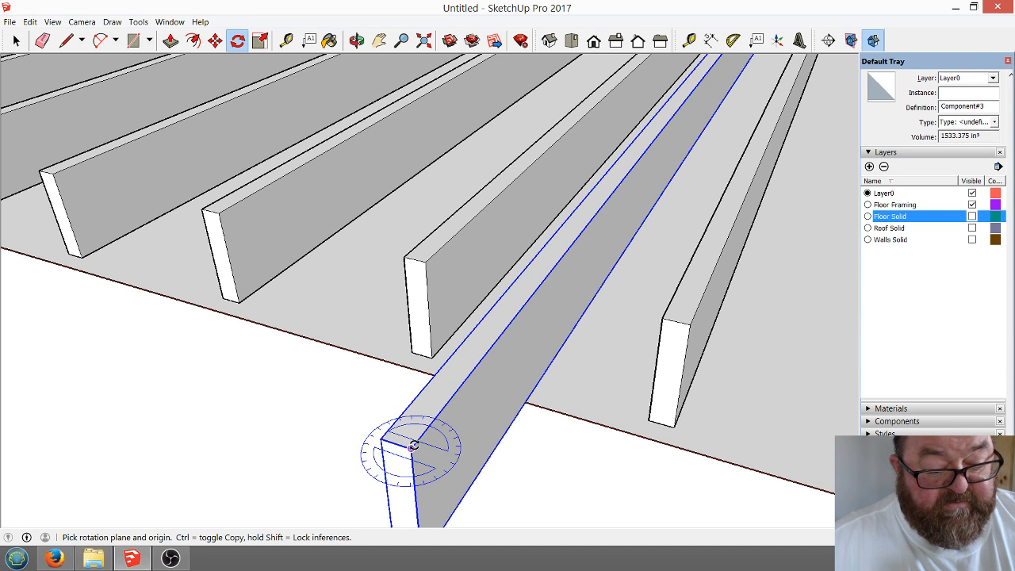
{"action": "left_click", "coordinate": [413, 446]}
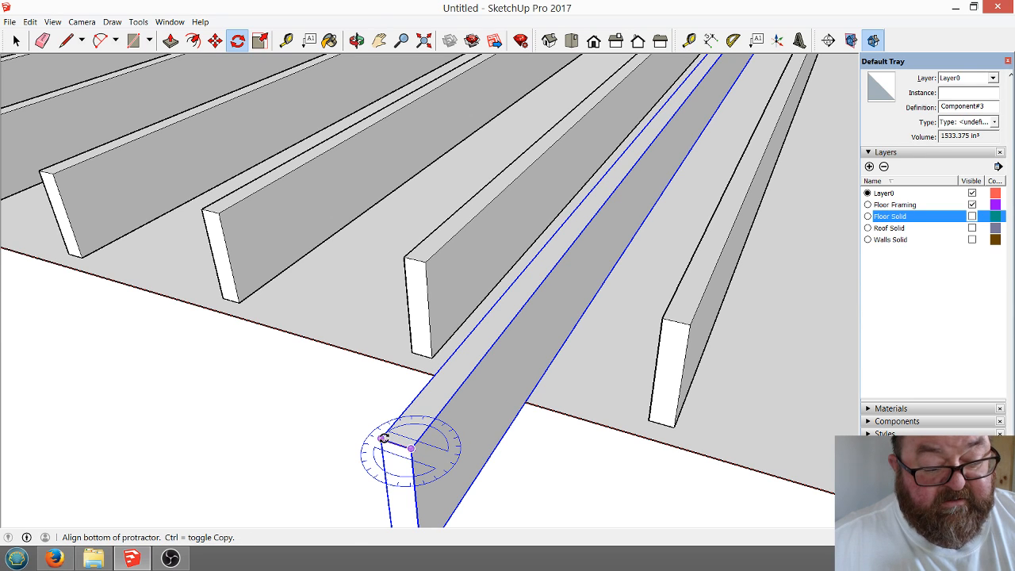
{"action": "left_click", "coordinate": [382, 438]}
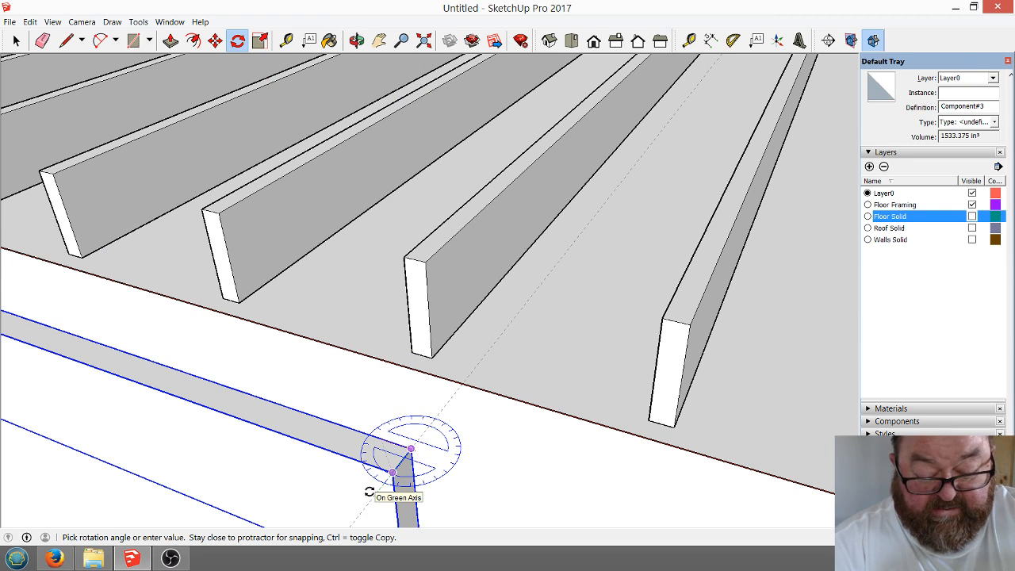
{"action": "left_click", "coordinate": [369, 491]}
{"action": "scroll", "coordinate": [377, 472], "scroll_direction": "down", "scroll_amount": 2}
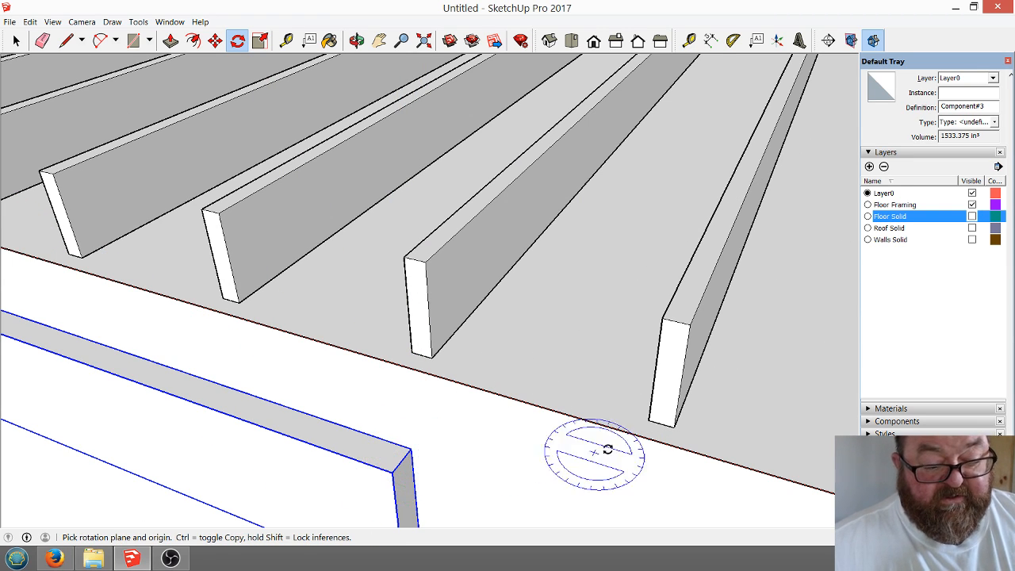
{"action": "scroll", "coordinate": [600, 449], "scroll_direction": "down", "scroll_amount": 3}
{"action": "scroll", "coordinate": [571, 436], "scroll_direction": "up", "scroll_amount": 1}
{"action": "scroll", "coordinate": [159, 373], "scroll_direction": "down", "scroll_amount": 2}
{"action": "scroll", "coordinate": [460, 444], "scroll_direction": "up", "scroll_amount": 4}
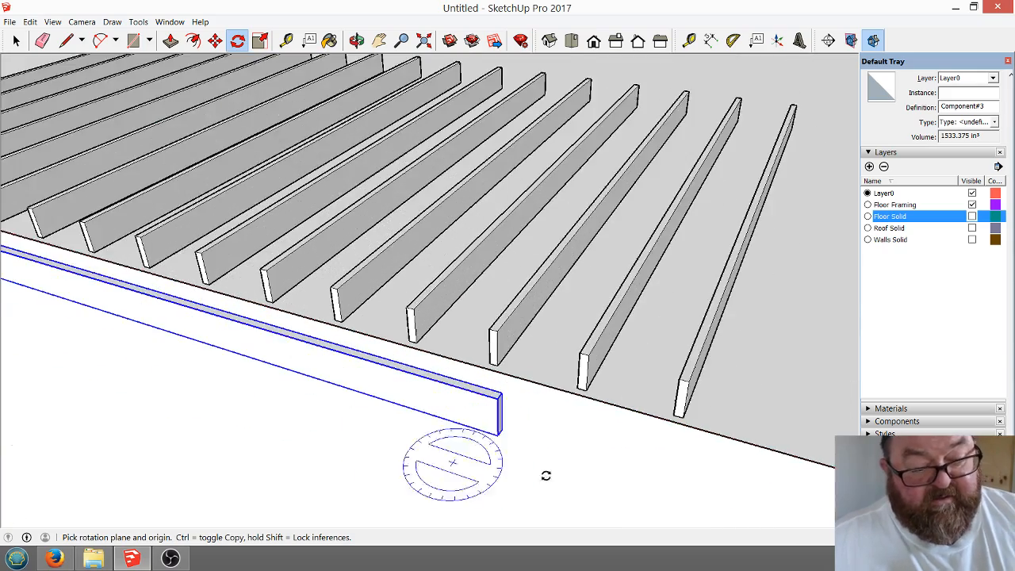
{"action": "scroll", "coordinate": [464, 402], "scroll_direction": "up", "scroll_amount": 2}
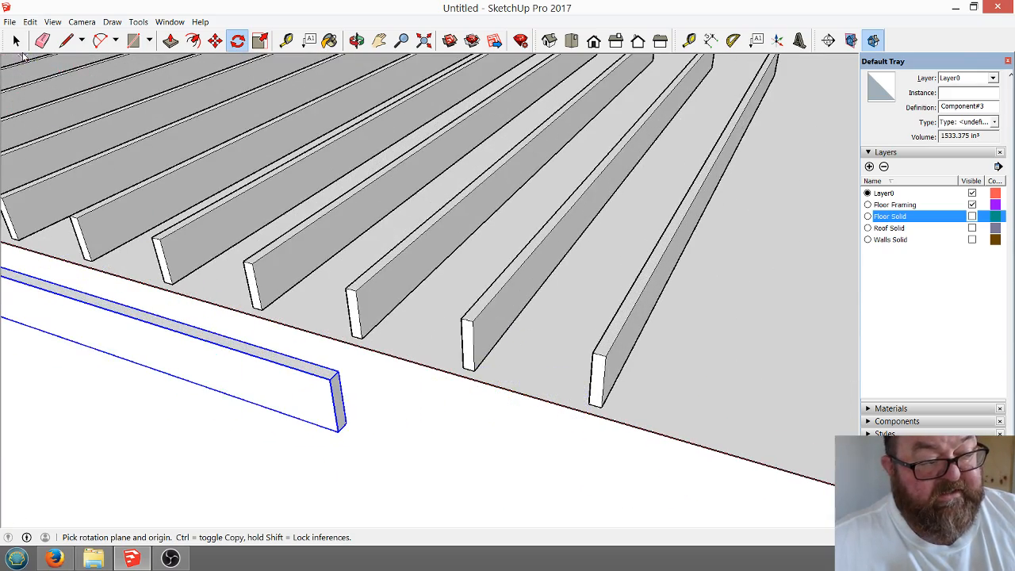
{"action": "left_click", "coordinate": [16, 41]}
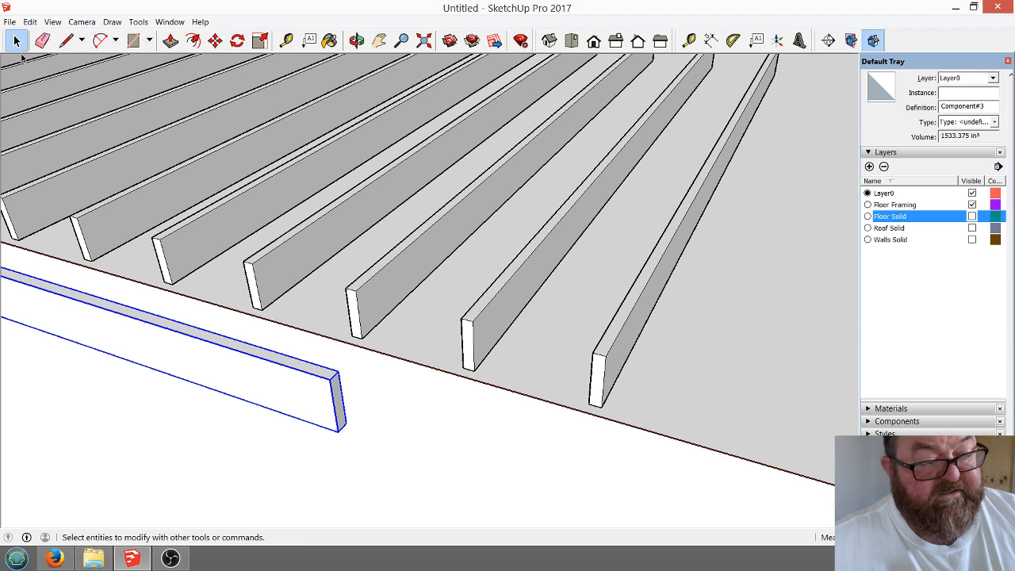
{"action": "double_click", "coordinate": [264, 388]}
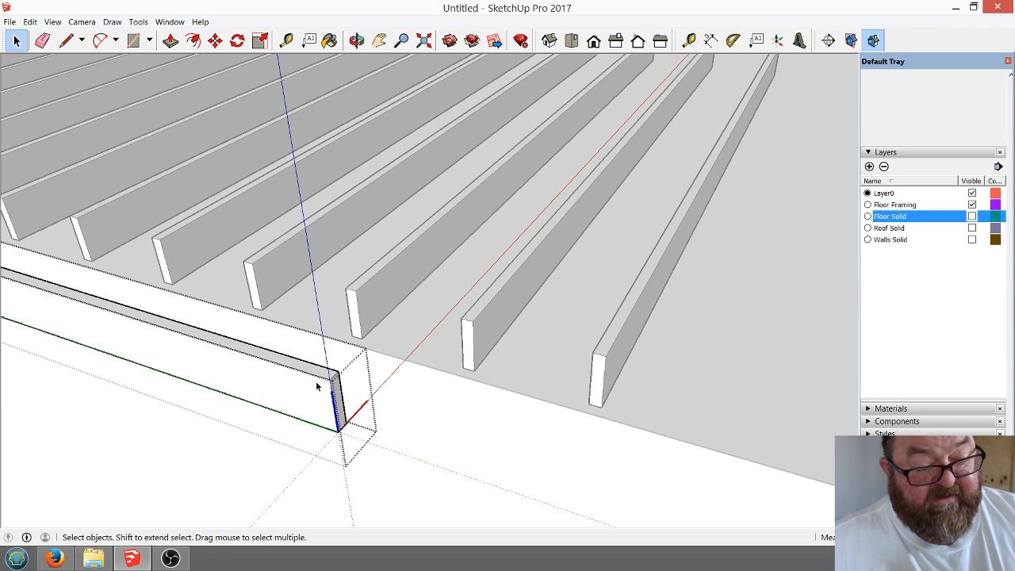
{"action": "left_click", "coordinate": [219, 410]}
{"action": "left_click", "coordinate": [246, 379]}
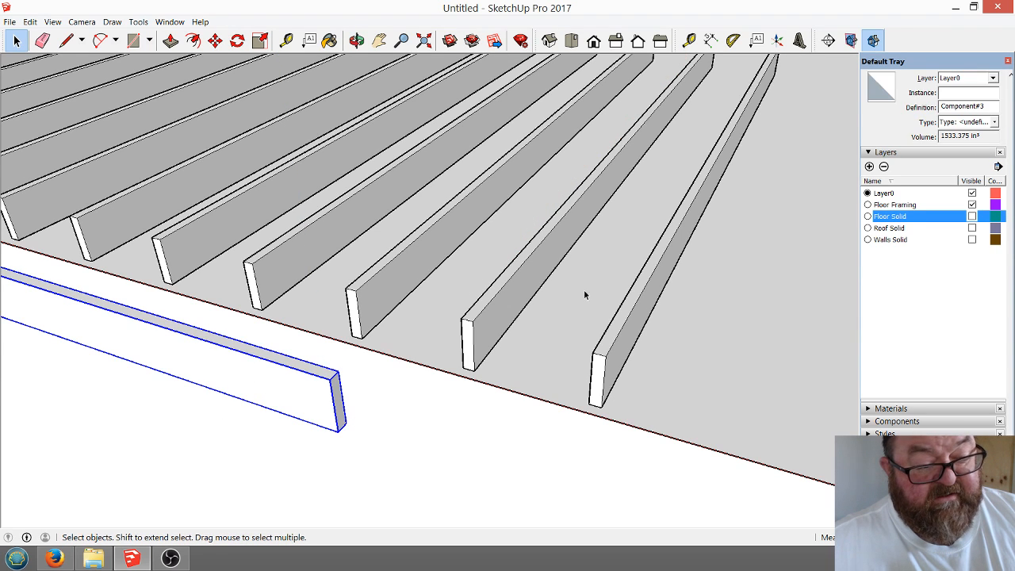
Make the rotated joist a unique component, independent of the other floor joists.
{"action": "scroll", "coordinate": [472, 433], "scroll_direction": "down", "scroll_amount": 1}
{"action": "scroll", "coordinate": [471, 433], "scroll_direction": "down", "scroll_amount": 2}
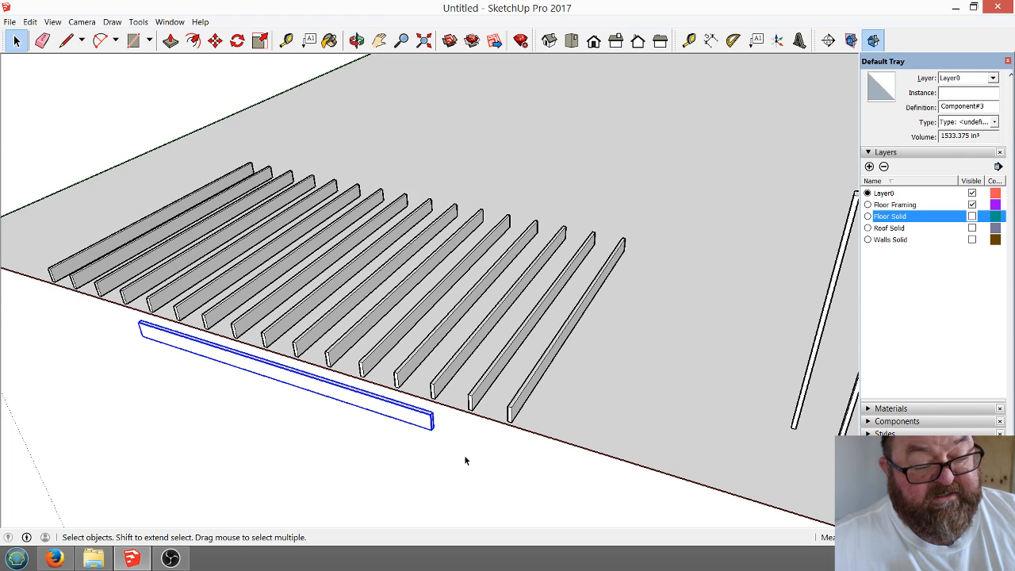
{"action": "scroll", "coordinate": [465, 461], "scroll_direction": "up", "scroll_amount": 3}
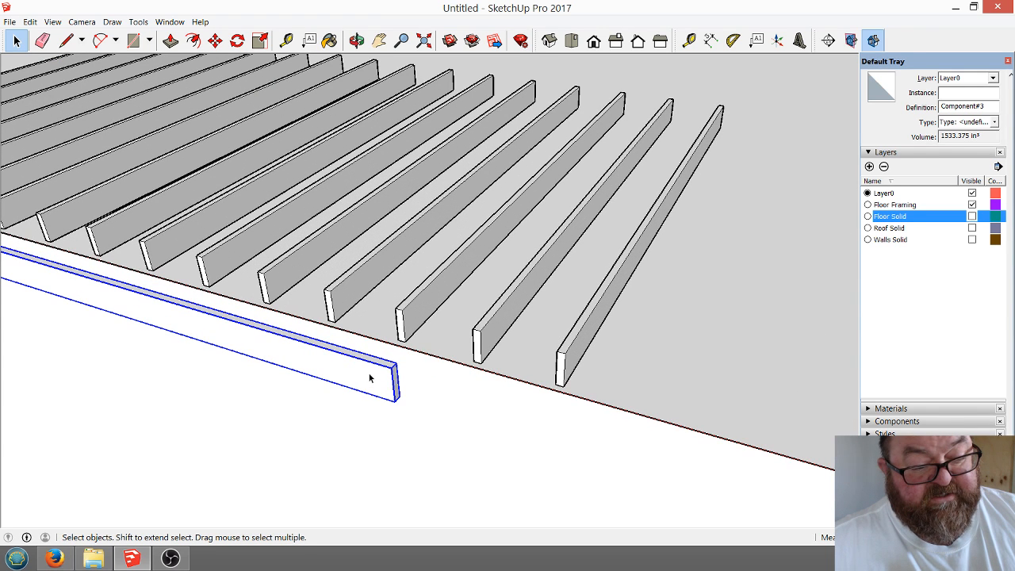
{"action": "scroll", "coordinate": [595, 359], "scroll_direction": "up", "scroll_amount": 1}
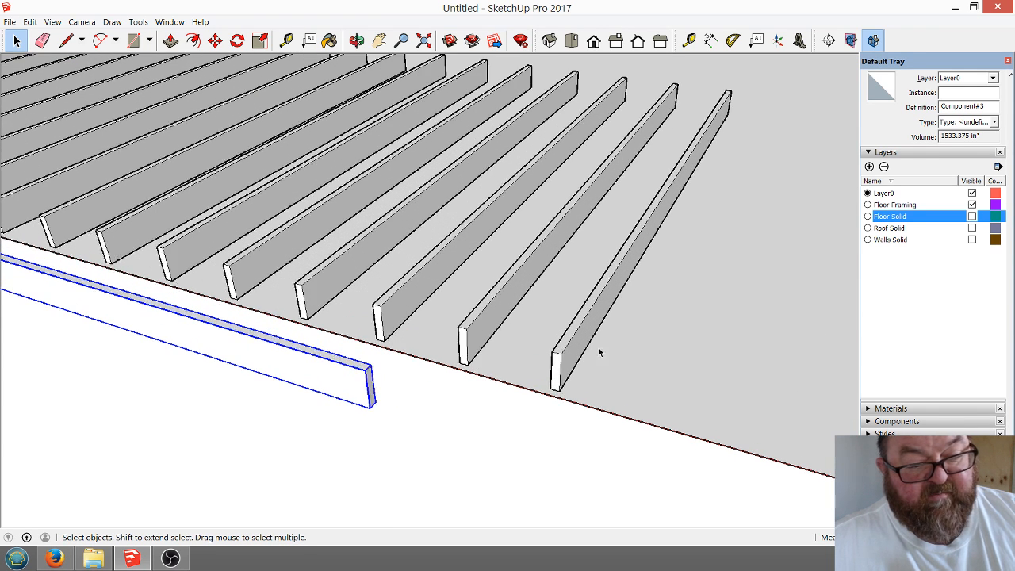
{"action": "right_click", "coordinate": [334, 373]}
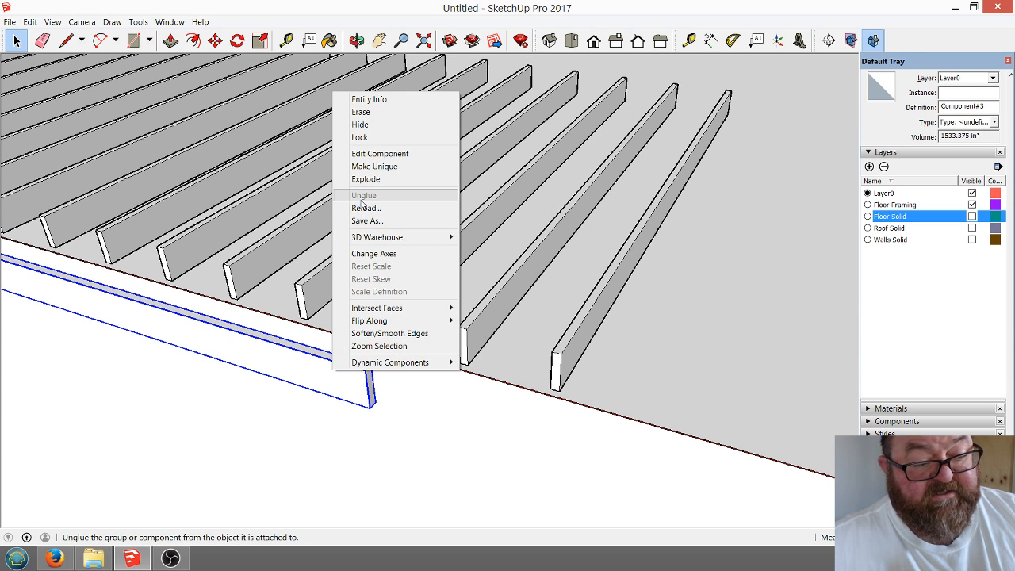
{"action": "left_click", "coordinate": [369, 167]}
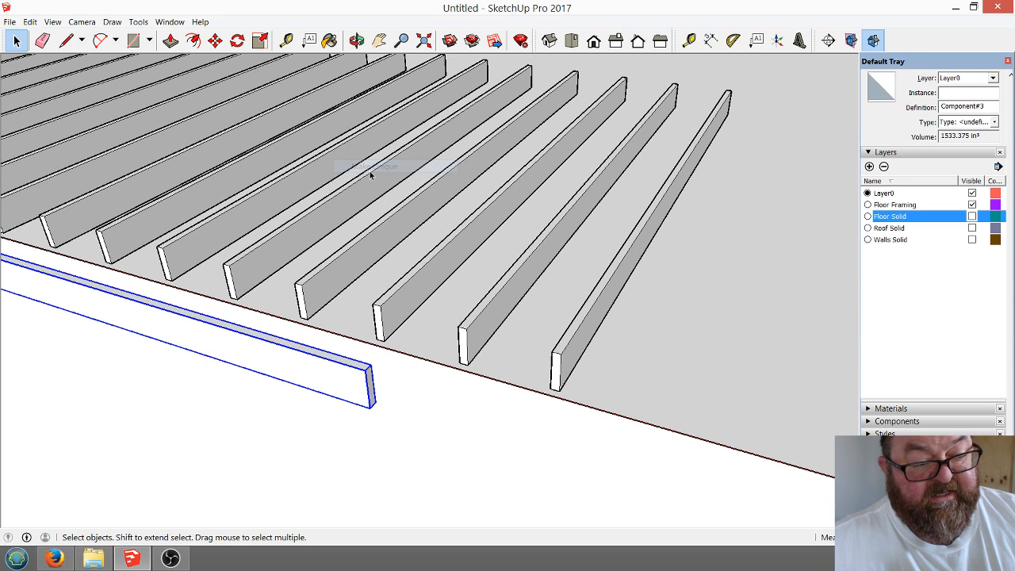
Move the rotated joist by its end corner to the top front corner of the end joist, flush with the slab's front edge.
{"action": "scroll", "coordinate": [568, 341], "scroll_direction": "up", "scroll_amount": 2}
{"action": "key", "text": "f"}
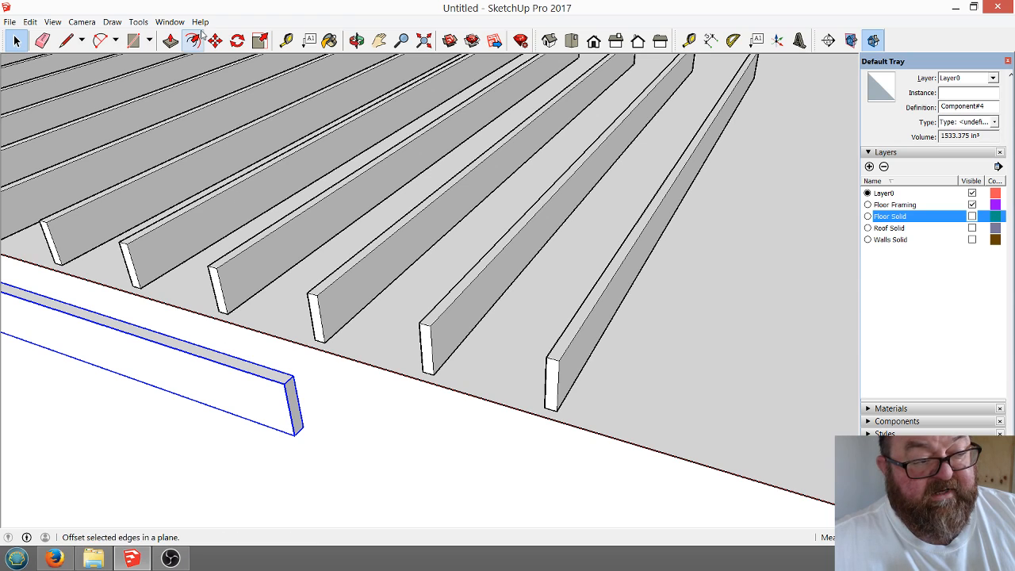
{"action": "key", "text": "m"}
{"action": "left_click", "coordinate": [294, 377]}
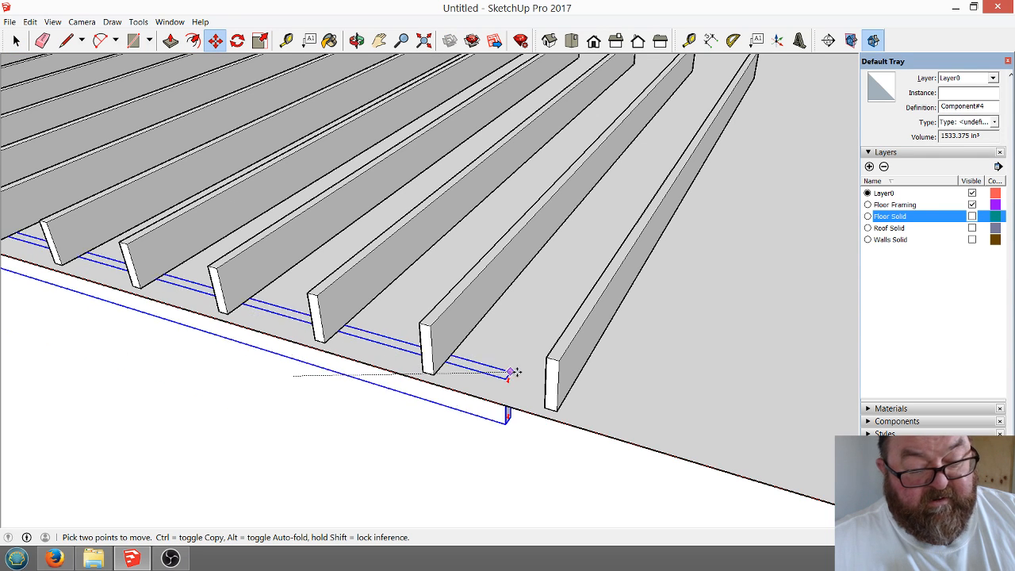
{"action": "left_click", "coordinate": [558, 362]}
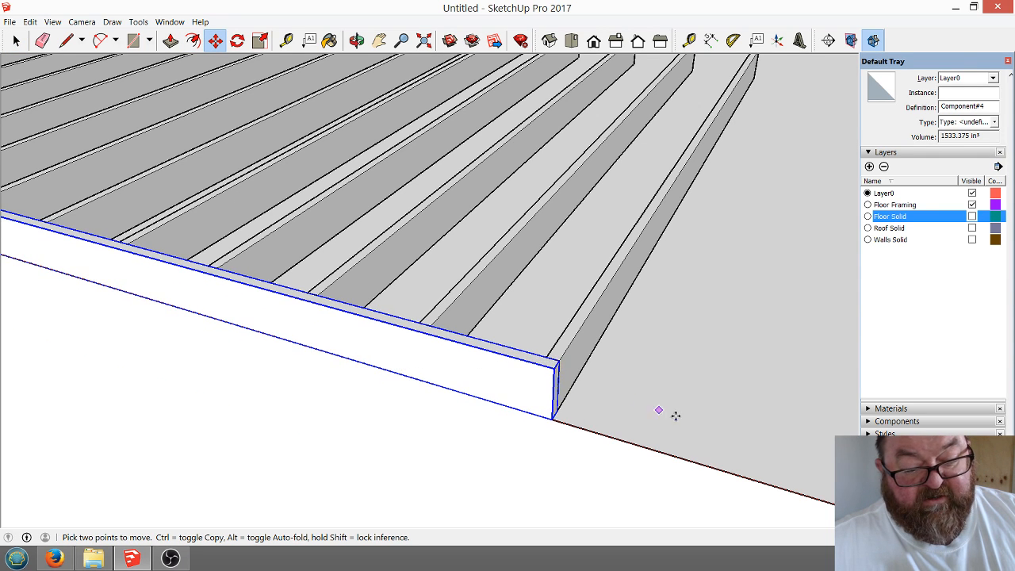
{"action": "scroll", "coordinate": [698, 426], "scroll_direction": "down", "scroll_amount": 4}
Open the edge member for editing and Push/Pull its short end along the slab edge as far as the second-to-last joist.
{"action": "left_click", "coordinate": [357, 41]}
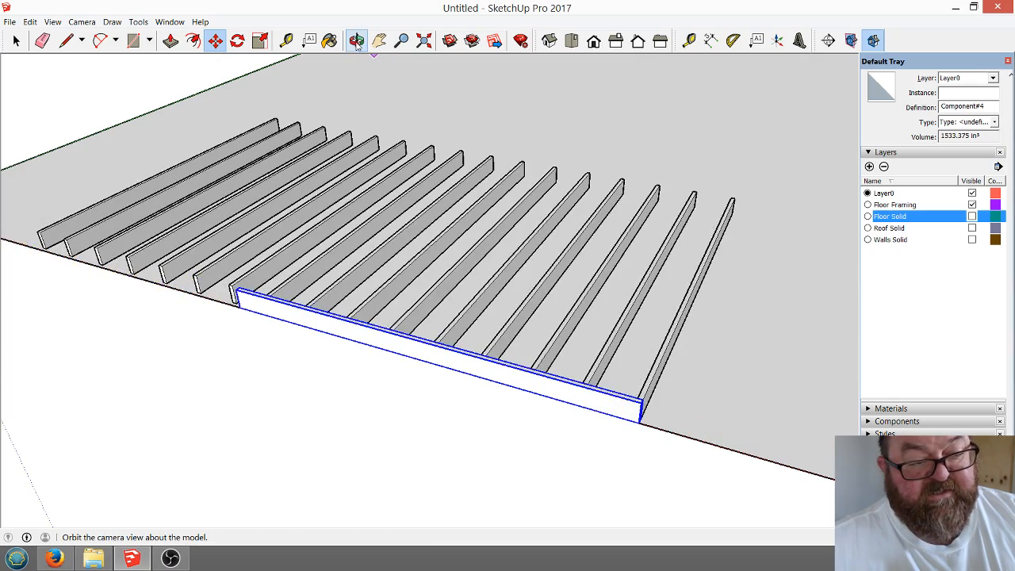
{"action": "left_click_drag", "start_coordinate": [310, 346], "coordinate": [725, 255]}
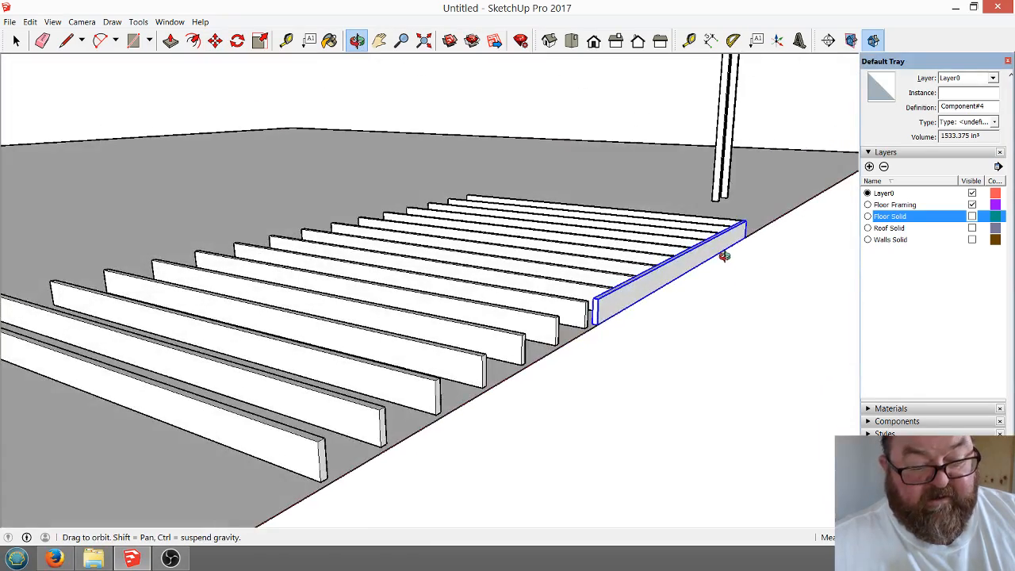
{"action": "scroll", "coordinate": [612, 320], "scroll_direction": "up", "scroll_amount": 3}
{"action": "scroll", "coordinate": [613, 317], "scroll_direction": "down", "scroll_amount": 3}
{"action": "key", "text": "space"}
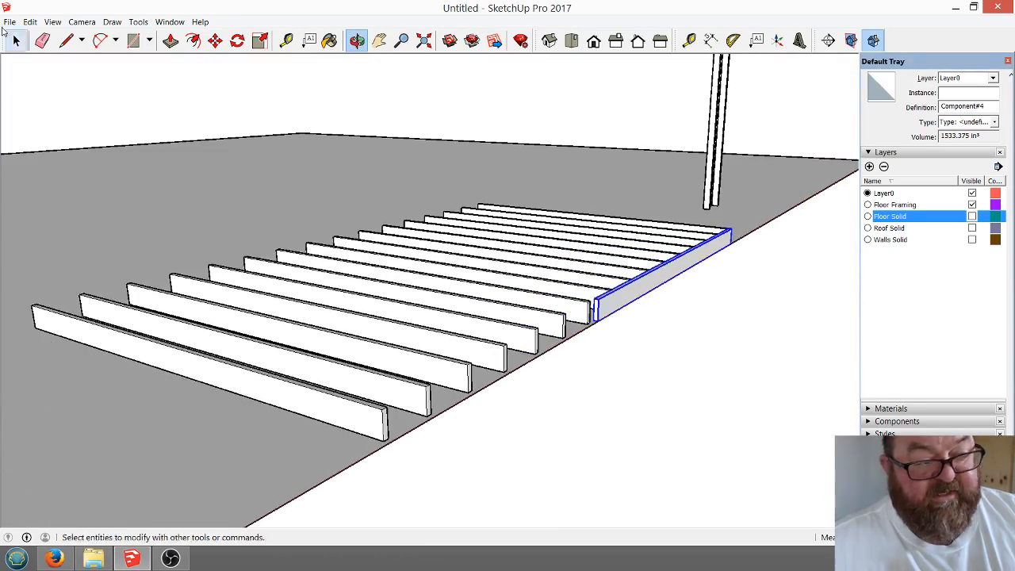
{"action": "scroll", "coordinate": [596, 324], "scroll_direction": "up", "scroll_amount": 2}
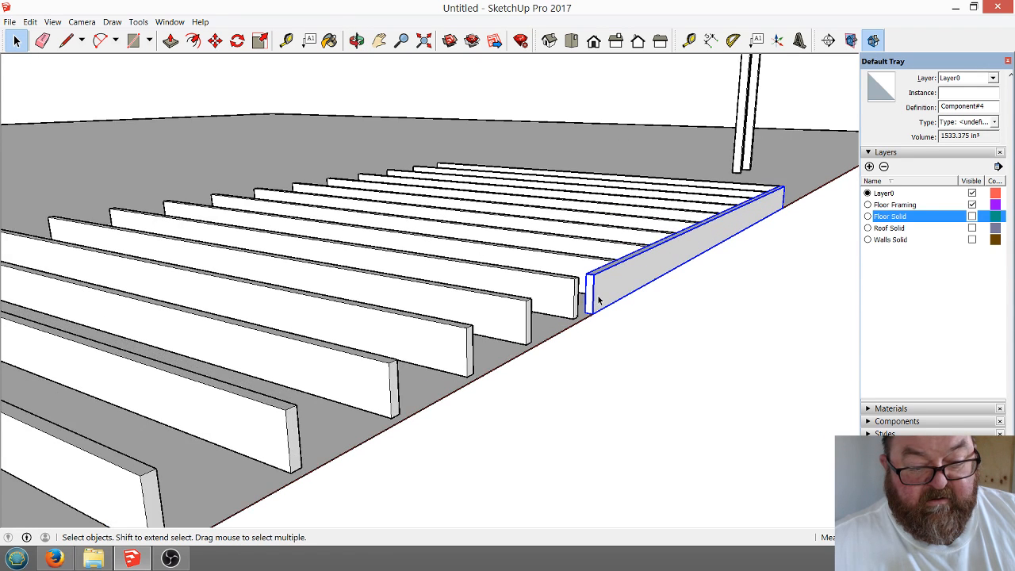
{"action": "double_click", "coordinate": [599, 300]}
{"action": "left_click", "coordinate": [170, 41]}
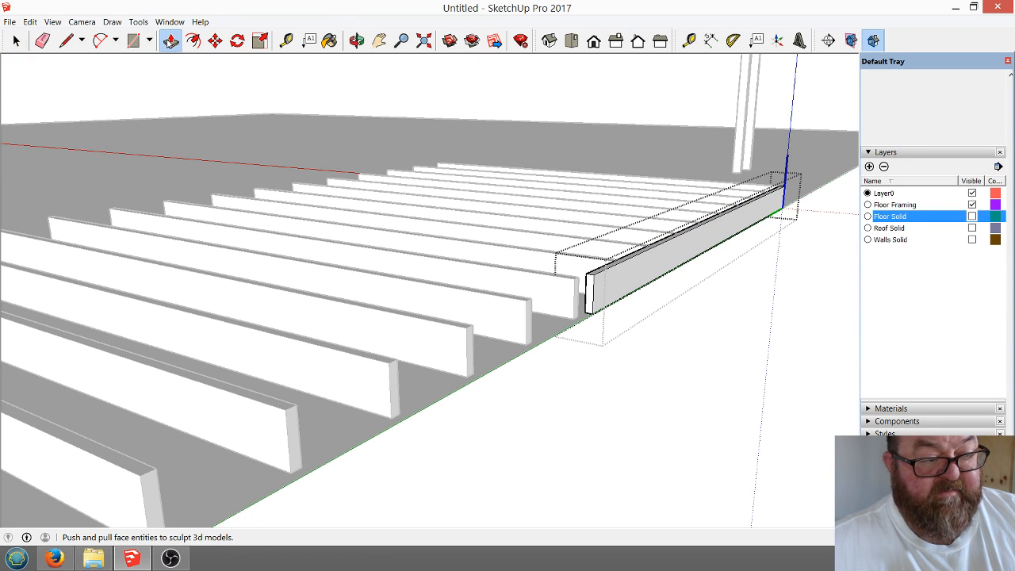
{"action": "left_click_drag", "start_coordinate": [591, 292], "coordinate": [152, 475]}
{"action": "scroll", "coordinate": [576, 452], "scroll_direction": "down", "scroll_amount": 4}
{"action": "scroll", "coordinate": [522, 466], "scroll_direction": "up", "scroll_amount": 1}
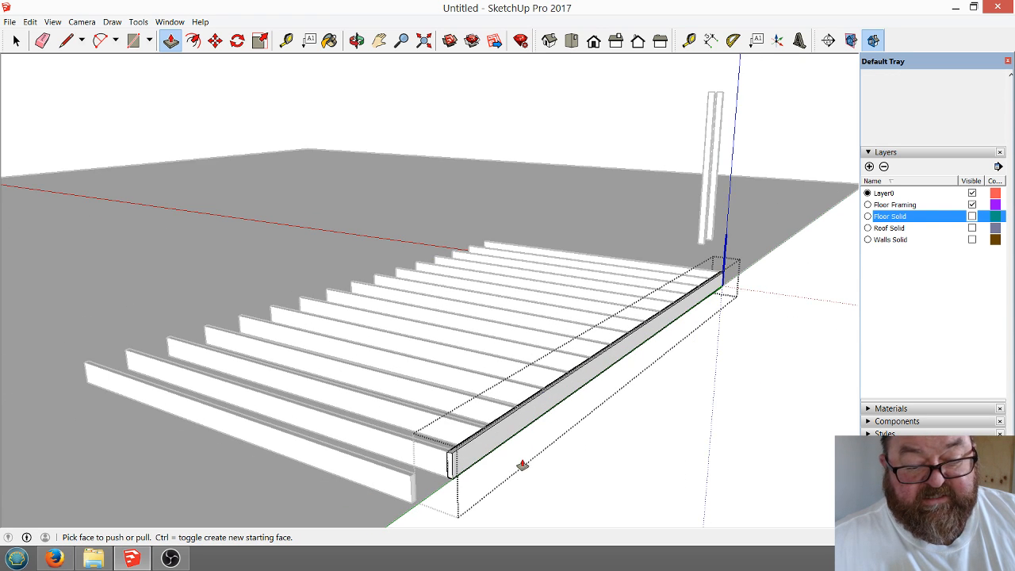
Extend the edge member's end face with Push/Pull to the outer corner of the last joist.
{"action": "left_click", "coordinate": [357, 41]}
{"action": "left_click_drag", "start_coordinate": [393, 307], "coordinate": [472, 355]}
{"action": "left_click_drag", "start_coordinate": [379, 376], "coordinate": [463, 436]}
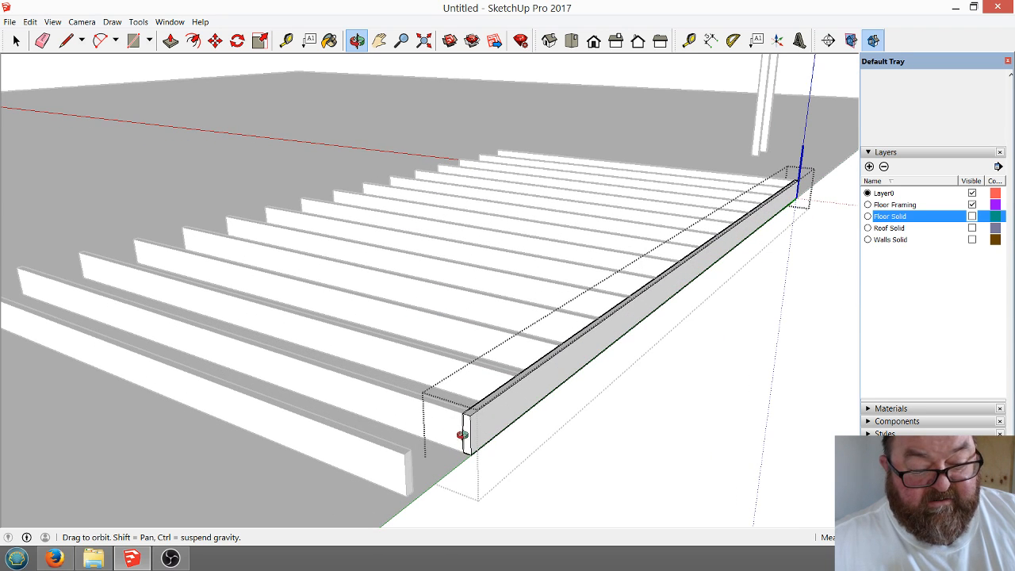
{"action": "left_click", "coordinate": [176, 48]}
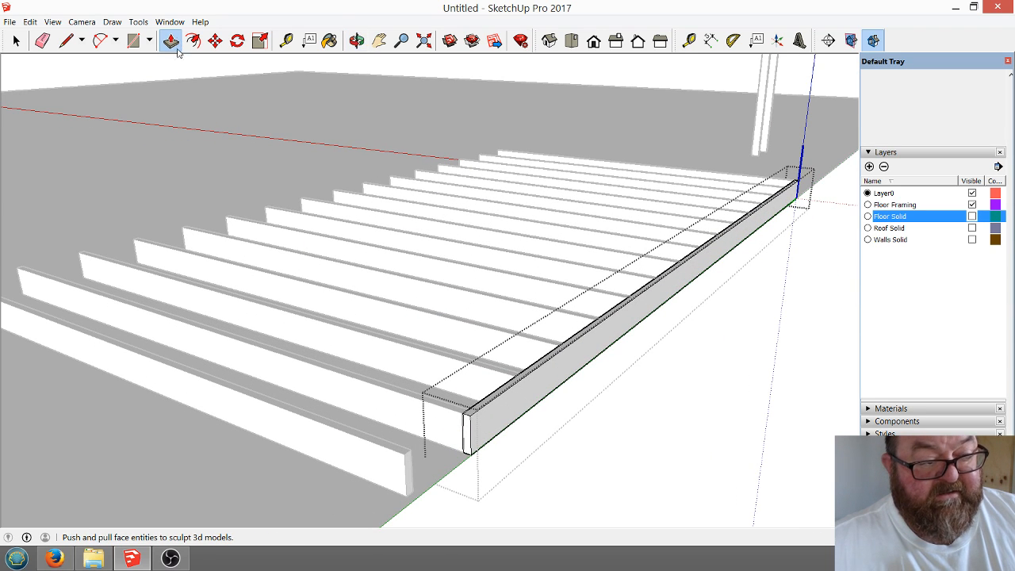
{"action": "left_click", "coordinate": [465, 433]}
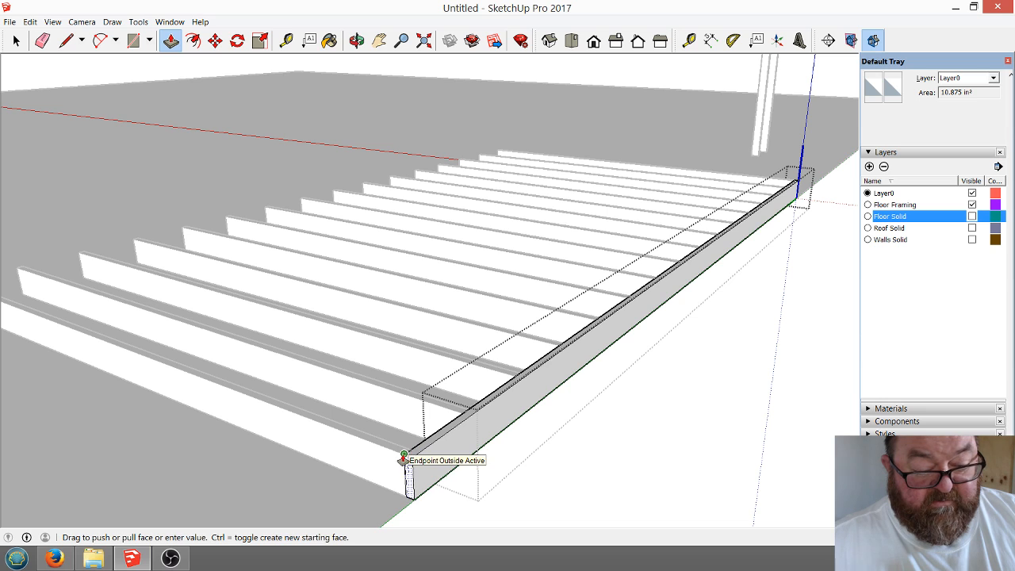
{"action": "left_click", "coordinate": [403, 463]}
{"action": "scroll", "coordinate": [474, 511], "scroll_direction": "down", "scroll_amount": 2}
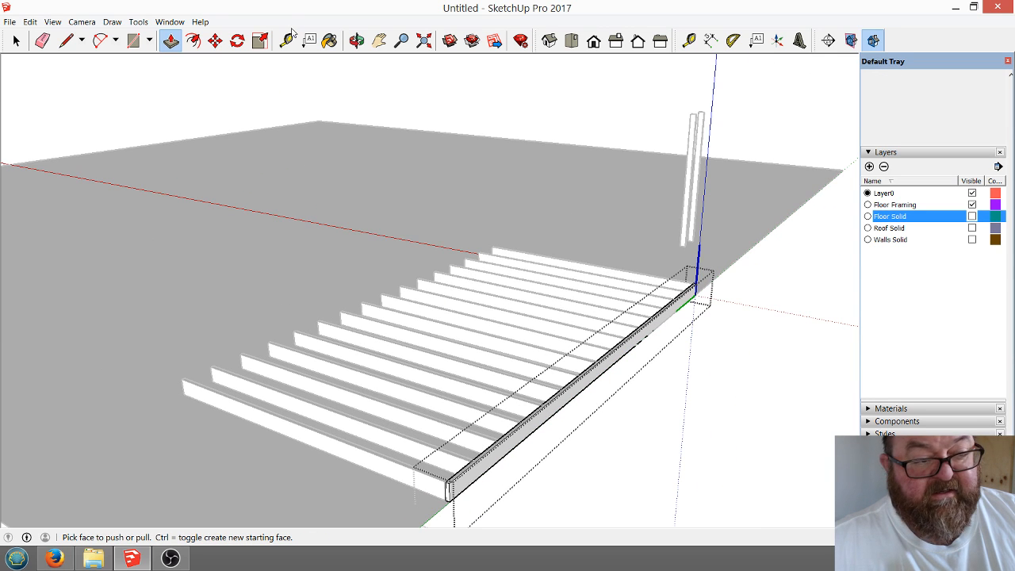
Measure the extended edge member's full length along its top edge, from end corner to end corner.
{"action": "left_click", "coordinate": [287, 40]}
{"action": "scroll", "coordinate": [487, 357], "scroll_direction": "up", "scroll_amount": 3}
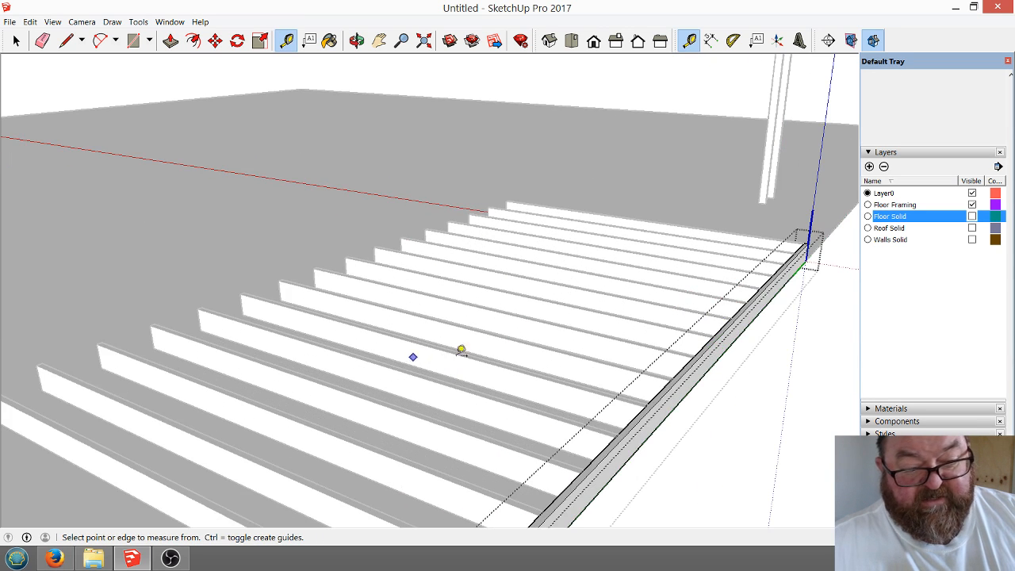
{"action": "left_click", "coordinate": [817, 238]}
{"action": "scroll", "coordinate": [810, 235], "scroll_direction": "down", "scroll_amount": 2}
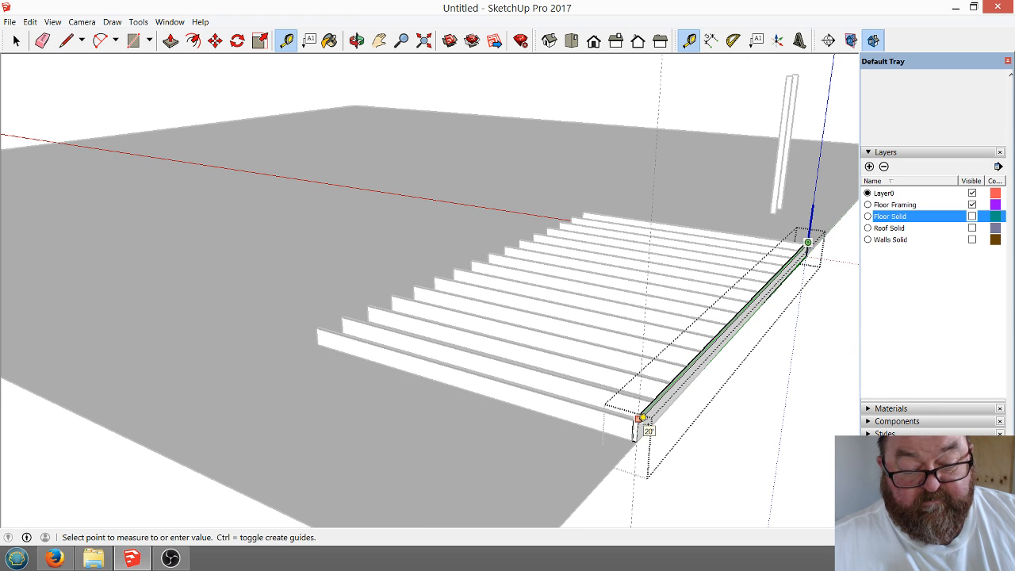
{"action": "left_click", "coordinate": [642, 418]}
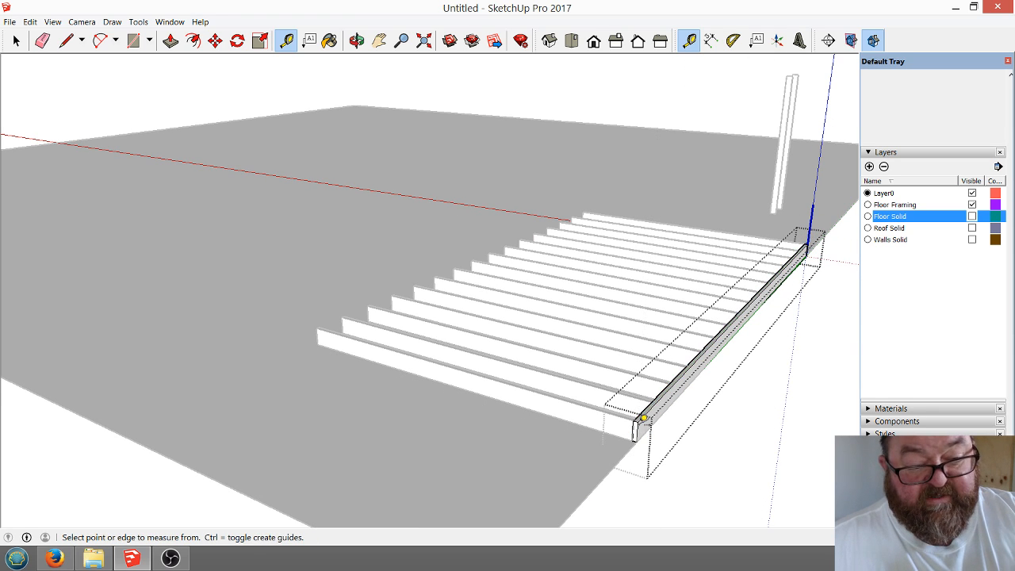
Check the YouTube live chat in Firefox, return to SketchUp, and view the edge member and joists from the opposite end.
{"action": "left_click", "coordinate": [55, 560]}
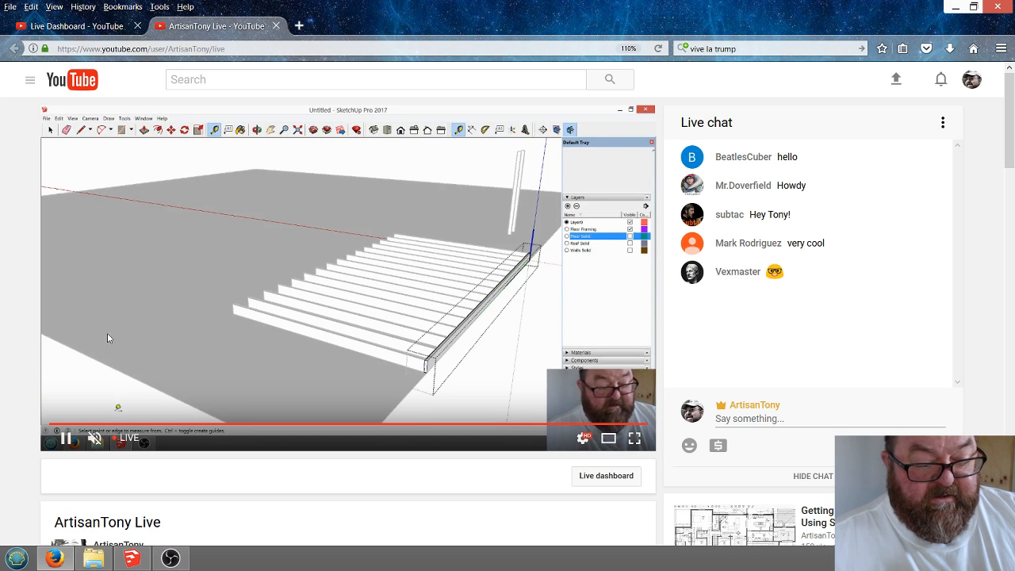
{"action": "left_click", "coordinate": [131, 560]}
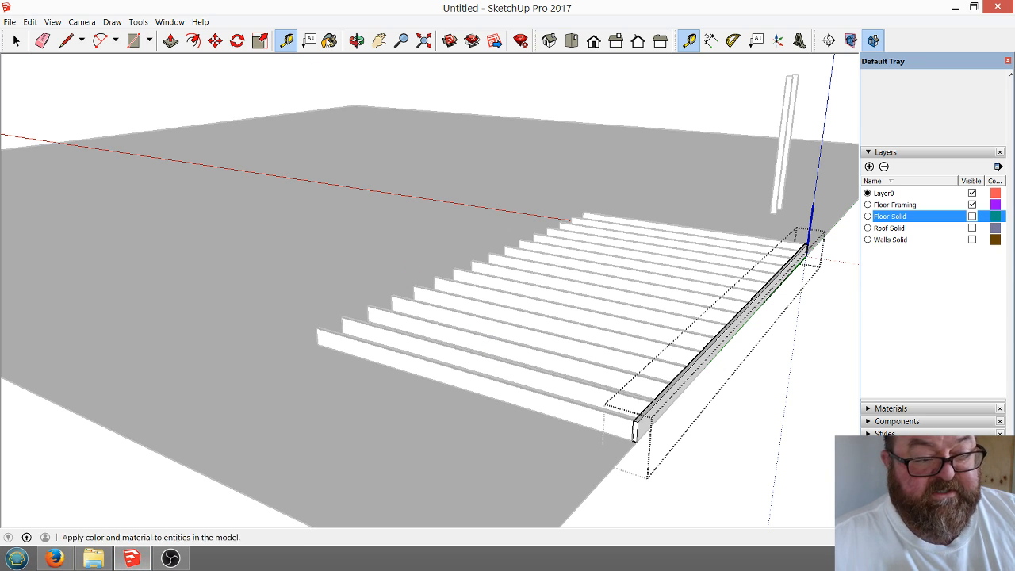
{"action": "left_click", "coordinate": [356, 40]}
{"action": "left_click_drag", "start_coordinate": [608, 197], "coordinate": [294, 342]}
{"action": "left_click_drag", "start_coordinate": [637, 460], "coordinate": [594, 451]}
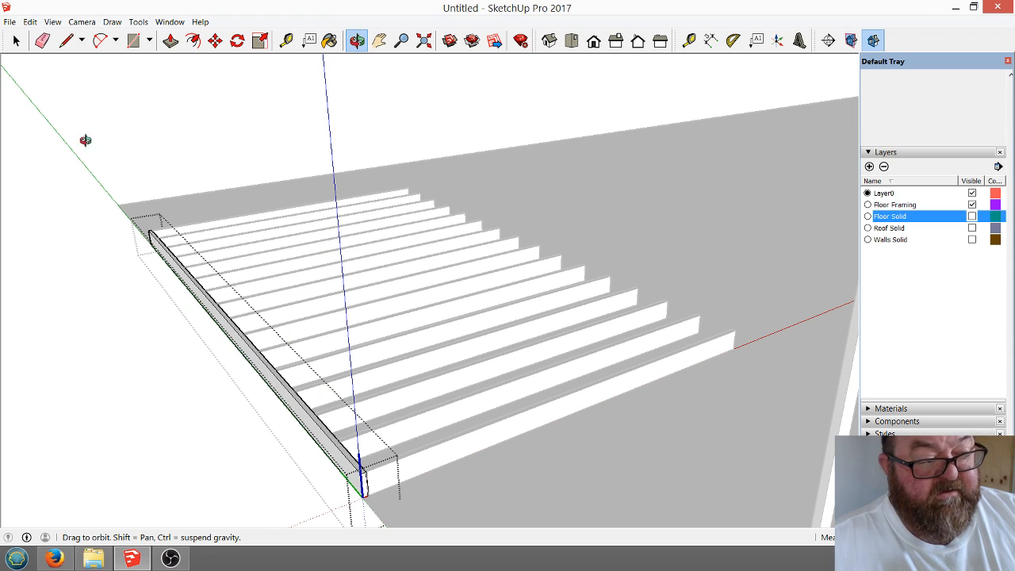
Stop editing the edge member and select it as a whole for moving.
{"action": "key", "text": "space"}
{"action": "left_click", "coordinate": [68, 275]}
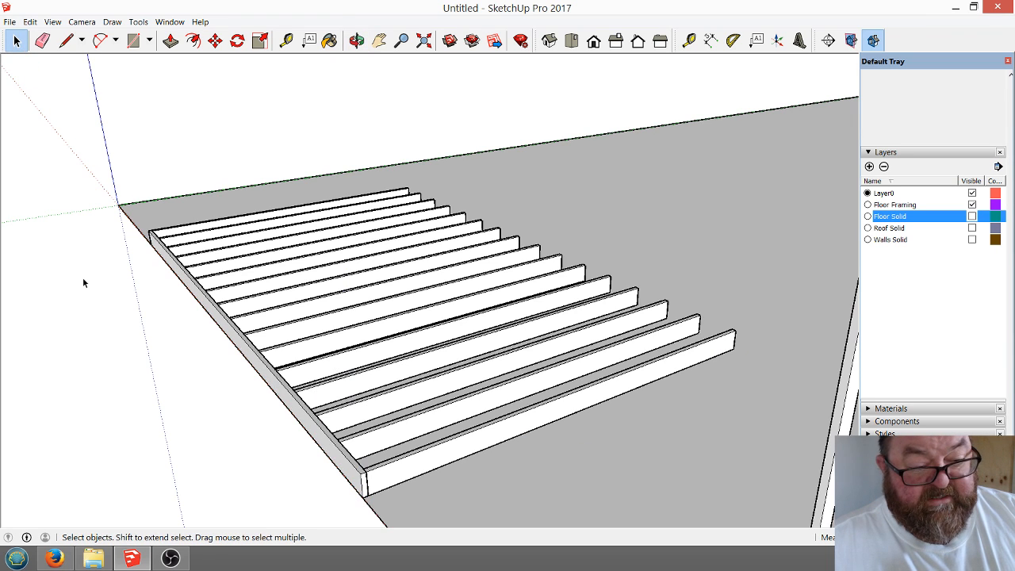
{"action": "scroll", "coordinate": [375, 407], "scroll_direction": "down", "scroll_amount": 2}
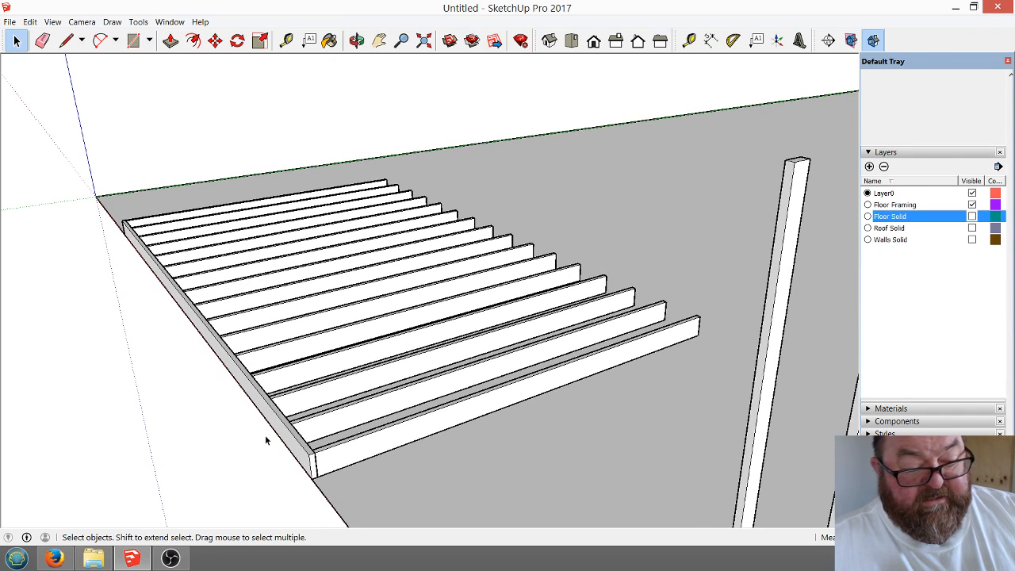
{"action": "left_click", "coordinate": [283, 437]}
{"action": "scroll", "coordinate": [544, 418], "scroll_direction": "up", "scroll_amount": 2}
{"action": "scroll", "coordinate": [288, 429], "scroll_direction": "down", "scroll_amount": 1}
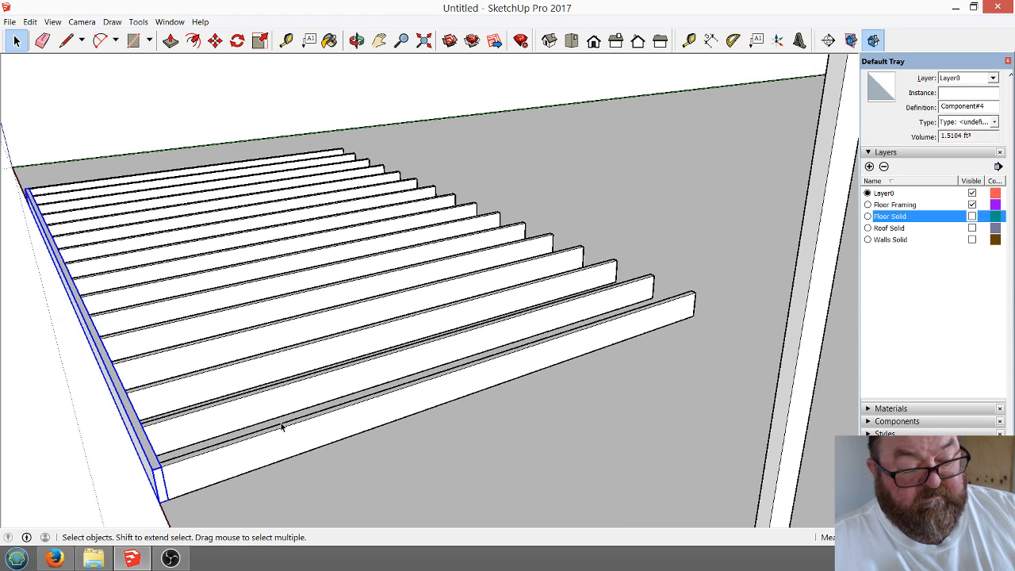
{"action": "left_click", "coordinate": [215, 40]}
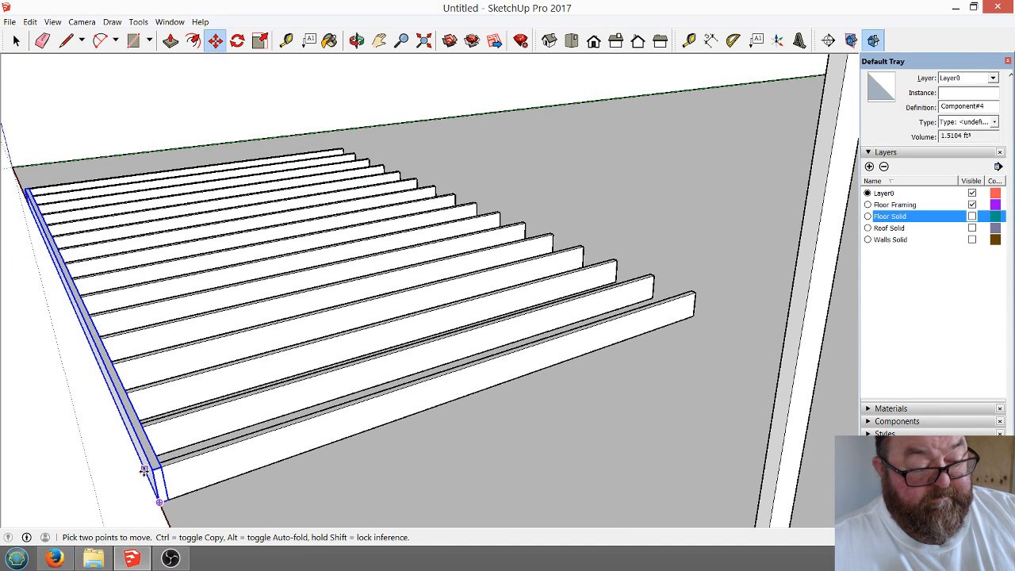
Examine the selected edge member from its outer face and along its full length to the last joist.
{"action": "left_click", "coordinate": [356, 43]}
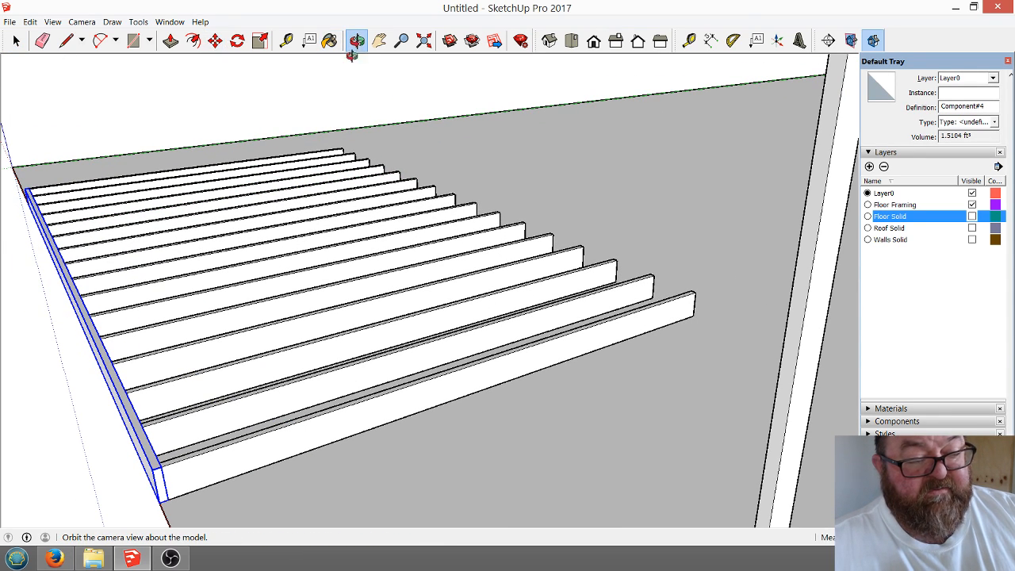
{"action": "left_click_drag", "start_coordinate": [315, 272], "coordinate": [596, 367]}
{"action": "scroll", "coordinate": [557, 381], "scroll_direction": "down", "scroll_amount": 2}
{"action": "scroll", "coordinate": [539, 383], "scroll_direction": "up", "scroll_amount": 5}
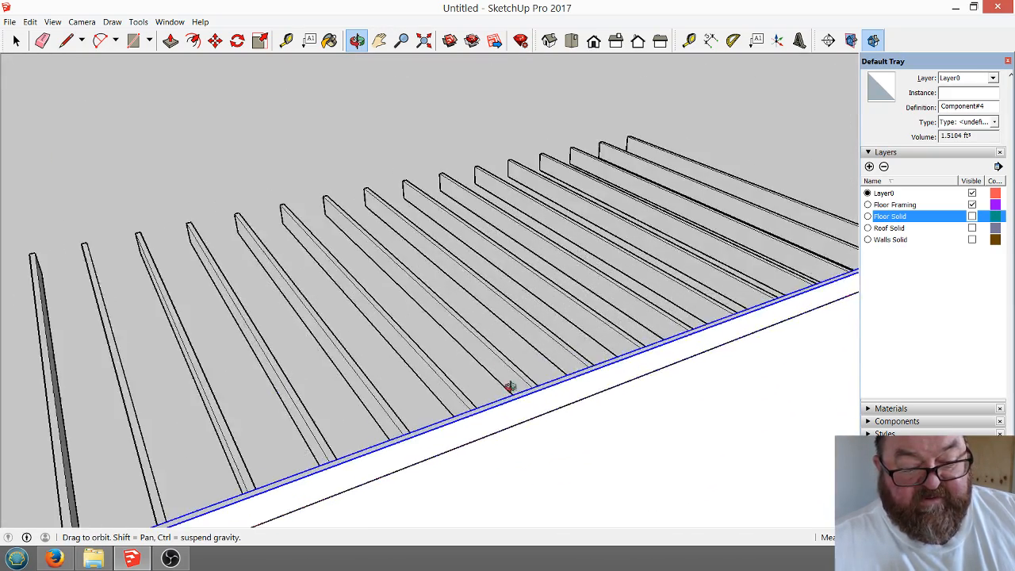
{"action": "scroll", "coordinate": [561, 361], "scroll_direction": "down", "scroll_amount": 2}
{"action": "scroll", "coordinate": [523, 343], "scroll_direction": "up", "scroll_amount": 1}
{"action": "scroll", "coordinate": [473, 349], "scroll_direction": "down", "scroll_amount": 2}
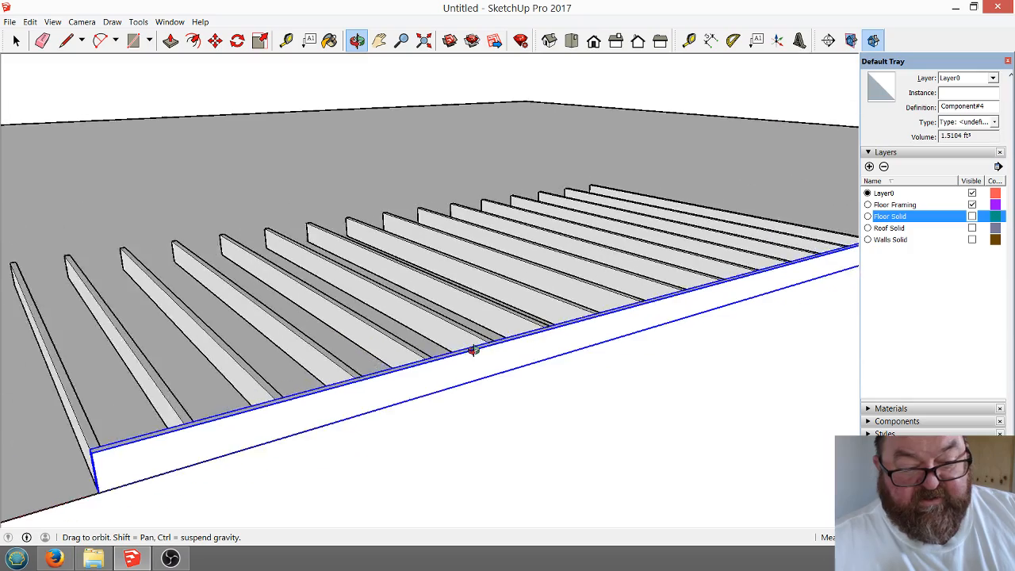
{"action": "scroll", "coordinate": [476, 357], "scroll_direction": "down", "scroll_amount": 3}
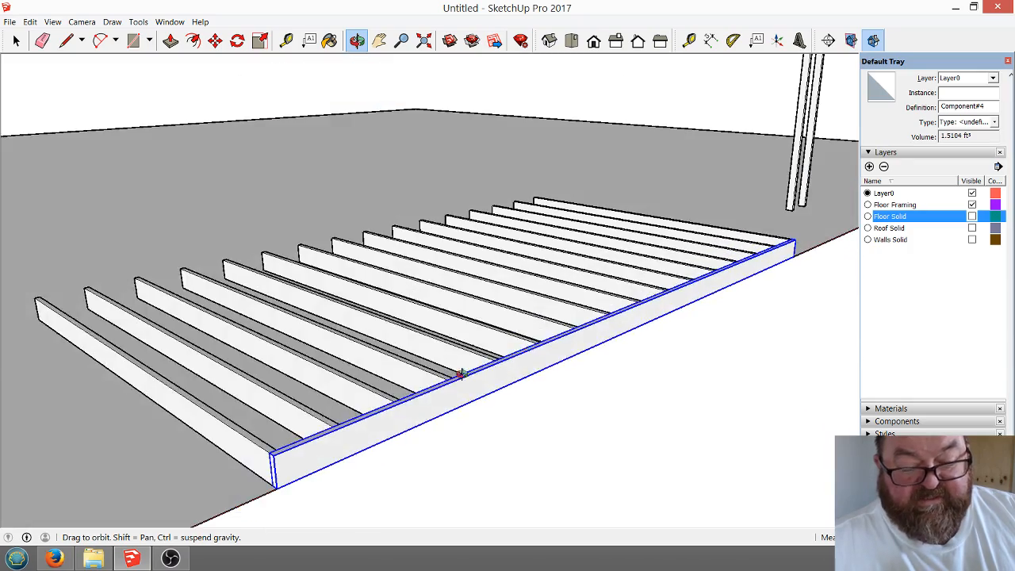
{"action": "scroll", "coordinate": [452, 389], "scroll_direction": "up", "scroll_amount": 4}
{"action": "scroll", "coordinate": [526, 363], "scroll_direction": "down", "scroll_amount": 4}
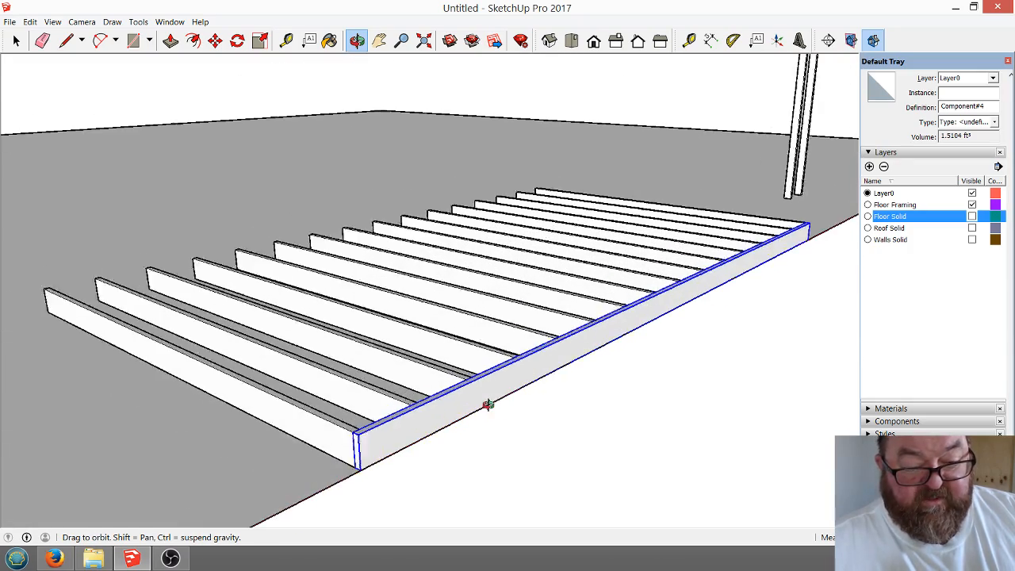
{"action": "scroll", "coordinate": [487, 405], "scroll_direction": "up", "scroll_amount": 2}
Open the edge member for editing and Push/Pull its end face back in two equal moves to the fourth joist from the end.
{"action": "key", "text": "space"}
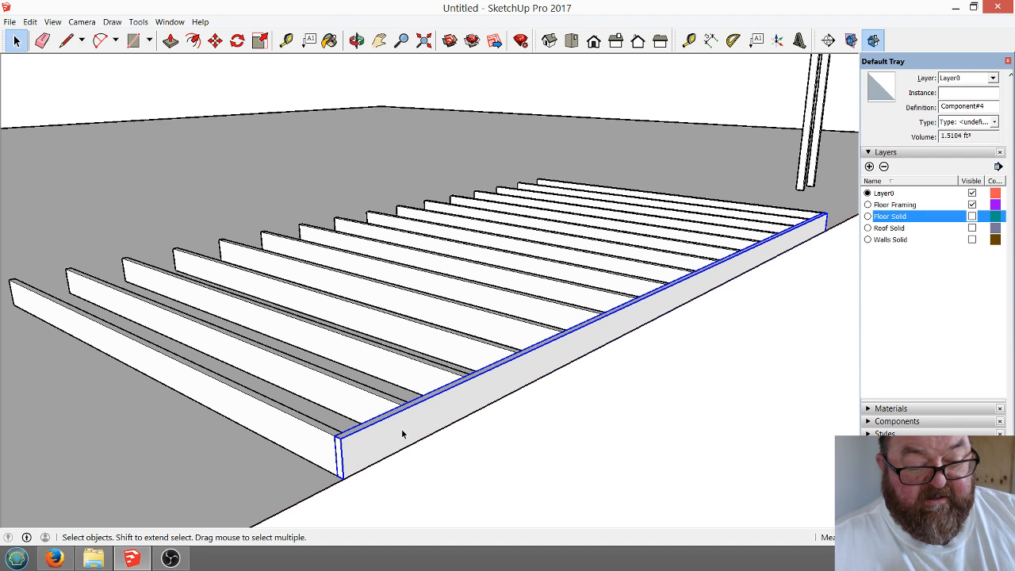
{"action": "scroll", "coordinate": [372, 428], "scroll_direction": "up", "scroll_amount": 5}
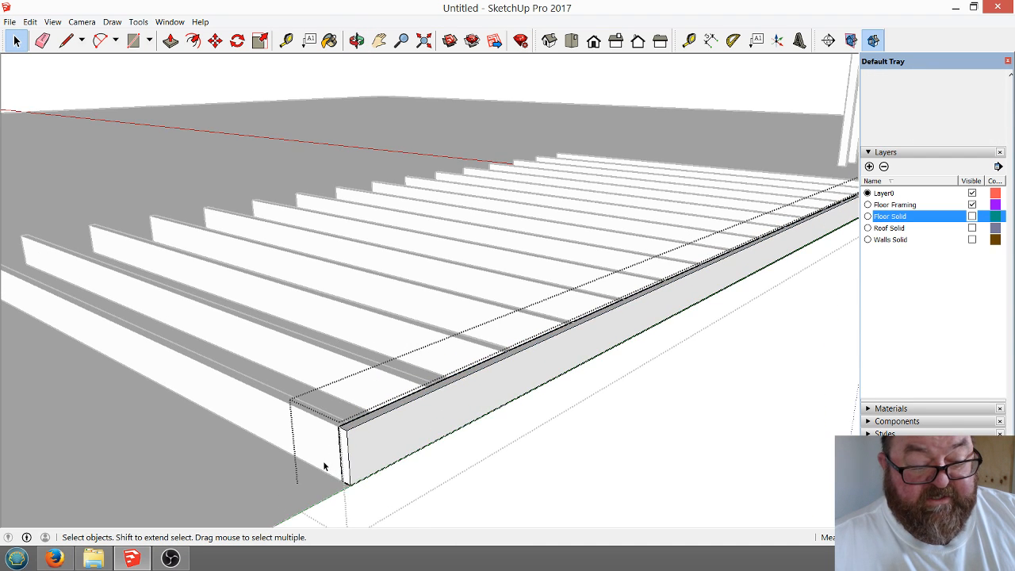
{"action": "left_click", "coordinate": [208, 42]}
{"action": "left_click", "coordinate": [169, 40]}
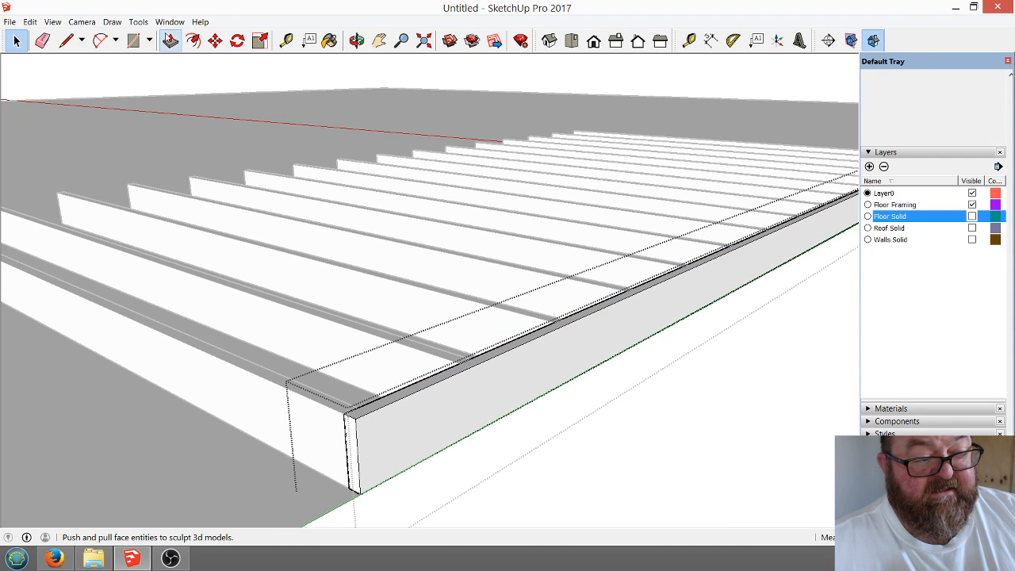
{"action": "left_click", "coordinate": [169, 44]}
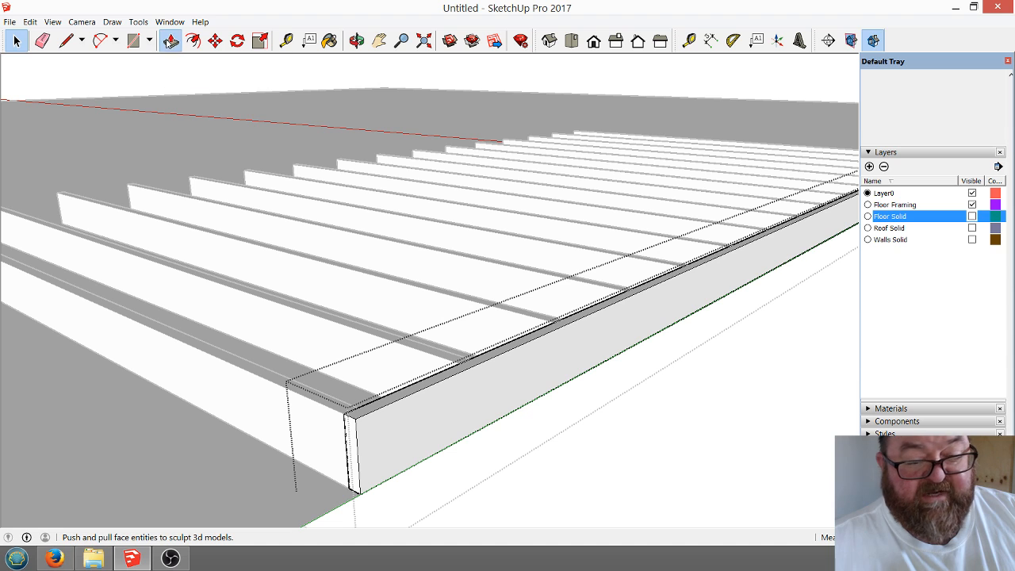
{"action": "left_click", "coordinate": [348, 442]}
{"action": "left_click_drag", "start_coordinate": [350, 442], "coordinate": [497, 390]}
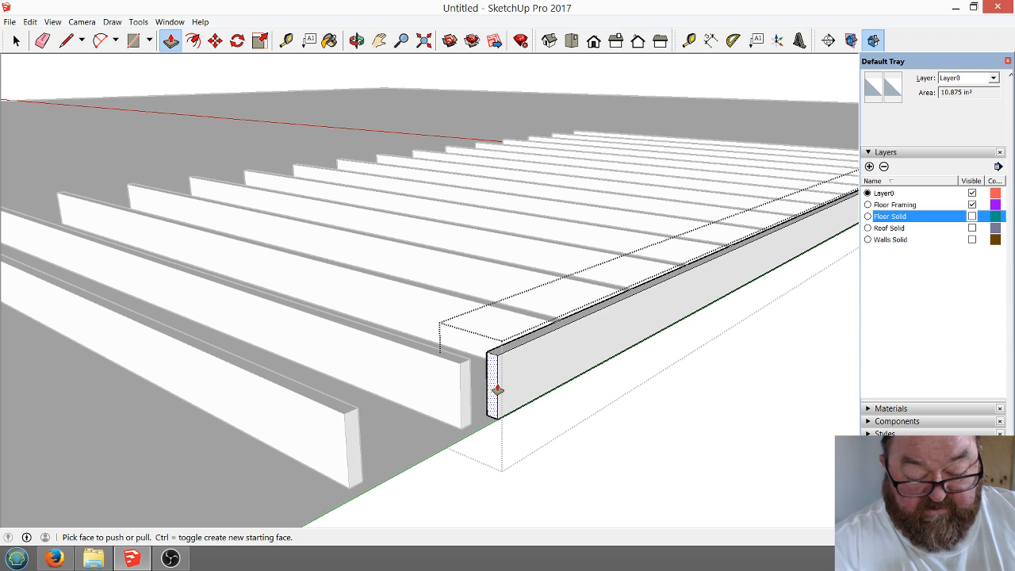
{"action": "double_click", "coordinate": [497, 389]}
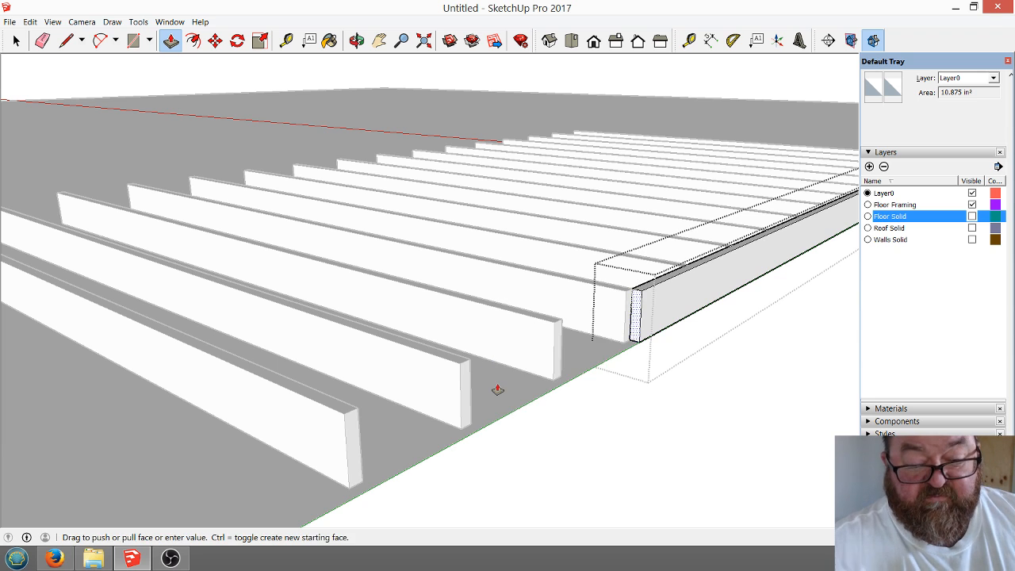
Close the edge member and examine its shortened end beside the exposed joist ends.
{"action": "left_click", "coordinate": [357, 40]}
{"action": "left_click_drag", "start_coordinate": [341, 207], "coordinate": [478, 351]}
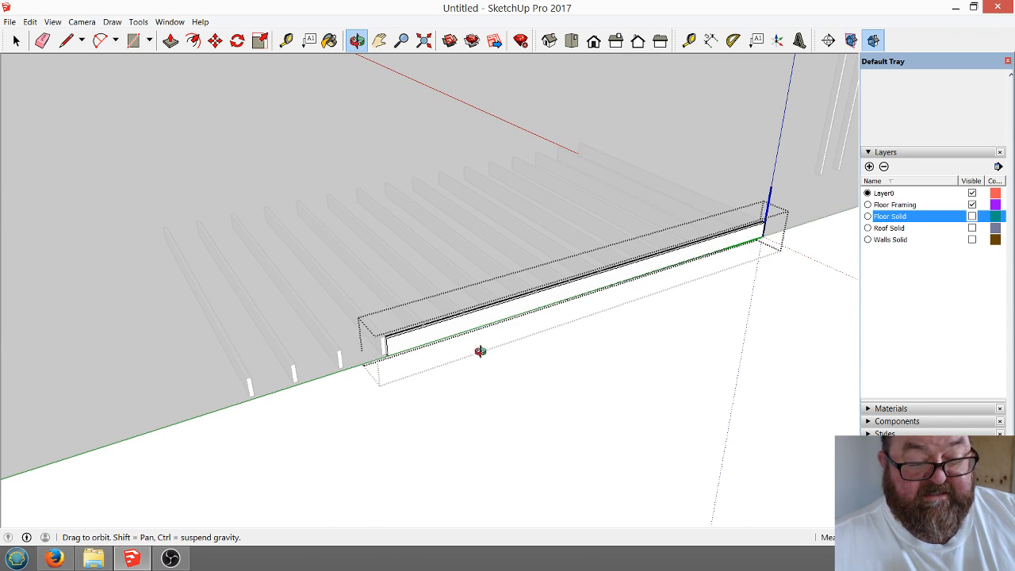
{"action": "left_click", "coordinate": [16, 41]}
{"action": "left_click", "coordinate": [556, 385]}
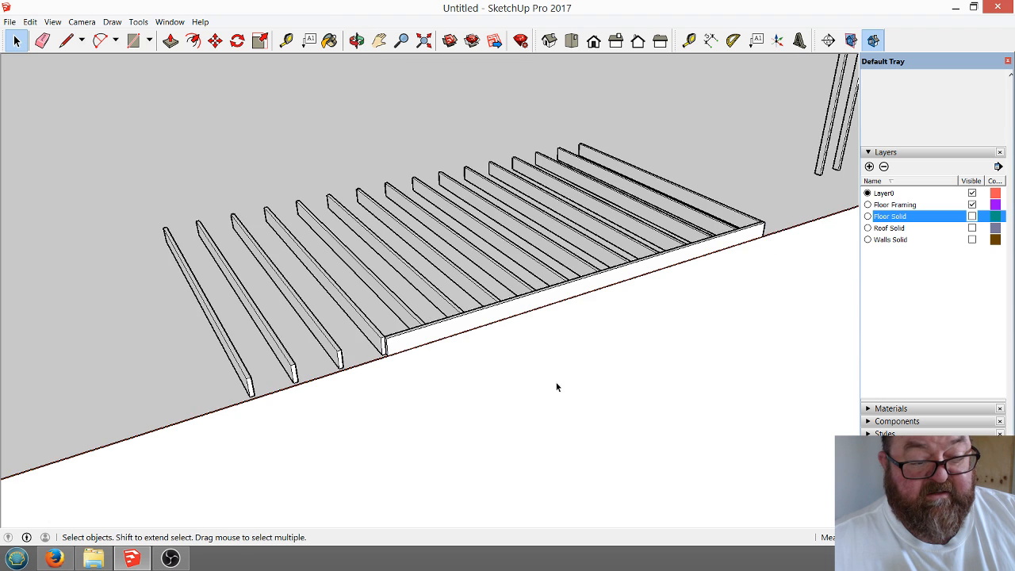
{"action": "scroll", "coordinate": [478, 309], "scroll_direction": "up", "scroll_amount": 3}
{"action": "scroll", "coordinate": [579, 384], "scroll_direction": "down", "scroll_amount": 2}
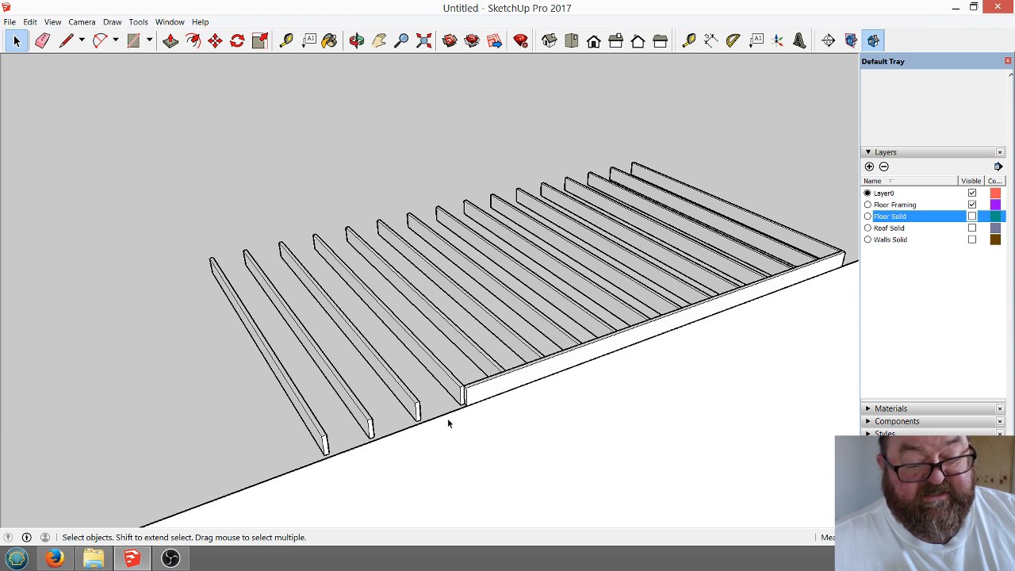
{"action": "scroll", "coordinate": [495, 381], "scroll_direction": "up", "scroll_amount": 4}
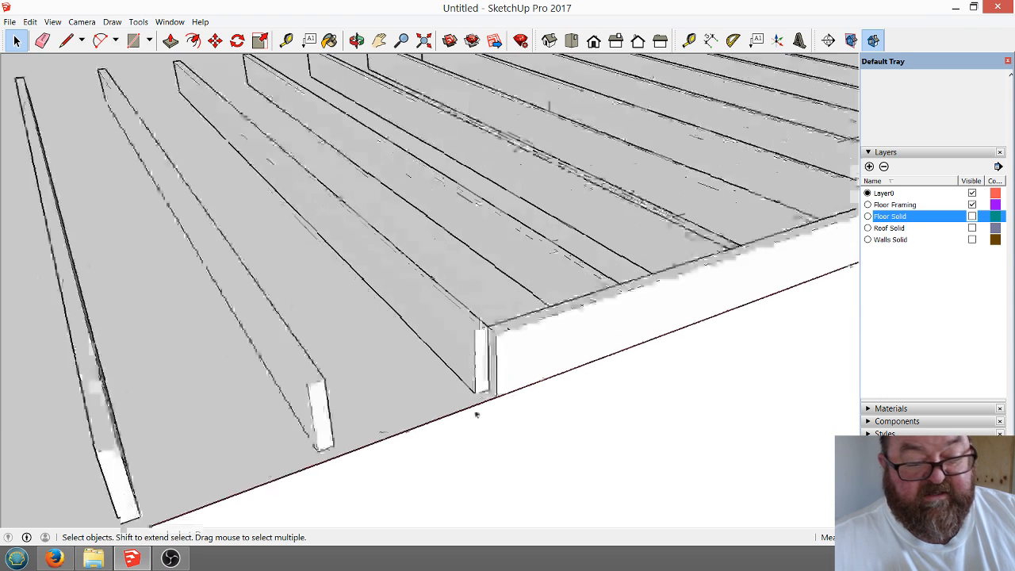
{"action": "scroll", "coordinate": [499, 387], "scroll_direction": "down", "scroll_amount": 3}
{"action": "left_click", "coordinate": [357, 40]}
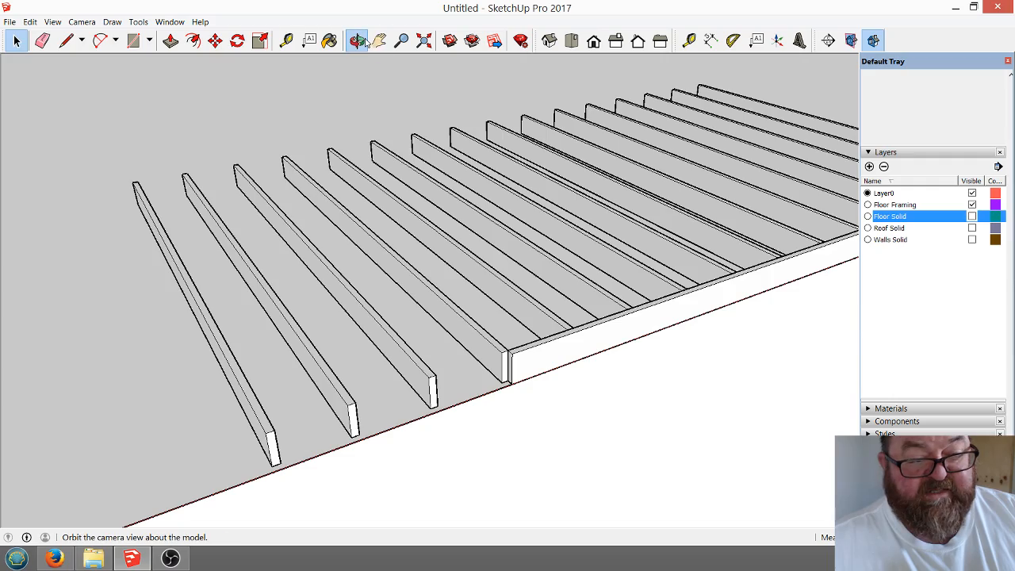
{"action": "mouse_move", "coordinate": [555, 378]}
{"action": "left_mouse_down"}
{"action": "mouse_move", "coordinate": [587, 336]}
{"action": "mouse_move", "coordinate": [608, 350]}
{"action": "mouse_move", "coordinate": [596, 369]}
{"action": "mouse_move", "coordinate": [566, 365]}
{"action": "left_mouse_up"}
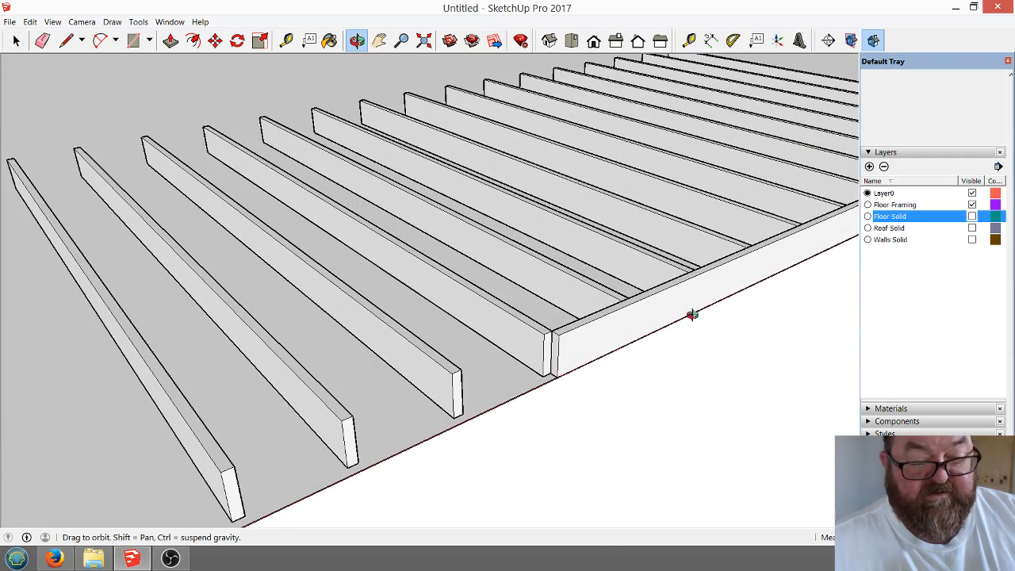
{"action": "left_click_drag", "start_coordinate": [693, 313], "coordinate": [638, 321]}
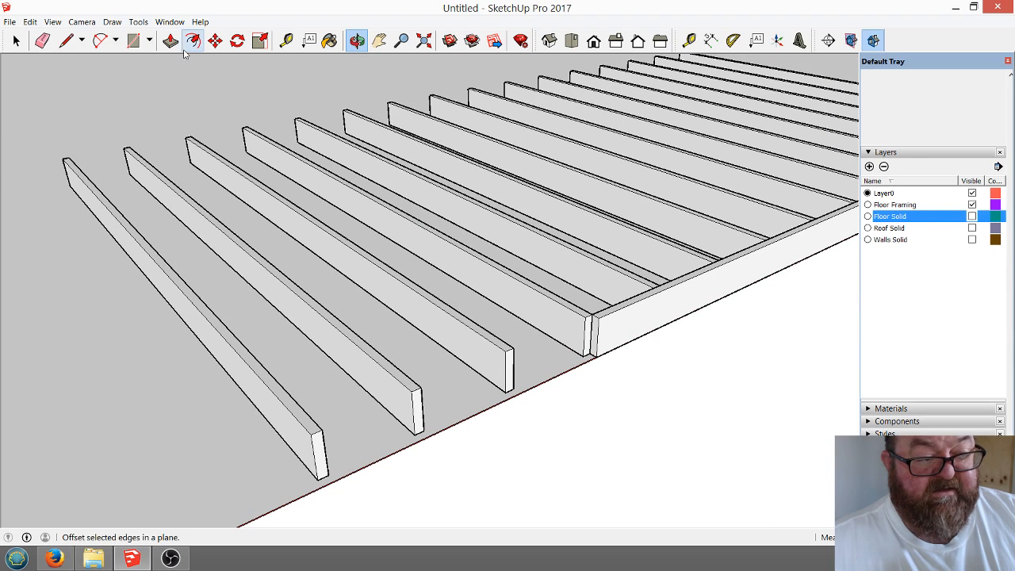
Reopen the edge member, Push/Pull its end face out to the outer side of the last joist, and finish editing it.
{"action": "left_click", "coordinate": [171, 41]}
{"action": "left_click", "coordinate": [17, 40]}
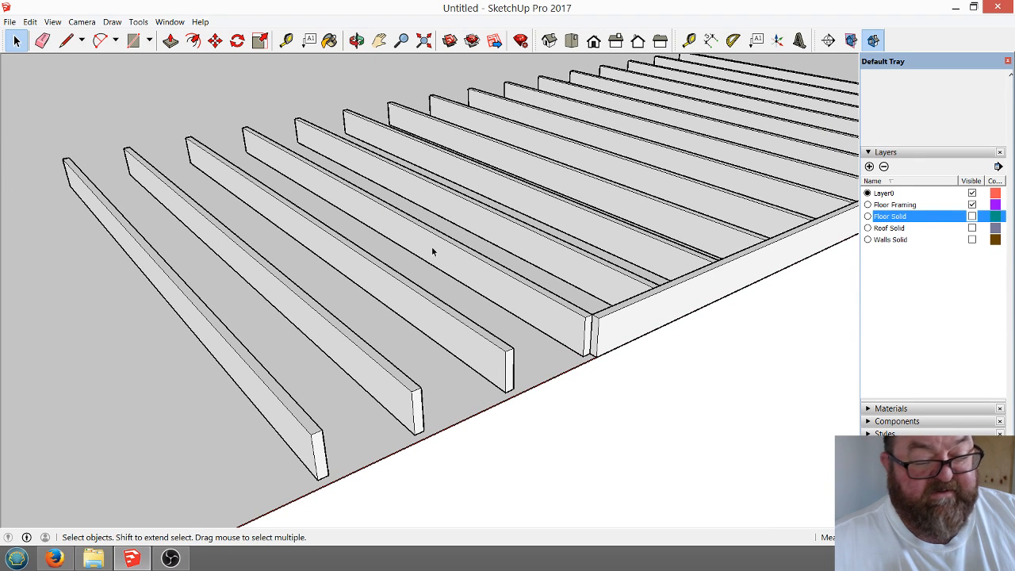
{"action": "double_click", "coordinate": [618, 324]}
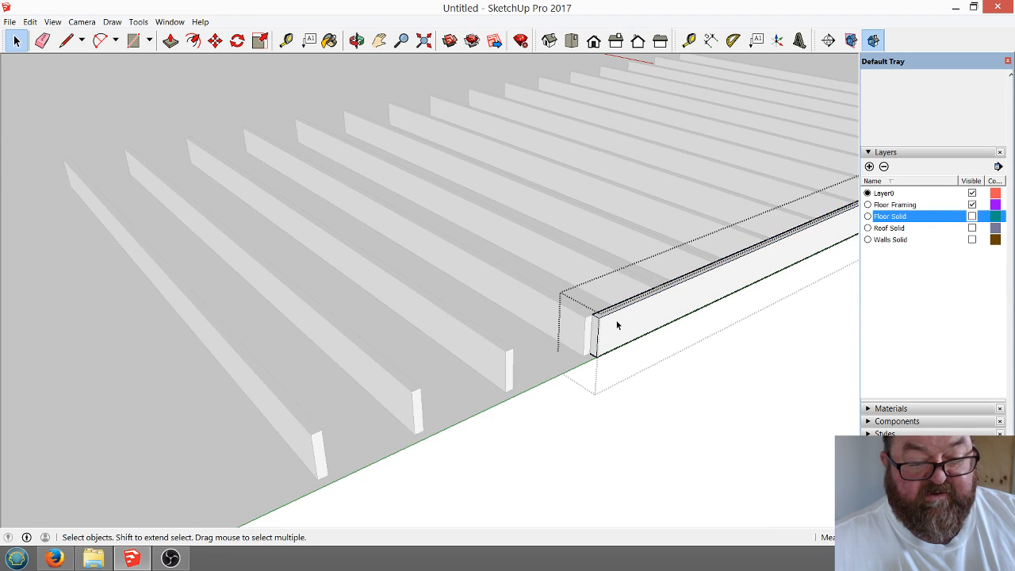
{"action": "left_click", "coordinate": [170, 40]}
{"action": "left_click_drag", "start_coordinate": [594, 337], "coordinate": [302, 437]}
{"action": "left_click", "coordinate": [302, 437]}
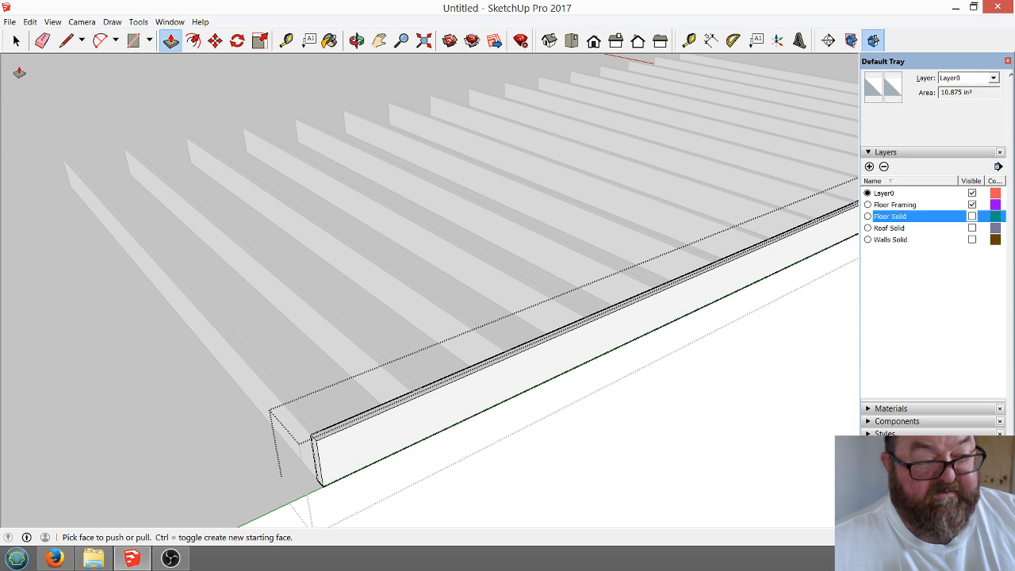
{"action": "left_click", "coordinate": [16, 40]}
{"action": "left_click", "coordinate": [188, 138]}
View the floor frame from the open ends of the joists and select the edge member.
{"action": "scroll", "coordinate": [273, 346], "scroll_direction": "down", "scroll_amount": 1}
{"action": "scroll", "coordinate": [272, 346], "scroll_direction": "down", "scroll_amount": 2}
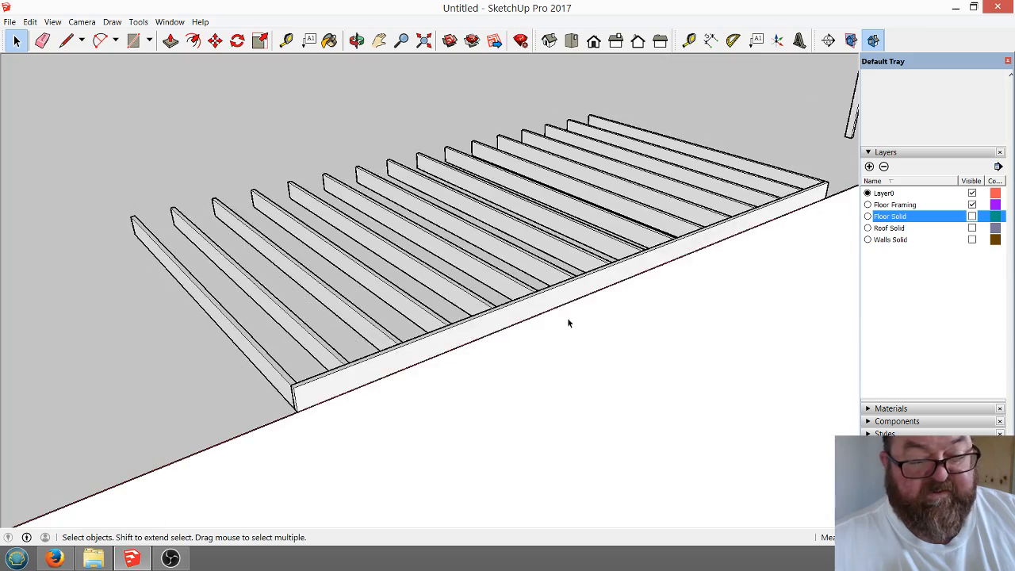
{"action": "scroll", "coordinate": [591, 396], "scroll_direction": "down", "scroll_amount": 2}
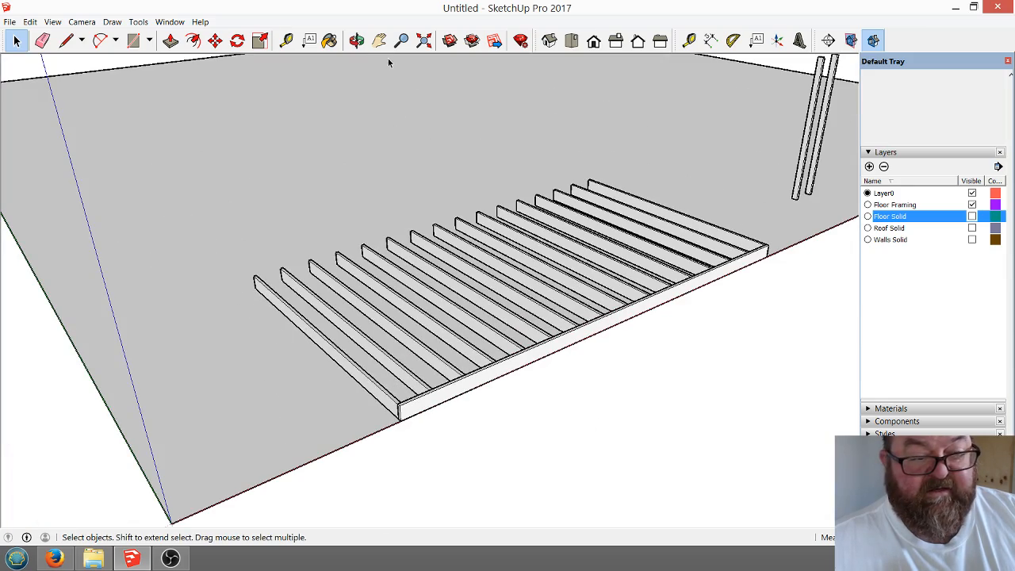
{"action": "left_click", "coordinate": [357, 40]}
{"action": "left_click_drag", "start_coordinate": [580, 206], "coordinate": [260, 325]}
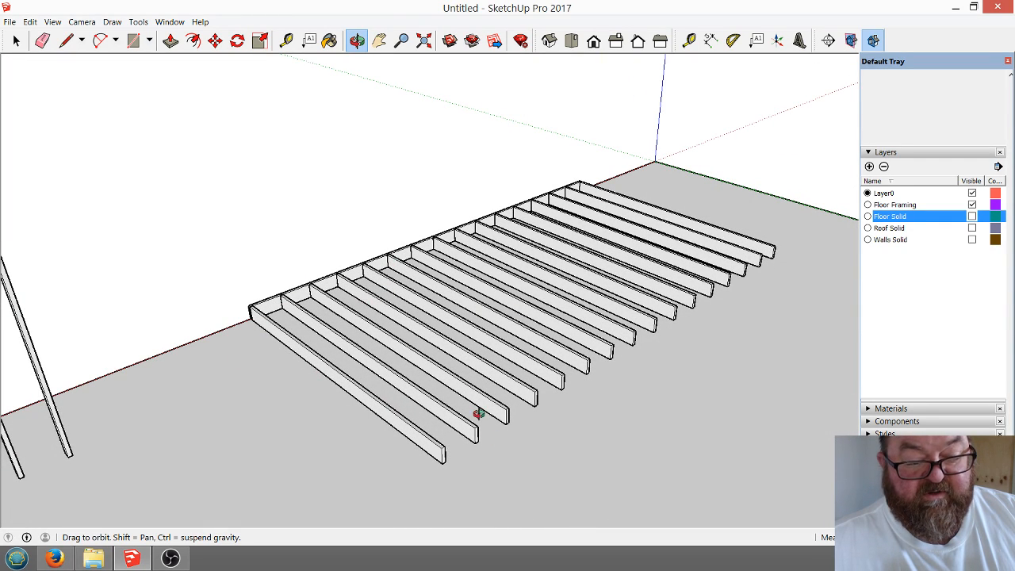
{"action": "left_click_drag", "start_coordinate": [478, 415], "coordinate": [476, 394]}
{"action": "scroll", "coordinate": [410, 392], "scroll_direction": "up", "scroll_amount": 2}
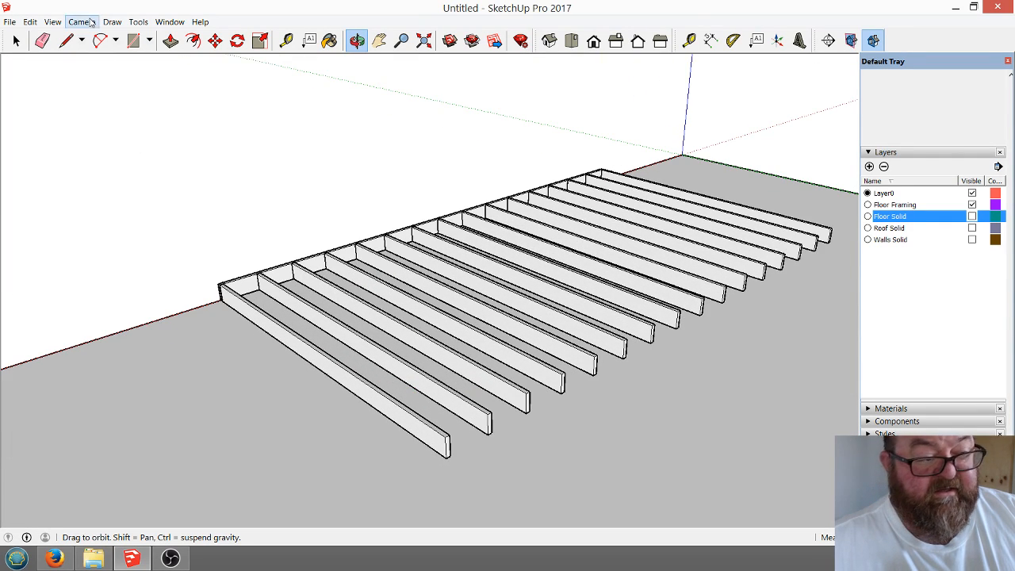
{"action": "left_click", "coordinate": [16, 41]}
{"action": "left_click", "coordinate": [279, 272]}
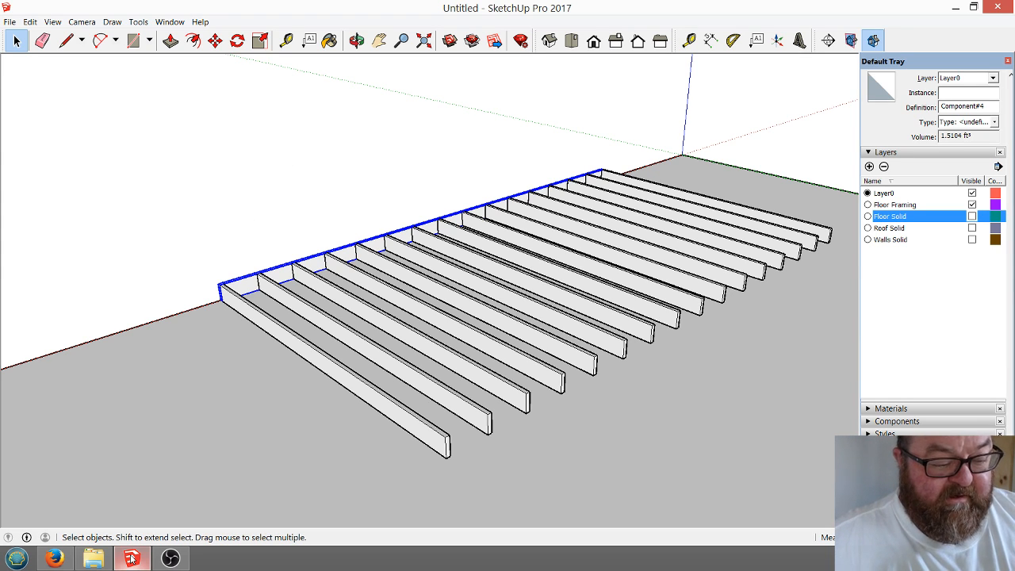
Check the YouTube live chat in Firefox, return to SketchUp, and view the selected edge member's corner at the last joist up close.
{"action": "mouse_move", "coordinate": [52, 561]}
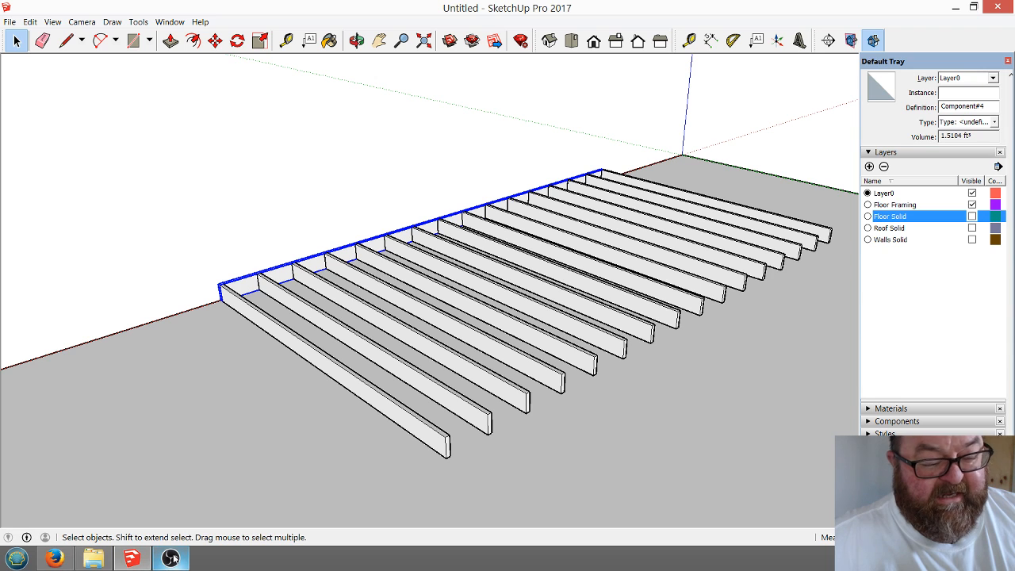
{"action": "left_click", "coordinate": [54, 559]}
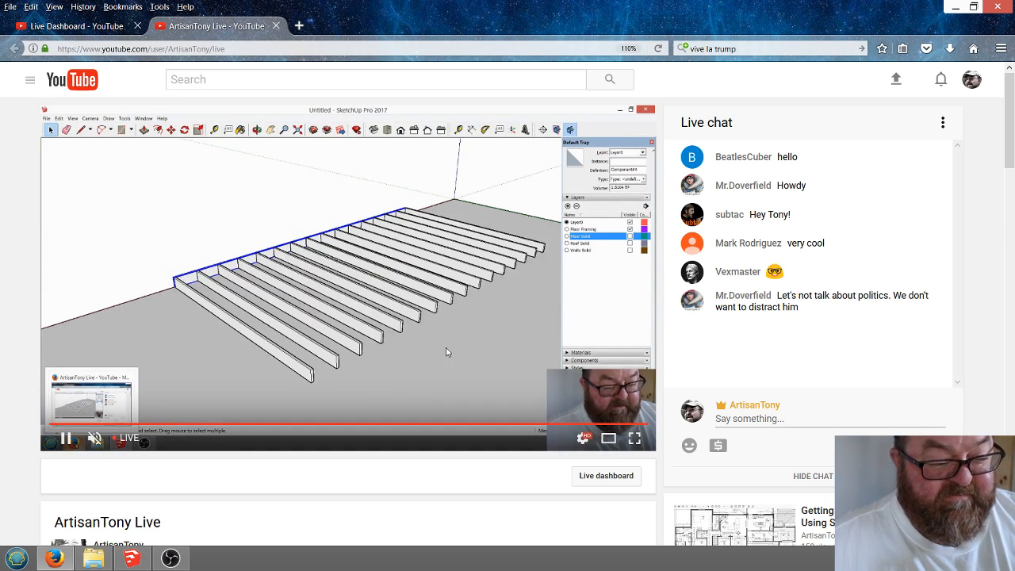
{"action": "left_click", "coordinate": [134, 562]}
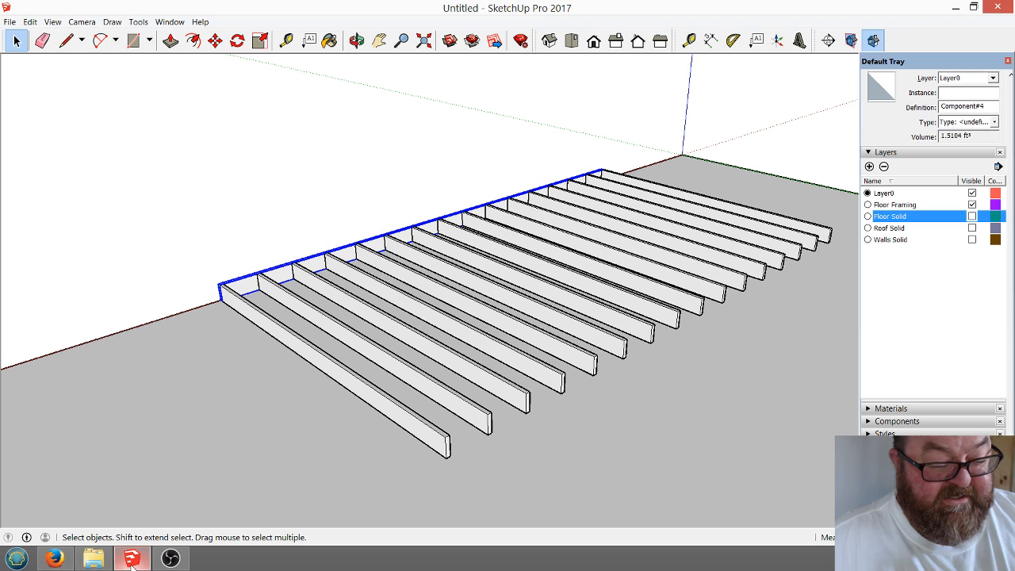
{"action": "scroll", "coordinate": [425, 369], "scroll_direction": "up", "scroll_amount": 1}
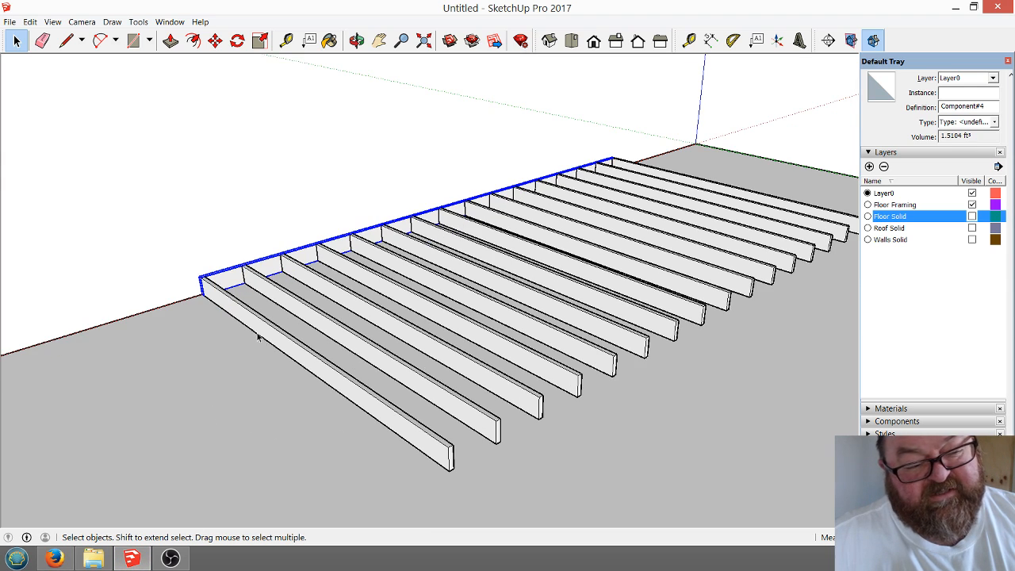
{"action": "scroll", "coordinate": [215, 284], "scroll_direction": "up", "scroll_amount": 5}
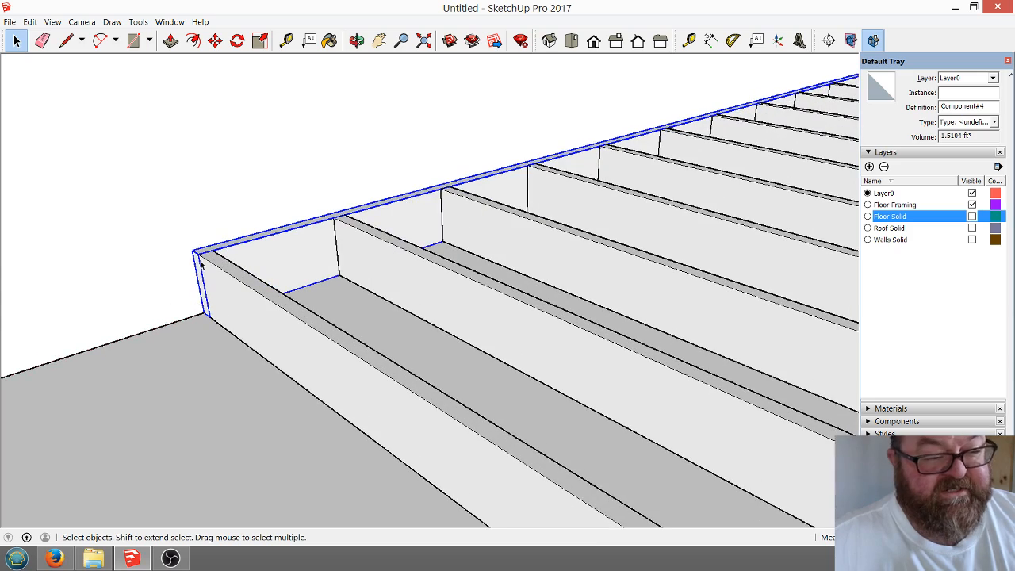
Copy the selected edge member with Move from its inner end corner across to the open ends of the joists.
{"action": "left_click", "coordinate": [357, 39]}
{"action": "left_click_drag", "start_coordinate": [373, 158], "coordinate": [344, 340]}
{"action": "scroll", "coordinate": [343, 341], "scroll_direction": "down", "scroll_amount": 3}
{"action": "scroll", "coordinate": [503, 362], "scroll_direction": "up", "scroll_amount": 4}
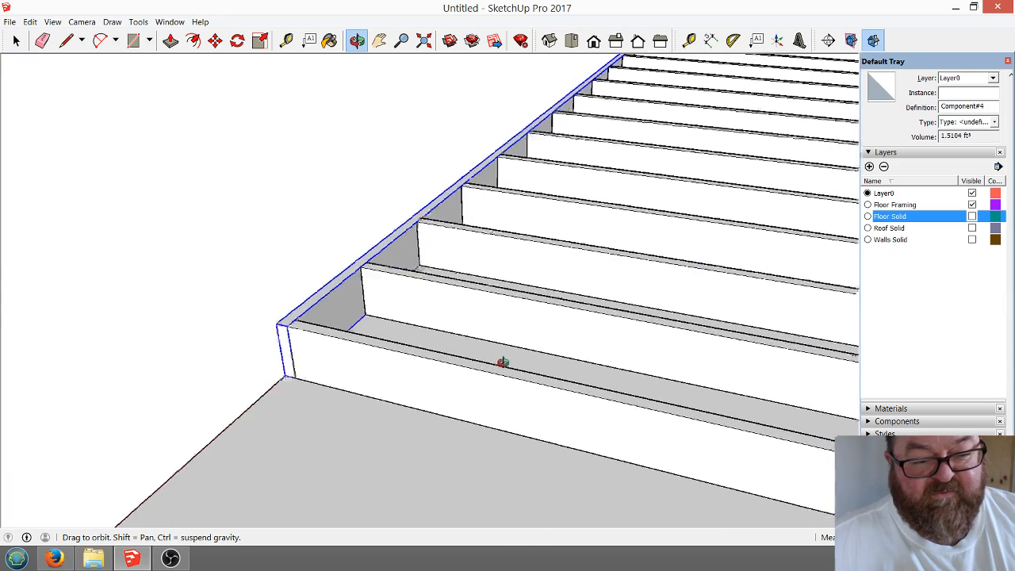
{"action": "left_click", "coordinate": [215, 40]}
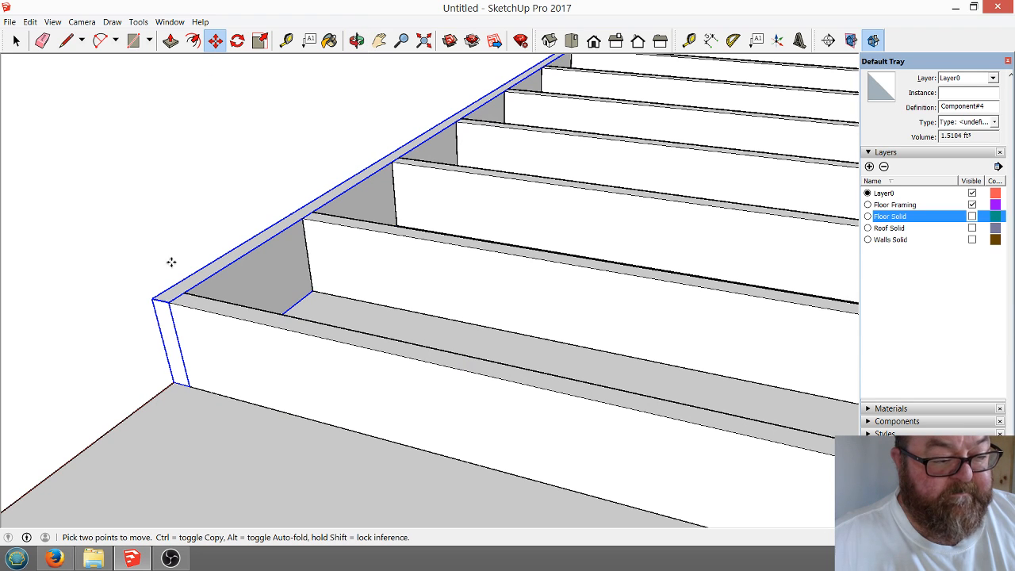
{"action": "key", "text": "ctrl"}
{"action": "left_click", "coordinate": [168, 301]}
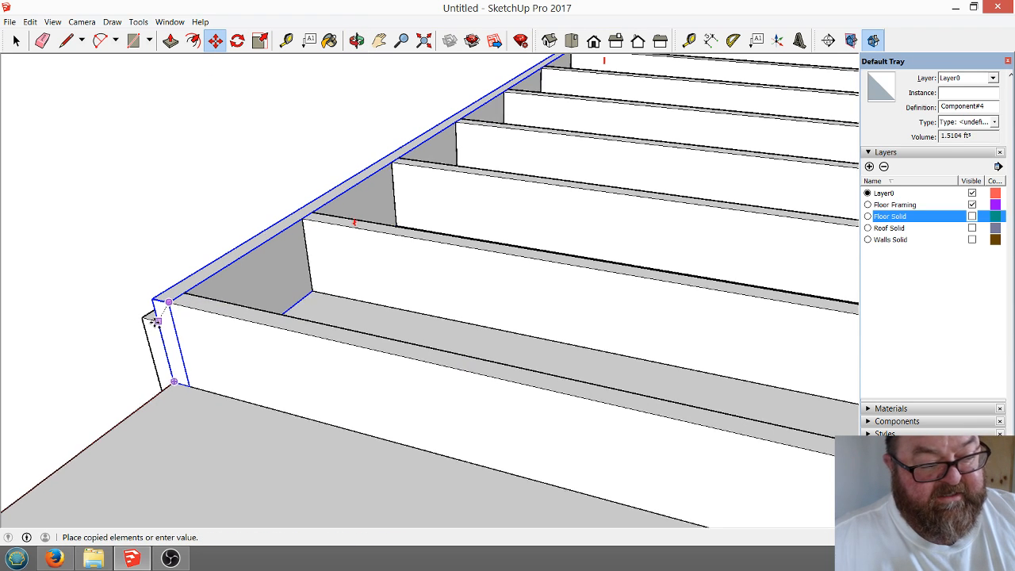
{"action": "scroll", "coordinate": [151, 331], "scroll_direction": "down", "scroll_amount": 6}
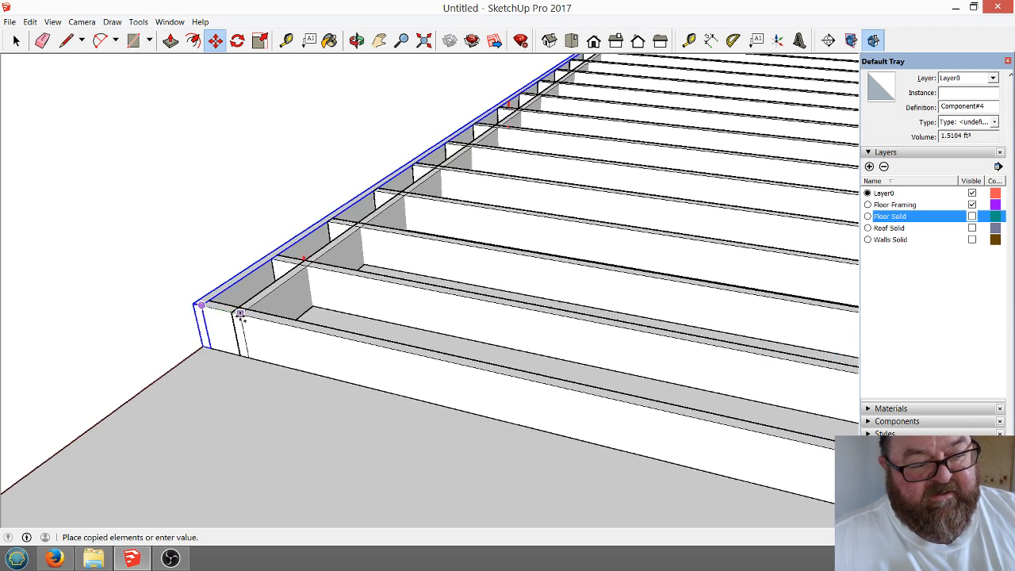
{"action": "scroll", "coordinate": [503, 358], "scroll_direction": "up", "scroll_amount": 5}
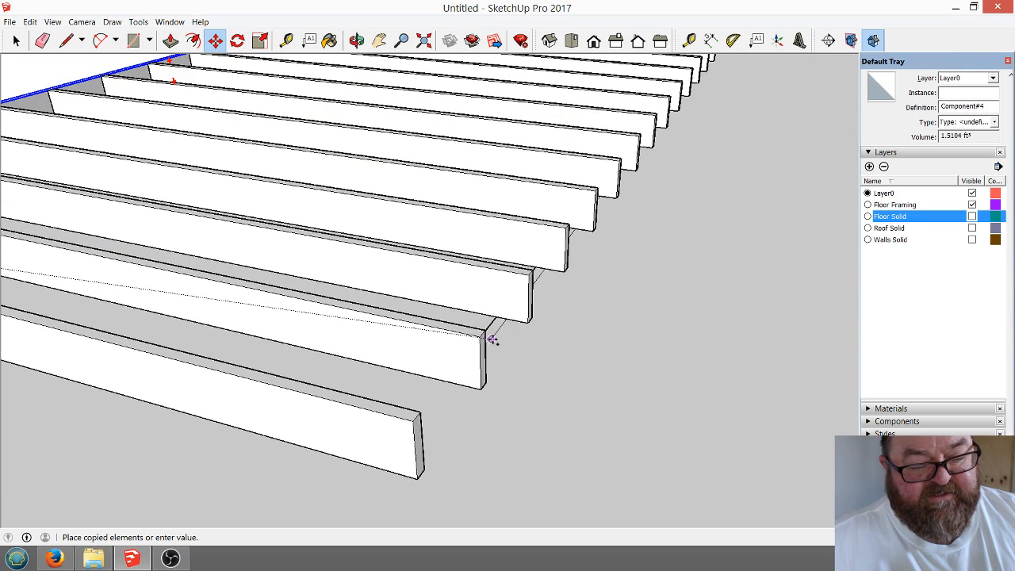
{"action": "left_click", "coordinate": [479, 335]}
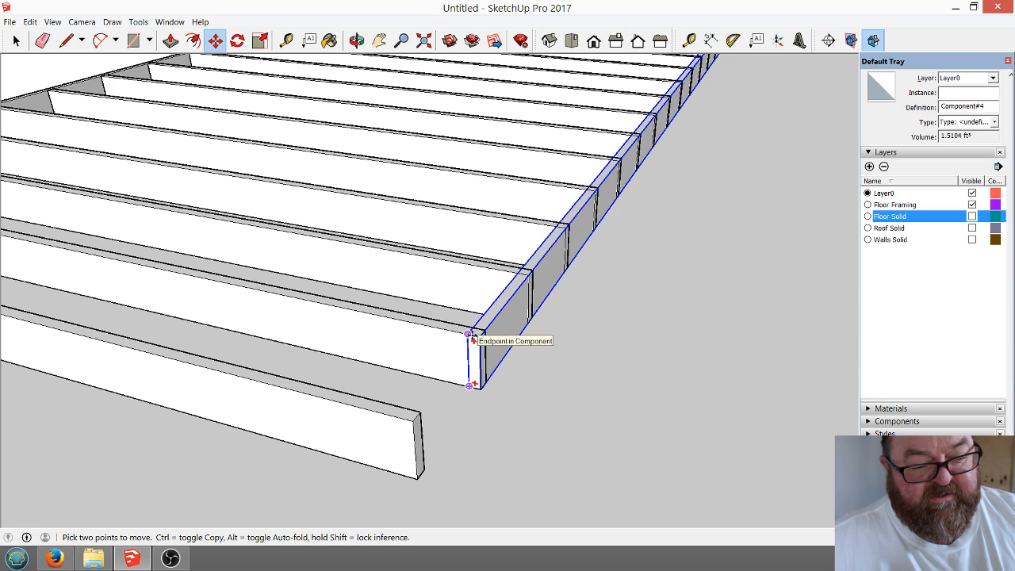
Move the copied edge member by its inner end corner to the end corner of the last joist.
{"action": "left_click", "coordinate": [468, 335]}
{"action": "left_click", "coordinate": [420, 412]}
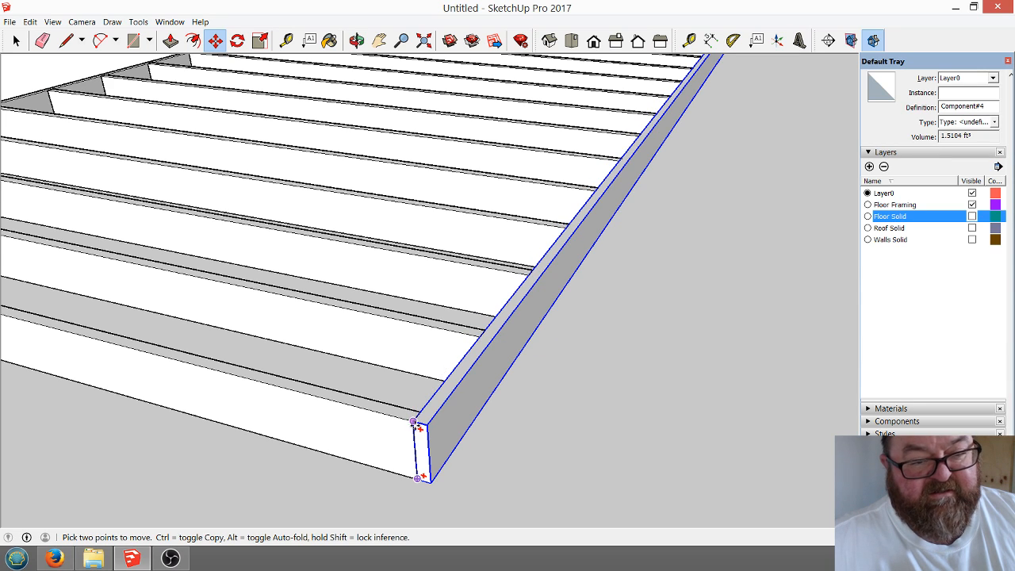
{"action": "scroll", "coordinate": [422, 421], "scroll_direction": "down", "scroll_amount": 3}
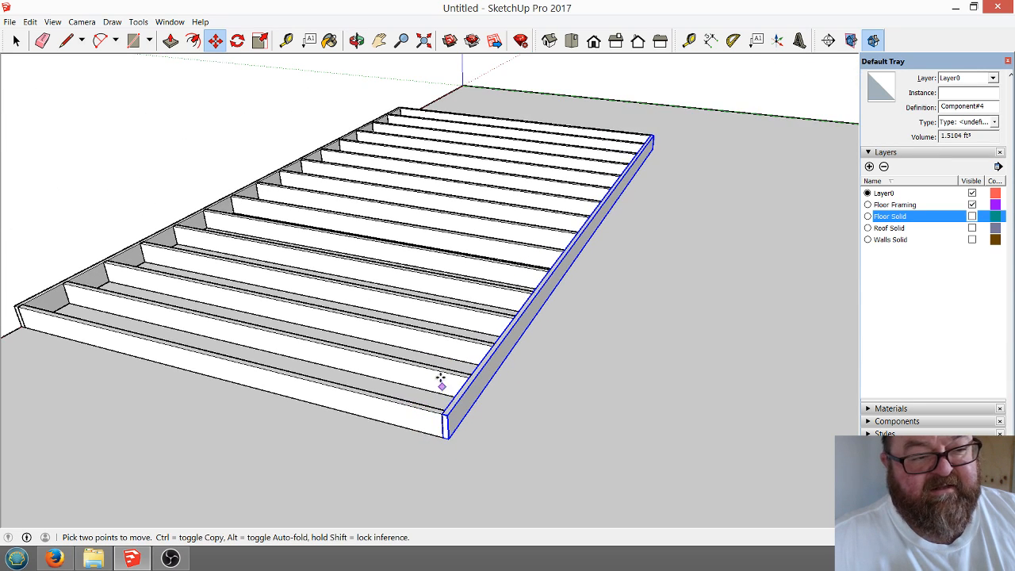
Examine the closed floor frame from both long sides to check the edge members against the joist ends.
{"action": "left_click", "coordinate": [357, 40]}
{"action": "left_click_drag", "start_coordinate": [474, 154], "coordinate": [408, 240]}
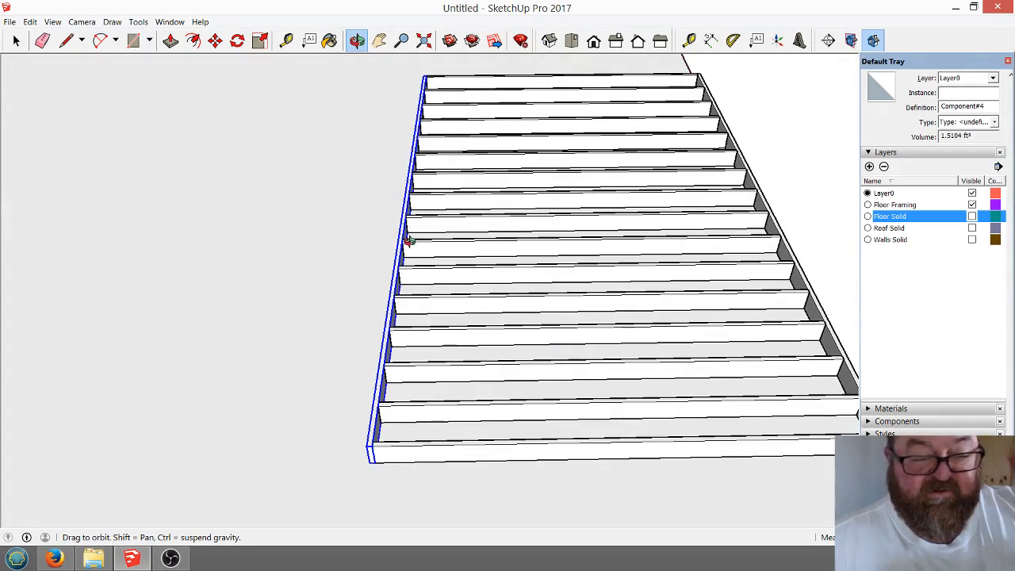
{"action": "left_click_drag", "start_coordinate": [581, 279], "coordinate": [302, 249]}
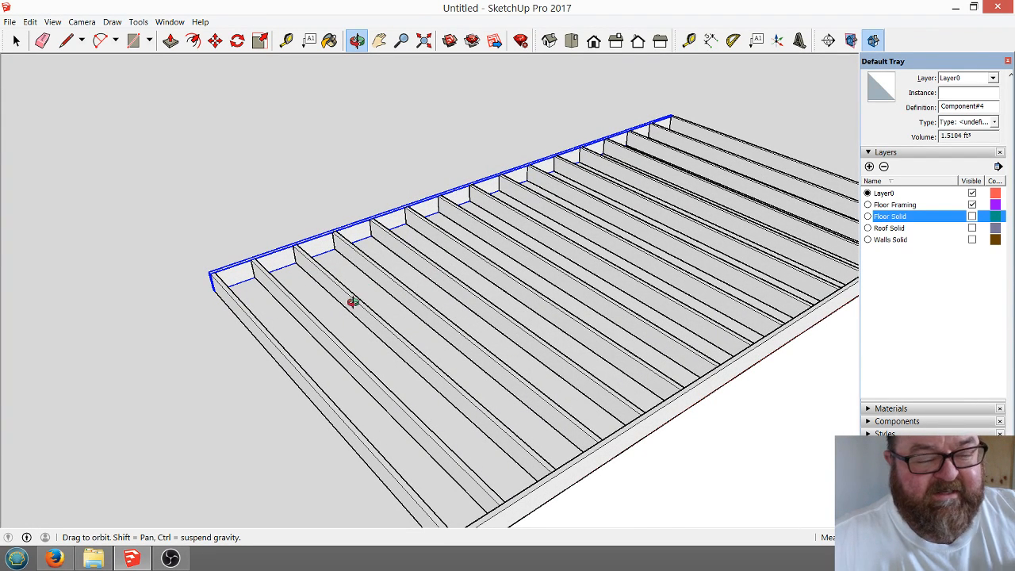
{"action": "left_click_drag", "start_coordinate": [331, 324], "coordinate": [494, 368]}
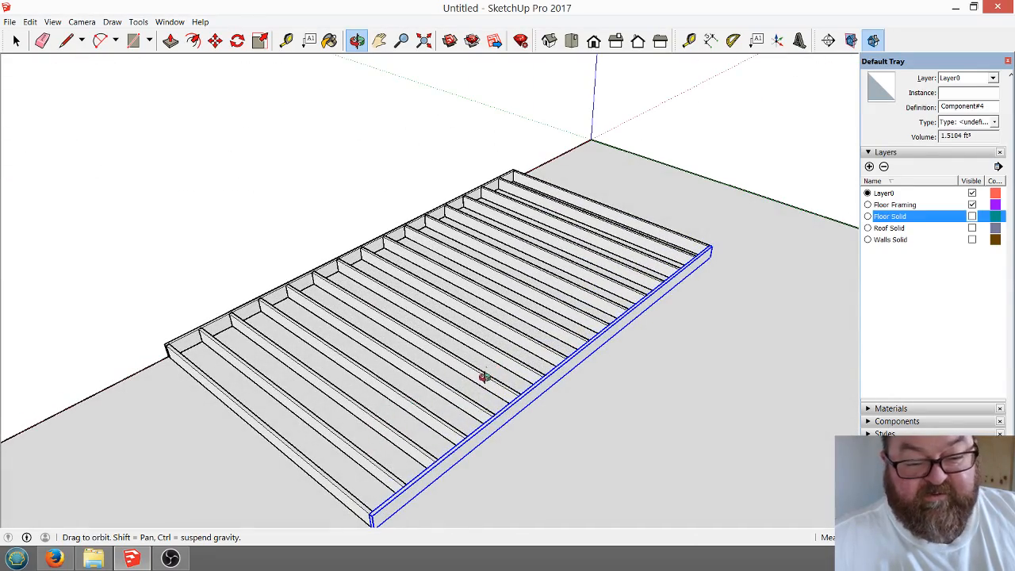
{"action": "left_click_drag", "start_coordinate": [383, 401], "coordinate": [667, 396]}
{"action": "left_click_drag", "start_coordinate": [419, 337], "coordinate": [540, 395]}
Select all joists and both edge members of the floor frame and make them one group.
{"action": "left_click", "coordinate": [16, 40]}
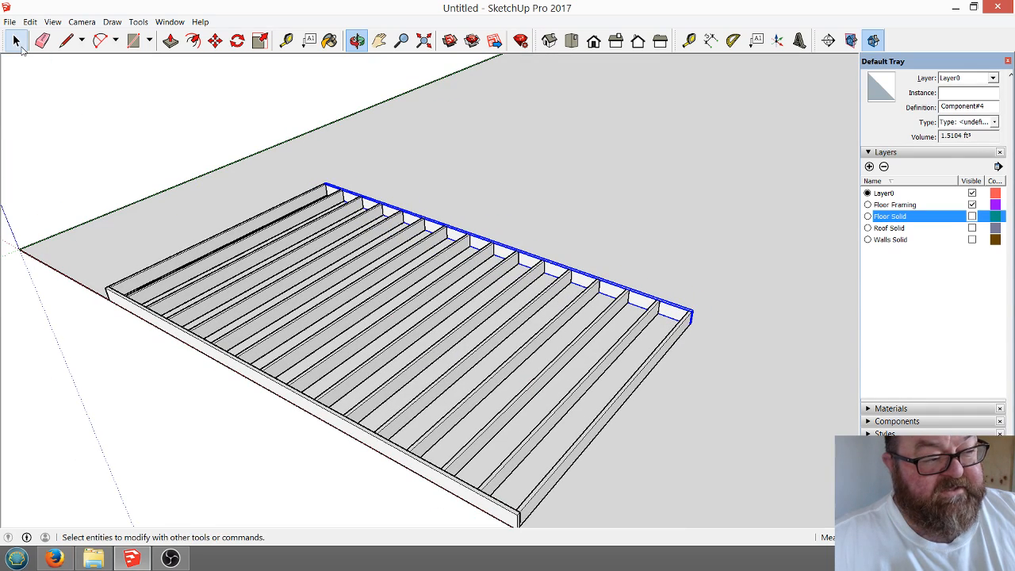
{"action": "left_click", "coordinate": [249, 170]}
{"action": "scroll", "coordinate": [490, 303], "scroll_direction": "down", "scroll_amount": 3}
{"action": "scroll", "coordinate": [498, 403], "scroll_direction": "up", "scroll_amount": 4}
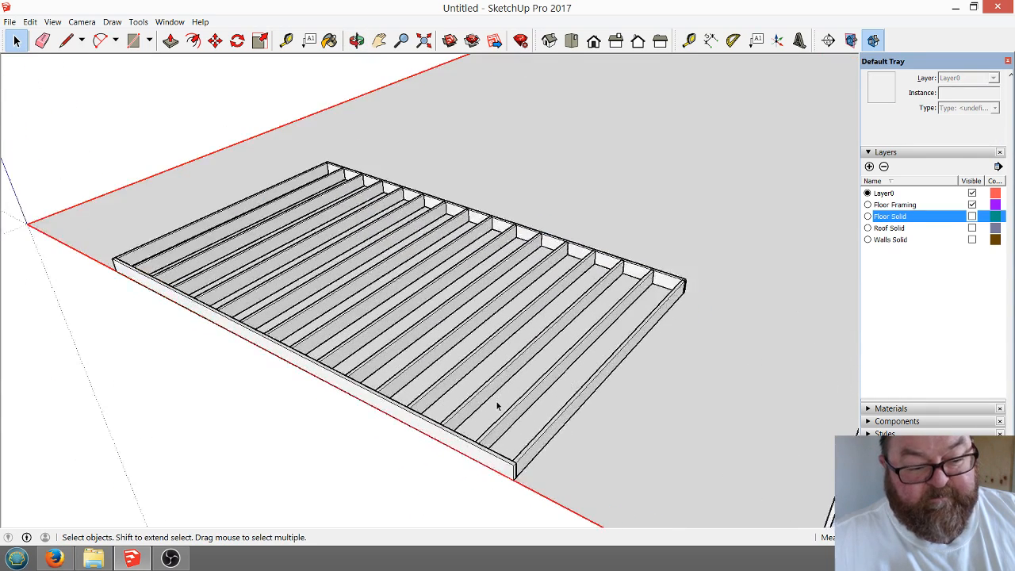
{"action": "left_click_drag", "start_coordinate": [42, 103], "coordinate": [768, 500]}
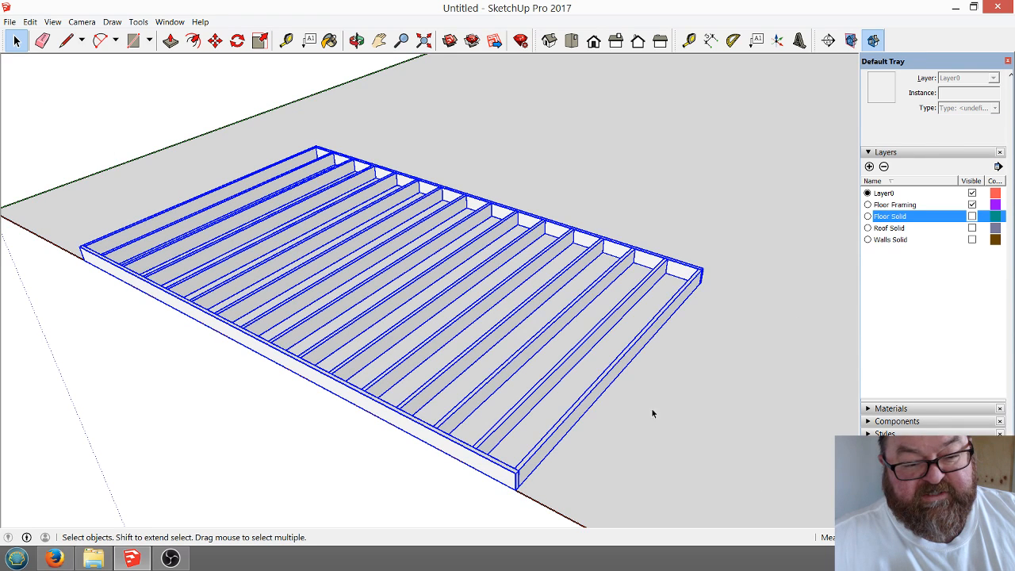
{"action": "right_click", "coordinate": [574, 268]}
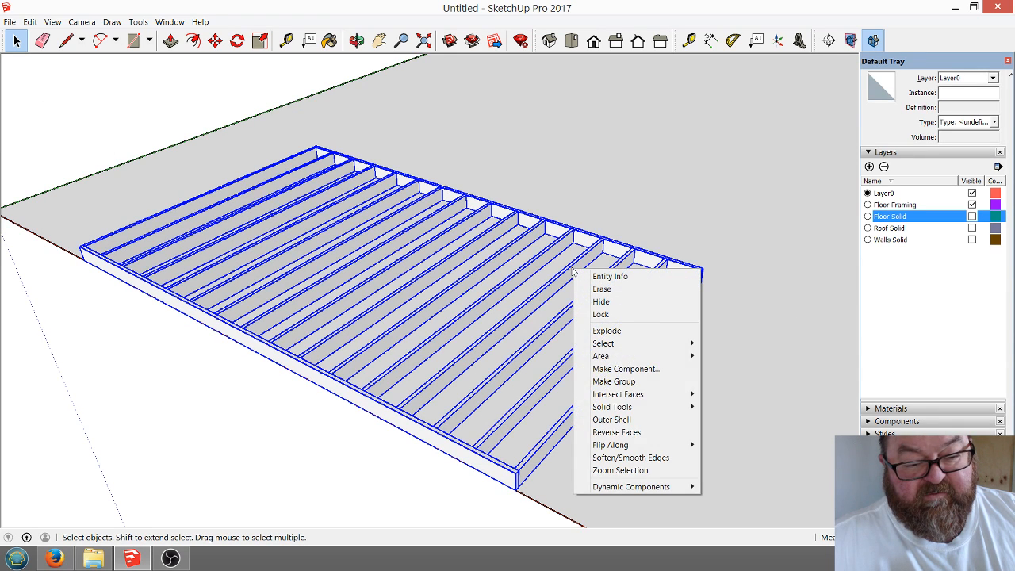
{"action": "left_click", "coordinate": [615, 382]}
{"action": "left_click", "coordinate": [158, 188]}
{"action": "scroll", "coordinate": [466, 361], "scroll_direction": "down", "scroll_amount": 2}
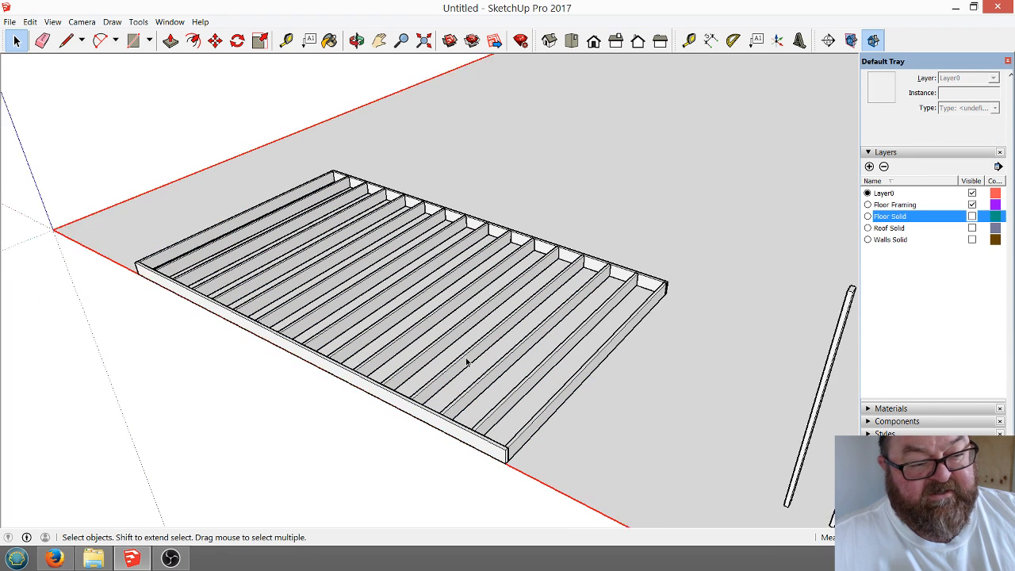
Show the Walls Solid, Roof Solid and Floor Solid layers again.
{"action": "left_click", "coordinate": [973, 240]}
{"action": "left_click", "coordinate": [972, 228]}
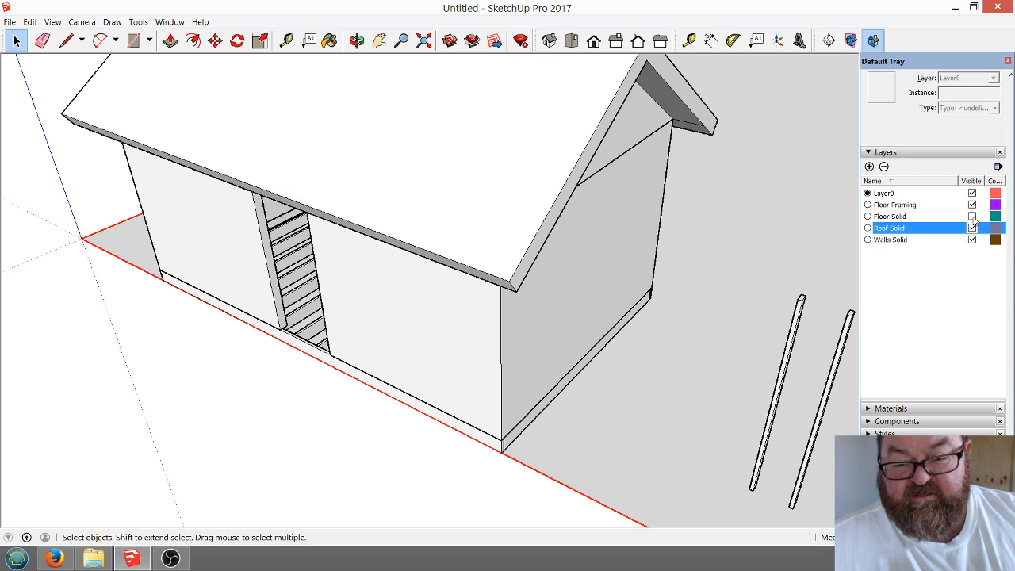
{"action": "left_click", "coordinate": [972, 216]}
{"action": "left_click", "coordinate": [629, 298]}
{"action": "scroll", "coordinate": [615, 317], "scroll_direction": "down", "scroll_amount": 3}
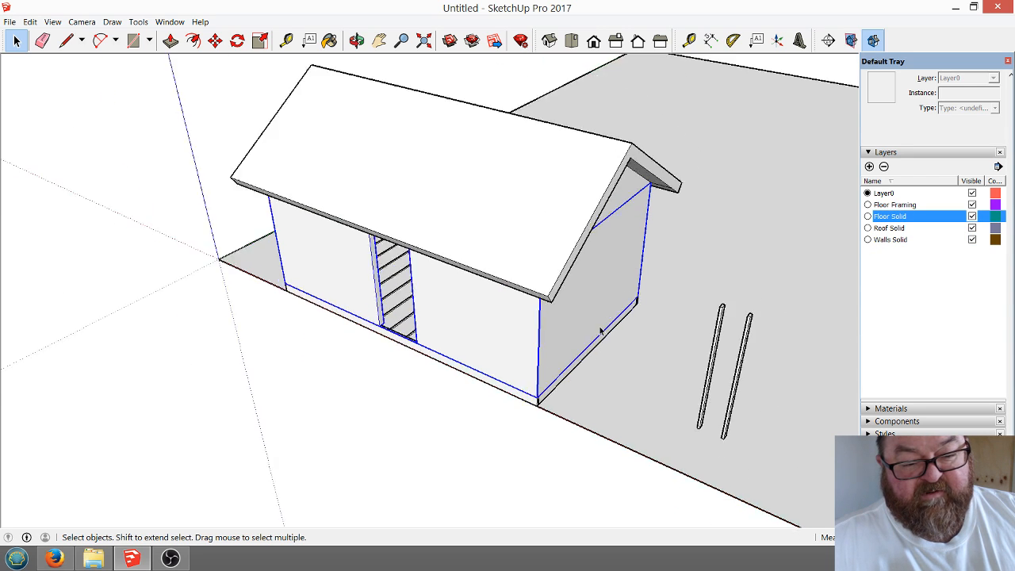
Select the whole building with the two loose members and move them straight up the blue axis, off the ground plane.
{"action": "left_click", "coordinate": [16, 40]}
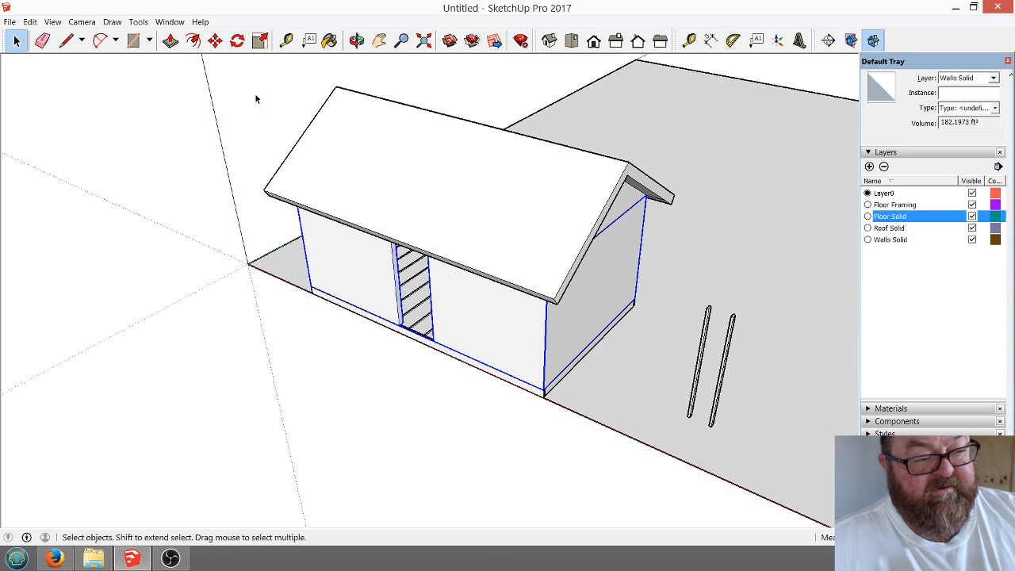
{"action": "left_click_drag", "start_coordinate": [251, 72], "coordinate": [769, 459]}
{"action": "scroll", "coordinate": [447, 314], "scroll_direction": "up", "scroll_amount": 4}
{"action": "scroll", "coordinate": [424, 351], "scroll_direction": "down", "scroll_amount": 3}
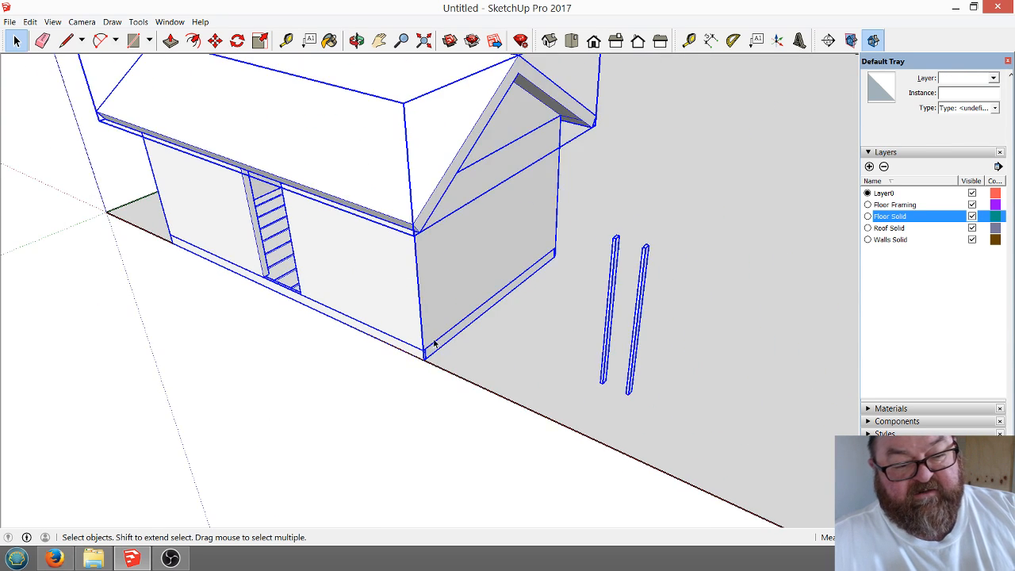
{"action": "scroll", "coordinate": [422, 350], "scroll_direction": "up", "scroll_amount": 4}
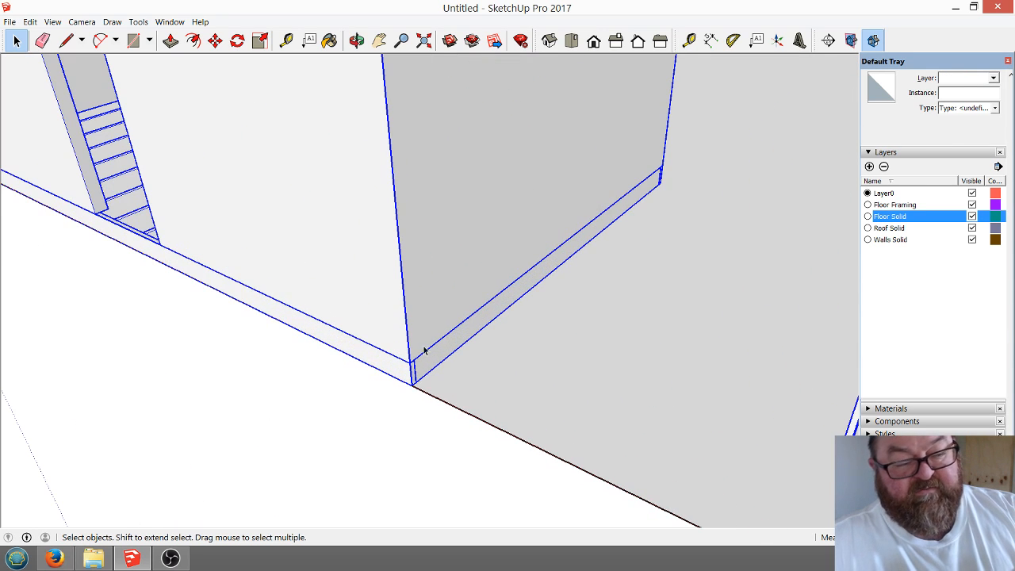
{"action": "left_click", "coordinate": [215, 40]}
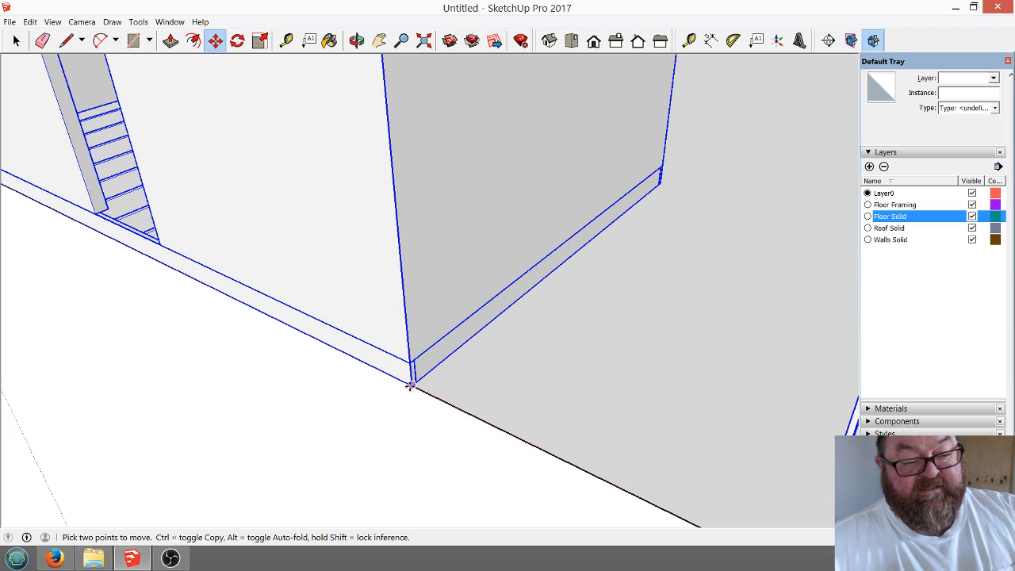
{"action": "left_click", "coordinate": [356, 41]}
{"action": "left_click_drag", "start_coordinate": [386, 266], "coordinate": [373, 178]}
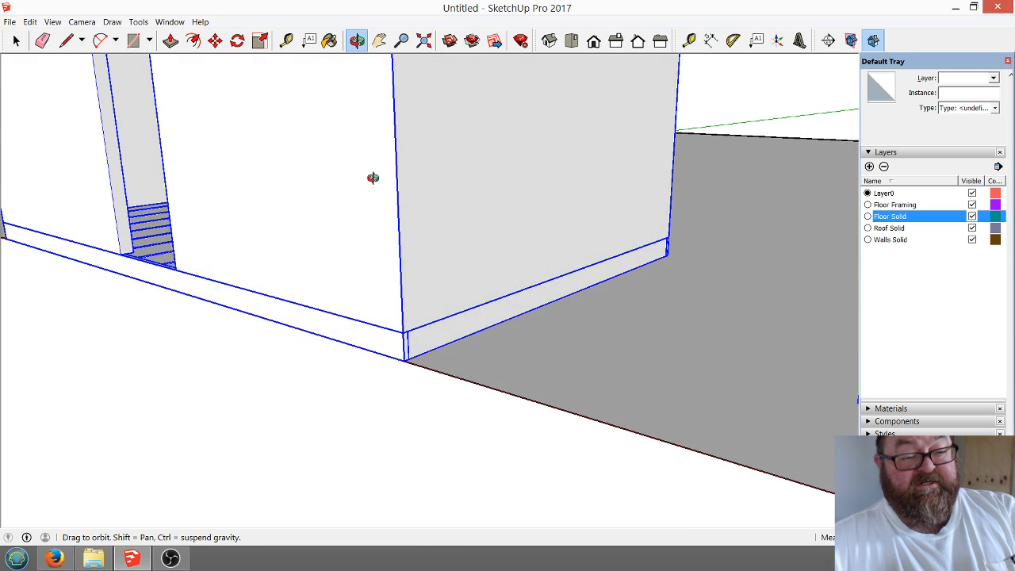
{"action": "left_click", "coordinate": [215, 40]}
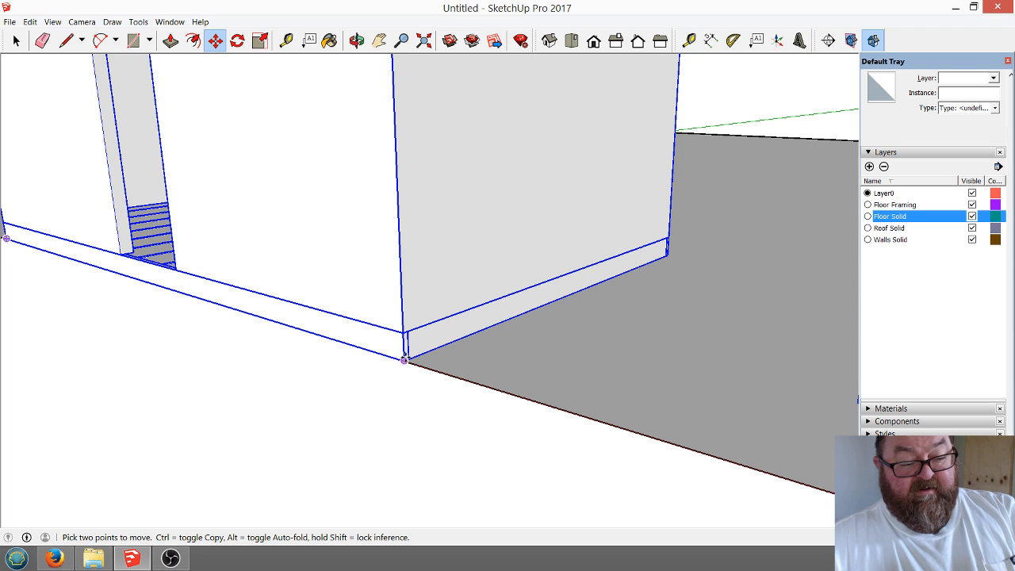
{"action": "left_click", "coordinate": [404, 360]}
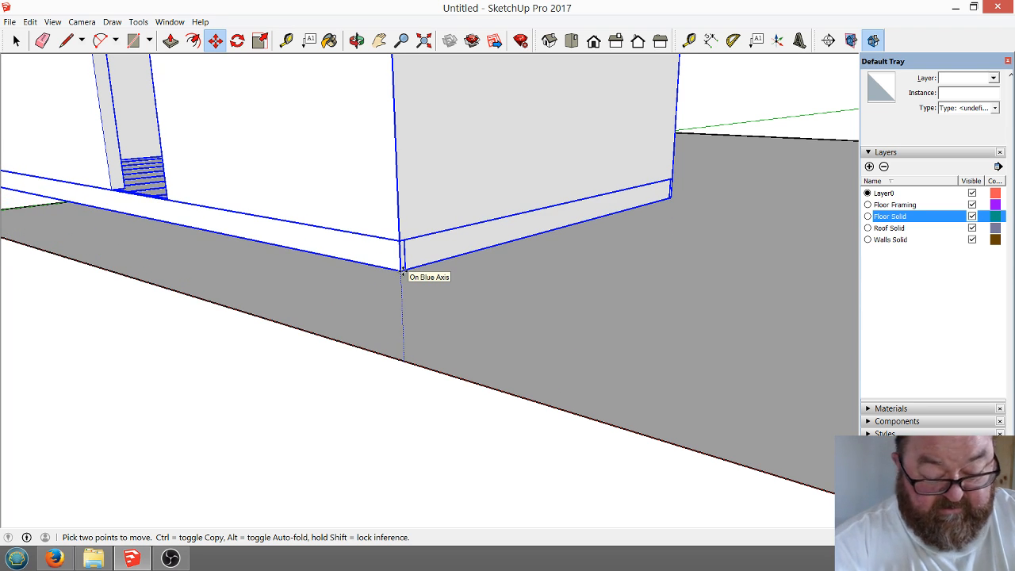
{"action": "left_click", "coordinate": [404, 272]}
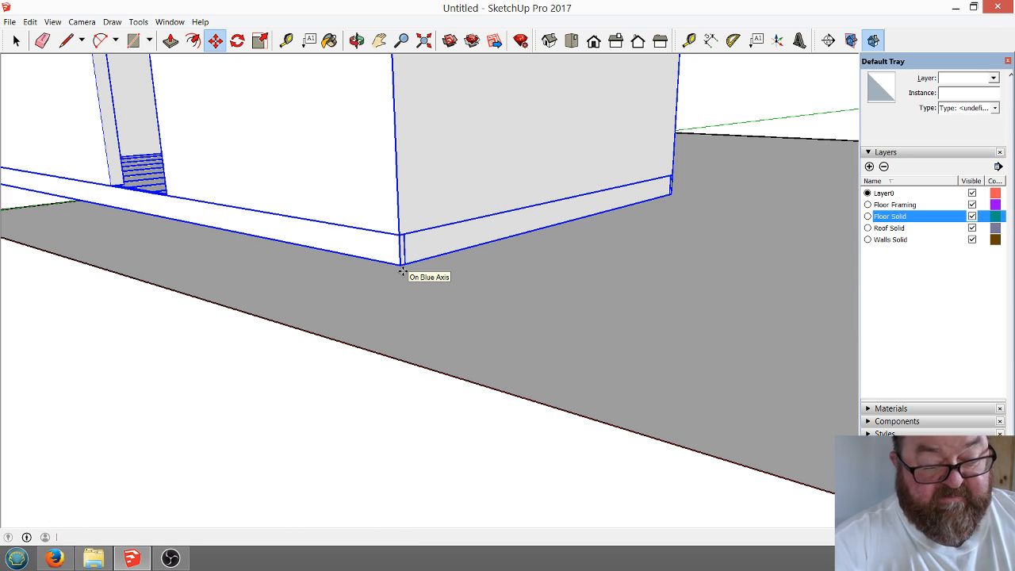
Hide the Roof Solid and Walls Solid layers, leaving the Floor Solid and Floor Framing layers visible.
{"action": "left_click", "coordinate": [356, 40]}
{"action": "left_click_drag", "start_coordinate": [445, 159], "coordinate": [452, 320]}
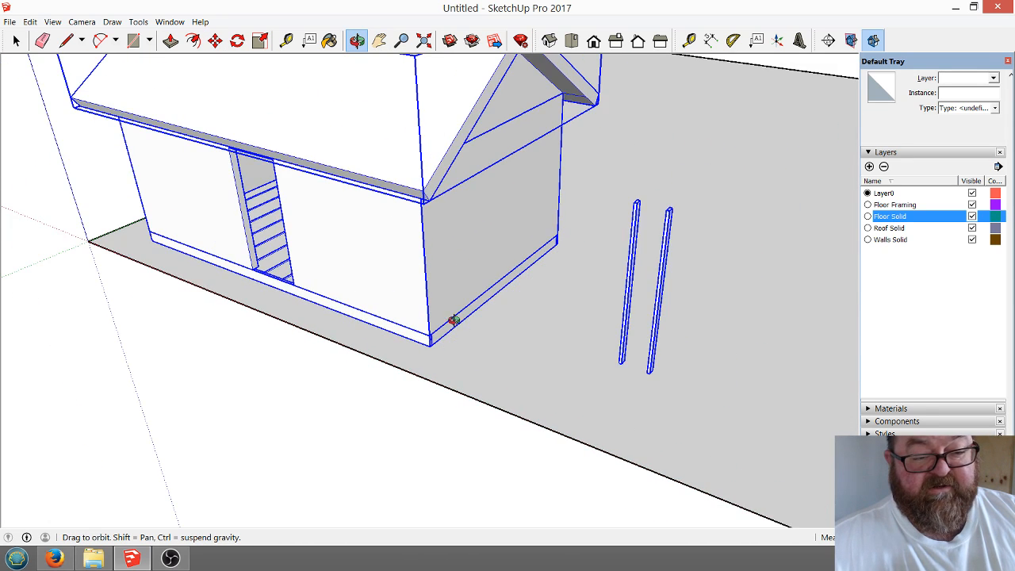
{"action": "left_click", "coordinate": [973, 216]}
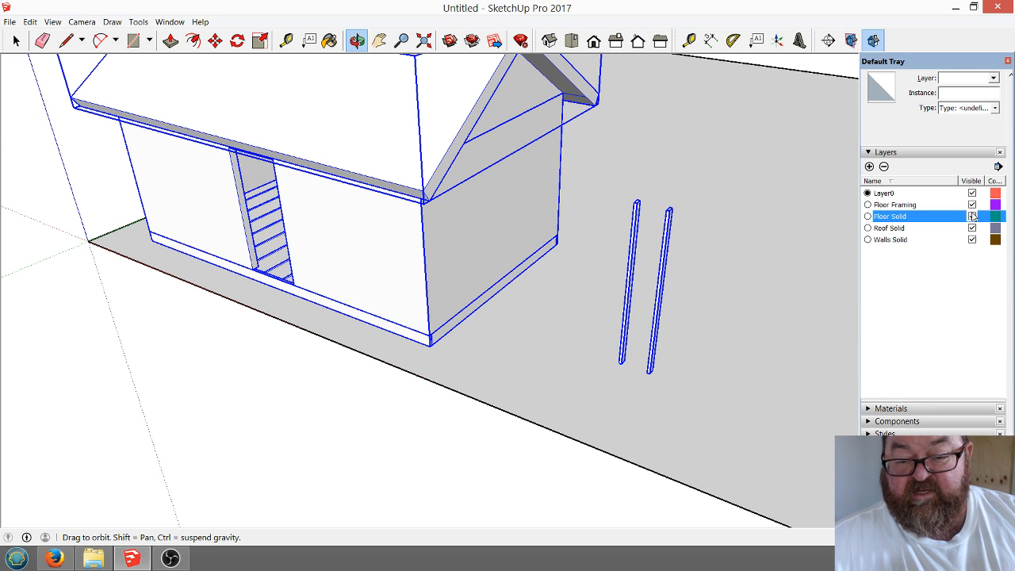
{"action": "left_click", "coordinate": [973, 229]}
{"action": "left_click", "coordinate": [972, 239]}
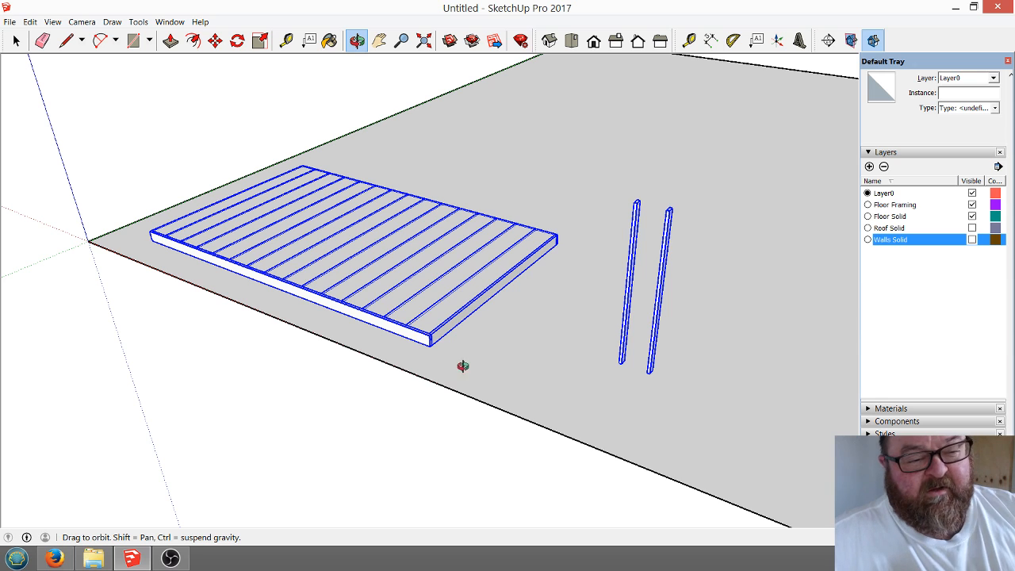
Check the YouTube live chat in Firefox, return to SketchUp, and view the raised floor's near corner up close.
{"action": "left_click", "coordinate": [54, 559]}
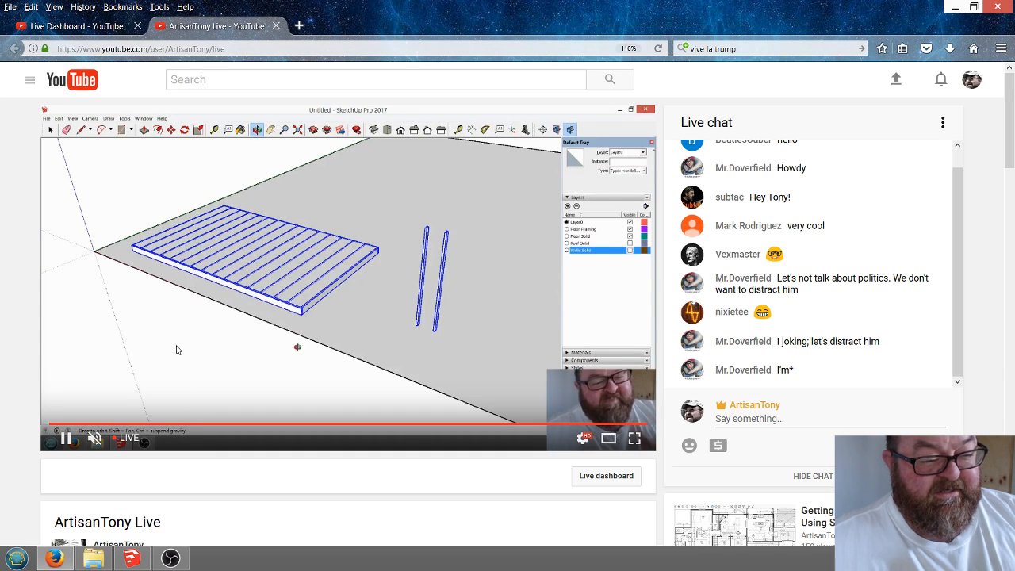
{"action": "left_click", "coordinate": [54, 559]}
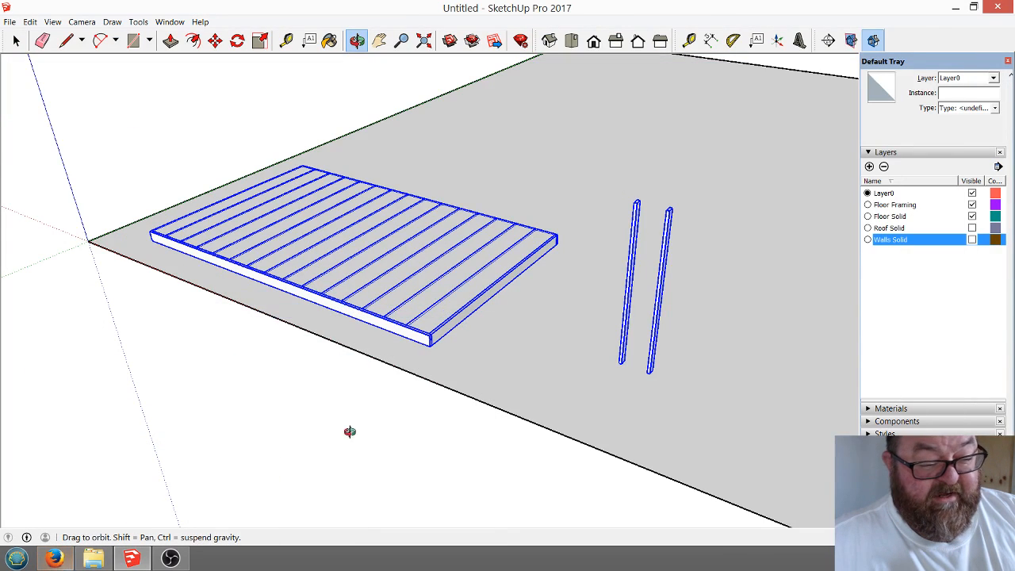
{"action": "scroll", "coordinate": [433, 331], "scroll_direction": "up", "scroll_amount": 5}
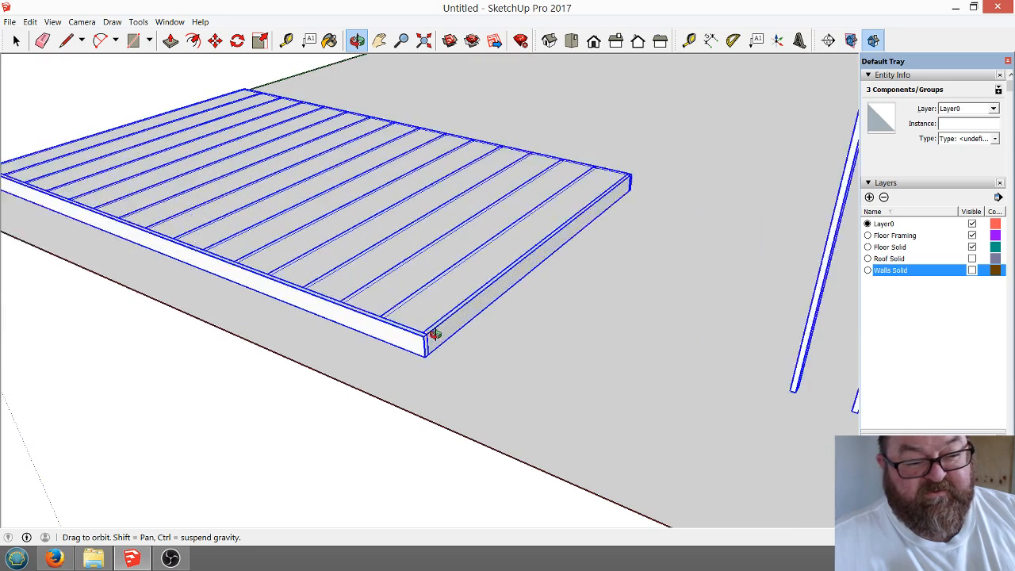
{"action": "scroll", "coordinate": [421, 337], "scroll_direction": "up", "scroll_amount": 2}
{"action": "scroll", "coordinate": [391, 443], "scroll_direction": "down", "scroll_amount": 1}
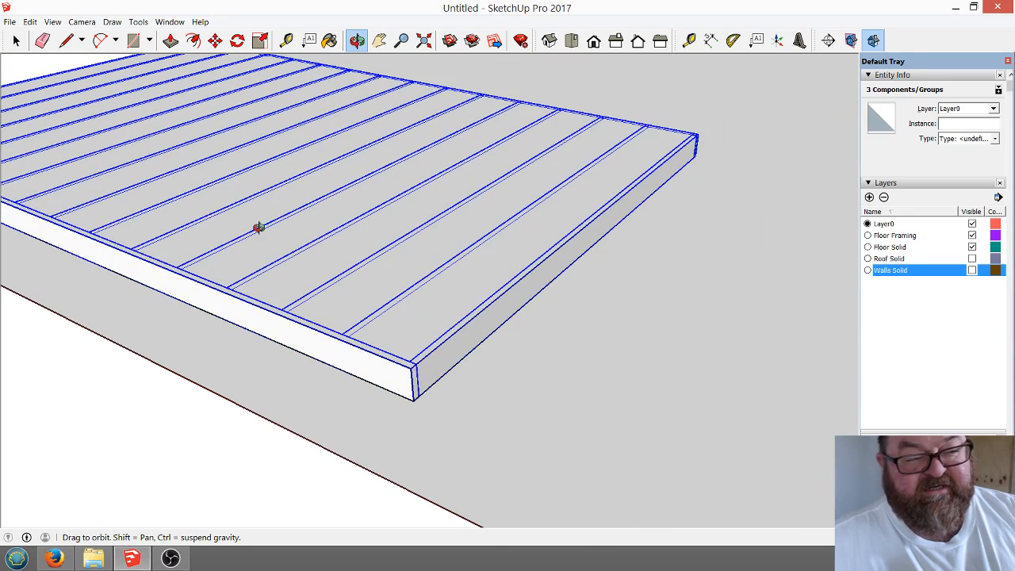
Clear the selection of the raised floor and the loose members.
{"action": "left_click", "coordinate": [16, 41]}
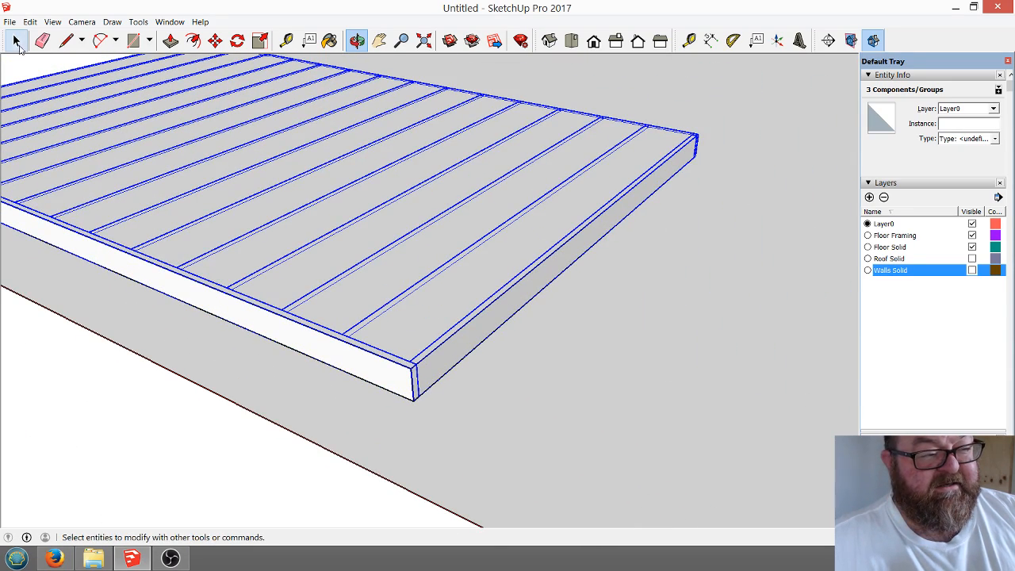
{"action": "left_click", "coordinate": [456, 405]}
{"action": "scroll", "coordinate": [512, 449], "scroll_direction": "down", "scroll_amount": 2}
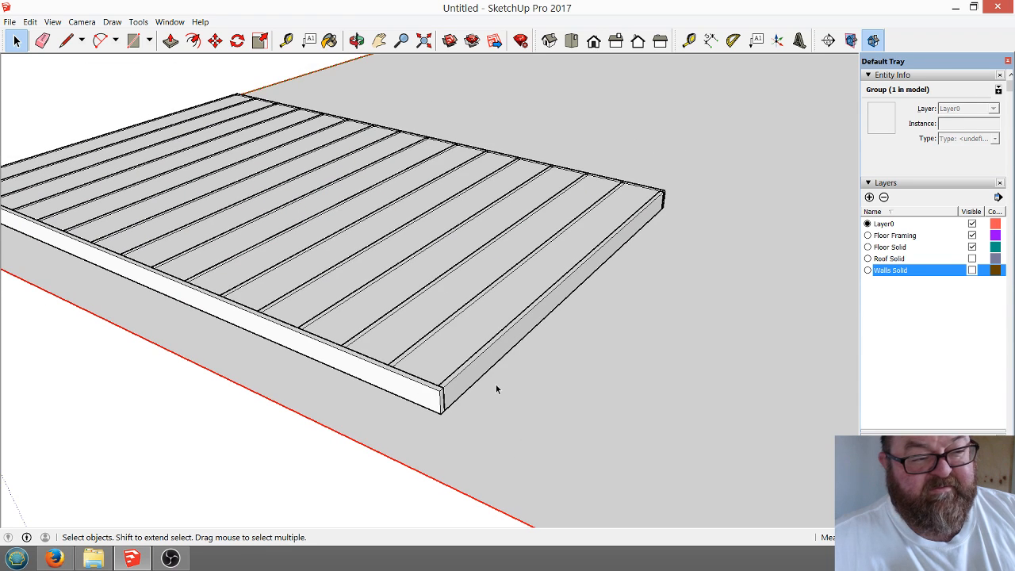
Delete the solid floor group on the Floor Solid layer that fills the space between the joists and edge members.
{"action": "scroll", "coordinate": [497, 388], "scroll_direction": "up", "scroll_amount": 2}
{"action": "left_click", "coordinate": [437, 353]}
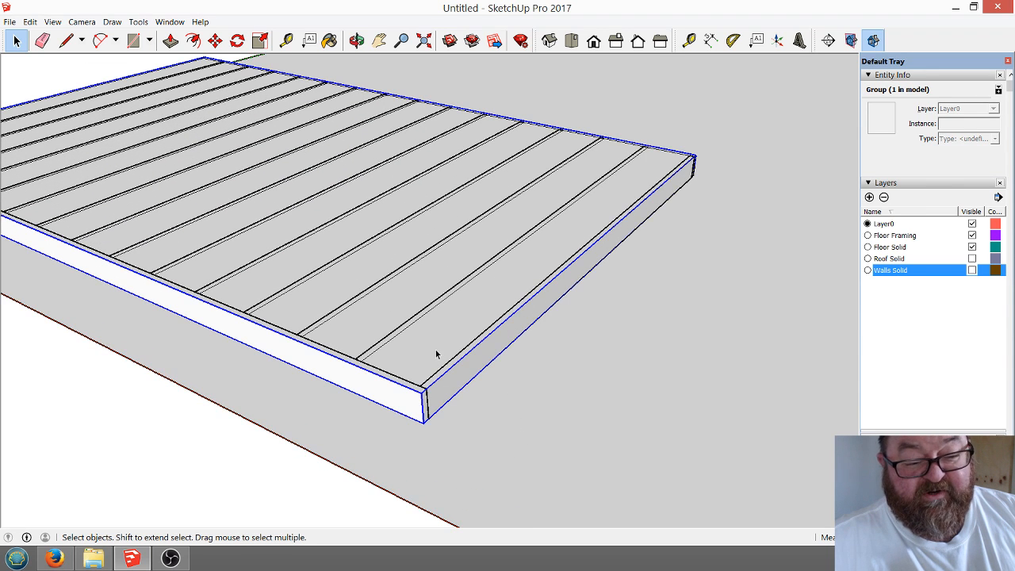
{"action": "left_click", "coordinate": [515, 436]}
{"action": "scroll", "coordinate": [498, 437], "scroll_direction": "down", "scroll_amount": 2}
{"action": "scroll", "coordinate": [528, 405], "scroll_direction": "up", "scroll_amount": 1}
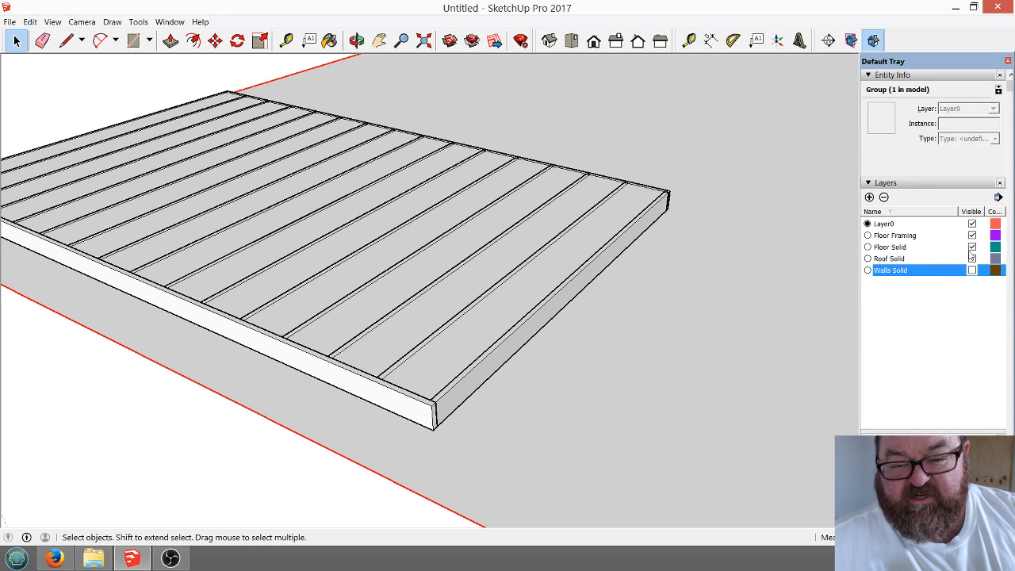
{"action": "left_click", "coordinate": [378, 309]}
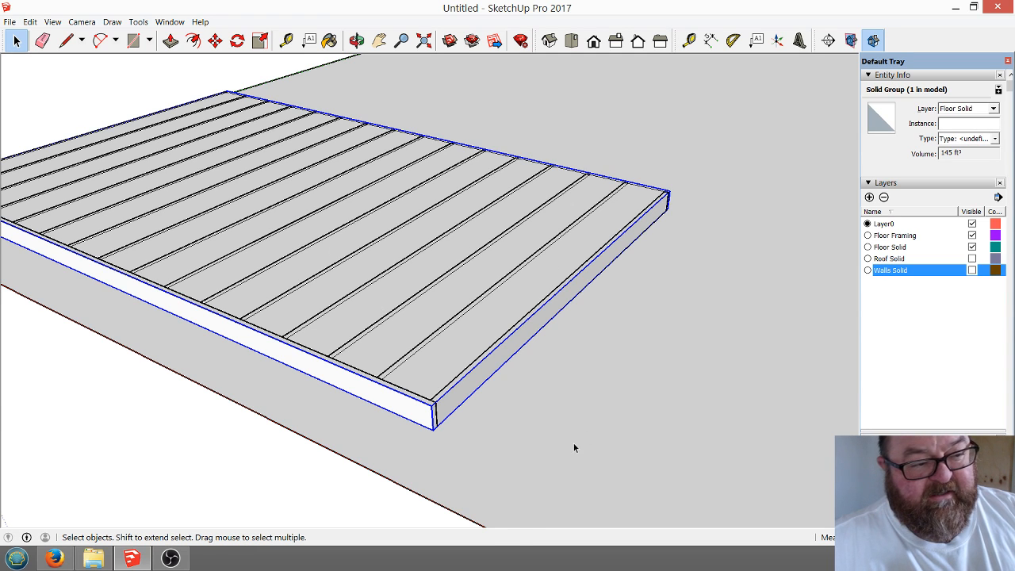
{"action": "scroll", "coordinate": [572, 444], "scroll_direction": "down", "scroll_amount": 1}
{"action": "scroll", "coordinate": [501, 385], "scroll_direction": "up", "scroll_amount": 1}
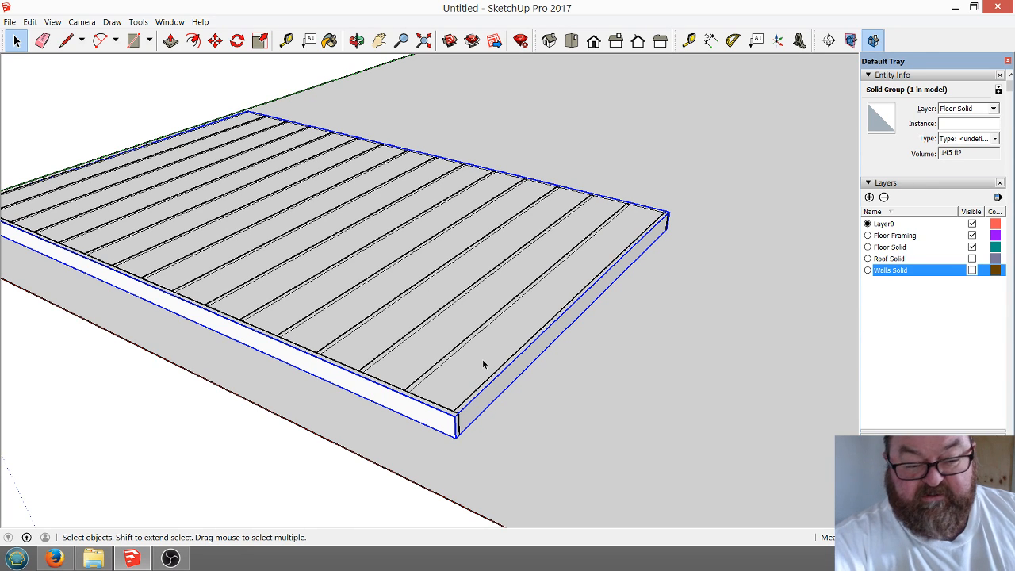
{"action": "key", "text": "Delete"}
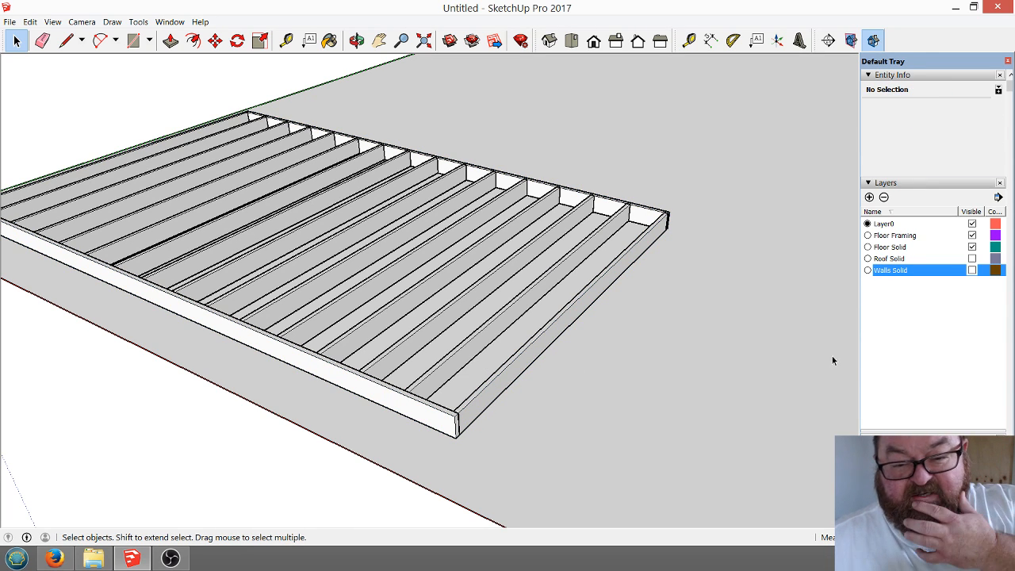
Open the Floor Solid layer's name for editing and remove the word "Solid" from it.
{"action": "left_click", "coordinate": [896, 247]}
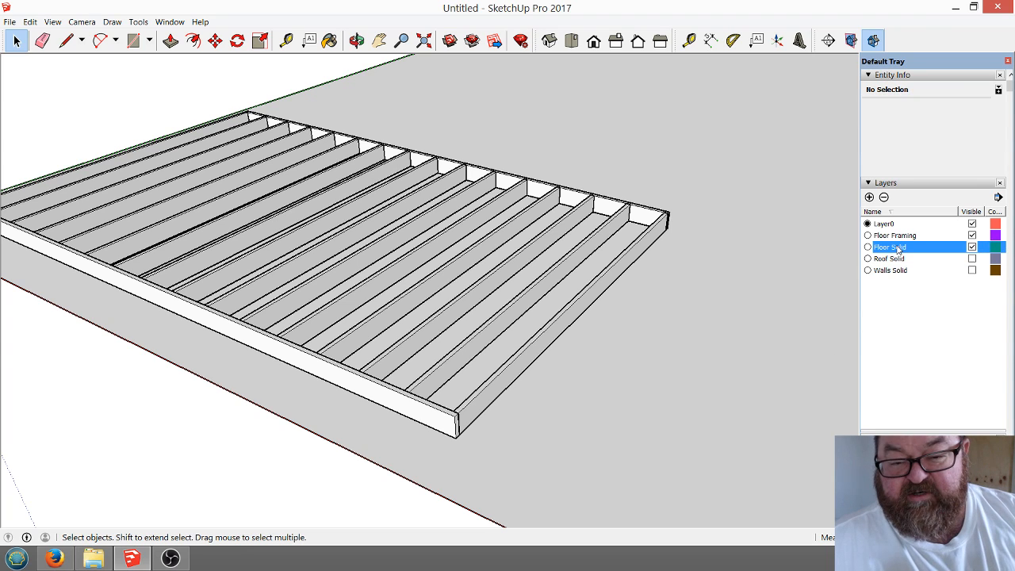
{"action": "left_click", "coordinate": [899, 248]}
{"action": "left_click", "coordinate": [909, 249]}
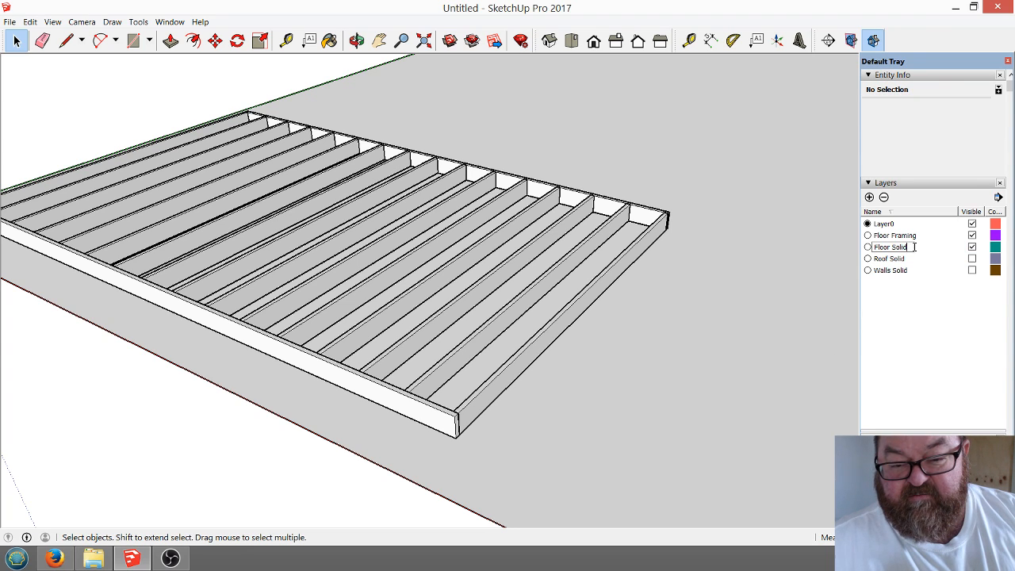
{"action": "key", "text": "BackSpace"}
{"action": "key", "text": "BackSpace"}
{"action": "key", "text": "BackSpace"}
{"action": "key", "text": "BackSpace"}
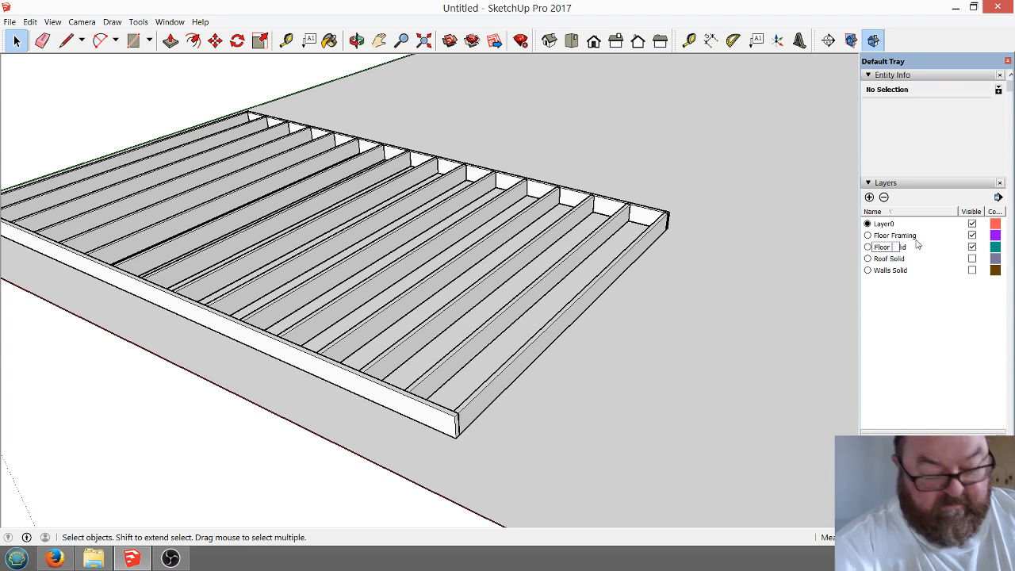
Rename the Floor Solid layer to Floor Decking.
{"action": "key", "text": "BackSpace"}
{"action": "type", "text": "Decking"}
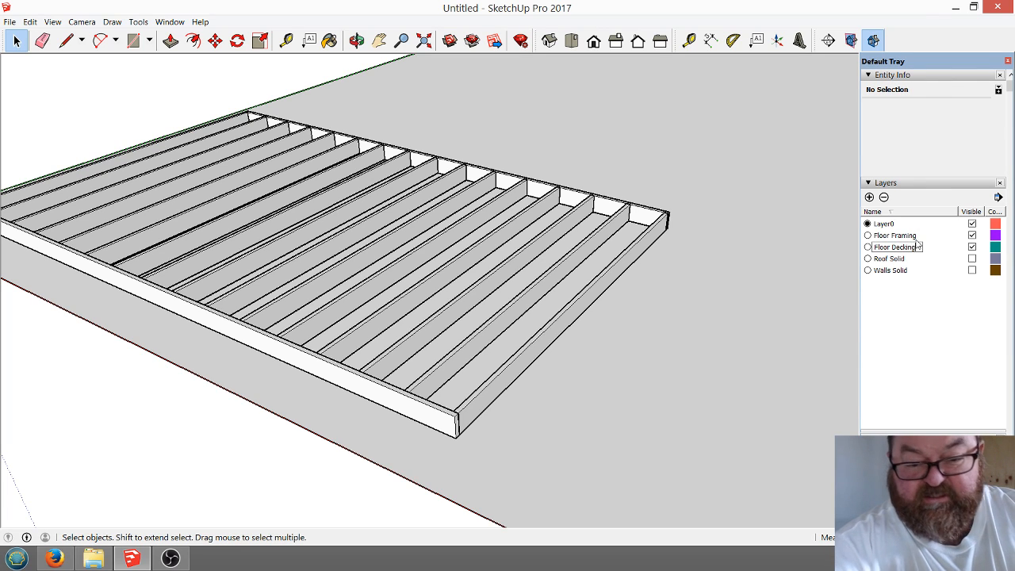
{"action": "key", "text": "Return"}
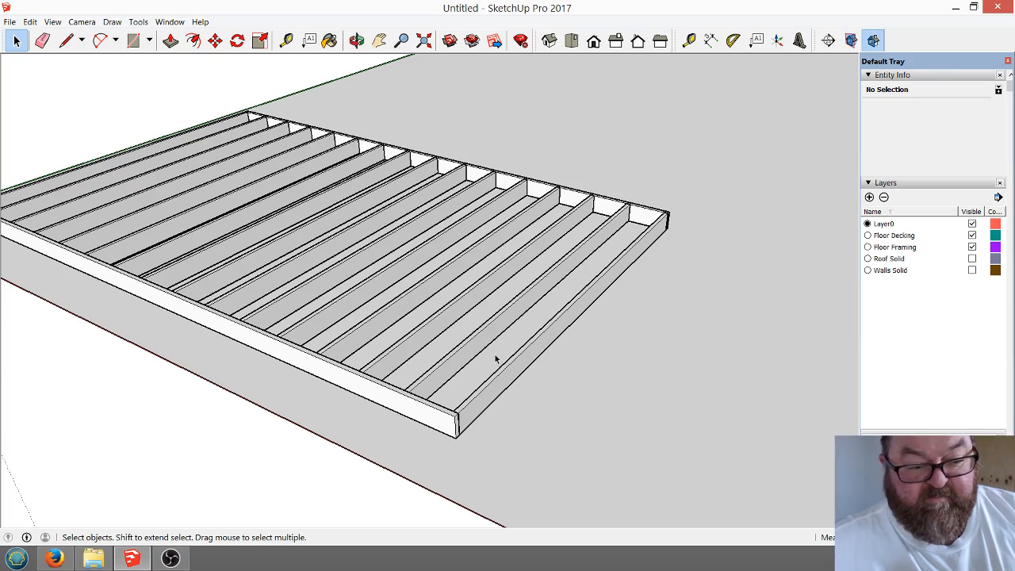
Draw a 32 ft² rectangle on top of the joists, starting from the near outer corner of the floor frame.
{"action": "left_click", "coordinate": [418, 419]}
{"action": "scroll", "coordinate": [444, 432], "scroll_direction": "up", "scroll_amount": 5}
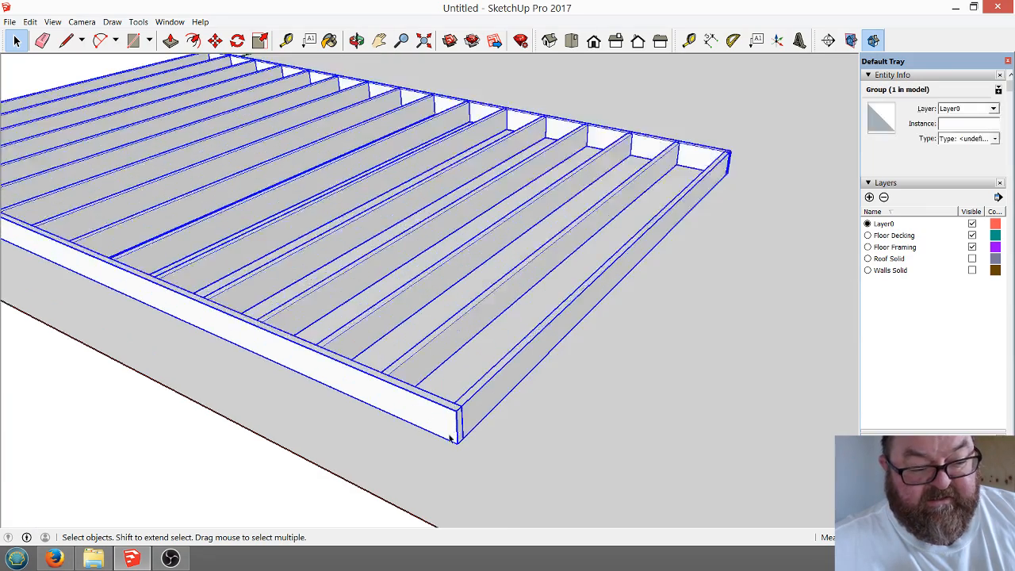
{"action": "scroll", "coordinate": [438, 457], "scroll_direction": "down", "scroll_amount": 4}
{"action": "scroll", "coordinate": [414, 415], "scroll_direction": "up", "scroll_amount": 2}
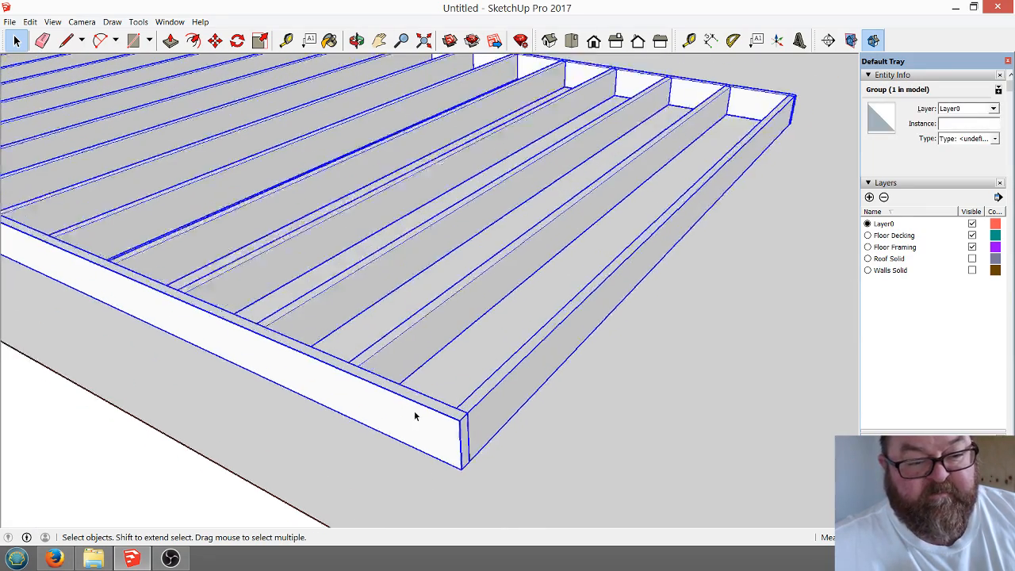
{"action": "left_click", "coordinate": [577, 426]}
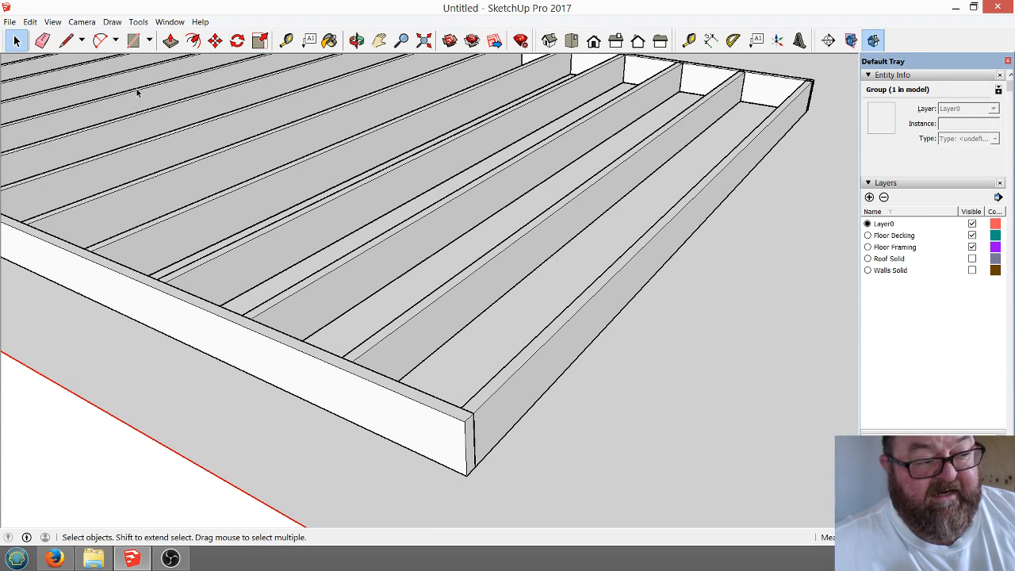
{"action": "left_click", "coordinate": [134, 40]}
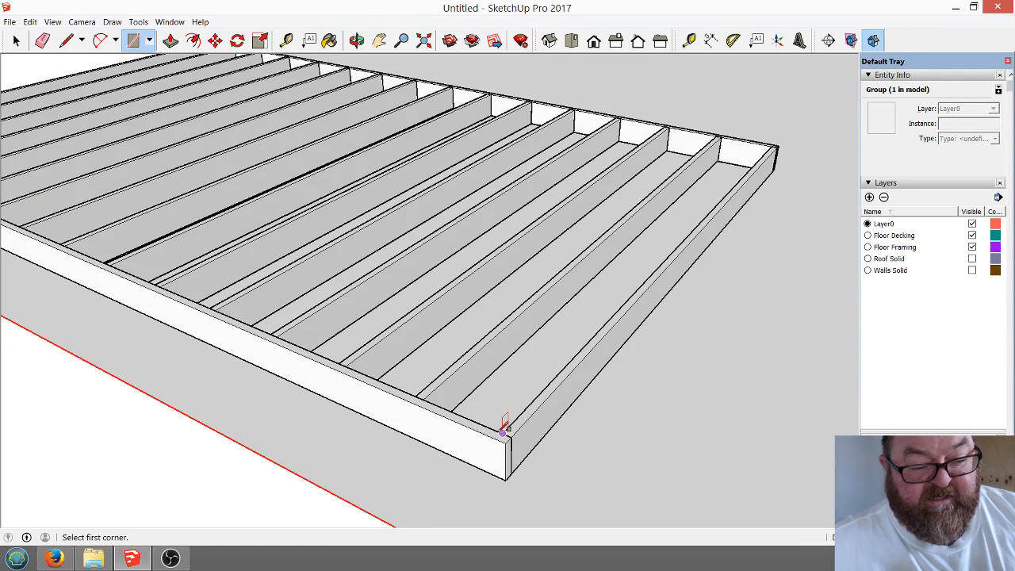
{"action": "left_click", "coordinate": [506, 441]}
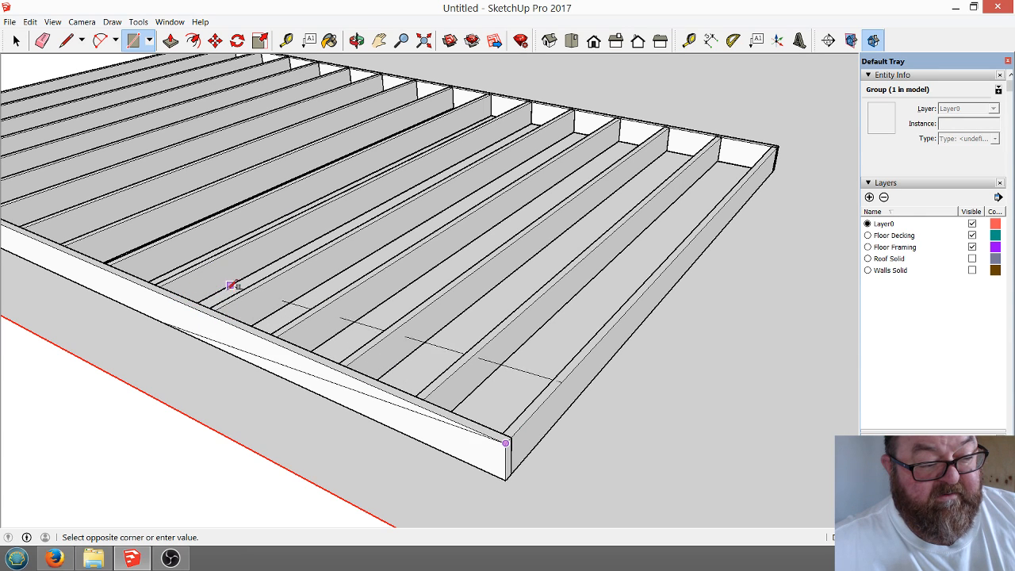
{"action": "left_click", "coordinate": [303, 255]}
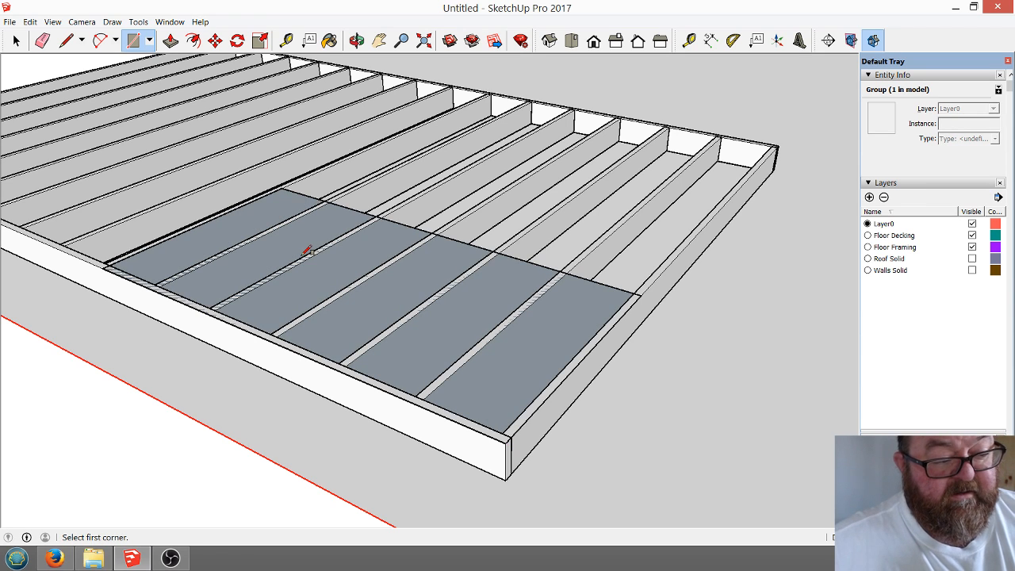
Push/Pull the rectangle upward into a thin floor decking sheet of about 2 ft³.
{"action": "scroll", "coordinate": [524, 372], "scroll_direction": "up", "scroll_amount": 2}
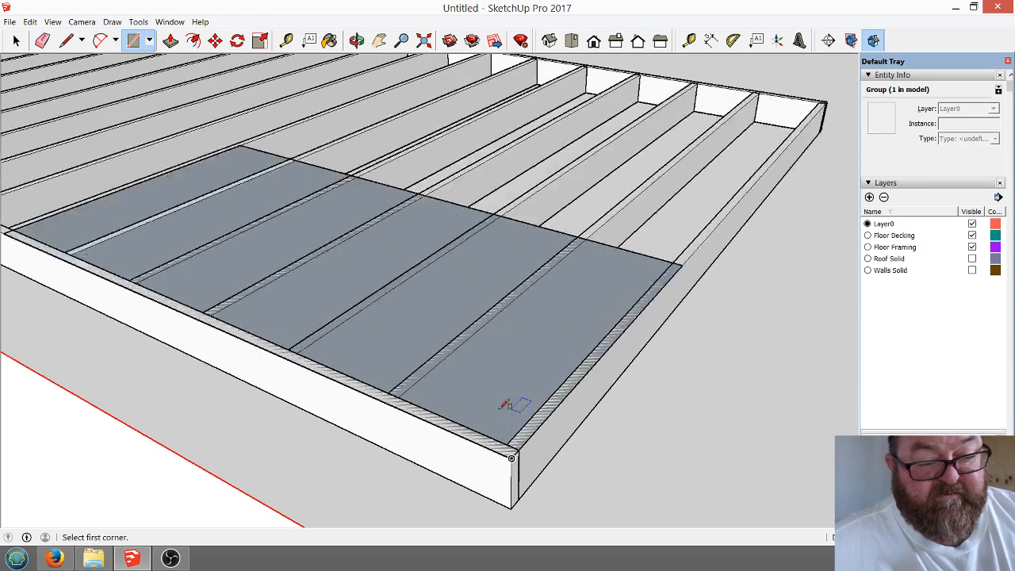
{"action": "left_click", "coordinate": [170, 39]}
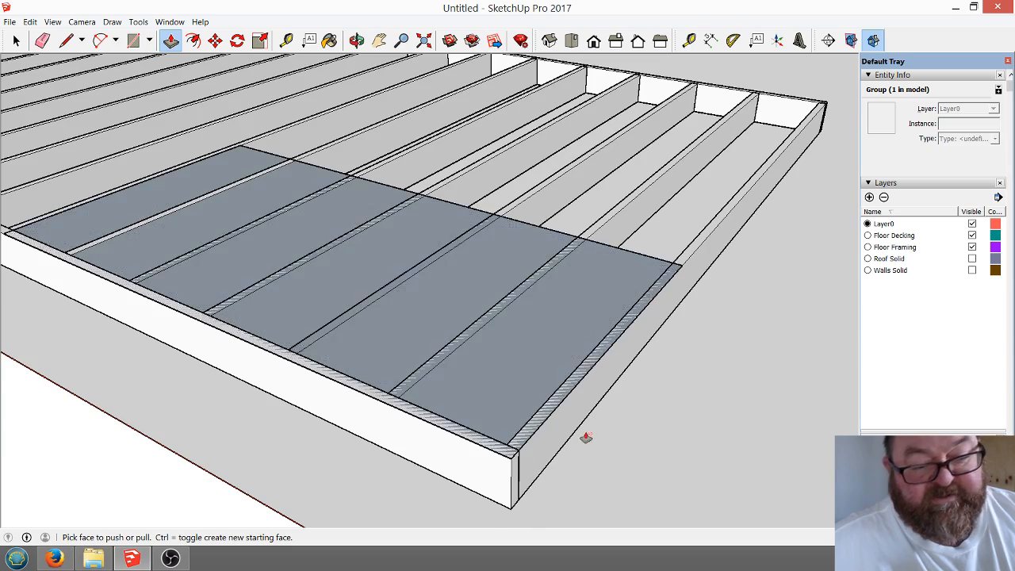
{"action": "scroll", "coordinate": [534, 414], "scroll_direction": "up", "scroll_amount": 3}
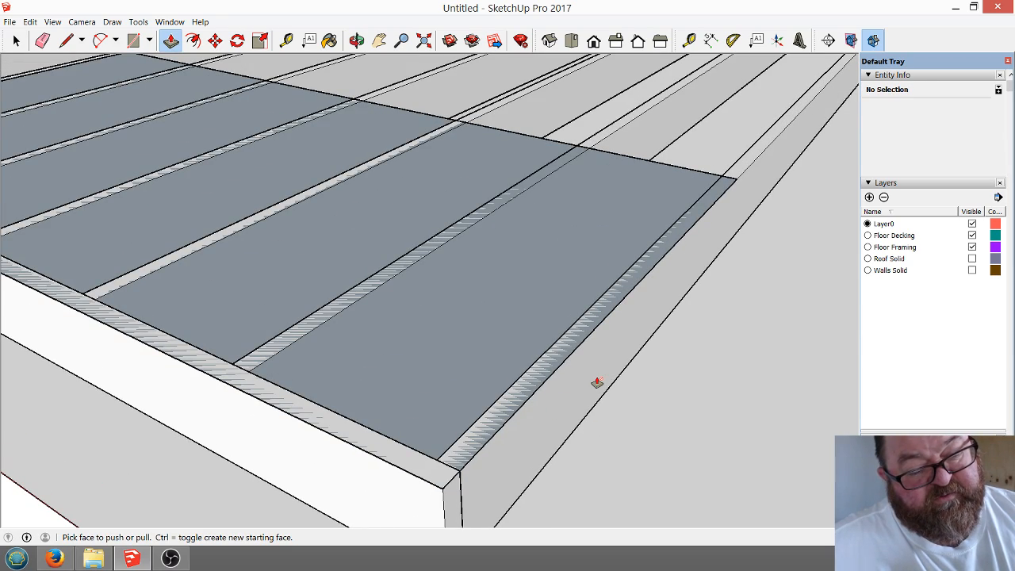
{"action": "scroll", "coordinate": [606, 379], "scroll_direction": "down", "scroll_amount": 2}
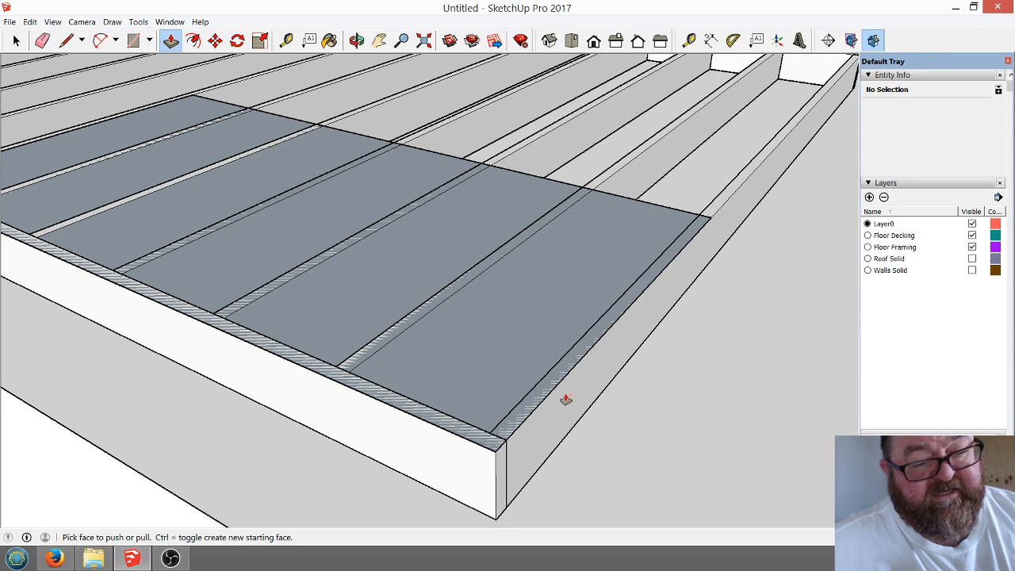
{"action": "scroll", "coordinate": [582, 394], "scroll_direction": "up", "scroll_amount": 1}
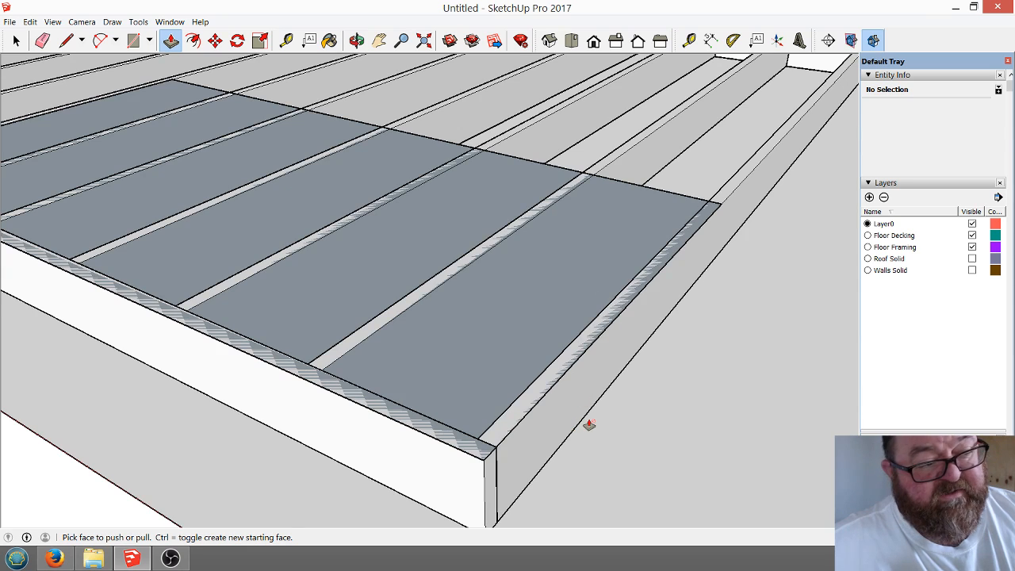
{"action": "scroll", "coordinate": [588, 424], "scroll_direction": "down", "scroll_amount": 1}
{"action": "scroll", "coordinate": [572, 428], "scroll_direction": "up", "scroll_amount": 1}
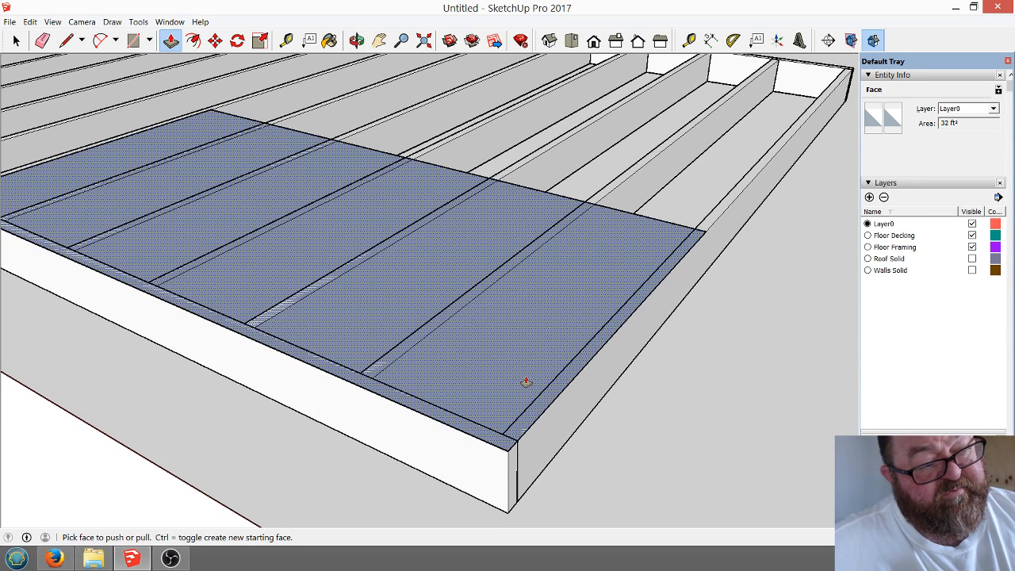
{"action": "left_click_drag", "start_coordinate": [522, 386], "coordinate": [518, 363]}
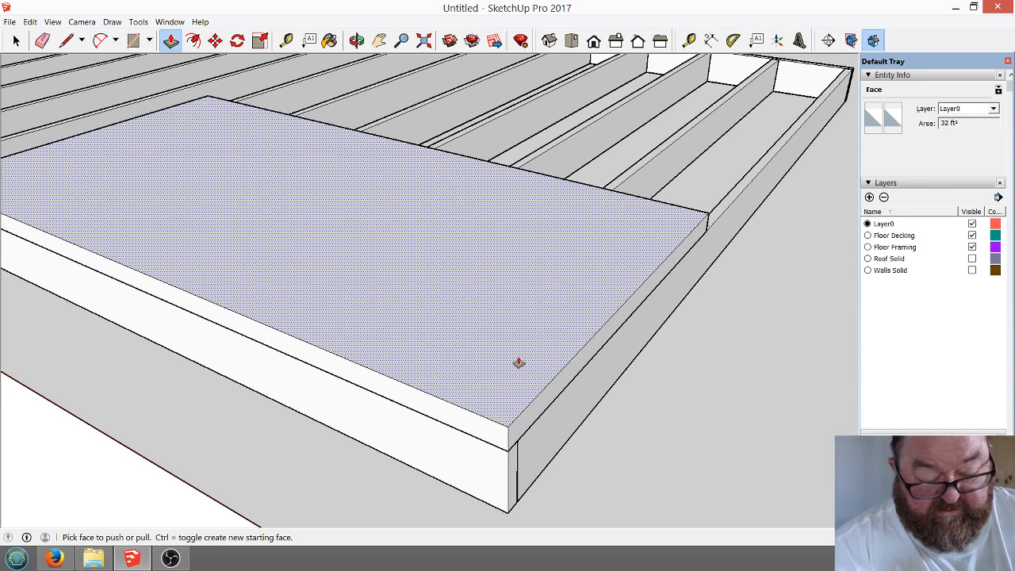
{"action": "key", "text": "Return"}
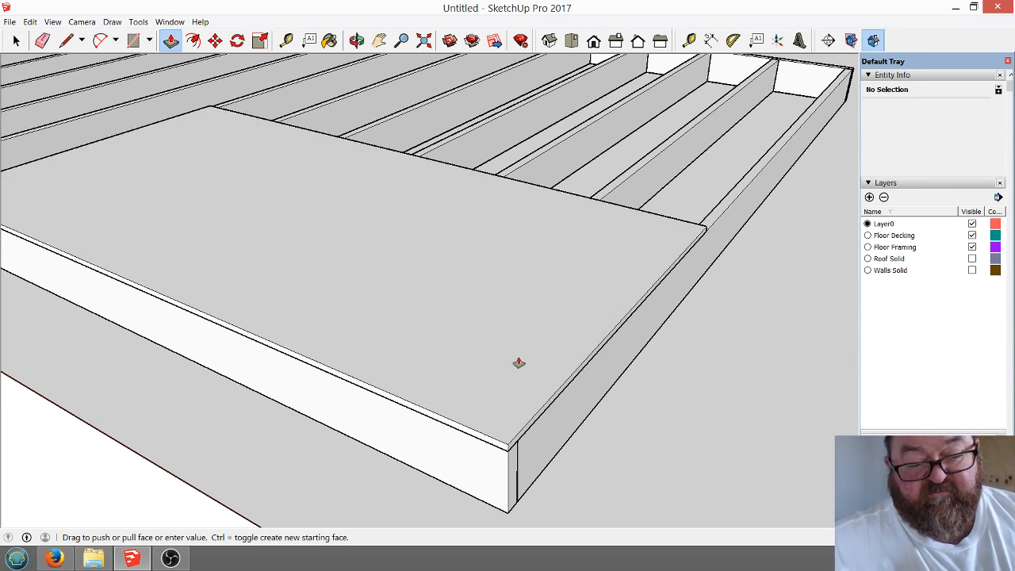
Make a group from all faces and edges of the decking sheet.
{"action": "scroll", "coordinate": [517, 415], "scroll_direction": "down", "scroll_amount": 1}
{"action": "scroll", "coordinate": [516, 414], "scroll_direction": "down", "scroll_amount": 2}
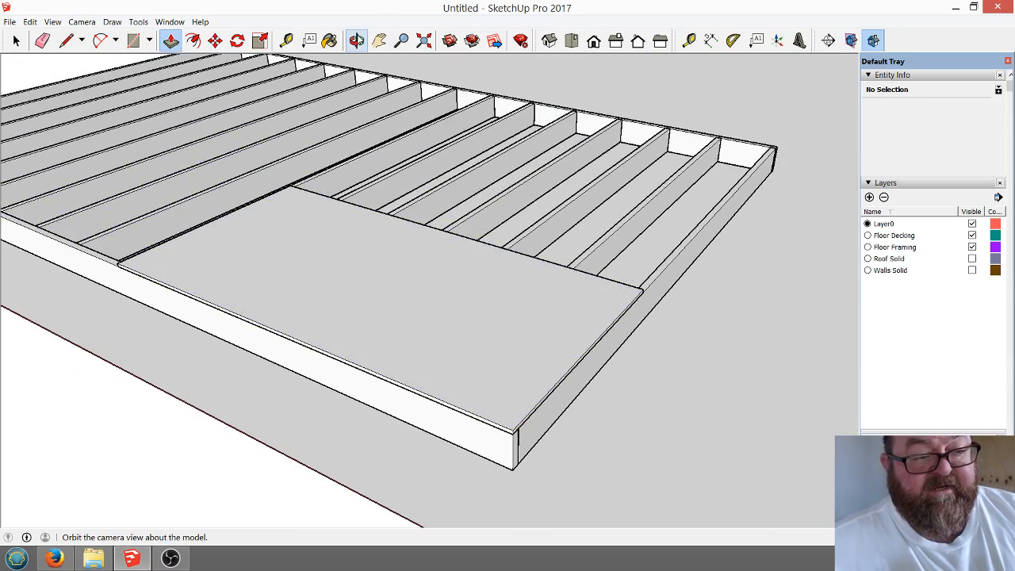
{"action": "left_click", "coordinate": [356, 40]}
{"action": "left_click_drag", "start_coordinate": [476, 283], "coordinate": [717, 279]}
{"action": "left_click", "coordinate": [11, 40]}
{"action": "right_click", "coordinate": [500, 238]}
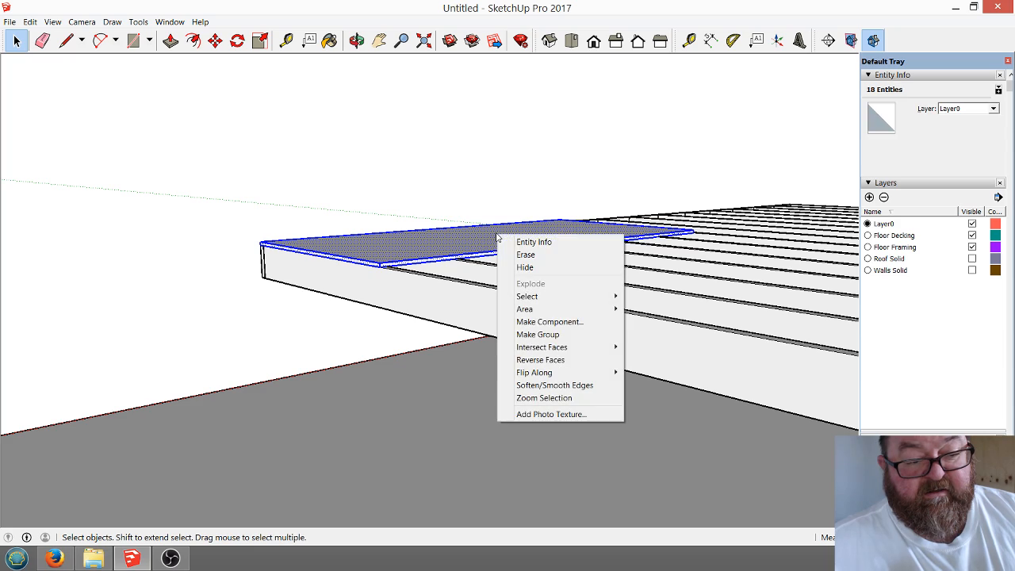
{"action": "left_click", "coordinate": [533, 334]}
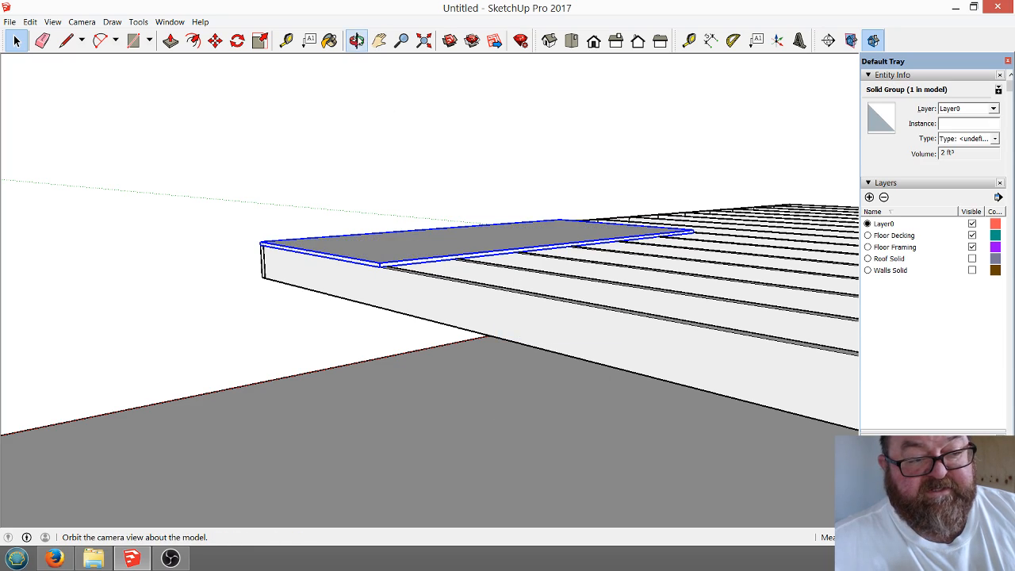
Examine the decking sheet's position on the floor frame from the end and from farther away.
{"action": "left_click", "coordinate": [356, 39]}
{"action": "mouse_move", "coordinate": [393, 270]}
{"action": "left_mouse_down"}
{"action": "mouse_move", "coordinate": [452, 361]}
{"action": "mouse_move", "coordinate": [376, 252]}
{"action": "mouse_move", "coordinate": [383, 238]}
{"action": "mouse_move", "coordinate": [372, 258]}
{"action": "mouse_move", "coordinate": [455, 296]}
{"action": "mouse_move", "coordinate": [374, 247]}
{"action": "mouse_move", "coordinate": [374, 231]}
{"action": "mouse_move", "coordinate": [447, 318]}
{"action": "mouse_move", "coordinate": [356, 219]}
{"action": "mouse_move", "coordinate": [381, 269]}
{"action": "left_mouse_up"}
{"action": "key", "text": "space"}
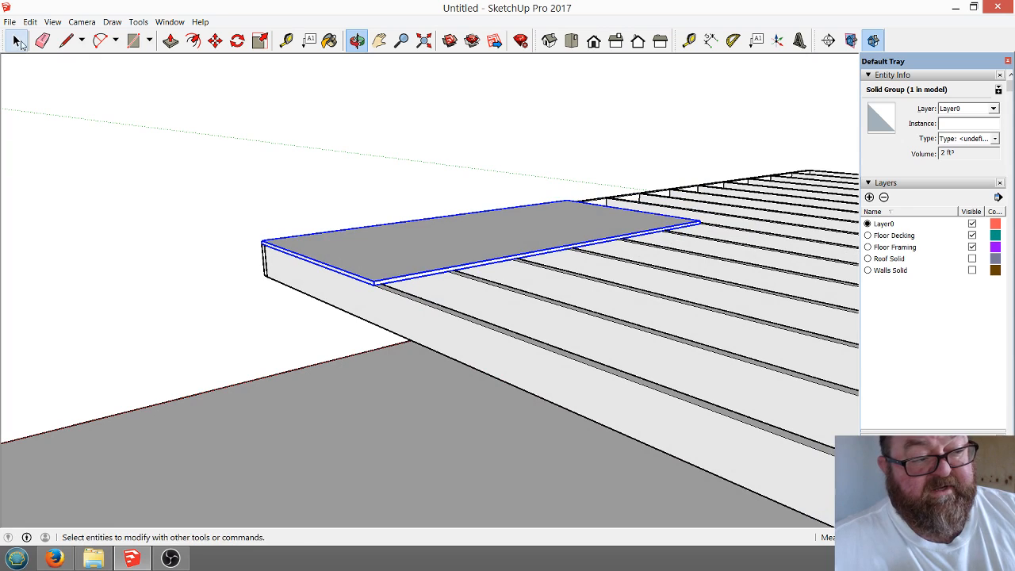
{"action": "left_click_drag", "start_coordinate": [583, 221], "coordinate": [710, 295]}
{"action": "scroll", "coordinate": [541, 276], "scroll_direction": "down", "scroll_amount": 3}
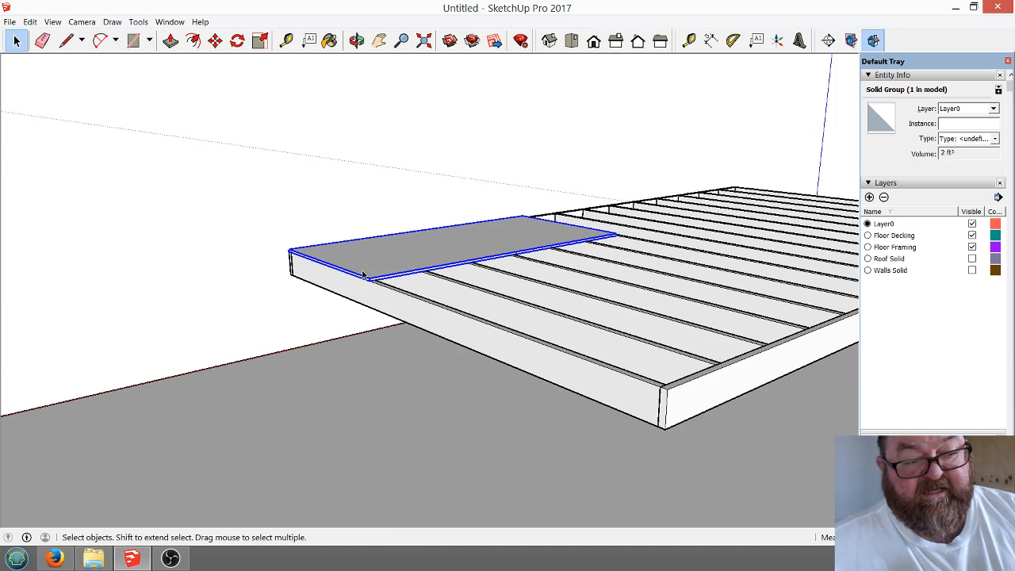
{"action": "left_click", "coordinate": [357, 39]}
{"action": "left_click_drag", "start_coordinate": [426, 253], "coordinate": [442, 286]}
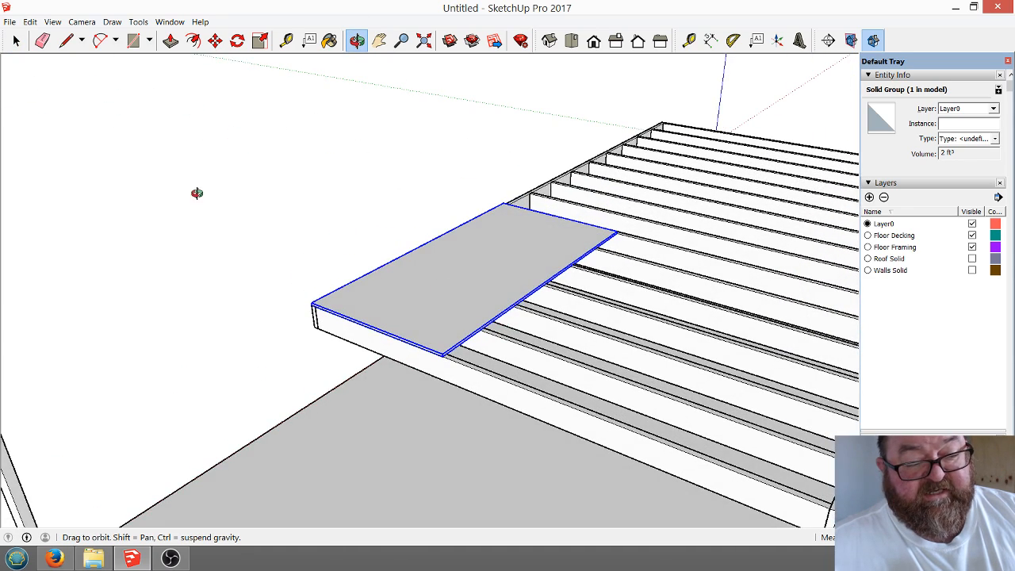
{"action": "scroll", "coordinate": [444, 294], "scroll_direction": "down", "scroll_amount": 5}
{"action": "key", "text": "space"}
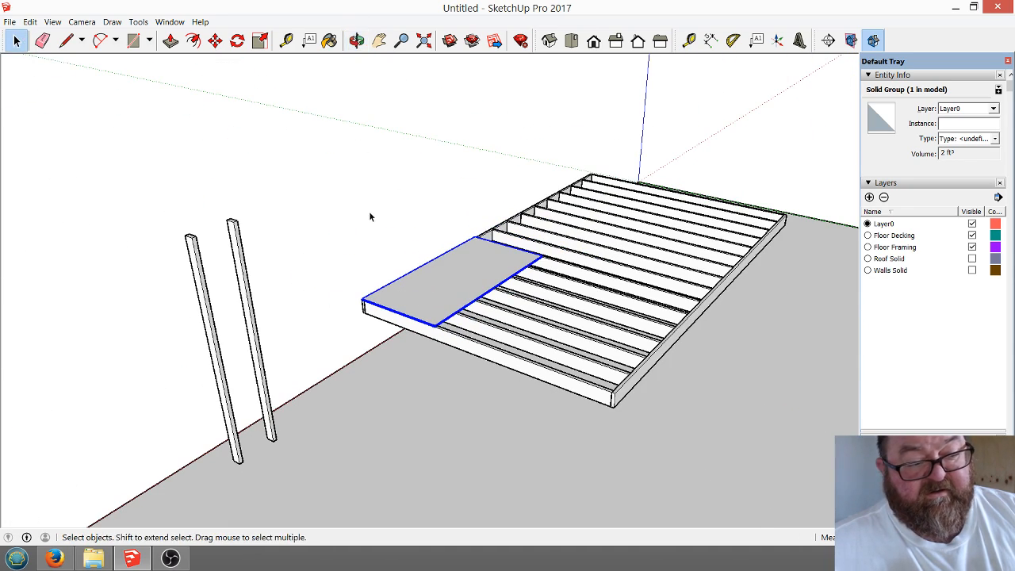
{"action": "left_click_drag", "start_coordinate": [234, 176], "coordinate": [563, 469]}
{"action": "right_click", "coordinate": [424, 321]}
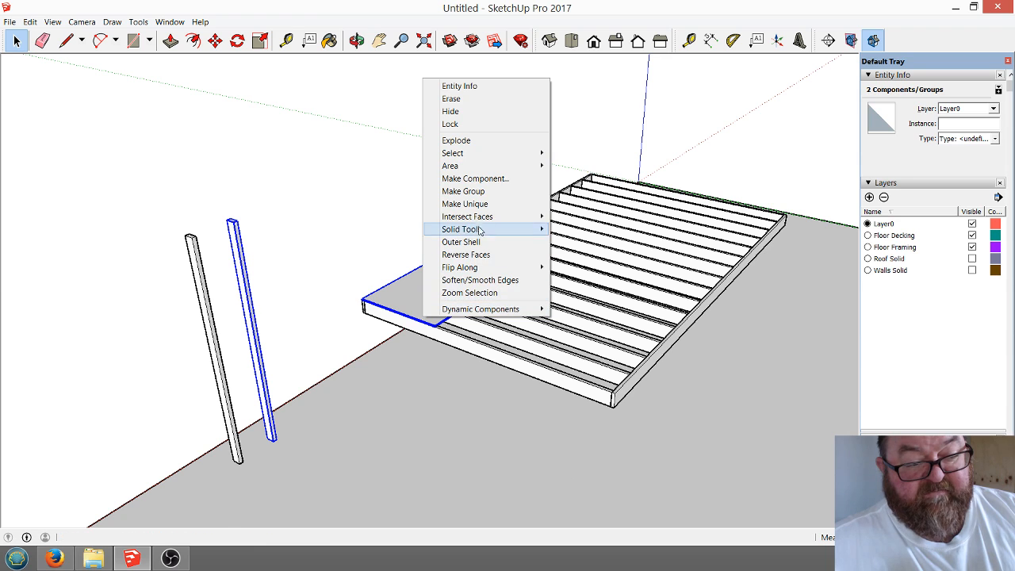
{"action": "left_click", "coordinate": [468, 198]}
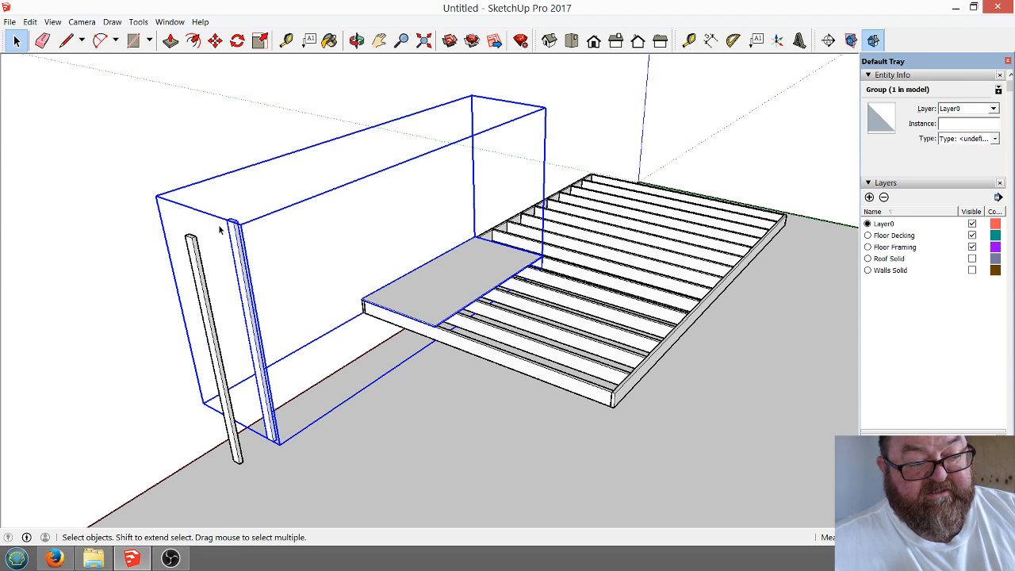
{"action": "key", "text": "ctrl+z"}
Select the decking sheet and inspect how its end edge and corner sit on the joist beneath.
{"action": "scroll", "coordinate": [428, 277], "scroll_direction": "up", "scroll_amount": 3}
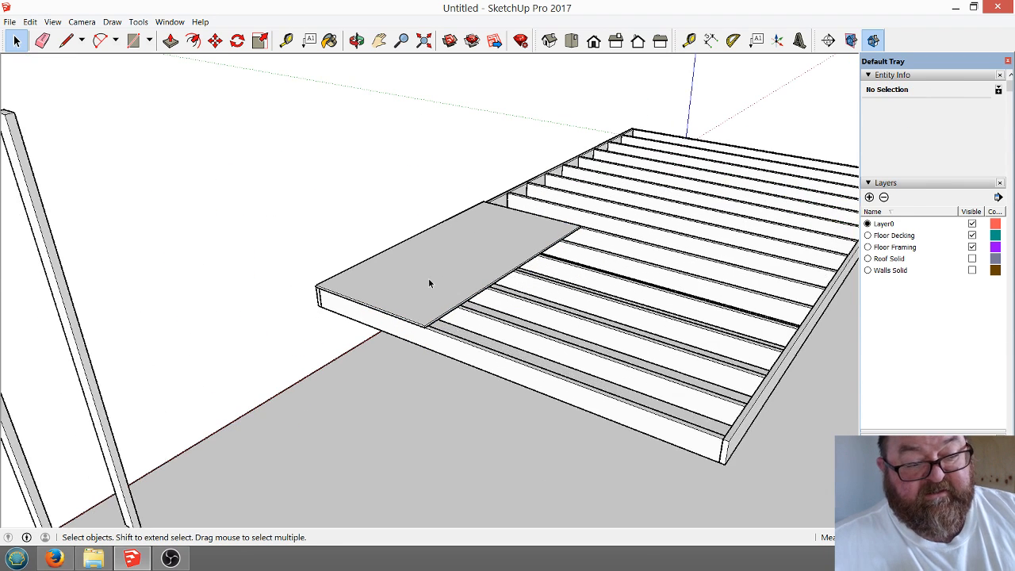
{"action": "left_click", "coordinate": [429, 277]}
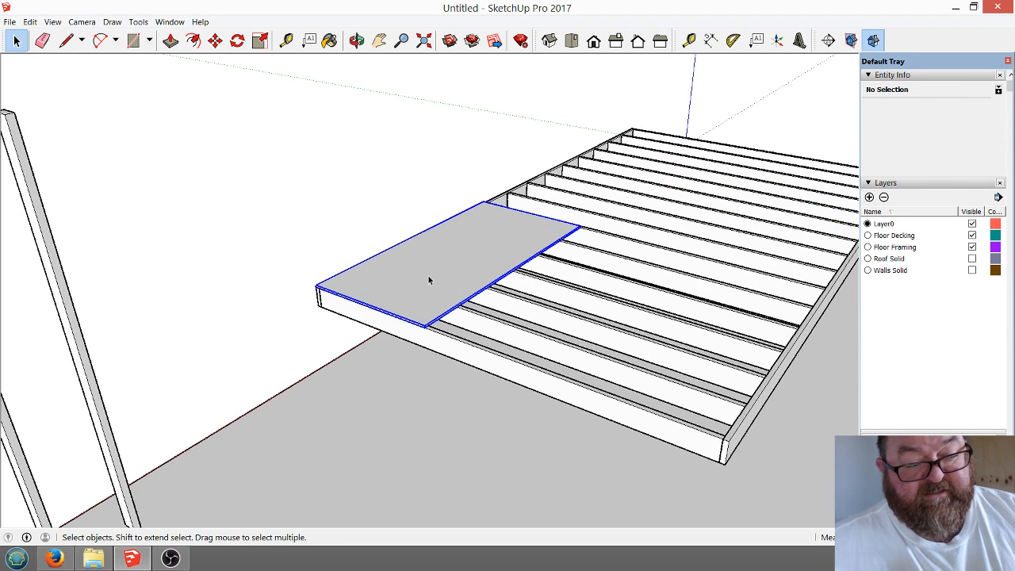
{"action": "left_click", "coordinate": [357, 40]}
{"action": "left_click_drag", "start_coordinate": [424, 308], "coordinate": [553, 380]}
{"action": "scroll", "coordinate": [453, 368], "scroll_direction": "up", "scroll_amount": 4}
{"action": "left_click_drag", "start_coordinate": [476, 366], "coordinate": [245, 379]}
{"action": "scroll", "coordinate": [263, 371], "scroll_direction": "down", "scroll_amount": 2}
{"action": "left_click_drag", "start_coordinate": [444, 388], "coordinate": [739, 407]}
{"action": "scroll", "coordinate": [594, 396], "scroll_direction": "down", "scroll_amount": 2}
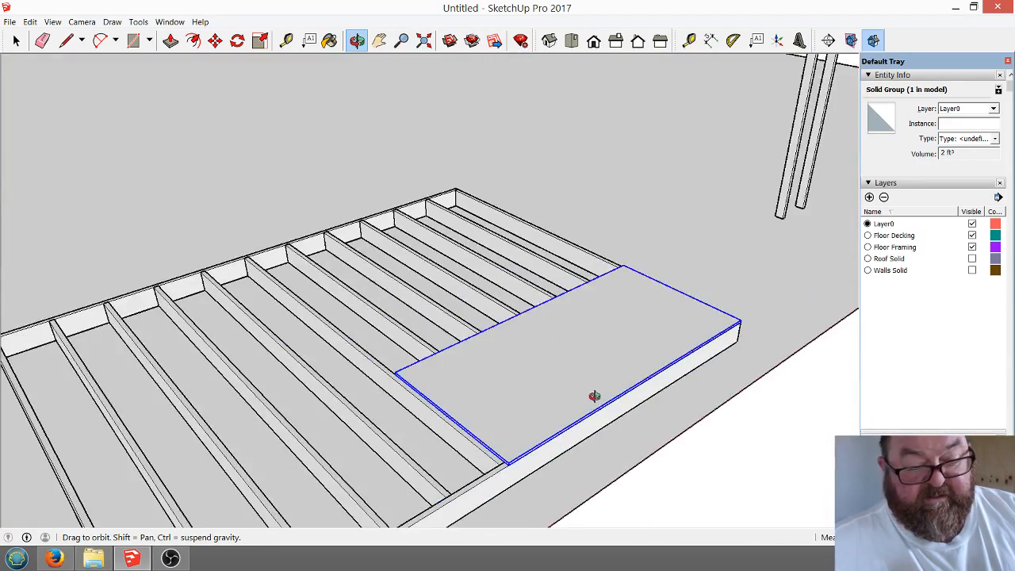
{"action": "scroll", "coordinate": [525, 468], "scroll_direction": "up", "scroll_amount": 8}
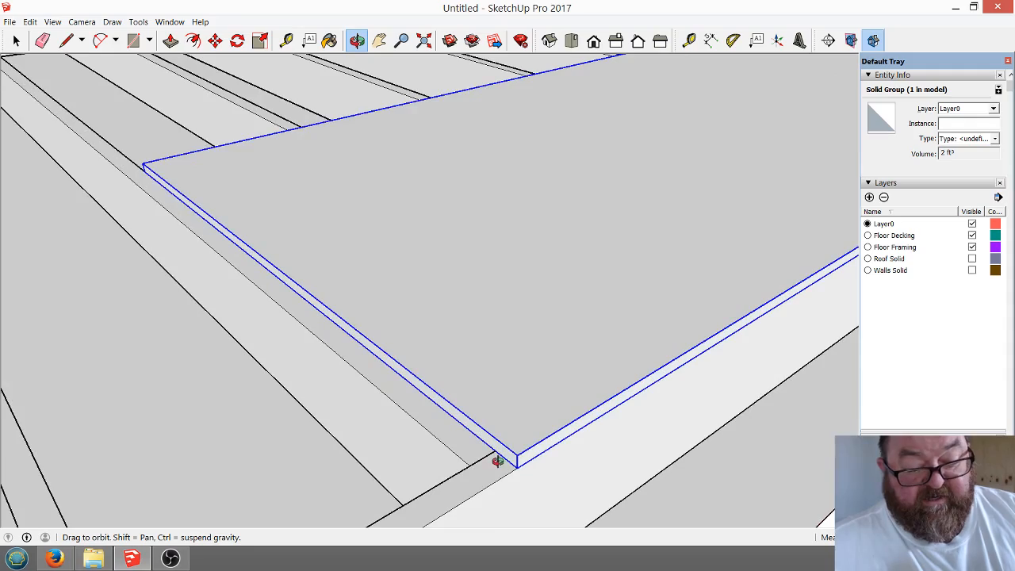
{"action": "left_click_drag", "start_coordinate": [497, 461], "coordinate": [450, 415]}
{"action": "left_click_drag", "start_coordinate": [467, 359], "coordinate": [440, 430]}
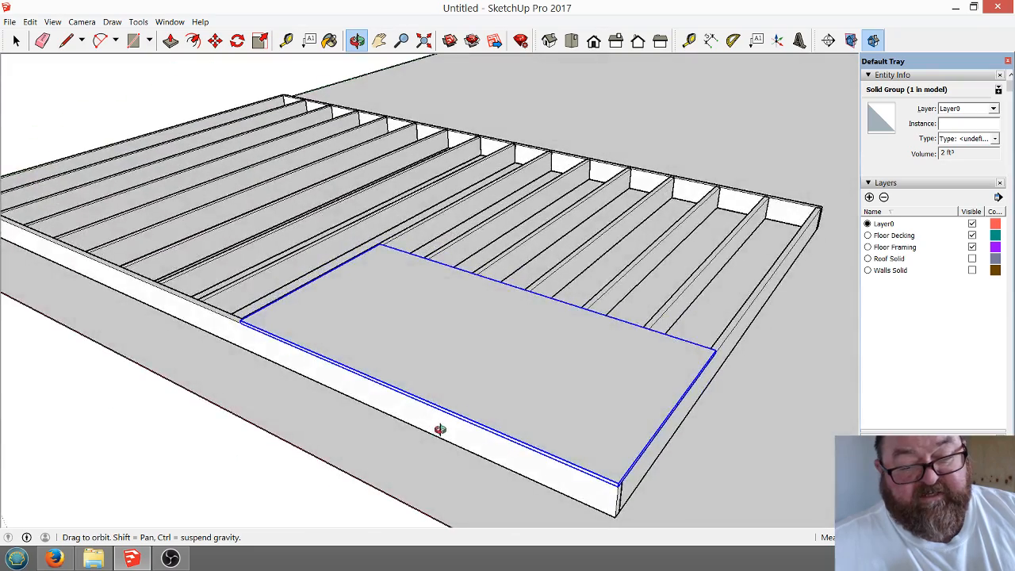
Place a guide line parallel to the end joist's outer edge, alongside the first inner joist at the frame's corner.
{"action": "left_click_drag", "start_coordinate": [658, 324], "coordinate": [358, 451]}
{"action": "scroll", "coordinate": [358, 451], "scroll_direction": "up", "scroll_amount": 6}
{"action": "scroll", "coordinate": [392, 421], "scroll_direction": "up", "scroll_amount": 5}
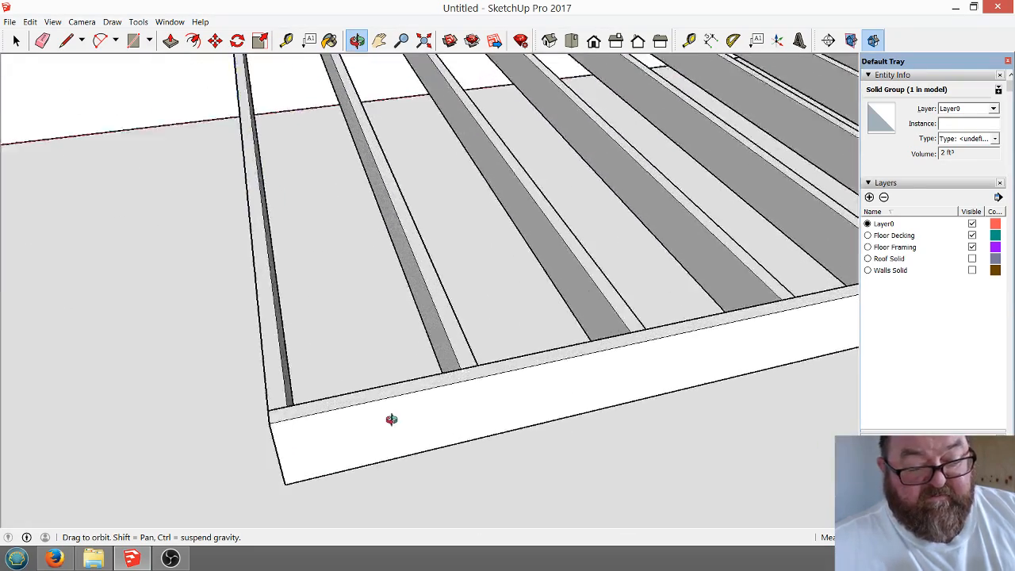
{"action": "left_click_drag", "start_coordinate": [393, 422], "coordinate": [400, 456]}
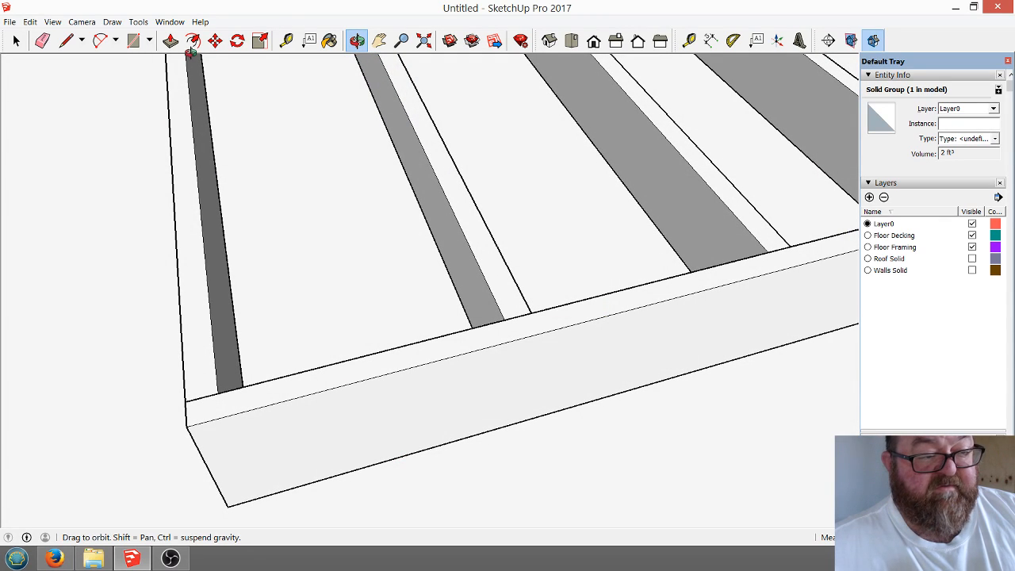
{"action": "left_click", "coordinate": [287, 41]}
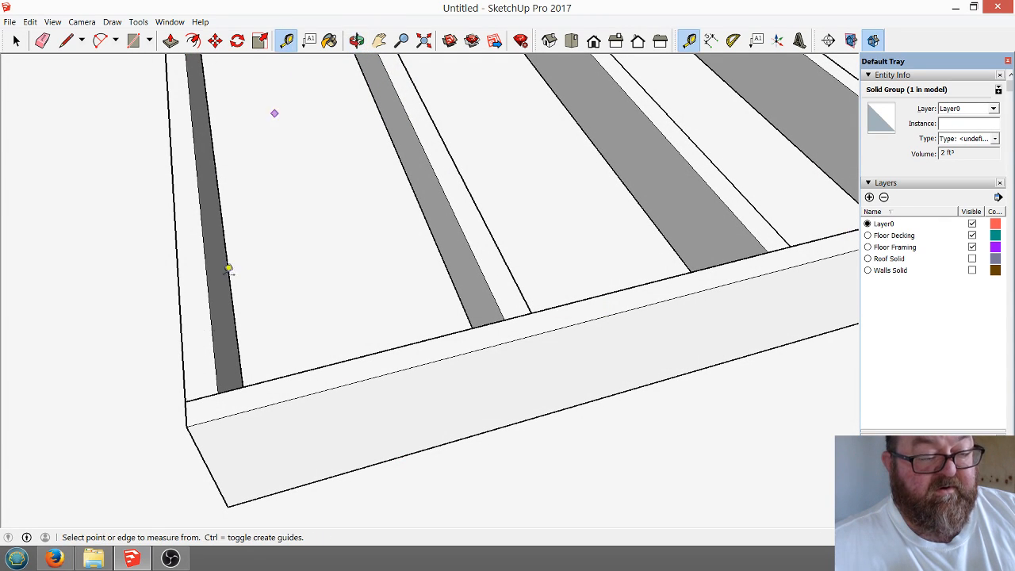
{"action": "left_click", "coordinate": [184, 378]}
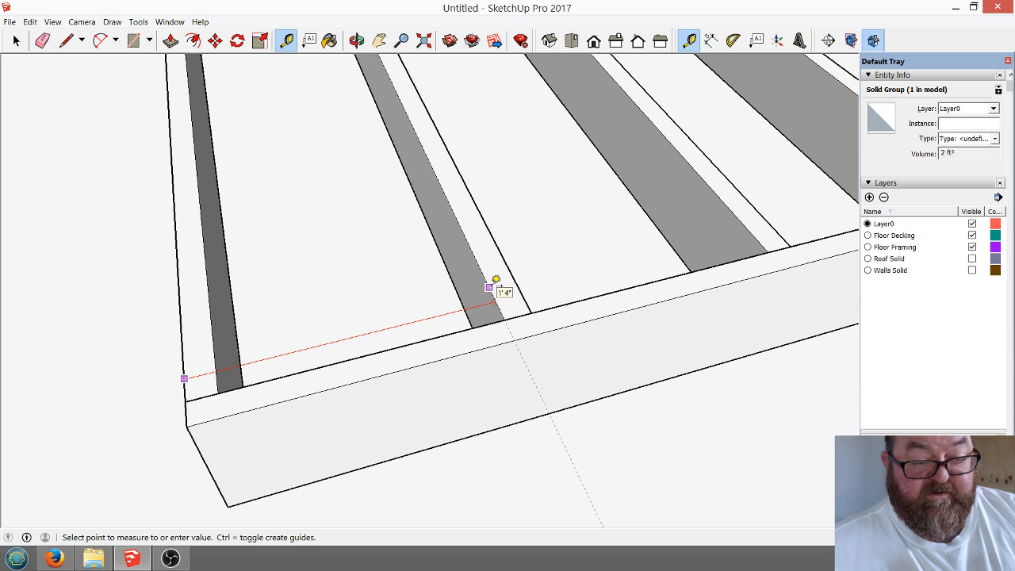
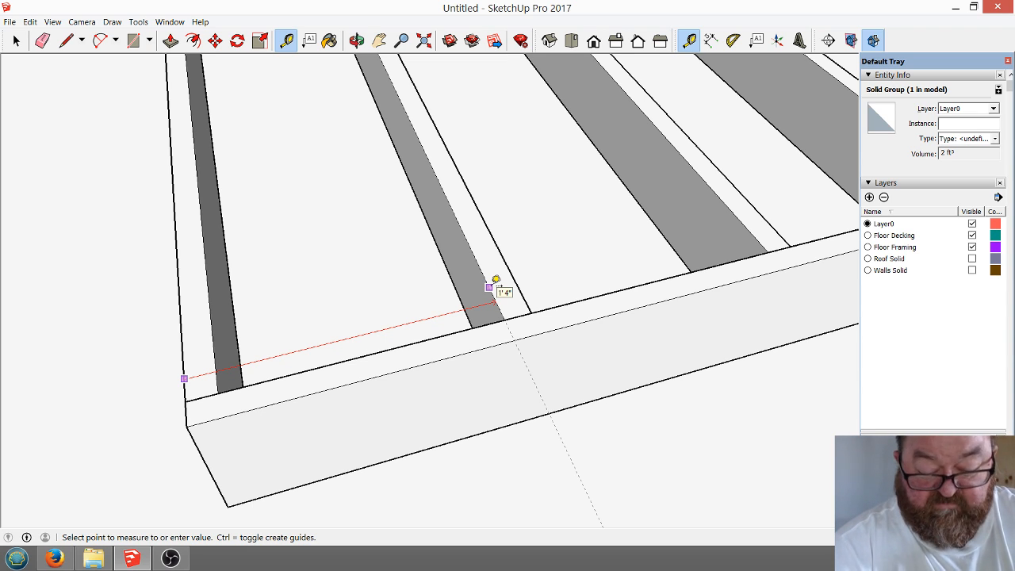
{"action": "left_click", "coordinate": [491, 286]}
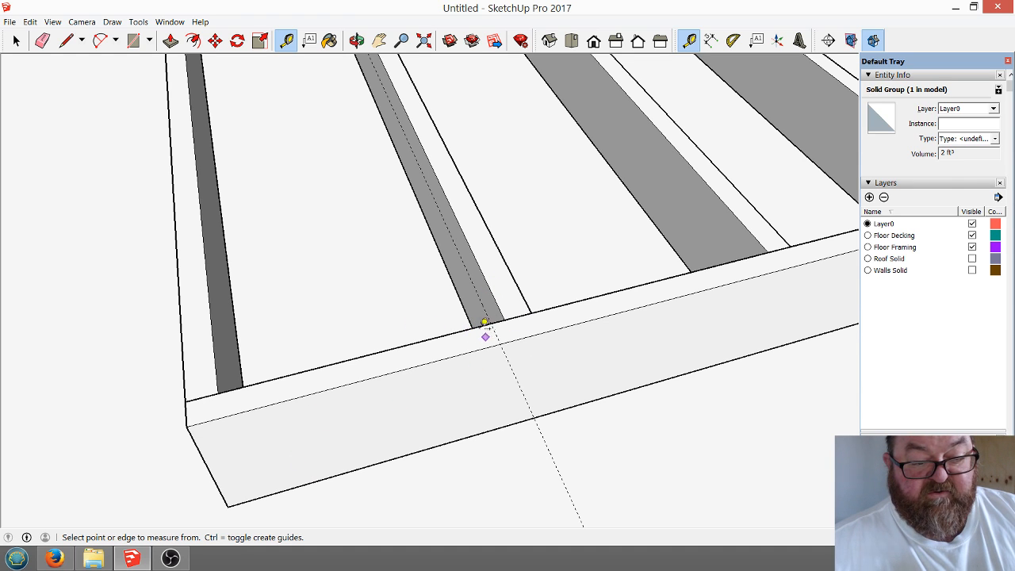
Check the guide line against the first inner joist and open the floor frame group for editing.
{"action": "scroll", "coordinate": [503, 335], "scroll_direction": "up", "scroll_amount": 5}
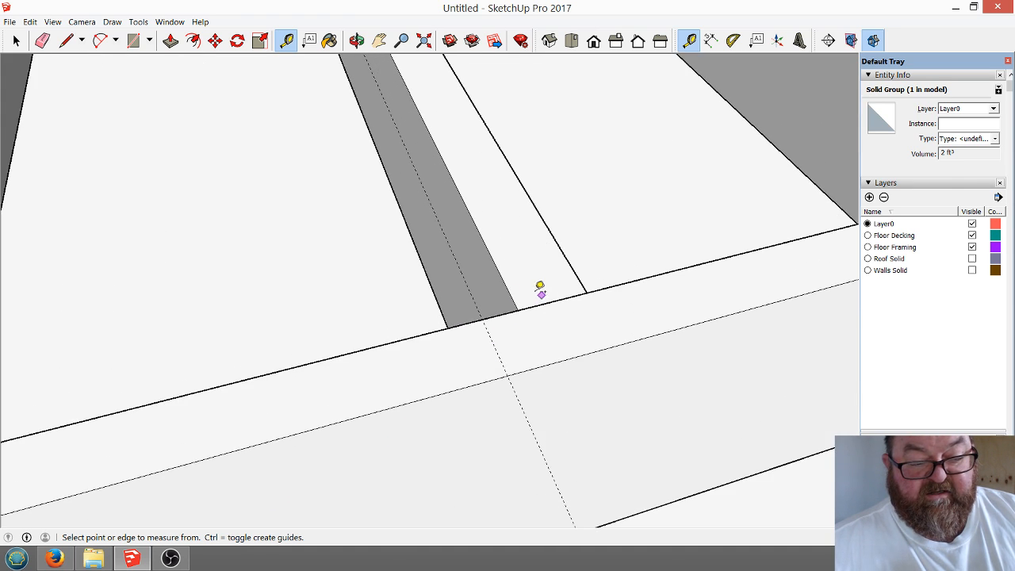
{"action": "scroll", "coordinate": [555, 431], "scroll_direction": "down", "scroll_amount": 8}
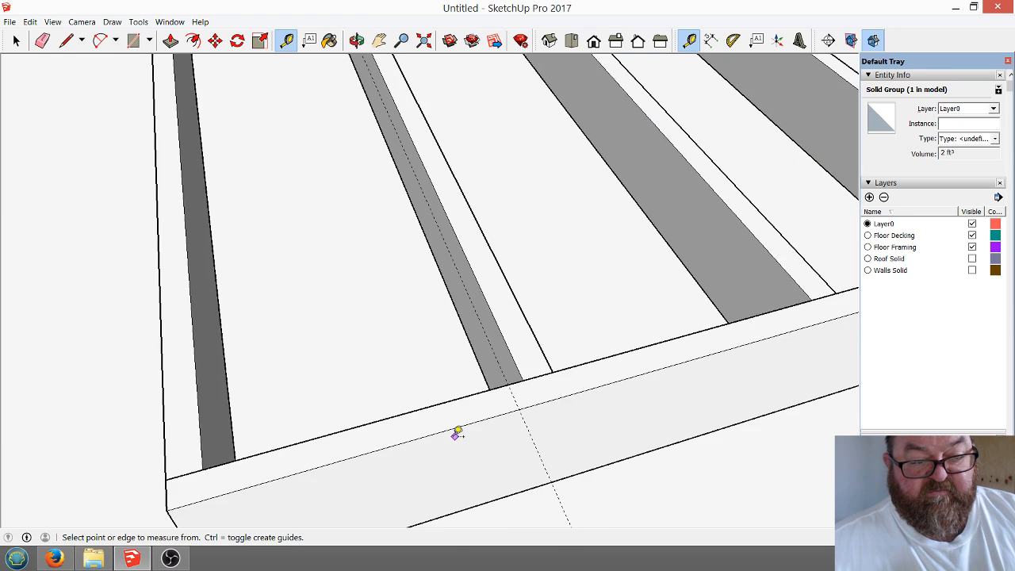
{"action": "scroll", "coordinate": [369, 400], "scroll_direction": "down", "scroll_amount": 2}
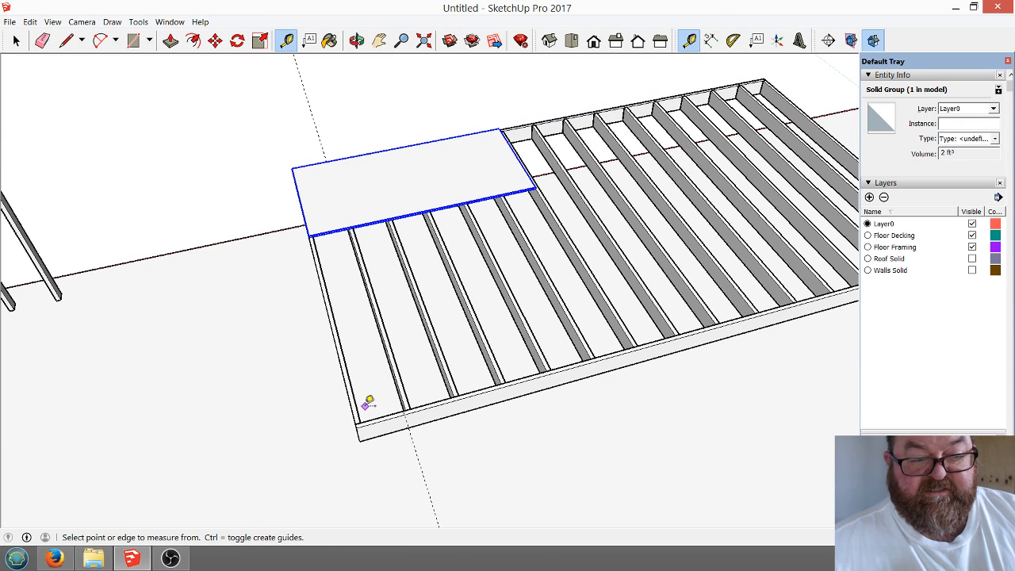
{"action": "scroll", "coordinate": [239, 307], "scroll_direction": "down", "scroll_amount": 2}
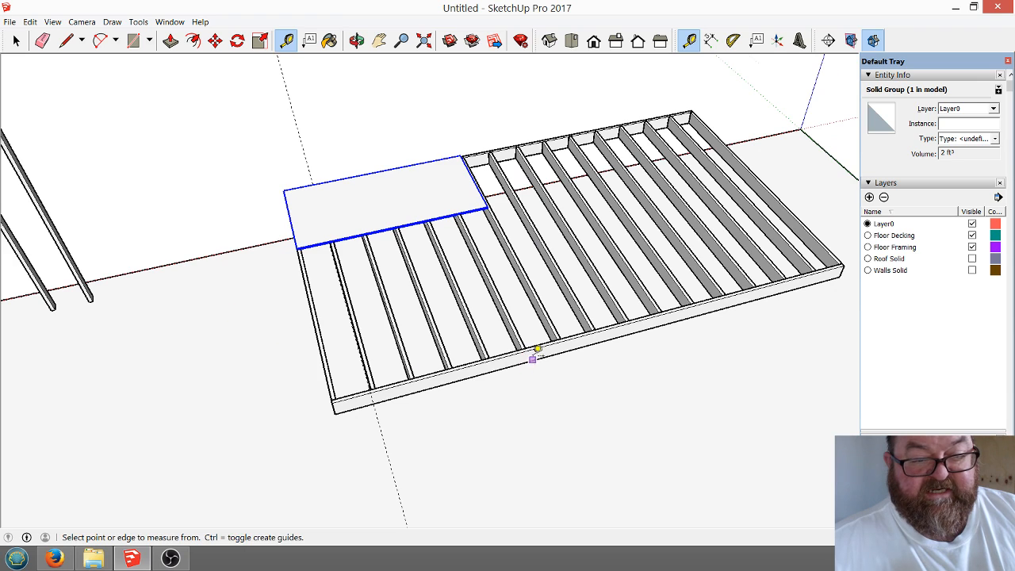
{"action": "scroll", "coordinate": [536, 349], "scroll_direction": "up", "scroll_amount": 2}
{"action": "left_click", "coordinate": [16, 40]}
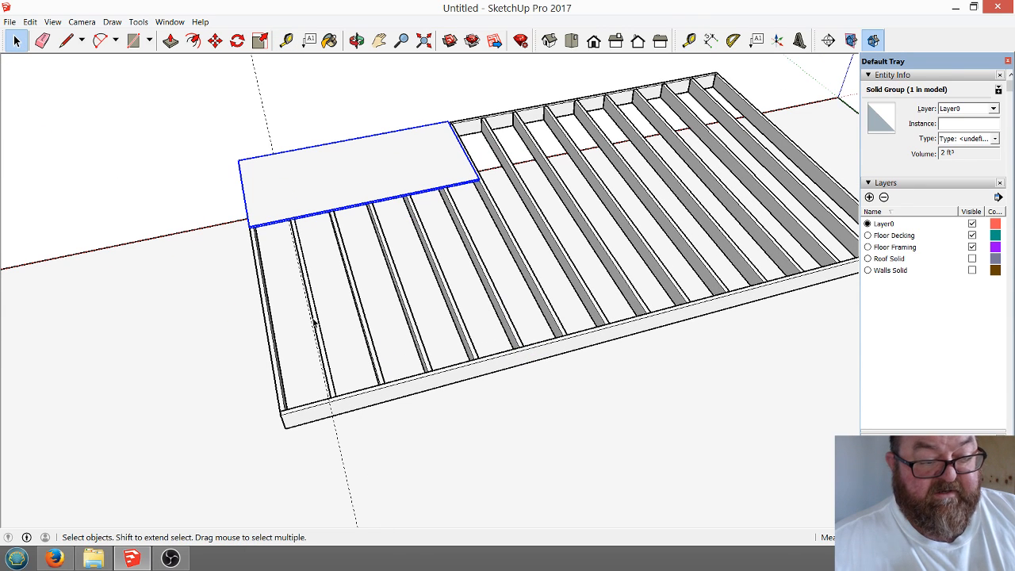
{"action": "left_click", "coordinate": [314, 320]}
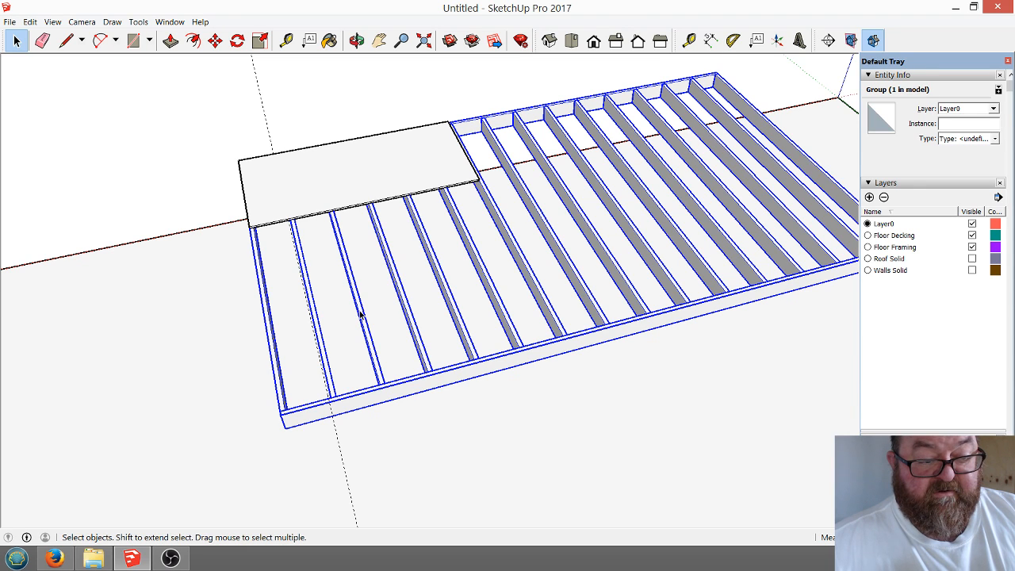
{"action": "double_click", "coordinate": [359, 315]}
Select all 14 inner joists of the floor frame, leaving out the end joists and rim boards.
{"action": "left_click", "coordinate": [318, 324]}
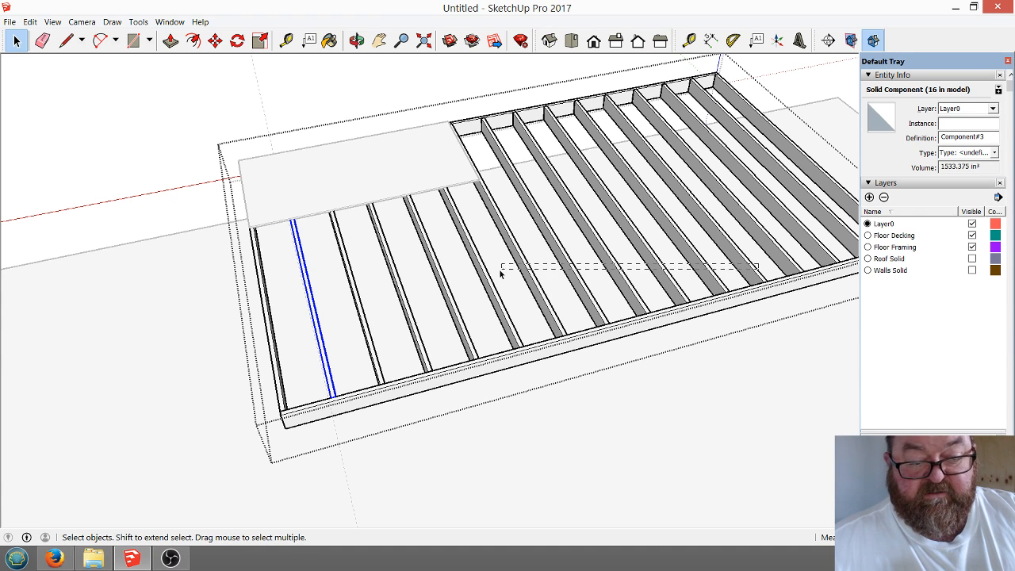
{"action": "left_click_drag", "start_coordinate": [334, 249], "coordinate": [328, 252]}
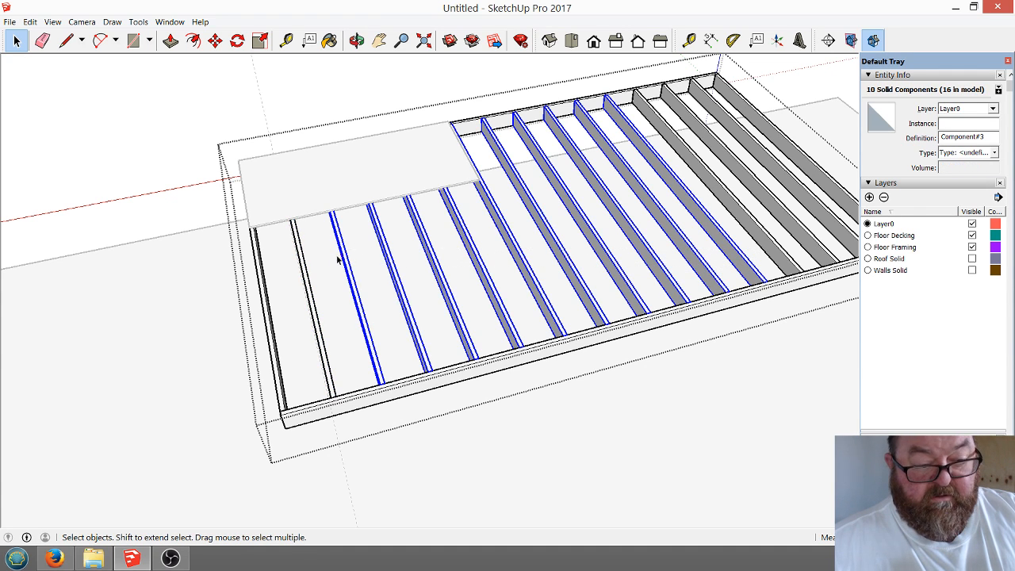
{"action": "left_click", "coordinate": [310, 289], "text": "ctrl"}
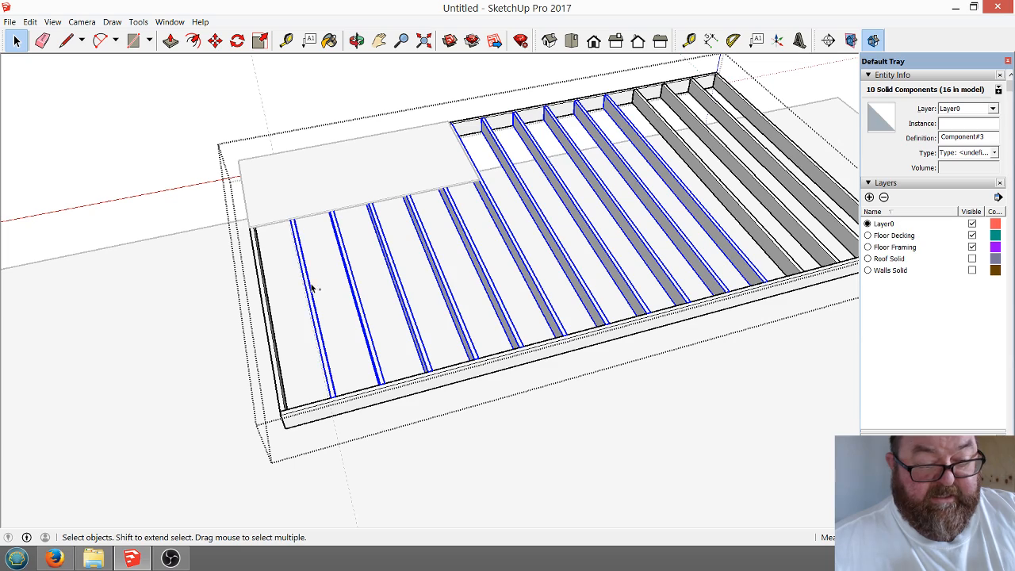
{"action": "left_click", "coordinate": [719, 192], "text": "ctrl"}
{"action": "left_click", "coordinate": [735, 170], "text": "ctrl"}
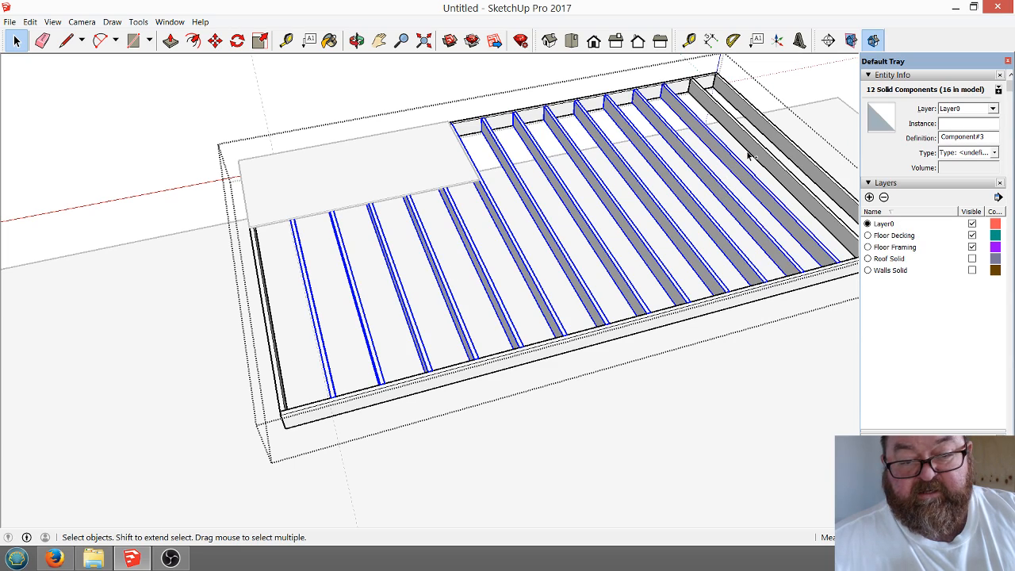
{"action": "left_click", "coordinate": [757, 154], "text": "ctrl"}
{"action": "scroll", "coordinate": [347, 394], "scroll_direction": "up", "scroll_amount": 8}
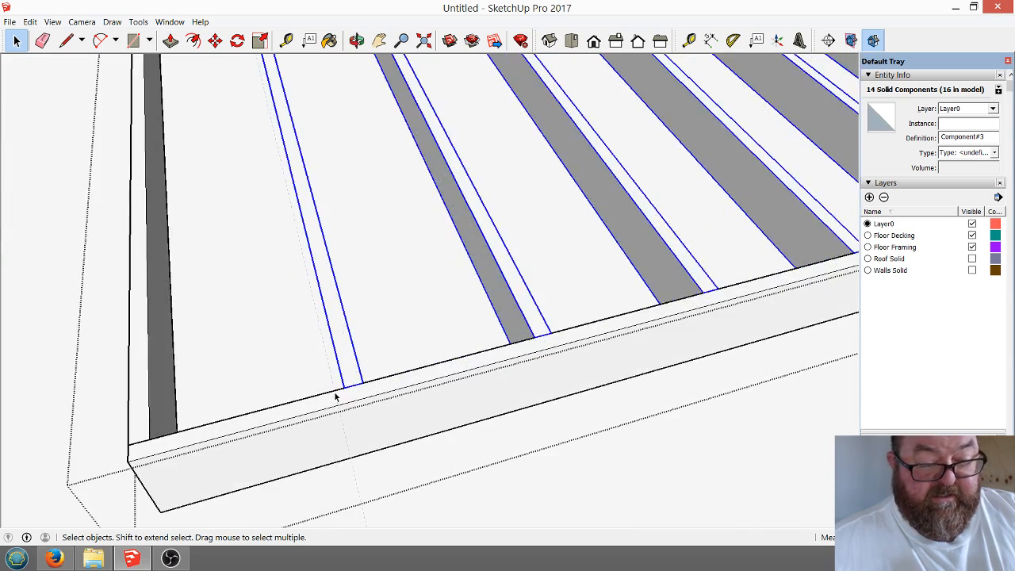
Move the selected joists toward the end joist so the first inner joist's corner meets the guide line.
{"action": "left_click", "coordinate": [215, 40]}
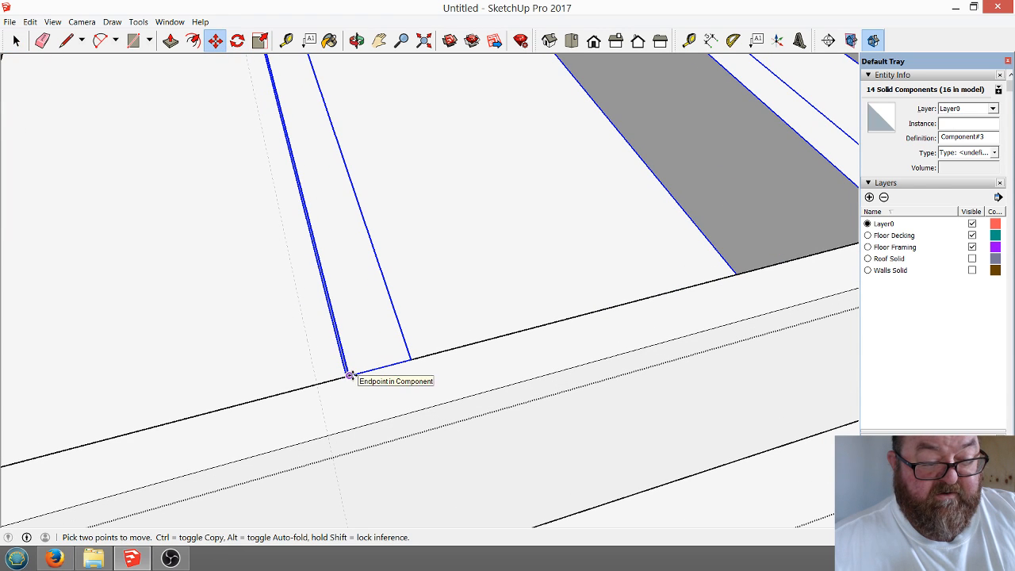
{"action": "left_click", "coordinate": [346, 374]}
{"action": "left_click", "coordinate": [317, 384]}
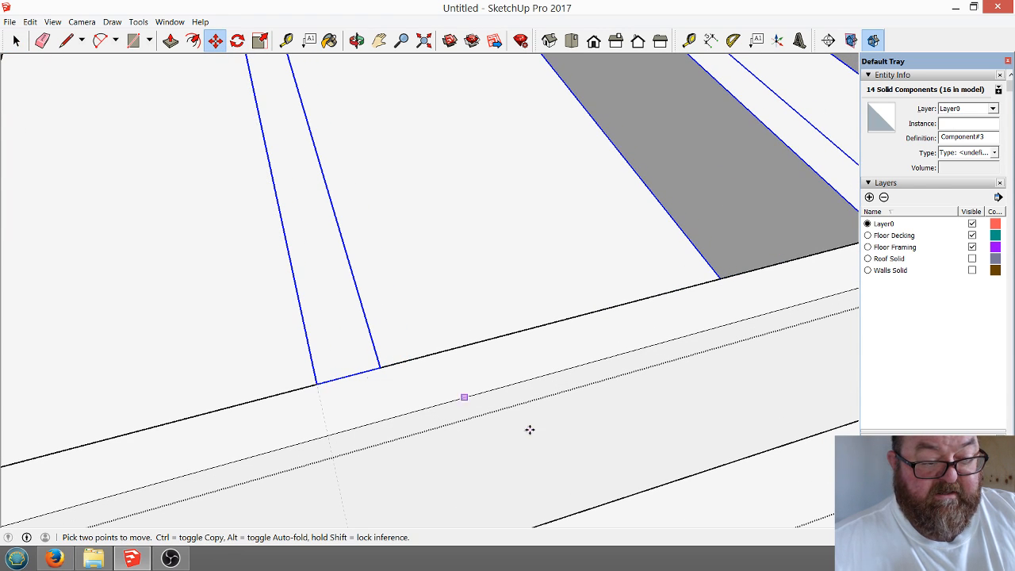
Examine how the decking sheet's end edge sits on the joist beneath and how the joists are spaced from the frame's end.
{"action": "scroll", "coordinate": [468, 423], "scroll_direction": "down", "scroll_amount": 5}
{"action": "scroll", "coordinate": [284, 456], "scroll_direction": "down", "scroll_amount": 6}
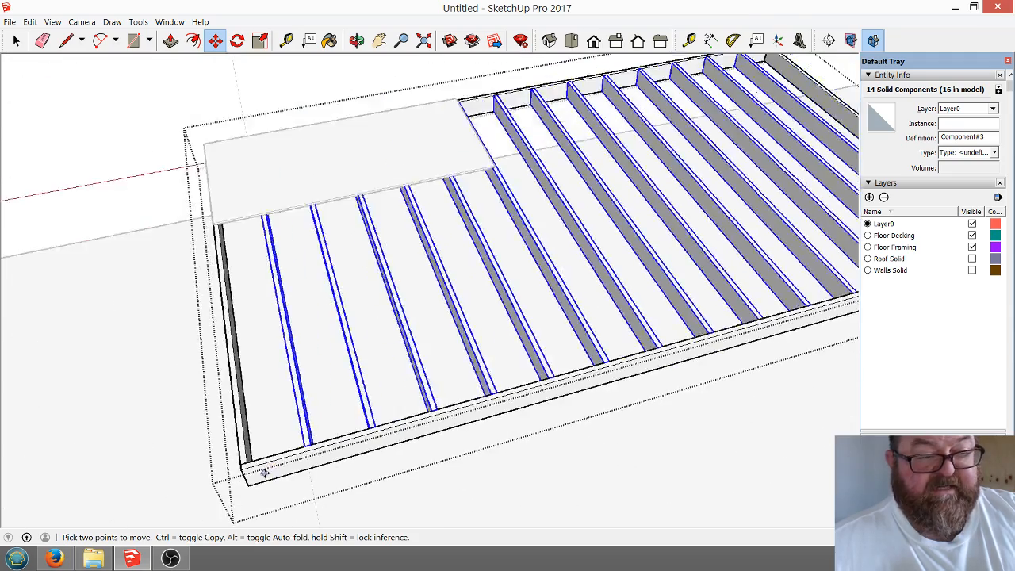
{"action": "scroll", "coordinate": [447, 202], "scroll_direction": "up", "scroll_amount": 7}
{"action": "scroll", "coordinate": [441, 228], "scroll_direction": "up", "scroll_amount": 8}
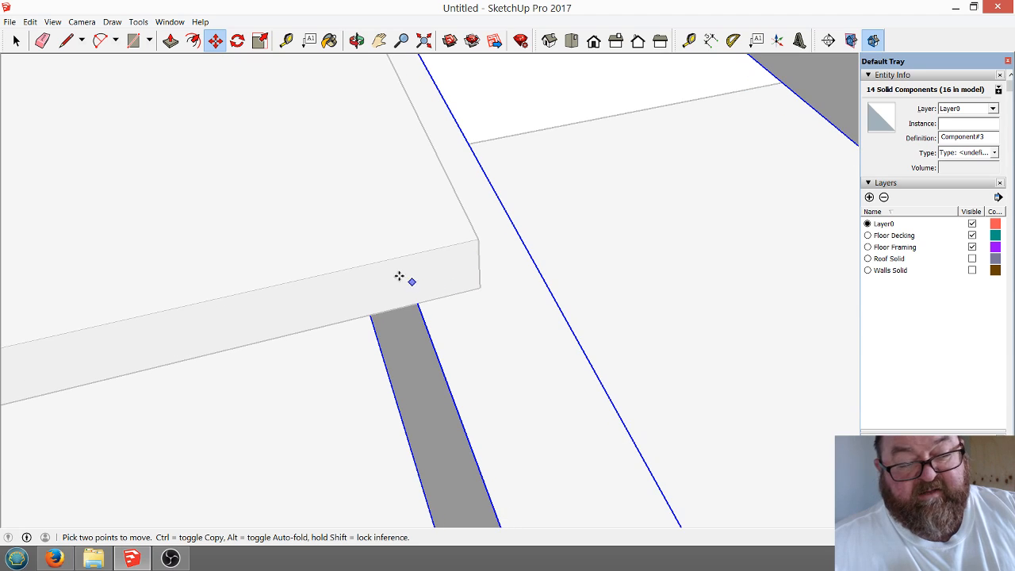
{"action": "left_click", "coordinate": [356, 41]}
{"action": "left_click_drag", "start_coordinate": [365, 134], "coordinate": [452, 289]}
{"action": "scroll", "coordinate": [453, 290], "scroll_direction": "down", "scroll_amount": 3}
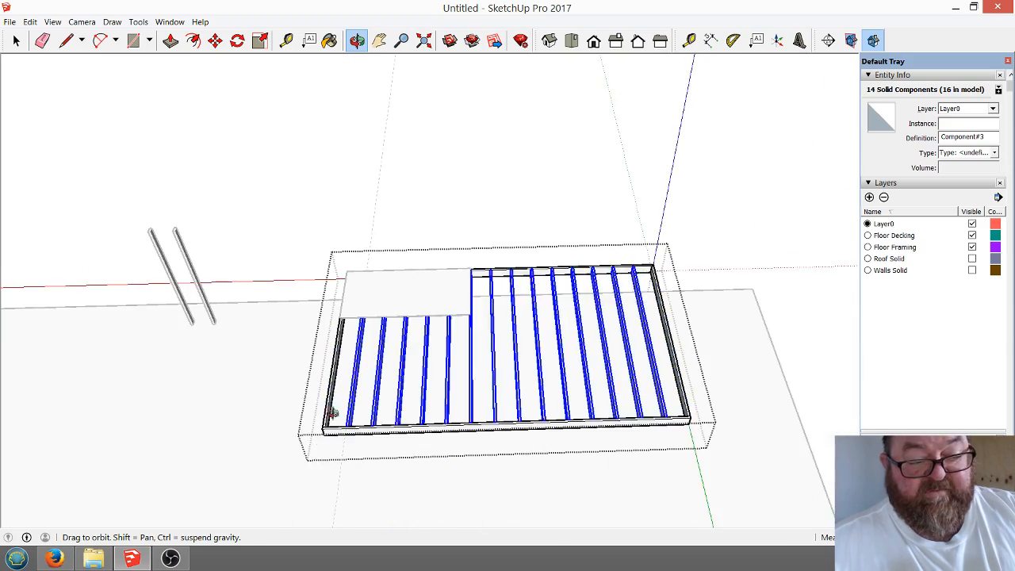
{"action": "scroll", "coordinate": [373, 437], "scroll_direction": "up", "scroll_amount": 8}
{"action": "left_click_drag", "start_coordinate": [379, 381], "coordinate": [304, 376]}
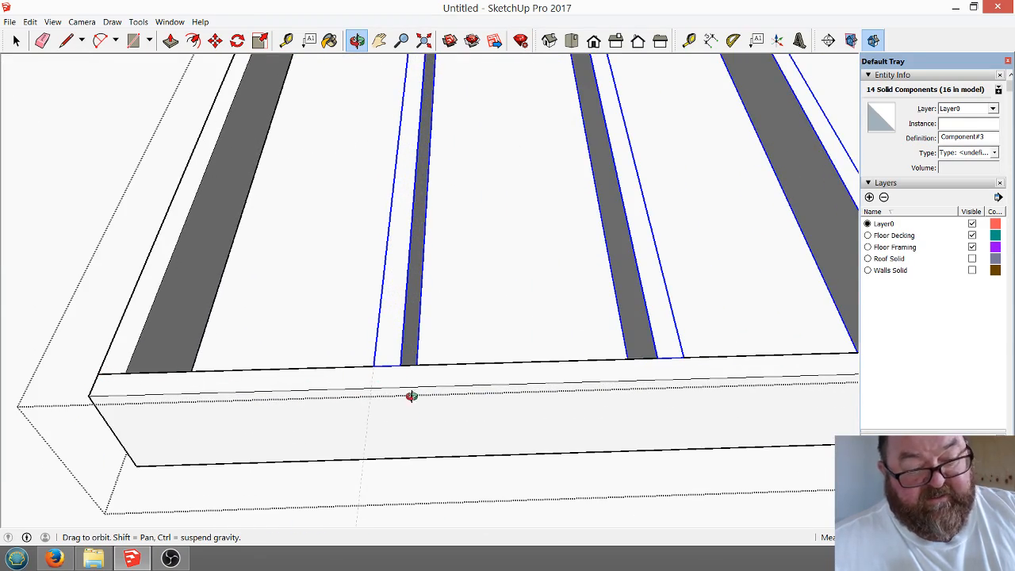
{"action": "scroll", "coordinate": [412, 395], "scroll_direction": "down", "scroll_amount": 6}
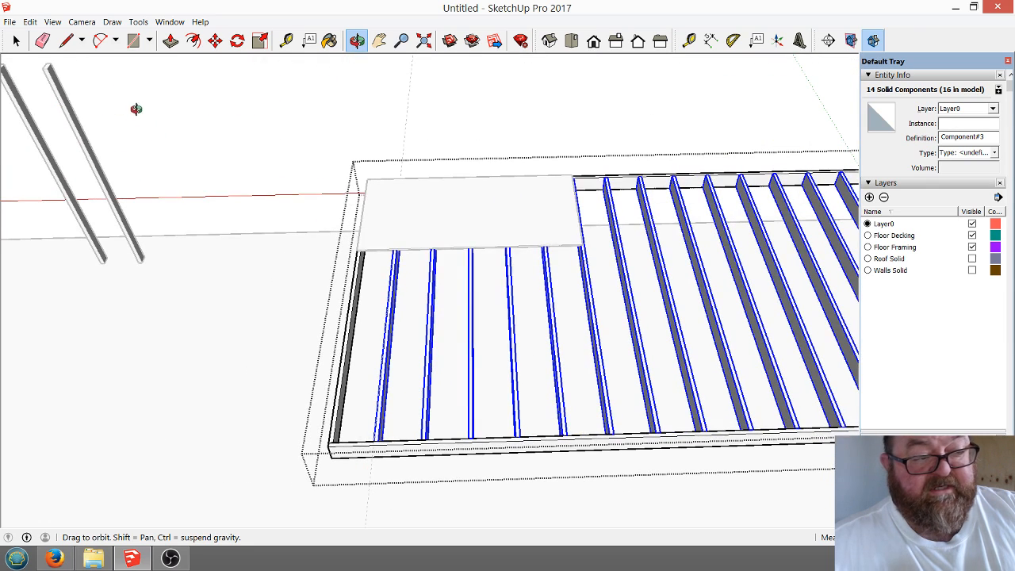
Close the floor frame group and delete the guide line.
{"action": "left_click", "coordinate": [42, 41]}
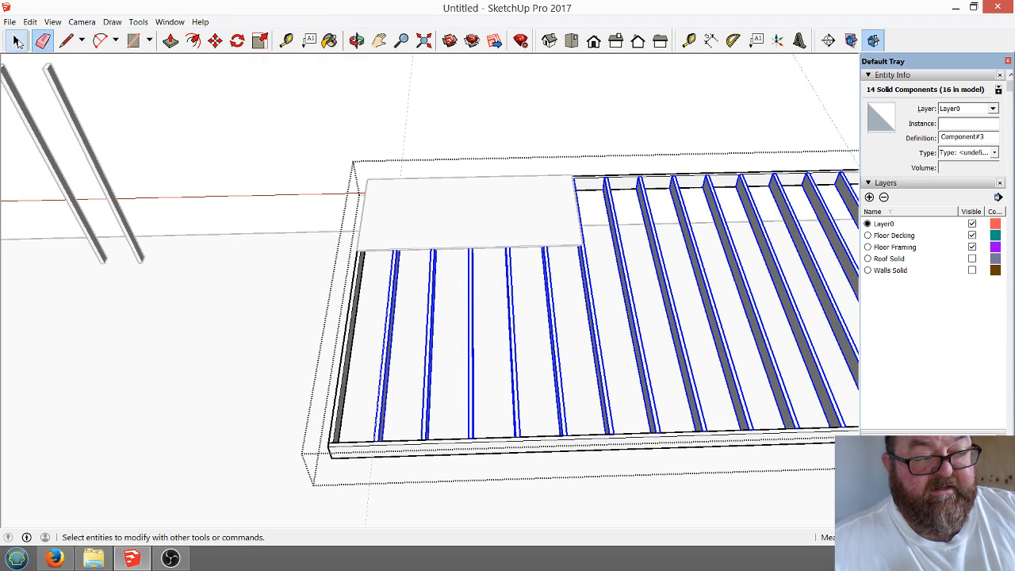
{"action": "left_click", "coordinate": [16, 41]}
{"action": "left_click", "coordinate": [373, 124]}
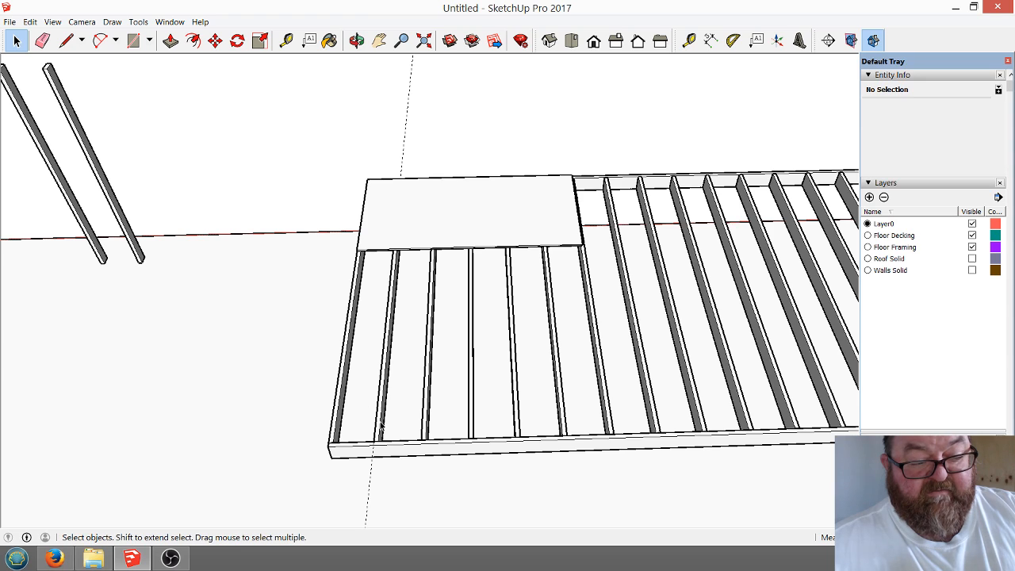
{"action": "left_click", "coordinate": [406, 134]}
{"action": "key", "text": "Delete"}
Examine the decking sheet and the joist layout from the opposite side of the frame.
{"action": "left_click", "coordinate": [379, 41]}
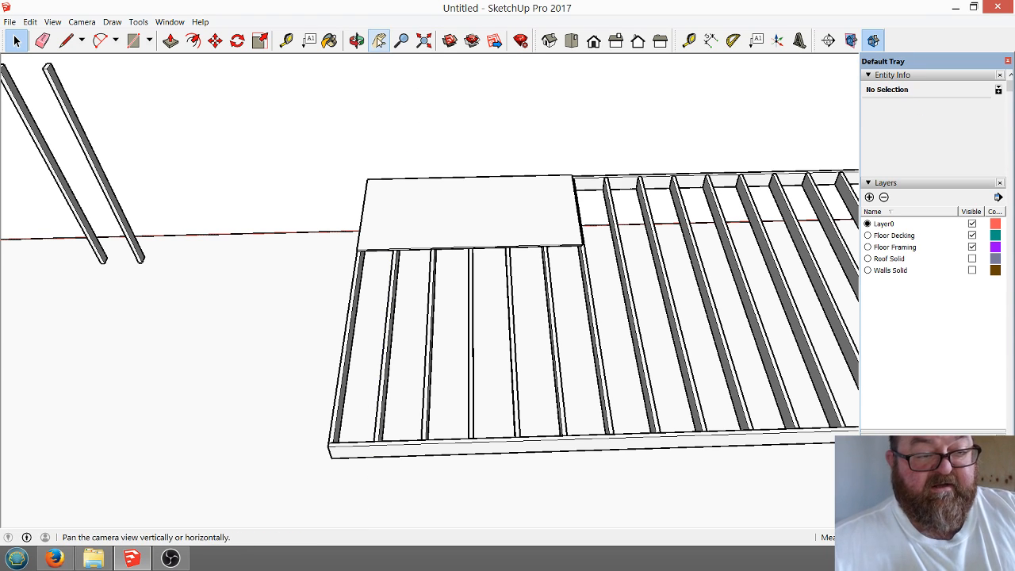
{"action": "left_click", "coordinate": [356, 41]}
{"action": "left_click_drag", "start_coordinate": [340, 211], "coordinate": [543, 442]}
{"action": "left_click_drag", "start_coordinate": [410, 407], "coordinate": [642, 467]}
{"action": "scroll", "coordinate": [642, 468], "scroll_direction": "down", "scroll_amount": 4}
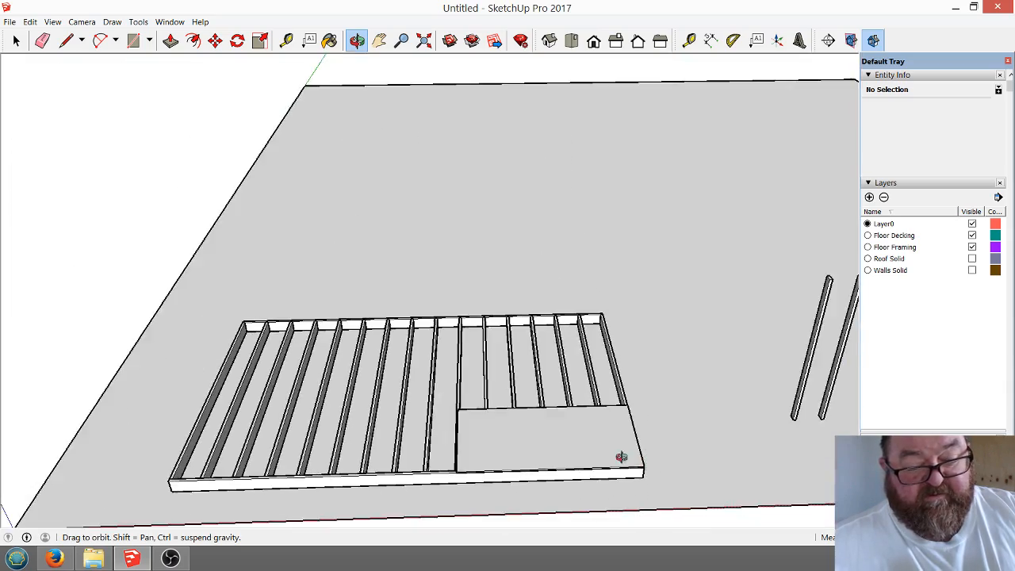
{"action": "scroll", "coordinate": [468, 465], "scroll_direction": "up", "scroll_amount": 5}
{"action": "scroll", "coordinate": [432, 454], "scroll_direction": "down", "scroll_amount": 2}
{"action": "scroll", "coordinate": [510, 455], "scroll_direction": "down", "scroll_amount": 2}
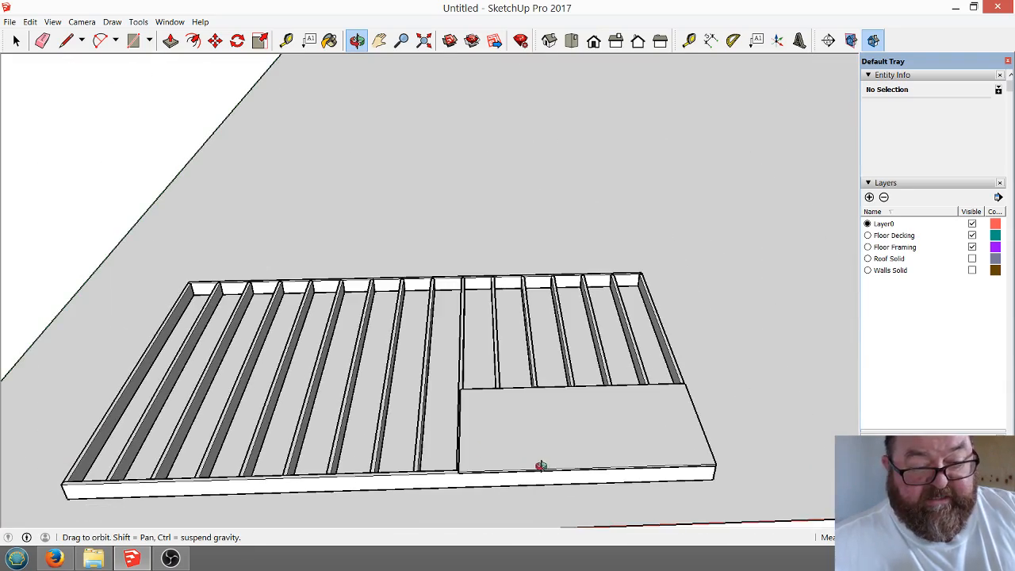
{"action": "left_click_drag", "start_coordinate": [640, 460], "coordinate": [549, 483]}
{"action": "left_click_drag", "start_coordinate": [542, 493], "coordinate": [283, 274]}
Copy the decking sheet along the frame's long edge so its corner meets the end of the original sheet.
{"action": "left_click", "coordinate": [16, 40]}
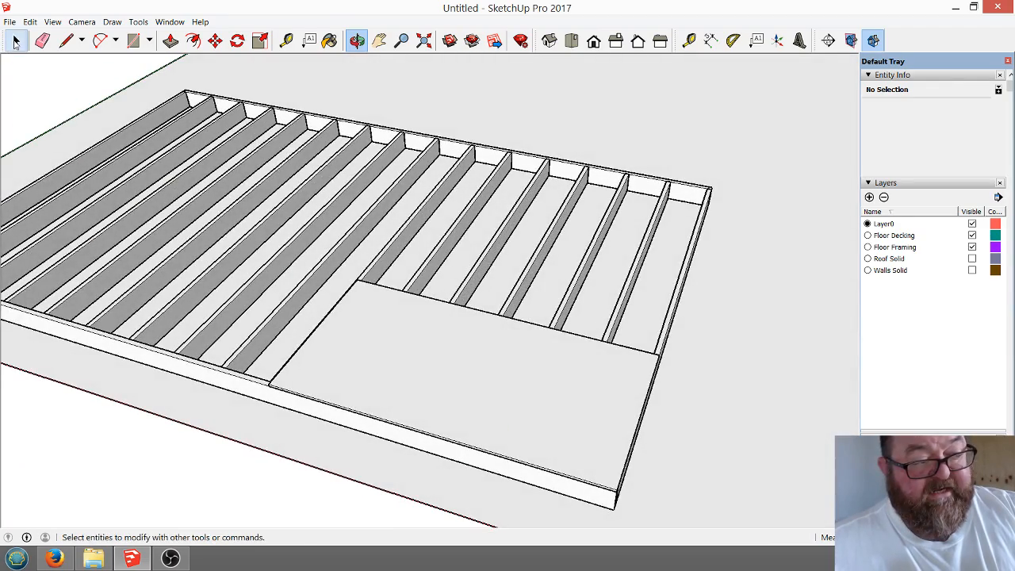
{"action": "left_click", "coordinate": [526, 445]}
{"action": "scroll", "coordinate": [621, 497], "scroll_direction": "up", "scroll_amount": 3}
{"action": "scroll", "coordinate": [577, 485], "scroll_direction": "up", "scroll_amount": 2}
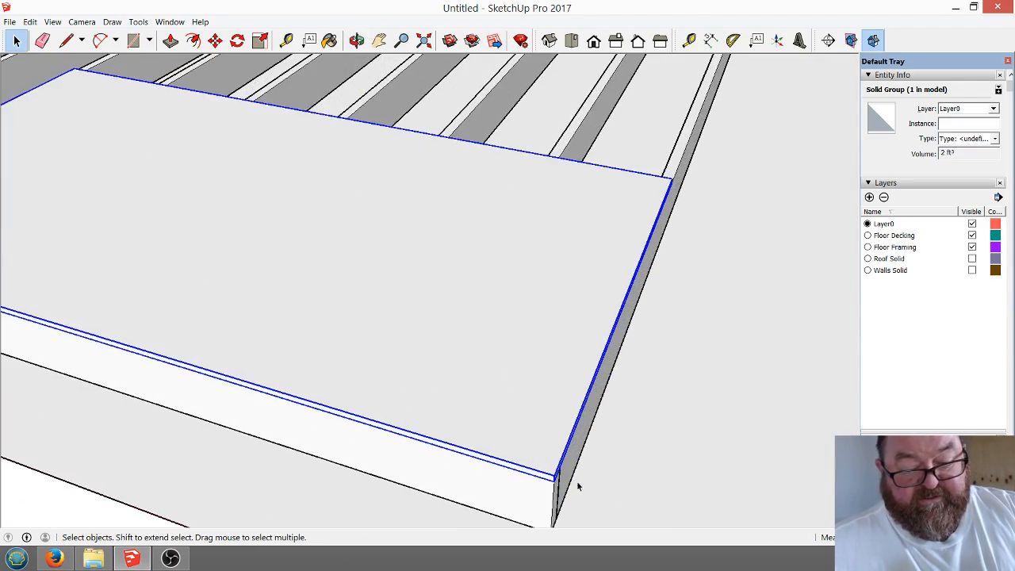
{"action": "left_click", "coordinate": [215, 40]}
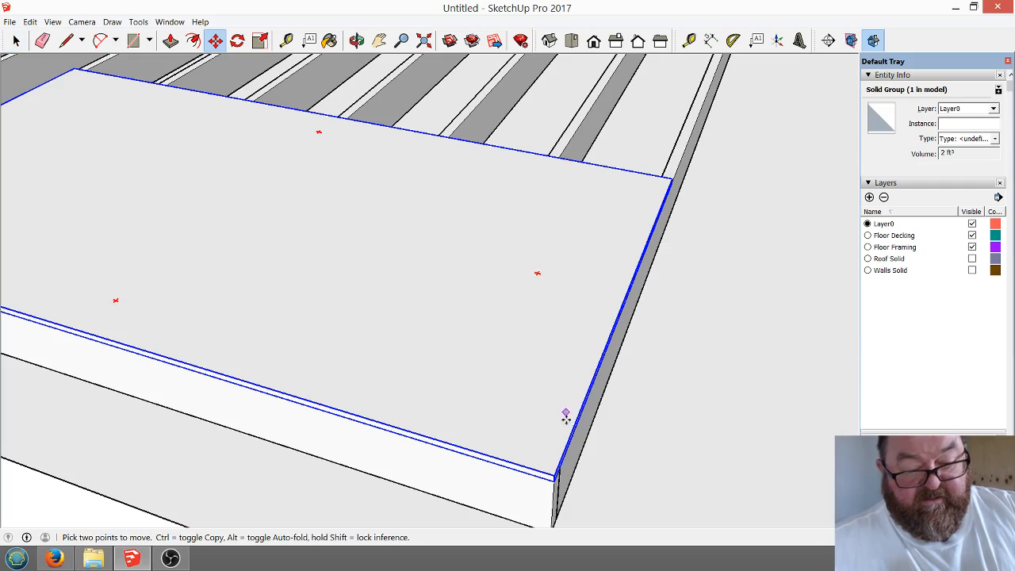
{"action": "left_click", "coordinate": [556, 475]}
{"action": "key", "text": "ctrl"}
{"action": "scroll", "coordinate": [646, 380], "scroll_direction": "down", "scroll_amount": 5}
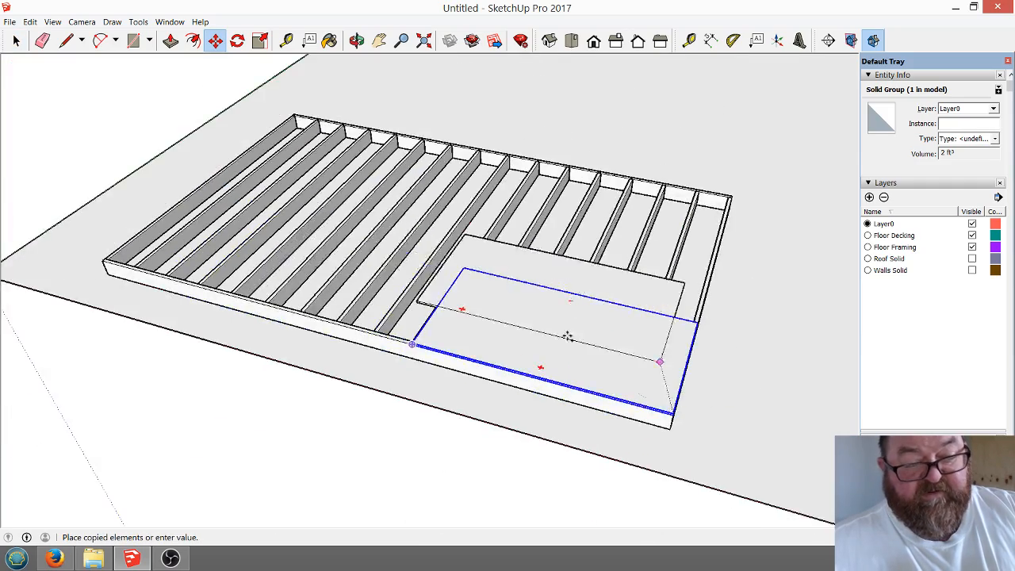
{"action": "scroll", "coordinate": [409, 302], "scroll_direction": "up", "scroll_amount": 5}
{"action": "scroll", "coordinate": [409, 302], "scroll_direction": "up", "scroll_amount": 2}
{"action": "scroll", "coordinate": [460, 292], "scroll_direction": "down", "scroll_amount": 2}
{"action": "scroll", "coordinate": [429, 365], "scroll_direction": "up", "scroll_amount": 4}
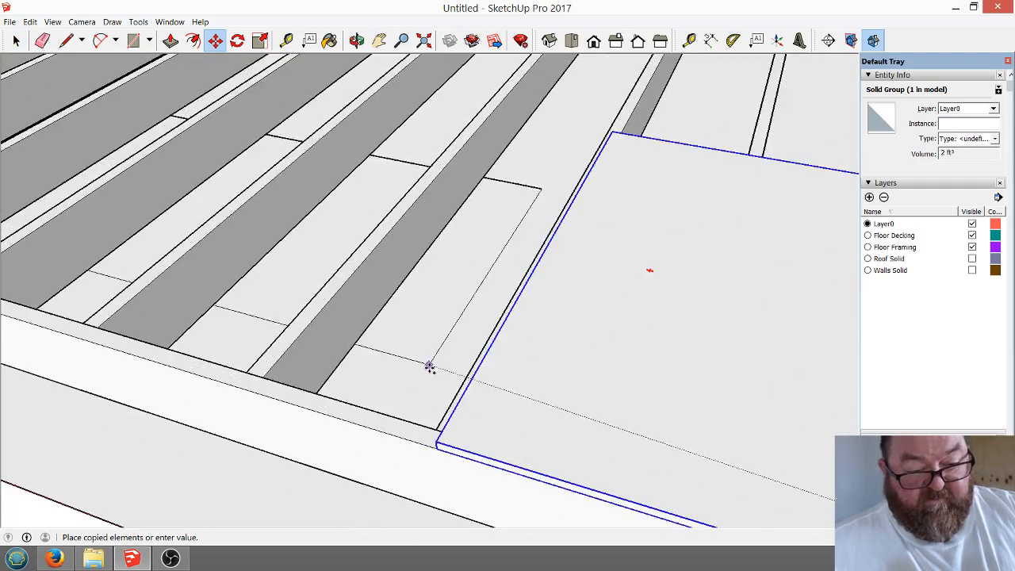
{"action": "left_click", "coordinate": [436, 459]}
{"action": "scroll", "coordinate": [640, 394], "scroll_direction": "down", "scroll_amount": 5}
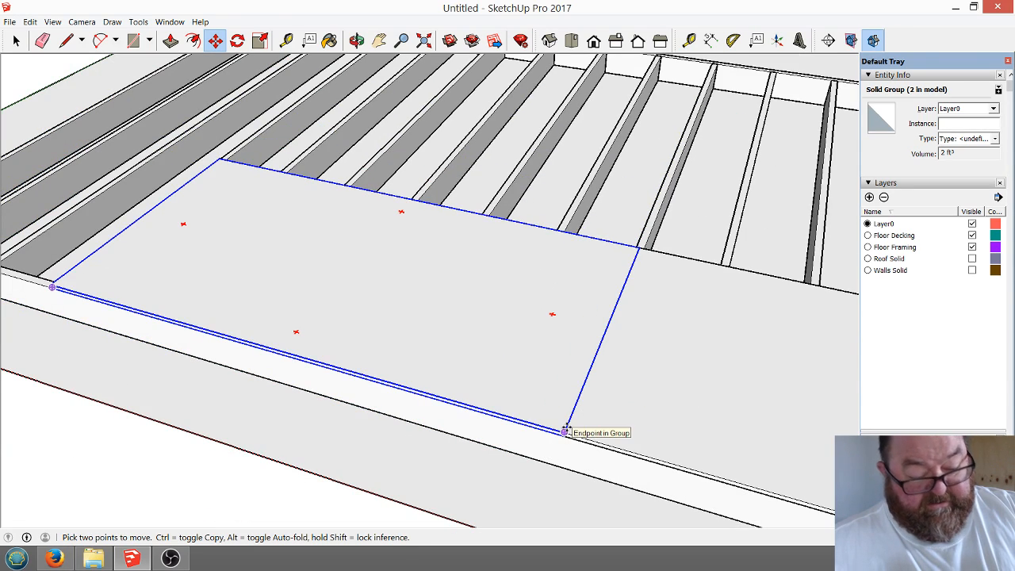
Copy the second decking sheet along the frame's long edge so the new sheet butts against its free end.
{"action": "left_click", "coordinate": [565, 431]}
{"action": "scroll", "coordinate": [567, 415], "scroll_direction": "down", "scroll_amount": 4}
{"action": "scroll", "coordinate": [655, 386], "scroll_direction": "up", "scroll_amount": 2}
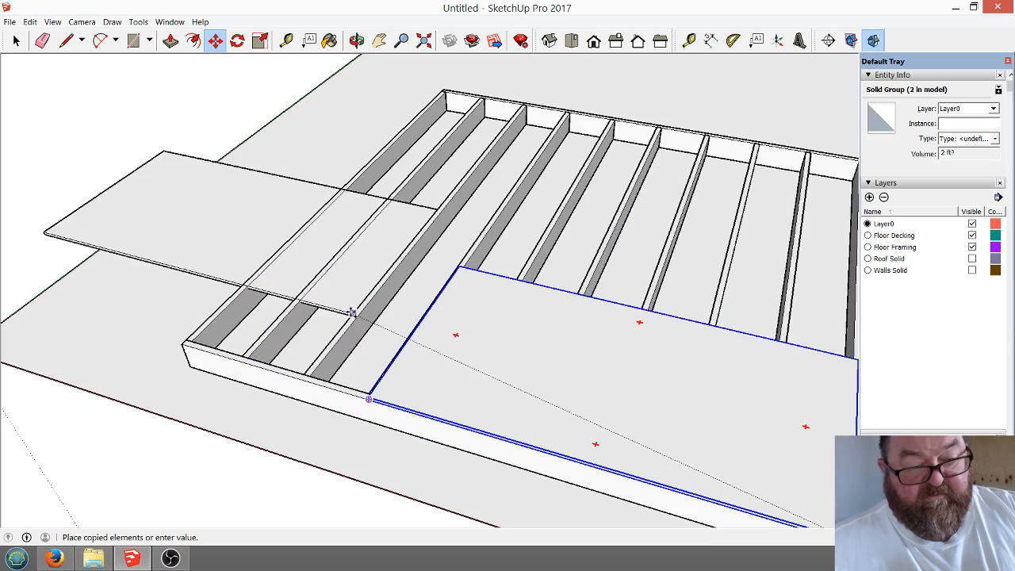
{"action": "scroll", "coordinate": [373, 362], "scroll_direction": "up", "scroll_amount": 5}
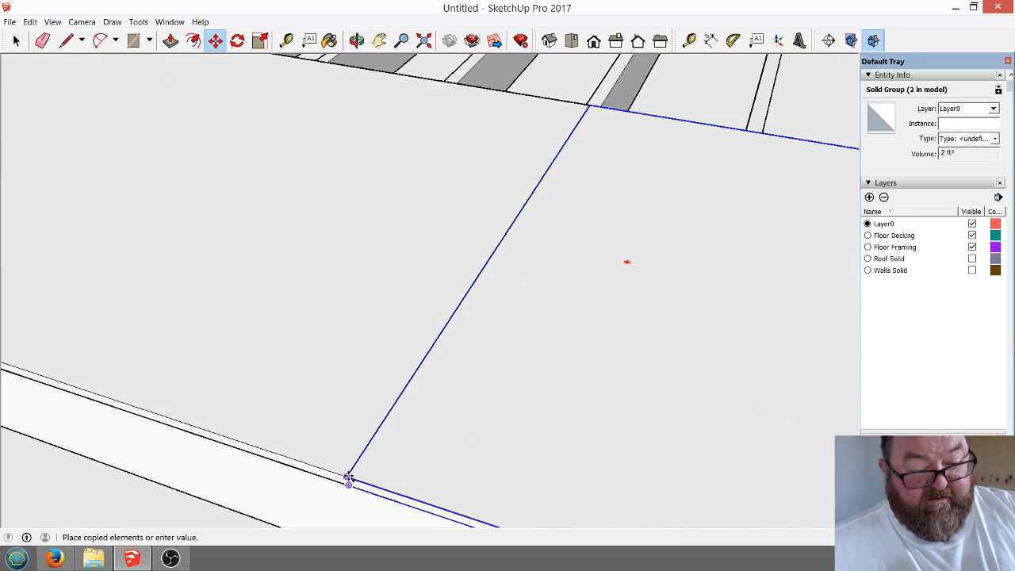
{"action": "left_click", "coordinate": [349, 480]}
{"action": "scroll", "coordinate": [544, 408], "scroll_direction": "down", "scroll_amount": 4}
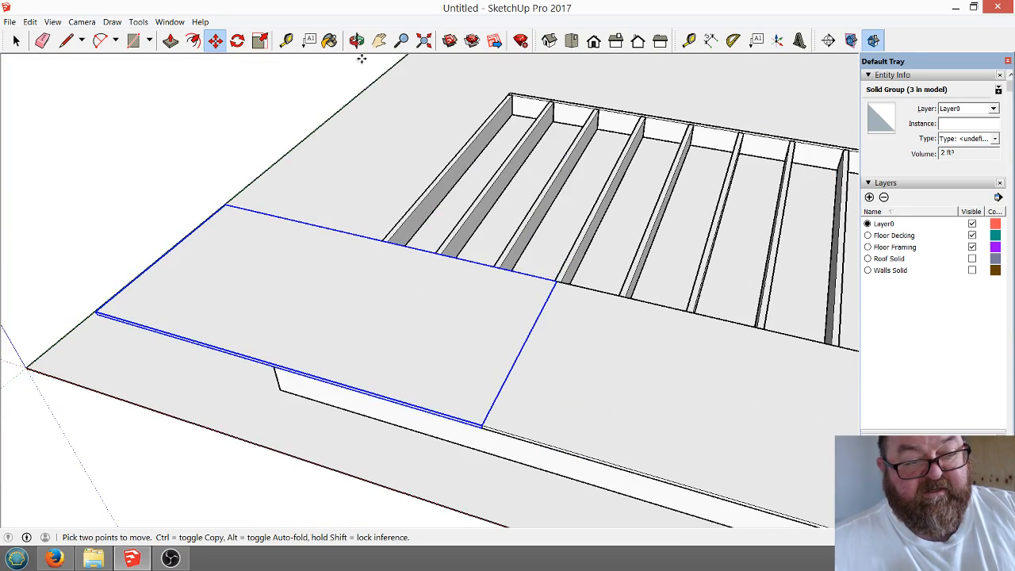
Open the sheet overhanging the frame's end and push its end face back flush with the outer joist.
{"action": "left_click", "coordinate": [356, 40]}
{"action": "left_click_drag", "start_coordinate": [331, 211], "coordinate": [660, 169]}
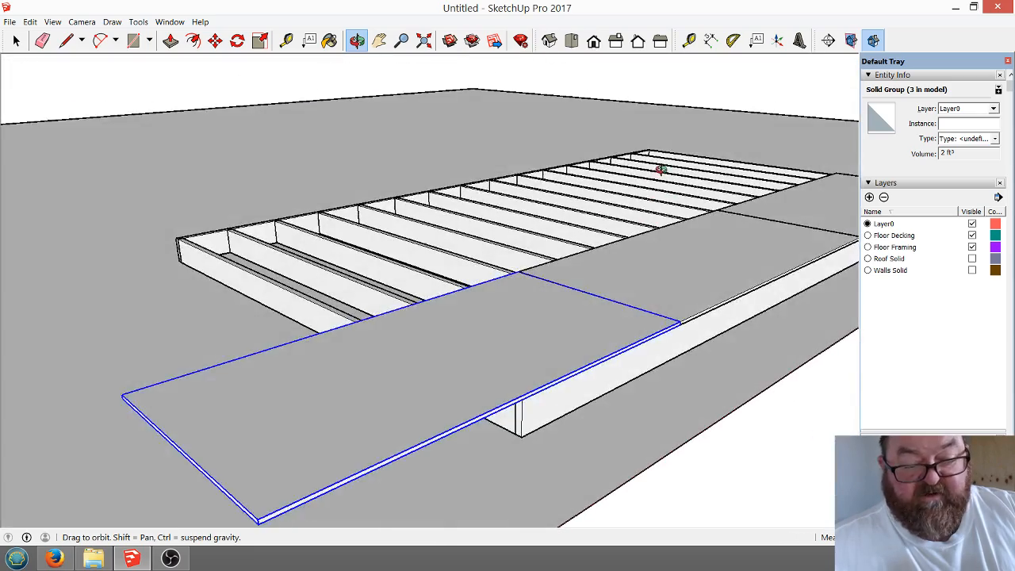
{"action": "scroll", "coordinate": [650, 252], "scroll_direction": "down", "scroll_amount": 3}
{"action": "left_click_drag", "start_coordinate": [546, 310], "coordinate": [557, 293]}
{"action": "scroll", "coordinate": [505, 324], "scroll_direction": "up", "scroll_amount": 4}
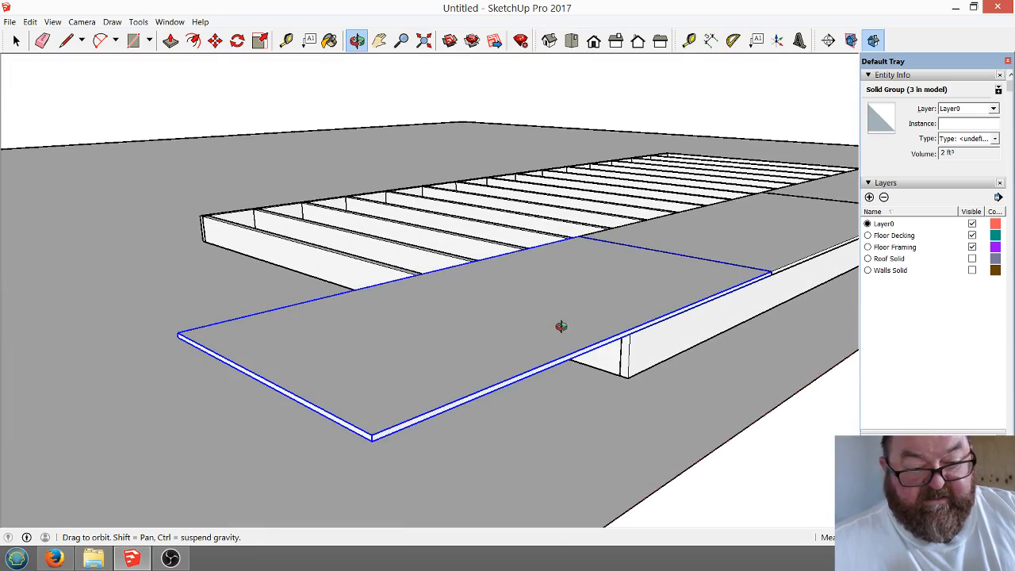
{"action": "key", "text": "space"}
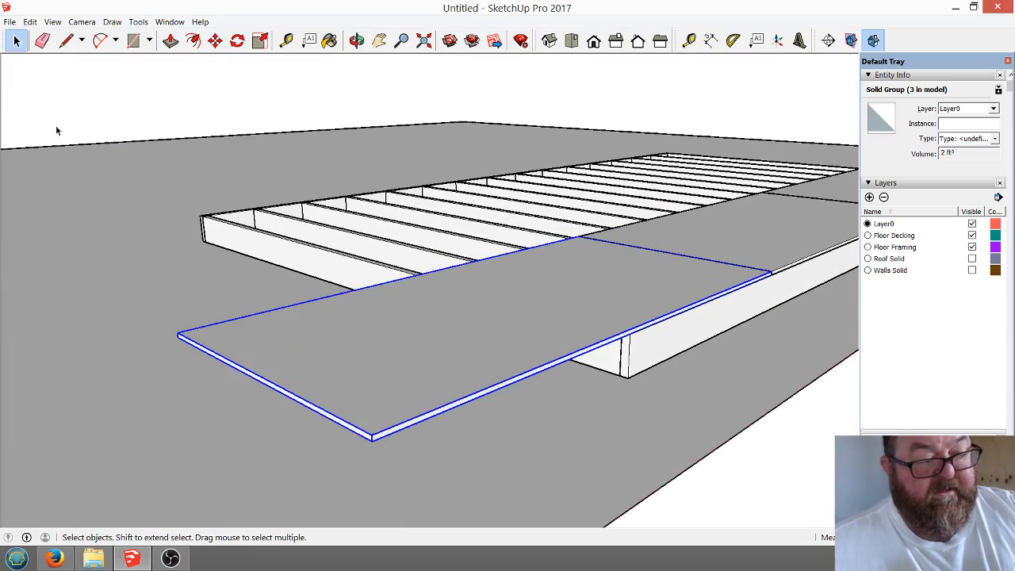
{"action": "double_click", "coordinate": [284, 321]}
{"action": "scroll", "coordinate": [304, 359], "scroll_direction": "up", "scroll_amount": 2}
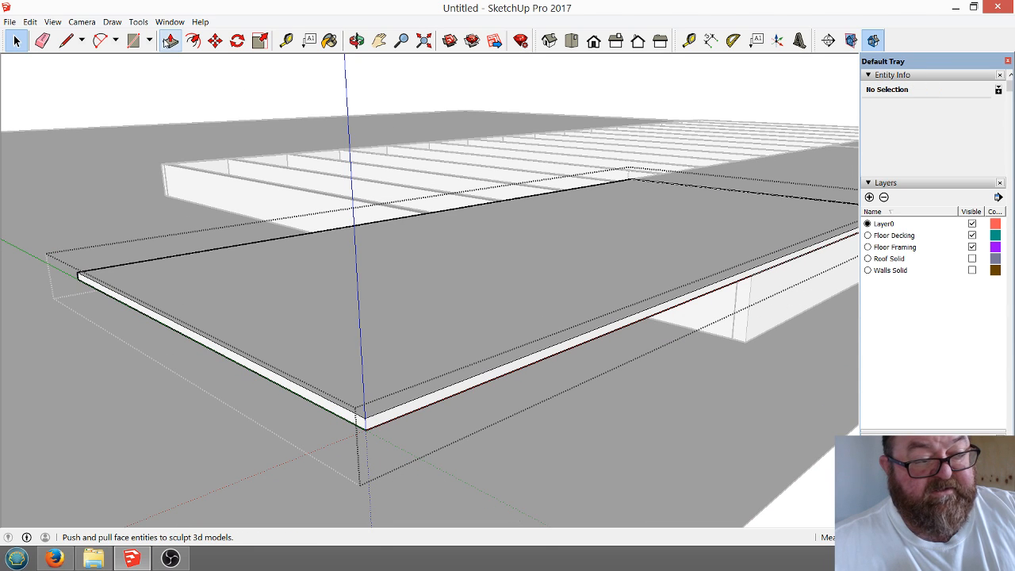
{"action": "left_click", "coordinate": [170, 41]}
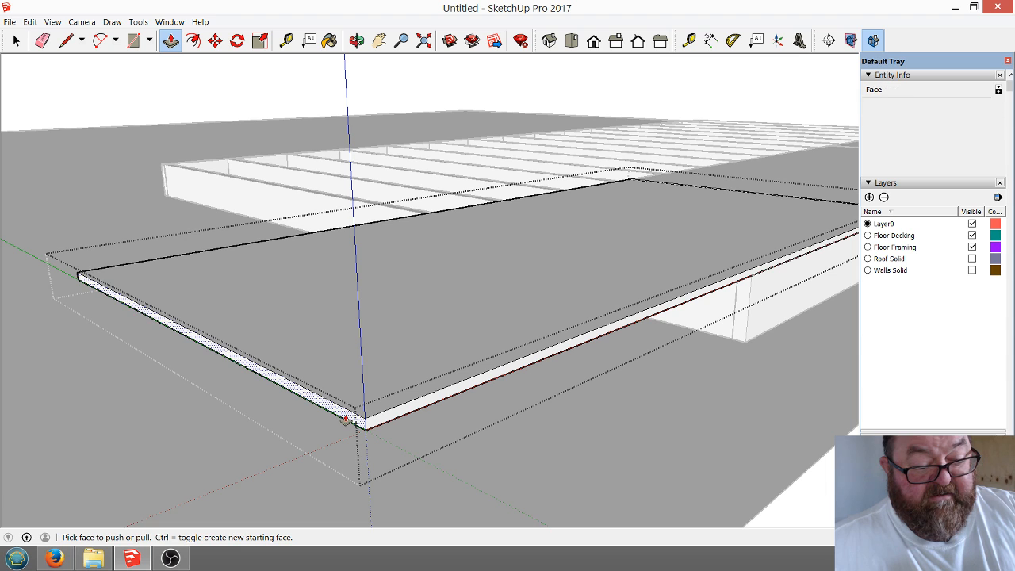
{"action": "left_click_drag", "start_coordinate": [339, 416], "coordinate": [698, 321]}
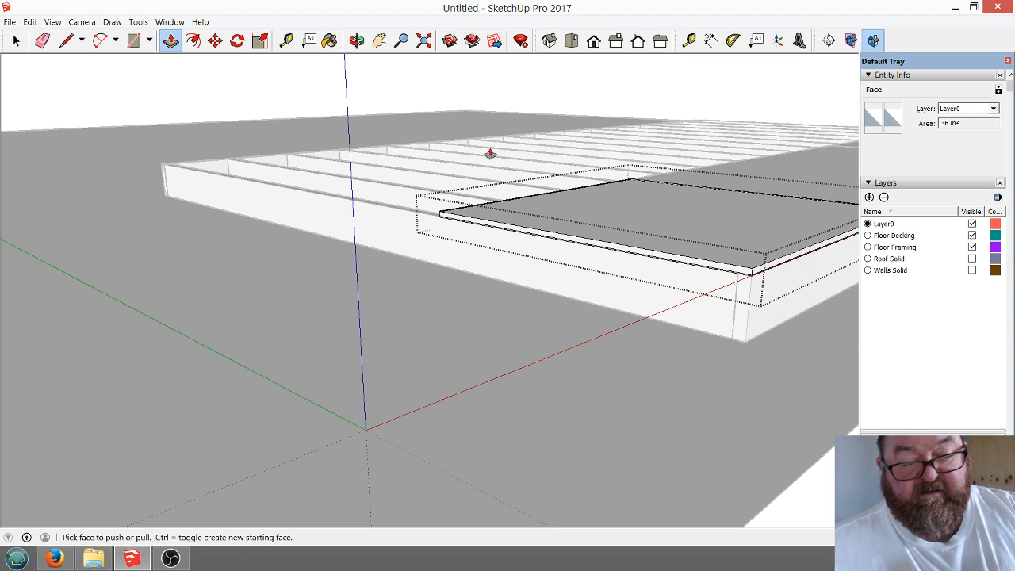
Close the trimmed sheet's group and inspect the first row of decking along the frame's long edge.
{"action": "left_click", "coordinate": [357, 41]}
{"action": "left_click_drag", "start_coordinate": [453, 108], "coordinate": [244, 284]}
{"action": "scroll", "coordinate": [243, 284], "scroll_direction": "down", "scroll_amount": 5}
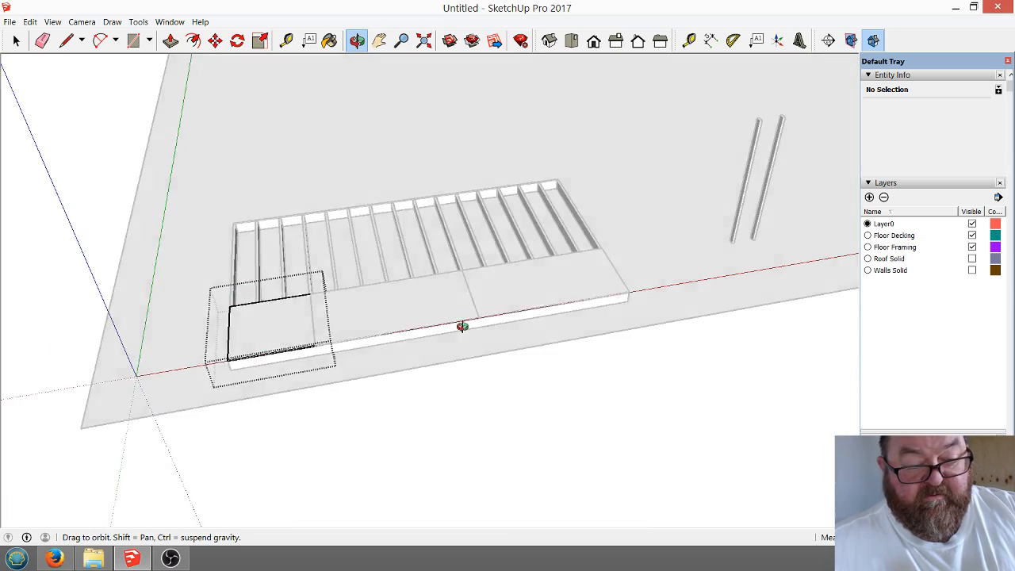
{"action": "left_click_drag", "start_coordinate": [627, 321], "coordinate": [505, 325]}
{"action": "scroll", "coordinate": [511, 319], "scroll_direction": "up", "scroll_amount": 6}
{"action": "left_click_drag", "start_coordinate": [563, 378], "coordinate": [557, 405]}
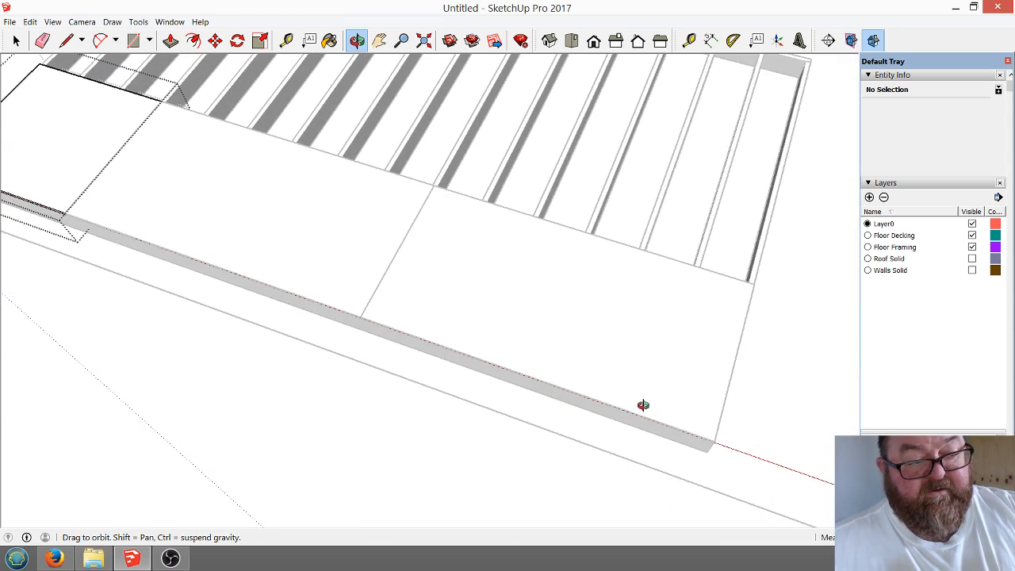
{"action": "scroll", "coordinate": [643, 411], "scroll_direction": "down", "scroll_amount": 2}
{"action": "left_click", "coordinate": [18, 40]}
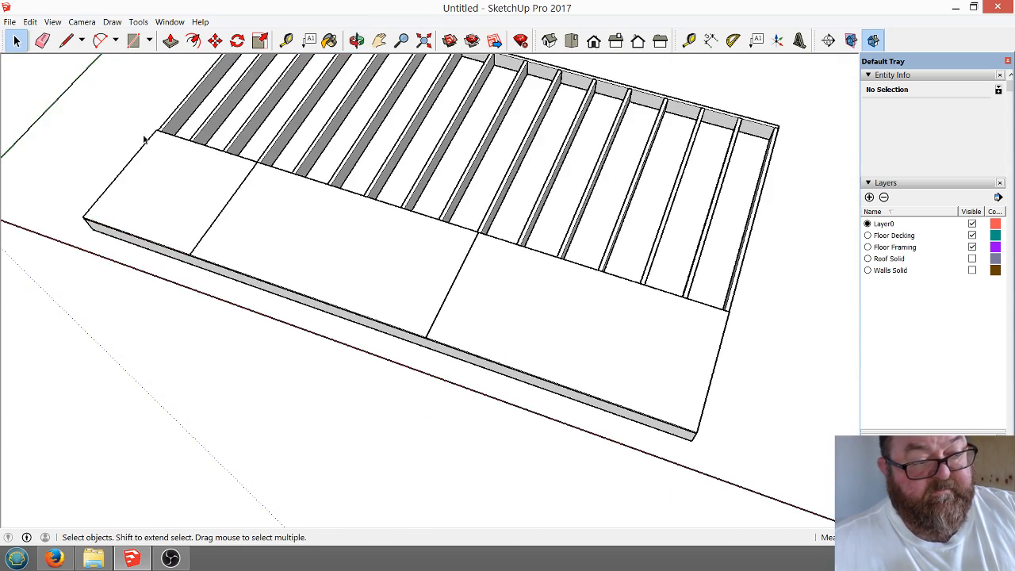
{"action": "scroll", "coordinate": [290, 254], "scroll_direction": "up", "scroll_amount": 3}
{"action": "scroll", "coordinate": [157, 288], "scroll_direction": "down", "scroll_amount": 2}
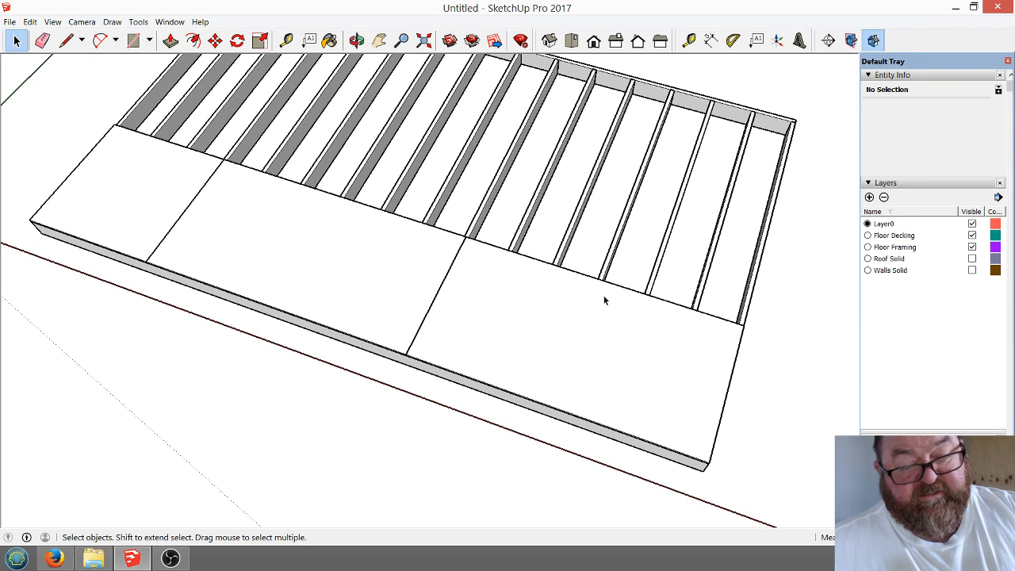
Copy the full sheet at the untrimmed end into a second row, placing its corner at the midpoint of that sheet's inner long edge.
{"action": "left_click", "coordinate": [357, 40]}
{"action": "left_click_drag", "start_coordinate": [502, 278], "coordinate": [262, 266]}
{"action": "left_click_drag", "start_coordinate": [544, 335], "coordinate": [165, 331]}
{"action": "scroll", "coordinate": [436, 211], "scroll_direction": "up", "scroll_amount": 4}
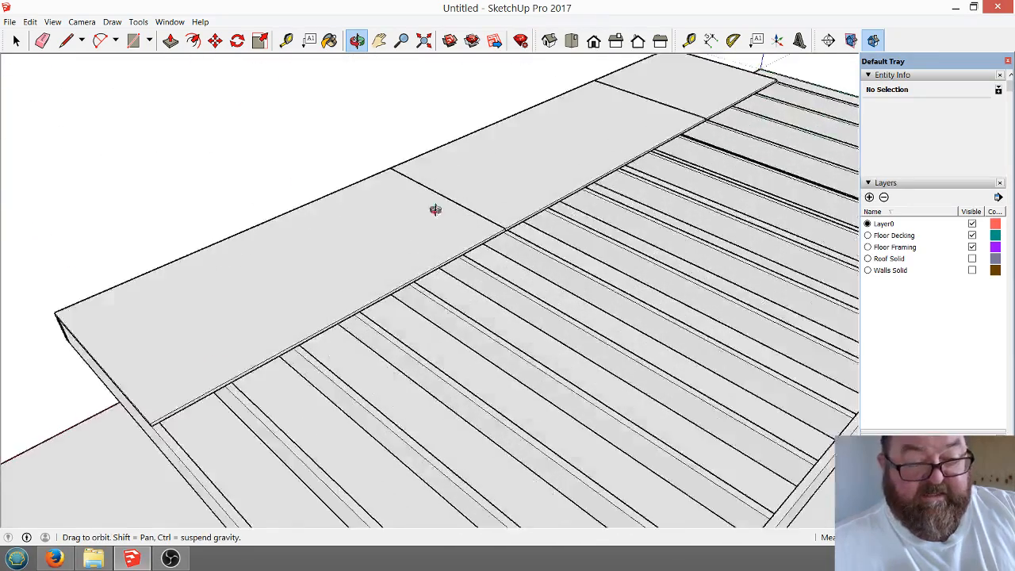
{"action": "scroll", "coordinate": [376, 255], "scroll_direction": "down", "scroll_amount": 2}
{"action": "left_click", "coordinate": [16, 40]}
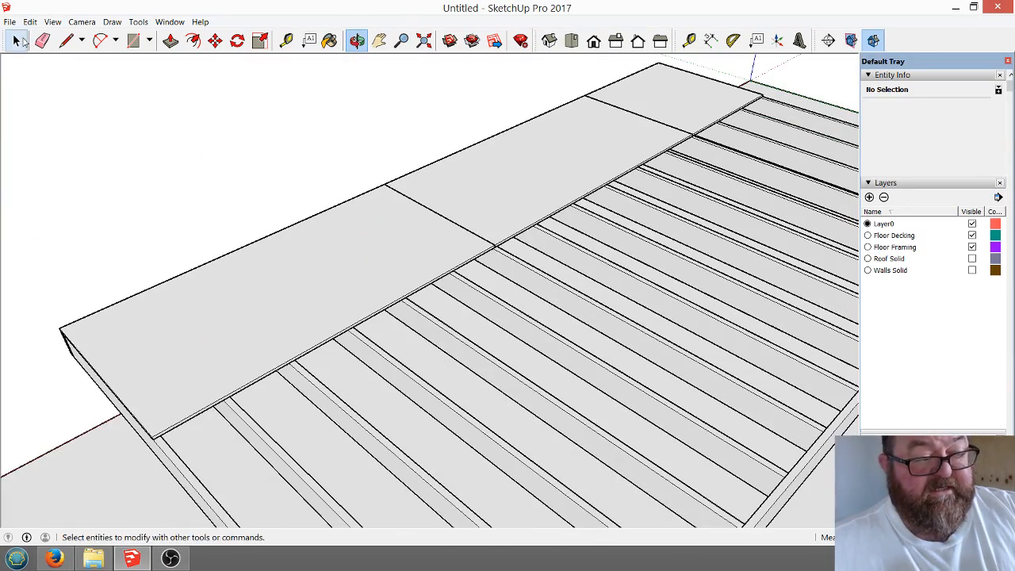
{"action": "left_click", "coordinate": [425, 267]}
{"action": "scroll", "coordinate": [429, 164], "scroll_direction": "up", "scroll_amount": 2}
{"action": "scroll", "coordinate": [429, 168], "scroll_direction": "up", "scroll_amount": 1}
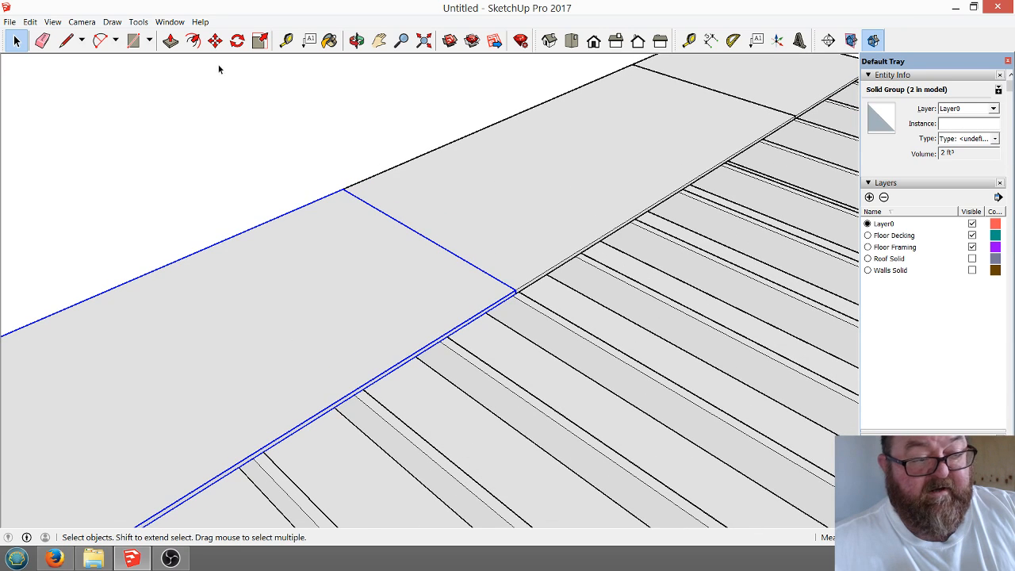
{"action": "left_click", "coordinate": [215, 41]}
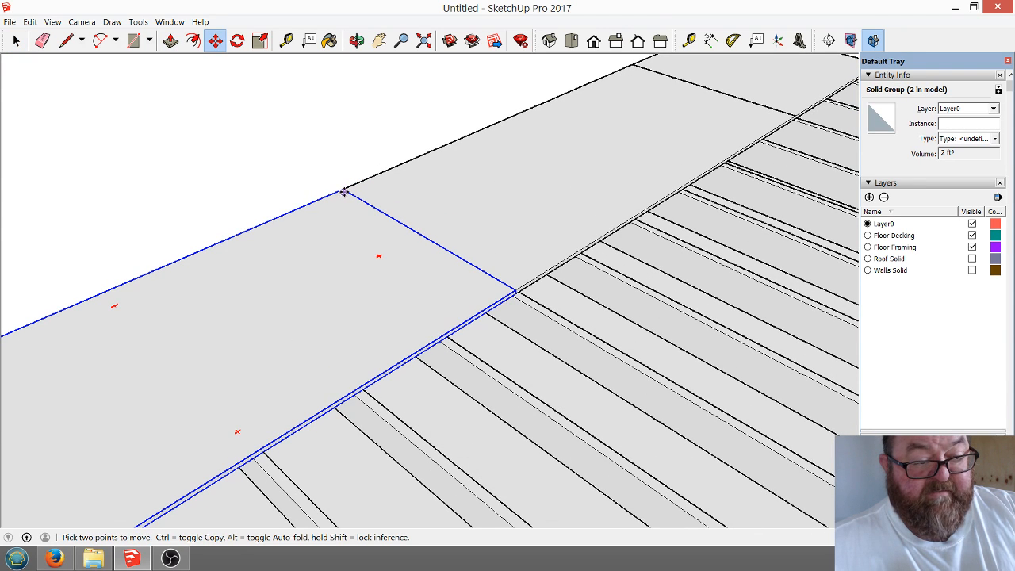
{"action": "left_click", "coordinate": [344, 191]}
{"action": "key", "text": "ctrl"}
{"action": "scroll", "coordinate": [377, 285], "scroll_direction": "down", "scroll_amount": 4}
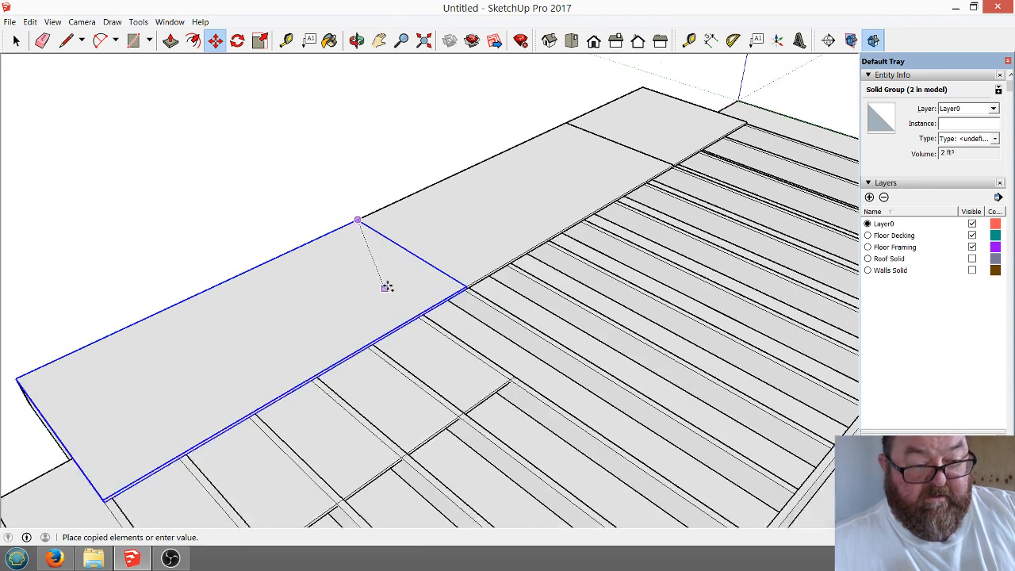
{"action": "scroll", "coordinate": [343, 341], "scroll_direction": "up", "scroll_amount": 3}
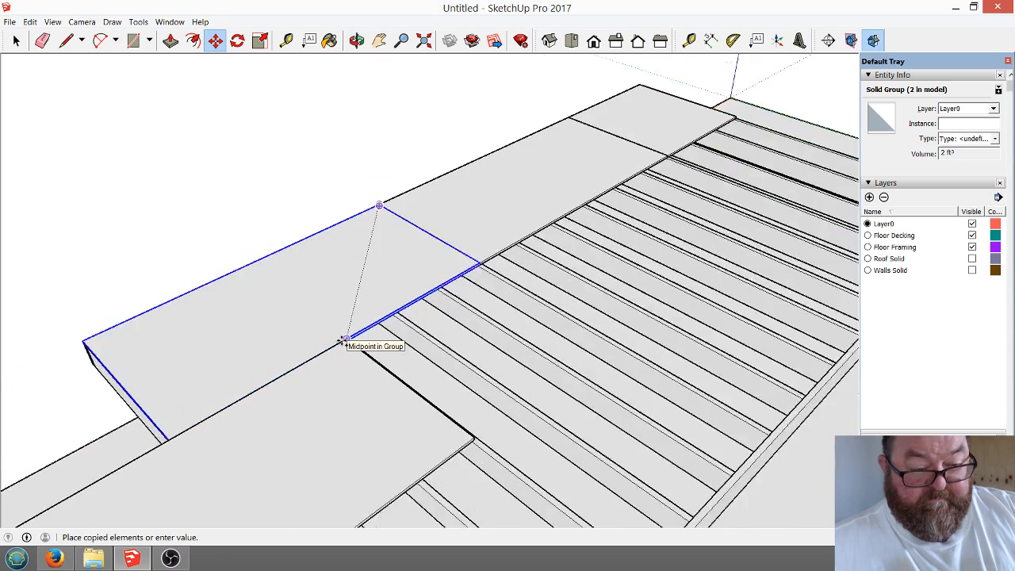
{"action": "scroll", "coordinate": [343, 341], "scroll_direction": "up", "scroll_amount": 2}
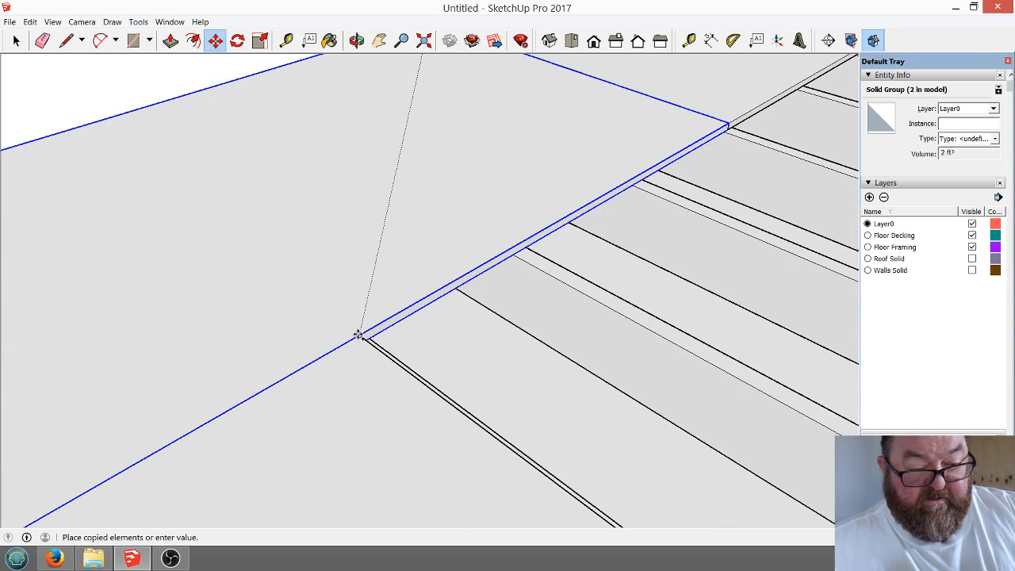
{"action": "left_click", "coordinate": [359, 335]}
{"action": "scroll", "coordinate": [430, 278], "scroll_direction": "down", "scroll_amount": 5}
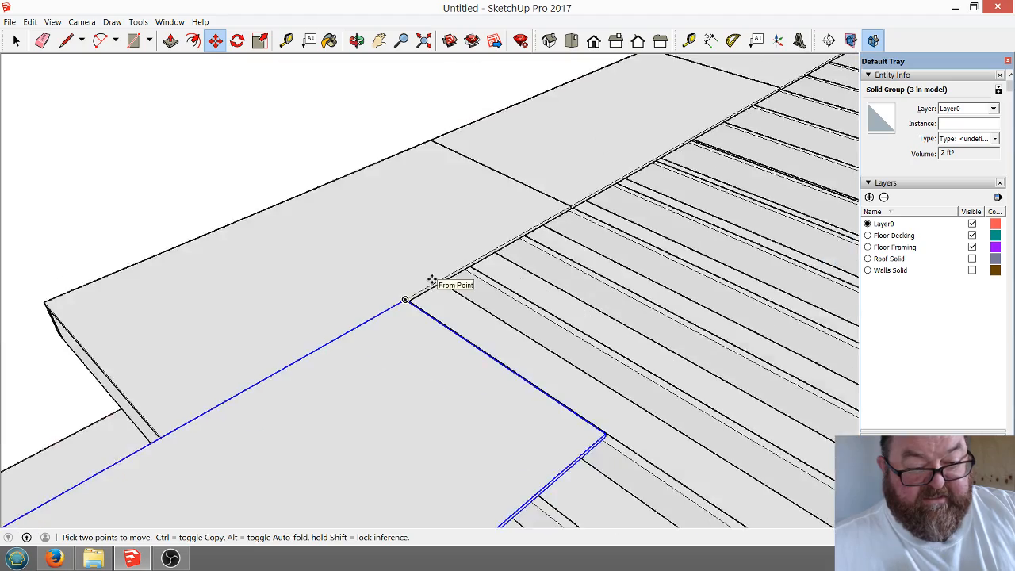
Copy the staggered second-row sheet along the row so its corner meets the end of that sheet.
{"action": "scroll", "coordinate": [433, 279], "scroll_direction": "down", "scroll_amount": 5}
{"action": "scroll", "coordinate": [384, 338], "scroll_direction": "up", "scroll_amount": 6}
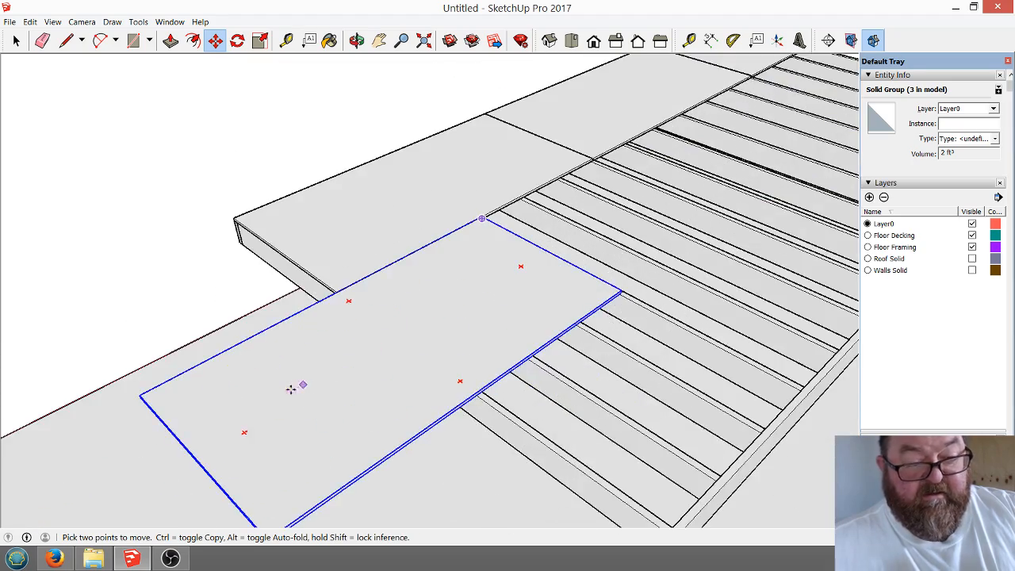
{"action": "scroll", "coordinate": [546, 301], "scroll_direction": "down", "scroll_amount": 4}
{"action": "scroll", "coordinate": [696, 197], "scroll_direction": "up", "scroll_amount": 5}
{"action": "scroll", "coordinate": [467, 200], "scroll_direction": "down", "scroll_amount": 2}
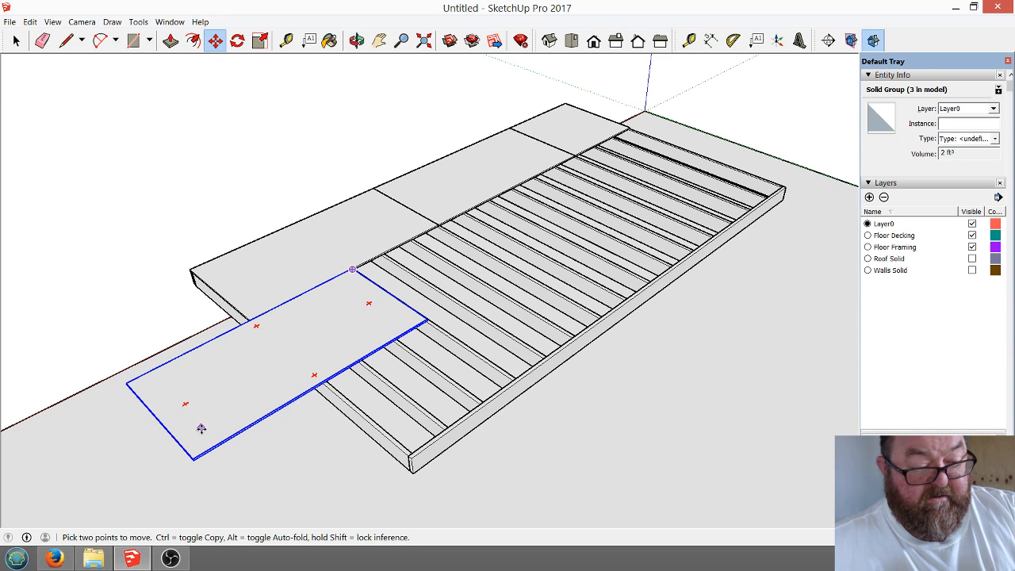
{"action": "left_click", "coordinate": [194, 457]}
{"action": "scroll", "coordinate": [410, 315], "scroll_direction": "up", "scroll_amount": 6}
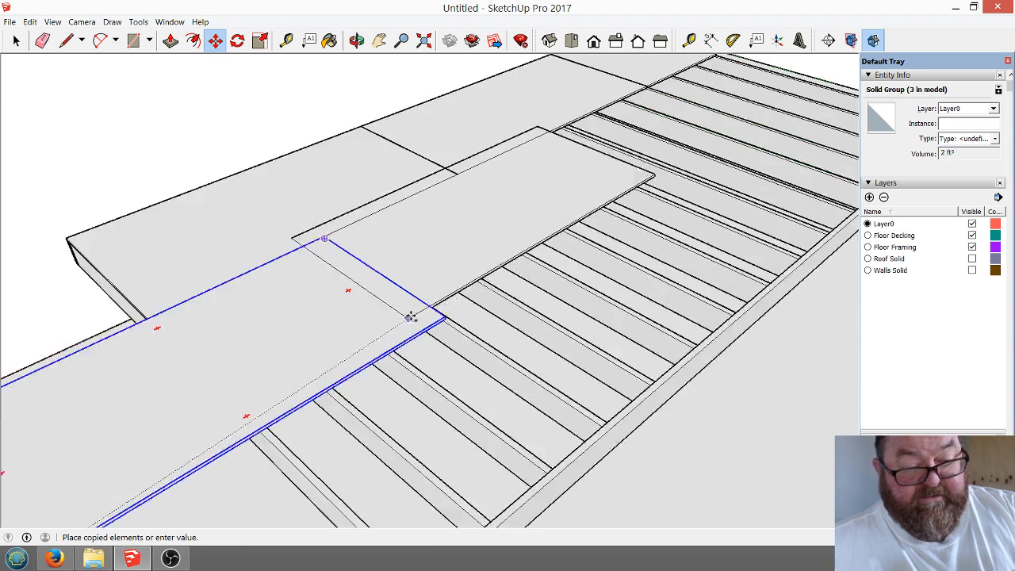
{"action": "left_click", "coordinate": [395, 335]}
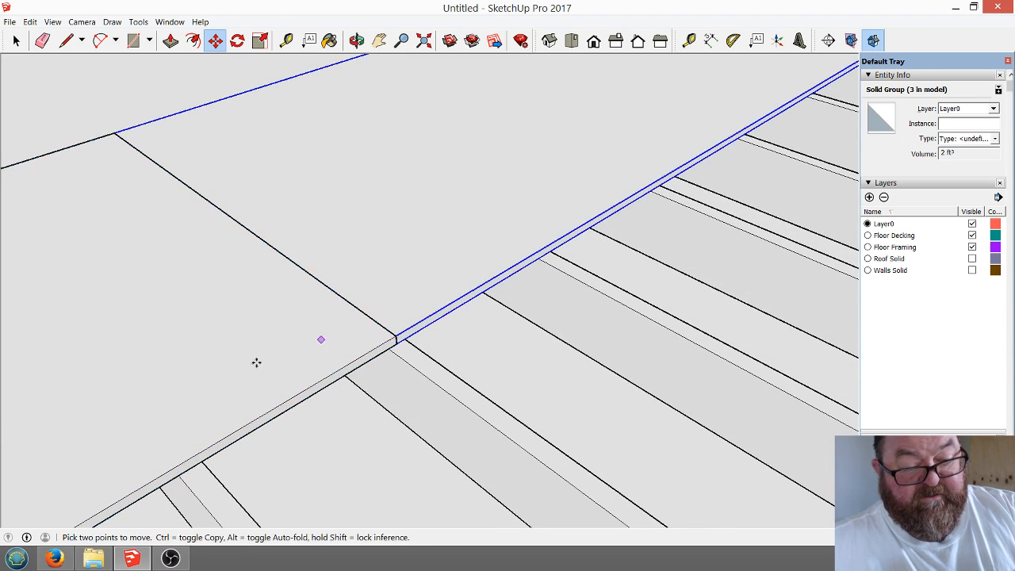
Copy the middle second-row sheet end to end so the row reaches the far end of the frame.
{"action": "scroll", "coordinate": [238, 372], "scroll_direction": "down", "scroll_amount": 5}
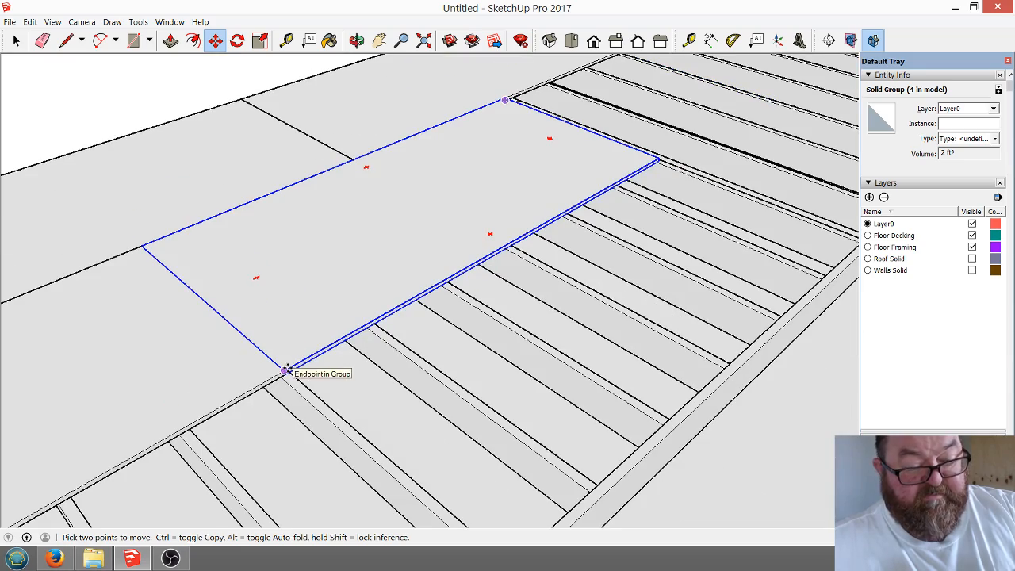
{"action": "left_click", "coordinate": [285, 371]}
{"action": "scroll", "coordinate": [261, 381], "scroll_direction": "down", "scroll_amount": 4}
{"action": "scroll", "coordinate": [512, 254], "scroll_direction": "up", "scroll_amount": 4}
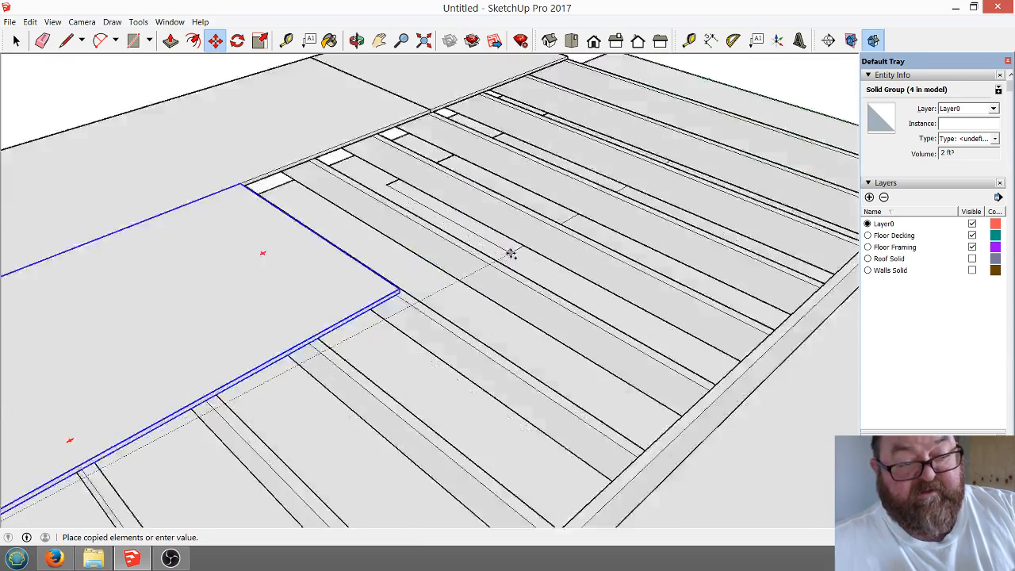
{"action": "scroll", "coordinate": [512, 254], "scroll_direction": "up", "scroll_amount": 5}
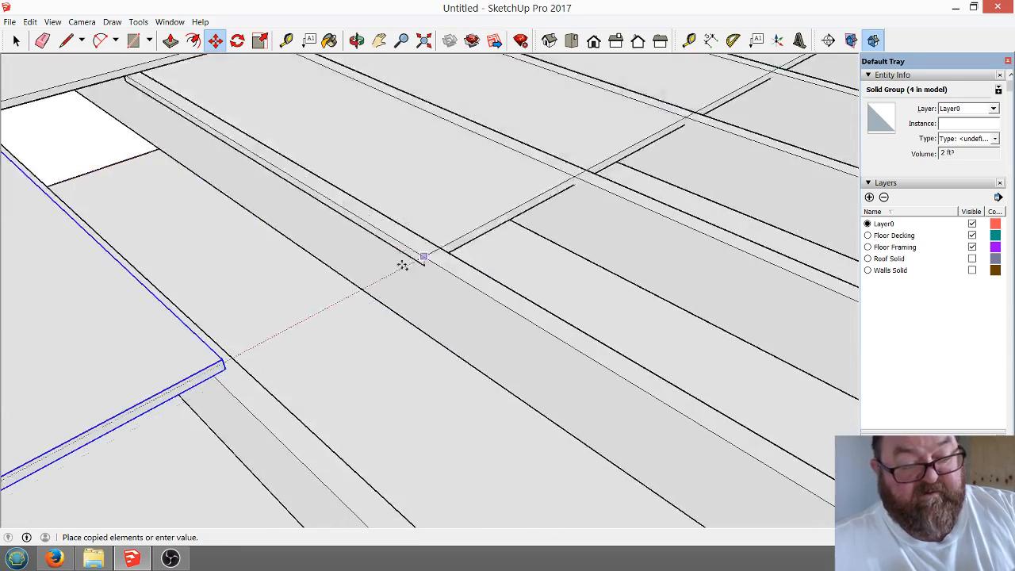
{"action": "left_click", "coordinate": [221, 359]}
{"action": "scroll", "coordinate": [175, 417], "scroll_direction": "down", "scroll_amount": 3}
{"action": "scroll", "coordinate": [475, 209], "scroll_direction": "down", "scroll_amount": 1}
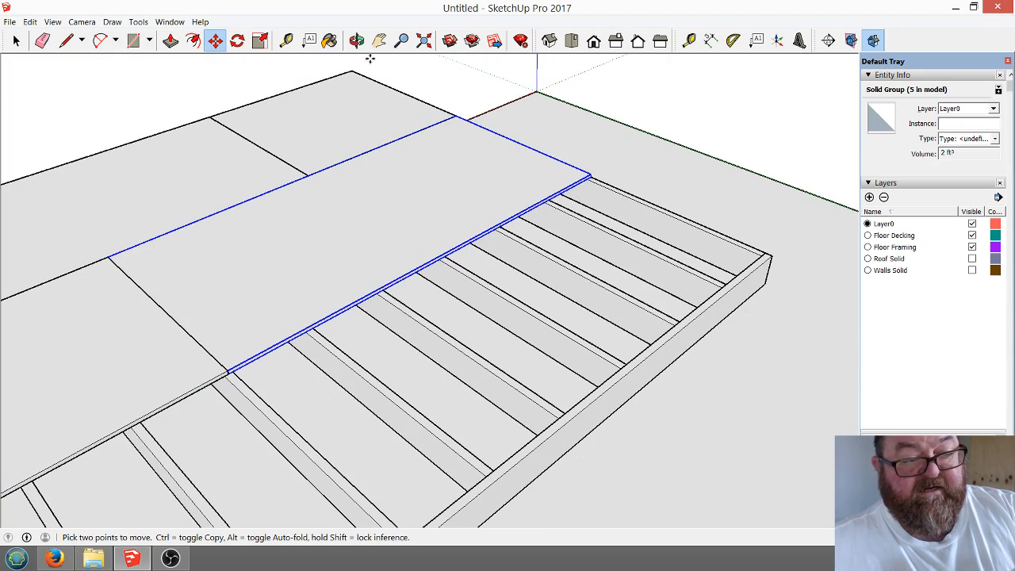
Examine the second decking row's alignment at one end of the frame and the overhanging sheet at the opposite end.
{"action": "left_click", "coordinate": [356, 40]}
{"action": "left_click_drag", "start_coordinate": [462, 122], "coordinate": [637, 217]}
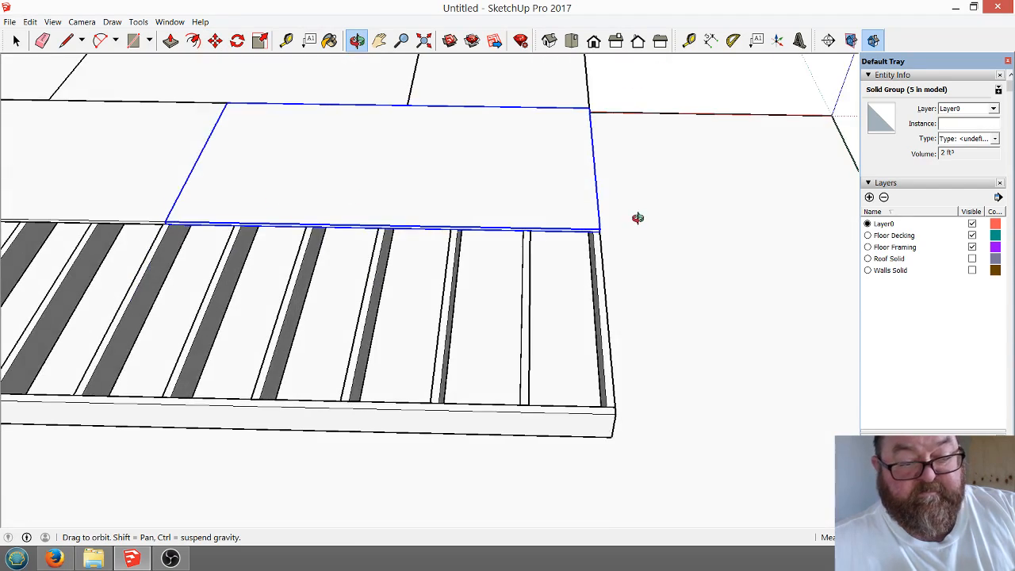
{"action": "scroll", "coordinate": [578, 220], "scroll_direction": "up", "scroll_amount": 5}
{"action": "left_click_drag", "start_coordinate": [608, 281], "coordinate": [570, 256]}
{"action": "scroll", "coordinate": [575, 273], "scroll_direction": "down", "scroll_amount": 8}
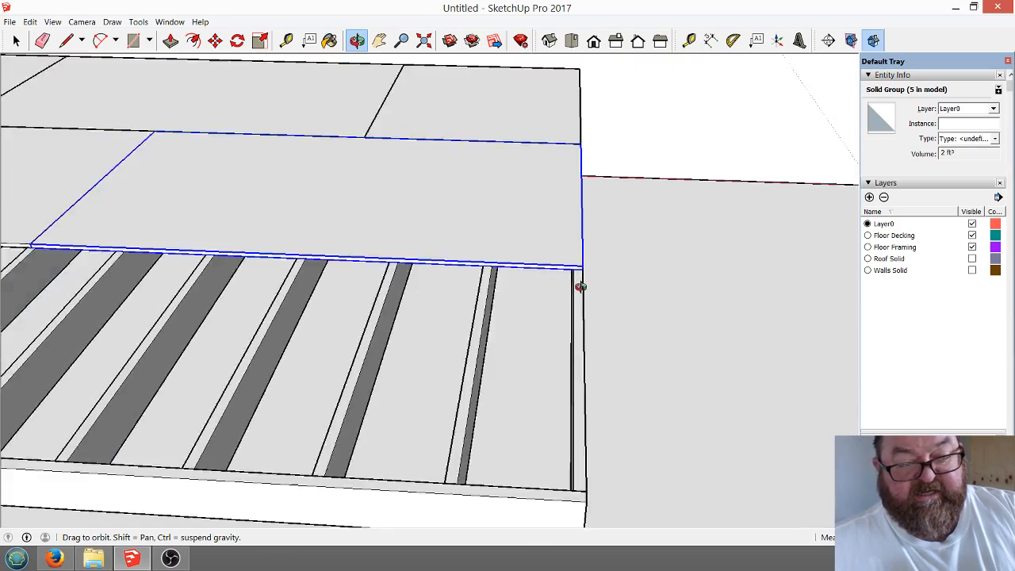
{"action": "left_click_drag", "start_coordinate": [571, 324], "coordinate": [455, 259]}
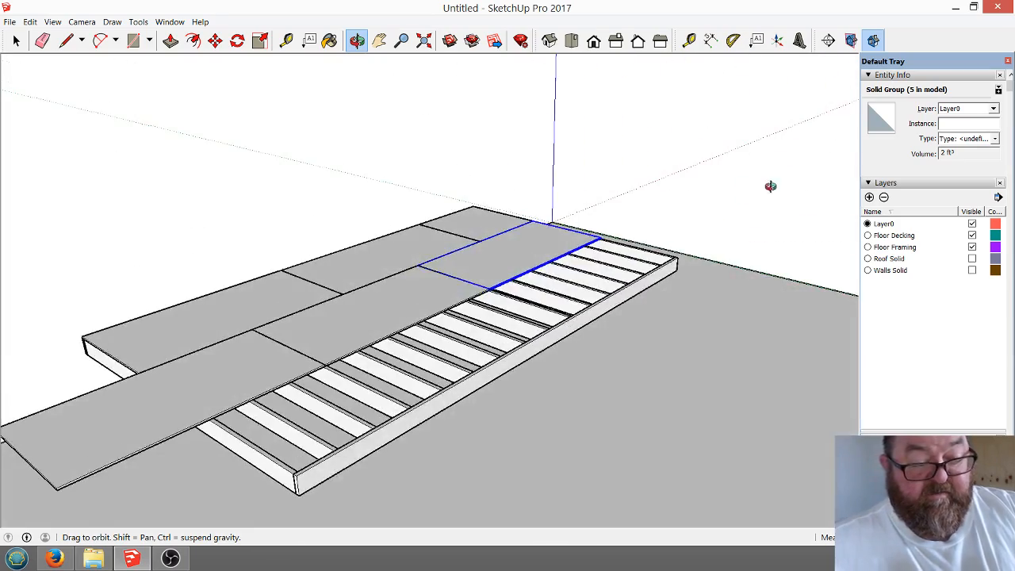
{"action": "scroll", "coordinate": [317, 344], "scroll_direction": "up", "scroll_amount": 4}
{"action": "left_click_drag", "start_coordinate": [302, 370], "coordinate": [357, 351]}
Open the overhanging second-row sheet, push its end face back flush with the frame, and close the group.
{"action": "key", "text": "space"}
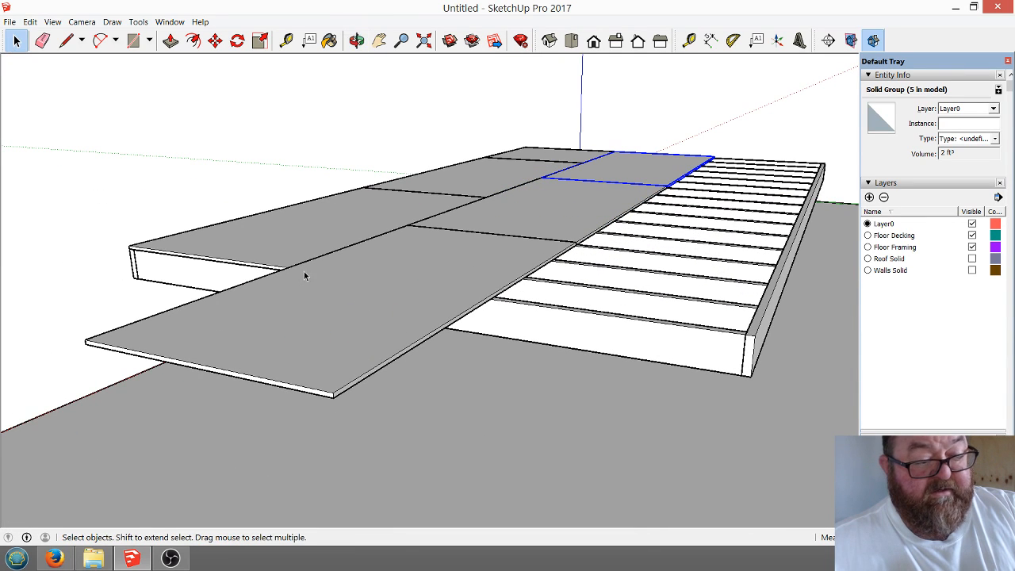
{"action": "double_click", "coordinate": [315, 370]}
{"action": "scroll", "coordinate": [315, 430], "scroll_direction": "up", "scroll_amount": 2}
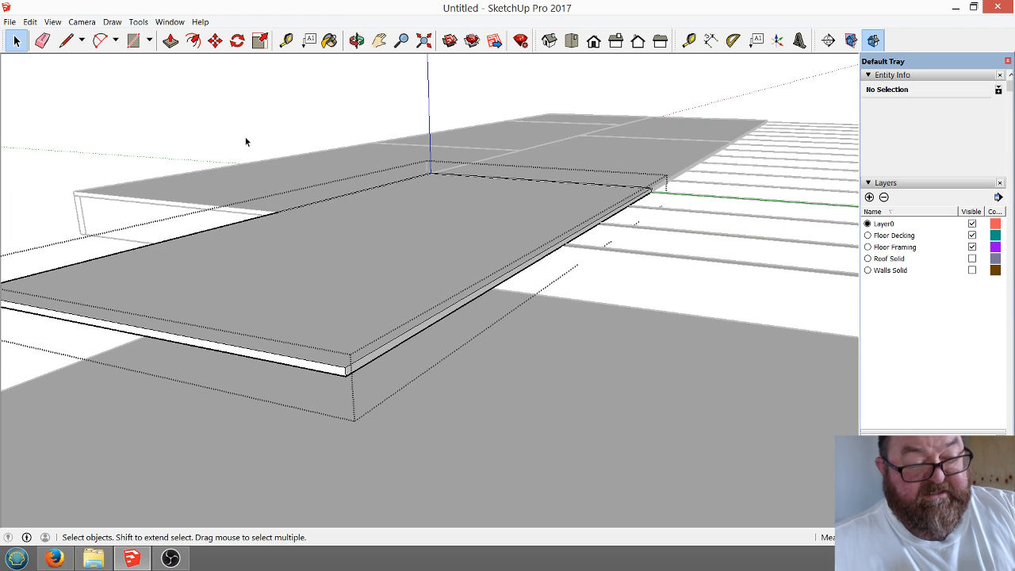
{"action": "left_click", "coordinate": [171, 40]}
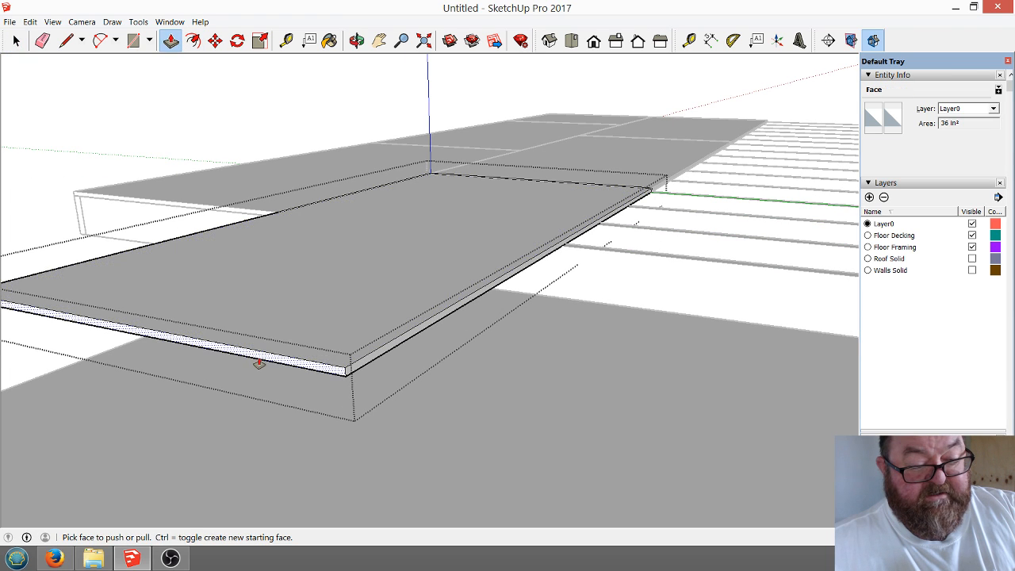
{"action": "left_click_drag", "start_coordinate": [264, 364], "coordinate": [568, 271]}
{"action": "left_click", "coordinate": [357, 41]}
{"action": "left_click_drag", "start_coordinate": [493, 252], "coordinate": [544, 350]}
{"action": "left_click_drag", "start_coordinate": [420, 301], "coordinate": [463, 309]}
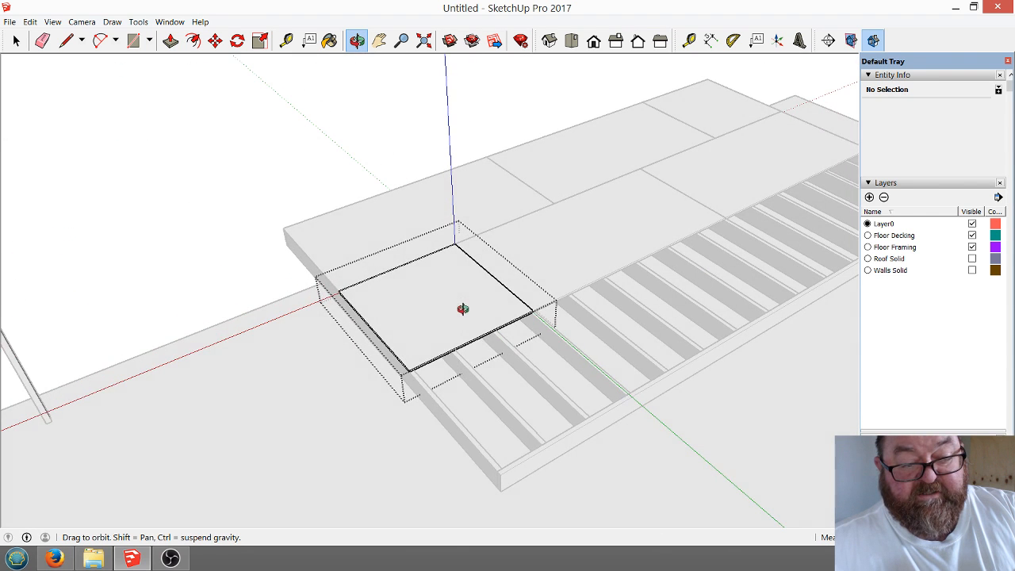
{"action": "left_click", "coordinate": [16, 41]}
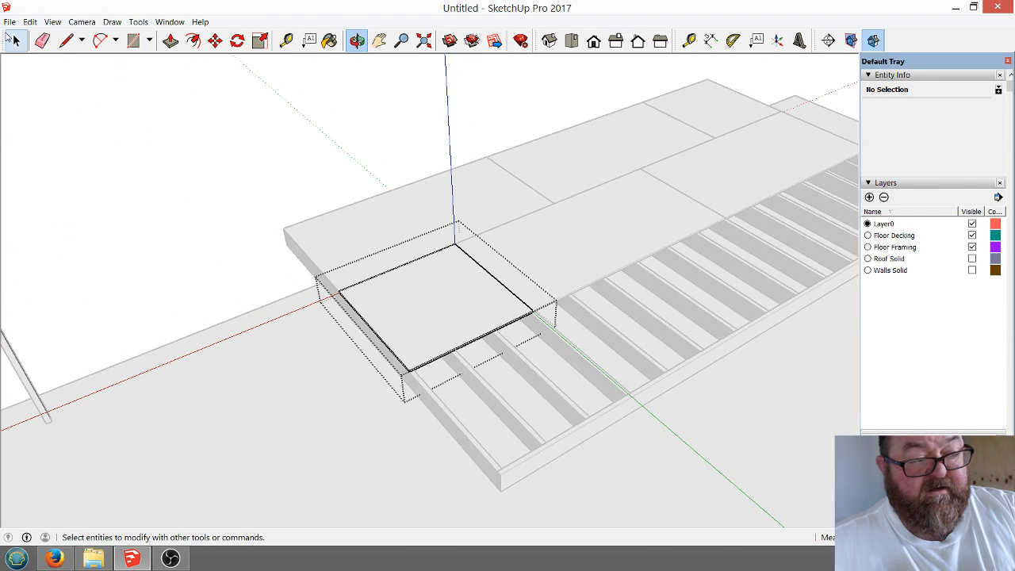
{"action": "left_click", "coordinate": [308, 158]}
Copy the three first-row sheets from their outer end corner to the second row's inner end corner, forming the third row.
{"action": "left_click", "coordinate": [411, 235]}
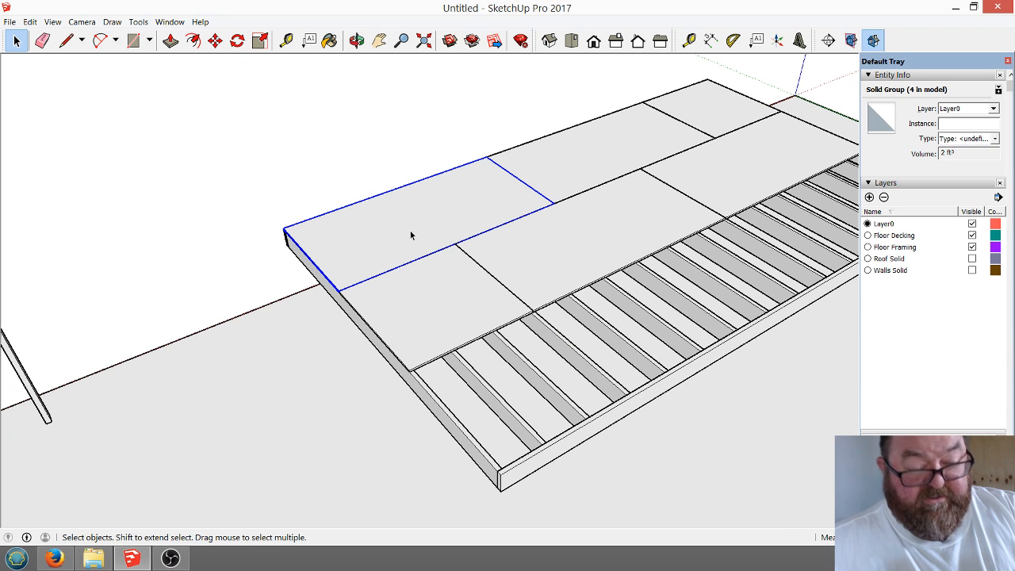
{"action": "left_click", "coordinate": [553, 177], "text": "shift"}
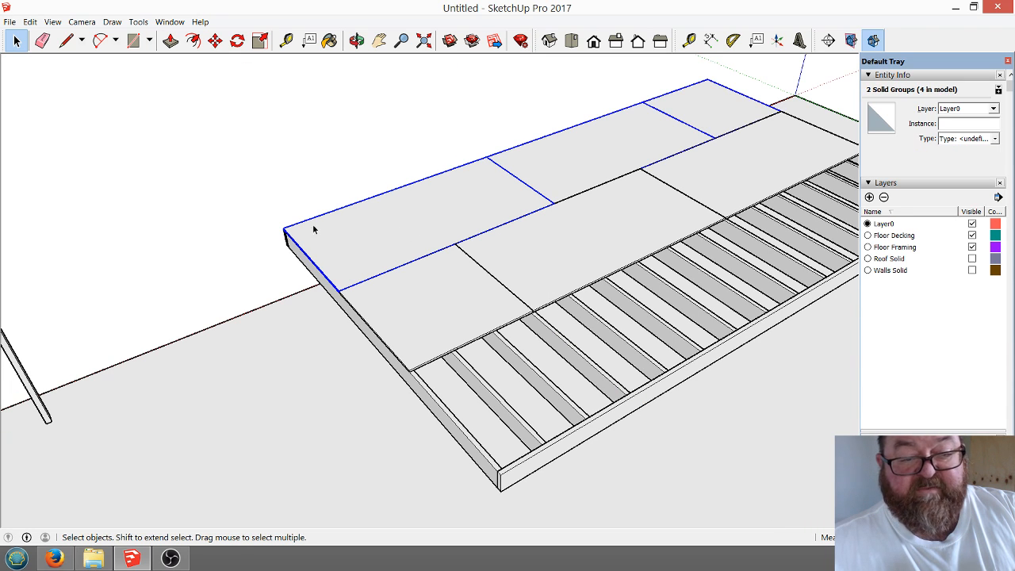
{"action": "left_click", "coordinate": [313, 229], "text": "shift"}
{"action": "scroll", "coordinate": [261, 168], "scroll_direction": "up", "scroll_amount": 5}
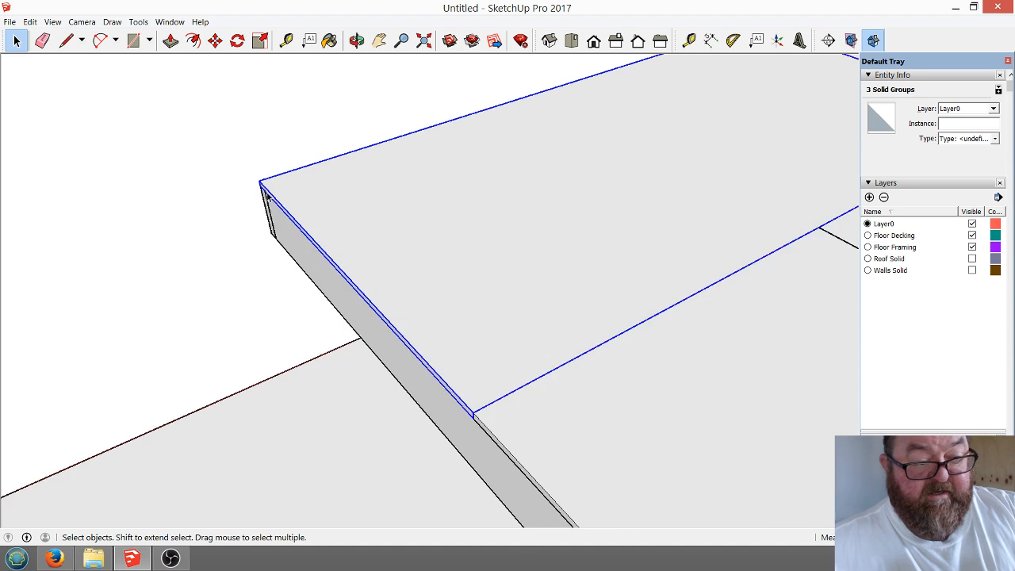
{"action": "scroll", "coordinate": [267, 197], "scroll_direction": "up", "scroll_amount": 1}
{"action": "left_click", "coordinate": [215, 41]}
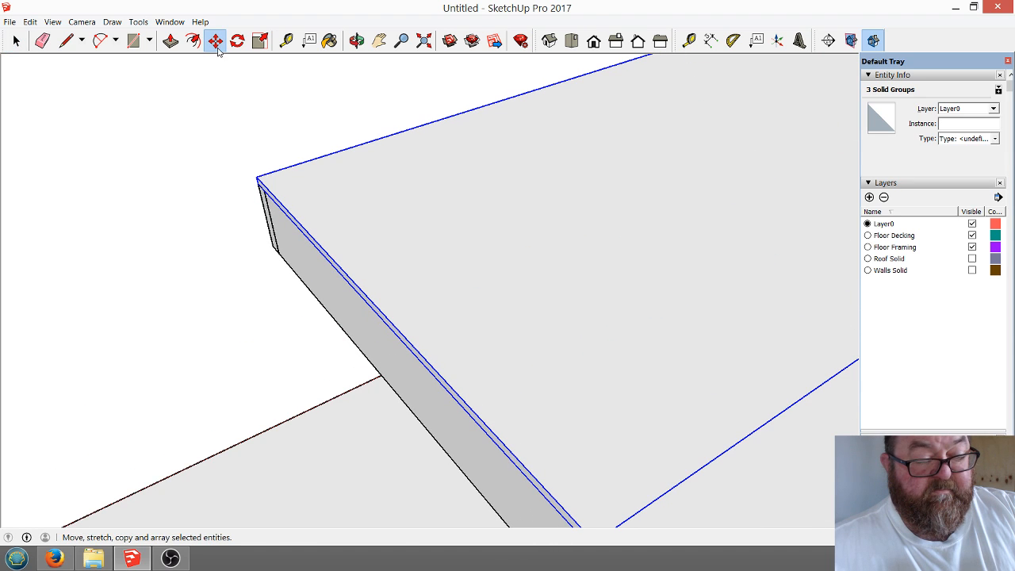
{"action": "left_click", "coordinate": [254, 178]}
{"action": "key", "text": "ctrl"}
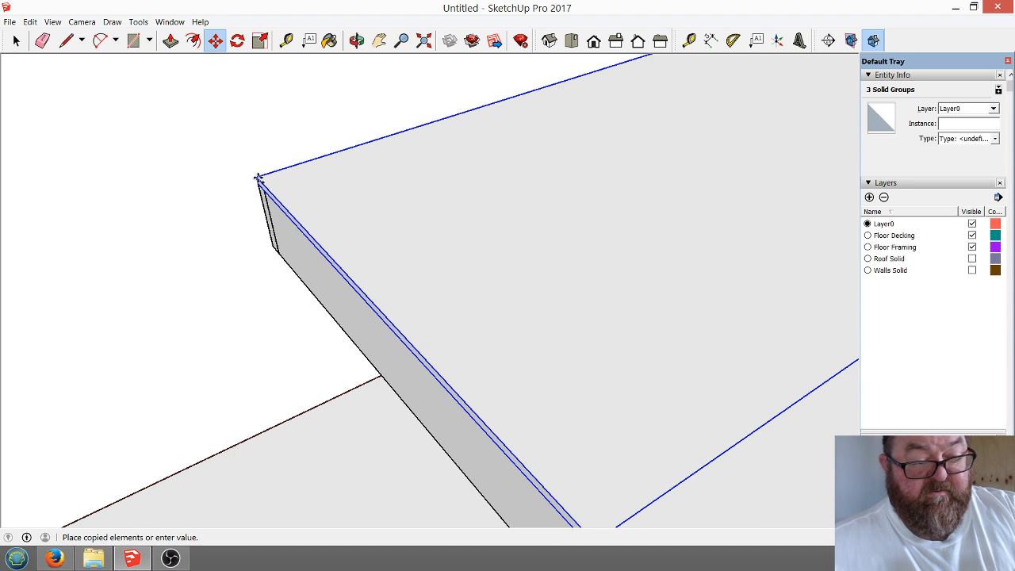
{"action": "scroll", "coordinate": [305, 177], "scroll_direction": "down", "scroll_amount": 1}
{"action": "scroll", "coordinate": [305, 179], "scroll_direction": "down", "scroll_amount": 3}
{"action": "scroll", "coordinate": [481, 317], "scroll_direction": "up", "scroll_amount": 5}
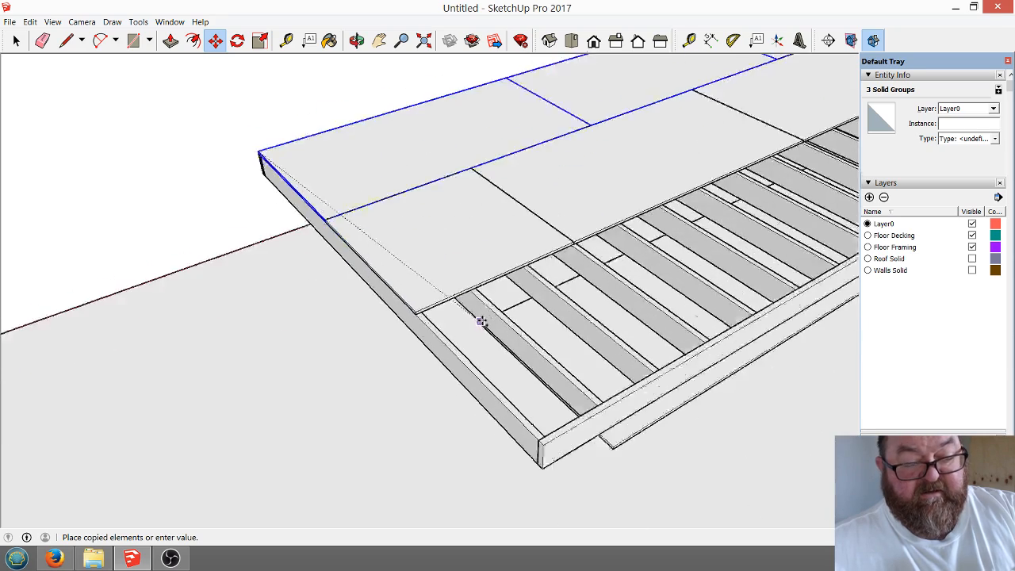
{"action": "left_click", "coordinate": [261, 286]}
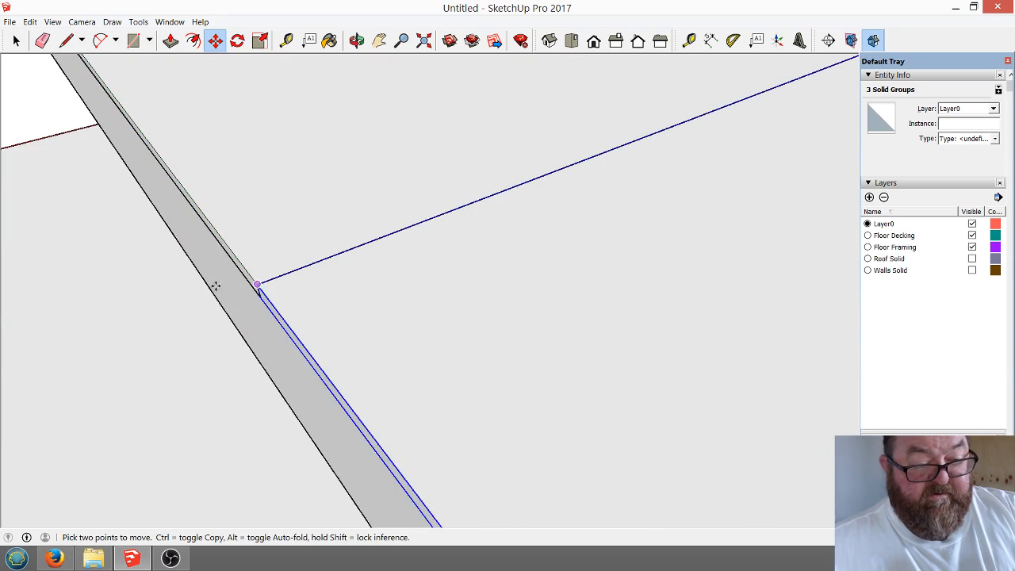
Examine the third row's fit at the frame's corner and the staggered layout of the whole deck.
{"action": "scroll", "coordinate": [158, 306], "scroll_direction": "down", "scroll_amount": 4}
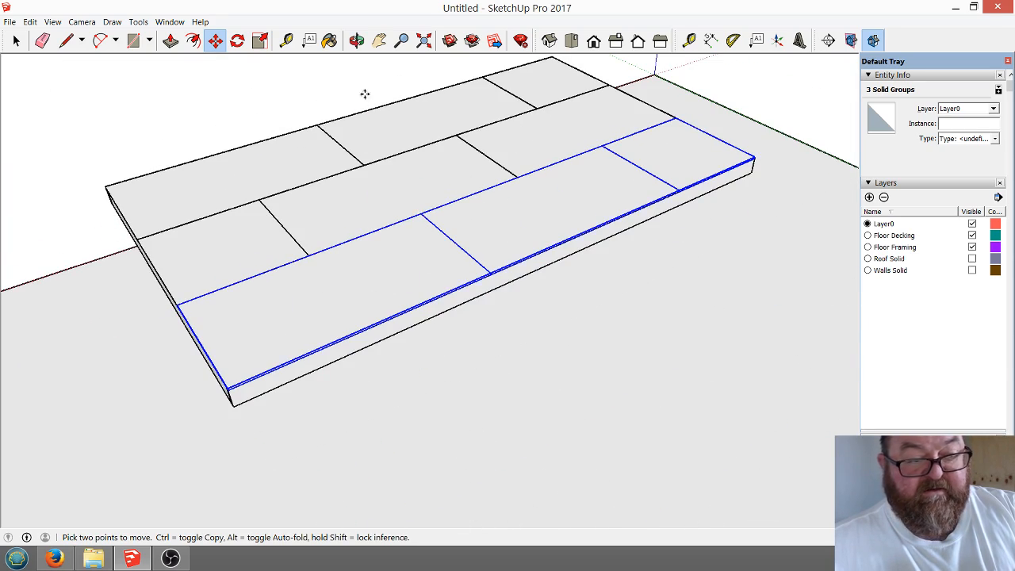
{"action": "left_click", "coordinate": [357, 40]}
{"action": "left_click_drag", "start_coordinate": [369, 252], "coordinate": [415, 201]}
{"action": "scroll", "coordinate": [365, 331], "scroll_direction": "up", "scroll_amount": 2}
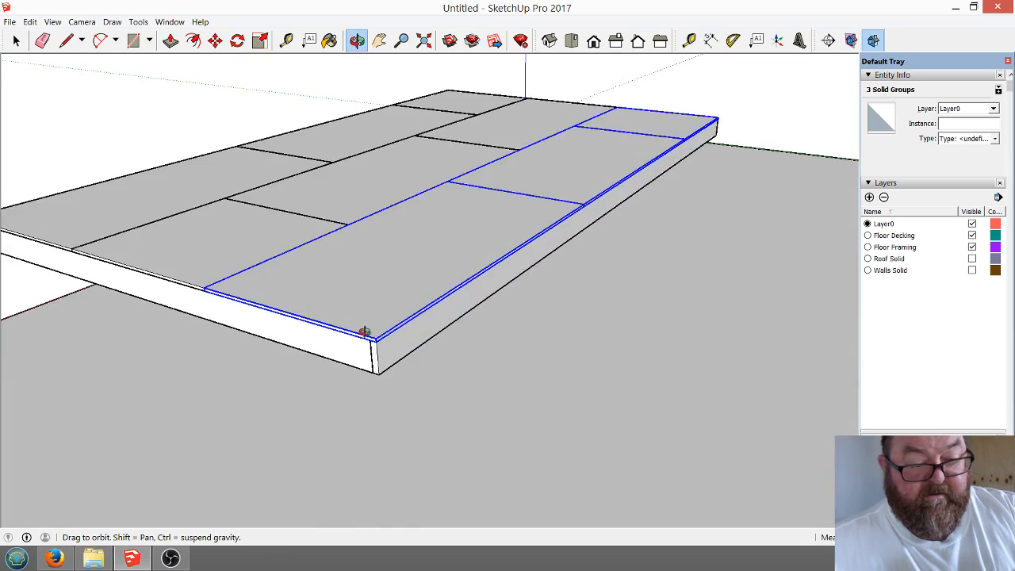
{"action": "scroll", "coordinate": [364, 332], "scroll_direction": "up", "scroll_amount": 5}
{"action": "left_click_drag", "start_coordinate": [365, 369], "coordinate": [398, 496]}
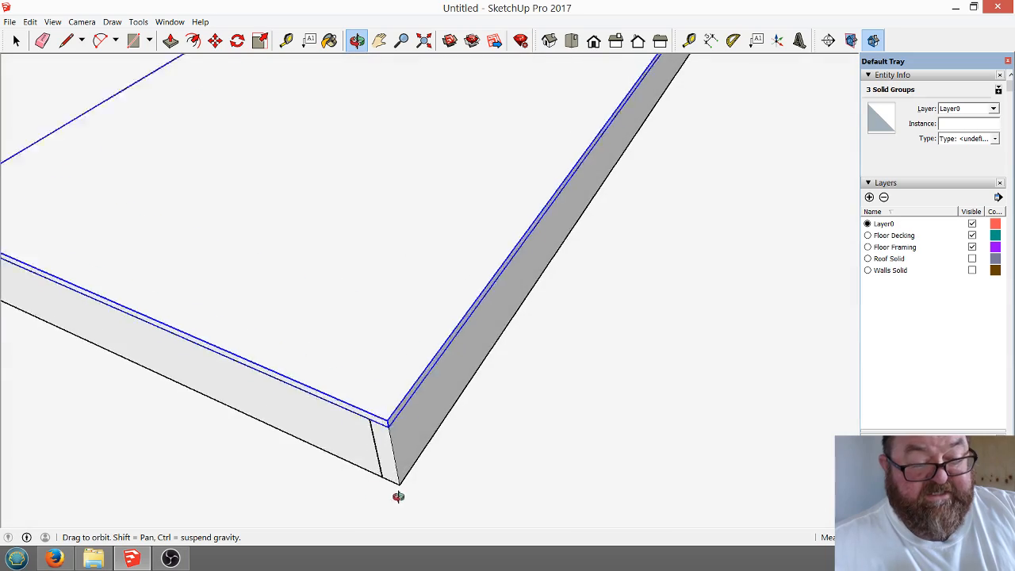
{"action": "scroll", "coordinate": [482, 453], "scroll_direction": "down", "scroll_amount": 3}
{"action": "scroll", "coordinate": [294, 358], "scroll_direction": "down", "scroll_amount": 2}
{"action": "left_click_drag", "start_coordinate": [294, 357], "coordinate": [548, 499]}
{"action": "scroll", "coordinate": [531, 487], "scroll_direction": "up", "scroll_amount": 4}
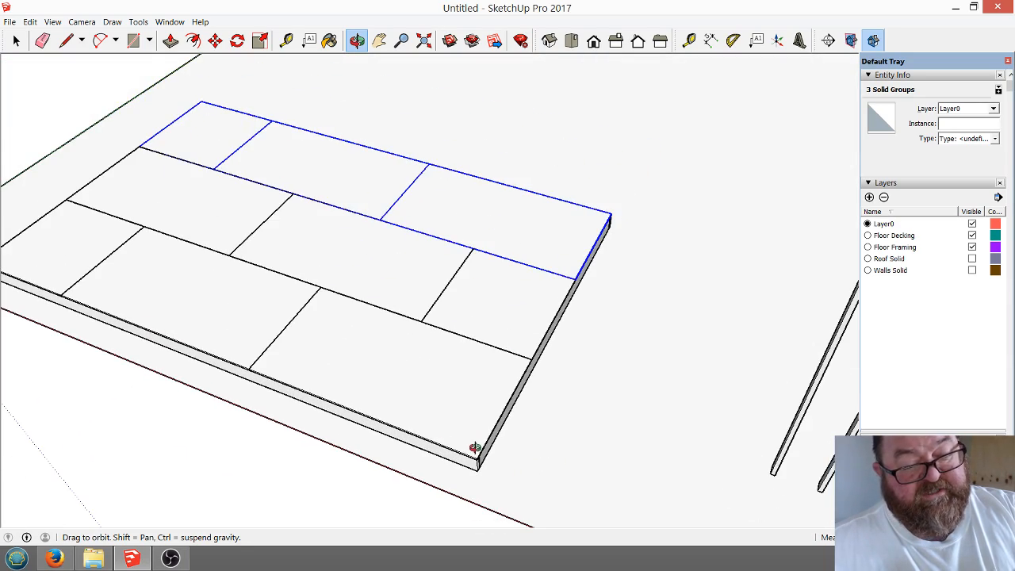
Select all nine decking sheets across the three rows.
{"action": "key", "text": "space"}
{"action": "left_click", "coordinate": [347, 346]}
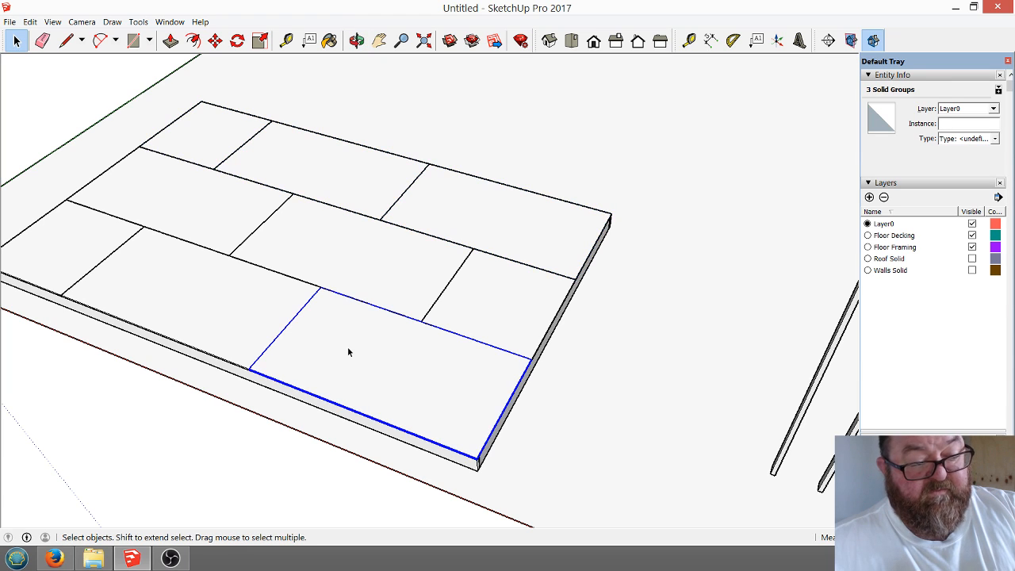
{"action": "left_click", "coordinate": [217, 274], "text": "shift"}
{"action": "left_click", "coordinate": [199, 233], "text": "shift"}
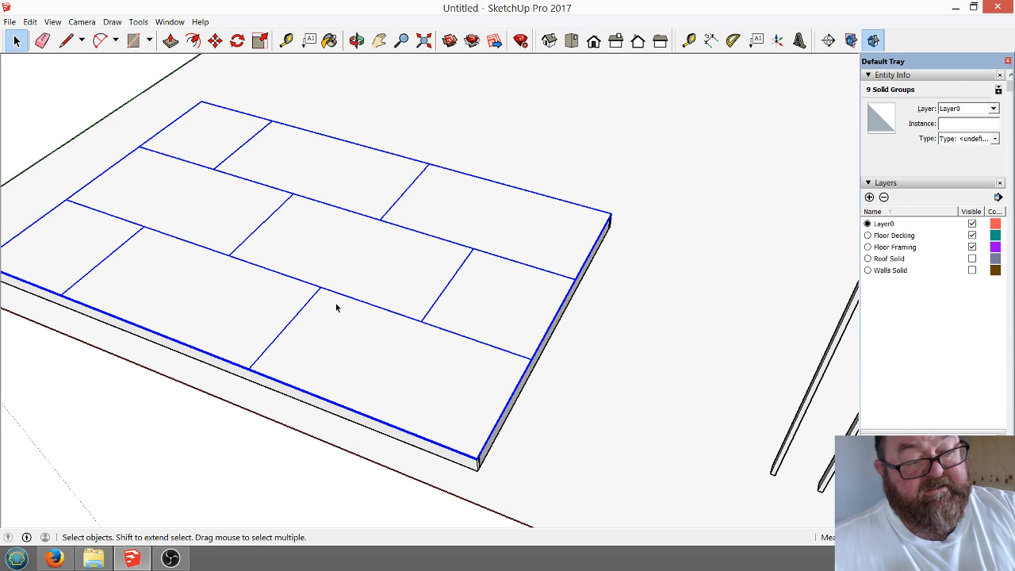
{"action": "scroll", "coordinate": [332, 389], "scroll_direction": "down", "scroll_amount": 2}
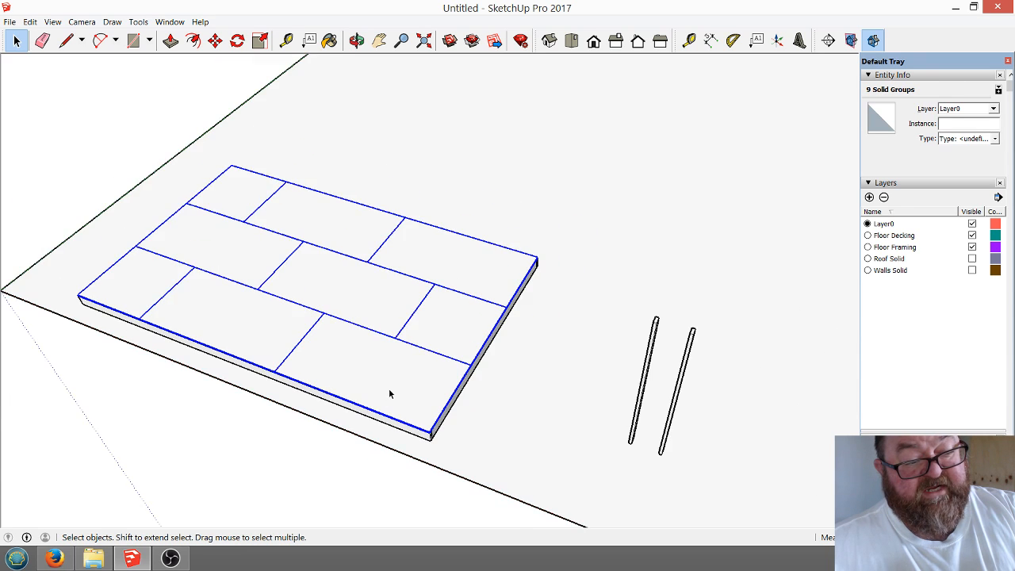
{"action": "scroll", "coordinate": [389, 389], "scroll_direction": "up", "scroll_amount": 3}
{"action": "scroll", "coordinate": [459, 424], "scroll_direction": "down", "scroll_amount": 3}
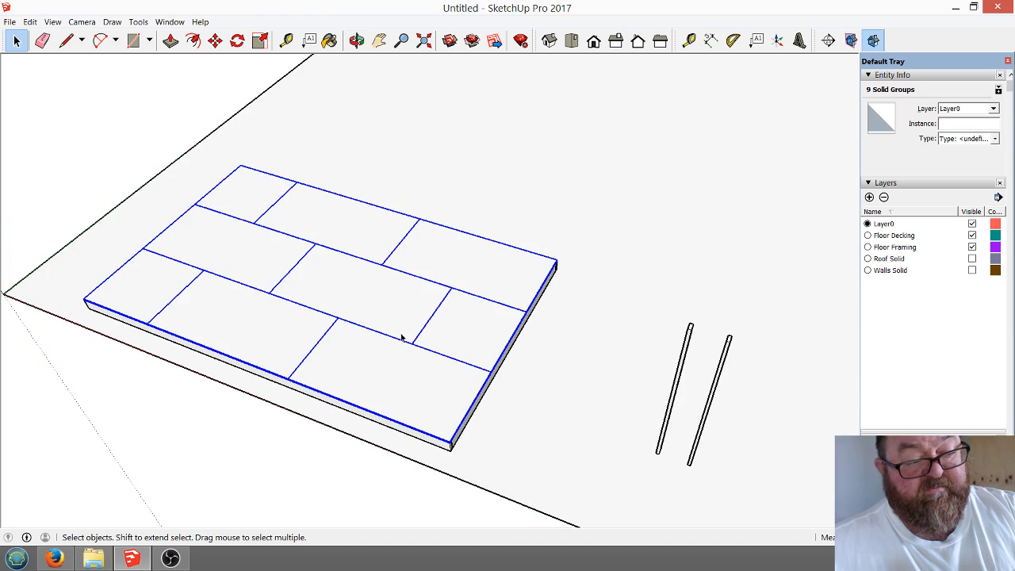
{"action": "scroll", "coordinate": [425, 326], "scroll_direction": "up", "scroll_amount": 2}
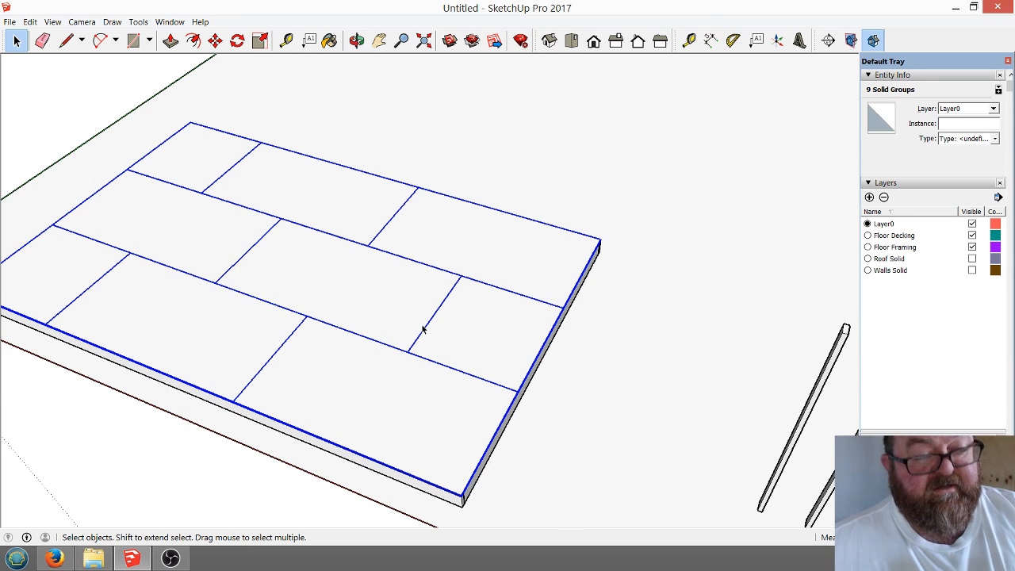
Switch to the Firefox browser to check the live stream's chat, and return to the SketchUp model.
{"action": "left_click", "coordinate": [55, 558]}
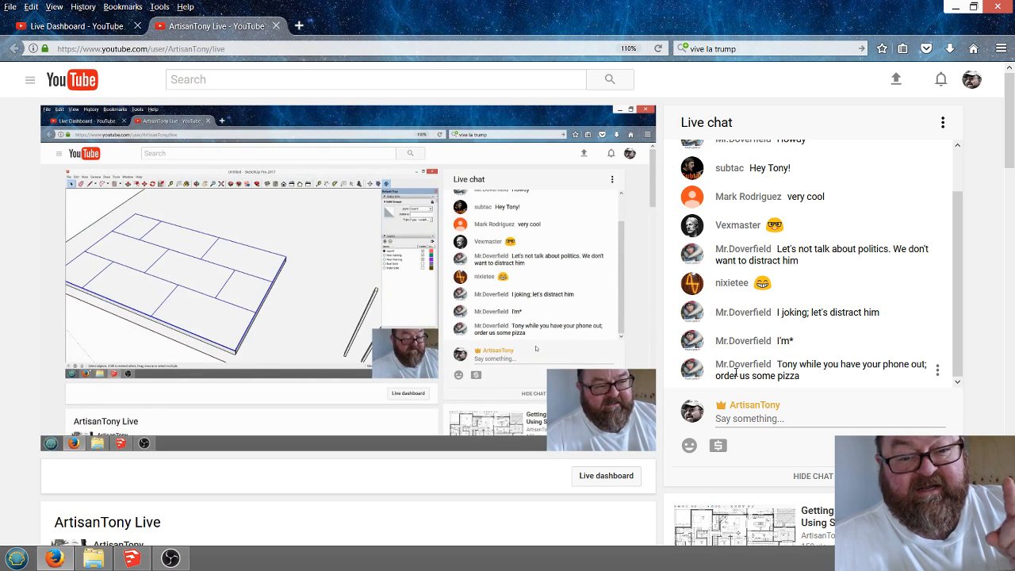
{"action": "left_click", "coordinate": [132, 560]}
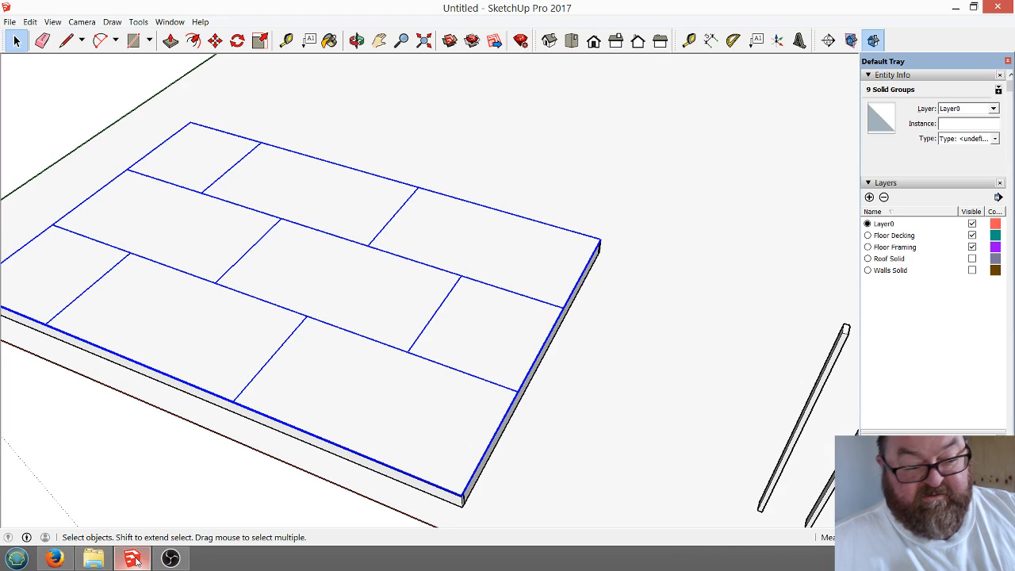
{"action": "left_click", "coordinate": [54, 560]}
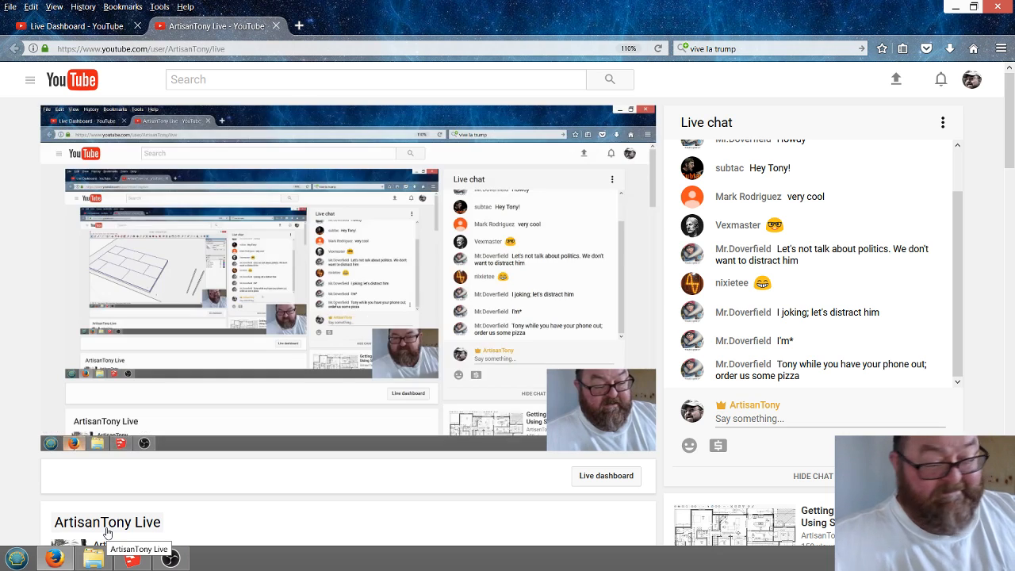
{"action": "left_click", "coordinate": [132, 559]}
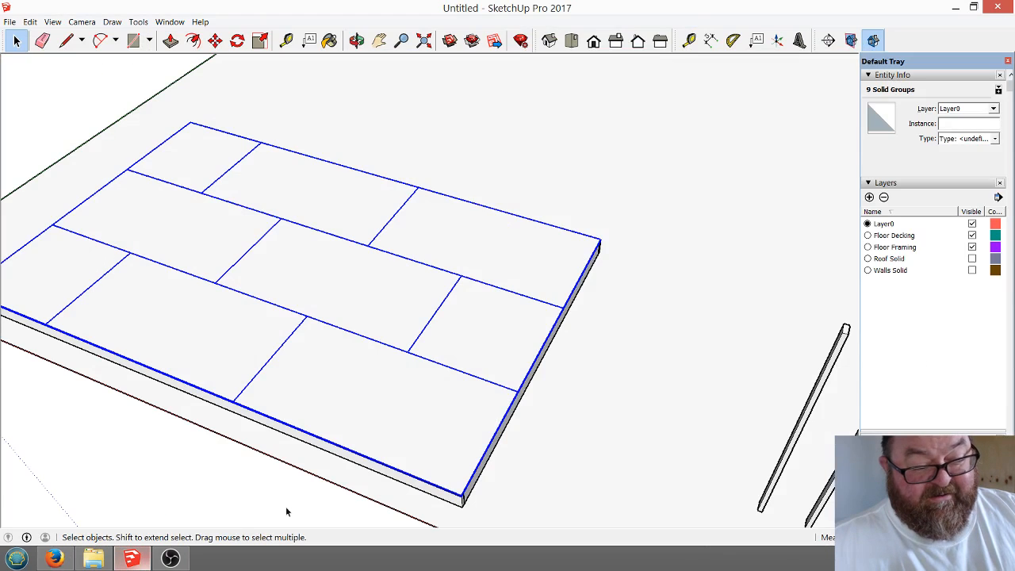
Examine the completed decking's staggered joints, outer edges and near corner from several angles.
{"action": "scroll", "coordinate": [443, 451], "scroll_direction": "down", "scroll_amount": 3}
{"action": "scroll", "coordinate": [415, 407], "scroll_direction": "up", "scroll_amount": 2}
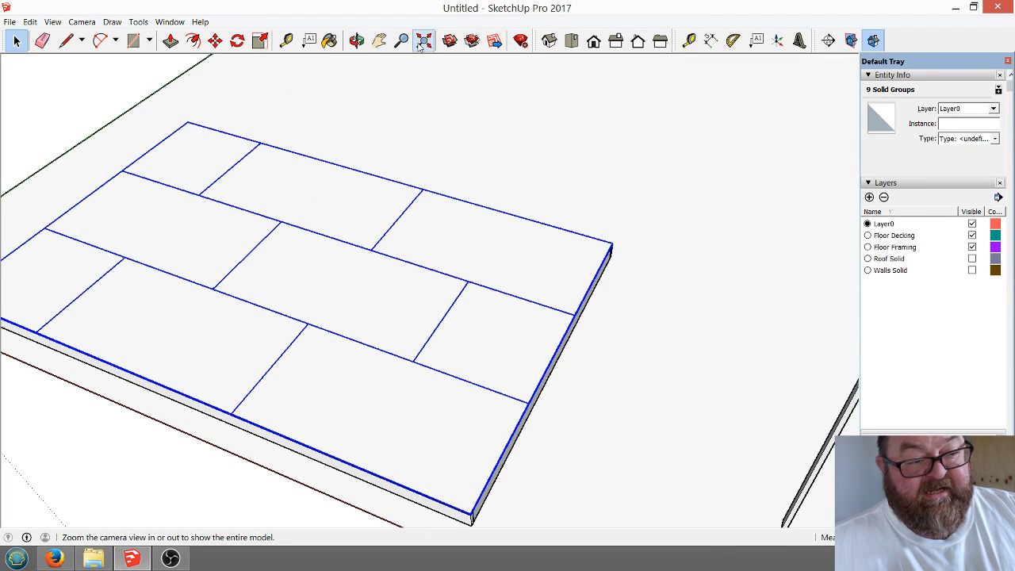
{"action": "left_click", "coordinate": [357, 40]}
{"action": "left_click_drag", "start_coordinate": [409, 381], "coordinate": [316, 313]}
{"action": "scroll", "coordinate": [361, 392], "scroll_direction": "up", "scroll_amount": 3}
{"action": "left_click_drag", "start_coordinate": [419, 281], "coordinate": [346, 375]}
{"action": "scroll", "coordinate": [346, 375], "scroll_direction": "down", "scroll_amount": 2}
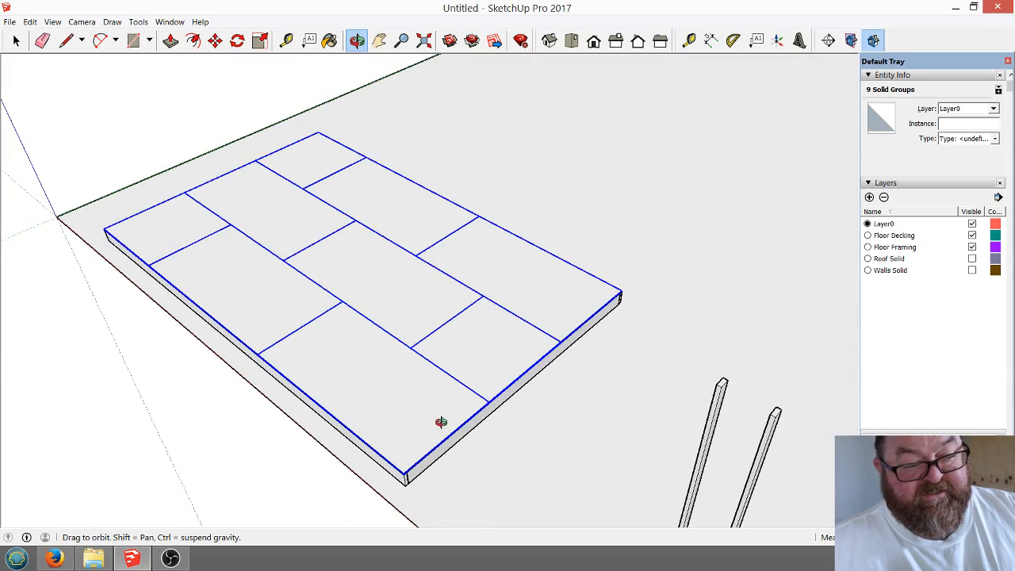
{"action": "scroll", "coordinate": [440, 443], "scroll_direction": "up", "scroll_amount": 3}
{"action": "scroll", "coordinate": [429, 412], "scroll_direction": "up", "scroll_amount": 2}
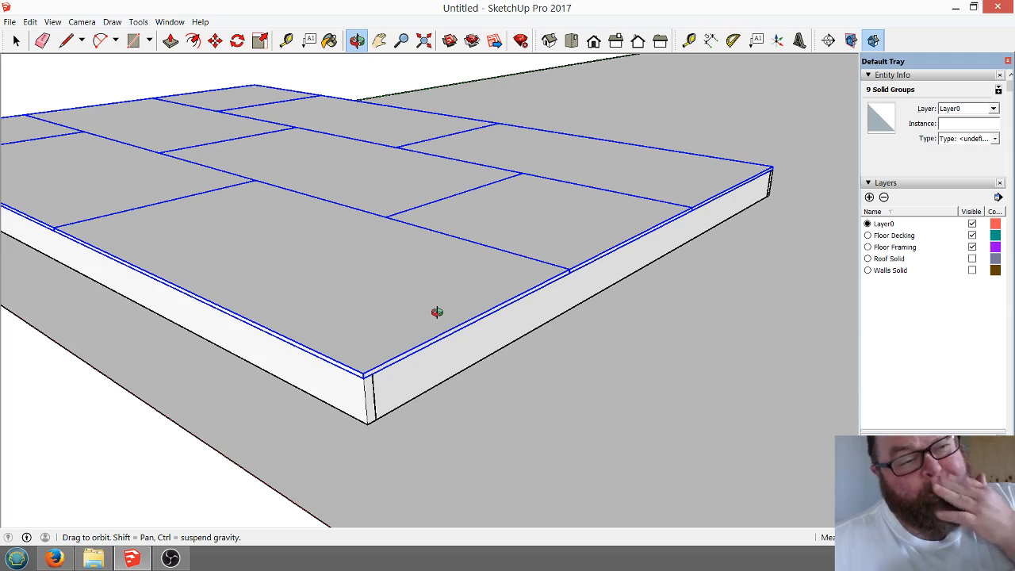
{"action": "left_click_drag", "start_coordinate": [437, 310], "coordinate": [437, 372]}
{"action": "scroll", "coordinate": [436, 373], "scroll_direction": "down", "scroll_amount": 3}
{"action": "scroll", "coordinate": [429, 404], "scroll_direction": "up", "scroll_amount": 3}
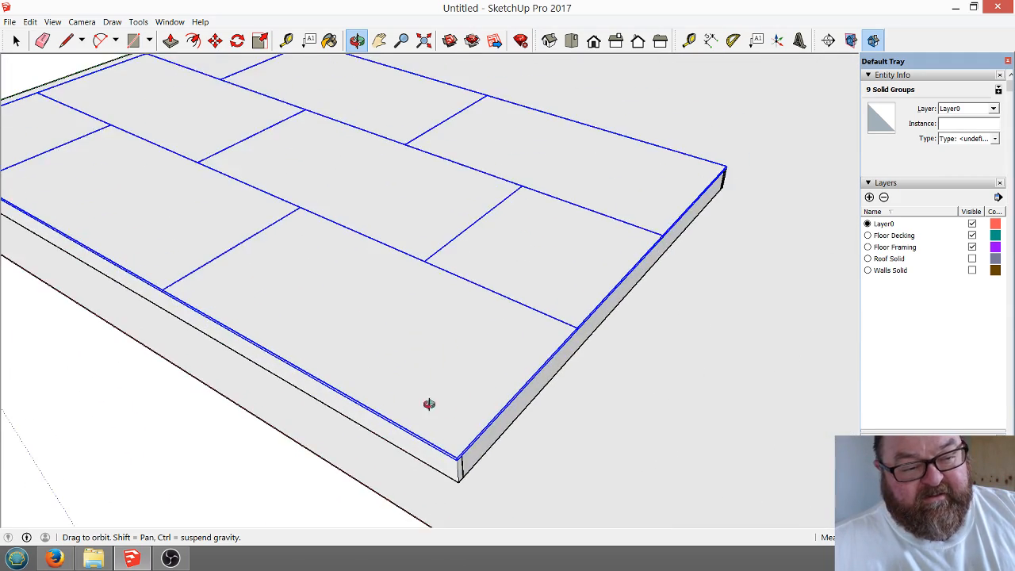
{"action": "scroll", "coordinate": [480, 451], "scroll_direction": "down", "scroll_amount": 2}
{"action": "scroll", "coordinate": [405, 351], "scroll_direction": "up", "scroll_amount": 3}
{"action": "scroll", "coordinate": [405, 351], "scroll_direction": "up", "scroll_amount": 1}
{"action": "scroll", "coordinate": [412, 373], "scroll_direction": "down", "scroll_amount": 1}
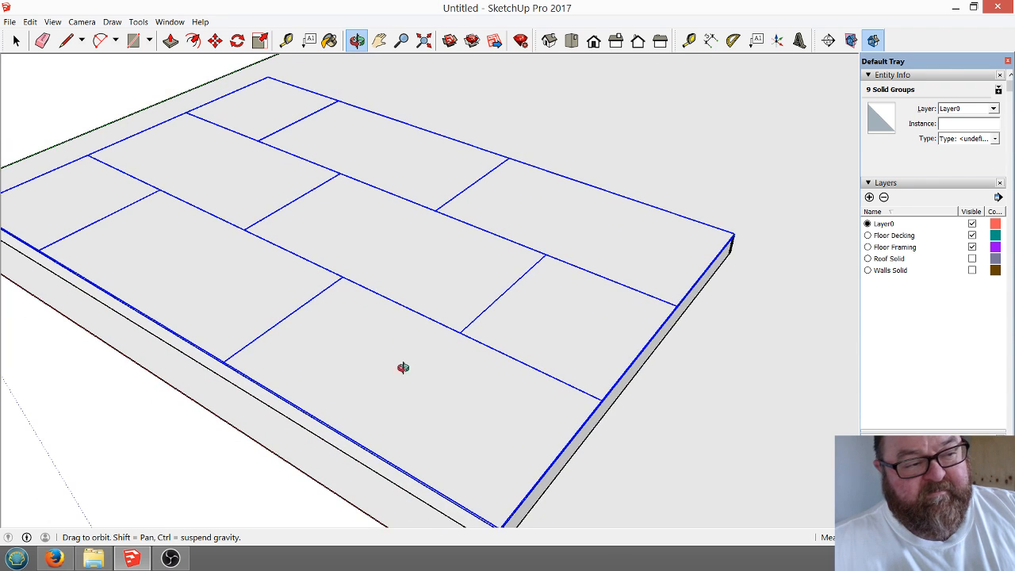
Clear the selection of the decking sheets.
{"action": "left_click", "coordinate": [16, 41]}
{"action": "left_click", "coordinate": [73, 135]}
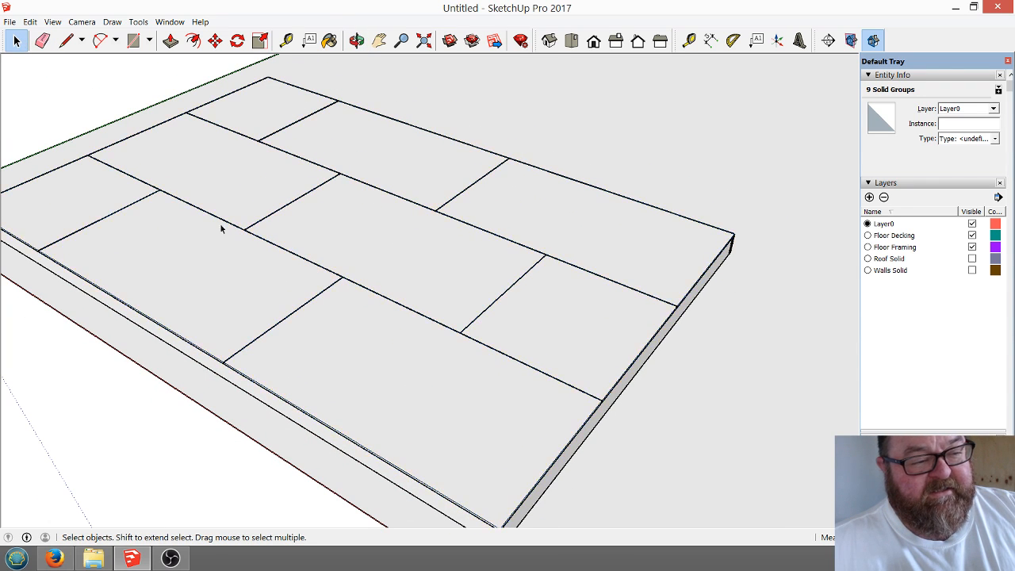
{"action": "scroll", "coordinate": [261, 271], "scroll_direction": "down", "scroll_amount": 2}
{"action": "scroll", "coordinate": [260, 272], "scroll_direction": "down", "scroll_amount": 2}
{"action": "scroll", "coordinate": [317, 342], "scroll_direction": "up", "scroll_amount": 4}
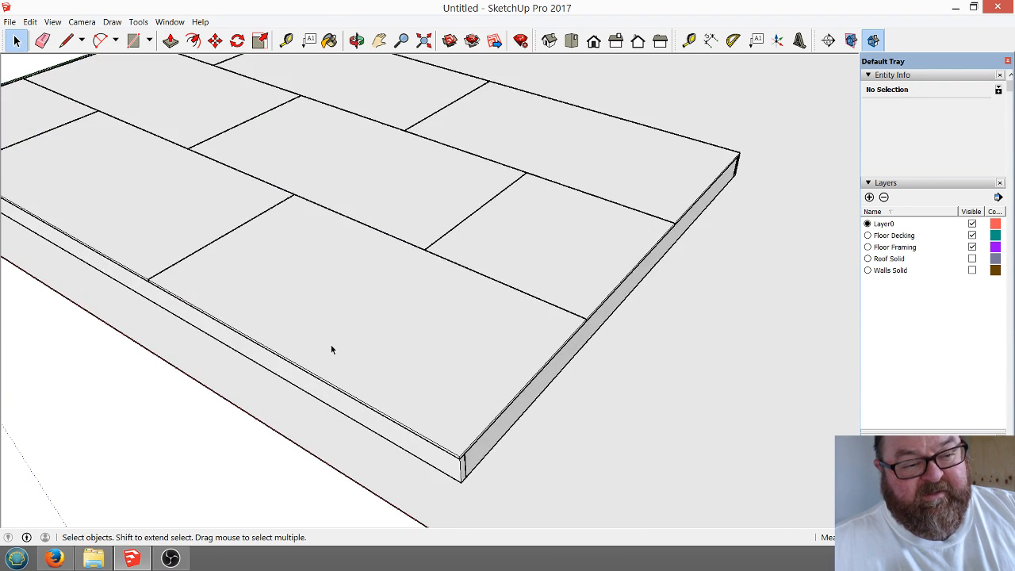
{"action": "left_click", "coordinate": [356, 40]}
{"action": "left_click_drag", "start_coordinate": [381, 351], "coordinate": [490, 328]}
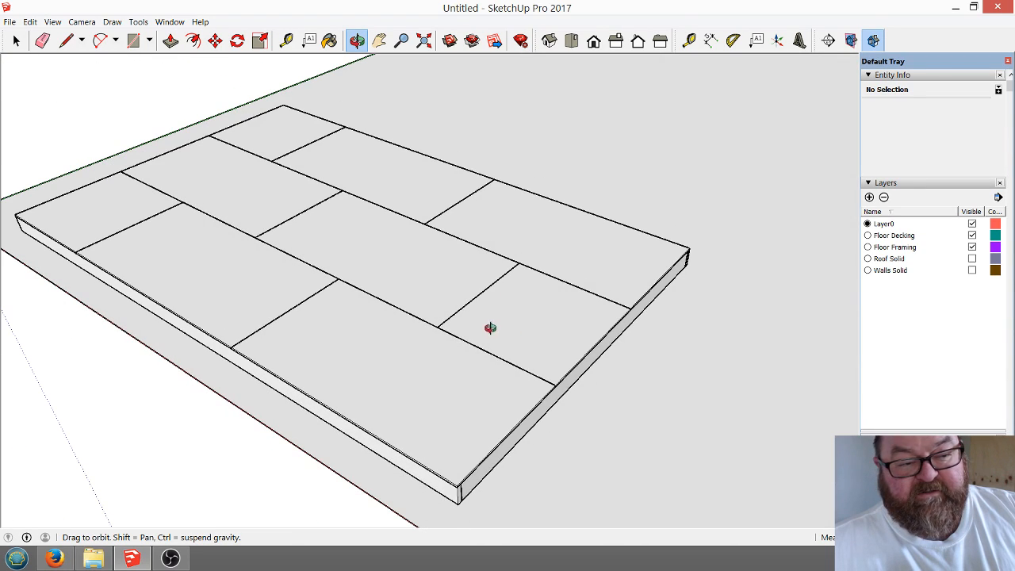
{"action": "left_click", "coordinate": [870, 197]}
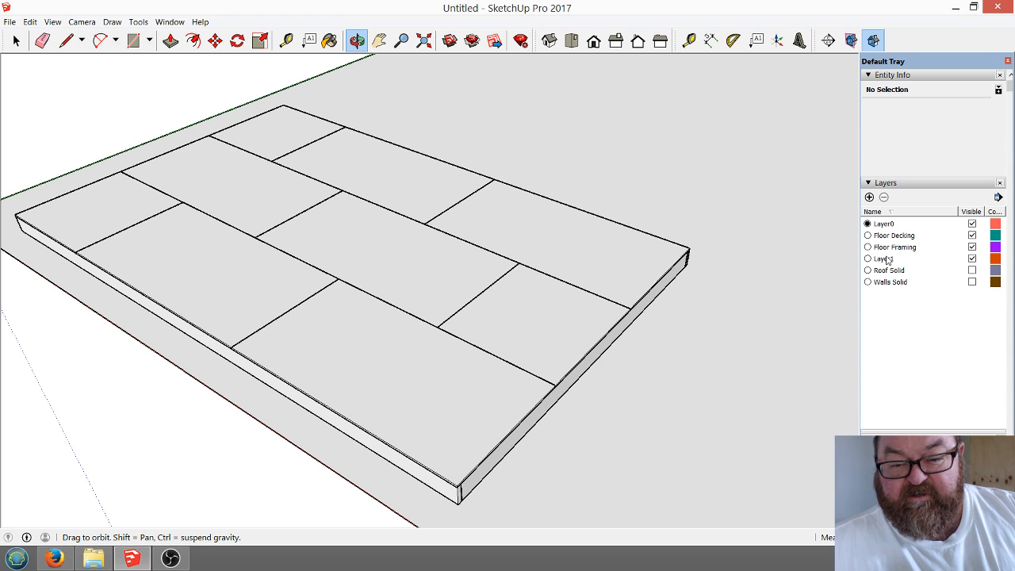
{"action": "left_click", "coordinate": [895, 260]}
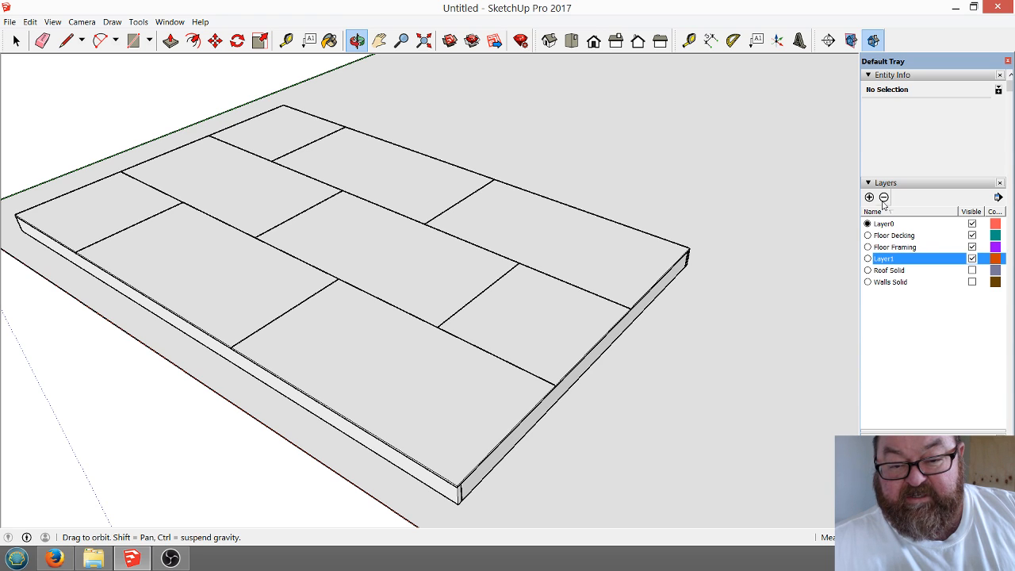
{"action": "left_click", "coordinate": [884, 197]}
Combine all nine floor decking sheets into a single group and select that group.
{"action": "left_click", "coordinate": [16, 40]}
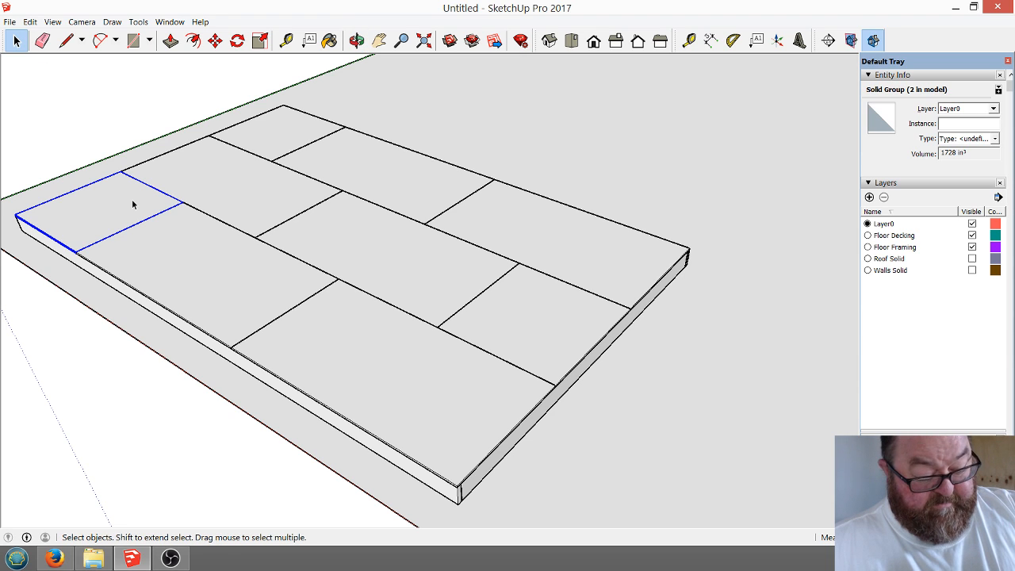
{"action": "left_click", "coordinate": [199, 150], "text": "shift"}
{"action": "left_click", "coordinate": [267, 138], "text": "shift"}
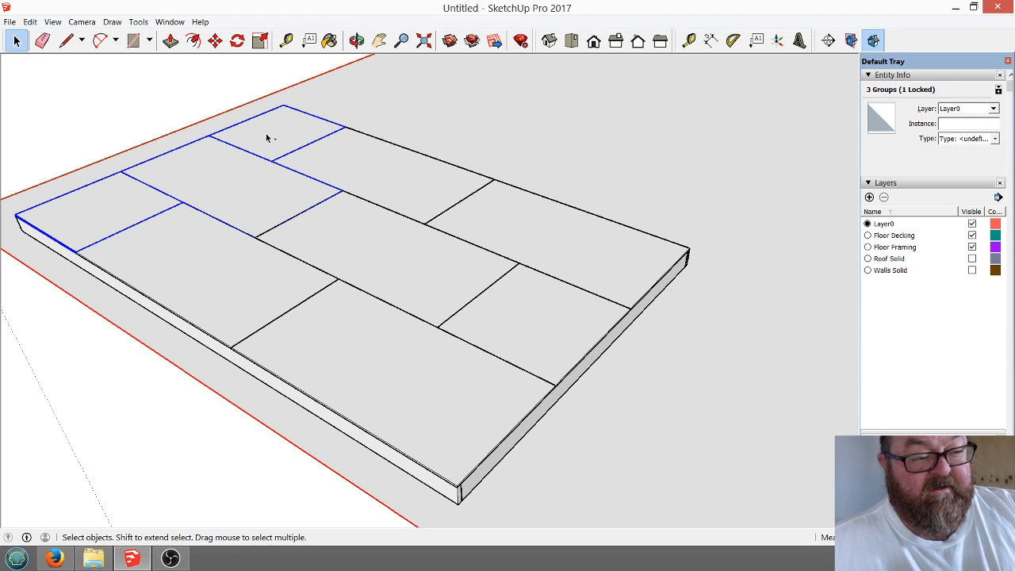
{"action": "left_click", "coordinate": [251, 266], "text": "shift"}
{"action": "left_click", "coordinate": [380, 347], "text": "shift"}
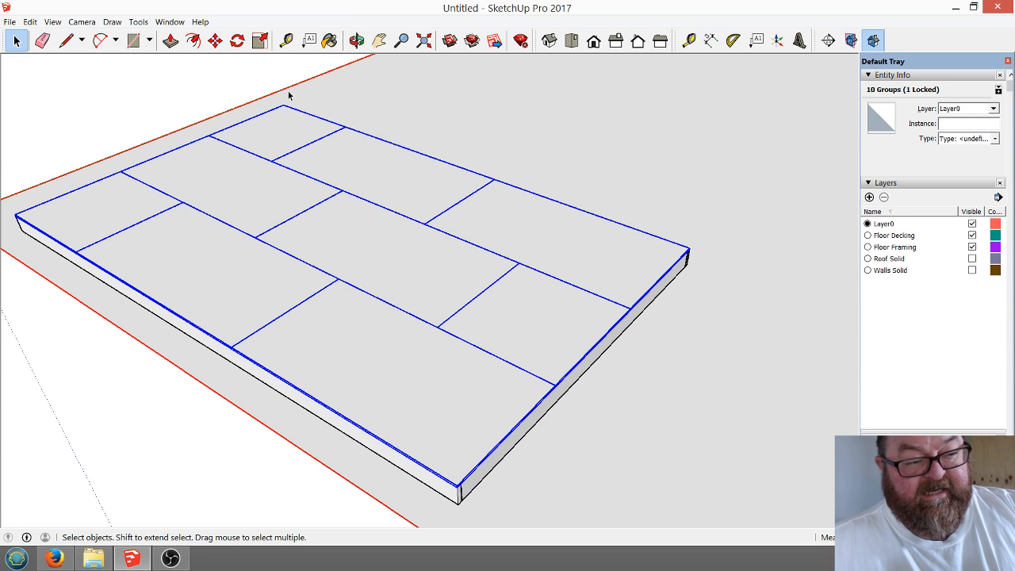
{"action": "scroll", "coordinate": [551, 299], "scroll_direction": "down", "scroll_amount": 2}
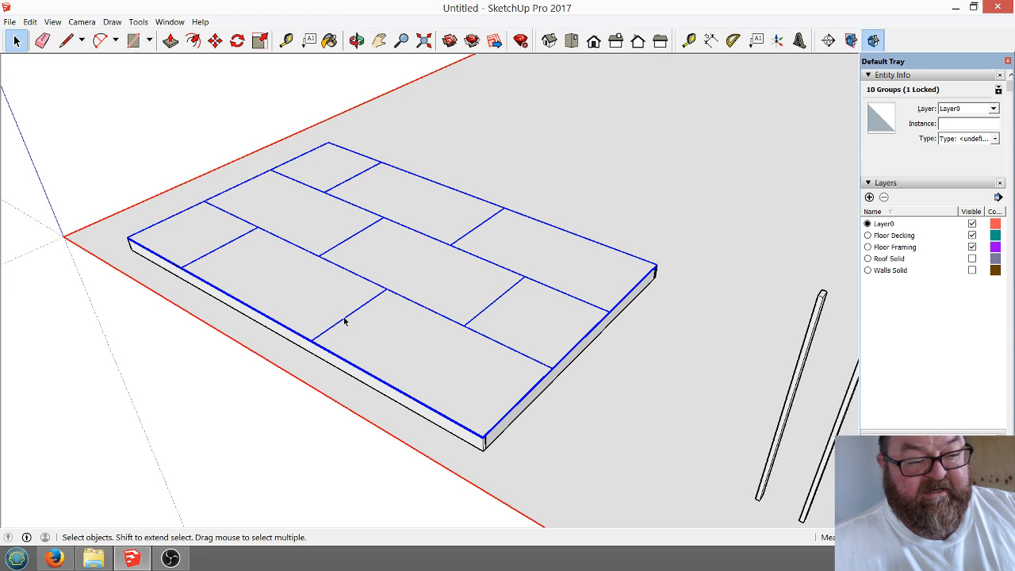
{"action": "right_click", "coordinate": [523, 254]}
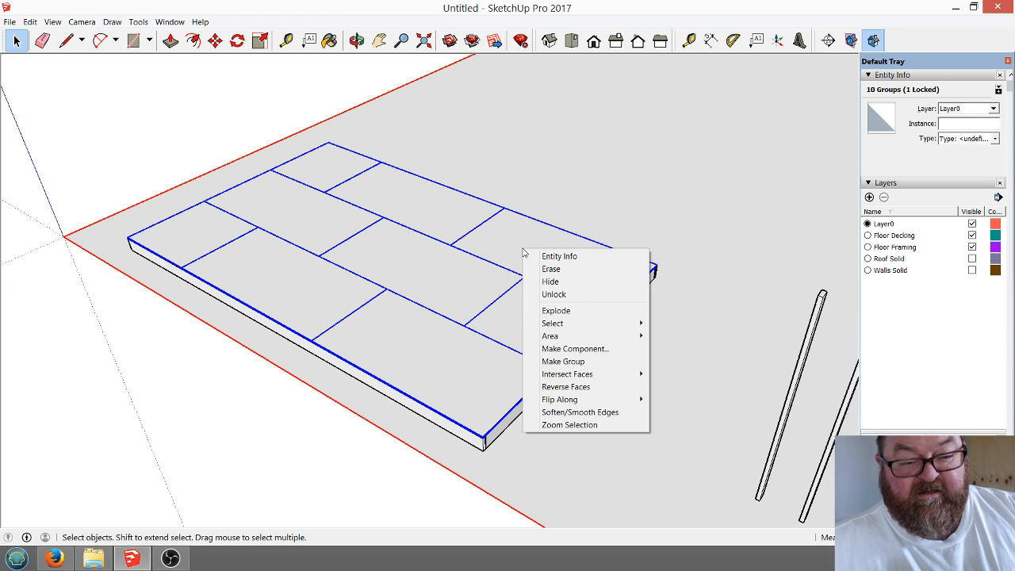
{"action": "left_click", "coordinate": [558, 361]}
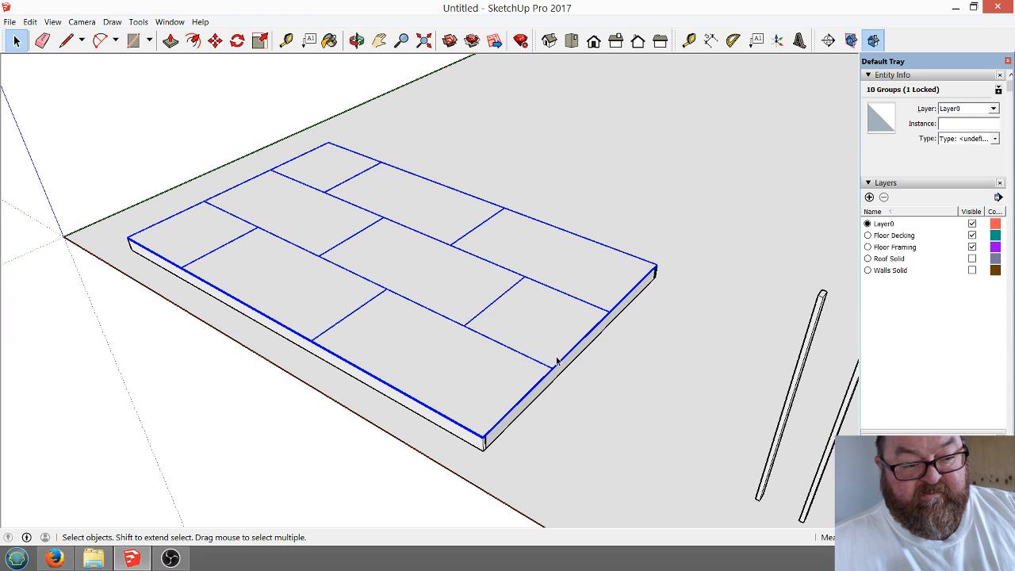
{"action": "left_click", "coordinate": [169, 145]}
{"action": "left_click", "coordinate": [286, 177]}
Try moving the decking group sideways off the joist frame as one piece.
{"action": "left_click", "coordinate": [216, 41]}
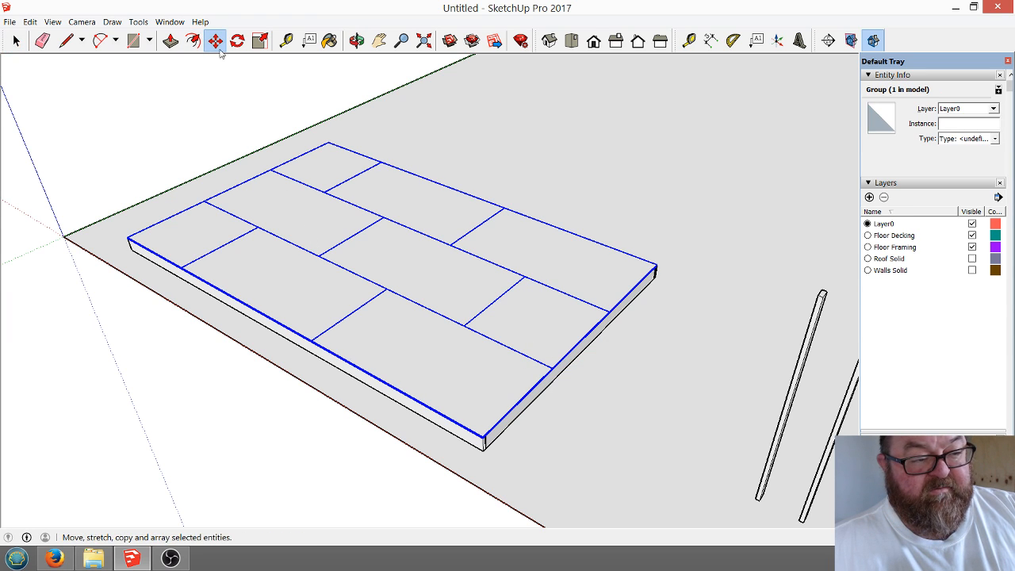
{"action": "left_click", "coordinate": [289, 213]}
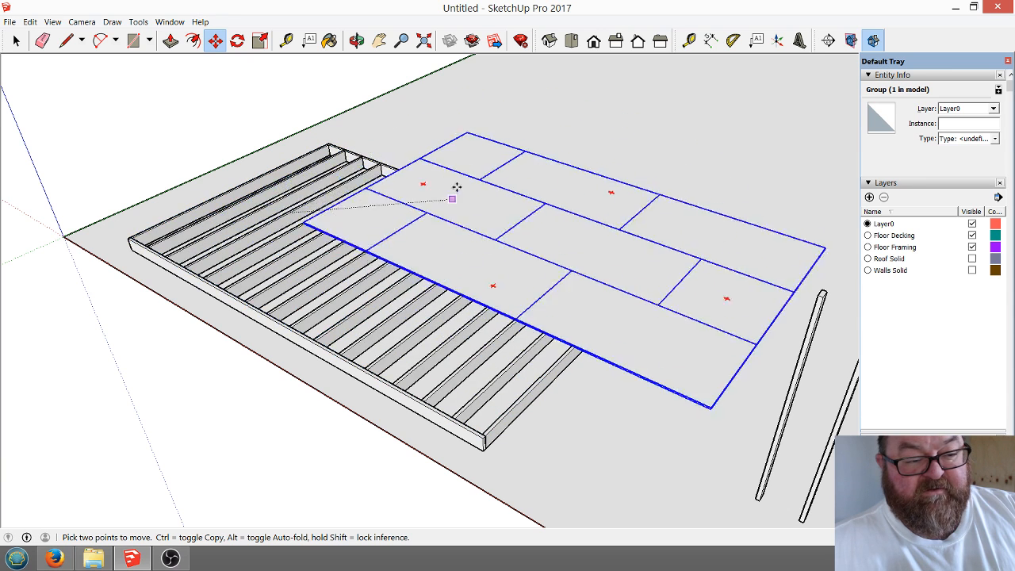
{"action": "left_click", "coordinate": [403, 183]}
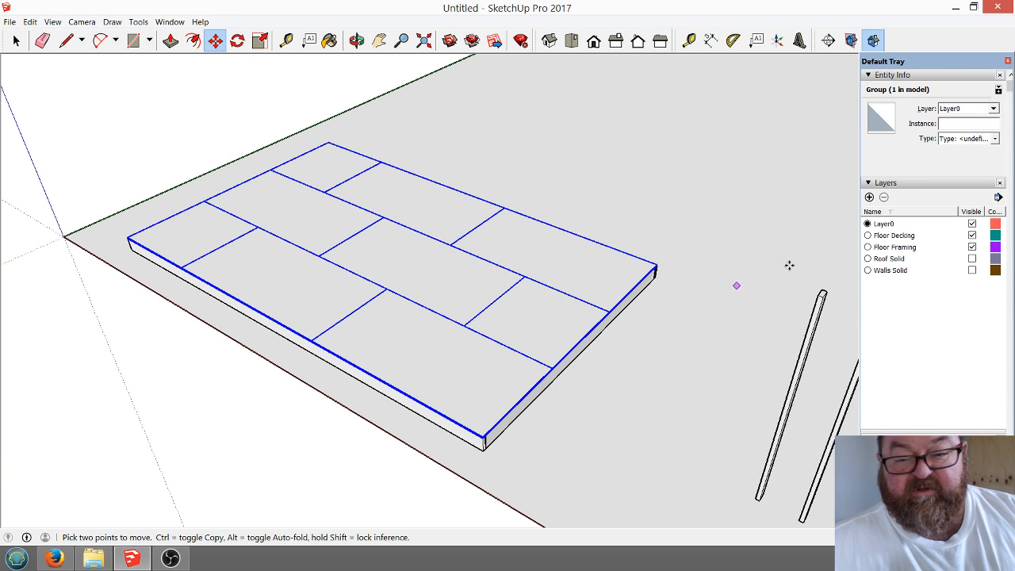
Assign the decking group to the Floor Decking layer, leaving its position on the joist frame as it is.
{"action": "left_click", "coordinate": [994, 109]}
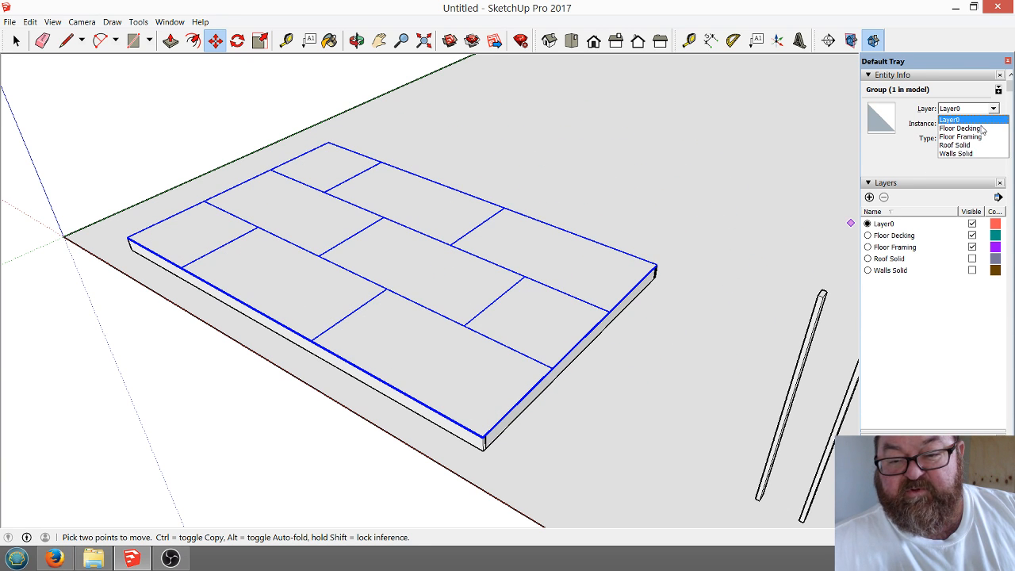
{"action": "left_click", "coordinate": [977, 128]}
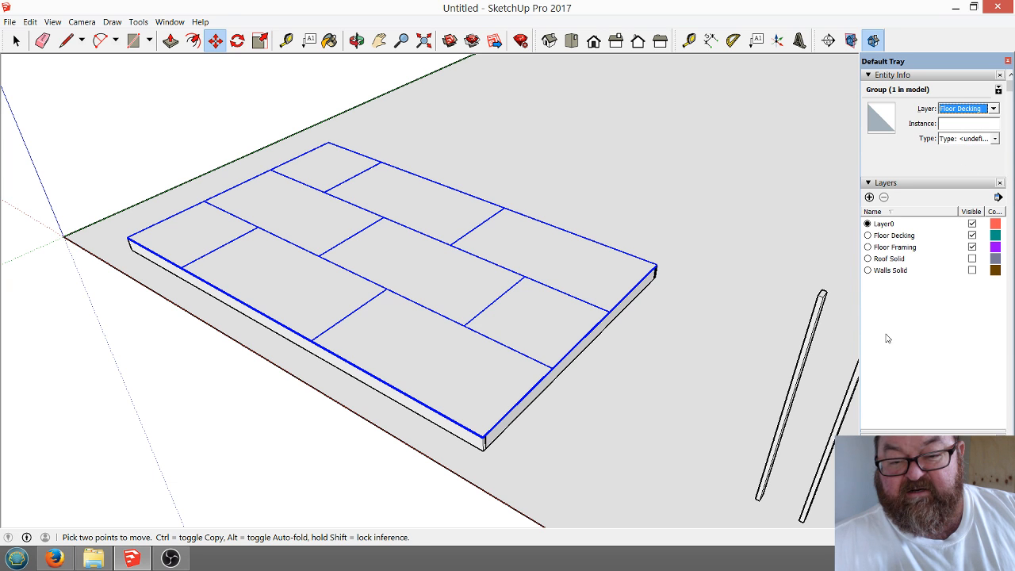
{"action": "left_click", "coordinate": [673, 243]}
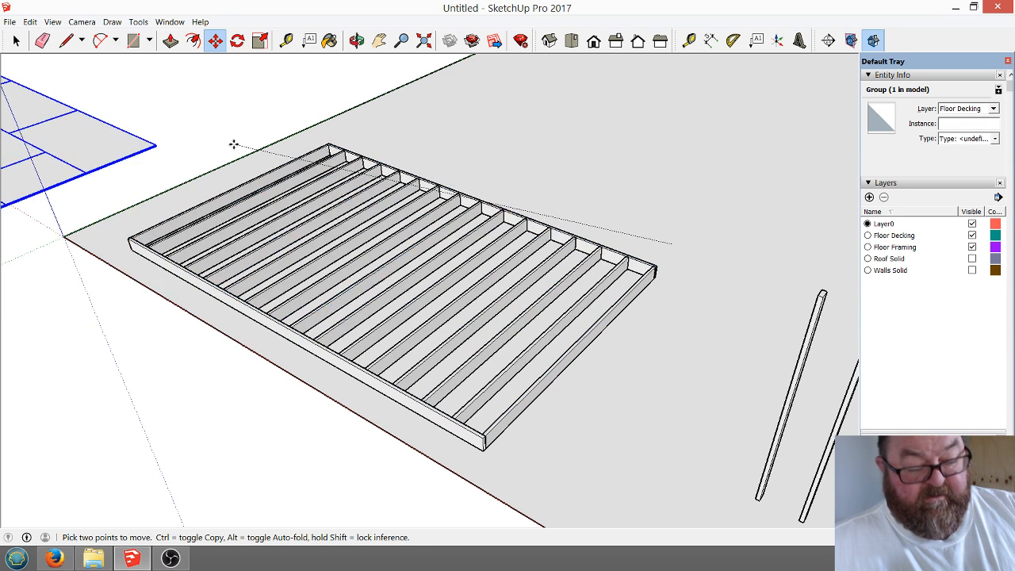
{"action": "key", "text": "Escape"}
{"action": "left_click", "coordinate": [26, 44]}
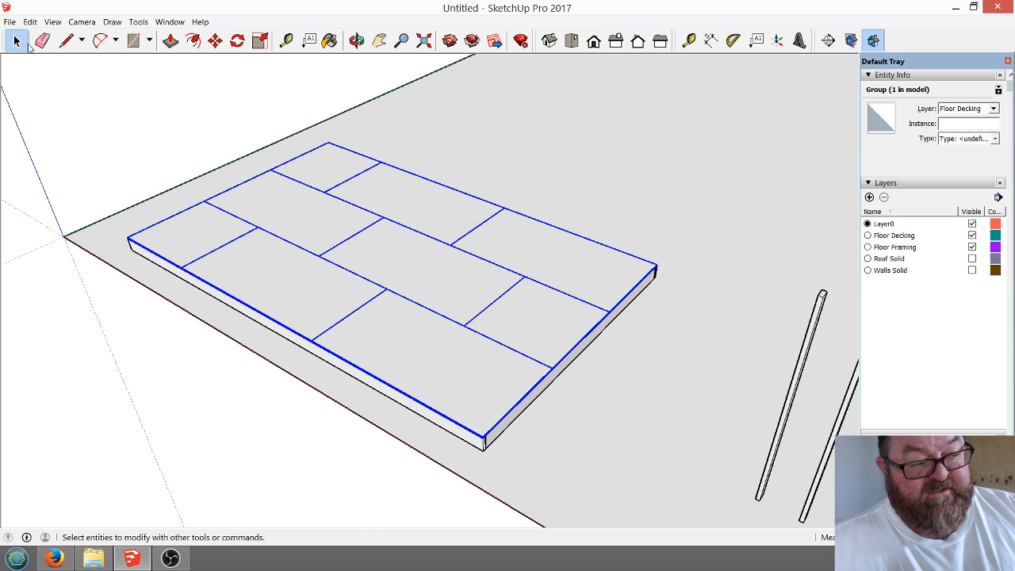
Check the decking group's layer assignment, clear the selection and hide the Floor Decking layer.
{"action": "left_click", "coordinate": [474, 156]}
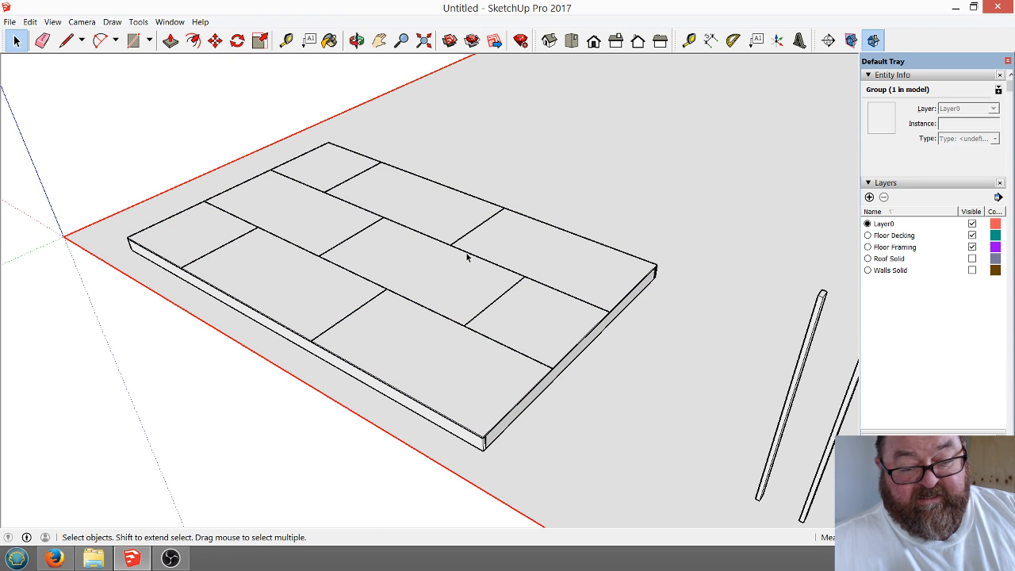
{"action": "left_click", "coordinate": [383, 269]}
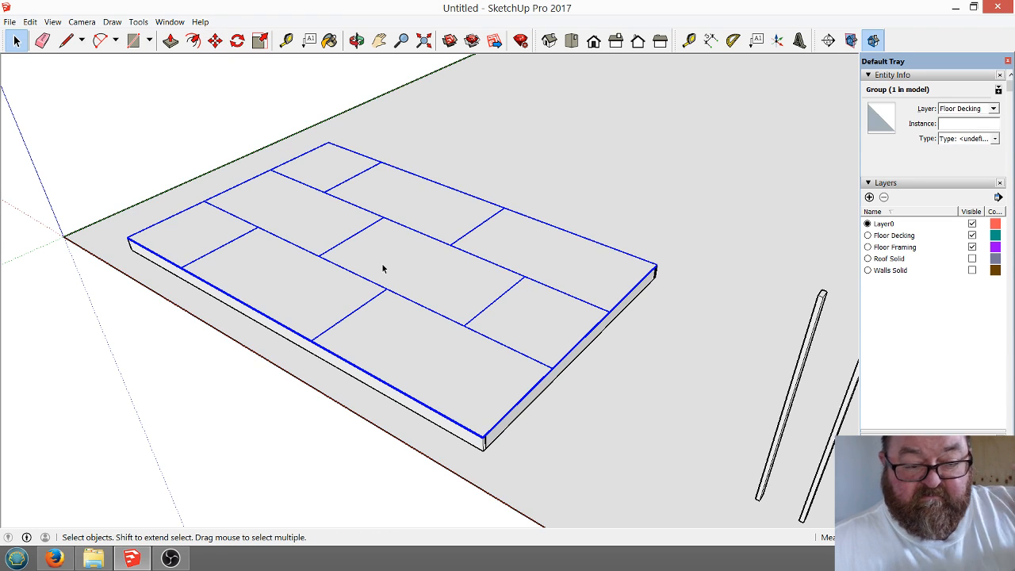
{"action": "left_click", "coordinate": [548, 173]}
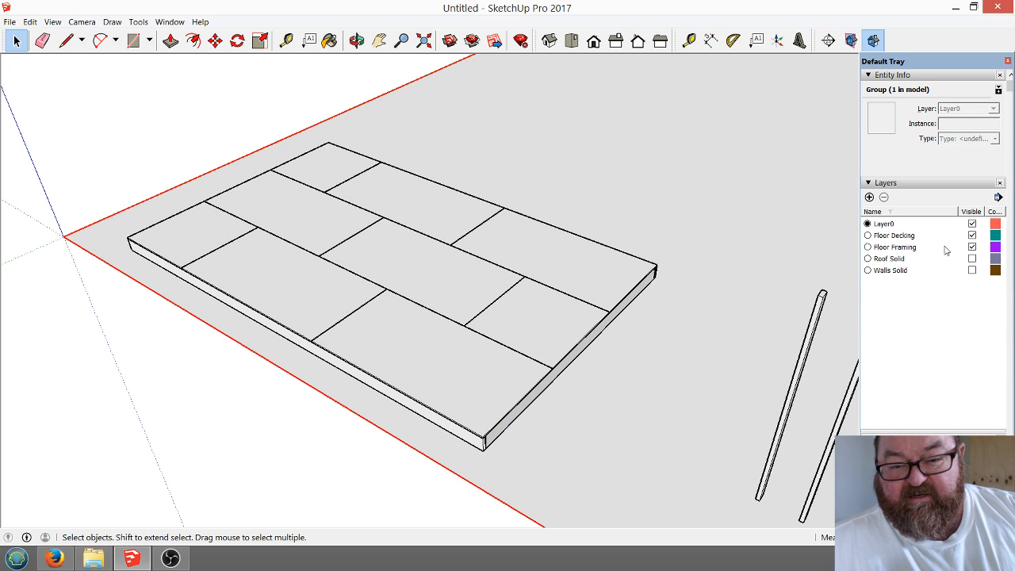
{"action": "left_click", "coordinate": [973, 235]}
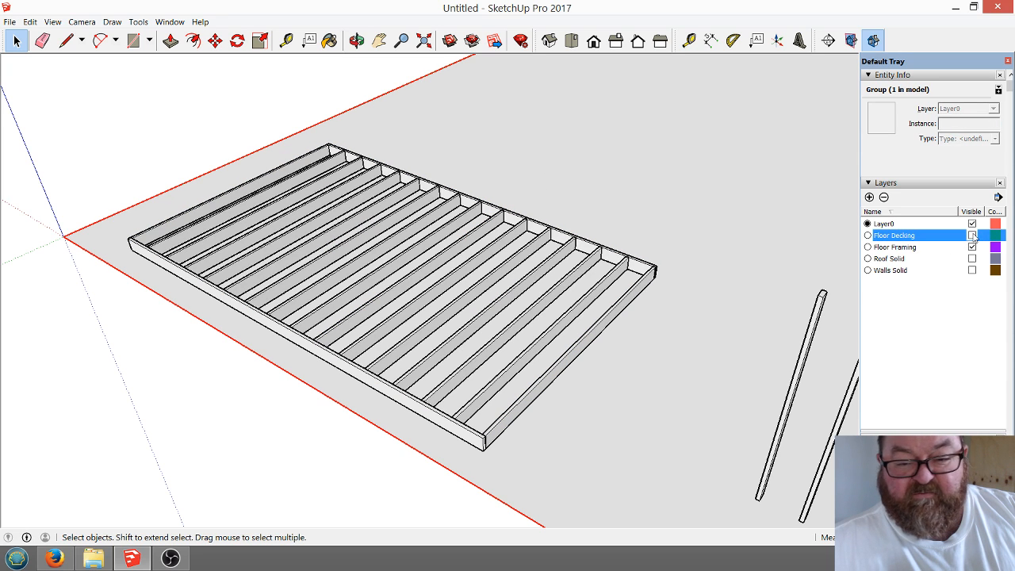
Examine the exposed joist frame from above and inspect its near corner up close.
{"action": "left_click", "coordinate": [356, 40]}
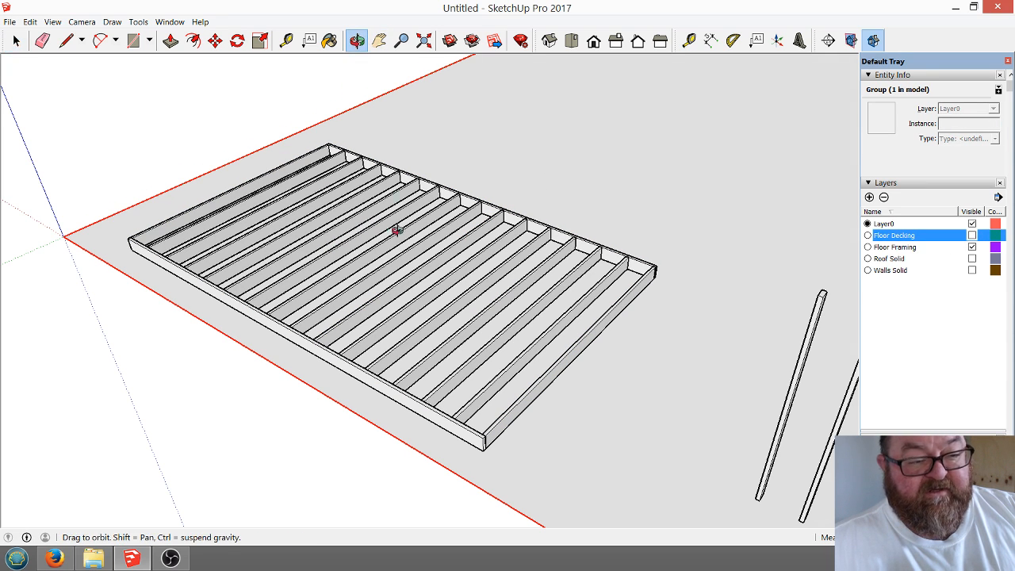
{"action": "left_click_drag", "start_coordinate": [397, 227], "coordinate": [426, 316]}
{"action": "scroll", "coordinate": [571, 293], "scroll_direction": "up", "scroll_amount": 2}
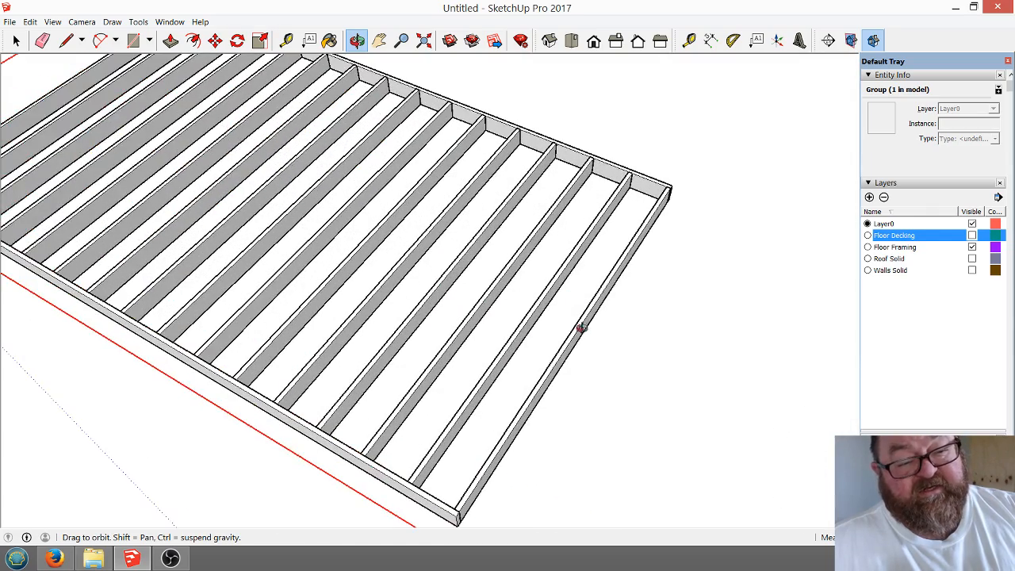
{"action": "mouse_move", "coordinate": [582, 327]}
{"action": "left_mouse_down"}
{"action": "mouse_move", "coordinate": [379, 227]}
{"action": "mouse_move", "coordinate": [542, 296]}
{"action": "mouse_move", "coordinate": [573, 321]}
{"action": "left_mouse_up"}
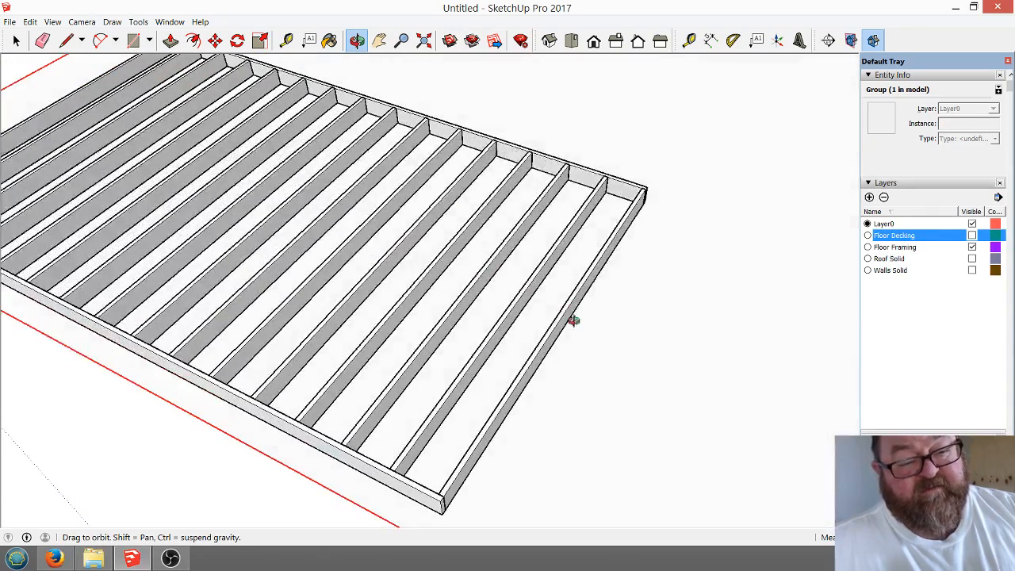
{"action": "scroll", "coordinate": [552, 355], "scroll_direction": "down", "scroll_amount": 2}
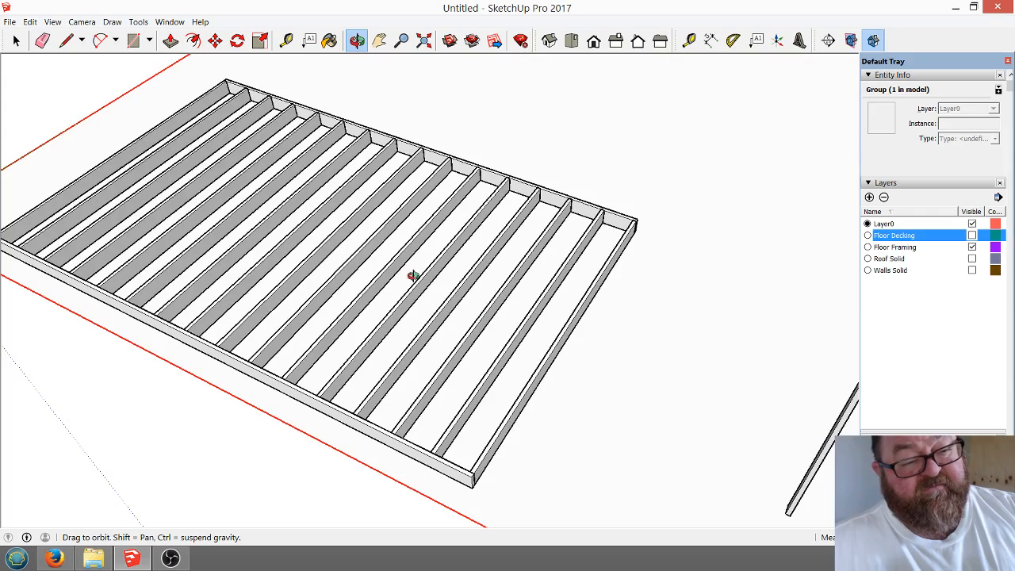
{"action": "scroll", "coordinate": [448, 291], "scroll_direction": "up", "scroll_amount": 2}
{"action": "scroll", "coordinate": [516, 275], "scroll_direction": "down", "scroll_amount": 2}
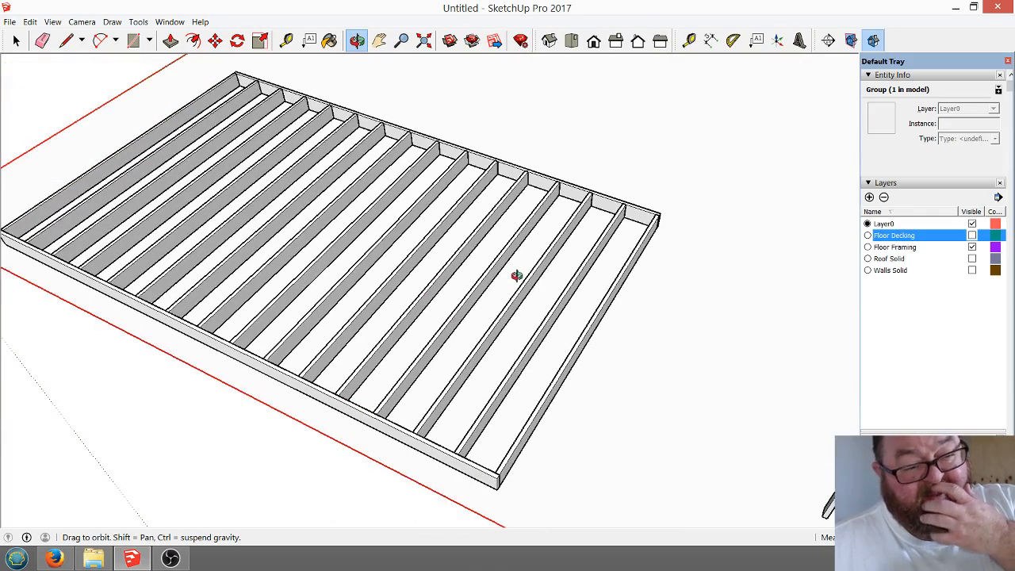
{"action": "scroll", "coordinate": [515, 262], "scroll_direction": "down", "scroll_amount": 2}
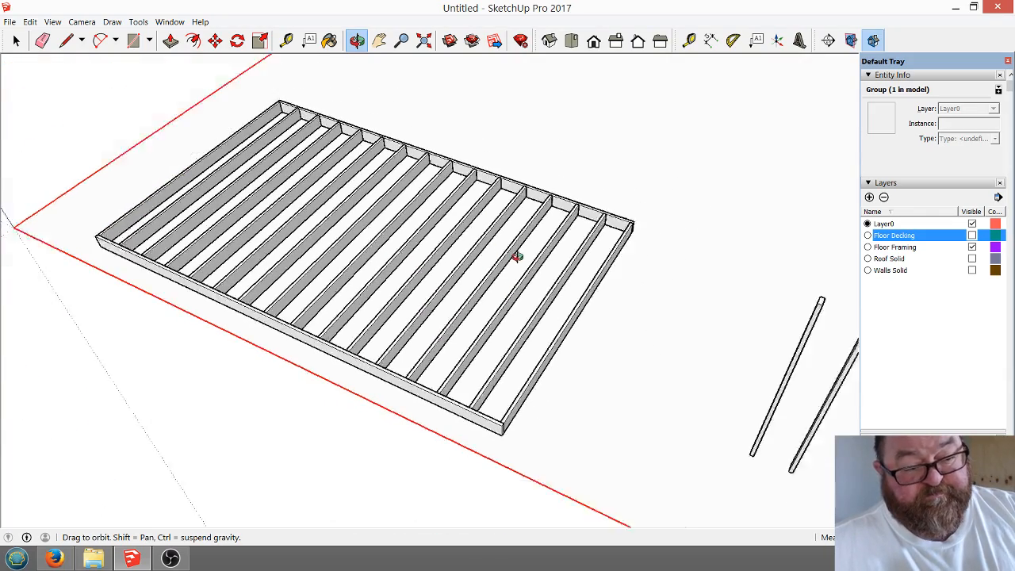
{"action": "scroll", "coordinate": [494, 381], "scroll_direction": "up", "scroll_amount": 4}
{"action": "scroll", "coordinate": [528, 449], "scroll_direction": "up", "scroll_amount": 4}
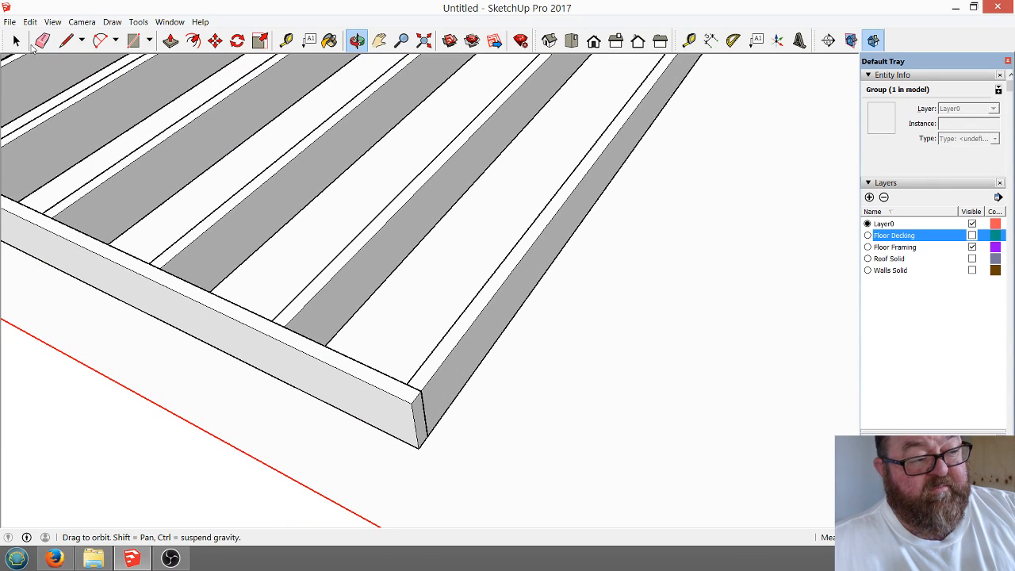
{"action": "left_click", "coordinate": [16, 40]}
{"action": "left_click", "coordinate": [254, 347]}
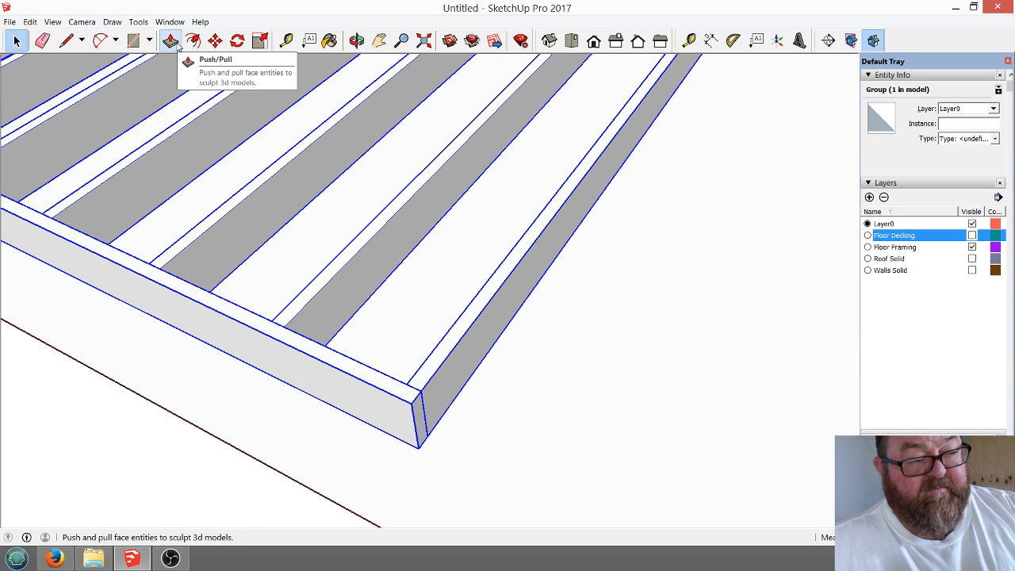
{"action": "left_click", "coordinate": [215, 40]}
{"action": "scroll", "coordinate": [412, 419], "scroll_direction": "up", "scroll_amount": 2}
{"action": "scroll", "coordinate": [454, 415], "scroll_direction": "down", "scroll_amount": 1}
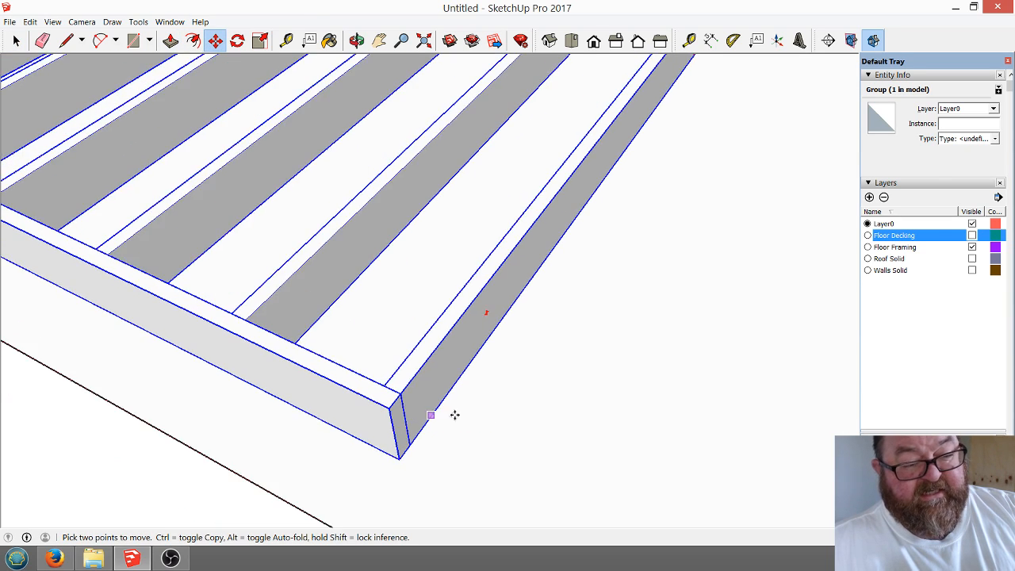
{"action": "scroll", "coordinate": [454, 415], "scroll_direction": "down", "scroll_amount": 3}
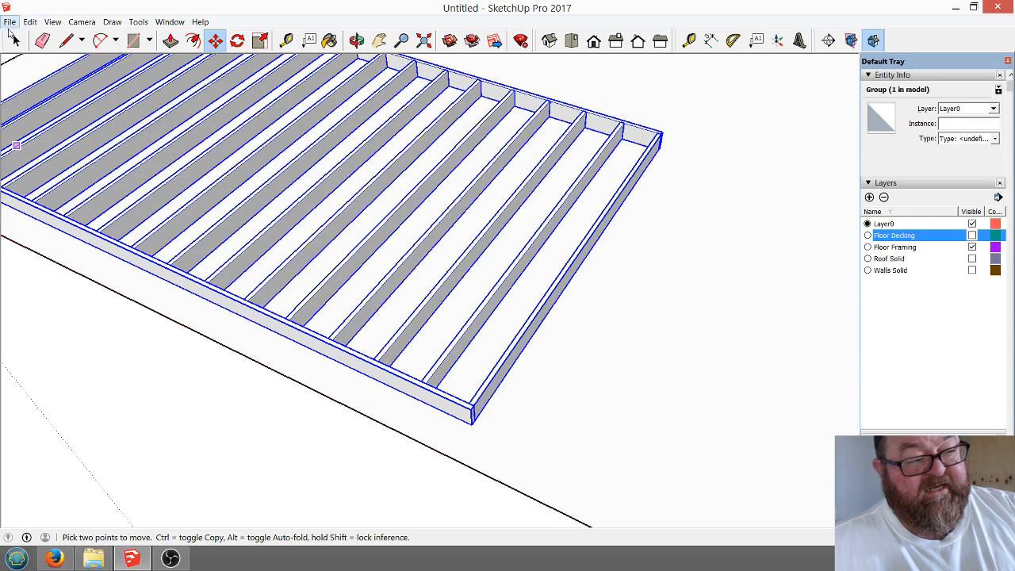
Copy the near rim joist inside the framing group to the middle of the end joist, so it crosses all the floor joists.
{"action": "left_click", "coordinate": [16, 40]}
{"action": "double_click", "coordinate": [376, 362]}
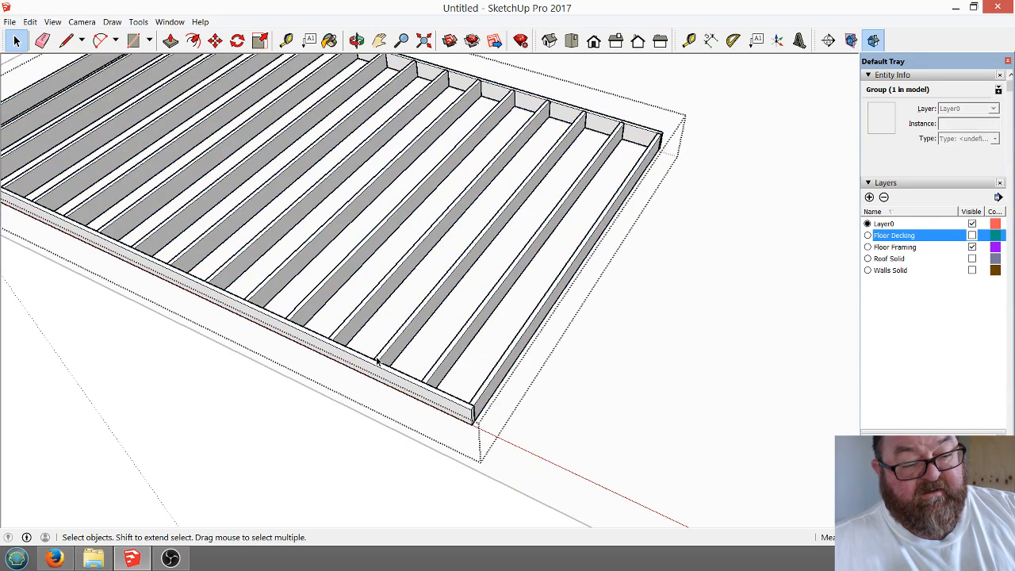
{"action": "left_click", "coordinate": [468, 413]}
{"action": "scroll", "coordinate": [469, 408], "scroll_direction": "up", "scroll_amount": 5}
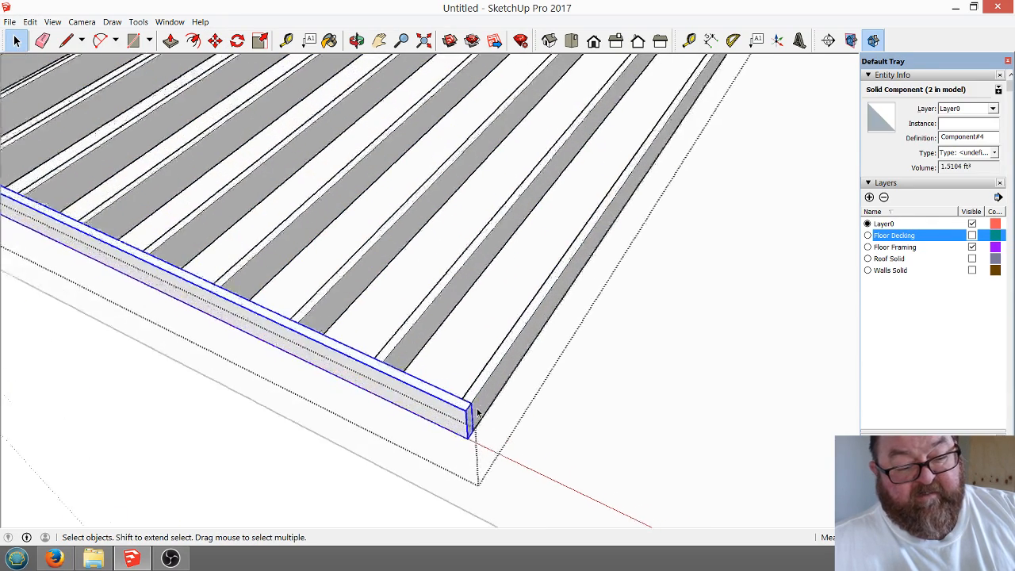
{"action": "left_click", "coordinate": [215, 40]}
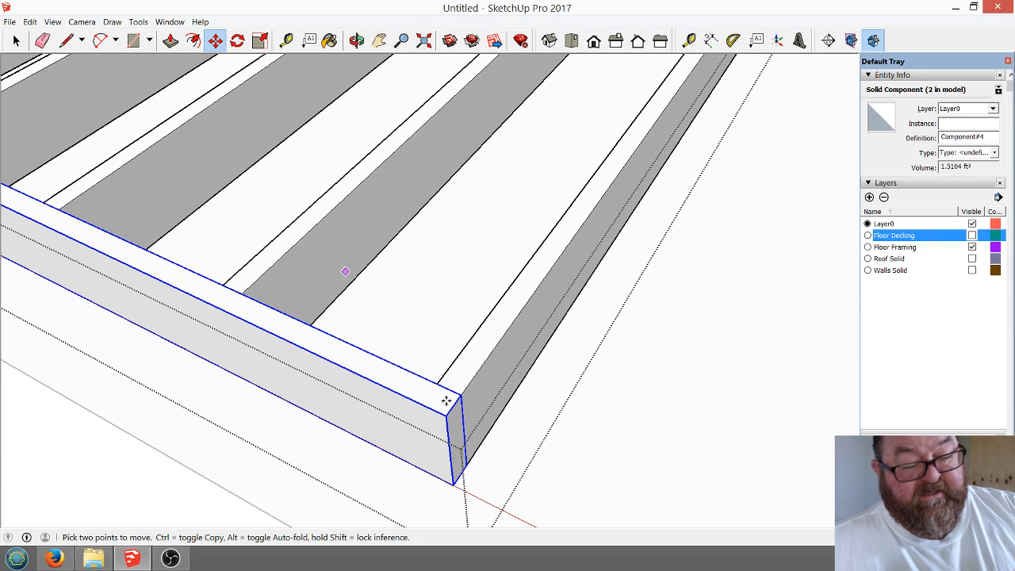
{"action": "key", "text": "ctrl"}
{"action": "left_click", "coordinate": [453, 406]}
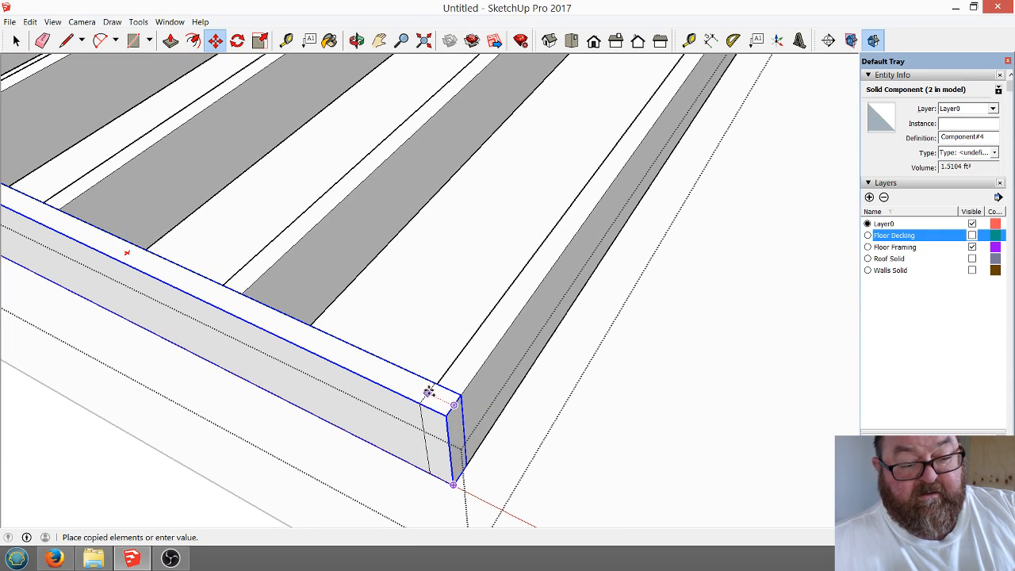
{"action": "scroll", "coordinate": [428, 391], "scroll_direction": "down", "scroll_amount": 3}
{"action": "scroll", "coordinate": [531, 238], "scroll_direction": "down", "scroll_amount": 3}
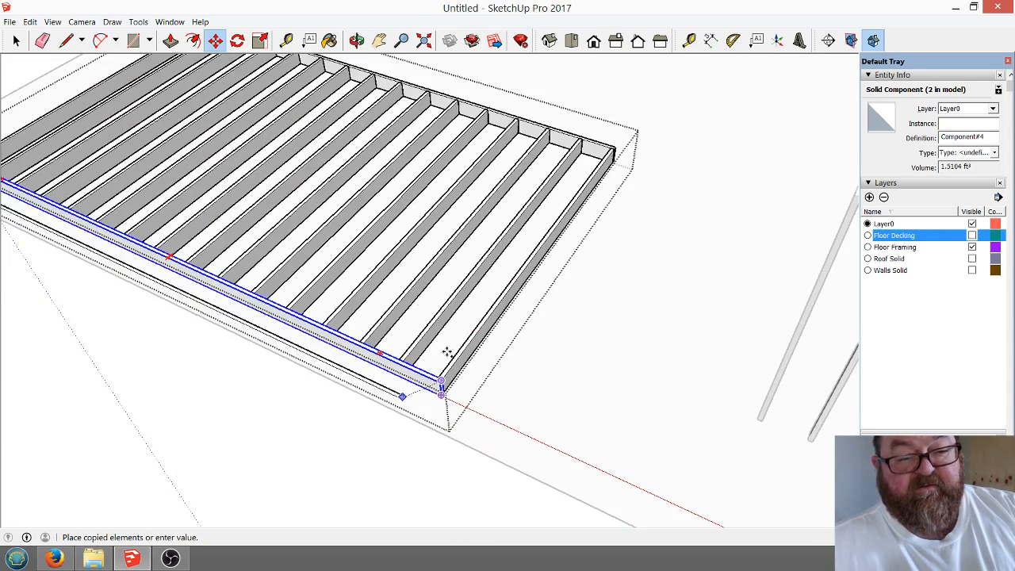
{"action": "scroll", "coordinate": [537, 243], "scroll_direction": "up", "scroll_amount": 5}
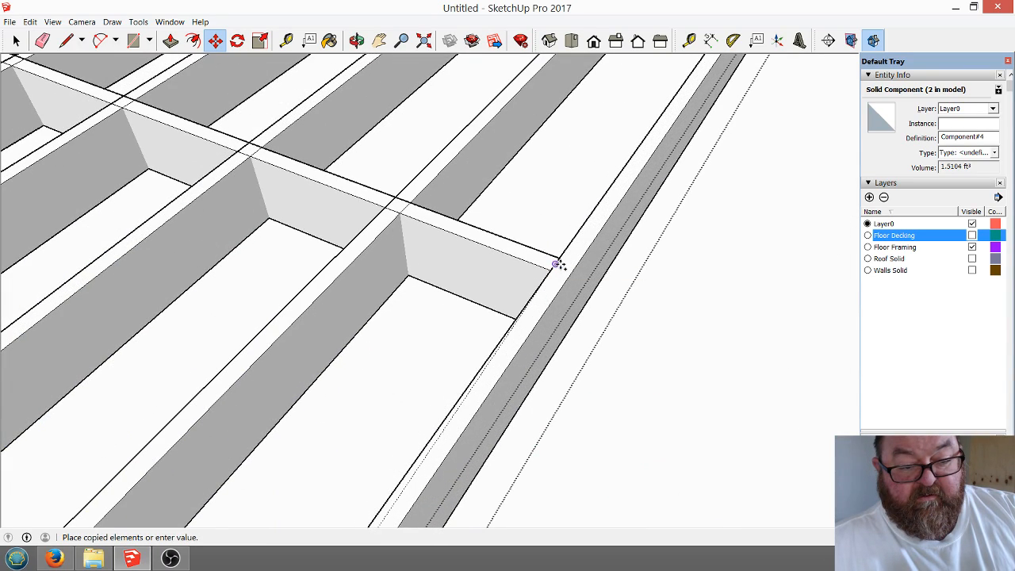
{"action": "left_click", "coordinate": [559, 264]}
{"action": "scroll", "coordinate": [570, 380], "scroll_direction": "down", "scroll_amount": 6}
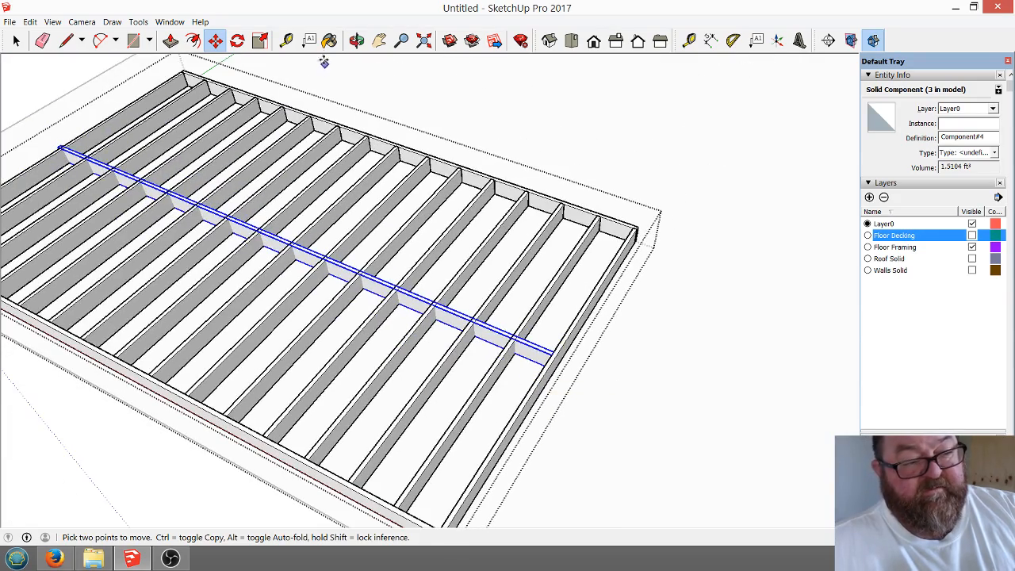
Examine where the copied board crosses the joists and where its end meets the outer joist of the frame.
{"action": "left_click", "coordinate": [357, 40]}
{"action": "left_click_drag", "start_coordinate": [291, 222], "coordinate": [601, 321]}
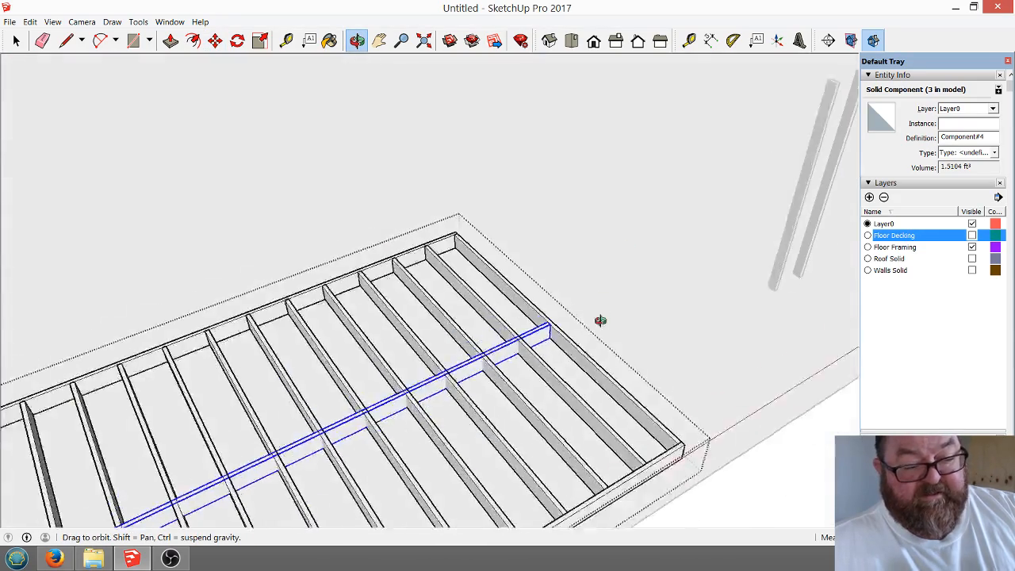
{"action": "scroll", "coordinate": [601, 321], "scroll_direction": "down", "scroll_amount": 3}
{"action": "left_click_drag", "start_coordinate": [476, 397], "coordinate": [523, 389]}
{"action": "scroll", "coordinate": [523, 389], "scroll_direction": "up", "scroll_amount": 2}
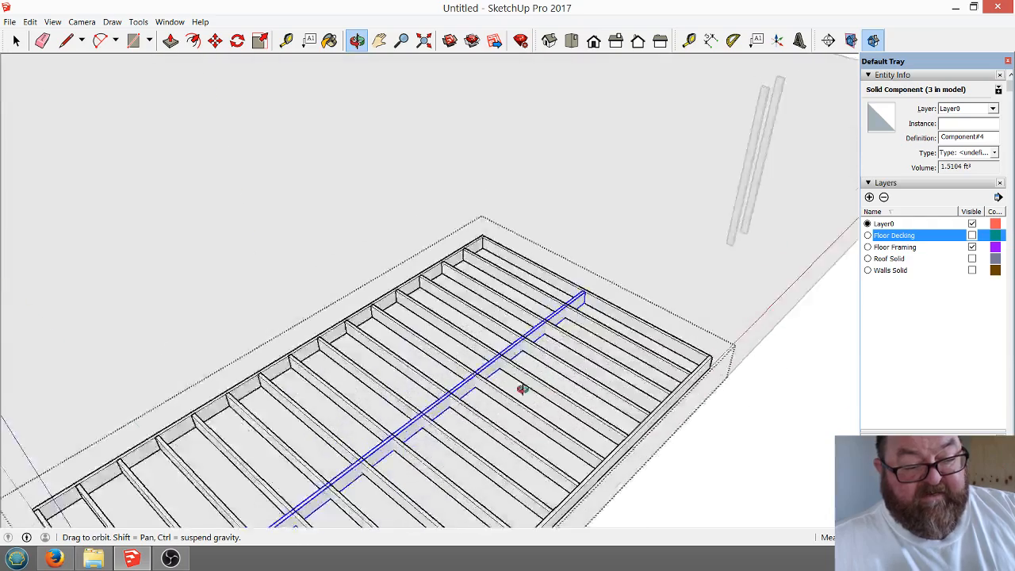
{"action": "scroll", "coordinate": [522, 389], "scroll_direction": "up", "scroll_amount": 4}
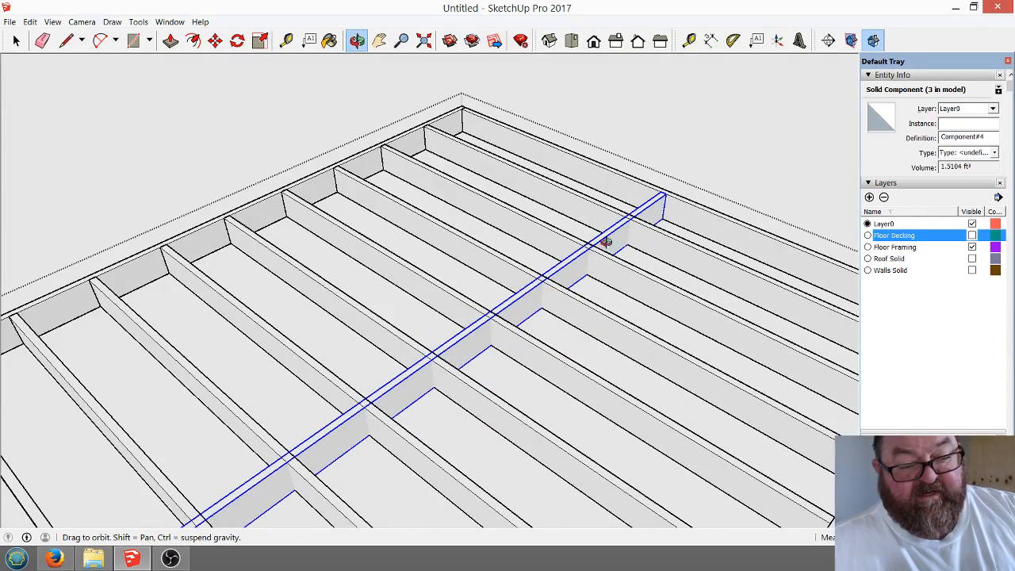
{"action": "left_click_drag", "start_coordinate": [572, 313], "coordinate": [440, 385]}
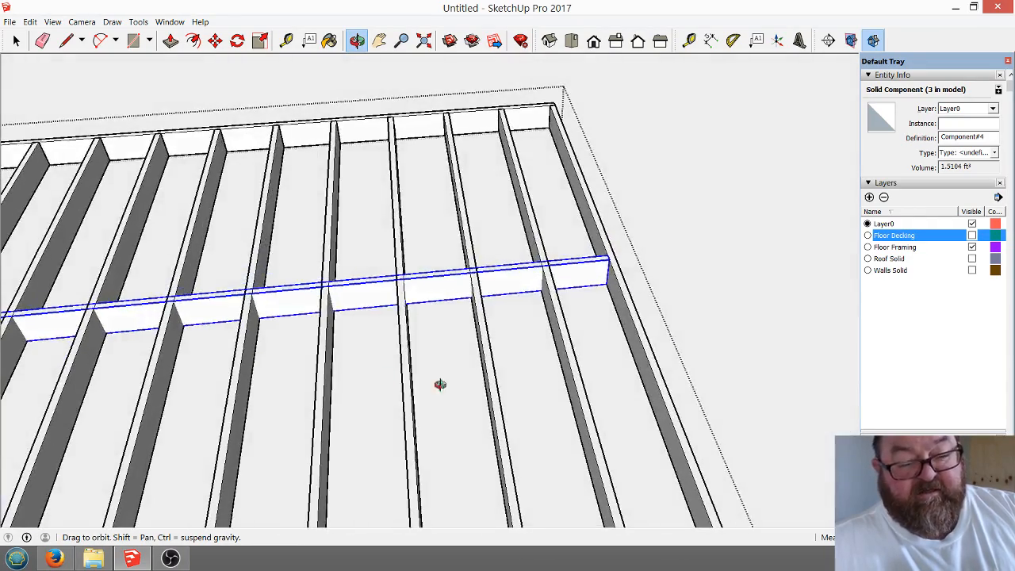
{"action": "scroll", "coordinate": [559, 327], "scroll_direction": "down", "scroll_amount": 5}
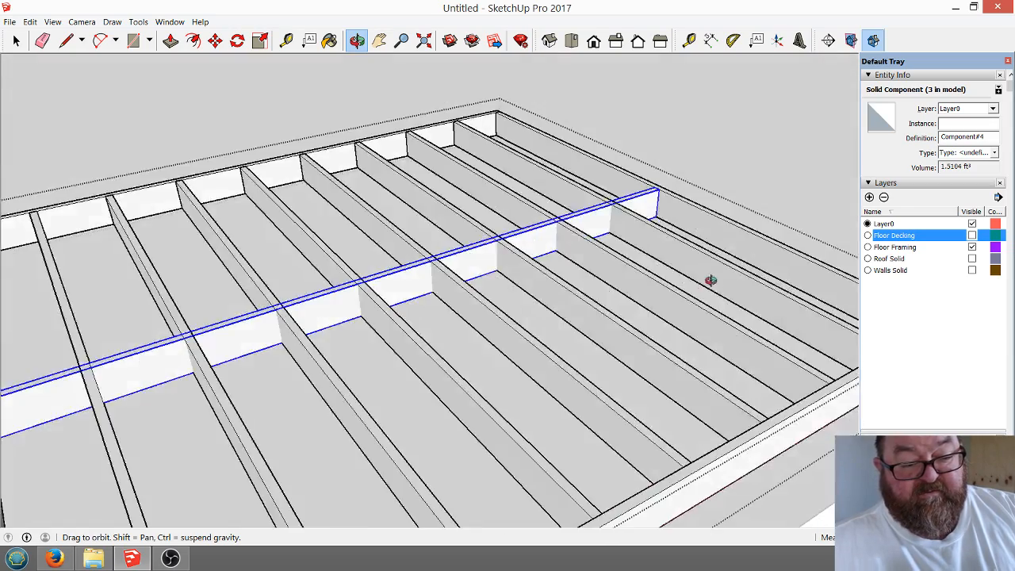
{"action": "scroll", "coordinate": [624, 318], "scroll_direction": "down", "scroll_amount": 2}
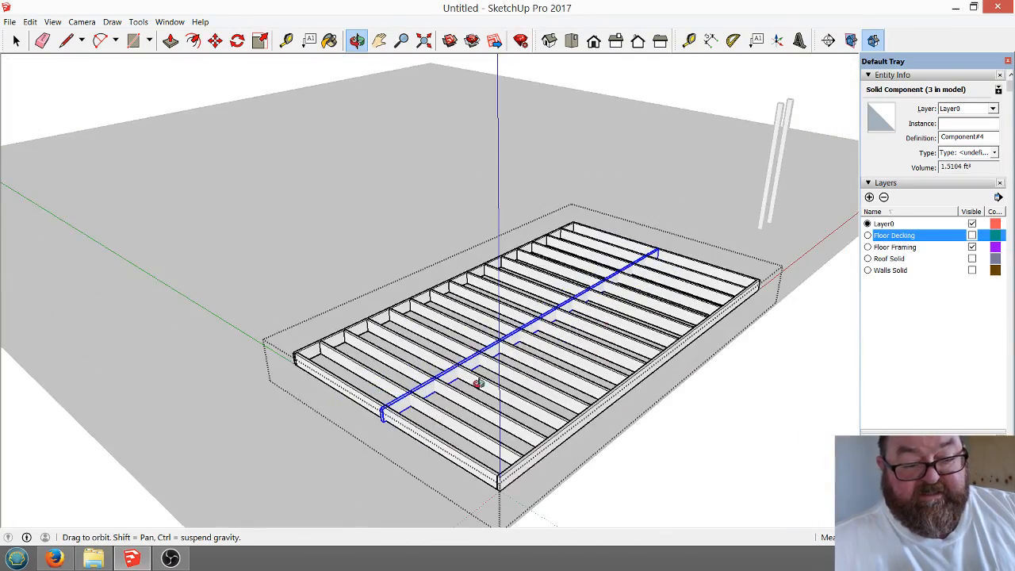
{"action": "scroll", "coordinate": [402, 410], "scroll_direction": "up", "scroll_amount": 6}
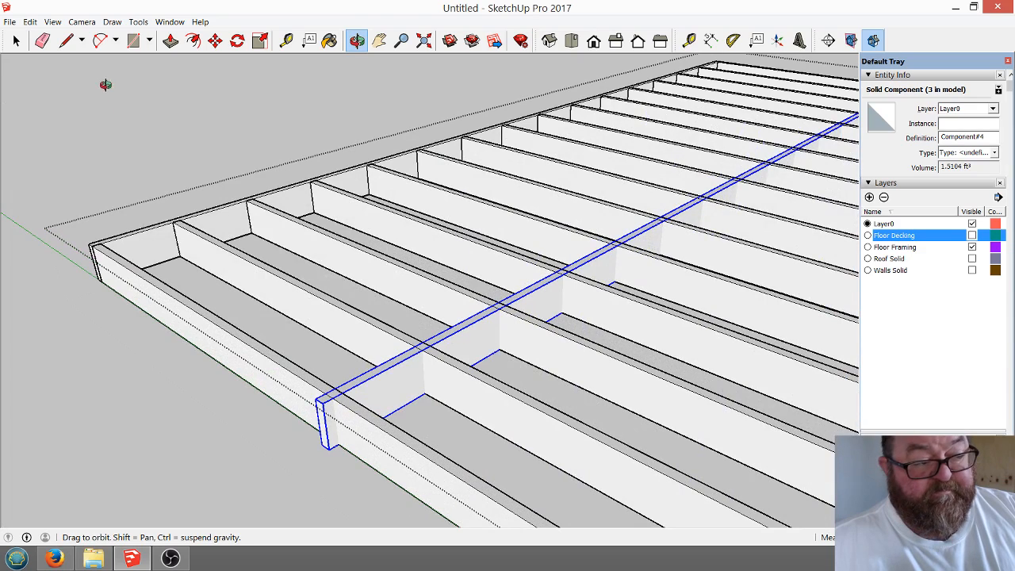
Try to shorten the crossing board by pushing its end face in past the end joist while editing the shared component.
{"action": "key", "text": "space"}
{"action": "double_click", "coordinate": [378, 396]}
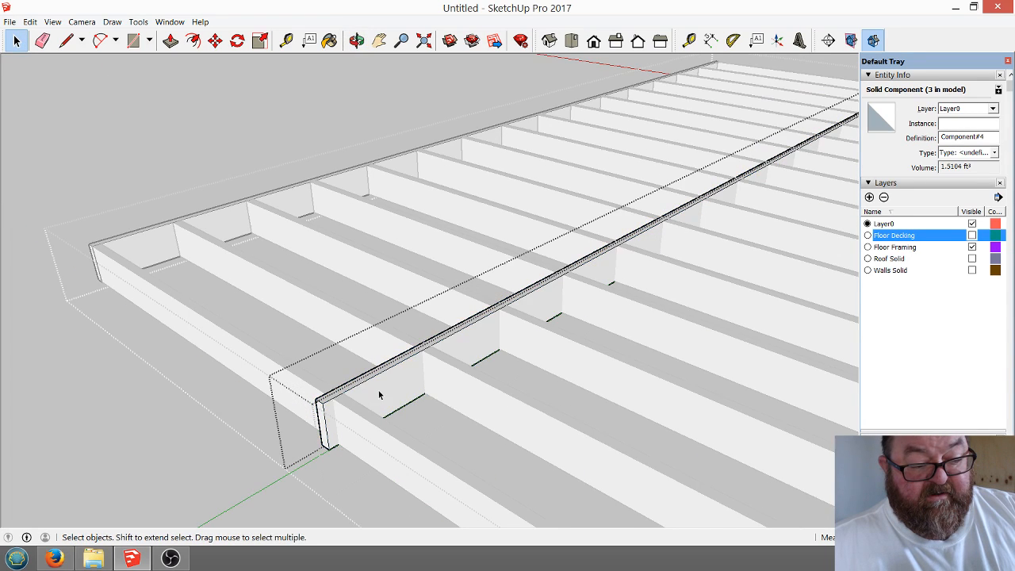
{"action": "scroll", "coordinate": [224, 430], "scroll_direction": "up", "scroll_amount": 2}
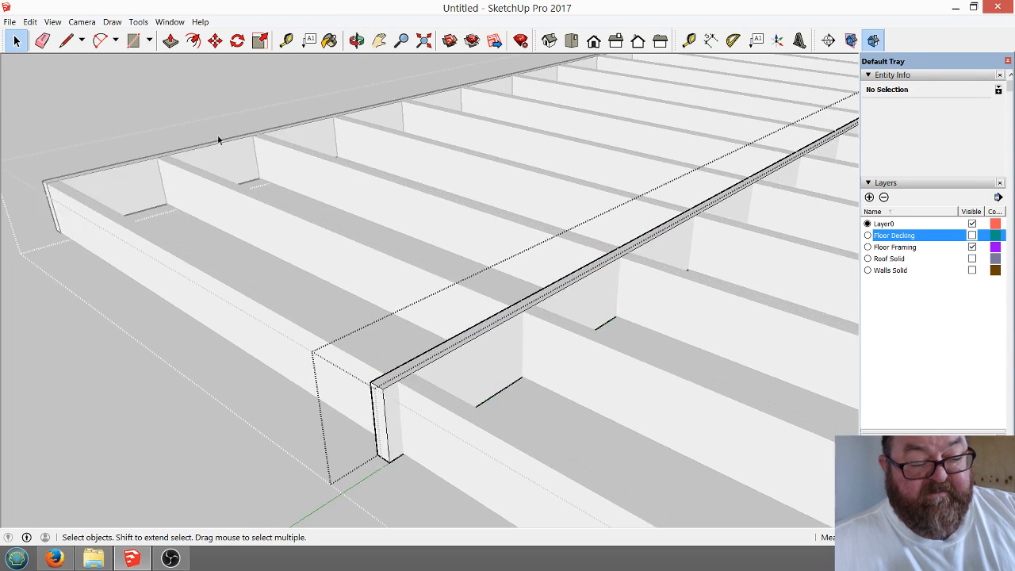
{"action": "left_click", "coordinate": [171, 41]}
{"action": "left_click_drag", "start_coordinate": [374, 403], "coordinate": [505, 313]}
{"action": "scroll", "coordinate": [308, 414], "scroll_direction": "down", "scroll_amount": 3}
{"action": "scroll", "coordinate": [308, 414], "scroll_direction": "down", "scroll_amount": 3}
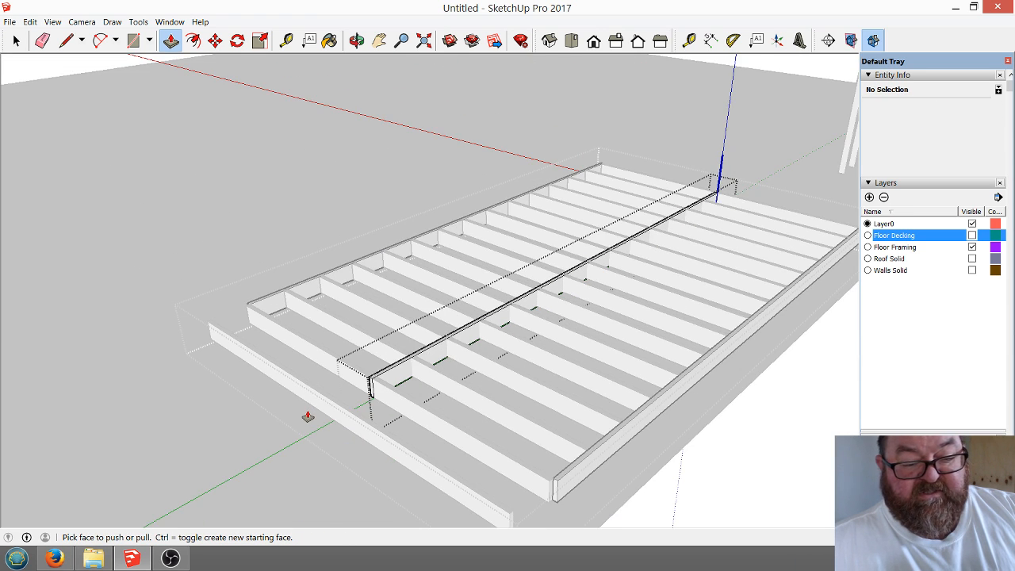
Try pulling the crossing board's end face back out to the end joist, and undo both end-face changes.
{"action": "scroll", "coordinate": [357, 381], "scroll_direction": "down", "scroll_amount": 2}
{"action": "scroll", "coordinate": [378, 440], "scroll_direction": "up", "scroll_amount": 6}
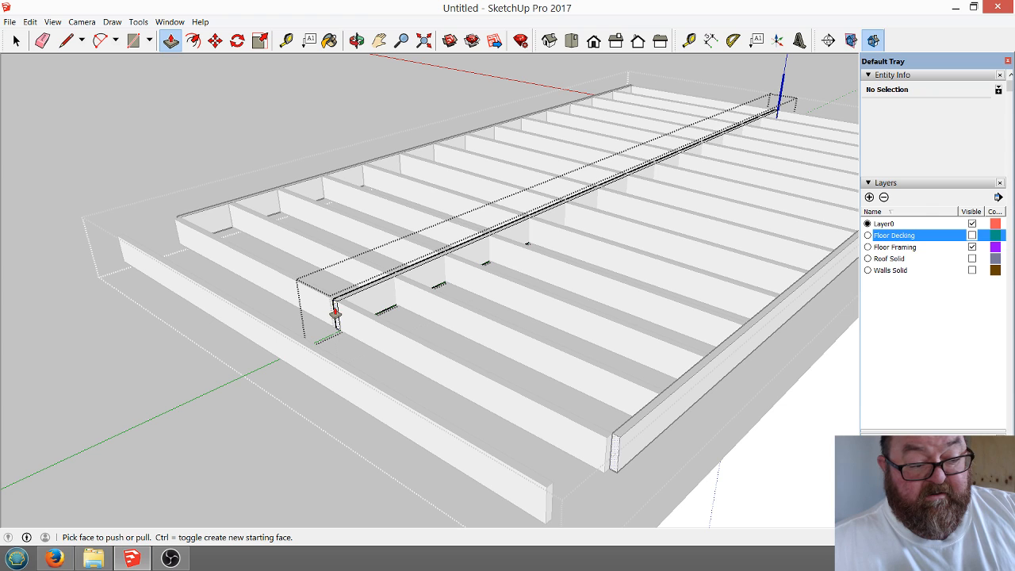
{"action": "left_click_drag", "start_coordinate": [334, 314], "coordinate": [300, 345]}
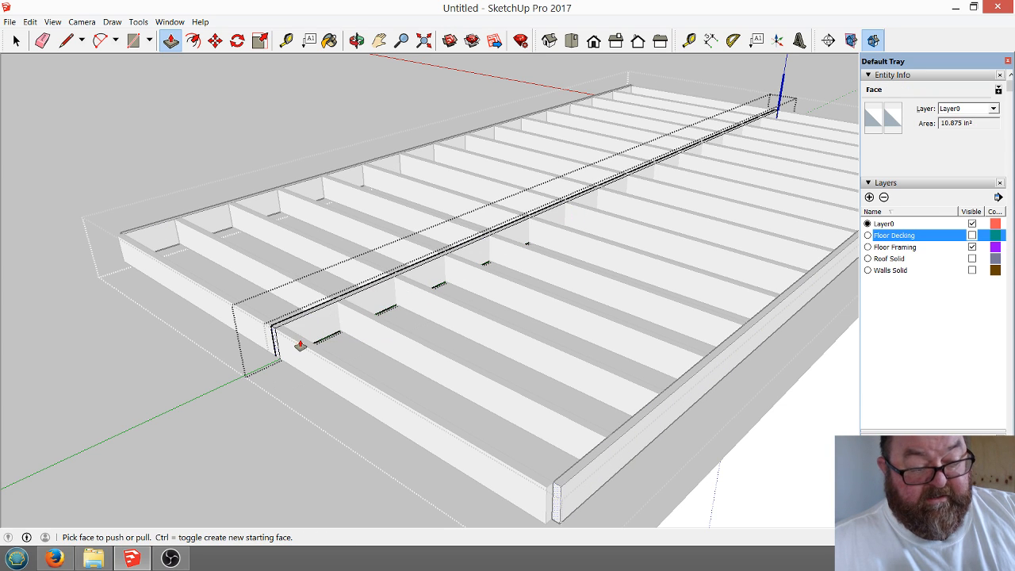
{"action": "key", "text": "ctrl+z"}
{"action": "key", "text": "ctrl+z"}
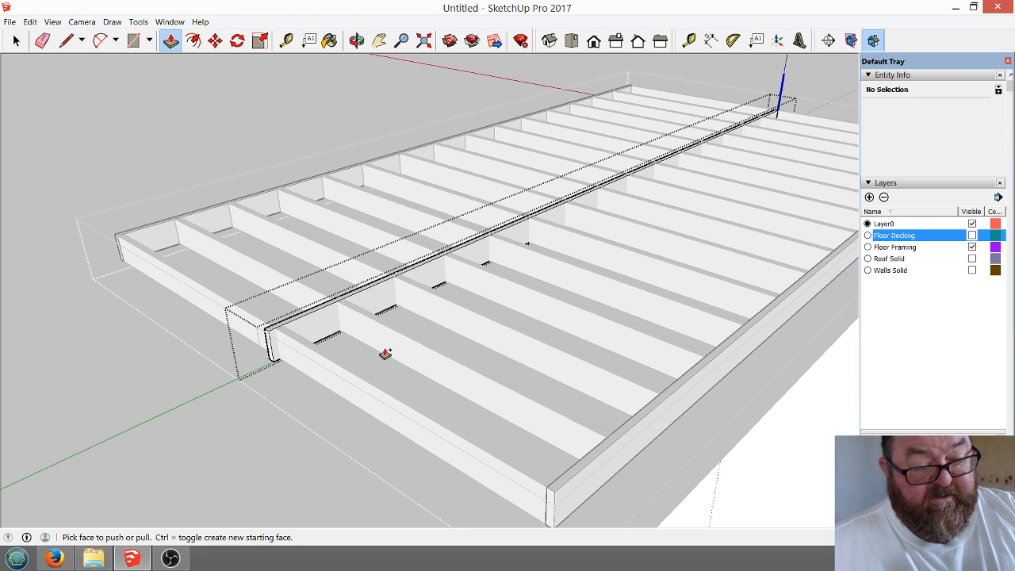
Leave the component editing and make the crossing board unique from the rim joists.
{"action": "key", "text": "space"}
{"action": "left_click", "coordinate": [118, 146]}
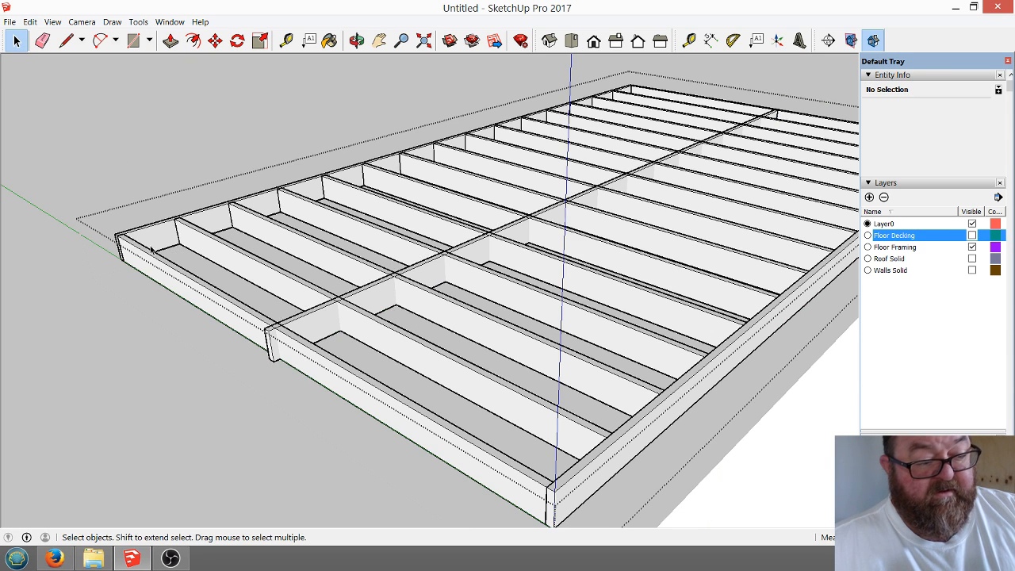
{"action": "left_click", "coordinate": [323, 322]}
{"action": "right_click", "coordinate": [323, 324]}
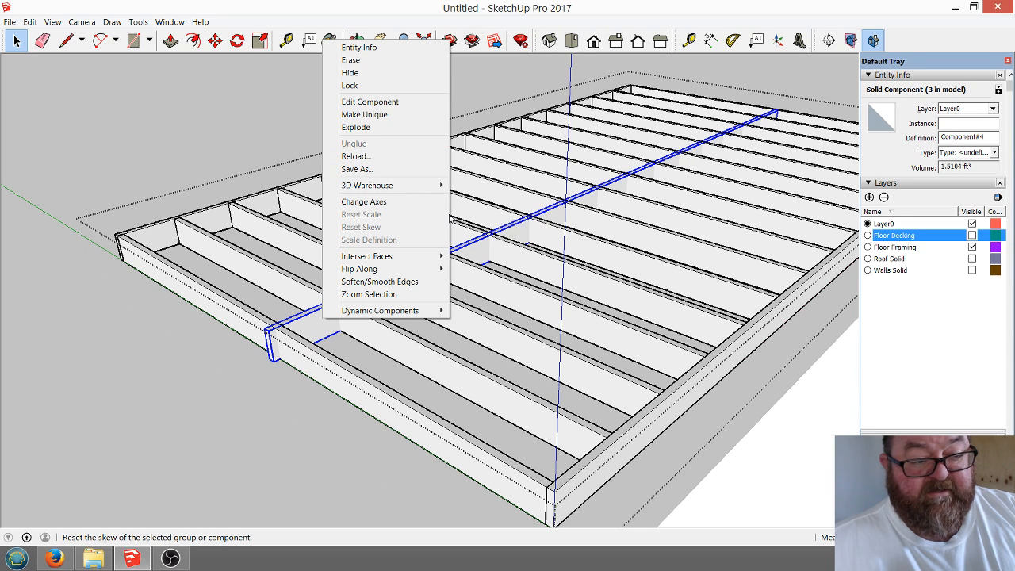
{"action": "left_click", "coordinate": [377, 115]}
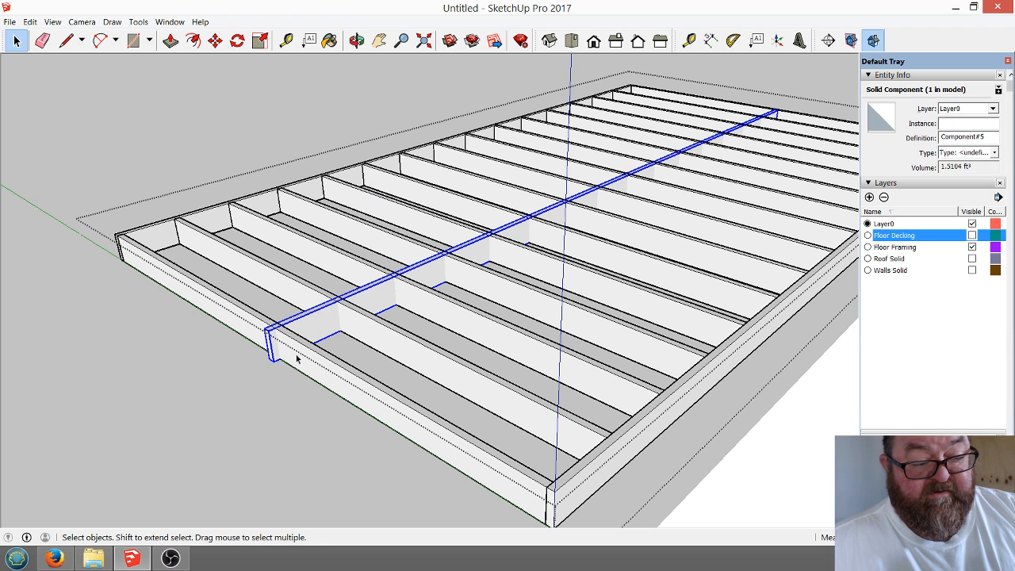
Open the unique crossing board and shorten it from its near end by pushing the end face several joist bays inward.
{"action": "scroll", "coordinate": [257, 366], "scroll_direction": "up", "scroll_amount": 2}
{"action": "double_click", "coordinate": [311, 314]}
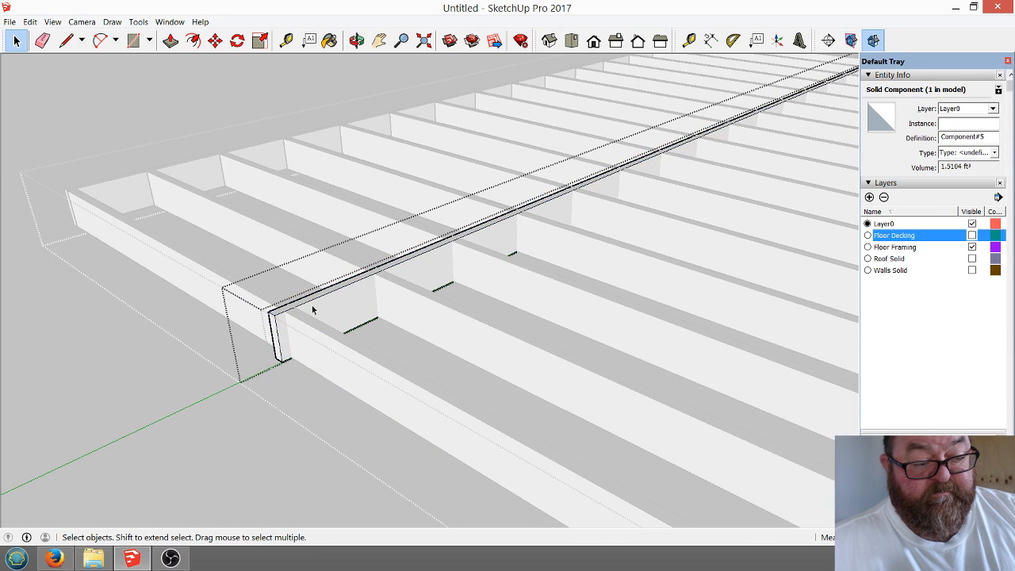
{"action": "scroll", "coordinate": [264, 351], "scroll_direction": "up", "scroll_amount": 2}
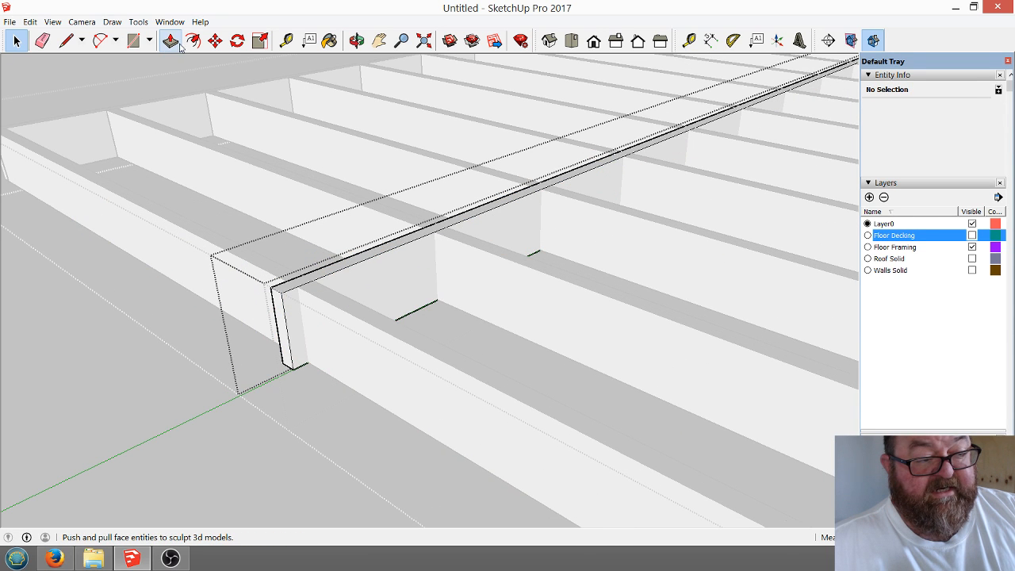
{"action": "left_click", "coordinate": [171, 40]}
{"action": "left_click", "coordinate": [274, 315]}
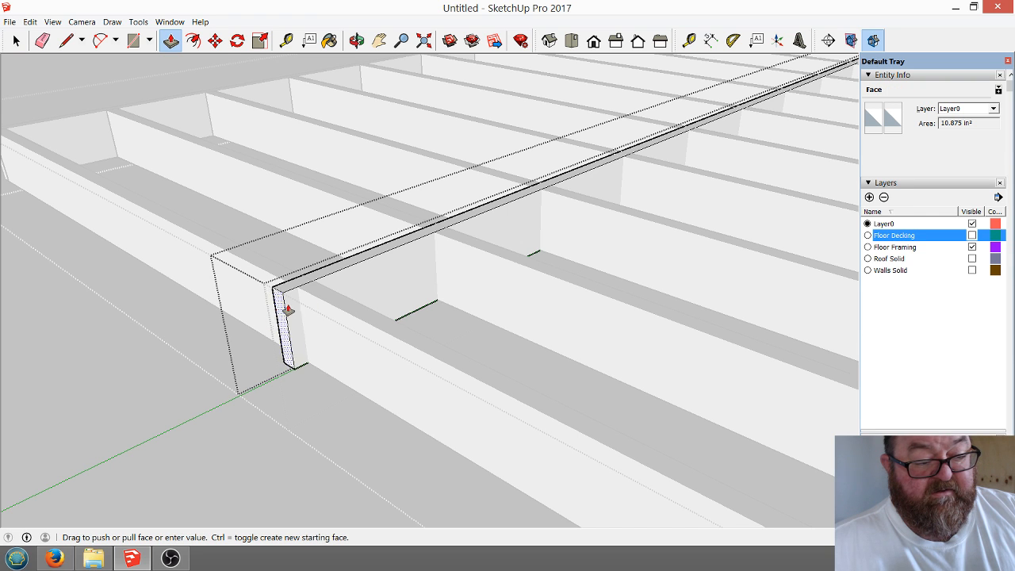
{"action": "key", "text": "Up"}
{"action": "key", "text": "Up"}
{"action": "key", "text": "Up"}
{"action": "key", "text": "Up"}
{"action": "key", "text": "Up"}
{"action": "key", "text": "Up"}
{"action": "key", "text": "Up"}
{"action": "key", "text": "Up"}
{"action": "key", "text": "Up"}
{"action": "key", "text": "Up"}
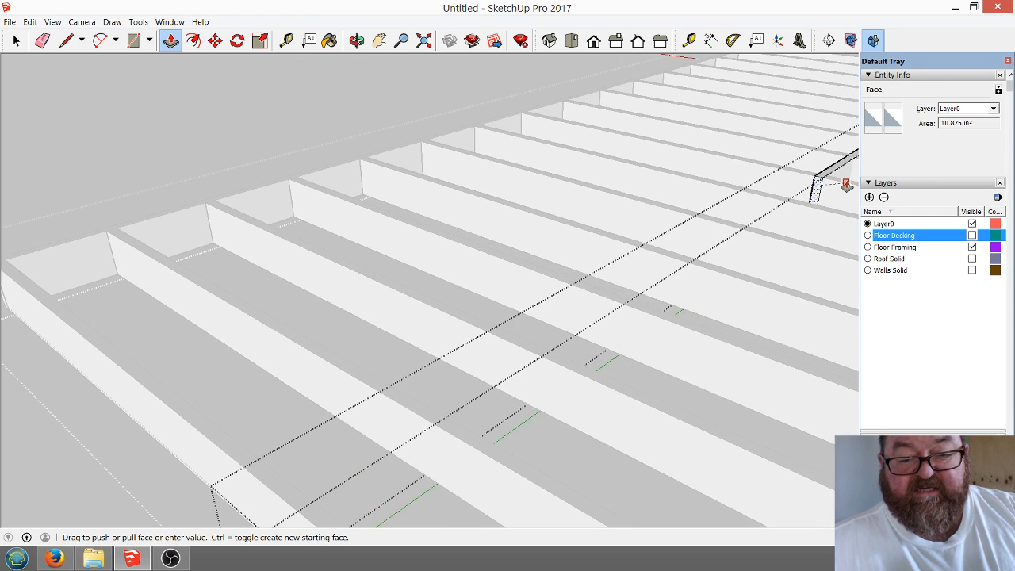
{"action": "left_click", "coordinate": [800, 199]}
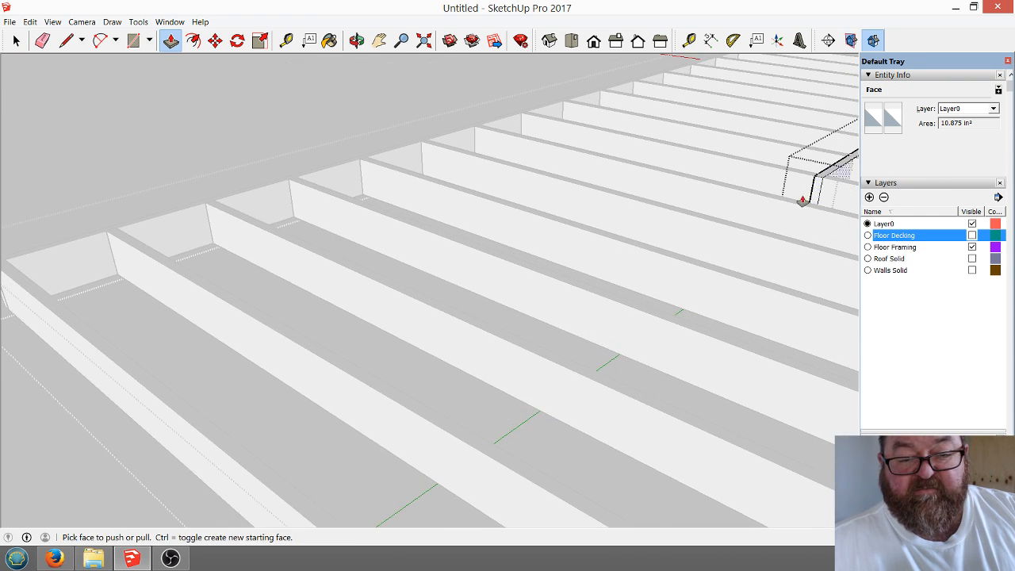
Push the board's end face further along until only a short block remains in the far end joist bay.
{"action": "scroll", "coordinate": [235, 426], "scroll_direction": "down", "scroll_amount": 5}
{"action": "scroll", "coordinate": [487, 311], "scroll_direction": "down", "scroll_amount": 2}
{"action": "scroll", "coordinate": [524, 323], "scroll_direction": "up", "scroll_amount": 6}
{"action": "scroll", "coordinate": [524, 324], "scroll_direction": "up", "scroll_amount": 2}
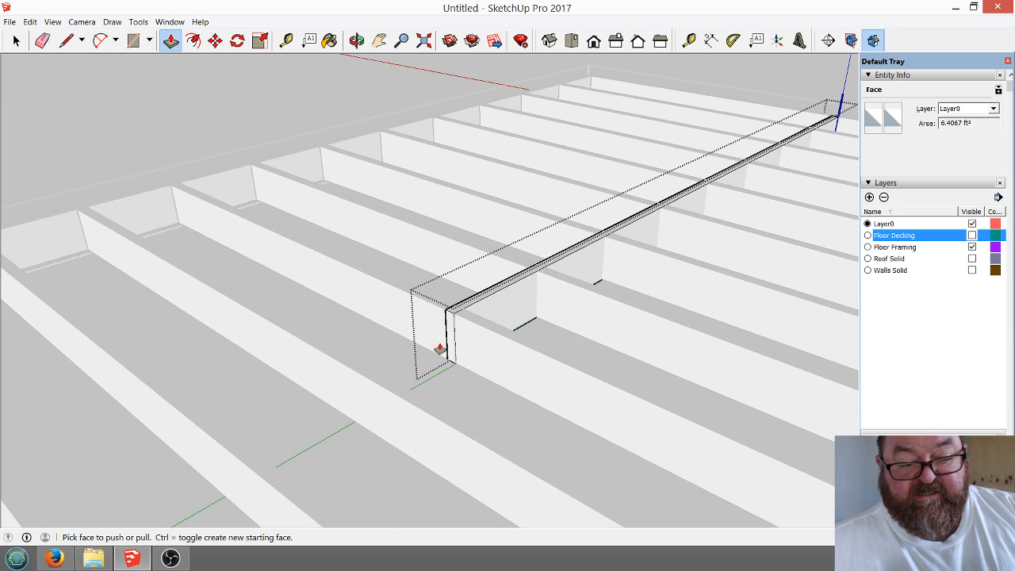
{"action": "left_click", "coordinate": [449, 338]}
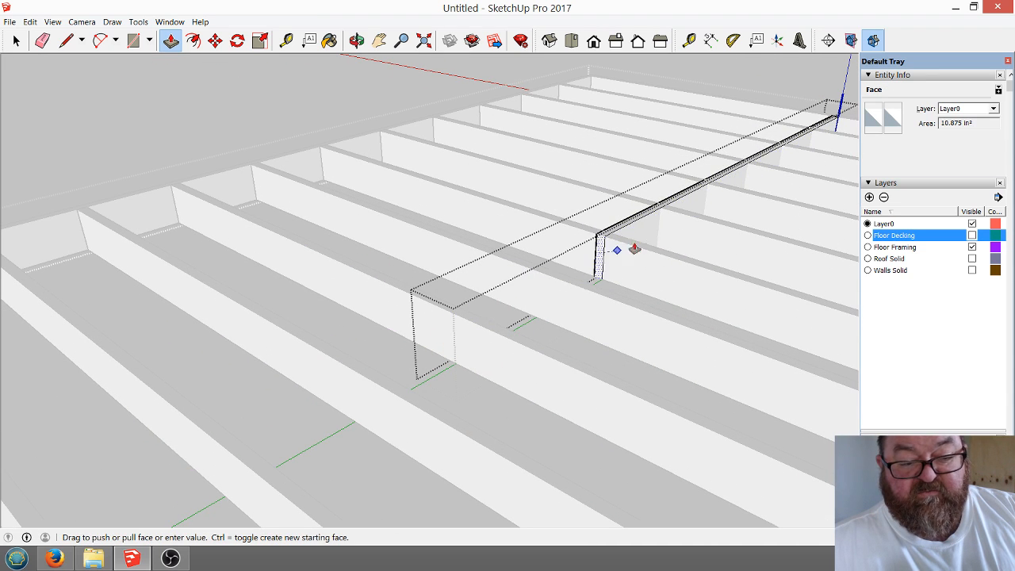
{"action": "left_click", "coordinate": [813, 142]}
Extend the short block's free end to meet the side of the neighbouring joist, and dismiss the autosave error.
{"action": "left_click", "coordinate": [356, 40]}
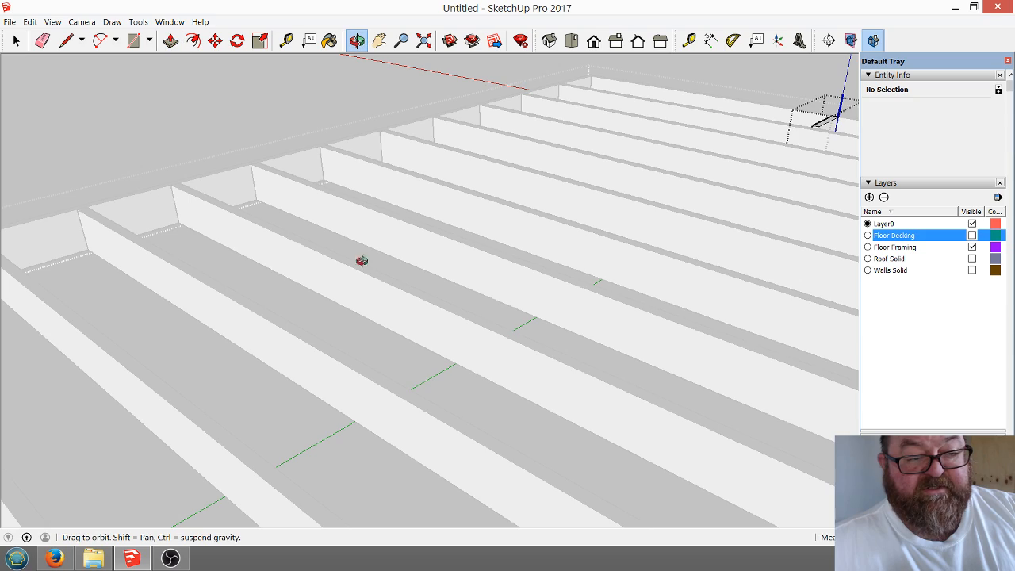
{"action": "left_click_drag", "start_coordinate": [358, 261], "coordinate": [508, 317]}
{"action": "scroll", "coordinate": [504, 353], "scroll_direction": "up", "scroll_amount": 2}
{"action": "scroll", "coordinate": [523, 349], "scroll_direction": "up", "scroll_amount": 6}
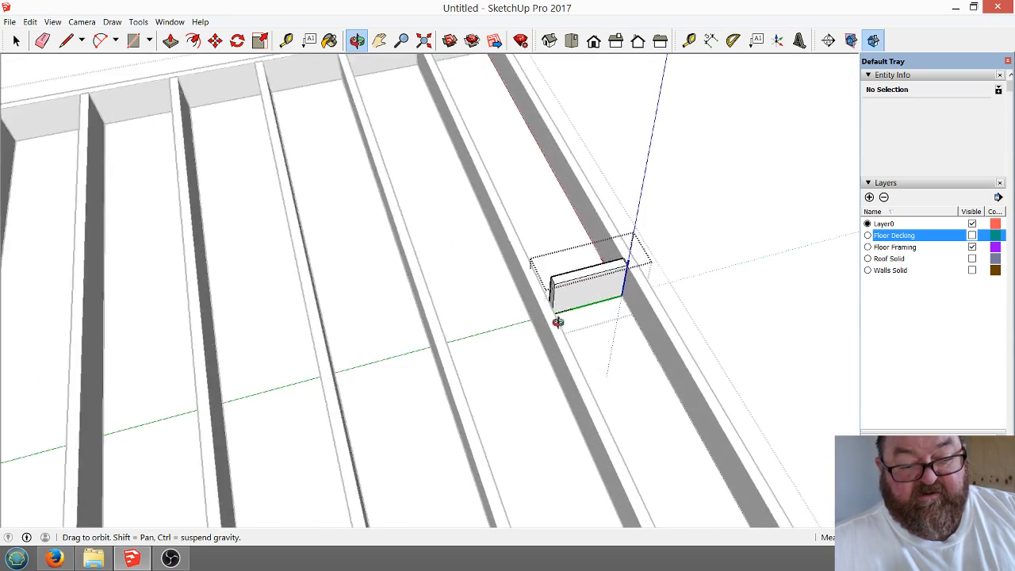
{"action": "left_click_drag", "start_coordinate": [551, 333], "coordinate": [496, 287]}
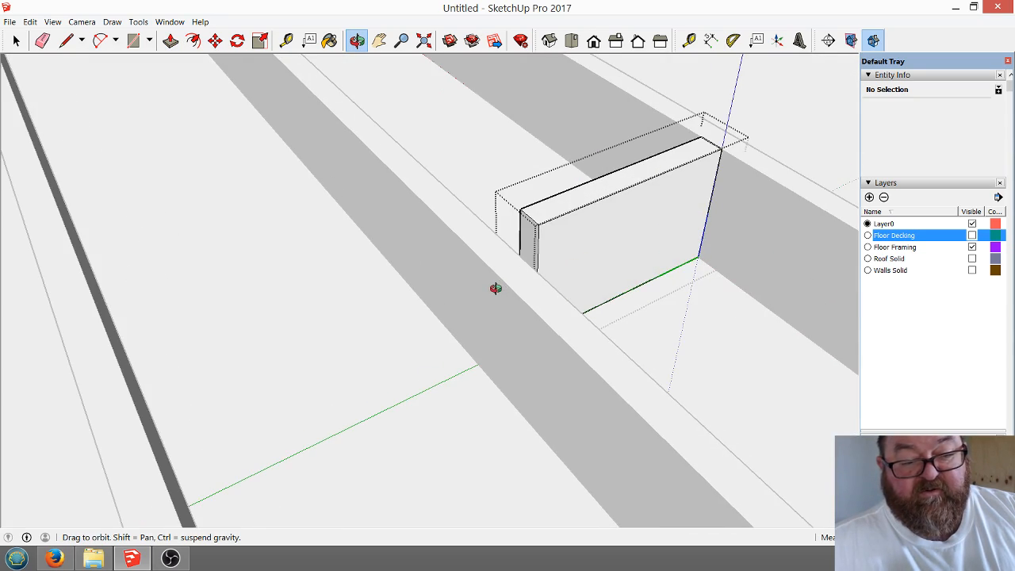
{"action": "left_click", "coordinate": [170, 40]}
{"action": "left_click_drag", "start_coordinate": [524, 233], "coordinate": [532, 277]}
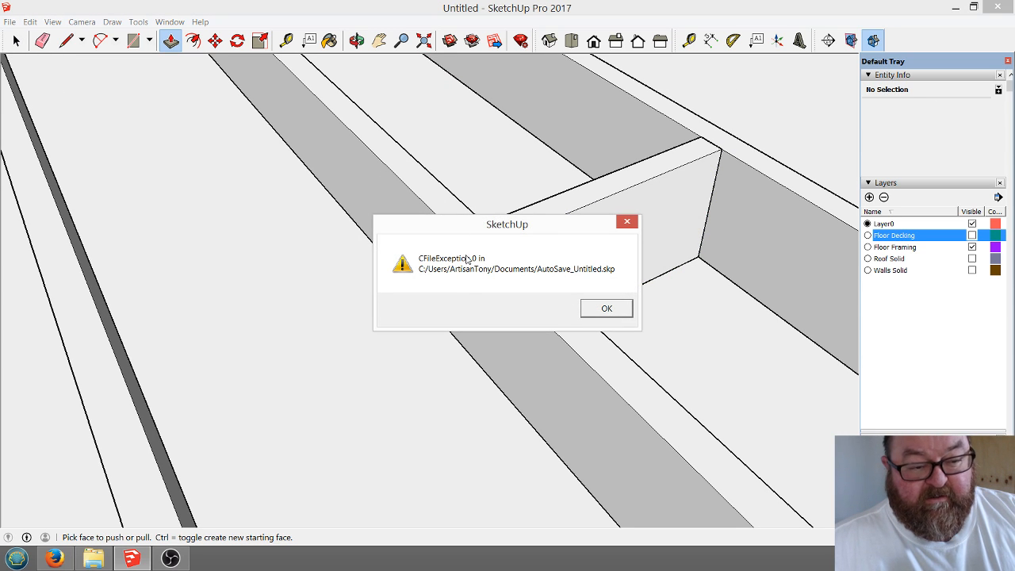
{"action": "left_click", "coordinate": [607, 308]}
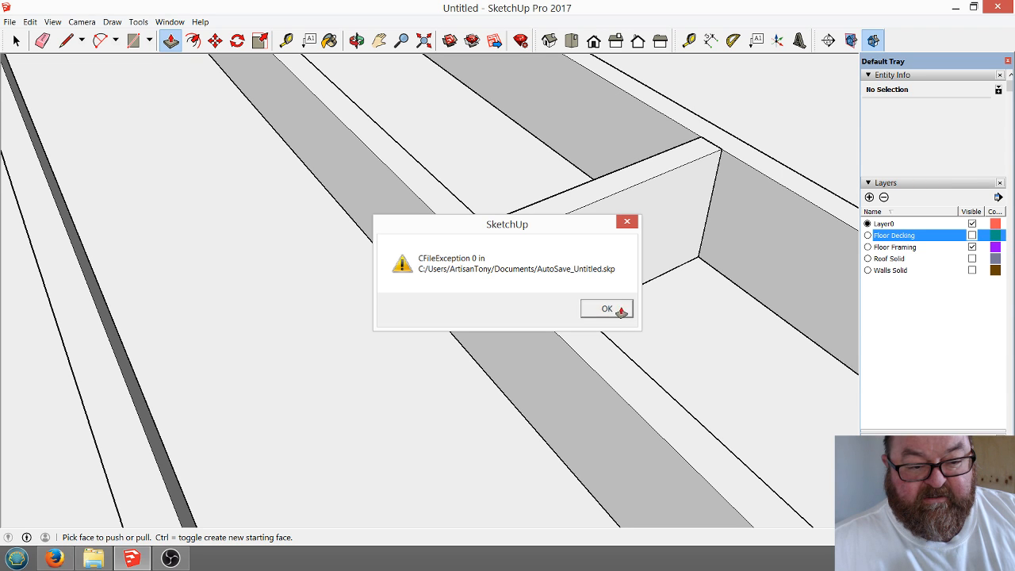
Save the model as shed.skp on the Data (D:) drive.
{"action": "left_click", "coordinate": [621, 312]}
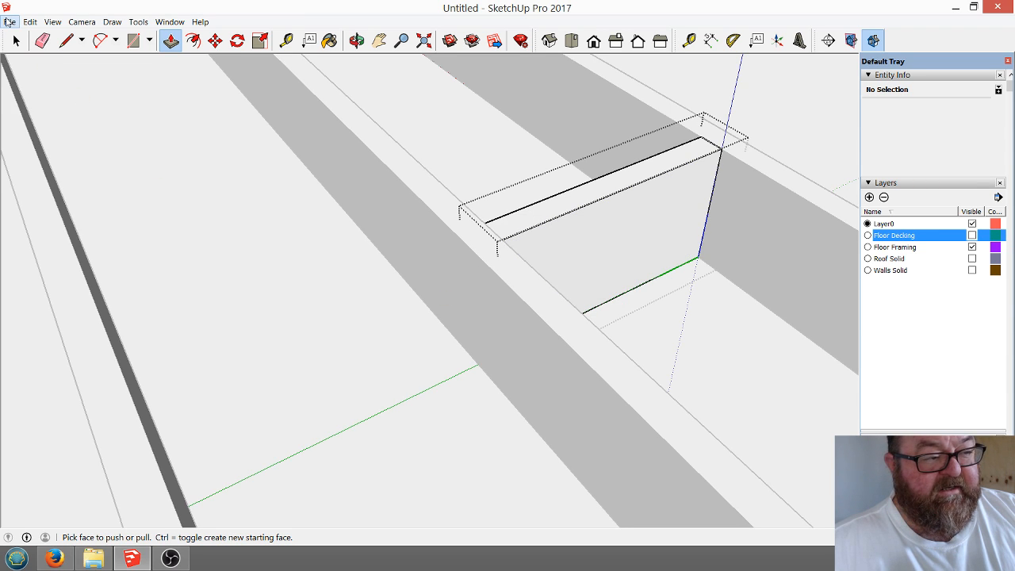
{"action": "left_click", "coordinate": [9, 21]}
{"action": "left_click", "coordinate": [31, 78]}
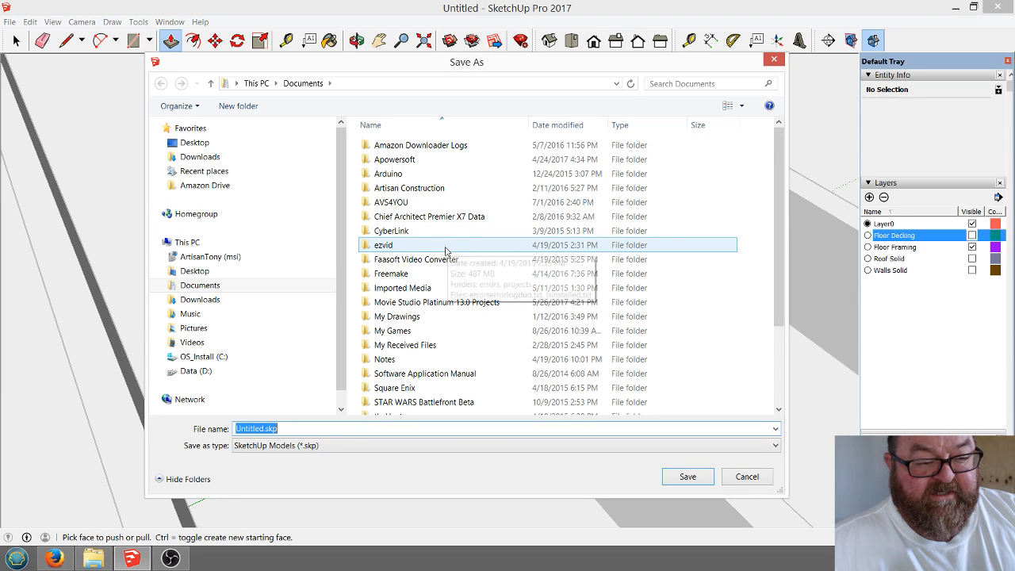
{"action": "left_click", "coordinate": [205, 370]}
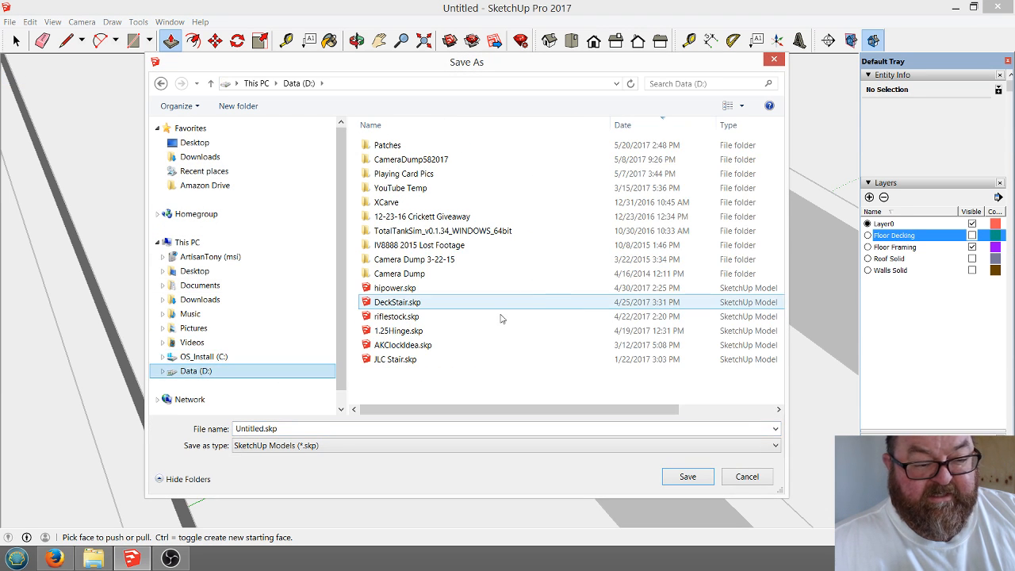
{"action": "left_click", "coordinate": [264, 428]}
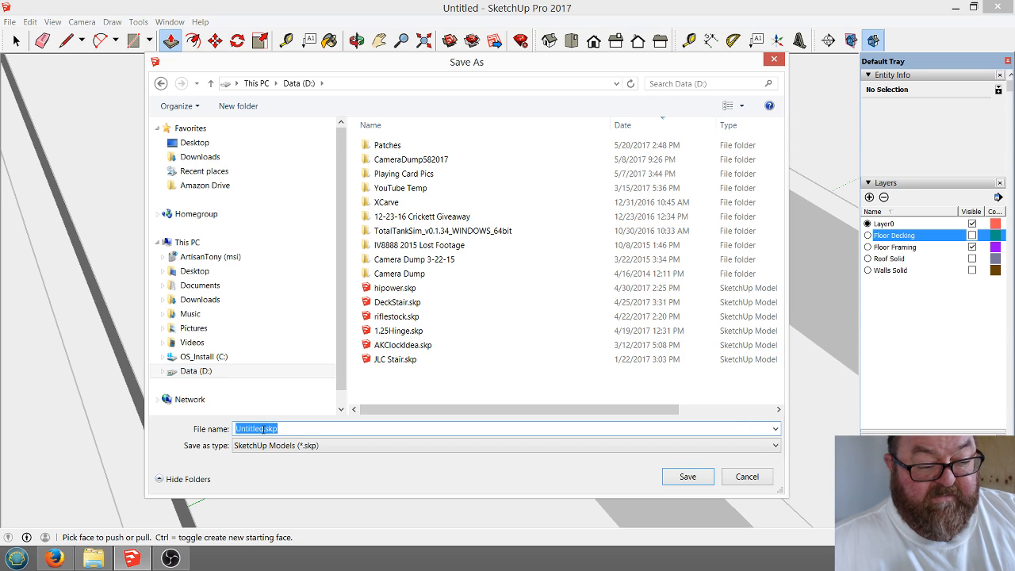
{"action": "left_click", "coordinate": [265, 428]}
{"action": "key", "text": "BackSpace"}
{"action": "key", "text": "BackSpace"}
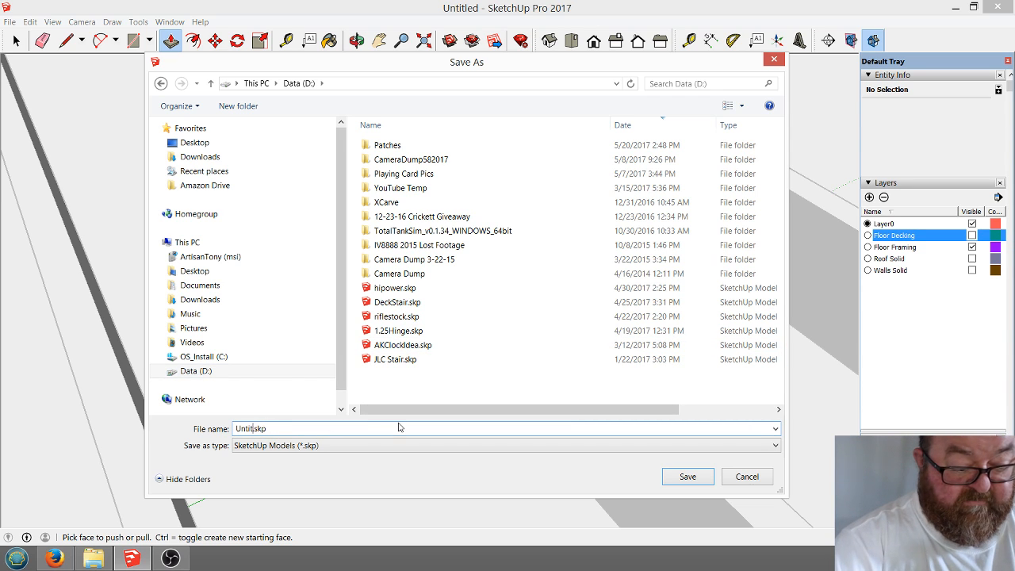
{"action": "type", "text": "shed"}
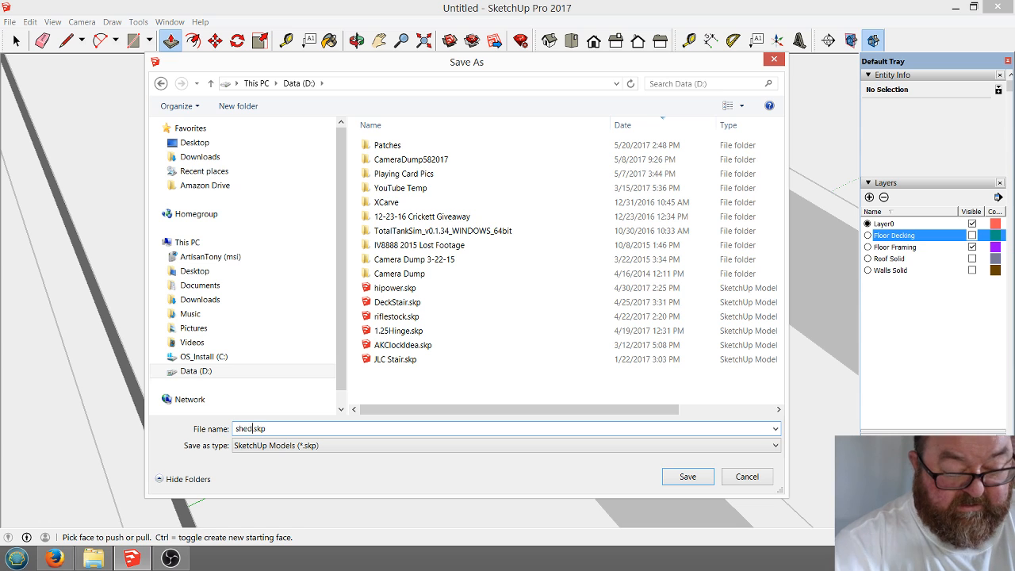
{"action": "left_click", "coordinate": [688, 476]}
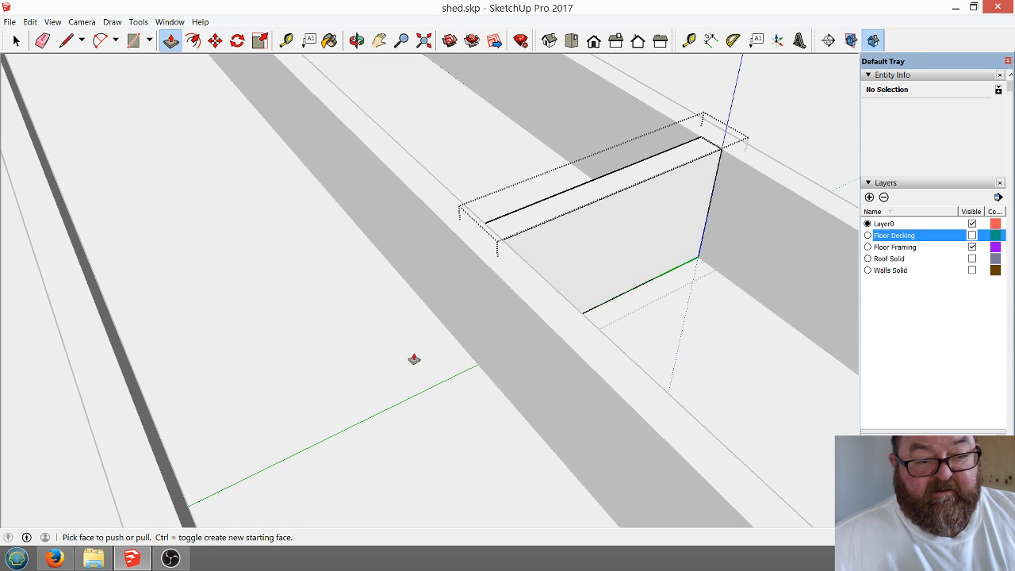
Leave the component editing and explode the short block component between the joists.
{"action": "left_click", "coordinate": [15, 40]}
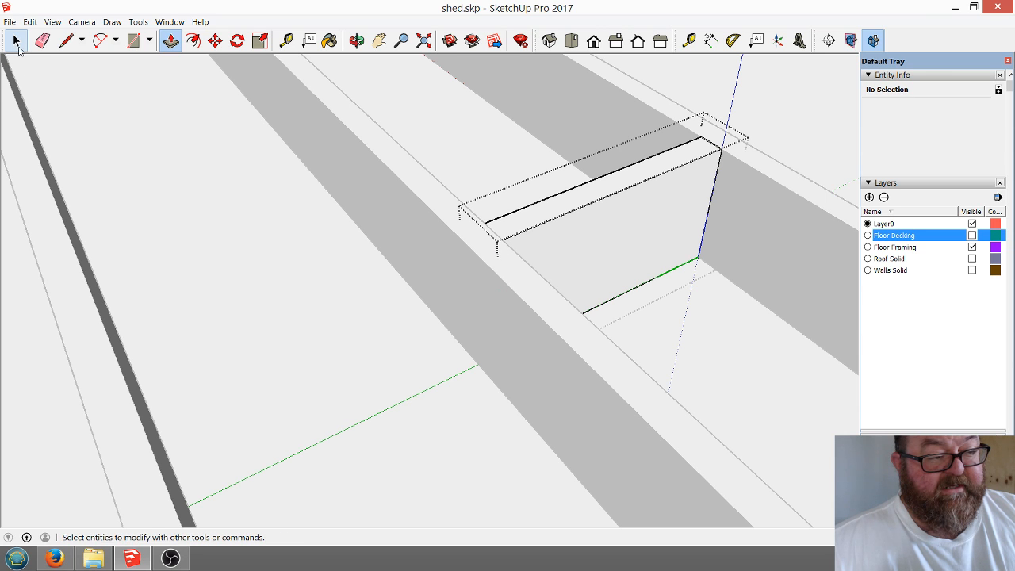
{"action": "scroll", "coordinate": [363, 355], "scroll_direction": "up", "scroll_amount": 5}
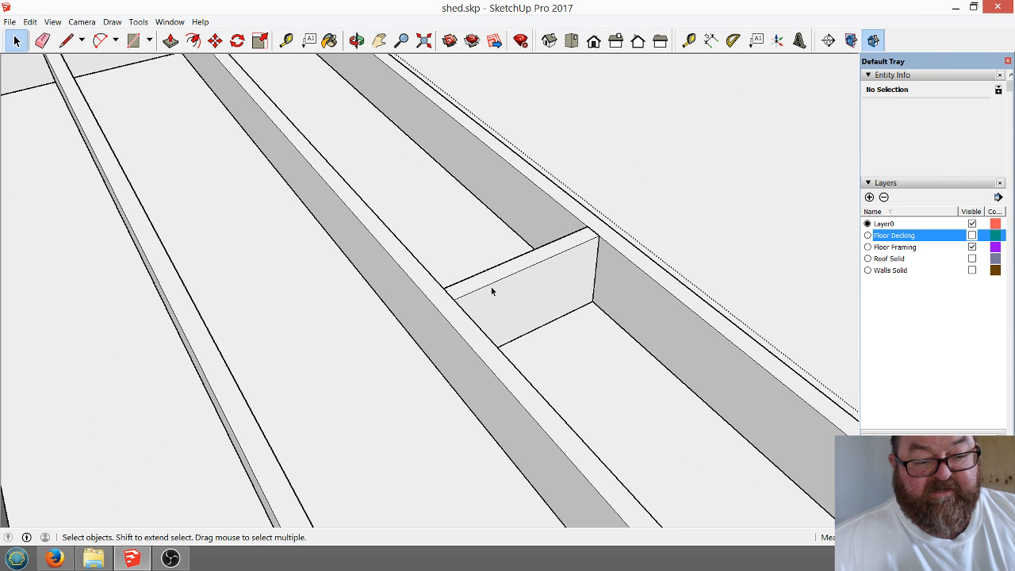
{"action": "left_click", "coordinate": [492, 292]}
{"action": "scroll", "coordinate": [521, 295], "scroll_direction": "up", "scroll_amount": 3}
{"action": "right_click", "coordinate": [522, 290]}
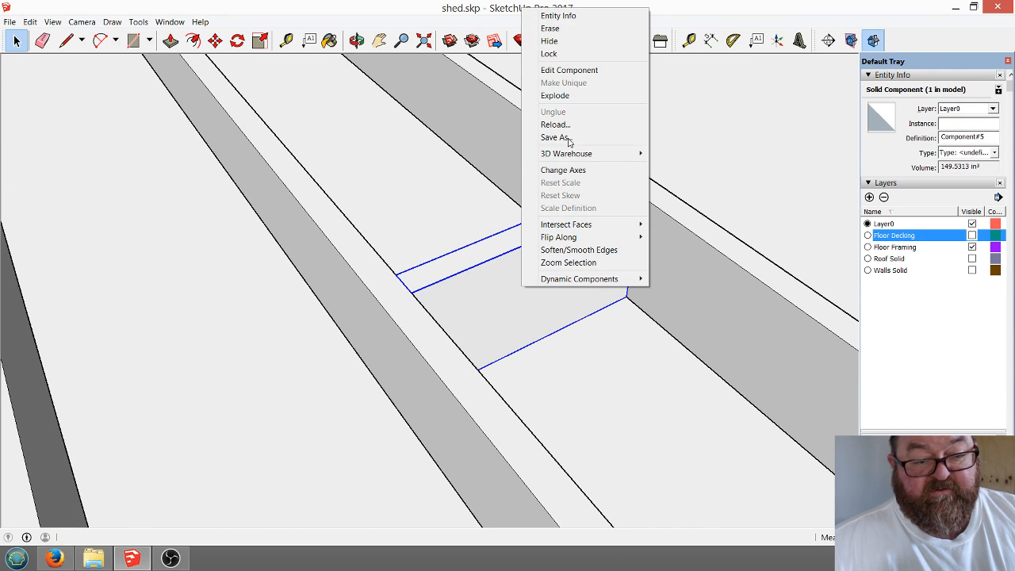
{"action": "left_click", "coordinate": [564, 96]}
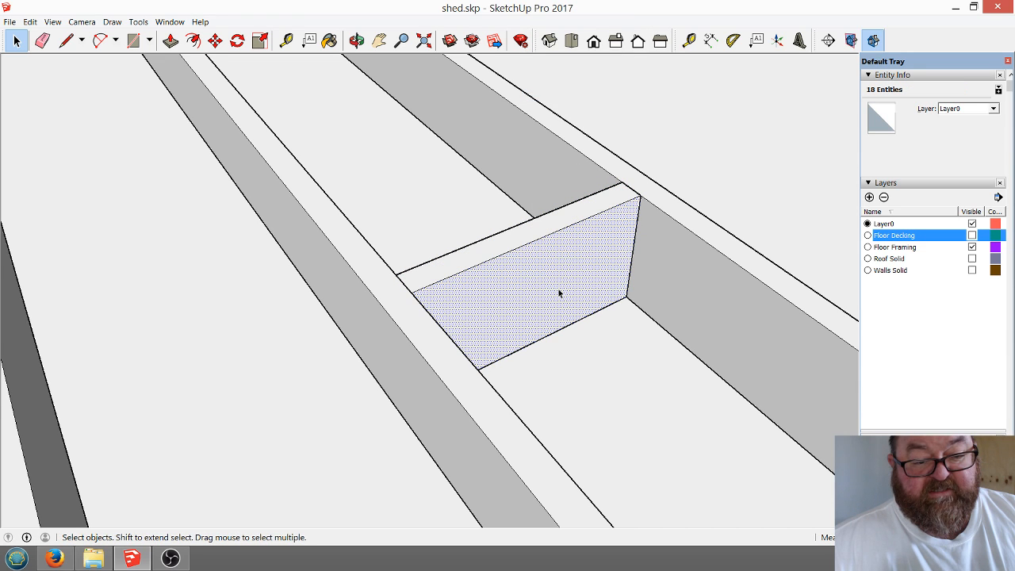
Select all the loose faces and edges of the exploded block and make them a group.
{"action": "left_click", "coordinate": [667, 122]}
{"action": "left_click_drag", "start_coordinate": [307, 146], "coordinate": [687, 450]}
{"action": "left_click", "coordinate": [539, 308]}
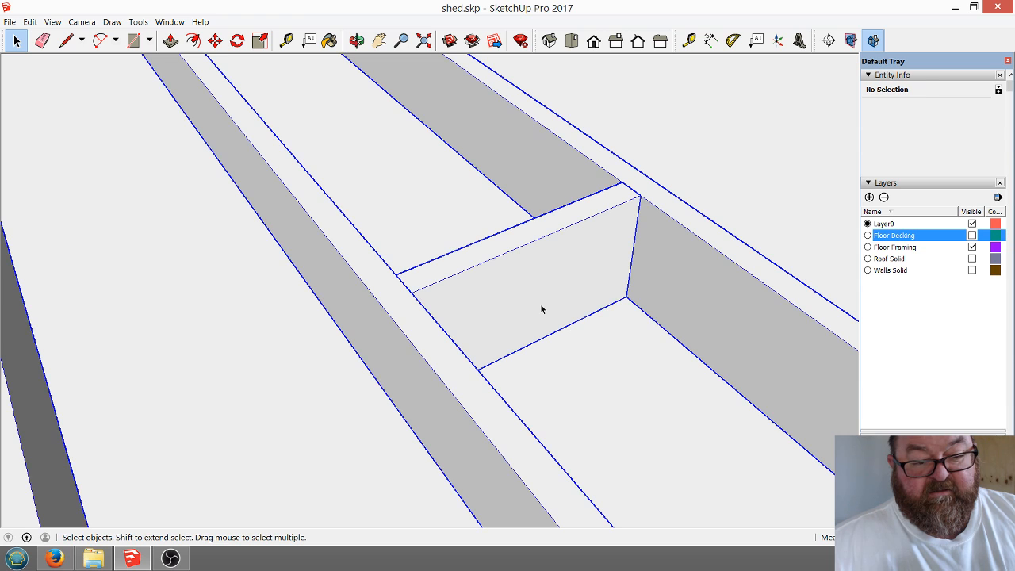
{"action": "double_click", "coordinate": [514, 271]}
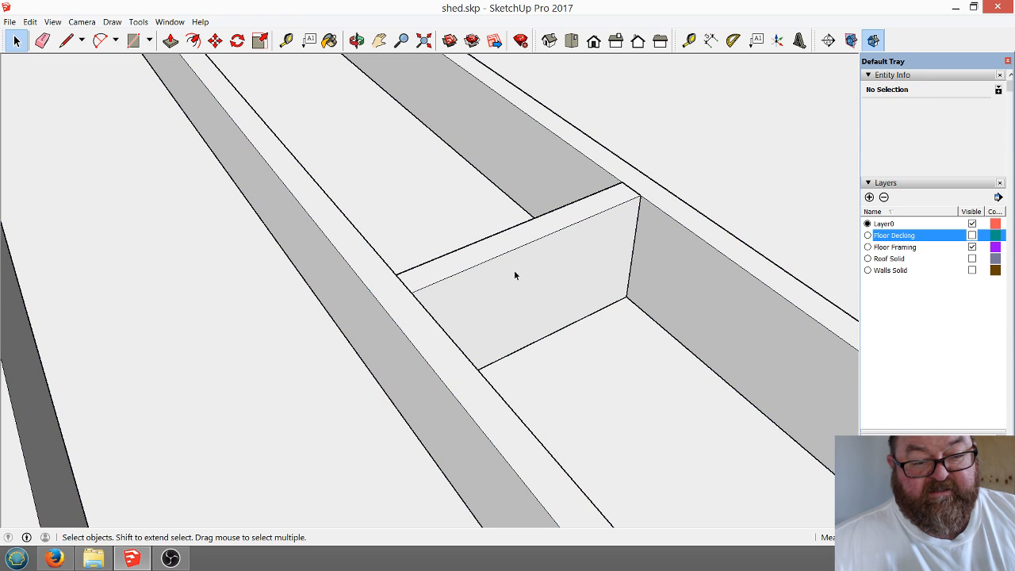
{"action": "left_click", "coordinate": [516, 286]}
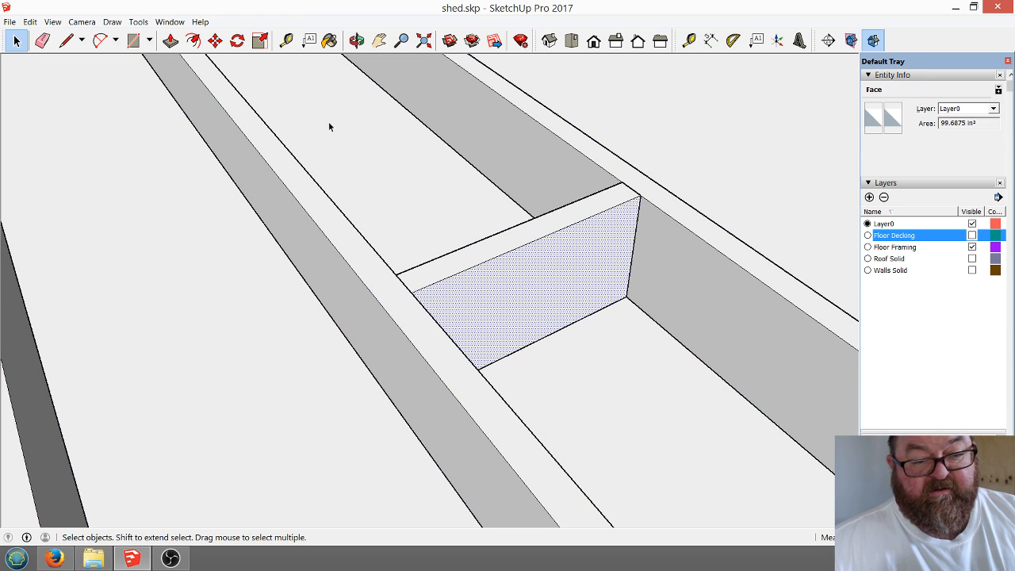
{"action": "left_click_drag", "start_coordinate": [329, 122], "coordinate": [694, 451]}
{"action": "right_click", "coordinate": [537, 286]}
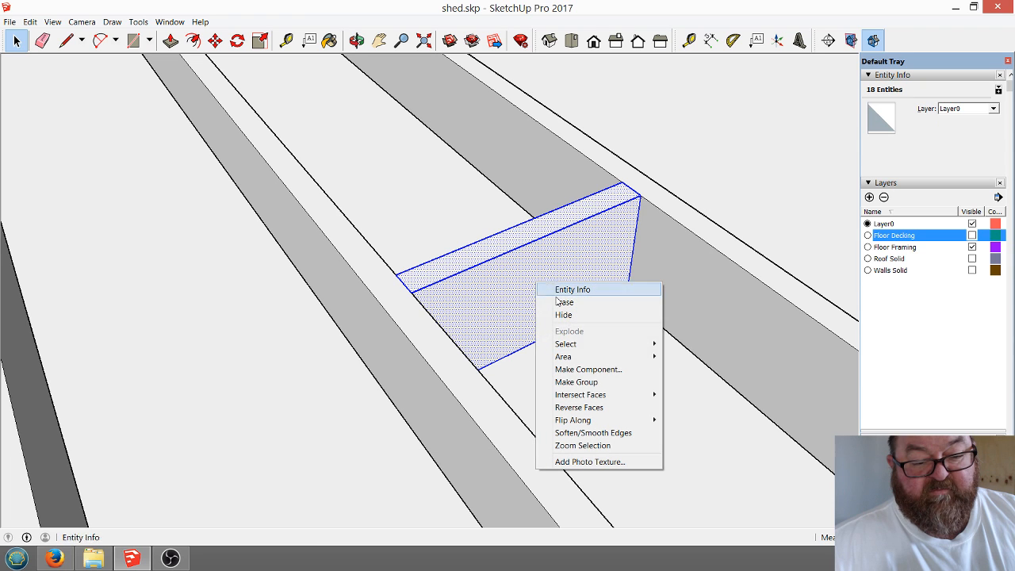
{"action": "left_click", "coordinate": [591, 383]}
{"action": "scroll", "coordinate": [678, 322], "scroll_direction": "down", "scroll_amount": 3}
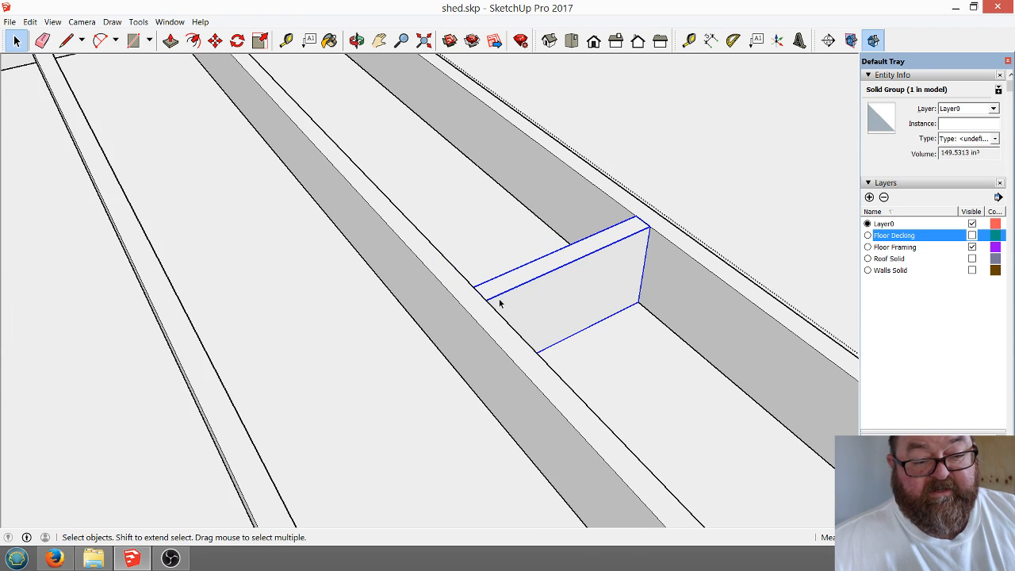
{"action": "scroll", "coordinate": [500, 301], "scroll_direction": "up", "scroll_amount": 2}
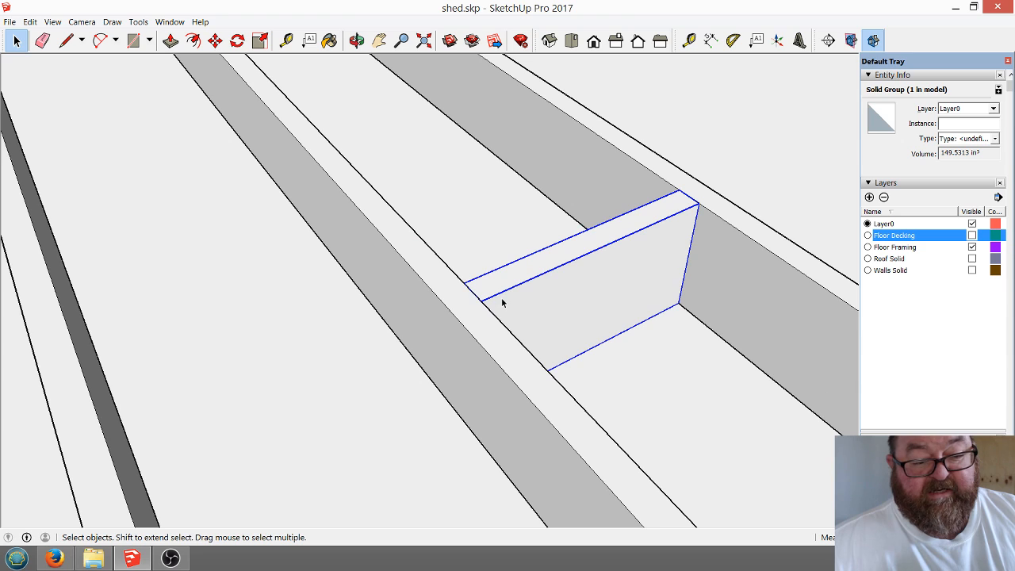
{"action": "left_click", "coordinate": [215, 40]}
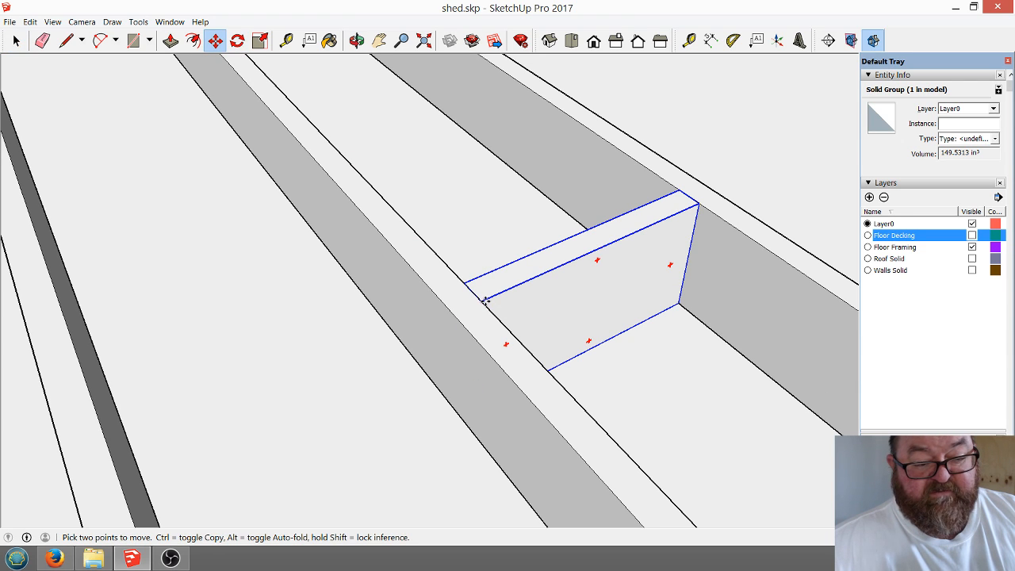
{"action": "left_click", "coordinate": [486, 300]}
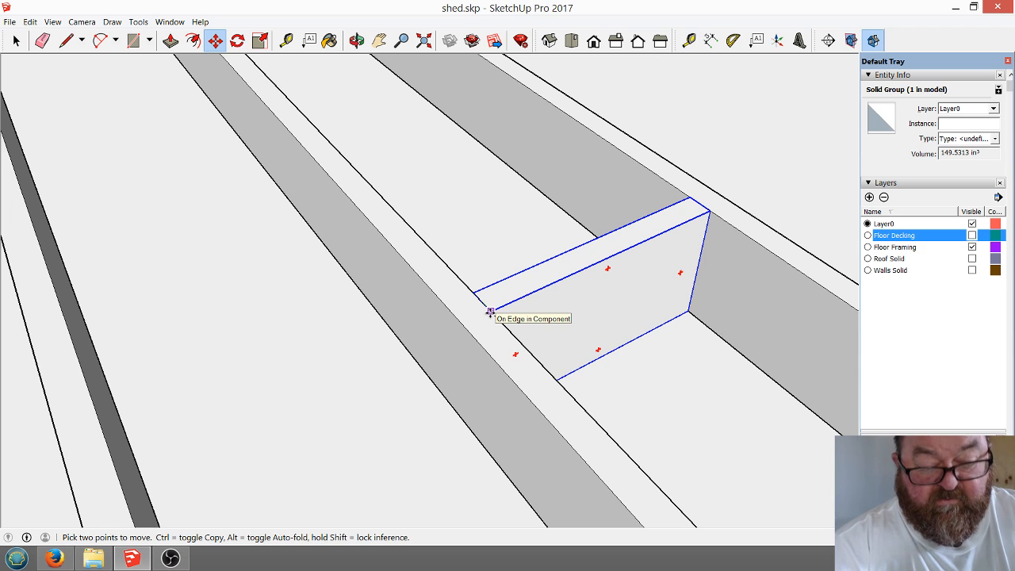
{"action": "left_click", "coordinate": [490, 311]}
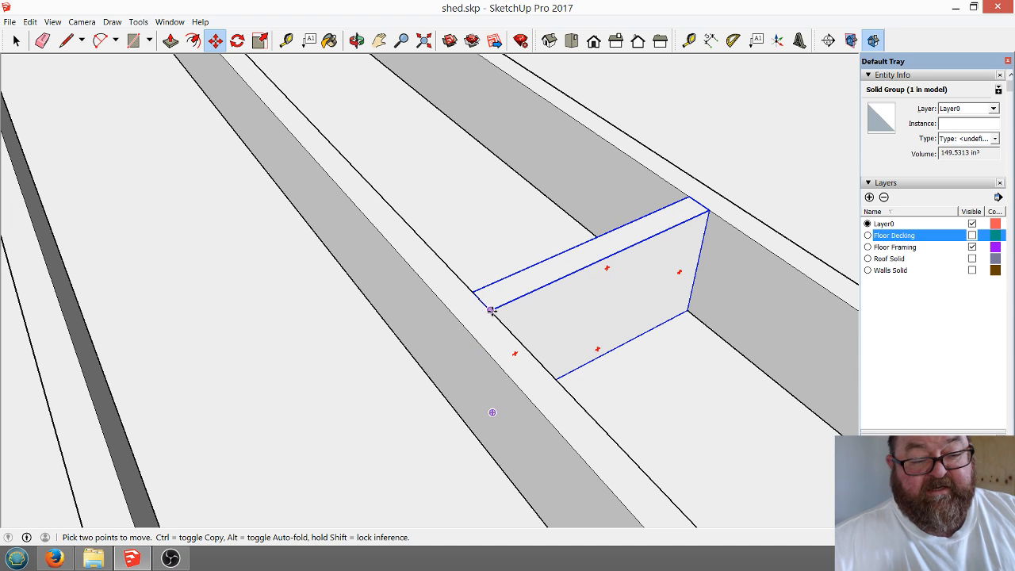
{"action": "left_click", "coordinate": [491, 308]}
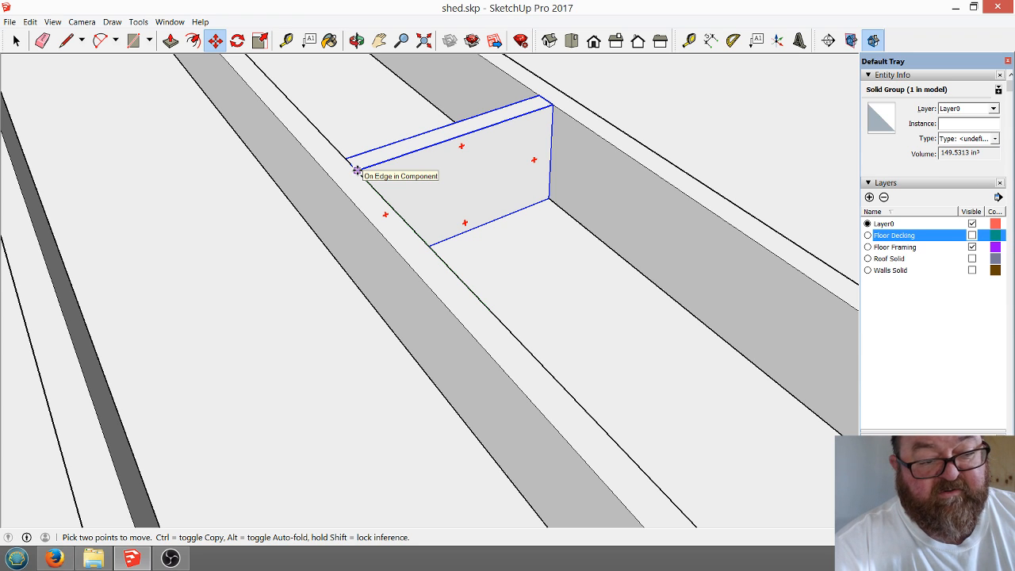
{"action": "key", "text": "Escape"}
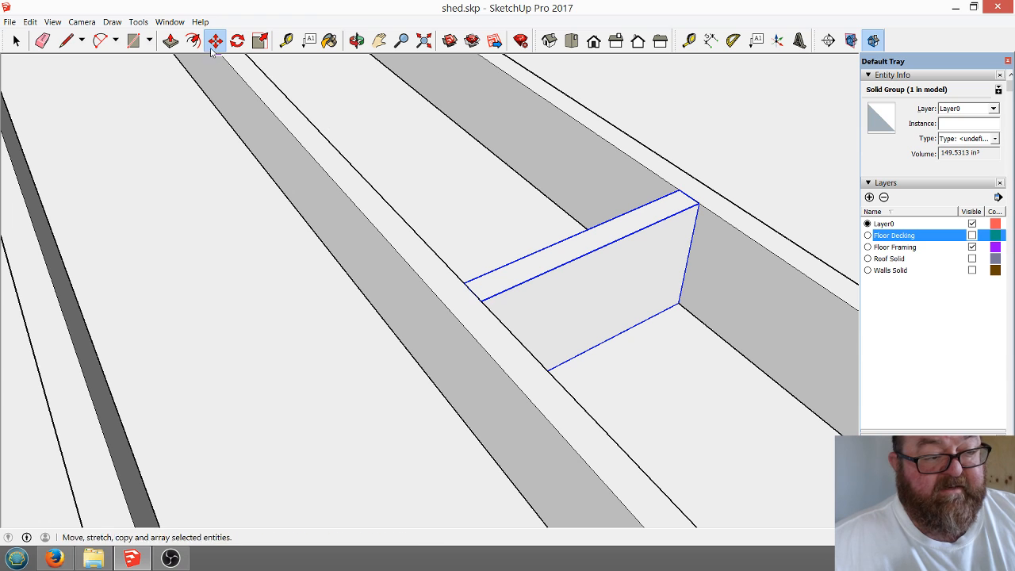
Copy the block group into the adjacent joist bay, against the far side of the shared joist, and shift the copy 3/4" along that joist.
{"action": "left_click", "coordinate": [699, 204]}
{"action": "key", "text": "ctrl"}
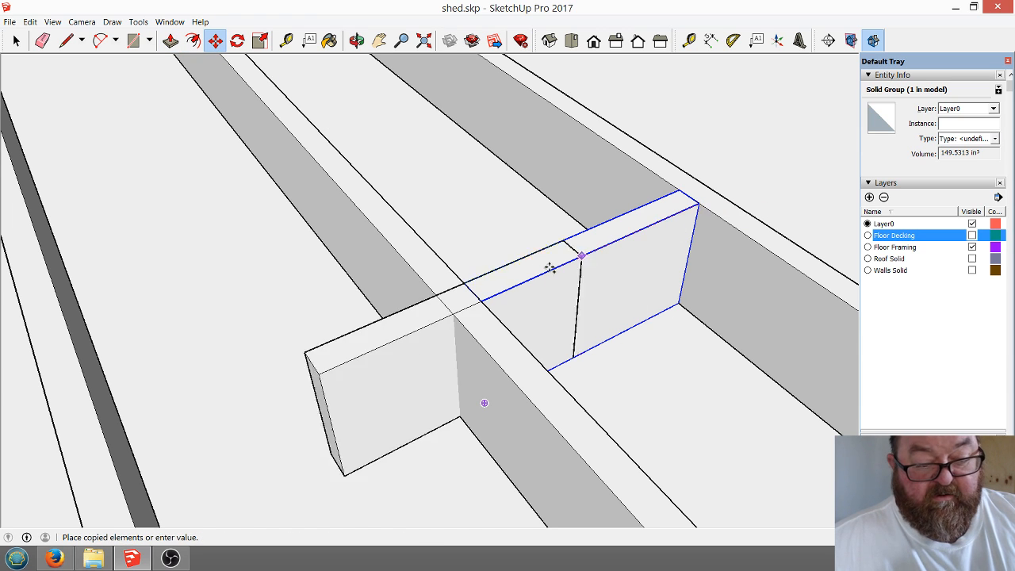
{"action": "left_click", "coordinate": [454, 314]}
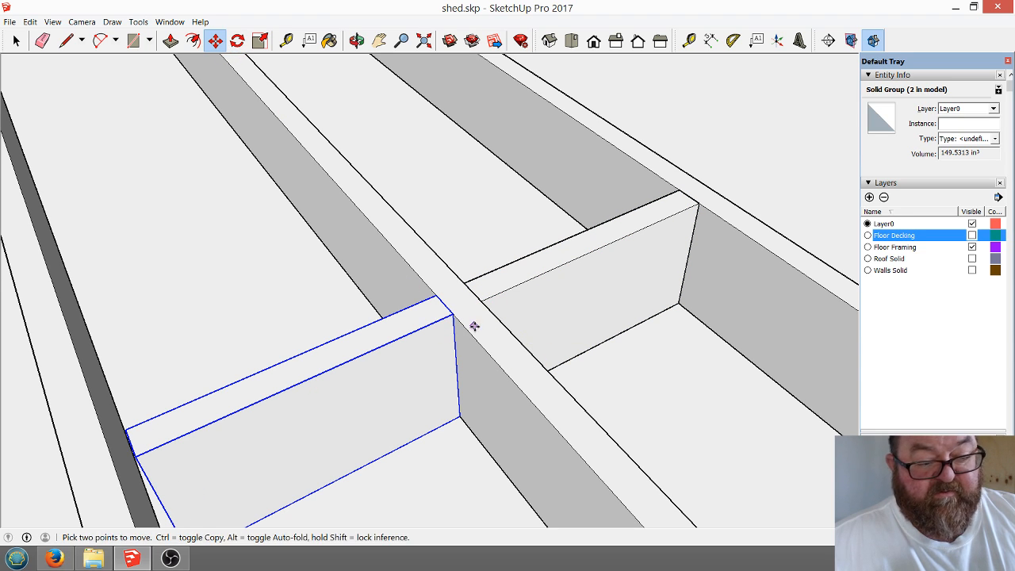
{"action": "left_click", "coordinate": [434, 301]}
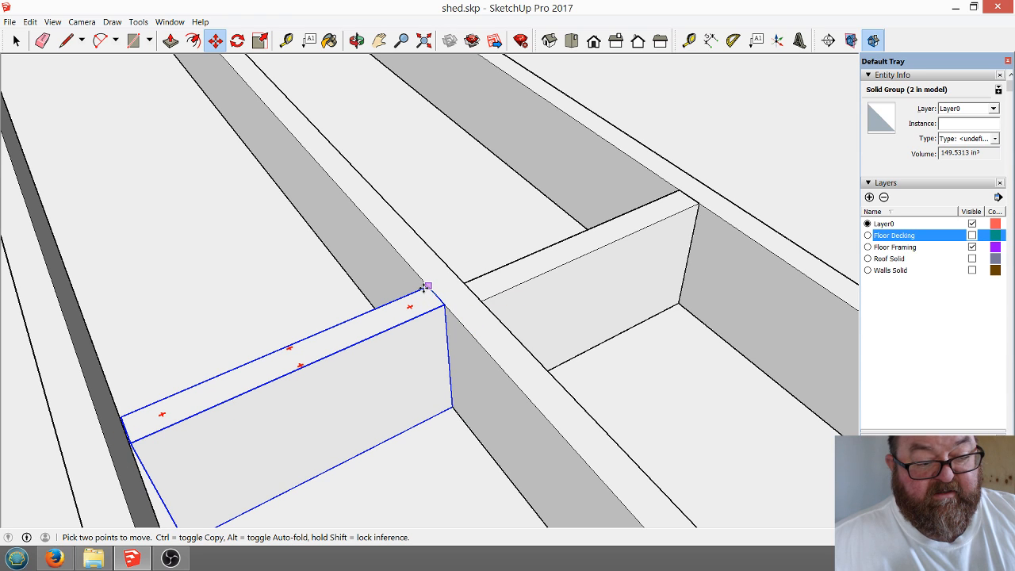
{"action": "key", "text": "space"}
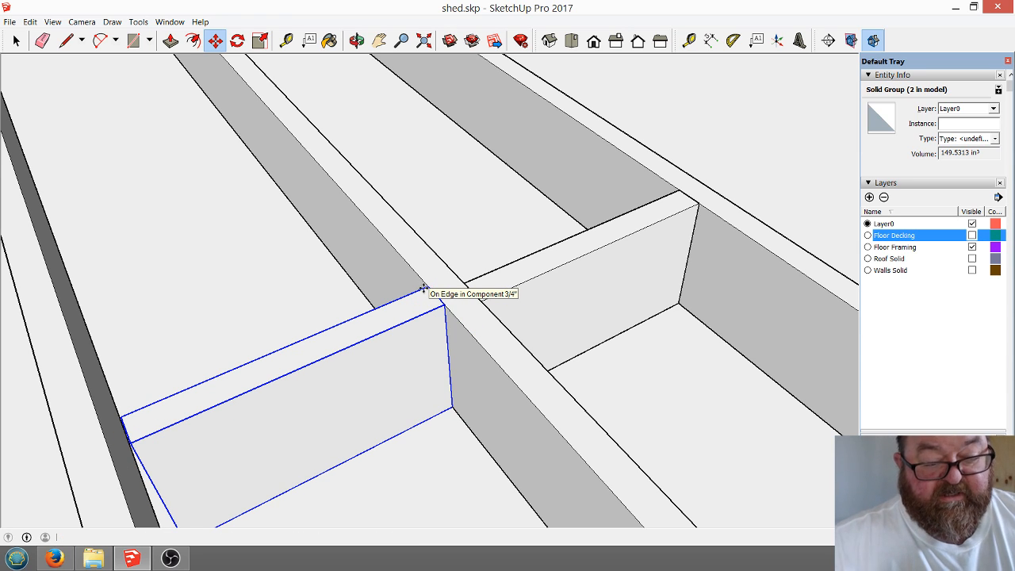
Move the original block along the joist in the opposite direction from the copy, placing its end corner on the joist edge's midpoint.
{"action": "left_click", "coordinate": [357, 40]}
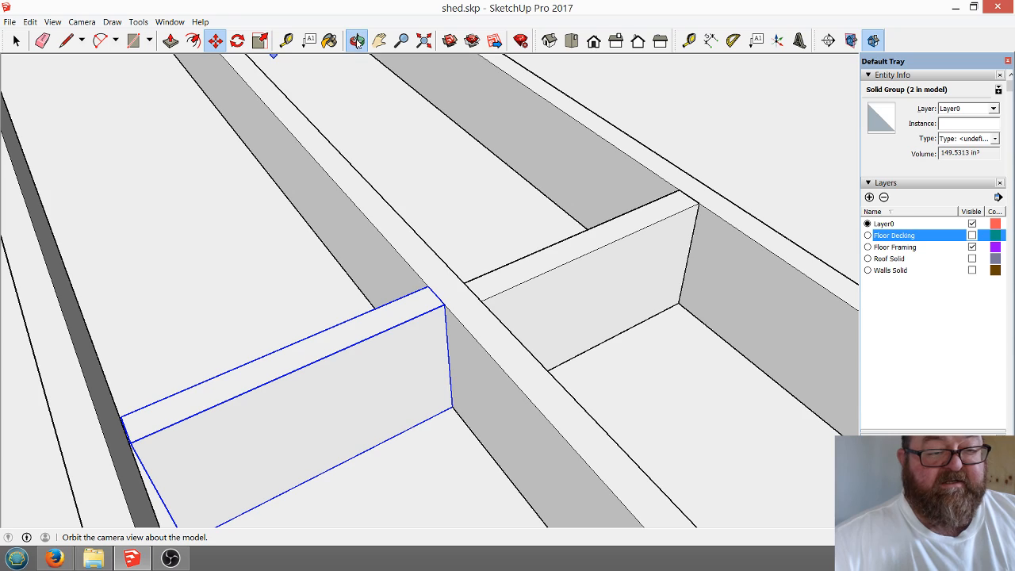
{"action": "left_click_drag", "start_coordinate": [453, 305], "coordinate": [515, 367]}
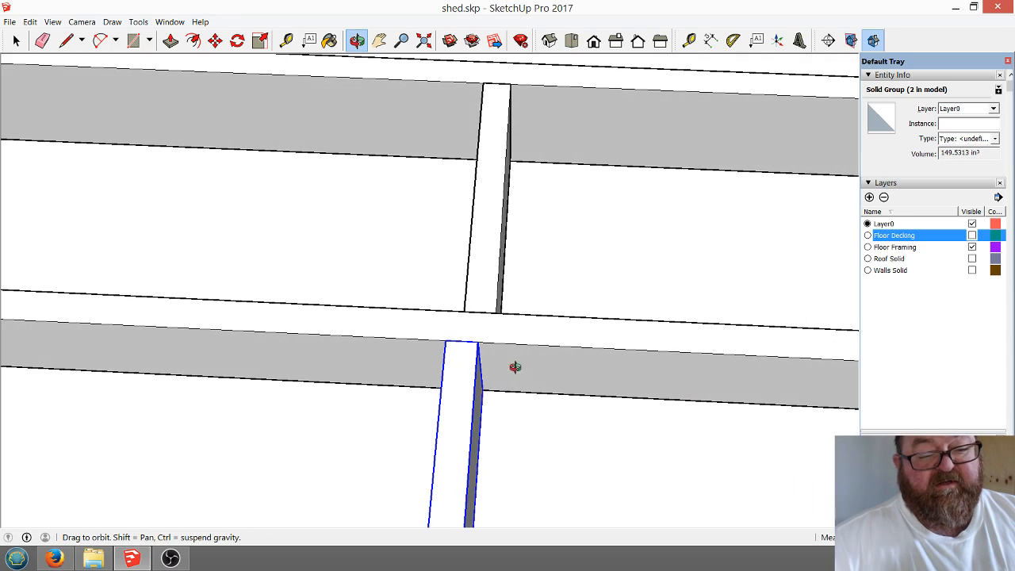
{"action": "left_click_drag", "start_coordinate": [490, 317], "coordinate": [416, 303]}
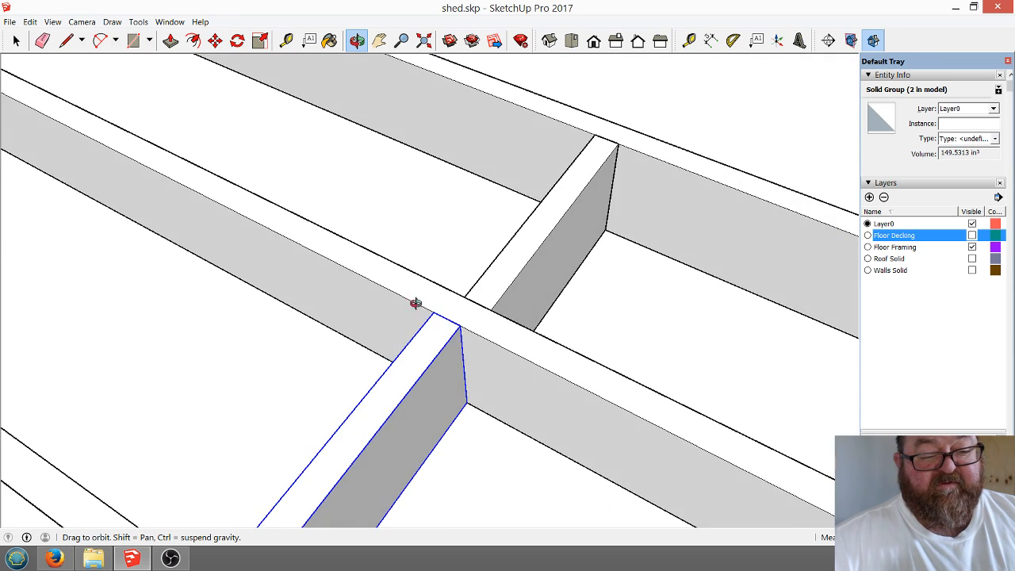
{"action": "left_click_drag", "start_coordinate": [464, 342], "coordinate": [492, 346]}
{"action": "left_click", "coordinate": [16, 40]}
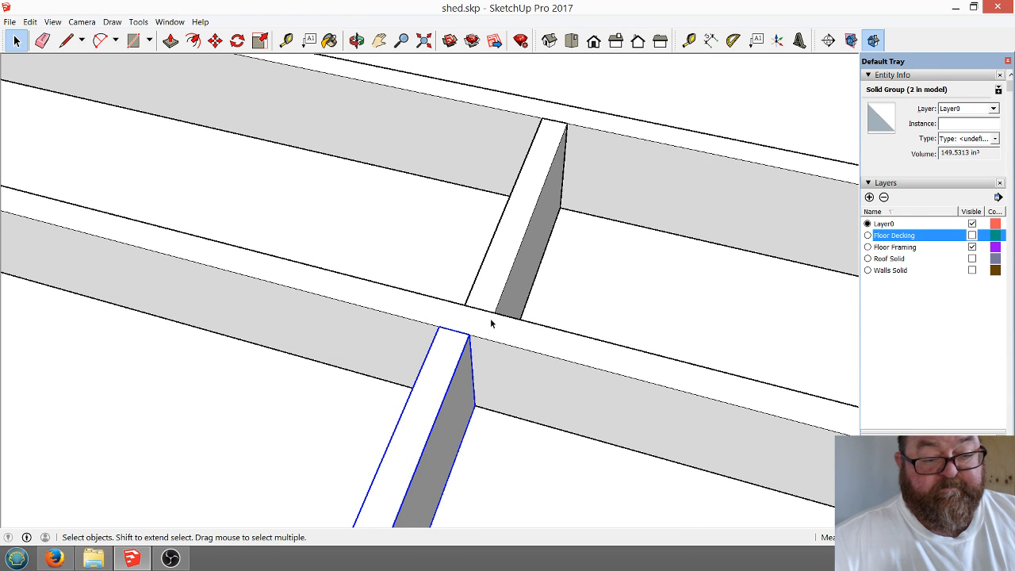
{"action": "left_click", "coordinate": [481, 295]}
{"action": "left_click", "coordinate": [215, 40]}
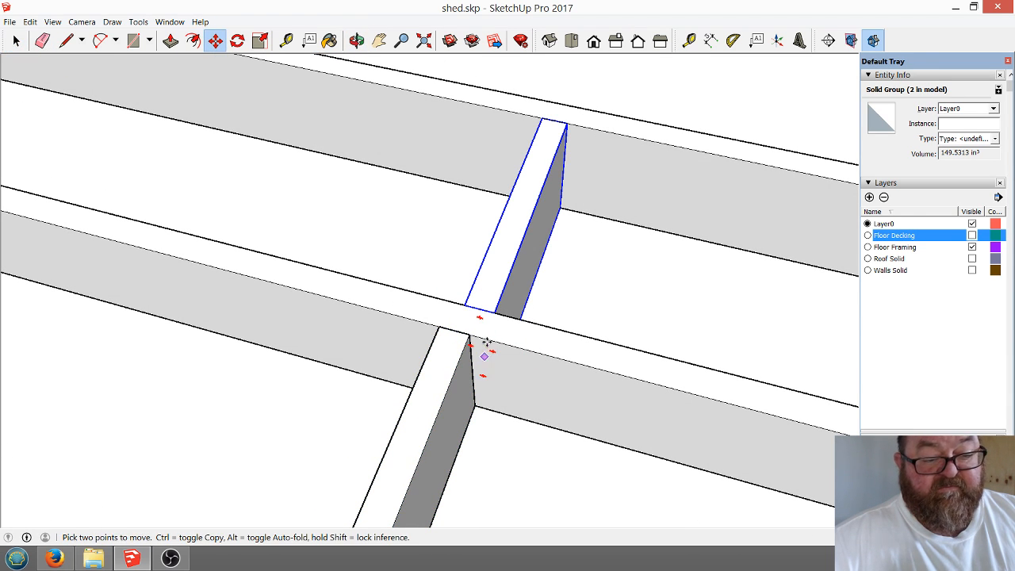
{"action": "left_click", "coordinate": [465, 308]}
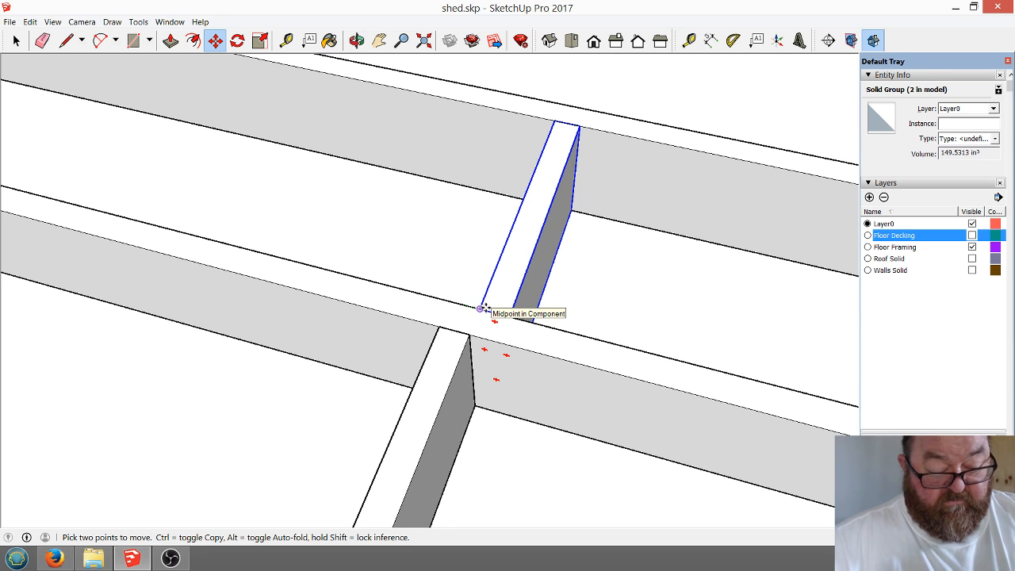
{"action": "left_click", "coordinate": [485, 308]}
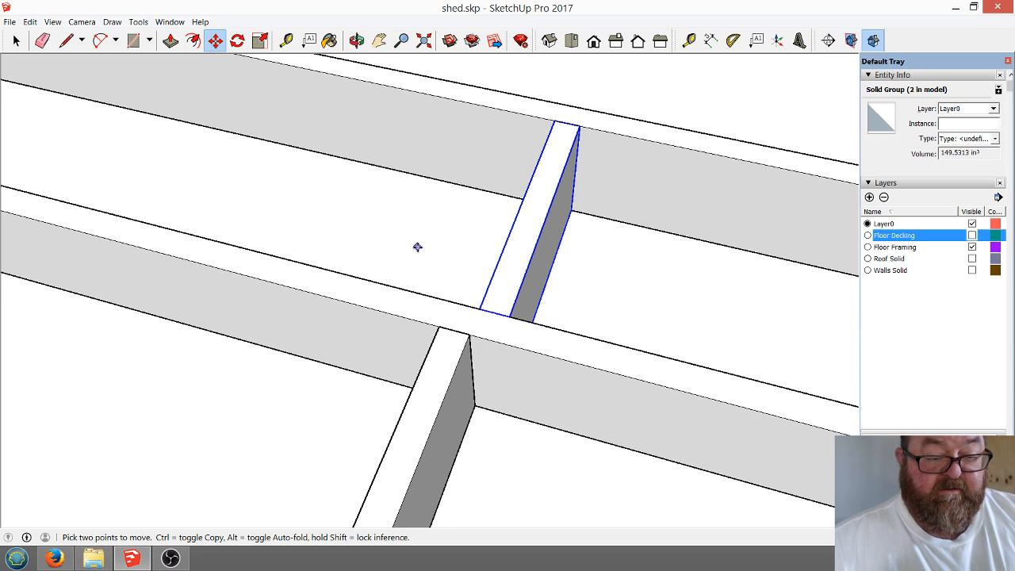
{"action": "scroll", "coordinate": [558, 342], "scroll_direction": "down", "scroll_amount": 3}
{"action": "key", "text": "q"}
{"action": "key", "text": "m"}
{"action": "scroll", "coordinate": [523, 365], "scroll_direction": "up", "scroll_amount": 4}
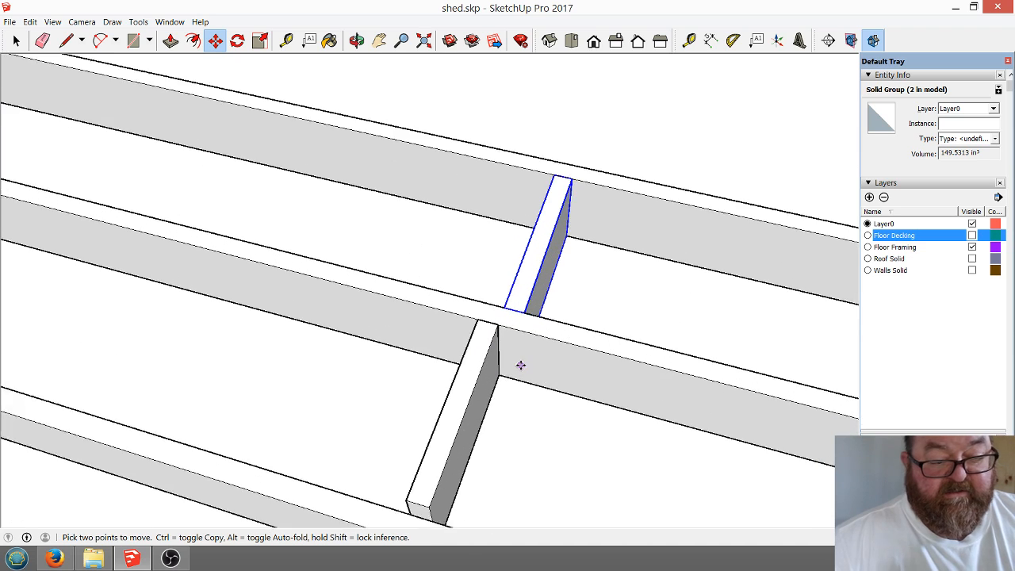
{"action": "scroll", "coordinate": [526, 374], "scroll_direction": "up", "scroll_amount": 2}
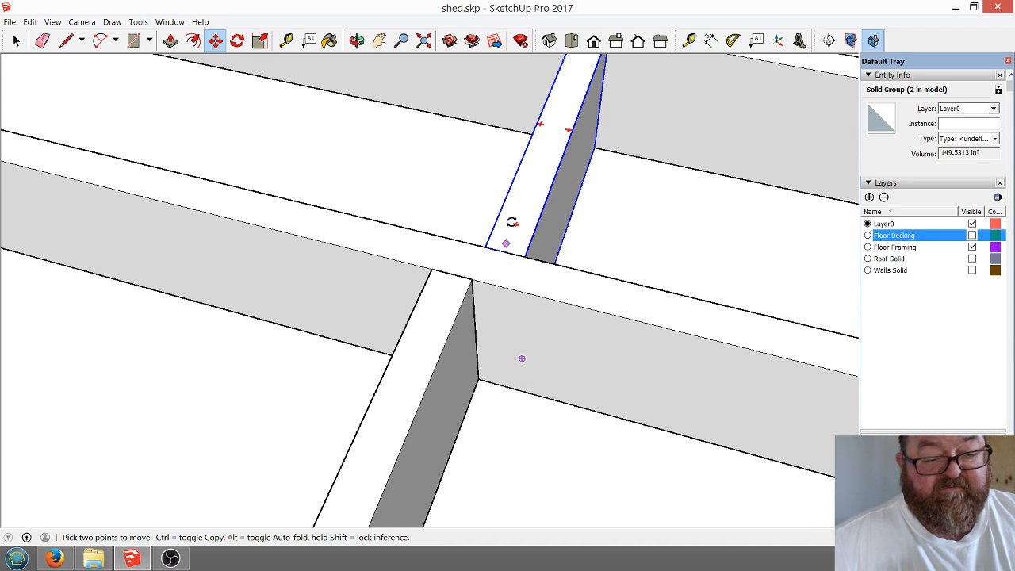
Edit the original block's group, extend its open end face to meet the neighbouring joist, and leave the group.
{"action": "left_click", "coordinate": [17, 40]}
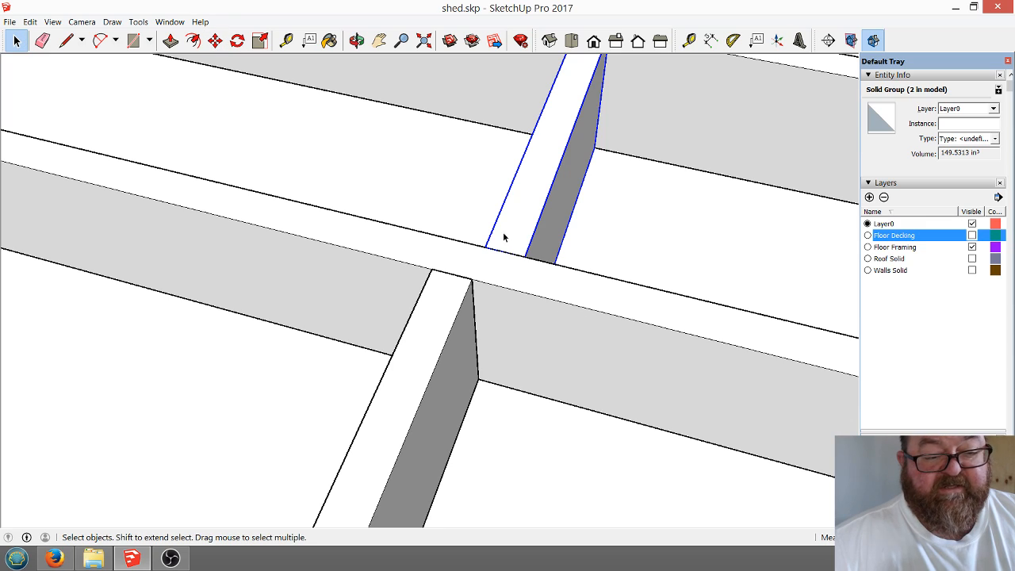
{"action": "left_click", "coordinate": [356, 40]}
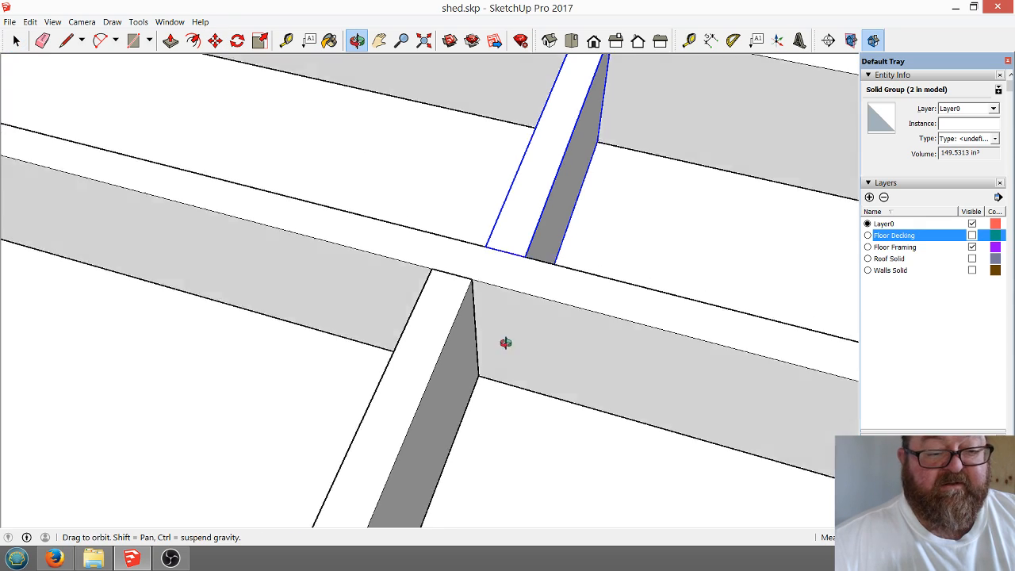
{"action": "left_click_drag", "start_coordinate": [503, 340], "coordinate": [419, 424]}
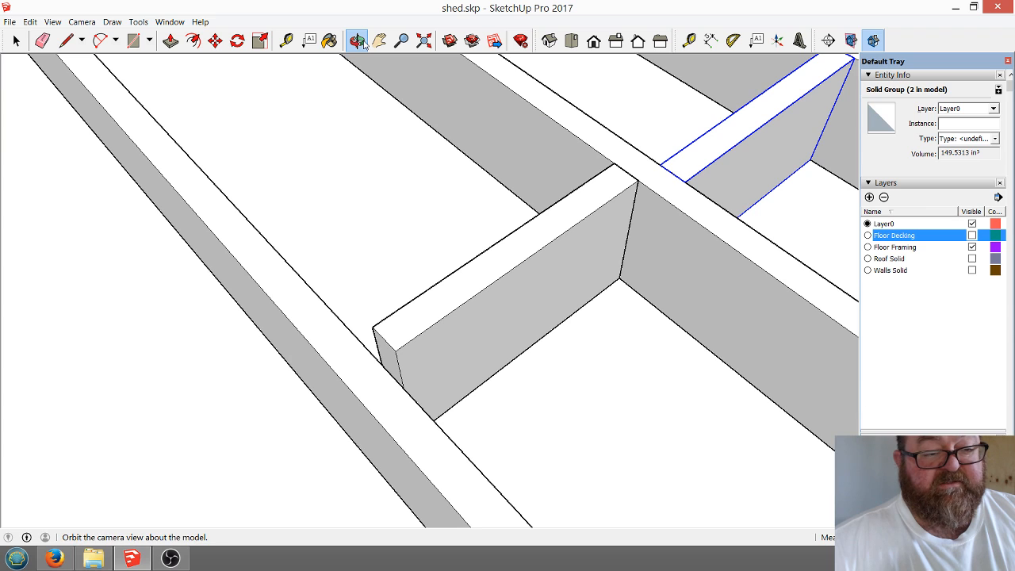
{"action": "left_click_drag", "start_coordinate": [424, 373], "coordinate": [504, 306]}
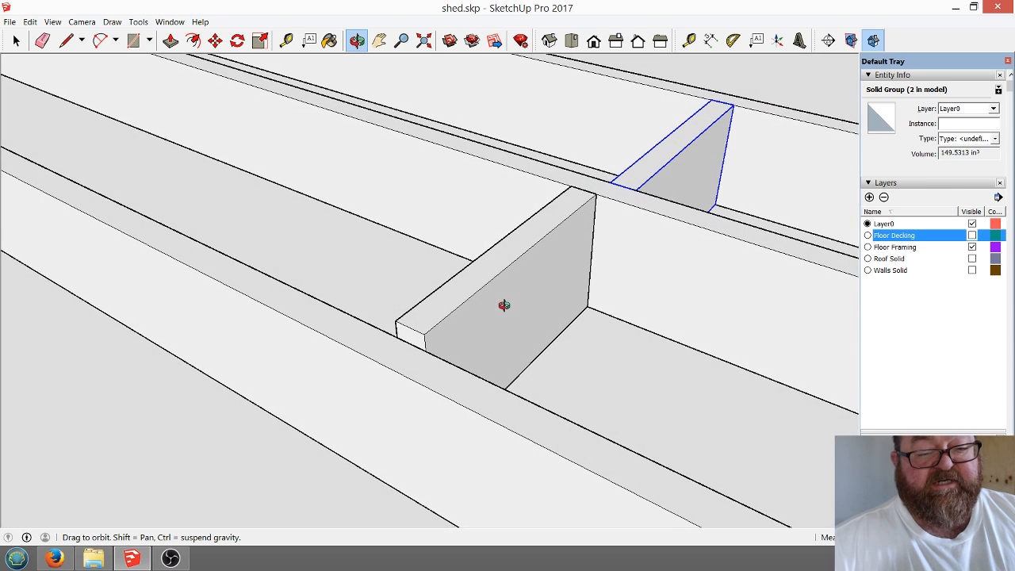
{"action": "left_click", "coordinate": [16, 41]}
{"action": "double_click", "coordinate": [520, 292]}
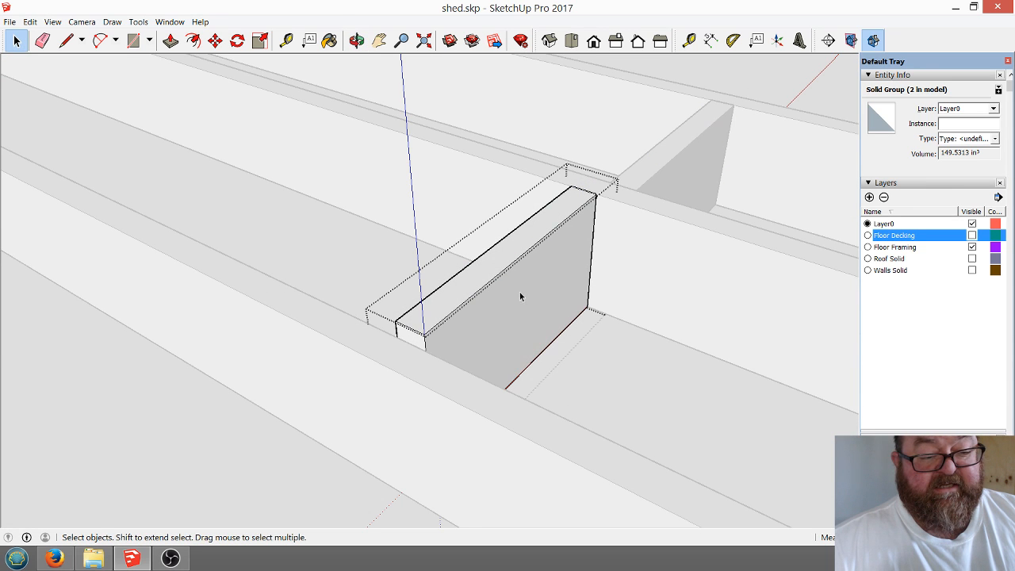
{"action": "left_click", "coordinate": [171, 40]}
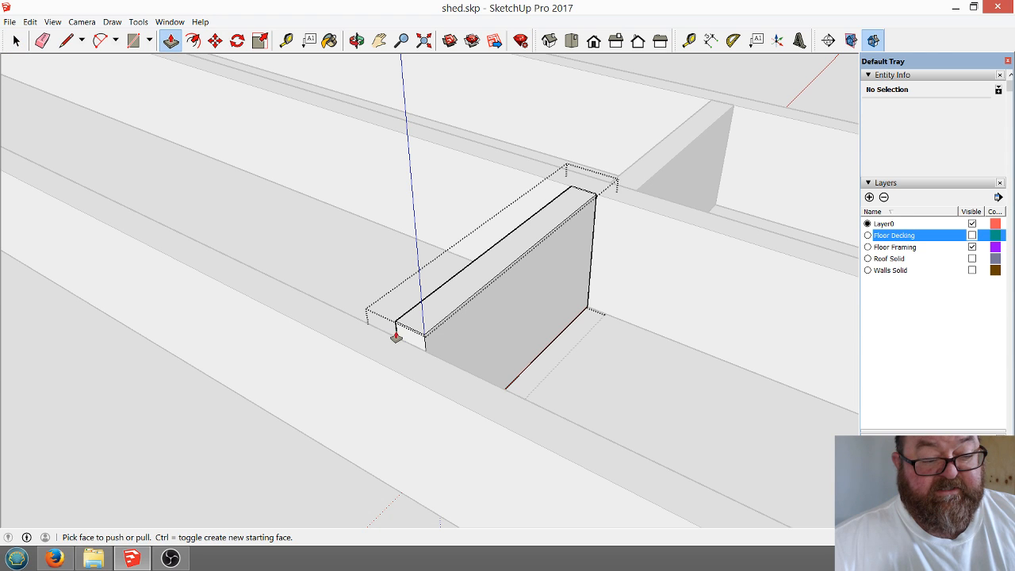
{"action": "left_click", "coordinate": [404, 337]}
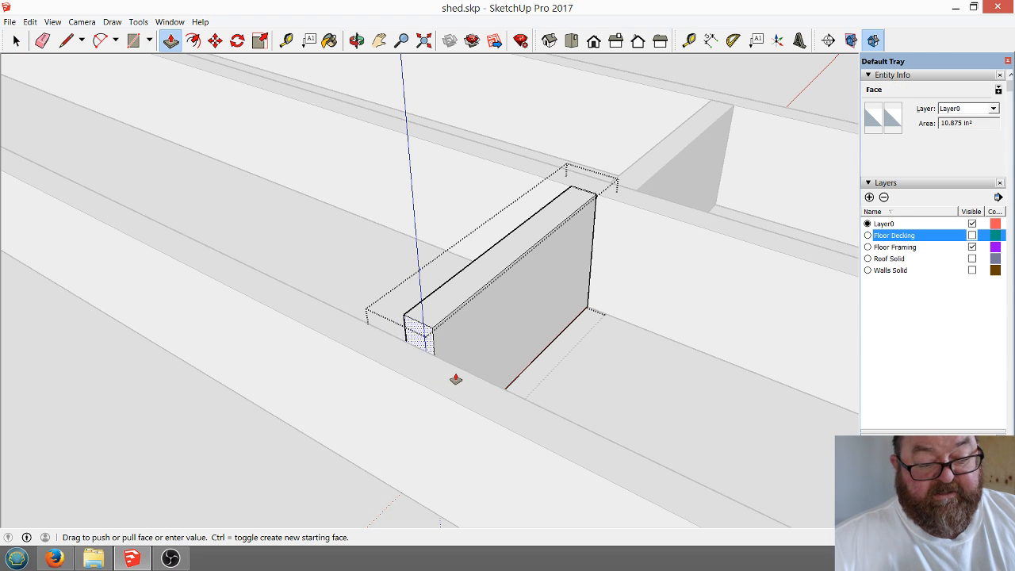
{"action": "left_click", "coordinate": [494, 387]}
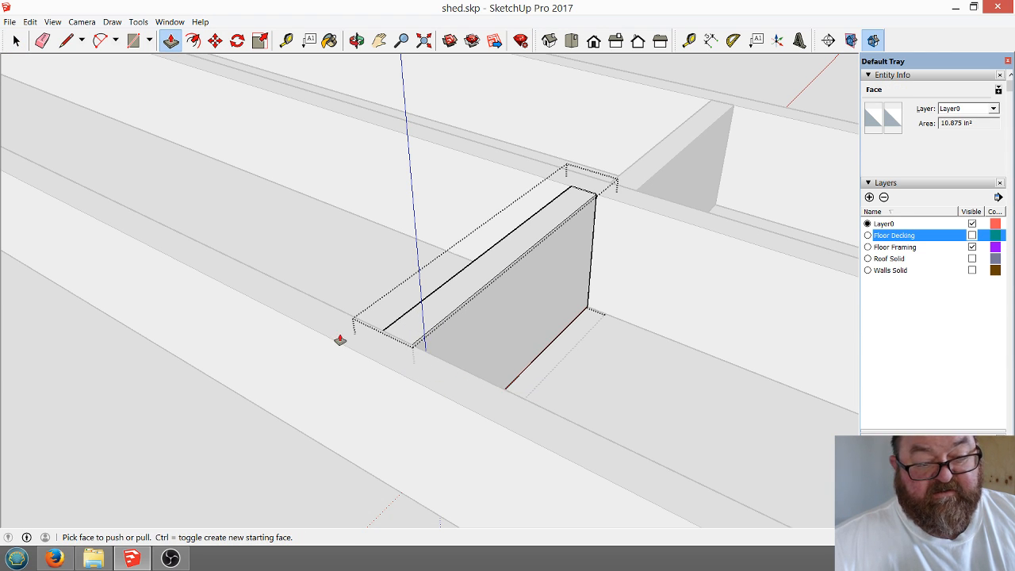
{"action": "scroll", "coordinate": [293, 339], "scroll_direction": "down", "scroll_amount": 2}
{"action": "left_click", "coordinate": [17, 41]}
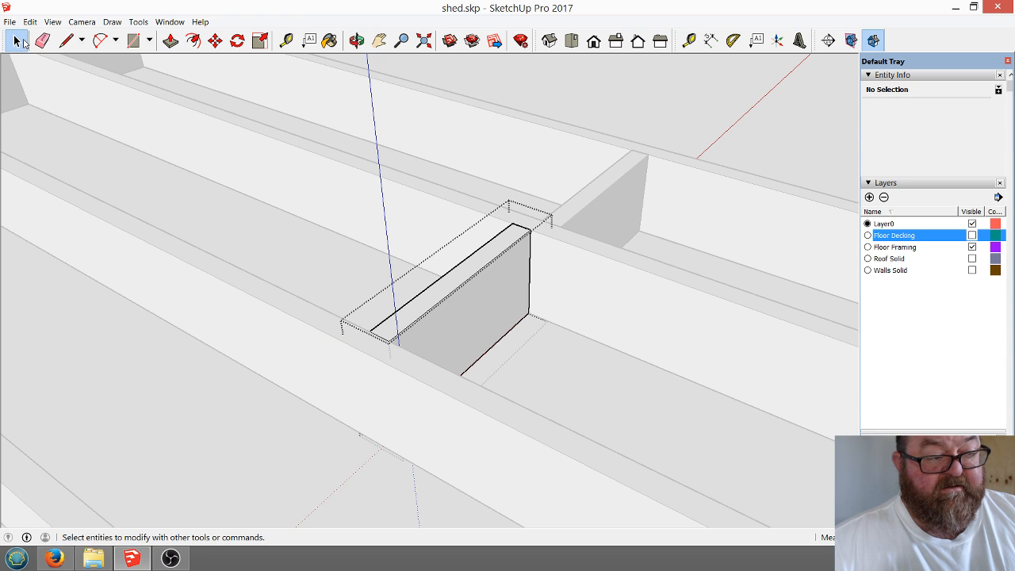
{"action": "left_click", "coordinate": [336, 247]}
Copy the lengthened block into the next joist bay, and shift the copy along the shared joist by one block thickness.
{"action": "scroll", "coordinate": [385, 330], "scroll_direction": "up", "scroll_amount": 2}
{"action": "left_click", "coordinate": [432, 304]}
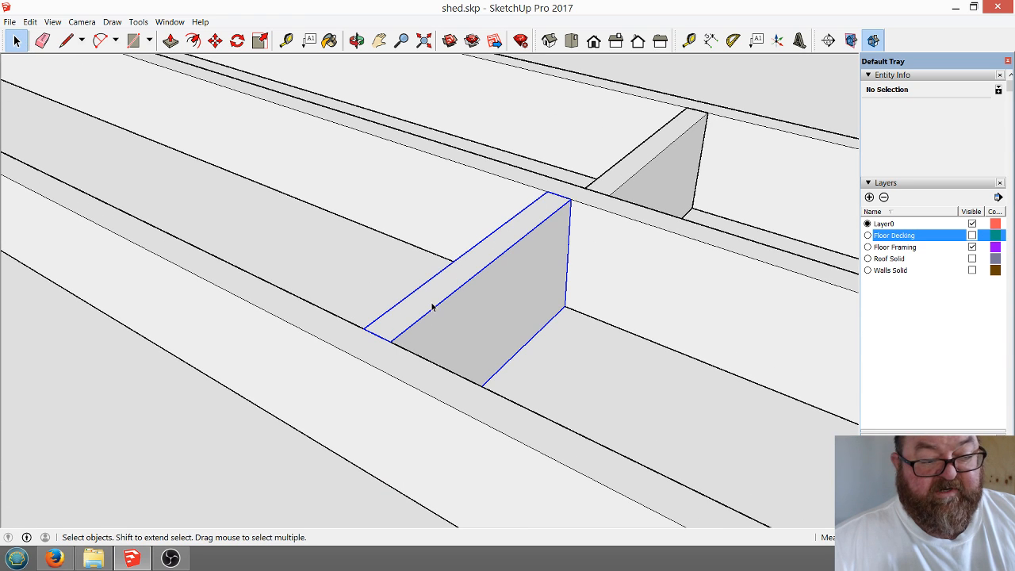
{"action": "left_click", "coordinate": [215, 40]}
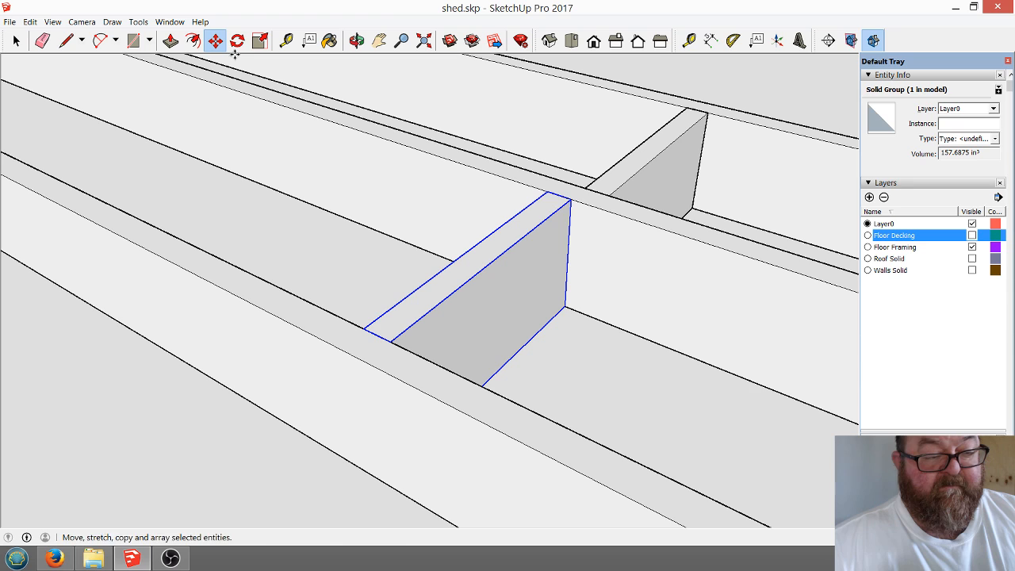
{"action": "key", "text": "ctrl"}
{"action": "left_click", "coordinate": [570, 200]}
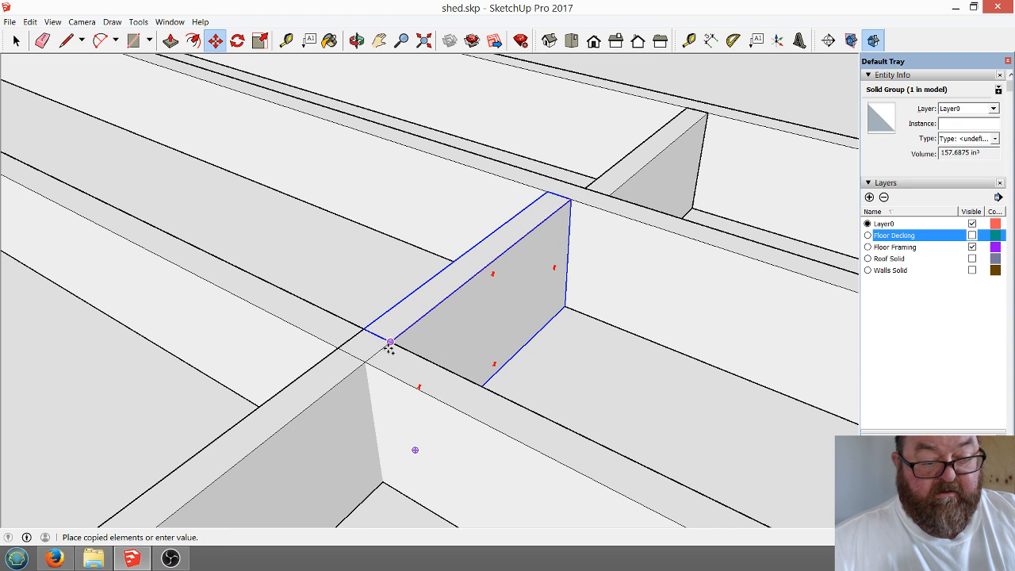
{"action": "left_click", "coordinate": [363, 362]}
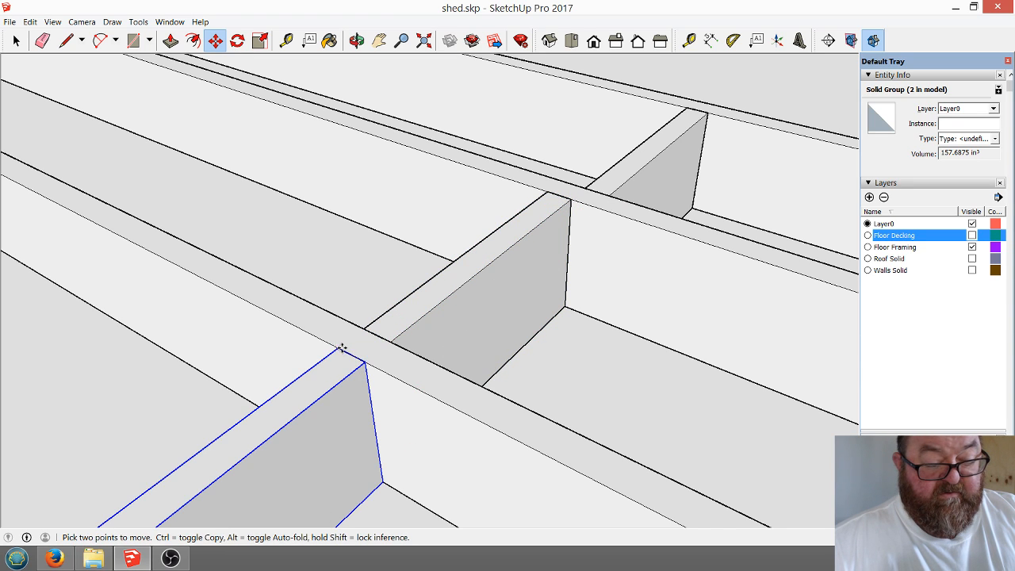
{"action": "left_click", "coordinate": [363, 361]}
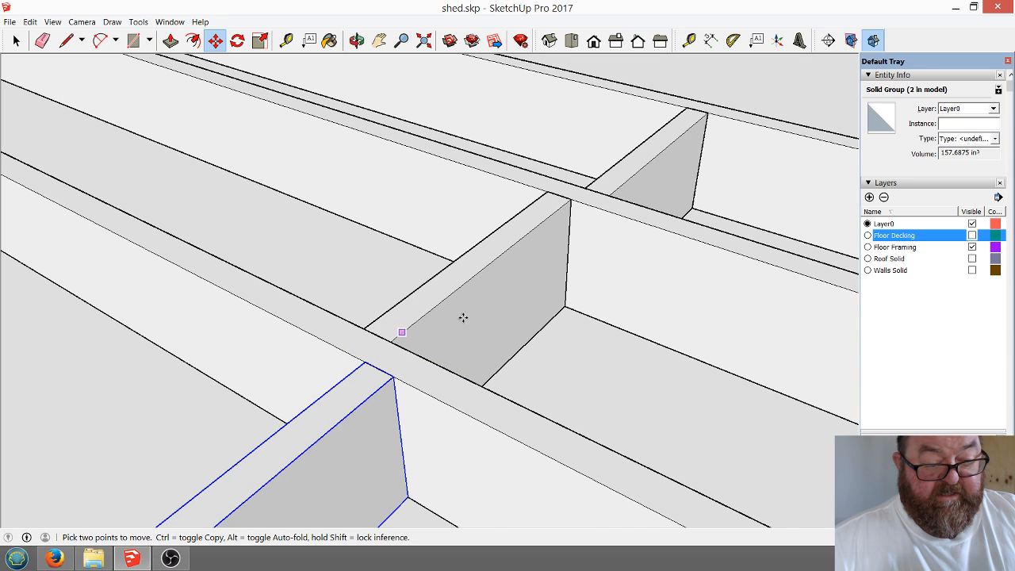
Copy the two staggered full-length blocks together into the next two bays, and array the pair at that spacing through all remaining bays.
{"action": "scroll", "coordinate": [463, 317], "scroll_direction": "down", "scroll_amount": 3}
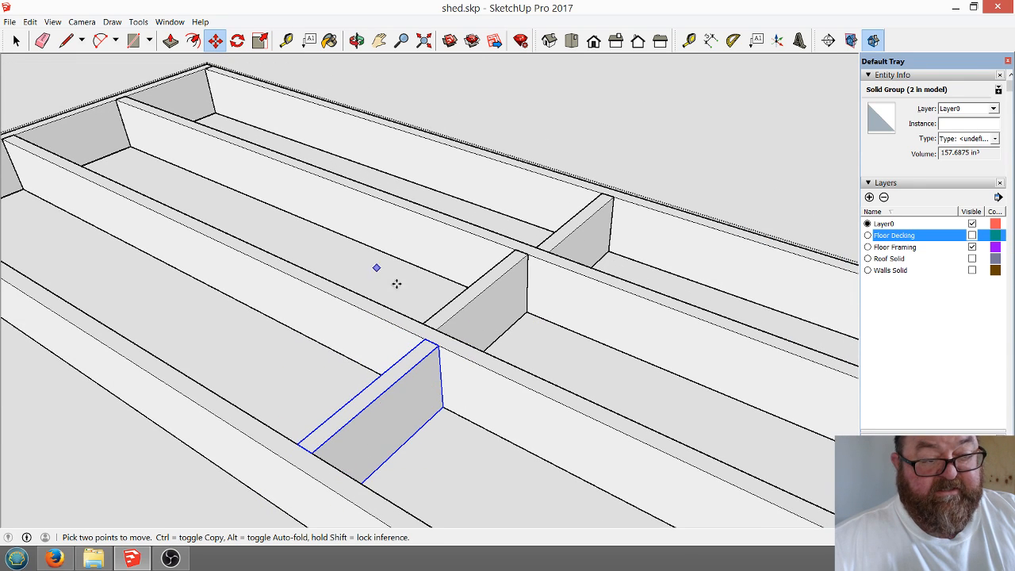
{"action": "scroll", "coordinate": [495, 282], "scroll_direction": "down", "scroll_amount": 4}
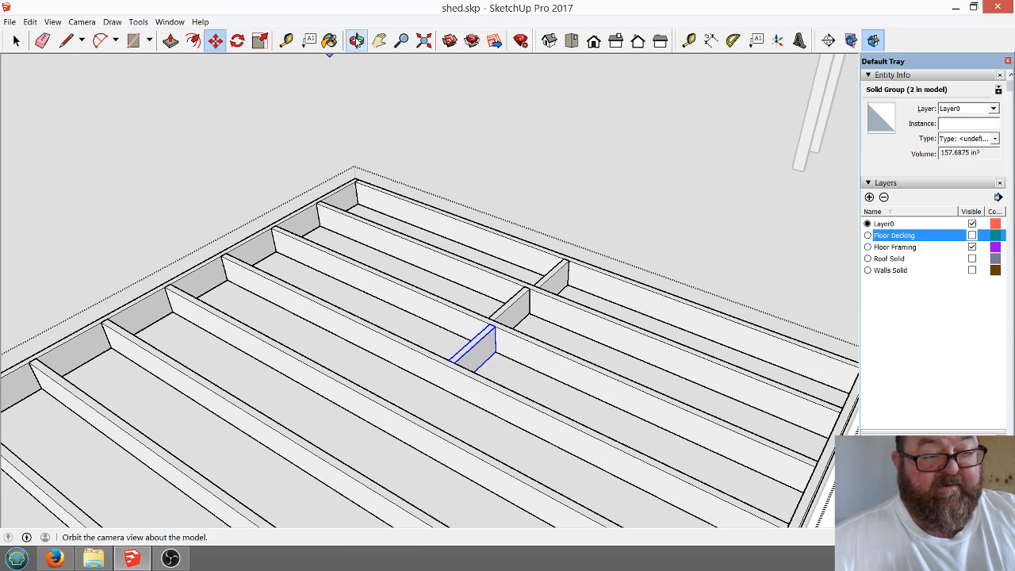
{"action": "left_click", "coordinate": [356, 40]}
{"action": "left_click_drag", "start_coordinate": [525, 431], "coordinate": [396, 444]}
{"action": "left_click_drag", "start_coordinate": [607, 446], "coordinate": [616, 453]}
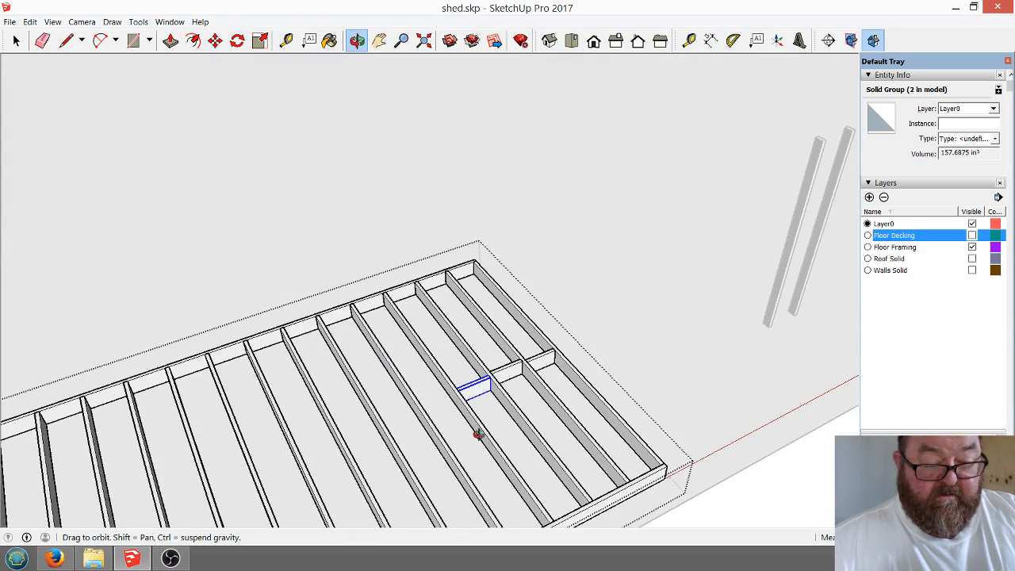
{"action": "left_click_drag", "start_coordinate": [477, 434], "coordinate": [414, 429]}
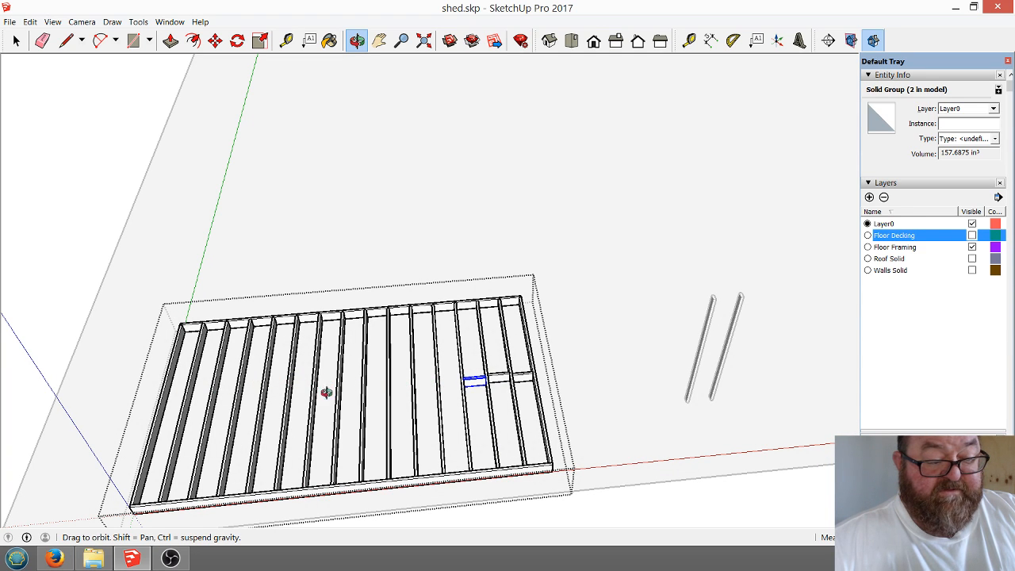
{"action": "scroll", "coordinate": [503, 390], "scroll_direction": "up", "scroll_amount": 6}
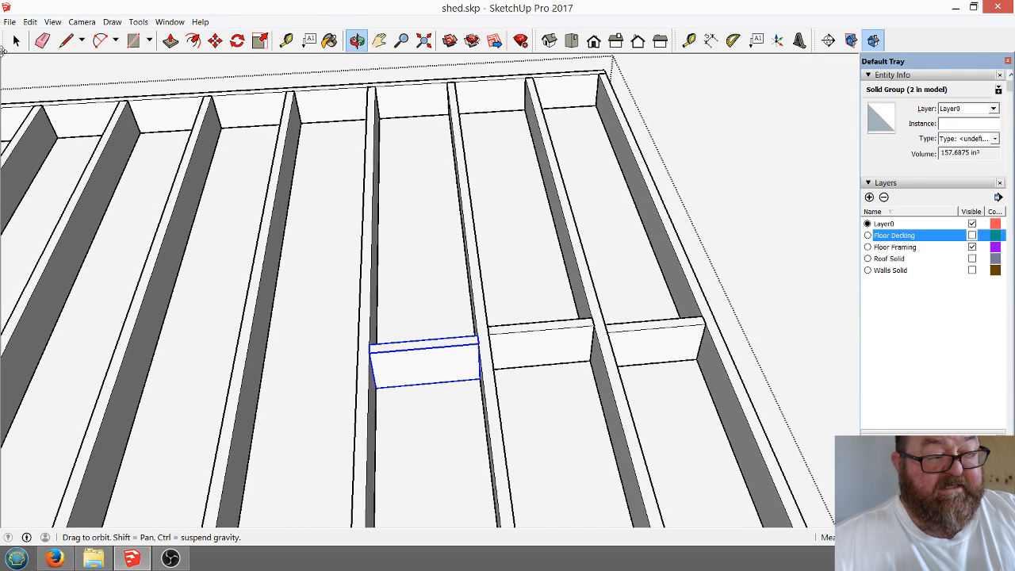
{"action": "left_click", "coordinate": [16, 40]}
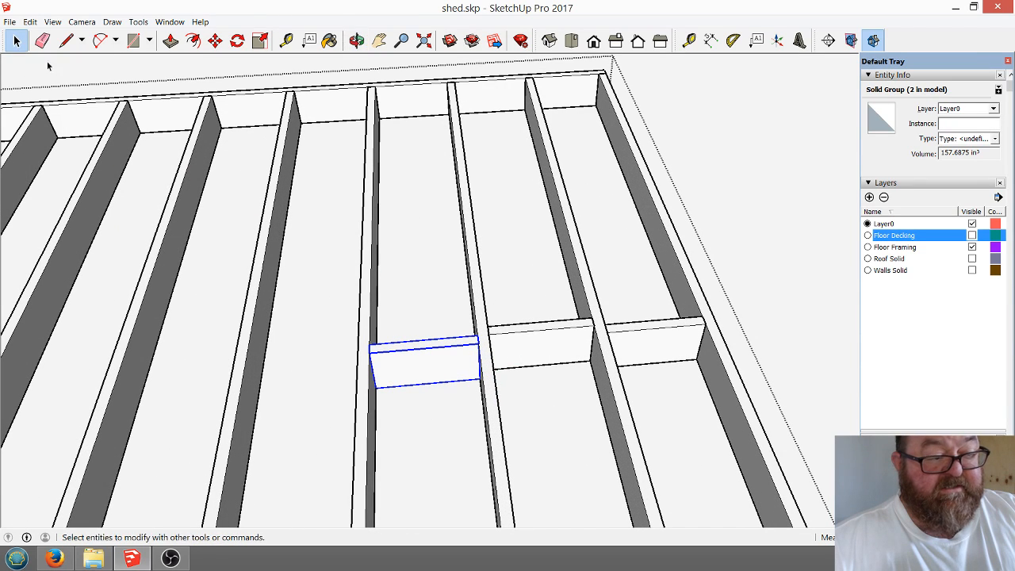
{"action": "left_click", "coordinate": [512, 353], "text": "shift"}
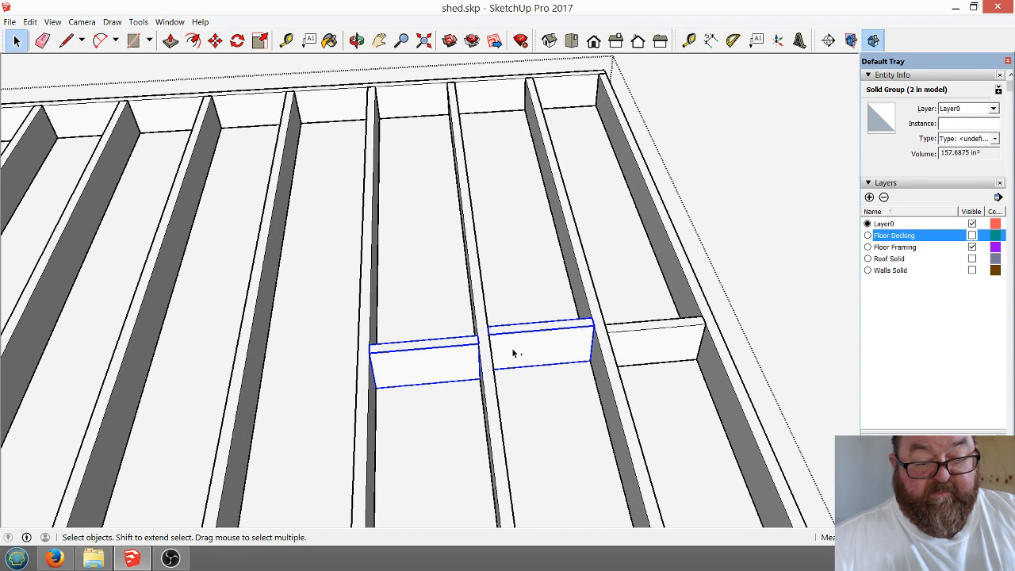
{"action": "left_click", "coordinate": [215, 41]}
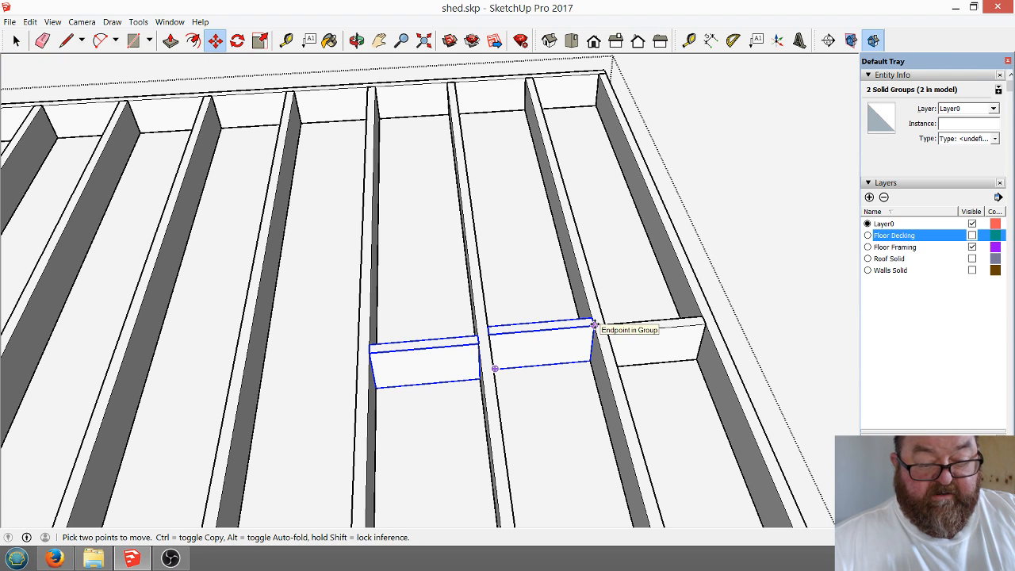
{"action": "key", "text": "ctrl"}
{"action": "left_click", "coordinate": [593, 325]}
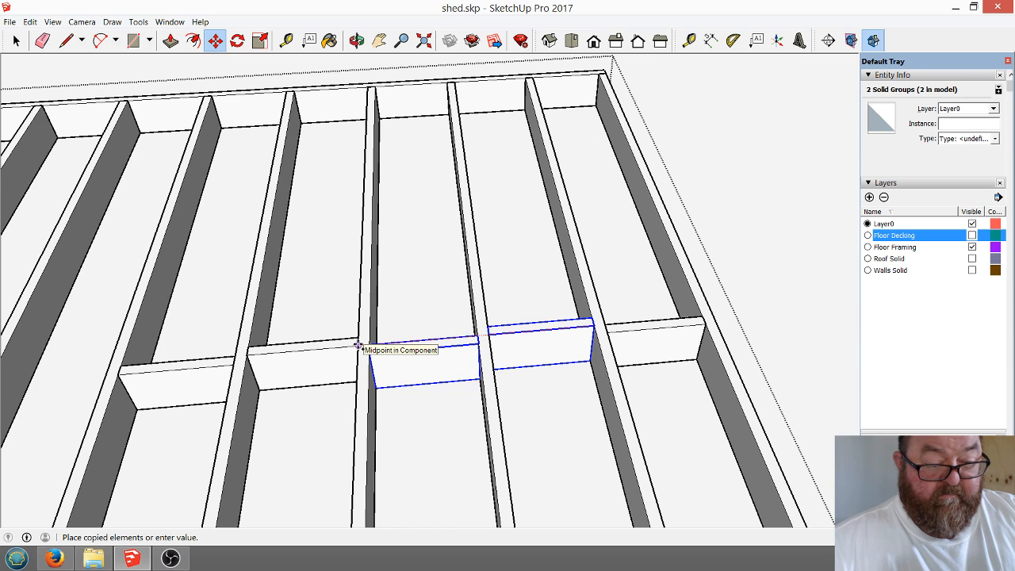
{"action": "left_click", "coordinate": [358, 345]}
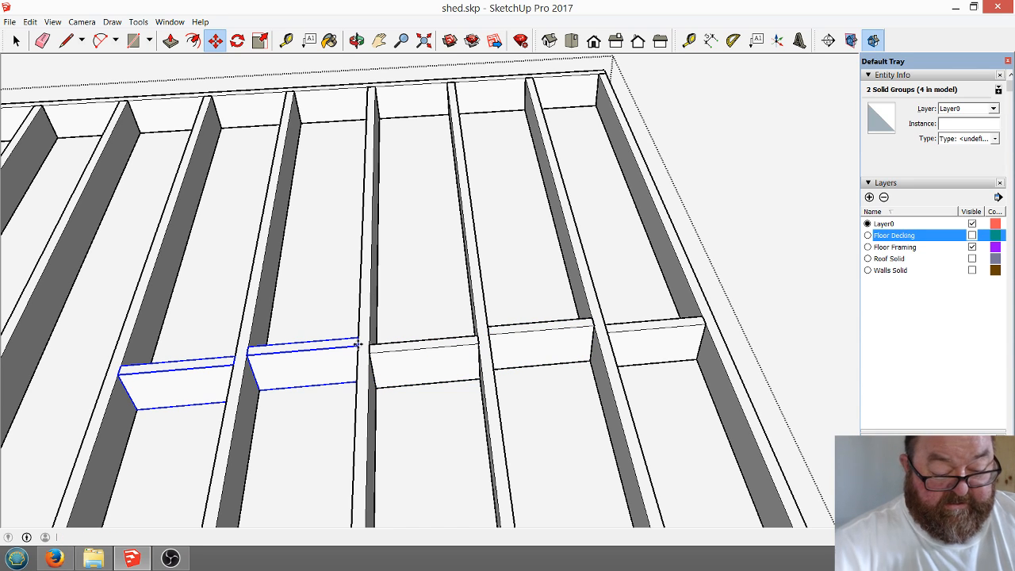
{"action": "type", "text": "4x"}
{"action": "key", "text": "Return"}
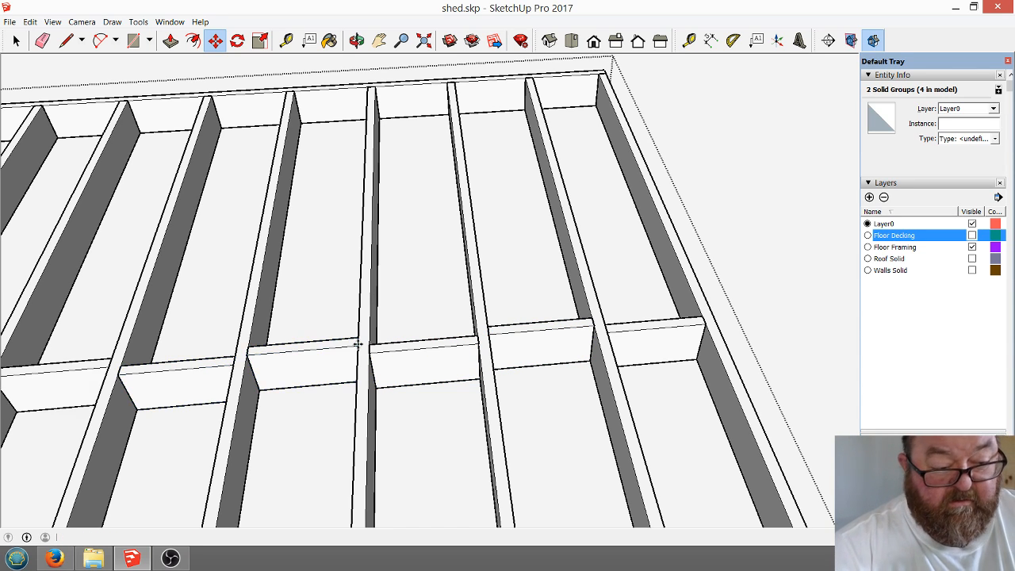
Inspect the staggered mid-span blocking across the whole floor frame from several angles and distances.
{"action": "scroll", "coordinate": [601, 349], "scroll_direction": "down", "scroll_amount": 1}
{"action": "scroll", "coordinate": [769, 356], "scroll_direction": "down", "scroll_amount": 4}
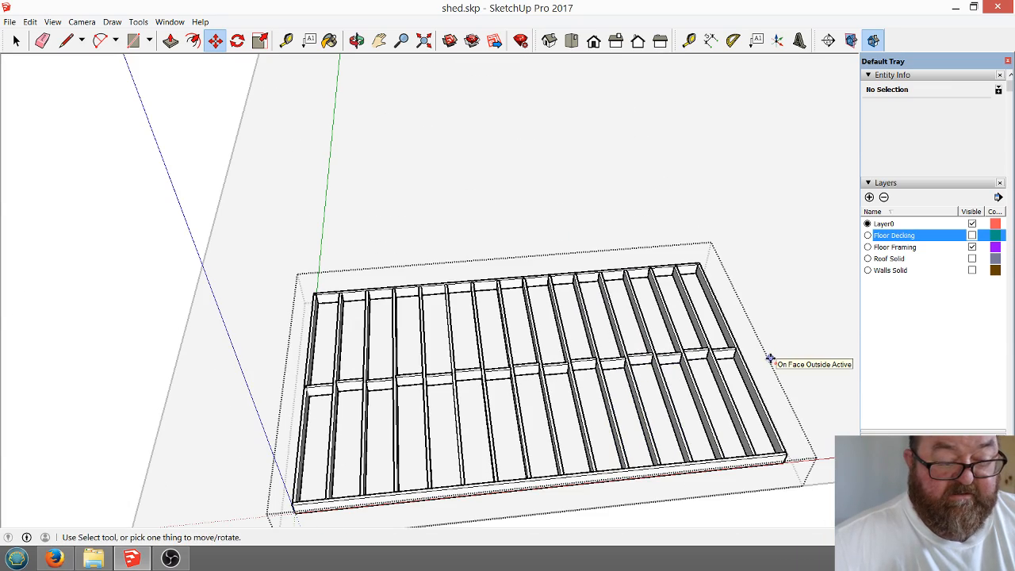
{"action": "scroll", "coordinate": [516, 368], "scroll_direction": "up", "scroll_amount": 2}
{"action": "key", "text": "o"}
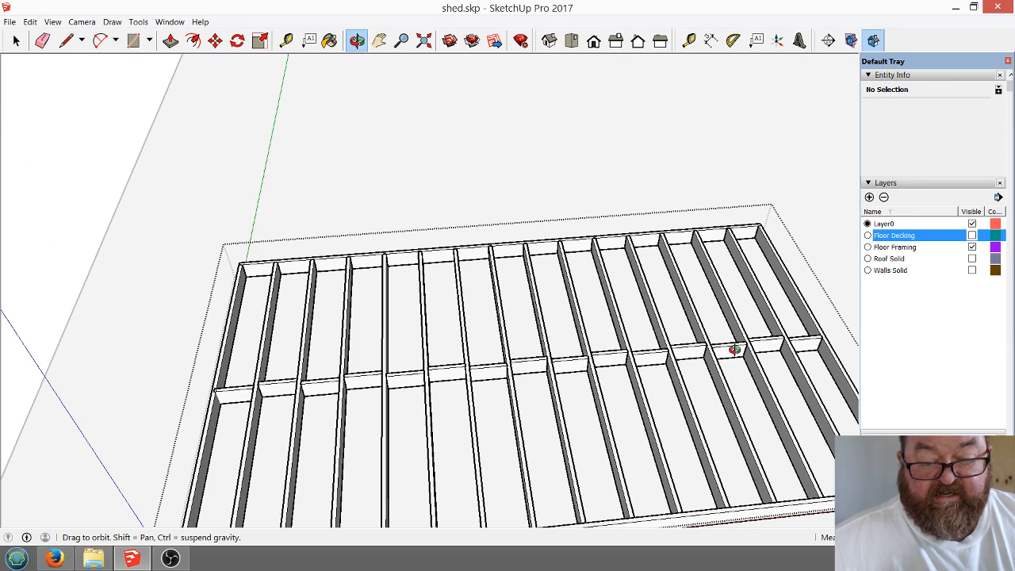
{"action": "scroll", "coordinate": [736, 350], "scroll_direction": "up", "scroll_amount": 3}
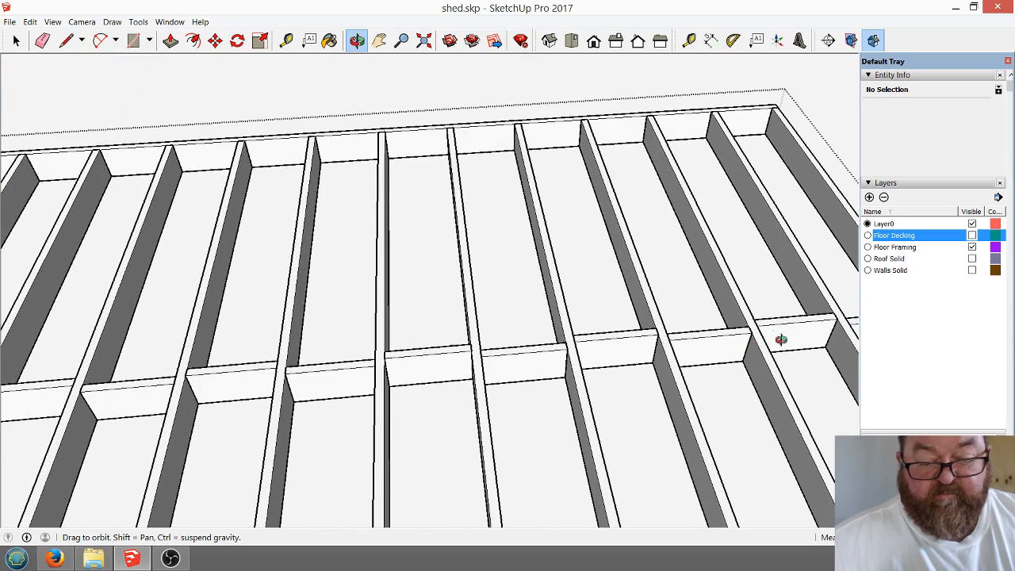
{"action": "left_click_drag", "start_coordinate": [479, 356], "coordinate": [700, 278]}
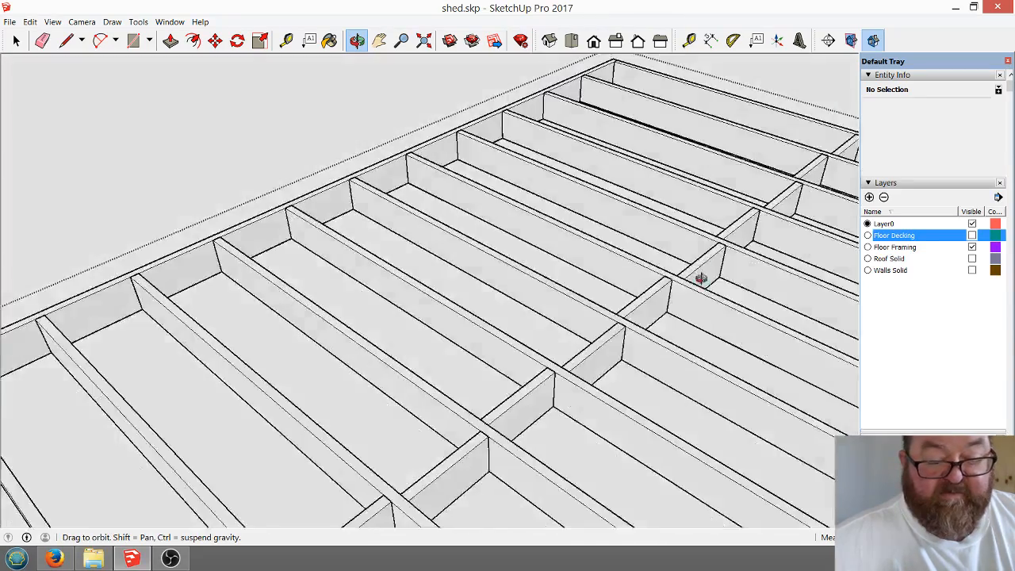
{"action": "scroll", "coordinate": [702, 257], "scroll_direction": "down", "scroll_amount": 4}
{"action": "scroll", "coordinate": [684, 268], "scroll_direction": "down", "scroll_amount": 3}
{"action": "left_click_drag", "start_coordinate": [576, 414], "coordinate": [711, 243]}
{"action": "scroll", "coordinate": [632, 337], "scroll_direction": "up", "scroll_amount": 7}
{"action": "scroll", "coordinate": [673, 333], "scroll_direction": "down", "scroll_amount": 3}
{"action": "scroll", "coordinate": [696, 304], "scroll_direction": "up", "scroll_amount": 4}
{"action": "left_click_drag", "start_coordinate": [697, 304], "coordinate": [576, 386]}
{"action": "scroll", "coordinate": [405, 345], "scroll_direction": "down", "scroll_amount": 4}
{"action": "left_click_drag", "start_coordinate": [688, 322], "coordinate": [318, 276]}
{"action": "scroll", "coordinate": [630, 356], "scroll_direction": "up", "scroll_amount": 5}
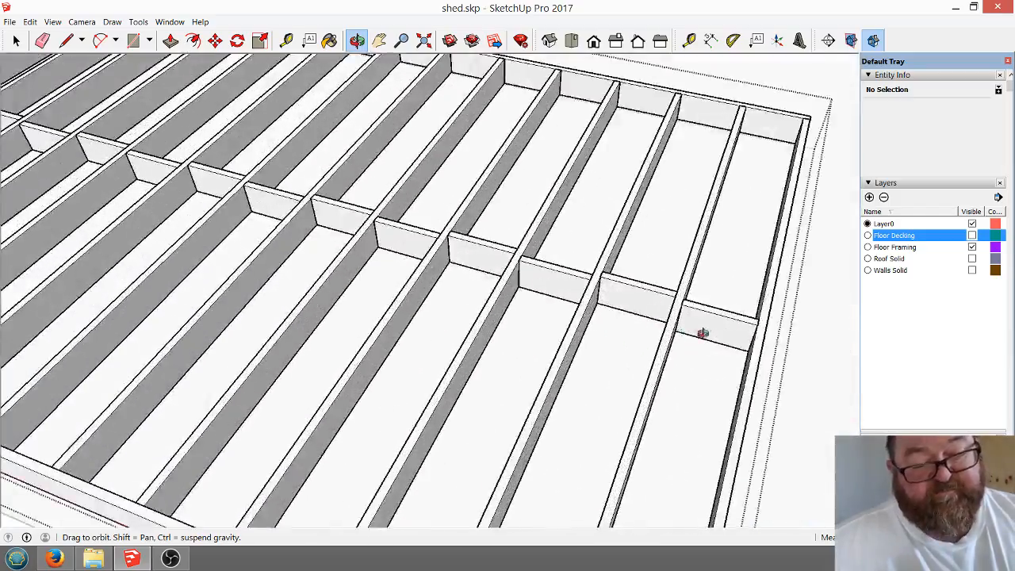
{"action": "middle_click_drag", "start_coordinate": [703, 333], "coordinate": [471, 241]}
{"action": "left_click_drag", "start_coordinate": [471, 241], "coordinate": [595, 301]}
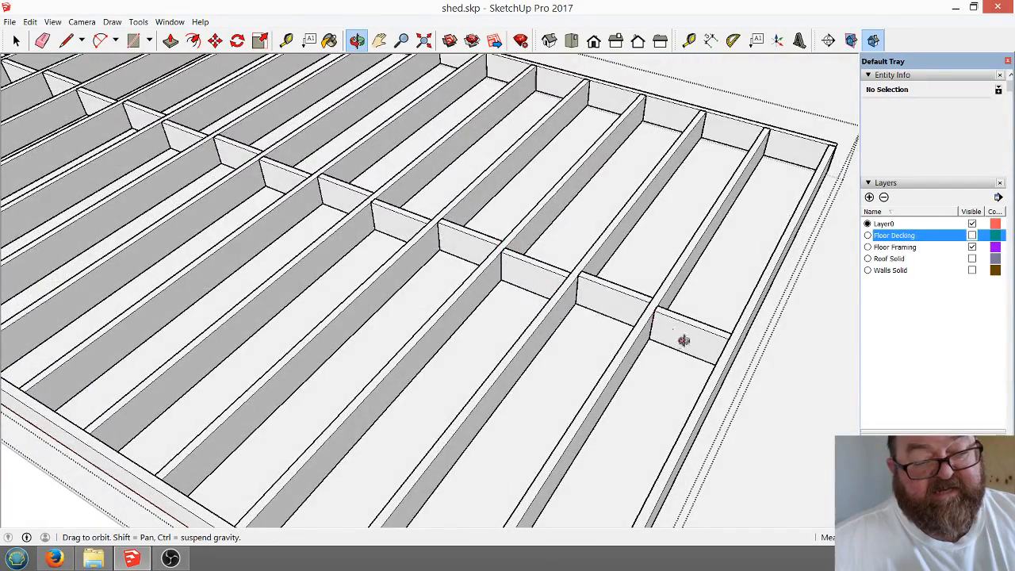
{"action": "left_click_drag", "start_coordinate": [683, 339], "coordinate": [525, 305]}
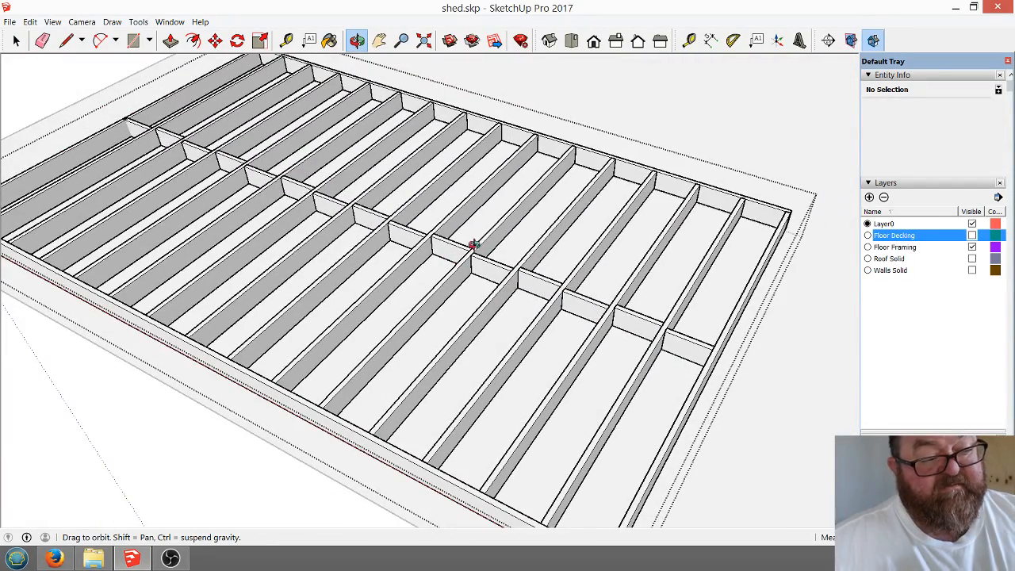
{"action": "scroll", "coordinate": [473, 245], "scroll_direction": "down", "scroll_amount": 5}
{"action": "scroll", "coordinate": [562, 294], "scroll_direction": "up", "scroll_amount": 5}
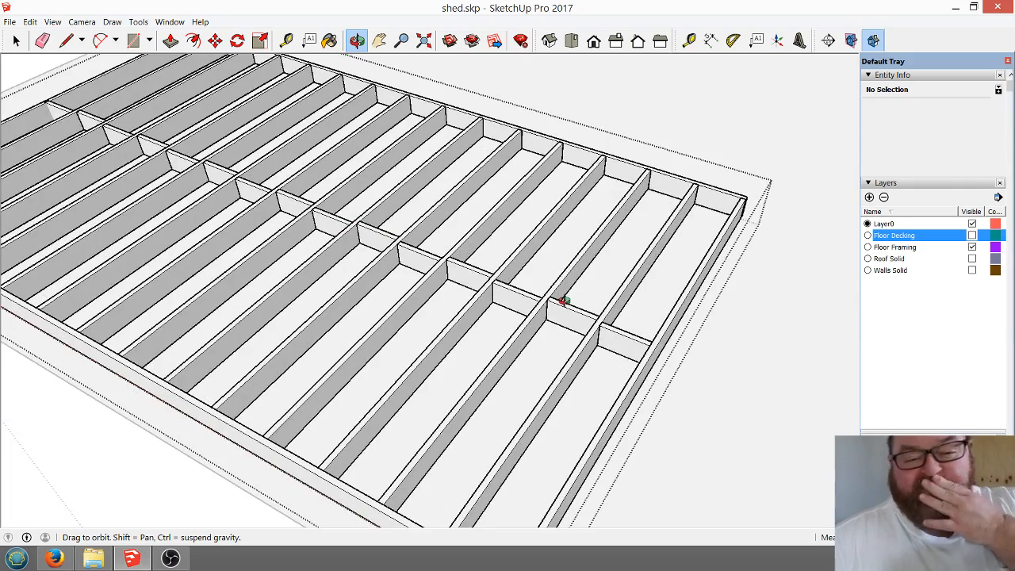
{"action": "scroll", "coordinate": [563, 301], "scroll_direction": "down", "scroll_amount": 4}
{"action": "scroll", "coordinate": [584, 323], "scroll_direction": "up", "scroll_amount": 2}
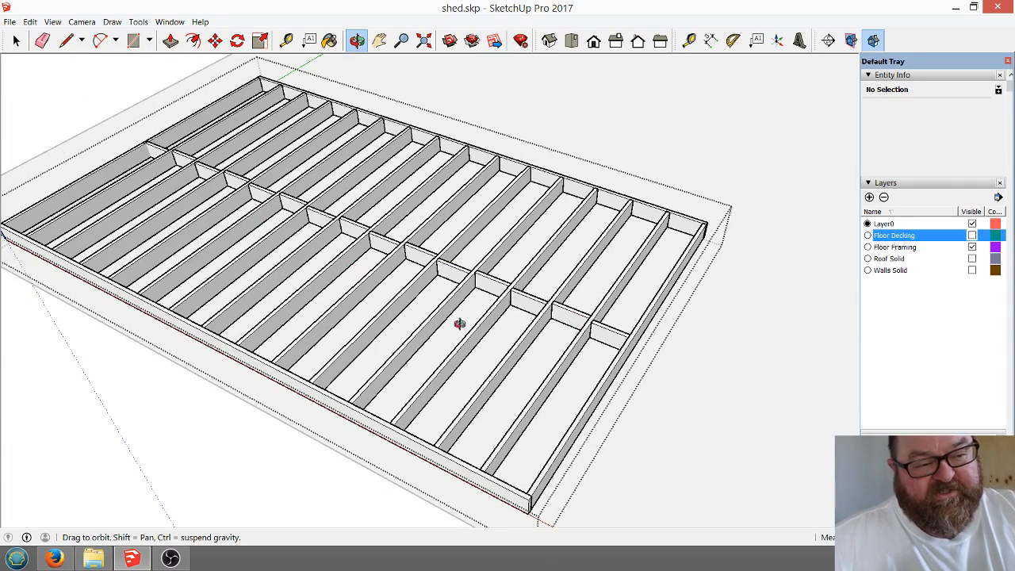
{"action": "left_click_drag", "start_coordinate": [529, 310], "coordinate": [550, 304]}
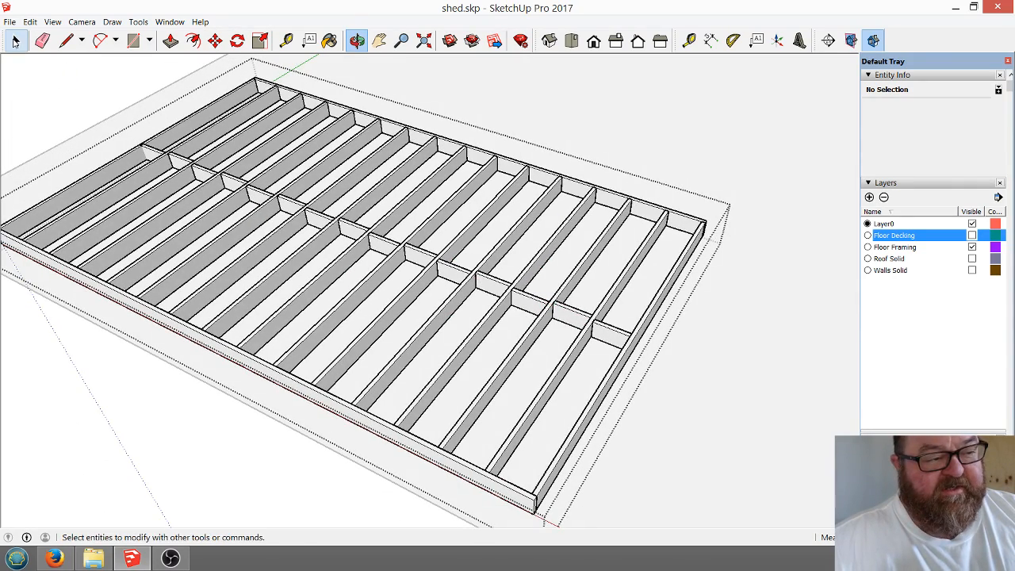
Leave the floor framing's group and return to the overall model.
{"action": "left_click", "coordinate": [16, 41]}
{"action": "left_click", "coordinate": [446, 91]}
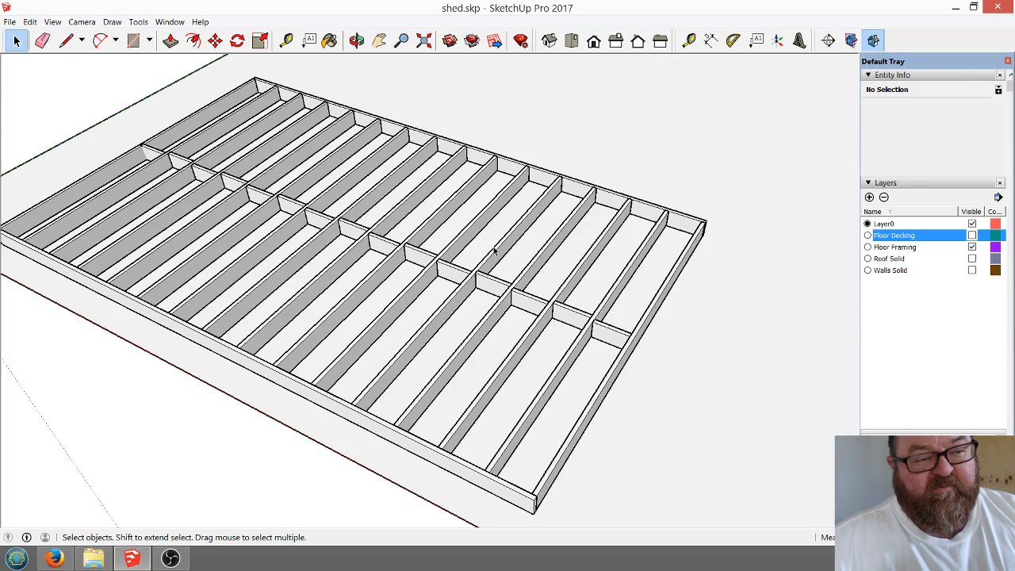
Examine the complete floor framing, including its joists and staggered blocking, from several angles and distances.
{"action": "left_click", "coordinate": [356, 40]}
{"action": "left_click_drag", "start_coordinate": [347, 227], "coordinate": [312, 253]}
{"action": "left_click_drag", "start_coordinate": [477, 302], "coordinate": [539, 295]}
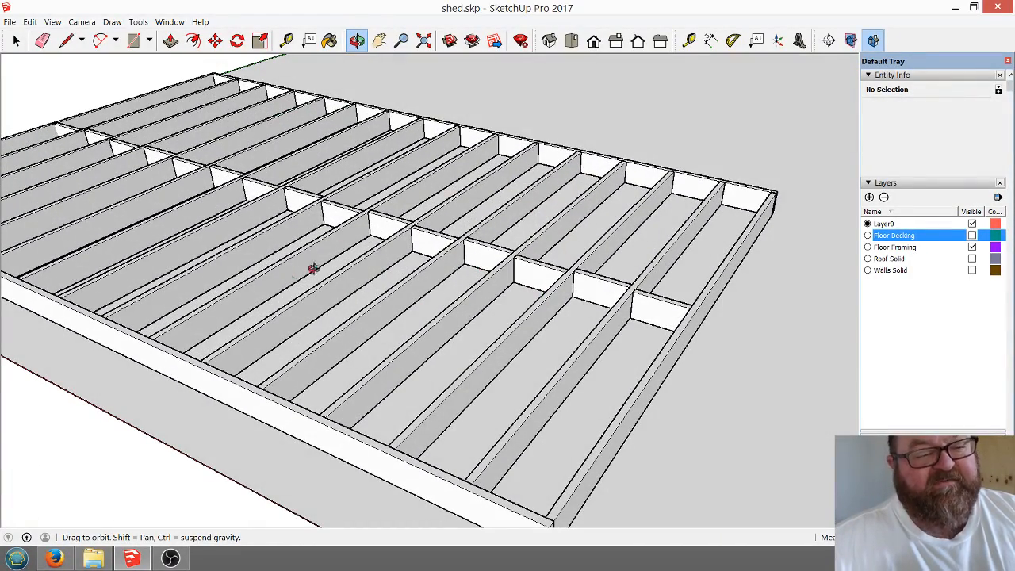
{"action": "left_click_drag", "start_coordinate": [568, 213], "coordinate": [445, 208]}
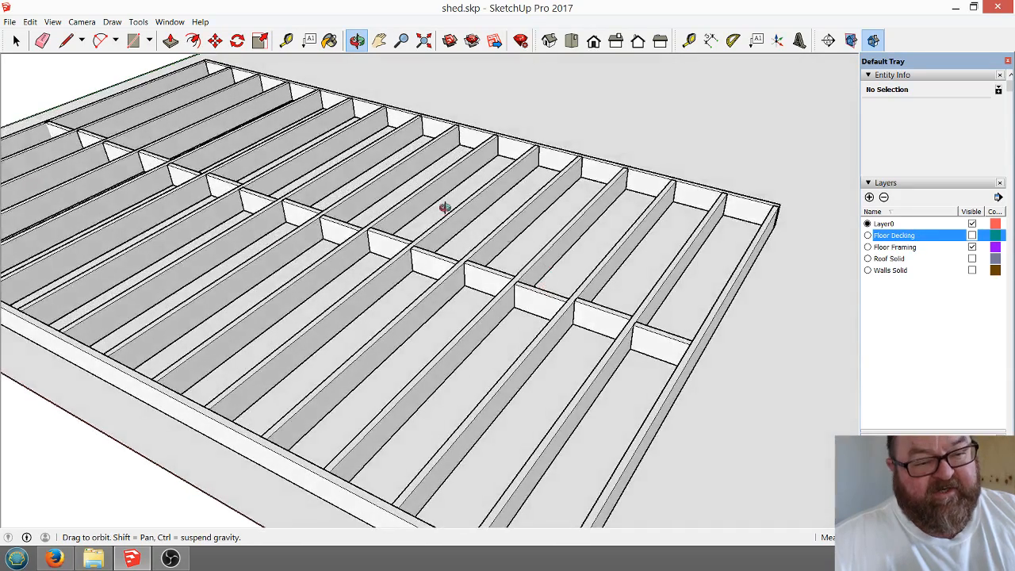
{"action": "scroll", "coordinate": [456, 255], "scroll_direction": "down", "scroll_amount": 3}
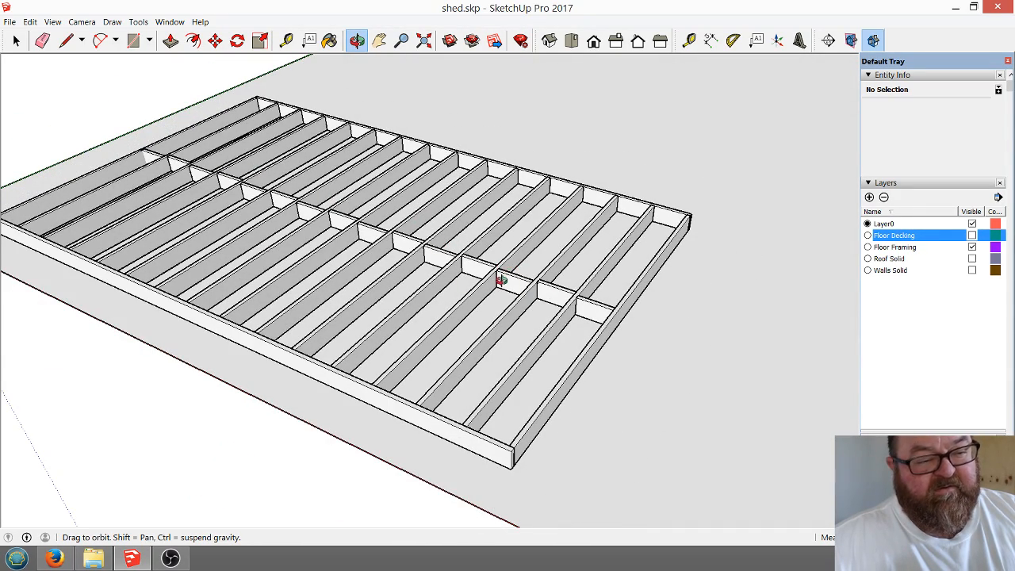
{"action": "left_click_drag", "start_coordinate": [508, 279], "coordinate": [451, 287]}
{"action": "scroll", "coordinate": [566, 283], "scroll_direction": "up", "scroll_amount": 5}
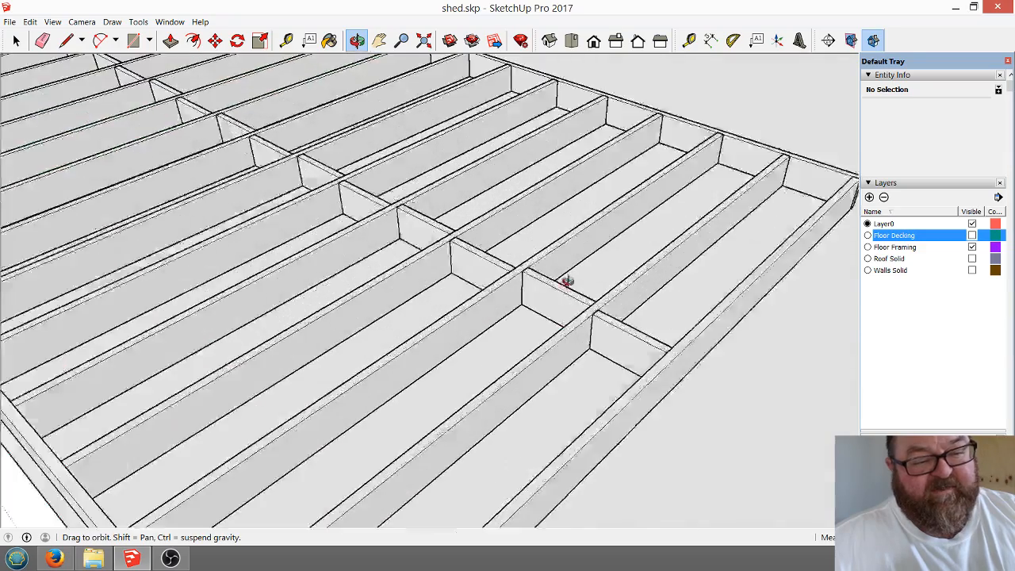
{"action": "left_click_drag", "start_coordinate": [569, 299], "coordinate": [628, 321]}
{"action": "scroll", "coordinate": [571, 310], "scroll_direction": "down", "scroll_amount": 5}
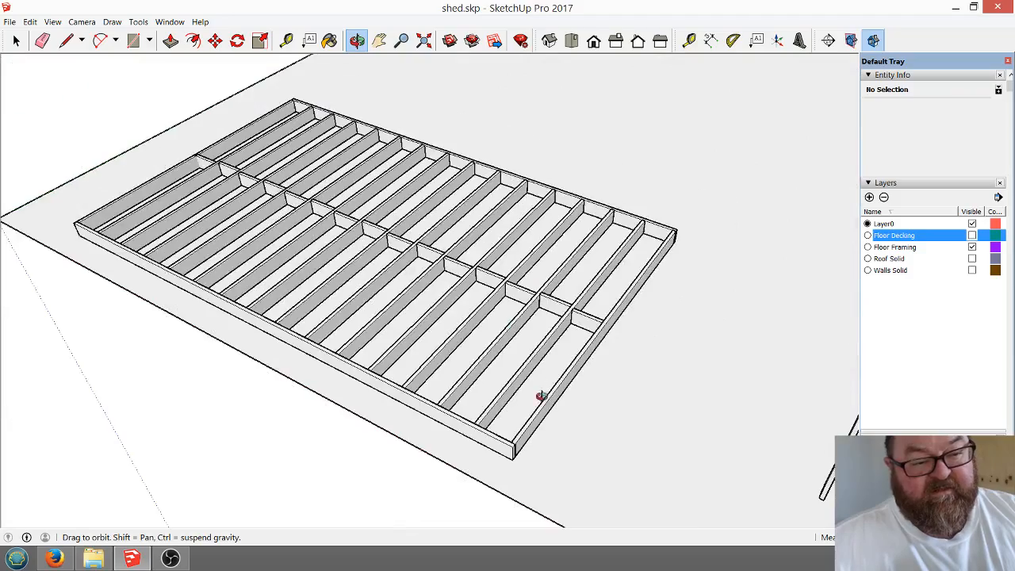
{"action": "scroll", "coordinate": [532, 349], "scroll_direction": "up", "scroll_amount": 4}
{"action": "scroll", "coordinate": [557, 383], "scroll_direction": "down", "scroll_amount": 1}
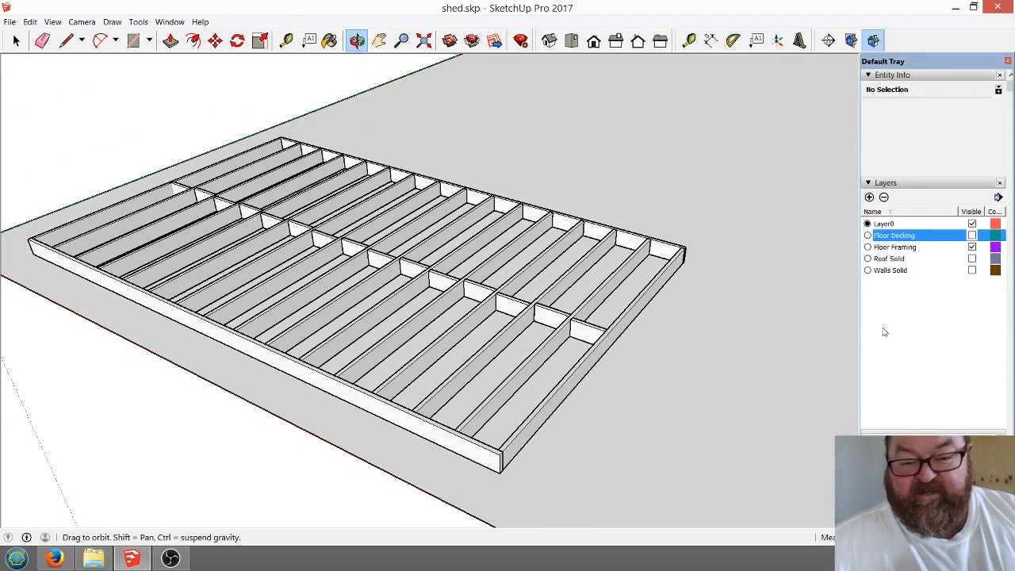
Make the Floor Decking layer visible over the floor framing.
{"action": "left_click", "coordinate": [973, 236]}
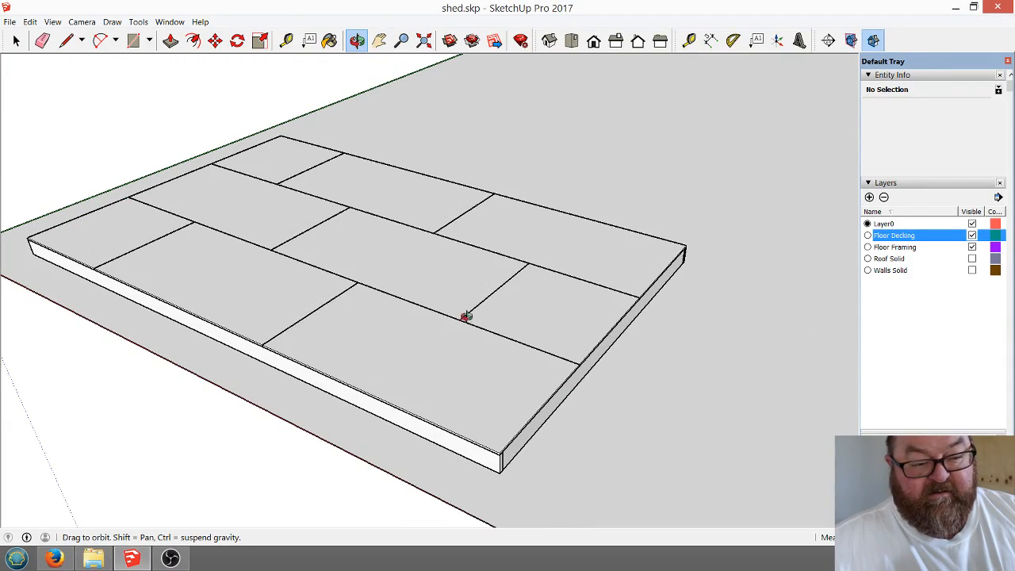
{"action": "scroll", "coordinate": [462, 301], "scroll_direction": "down", "scroll_amount": 5}
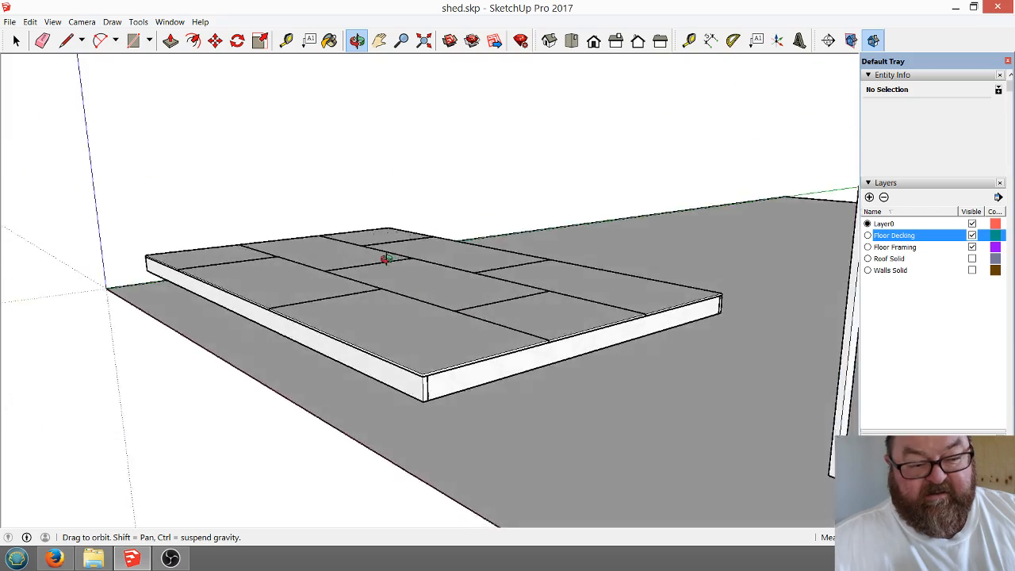
{"action": "scroll", "coordinate": [445, 329], "scroll_direction": "up", "scroll_amount": 5}
{"action": "left_click_drag", "start_coordinate": [444, 329], "coordinate": [449, 329]}
Switch to Firefox to check the YouTube live chat, and return to the shed model in SketchUp.
{"action": "left_click", "coordinate": [56, 559]}
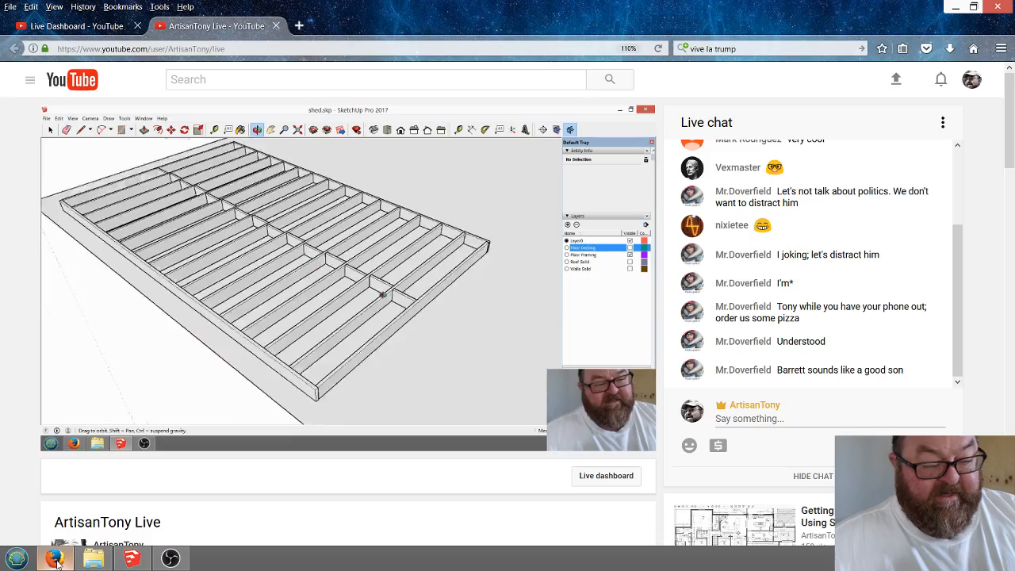
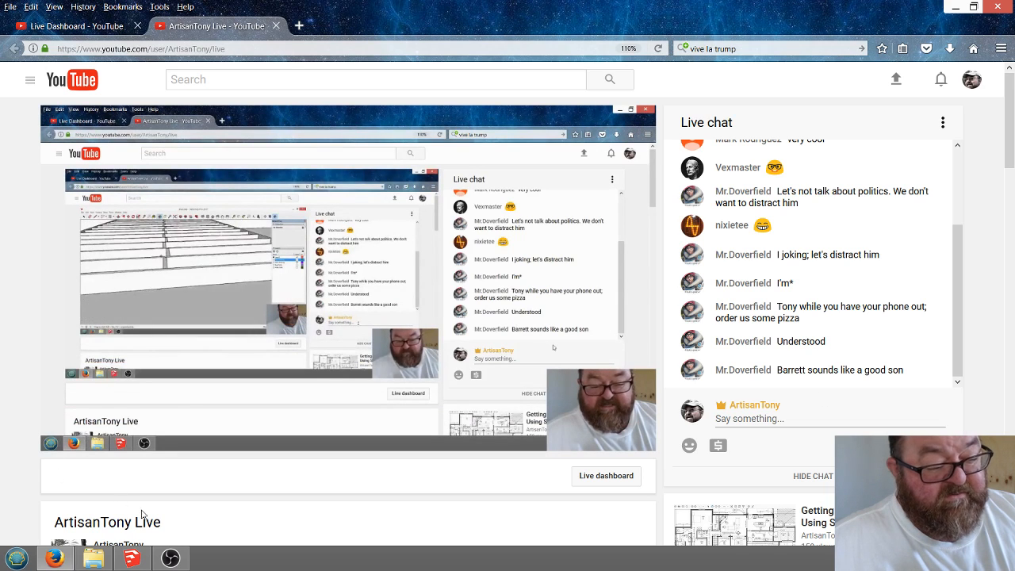
{"action": "left_click", "coordinate": [132, 558]}
Examine the decked floor's staggered panel layout and outer edges from several angles and distances.
{"action": "left_click_drag", "start_coordinate": [450, 360], "coordinate": [386, 431]}
{"action": "scroll", "coordinate": [463, 420], "scroll_direction": "up", "scroll_amount": 6}
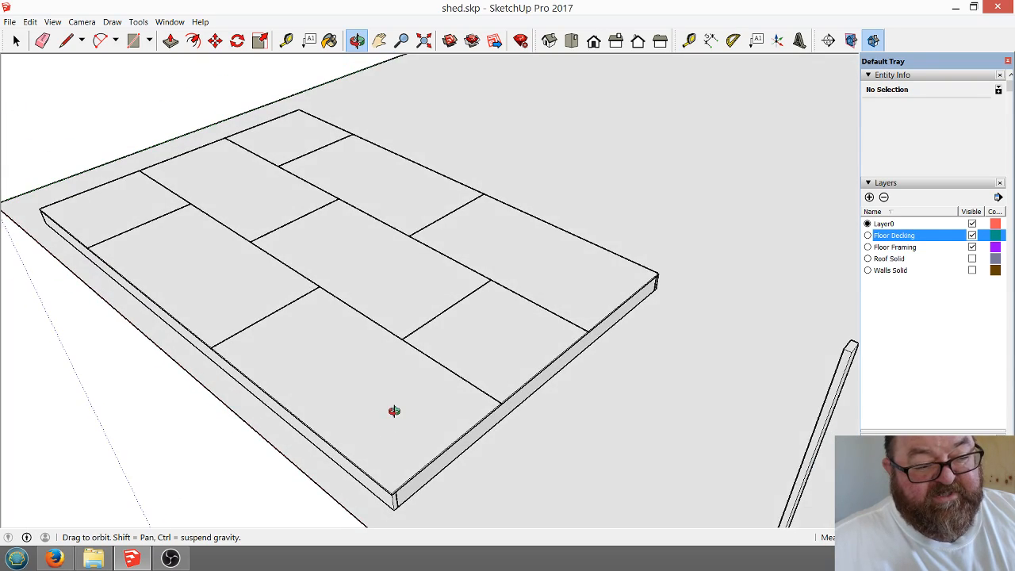
{"action": "scroll", "coordinate": [397, 409], "scroll_direction": "up", "scroll_amount": 3}
{"action": "mouse_move", "coordinate": [398, 478]}
{"action": "left_mouse_down"}
{"action": "mouse_move", "coordinate": [423, 363]}
{"action": "mouse_move", "coordinate": [386, 293]}
{"action": "mouse_move", "coordinate": [376, 246]}
{"action": "mouse_move", "coordinate": [388, 453]}
{"action": "mouse_move", "coordinate": [413, 476]}
{"action": "mouse_move", "coordinate": [397, 460]}
{"action": "left_mouse_up"}
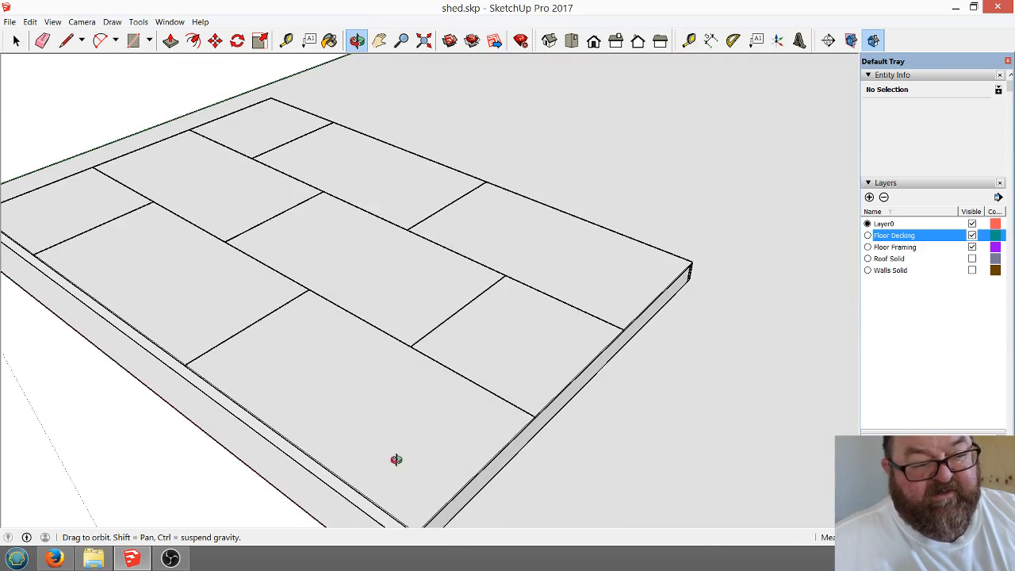
{"action": "scroll", "coordinate": [258, 341], "scroll_direction": "down", "scroll_amount": 5}
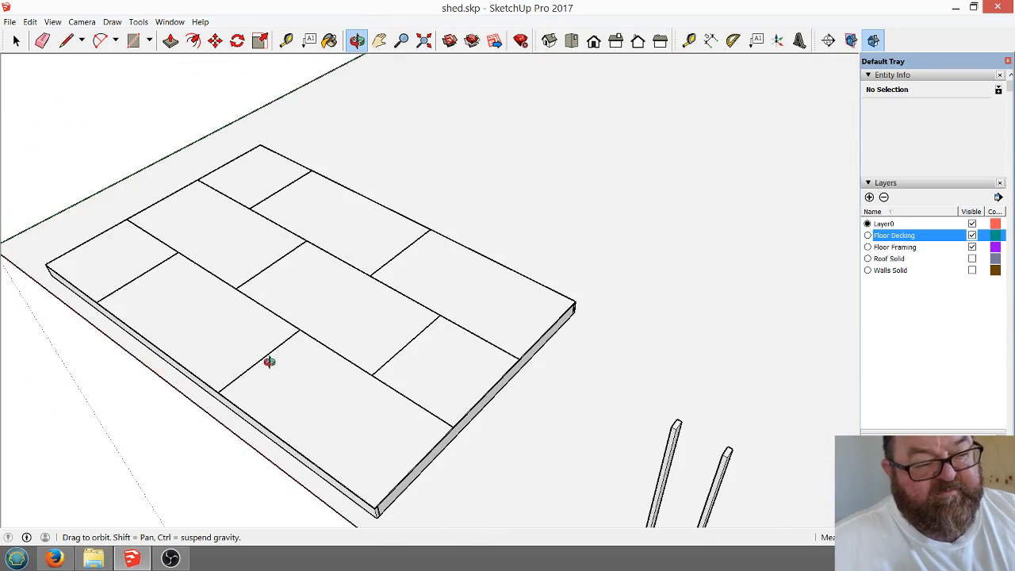
{"action": "mouse_move", "coordinate": [269, 360]}
{"action": "left_mouse_down"}
{"action": "mouse_move", "coordinate": [376, 357]}
{"action": "mouse_move", "coordinate": [366, 355]}
{"action": "left_mouse_up"}
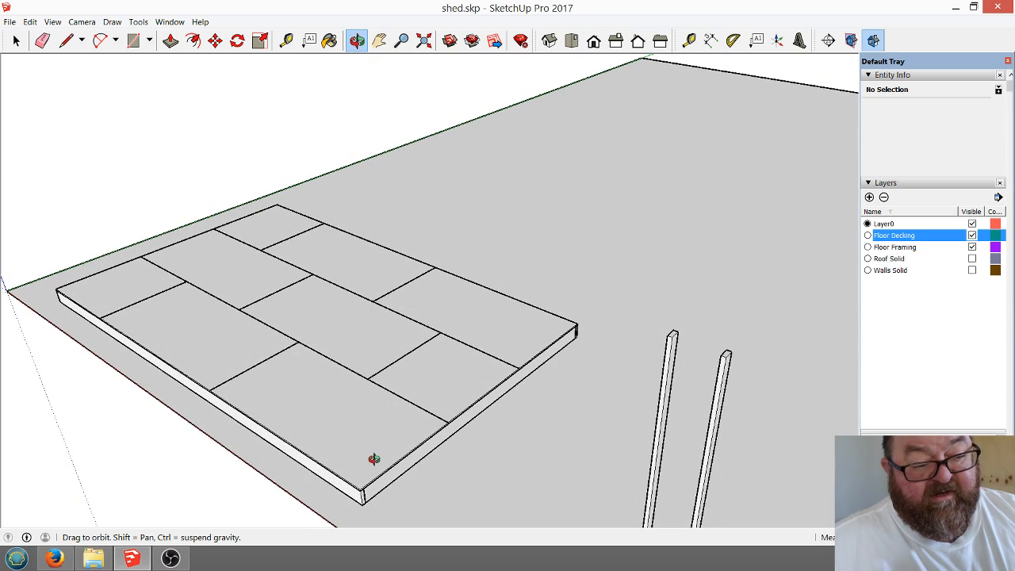
{"action": "left_click_drag", "start_coordinate": [209, 401], "coordinate": [252, 383]}
{"action": "scroll", "coordinate": [413, 414], "scroll_direction": "down", "scroll_amount": 1}
{"action": "left_click_drag", "start_coordinate": [391, 390], "coordinate": [392, 447]}
{"action": "scroll", "coordinate": [392, 449], "scroll_direction": "up", "scroll_amount": 2}
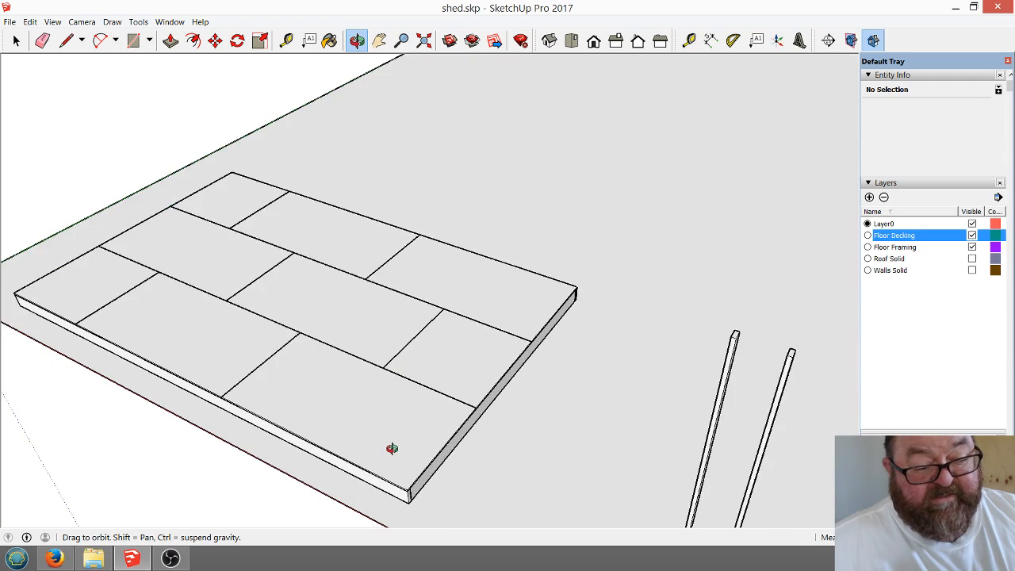
{"action": "scroll", "coordinate": [541, 474], "scroll_direction": "down", "scroll_amount": 2}
{"action": "scroll", "coordinate": [345, 419], "scroll_direction": "up", "scroll_amount": 1}
{"action": "scroll", "coordinate": [477, 431], "scroll_direction": "down", "scroll_amount": 1}
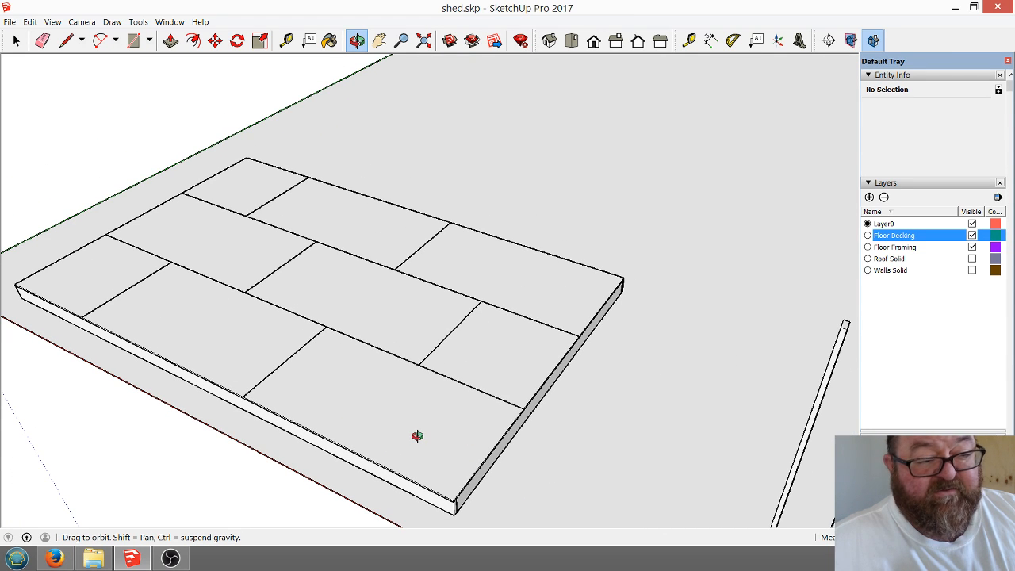
{"action": "scroll", "coordinate": [437, 433], "scroll_direction": "down", "scroll_amount": 1}
{"action": "mouse_move", "coordinate": [437, 433]}
{"action": "left_mouse_down"}
{"action": "mouse_move", "coordinate": [428, 386]}
{"action": "mouse_move", "coordinate": [444, 433]}
{"action": "left_mouse_up"}
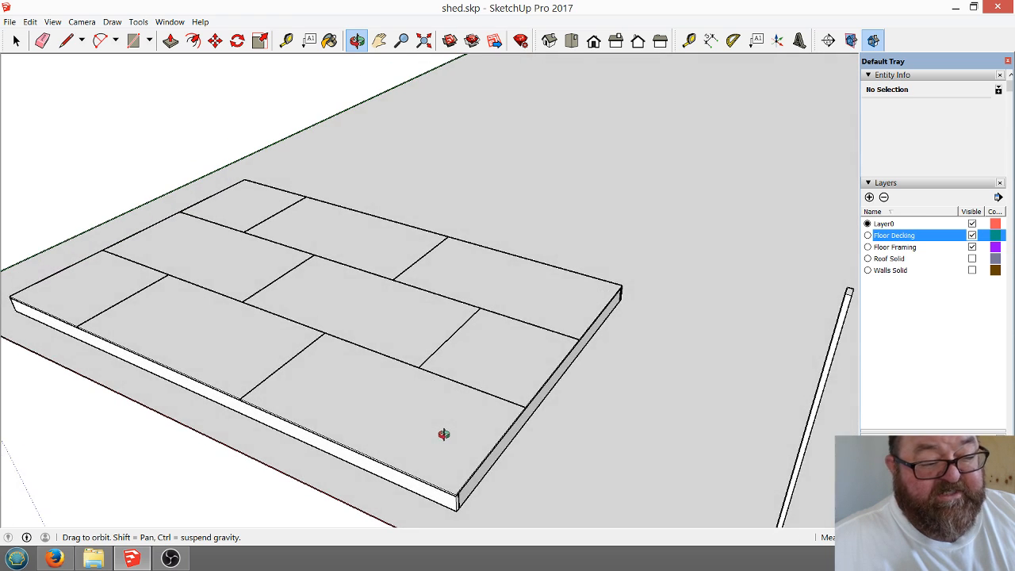
{"action": "scroll", "coordinate": [361, 438], "scroll_direction": "up", "scroll_amount": 2}
{"action": "scroll", "coordinate": [361, 438], "scroll_direction": "down", "scroll_amount": 1}
{"action": "scroll", "coordinate": [483, 447], "scroll_direction": "up", "scroll_amount": 1}
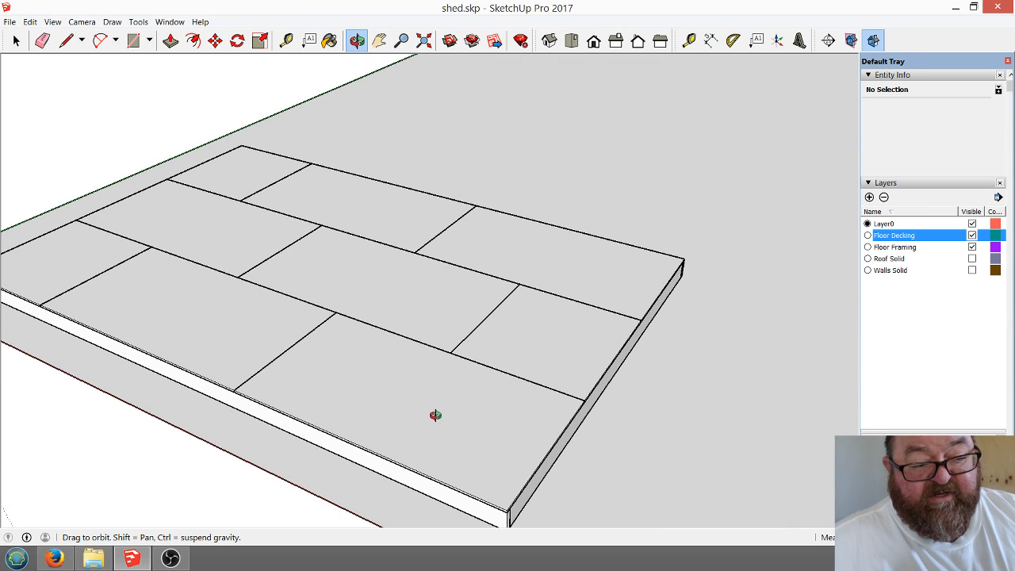
{"action": "scroll", "coordinate": [435, 415], "scroll_direction": "down", "scroll_amount": 1}
{"action": "scroll", "coordinate": [433, 404], "scroll_direction": "up", "scroll_amount": 1}
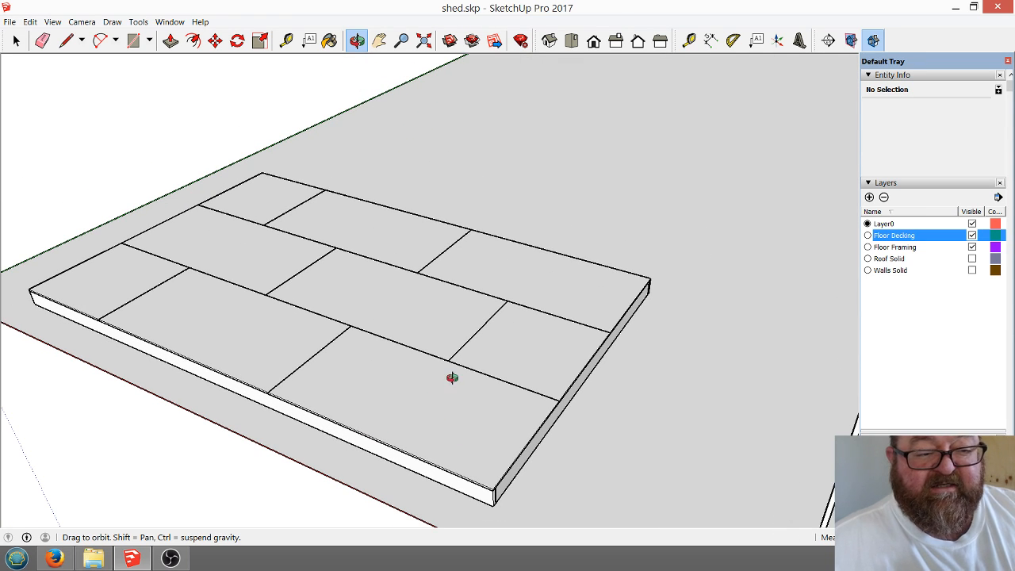
{"action": "left_click_drag", "start_coordinate": [465, 427], "coordinate": [469, 443]}
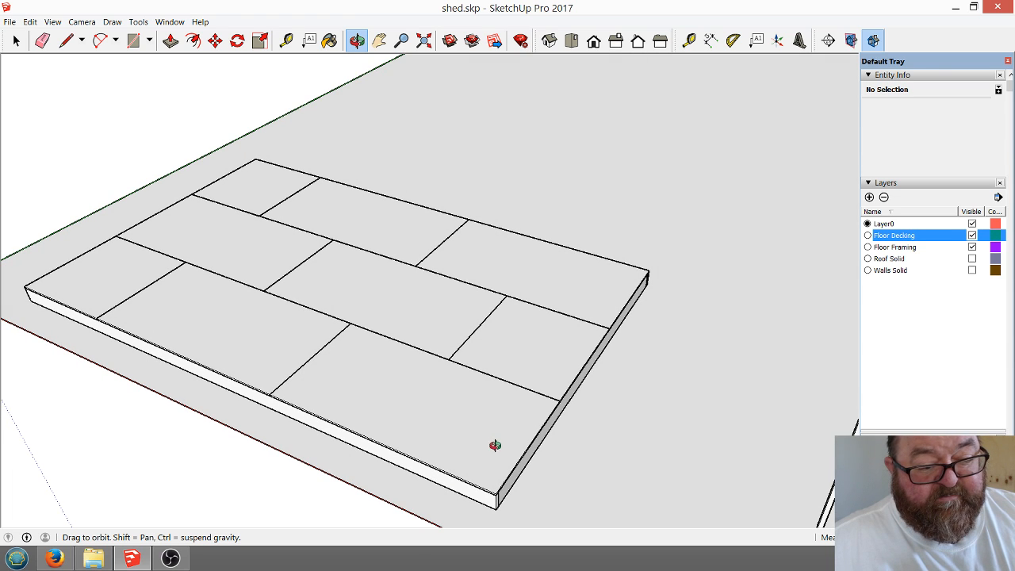
{"action": "scroll", "coordinate": [463, 432], "scroll_direction": "down", "scroll_amount": 1}
{"action": "scroll", "coordinate": [466, 435], "scroll_direction": "up", "scroll_amount": 1}
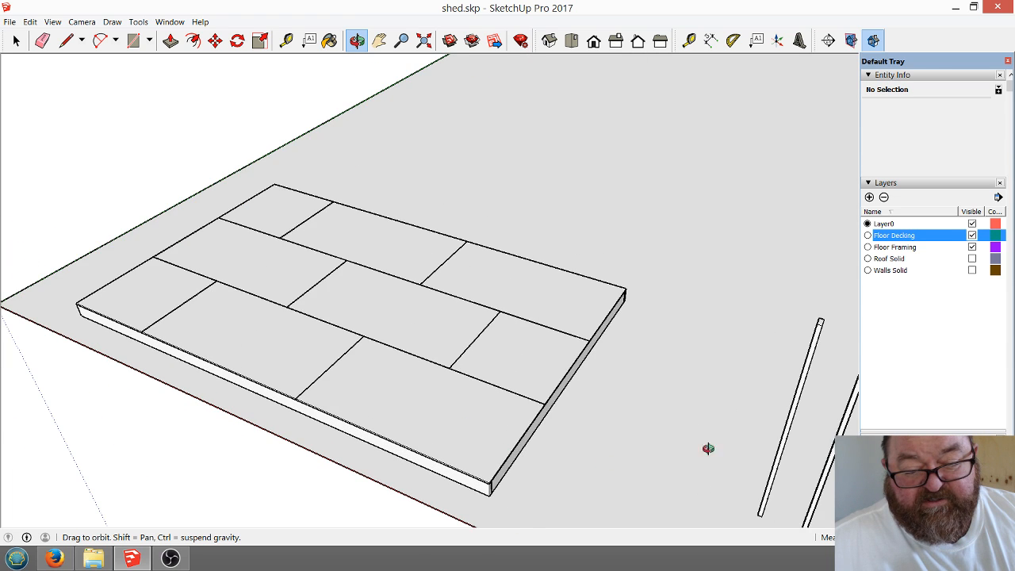
{"action": "scroll", "coordinate": [778, 441], "scroll_direction": "down", "scroll_amount": 1}
{"action": "scroll", "coordinate": [474, 418], "scroll_direction": "down", "scroll_amount": 1}
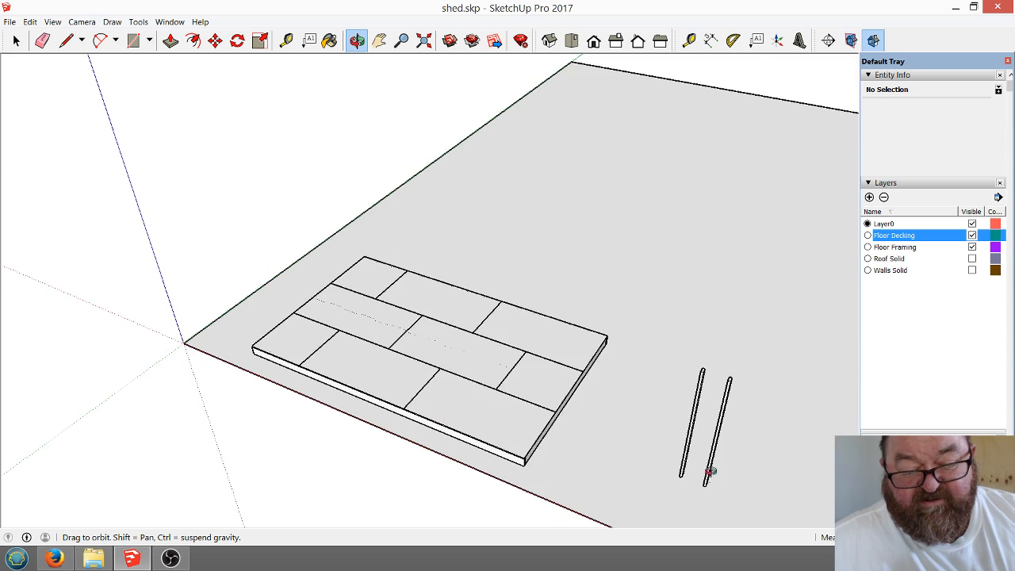
{"action": "scroll", "coordinate": [714, 456], "scroll_direction": "up", "scroll_amount": 3}
{"action": "scroll", "coordinate": [718, 436], "scroll_direction": "down", "scroll_amount": 1}
{"action": "scroll", "coordinate": [407, 407], "scroll_direction": "down", "scroll_amount": 1}
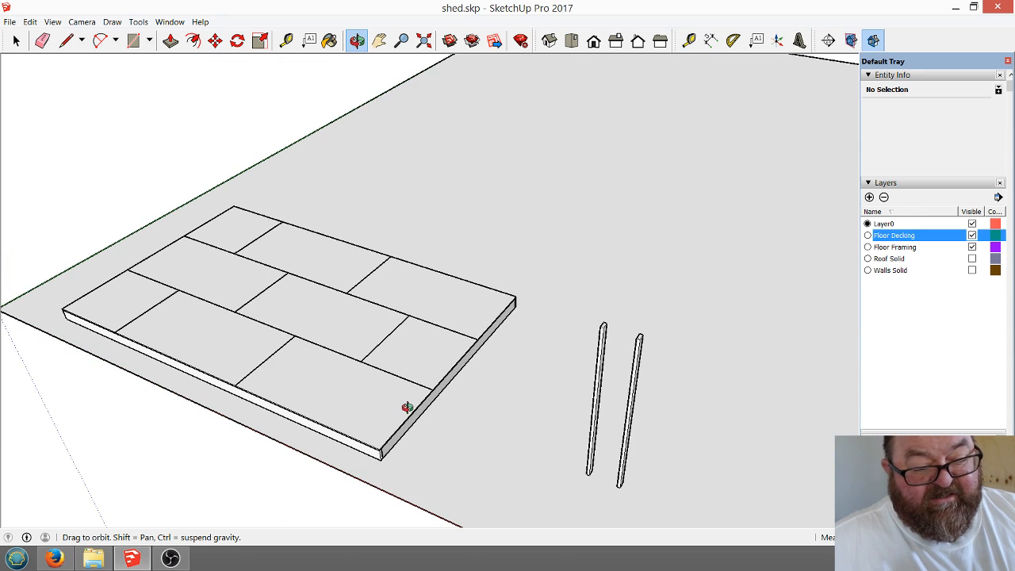
Draw a narrow rectangle of 42 in² on the decking's top surface, starting at the floor's near outer corner.
{"action": "scroll", "coordinate": [344, 474], "scroll_direction": "up", "scroll_amount": 2}
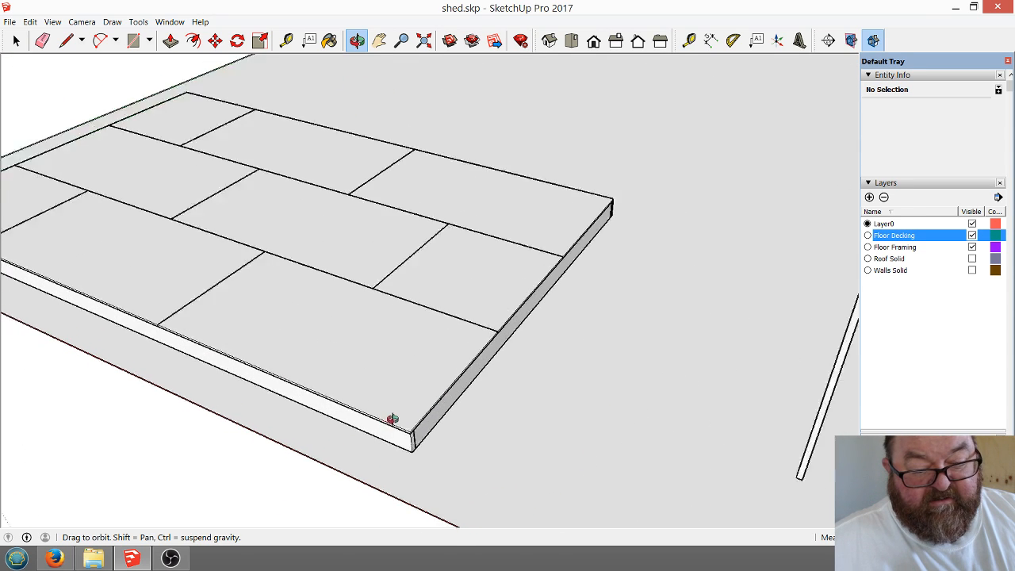
{"action": "scroll", "coordinate": [420, 431], "scroll_direction": "up", "scroll_amount": 1}
{"action": "scroll", "coordinate": [408, 430], "scroll_direction": "down", "scroll_amount": 1}
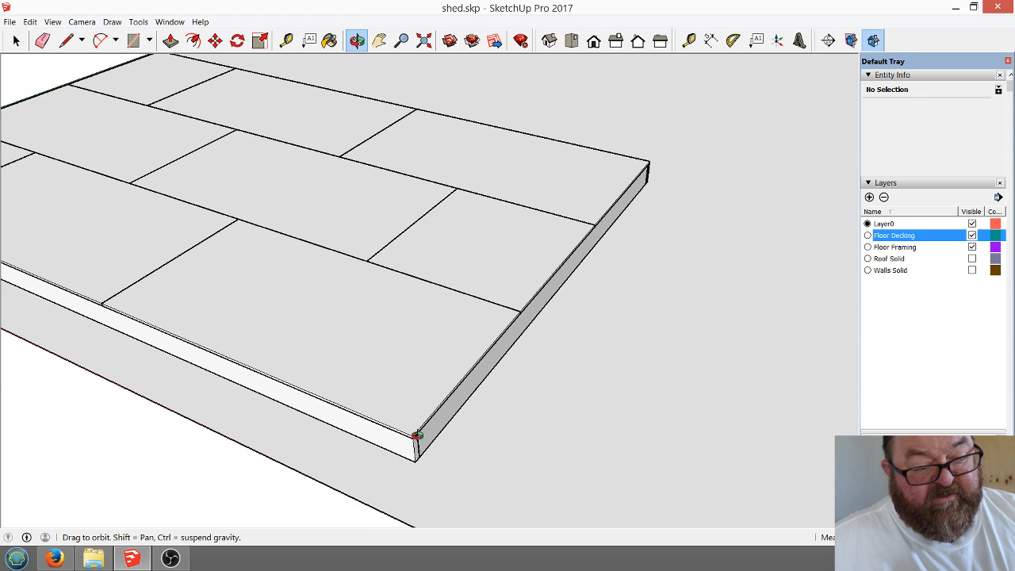
{"action": "scroll", "coordinate": [369, 395], "scroll_direction": "up", "scroll_amount": 1}
{"action": "left_click", "coordinate": [133, 41]}
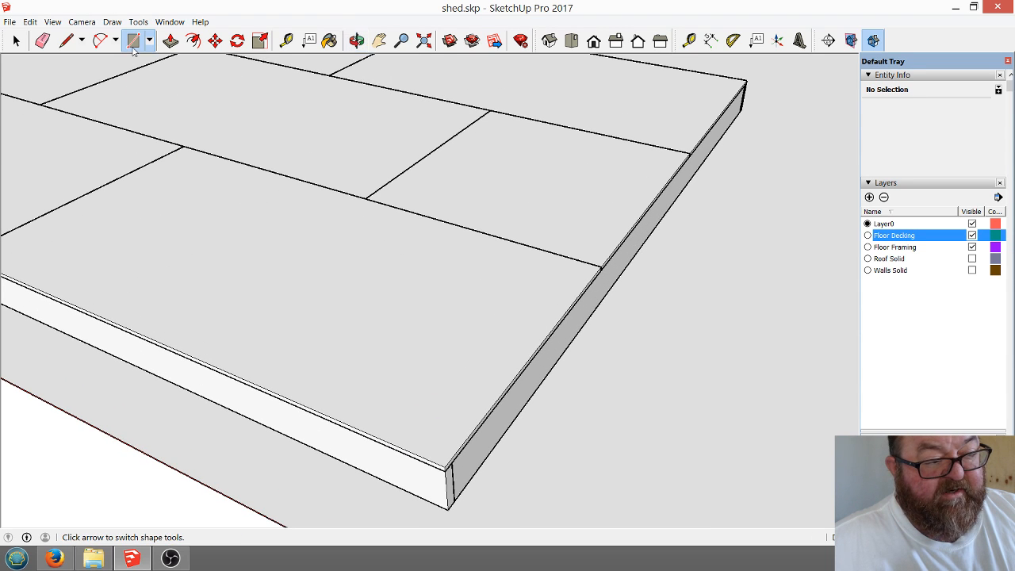
{"action": "scroll", "coordinate": [478, 416], "scroll_direction": "down", "scroll_amount": 1}
{"action": "scroll", "coordinate": [451, 435], "scroll_direction": "up", "scroll_amount": 2}
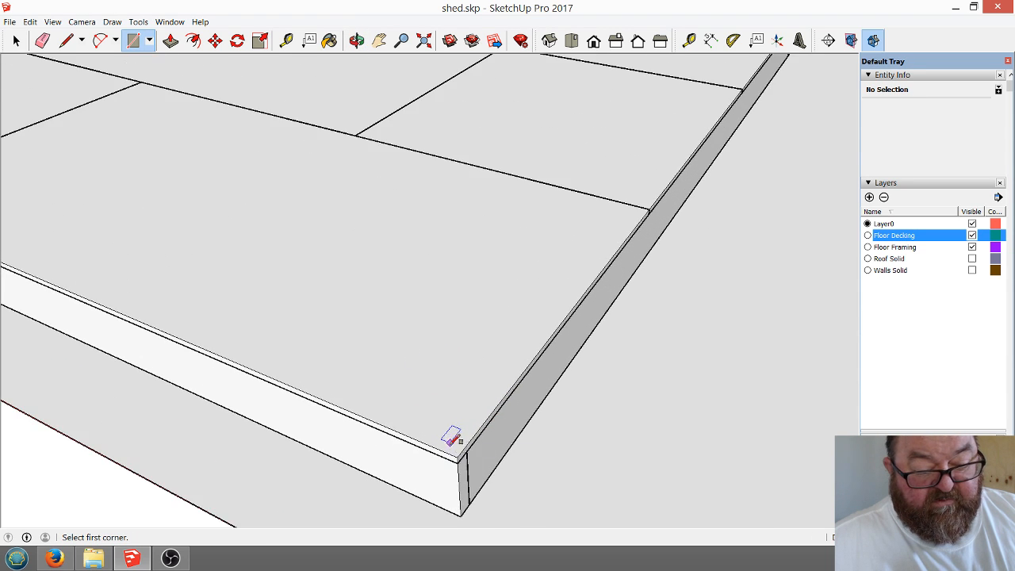
{"action": "left_click", "coordinate": [459, 450]}
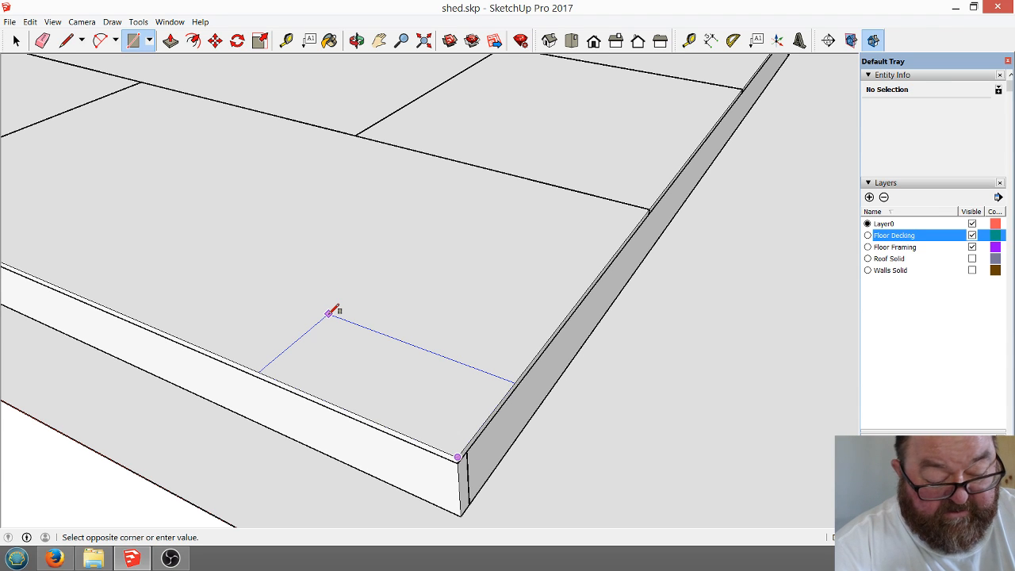
{"action": "key", "text": "Return"}
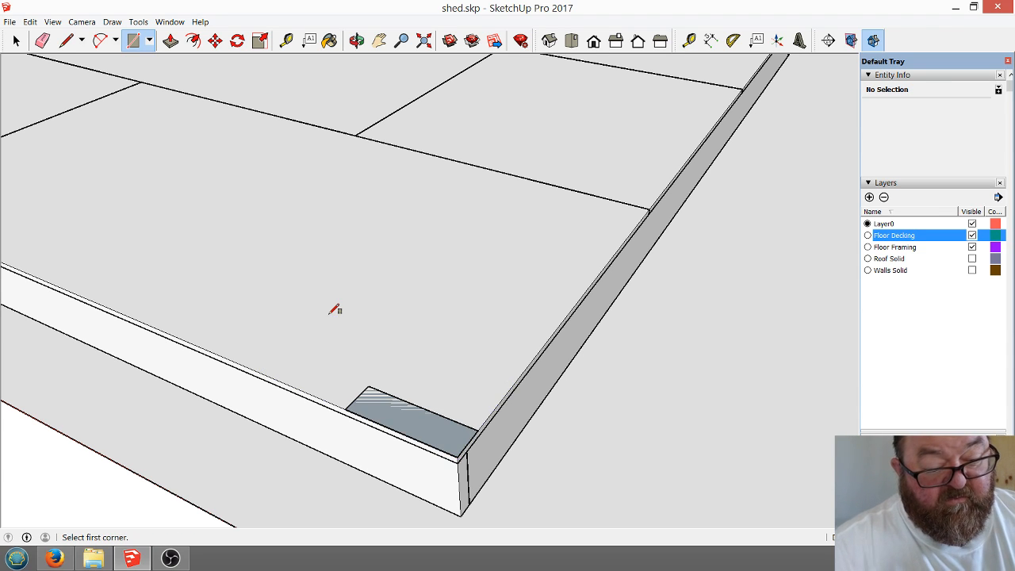
Extrude the corner rectangle upward from the decking into a low, short block with Push/Pull.
{"action": "scroll", "coordinate": [452, 446], "scroll_direction": "up", "scroll_amount": 3}
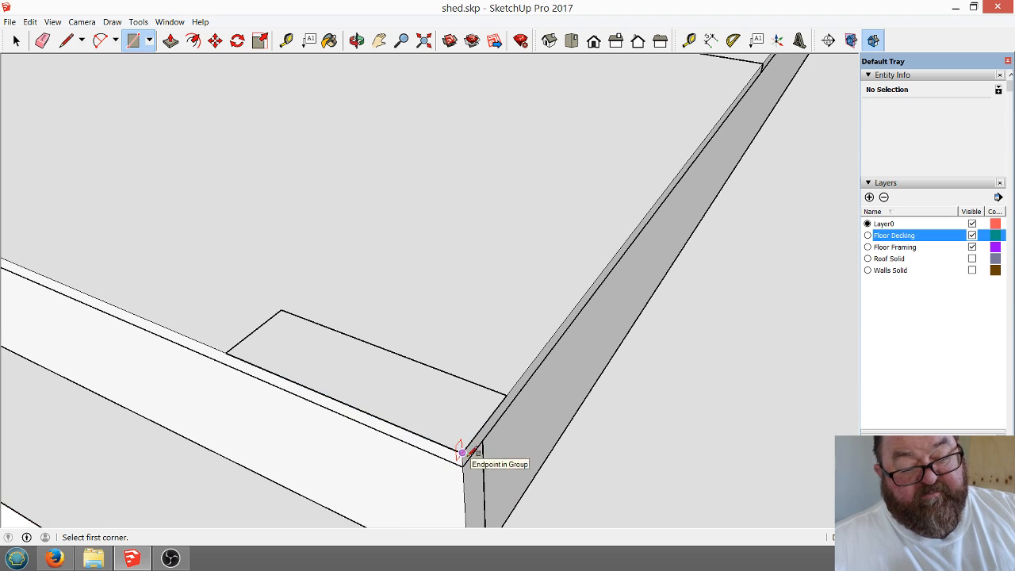
{"action": "left_click", "coordinate": [170, 41]}
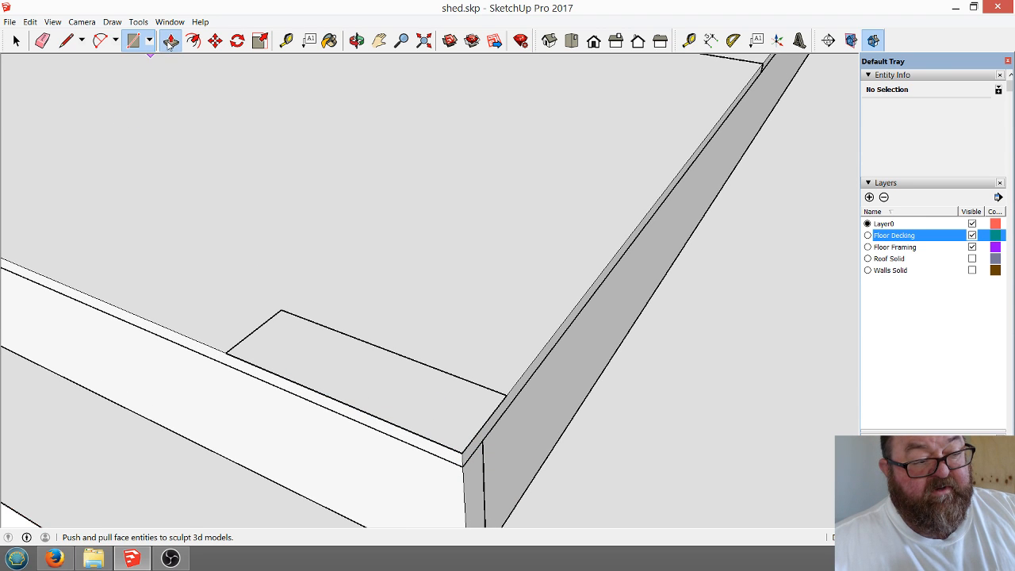
{"action": "left_click", "coordinate": [330, 357]}
{"action": "left_click", "coordinate": [326, 337]}
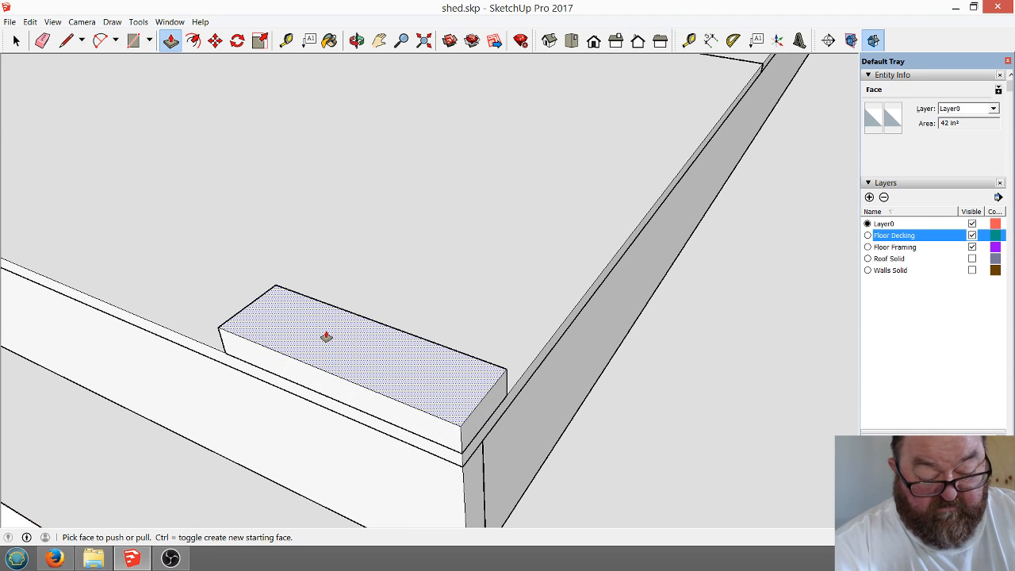
{"action": "key", "text": "Return"}
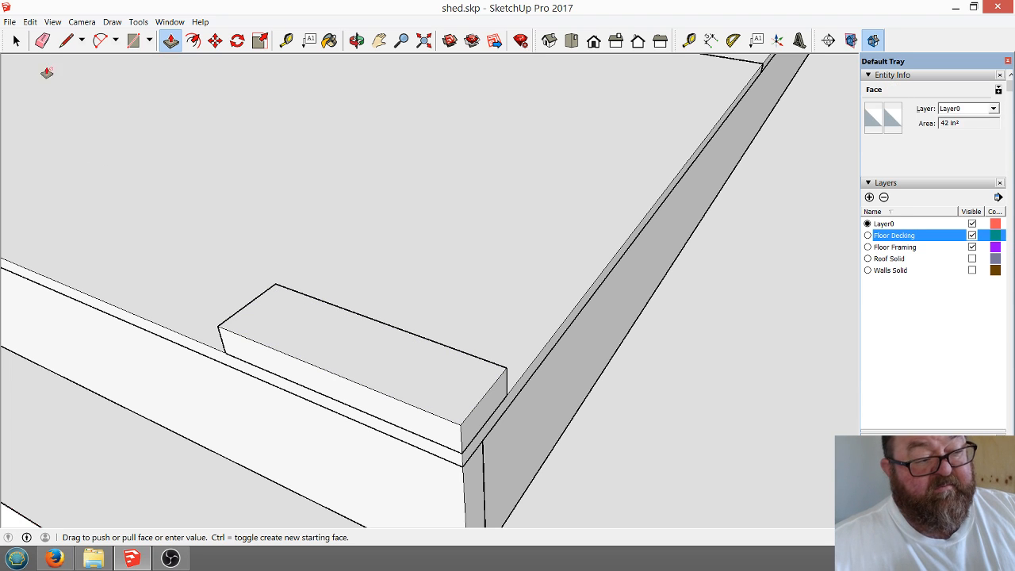
Select the whole corner block on the decking and make it a group.
{"action": "left_click", "coordinate": [17, 41]}
{"action": "left_click_drag", "start_coordinate": [206, 223], "coordinate": [552, 478]}
{"action": "right_click", "coordinate": [436, 395]}
{"action": "mouse_move", "coordinate": [497, 318]}
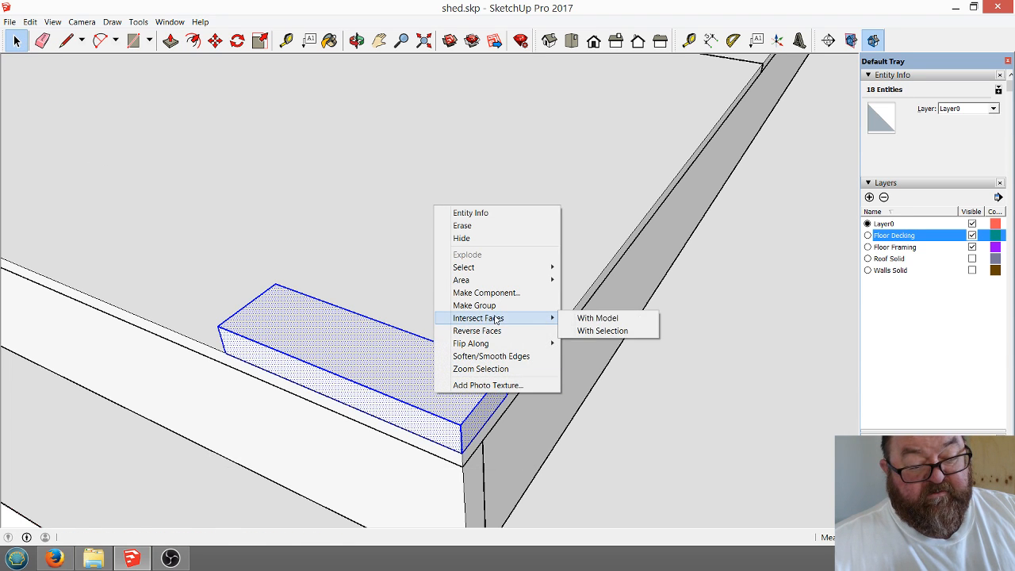
{"action": "left_click", "coordinate": [474, 305]}
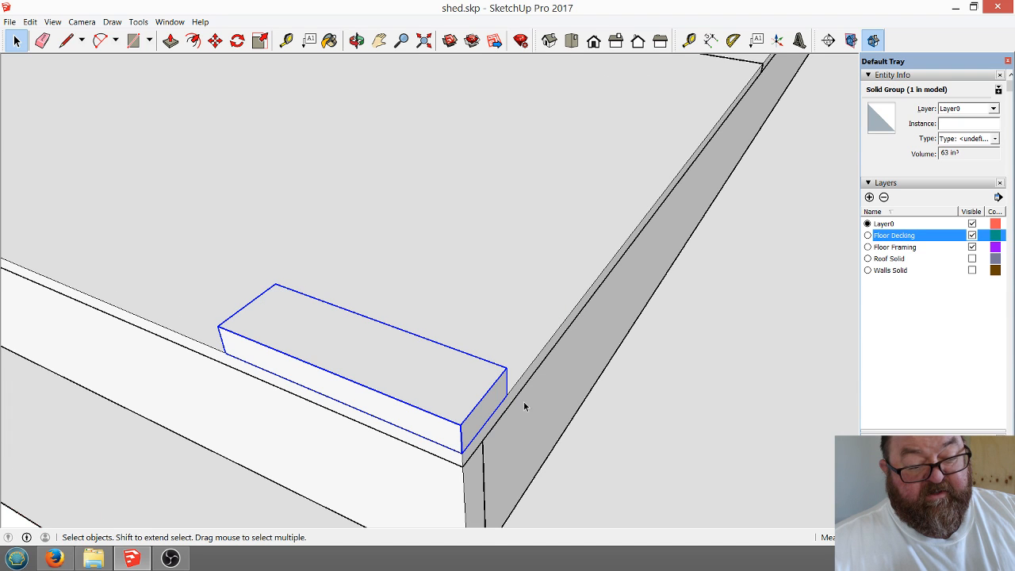
Open the block's group for editing and extend its end face partway along the floor's long edge with Push/Pull.
{"action": "scroll", "coordinate": [524, 401], "scroll_direction": "down", "scroll_amount": 2}
{"action": "left_click", "coordinate": [356, 40]}
{"action": "left_click_drag", "start_coordinate": [318, 310], "coordinate": [651, 292]}
{"action": "scroll", "coordinate": [650, 292], "scroll_direction": "up", "scroll_amount": 2}
{"action": "left_click", "coordinate": [16, 42]}
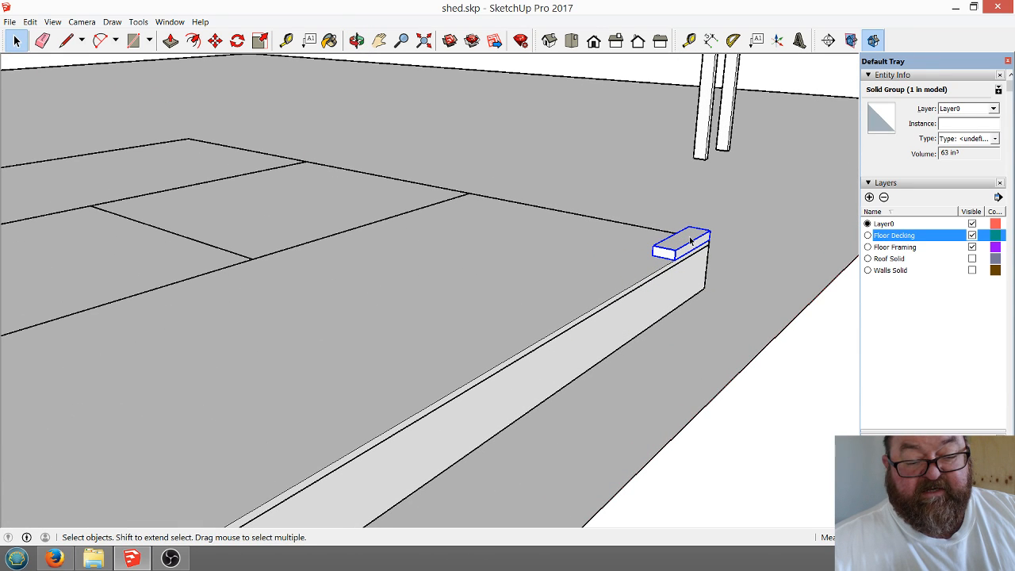
{"action": "double_click", "coordinate": [690, 241]}
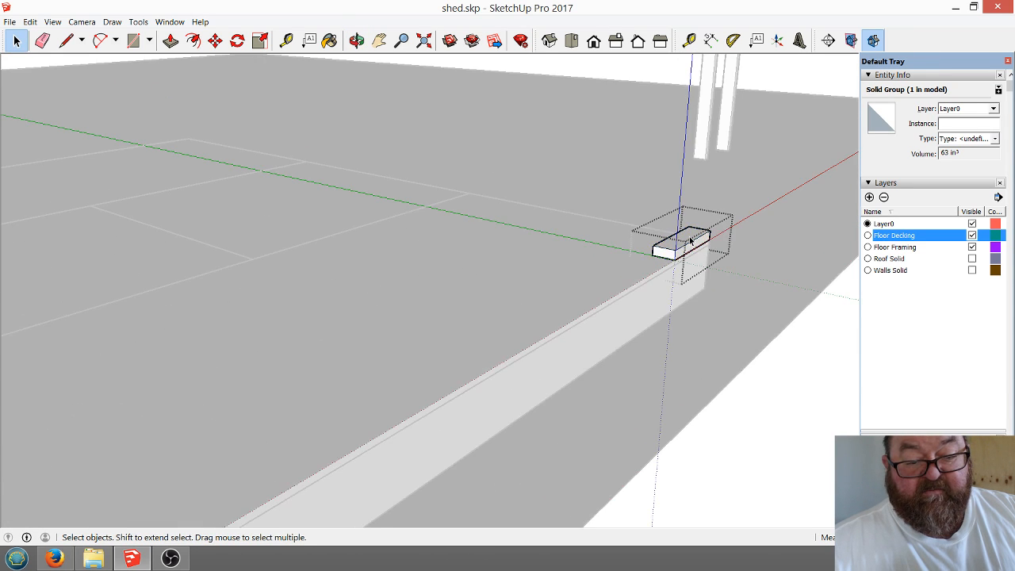
{"action": "left_click", "coordinate": [171, 41]}
{"action": "left_click_drag", "start_coordinate": [658, 254], "coordinate": [69, 523]}
{"action": "middle_click_drag", "start_coordinate": [7, 565], "coordinate": [7, 476]}
{"action": "left_click", "coordinate": [88, 365]}
{"action": "scroll", "coordinate": [529, 308], "scroll_direction": "down", "scroll_amount": 5}
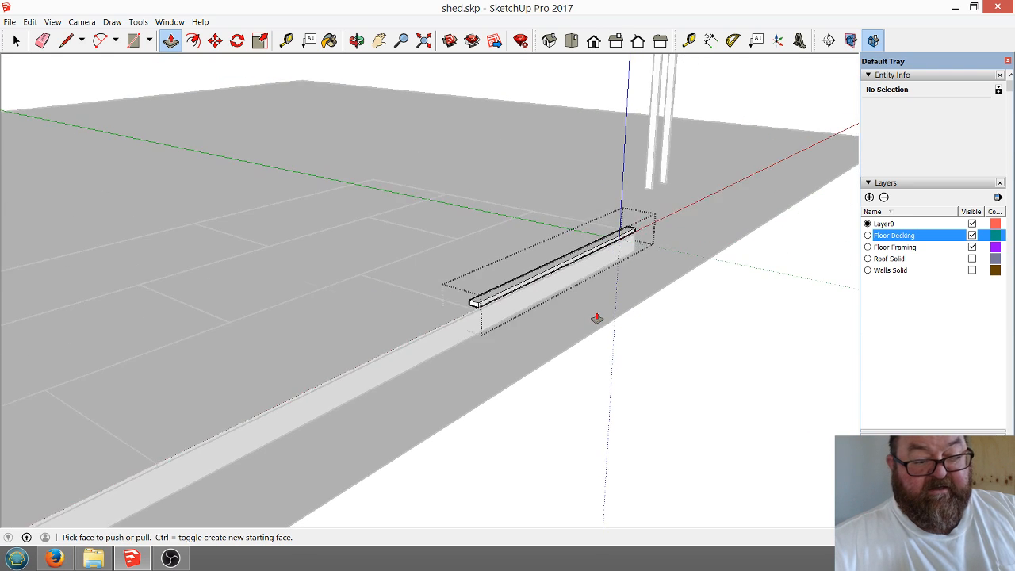
Extend the block's end face to the floor's opposite corner, flush with the floor's end, and close the group.
{"action": "scroll", "coordinate": [501, 356], "scroll_direction": "up", "scroll_amount": 4}
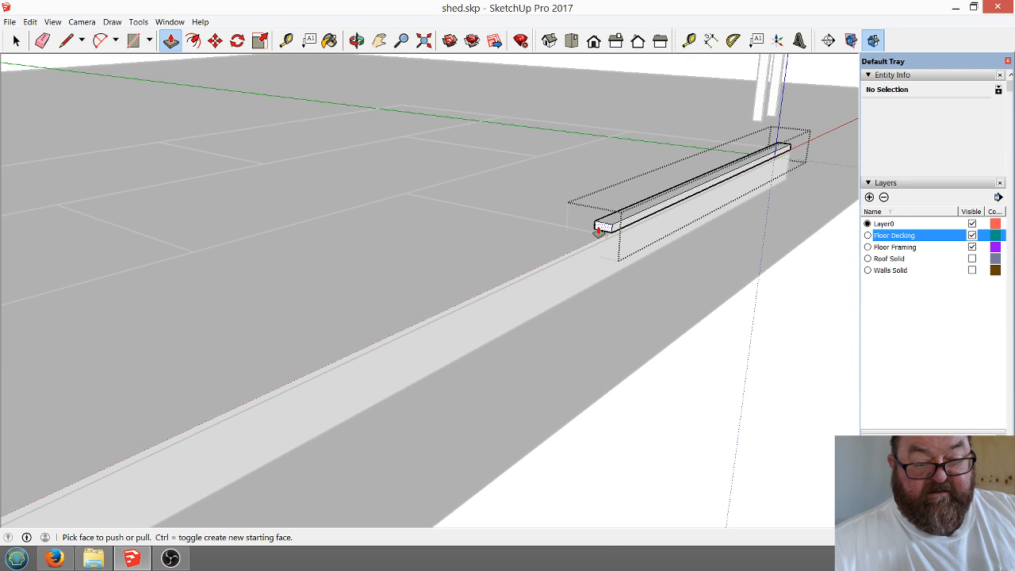
{"action": "left_click_drag", "start_coordinate": [601, 231], "coordinate": [294, 405]}
{"action": "scroll", "coordinate": [577, 265], "scroll_direction": "down", "scroll_amount": 3}
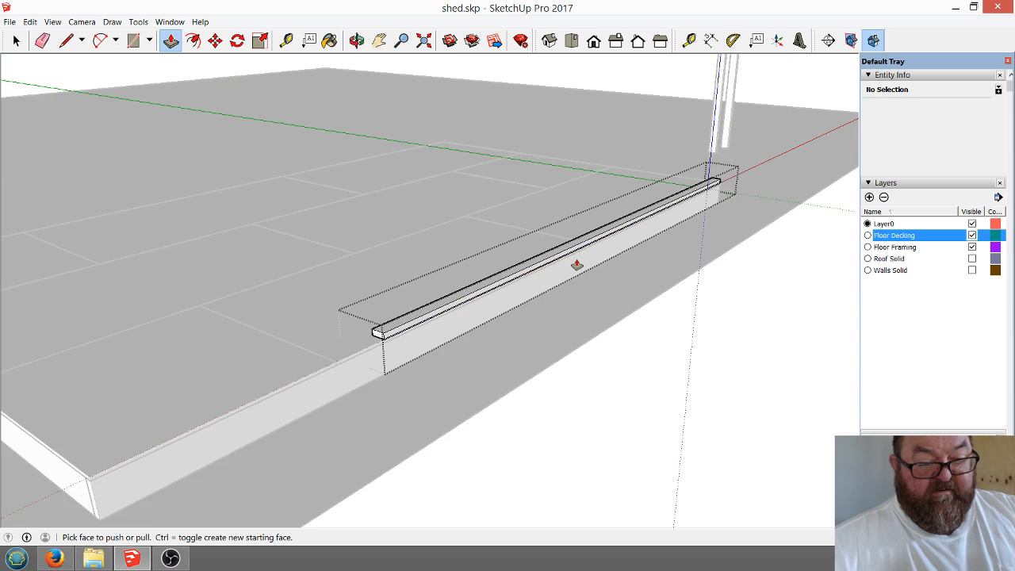
{"action": "scroll", "coordinate": [576, 265], "scroll_direction": "down", "scroll_amount": 4}
{"action": "scroll", "coordinate": [272, 365], "scroll_direction": "up", "scroll_amount": 6}
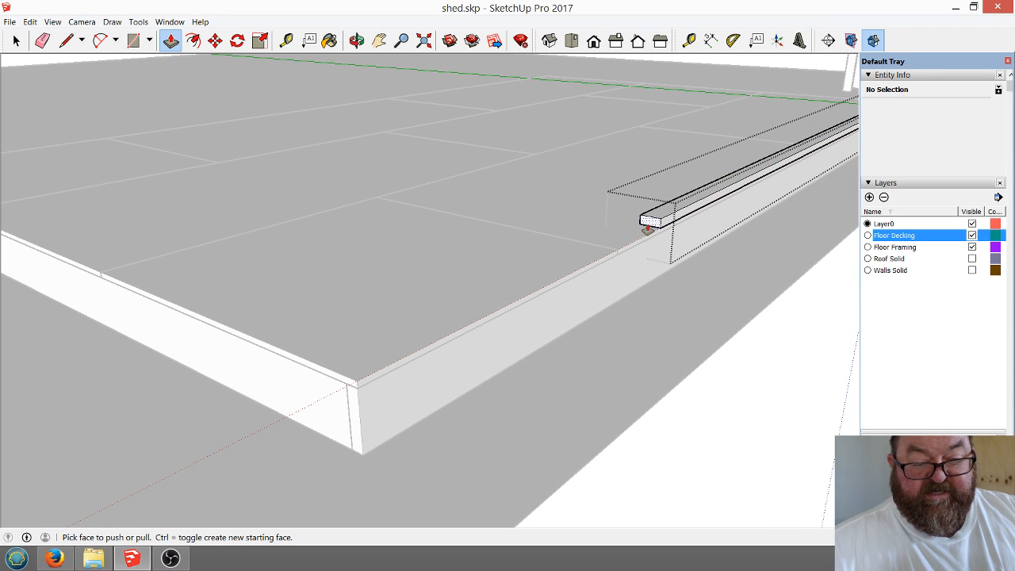
{"action": "left_click_drag", "start_coordinate": [648, 228], "coordinate": [359, 415]}
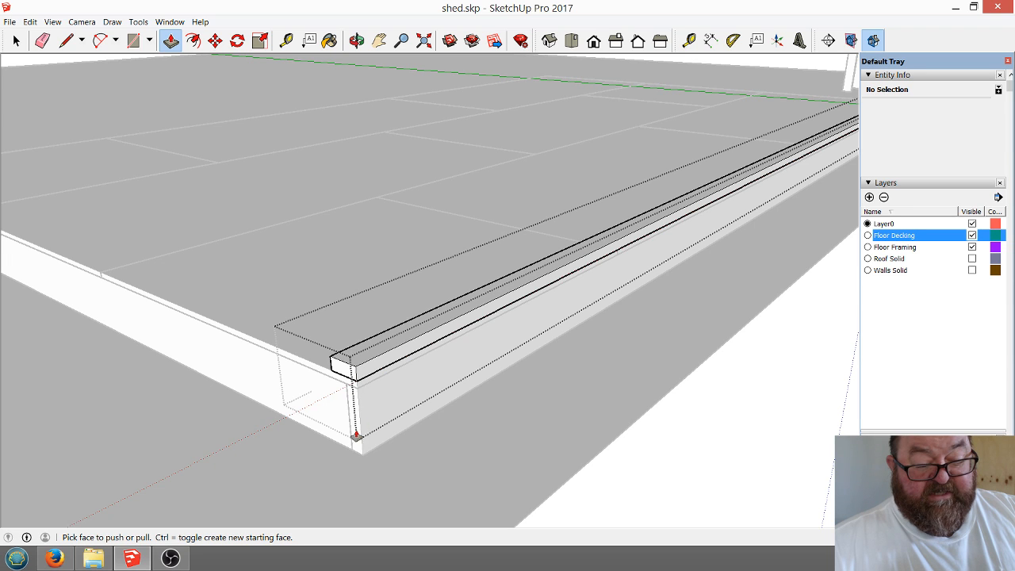
{"action": "scroll", "coordinate": [315, 451], "scroll_direction": "down", "scroll_amount": 1}
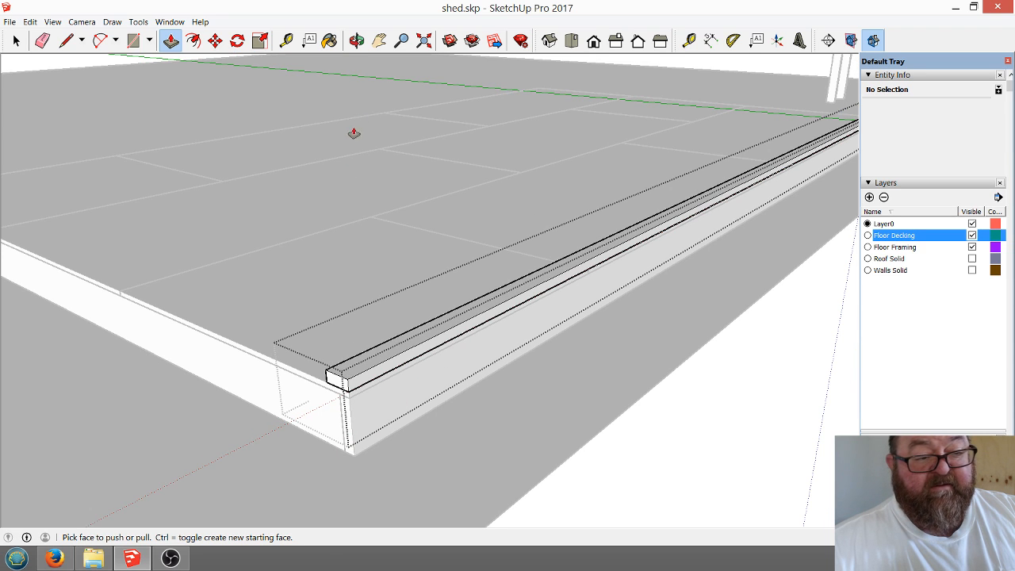
{"action": "left_click", "coordinate": [15, 40]}
{"action": "left_click", "coordinate": [607, 370]}
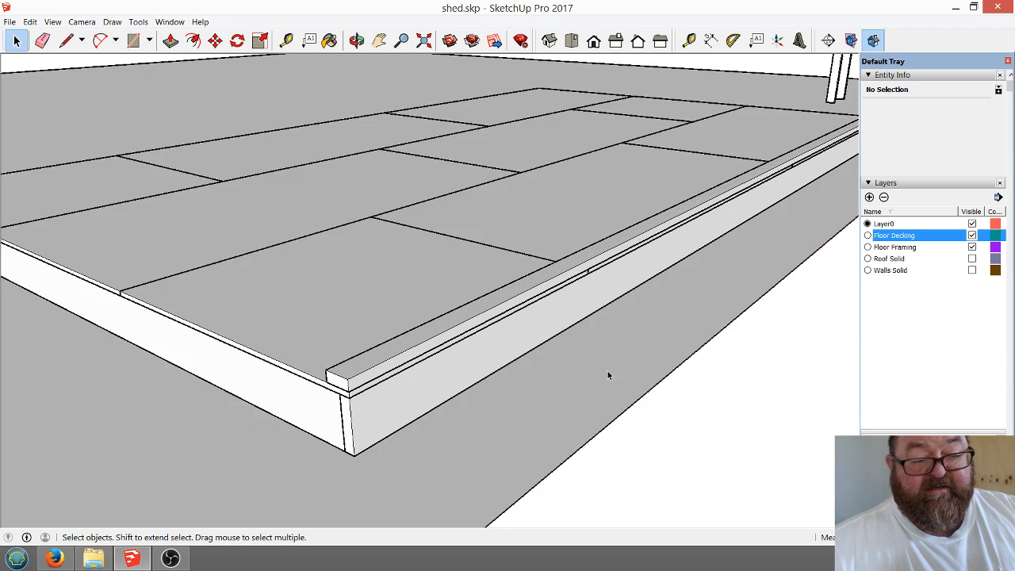
Examine the long plate's fit on the decking along the floor's edge and at its end corner from several angles.
{"action": "scroll", "coordinate": [372, 372], "scroll_direction": "up", "scroll_amount": 3}
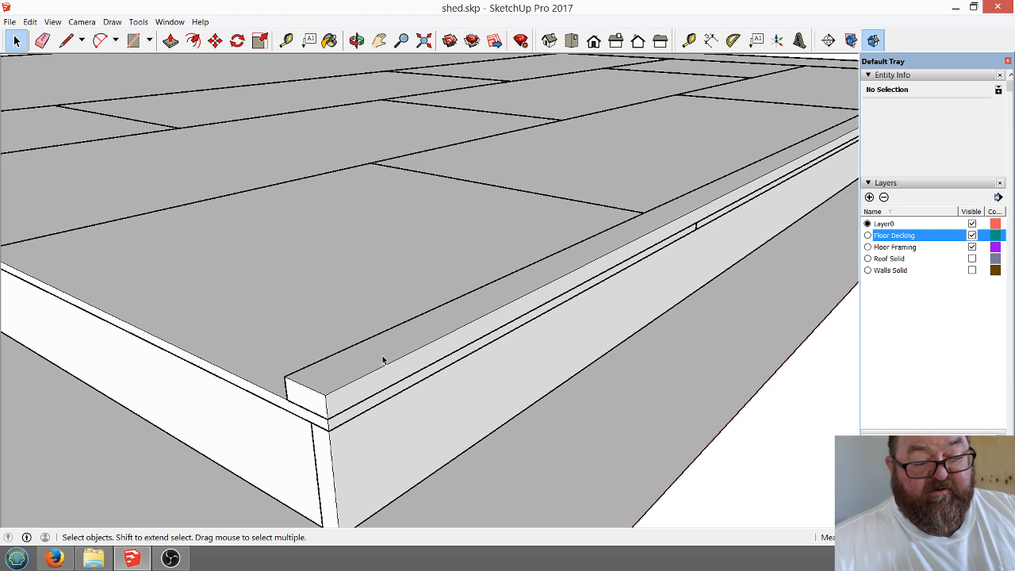
{"action": "double_click", "coordinate": [380, 358]}
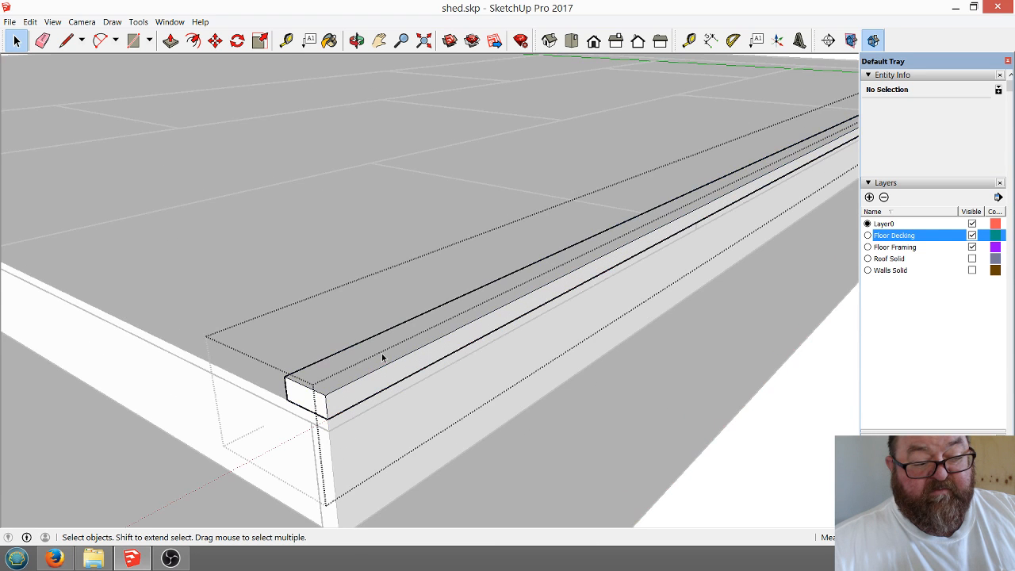
{"action": "left_click", "coordinate": [802, 440]}
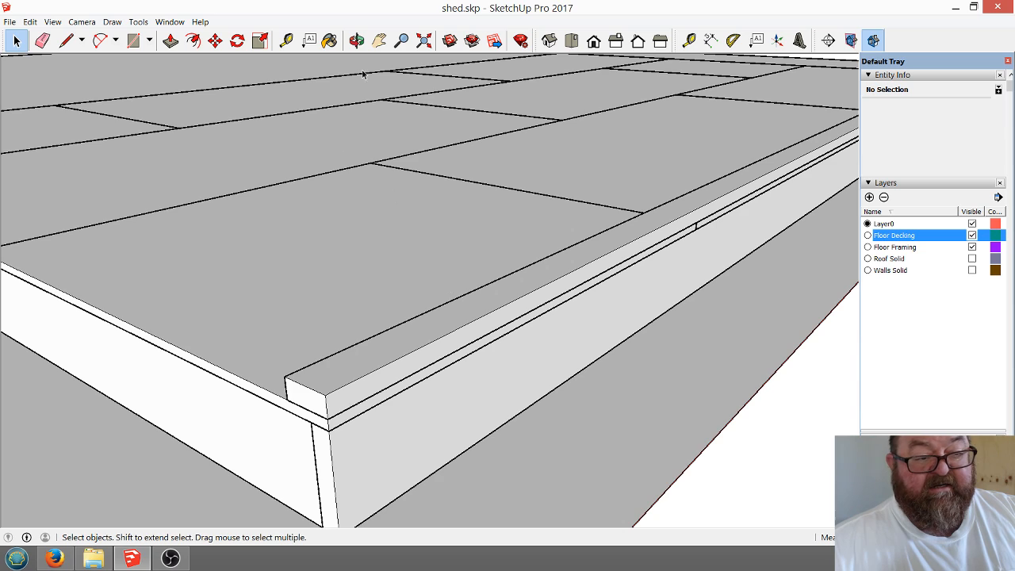
{"action": "left_click", "coordinate": [356, 40]}
{"action": "left_click_drag", "start_coordinate": [447, 317], "coordinate": [257, 368]}
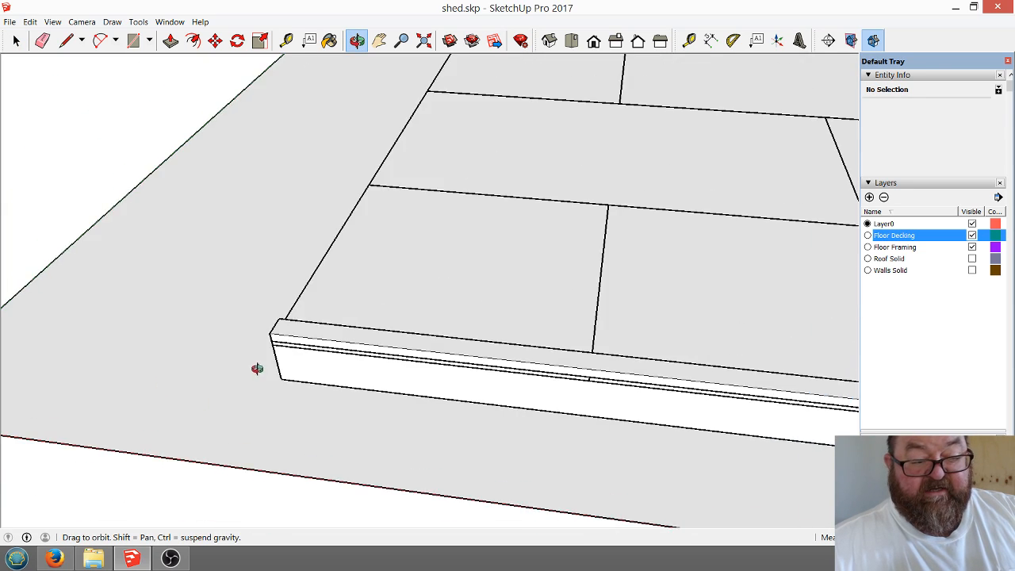
{"action": "scroll", "coordinate": [257, 368], "scroll_direction": "down", "scroll_amount": 5}
{"action": "left_click_drag", "start_coordinate": [559, 401], "coordinate": [399, 345]}
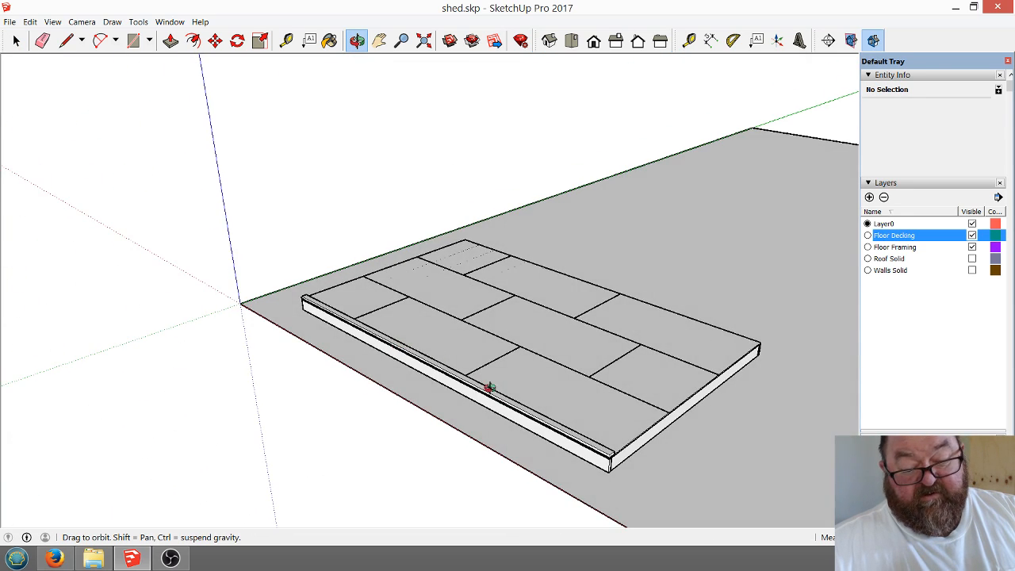
{"action": "scroll", "coordinate": [489, 387], "scroll_direction": "down", "scroll_amount": 3}
{"action": "scroll", "coordinate": [445, 397], "scroll_direction": "up", "scroll_amount": 8}
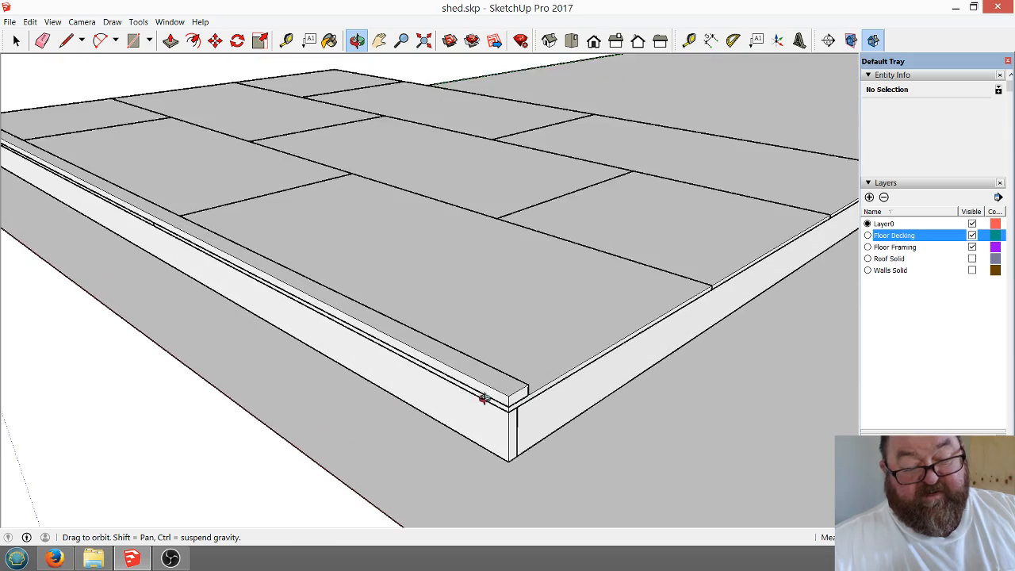
{"action": "left_click_drag", "start_coordinate": [485, 398], "coordinate": [639, 361]}
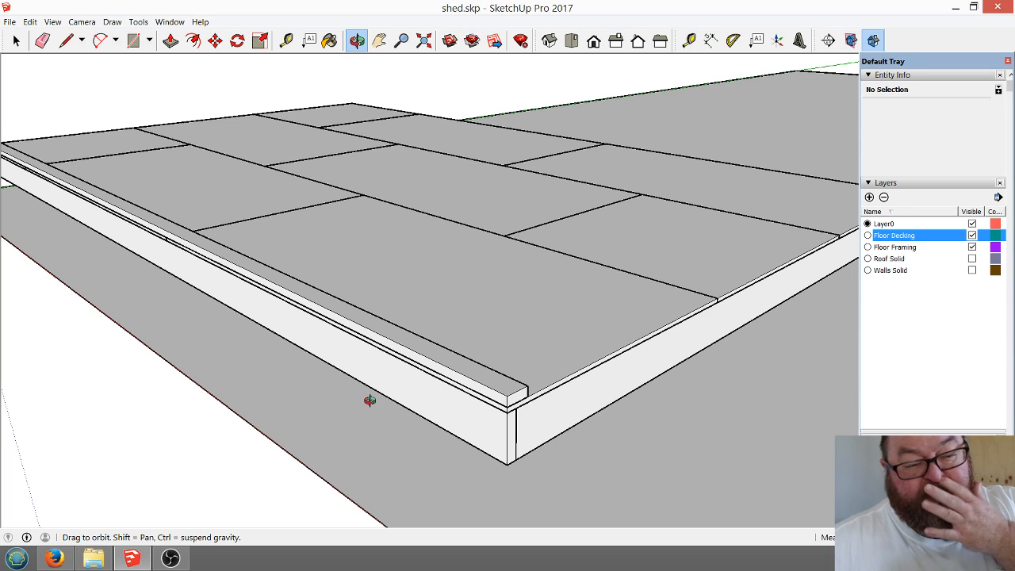
{"action": "scroll", "coordinate": [349, 387], "scroll_direction": "down", "scroll_amount": 3}
{"action": "scroll", "coordinate": [431, 386], "scroll_direction": "up", "scroll_amount": 4}
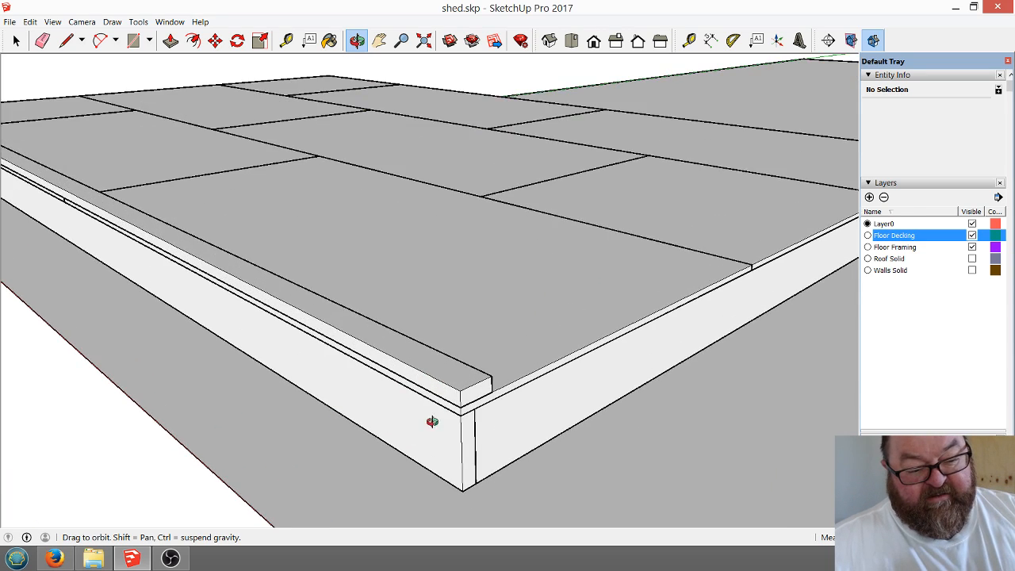
{"action": "scroll", "coordinate": [433, 421], "scroll_direction": "down", "scroll_amount": 3}
{"action": "scroll", "coordinate": [459, 421], "scroll_direction": "up", "scroll_amount": 3}
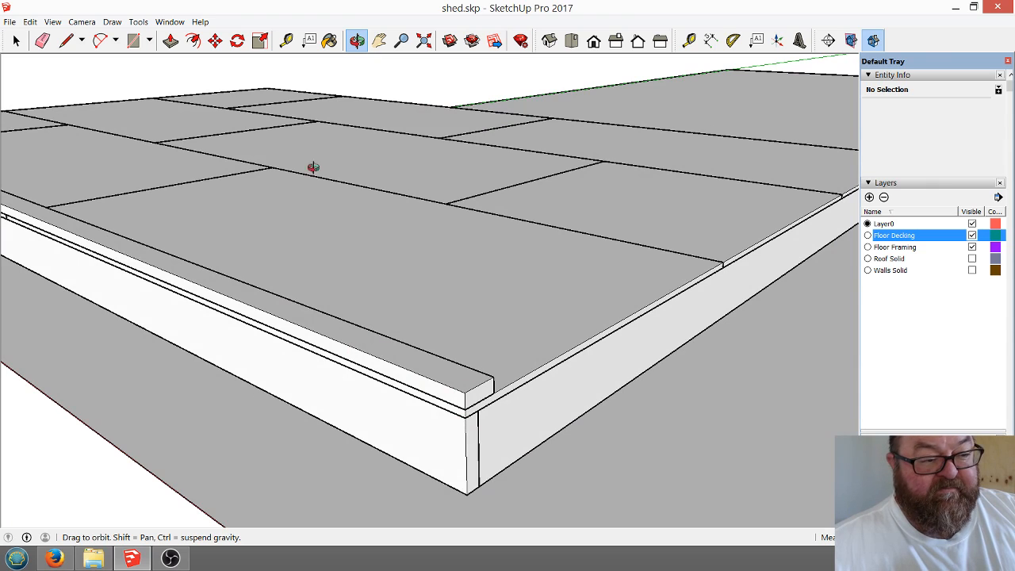
Try the Wood Plywood Knots material from the Wood collection on the long plate.
{"action": "left_click", "coordinate": [330, 41]}
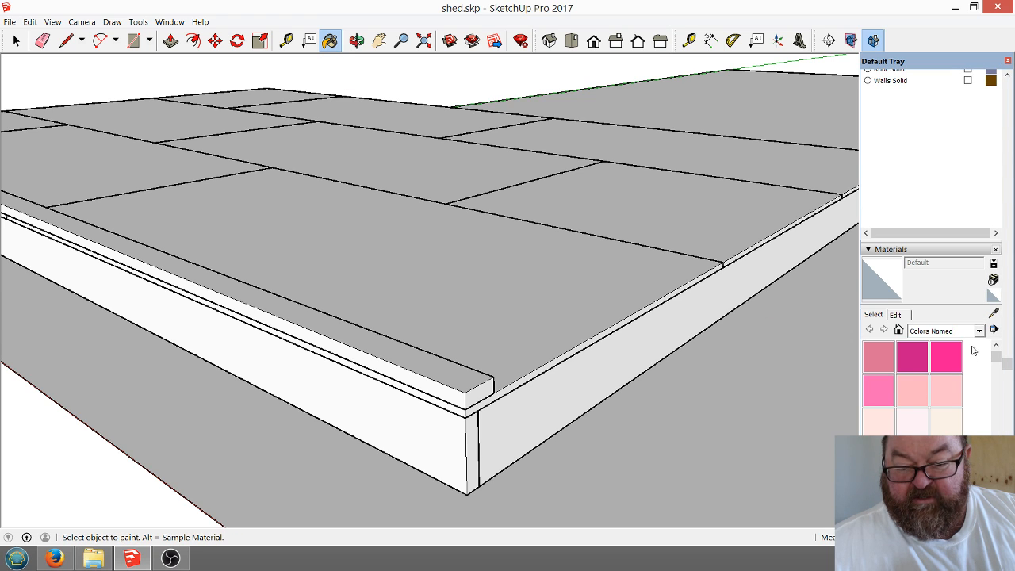
{"action": "left_click", "coordinate": [978, 332]}
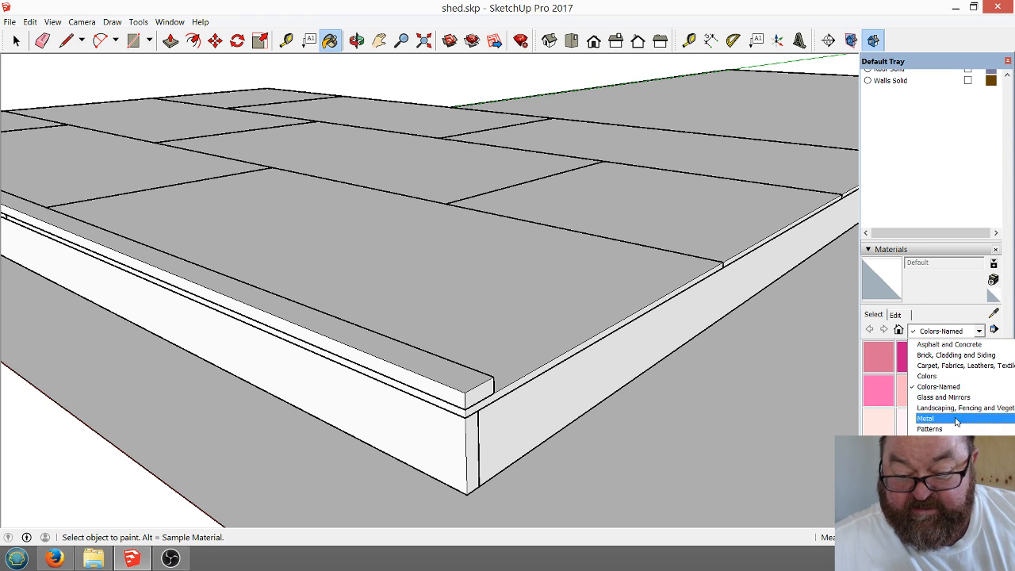
{"action": "left_click", "coordinate": [926, 492]}
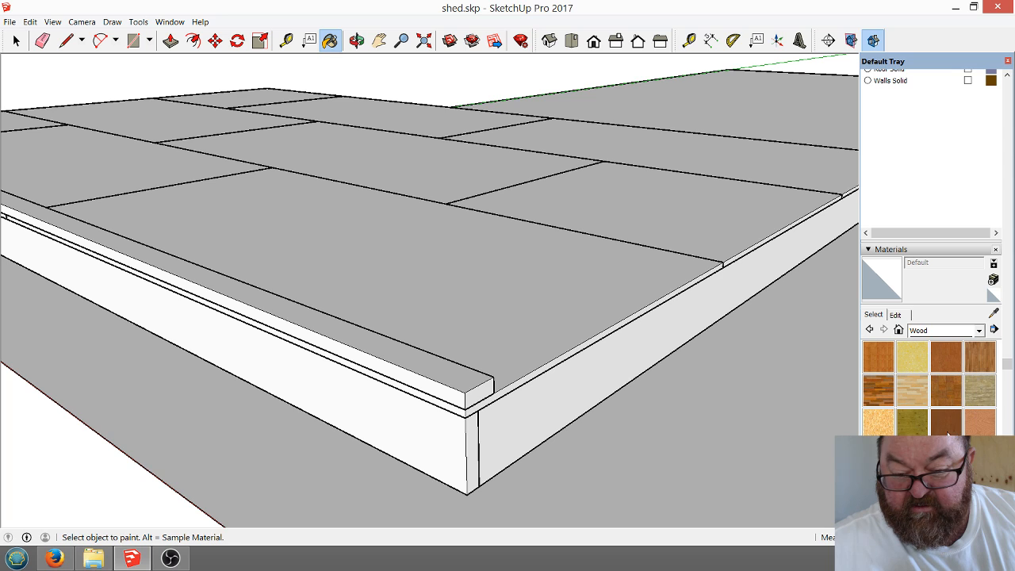
{"action": "left_click", "coordinate": [913, 426]}
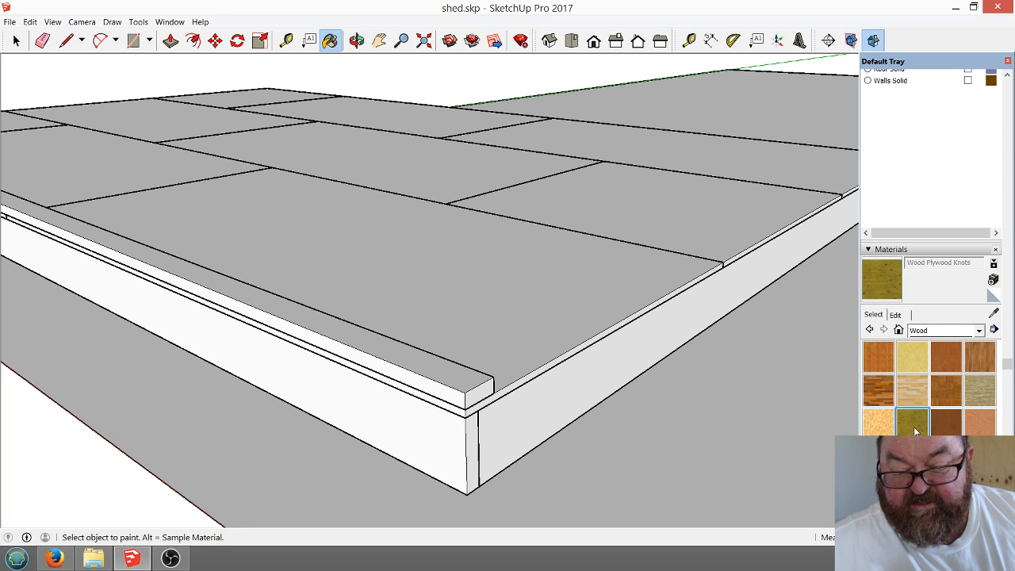
{"action": "left_click", "coordinate": [452, 387]}
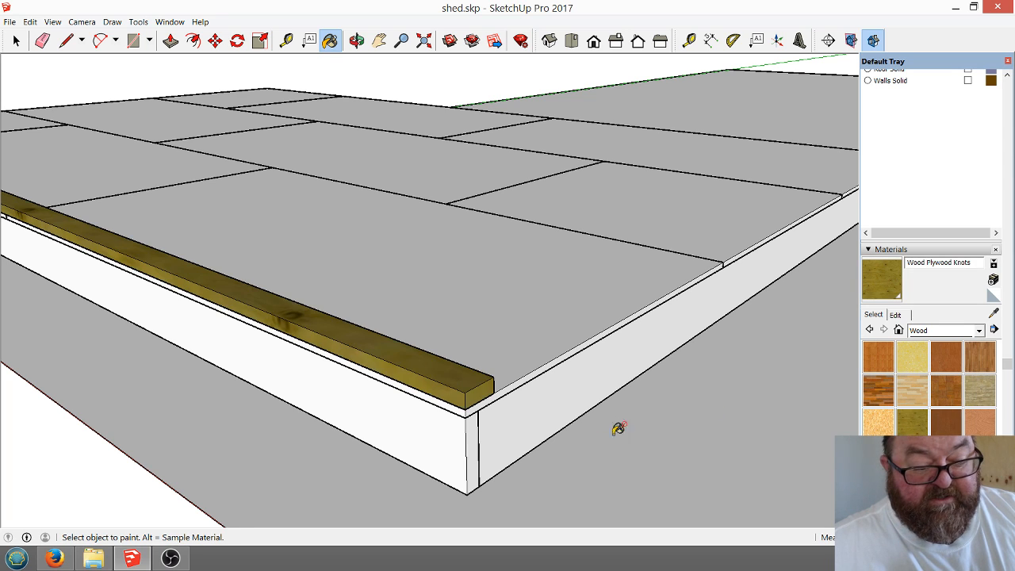
{"action": "left_click", "coordinate": [16, 41]}
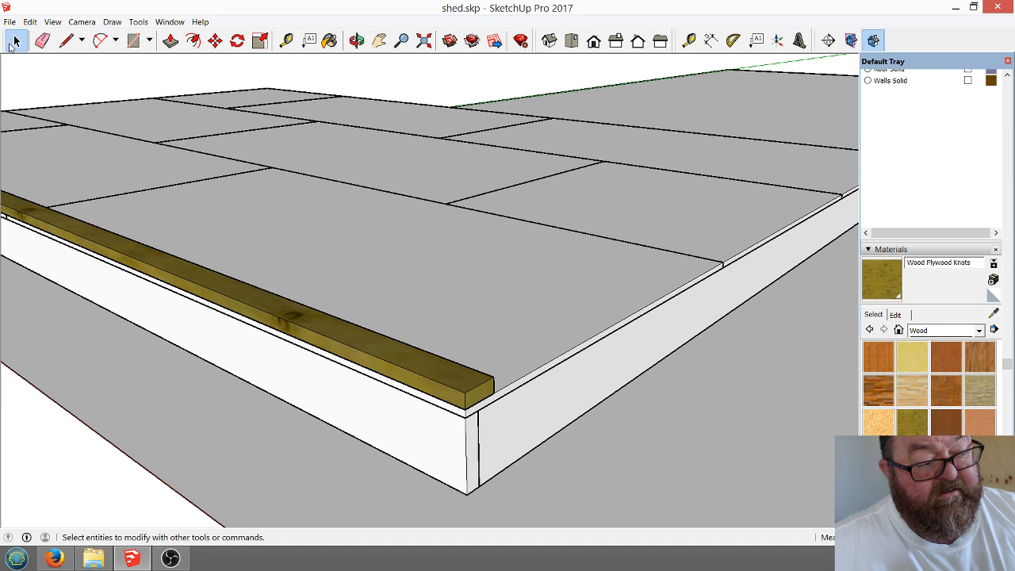
Inspect the wood texture along the selected plate from several angles and undo the paint.
{"action": "middle_click_drag", "start_coordinate": [529, 386], "coordinate": [613, 456]}
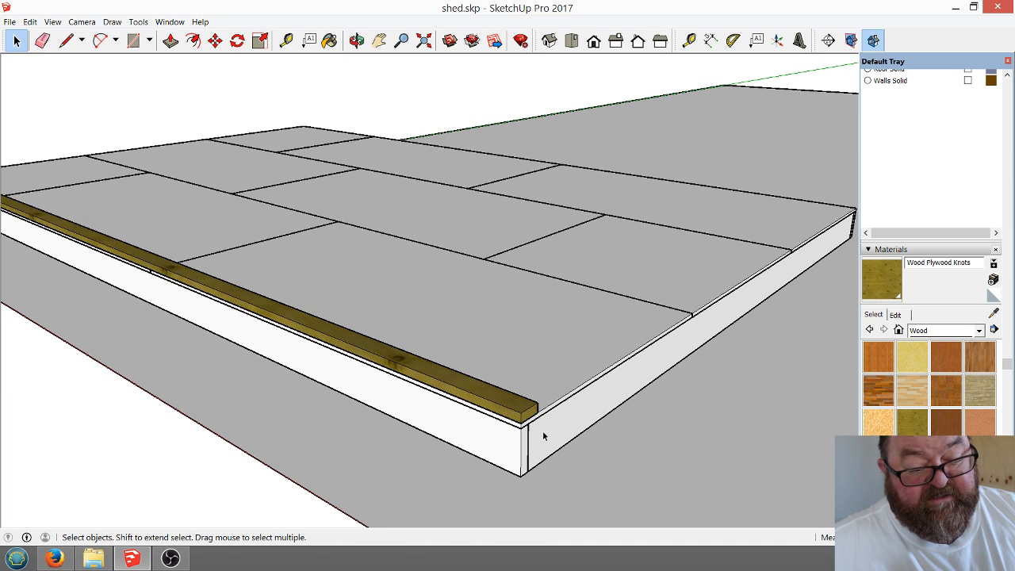
{"action": "left_click", "coordinate": [480, 385]}
{"action": "scroll", "coordinate": [588, 451], "scroll_direction": "up", "scroll_amount": 5}
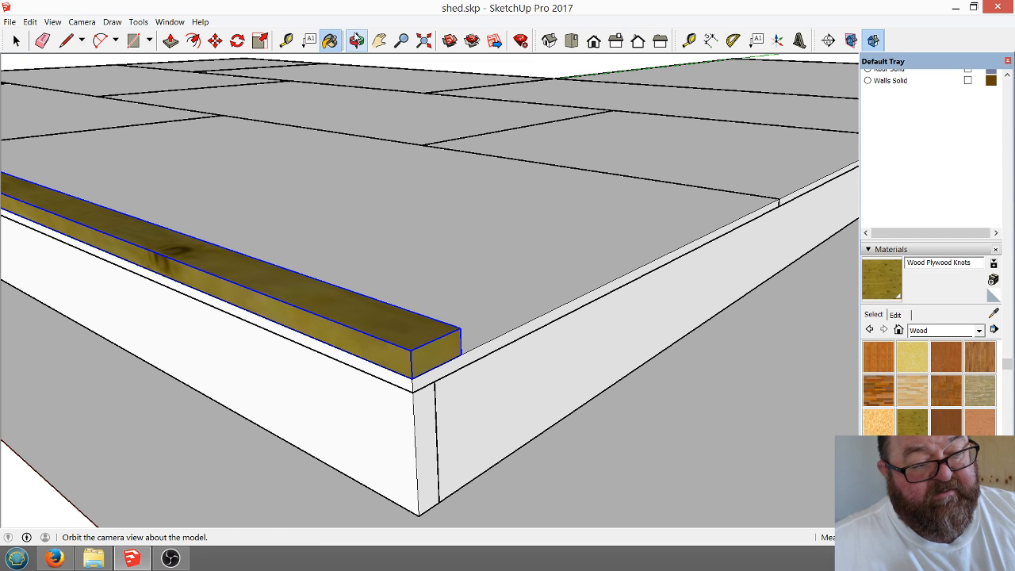
{"action": "left_click", "coordinate": [357, 40]}
{"action": "left_click_drag", "start_coordinate": [419, 263], "coordinate": [491, 461]}
{"action": "scroll", "coordinate": [268, 313], "scroll_direction": "up", "scroll_amount": 5}
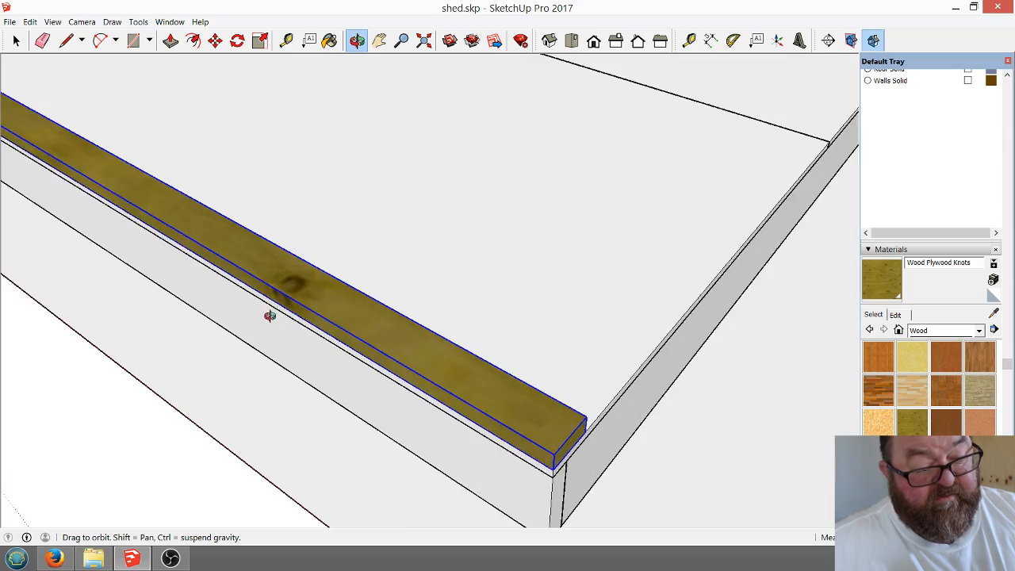
{"action": "scroll", "coordinate": [458, 373], "scroll_direction": "down", "scroll_amount": 5}
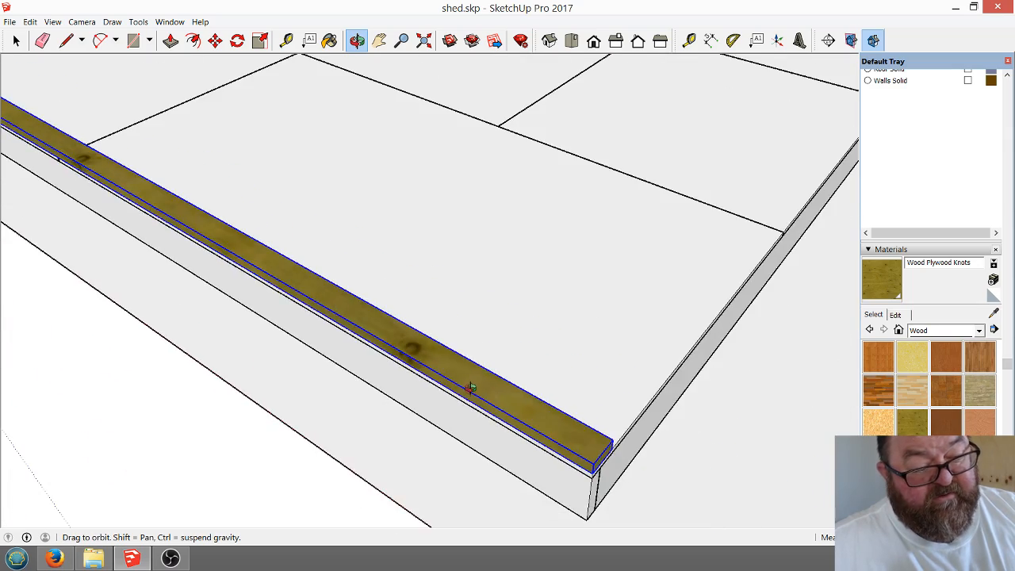
{"action": "left_click_drag", "start_coordinate": [469, 386], "coordinate": [403, 335]}
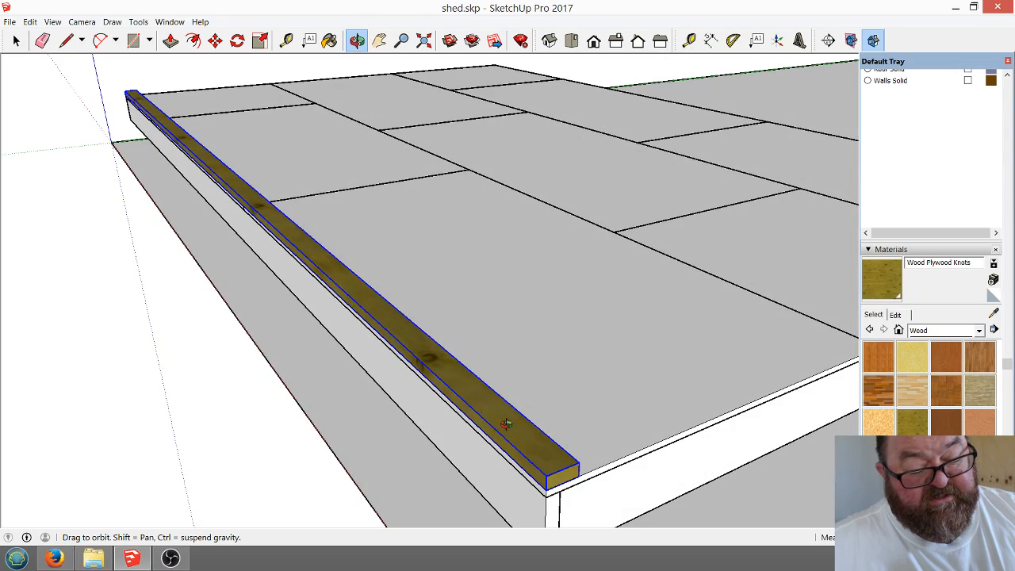
{"action": "scroll", "coordinate": [506, 425], "scroll_direction": "down", "scroll_amount": 5}
{"action": "scroll", "coordinate": [505, 428], "scroll_direction": "up", "scroll_amount": 2}
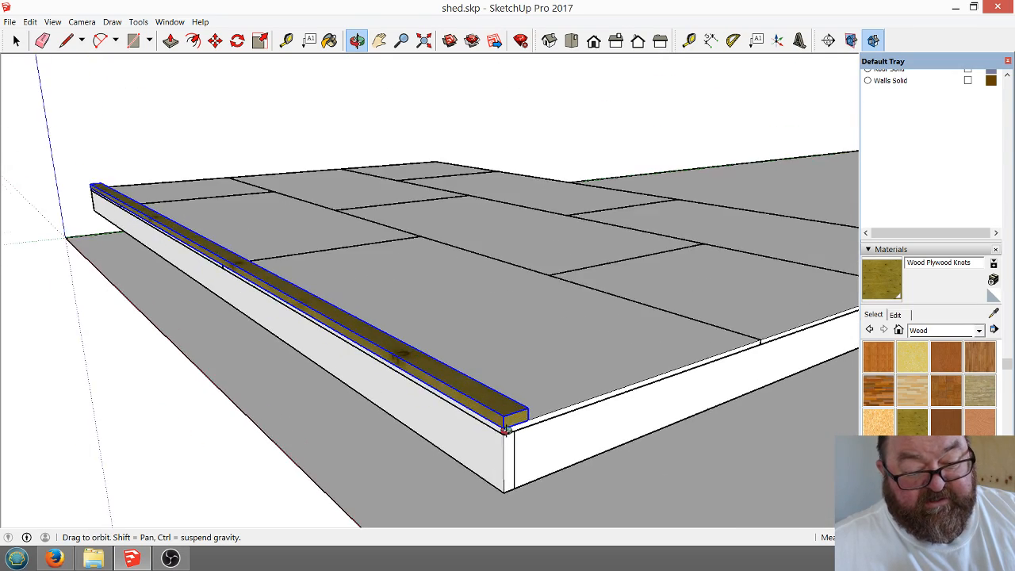
{"action": "scroll", "coordinate": [505, 429], "scroll_direction": "up", "scroll_amount": 6}
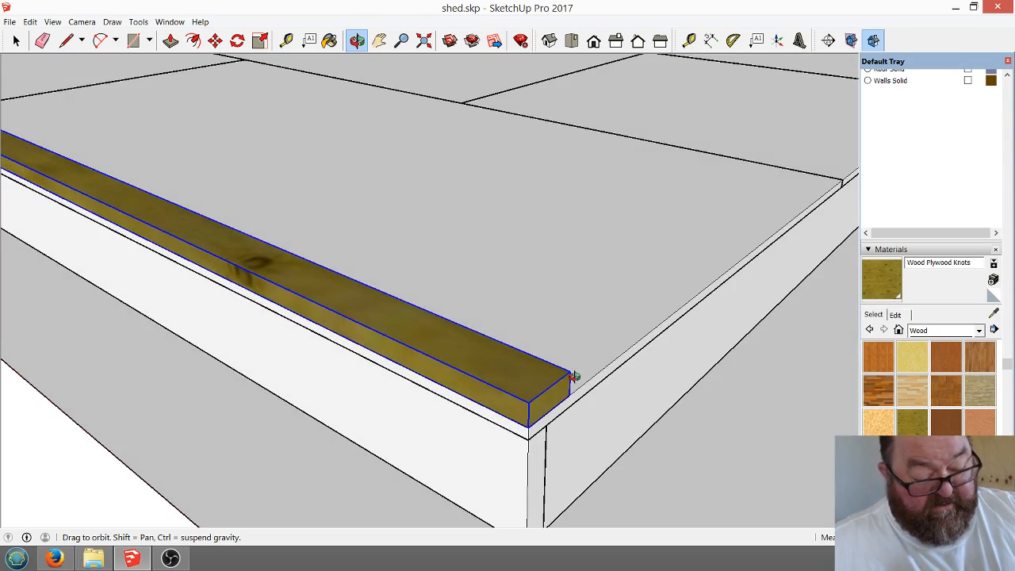
{"action": "key", "text": "ctrl+z"}
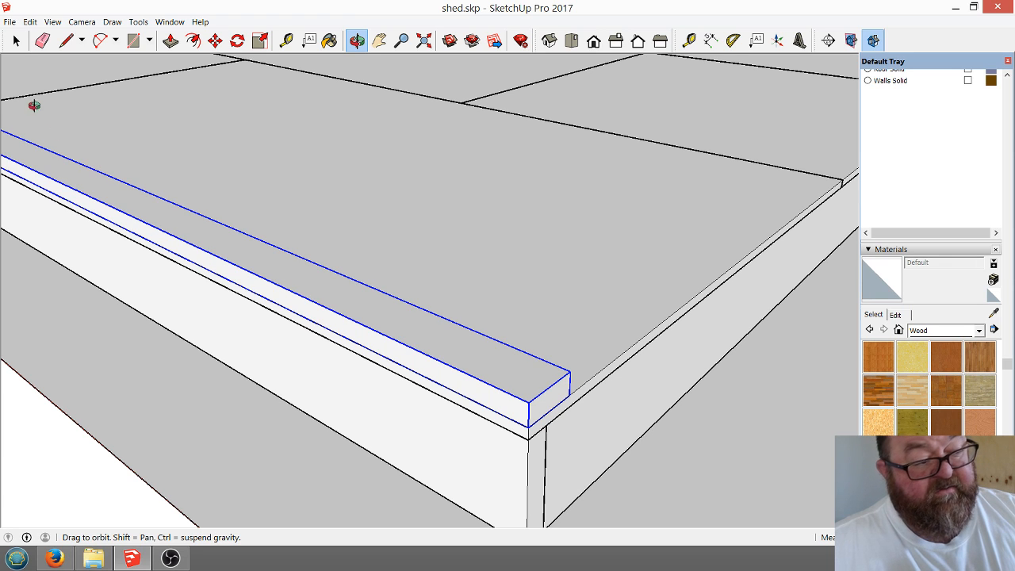
{"action": "left_click", "coordinate": [16, 40]}
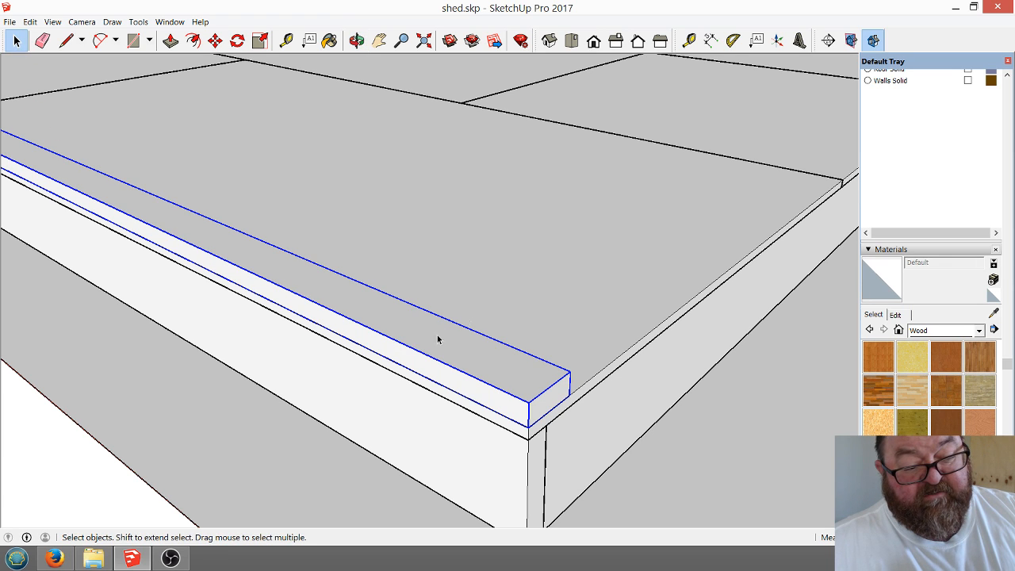
Explode the long bottom plate's group into loose geometry and clear the selection.
{"action": "left_click", "coordinate": [510, 318]}
{"action": "left_click", "coordinate": [487, 357]}
{"action": "right_click", "coordinate": [488, 357]}
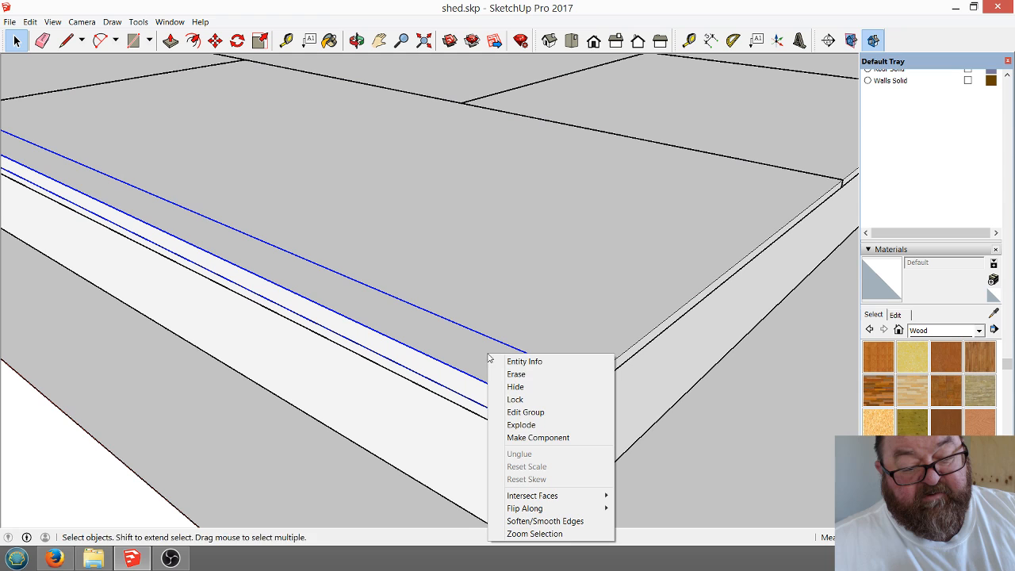
{"action": "left_click", "coordinate": [522, 425]}
{"action": "left_click", "coordinate": [704, 448]}
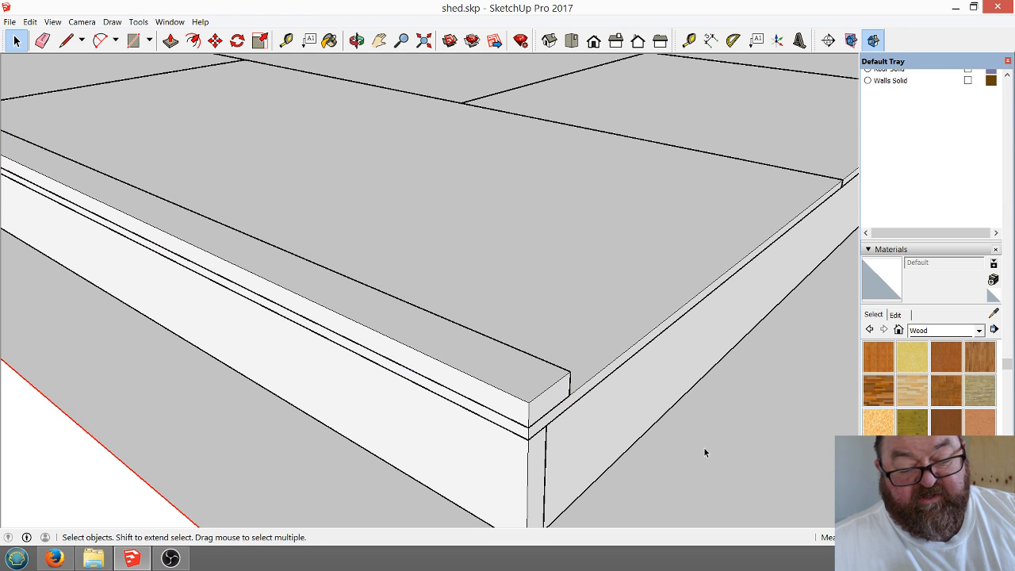
Try painting the ungrouped plate's top, long side and end faces one by one with Wood Plywood Knots.
{"action": "left_click", "coordinate": [330, 41]}
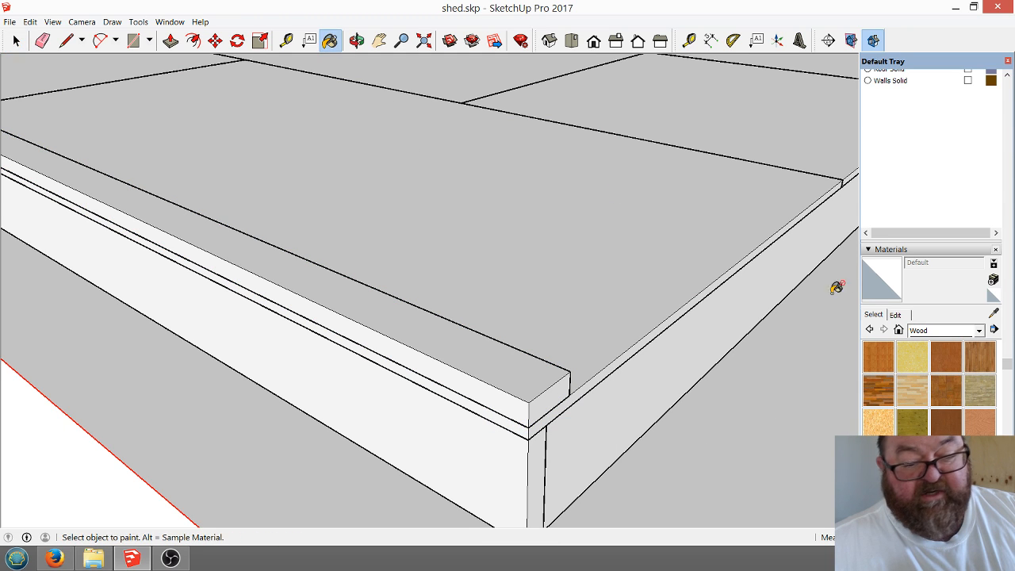
{"action": "left_click", "coordinate": [911, 425]}
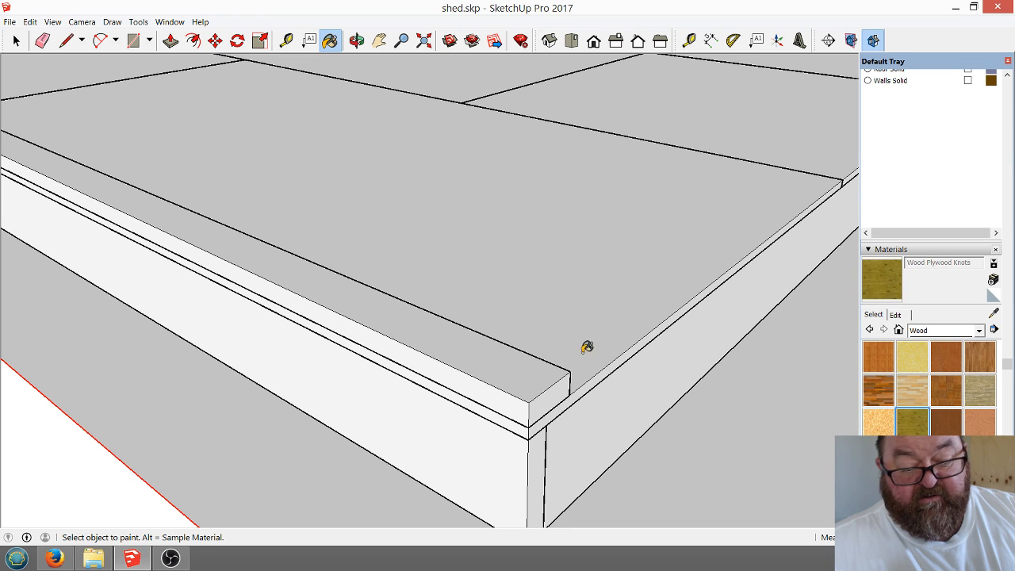
{"action": "left_click", "coordinate": [506, 361]}
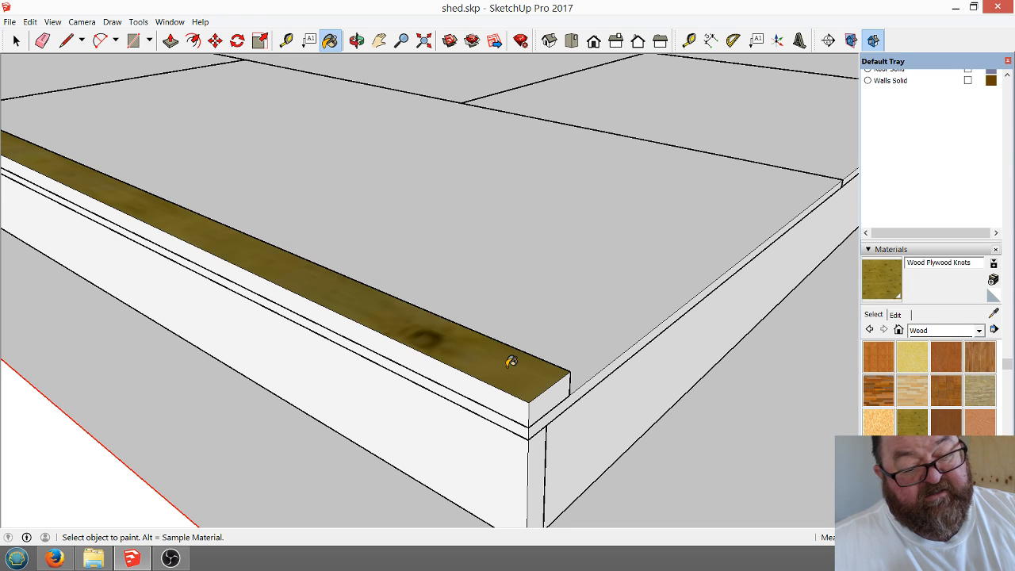
{"action": "scroll", "coordinate": [548, 414], "scroll_direction": "up", "scroll_amount": 2}
{"action": "scroll", "coordinate": [548, 414], "scroll_direction": "up", "scroll_amount": 2}
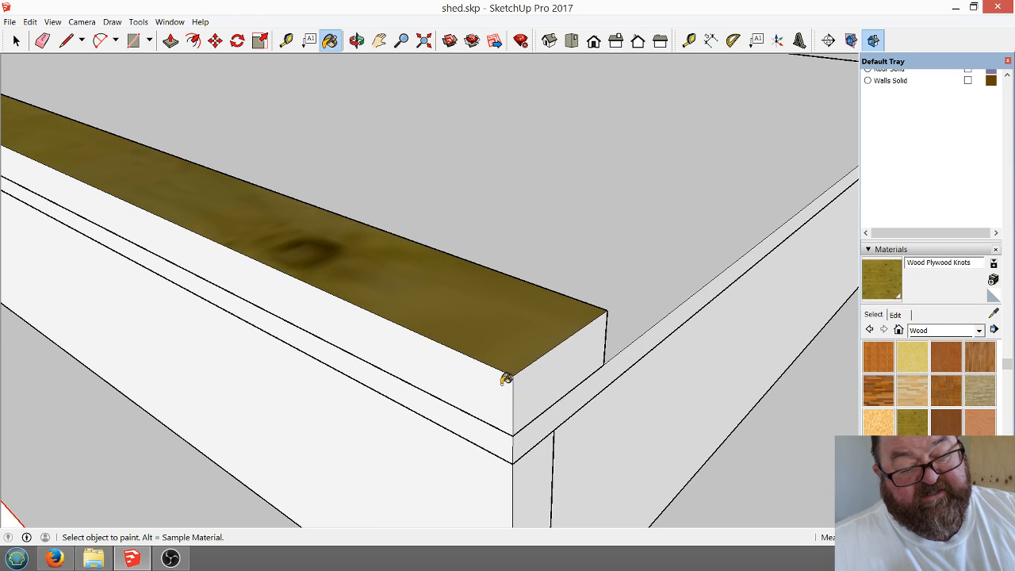
{"action": "left_click", "coordinate": [367, 314]}
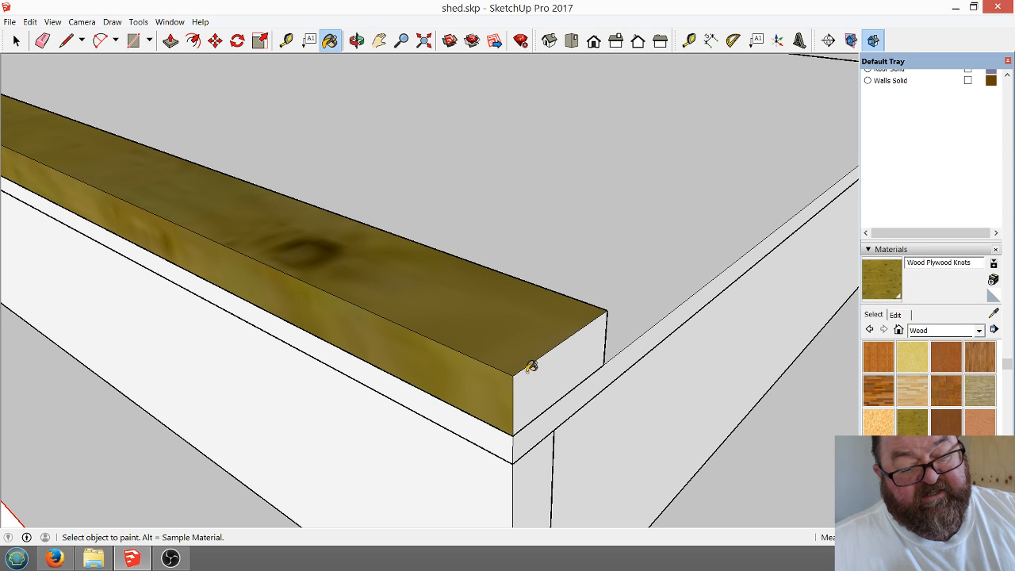
{"action": "left_click", "coordinate": [561, 356]}
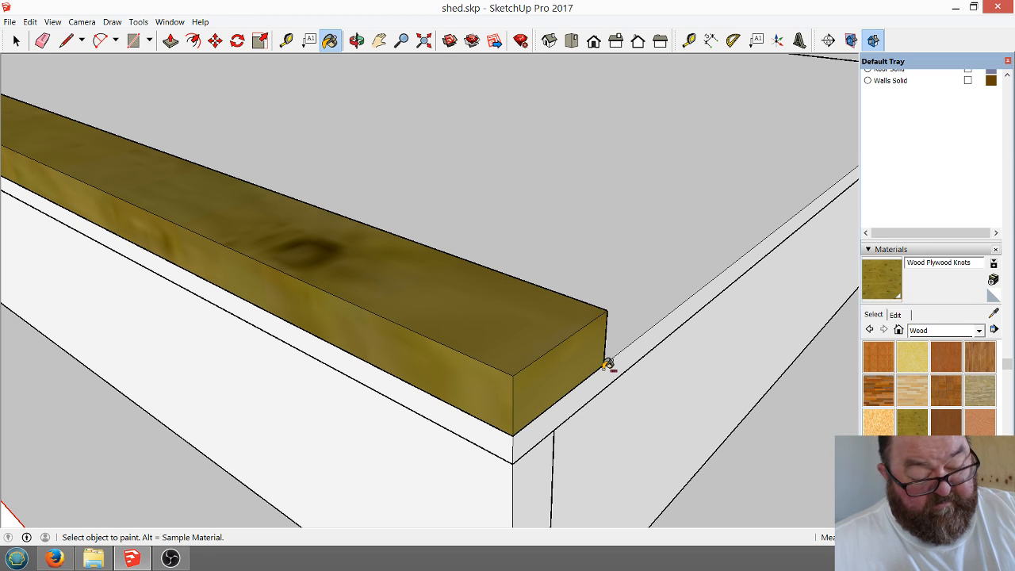
Undo the wood paint on the plate's three faces.
{"action": "key", "text": "ctrl+z"}
{"action": "key", "text": "ctrl+z"}
{"action": "key", "text": "ctrl+z"}
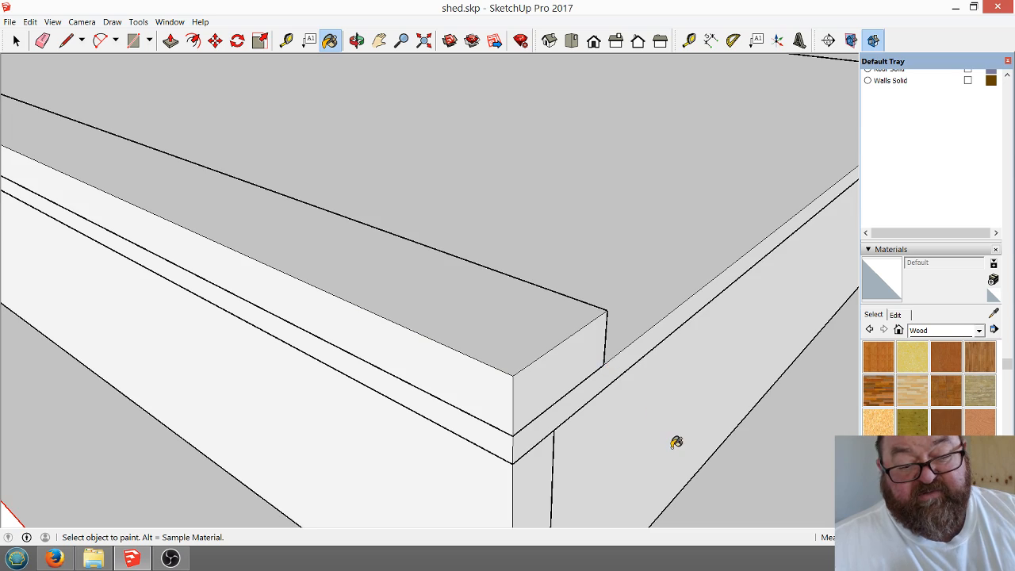
Select all of the loose plate's geometry on the decking, viewed end-on, and make it a group again.
{"action": "scroll", "coordinate": [675, 441], "scroll_direction": "down", "scroll_amount": 8}
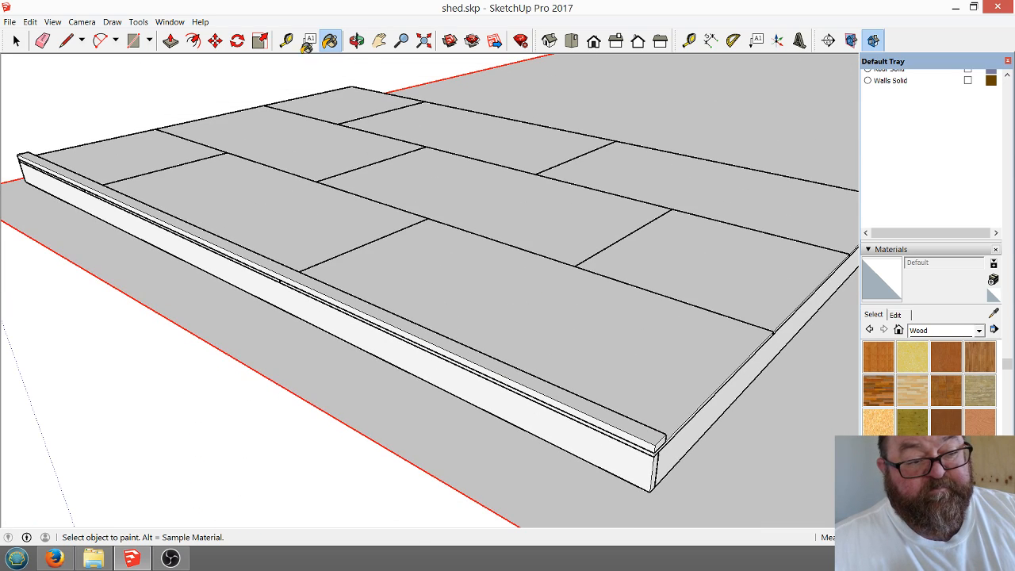
{"action": "left_click", "coordinate": [357, 40]}
{"action": "left_click_drag", "start_coordinate": [579, 313], "coordinate": [378, 210]}
{"action": "scroll", "coordinate": [357, 250], "scroll_direction": "up", "scroll_amount": 4}
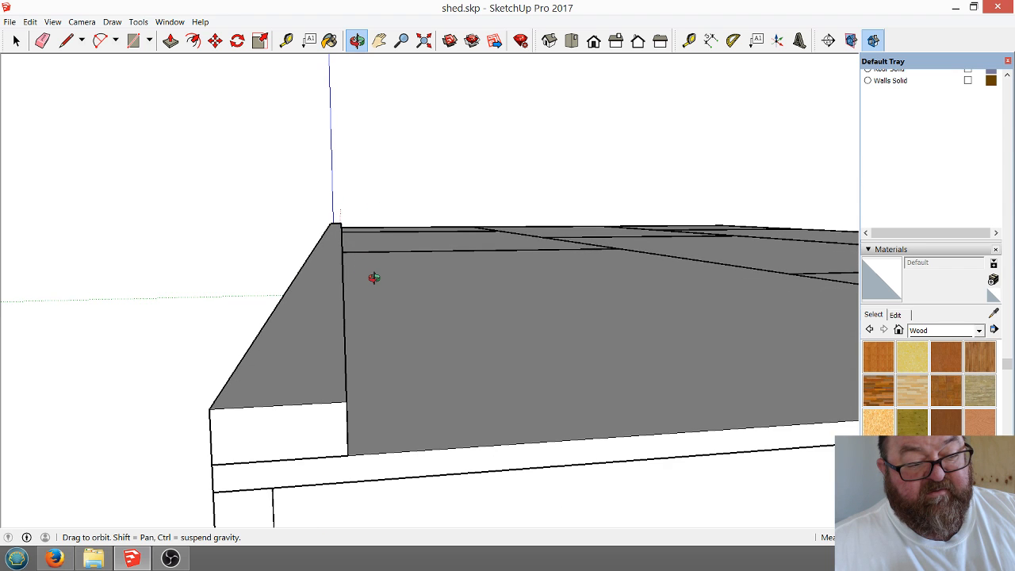
{"action": "left_click_drag", "start_coordinate": [374, 277], "coordinate": [374, 259]}
{"action": "mouse_move", "coordinate": [388, 354]}
{"action": "left_mouse_down"}
{"action": "mouse_move", "coordinate": [386, 326]}
{"action": "mouse_move", "coordinate": [417, 349]}
{"action": "mouse_move", "coordinate": [374, 358]}
{"action": "mouse_move", "coordinate": [383, 358]}
{"action": "left_mouse_up"}
{"action": "left_click", "coordinate": [16, 40]}
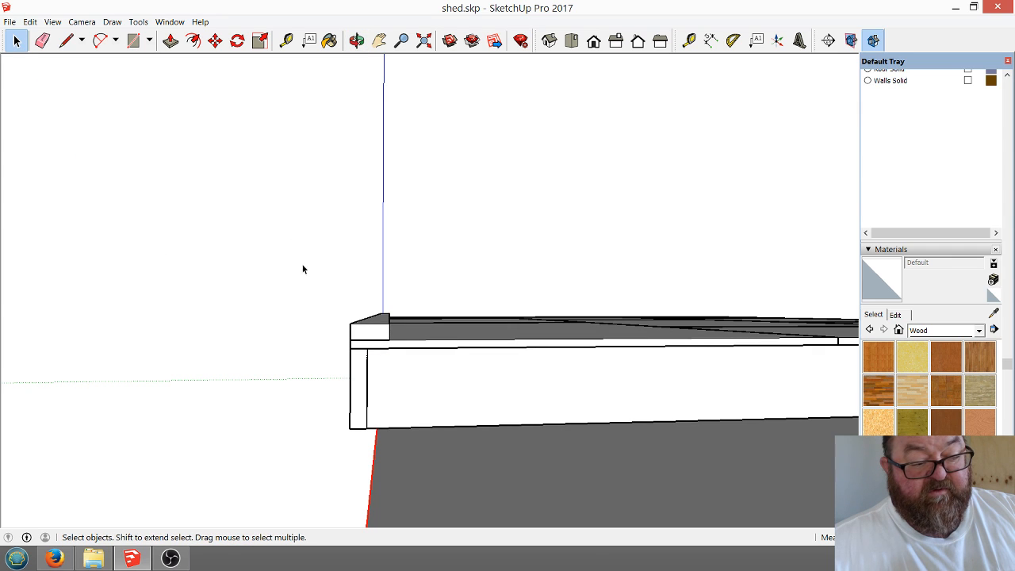
{"action": "left_click_drag", "start_coordinate": [415, 349], "coordinate": [415, 348]}
{"action": "right_click", "coordinate": [372, 330]}
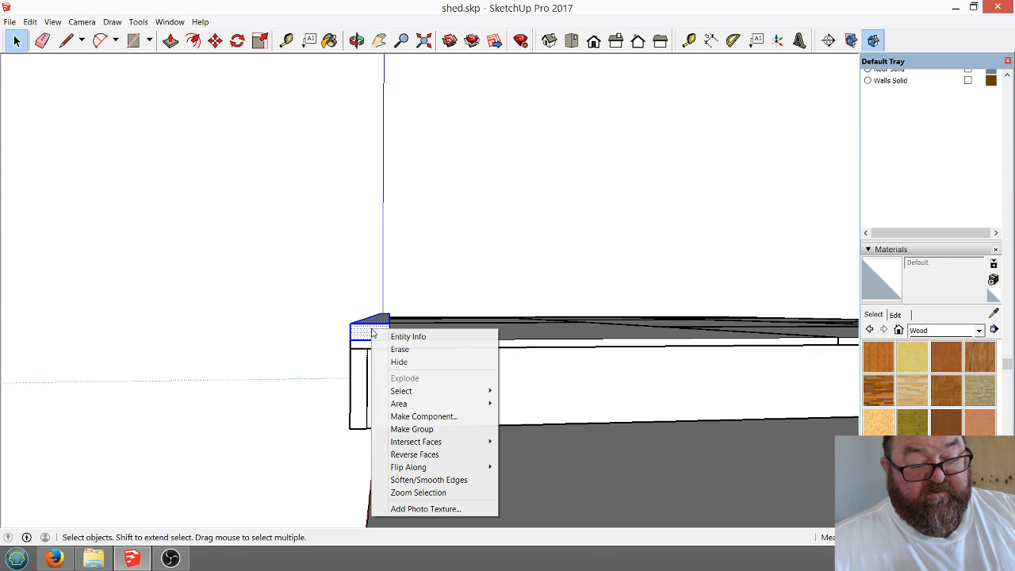
{"action": "left_click", "coordinate": [421, 429]}
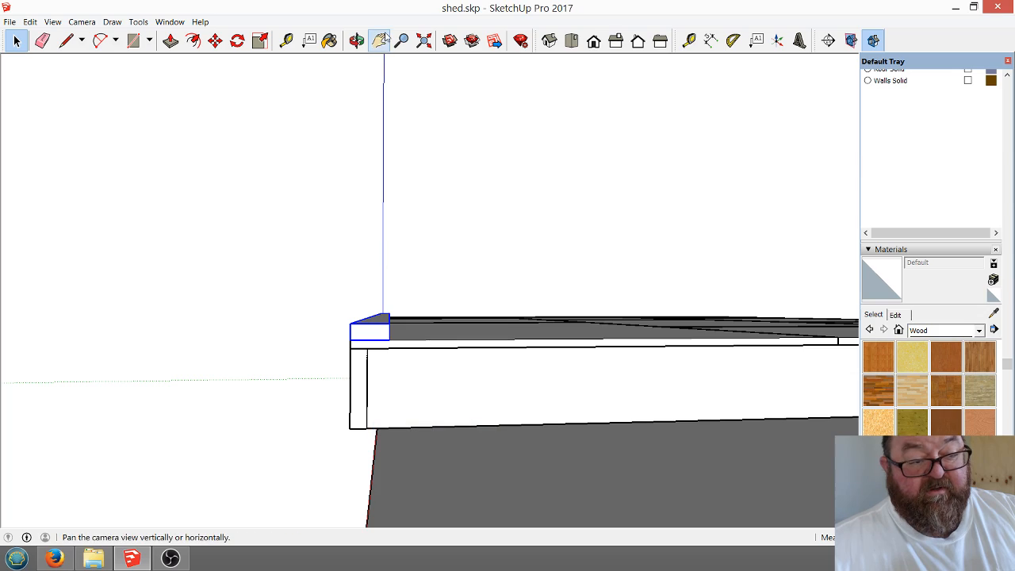
Paint the whole grouped bottom plate with the Wood Plywood Knots material.
{"action": "left_click", "coordinate": [357, 40]}
{"action": "left_click_drag", "start_coordinate": [399, 324], "coordinate": [445, 427]}
{"action": "scroll", "coordinate": [446, 428], "scroll_direction": "up", "scroll_amount": 8}
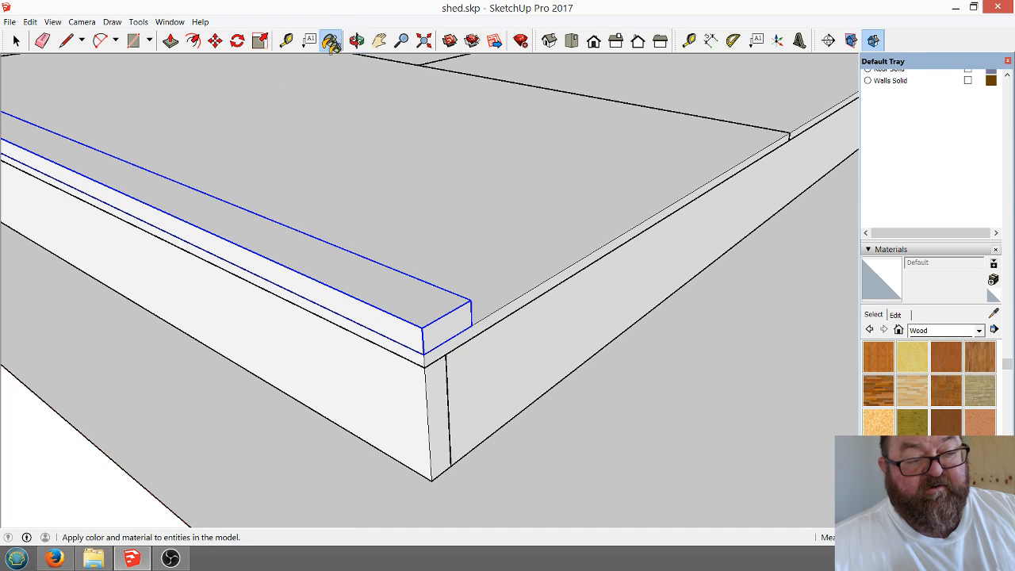
{"action": "left_click", "coordinate": [331, 41]}
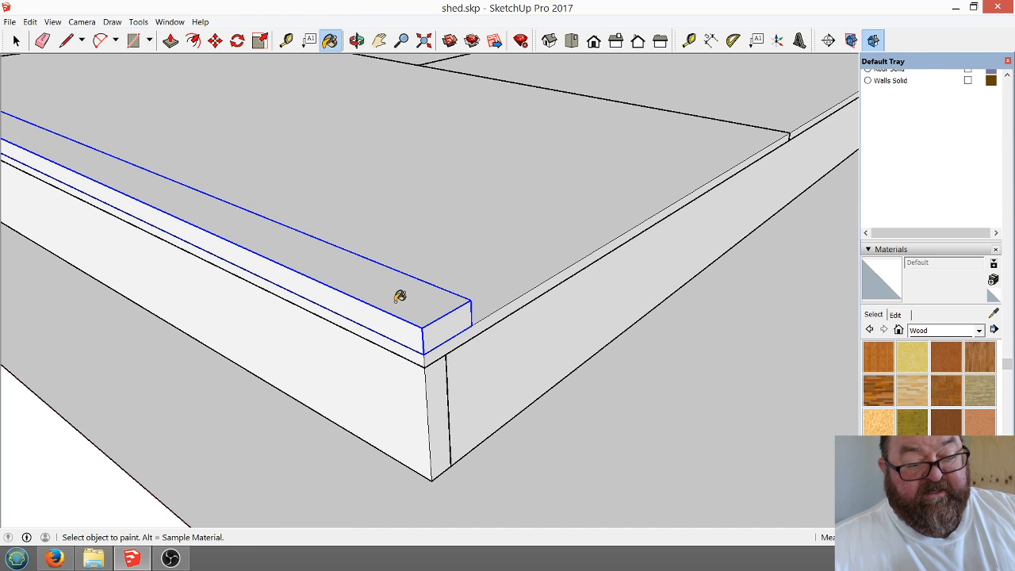
{"action": "left_click", "coordinate": [911, 429]}
{"action": "left_click", "coordinate": [423, 312]}
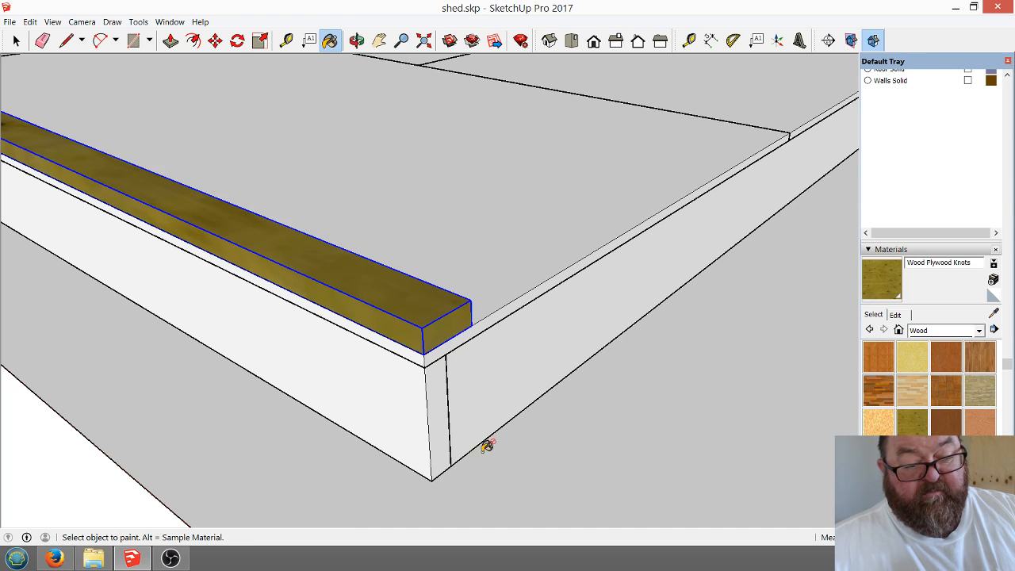
{"action": "scroll", "coordinate": [446, 429], "scroll_direction": "down", "scroll_amount": 2}
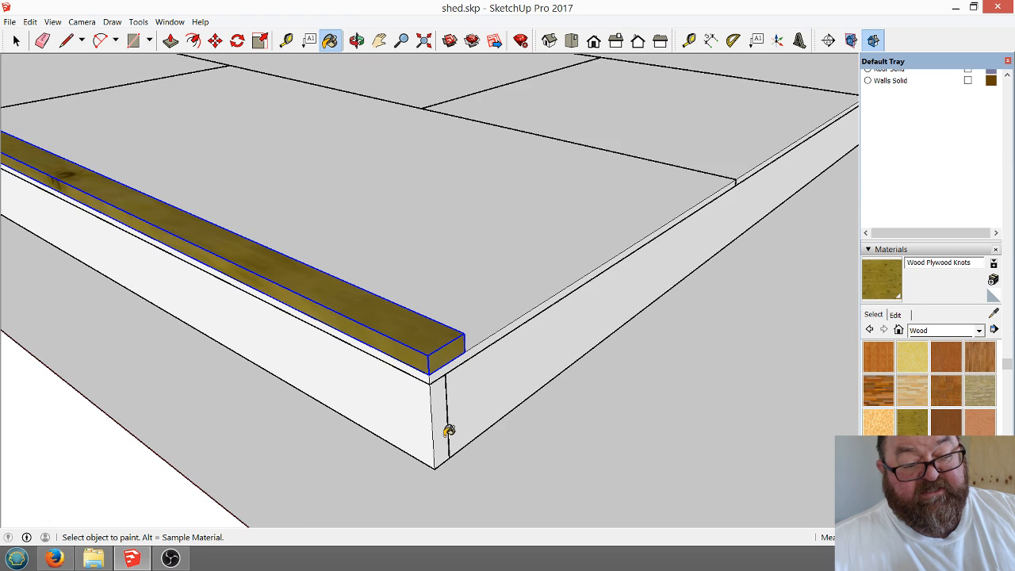
{"action": "scroll", "coordinate": [462, 429], "scroll_direction": "up", "scroll_amount": 3}
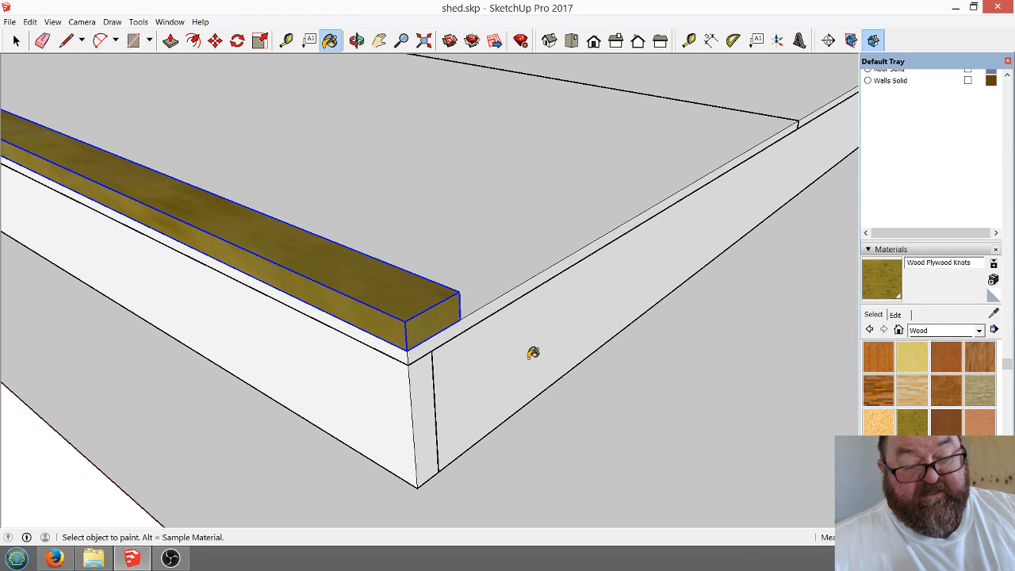
Paint the boards around the edge of the floor frame with the Wood Floor Light material.
{"action": "left_click", "coordinate": [532, 353]}
{"action": "key", "text": "ctrl+z"}
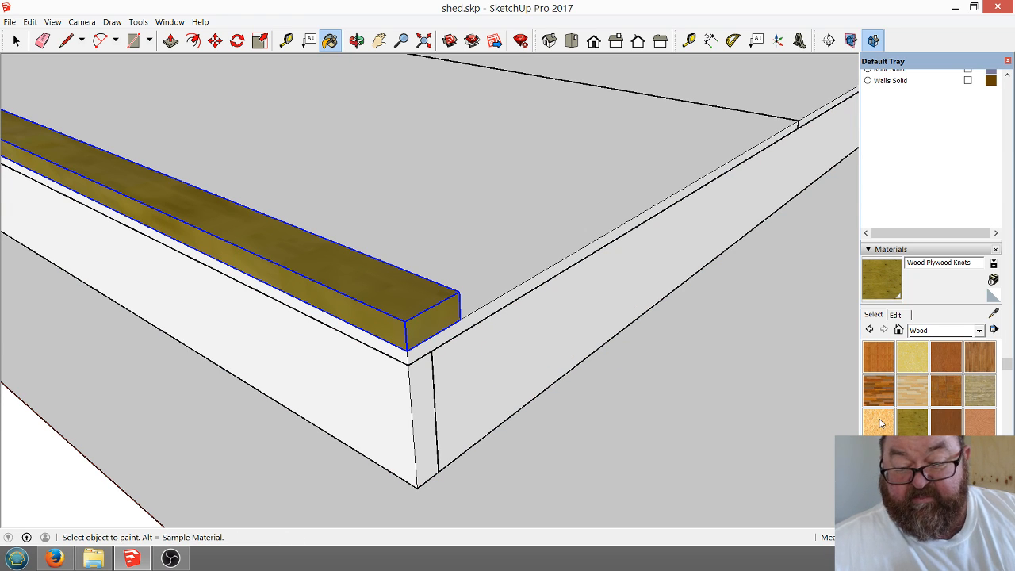
{"action": "left_click", "coordinate": [914, 396]}
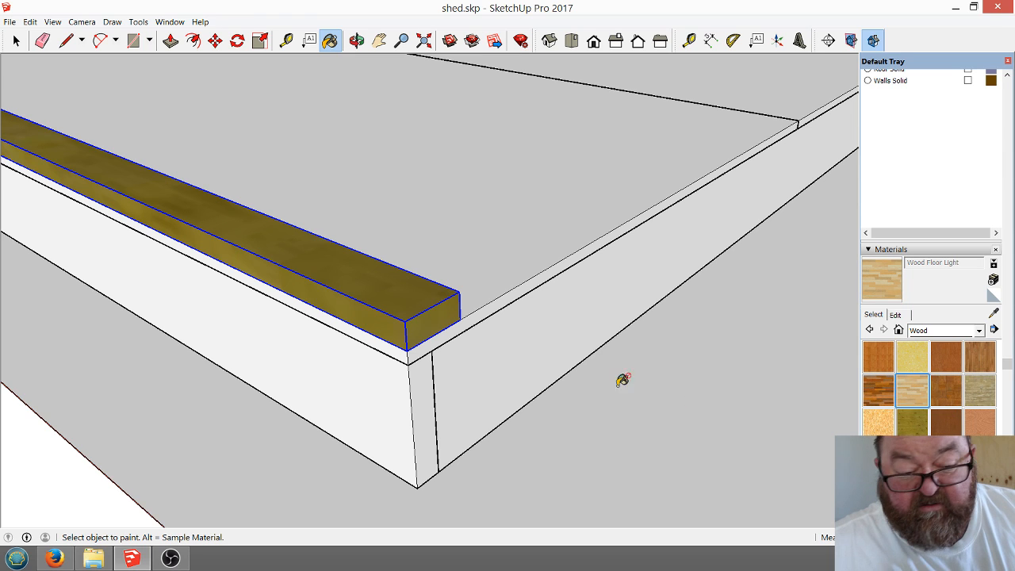
{"action": "left_click", "coordinate": [509, 328]}
{"action": "middle_click_drag", "start_coordinate": [476, 410], "coordinate": [442, 458]}
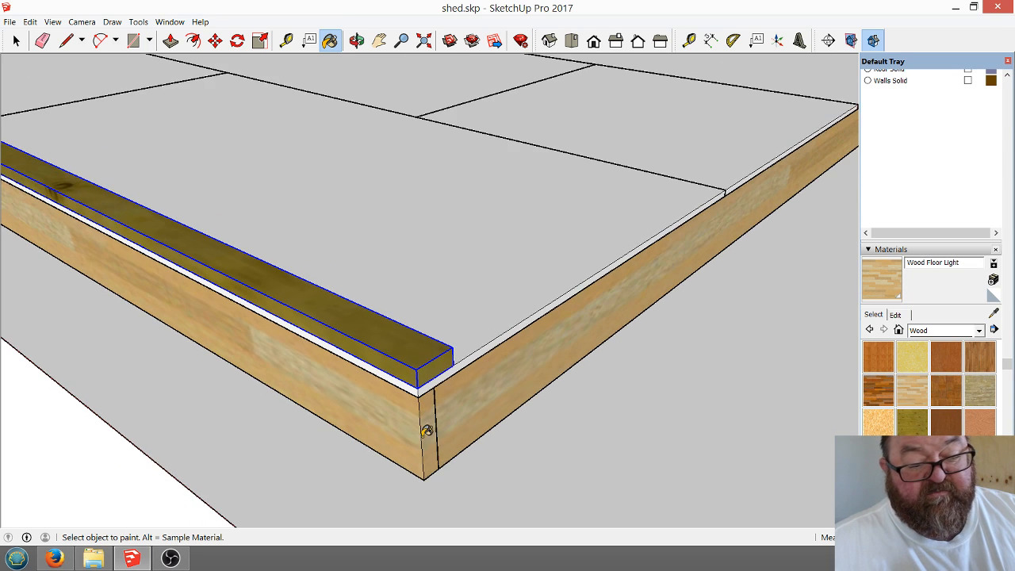
Paint the two upright studs beside the floor with Wood Floor Light.
{"action": "scroll", "coordinate": [426, 430], "scroll_direction": "down", "scroll_amount": 8}
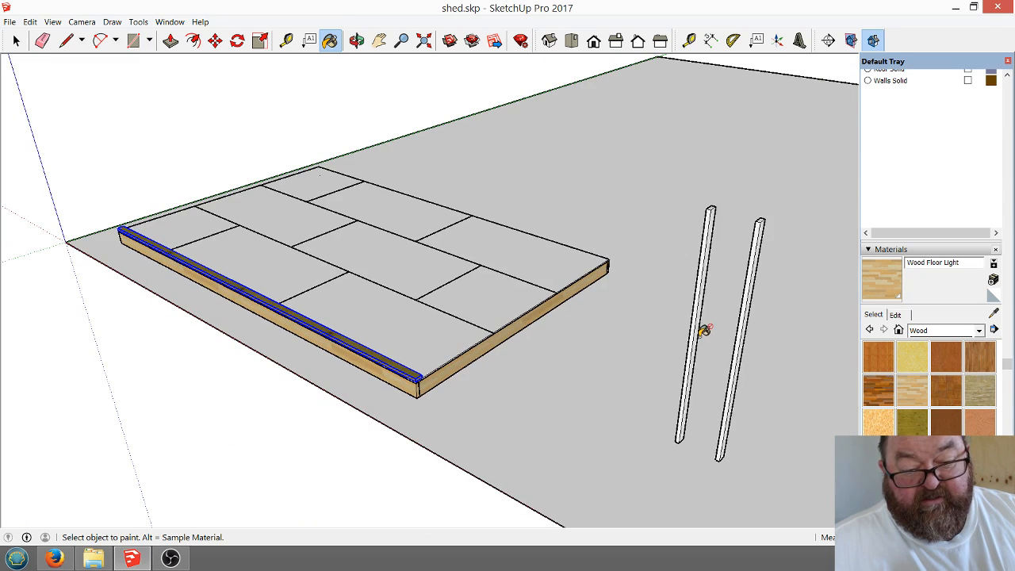
{"action": "left_click", "coordinate": [701, 321]}
{"action": "left_click", "coordinate": [751, 302]}
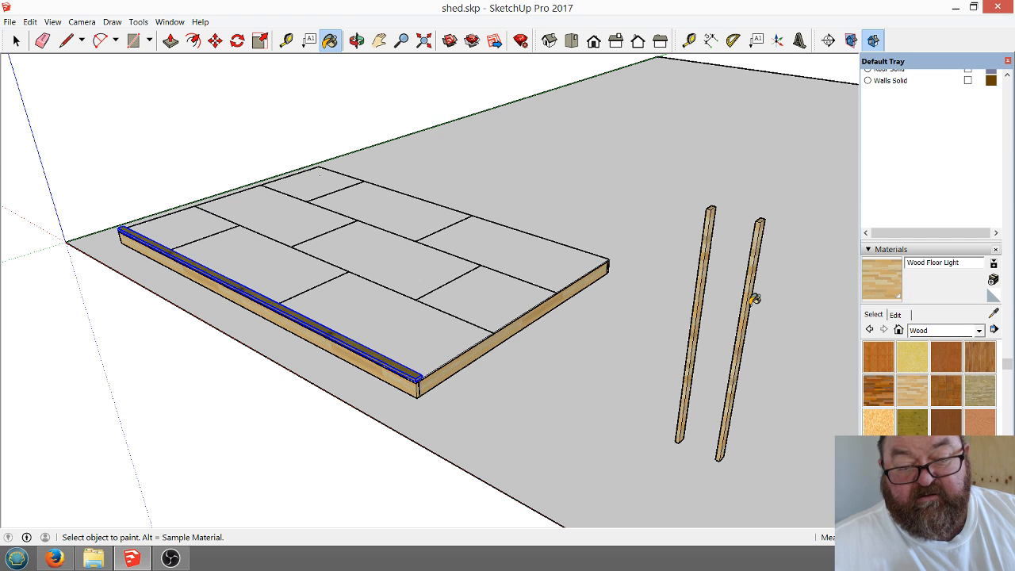
Examine the direction of the wood grain on the two painted studs from up close and from the front.
{"action": "scroll", "coordinate": [729, 379], "scroll_direction": "up", "scroll_amount": 3}
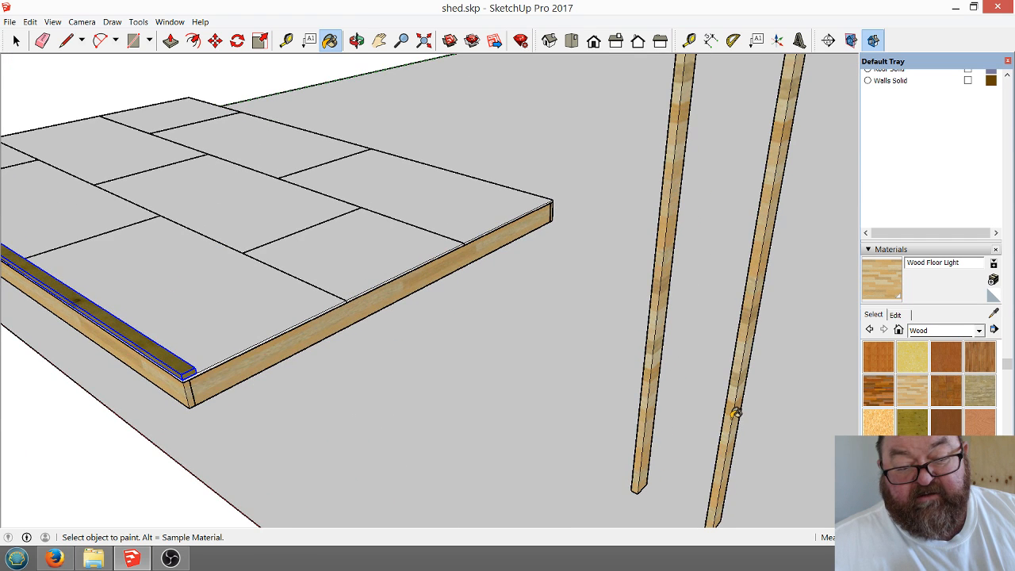
{"action": "scroll", "coordinate": [736, 410], "scroll_direction": "up", "scroll_amount": 5}
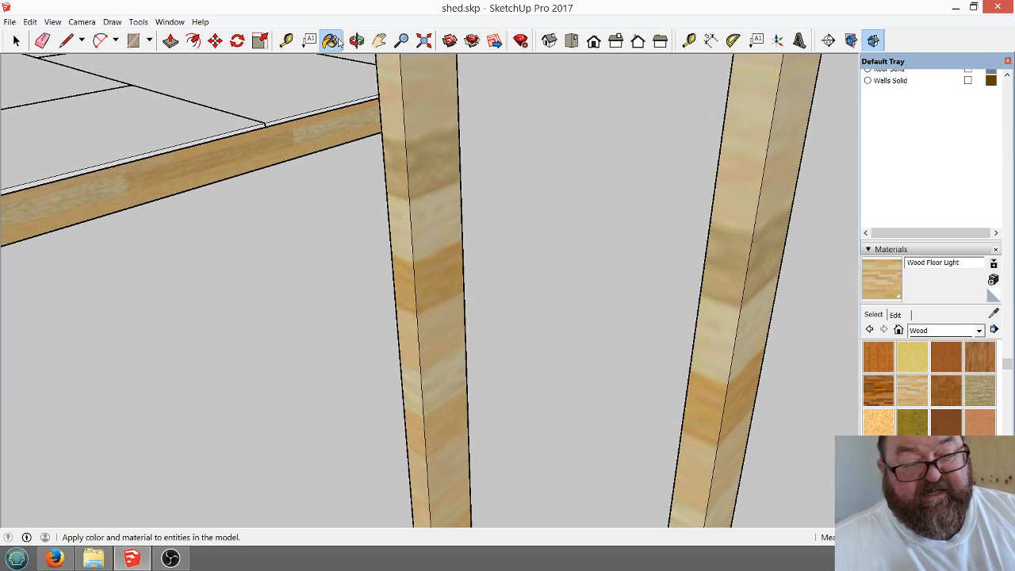
{"action": "left_click", "coordinate": [356, 40]}
{"action": "left_click_drag", "start_coordinate": [449, 294], "coordinate": [588, 413]}
{"action": "scroll", "coordinate": [535, 371], "scroll_direction": "down", "scroll_amount": 5}
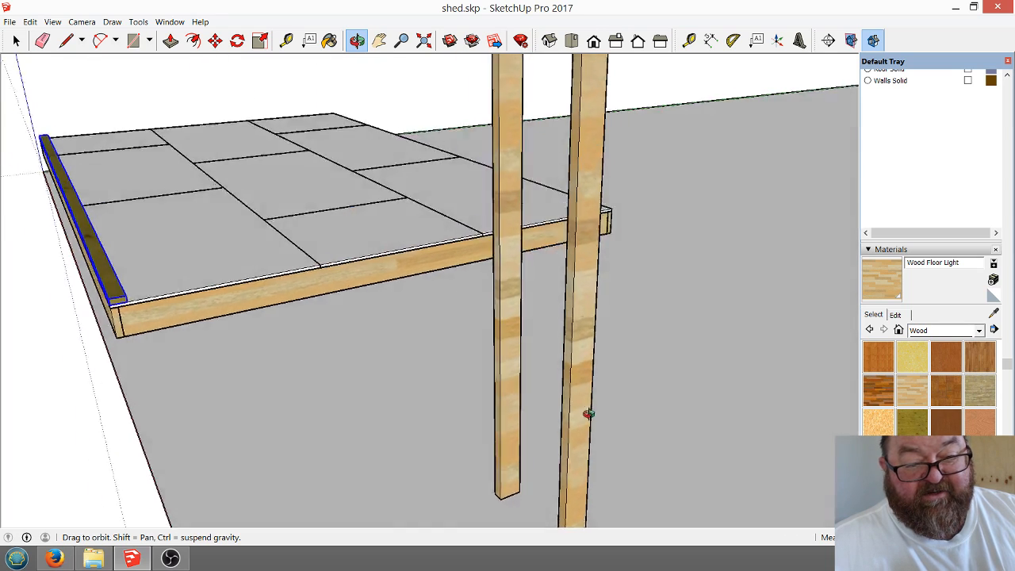
{"action": "scroll", "coordinate": [587, 413], "scroll_direction": "down", "scroll_amount": 4}
{"action": "scroll", "coordinate": [540, 168], "scroll_direction": "up", "scroll_amount": 6}
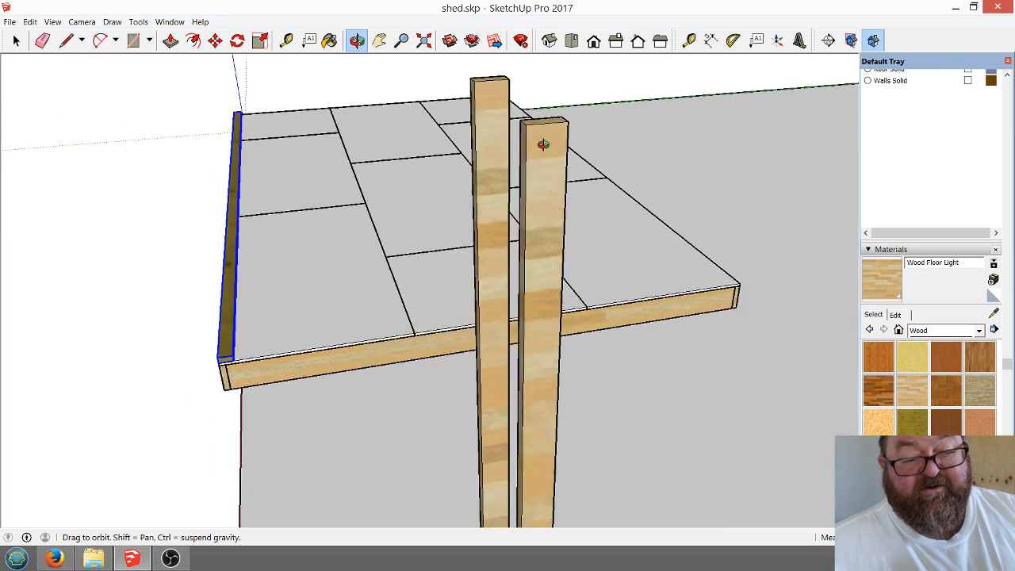
{"action": "left_click_drag", "start_coordinate": [539, 301], "coordinate": [540, 243]}
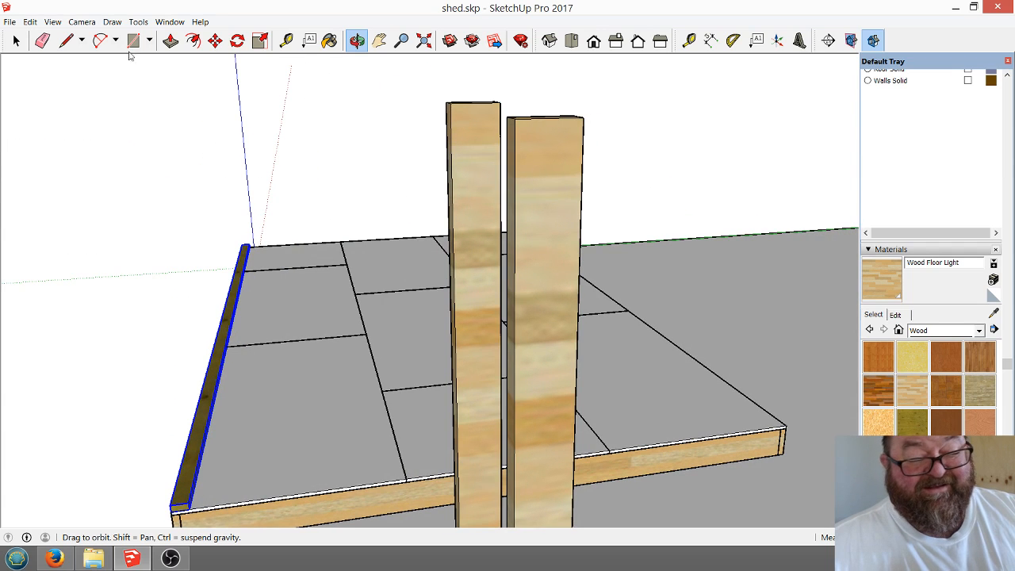
{"action": "left_click", "coordinate": [15, 39]}
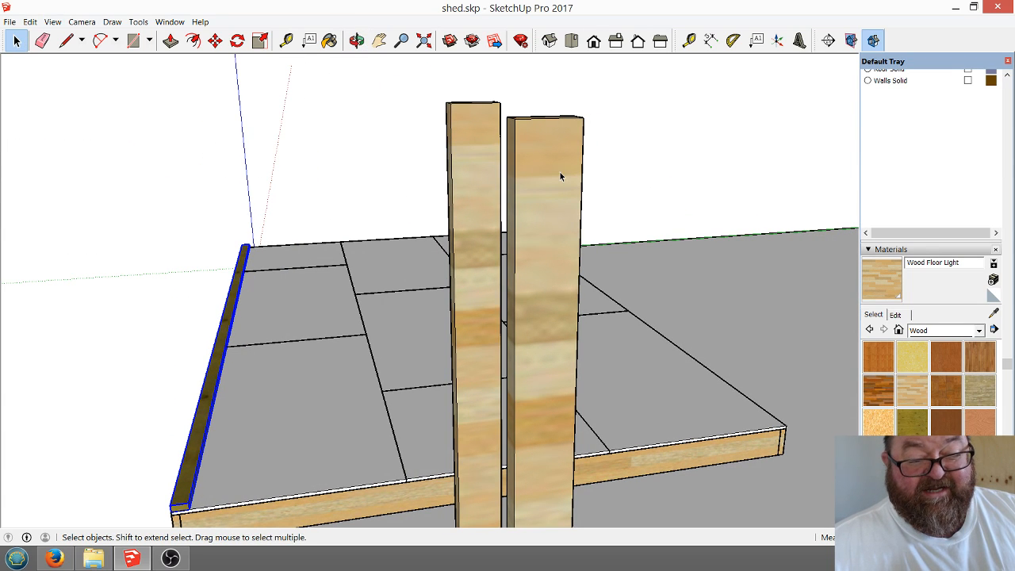
{"action": "left_click", "coordinate": [550, 204]}
{"action": "right_click", "coordinate": [550, 204]}
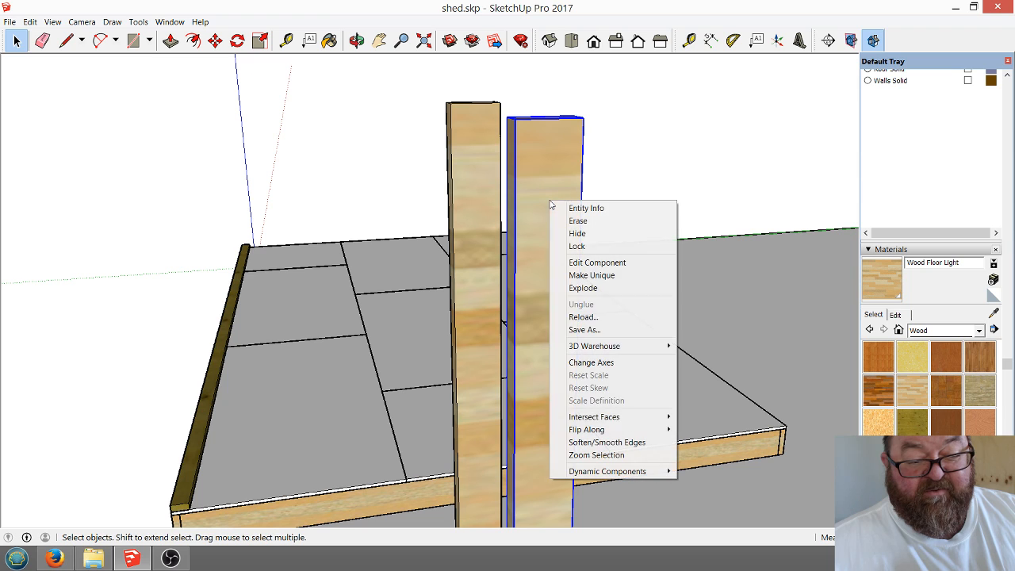
{"action": "mouse_move", "coordinate": [610, 435]}
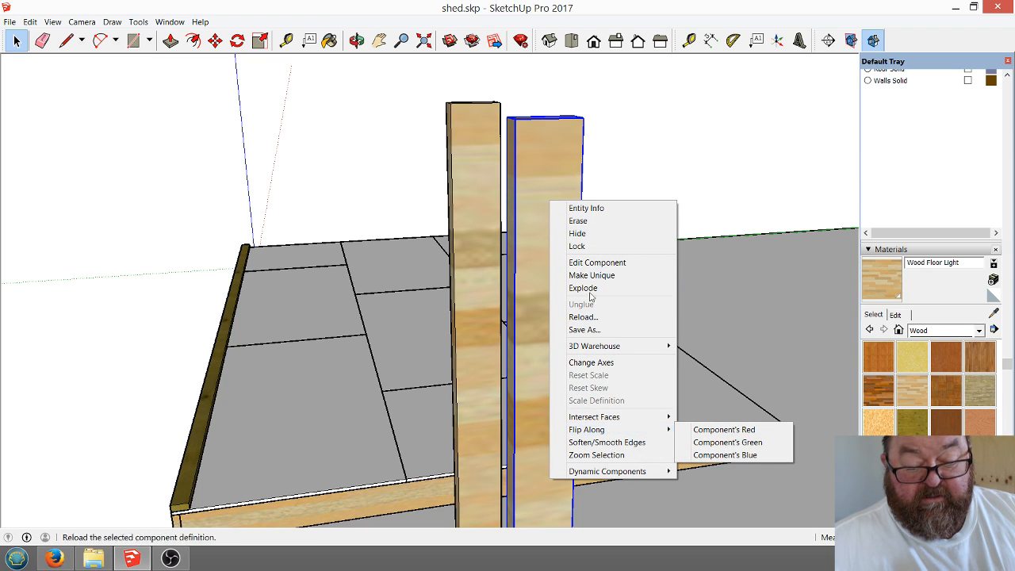
{"action": "left_click", "coordinate": [606, 150]}
Open the nearer stud component for editing, select its wide front face and apply Orient Faces.
{"action": "left_click", "coordinate": [555, 155]}
{"action": "right_click", "coordinate": [555, 155]}
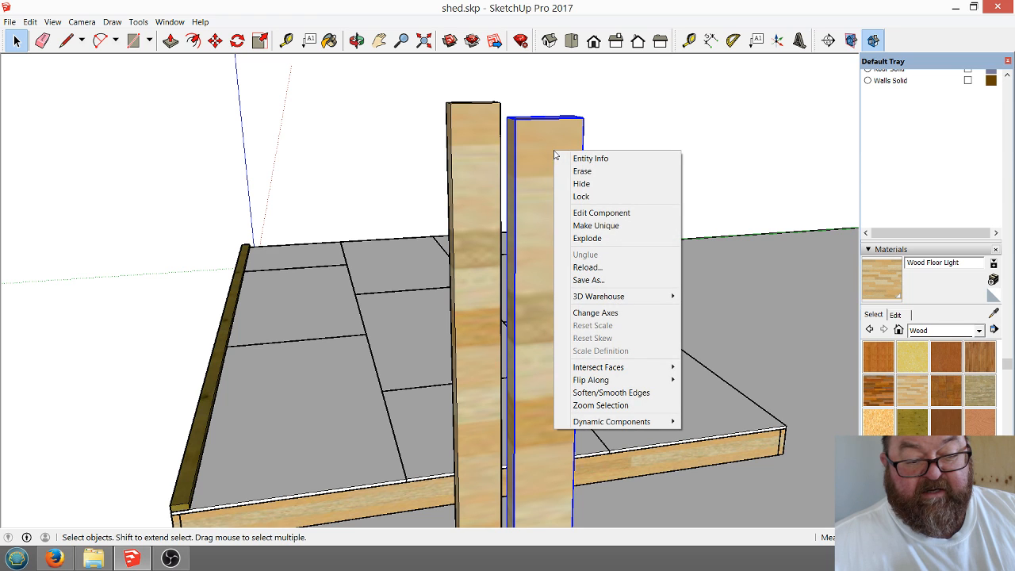
{"action": "left_click", "coordinate": [565, 212]}
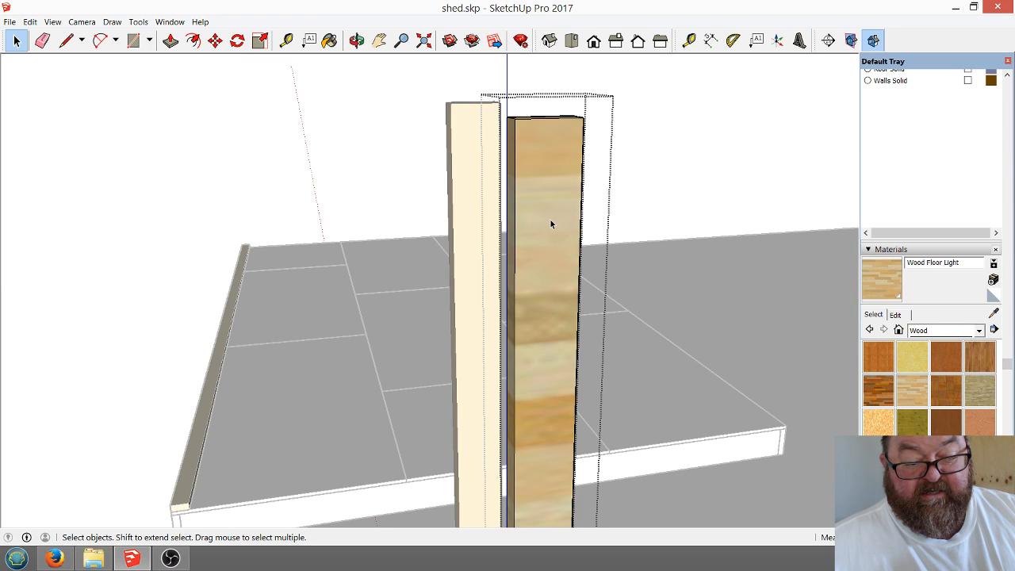
{"action": "triple_click", "coordinate": [551, 224]}
{"action": "right_click", "coordinate": [551, 225]}
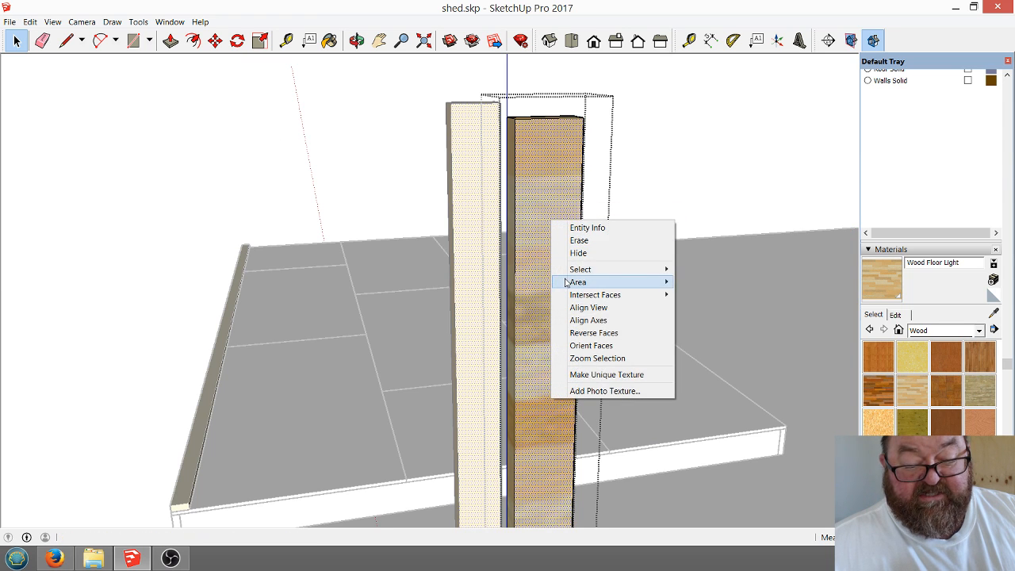
{"action": "left_click", "coordinate": [617, 346]}
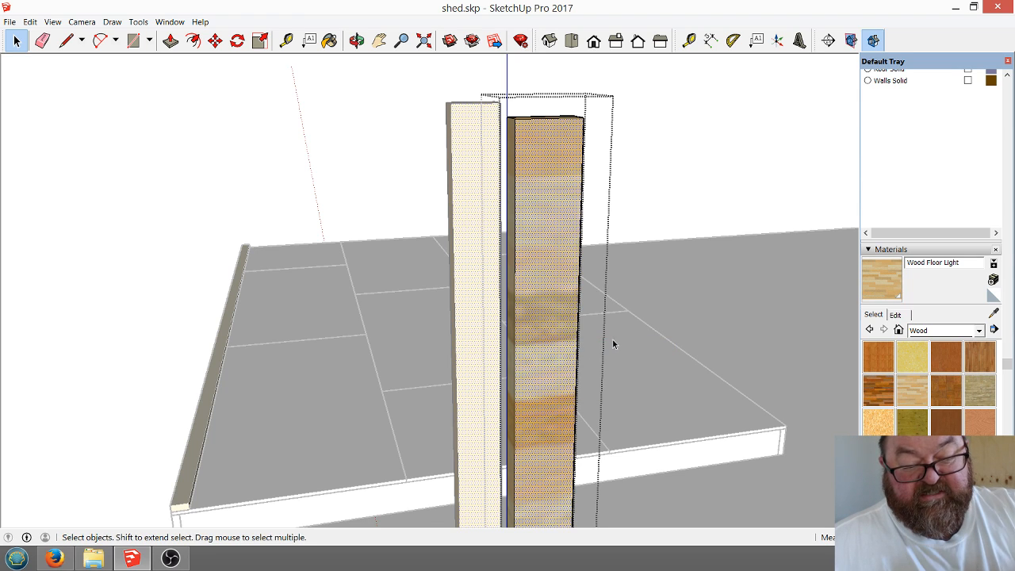
Make a unique texture for the stud's wide front face, keeping the suggested size with a height of 1024 pixels.
{"action": "scroll", "coordinate": [558, 217], "scroll_direction": "down", "scroll_amount": 4}
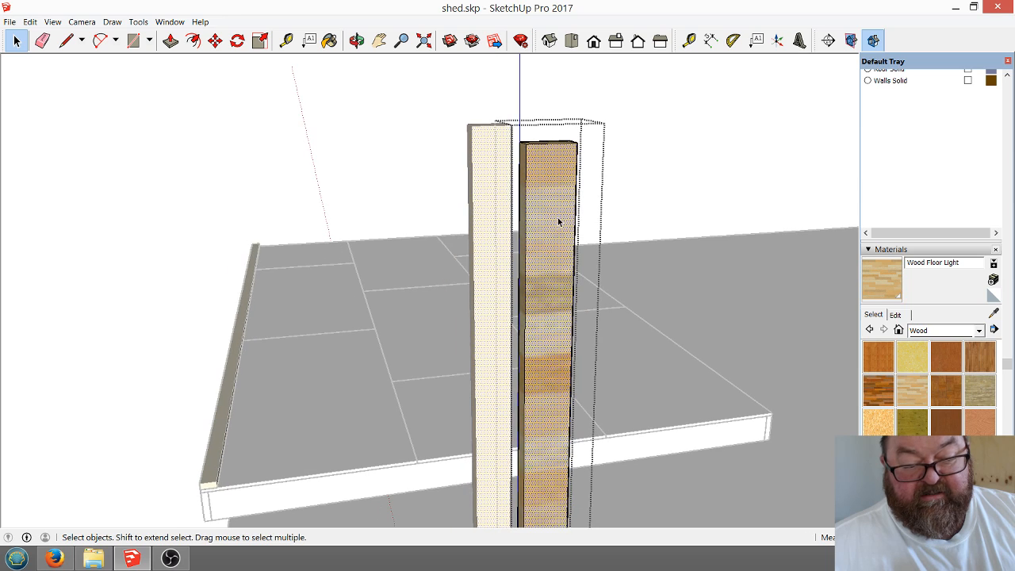
{"action": "scroll", "coordinate": [550, 266], "scroll_direction": "down", "scroll_amount": 3}
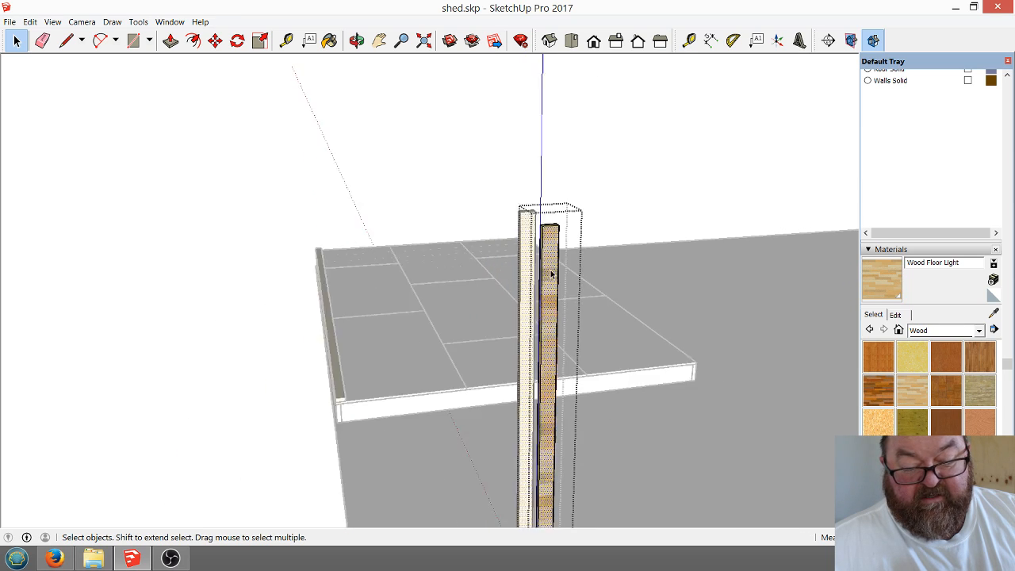
{"action": "scroll", "coordinate": [547, 273], "scroll_direction": "up", "scroll_amount": 3}
{"action": "scroll", "coordinate": [549, 270], "scroll_direction": "up", "scroll_amount": 4}
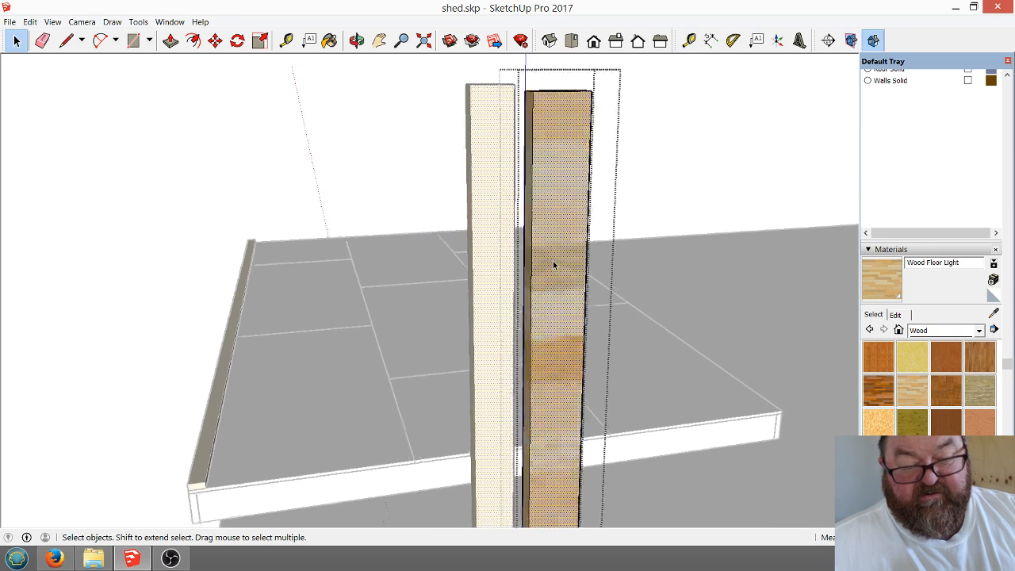
{"action": "right_click", "coordinate": [554, 196]}
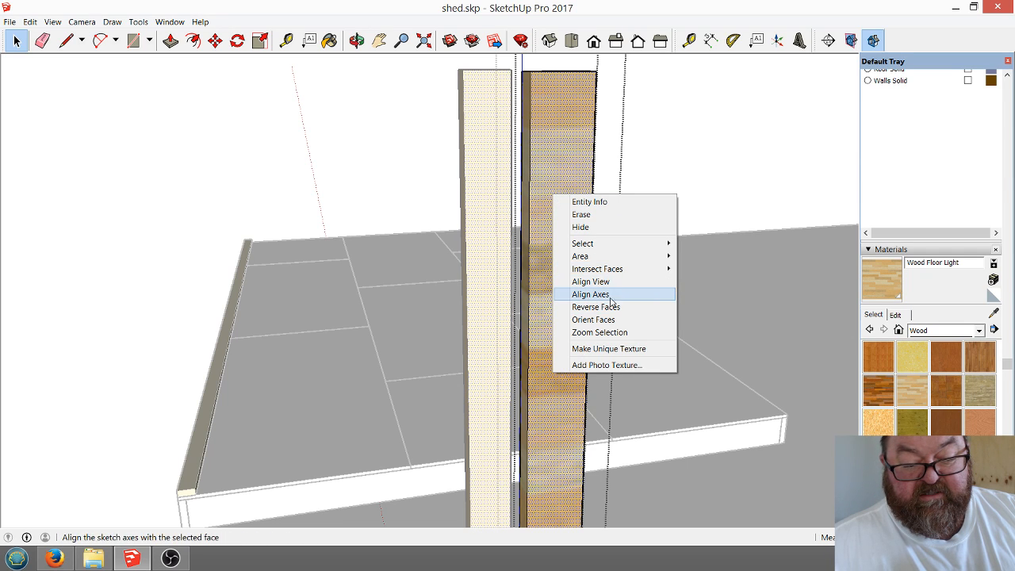
{"action": "left_click", "coordinate": [603, 349]}
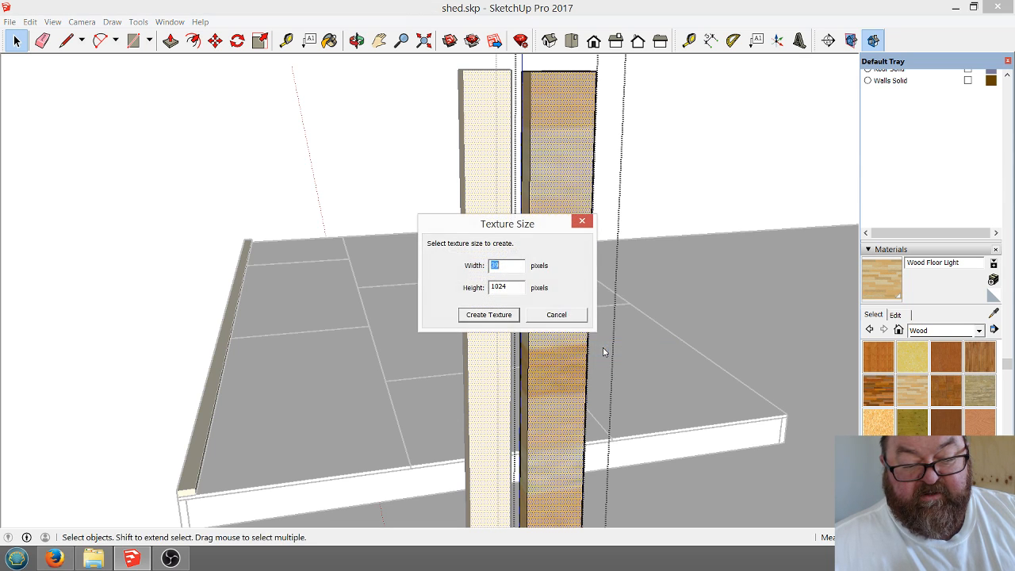
{"action": "left_click", "coordinate": [487, 316]}
Start positioning the texture on the stud's front face and shift it down along the stud.
{"action": "right_click", "coordinate": [565, 242]}
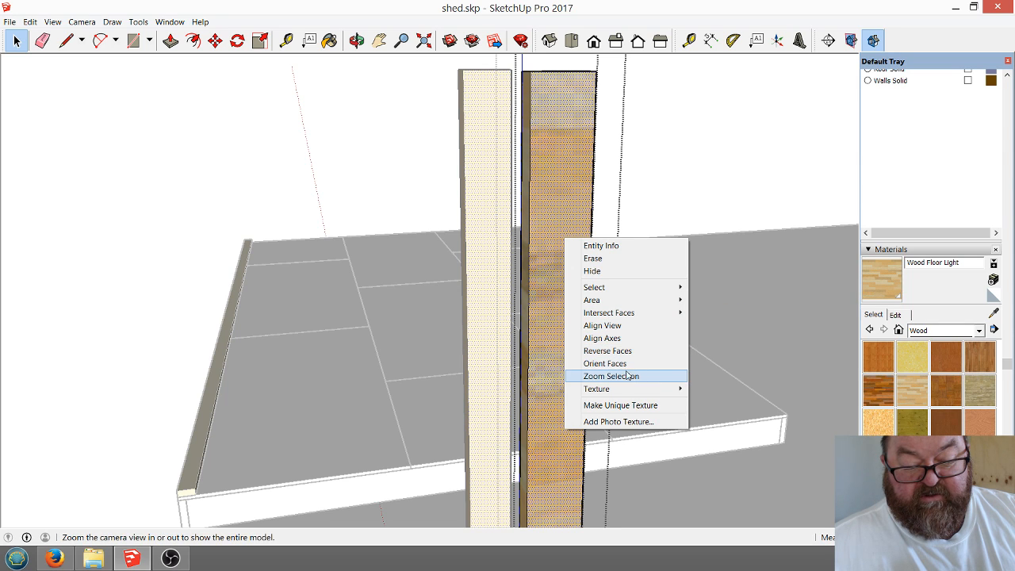
{"action": "mouse_move", "coordinate": [625, 391]}
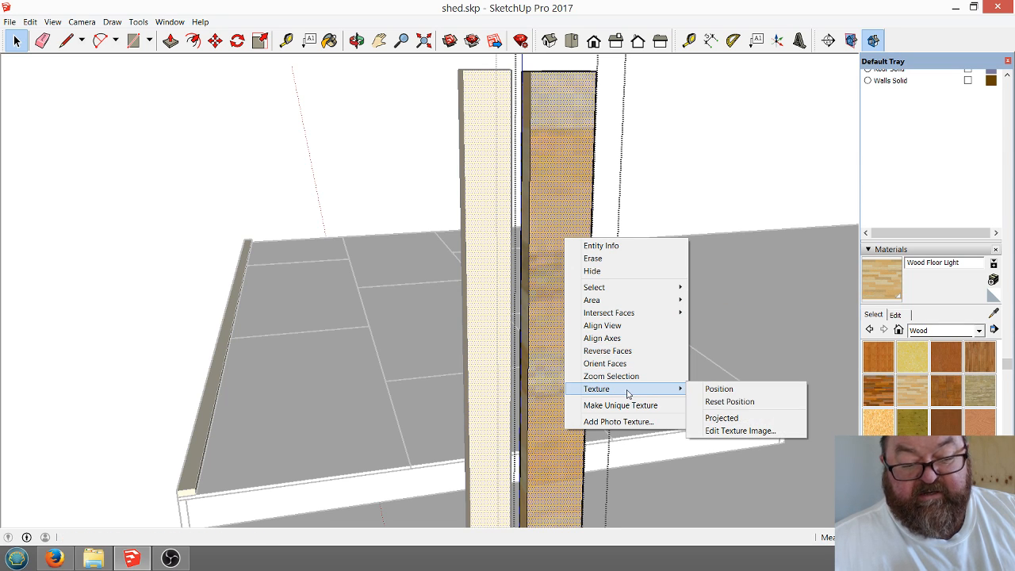
{"action": "left_click", "coordinate": [728, 389]}
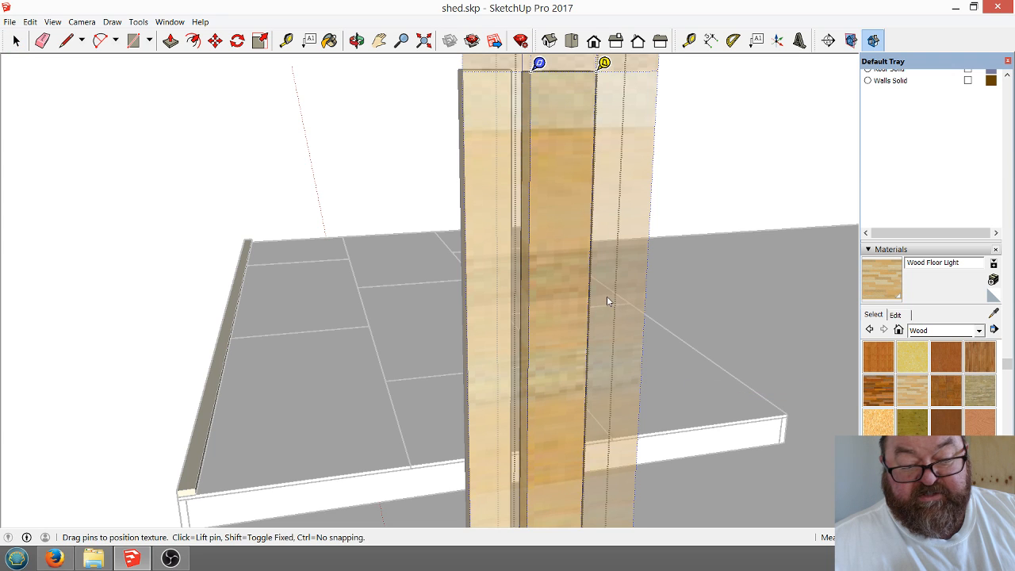
{"action": "scroll", "coordinate": [591, 315], "scroll_direction": "down", "scroll_amount": 5}
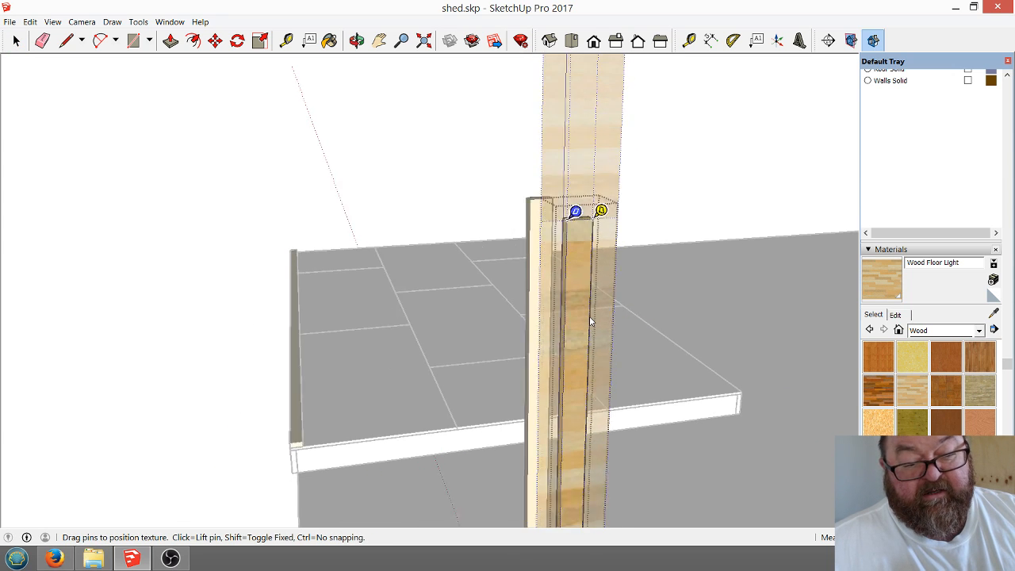
{"action": "scroll", "coordinate": [583, 236], "scroll_direction": "up", "scroll_amount": 3}
{"action": "scroll", "coordinate": [578, 261], "scroll_direction": "down", "scroll_amount": 2}
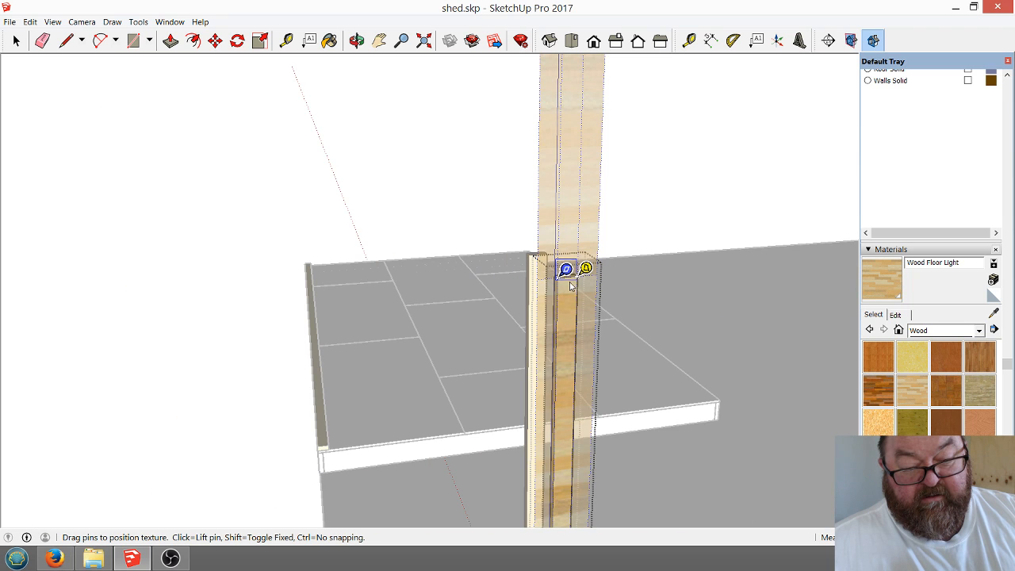
{"action": "left_click_drag", "start_coordinate": [560, 277], "coordinate": [564, 341]}
{"action": "scroll", "coordinate": [564, 341], "scroll_direction": "down", "scroll_amount": 4}
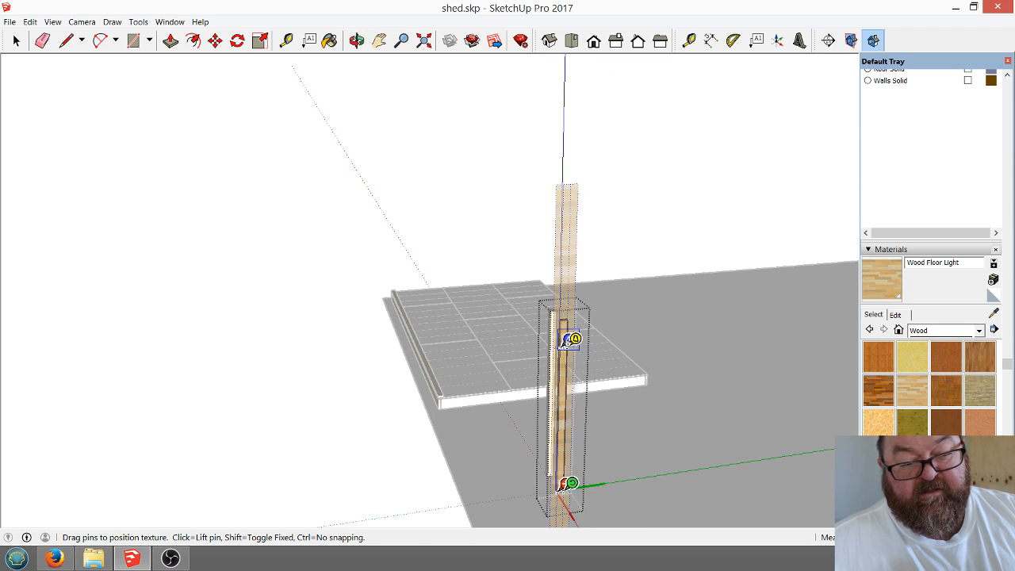
{"action": "scroll", "coordinate": [568, 340], "scroll_direction": "up", "scroll_amount": 4}
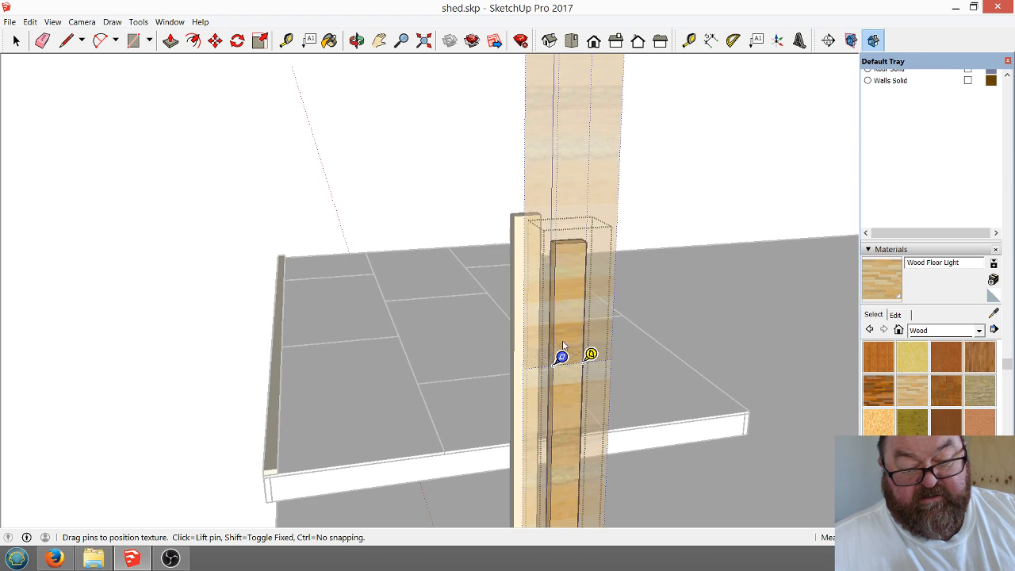
Rotate the front face's texture by 90 degrees, finish positioning it and close the stud component.
{"action": "right_click", "coordinate": [577, 292]}
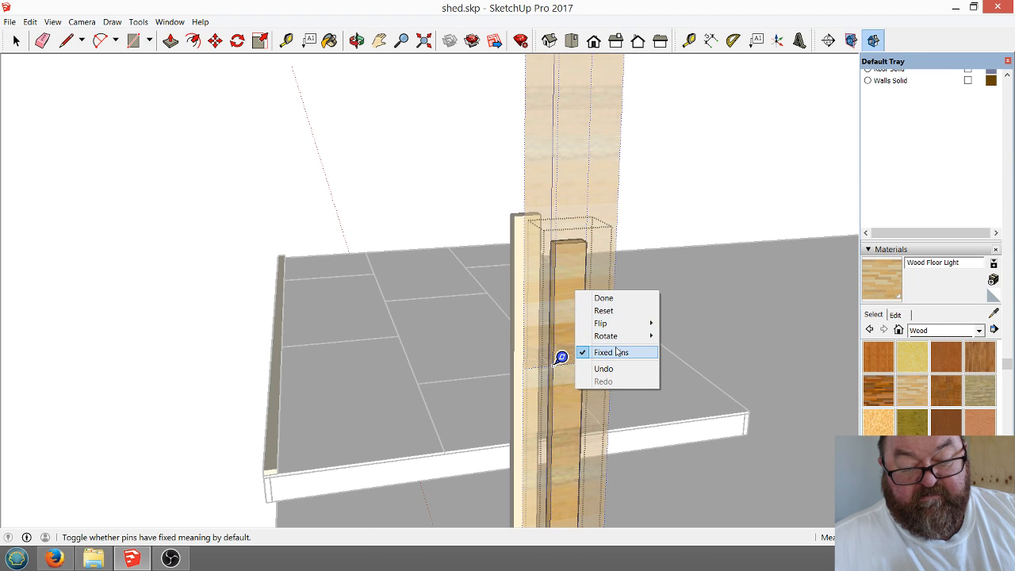
{"action": "mouse_move", "coordinate": [618, 344]}
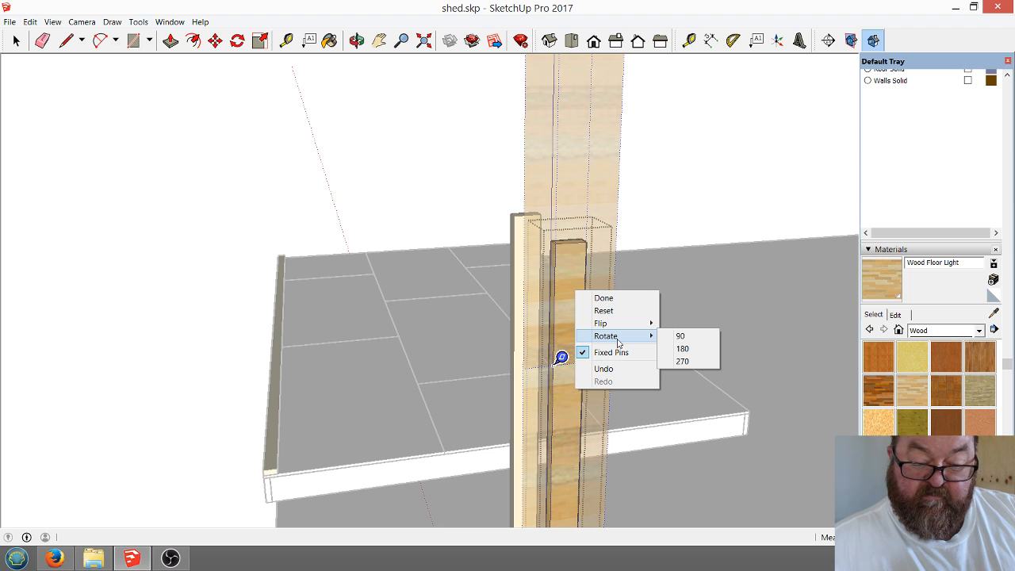
{"action": "left_click", "coordinate": [680, 339]}
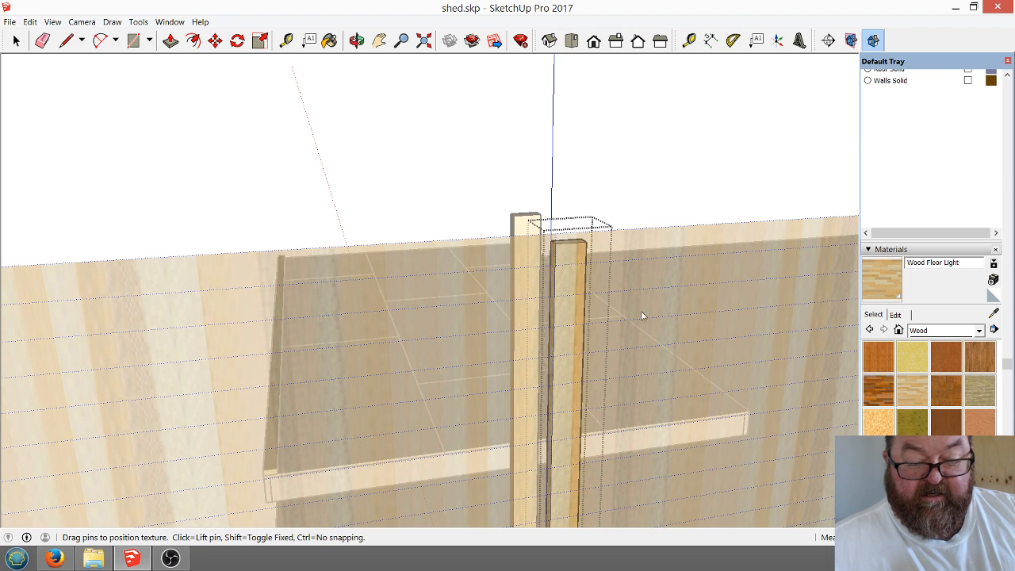
{"action": "left_click", "coordinate": [625, 173]}
{"action": "scroll", "coordinate": [625, 179], "scroll_direction": "down", "scroll_amount": 6}
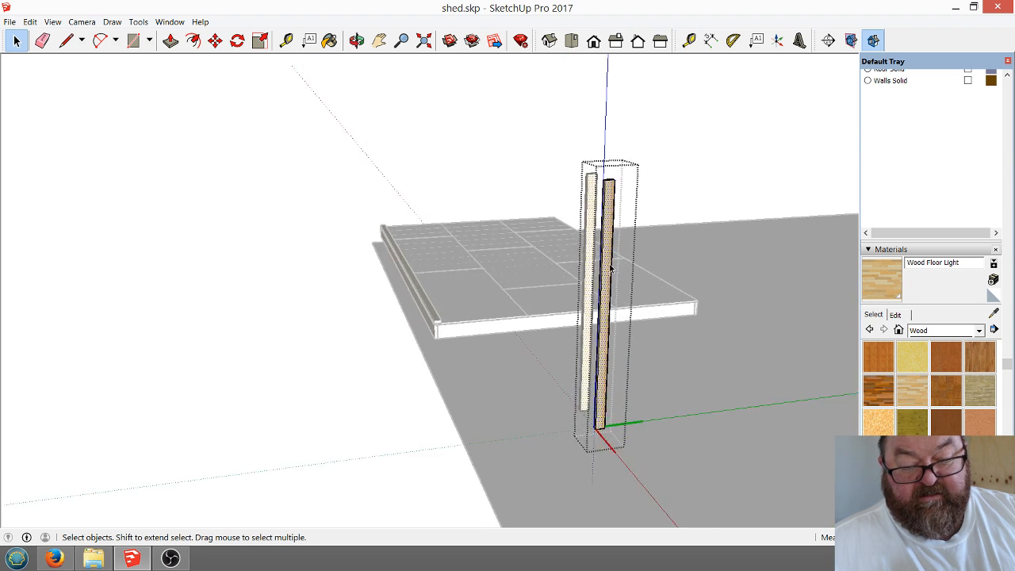
{"action": "scroll", "coordinate": [611, 268], "scroll_direction": "up", "scroll_amount": 4}
{"action": "scroll", "coordinate": [611, 268], "scroll_direction": "up", "scroll_amount": 5}
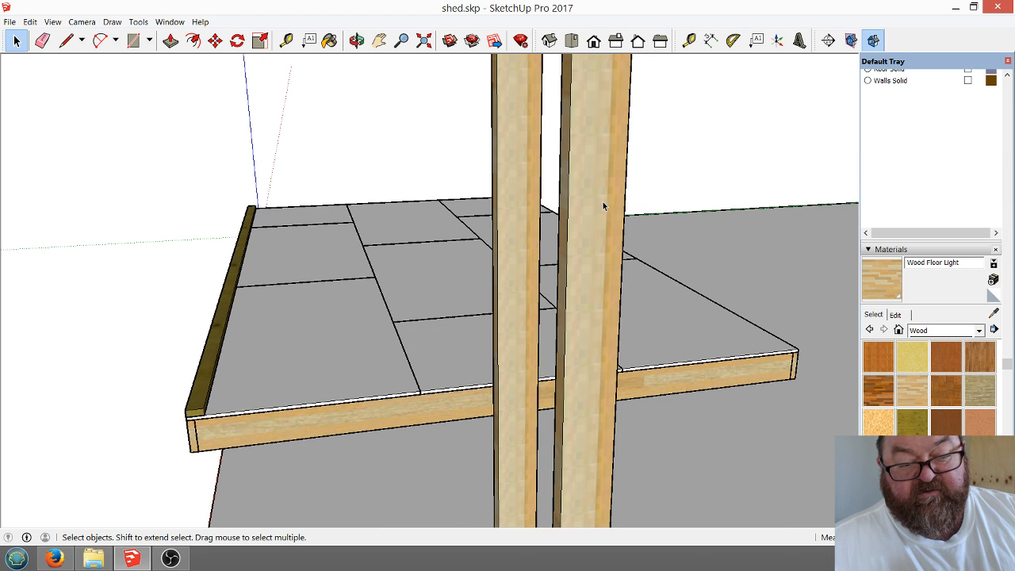
{"action": "scroll", "coordinate": [584, 315], "scroll_direction": "down", "scroll_amount": 1}
{"action": "scroll", "coordinate": [585, 347], "scroll_direction": "down", "scroll_amount": 3}
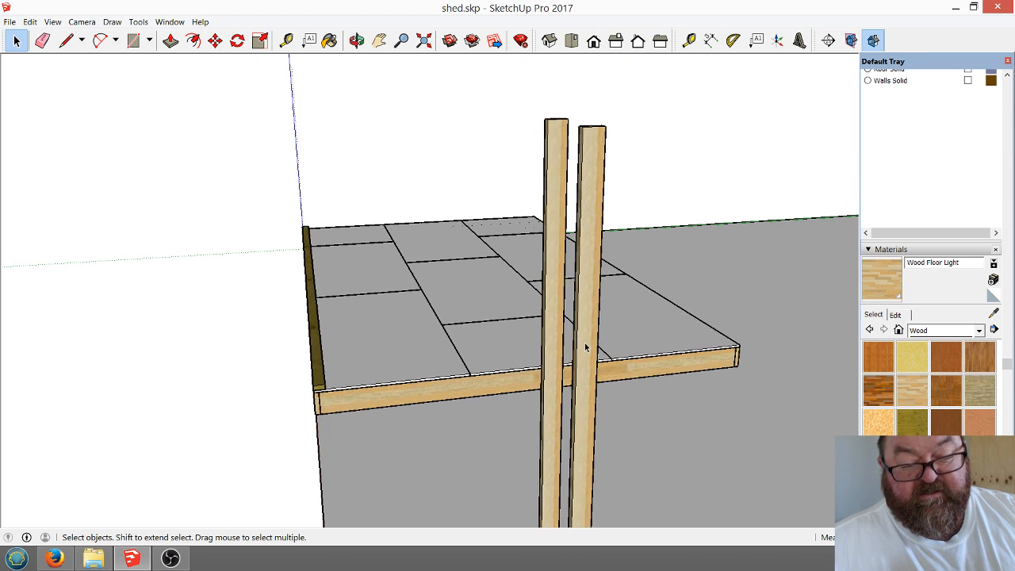
Check the wood grain along the faces of both studs and select the nearer stud.
{"action": "scroll", "coordinate": [587, 238], "scroll_direction": "up", "scroll_amount": 4}
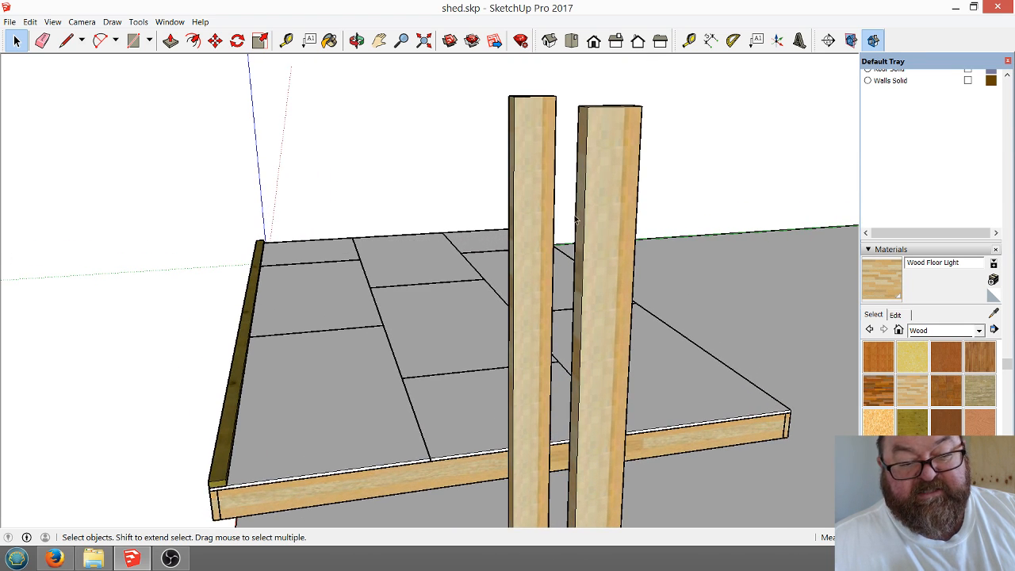
{"action": "left_click", "coordinate": [605, 181]}
{"action": "left_click", "coordinate": [507, 148]}
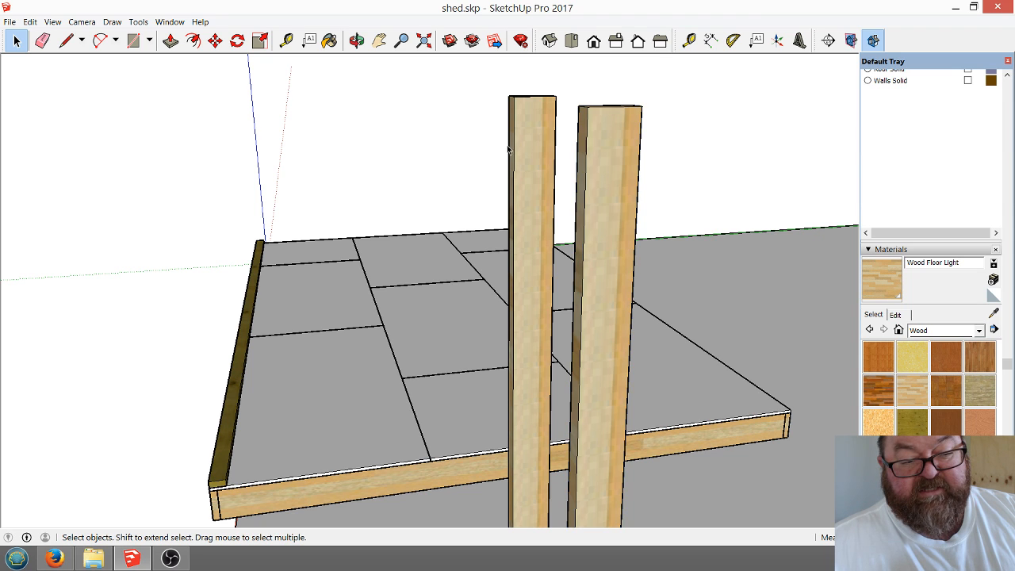
{"action": "left_click", "coordinate": [533, 145]}
{"action": "left_click", "coordinate": [614, 155]}
{"action": "scroll", "coordinate": [603, 305], "scroll_direction": "down", "scroll_amount": 2}
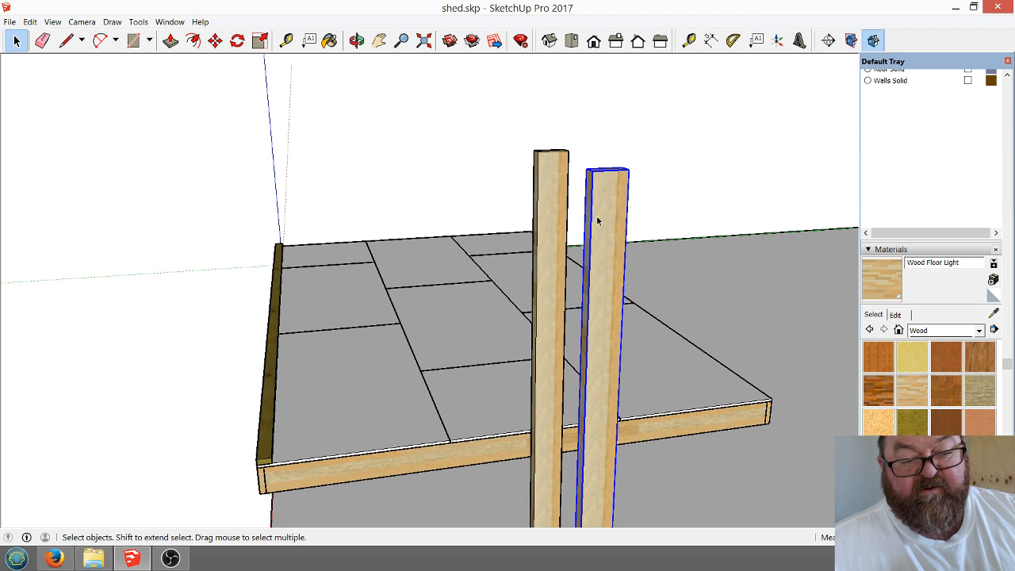
{"action": "scroll", "coordinate": [612, 260], "scroll_direction": "up", "scroll_amount": 1}
{"action": "scroll", "coordinate": [570, 190], "scroll_direction": "down", "scroll_amount": 6}
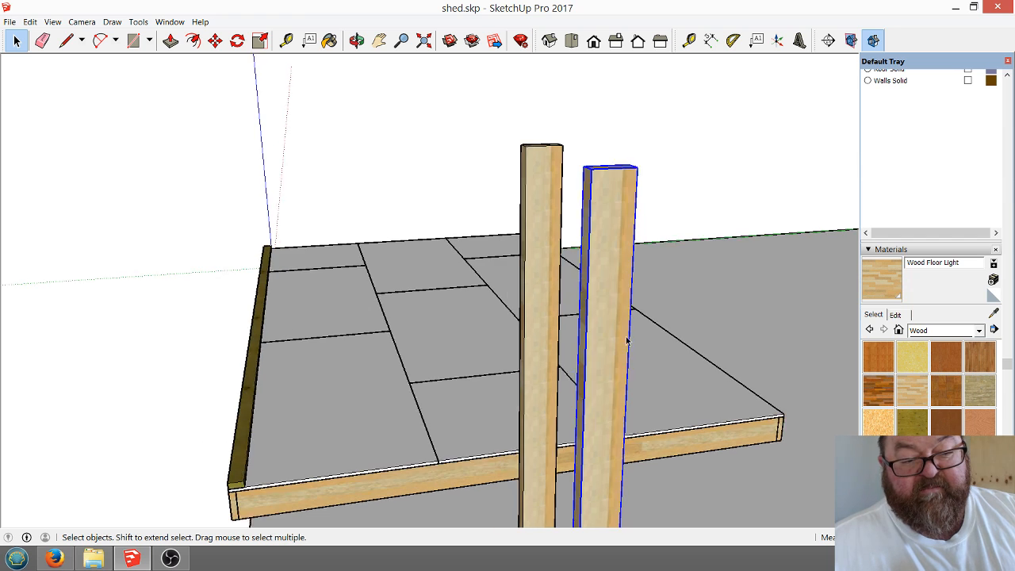
{"action": "scroll", "coordinate": [604, 331], "scroll_direction": "up", "scroll_amount": 4}
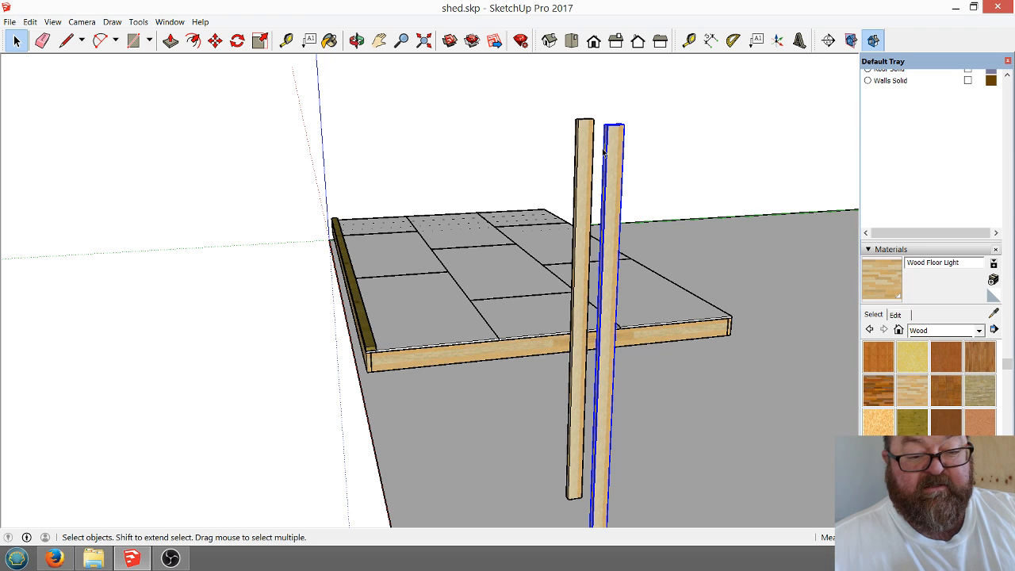
Add the farther stud to the selection and move both studs from the nearer stud's bottom corner onto the bottom plate's end corner.
{"action": "left_click", "coordinate": [582, 191], "text": "shift"}
{"action": "scroll", "coordinate": [584, 192], "scroll_direction": "down", "scroll_amount": 2}
{"action": "scroll", "coordinate": [621, 402], "scroll_direction": "up", "scroll_amount": 5}
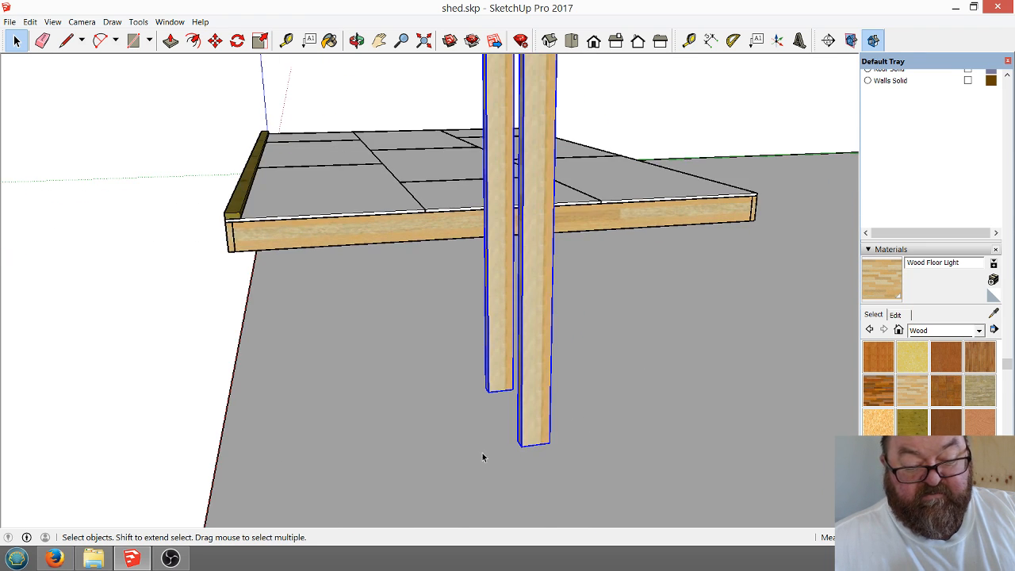
{"action": "left_click", "coordinate": [215, 40]}
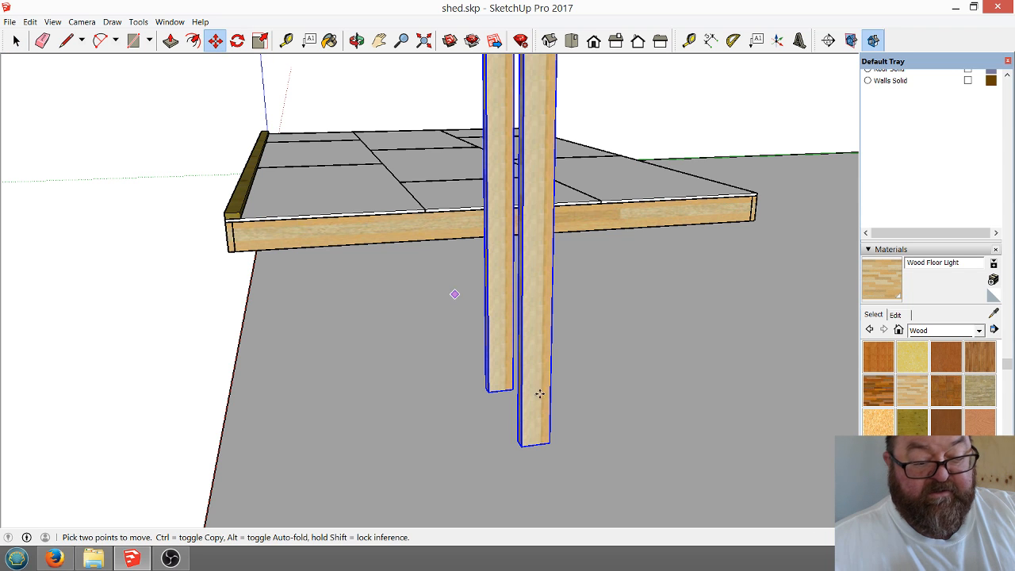
{"action": "left_click", "coordinate": [520, 440]}
{"action": "scroll", "coordinate": [674, 393], "scroll_direction": "down", "scroll_amount": 3}
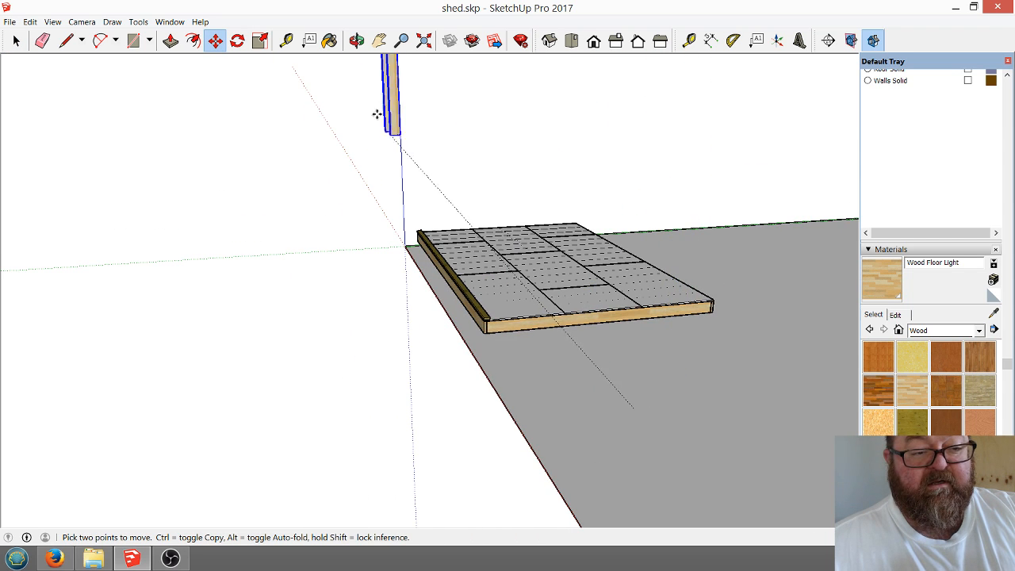
{"action": "left_click", "coordinate": [357, 42]}
{"action": "left_click_drag", "start_coordinate": [356, 57], "coordinate": [562, 346]}
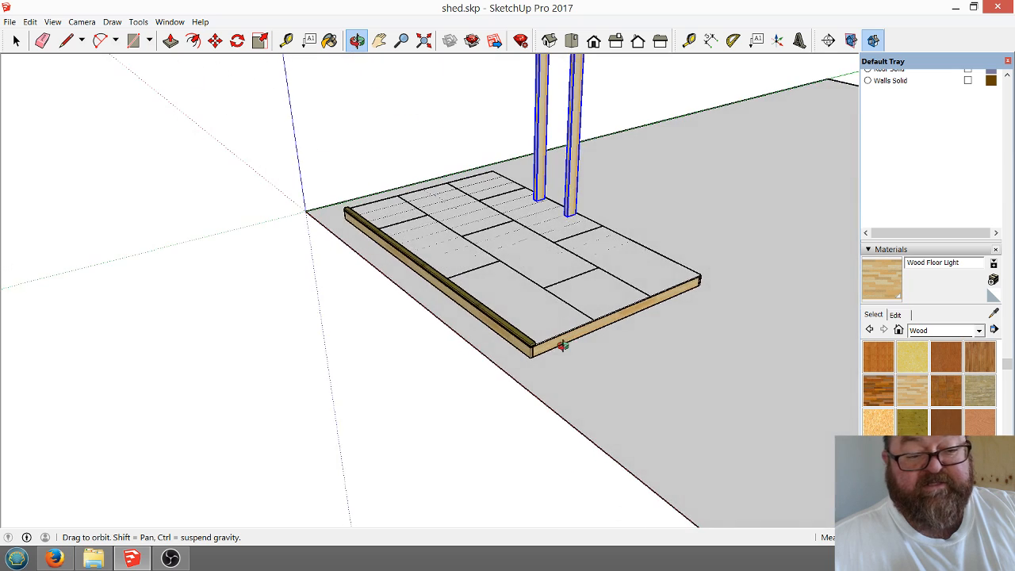
{"action": "scroll", "coordinate": [563, 346], "scroll_direction": "up", "scroll_amount": 6}
{"action": "right_click", "coordinate": [496, 309]}
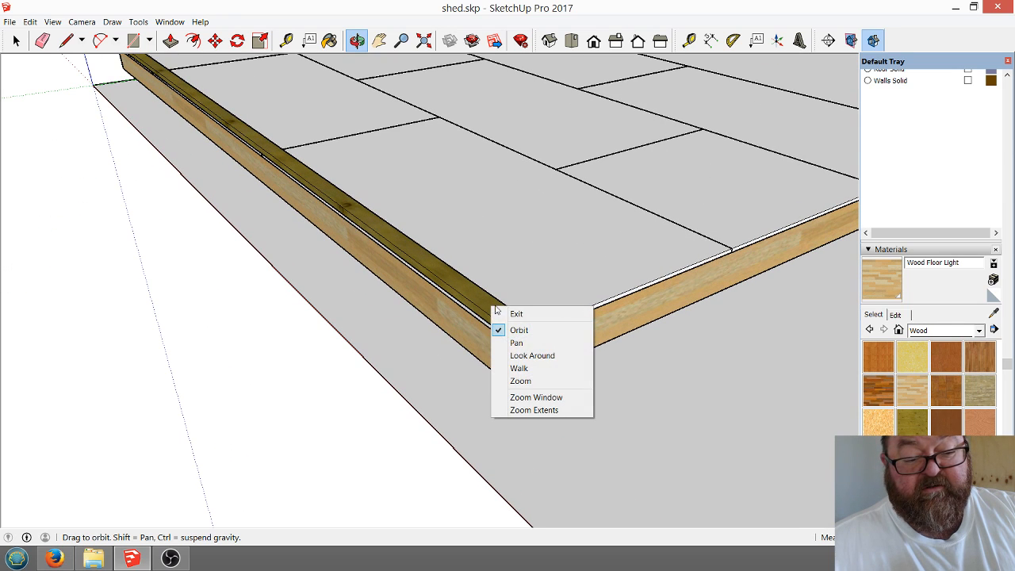
{"action": "left_click", "coordinate": [516, 314]}
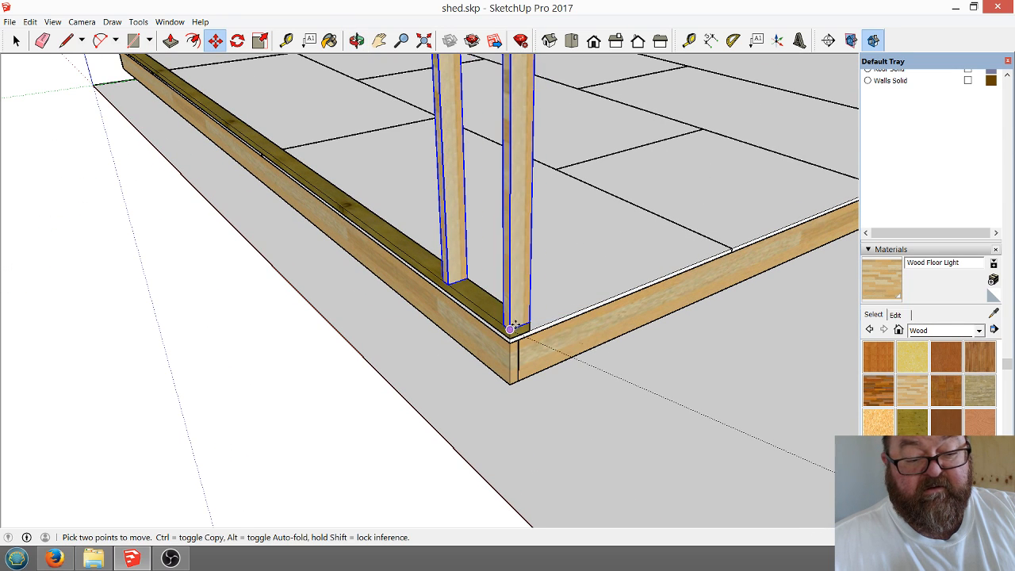
{"action": "left_click", "coordinate": [514, 326]}
Sample the _Wood Floor Light_ material from the nearer stud and paint the bottom plate with it.
{"action": "scroll", "coordinate": [457, 308], "scroll_direction": "down", "scroll_amount": 5}
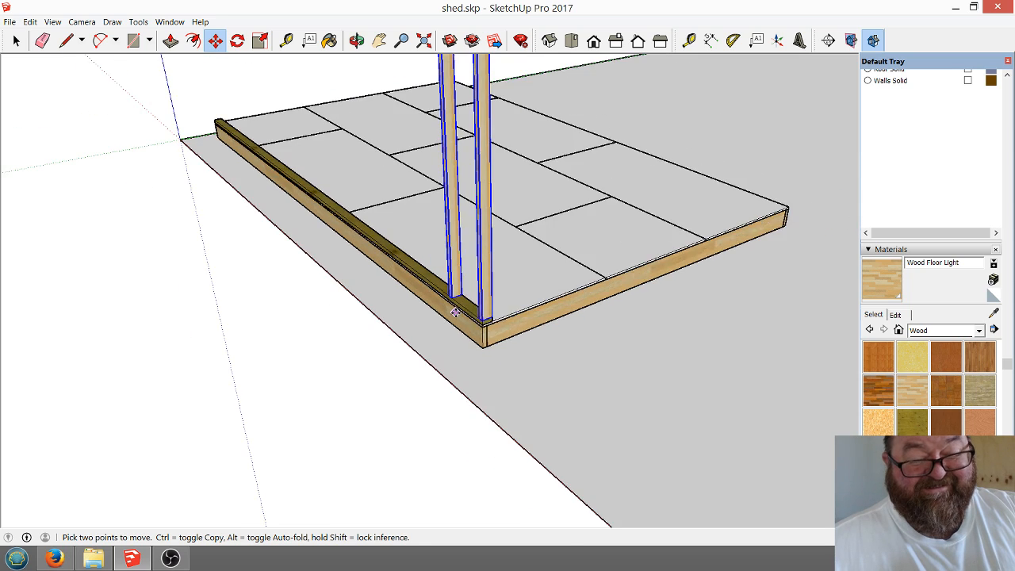
{"action": "scroll", "coordinate": [456, 311], "scroll_direction": "down", "scroll_amount": 3}
{"action": "scroll", "coordinate": [468, 316], "scroll_direction": "up", "scroll_amount": 5}
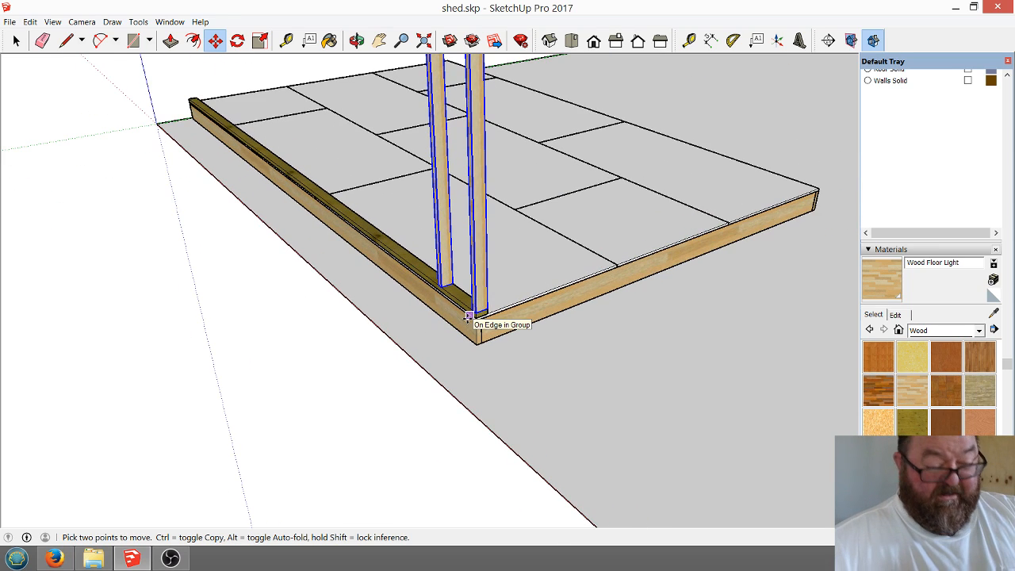
{"action": "scroll", "coordinate": [466, 315], "scroll_direction": "up", "scroll_amount": 3}
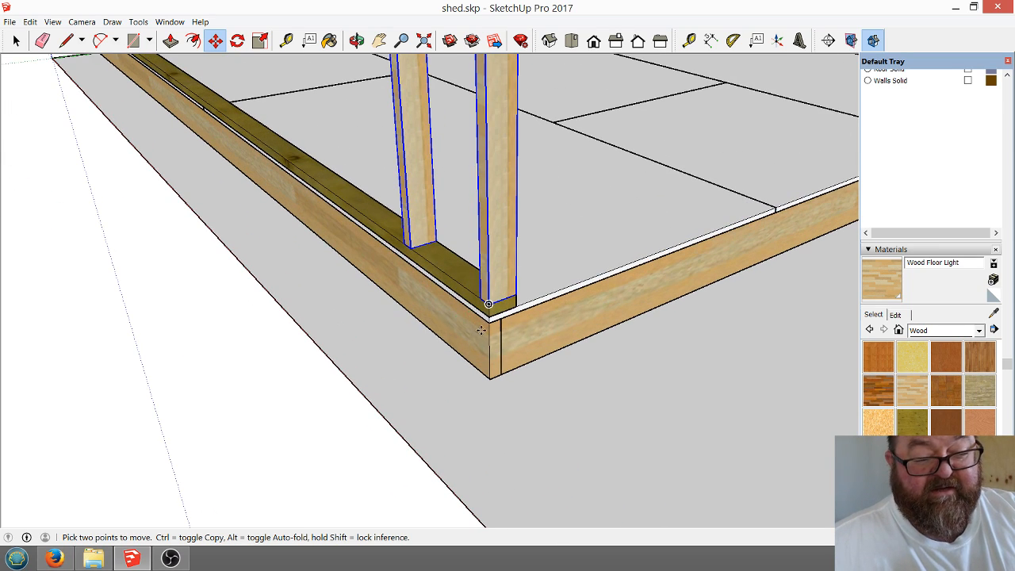
{"action": "scroll", "coordinate": [481, 330], "scroll_direction": "up", "scroll_amount": 3}
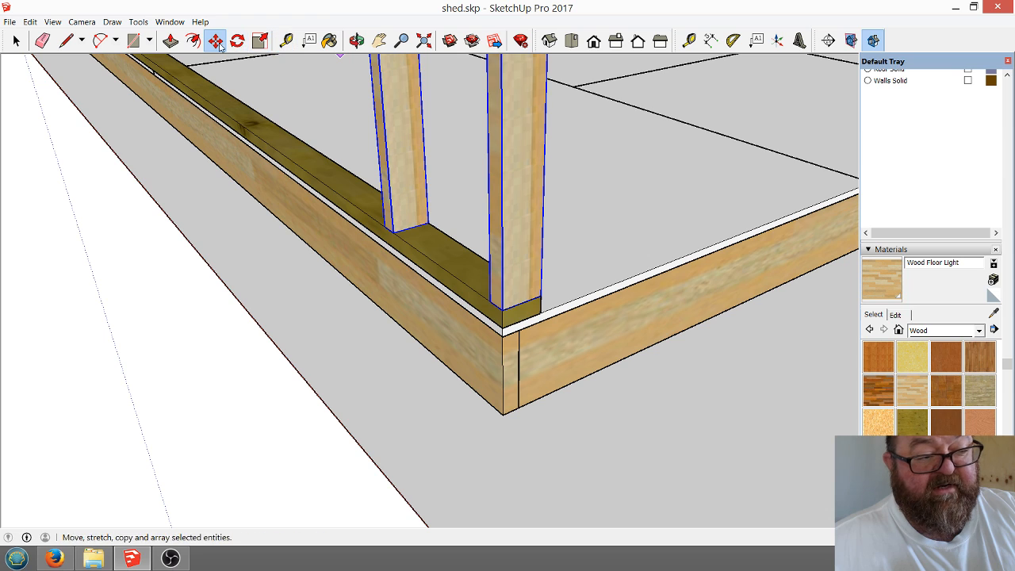
{"action": "left_click", "coordinate": [330, 40]}
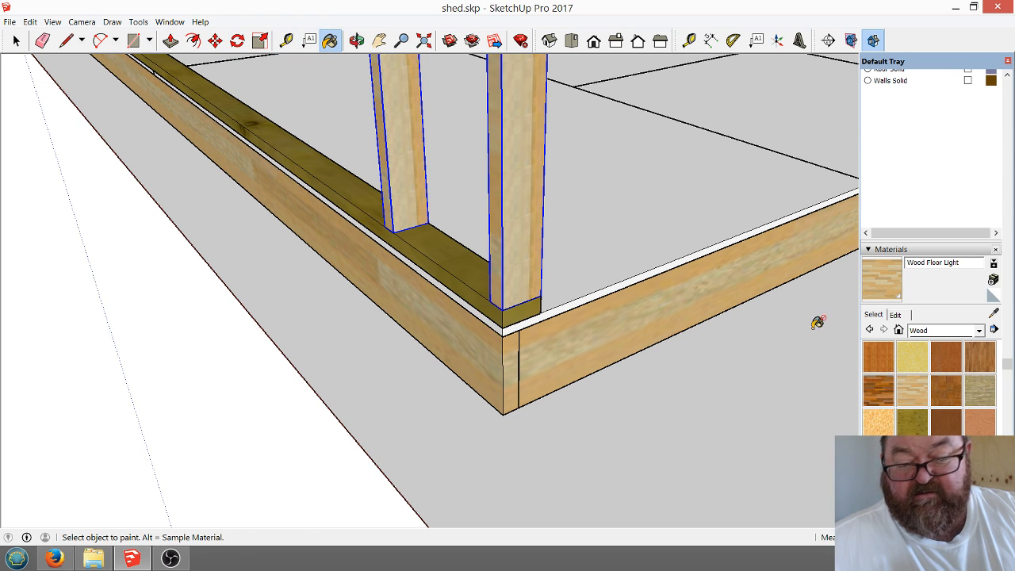
{"action": "left_click", "coordinate": [994, 315]}
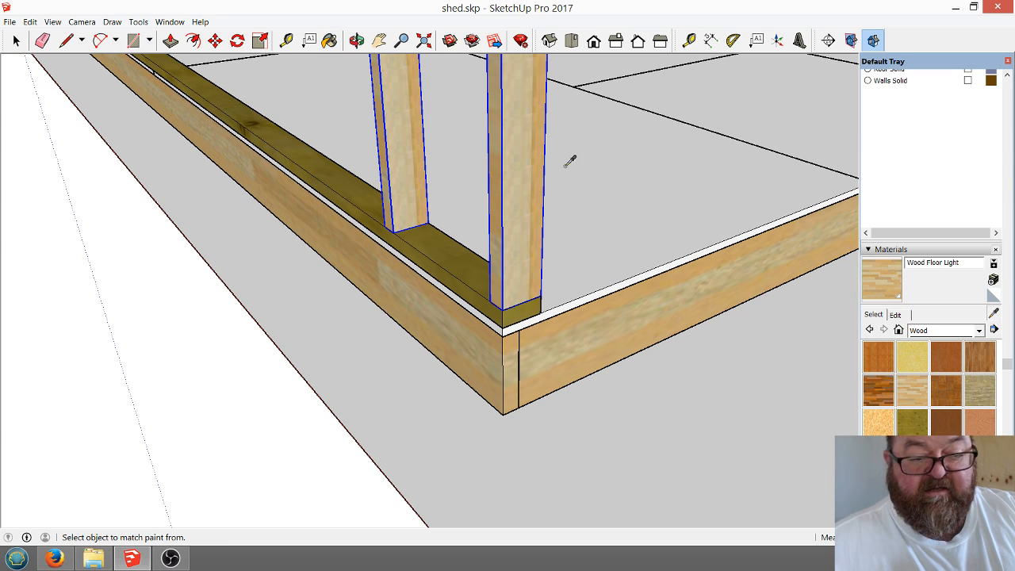
{"action": "left_click", "coordinate": [523, 158]}
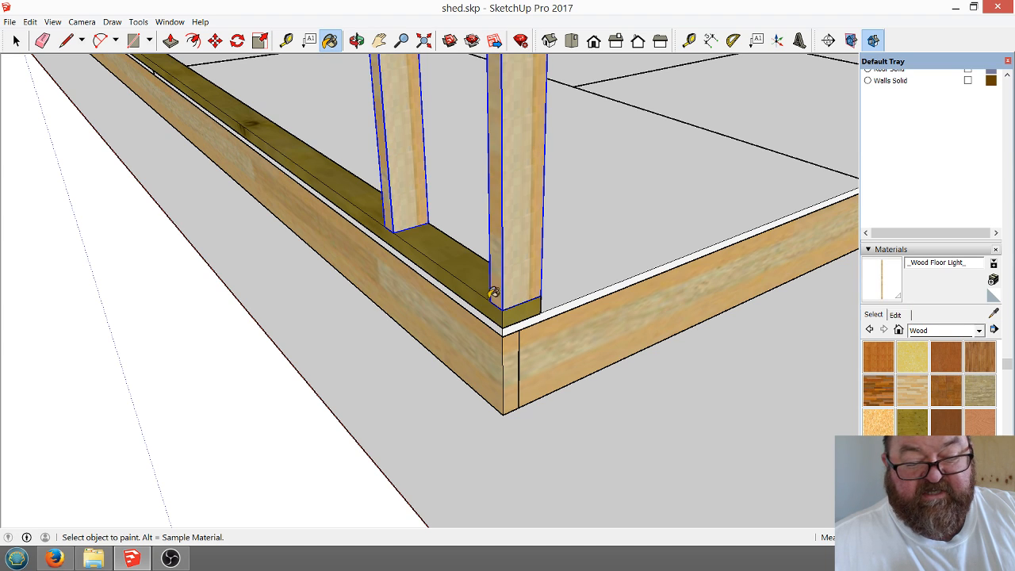
{"action": "left_click", "coordinate": [470, 275]}
{"action": "scroll", "coordinate": [476, 317], "scroll_direction": "up", "scroll_amount": 3}
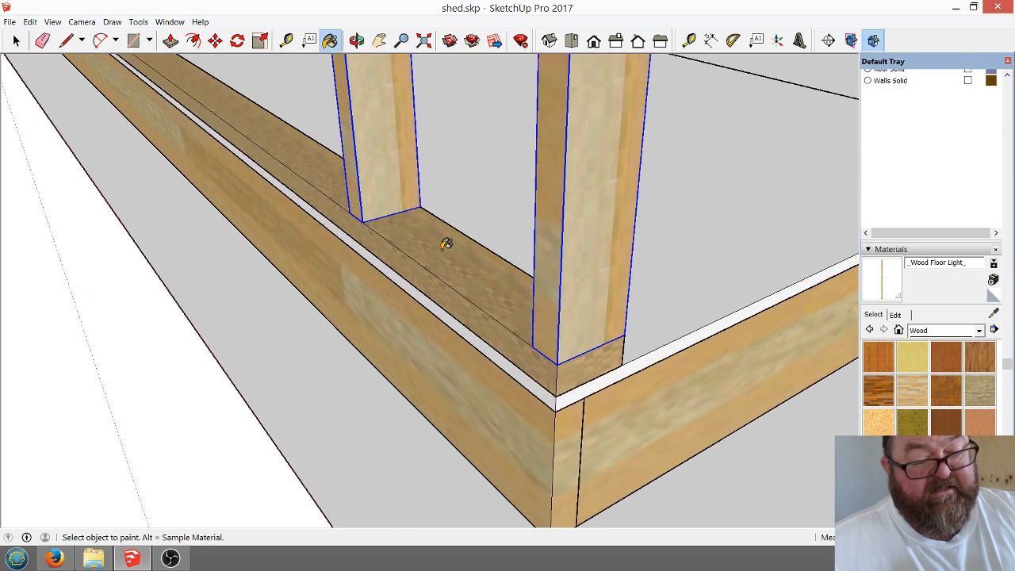
{"action": "scroll", "coordinate": [525, 384], "scroll_direction": "down", "scroll_amount": 3}
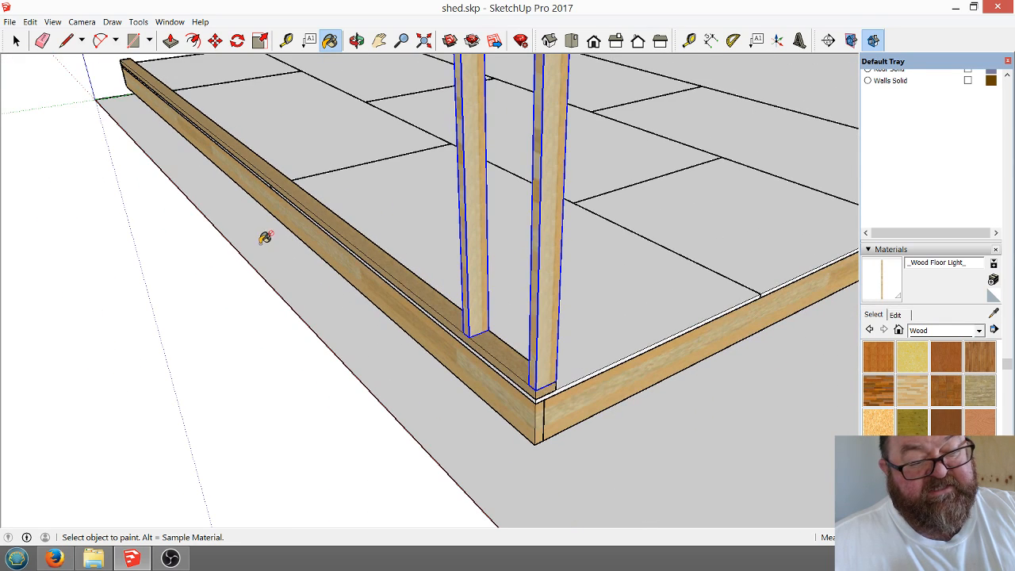
Clear the stud selection and examine the painted bottom plate, stud feet and floor frame at the corner.
{"action": "left_click", "coordinate": [16, 40]}
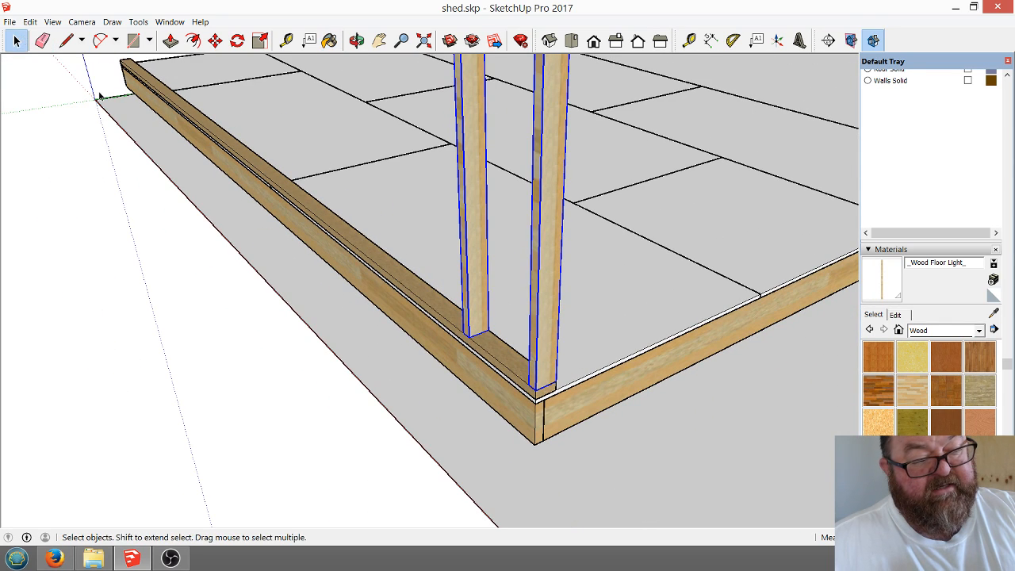
{"action": "left_click", "coordinate": [105, 123]}
{"action": "scroll", "coordinate": [394, 325], "scroll_direction": "down", "scroll_amount": 1}
{"action": "scroll", "coordinate": [437, 343], "scroll_direction": "up", "scroll_amount": 2}
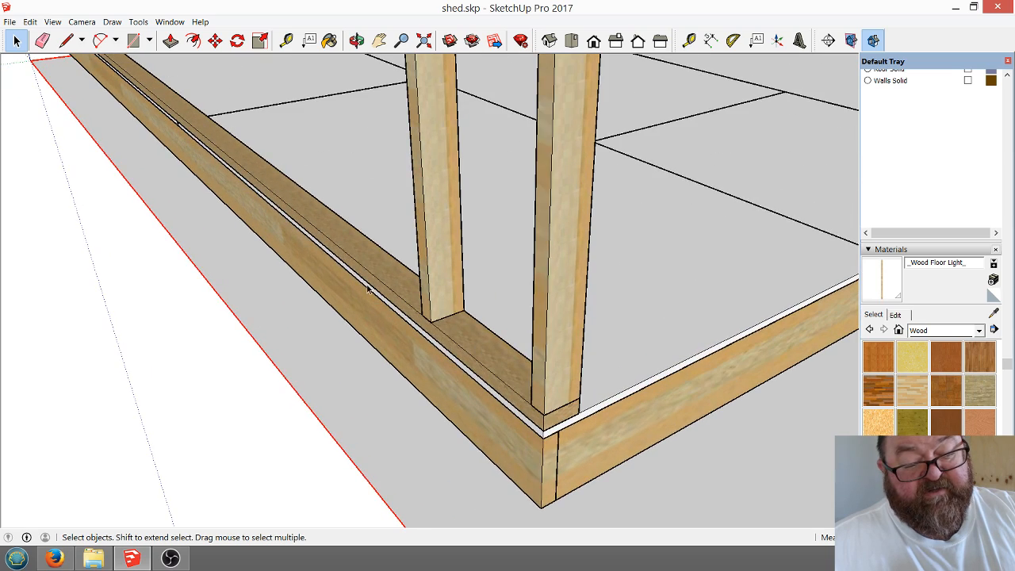
{"action": "scroll", "coordinate": [463, 330], "scroll_direction": "down", "scroll_amount": 4}
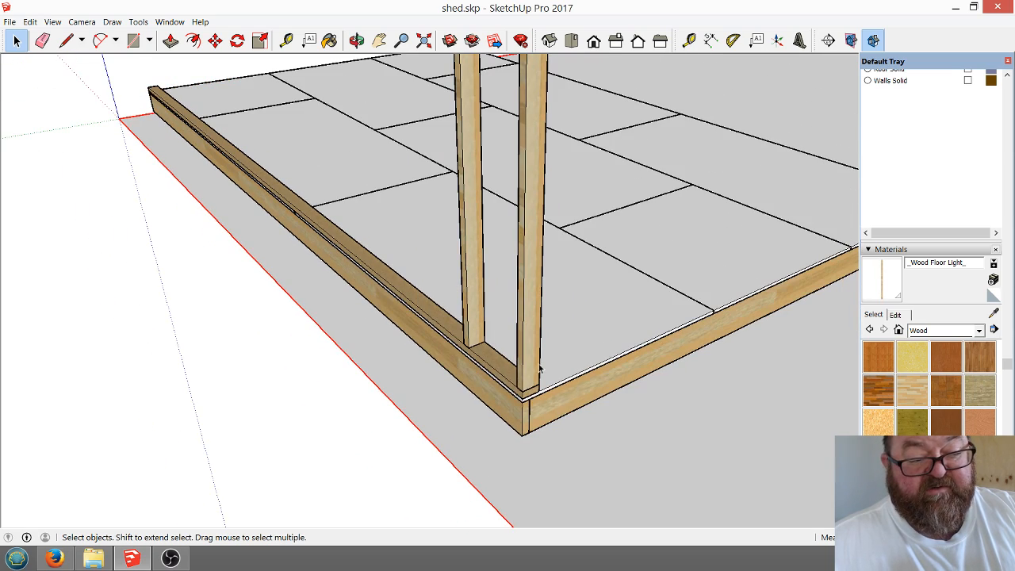
{"action": "scroll", "coordinate": [573, 377], "scroll_direction": "up", "scroll_amount": 2}
{"action": "scroll", "coordinate": [574, 377], "scroll_direction": "up", "scroll_amount": 3}
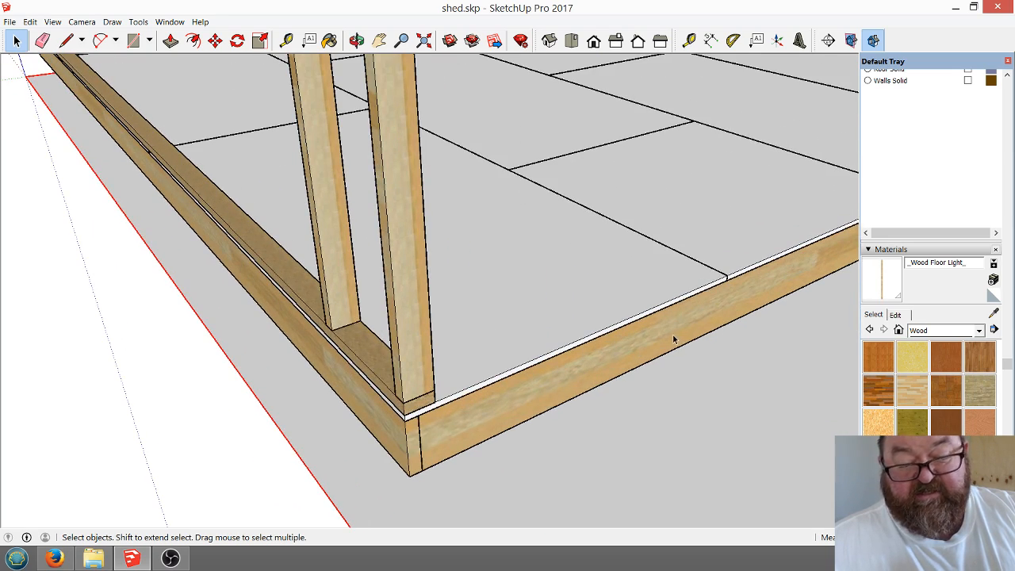
{"action": "scroll", "coordinate": [564, 317], "scroll_direction": "down", "scroll_amount": 2}
Open the floor panel group for editing and paint the corner panel and the two adjacent middle-row panels with Wood OSB.
{"action": "left_click", "coordinate": [555, 285]}
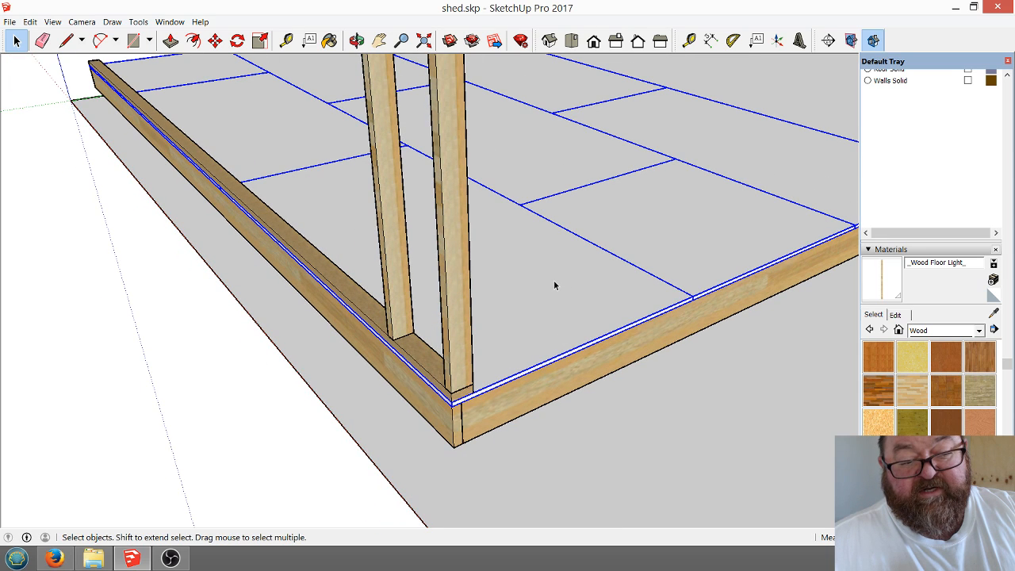
{"action": "double_click", "coordinate": [554, 282]}
{"action": "double_click", "coordinate": [556, 275]}
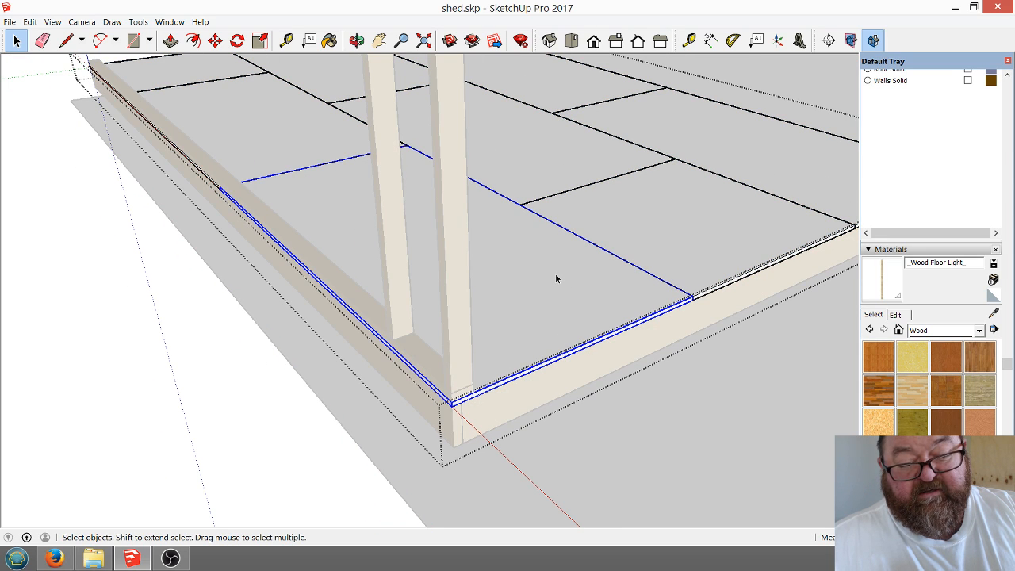
{"action": "left_click", "coordinate": [880, 426]}
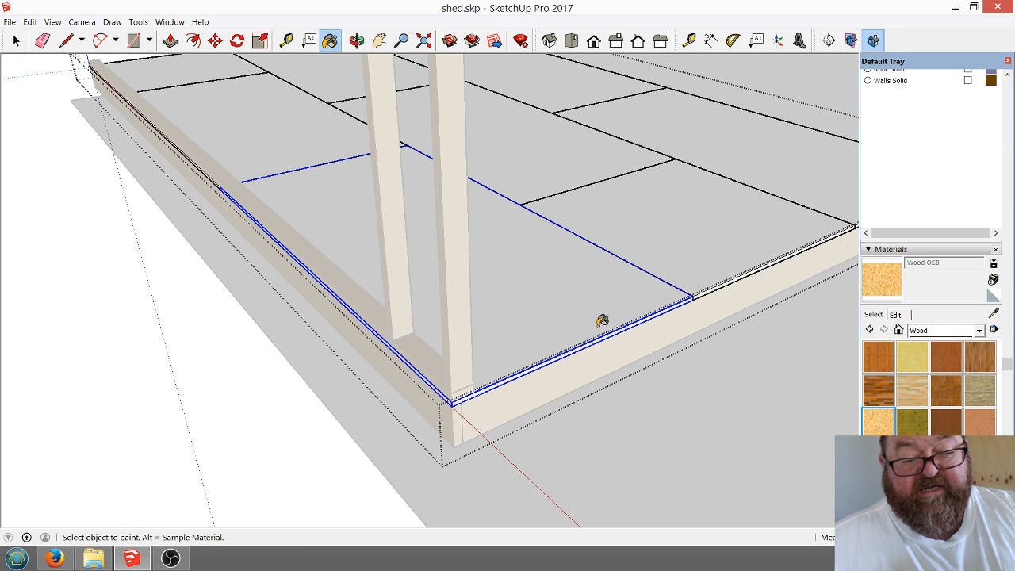
{"action": "left_click", "coordinate": [587, 301]}
{"action": "left_click", "coordinate": [642, 222]}
{"action": "left_click", "coordinate": [558, 165]}
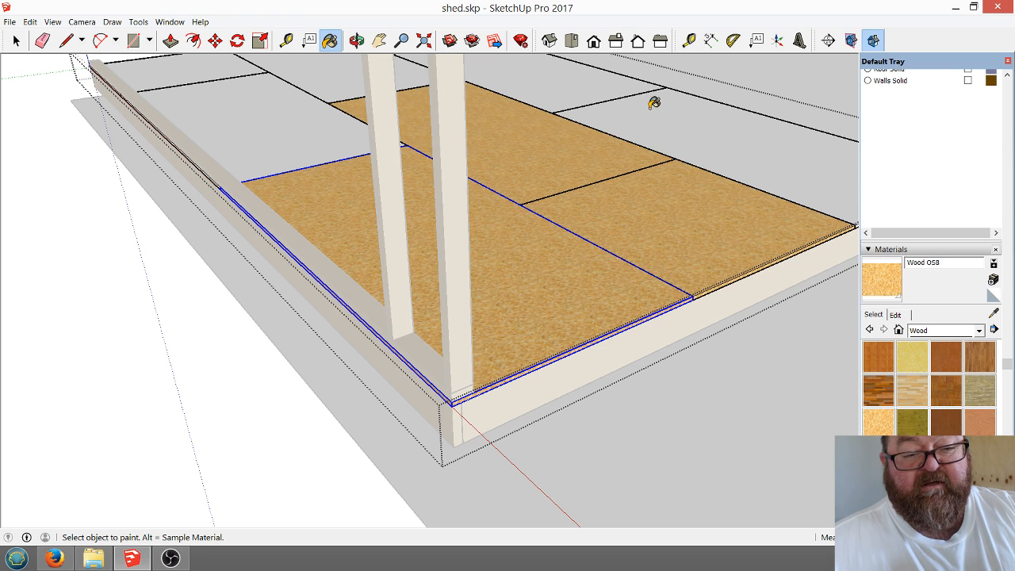
Continue the Wood OSB paint across the outer-row panels, the far middle panel and the other panels along the bottom plate.
{"action": "left_click", "coordinate": [653, 102]}
{"action": "left_click", "coordinate": [598, 93]}
{"action": "left_click", "coordinate": [333, 77]}
{"action": "left_click", "coordinate": [316, 123]}
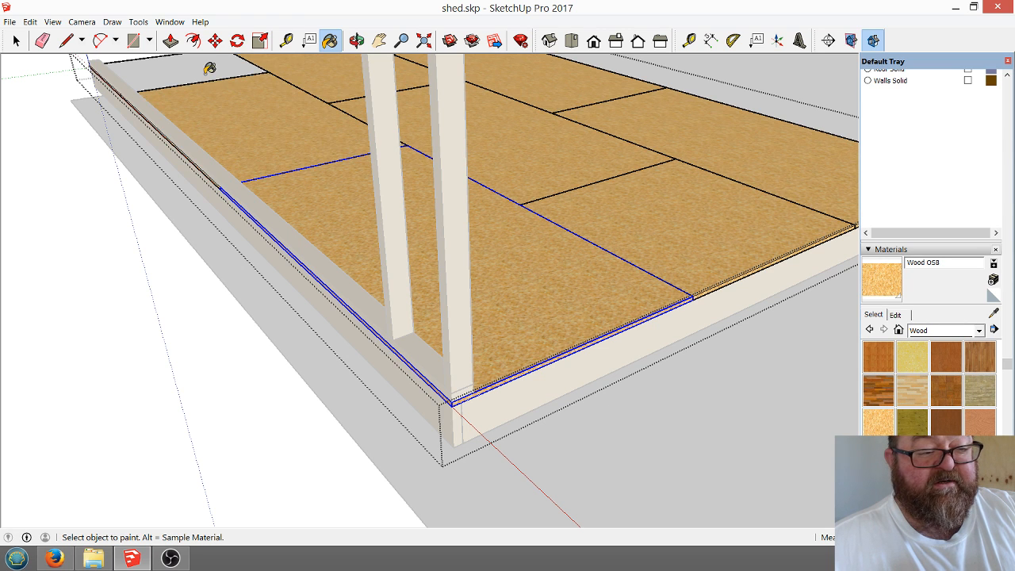
{"action": "left_click", "coordinate": [209, 69]}
Paint the remaining bare corner panel with Wood OSB and close the floor panel group.
{"action": "left_click", "coordinate": [355, 43]}
{"action": "left_click_drag", "start_coordinate": [428, 135], "coordinate": [186, 227]}
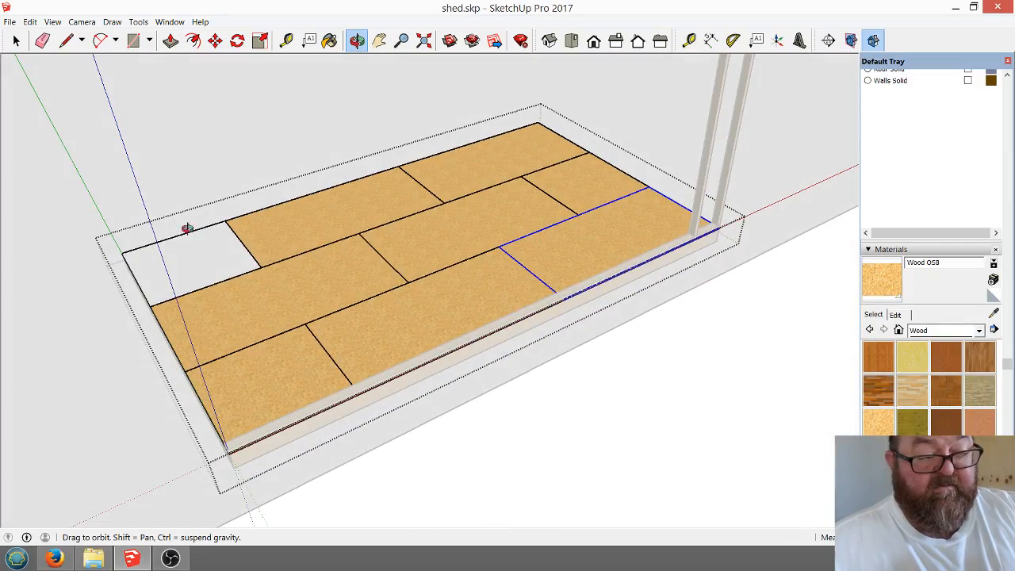
{"action": "scroll", "coordinate": [206, 257], "scroll_direction": "up", "scroll_amount": 4}
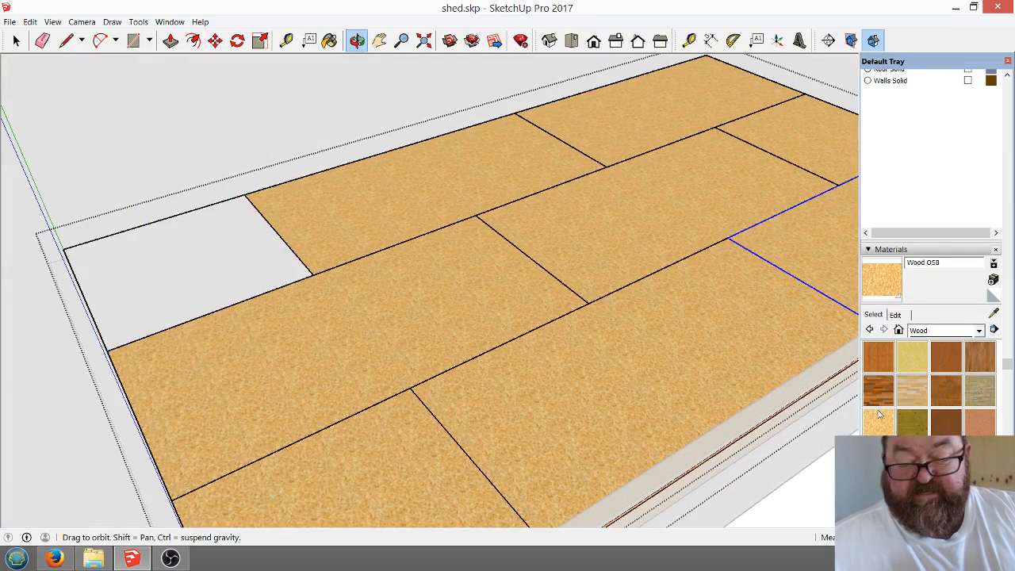
{"action": "left_click", "coordinate": [329, 41]}
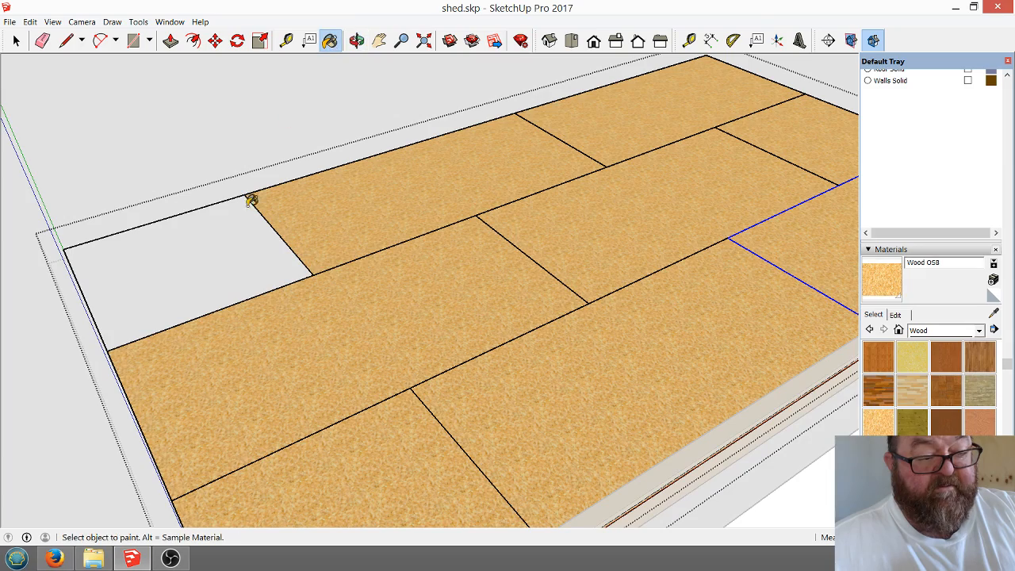
{"action": "left_click", "coordinate": [251, 200]}
{"action": "scroll", "coordinate": [262, 230], "scroll_direction": "down", "scroll_amount": 3}
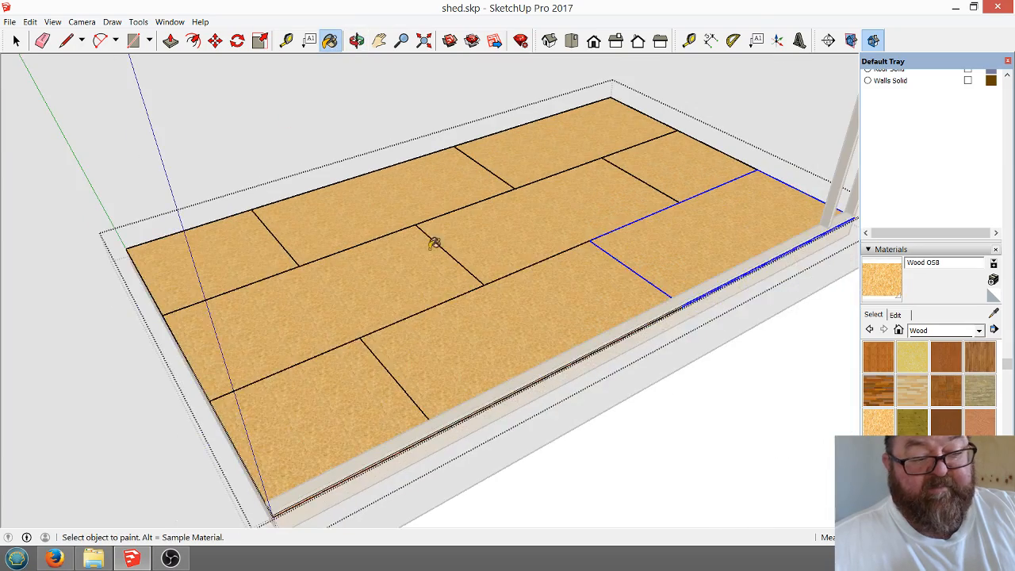
{"action": "left_click", "coordinate": [357, 40]}
{"action": "left_click_drag", "start_coordinate": [508, 262], "coordinate": [350, 186]}
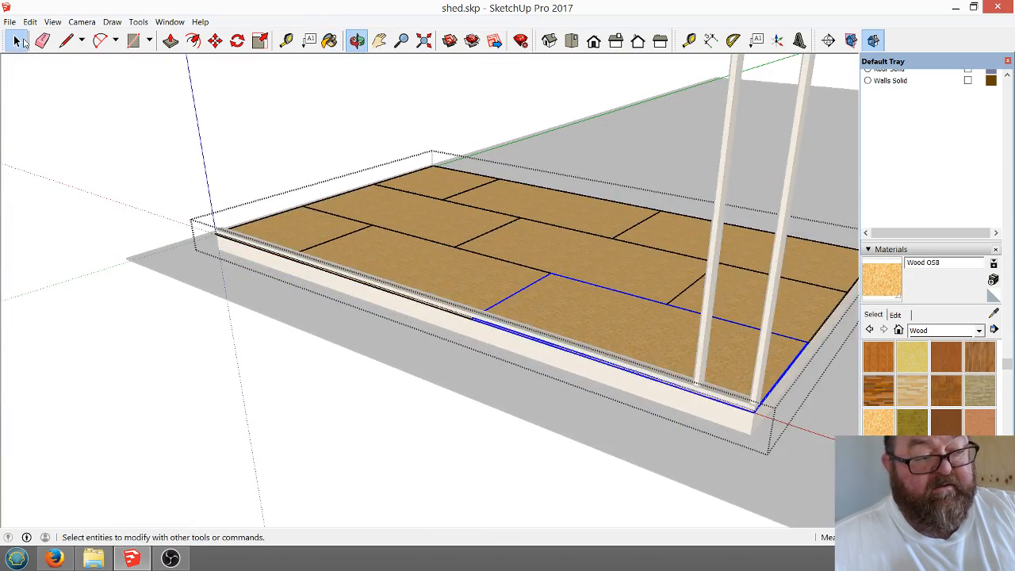
{"action": "left_click", "coordinate": [17, 41]}
{"action": "left_click", "coordinate": [233, 139]}
{"action": "left_click", "coordinate": [356, 41]}
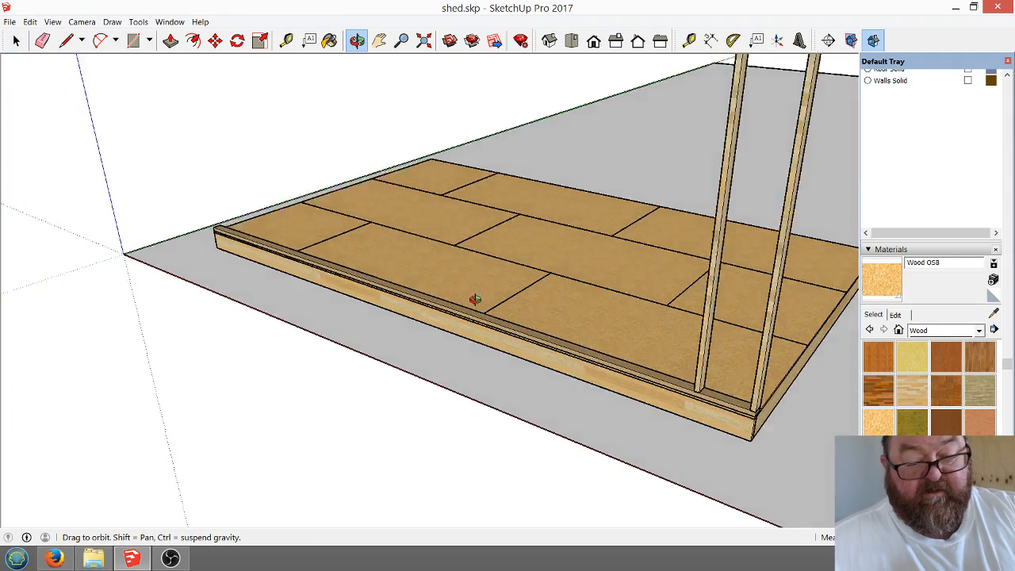
Examine the OSB floor panels, bottom plate and floor frame edge at the corner with the studs.
{"action": "left_click_drag", "start_coordinate": [472, 299], "coordinate": [565, 428]}
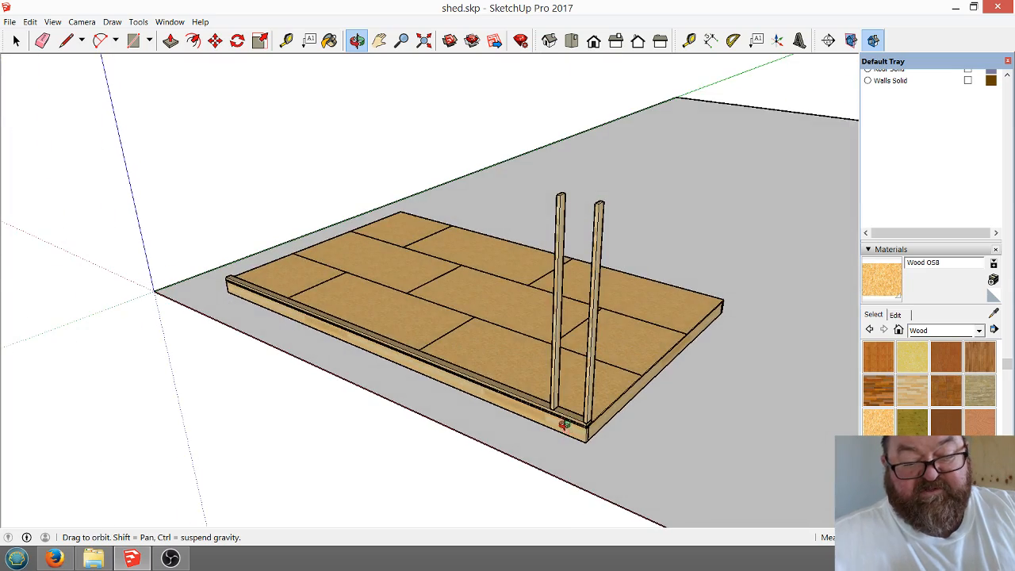
{"action": "scroll", "coordinate": [565, 428], "scroll_direction": "up", "scroll_amount": 5}
{"action": "scroll", "coordinate": [549, 428], "scroll_direction": "down", "scroll_amount": 2}
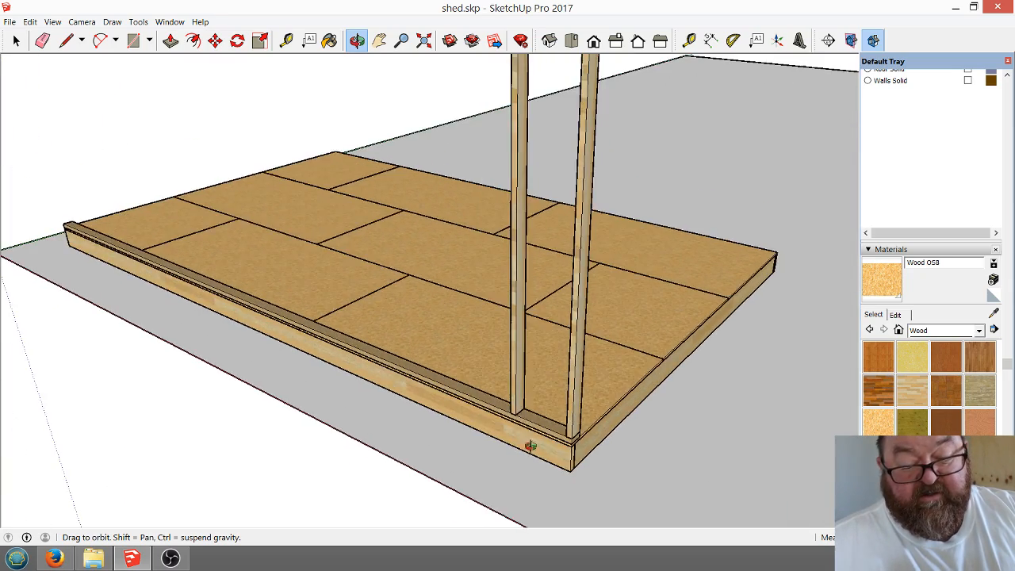
{"action": "left_click_drag", "start_coordinate": [530, 446], "coordinate": [612, 449]}
{"action": "scroll", "coordinate": [652, 439], "scroll_direction": "up", "scroll_amount": 6}
{"action": "scroll", "coordinate": [628, 426], "scroll_direction": "up", "scroll_amount": 4}
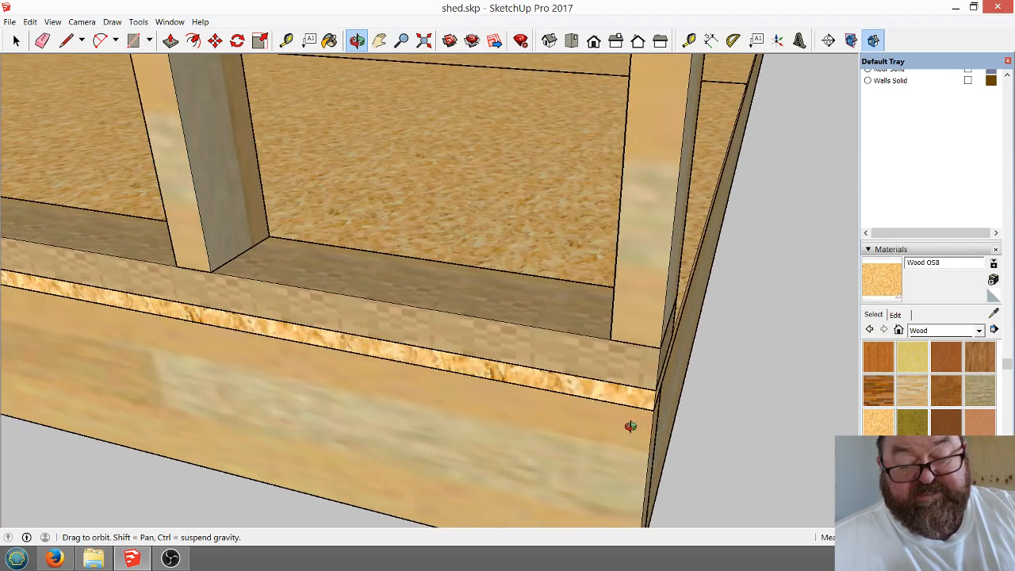
{"action": "scroll", "coordinate": [539, 454], "scroll_direction": "down", "scroll_amount": 2}
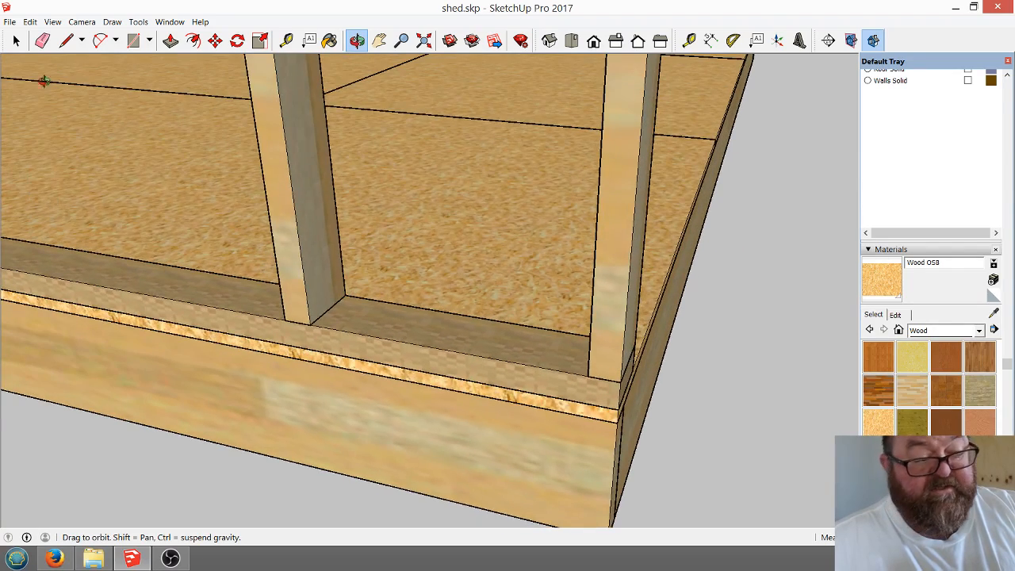
Select the inner stud standing on the bottom plate beside the corner stud.
{"action": "left_click", "coordinate": [16, 41]}
{"action": "left_click", "coordinate": [306, 303]}
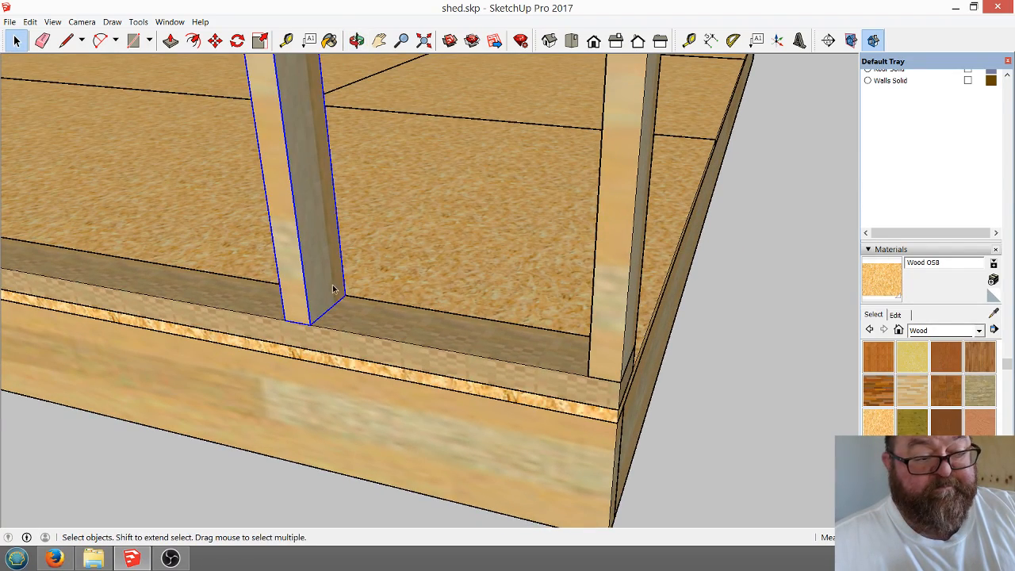
{"action": "scroll", "coordinate": [449, 417], "scroll_direction": "down", "scroll_amount": 10}
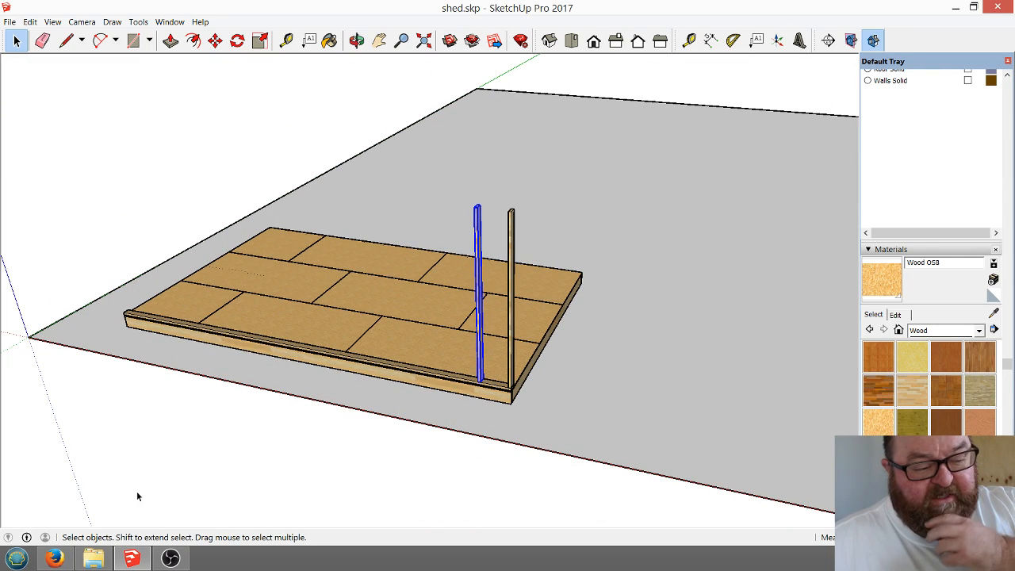
Switch to Firefox to read the YouTube live chat, and return to the shed model in SketchUp.
{"action": "left_click", "coordinate": [60, 554]}
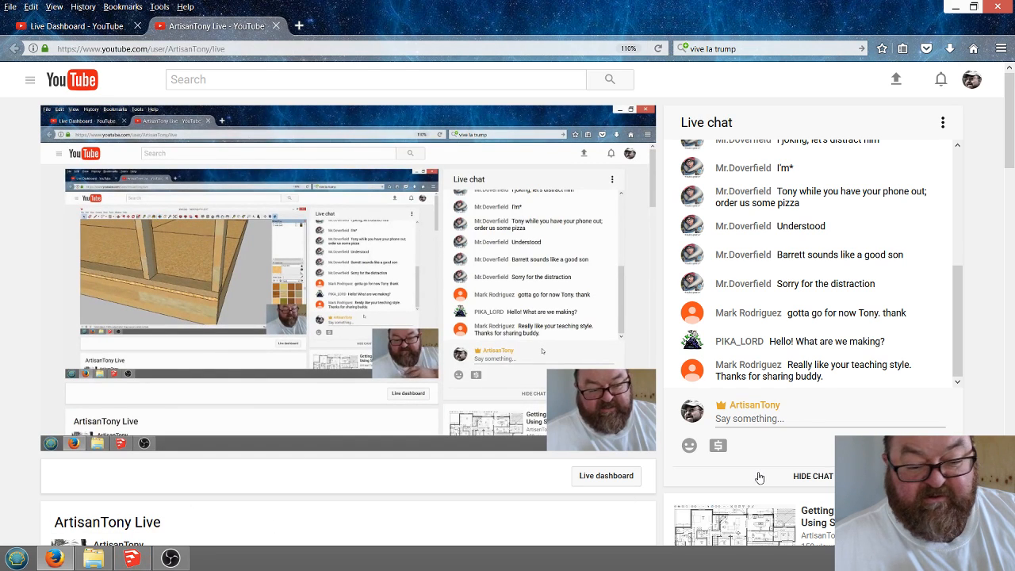
{"action": "left_click", "coordinate": [129, 558]}
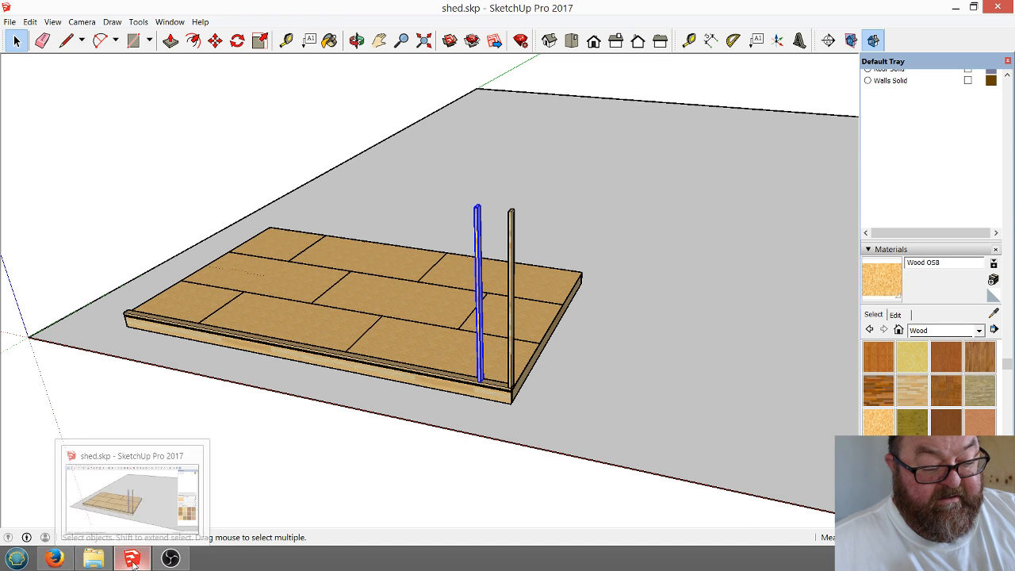
{"action": "left_click", "coordinate": [54, 559]}
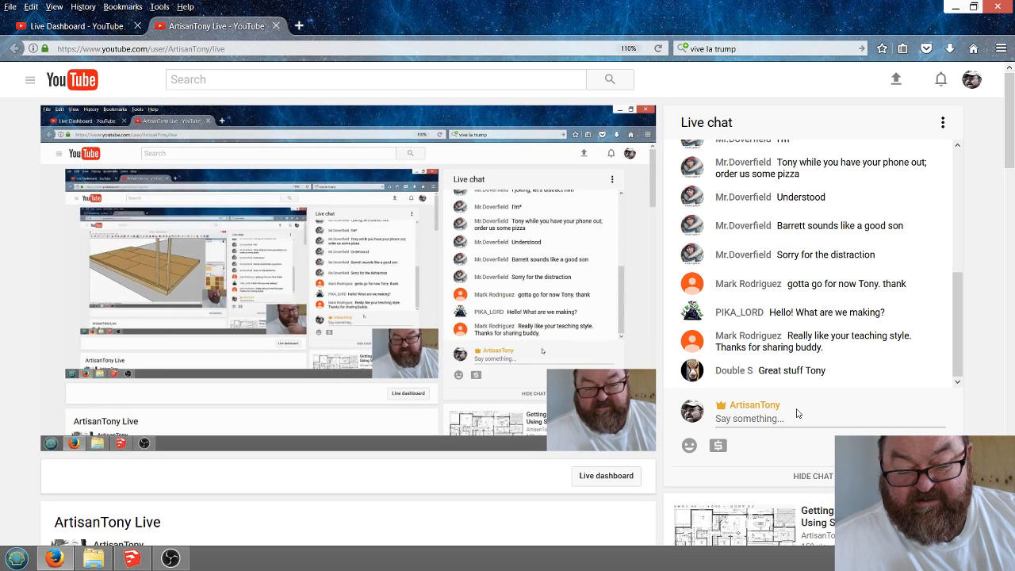
{"action": "left_click", "coordinate": [136, 559]}
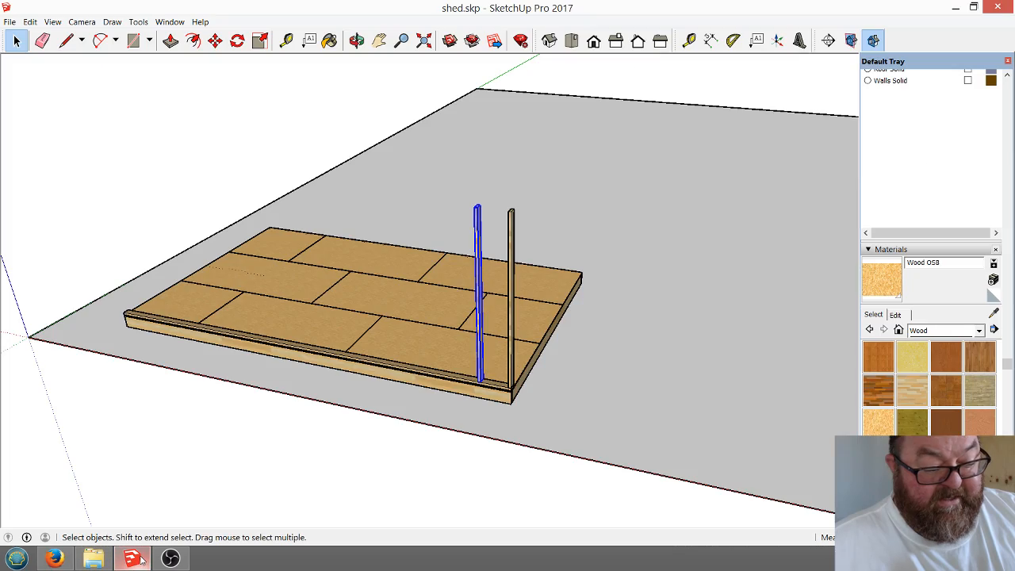
Examine the spacing of the two studs and how their feet sit on the bottom plate at the corner.
{"action": "scroll", "coordinate": [535, 371], "scroll_direction": "up", "scroll_amount": 5}
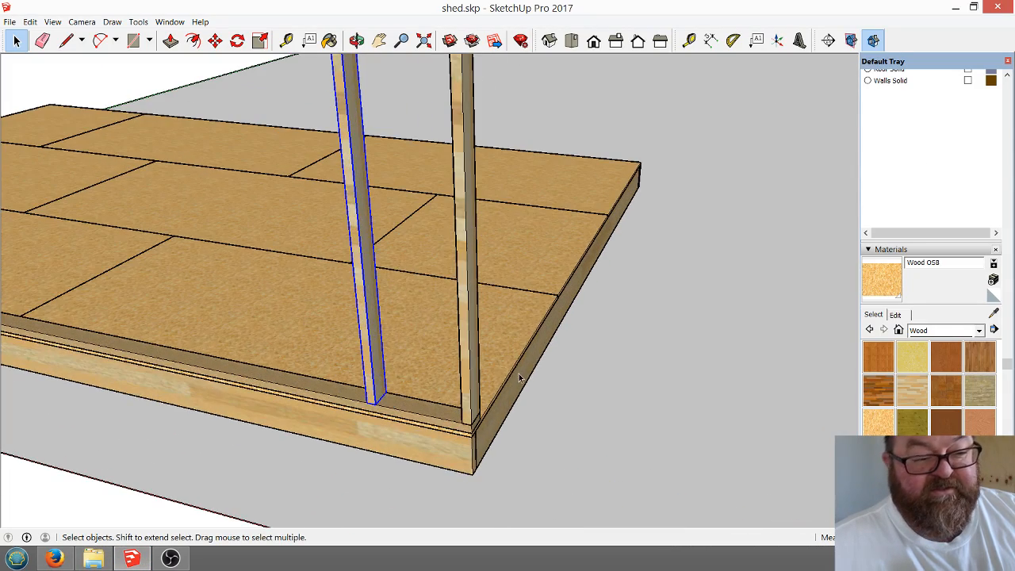
{"action": "left_click", "coordinate": [356, 40]}
{"action": "left_click_drag", "start_coordinate": [394, 378], "coordinate": [545, 391]}
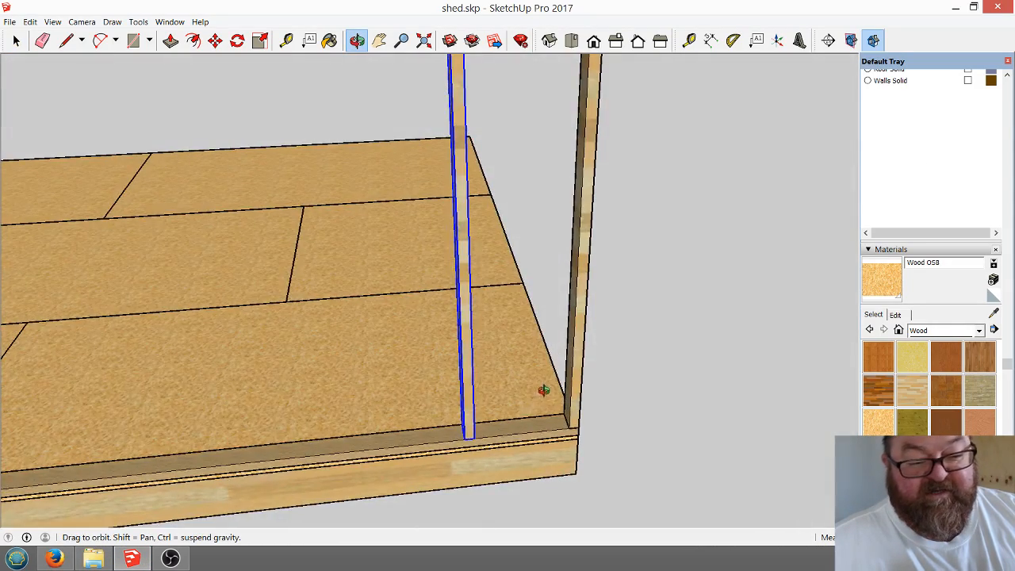
{"action": "scroll", "coordinate": [532, 439], "scroll_direction": "up", "scroll_amount": 4}
{"action": "left_click_drag", "start_coordinate": [574, 444], "coordinate": [616, 444]}
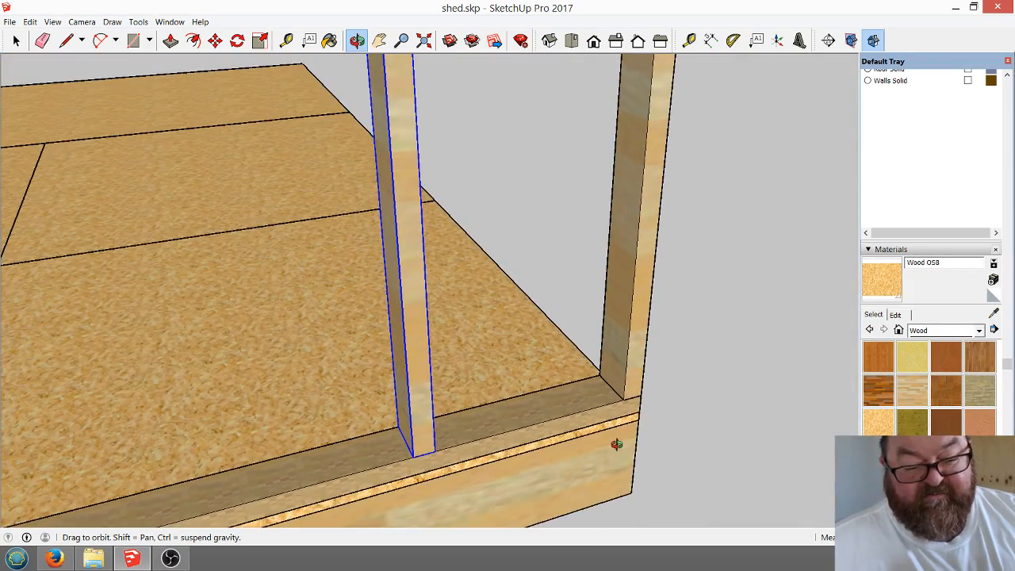
{"action": "left_click_drag", "start_coordinate": [358, 439], "coordinate": [458, 458]}
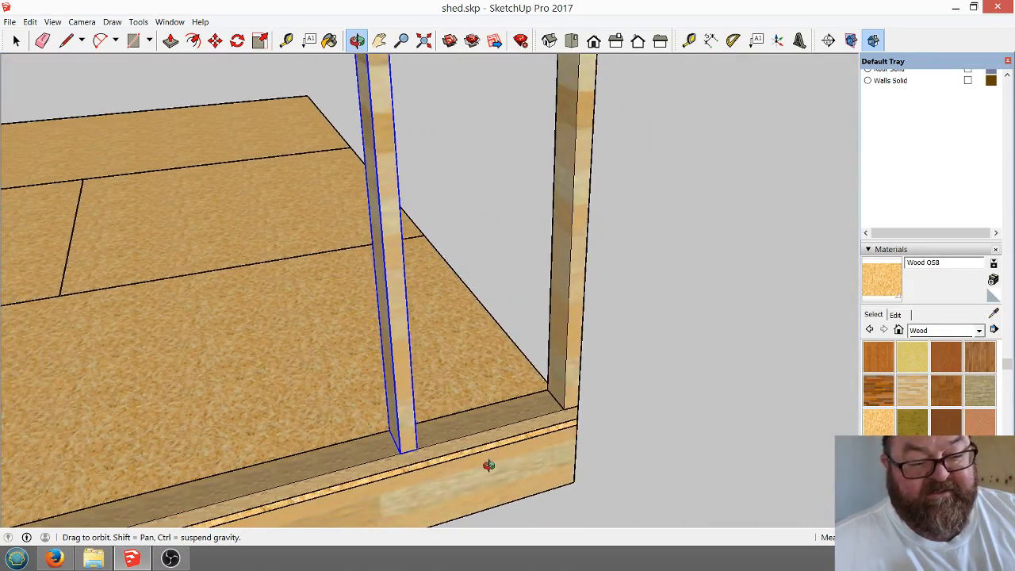
{"action": "scroll", "coordinate": [488, 466], "scroll_direction": "down", "scroll_amount": 3}
{"action": "scroll", "coordinate": [503, 447], "scroll_direction": "up", "scroll_amount": 5}
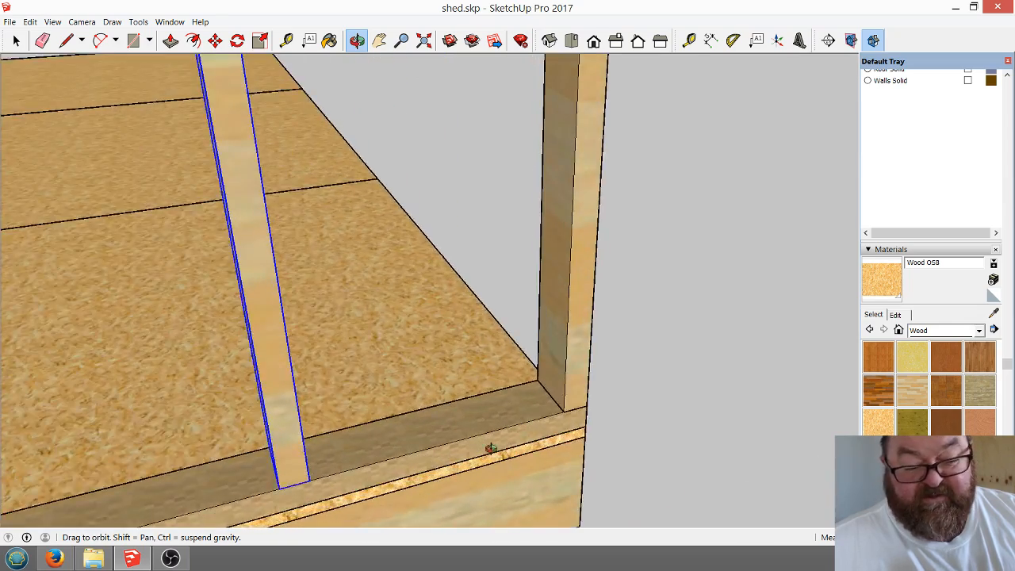
{"action": "left_click_drag", "start_coordinate": [491, 449], "coordinate": [548, 450]}
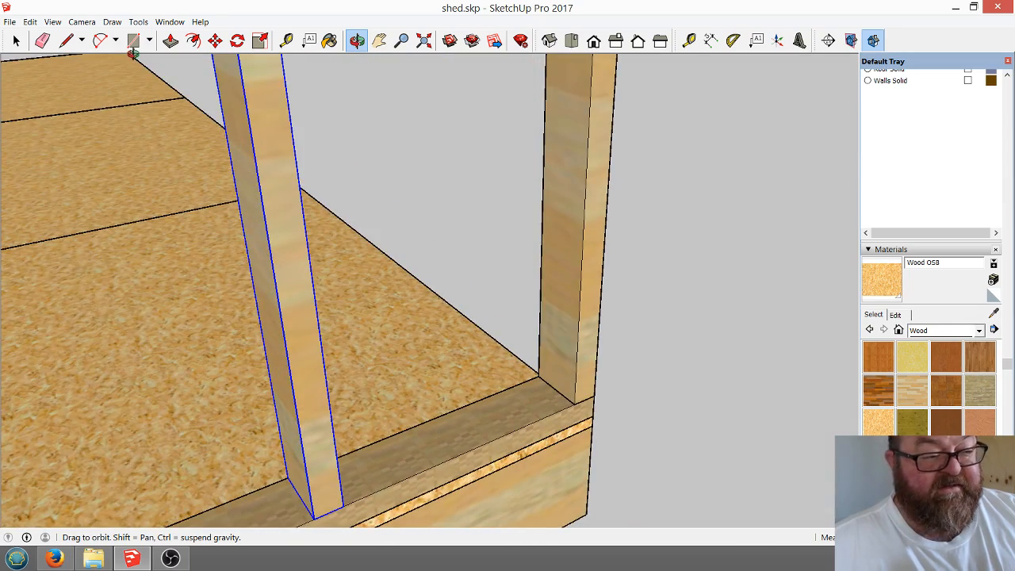
{"action": "scroll", "coordinate": [397, 382], "scroll_direction": "down", "scroll_amount": 3}
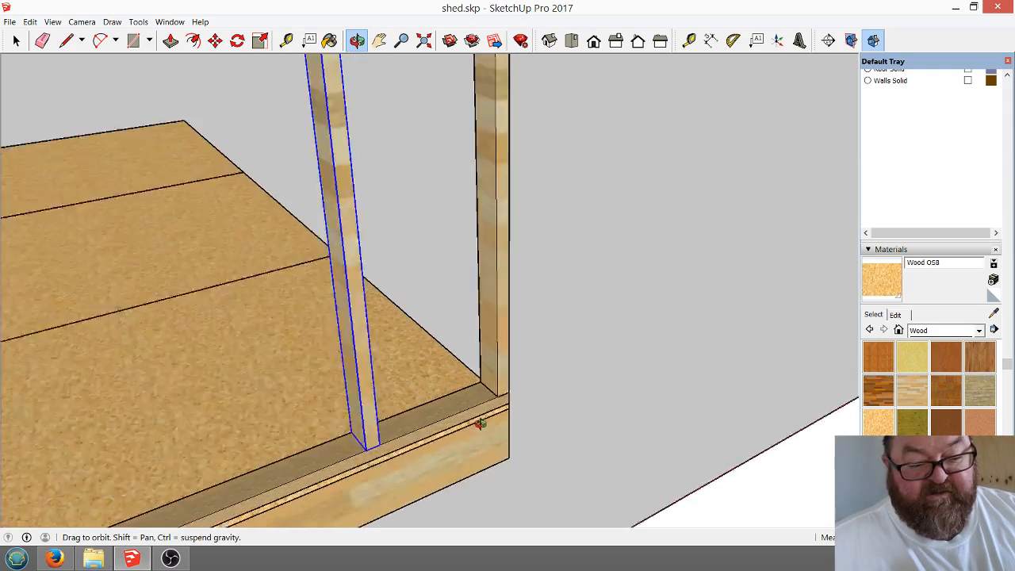
{"action": "scroll", "coordinate": [480, 425], "scroll_direction": "up", "scroll_amount": 4}
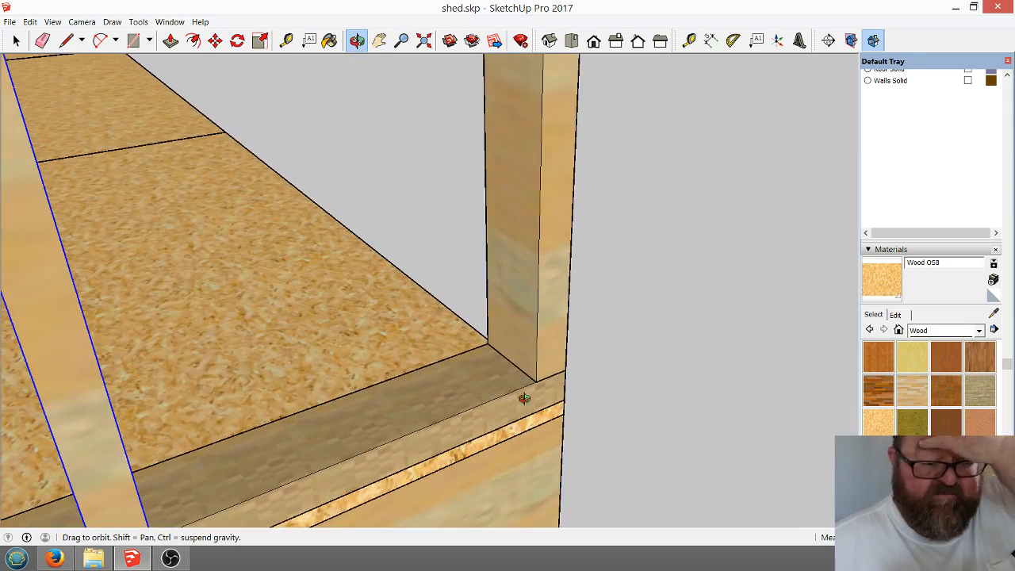
{"action": "scroll", "coordinate": [524, 398], "scroll_direction": "down", "scroll_amount": 5}
{"action": "scroll", "coordinate": [510, 418], "scroll_direction": "up", "scroll_amount": 3}
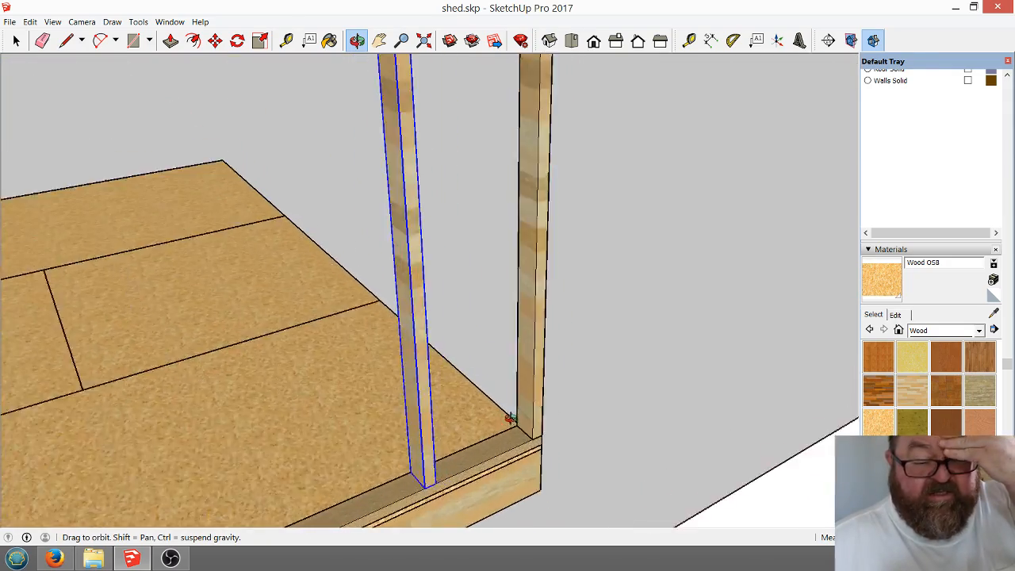
{"action": "scroll", "coordinate": [512, 425], "scroll_direction": "up", "scroll_amount": 2}
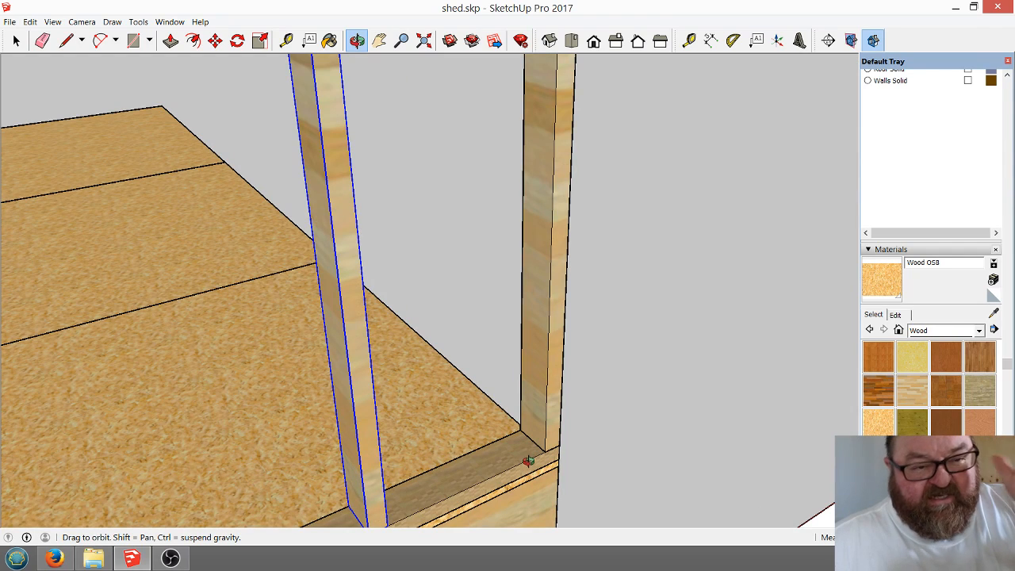
{"action": "mouse_move", "coordinate": [527, 464]}
{"action": "left_mouse_down"}
{"action": "mouse_move", "coordinate": [527, 455]}
{"action": "mouse_move", "coordinate": [544, 468]}
{"action": "mouse_move", "coordinate": [534, 434]}
{"action": "mouse_move", "coordinate": [518, 475]}
{"action": "left_mouse_up"}
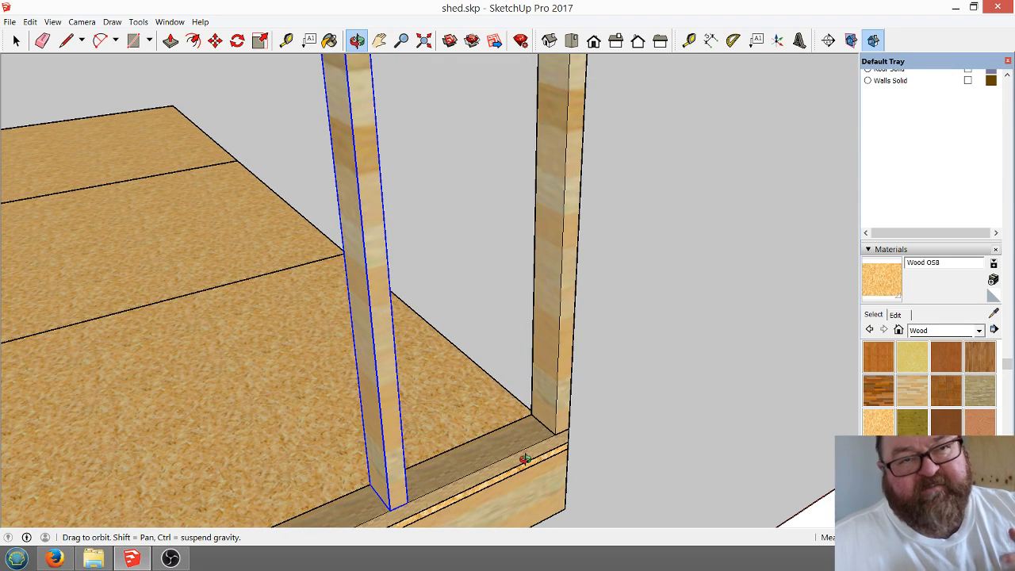
{"action": "left_click_drag", "start_coordinate": [545, 462], "coordinate": [506, 495]}
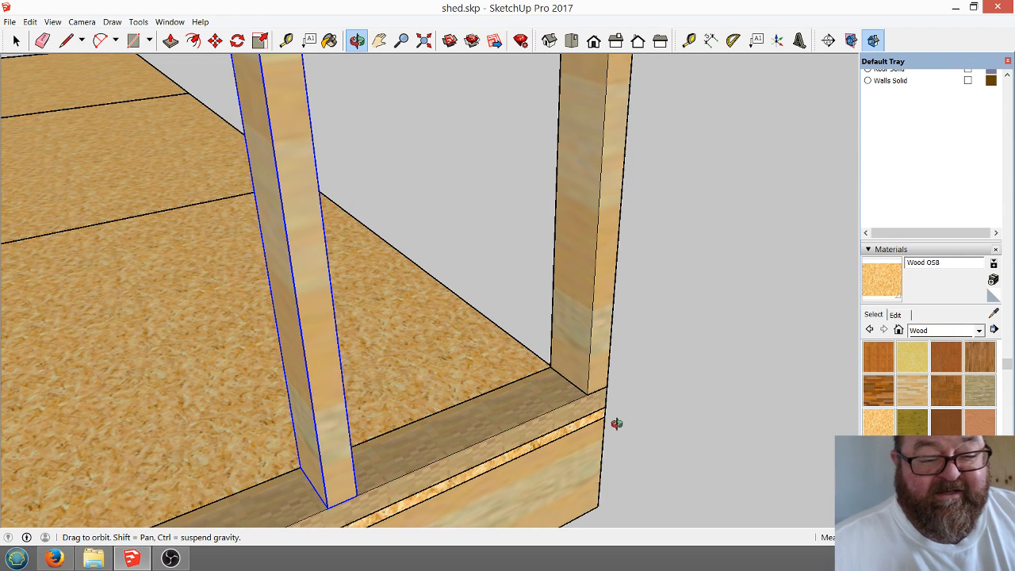
{"action": "left_click_drag", "start_coordinate": [542, 393], "coordinate": [586, 433]}
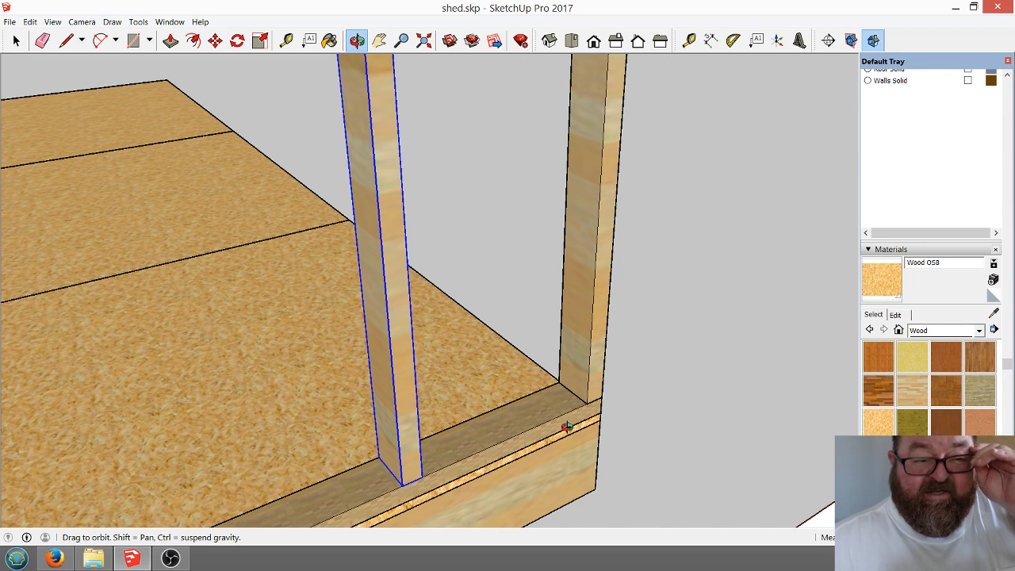
{"action": "left_click_drag", "start_coordinate": [519, 439], "coordinate": [558, 449]}
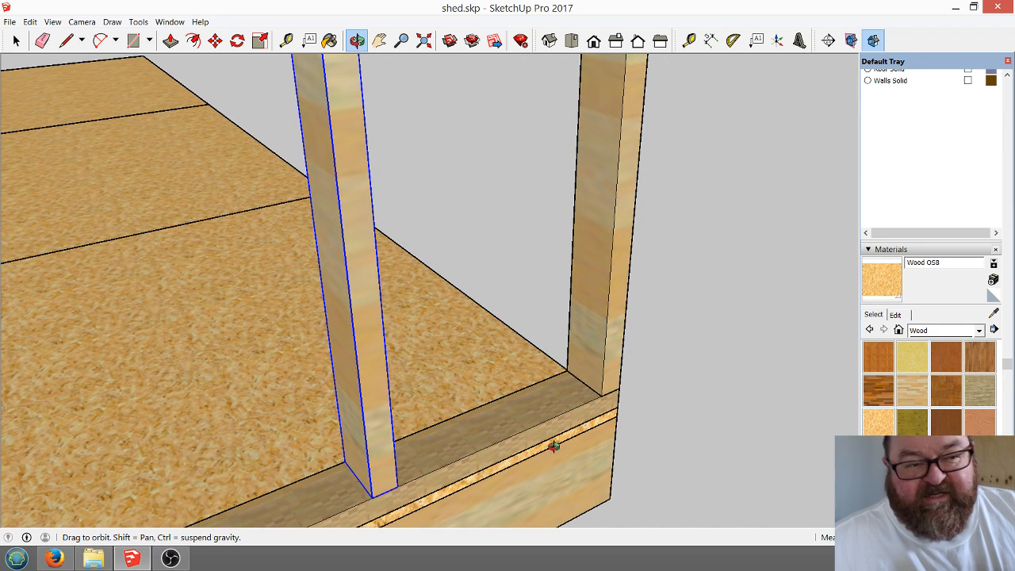
{"action": "left_click_drag", "start_coordinate": [574, 481], "coordinate": [579, 488]}
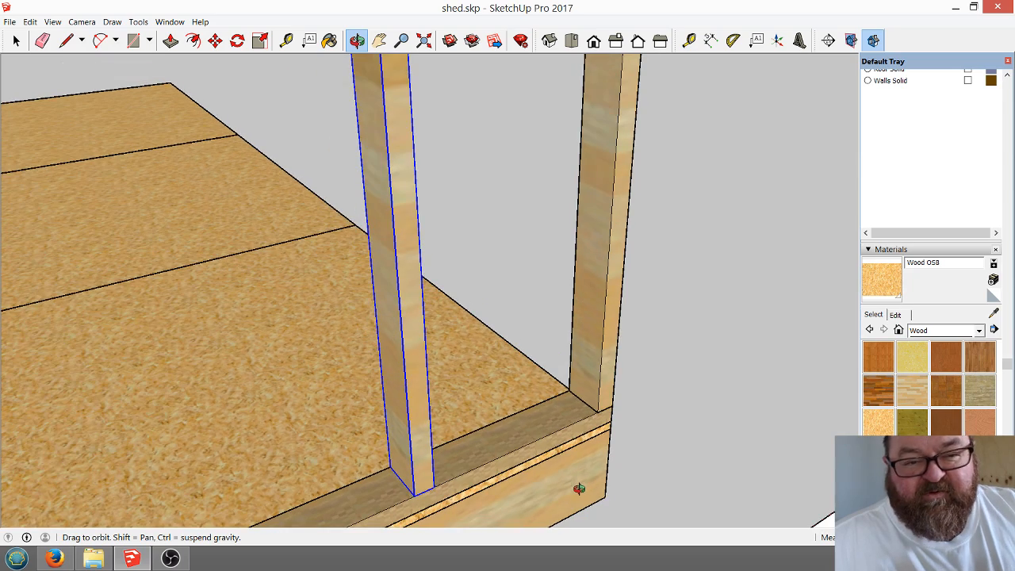
Collapse the materials list, show the Walls Solid layer to compare the studs with the solid wall, and hide the layer again.
{"action": "scroll", "coordinate": [580, 491], "scroll_direction": "down", "scroll_amount": 5}
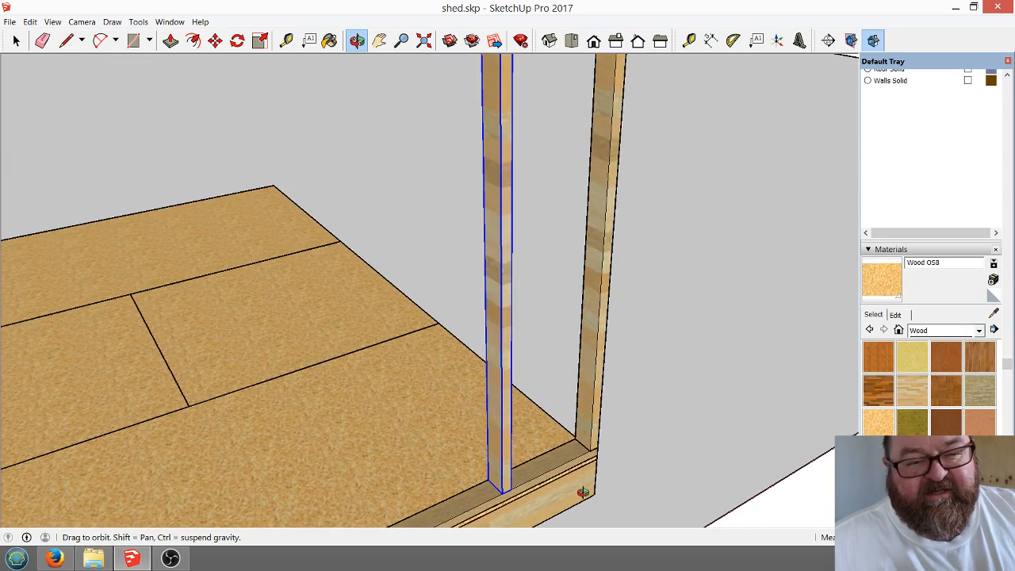
{"action": "scroll", "coordinate": [568, 380], "scroll_direction": "down", "scroll_amount": 4}
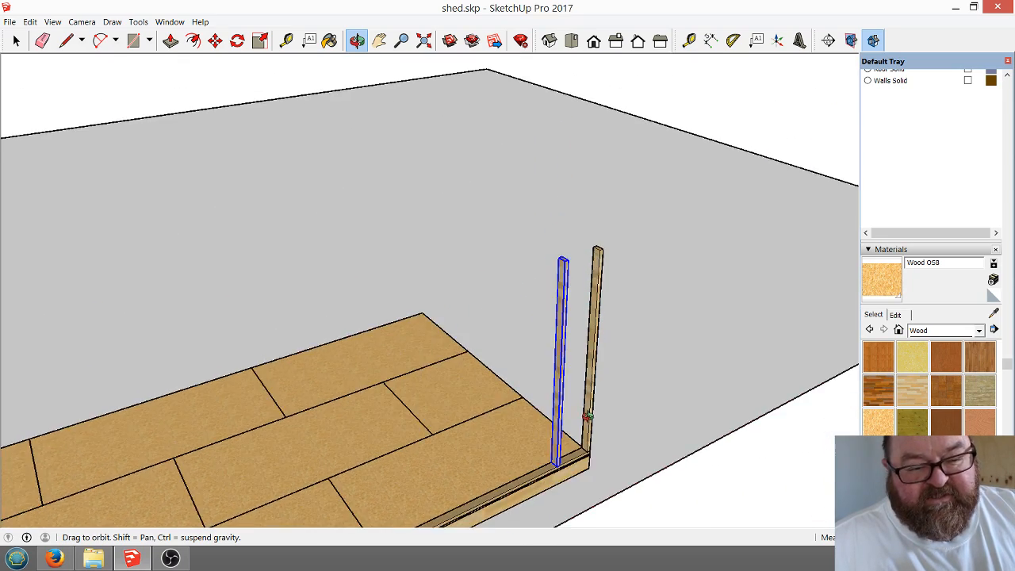
{"action": "scroll", "coordinate": [532, 448], "scroll_direction": "up", "scroll_amount": 3}
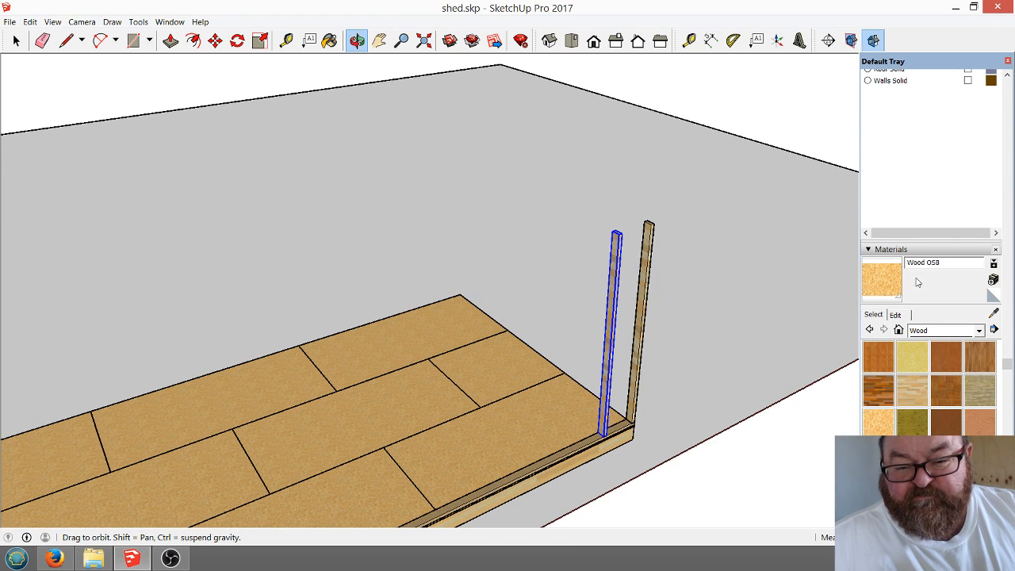
{"action": "left_click", "coordinate": [872, 250]}
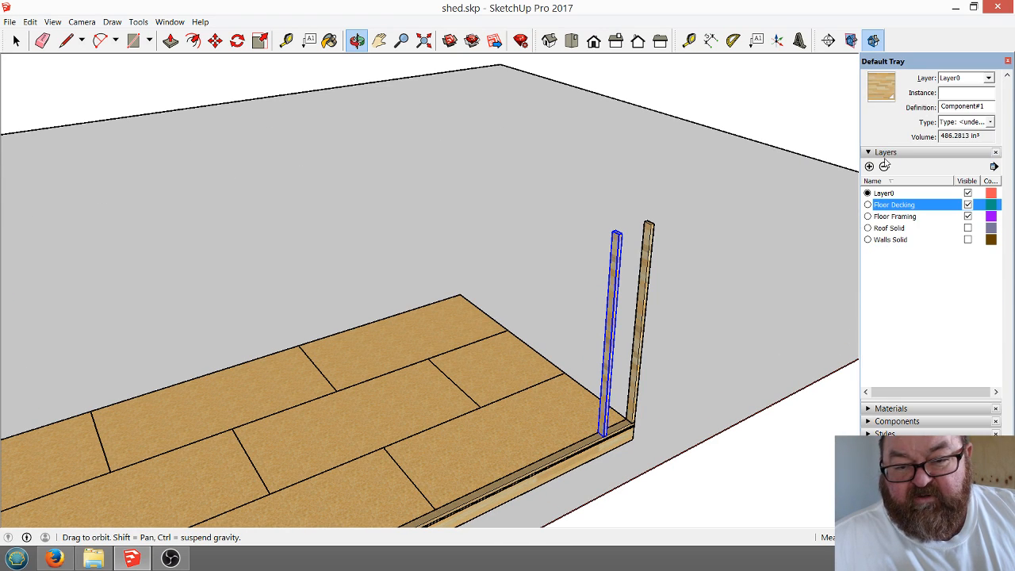
{"action": "left_click", "coordinate": [967, 240]}
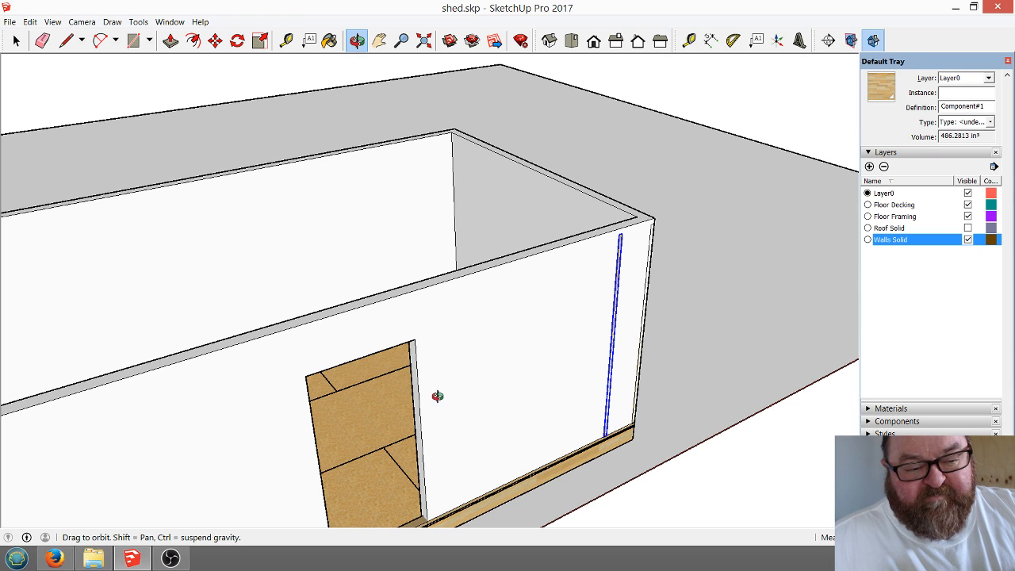
{"action": "left_click", "coordinate": [967, 240]}
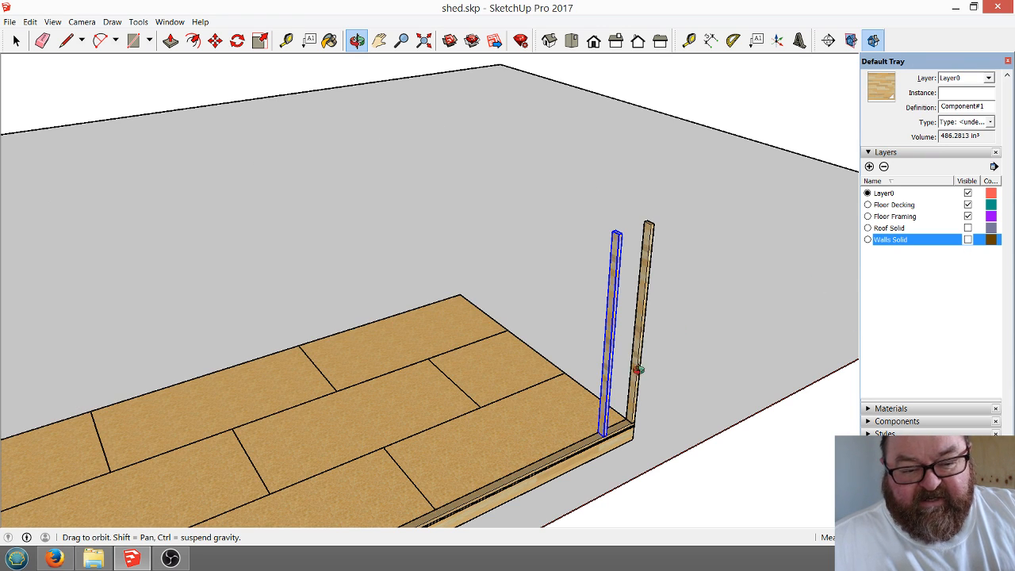
Examine the two studs at full height and from both sides of the floor corner.
{"action": "scroll", "coordinate": [637, 372], "scroll_direction": "up", "scroll_amount": 5}
{"action": "scroll", "coordinate": [469, 416], "scroll_direction": "down", "scroll_amount": 2}
{"action": "scroll", "coordinate": [575, 371], "scroll_direction": "down", "scroll_amount": 2}
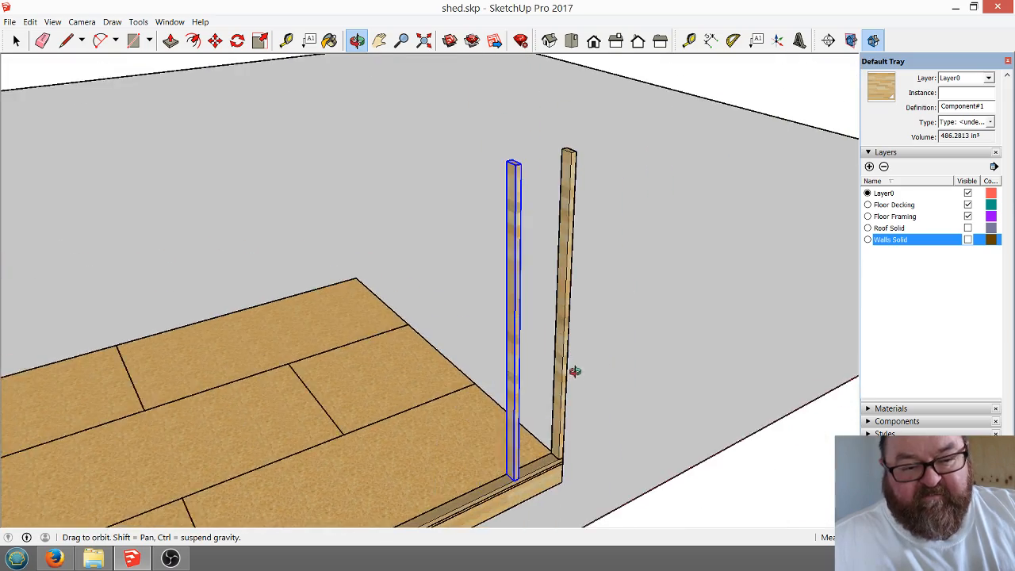
{"action": "scroll", "coordinate": [539, 467], "scroll_direction": "up", "scroll_amount": 3}
{"action": "mouse_move", "coordinate": [575, 415]}
{"action": "left_mouse_down"}
{"action": "mouse_move", "coordinate": [720, 366]}
{"action": "mouse_move", "coordinate": [659, 433]}
{"action": "left_mouse_up"}
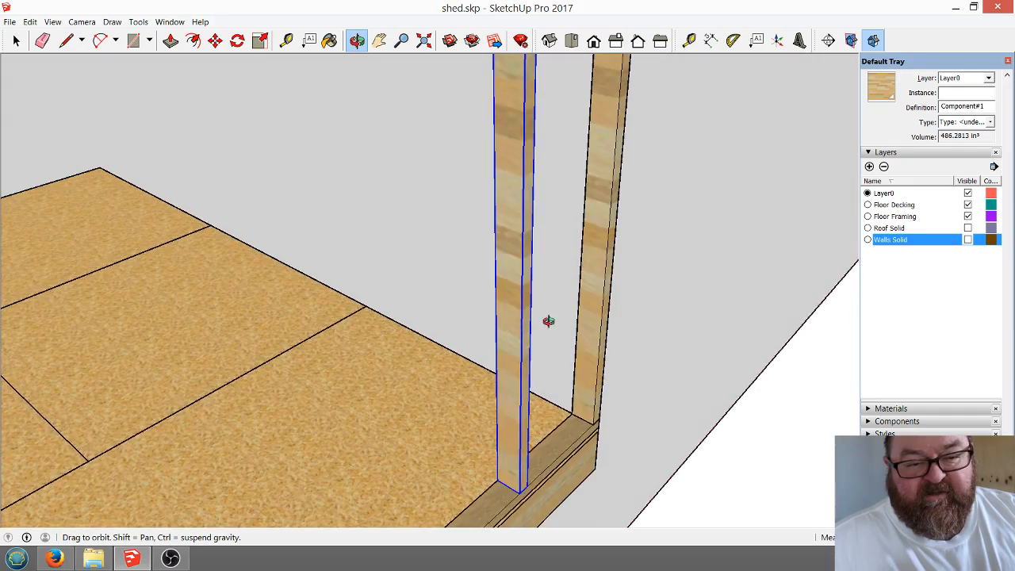
{"action": "mouse_move", "coordinate": [548, 320]}
{"action": "left_mouse_down"}
{"action": "mouse_move", "coordinate": [410, 397]}
{"action": "mouse_move", "coordinate": [147, 363]}
{"action": "mouse_move", "coordinate": [190, 376]}
{"action": "mouse_move", "coordinate": [170, 383]}
{"action": "left_mouse_up"}
{"action": "scroll", "coordinate": [390, 415], "scroll_direction": "down", "scroll_amount": 2}
{"action": "scroll", "coordinate": [338, 273], "scroll_direction": "up", "scroll_amount": 3}
{"action": "scroll", "coordinate": [338, 274], "scroll_direction": "up", "scroll_amount": 2}
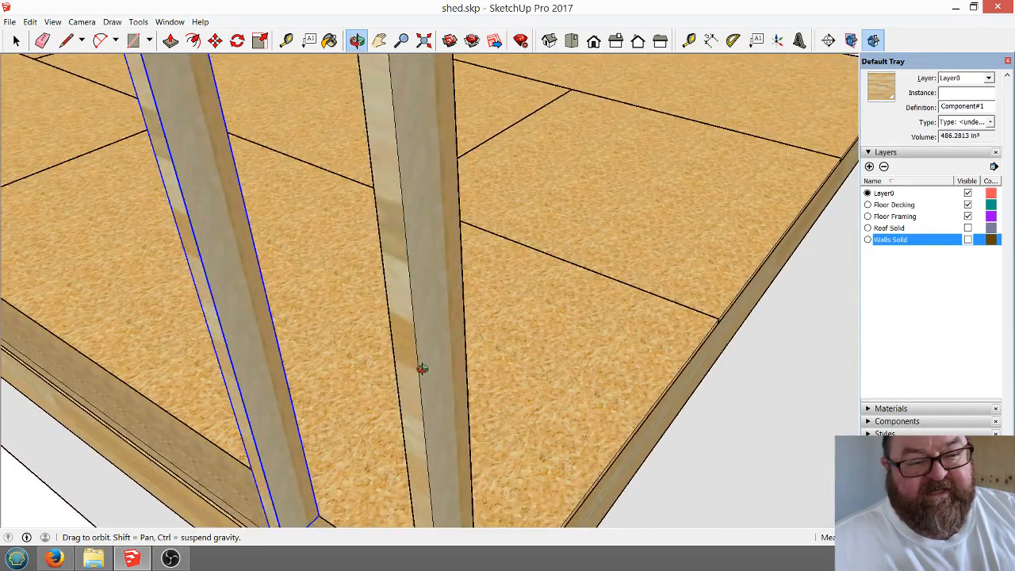
{"action": "scroll", "coordinate": [422, 368], "scroll_direction": "down", "scroll_amount": 1}
{"action": "mouse_move", "coordinate": [422, 369]}
{"action": "left_mouse_down"}
{"action": "mouse_move", "coordinate": [300, 336]}
{"action": "mouse_move", "coordinate": [364, 325]}
{"action": "left_mouse_up"}
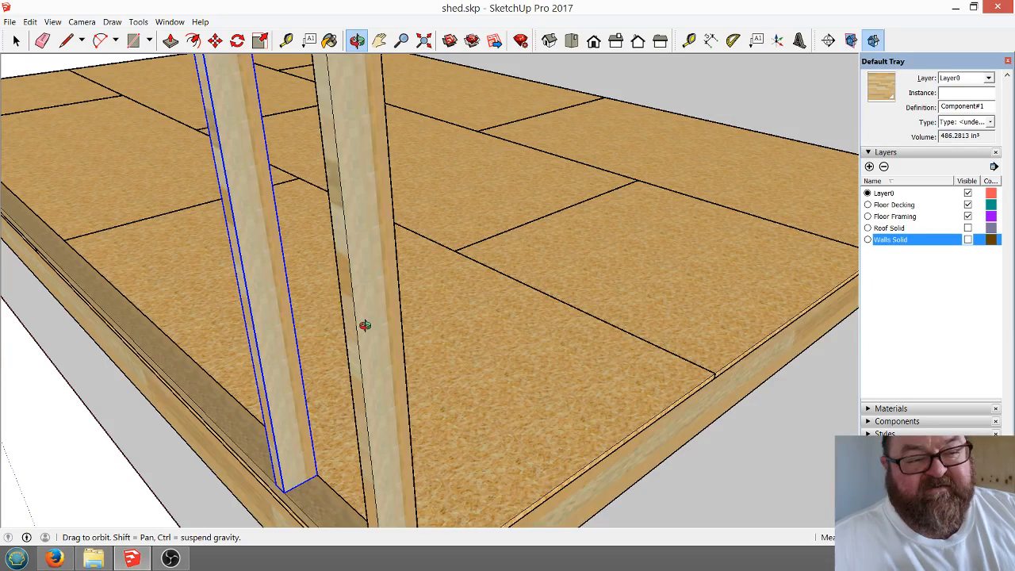
Open the corner stud for editing, sample the wood from its lengthwise-grained face and apply it to the adjacent cross-grained face.
{"action": "left_click", "coordinate": [16, 40]}
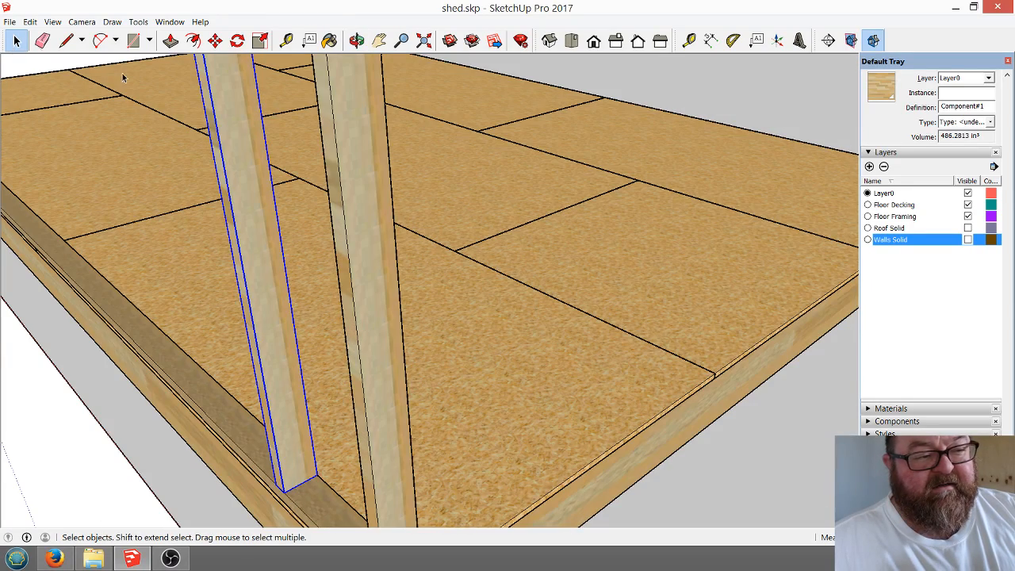
{"action": "double_click", "coordinate": [339, 198]}
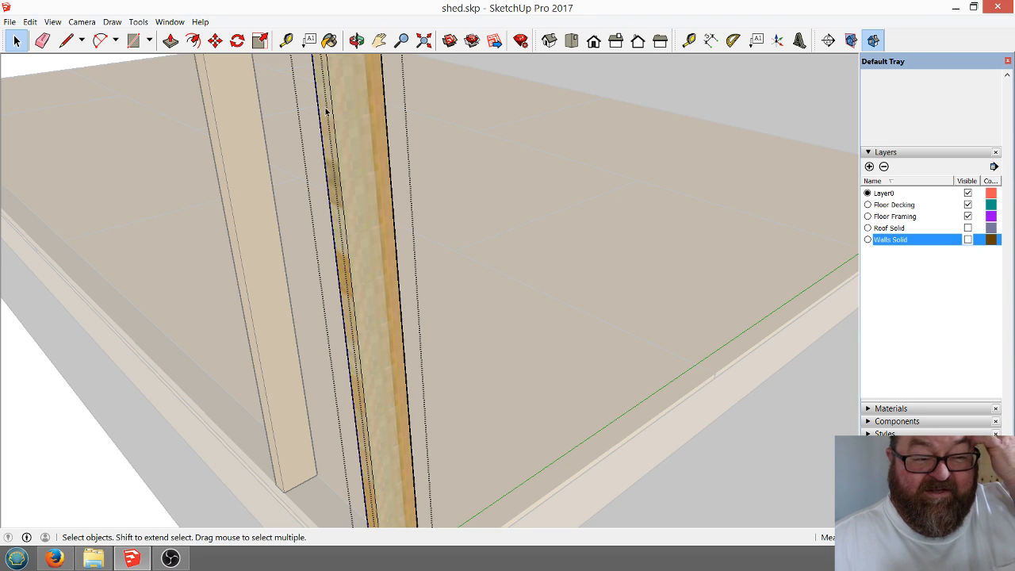
{"action": "left_click", "coordinate": [329, 42]}
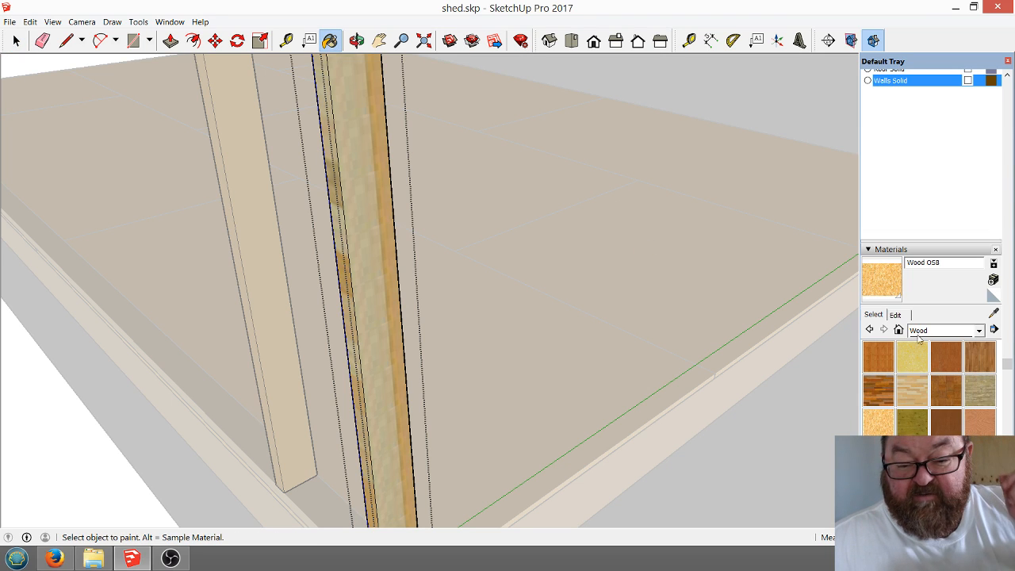
{"action": "left_click", "coordinate": [992, 315]}
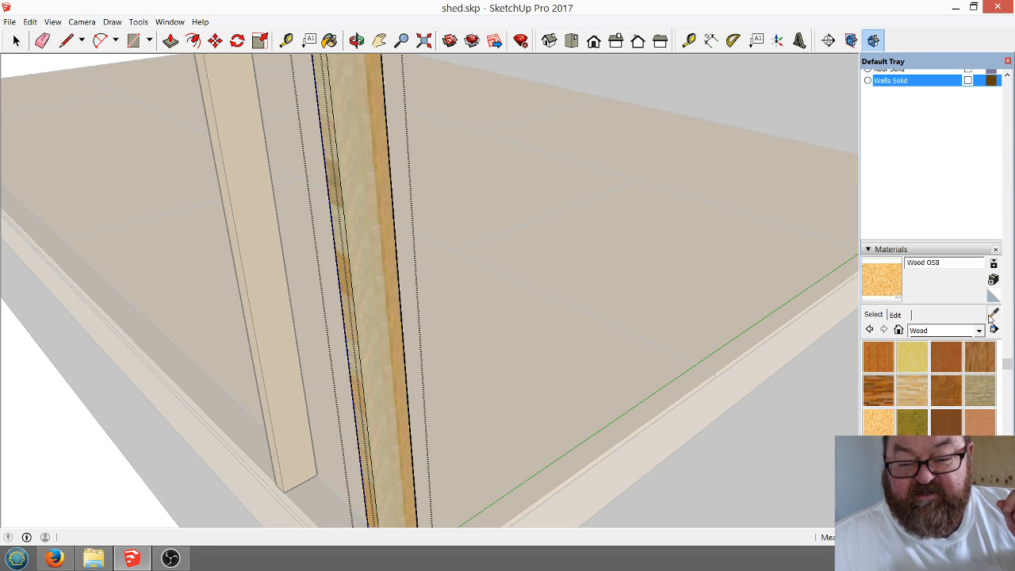
{"action": "left_click", "coordinate": [367, 221]}
{"action": "left_click", "coordinate": [337, 166]}
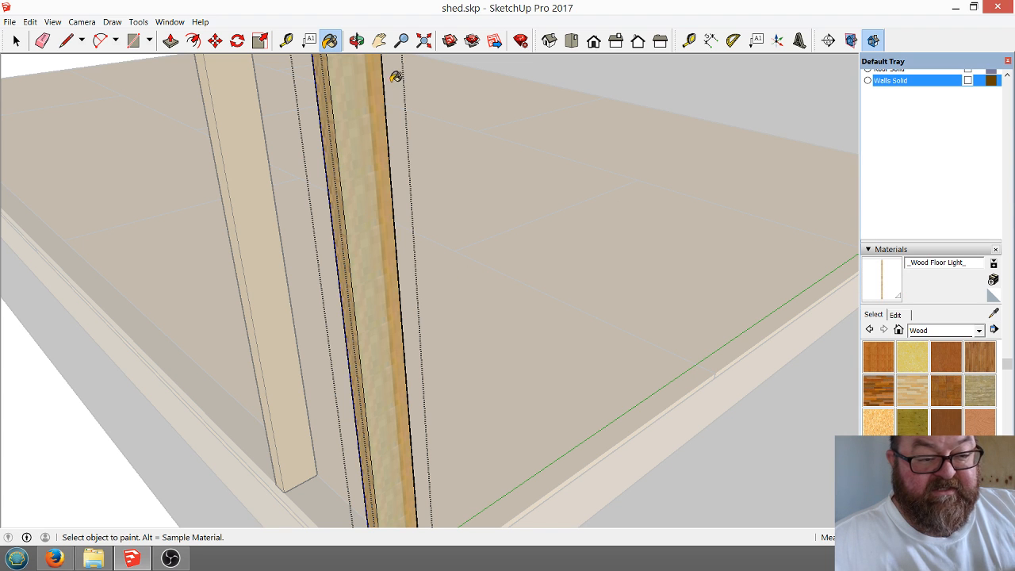
Apply the sampled _Wood Floor Light_ material to the wide cross-grained face on another side of the corner stud.
{"action": "left_click", "coordinate": [357, 39]}
{"action": "left_click_drag", "start_coordinate": [381, 174], "coordinate": [748, 235]}
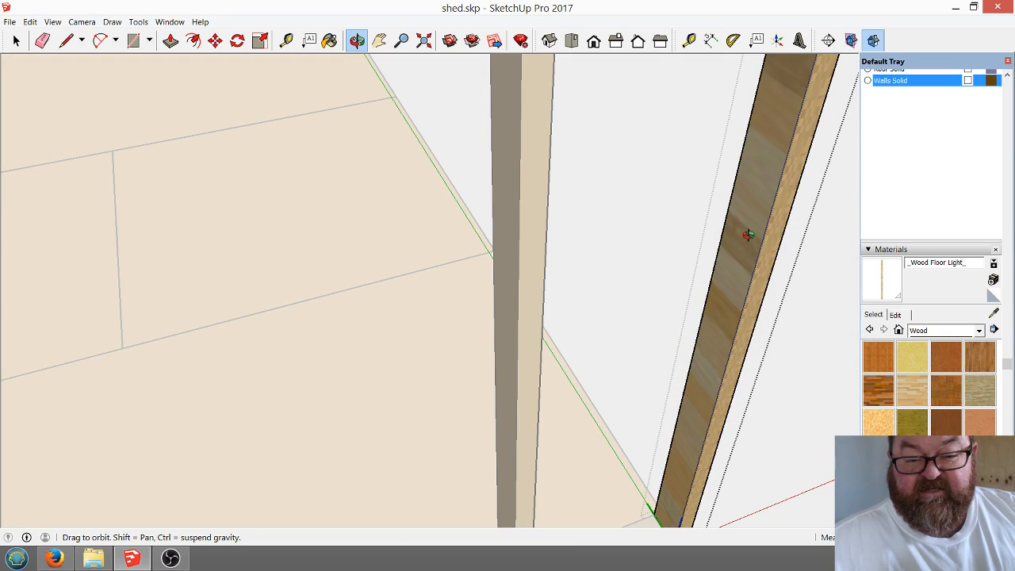
{"action": "right_click", "coordinate": [748, 235]}
{"action": "left_click", "coordinate": [760, 243]}
{"action": "left_click", "coordinate": [753, 212]}
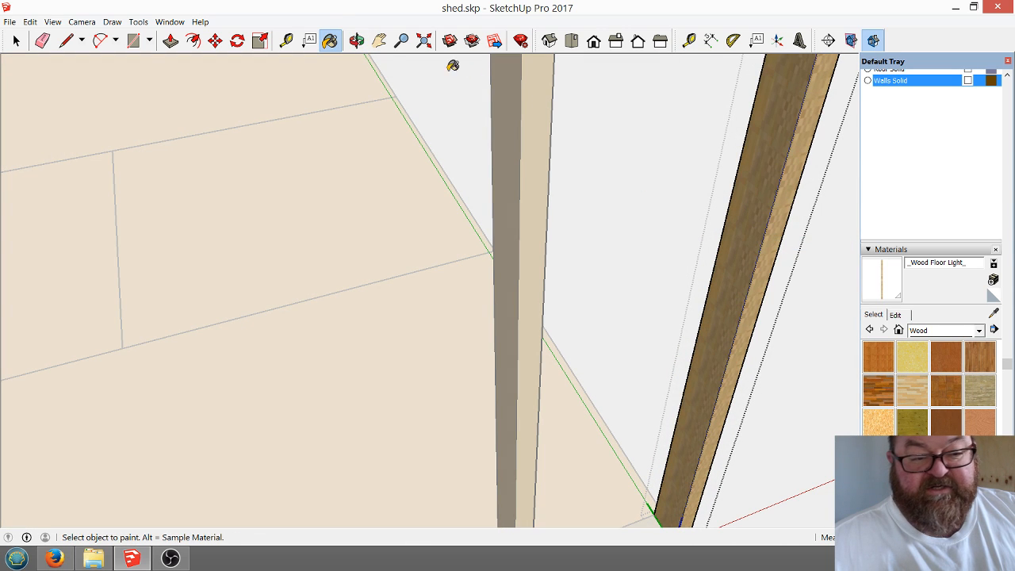
Paint the stud's remaining cross-grained face with the sampled _Wood Floor Light_ material and finish editing the component.
{"action": "left_click", "coordinate": [358, 40]}
{"action": "left_click_drag", "start_coordinate": [794, 251], "coordinate": [74, 68]}
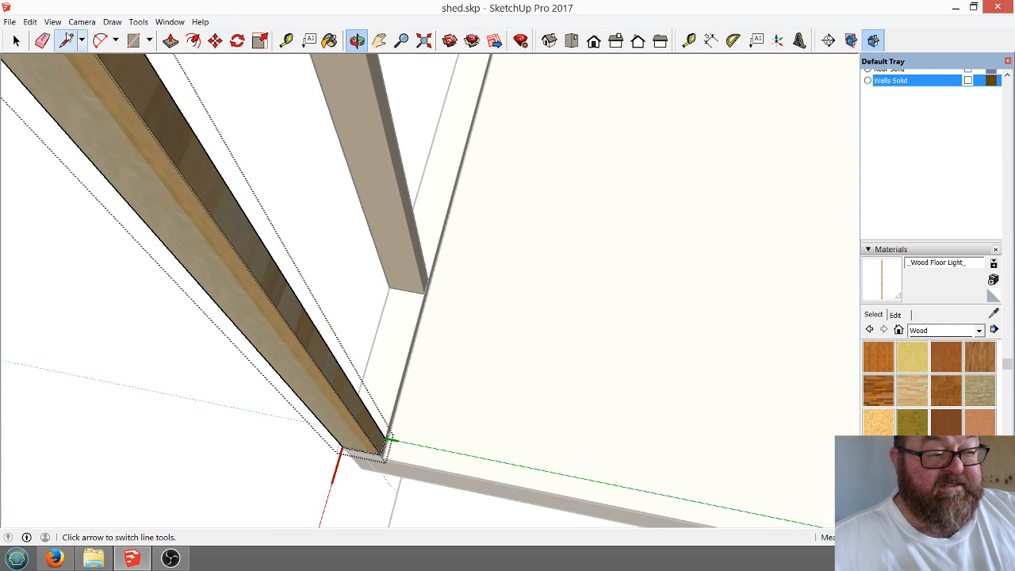
{"action": "left_click", "coordinate": [329, 40]}
{"action": "scroll", "coordinate": [388, 267], "scroll_direction": "down", "scroll_amount": 2}
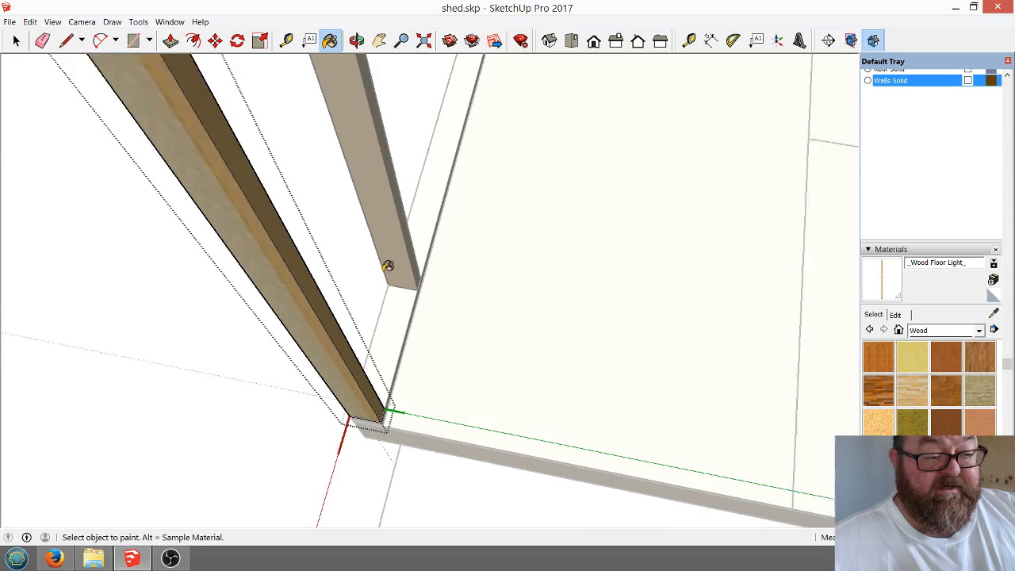
{"action": "left_click", "coordinate": [16, 41]}
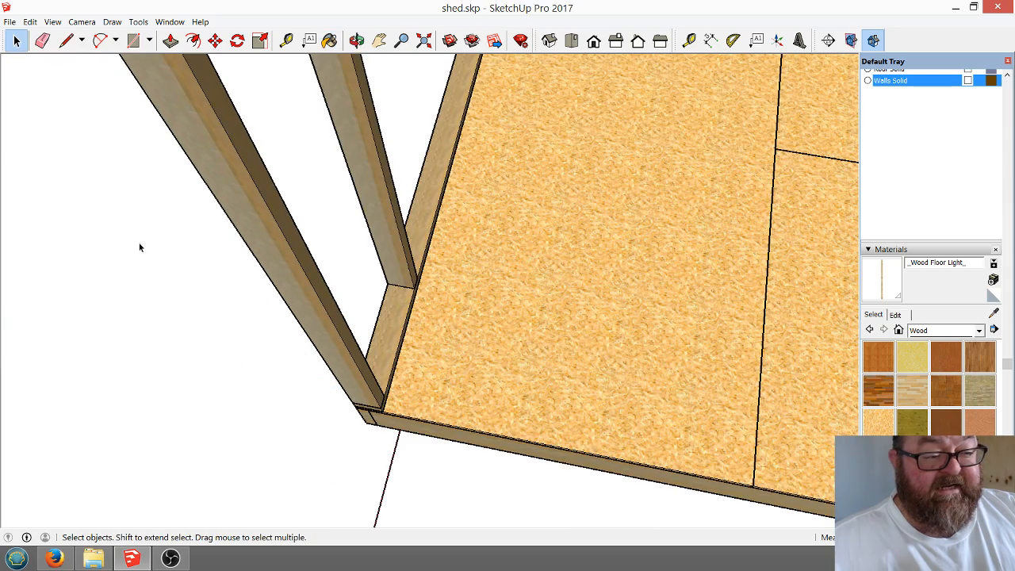
Examine the grain on both studs along their full height and where they meet the bottom plate.
{"action": "left_click", "coordinate": [356, 41]}
{"action": "left_click_drag", "start_coordinate": [424, 249], "coordinate": [753, 232]}
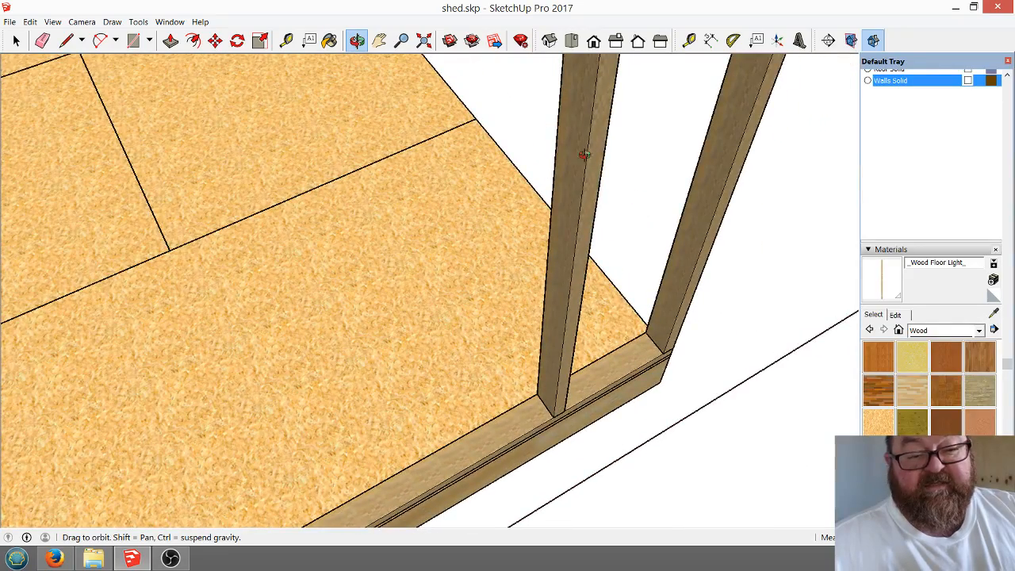
{"action": "scroll", "coordinate": [588, 365], "scroll_direction": "down", "scroll_amount": 4}
{"action": "scroll", "coordinate": [655, 304], "scroll_direction": "up", "scroll_amount": 6}
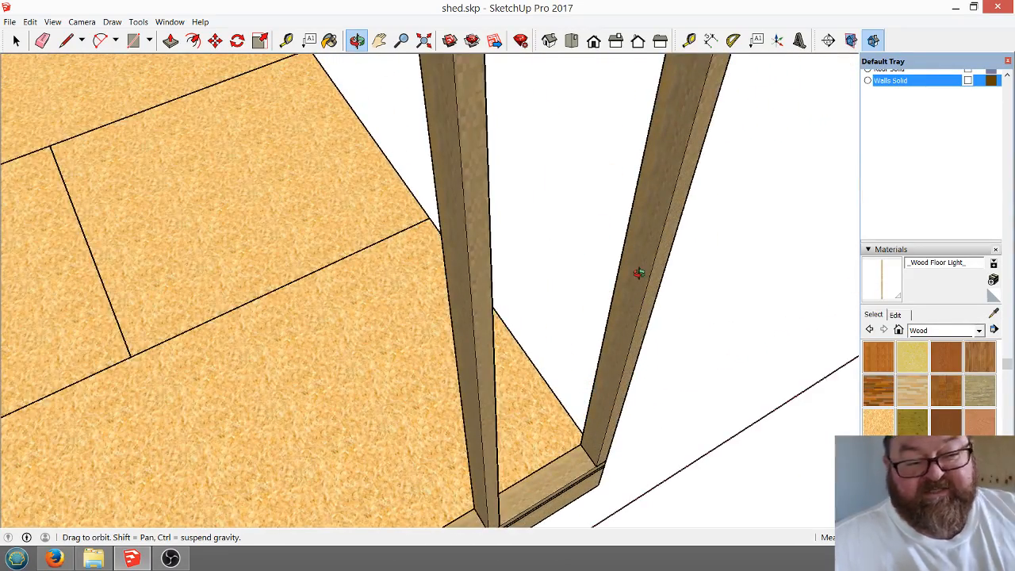
{"action": "scroll", "coordinate": [639, 273], "scroll_direction": "down", "scroll_amount": 1}
{"action": "left_click_drag", "start_coordinate": [615, 323], "coordinate": [658, 111]}
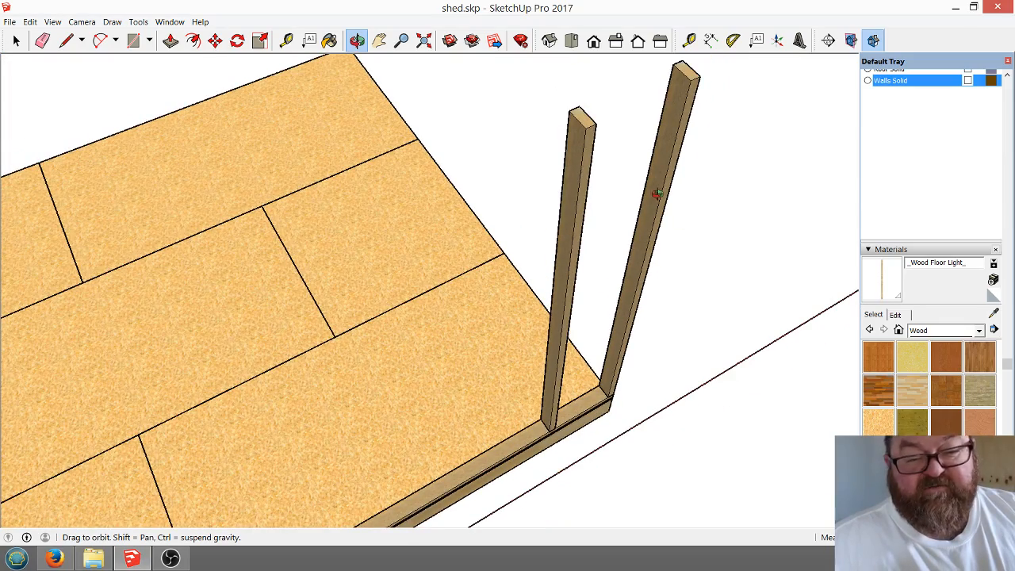
{"action": "left_click_drag", "start_coordinate": [486, 343], "coordinate": [530, 315]}
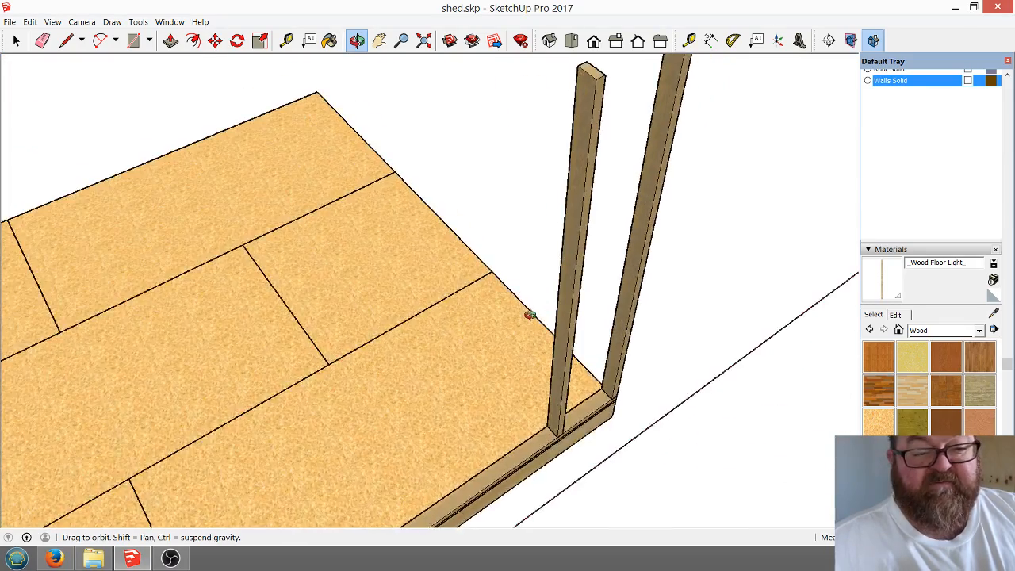
{"action": "scroll", "coordinate": [600, 326], "scroll_direction": "up", "scroll_amount": 2}
{"action": "scroll", "coordinate": [600, 326], "scroll_direction": "up", "scroll_amount": 1}
{"action": "scroll", "coordinate": [600, 328], "scroll_direction": "down", "scroll_amount": 2}
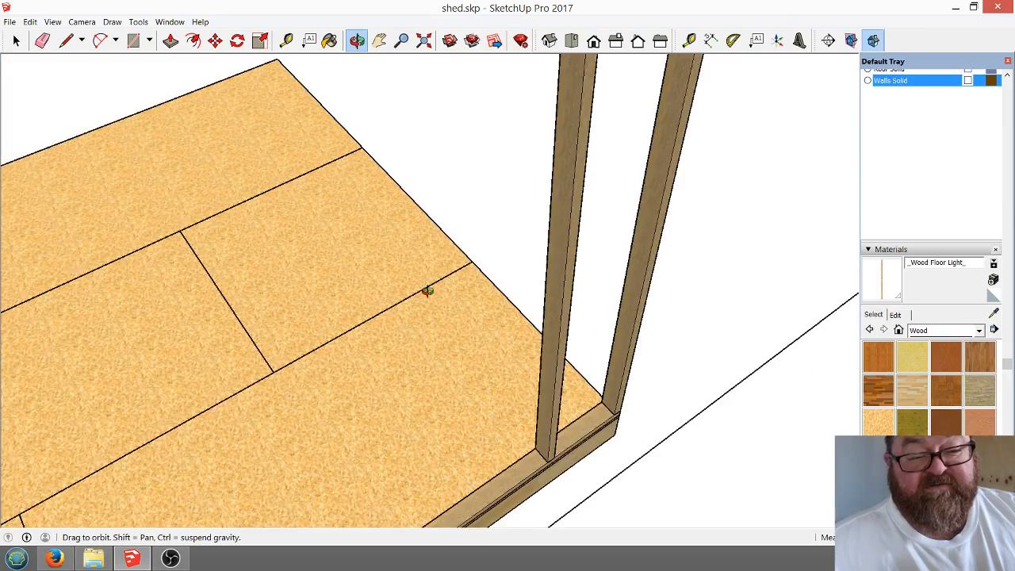
Draw a rectangle at the foot of the corner stud's inner face, spanning the face's full width above the bottom plate.
{"action": "scroll", "coordinate": [521, 351], "scroll_direction": "up", "scroll_amount": 2}
{"action": "scroll", "coordinate": [539, 370], "scroll_direction": "up", "scroll_amount": 2}
{"action": "scroll", "coordinate": [528, 396], "scroll_direction": "up", "scroll_amount": 2}
{"action": "scroll", "coordinate": [547, 393], "scroll_direction": "up", "scroll_amount": 2}
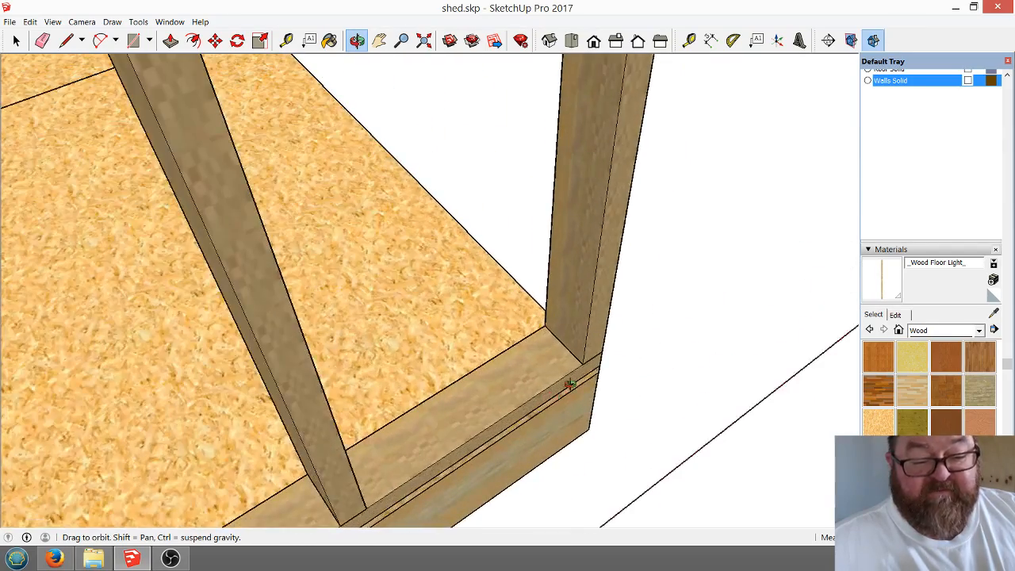
{"action": "scroll", "coordinate": [622, 339], "scroll_direction": "down", "scroll_amount": 2}
{"action": "scroll", "coordinate": [593, 349], "scroll_direction": "up", "scroll_amount": 1}
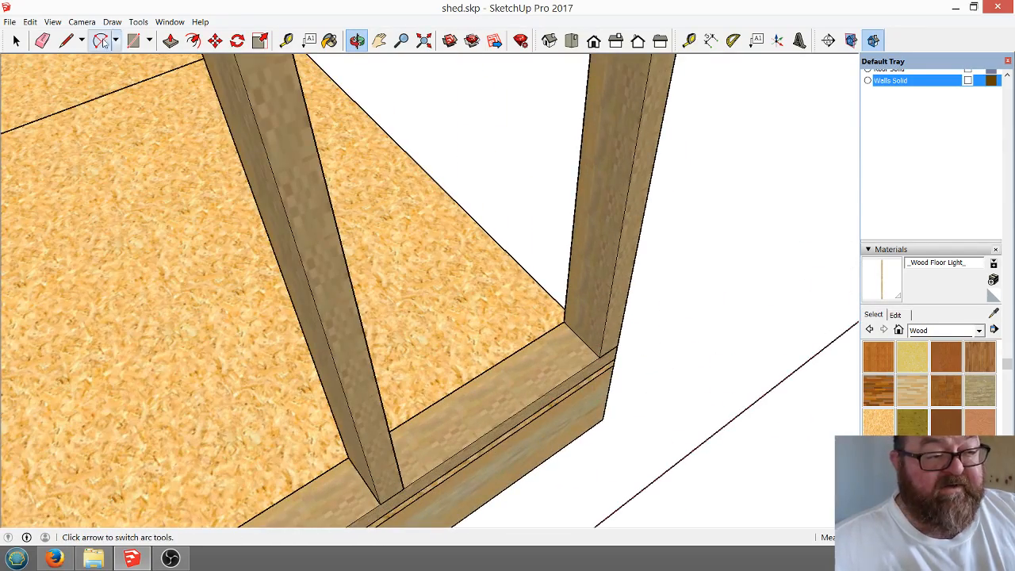
{"action": "left_click", "coordinate": [134, 46]}
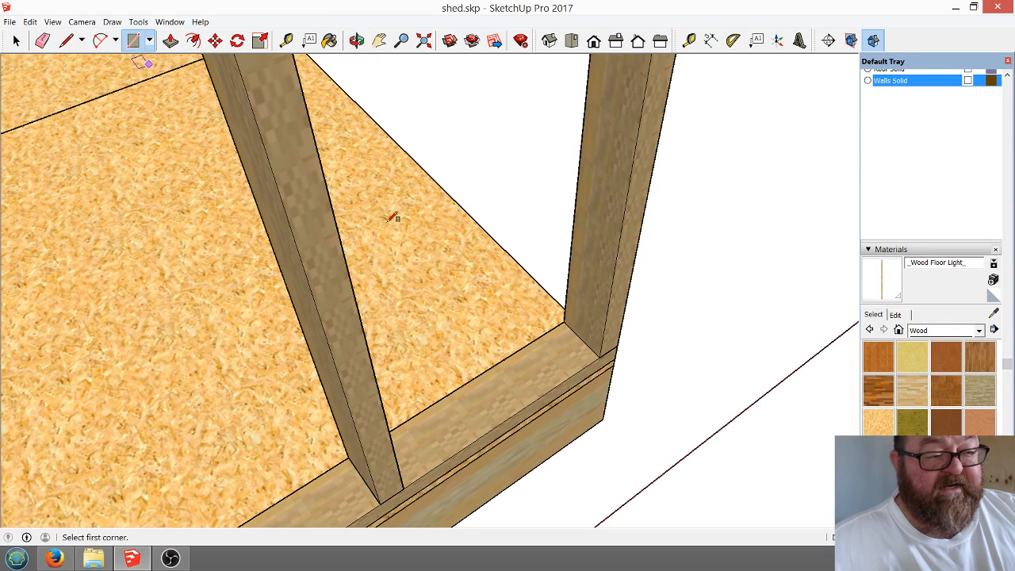
{"action": "left_click", "coordinate": [564, 321]}
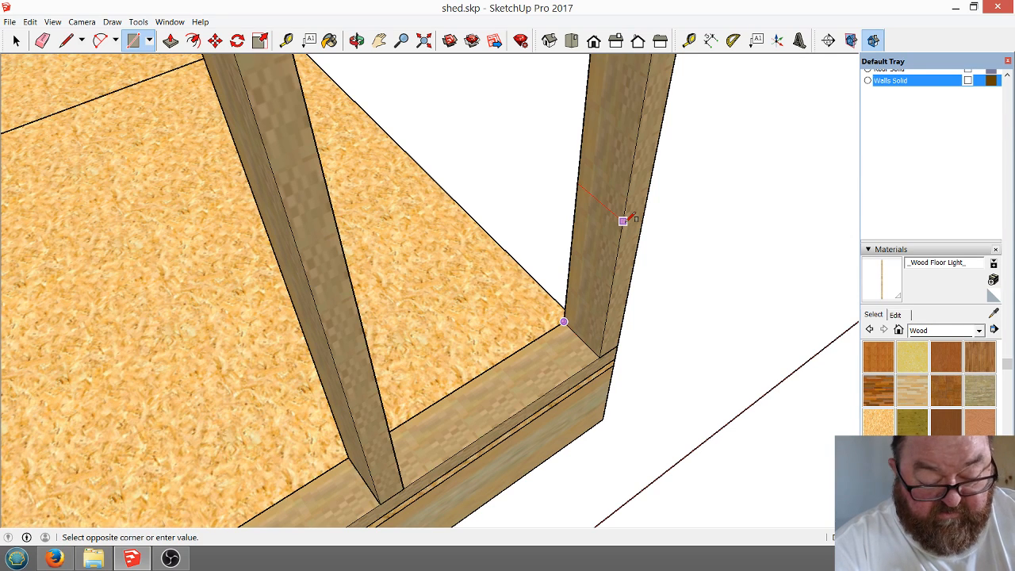
{"action": "left_click", "coordinate": [623, 221]}
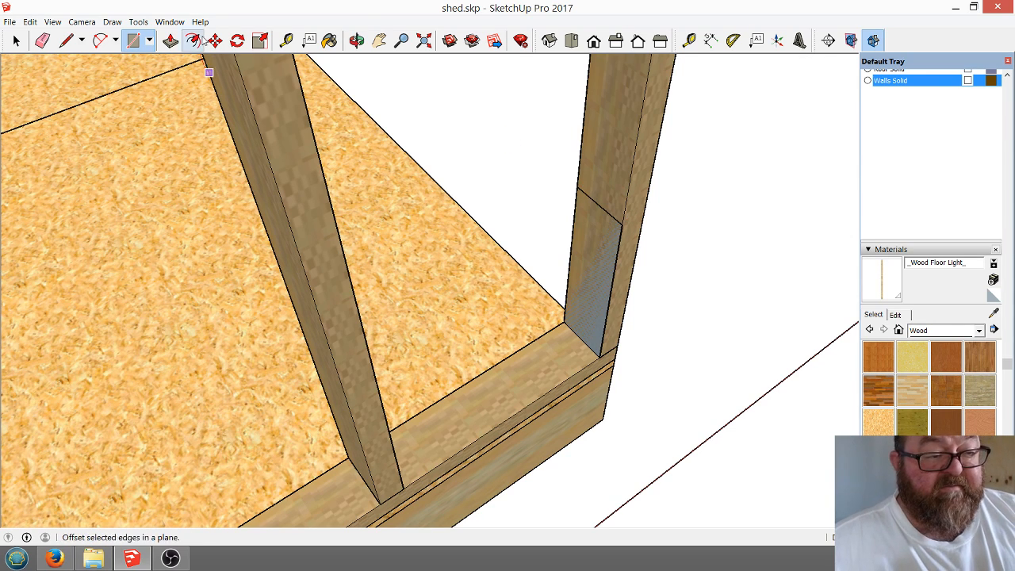
Pull the rectangle out from the corner stud toward the second stud to form a short spacer block.
{"action": "left_click", "coordinate": [171, 41]}
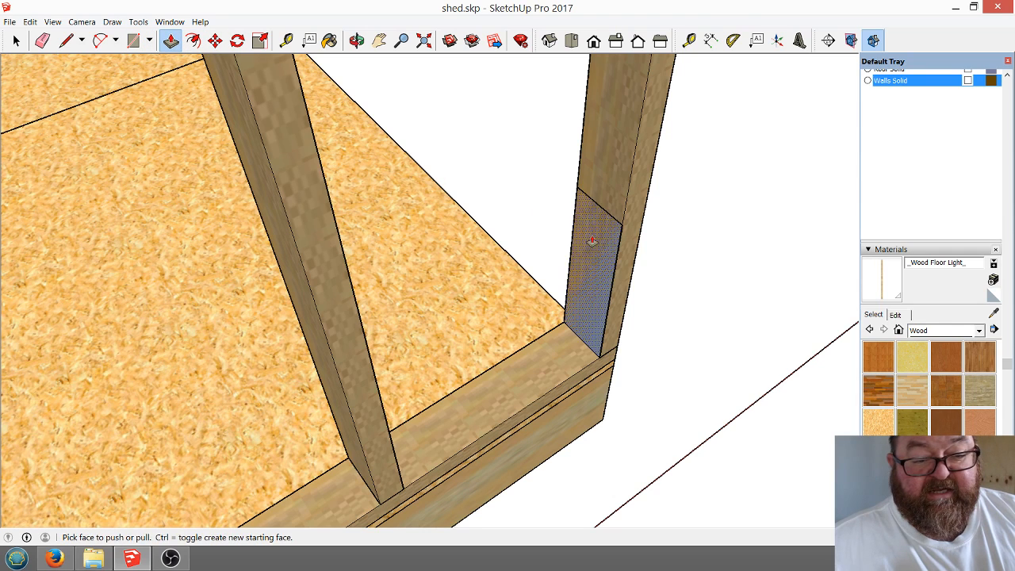
{"action": "left_click_drag", "start_coordinate": [592, 240], "coordinate": [580, 256]}
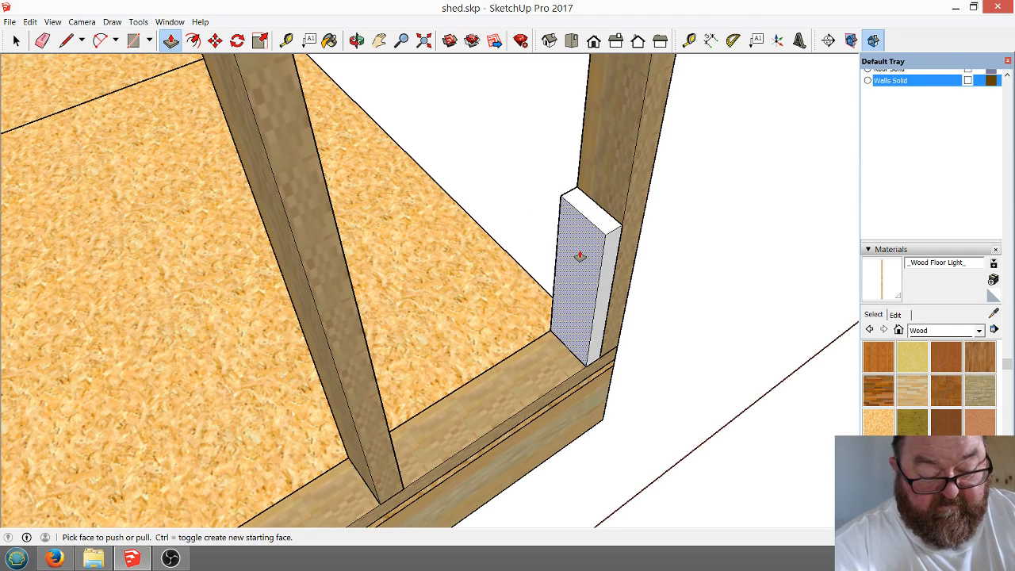
{"action": "left_click", "coordinate": [580, 256]}
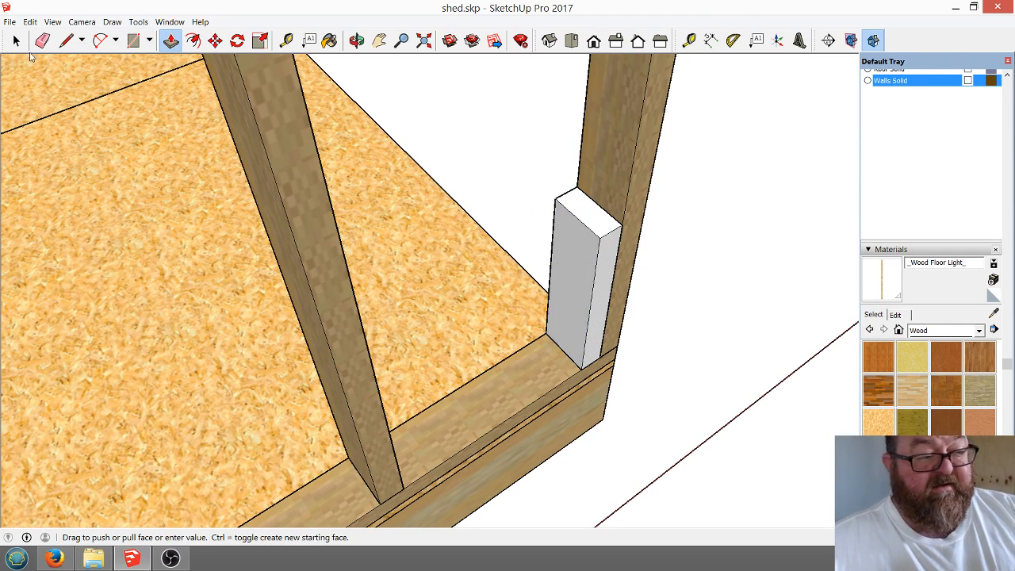
Make the whole spacer block a group and paint it with the _Wood Floor Light_ material.
{"action": "left_click", "coordinate": [16, 40]}
{"action": "left_click", "coordinate": [357, 41]}
{"action": "left_click_drag", "start_coordinate": [475, 204], "coordinate": [582, 161]}
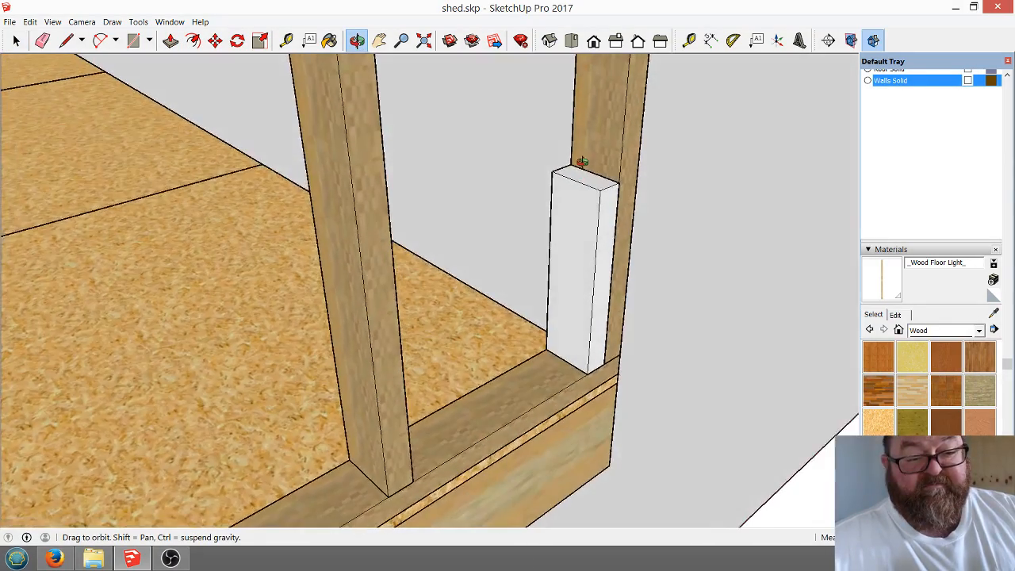
{"action": "left_click", "coordinate": [16, 43]}
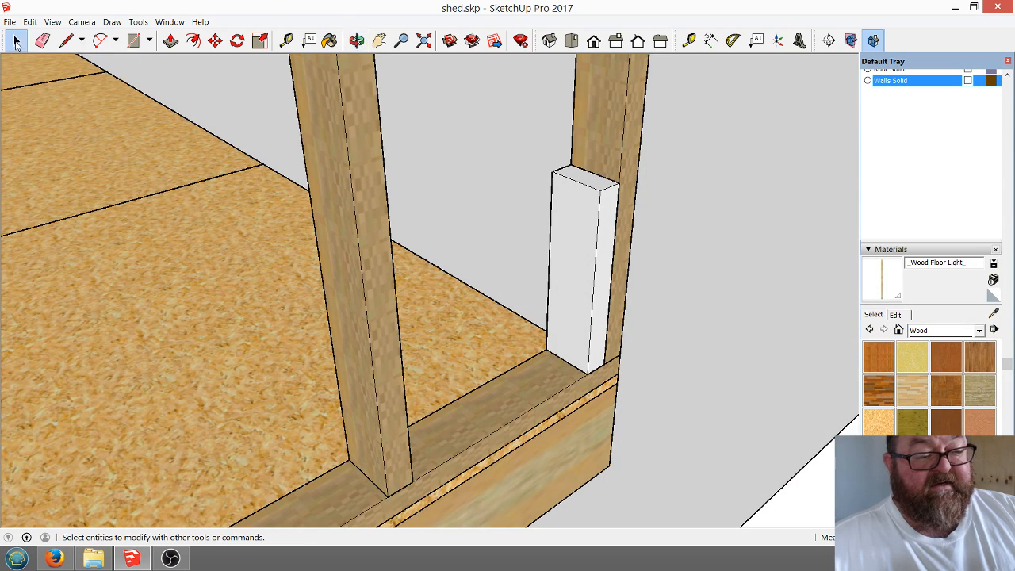
{"action": "mouse_move", "coordinate": [521, 155]}
{"action": "left_mouse_down"}
{"action": "mouse_move", "coordinate": [626, 346]}
{"action": "mouse_move", "coordinate": [636, 391]}
{"action": "left_mouse_up"}
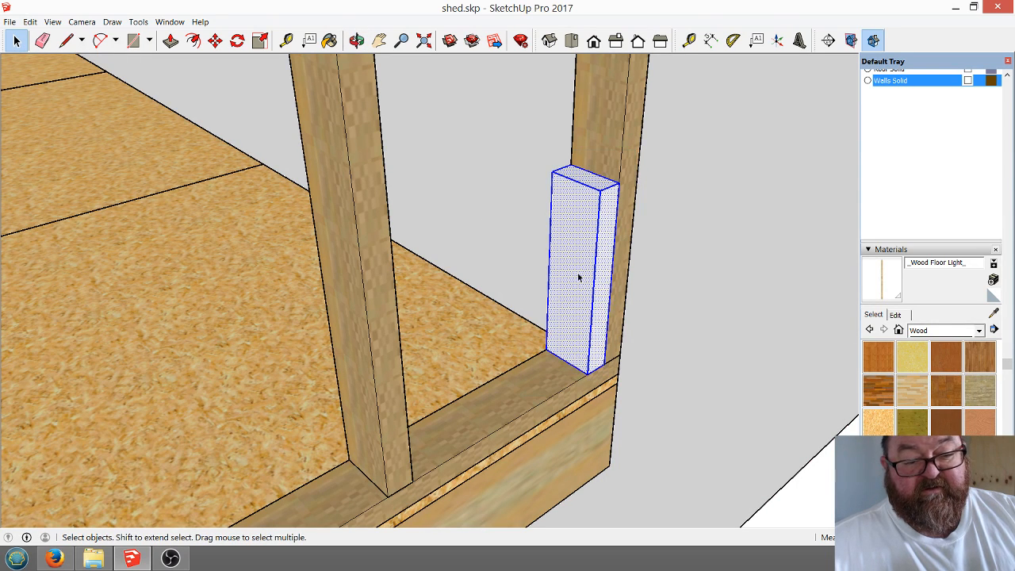
{"action": "right_click", "coordinate": [579, 277]}
{"action": "left_click", "coordinate": [626, 372]}
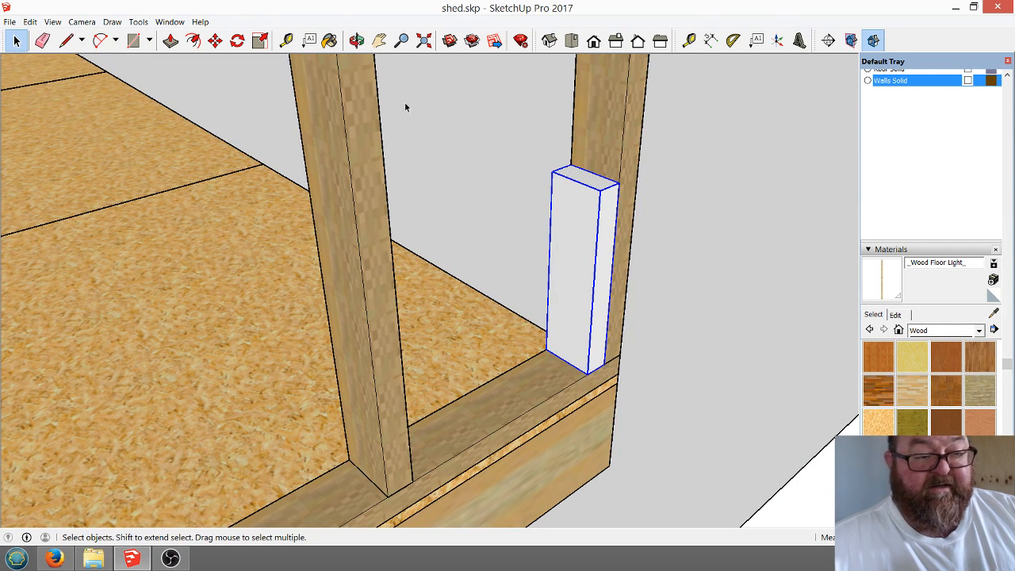
{"action": "left_click", "coordinate": [329, 40]}
{"action": "left_click", "coordinate": [606, 238]}
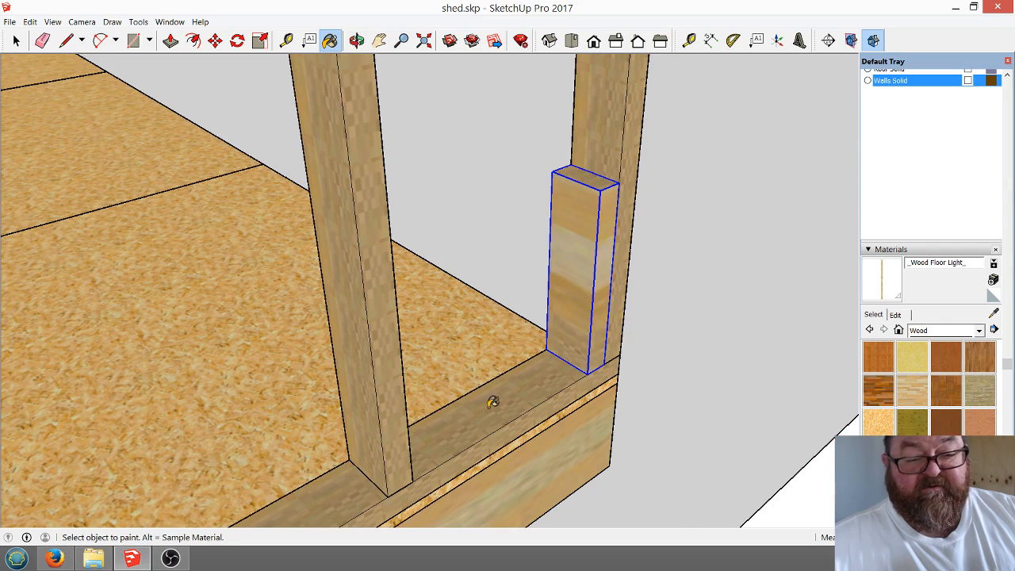
Deselect the spacer block and examine its wood grain and fit against the corner stud and bottom plate.
{"action": "scroll", "coordinate": [494, 402], "scroll_direction": "down", "scroll_amount": 2}
{"action": "scroll", "coordinate": [598, 310], "scroll_direction": "up", "scroll_amount": 4}
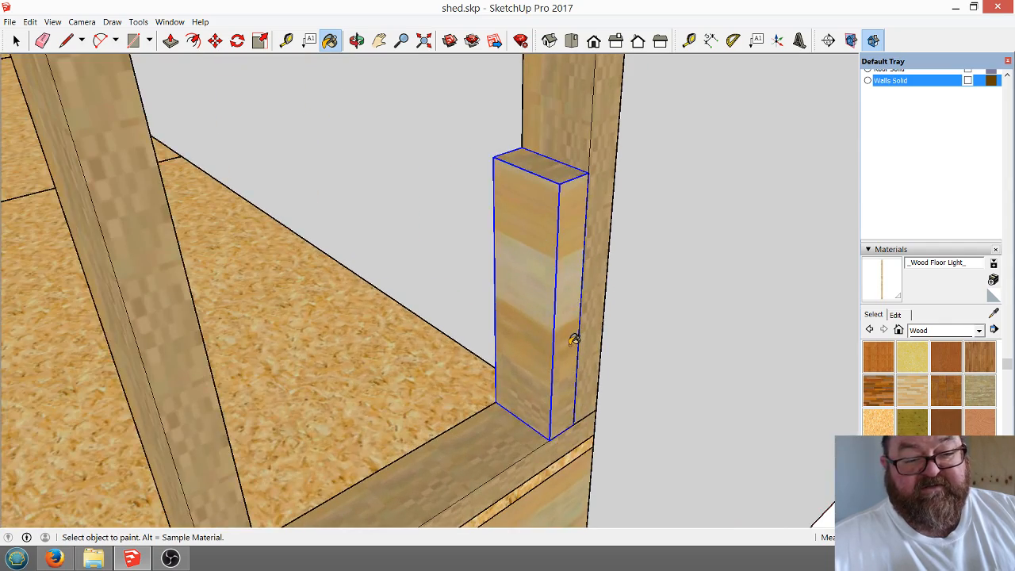
{"action": "scroll", "coordinate": [573, 338], "scroll_direction": "down", "scroll_amount": 3}
{"action": "scroll", "coordinate": [564, 339], "scroll_direction": "up", "scroll_amount": 3}
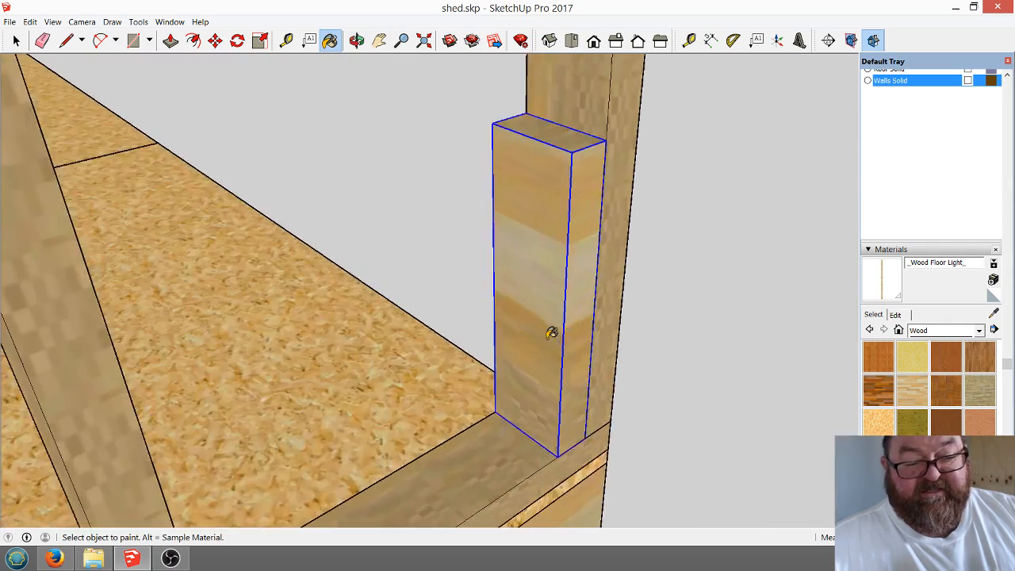
{"action": "scroll", "coordinate": [551, 337], "scroll_direction": "down", "scroll_amount": 3}
{"action": "key", "text": "space"}
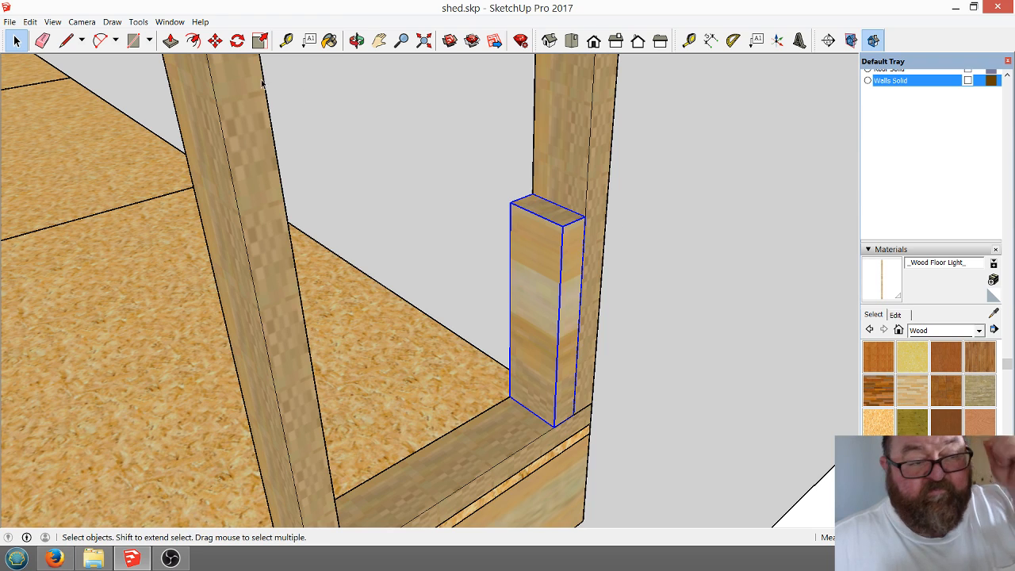
{"action": "left_click", "coordinate": [329, 40]}
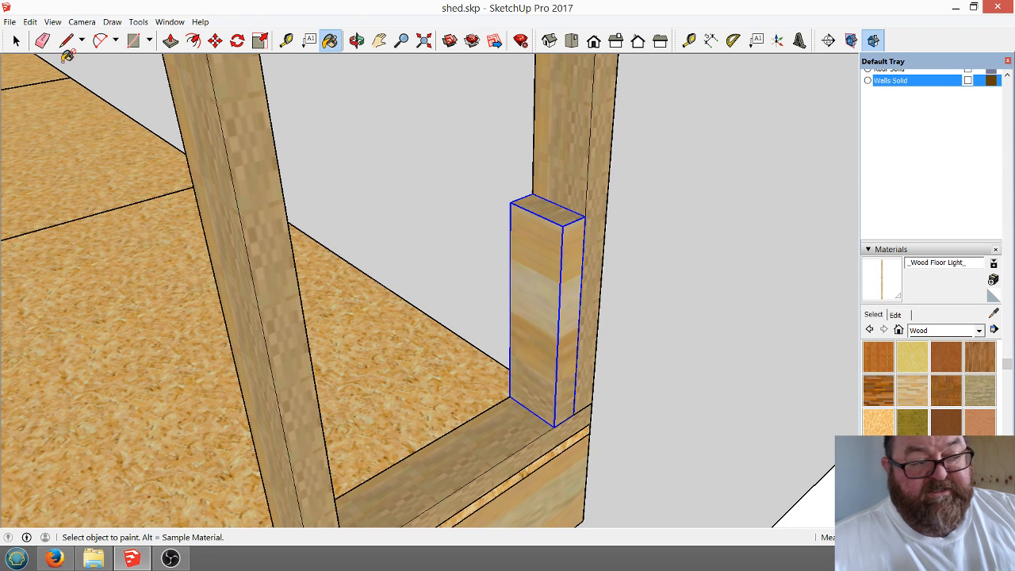
{"action": "left_click", "coordinate": [16, 40]}
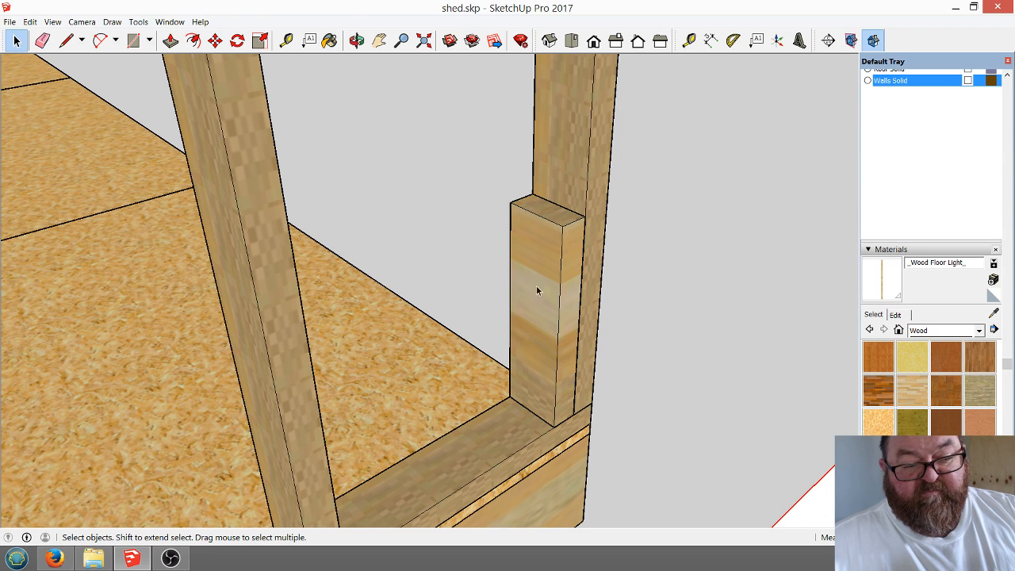
{"action": "scroll", "coordinate": [549, 388], "scroll_direction": "down", "scroll_amount": 3}
{"action": "scroll", "coordinate": [571, 400], "scroll_direction": "down", "scroll_amount": 5}
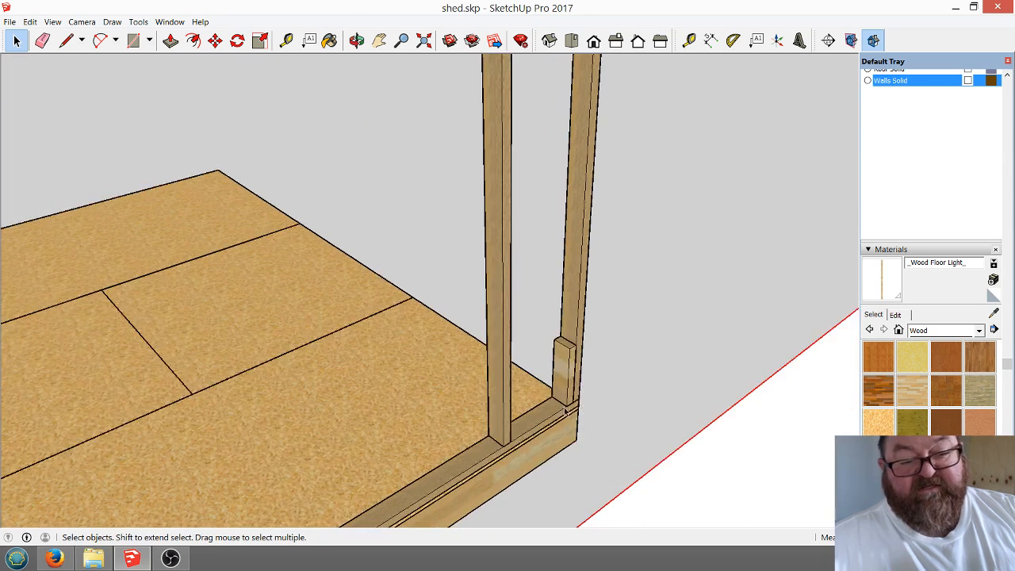
{"action": "scroll", "coordinate": [589, 407], "scroll_direction": "down", "scroll_amount": 2}
{"action": "scroll", "coordinate": [586, 381], "scroll_direction": "up", "scroll_amount": 8}
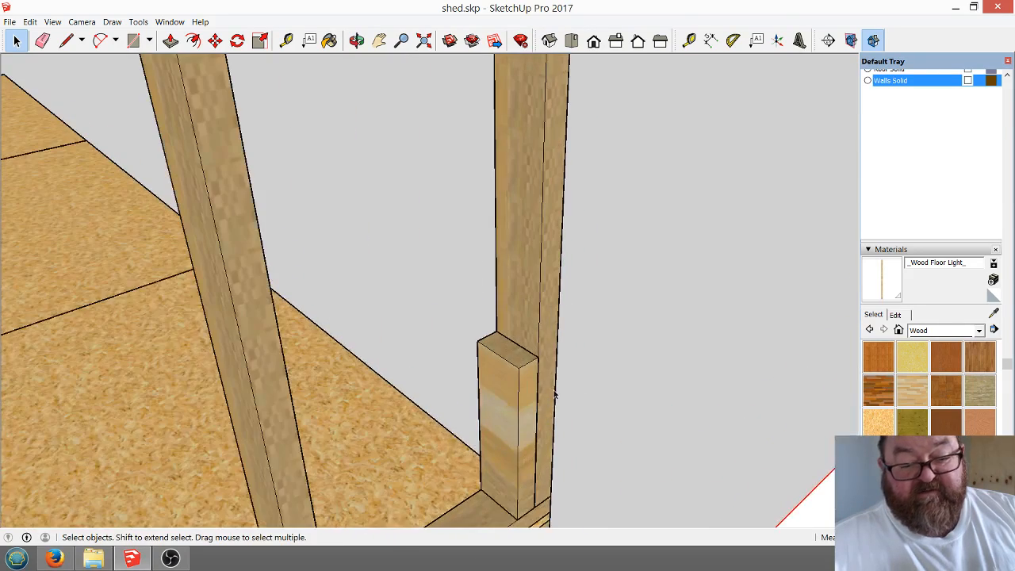
Copy the spacer block from the foot of the corner stud to the stud's top end, flush with its top.
{"action": "left_click", "coordinate": [485, 380]}
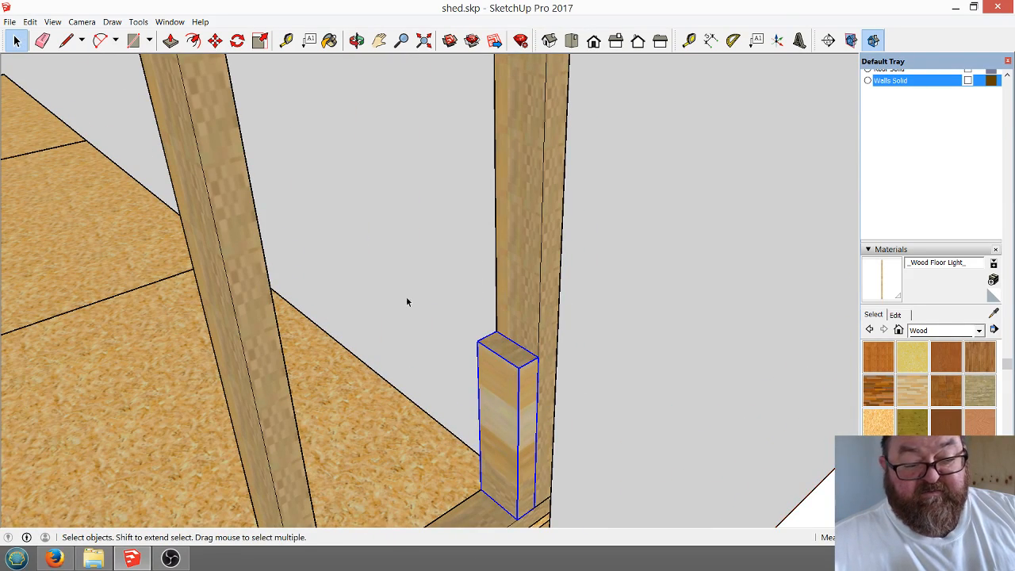
{"action": "left_click", "coordinate": [215, 40]}
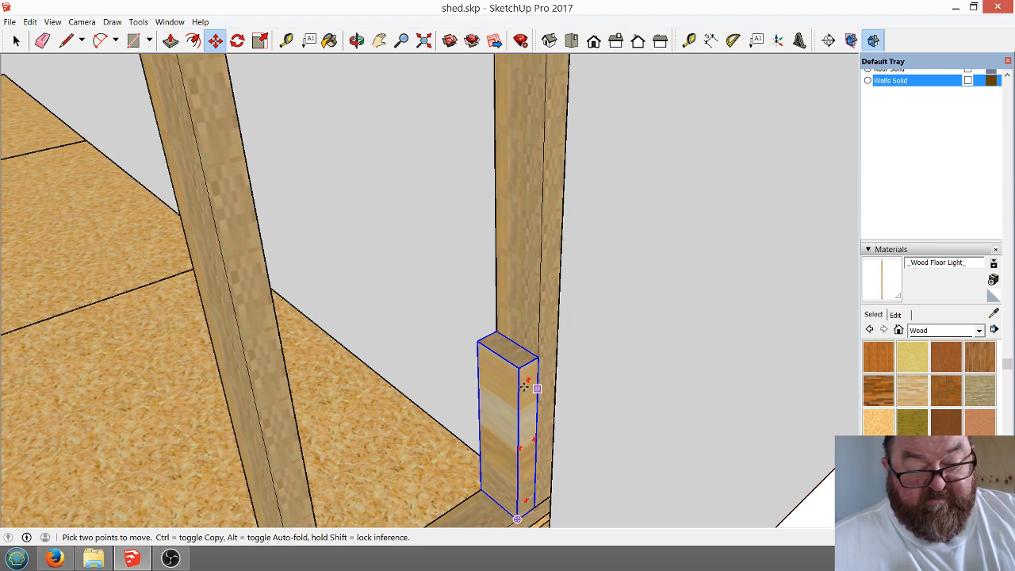
{"action": "scroll", "coordinate": [533, 356], "scroll_direction": "up", "scroll_amount": 1}
{"action": "left_click", "coordinate": [540, 349]}
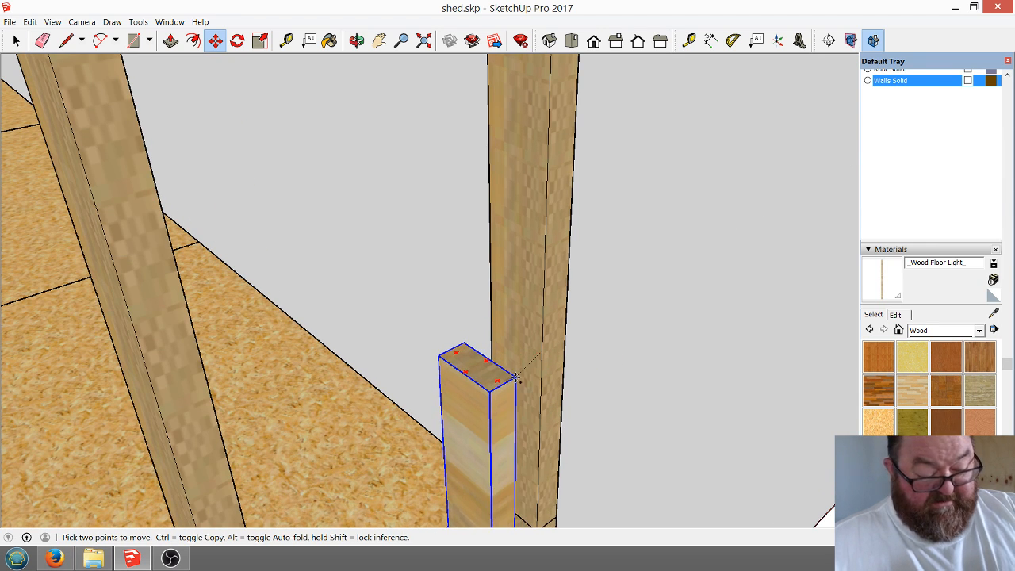
{"action": "key", "text": "ctrl"}
{"action": "scroll", "coordinate": [516, 380], "scroll_direction": "down", "scroll_amount": 6}
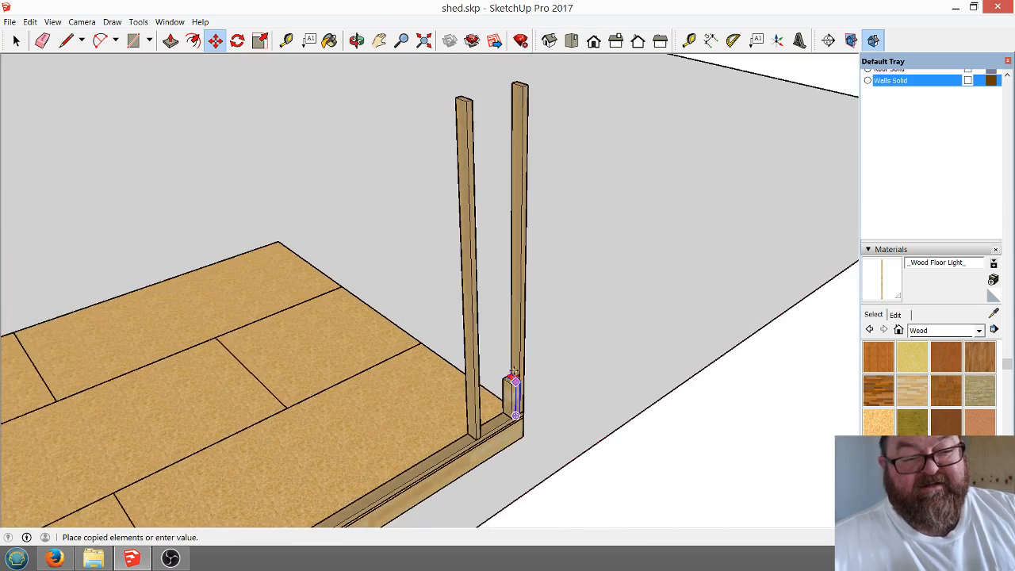
{"action": "scroll", "coordinate": [523, 89], "scroll_direction": "up", "scroll_amount": 5}
{"action": "left_click", "coordinate": [525, 77]}
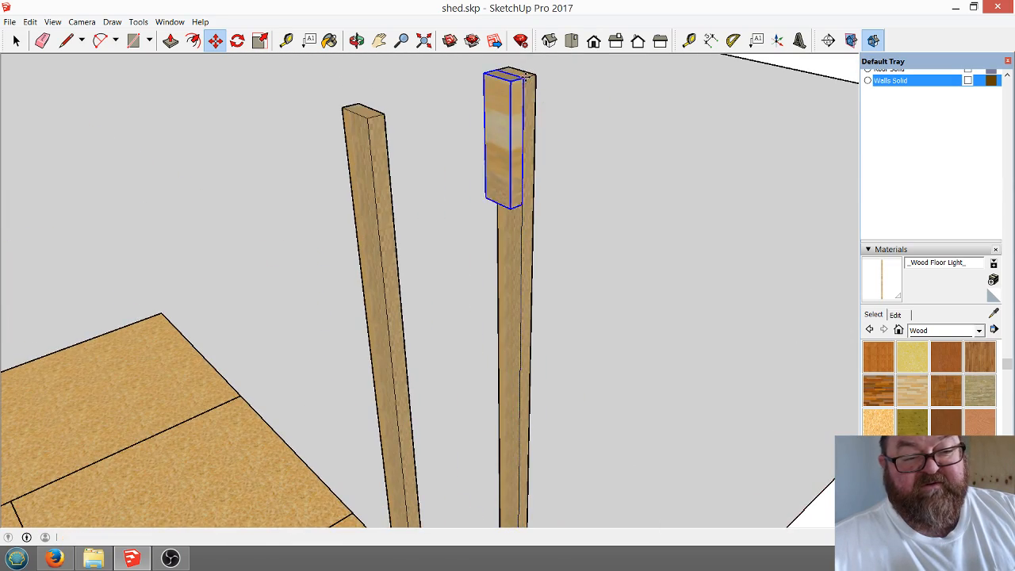
Copy the upper spacer block down to the midpoint of the corner stud.
{"action": "scroll", "coordinate": [525, 87], "scroll_direction": "down", "scroll_amount": 5}
{"action": "scroll", "coordinate": [529, 148], "scroll_direction": "up", "scroll_amount": 4}
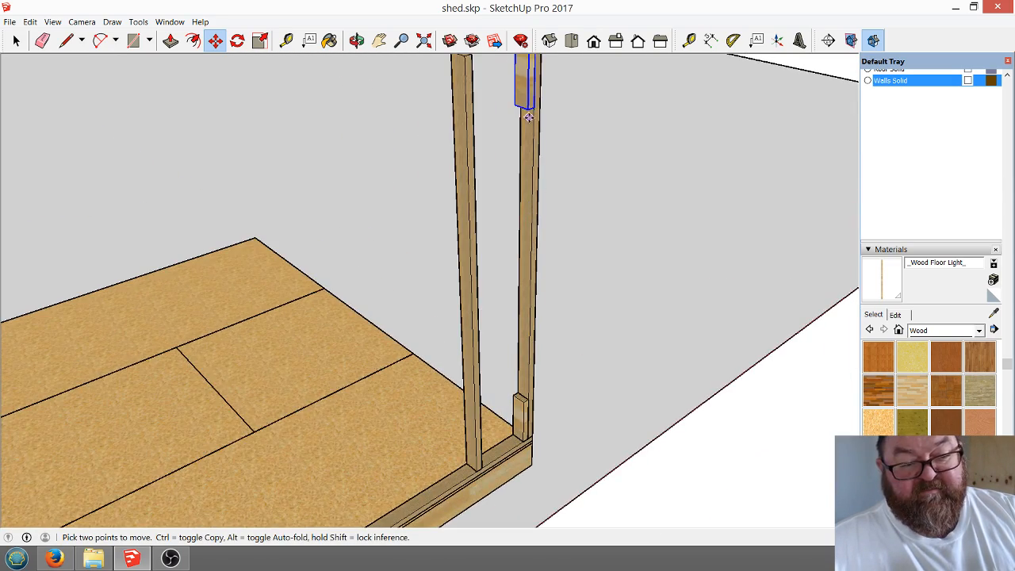
{"action": "left_click", "coordinate": [535, 75]}
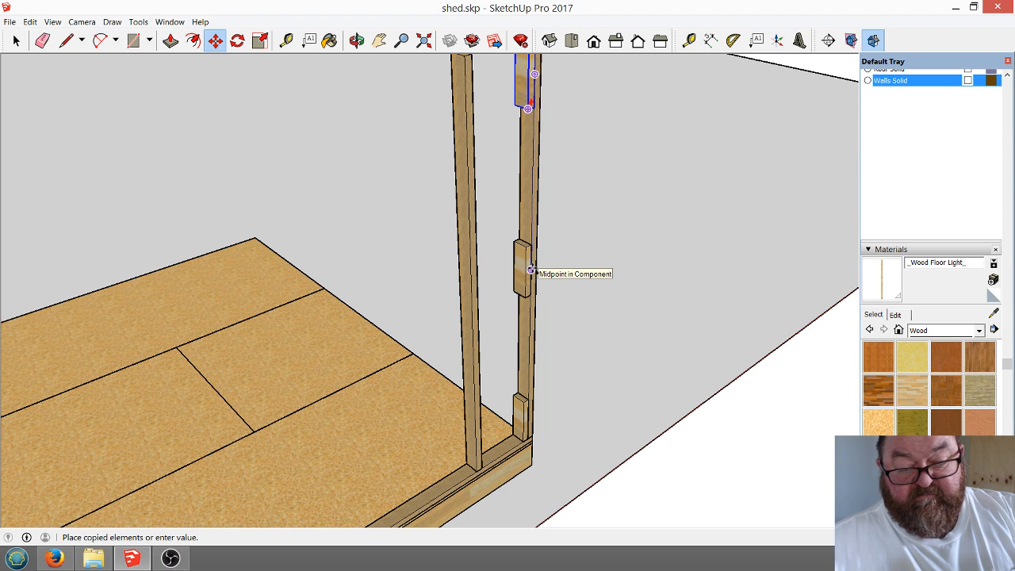
{"action": "left_click", "coordinate": [531, 270]}
{"action": "scroll", "coordinate": [530, 397], "scroll_direction": "down", "scroll_amount": 3}
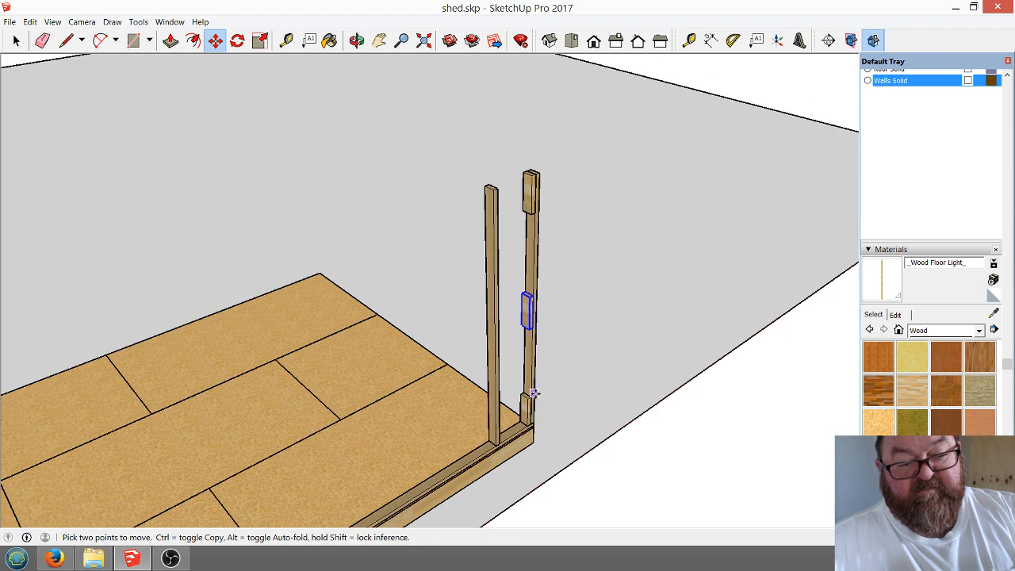
Move the second stud along the bottom plate until it sits tight against the spacer blocks on the corner stud.
{"action": "scroll", "coordinate": [530, 391], "scroll_direction": "up", "scroll_amount": 6}
{"action": "scroll", "coordinate": [531, 391], "scroll_direction": "down", "scroll_amount": 2}
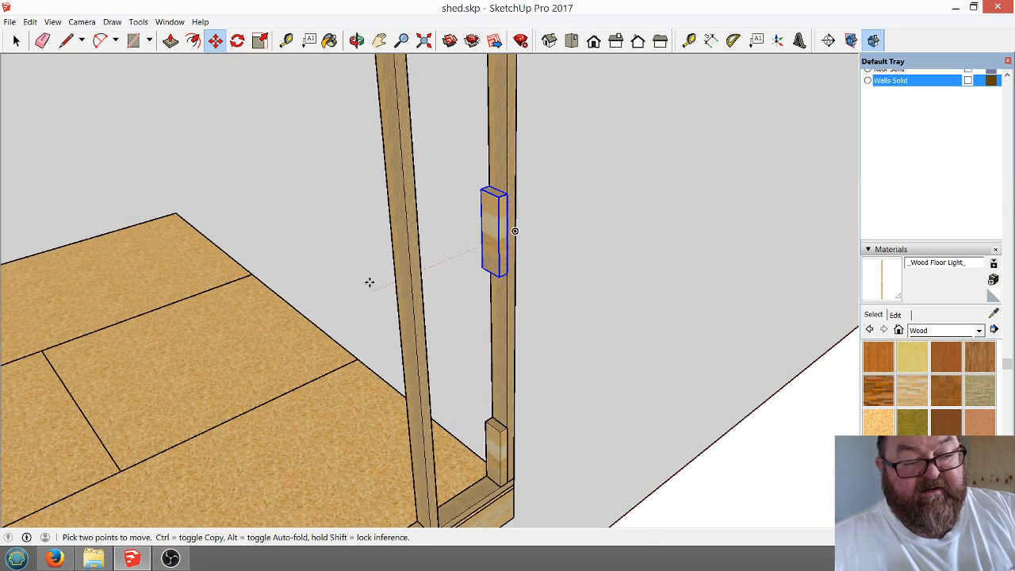
{"action": "scroll", "coordinate": [370, 282], "scroll_direction": "down", "scroll_amount": 3}
{"action": "scroll", "coordinate": [365, 386], "scroll_direction": "up", "scroll_amount": 6}
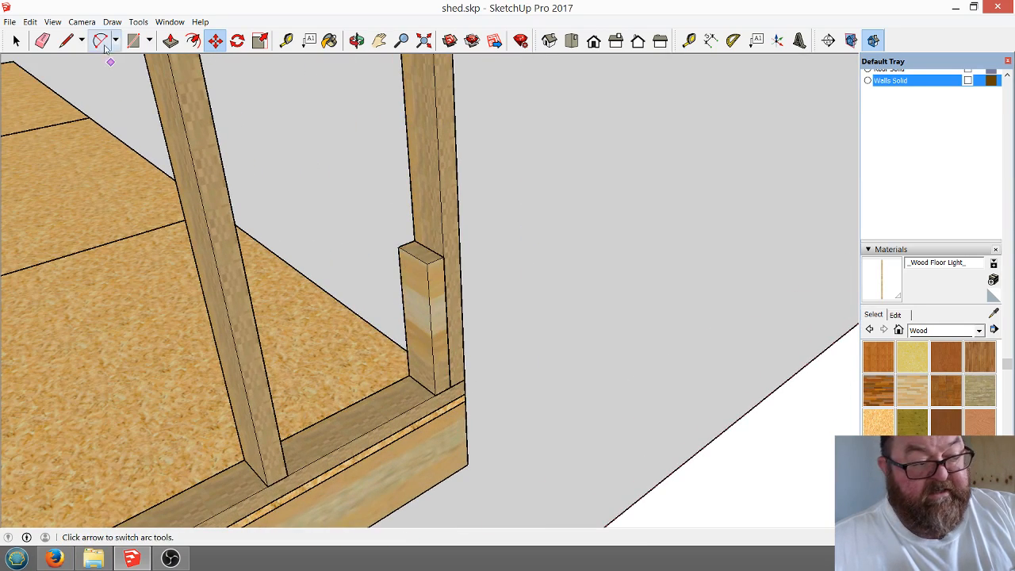
{"action": "key", "text": "space"}
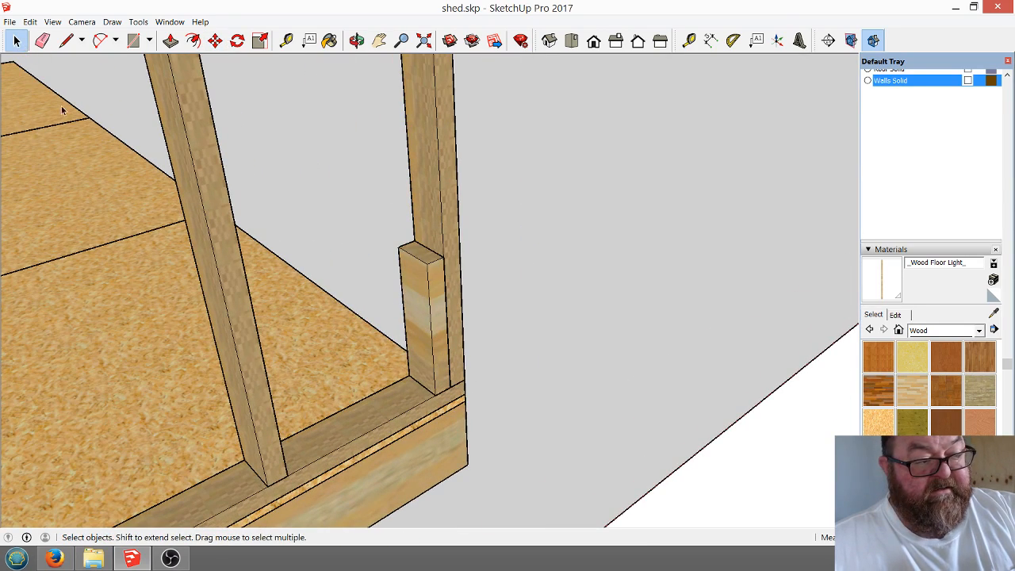
{"action": "left_click", "coordinate": [258, 436]}
{"action": "left_click", "coordinate": [215, 39]}
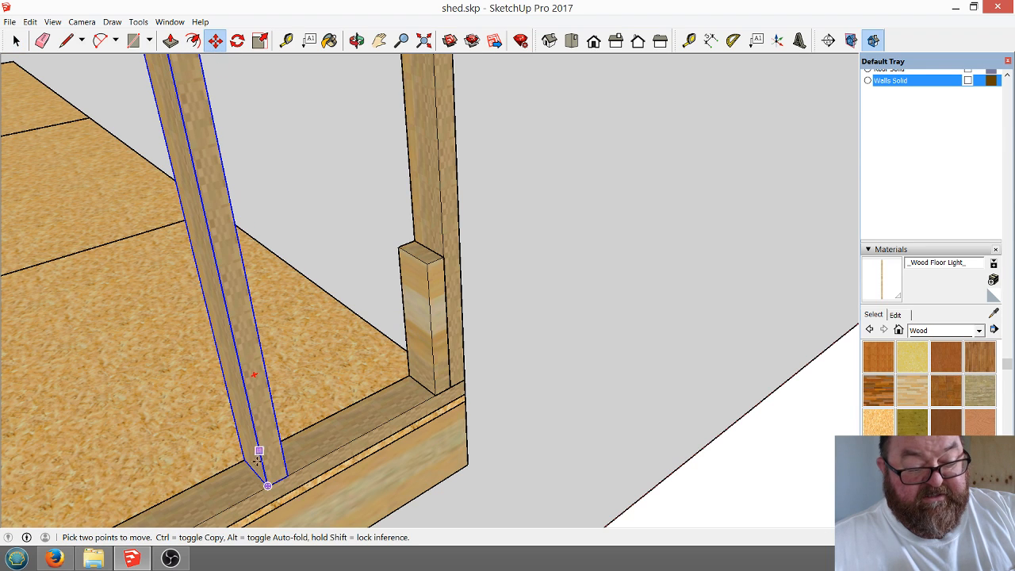
{"action": "left_click", "coordinate": [436, 395]}
{"action": "scroll", "coordinate": [368, 437], "scroll_direction": "down", "scroll_amount": 4}
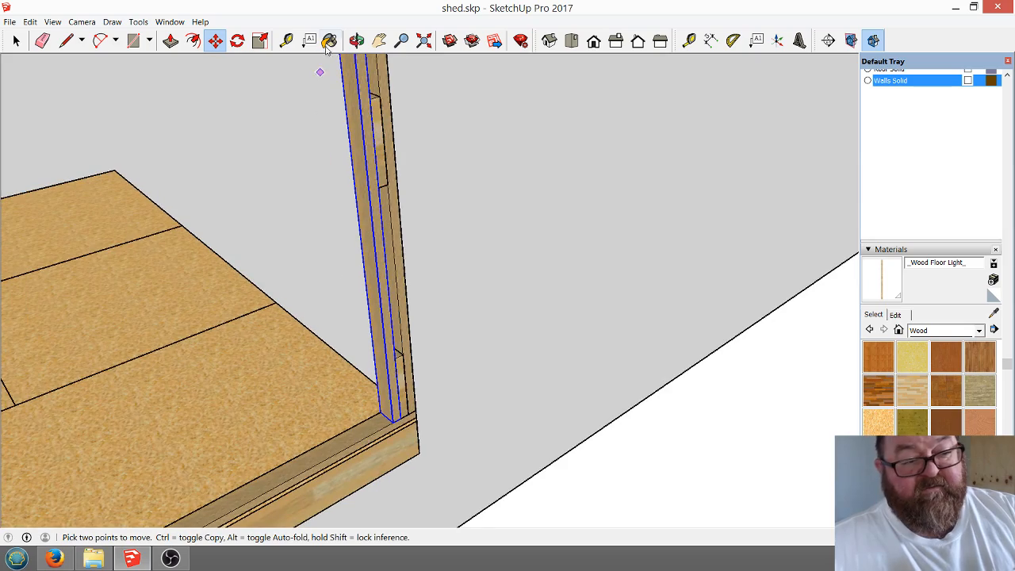
Copy the bottom plate from its inner corner onto the floor deck, a short distance inside the existing plate.
{"action": "left_click", "coordinate": [356, 40]}
{"action": "left_click_drag", "start_coordinate": [372, 369], "coordinate": [703, 333]}
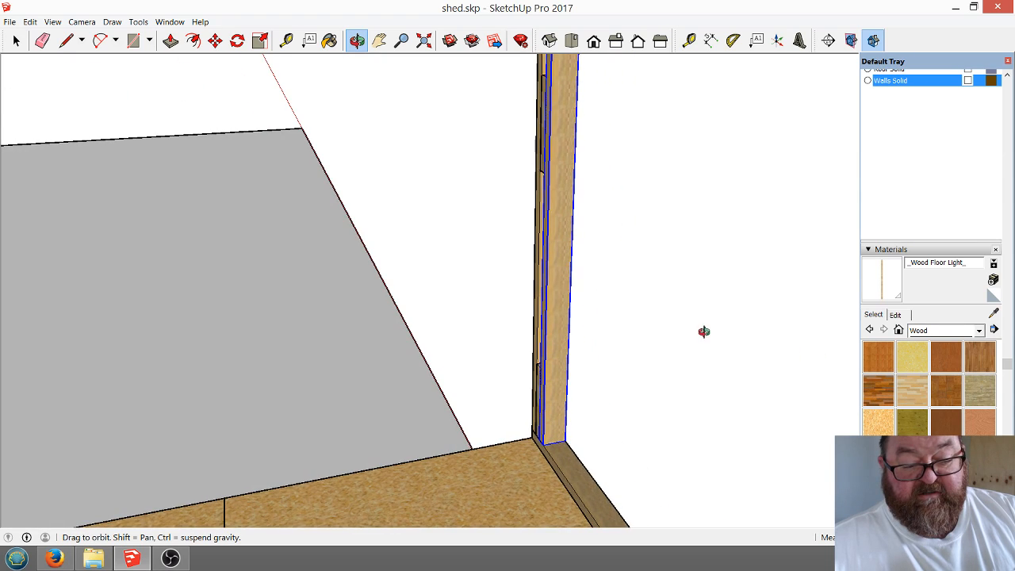
{"action": "scroll", "coordinate": [514, 392], "scroll_direction": "down", "scroll_amount": 3}
{"action": "scroll", "coordinate": [514, 392], "scroll_direction": "down", "scroll_amount": 3}
{"action": "left_click_drag", "start_coordinate": [503, 444], "coordinate": [727, 516]}
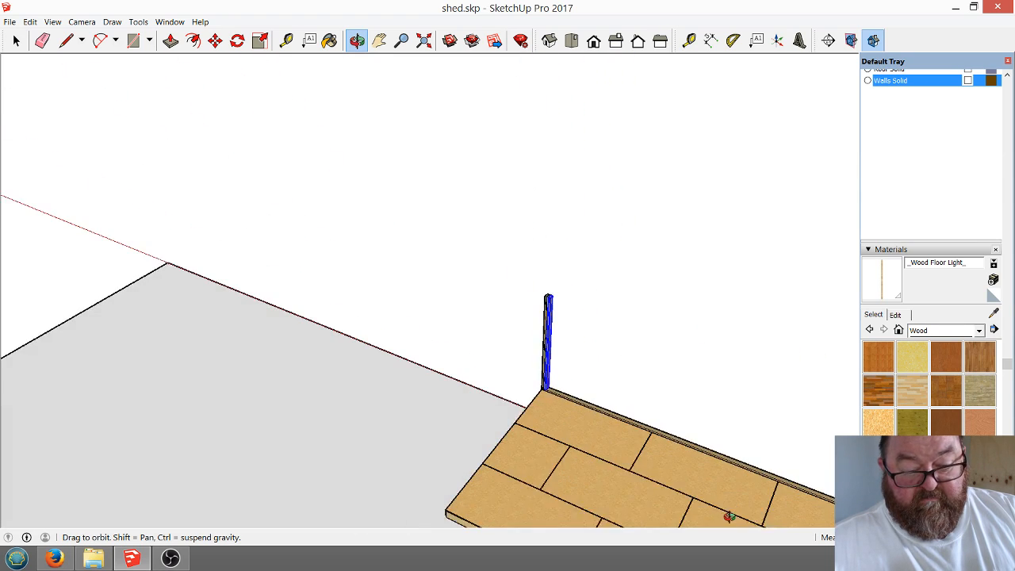
{"action": "scroll", "coordinate": [532, 403], "scroll_direction": "up", "scroll_amount": 6}
{"action": "scroll", "coordinate": [555, 386], "scroll_direction": "up", "scroll_amount": 4}
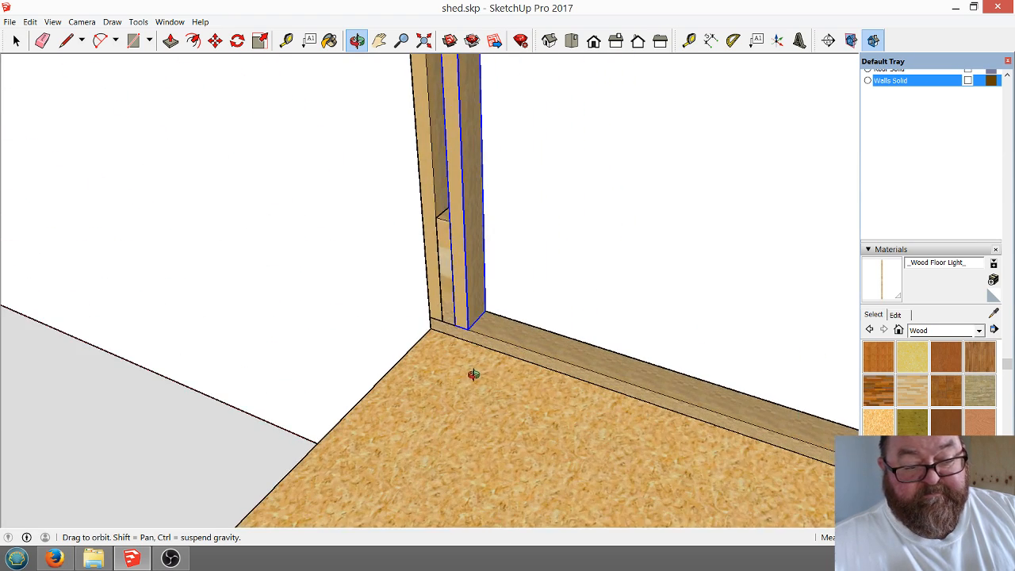
{"action": "left_click", "coordinate": [16, 40]}
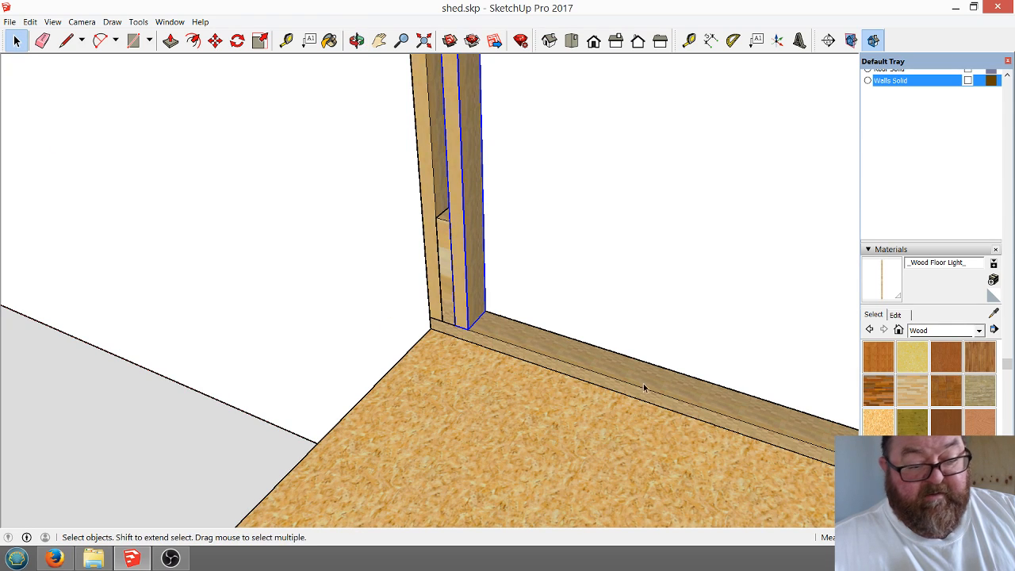
{"action": "left_click", "coordinate": [639, 382]}
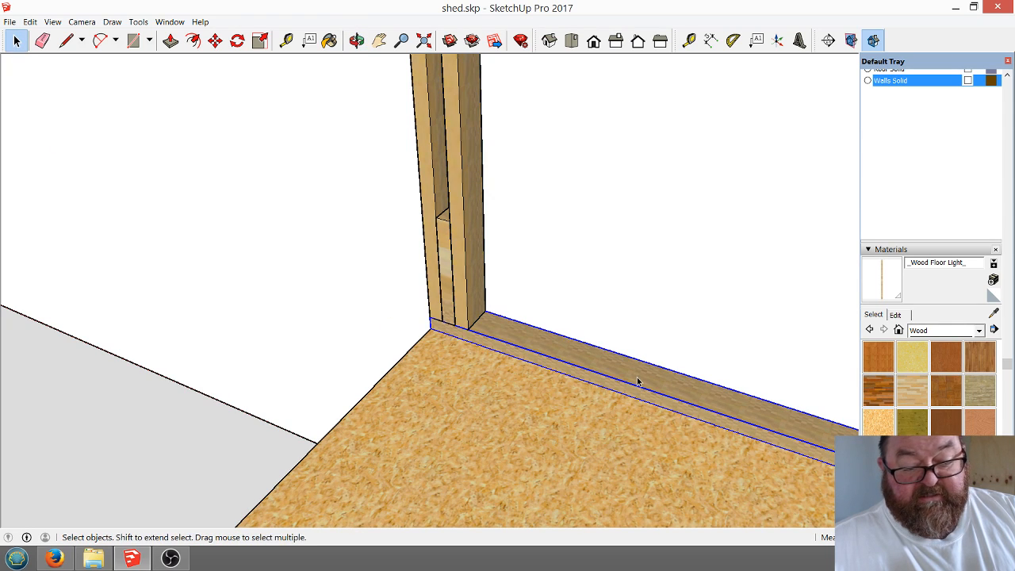
{"action": "left_click", "coordinate": [214, 41]}
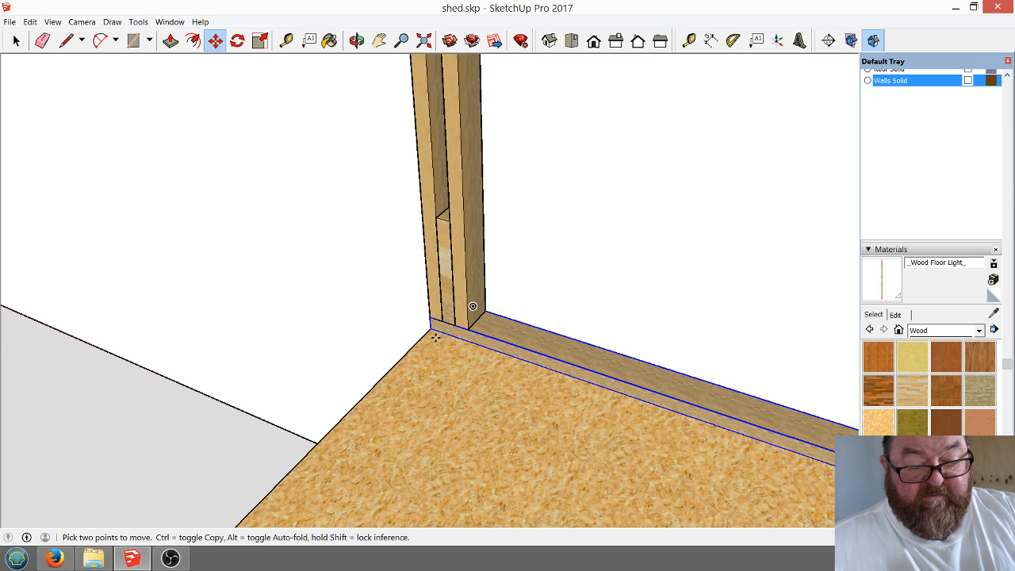
{"action": "left_click", "coordinate": [430, 328]}
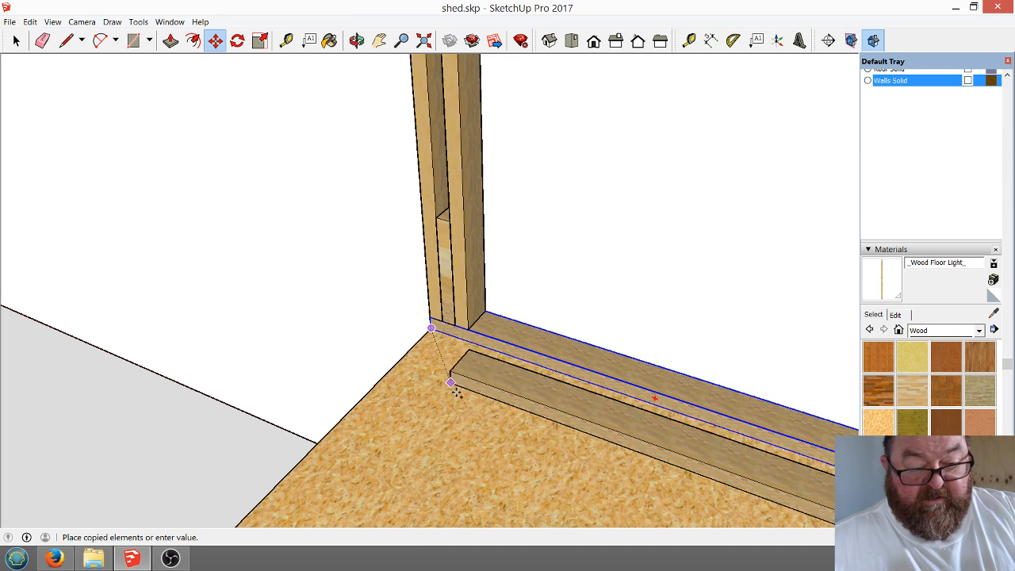
{"action": "left_click", "coordinate": [467, 410]}
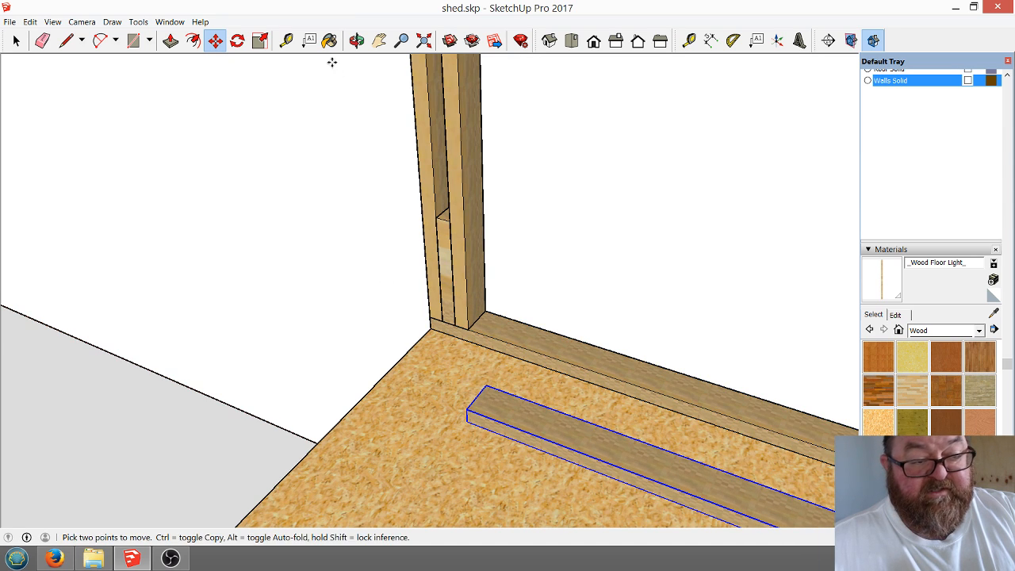
Rotate the copied plate flat on the floor so it runs perpendicular to the original bottom plate.
{"action": "left_click", "coordinate": [237, 41]}
{"action": "left_click", "coordinate": [428, 451]}
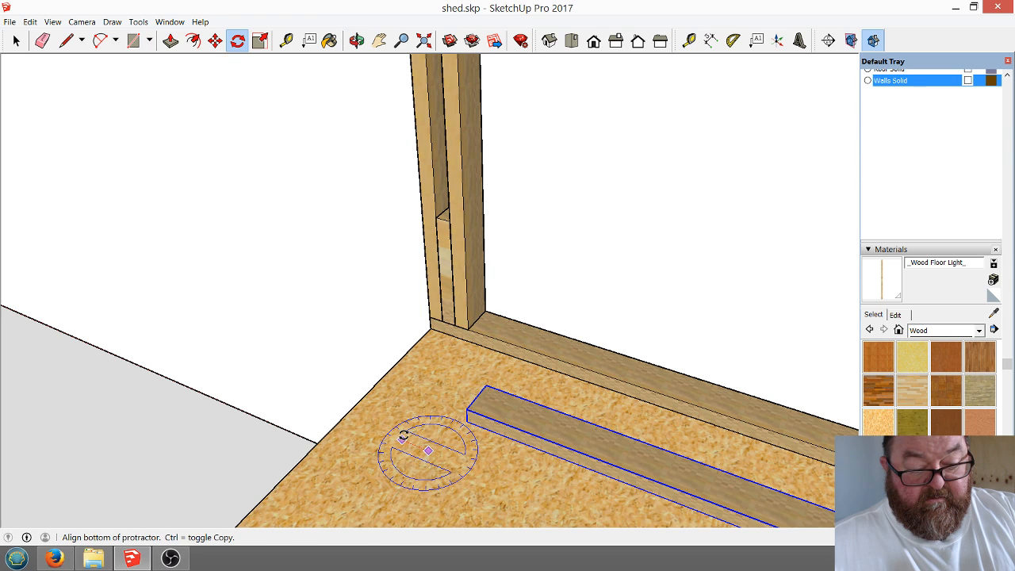
{"action": "left_click", "coordinate": [402, 439]}
{"action": "key", "text": "Escape"}
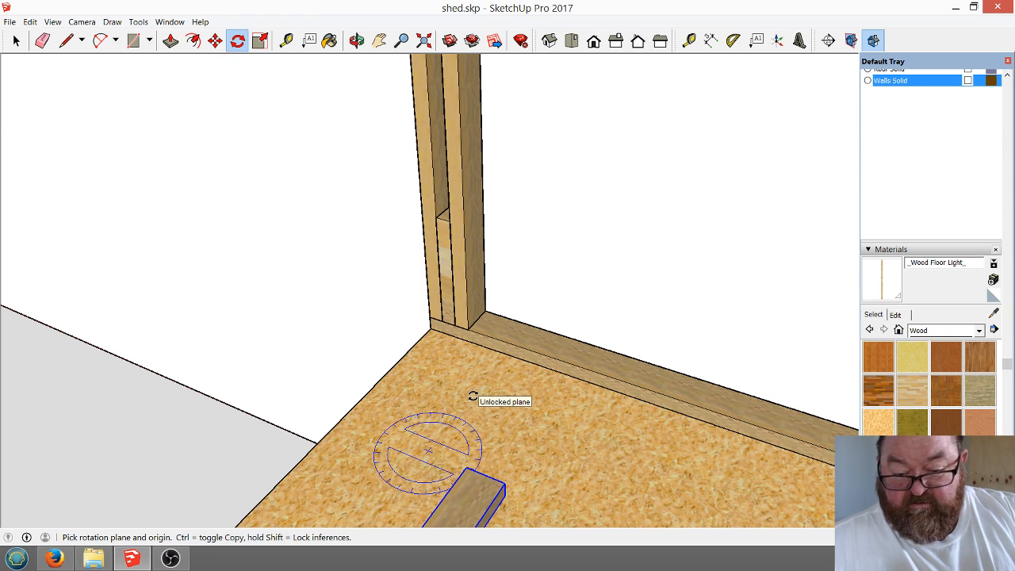
Move the rotated plate by its end corner to the shed corner so it lies along the adjacent floor edge.
{"action": "left_click", "coordinate": [215, 40]}
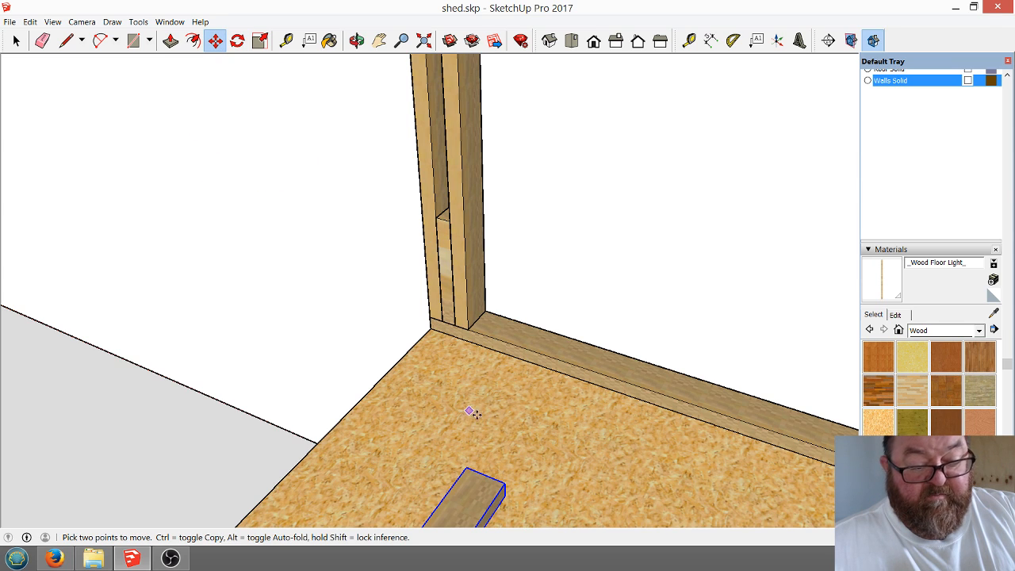
{"action": "left_click", "coordinate": [468, 467]}
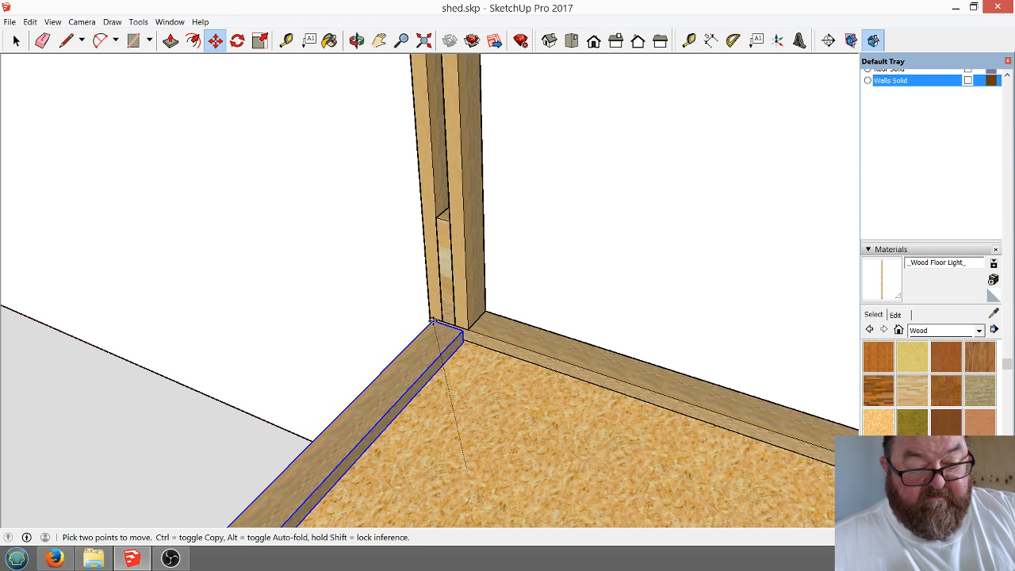
{"action": "left_click", "coordinate": [431, 317]}
{"action": "scroll", "coordinate": [530, 335], "scroll_direction": "up", "scroll_amount": 2}
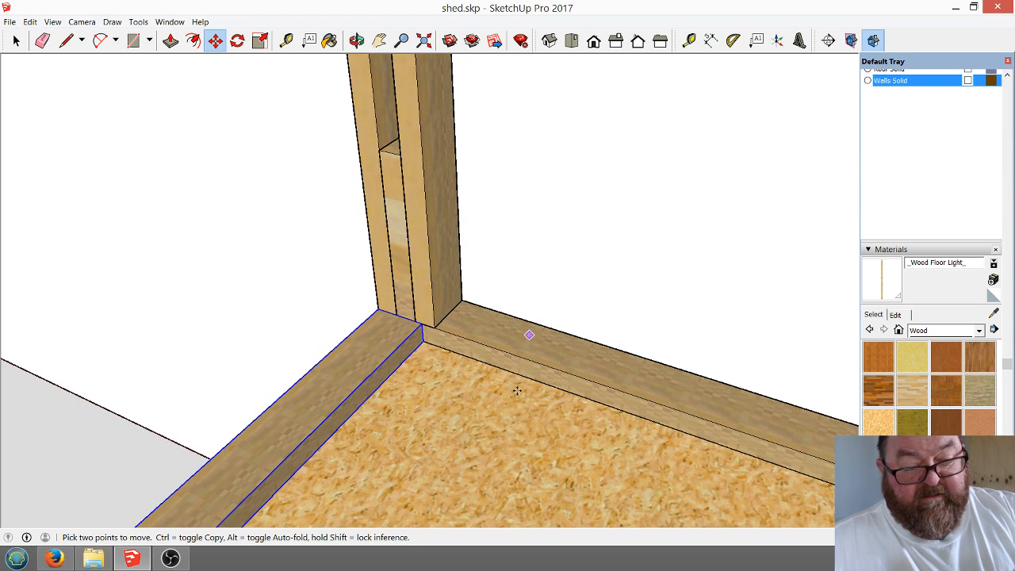
{"action": "scroll", "coordinate": [442, 427], "scroll_direction": "down", "scroll_amount": 1}
{"action": "scroll", "coordinate": [389, 367], "scroll_direction": "up", "scroll_amount": 4}
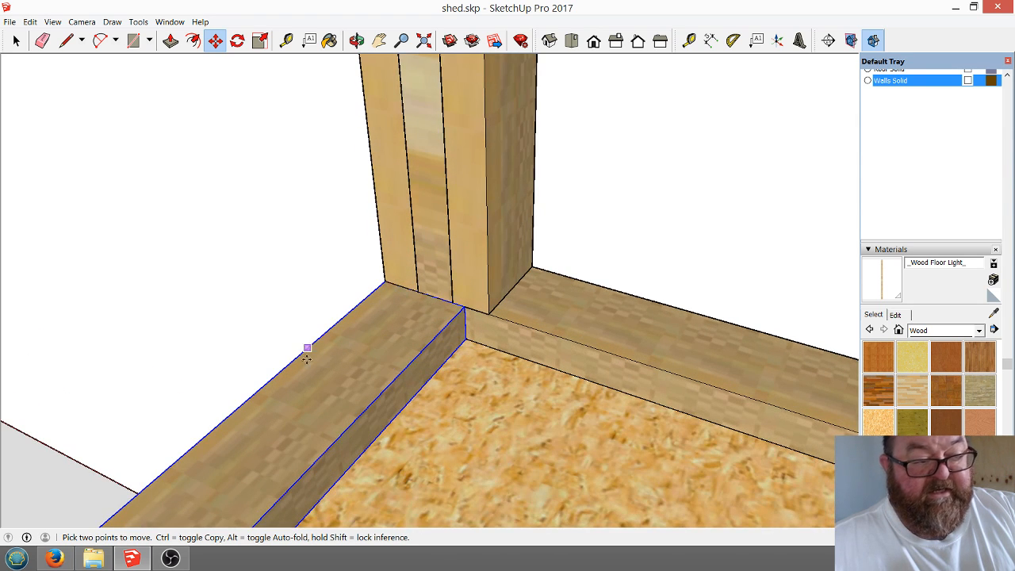
{"action": "scroll", "coordinate": [339, 394], "scroll_direction": "down", "scroll_amount": 1}
Copy the inner stud of the corner post a short distance along the original bottom plate.
{"action": "left_click", "coordinate": [16, 41]}
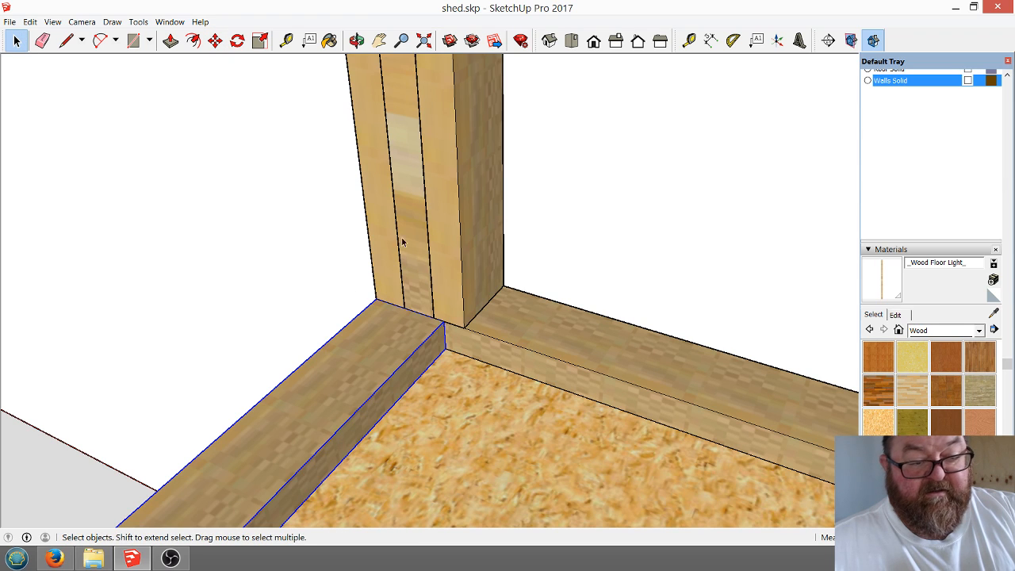
{"action": "left_click", "coordinate": [464, 267]}
{"action": "left_click", "coordinate": [215, 40]}
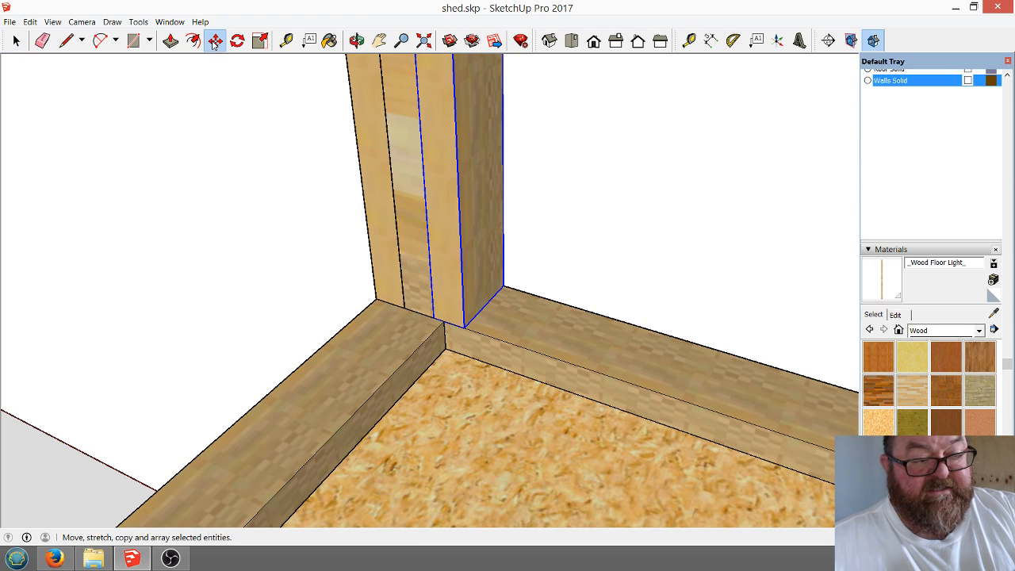
{"action": "left_click", "coordinate": [434, 317]}
{"action": "key", "text": "ctrl"}
{"action": "left_click", "coordinate": [547, 356]}
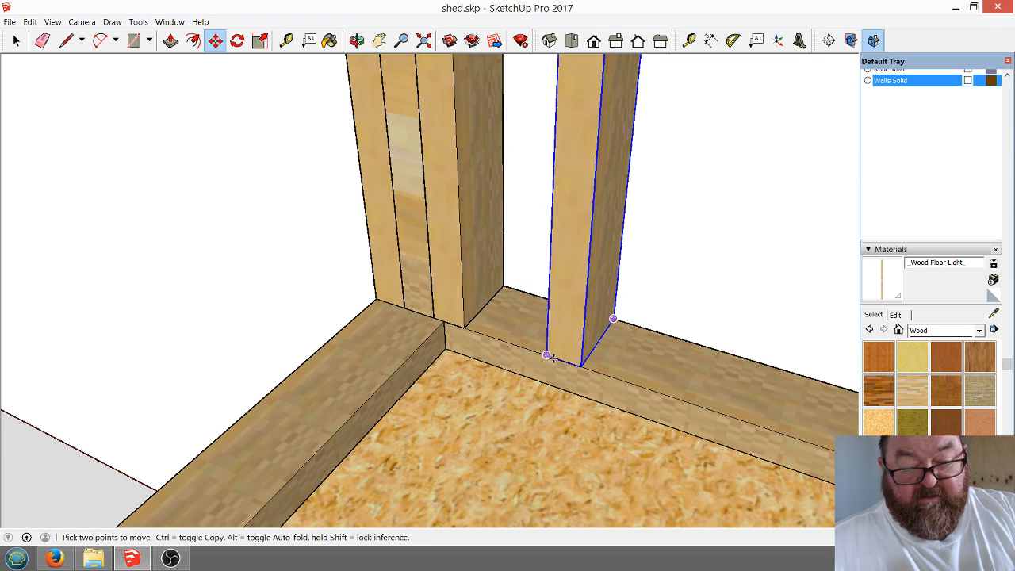
Rotate the copied stud a quarter turn about its bottom inner corner so its wide face runs along the original bottom plate.
{"action": "left_click", "coordinate": [238, 41]}
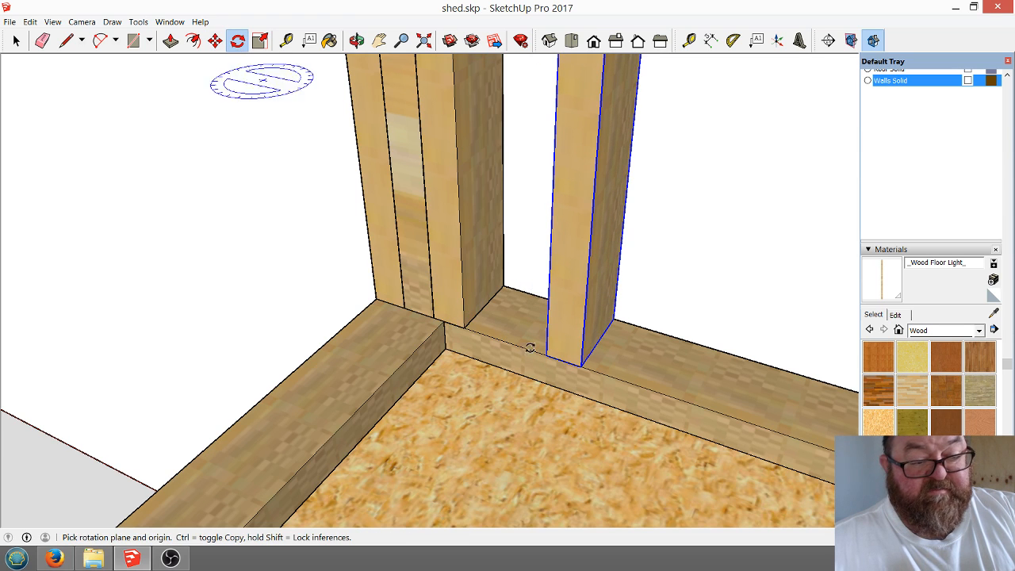
{"action": "left_click", "coordinate": [635, 376]}
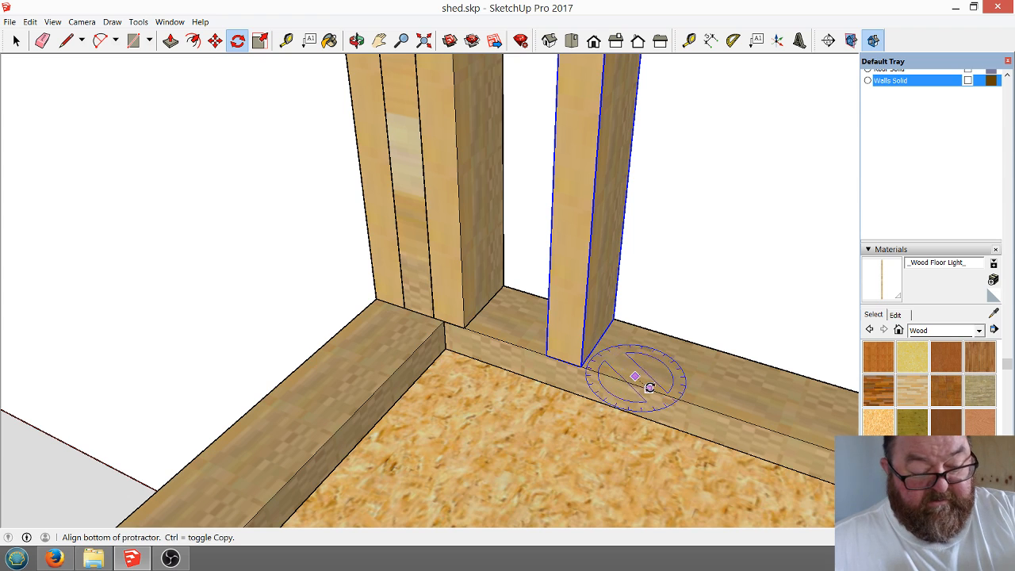
{"action": "key", "text": "Escape"}
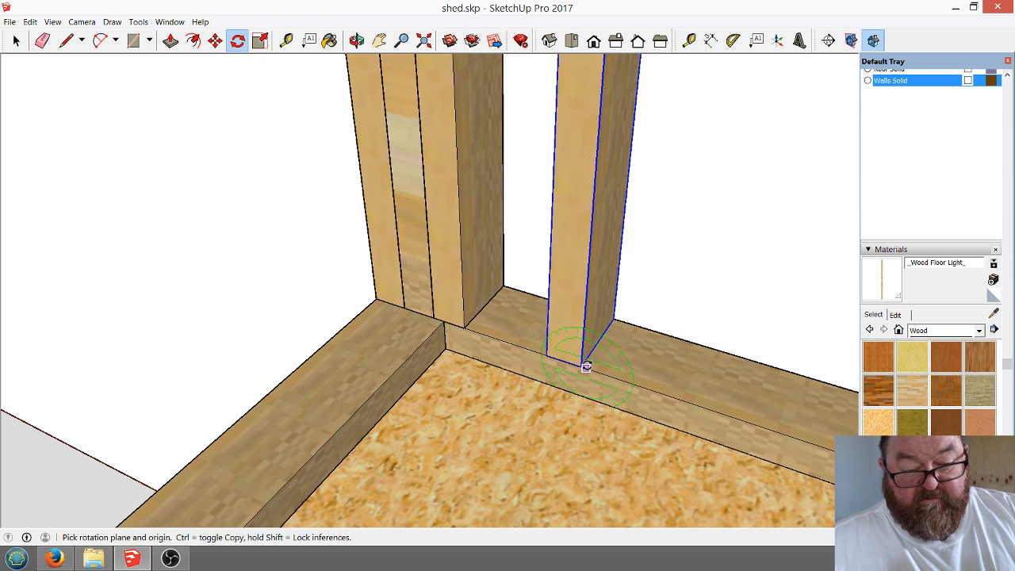
{"action": "left_click", "coordinate": [589, 369]}
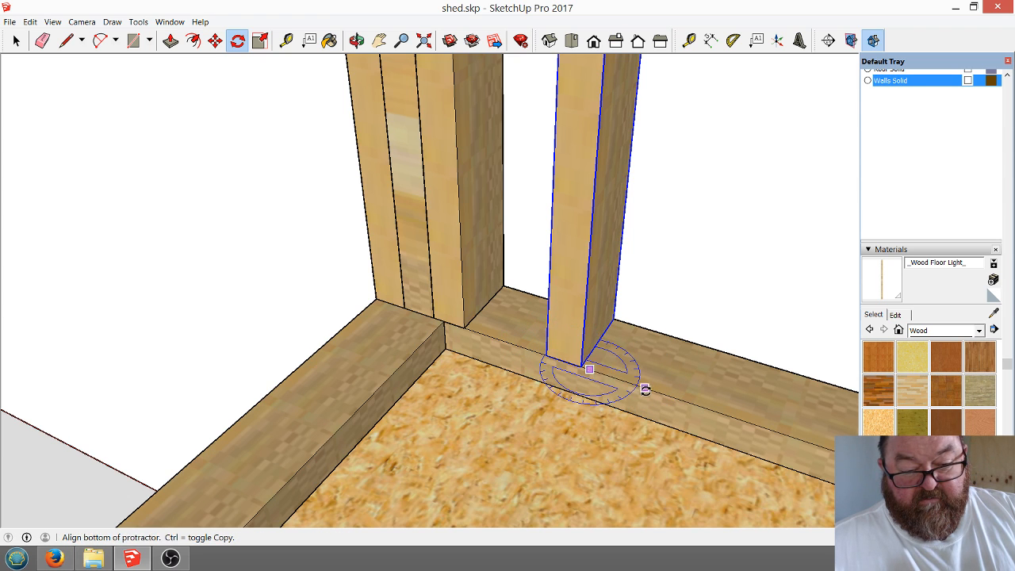
{"action": "left_click", "coordinate": [646, 387]}
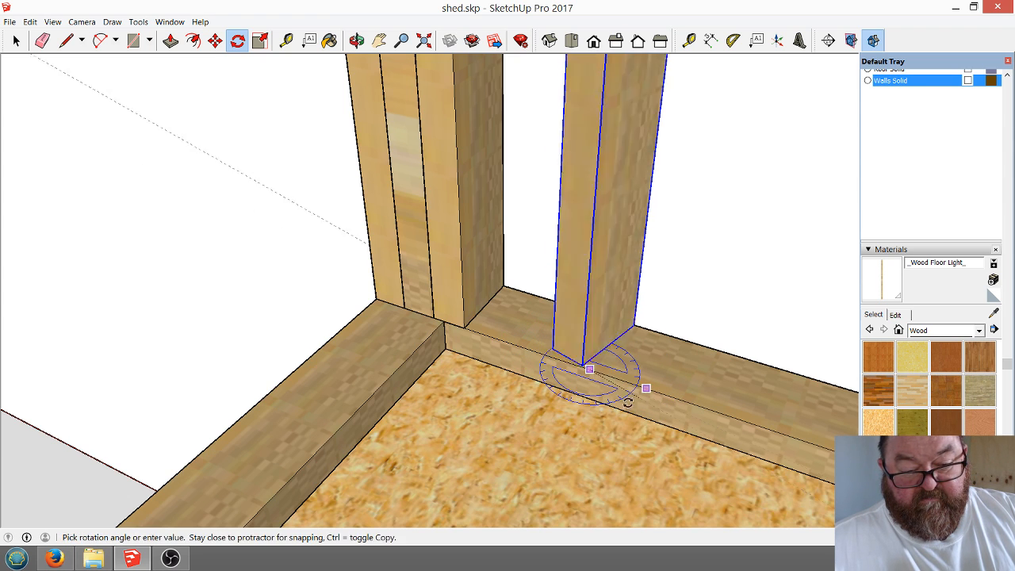
{"action": "left_click", "coordinate": [553, 429]}
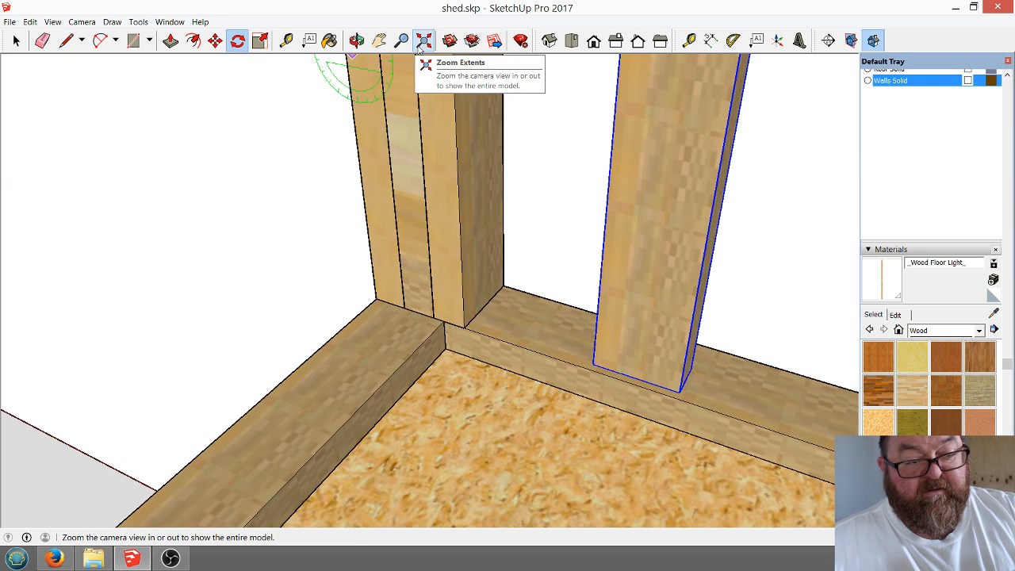
Move the rotated stud by its bottom corner to the inside corner of the plates, standing it on the adjacent plate against the corner post.
{"action": "left_click", "coordinate": [357, 40]}
{"action": "left_click_drag", "start_coordinate": [466, 227], "coordinate": [376, 227]}
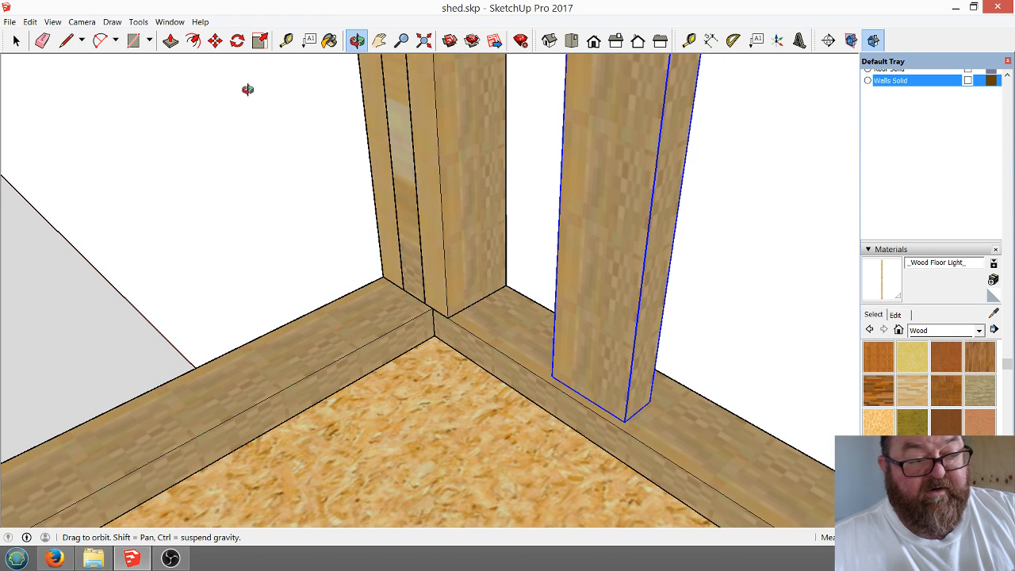
{"action": "left_click", "coordinate": [215, 40]}
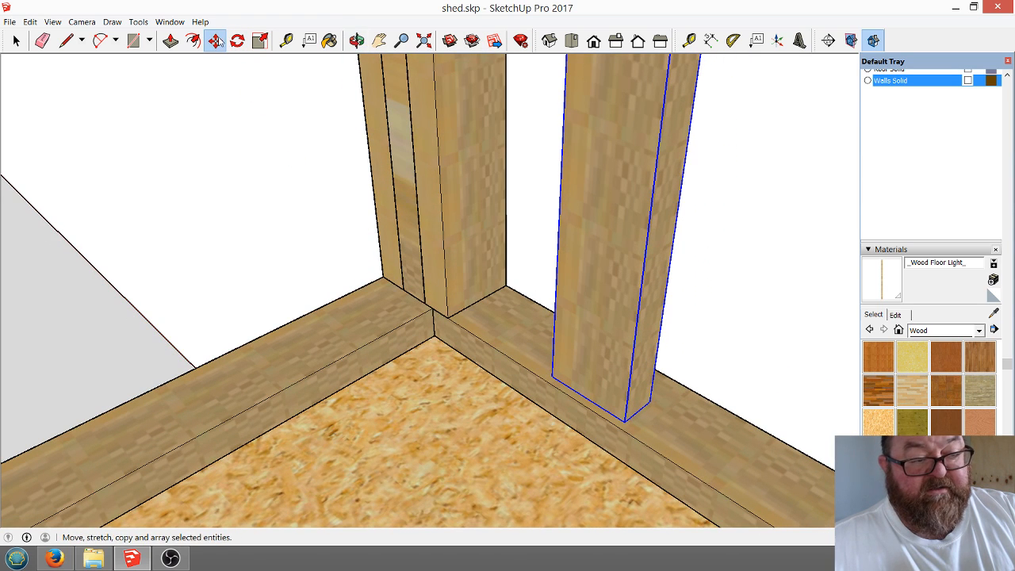
{"action": "left_click", "coordinate": [650, 400]}
{"action": "left_click", "coordinate": [430, 305]}
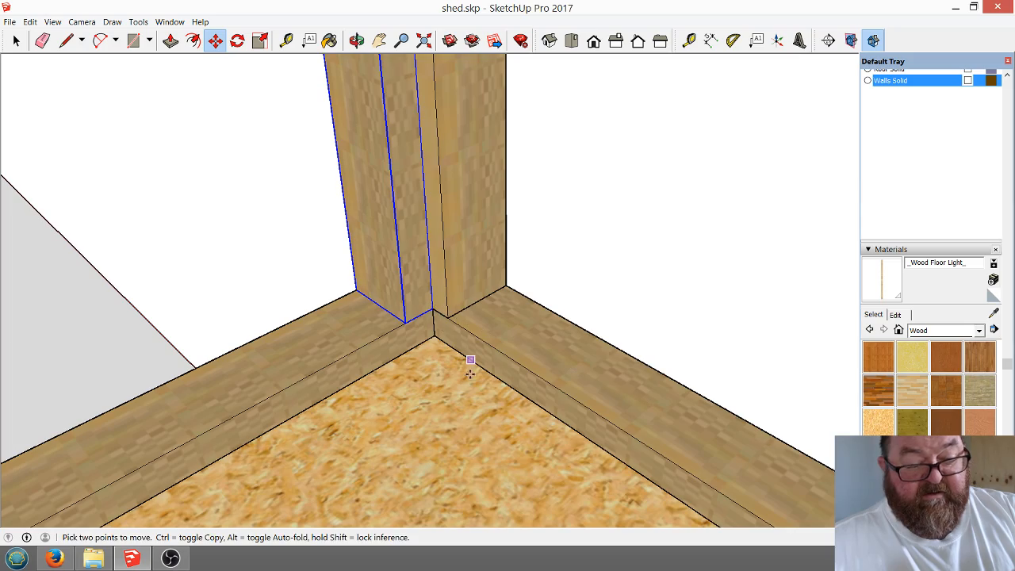
Delete the corner post's lower spacer block and outer stud to expose the joint from outside, and undo the deletion.
{"action": "left_click", "coordinate": [357, 40]}
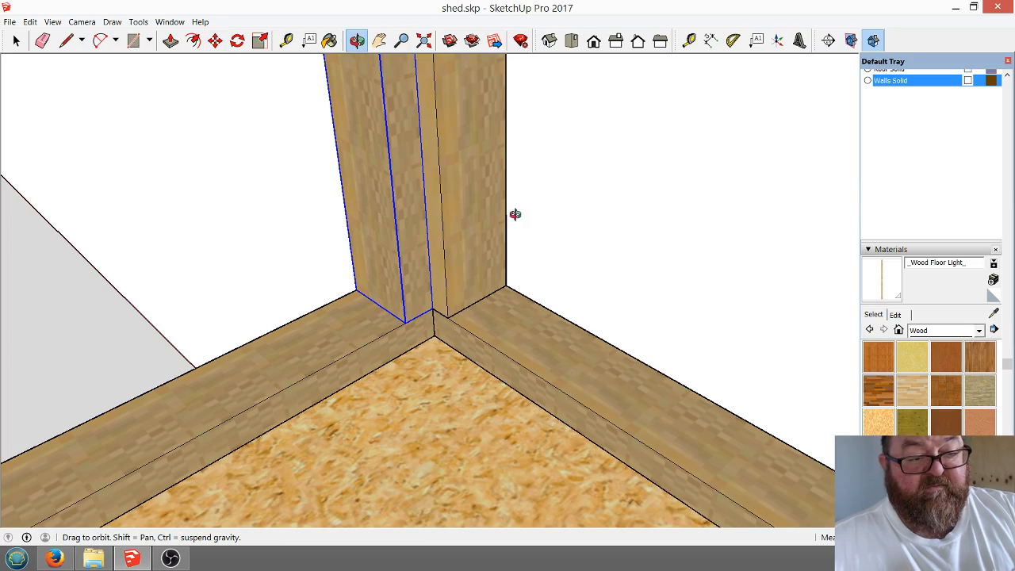
{"action": "left_click_drag", "start_coordinate": [534, 291], "coordinate": [388, 326]}
{"action": "left_click_drag", "start_coordinate": [476, 227], "coordinate": [494, 112]}
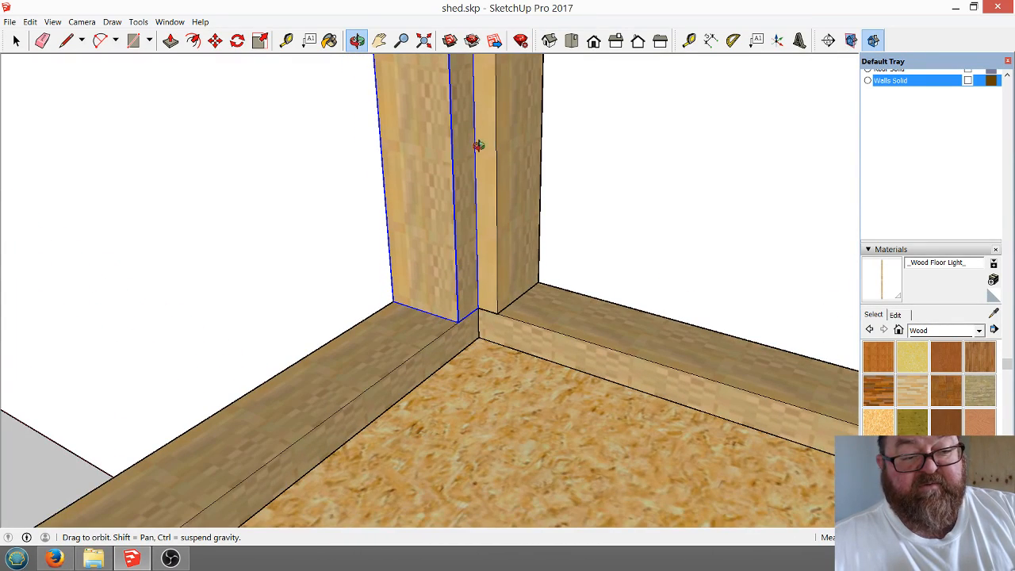
{"action": "left_click_drag", "start_coordinate": [480, 146], "coordinate": [438, 446]}
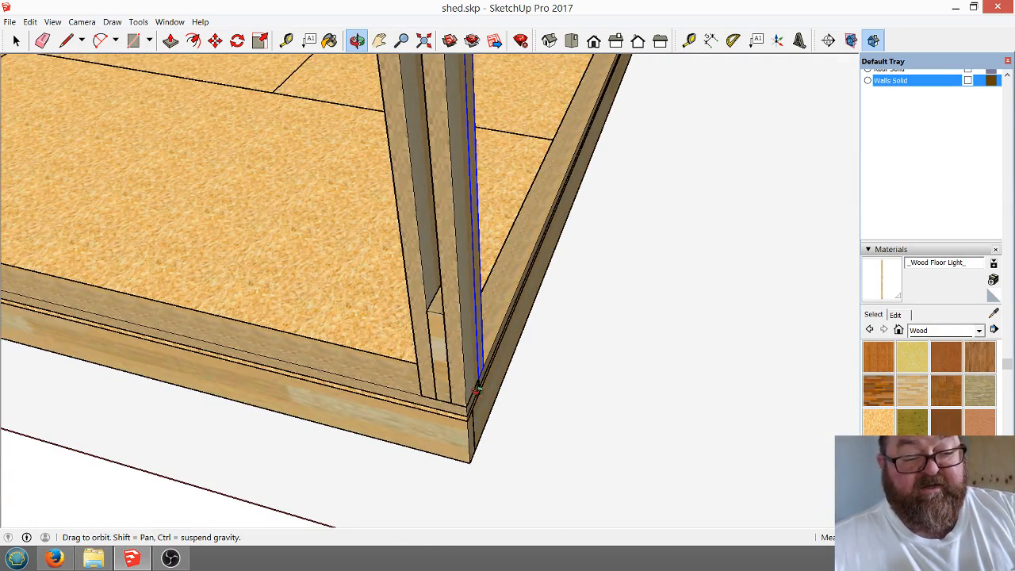
{"action": "scroll", "coordinate": [459, 381], "scroll_direction": "up", "scroll_amount": 4}
{"action": "key", "text": "space"}
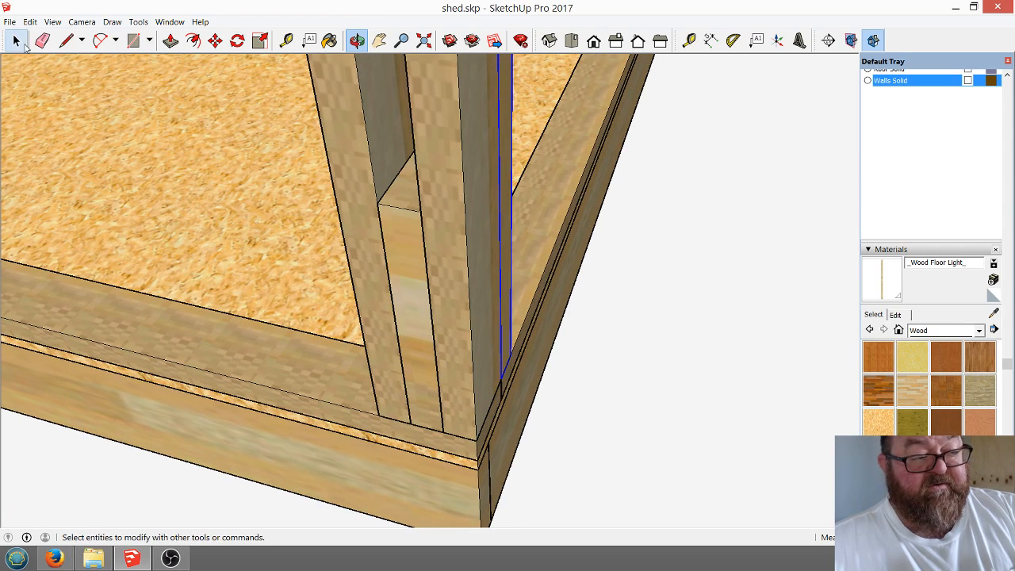
{"action": "left_click", "coordinate": [412, 279]}
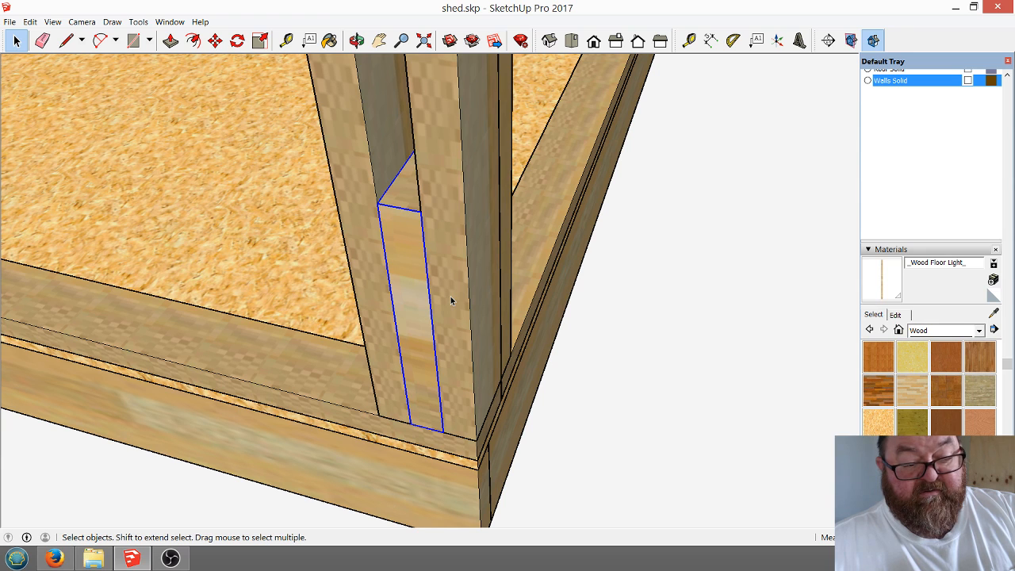
{"action": "left_click", "coordinate": [451, 300], "text": "shift"}
{"action": "key", "text": "Delete"}
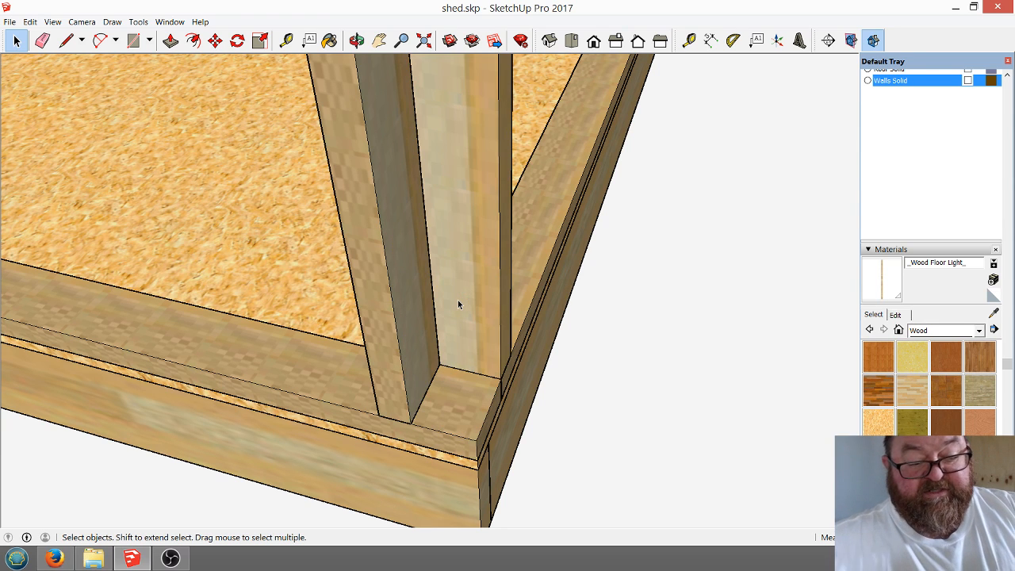
{"action": "left_click", "coordinate": [356, 39]}
{"action": "left_click_drag", "start_coordinate": [373, 238], "coordinate": [480, 344]}
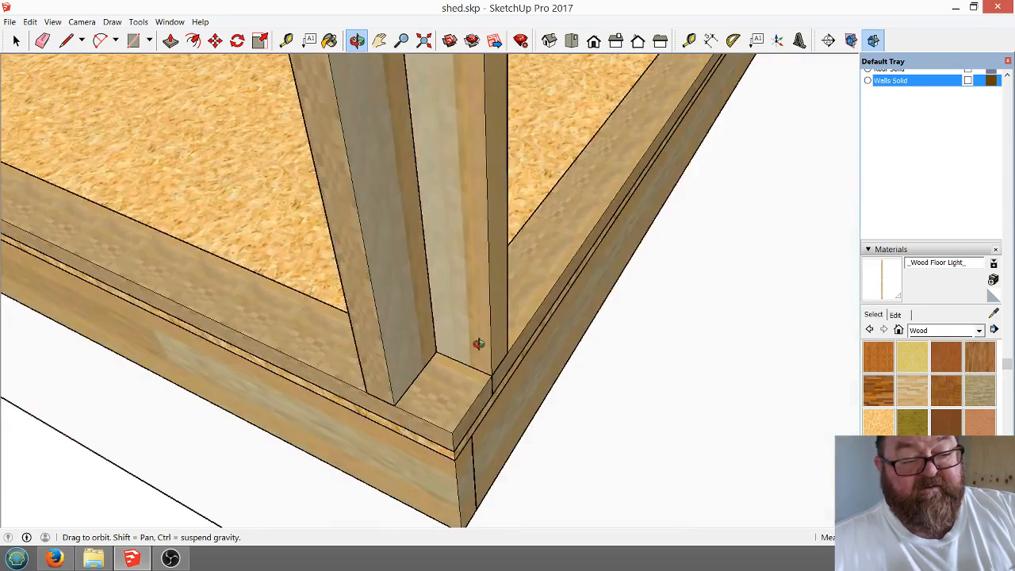
{"action": "key", "text": "ctrl+z"}
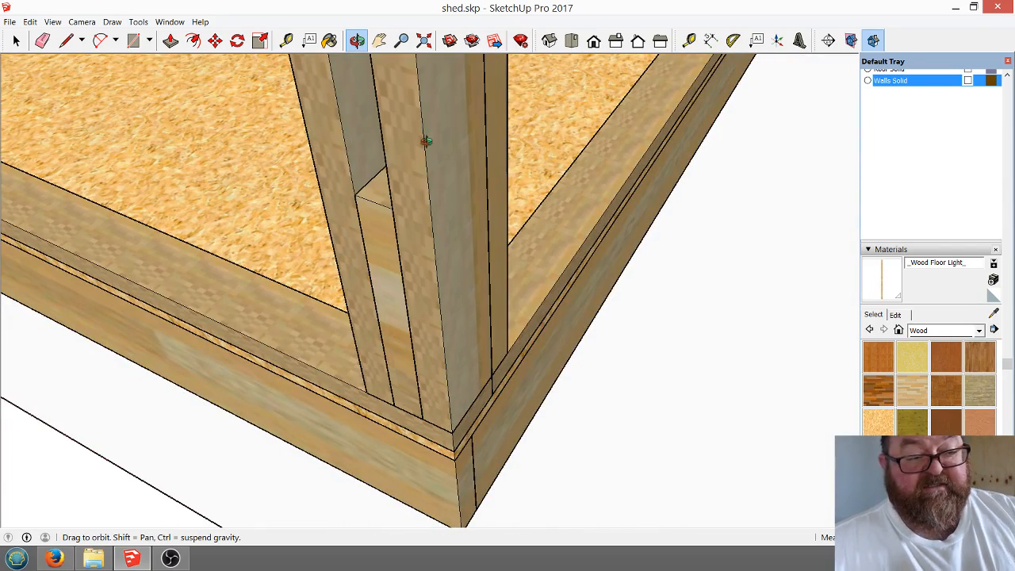
Open the adjacent wall's bottom plate for editing and push its overhanging end face back to the floor edge.
{"action": "scroll", "coordinate": [540, 400], "scroll_direction": "down", "scroll_amount": 10}
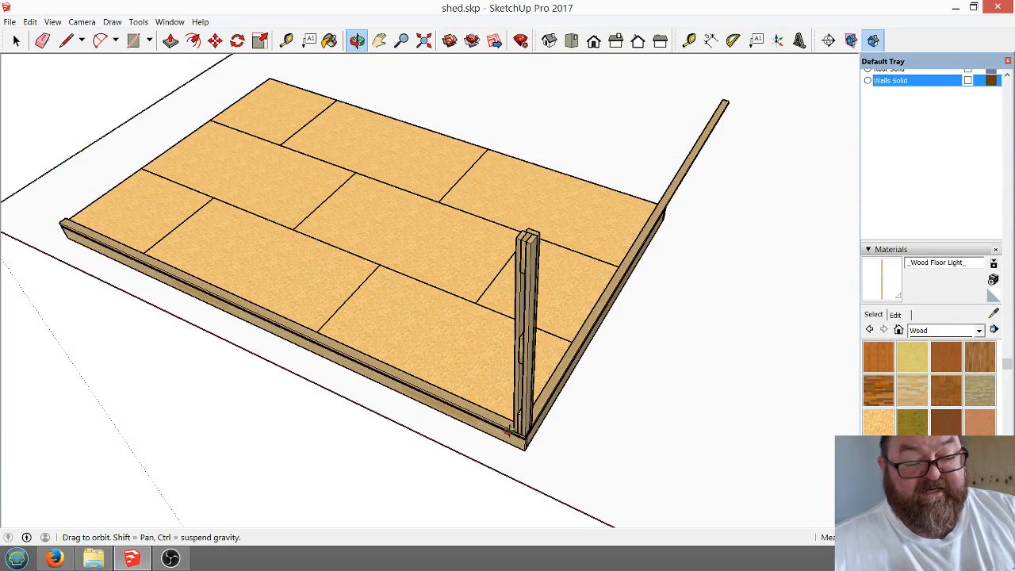
{"action": "scroll", "coordinate": [507, 431], "scroll_direction": "up", "scroll_amount": 5}
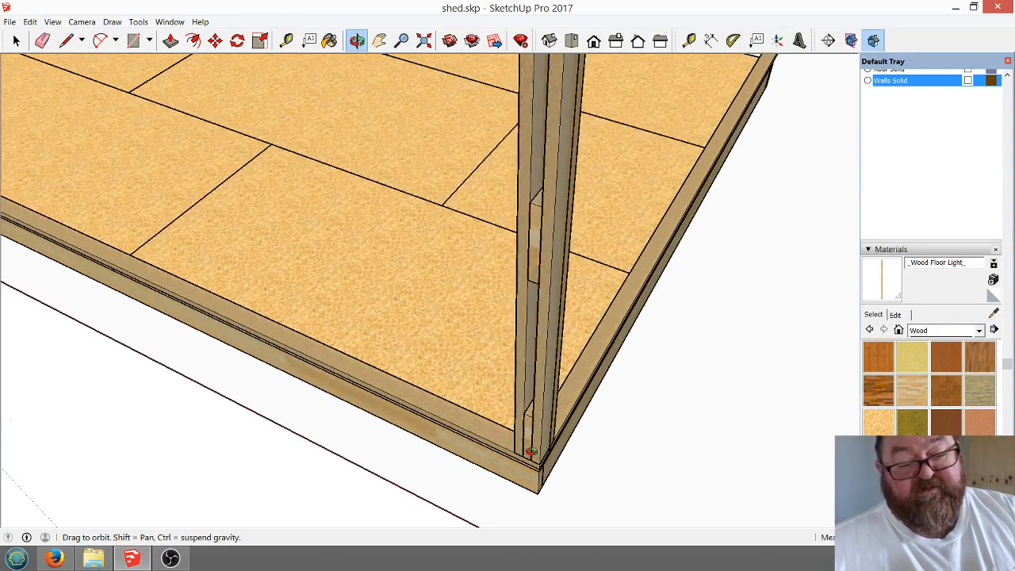
{"action": "middle_click_drag", "start_coordinate": [530, 452], "coordinate": [620, 470]}
{"action": "middle_click_drag", "start_coordinate": [539, 450], "coordinate": [397, 385]}
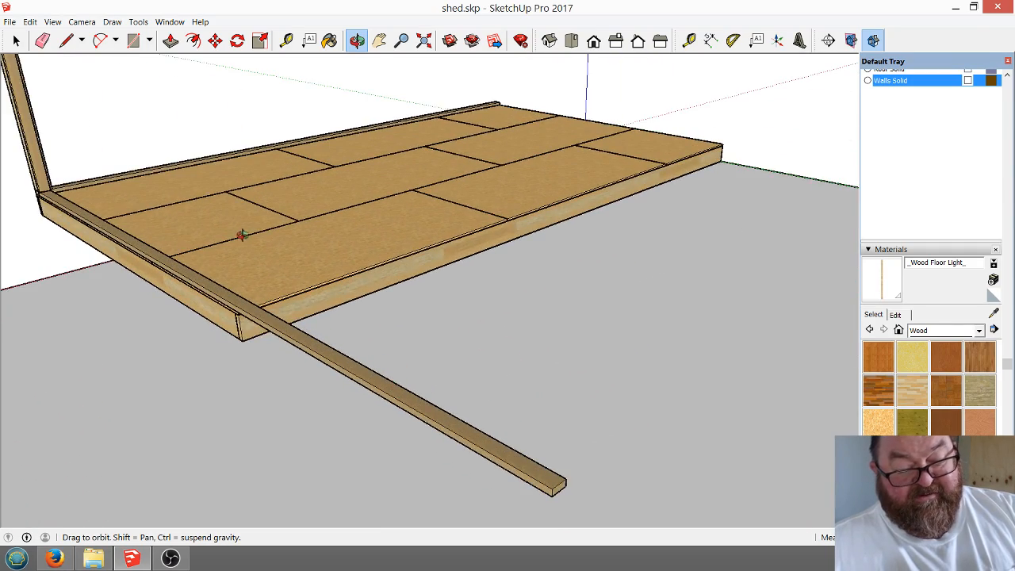
{"action": "middle_click_drag", "start_coordinate": [242, 235], "coordinate": [353, 360]}
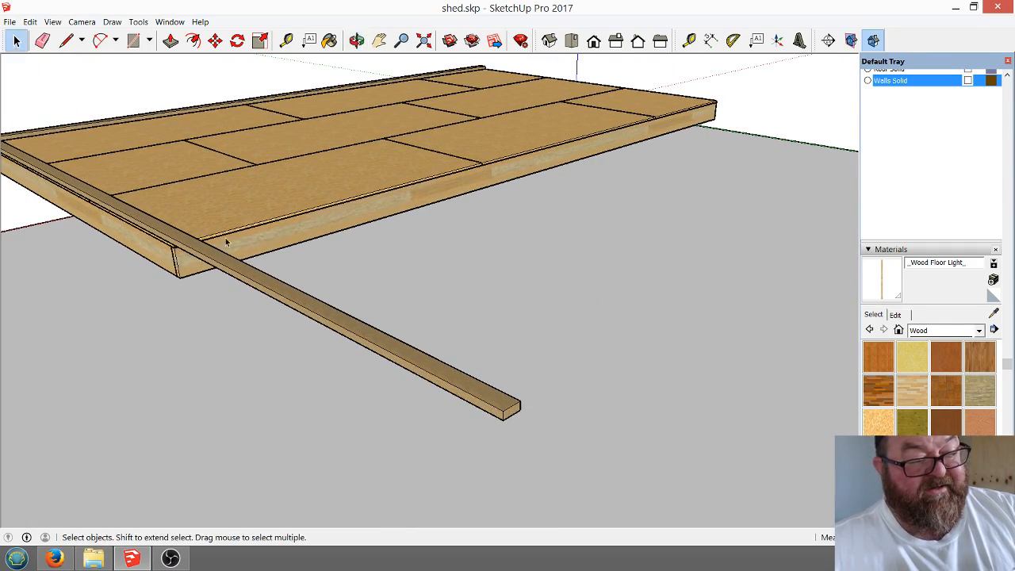
{"action": "left_click", "coordinate": [233, 267]}
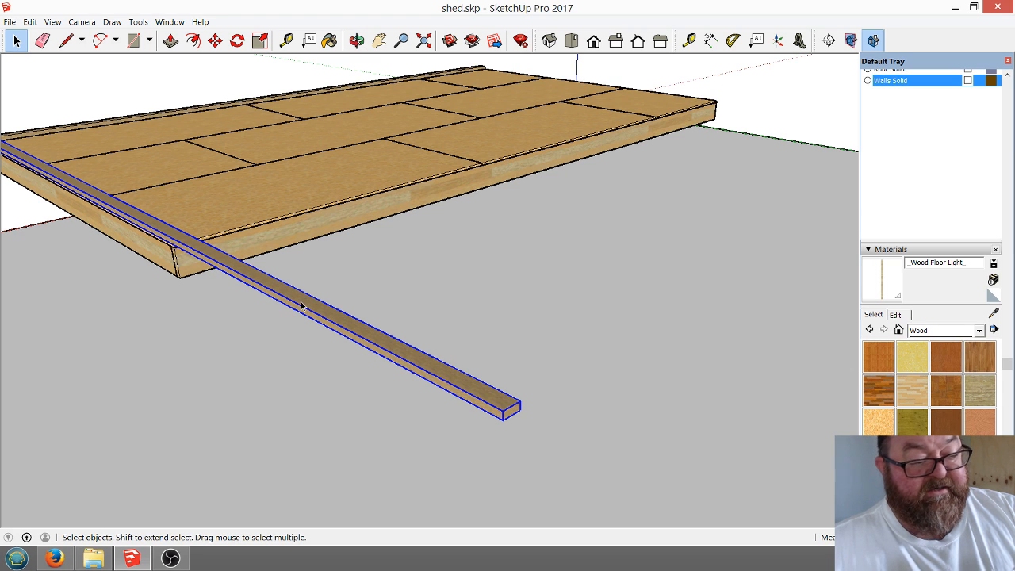
{"action": "double_click", "coordinate": [301, 306]}
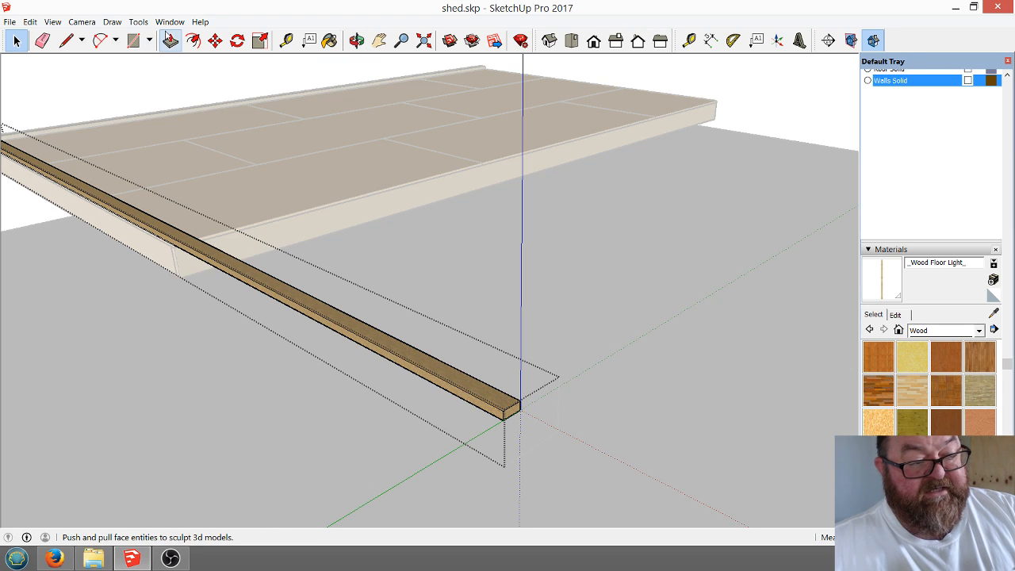
{"action": "left_click", "coordinate": [171, 40]}
{"action": "left_click", "coordinate": [514, 415]}
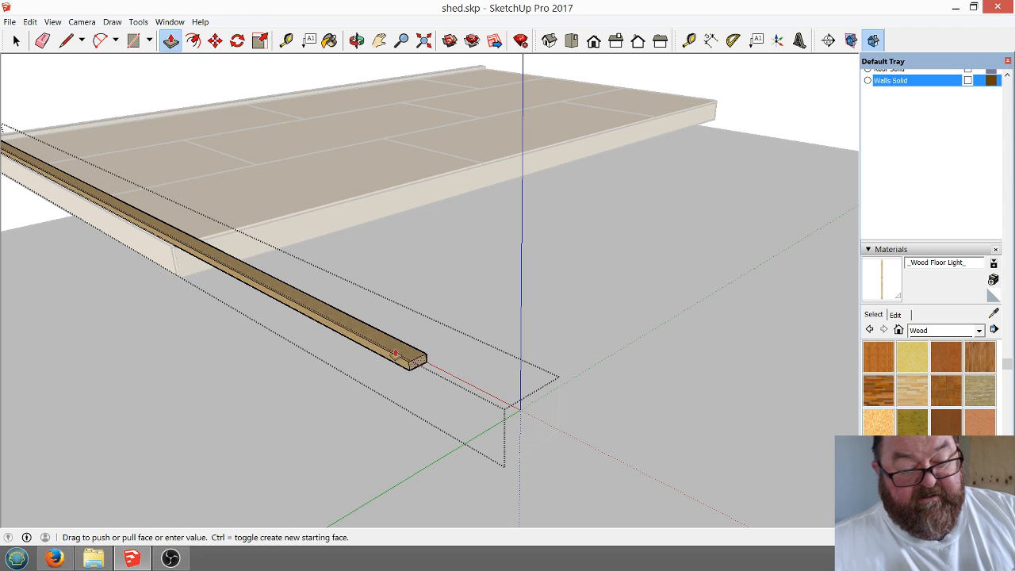
{"action": "left_click", "coordinate": [344, 216]}
Push the adjacent plate's end face a short distance further in from the floor edge and close the plate's editing.
{"action": "scroll", "coordinate": [504, 344], "scroll_direction": "down", "scroll_amount": 3}
{"action": "scroll", "coordinate": [332, 294], "scroll_direction": "up", "scroll_amount": 5}
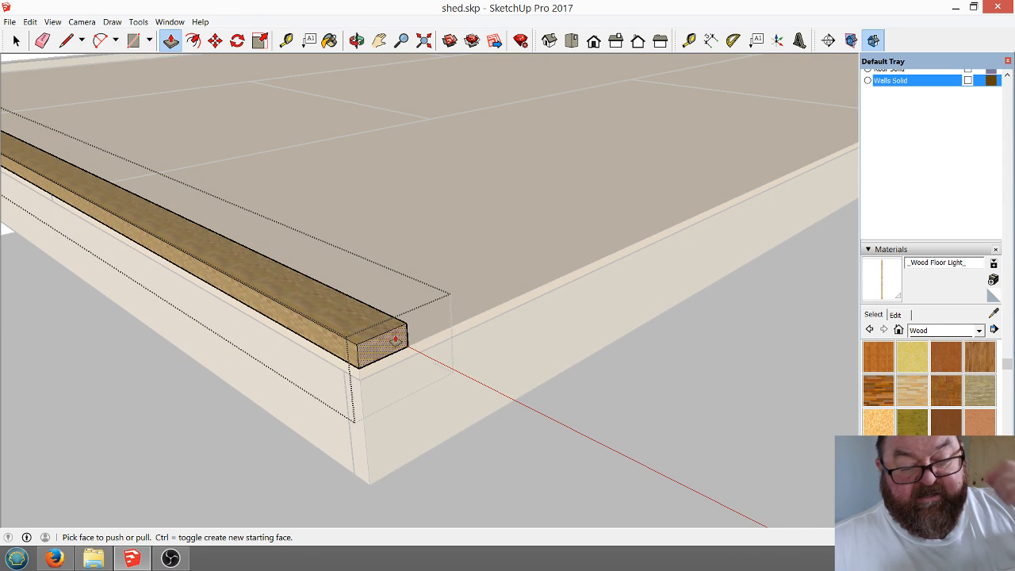
{"action": "left_click", "coordinate": [410, 336]}
{"action": "left_click", "coordinate": [350, 334]}
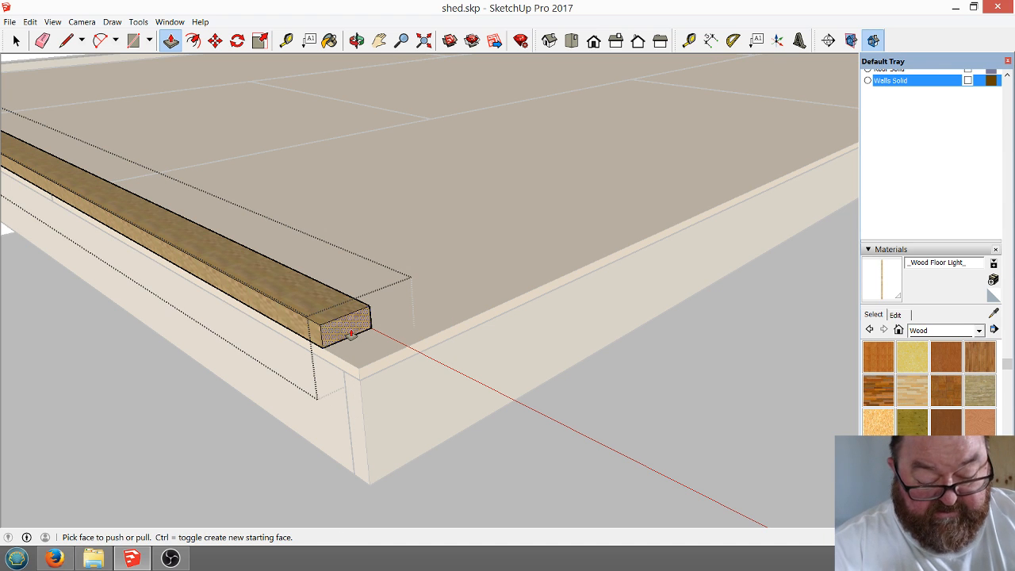
{"action": "left_click", "coordinate": [350, 334]}
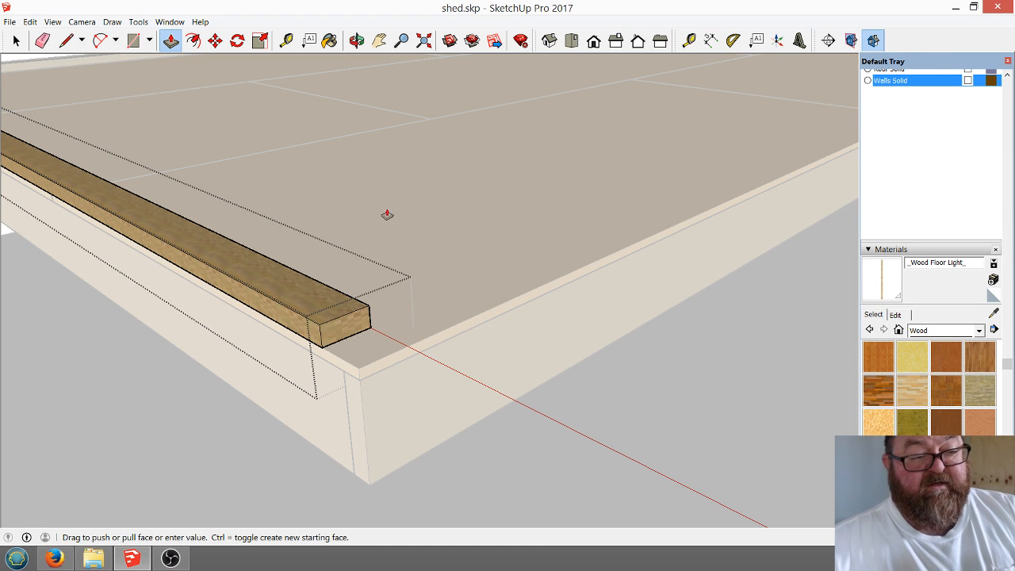
{"action": "left_click", "coordinate": [357, 40]}
{"action": "left_click_drag", "start_coordinate": [354, 159], "coordinate": [424, 360]}
{"action": "scroll", "coordinate": [424, 359], "scroll_direction": "up", "scroll_amount": 5}
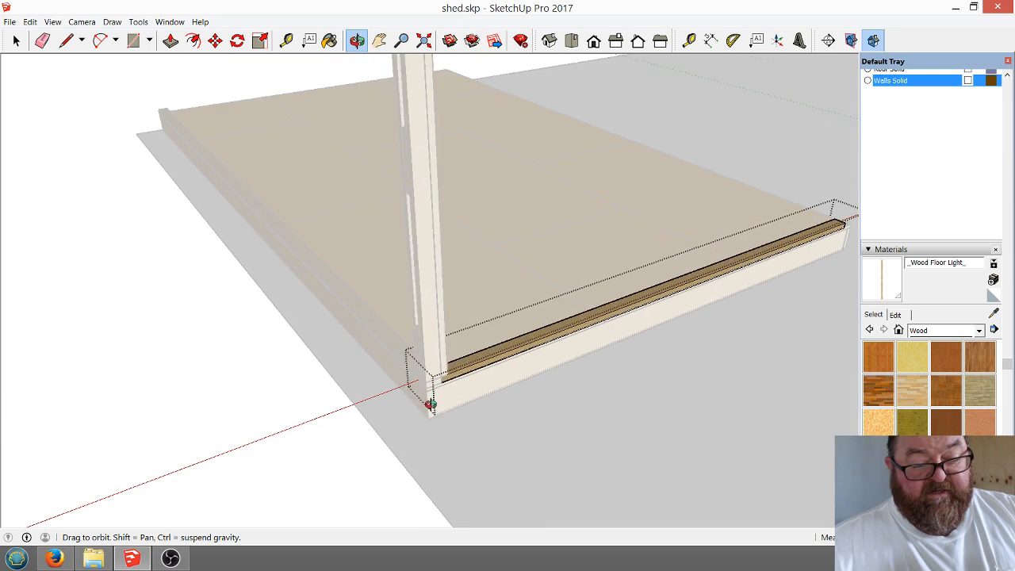
{"action": "left_click", "coordinate": [16, 42]}
{"action": "left_click", "coordinate": [27, 127]}
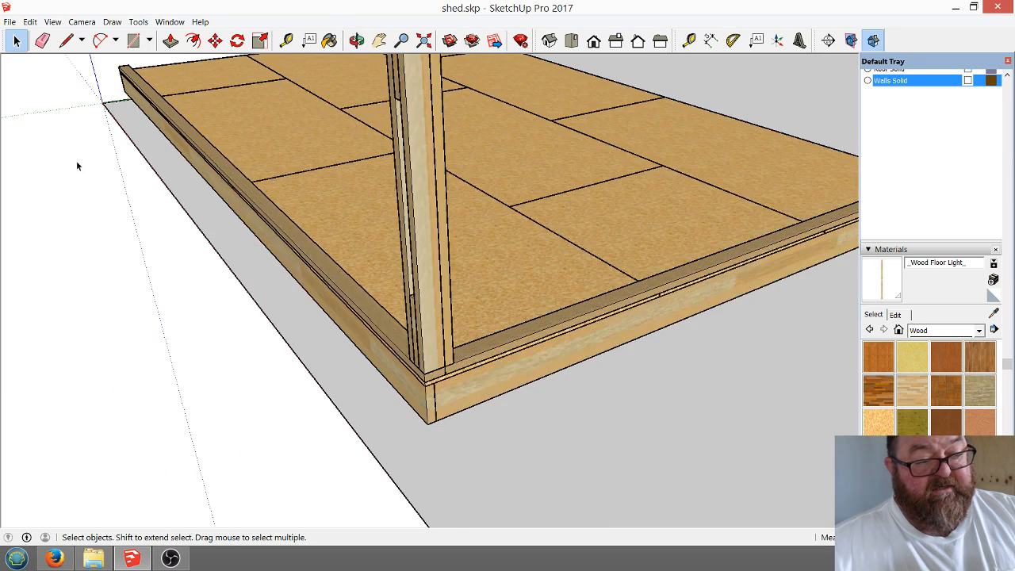
Move the corner post's studs and spacers together with both bottom plates inward from the two outer floor edges at the corner.
{"action": "scroll", "coordinate": [457, 393], "scroll_direction": "up", "scroll_amount": 4}
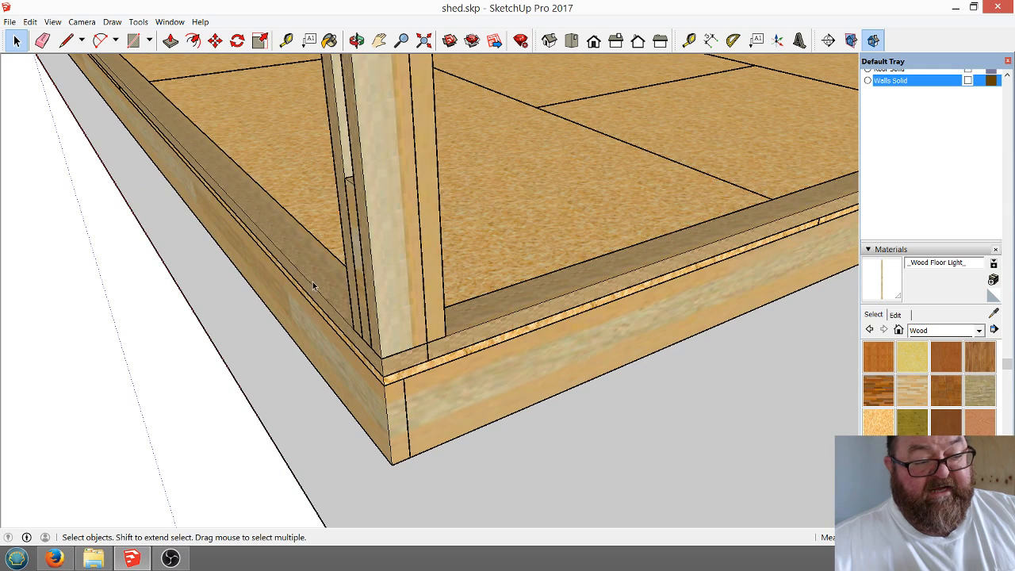
{"action": "scroll", "coordinate": [391, 410], "scroll_direction": "up", "scroll_amount": 2}
{"action": "scroll", "coordinate": [452, 448], "scroll_direction": "down", "scroll_amount": 1}
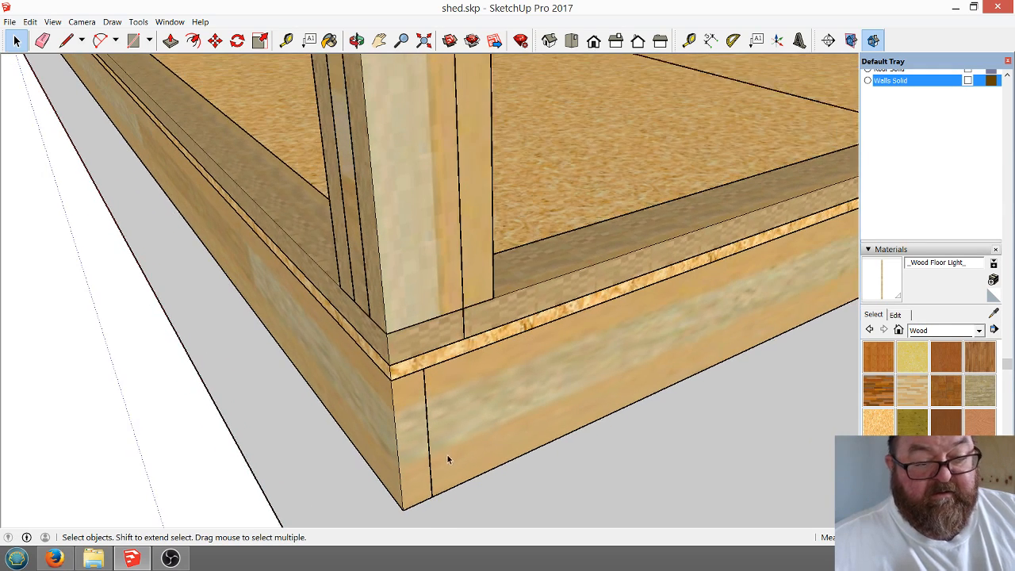
{"action": "left_click", "coordinate": [469, 254]}
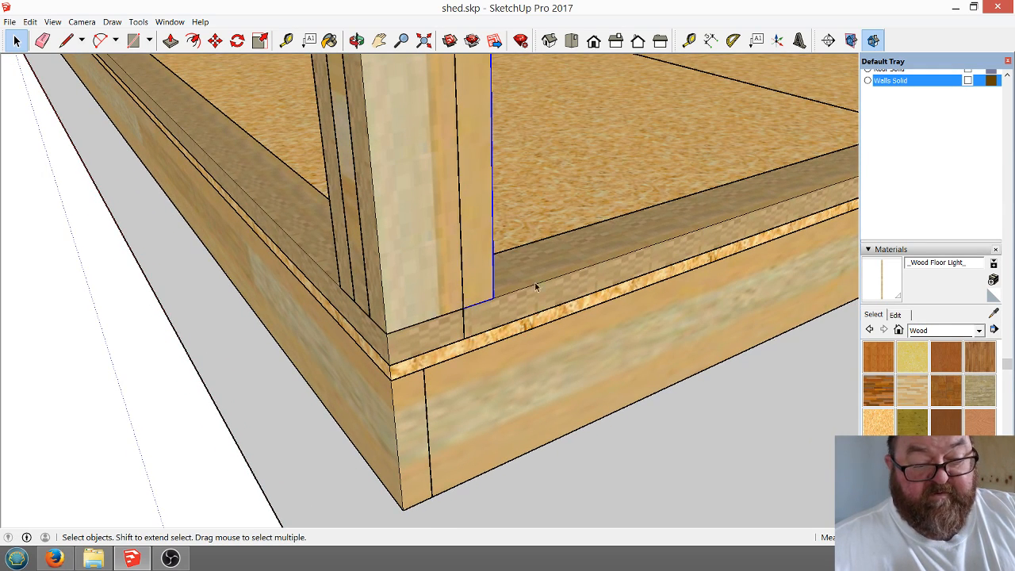
{"action": "left_click", "coordinate": [285, 228], "text": "shift"}
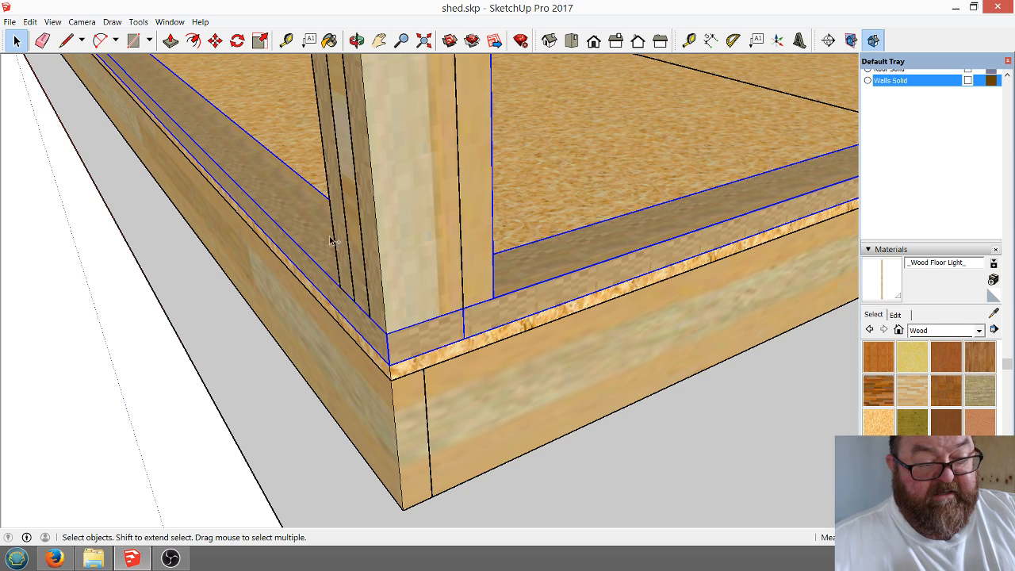
{"action": "left_click", "coordinate": [339, 238], "text": "shift"}
{"action": "left_click", "coordinate": [355, 241], "text": "shift"}
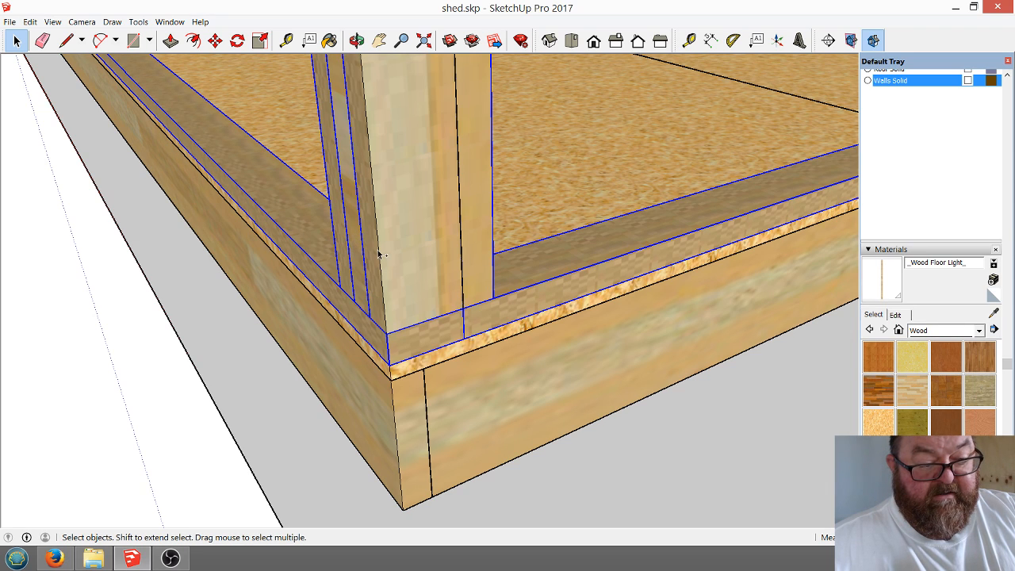
{"action": "left_click", "coordinate": [381, 253], "text": "shift"}
{"action": "left_click", "coordinate": [215, 40]}
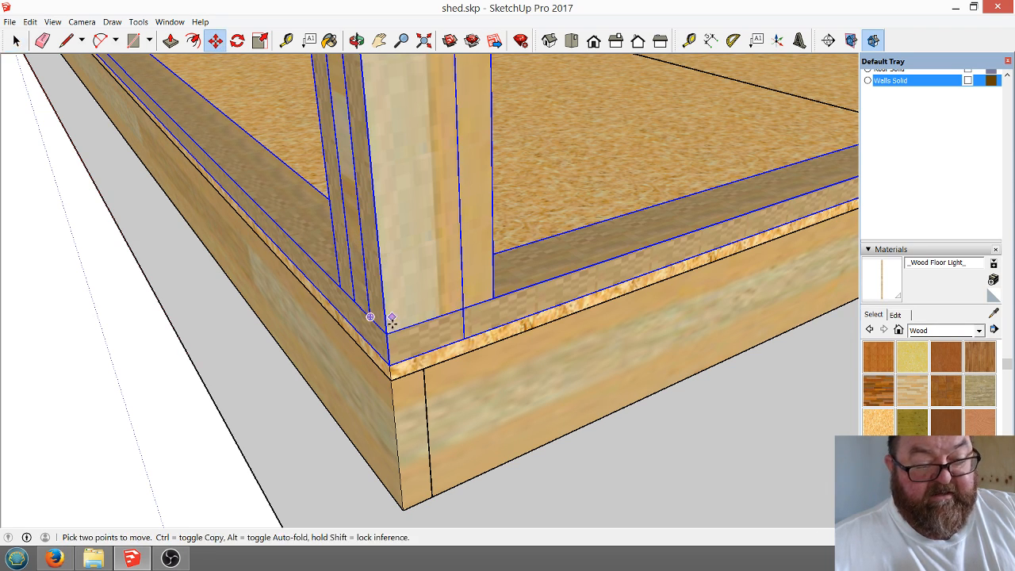
{"action": "left_click", "coordinate": [390, 364]}
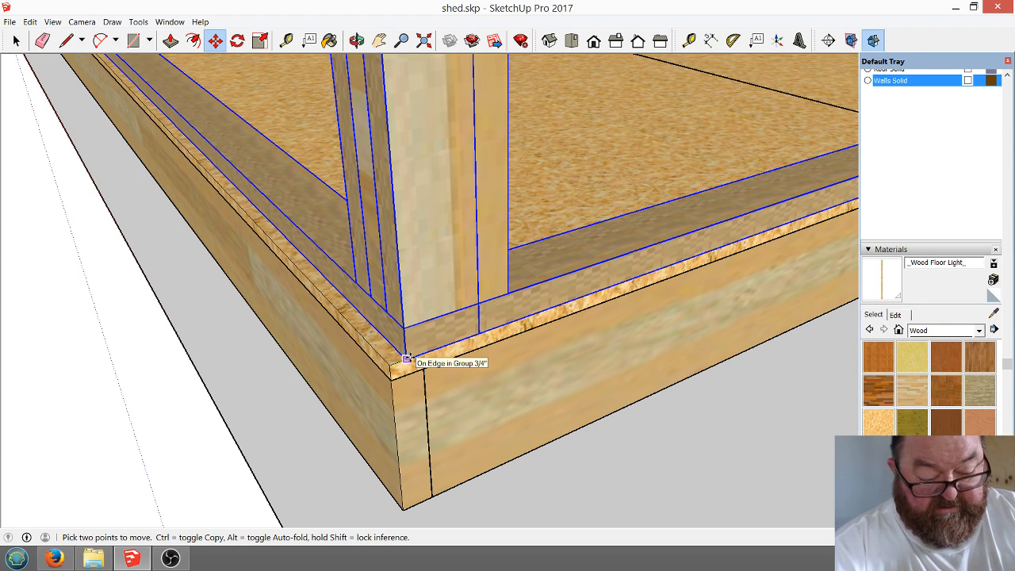
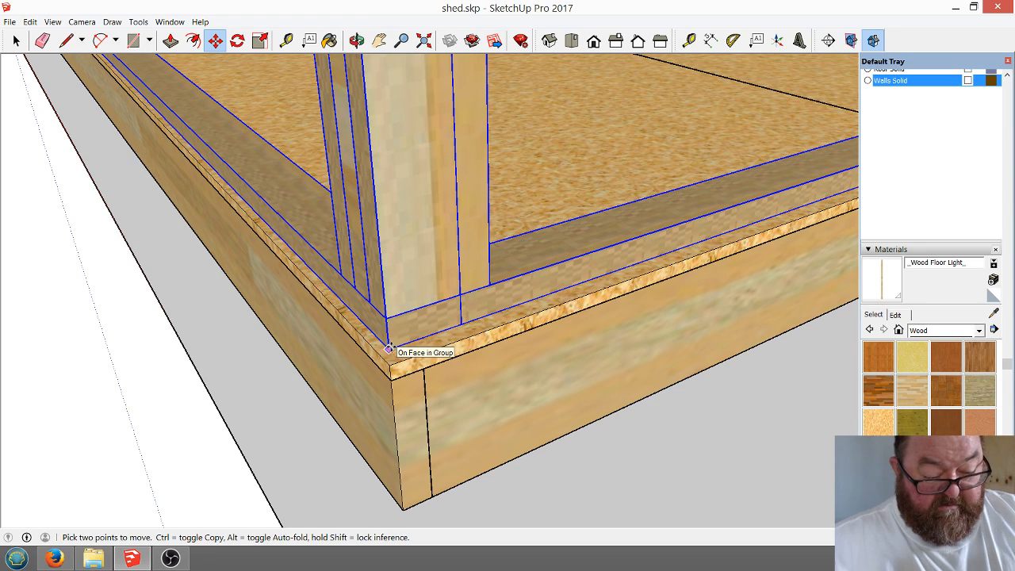
{"action": "key", "text": "Return"}
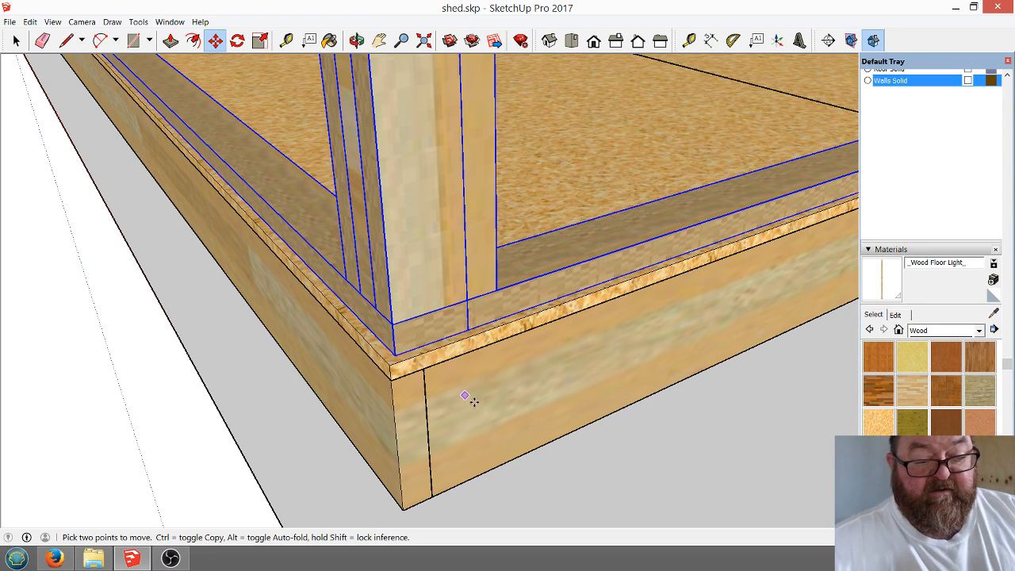
Clear the selection and examine up close how the plates and corner post sit back from both floor edges.
{"action": "scroll", "coordinate": [470, 400], "scroll_direction": "down", "scroll_amount": 5}
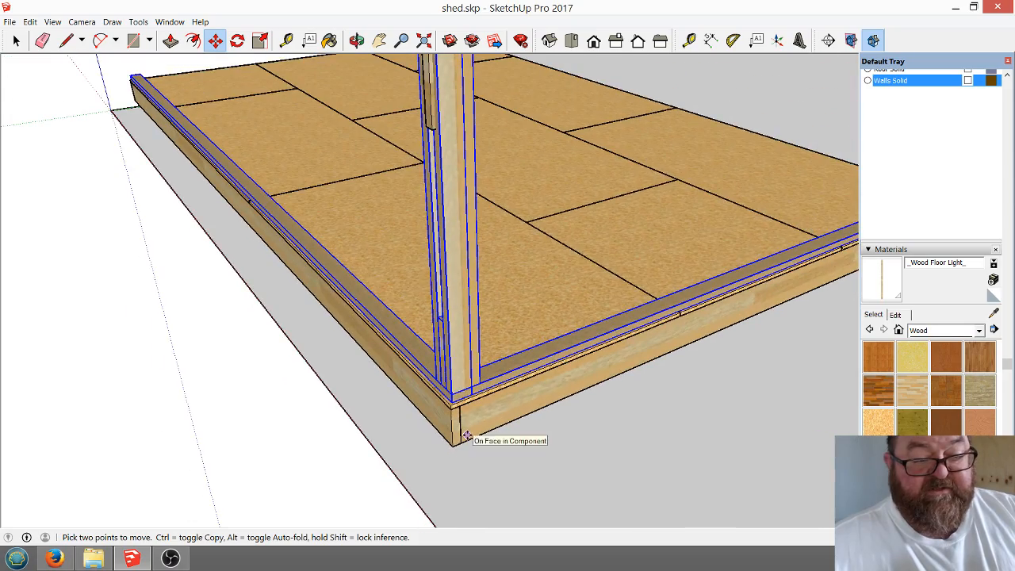
{"action": "scroll", "coordinate": [462, 438], "scroll_direction": "down", "scroll_amount": 2}
{"action": "scroll", "coordinate": [461, 429], "scroll_direction": "down", "scroll_amount": 2}
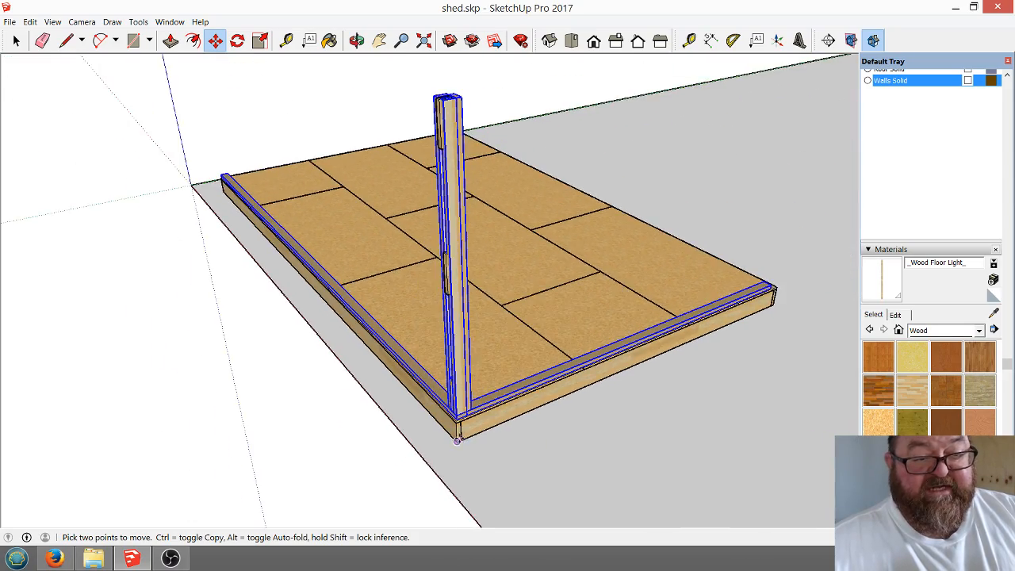
{"action": "scroll", "coordinate": [460, 435], "scroll_direction": "up", "scroll_amount": 8}
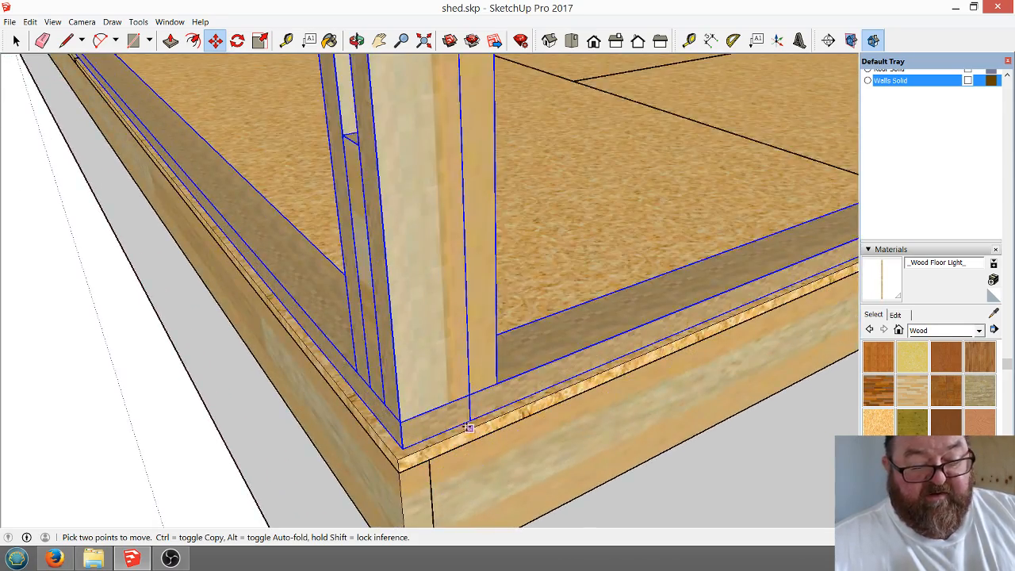
{"action": "left_click", "coordinate": [16, 41]}
{"action": "left_click", "coordinate": [40, 177]}
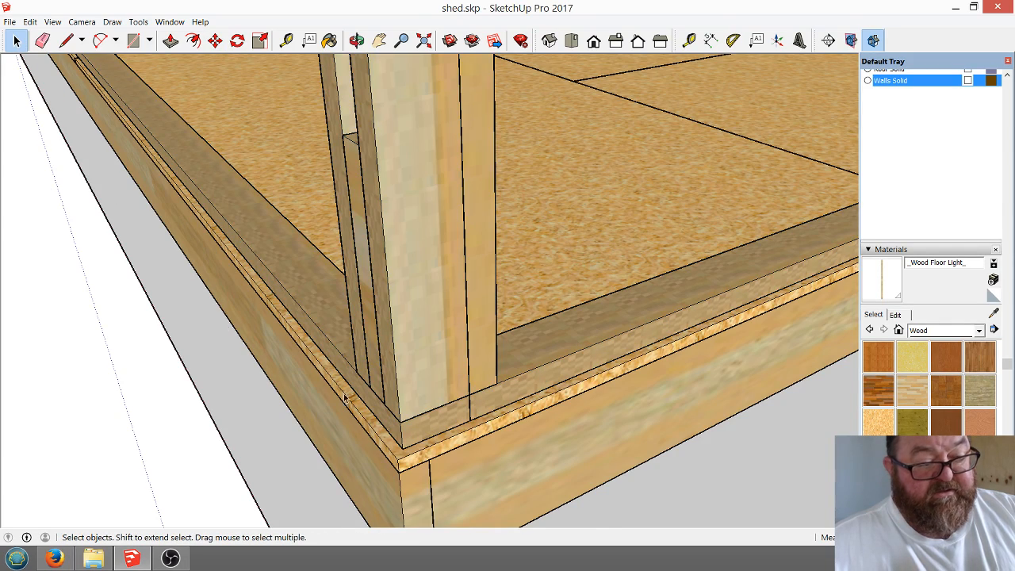
{"action": "scroll", "coordinate": [425, 460], "scroll_direction": "up", "scroll_amount": 2}
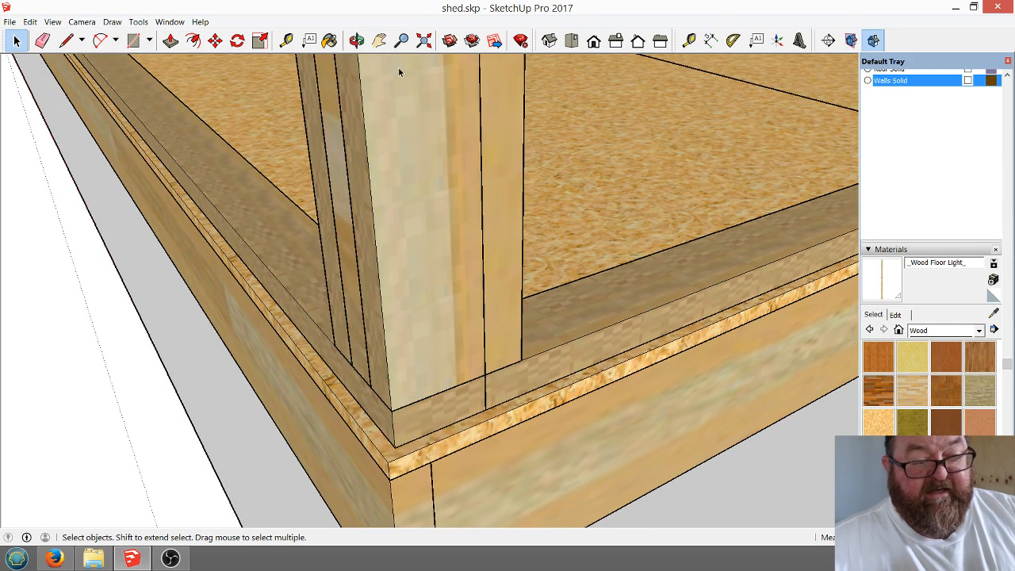
{"action": "left_click", "coordinate": [357, 40]}
{"action": "left_click_drag", "start_coordinate": [518, 362], "coordinate": [533, 382]}
{"action": "mouse_move", "coordinate": [448, 400]}
{"action": "left_mouse_down"}
{"action": "mouse_move", "coordinate": [628, 362]}
{"action": "mouse_move", "coordinate": [664, 288]}
{"action": "mouse_move", "coordinate": [716, 268]}
{"action": "mouse_move", "coordinate": [601, 322]}
{"action": "mouse_move", "coordinate": [537, 414]}
{"action": "mouse_move", "coordinate": [564, 368]}
{"action": "mouse_move", "coordinate": [454, 390]}
{"action": "left_mouse_up"}
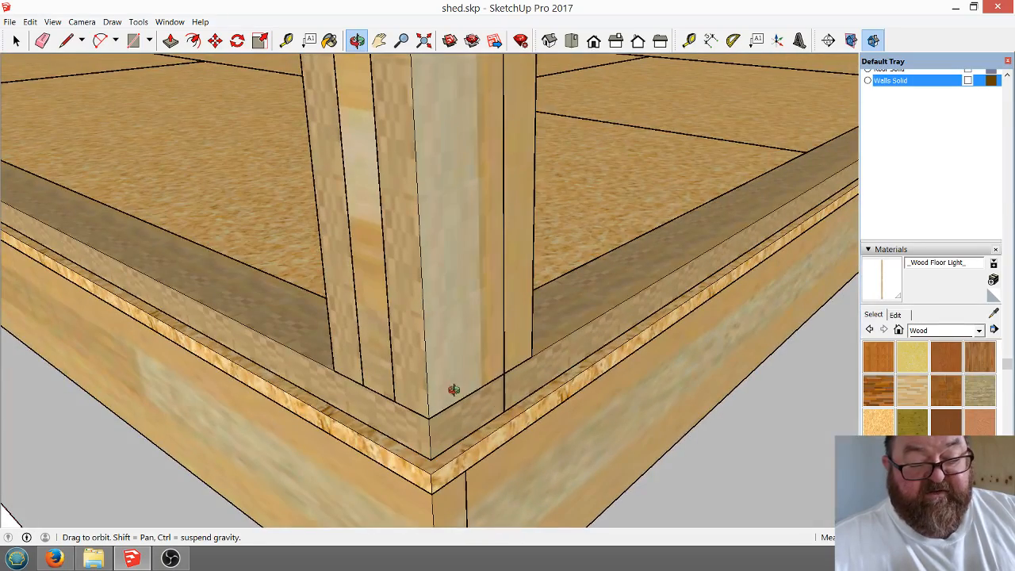
{"action": "left_click_drag", "start_coordinate": [557, 436], "coordinate": [507, 439]}
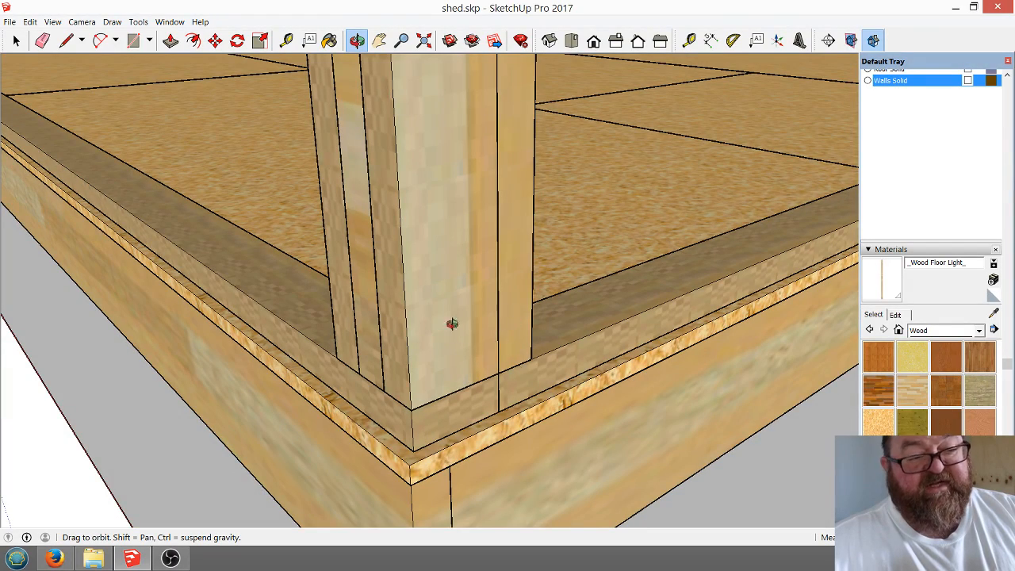
{"action": "left_click_drag", "start_coordinate": [518, 385], "coordinate": [601, 465]}
{"action": "scroll", "coordinate": [472, 425], "scroll_direction": "up", "scroll_amount": 2}
{"action": "scroll", "coordinate": [507, 416], "scroll_direction": "up", "scroll_amount": 3}
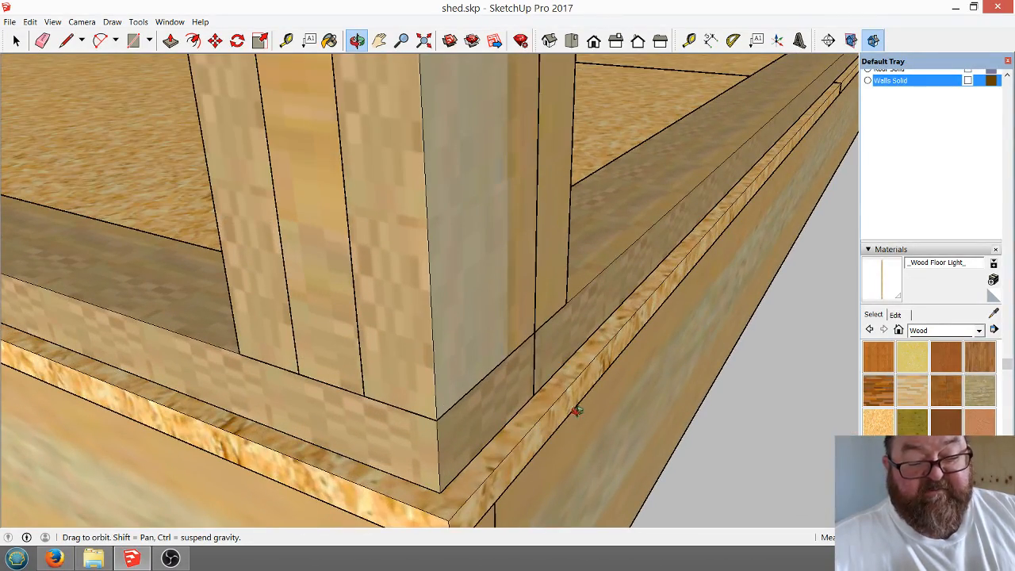
{"action": "left_click_drag", "start_coordinate": [629, 379], "coordinate": [457, 378]}
{"action": "scroll", "coordinate": [512, 372], "scroll_direction": "down", "scroll_amount": 2}
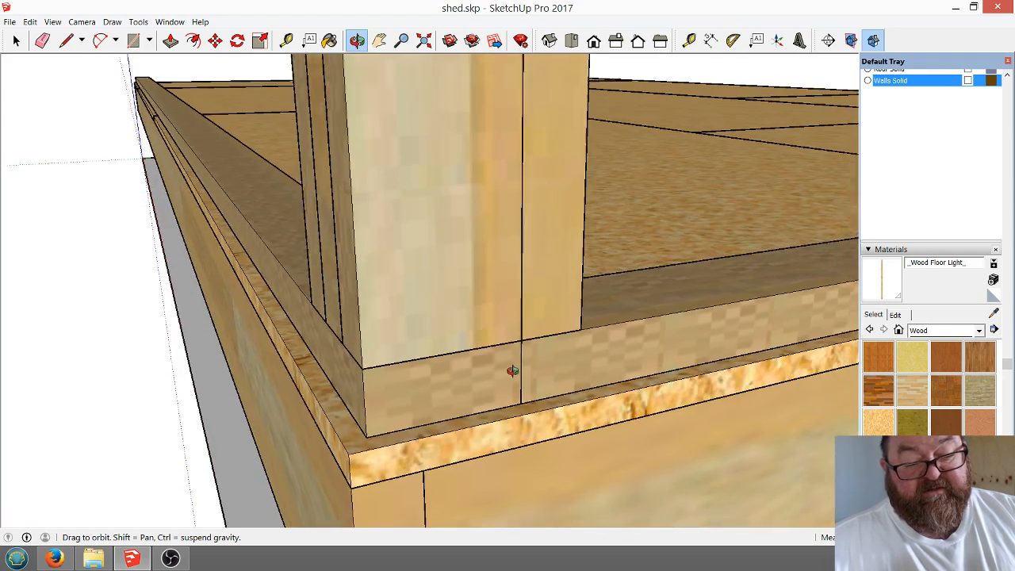
{"action": "left_click_drag", "start_coordinate": [526, 422], "coordinate": [508, 466]}
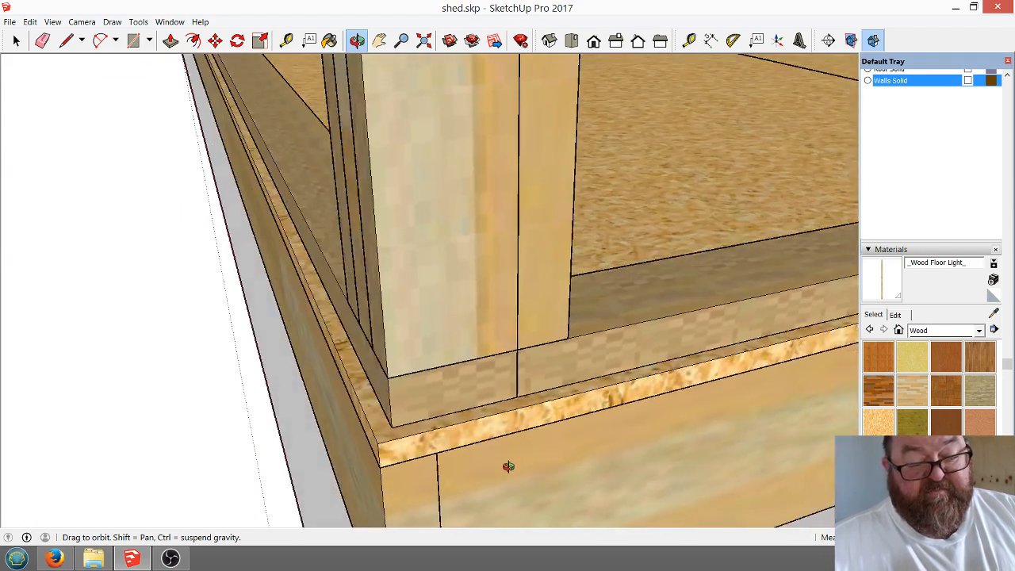
{"action": "left_click_drag", "start_coordinate": [535, 400], "coordinate": [539, 452]}
{"action": "scroll", "coordinate": [550, 444], "scroll_direction": "down", "scroll_amount": 4}
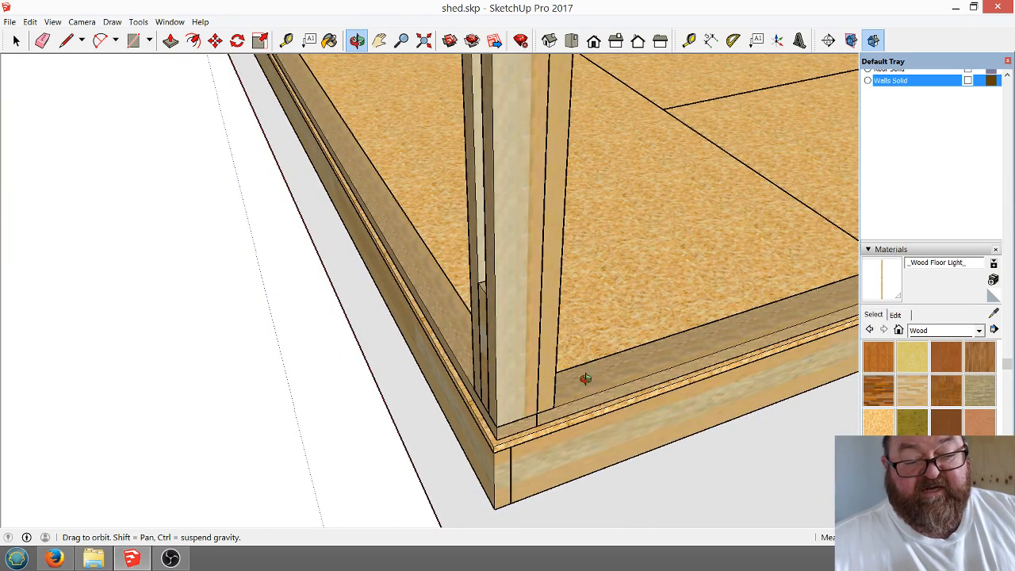
Examine the corner post from the inner side, at its base and over its full height above the floor.
{"action": "left_click_drag", "start_coordinate": [585, 379], "coordinate": [333, 391]}
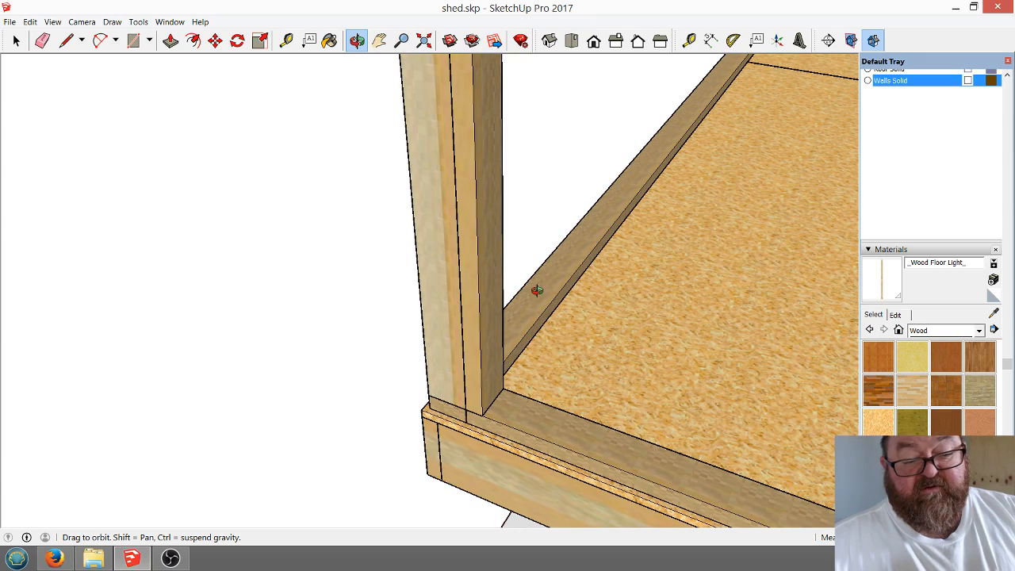
{"action": "left_click_drag", "start_coordinate": [465, 408], "coordinate": [683, 390]}
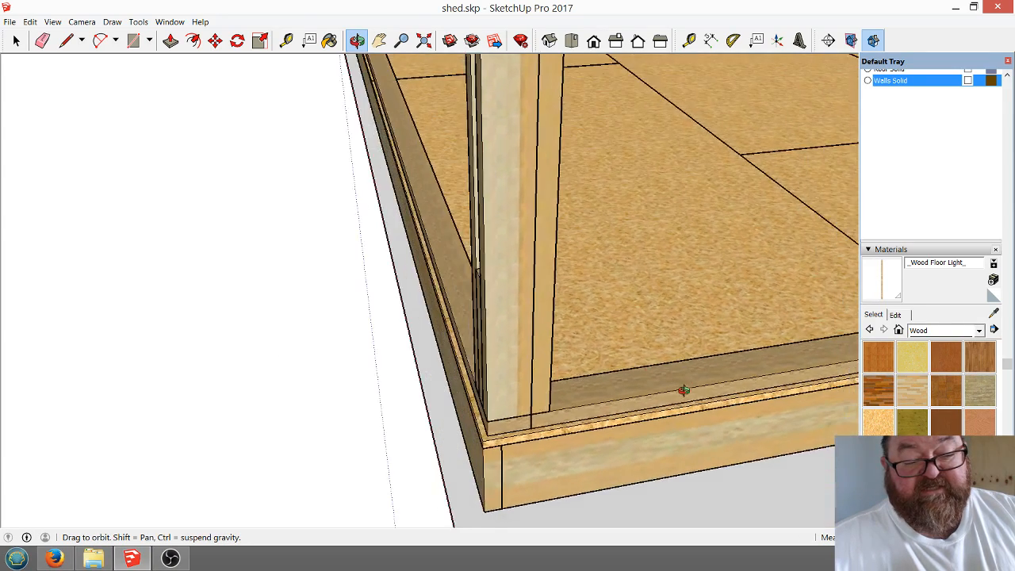
{"action": "scroll", "coordinate": [518, 431], "scroll_direction": "up", "scroll_amount": 5}
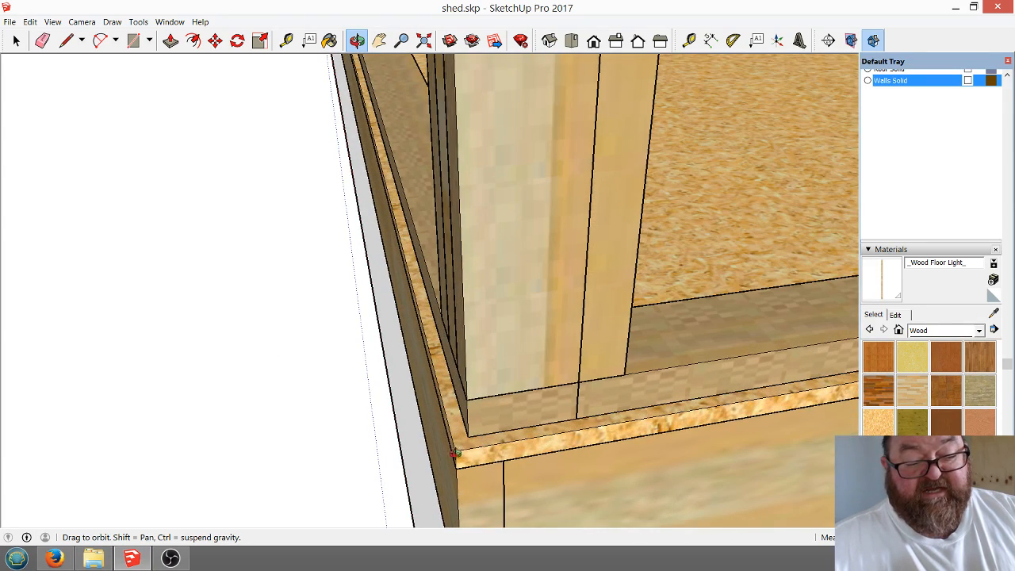
{"action": "scroll", "coordinate": [474, 456], "scroll_direction": "down", "scroll_amount": 4}
{"action": "left_click_drag", "start_coordinate": [489, 471], "coordinate": [518, 416]}
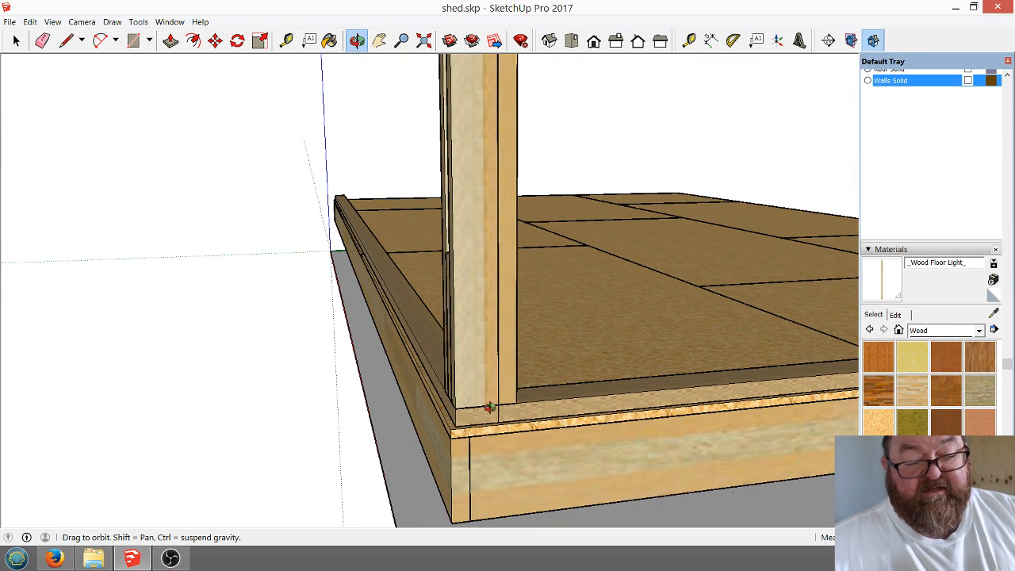
{"action": "left_click_drag", "start_coordinate": [490, 407], "coordinate": [490, 467]}
{"action": "scroll", "coordinate": [457, 329], "scroll_direction": "down", "scroll_amount": 3}
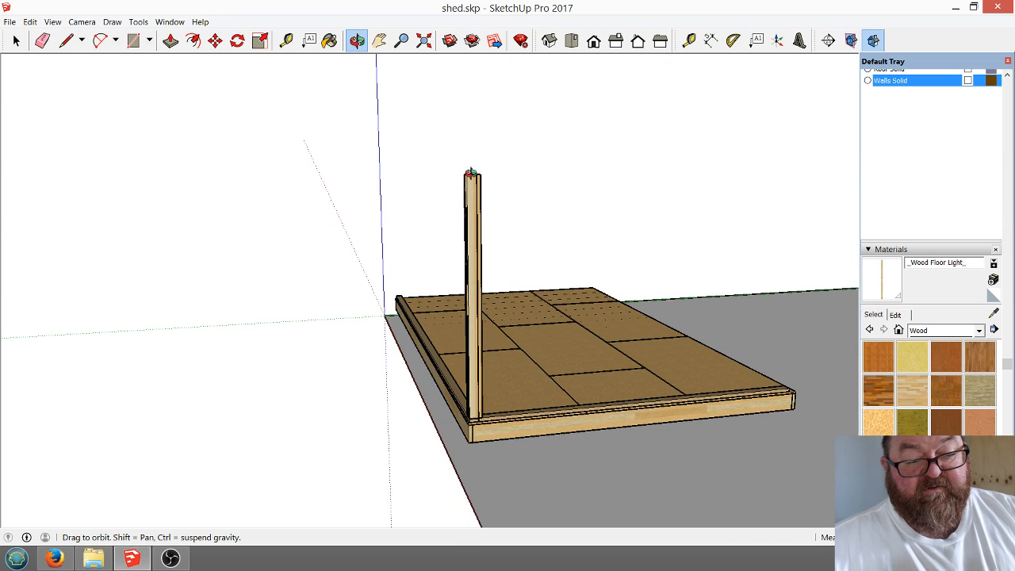
{"action": "scroll", "coordinate": [483, 343], "scroll_direction": "up", "scroll_amount": 3}
{"action": "left_click_drag", "start_coordinate": [649, 475], "coordinate": [574, 501]}
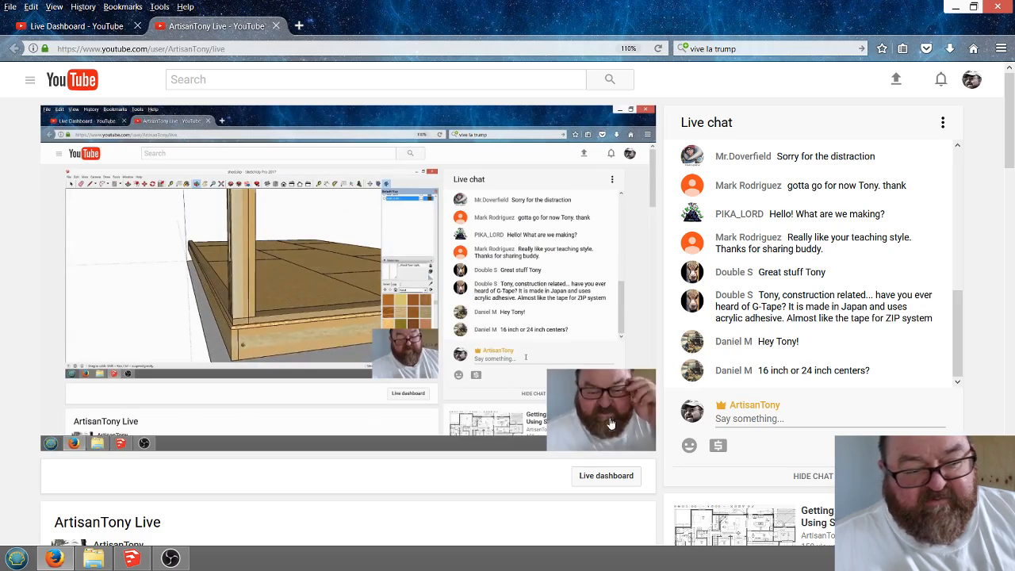
Switch from the browser back to SketchUp and hide the Floor Decking layer to expose the floor framing.
{"action": "left_click", "coordinate": [133, 559]}
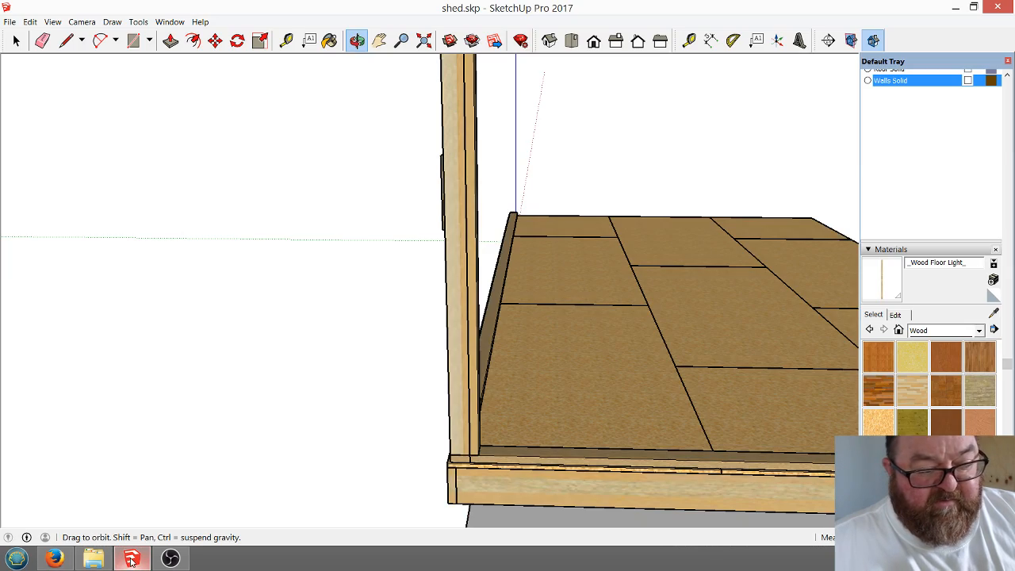
{"action": "mouse_move", "coordinate": [605, 324]}
{"action": "left_mouse_down"}
{"action": "mouse_move", "coordinate": [533, 333]}
{"action": "mouse_move", "coordinate": [768, 456]}
{"action": "mouse_move", "coordinate": [508, 386]}
{"action": "left_mouse_up"}
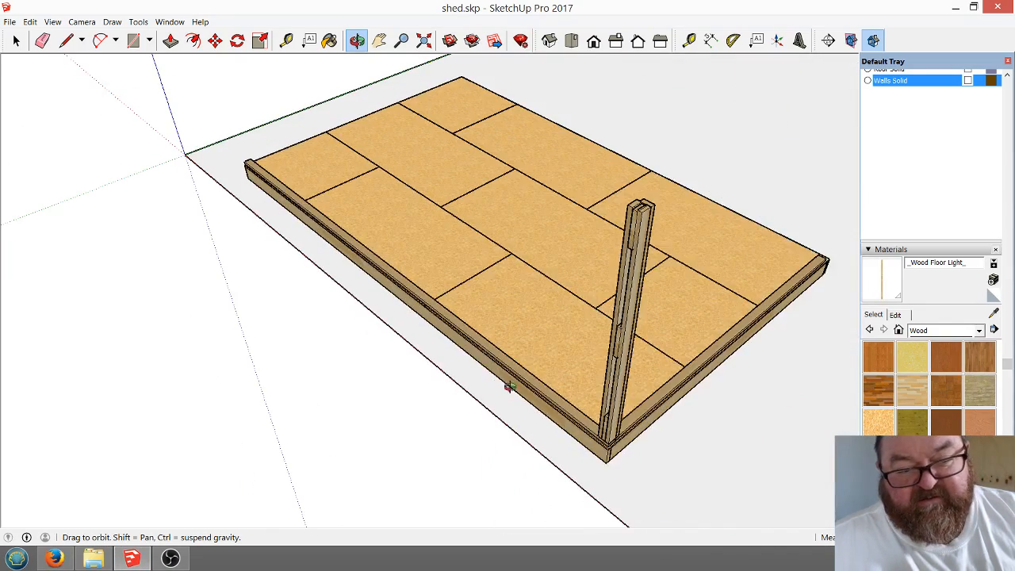
{"action": "left_click_drag", "start_coordinate": [605, 303], "coordinate": [600, 278]}
{"action": "scroll", "coordinate": [600, 279], "scroll_direction": "up", "scroll_amount": 3}
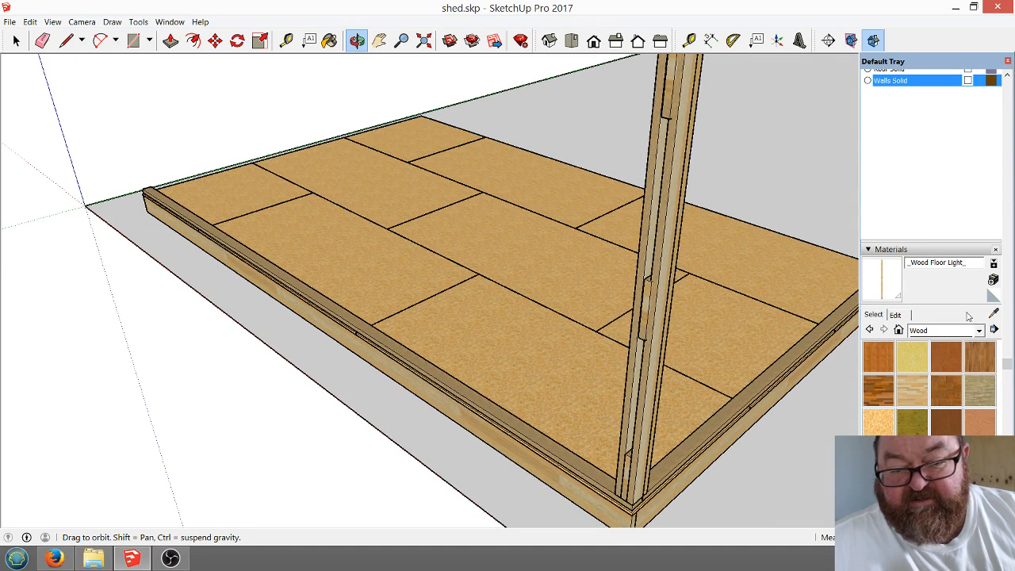
{"action": "scroll", "coordinate": [885, 199], "scroll_direction": "up", "scroll_amount": 3}
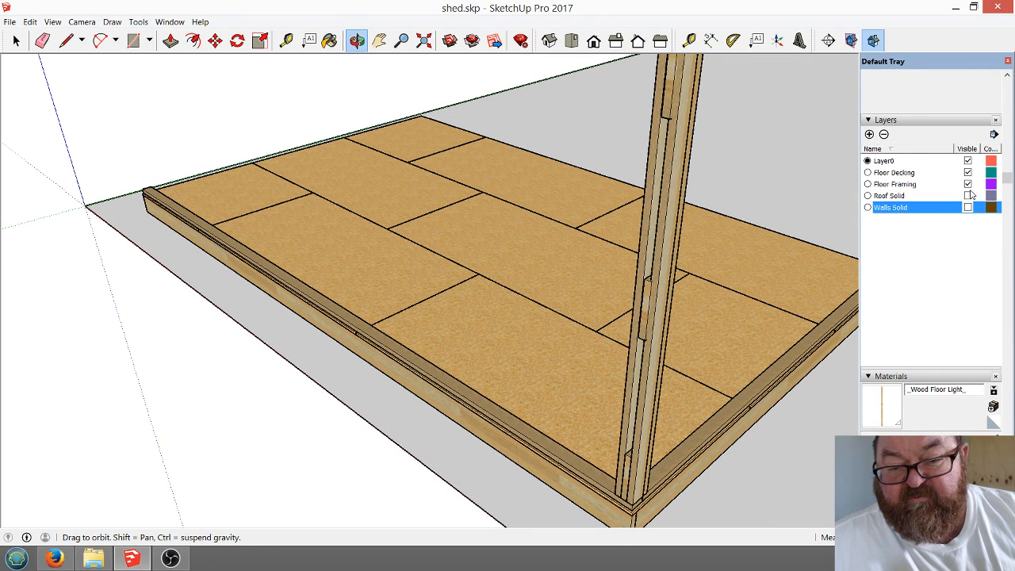
{"action": "scroll", "coordinate": [922, 202], "scroll_direction": "up", "scroll_amount": 2}
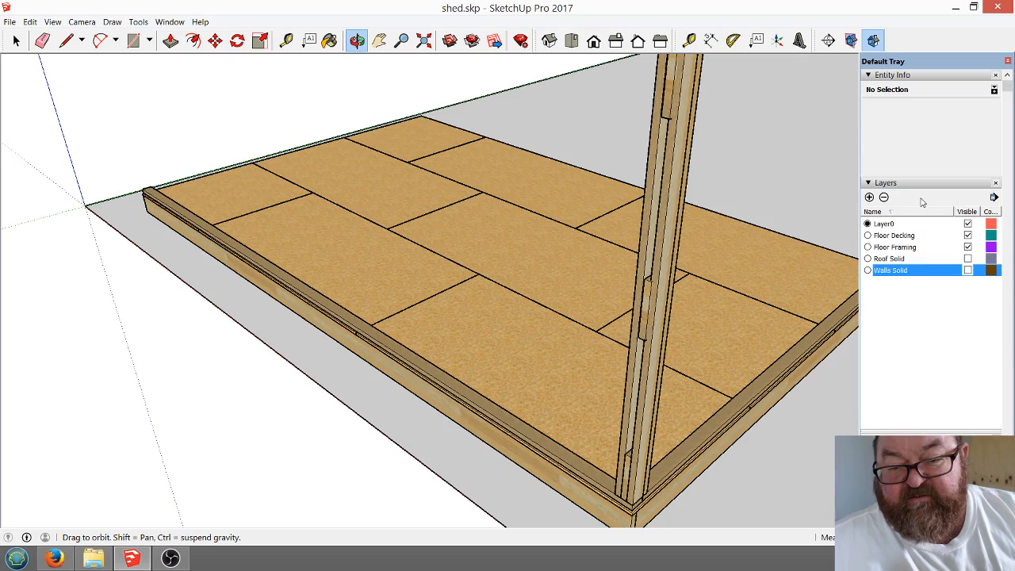
{"action": "left_click", "coordinate": [968, 235]}
Examine the layout and spacing of the exposed floor joists relative to the wall plates and corner post.
{"action": "left_click_drag", "start_coordinate": [561, 349], "coordinate": [591, 314]}
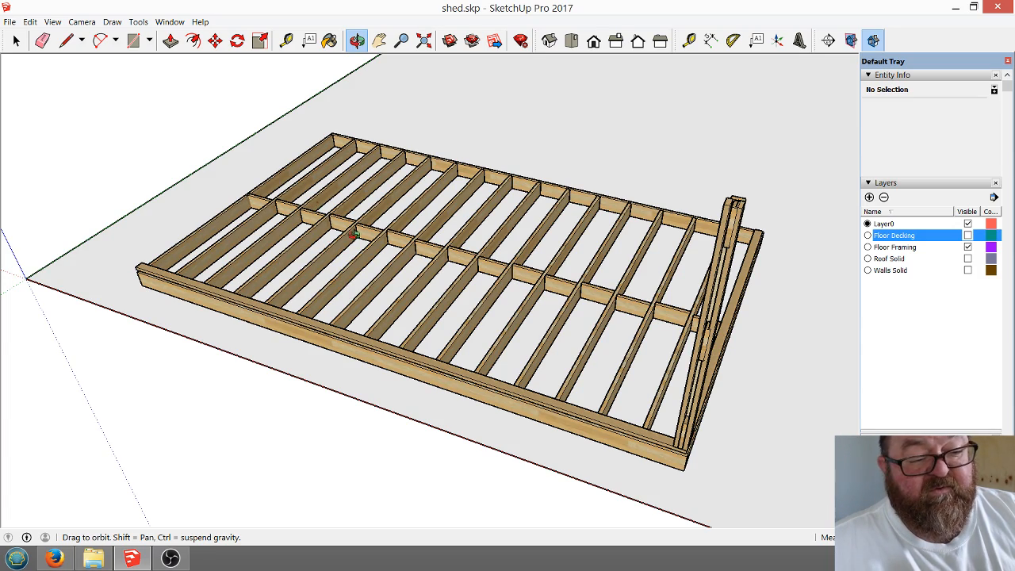
{"action": "left_click_drag", "start_coordinate": [548, 332], "coordinate": [577, 307]}
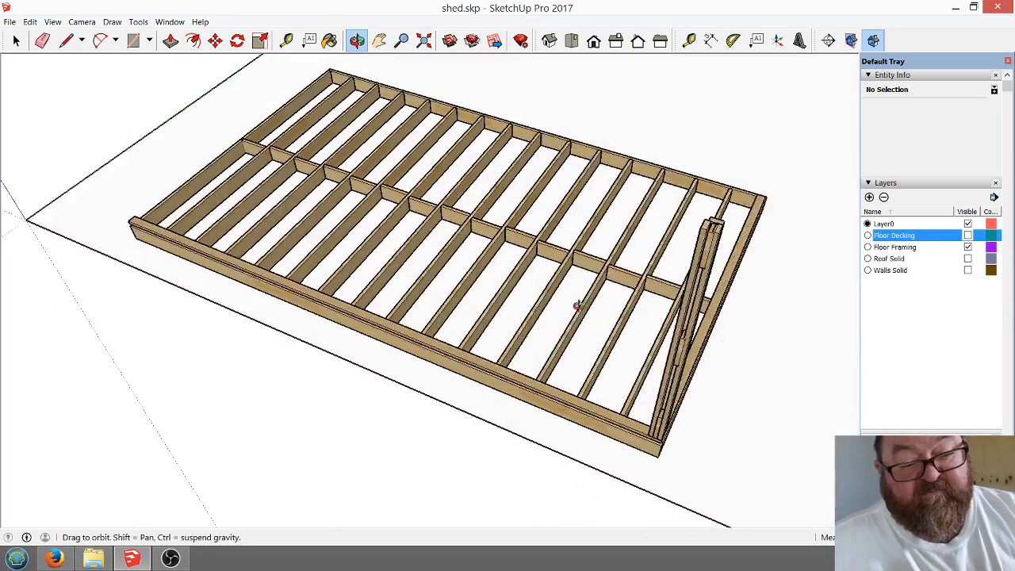
{"action": "left_click_drag", "start_coordinate": [370, 163], "coordinate": [575, 309]}
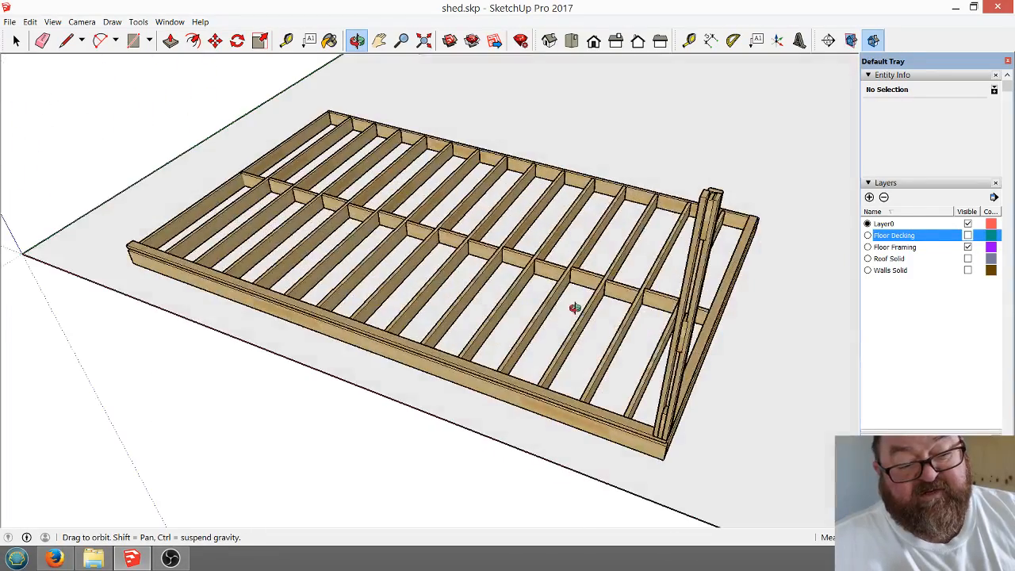
{"action": "scroll", "coordinate": [661, 363], "scroll_direction": "up", "scroll_amount": 3}
{"action": "left_click_drag", "start_coordinate": [668, 373], "coordinate": [601, 333]}
{"action": "scroll", "coordinate": [488, 355], "scroll_direction": "down", "scroll_amount": 2}
{"action": "left_click_drag", "start_coordinate": [491, 368], "coordinate": [537, 362]}
{"action": "scroll", "coordinate": [655, 450], "scroll_direction": "down", "scroll_amount": 3}
{"action": "scroll", "coordinate": [515, 369], "scroll_direction": "up", "scroll_amount": 2}
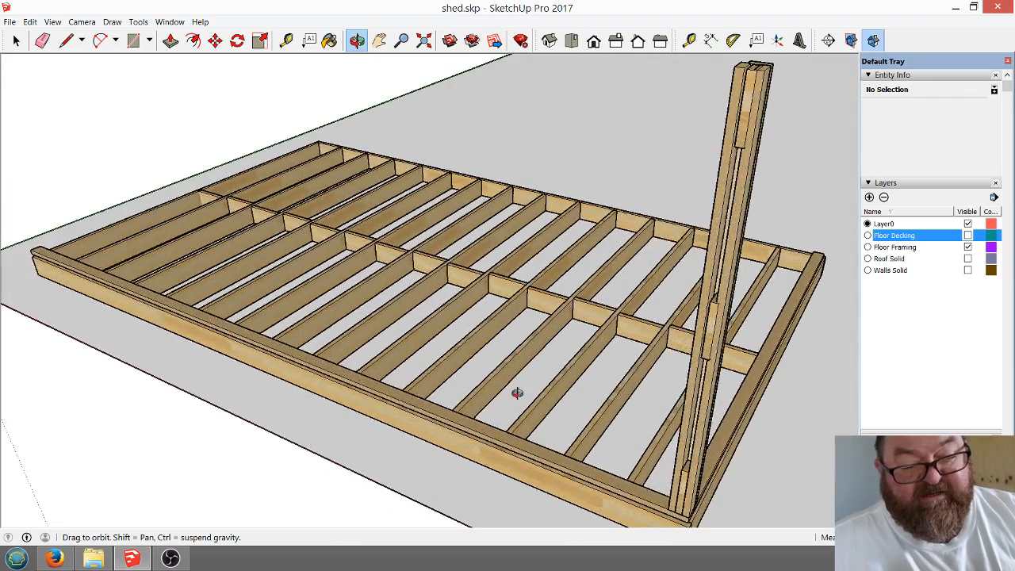
Show the Floor Decking layer again over the floor joists.
{"action": "scroll", "coordinate": [522, 405], "scroll_direction": "up", "scroll_amount": 2}
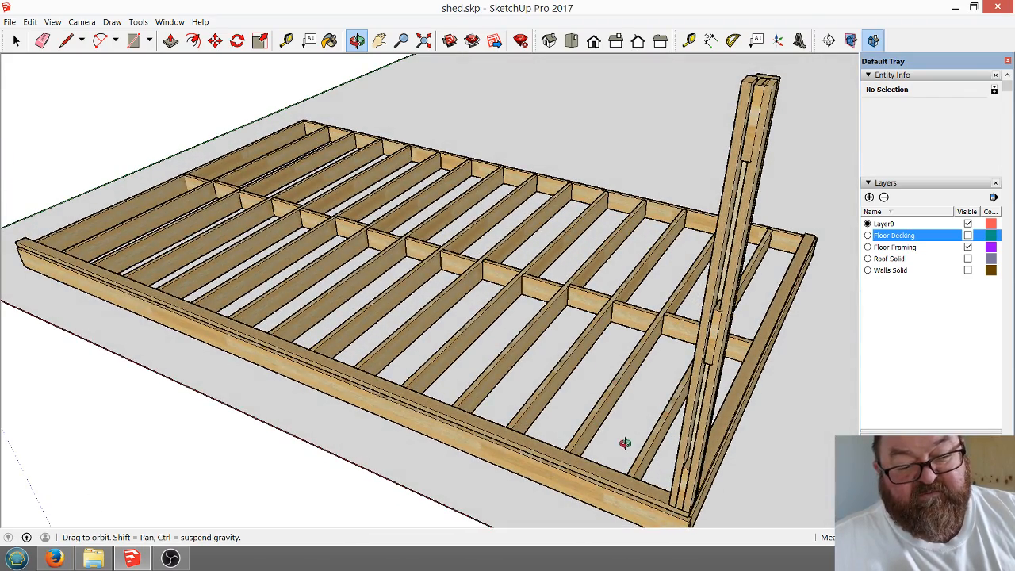
{"action": "left_click_drag", "start_coordinate": [594, 462], "coordinate": [533, 372]}
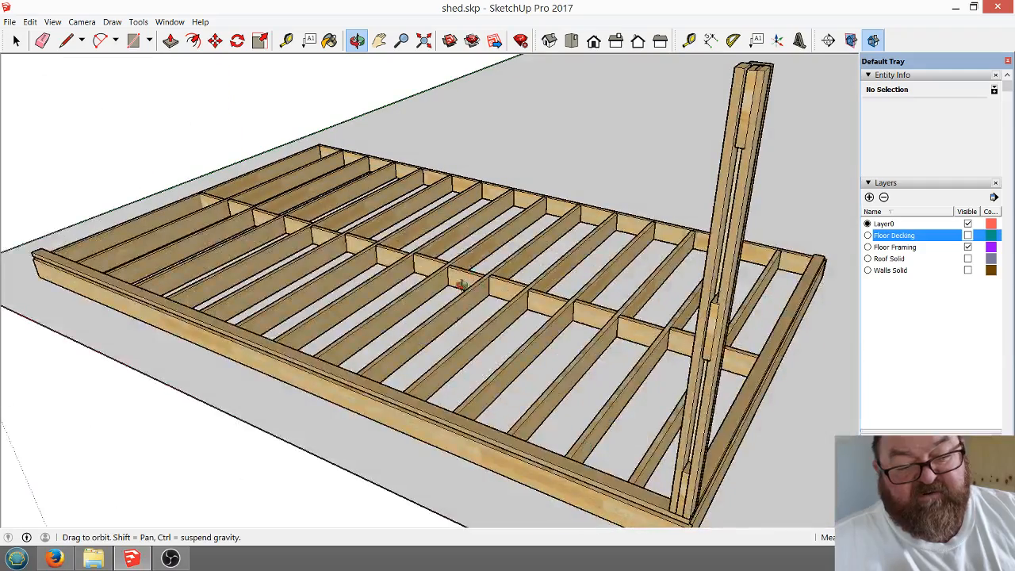
{"action": "left_click_drag", "start_coordinate": [588, 405], "coordinate": [577, 431]}
{"action": "scroll", "coordinate": [577, 430], "scroll_direction": "up", "scroll_amount": 6}
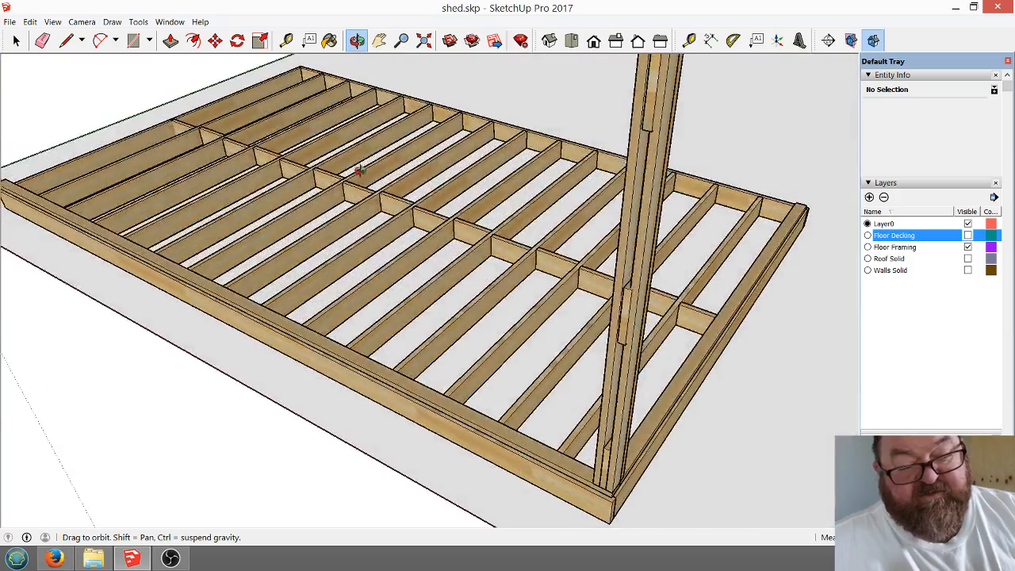
{"action": "left_click_drag", "start_coordinate": [359, 171], "coordinate": [441, 297]}
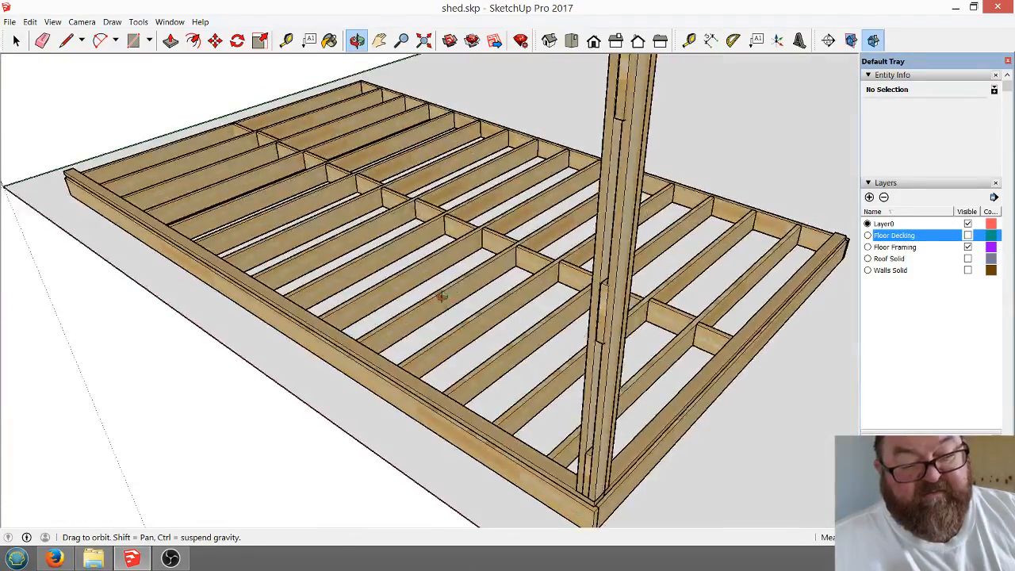
{"action": "left_click_drag", "start_coordinate": [542, 450], "coordinate": [502, 376]}
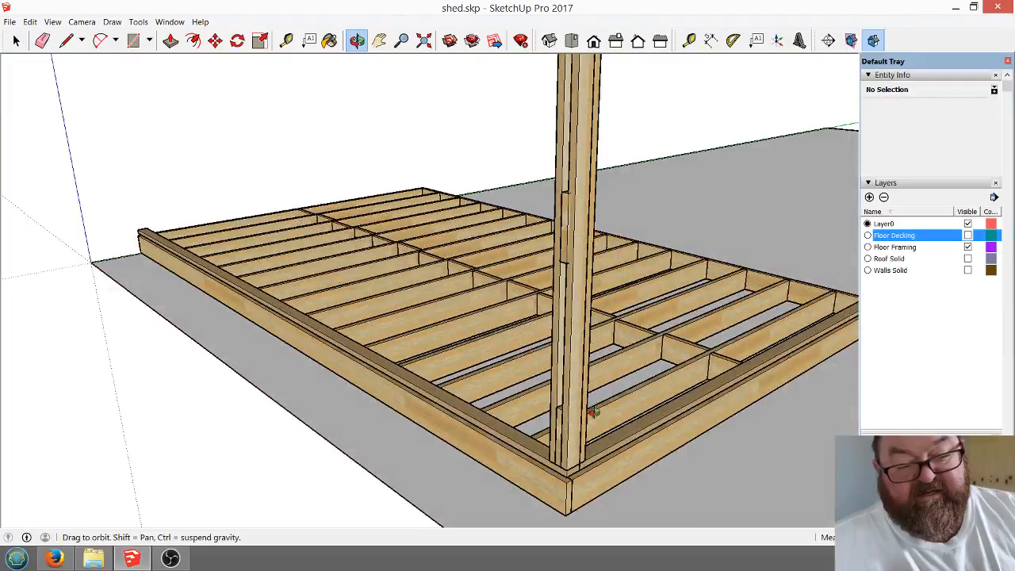
{"action": "left_click_drag", "start_coordinate": [515, 445], "coordinate": [628, 469]}
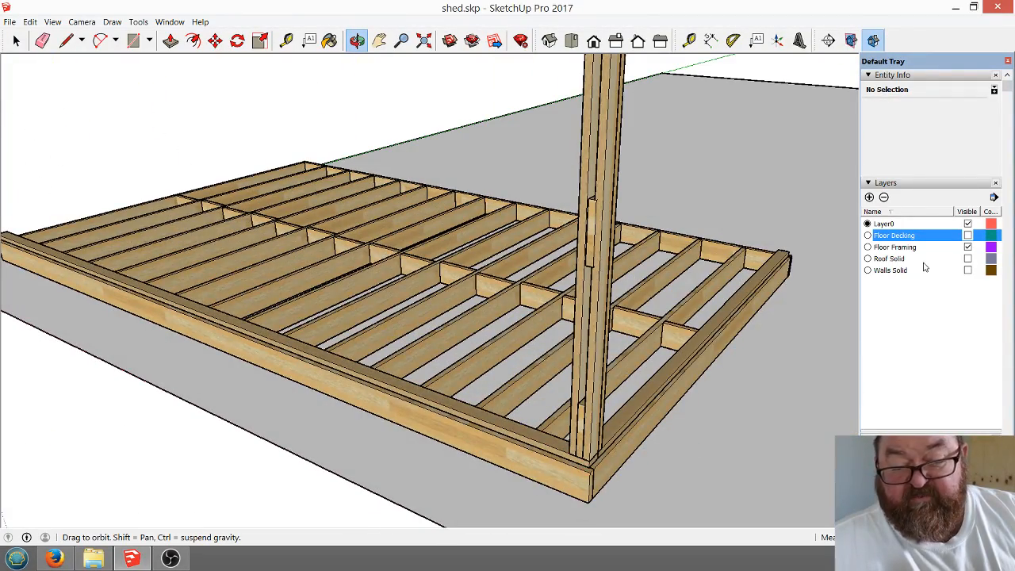
{"action": "left_click", "coordinate": [967, 236]}
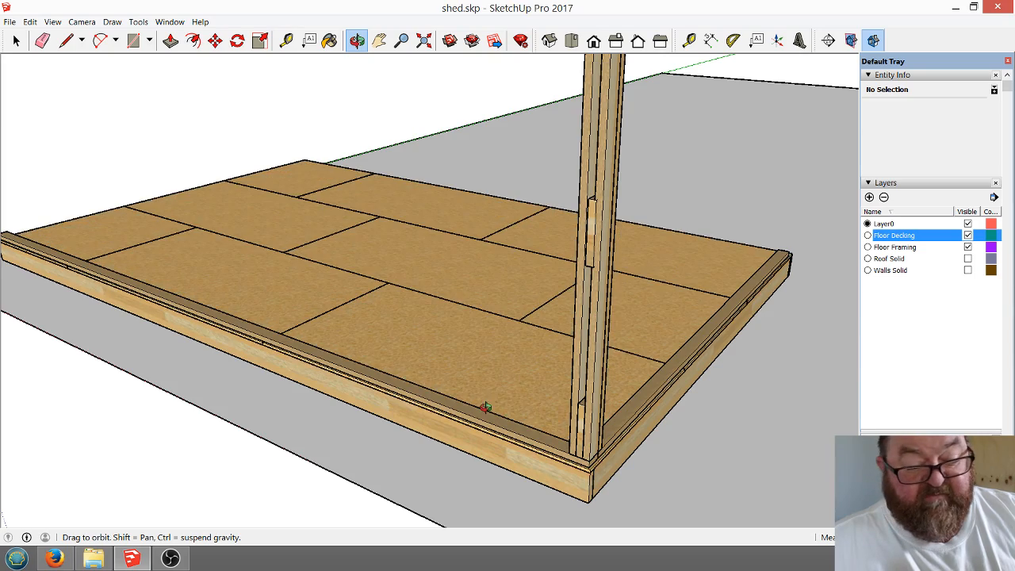
Move the middle and top spacer blocks of the corner post together so they fit flush between the post's two studs.
{"action": "left_click_drag", "start_coordinate": [510, 432], "coordinate": [602, 431]}
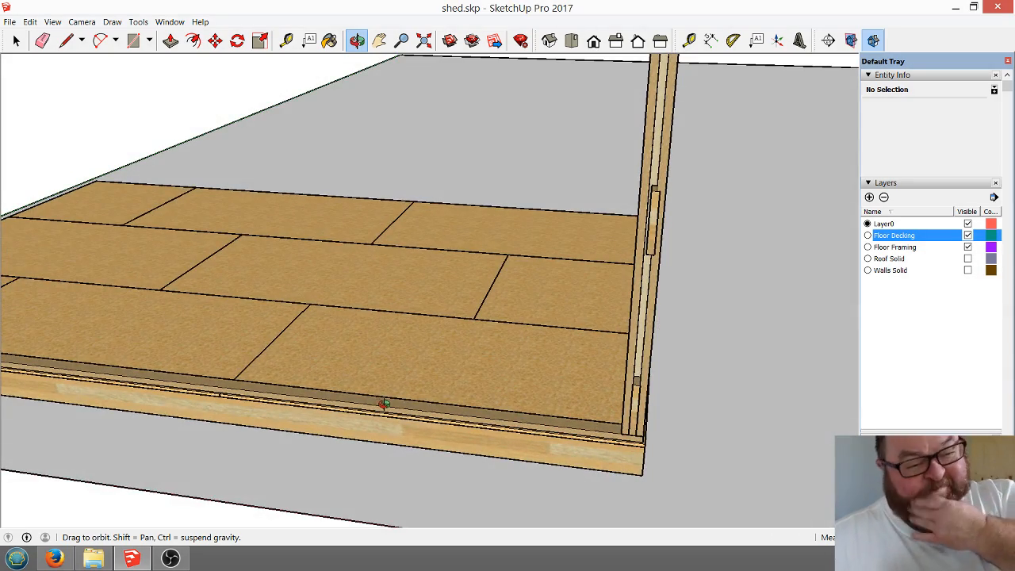
{"action": "left_click_drag", "start_coordinate": [384, 405], "coordinate": [618, 428]}
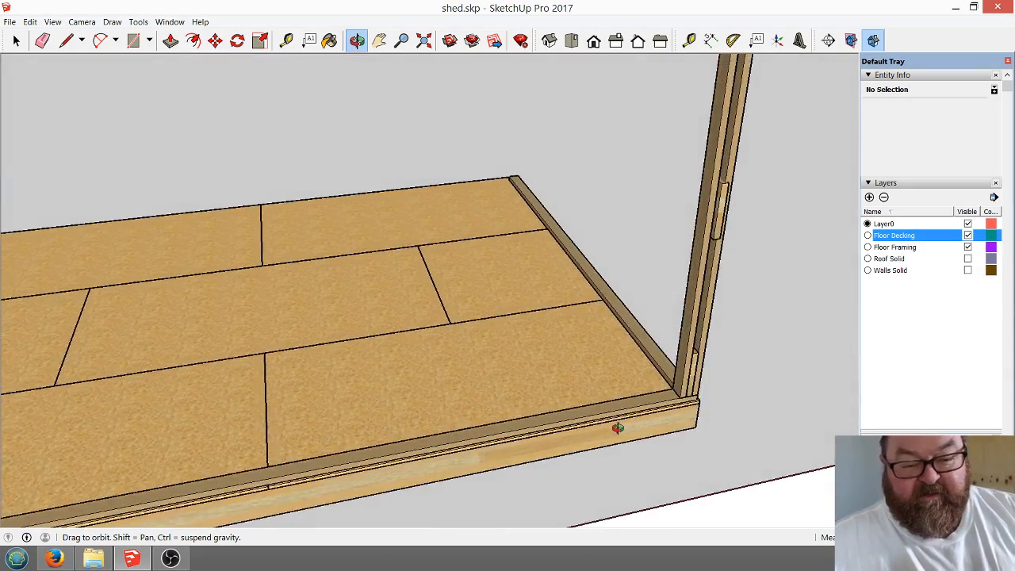
{"action": "scroll", "coordinate": [698, 287], "scroll_direction": "up", "scroll_amount": 6}
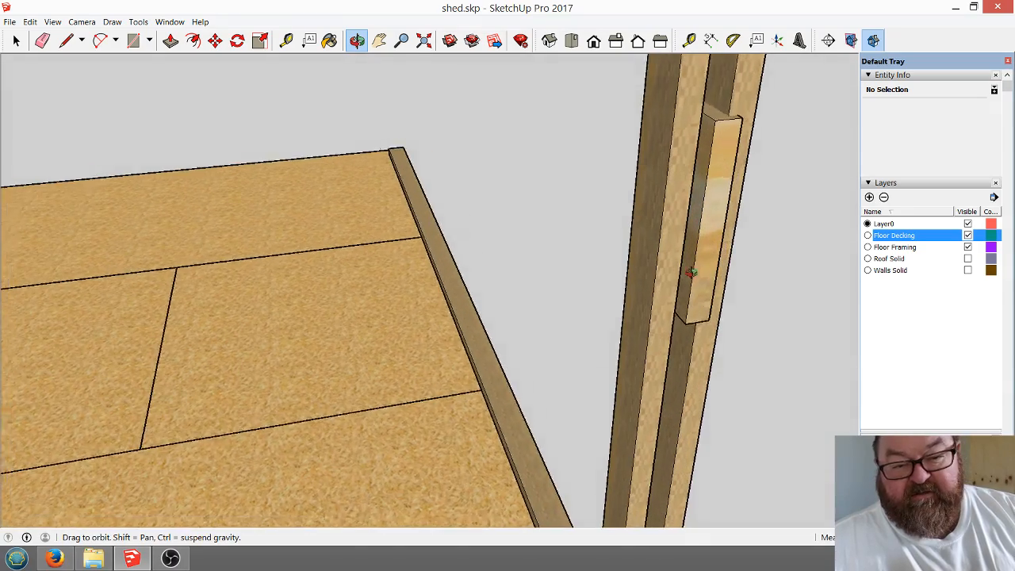
{"action": "left_click_drag", "start_coordinate": [692, 272], "coordinate": [604, 284]}
{"action": "scroll", "coordinate": [693, 281], "scroll_direction": "down", "scroll_amount": 2}
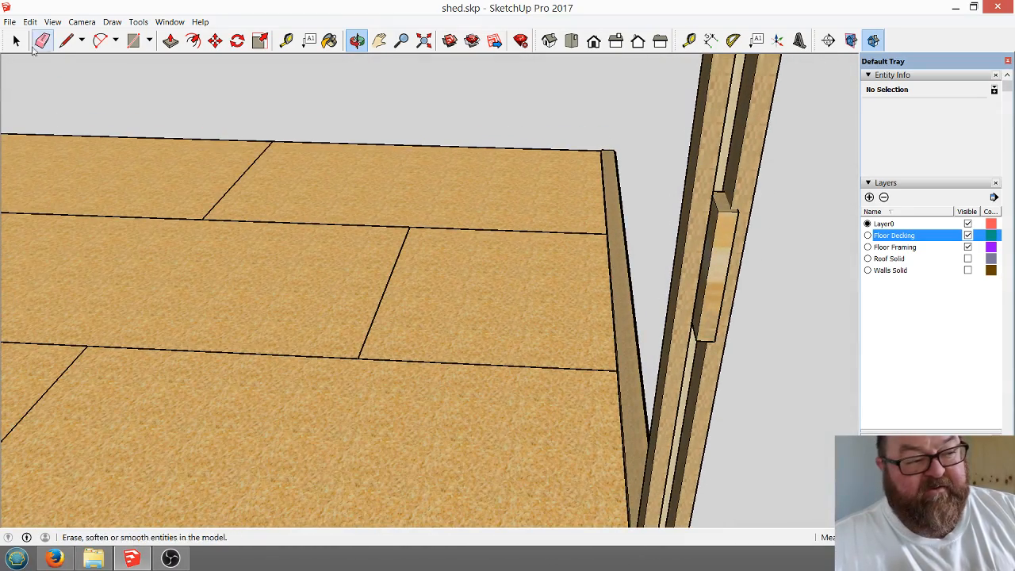
{"action": "left_click", "coordinate": [16, 41]}
{"action": "left_click", "coordinate": [712, 311]}
{"action": "scroll", "coordinate": [691, 388], "scroll_direction": "down", "scroll_amount": 1}
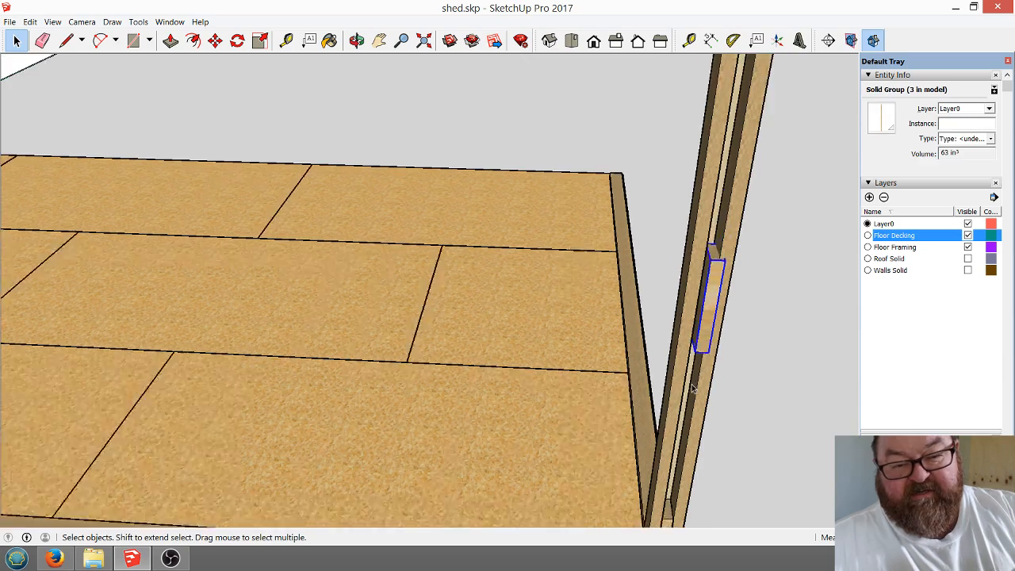
{"action": "scroll", "coordinate": [692, 388], "scroll_direction": "down", "scroll_amount": 2}
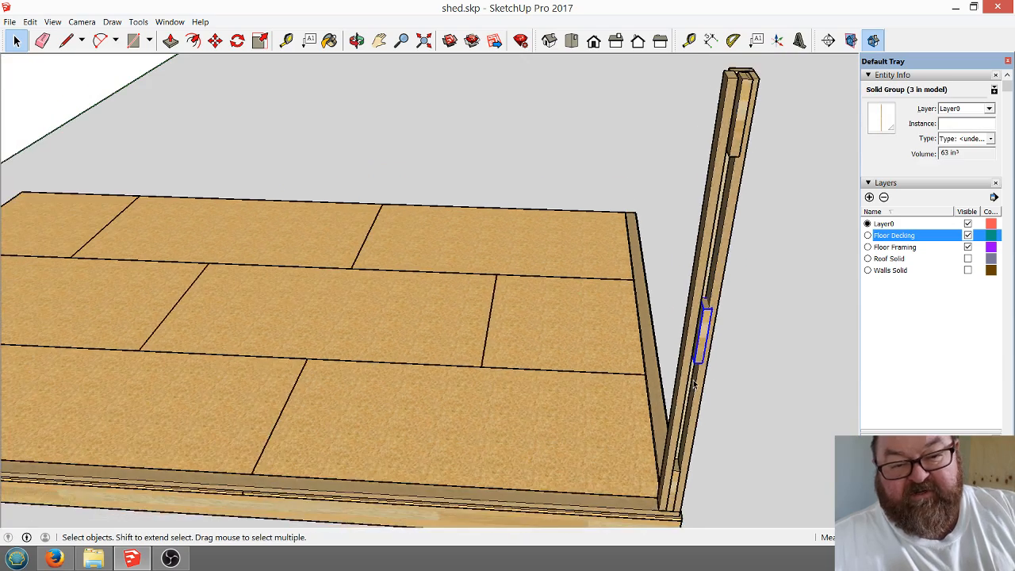
{"action": "left_click", "coordinate": [744, 102], "text": "shift"}
{"action": "scroll", "coordinate": [750, 84], "scroll_direction": "up", "scroll_amount": 5}
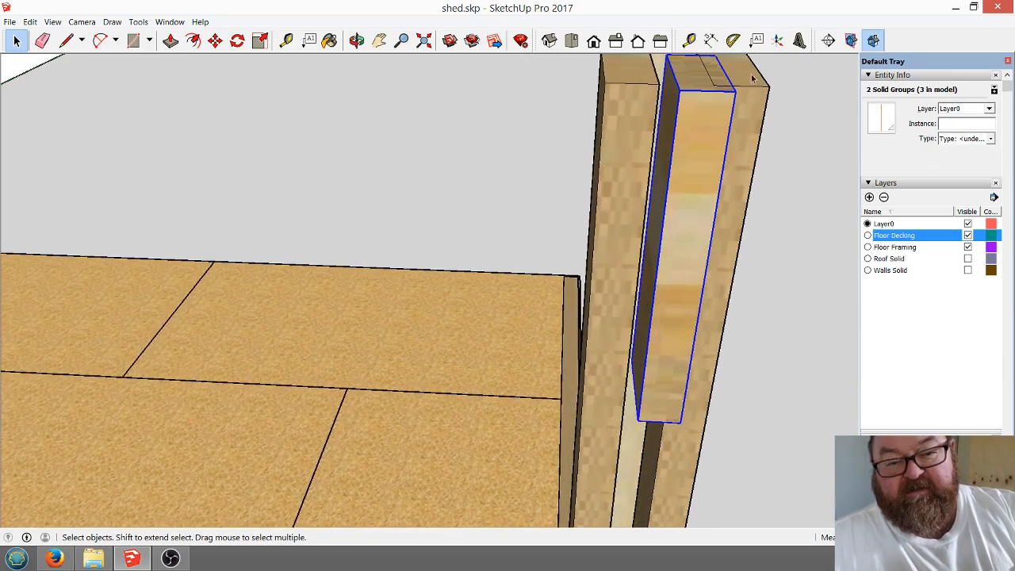
{"action": "left_click", "coordinate": [215, 41]}
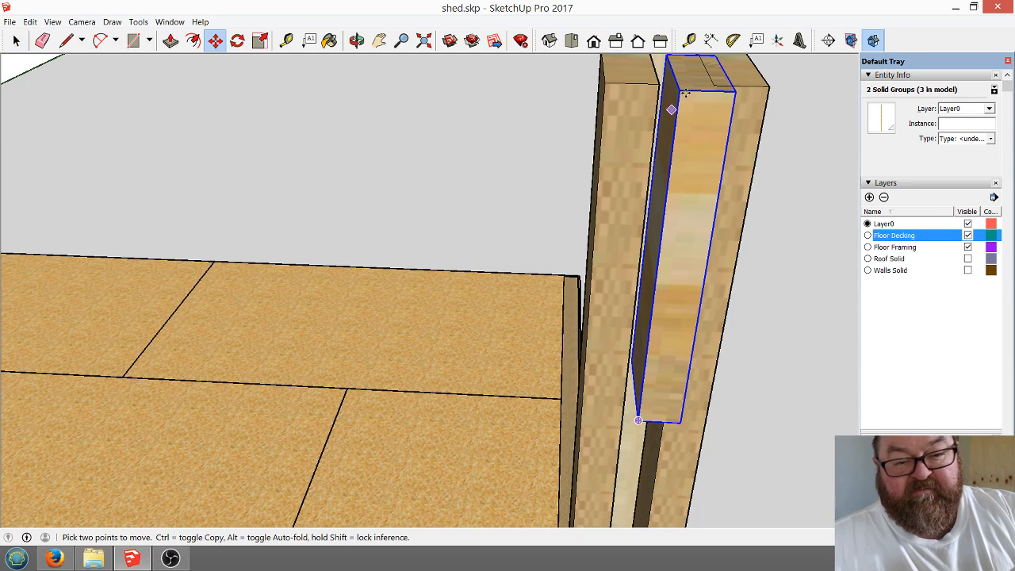
{"action": "left_click", "coordinate": [736, 92]}
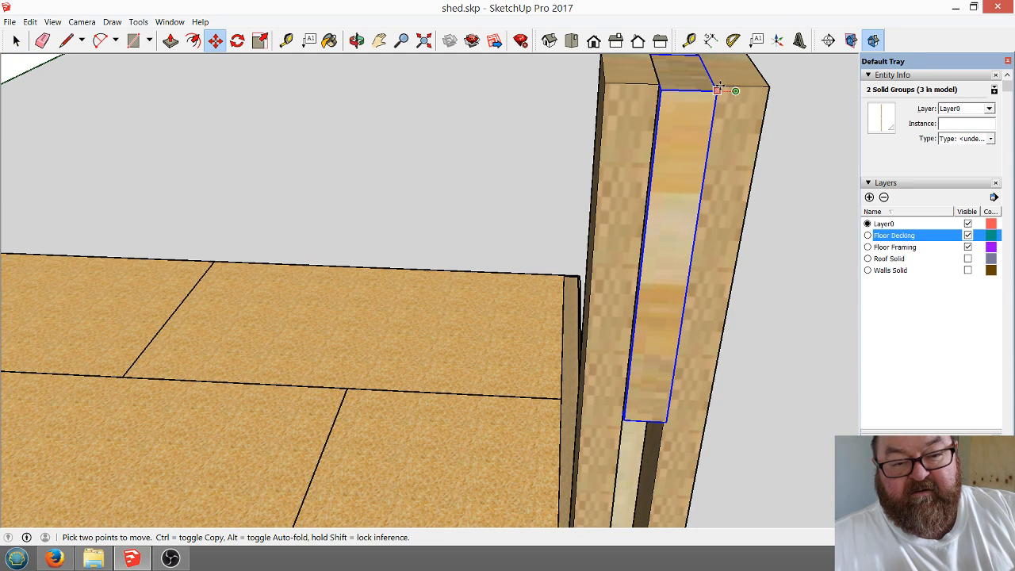
{"action": "left_click", "coordinate": [717, 92]}
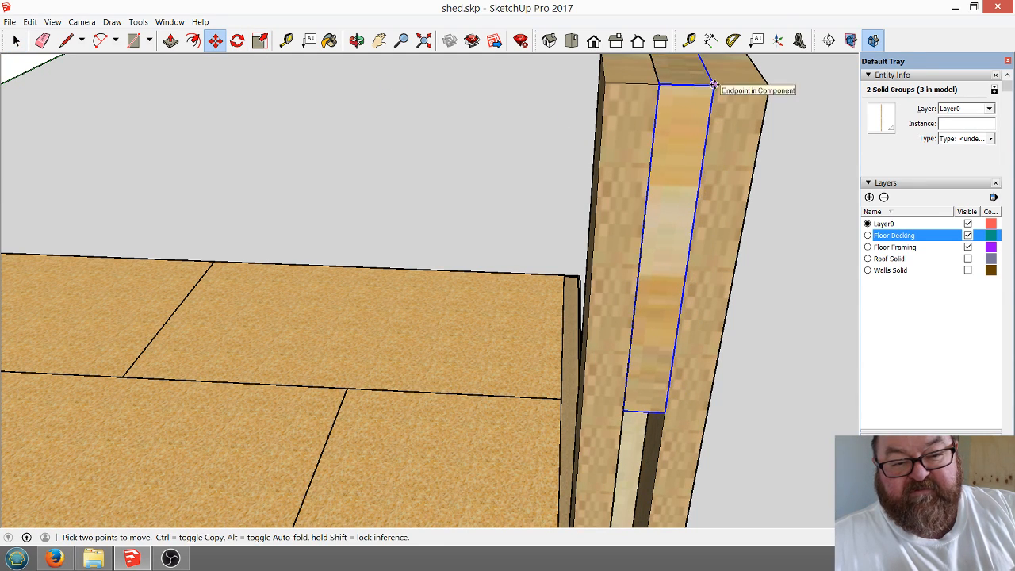
Clear the block selection and examine the spacer blocks along the corner post and its base on the bottom plate.
{"action": "scroll", "coordinate": [735, 155], "scroll_direction": "down", "scroll_amount": 2}
{"action": "scroll", "coordinate": [736, 161], "scroll_direction": "down", "scroll_amount": 3}
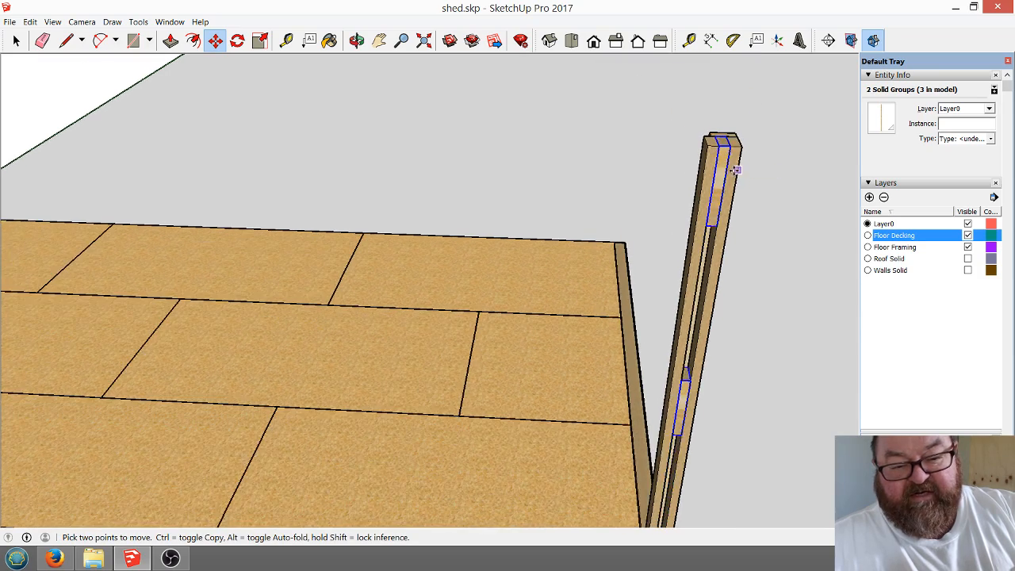
{"action": "scroll", "coordinate": [691, 401], "scroll_direction": "down", "scroll_amount": 4}
{"action": "scroll", "coordinate": [691, 420], "scroll_direction": "up", "scroll_amount": 5}
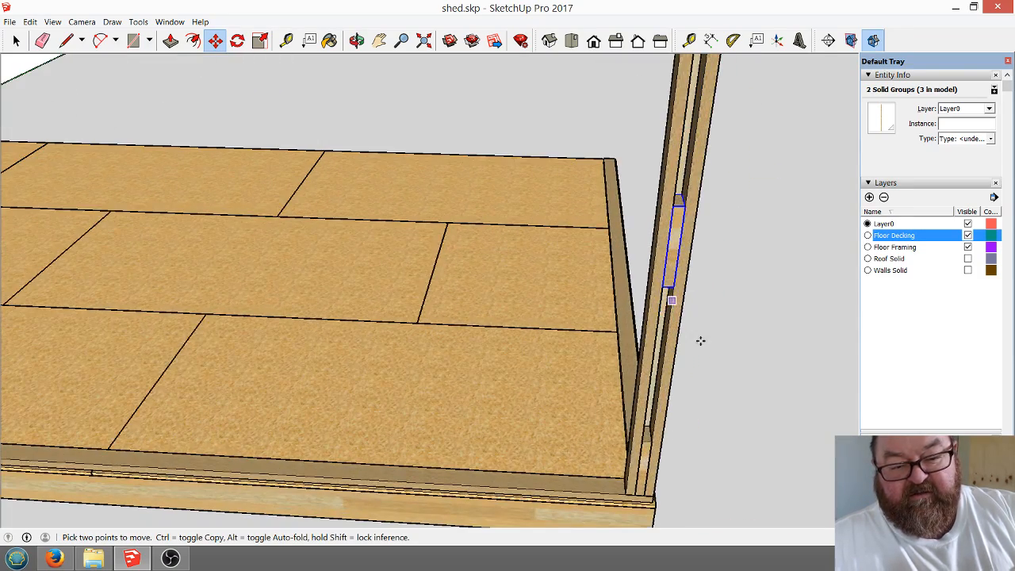
{"action": "left_click", "coordinate": [17, 40]}
{"action": "left_click", "coordinate": [731, 250]}
{"action": "scroll", "coordinate": [732, 252], "scroll_direction": "down", "scroll_amount": 6}
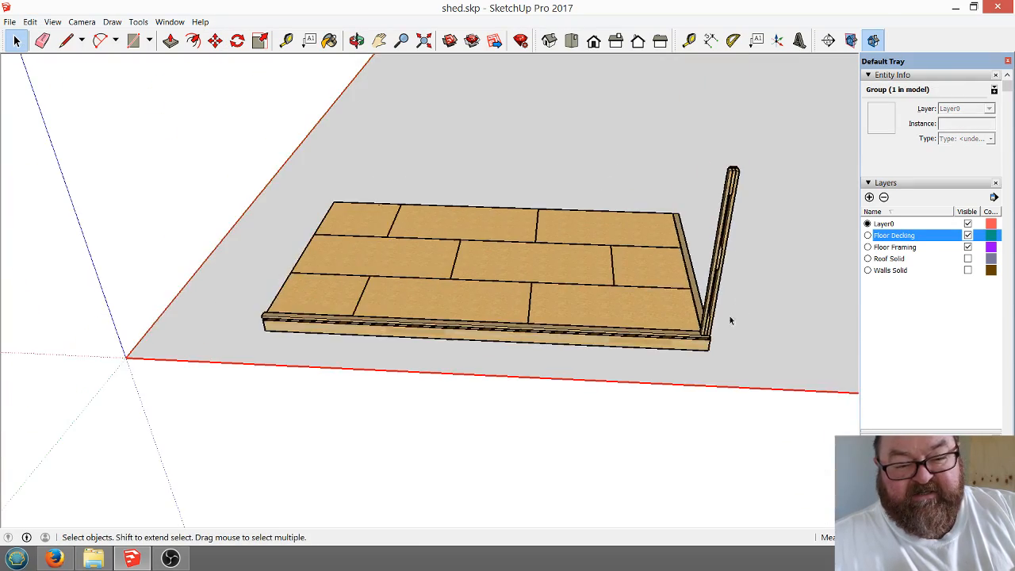
{"action": "scroll", "coordinate": [706, 341], "scroll_direction": "up", "scroll_amount": 4}
{"action": "scroll", "coordinate": [753, 350], "scroll_direction": "up", "scroll_amount": 3}
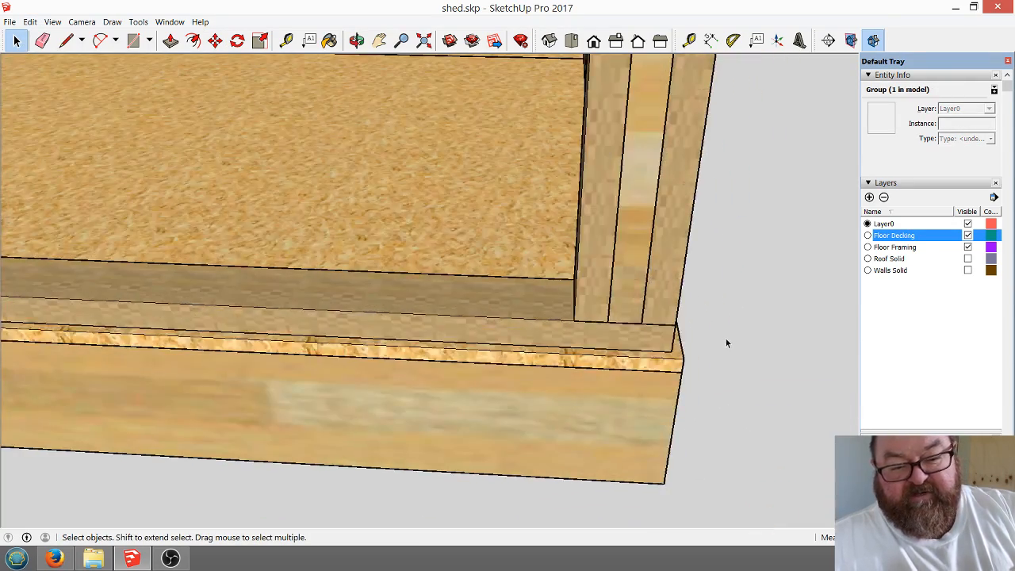
{"action": "scroll", "coordinate": [743, 401], "scroll_direction": "down", "scroll_amount": 2}
{"action": "scroll", "coordinate": [744, 403], "scroll_direction": "up", "scroll_amount": 2}
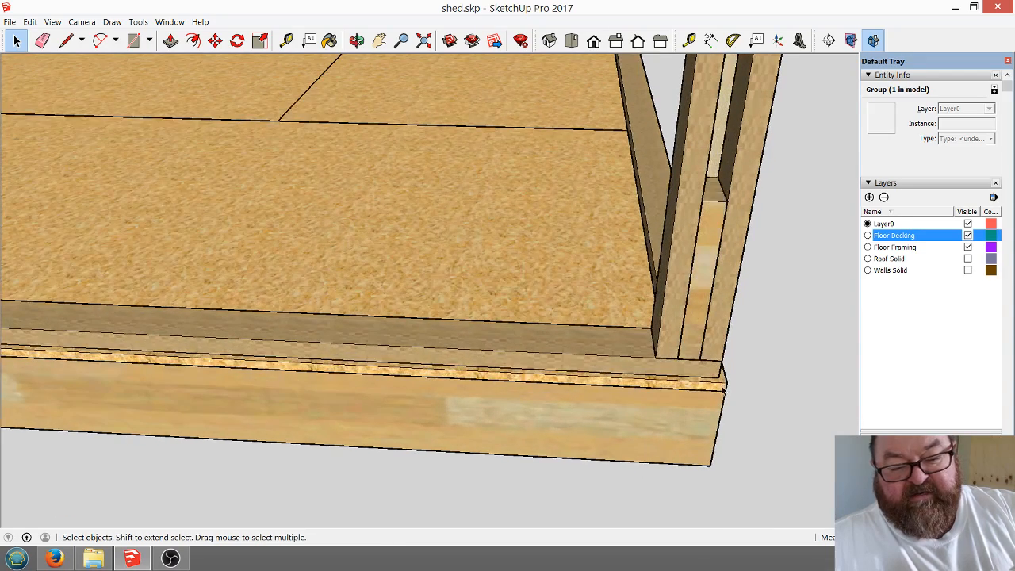
{"action": "scroll", "coordinate": [263, 365], "scroll_direction": "down", "scroll_amount": 3}
{"action": "scroll", "coordinate": [506, 369], "scroll_direction": "up", "scroll_amount": 2}
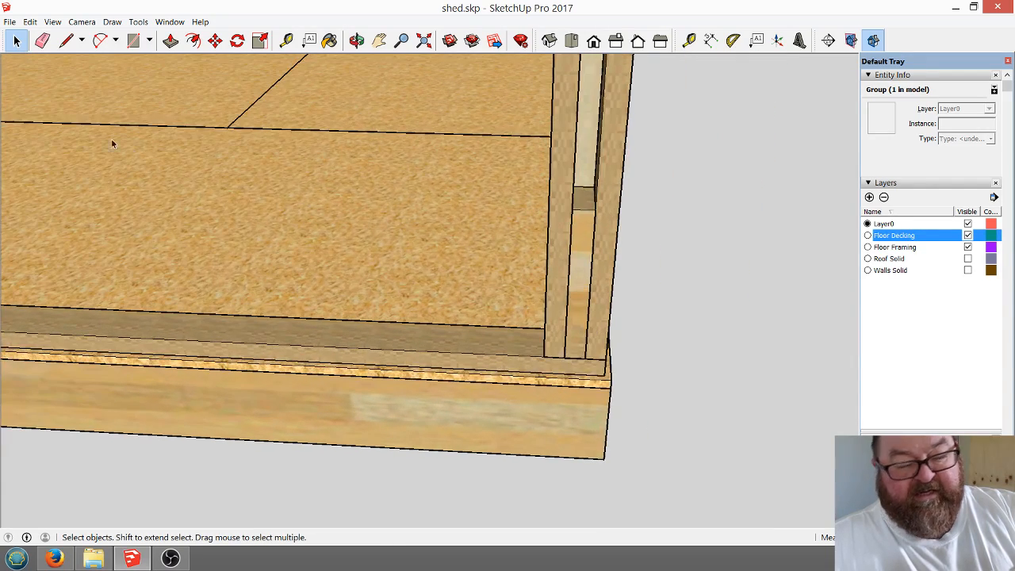
Copy the corner post's outermost stud along the long bottom plate to place the first regular wall stud.
{"action": "left_click", "coordinate": [591, 340]}
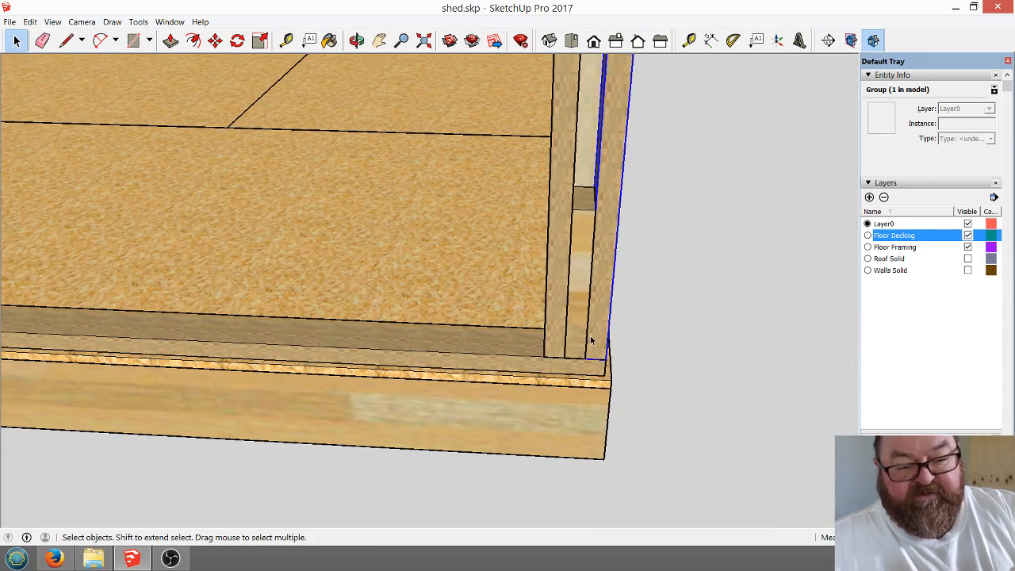
{"action": "left_click", "coordinate": [222, 44]}
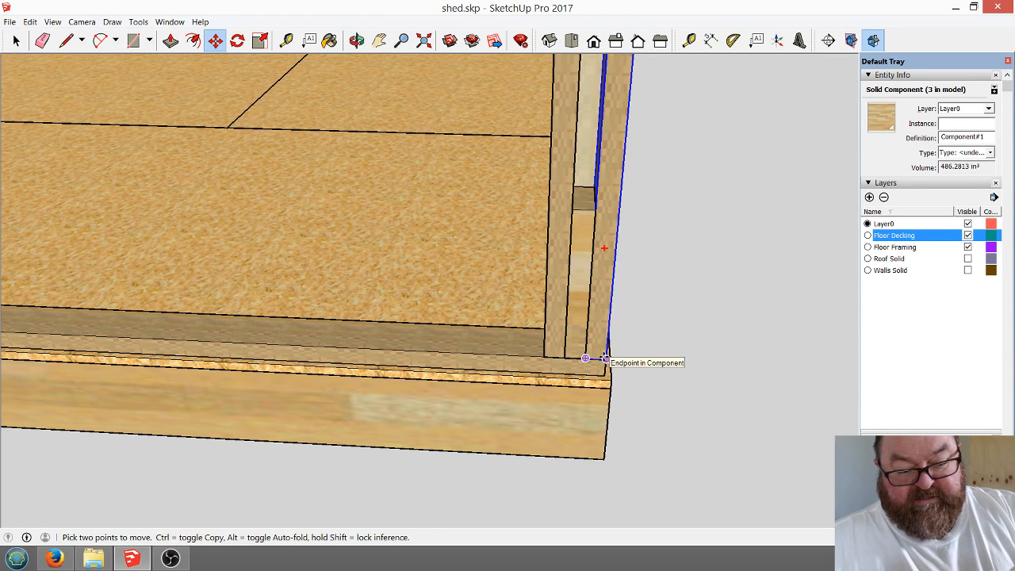
{"action": "left_click", "coordinate": [606, 358]}
{"action": "key", "text": "ctrl"}
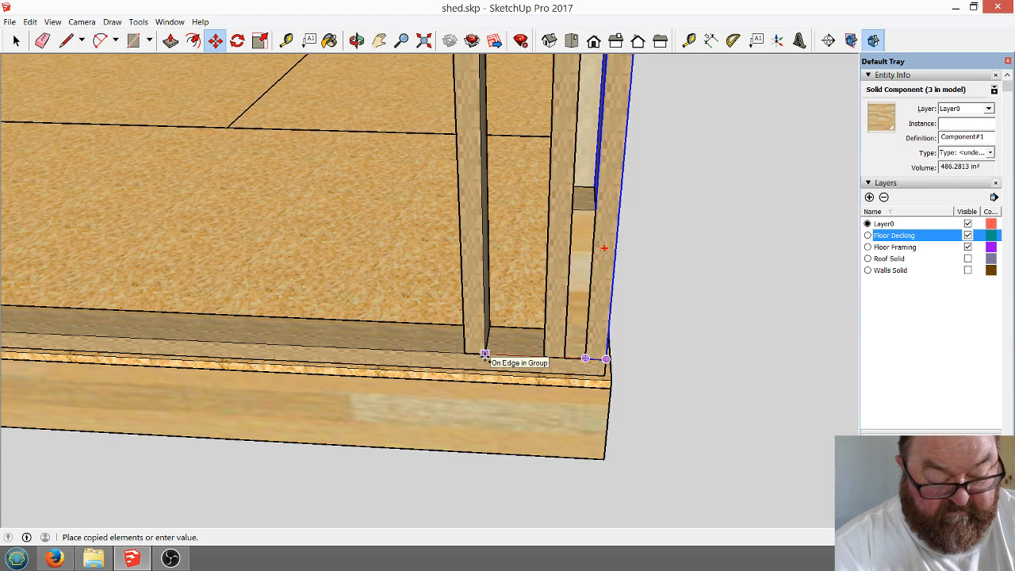
{"action": "key", "text": "Return"}
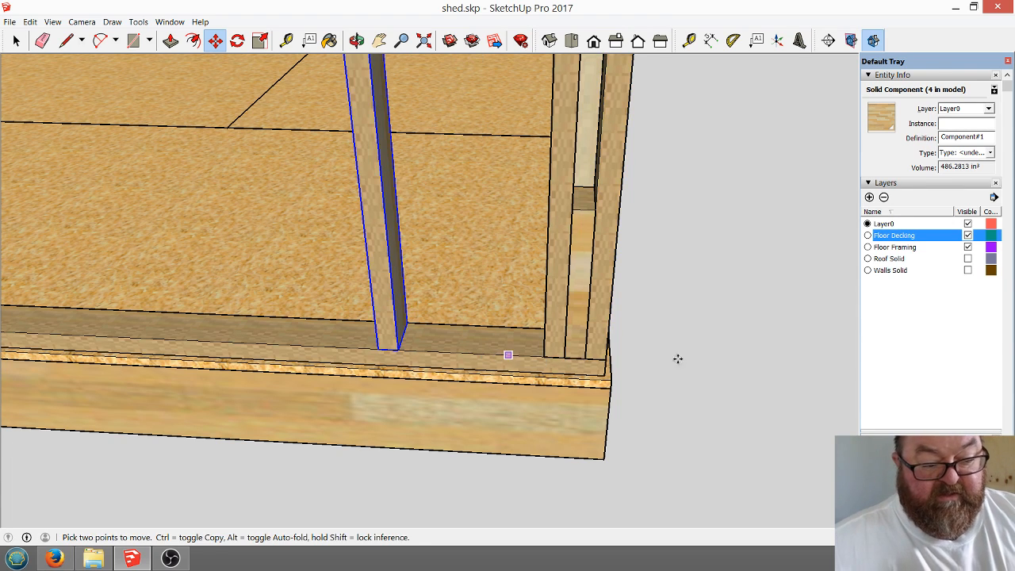
Copy the new stud one spacing further along the long bottom plate and repeat the copy as an array to the far end.
{"action": "scroll", "coordinate": [786, 362], "scroll_direction": "down", "scroll_amount": 6}
{"action": "scroll", "coordinate": [798, 367], "scroll_direction": "up", "scroll_amount": 6}
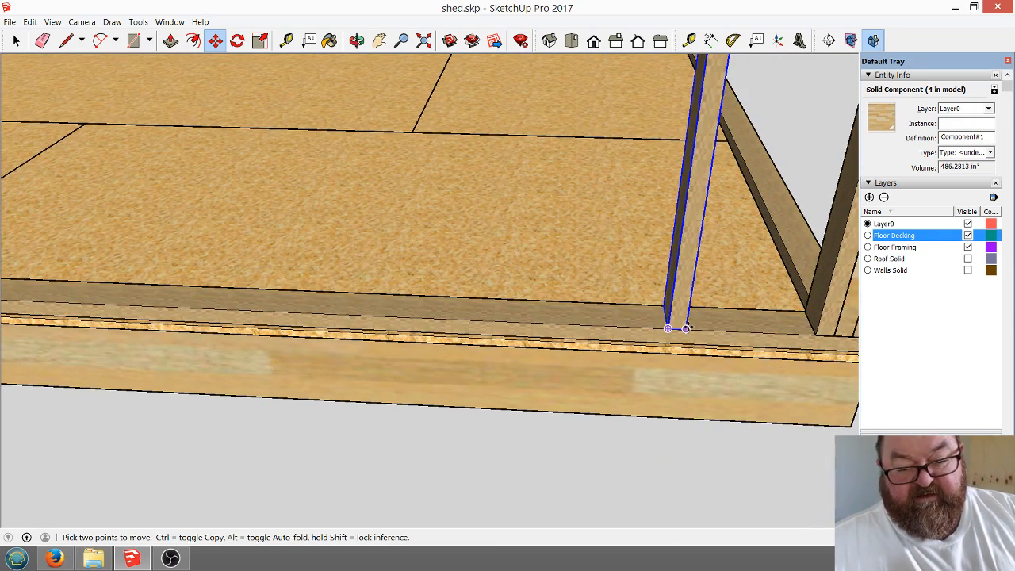
{"action": "key", "text": "ctrl"}
{"action": "left_click", "coordinate": [668, 327]}
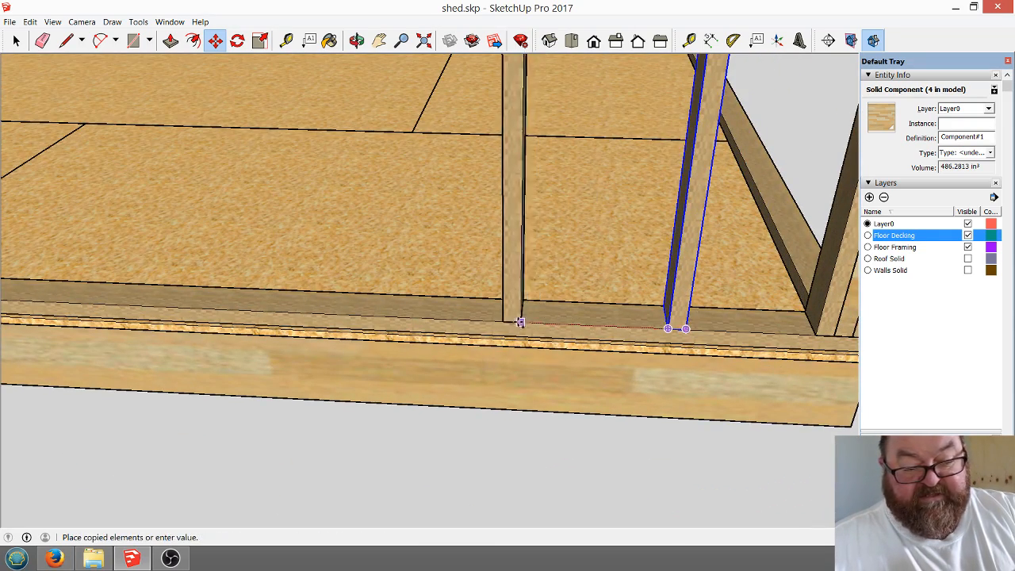
{"action": "left_click", "coordinate": [516, 322]}
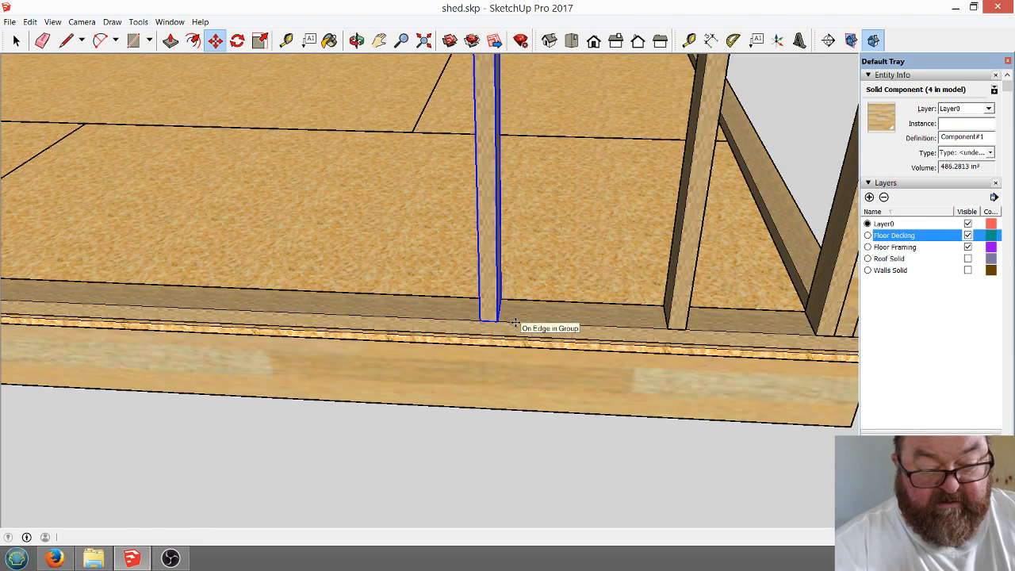
{"action": "type", "text": "x10"}
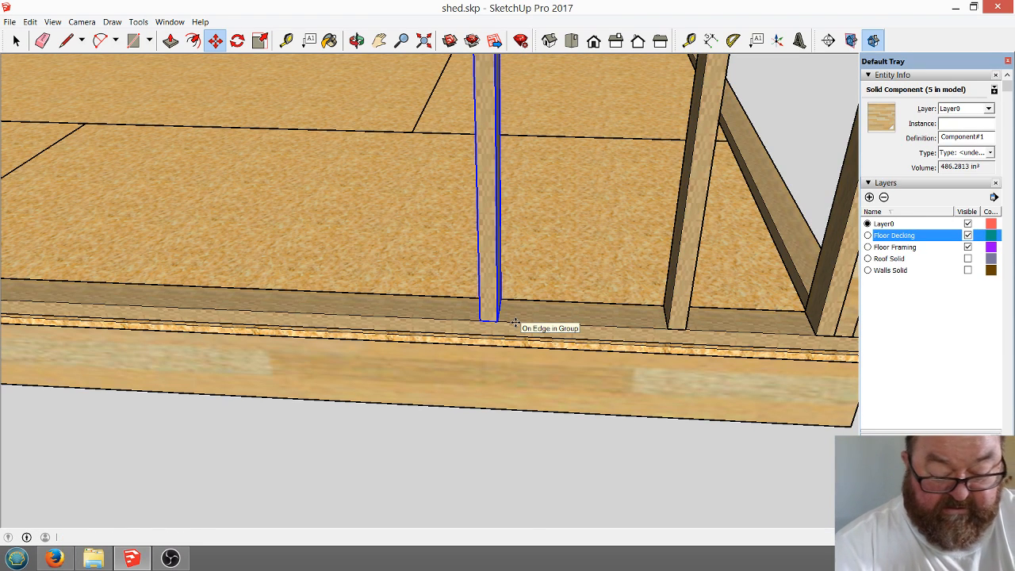
{"action": "key", "text": "Return"}
Delete the surplus stud that overhangs the far end of the long bottom plate.
{"action": "scroll", "coordinate": [825, 362], "scroll_direction": "down", "scroll_amount": 2}
{"action": "scroll", "coordinate": [893, 386], "scroll_direction": "down", "scroll_amount": 3}
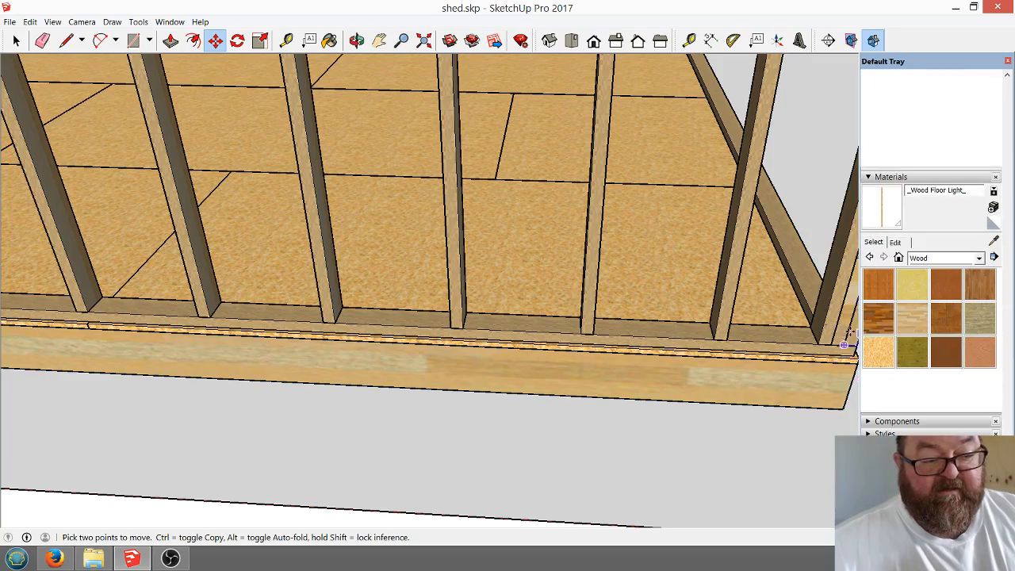
{"action": "scroll", "coordinate": [798, 379], "scroll_direction": "down", "scroll_amount": 5}
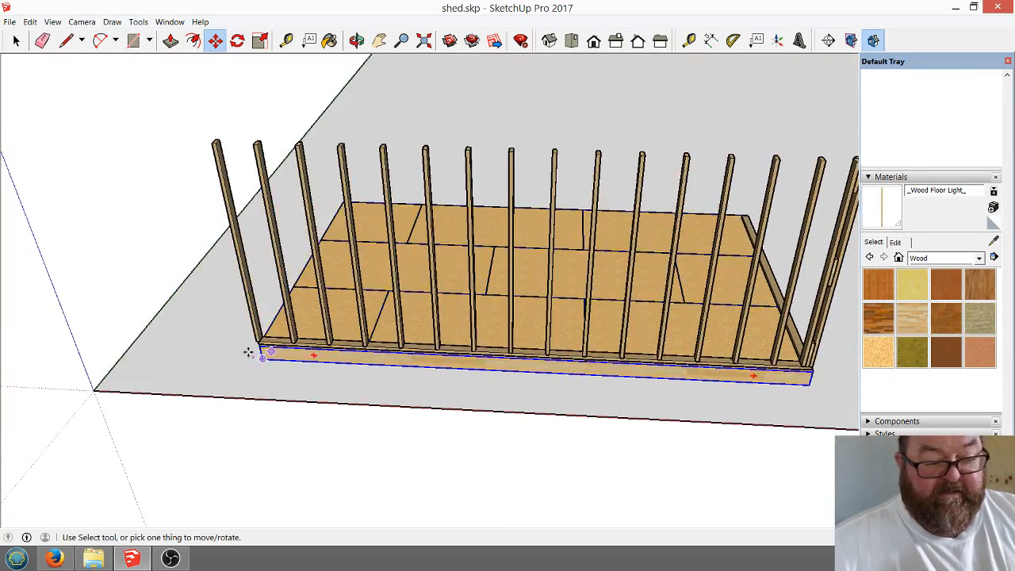
{"action": "scroll", "coordinate": [253, 351], "scroll_direction": "up", "scroll_amount": 6}
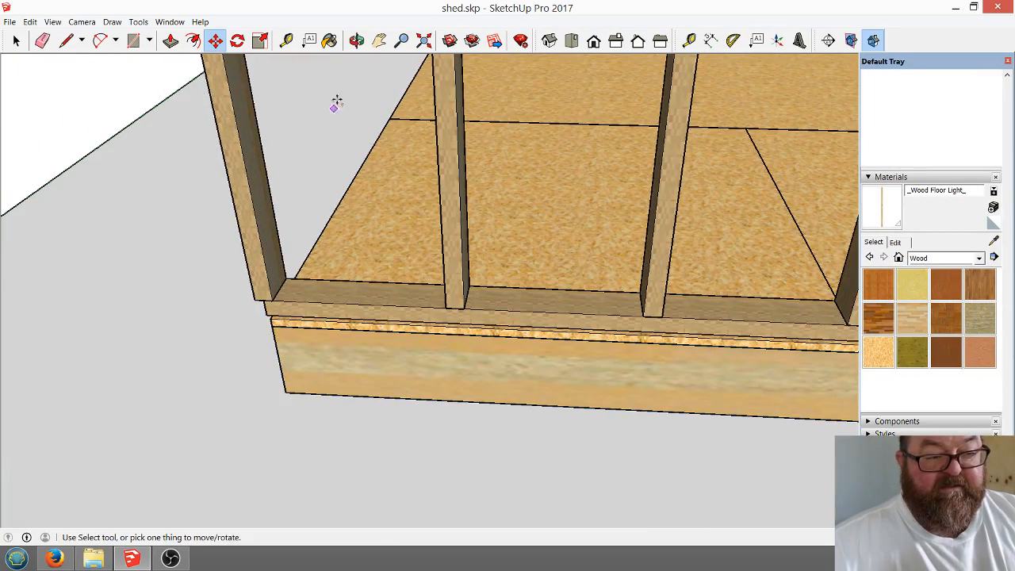
{"action": "left_click", "coordinate": [356, 40]}
{"action": "left_click", "coordinate": [16, 40]}
{"action": "left_click", "coordinate": [211, 79]}
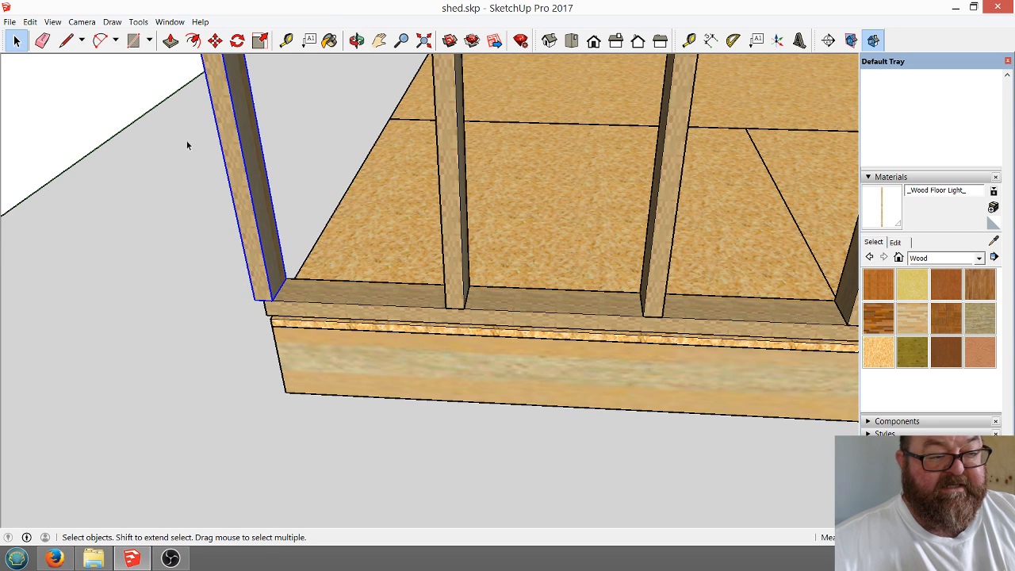
{"action": "scroll", "coordinate": [56, 233], "scroll_direction": "down", "scroll_amount": 3}
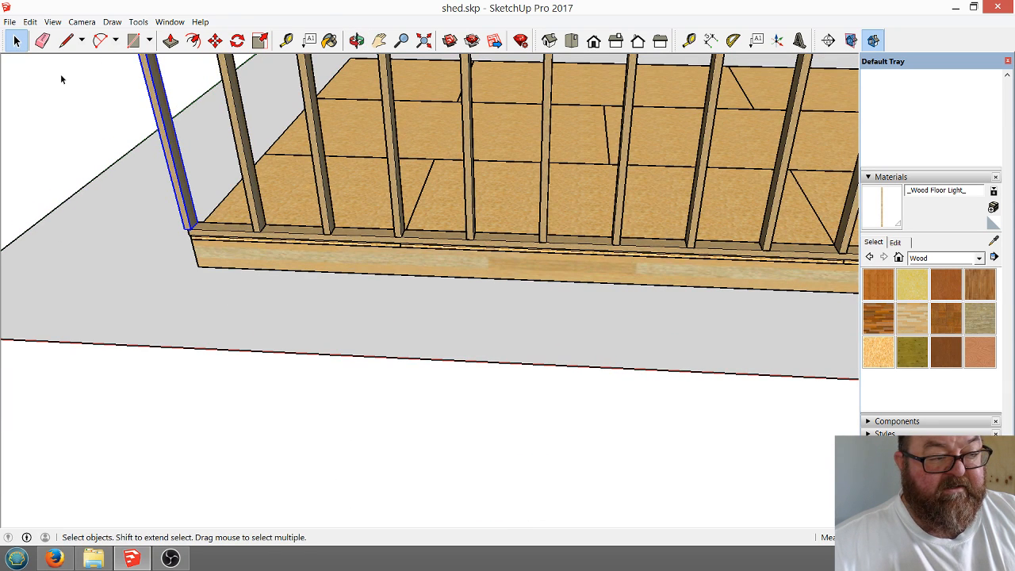
{"action": "key", "text": "Delete"}
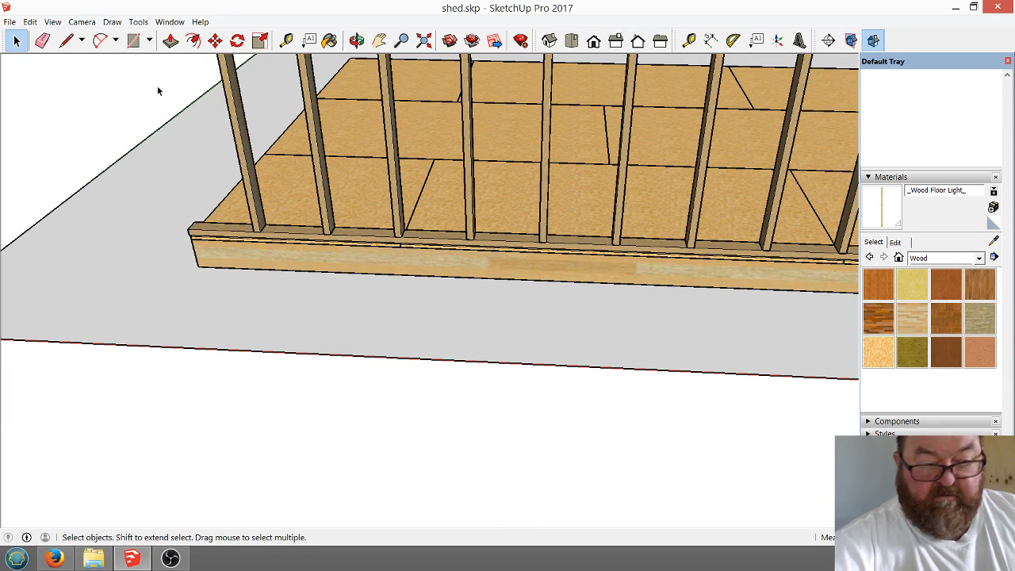
Select all studs and spacer blocks of the corner post and make them one group.
{"action": "scroll", "coordinate": [175, 165], "scroll_direction": "down", "scroll_amount": 5}
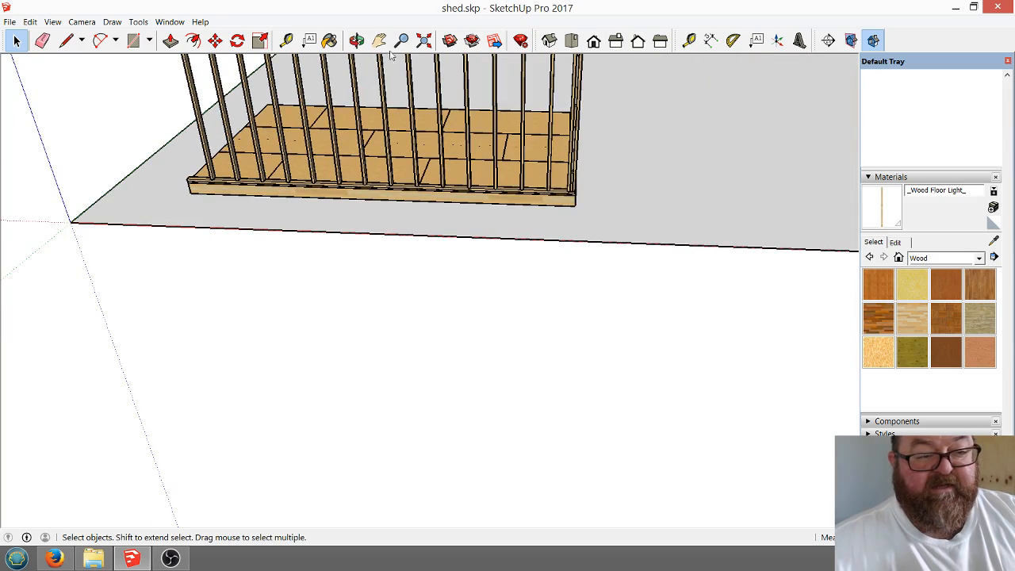
{"action": "left_click", "coordinate": [357, 40]}
{"action": "left_click_drag", "start_coordinate": [373, 190], "coordinate": [456, 267]}
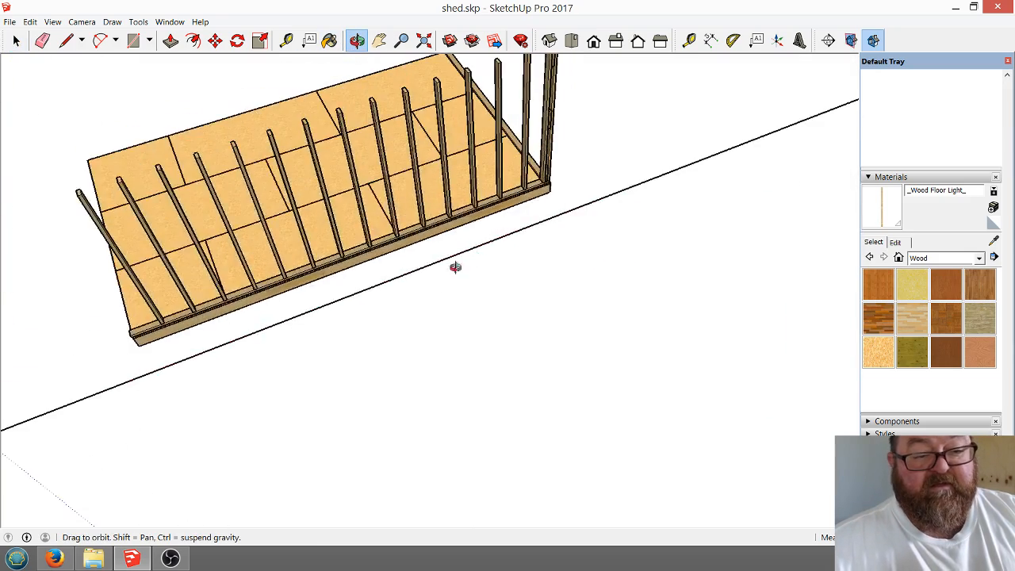
{"action": "scroll", "coordinate": [459, 346], "scroll_direction": "down", "scroll_amount": 3}
{"action": "scroll", "coordinate": [503, 192], "scroll_direction": "up", "scroll_amount": 5}
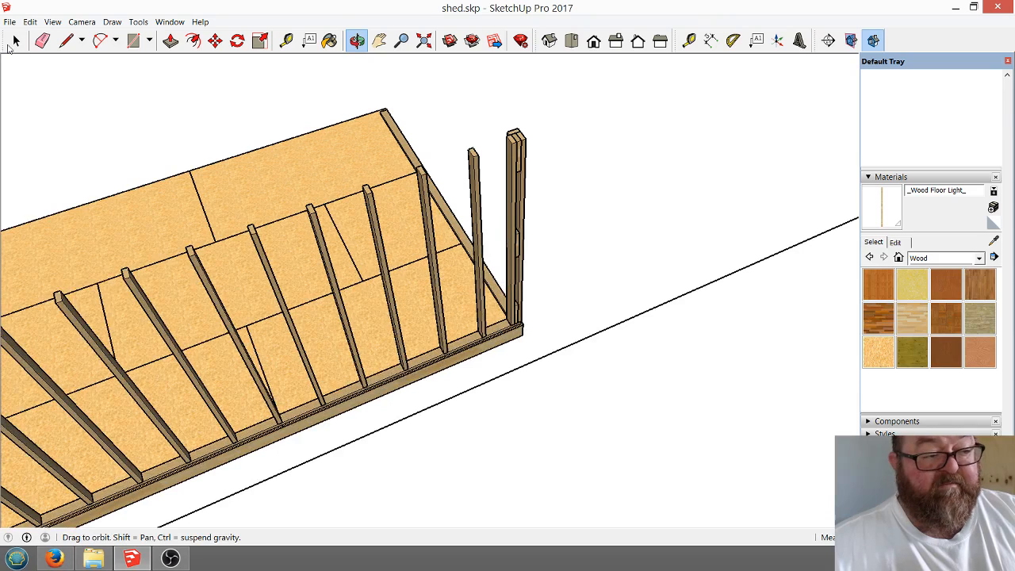
{"action": "left_click", "coordinate": [15, 40]}
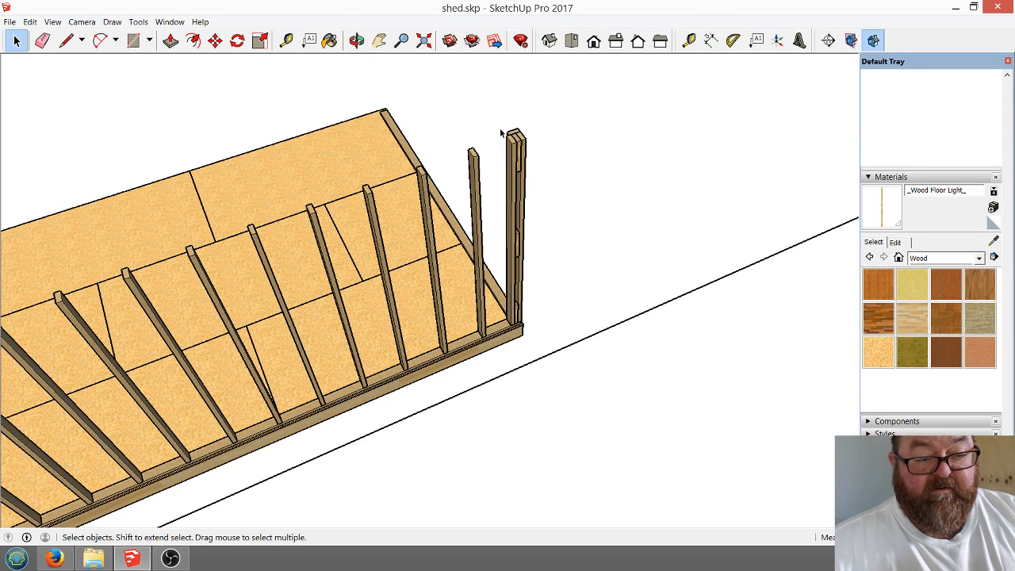
{"action": "scroll", "coordinate": [500, 159], "scroll_direction": "up", "scroll_amount": 2}
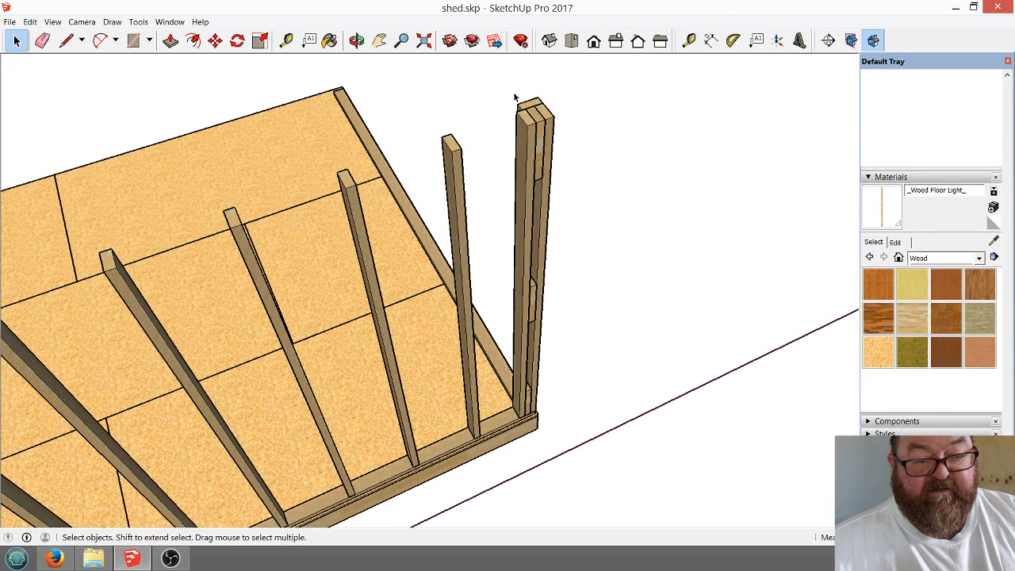
{"action": "left_click_drag", "start_coordinate": [514, 97], "coordinate": [585, 452]}
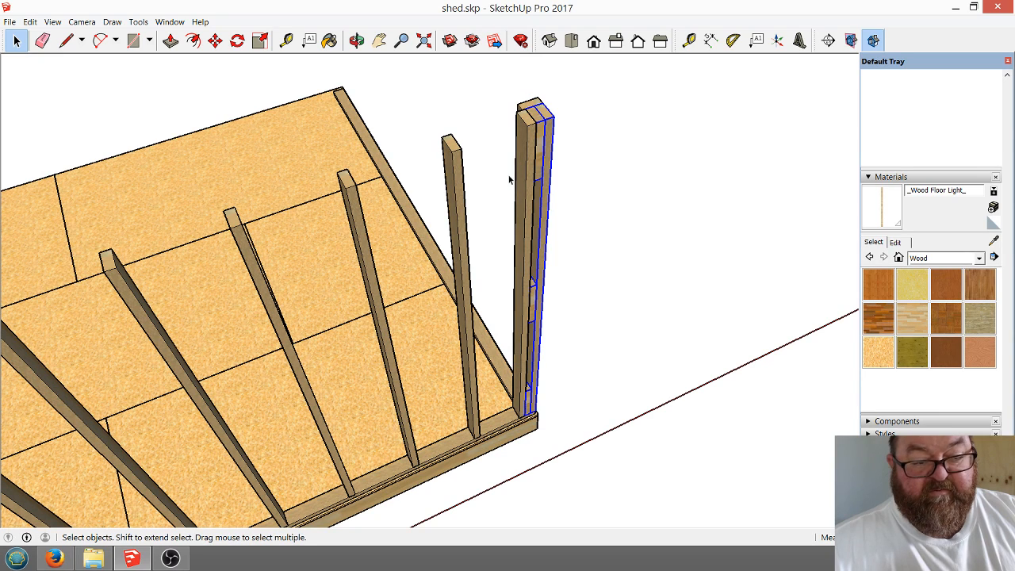
{"action": "left_click_drag", "start_coordinate": [506, 97], "coordinate": [585, 453]}
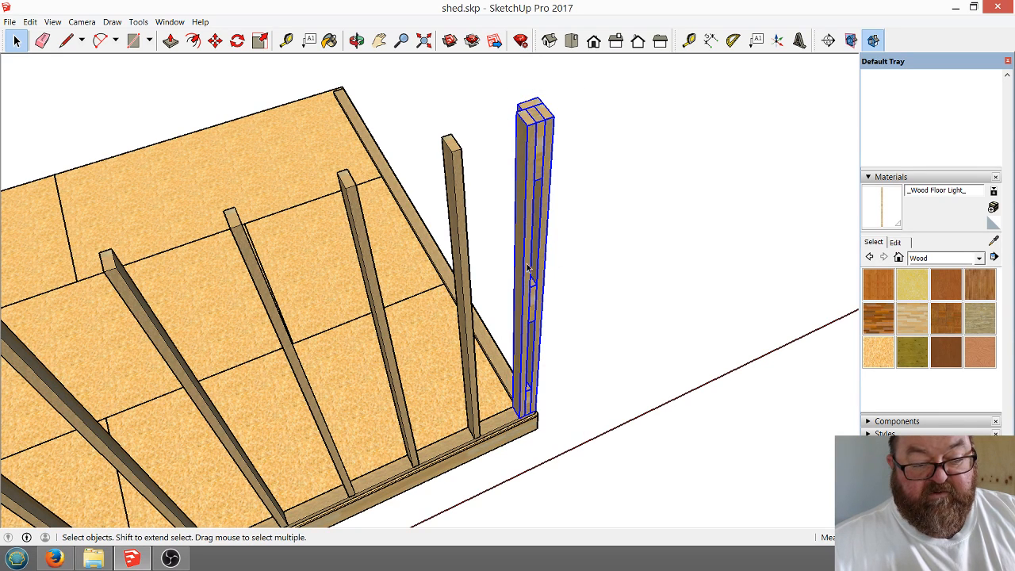
{"action": "right_click", "coordinate": [530, 250]}
{"action": "left_click", "coordinate": [570, 359]}
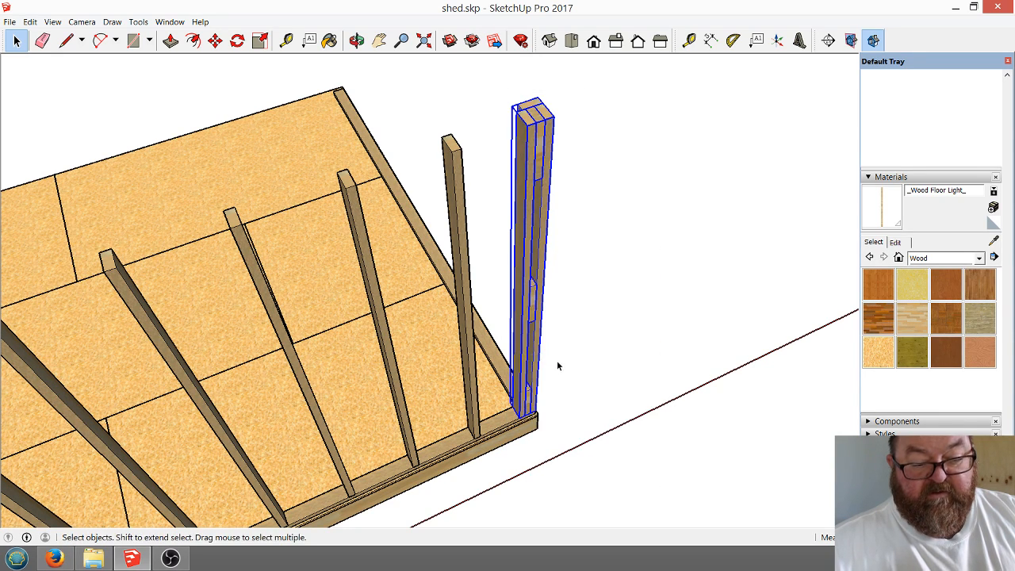
Copy the grouped corner post to the opposite end of the long bottom plate, aligned with the plate's outer edge.
{"action": "left_click", "coordinate": [215, 40]}
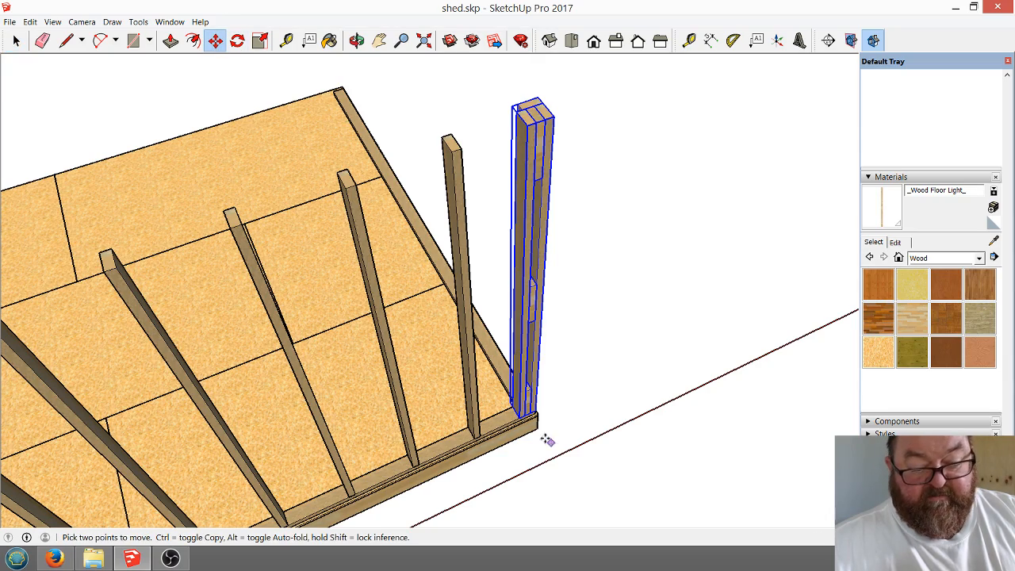
{"action": "scroll", "coordinate": [539, 401], "scroll_direction": "up", "scroll_amount": 3}
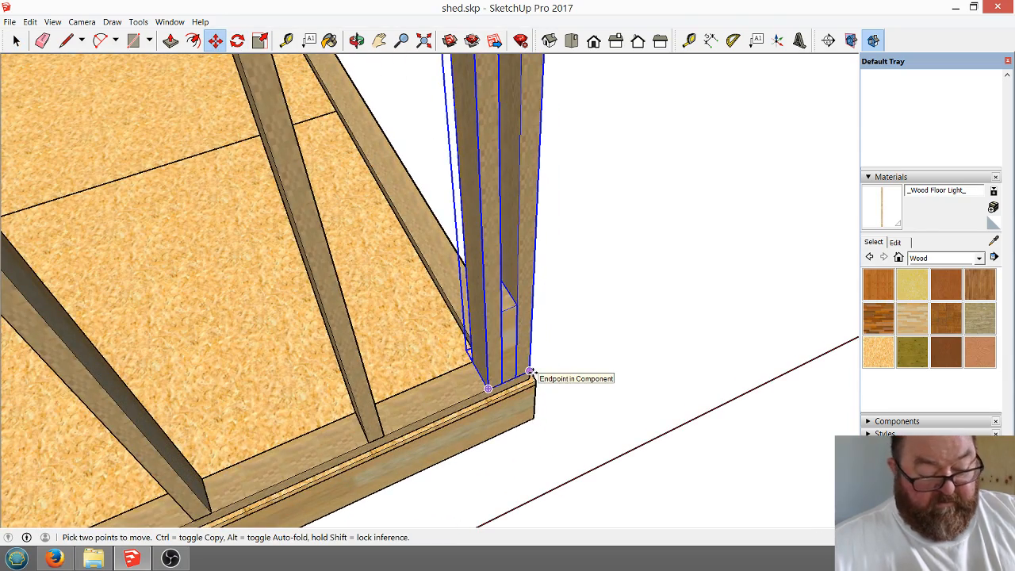
{"action": "left_click", "coordinate": [529, 373]}
{"action": "key", "text": "ctrl"}
{"action": "scroll", "coordinate": [549, 335], "scroll_direction": "down", "scroll_amount": 8}
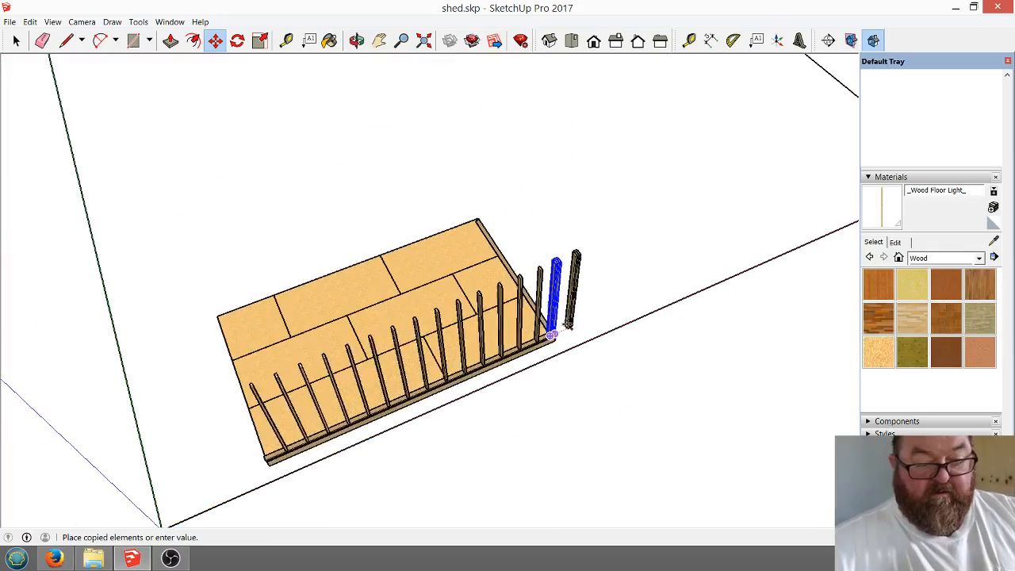
{"action": "scroll", "coordinate": [246, 440], "scroll_direction": "up", "scroll_amount": 6}
{"action": "scroll", "coordinate": [312, 267], "scroll_direction": "down", "scroll_amount": 2}
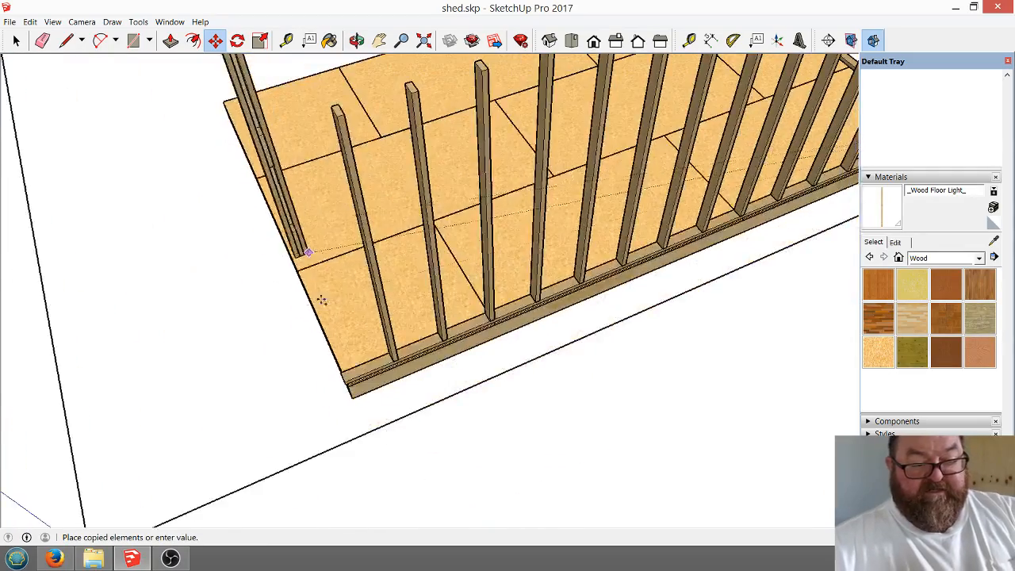
{"action": "scroll", "coordinate": [322, 297], "scroll_direction": "up", "scroll_amount": 2}
{"action": "scroll", "coordinate": [341, 378], "scroll_direction": "up", "scroll_amount": 2}
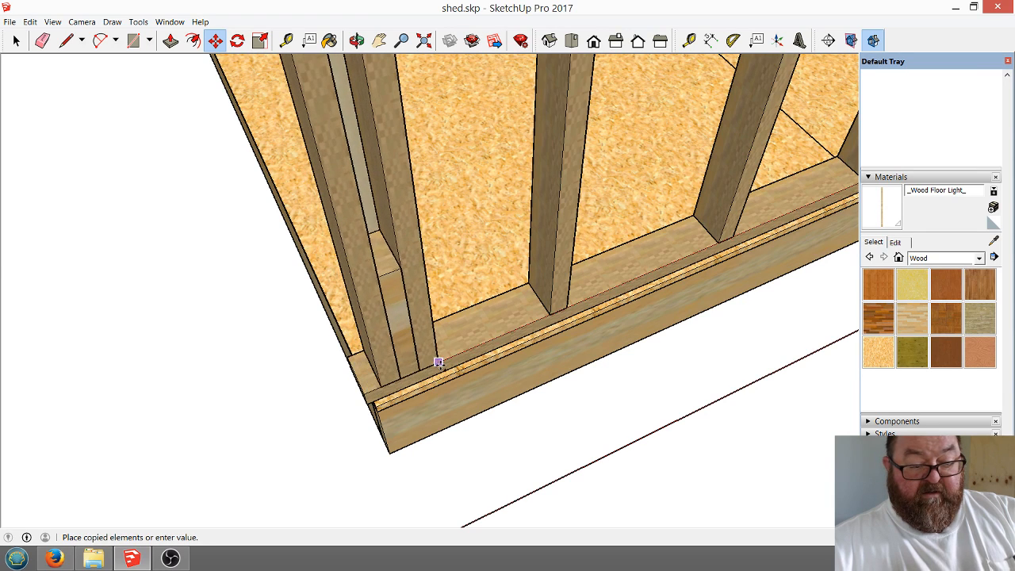
{"action": "left_click", "coordinate": [439, 363]}
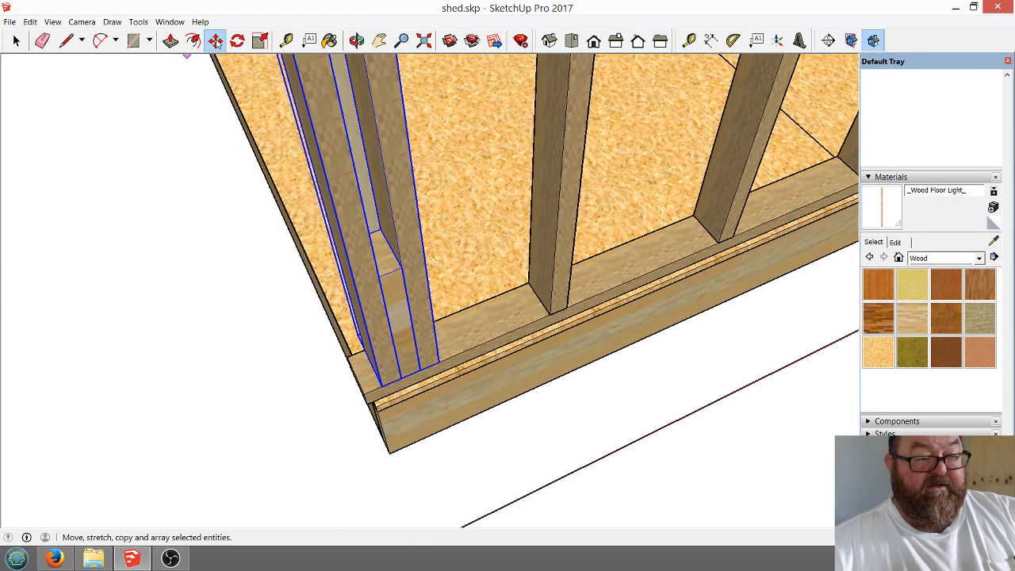
Open the long bottom plate for editing and push its end face at the copied post back from the floor corner.
{"action": "scroll", "coordinate": [376, 423], "scroll_direction": "up", "scroll_amount": 4}
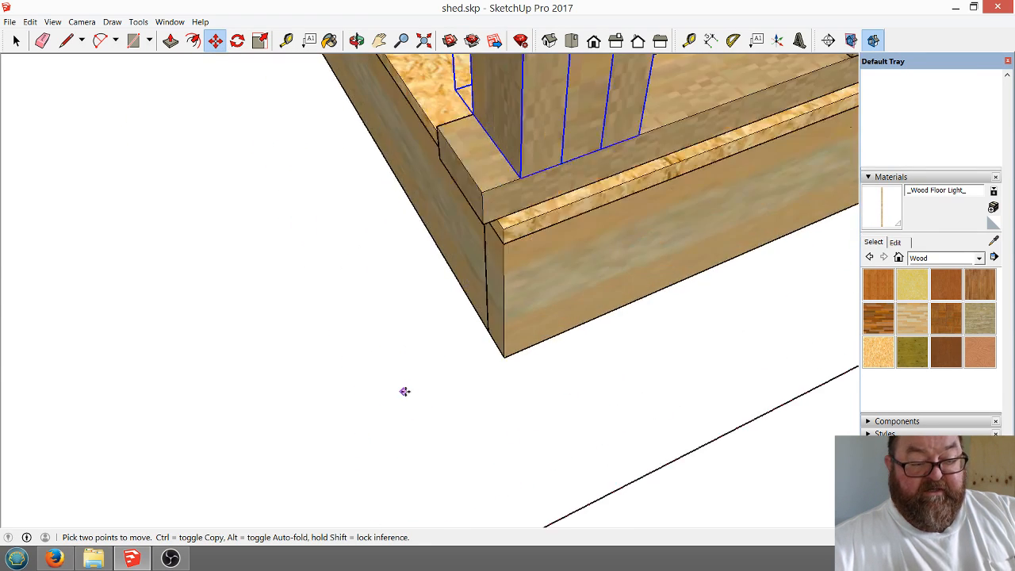
{"action": "scroll", "coordinate": [567, 226], "scroll_direction": "up", "scroll_amount": 3}
{"action": "scroll", "coordinate": [504, 383], "scroll_direction": "down", "scroll_amount": 2}
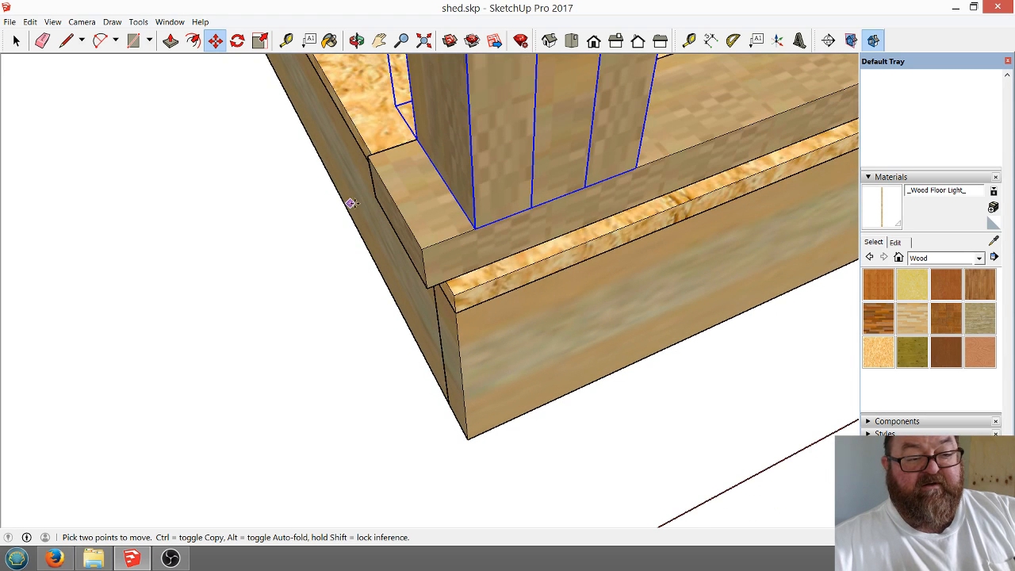
{"action": "left_click", "coordinate": [357, 39]}
{"action": "left_click_drag", "start_coordinate": [410, 276], "coordinate": [464, 225]}
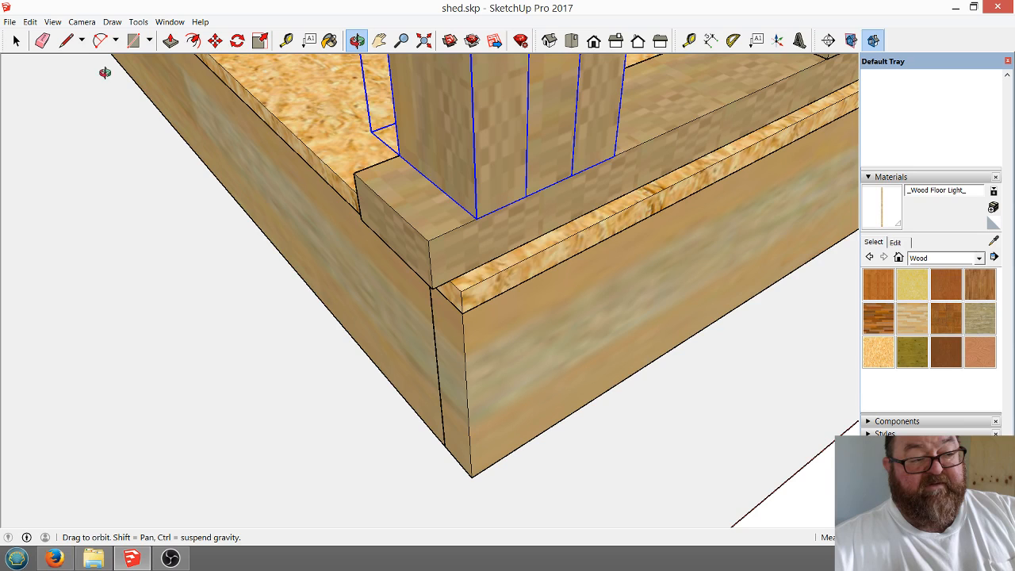
{"action": "left_click", "coordinate": [15, 40]}
{"action": "double_click", "coordinate": [420, 222]}
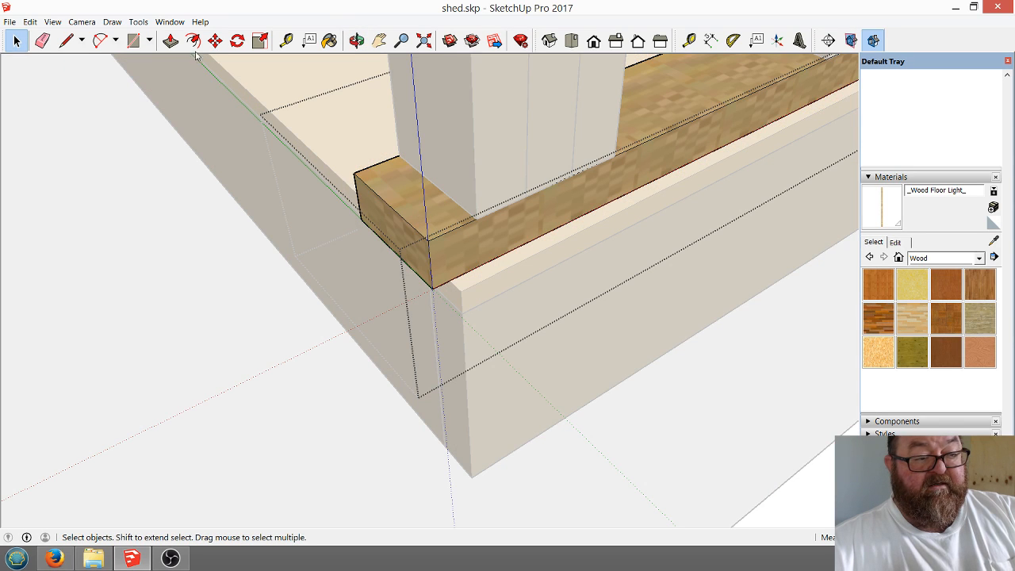
{"action": "left_click", "coordinate": [171, 41]}
{"action": "left_click", "coordinate": [385, 225]}
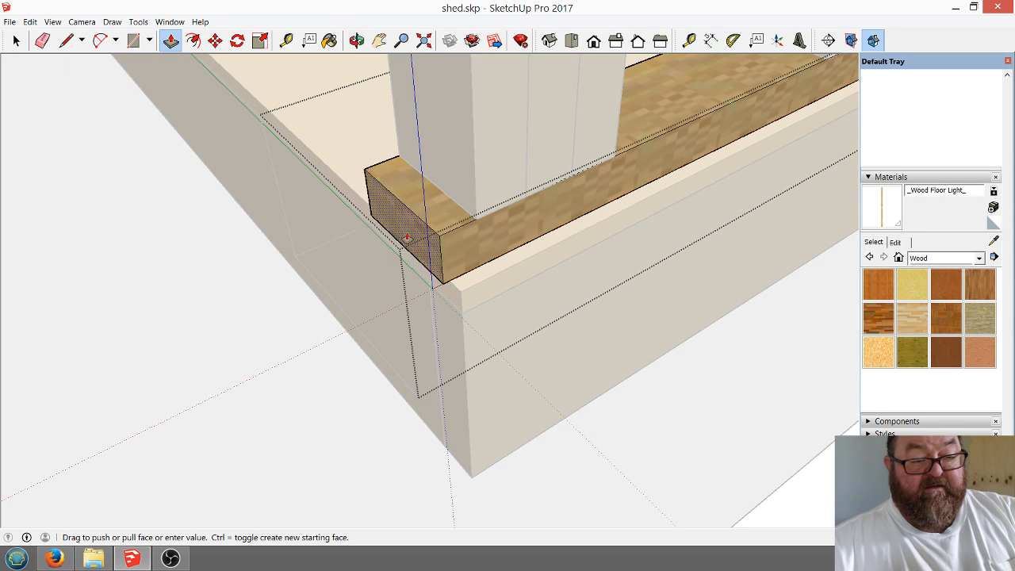
{"action": "left_click", "coordinate": [441, 275]}
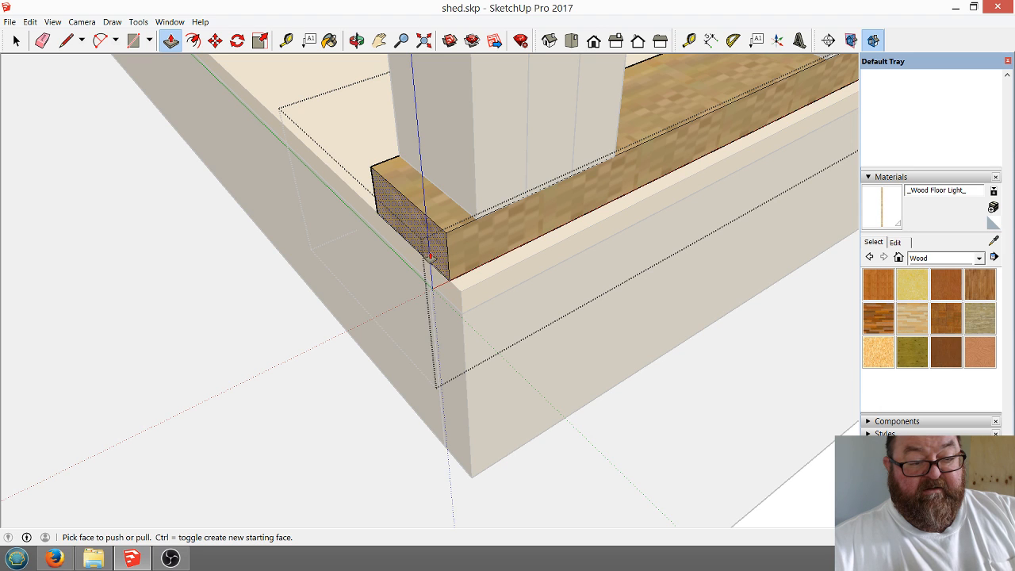
Push the bottom plate's end face further in toward the copied corner post and leave the plate's editing mode.
{"action": "left_click", "coordinate": [430, 257]}
{"action": "left_click", "coordinate": [456, 252]}
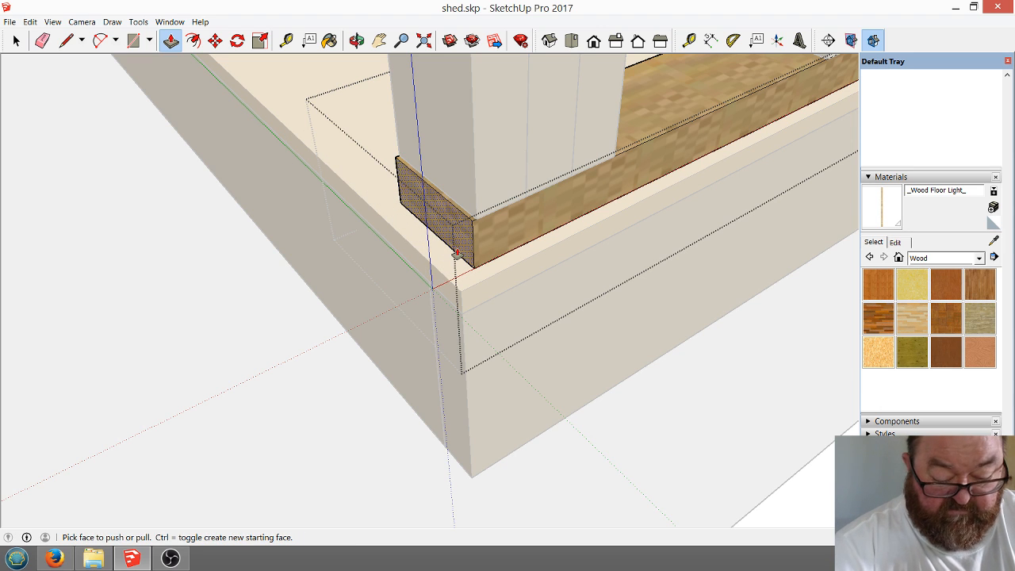
{"action": "left_click", "coordinate": [457, 252]}
{"action": "left_click", "coordinate": [13, 45]}
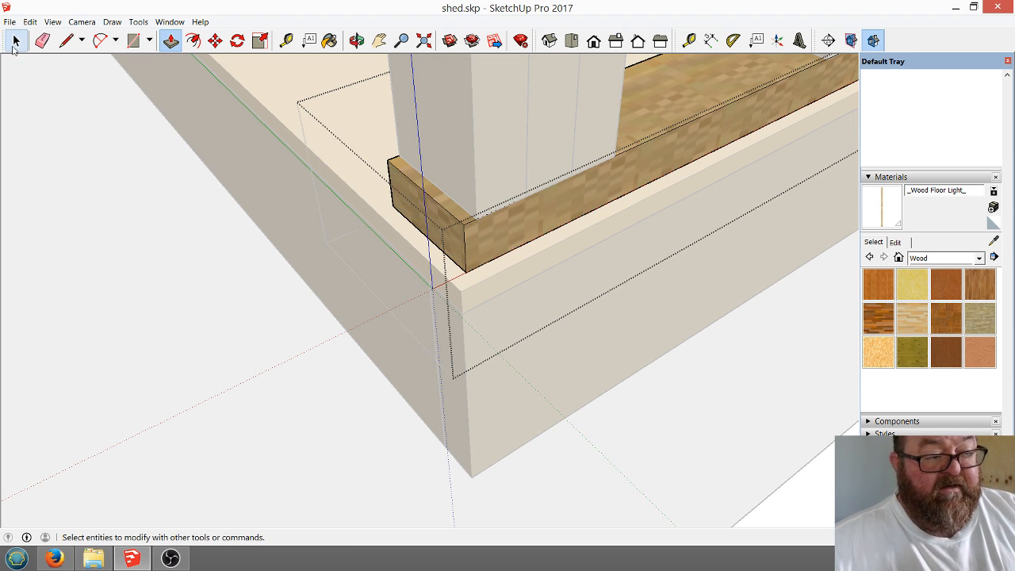
{"action": "left_click", "coordinate": [14, 49]}
{"action": "left_click", "coordinate": [167, 198]}
Move the copied corner post so its outer bottom corner sits on the shortened bottom plate's end corner.
{"action": "left_click", "coordinate": [476, 164]}
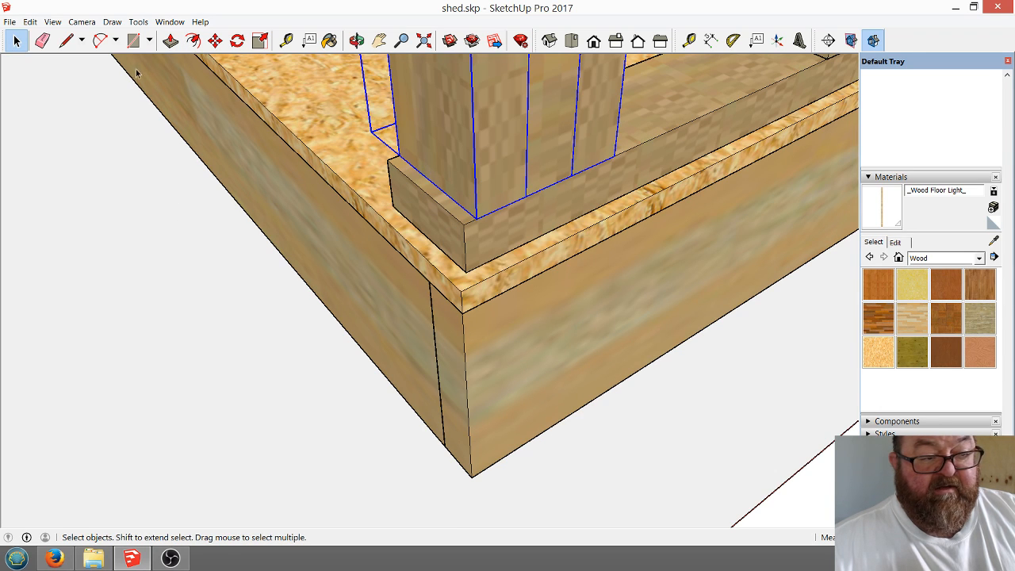
{"action": "left_click", "coordinate": [169, 40]}
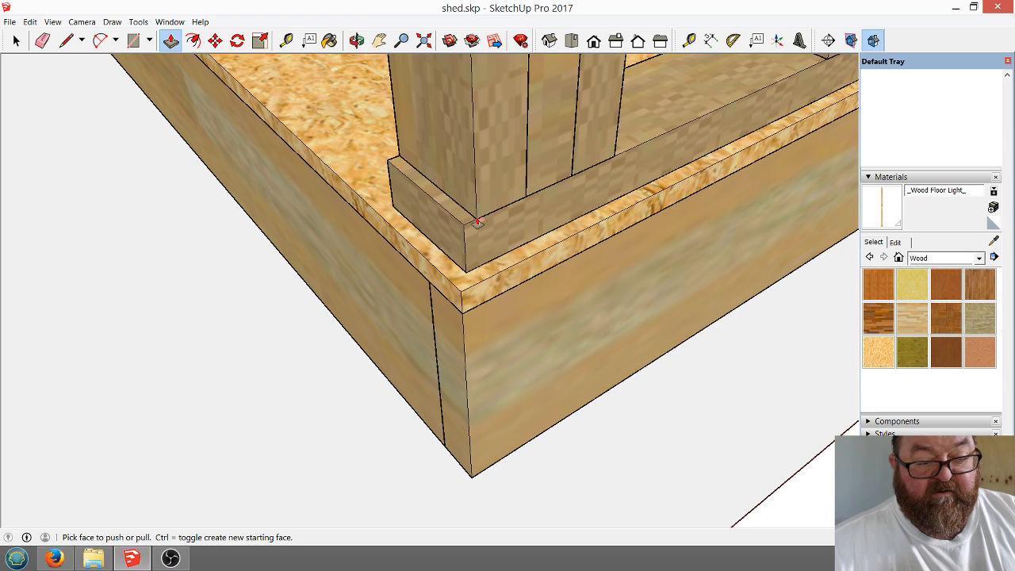
{"action": "left_click", "coordinate": [25, 48]}
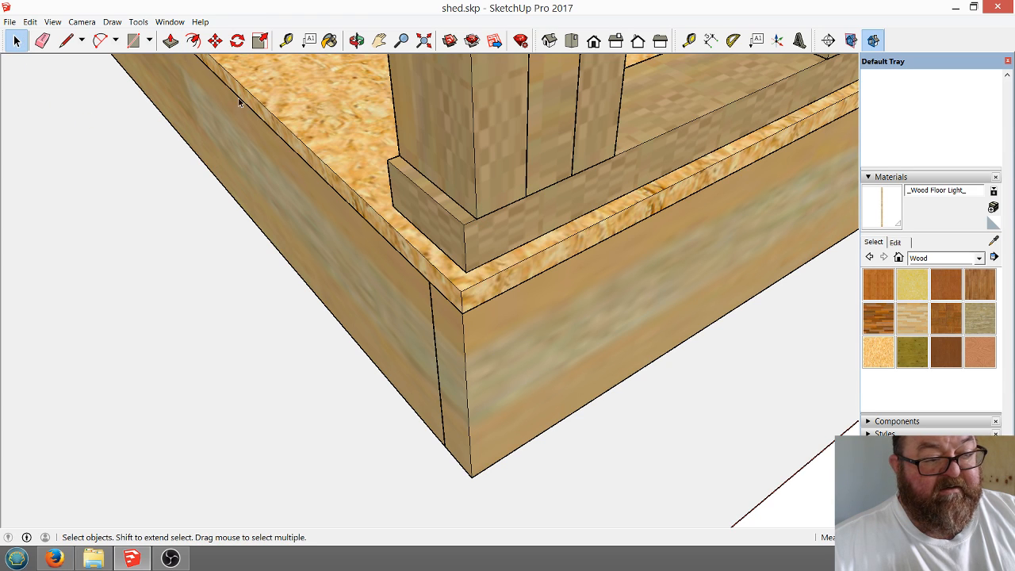
{"action": "left_click", "coordinate": [454, 115]}
{"action": "left_click", "coordinate": [215, 40]}
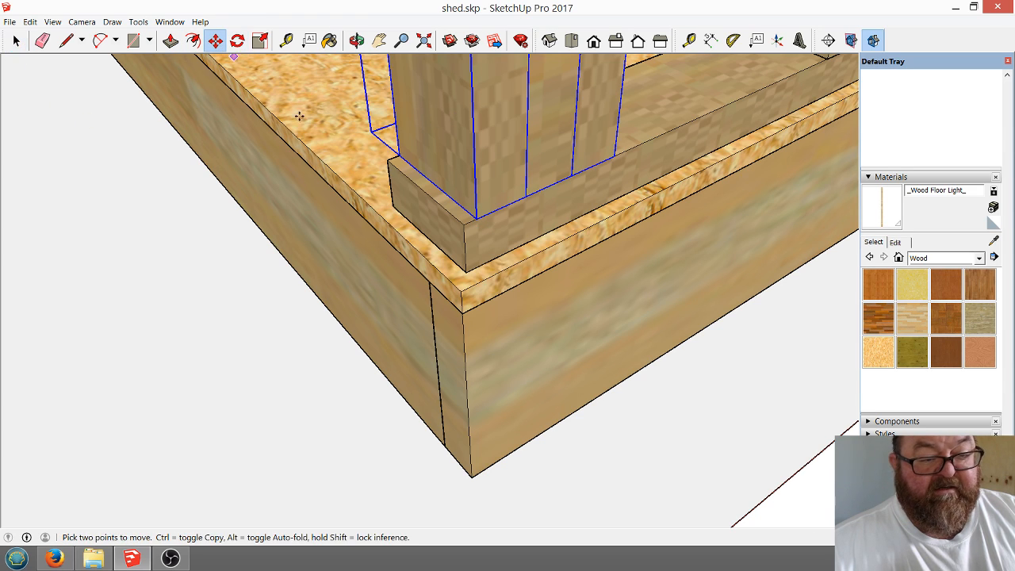
{"action": "left_click", "coordinate": [477, 218]}
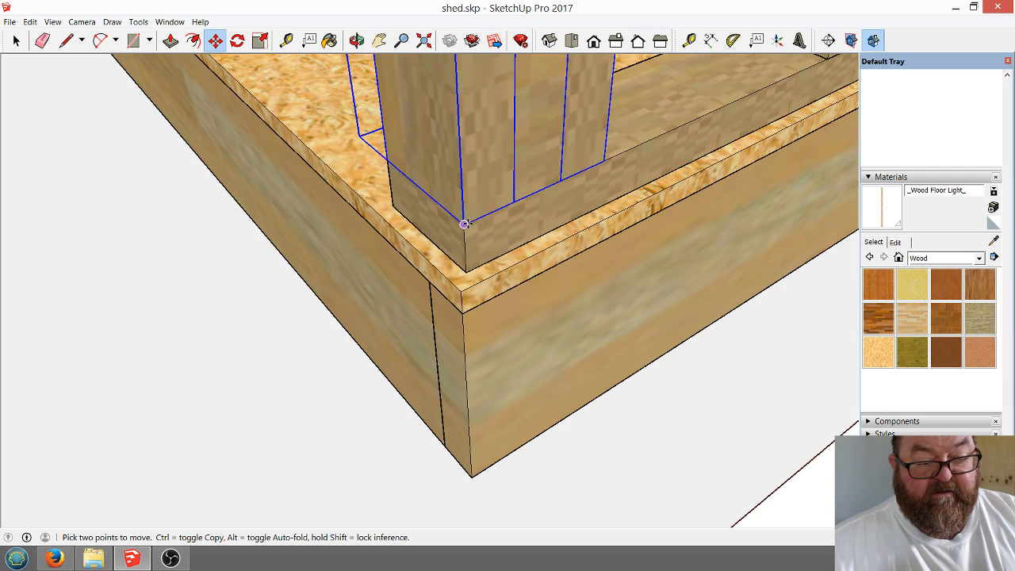
{"action": "left_click", "coordinate": [465, 223]}
Open the copied corner post for editing, move its inner stud flush with the adjoining stud's outer corner, and leave the post's editing mode.
{"action": "scroll", "coordinate": [460, 341], "scroll_direction": "down", "scroll_amount": 2}
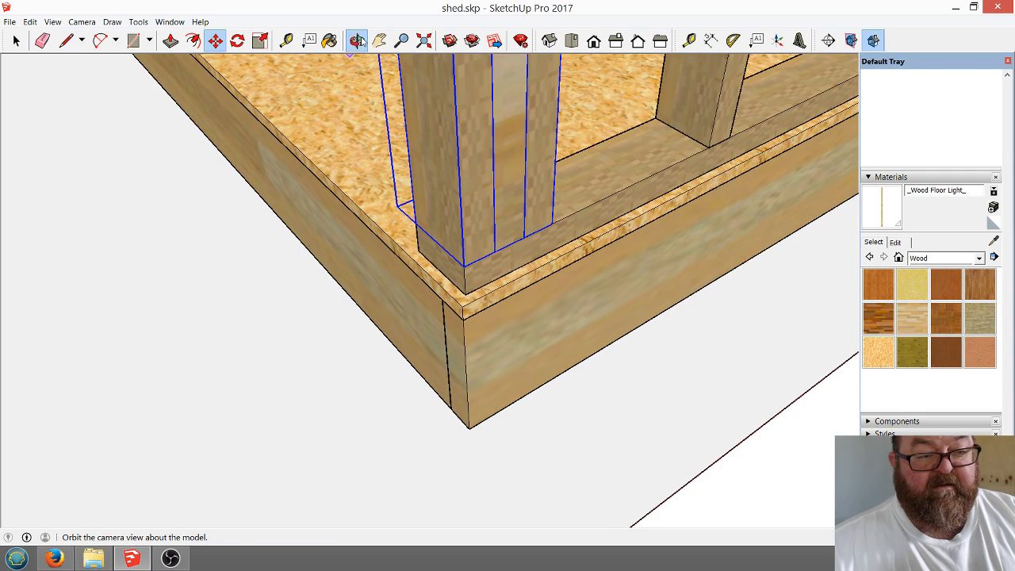
{"action": "left_click", "coordinate": [360, 39]}
{"action": "left_click_drag", "start_coordinate": [401, 158], "coordinate": [778, 183]}
{"action": "left_click_drag", "start_coordinate": [555, 241], "coordinate": [657, 253]}
{"action": "left_click", "coordinate": [16, 39]}
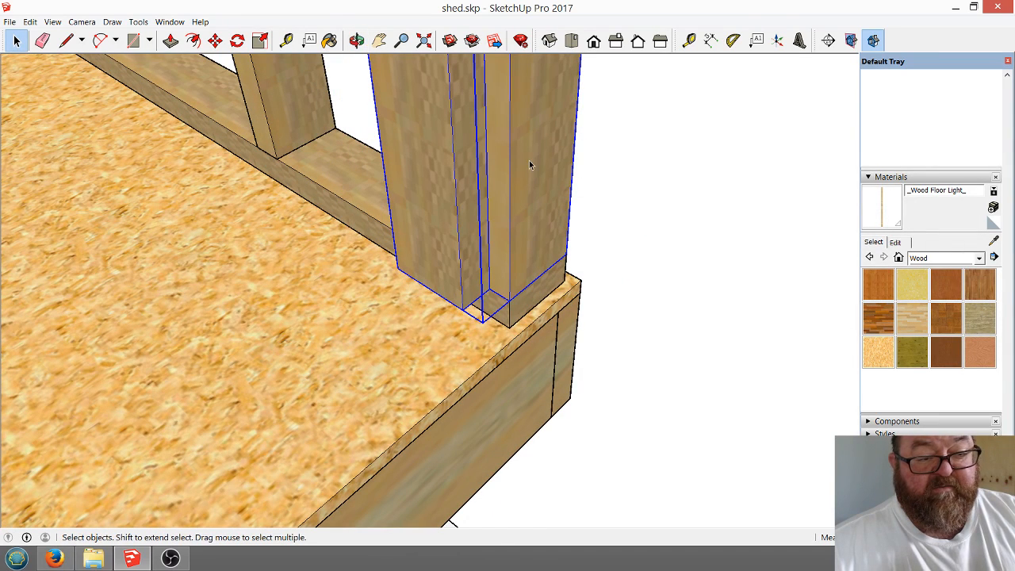
{"action": "double_click", "coordinate": [495, 146]}
{"action": "left_click", "coordinate": [453, 232]}
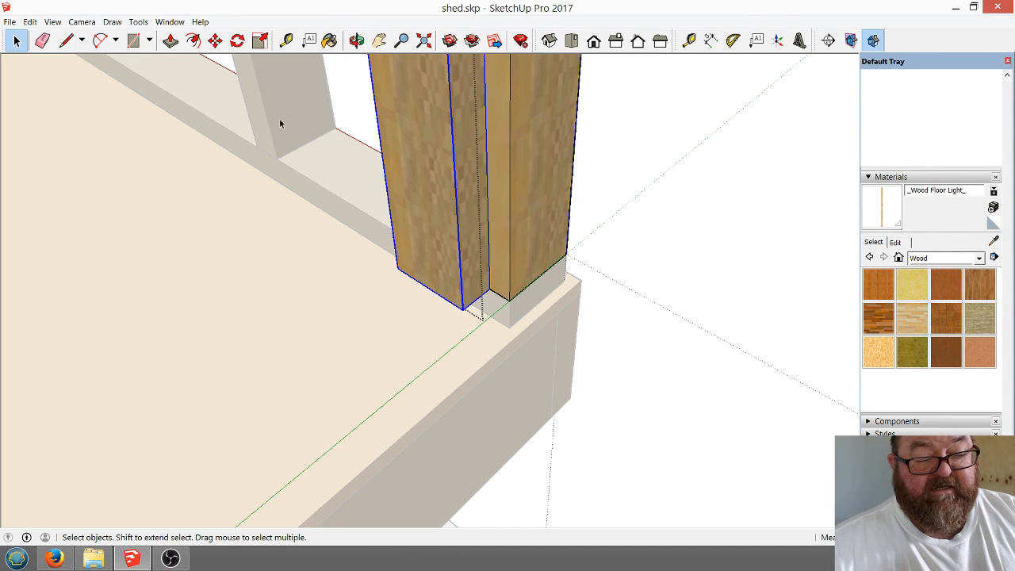
{"action": "left_click", "coordinate": [215, 39]}
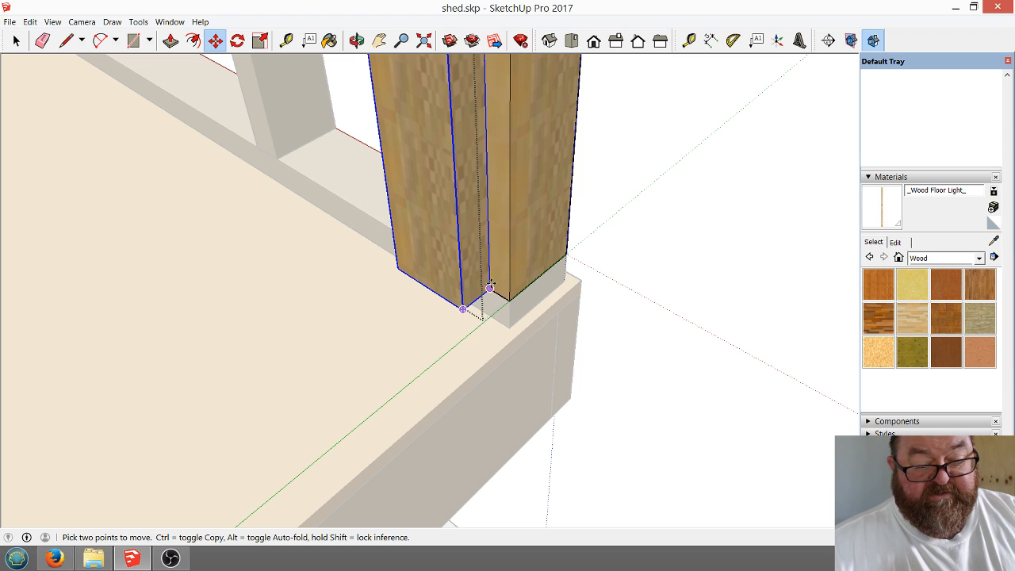
{"action": "left_click", "coordinate": [490, 287]}
{"action": "left_click", "coordinate": [510, 300]}
{"action": "scroll", "coordinate": [514, 338], "scroll_direction": "down", "scroll_amount": 1}
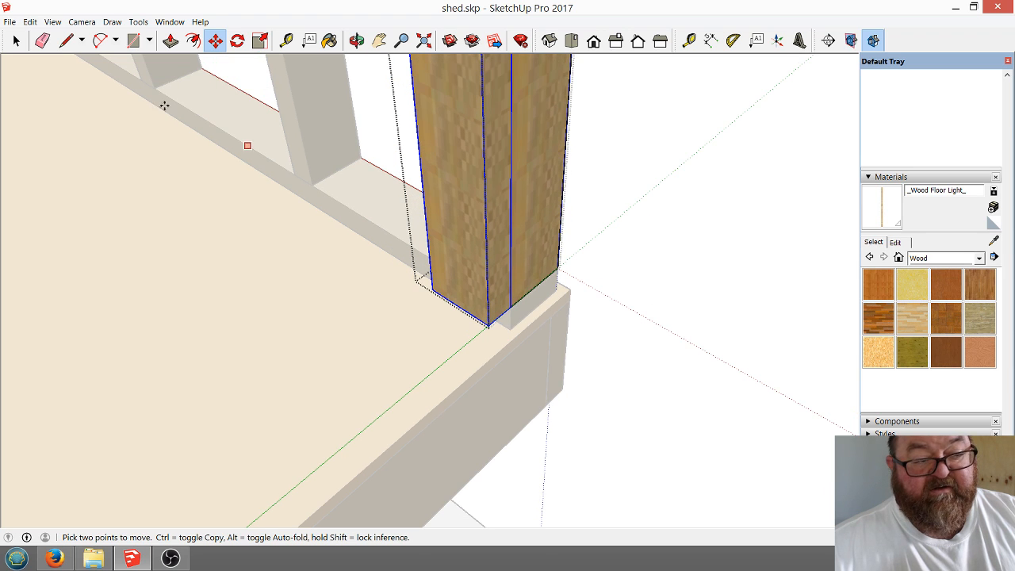
{"action": "left_click", "coordinate": [16, 41]}
{"action": "left_click", "coordinate": [526, 260]}
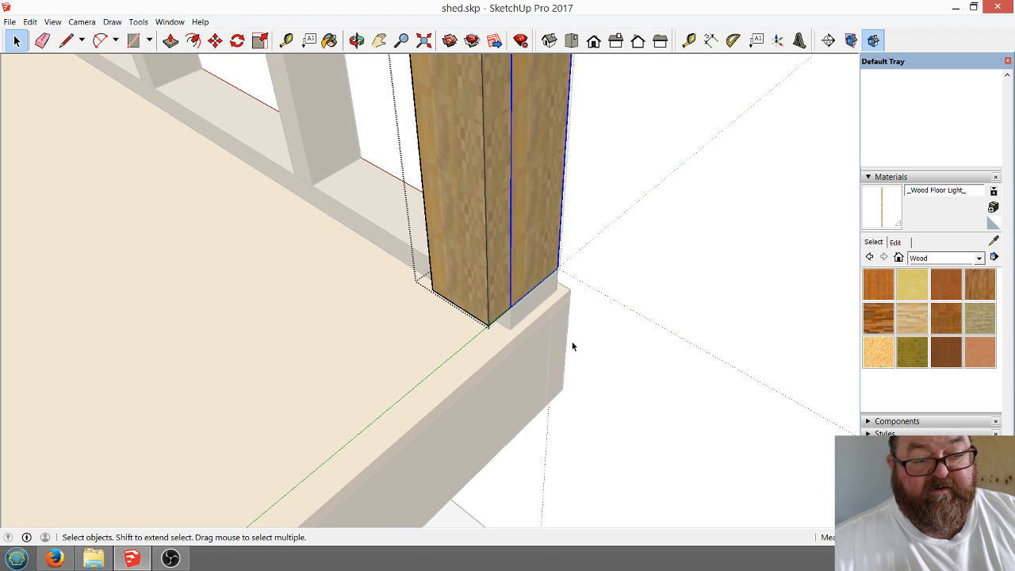
{"action": "left_click", "coordinate": [600, 370]}
{"action": "scroll", "coordinate": [600, 375], "scroll_direction": "down", "scroll_amount": 8}
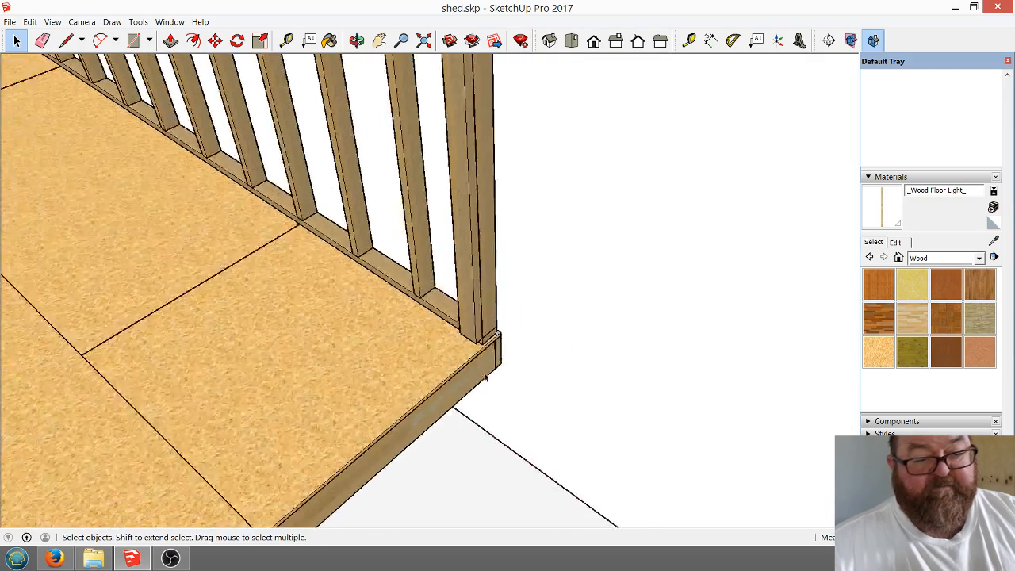
Examine the adjusted corner post and the end of the bottom plate from inside and outside the floor corner.
{"action": "scroll", "coordinate": [501, 383], "scroll_direction": "up", "scroll_amount": 4}
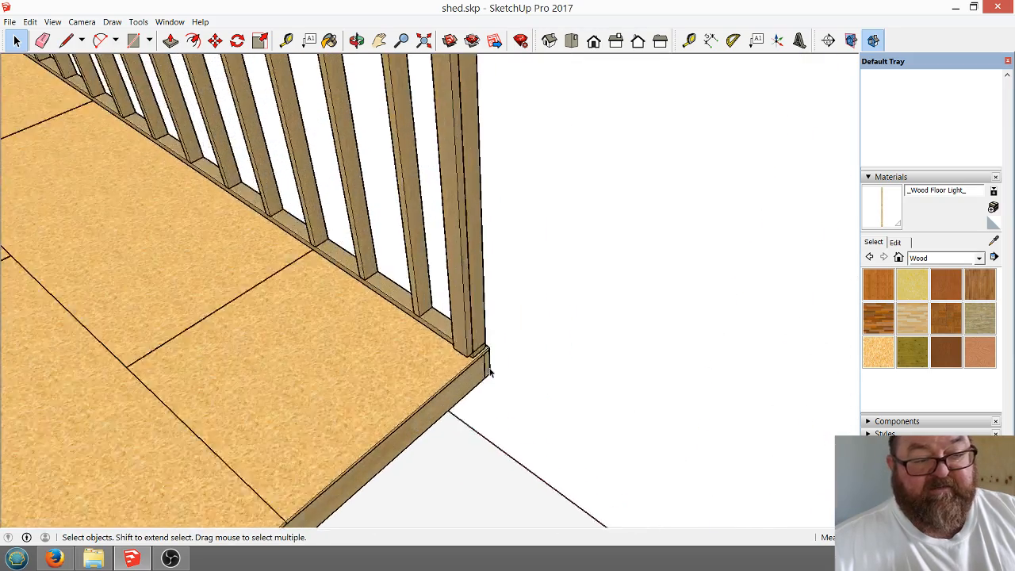
{"action": "scroll", "coordinate": [481, 407], "scroll_direction": "up", "scroll_amount": 1}
{"action": "scroll", "coordinate": [480, 408], "scroll_direction": "up", "scroll_amount": 4}
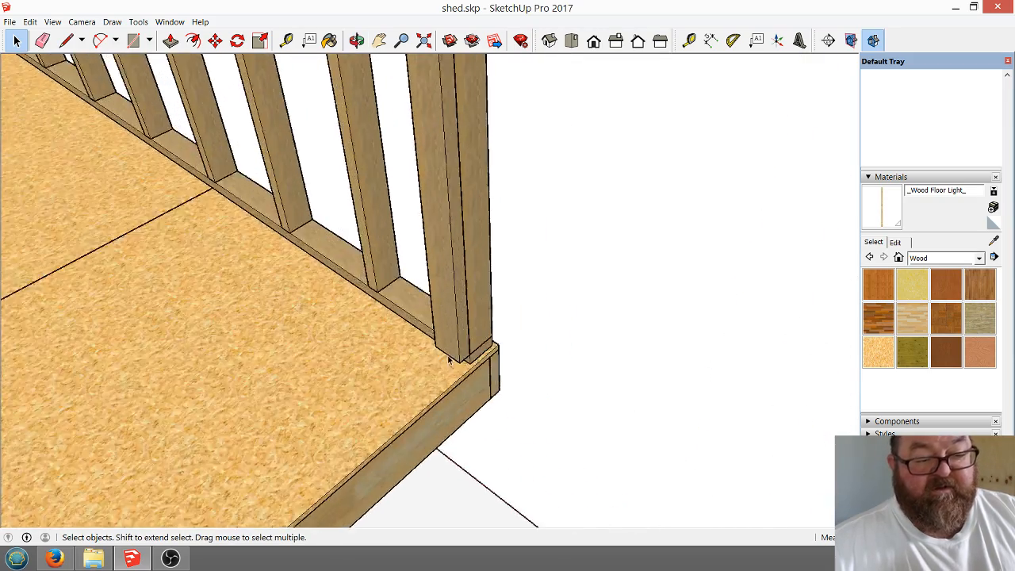
{"action": "left_click", "coordinate": [357, 40]}
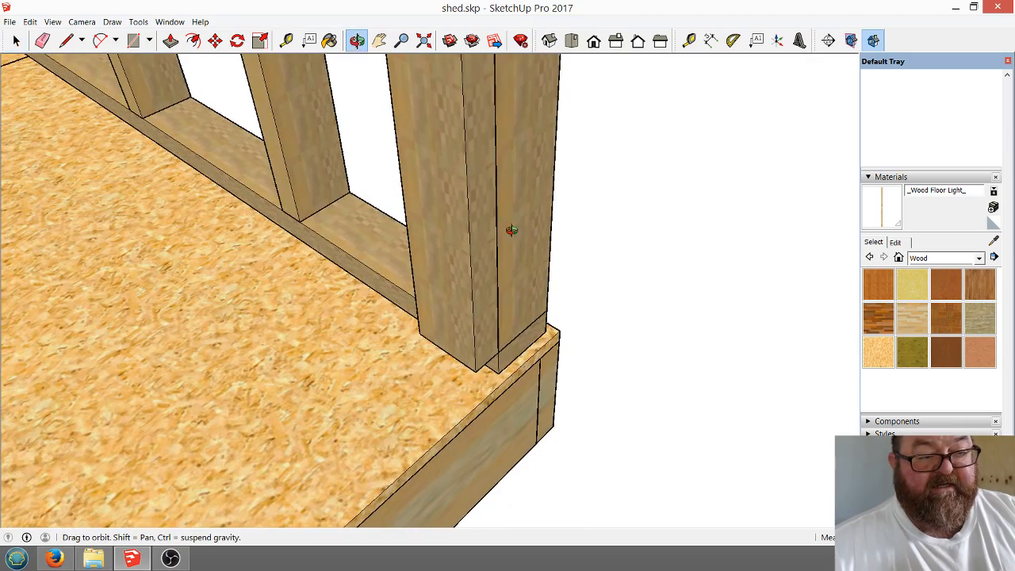
{"action": "left_click_drag", "start_coordinate": [460, 333], "coordinate": [439, 264]}
{"action": "scroll", "coordinate": [399, 343], "scroll_direction": "down", "scroll_amount": 3}
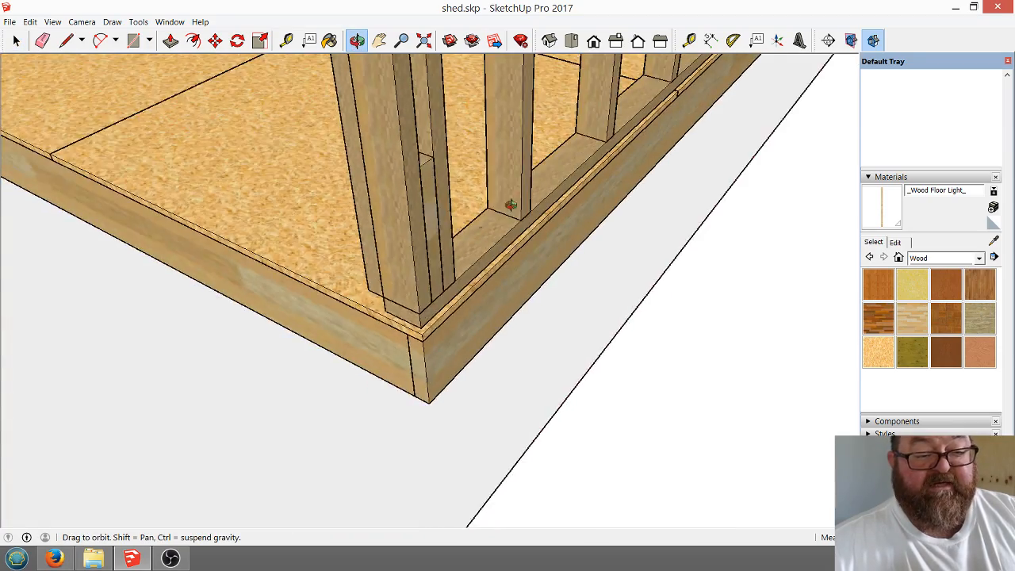
{"action": "scroll", "coordinate": [508, 211], "scroll_direction": "up", "scroll_amount": 5}
{"action": "scroll", "coordinate": [503, 226], "scroll_direction": "down", "scroll_amount": 3}
{"action": "scroll", "coordinate": [490, 200], "scroll_direction": "up", "scroll_amount": 2}
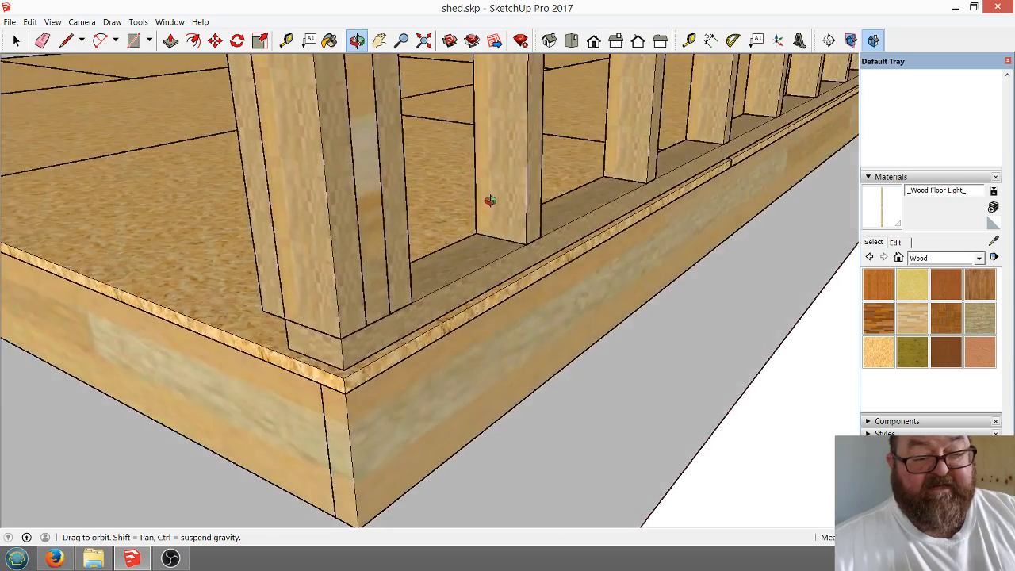
{"action": "scroll", "coordinate": [482, 248], "scroll_direction": "up", "scroll_amount": 3}
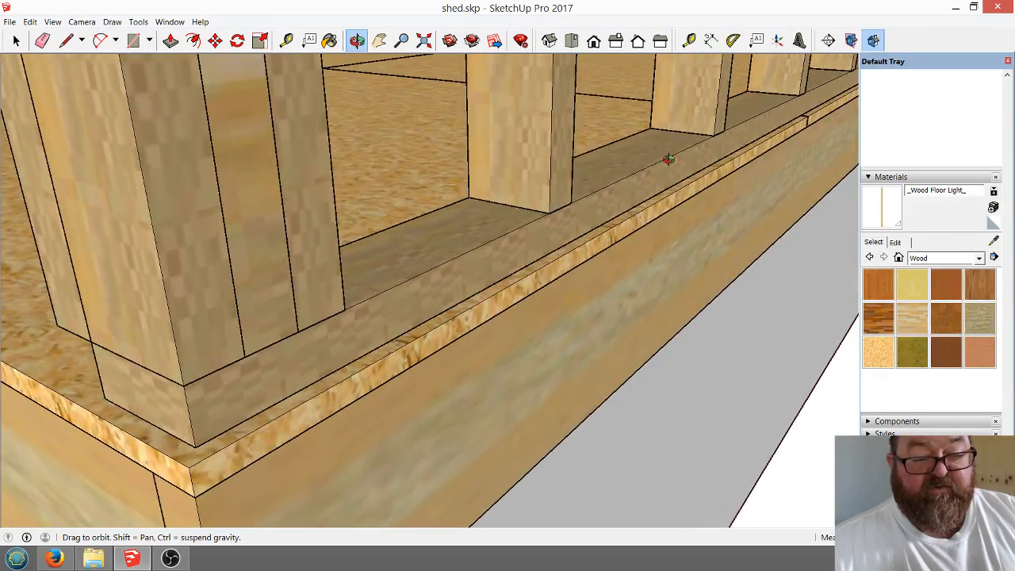
{"action": "scroll", "coordinate": [541, 276], "scroll_direction": "down", "scroll_amount": 3}
{"action": "scroll", "coordinate": [469, 325], "scroll_direction": "up", "scroll_amount": 2}
{"action": "scroll", "coordinate": [179, 334], "scroll_direction": "down", "scroll_amount": 3}
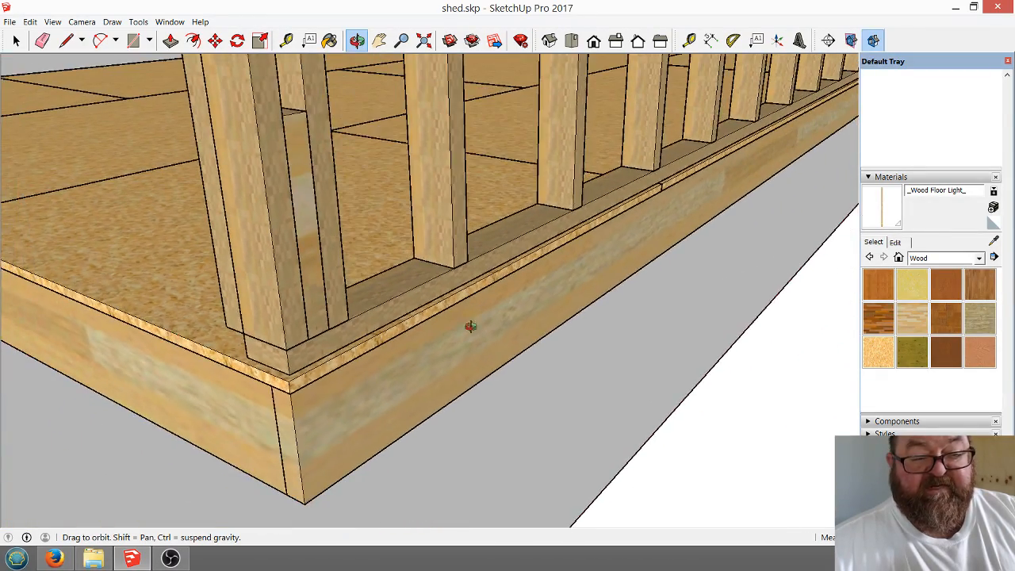
{"action": "scroll", "coordinate": [484, 312], "scroll_direction": "up", "scroll_amount": 3}
{"action": "scroll", "coordinate": [544, 377], "scroll_direction": "down", "scroll_amount": 2}
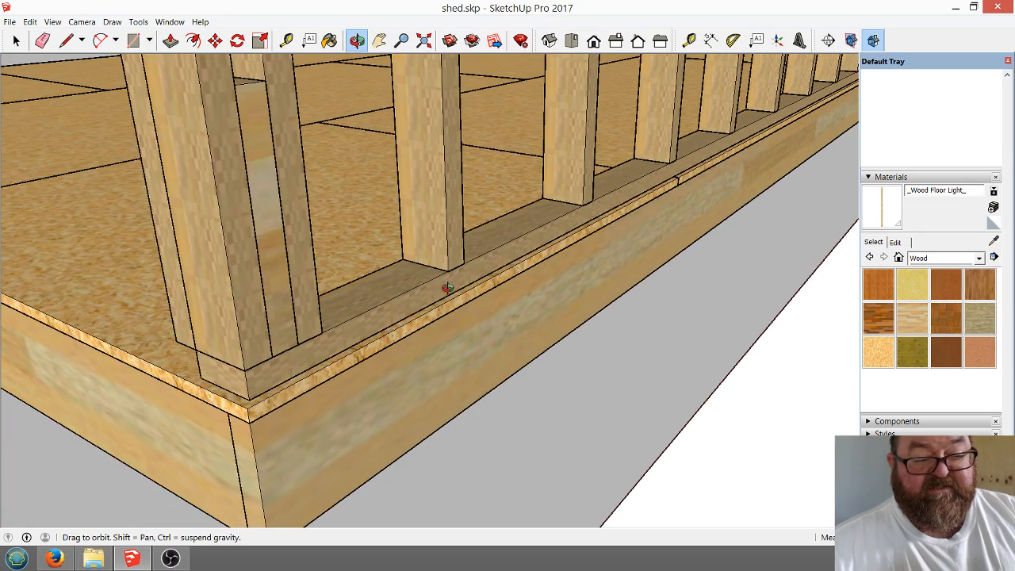
{"action": "scroll", "coordinate": [350, 328], "scroll_direction": "down", "scroll_amount": 3}
{"action": "scroll", "coordinate": [349, 347], "scroll_direction": "up", "scroll_amount": 3}
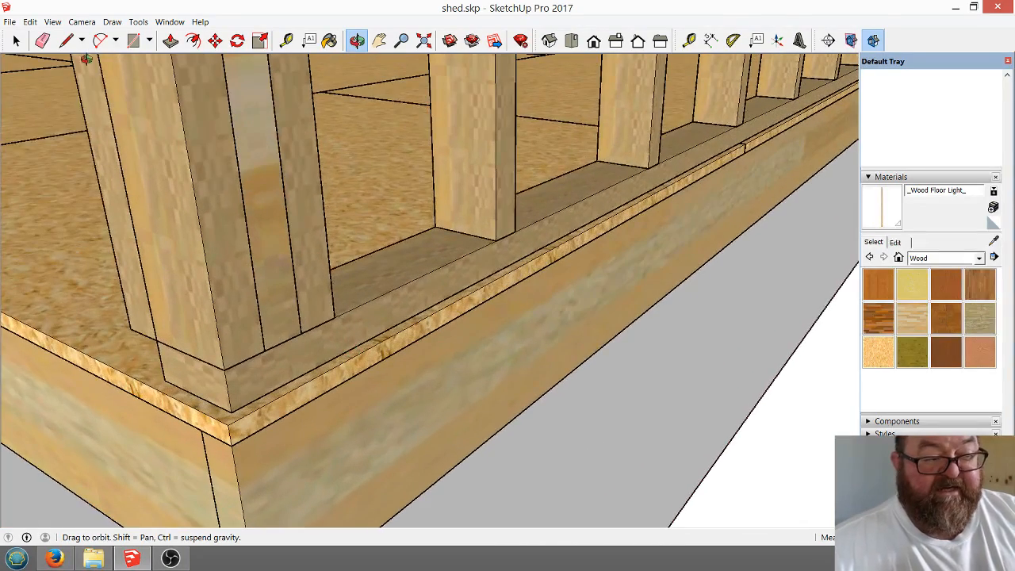
Copy the long bottom plate onto the tops of the studs, matching its outer corner to the corner post's top corner.
{"action": "left_click", "coordinate": [16, 41]}
{"action": "left_click", "coordinate": [357, 320]}
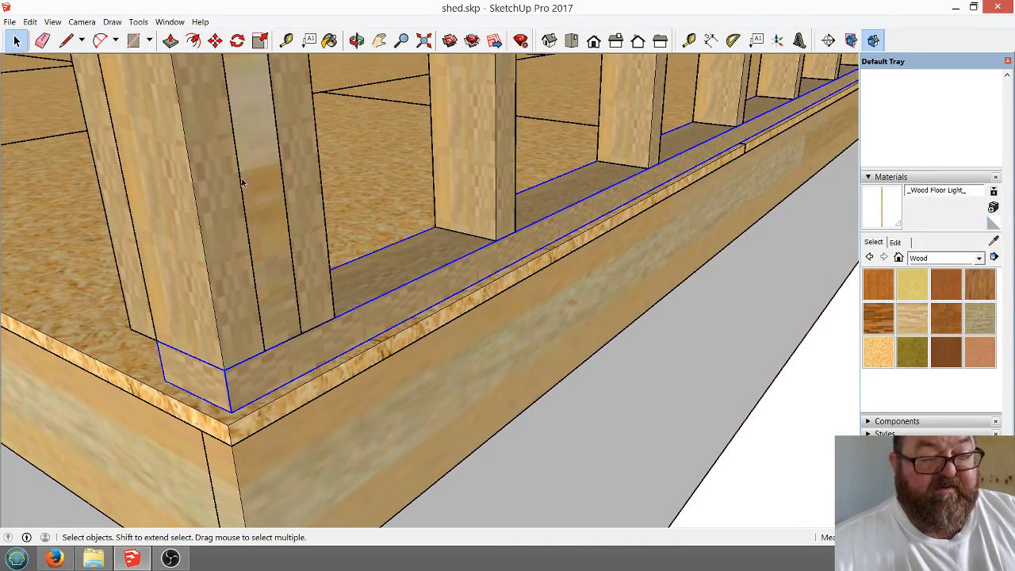
{"action": "key", "text": "f"}
{"action": "key", "text": "m"}
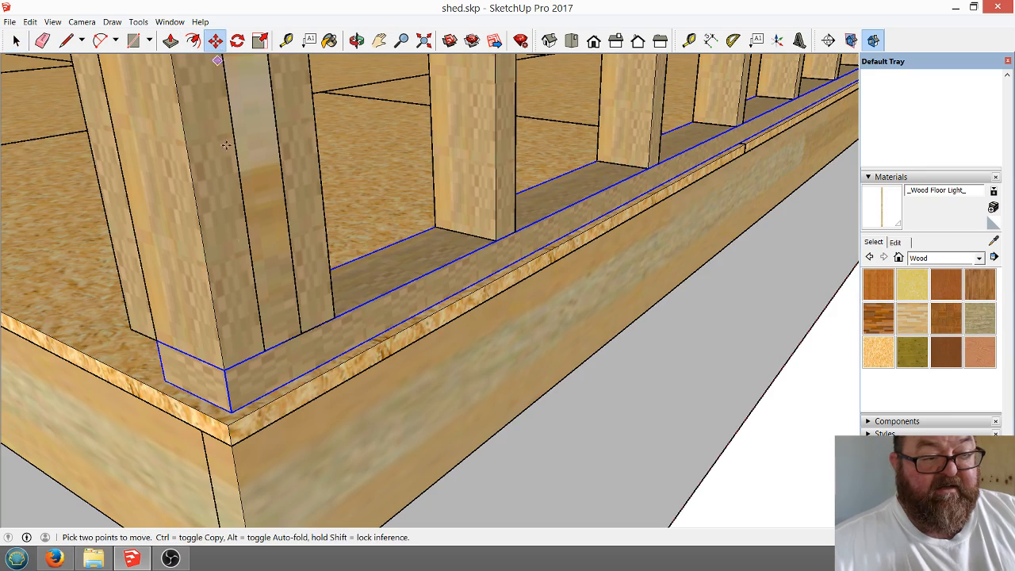
{"action": "left_click", "coordinate": [232, 412]}
{"action": "key", "text": "ctrl"}
{"action": "scroll", "coordinate": [357, 494], "scroll_direction": "down", "scroll_amount": 6}
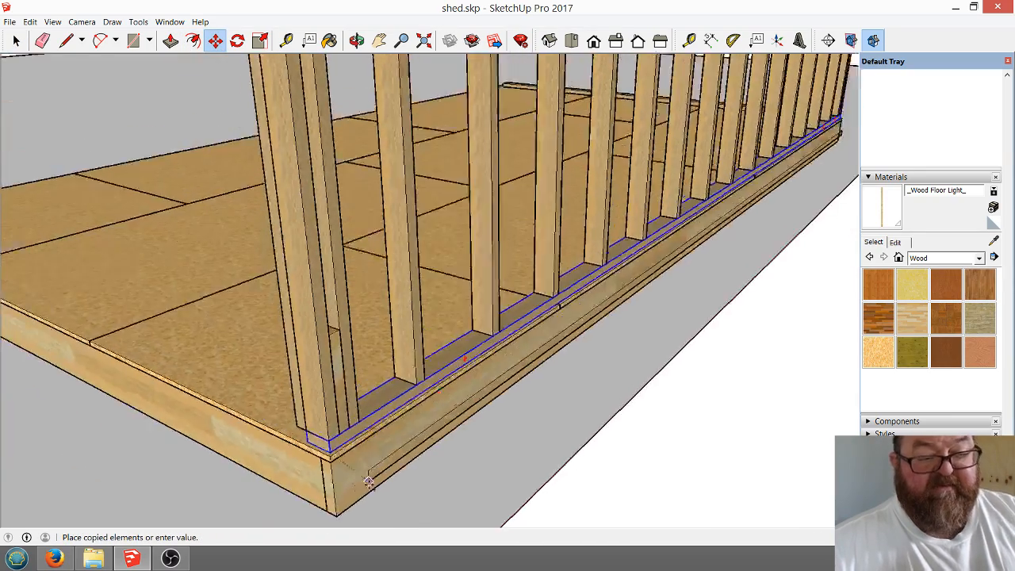
{"action": "scroll", "coordinate": [319, 166], "scroll_direction": "up", "scroll_amount": 5}
{"action": "scroll", "coordinate": [343, 204], "scroll_direction": "down", "scroll_amount": 6}
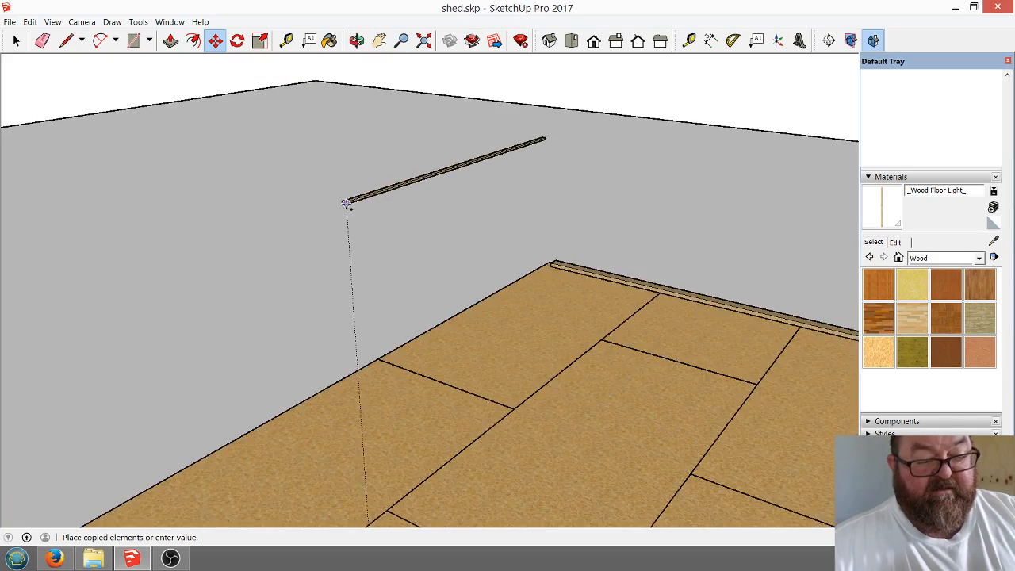
{"action": "scroll", "coordinate": [346, 204], "scroll_direction": "up", "scroll_amount": 5}
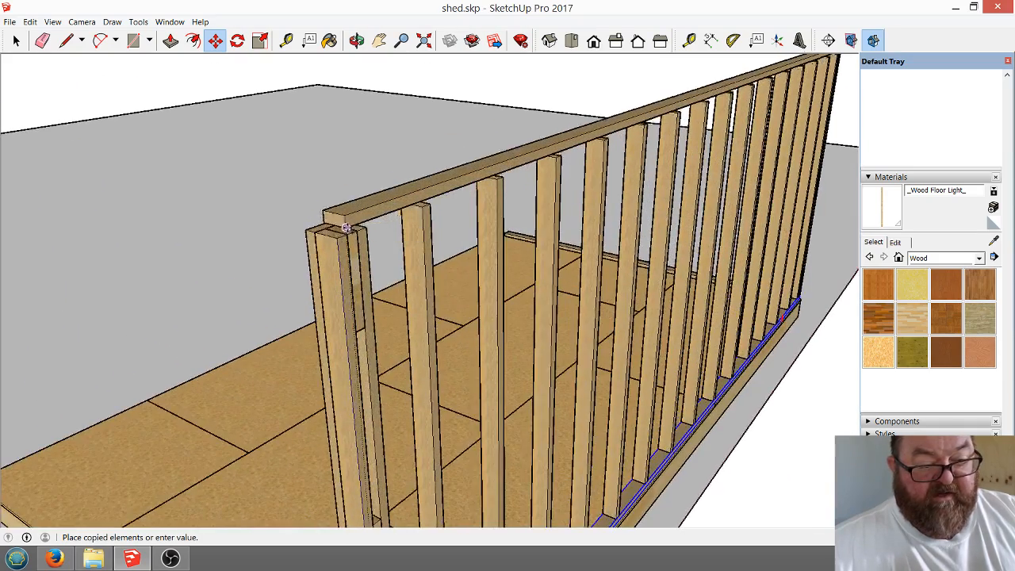
{"action": "left_click", "coordinate": [336, 237]}
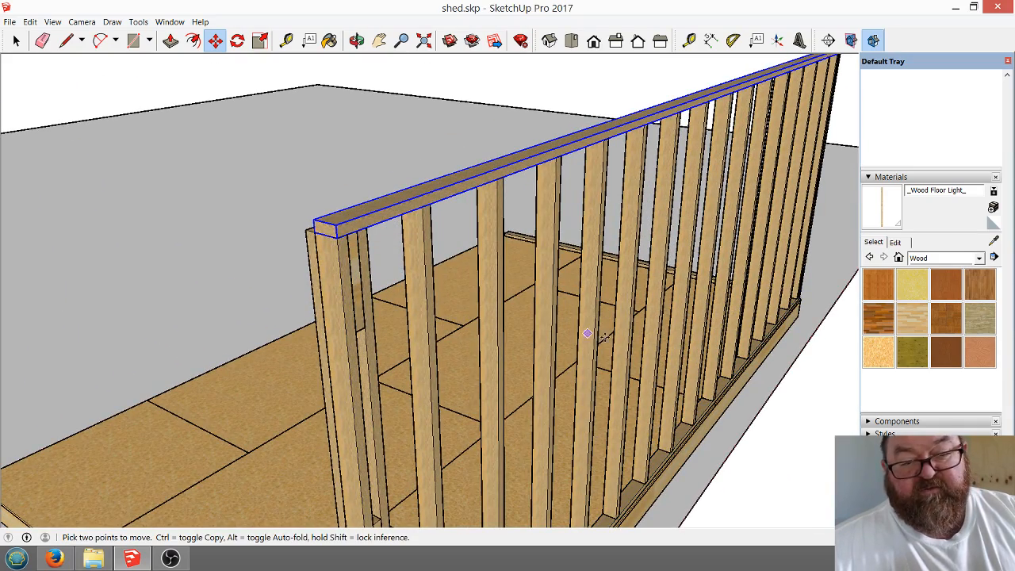
Copy the new top plate directly on top of itself to form a double top plate.
{"action": "scroll", "coordinate": [304, 340], "scroll_direction": "down", "scroll_amount": 5}
{"action": "scroll", "coordinate": [277, 312], "scroll_direction": "up", "scroll_amount": 6}
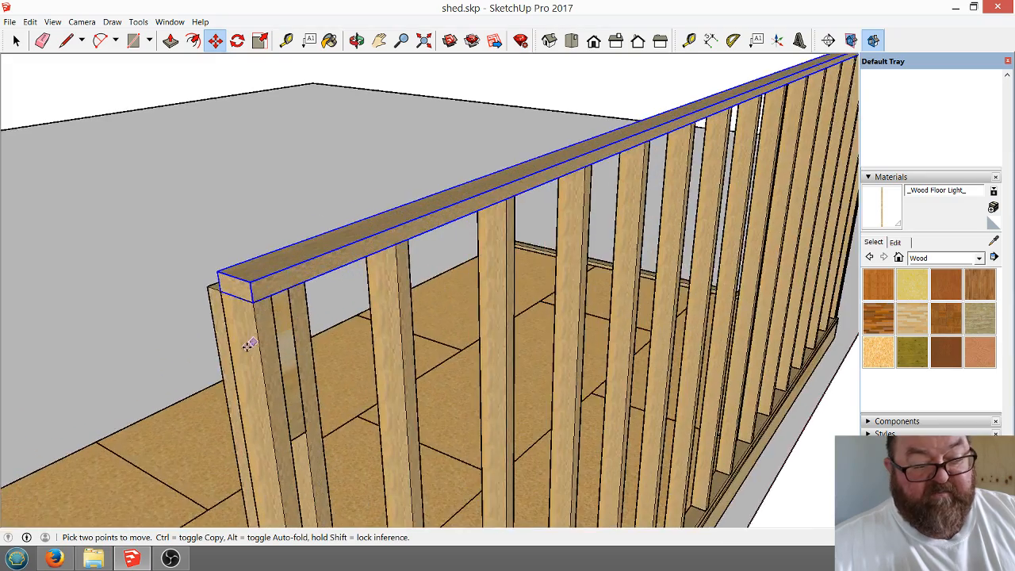
{"action": "scroll", "coordinate": [250, 325], "scroll_direction": "up", "scroll_amount": 3}
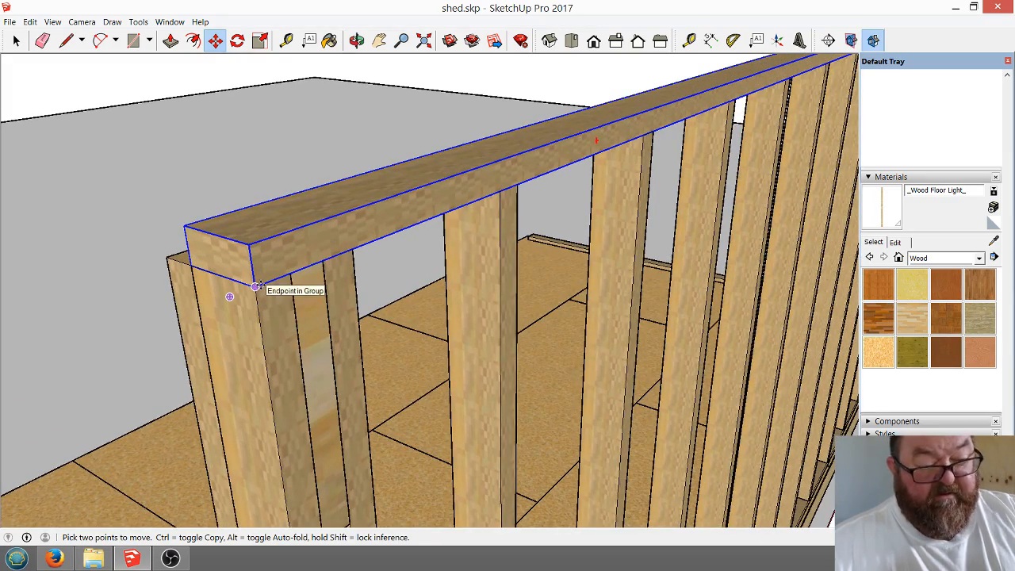
{"action": "left_click", "coordinate": [260, 285]}
{"action": "key", "text": "ctrl"}
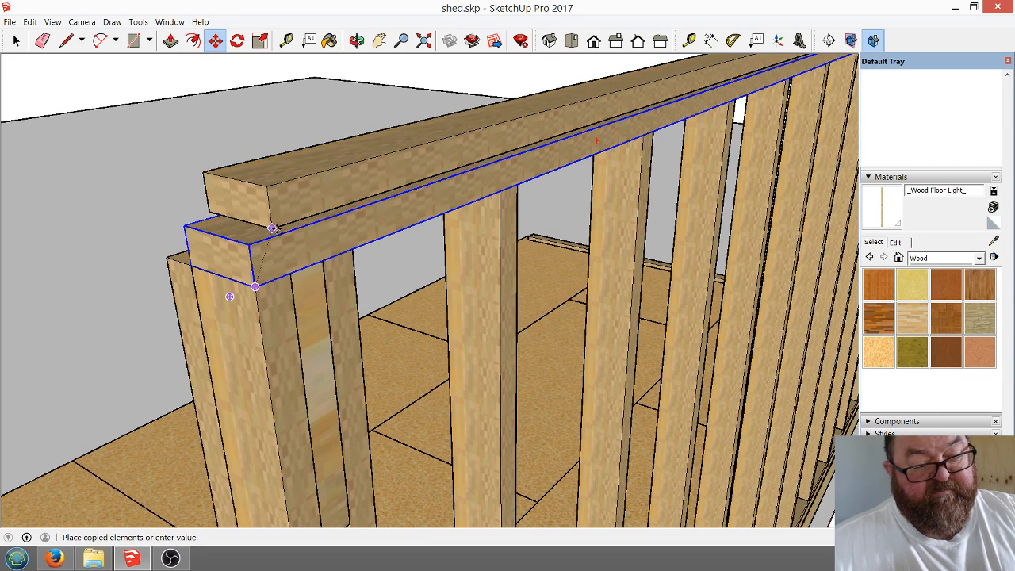
{"action": "left_click", "coordinate": [251, 248]}
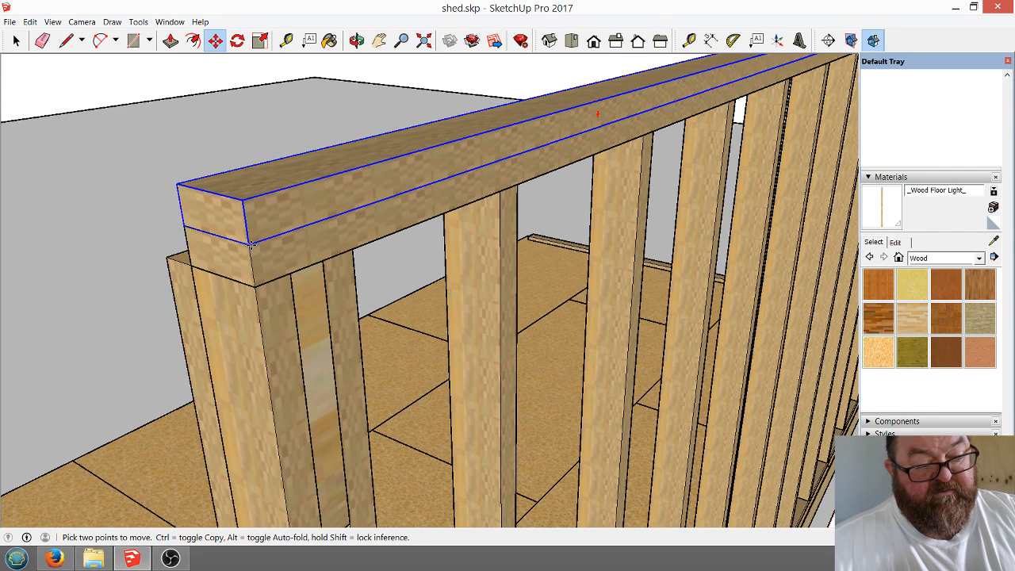
Move the upper top plate lengthwise along the red axis, back from the end of the lower top plate.
{"action": "left_click", "coordinate": [251, 248]}
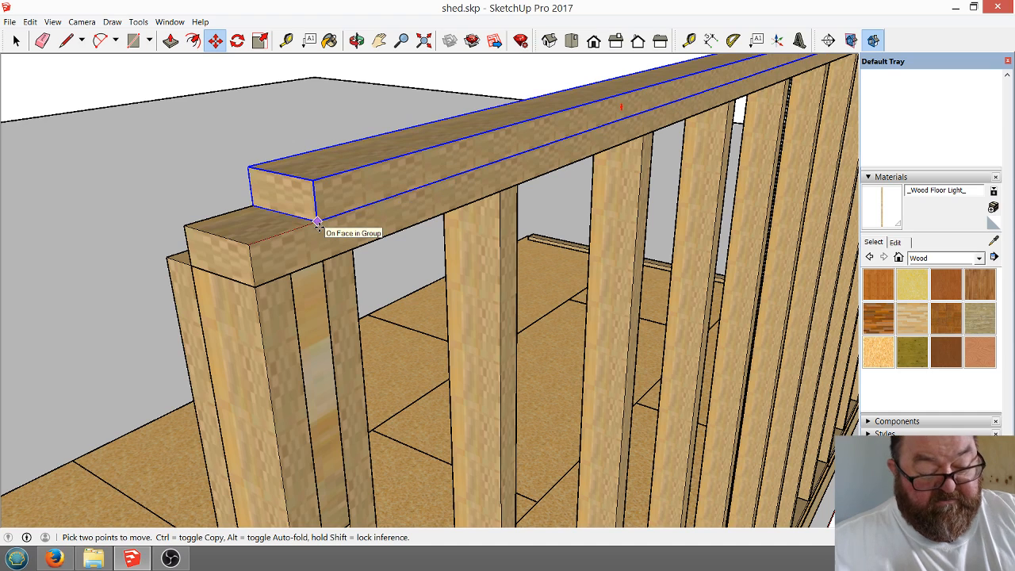
{"action": "key", "text": "Return"}
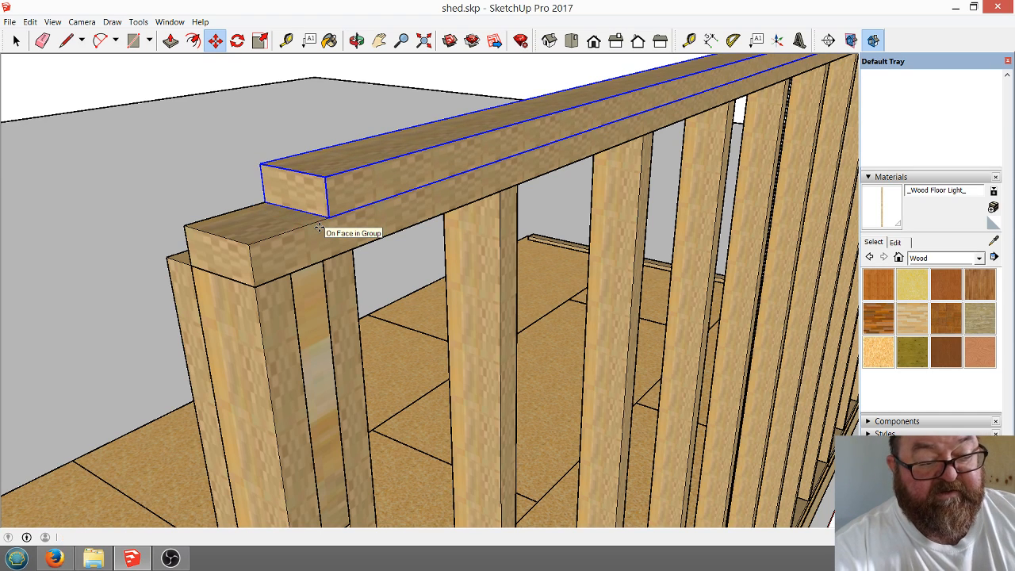
{"action": "scroll", "coordinate": [433, 349], "scroll_direction": "down", "scroll_amount": 5}
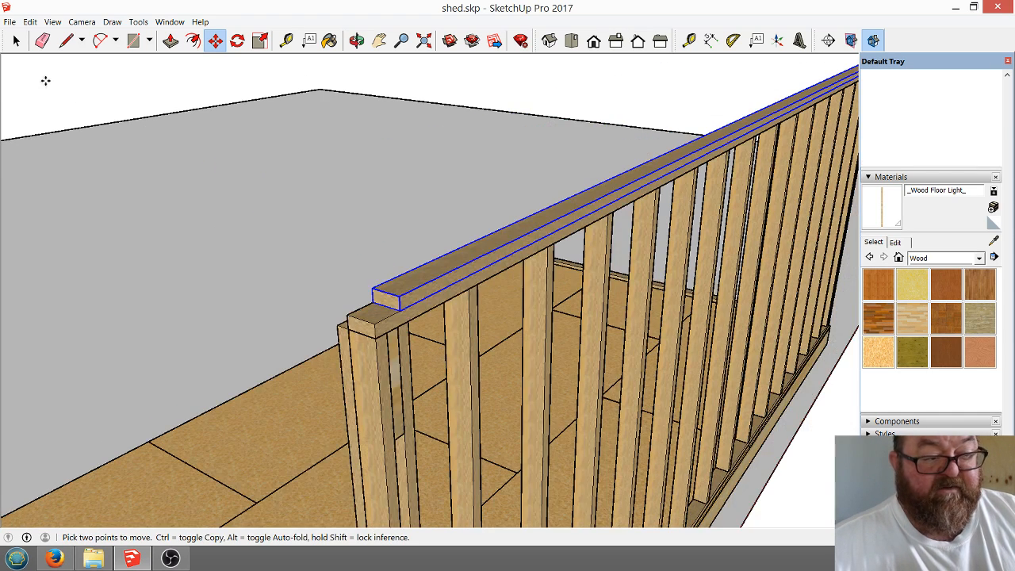
{"action": "left_click", "coordinate": [16, 40]}
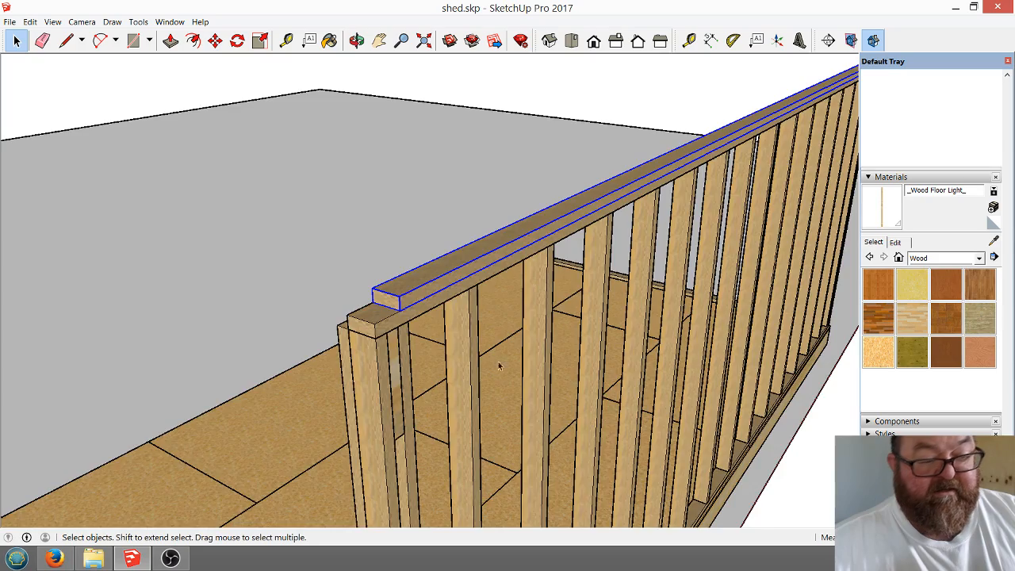
{"action": "scroll", "coordinate": [345, 278], "scroll_direction": "up", "scroll_amount": 5}
{"action": "scroll", "coordinate": [431, 352], "scroll_direction": "down", "scroll_amount": 5}
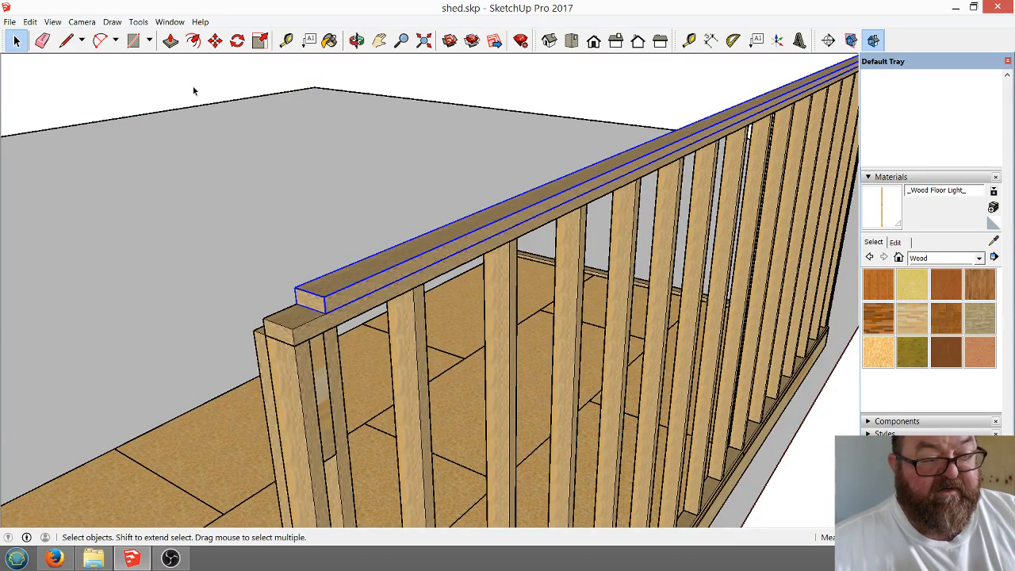
Copy the set-back upper top plate from its bottom end corner toward the lower top plate's end corner.
{"action": "left_click", "coordinate": [216, 40]}
{"action": "scroll", "coordinate": [258, 309], "scroll_direction": "up", "scroll_amount": 5}
{"action": "scroll", "coordinate": [309, 337], "scroll_direction": "down", "scroll_amount": 5}
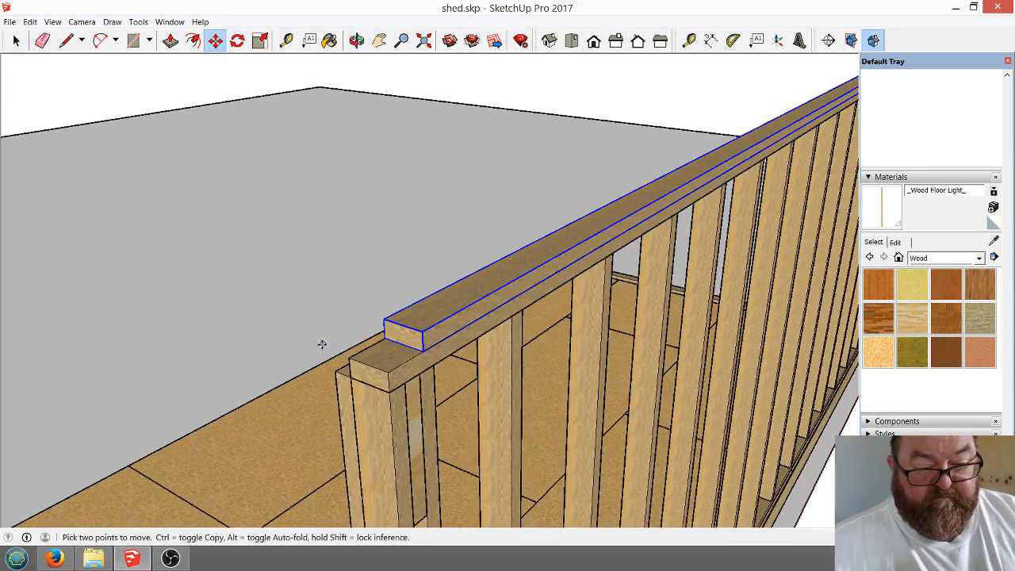
{"action": "scroll", "coordinate": [412, 387], "scroll_direction": "up", "scroll_amount": 2}
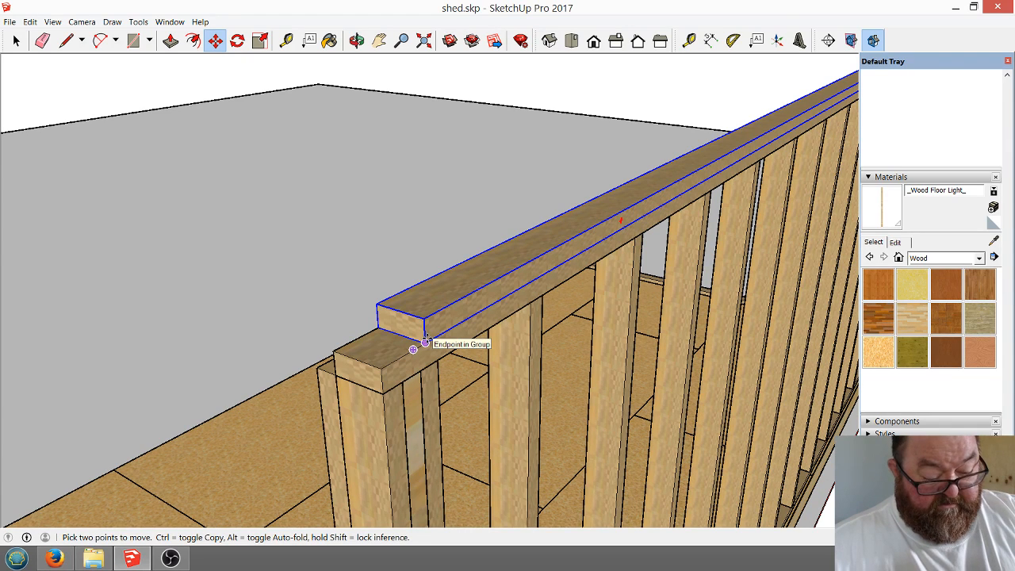
{"action": "key", "text": "ctrl"}
{"action": "left_click", "coordinate": [425, 341]}
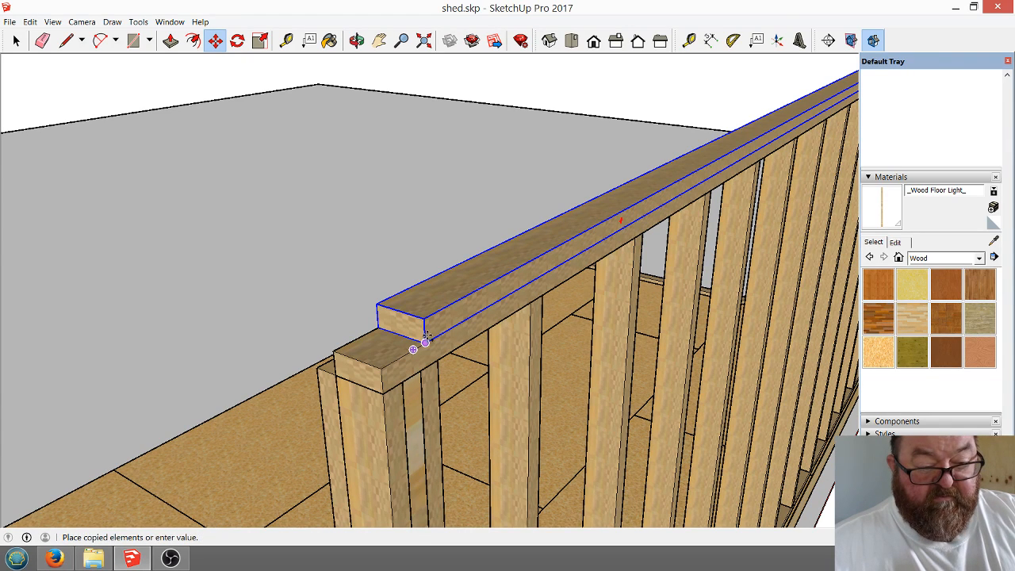
{"action": "left_click", "coordinate": [381, 353]}
{"action": "scroll", "coordinate": [382, 353], "scroll_direction": "up", "scroll_amount": 2}
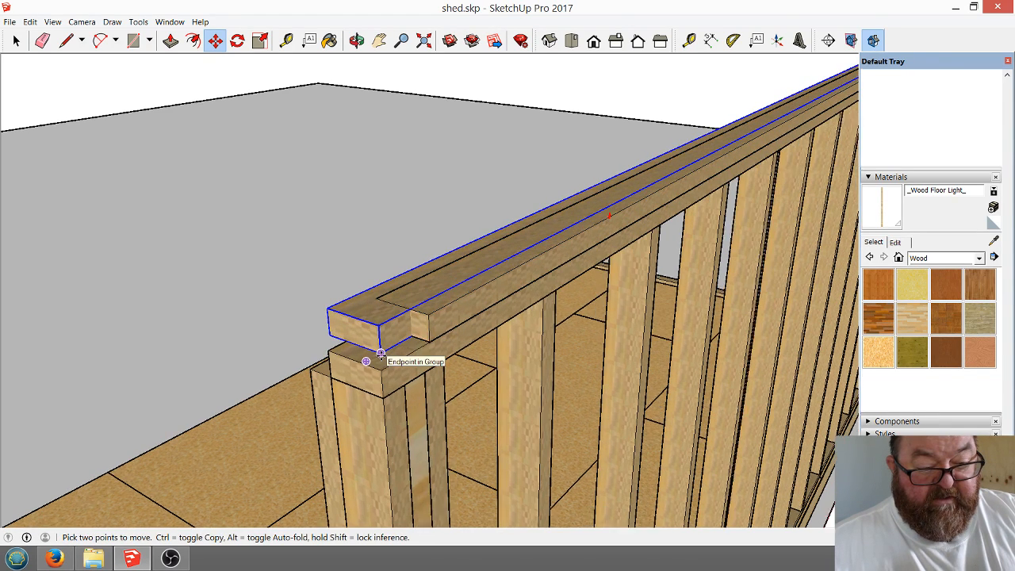
Rotate the copied upper top plate horizontally about its end corner so it runs perpendicular to the long wall.
{"action": "left_click", "coordinate": [237, 41]}
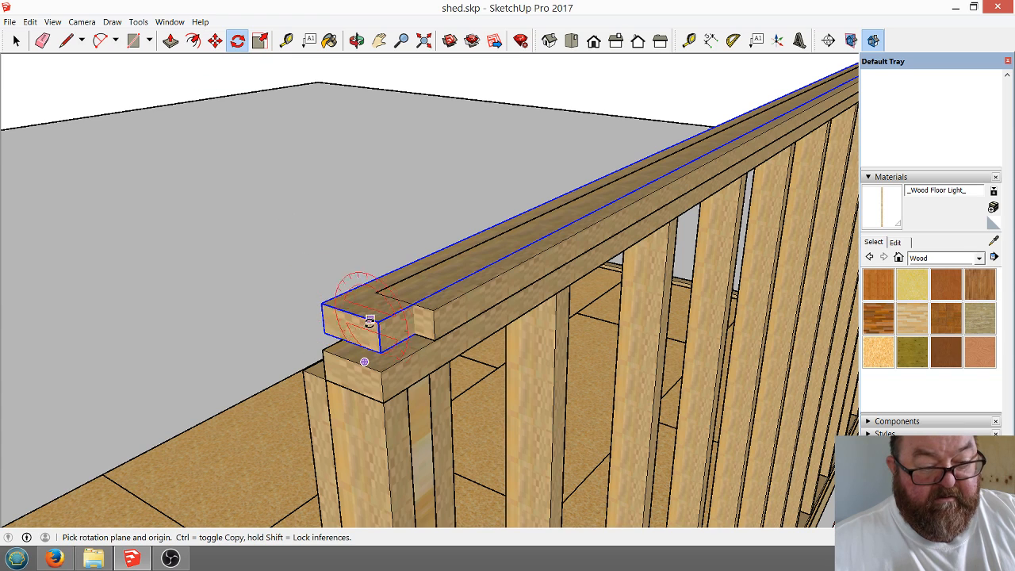
{"action": "left_click_drag", "start_coordinate": [377, 319], "coordinate": [365, 362]}
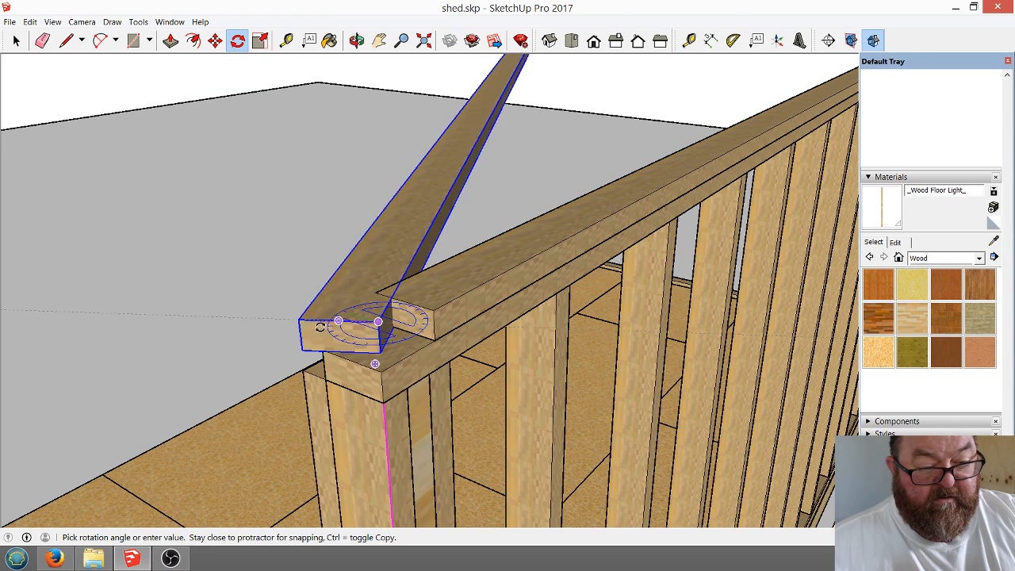
{"action": "left_click", "coordinate": [340, 343]}
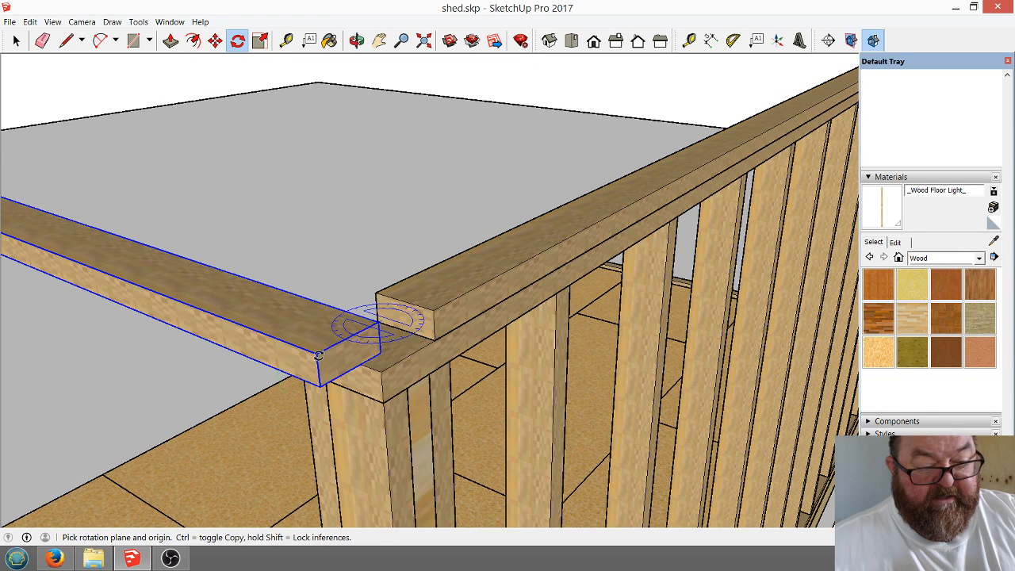
Move the rotated plate by its corner onto the lower top plate's end, butted against the set-back upper plate and flush with the outer face.
{"action": "left_click", "coordinate": [215, 40]}
{"action": "left_click", "coordinate": [377, 321]}
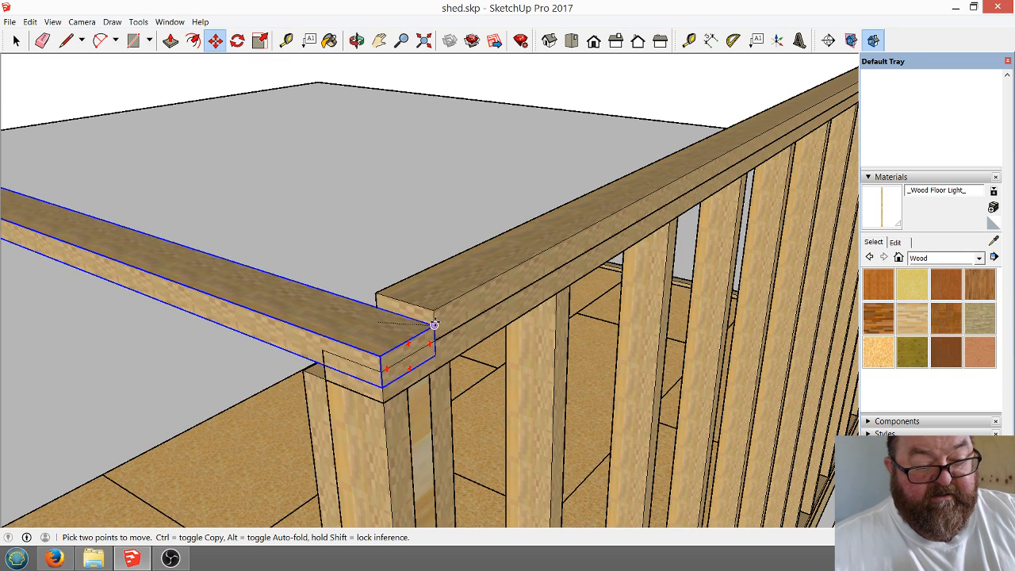
{"action": "left_click", "coordinate": [399, 341]}
Examine the overlapping plate joint at the corner and the opposite end of the long wall's double top plate.
{"action": "middle_click_drag", "start_coordinate": [399, 341], "coordinate": [431, 411]}
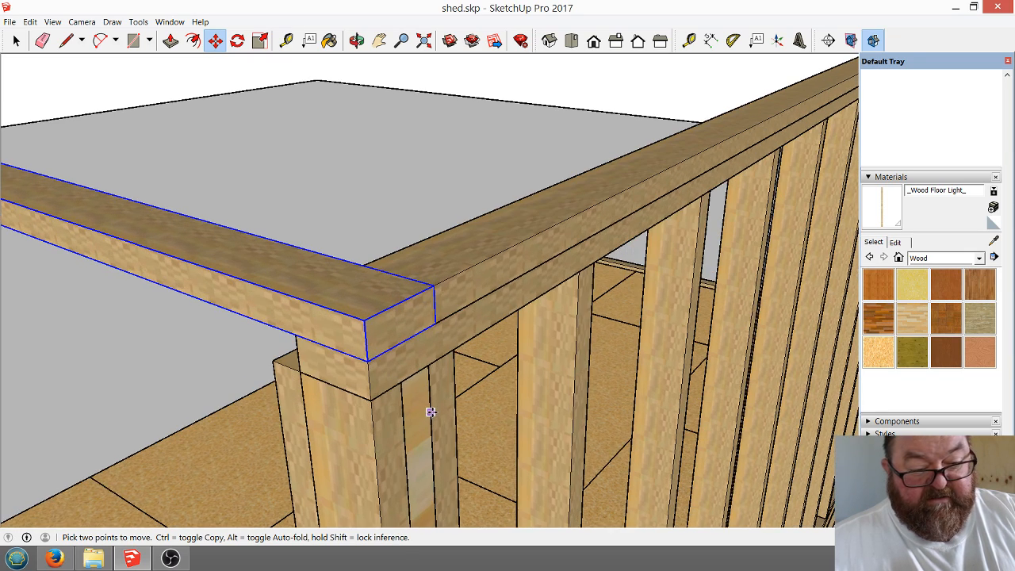
{"action": "middle_click_drag", "start_coordinate": [336, 318], "coordinate": [359, 390]}
{"action": "scroll", "coordinate": [369, 397], "scroll_direction": "up", "scroll_amount": 2}
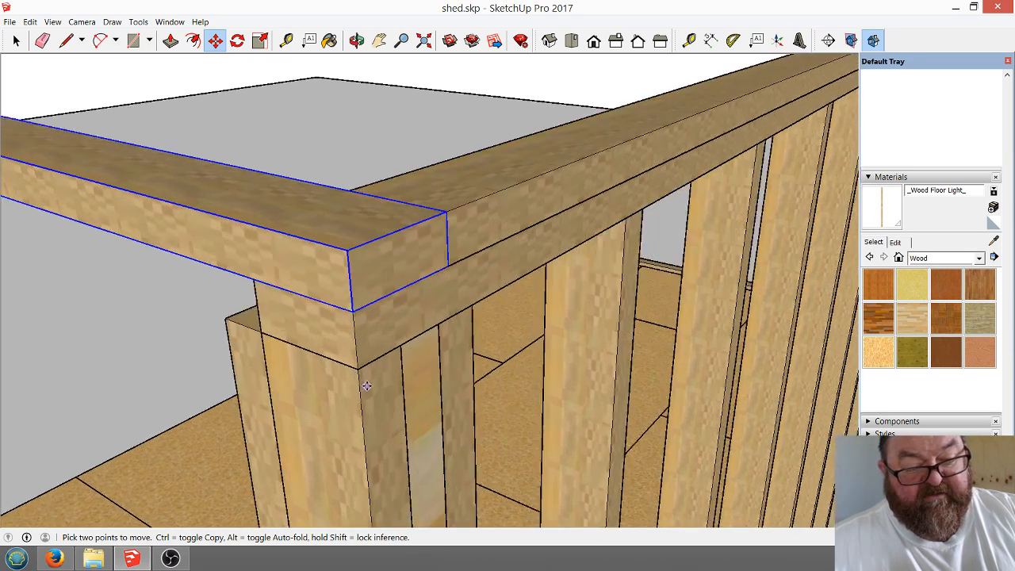
{"action": "middle_click_drag", "start_coordinate": [361, 93], "coordinate": [252, 246]}
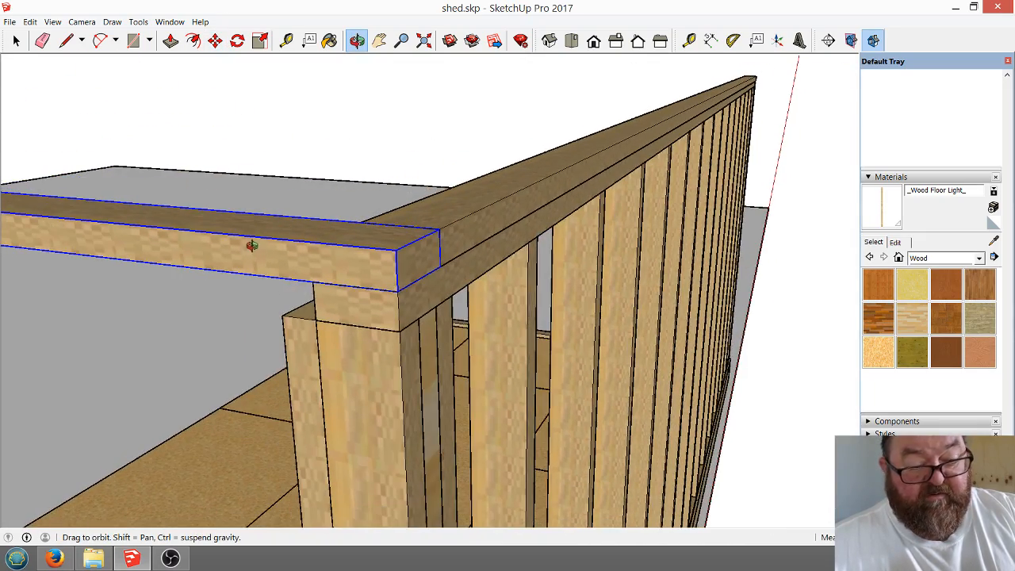
{"action": "middle_click_drag", "start_coordinate": [397, 323], "coordinate": [334, 353]}
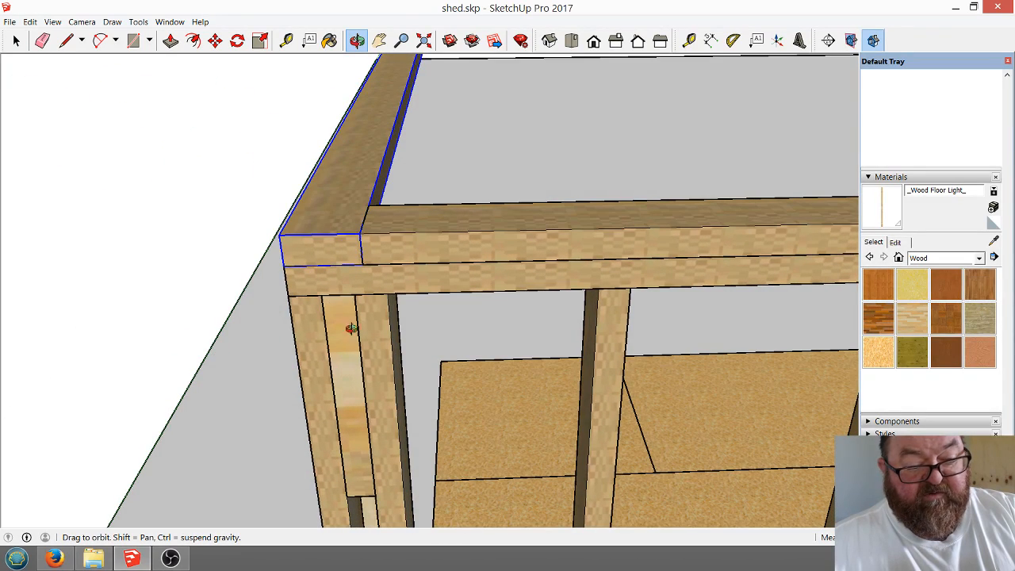
{"action": "scroll", "coordinate": [344, 338], "scroll_direction": "down", "scroll_amount": 5}
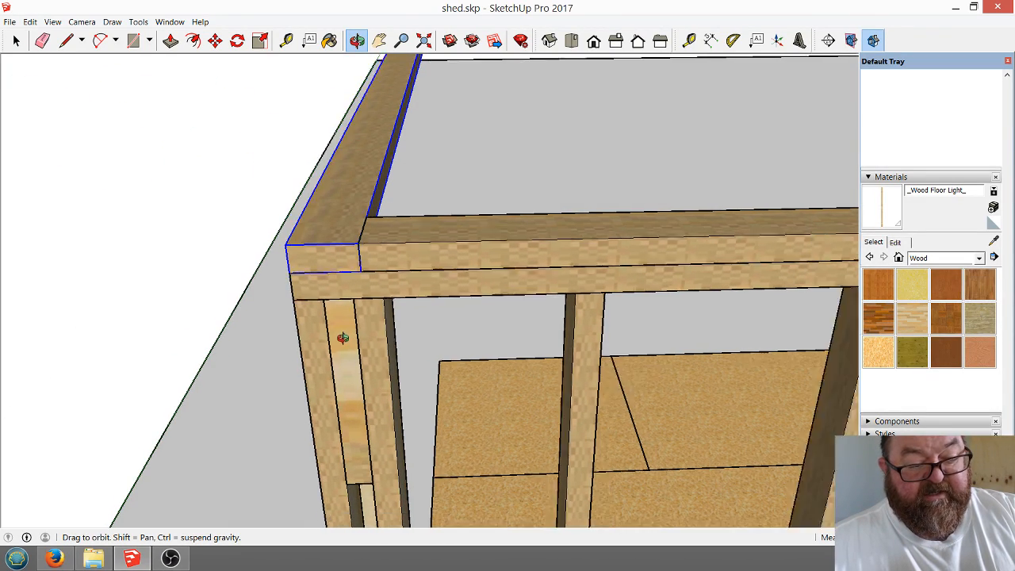
{"action": "mouse_move", "coordinate": [344, 385]}
{"action": "left_mouse_down"}
{"action": "mouse_move", "coordinate": [358, 331]}
{"action": "mouse_move", "coordinate": [535, 403]}
{"action": "mouse_move", "coordinate": [363, 447]}
{"action": "mouse_move", "coordinate": [300, 422]}
{"action": "left_mouse_up"}
{"action": "scroll", "coordinate": [351, 347], "scroll_direction": "down", "scroll_amount": 4}
{"action": "scroll", "coordinate": [349, 348], "scroll_direction": "down", "scroll_amount": 5}
{"action": "scroll", "coordinate": [300, 422], "scroll_direction": "down", "scroll_amount": 5}
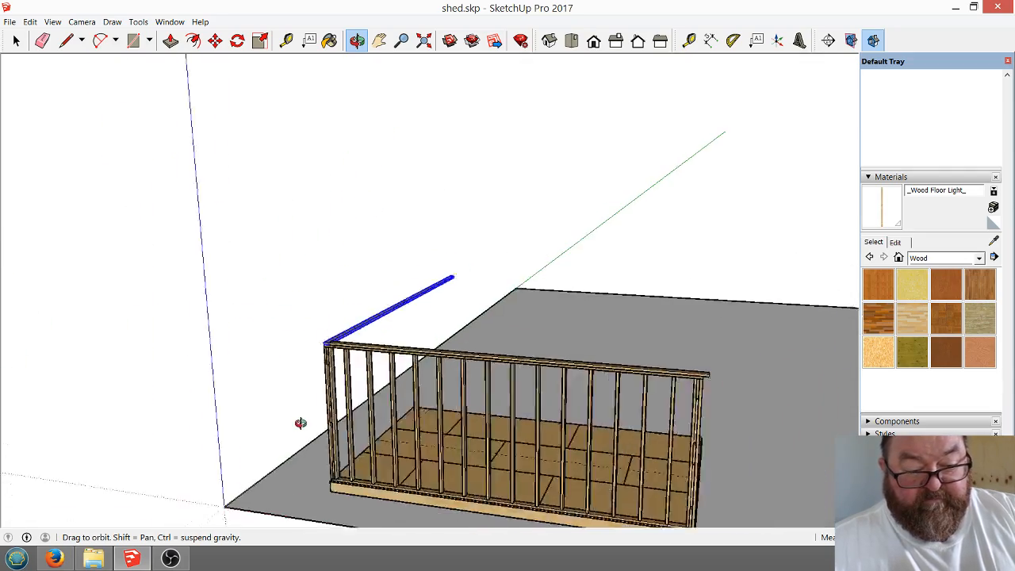
{"action": "scroll", "coordinate": [463, 472], "scroll_direction": "up", "scroll_amount": 7}
{"action": "mouse_move", "coordinate": [569, 461]}
{"action": "left_mouse_down"}
{"action": "mouse_move", "coordinate": [351, 471]}
{"action": "mouse_move", "coordinate": [473, 473]}
{"action": "mouse_move", "coordinate": [388, 433]}
{"action": "mouse_move", "coordinate": [514, 460]}
{"action": "left_mouse_up"}
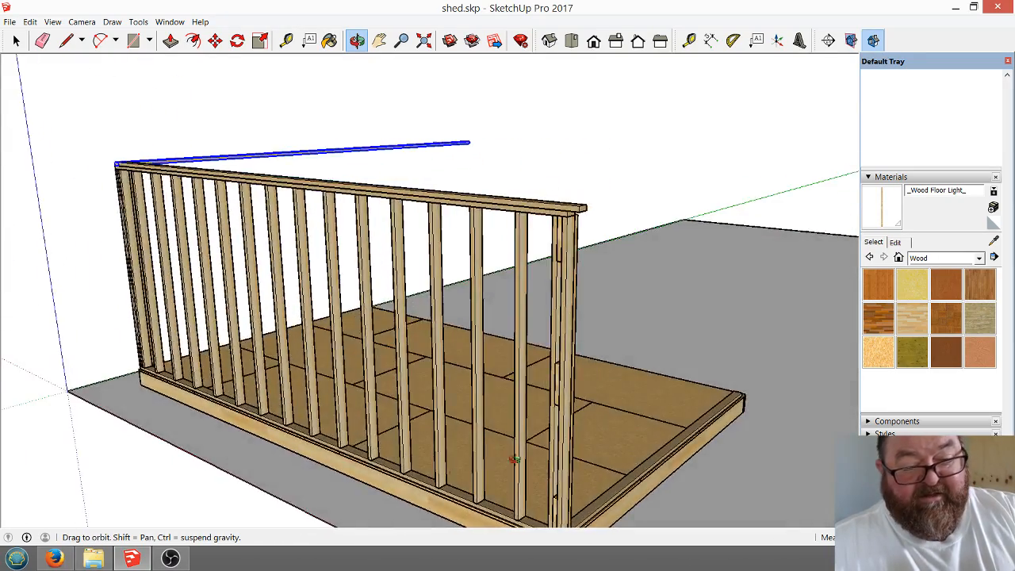
{"action": "scroll", "coordinate": [605, 287], "scroll_direction": "up", "scroll_amount": 4}
{"action": "scroll", "coordinate": [523, 397], "scroll_direction": "down", "scroll_amount": 3}
{"action": "scroll", "coordinate": [430, 387], "scroll_direction": "up", "scroll_amount": 3}
{"action": "scroll", "coordinate": [430, 387], "scroll_direction": "down", "scroll_amount": 3}
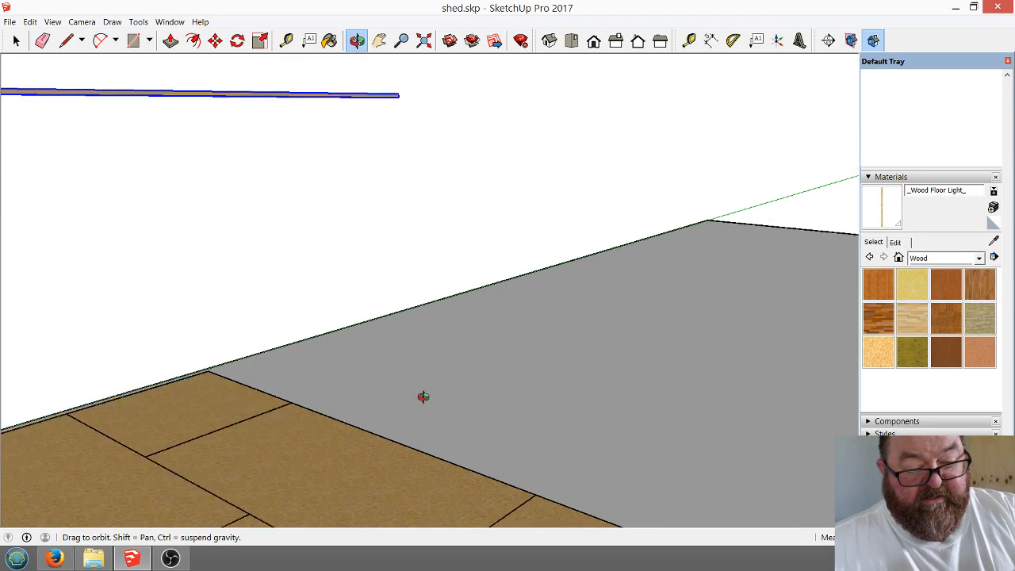
{"action": "scroll", "coordinate": [307, 393], "scroll_direction": "up", "scroll_amount": 1}
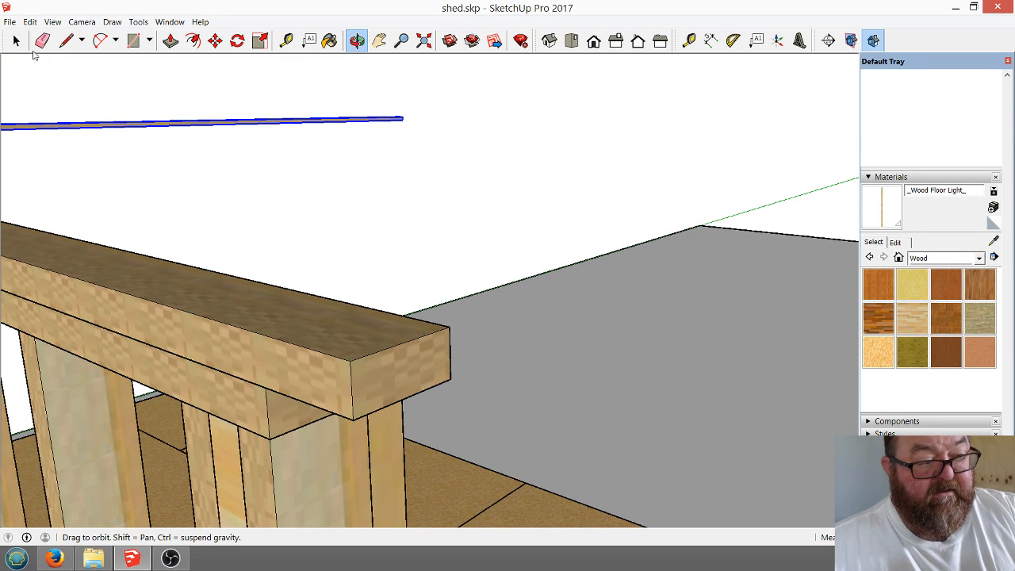
{"action": "left_click", "coordinate": [16, 41]}
{"action": "double_click", "coordinate": [378, 396]}
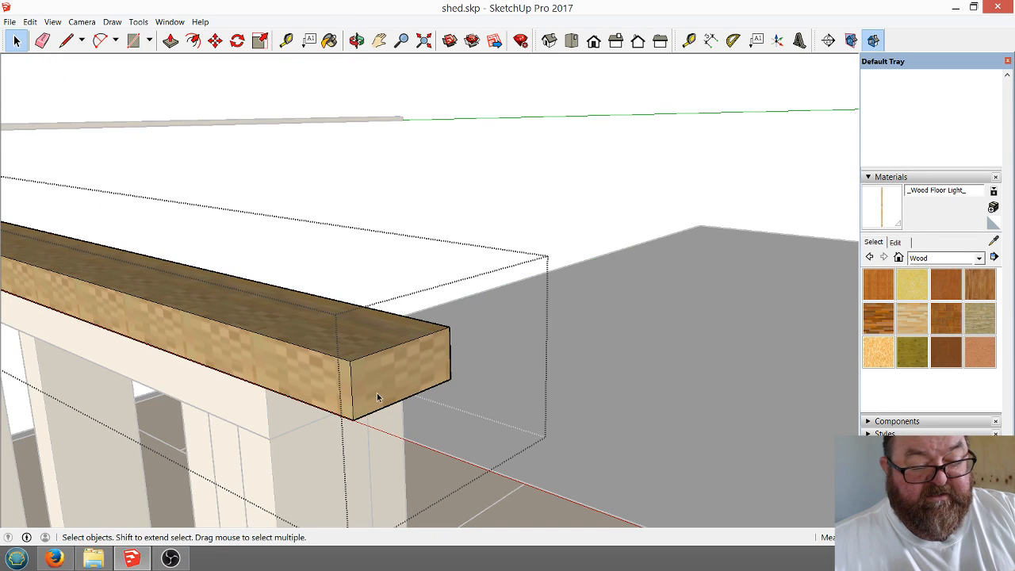
{"action": "left_click", "coordinate": [421, 205]}
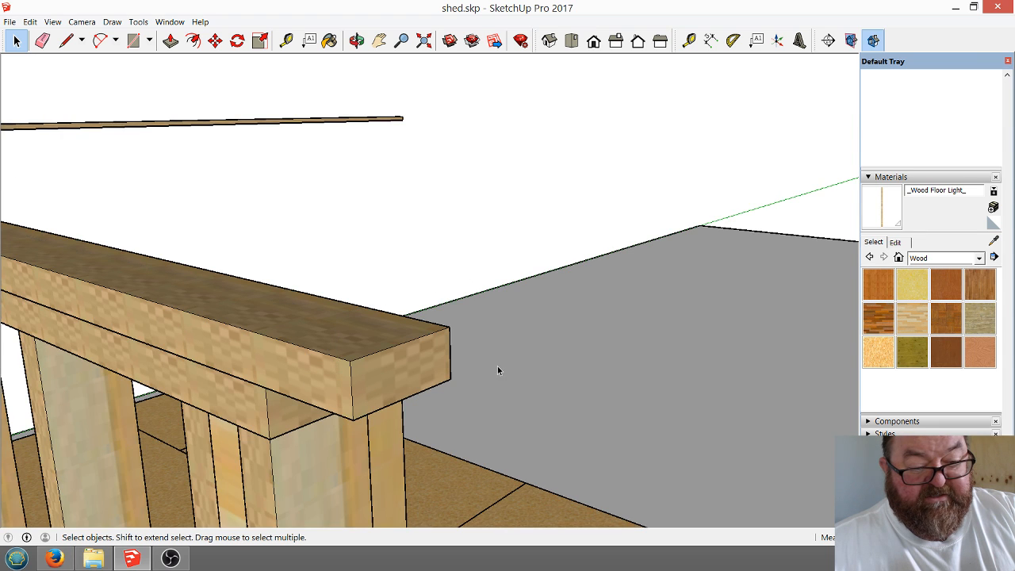
Push the overhanging end face of the long wall's upper top plate back flush with the end of the lower top plate.
{"action": "scroll", "coordinate": [486, 393], "scroll_direction": "up", "scroll_amount": 1}
{"action": "scroll", "coordinate": [485, 392], "scroll_direction": "down", "scroll_amount": 1}
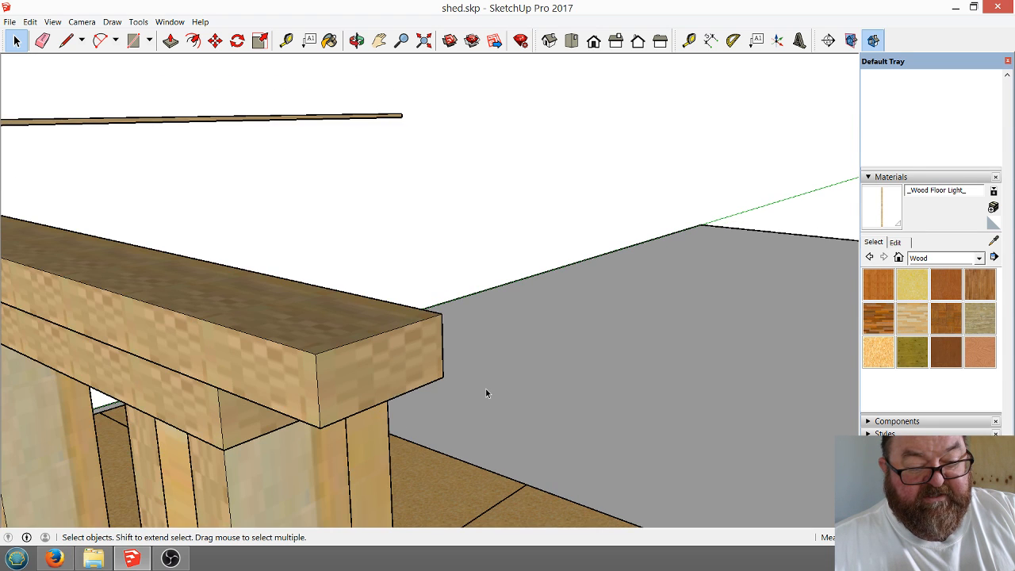
{"action": "scroll", "coordinate": [319, 359], "scroll_direction": "up", "scroll_amount": 2}
{"action": "scroll", "coordinate": [353, 381], "scroll_direction": "down", "scroll_amount": 1}
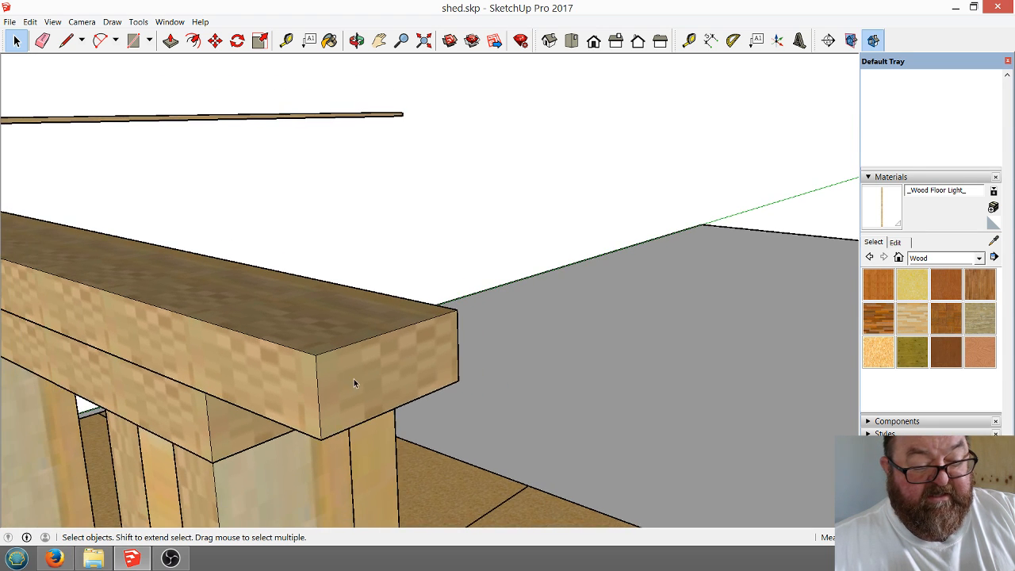
{"action": "double_click", "coordinate": [354, 383]}
{"action": "left_click", "coordinate": [170, 40]}
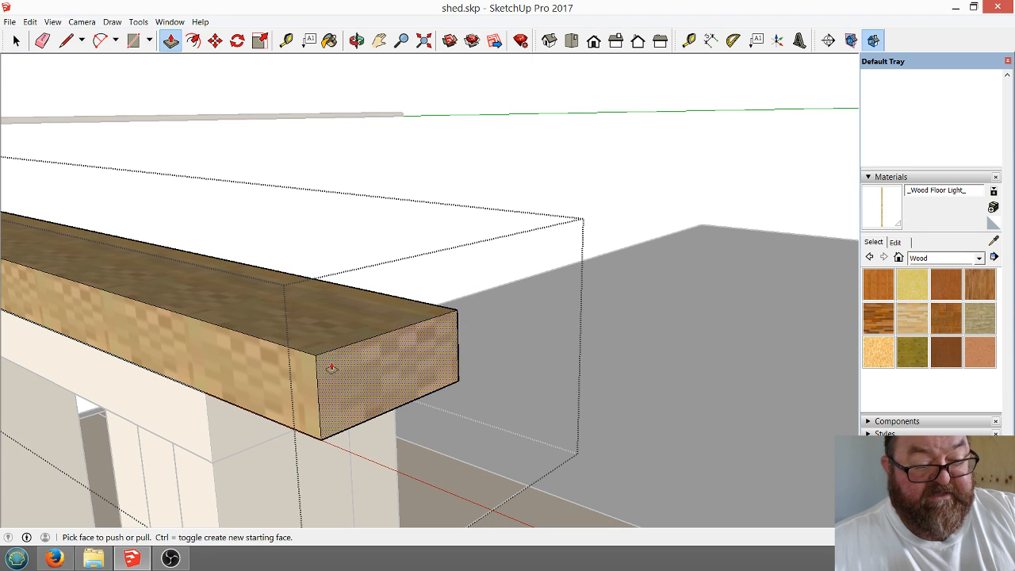
{"action": "left_click_drag", "start_coordinate": [329, 362], "coordinate": [211, 397]}
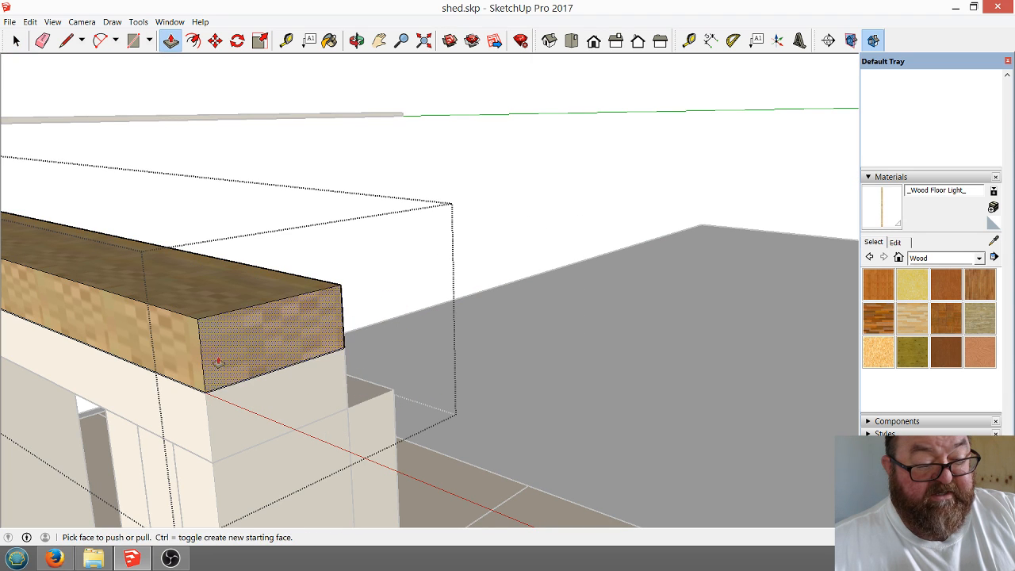
Push the end face of the upper top plate back from the lower plate's end and finish editing the group.
{"action": "left_click_drag", "start_coordinate": [216, 358], "coordinate": [146, 345]}
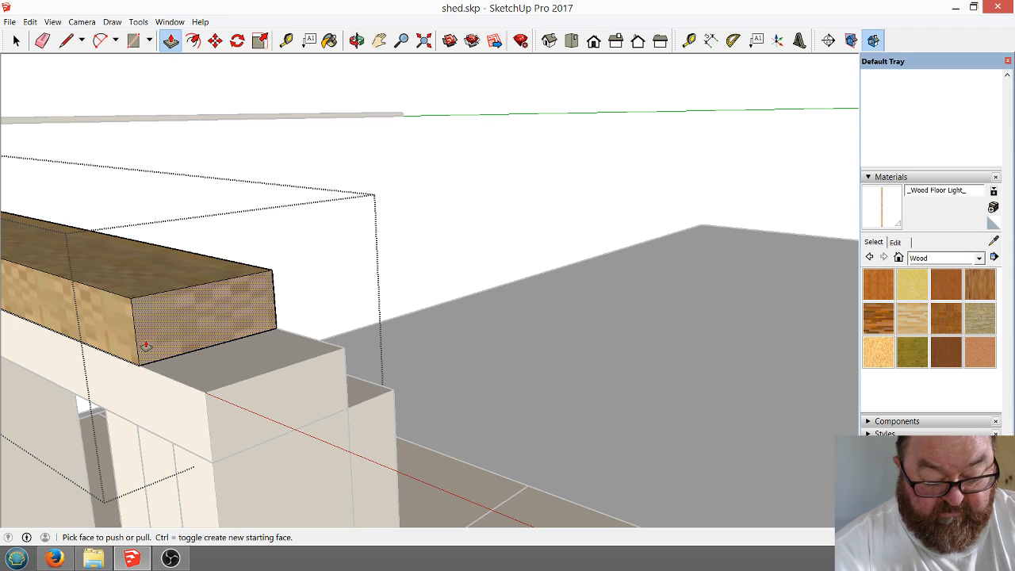
{"action": "left_click_drag", "start_coordinate": [146, 346], "coordinate": [146, 346]}
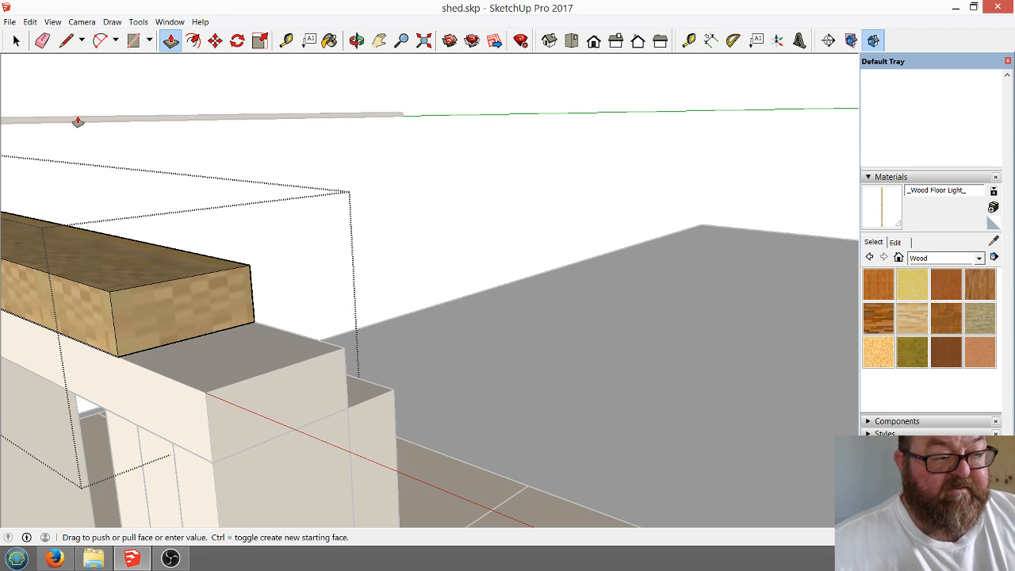
{"action": "left_click", "coordinate": [16, 41]}
{"action": "left_click", "coordinate": [403, 241]}
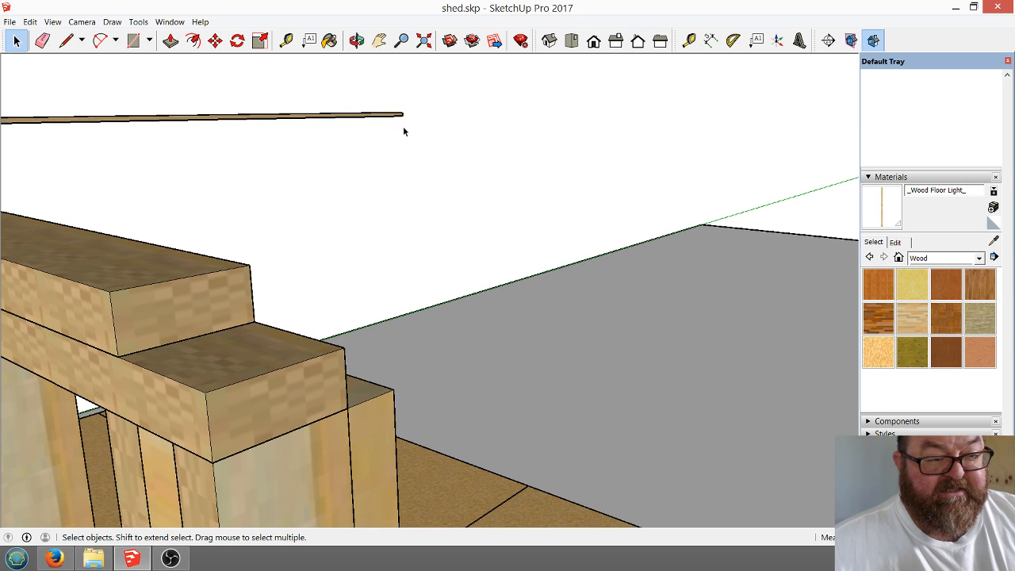
Examine the top plate's stepped end and the whole side wall frame from several angles.
{"action": "left_click", "coordinate": [356, 41]}
{"action": "left_click_drag", "start_coordinate": [541, 341], "coordinate": [543, 363]}
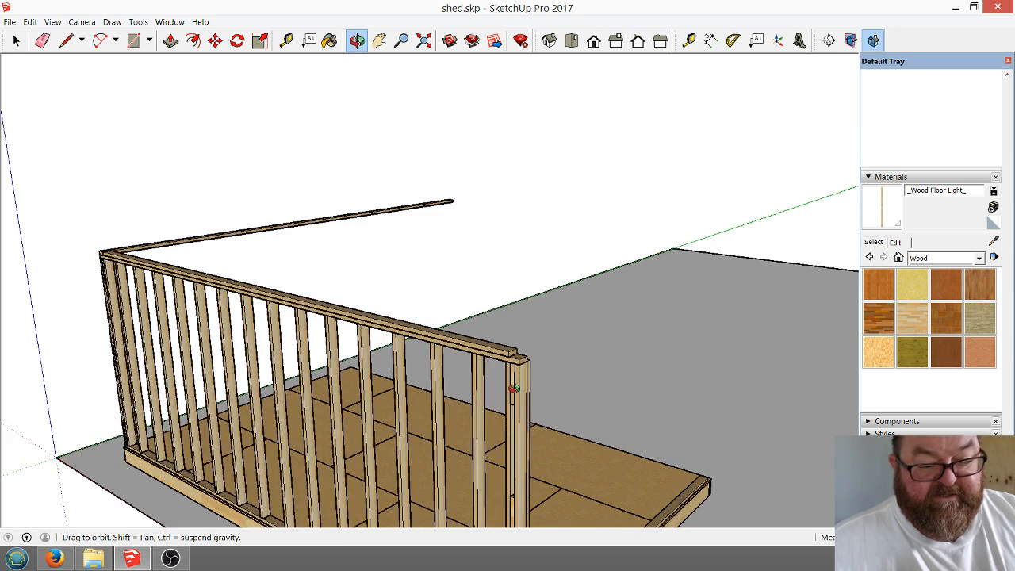
{"action": "scroll", "coordinate": [524, 388], "scroll_direction": "up", "scroll_amount": 5}
{"action": "scroll", "coordinate": [540, 385], "scroll_direction": "down", "scroll_amount": 3}
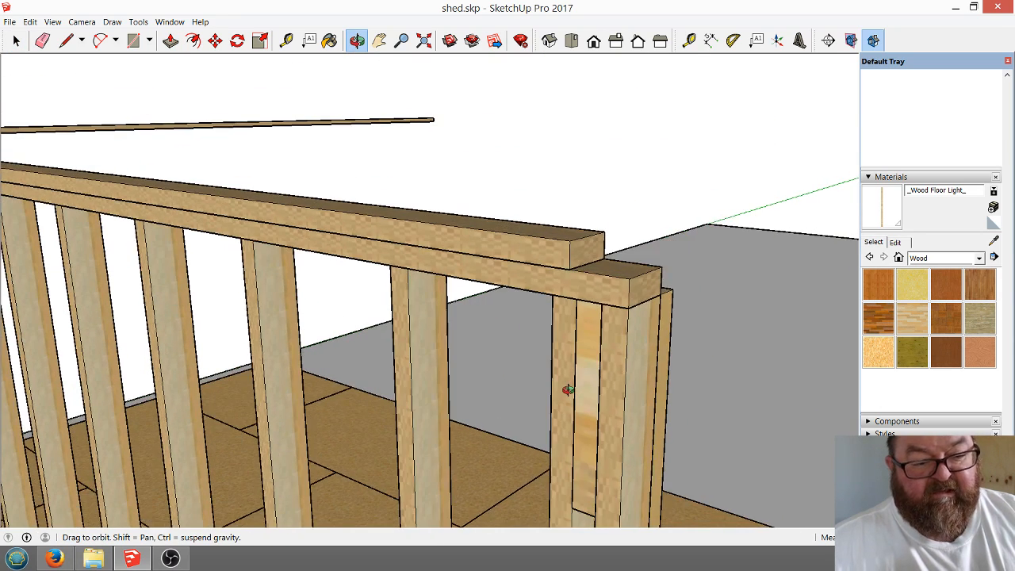
{"action": "scroll", "coordinate": [568, 389], "scroll_direction": "down", "scroll_amount": 6}
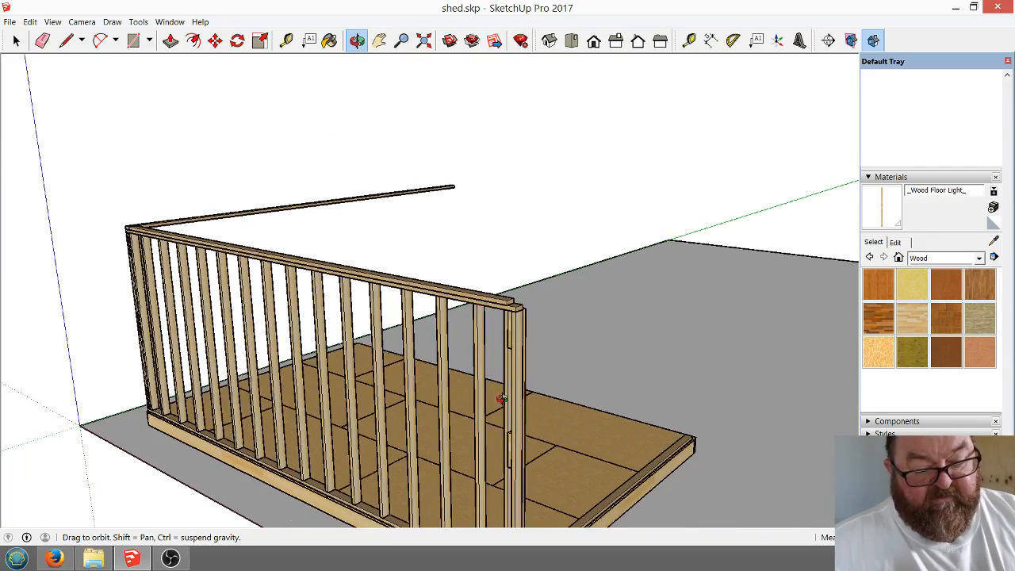
{"action": "scroll", "coordinate": [501, 398], "scroll_direction": "down", "scroll_amount": 3}
{"action": "left_click_drag", "start_coordinate": [535, 411], "coordinate": [355, 442]}
{"action": "scroll", "coordinate": [431, 387], "scroll_direction": "up", "scroll_amount": 3}
{"action": "left_click_drag", "start_coordinate": [405, 381], "coordinate": [409, 350]}
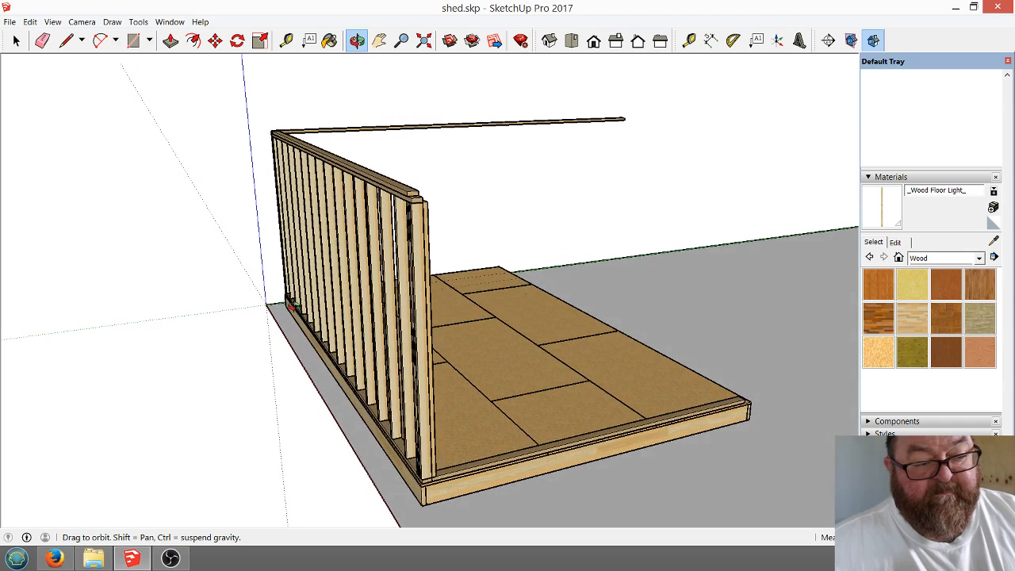
{"action": "left_click_drag", "start_coordinate": [341, 349], "coordinate": [244, 356]}
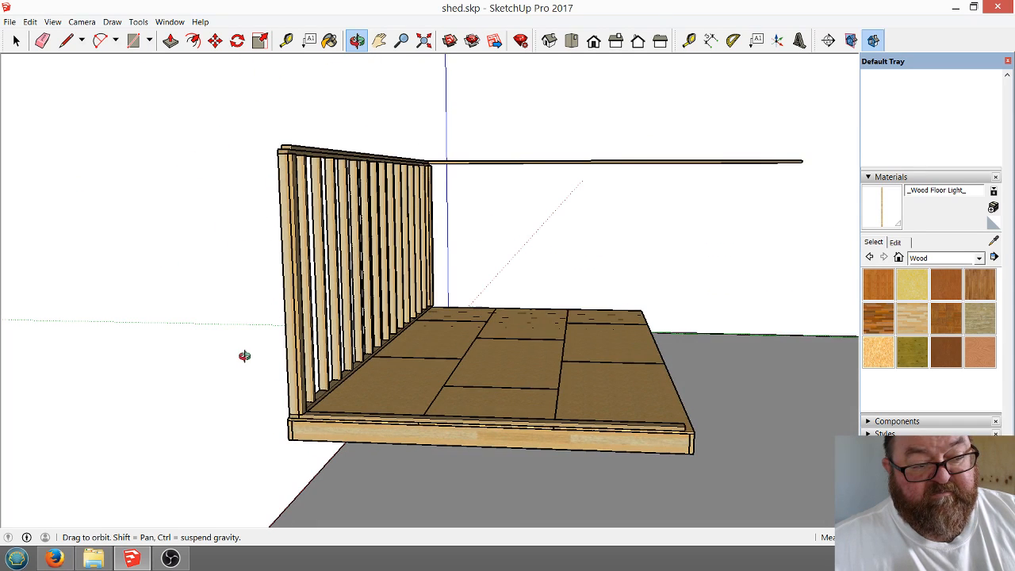
Select the whole side wall frame with its studs and plates, leaving the floor and the long front plate unselected.
{"action": "left_click", "coordinate": [19, 42]}
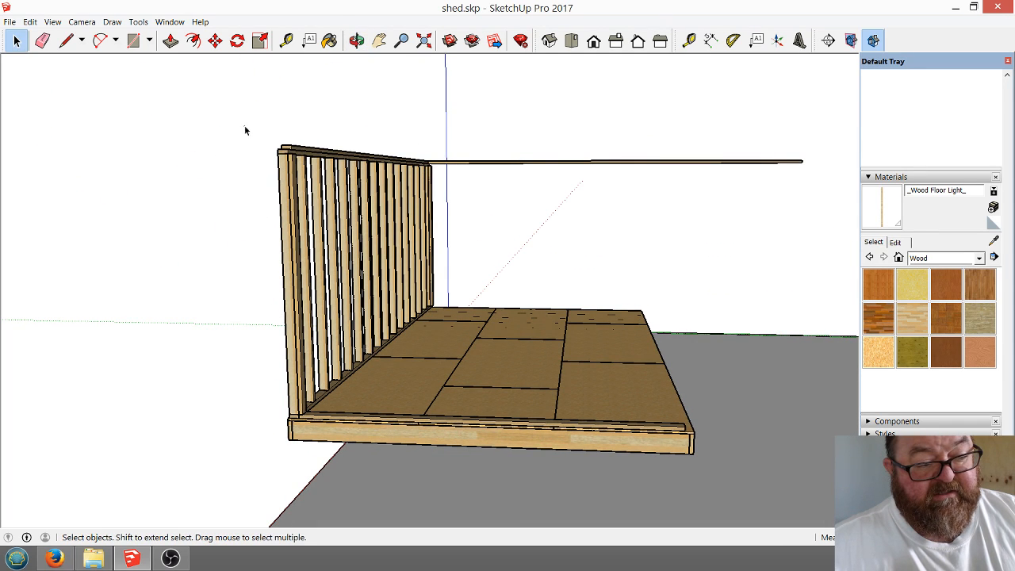
{"action": "left_click_drag", "start_coordinate": [245, 130], "coordinate": [257, 228]}
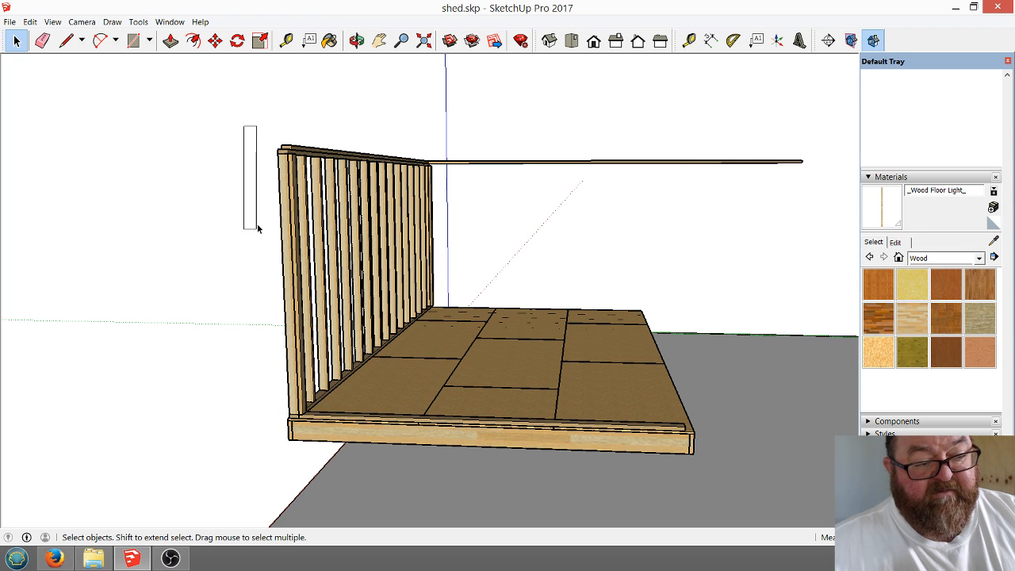
{"action": "left_click", "coordinate": [357, 41]}
{"action": "left_click_drag", "start_coordinate": [421, 289], "coordinate": [475, 253]}
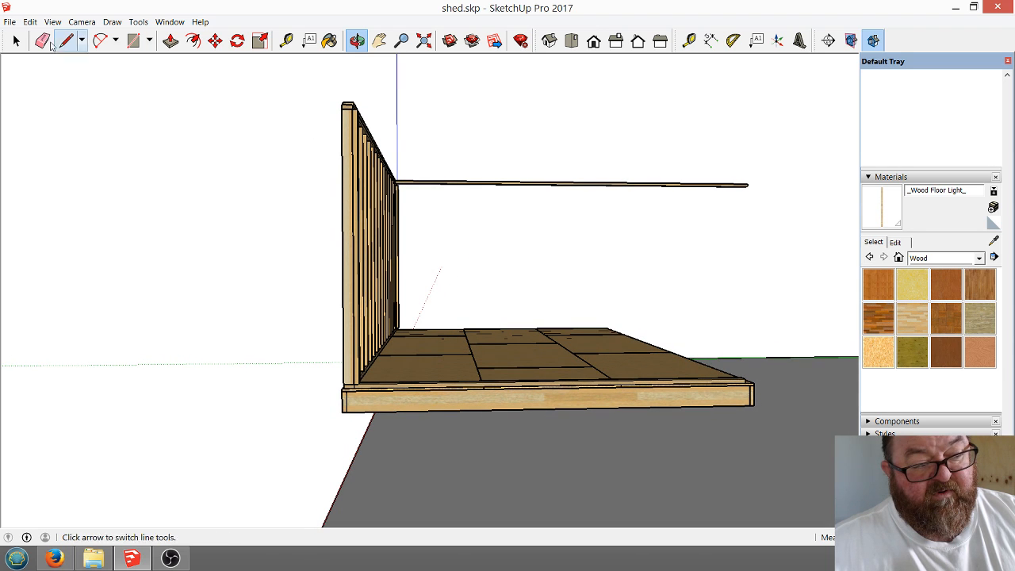
{"action": "left_click", "coordinate": [17, 41]}
{"action": "left_click_drag", "start_coordinate": [319, 93], "coordinate": [405, 407]}
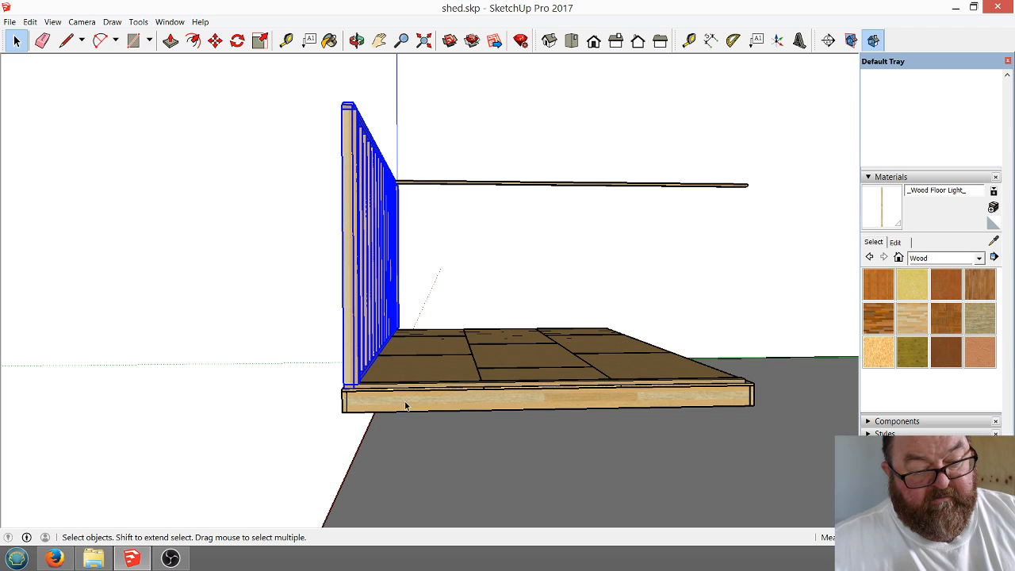
Copy the selected wall frame across the floor towards the opposite long side, parallel to the original.
{"action": "left_click", "coordinate": [356, 40]}
{"action": "left_click_drag", "start_coordinate": [449, 330], "coordinate": [360, 448]}
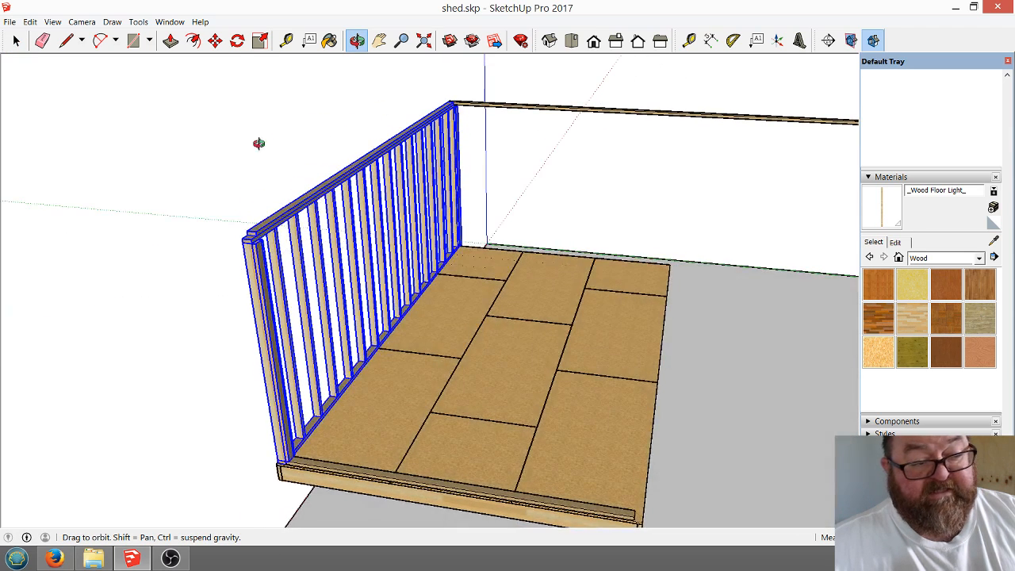
{"action": "left_click", "coordinate": [215, 40]}
{"action": "scroll", "coordinate": [458, 424], "scroll_direction": "down", "scroll_amount": 3}
{"action": "scroll", "coordinate": [458, 424], "scroll_direction": "up", "scroll_amount": 5}
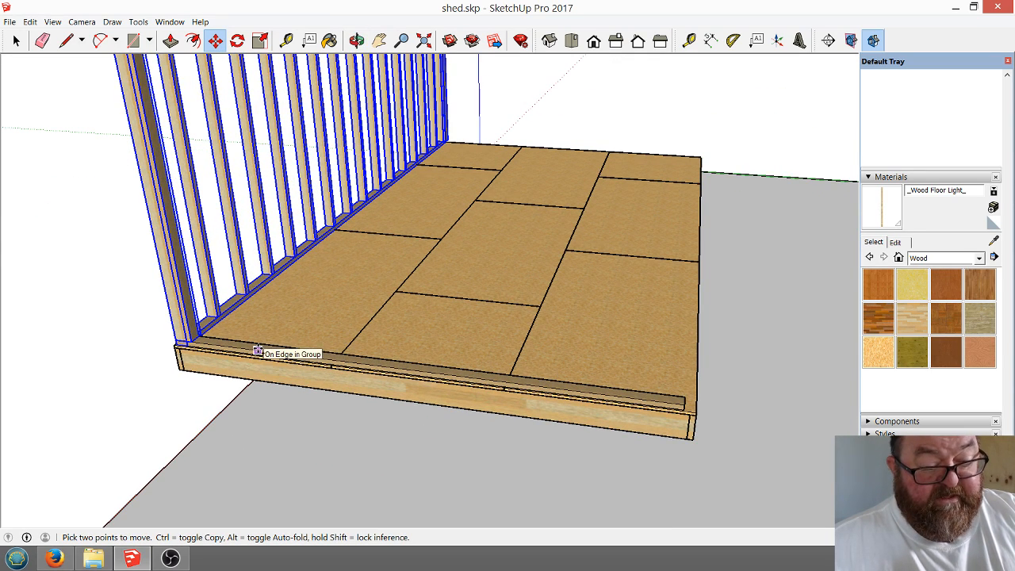
{"action": "left_click", "coordinate": [258, 349]}
{"action": "scroll", "coordinate": [418, 369], "scroll_direction": "down", "scroll_amount": 3}
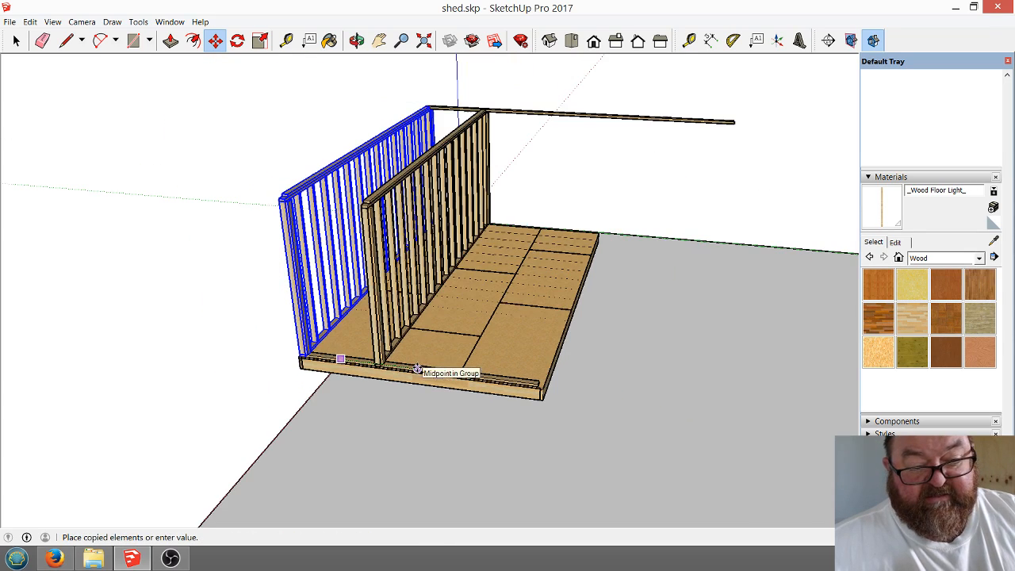
{"action": "left_click", "coordinate": [524, 384]}
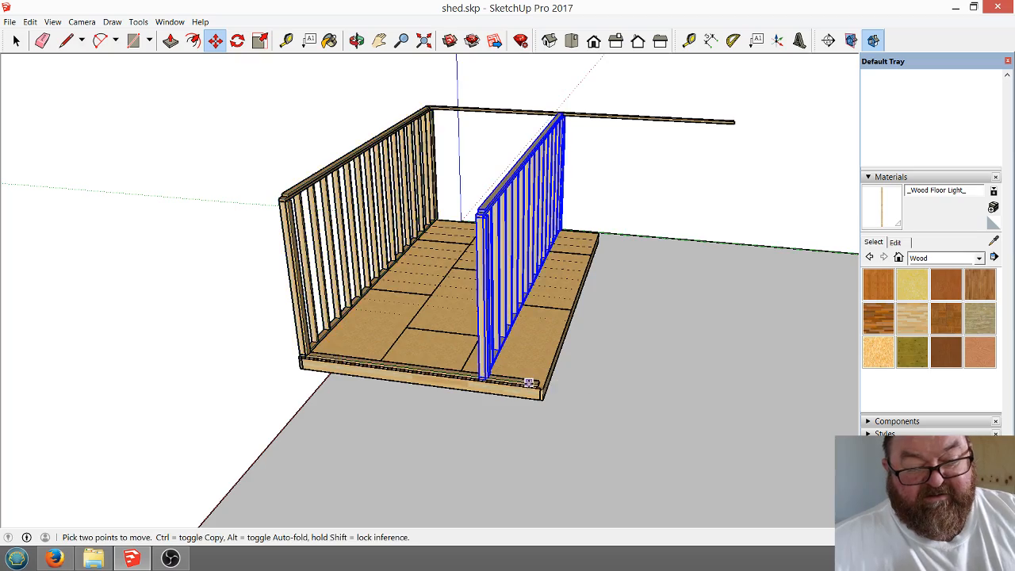
Rotate the copied wall frame half a turn in the floor plane so that it faces the original wall.
{"action": "scroll", "coordinate": [527, 384], "scroll_direction": "up", "scroll_amount": 3}
{"action": "scroll", "coordinate": [520, 389], "scroll_direction": "up", "scroll_amount": 2}
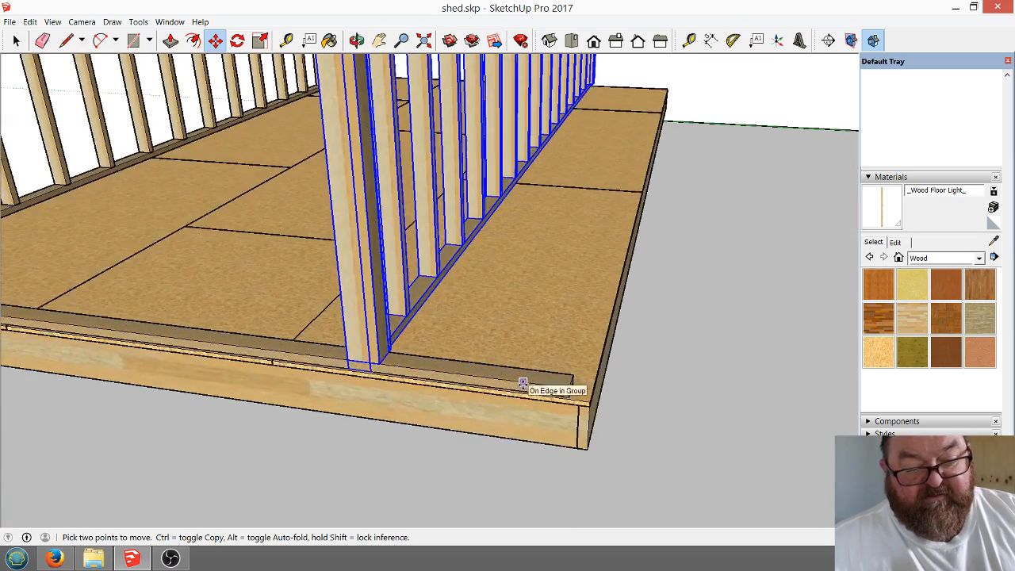
{"action": "scroll", "coordinate": [341, 421], "scroll_direction": "down", "scroll_amount": 3}
{"action": "scroll", "coordinate": [238, 482], "scroll_direction": "down", "scroll_amount": 3}
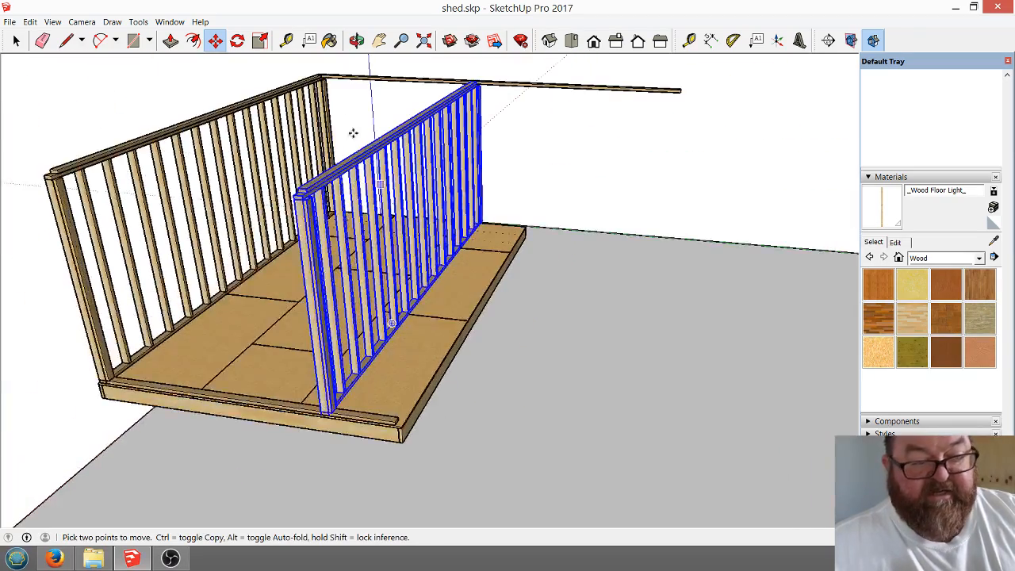
{"action": "left_click", "coordinate": [356, 39]}
{"action": "left_click_drag", "start_coordinate": [492, 347], "coordinate": [124, 388]}
{"action": "scroll", "coordinate": [619, 234], "scroll_direction": "up", "scroll_amount": 2}
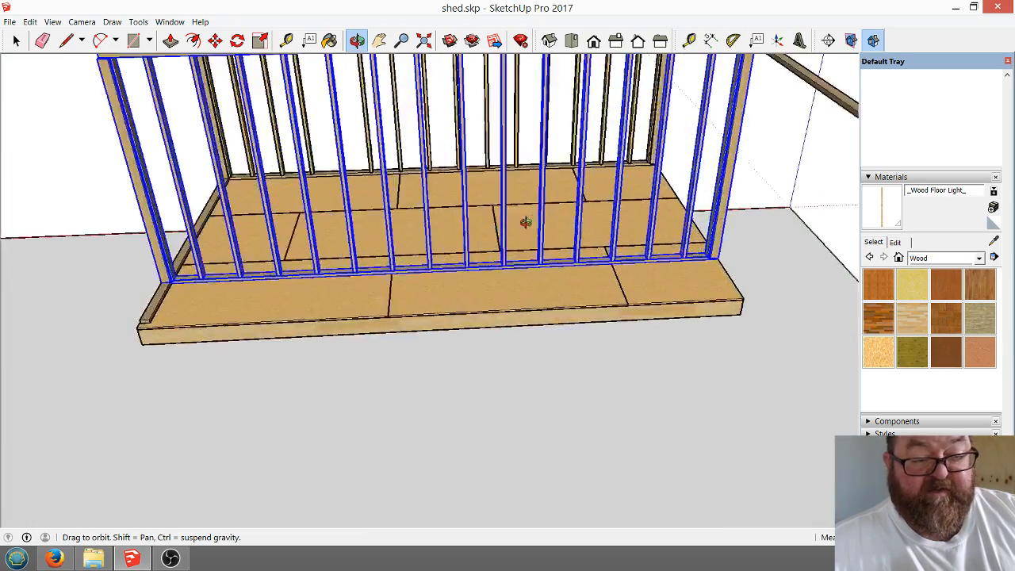
{"action": "scroll", "coordinate": [515, 230], "scroll_direction": "up", "scroll_amount": 2}
{"action": "scroll", "coordinate": [509, 332], "scroll_direction": "down", "scroll_amount": 1}
{"action": "scroll", "coordinate": [444, 325], "scroll_direction": "up", "scroll_amount": 2}
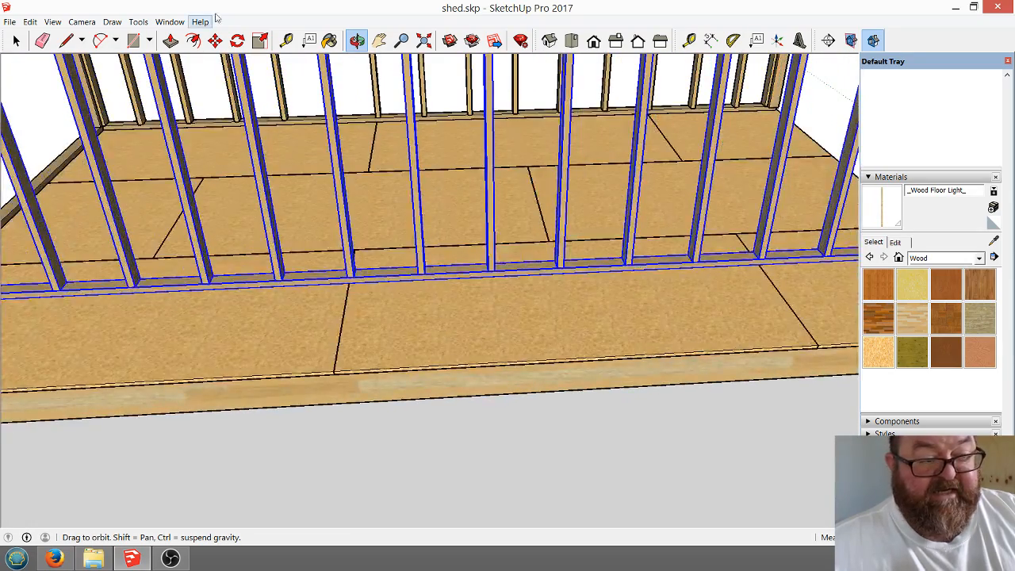
{"action": "left_click", "coordinate": [237, 40]}
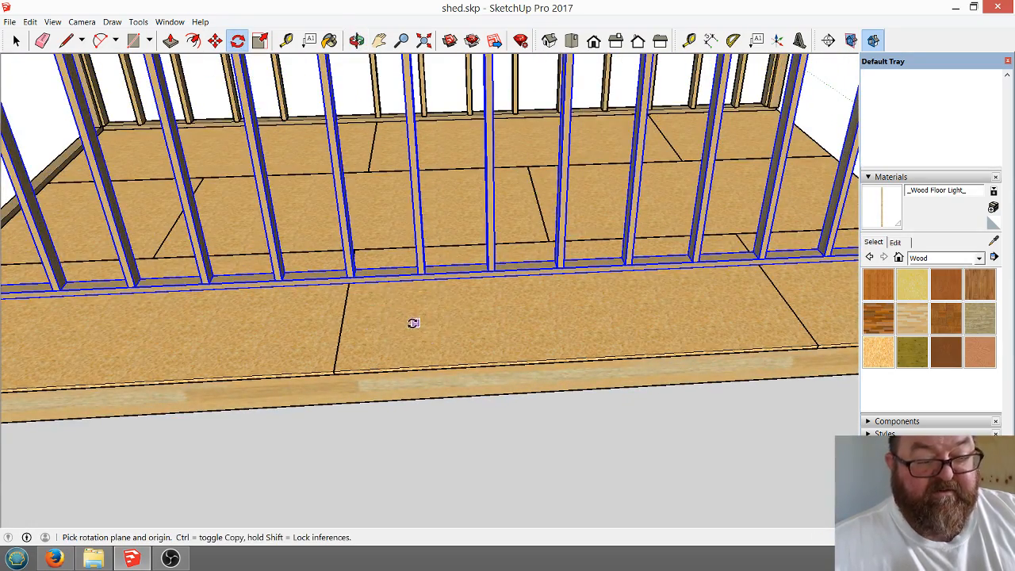
{"action": "left_click_drag", "start_coordinate": [404, 318], "coordinate": [392, 317]}
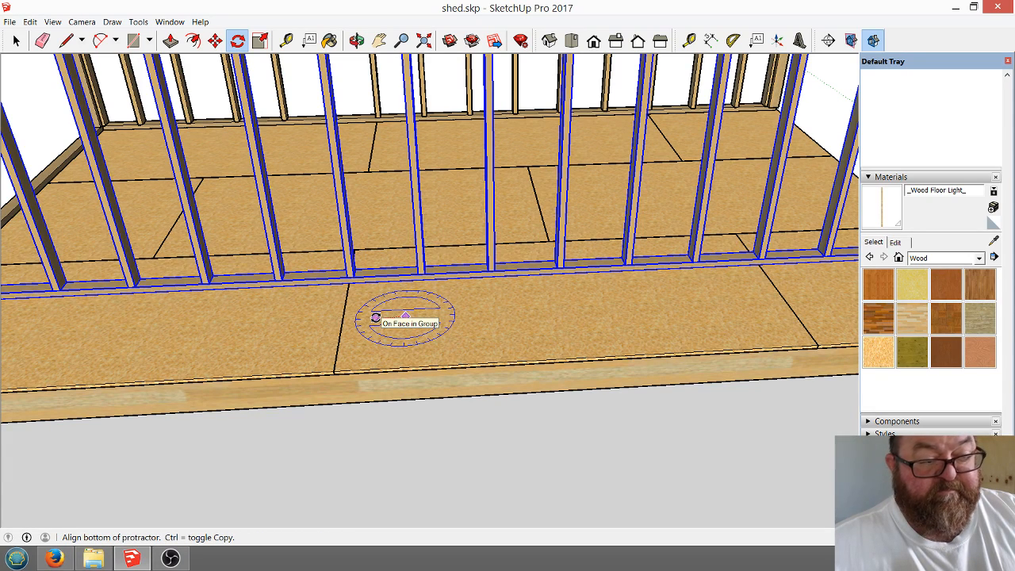
{"action": "left_click", "coordinate": [376, 317]}
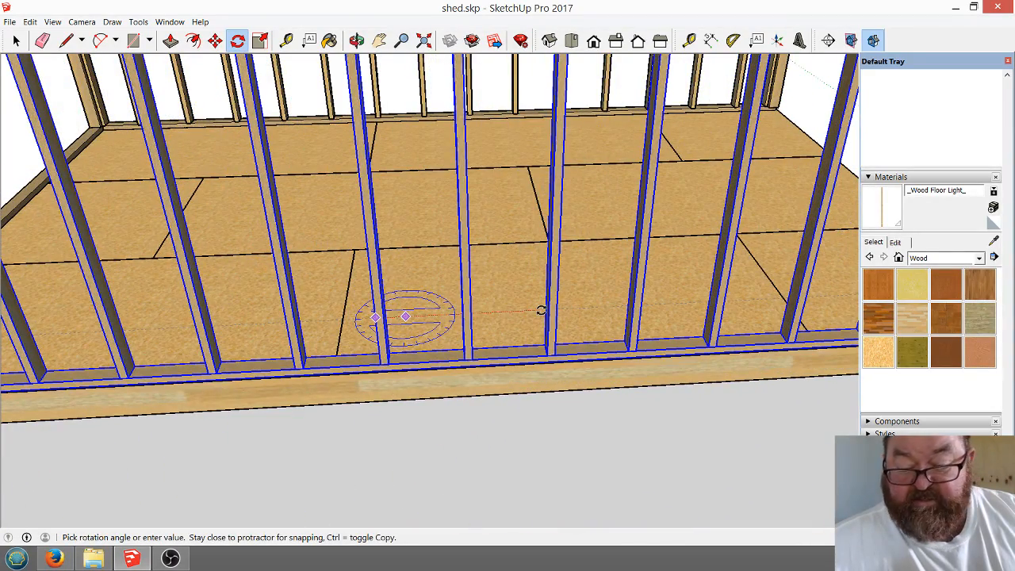
{"action": "left_click", "coordinate": [541, 311]}
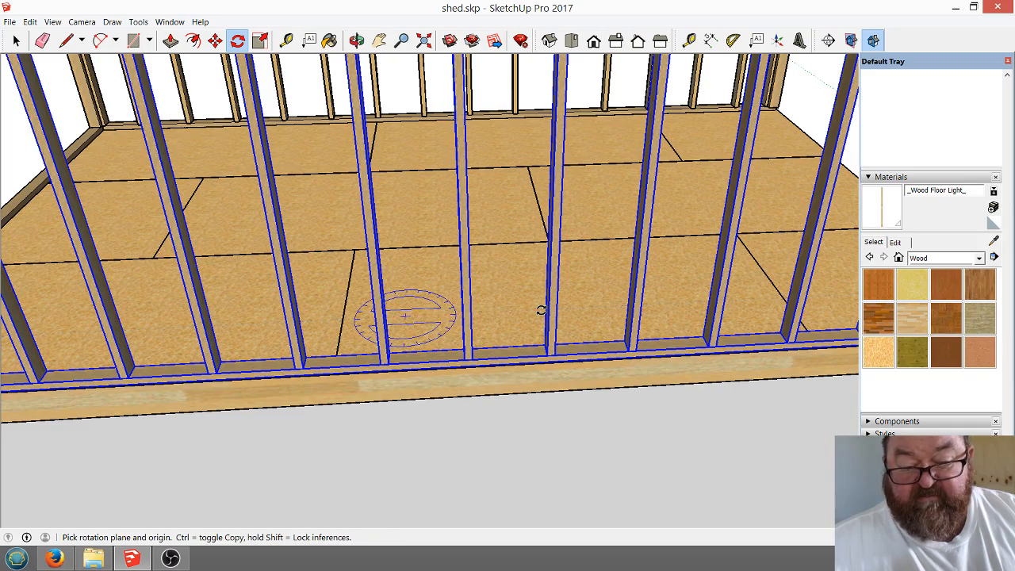
Move the rotated wall frame so that its lower outer corner sits on the floor panel's corner.
{"action": "scroll", "coordinate": [665, 317], "scroll_direction": "down", "scroll_amount": 6}
{"action": "scroll", "coordinate": [283, 352], "scroll_direction": "up", "scroll_amount": 3}
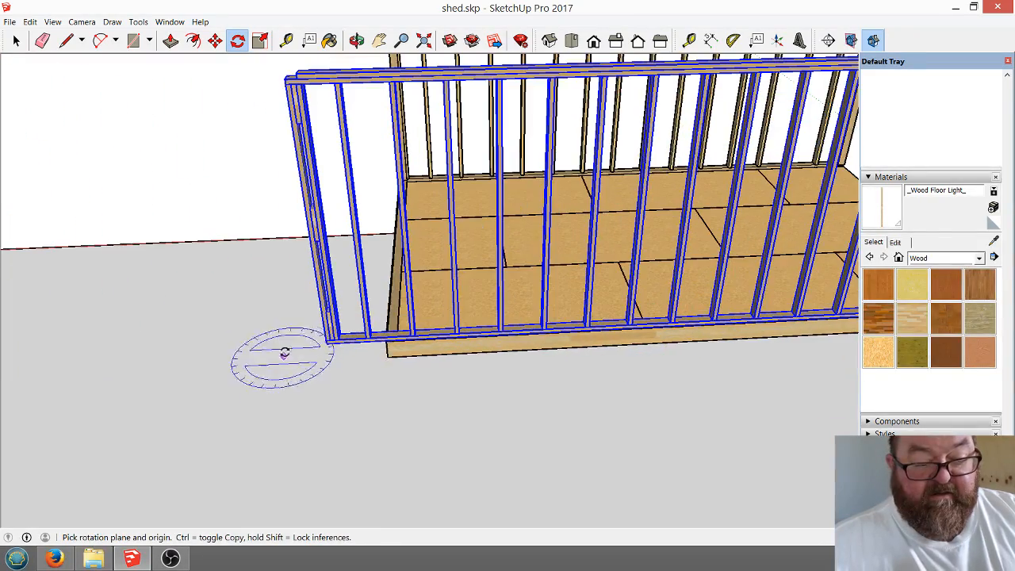
{"action": "left_click", "coordinate": [357, 40]}
{"action": "left_click_drag", "start_coordinate": [397, 301], "coordinate": [558, 371]}
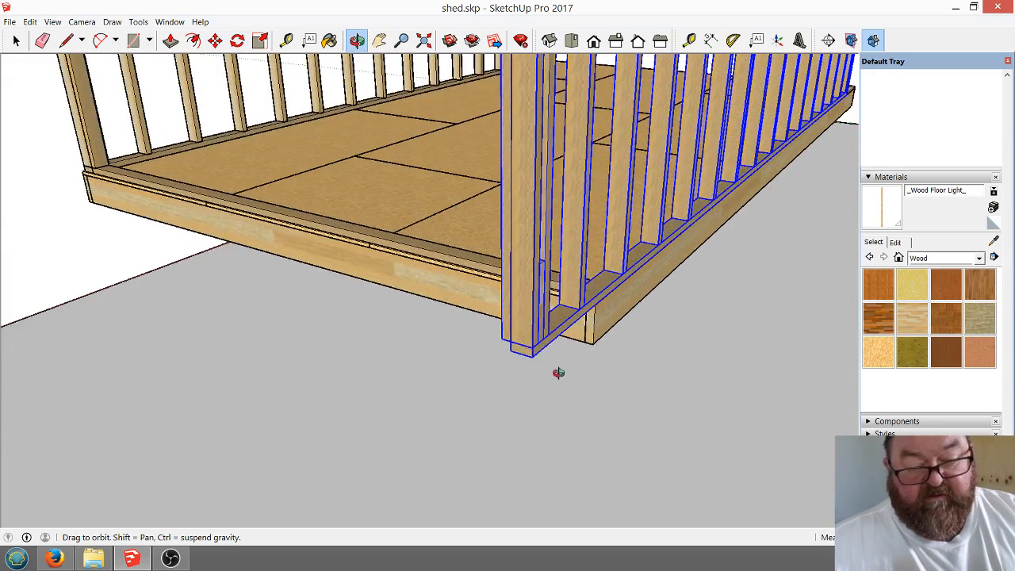
{"action": "left_click", "coordinate": [215, 39]}
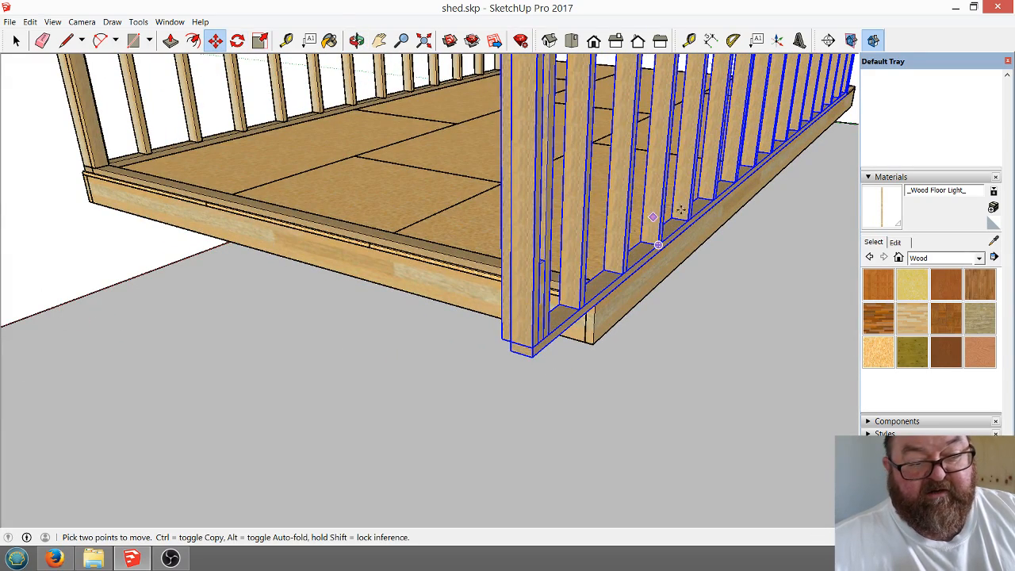
{"action": "left_click", "coordinate": [530, 359]}
{"action": "scroll", "coordinate": [598, 248], "scroll_direction": "up", "scroll_amount": 1}
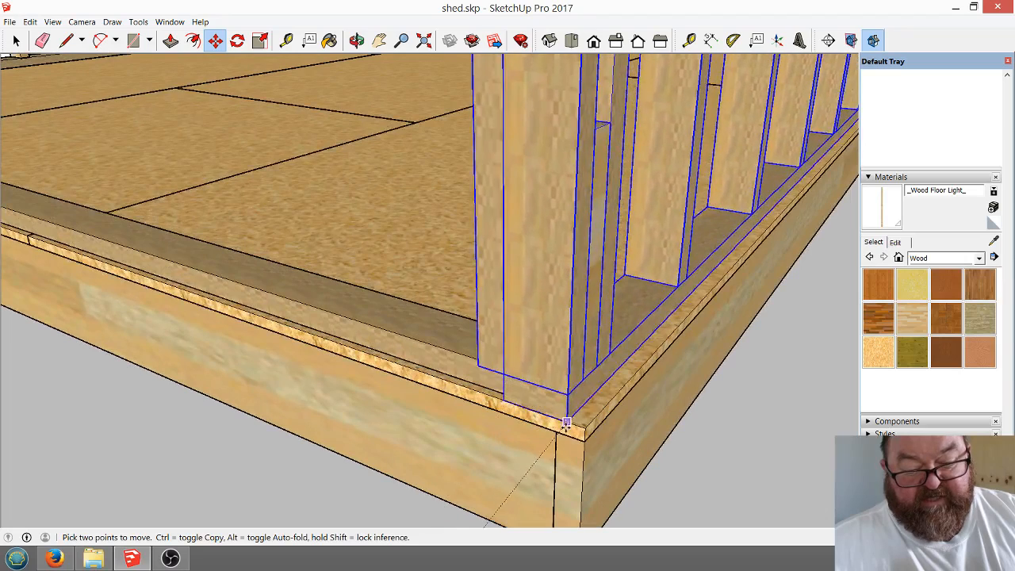
{"action": "left_click", "coordinate": [585, 429]}
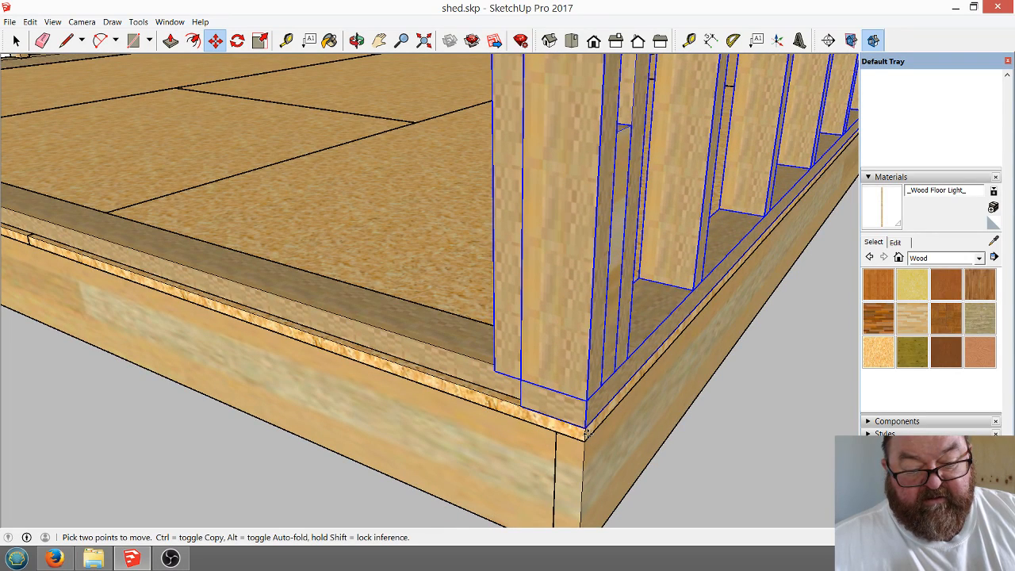
Move the wall frame slightly inward from the floor's corner, setting it back from both floor edges.
{"action": "left_click", "coordinate": [586, 430]}
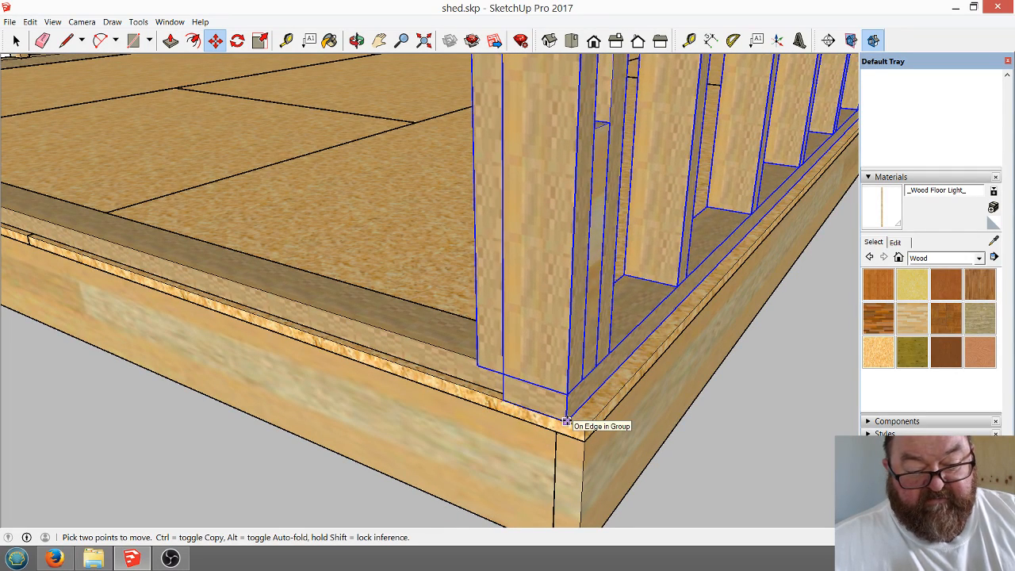
{"action": "key", "text": "Return"}
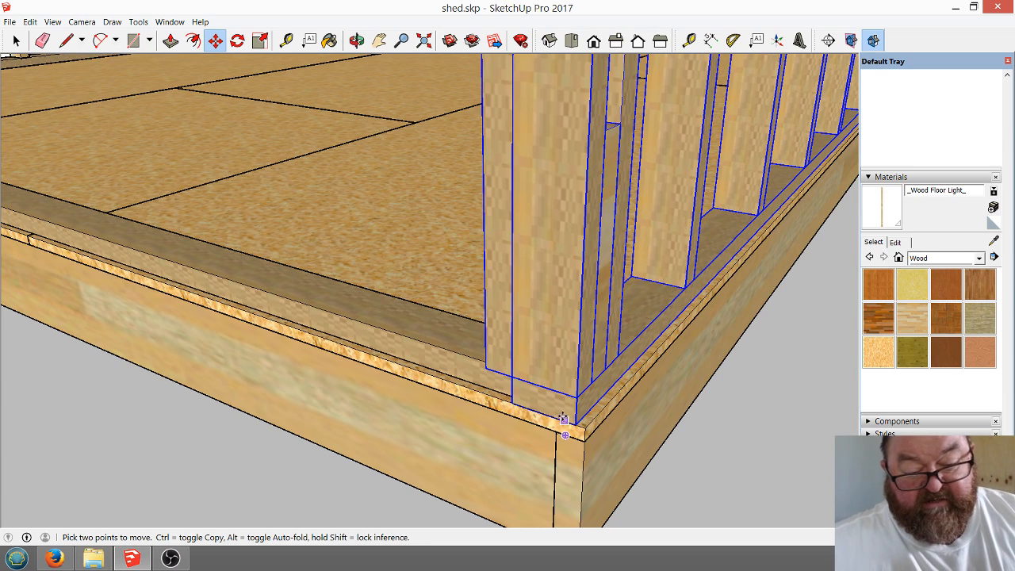
{"action": "scroll", "coordinate": [590, 437], "scroll_direction": "up", "scroll_amount": 1}
{"action": "scroll", "coordinate": [587, 437], "scroll_direction": "up", "scroll_amount": 1}
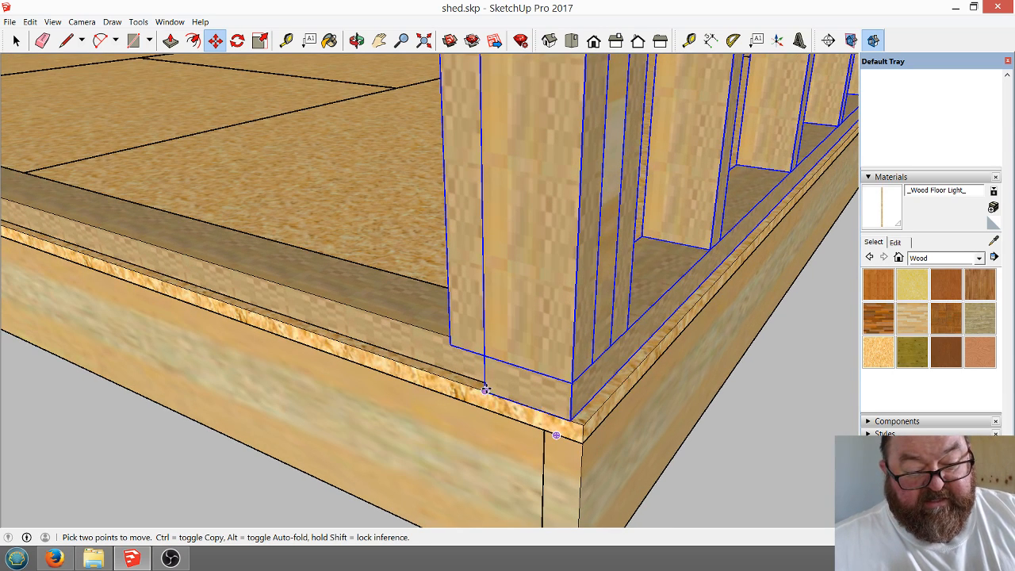
{"action": "left_click", "coordinate": [486, 390]}
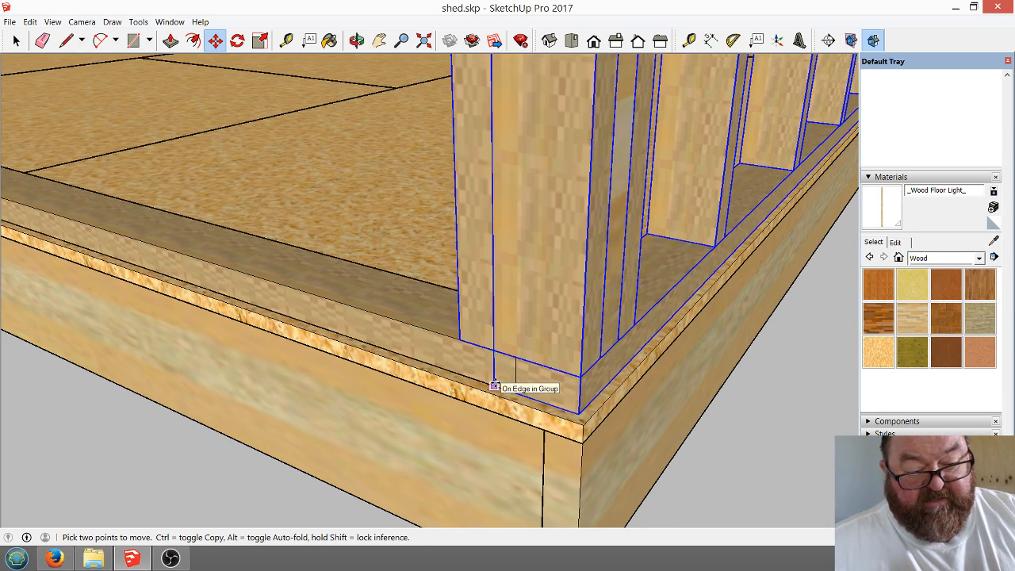
Shorten the end wall's bottom plate with Push/Pull so that its end face meets the copied side wall's bottom plate.
{"action": "left_click", "coordinate": [16, 40]}
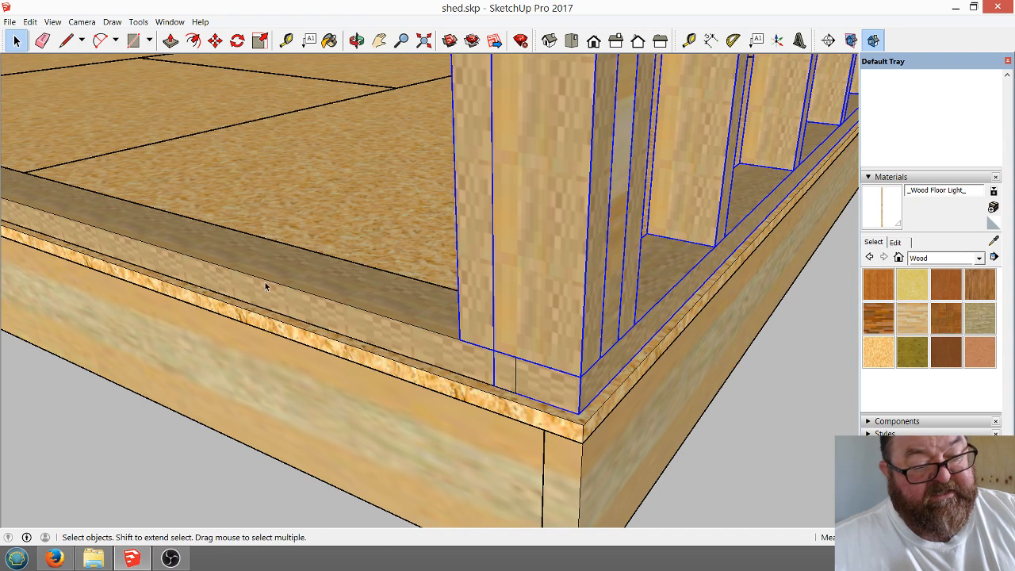
{"action": "double_click", "coordinate": [348, 311]}
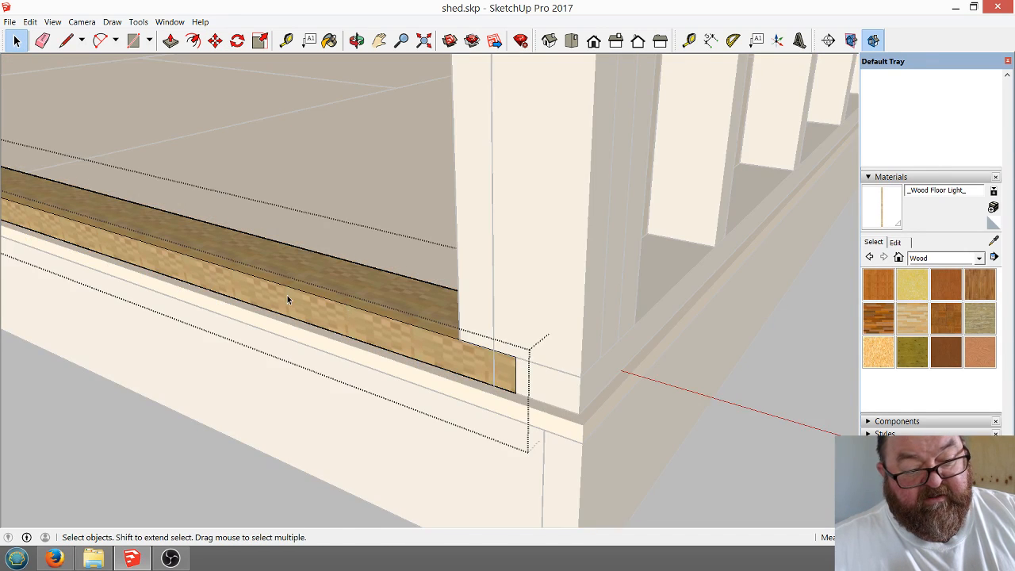
{"action": "scroll", "coordinate": [211, 274], "scroll_direction": "down", "scroll_amount": 2}
{"action": "scroll", "coordinate": [447, 346], "scroll_direction": "up", "scroll_amount": 2}
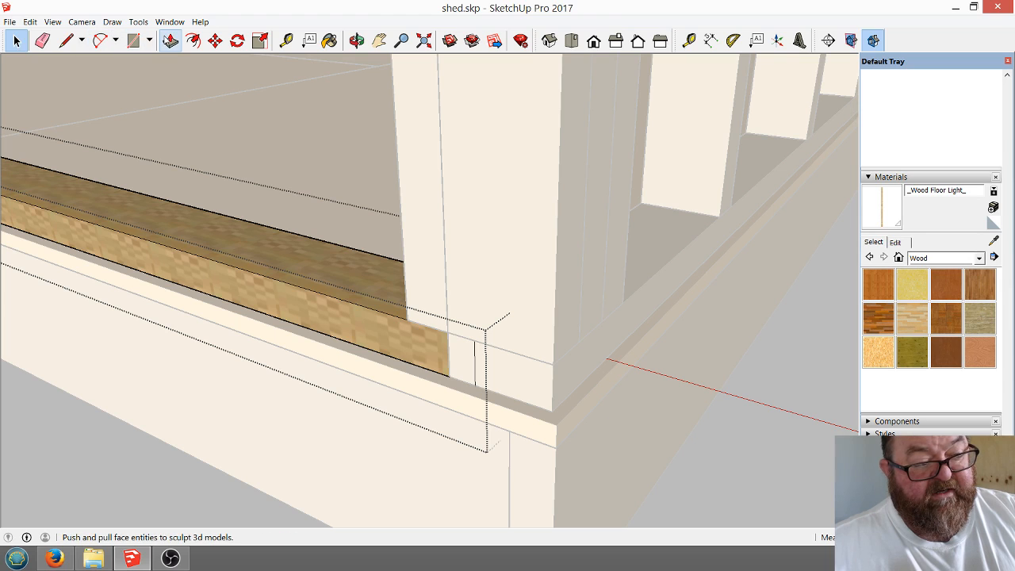
{"action": "left_click", "coordinate": [170, 39]}
{"action": "left_click", "coordinate": [476, 357]}
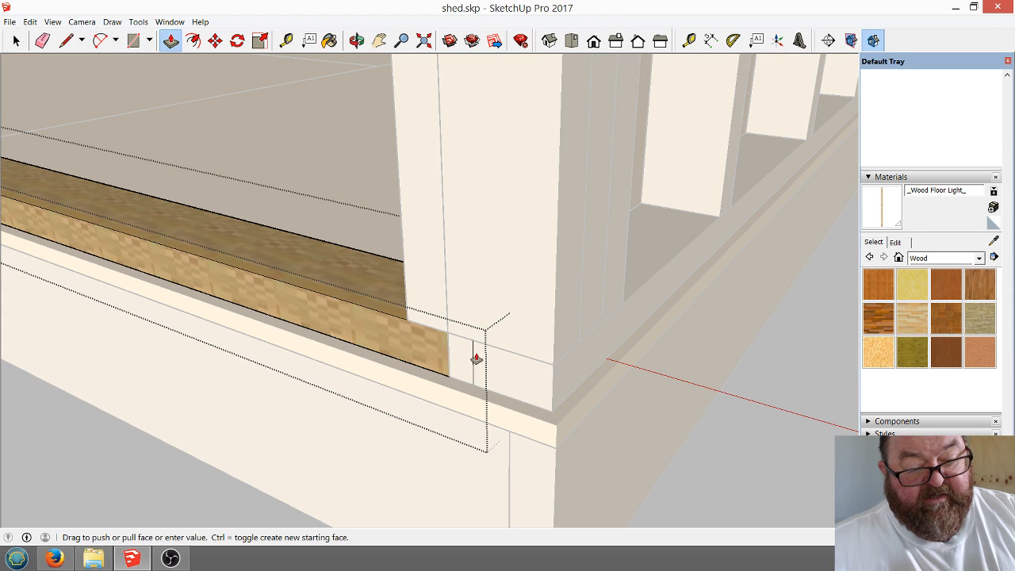
{"action": "left_click", "coordinate": [450, 369]}
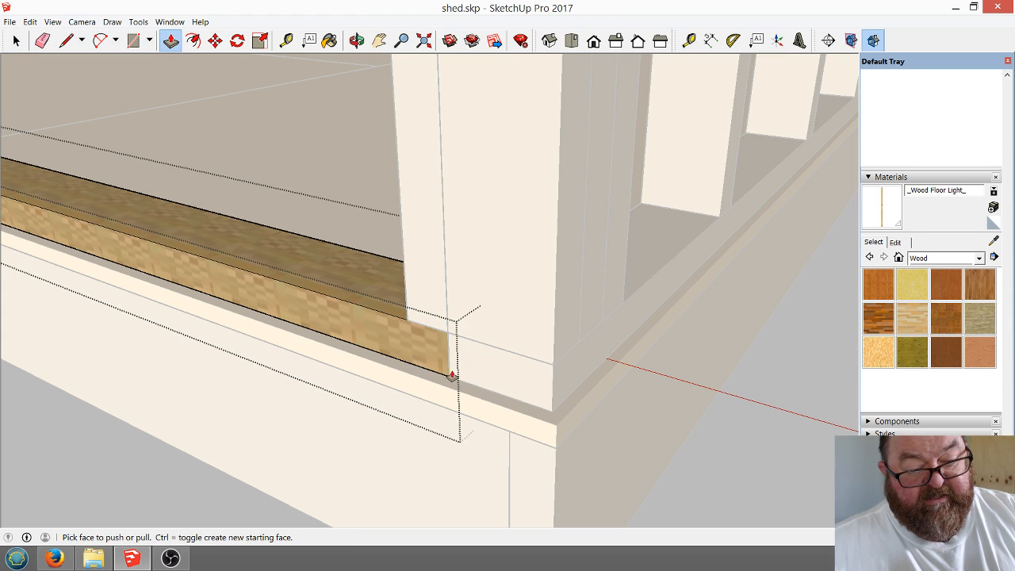
{"action": "key", "text": "space"}
Shorten the overhanging end wall top plate with Push/Pull so that it stops at the copied side wall's outer face.
{"action": "scroll", "coordinate": [440, 476], "scroll_direction": "down", "scroll_amount": 6}
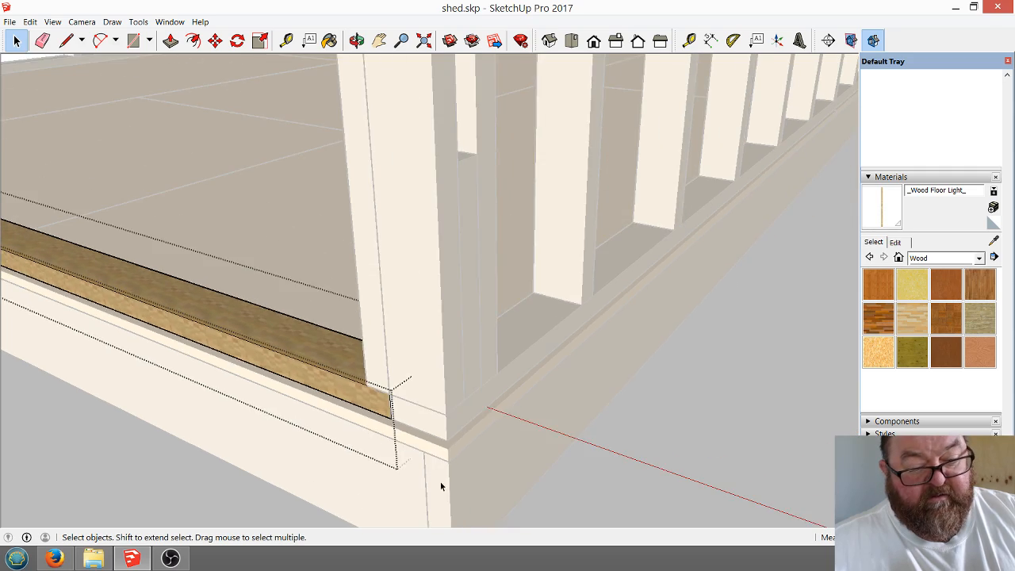
{"action": "middle_click_drag", "start_coordinate": [770, 420], "coordinate": [621, 477]}
{"action": "scroll", "coordinate": [621, 476], "scroll_direction": "down", "scroll_amount": 5}
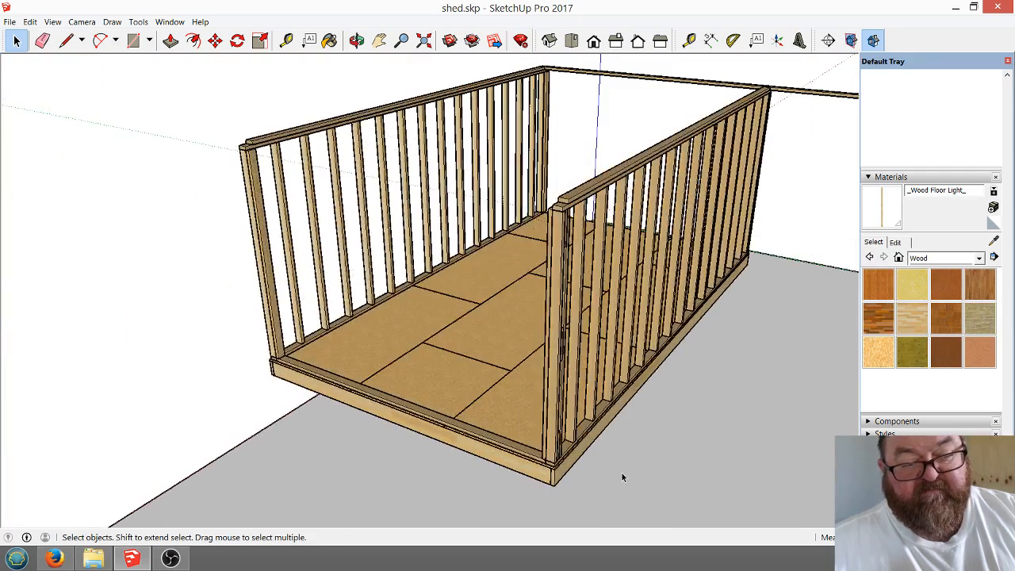
{"action": "middle_click_drag", "start_coordinate": [378, 328], "coordinate": [313, 321]}
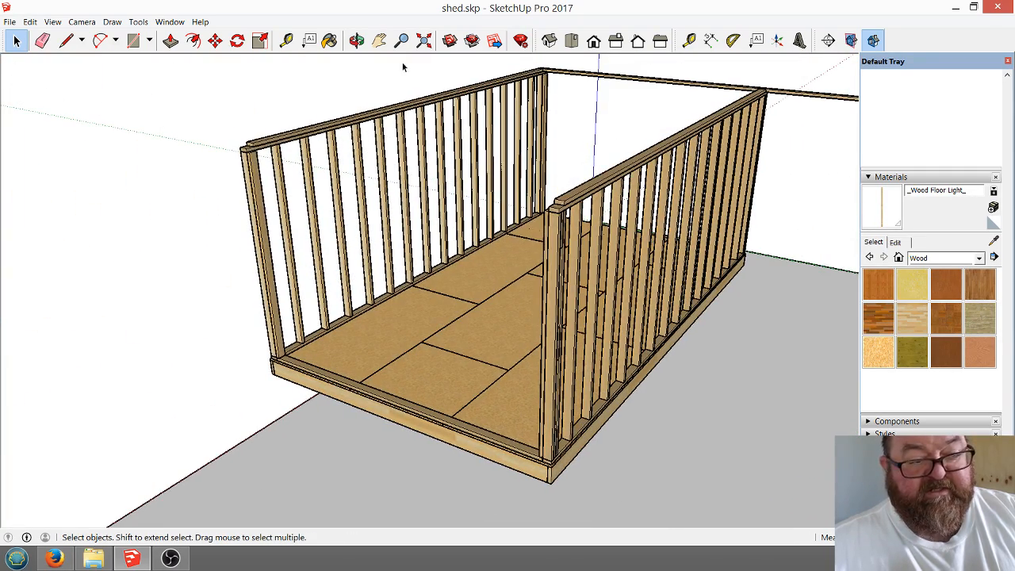
{"action": "left_click", "coordinate": [356, 41]}
{"action": "left_click_drag", "start_coordinate": [408, 163], "coordinate": [455, 232]}
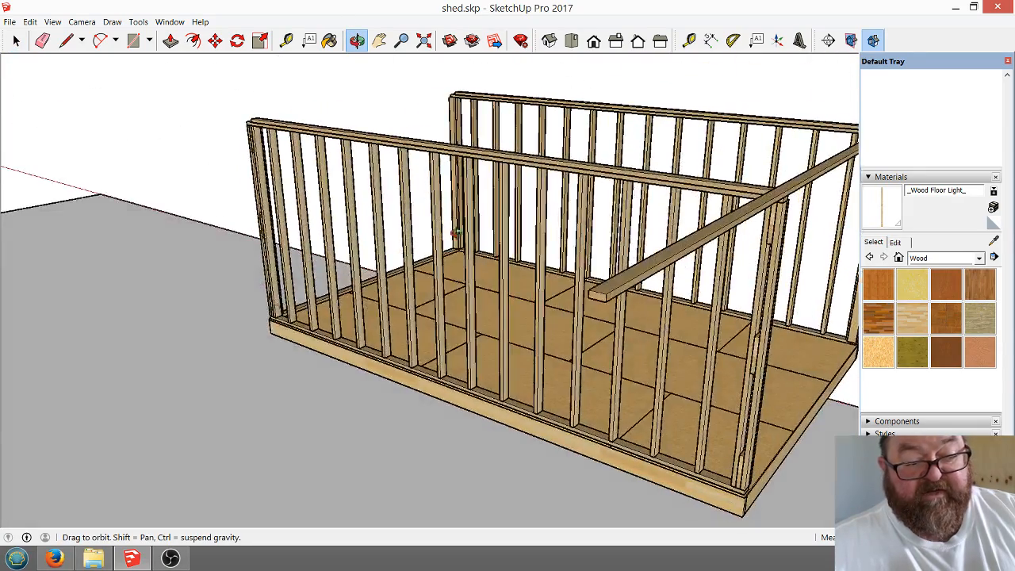
{"action": "left_click_drag", "start_coordinate": [520, 315], "coordinate": [657, 302]}
{"action": "scroll", "coordinate": [657, 301], "scroll_direction": "up", "scroll_amount": 2}
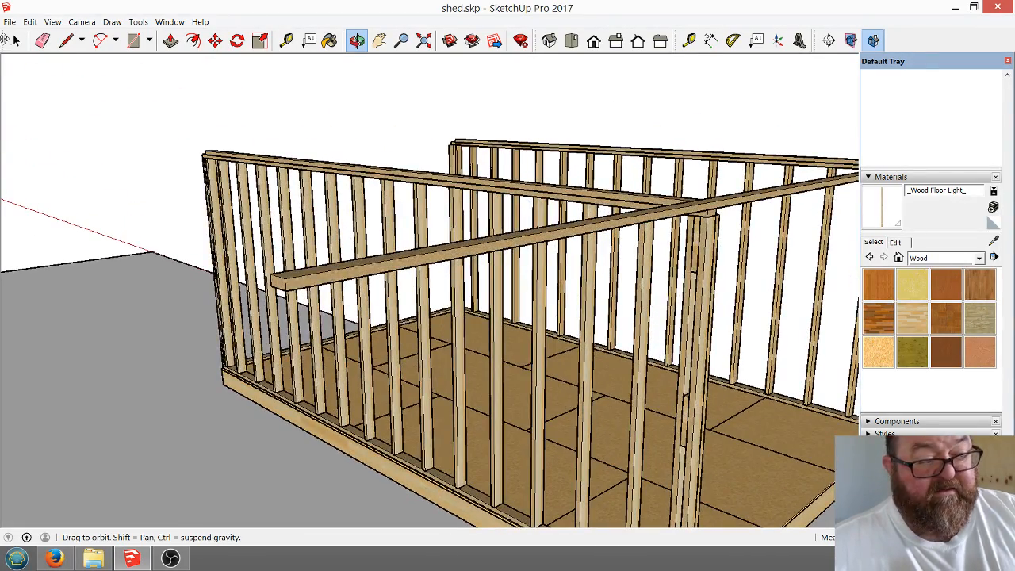
{"action": "key", "text": "space"}
{"action": "double_click", "coordinate": [301, 276]}
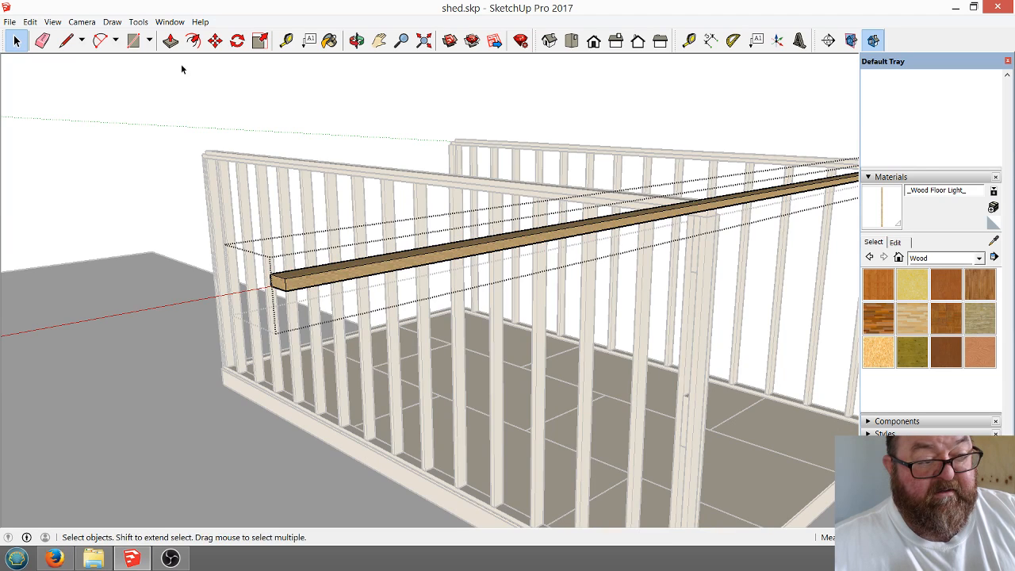
{"action": "left_click", "coordinate": [171, 41]}
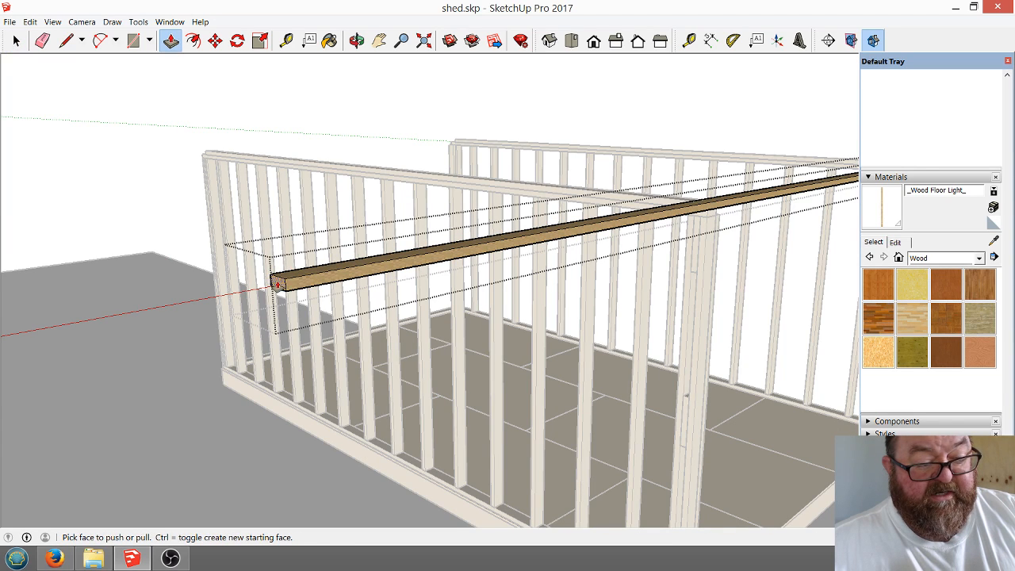
{"action": "left_click_drag", "start_coordinate": [277, 284], "coordinate": [690, 230]}
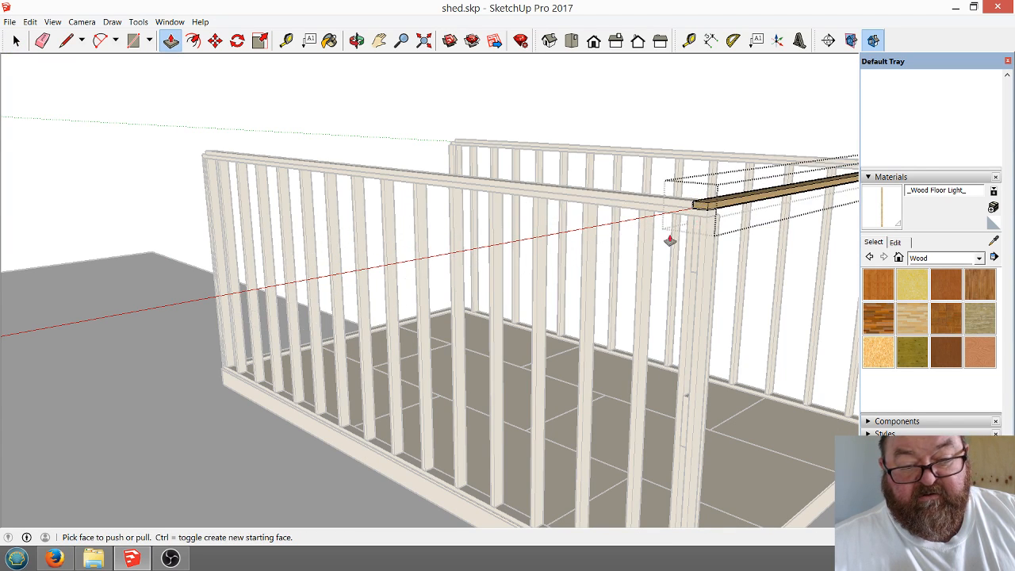
{"action": "scroll", "coordinate": [372, 277], "scroll_direction": "down", "scroll_amount": 3}
{"action": "left_click", "coordinate": [356, 40]}
{"action": "scroll", "coordinate": [611, 229], "scroll_direction": "up", "scroll_amount": 4}
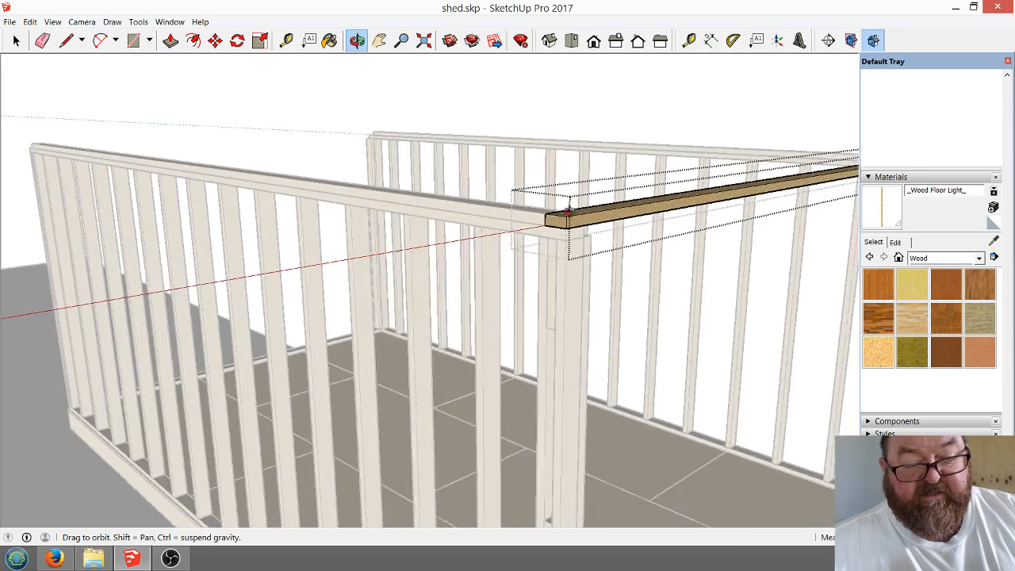
{"action": "scroll", "coordinate": [556, 233], "scroll_direction": "up", "scroll_amount": 4}
{"action": "left_click_drag", "start_coordinate": [563, 249], "coordinate": [472, 296]}
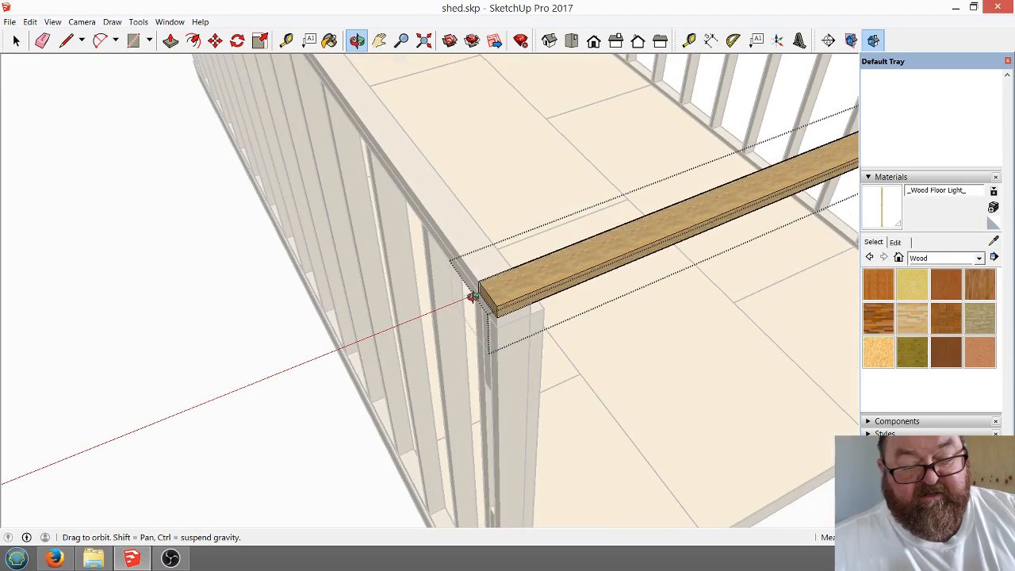
{"action": "key", "text": "space"}
{"action": "left_click", "coordinate": [230, 230]}
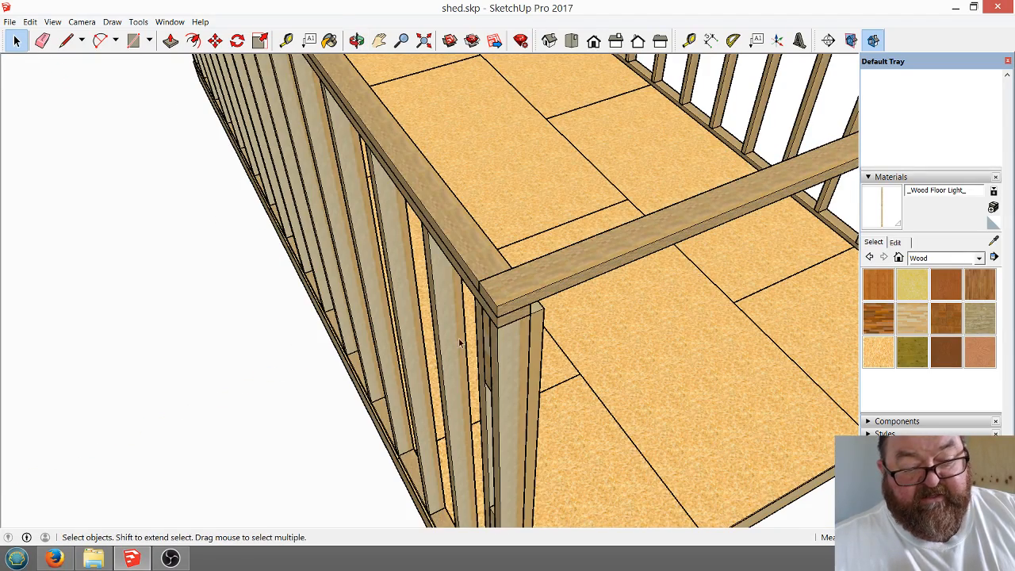
Examine the top plate corner joint, the corner studs and the floor's open end from several angles.
{"action": "left_click", "coordinate": [356, 40]}
{"action": "left_click_drag", "start_coordinate": [531, 428], "coordinate": [511, 243]}
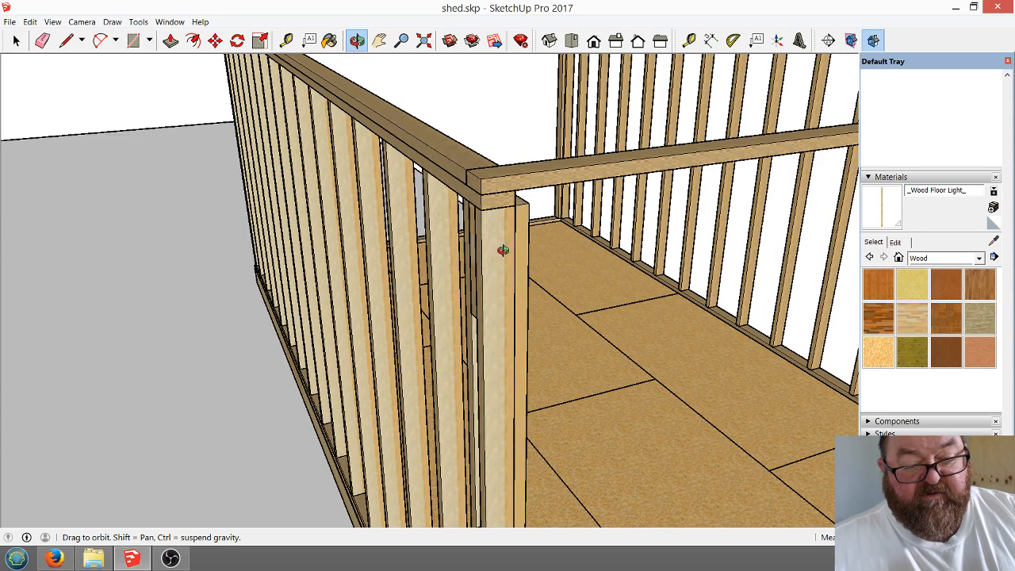
{"action": "left_click_drag", "start_coordinate": [501, 236], "coordinate": [592, 230]}
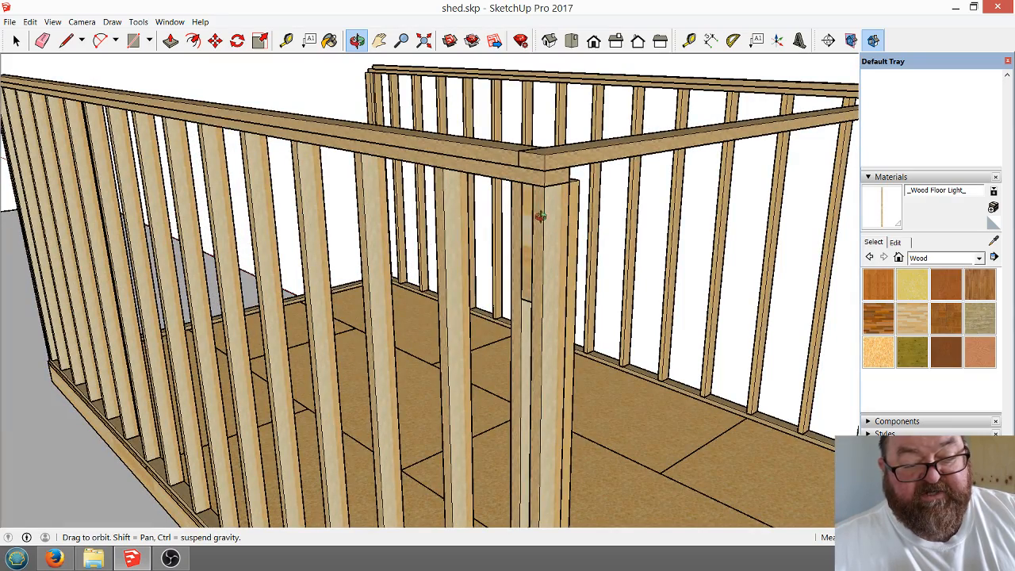
{"action": "left_click_drag", "start_coordinate": [517, 157], "coordinate": [389, 365]}
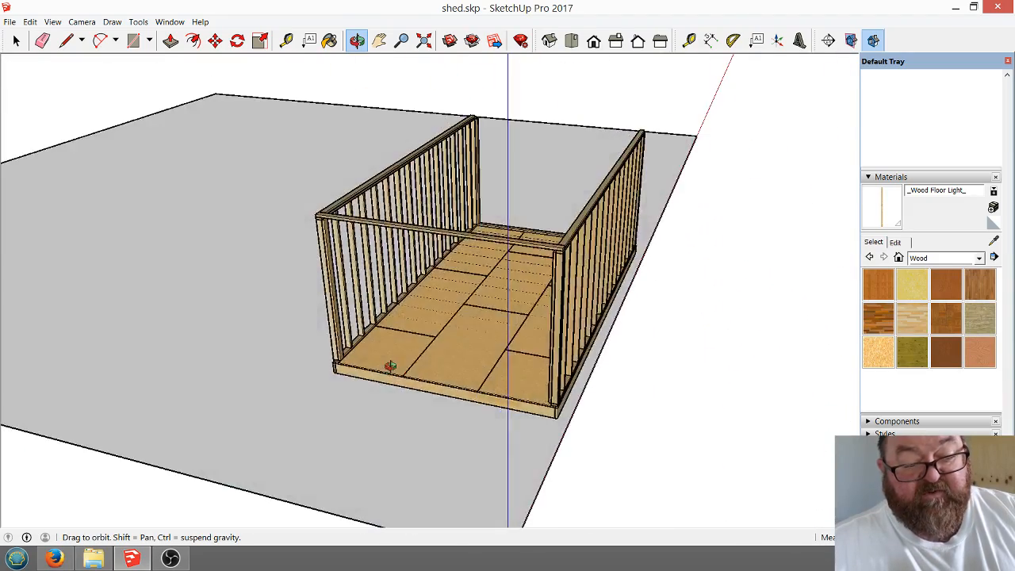
{"action": "scroll", "coordinate": [502, 369], "scroll_direction": "up", "scroll_amount": 5}
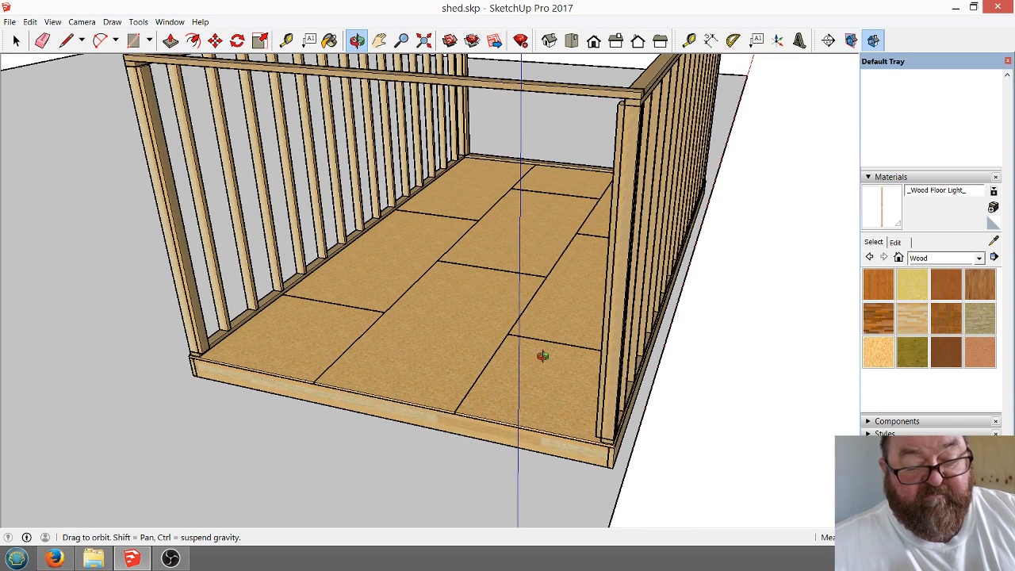
{"action": "left_click_drag", "start_coordinate": [416, 363], "coordinate": [611, 382]}
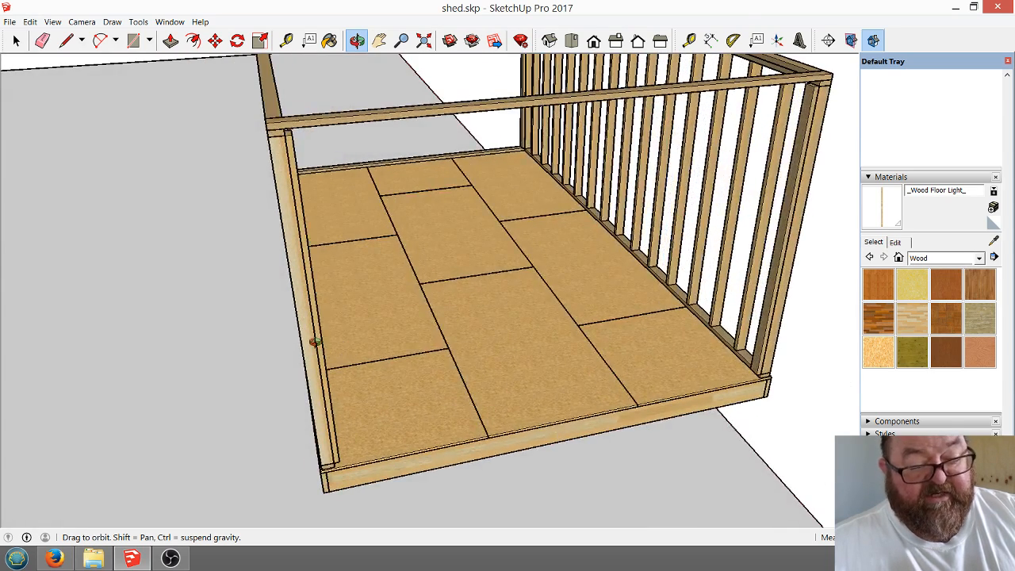
{"action": "left_click_drag", "start_coordinate": [400, 431], "coordinate": [332, 347]}
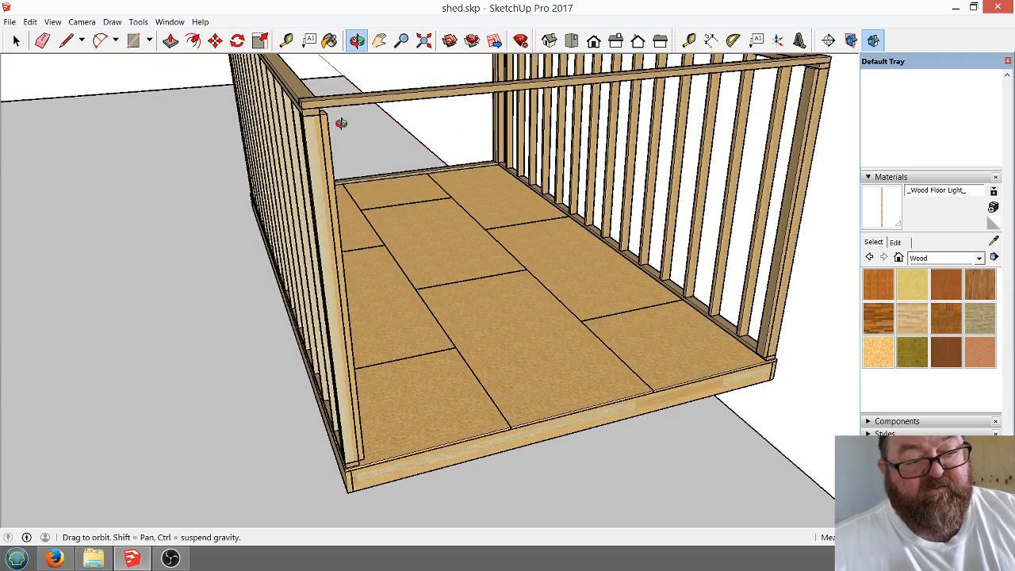
{"action": "left_click_drag", "start_coordinate": [345, 373], "coordinate": [416, 430]}
{"action": "left_click_drag", "start_coordinate": [319, 400], "coordinate": [462, 444]}
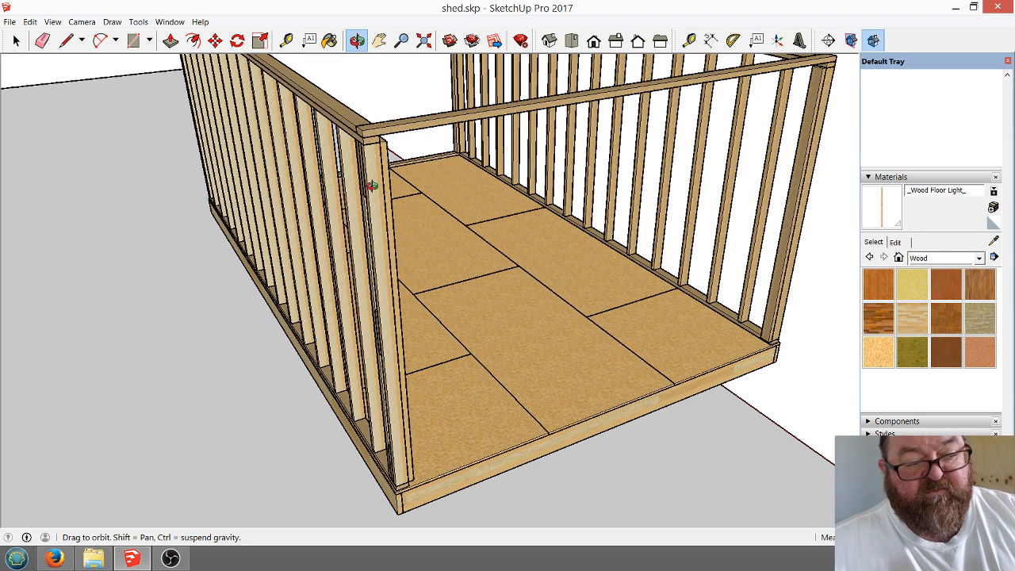
{"action": "left_click_drag", "start_coordinate": [527, 367], "coordinate": [587, 373]}
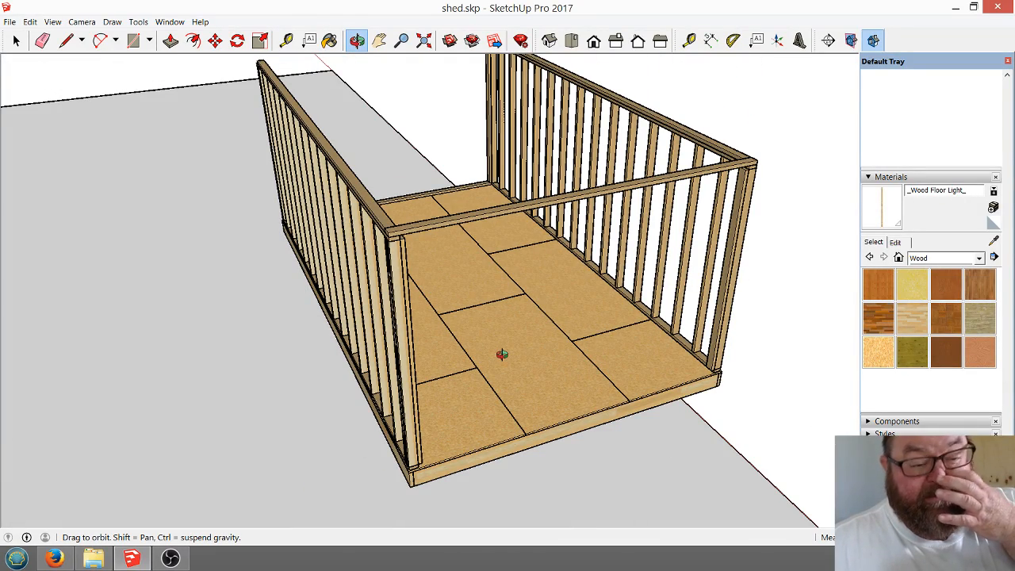
{"action": "left_click_drag", "start_coordinate": [612, 347], "coordinate": [398, 441]}
{"action": "left_click_drag", "start_coordinate": [503, 404], "coordinate": [608, 338]}
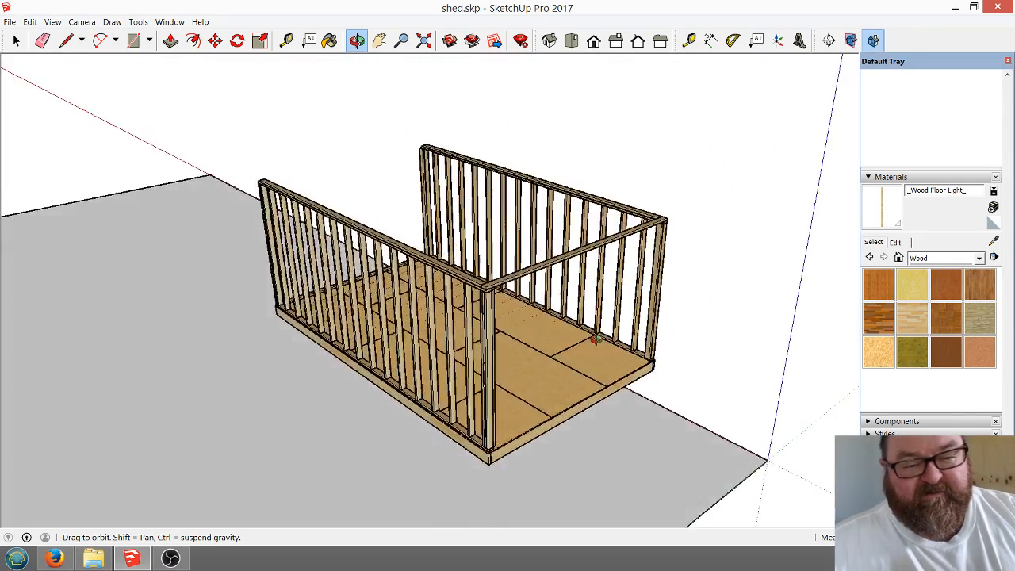
{"action": "scroll", "coordinate": [608, 339], "scroll_direction": "up", "scroll_amount": 5}
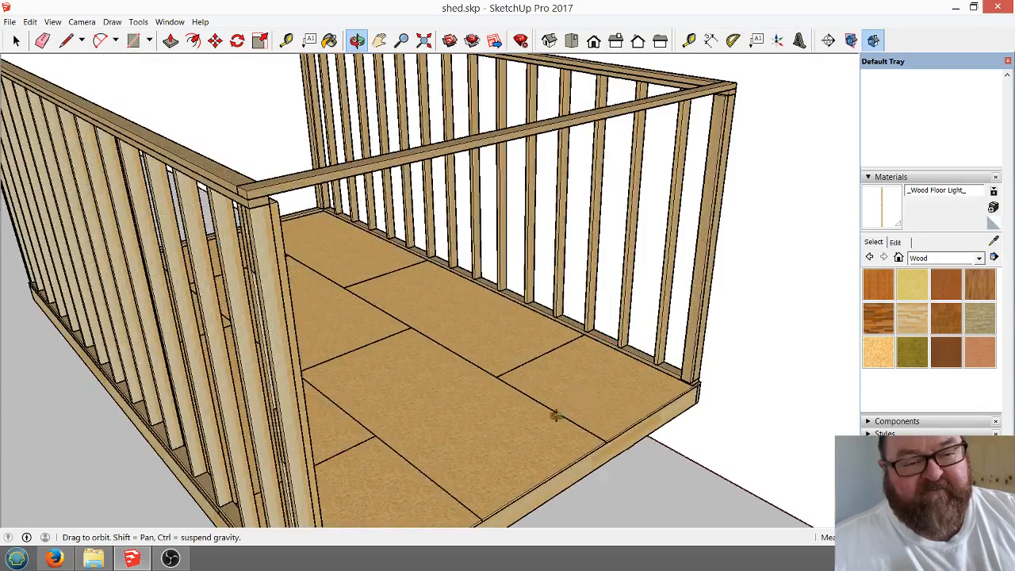
Examine the long side wall from outside, including its stud layout and plate ends.
{"action": "left_click_drag", "start_coordinate": [557, 416], "coordinate": [200, 365]}
{"action": "scroll", "coordinate": [210, 339], "scroll_direction": "down", "scroll_amount": 3}
{"action": "left_click_drag", "start_coordinate": [387, 336], "coordinate": [280, 301]}
{"action": "scroll", "coordinate": [445, 293], "scroll_direction": "up", "scroll_amount": 4}
{"action": "left_click_drag", "start_coordinate": [380, 375], "coordinate": [492, 399]}
{"action": "scroll", "coordinate": [417, 411], "scroll_direction": "up", "scroll_amount": 3}
{"action": "scroll", "coordinate": [417, 412], "scroll_direction": "down", "scroll_amount": 4}
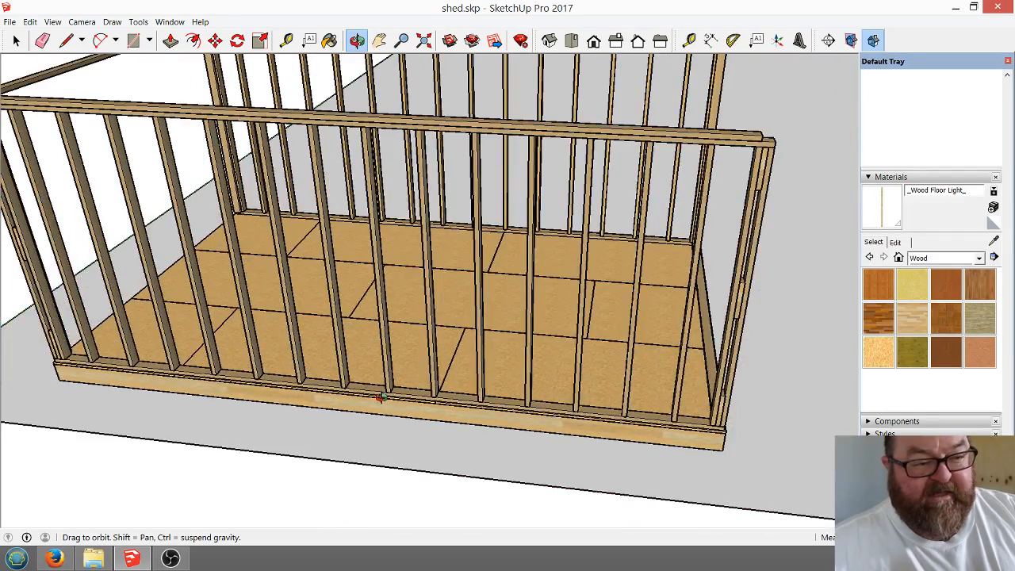
{"action": "left_click_drag", "start_coordinate": [382, 396], "coordinate": [428, 398]}
{"action": "scroll", "coordinate": [412, 396], "scroll_direction": "up", "scroll_amount": 2}
{"action": "scroll", "coordinate": [541, 417], "scroll_direction": "down", "scroll_amount": 2}
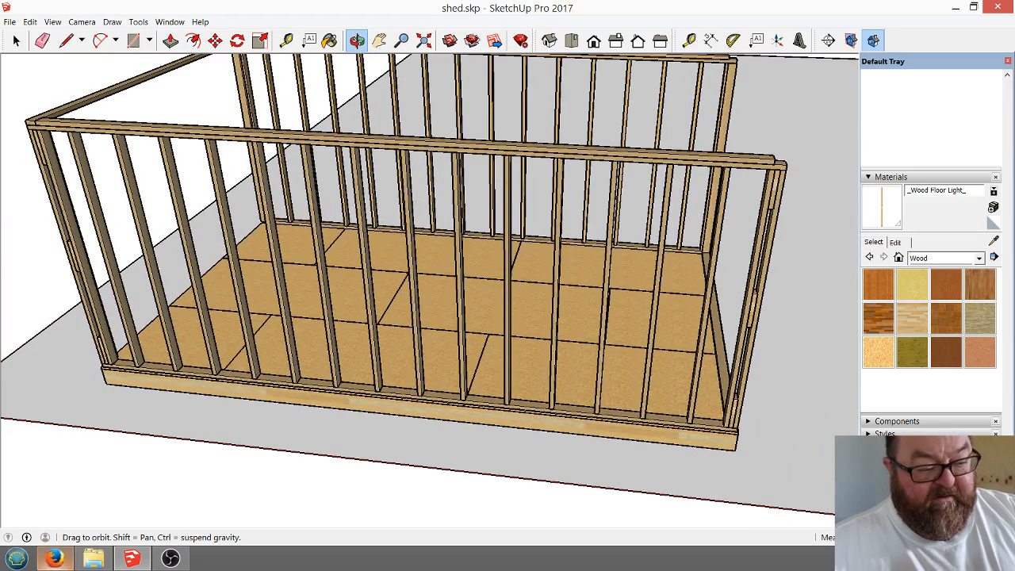
Switch to Firefox to read the live stream's chat messages, and return to the shed model in SketchUp.
{"action": "left_click", "coordinate": [54, 558]}
{"action": "scroll", "coordinate": [435, 409], "scroll_direction": "down", "scroll_amount": 3}
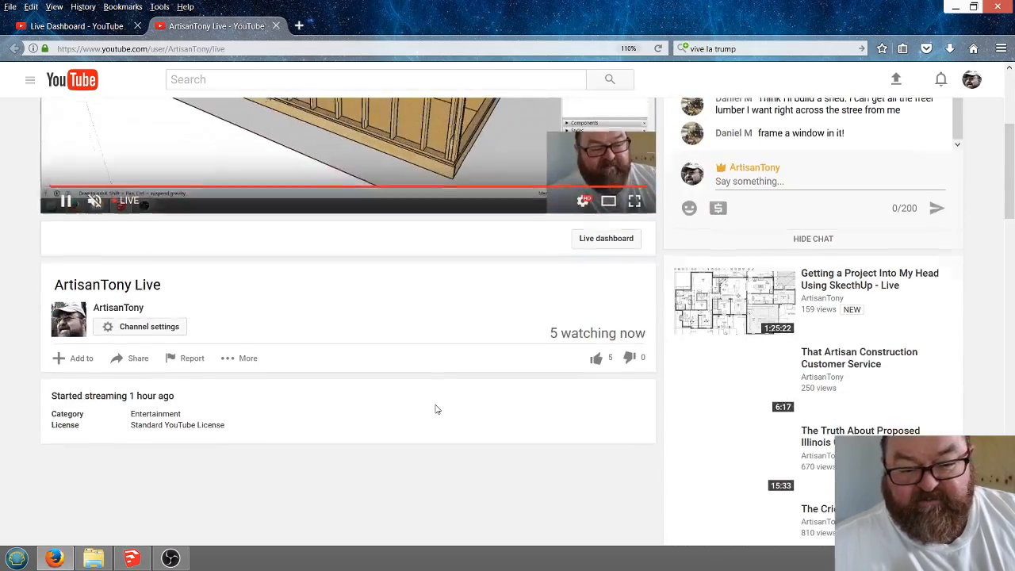
{"action": "scroll", "coordinate": [435, 409], "scroll_direction": "up", "scroll_amount": 2}
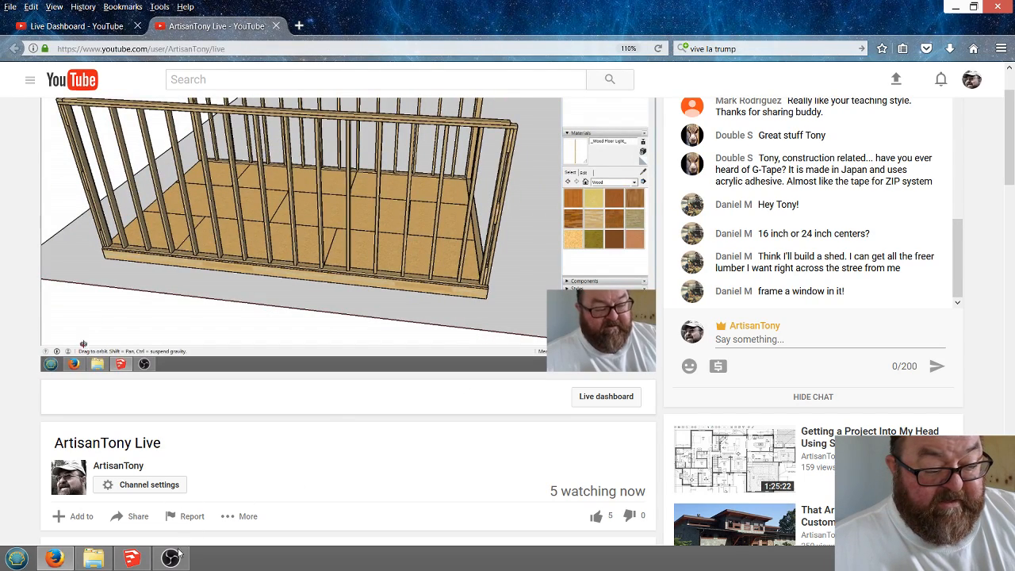
{"action": "mouse_move", "coordinate": [131, 559]}
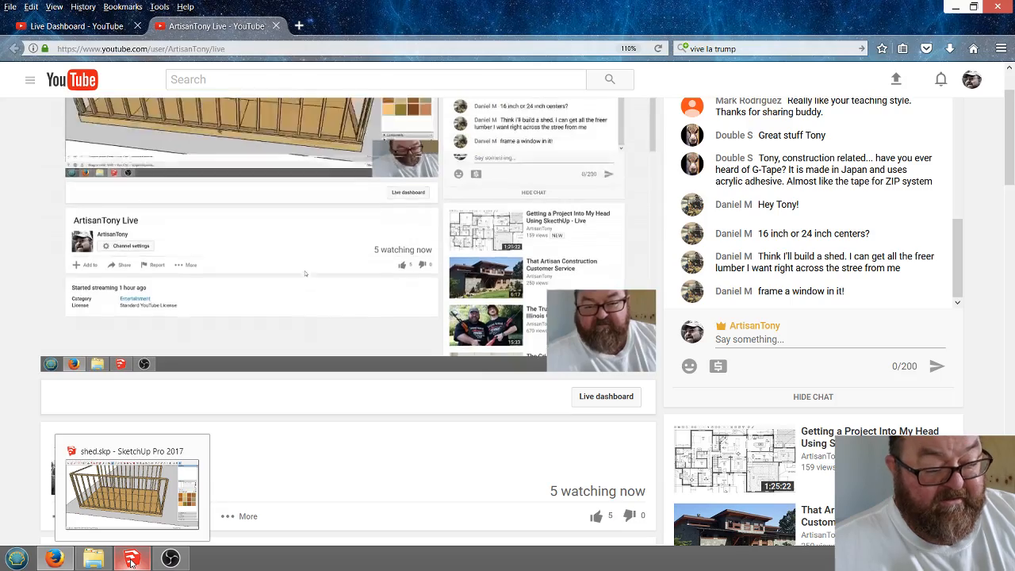
{"action": "left_click", "coordinate": [132, 559]}
{"action": "left_click_drag", "start_coordinate": [428, 386], "coordinate": [420, 406]}
{"action": "left_click_drag", "start_coordinate": [563, 428], "coordinate": [413, 332]}
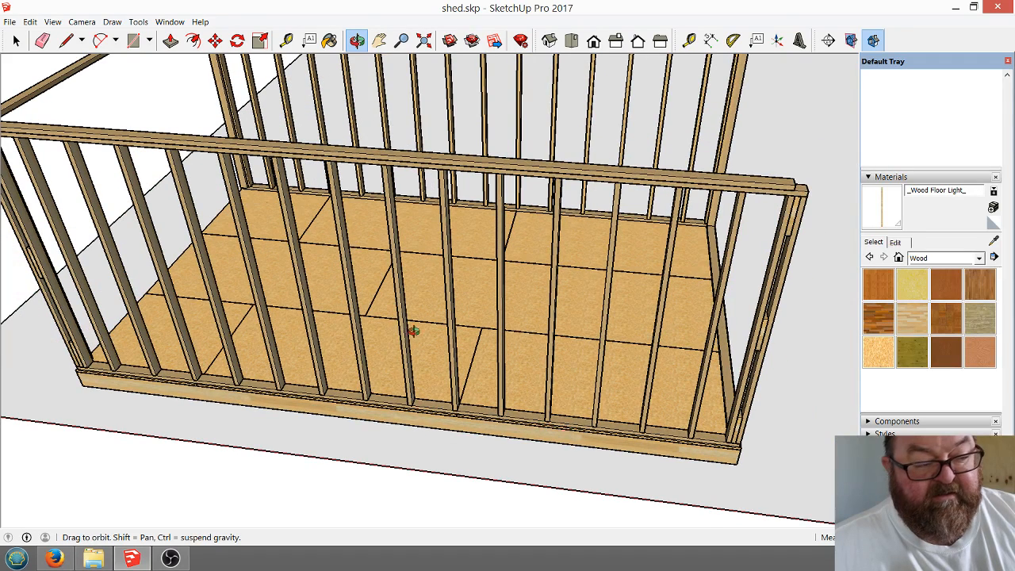
{"action": "left_click", "coordinate": [286, 40]}
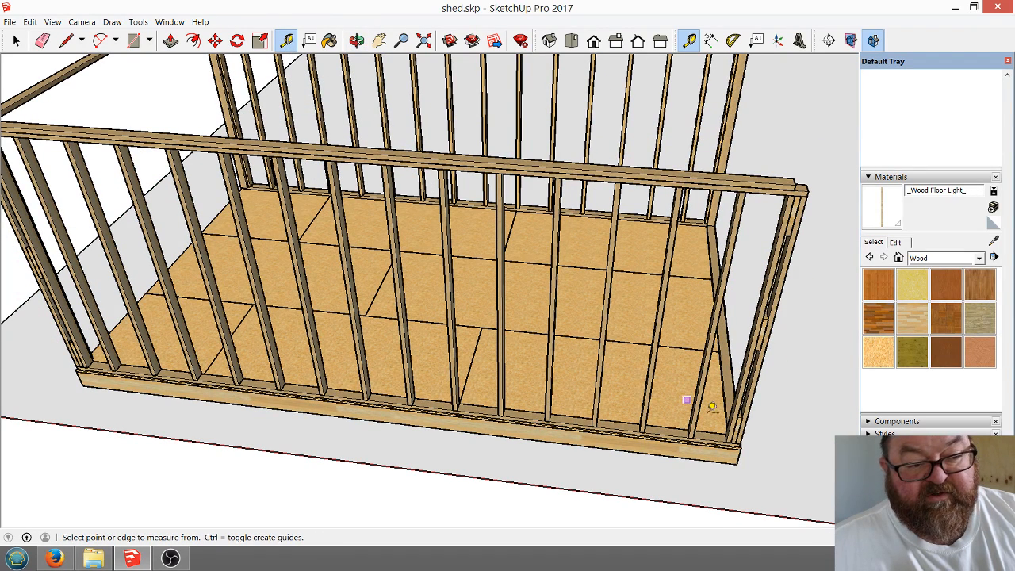
{"action": "left_click", "coordinate": [288, 42]}
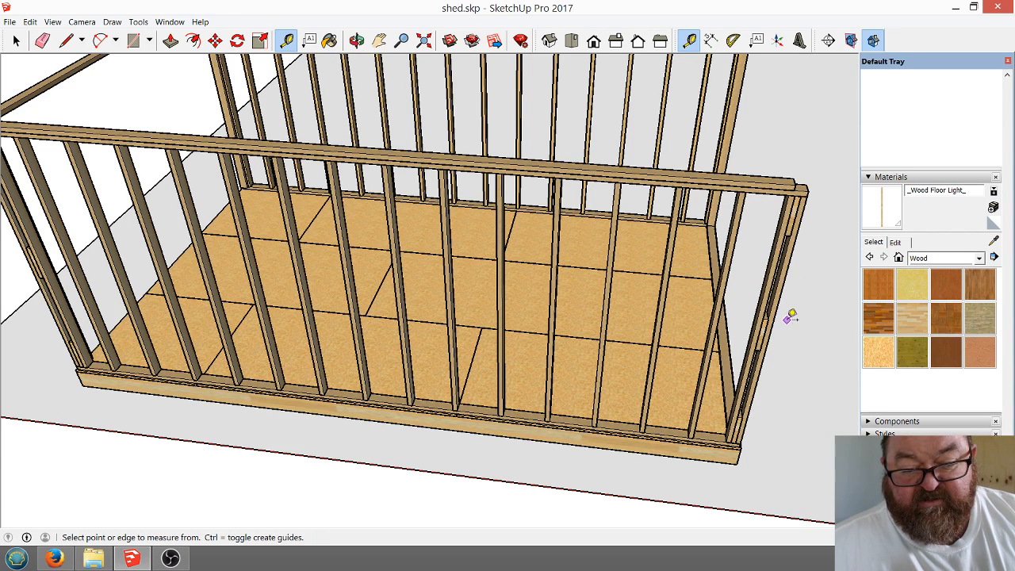
{"action": "left_click", "coordinate": [786, 275]}
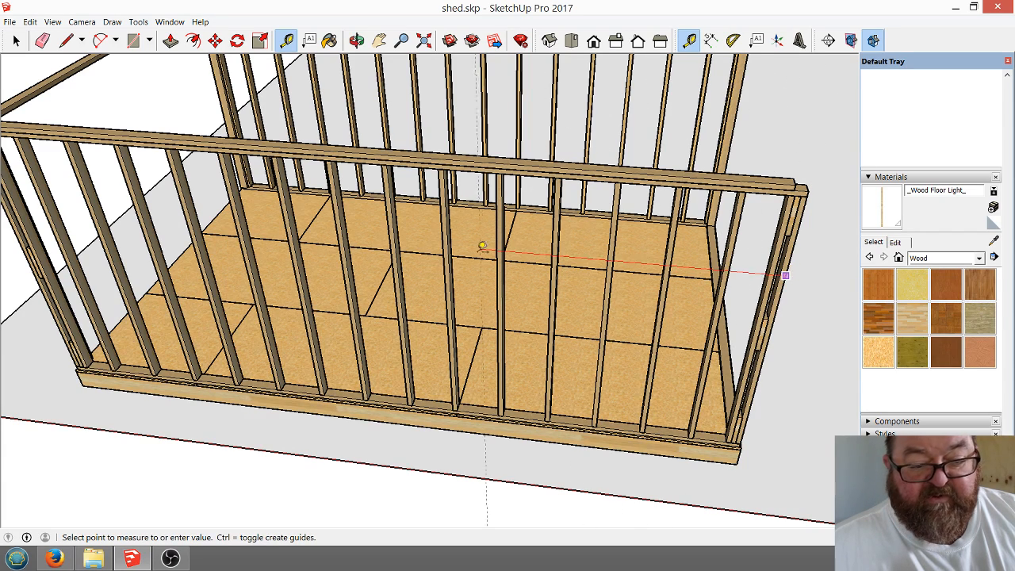
{"action": "scroll", "coordinate": [349, 230], "scroll_direction": "up", "scroll_amount": 5}
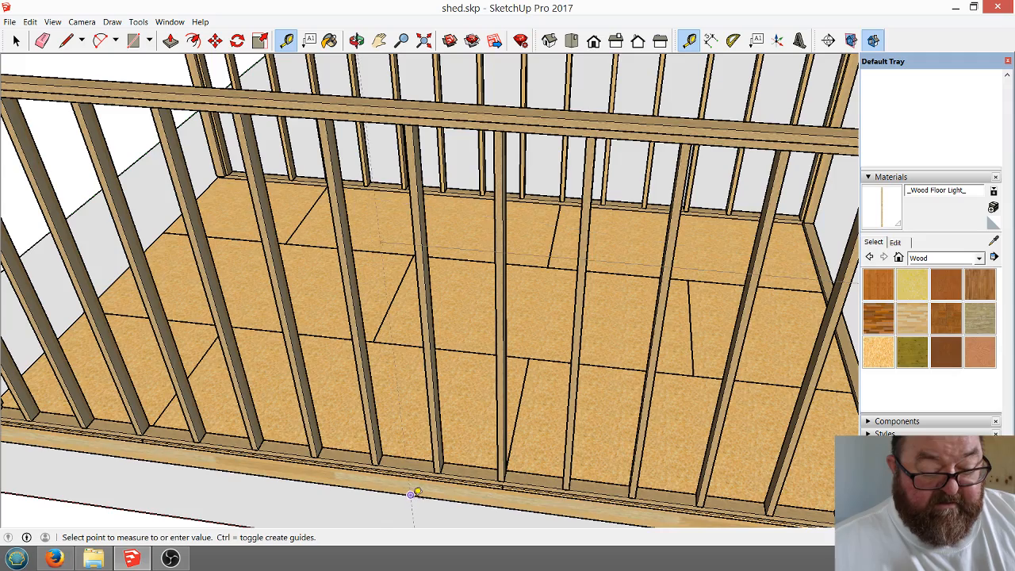
{"action": "scroll", "coordinate": [413, 488], "scroll_direction": "down", "scroll_amount": 4}
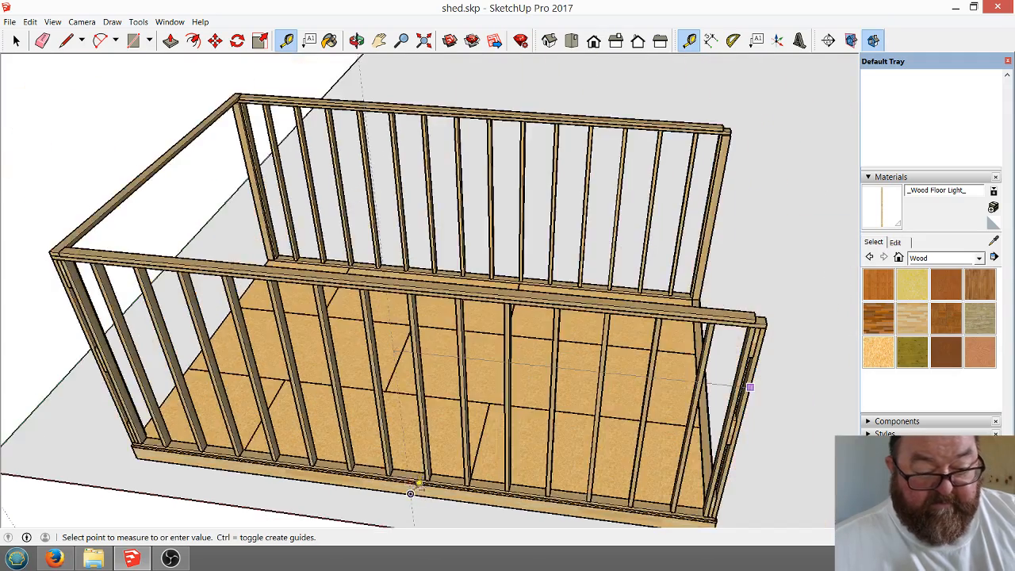
{"action": "scroll", "coordinate": [412, 488], "scroll_direction": "up", "scroll_amount": 6}
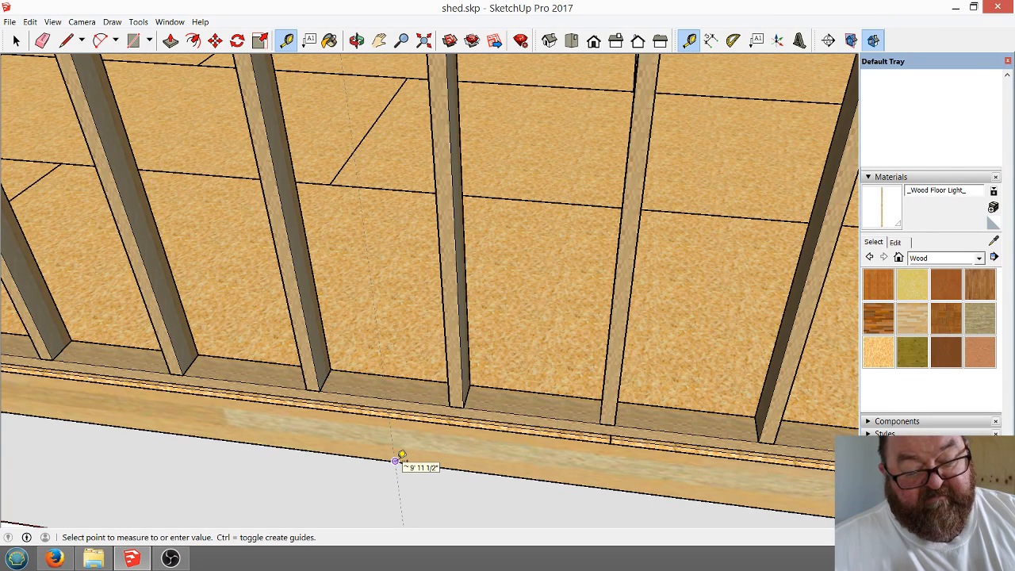
{"action": "scroll", "coordinate": [395, 452], "scroll_direction": "down", "scroll_amount": 5}
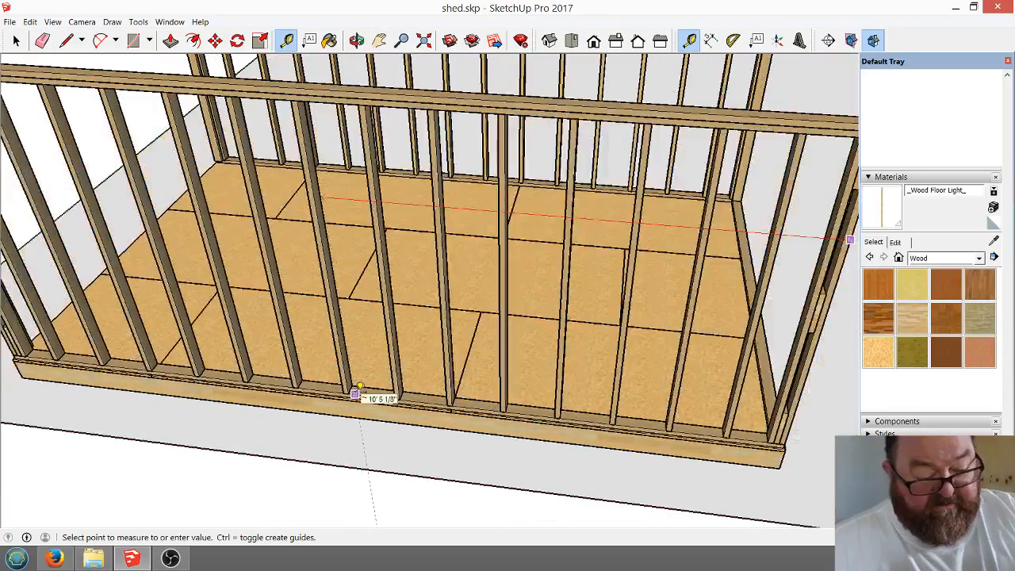
{"action": "left_click", "coordinate": [355, 391]}
Place a vertical guide at the middle of the long side wall with Tape Measure, offset from the floor rim's end edge at the open end.
{"action": "scroll", "coordinate": [793, 506], "scroll_direction": "up", "scroll_amount": 6}
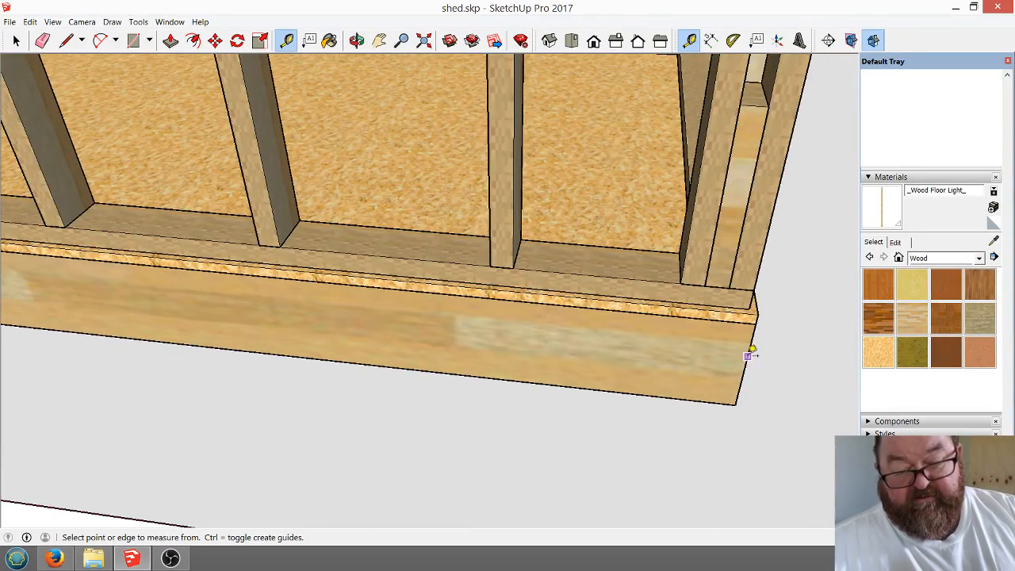
{"action": "left_click", "coordinate": [747, 356]}
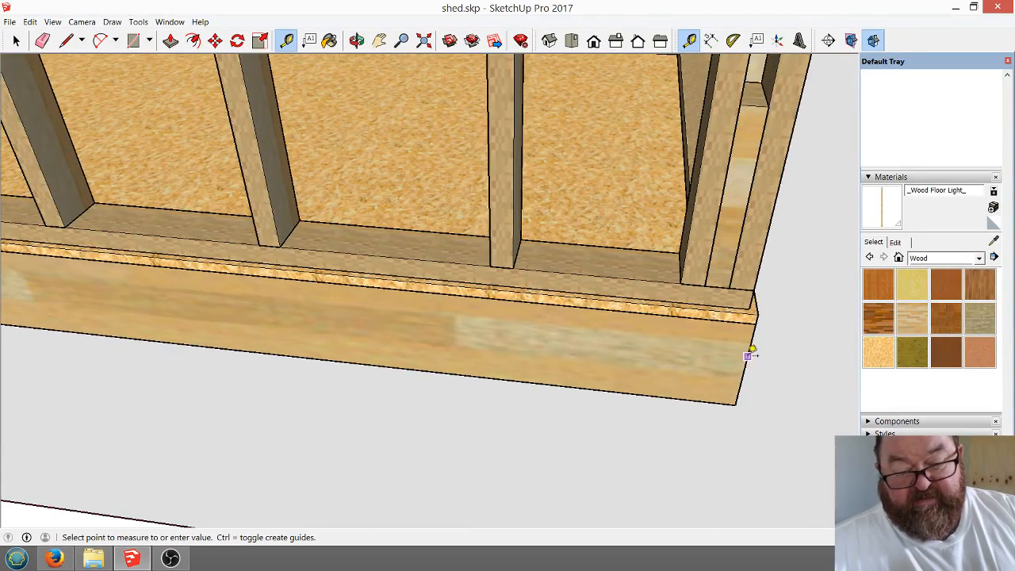
{"action": "left_click", "coordinate": [640, 344]}
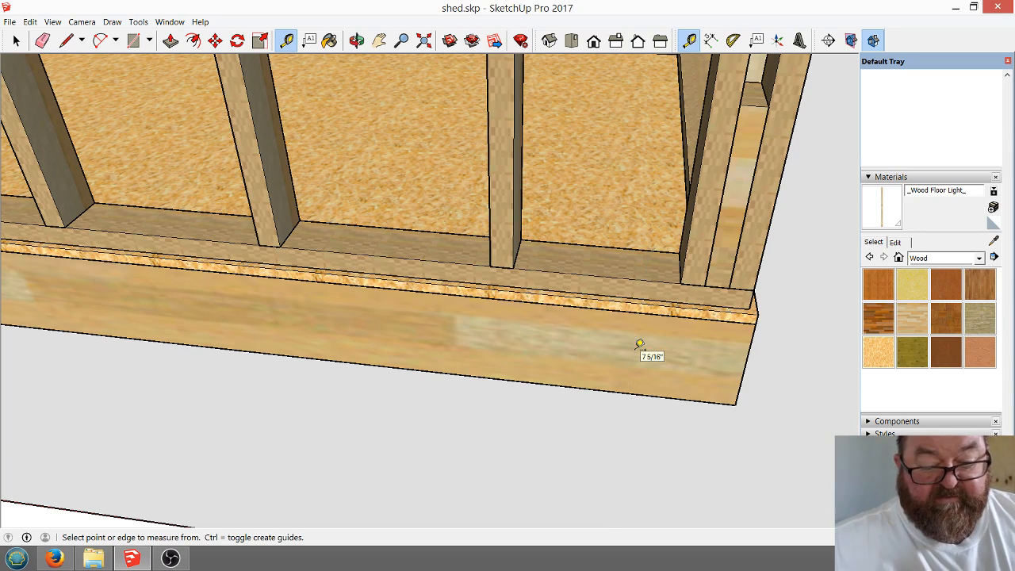
{"action": "scroll", "coordinate": [639, 344], "scroll_direction": "down", "scroll_amount": 10}
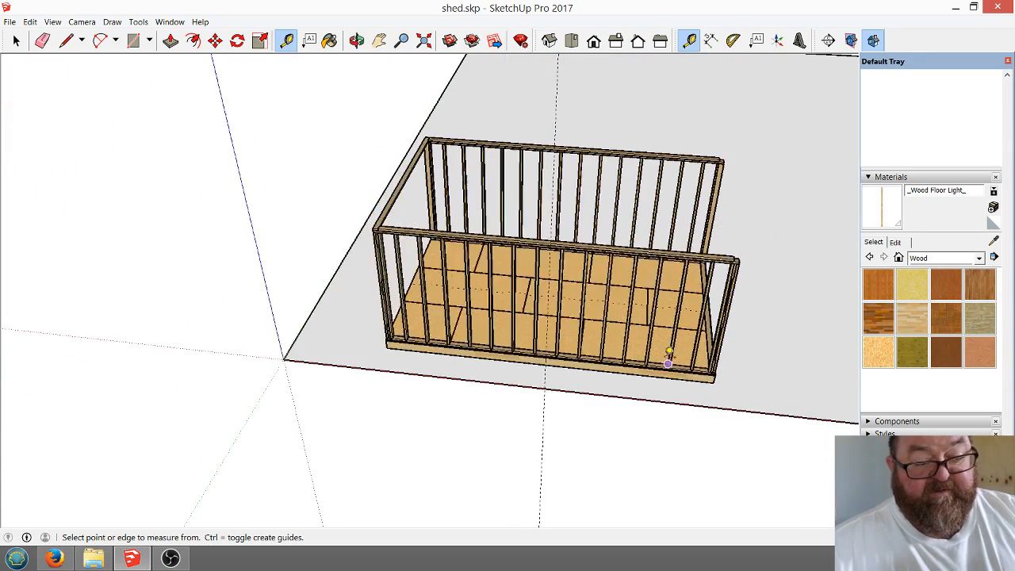
Offset a vertical guide from the long side wall's centre guide toward the shed's open end with Tape Measure.
{"action": "left_click", "coordinate": [356, 39]}
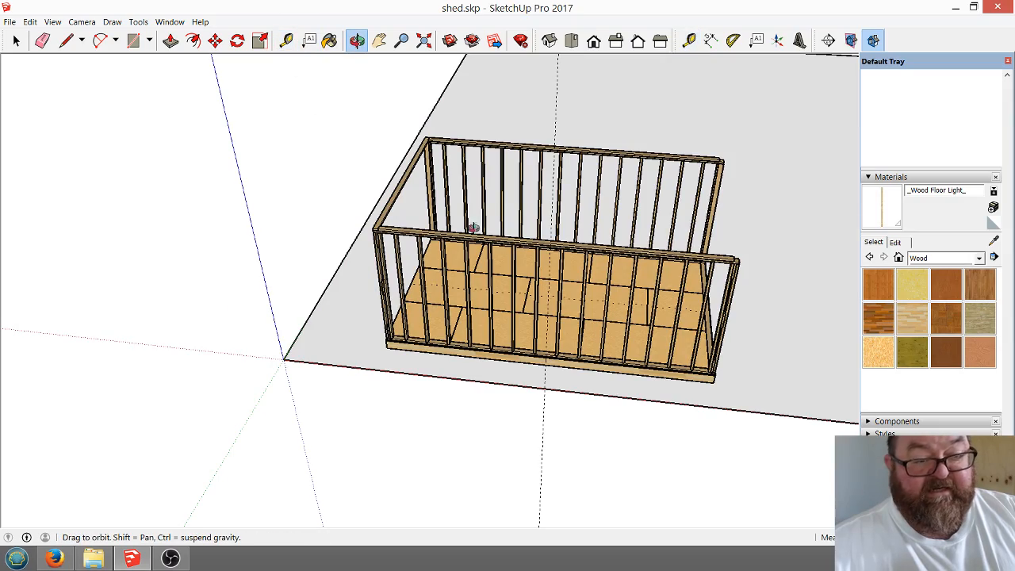
{"action": "left_click_drag", "start_coordinate": [472, 227], "coordinate": [285, 219]}
{"action": "scroll", "coordinate": [591, 394], "scroll_direction": "up", "scroll_amount": 5}
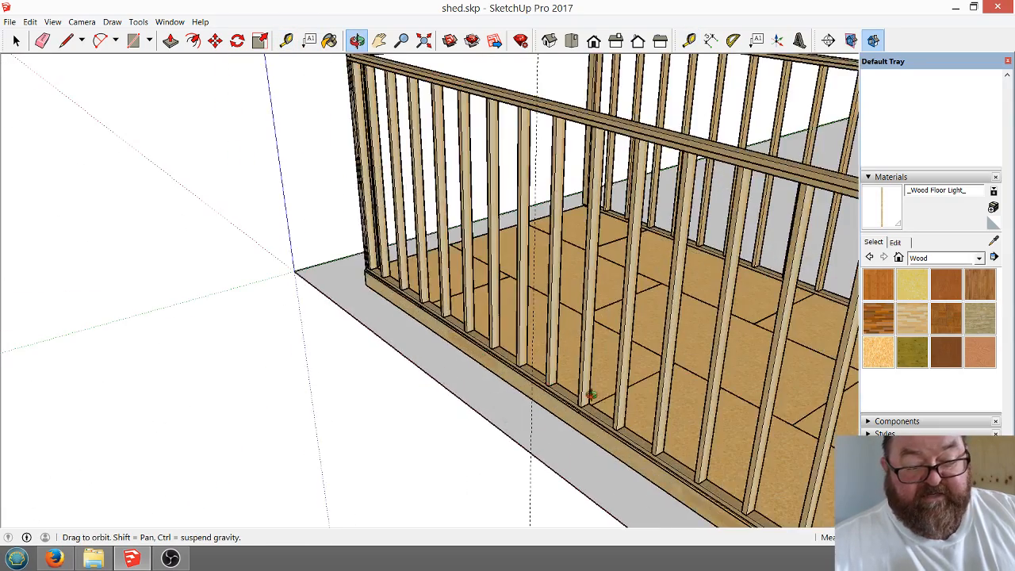
{"action": "scroll", "coordinate": [562, 190], "scroll_direction": "down", "scroll_amount": 10}
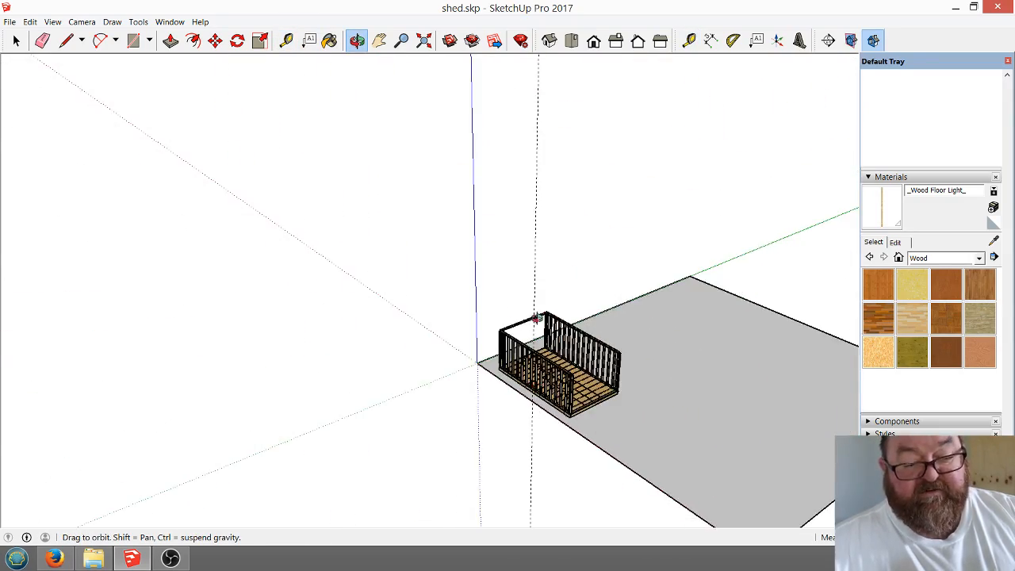
{"action": "scroll", "coordinate": [530, 399], "scroll_direction": "up", "scroll_amount": 10}
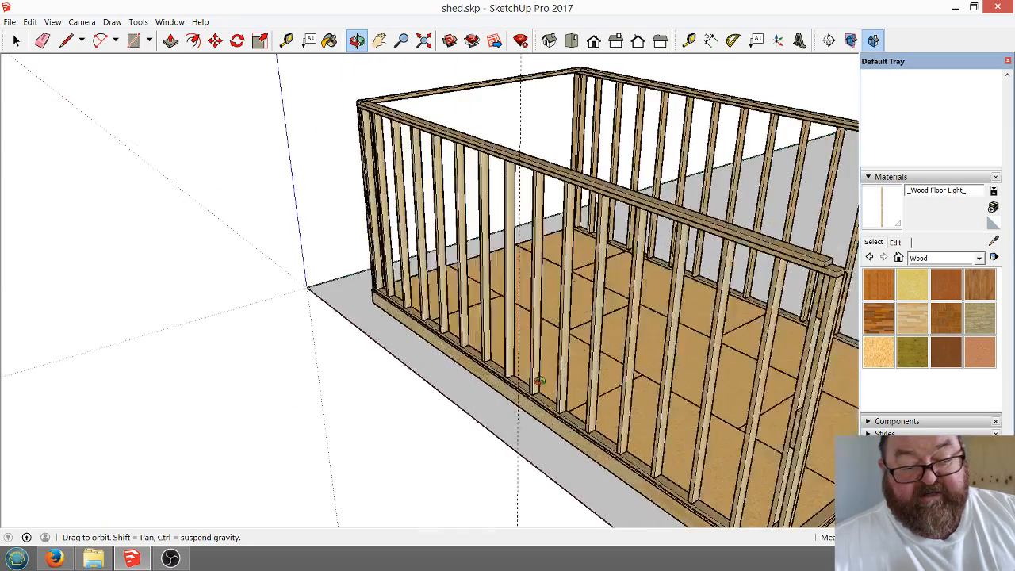
{"action": "scroll", "coordinate": [551, 392], "scroll_direction": "up", "scroll_amount": 10}
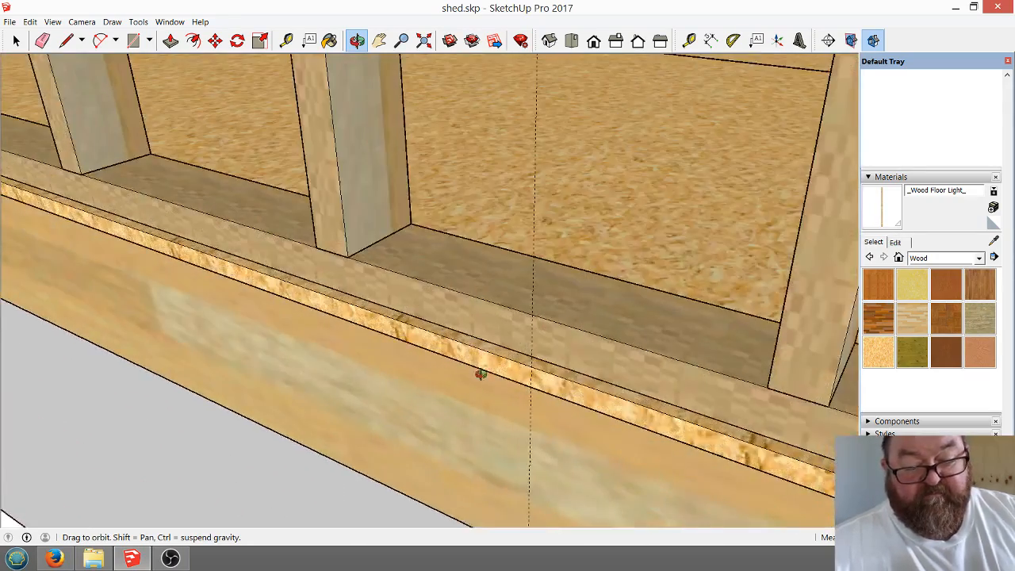
{"action": "middle_click_drag", "start_coordinate": [481, 374], "coordinate": [418, 378]}
{"action": "left_click", "coordinate": [286, 39]}
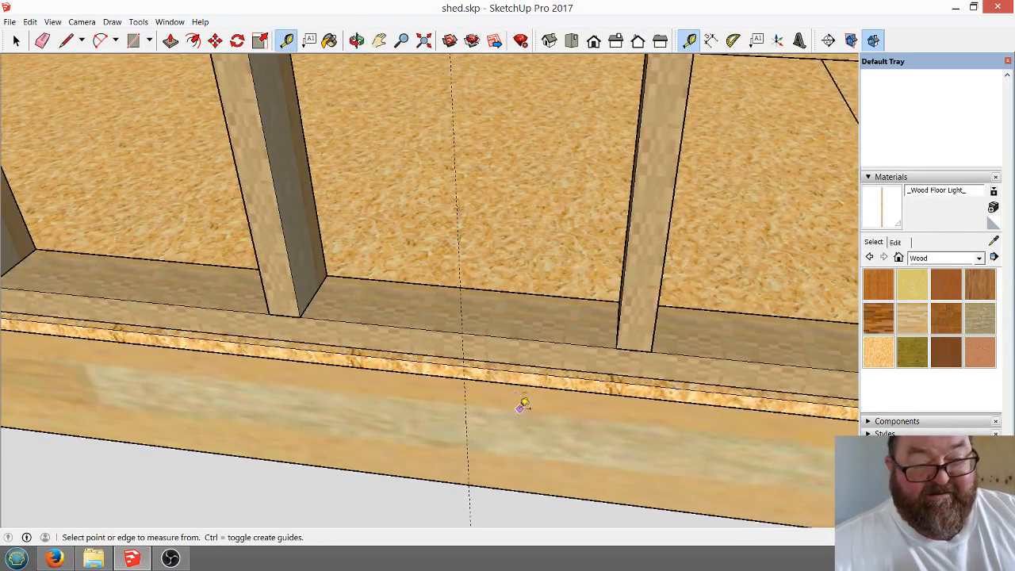
{"action": "scroll", "coordinate": [516, 400], "scroll_direction": "up", "scroll_amount": 2}
{"action": "scroll", "coordinate": [462, 441], "scroll_direction": "down", "scroll_amount": 3}
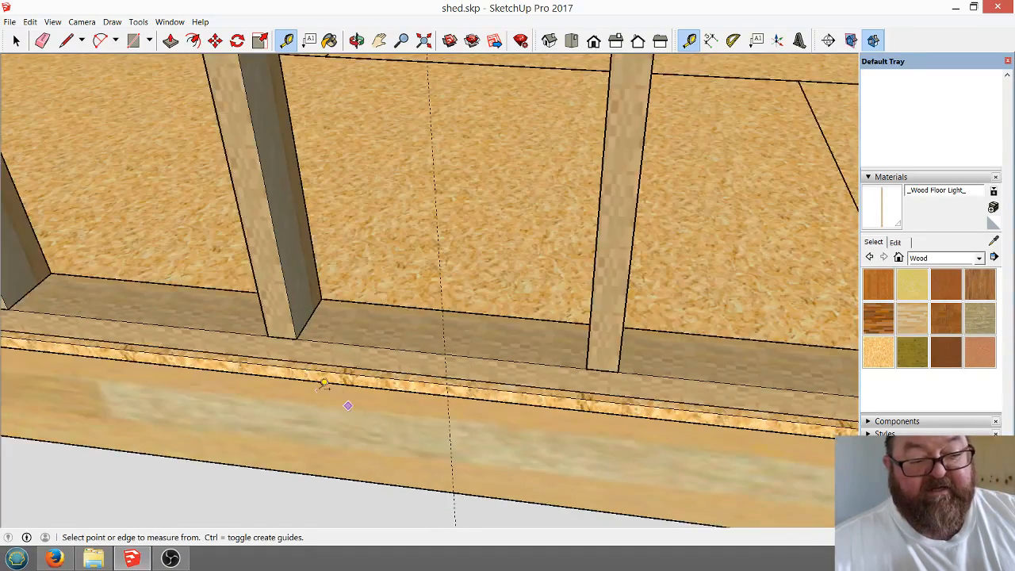
{"action": "scroll", "coordinate": [407, 419], "scroll_direction": "up", "scroll_amount": 3}
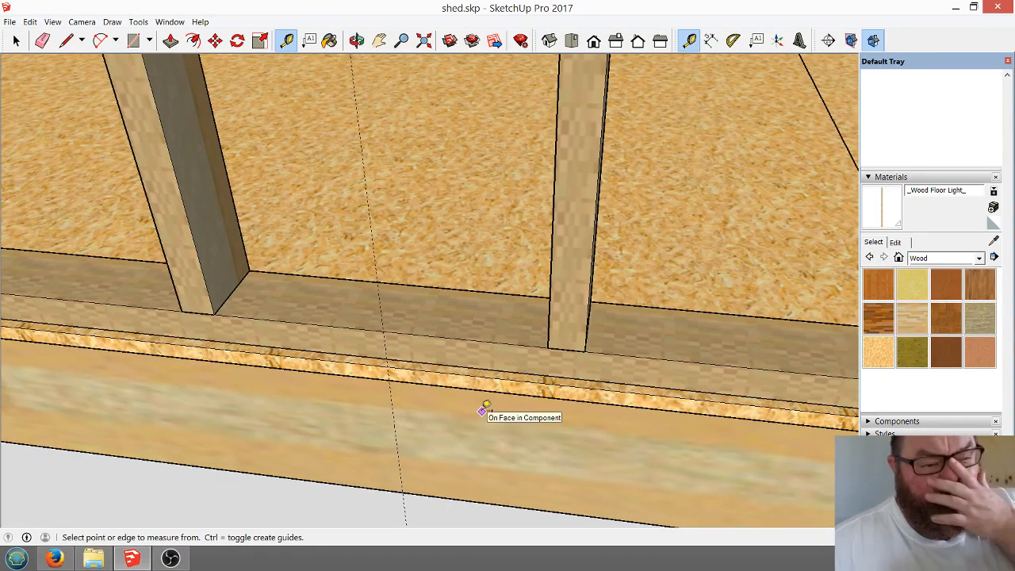
{"action": "left_click", "coordinate": [392, 402]}
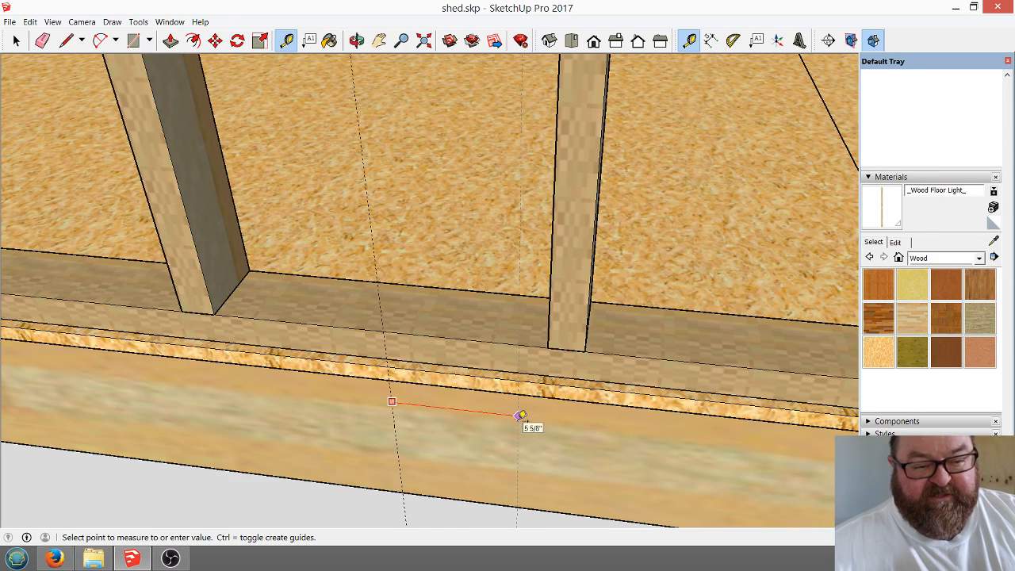
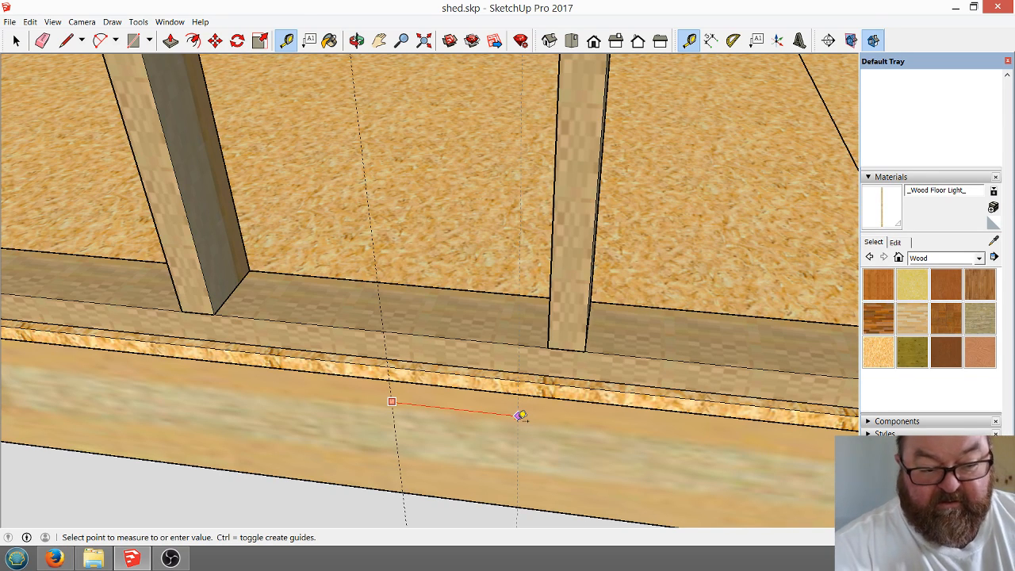
{"action": "left_click", "coordinate": [520, 416]}
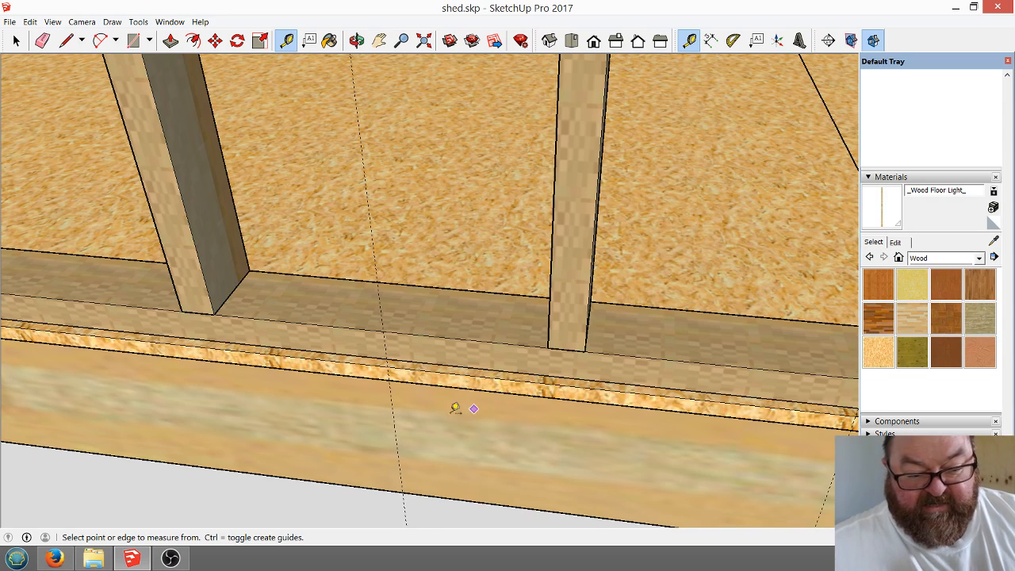
Offset a matching vertical guide from the centre guide toward the shed's plated end.
{"action": "scroll", "coordinate": [456, 409], "scroll_direction": "down", "scroll_amount": 3}
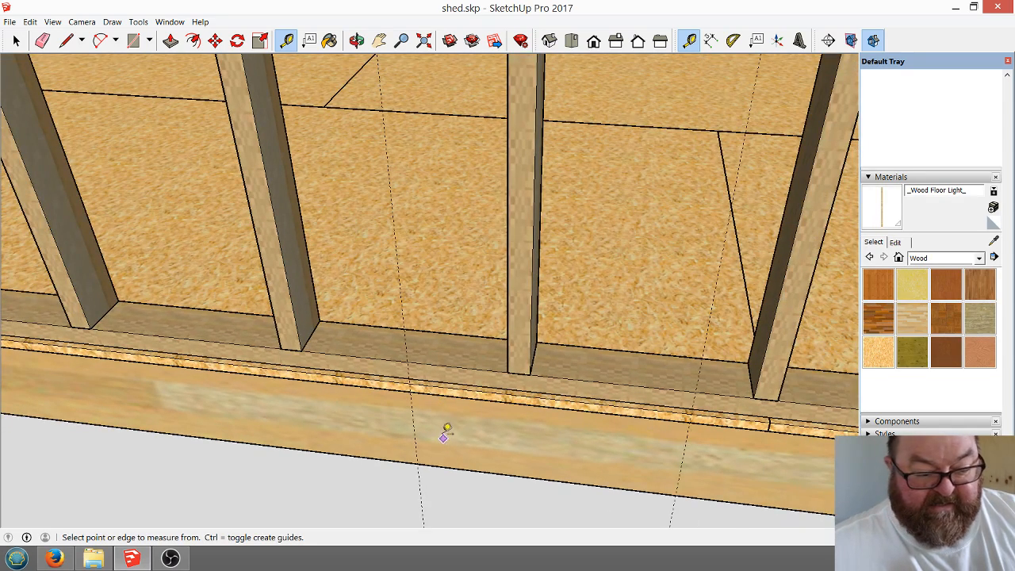
{"action": "left_click", "coordinate": [413, 415]}
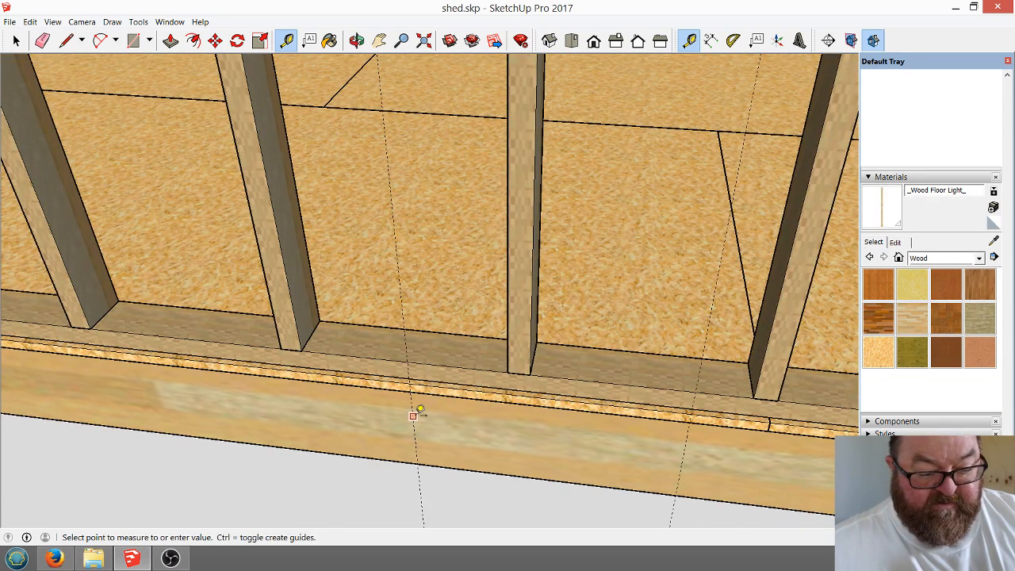
{"action": "left_click", "coordinate": [310, 404]}
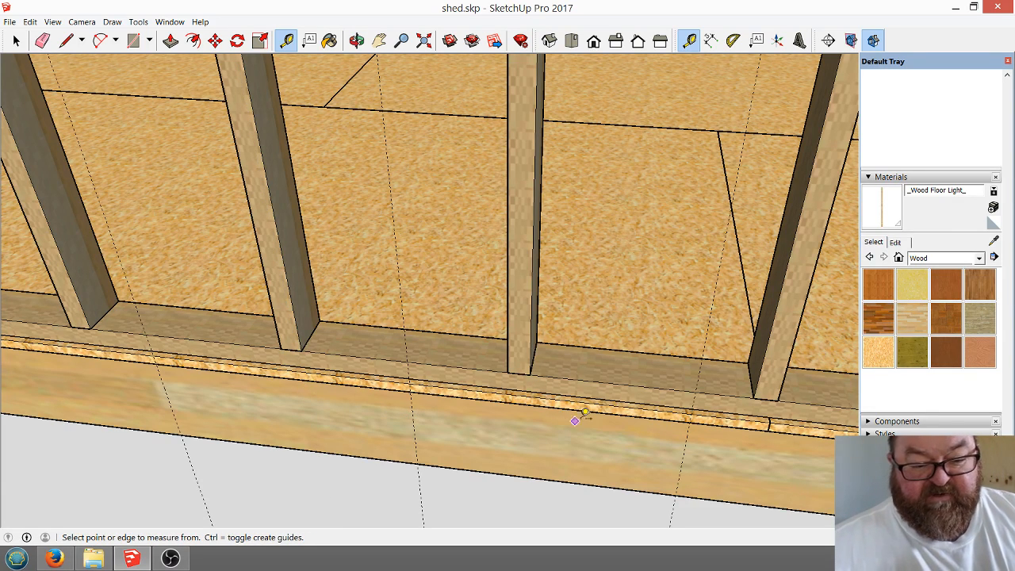
Move the stud on the plated-end side of the centre guide outward so its inner front edge meets the outer guide on that side.
{"action": "scroll", "coordinate": [680, 412], "scroll_direction": "down", "scroll_amount": 2}
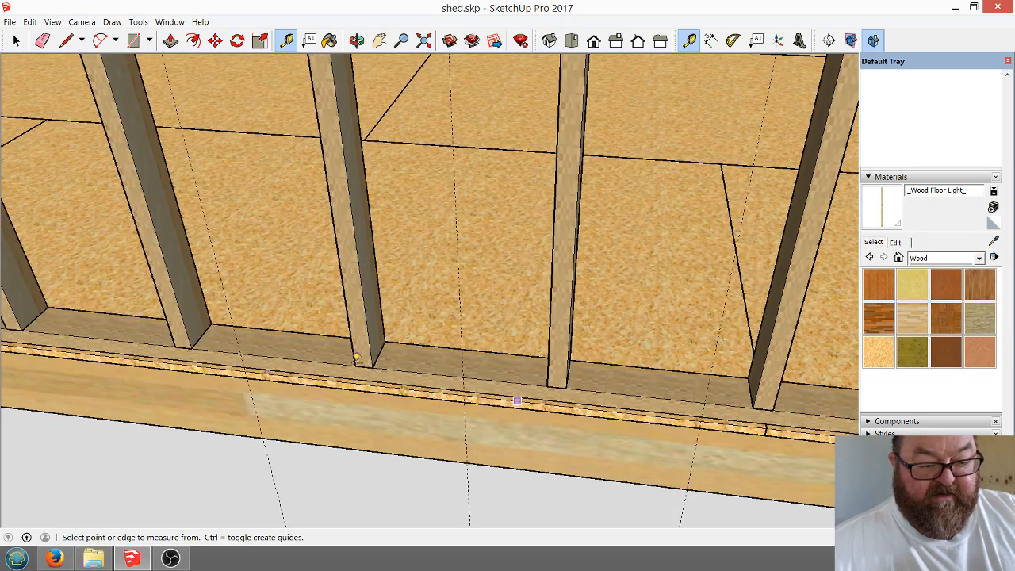
{"action": "scroll", "coordinate": [484, 427], "scroll_direction": "up", "scroll_amount": 1}
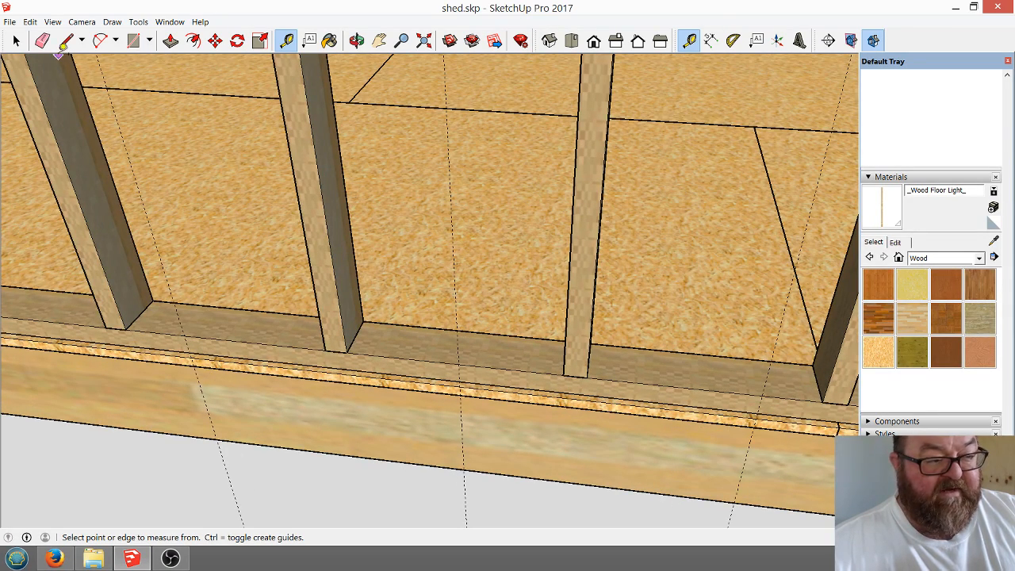
{"action": "left_click", "coordinate": [16, 41]}
{"action": "left_click", "coordinate": [312, 250]}
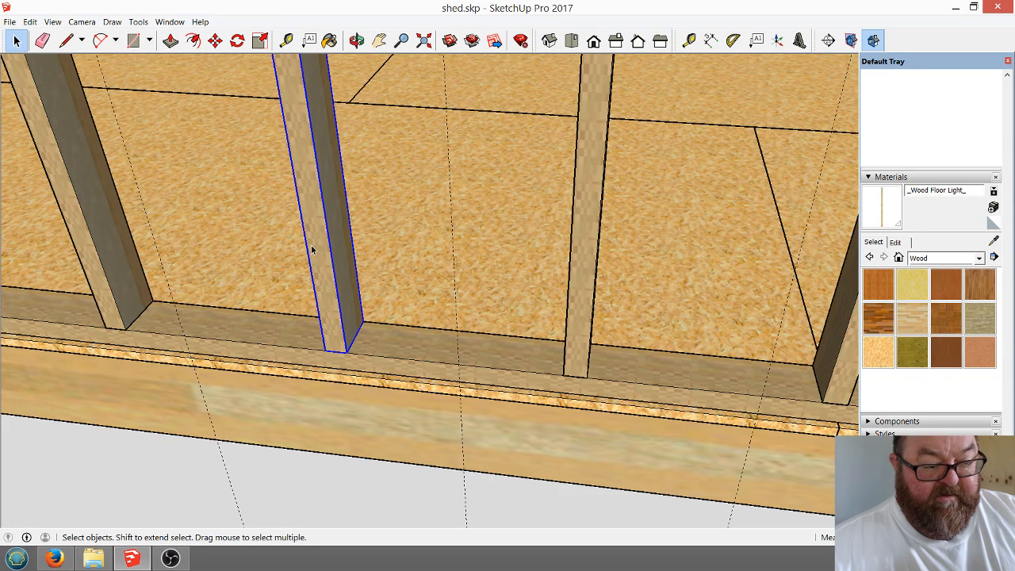
{"action": "left_click", "coordinate": [215, 40]}
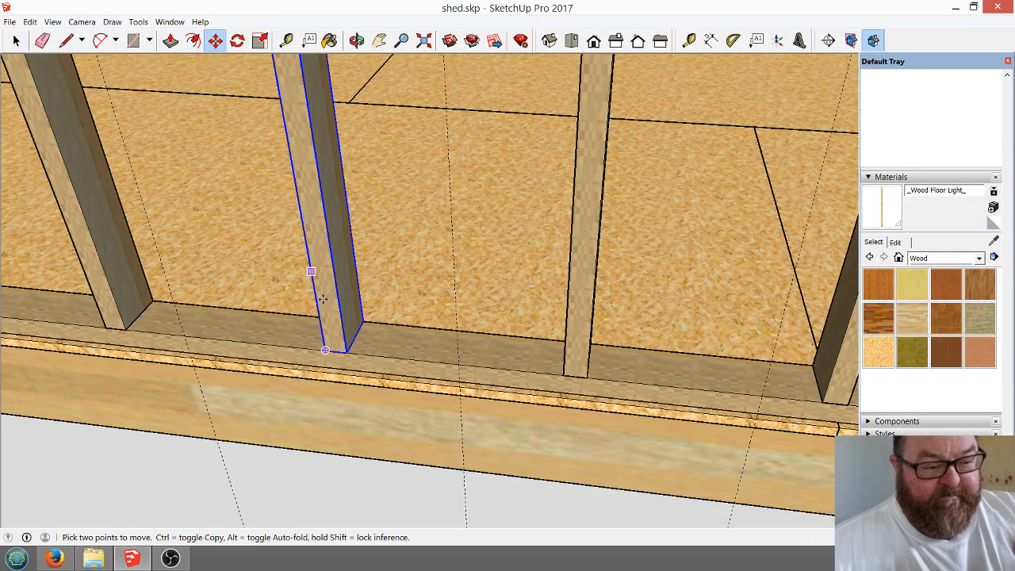
{"action": "left_click", "coordinate": [346, 351]}
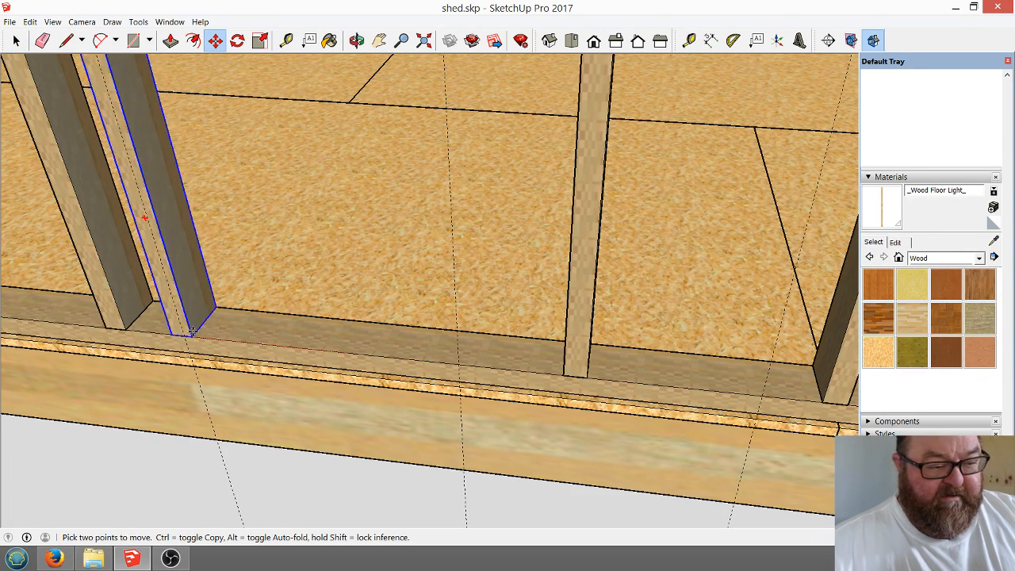
{"action": "left_click", "coordinate": [184, 335]}
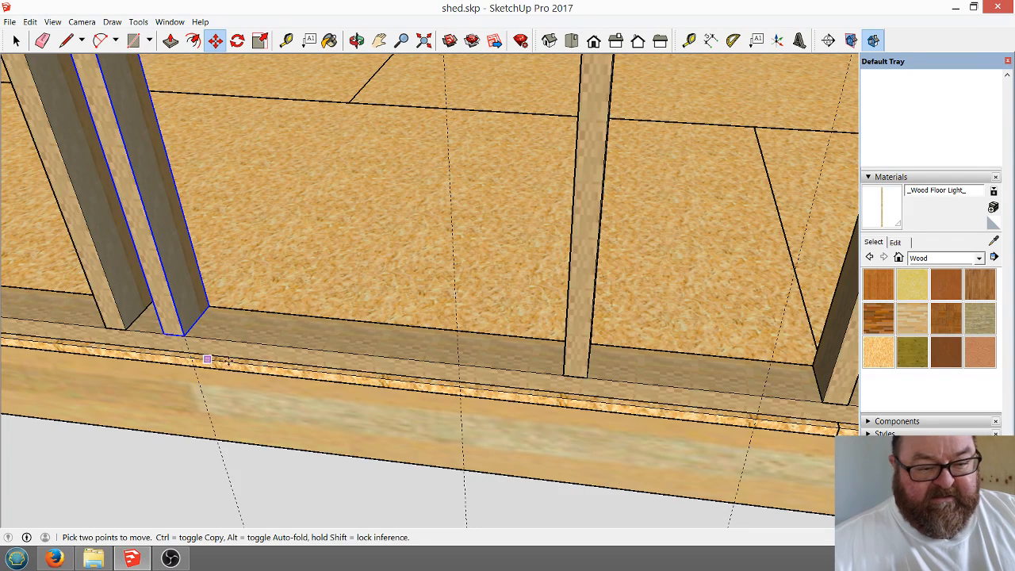
Move the stud on the open-end side of the centre guide outward so its inner front edge meets the outer guide on that side.
{"action": "left_click", "coordinate": [16, 40]}
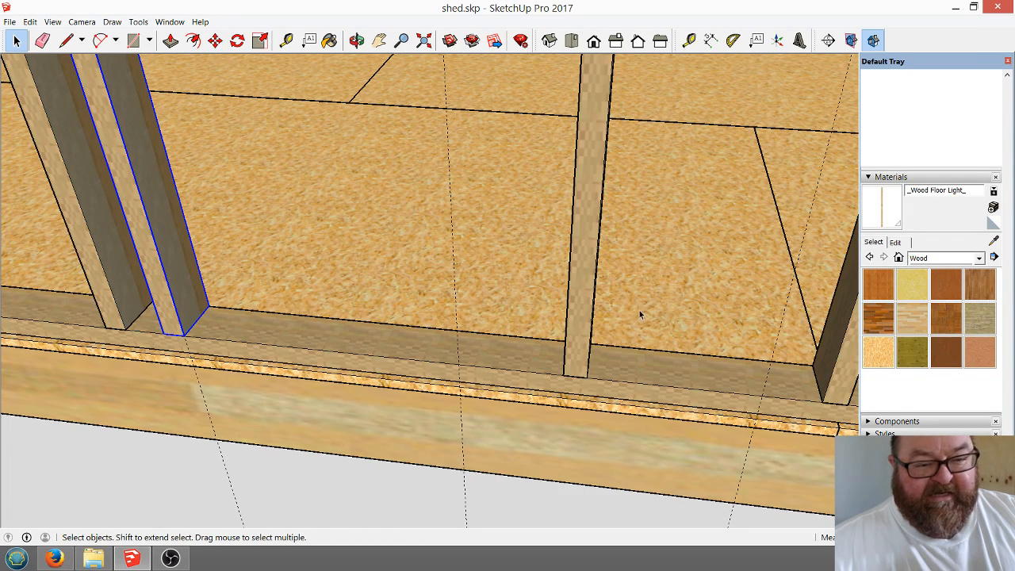
{"action": "left_click", "coordinate": [578, 331]}
{"action": "left_click", "coordinate": [215, 41]}
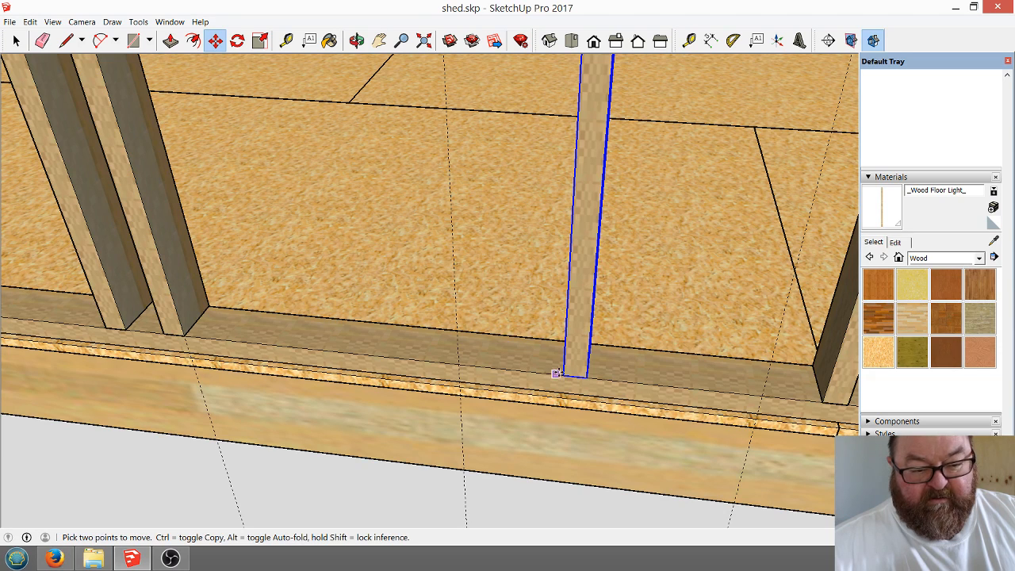
{"action": "left_click", "coordinate": [563, 374]}
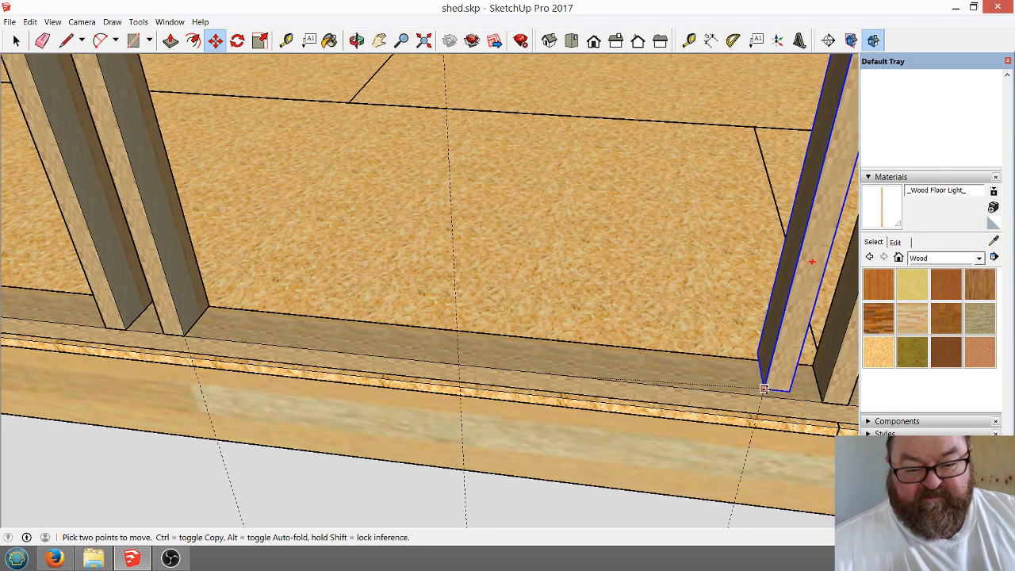
{"action": "scroll", "coordinate": [764, 405], "scroll_direction": "up", "scroll_amount": 3}
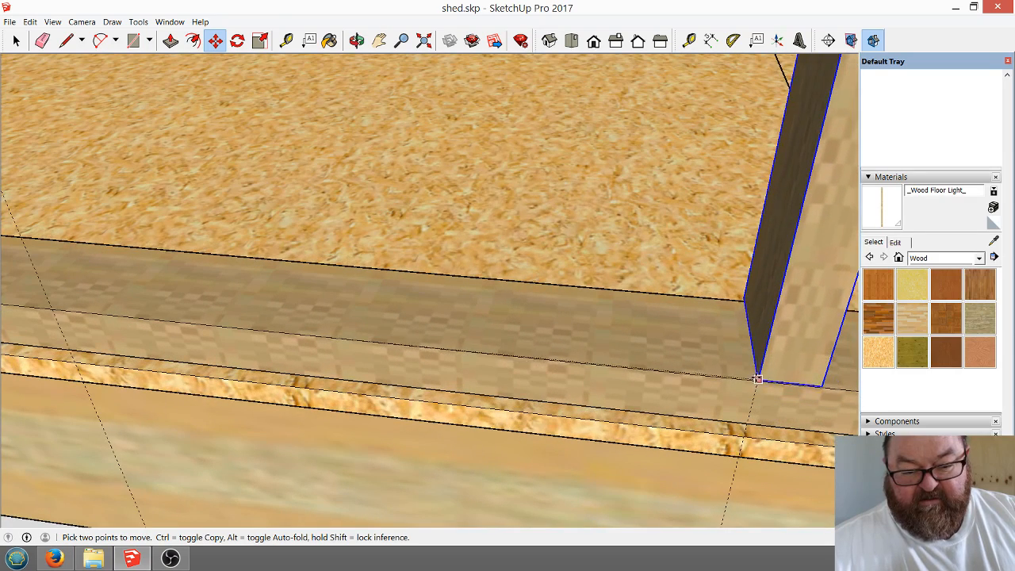
{"action": "left_click", "coordinate": [758, 384]}
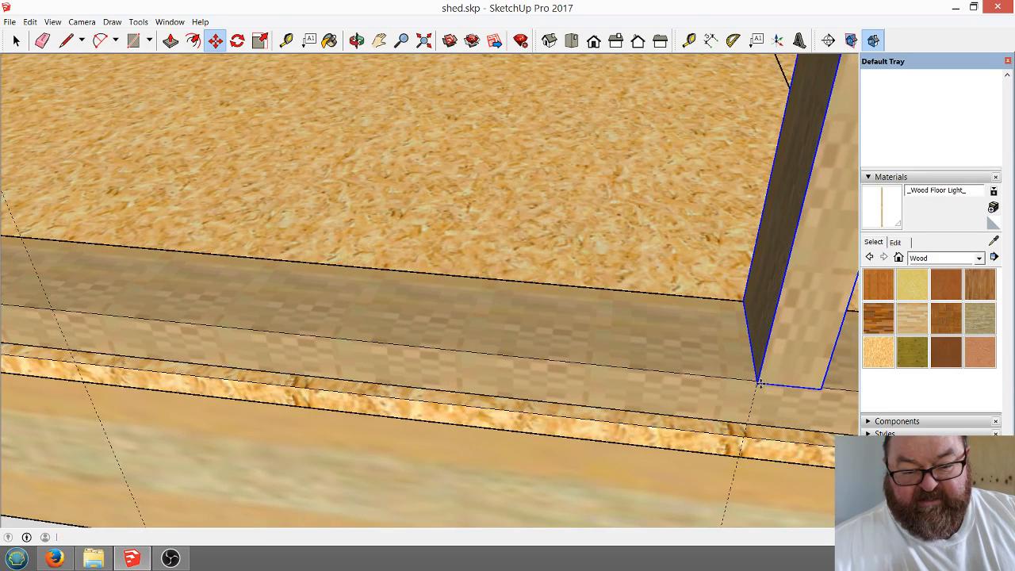
Nudge the open-end window stud so its inner front bottom corner sits on the outer guide at the bottom plate.
{"action": "scroll", "coordinate": [714, 347], "scroll_direction": "down", "scroll_amount": 1}
{"action": "left_click", "coordinate": [357, 40]}
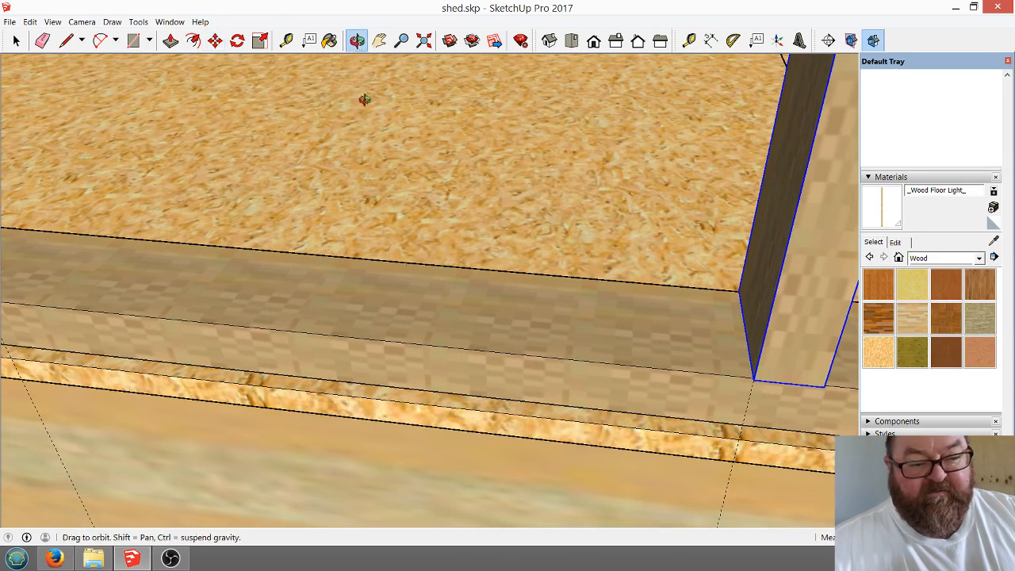
{"action": "left_click_drag", "start_coordinate": [441, 349], "coordinate": [714, 269]}
{"action": "scroll", "coordinate": [714, 270], "scroll_direction": "up", "scroll_amount": 6}
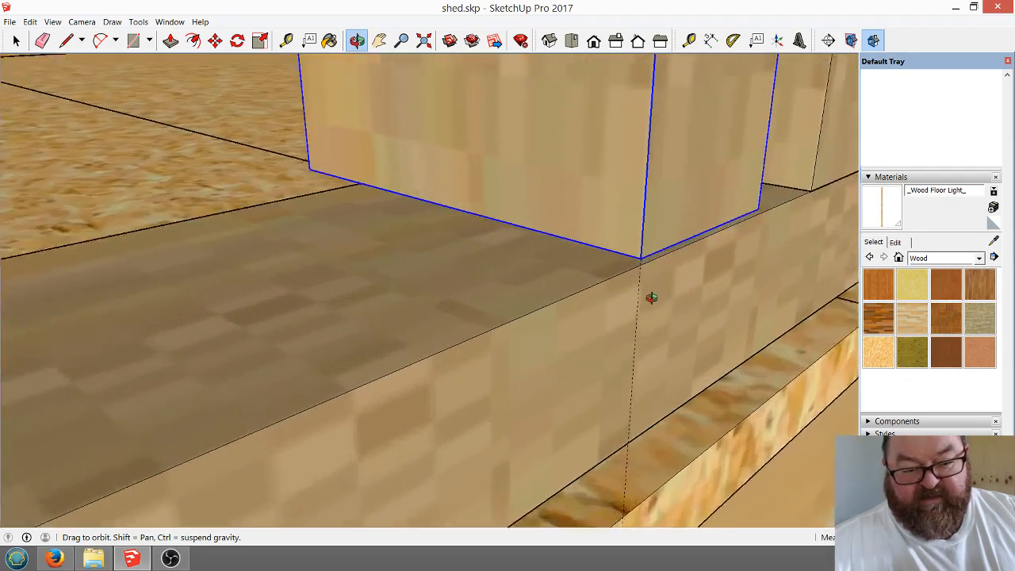
{"action": "left_click", "coordinate": [216, 40]}
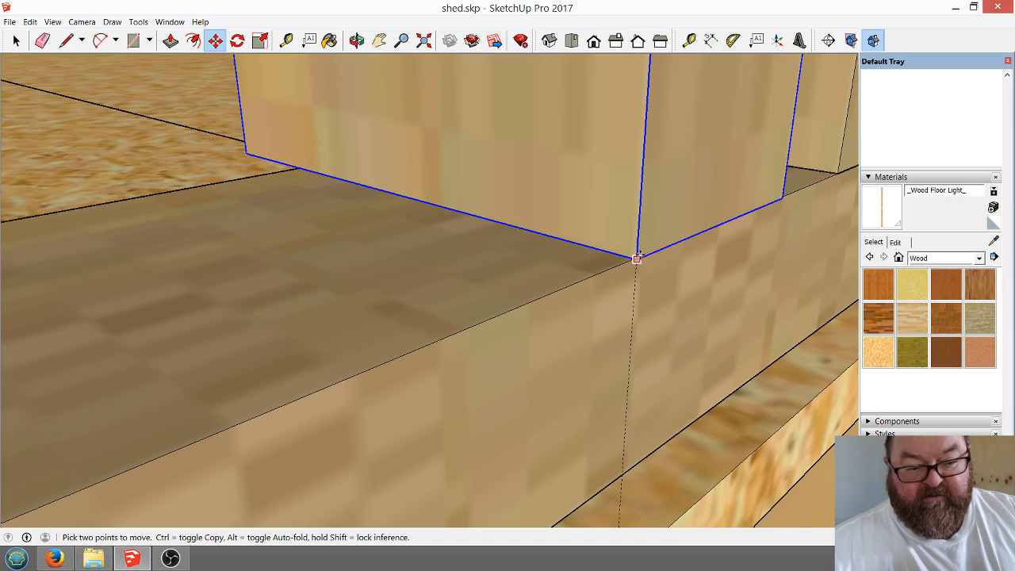
{"action": "scroll", "coordinate": [638, 253], "scroll_direction": "down", "scroll_amount": 4}
{"action": "scroll", "coordinate": [688, 286], "scroll_direction": "down", "scroll_amount": 5}
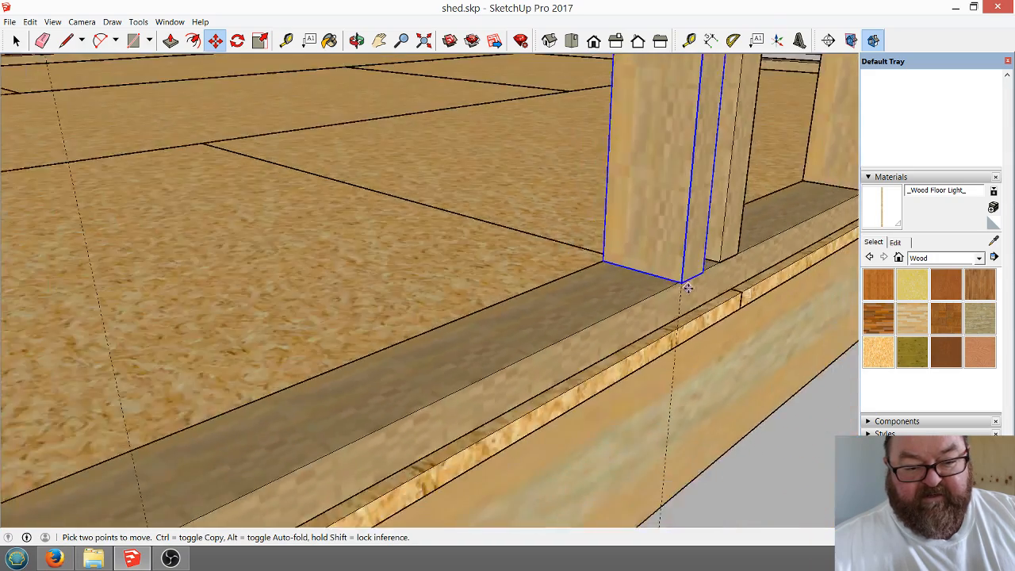
Nudge the plated-end window stud so its inner front bottom corner meets the guide at the bottom plate's front edge.
{"action": "scroll", "coordinate": [444, 423], "scroll_direction": "up", "scroll_amount": 2}
{"action": "scroll", "coordinate": [444, 423], "scroll_direction": "up", "scroll_amount": 5}
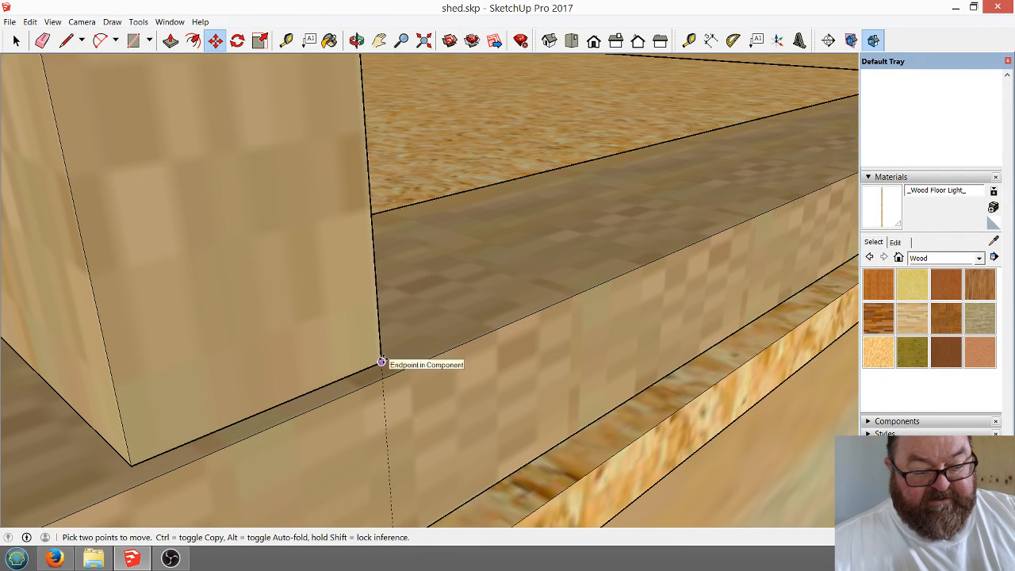
{"action": "left_click", "coordinate": [381, 362]}
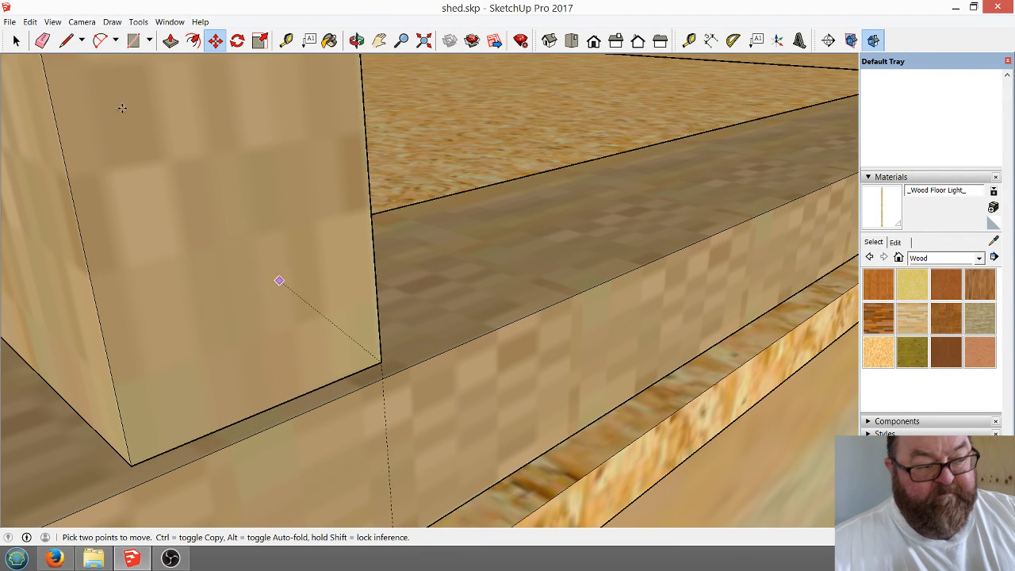
{"action": "left_click", "coordinate": [16, 41]}
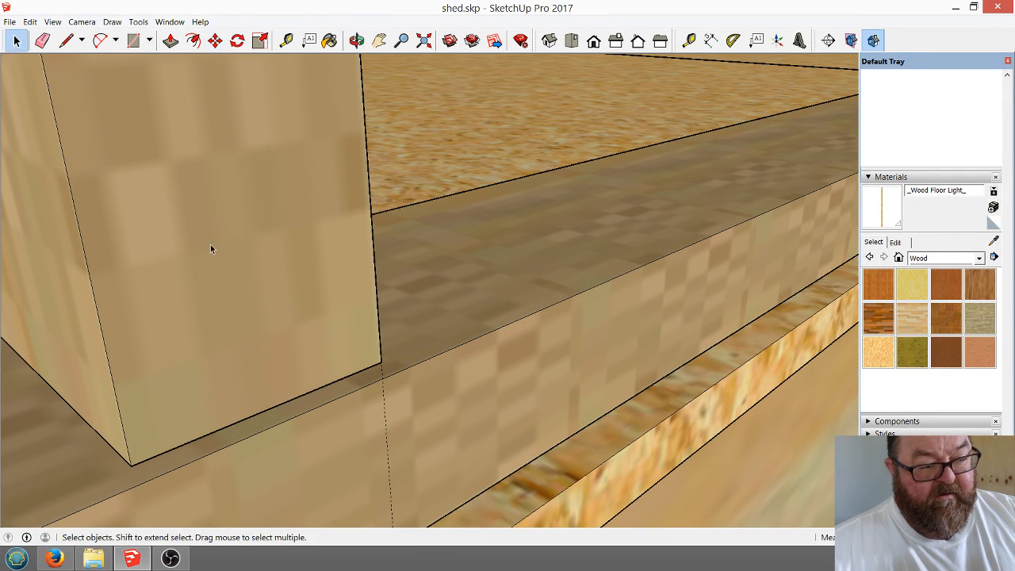
{"action": "left_click", "coordinate": [268, 277]}
{"action": "left_click", "coordinate": [215, 41]}
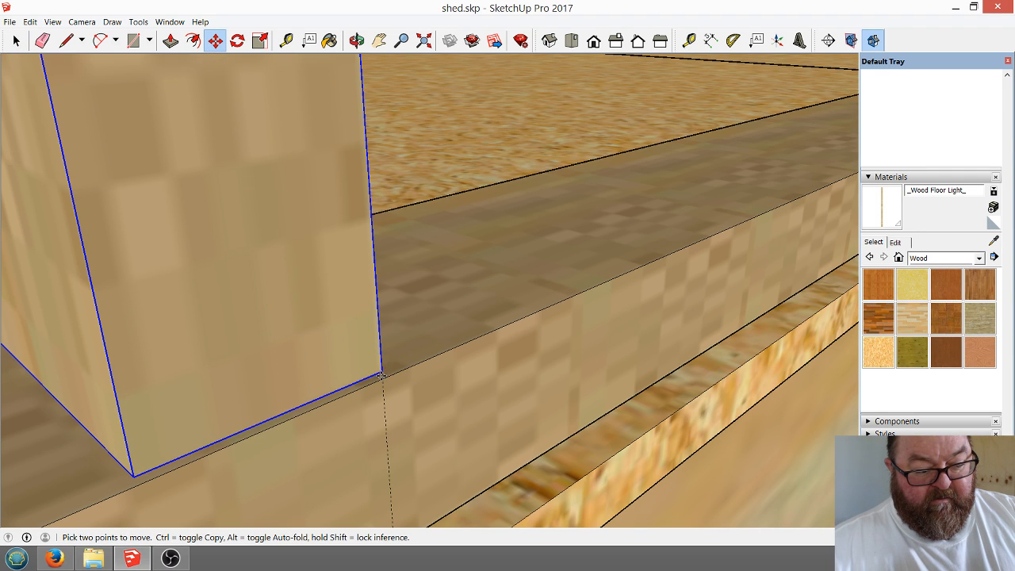
Examine both window studs at the bottom and top plates to check their alignment with the guides and plate faces.
{"action": "scroll", "coordinate": [342, 436], "scroll_direction": "down", "scroll_amount": 4}
{"action": "scroll", "coordinate": [338, 435], "scroll_direction": "down", "scroll_amount": 6}
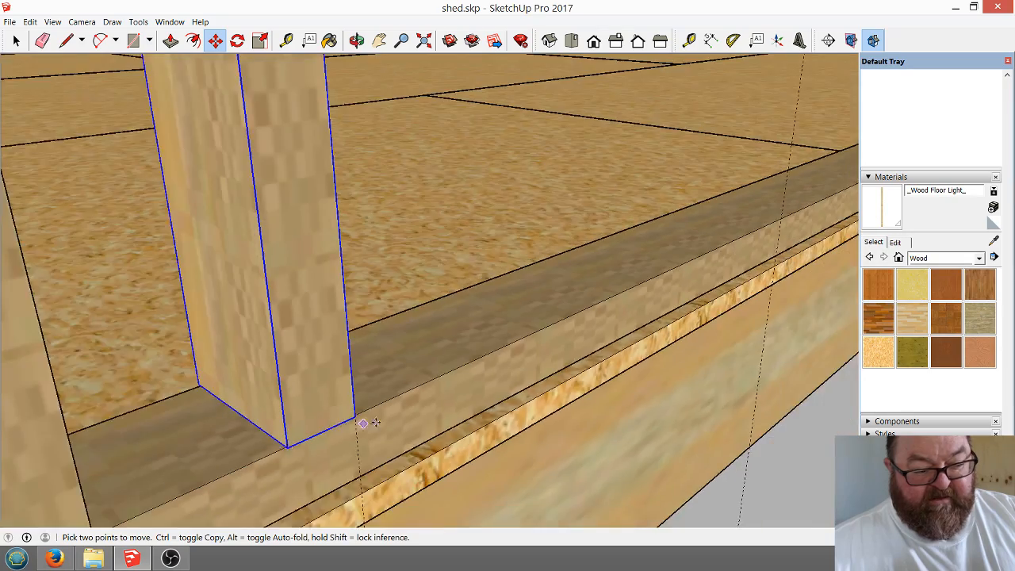
{"action": "scroll", "coordinate": [299, 488], "scroll_direction": "up", "scroll_amount": 10}
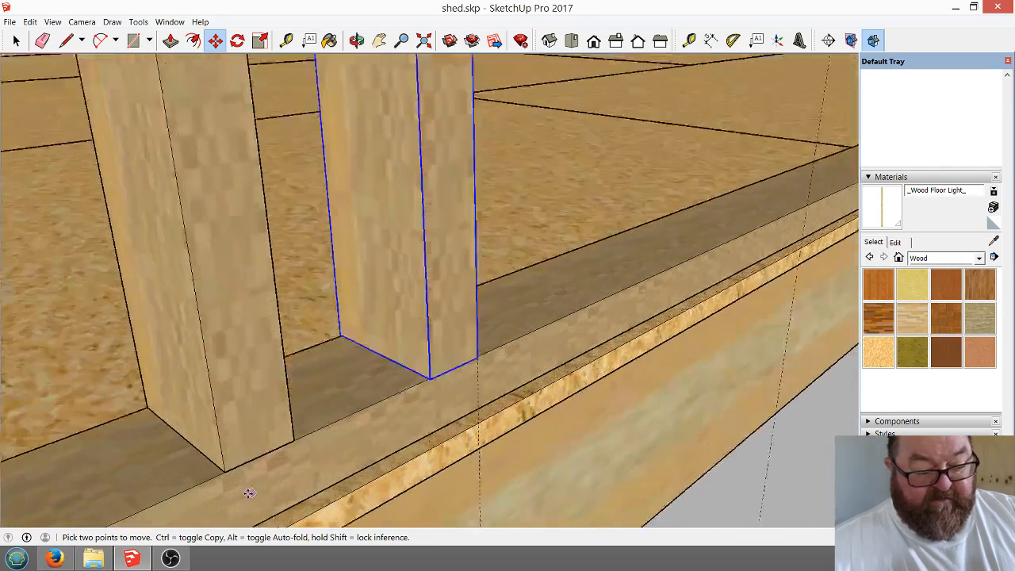
{"action": "scroll", "coordinate": [222, 474], "scroll_direction": "down", "scroll_amount": 10}
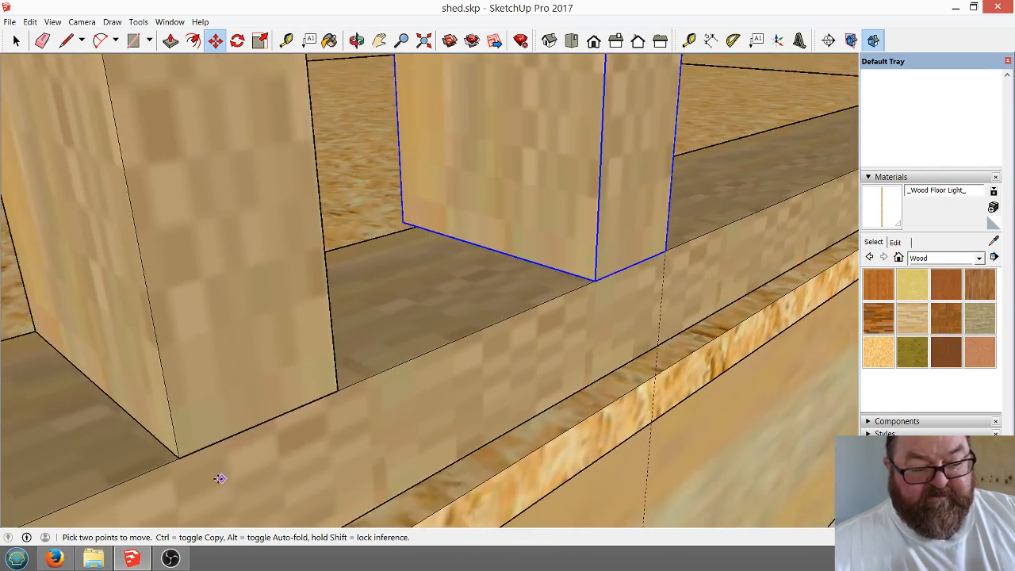
{"action": "scroll", "coordinate": [194, 474], "scroll_direction": "down", "scroll_amount": 3}
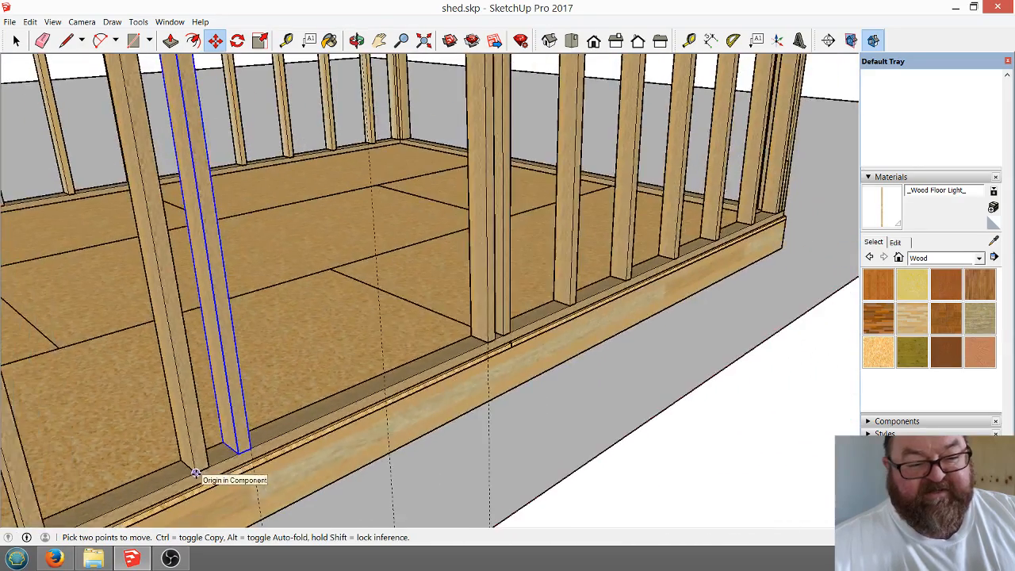
{"action": "scroll", "coordinate": [370, 483], "scroll_direction": "up", "scroll_amount": 2}
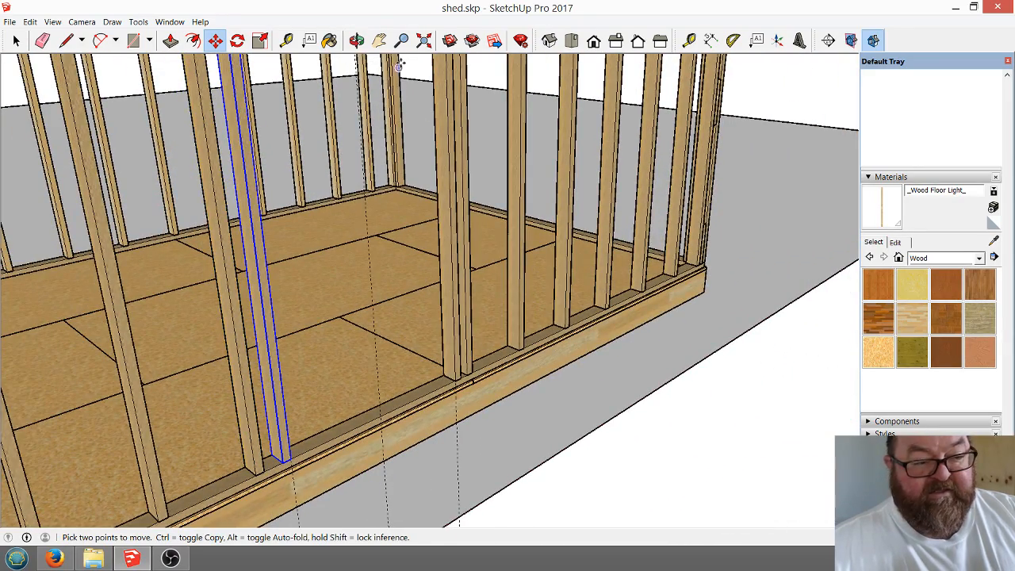
{"action": "left_click", "coordinate": [357, 42]}
{"action": "left_click_drag", "start_coordinate": [428, 420], "coordinate": [352, 433]}
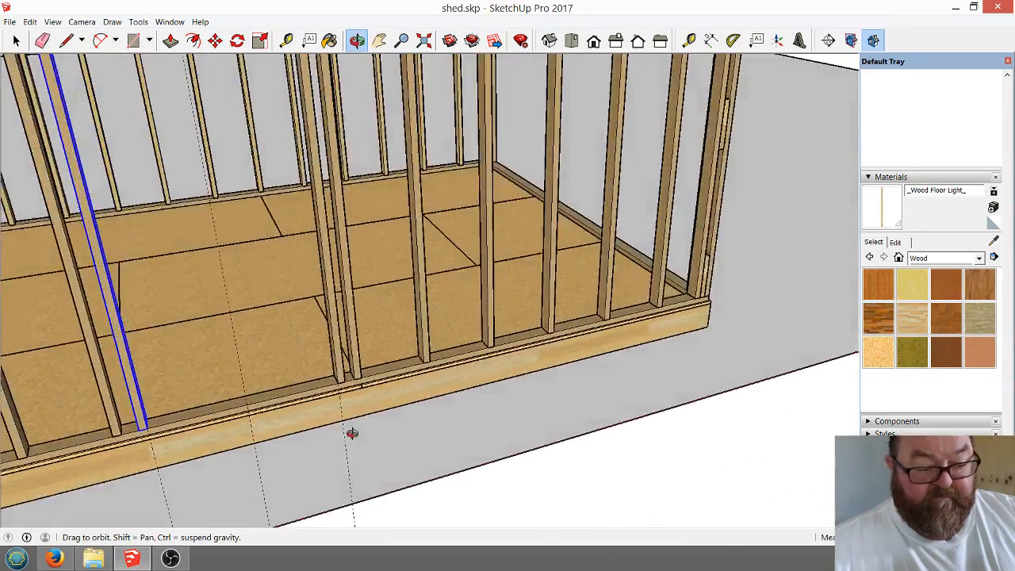
{"action": "scroll", "coordinate": [389, 403], "scroll_direction": "down", "scroll_amount": 3}
{"action": "scroll", "coordinate": [343, 405], "scroll_direction": "up", "scroll_amount": 5}
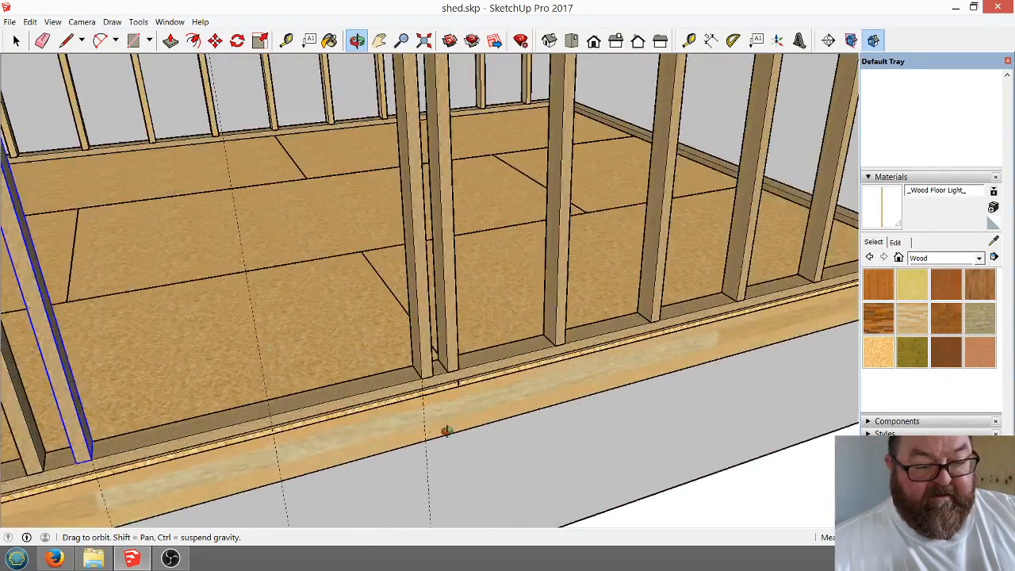
{"action": "scroll", "coordinate": [447, 431], "scroll_direction": "down", "scroll_amount": 3}
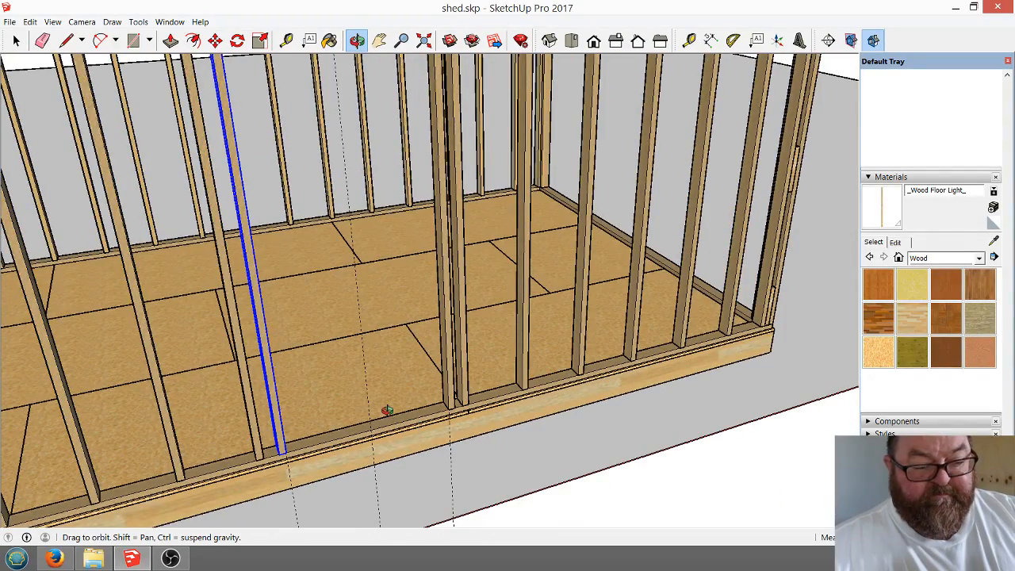
{"action": "left_click_drag", "start_coordinate": [468, 421], "coordinate": [514, 451]}
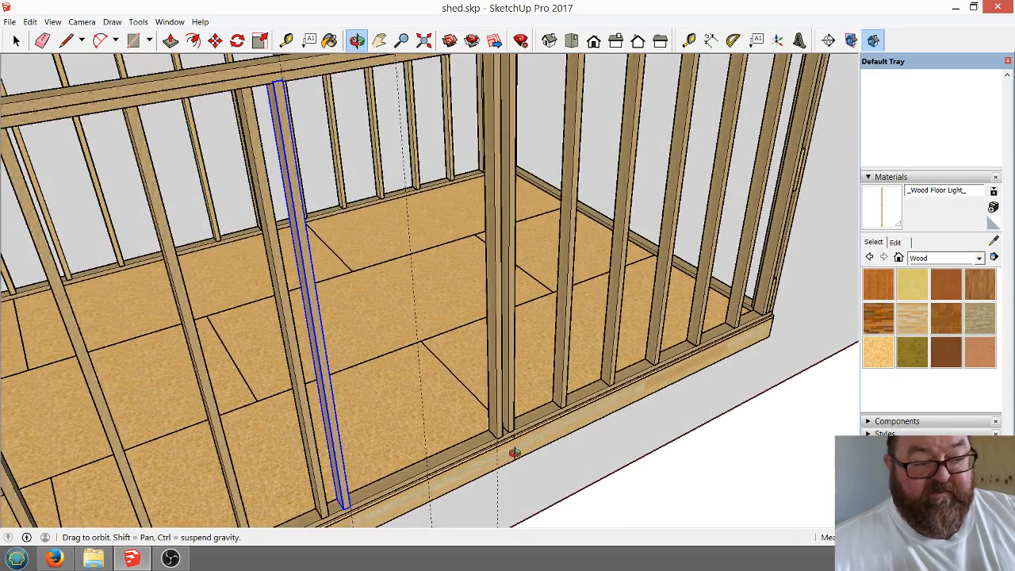
{"action": "scroll", "coordinate": [458, 466], "scroll_direction": "down", "scroll_amount": 3}
{"action": "scroll", "coordinate": [354, 242], "scroll_direction": "up", "scroll_amount": 10}
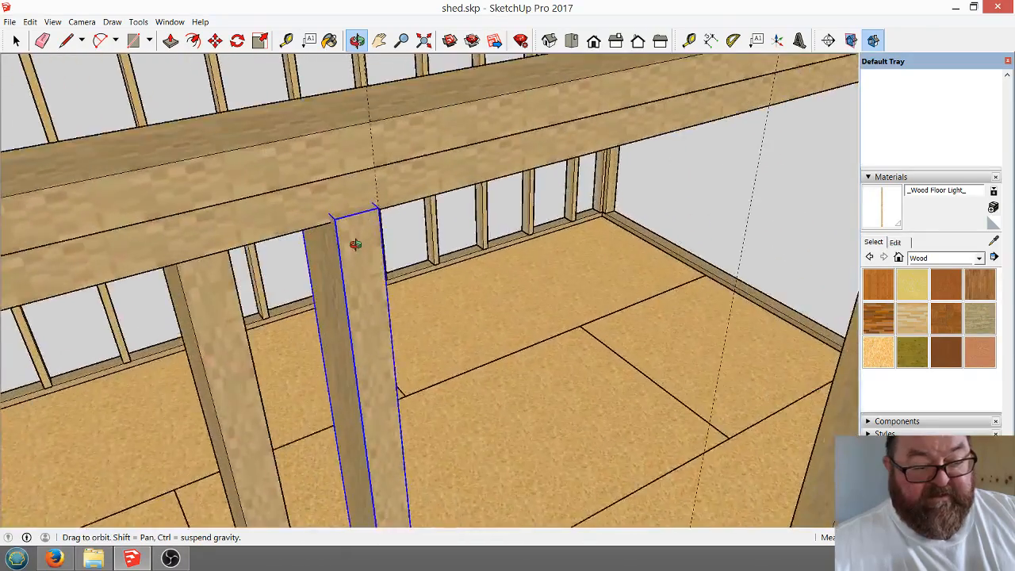
{"action": "left_click_drag", "start_coordinate": [356, 244], "coordinate": [292, 245]}
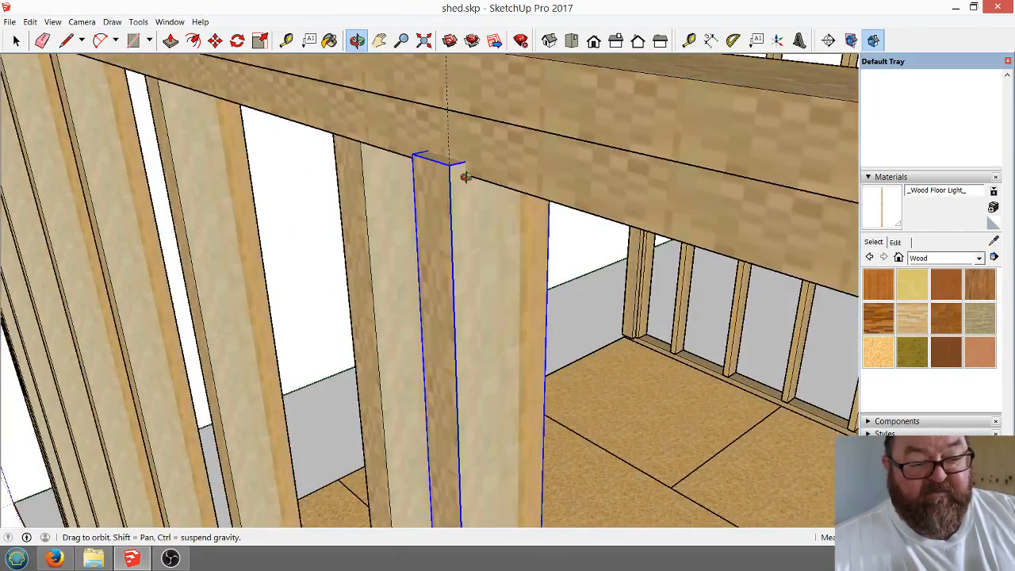
{"action": "scroll", "coordinate": [465, 176], "scroll_direction": "down", "scroll_amount": 8}
{"action": "scroll", "coordinate": [444, 409], "scroll_direction": "down", "scroll_amount": 2}
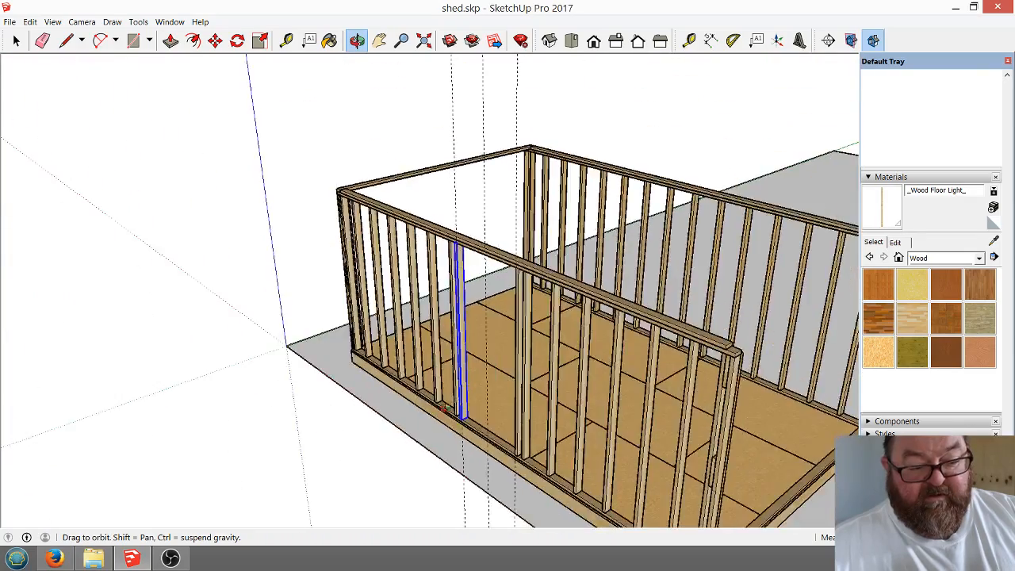
Move the plated-end window stud by its inner front bottom corner back onto the bottom plate's front top edge.
{"action": "scroll", "coordinate": [443, 409], "scroll_direction": "up", "scroll_amount": 10}
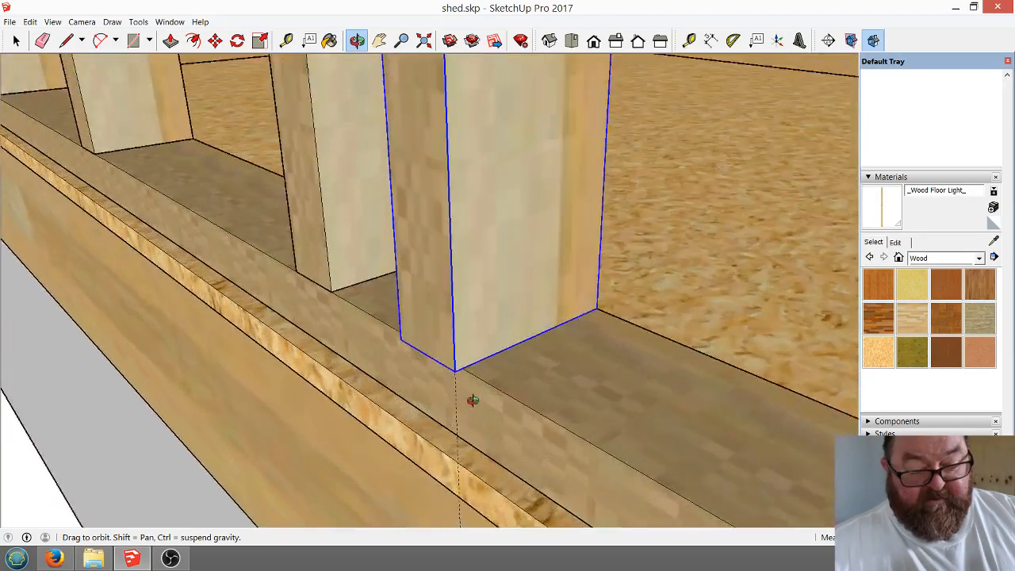
{"action": "scroll", "coordinate": [468, 392], "scroll_direction": "up", "scroll_amount": 3}
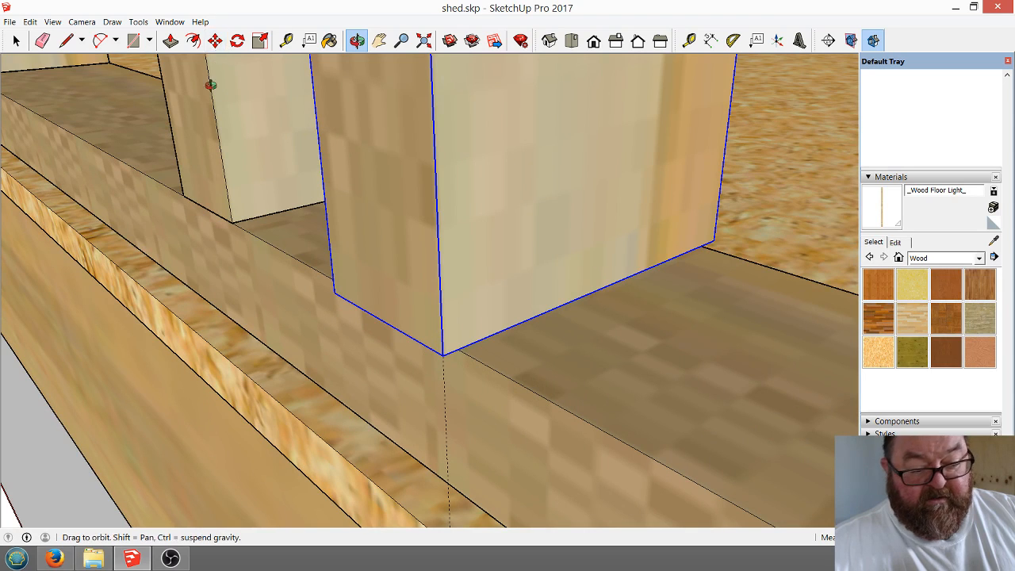
{"action": "left_click", "coordinate": [216, 39]}
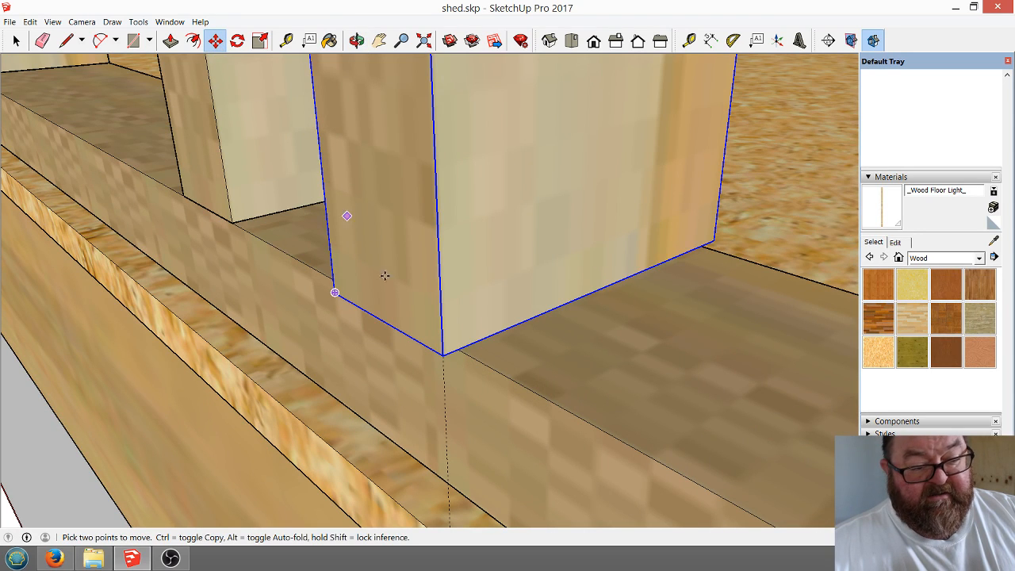
{"action": "left_click", "coordinate": [441, 354]}
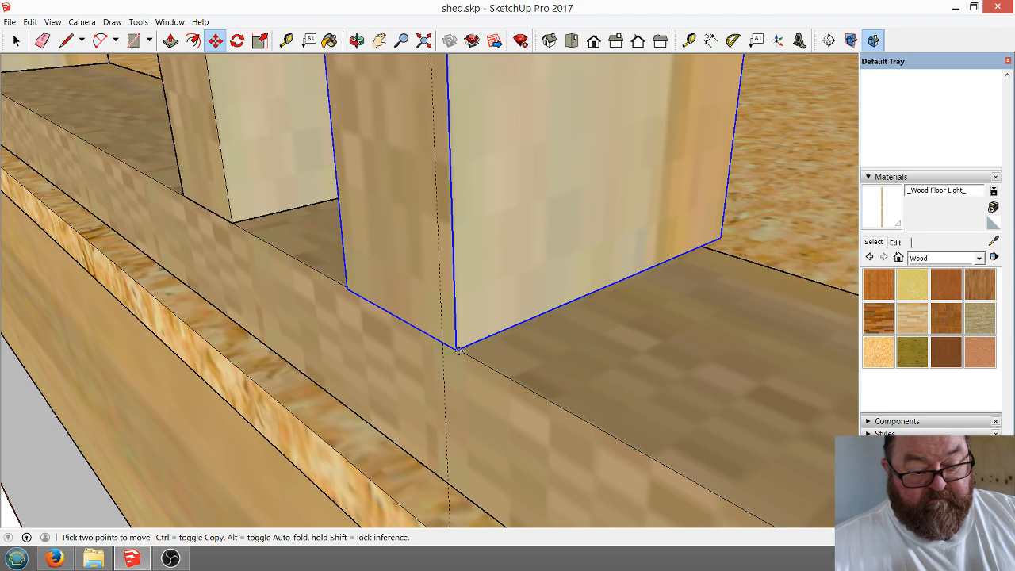
{"action": "scroll", "coordinate": [437, 356], "scroll_direction": "down", "scroll_amount": 6}
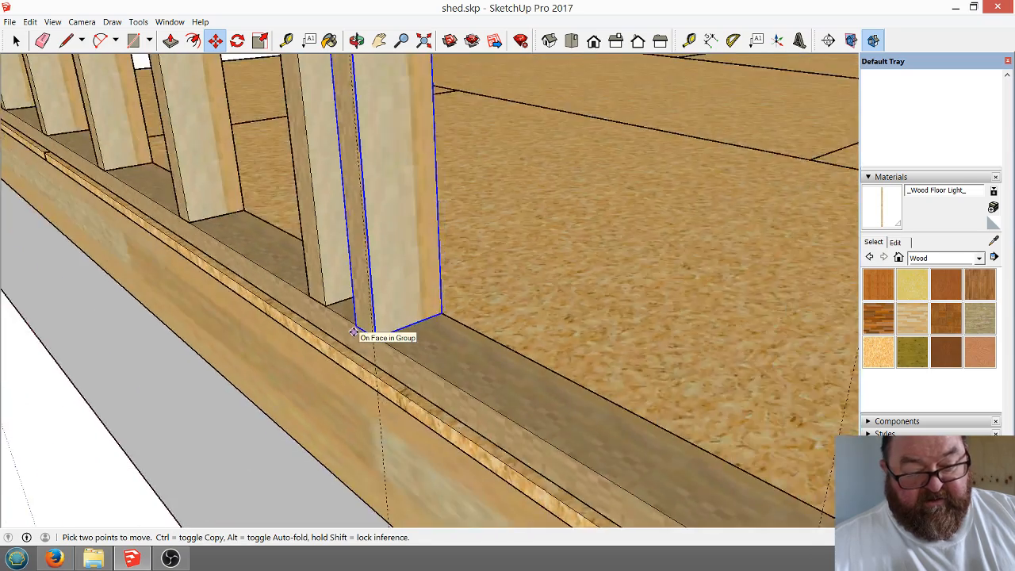
Move the open-end window stud by its inner front bottom corner onto the bottom plate's front top edge.
{"action": "scroll", "coordinate": [354, 332], "scroll_direction": "down", "scroll_amount": 5}
{"action": "scroll", "coordinate": [573, 496], "scroll_direction": "up", "scroll_amount": 3}
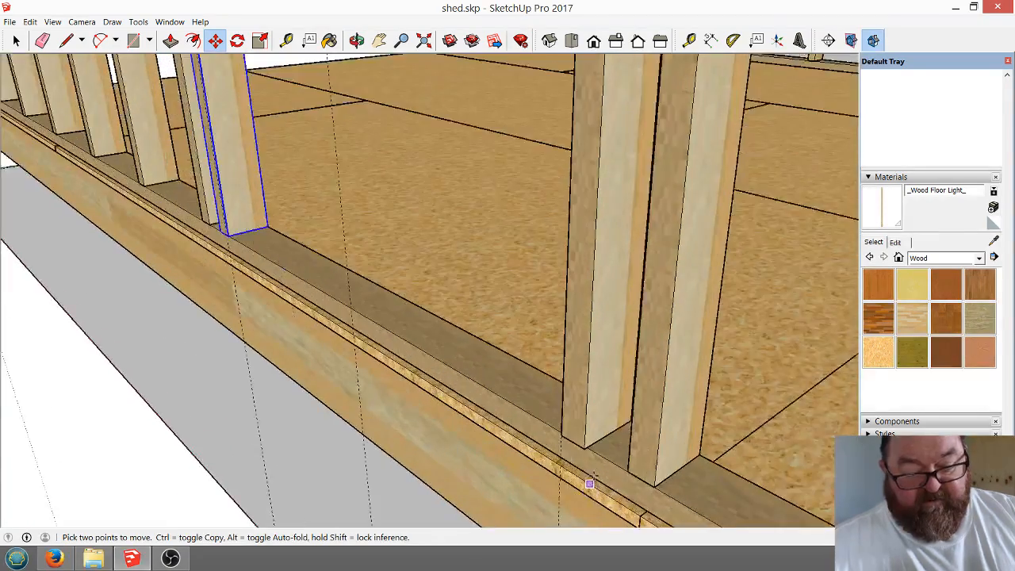
{"action": "scroll", "coordinate": [555, 436], "scroll_direction": "up", "scroll_amount": 6}
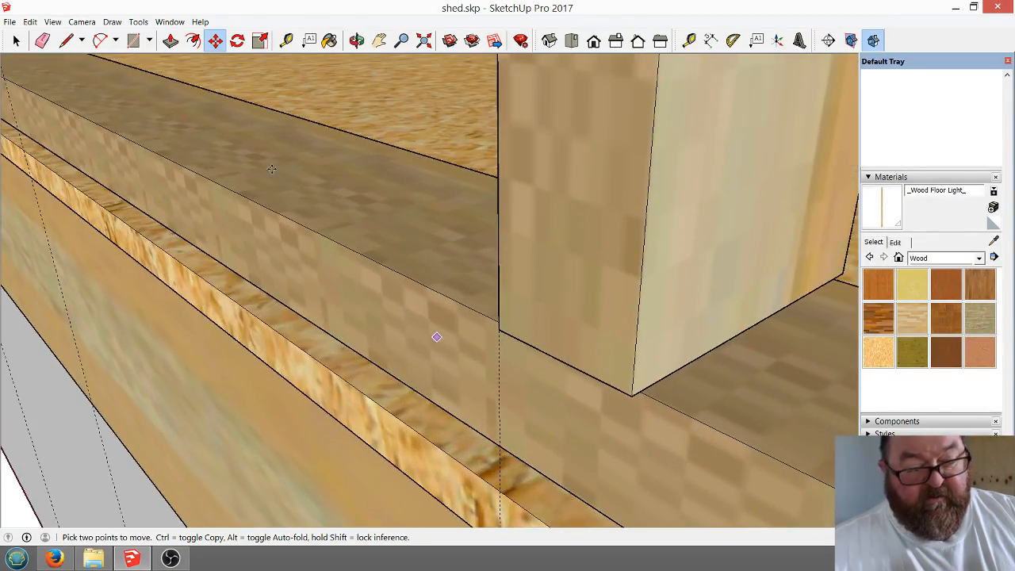
{"action": "left_click", "coordinate": [357, 39]}
{"action": "left_click_drag", "start_coordinate": [340, 204], "coordinate": [557, 336]}
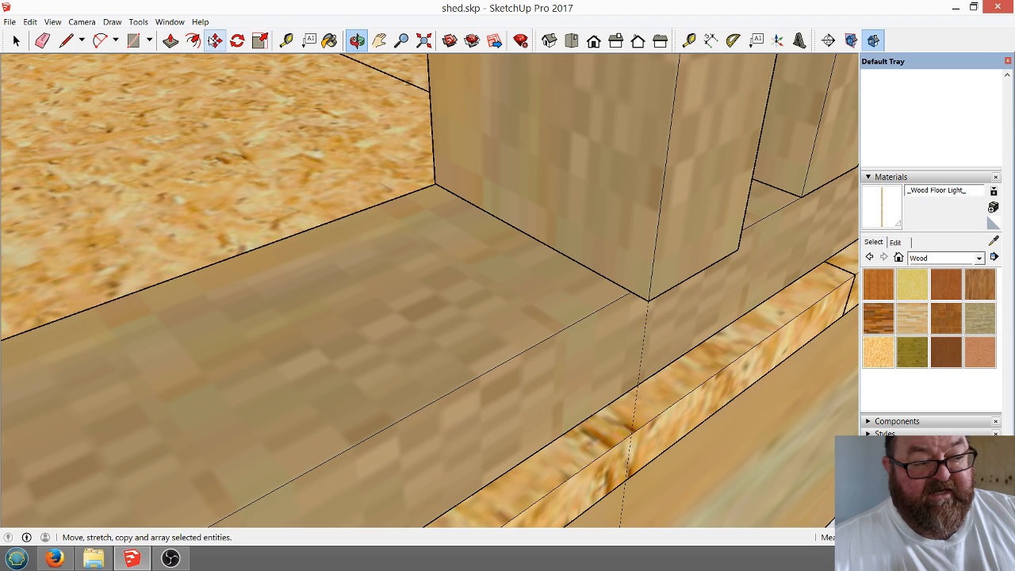
{"action": "left_click", "coordinate": [215, 40]}
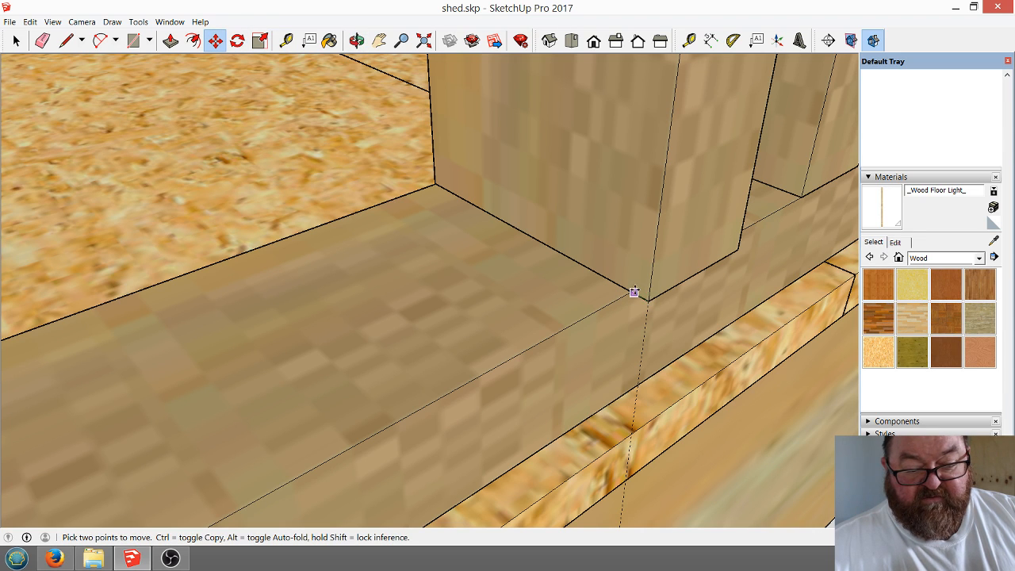
{"action": "left_click", "coordinate": [16, 40]}
{"action": "double_click", "coordinate": [545, 184]}
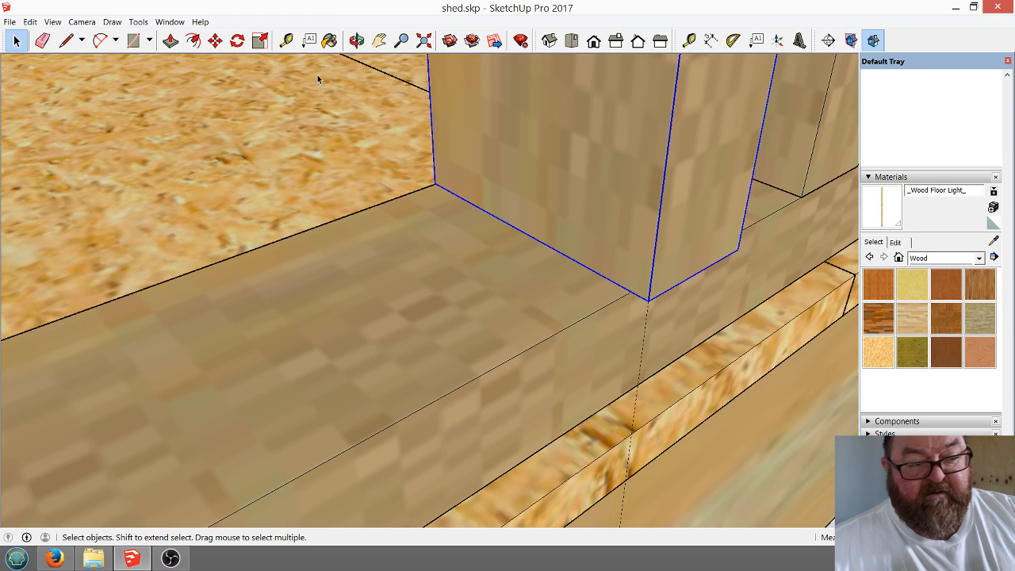
{"action": "left_click", "coordinate": [215, 39]}
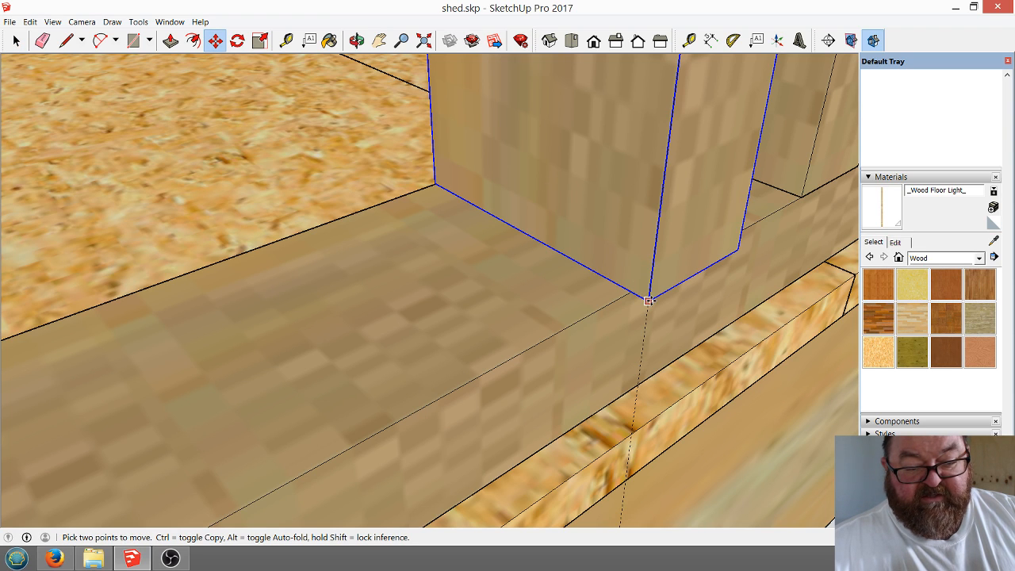
{"action": "left_click", "coordinate": [649, 301]}
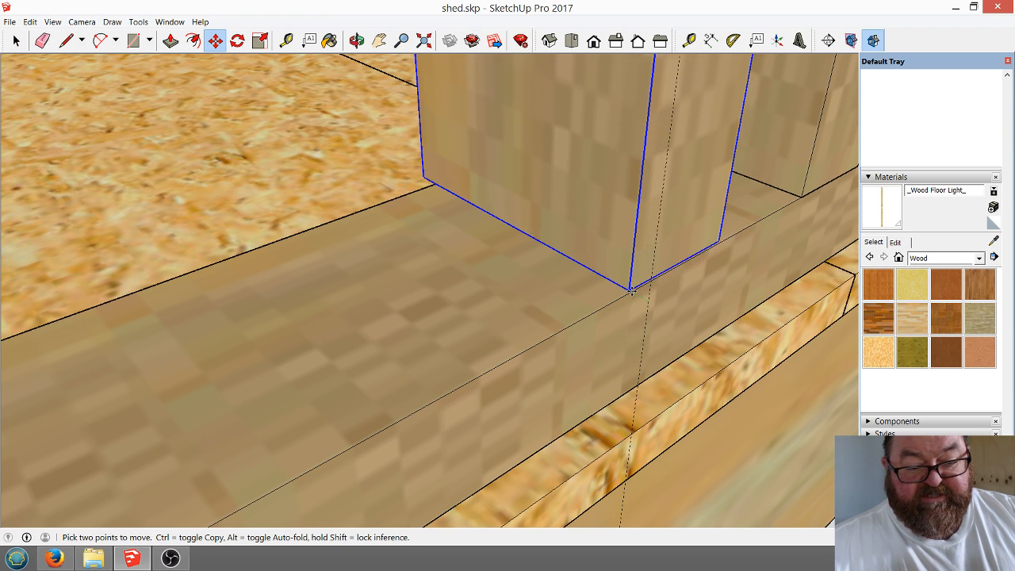
{"action": "scroll", "coordinate": [633, 374], "scroll_direction": "down", "scroll_amount": 3}
{"action": "scroll", "coordinate": [633, 375], "scroll_direction": "down", "scroll_amount": 5}
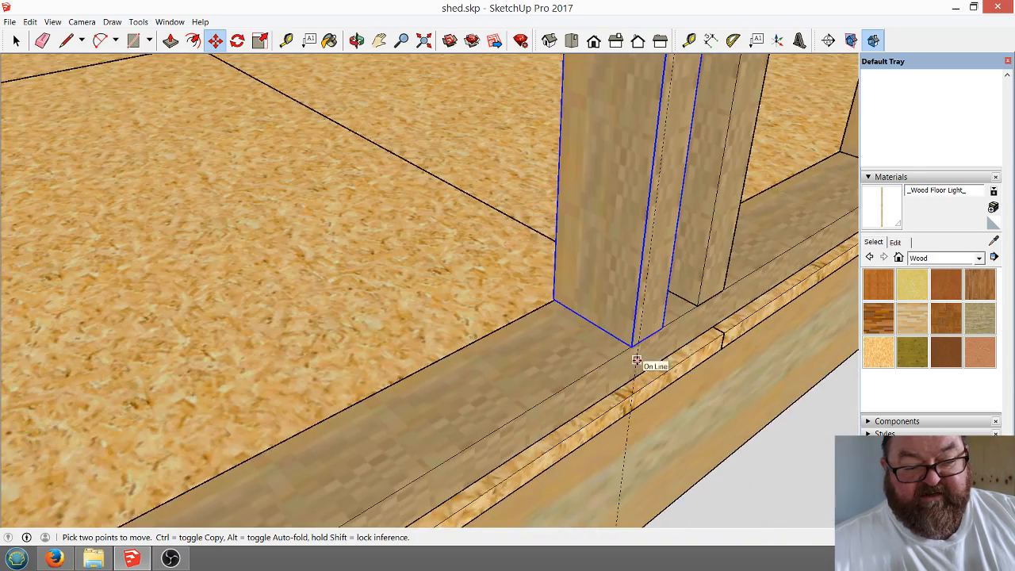
Erase the three vertical guides marking the window opening in the long side wall.
{"action": "scroll", "coordinate": [650, 379], "scroll_direction": "down", "scroll_amount": 2}
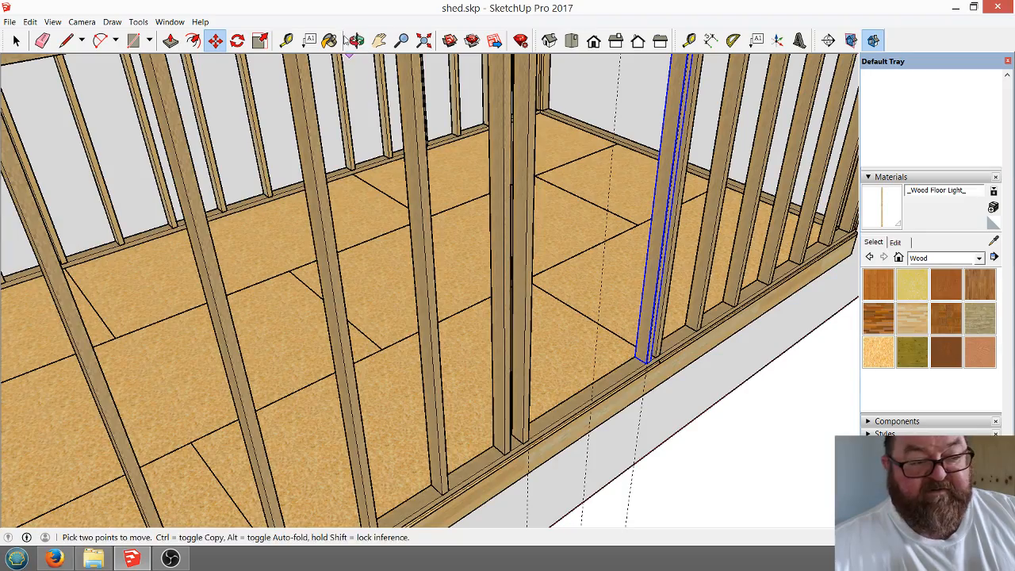
{"action": "mouse_move", "coordinate": [647, 292]}
{"action": "middle_mouse_down"}
{"action": "mouse_move", "coordinate": [546, 233]}
{"action": "mouse_move", "coordinate": [682, 380]}
{"action": "mouse_move", "coordinate": [591, 432]}
{"action": "mouse_move", "coordinate": [368, 384]}
{"action": "middle_mouse_up"}
{"action": "scroll", "coordinate": [387, 376], "scroll_direction": "up", "scroll_amount": 5}
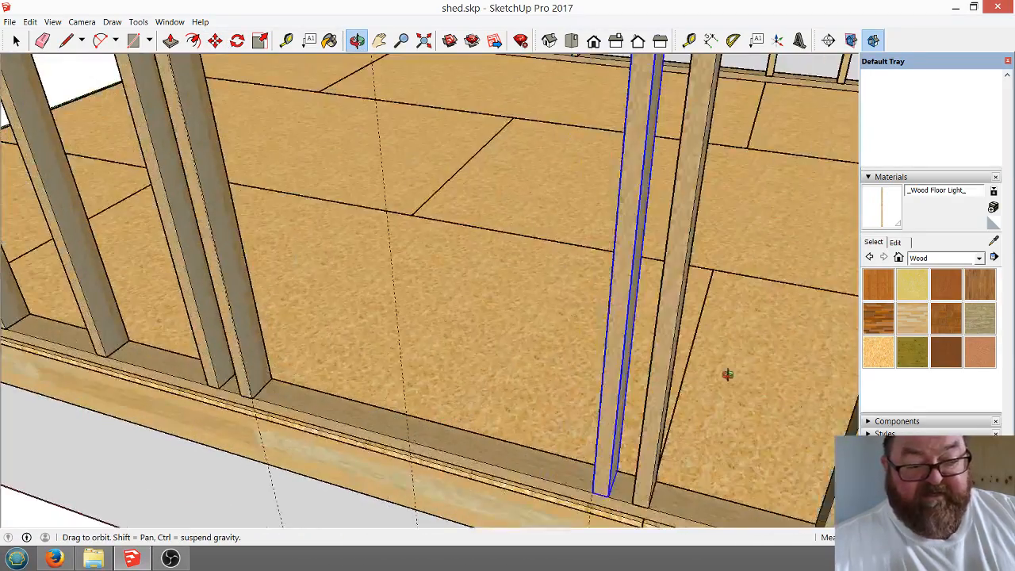
{"action": "scroll", "coordinate": [516, 474], "scroll_direction": "down", "scroll_amount": 3}
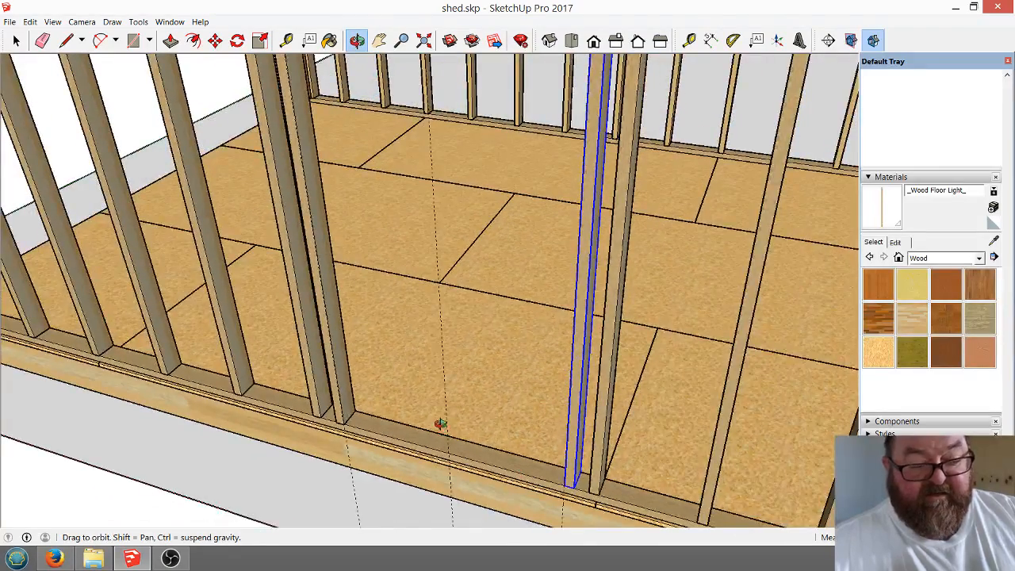
{"action": "scroll", "coordinate": [440, 424], "scroll_direction": "down", "scroll_amount": 5}
{"action": "scroll", "coordinate": [432, 356], "scroll_direction": "down", "scroll_amount": 3}
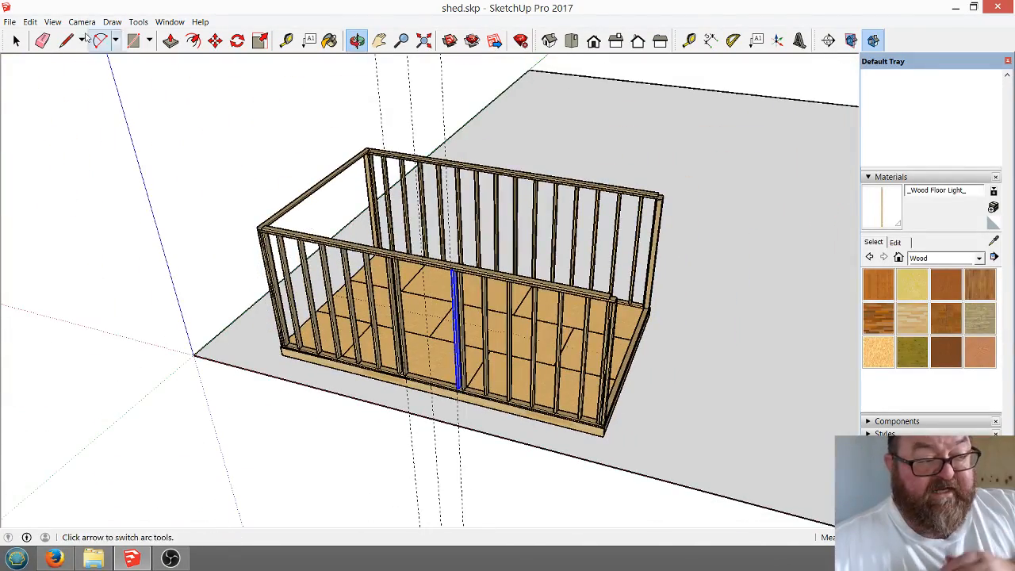
{"action": "left_click", "coordinate": [42, 40]}
{"action": "left_click_drag", "start_coordinate": [471, 461], "coordinate": [401, 449]}
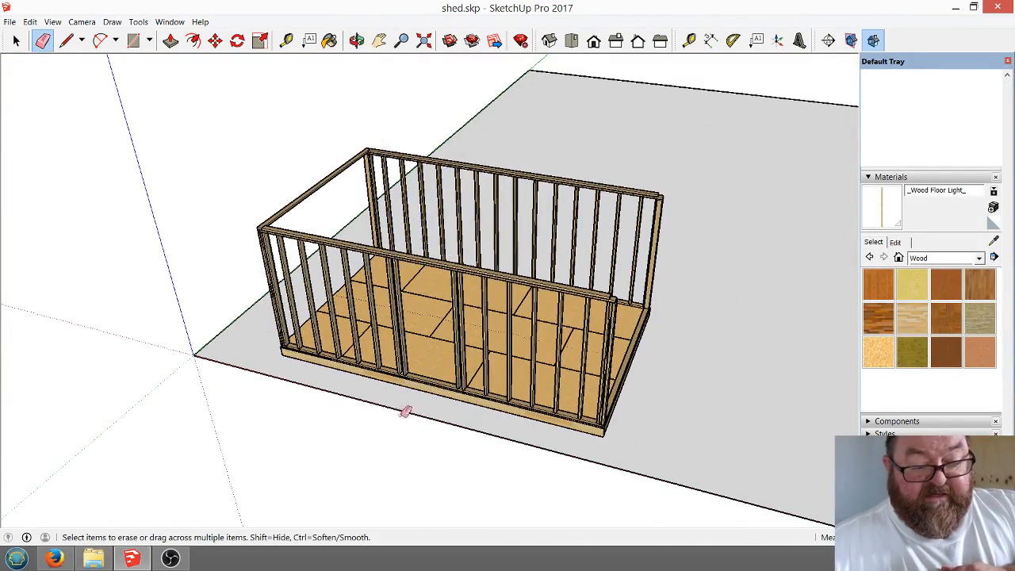
Examine the long side wall's window opening and the gaps between the window studs and their neighbouring wall studs.
{"action": "scroll", "coordinate": [406, 412], "scroll_direction": "up", "scroll_amount": 4}
{"action": "scroll", "coordinate": [449, 458], "scroll_direction": "up", "scroll_amount": 4}
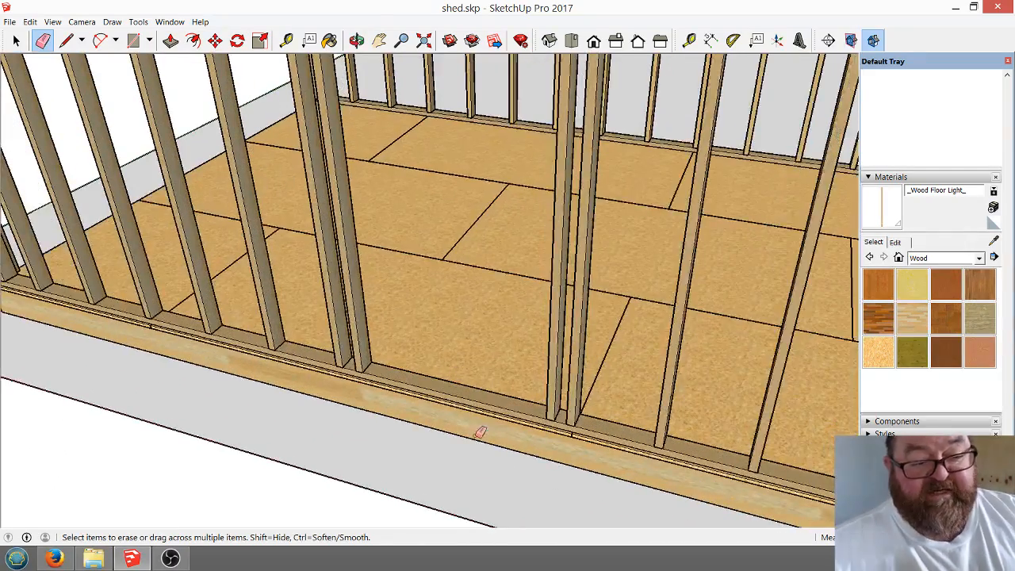
{"action": "left_click", "coordinate": [356, 40]}
{"action": "left_click_drag", "start_coordinate": [381, 349], "coordinate": [408, 387]}
{"action": "scroll", "coordinate": [472, 426], "scroll_direction": "down", "scroll_amount": 2}
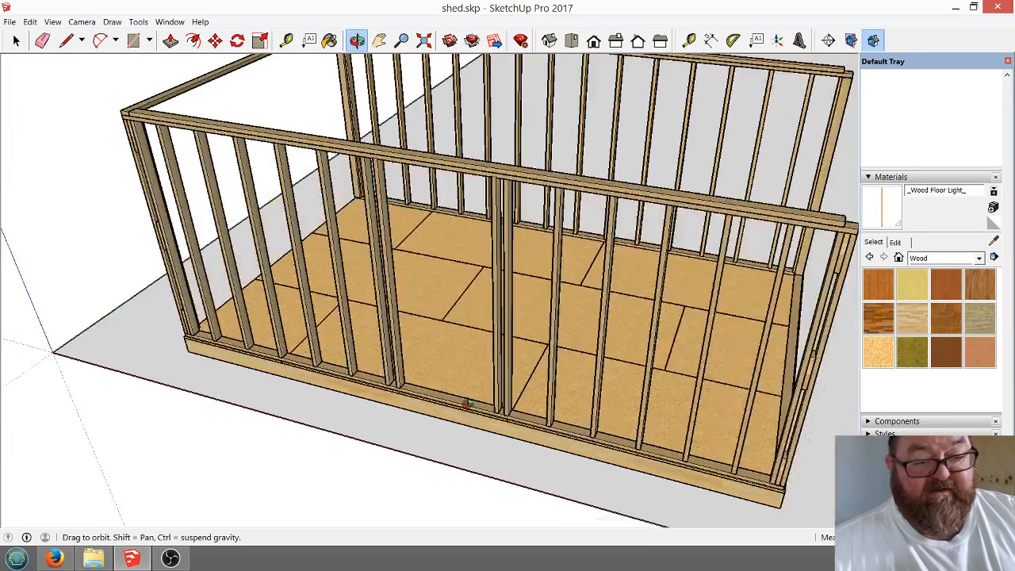
{"action": "left_click_drag", "start_coordinate": [468, 404], "coordinate": [604, 410]}
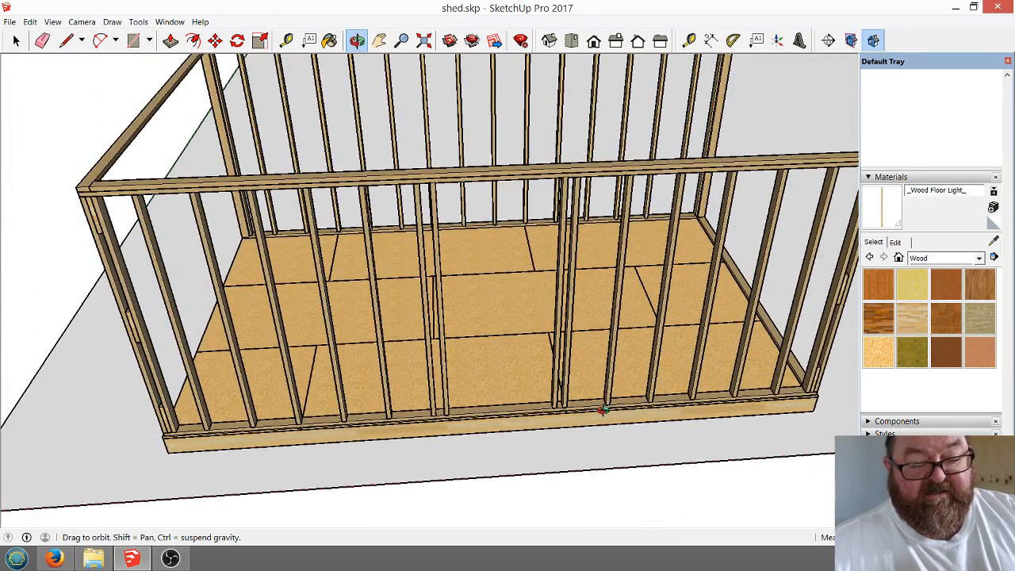
{"action": "scroll", "coordinate": [603, 410], "scroll_direction": "up", "scroll_amount": 4}
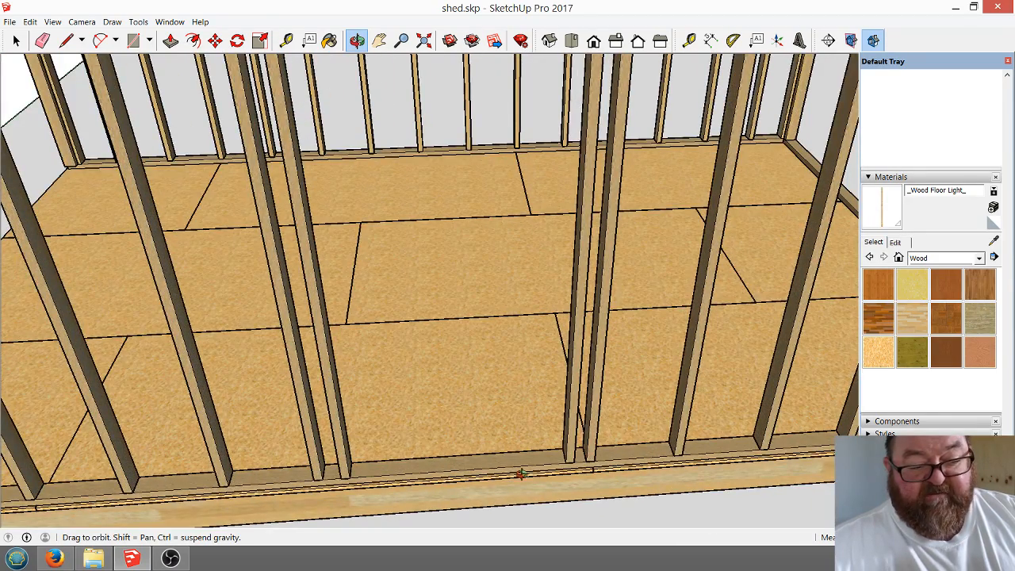
{"action": "scroll", "coordinate": [577, 426], "scroll_direction": "down", "scroll_amount": 2}
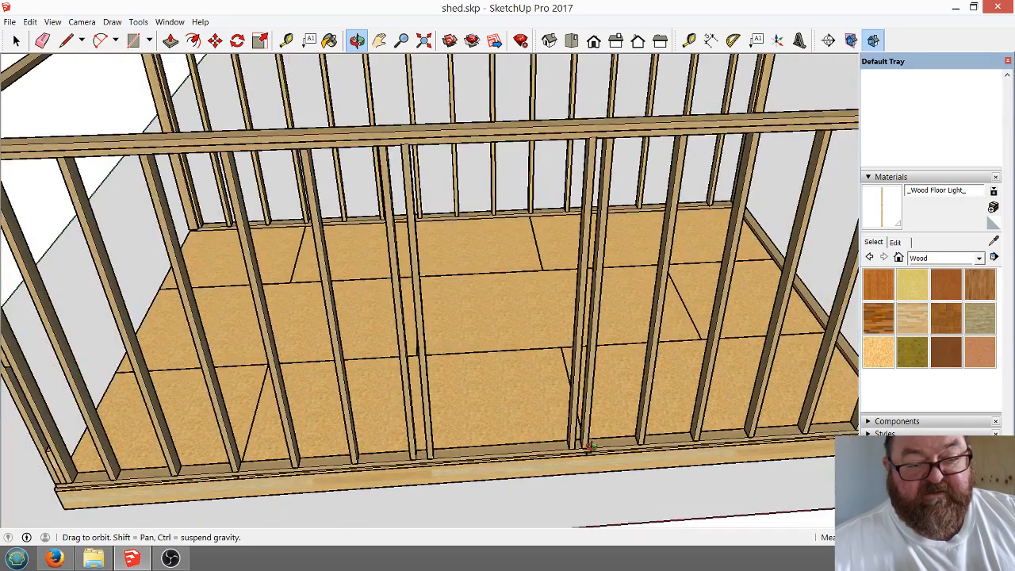
{"action": "scroll", "coordinate": [591, 446], "scroll_direction": "up", "scroll_amount": 2}
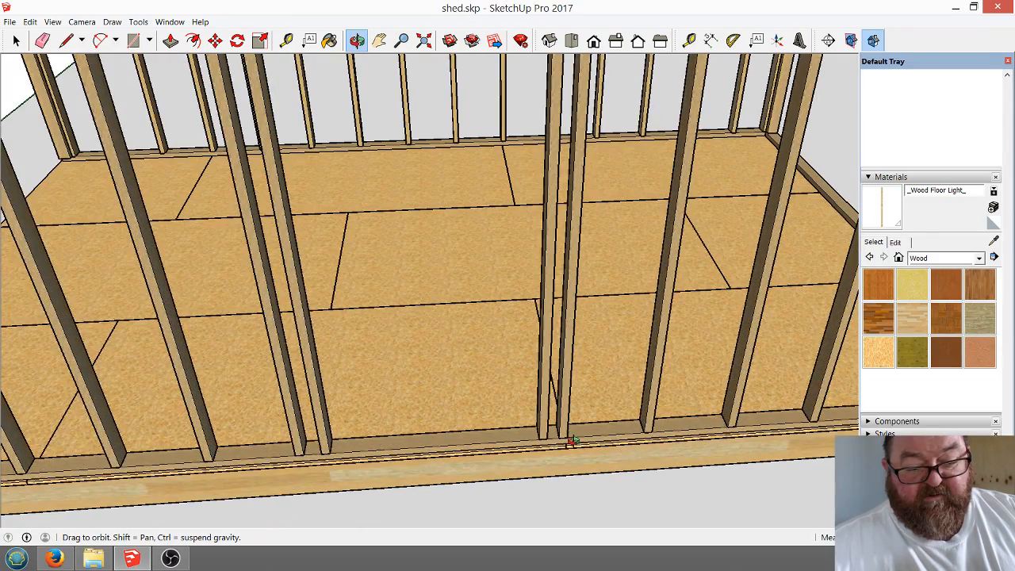
{"action": "scroll", "coordinate": [572, 440], "scroll_direction": "up", "scroll_amount": 5}
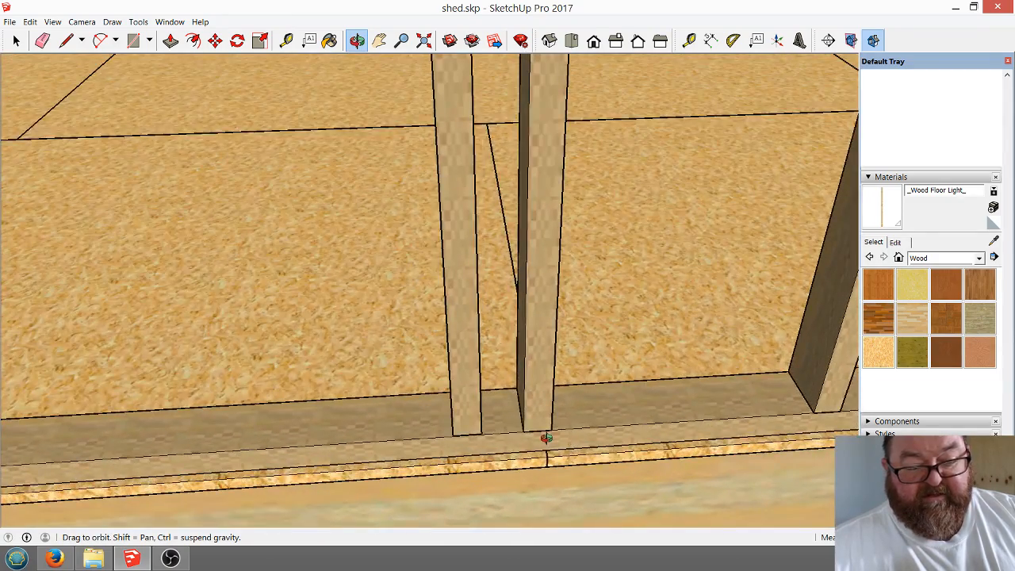
{"action": "scroll", "coordinate": [546, 438], "scroll_direction": "down", "scroll_amount": 5}
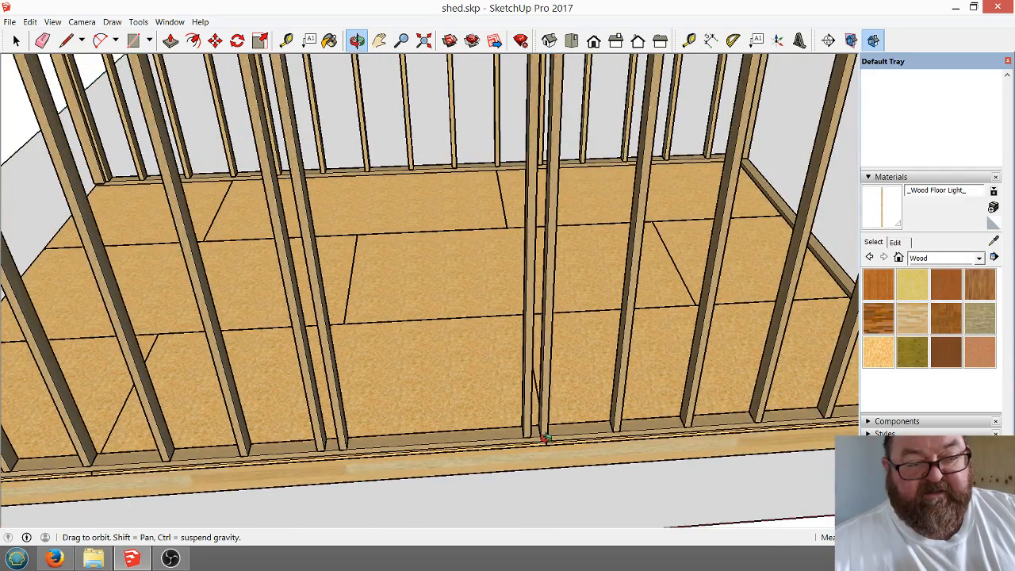
{"action": "scroll", "coordinate": [546, 438], "scroll_direction": "down", "scroll_amount": 2}
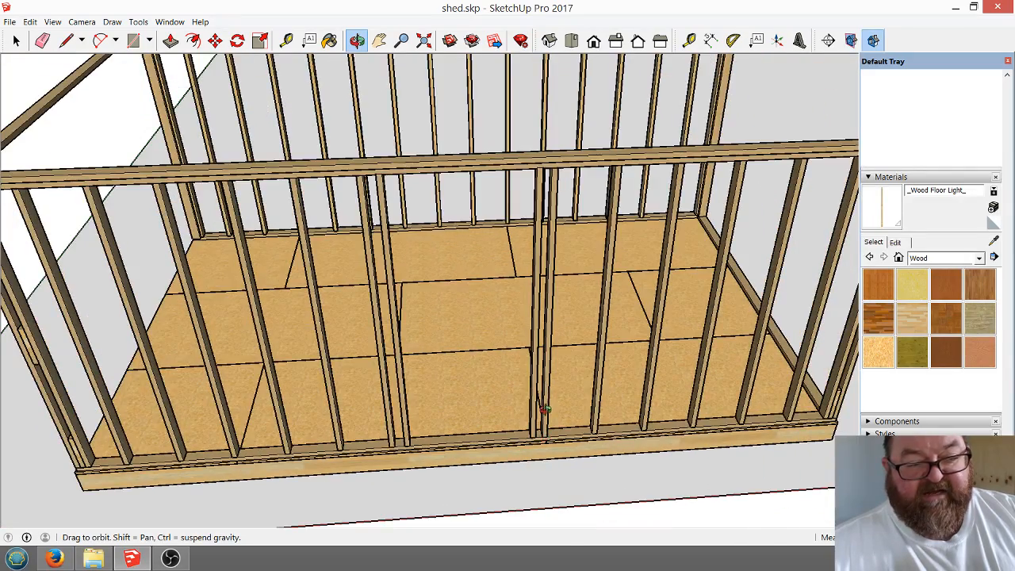
Copy the wall stud next to the open-end window stud so the copy butts against the window stud's outer face.
{"action": "scroll", "coordinate": [542, 413], "scroll_direction": "up", "scroll_amount": 8}
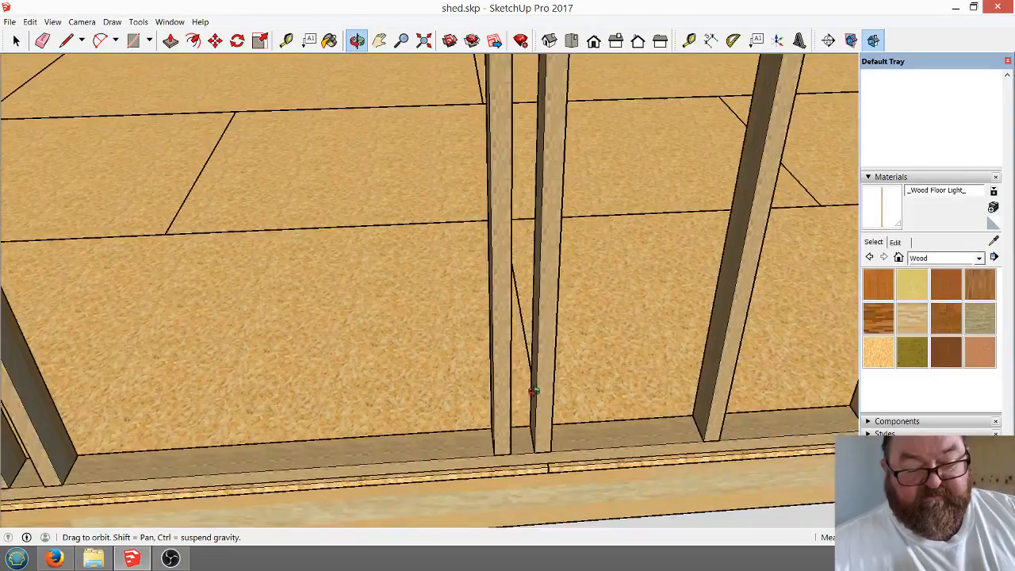
{"action": "scroll", "coordinate": [546, 466], "scroll_direction": "up", "scroll_amount": 2}
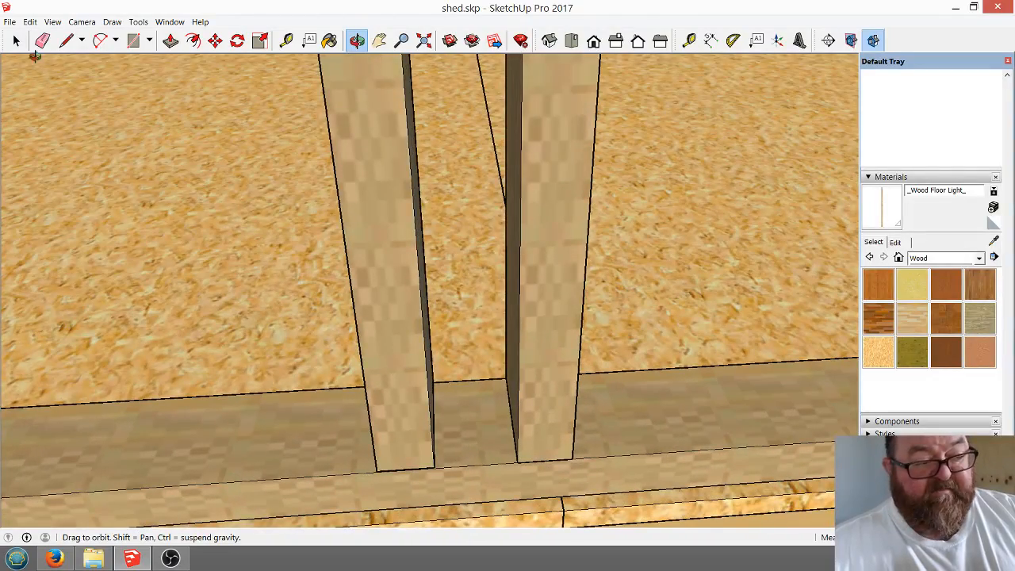
{"action": "left_click", "coordinate": [16, 41]}
{"action": "left_click", "coordinate": [566, 387]}
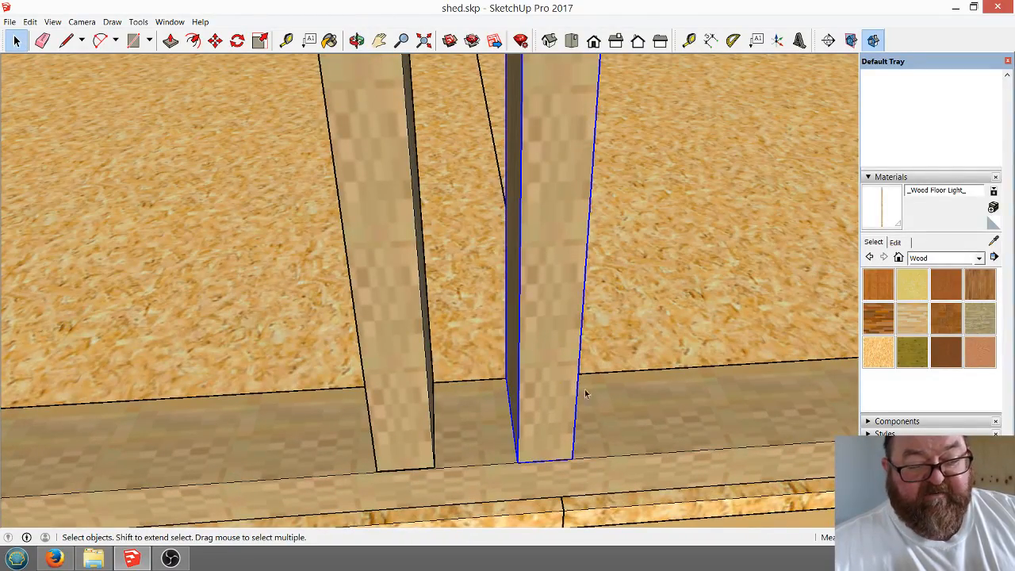
{"action": "left_click", "coordinate": [215, 40]}
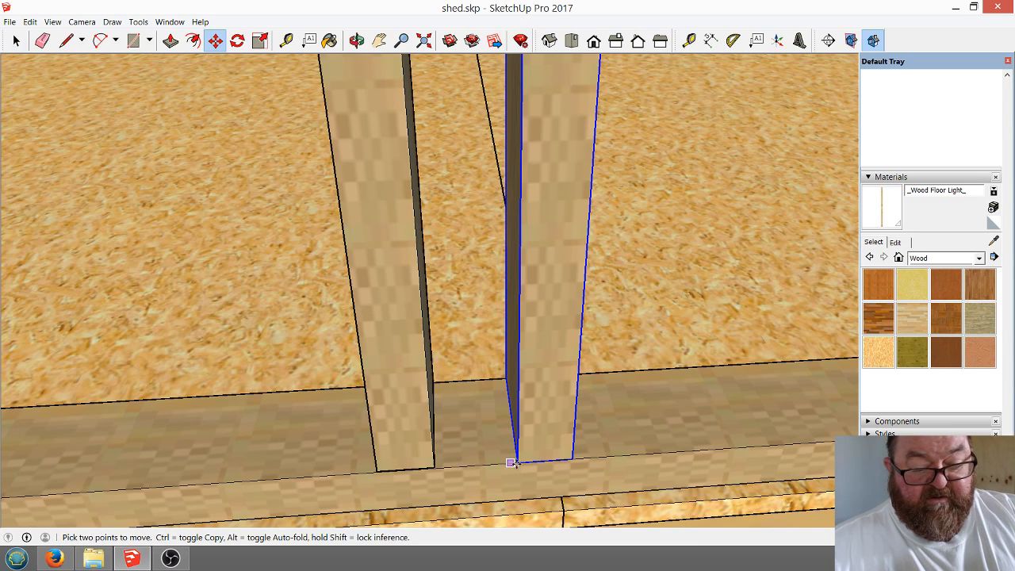
{"action": "key", "text": "ctrl"}
{"action": "left_click", "coordinate": [518, 462]}
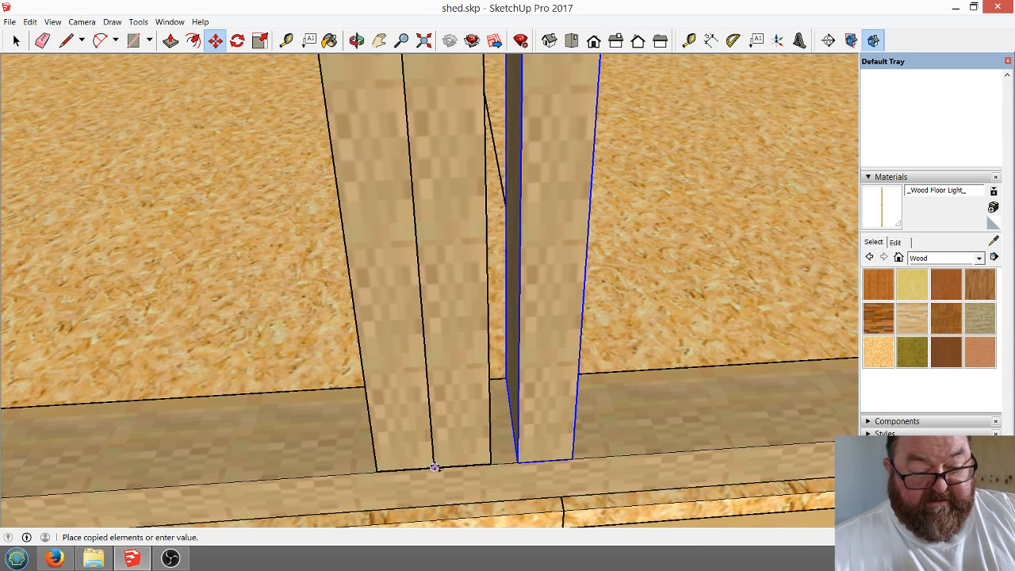
{"action": "left_click", "coordinate": [435, 465]}
{"action": "left_click", "coordinate": [13, 41]}
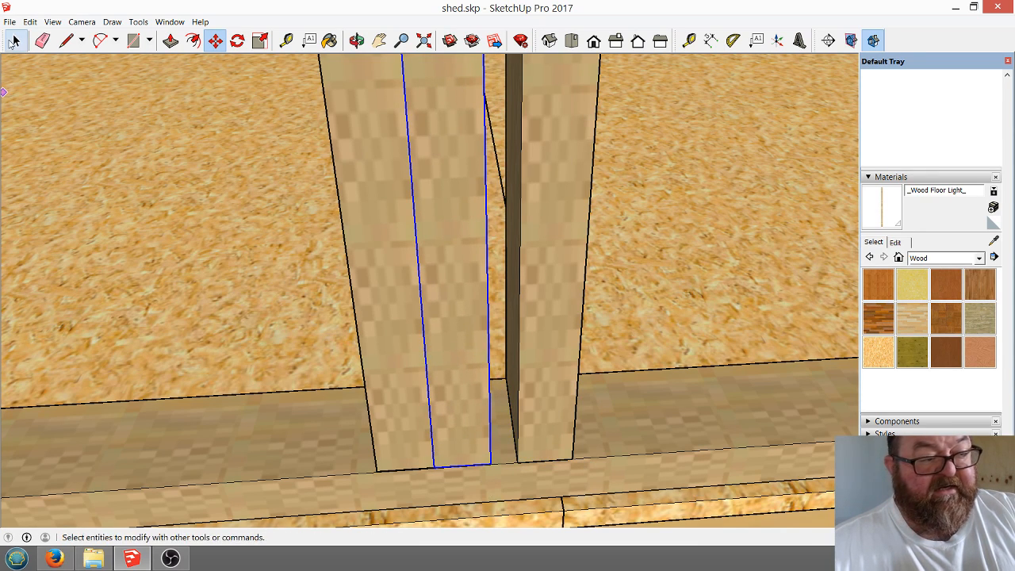
{"action": "scroll", "coordinate": [476, 370], "scroll_direction": "down", "scroll_amount": 10}
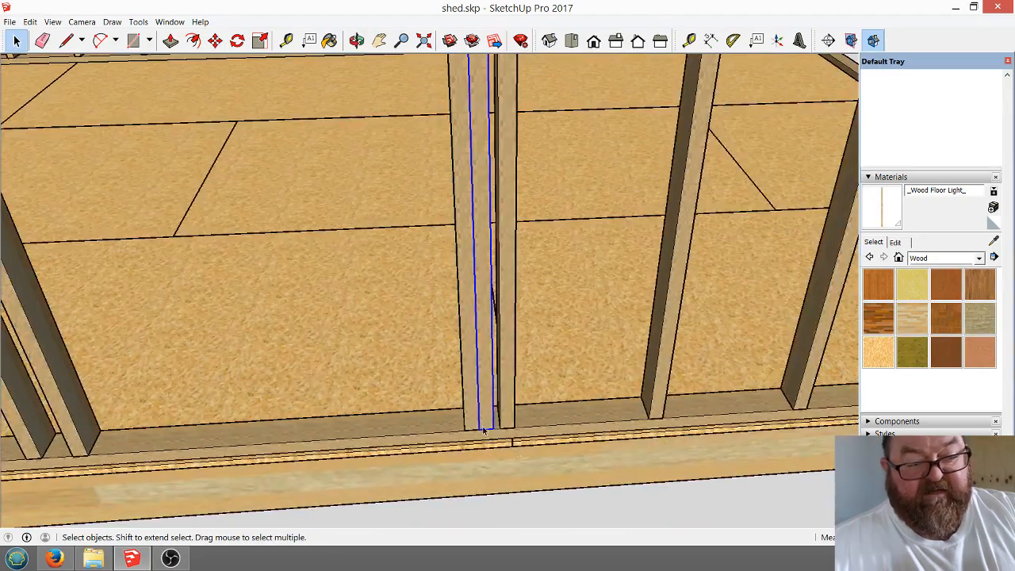
Measure along the long side wall from the open-end corner stud to the existing stud beside the doubled window stud, then inspect that stud's base.
{"action": "scroll", "coordinate": [377, 385], "scroll_direction": "down", "scroll_amount": 3}
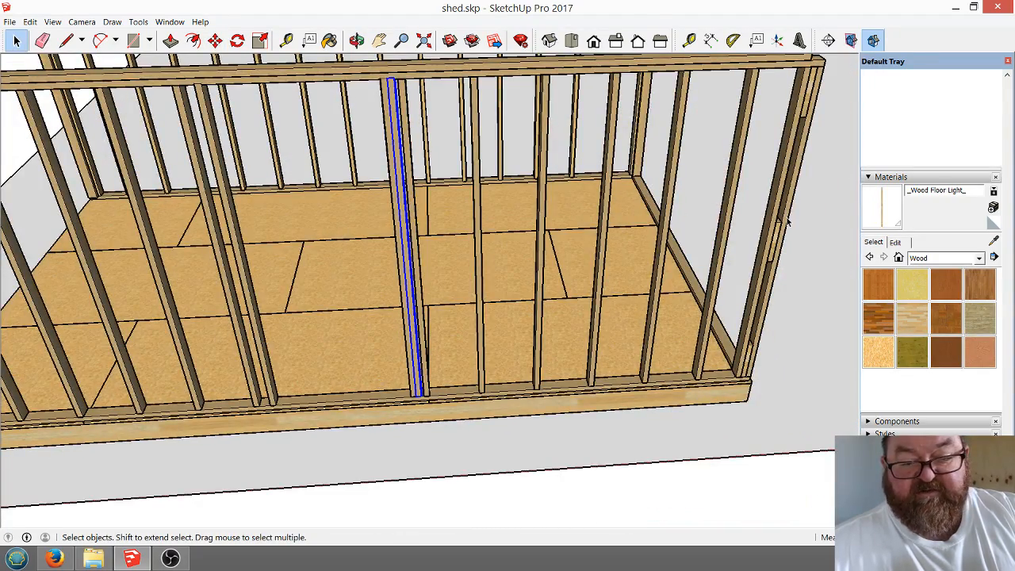
{"action": "left_click", "coordinate": [286, 40]}
{"action": "left_click", "coordinate": [798, 174]}
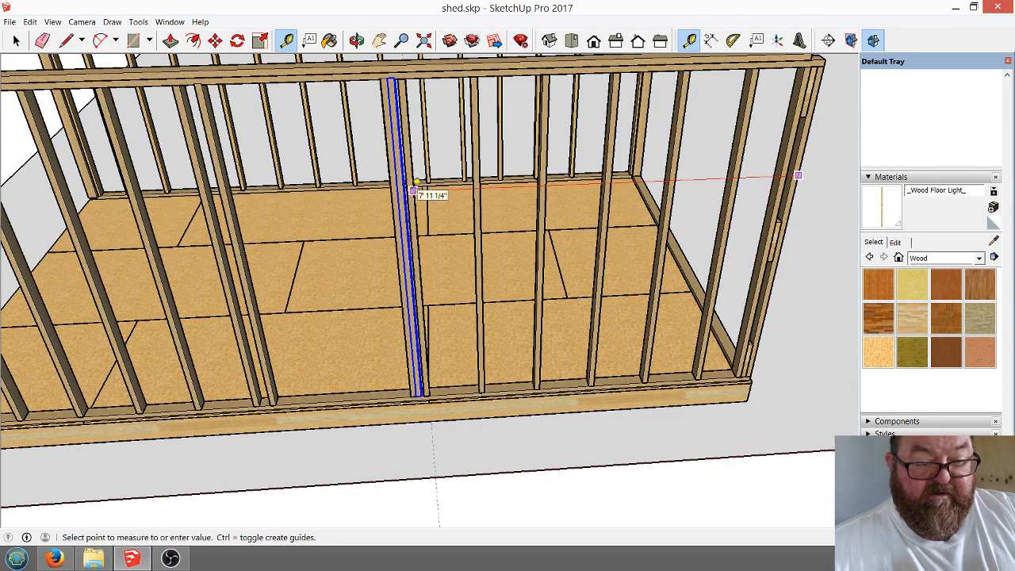
{"action": "left_click", "coordinate": [414, 189]}
{"action": "scroll", "coordinate": [726, 322], "scroll_direction": "down", "scroll_amount": 3}
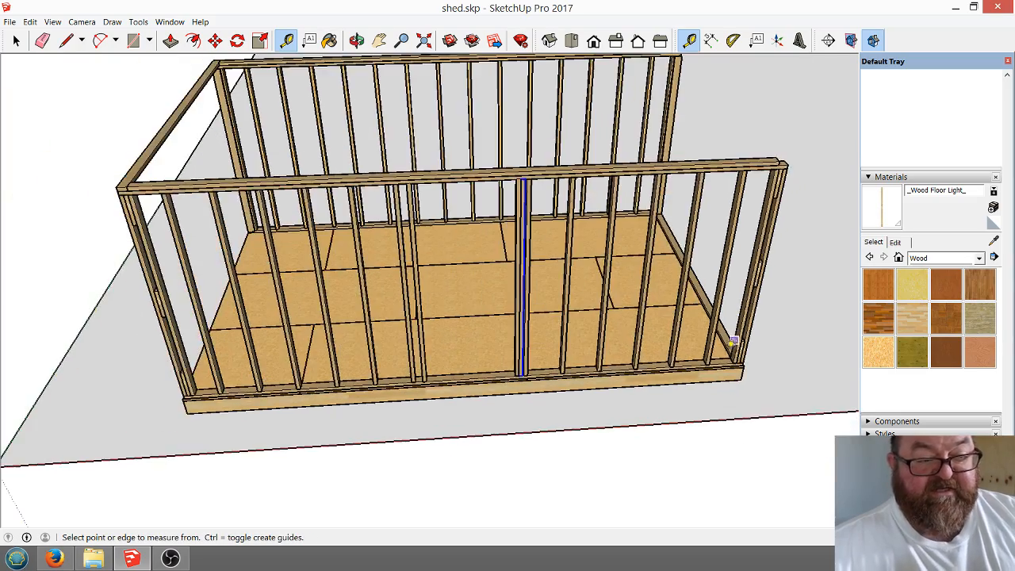
{"action": "scroll", "coordinate": [574, 341], "scroll_direction": "up", "scroll_amount": 10}
{"action": "scroll", "coordinate": [446, 421], "scroll_direction": "up", "scroll_amount": 5}
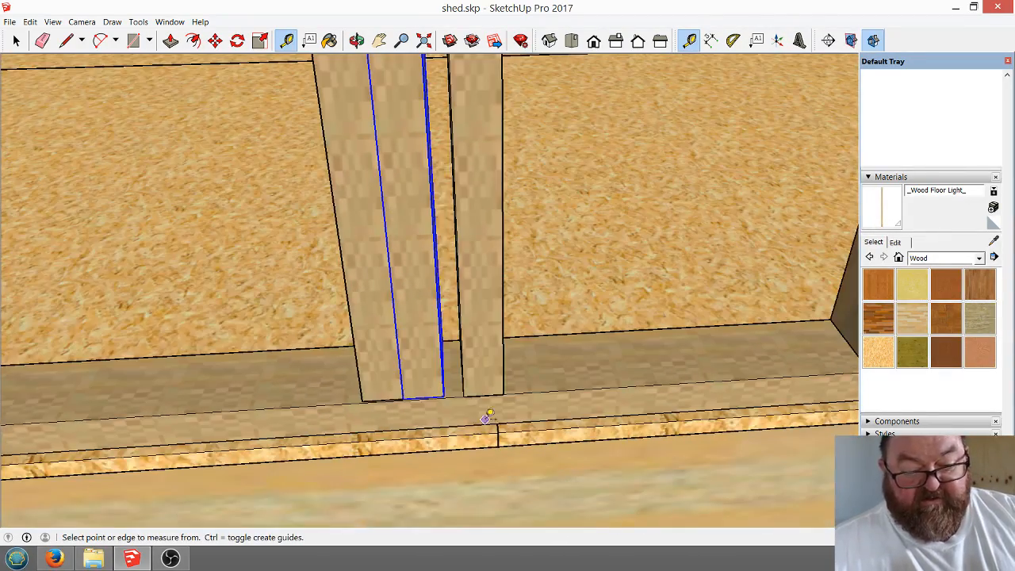
{"action": "scroll", "coordinate": [397, 441], "scroll_direction": "down", "scroll_amount": 2}
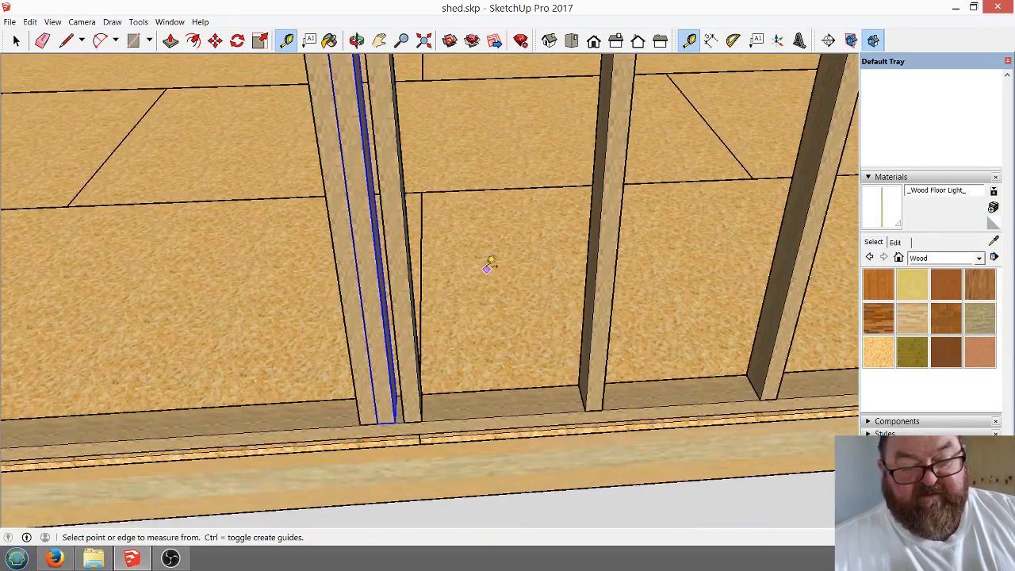
{"action": "scroll", "coordinate": [556, 329], "scroll_direction": "down", "scroll_amount": 4}
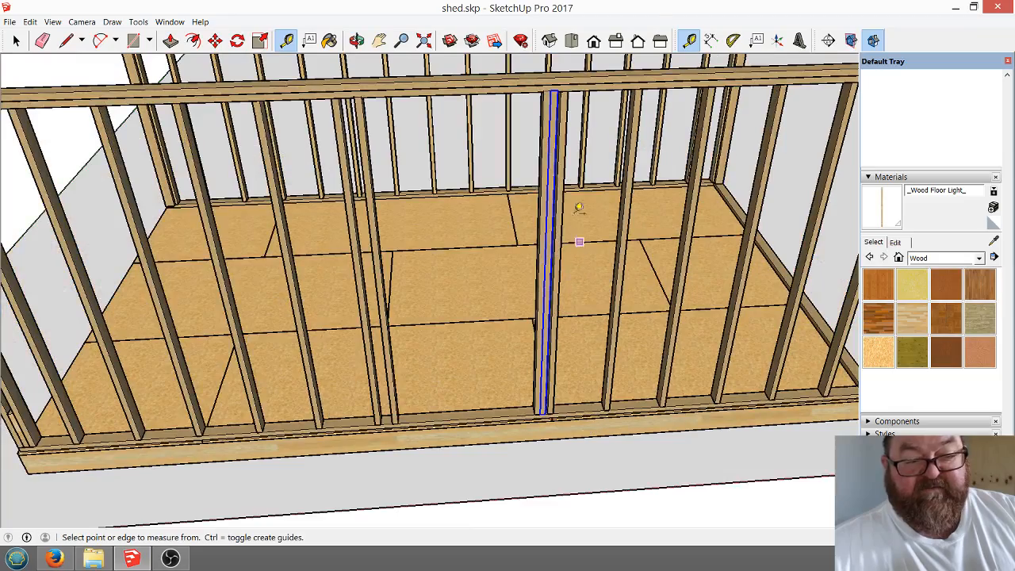
Copy the wall stud beside the closed-end window stud so the copy butts against that window stud's outer face.
{"action": "scroll", "coordinate": [573, 236], "scroll_direction": "up", "scroll_amount": 2}
{"action": "scroll", "coordinate": [550, 274], "scroll_direction": "down", "scroll_amount": 3}
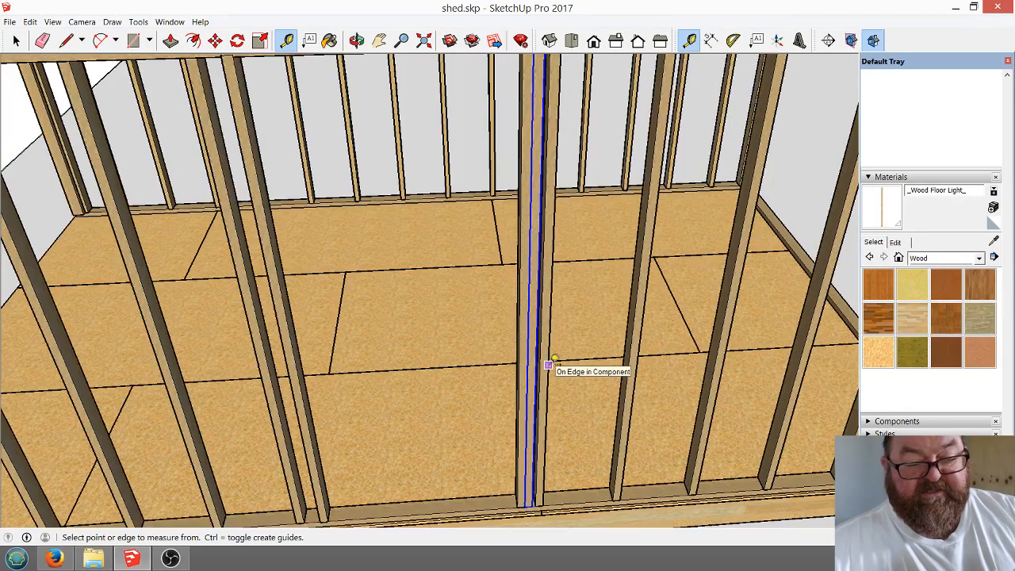
{"action": "scroll", "coordinate": [555, 367], "scroll_direction": "down", "scroll_amount": 2}
{"action": "scroll", "coordinate": [412, 404], "scroll_direction": "up", "scroll_amount": 6}
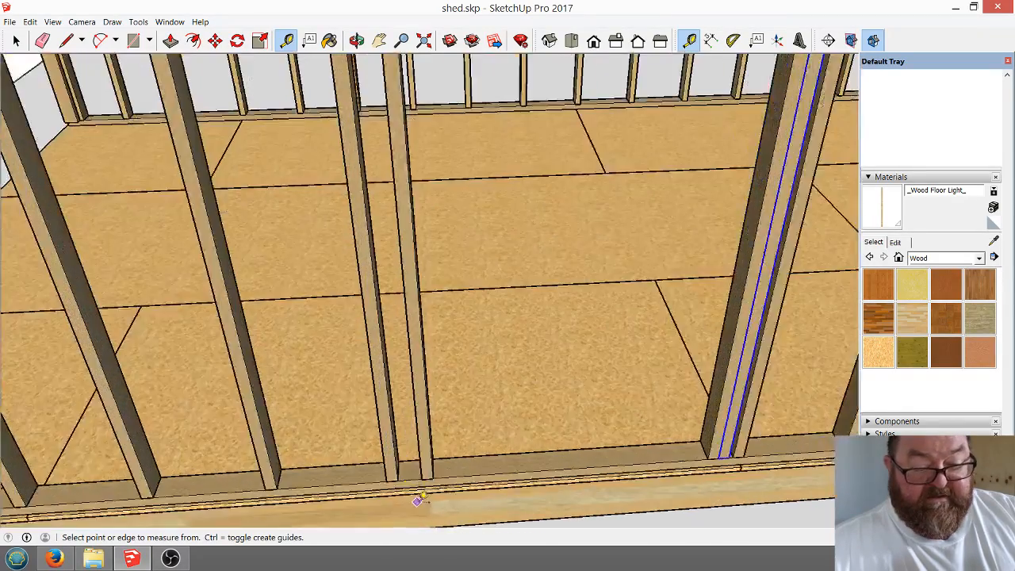
{"action": "scroll", "coordinate": [423, 503], "scroll_direction": "up", "scroll_amount": 2}
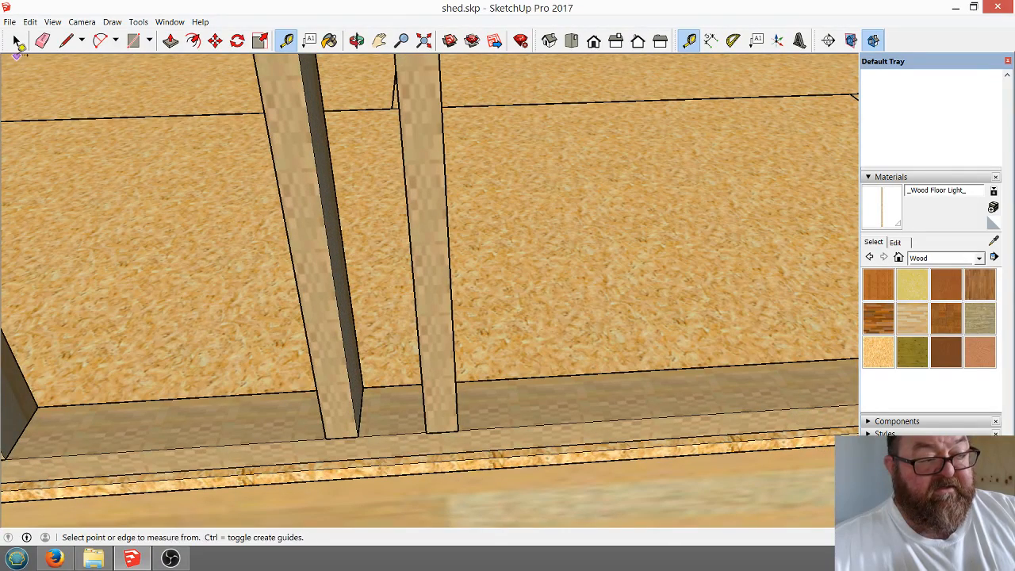
{"action": "left_click", "coordinate": [17, 41]}
{"action": "scroll", "coordinate": [373, 401], "scroll_direction": "up", "scroll_amount": 3}
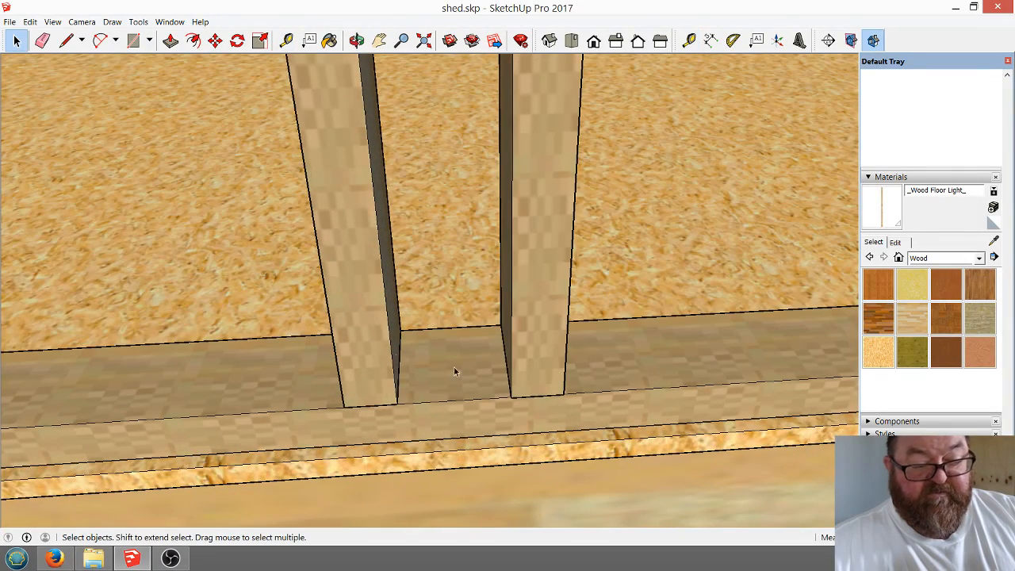
{"action": "left_click", "coordinate": [373, 280]}
{"action": "left_click", "coordinate": [215, 40]}
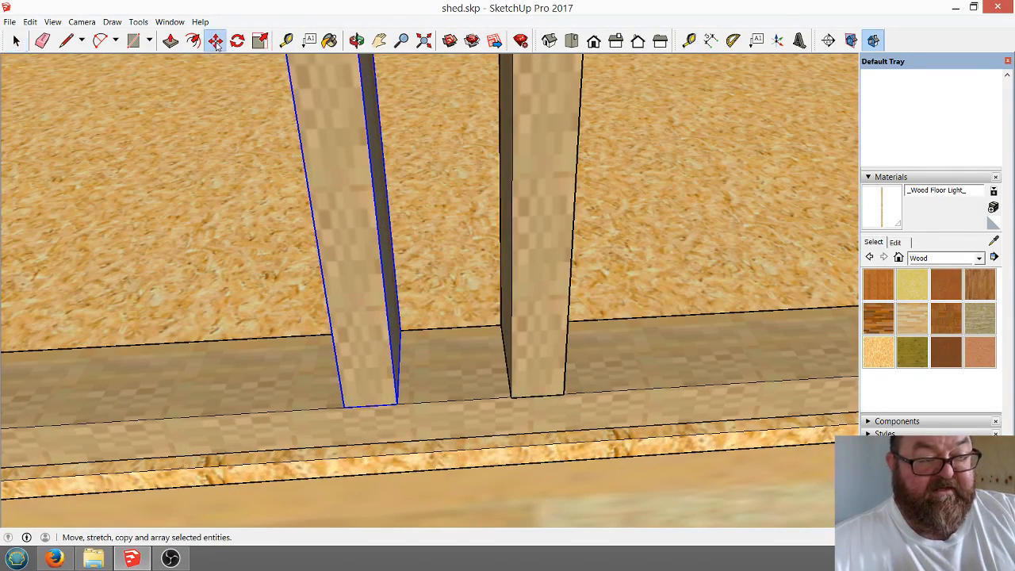
{"action": "key", "text": "ctrl"}
{"action": "left_click", "coordinate": [397, 404]}
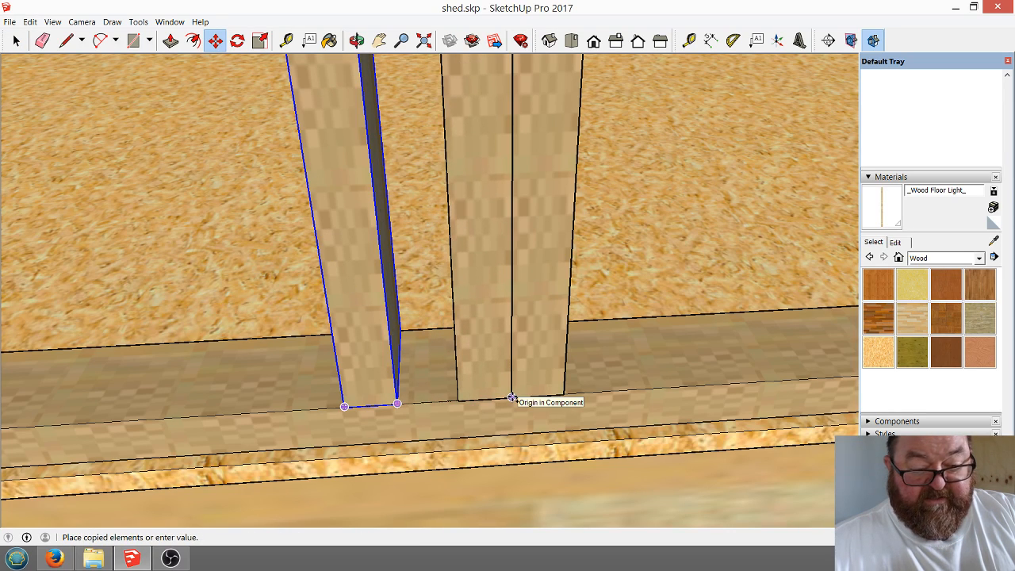
{"action": "left_click", "coordinate": [515, 399]}
Examine both doubled window studs in the long side wall and how the open-end pair's tops meet the top plate.
{"action": "scroll", "coordinate": [385, 445], "scroll_direction": "down", "scroll_amount": 2}
{"action": "scroll", "coordinate": [385, 445], "scroll_direction": "down", "scroll_amount": 6}
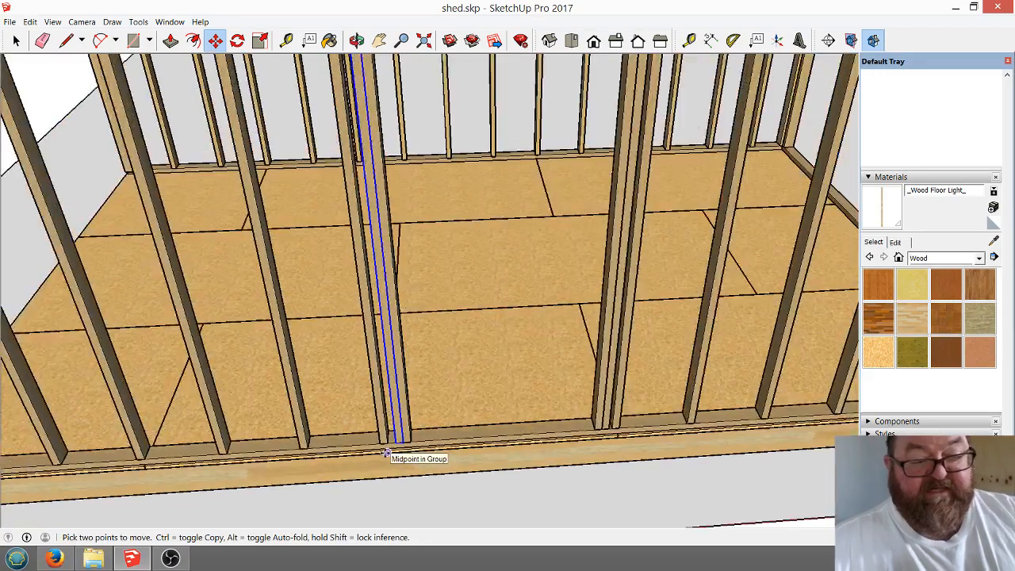
{"action": "scroll", "coordinate": [436, 452], "scroll_direction": "up", "scroll_amount": 3}
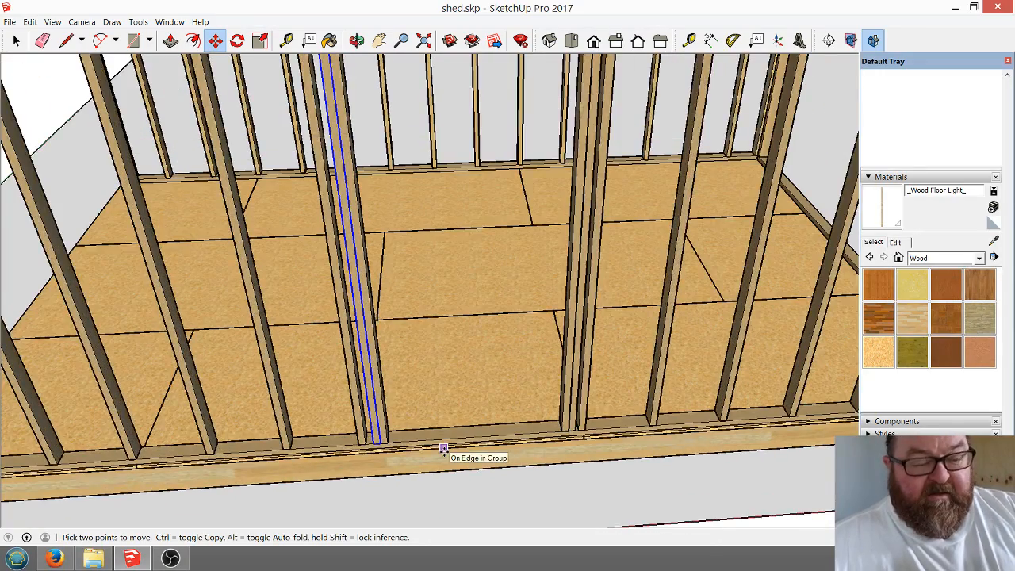
{"action": "scroll", "coordinate": [443, 449], "scroll_direction": "down", "scroll_amount": 4}
{"action": "scroll", "coordinate": [444, 448], "scroll_direction": "up", "scroll_amount": 3}
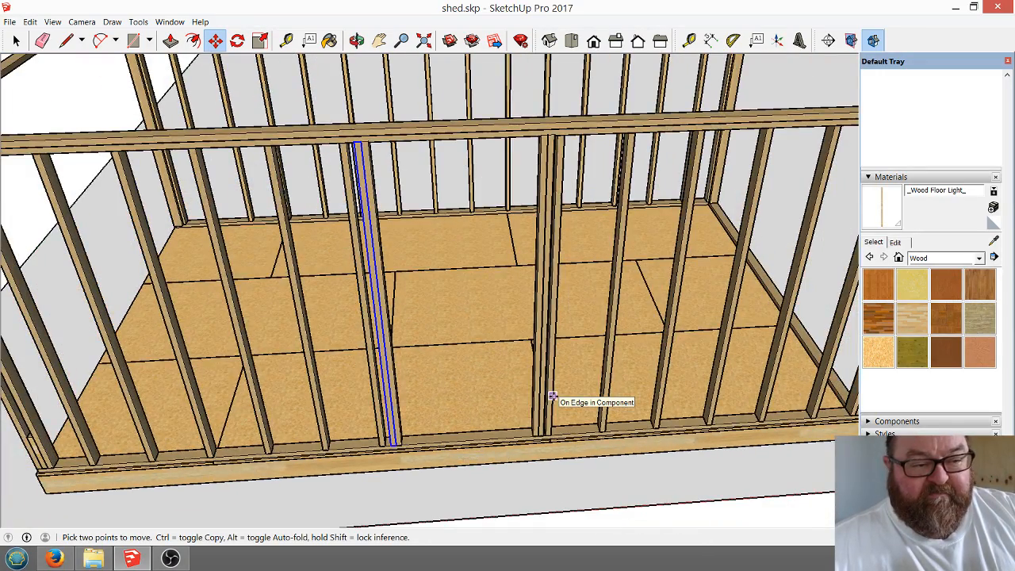
{"action": "scroll", "coordinate": [528, 403], "scroll_direction": "up", "scroll_amount": 2}
{"action": "scroll", "coordinate": [520, 468], "scroll_direction": "down", "scroll_amount": 1}
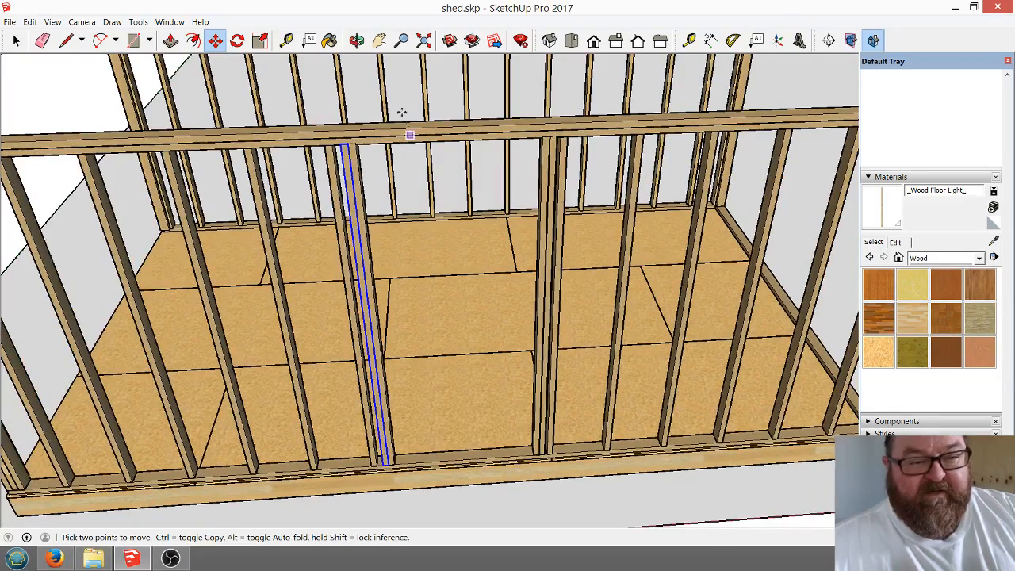
{"action": "left_click", "coordinate": [357, 40]}
{"action": "left_click_drag", "start_coordinate": [480, 177], "coordinate": [655, 190]}
{"action": "scroll", "coordinate": [641, 107], "scroll_direction": "up", "scroll_amount": 3}
{"action": "scroll", "coordinate": [560, 270], "scroll_direction": "down", "scroll_amount": 3}
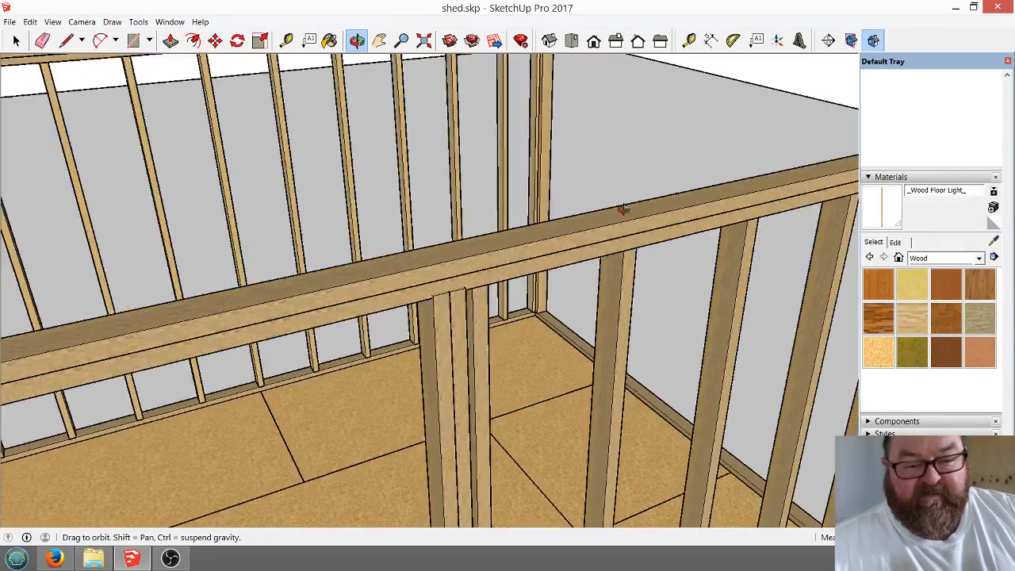
{"action": "scroll", "coordinate": [453, 280], "scroll_direction": "up", "scroll_amount": 5}
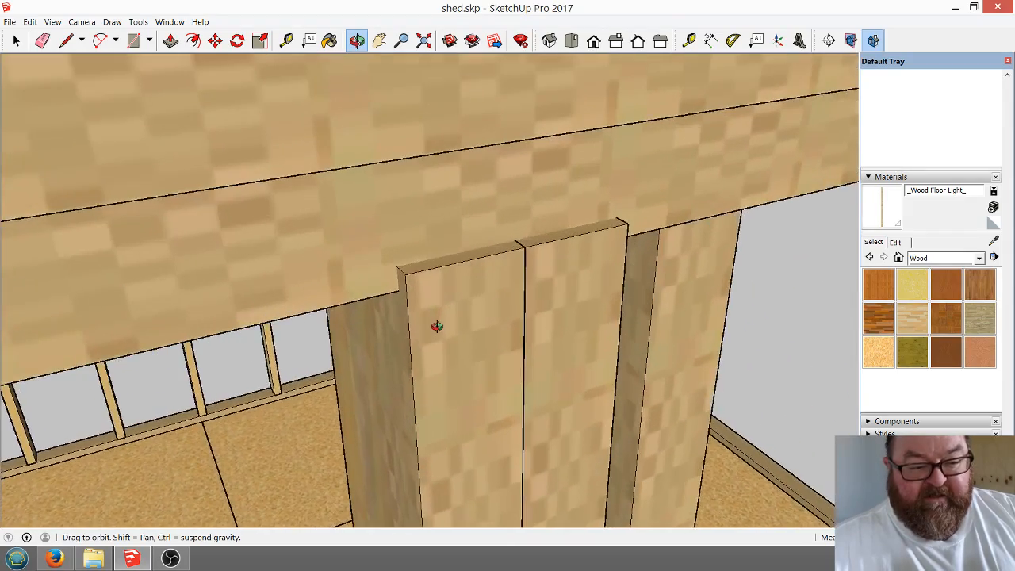
{"action": "scroll", "coordinate": [562, 296], "scroll_direction": "down", "scroll_amount": 3}
{"action": "left_click_drag", "start_coordinate": [537, 335], "coordinate": [542, 294]}
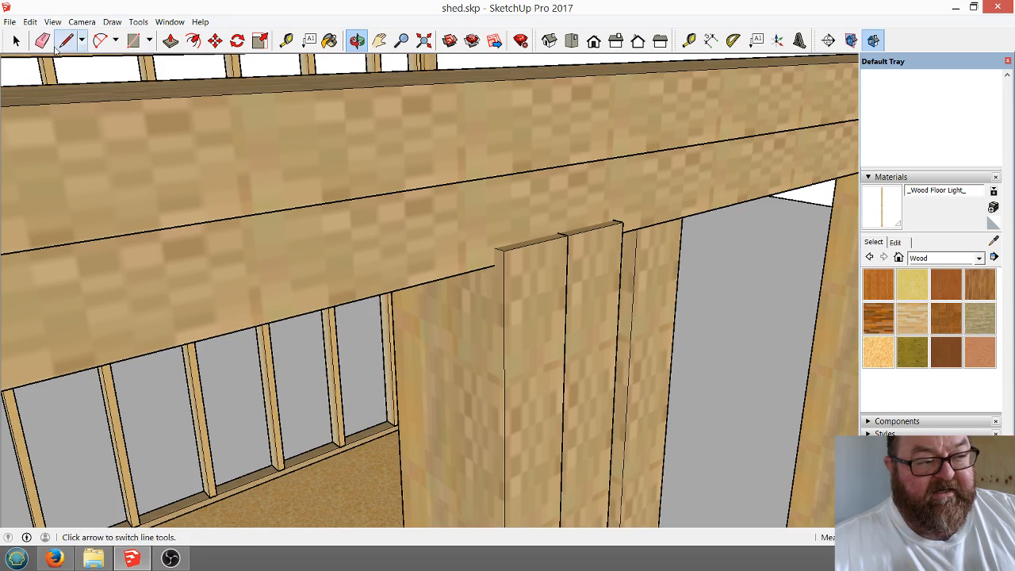
Select both studs of the open-end window stud pair.
{"action": "left_click", "coordinate": [17, 41]}
{"action": "left_click", "coordinate": [517, 304]}
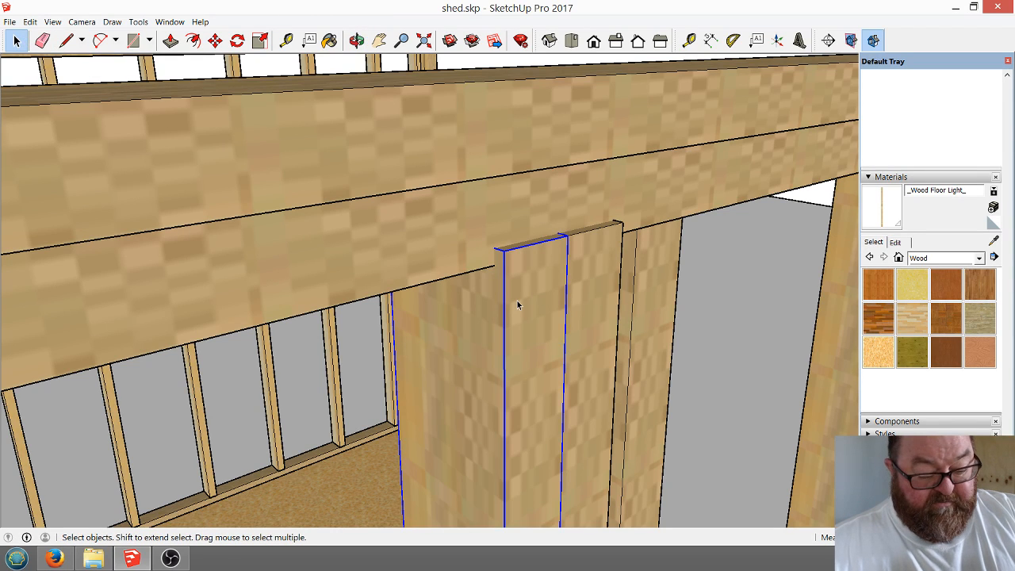
{"action": "left_click", "coordinate": [579, 279], "text": "shift"}
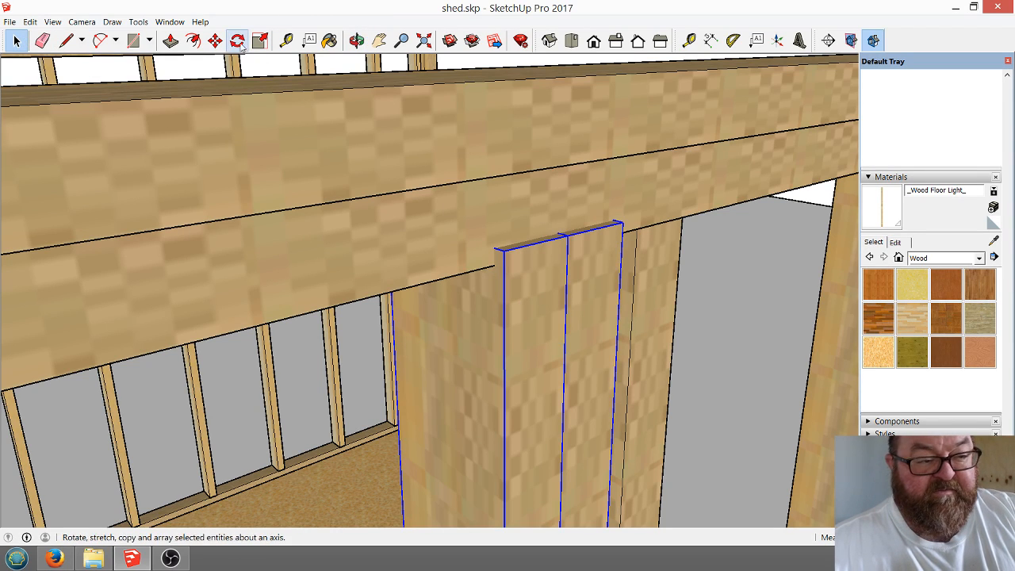
Try to move the selected stud pair straight down until its tops meet the top plate's underside.
{"action": "left_click", "coordinate": [215, 40]}
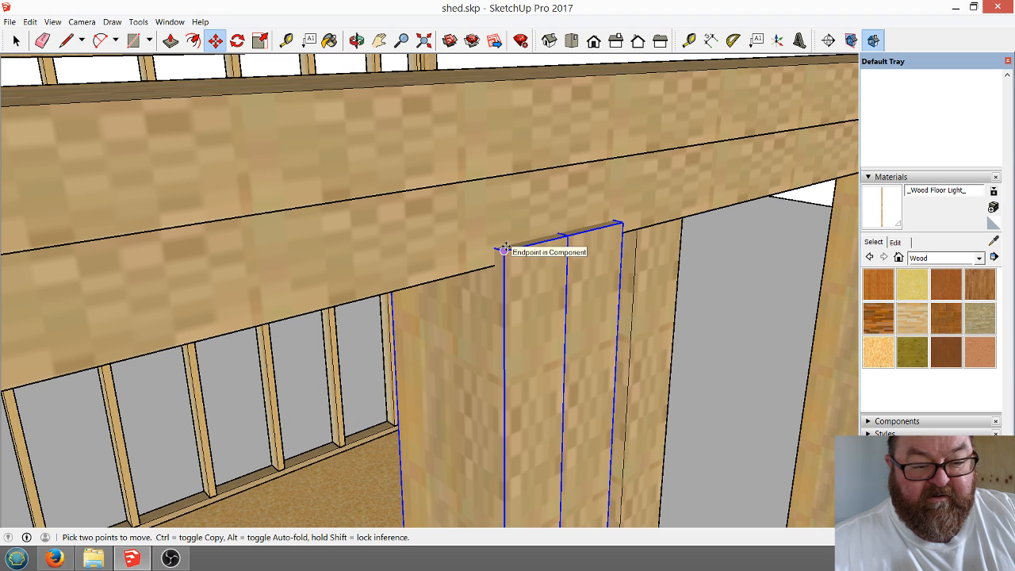
{"action": "left_click", "coordinate": [506, 246]}
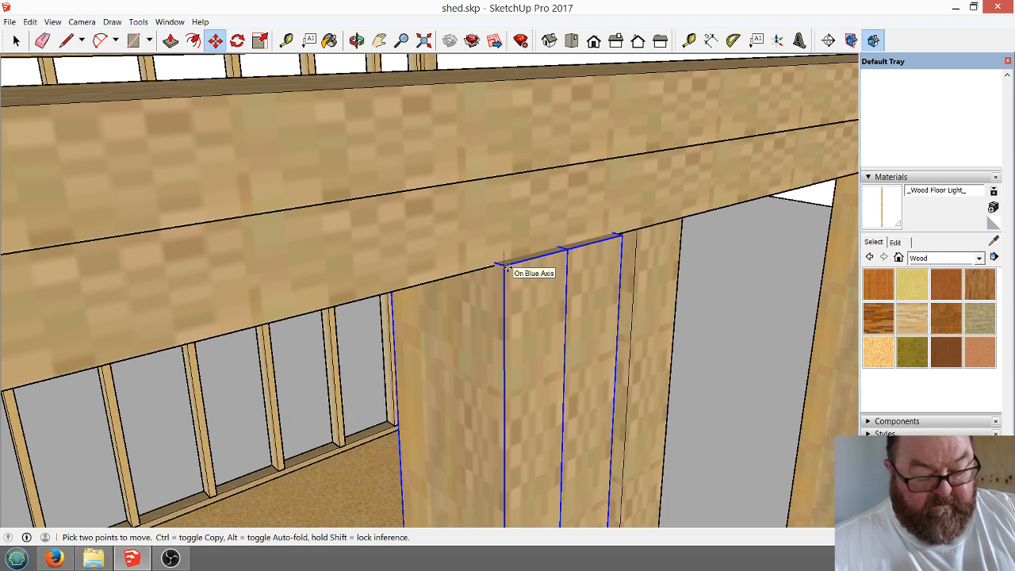
{"action": "left_click", "coordinate": [506, 267]}
{"action": "left_click", "coordinate": [505, 268]}
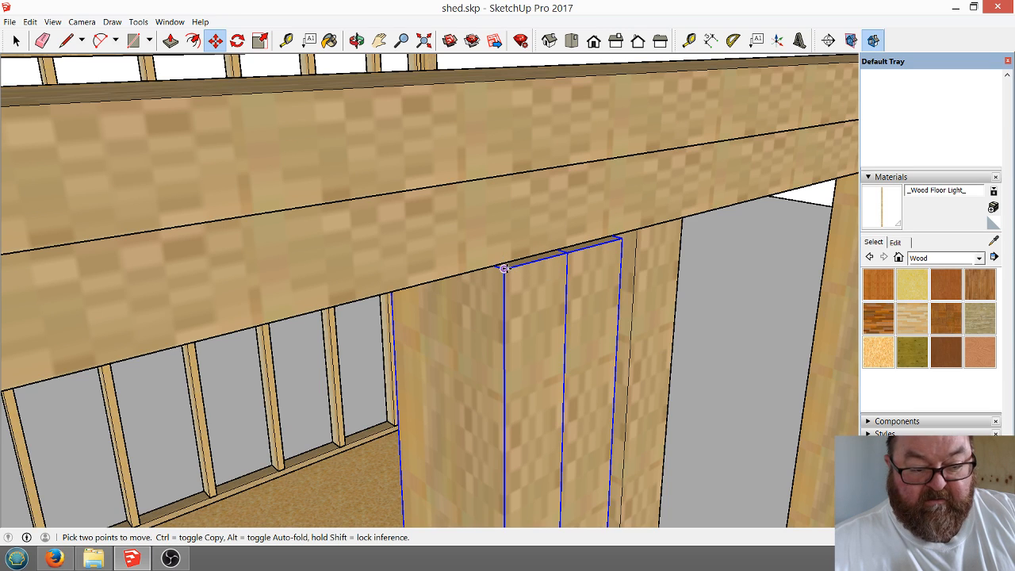
{"action": "left_click", "coordinate": [505, 269]}
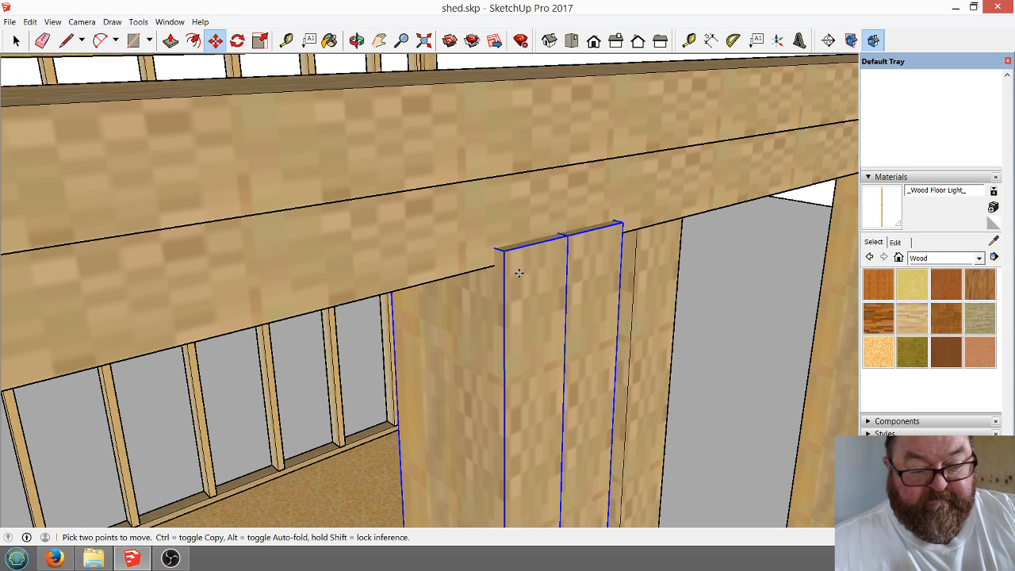
{"action": "left_click", "coordinate": [502, 250]}
Place a vertical guide on the open-end stud pair's side face, in line with the top plate's outer face.
{"action": "key", "text": "t"}
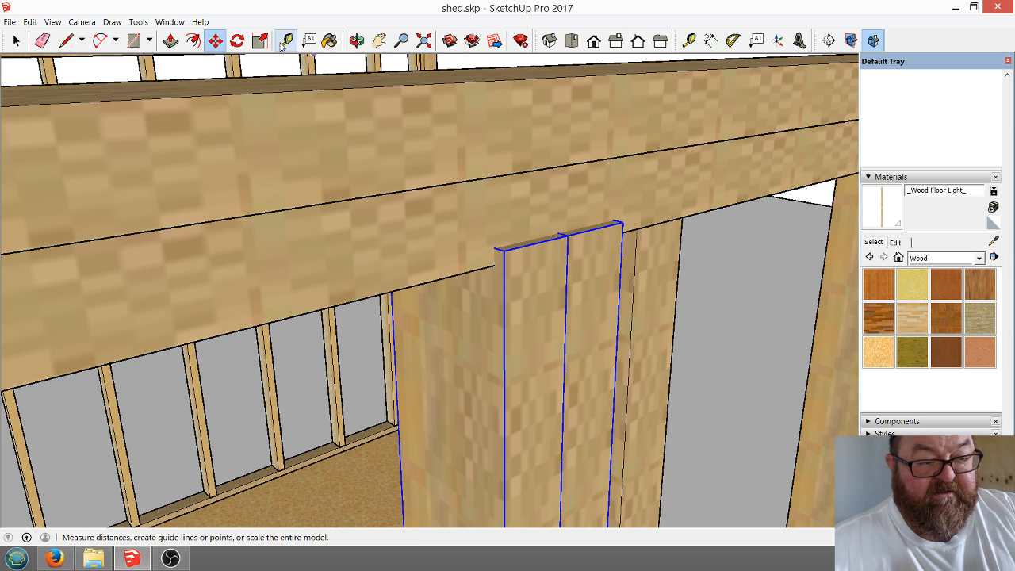
{"action": "left_click", "coordinate": [504, 250]}
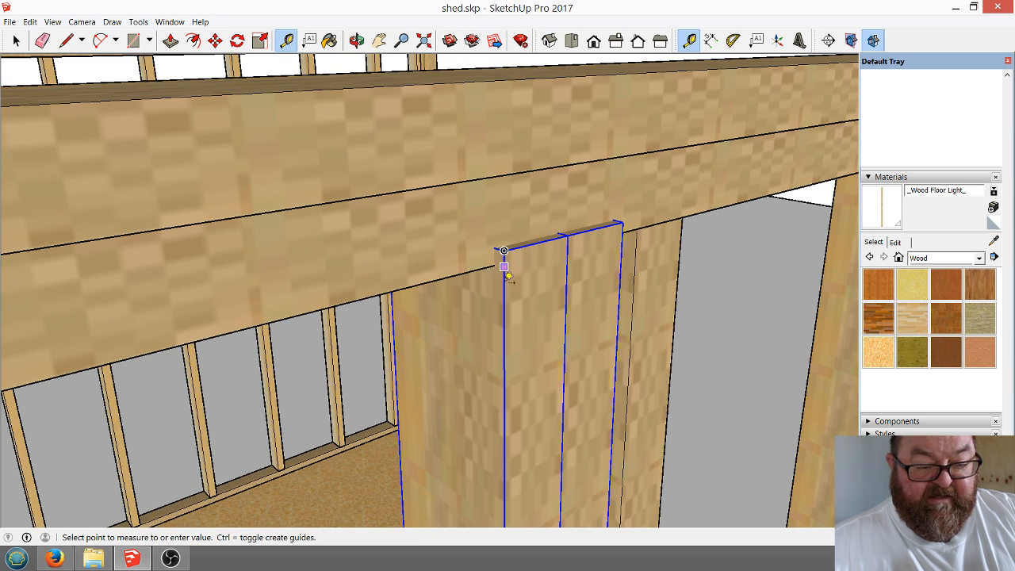
{"action": "left_click", "coordinate": [506, 317]}
{"action": "left_click", "coordinate": [504, 281]}
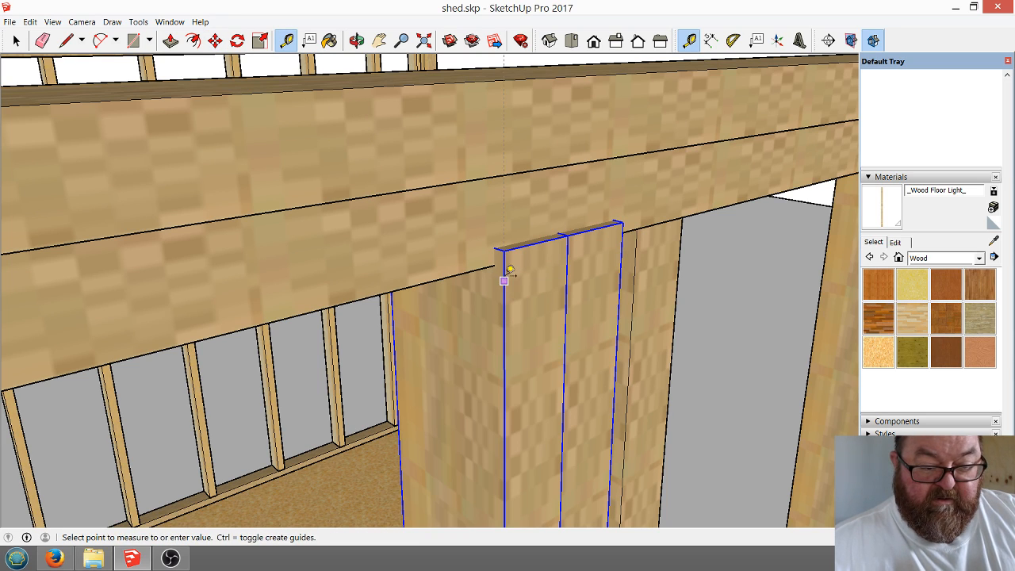
{"action": "left_click", "coordinate": [495, 263]}
{"action": "scroll", "coordinate": [506, 287], "scroll_direction": "up", "scroll_amount": 1}
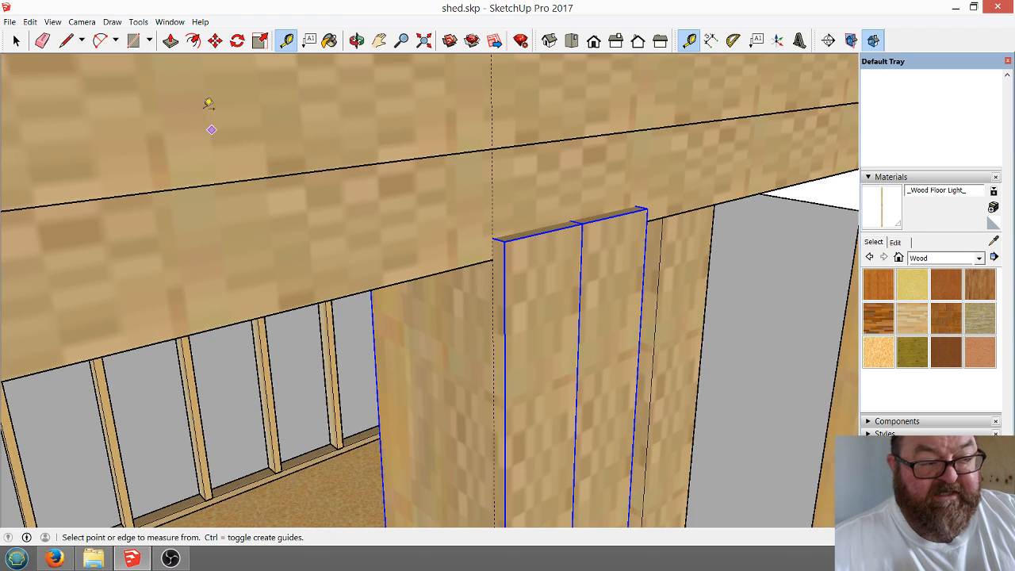
Move the selected stud pair onto the guide so it sits beneath the top plate and flush with its face, and erase the guide.
{"action": "left_click", "coordinate": [215, 41]}
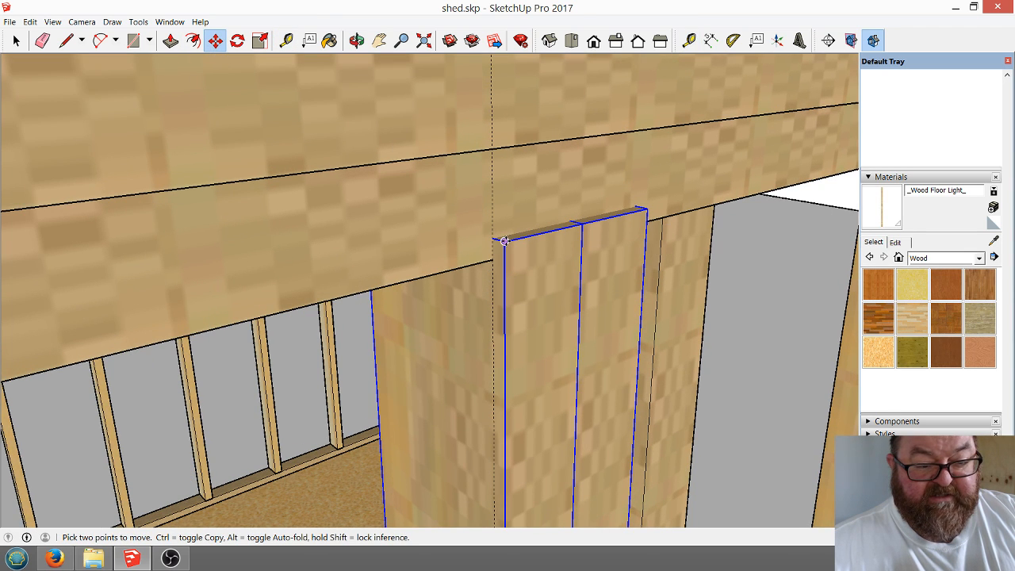
{"action": "left_click", "coordinate": [504, 241]}
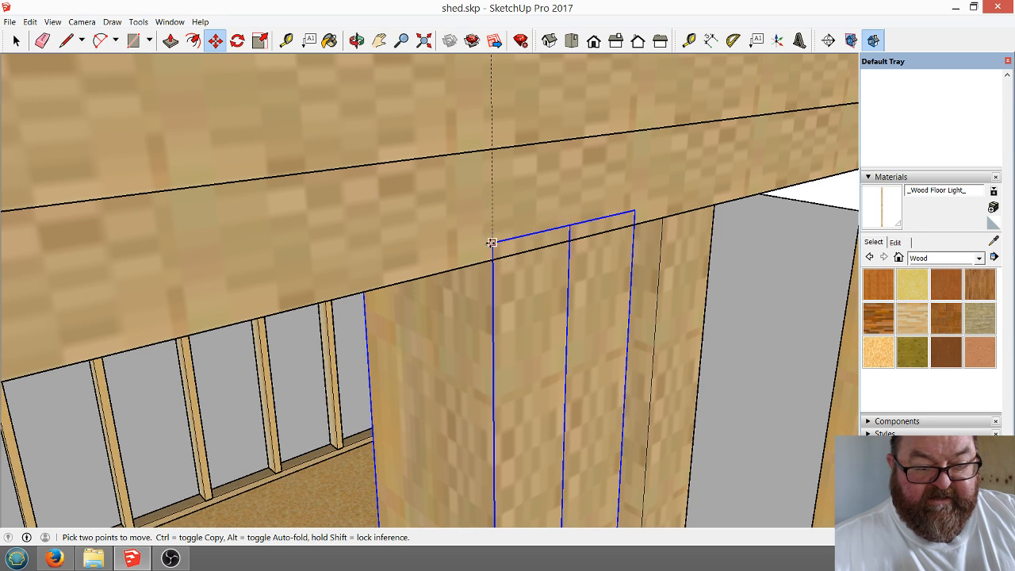
{"action": "left_click", "coordinate": [493, 260]}
{"action": "scroll", "coordinate": [617, 205], "scroll_direction": "down", "scroll_amount": 5}
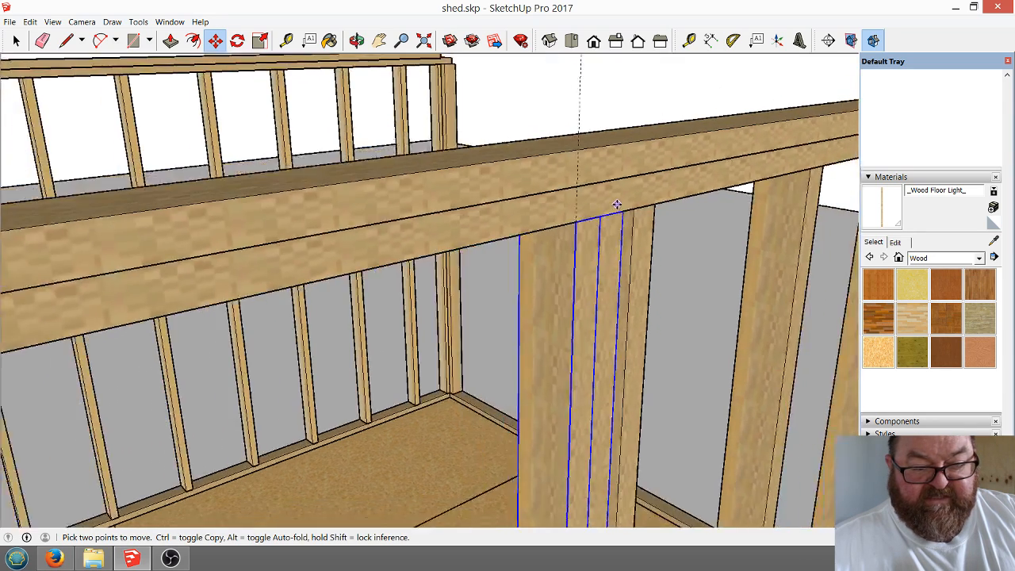
{"action": "scroll", "coordinate": [617, 205], "scroll_direction": "down", "scroll_amount": 3}
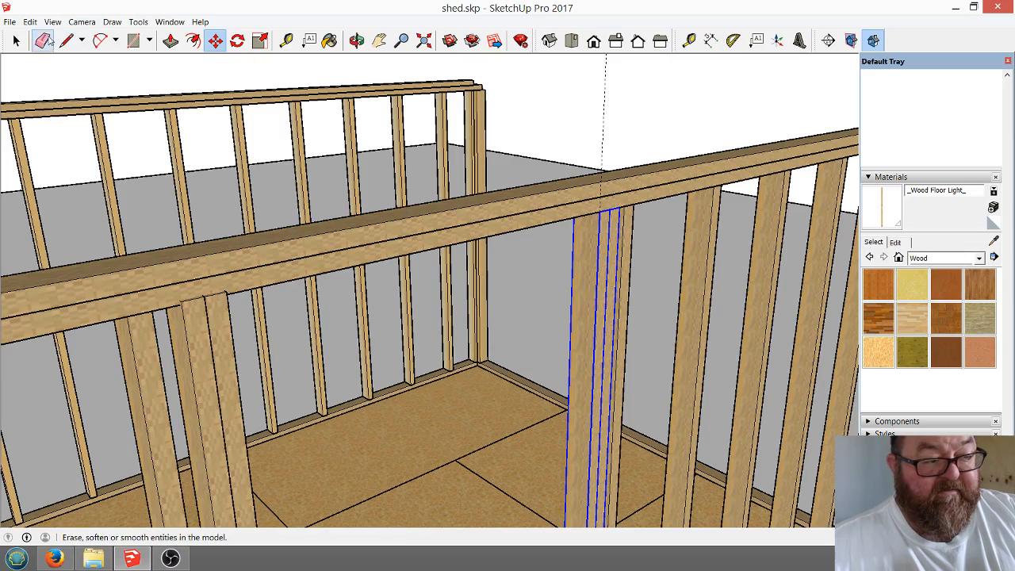
{"action": "left_click", "coordinate": [44, 40]}
{"action": "scroll", "coordinate": [608, 118], "scroll_direction": "down", "scroll_amount": 6}
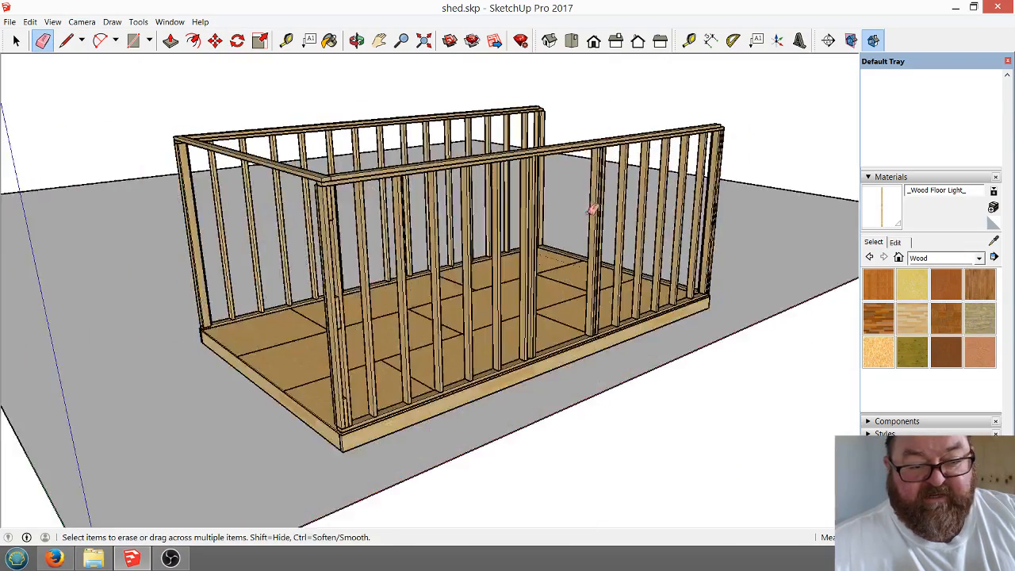
Place a vertical guide on the closed-end window stud pair's opening side, in line with the top plate's outer face.
{"action": "scroll", "coordinate": [594, 208], "scroll_direction": "up", "scroll_amount": 8}
{"action": "scroll", "coordinate": [511, 99], "scroll_direction": "up", "scroll_amount": 5}
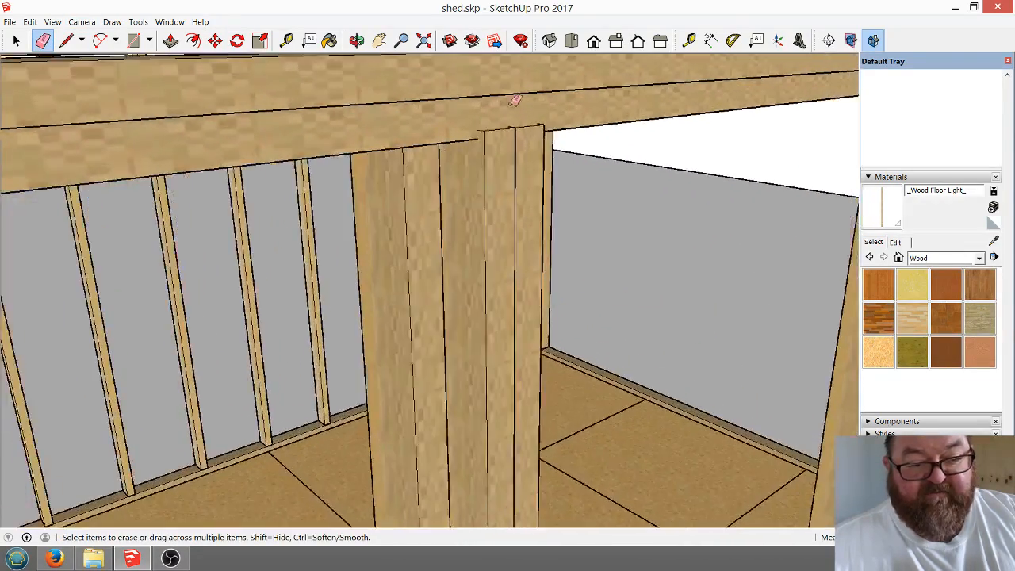
{"action": "left_click", "coordinate": [357, 40]}
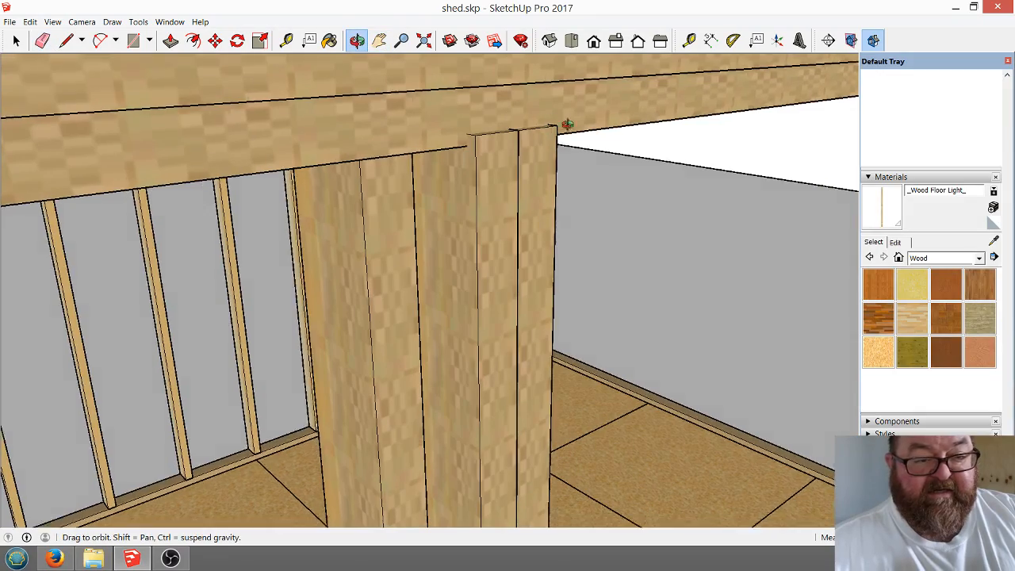
{"action": "left_click_drag", "start_coordinate": [566, 127], "coordinate": [264, 70]}
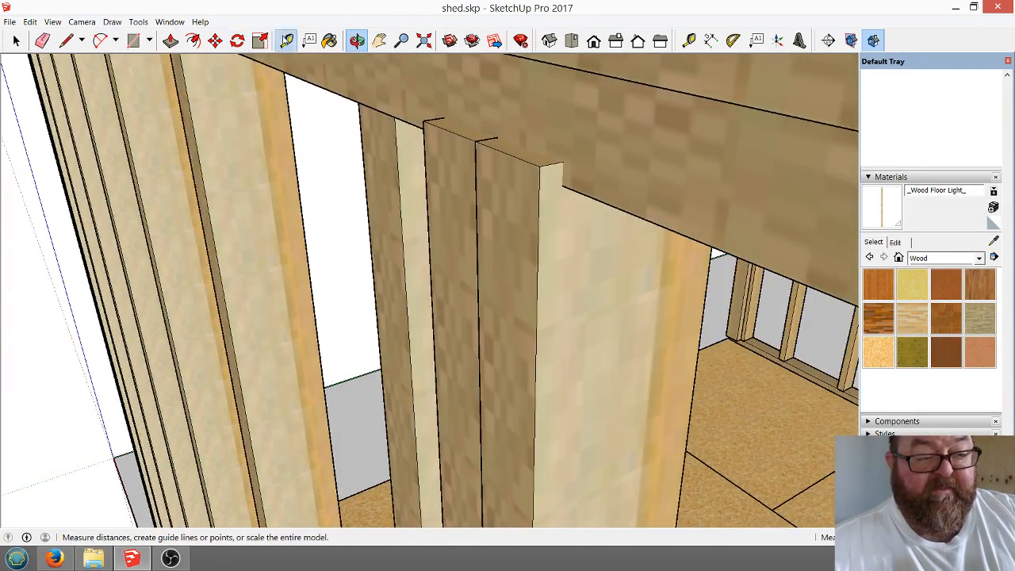
{"action": "left_click", "coordinate": [287, 41]}
{"action": "left_click", "coordinate": [546, 174]}
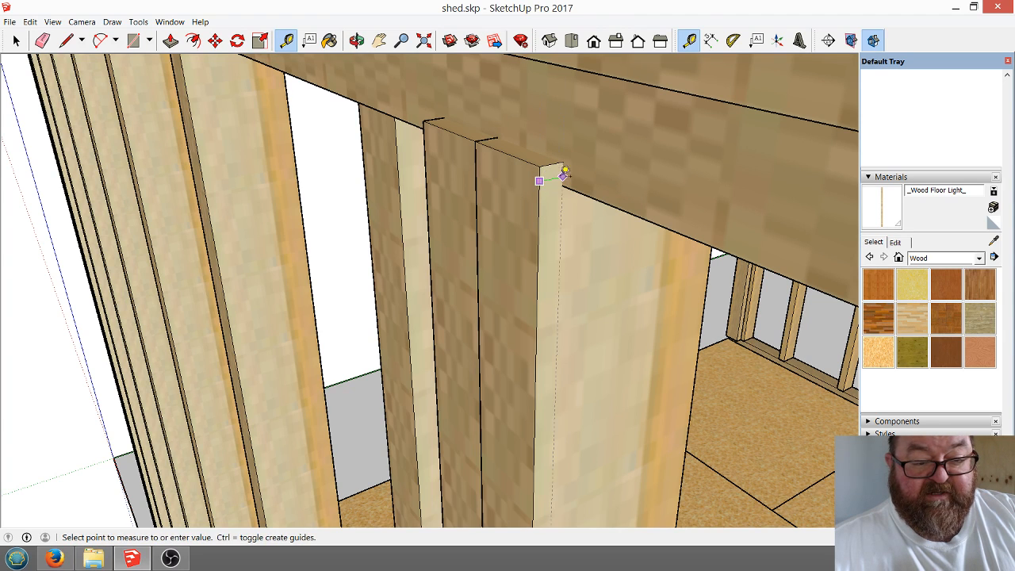
{"action": "left_click", "coordinate": [564, 174]}
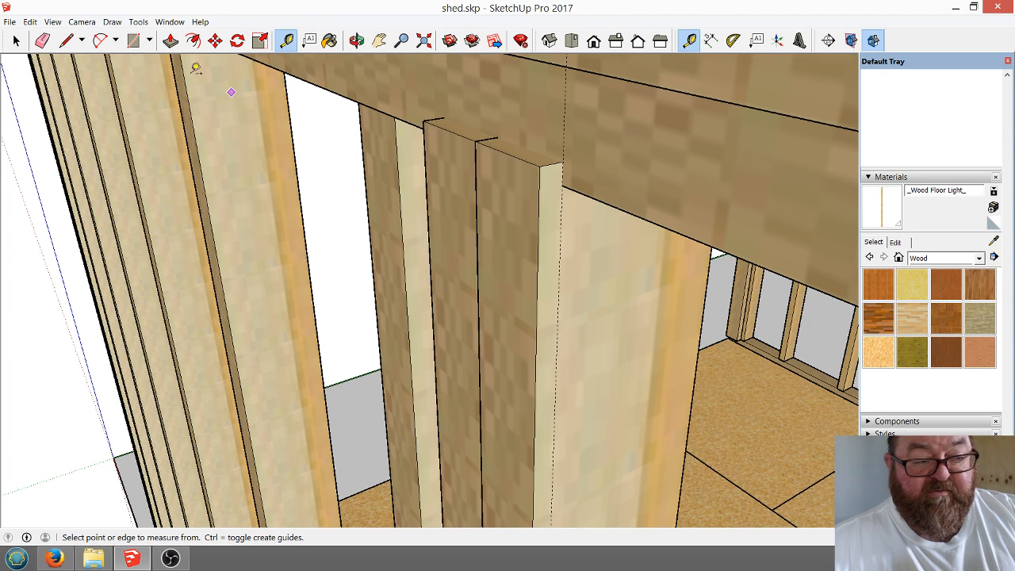
Move both studs of the closed-end window pair onto the guide, lower them beneath the top plate flush with its face, and erase the guide.
{"action": "left_click", "coordinate": [16, 40]}
{"action": "left_click", "coordinate": [445, 163]}
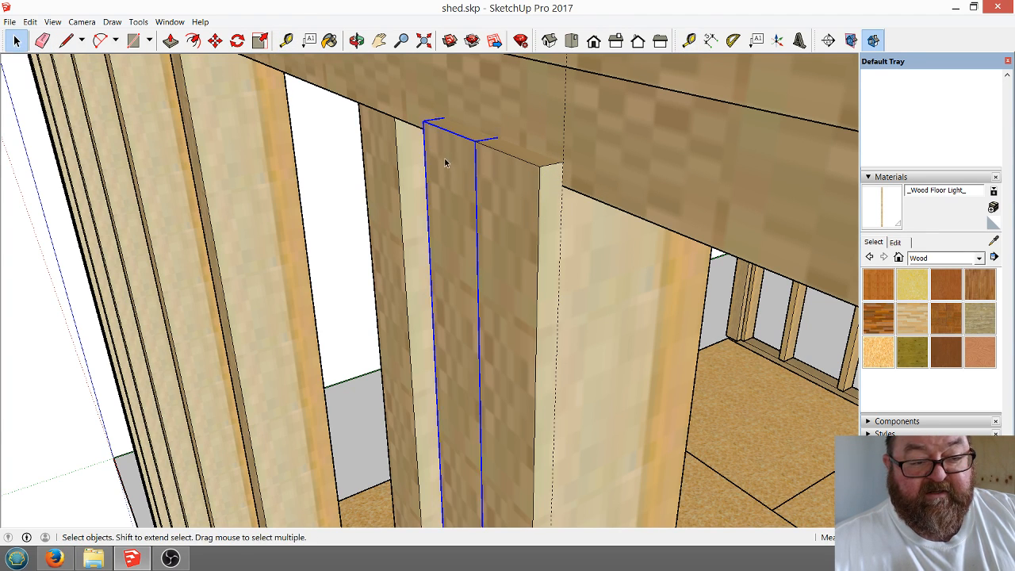
{"action": "left_click", "coordinate": [520, 193], "text": "ctrl"}
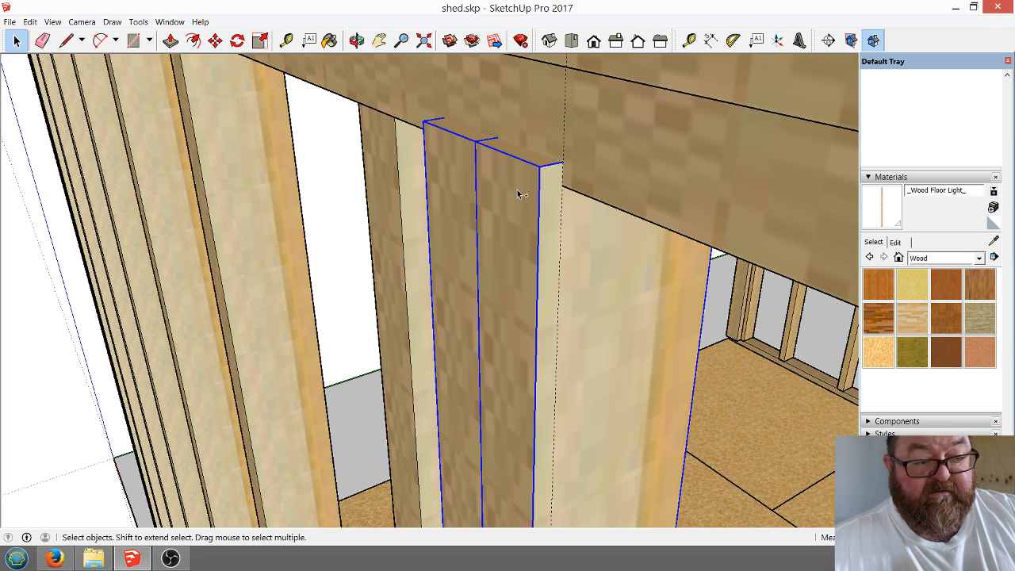
{"action": "left_click", "coordinate": [215, 40]}
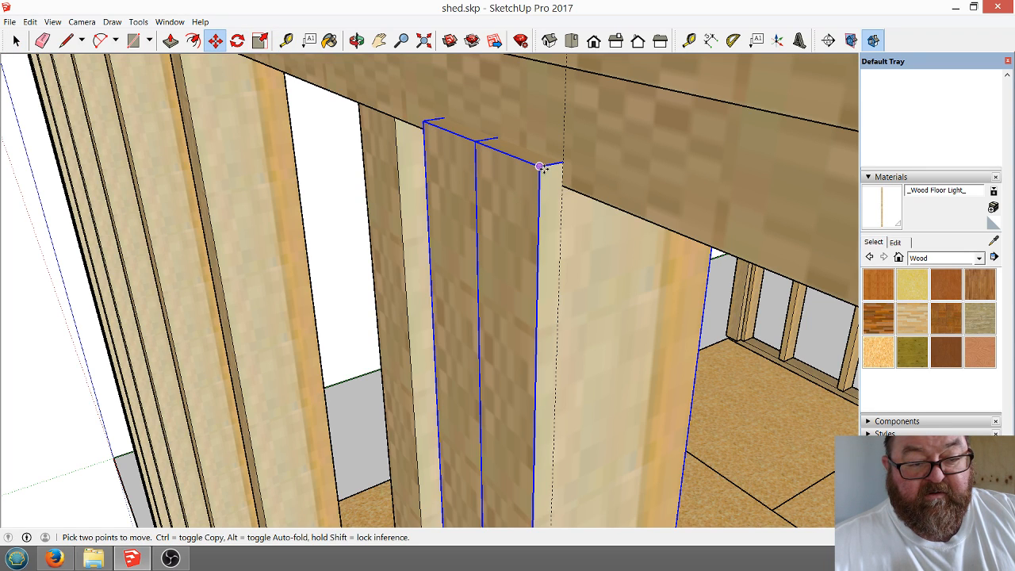
{"action": "left_click", "coordinate": [539, 166]}
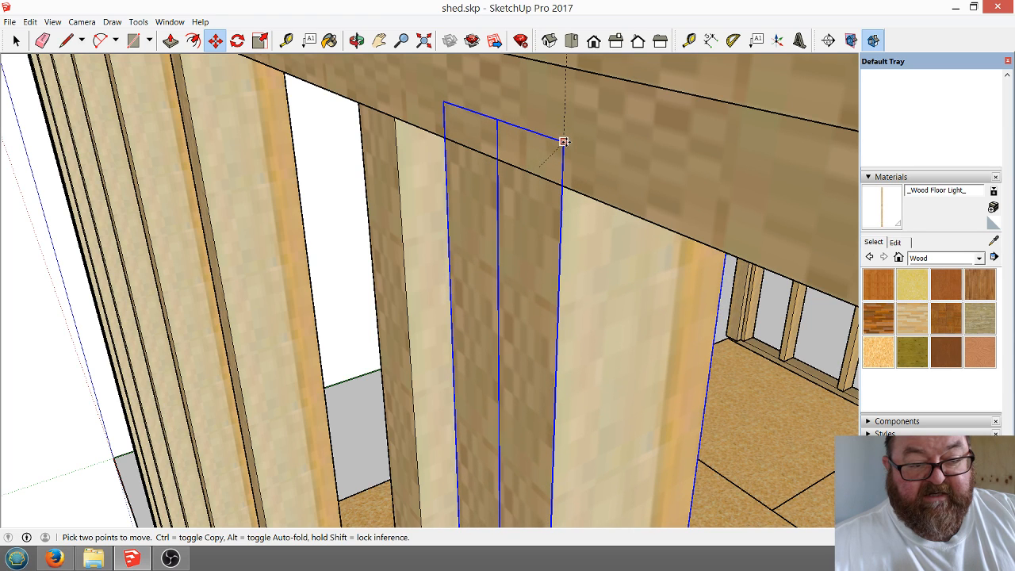
{"action": "left_click", "coordinate": [563, 141]}
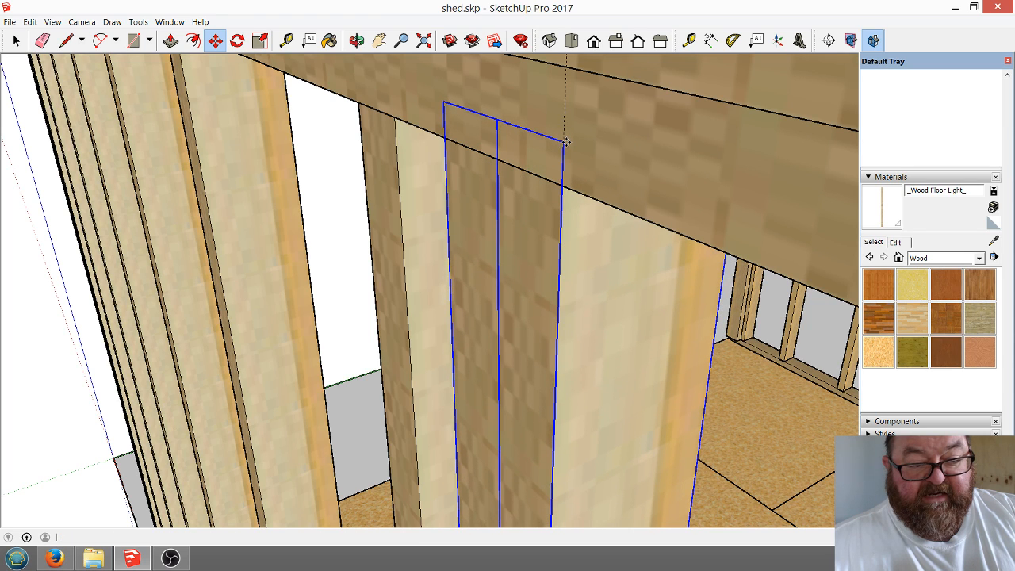
{"action": "left_click", "coordinate": [564, 185]}
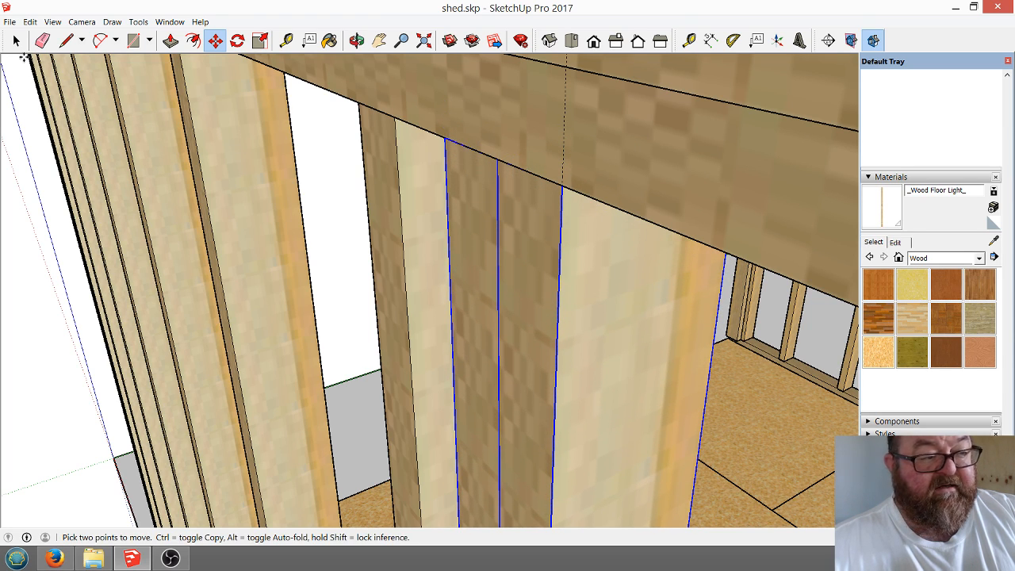
{"action": "left_click", "coordinate": [43, 40]}
{"action": "mouse_move", "coordinate": [333, 191]}
{"action": "middle_mouse_down"}
{"action": "mouse_move", "coordinate": [455, 302]}
{"action": "mouse_move", "coordinate": [451, 210]}
{"action": "middle_mouse_up"}
{"action": "middle_click_drag", "start_coordinate": [468, 148], "coordinate": [441, 197]}
Examine the repositioned window stud pairs and their fit beneath the top plate, close up and across the whole side wall.
{"action": "left_click", "coordinate": [357, 40]}
{"action": "left_click_drag", "start_coordinate": [492, 254], "coordinate": [531, 266]}
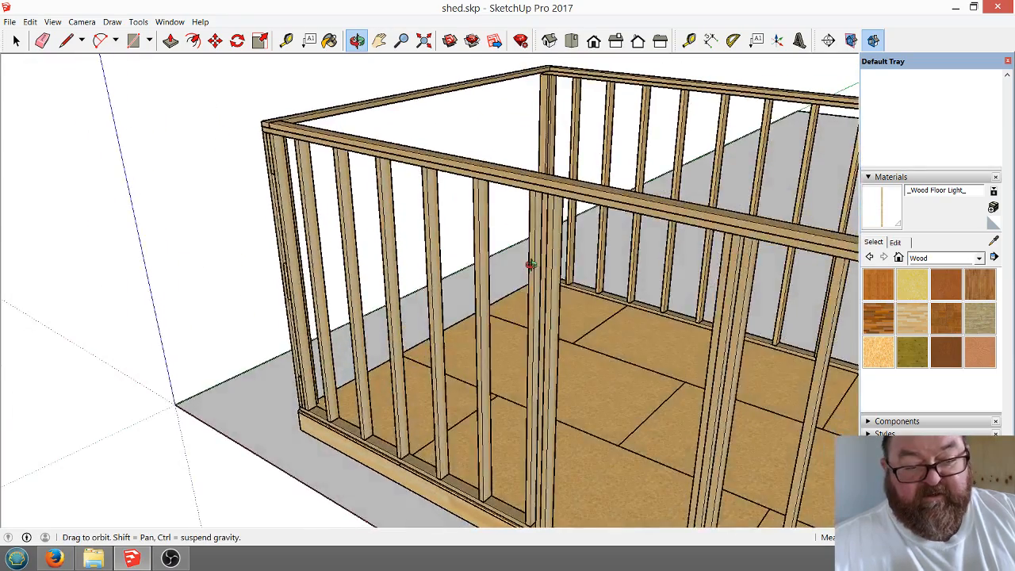
{"action": "scroll", "coordinate": [556, 230], "scroll_direction": "up", "scroll_amount": 6}
{"action": "left_click_drag", "start_coordinate": [539, 222], "coordinate": [515, 256]}
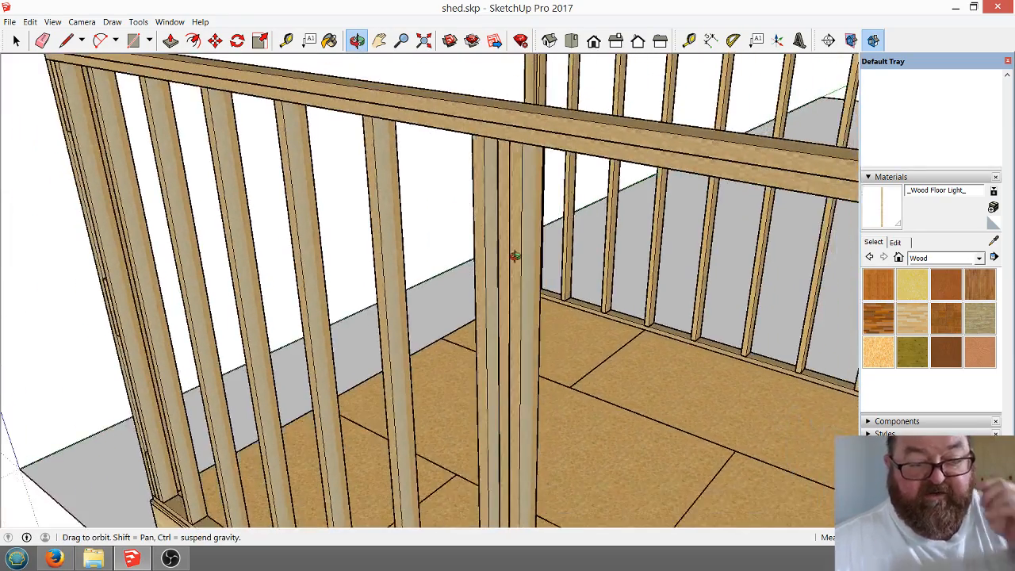
{"action": "scroll", "coordinate": [329, 220], "scroll_direction": "down", "scroll_amount": 5}
{"action": "scroll", "coordinate": [431, 269], "scroll_direction": "up", "scroll_amount": 5}
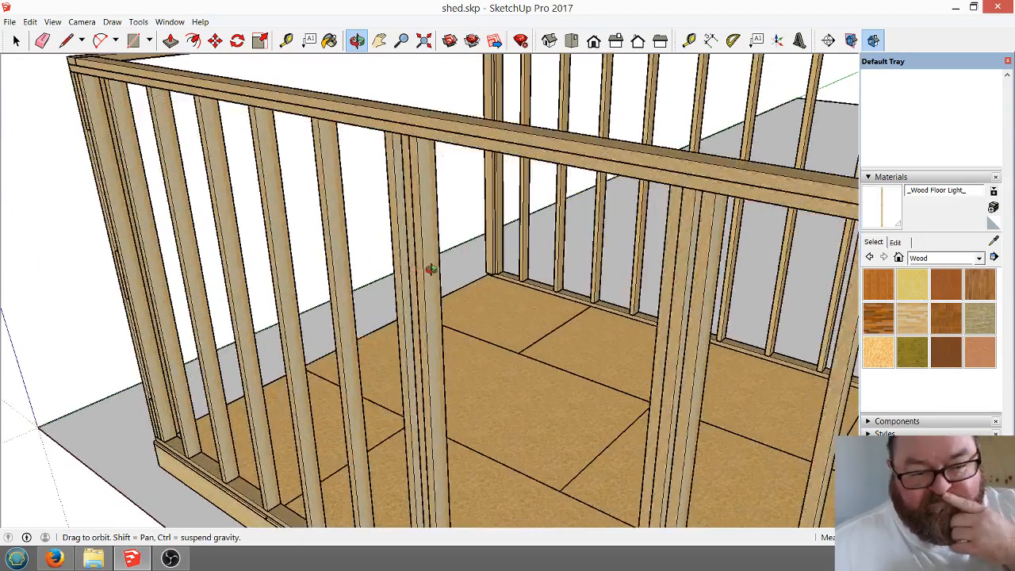
{"action": "scroll", "coordinate": [500, 312], "scroll_direction": "down", "scroll_amount": 4}
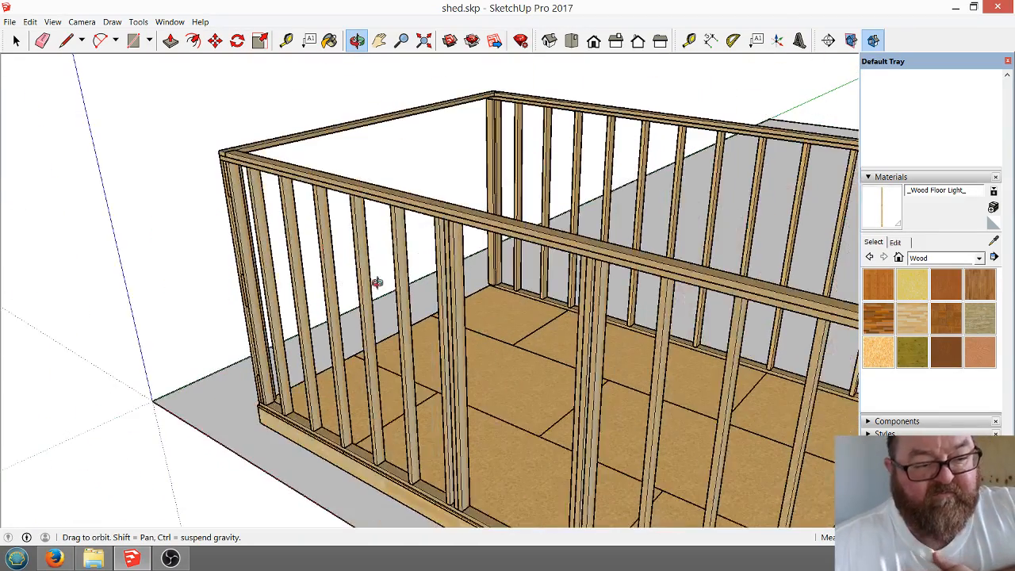
{"action": "scroll", "coordinate": [492, 258], "scroll_direction": "up", "scroll_amount": 10}
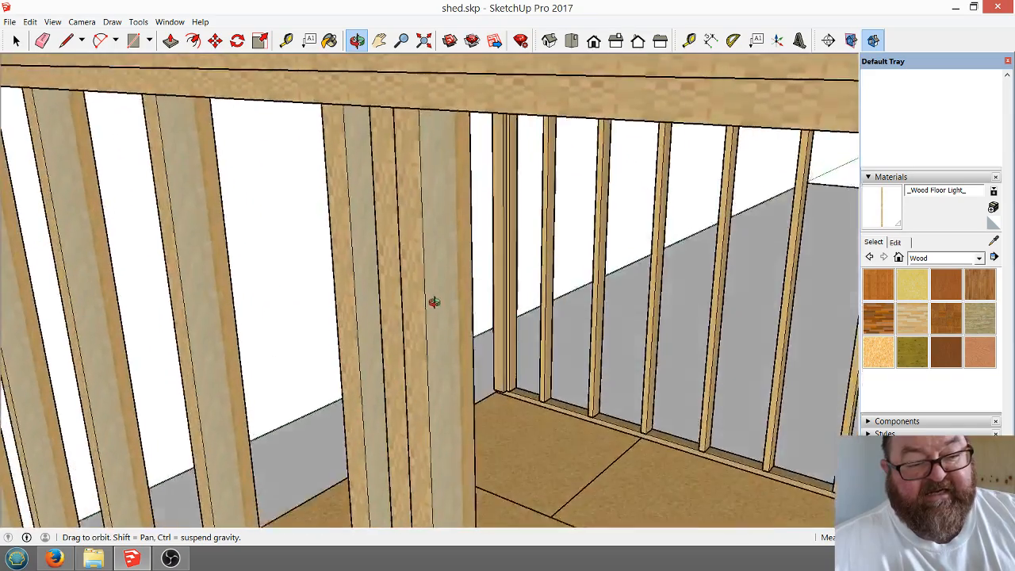
{"action": "middle_click_drag", "start_coordinate": [435, 302], "coordinate": [392, 251]}
{"action": "middle_click_drag", "start_coordinate": [438, 226], "coordinate": [499, 272]}
{"action": "middle_click_drag", "start_coordinate": [474, 326], "coordinate": [505, 313]}
{"action": "middle_click_drag", "start_coordinate": [538, 280], "coordinate": [507, 292]}
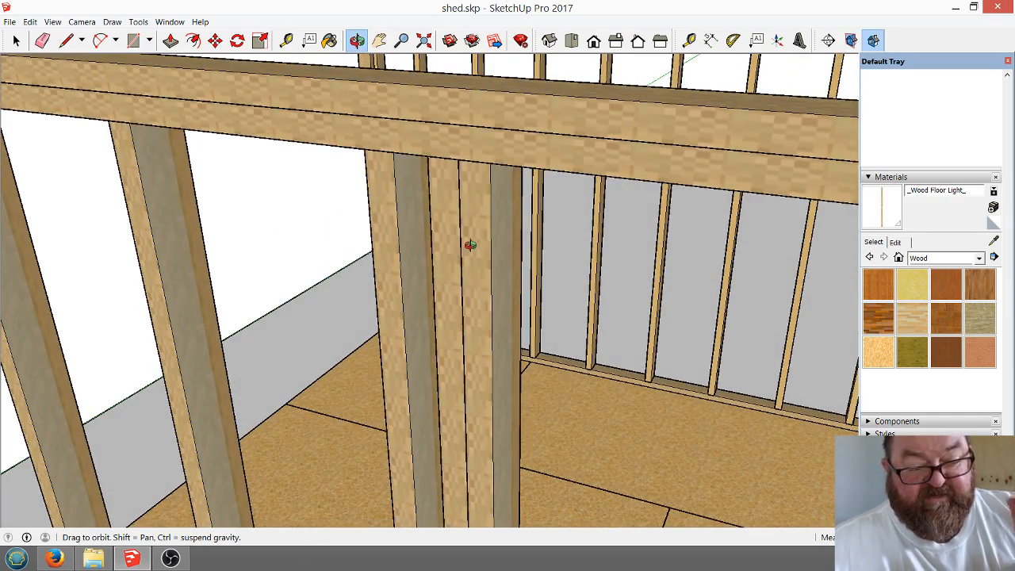
{"action": "scroll", "coordinate": [470, 245], "scroll_direction": "down", "scroll_amount": 10}
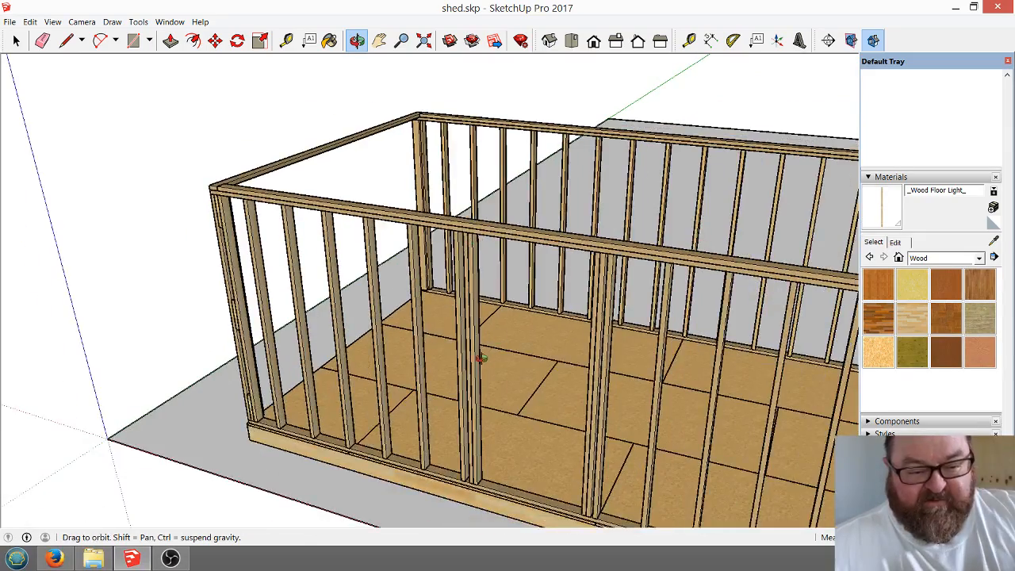
{"action": "middle_click_drag", "start_coordinate": [479, 366], "coordinate": [484, 407]}
{"action": "scroll", "coordinate": [490, 293], "scroll_direction": "up", "scroll_amount": 5}
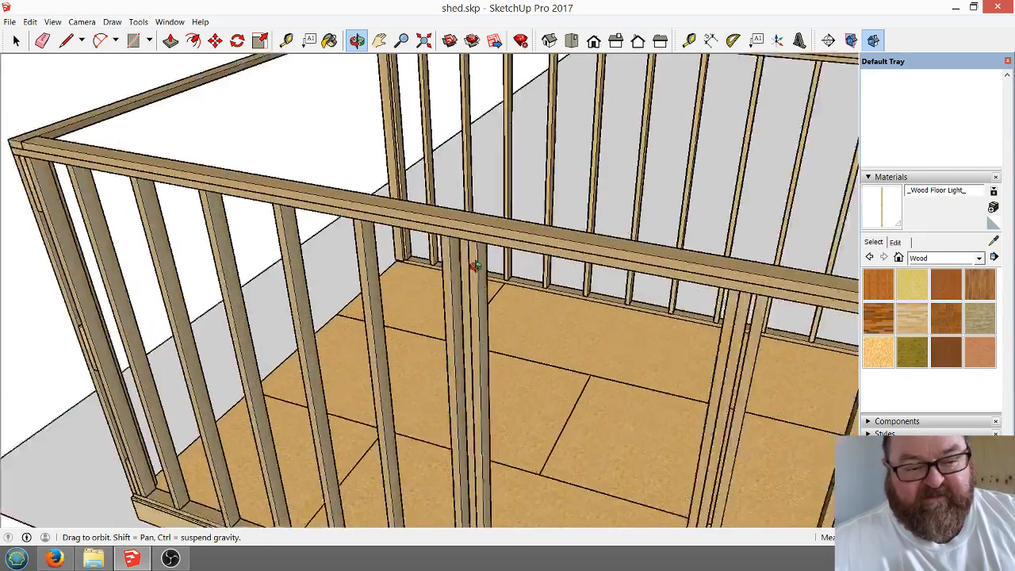
{"action": "scroll", "coordinate": [474, 267], "scroll_direction": "up", "scroll_amount": 5}
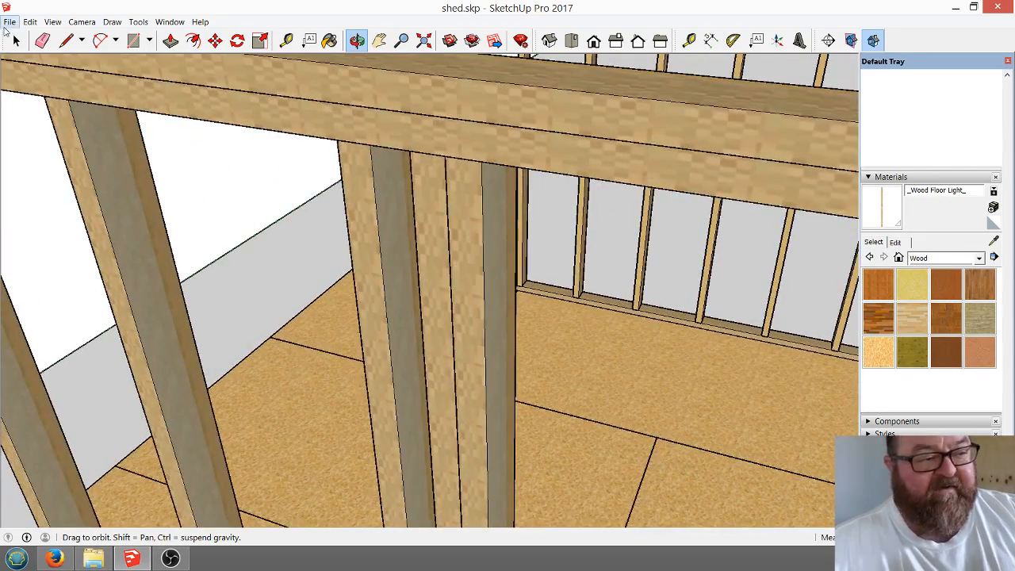
Try to shorten the opening-side stud of the closed-end window pair by pushing its top face down.
{"action": "left_click", "coordinate": [16, 40]}
{"action": "double_click", "coordinate": [484, 208]}
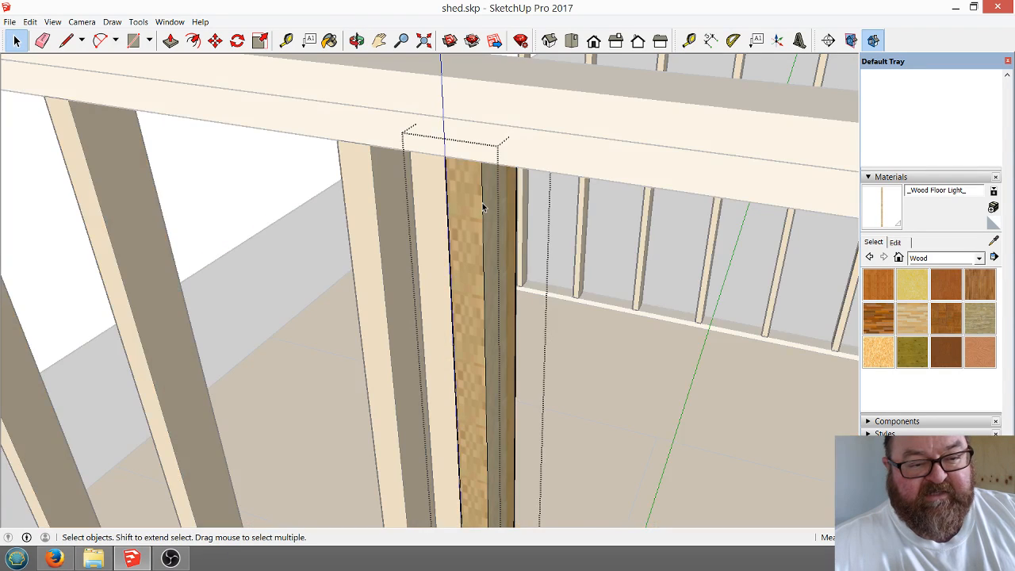
{"action": "left_click", "coordinate": [171, 42]}
{"action": "left_click_drag", "start_coordinate": [482, 155], "coordinate": [481, 213]}
{"action": "key", "text": "ctrl+z"}
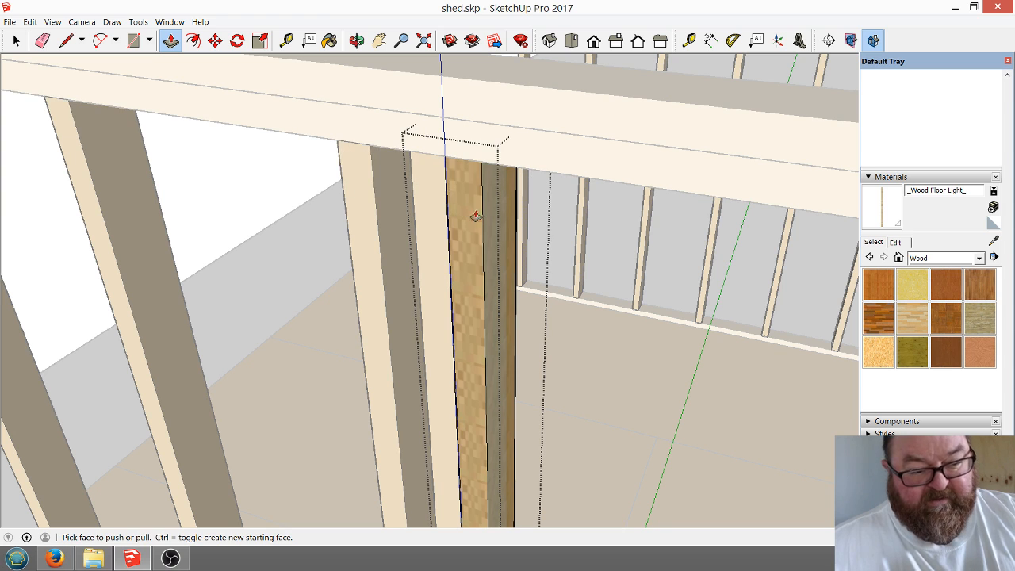
{"action": "left_click", "coordinate": [16, 41]}
{"action": "key", "text": "Escape"}
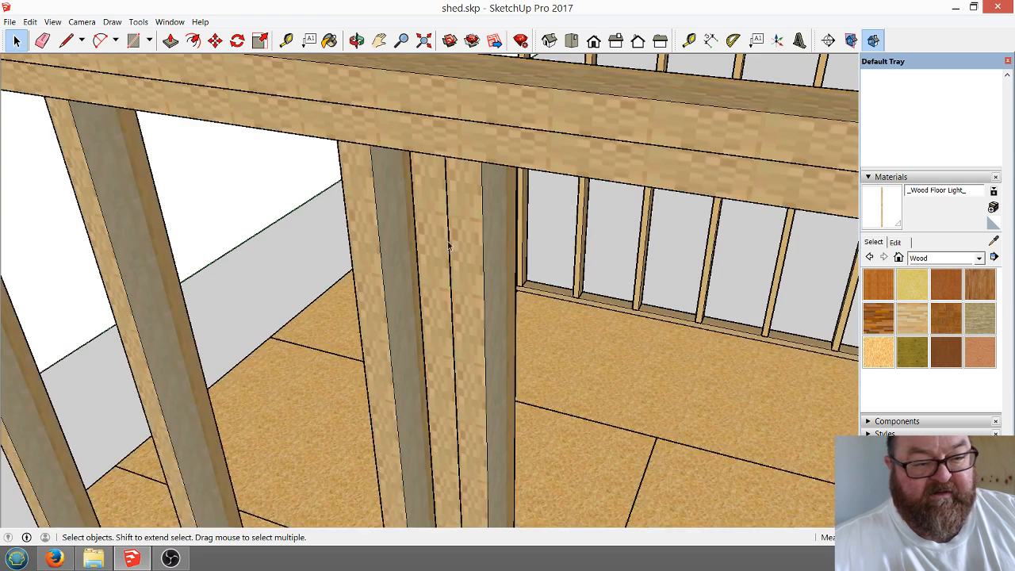
Make the opening-side stud of each window pair a unique component so both can be edited independently of the other studs.
{"action": "left_click", "coordinate": [482, 196]}
{"action": "right_click", "coordinate": [481, 192]}
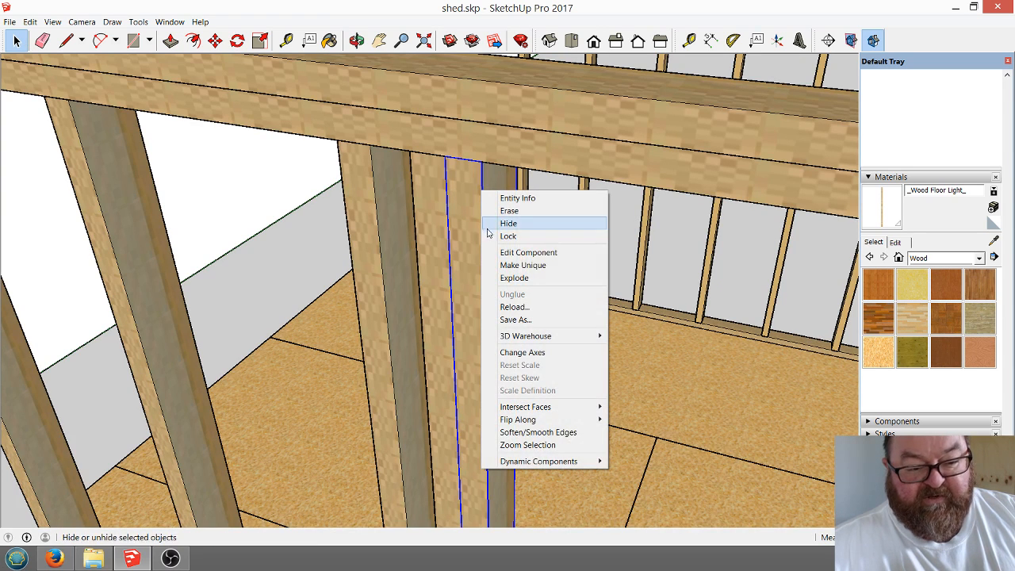
{"action": "left_click", "coordinate": [495, 265]}
{"action": "middle_click_drag", "start_coordinate": [495, 265], "coordinate": [441, 258]}
{"action": "left_click", "coordinate": [806, 312]}
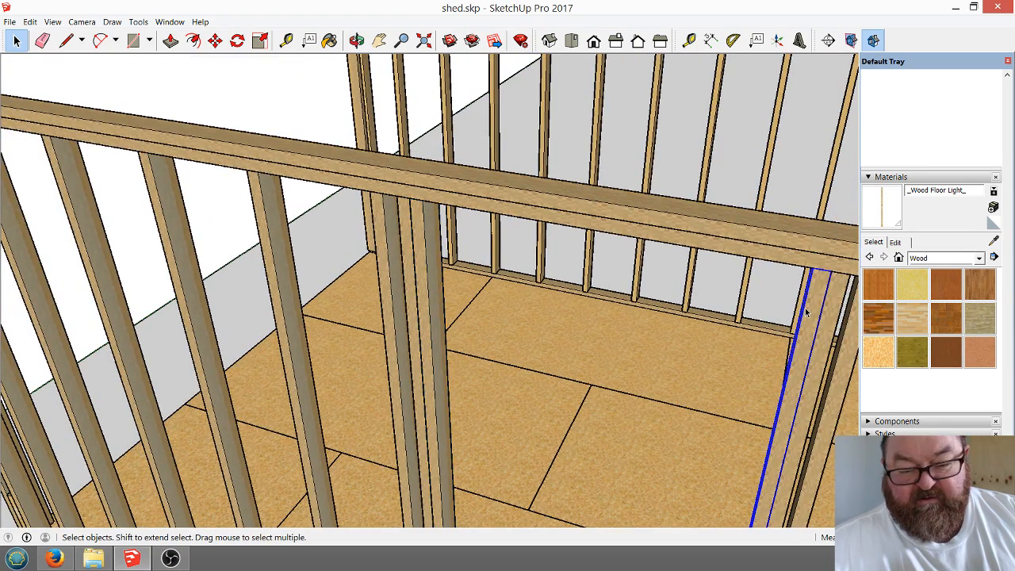
{"action": "right_click", "coordinate": [806, 312]}
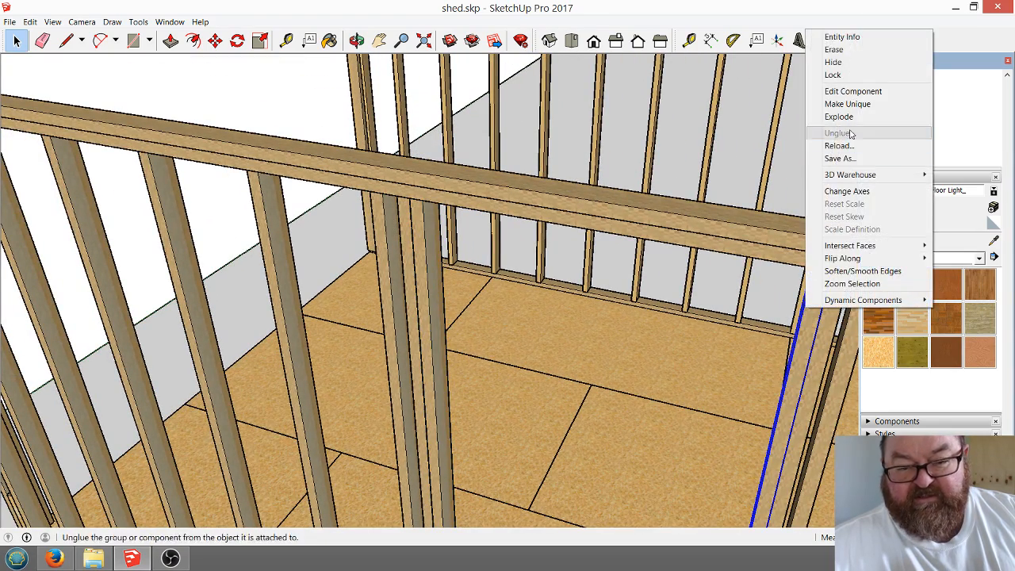
{"action": "left_click", "coordinate": [849, 107]}
Shorten the closed-end pair's opening-side stud by pushing its top face down, well clear of the top plate.
{"action": "scroll", "coordinate": [429, 223], "scroll_direction": "up", "scroll_amount": 5}
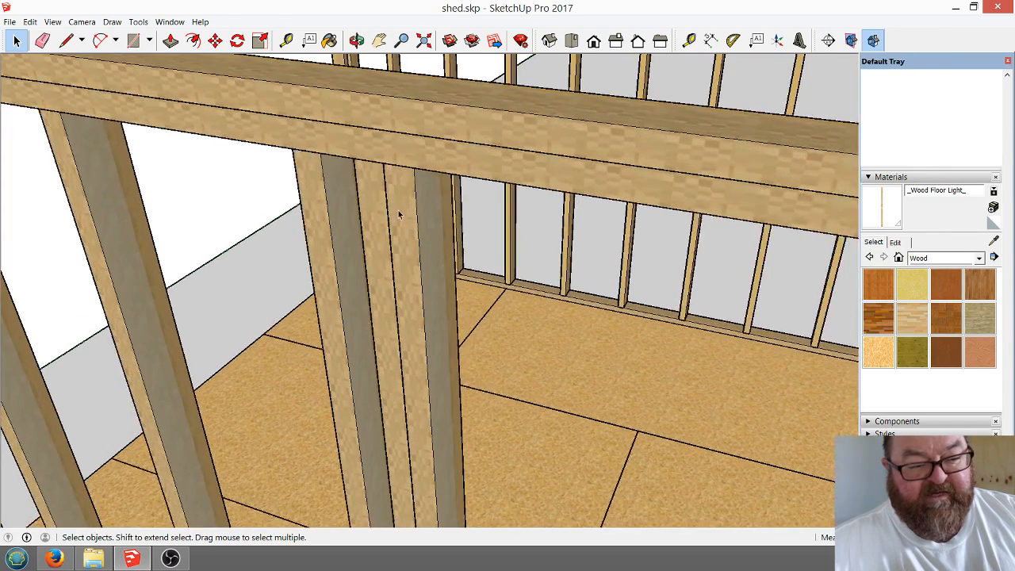
{"action": "double_click", "coordinate": [400, 209]}
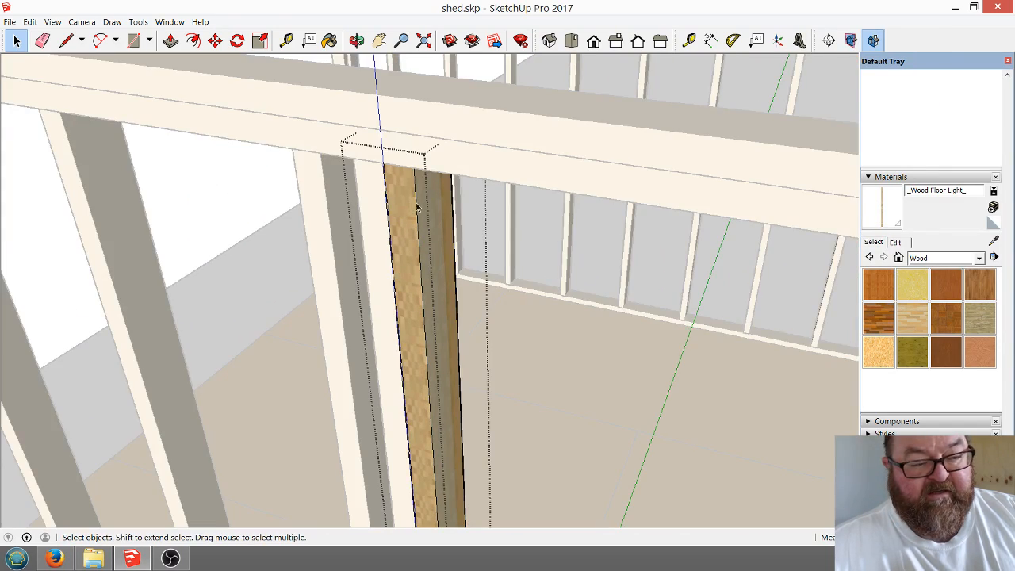
{"action": "left_click", "coordinate": [170, 41]}
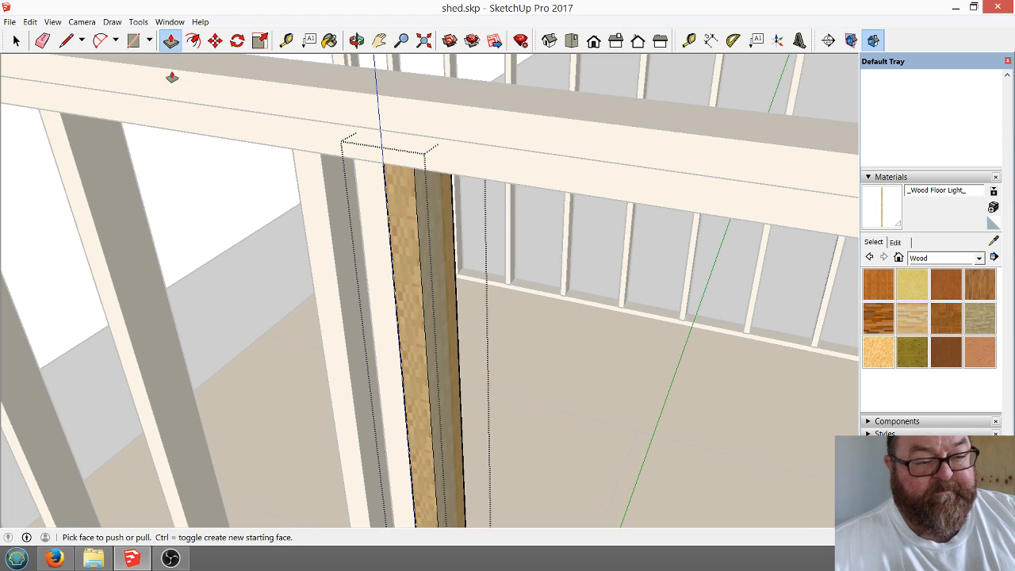
{"action": "left_click_drag", "start_coordinate": [403, 165], "coordinate": [408, 240]}
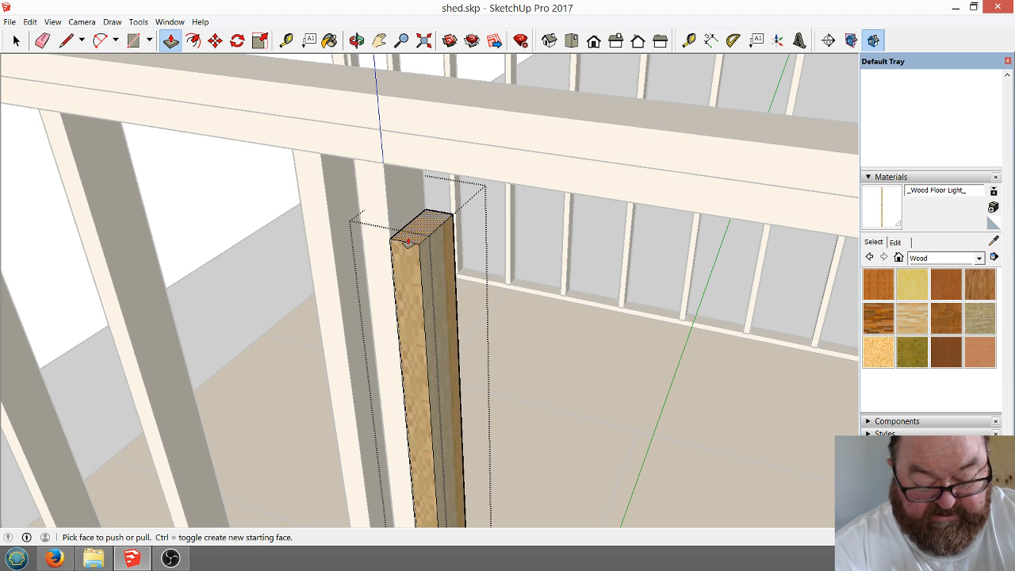
{"action": "left_click_drag", "start_coordinate": [407, 241], "coordinate": [408, 244]}
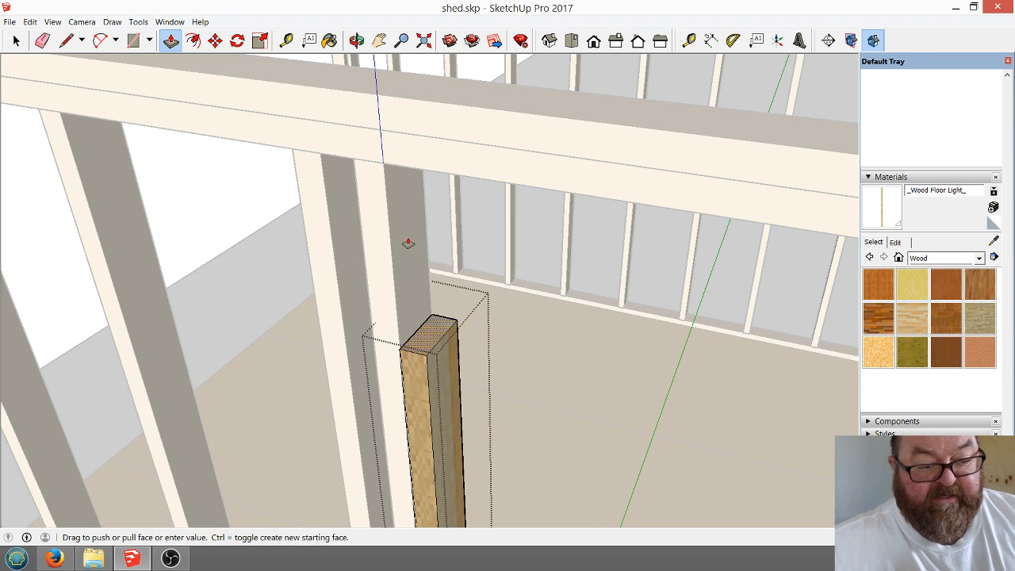
{"action": "scroll", "coordinate": [365, 206], "scroll_direction": "down", "scroll_amount": 5}
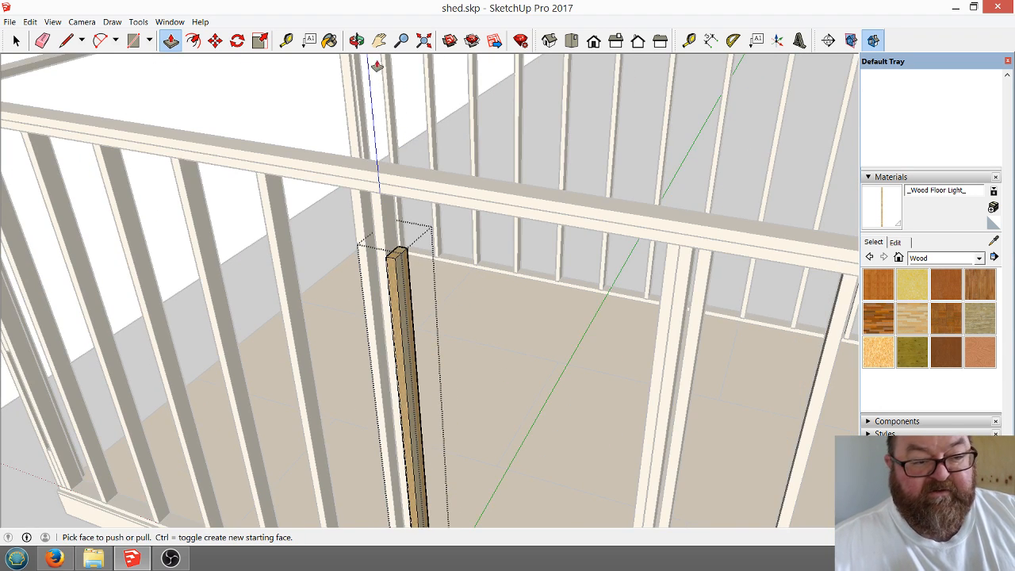
Examine the shortened stud, the opposite window stud pair and the wall's end corner from several angles.
{"action": "left_click", "coordinate": [357, 40]}
{"action": "left_click_drag", "start_coordinate": [526, 240], "coordinate": [593, 224]}
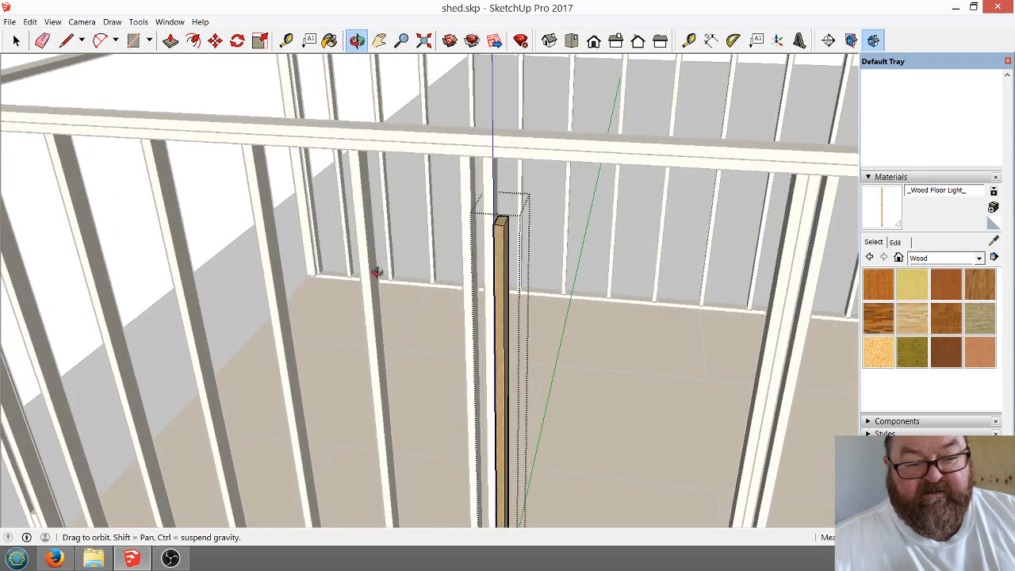
{"action": "scroll", "coordinate": [377, 272], "scroll_direction": "down", "scroll_amount": 4}
{"action": "left_click_drag", "start_coordinate": [367, 297], "coordinate": [556, 353]}
{"action": "scroll", "coordinate": [712, 238], "scroll_direction": "up", "scroll_amount": 3}
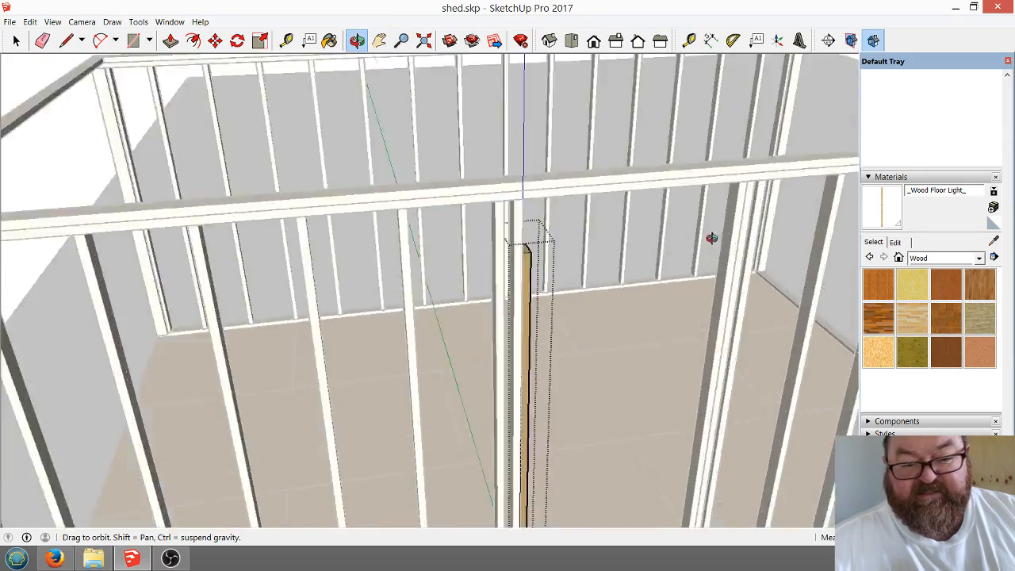
{"action": "scroll", "coordinate": [712, 238], "scroll_direction": "up", "scroll_amount": 3}
{"action": "scroll", "coordinate": [263, 306], "scroll_direction": "down", "scroll_amount": 2}
{"action": "scroll", "coordinate": [399, 381], "scroll_direction": "down", "scroll_amount": 4}
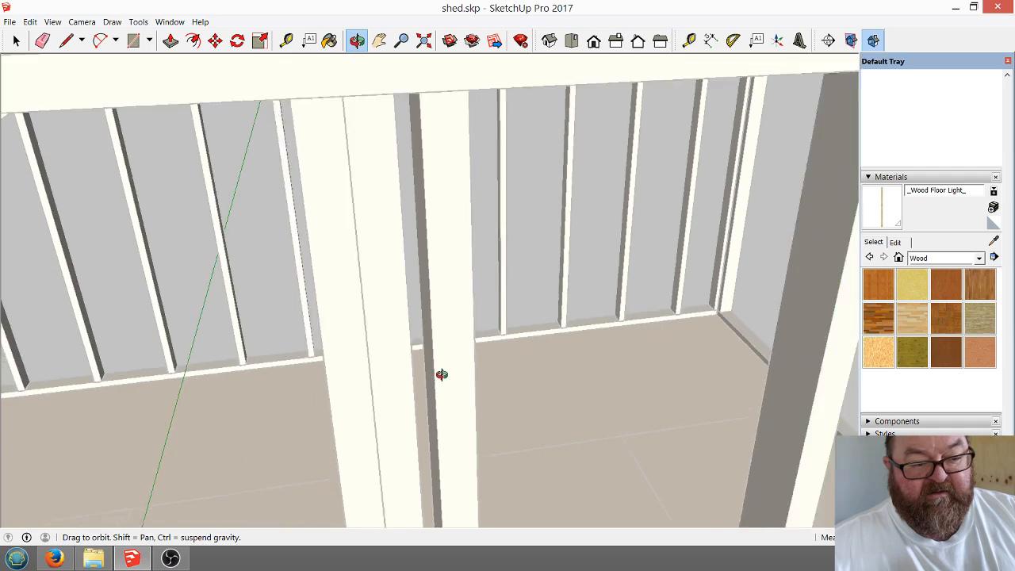
{"action": "scroll", "coordinate": [442, 374], "scroll_direction": "down", "scroll_amount": 3}
{"action": "scroll", "coordinate": [491, 272], "scroll_direction": "down", "scroll_amount": 3}
{"action": "scroll", "coordinate": [362, 319], "scroll_direction": "up", "scroll_amount": 4}
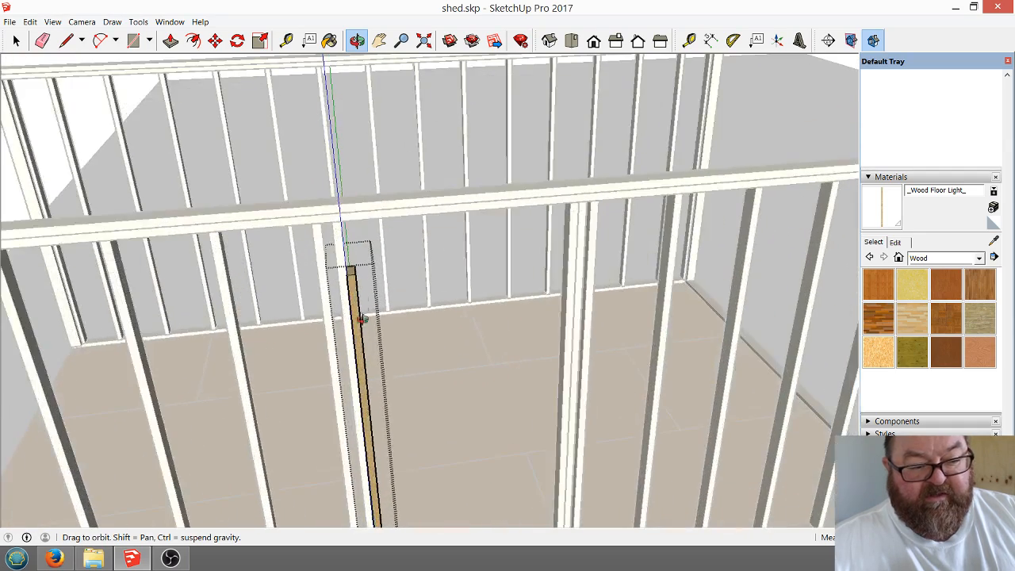
{"action": "scroll", "coordinate": [274, 236], "scroll_direction": "down", "scroll_amount": 4}
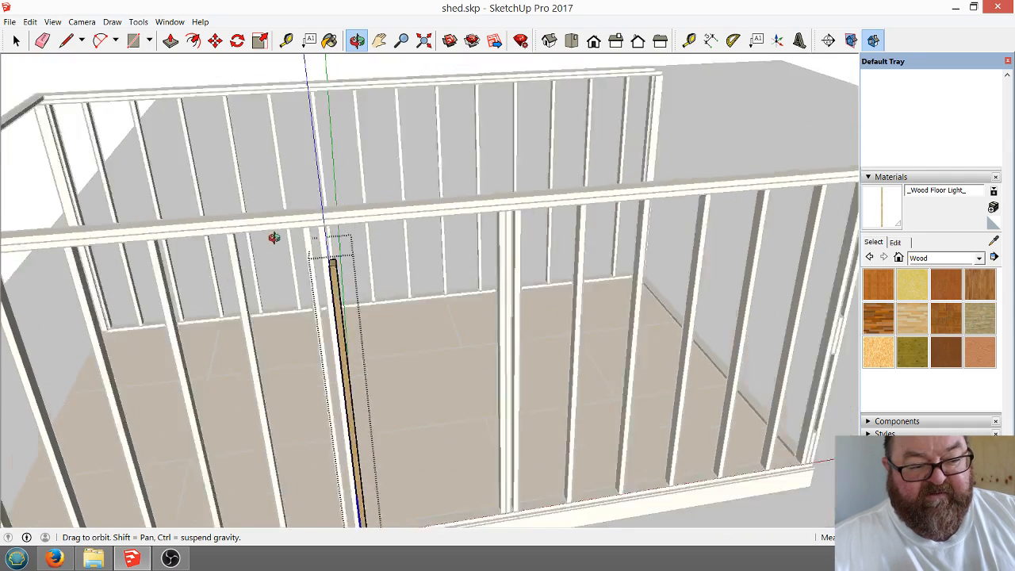
{"action": "scroll", "coordinate": [595, 222], "scroll_direction": "up", "scroll_amount": 5}
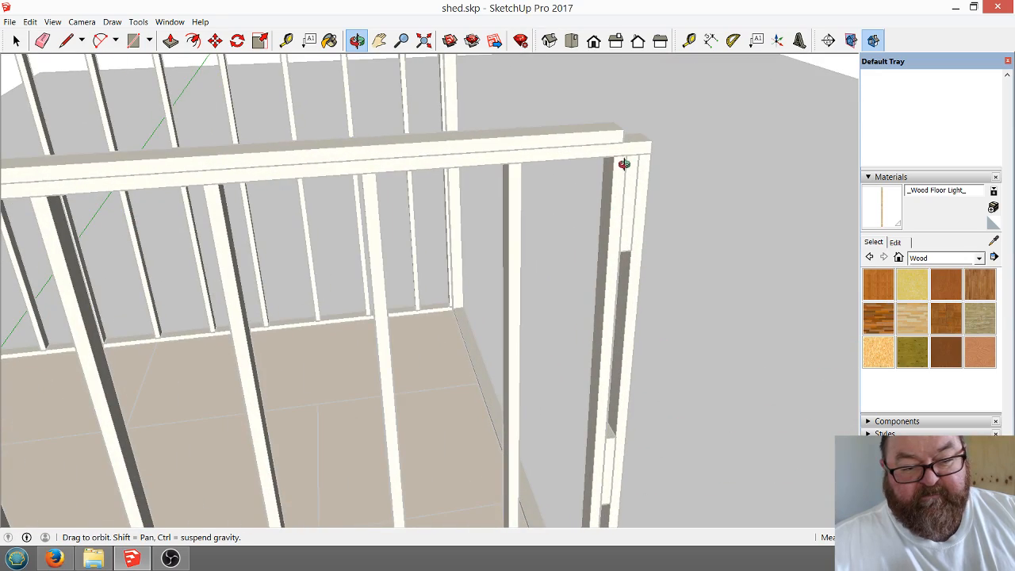
{"action": "scroll", "coordinate": [633, 194], "scroll_direction": "down", "scroll_amount": 5}
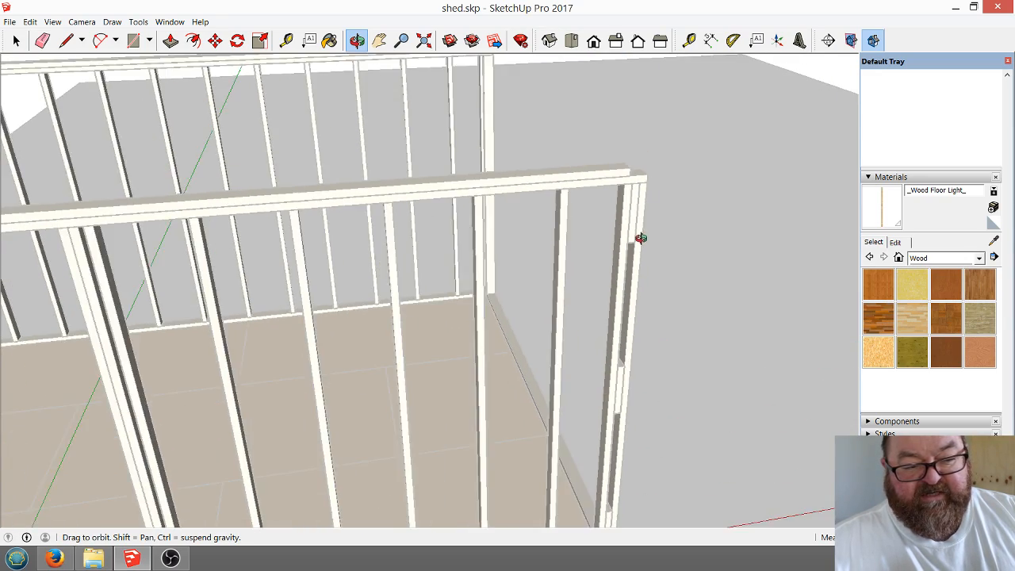
{"action": "left_click_drag", "start_coordinate": [413, 311], "coordinate": [399, 292]}
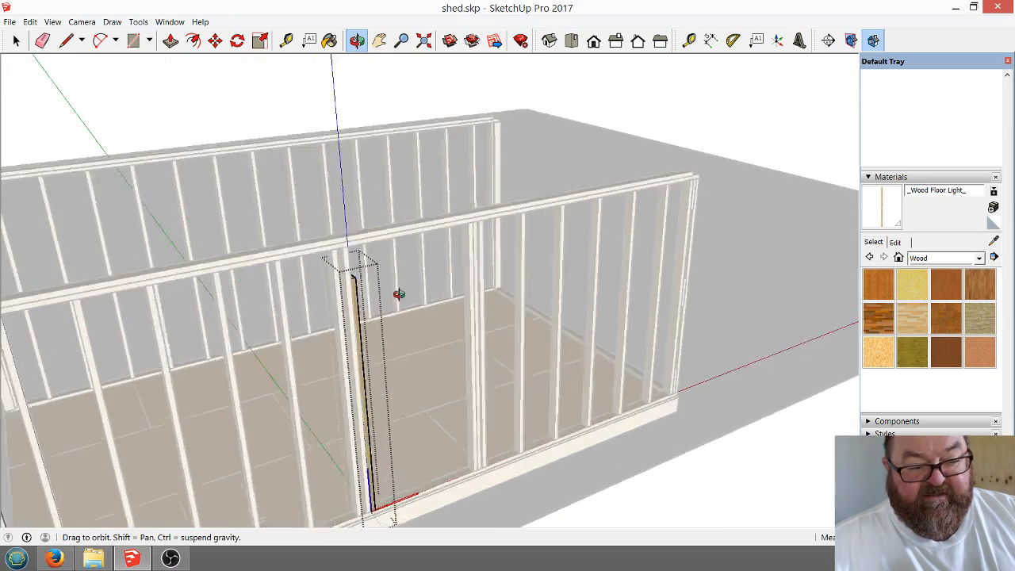
Shorten the open-end pair's opening-side stud by pushing its top face down, well clear of the top plate, and leave its editing mode.
{"action": "scroll", "coordinate": [445, 346], "scroll_direction": "up", "scroll_amount": 5}
{"action": "scroll", "coordinate": [508, 218], "scroll_direction": "up", "scroll_amount": 5}
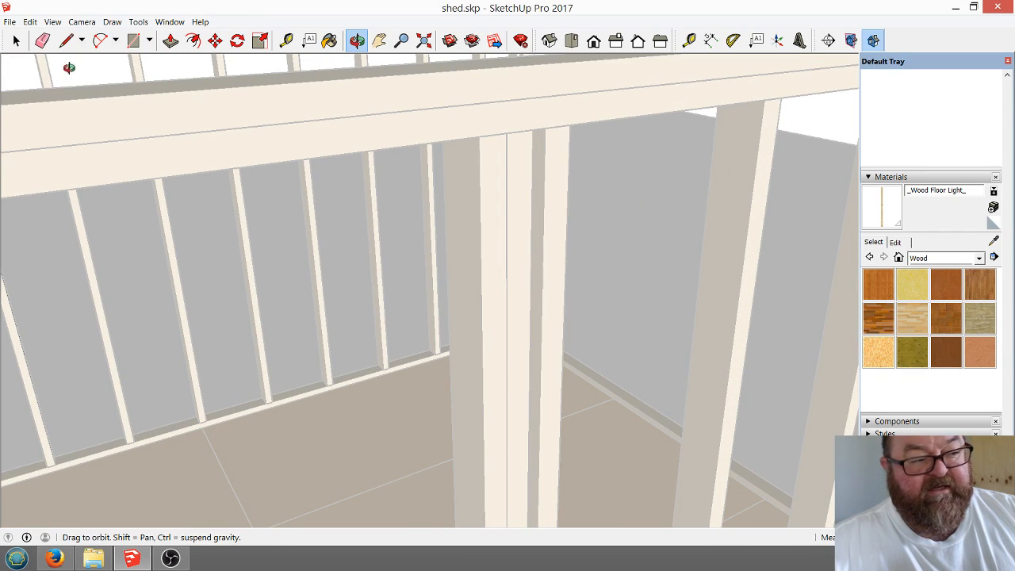
{"action": "left_click", "coordinate": [16, 40]}
{"action": "double_click", "coordinate": [482, 201]}
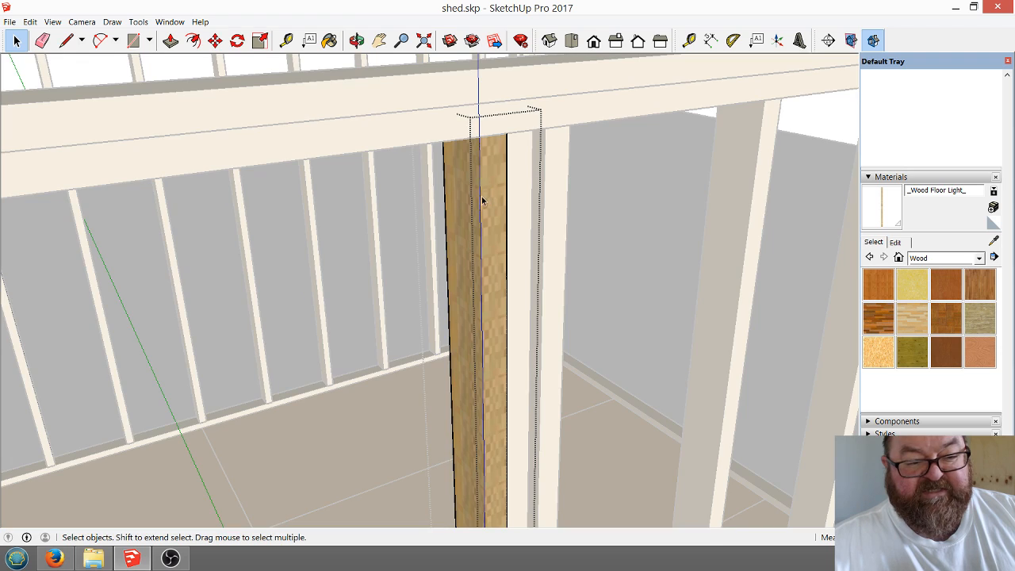
{"action": "left_click", "coordinate": [170, 40]}
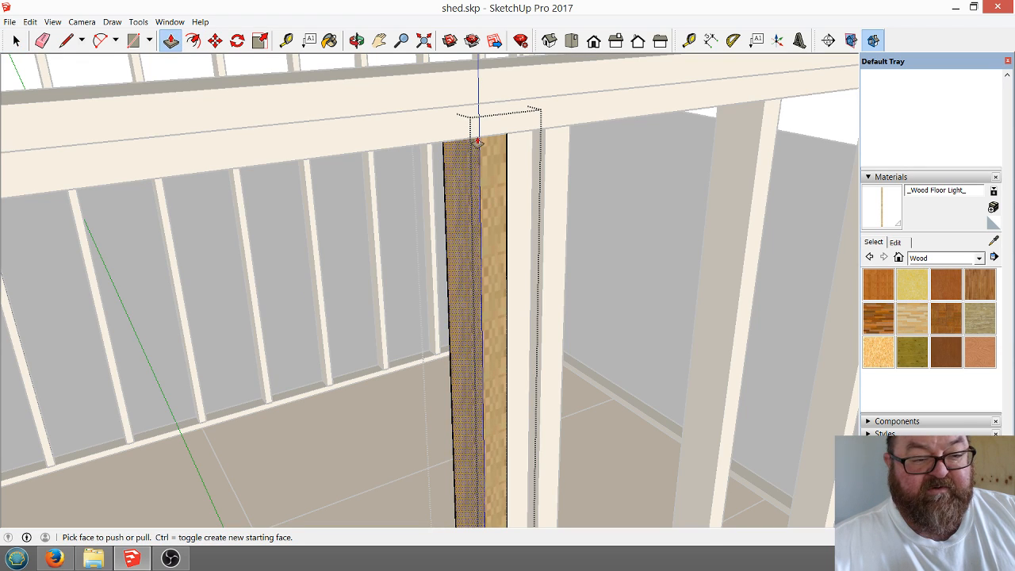
{"action": "left_click", "coordinate": [487, 137]}
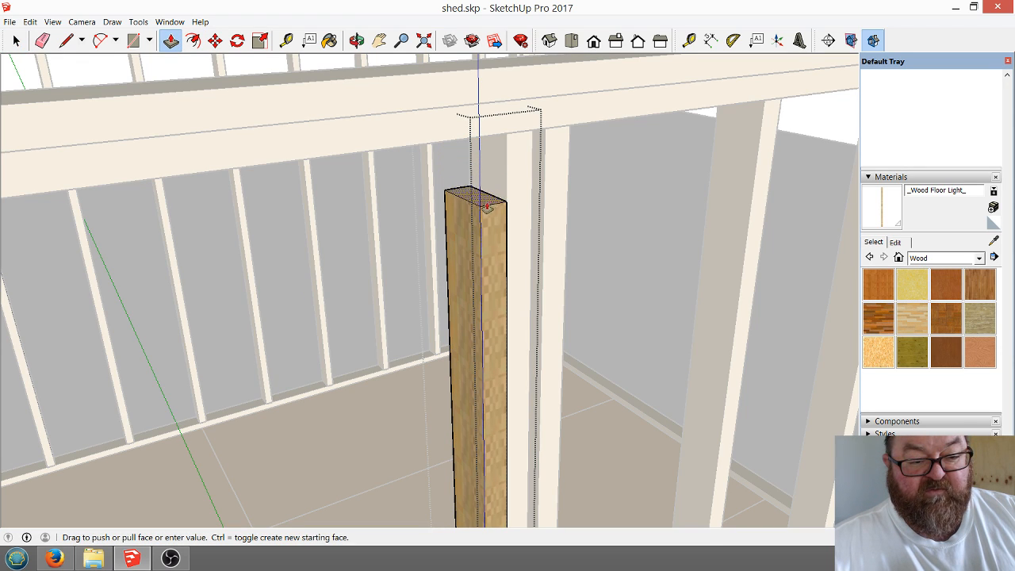
{"action": "left_click", "coordinate": [480, 233]}
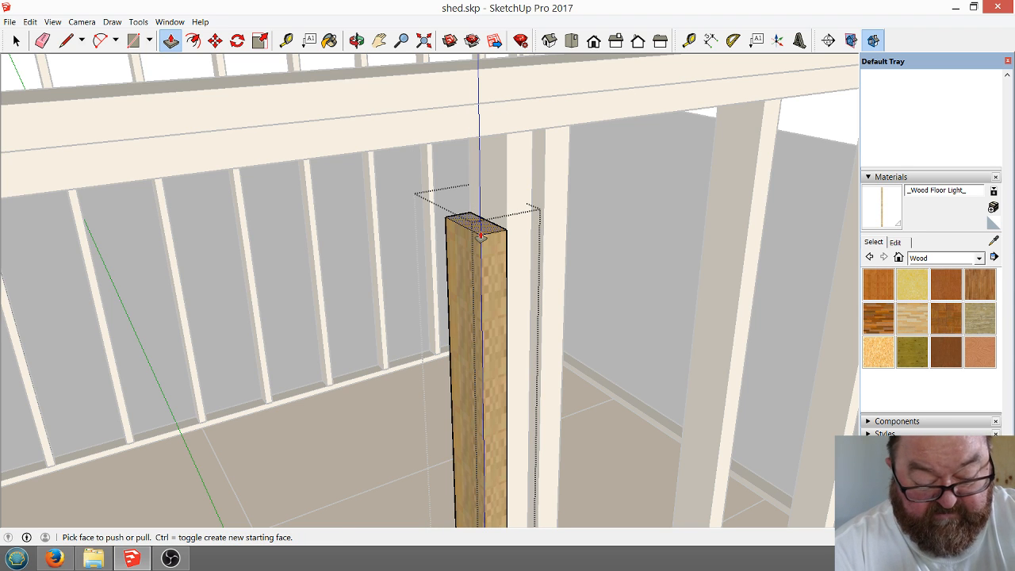
{"action": "left_click", "coordinate": [480, 235]}
{"action": "left_click", "coordinate": [527, 172]}
{"action": "scroll", "coordinate": [528, 171], "scroll_direction": "down", "scroll_amount": 4}
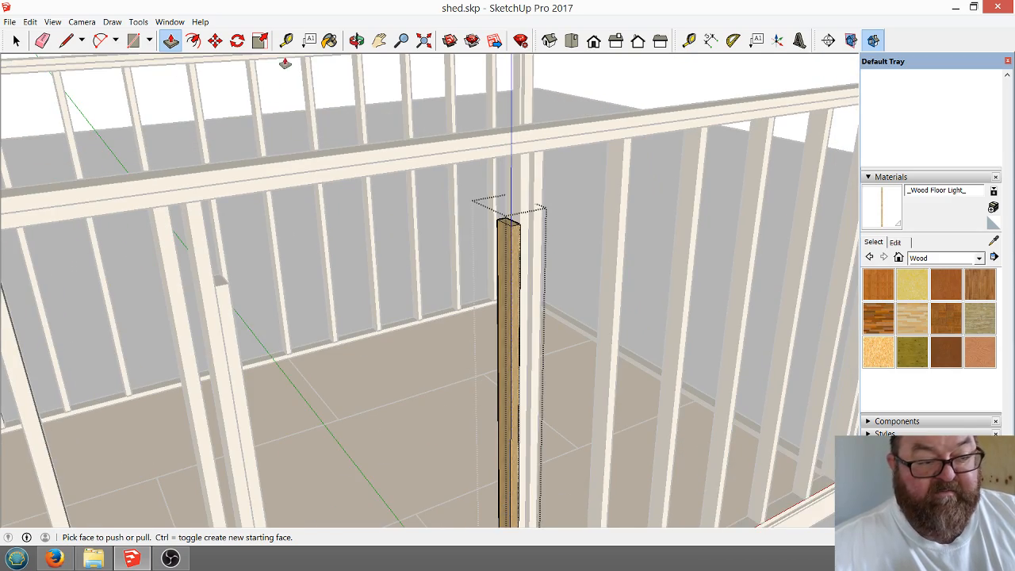
{"action": "left_click", "coordinate": [16, 41]}
{"action": "scroll", "coordinate": [498, 135], "scroll_direction": "down", "scroll_amount": 5}
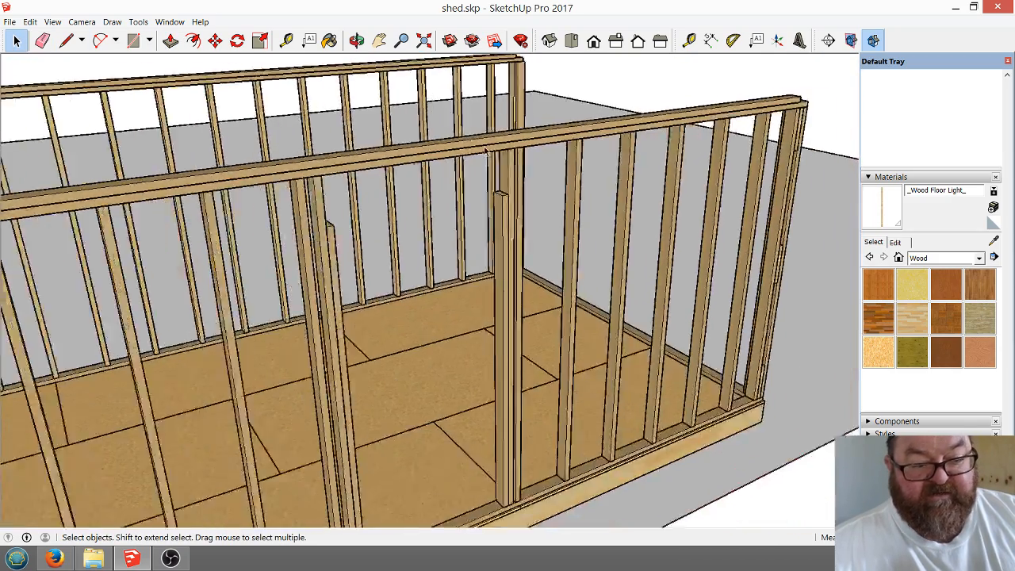
Examine both shortened window studs and the gap below the top plate from several angles.
{"action": "left_click", "coordinate": [359, 41]}
{"action": "left_click_drag", "start_coordinate": [476, 198], "coordinate": [485, 230]}
{"action": "scroll", "coordinate": [518, 474], "scroll_direction": "up", "scroll_amount": 3}
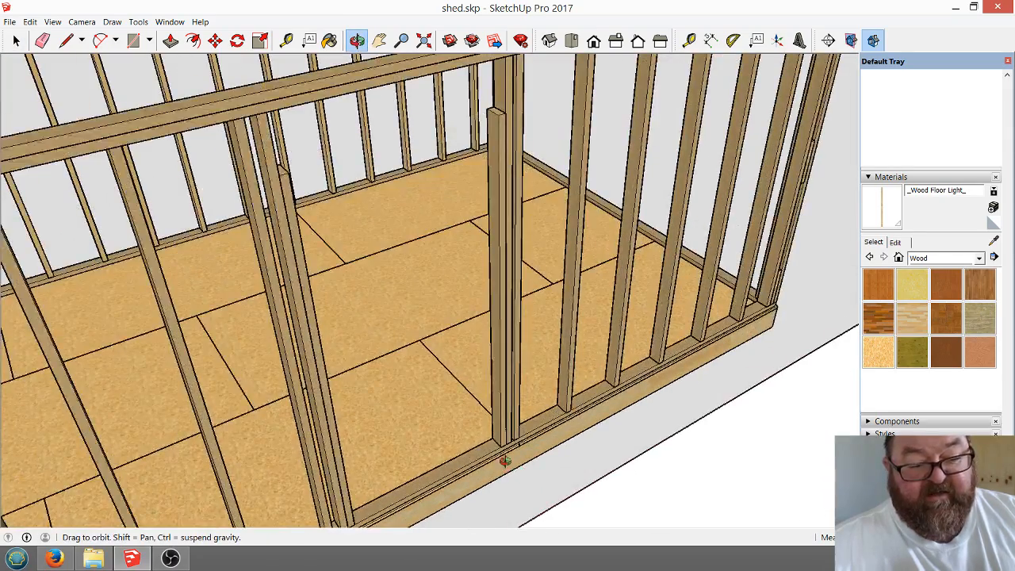
{"action": "scroll", "coordinate": [529, 350], "scroll_direction": "down", "scroll_amount": 3}
{"action": "scroll", "coordinate": [518, 140], "scroll_direction": "up", "scroll_amount": 5}
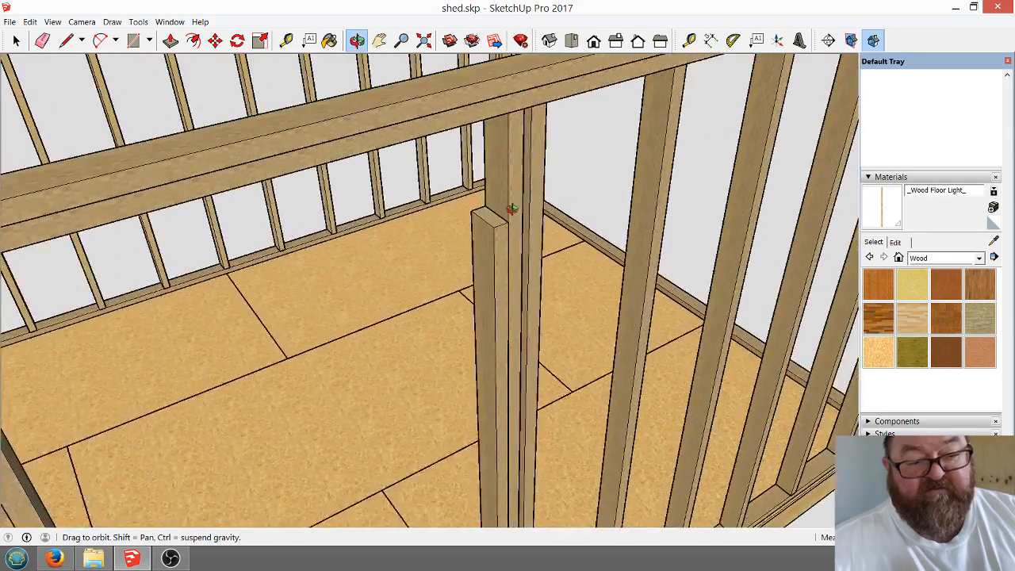
{"action": "left_click_drag", "start_coordinate": [509, 234], "coordinate": [598, 169]}
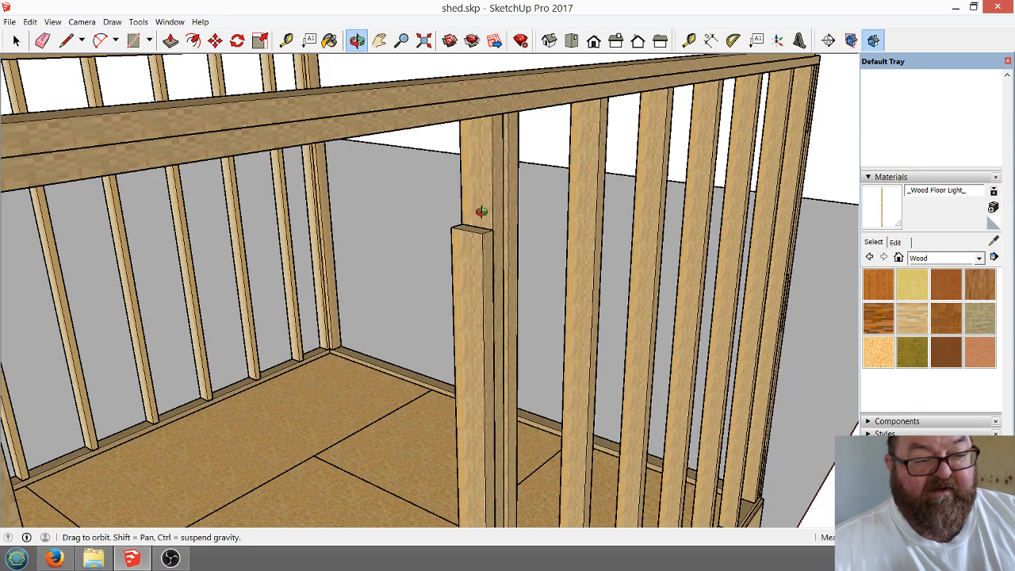
{"action": "left_click_drag", "start_coordinate": [482, 211], "coordinate": [441, 207]}
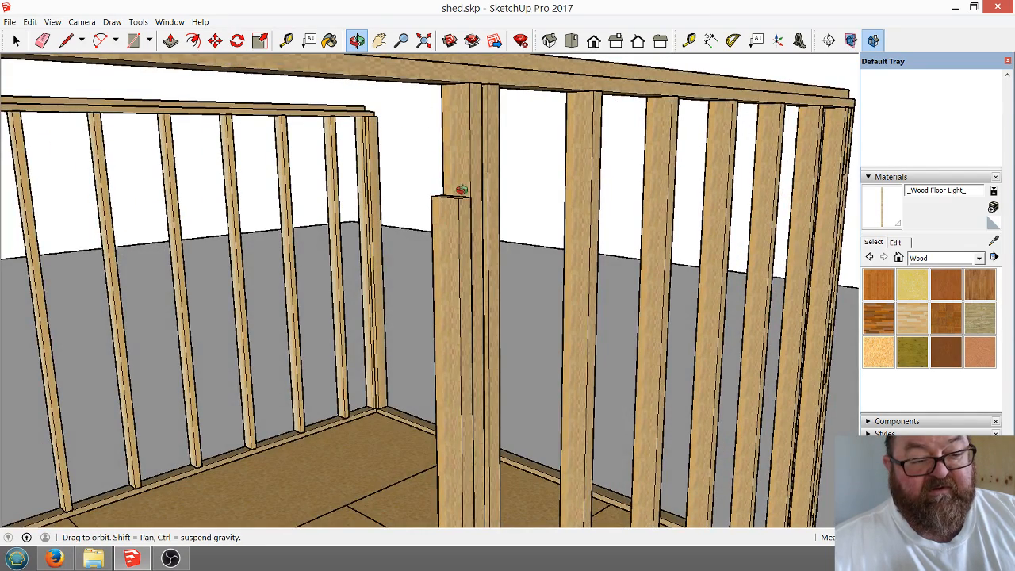
{"action": "scroll", "coordinate": [464, 191], "scroll_direction": "down", "scroll_amount": 2}
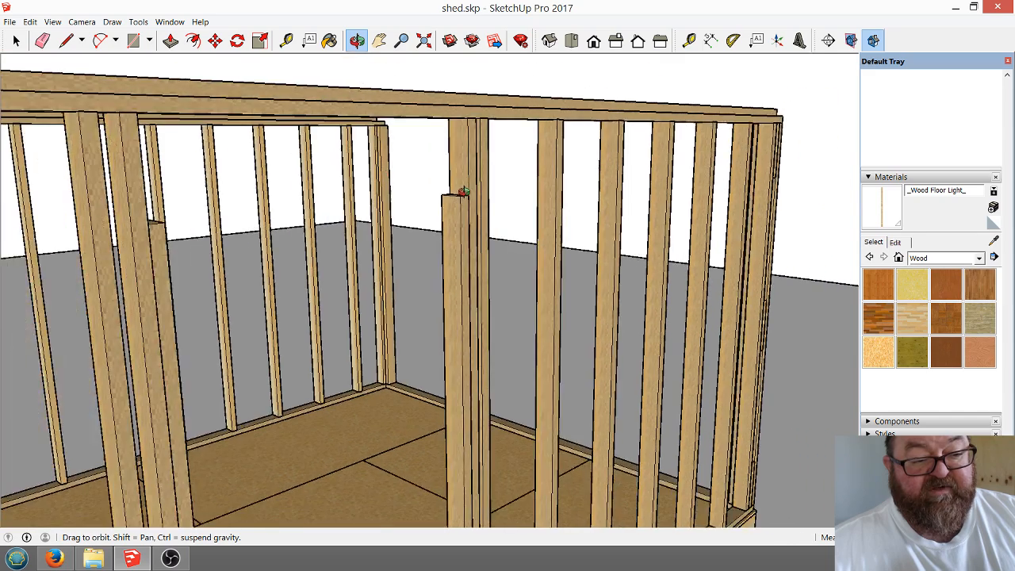
{"action": "scroll", "coordinate": [464, 192], "scroll_direction": "down", "scroll_amount": 3}
{"action": "left_click_drag", "start_coordinate": [437, 194], "coordinate": [442, 263]}
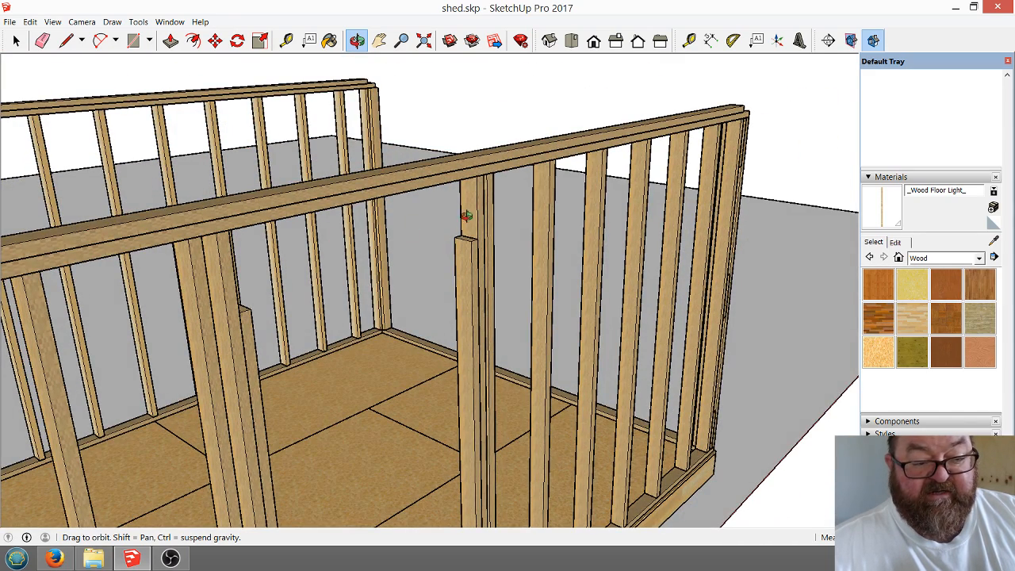
{"action": "scroll", "coordinate": [478, 242], "scroll_direction": "down", "scroll_amount": 6}
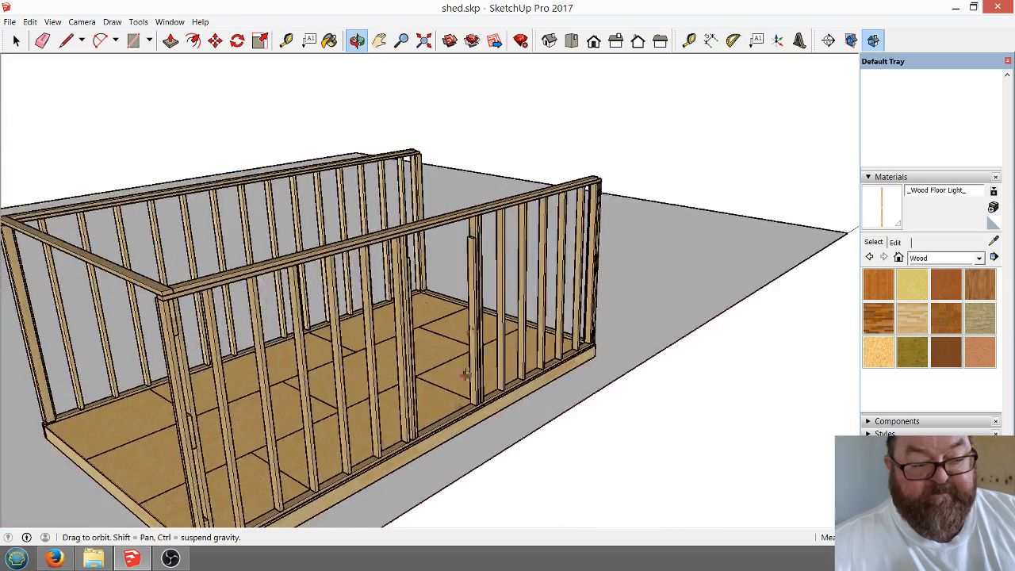
Draw an upright rectangle across the foot of the window opening, spanning from one shortened stud to the other.
{"action": "scroll", "coordinate": [471, 403], "scroll_direction": "up", "scroll_amount": 5}
{"action": "scroll", "coordinate": [470, 403], "scroll_direction": "up", "scroll_amount": 3}
{"action": "left_click_drag", "start_coordinate": [513, 374], "coordinate": [502, 408]}
{"action": "scroll", "coordinate": [478, 319], "scroll_direction": "down", "scroll_amount": 1}
{"action": "scroll", "coordinate": [479, 317], "scroll_direction": "down", "scroll_amount": 4}
{"action": "left_click_drag", "start_coordinate": [441, 434], "coordinate": [392, 410]}
{"action": "scroll", "coordinate": [333, 428], "scroll_direction": "up", "scroll_amount": 4}
{"action": "scroll", "coordinate": [542, 381], "scroll_direction": "up", "scroll_amount": 3}
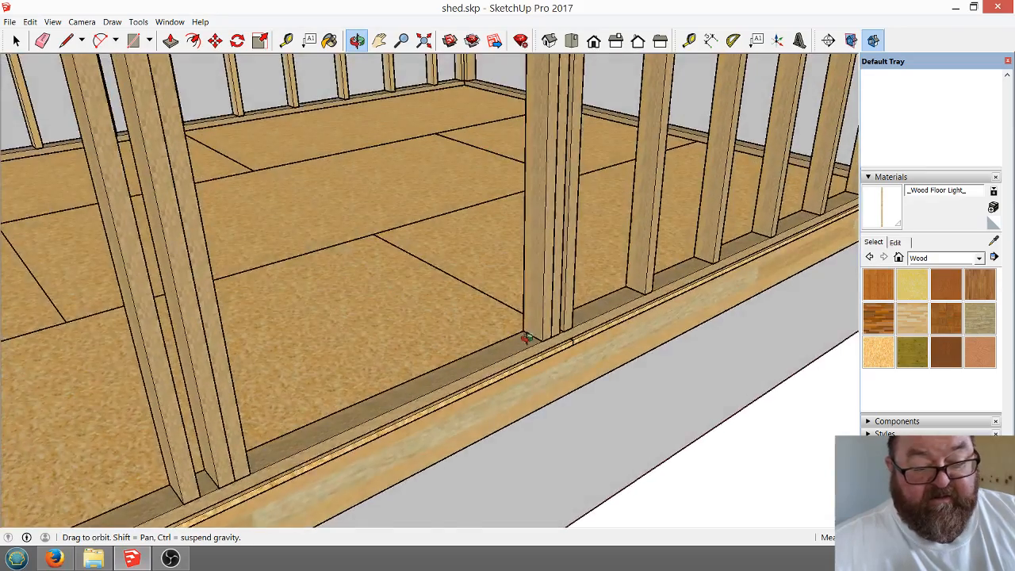
{"action": "scroll", "coordinate": [528, 337], "scroll_direction": "up", "scroll_amount": 2}
{"action": "scroll", "coordinate": [583, 320], "scroll_direction": "up", "scroll_amount": 1}
{"action": "scroll", "coordinate": [583, 319], "scroll_direction": "down", "scroll_amount": 3}
{"action": "scroll", "coordinate": [508, 381], "scroll_direction": "up", "scroll_amount": 3}
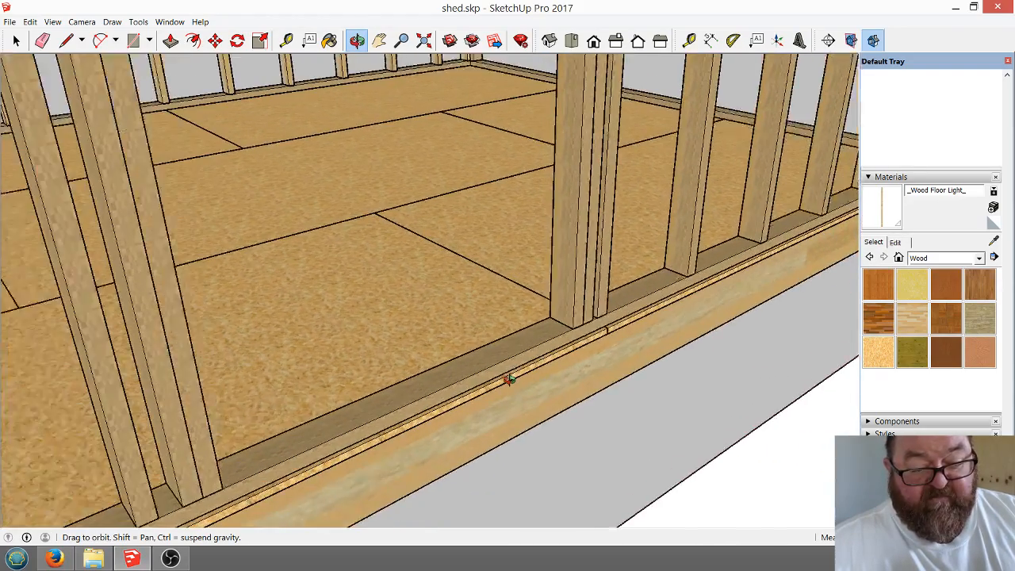
{"action": "left_click", "coordinate": [134, 40]}
{"action": "left_click", "coordinate": [591, 318]}
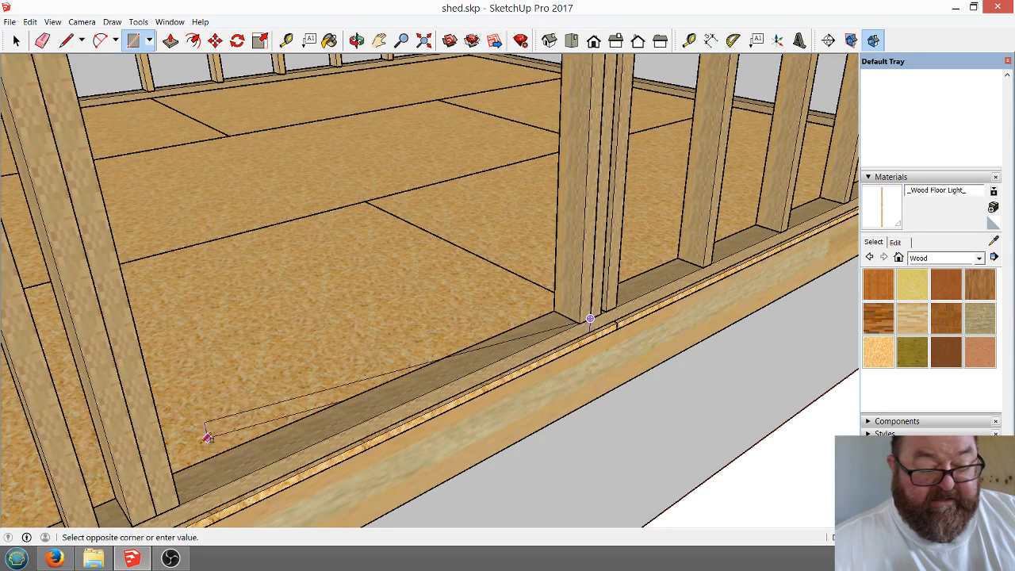
{"action": "scroll", "coordinate": [210, 428], "scroll_direction": "down", "scroll_amount": 1}
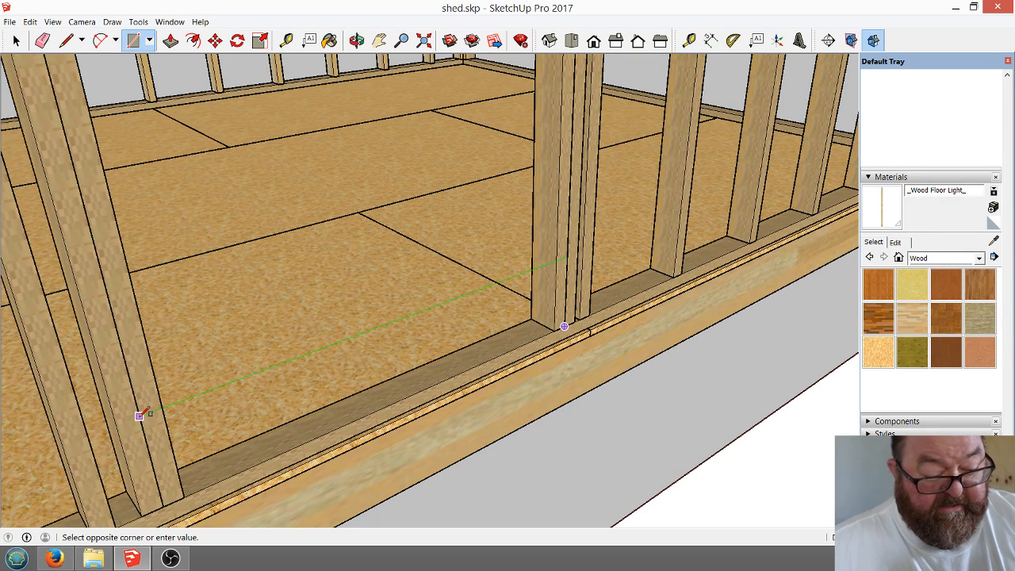
{"action": "key", "text": "Escape"}
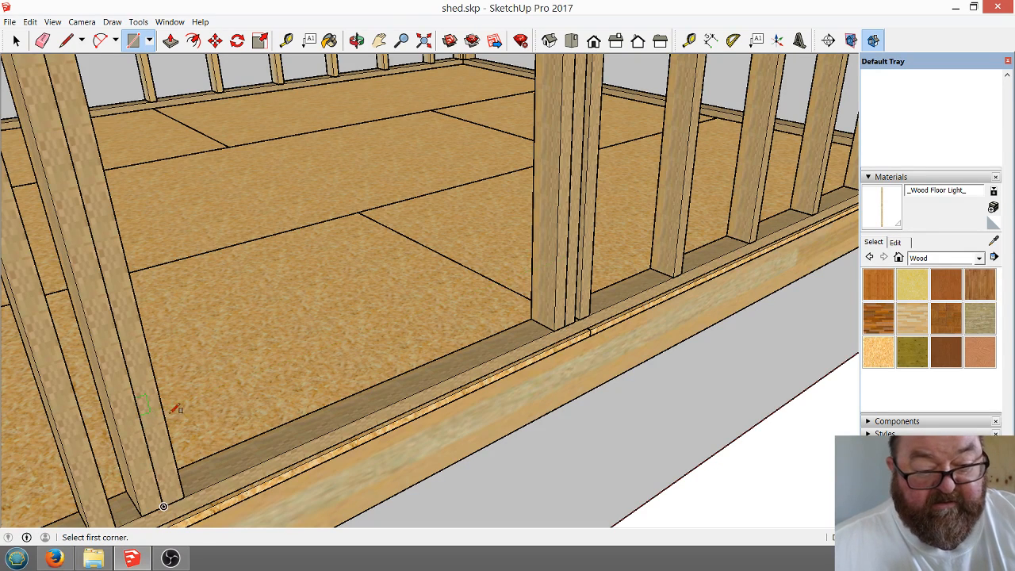
{"action": "left_click", "coordinate": [564, 326]}
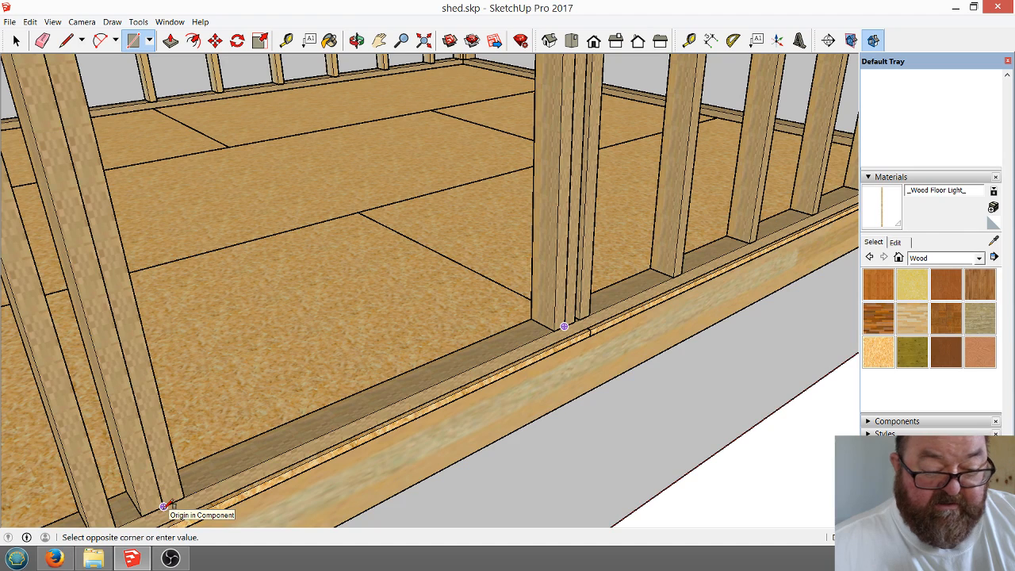
{"action": "left_click", "coordinate": [154, 436]}
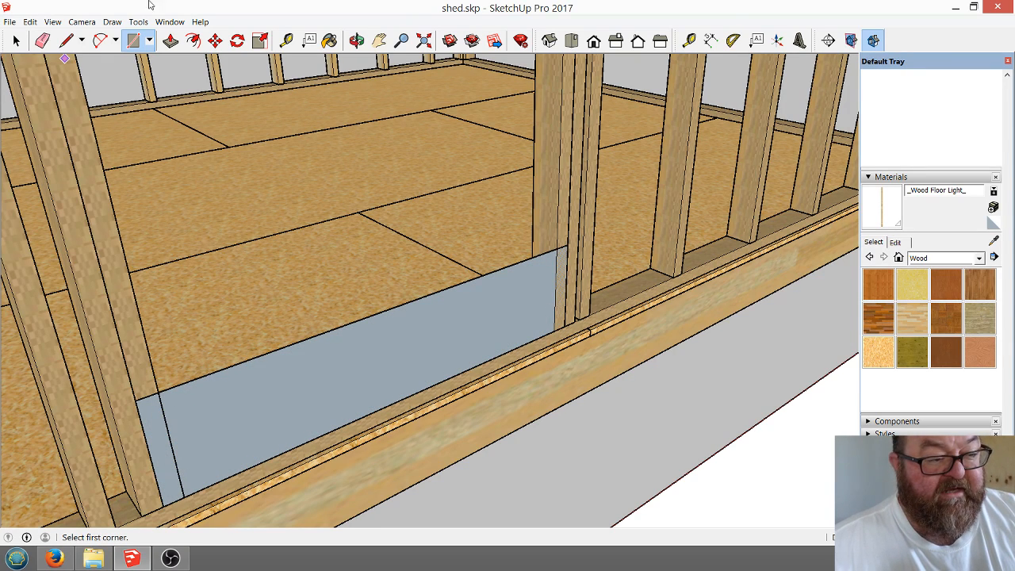
Try to extrude the rectangle outward into a board with Push/Pull, and undo the extrusion.
{"action": "left_click", "coordinate": [170, 41]}
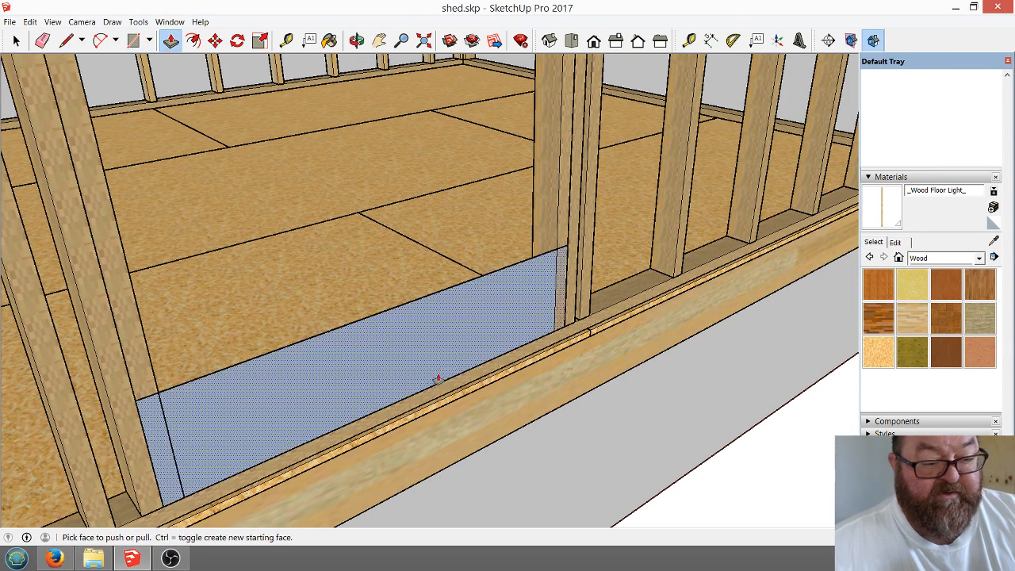
{"action": "left_click", "coordinate": [419, 336]}
{"action": "left_click", "coordinate": [429, 347]}
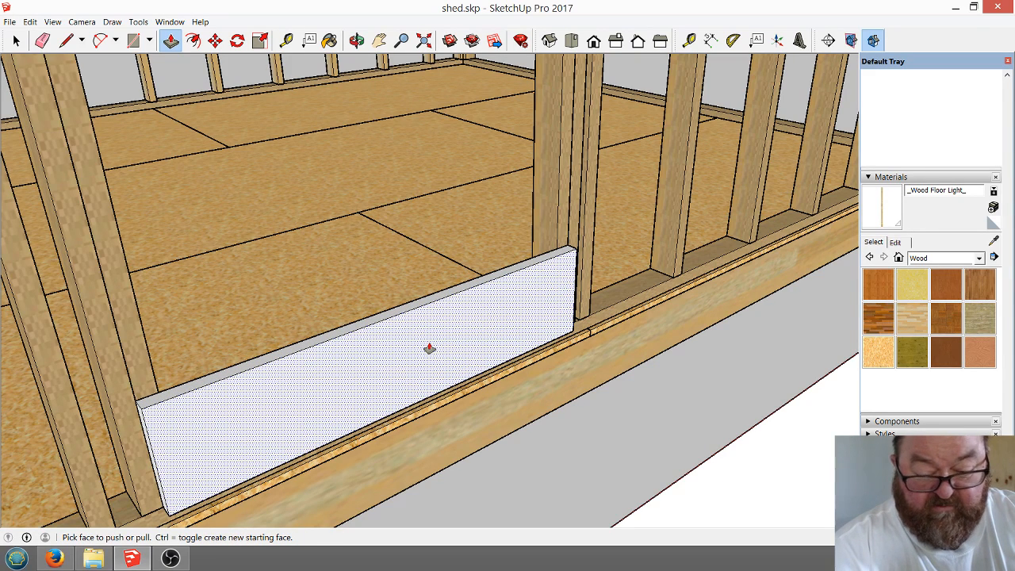
{"action": "left_click", "coordinate": [429, 348]}
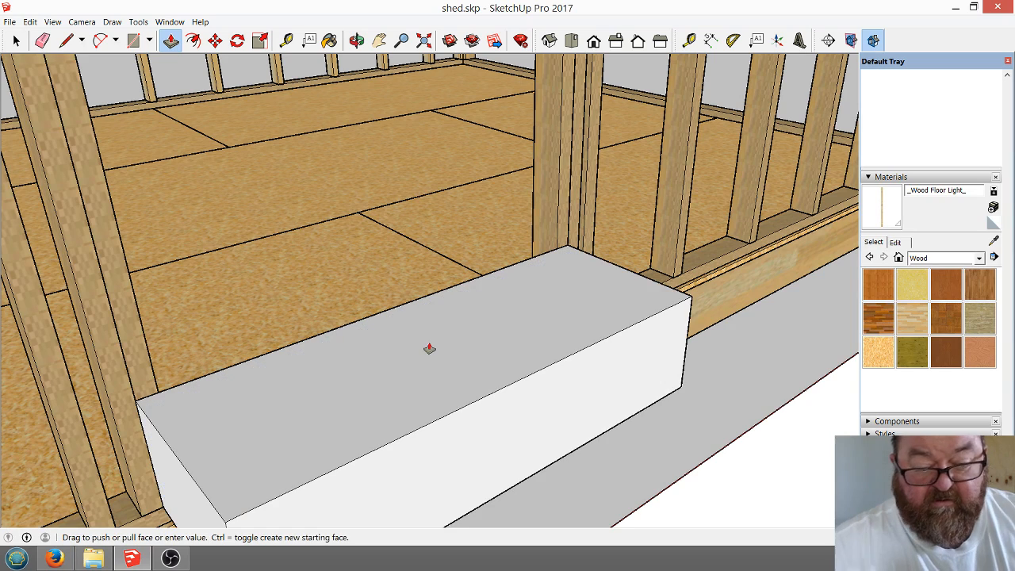
{"action": "key", "text": "ctrl+z"}
Extrude the rectangle outward with Push/Pull into a thin board standing across the window opening.
{"action": "left_click", "coordinate": [429, 348]}
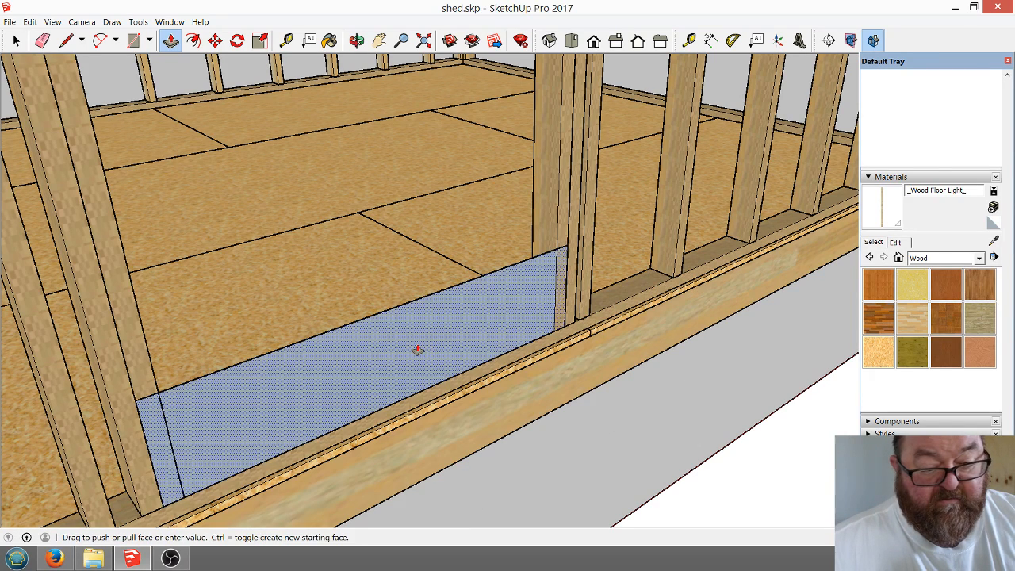
{"action": "left_click", "coordinate": [435, 365]}
{"action": "key", "text": "Return"}
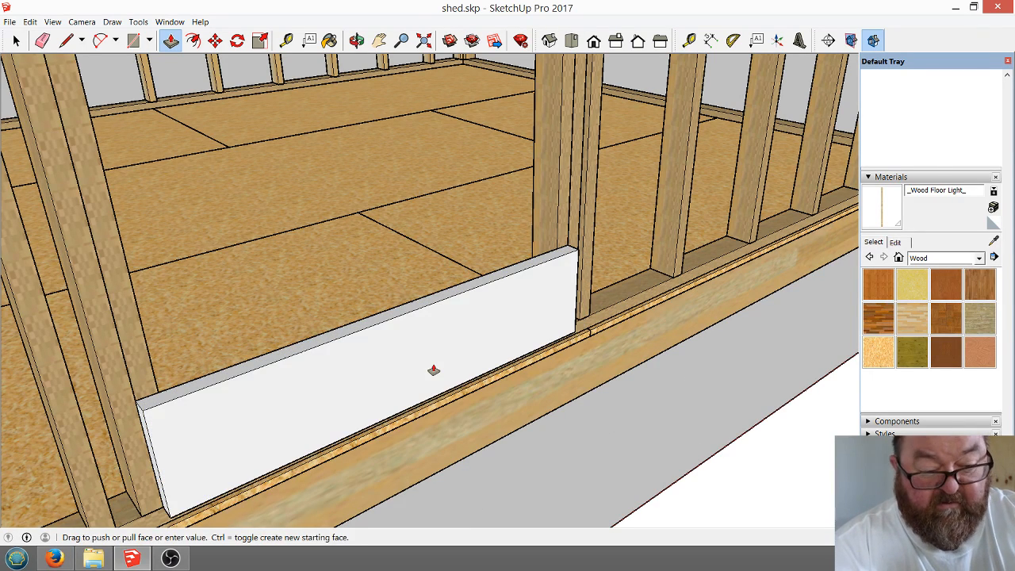
{"action": "scroll", "coordinate": [469, 365], "scroll_direction": "down", "scroll_amount": 1}
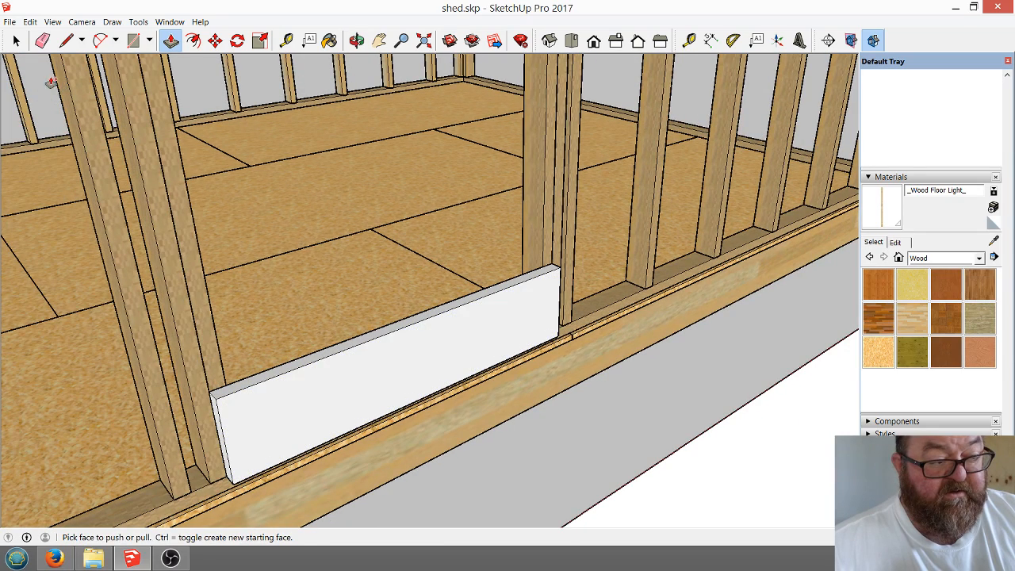
Select all faces and edges of the new board and make them a group.
{"action": "left_click", "coordinate": [16, 40]}
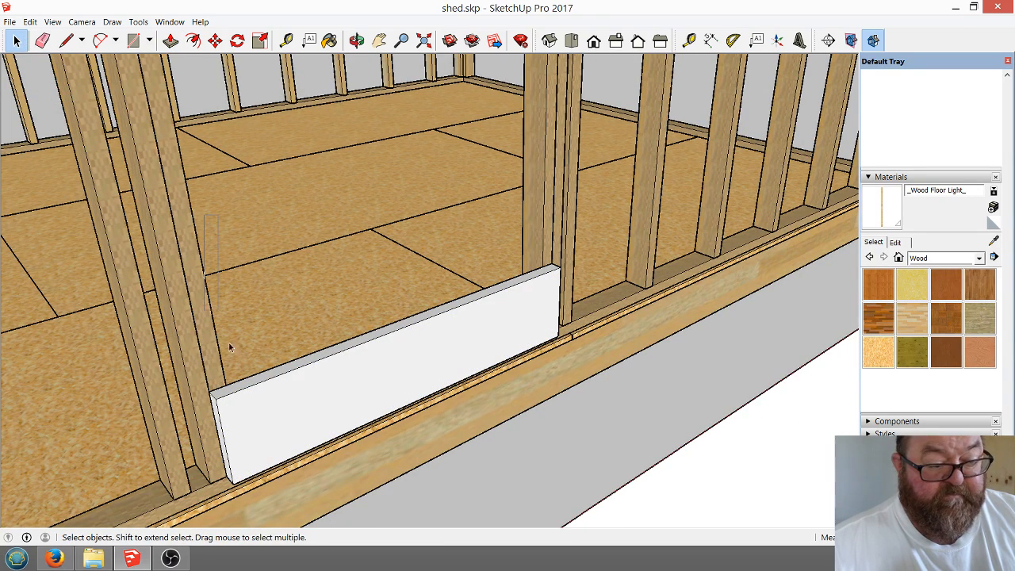
{"action": "left_click_drag", "start_coordinate": [228, 346], "coordinate": [628, 491]}
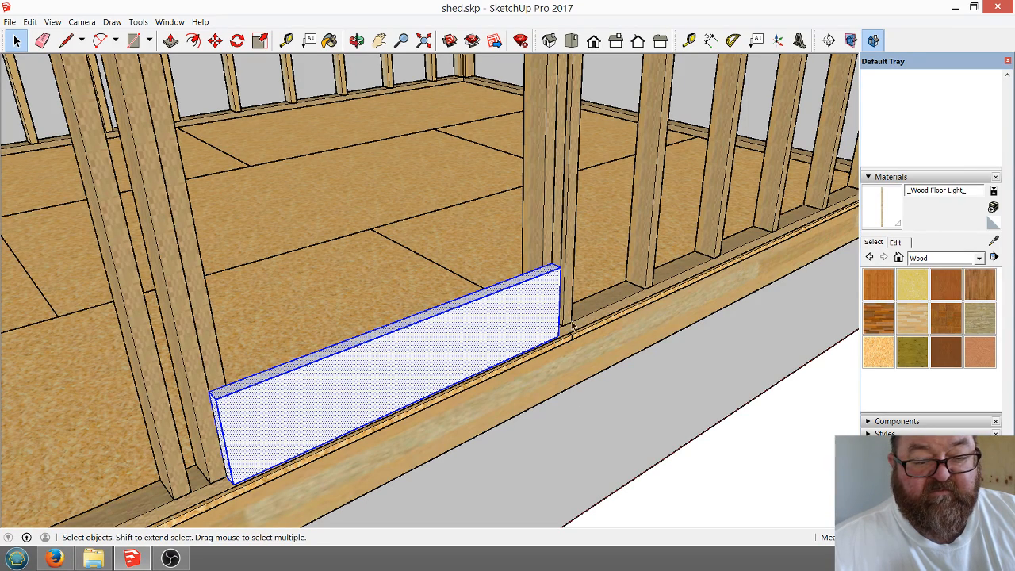
{"action": "scroll", "coordinate": [588, 414], "scroll_direction": "down", "scroll_amount": 2}
{"action": "scroll", "coordinate": [380, 392], "scroll_direction": "up", "scroll_amount": 4}
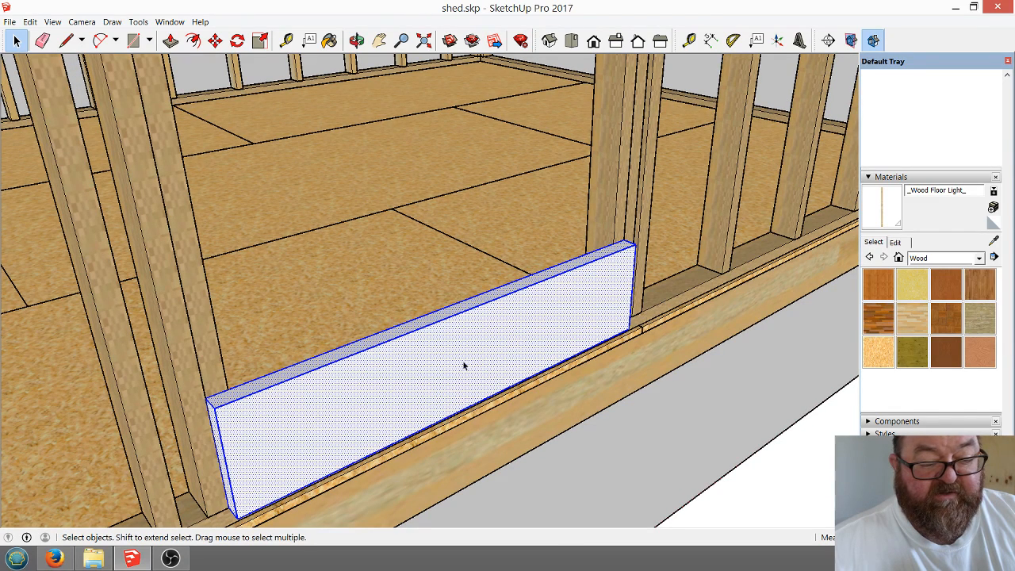
{"action": "right_click", "coordinate": [510, 333]}
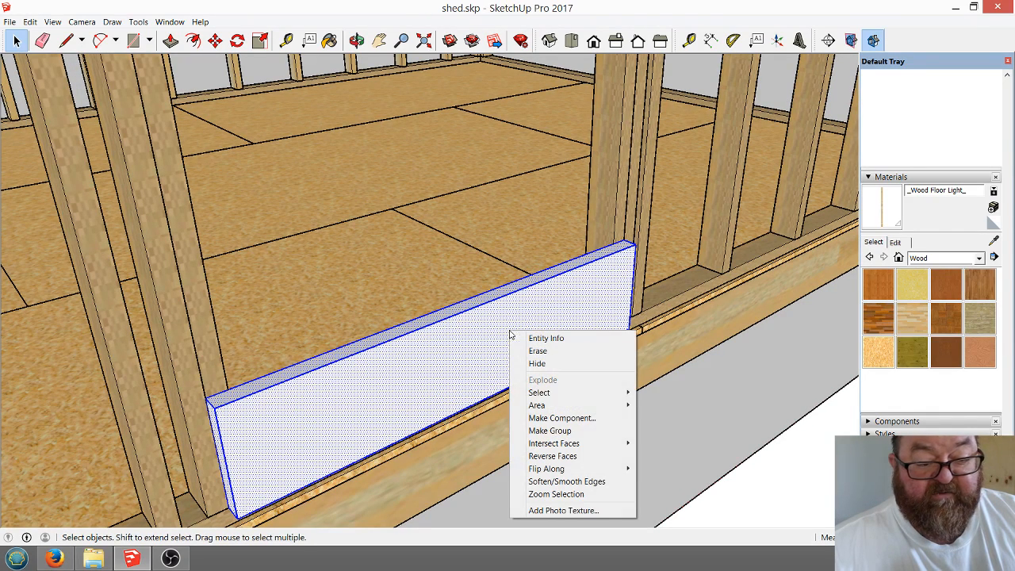
{"action": "left_click", "coordinate": [547, 435]}
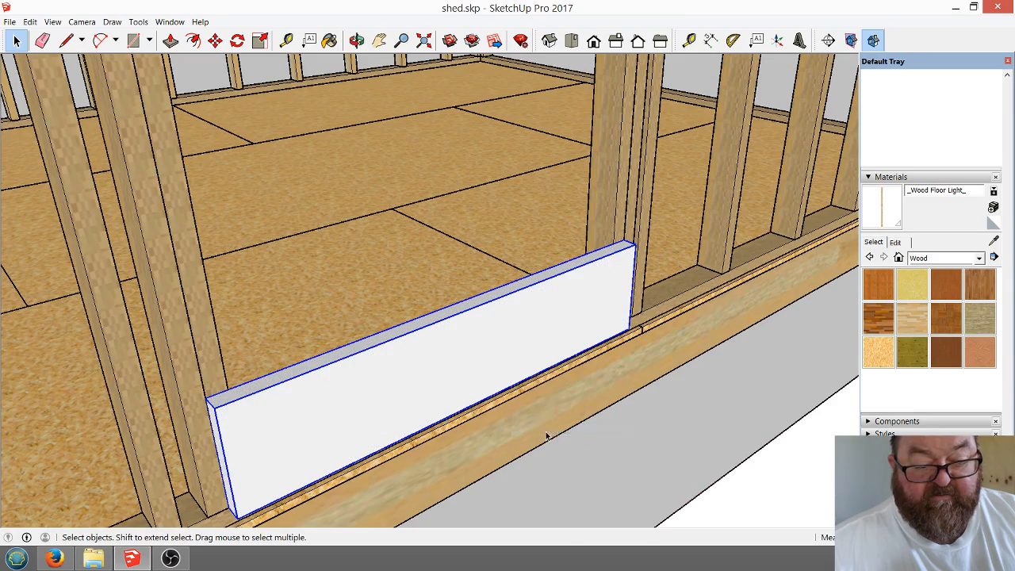
Move the grouped board from the foot of the window opening to an open area of the shed floor.
{"action": "scroll", "coordinate": [563, 260], "scroll_direction": "down", "scroll_amount": 1}
{"action": "scroll", "coordinate": [329, 400], "scroll_direction": "up", "scroll_amount": 2}
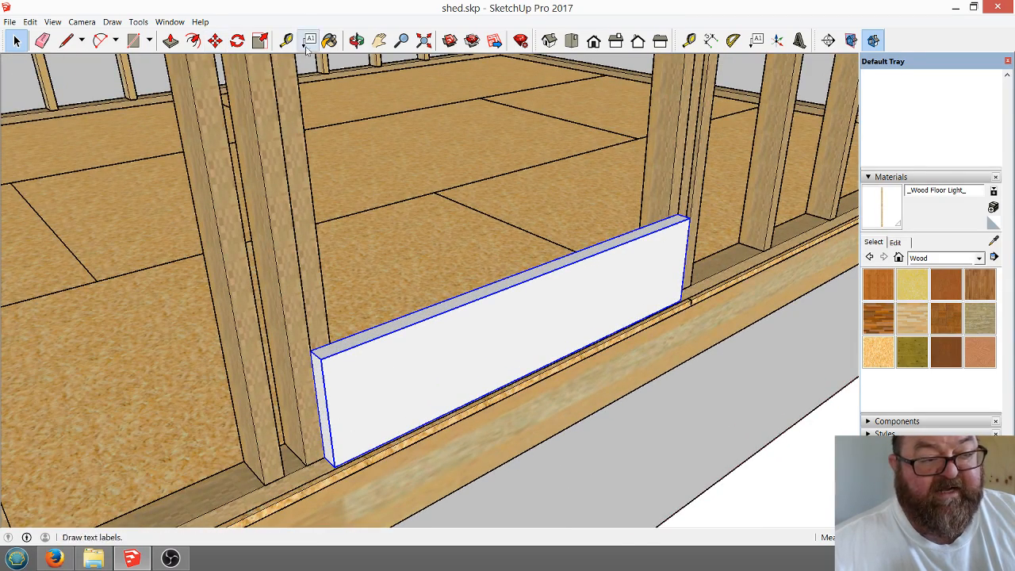
{"action": "left_click", "coordinate": [215, 42]}
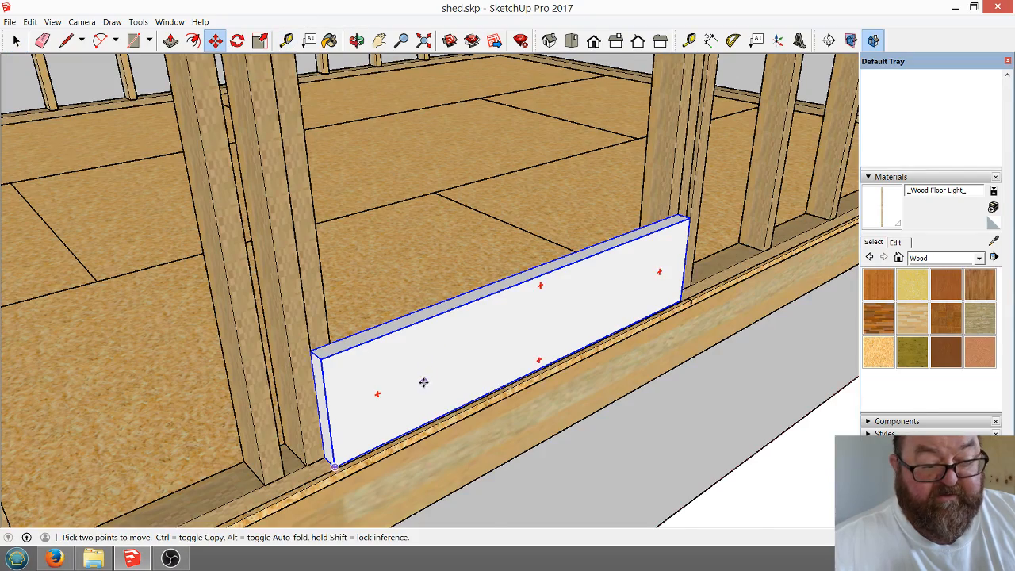
{"action": "scroll", "coordinate": [426, 380], "scroll_direction": "up", "scroll_amount": 2}
{"action": "left_click", "coordinate": [286, 514]}
{"action": "scroll", "coordinate": [285, 514], "scroll_direction": "down", "scroll_amount": 5}
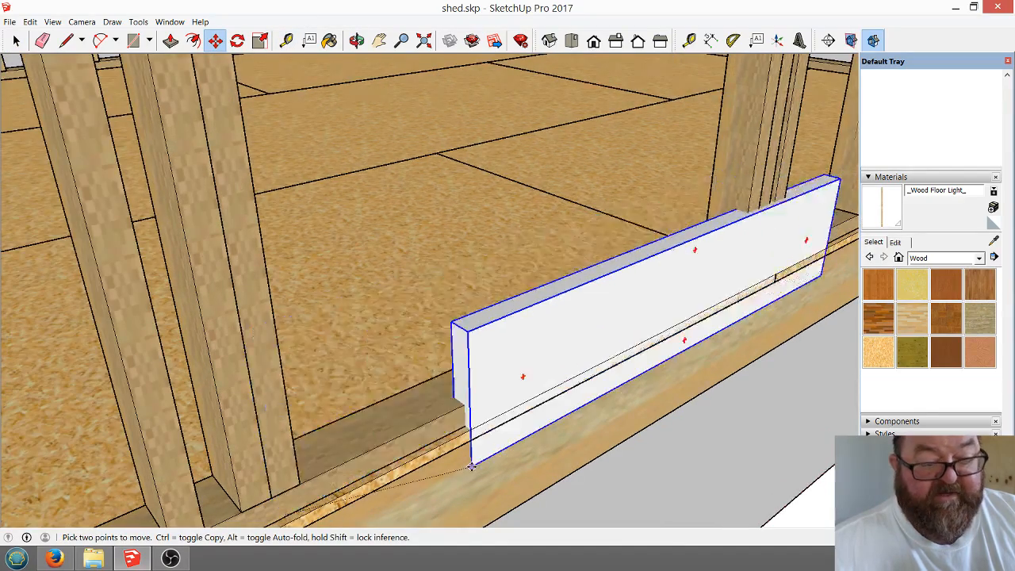
{"action": "scroll", "coordinate": [437, 309], "scroll_direction": "up", "scroll_amount": 3}
{"action": "scroll", "coordinate": [440, 315], "scroll_direction": "up", "scroll_amount": 2}
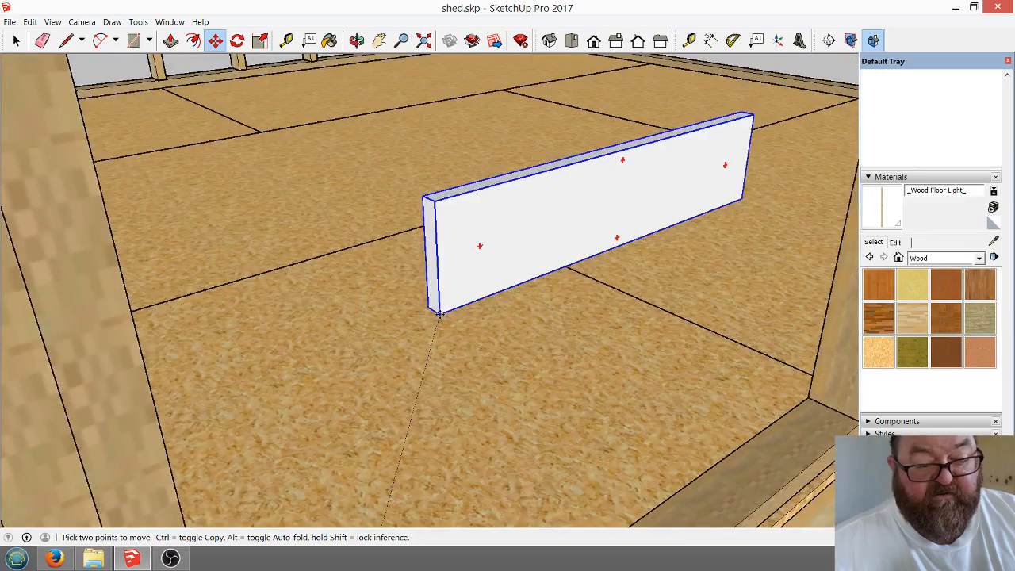
{"action": "left_click", "coordinate": [440, 336]}
Copy the board sideways with Move, placing the duplicate parallel to the original with a narrow gap between them.
{"action": "left_click", "coordinate": [356, 40]}
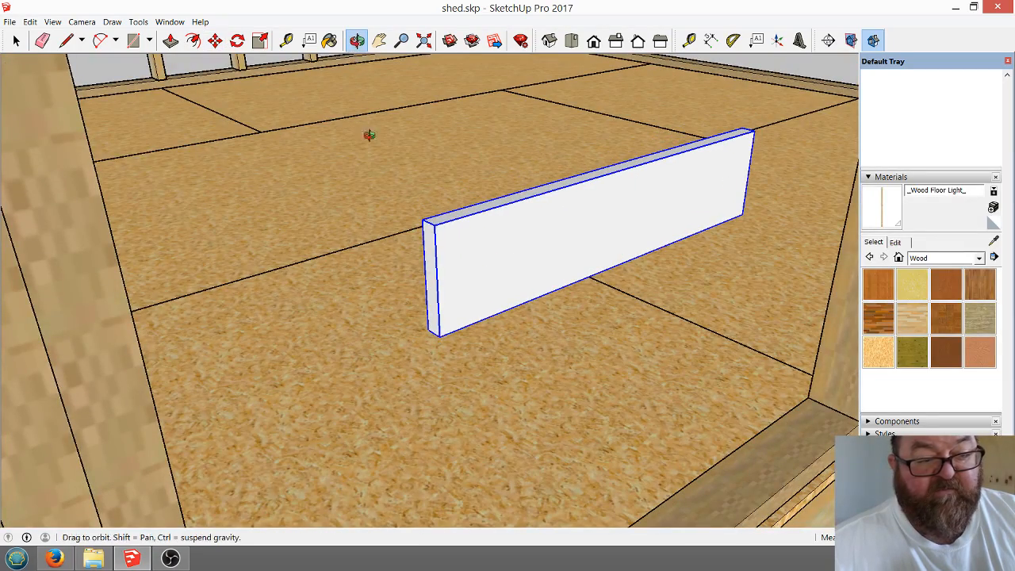
{"action": "left_click_drag", "start_coordinate": [370, 134], "coordinate": [808, 301]}
{"action": "left_click_drag", "start_coordinate": [540, 356], "coordinate": [453, 363]}
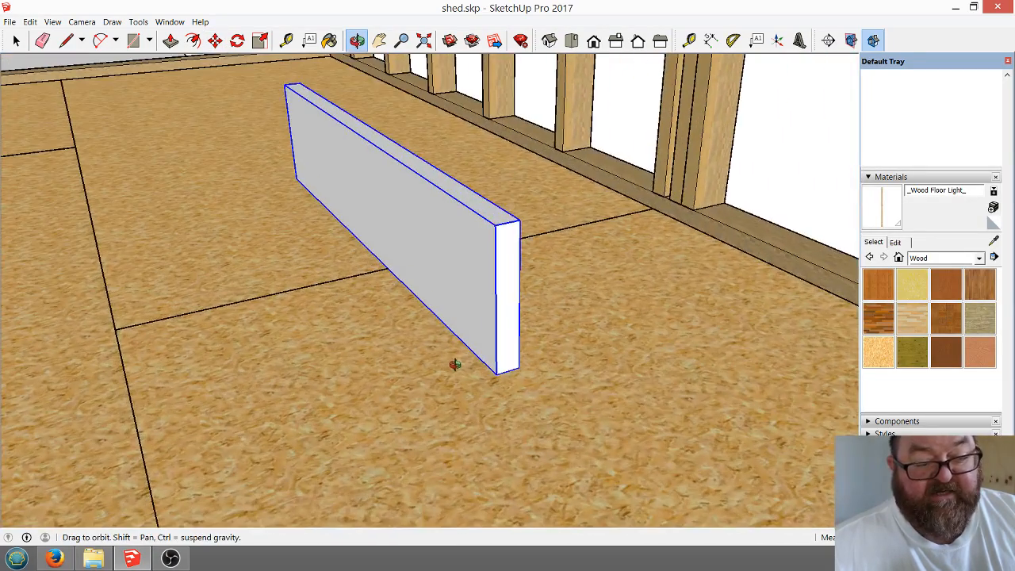
{"action": "left_click", "coordinate": [15, 40]}
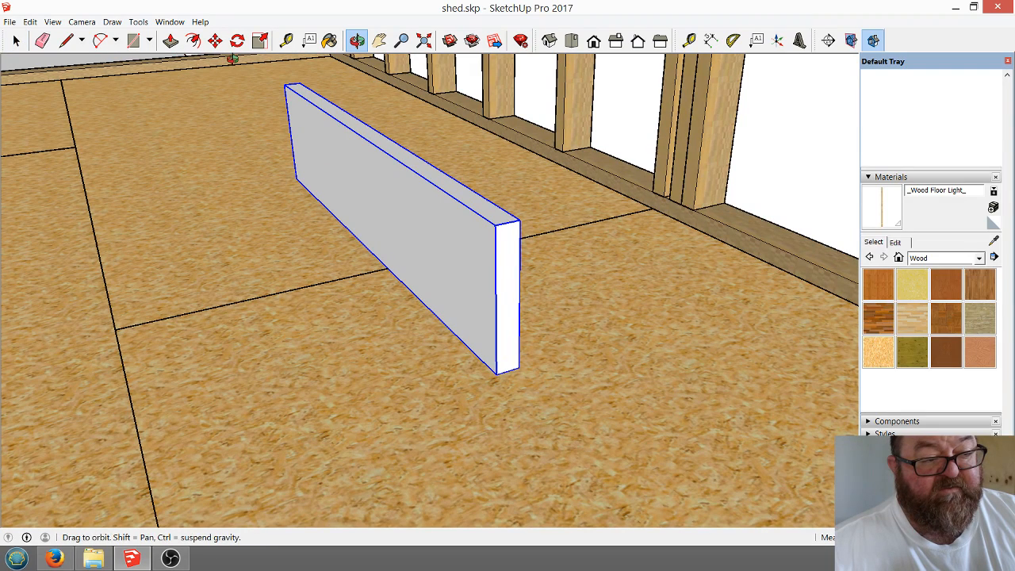
{"action": "left_click", "coordinate": [215, 40]}
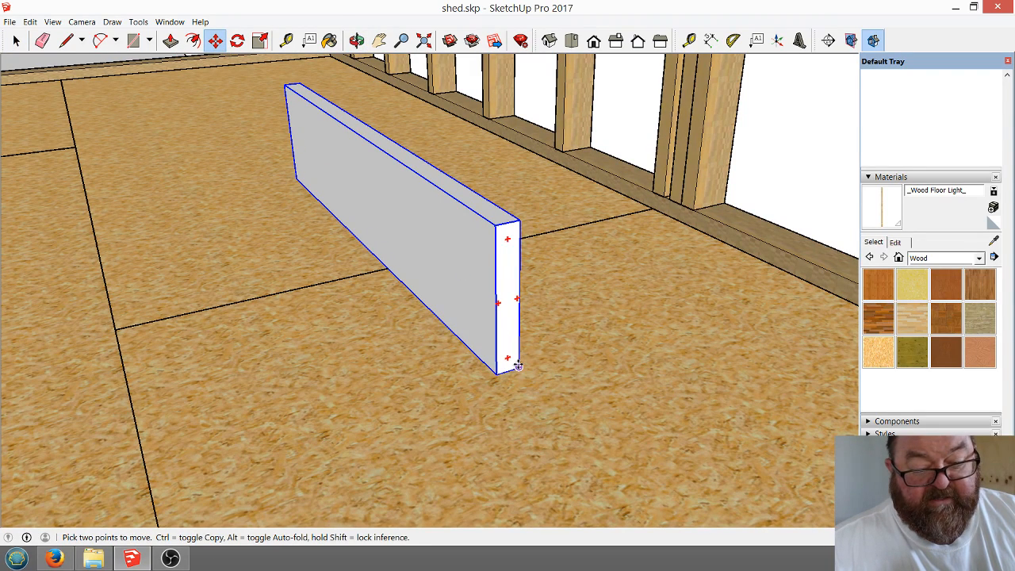
{"action": "key", "text": "ctrl"}
{"action": "left_click", "coordinate": [517, 367]}
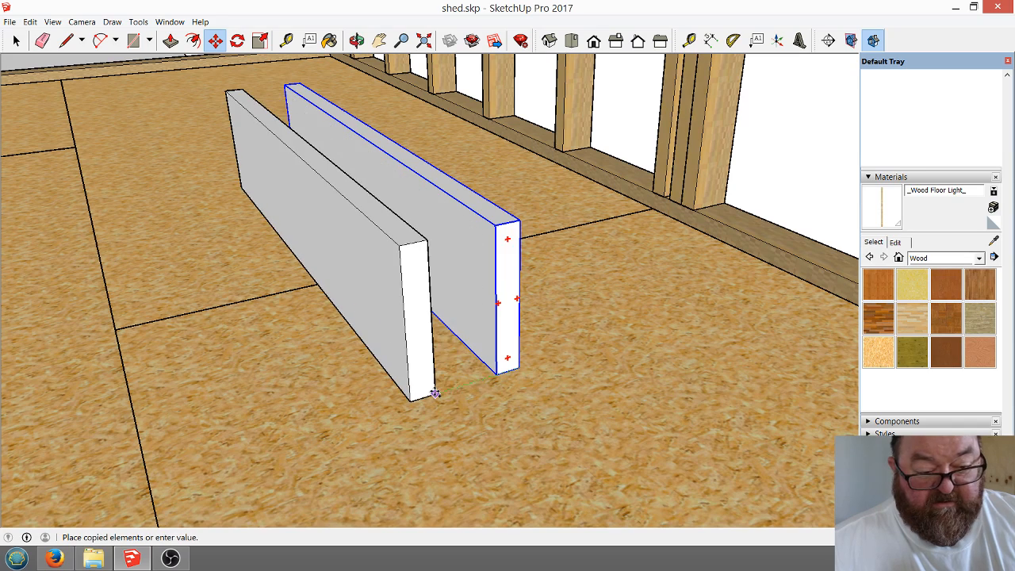
{"action": "left_click", "coordinate": [434, 392]}
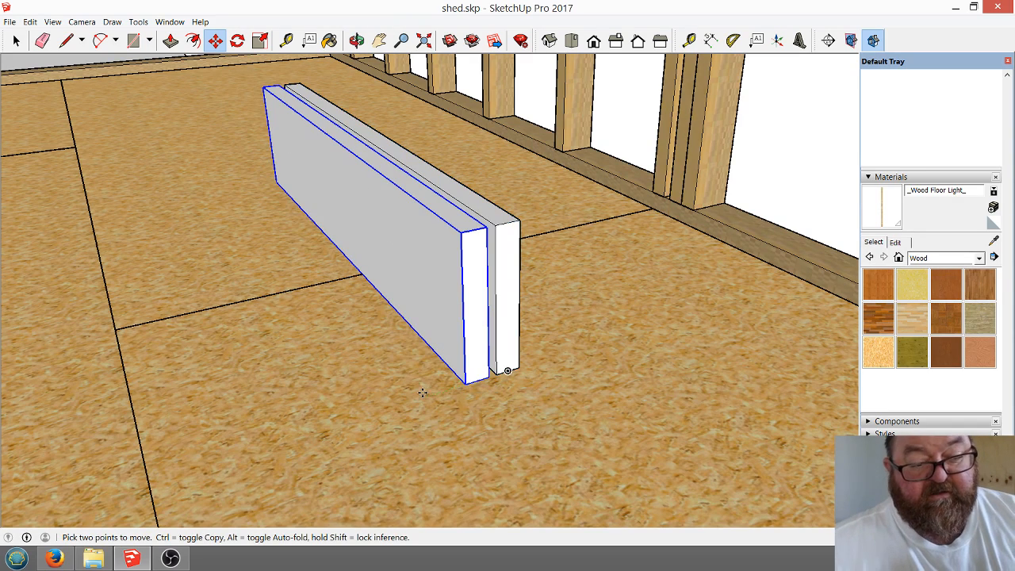
Measure the overall width across the ends of the two parallel boards.
{"action": "scroll", "coordinate": [434, 392], "scroll_direction": "up", "scroll_amount": 2}
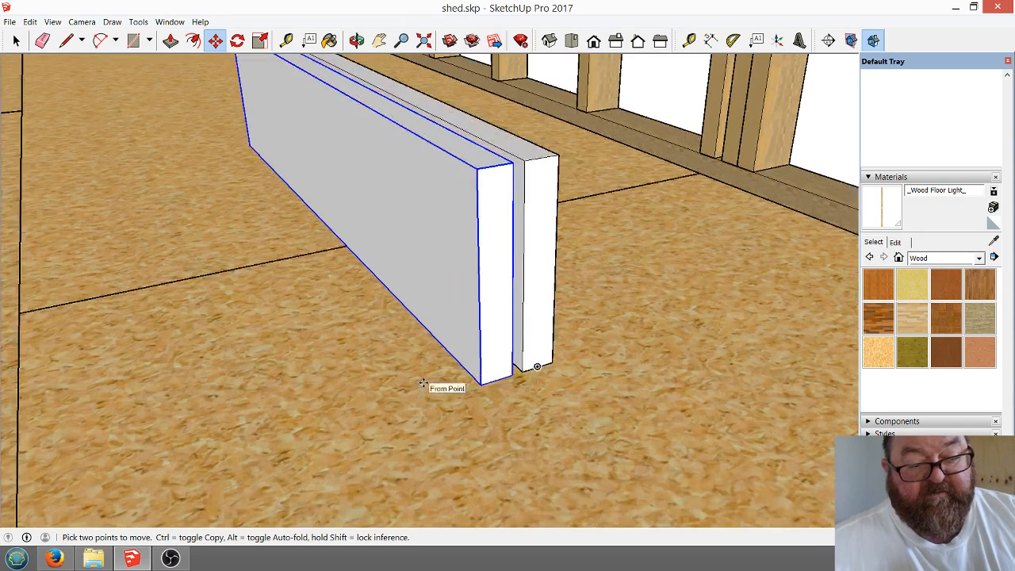
{"action": "left_click", "coordinate": [286, 40]}
{"action": "left_click", "coordinate": [481, 383]}
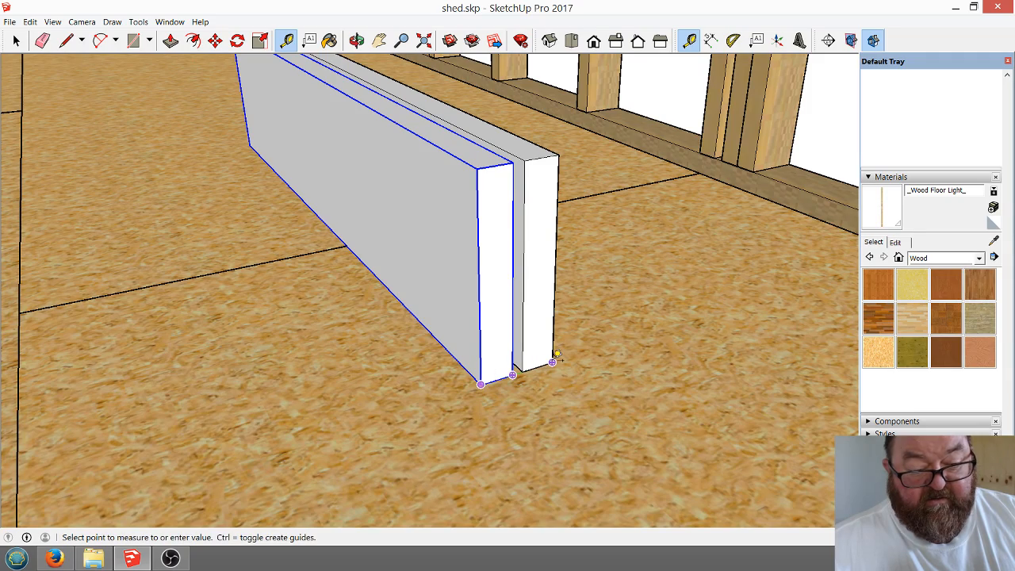
{"action": "left_click", "coordinate": [552, 363]}
{"action": "scroll", "coordinate": [345, 511], "scroll_direction": "down", "scroll_amount": 2}
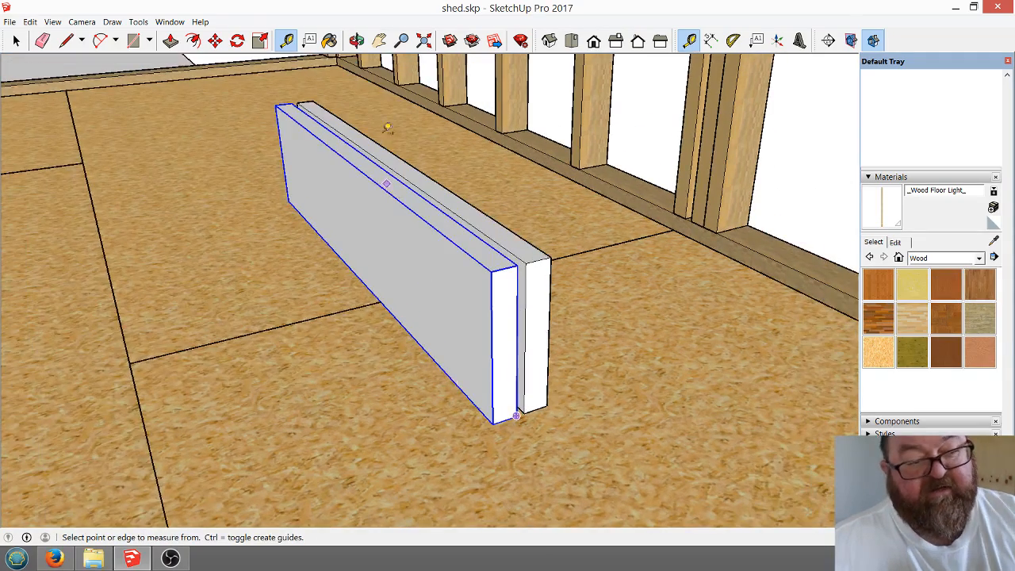
Draw a rectangle over the top edges of both boards, from one outer corner to the diagonally opposite one.
{"action": "left_click", "coordinate": [356, 40]}
{"action": "left_click_drag", "start_coordinate": [351, 165], "coordinate": [389, 236]}
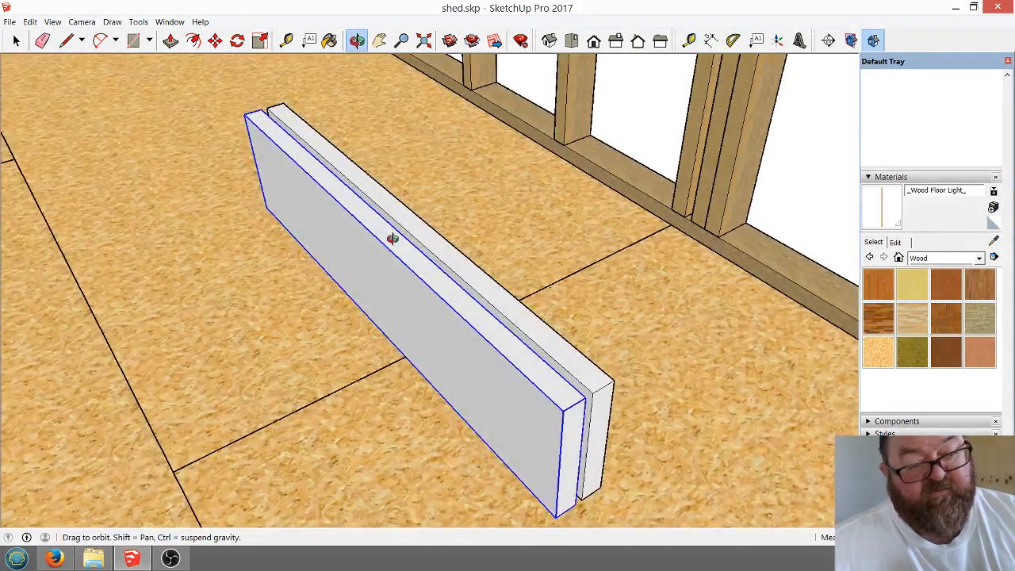
{"action": "left_click", "coordinate": [133, 40]}
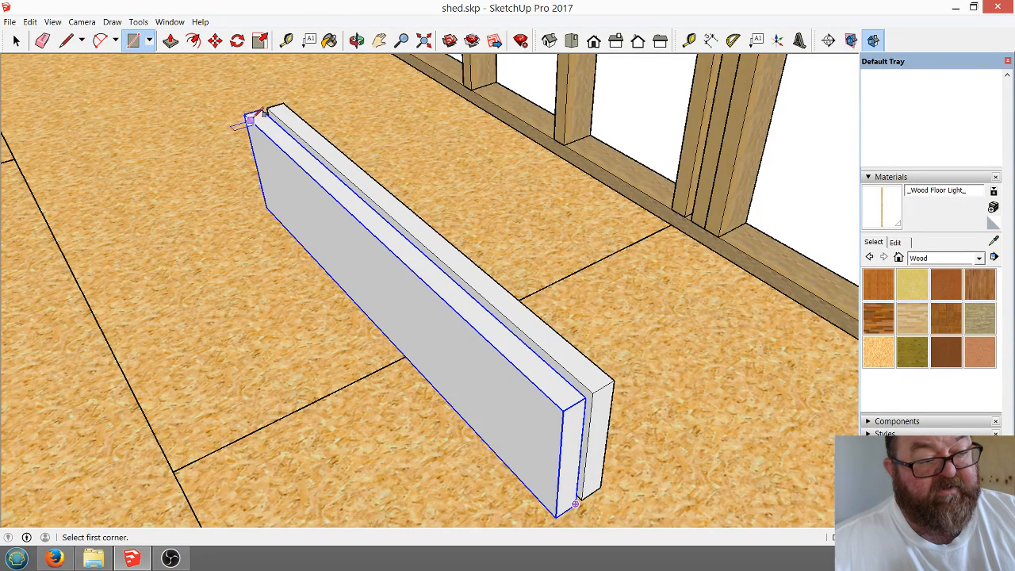
{"action": "left_click", "coordinate": [246, 115]}
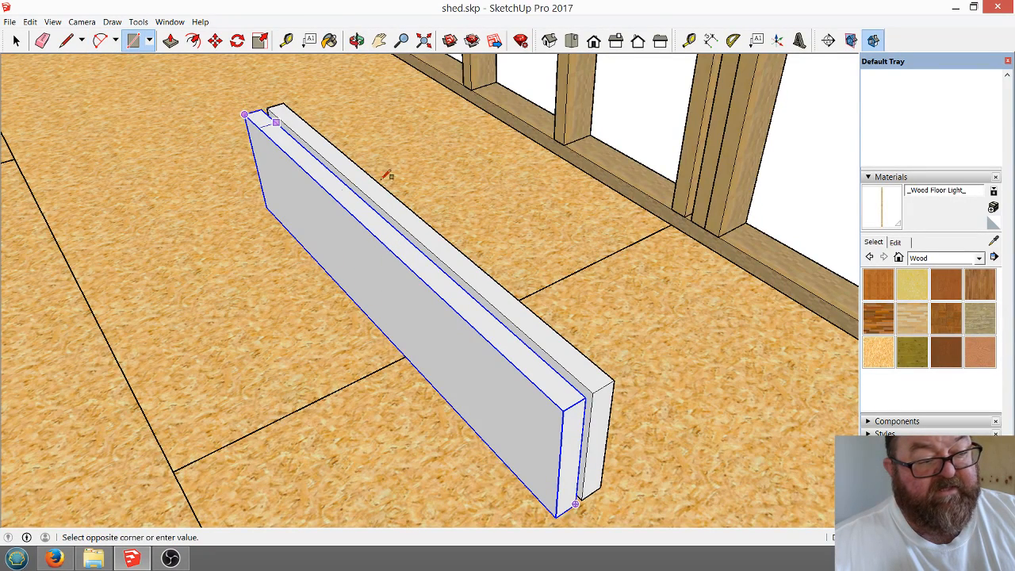
{"action": "left_click", "coordinate": [615, 377]}
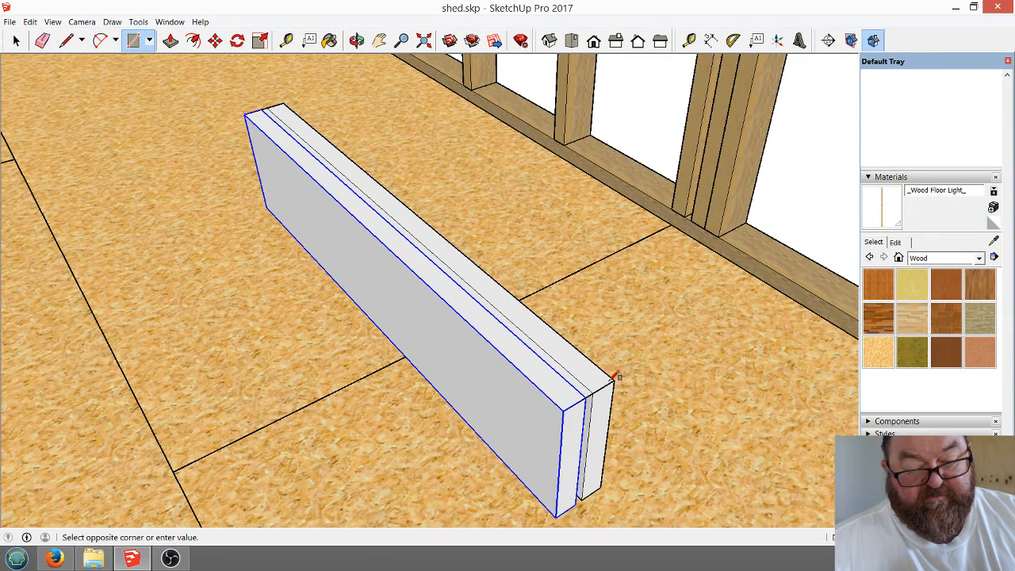
Extrude the rectangle upward with Push/Pull into a cap board covering both upright boards.
{"action": "left_click", "coordinate": [171, 40]}
{"action": "left_click", "coordinate": [360, 192]}
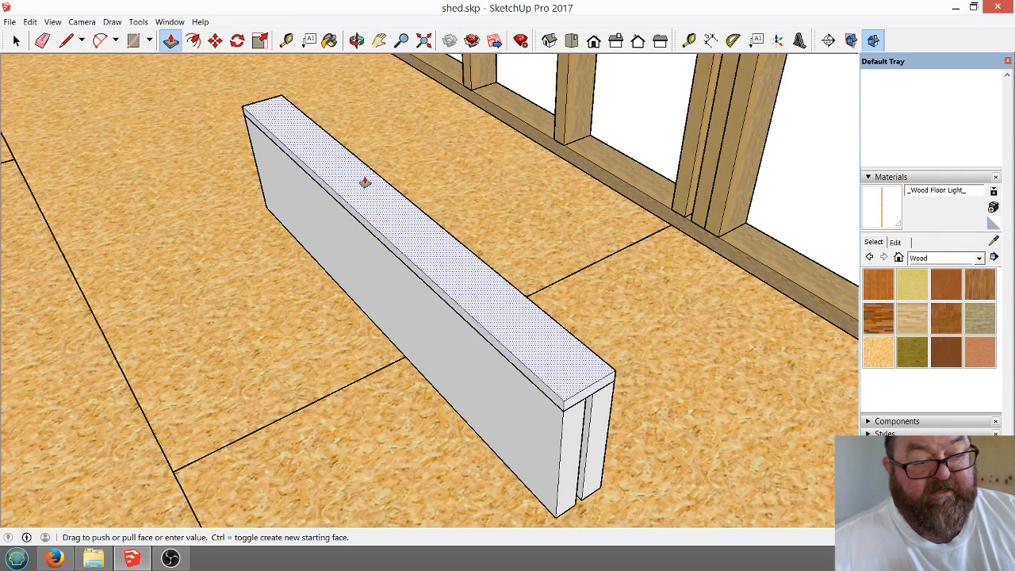
{"action": "left_click", "coordinate": [365, 178]}
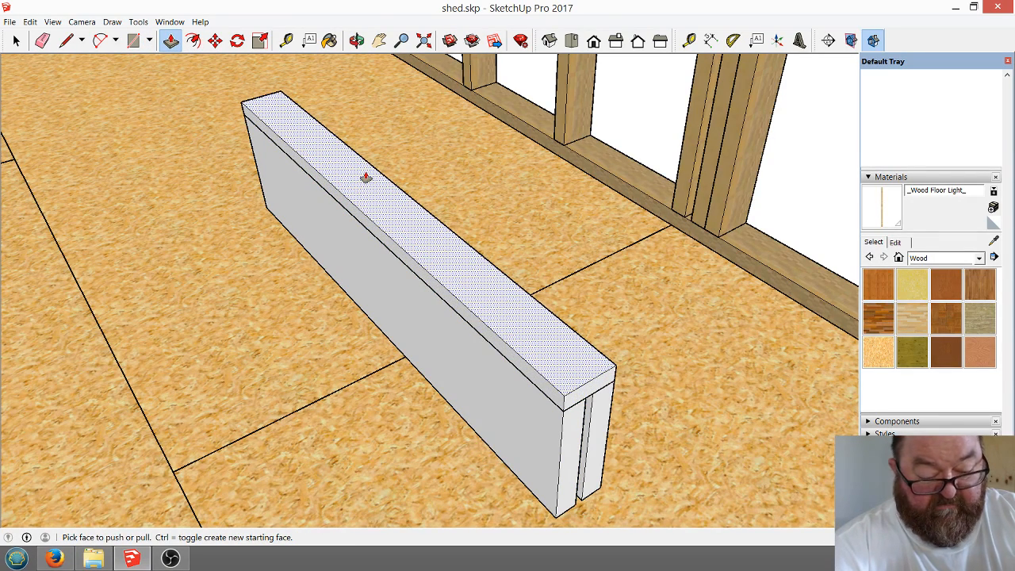
{"action": "left_click", "coordinate": [366, 178]}
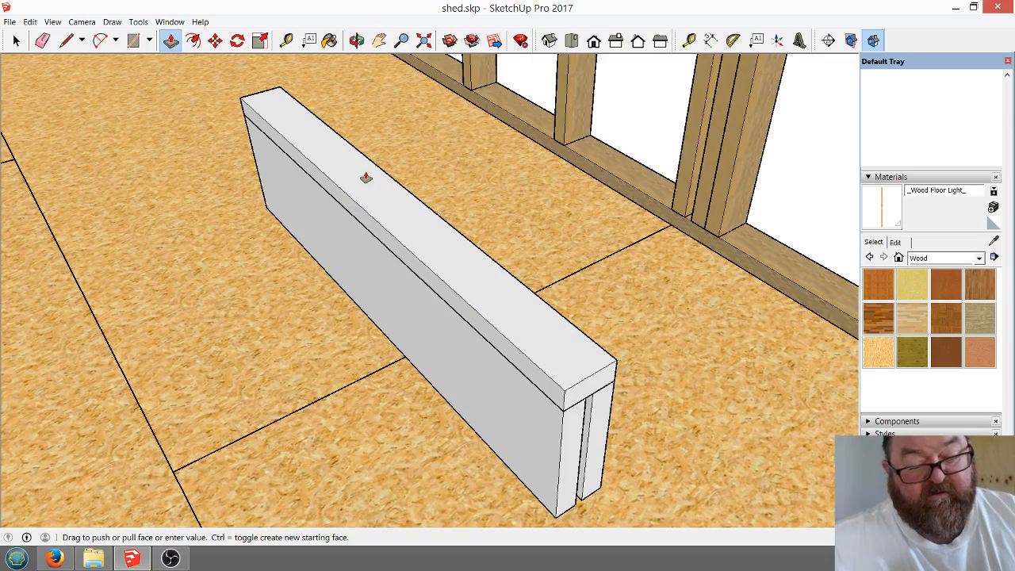
Select all faces and edges of the cap board and make them a group.
{"action": "left_click", "coordinate": [357, 40]}
{"action": "left_click_drag", "start_coordinate": [397, 238], "coordinate": [331, 234]}
{"action": "key", "text": "space"}
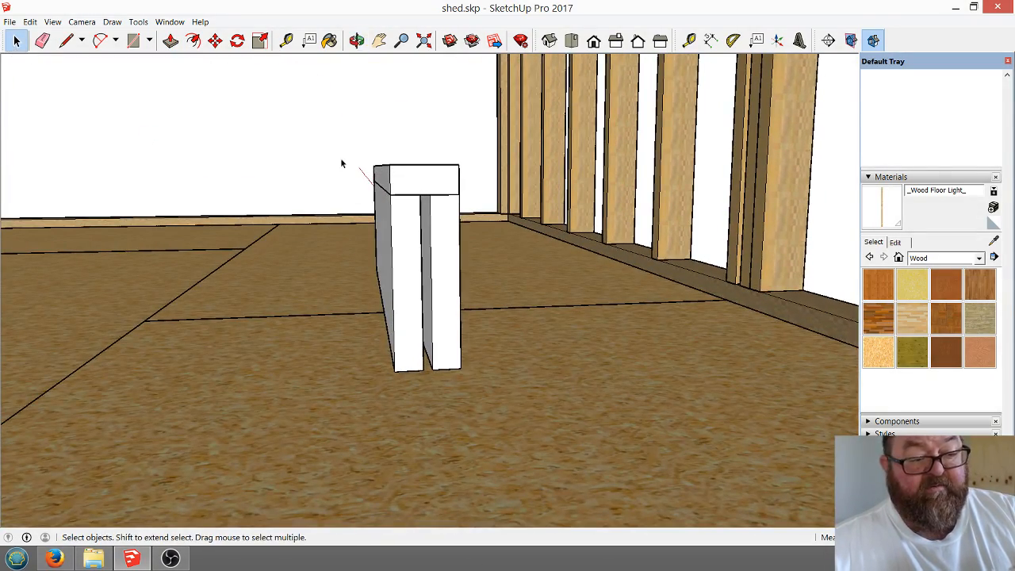
{"action": "left_click_drag", "start_coordinate": [352, 153], "coordinate": [483, 204]}
{"action": "right_click", "coordinate": [436, 171]}
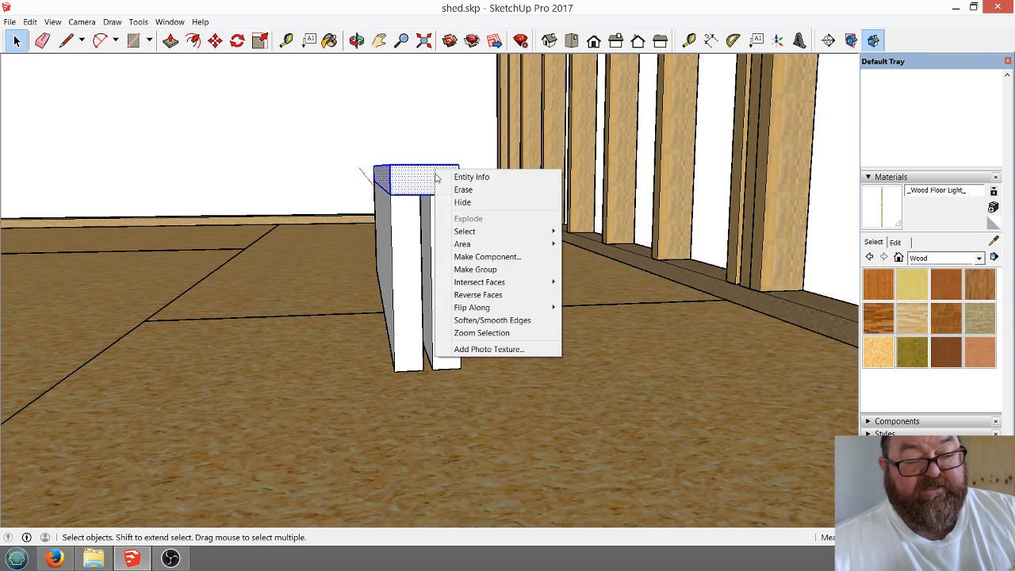
{"action": "left_click", "coordinate": [486, 256]}
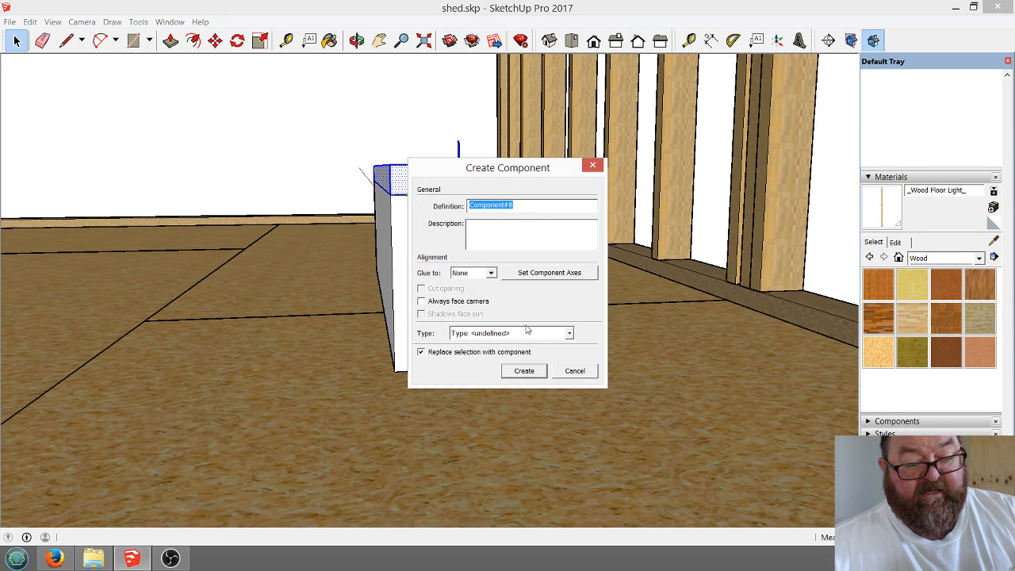
{"action": "left_click", "coordinate": [564, 372]}
{"action": "right_click", "coordinate": [431, 177]}
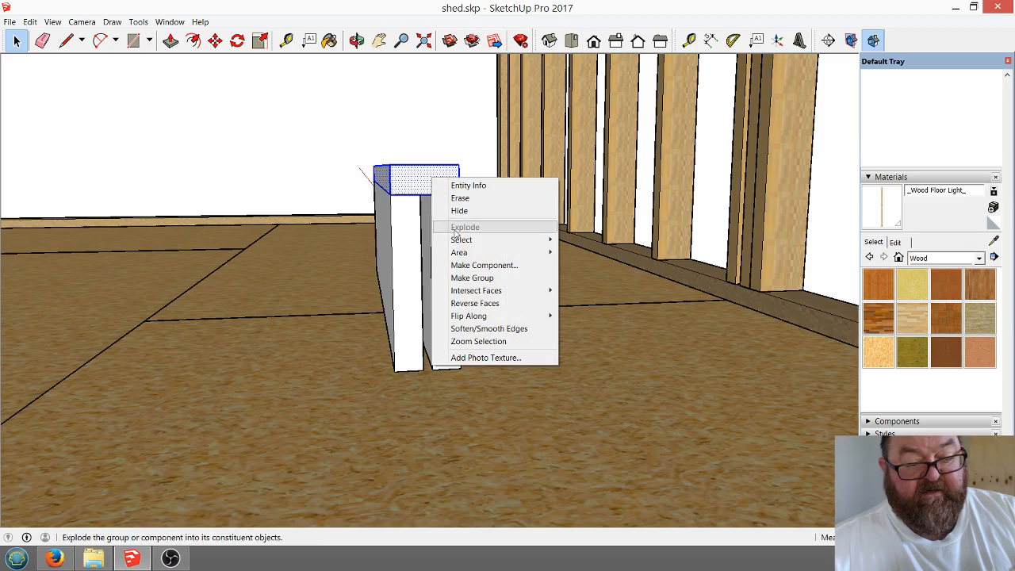
{"action": "left_click", "coordinate": [473, 277]}
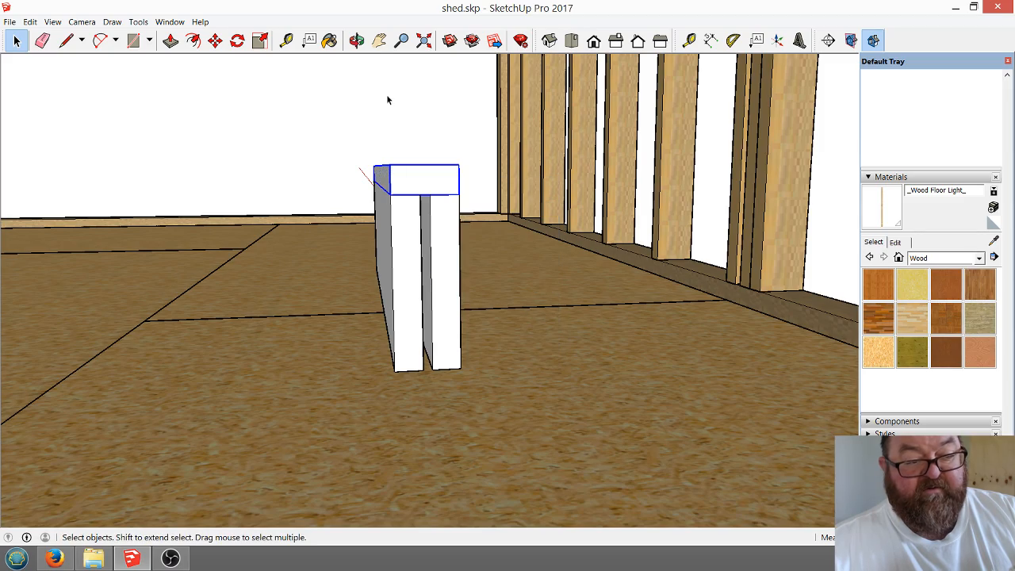
Select the cap board and both upright boards and combine them into a single group.
{"action": "left_click", "coordinate": [357, 39]}
{"action": "left_click_drag", "start_coordinate": [401, 238], "coordinate": [531, 369]}
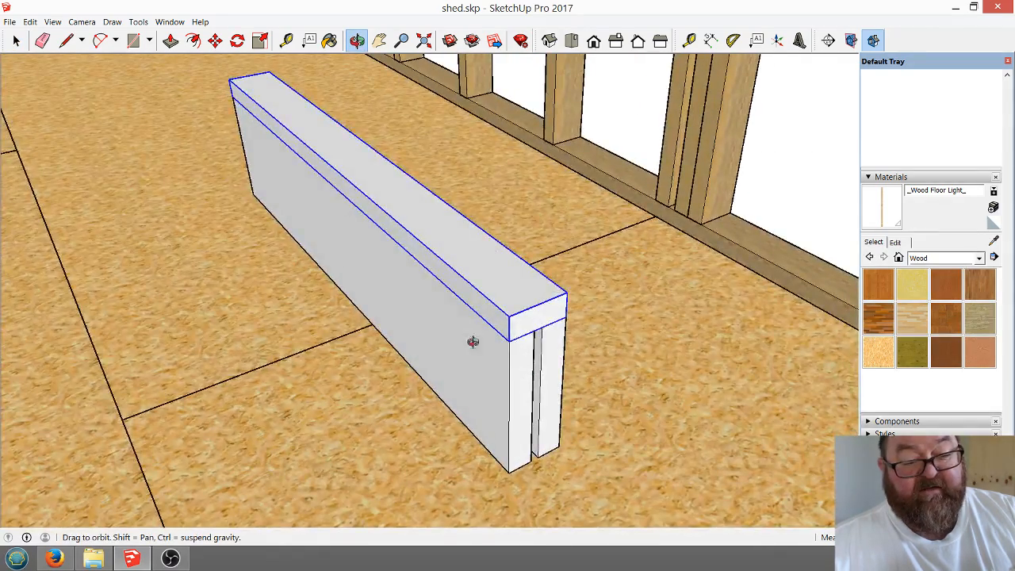
{"action": "left_click_drag", "start_coordinate": [471, 342], "coordinate": [698, 262]}
{"action": "left_click", "coordinate": [16, 39]}
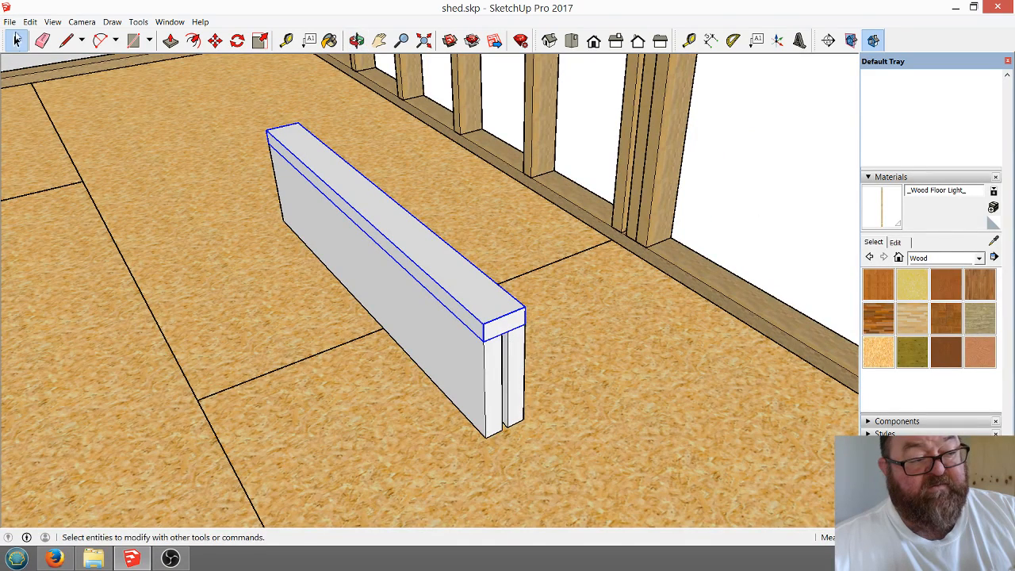
{"action": "left_click_drag", "start_coordinate": [231, 109], "coordinate": [565, 456]}
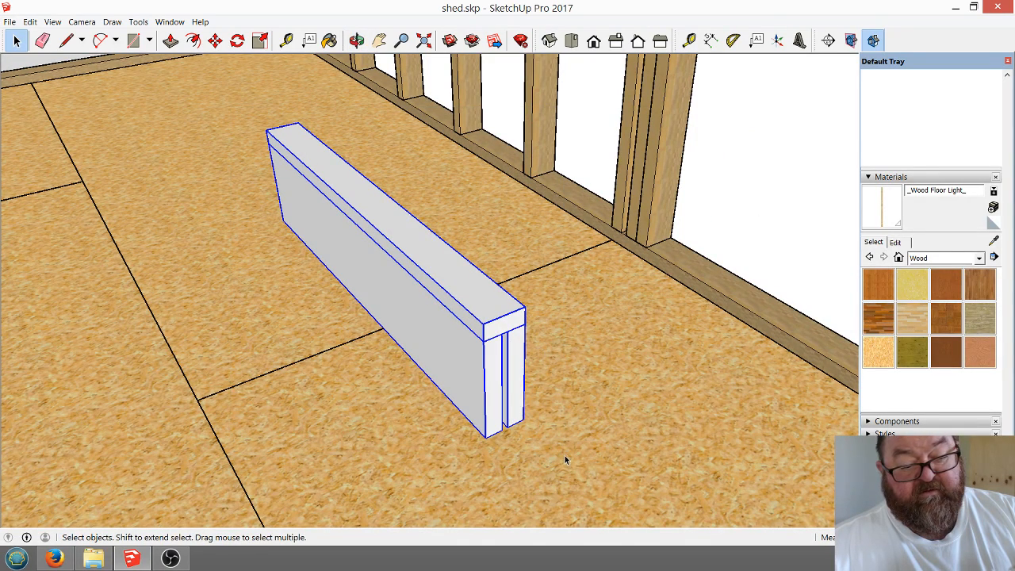
{"action": "right_click", "coordinate": [477, 373]}
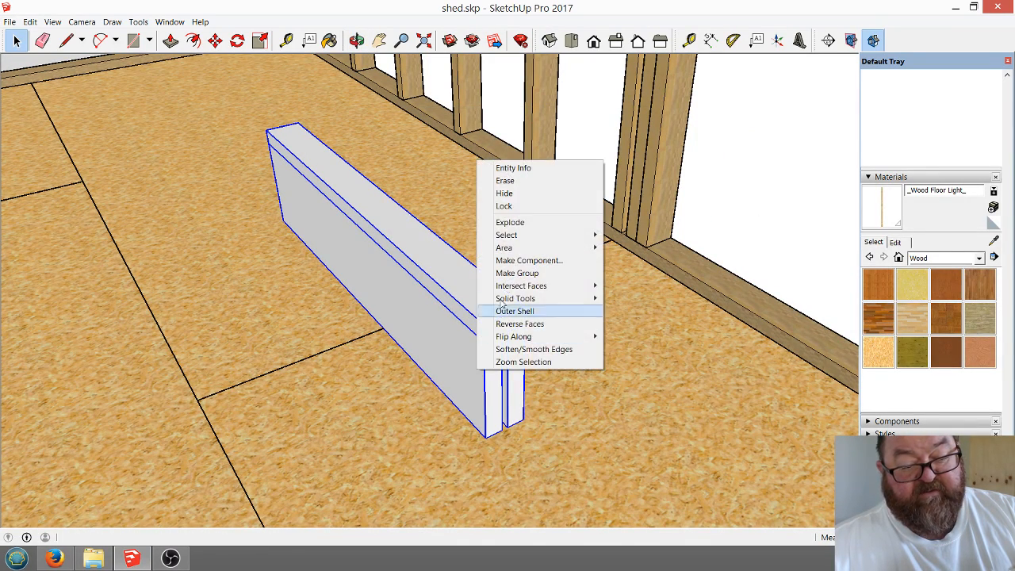
{"action": "left_click", "coordinate": [523, 275]}
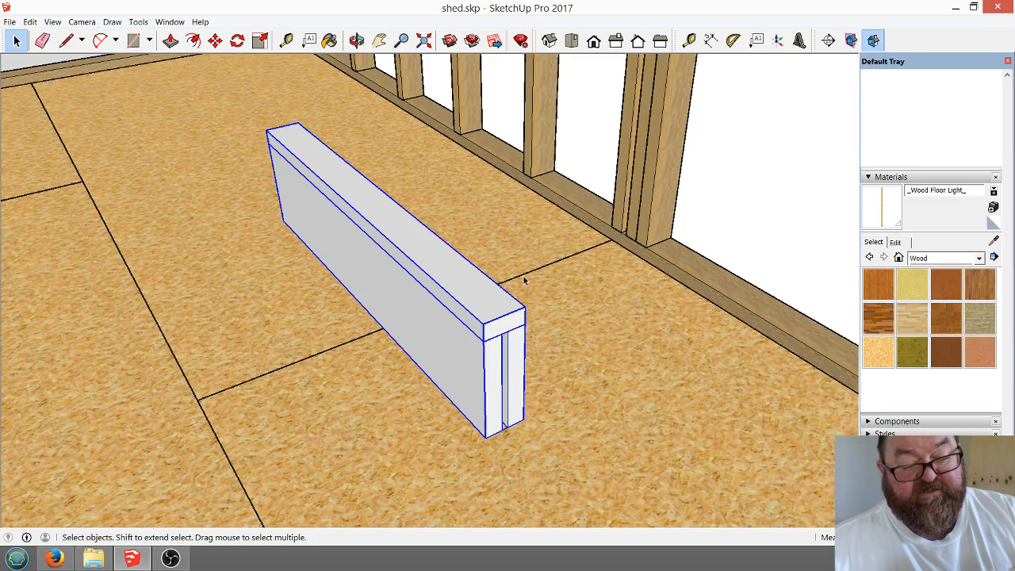
Rotate the grouped assembly upside down about its length, so the cap board sits underneath the two upright boards.
{"action": "scroll", "coordinate": [445, 368], "scroll_direction": "down", "scroll_amount": 3}
{"action": "scroll", "coordinate": [449, 403], "scroll_direction": "up", "scroll_amount": 6}
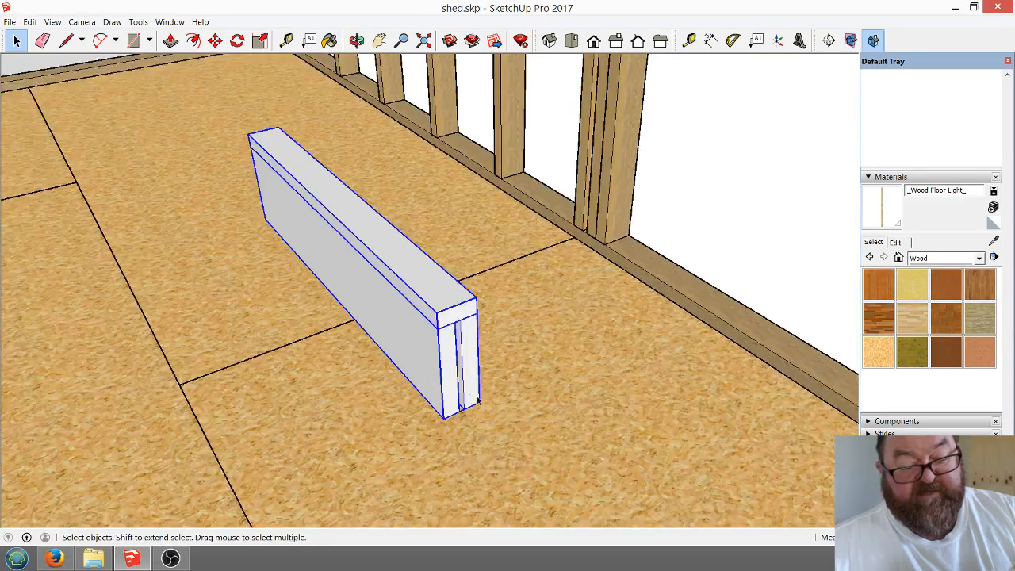
{"action": "left_click", "coordinate": [237, 40]}
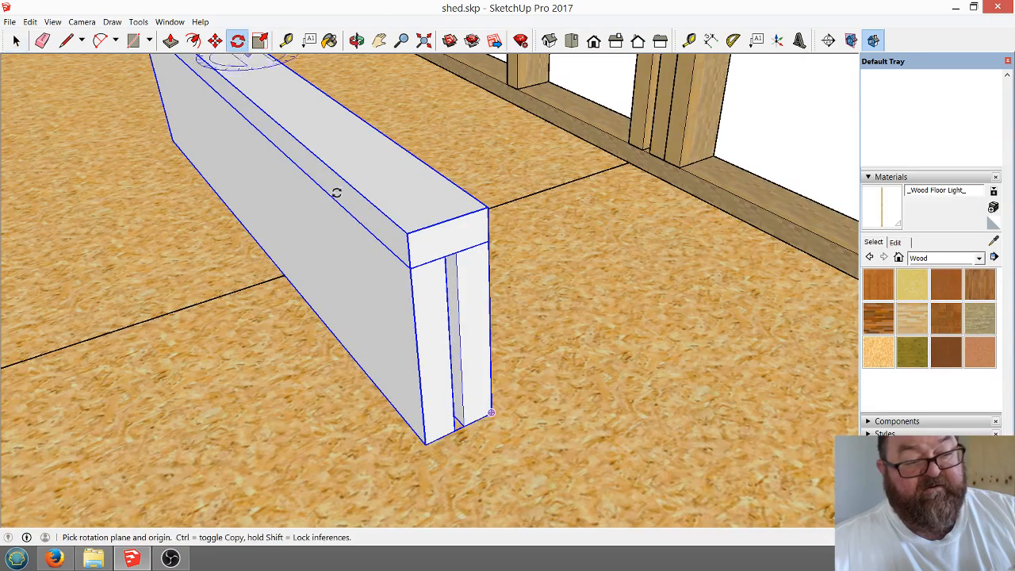
{"action": "left_click_drag", "start_coordinate": [419, 344], "coordinate": [413, 305]}
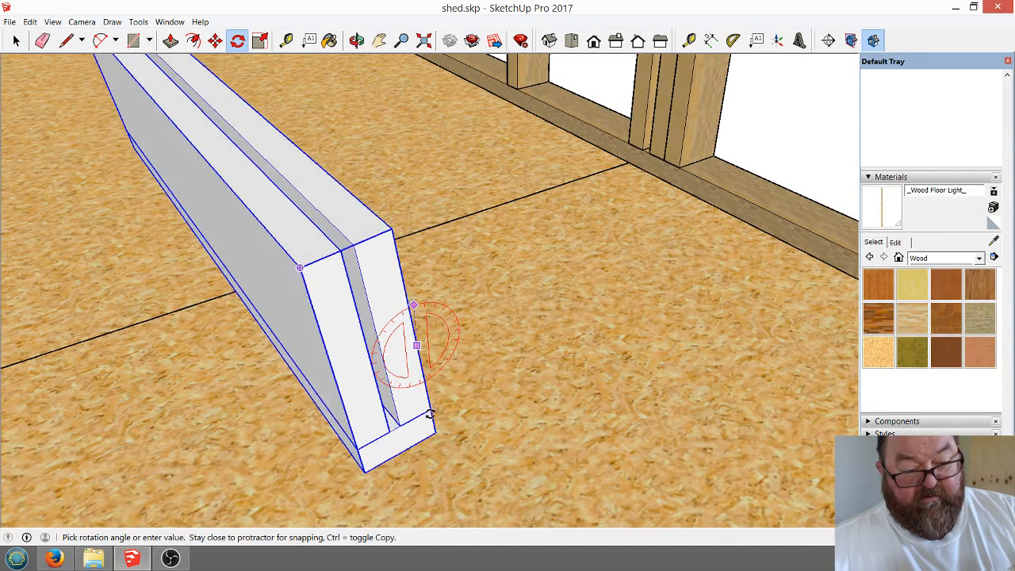
{"action": "key", "text": "Escape"}
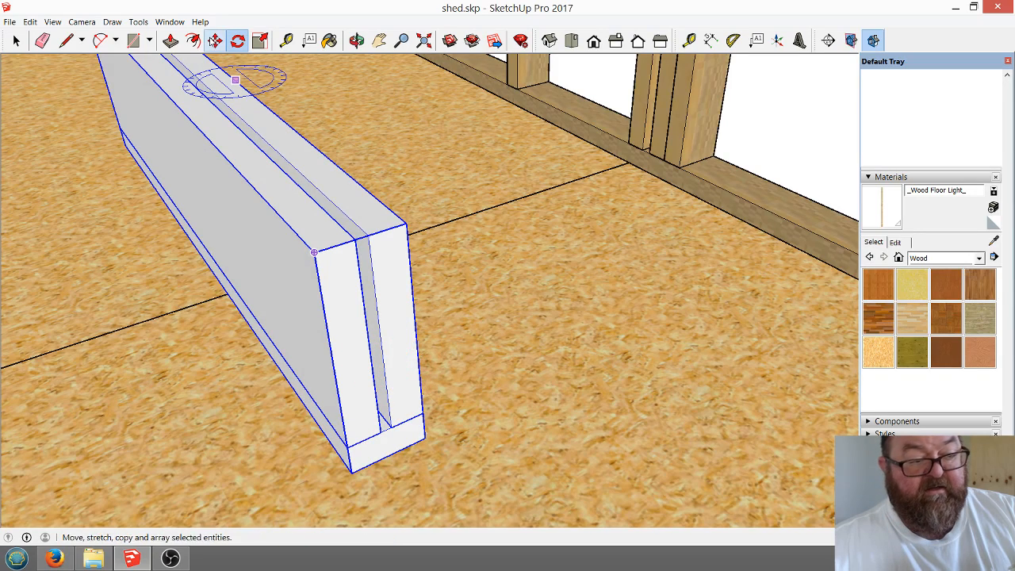
Move the grouped header off the floor and raise it into the space above the window opening in the wall.
{"action": "left_click", "coordinate": [215, 40]}
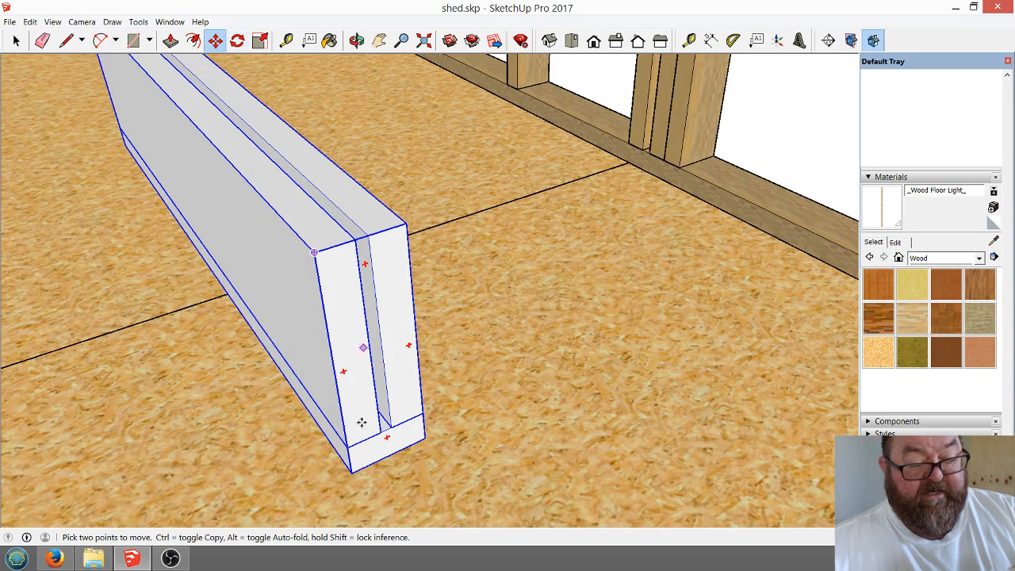
{"action": "left_click", "coordinate": [353, 472]}
{"action": "scroll", "coordinate": [357, 455], "scroll_direction": "down", "scroll_amount": 6}
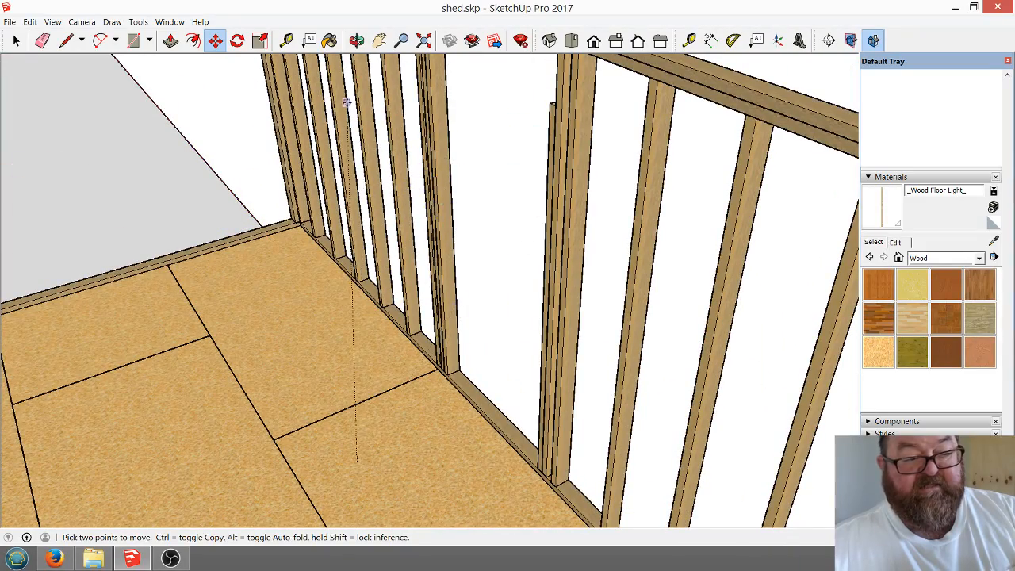
{"action": "left_click", "coordinate": [357, 40]}
{"action": "left_click_drag", "start_coordinate": [366, 162], "coordinate": [434, 383]}
{"action": "scroll", "coordinate": [534, 239], "scroll_direction": "up", "scroll_amount": 4}
{"action": "scroll", "coordinate": [533, 239], "scroll_direction": "up", "scroll_amount": 3}
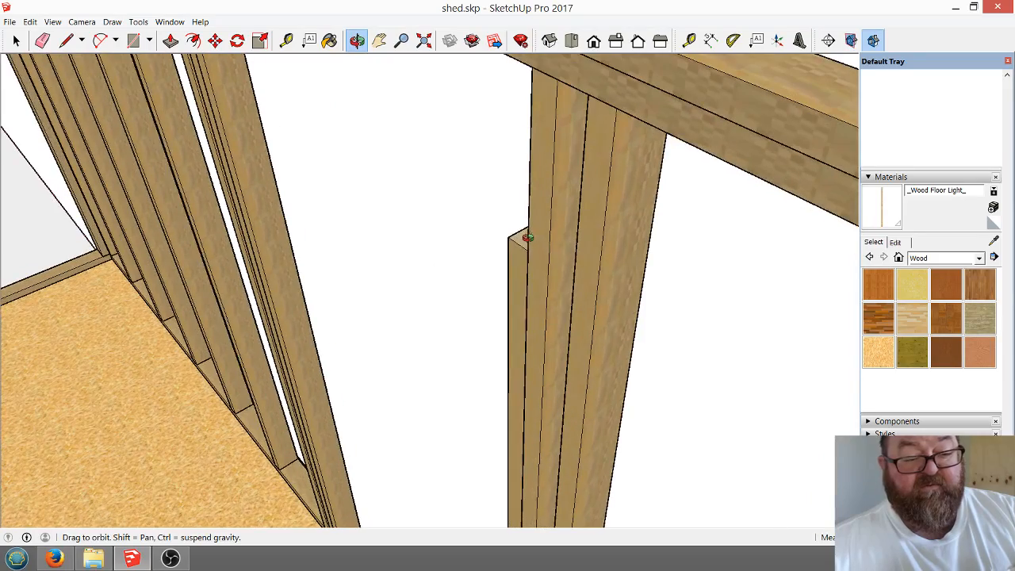
{"action": "right_click", "coordinate": [530, 240]}
{"action": "left_click", "coordinate": [551, 246]}
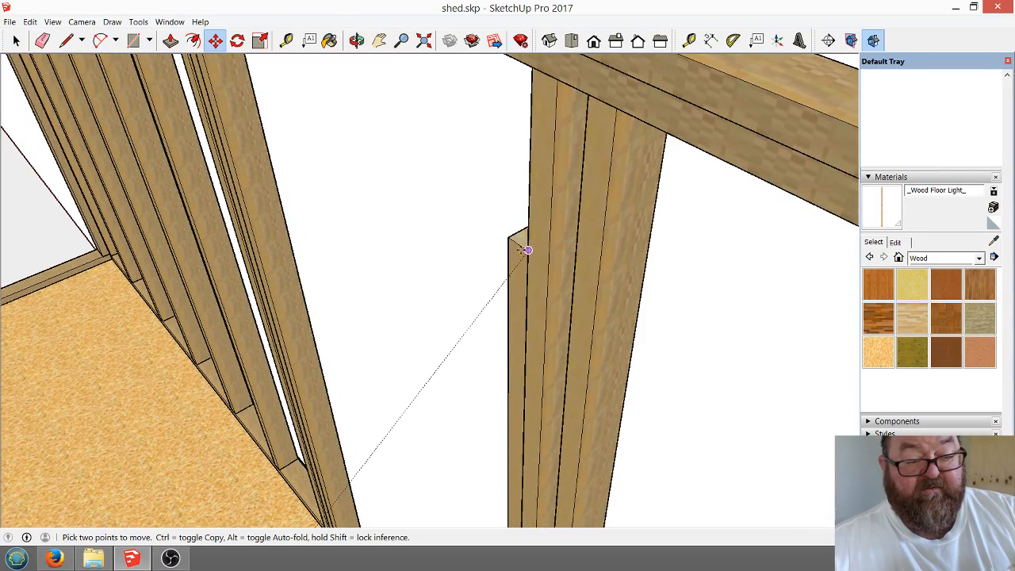
{"action": "scroll", "coordinate": [528, 250], "scroll_direction": "down", "scroll_amount": 5}
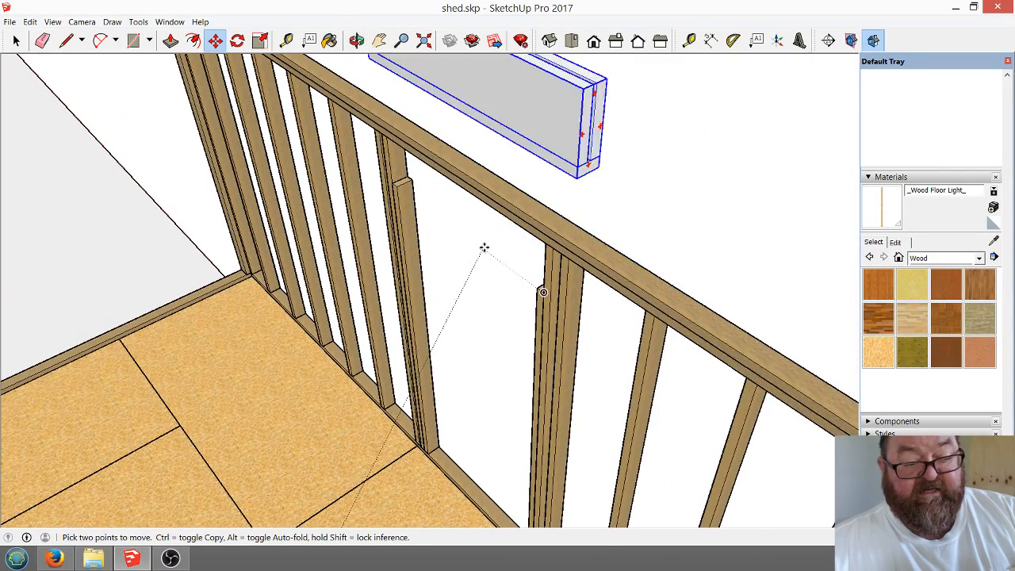
{"action": "left_click", "coordinate": [520, 225]}
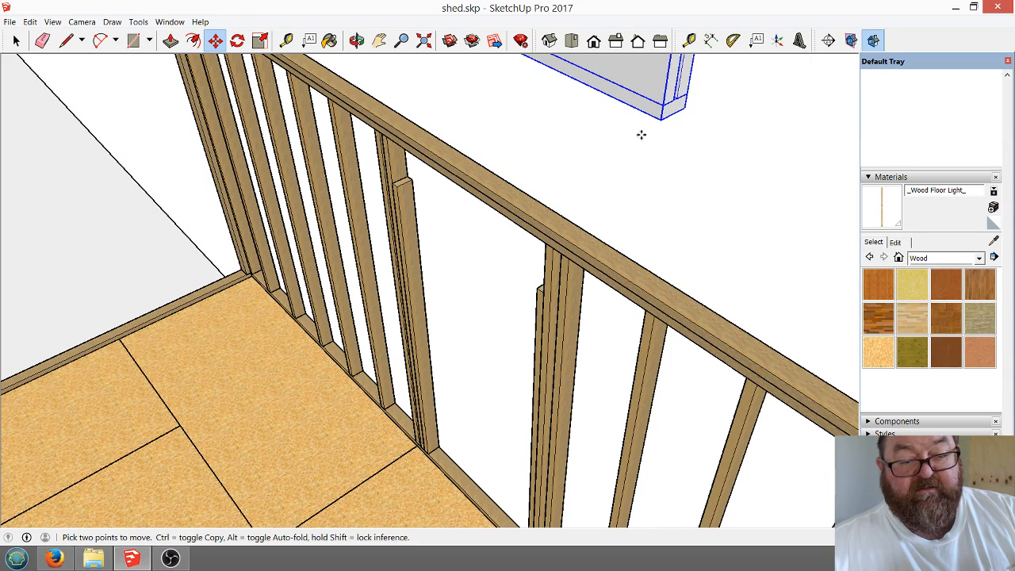
Move the header by its lower end corner into the window opening, snapping it to the top of the short stud beside the full-height studs.
{"action": "left_click", "coordinate": [659, 118]}
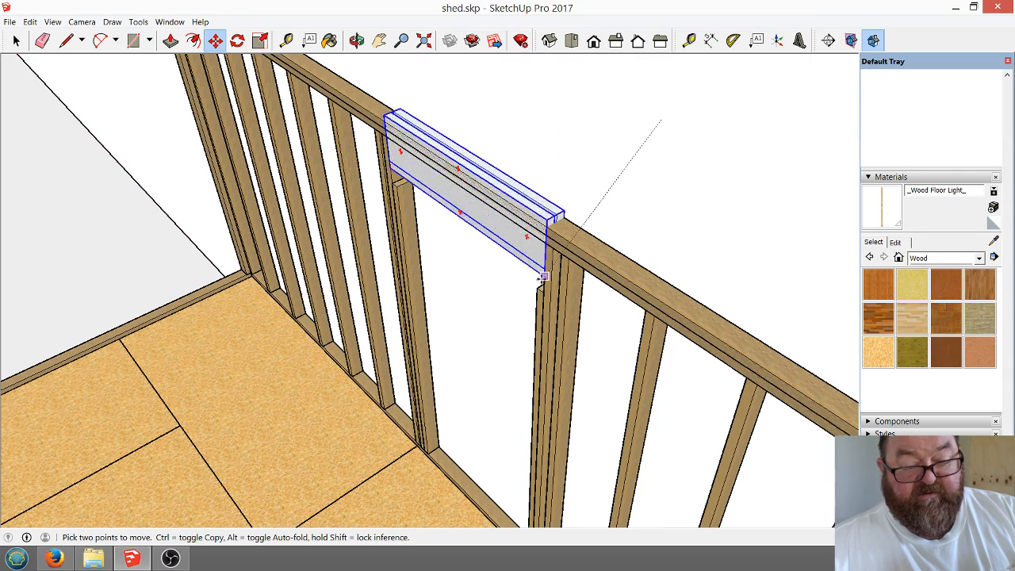
{"action": "scroll", "coordinate": [537, 285], "scroll_direction": "up", "scroll_amount": 4}
{"action": "scroll", "coordinate": [536, 299], "scroll_direction": "up", "scroll_amount": 1}
{"action": "left_click", "coordinate": [554, 281]}
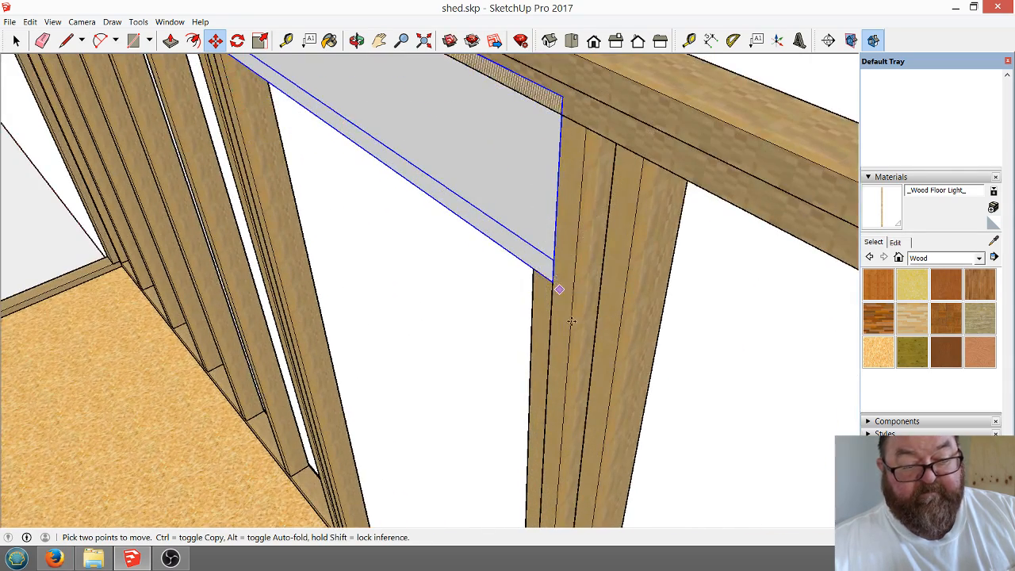
{"action": "scroll", "coordinate": [589, 354], "scroll_direction": "down", "scroll_amount": 2}
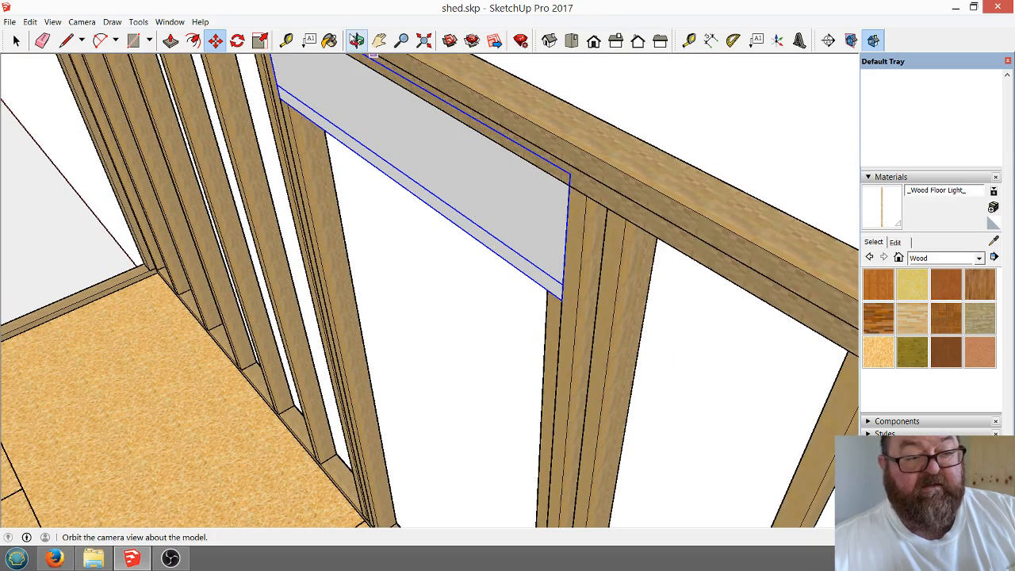
Measure the header board's height and the distance from the header's bottom edge to the underside of the wall's top plate.
{"action": "left_click", "coordinate": [356, 40]}
{"action": "left_click_drag", "start_coordinate": [584, 204], "coordinate": [469, 153]}
{"action": "scroll", "coordinate": [468, 154], "scroll_direction": "up", "scroll_amount": 2}
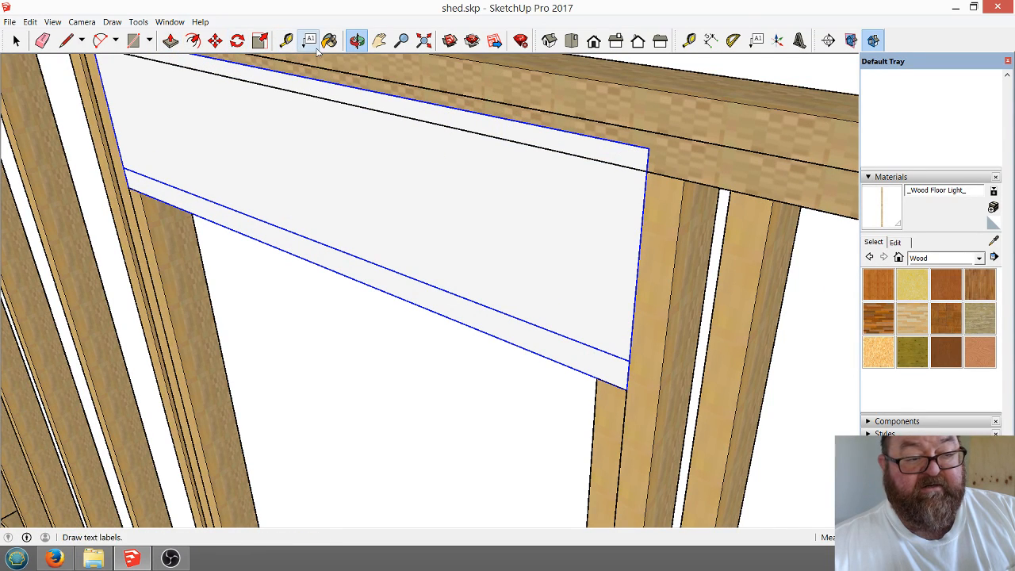
{"action": "left_click", "coordinate": [286, 40]}
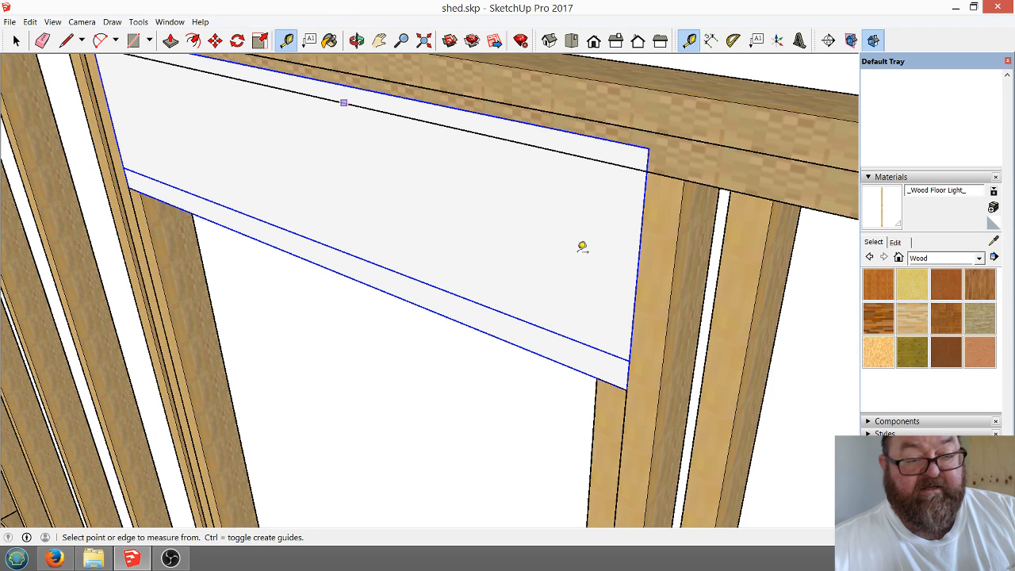
{"action": "left_click", "coordinate": [575, 339]}
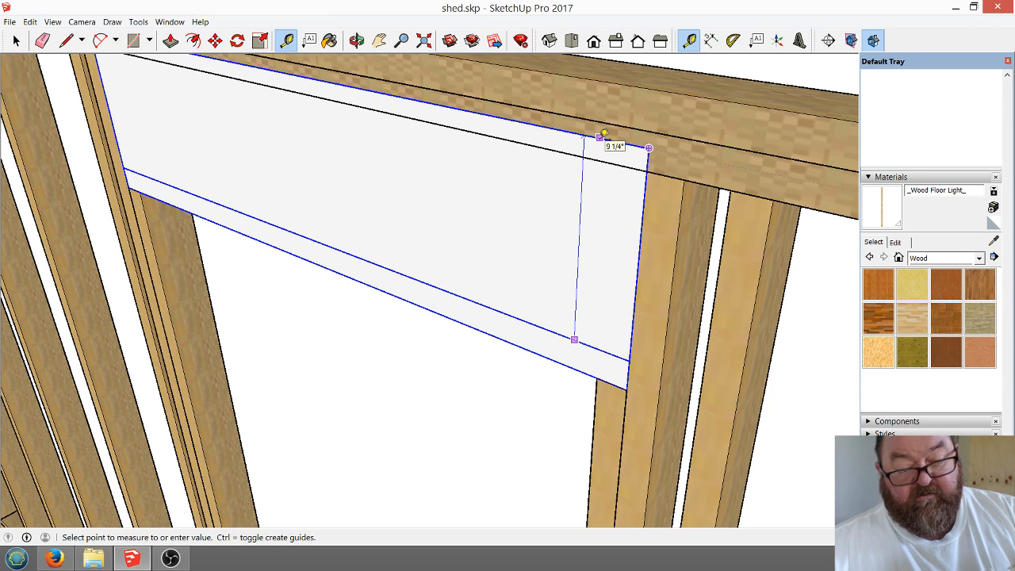
{"action": "left_click", "coordinate": [617, 305]}
{"action": "left_click", "coordinate": [612, 383]}
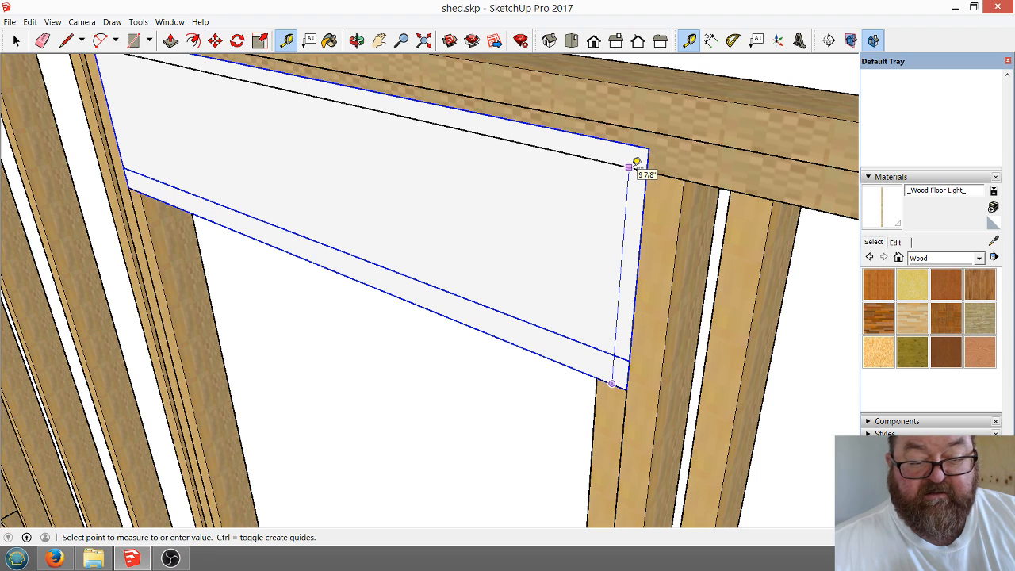
{"action": "left_click", "coordinate": [637, 163]}
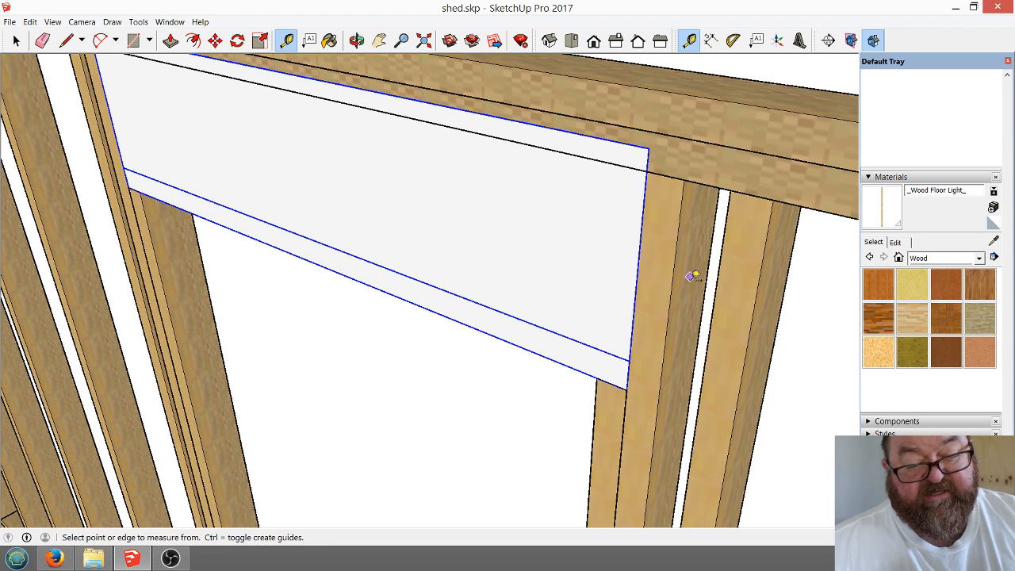
{"action": "scroll", "coordinate": [692, 286], "scroll_direction": "down", "scroll_amount": 1}
{"action": "scroll", "coordinate": [637, 355], "scroll_direction": "up", "scroll_amount": 1}
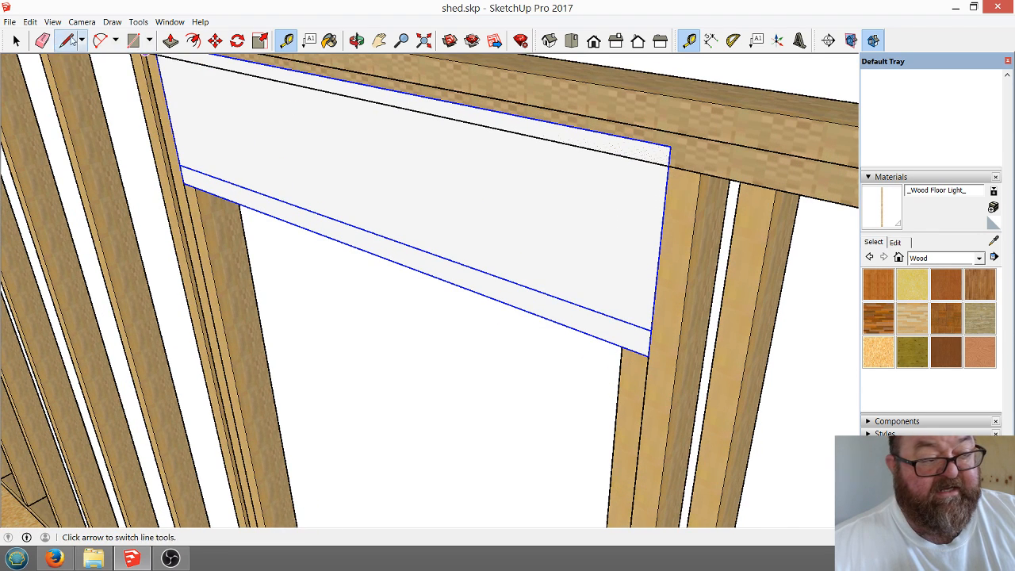
Edit the short stud under the header's near end and push its top face down to shorten it.
{"action": "left_click", "coordinate": [16, 41]}
{"action": "scroll", "coordinate": [703, 446], "scroll_direction": "up", "scroll_amount": 1}
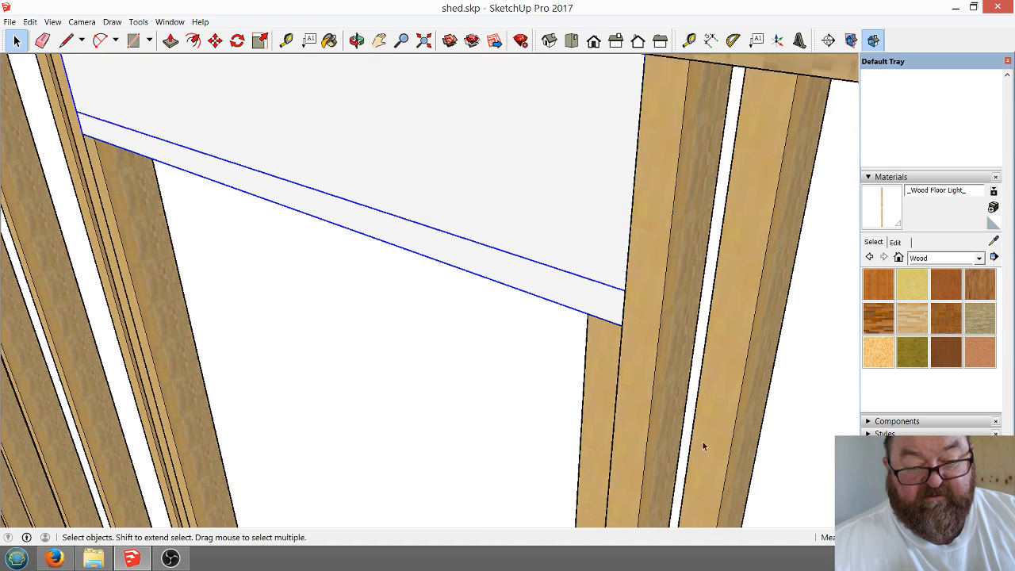
{"action": "left_click", "coordinate": [598, 342]}
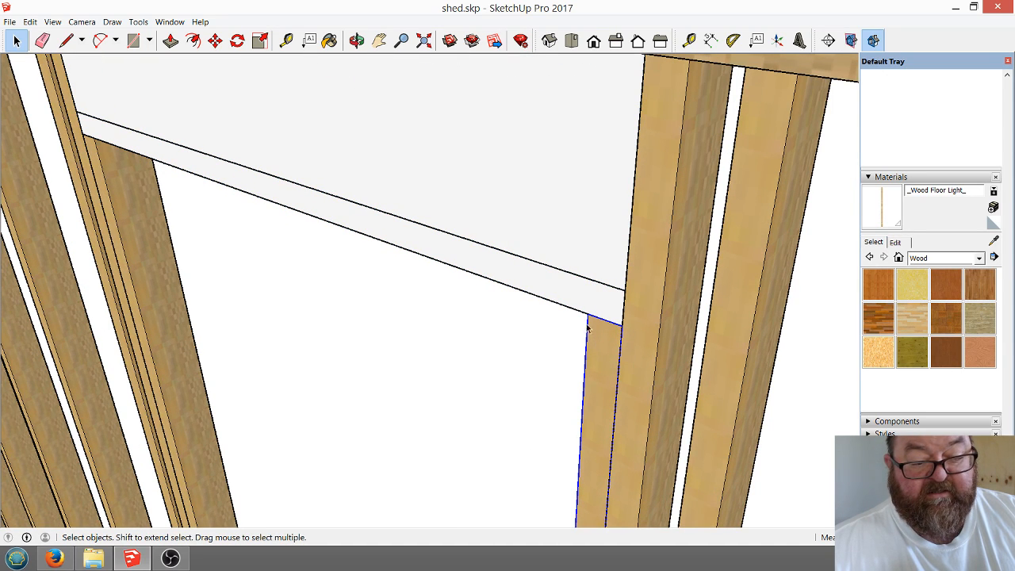
{"action": "double_click", "coordinate": [596, 337]}
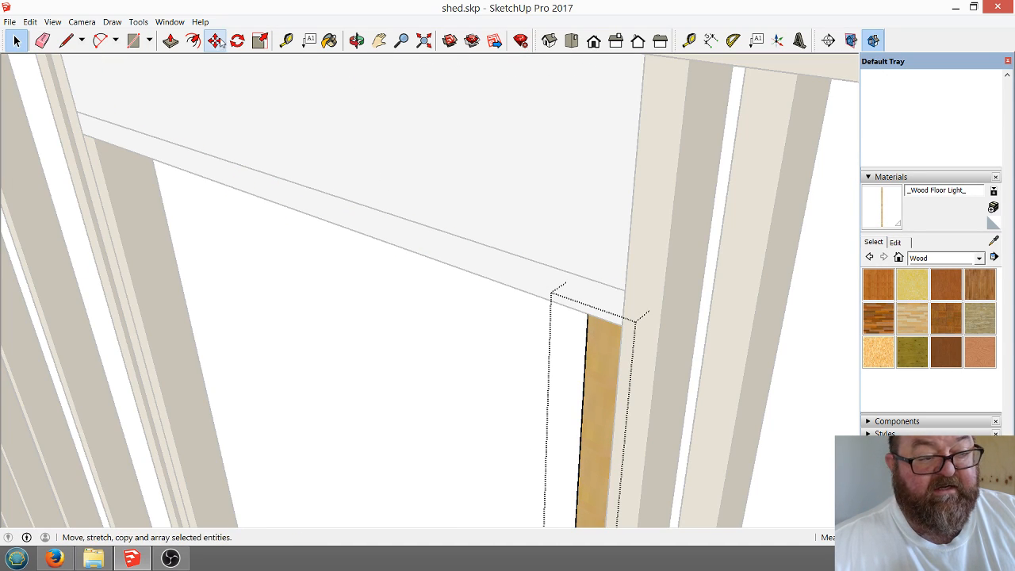
{"action": "left_click", "coordinate": [171, 41]}
{"action": "left_click_drag", "start_coordinate": [611, 308], "coordinate": [608, 351]}
{"action": "left_click", "coordinate": [609, 351]}
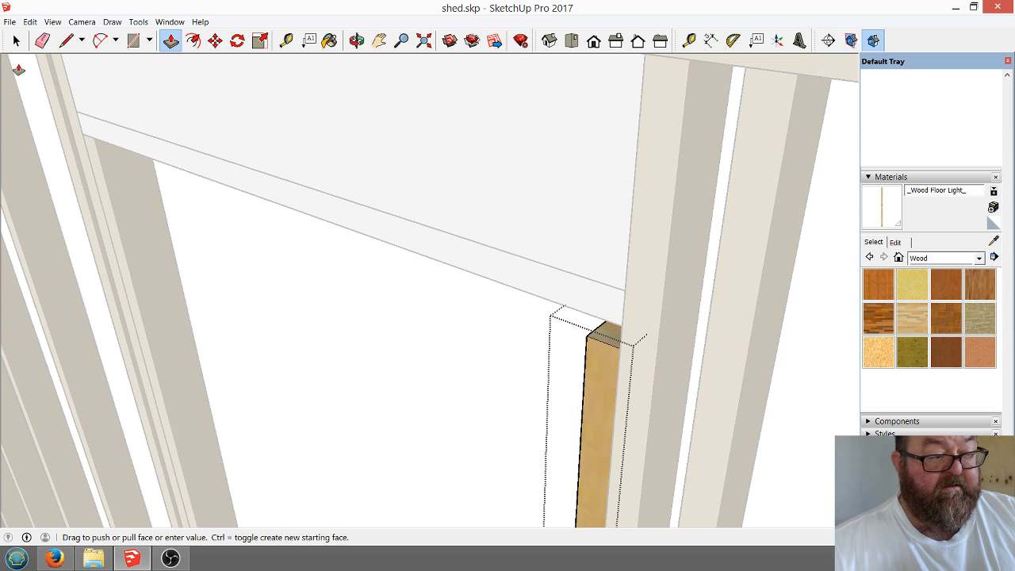
Edit the short stud under the header's far end, push its top face down to shorten it, and leave group editing.
{"action": "left_click", "coordinate": [15, 42]}
{"action": "double_click", "coordinate": [93, 150]}
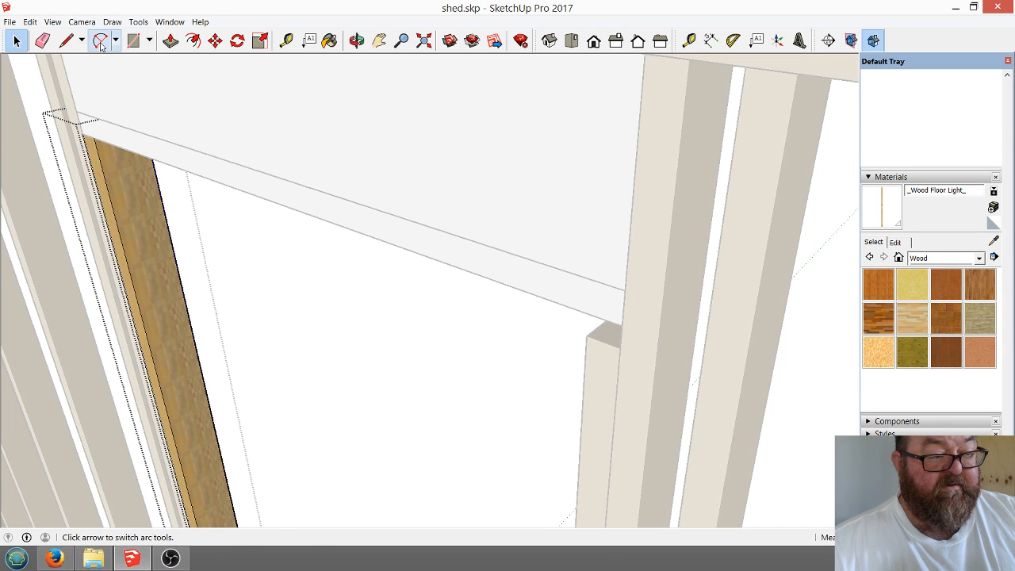
{"action": "left_click", "coordinate": [170, 40]}
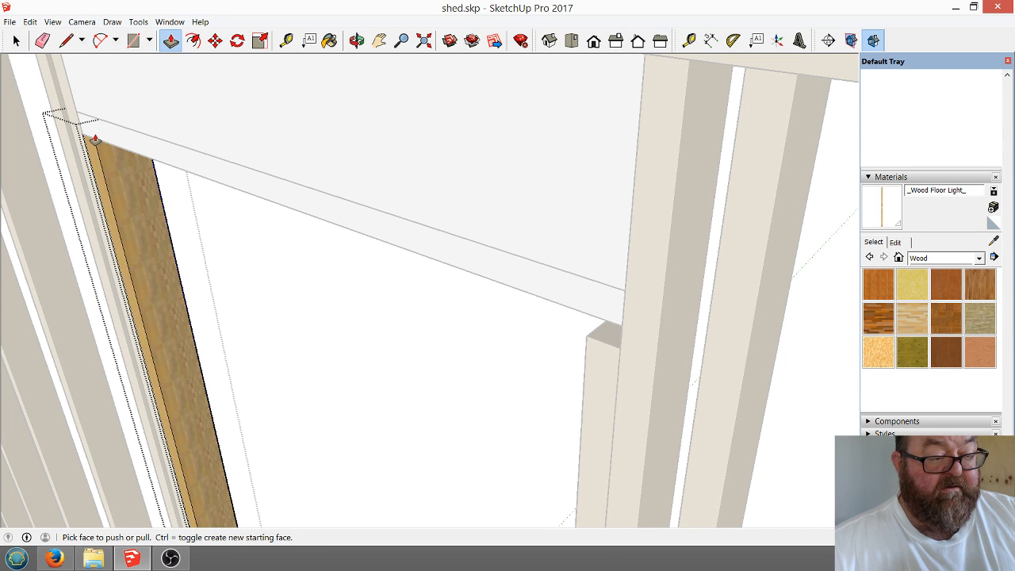
{"action": "left_click", "coordinate": [95, 139]}
{"action": "left_click", "coordinate": [102, 161]}
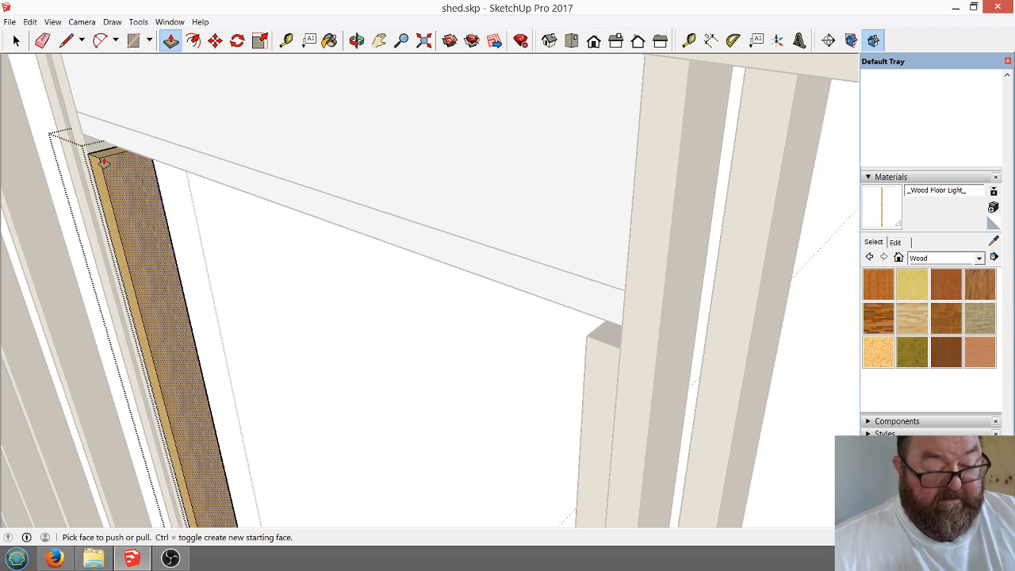
{"action": "left_click", "coordinate": [102, 161]}
{"action": "left_click", "coordinate": [18, 42]}
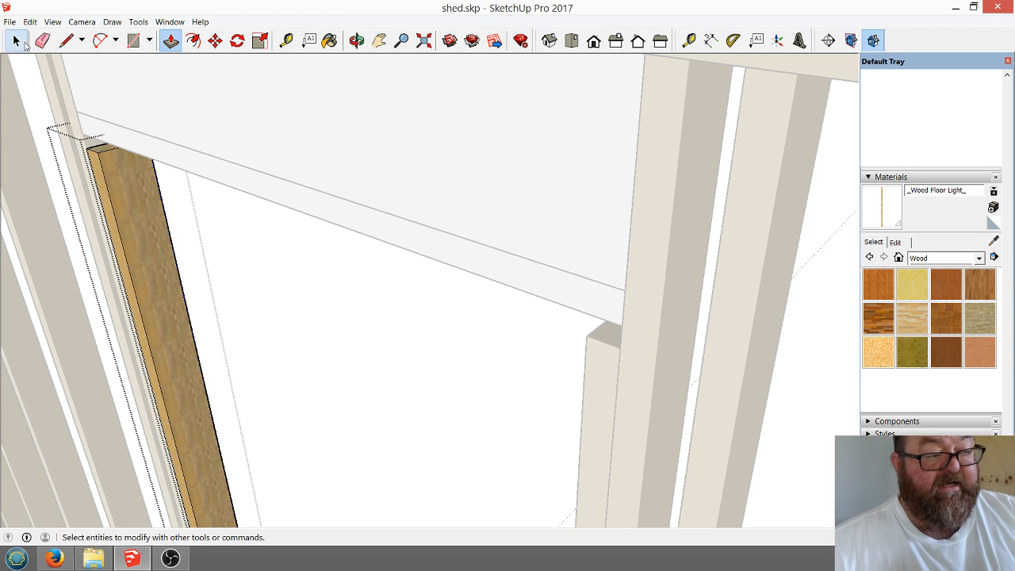
{"action": "left_click", "coordinate": [321, 272]}
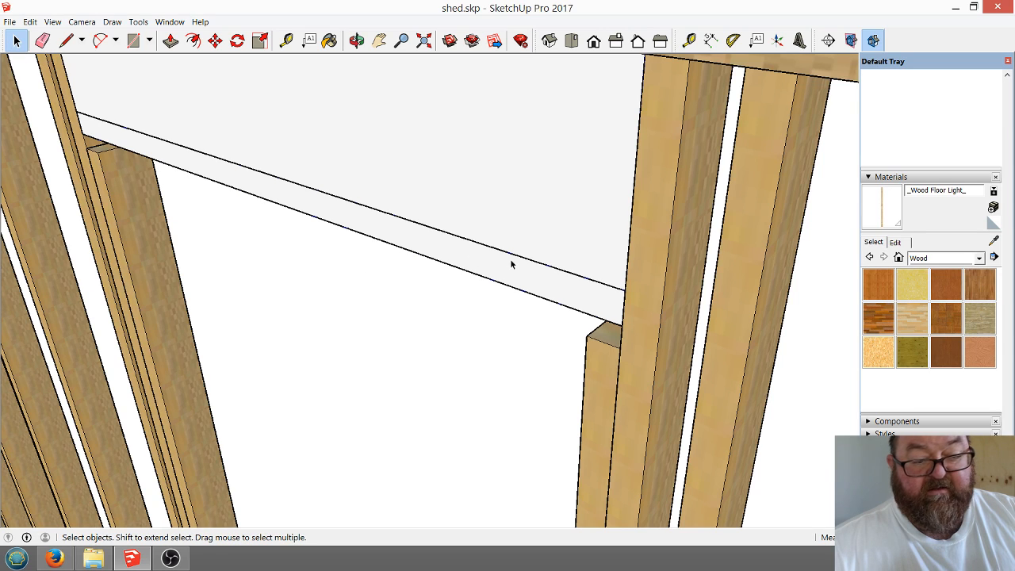
Move the header straight down so its lower corner rests on top of the shortened studs.
{"action": "left_click", "coordinate": [215, 40]}
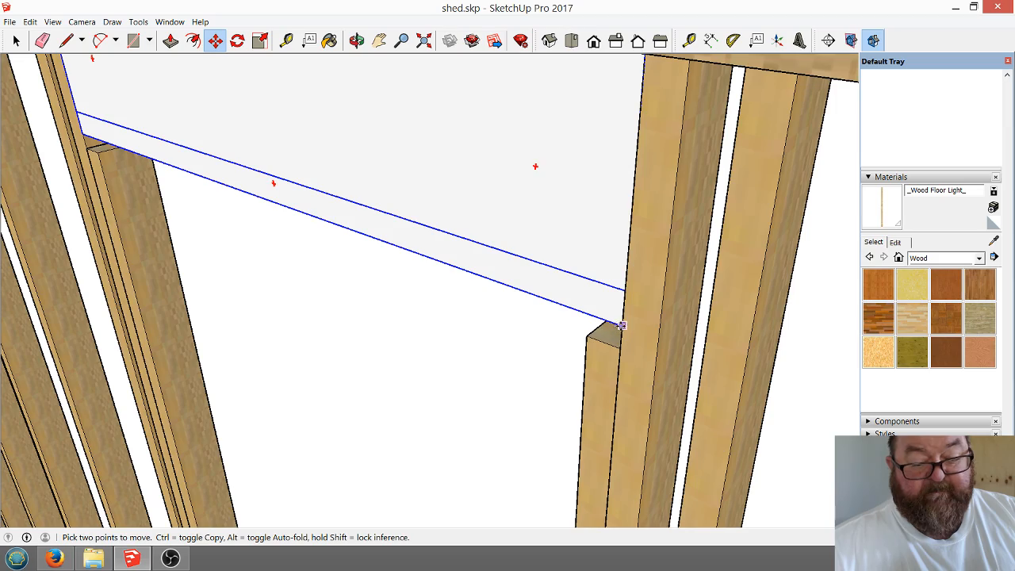
{"action": "left_click", "coordinate": [622, 325]}
{"action": "left_click", "coordinate": [622, 346]}
{"action": "scroll", "coordinate": [625, 414], "scroll_direction": "down", "scroll_amount": 3}
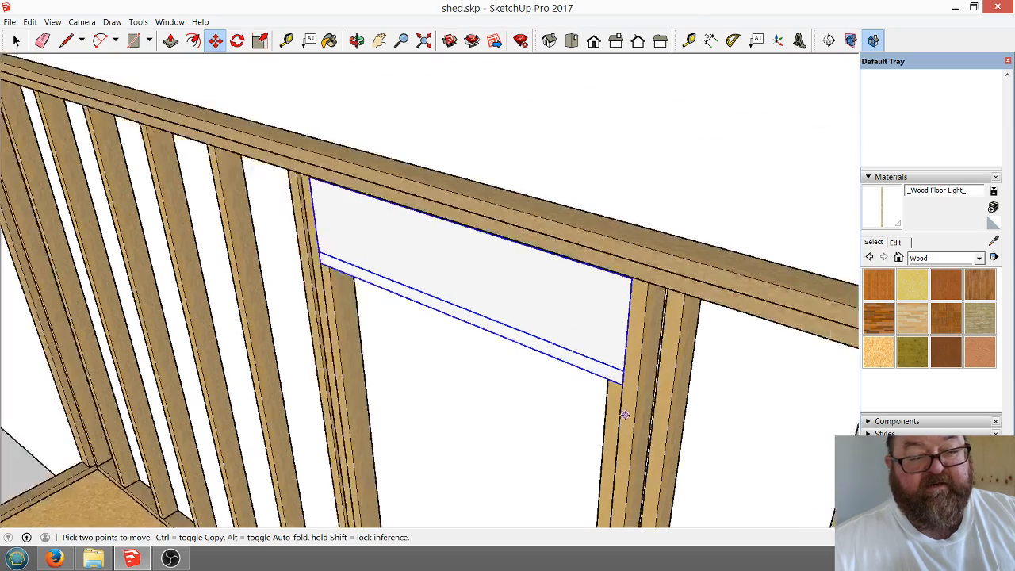
Examine how the header sits on the short studs and under the top plate, from below and from outside, and deselect it.
{"action": "scroll", "coordinate": [625, 414], "scroll_direction": "down", "scroll_amount": 1}
{"action": "left_click", "coordinate": [356, 41]}
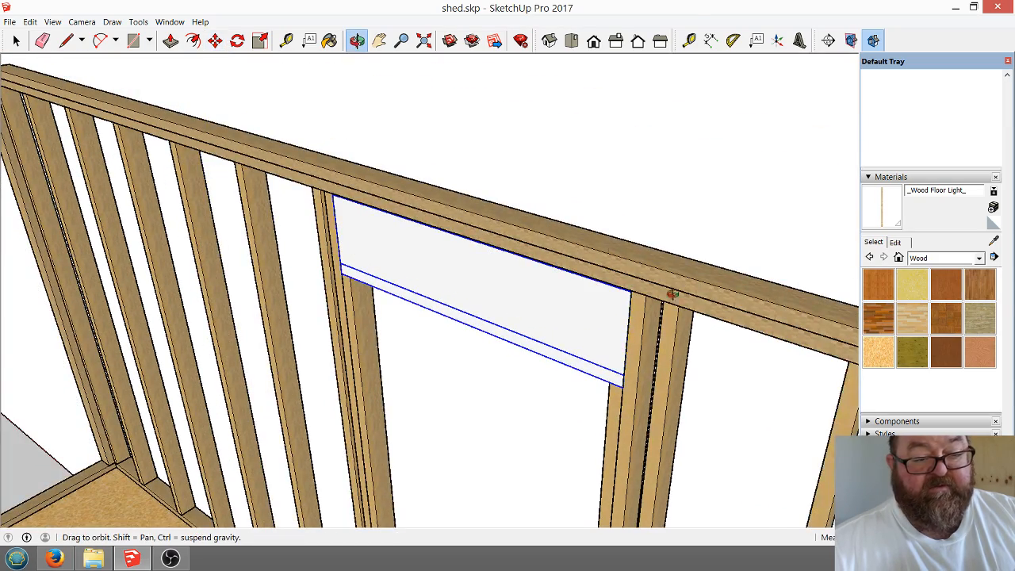
{"action": "left_click_drag", "start_coordinate": [672, 294], "coordinate": [605, 206]}
{"action": "scroll", "coordinate": [494, 224], "scroll_direction": "up", "scroll_amount": 5}
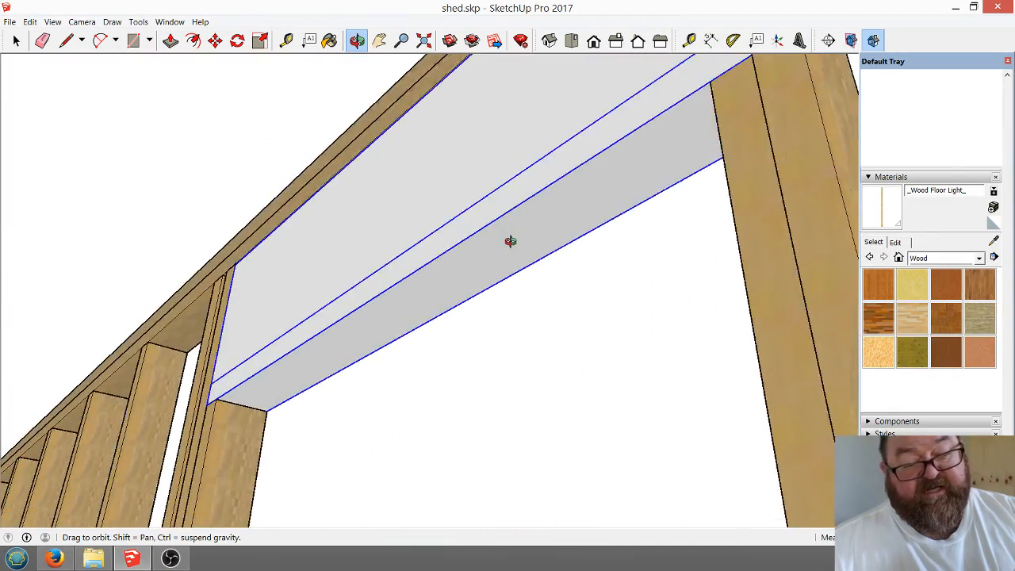
{"action": "left_click_drag", "start_coordinate": [507, 152], "coordinate": [433, 376]}
{"action": "scroll", "coordinate": [433, 376], "scroll_direction": "up", "scroll_amount": 5}
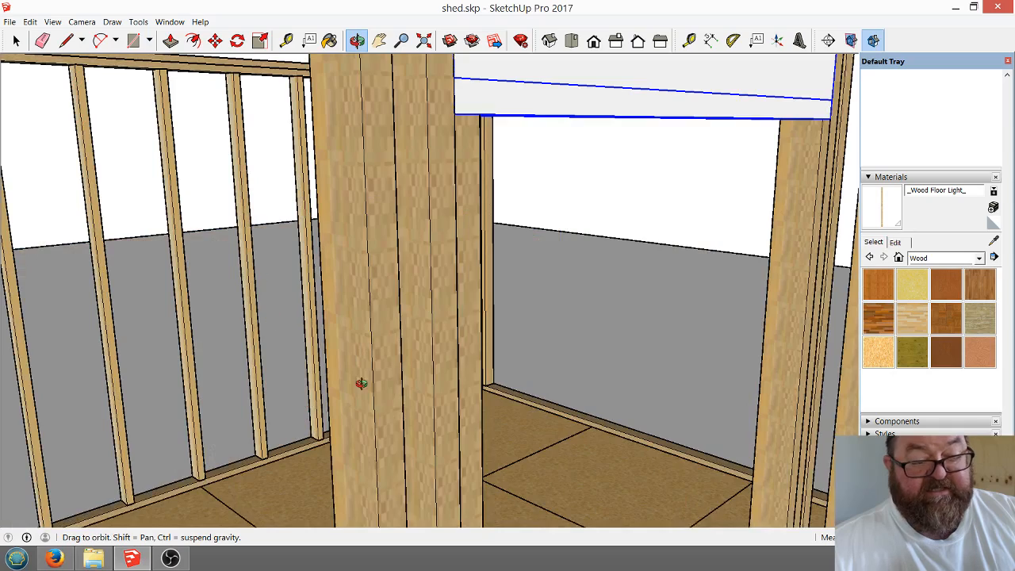
{"action": "scroll", "coordinate": [361, 384], "scroll_direction": "down", "scroll_amount": 5}
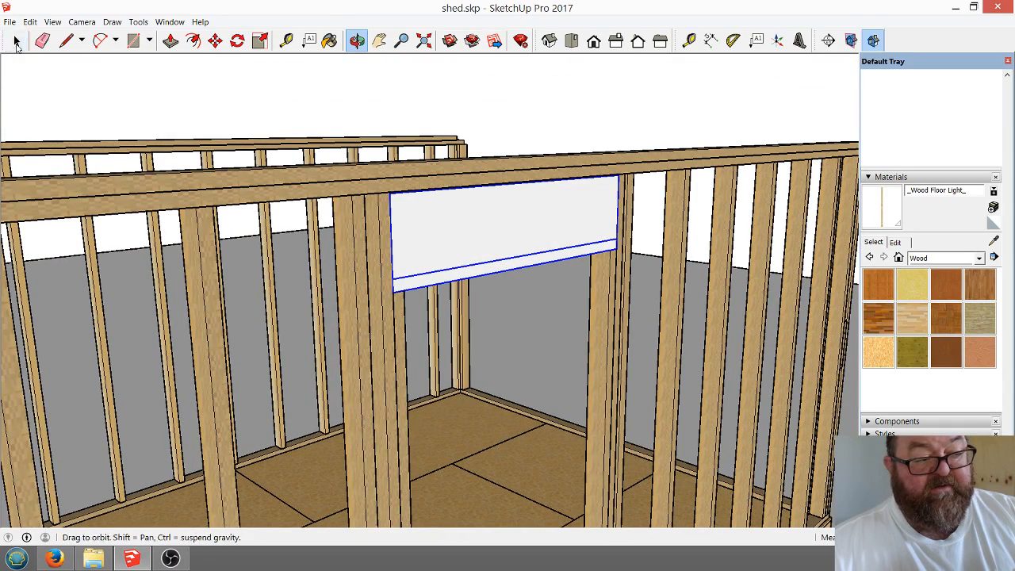
{"action": "left_click", "coordinate": [16, 39]}
{"action": "left_click", "coordinate": [418, 102]}
{"action": "scroll", "coordinate": [509, 223], "scroll_direction": "up", "scroll_amount": 3}
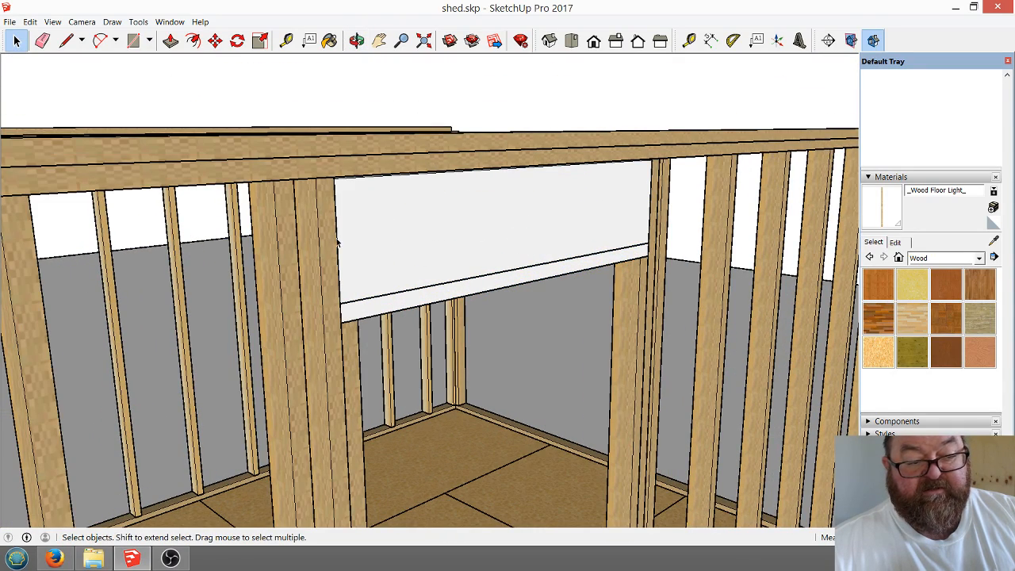
{"action": "scroll", "coordinate": [224, 261], "scroll_direction": "down", "scroll_amount": 5}
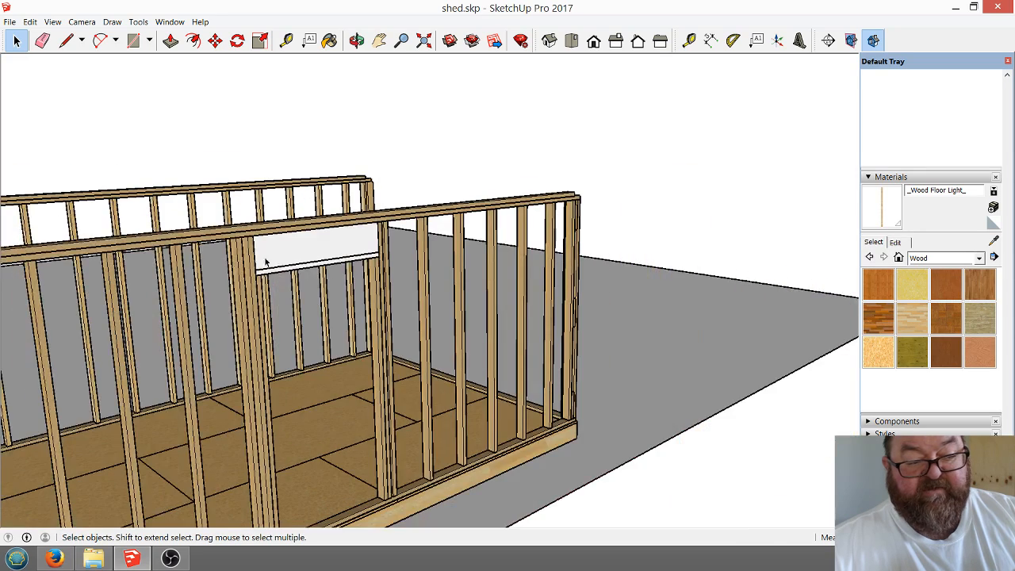
{"action": "scroll", "coordinate": [405, 242], "scroll_direction": "up", "scroll_amount": 5}
{"action": "scroll", "coordinate": [332, 267], "scroll_direction": "down", "scroll_amount": 5}
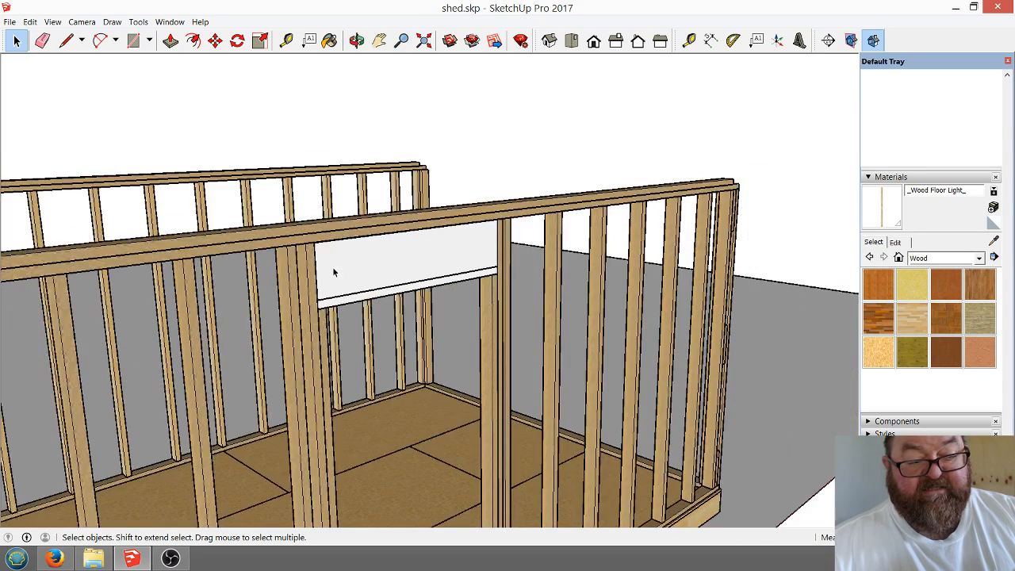
{"action": "scroll", "coordinate": [332, 292], "scroll_direction": "up", "scroll_amount": 2}
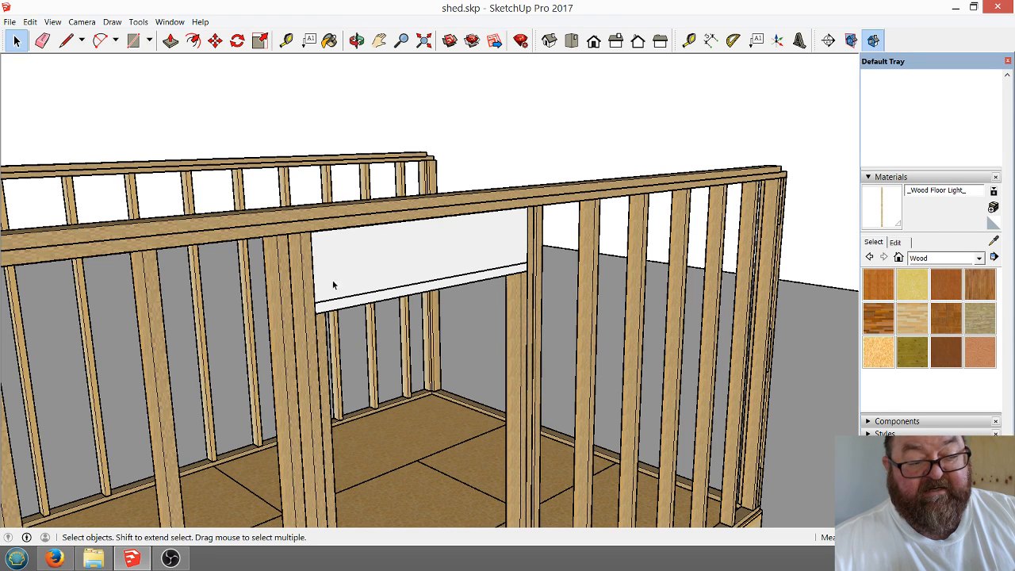
{"action": "scroll", "coordinate": [341, 312], "scroll_direction": "up", "scroll_amount": 5}
{"action": "scroll", "coordinate": [342, 310], "scroll_direction": "down", "scroll_amount": 5}
{"action": "scroll", "coordinate": [387, 276], "scroll_direction": "up", "scroll_amount": 2}
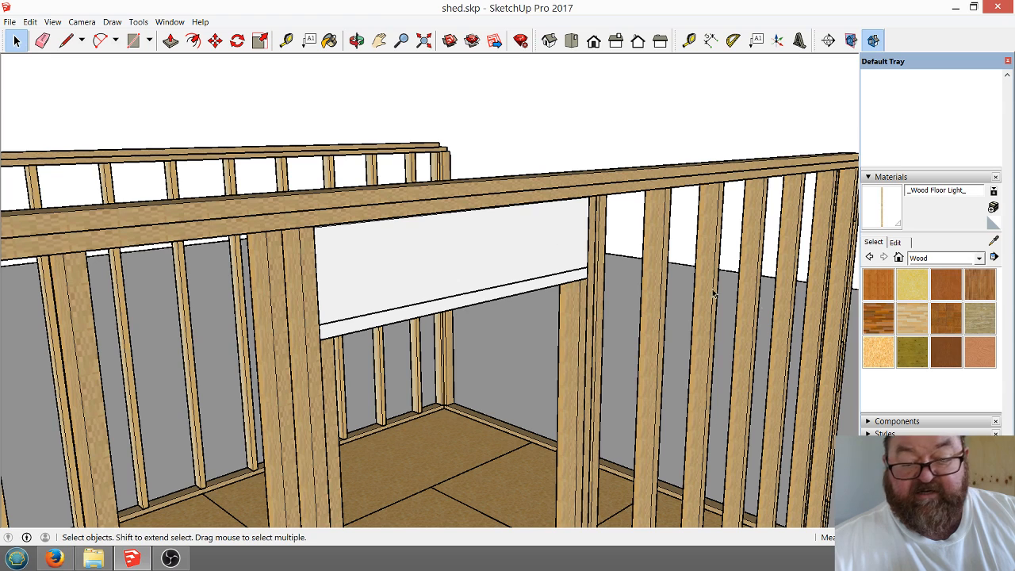
Paint the header group with the _Wood Floor Light_ material and inspect its finish from different angles.
{"action": "left_click", "coordinate": [329, 40]}
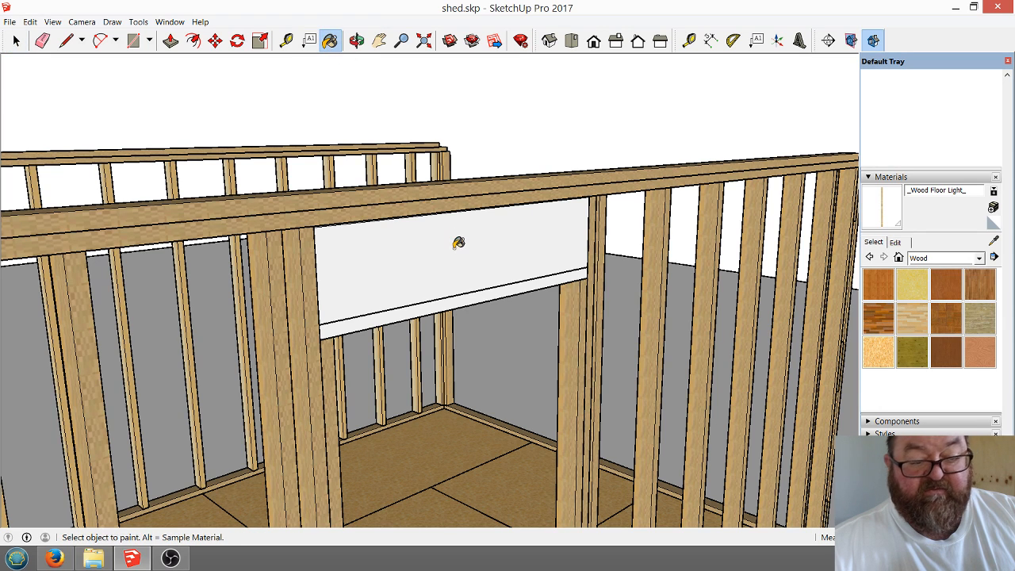
{"action": "left_click", "coordinate": [458, 250]}
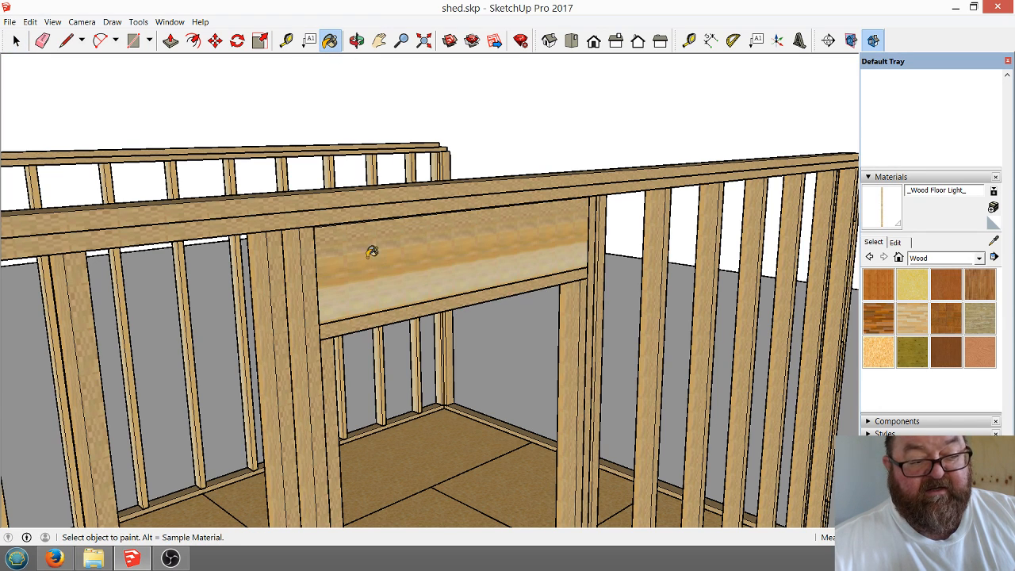
{"action": "scroll", "coordinate": [369, 277], "scroll_direction": "up", "scroll_amount": 5}
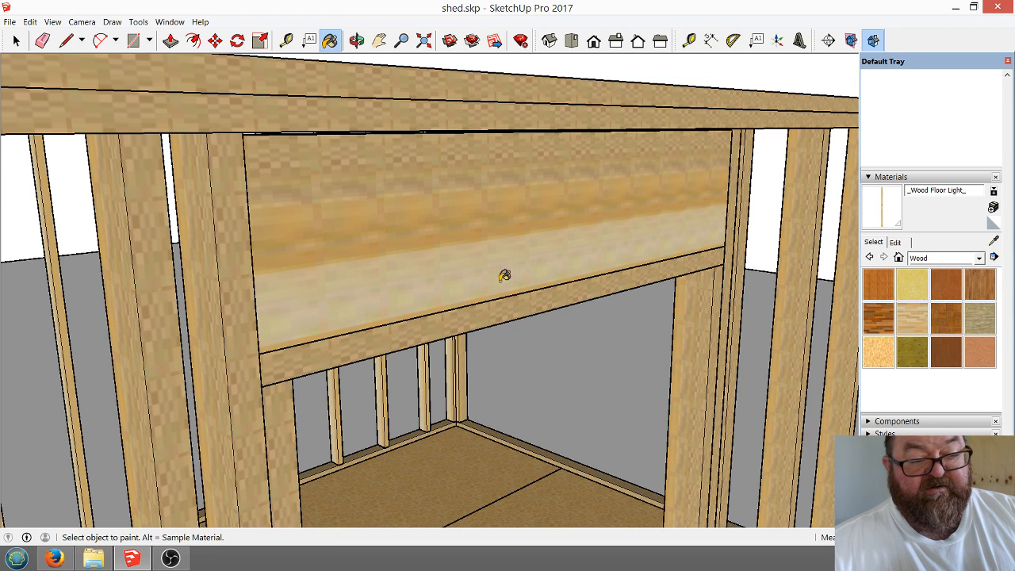
{"action": "scroll", "coordinate": [438, 308], "scroll_direction": "down", "scroll_amount": 3}
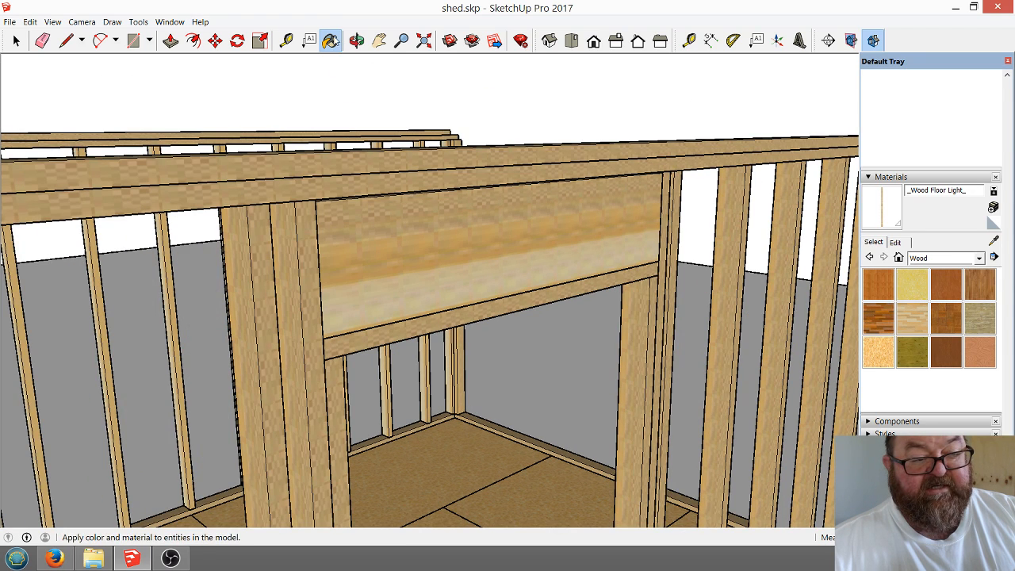
{"action": "left_click", "coordinate": [356, 40]}
{"action": "mouse_move", "coordinate": [548, 269]}
{"action": "left_mouse_down"}
{"action": "mouse_move", "coordinate": [277, 230]}
{"action": "mouse_move", "coordinate": [382, 226]}
{"action": "left_mouse_up"}
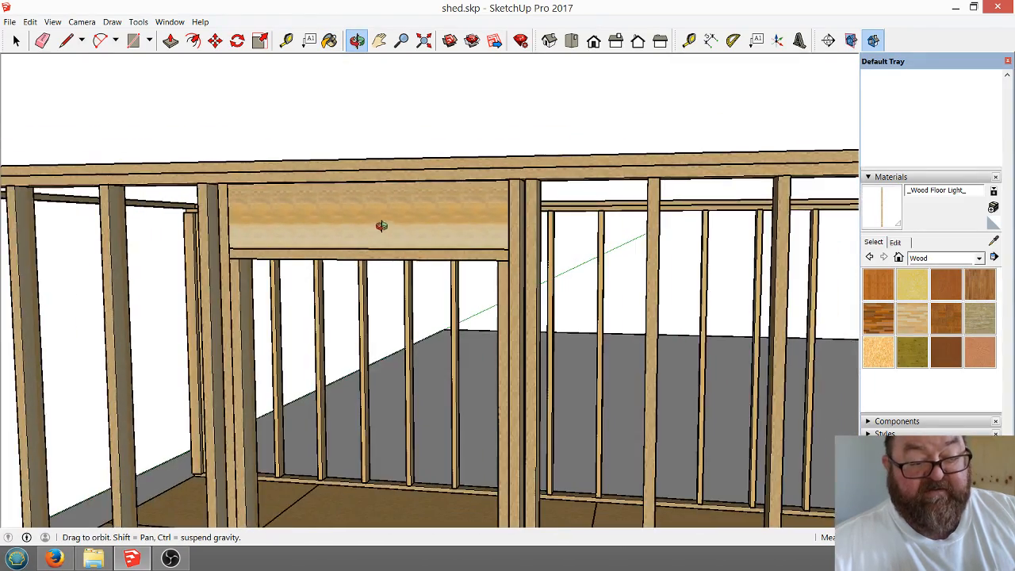
{"action": "left_click_drag", "start_coordinate": [459, 248], "coordinate": [137, 414]}
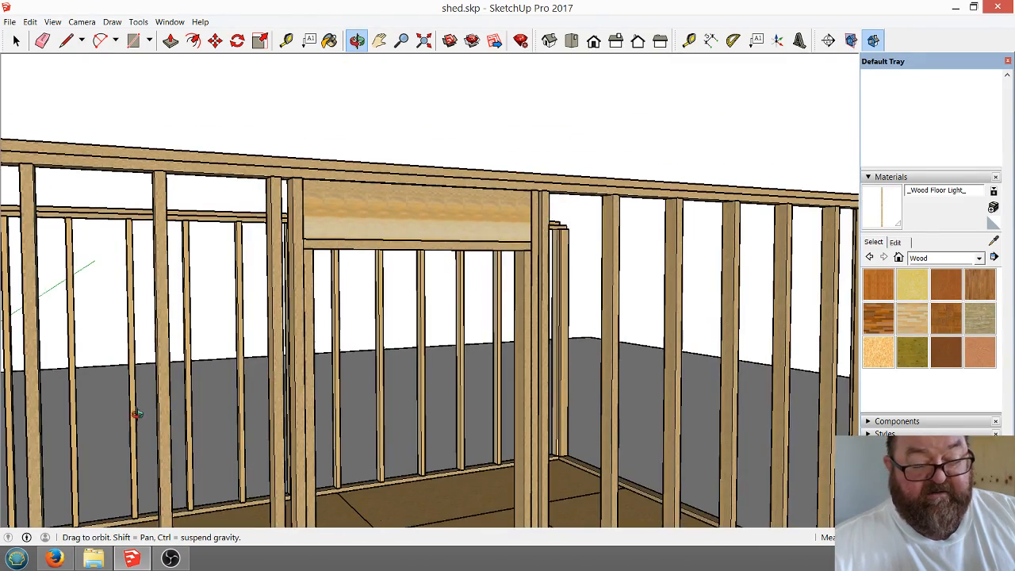
Switch to Firefox to check the YouTube live stream's chat and return to SketchUp.
{"action": "left_click", "coordinate": [54, 558]}
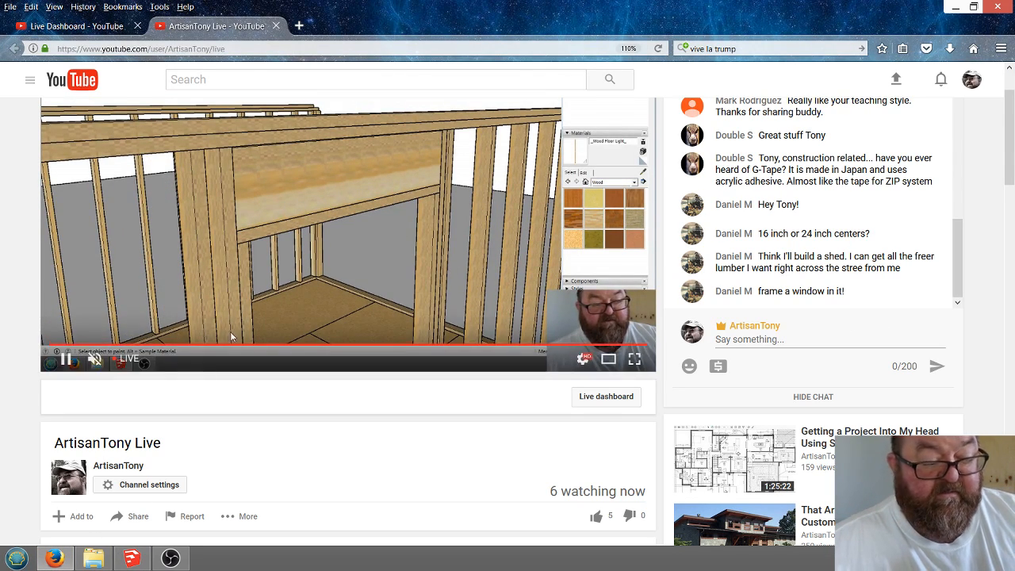
{"action": "left_click", "coordinate": [131, 558]}
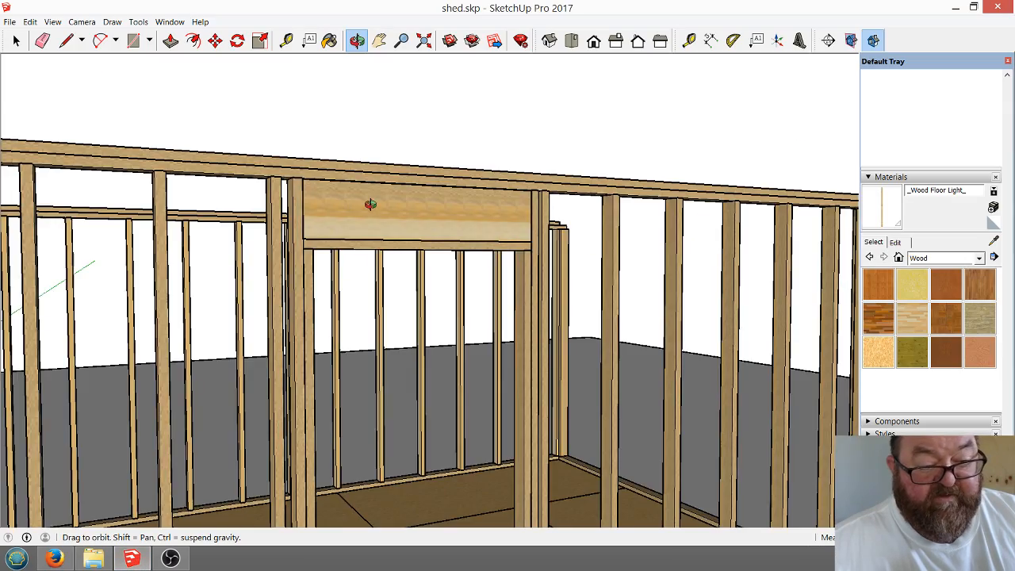
Create a guide line across the window opening, offset straight down from the header's underside at the short stud.
{"action": "scroll", "coordinate": [366, 206], "scroll_direction": "down", "scroll_amount": 4}
{"action": "scroll", "coordinate": [366, 207], "scroll_direction": "down", "scroll_amount": 1}
{"action": "left_click_drag", "start_coordinate": [469, 311], "coordinate": [212, 288]}
{"action": "scroll", "coordinate": [213, 288], "scroll_direction": "up", "scroll_amount": 8}
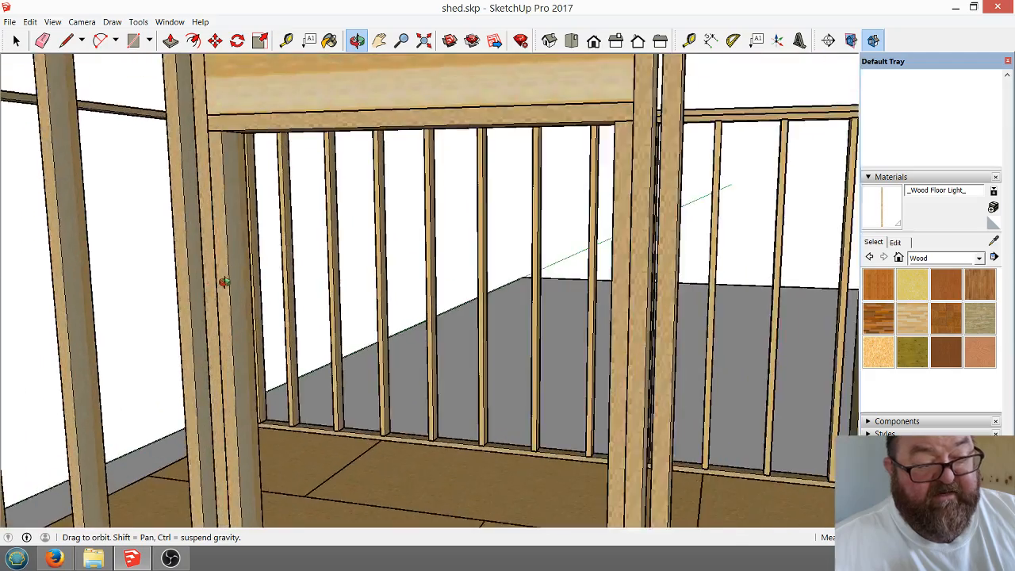
{"action": "scroll", "coordinate": [225, 282], "scroll_direction": "up", "scroll_amount": 1}
{"action": "scroll", "coordinate": [243, 311], "scroll_direction": "down", "scroll_amount": 1}
{"action": "left_click_drag", "start_coordinate": [250, 293], "coordinate": [143, 273]}
{"action": "scroll", "coordinate": [294, 177], "scroll_direction": "up", "scroll_amount": 4}
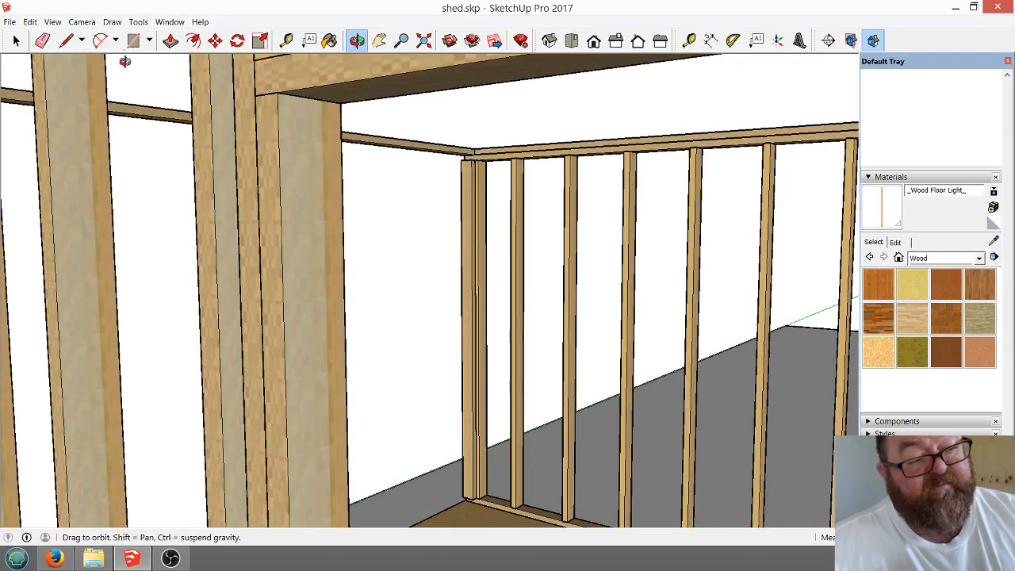
{"action": "left_click", "coordinate": [286, 40]}
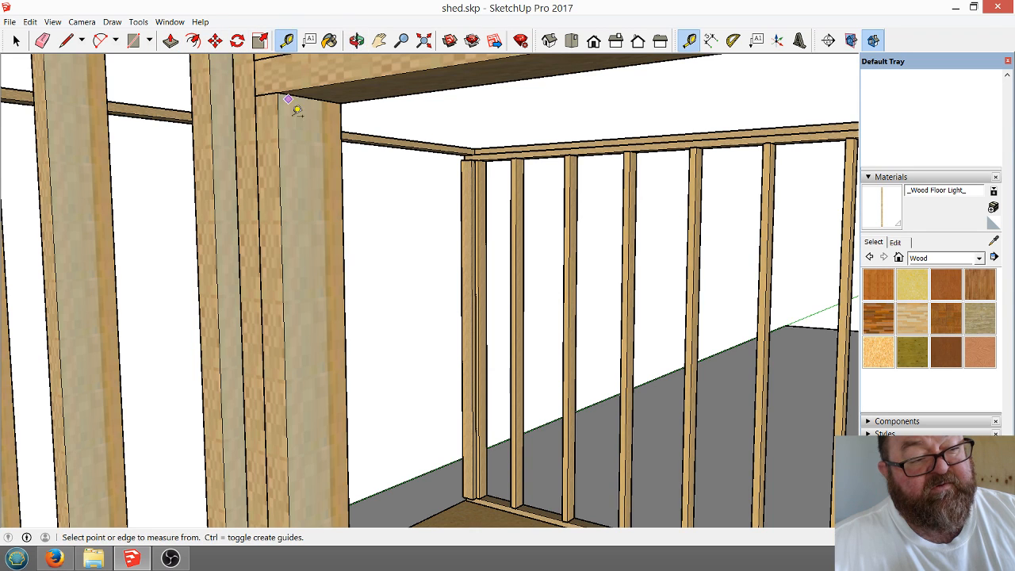
{"action": "left_click", "coordinate": [311, 96]}
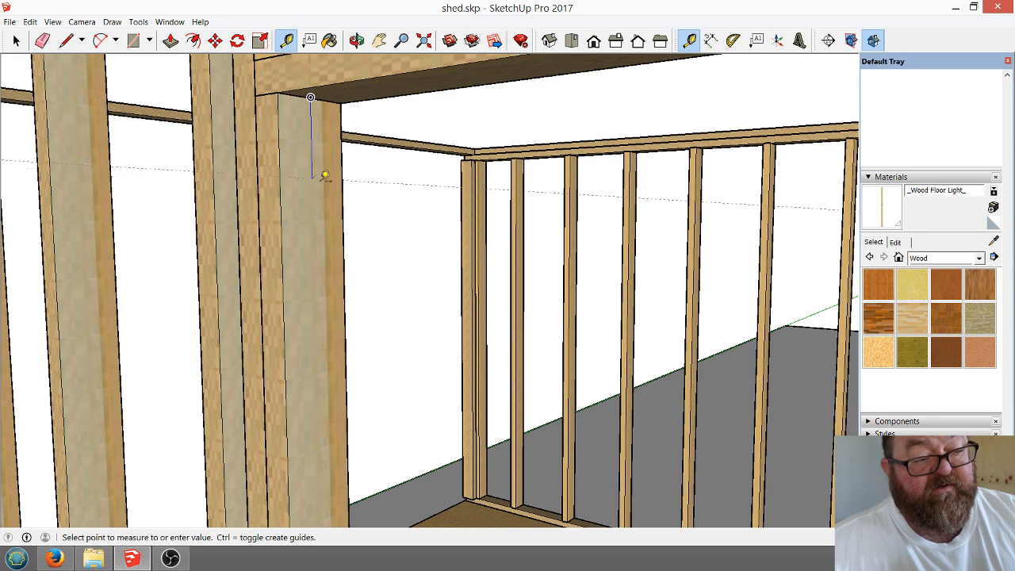
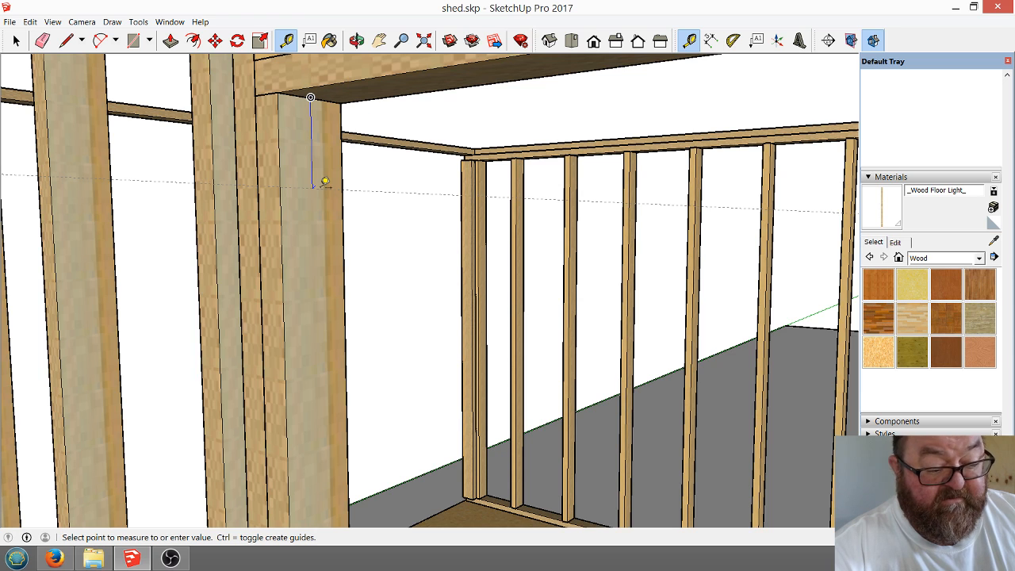
{"action": "left_click", "coordinate": [325, 182]}
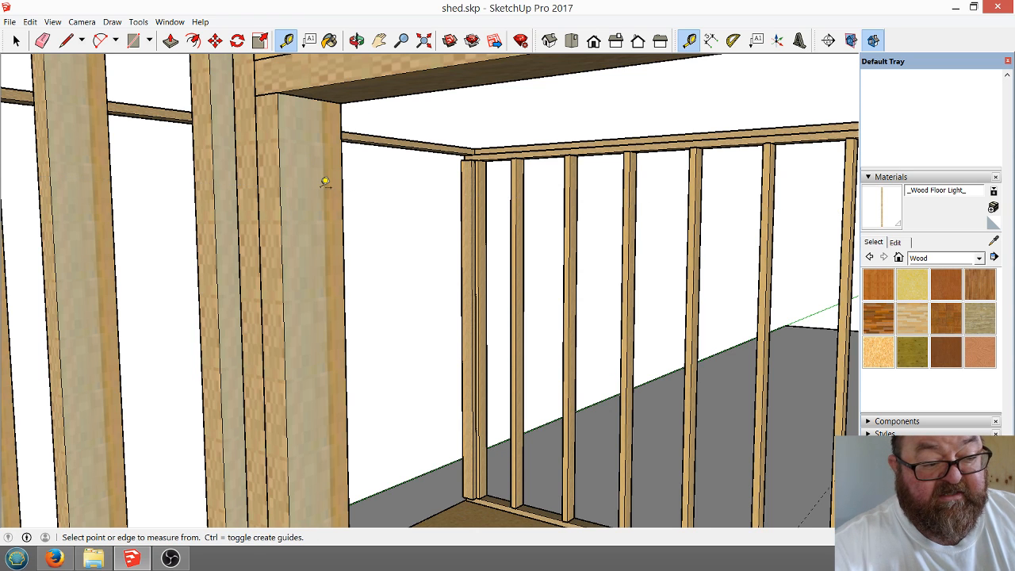
{"action": "scroll", "coordinate": [318, 190], "scroll_direction": "down", "scroll_amount": 5}
{"action": "scroll", "coordinate": [306, 194], "scroll_direction": "down", "scroll_amount": 3}
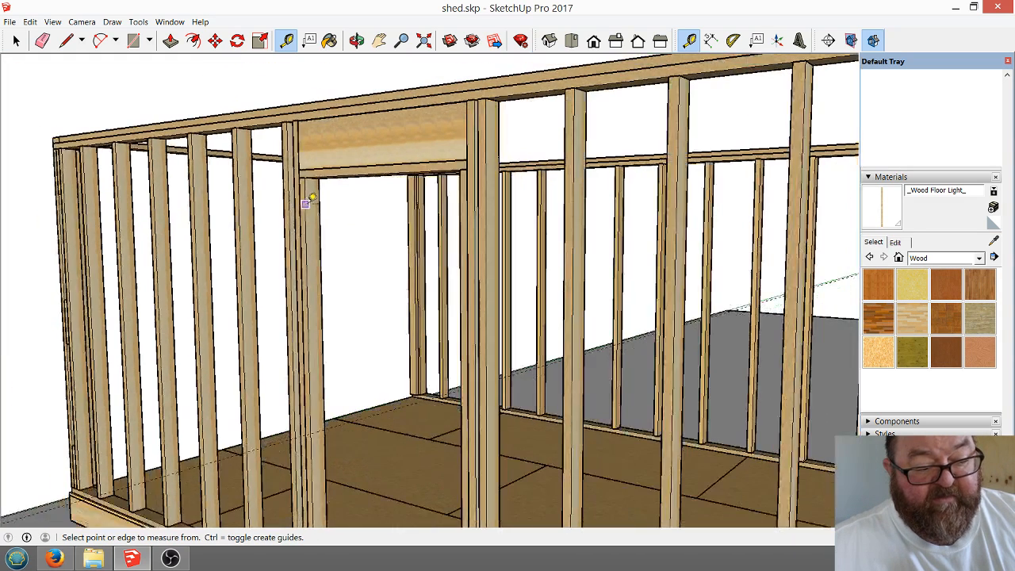
{"action": "scroll", "coordinate": [335, 389], "scroll_direction": "up", "scroll_amount": 4}
{"action": "scroll", "coordinate": [287, 302], "scroll_direction": "down", "scroll_amount": 2}
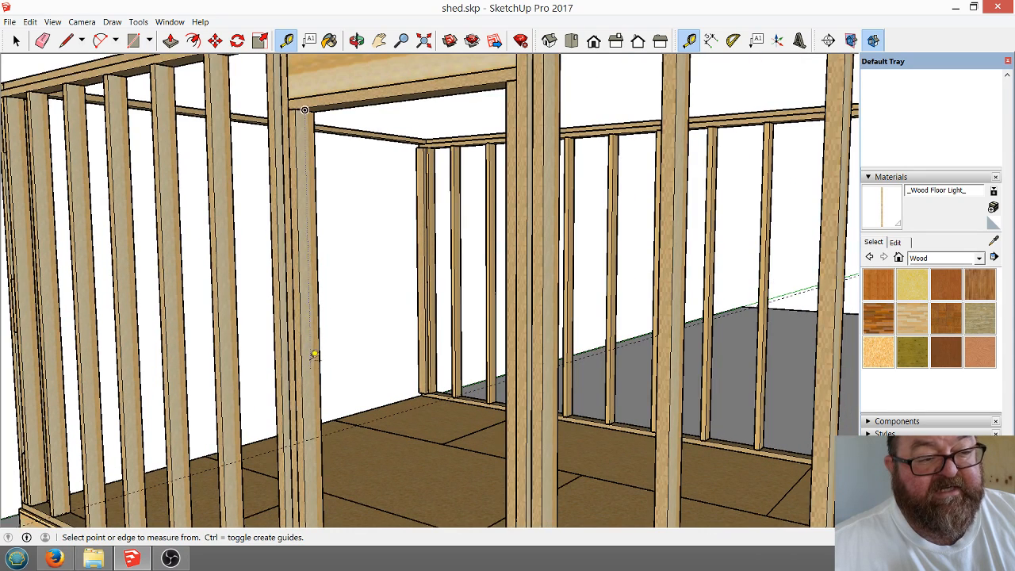
{"action": "left_click", "coordinate": [15, 41]}
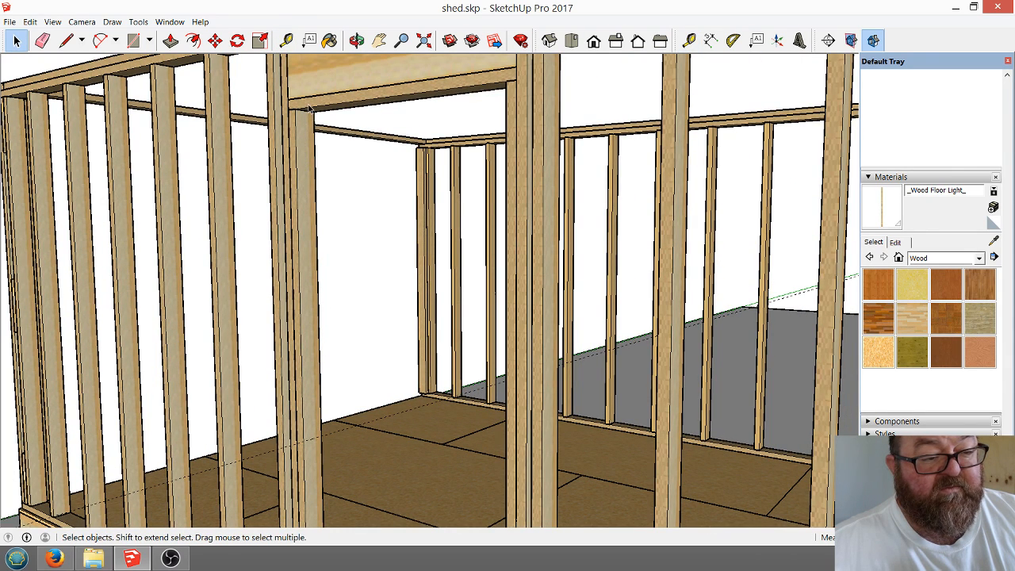
{"action": "left_click", "coordinate": [311, 108]}
{"action": "double_click", "coordinate": [310, 109]}
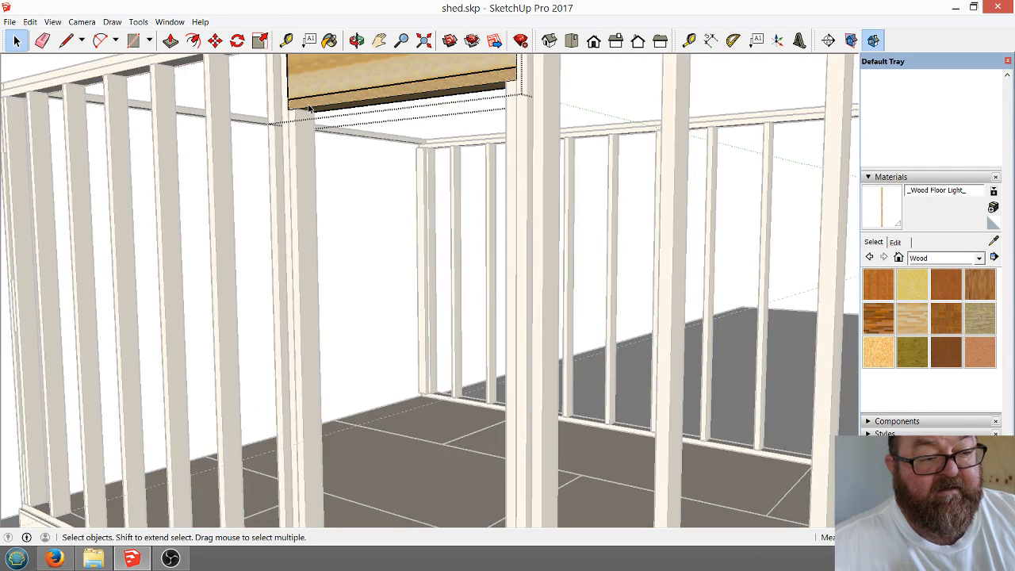
{"action": "left_click", "coordinate": [310, 109]}
{"action": "left_click", "coordinate": [30, 22]}
{"action": "mouse_move", "coordinate": [52, 22]}
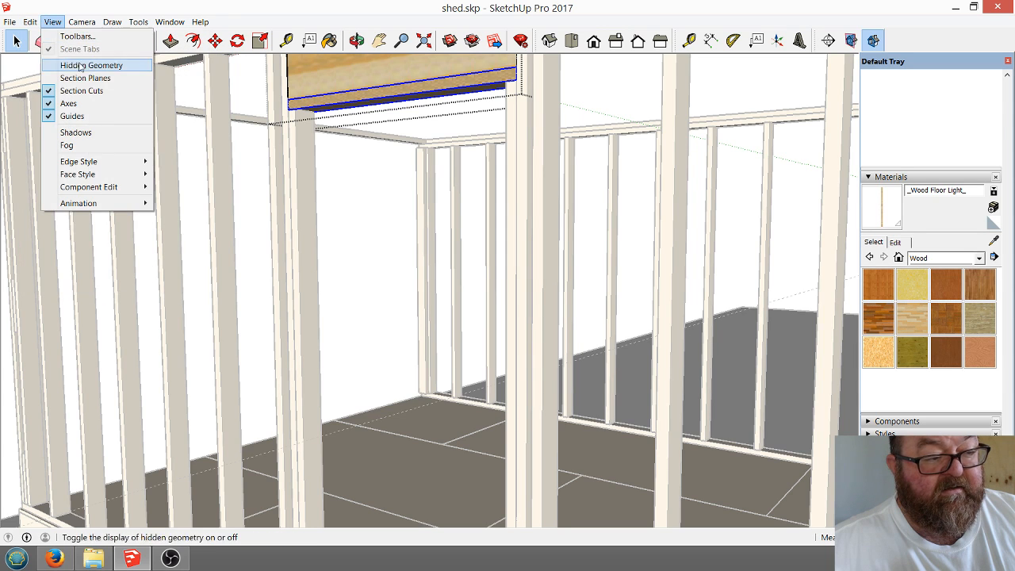
{"action": "left_click", "coordinate": [49, 77]}
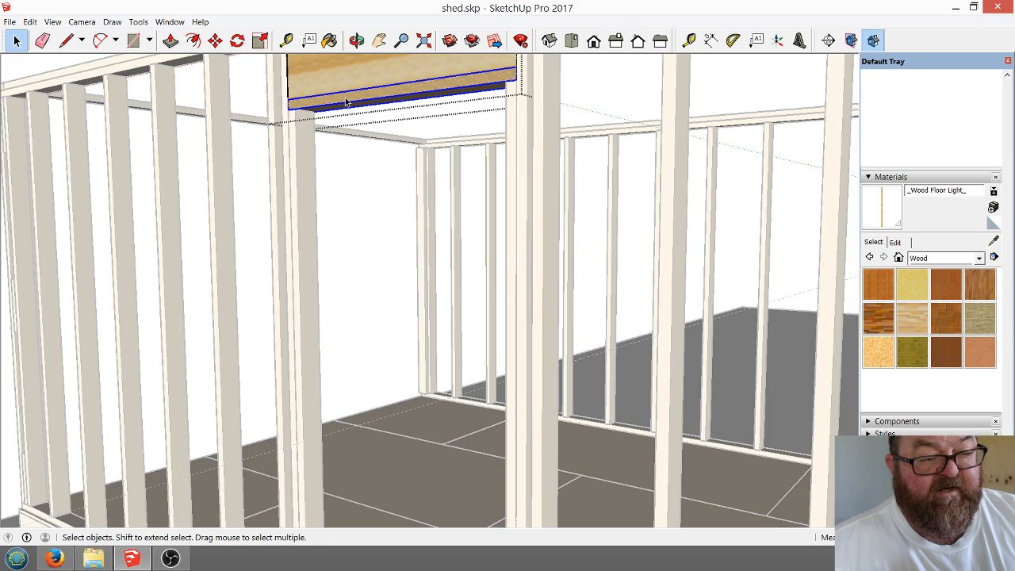
{"action": "key", "text": "Escape"}
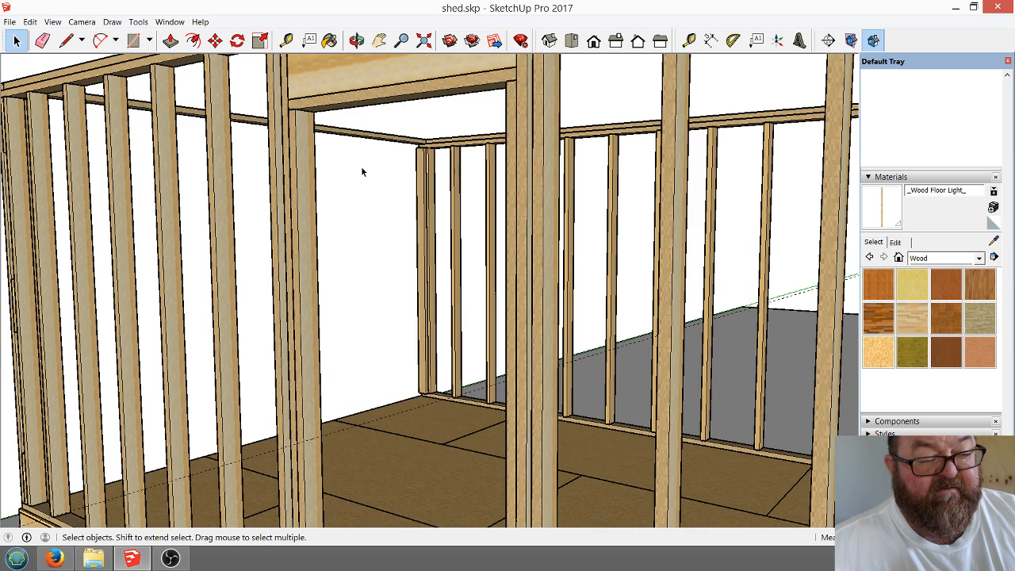
{"action": "middle_click_drag", "start_coordinate": [361, 170], "coordinate": [231, 240]}
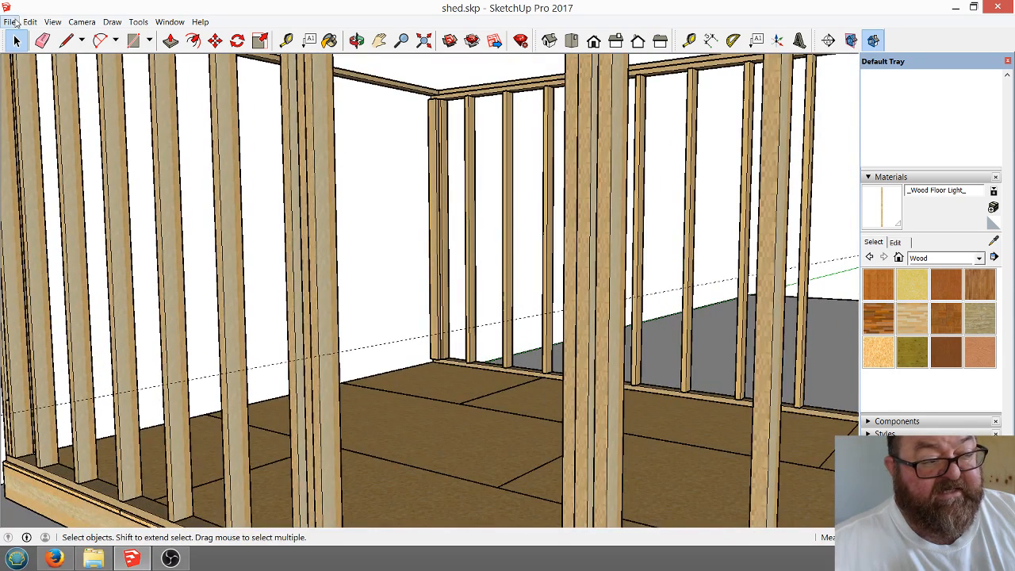
Paste the copied board between the window studs as a sill and lower it so its upper edge meets the dashed guide line.
{"action": "left_click", "coordinate": [29, 21]}
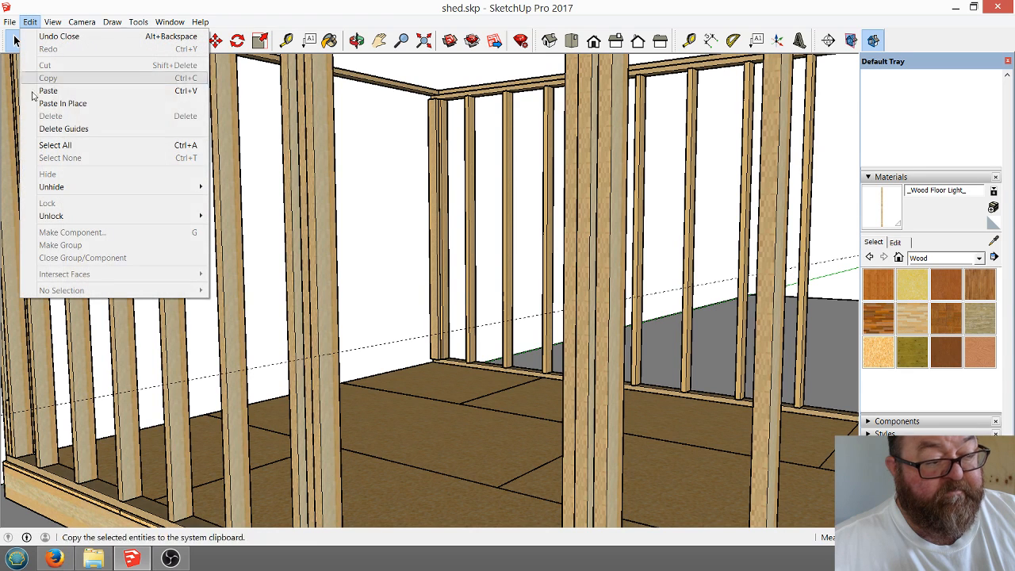
{"action": "left_click", "coordinate": [47, 91]}
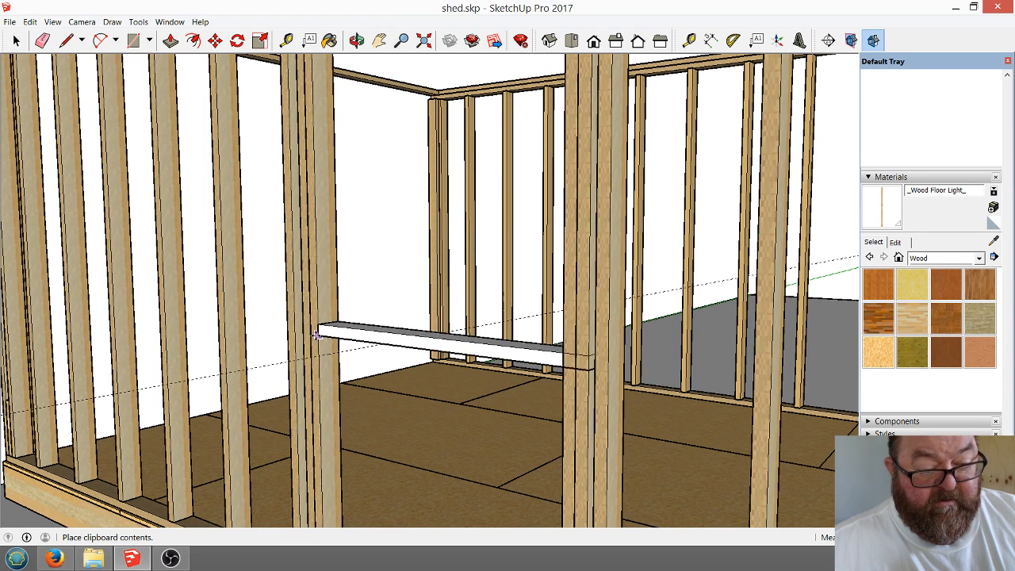
{"action": "left_click", "coordinate": [316, 354]}
{"action": "scroll", "coordinate": [316, 354], "scroll_direction": "up", "scroll_amount": 5}
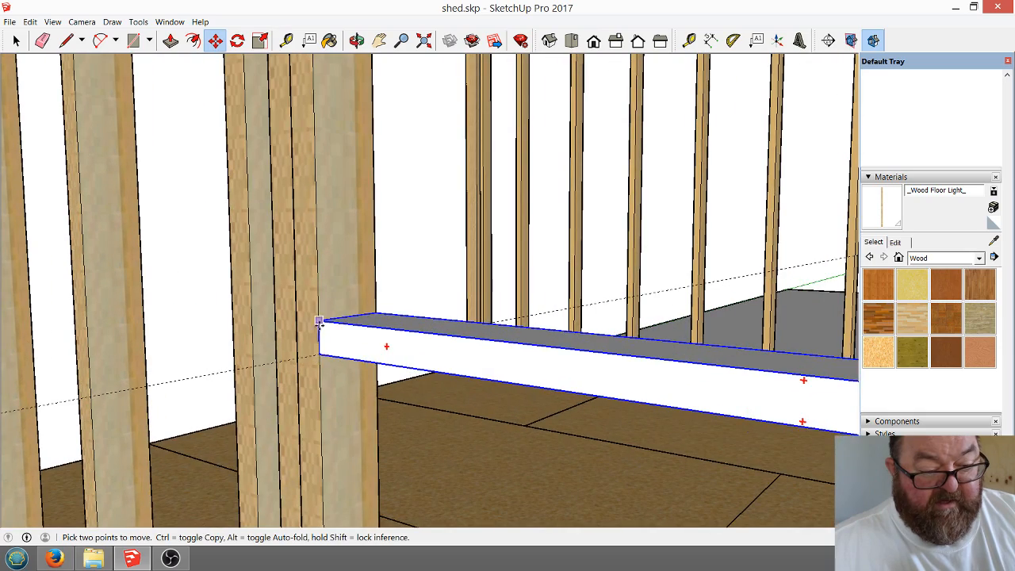
{"action": "left_click_drag", "start_coordinate": [318, 323], "coordinate": [317, 353]}
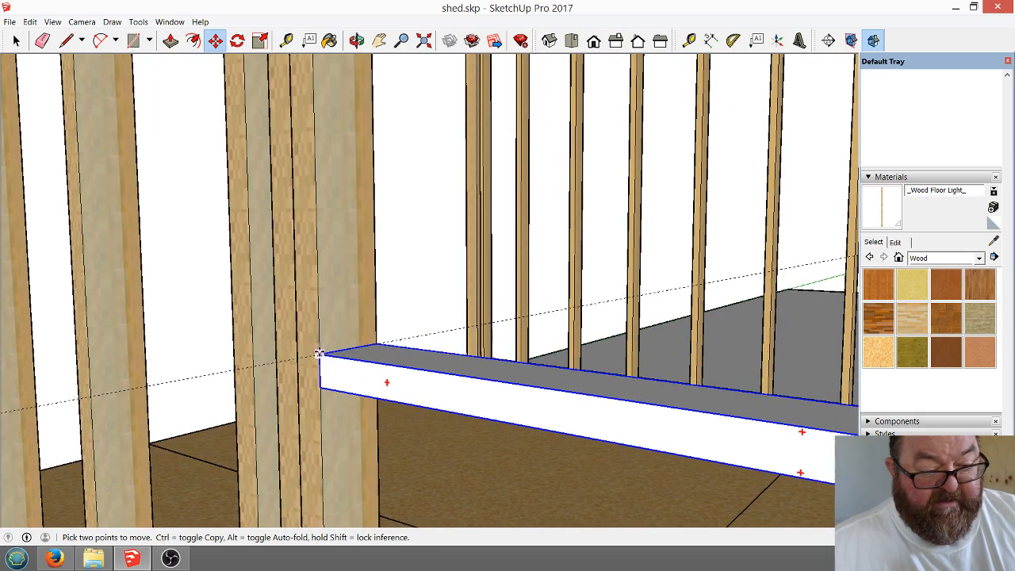
{"action": "scroll", "coordinate": [279, 301], "scroll_direction": "down", "scroll_amount": 4}
{"action": "scroll", "coordinate": [279, 301], "scroll_direction": "down", "scroll_amount": 2}
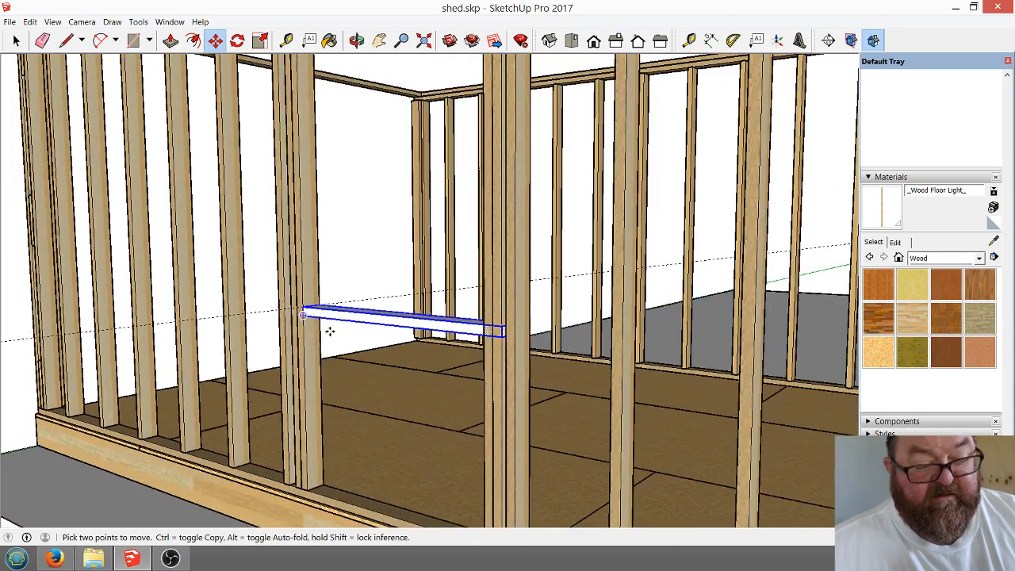
{"action": "scroll", "coordinate": [461, 398], "scroll_direction": "down", "scroll_amount": 3}
Push/Pull the overlapping end of the sill board back to the stud face and erase the dashed guide line.
{"action": "scroll", "coordinate": [480, 376], "scroll_direction": "up", "scroll_amount": 6}
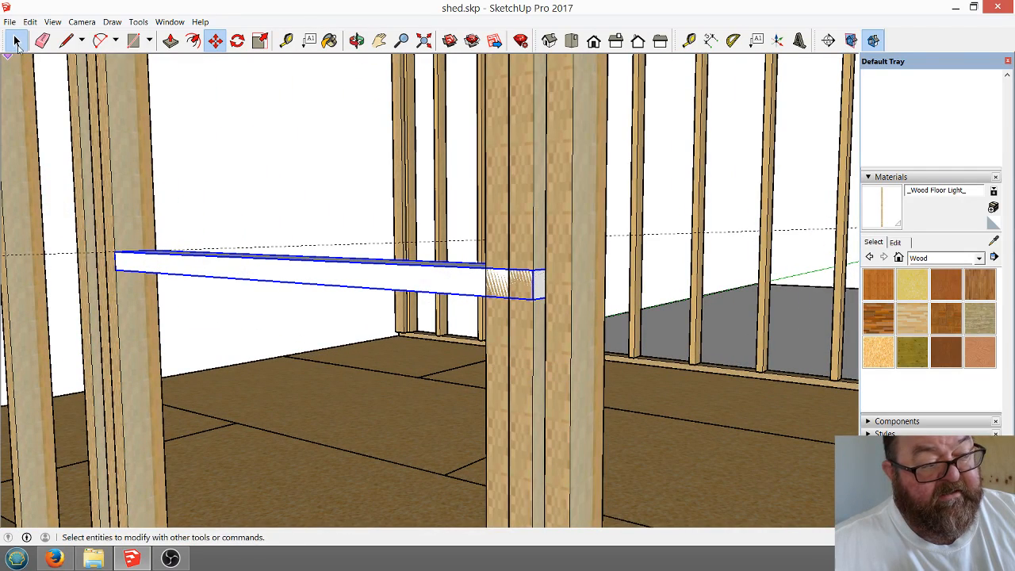
{"action": "left_click", "coordinate": [15, 40]}
{"action": "double_click", "coordinate": [408, 279]}
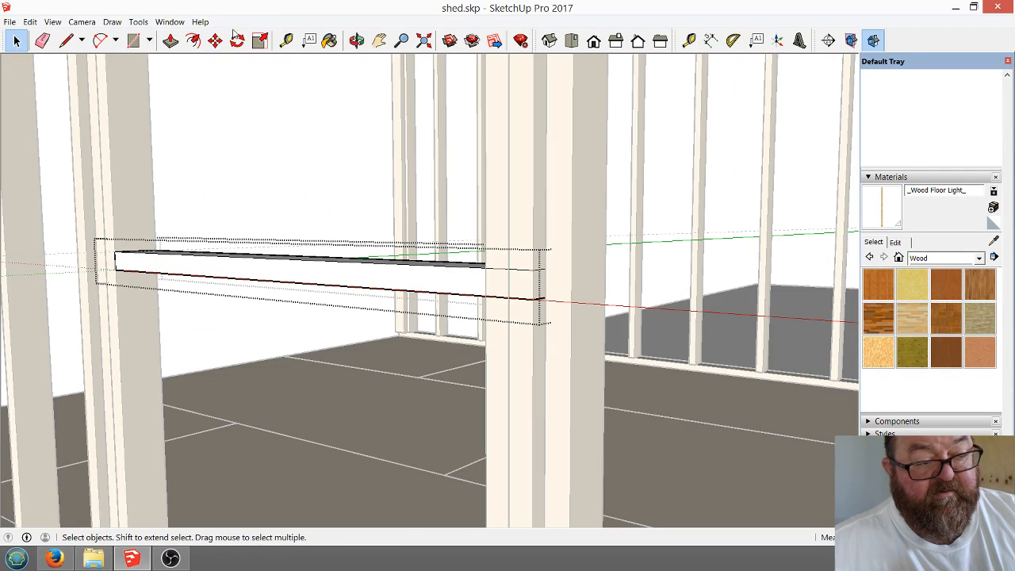
{"action": "left_click", "coordinate": [171, 41]}
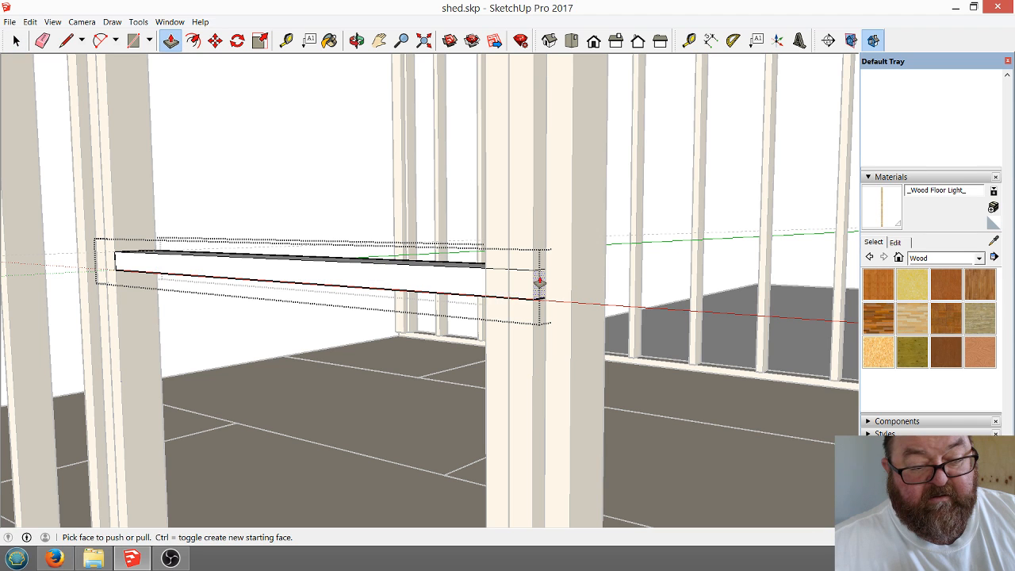
{"action": "left_click_drag", "start_coordinate": [539, 282], "coordinate": [484, 263]}
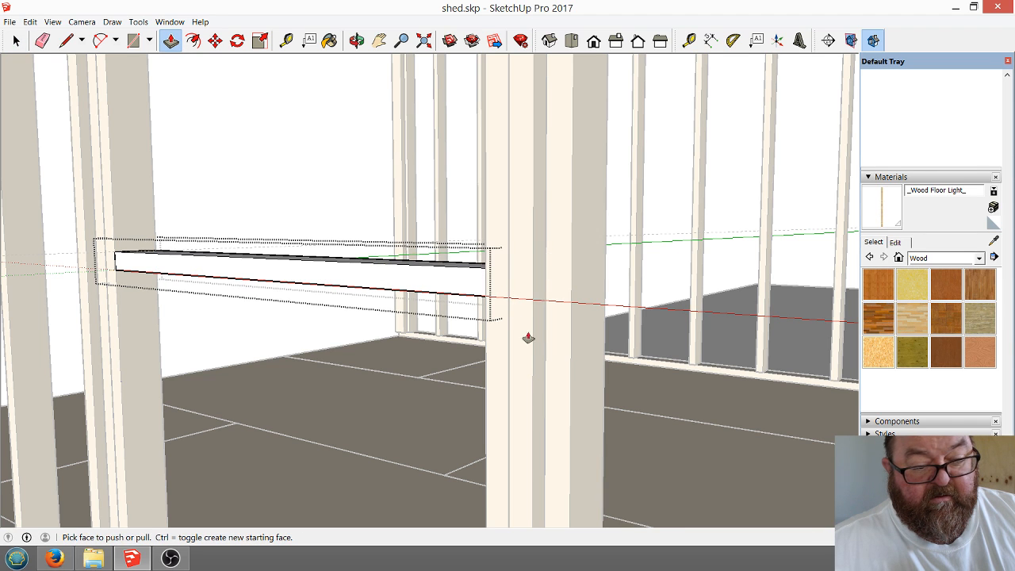
{"action": "scroll", "coordinate": [529, 380], "scroll_direction": "down", "scroll_amount": 1}
{"action": "left_click", "coordinate": [16, 40]}
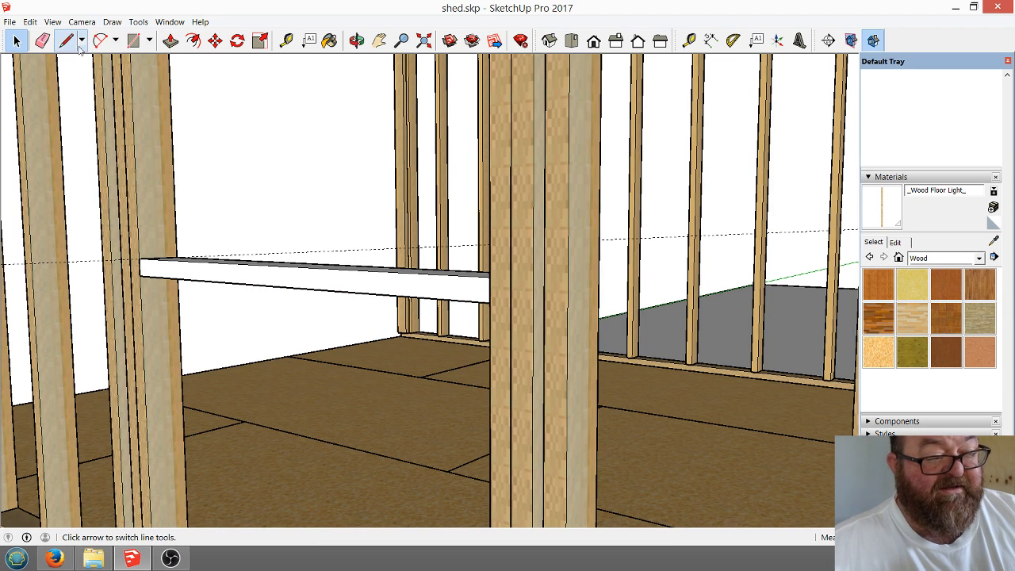
{"action": "left_click", "coordinate": [42, 40]}
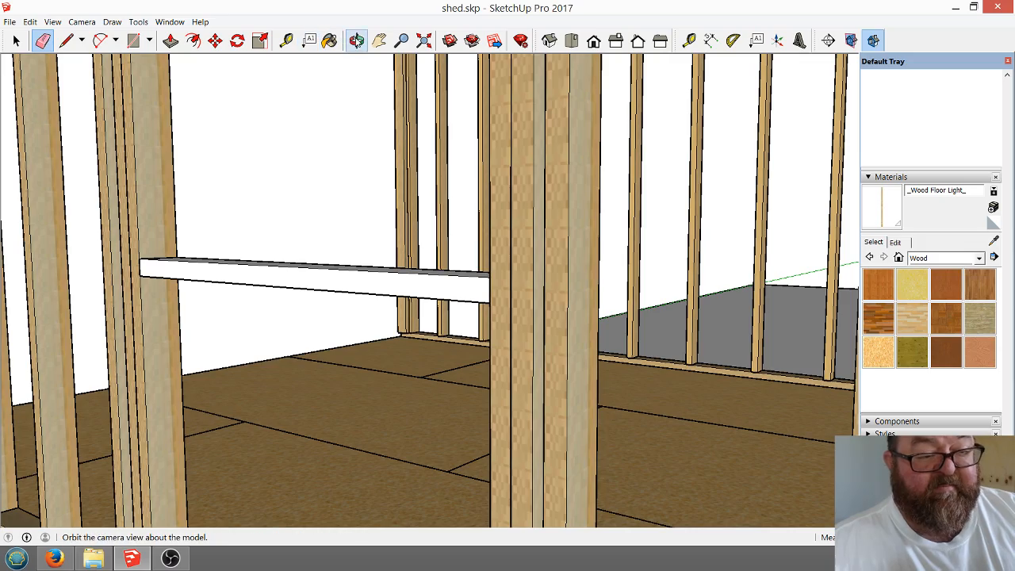
Copy the sill board a short distance straight down below the original.
{"action": "left_click", "coordinate": [357, 40]}
{"action": "left_click_drag", "start_coordinate": [500, 175], "coordinate": [381, 336]}
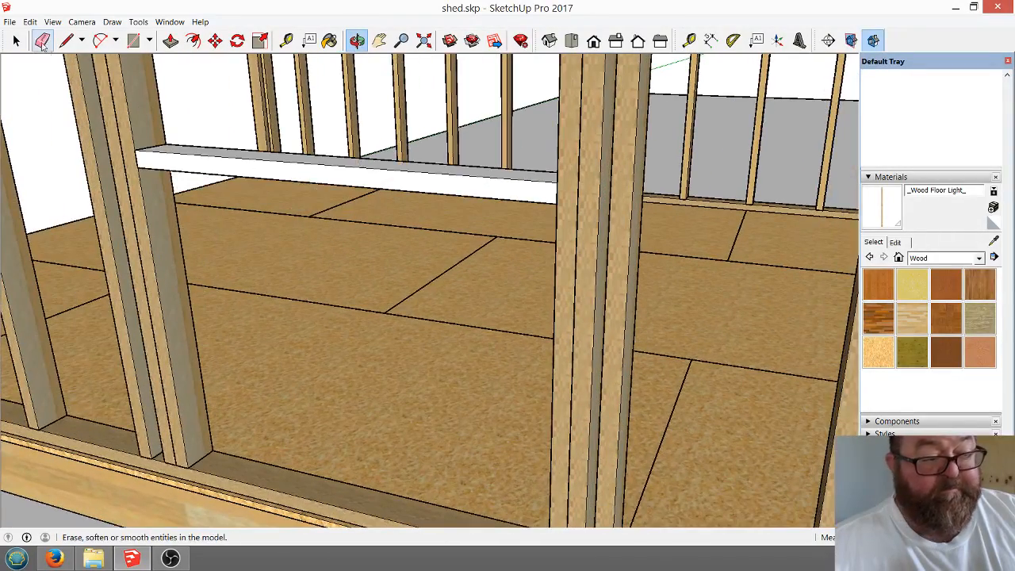
{"action": "left_click", "coordinate": [16, 40]}
{"action": "left_click", "coordinate": [148, 160]}
{"action": "scroll", "coordinate": [147, 160], "scroll_direction": "up", "scroll_amount": 3}
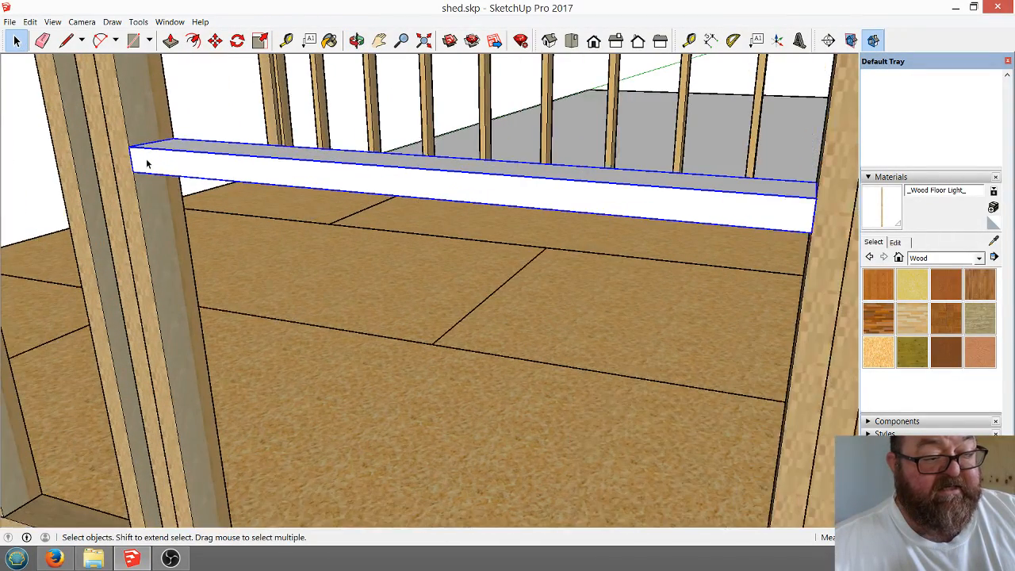
{"action": "left_click", "coordinate": [215, 40]}
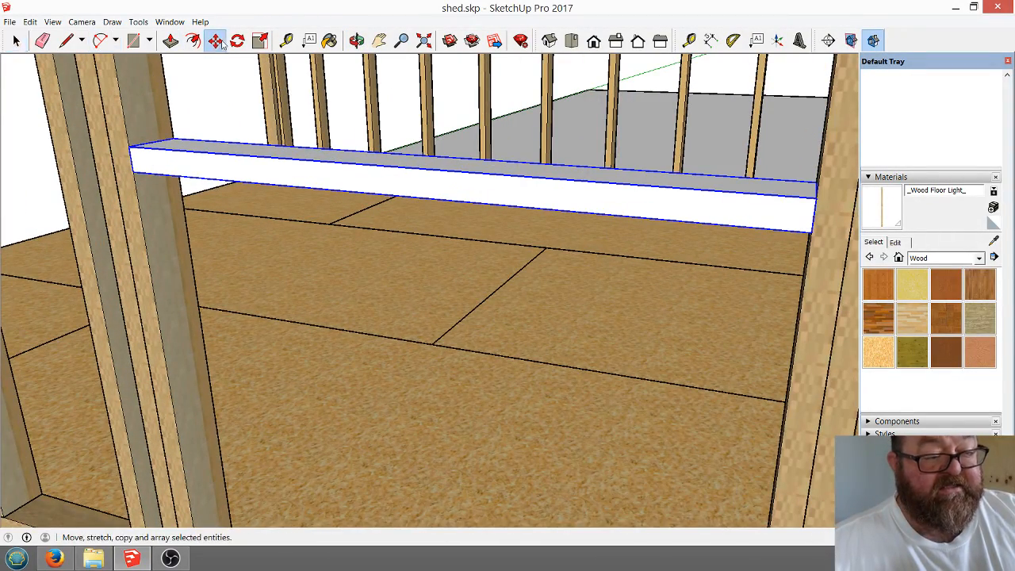
{"action": "key", "text": "ctrl"}
{"action": "left_click", "coordinate": [133, 171]}
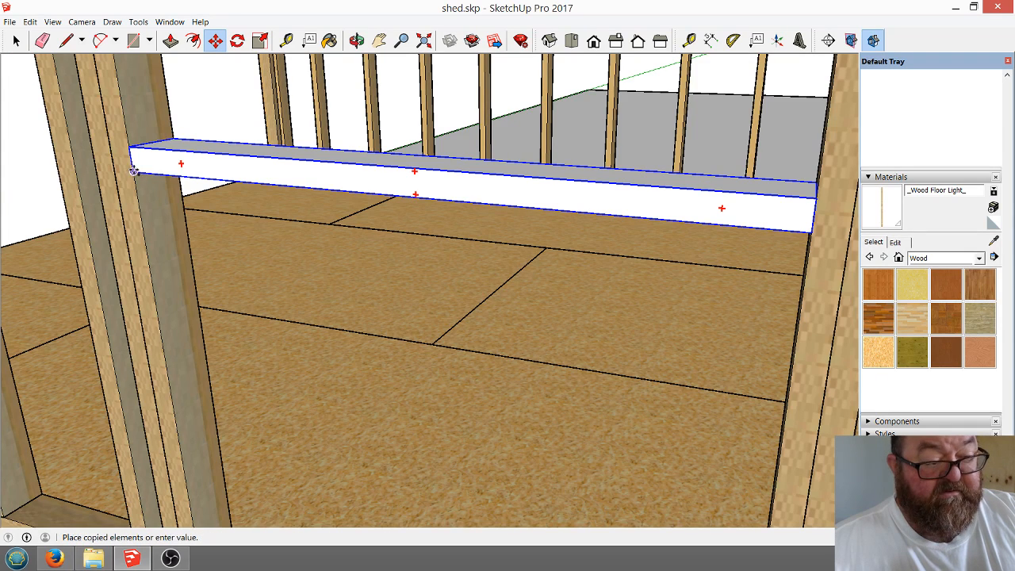
{"action": "left_click", "coordinate": [142, 227]}
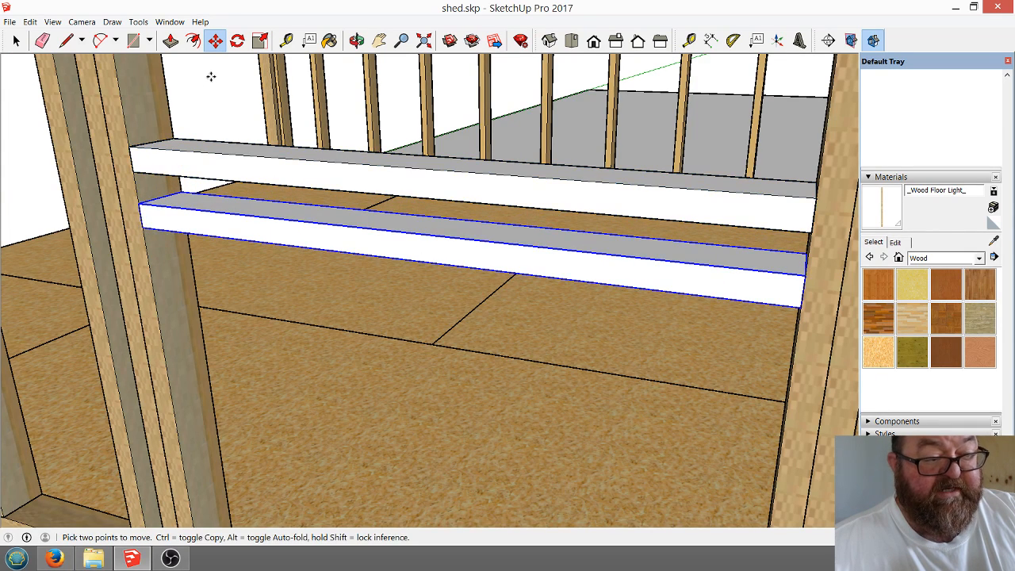
Rotate the copied board in the wall plane so that it stands vertically.
{"action": "left_click", "coordinate": [237, 40]}
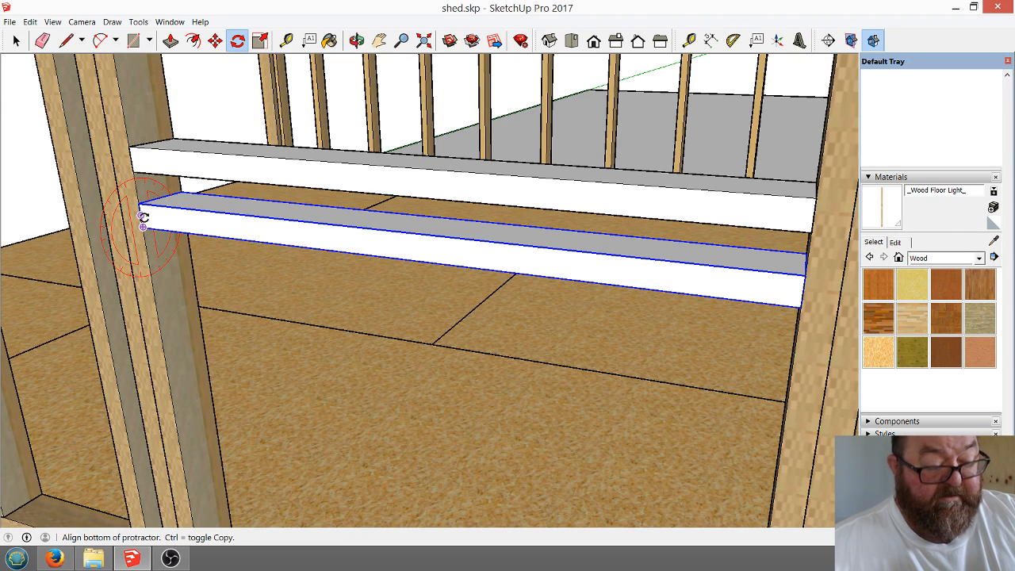
{"action": "key", "text": "Escape"}
{"action": "left_click", "coordinate": [309, 248]}
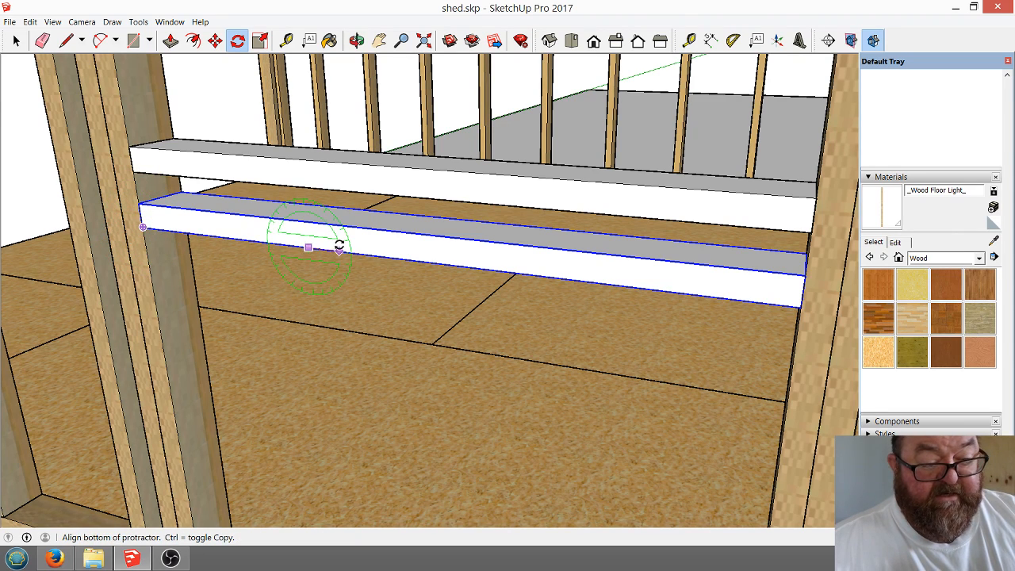
{"action": "left_click", "coordinate": [339, 250]}
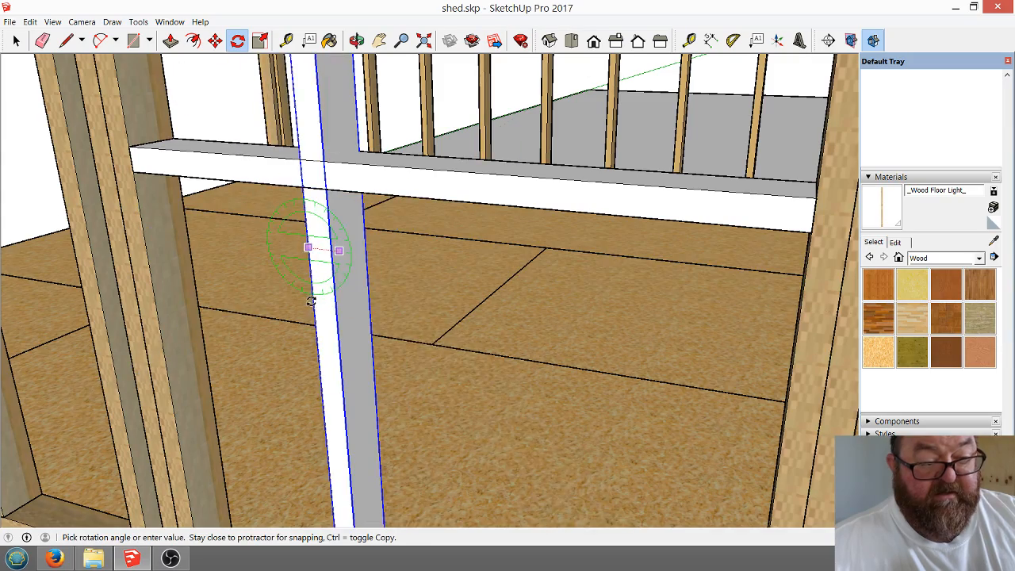
{"action": "left_click", "coordinate": [311, 302]}
Move the vertical board by its lower corner onto the bottom plate, flush against the left stud of the window opening.
{"action": "middle_click_drag", "start_coordinate": [311, 302], "coordinate": [248, 129]}
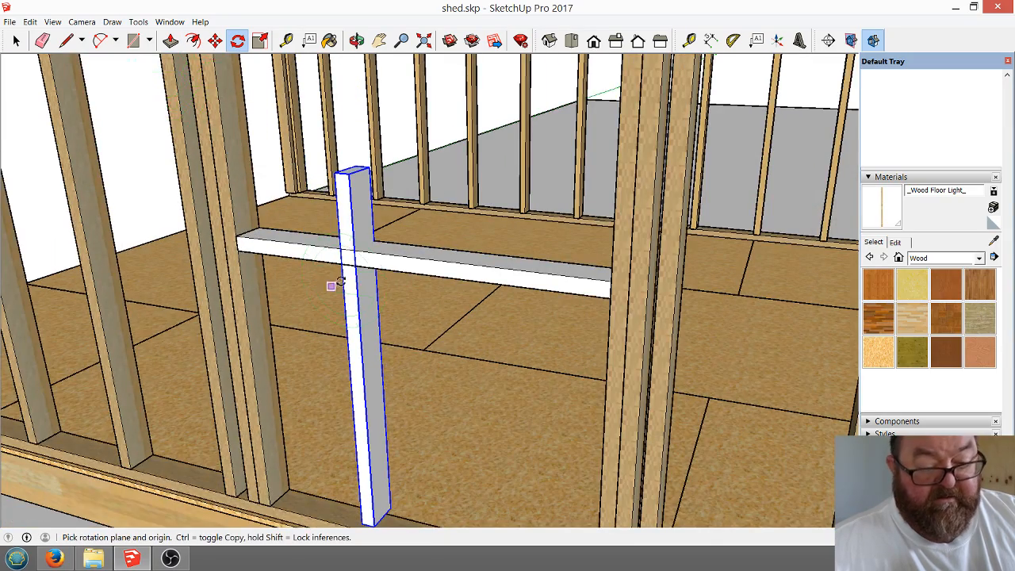
{"action": "scroll", "coordinate": [364, 495], "scroll_direction": "up", "scroll_amount": 5}
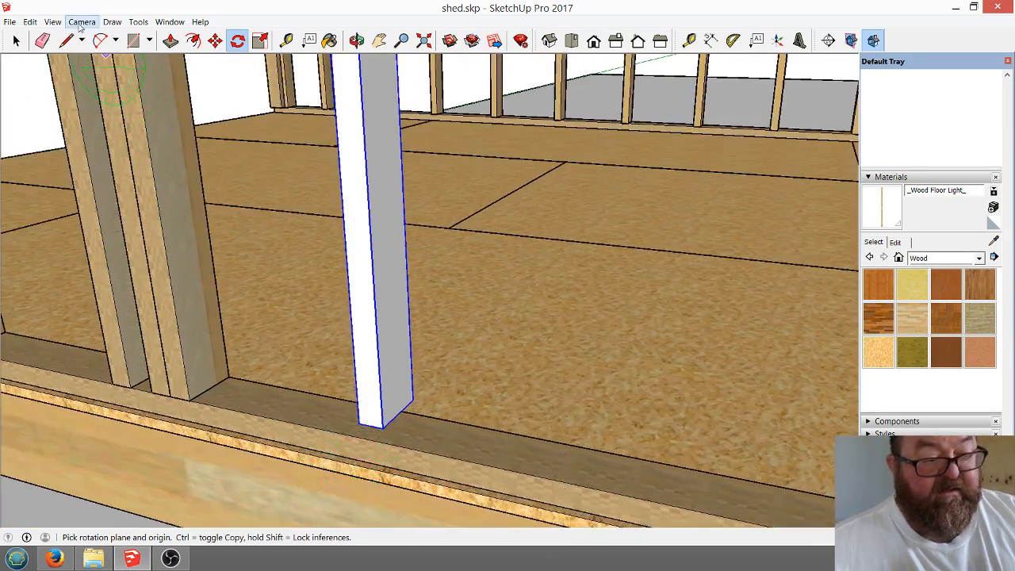
{"action": "left_click", "coordinate": [215, 41]}
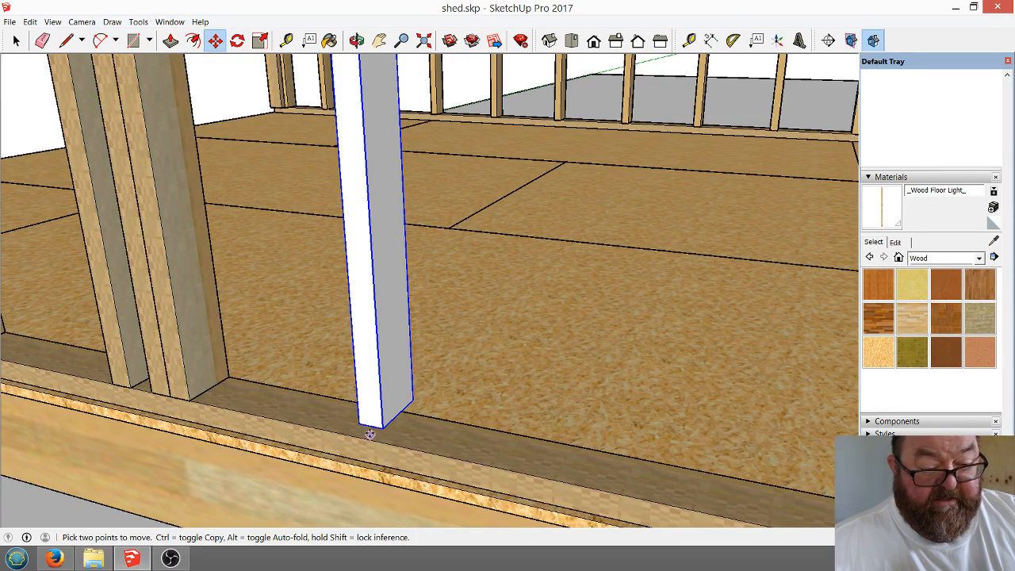
{"action": "left_click", "coordinate": [361, 425]}
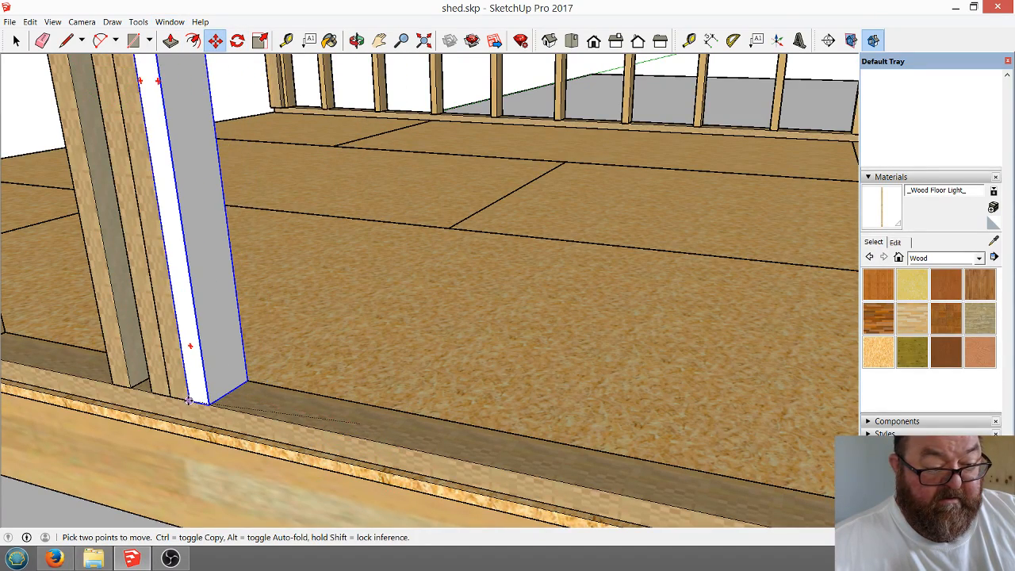
{"action": "left_click", "coordinate": [190, 401]}
{"action": "scroll", "coordinate": [316, 434], "scroll_direction": "down", "scroll_amount": 1}
{"action": "scroll", "coordinate": [317, 435], "scroll_direction": "down", "scroll_amount": 3}
Push/Pull the top of the vertical board down to the underside of the sill and close the group.
{"action": "scroll", "coordinate": [240, 248], "scroll_direction": "up", "scroll_amount": 4}
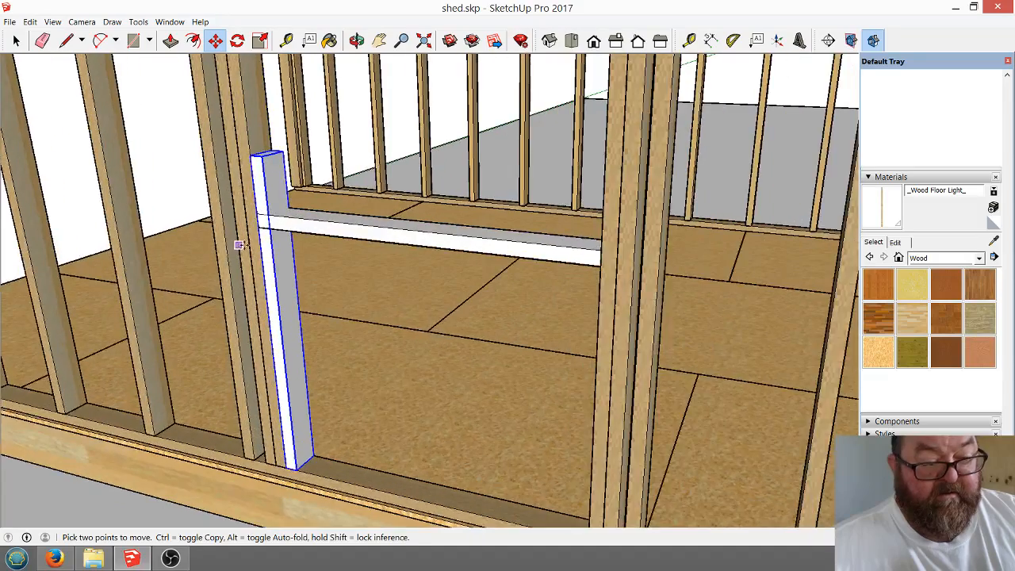
{"action": "scroll", "coordinate": [269, 235], "scroll_direction": "up", "scroll_amount": 1}
{"action": "key", "text": "space"}
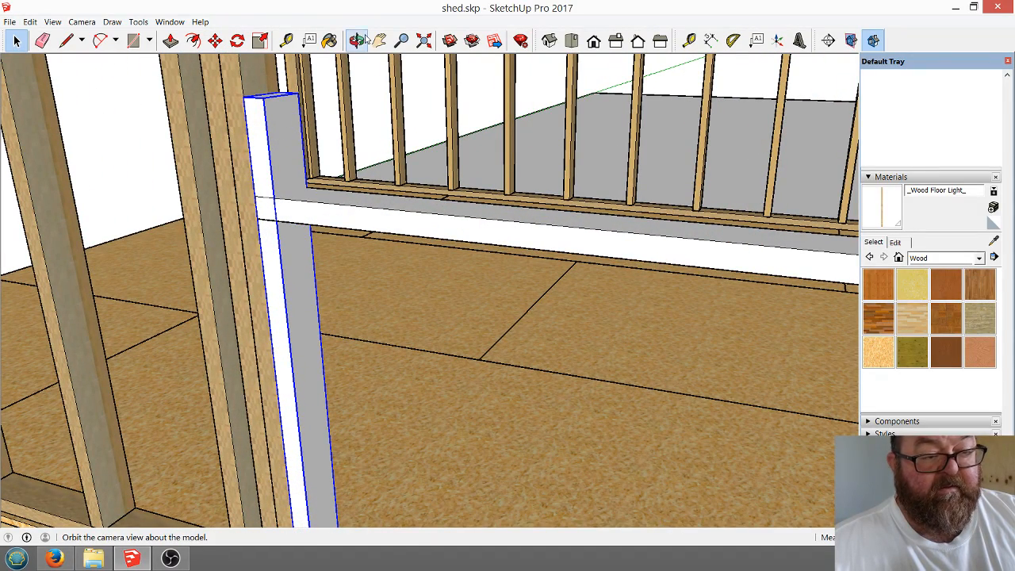
{"action": "left_click", "coordinate": [356, 39]}
{"action": "left_click_drag", "start_coordinate": [337, 87], "coordinate": [328, 211]}
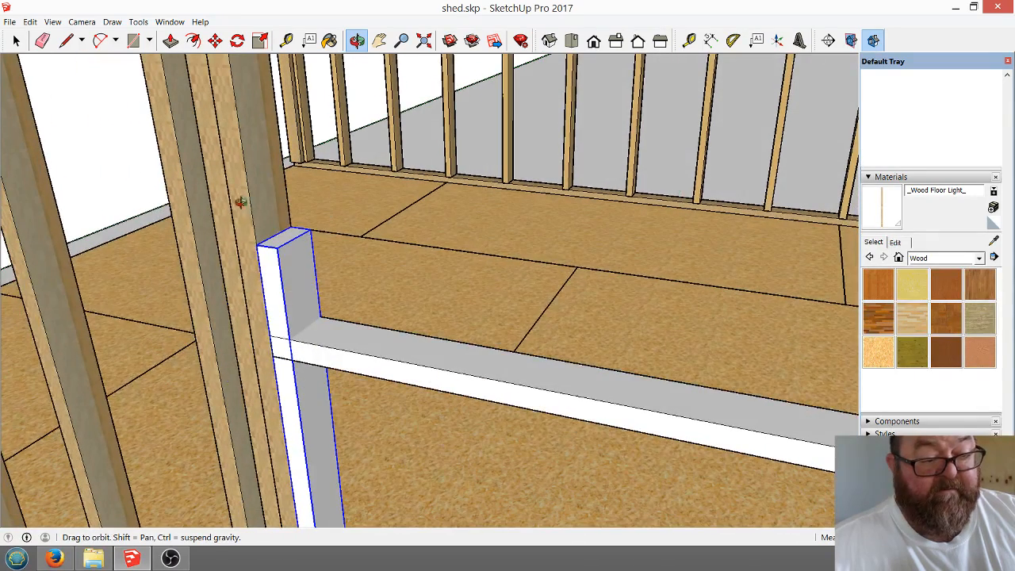
{"action": "left_click", "coordinate": [16, 39]}
{"action": "double_click", "coordinate": [278, 276]}
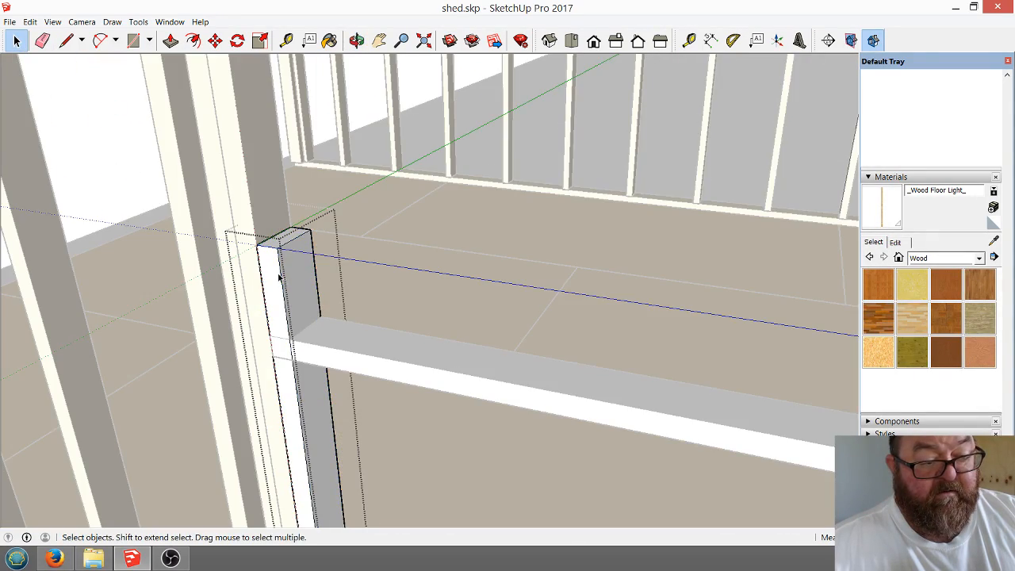
{"action": "left_click", "coordinate": [170, 39]}
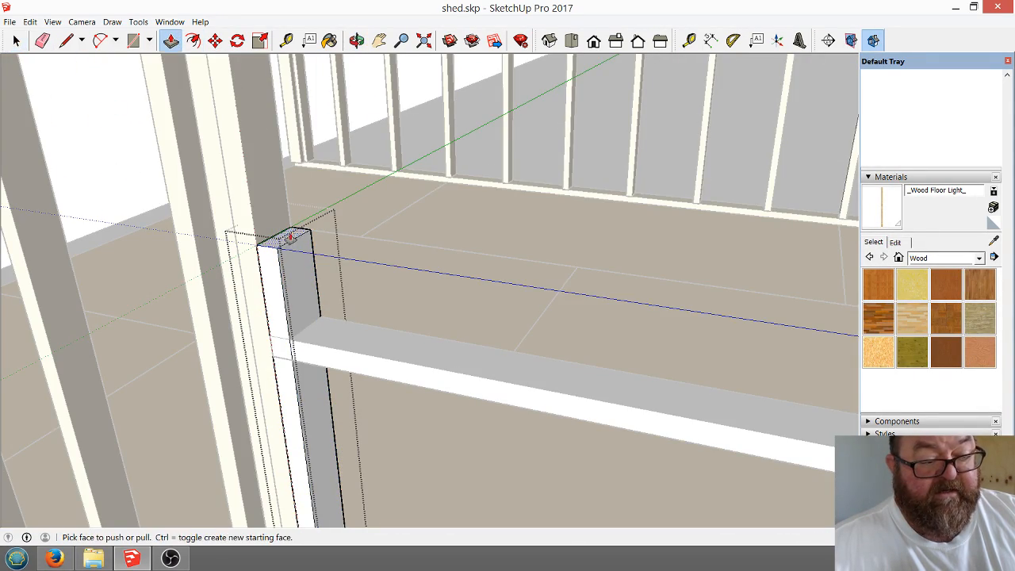
{"action": "left_click_drag", "start_coordinate": [291, 236], "coordinate": [296, 356]}
{"action": "scroll", "coordinate": [361, 259], "scroll_direction": "down", "scroll_amount": 3}
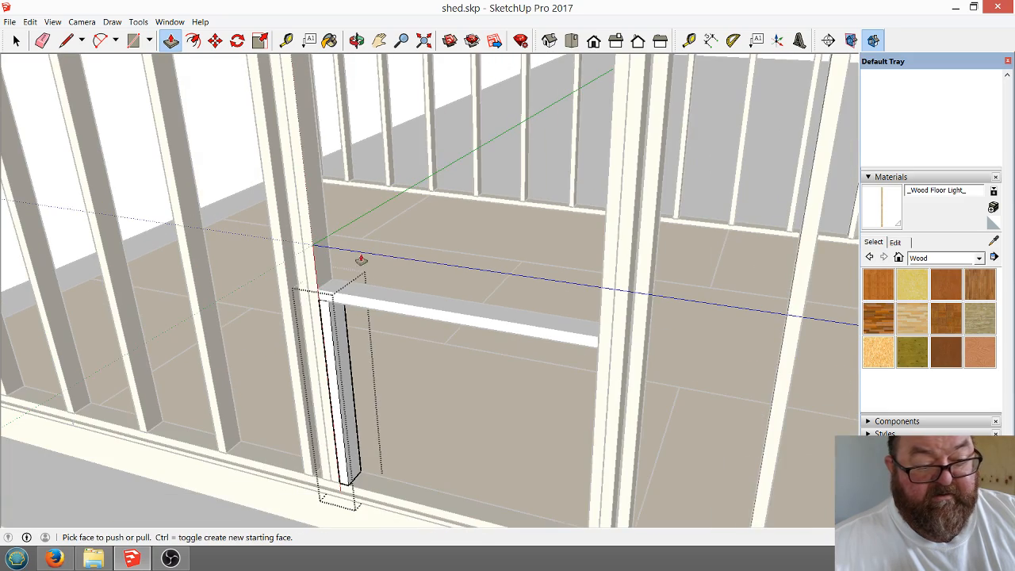
{"action": "left_click", "coordinate": [15, 40]}
{"action": "left_click", "coordinate": [395, 220]}
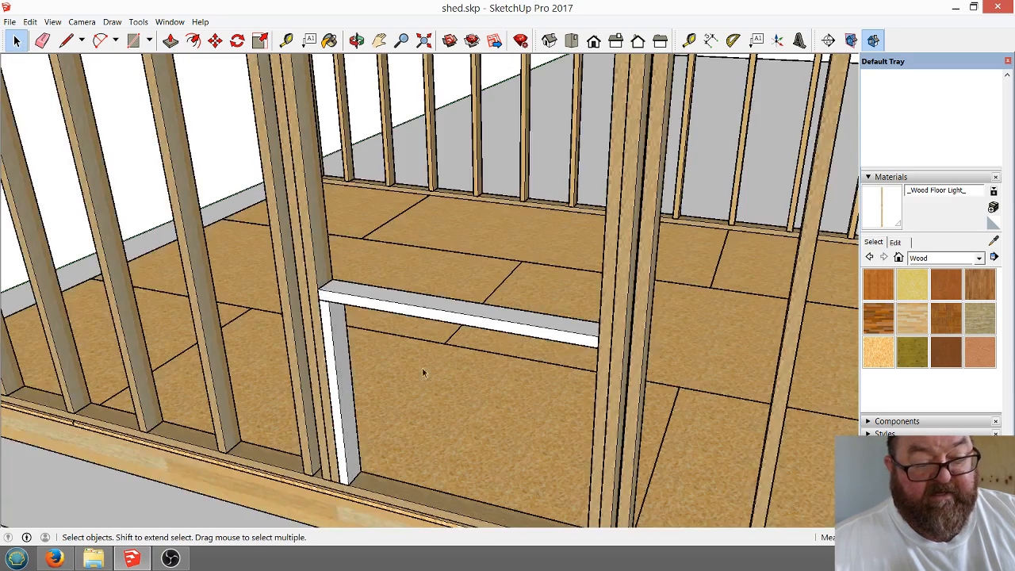
Copy the short vertical support to the opposite side of the window opening, against the right stud beneath the sill.
{"action": "middle_click_drag", "start_coordinate": [528, 242], "coordinate": [577, 394]}
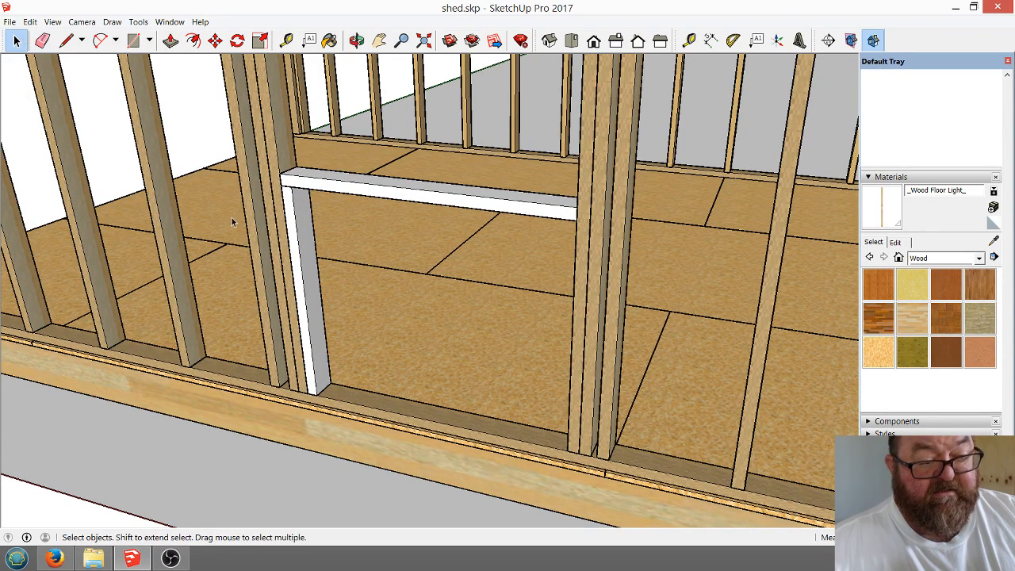
{"action": "left_click", "coordinate": [297, 223]}
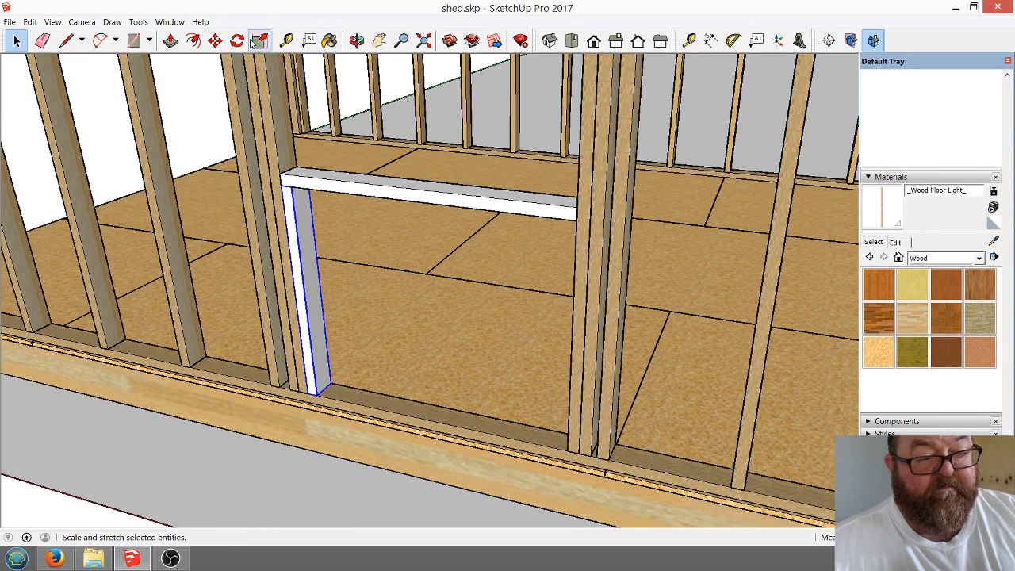
{"action": "left_click", "coordinate": [216, 41]}
{"action": "scroll", "coordinate": [537, 413], "scroll_direction": "up", "scroll_amount": 3}
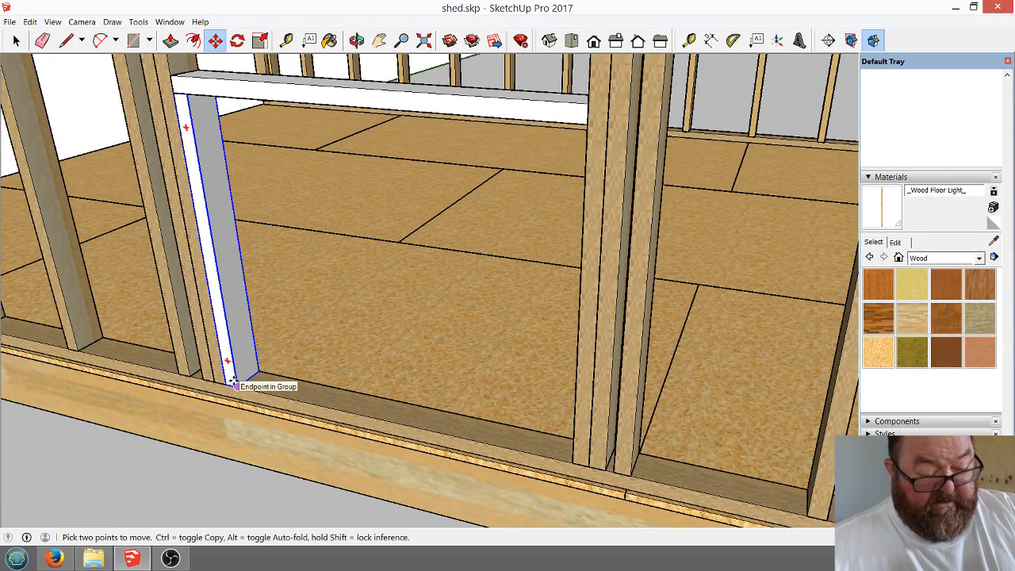
{"action": "left_click", "coordinate": [229, 380]}
{"action": "key", "text": "ctrl"}
{"action": "left_click", "coordinate": [557, 459]}
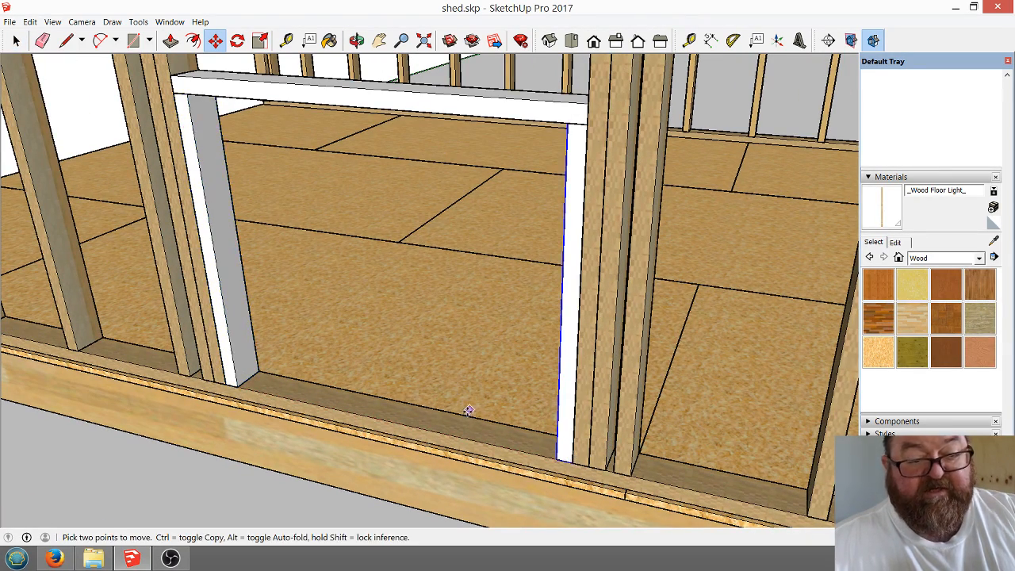
{"action": "scroll", "coordinate": [469, 410], "scroll_direction": "down", "scroll_amount": 1}
{"action": "left_click", "coordinate": [357, 41]}
{"action": "left_click_drag", "start_coordinate": [562, 172], "coordinate": [728, 166]}
{"action": "left_click_drag", "start_coordinate": [632, 294], "coordinate": [628, 354]}
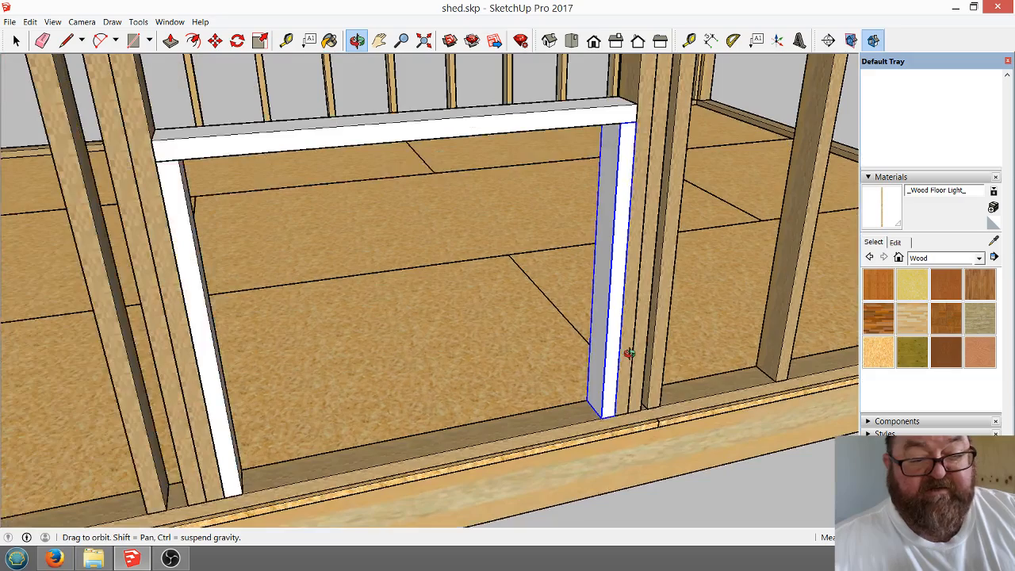
Place two vertical Tape Measure guides across the window opening, one offset from the nearest stud beyond its right side, one from the first guide.
{"action": "scroll", "coordinate": [668, 381], "scroll_direction": "down", "scroll_amount": 3}
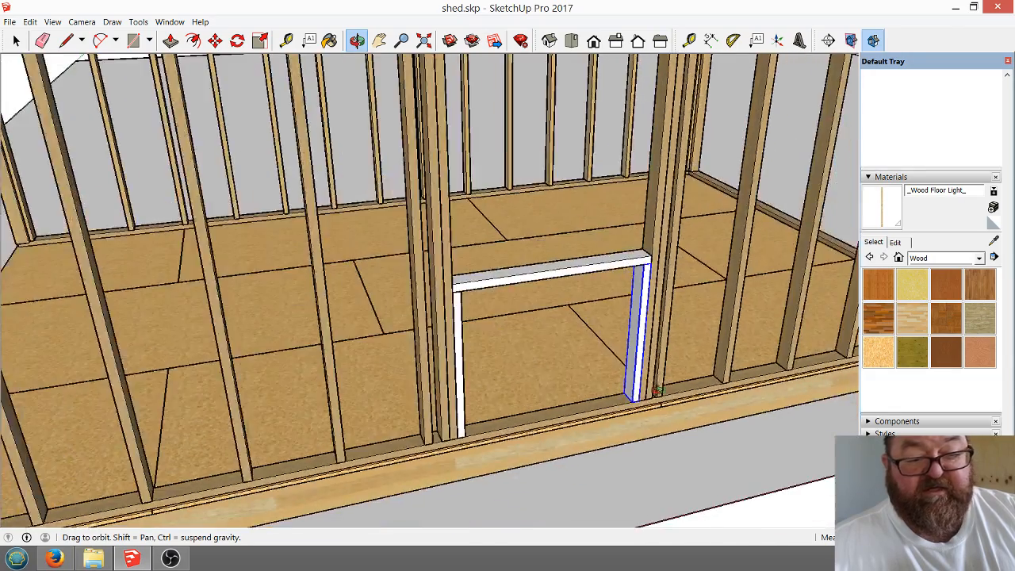
{"action": "scroll", "coordinate": [399, 356], "scroll_direction": "up", "scroll_amount": 5}
{"action": "scroll", "coordinate": [568, 390], "scroll_direction": "up", "scroll_amount": 3}
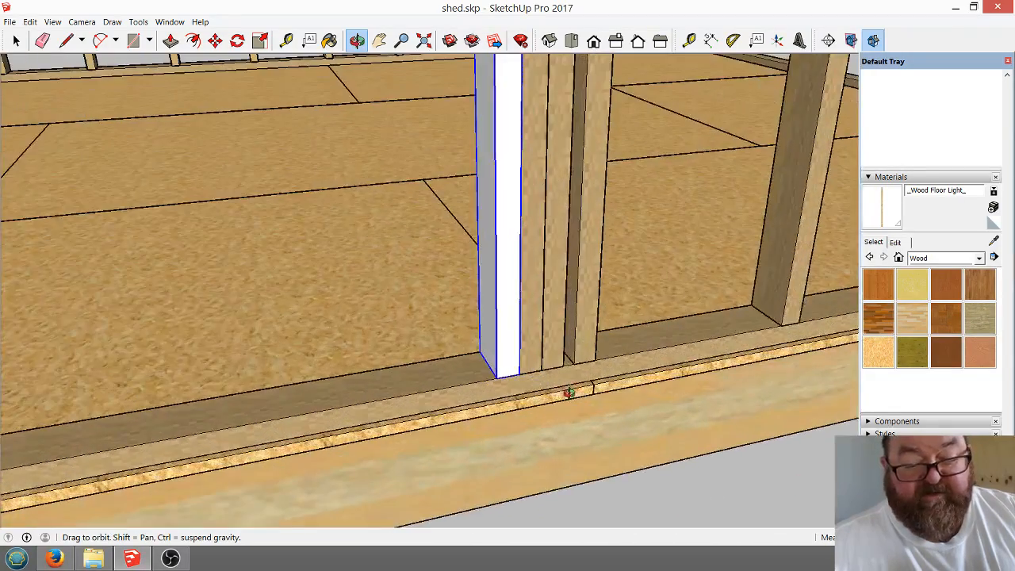
{"action": "left_click", "coordinate": [286, 44]}
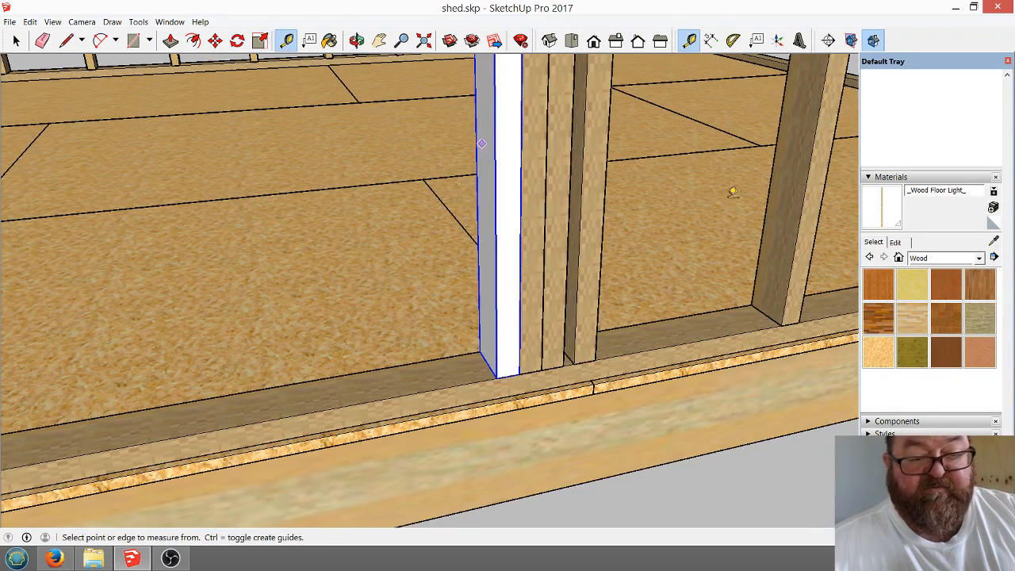
{"action": "scroll", "coordinate": [784, 321], "scroll_direction": "down", "scroll_amount": 3}
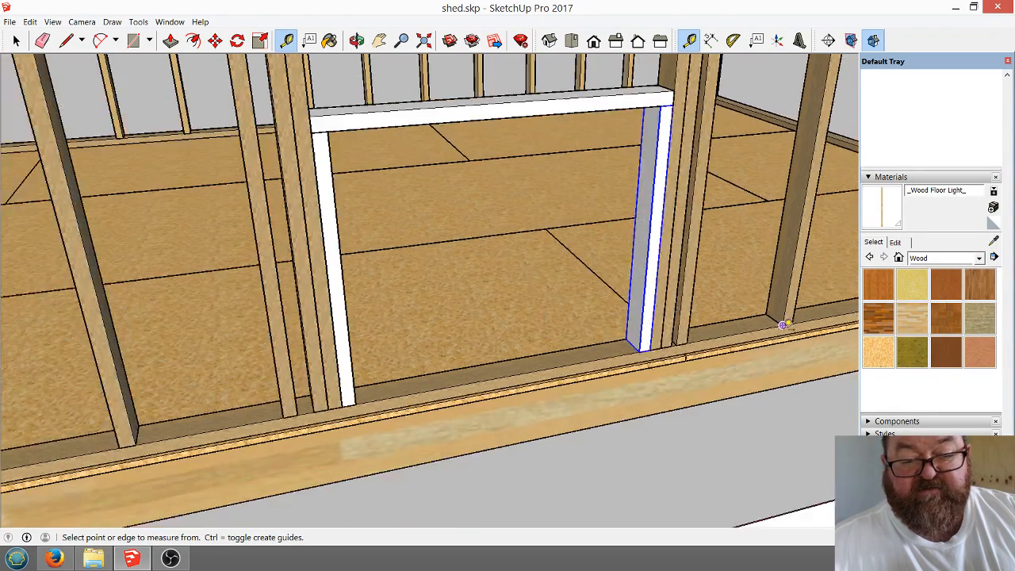
{"action": "left_click", "coordinate": [829, 127]}
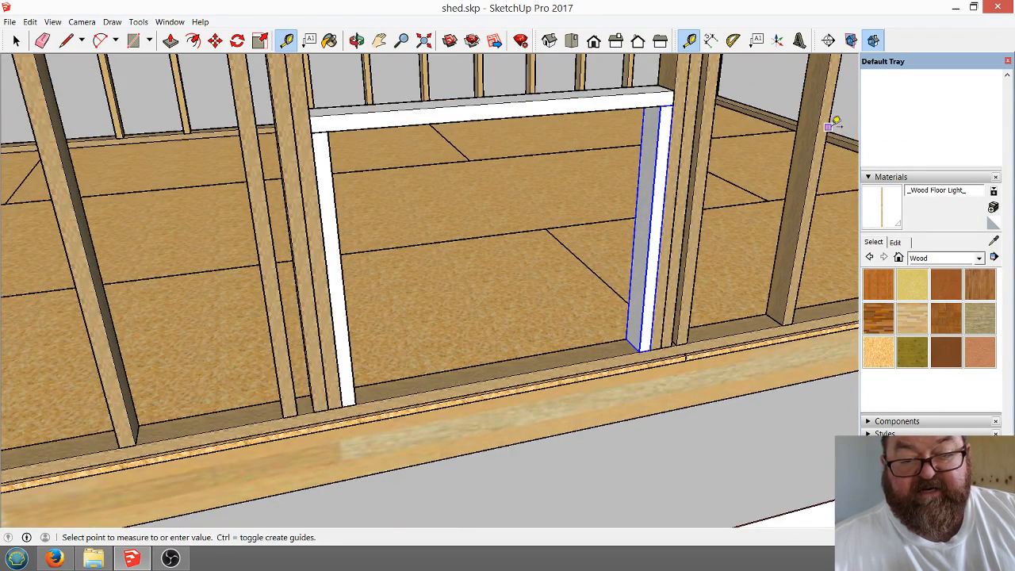
{"action": "left_click", "coordinate": [605, 102]}
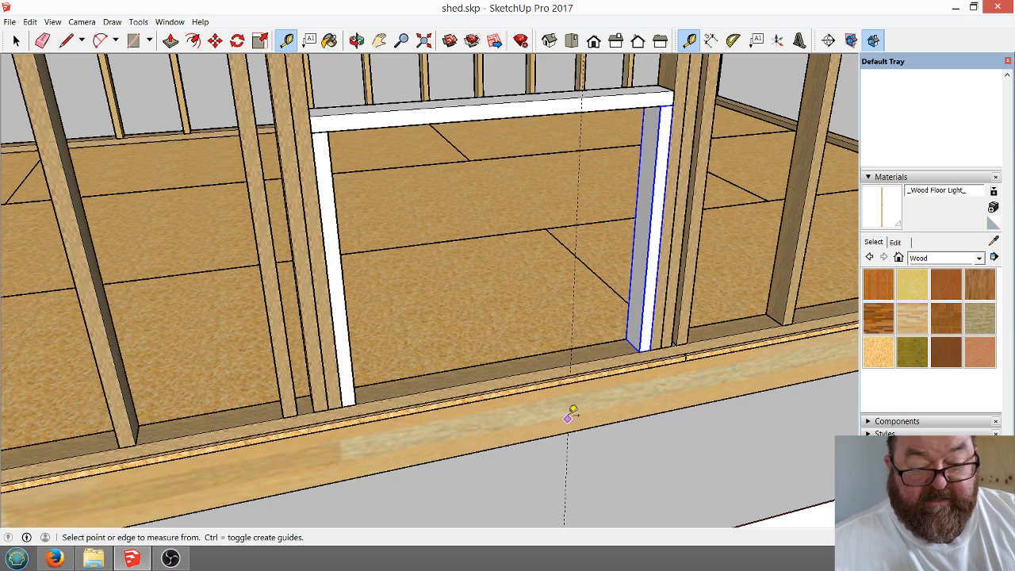
{"action": "left_click", "coordinate": [582, 105]}
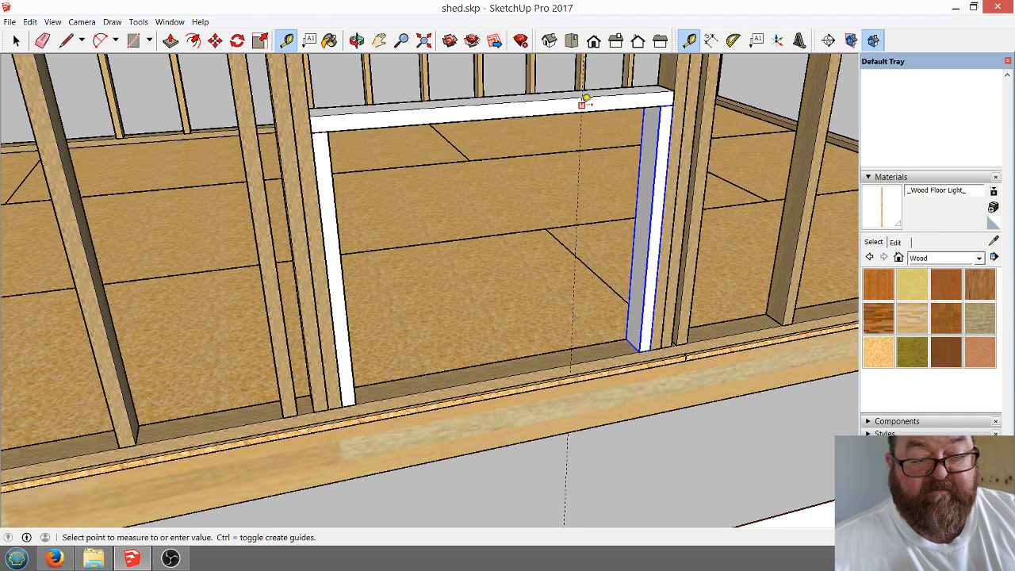
{"action": "left_click", "coordinate": [517, 109]}
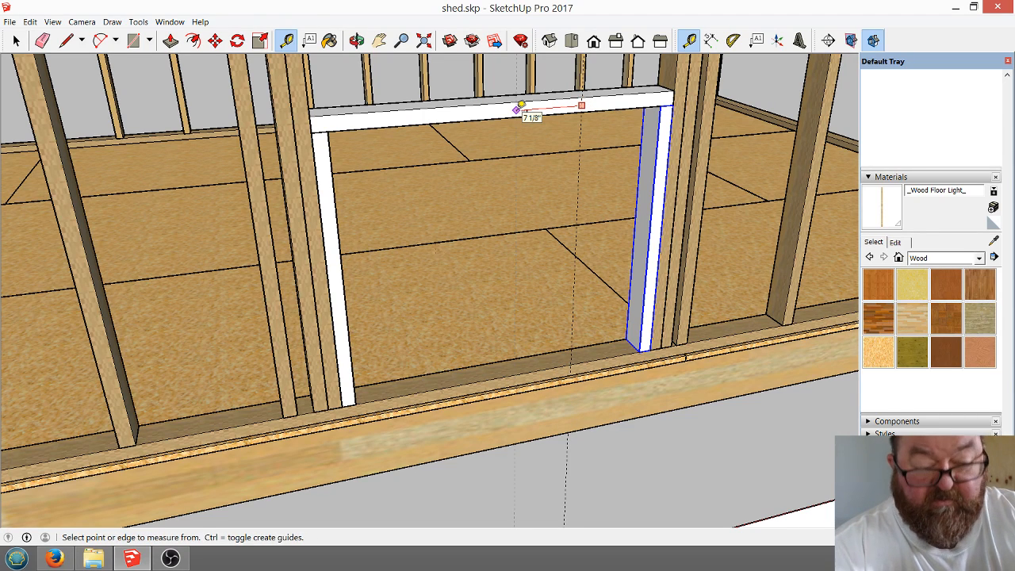
Copy the right short support by its upper outer corner to the nearer vertical guide beneath the sill.
{"action": "scroll", "coordinate": [571, 140], "scroll_direction": "up", "scroll_amount": 2}
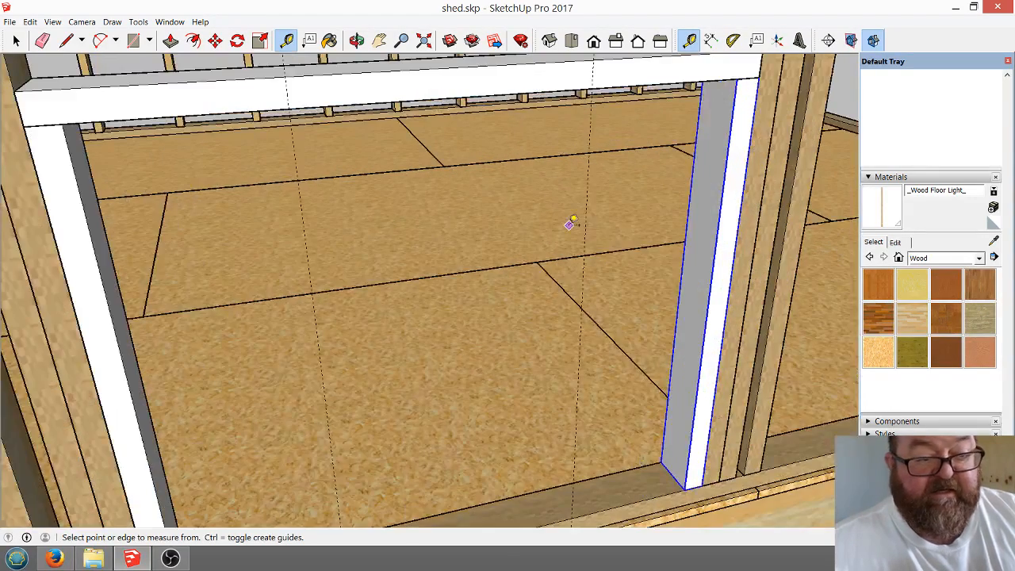
{"action": "scroll", "coordinate": [570, 222], "scroll_direction": "up", "scroll_amount": 2}
{"action": "left_click", "coordinate": [15, 40]}
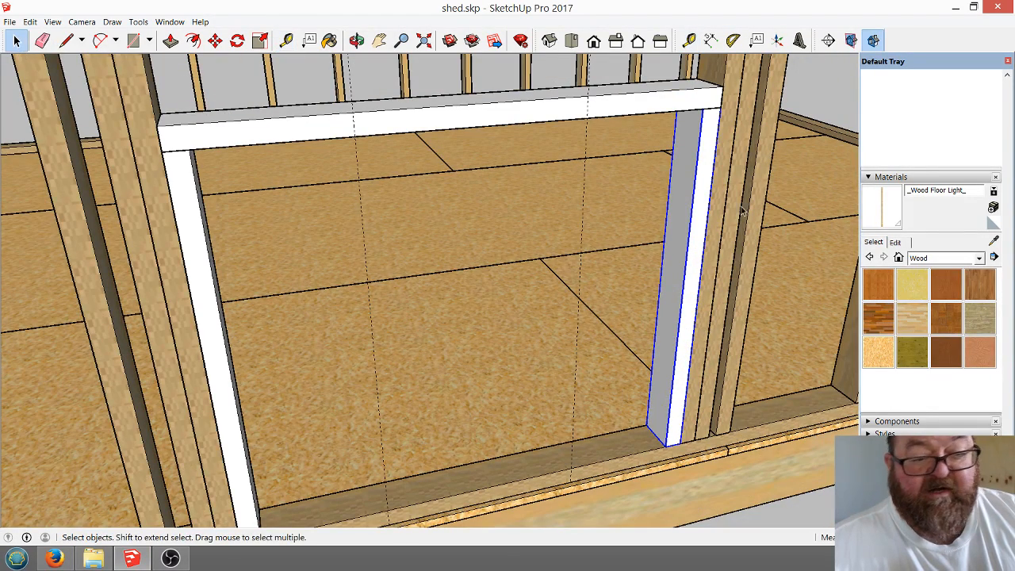
{"action": "left_click", "coordinate": [215, 41]}
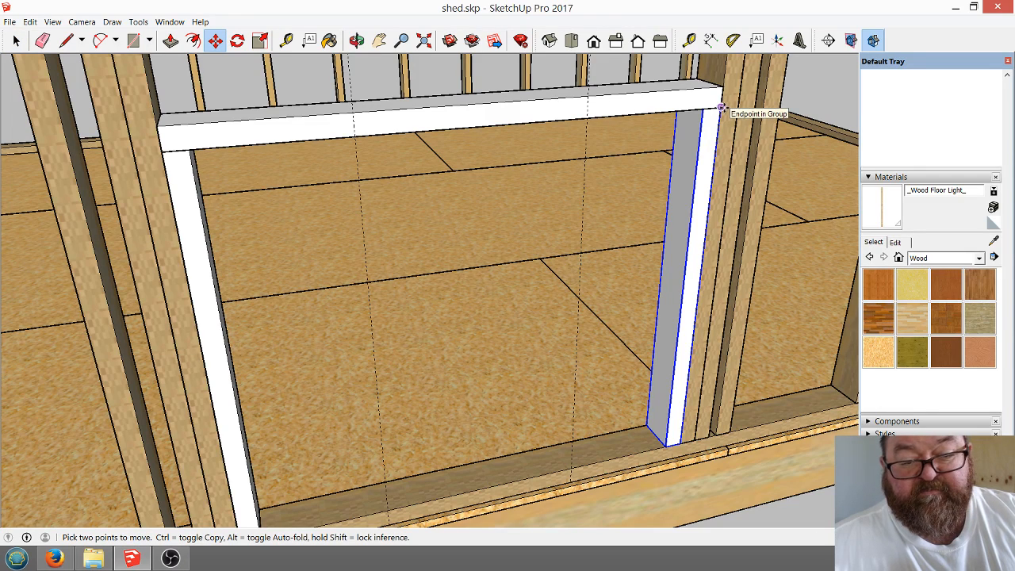
{"action": "left_click", "coordinate": [721, 108]}
{"action": "key", "text": "ctrl"}
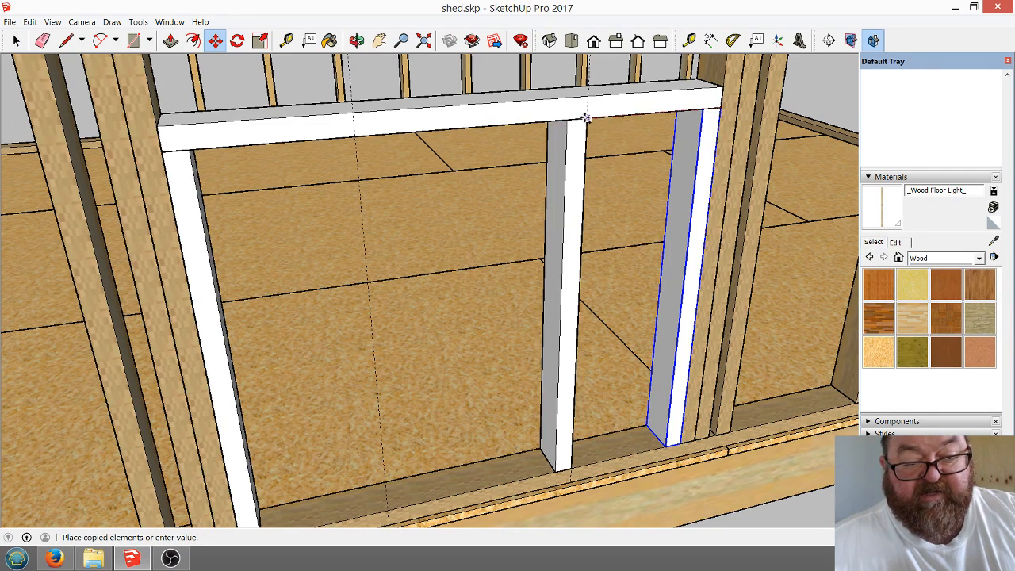
{"action": "left_click", "coordinate": [583, 117]}
Copy the new intermediate support to the second vertical guide beneath the sill.
{"action": "left_click", "coordinate": [587, 117]}
{"action": "key", "text": "ctrl"}
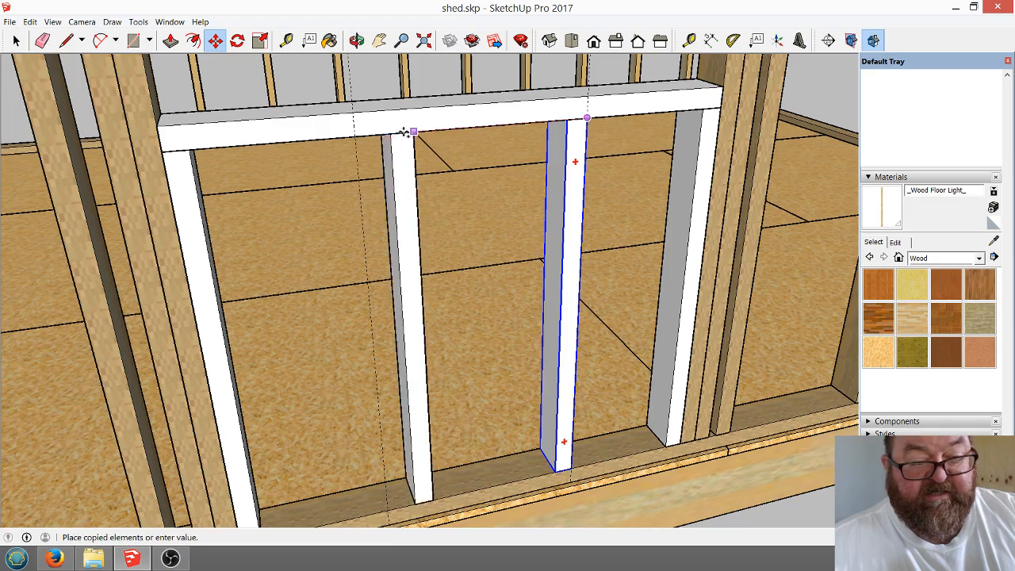
{"action": "left_click", "coordinate": [369, 127]}
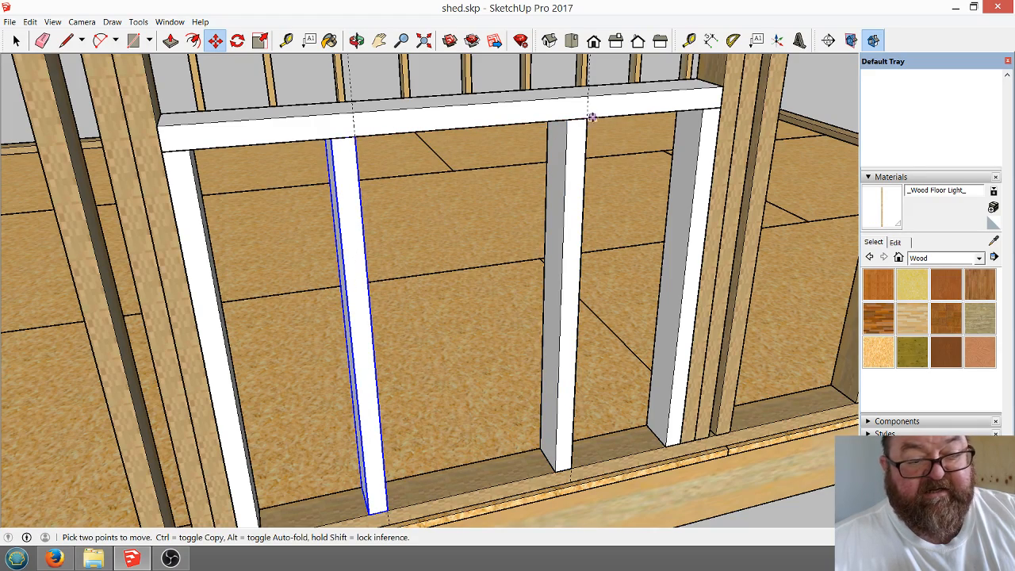
Erase both vertical guides running through the window opening.
{"action": "scroll", "coordinate": [562, 241], "scroll_direction": "down", "scroll_amount": 5}
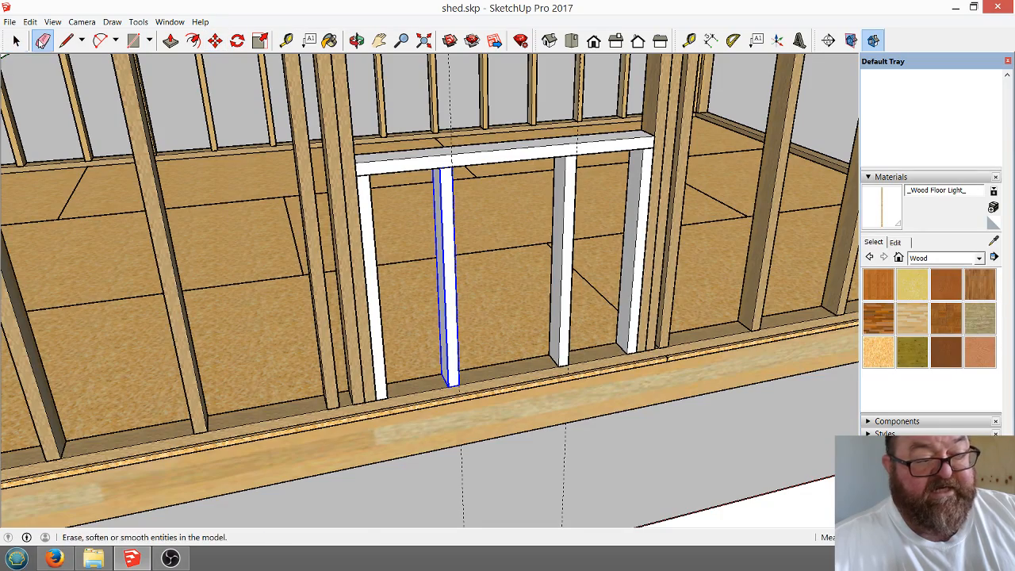
{"action": "left_click", "coordinate": [42, 39]}
{"action": "scroll", "coordinate": [394, 181], "scroll_direction": "down", "scroll_amount": 3}
{"action": "left_click_drag", "start_coordinate": [518, 460], "coordinate": [441, 491]}
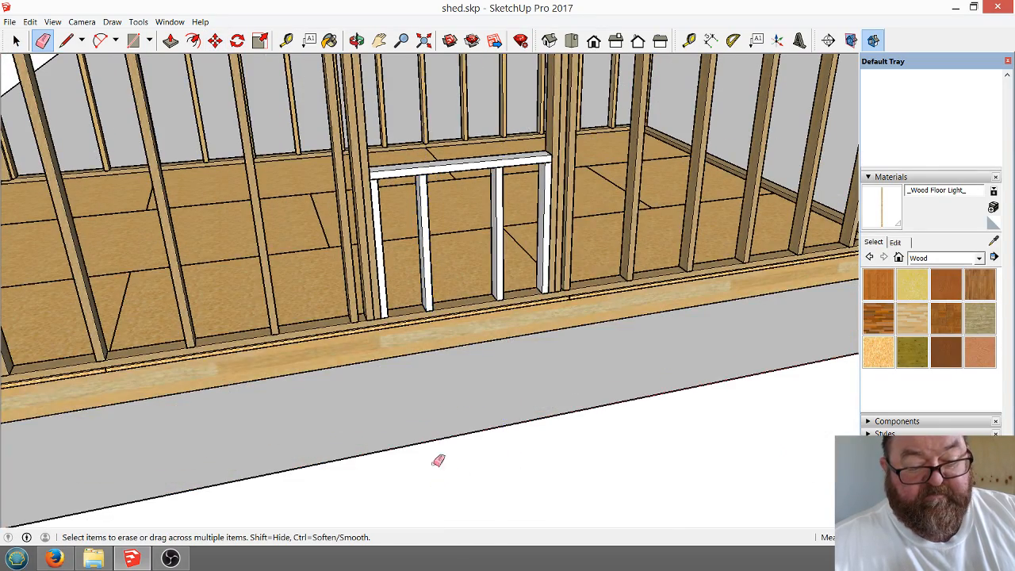
Delete the two outer short supports beneath the ends of the sill.
{"action": "scroll", "coordinate": [445, 250], "scroll_direction": "up", "scroll_amount": 3}
{"action": "scroll", "coordinate": [448, 242], "scroll_direction": "up", "scroll_amount": 2}
{"action": "scroll", "coordinate": [425, 328], "scroll_direction": "down", "scroll_amount": 2}
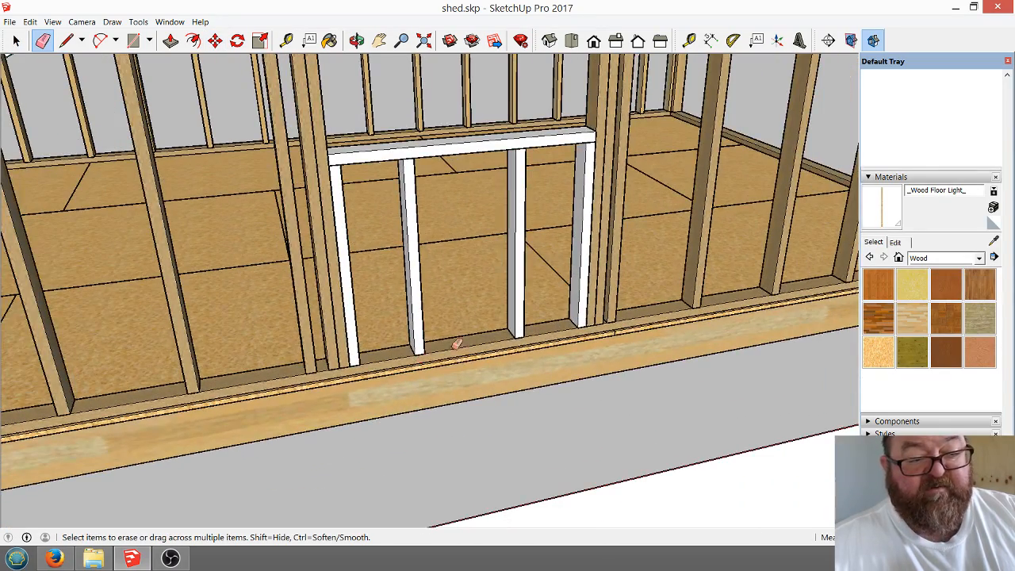
{"action": "scroll", "coordinate": [475, 240], "scroll_direction": "up", "scroll_amount": 2}
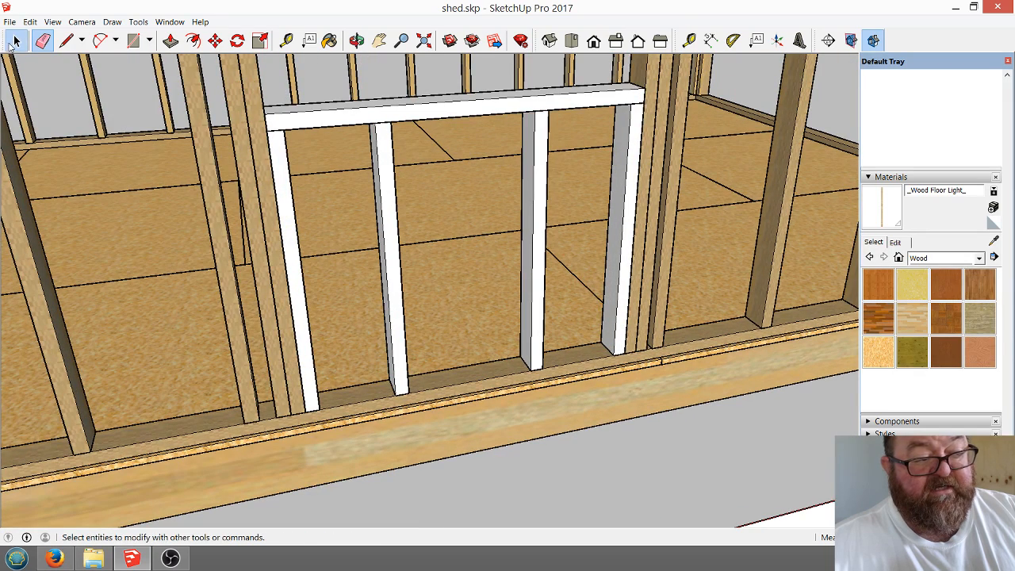
{"action": "left_click", "coordinate": [16, 41]}
{"action": "scroll", "coordinate": [587, 326], "scroll_direction": "up", "scroll_amount": 2}
{"action": "left_click", "coordinate": [626, 176]}
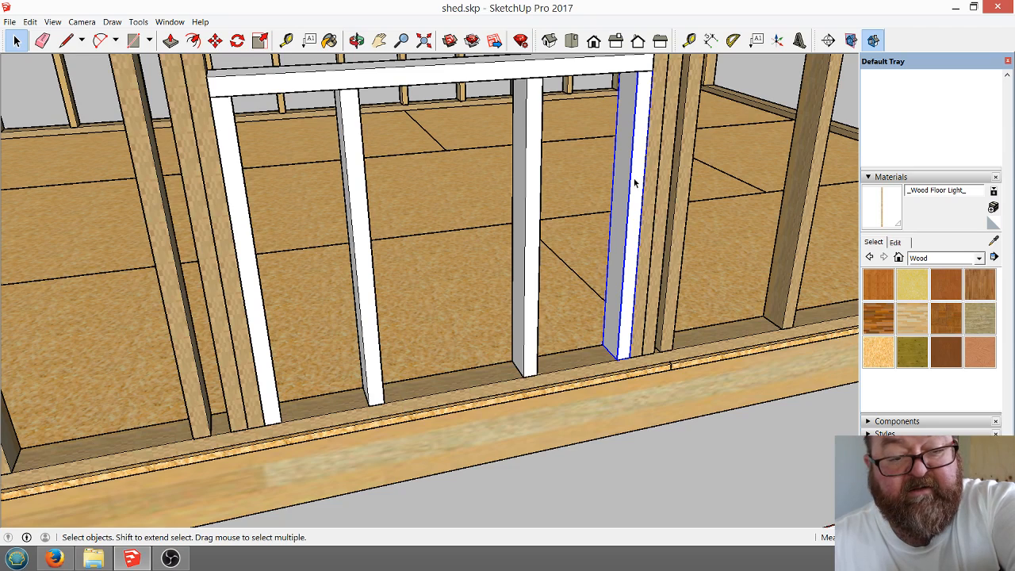
{"action": "key", "text": "Delete"}
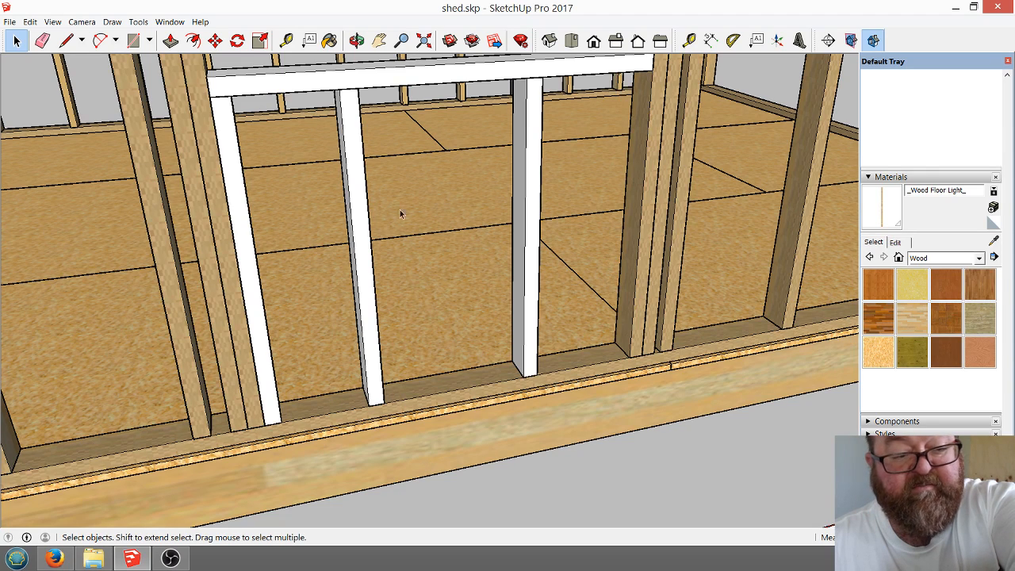
{"action": "left_click", "coordinate": [244, 203]}
{"action": "key", "text": "Delete"}
{"action": "scroll", "coordinate": [522, 345], "scroll_direction": "down", "scroll_amount": 3}
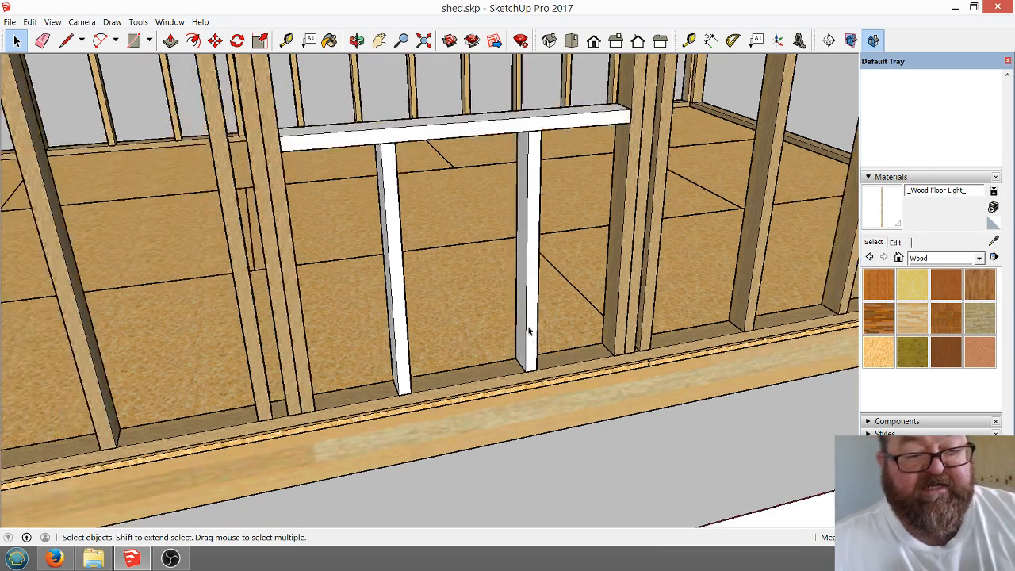
Undo the deletion of both outer supports beneath the sill.
{"action": "scroll", "coordinate": [479, 231], "scroll_direction": "up", "scroll_amount": 3}
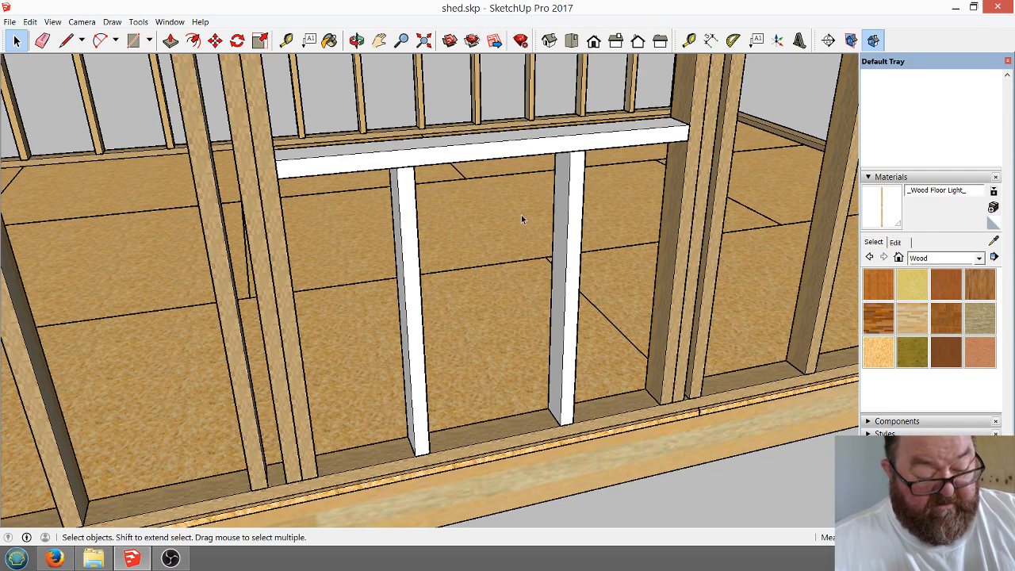
{"action": "key", "text": "ctrl+z"}
{"action": "key", "text": "ctrl+z"}
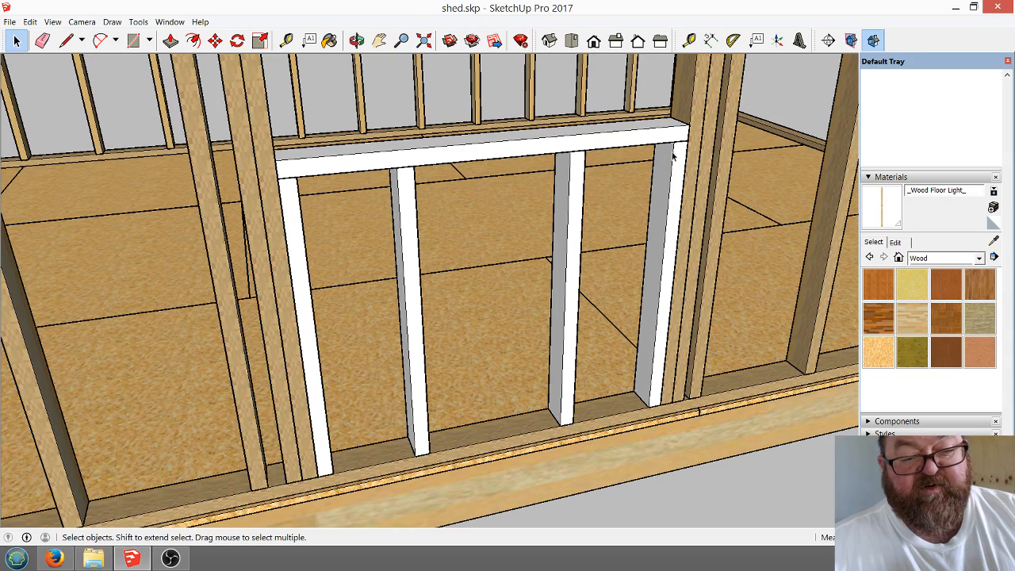
{"action": "scroll", "coordinate": [381, 304], "scroll_direction": "down", "scroll_amount": 2}
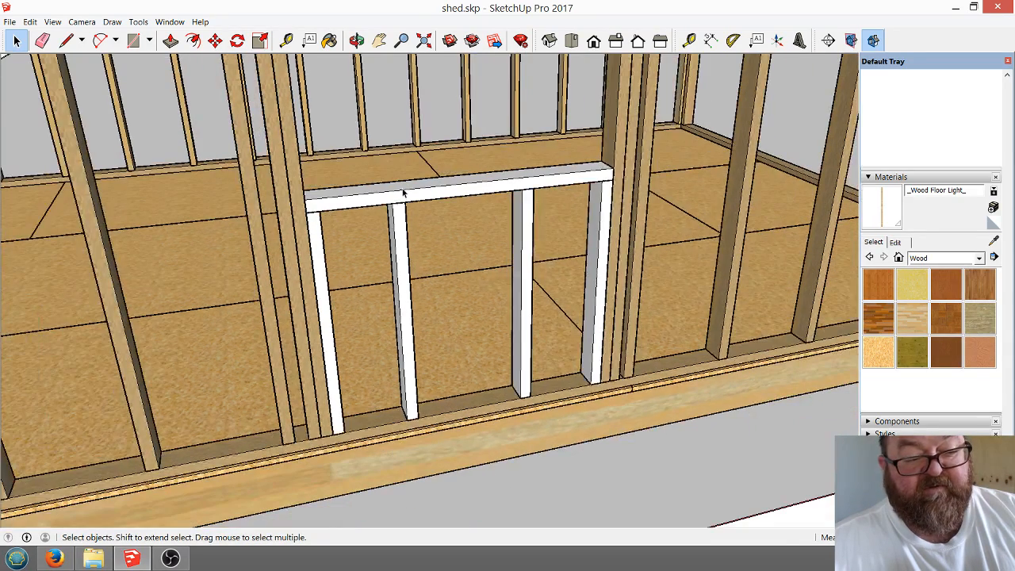
{"action": "scroll", "coordinate": [402, 192], "scroll_direction": "up", "scroll_amount": 2}
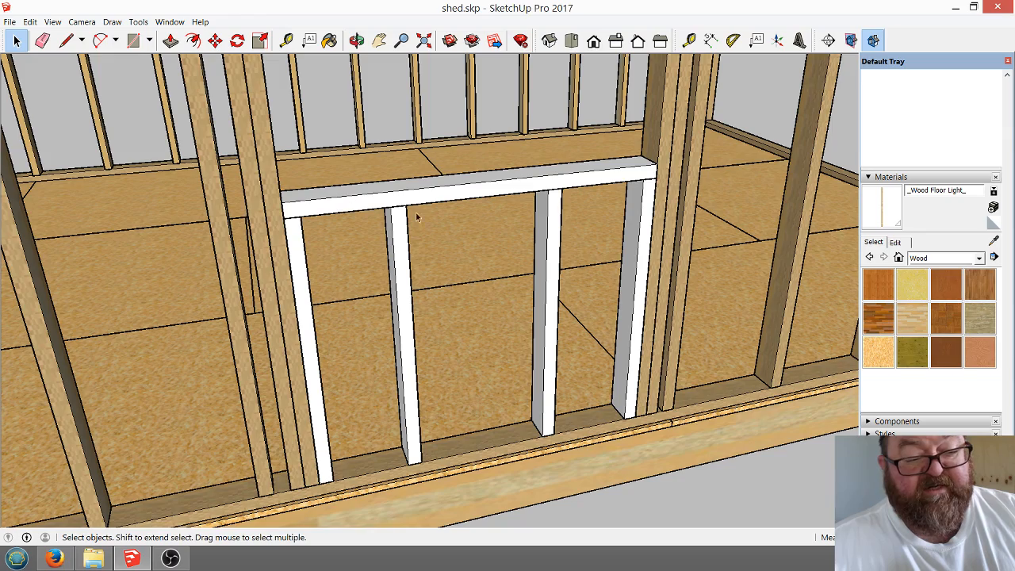
{"action": "scroll", "coordinate": [390, 278], "scroll_direction": "down", "scroll_amount": 2}
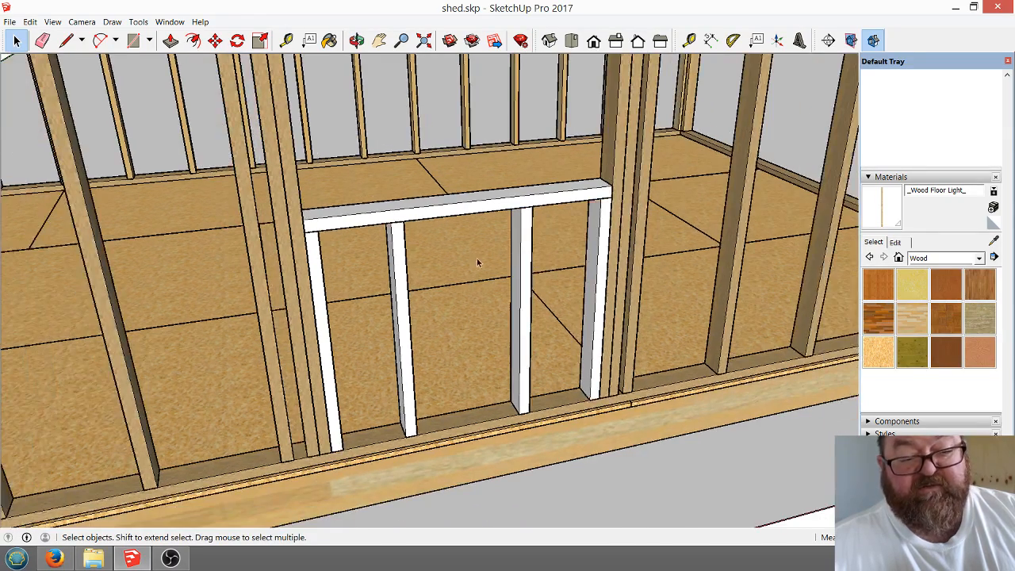
{"action": "scroll", "coordinate": [472, 262], "scroll_direction": "down", "scroll_amount": 2}
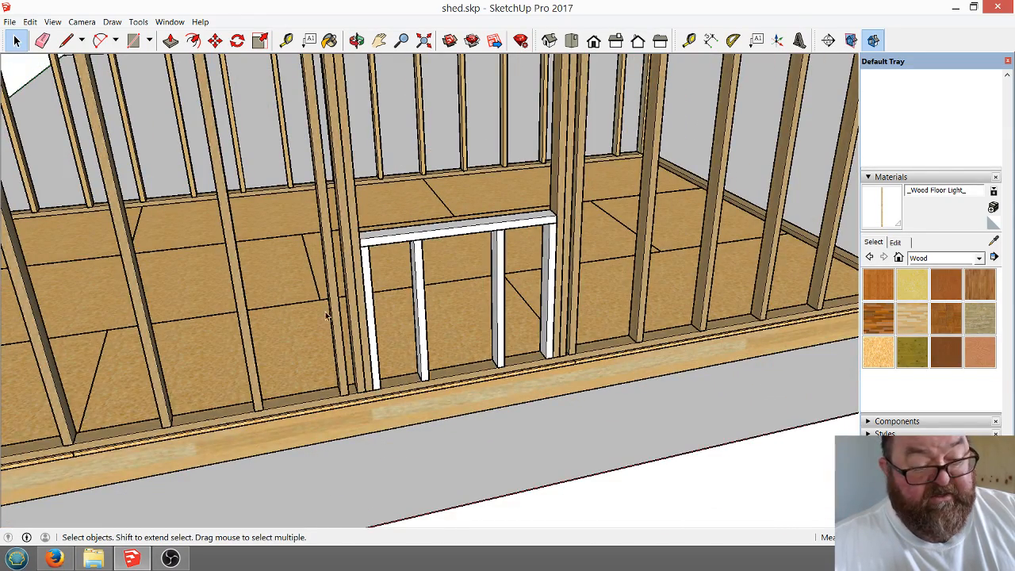
{"action": "scroll", "coordinate": [474, 394], "scroll_direction": "down", "scroll_amount": 2}
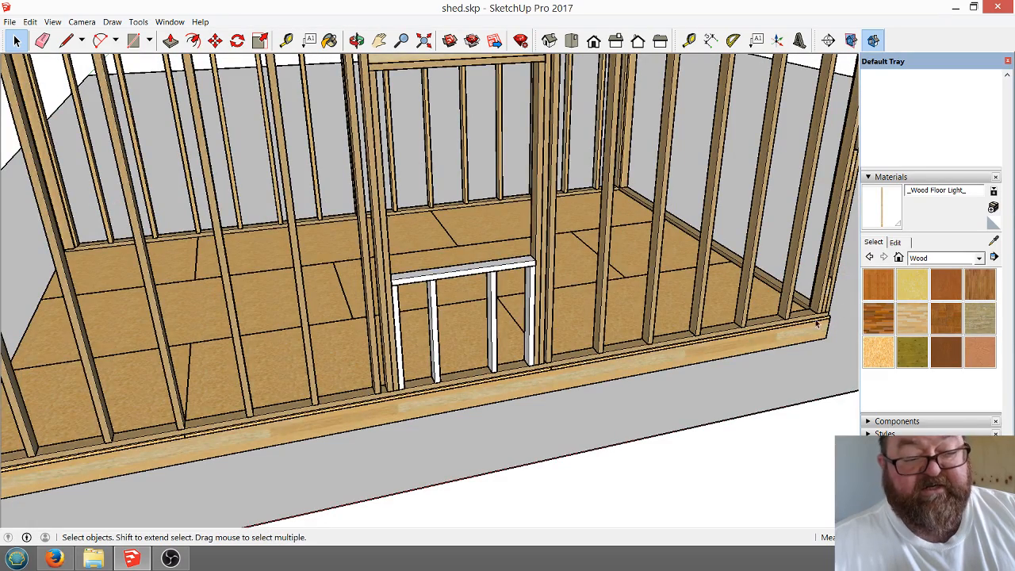
{"action": "scroll", "coordinate": [510, 338], "scroll_direction": "up", "scroll_amount": 2}
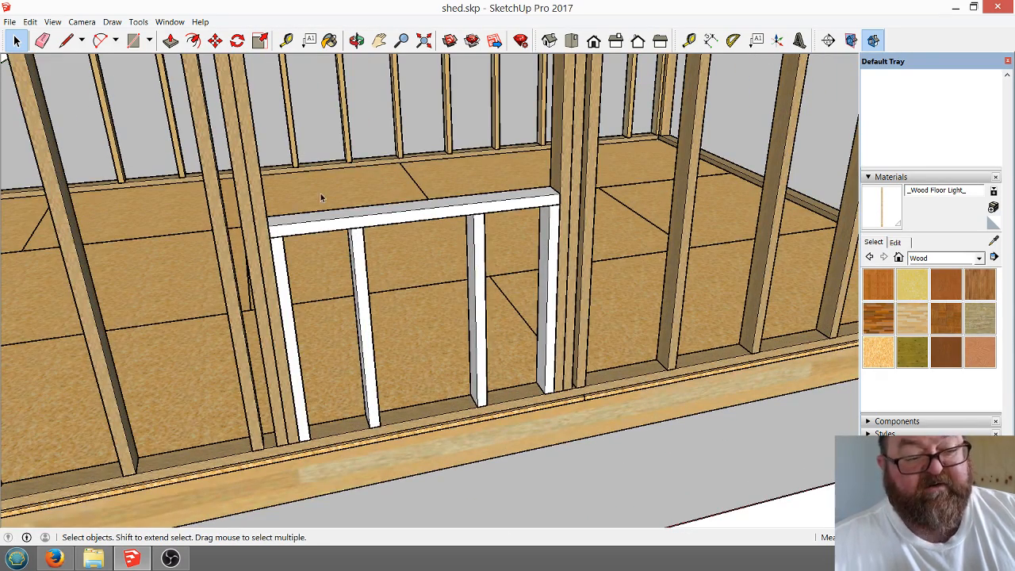
Place a vertical Tape Measure guide offset from the right end of the wall, on the stud just left of the window opening.
{"action": "scroll", "coordinate": [376, 265], "scroll_direction": "down", "scroll_amount": 3}
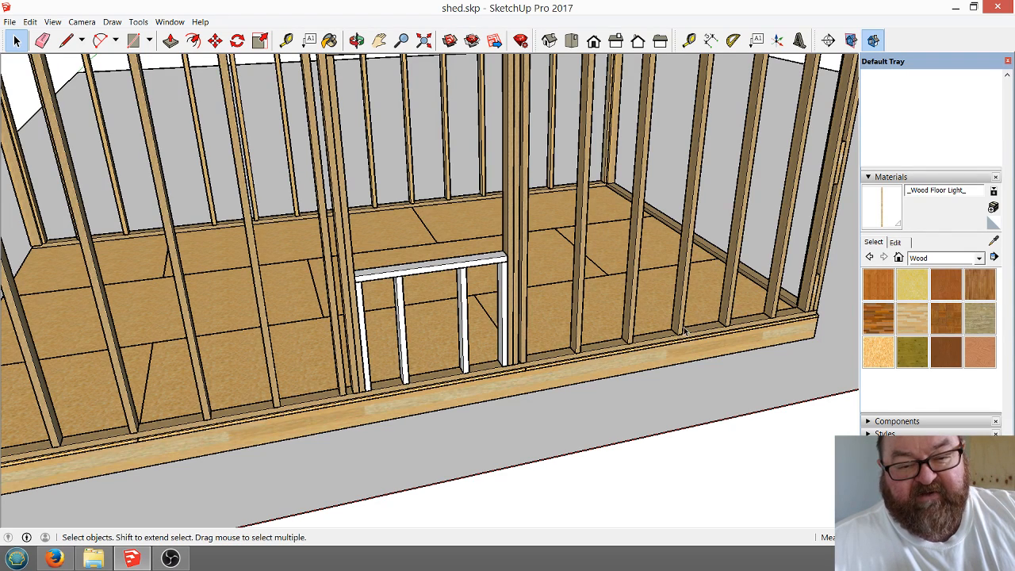
{"action": "left_click", "coordinate": [286, 39]}
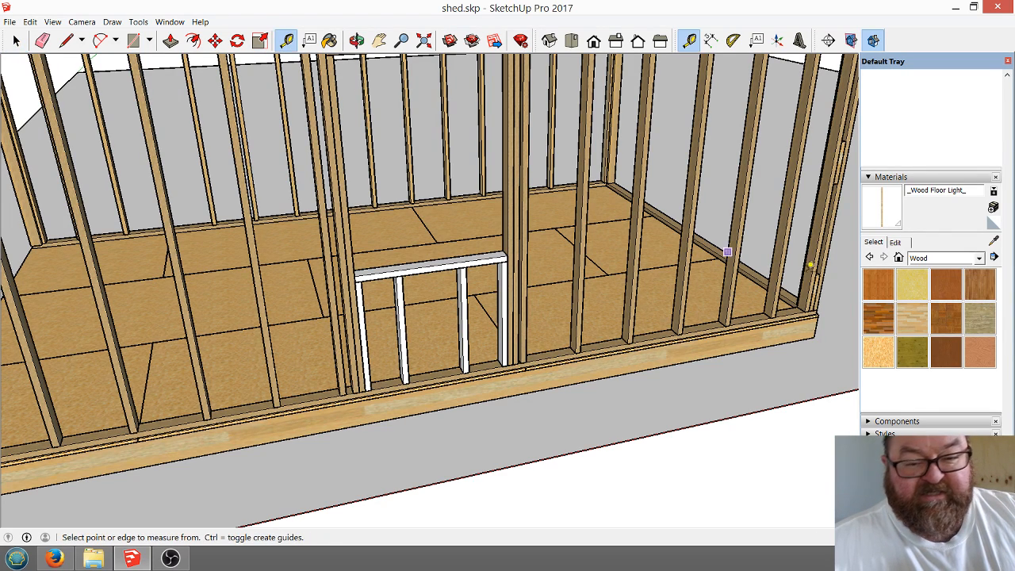
{"action": "left_click", "coordinate": [833, 228]}
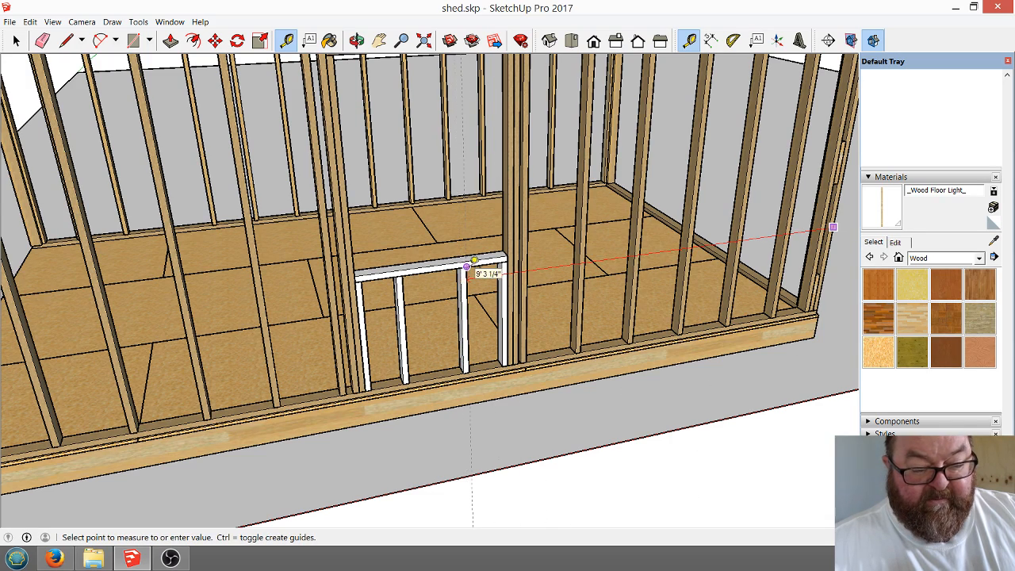
{"action": "scroll", "coordinate": [480, 265], "scroll_direction": "up", "scroll_amount": 3}
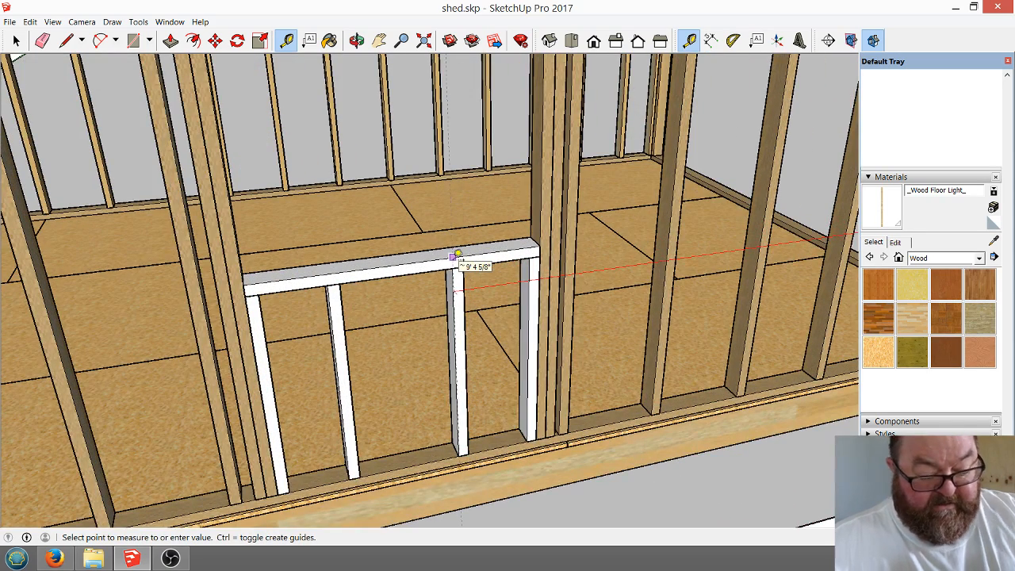
{"action": "left_click", "coordinate": [457, 256]}
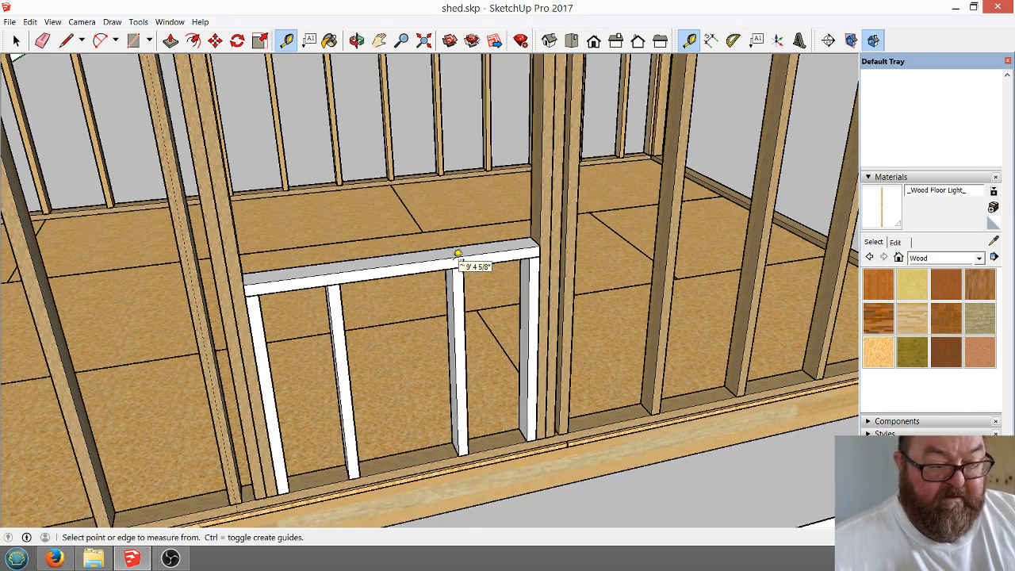
{"action": "scroll", "coordinate": [331, 260], "scroll_direction": "down", "scroll_amount": 2}
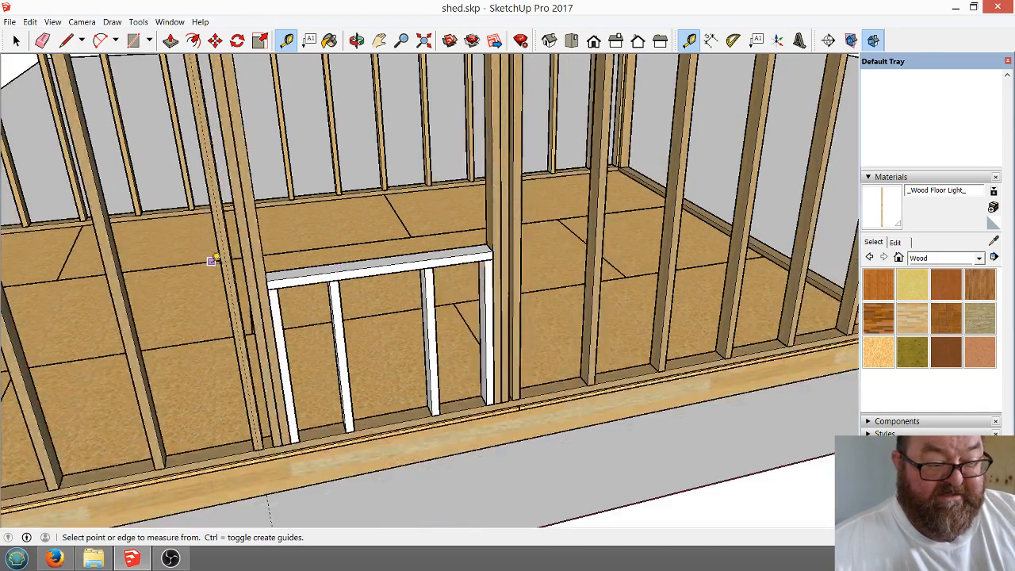
Erase the vertical guide on the stud just left of the window opening.
{"action": "scroll", "coordinate": [212, 264], "scroll_direction": "up", "scroll_amount": 3}
{"action": "scroll", "coordinate": [222, 265], "scroll_direction": "down", "scroll_amount": 2}
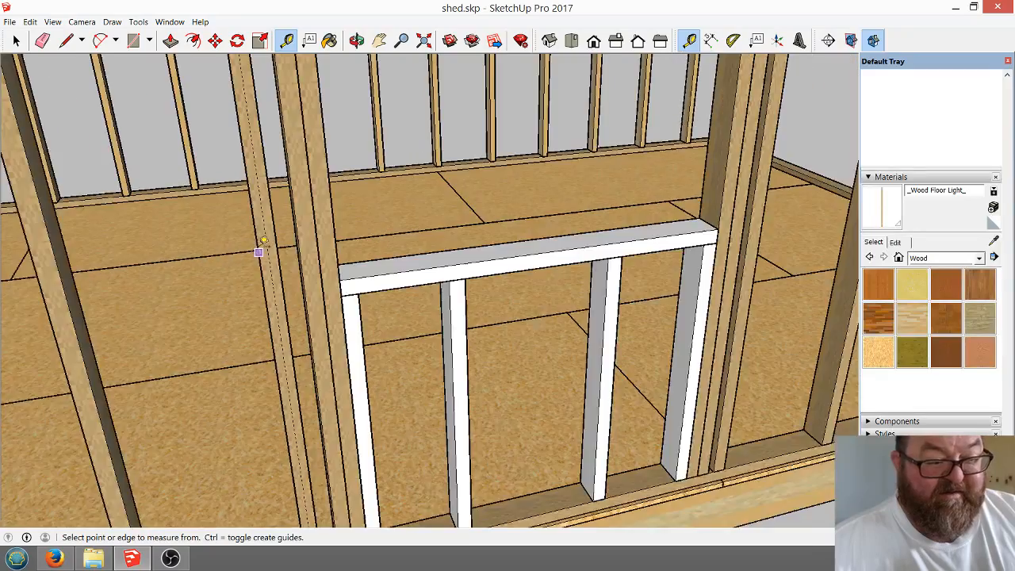
{"action": "scroll", "coordinate": [262, 247], "scroll_direction": "down", "scroll_amount": 2}
{"action": "scroll", "coordinate": [389, 337], "scroll_direction": "down", "scroll_amount": 1}
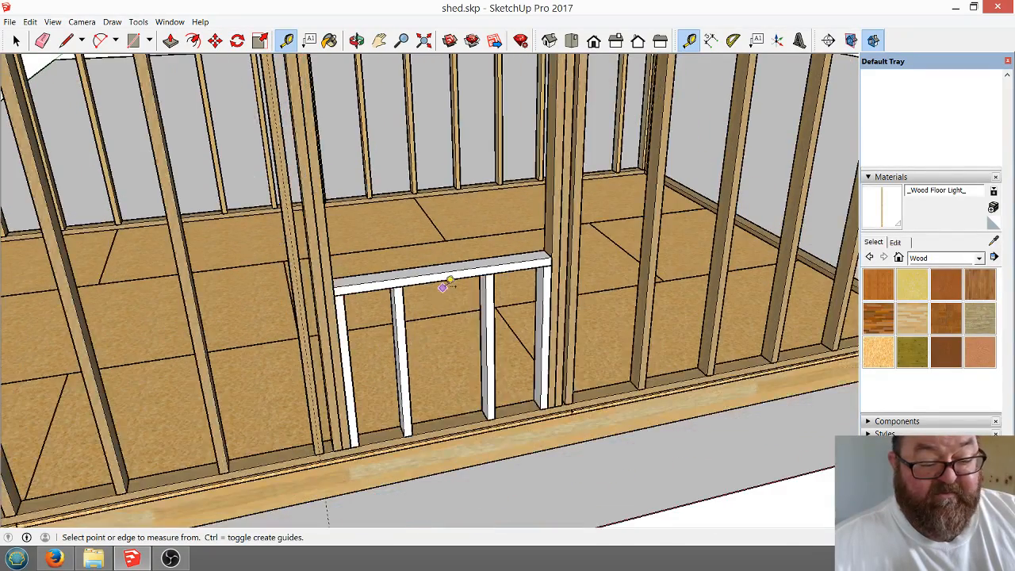
{"action": "scroll", "coordinate": [445, 286], "scroll_direction": "down", "scroll_amount": 3}
{"action": "left_click", "coordinate": [42, 40]}
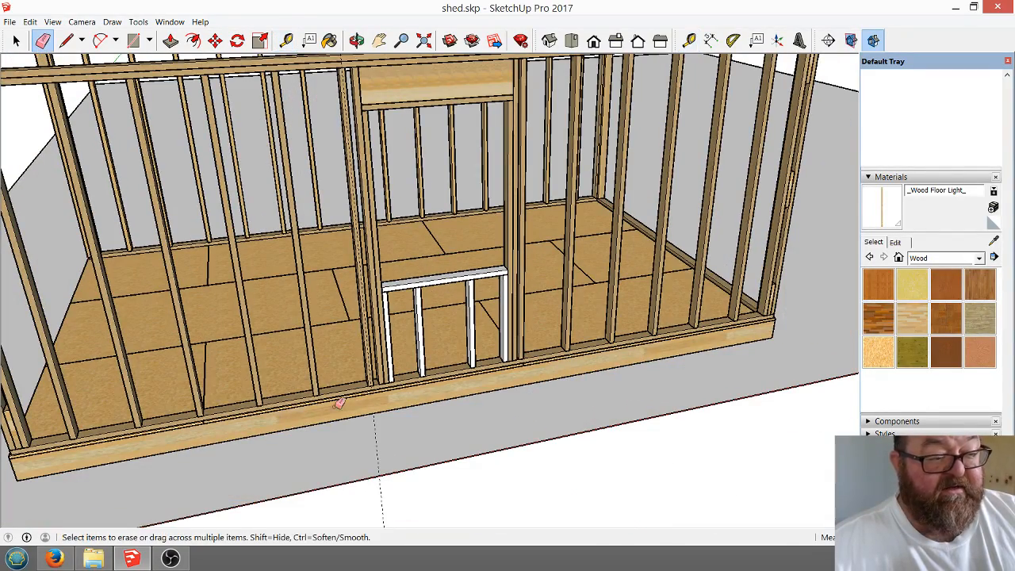
{"action": "scroll", "coordinate": [441, 324], "scroll_direction": "up", "scroll_amount": 3}
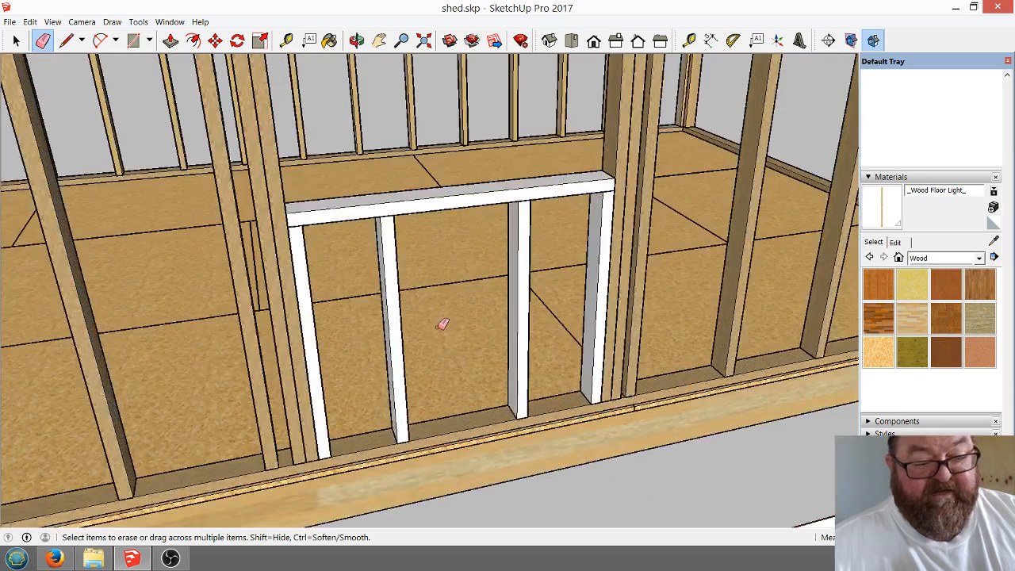
{"action": "scroll", "coordinate": [575, 317], "scroll_direction": "down", "scroll_amount": 6}
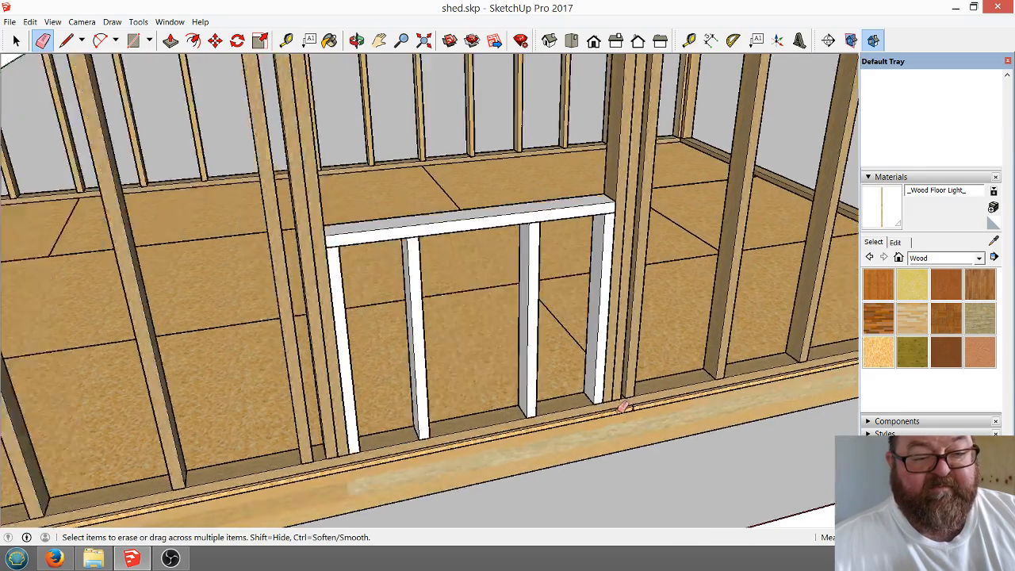
{"action": "scroll", "coordinate": [609, 261], "scroll_direction": "up", "scroll_amount": 1}
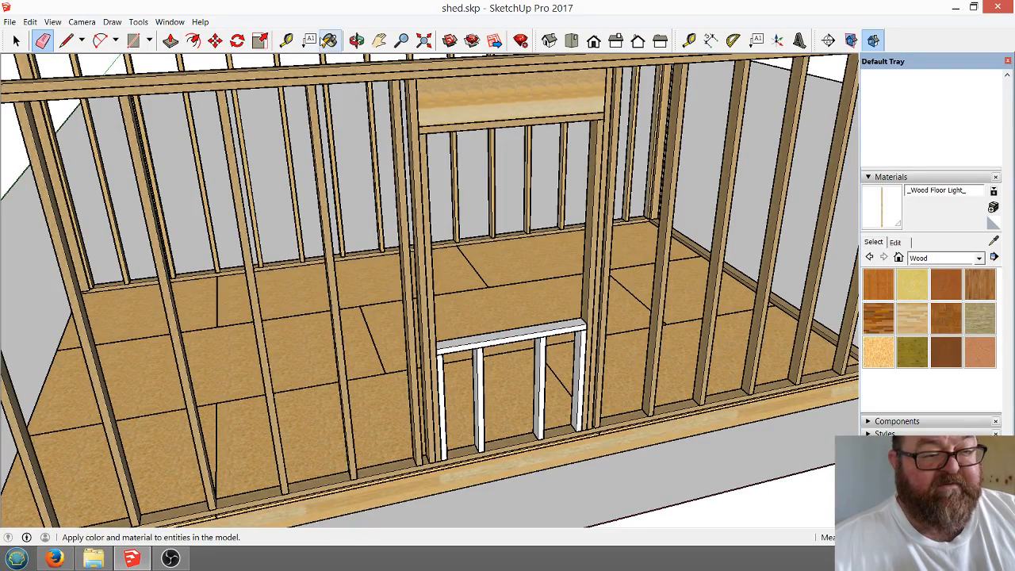
Sample the Wood Floor Light material from a stud beside the window opening and paint the sill and its four short supports with it.
{"action": "left_click", "coordinate": [329, 39]}
{"action": "scroll", "coordinate": [578, 373], "scroll_direction": "up", "scroll_amount": 4}
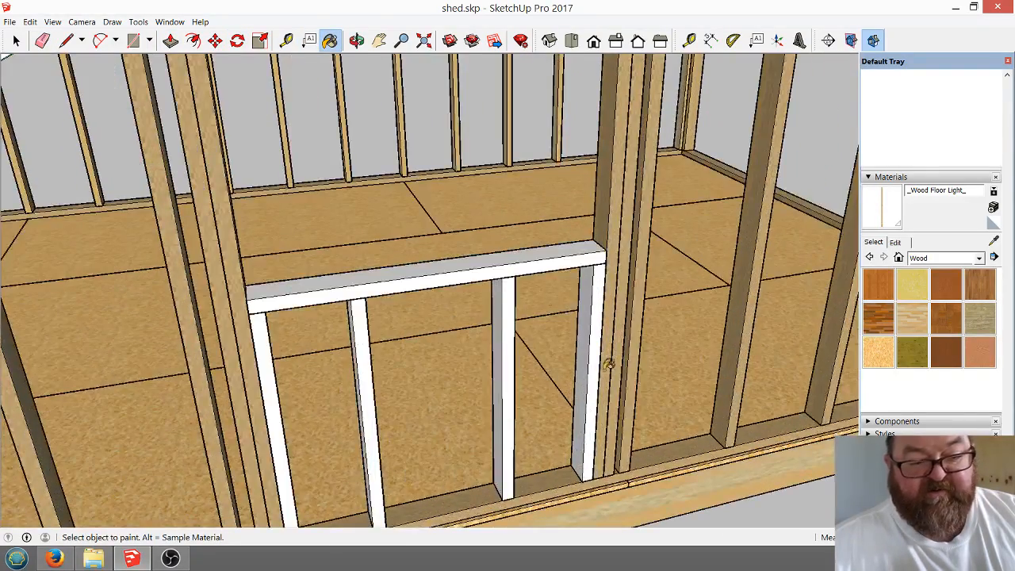
{"action": "scroll", "coordinate": [605, 366], "scroll_direction": "down", "scroll_amount": 3}
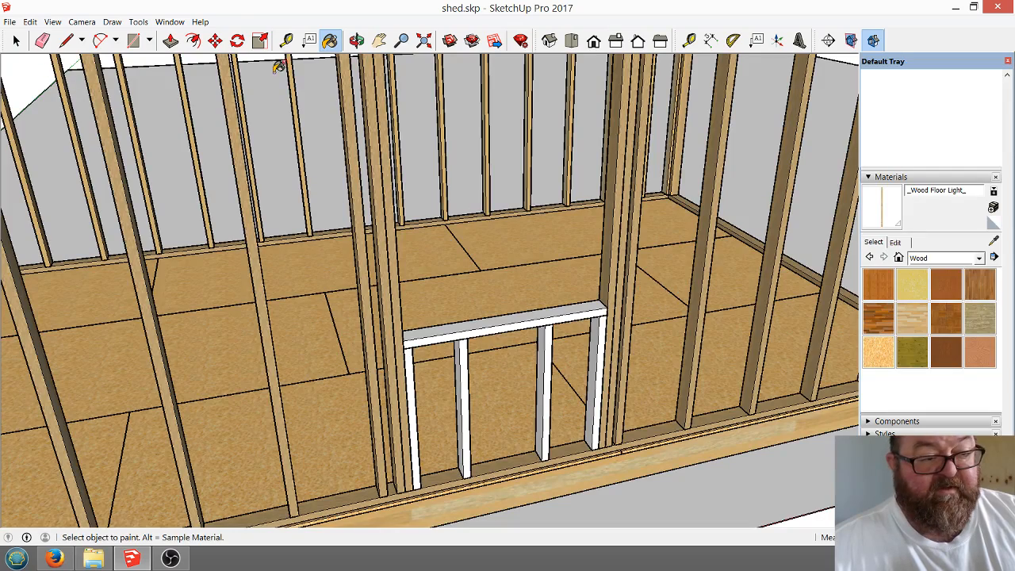
{"action": "left_click", "coordinate": [994, 241]}
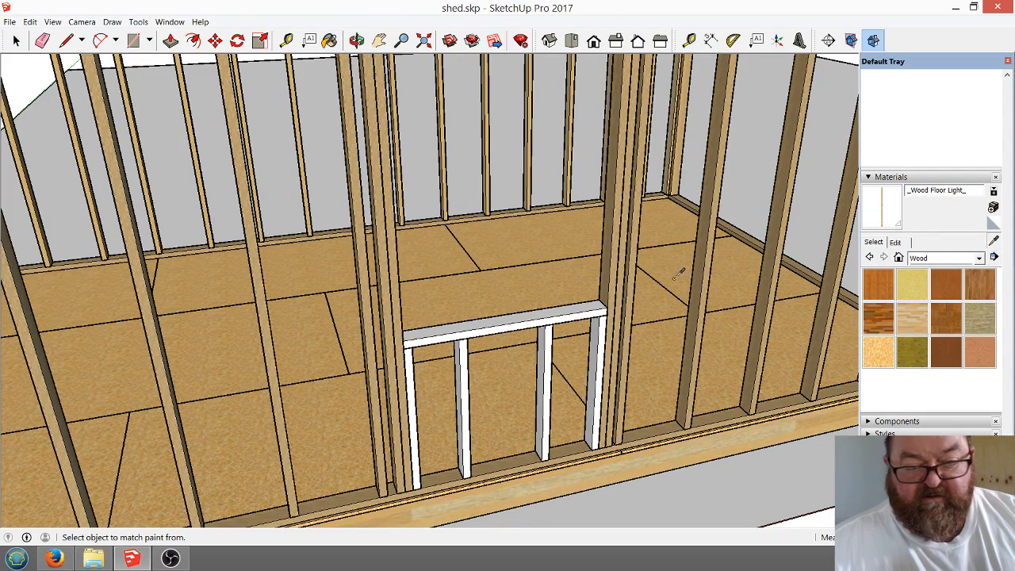
{"action": "left_click", "coordinate": [620, 280]}
{"action": "scroll", "coordinate": [603, 329], "scroll_direction": "up", "scroll_amount": 4}
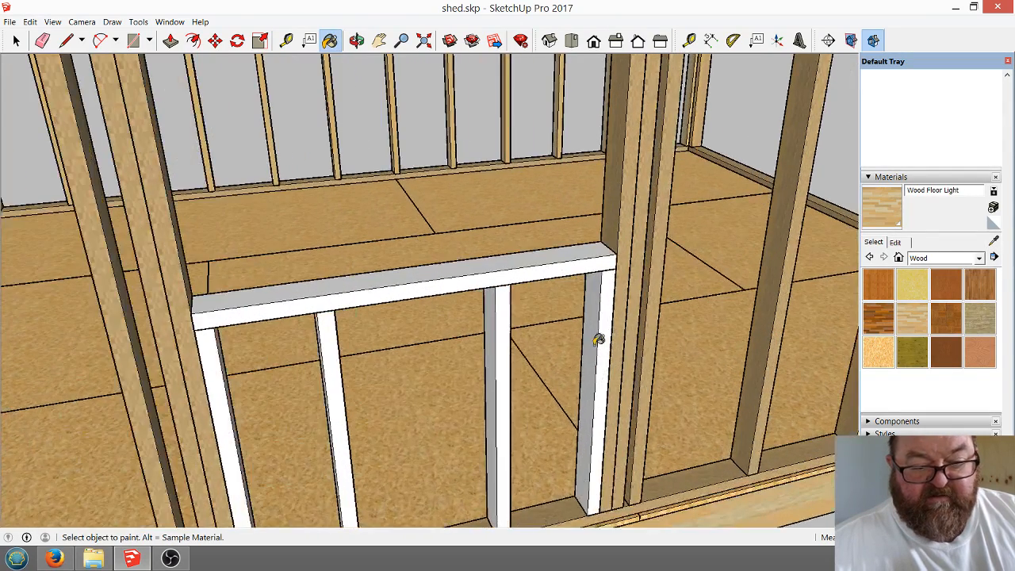
{"action": "left_click", "coordinate": [503, 310]}
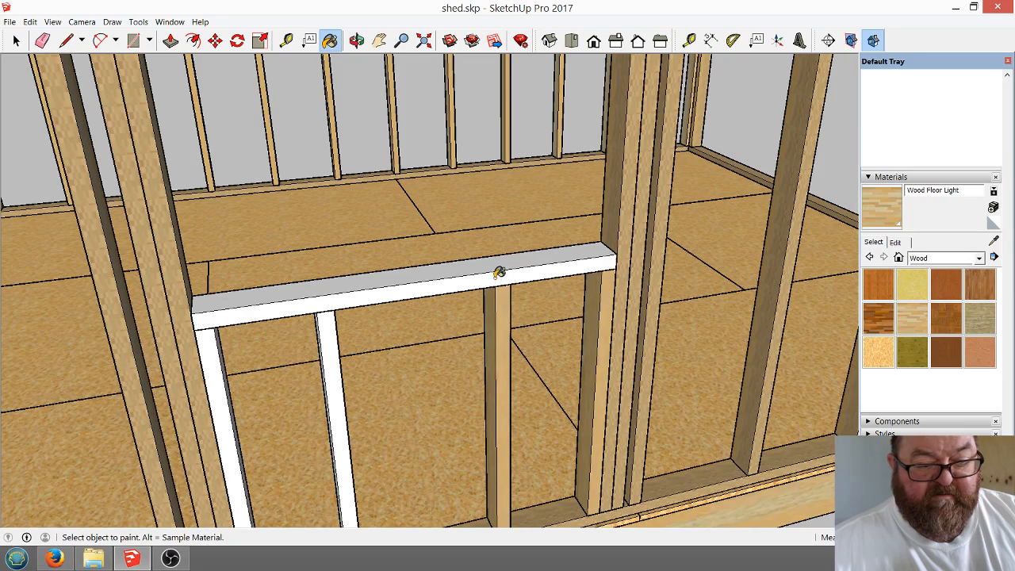
{"action": "left_click", "coordinate": [499, 272]}
{"action": "left_click", "coordinate": [337, 326]}
{"action": "left_click", "coordinate": [217, 349]}
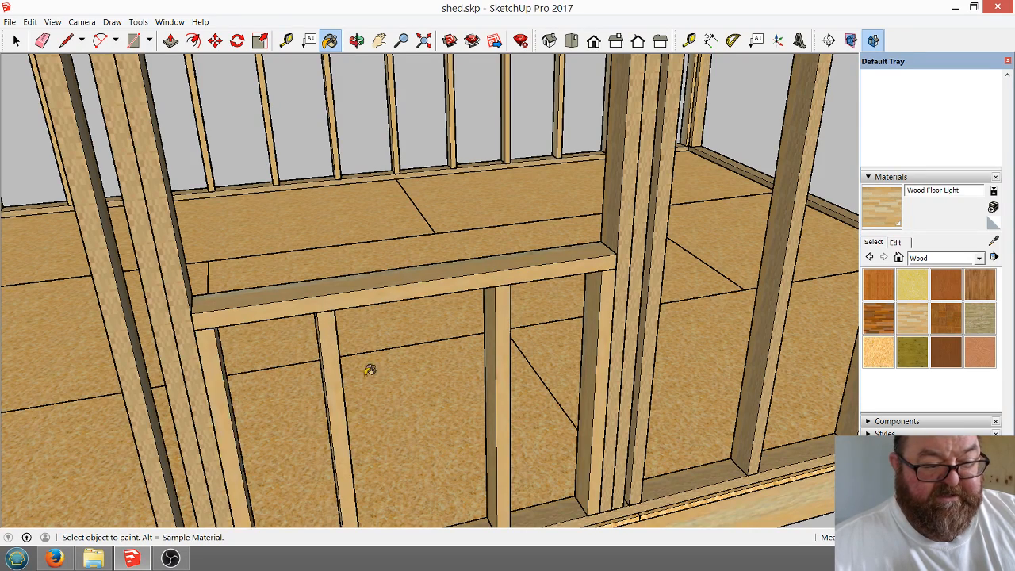
{"action": "scroll", "coordinate": [453, 388], "scroll_direction": "down", "scroll_amount": 3}
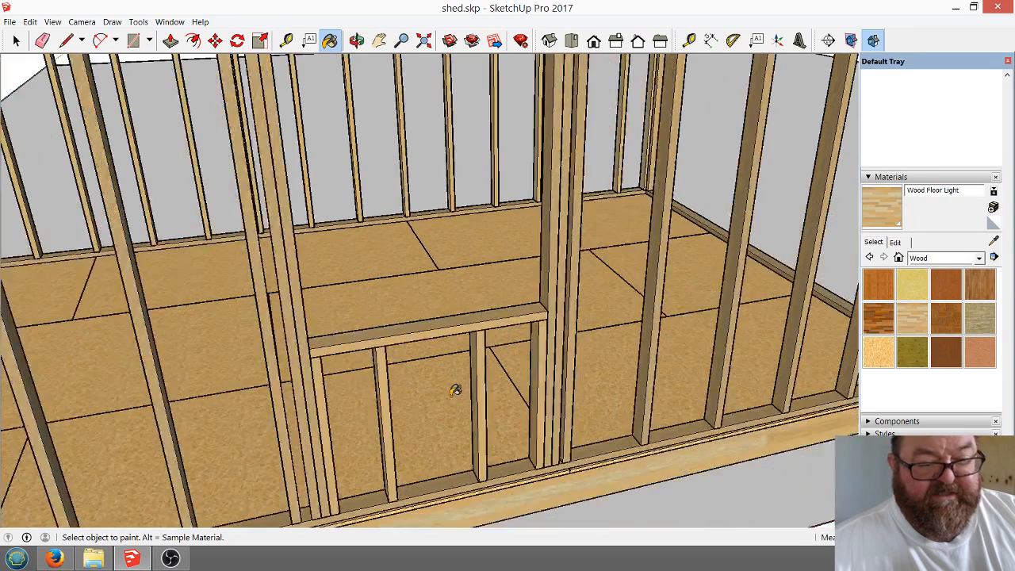
Examine the framed window opening and the surrounding shed walls from several outside angles.
{"action": "left_click", "coordinate": [355, 46]}
{"action": "left_click_drag", "start_coordinate": [345, 175], "coordinate": [123, 301]}
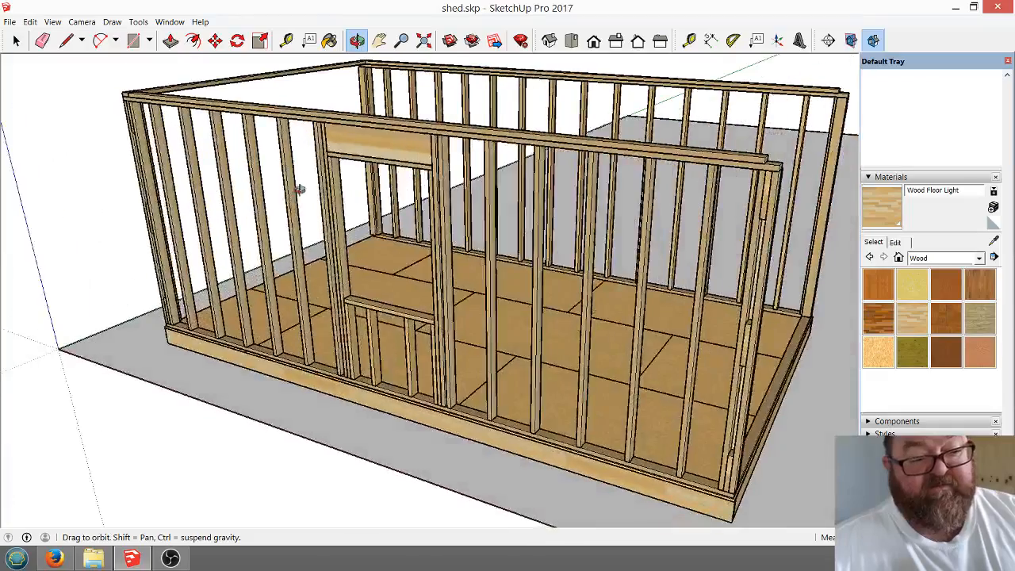
{"action": "scroll", "coordinate": [325, 181], "scroll_direction": "up", "scroll_amount": 3}
{"action": "left_click_drag", "start_coordinate": [349, 290], "coordinate": [294, 306]}
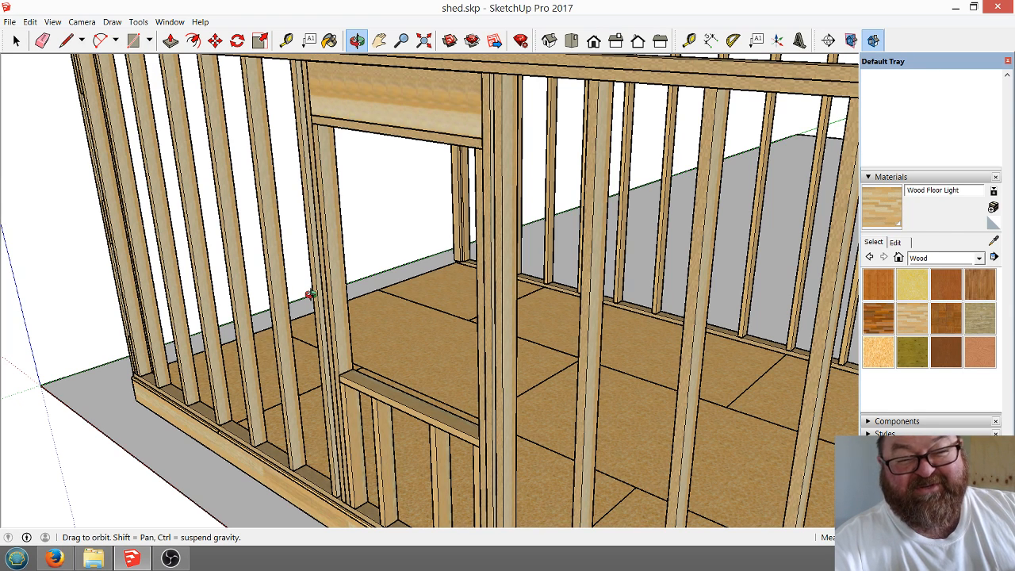
{"action": "scroll", "coordinate": [310, 294], "scroll_direction": "down", "scroll_amount": 5}
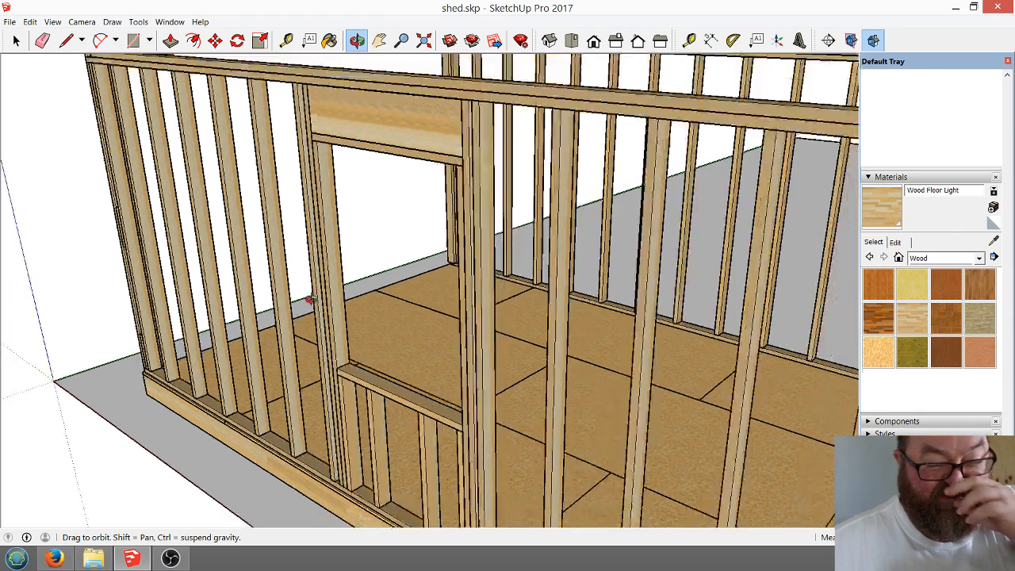
{"action": "scroll", "coordinate": [419, 339], "scroll_direction": "up", "scroll_amount": 3}
{"action": "scroll", "coordinate": [419, 338], "scroll_direction": "up", "scroll_amount": 2}
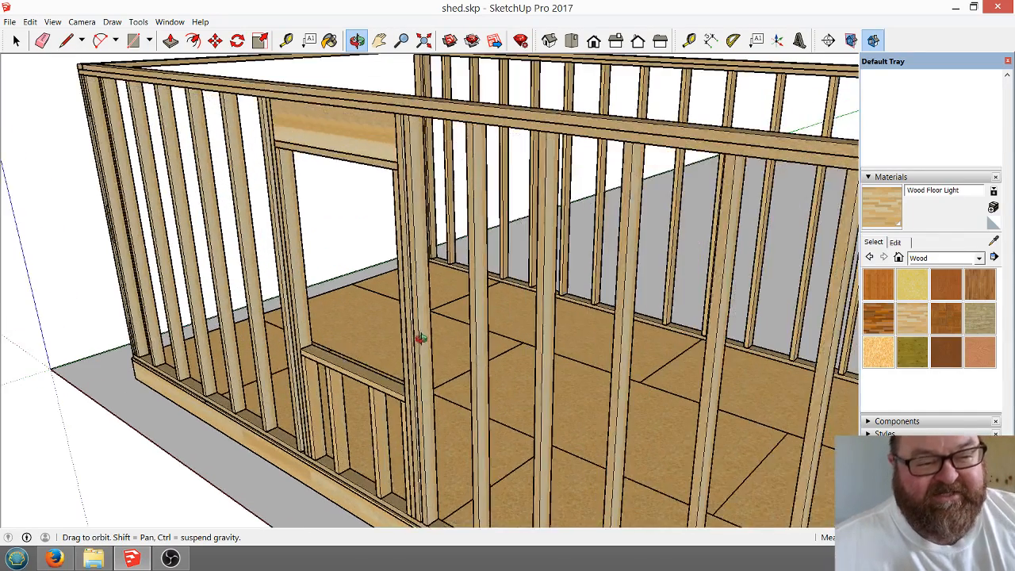
{"action": "scroll", "coordinate": [409, 367], "scroll_direction": "down", "scroll_amount": 2}
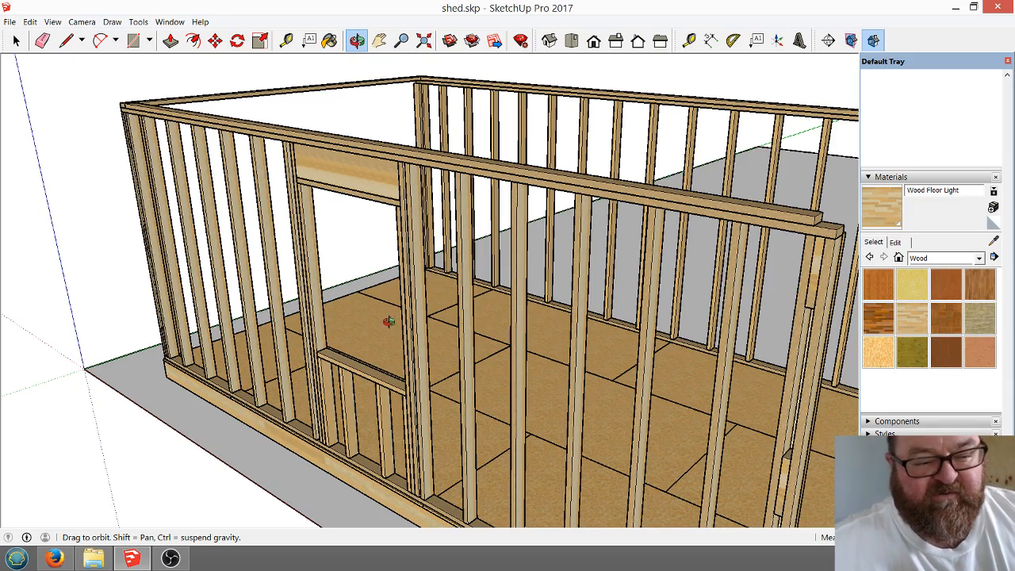
{"action": "mouse_move", "coordinate": [407, 327]}
{"action": "left_mouse_down"}
{"action": "mouse_move", "coordinate": [466, 392]}
{"action": "mouse_move", "coordinate": [378, 399]}
{"action": "mouse_move", "coordinate": [630, 330]}
{"action": "left_mouse_up"}
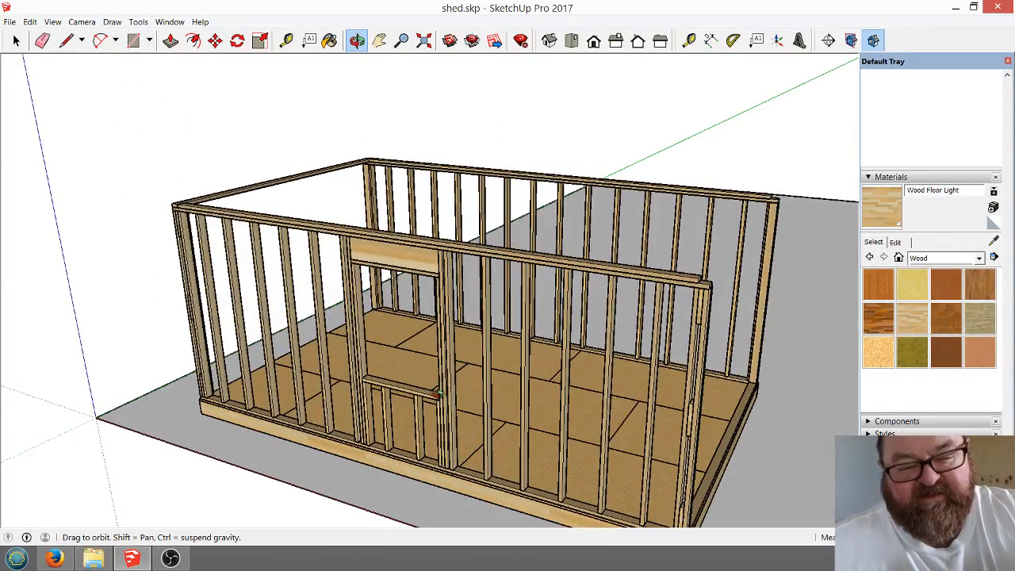
{"action": "scroll", "coordinate": [450, 395], "scroll_direction": "down", "scroll_amount": 3}
{"action": "scroll", "coordinate": [426, 387], "scroll_direction": "up", "scroll_amount": 6}
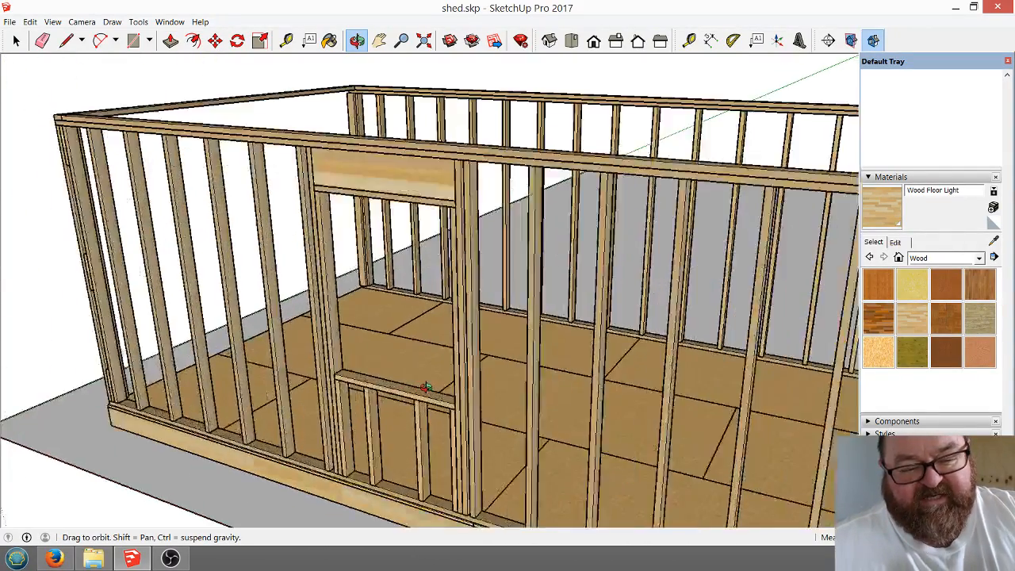
{"action": "scroll", "coordinate": [464, 427], "scroll_direction": "down", "scroll_amount": 3}
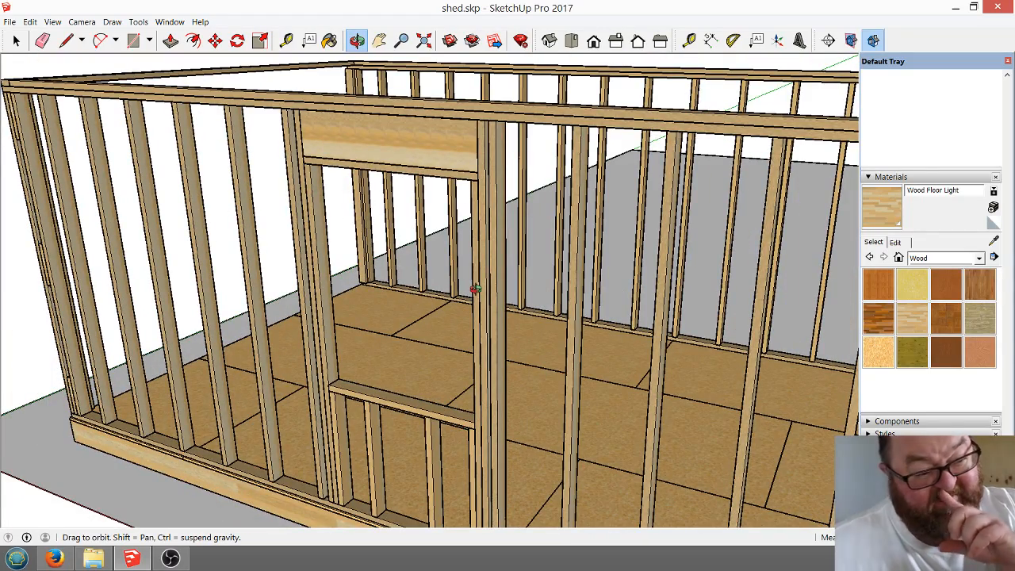
{"action": "left_click_drag", "start_coordinate": [478, 289], "coordinate": [478, 333]}
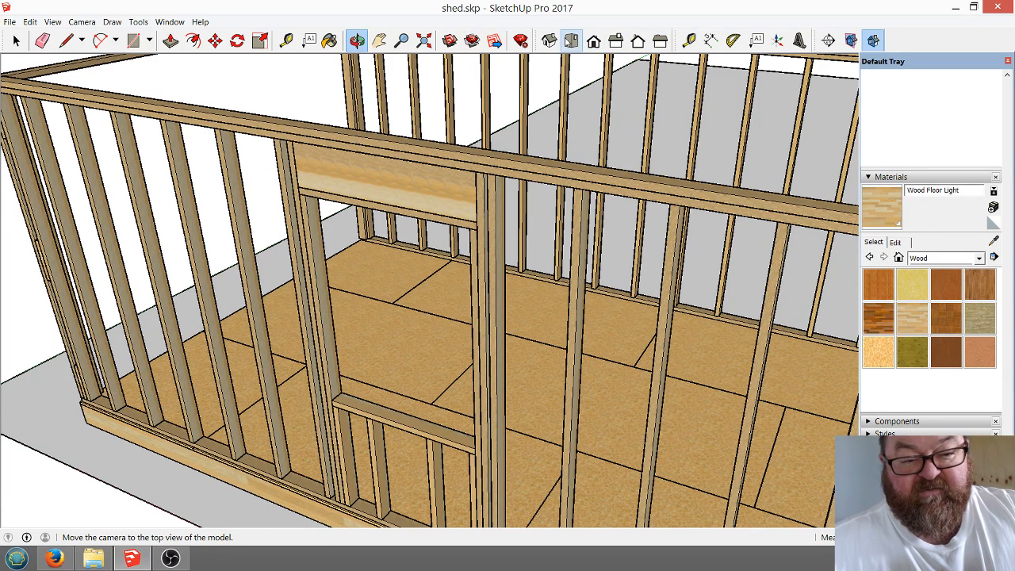
View the whole shed from the top in parallel projection.
{"action": "left_click", "coordinate": [571, 40]}
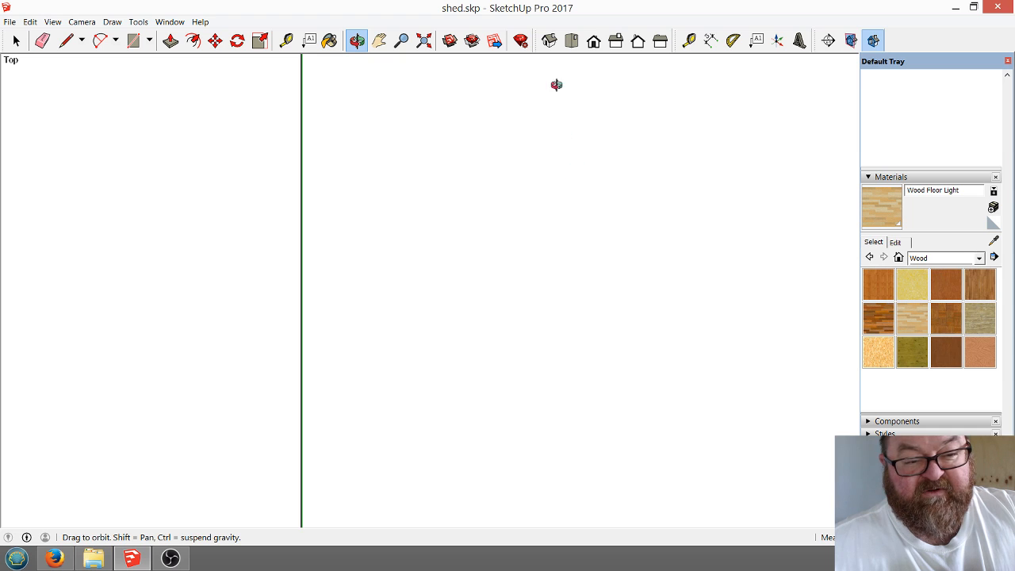
{"action": "left_click", "coordinate": [424, 40]}
{"action": "scroll", "coordinate": [483, 154], "scroll_direction": "down", "scroll_amount": 2}
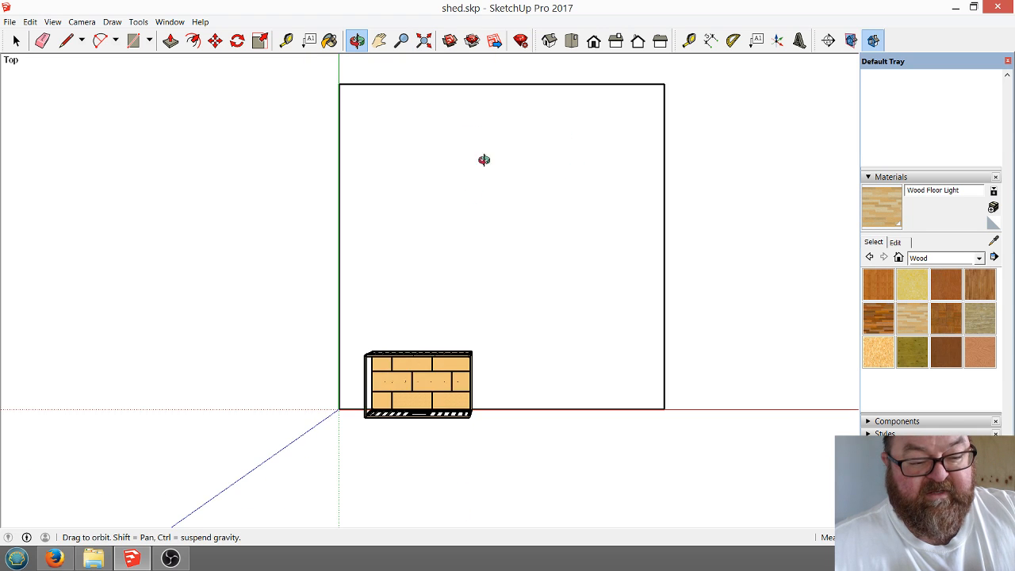
{"action": "scroll", "coordinate": [406, 366], "scroll_direction": "up", "scroll_amount": 2}
{"action": "scroll", "coordinate": [389, 417], "scroll_direction": "up", "scroll_amount": 4}
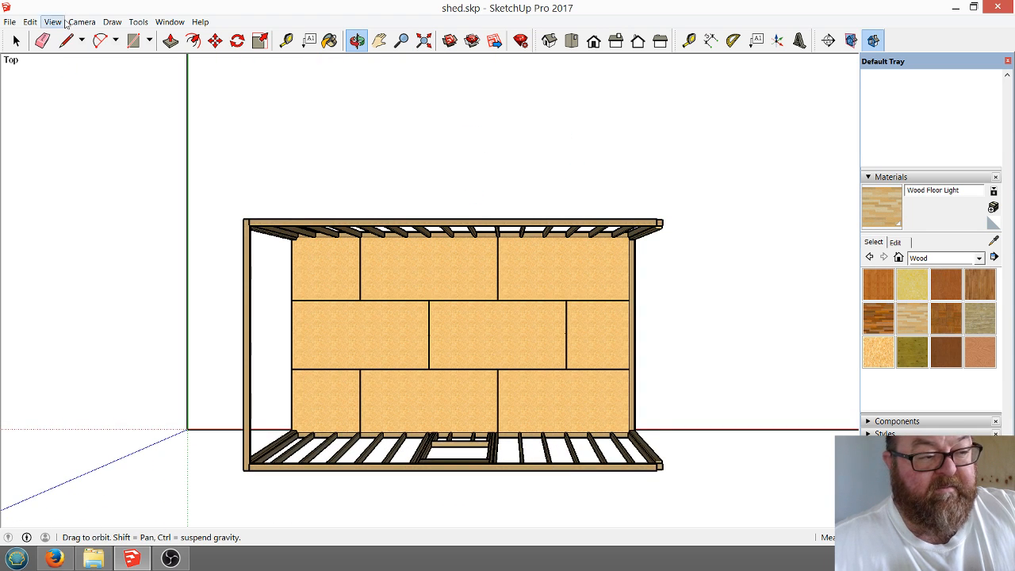
{"action": "left_click", "coordinate": [82, 21]}
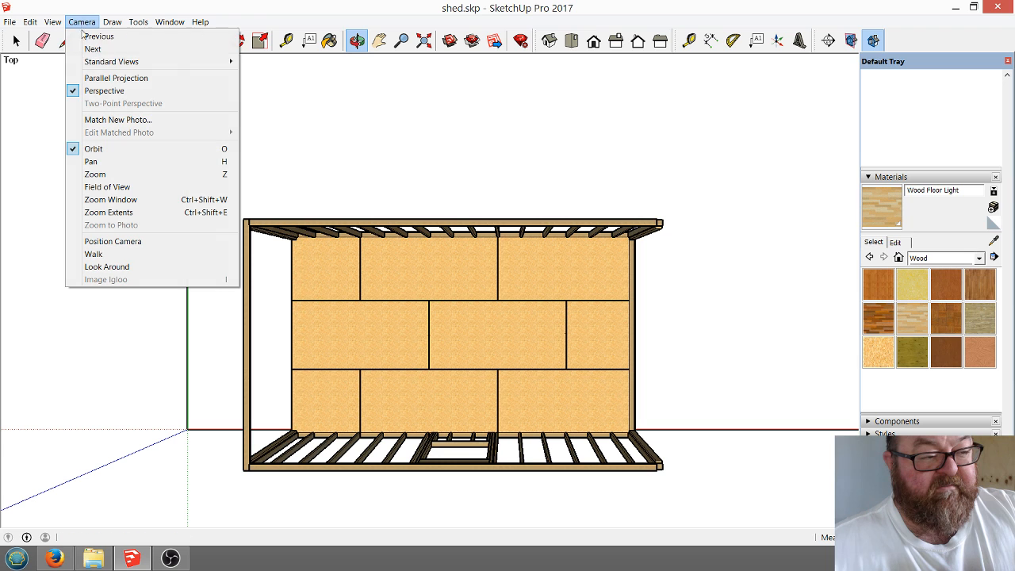
{"action": "left_click", "coordinate": [106, 79]}
{"action": "scroll", "coordinate": [406, 359], "scroll_direction": "up", "scroll_amount": 3}
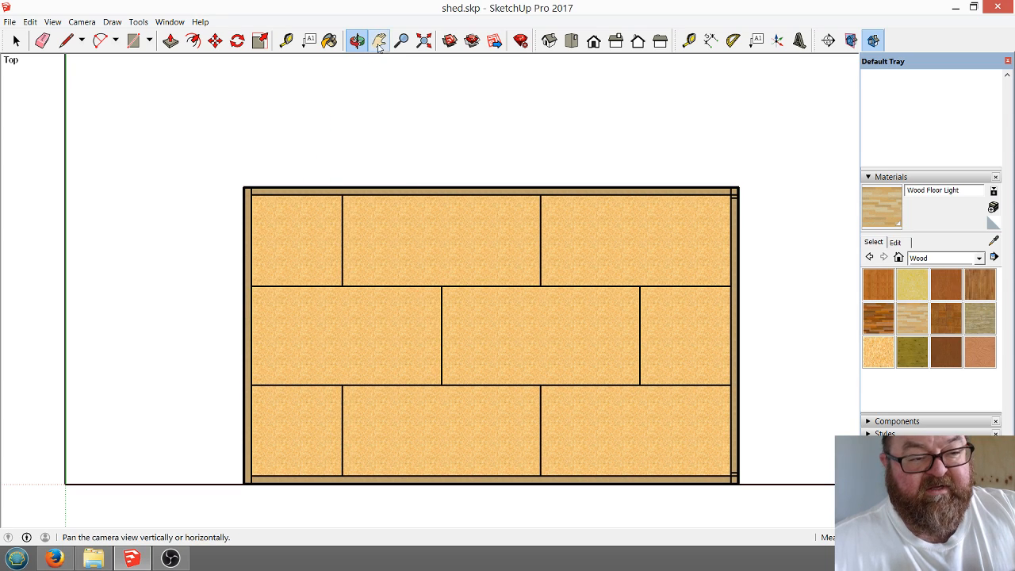
Switch the camera back to perspective and view the shed at an angle from outside the window wall.
{"action": "left_click_drag", "start_coordinate": [493, 380], "coordinate": [435, 184]}
{"action": "left_click", "coordinate": [82, 21]}
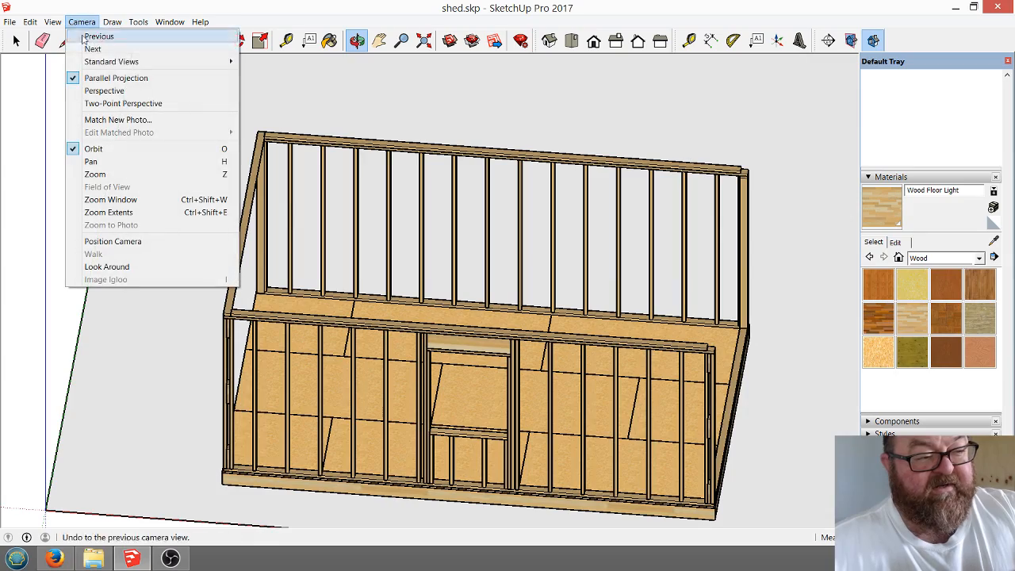
{"action": "left_click", "coordinate": [104, 90]}
{"action": "left_click_drag", "start_coordinate": [467, 379], "coordinate": [462, 312]}
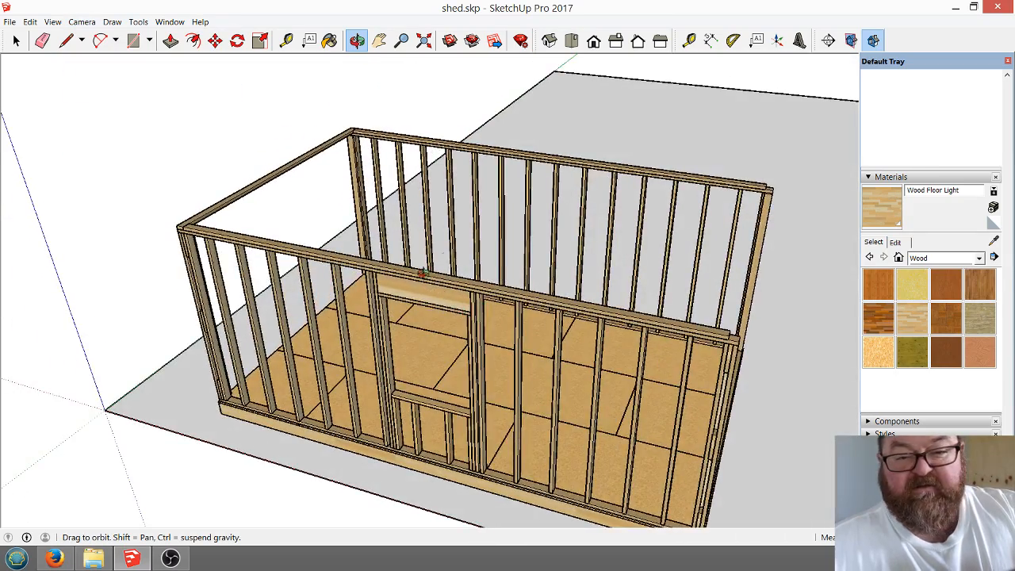
Place a horizontal section plane on the grey ground surface.
{"action": "left_click", "coordinate": [829, 39]}
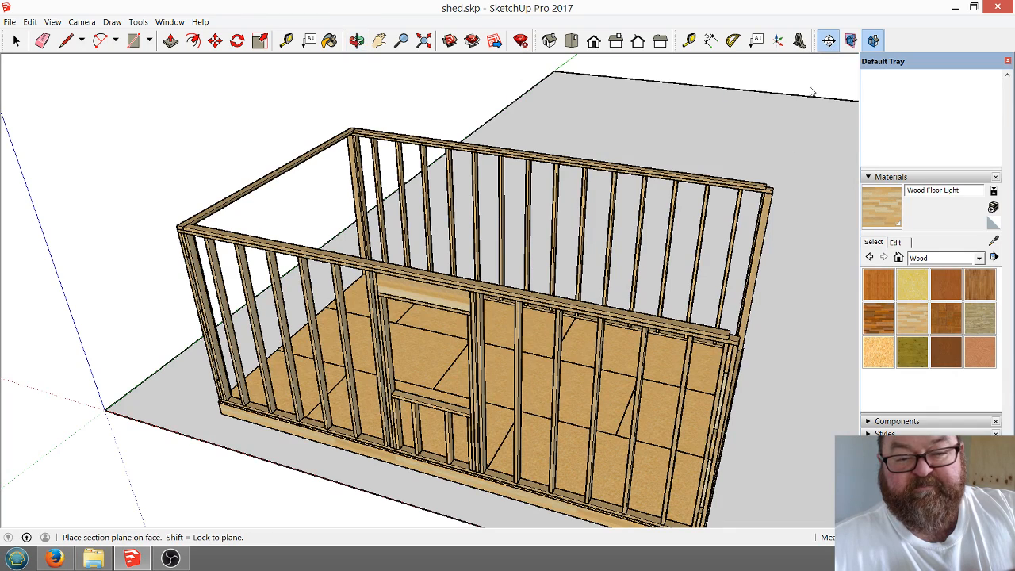
{"action": "left_click", "coordinate": [697, 195]}
{"action": "middle_click_drag", "start_coordinate": [698, 197], "coordinate": [339, 289]}
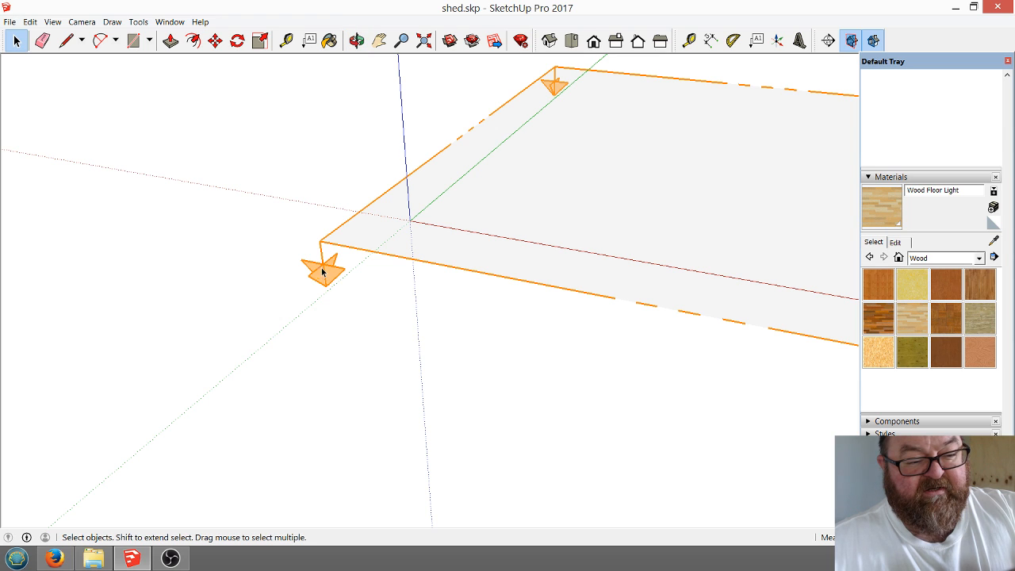
Select the horizontal section plane and move it a short distance straight down.
{"action": "left_click", "coordinate": [322, 241]}
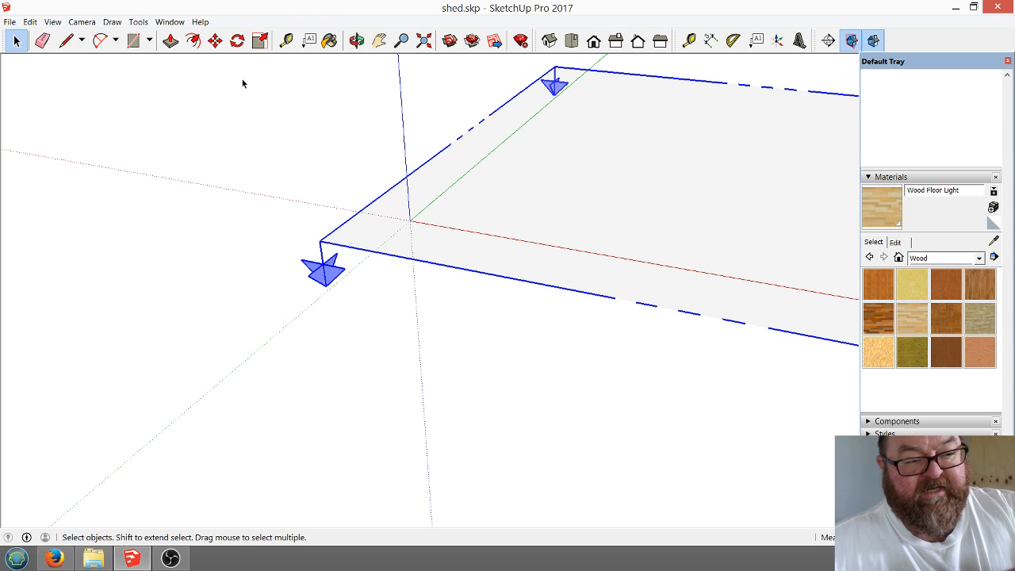
{"action": "left_click", "coordinate": [215, 40]}
{"action": "left_click", "coordinate": [308, 252]}
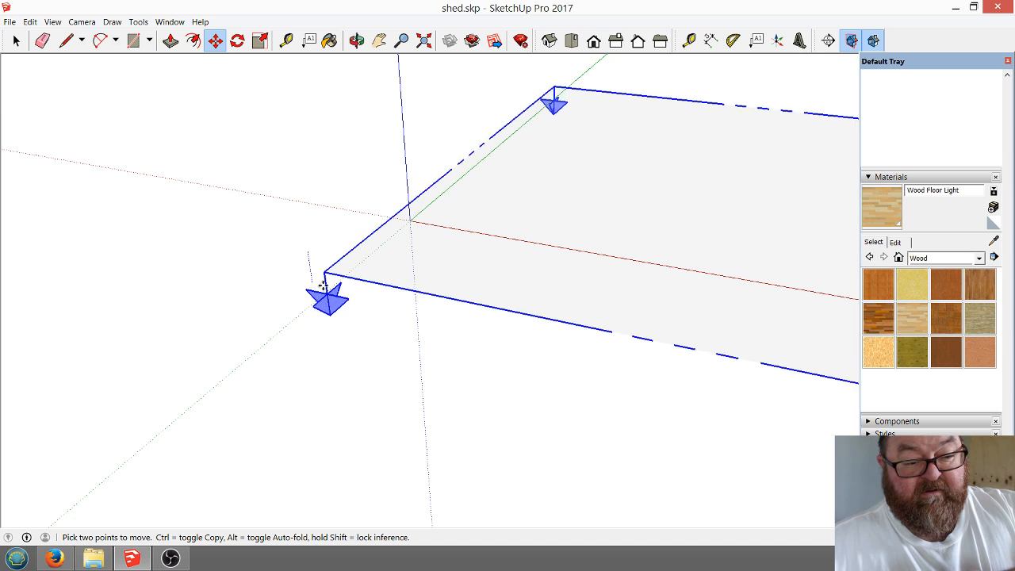
{"action": "left_click", "coordinate": [306, 299]}
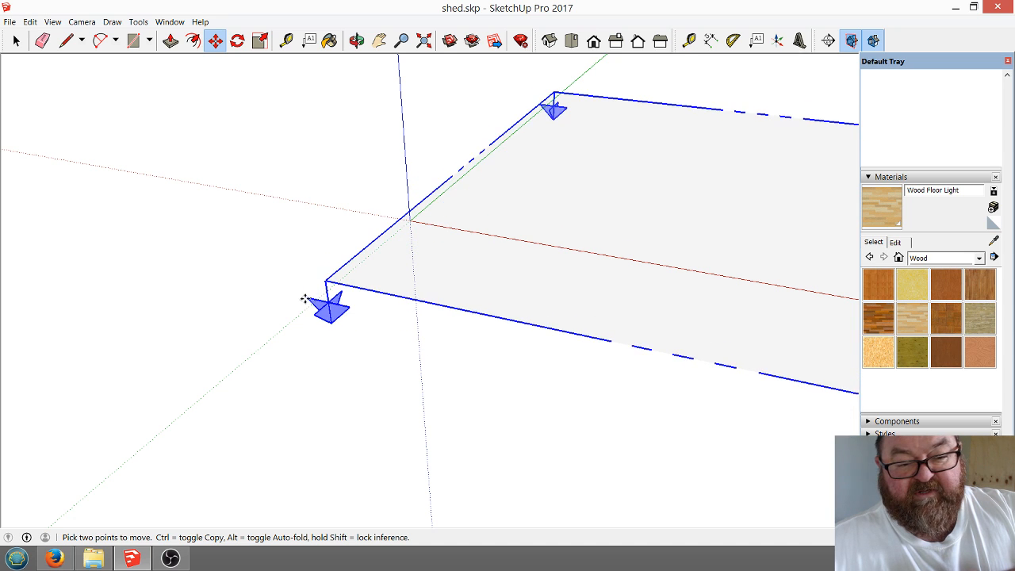
{"action": "scroll", "coordinate": [261, 323], "scroll_direction": "down", "scroll_amount": 3}
{"action": "scroll", "coordinate": [309, 313], "scroll_direction": "up", "scroll_amount": 4}
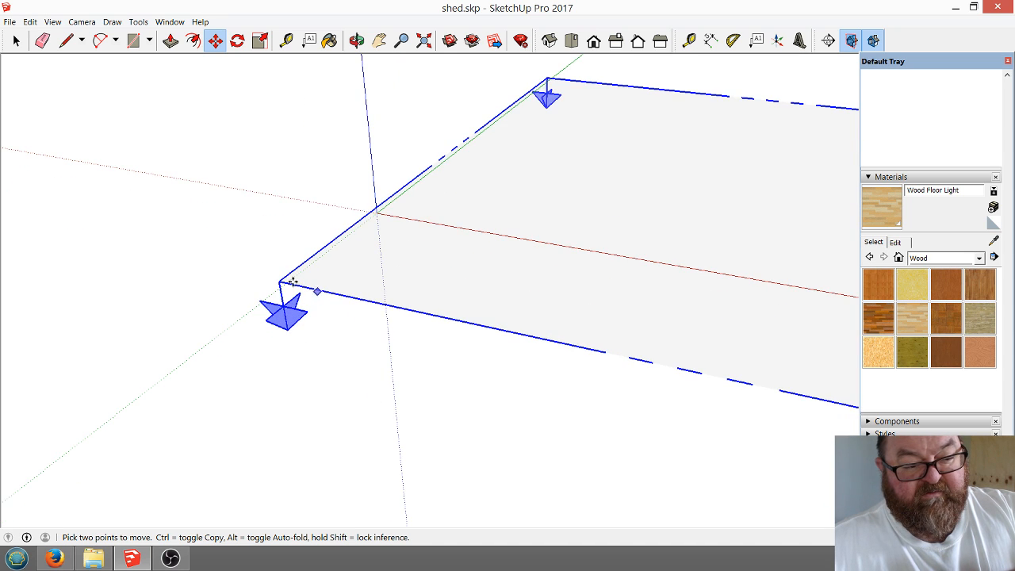
Raise the horizontal section plane until it cuts through the shed's wall studs, and view the model from the top.
{"action": "left_click", "coordinate": [273, 278]}
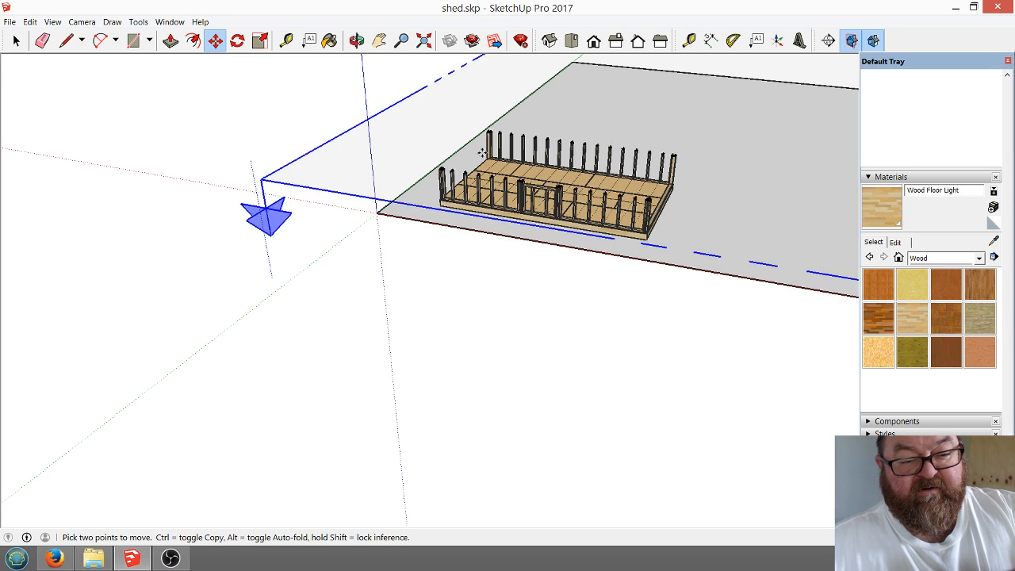
{"action": "left_click", "coordinate": [484, 136]}
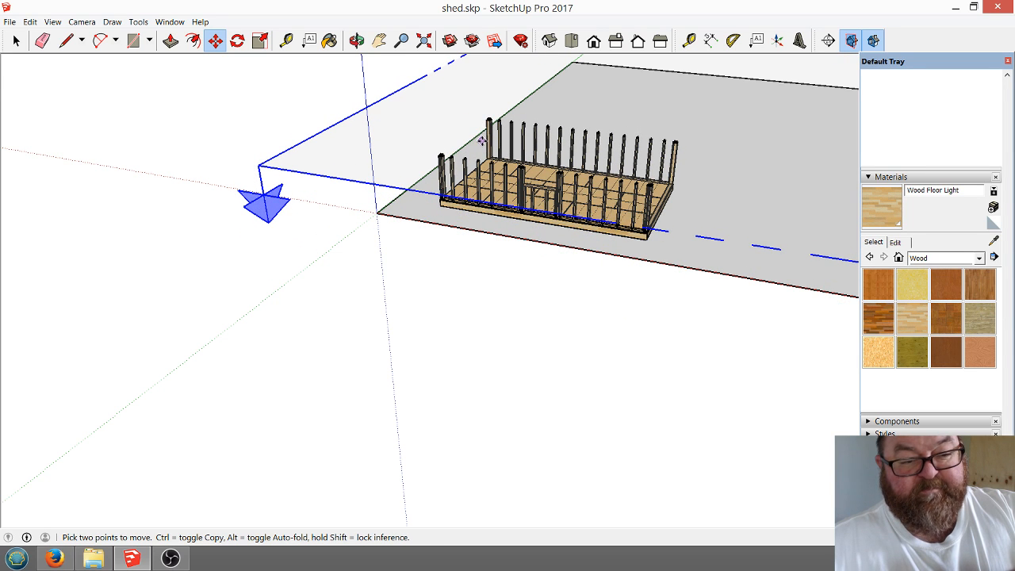
{"action": "left_click", "coordinate": [571, 41]}
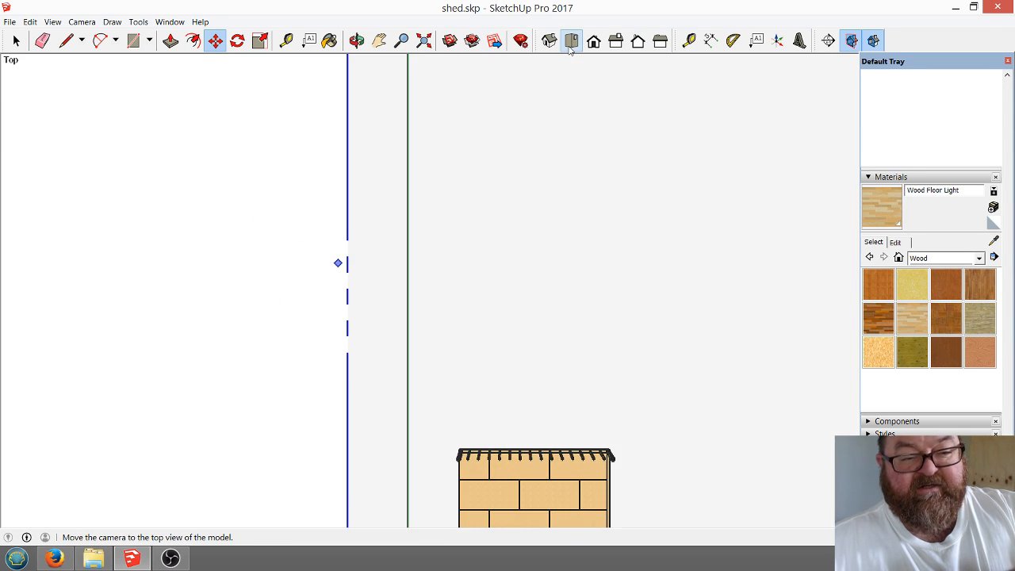
{"action": "scroll", "coordinate": [328, 170], "scroll_direction": "down", "scroll_amount": 4}
{"action": "scroll", "coordinate": [402, 355], "scroll_direction": "up", "scroll_amount": 4}
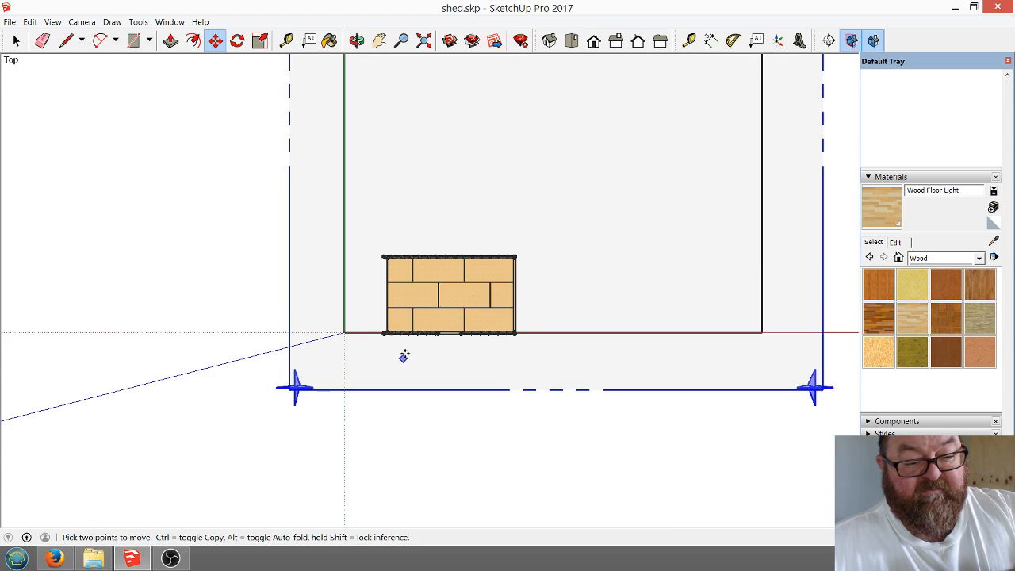
Hide the section planes while leaving the section cuts switched on.
{"action": "left_click", "coordinate": [30, 22]}
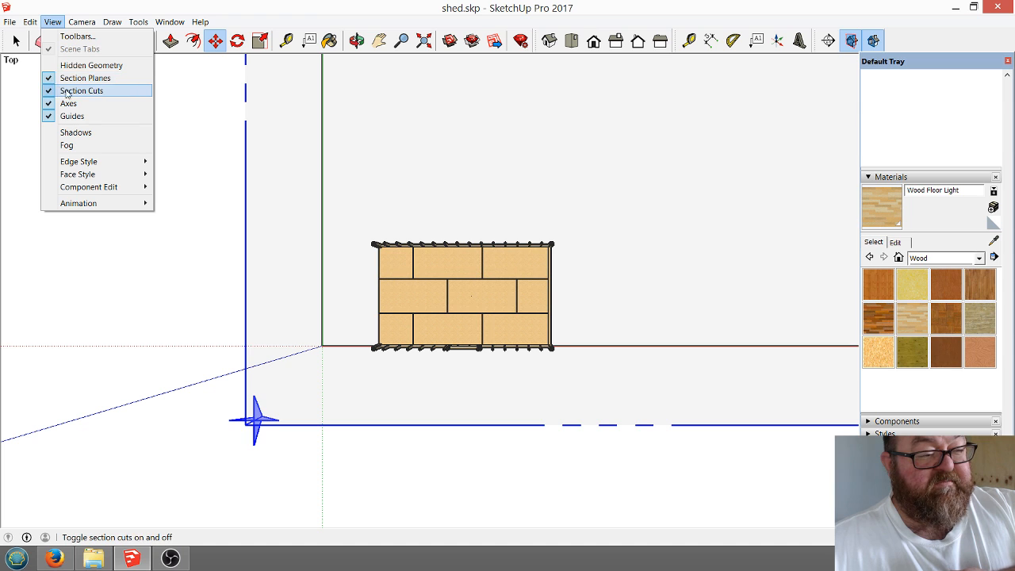
{"action": "left_click", "coordinate": [69, 78]}
{"action": "scroll", "coordinate": [442, 336], "scroll_direction": "up", "scroll_amount": 1}
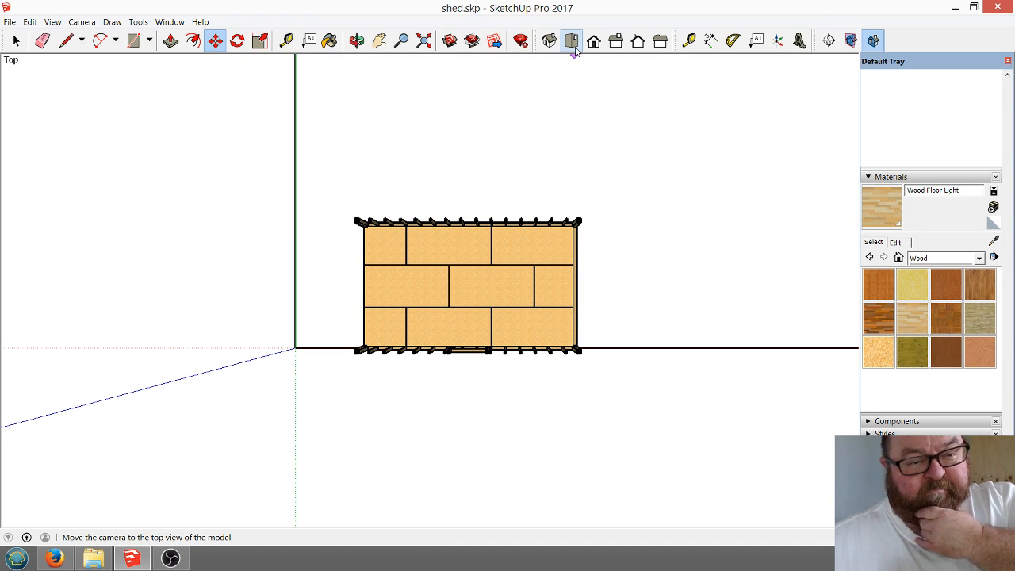
Switch the camera to parallel projection and examine the window wall's stud layout from the top.
{"action": "left_click", "coordinate": [82, 22]}
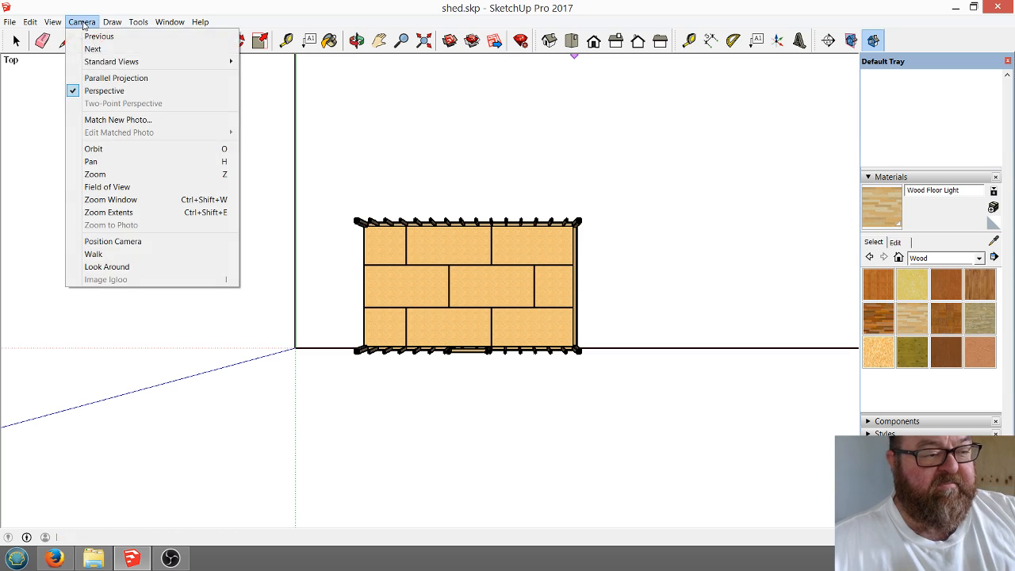
{"action": "left_click", "coordinate": [93, 79]}
{"action": "scroll", "coordinate": [453, 331], "scroll_direction": "up", "scroll_amount": 5}
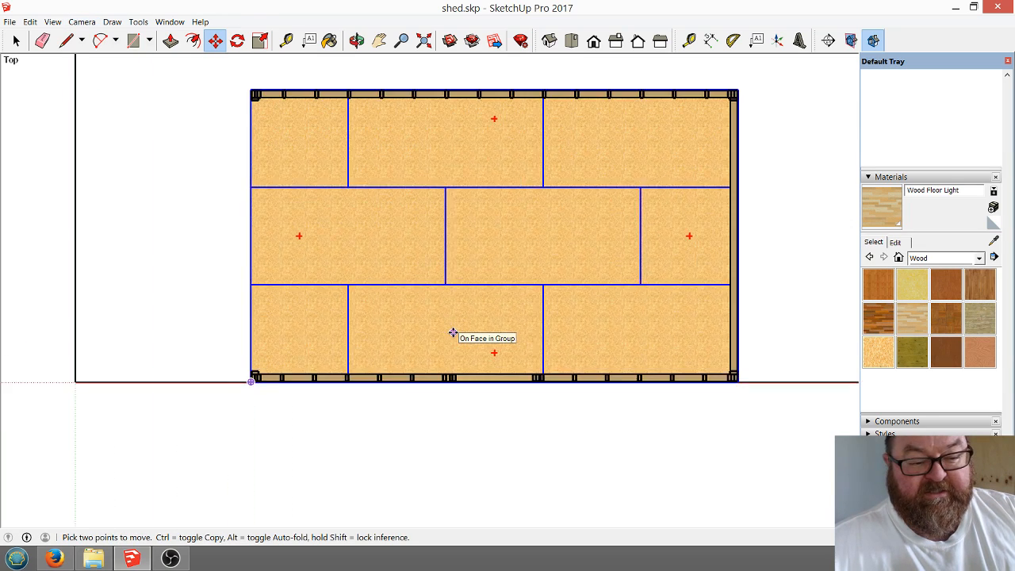
{"action": "scroll", "coordinate": [483, 419], "scroll_direction": "up", "scroll_amount": 3}
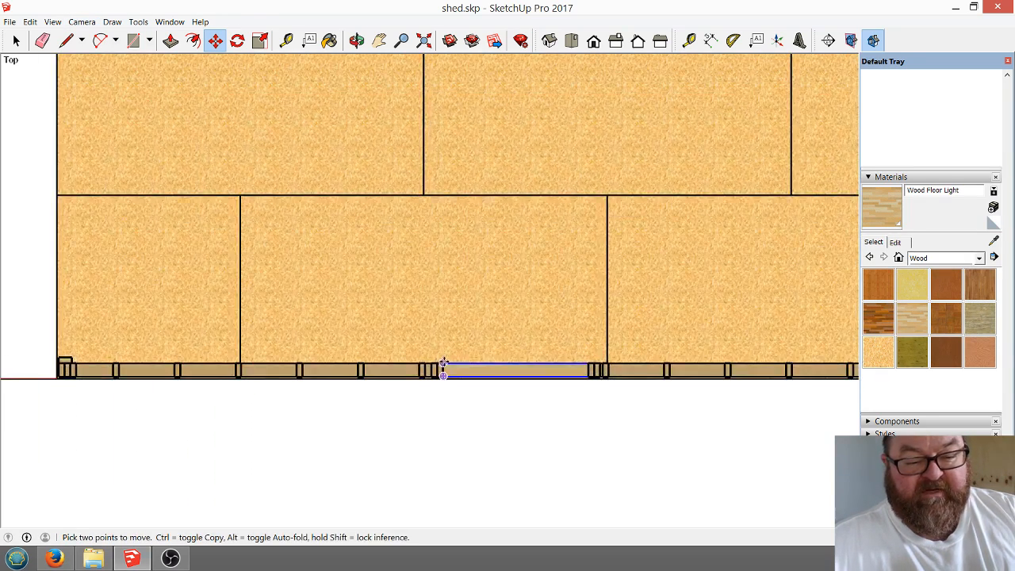
{"action": "scroll", "coordinate": [443, 367], "scroll_direction": "down", "scroll_amount": 2}
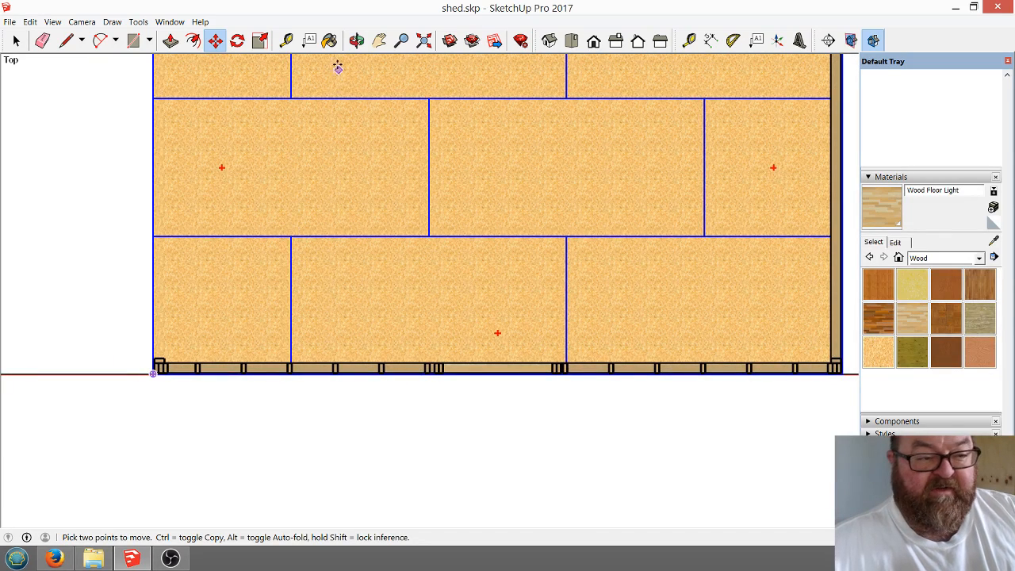
Place guides along both sides of the window opening, offset from the shed's end edge and from each other.
{"action": "left_click", "coordinate": [287, 42]}
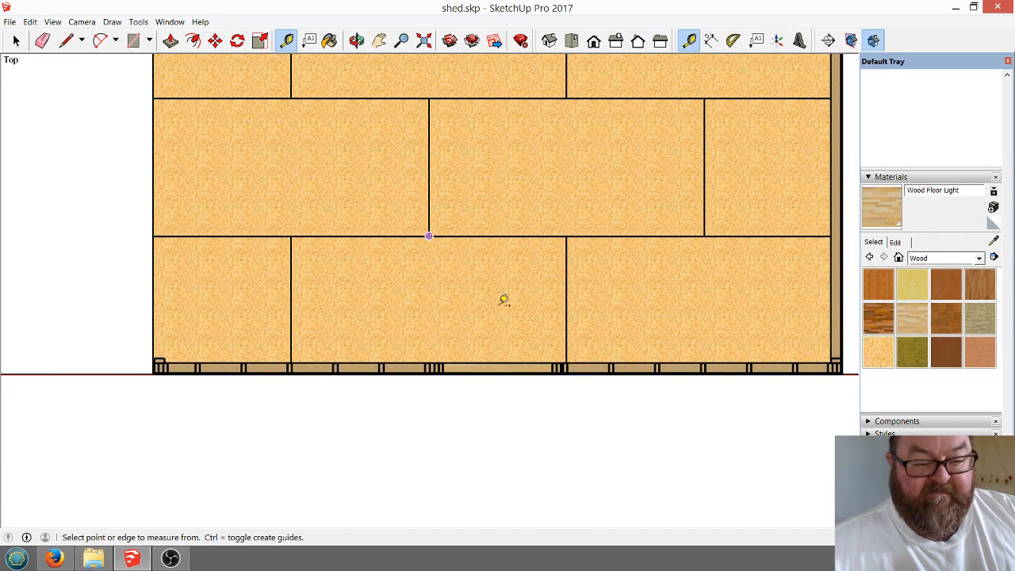
{"action": "left_click", "coordinate": [843, 332]}
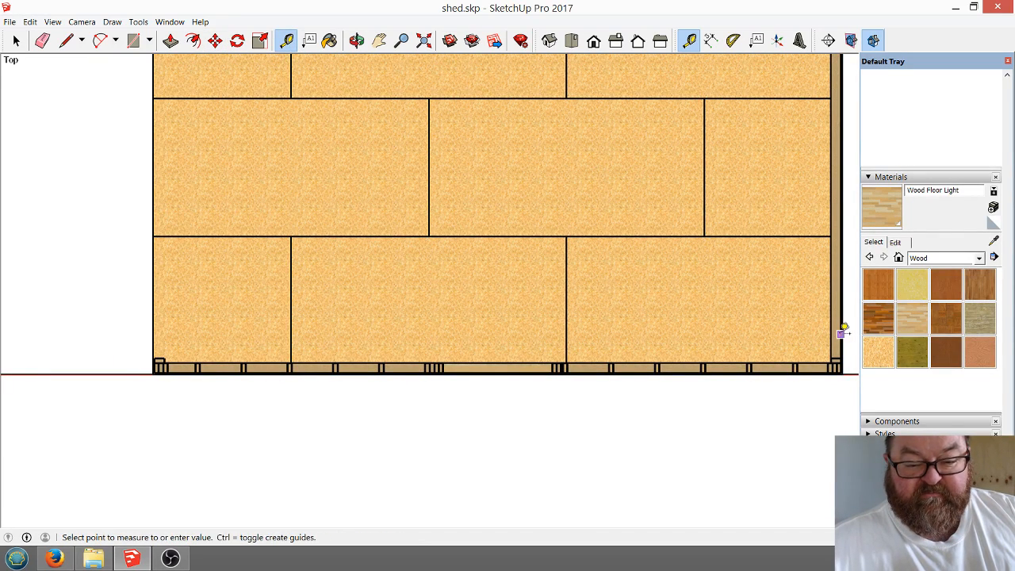
{"action": "scroll", "coordinate": [520, 357], "scroll_direction": "up", "scroll_amount": 2}
{"action": "scroll", "coordinate": [520, 361], "scroll_direction": "up", "scroll_amount": 1}
{"action": "left_click", "coordinate": [571, 358]}
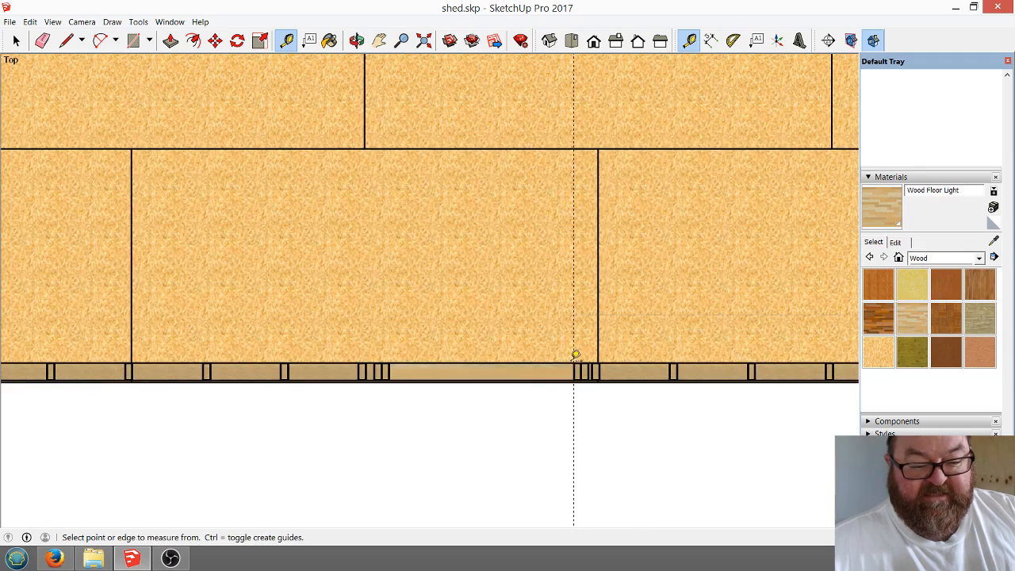
{"action": "left_click", "coordinate": [579, 299]}
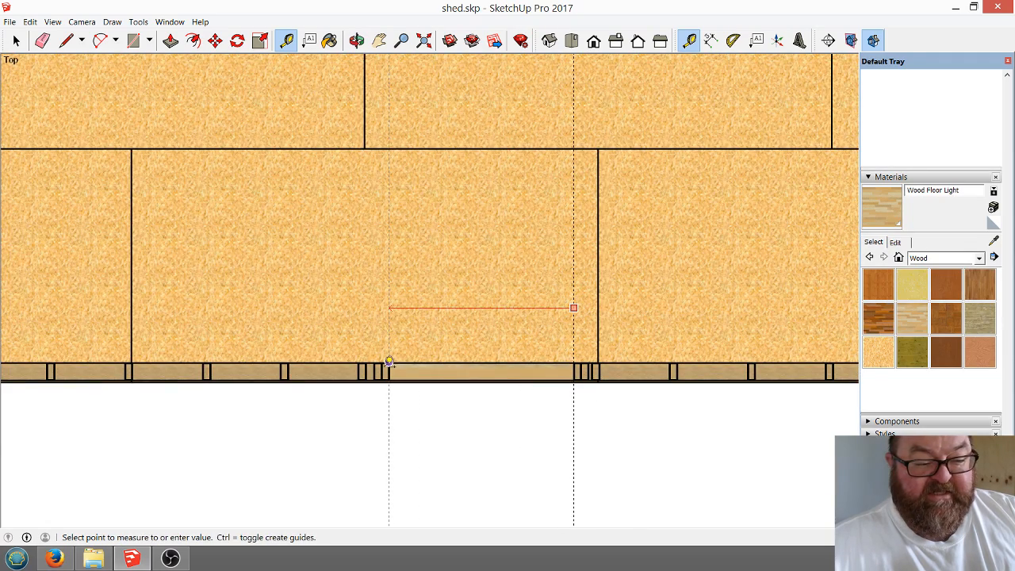
{"action": "left_click", "coordinate": [389, 363]}
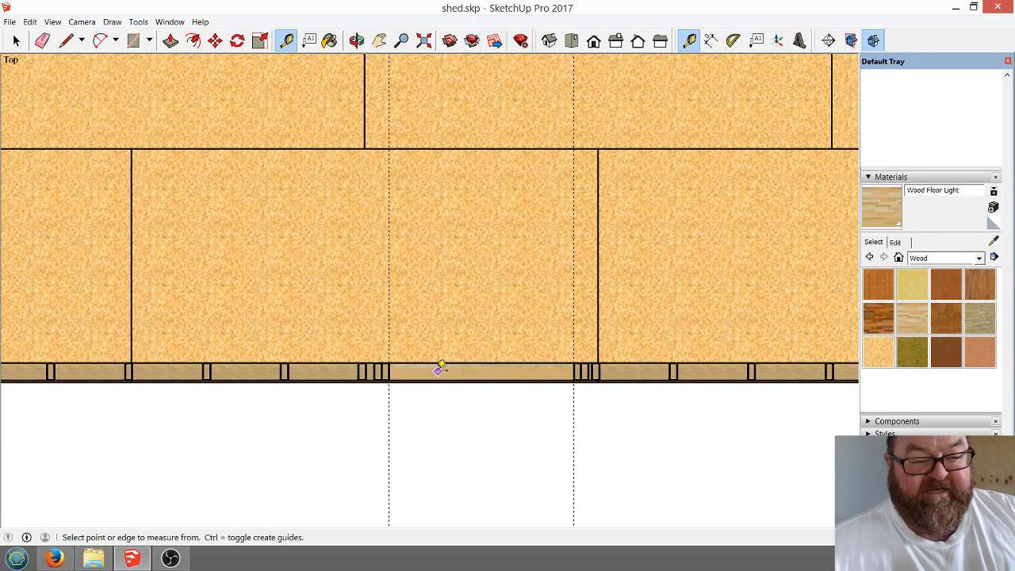
Undo the guides placed along the sides of the window opening.
{"action": "key", "text": "ctrl+z"}
{"action": "key", "text": "ctrl+z"}
{"action": "key", "text": "ctrl+z"}
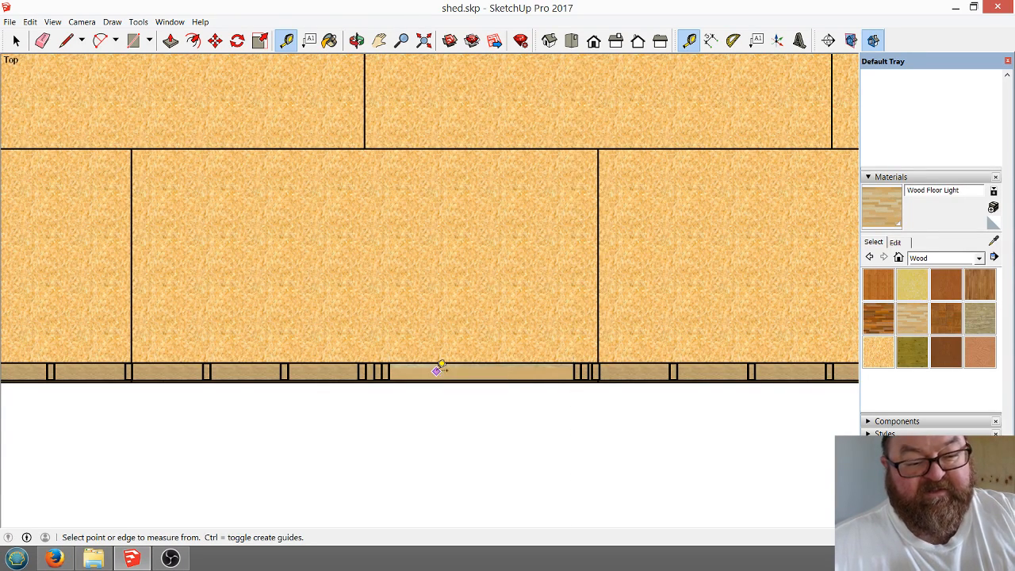
{"action": "key", "text": "z"}
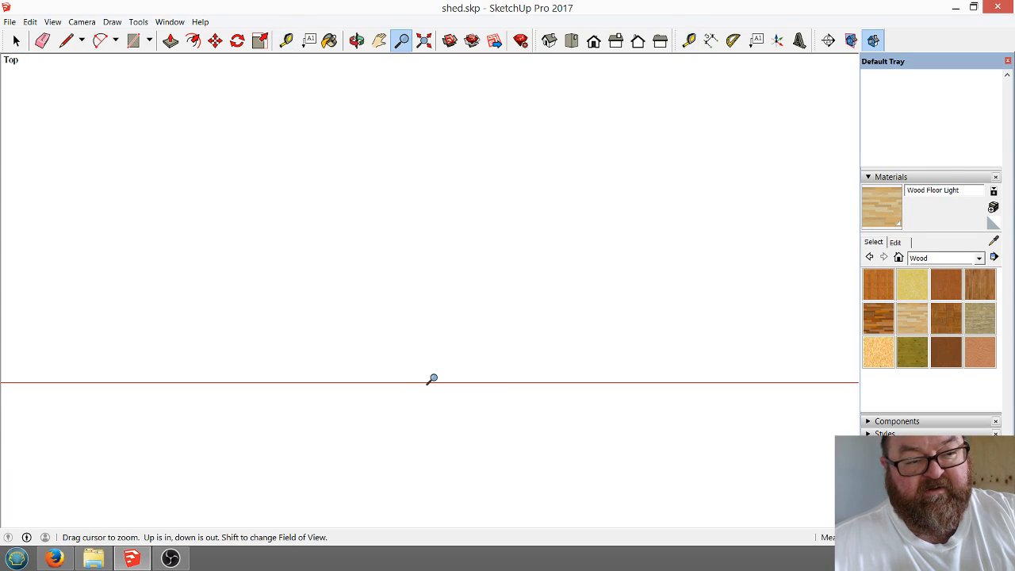
Return the camera to perspective and bring the whole shed into view at an angle from outside the window wall.
{"action": "left_click", "coordinate": [429, 42]}
{"action": "left_click_drag", "start_coordinate": [423, 286], "coordinate": [362, 388]}
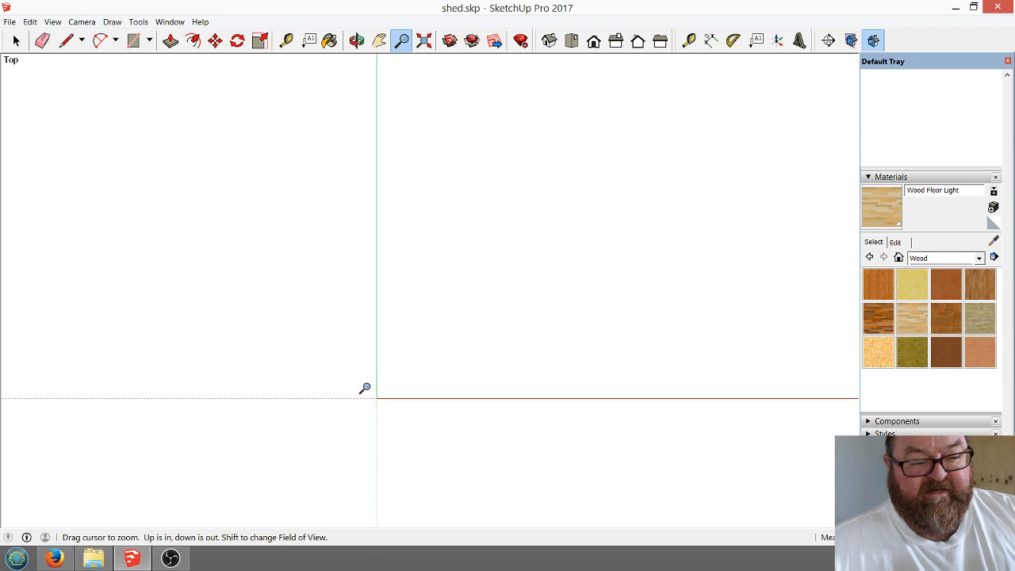
{"action": "left_click", "coordinate": [82, 22]}
{"action": "left_click", "coordinate": [105, 91]}
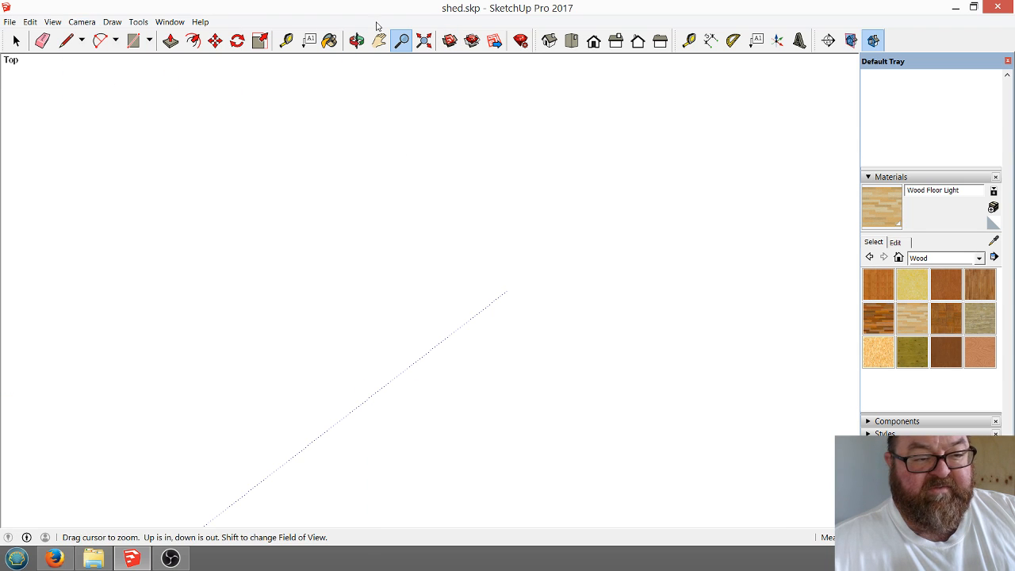
{"action": "left_click", "coordinate": [425, 41]}
{"action": "left_click_drag", "start_coordinate": [365, 202], "coordinate": [390, 267]}
{"action": "left_click", "coordinate": [356, 40]}
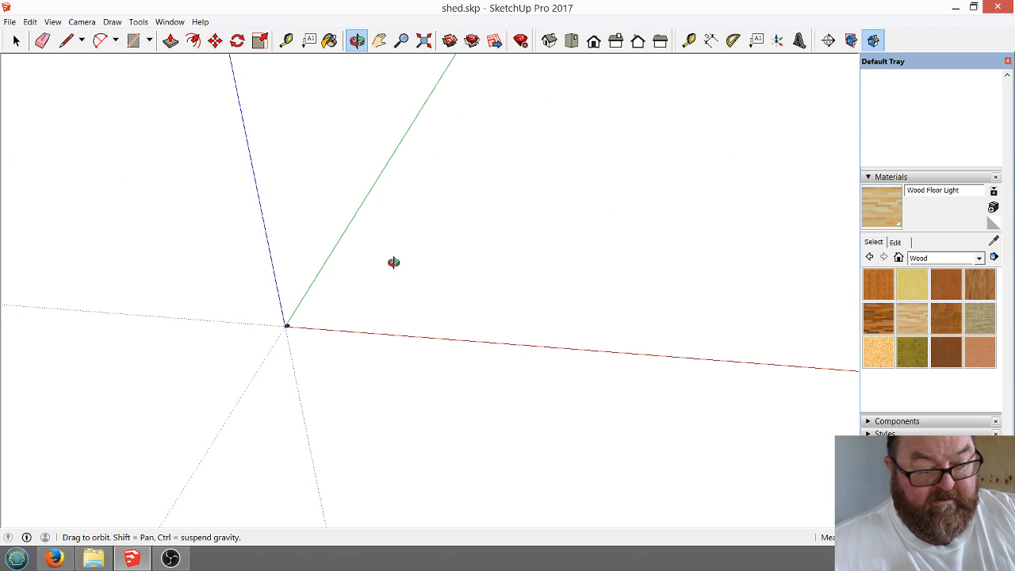
{"action": "left_click_drag", "start_coordinate": [322, 311], "coordinate": [286, 343]}
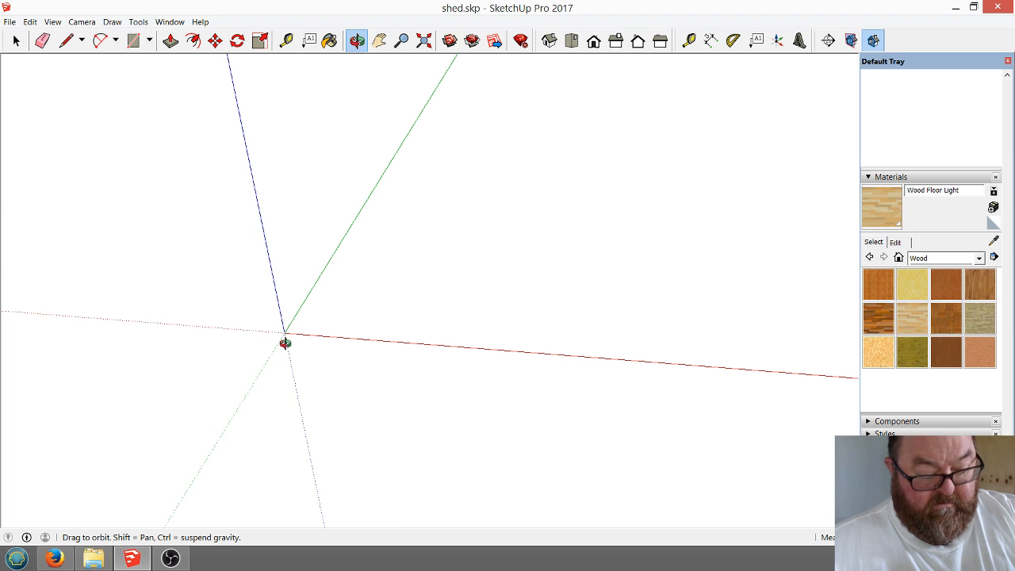
{"action": "scroll", "coordinate": [285, 341], "scroll_direction": "up", "scroll_amount": 10}
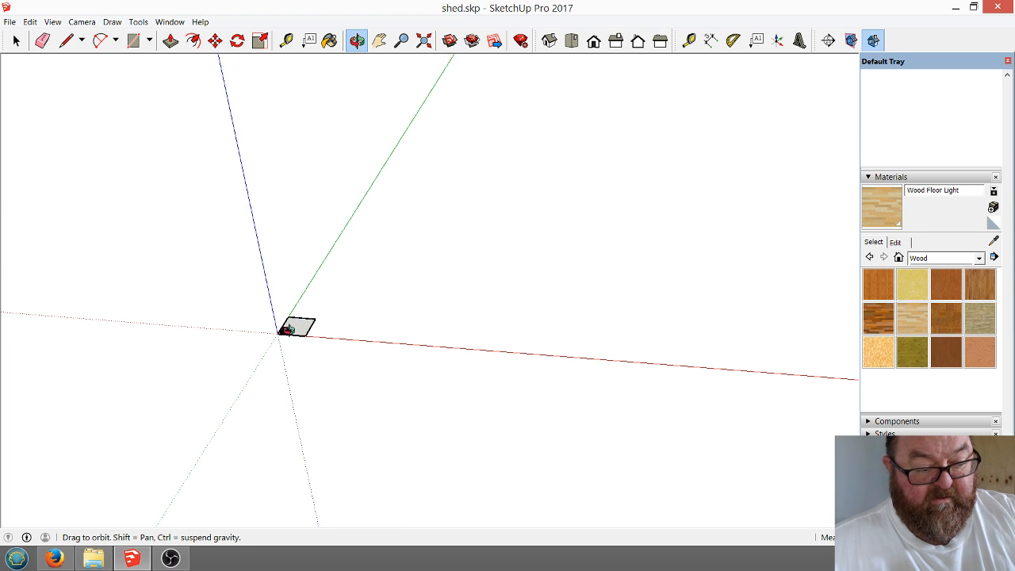
{"action": "scroll", "coordinate": [317, 326], "scroll_direction": "up", "scroll_amount": 3}
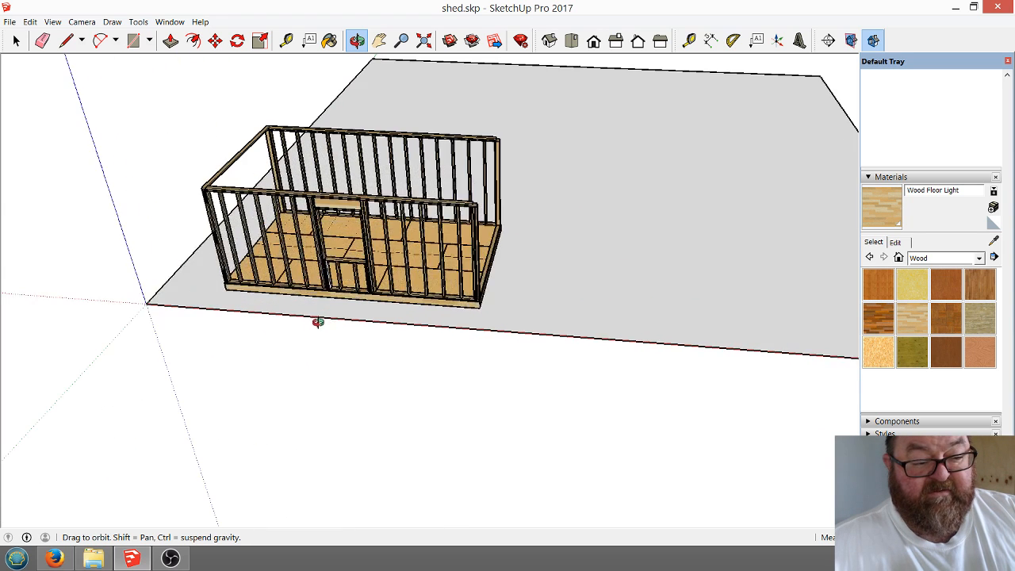
{"action": "scroll", "coordinate": [288, 354], "scroll_direction": "down", "scroll_amount": 1}
{"action": "scroll", "coordinate": [305, 317], "scroll_direction": "up", "scroll_amount": 5}
{"action": "scroll", "coordinate": [305, 313], "scroll_direction": "down", "scroll_amount": 3}
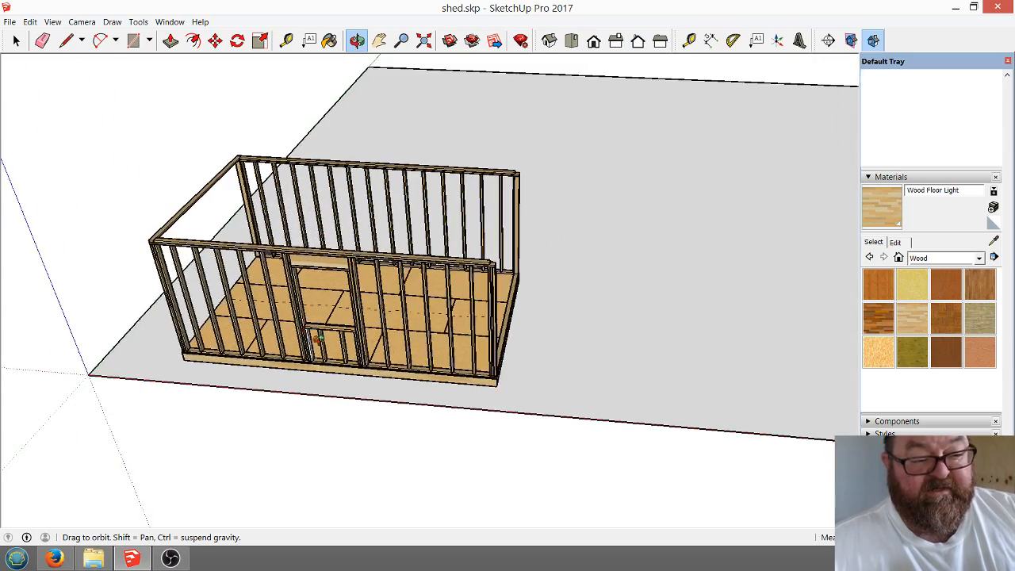
Paint the white face of the short end stud below the window sill with Wood Floor Light.
{"action": "scroll", "coordinate": [357, 341], "scroll_direction": "up", "scroll_amount": 6}
{"action": "scroll", "coordinate": [425, 388], "scroll_direction": "up", "scroll_amount": 2}
{"action": "scroll", "coordinate": [317, 357], "scroll_direction": "down", "scroll_amount": 5}
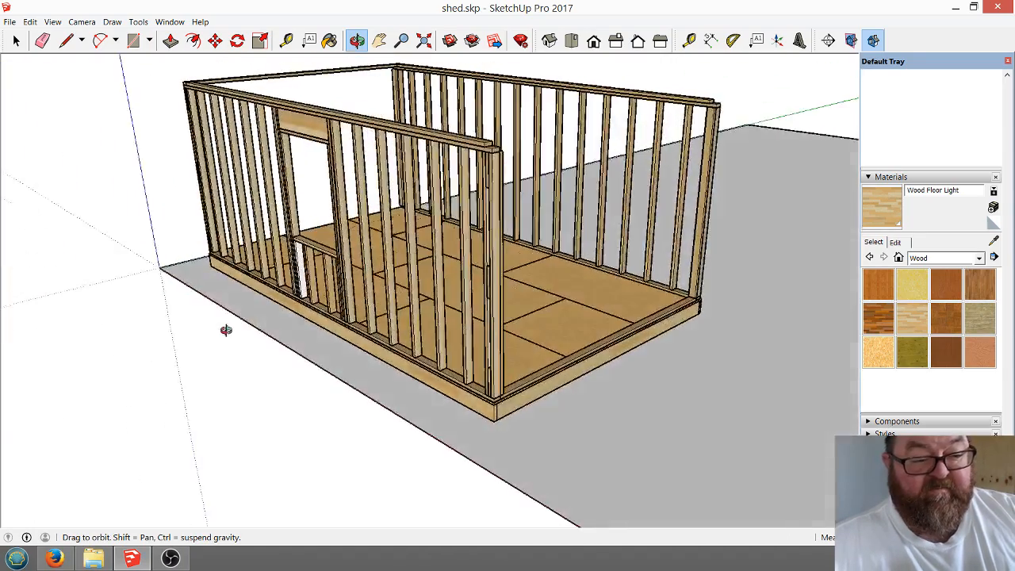
{"action": "scroll", "coordinate": [357, 347], "scroll_direction": "up", "scroll_amount": 7}
{"action": "middle_click_drag", "start_coordinate": [406, 386], "coordinate": [309, 411]}
{"action": "scroll", "coordinate": [456, 382], "scroll_direction": "down", "scroll_amount": 4}
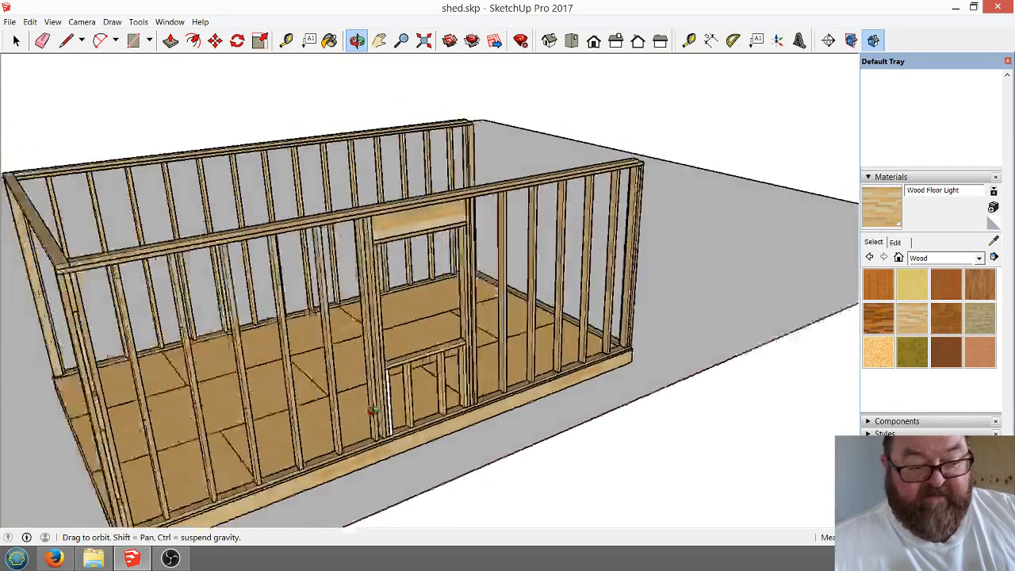
{"action": "scroll", "coordinate": [305, 412], "scroll_direction": "up", "scroll_amount": 3}
{"action": "scroll", "coordinate": [389, 412], "scroll_direction": "up", "scroll_amount": 5}
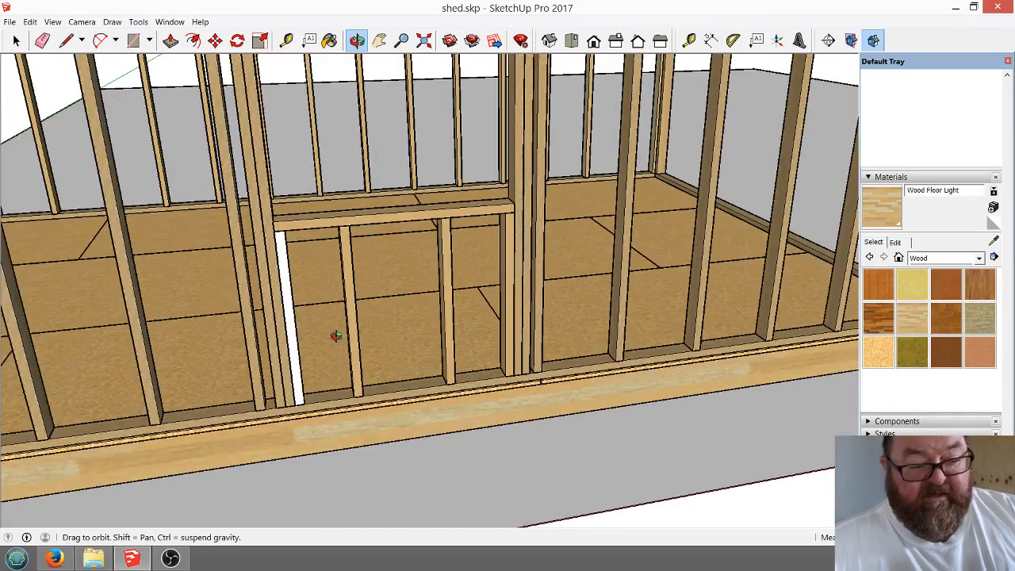
{"action": "left_click", "coordinate": [16, 41]}
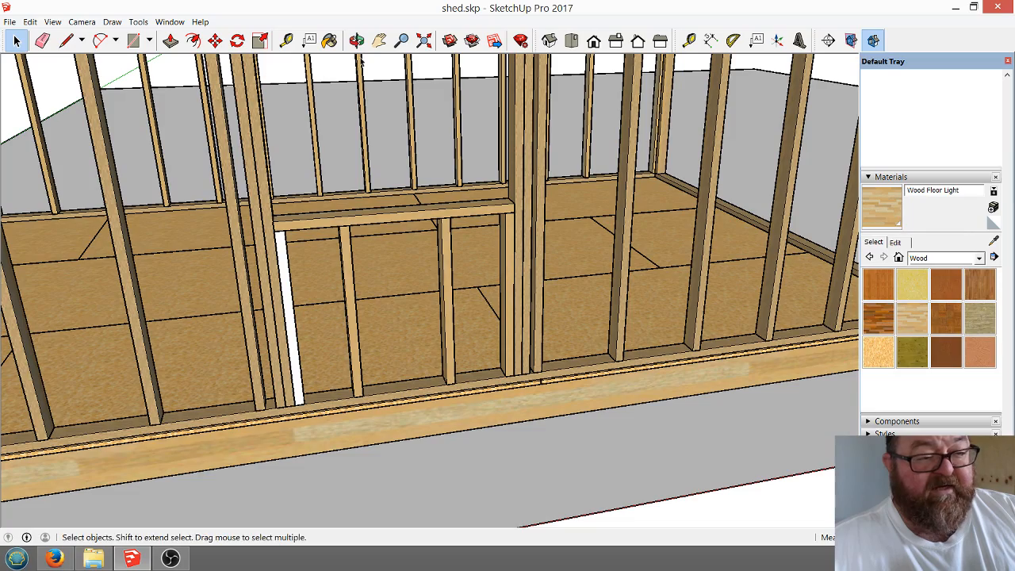
{"action": "left_click", "coordinate": [329, 41]}
{"action": "scroll", "coordinate": [298, 279], "scroll_direction": "up", "scroll_amount": 4}
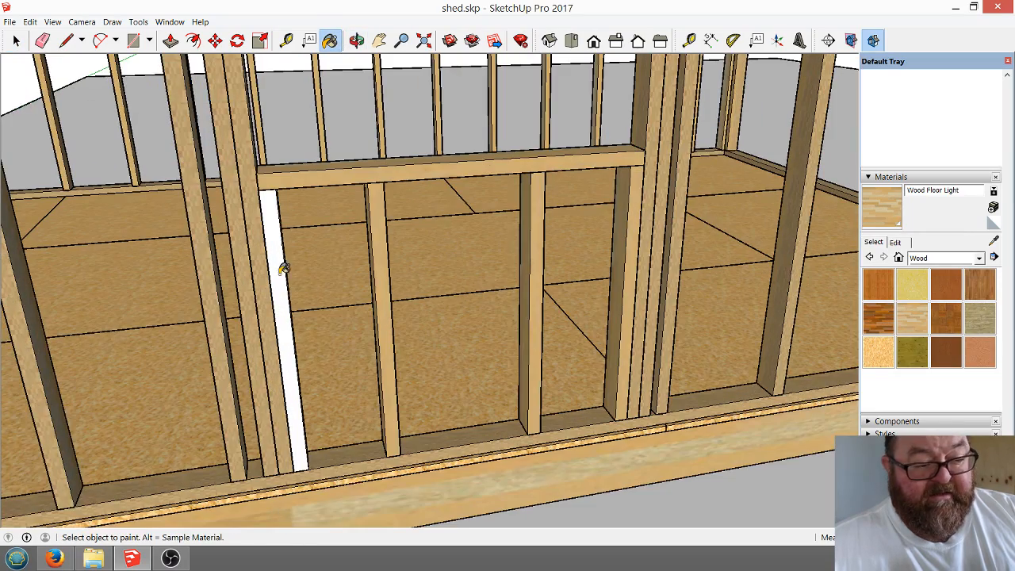
{"action": "left_click", "coordinate": [283, 269]}
{"action": "scroll", "coordinate": [485, 399], "scroll_direction": "down", "scroll_amount": 5}
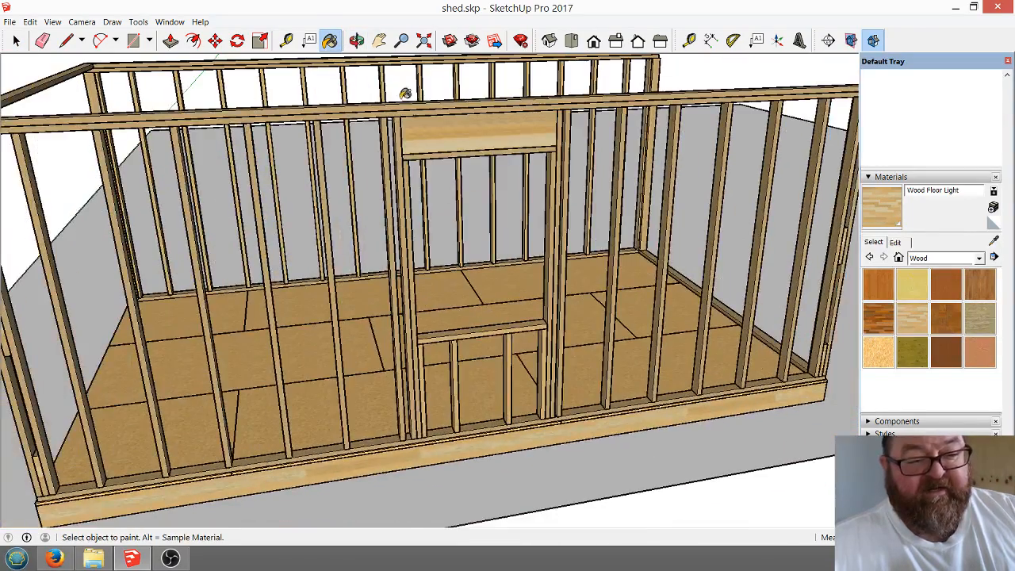
View the window wall from inside the shed and select its header and top plate in turn.
{"action": "left_click", "coordinate": [357, 40]}
{"action": "left_click_drag", "start_coordinate": [444, 333], "coordinate": [341, 288]}
{"action": "left_click_drag", "start_coordinate": [222, 263], "coordinate": [188, 265]}
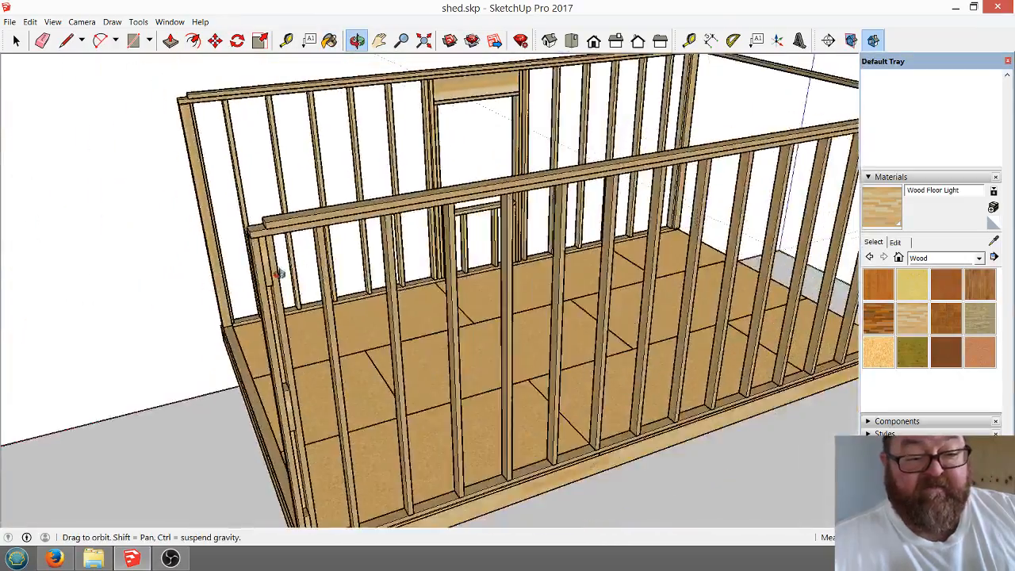
{"action": "left_click_drag", "start_coordinate": [550, 303], "coordinate": [588, 358]}
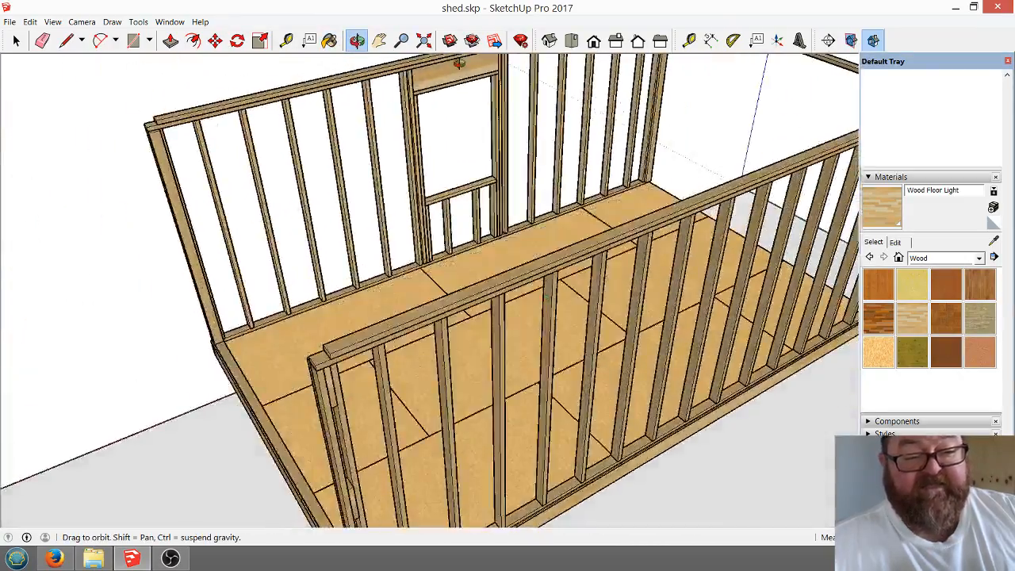
{"action": "scroll", "coordinate": [458, 63], "scroll_direction": "up", "scroll_amount": 5}
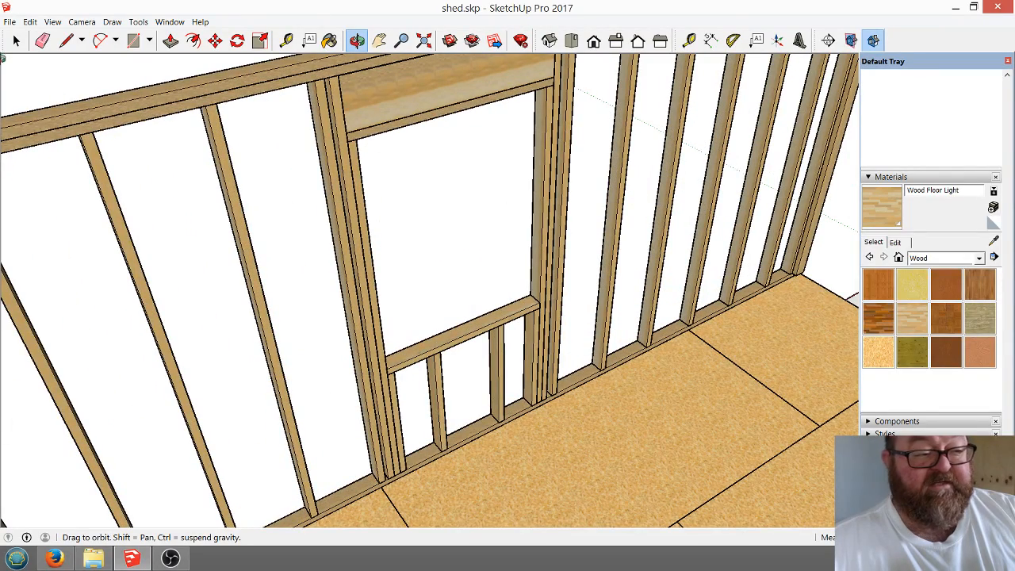
{"action": "left_click", "coordinate": [16, 40]}
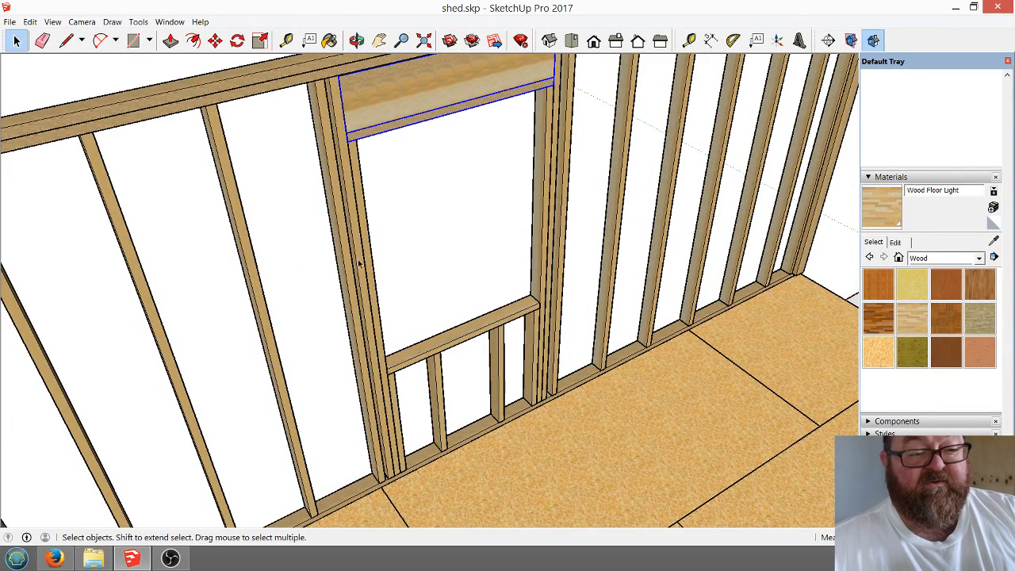
{"action": "left_click", "coordinate": [279, 74]}
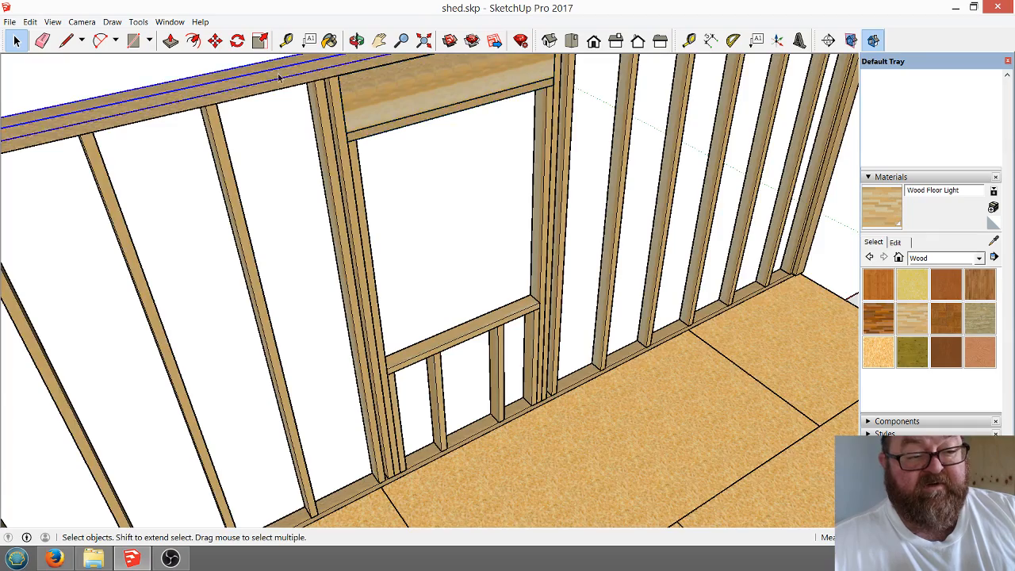
Delete the four middle studs from the long wall opposite the window wall.
{"action": "scroll", "coordinate": [276, 89], "scroll_direction": "down", "scroll_amount": 5}
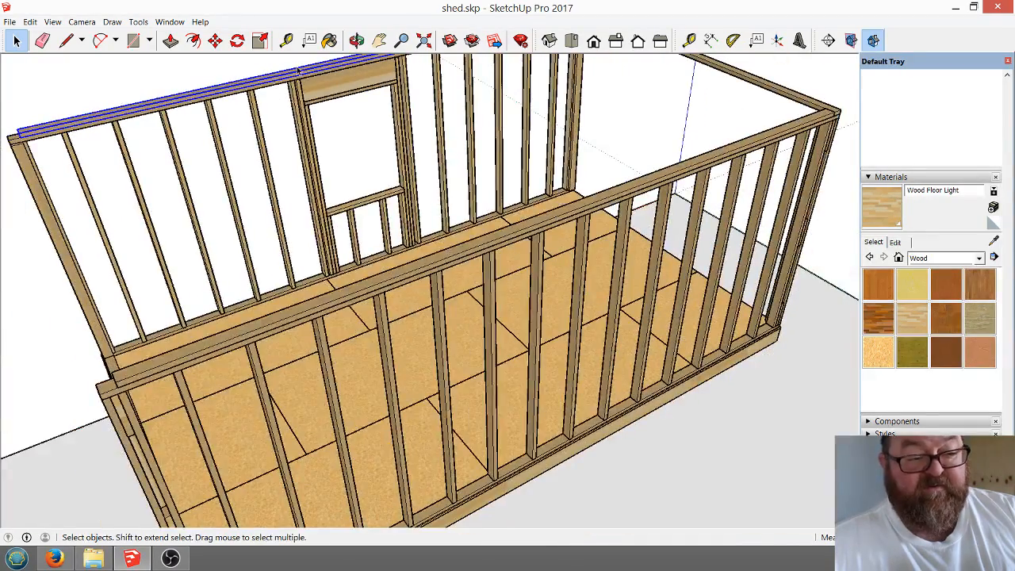
{"action": "left_click", "coordinate": [356, 41]}
{"action": "left_click_drag", "start_coordinate": [334, 206], "coordinate": [361, 211]}
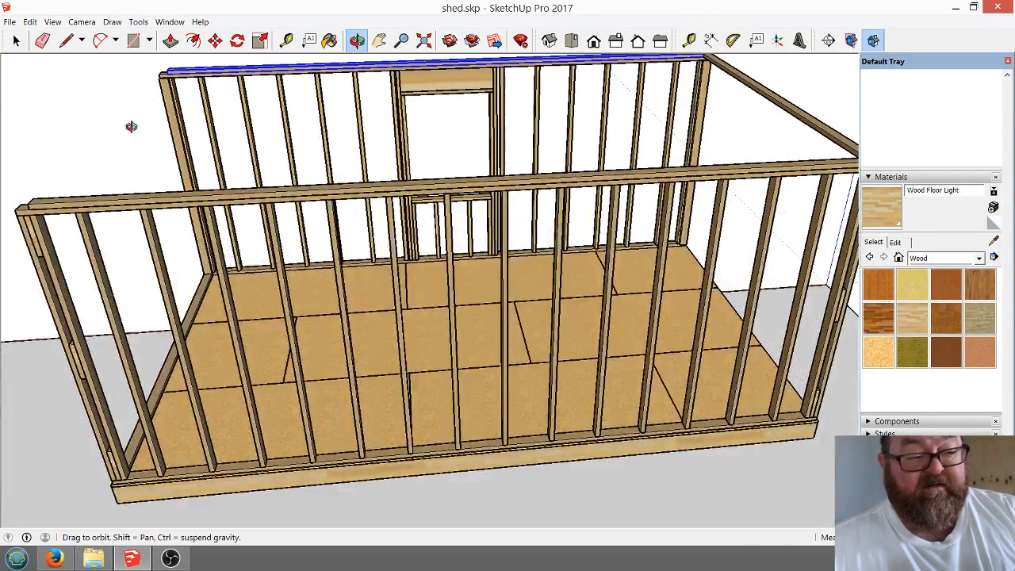
{"action": "key", "text": "space"}
{"action": "left_click", "coordinate": [455, 335]}
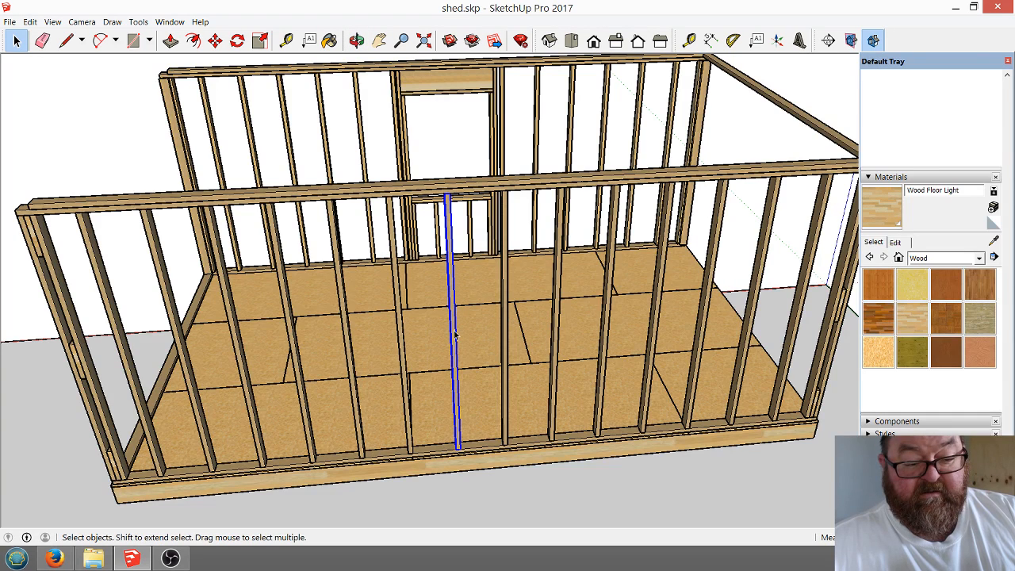
{"action": "left_click", "coordinate": [504, 323], "text": "shift"}
{"action": "left_click", "coordinate": [558, 324], "text": "shift"}
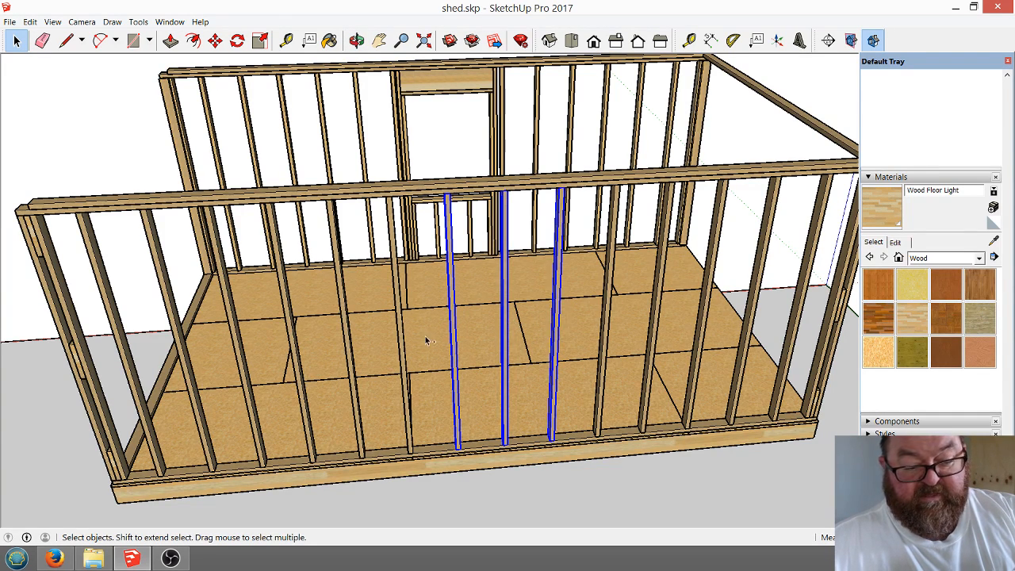
{"action": "left_click", "coordinate": [401, 327], "text": "shift"}
{"action": "key", "text": "Delete"}
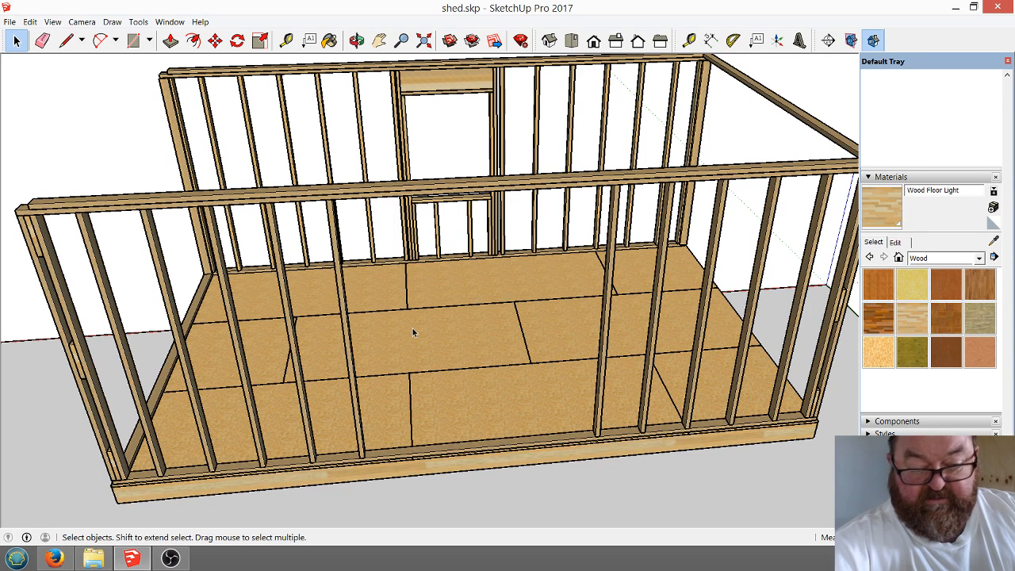
Copy the window's jamb studs, header, sill and short studs straight across the floor onto the bottom plate of the opposite wall.
{"action": "scroll", "coordinate": [442, 309], "scroll_direction": "down", "scroll_amount": 2}
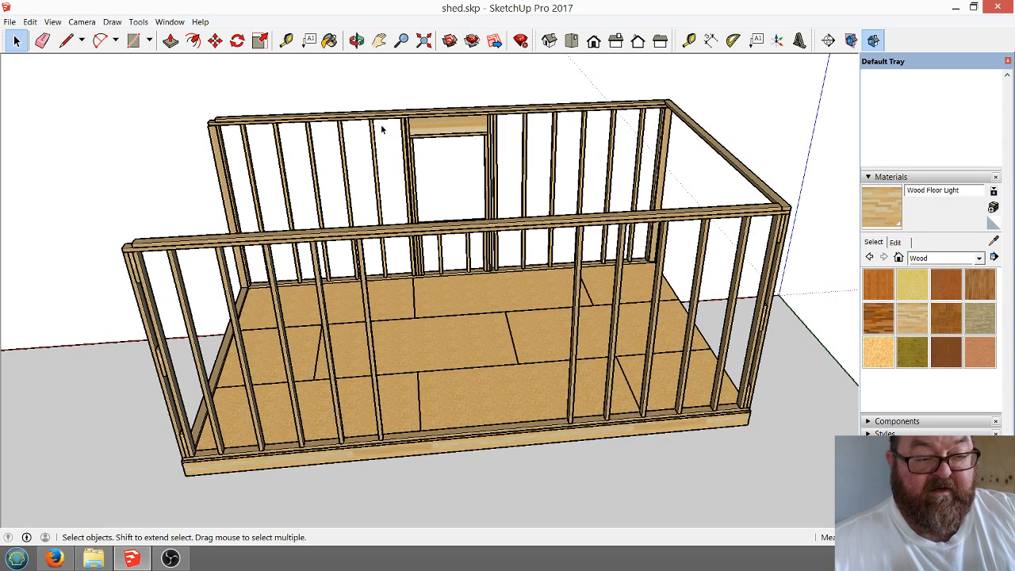
{"action": "left_click_drag", "start_coordinate": [501, 259], "coordinate": [511, 296]}
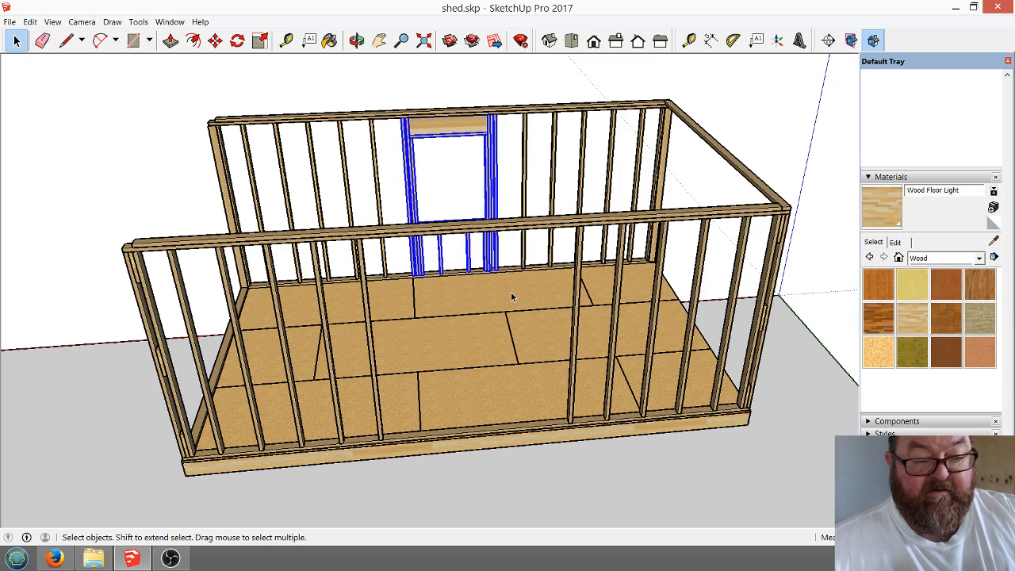
{"action": "left_click", "coordinate": [215, 40]}
{"action": "left_click", "coordinate": [357, 41]}
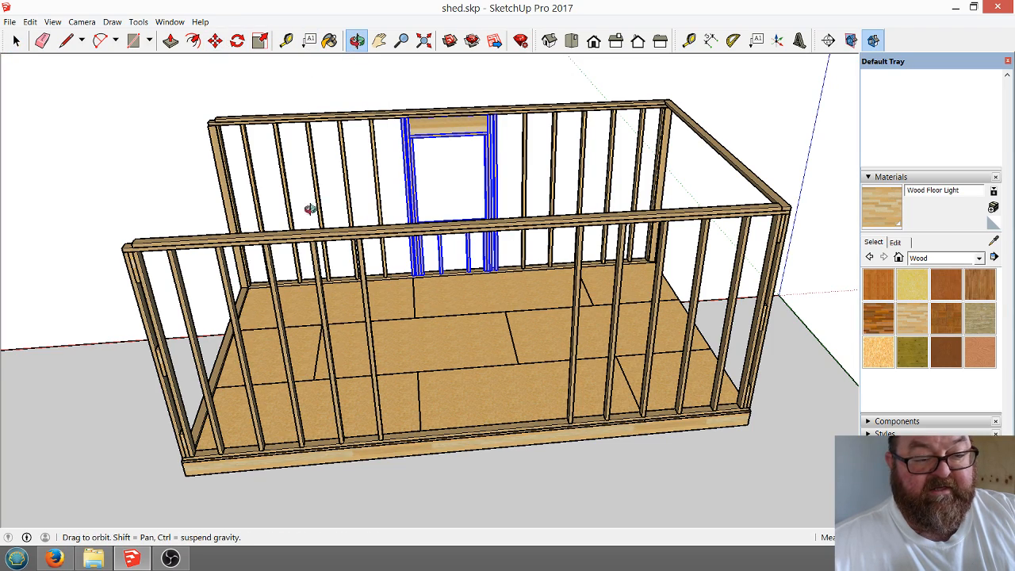
{"action": "left_click_drag", "start_coordinate": [311, 210], "coordinate": [389, 357]}
{"action": "scroll", "coordinate": [390, 356], "scroll_direction": "up", "scroll_amount": 5}
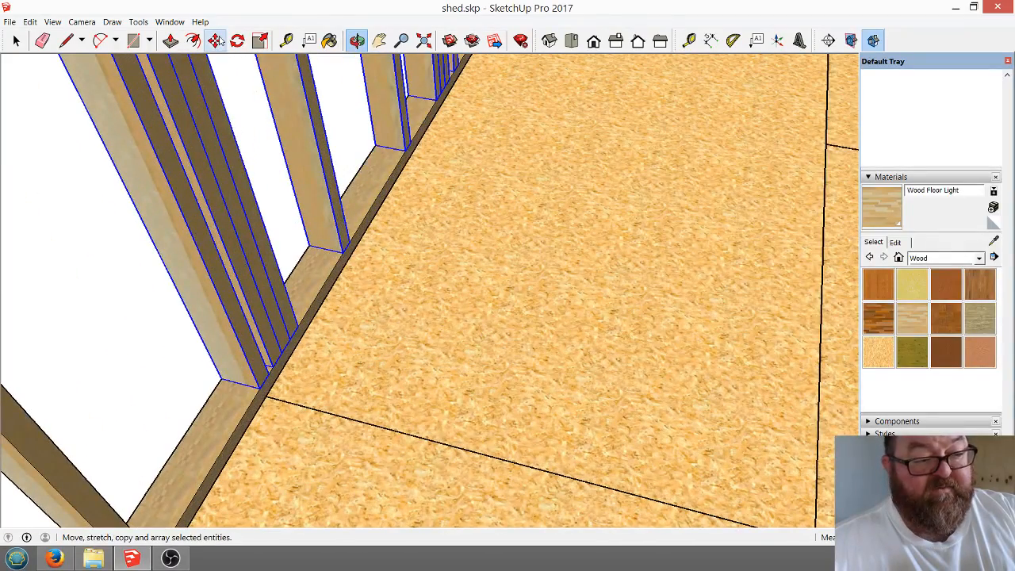
{"action": "left_click", "coordinate": [215, 41]}
{"action": "key", "text": "ctrl"}
{"action": "left_click", "coordinate": [260, 386]}
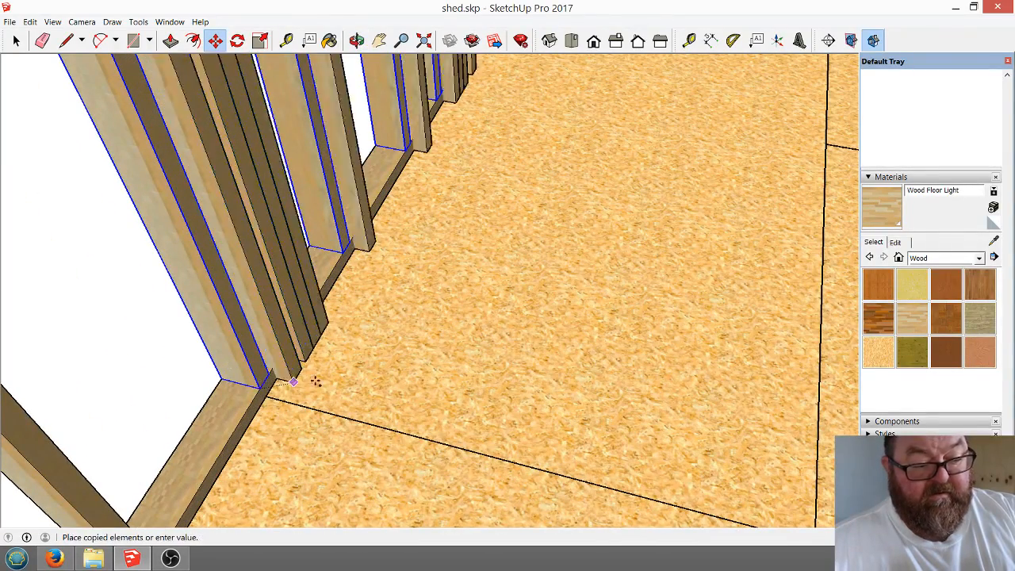
{"action": "scroll", "coordinate": [282, 353], "scroll_direction": "down", "scroll_amount": 6}
{"action": "scroll", "coordinate": [285, 357], "scroll_direction": "down", "scroll_amount": 2}
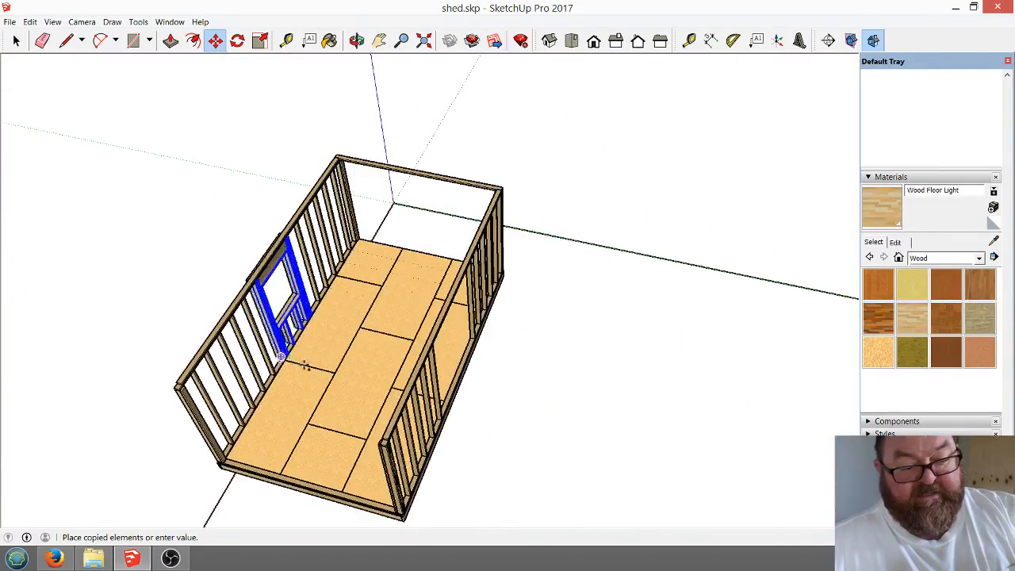
{"action": "scroll", "coordinate": [484, 411], "scroll_direction": "up", "scroll_amount": 6}
{"action": "scroll", "coordinate": [488, 408], "scroll_direction": "up", "scroll_amount": 1}
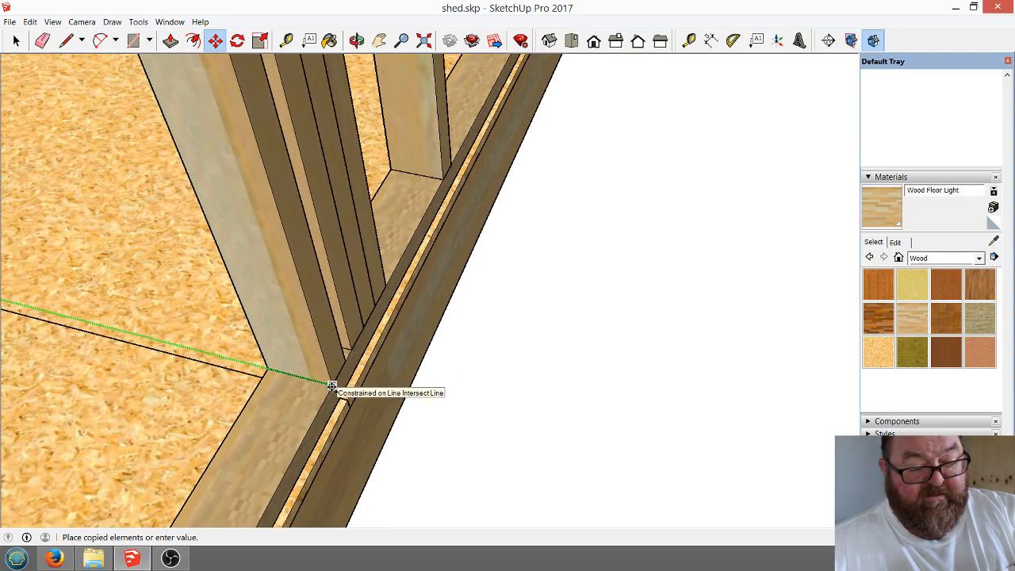
{"action": "left_click", "coordinate": [334, 386]}
Delete the sill from the copied window framing in the opposite wall.
{"action": "scroll", "coordinate": [365, 420], "scroll_direction": "down", "scroll_amount": 5}
{"action": "scroll", "coordinate": [377, 440], "scroll_direction": "down", "scroll_amount": 3}
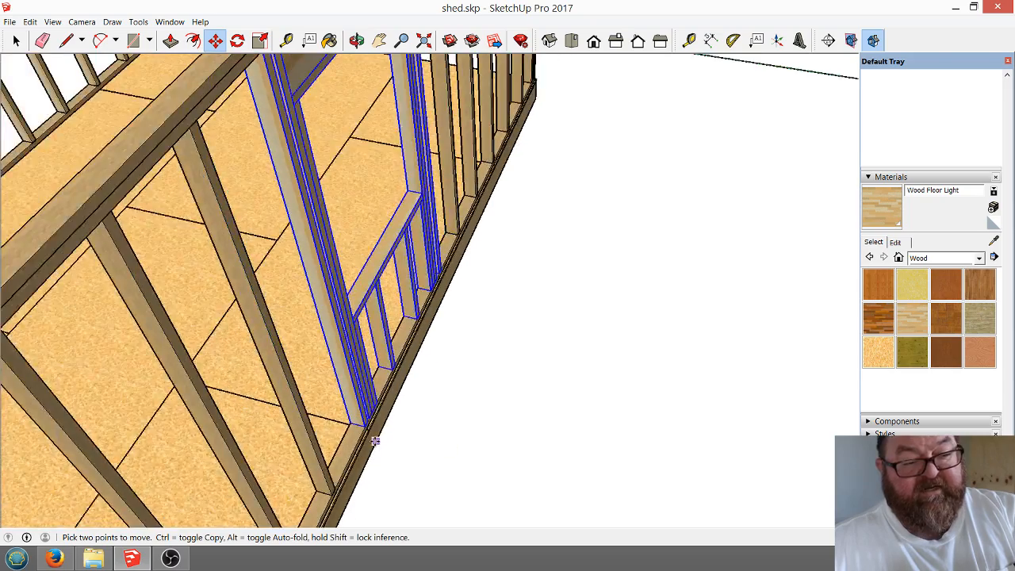
{"action": "left_click", "coordinate": [356, 40]}
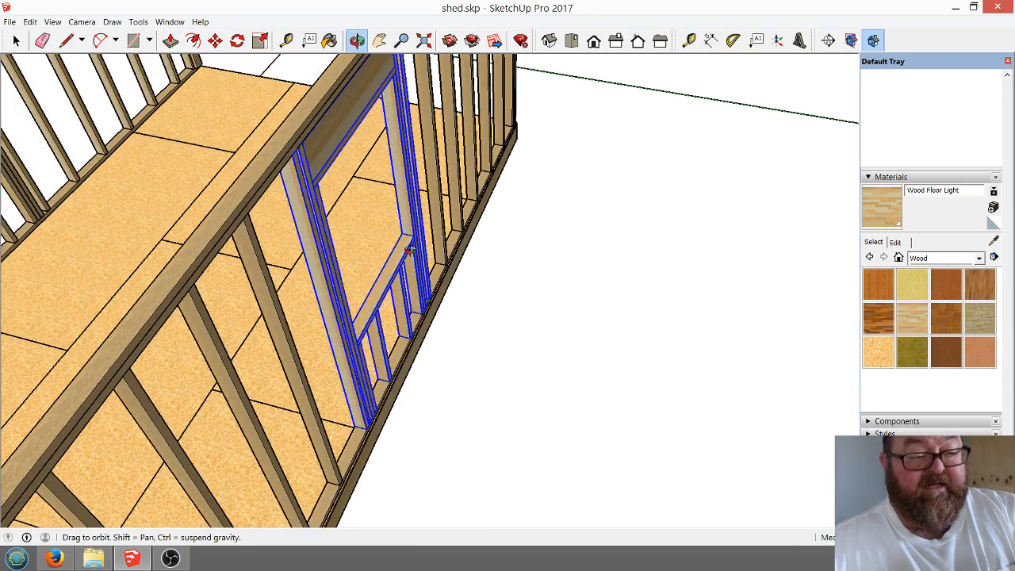
{"action": "left_click_drag", "start_coordinate": [373, 238], "coordinate": [320, 279]}
{"action": "scroll", "coordinate": [385, 297], "scroll_direction": "up", "scroll_amount": 4}
{"action": "left_click_drag", "start_coordinate": [410, 304], "coordinate": [414, 393]}
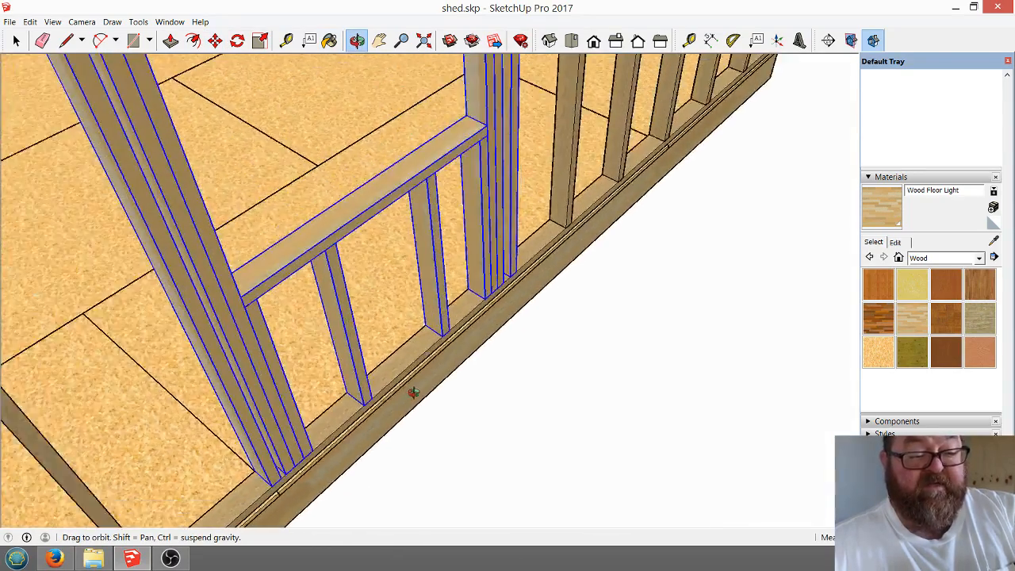
{"action": "left_click", "coordinate": [16, 41]}
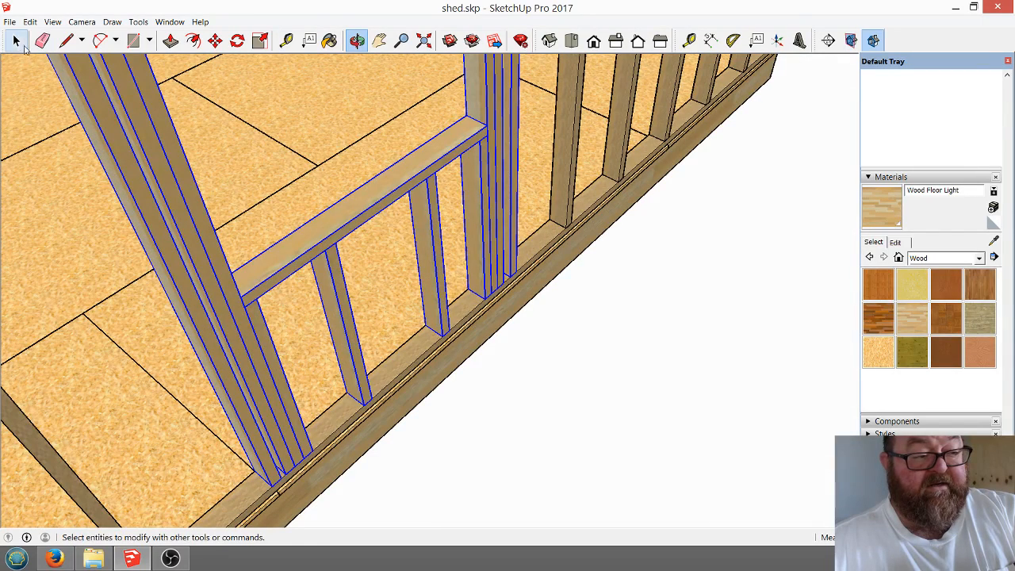
{"action": "left_click", "coordinate": [361, 194]}
{"action": "key", "text": "Delete"}
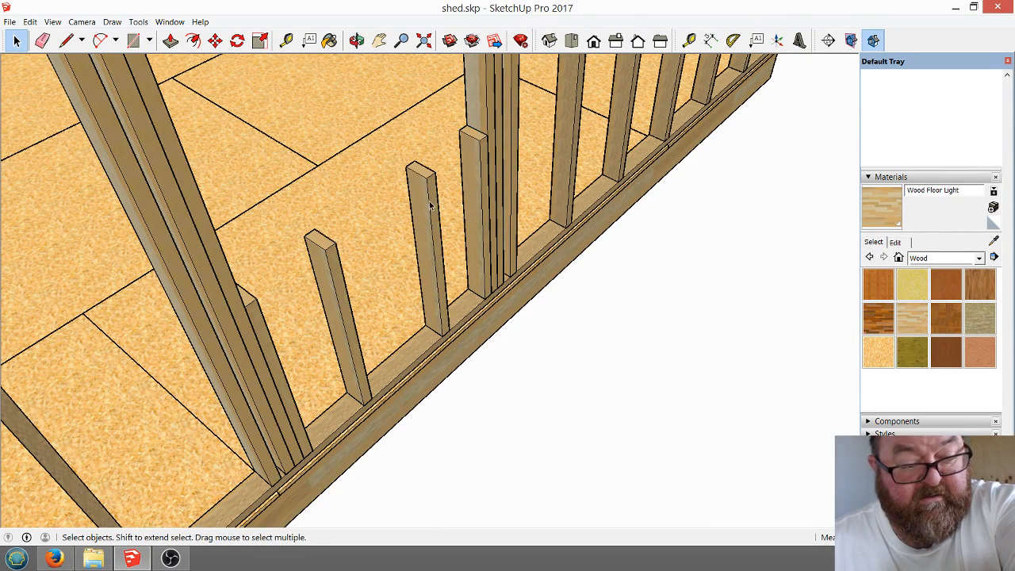
Delete the four short studs that stood below the copied sill, leaving a full-height opening.
{"action": "left_click", "coordinate": [432, 204]}
{"action": "key", "text": "Delete"}
{"action": "left_click", "coordinate": [471, 184]}
{"action": "key", "text": "Delete"}
{"action": "left_click", "coordinate": [338, 268]}
{"action": "key", "text": "Delete"}
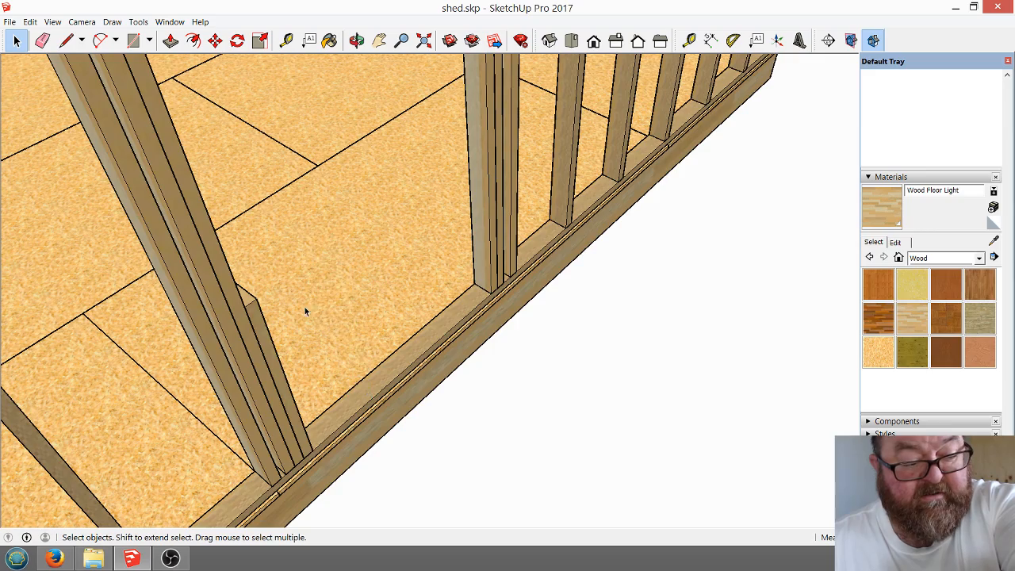
{"action": "key", "text": "Delete"}
Examine the new full-height opening and its alignment with the window in the opposite wall from several outside angles.
{"action": "scroll", "coordinate": [492, 392], "scroll_direction": "down", "scroll_amount": 5}
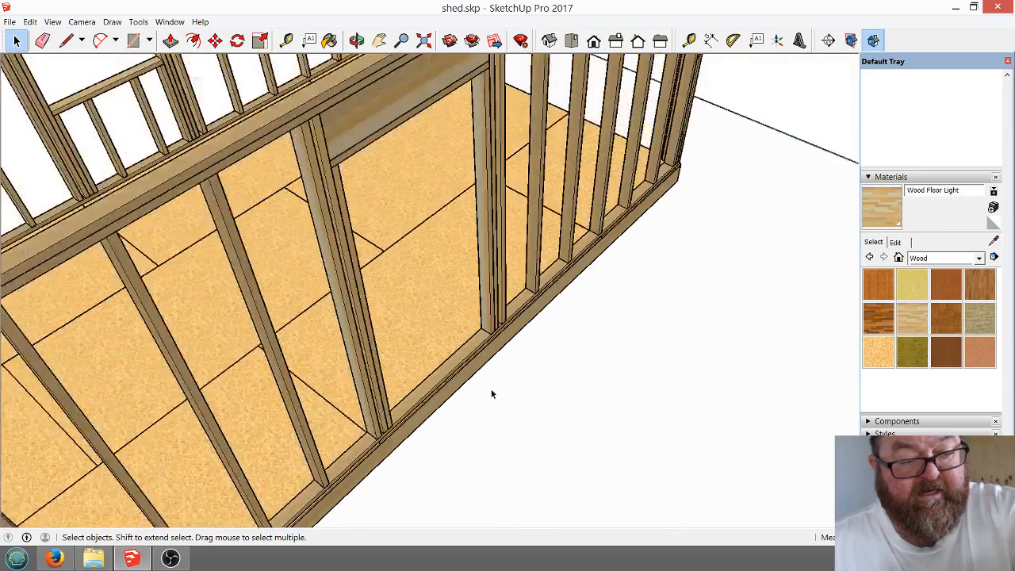
{"action": "left_click", "coordinate": [357, 42]}
{"action": "left_click_drag", "start_coordinate": [552, 231], "coordinate": [287, 151]}
{"action": "scroll", "coordinate": [503, 294], "scroll_direction": "down", "scroll_amount": 3}
{"action": "left_click_drag", "start_coordinate": [507, 272], "coordinate": [528, 174]}
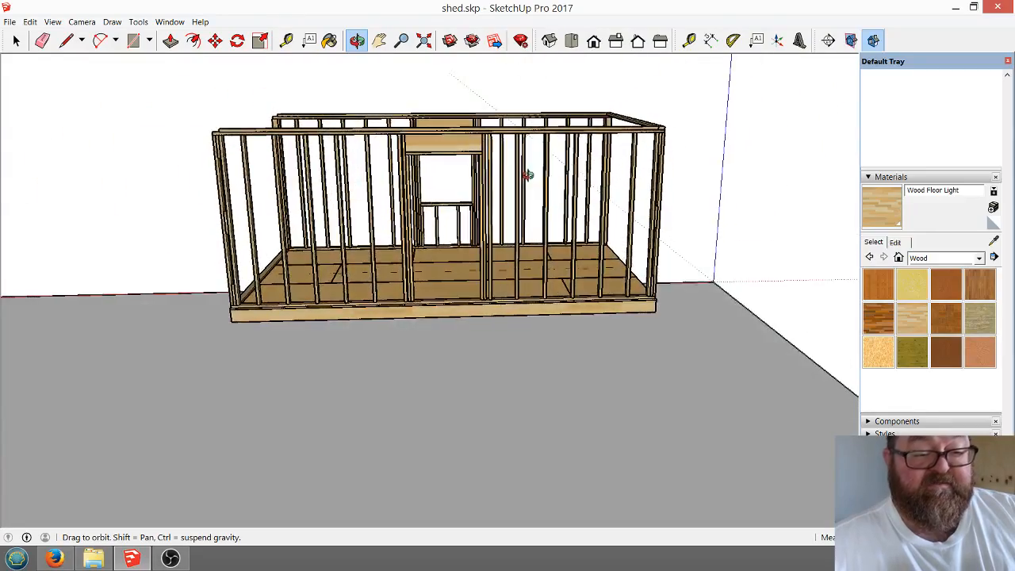
{"action": "scroll", "coordinate": [481, 159], "scroll_direction": "up", "scroll_amount": 6}
{"action": "scroll", "coordinate": [487, 225], "scroll_direction": "down", "scroll_amount": 3}
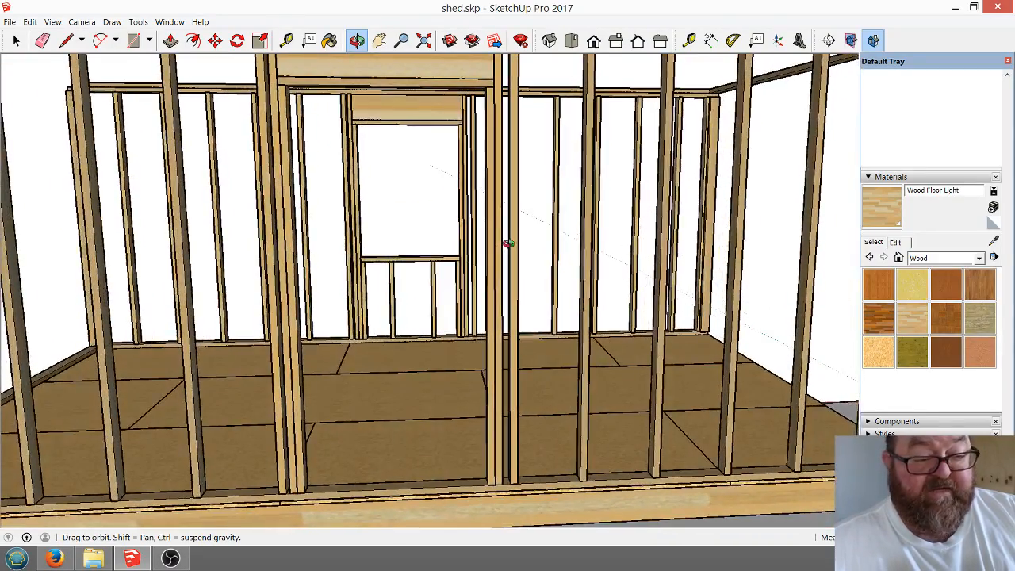
{"action": "scroll", "coordinate": [390, 339], "scroll_direction": "up", "scroll_amount": 4}
{"action": "scroll", "coordinate": [390, 339], "scroll_direction": "down", "scroll_amount": 6}
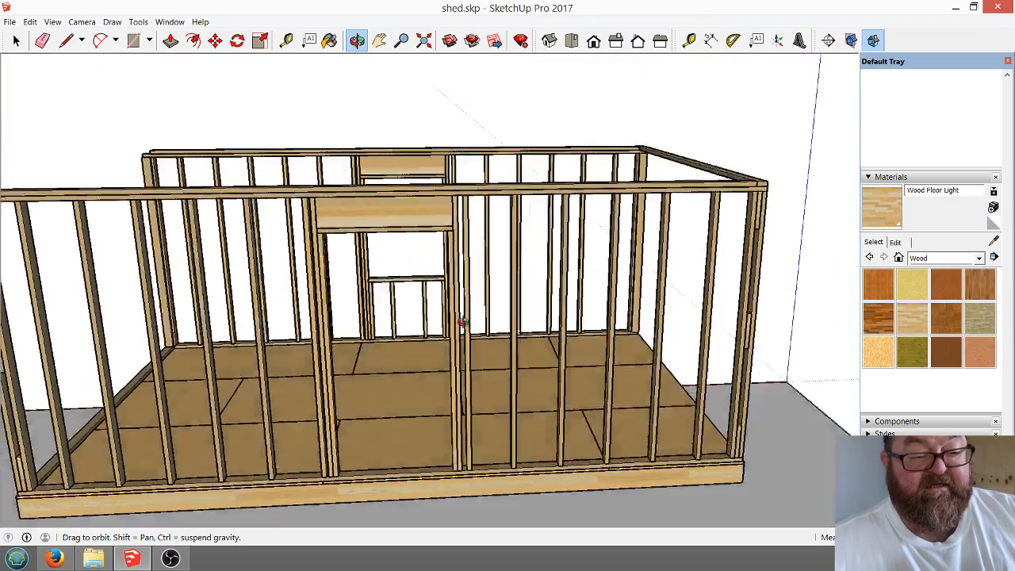
{"action": "left_click_drag", "start_coordinate": [463, 322], "coordinate": [369, 383]}
{"action": "scroll", "coordinate": [526, 357], "scroll_direction": "down", "scroll_amount": 3}
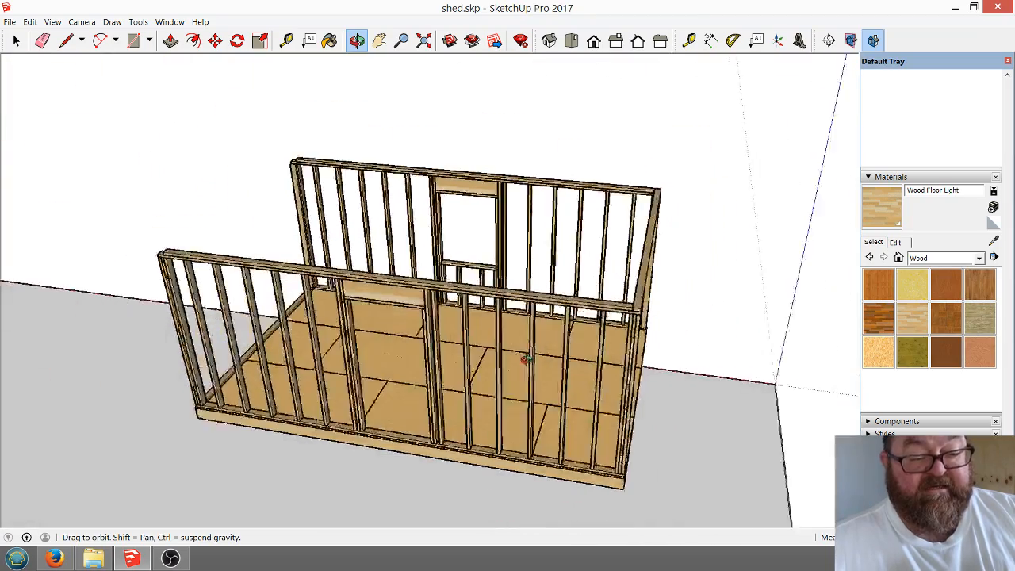
{"action": "left_click_drag", "start_coordinate": [526, 385], "coordinate": [454, 376]}
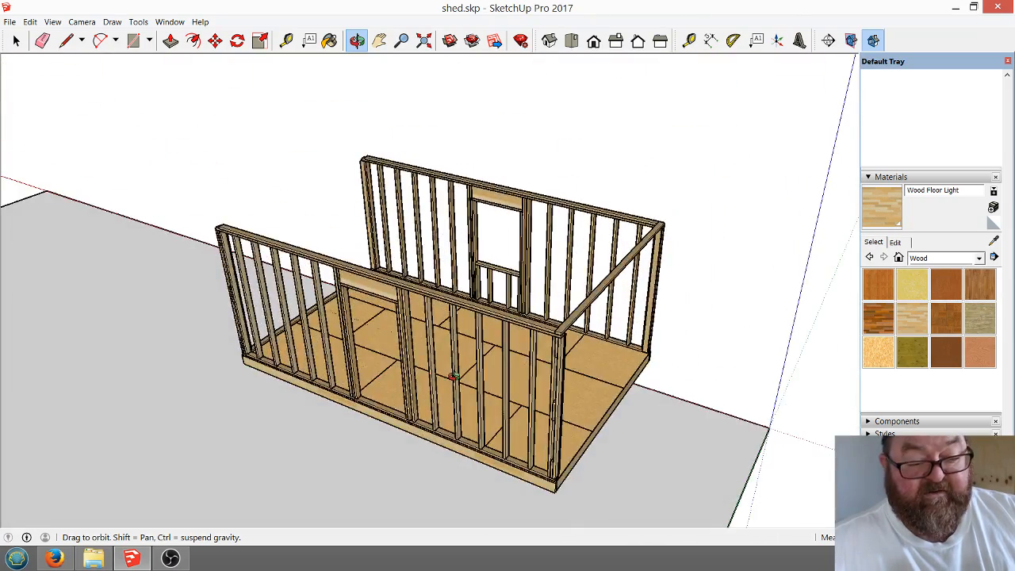
Inspect the end of the shed without a bottom plate, including its wall corner and floor edge.
{"action": "scroll", "coordinate": [530, 365], "scroll_direction": "up", "scroll_amount": 4}
{"action": "left_click_drag", "start_coordinate": [577, 378], "coordinate": [480, 328]}
{"action": "scroll", "coordinate": [480, 327], "scroll_direction": "down", "scroll_amount": 3}
{"action": "left_click_drag", "start_coordinate": [480, 424], "coordinate": [419, 479]}
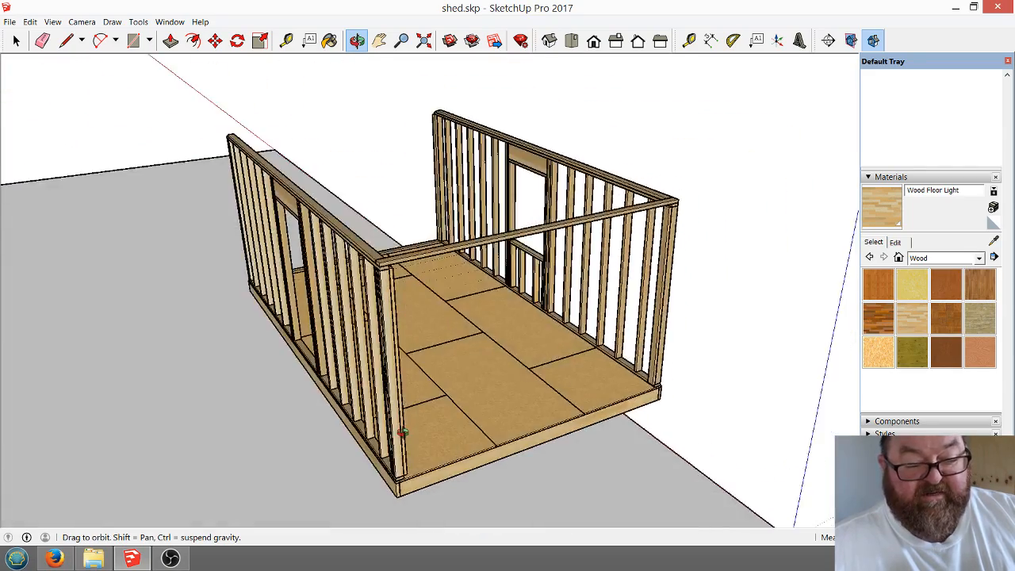
{"action": "scroll", "coordinate": [419, 479], "scroll_direction": "up", "scroll_amount": 3}
{"action": "scroll", "coordinate": [418, 479], "scroll_direction": "up", "scroll_amount": 4}
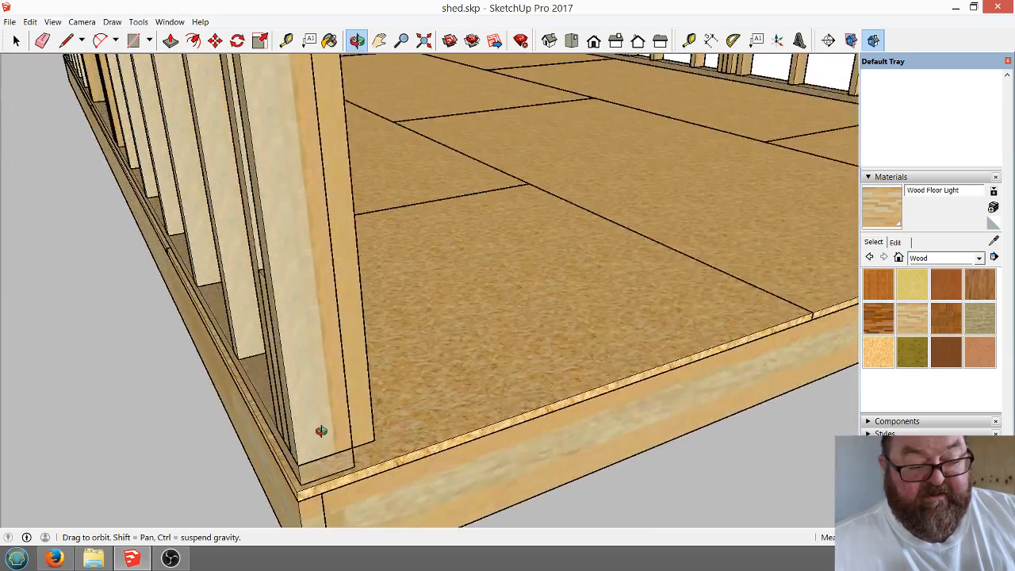
{"action": "scroll", "coordinate": [321, 431], "scroll_direction": "down", "scroll_amount": 5}
{"action": "scroll", "coordinate": [366, 456], "scroll_direction": "up", "scroll_amount": 4}
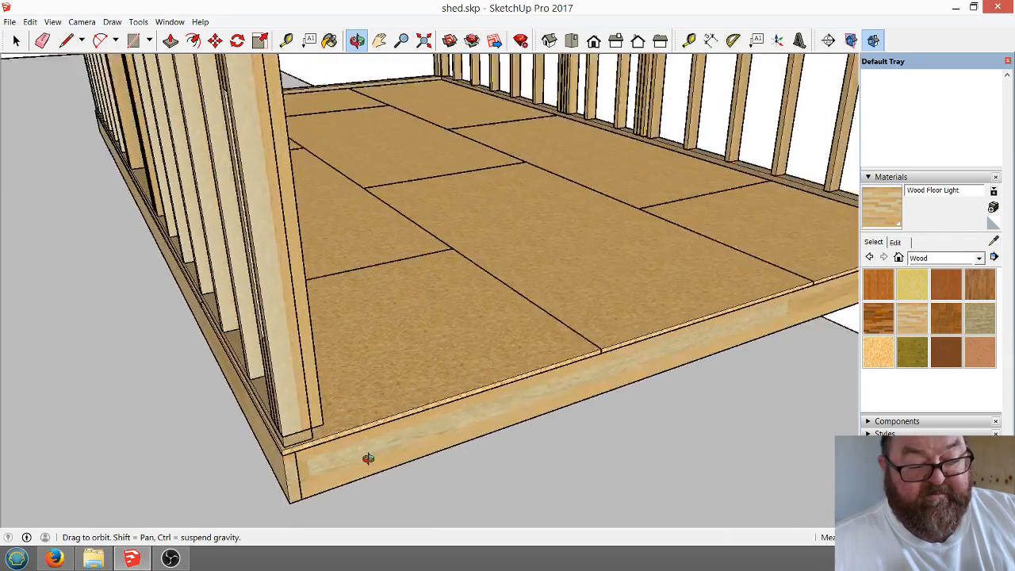
{"action": "scroll", "coordinate": [363, 455], "scroll_direction": "down", "scroll_amount": 5}
Copy the existing end-wall bottom plate to the opposite end of the floor, meeting the inner corner of the window wall's bottom plate.
{"action": "left_click_drag", "start_coordinate": [731, 349], "coordinate": [536, 395]}
{"action": "scroll", "coordinate": [536, 395], "scroll_direction": "up", "scroll_amount": 5}
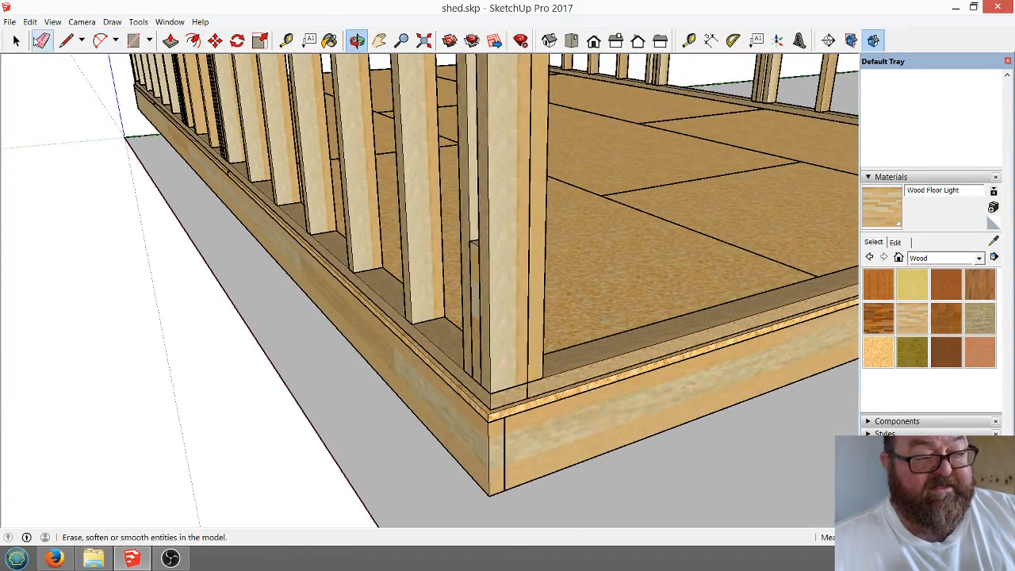
{"action": "left_click", "coordinate": [16, 41]}
{"action": "left_click", "coordinate": [550, 372]}
{"action": "scroll", "coordinate": [547, 372], "scroll_direction": "up", "scroll_amount": 3}
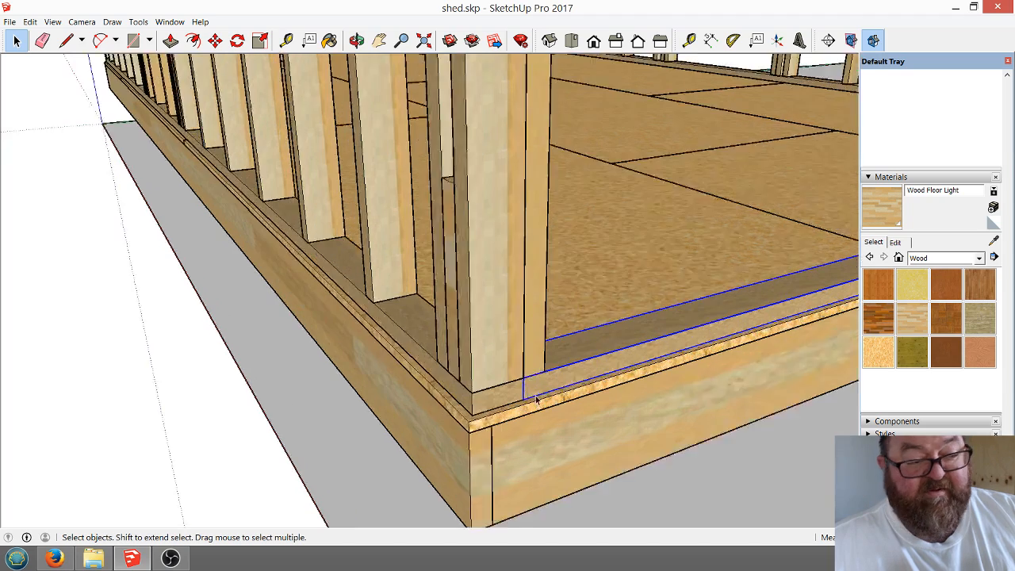
{"action": "left_click", "coordinate": [215, 40]}
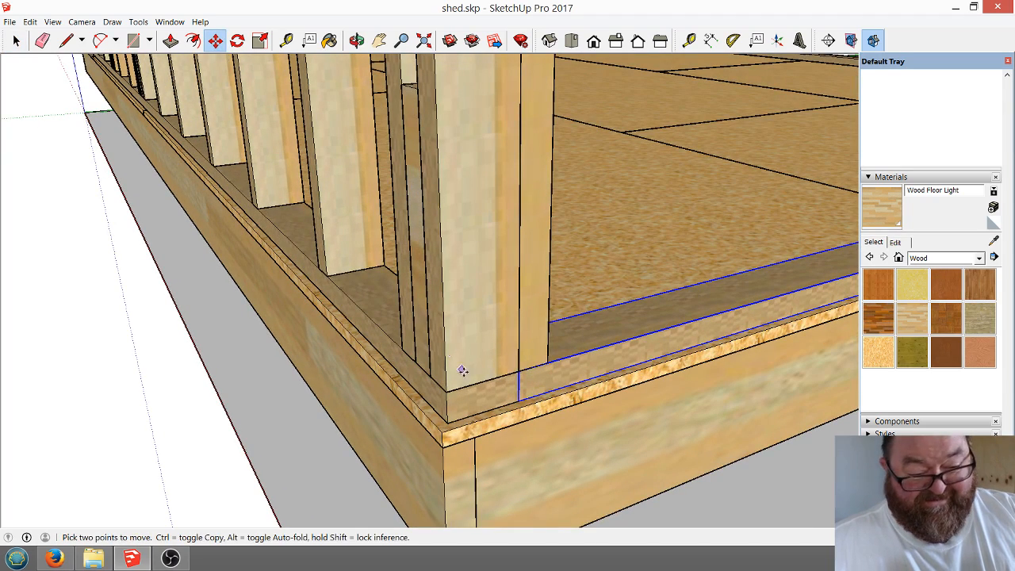
{"action": "left_click", "coordinate": [518, 371]}
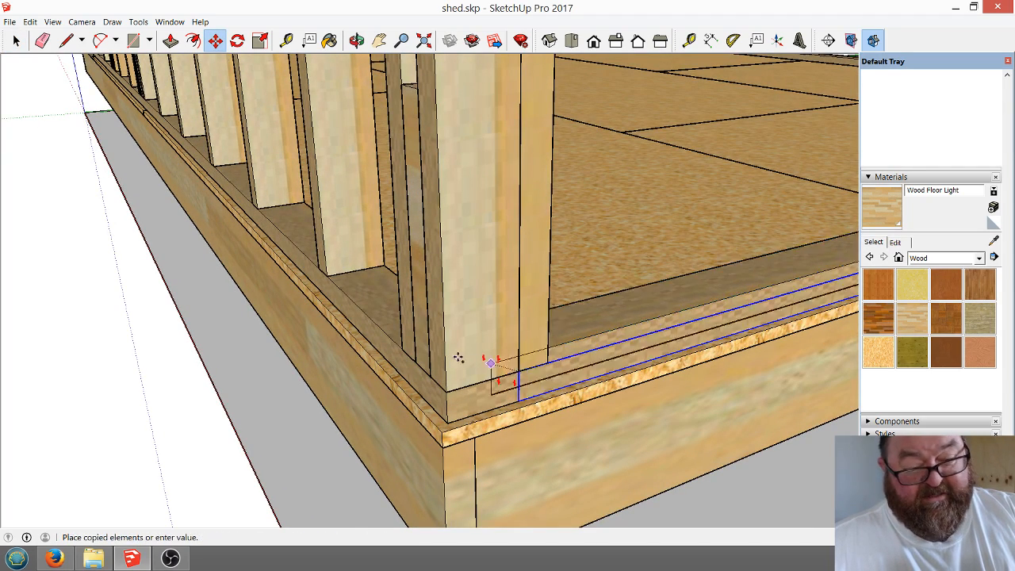
{"action": "scroll", "coordinate": [463, 356], "scroll_direction": "down", "scroll_amount": 2}
{"action": "left_click", "coordinate": [359, 41]}
{"action": "left_click_drag", "start_coordinate": [555, 365], "coordinate": [674, 339]}
{"action": "scroll", "coordinate": [674, 340], "scroll_direction": "down", "scroll_amount": 5}
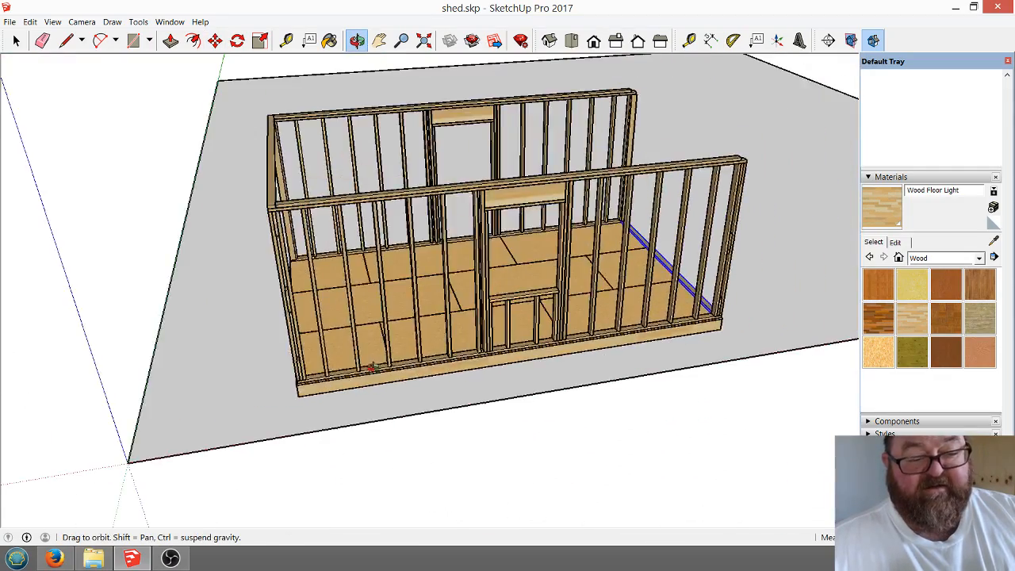
{"action": "left_click_drag", "start_coordinate": [373, 366], "coordinate": [577, 356]}
{"action": "scroll", "coordinate": [437, 433], "scroll_direction": "up", "scroll_amount": 5}
{"action": "left_click_drag", "start_coordinate": [437, 433], "coordinate": [429, 385]}
{"action": "scroll", "coordinate": [376, 351], "scroll_direction": "up", "scroll_amount": 2}
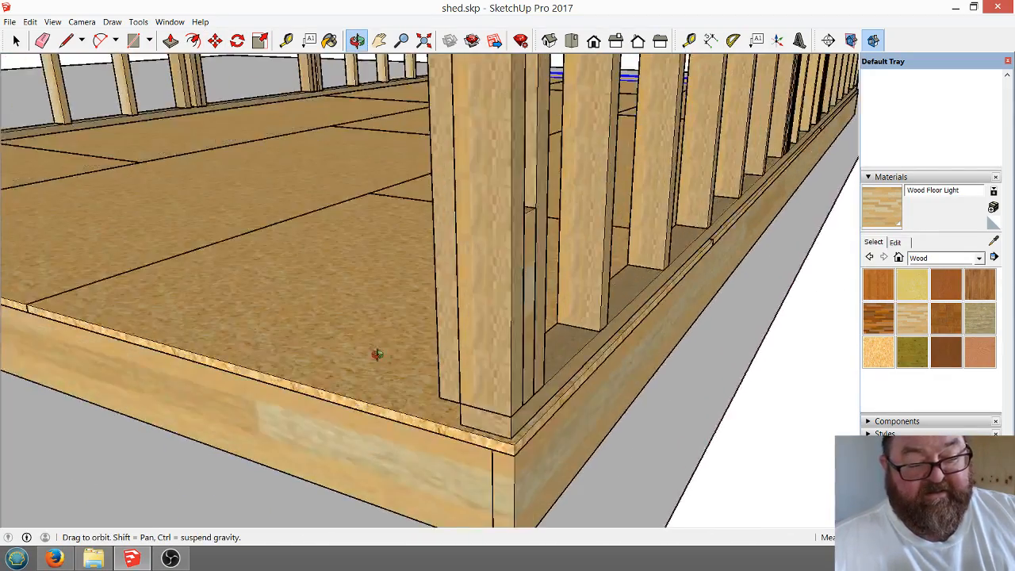
{"action": "right_click", "coordinate": [379, 356]}
{"action": "left_click", "coordinate": [396, 361]}
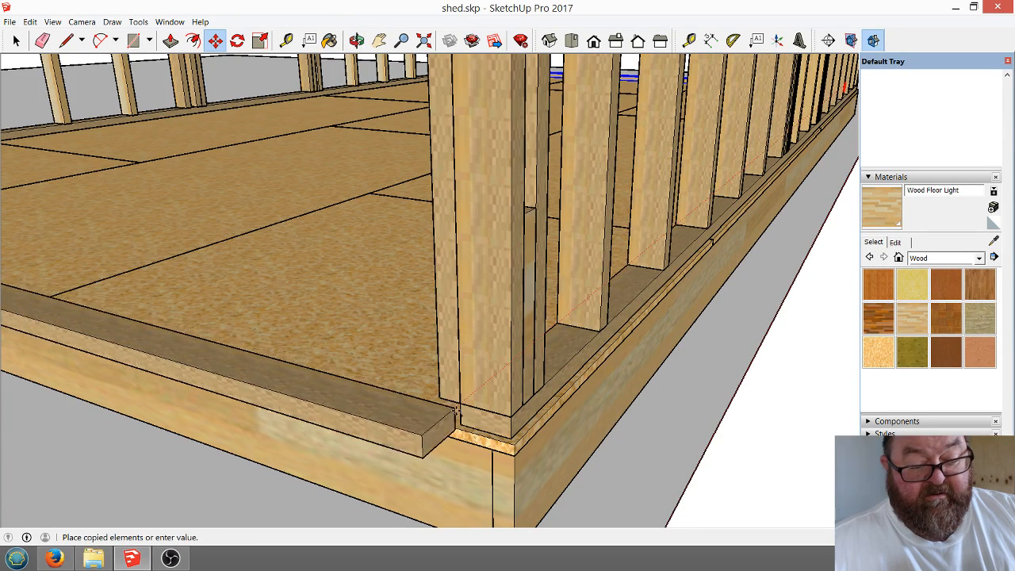
{"action": "left_click", "coordinate": [445, 428]}
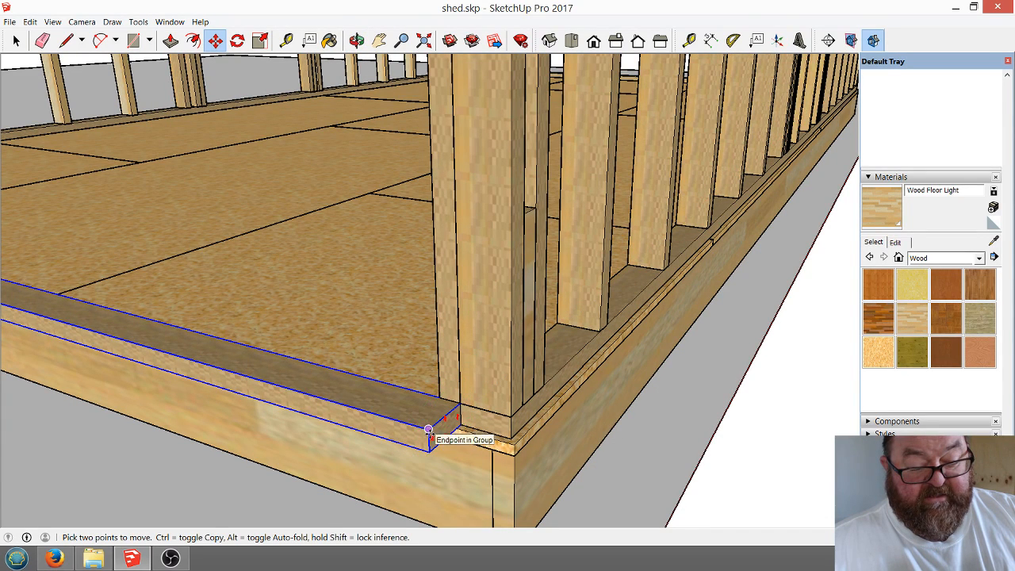
Move the copied bottom plate inward so its outer corner sits flush with the end of the window wall's bottom plate, checking both ends.
{"action": "left_click", "coordinate": [428, 430]}
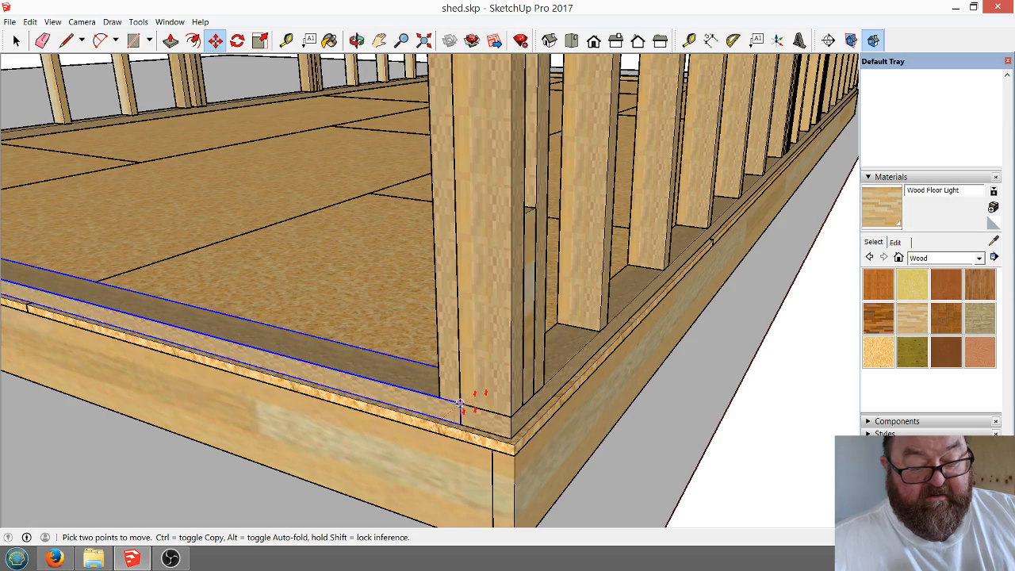
{"action": "scroll", "coordinate": [560, 460], "scroll_direction": "down", "scroll_amount": 7}
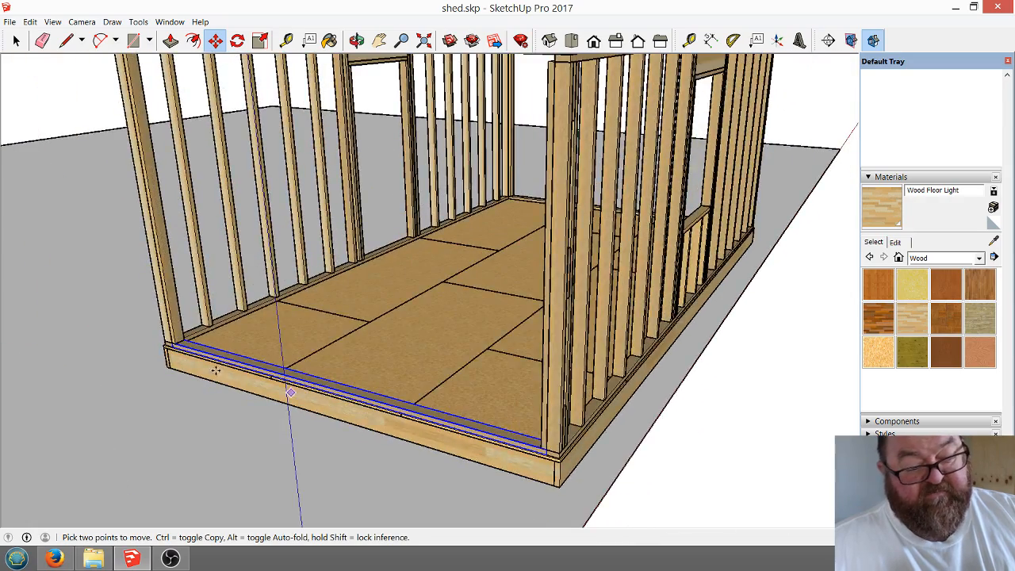
{"action": "scroll", "coordinate": [162, 355], "scroll_direction": "up", "scroll_amount": 4}
{"action": "scroll", "coordinate": [162, 355], "scroll_direction": "up", "scroll_amount": 2}
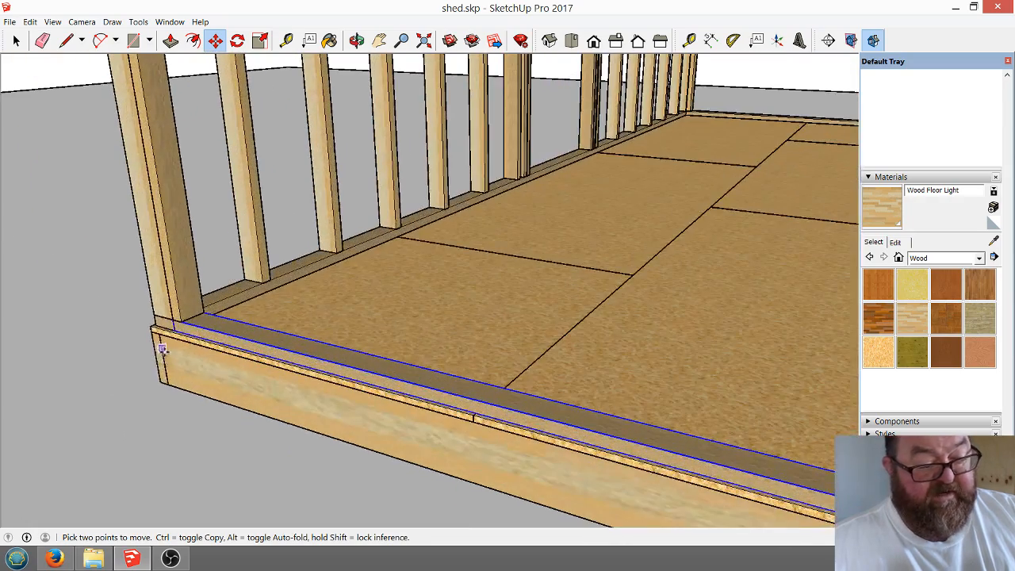
{"action": "left_click", "coordinate": [359, 39]}
{"action": "left_click_drag", "start_coordinate": [285, 310], "coordinate": [503, 427]}
{"action": "scroll", "coordinate": [485, 461], "scroll_direction": "up", "scroll_amount": 1}
{"action": "scroll", "coordinate": [607, 472], "scroll_direction": "up", "scroll_amount": 3}
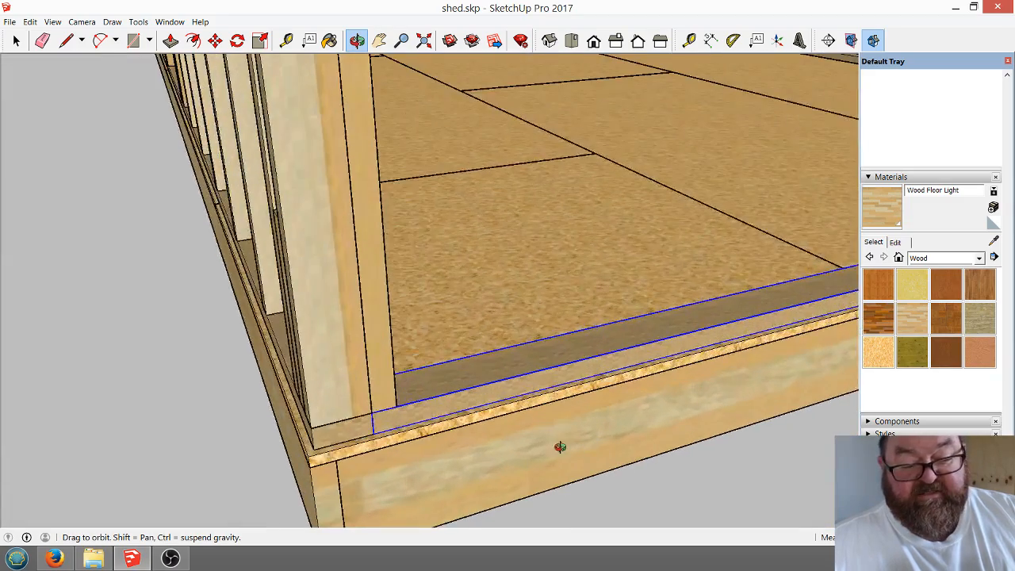
Explode the corner stud group at the other end of the new bottom plate and select only its innermost stud.
{"action": "left_click", "coordinate": [16, 40]}
{"action": "left_click", "coordinate": [369, 315]}
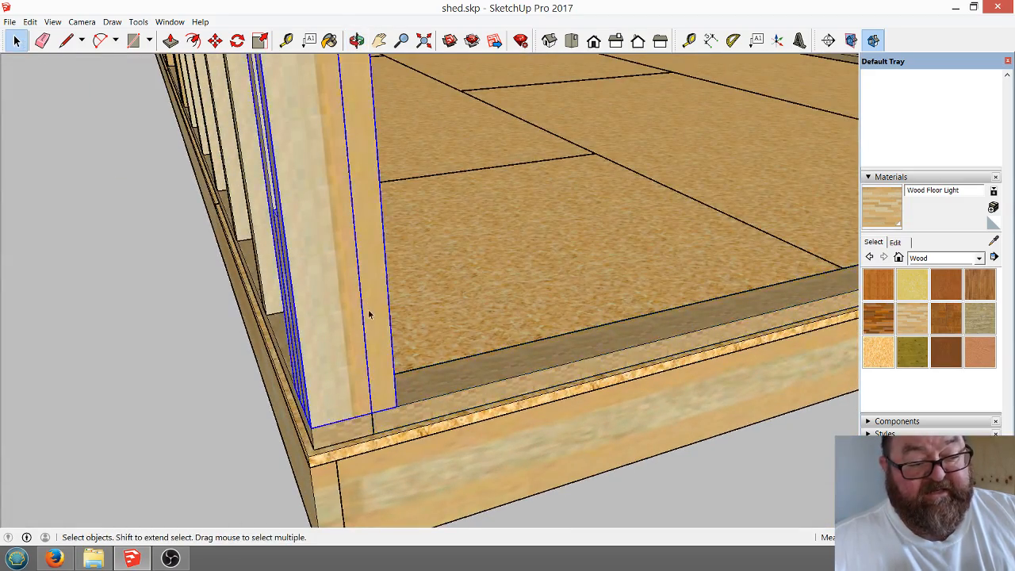
{"action": "right_click", "coordinate": [326, 369]}
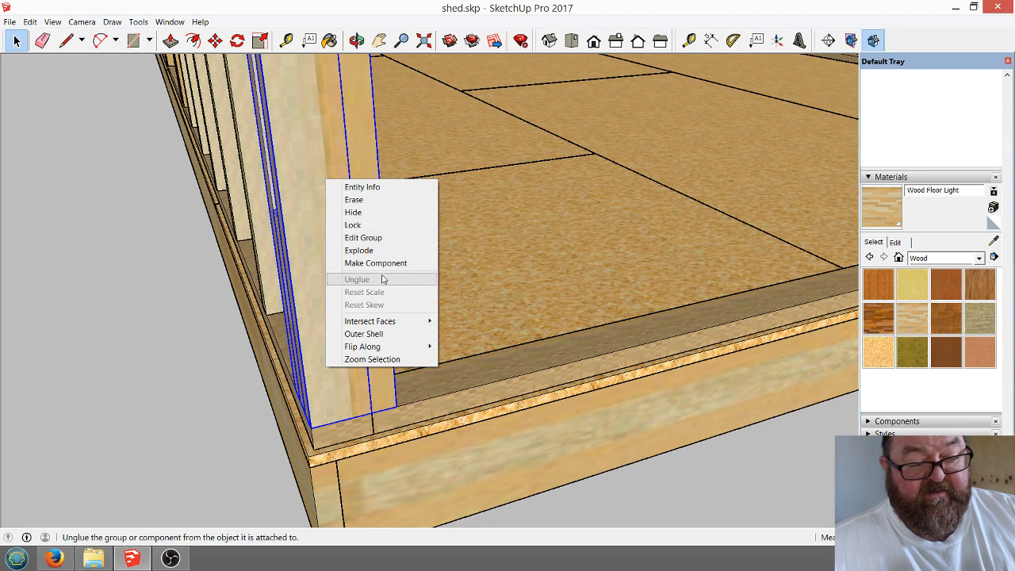
{"action": "left_click", "coordinate": [377, 250]}
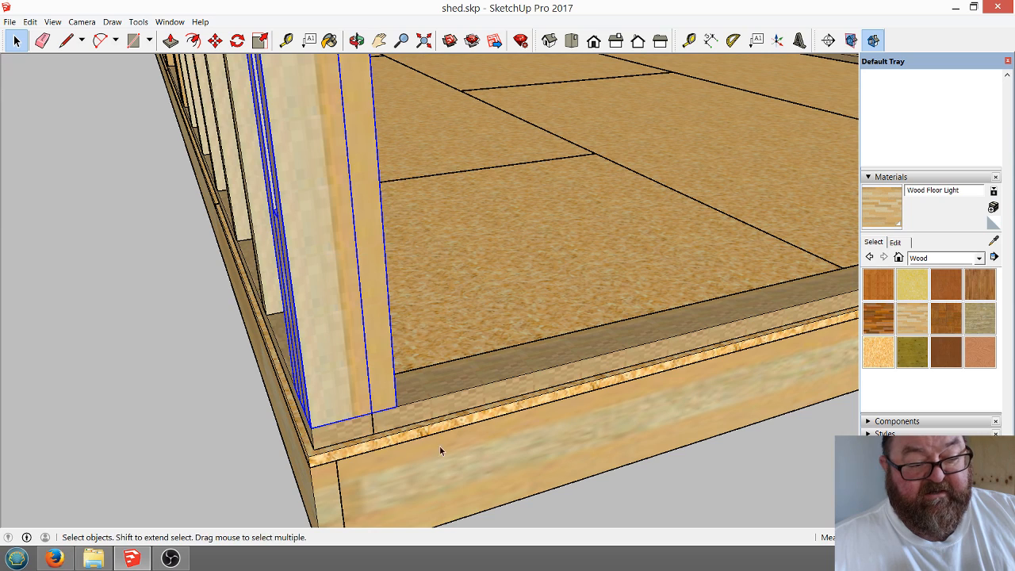
{"action": "left_click", "coordinate": [236, 405]}
{"action": "left_click", "coordinate": [385, 368]}
{"action": "scroll", "coordinate": [492, 443], "scroll_direction": "up", "scroll_amount": 2}
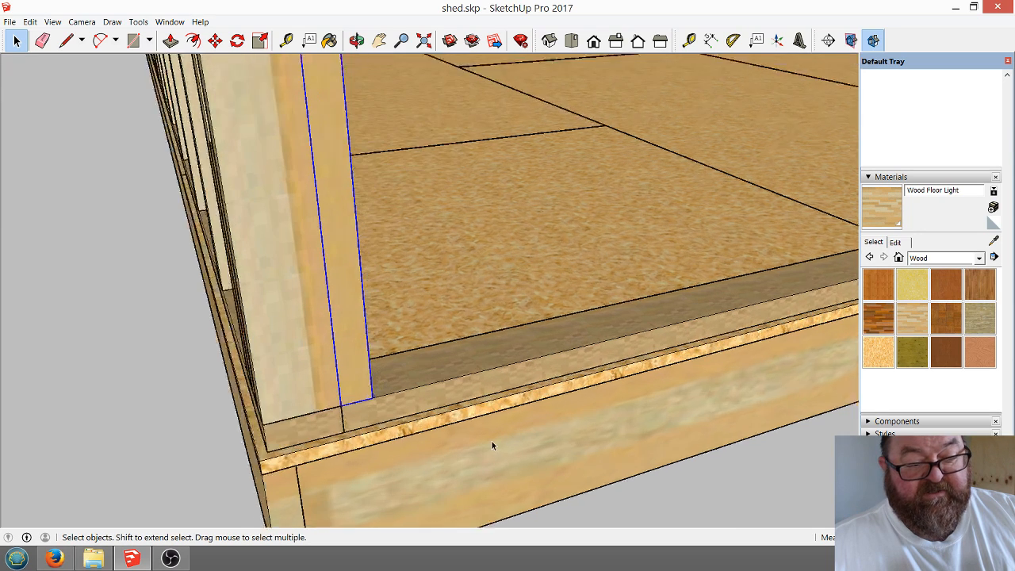
{"action": "scroll", "coordinate": [349, 462], "scroll_direction": "down", "scroll_amount": 2}
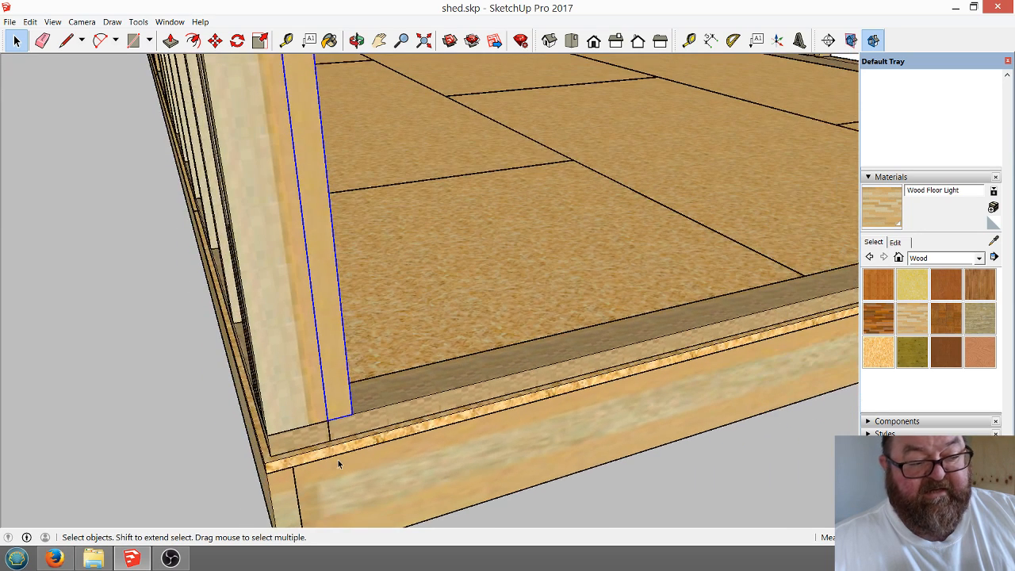
Place a vertical guide on the end-wall bottom plate, measured from the outer end face of the adjoining side wall's plate.
{"action": "left_click", "coordinate": [286, 40]}
{"action": "scroll", "coordinate": [318, 432], "scroll_direction": "up", "scroll_amount": 3}
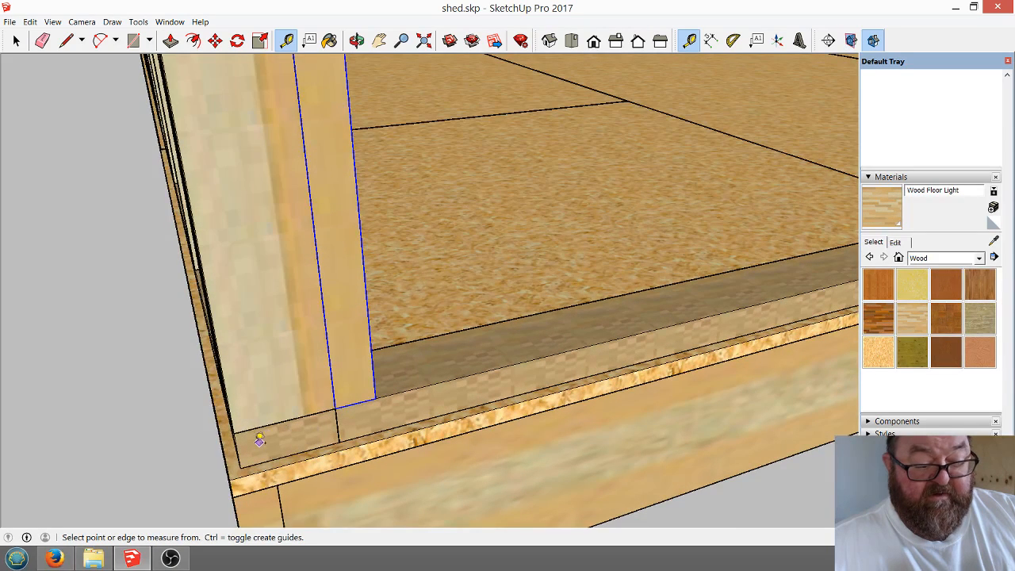
{"action": "left_click", "coordinate": [238, 449]}
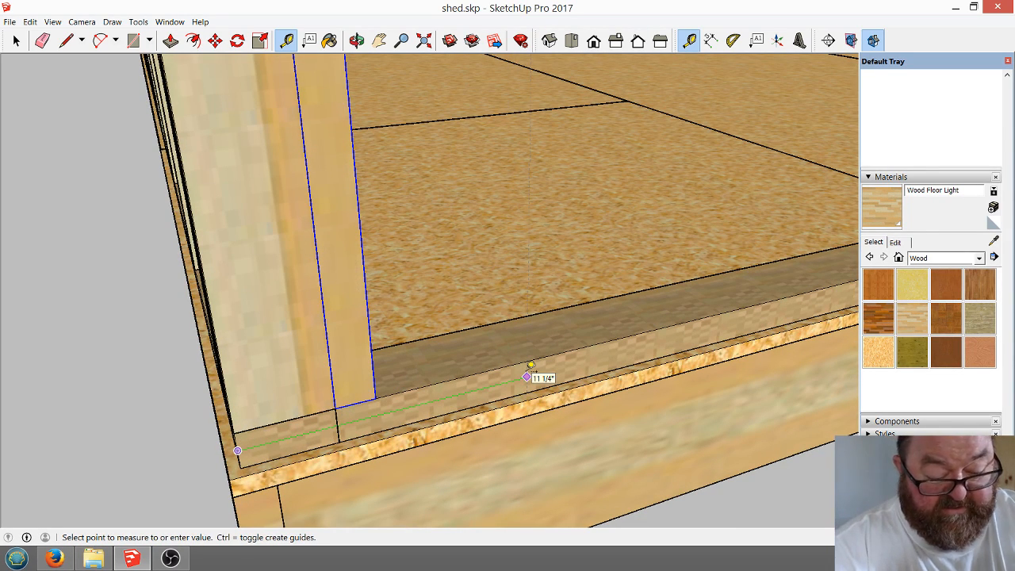
{"action": "left_click", "coordinate": [530, 366]}
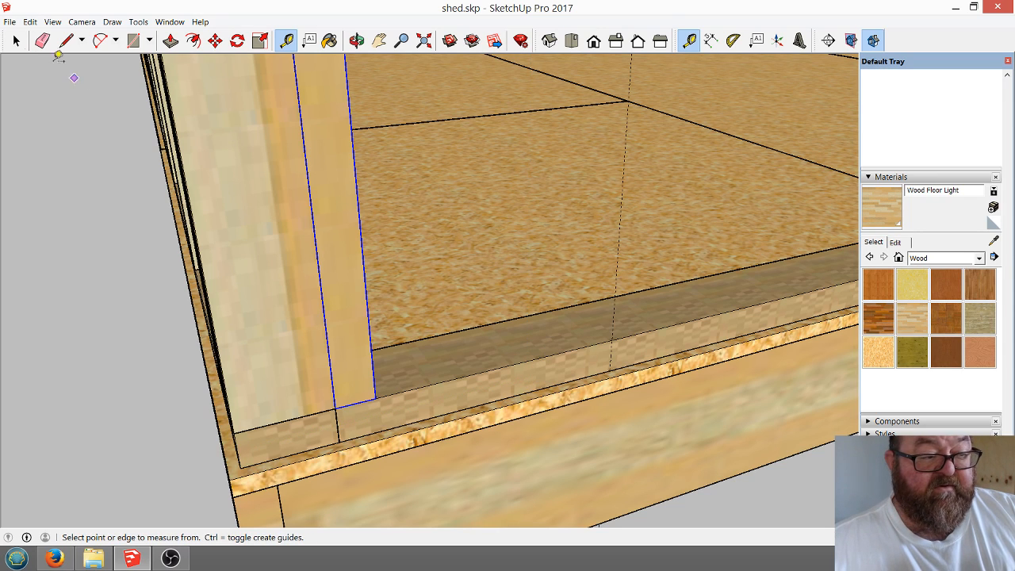
Copy the selected corner stud along the end-wall bottom plate and align the copy's near bottom corner with the guide.
{"action": "key", "text": "space"}
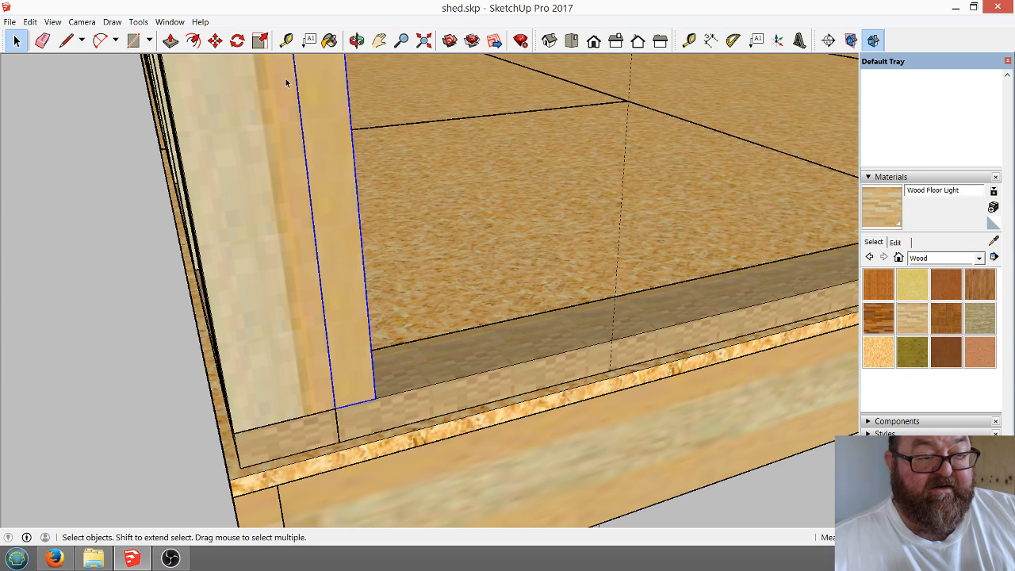
{"action": "left_click", "coordinate": [215, 39]}
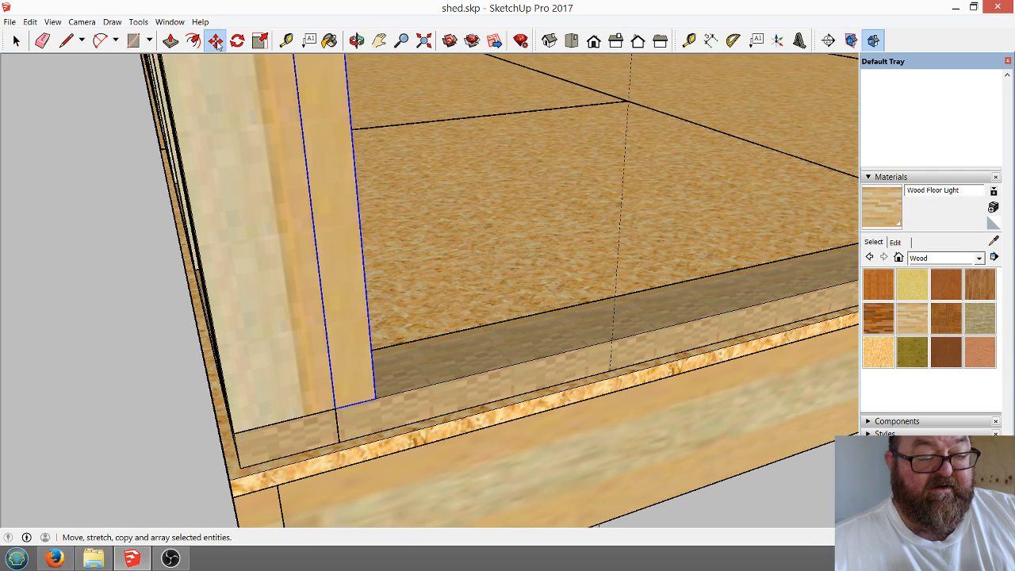
{"action": "left_click", "coordinate": [335, 408]}
{"action": "key", "text": "ctrl"}
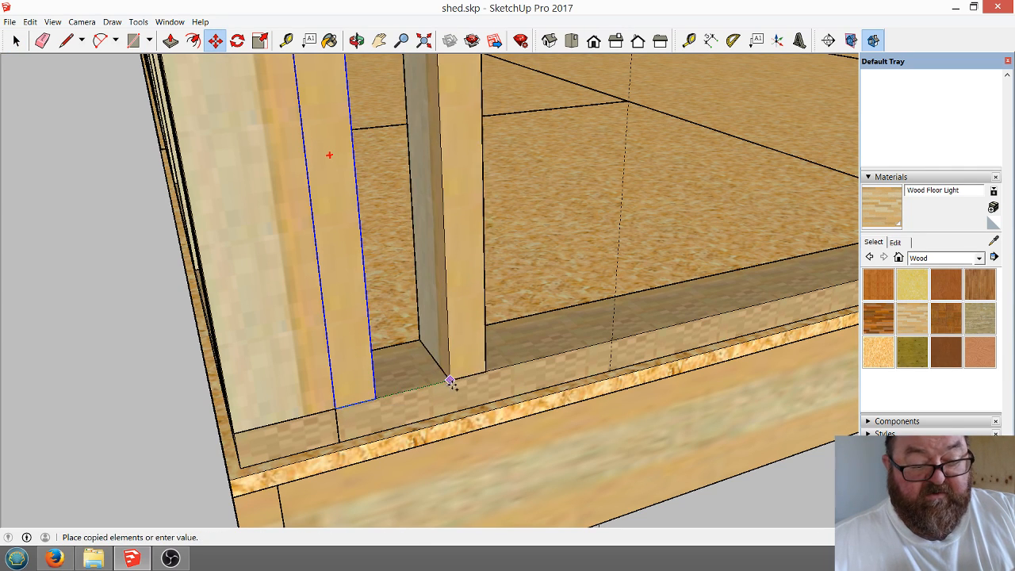
{"action": "key", "text": "Return"}
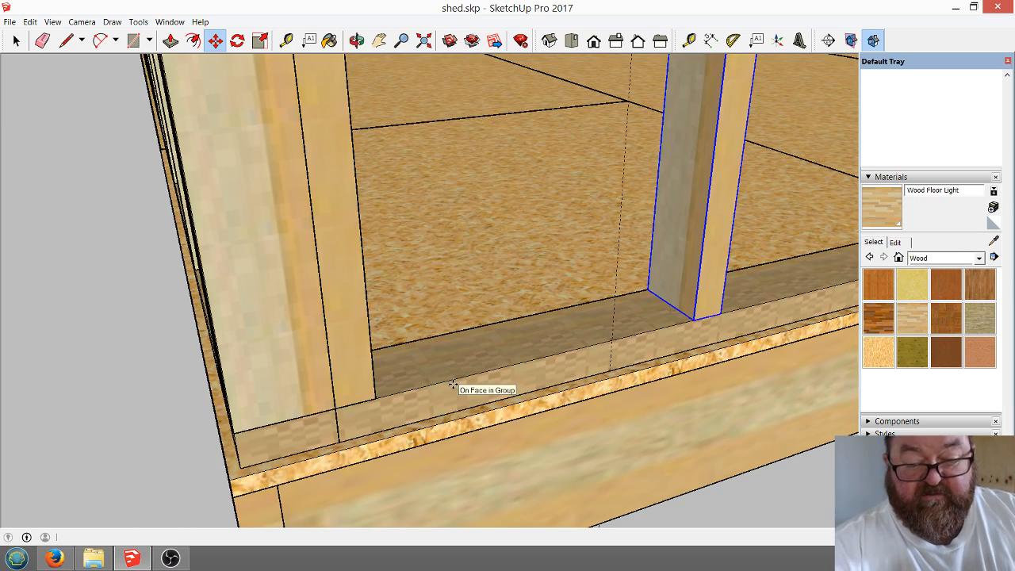
{"action": "scroll", "coordinate": [668, 403], "scroll_direction": "up", "scroll_amount": 5}
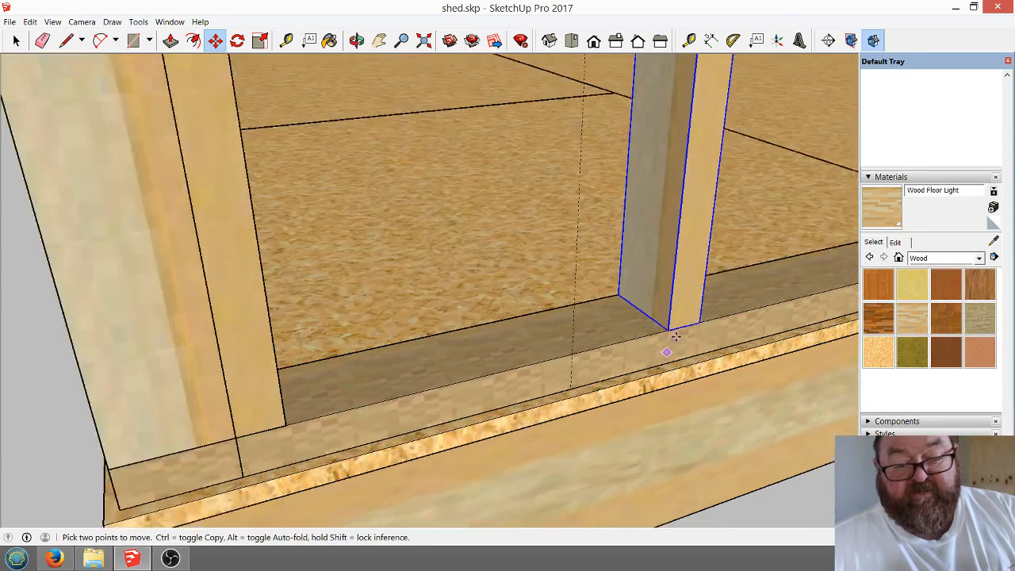
{"action": "scroll", "coordinate": [702, 382], "scroll_direction": "down", "scroll_amount": 2}
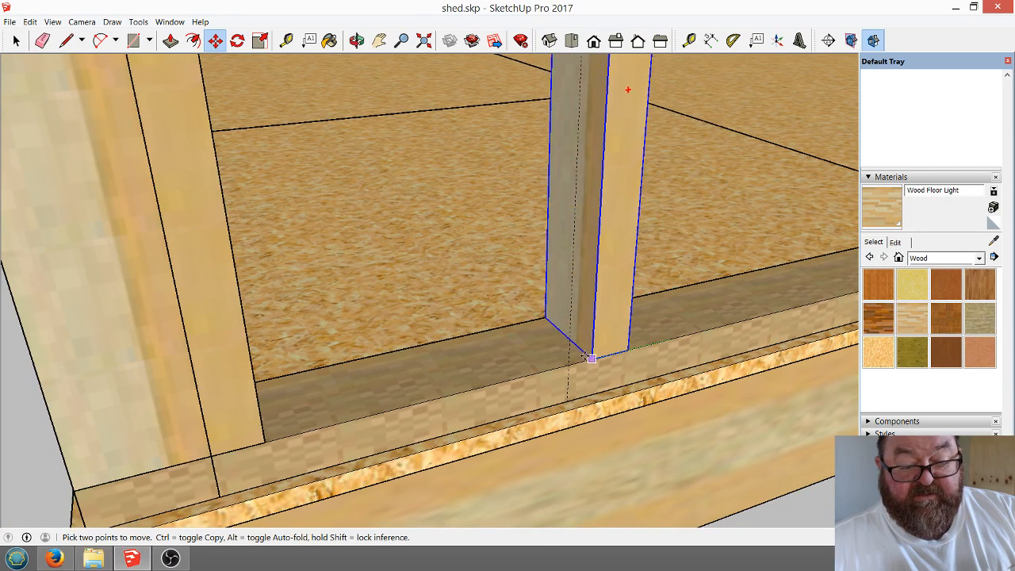
{"action": "left_click", "coordinate": [568, 365]}
{"action": "scroll", "coordinate": [610, 381], "scroll_direction": "down", "scroll_amount": 1}
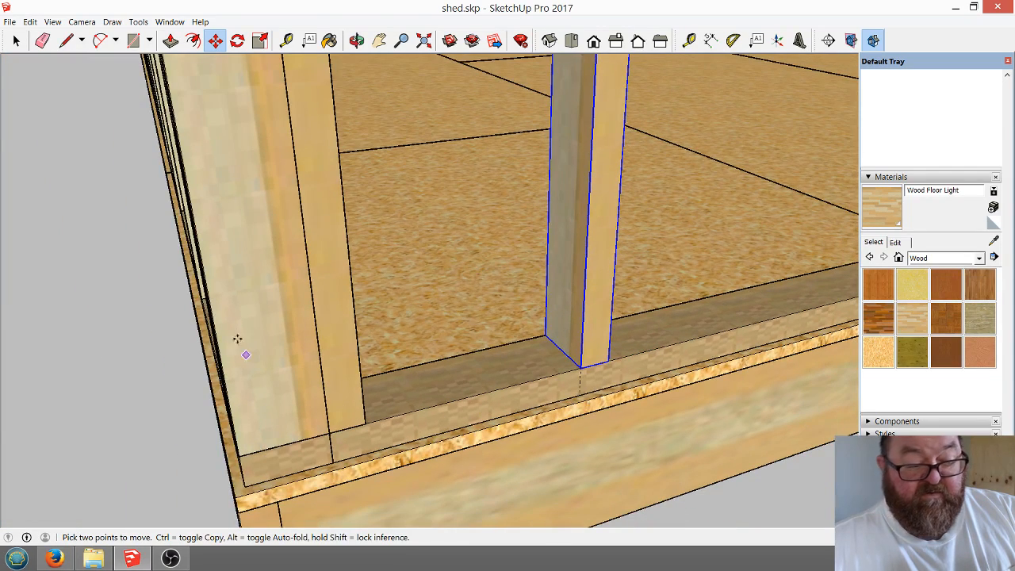
Array copies of the stud at the guide with even spacing along the end-wall bottom plate toward the window wall.
{"action": "scroll", "coordinate": [436, 472], "scroll_direction": "down", "scroll_amount": 3}
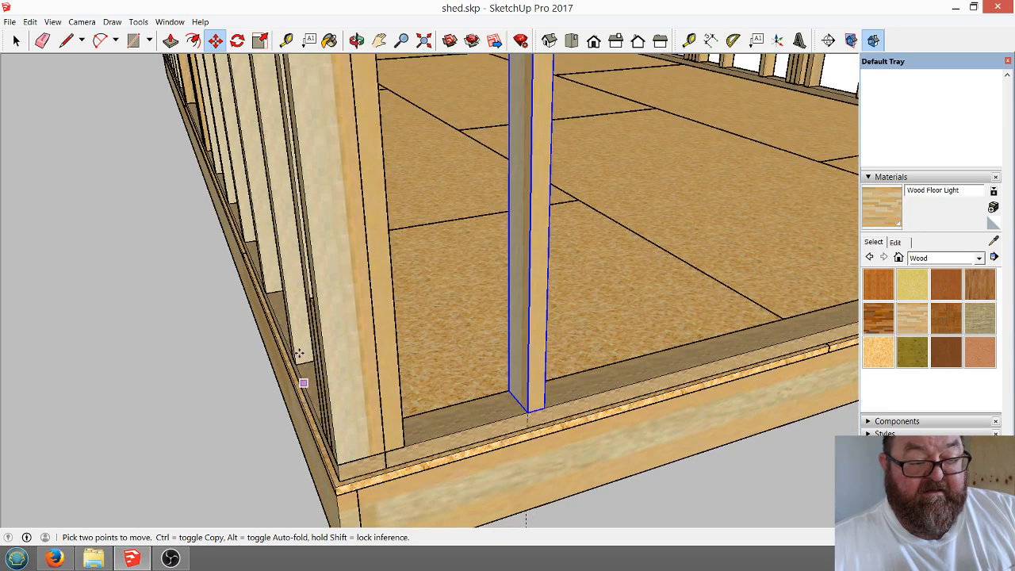
{"action": "scroll", "coordinate": [341, 436], "scroll_direction": "up", "scroll_amount": 2}
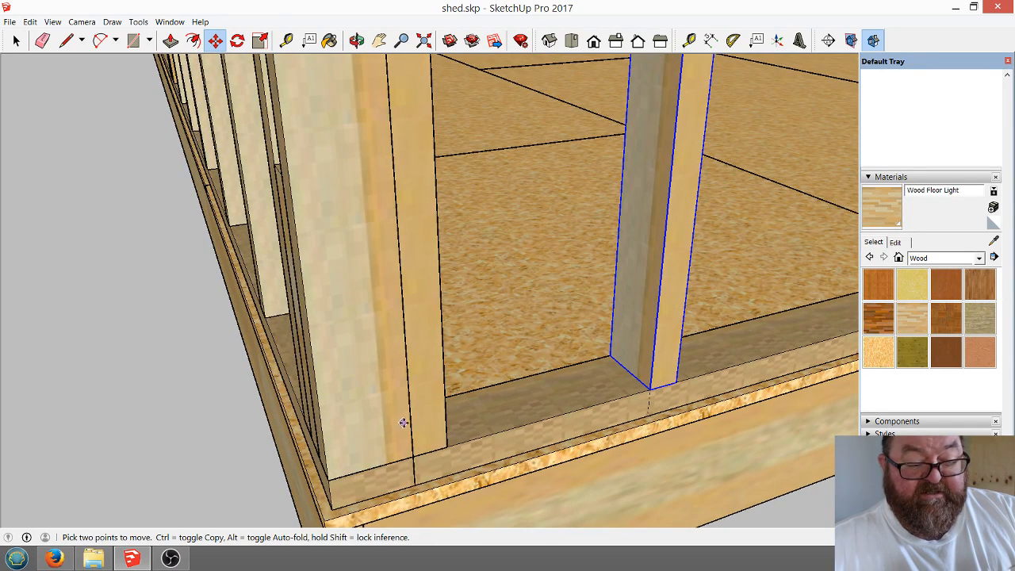
{"action": "scroll", "coordinate": [262, 468], "scroll_direction": "down", "scroll_amount": 2}
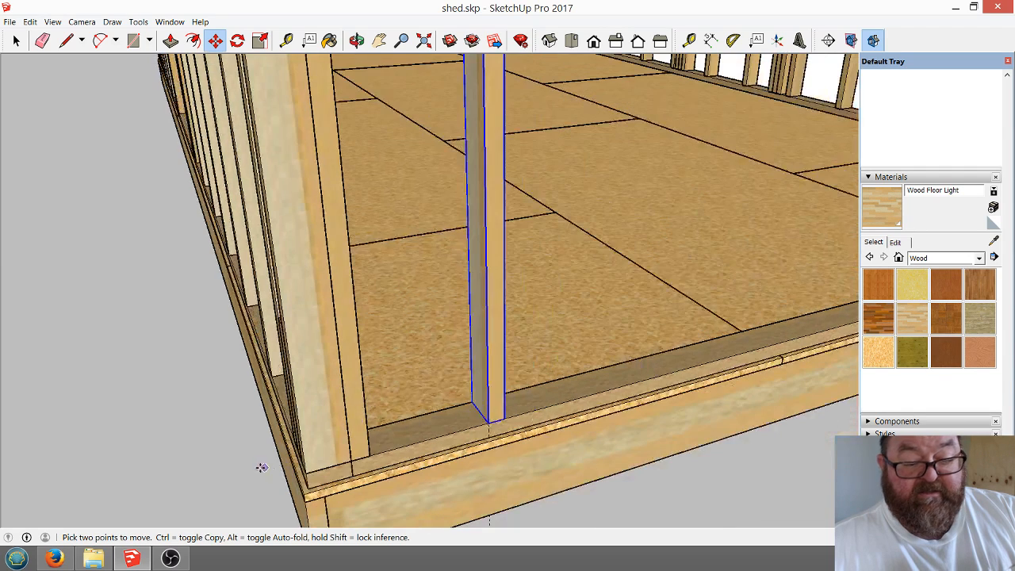
{"action": "scroll", "coordinate": [476, 464], "scroll_direction": "up", "scroll_amount": 2}
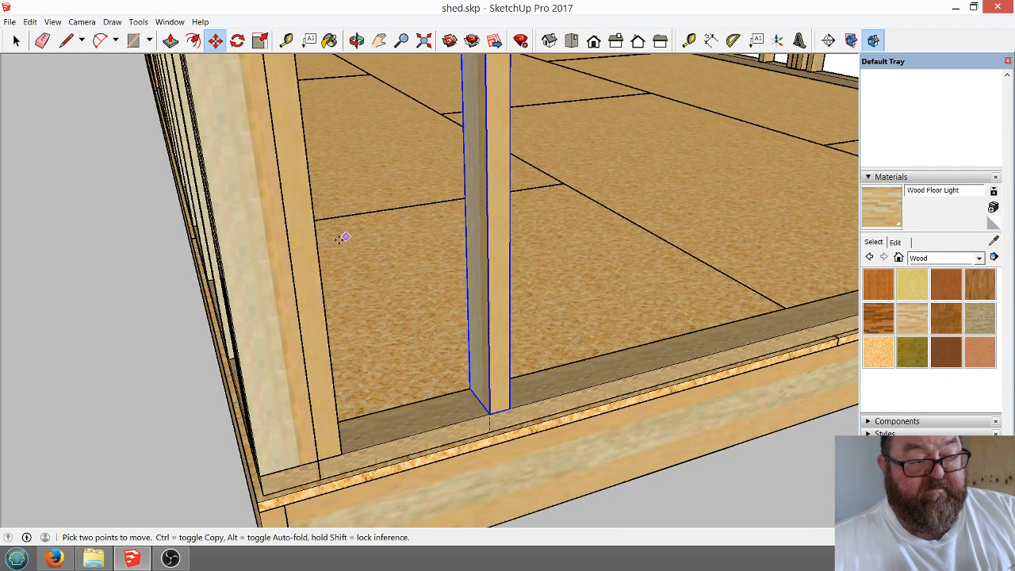
{"action": "left_click", "coordinate": [16, 40]}
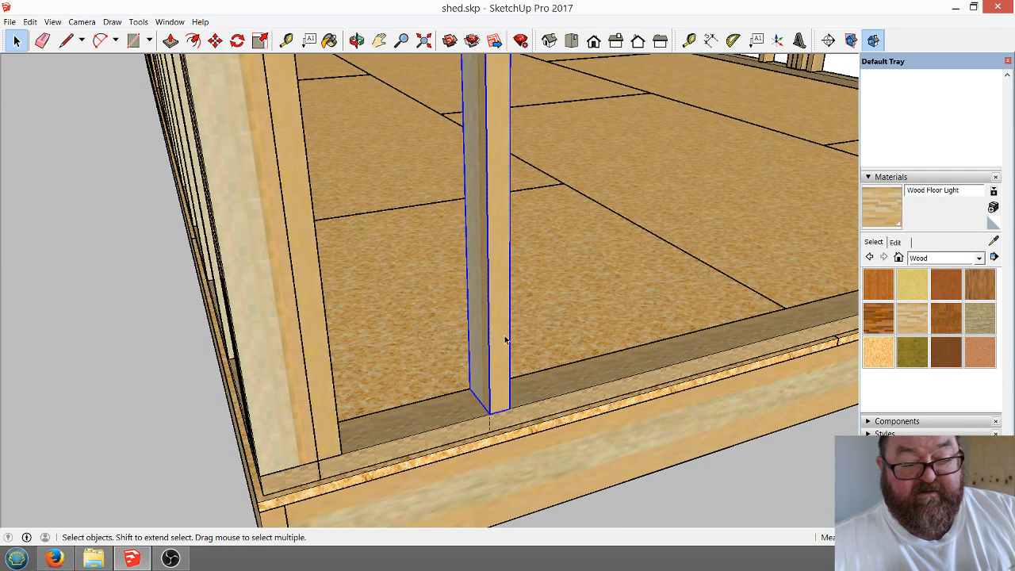
{"action": "scroll", "coordinate": [505, 340], "scroll_direction": "up", "scroll_amount": 2}
{"action": "left_click", "coordinate": [215, 41]}
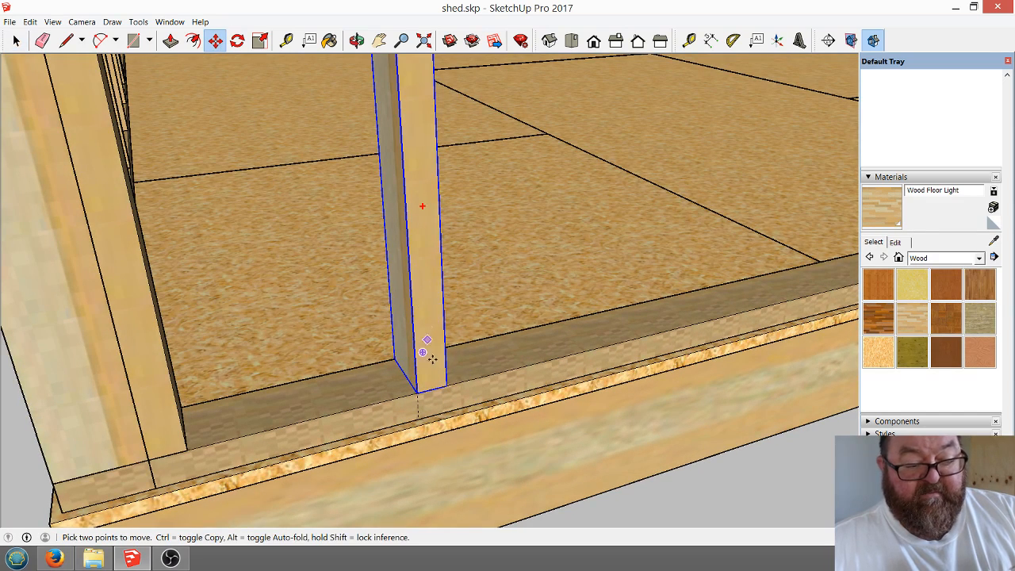
{"action": "left_click", "coordinate": [416, 392]}
{"action": "key", "text": "ctrl"}
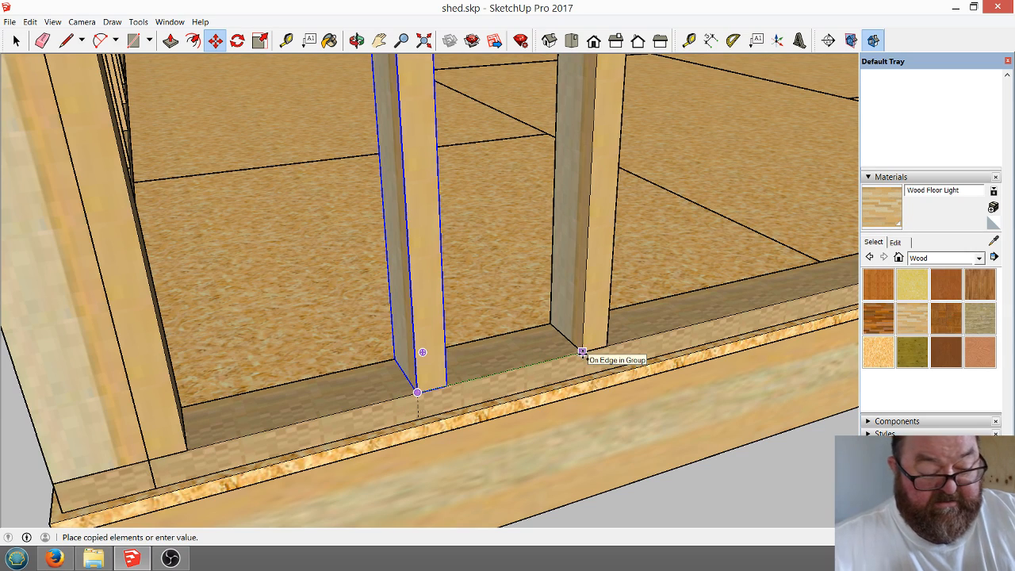
{"action": "key", "text": "Return"}
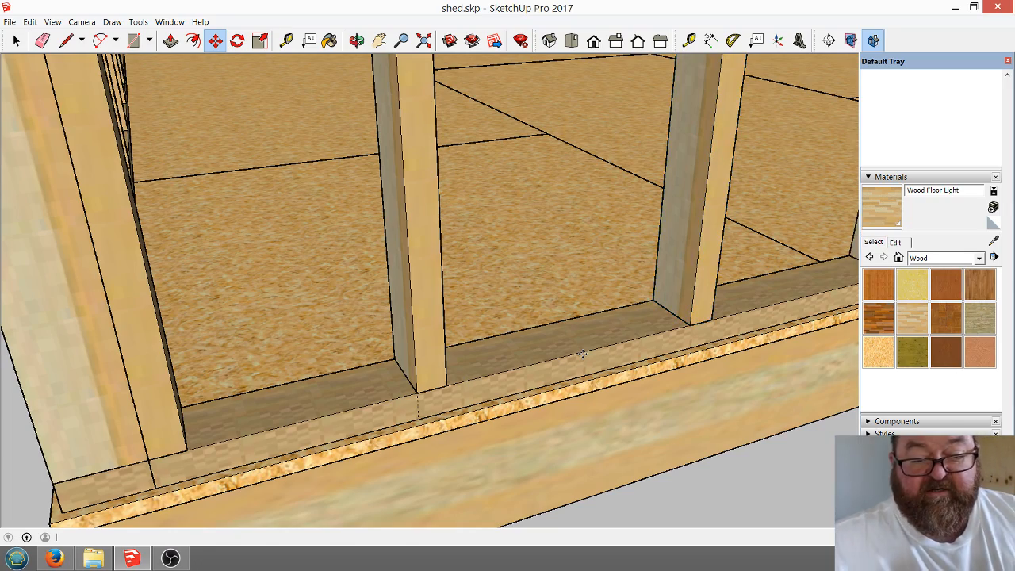
Delete the two surplus studs standing outside the shed and the extra stud projecting past the window wall's corner.
{"action": "scroll", "coordinate": [272, 412], "scroll_direction": "down", "scroll_amount": 6}
{"action": "scroll", "coordinate": [272, 412], "scroll_direction": "down", "scroll_amount": 3}
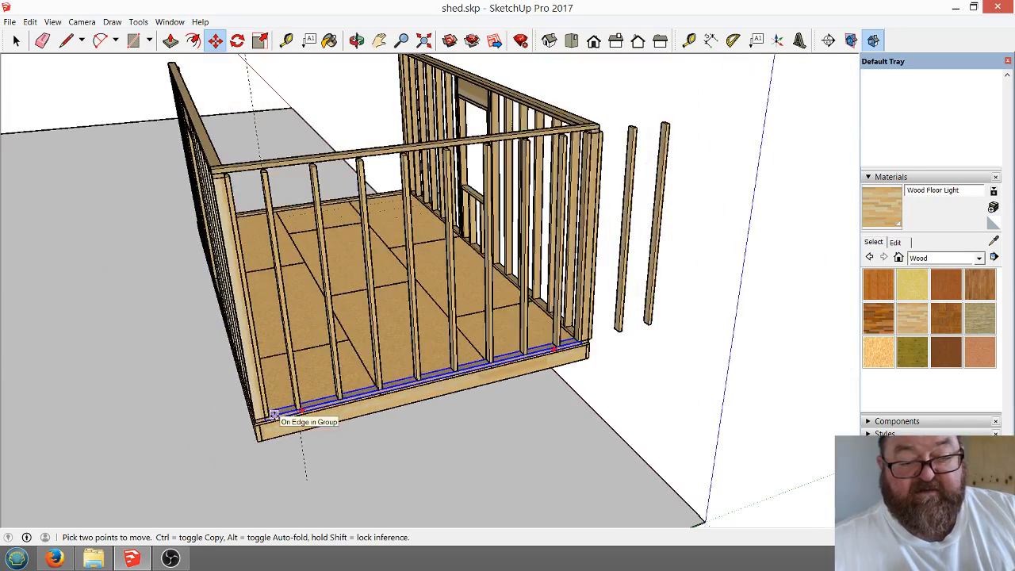
{"action": "scroll", "coordinate": [686, 183], "scroll_direction": "up", "scroll_amount": 6}
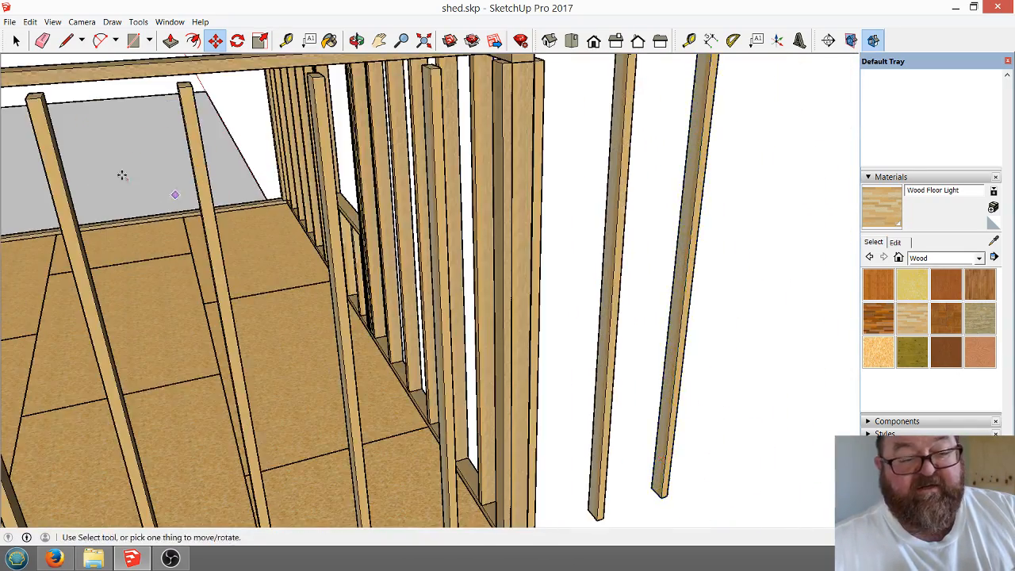
{"action": "left_click", "coordinate": [16, 41]}
{"action": "left_click", "coordinate": [623, 105]}
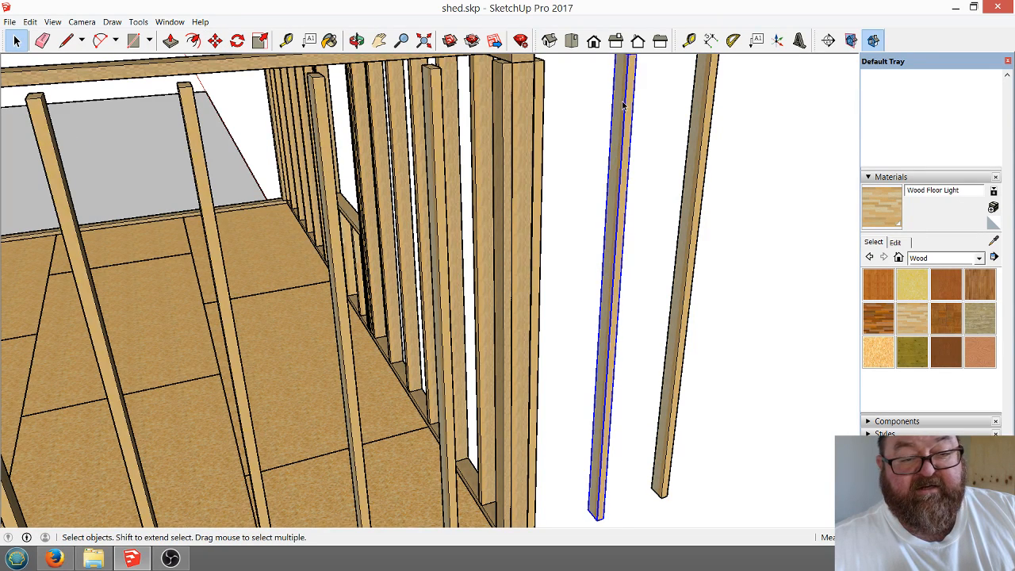
{"action": "left_click", "coordinate": [703, 177], "text": "shift"}
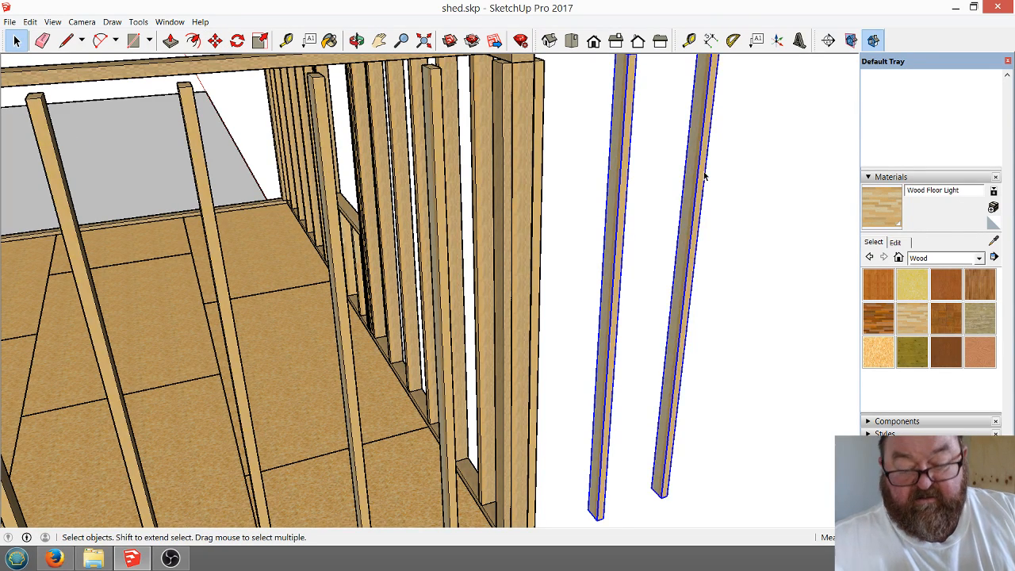
{"action": "key", "text": "Delete"}
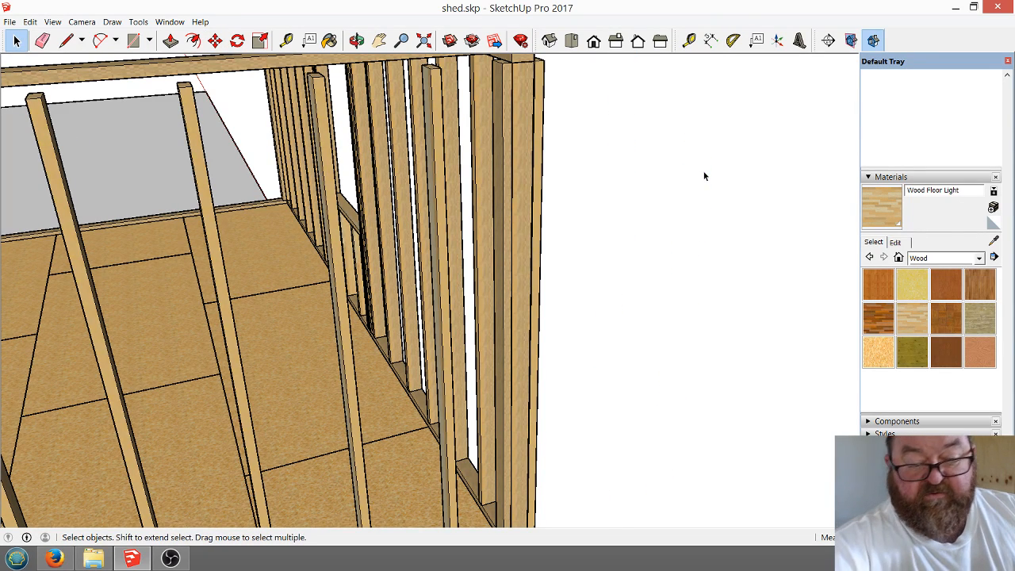
{"action": "left_click", "coordinate": [542, 71]}
{"action": "key", "text": "Delete"}
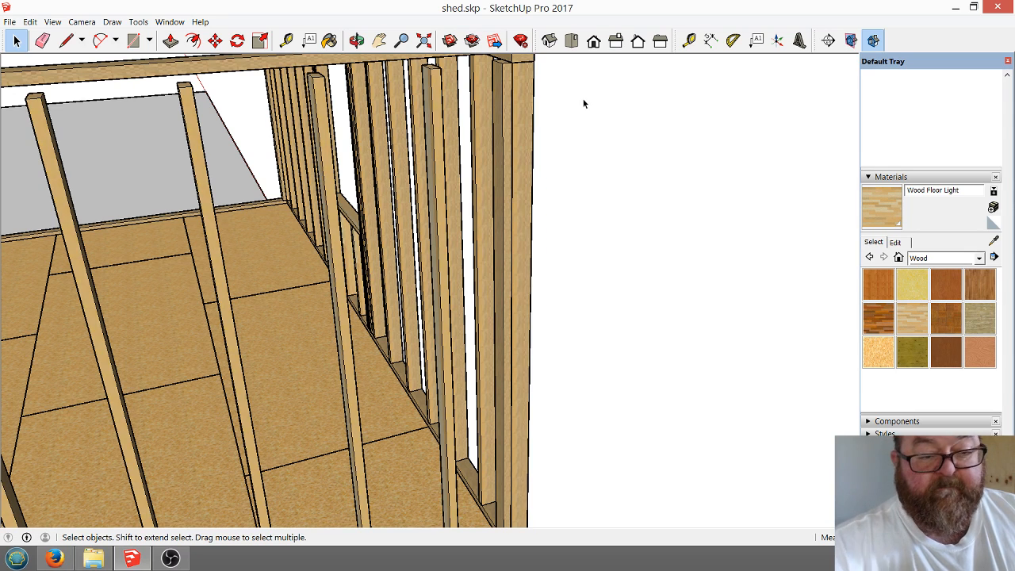
{"action": "scroll", "coordinate": [567, 108], "scroll_direction": "down", "scroll_amount": 5}
{"action": "scroll", "coordinate": [602, 142], "scroll_direction": "up", "scroll_amount": 3}
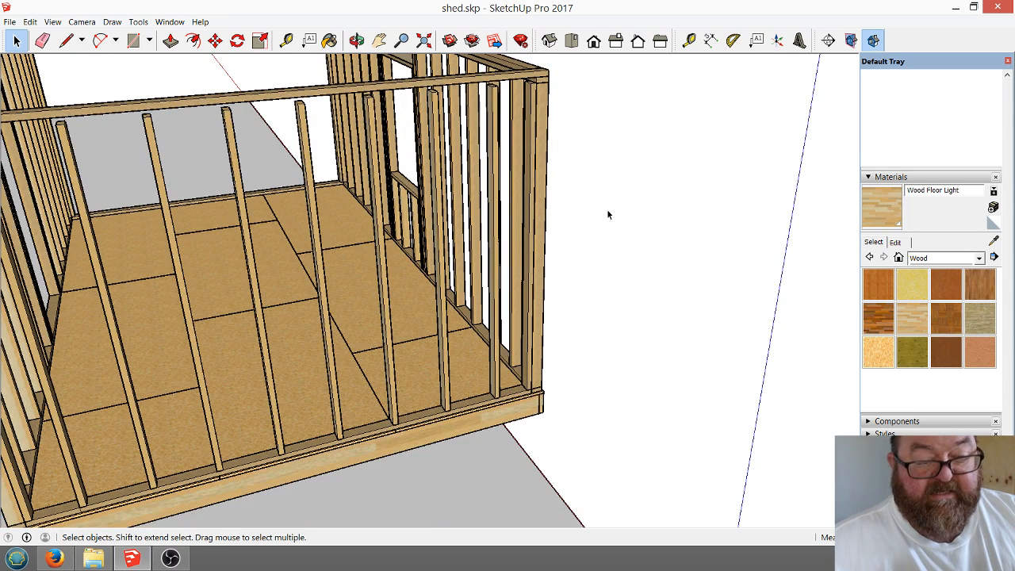
{"action": "scroll", "coordinate": [611, 219], "scroll_direction": "down", "scroll_amount": 2}
{"action": "scroll", "coordinate": [318, 258], "scroll_direction": "down", "scroll_amount": 3}
{"action": "scroll", "coordinate": [193, 410], "scroll_direction": "up", "scroll_amount": 8}
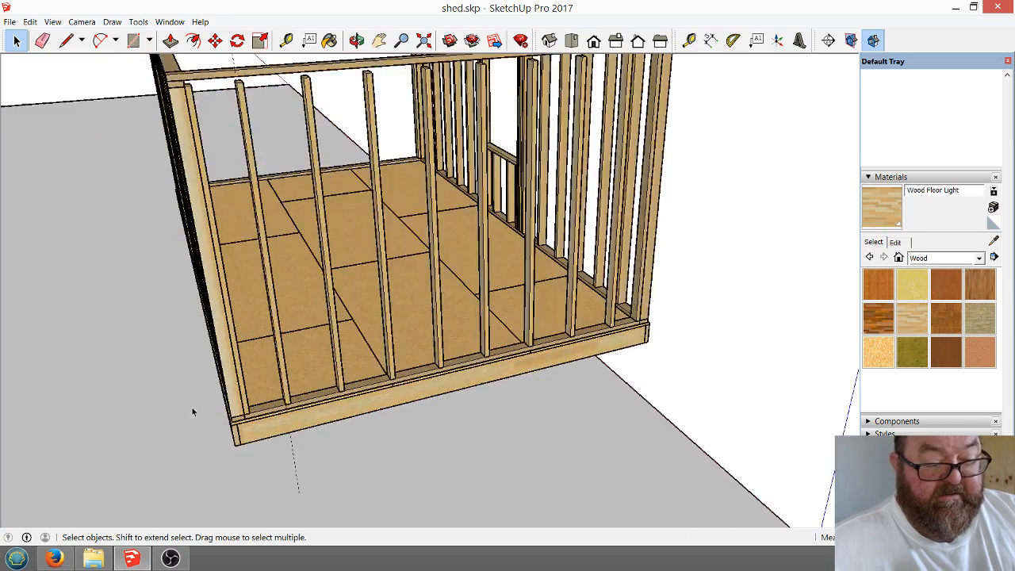
Copy the end-wall bottom plate up onto the tops of the studs, directly beneath the end wall's existing top plate.
{"action": "scroll", "coordinate": [270, 442], "scroll_direction": "up", "scroll_amount": 2}
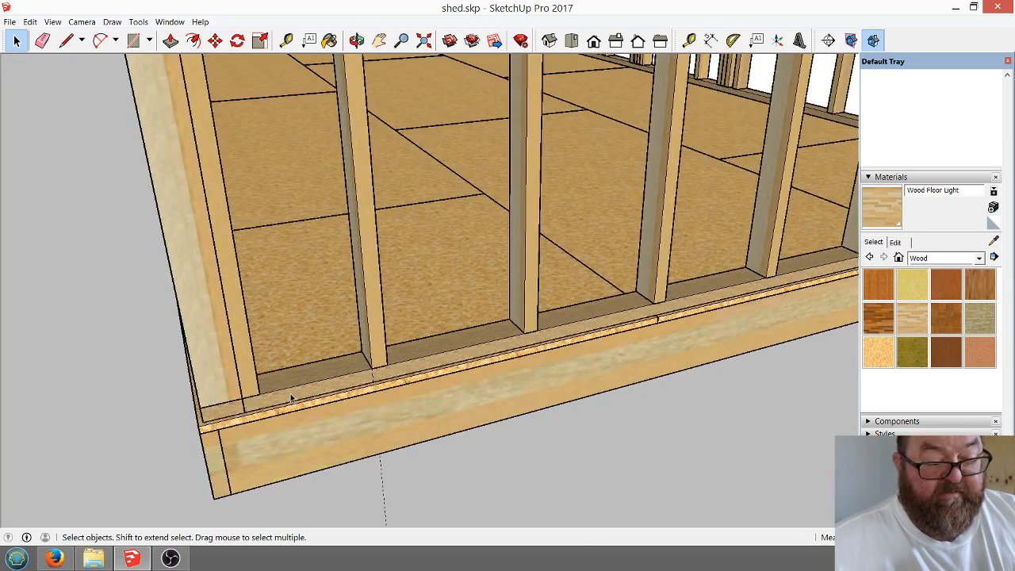
{"action": "left_click", "coordinate": [290, 395]}
{"action": "scroll", "coordinate": [244, 443], "scroll_direction": "down", "scroll_amount": 2}
{"action": "scroll", "coordinate": [226, 253], "scroll_direction": "up", "scroll_amount": 4}
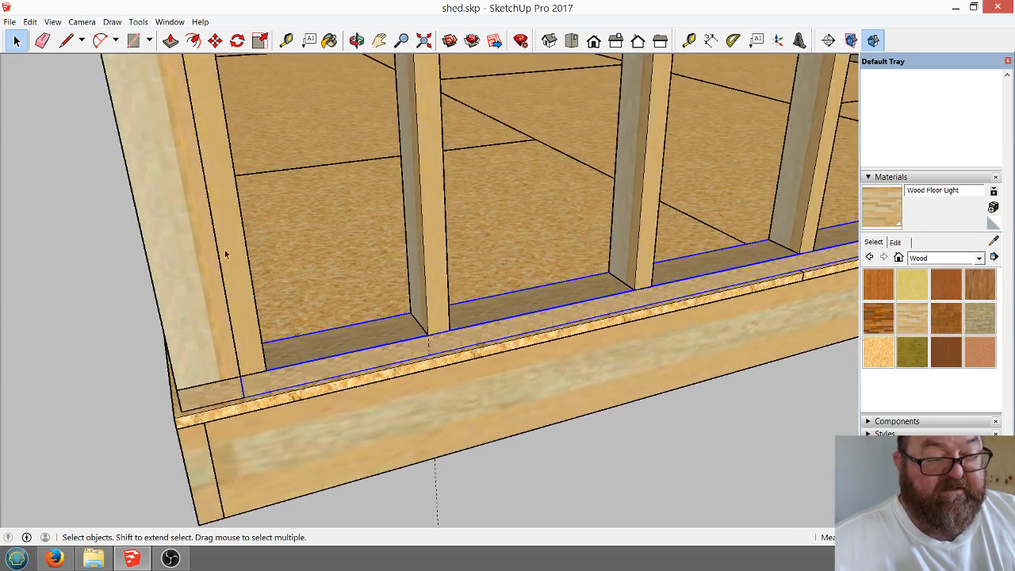
{"action": "left_click", "coordinate": [215, 40]}
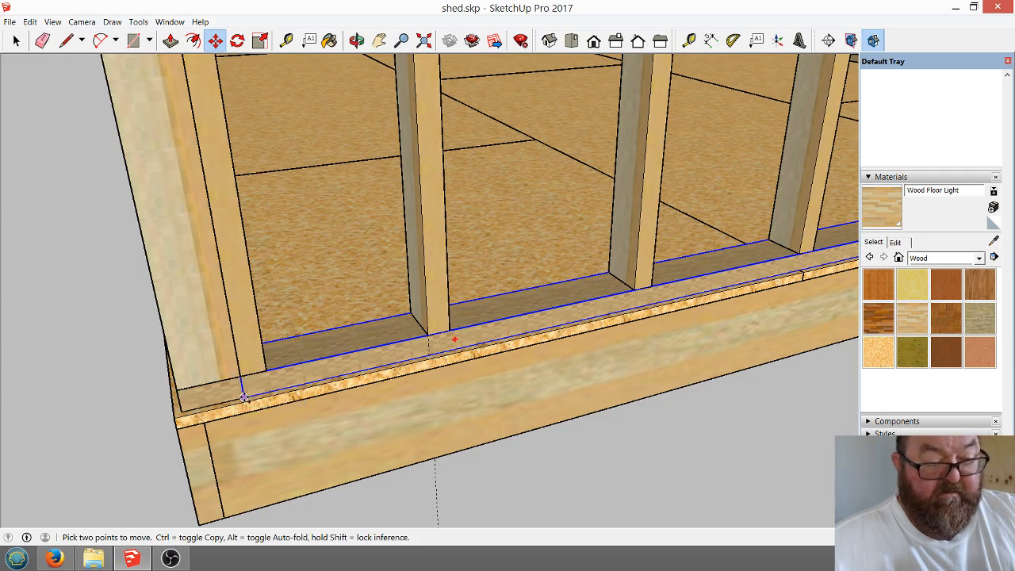
{"action": "left_click", "coordinate": [244, 397]}
{"action": "key", "text": "ctrl"}
{"action": "scroll", "coordinate": [246, 401], "scroll_direction": "down", "scroll_amount": 3}
{"action": "scroll", "coordinate": [295, 451], "scroll_direction": "down", "scroll_amount": 4}
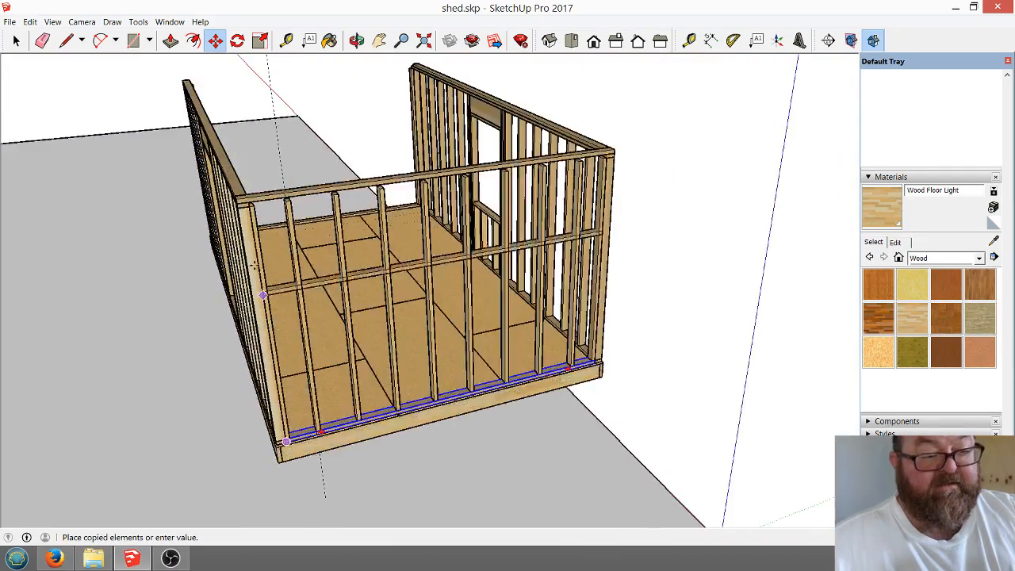
{"action": "scroll", "coordinate": [260, 186], "scroll_direction": "up", "scroll_amount": 5}
{"action": "scroll", "coordinate": [260, 186], "scroll_direction": "down", "scroll_amount": 3}
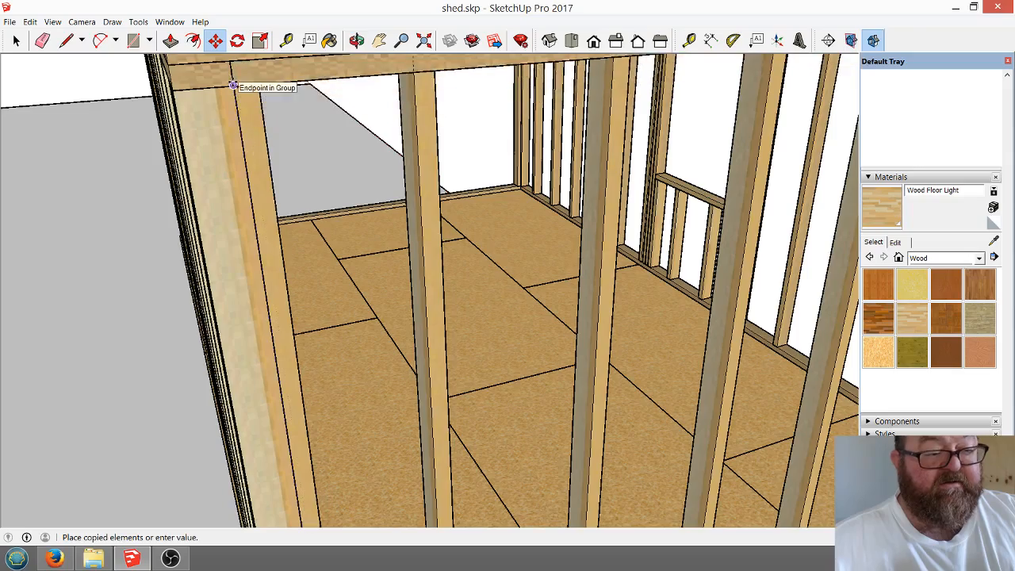
{"action": "left_click", "coordinate": [234, 84]}
{"action": "scroll", "coordinate": [237, 227], "scroll_direction": "up", "scroll_amount": 2}
{"action": "scroll", "coordinate": [237, 228], "scroll_direction": "down", "scroll_amount": 3}
{"action": "scroll", "coordinate": [218, 227], "scroll_direction": "up", "scroll_amount": 1}
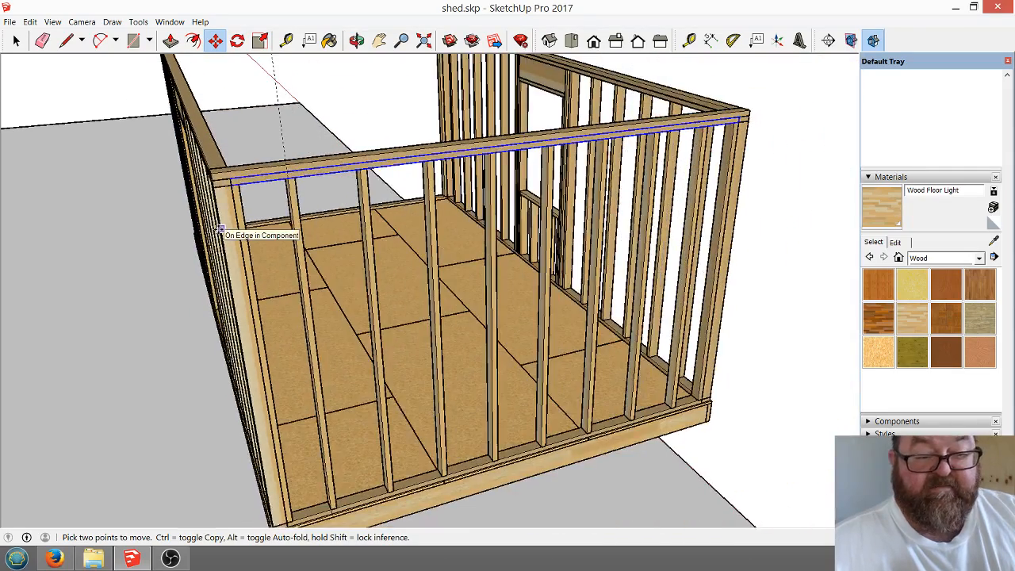
Clear the plate selection and erase the leftover vertical guide at the end wall.
{"action": "scroll", "coordinate": [220, 184], "scroll_direction": "up", "scroll_amount": 3}
{"action": "scroll", "coordinate": [223, 182], "scroll_direction": "up", "scroll_amount": 2}
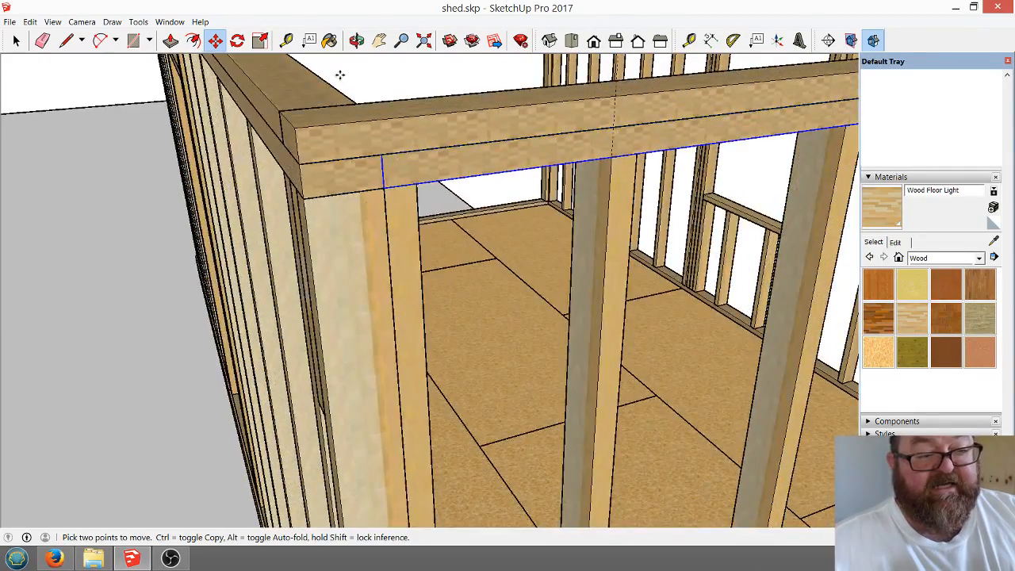
{"action": "left_click", "coordinate": [15, 40]}
{"action": "left_click", "coordinate": [39, 134]}
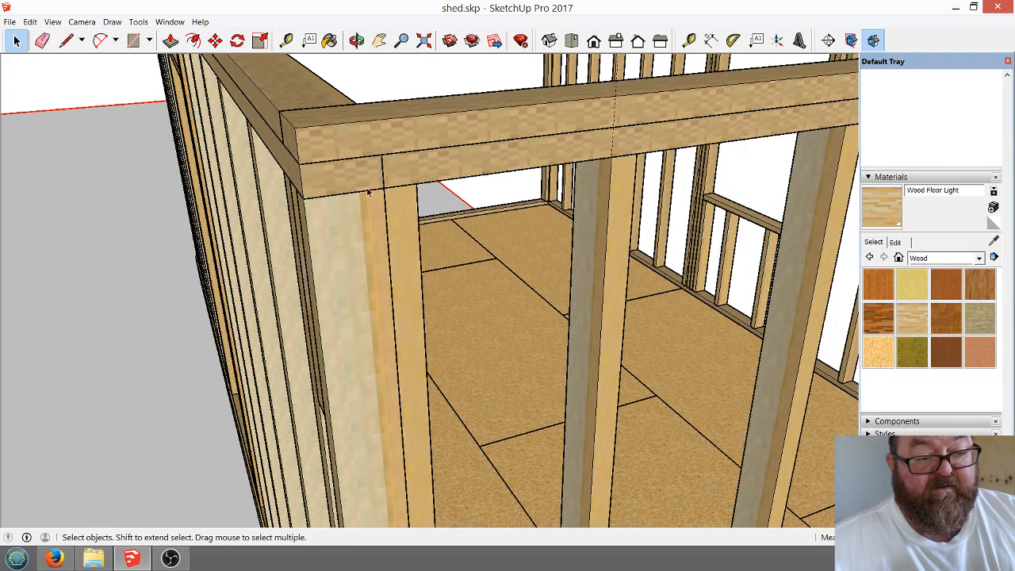
{"action": "scroll", "coordinate": [368, 192], "scroll_direction": "up", "scroll_amount": 1}
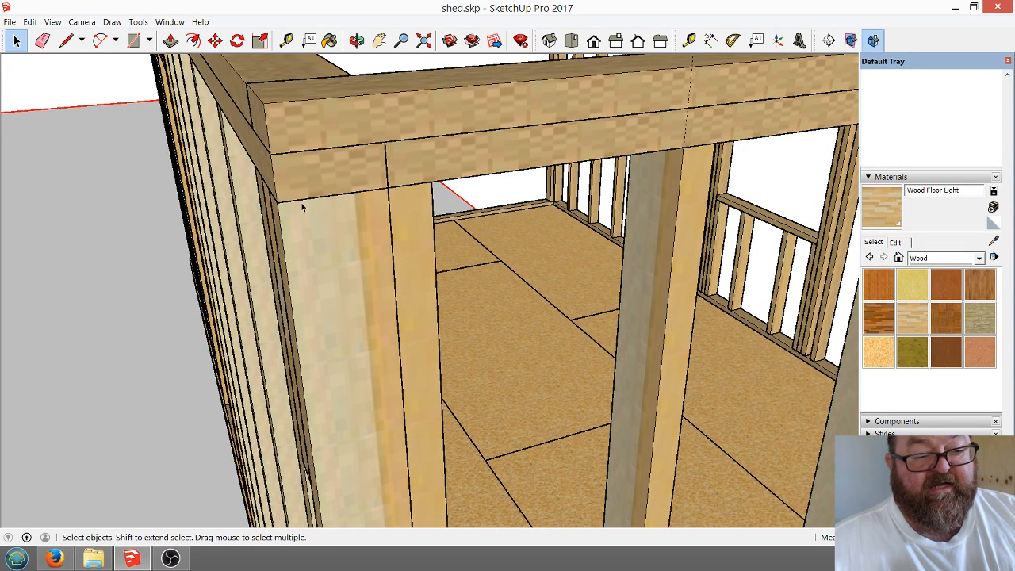
{"action": "middle_click_drag", "start_coordinate": [296, 210], "coordinate": [381, 268]}
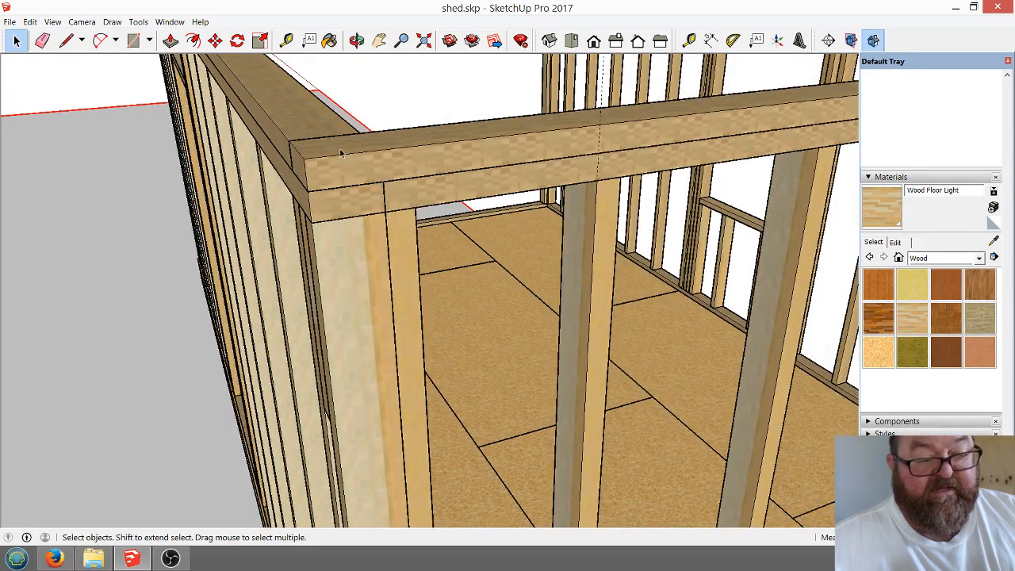
{"action": "scroll", "coordinate": [341, 205], "scroll_direction": "down", "scroll_amount": 2}
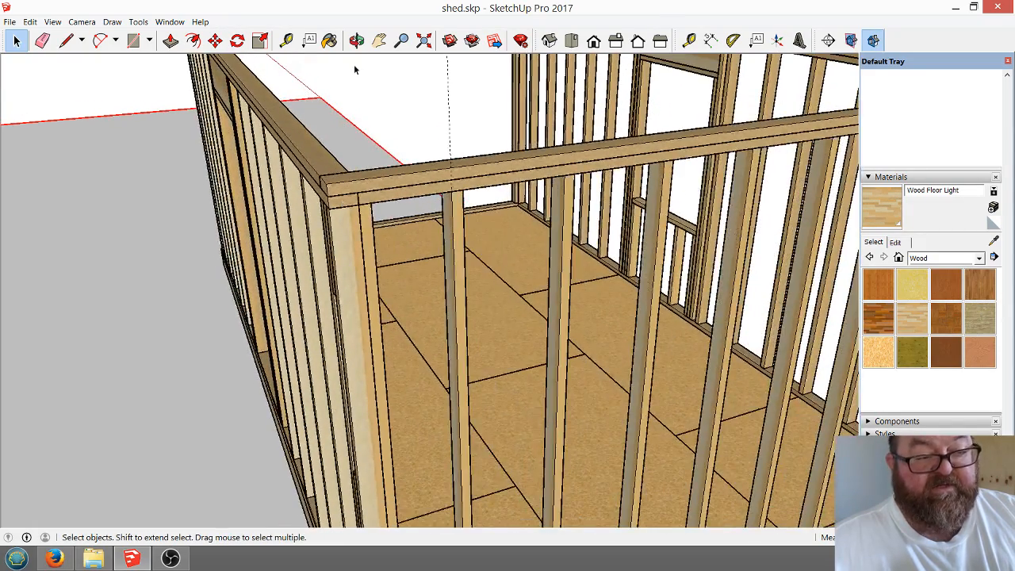
{"action": "left_click", "coordinate": [356, 40]}
{"action": "left_click_drag", "start_coordinate": [386, 281], "coordinate": [414, 272]}
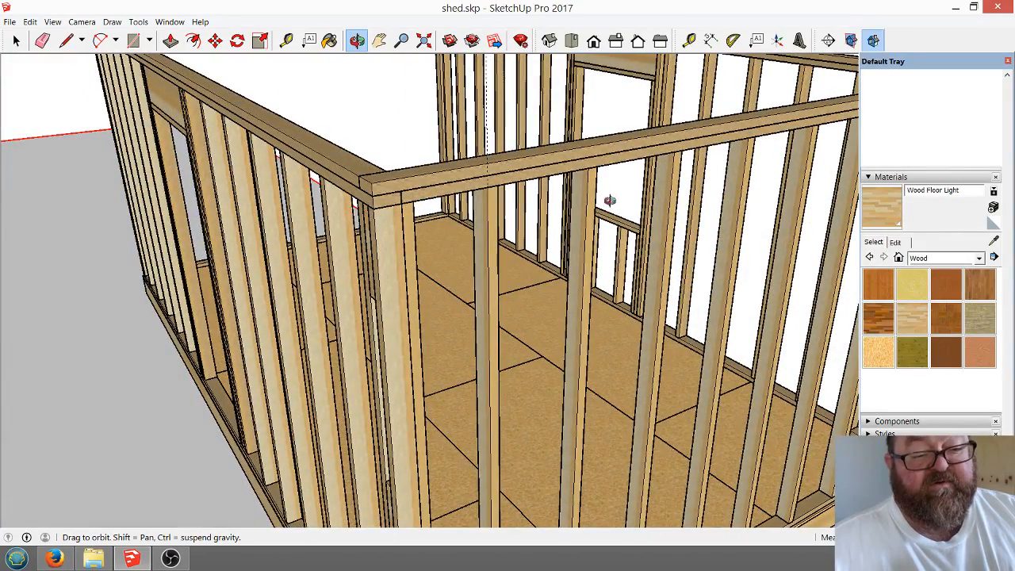
{"action": "left_click_drag", "start_coordinate": [609, 200], "coordinate": [580, 193]}
{"action": "left_click_drag", "start_coordinate": [380, 190], "coordinate": [335, 191]}
{"action": "key", "text": "e"}
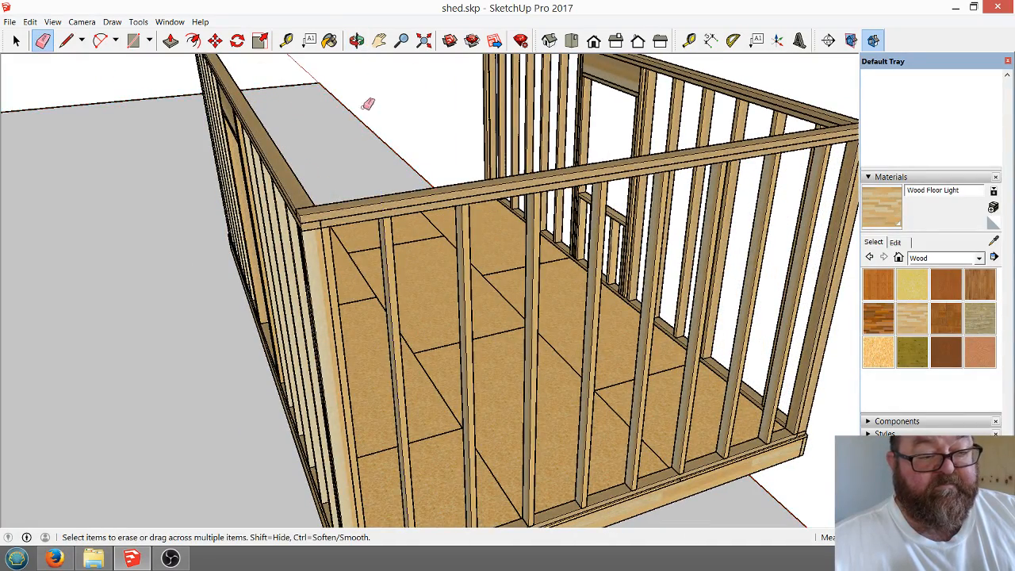
{"action": "middle_click_drag", "start_coordinate": [367, 103], "coordinate": [357, 95]}
{"action": "left_click", "coordinate": [357, 41]}
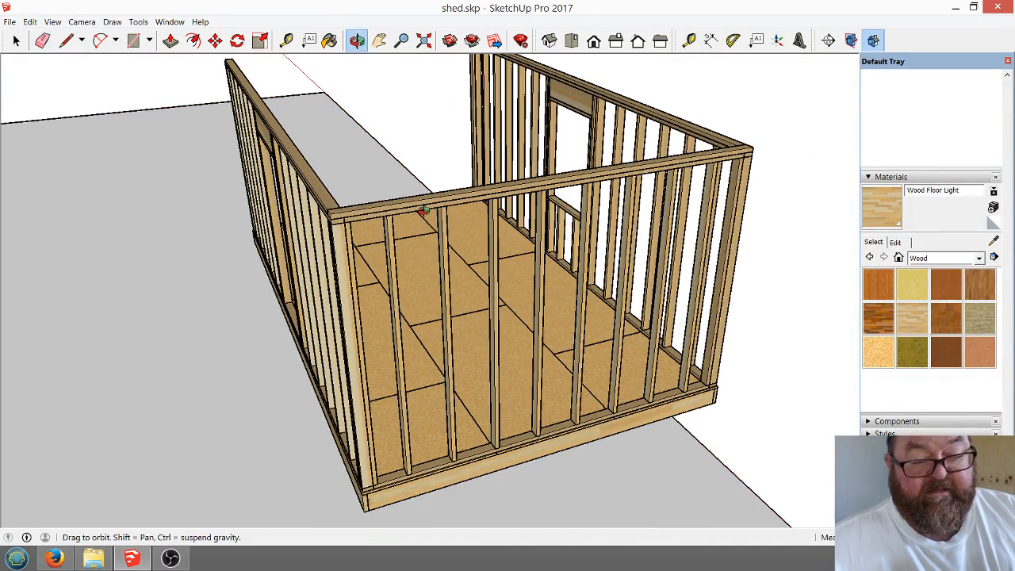
Select the end wall's bottom plate, all of its studs and the uppermost top plate together.
{"action": "left_click_drag", "start_coordinate": [361, 59], "coordinate": [111, 86]}
{"action": "left_click", "coordinate": [19, 40]}
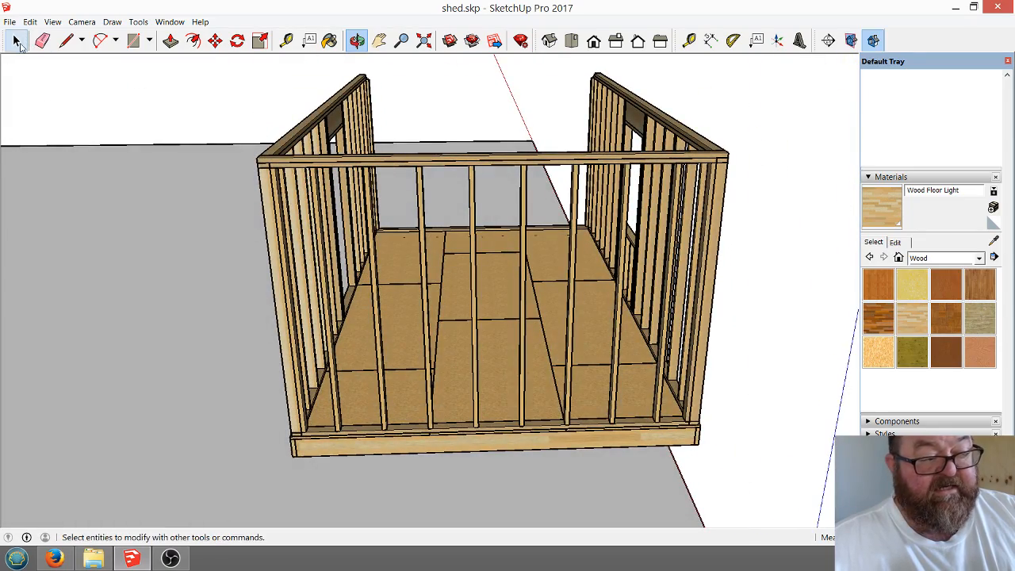
{"action": "scroll", "coordinate": [558, 449], "scroll_direction": "up", "scroll_amount": 5}
{"action": "left_click", "coordinate": [546, 389]}
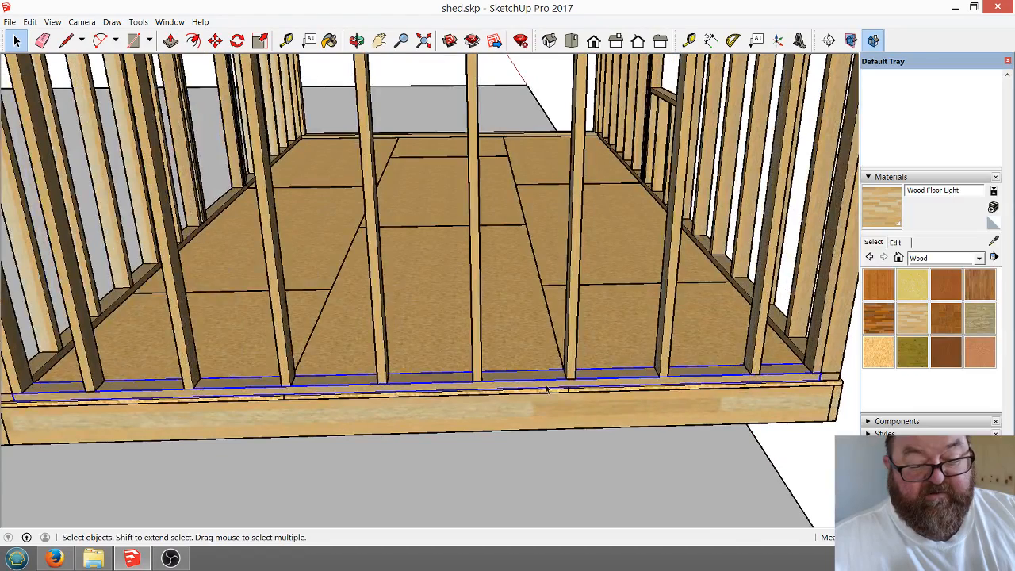
{"action": "scroll", "coordinate": [609, 449], "scroll_direction": "down", "scroll_amount": 2}
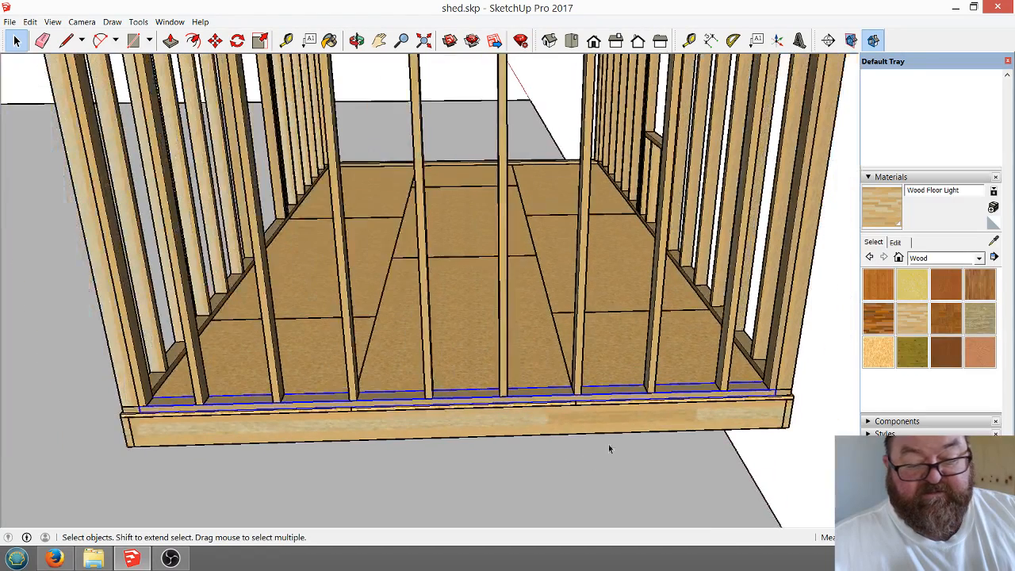
{"action": "left_click", "coordinate": [779, 351], "text": "shift"}
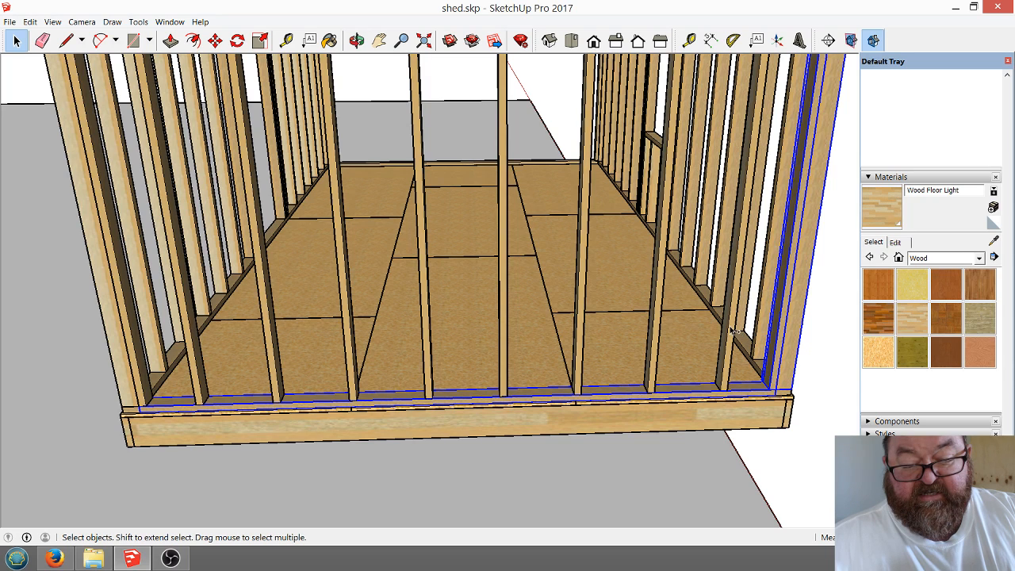
{"action": "left_click", "coordinate": [733, 331], "text": "shift"}
{"action": "left_click", "coordinate": [655, 320], "text": "shift"}
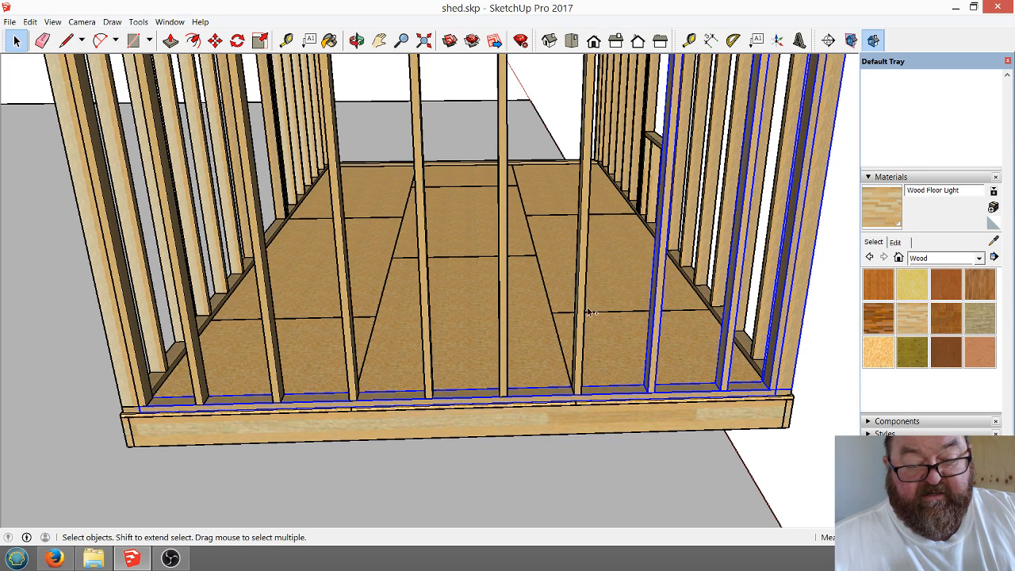
{"action": "left_click", "coordinate": [585, 309], "text": "shift"}
{"action": "left_click", "coordinate": [505, 300], "text": "shift"}
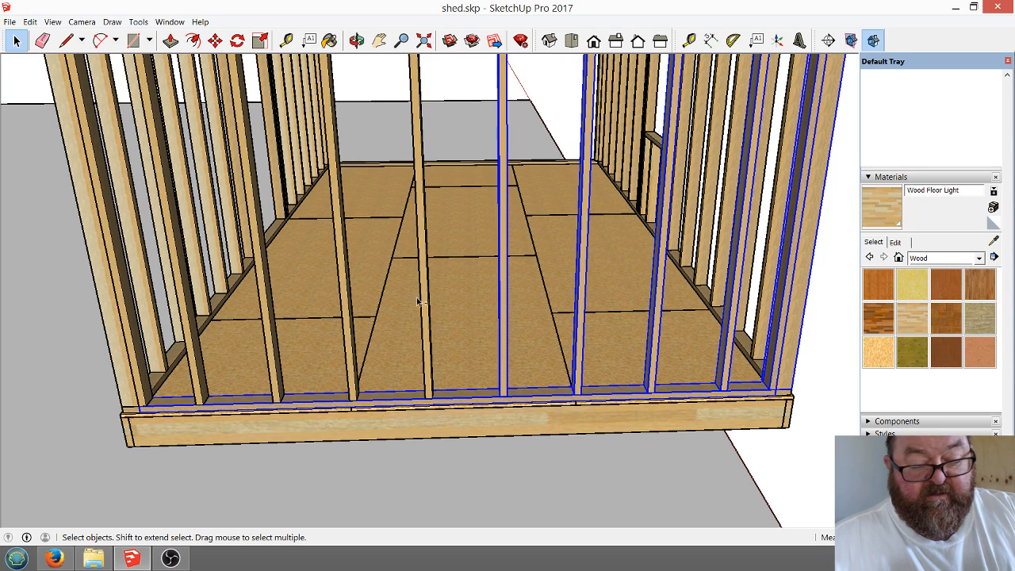
{"action": "left_click", "coordinate": [424, 289], "text": "shift"}
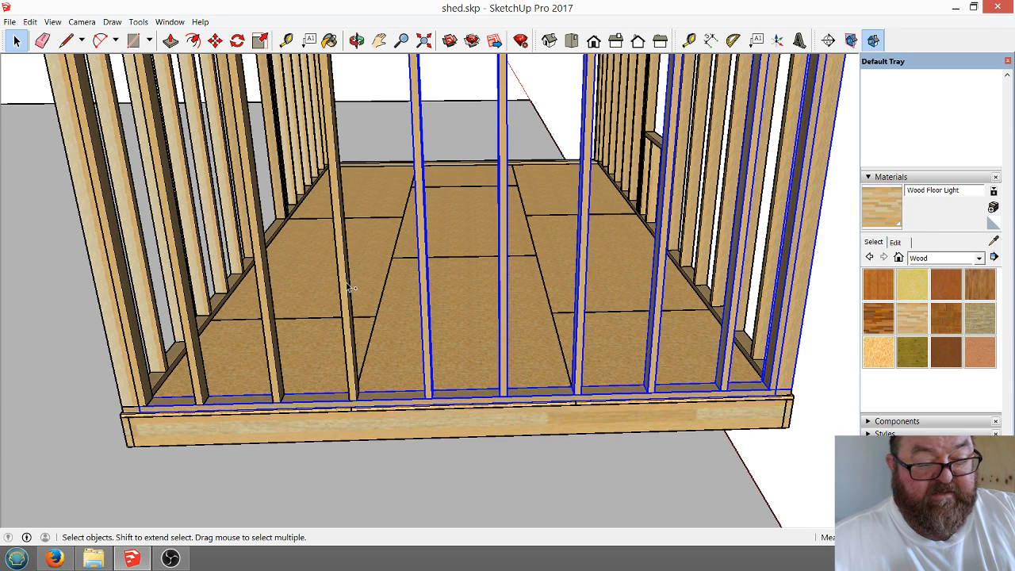
{"action": "left_click", "coordinate": [349, 287], "text": "shift"}
{"action": "left_click", "coordinate": [264, 288], "text": "shift"}
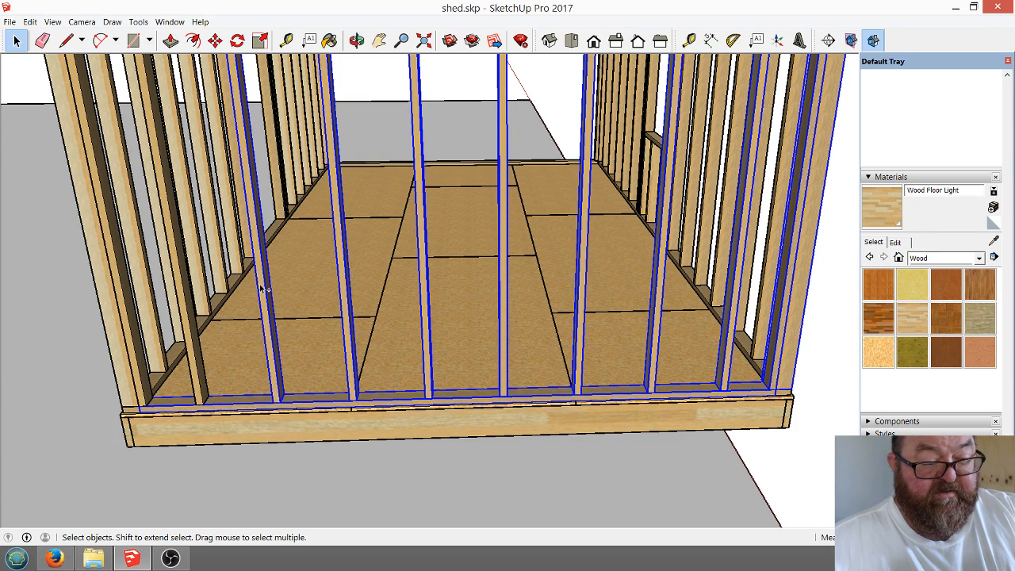
{"action": "left_click", "coordinate": [194, 315], "text": "shift"}
{"action": "left_click", "coordinate": [133, 323], "text": "shift"}
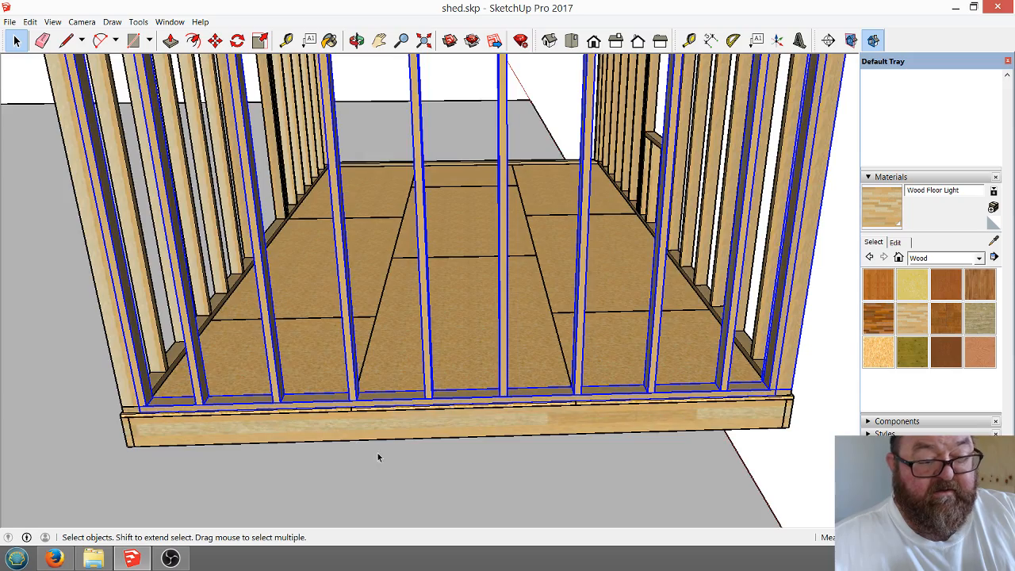
{"action": "scroll", "coordinate": [379, 457], "scroll_direction": "down", "scroll_amount": 3}
{"action": "scroll", "coordinate": [233, 215], "scroll_direction": "up", "scroll_amount": 6}
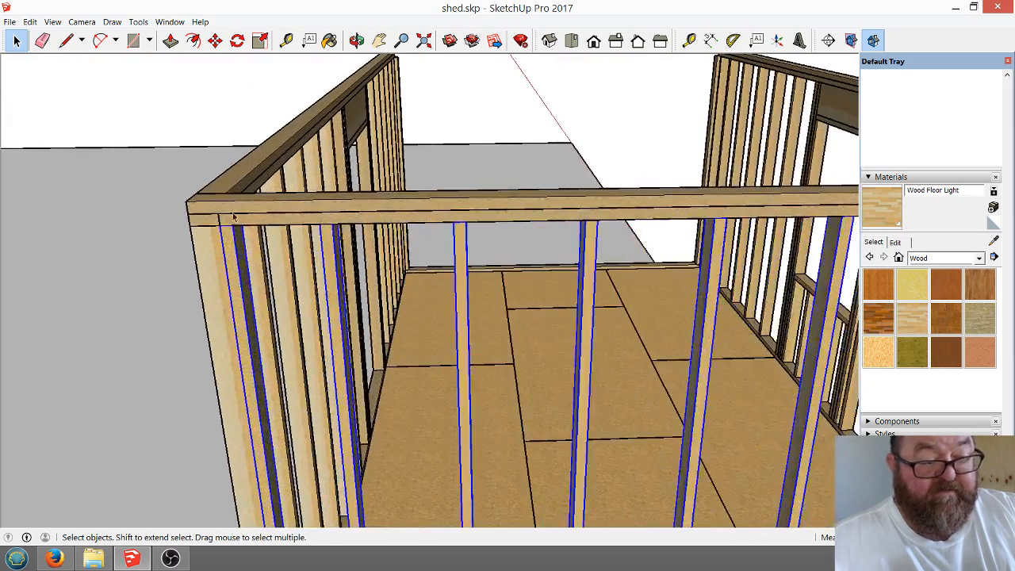
{"action": "left_click", "coordinate": [238, 223], "text": "shift"}
{"action": "scroll", "coordinate": [247, 217], "scroll_direction": "down", "scroll_amount": 6}
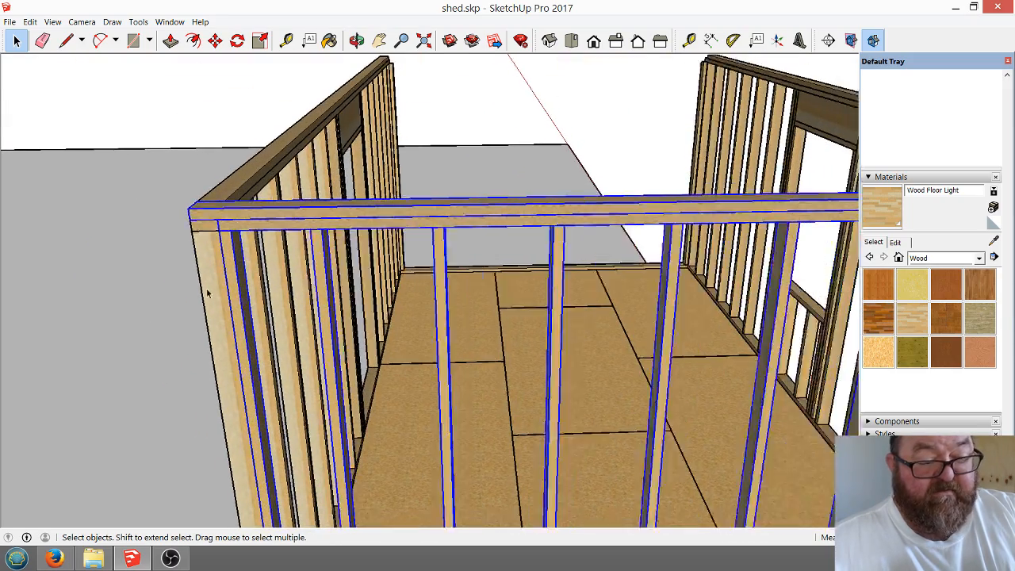
Clear the selection and explode the grouped studs at the window wall's near corner into separate pieces.
{"action": "scroll", "coordinate": [328, 389], "scroll_direction": "up", "scroll_amount": 10}
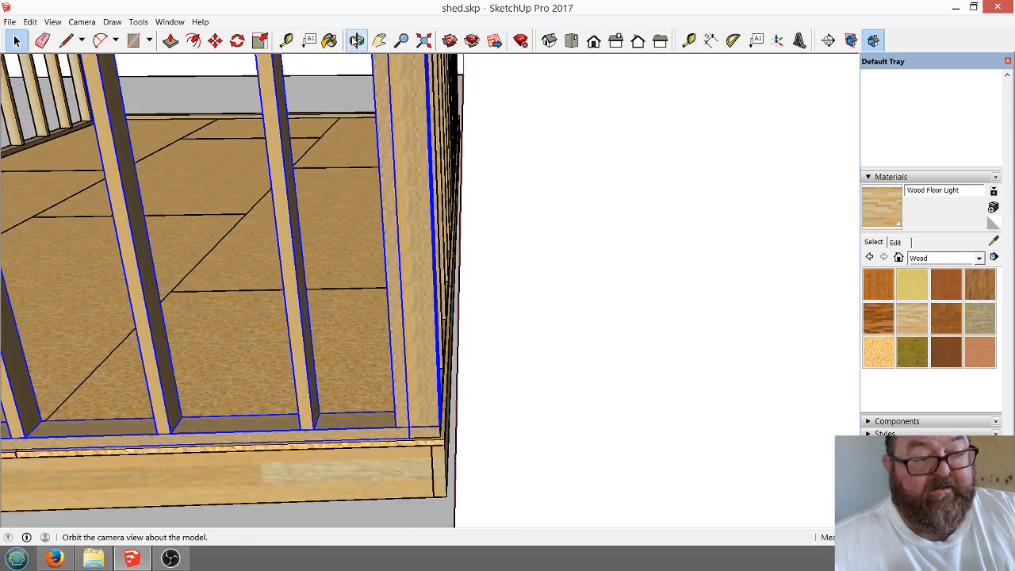
{"action": "left_click", "coordinate": [357, 40]}
{"action": "left_click_drag", "start_coordinate": [430, 351], "coordinate": [378, 422]}
{"action": "scroll", "coordinate": [378, 422], "scroll_direction": "up", "scroll_amount": 4}
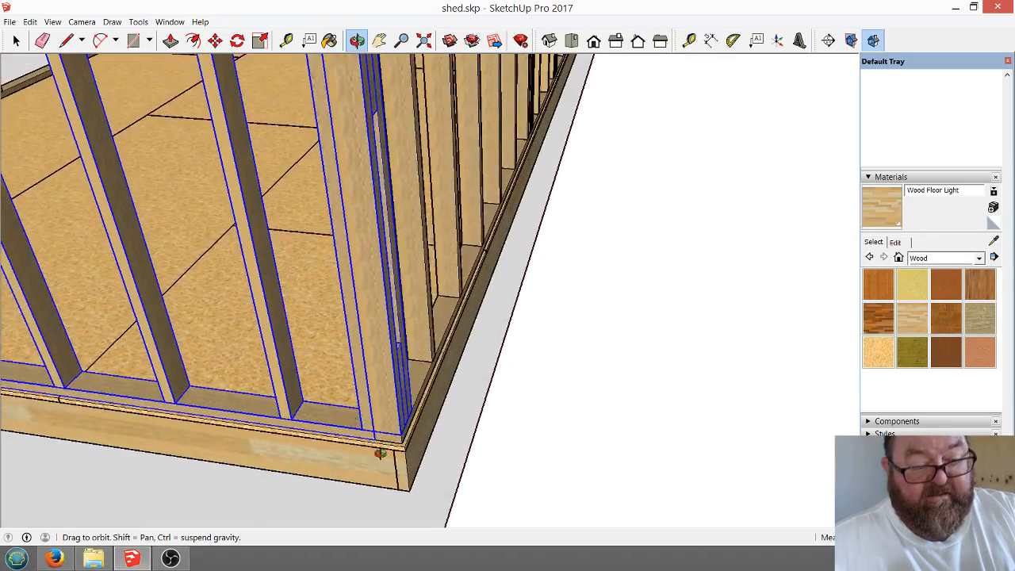
{"action": "left_click_drag", "start_coordinate": [452, 441], "coordinate": [486, 449]}
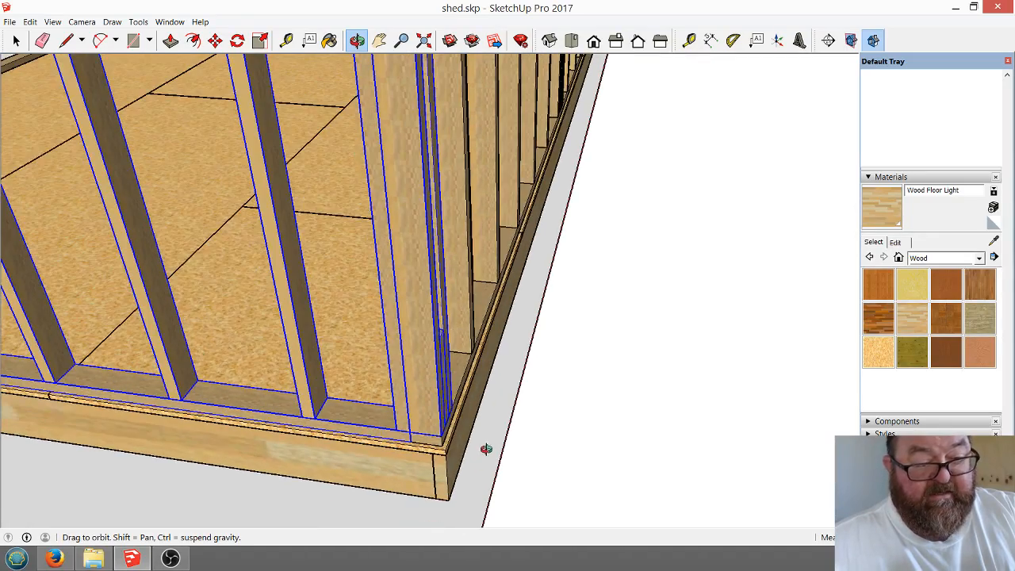
{"action": "left_click", "coordinate": [16, 42]}
{"action": "left_click", "coordinate": [583, 273]}
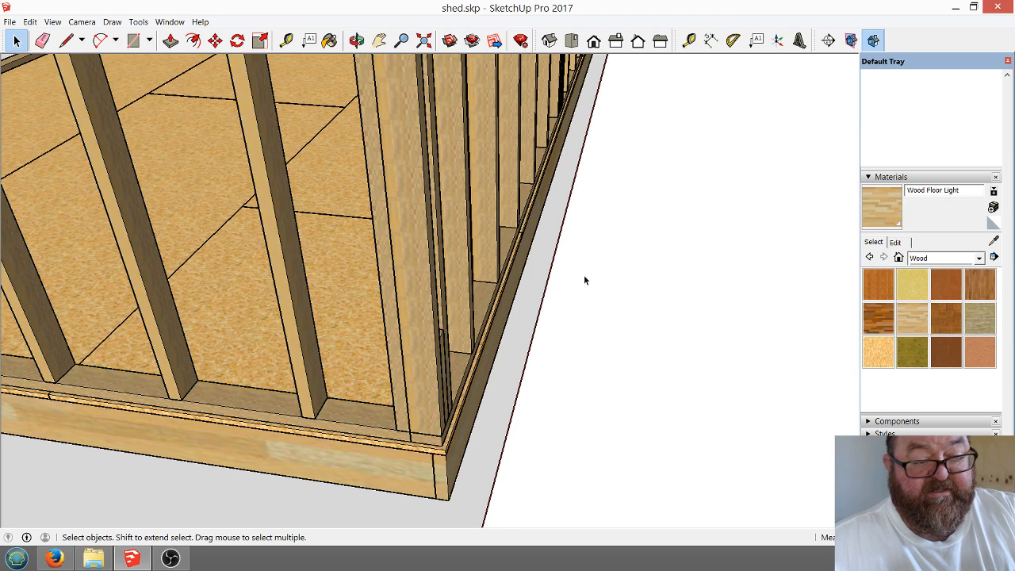
{"action": "scroll", "coordinate": [409, 386], "scroll_direction": "up", "scroll_amount": 1}
{"action": "left_click", "coordinate": [423, 348]}
{"action": "right_click", "coordinate": [425, 346]}
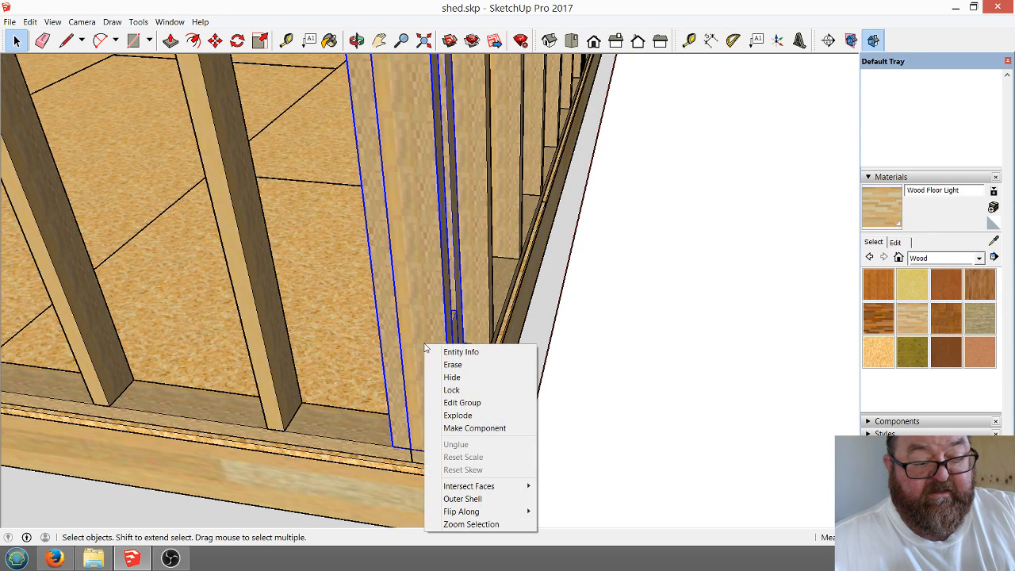
{"action": "left_click", "coordinate": [456, 416]}
{"action": "left_click", "coordinate": [564, 390]}
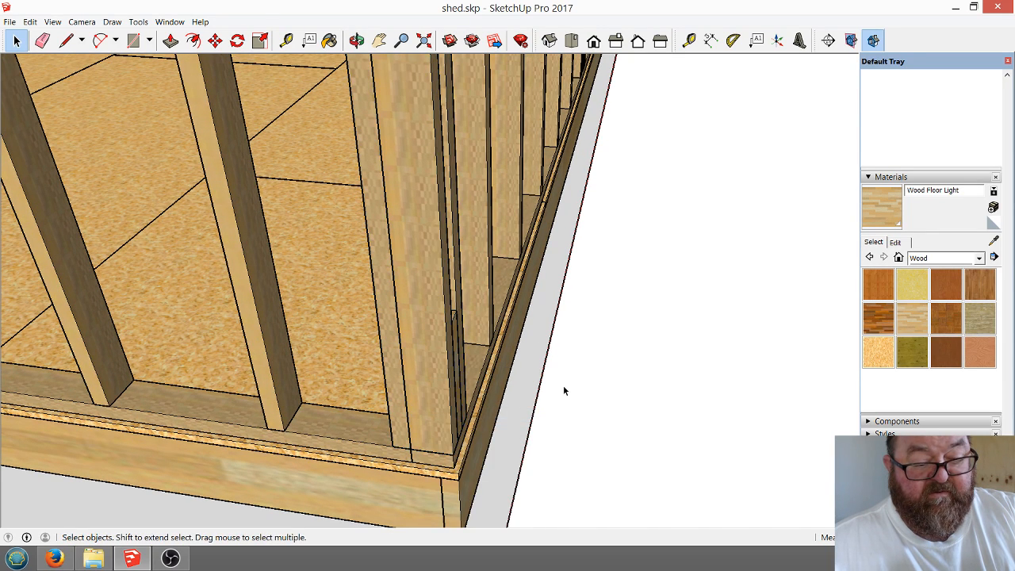
Select all of the end wall's studs together with its bottom plate and top plate.
{"action": "left_click", "coordinate": [372, 230]}
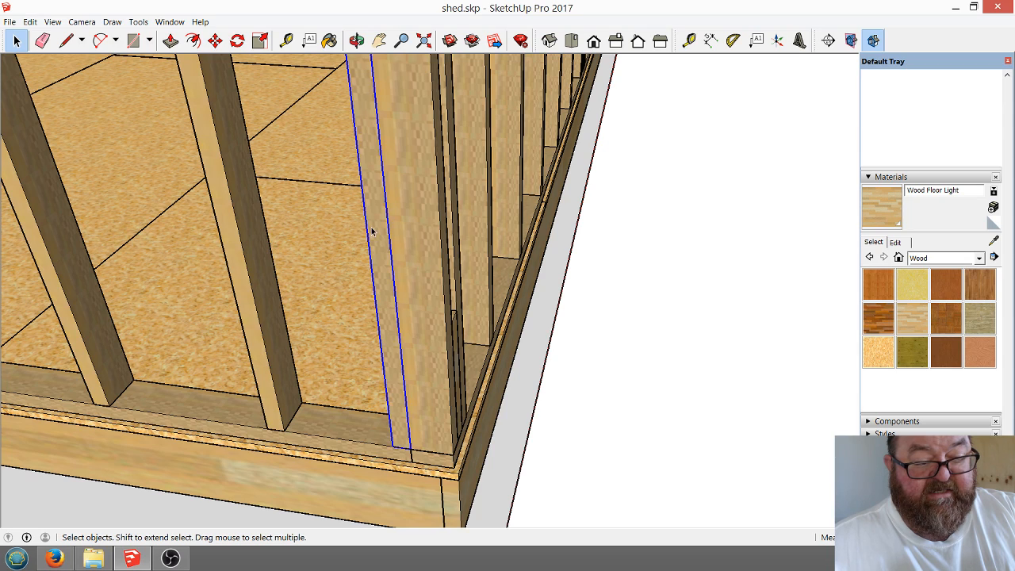
{"action": "scroll", "coordinate": [709, 343], "scroll_direction": "down", "scroll_amount": 3}
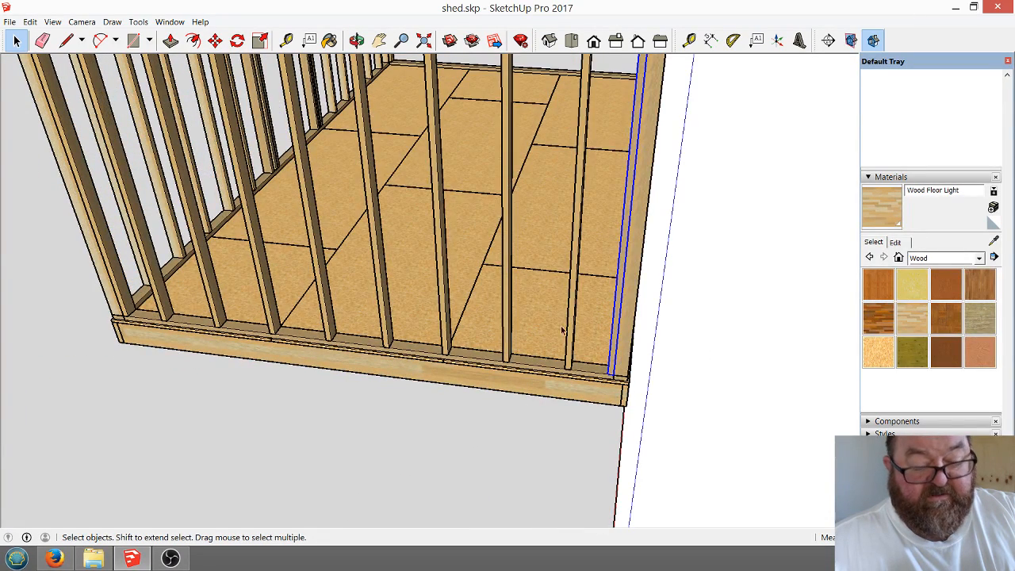
{"action": "left_click", "coordinate": [356, 40]}
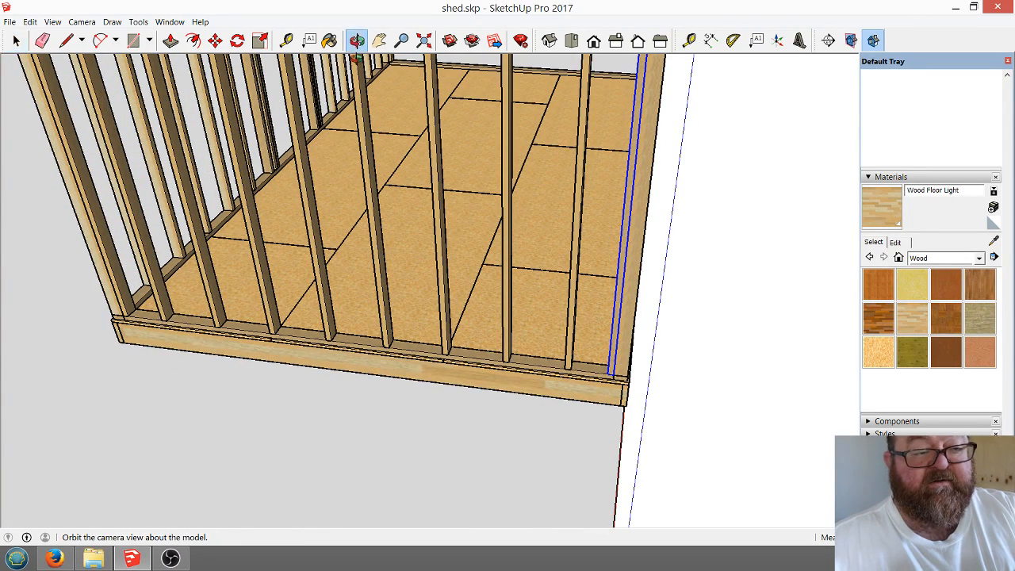
{"action": "left_click_drag", "start_coordinate": [449, 226], "coordinate": [496, 165]}
{"action": "left_click_drag", "start_coordinate": [401, 169], "coordinate": [360, 313]}
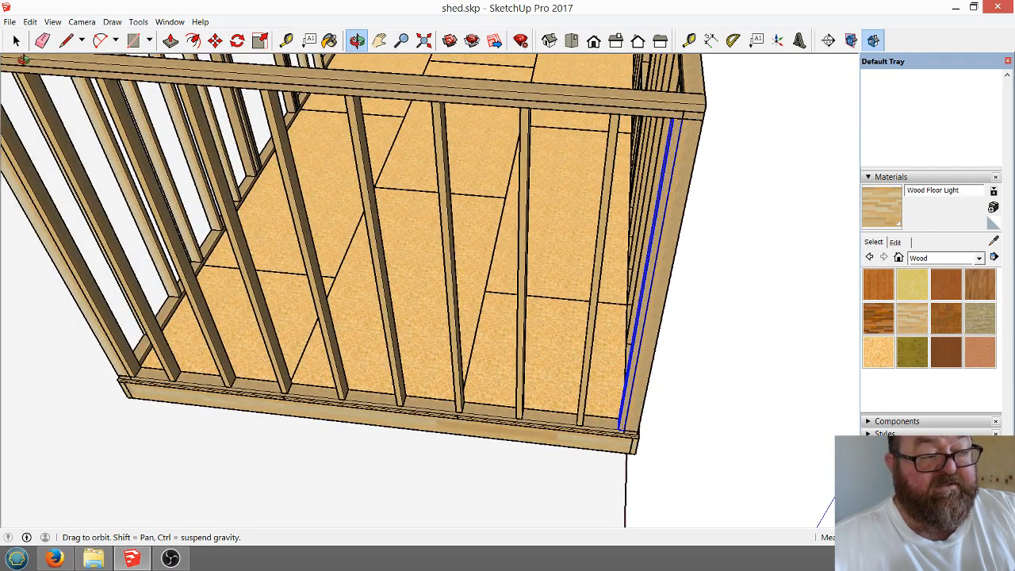
{"action": "left_click", "coordinate": [16, 40]}
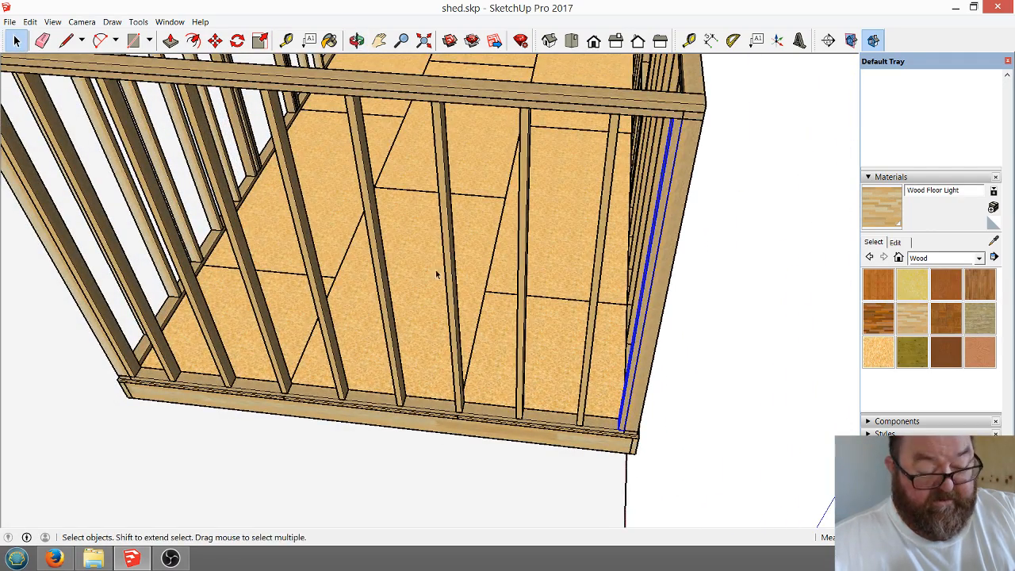
{"action": "left_click", "coordinate": [606, 230], "text": "shift"}
{"action": "left_click", "coordinate": [526, 210], "text": "shift"}
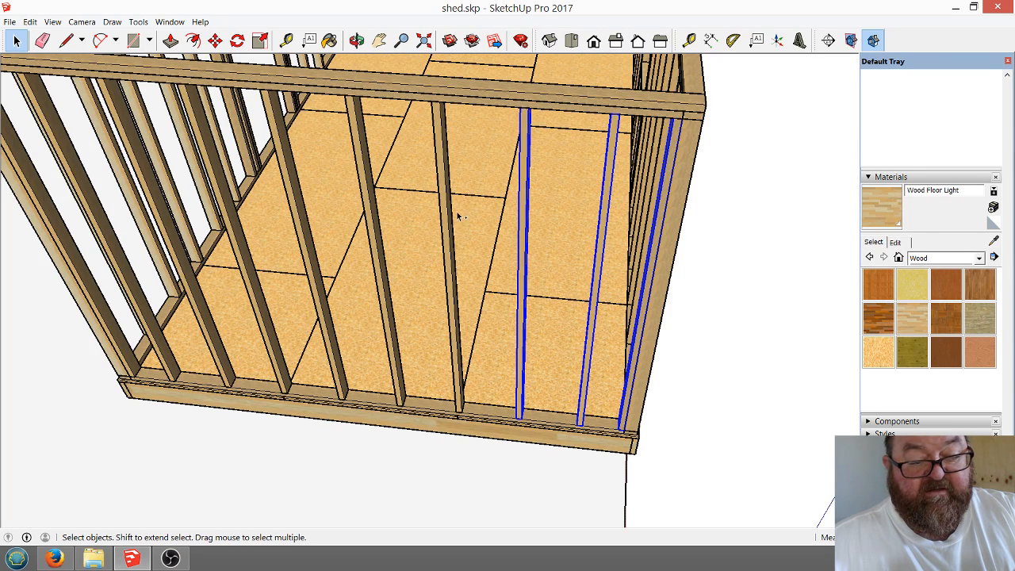
{"action": "left_click", "coordinate": [447, 195], "text": "shift"}
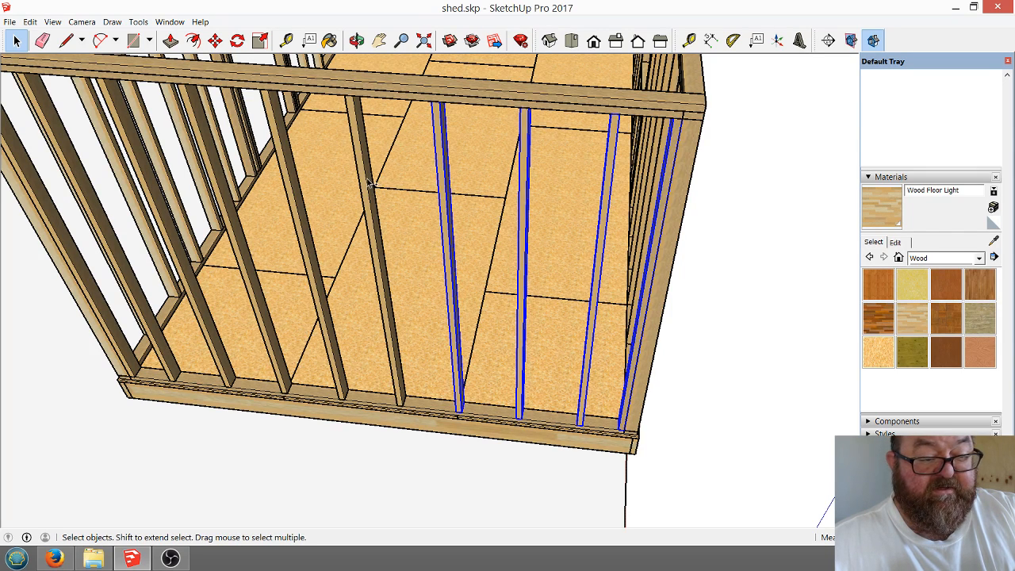
{"action": "left_click", "coordinate": [368, 183], "text": "shift"}
{"action": "left_click", "coordinate": [292, 186], "text": "shift"}
{"action": "left_click", "coordinate": [215, 185], "text": "shift"}
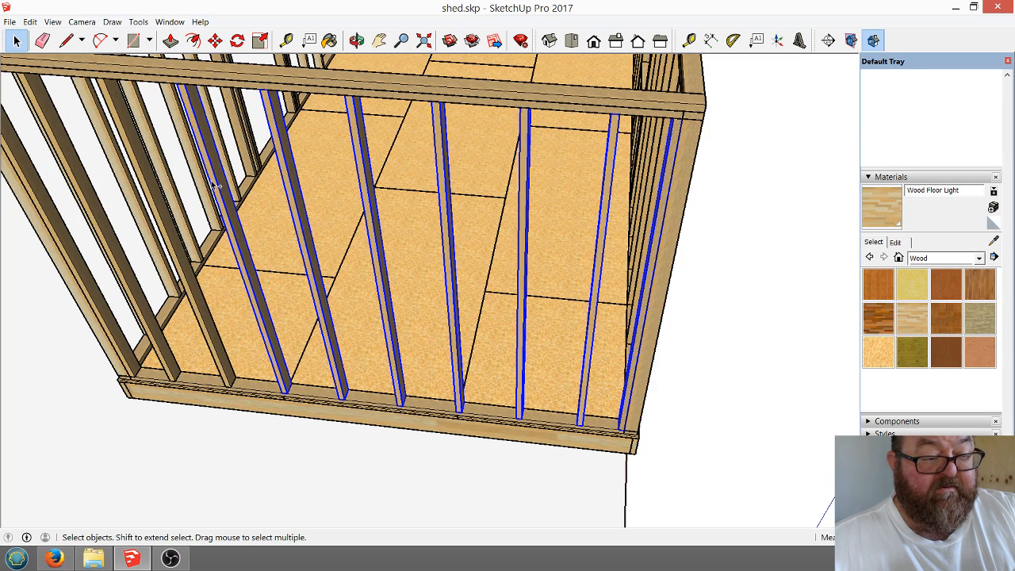
{"action": "left_click", "coordinate": [146, 177], "text": "shift"}
{"action": "left_click", "coordinate": [95, 249], "text": "shift"}
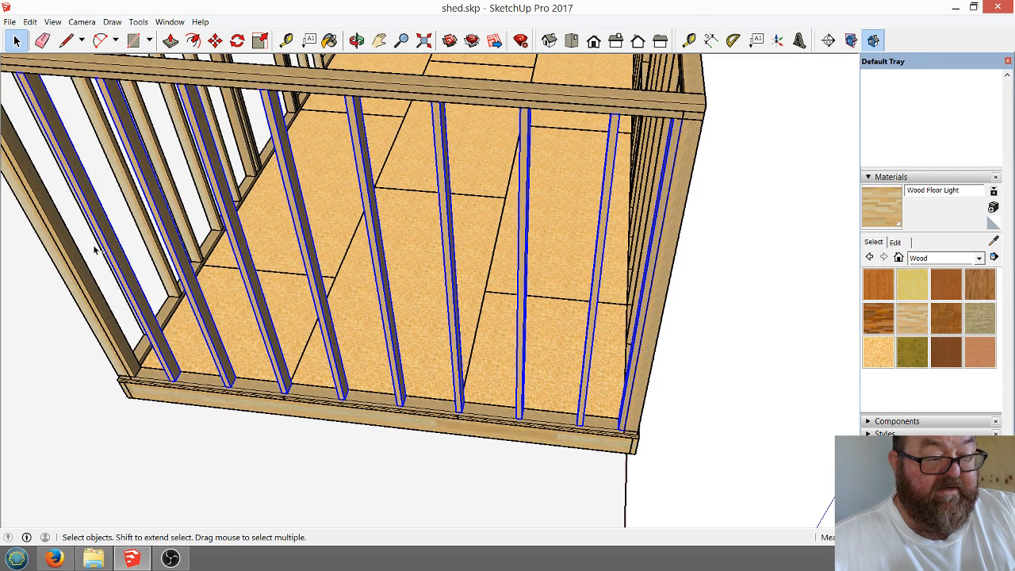
{"action": "left_click", "coordinate": [48, 212], "text": "shift"}
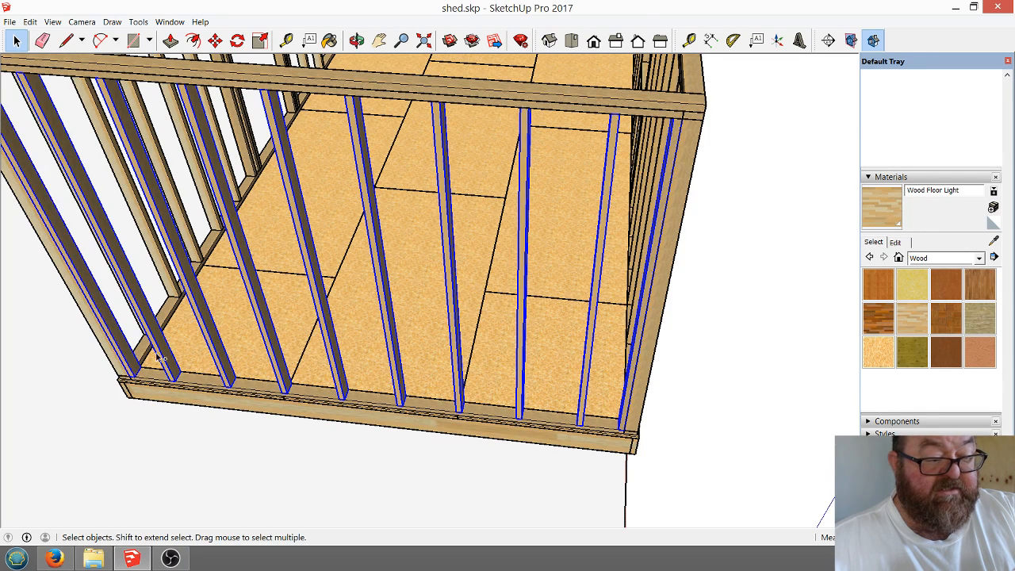
{"action": "left_click", "coordinate": [191, 384], "text": "shift"}
{"action": "left_click", "coordinate": [398, 91], "text": "shift"}
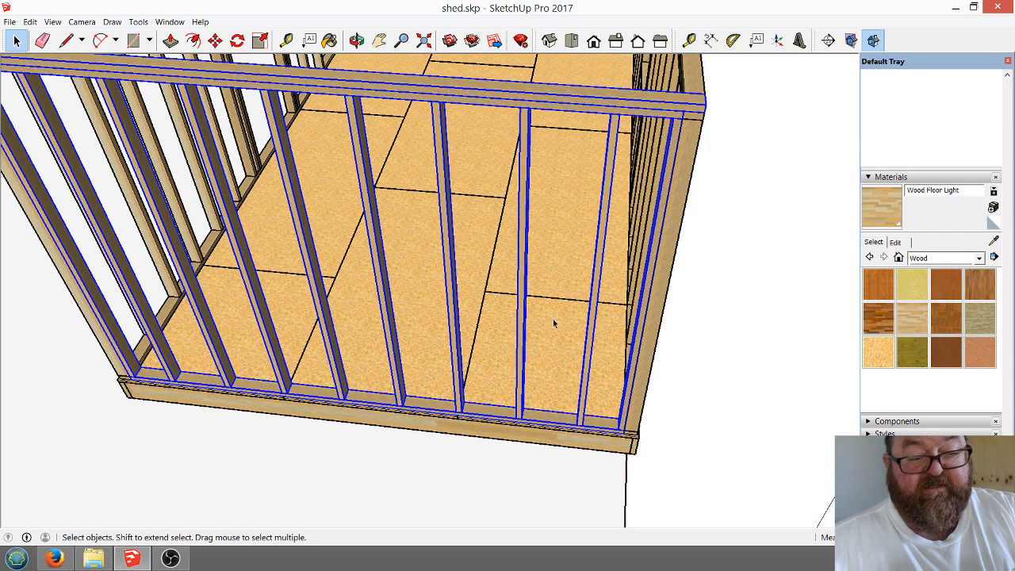
Copy the selected end-wall framing from its inside bottom corner along the window wall's bottom plate to just short of the shed's open end.
{"action": "scroll", "coordinate": [436, 333], "scroll_direction": "down", "scroll_amount": 2}
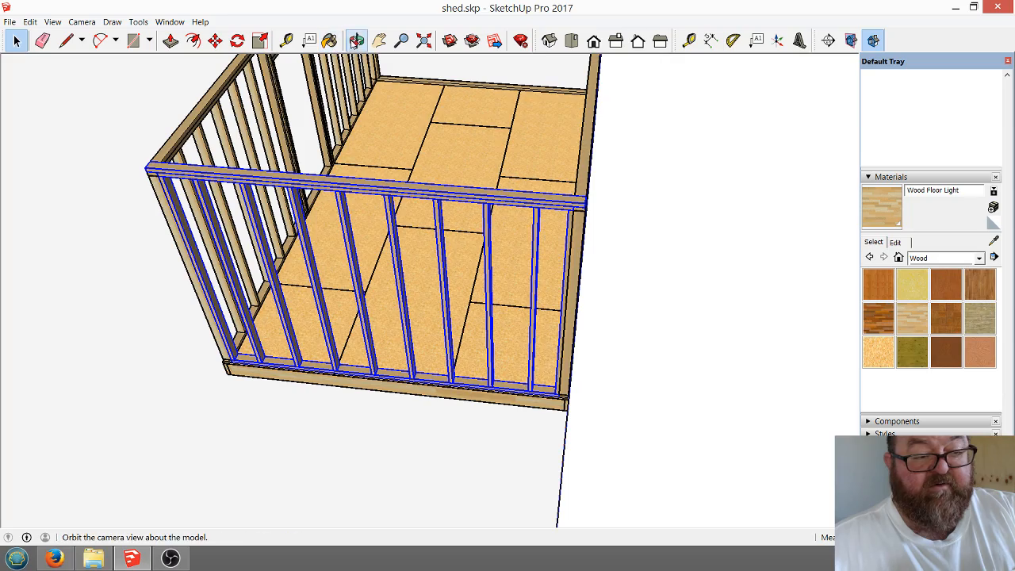
{"action": "left_click", "coordinate": [356, 40]}
{"action": "left_click_drag", "start_coordinate": [494, 325], "coordinate": [342, 284]}
{"action": "scroll", "coordinate": [517, 354], "scroll_direction": "up", "scroll_amount": 8}
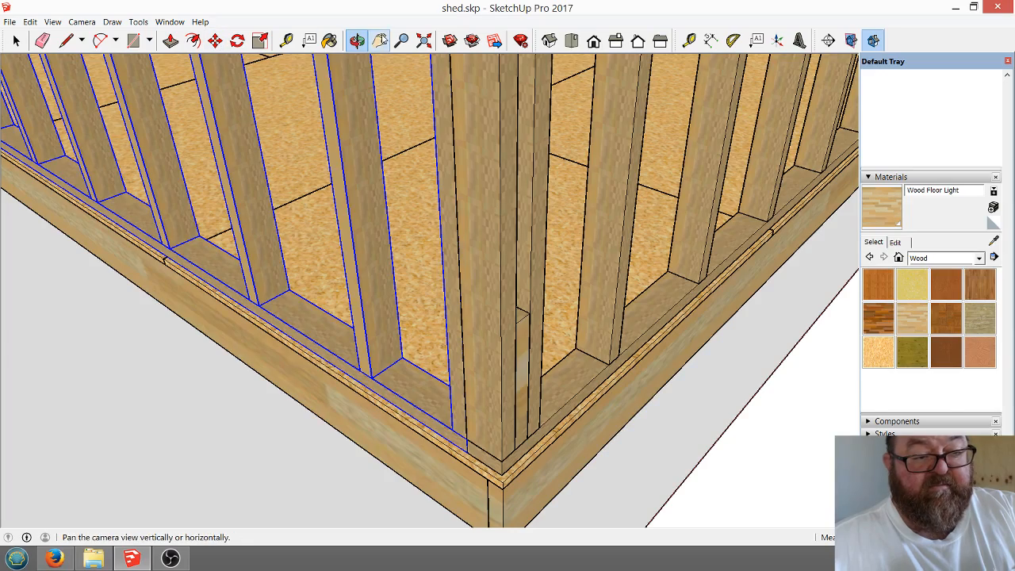
{"action": "left_click_drag", "start_coordinate": [670, 274], "coordinate": [189, 282]}
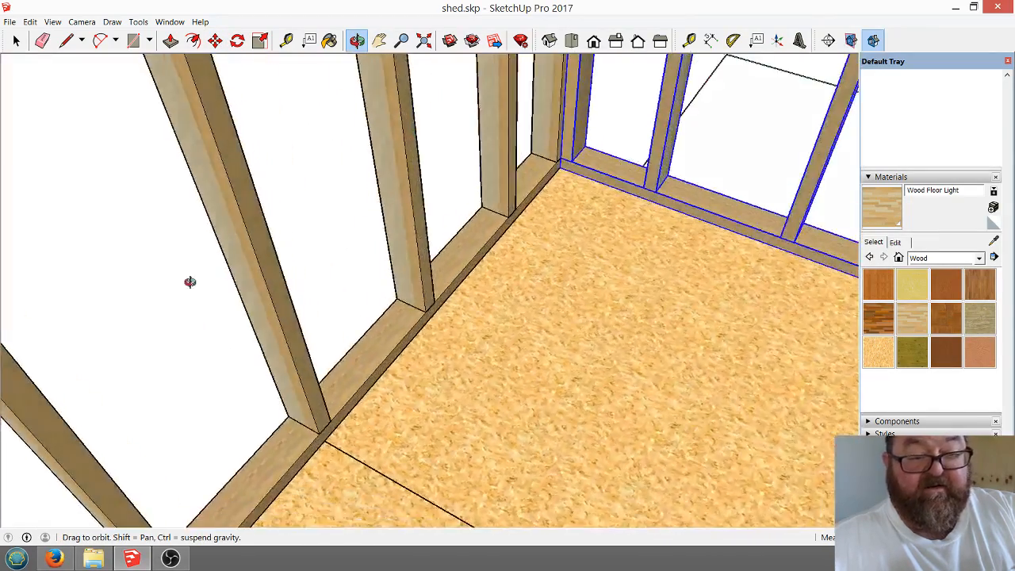
{"action": "scroll", "coordinate": [571, 182], "scroll_direction": "up", "scroll_amount": 3}
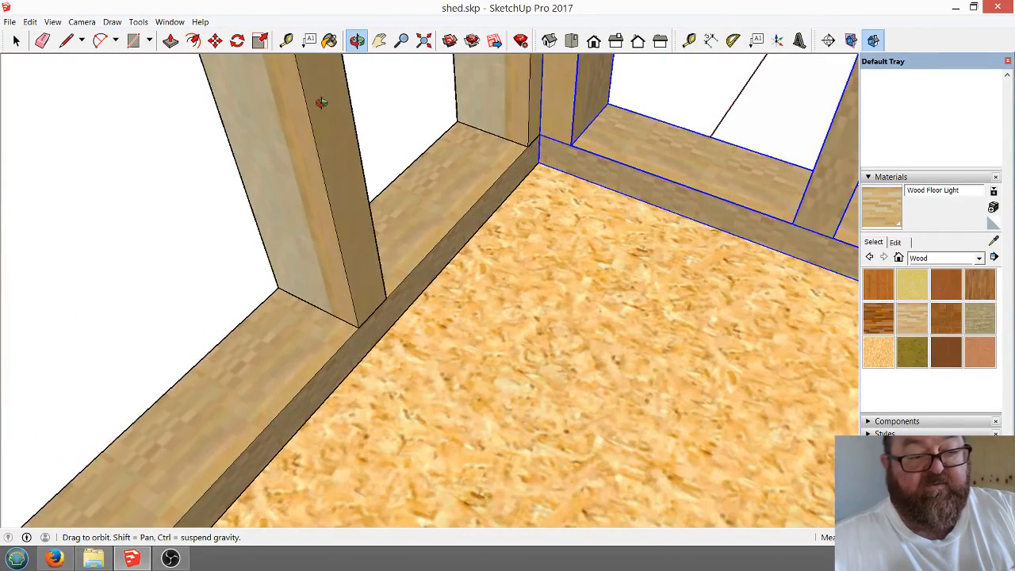
{"action": "left_click", "coordinate": [215, 40]}
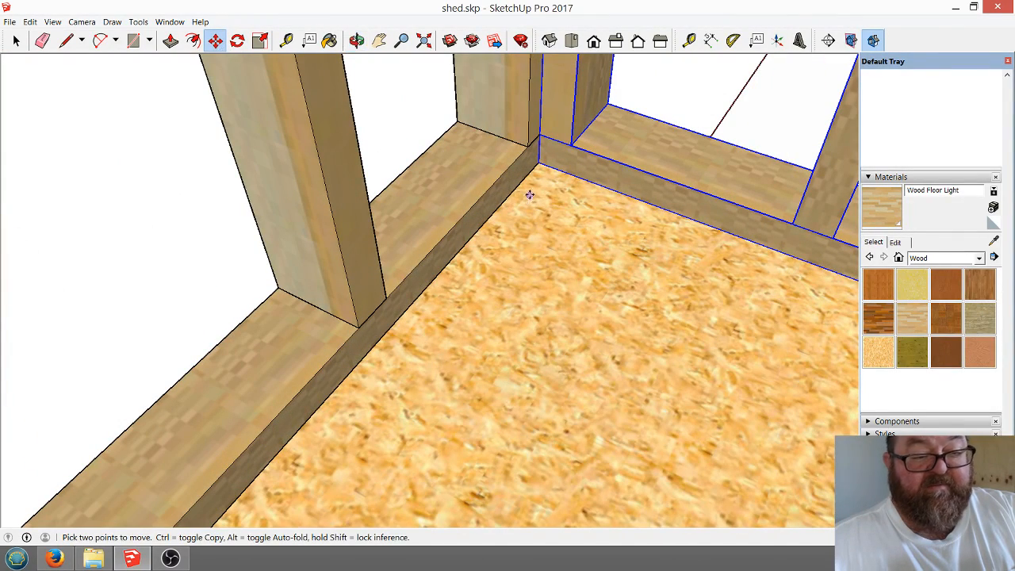
{"action": "key", "text": "ctrl"}
{"action": "left_click", "coordinate": [538, 136]}
{"action": "scroll", "coordinate": [539, 137], "scroll_direction": "down", "scroll_amount": 6}
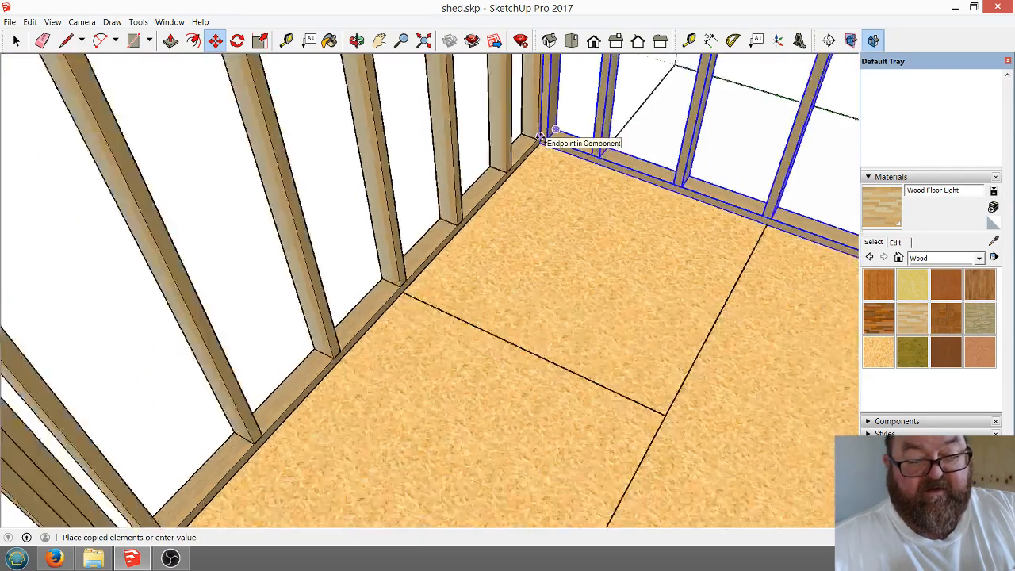
{"action": "scroll", "coordinate": [540, 136], "scroll_direction": "down", "scroll_amount": 8}
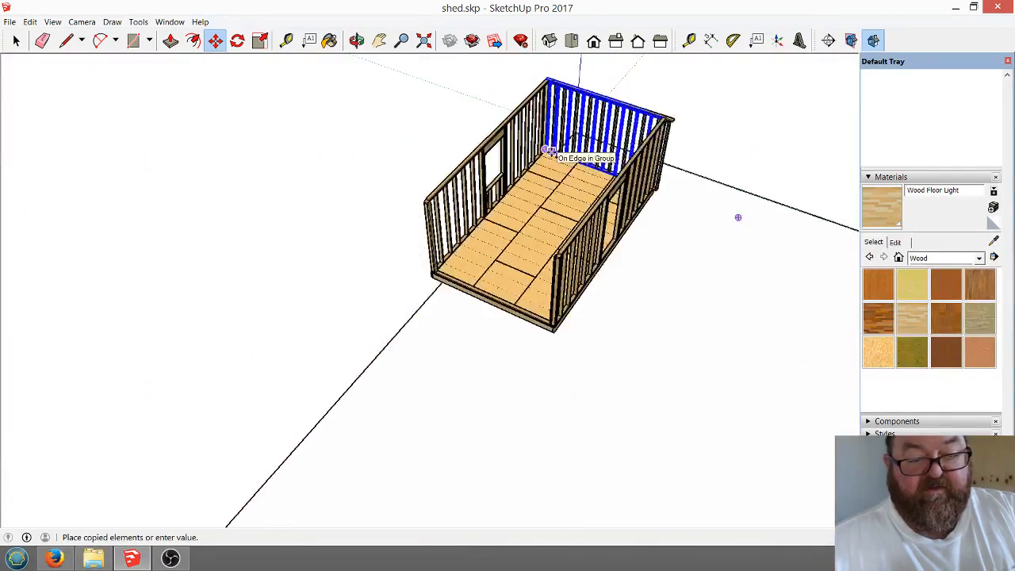
{"action": "scroll", "coordinate": [441, 247], "scroll_direction": "up", "scroll_amount": 3}
{"action": "scroll", "coordinate": [444, 247], "scroll_direction": "up", "scroll_amount": 6}
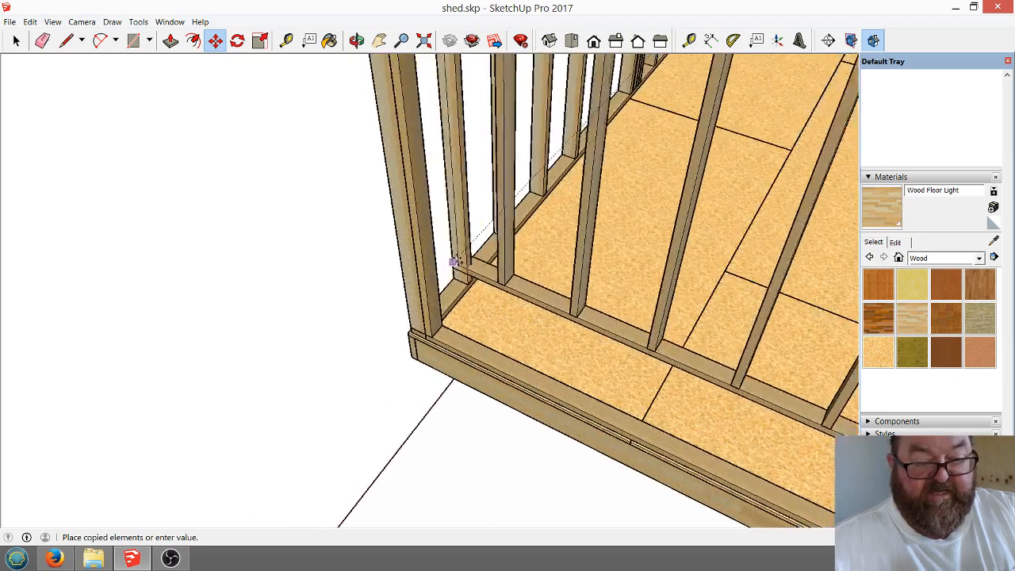
{"action": "scroll", "coordinate": [464, 247], "scroll_direction": "up", "scroll_amount": 6}
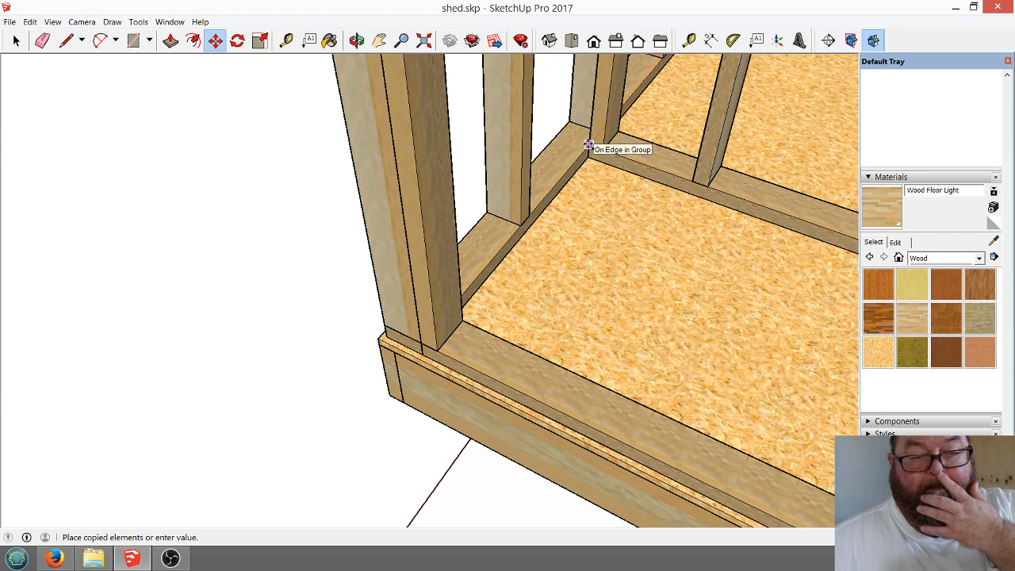
{"action": "left_click", "coordinate": [589, 145]}
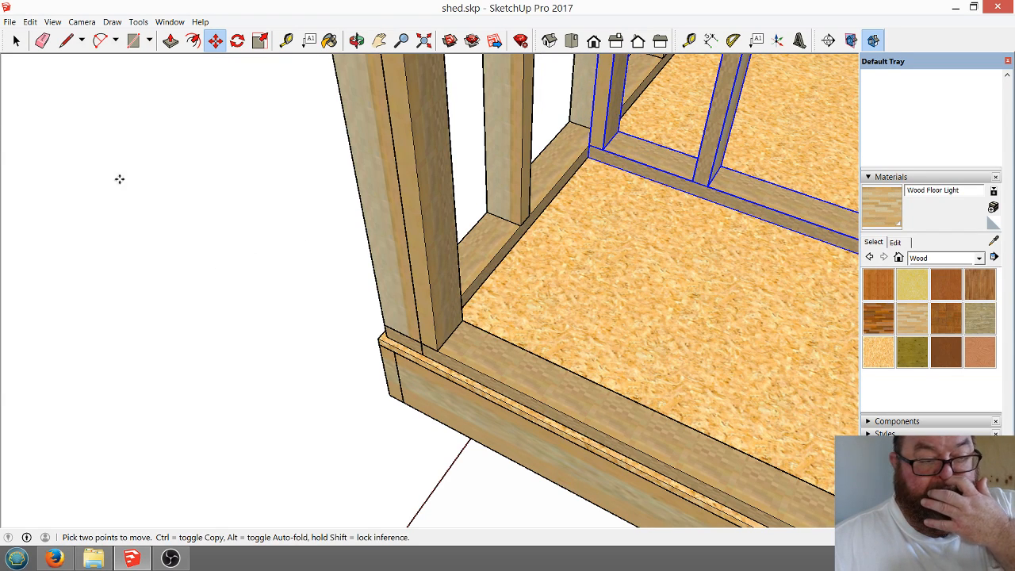
Move the copied end wall by its lower inside corner so it sits flush with the outer end of the adjoining long wall's bottom plate.
{"action": "left_click", "coordinate": [17, 40]}
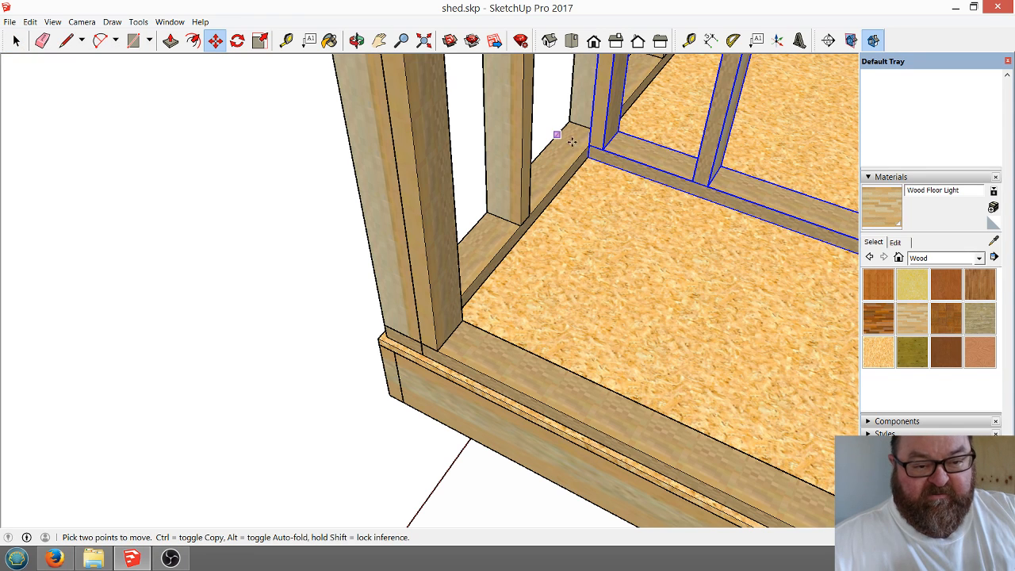
{"action": "left_click", "coordinate": [591, 157]}
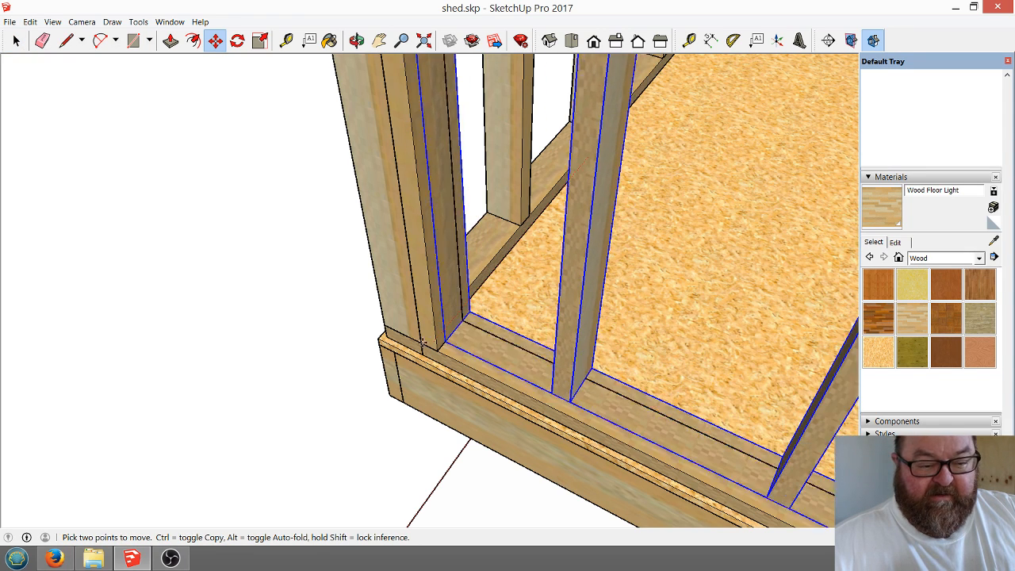
{"action": "left_click", "coordinate": [422, 352]}
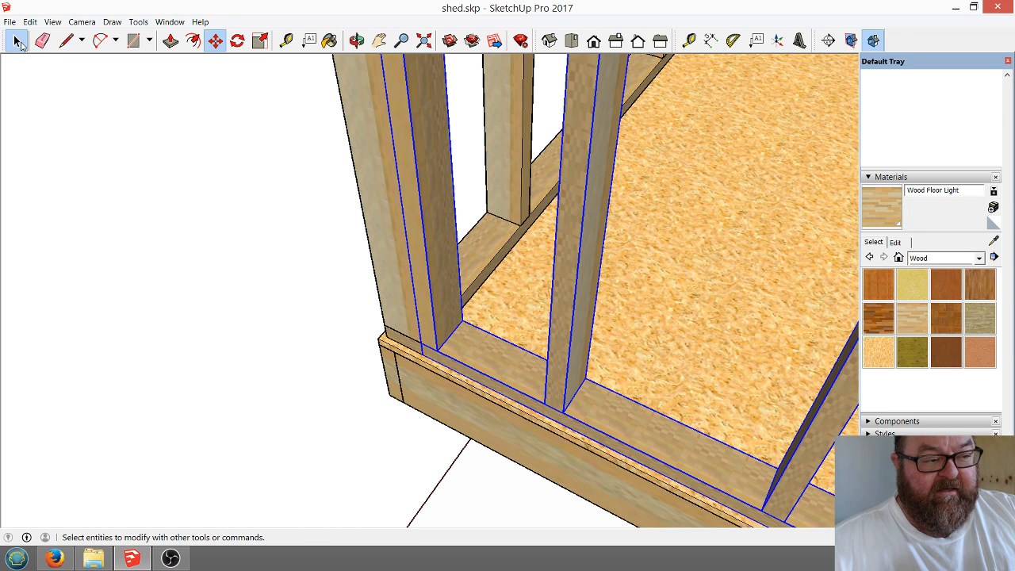
Check the copied wall's corner stud and bottom plate by selecting each in turn, and clear the selection.
{"action": "left_click", "coordinate": [16, 41]}
{"action": "left_click", "coordinate": [435, 221]}
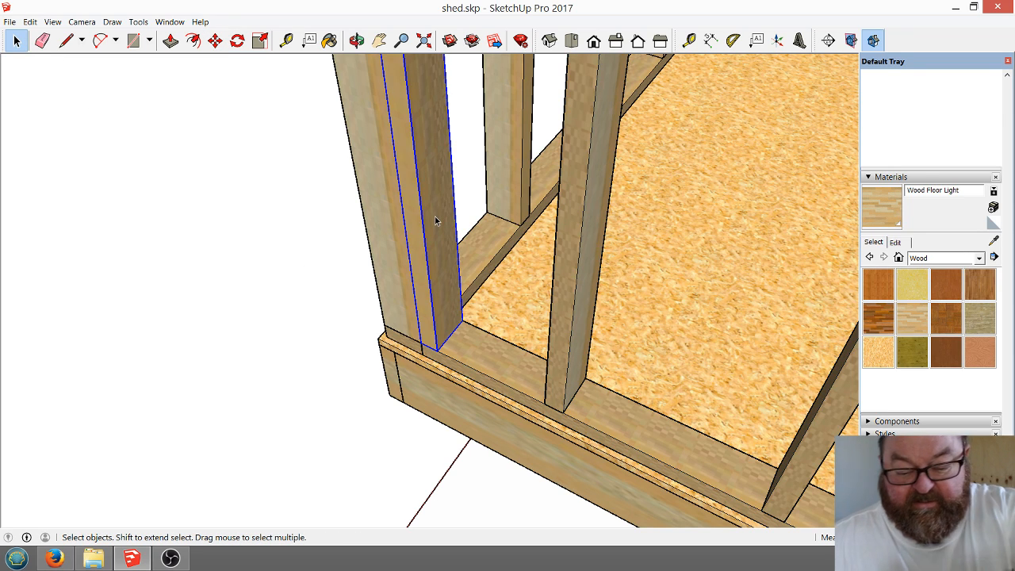
{"action": "left_click", "coordinate": [482, 353]}
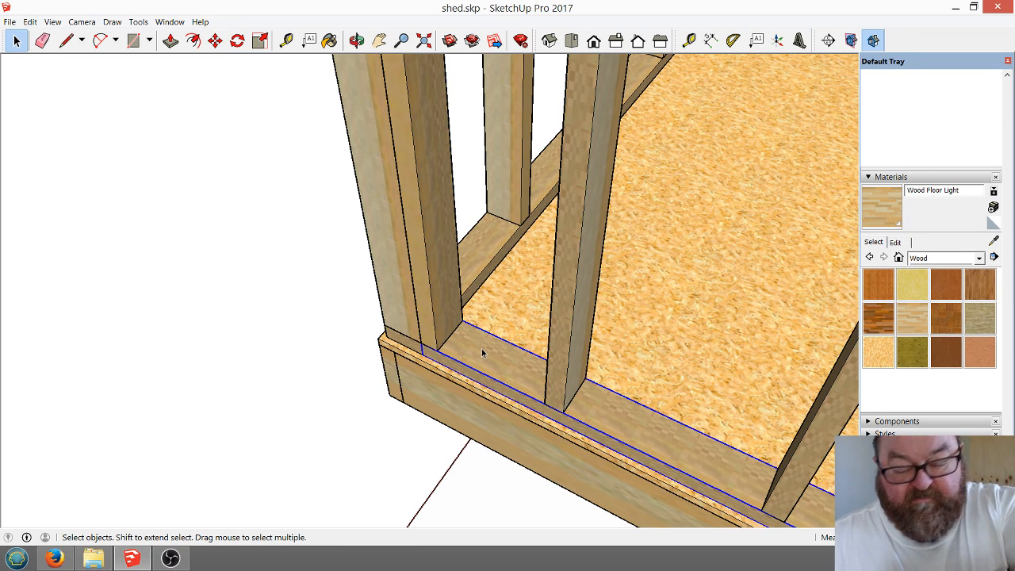
{"action": "key", "text": "ctrl+t"}
Draw a rectangular panel on the end wall's outer face, starting from the bottom plate's lower outer corner beside the door wall.
{"action": "scroll", "coordinate": [421, 311], "scroll_direction": "down", "scroll_amount": 6}
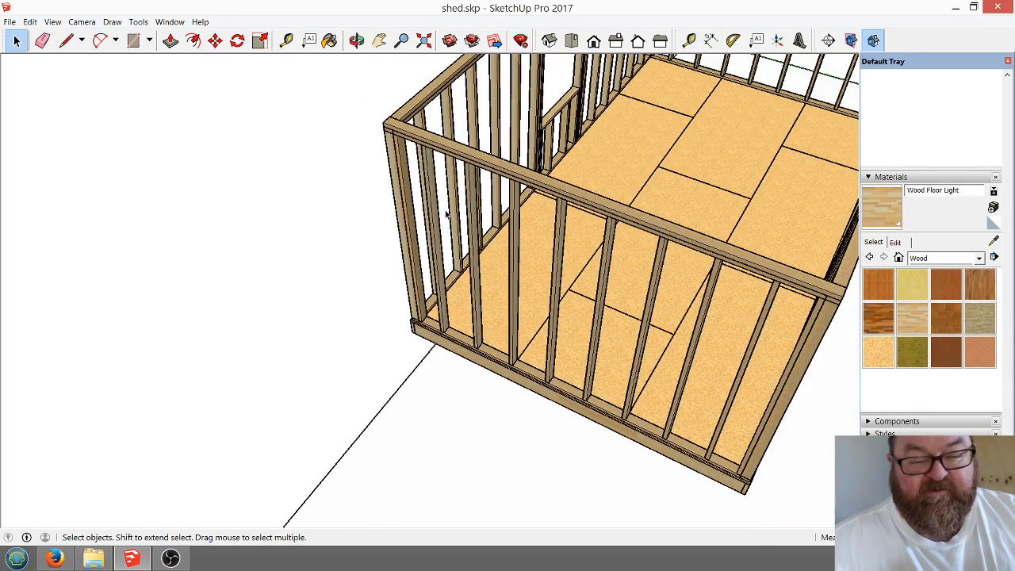
{"action": "left_click", "coordinate": [356, 40]}
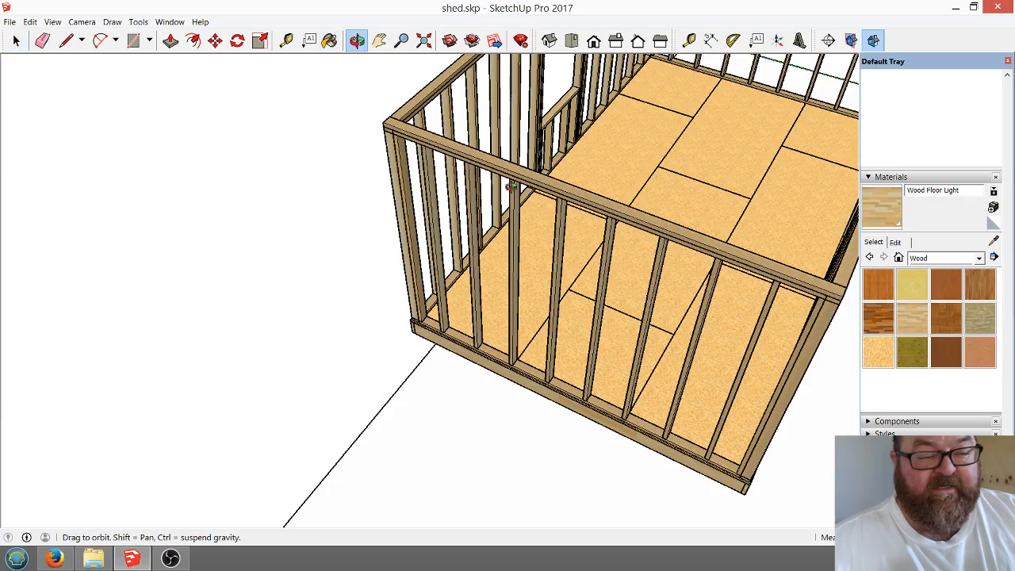
{"action": "left_click_drag", "start_coordinate": [389, 252], "coordinate": [818, 368]}
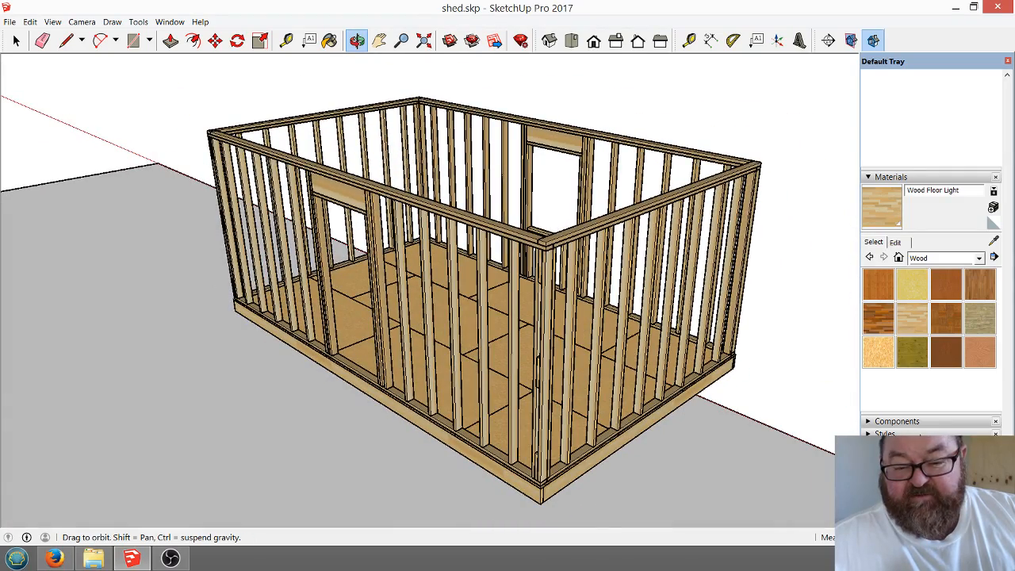
{"action": "scroll", "coordinate": [487, 284], "scroll_direction": "down", "scroll_amount": 3}
{"action": "scroll", "coordinate": [593, 383], "scroll_direction": "up", "scroll_amount": 8}
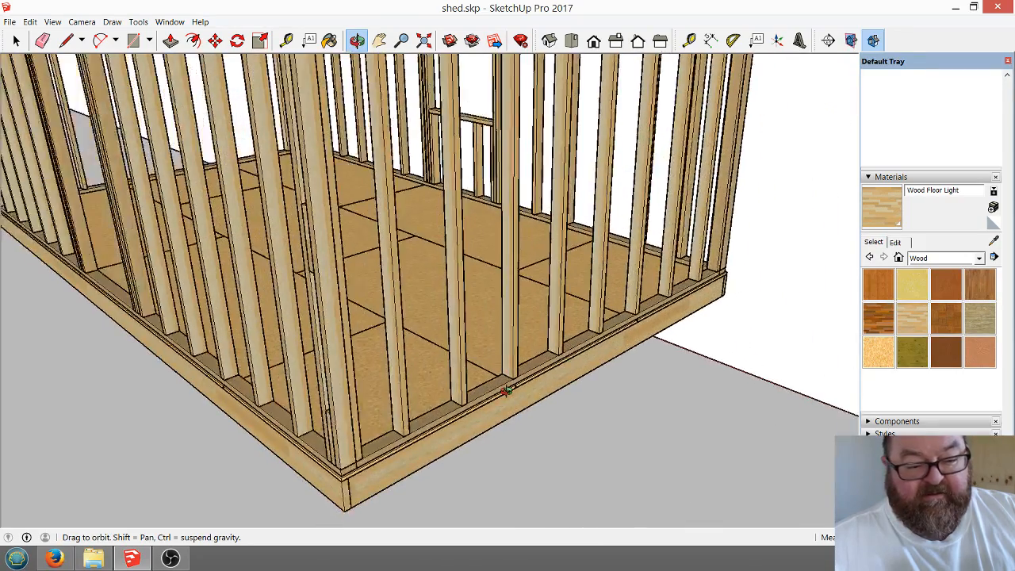
{"action": "left_click_drag", "start_coordinate": [506, 391], "coordinate": [474, 389]}
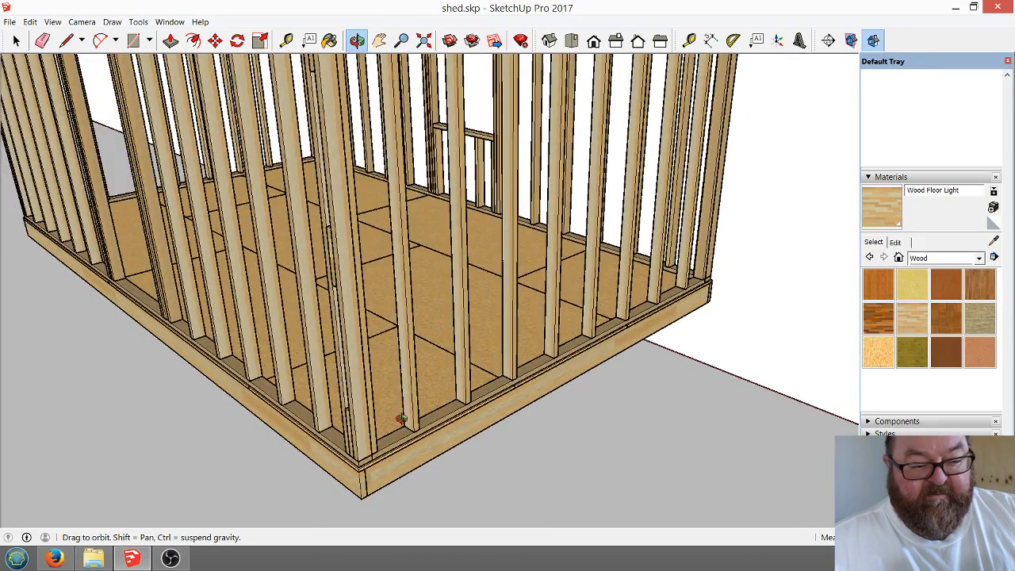
{"action": "scroll", "coordinate": [402, 418], "scroll_direction": "up", "scroll_amount": 5}
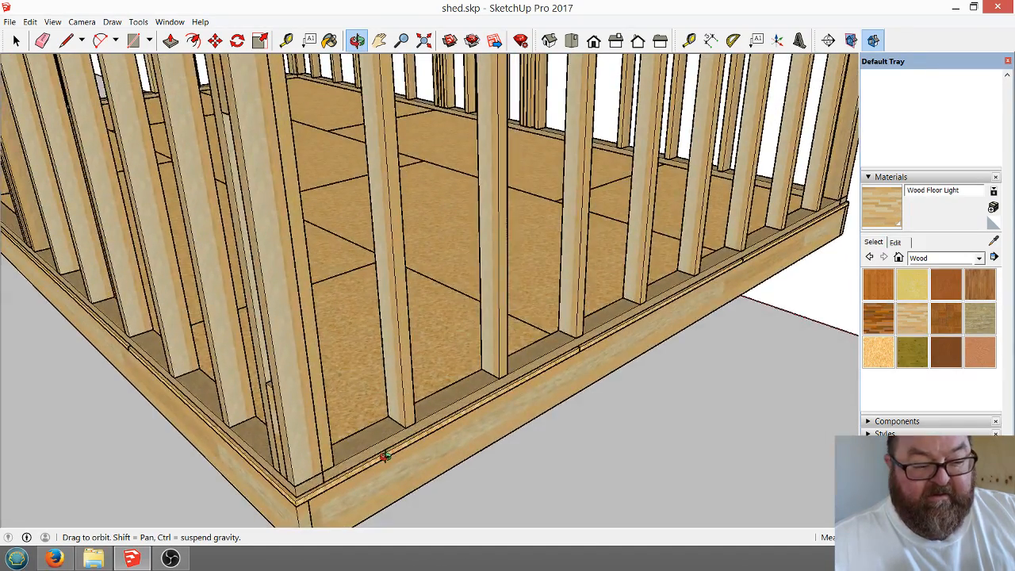
{"action": "scroll", "coordinate": [385, 456], "scroll_direction": "up", "scroll_amount": 5}
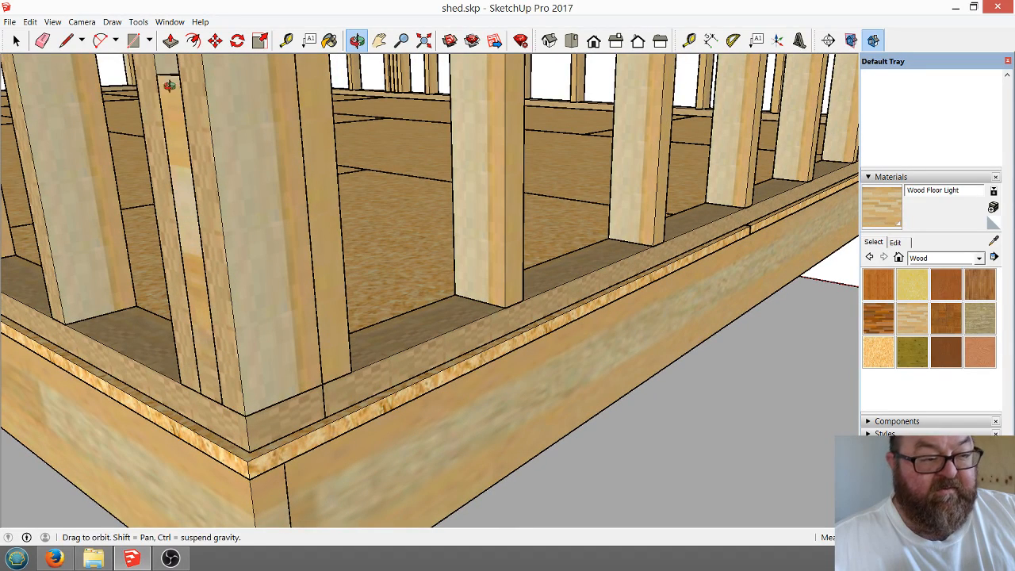
{"action": "left_click", "coordinate": [133, 39]}
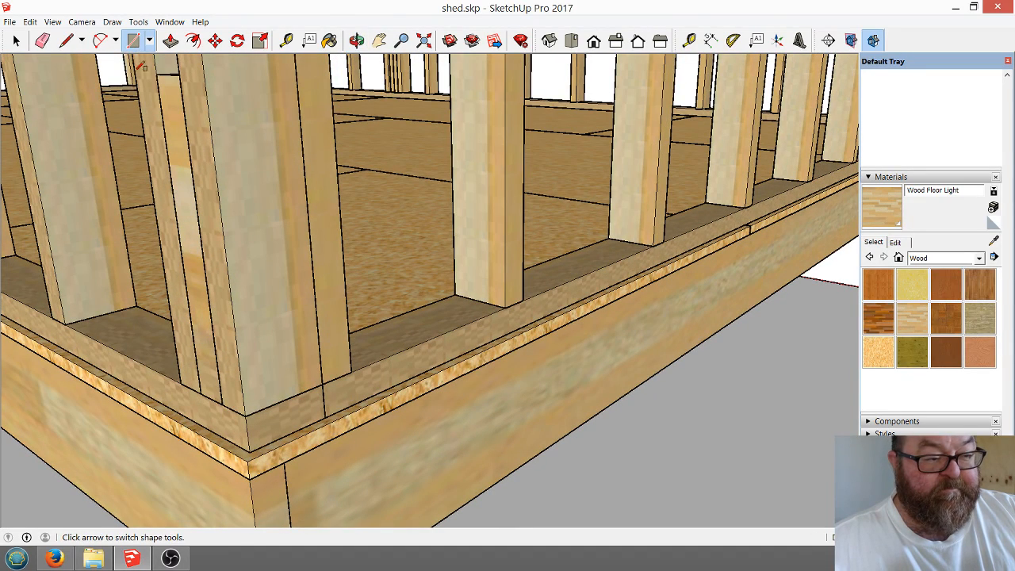
{"action": "left_click", "coordinate": [250, 451]}
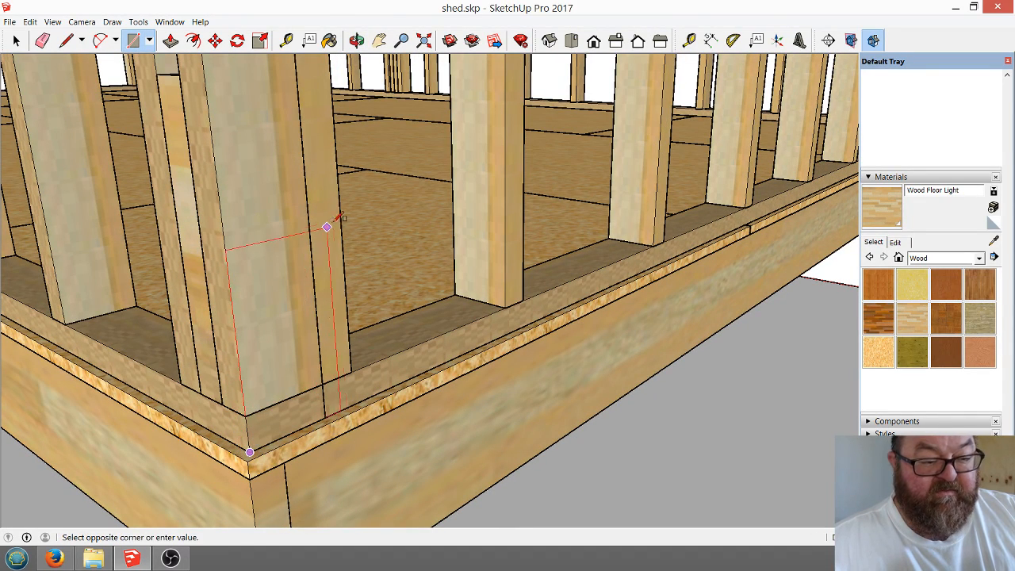
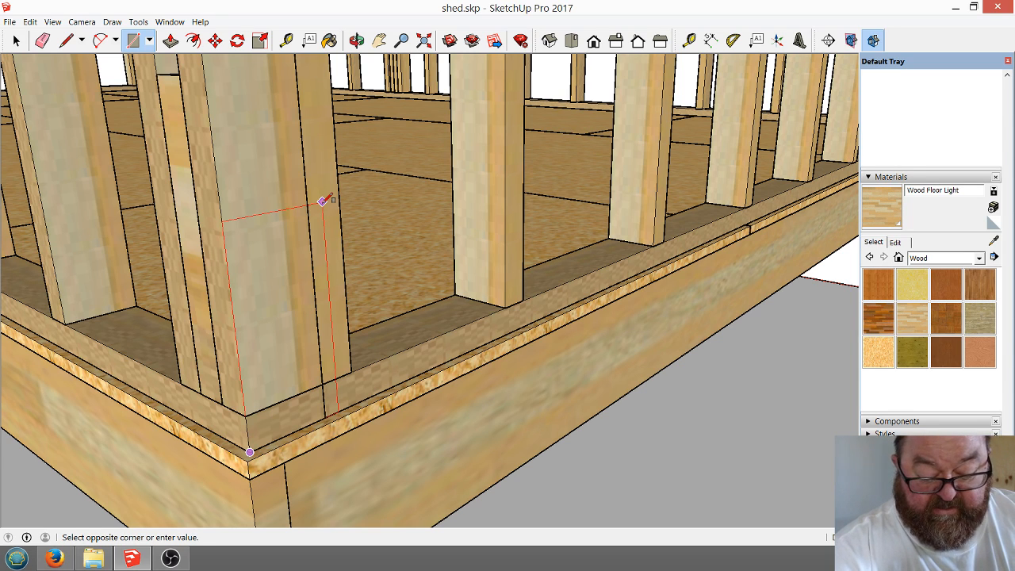
{"action": "key", "text": "Return"}
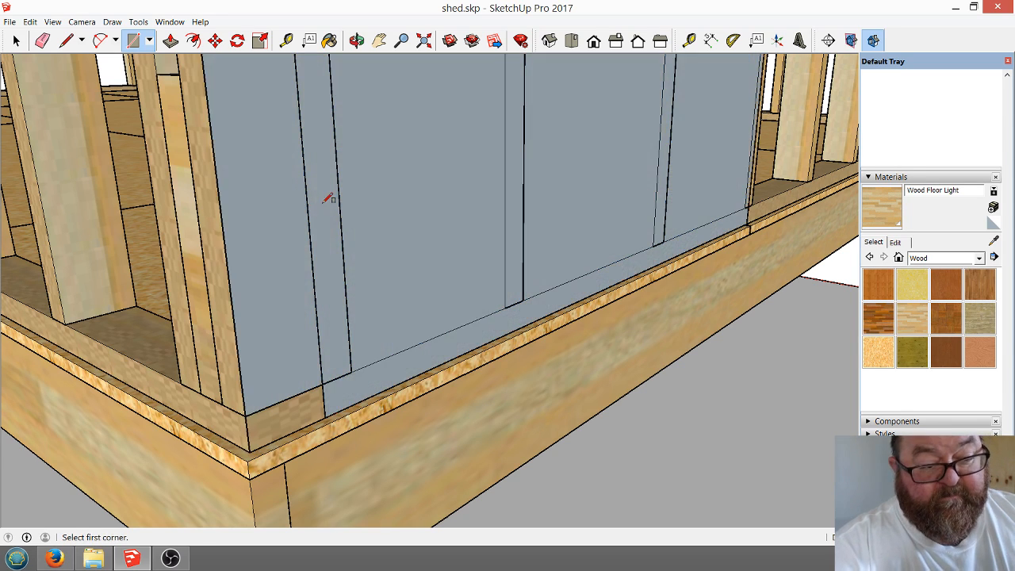
Extrude the rectangular panel outward from the end wall's studs into a thin sheet.
{"action": "scroll", "coordinate": [249, 312], "scroll_direction": "down", "scroll_amount": 5}
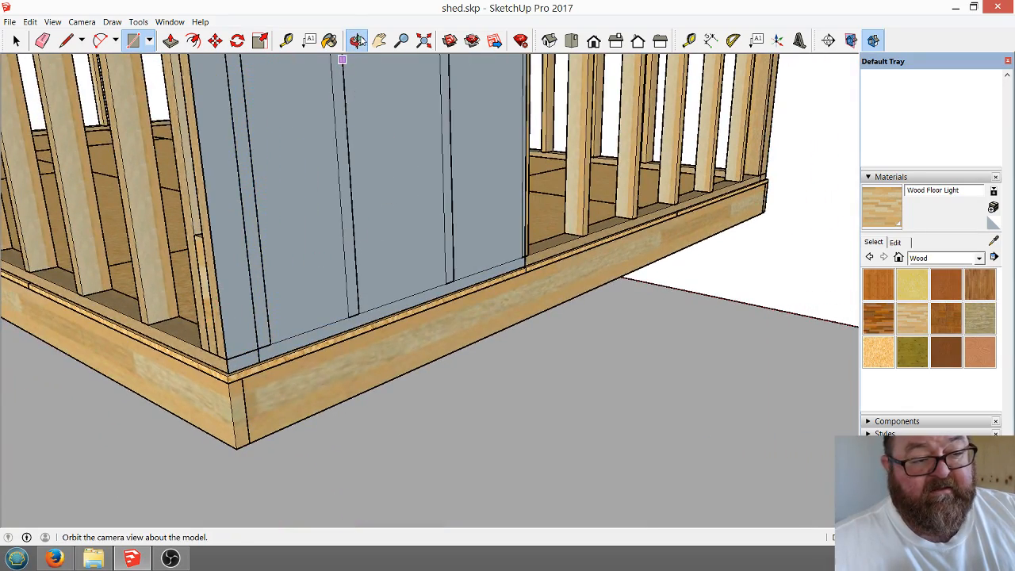
{"action": "left_click", "coordinate": [357, 38]}
{"action": "scroll", "coordinate": [385, 235], "scroll_direction": "up", "scroll_amount": 6}
{"action": "scroll", "coordinate": [468, 286], "scroll_direction": "up", "scroll_amount": 3}
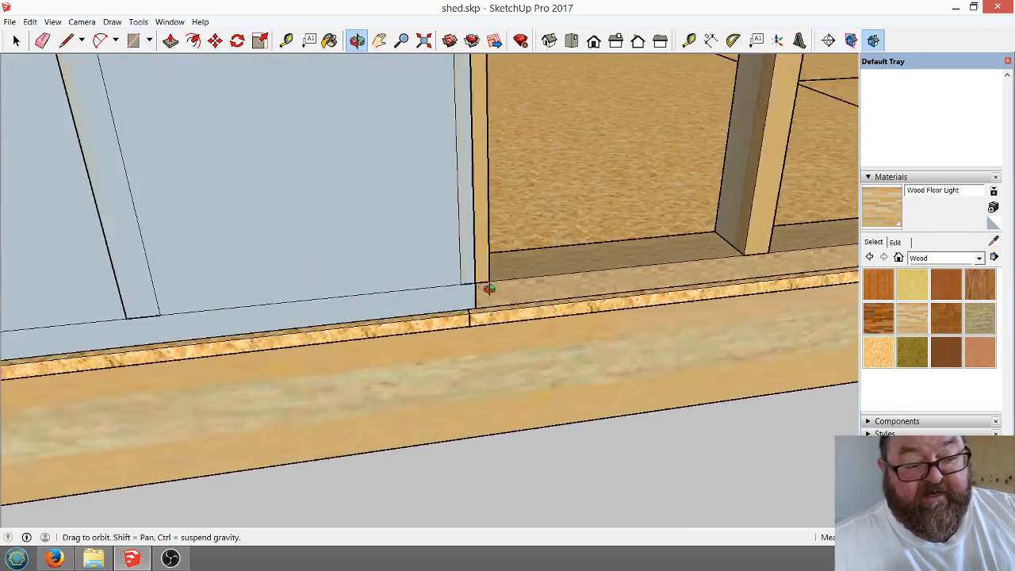
{"action": "scroll", "coordinate": [664, 370], "scroll_direction": "down", "scroll_amount": 6}
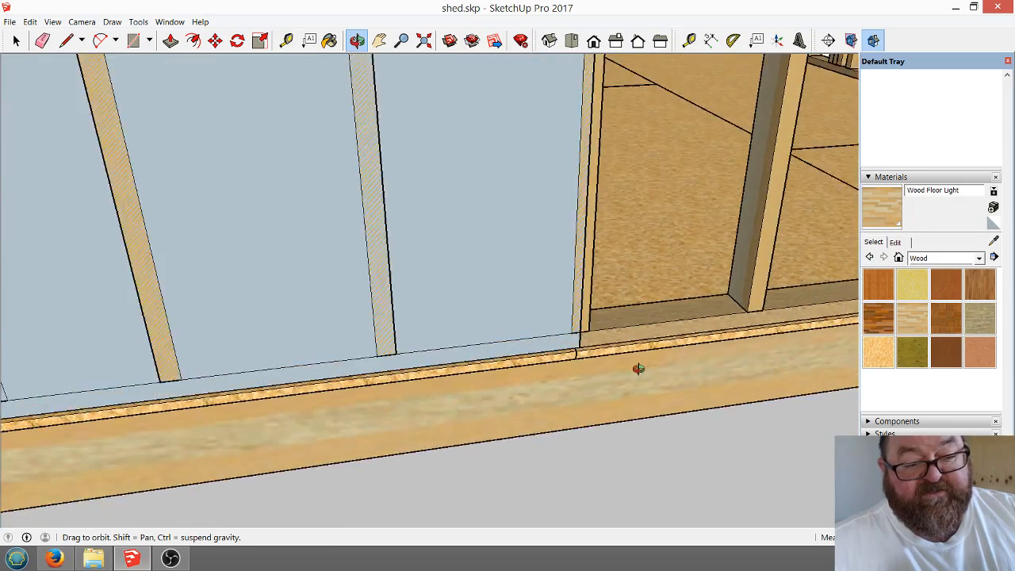
{"action": "left_click_drag", "start_coordinate": [632, 392], "coordinate": [390, 397]}
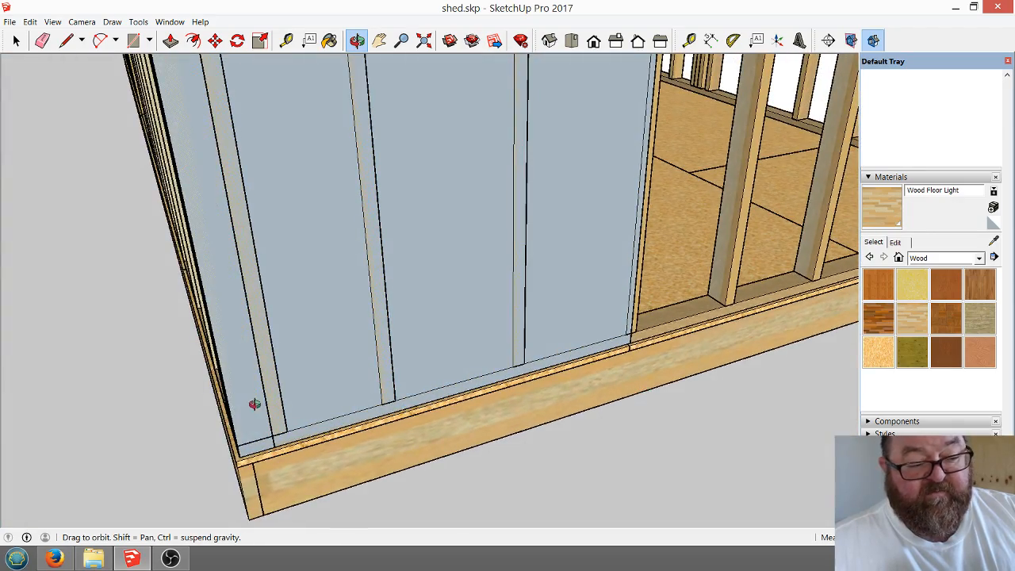
{"action": "left_click_drag", "start_coordinate": [464, 406], "coordinate": [538, 397]}
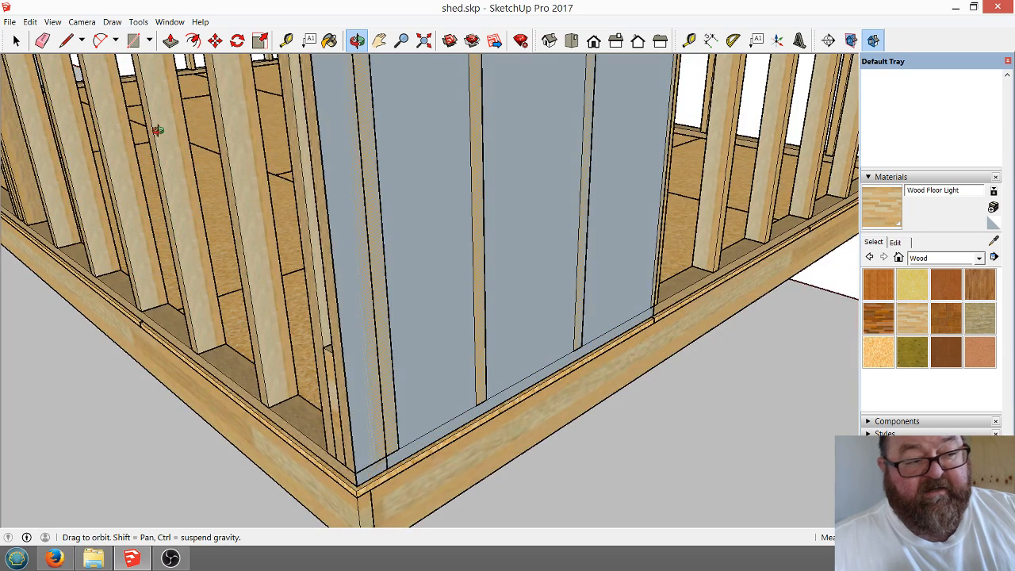
{"action": "left_click", "coordinate": [171, 40]}
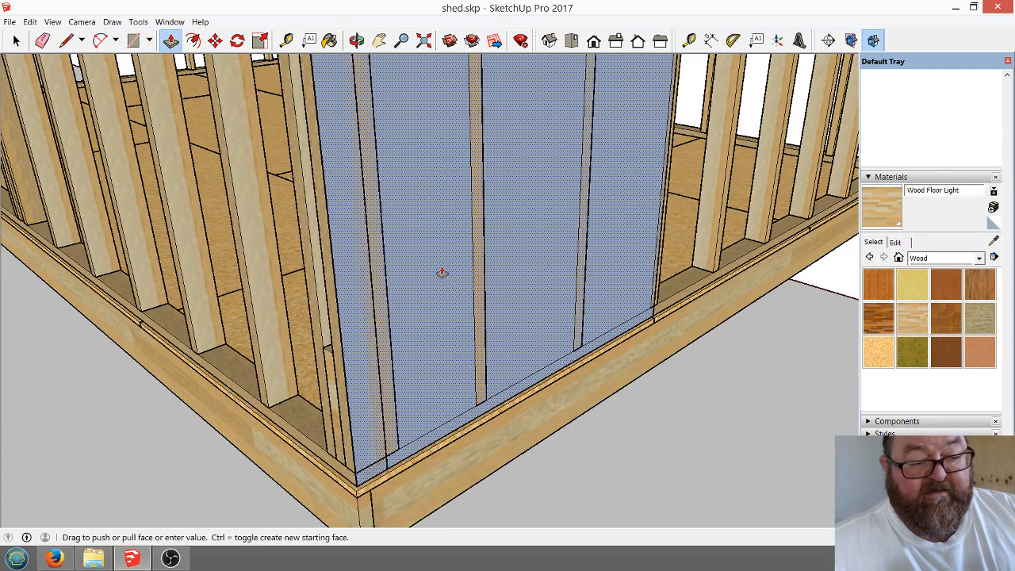
{"action": "left_click_drag", "start_coordinate": [441, 272], "coordinate": [449, 274]}
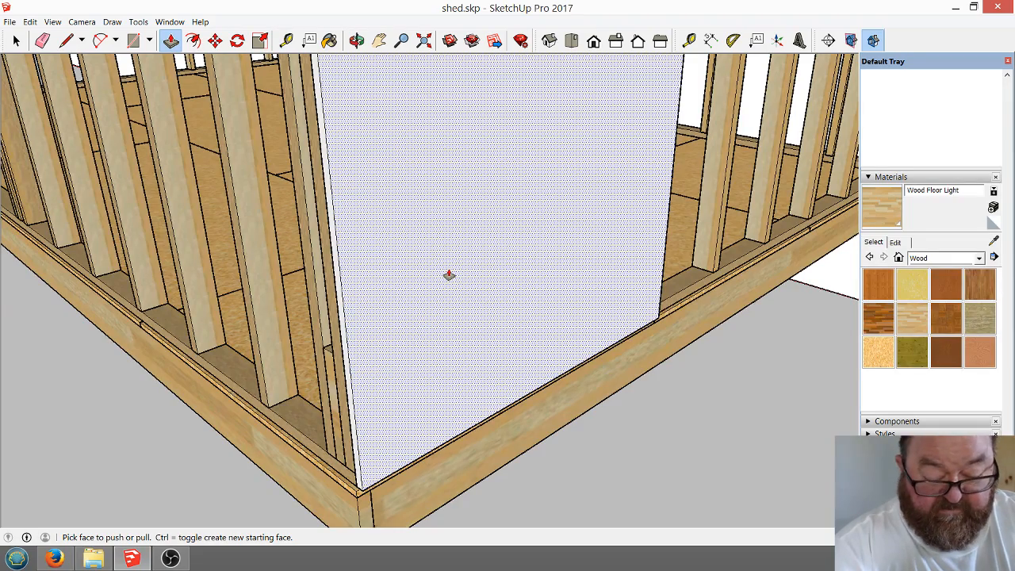
{"action": "key", "text": "Return"}
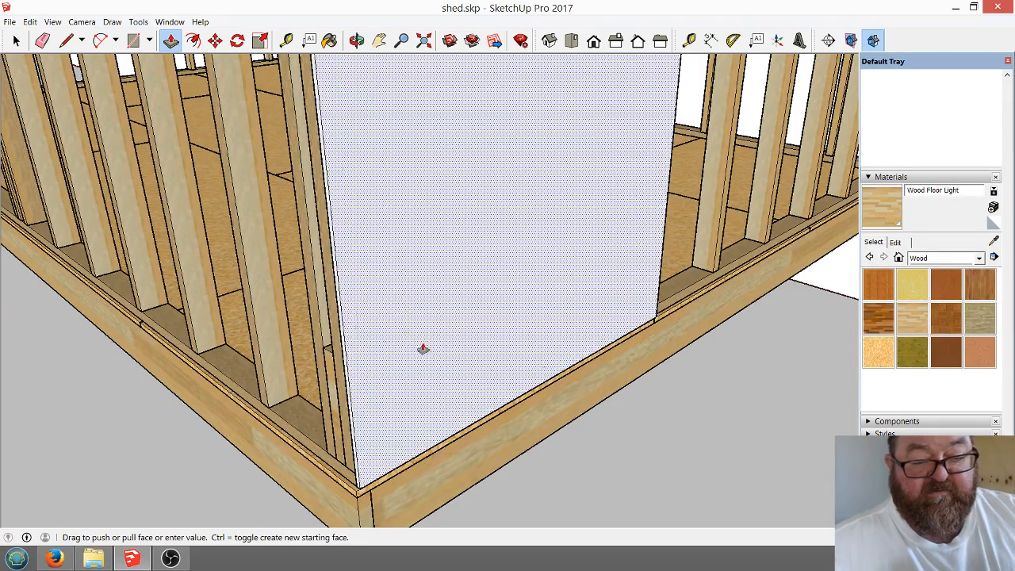
Inspect the panel against the framing from both sides, selecting the door wall's top plate and clearing the selection.
{"action": "scroll", "coordinate": [423, 354], "scroll_direction": "down", "scroll_amount": 2}
{"action": "scroll", "coordinate": [423, 354], "scroll_direction": "down", "scroll_amount": 3}
{"action": "scroll", "coordinate": [424, 370], "scroll_direction": "down", "scroll_amount": 3}
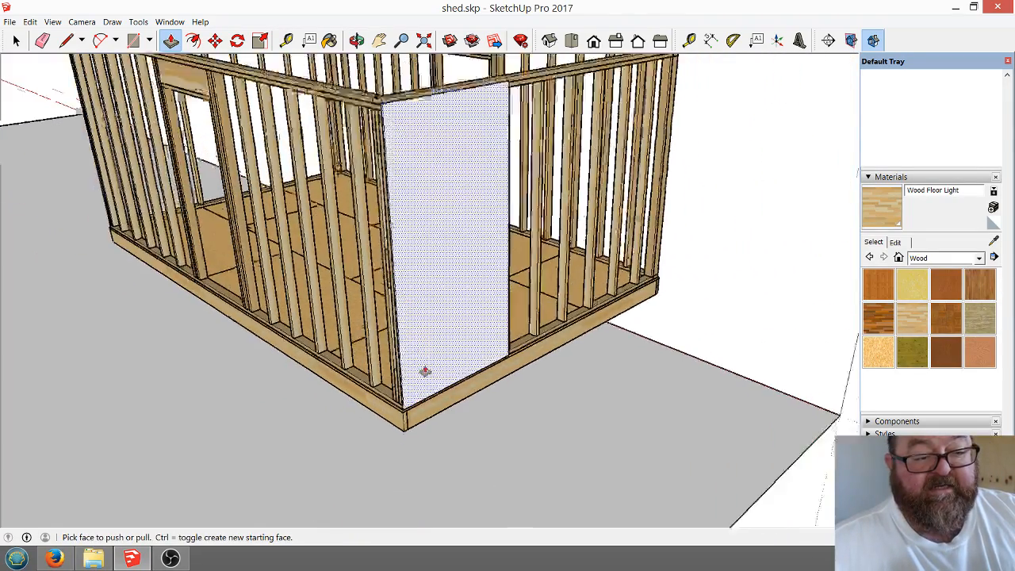
{"action": "left_click", "coordinate": [356, 41]}
{"action": "left_click_drag", "start_coordinate": [397, 183], "coordinate": [254, 306]}
{"action": "left_click_drag", "start_coordinate": [435, 321], "coordinate": [752, 322]}
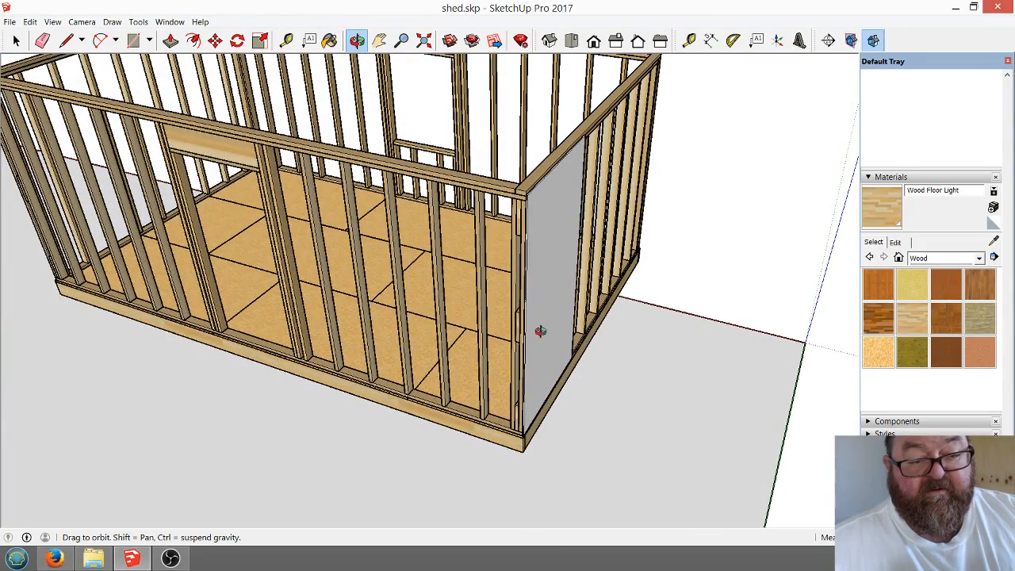
{"action": "left_click_drag", "start_coordinate": [540, 331], "coordinate": [387, 311]}
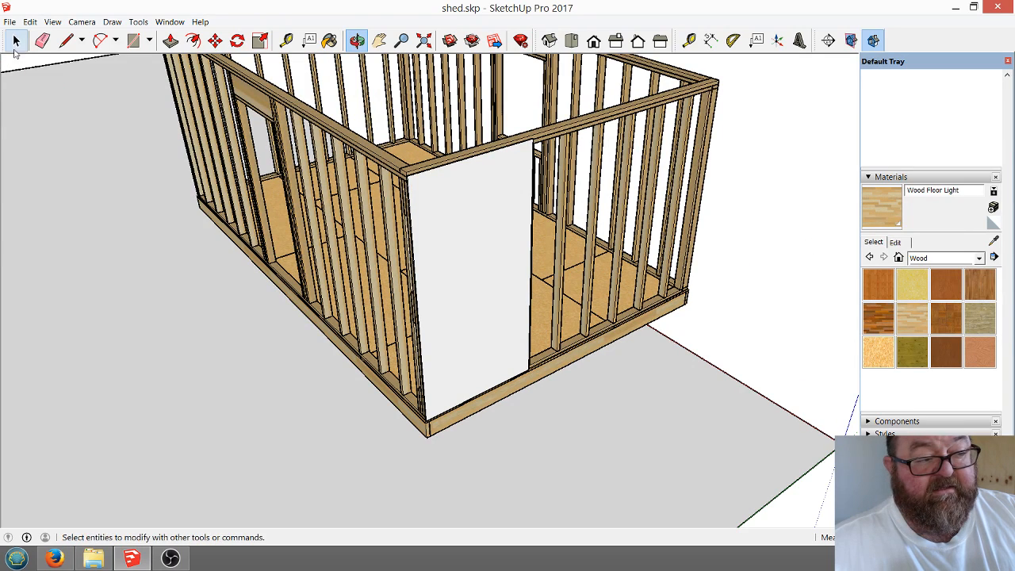
{"action": "left_click", "coordinate": [16, 41]}
{"action": "left_click", "coordinate": [309, 120]}
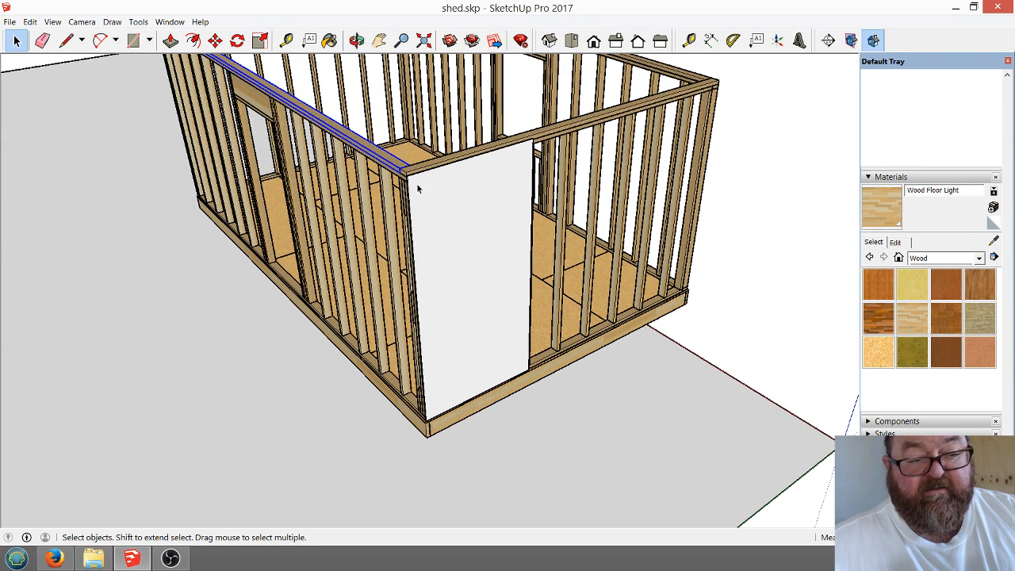
{"action": "left_click", "coordinate": [721, 222]}
Try to select the whole panel from an edge-on view of the end wall, and clear the resulting selection.
{"action": "scroll", "coordinate": [438, 376], "scroll_direction": "up", "scroll_amount": 5}
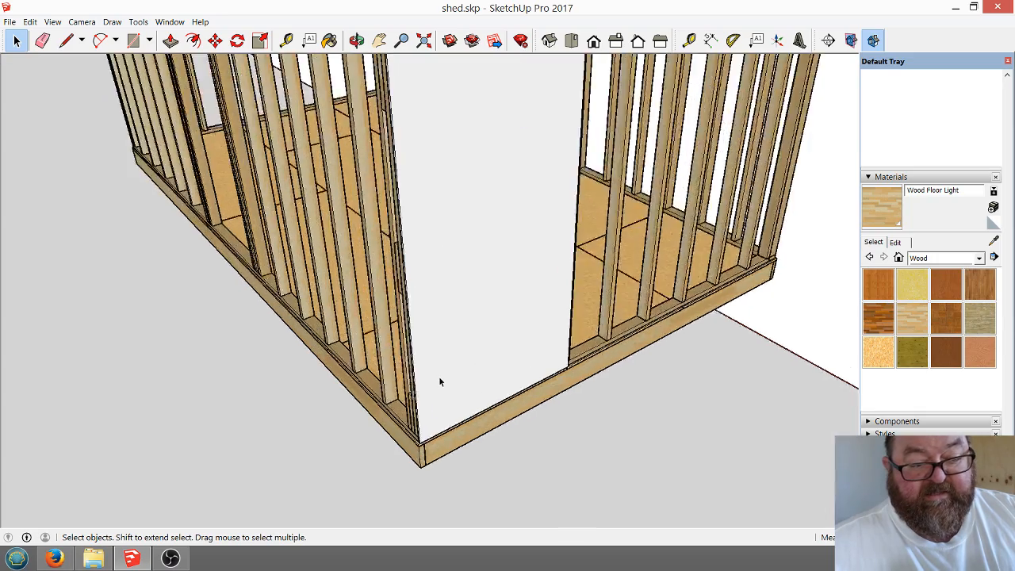
{"action": "scroll", "coordinate": [440, 392], "scroll_direction": "down", "scroll_amount": 2}
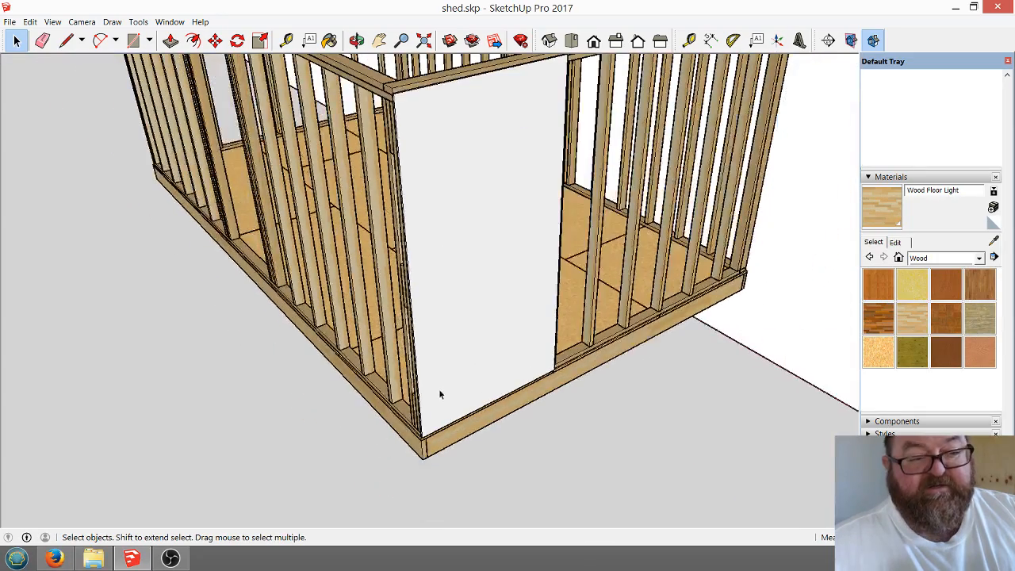
{"action": "left_click", "coordinate": [356, 40]}
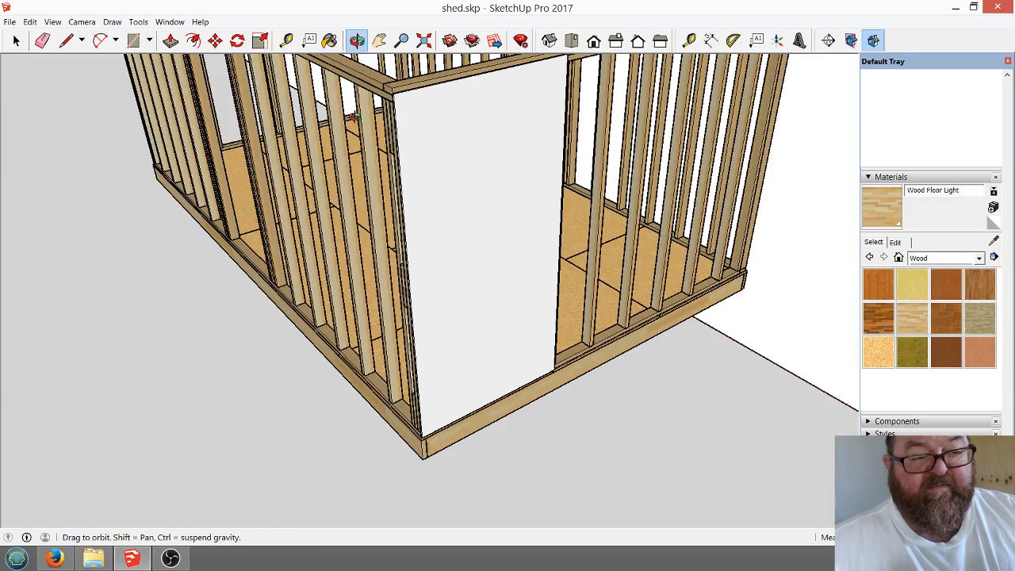
{"action": "left_click_drag", "start_coordinate": [491, 238], "coordinate": [656, 242]}
{"action": "left_click_drag", "start_coordinate": [634, 274], "coordinate": [638, 282]}
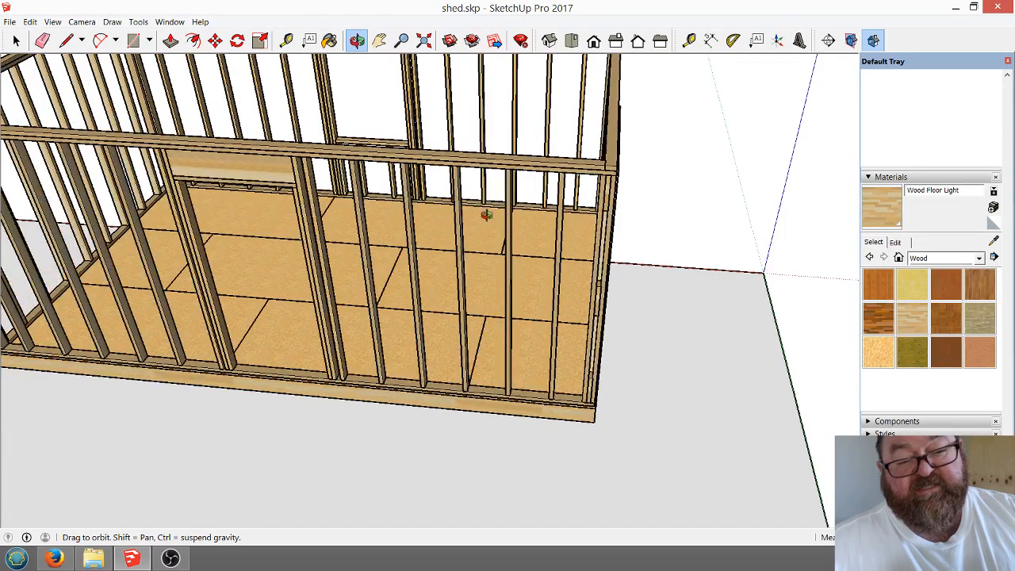
{"action": "left_click_drag", "start_coordinate": [486, 215], "coordinate": [460, 203]}
{"action": "left_click", "coordinate": [11, 43]}
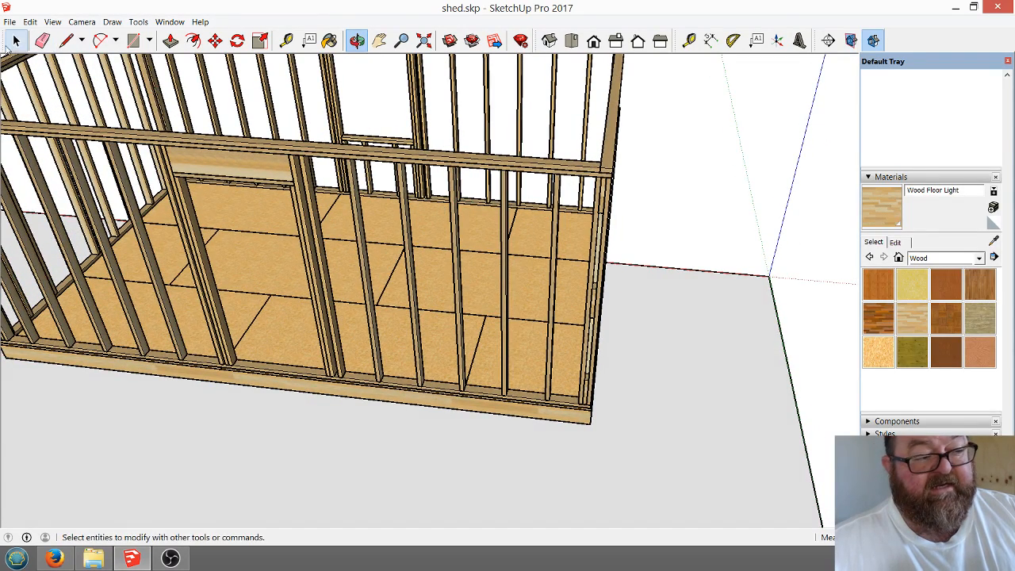
{"action": "left_click", "coordinate": [11, 43]}
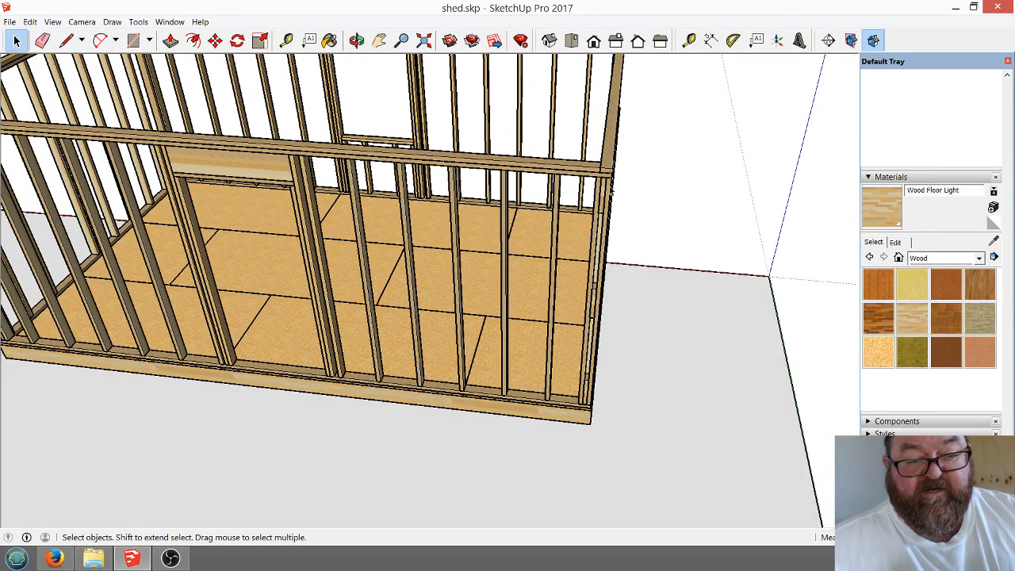
{"action": "left_click", "coordinate": [587, 201]}
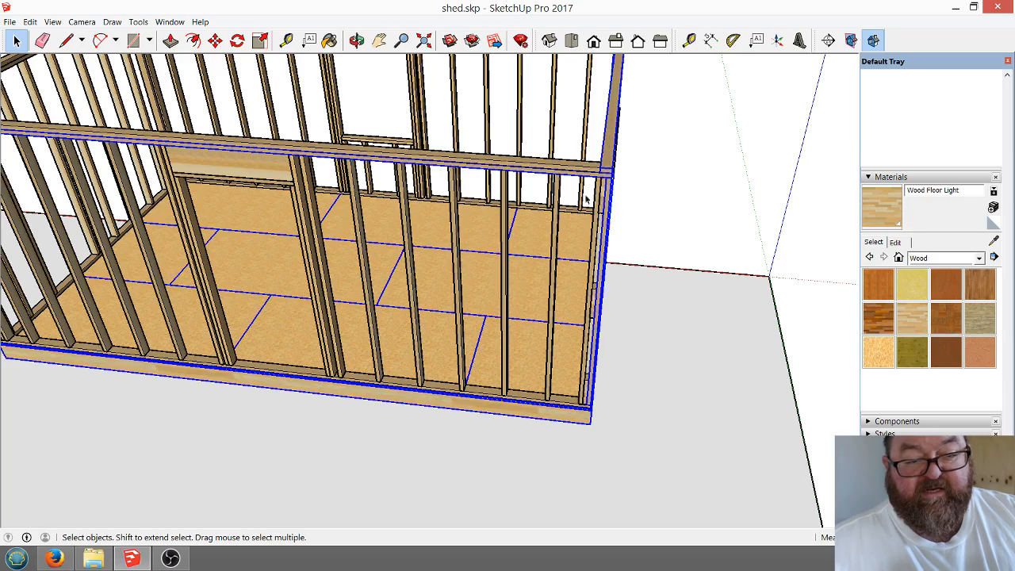
{"action": "left_click", "coordinate": [356, 41]}
{"action": "left_click_drag", "start_coordinate": [408, 131], "coordinate": [447, 97]}
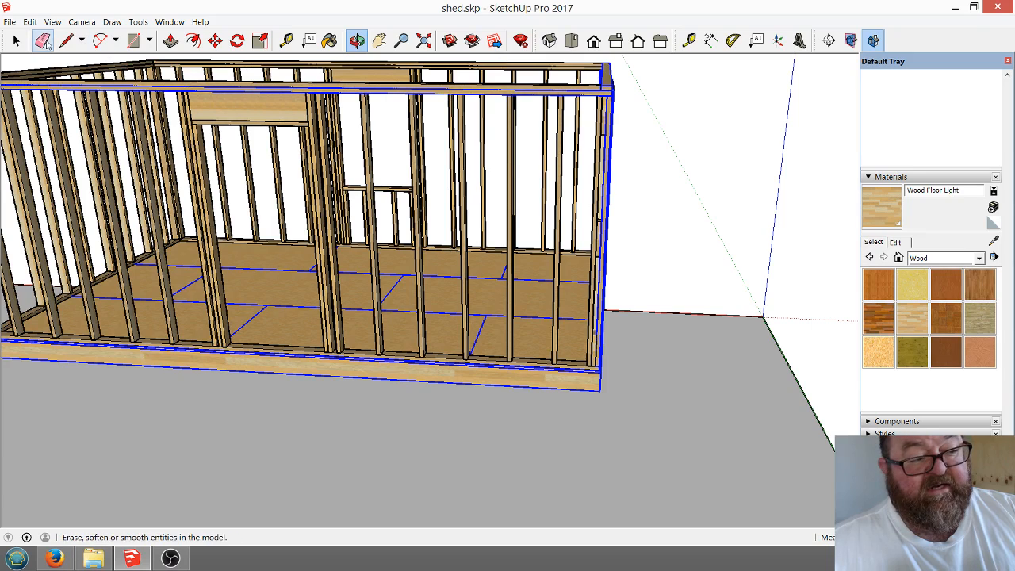
{"action": "left_click", "coordinate": [16, 41]}
{"action": "left_click", "coordinate": [625, 76]}
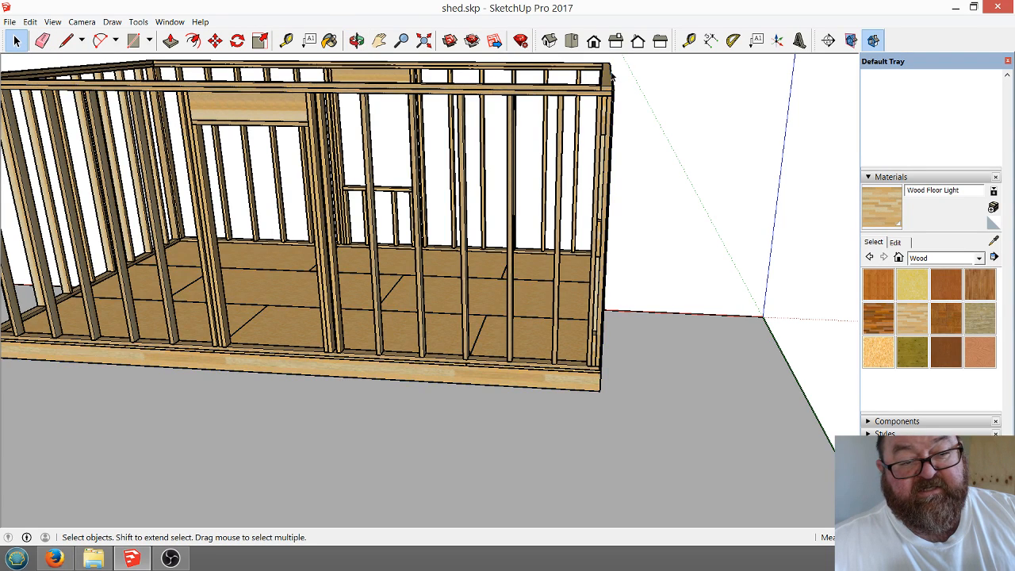
Try a narrow selection box along the panel's outer edge, and remove the panel from the end wall.
{"action": "left_click_drag", "start_coordinate": [618, 169], "coordinate": [625, 362]}
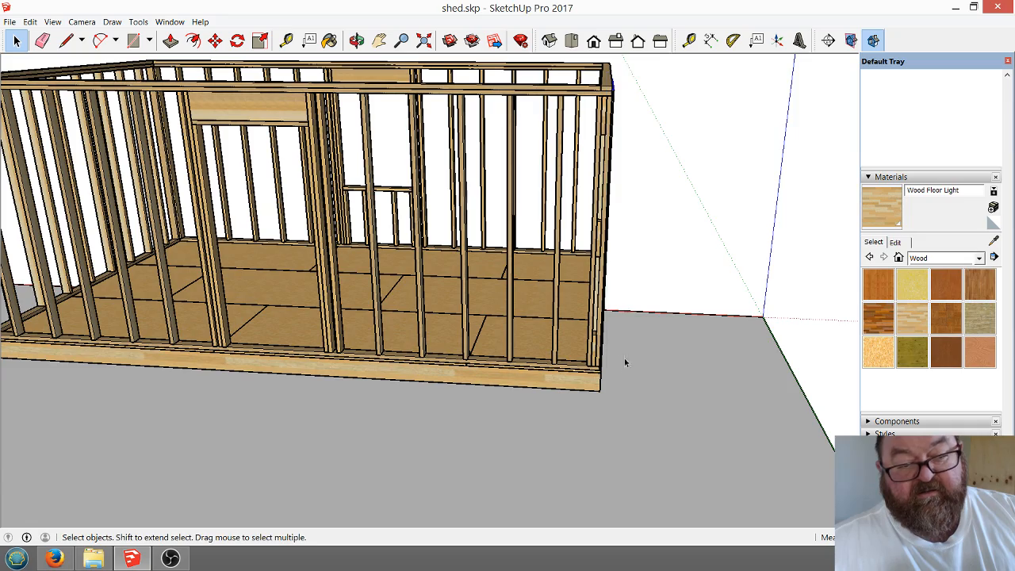
{"action": "left_click", "coordinate": [357, 40]}
{"action": "left_click_drag", "start_coordinate": [381, 175], "coordinate": [531, 358]}
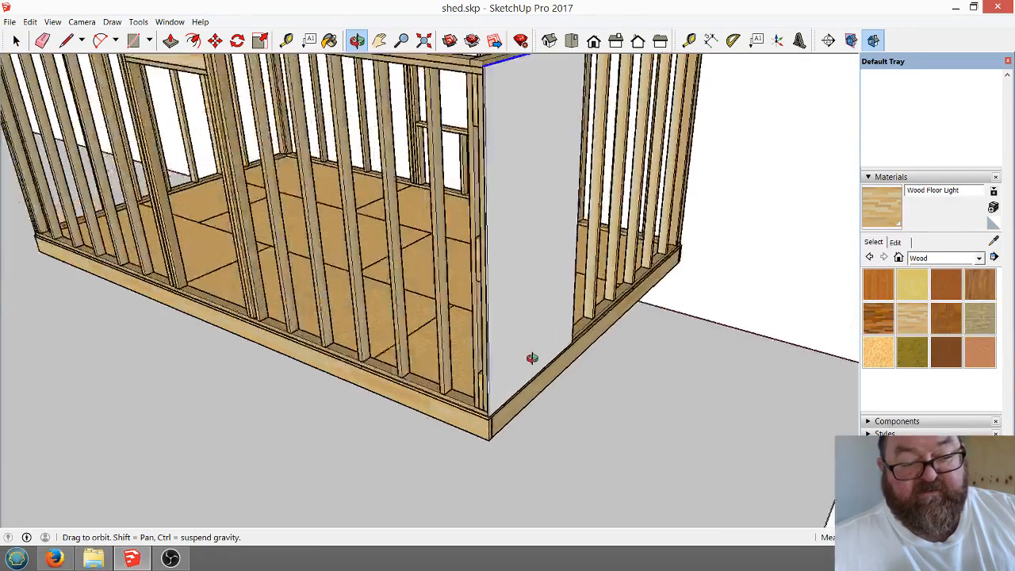
{"action": "scroll", "coordinate": [537, 358], "scroll_direction": "up", "scroll_amount": 2}
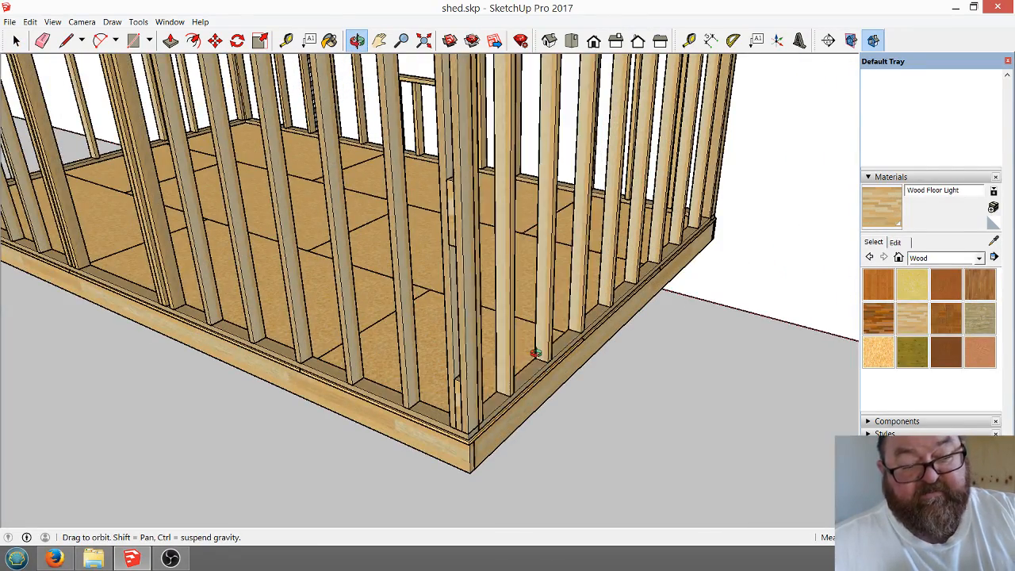
Draw a small rectangle on the end wall's outer face, starting at the bottom plate's outer corner and covering the base of the corner stud.
{"action": "scroll", "coordinate": [471, 416], "scroll_direction": "up", "scroll_amount": 6}
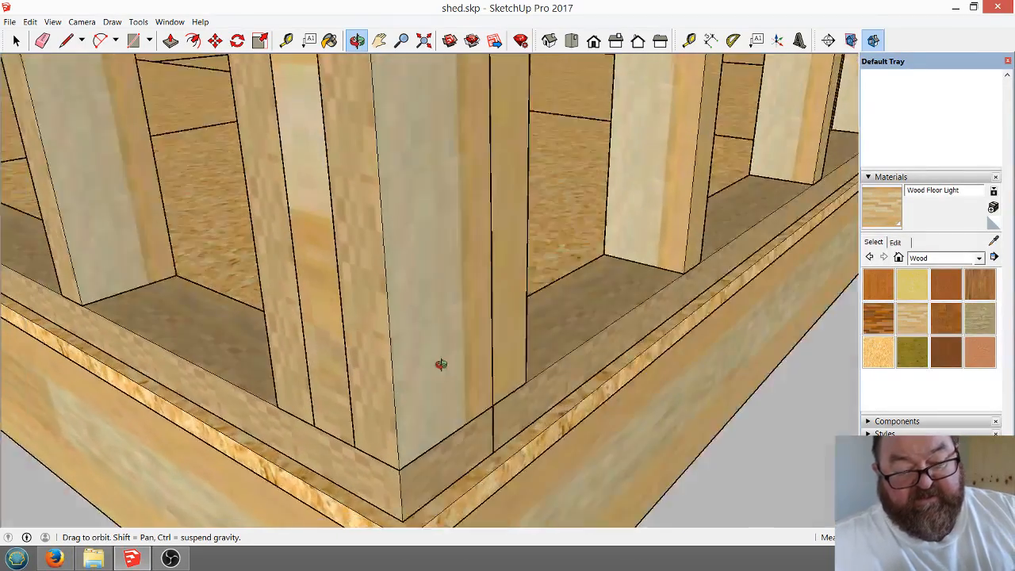
{"action": "left_click_drag", "start_coordinate": [441, 365], "coordinate": [425, 340]}
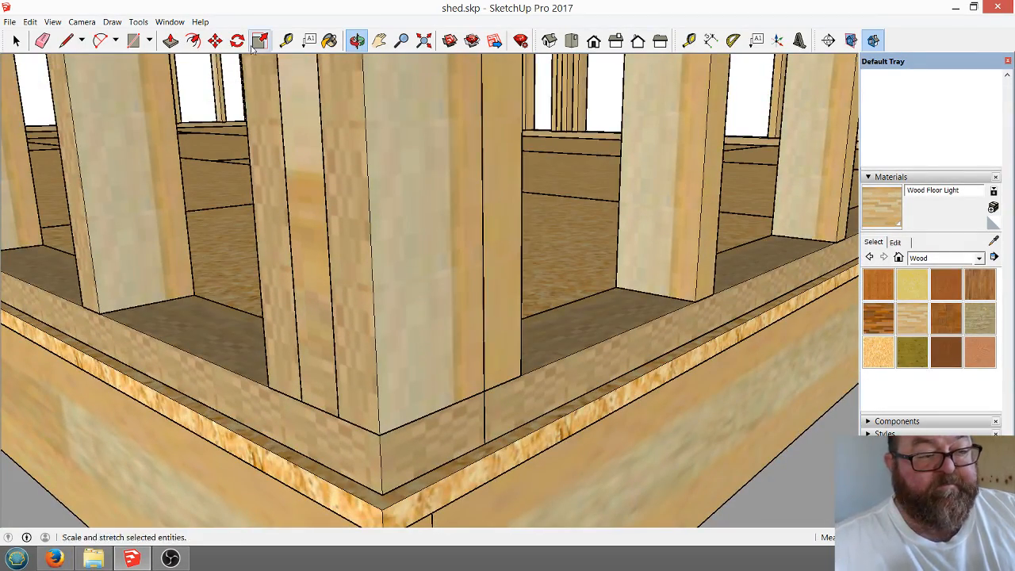
{"action": "left_click", "coordinate": [133, 40]}
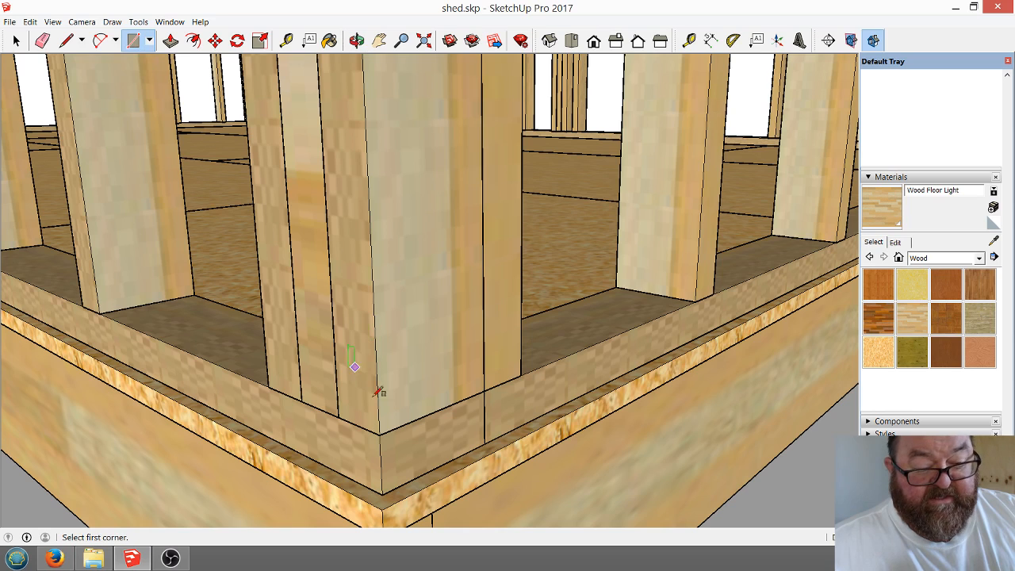
{"action": "left_click", "coordinate": [382, 493]}
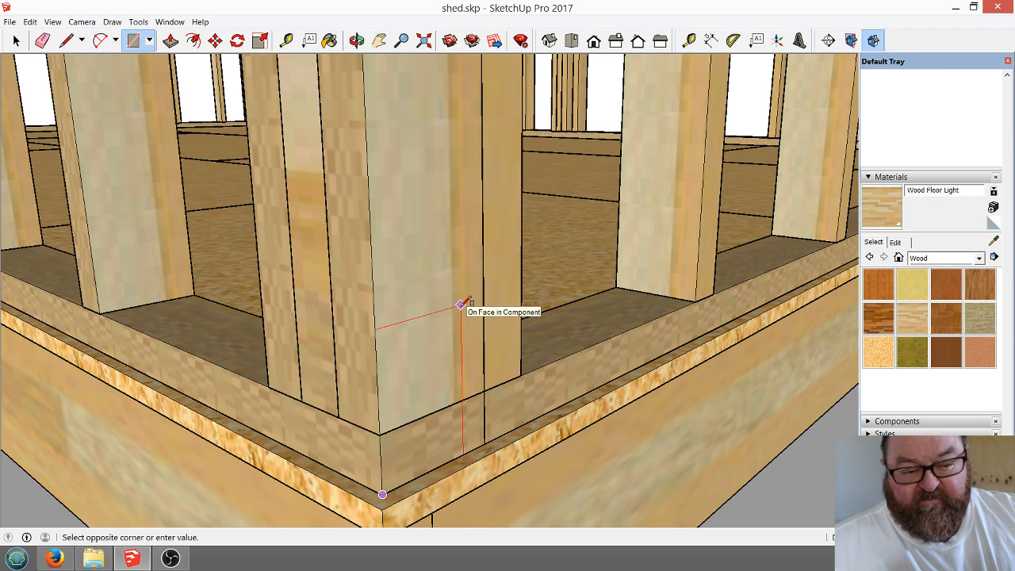
{"action": "left_click", "coordinate": [497, 272]}
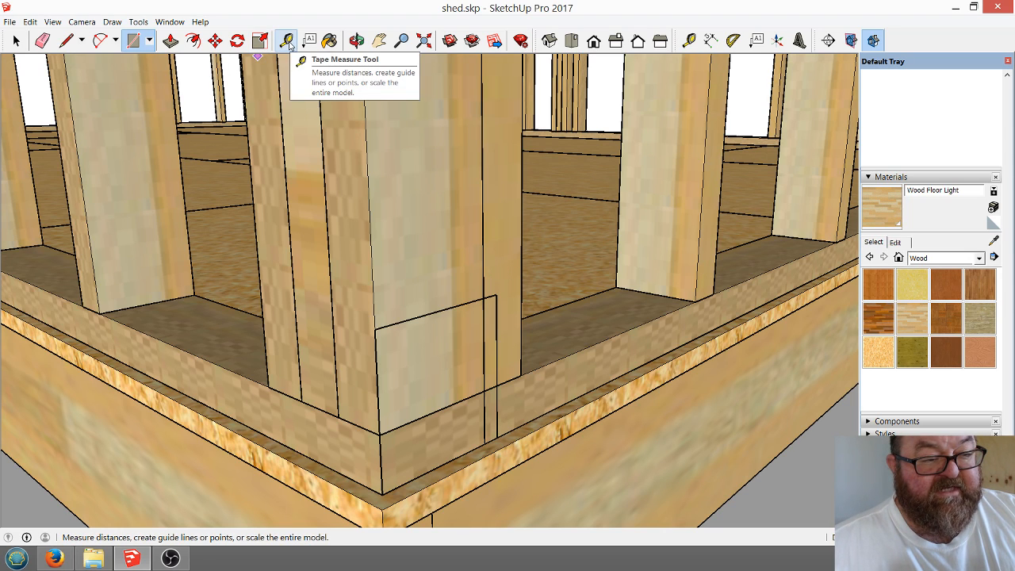
Extrude the small corner rectangle outward from the end wall into a thin block.
{"action": "left_click", "coordinate": [171, 40]}
{"action": "left_click_drag", "start_coordinate": [442, 356], "coordinate": [451, 364]}
{"action": "left_click", "coordinate": [451, 364]}
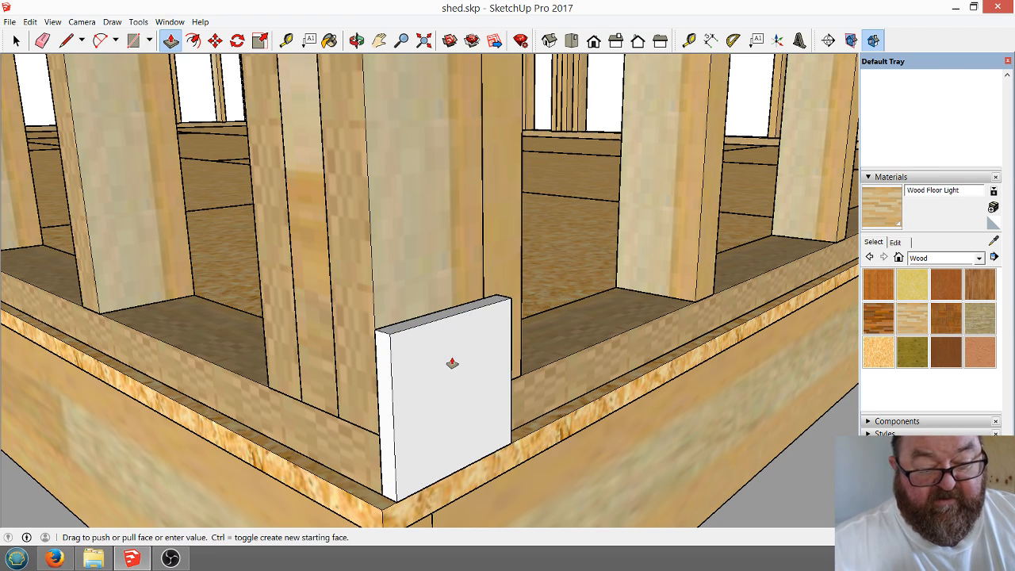
Select all faces and edges of the thin corner block and combine them into one object.
{"action": "left_click", "coordinate": [16, 40]}
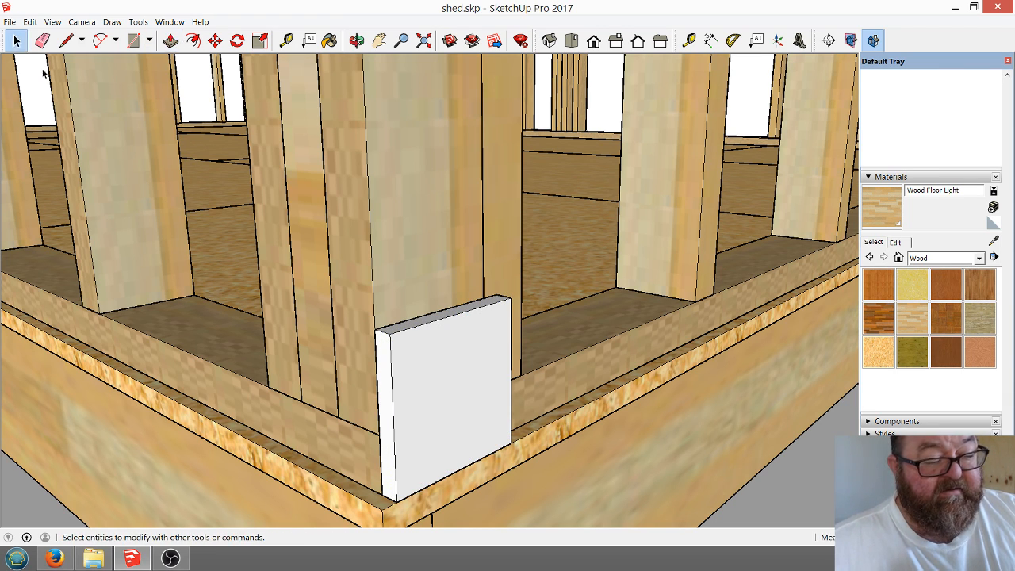
{"action": "left_click_drag", "start_coordinate": [353, 302], "coordinate": [531, 420]}
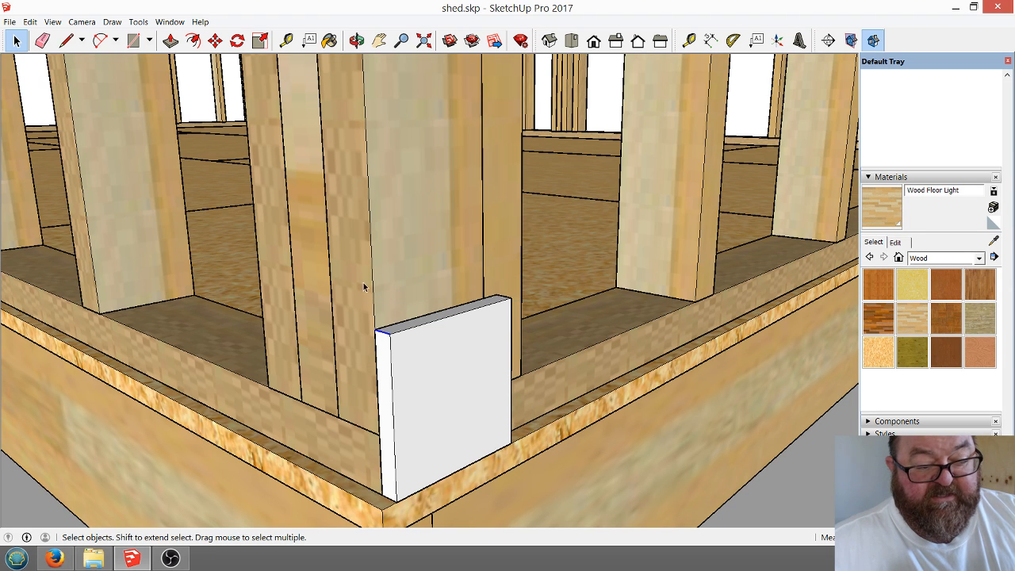
{"action": "left_click_drag", "start_coordinate": [364, 288], "coordinate": [535, 525]}
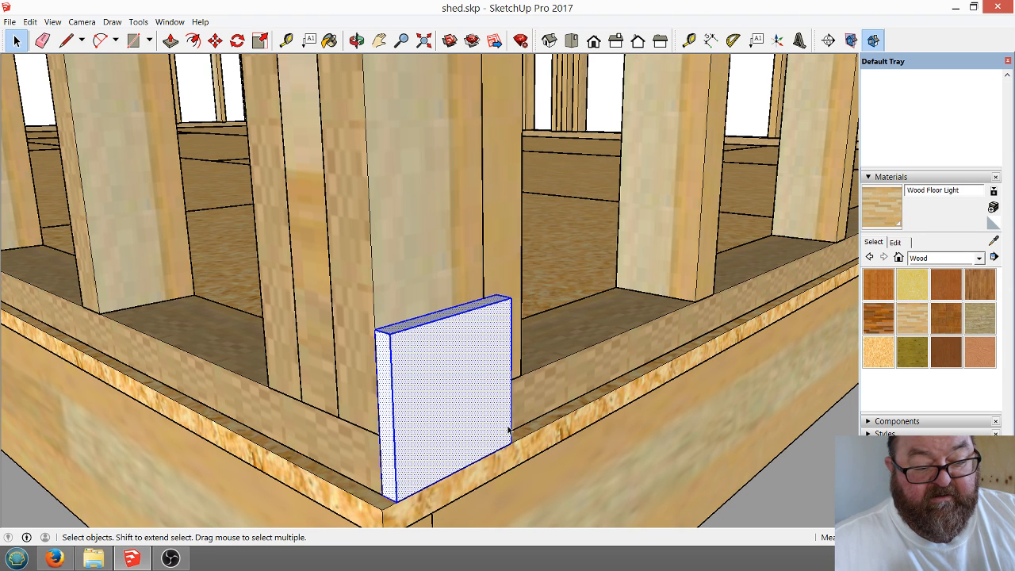
{"action": "right_click", "coordinate": [477, 387]}
{"action": "left_click", "coordinate": [516, 294]}
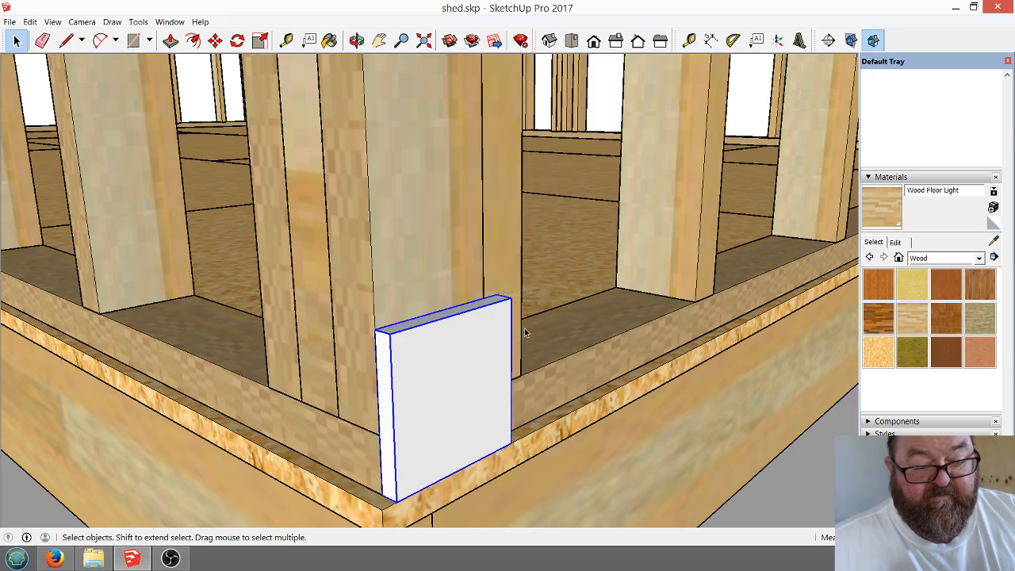
Open the thin corner block for editing and extend its top face upward to the underside of the end wall's uppermost plate.
{"action": "scroll", "coordinate": [443, 431], "scroll_direction": "down", "scroll_amount": 2}
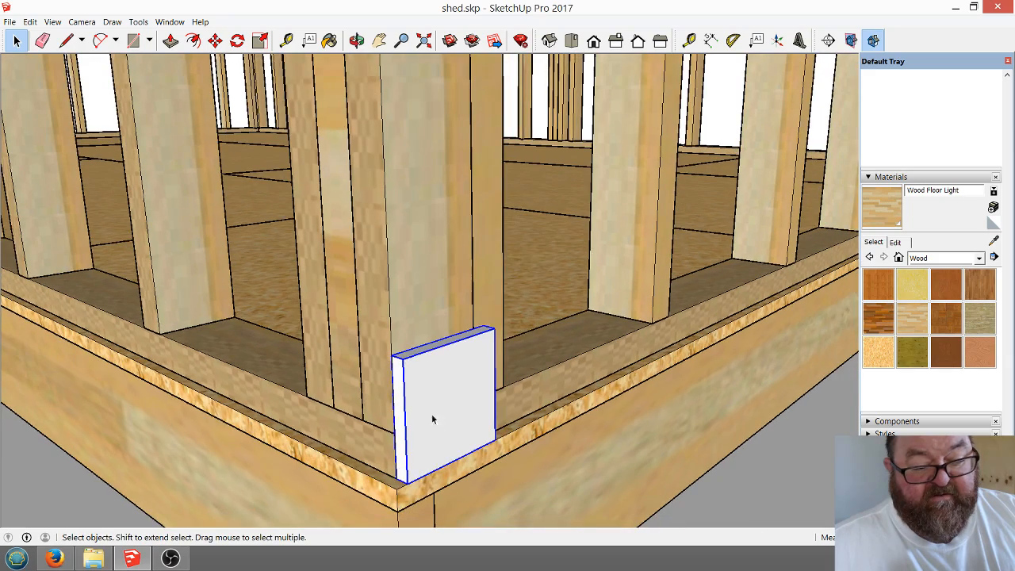
{"action": "left_click", "coordinate": [357, 41]}
{"action": "left_click_drag", "start_coordinate": [370, 96], "coordinate": [431, 349]}
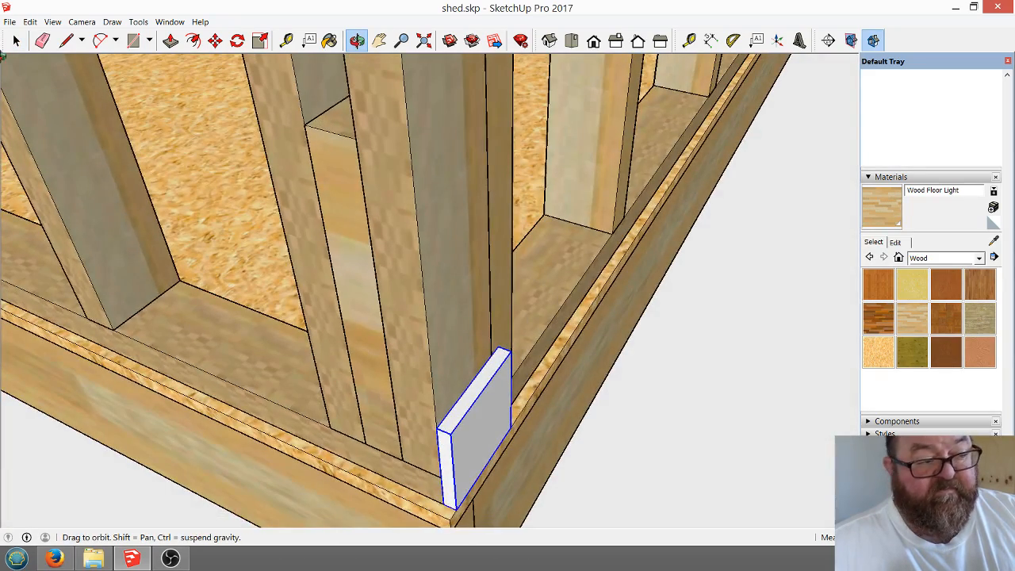
{"action": "left_click", "coordinate": [16, 40]}
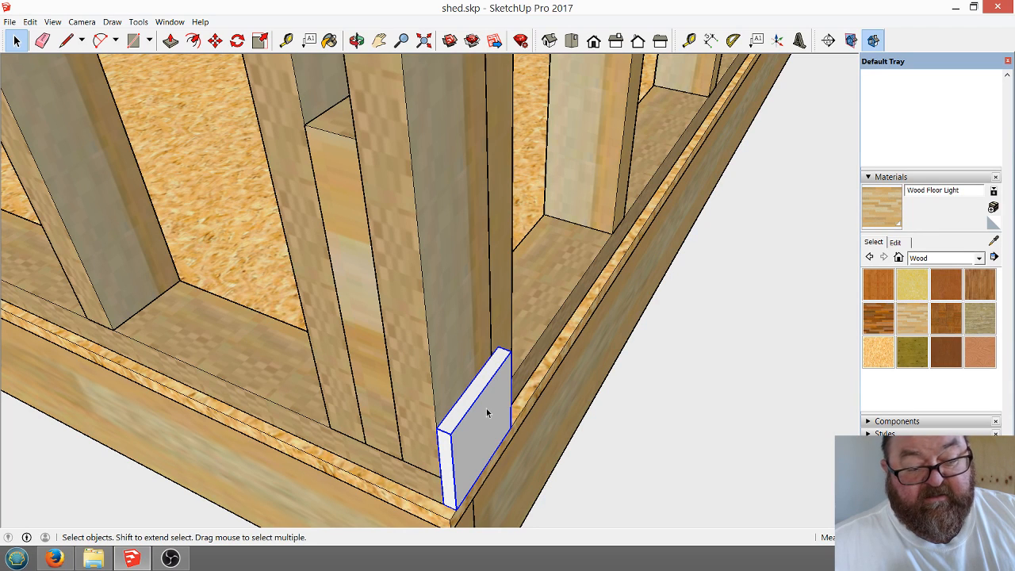
{"action": "left_click", "coordinate": [170, 40]}
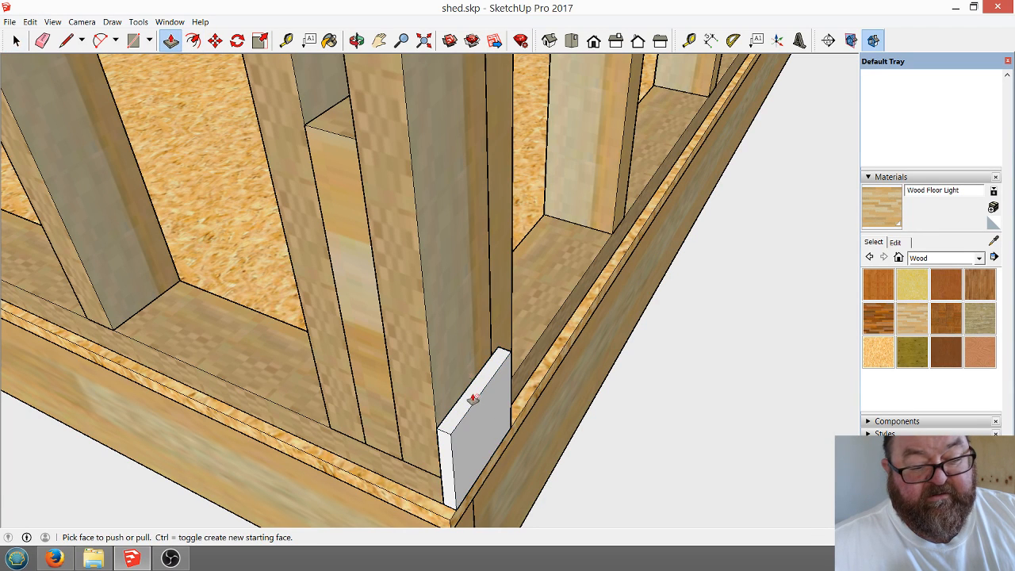
{"action": "left_click", "coordinate": [16, 40]}
{"action": "double_click", "coordinate": [492, 417]}
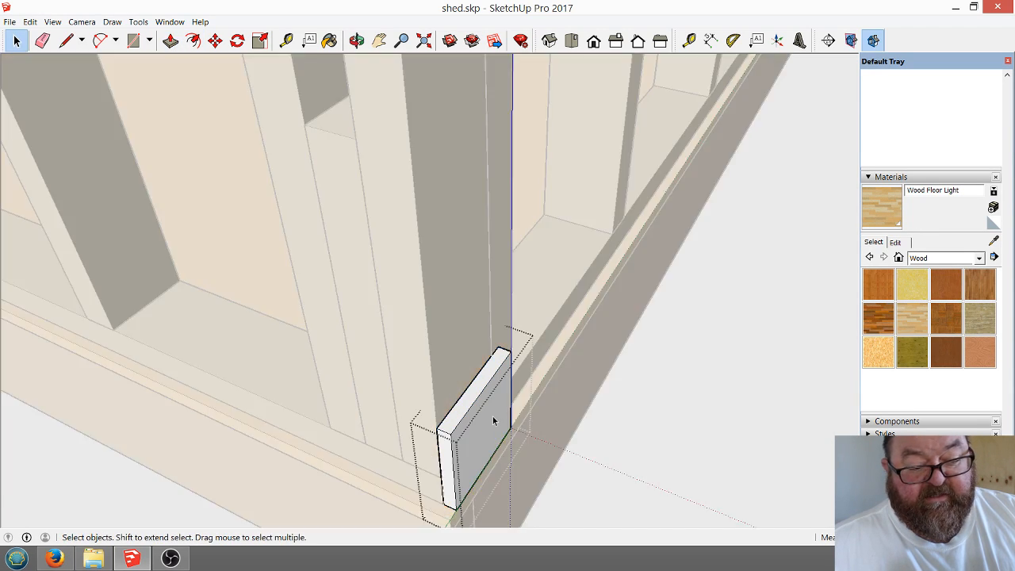
{"action": "left_click", "coordinate": [171, 40]}
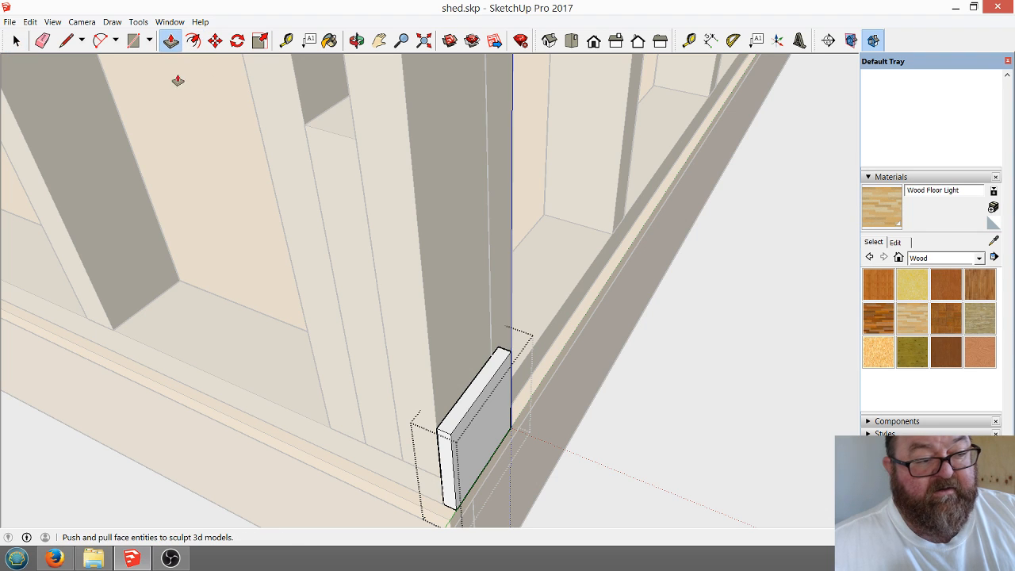
{"action": "left_click", "coordinate": [483, 390]}
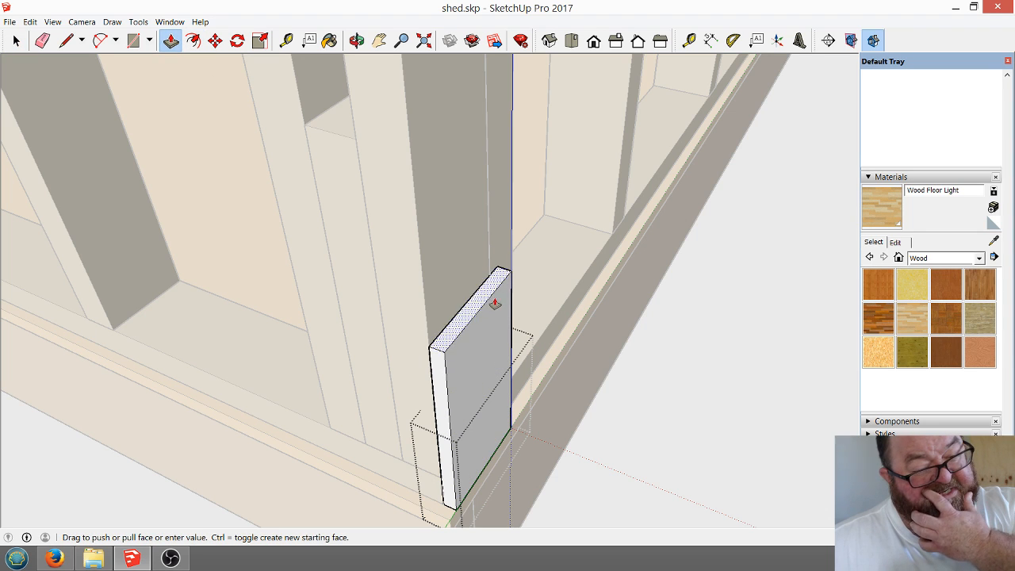
{"action": "left_click", "coordinate": [483, 275]}
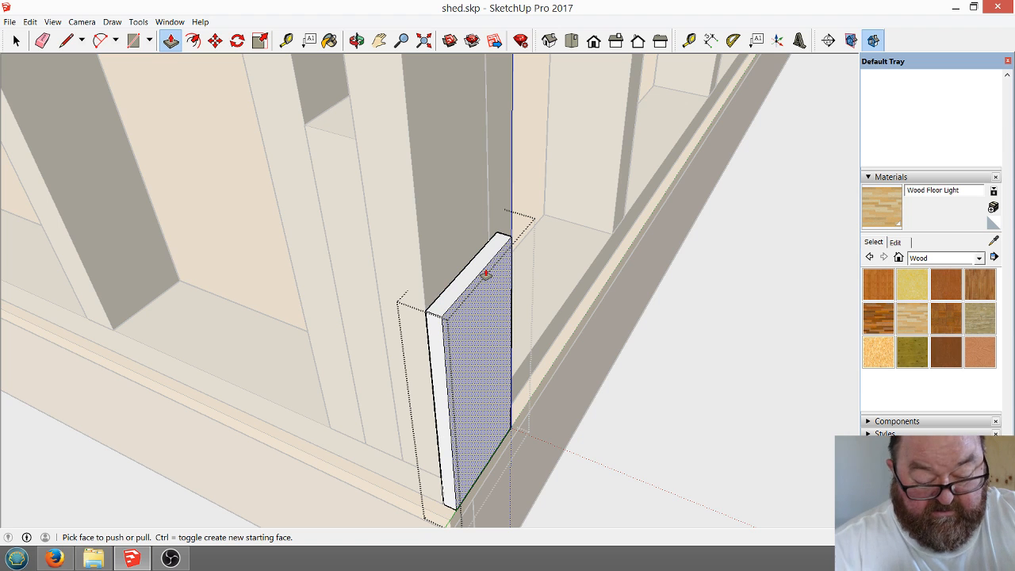
{"action": "left_click", "coordinate": [485, 275]}
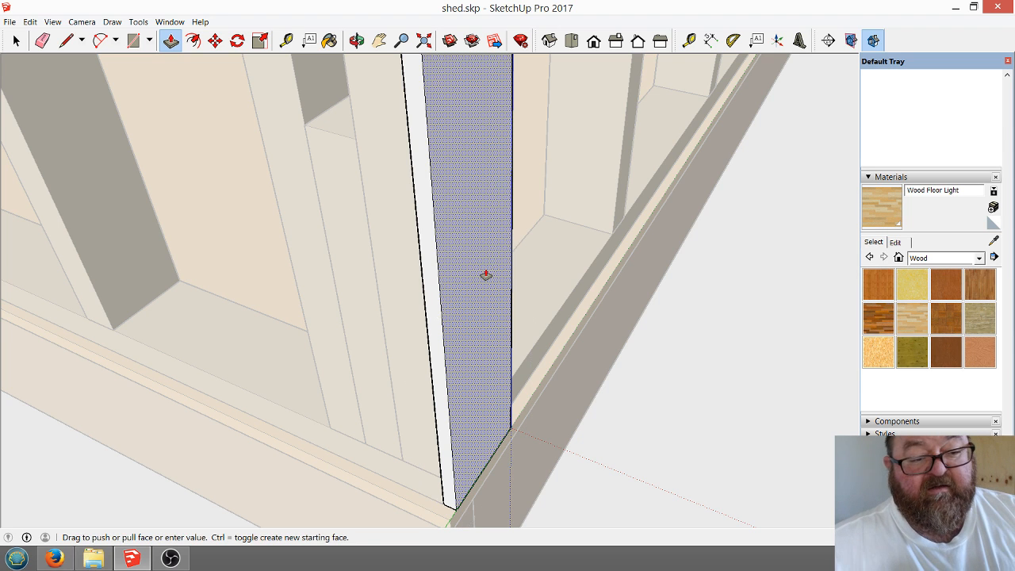
{"action": "left_click", "coordinate": [485, 274]}
{"action": "scroll", "coordinate": [447, 442], "scroll_direction": "down", "scroll_amount": 5}
{"action": "scroll", "coordinate": [446, 441], "scroll_direction": "down", "scroll_amount": 4}
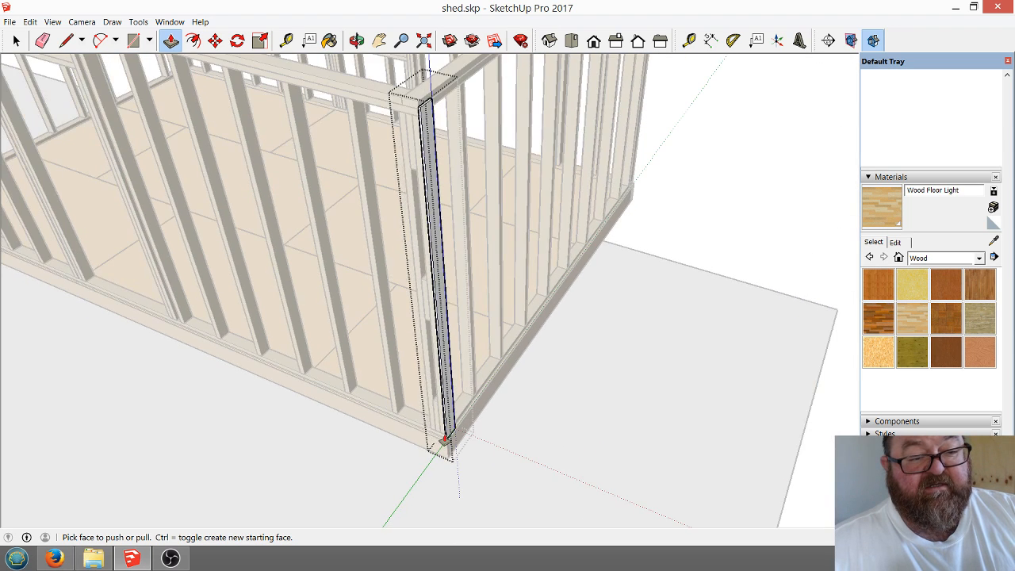
Widen the tall strip along the end wall into a full sheathing panel by extending its inner side face, and leave its editing mode.
{"action": "left_click", "coordinate": [329, 41]}
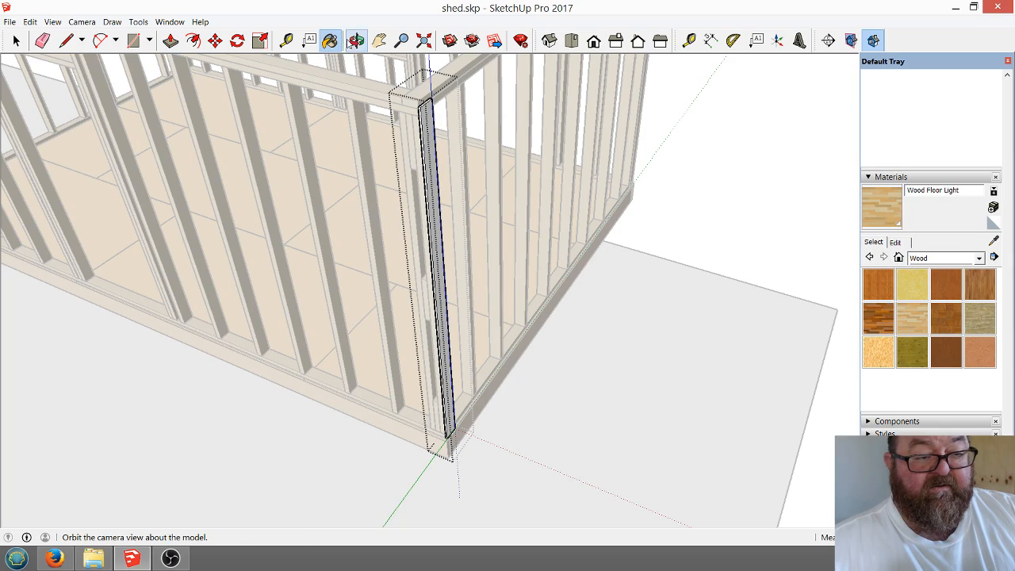
{"action": "left_click", "coordinate": [357, 40]}
{"action": "left_click_drag", "start_coordinate": [492, 139], "coordinate": [352, 333]}
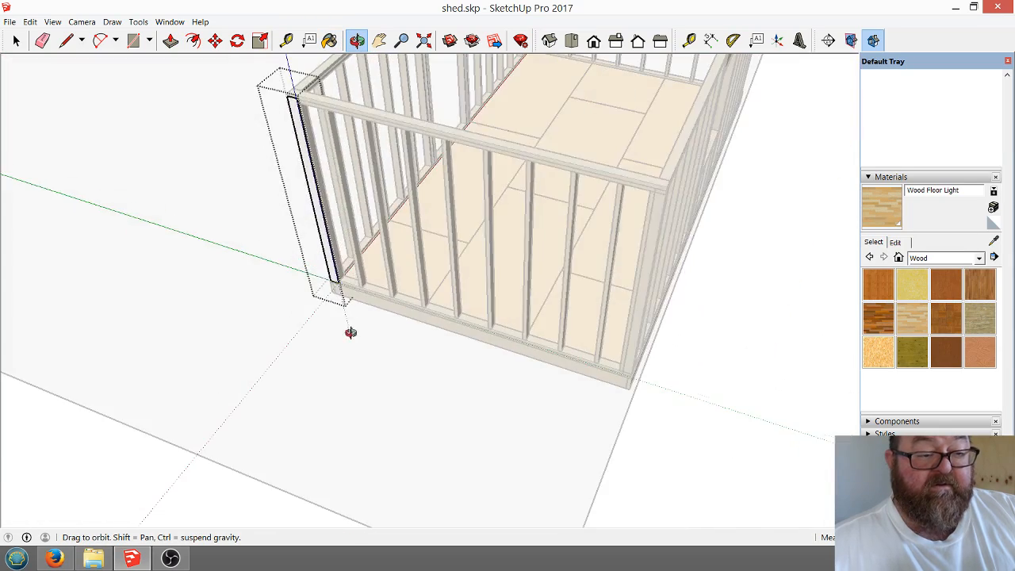
{"action": "scroll", "coordinate": [291, 65], "scroll_direction": "up", "scroll_amount": 3}
{"action": "left_click_drag", "start_coordinate": [291, 66], "coordinate": [314, 224]}
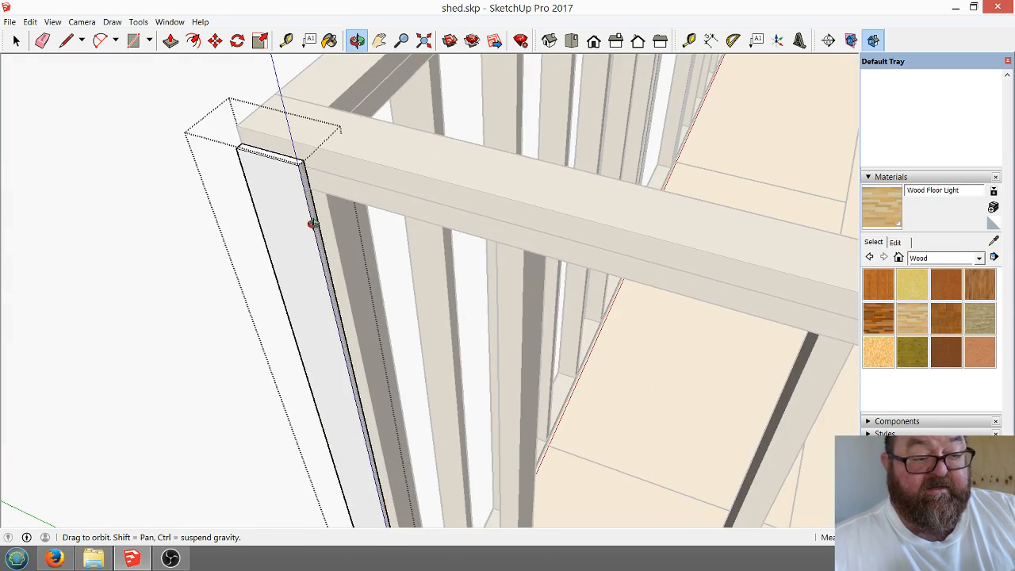
{"action": "left_click", "coordinate": [171, 41]}
{"action": "scroll", "coordinate": [367, 228], "scroll_direction": "up", "scroll_amount": 2}
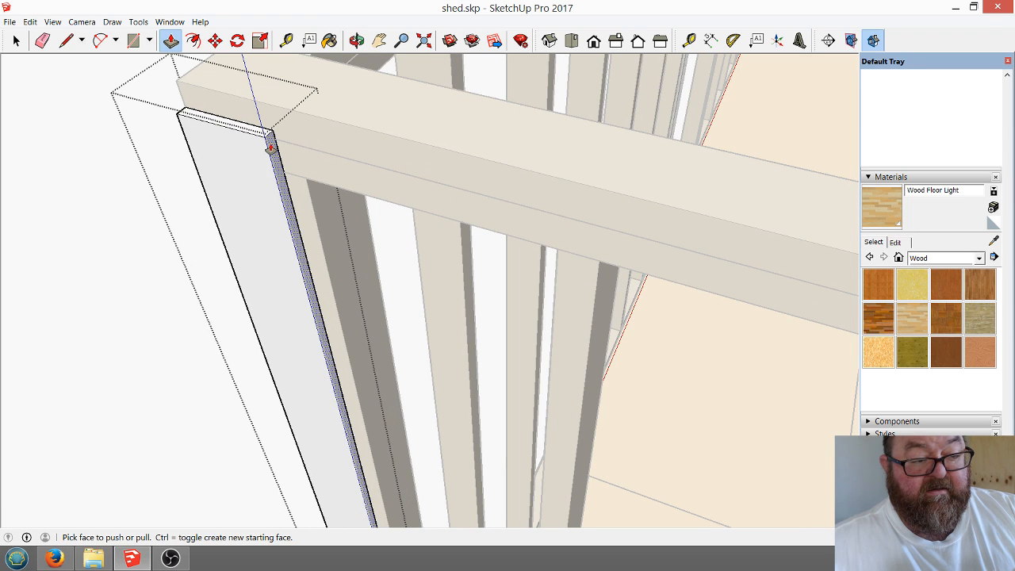
{"action": "left_click_drag", "start_coordinate": [270, 148], "coordinate": [397, 195]}
{"action": "scroll", "coordinate": [397, 195], "scroll_direction": "down", "scroll_amount": 6}
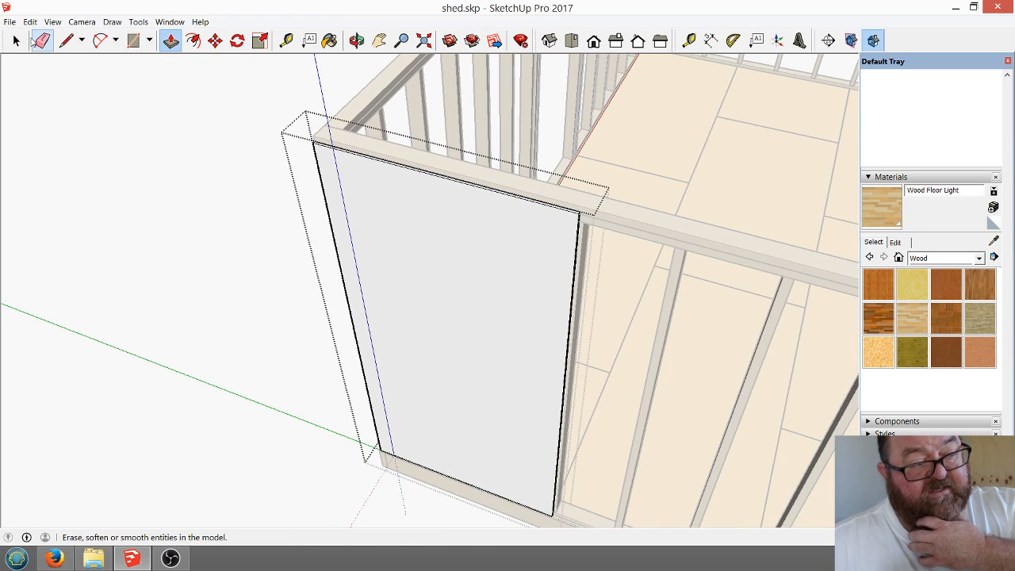
{"action": "left_click", "coordinate": [17, 41]}
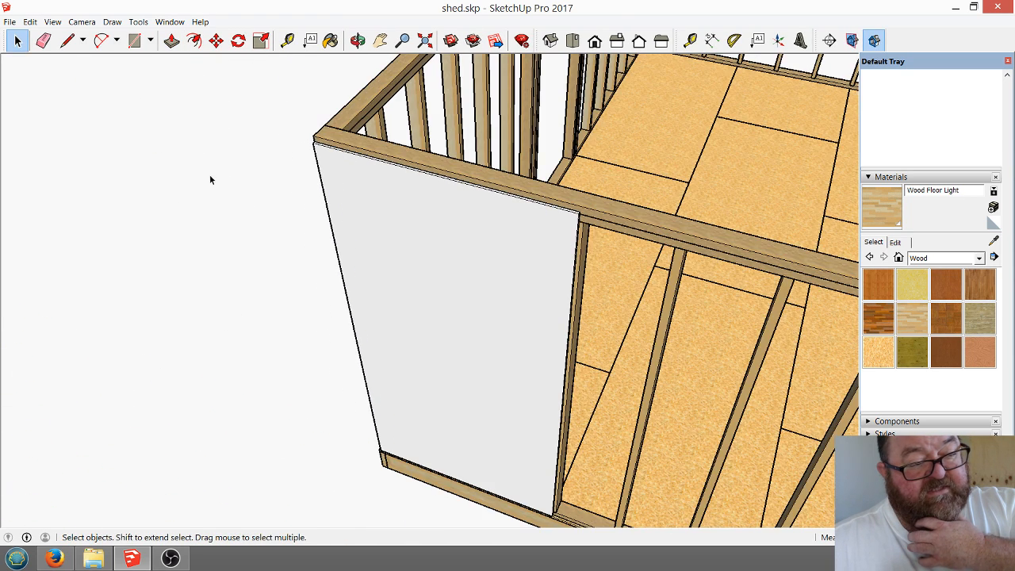
Copy the sheathing panel along the end wall from its upper outer corner so the copy butts against the first panel's far edge.
{"action": "scroll", "coordinate": [507, 328], "scroll_direction": "down", "scroll_amount": 1}
{"action": "scroll", "coordinate": [487, 319], "scroll_direction": "up", "scroll_amount": 3}
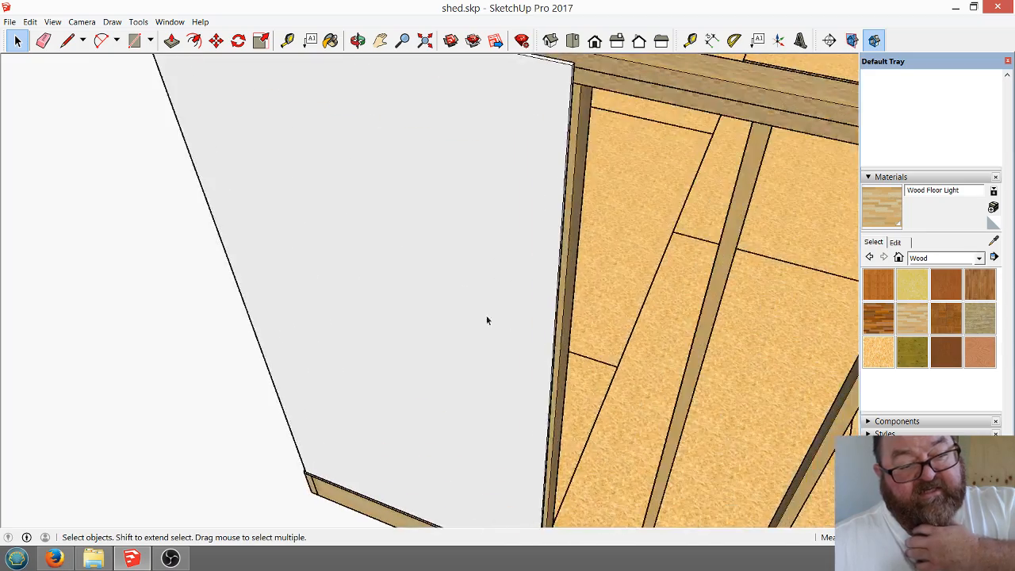
{"action": "scroll", "coordinate": [407, 374], "scroll_direction": "down", "scroll_amount": 3}
{"action": "left_click", "coordinate": [397, 230]}
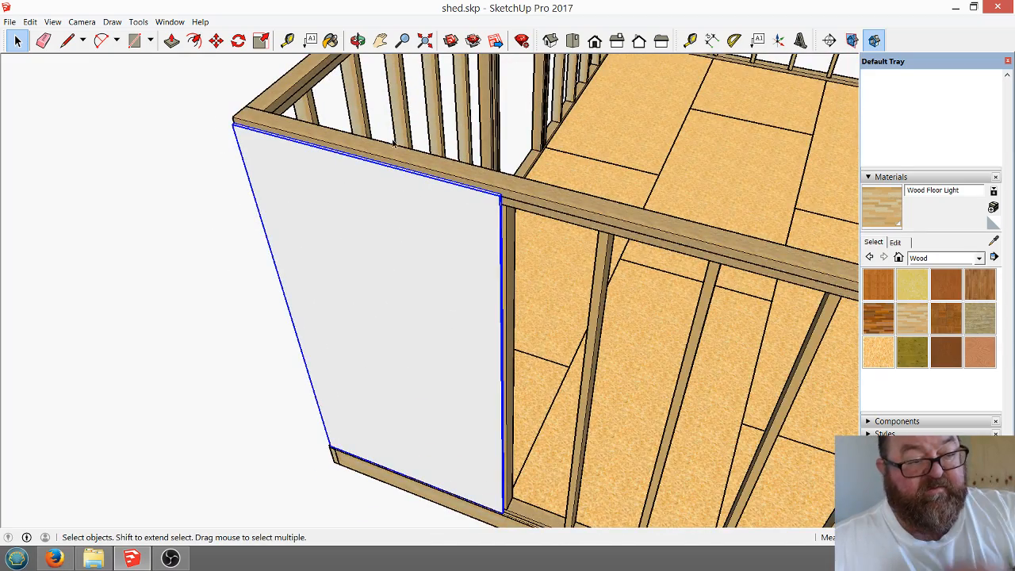
{"action": "left_click", "coordinate": [358, 41]}
{"action": "left_click_drag", "start_coordinate": [335, 175], "coordinate": [285, 225]}
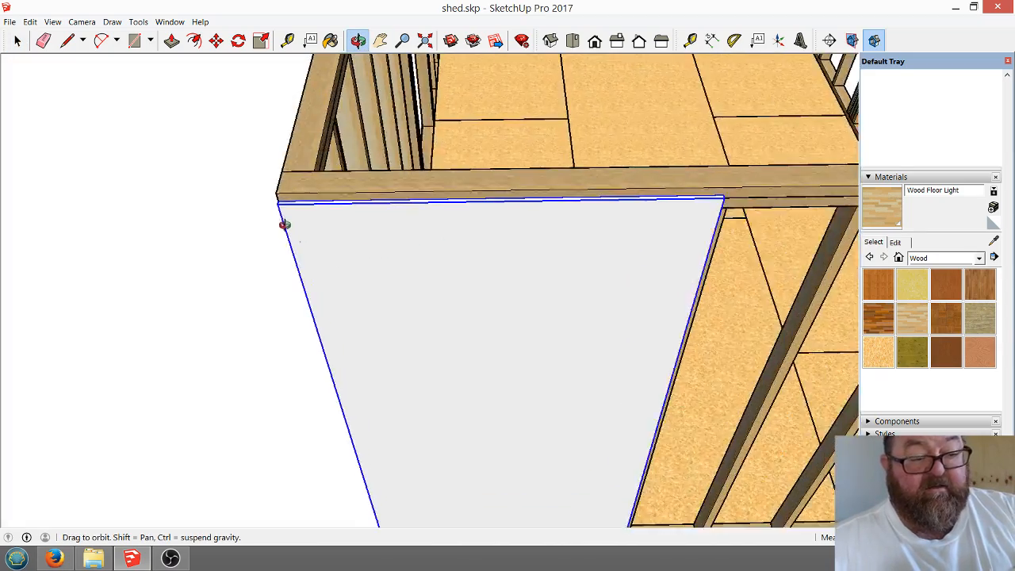
{"action": "scroll", "coordinate": [295, 204], "scroll_direction": "up", "scroll_amount": 5}
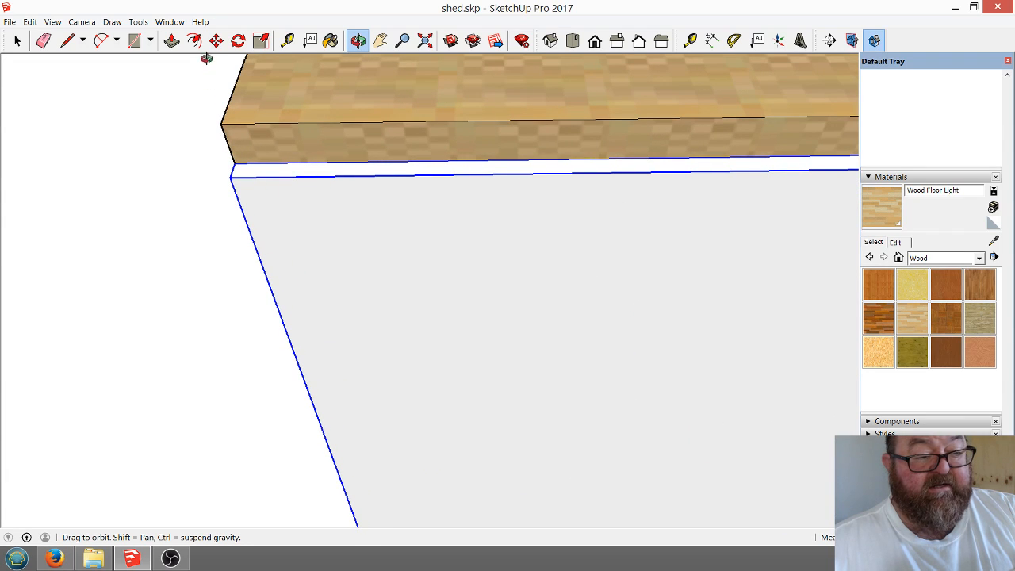
{"action": "left_click", "coordinate": [216, 41]}
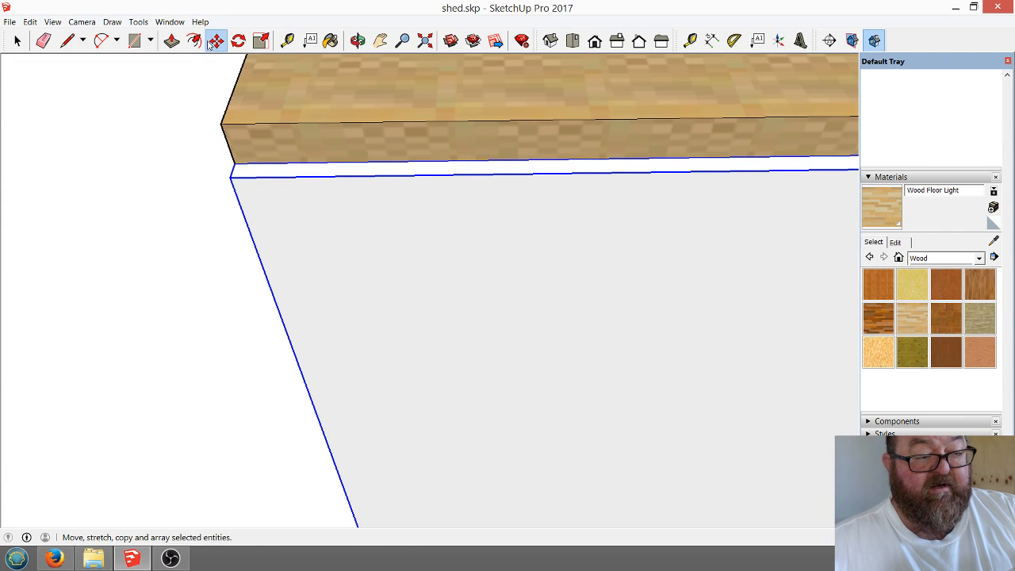
{"action": "left_click", "coordinate": [233, 176]}
{"action": "key", "text": "ctrl"}
{"action": "scroll", "coordinate": [201, 251], "scroll_direction": "down", "scroll_amount": 5}
{"action": "scroll", "coordinate": [230, 230], "scroll_direction": "up", "scroll_amount": 3}
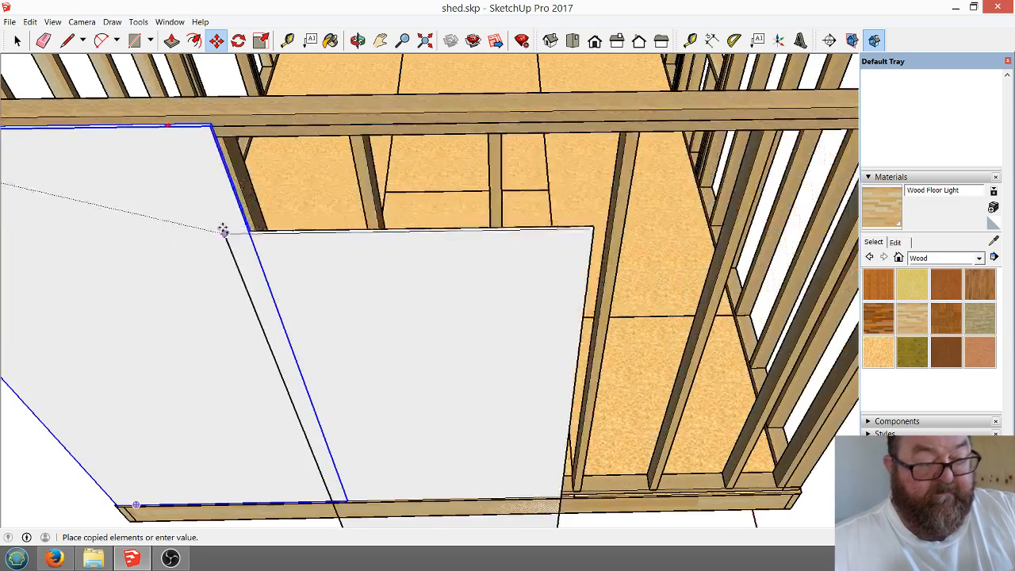
{"action": "left_click", "coordinate": [210, 127]}
Copy the second panel onto the remaining open part of the end wall, butted against the second panel's far edge.
{"action": "left_click", "coordinate": [211, 127]}
{"action": "key", "text": "ctrl"}
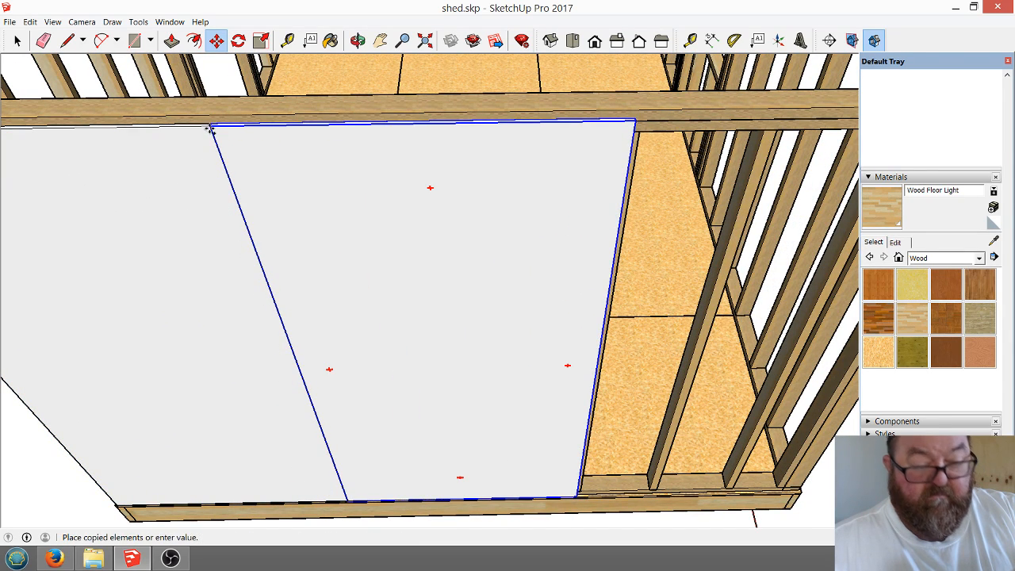
{"action": "left_click", "coordinate": [636, 121]}
{"action": "scroll", "coordinate": [301, 231], "scroll_direction": "down", "scroll_amount": 5}
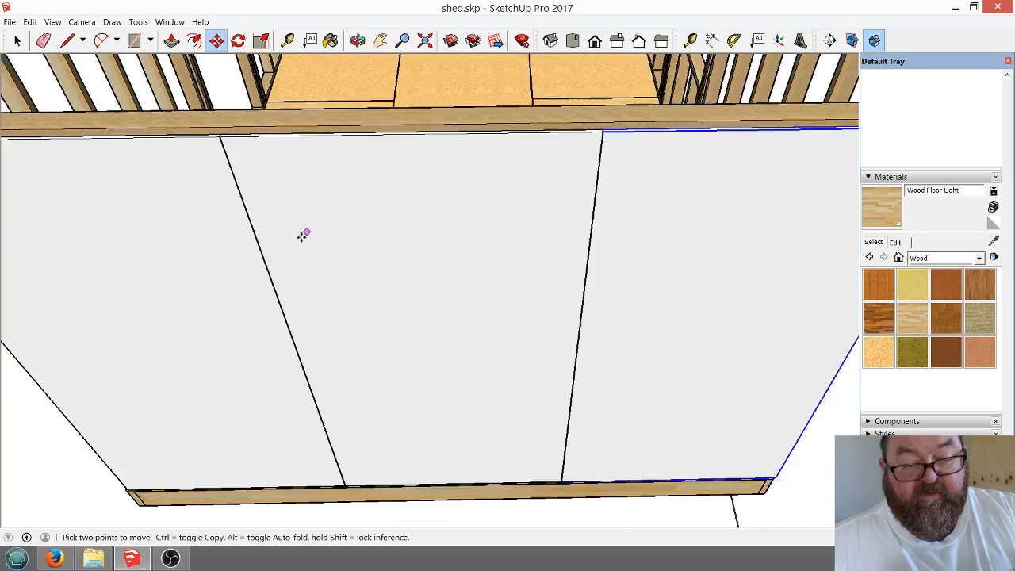
{"action": "left_click", "coordinate": [357, 40]}
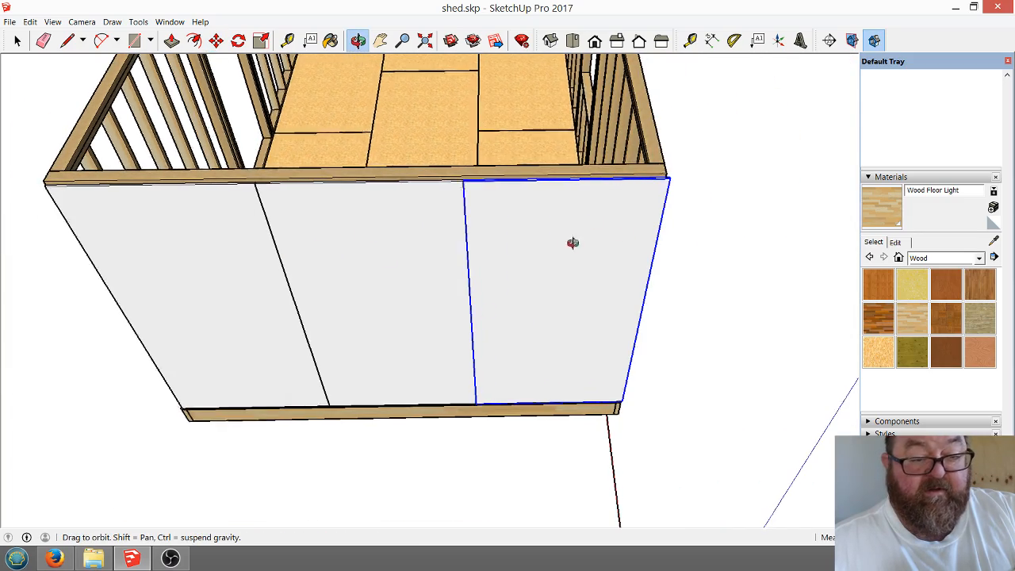
Examine both outer corners of the end wall to check how the three sheathing panels meet the side-wall framing.
{"action": "left_click_drag", "start_coordinate": [574, 242], "coordinate": [555, 253]}
{"action": "scroll", "coordinate": [555, 253], "scroll_direction": "up", "scroll_amount": 4}
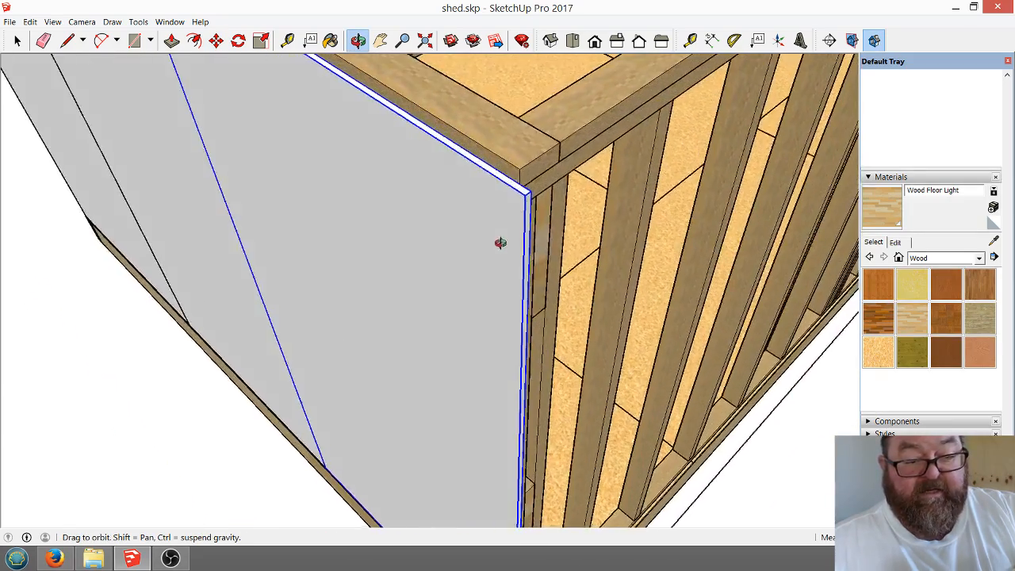
{"action": "scroll", "coordinate": [317, 215], "scroll_direction": "up", "scroll_amount": 4}
{"action": "left_click_drag", "start_coordinate": [317, 216], "coordinate": [578, 265]}
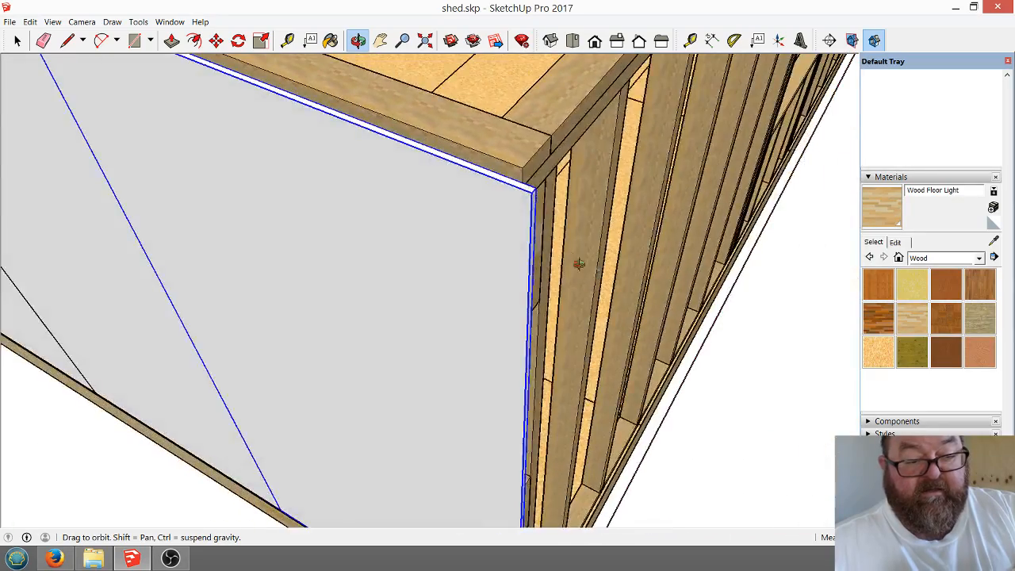
{"action": "scroll", "coordinate": [625, 294], "scroll_direction": "down", "scroll_amount": 6}
{"action": "left_click_drag", "start_coordinate": [474, 254], "coordinate": [730, 186]}
{"action": "scroll", "coordinate": [338, 233], "scroll_direction": "up", "scroll_amount": 6}
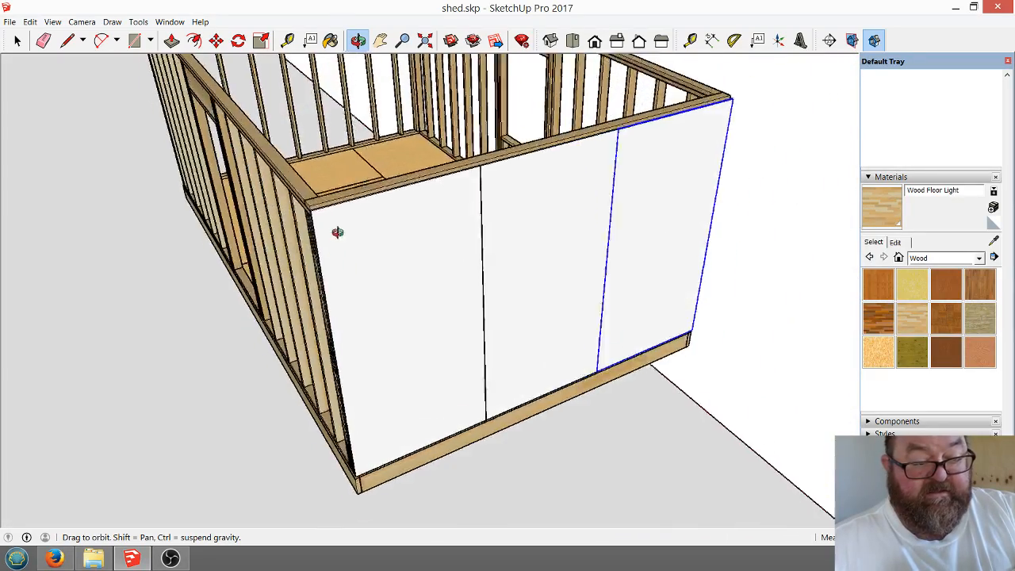
{"action": "scroll", "coordinate": [337, 194], "scroll_direction": "down", "scroll_amount": 3}
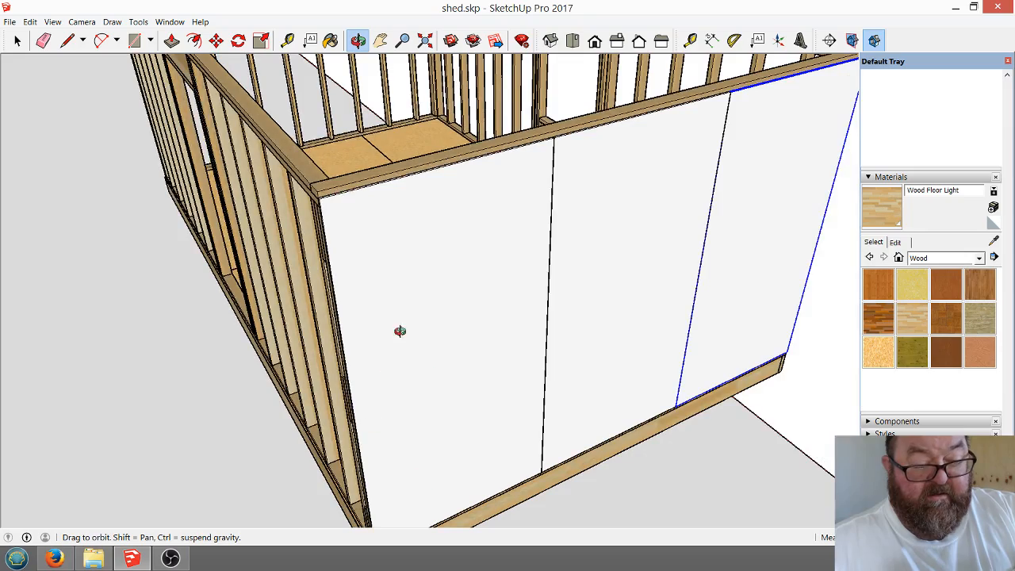
{"action": "scroll", "coordinate": [327, 200], "scroll_direction": "up", "scroll_amount": 4}
{"action": "left_click_drag", "start_coordinate": [498, 255], "coordinate": [140, 277]}
{"action": "scroll", "coordinate": [150, 270], "scroll_direction": "down", "scroll_amount": 5}
Open the third sheathing panel for editing, push its outer side face back flush with the wall framing's corner, and leave its editing mode.
{"action": "scroll", "coordinate": [525, 320], "scroll_direction": "up", "scroll_amount": 8}
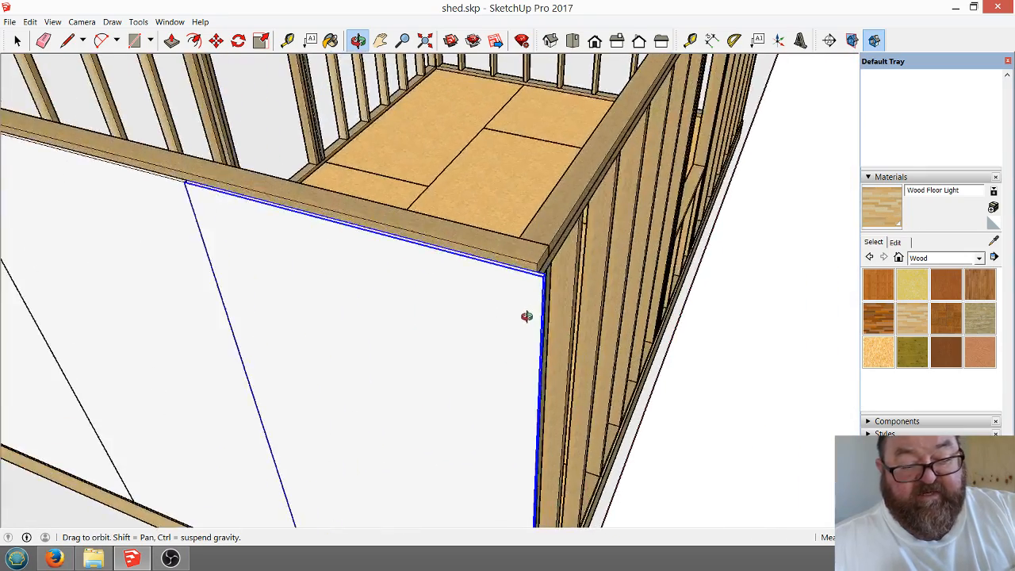
{"action": "left_click_drag", "start_coordinate": [446, 254], "coordinate": [366, 267]}
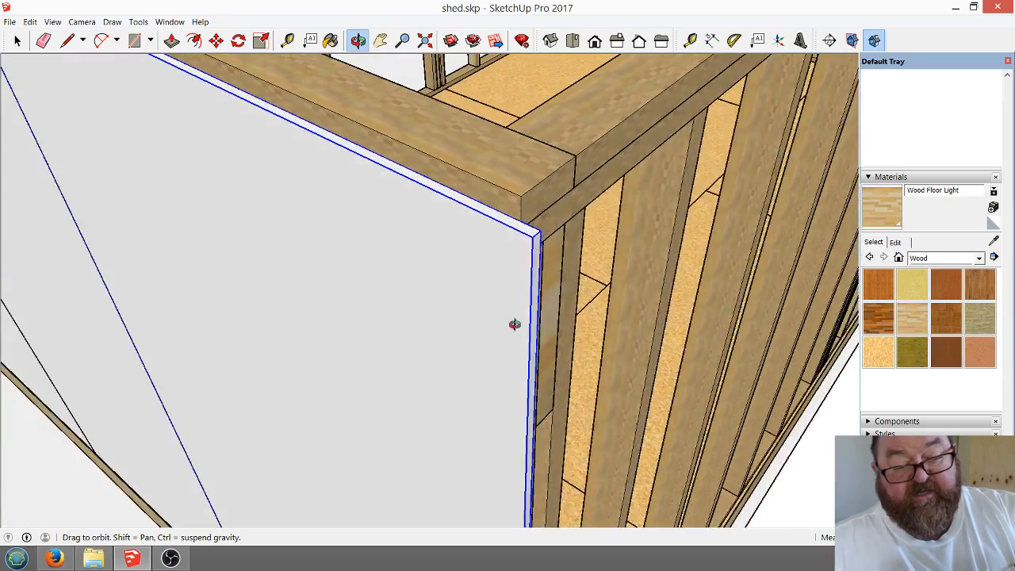
{"action": "scroll", "coordinate": [594, 322], "scroll_direction": "up", "scroll_amount": 3}
{"action": "scroll", "coordinate": [578, 331], "scroll_direction": "down", "scroll_amount": 5}
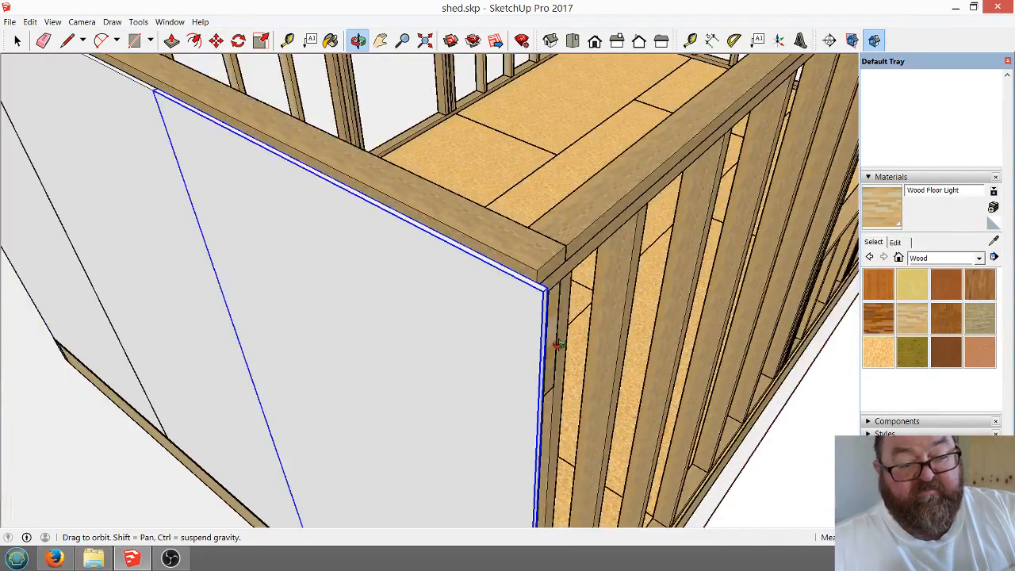
{"action": "scroll", "coordinate": [547, 345], "scroll_direction": "up", "scroll_amount": 4}
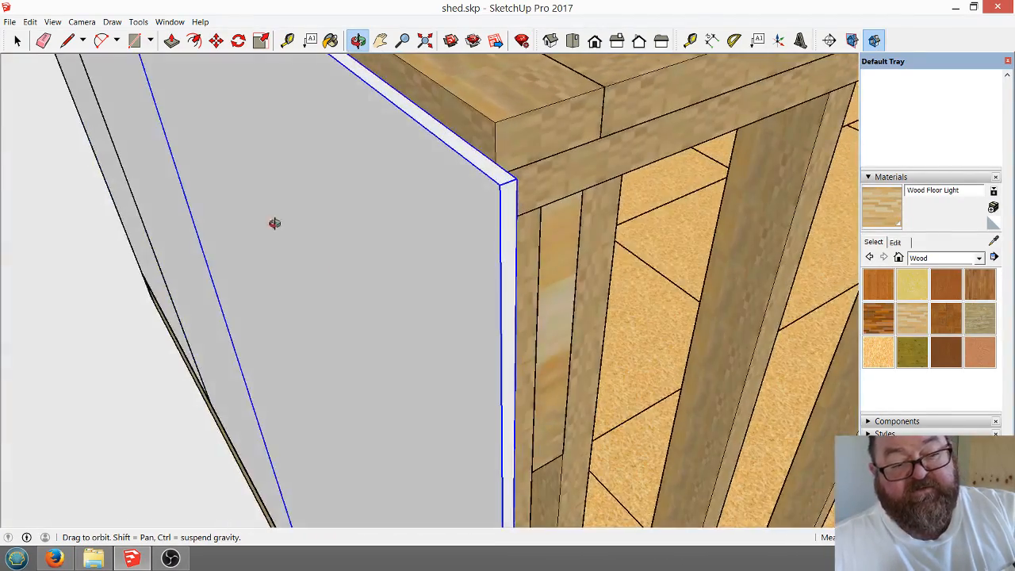
{"action": "left_click", "coordinate": [17, 41]}
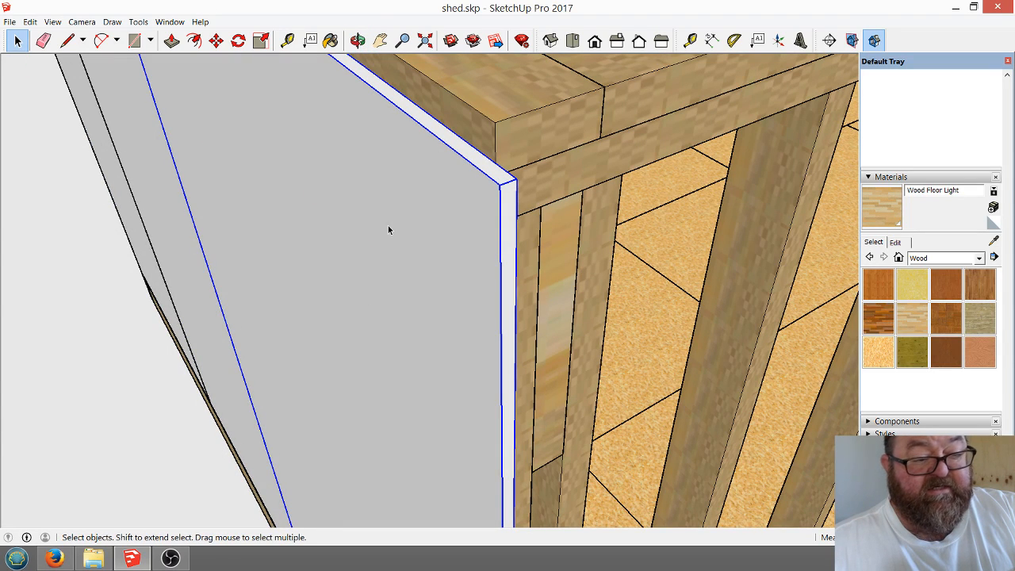
{"action": "double_click", "coordinate": [479, 231]}
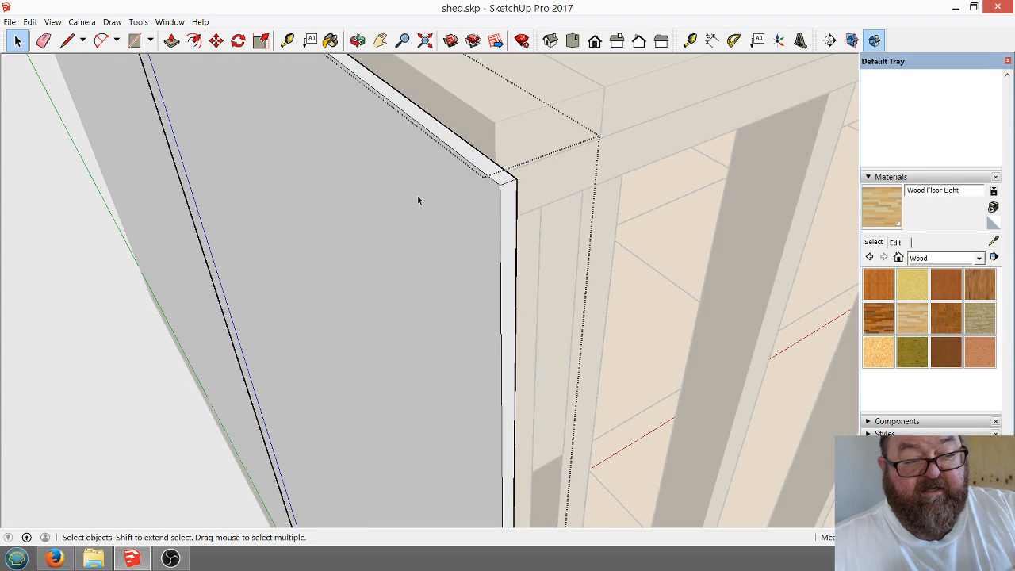
{"action": "left_click", "coordinate": [171, 41]}
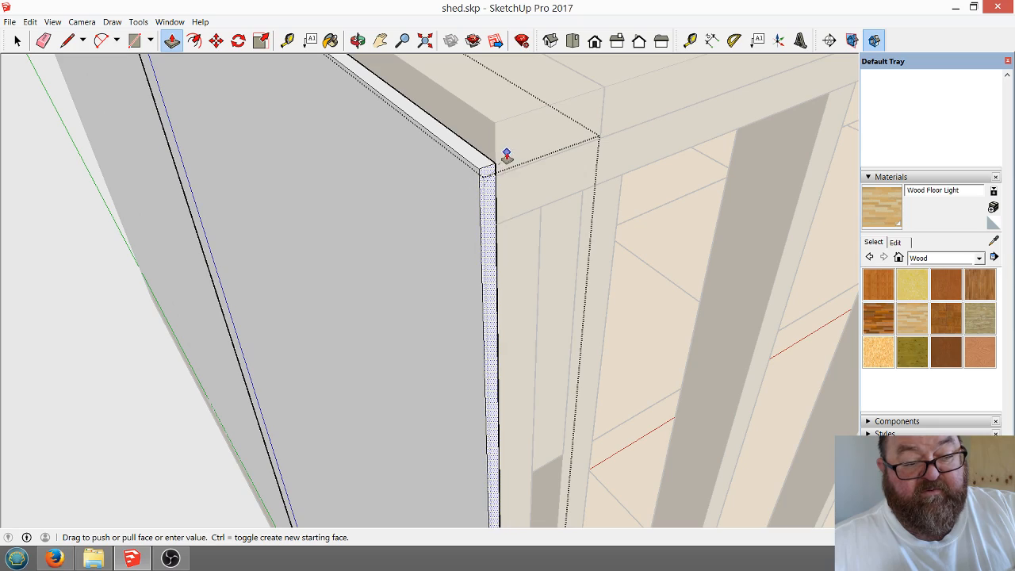
{"action": "left_click", "coordinate": [504, 158]}
{"action": "left_click", "coordinate": [19, 41]}
{"action": "left_click", "coordinate": [26, 45]}
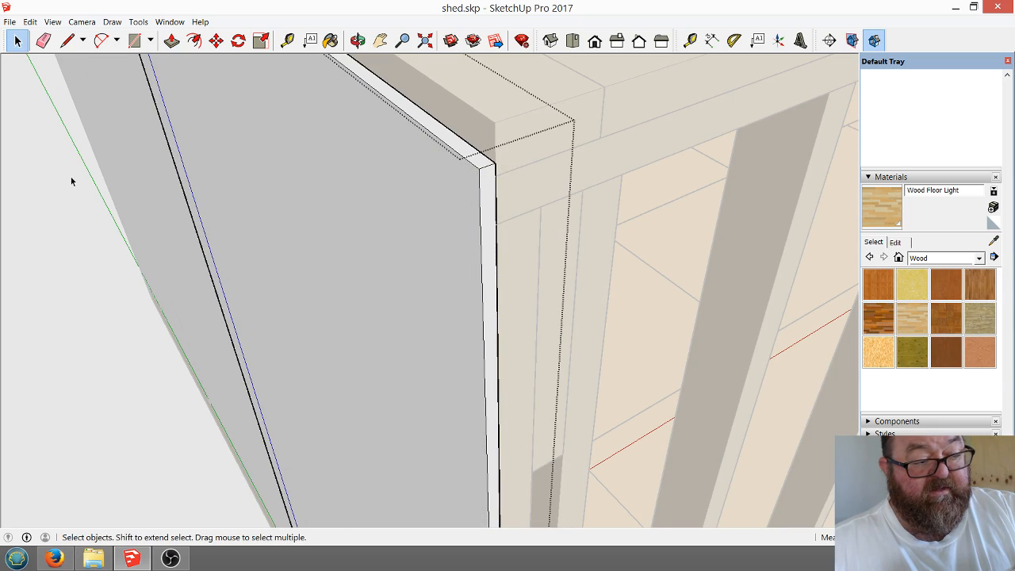
{"action": "left_click", "coordinate": [73, 179]}
Move the middle sheathing panel by its upper far corner along the end wall toward the corner with the open side wall.
{"action": "scroll", "coordinate": [453, 386], "scroll_direction": "down", "scroll_amount": 6}
{"action": "left_click", "coordinate": [275, 150]}
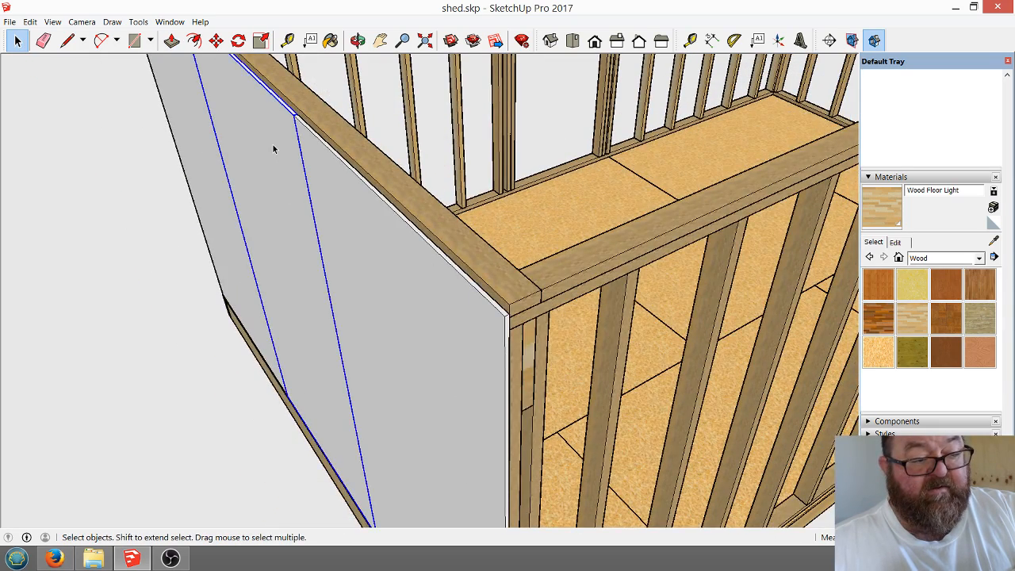
{"action": "scroll", "coordinate": [389, 349], "scroll_direction": "down", "scroll_amount": 1}
{"action": "left_click", "coordinate": [217, 41]}
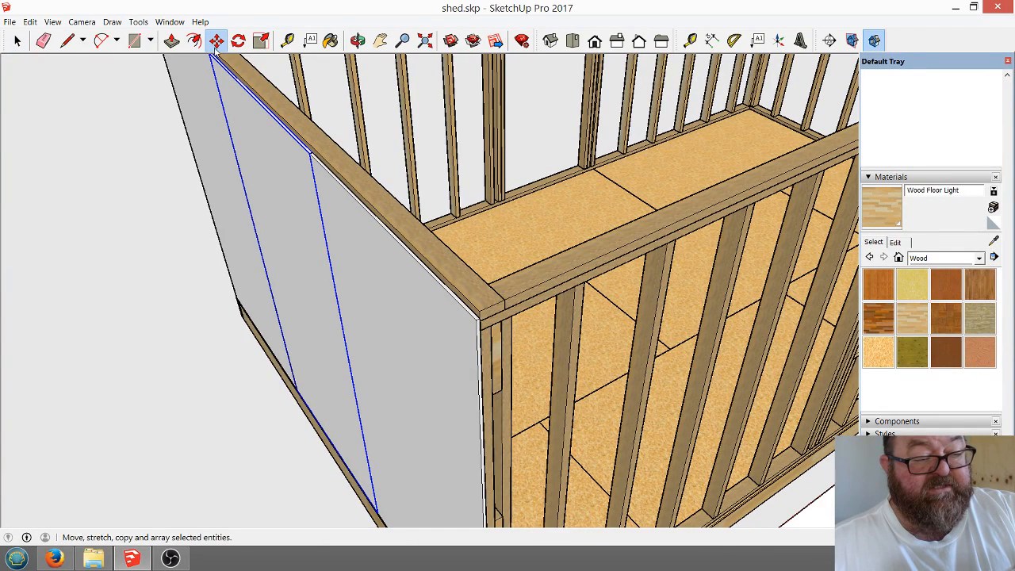
{"action": "left_click", "coordinate": [212, 61]}
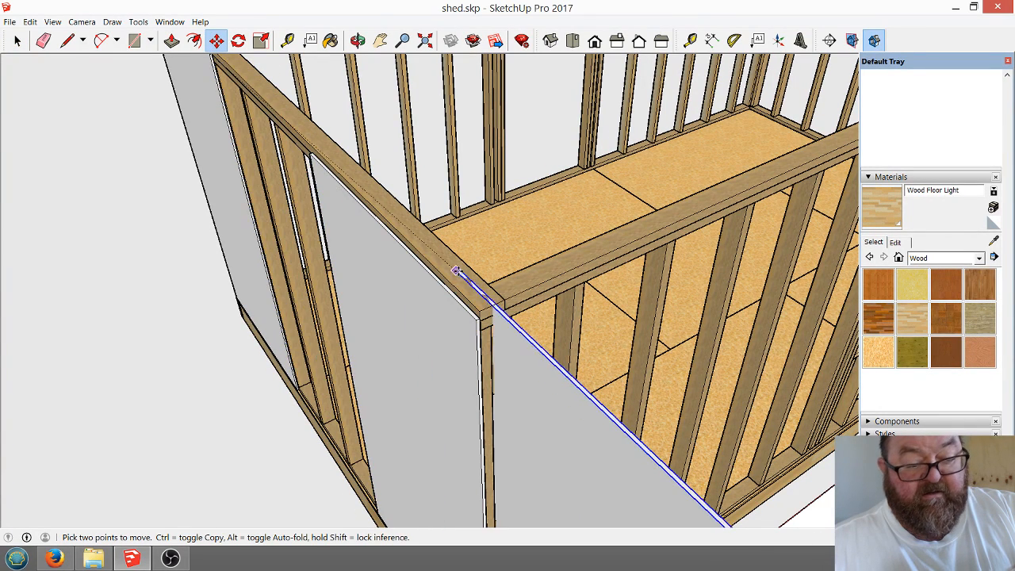
Copy the end sheathing panel along the grey-clad side wall so that the copy extends past the framing corner.
{"action": "key", "text": "ctrl"}
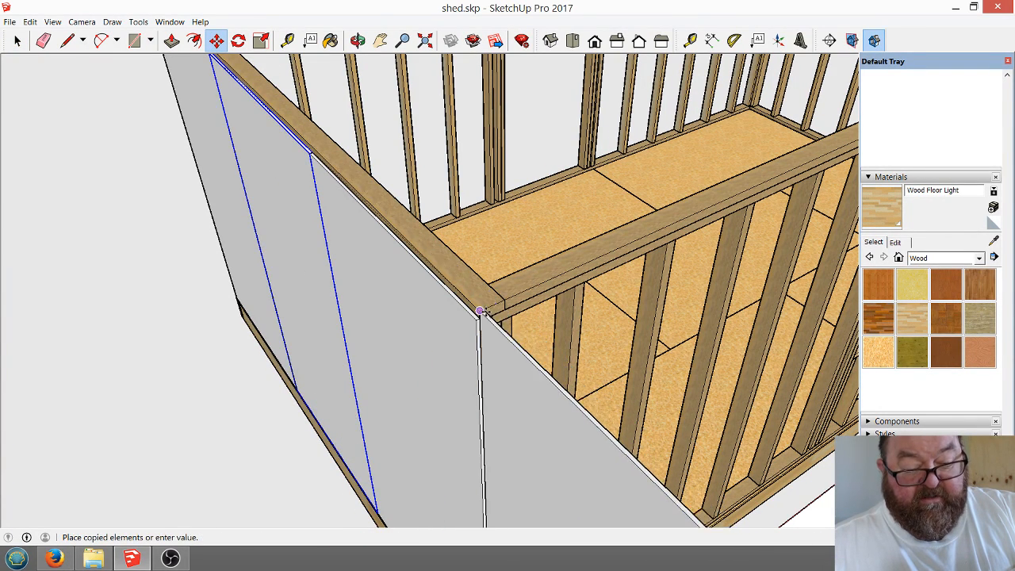
{"action": "left_click", "coordinate": [486, 319]}
{"action": "scroll", "coordinate": [484, 322], "scroll_direction": "up", "scroll_amount": 3}
{"action": "scroll", "coordinate": [497, 338], "scroll_direction": "up", "scroll_amount": 3}
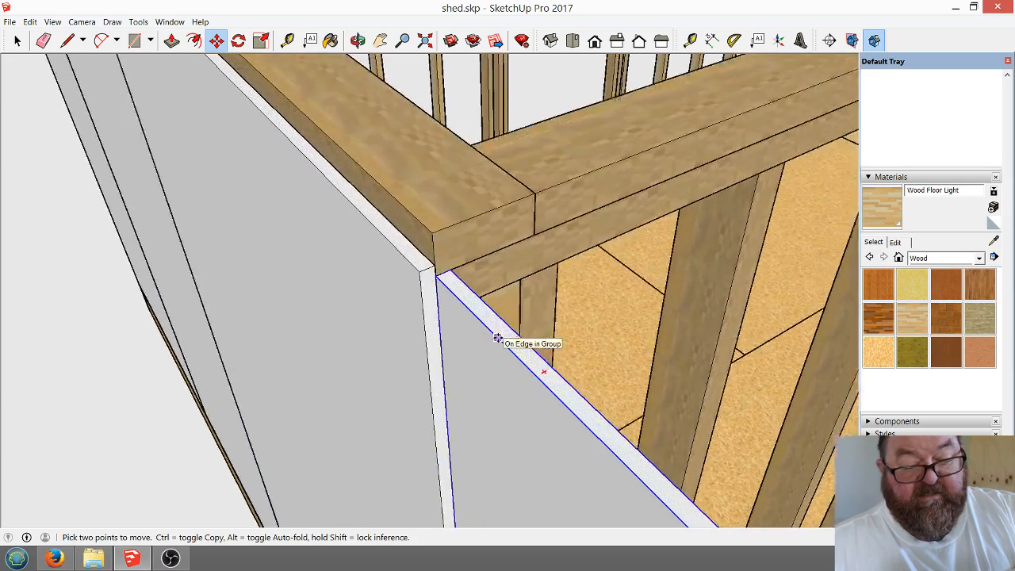
Rotate the copied panel about the top framing corner so it lies along the adjoining wall.
{"action": "left_click", "coordinate": [238, 41]}
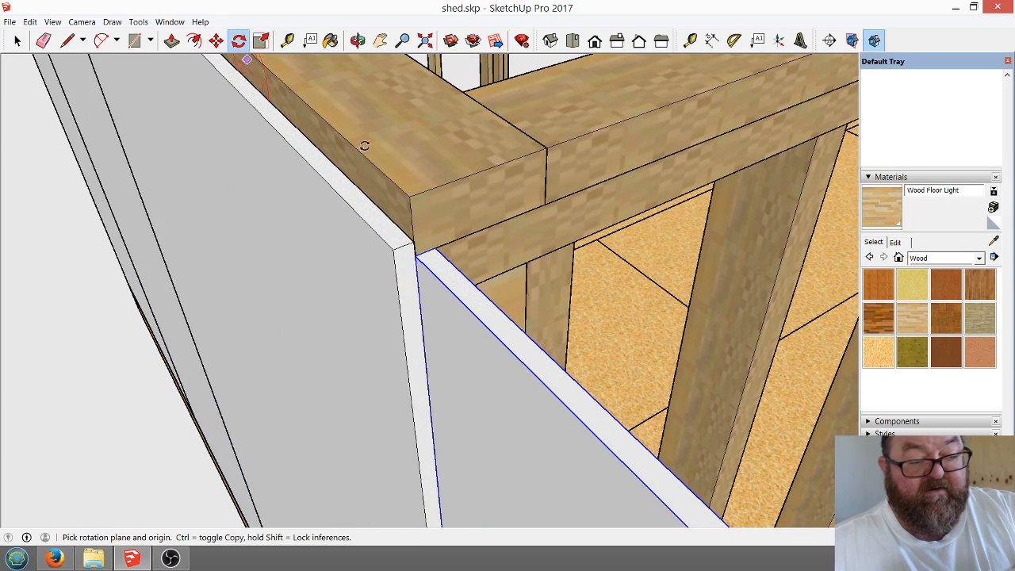
{"action": "left_click", "coordinate": [409, 196]}
{"action": "left_click", "coordinate": [461, 177]}
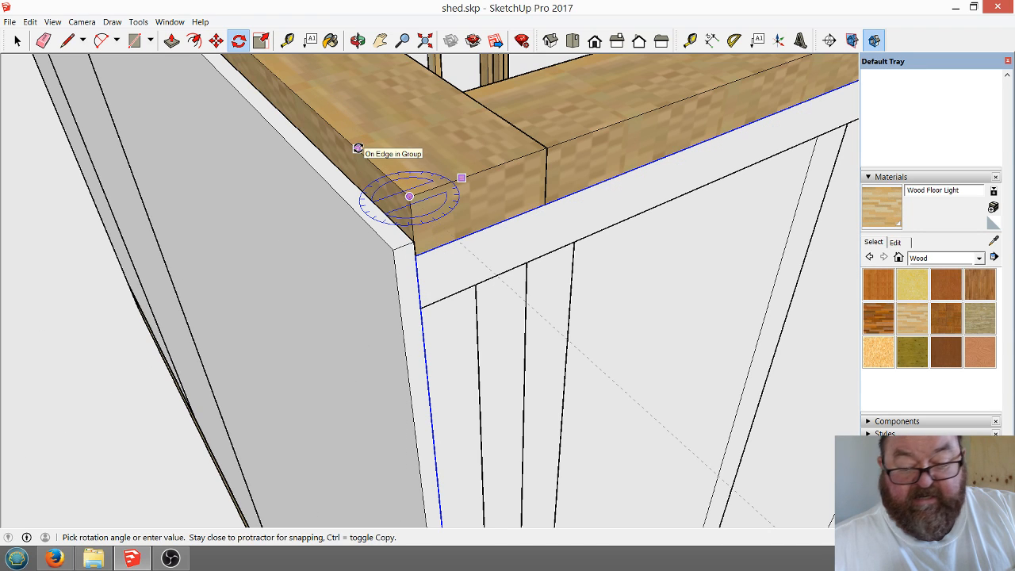
{"action": "key", "text": "Escape"}
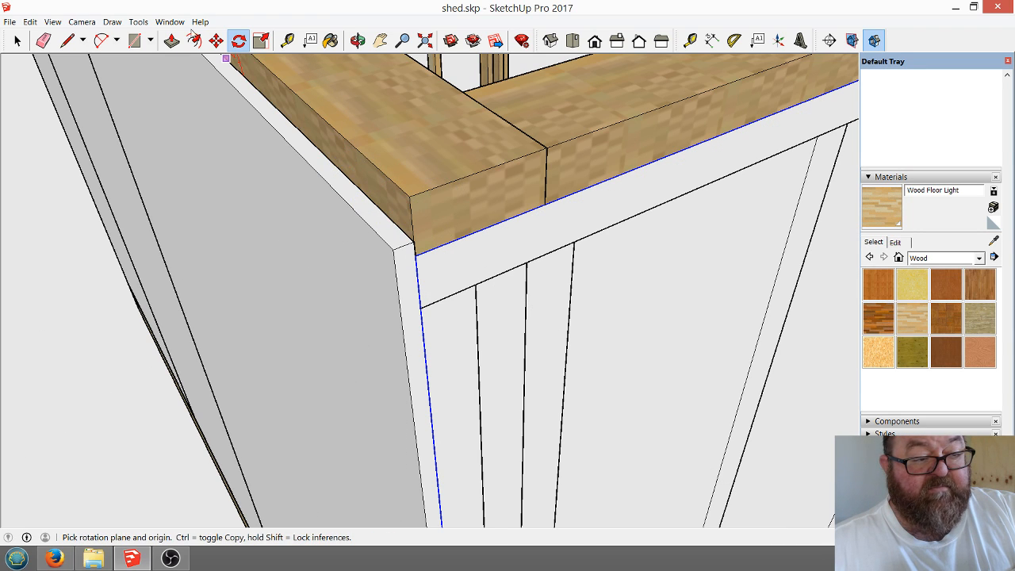
Move the rotated panel outward so its inner top corner meets the outer corner of the framing.
{"action": "left_click", "coordinate": [216, 40]}
{"action": "left_click", "coordinate": [416, 255]}
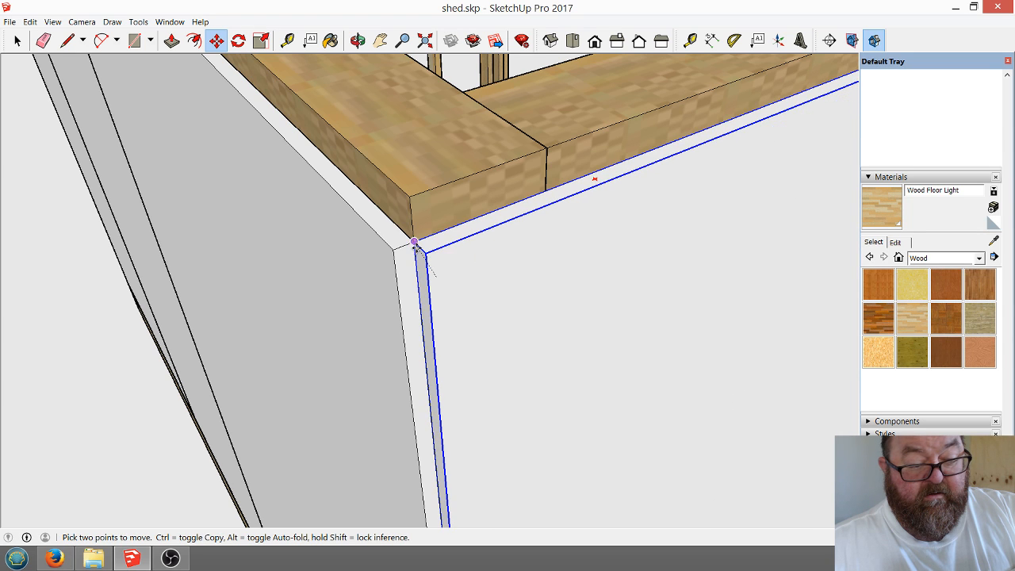
{"action": "left_click", "coordinate": [414, 241]}
Try to shift the adjoining wall's panel across the corner to cover the side panel's exposed edge.
{"action": "scroll", "coordinate": [388, 305], "scroll_direction": "down", "scroll_amount": 2}
{"action": "scroll", "coordinate": [418, 269], "scroll_direction": "up", "scroll_amount": 2}
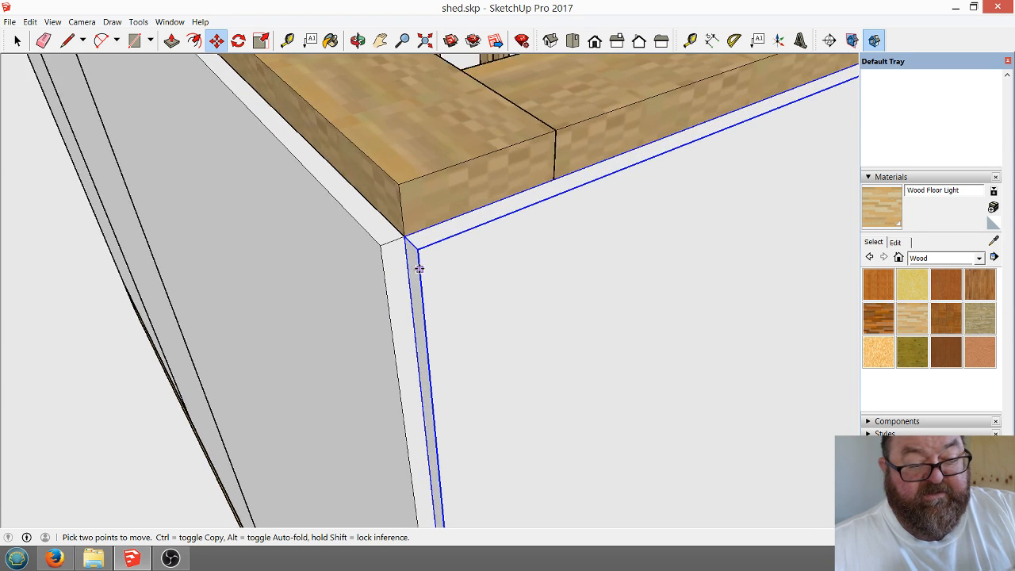
{"action": "scroll", "coordinate": [397, 262], "scroll_direction": "up", "scroll_amount": 2}
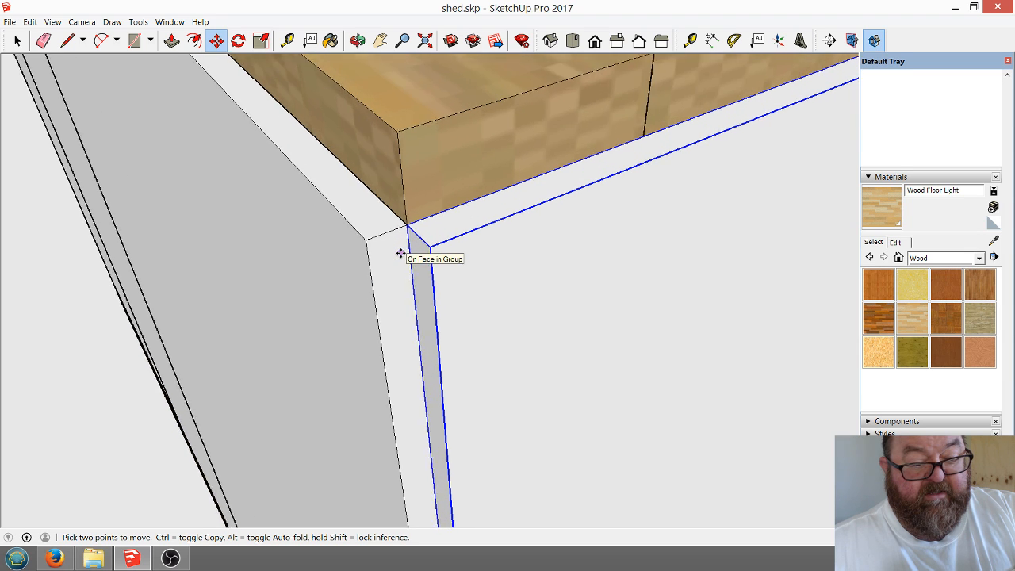
{"action": "left_click", "coordinate": [408, 219]}
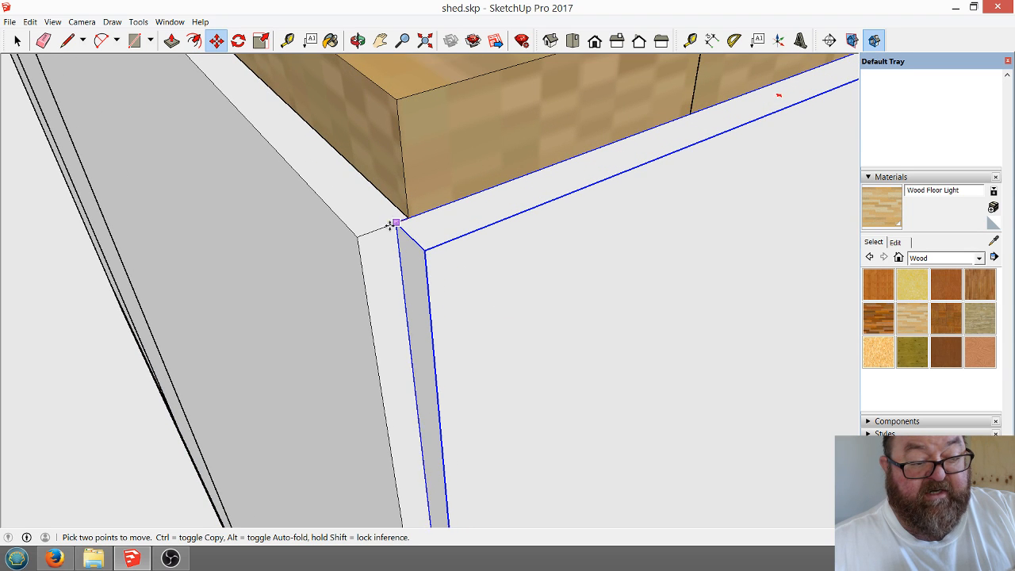
{"action": "left_click", "coordinate": [357, 236]}
{"action": "scroll", "coordinate": [552, 283], "scroll_direction": "down", "scroll_amount": 2}
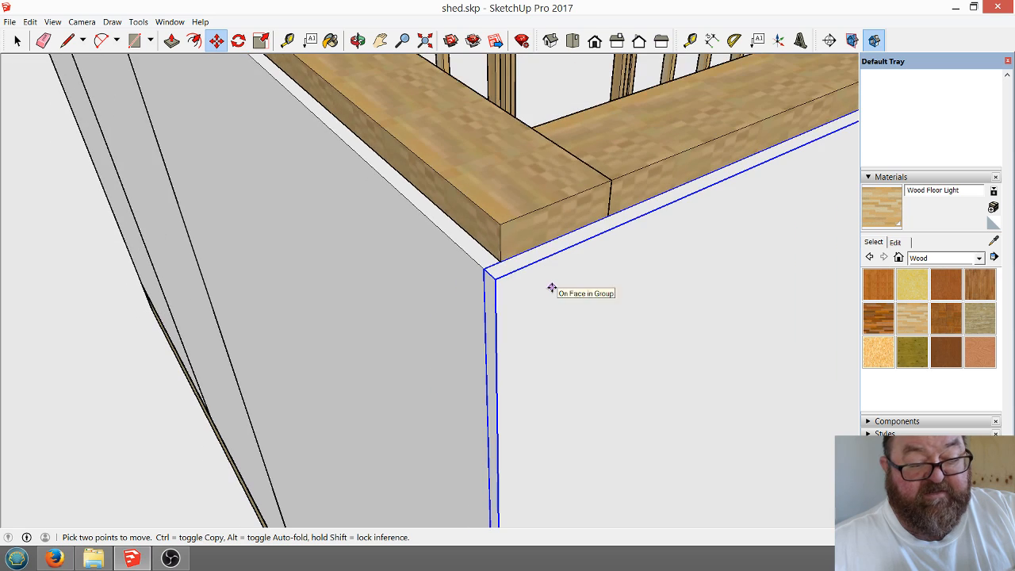
Move the adjoining wall's panel back so its inner top corner meets the framing corner.
{"action": "left_click", "coordinate": [358, 41]}
{"action": "left_click_drag", "start_coordinate": [468, 285], "coordinate": [520, 228]}
{"action": "left_click_drag", "start_coordinate": [495, 273], "coordinate": [397, 367]}
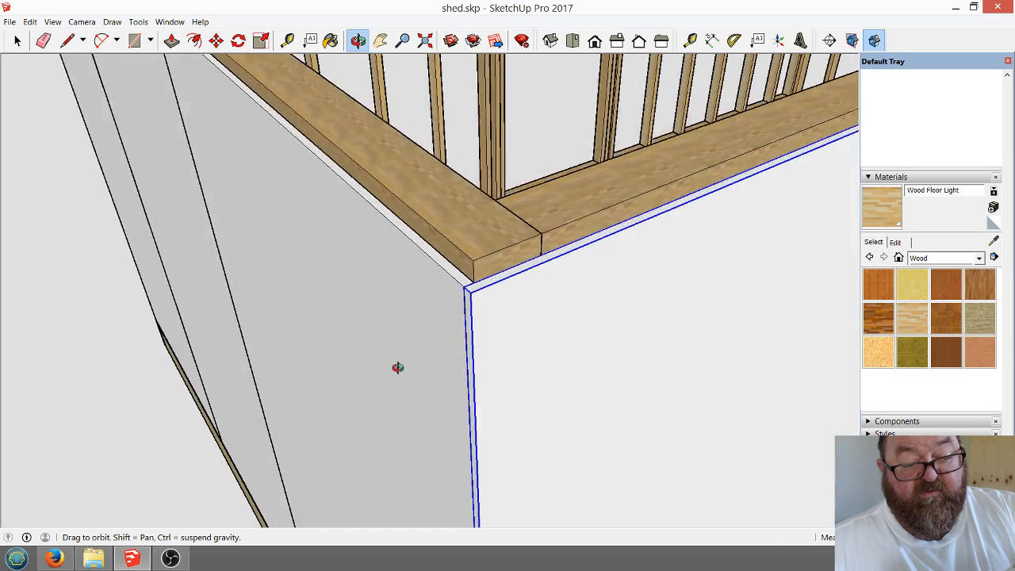
{"action": "scroll", "coordinate": [463, 293], "scroll_direction": "up", "scroll_amount": 5}
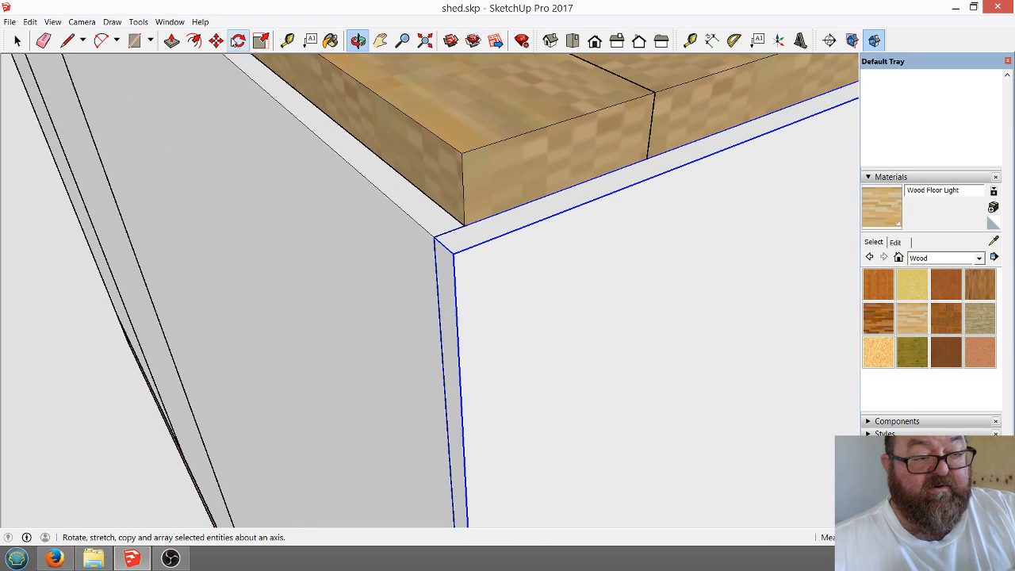
{"action": "left_click", "coordinate": [216, 41]}
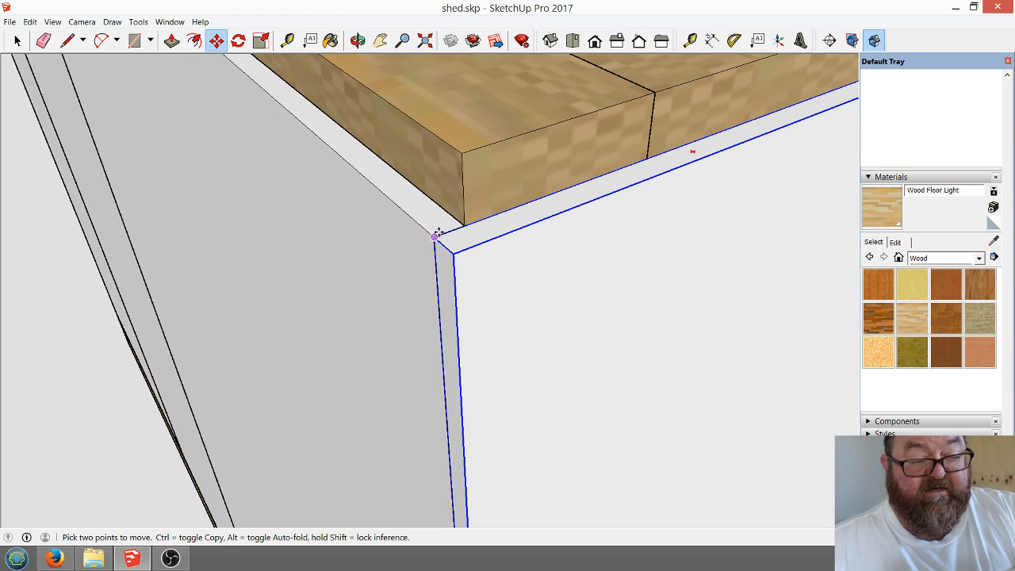
{"action": "left_click_drag", "start_coordinate": [438, 233], "coordinate": [466, 223]}
{"action": "scroll", "coordinate": [475, 198], "scroll_direction": "down", "scroll_amount": 3}
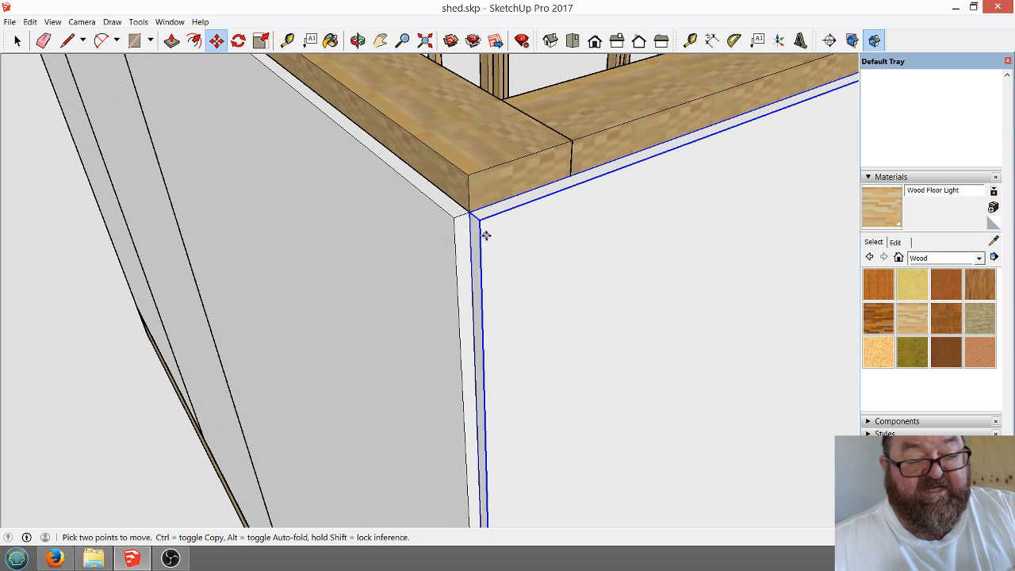
Examine the corner joint where the edges of the two sheathing panels meet.
{"action": "scroll", "coordinate": [465, 242], "scroll_direction": "up", "scroll_amount": 2}
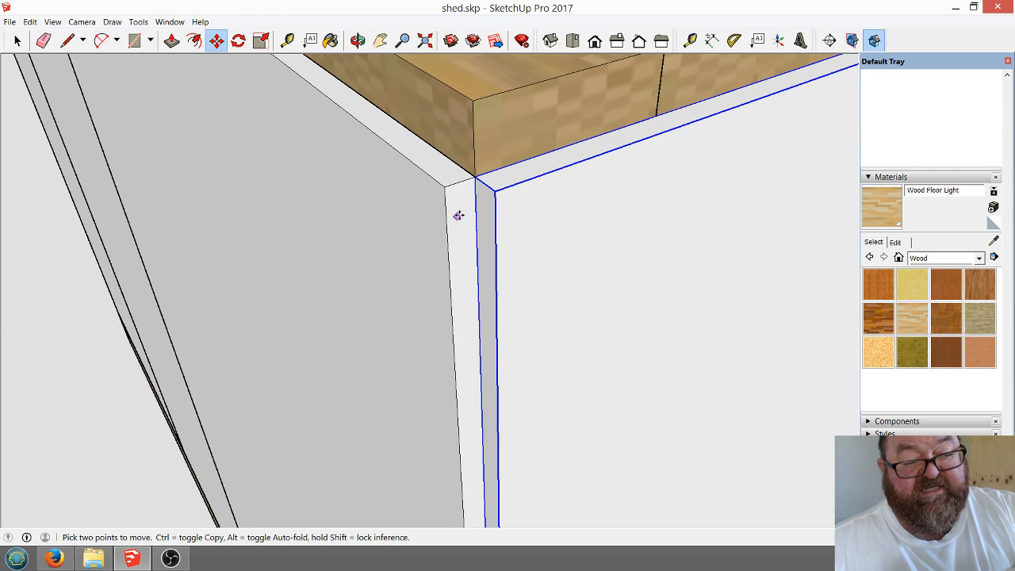
{"action": "scroll", "coordinate": [476, 246], "scroll_direction": "down", "scroll_amount": 2}
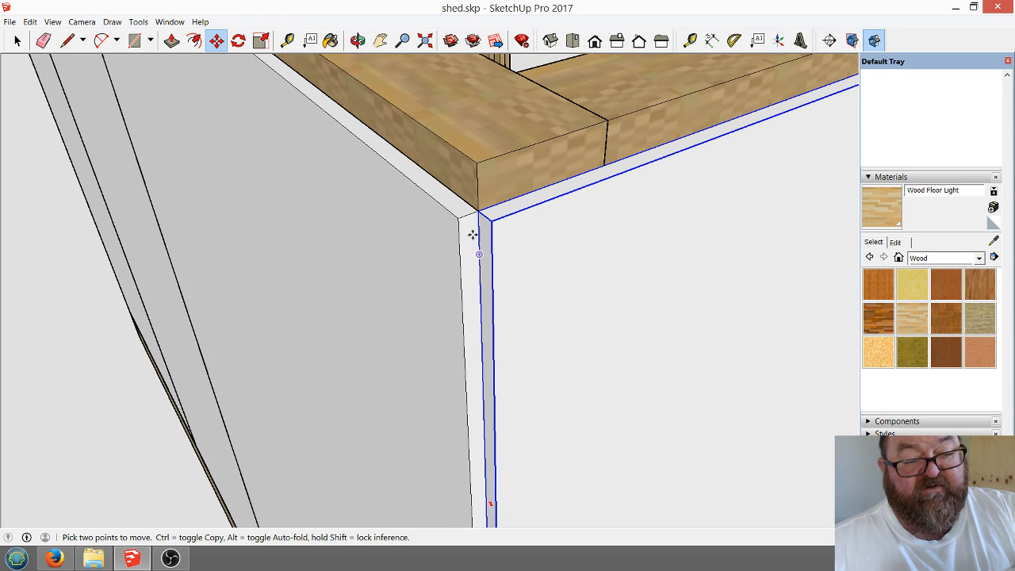
{"action": "scroll", "coordinate": [476, 205], "scroll_direction": "down", "scroll_amount": 1}
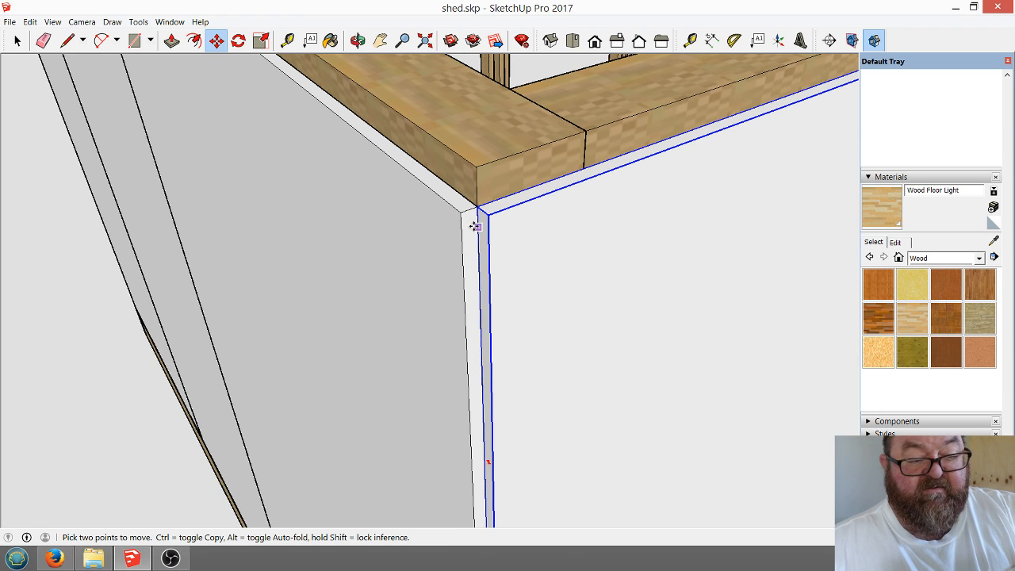
{"action": "scroll", "coordinate": [471, 243], "scroll_direction": "down", "scroll_amount": 4}
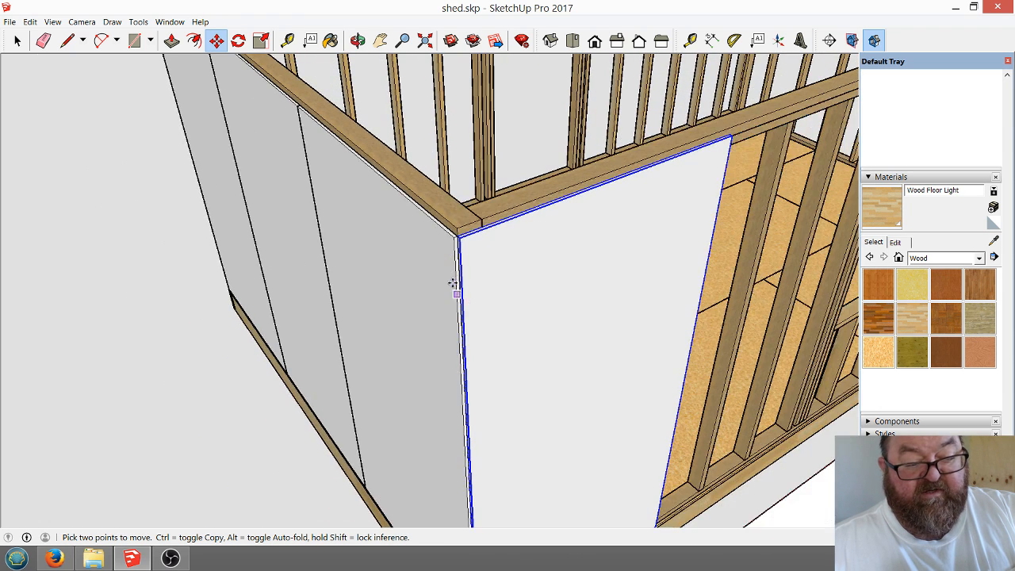
{"action": "scroll", "coordinate": [454, 284], "scroll_direction": "up", "scroll_amount": 4}
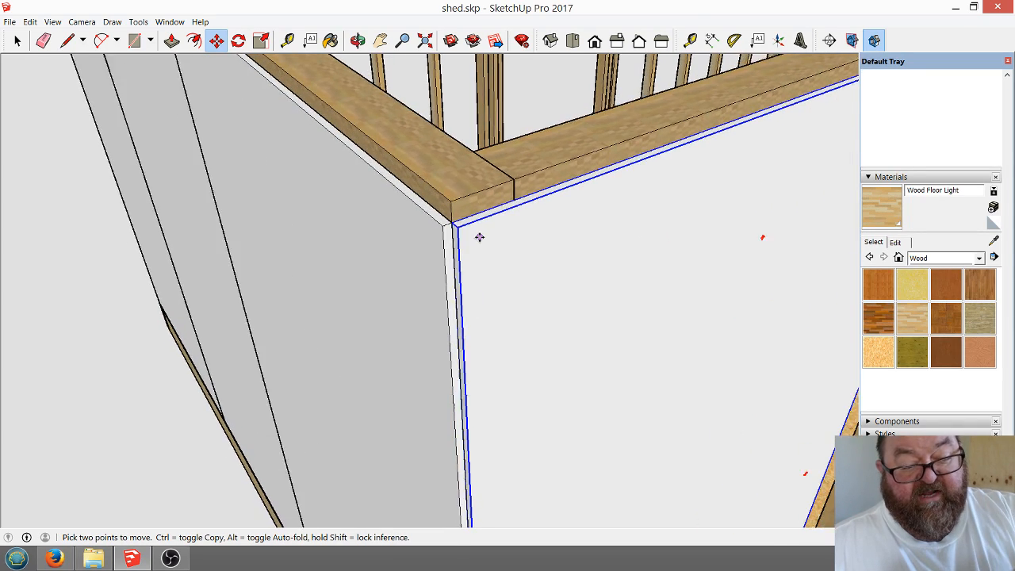
{"action": "scroll", "coordinate": [479, 238], "scroll_direction": "down", "scroll_amount": 2}
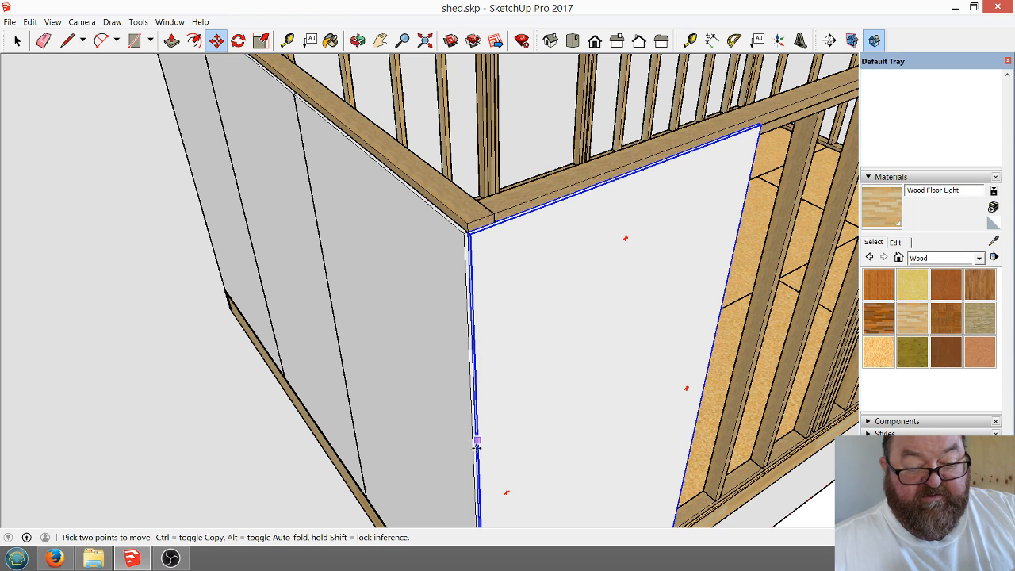
{"action": "scroll", "coordinate": [468, 238], "scroll_direction": "up", "scroll_amount": 3}
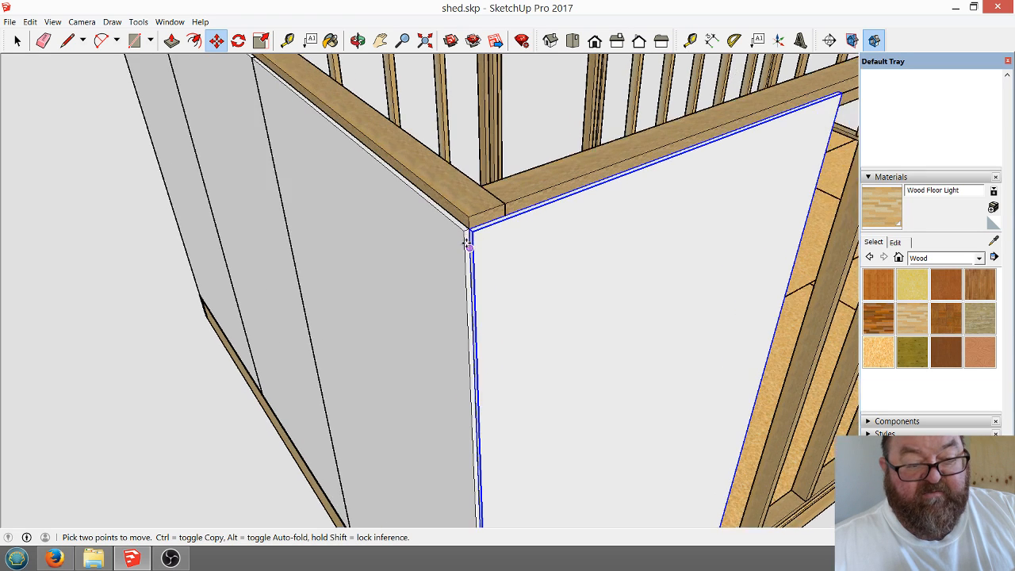
{"action": "scroll", "coordinate": [469, 248], "scroll_direction": "down", "scroll_amount": 4}
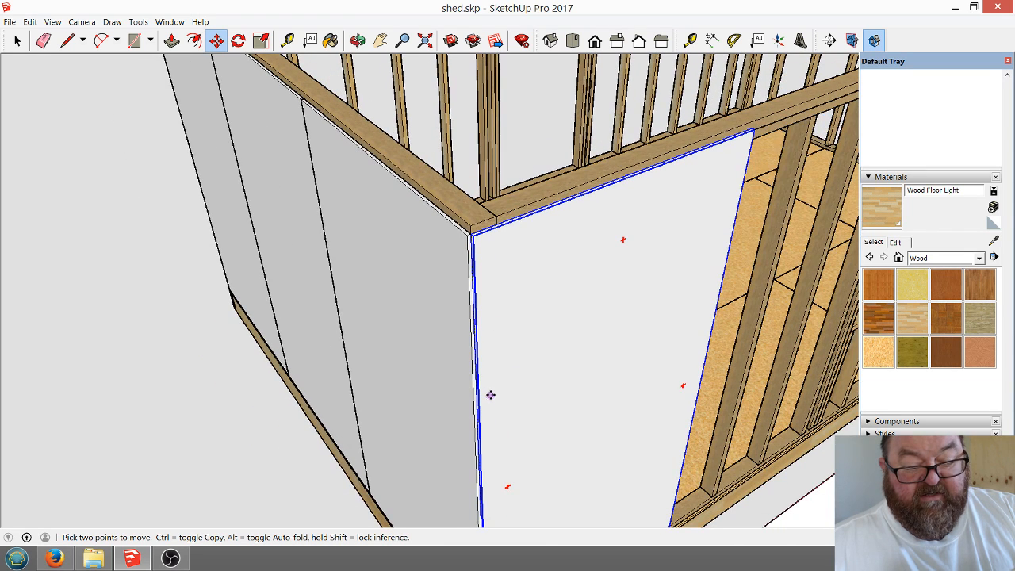
{"action": "scroll", "coordinate": [473, 241], "scroll_direction": "up", "scroll_amount": 5}
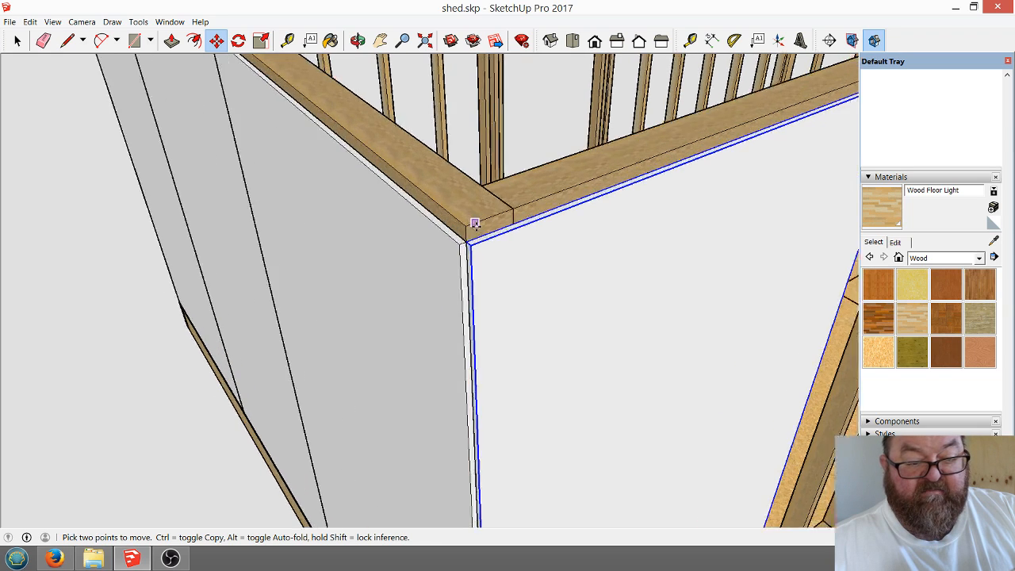
{"action": "scroll", "coordinate": [456, 247], "scroll_direction": "up", "scroll_amount": 2}
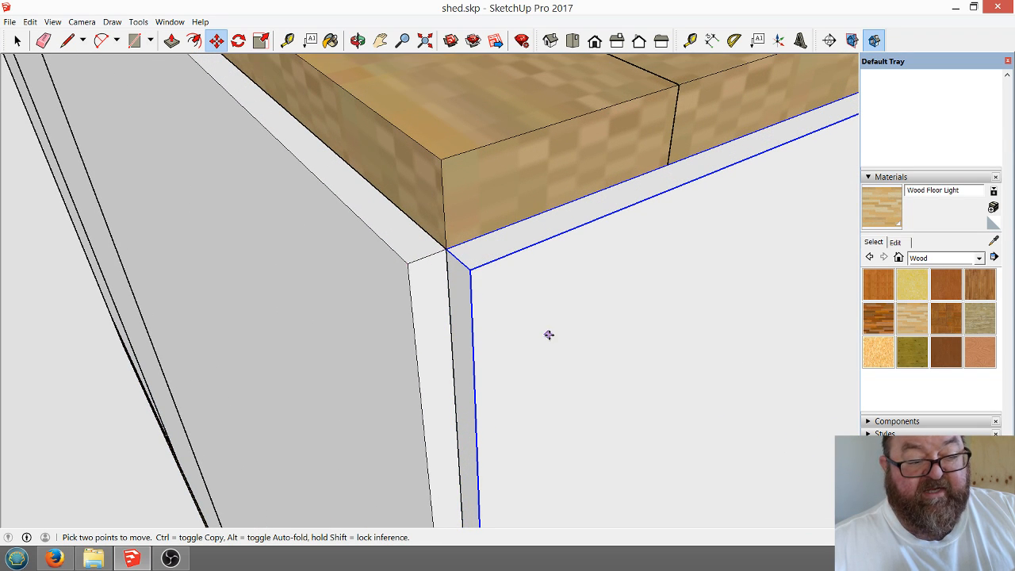
{"action": "scroll", "coordinate": [548, 335], "scroll_direction": "down", "scroll_amount": 5}
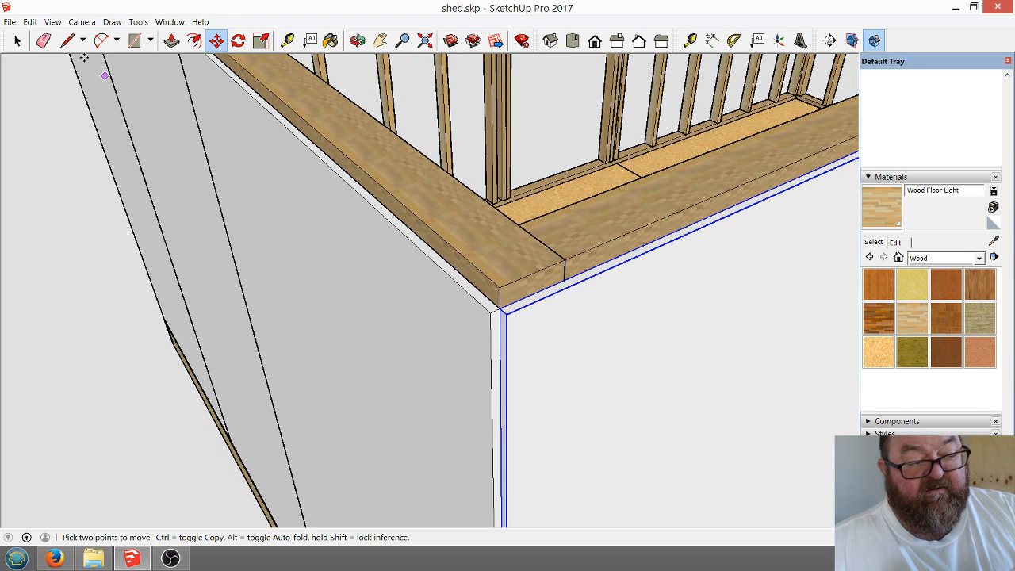
Move the side wall's end panel toward the corner so it covers the edge of the adjoining wall's panel.
{"action": "left_click", "coordinate": [17, 40]}
{"action": "left_click", "coordinate": [356, 234]}
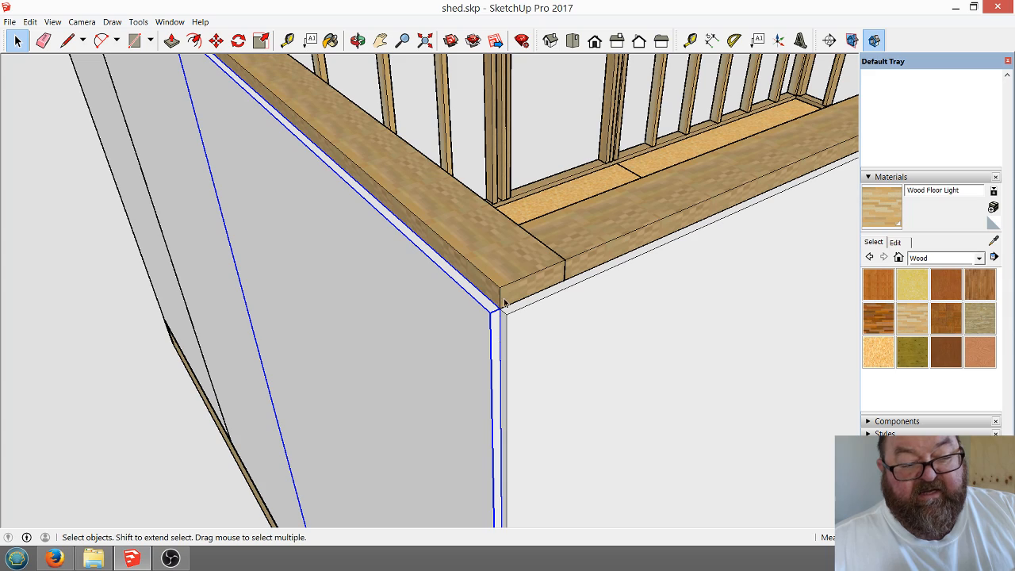
{"action": "scroll", "coordinate": [407, 299], "scroll_direction": "down", "scroll_amount": 3}
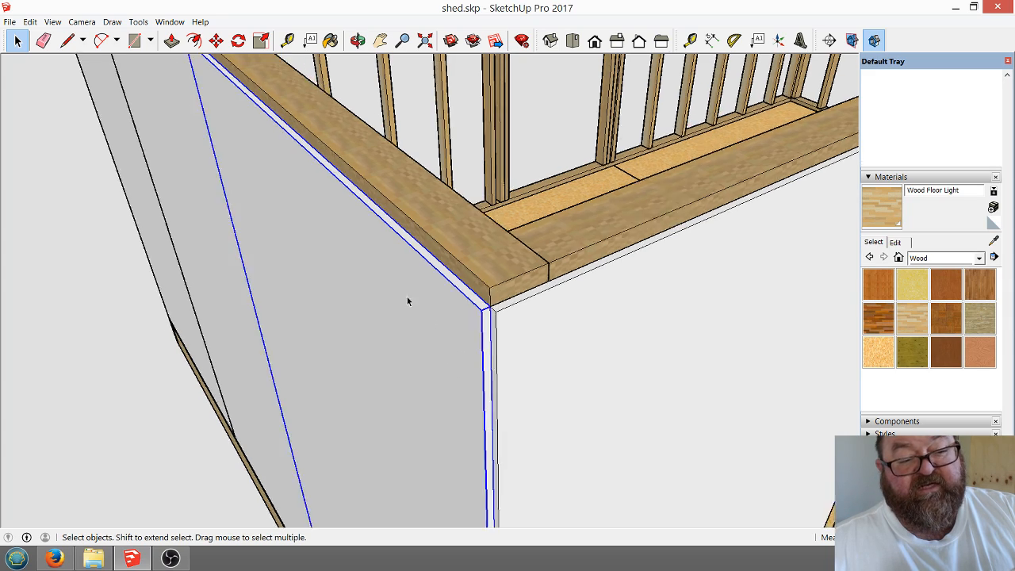
{"action": "scroll", "coordinate": [433, 317], "scroll_direction": "up", "scroll_amount": 5}
{"action": "scroll", "coordinate": [423, 249], "scroll_direction": "up", "scroll_amount": 2}
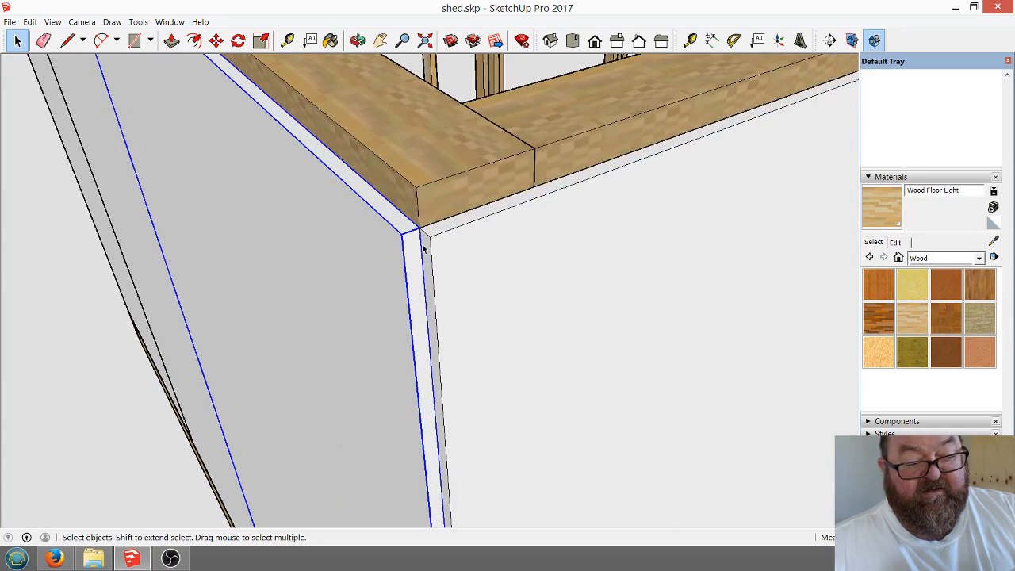
{"action": "left_click", "coordinate": [216, 40]}
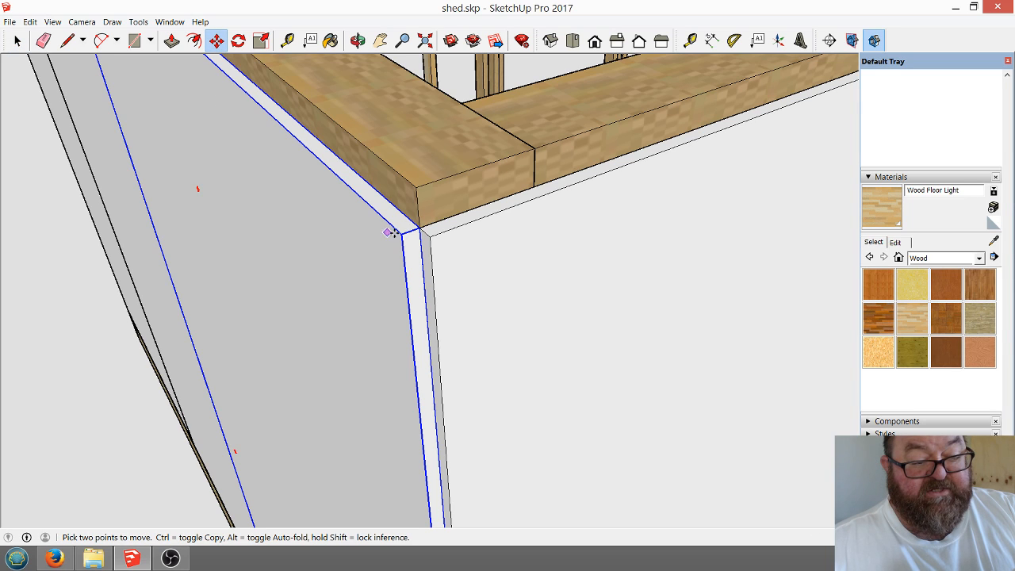
{"action": "left_click", "coordinate": [419, 229]}
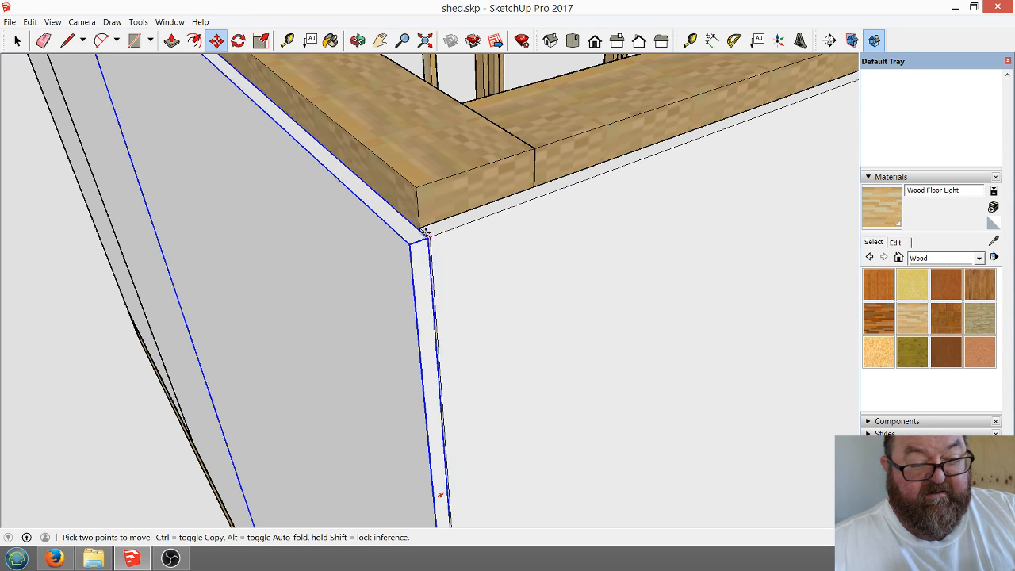
{"action": "left_click", "coordinate": [420, 229]}
{"action": "scroll", "coordinate": [304, 315], "scroll_direction": "down", "scroll_amount": 2}
{"action": "scroll", "coordinate": [304, 315], "scroll_direction": "down", "scroll_amount": 5}
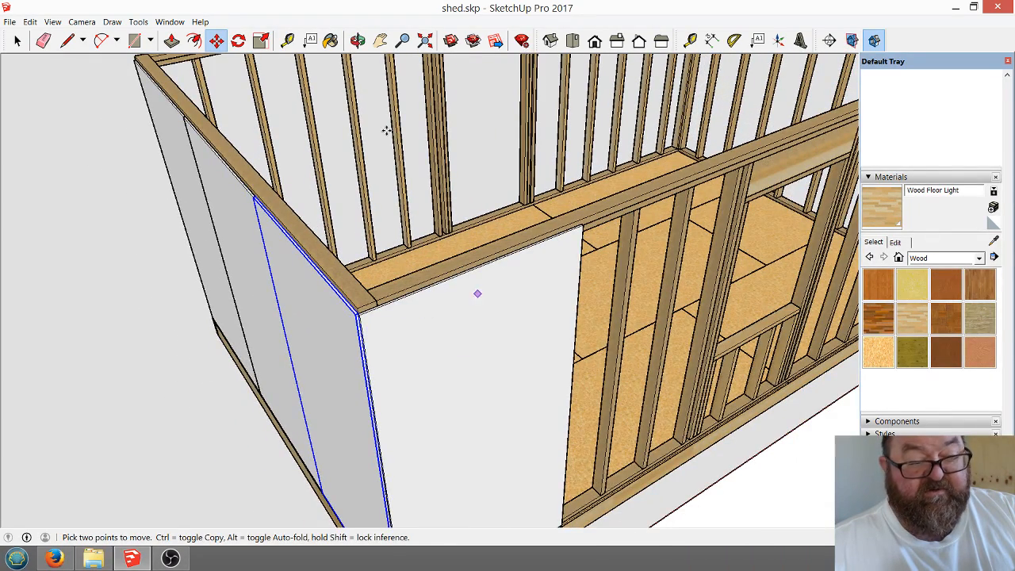
Open the sheathing panel beside the corner on the adjoining wall for editing, near its free vertical edge.
{"action": "left_click", "coordinate": [357, 40]}
{"action": "left_click_drag", "start_coordinate": [569, 320], "coordinate": [349, 315]}
{"action": "left_click_drag", "start_coordinate": [361, 237], "coordinate": [440, 273]}
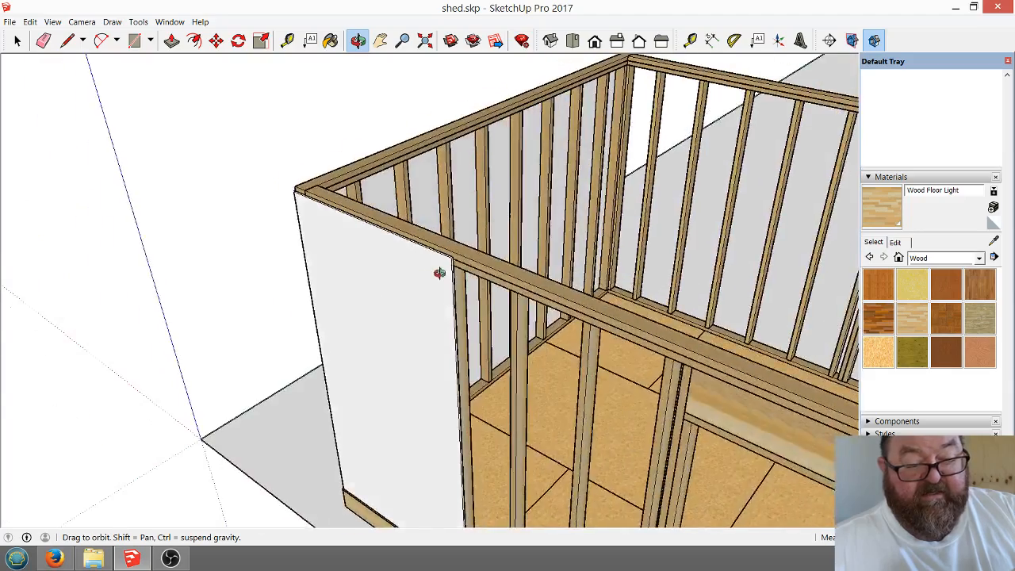
{"action": "scroll", "coordinate": [440, 273], "scroll_direction": "up", "scroll_amount": 5}
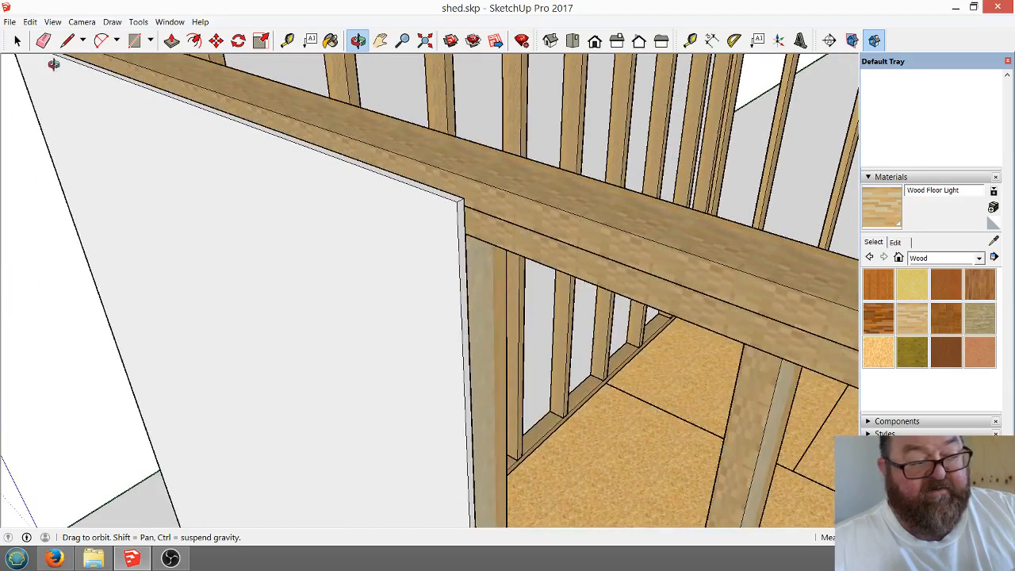
{"action": "left_click", "coordinate": [19, 41]}
{"action": "scroll", "coordinate": [434, 306], "scroll_direction": "up", "scroll_amount": 2}
{"action": "scroll", "coordinate": [361, 376], "scroll_direction": "down", "scroll_amount": 1}
{"action": "middle_click_drag", "start_coordinate": [361, 379], "coordinate": [408, 253]}
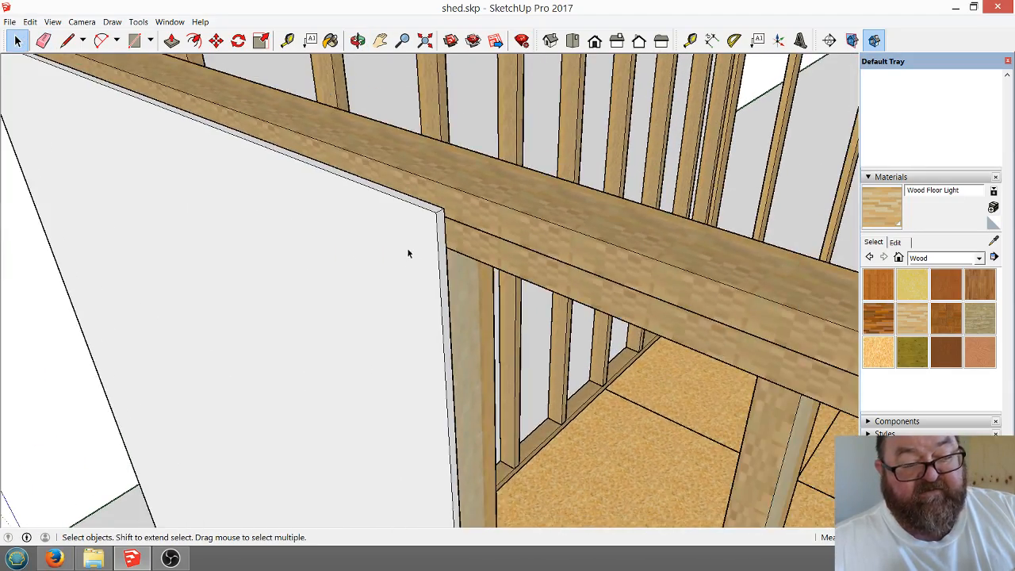
{"action": "double_click", "coordinate": [412, 250]}
{"action": "scroll", "coordinate": [482, 287], "scroll_direction": "up", "scroll_amount": 2}
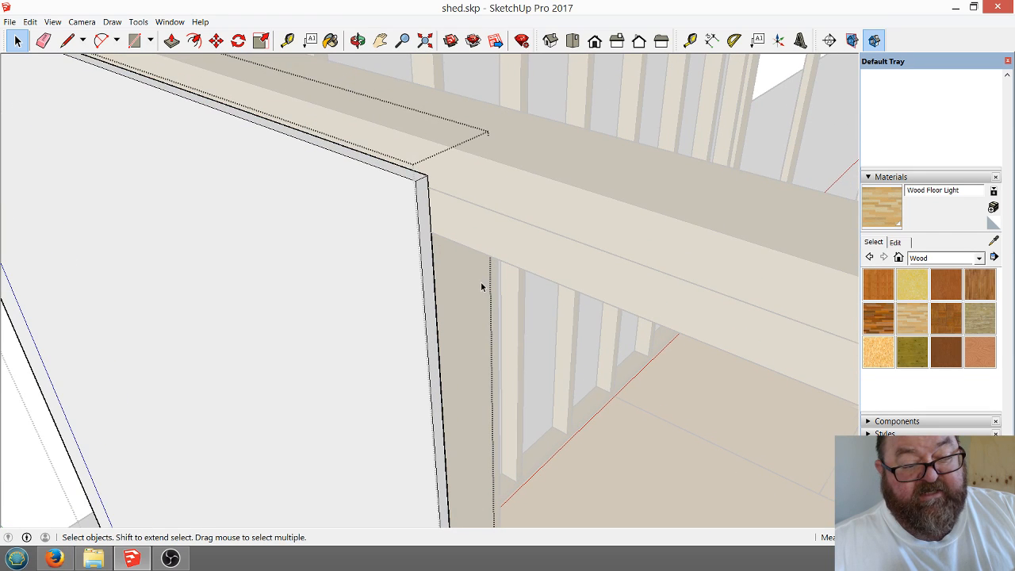
Push the panel's free vertical edge back past the stud, and pull it out again to overlap the stud.
{"action": "left_click", "coordinate": [171, 40]}
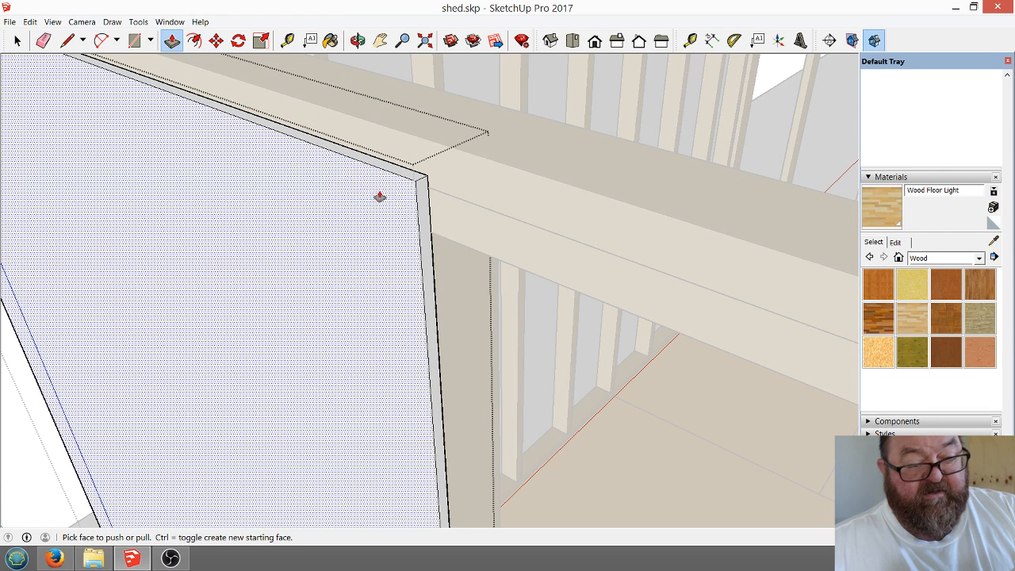
{"action": "left_click", "coordinate": [417, 197]}
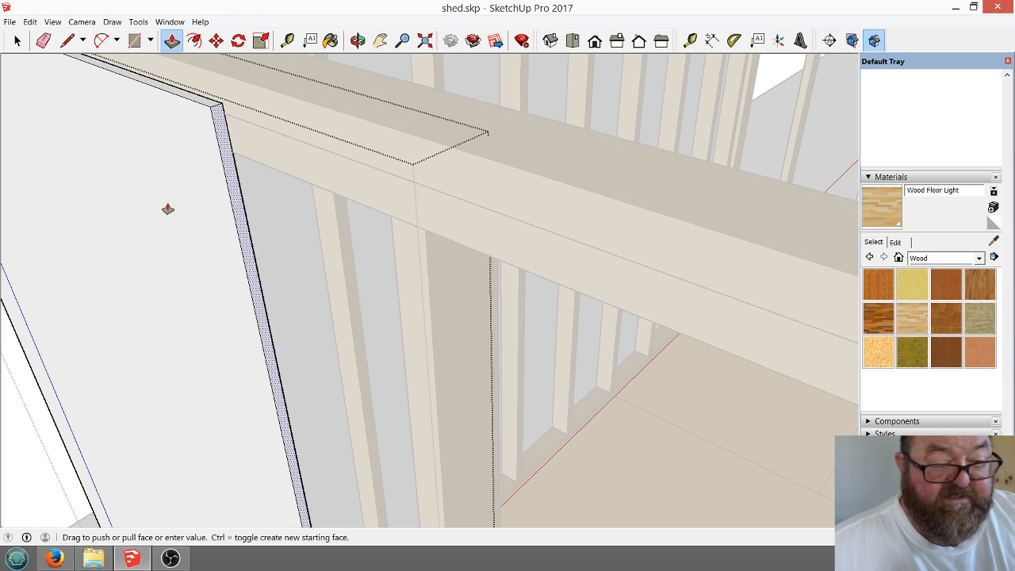
{"action": "left_click", "coordinate": [252, 204]}
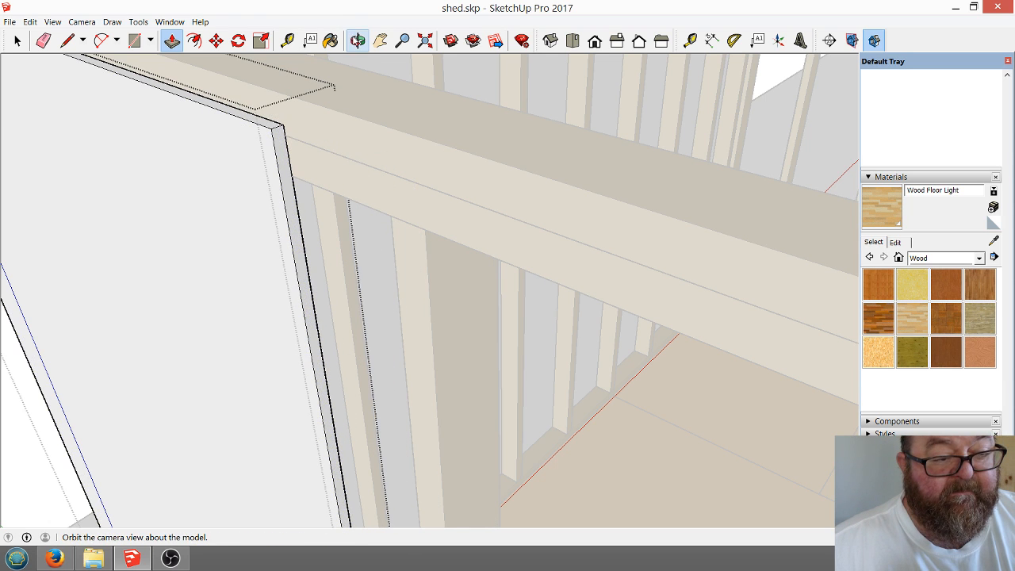
{"action": "left_click", "coordinate": [358, 40]}
{"action": "left_click_drag", "start_coordinate": [372, 162], "coordinate": [319, 169]}
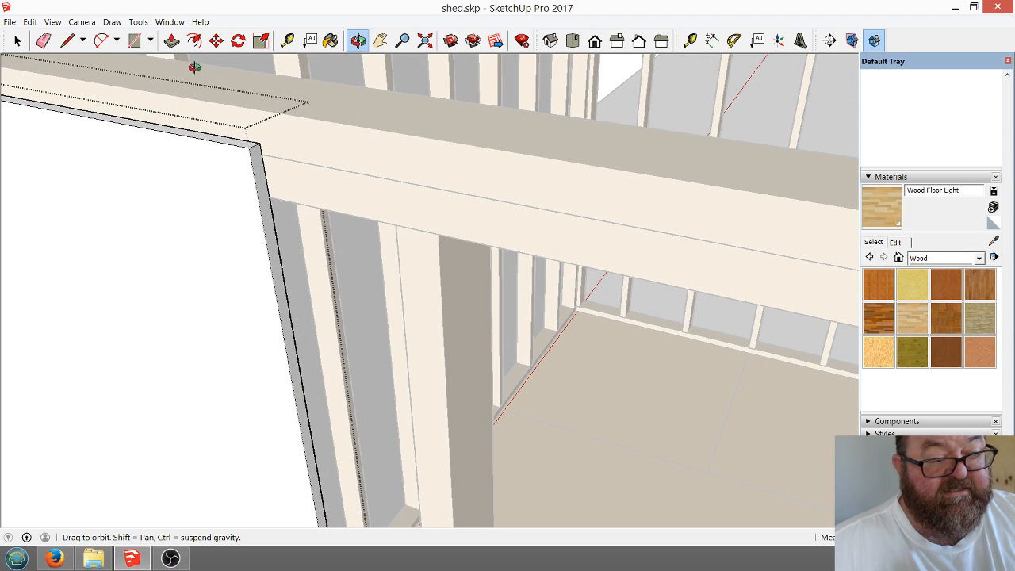
{"action": "left_click", "coordinate": [171, 41]}
{"action": "left_click", "coordinate": [256, 178]}
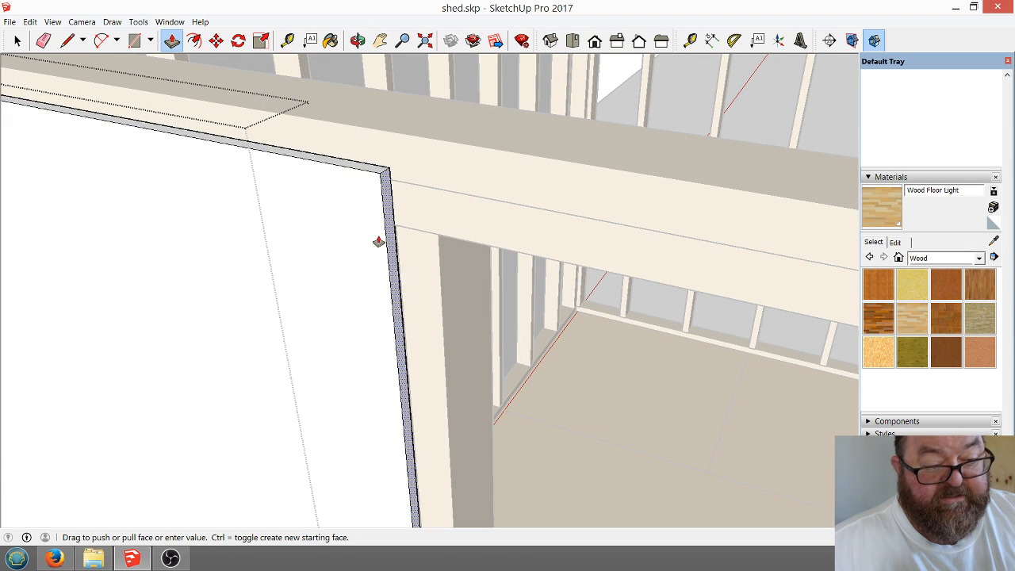
{"action": "left_click", "coordinate": [355, 316]}
Fine-tune the panel's free vertical edge so it lands on the stud face, and finish editing the panel.
{"action": "left_click", "coordinate": [391, 211]}
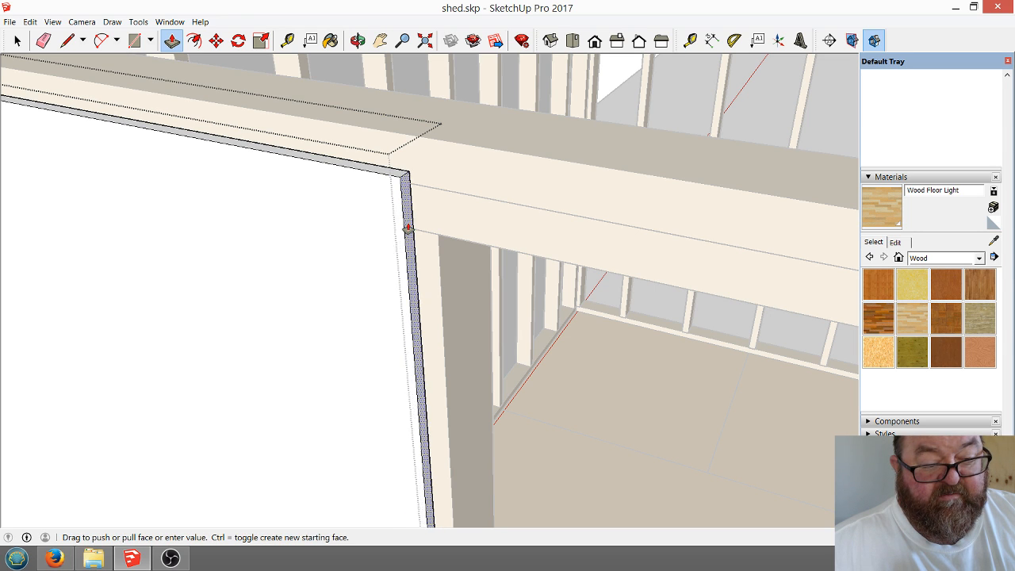
{"action": "left_click", "coordinate": [412, 233]}
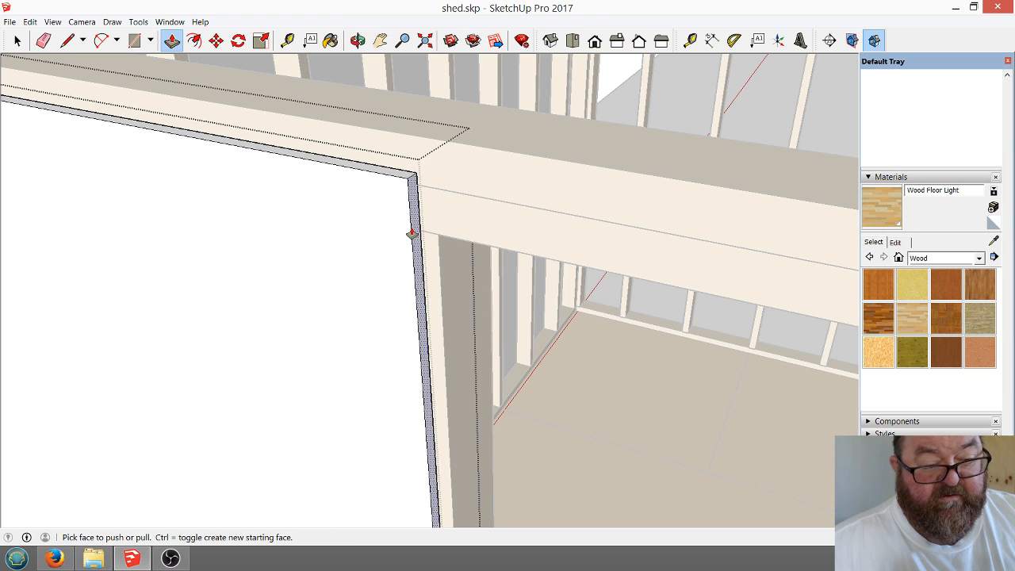
{"action": "left_click", "coordinate": [415, 232]}
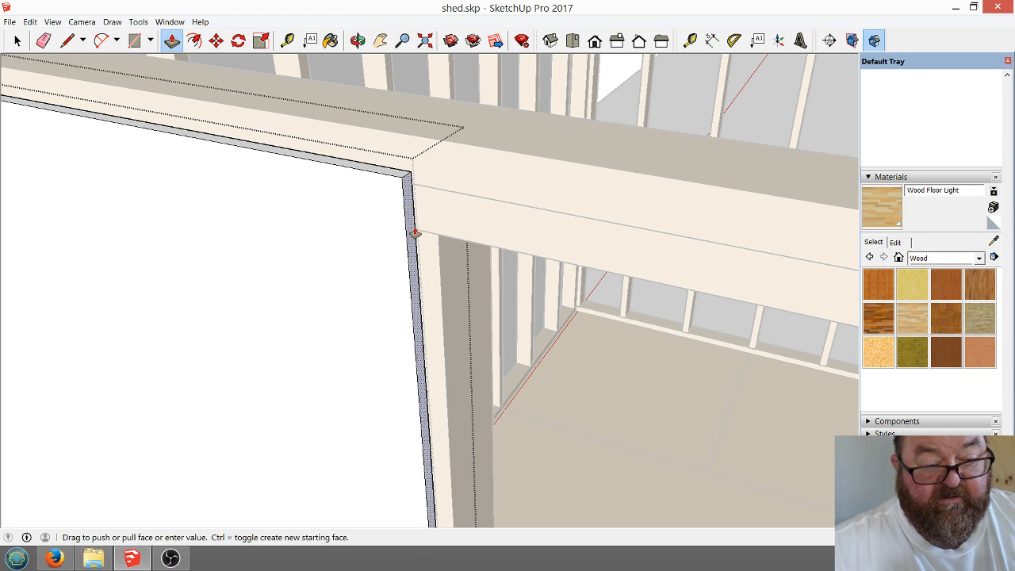
{"action": "left_click", "coordinate": [415, 234]}
{"action": "scroll", "coordinate": [467, 348], "scroll_direction": "down", "scroll_amount": 5}
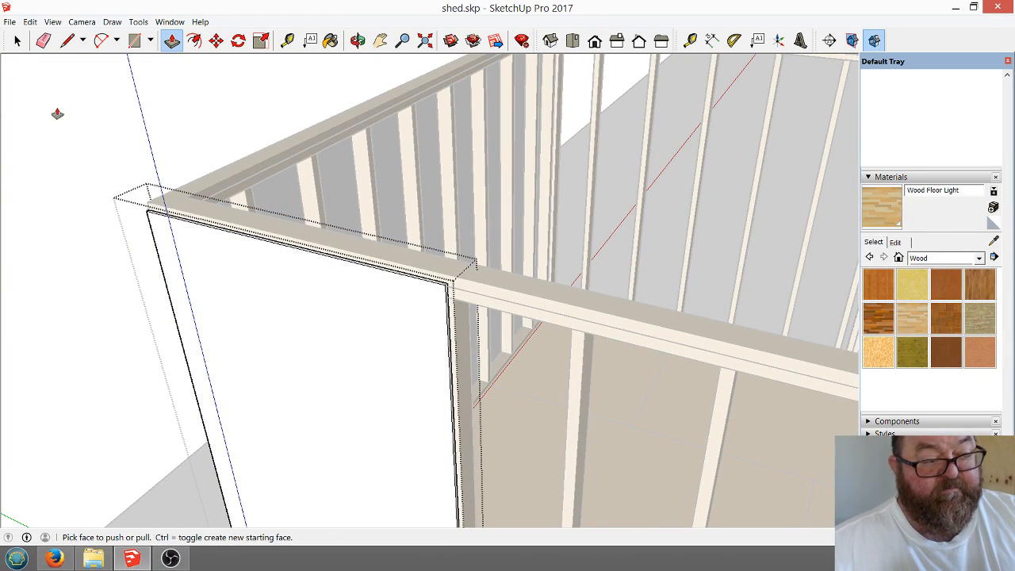
{"action": "left_click", "coordinate": [18, 40]}
{"action": "left_click", "coordinate": [77, 111]}
Examine the top of the side wall's opposite corner, where its end panel meets the top plates.
{"action": "scroll", "coordinate": [247, 340], "scroll_direction": "down", "scroll_amount": 2}
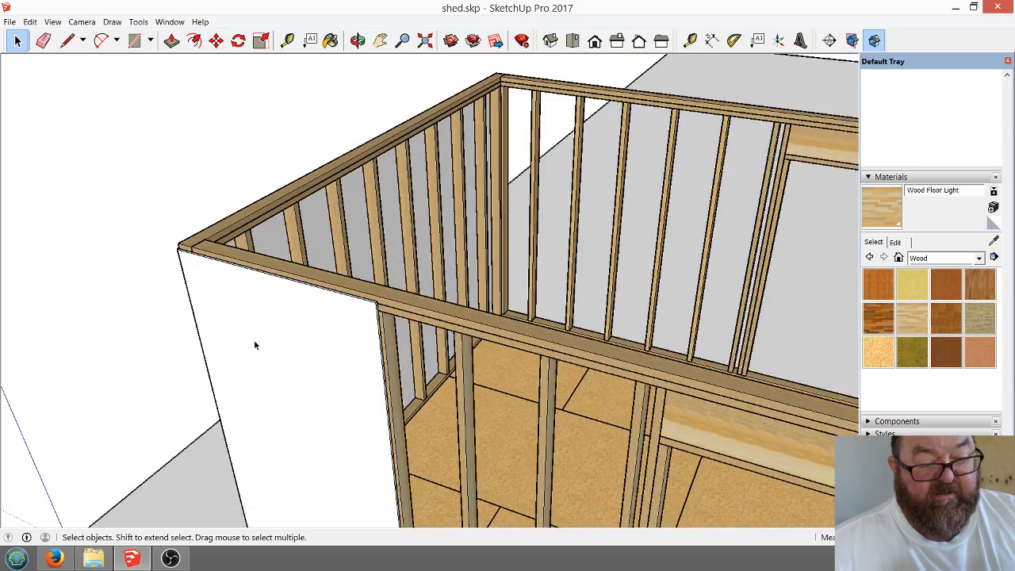
{"action": "scroll", "coordinate": [333, 341], "scroll_direction": "down", "scroll_amount": 2}
{"action": "scroll", "coordinate": [310, 324], "scroll_direction": "up", "scroll_amount": 4}
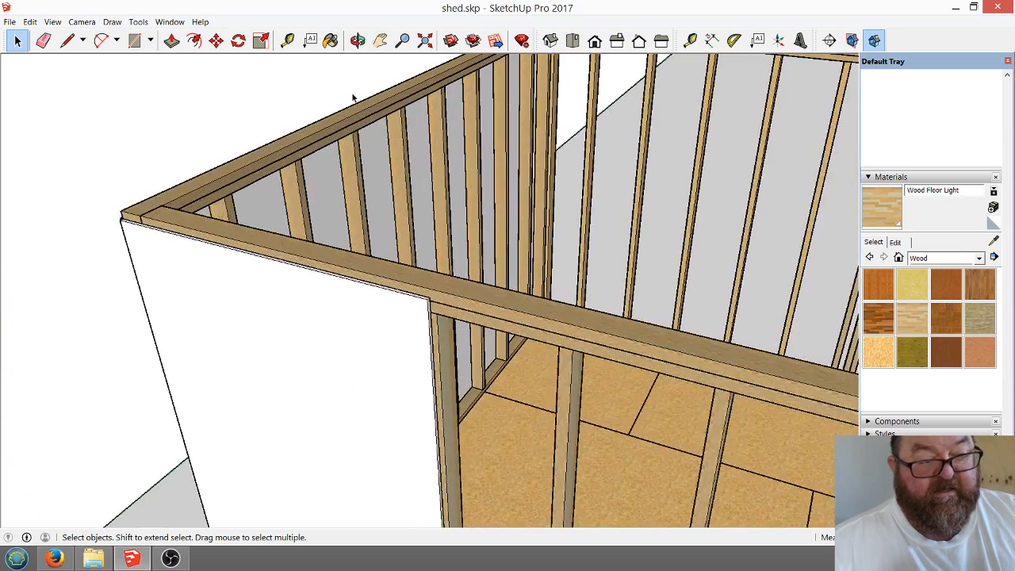
{"action": "left_click", "coordinate": [358, 40]}
{"action": "left_click_drag", "start_coordinate": [444, 238], "coordinate": [467, 247]}
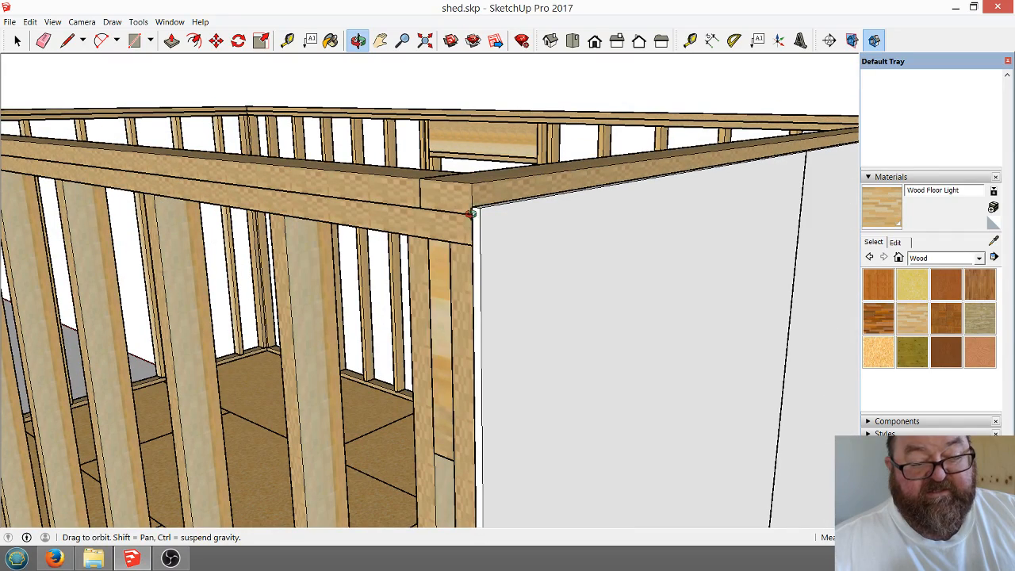
{"action": "left_click_drag", "start_coordinate": [468, 176], "coordinate": [631, 287]}
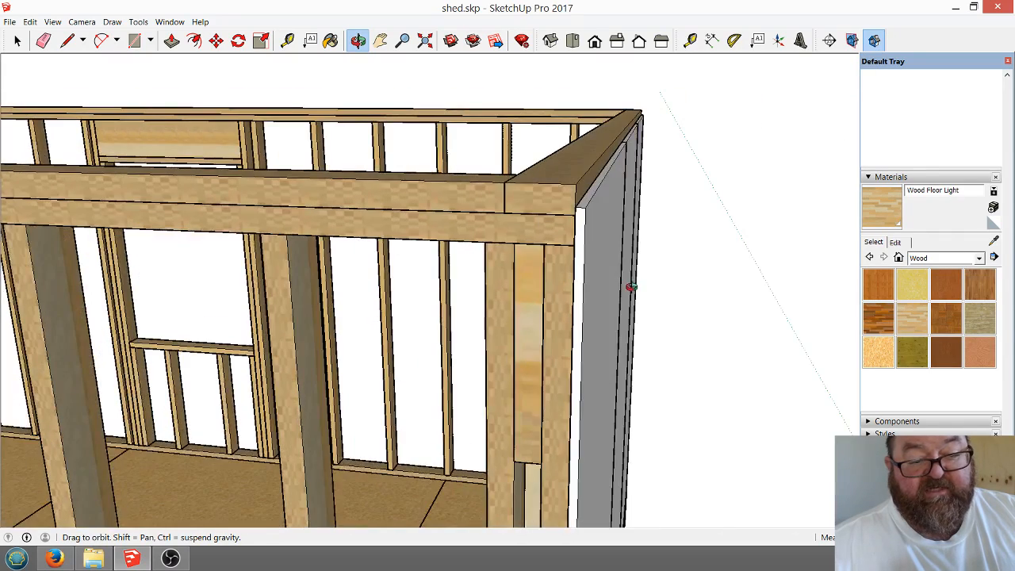
{"action": "scroll", "coordinate": [598, 266], "scroll_direction": "up", "scroll_amount": 3}
{"action": "left_click_drag", "start_coordinate": [522, 84], "coordinate": [517, 286]}
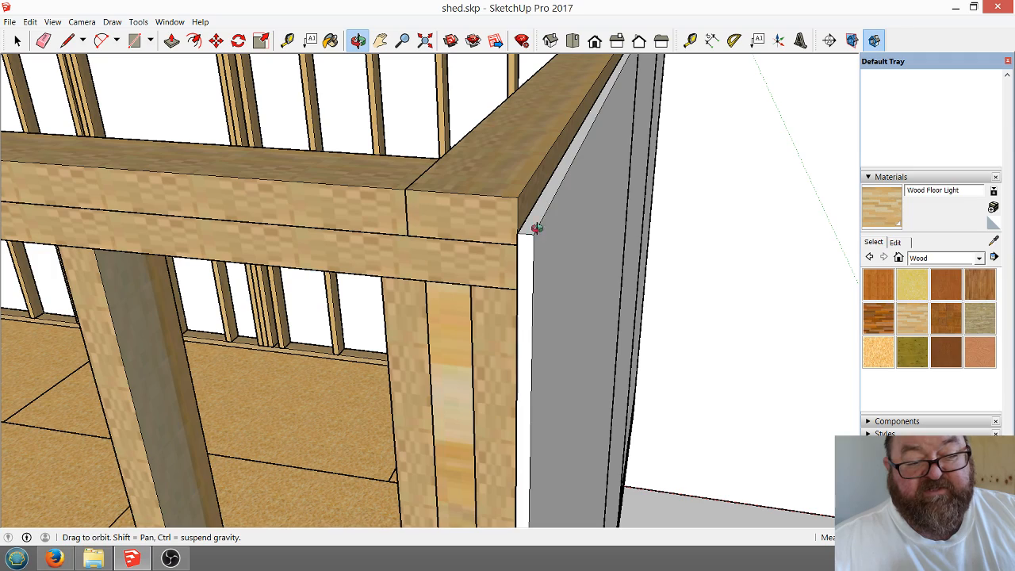
{"action": "left_click_drag", "start_coordinate": [517, 275], "coordinate": [376, 245]}
{"action": "scroll", "coordinate": [369, 237], "scroll_direction": "up", "scroll_amount": 3}
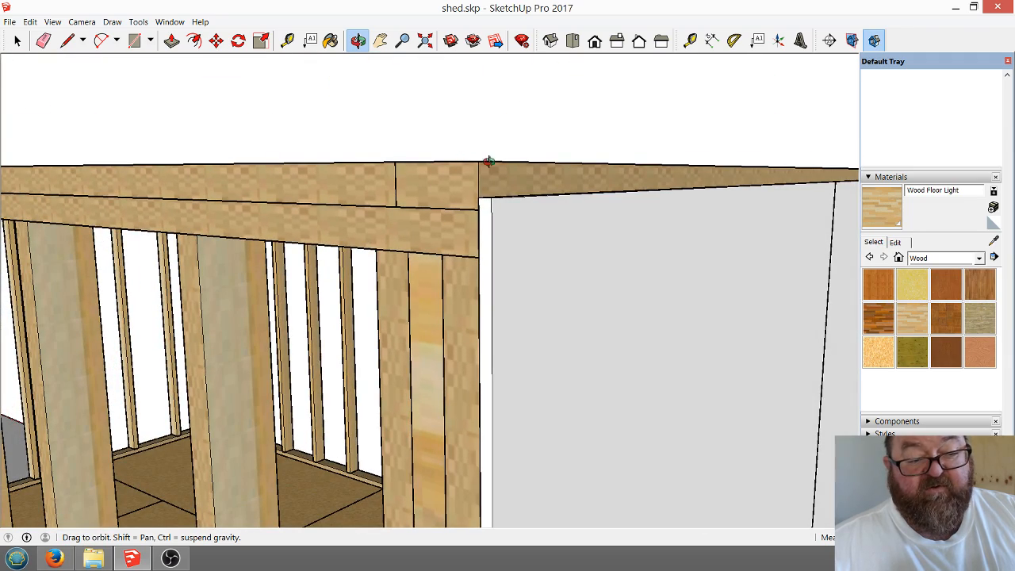
Examine the bottom of that corner, where the end panel meets the floor sheathing and rim joist.
{"action": "scroll", "coordinate": [460, 293], "scroll_direction": "down", "scroll_amount": 10}
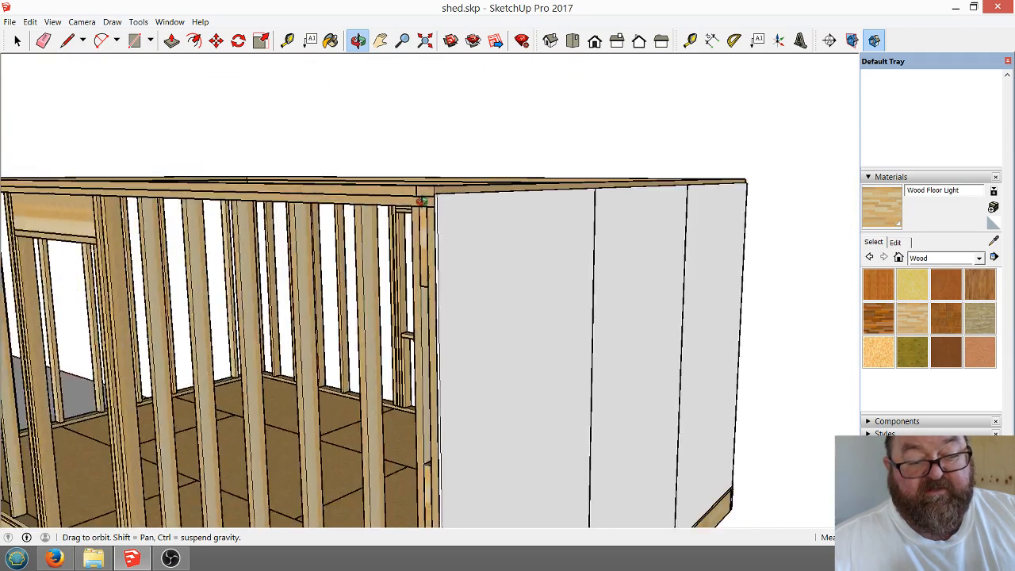
{"action": "scroll", "coordinate": [410, 373], "scroll_direction": "up", "scroll_amount": 10}
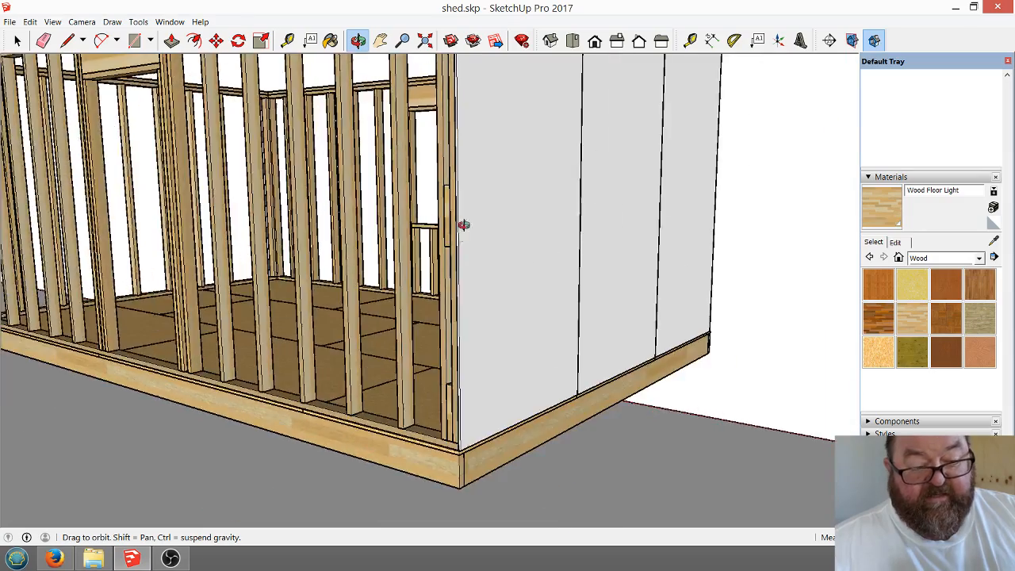
{"action": "scroll", "coordinate": [472, 325], "scroll_direction": "down", "scroll_amount": 5}
{"action": "scroll", "coordinate": [463, 431], "scroll_direction": "up", "scroll_amount": 8}
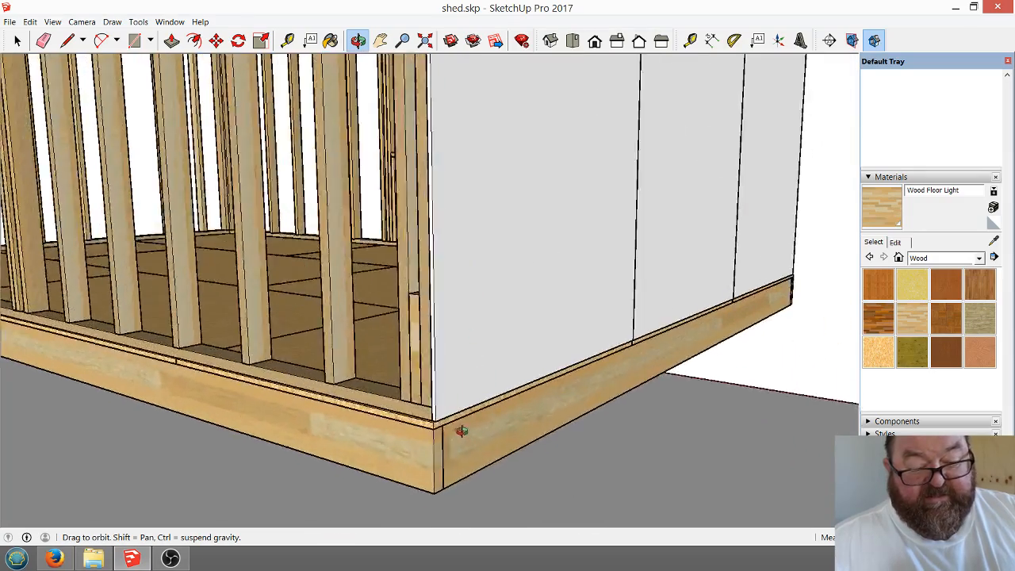
{"action": "middle_click_drag", "start_coordinate": [425, 413], "coordinate": [496, 413]}
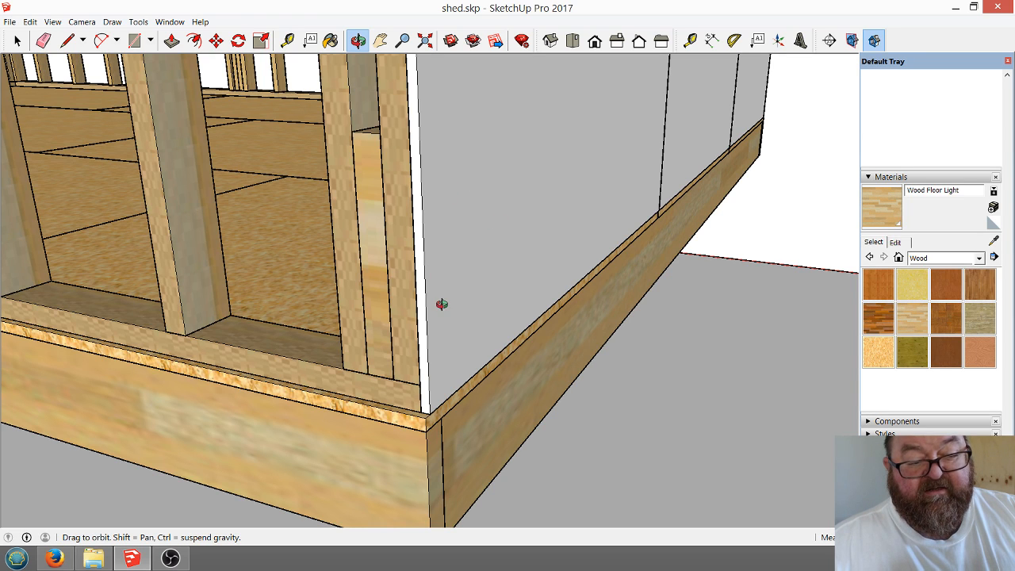
{"action": "middle_click_drag", "start_coordinate": [469, 417], "coordinate": [436, 442]}
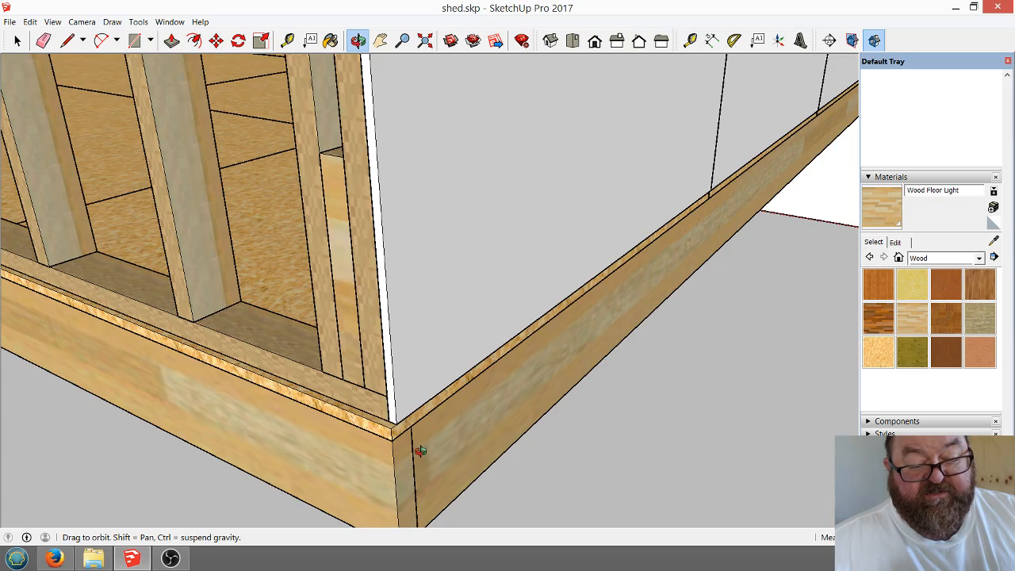
{"action": "scroll", "coordinate": [427, 434], "scroll_direction": "down", "scroll_amount": 3}
{"action": "scroll", "coordinate": [445, 426], "scroll_direction": "up", "scroll_amount": 3}
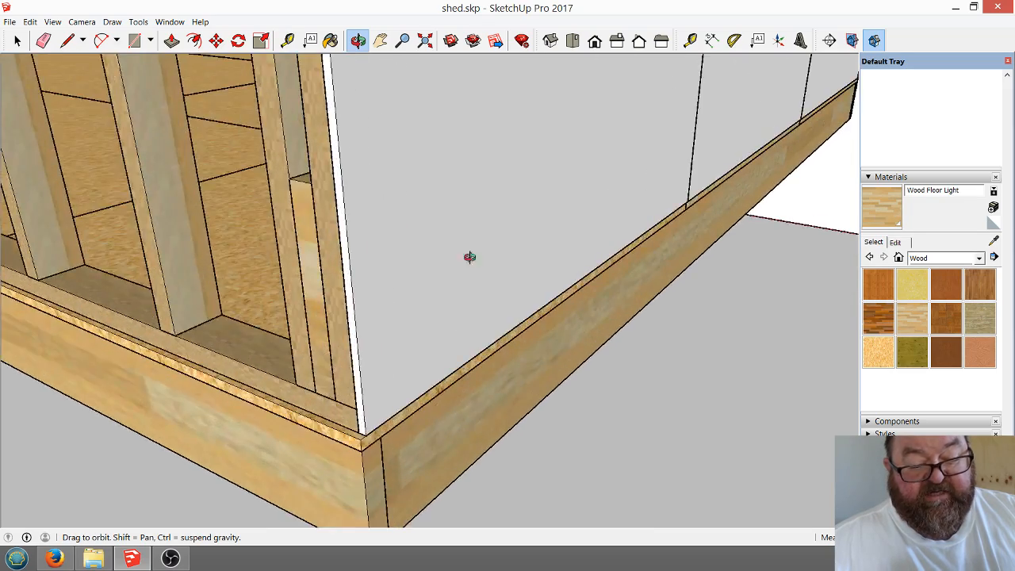
{"action": "scroll", "coordinate": [449, 296], "scroll_direction": "down", "scroll_amount": 2}
{"action": "scroll", "coordinate": [414, 381], "scroll_direction": "up", "scroll_amount": 5}
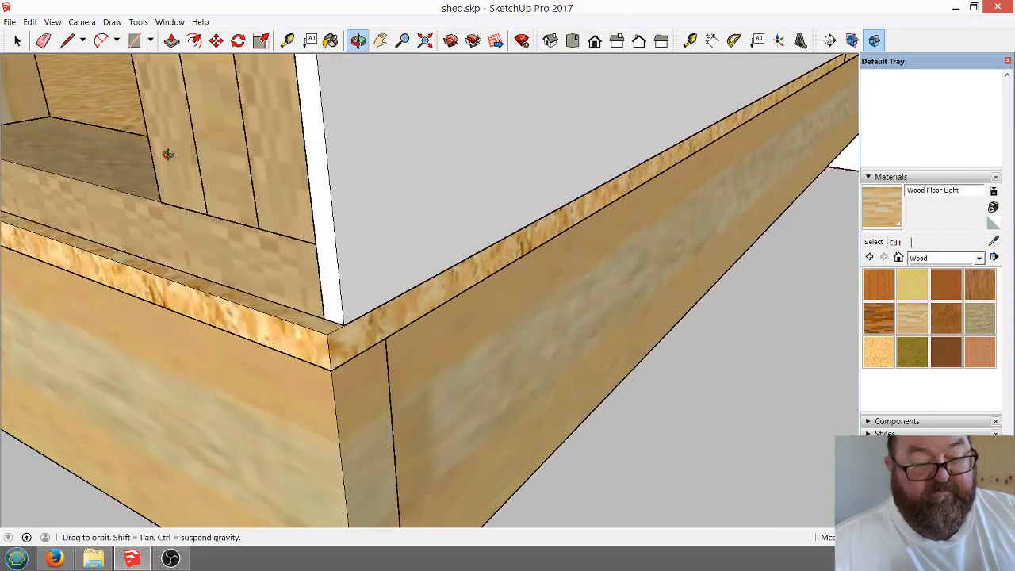
Move the side wall's end panel straight down so its bottom edge meets the bottom of the rim joist.
{"action": "key", "text": "space"}
{"action": "left_click", "coordinate": [328, 311]}
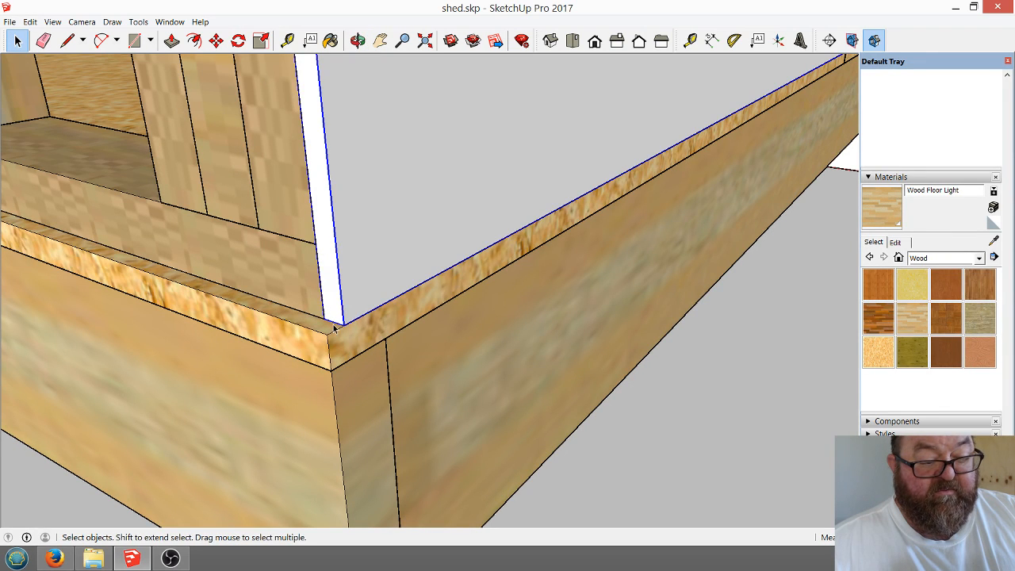
{"action": "left_click", "coordinate": [216, 40]}
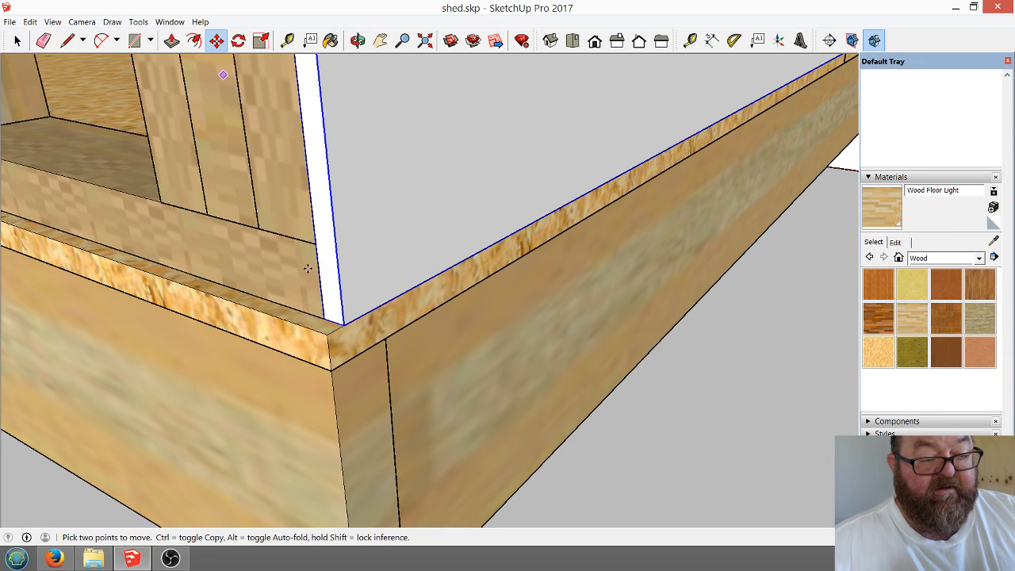
{"action": "left_click", "coordinate": [328, 319]}
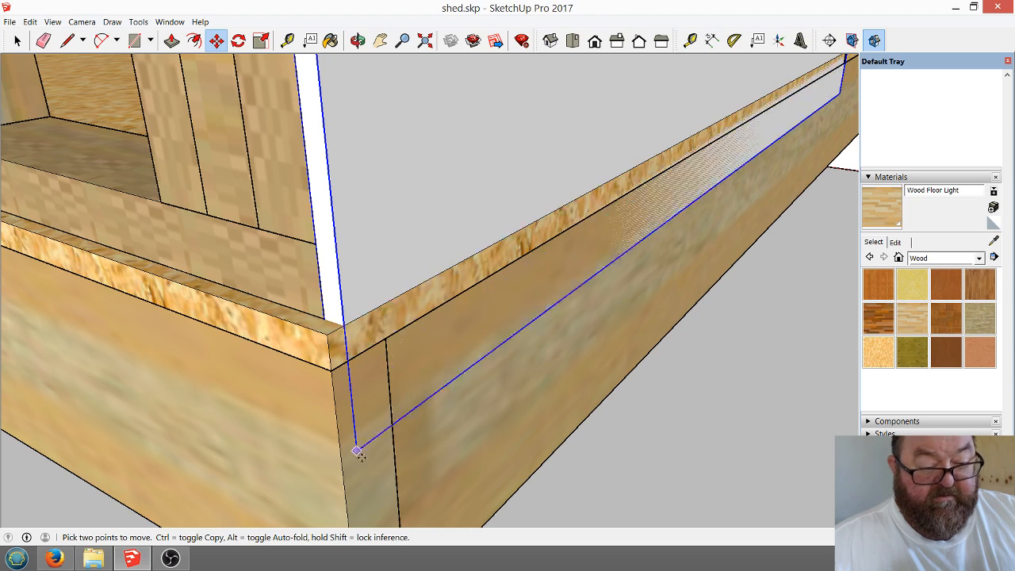
{"action": "scroll", "coordinate": [361, 455], "scroll_direction": "down", "scroll_amount": 3}
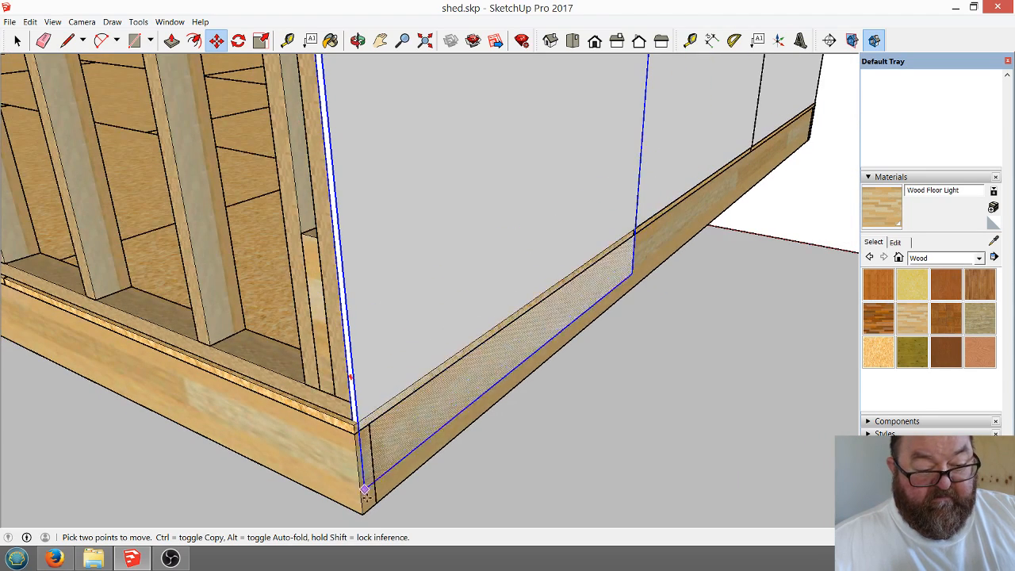
{"action": "left_click", "coordinate": [364, 508]}
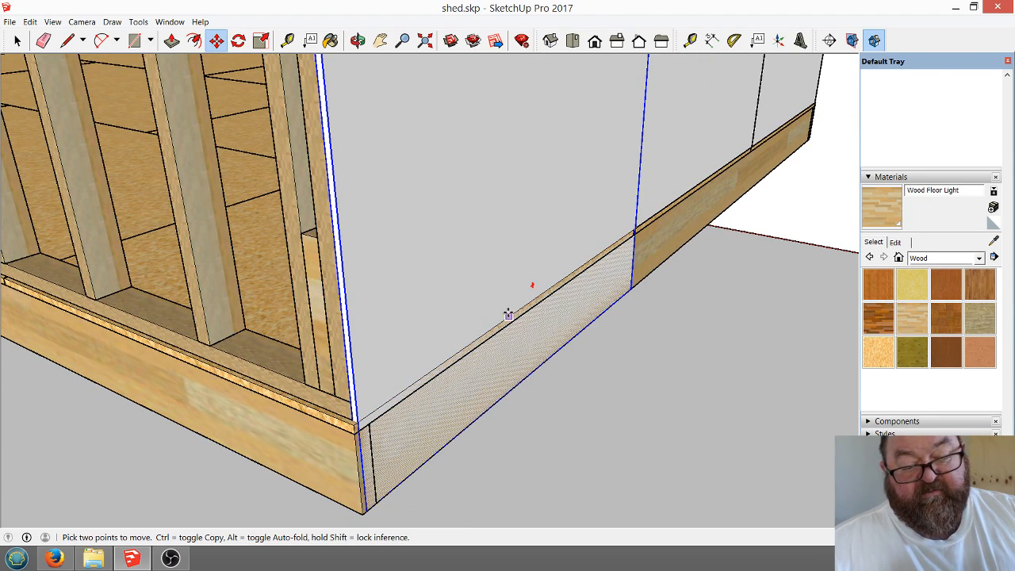
Examine the gap between the lowered panel's top edge and the wall's top plates.
{"action": "scroll", "coordinate": [425, 409], "scroll_direction": "down", "scroll_amount": 6}
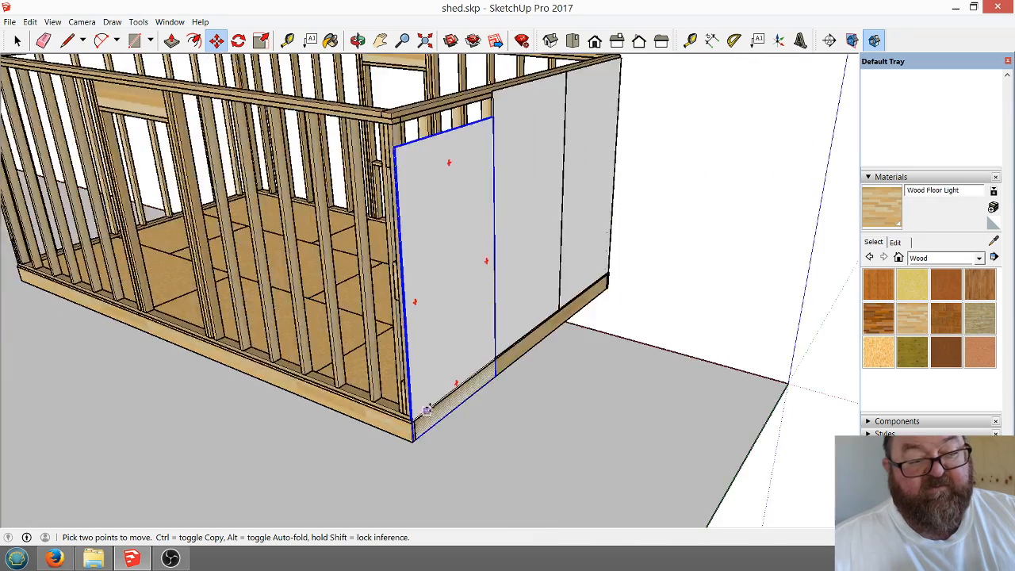
{"action": "scroll", "coordinate": [433, 226], "scroll_direction": "up", "scroll_amount": 4}
{"action": "key", "text": "o"}
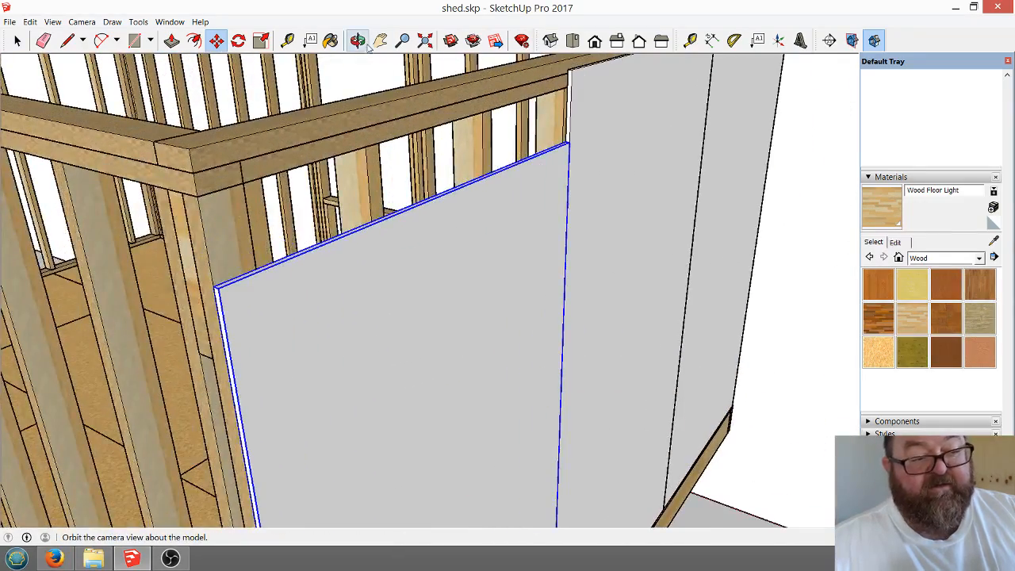
{"action": "left_click_drag", "start_coordinate": [494, 231], "coordinate": [401, 191]}
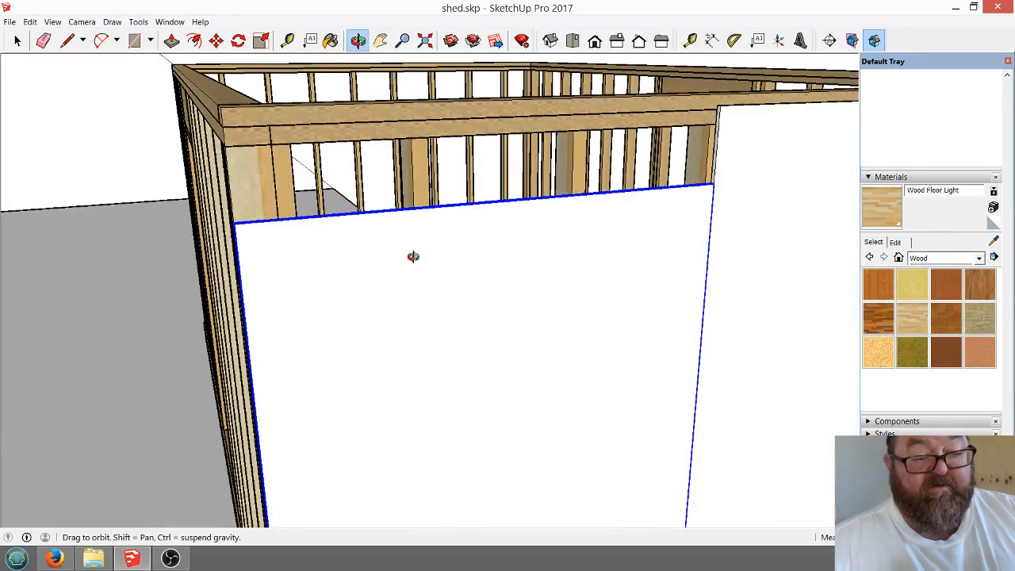
{"action": "left_click_drag", "start_coordinate": [413, 256], "coordinate": [446, 208]}
{"action": "left_click_drag", "start_coordinate": [487, 263], "coordinate": [490, 288]}
{"action": "scroll", "coordinate": [499, 227], "scroll_direction": "up", "scroll_amount": 5}
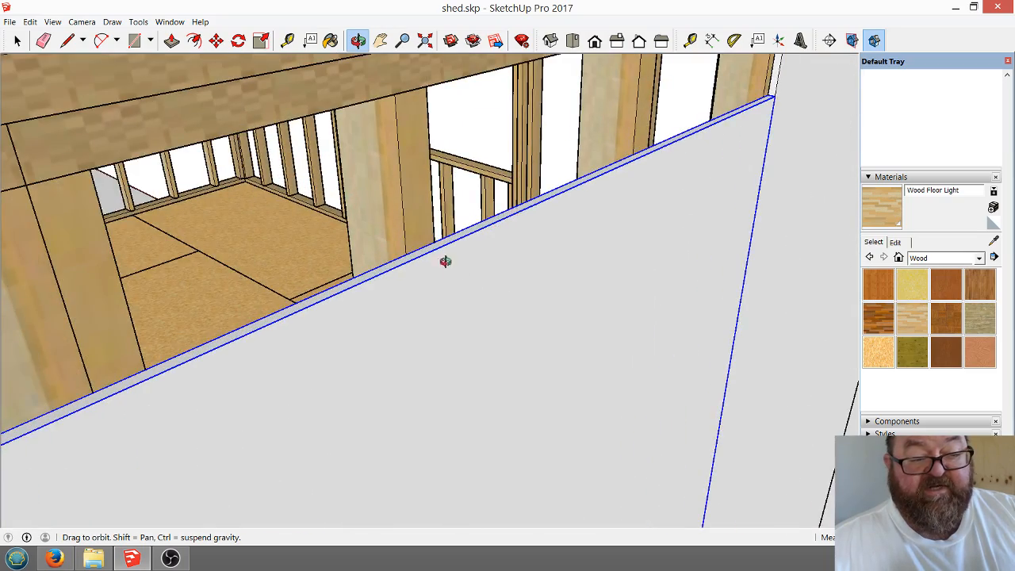
Undo the end panel's last downward move after checking its top edge against the wall's top plates.
{"action": "left_click_drag", "start_coordinate": [446, 262], "coordinate": [545, 293]}
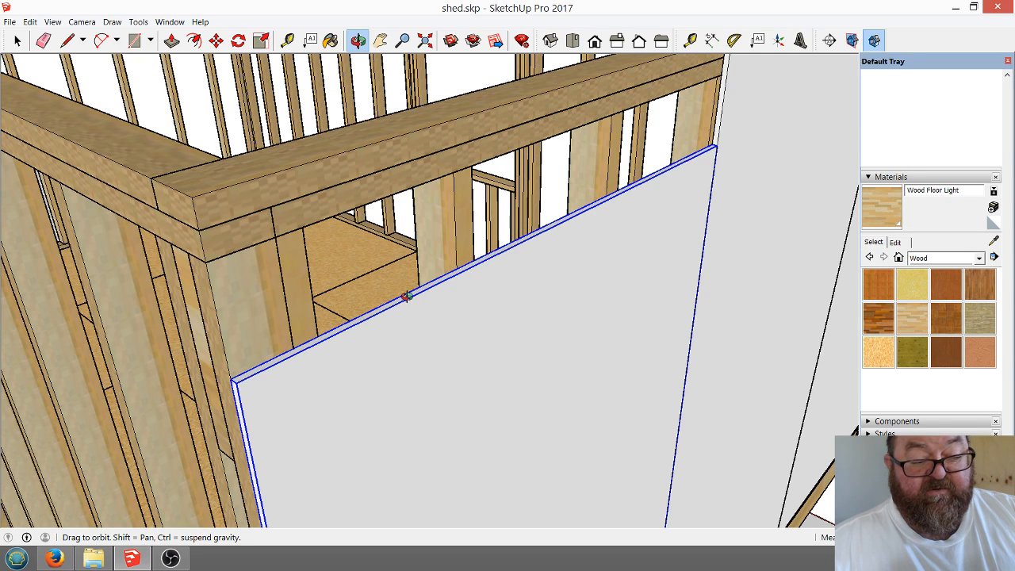
{"action": "left_click_drag", "start_coordinate": [406, 295], "coordinate": [552, 353]}
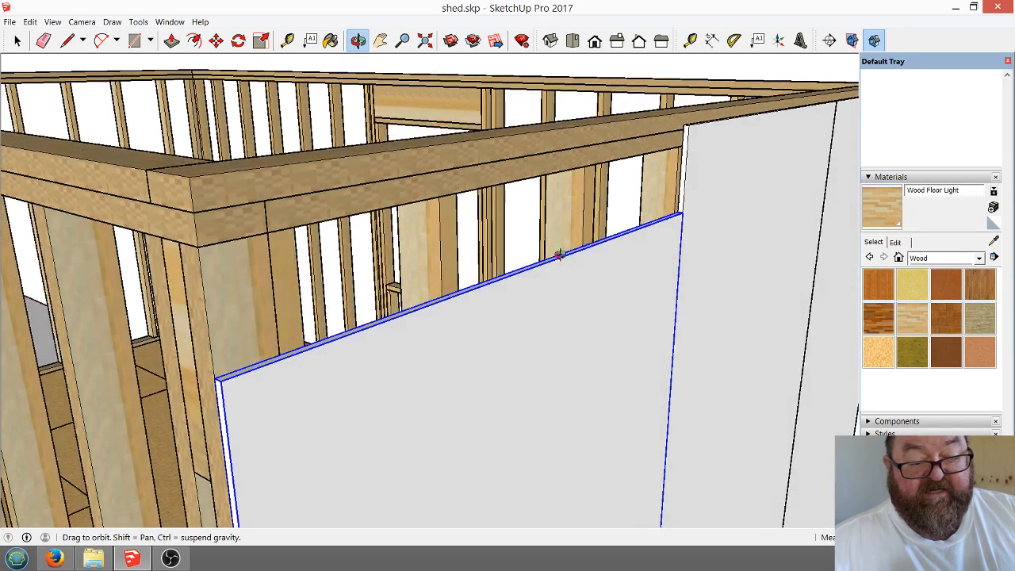
{"action": "left_click_drag", "start_coordinate": [559, 254], "coordinate": [648, 225]}
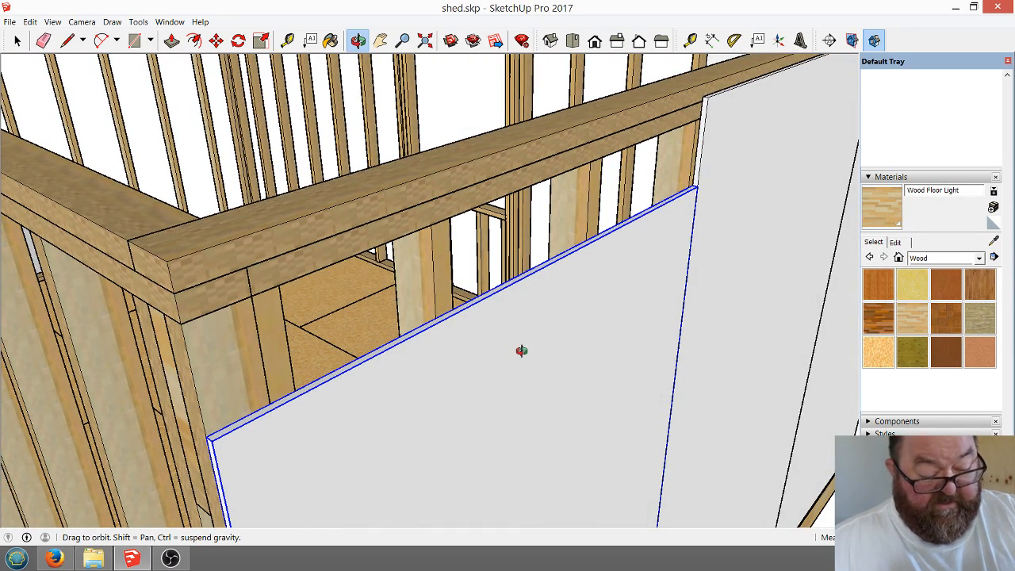
{"action": "key", "text": "ctrl+z"}
Examine the bottom of the corner, where the restored end panel meets the floor sheathing and rim joist.
{"action": "left_click_drag", "start_coordinate": [522, 351], "coordinate": [491, 358]}
{"action": "scroll", "coordinate": [443, 285], "scroll_direction": "down", "scroll_amount": 3}
{"action": "scroll", "coordinate": [453, 322], "scroll_direction": "up", "scroll_amount": 6}
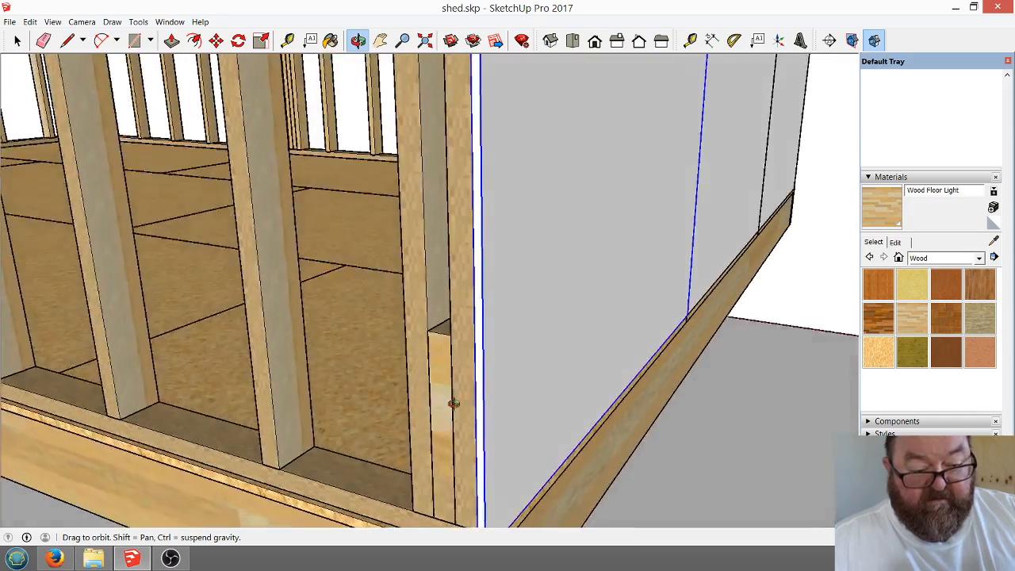
{"action": "left_click_drag", "start_coordinate": [453, 403], "coordinate": [436, 451]}
{"action": "scroll", "coordinate": [435, 451], "scroll_direction": "down", "scroll_amount": 1}
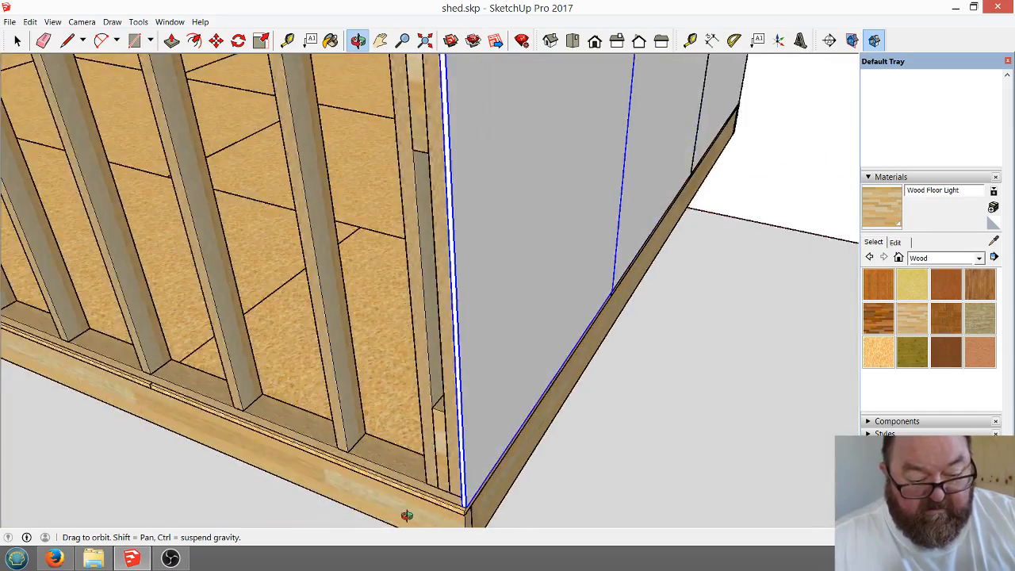
{"action": "scroll", "coordinate": [407, 516], "scroll_direction": "up", "scroll_amount": 3}
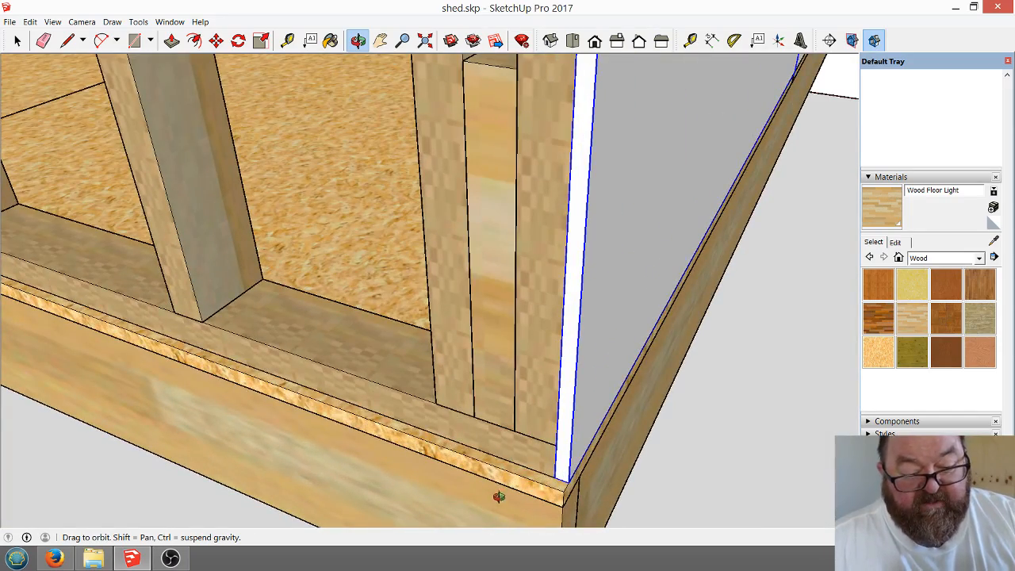
{"action": "scroll", "coordinate": [408, 407], "scroll_direction": "down", "scroll_amount": 3}
{"action": "scroll", "coordinate": [482, 458], "scroll_direction": "up", "scroll_amount": 2}
{"action": "scroll", "coordinate": [481, 458], "scroll_direction": "up", "scroll_amount": 1}
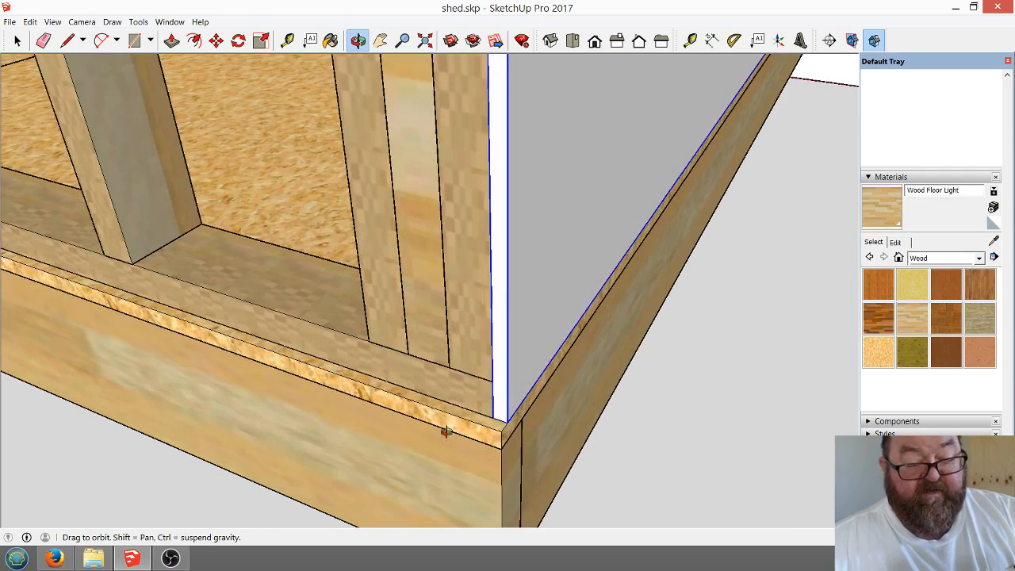
{"action": "left_click", "coordinate": [18, 40]}
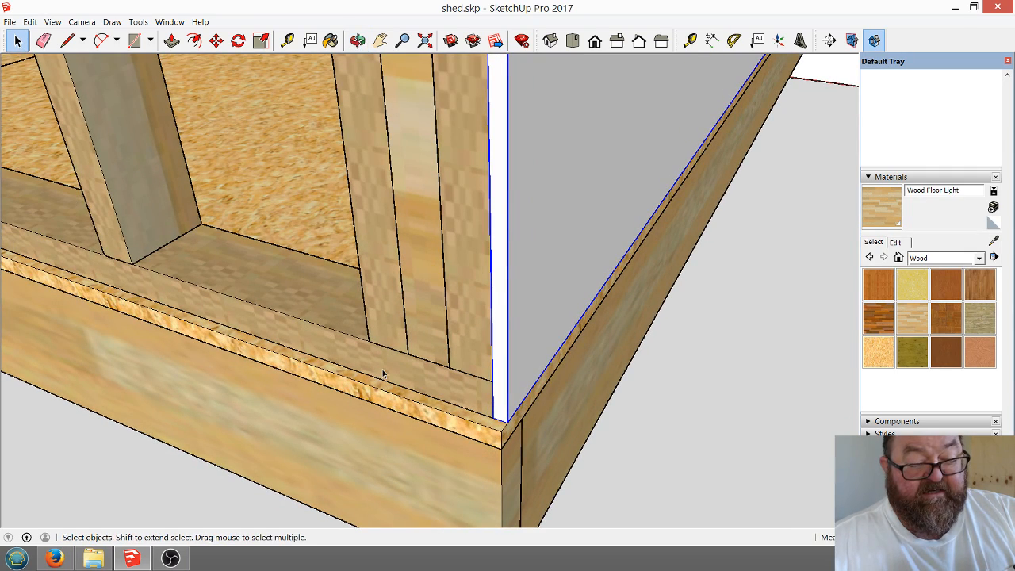
{"action": "scroll", "coordinate": [378, 402], "scroll_direction": "down", "scroll_amount": 3}
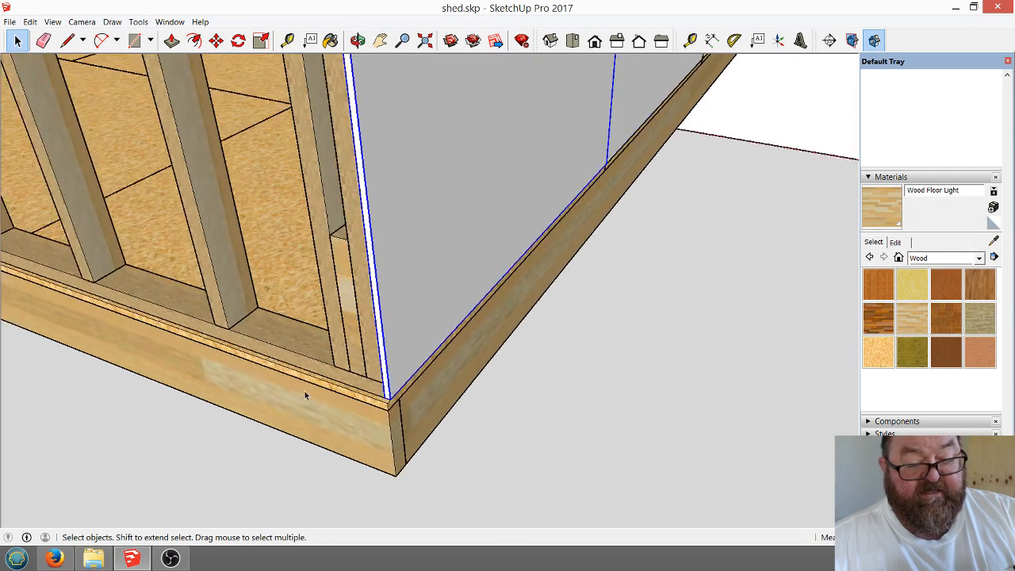
{"action": "scroll", "coordinate": [423, 421], "scroll_direction": "up", "scroll_amount": 3}
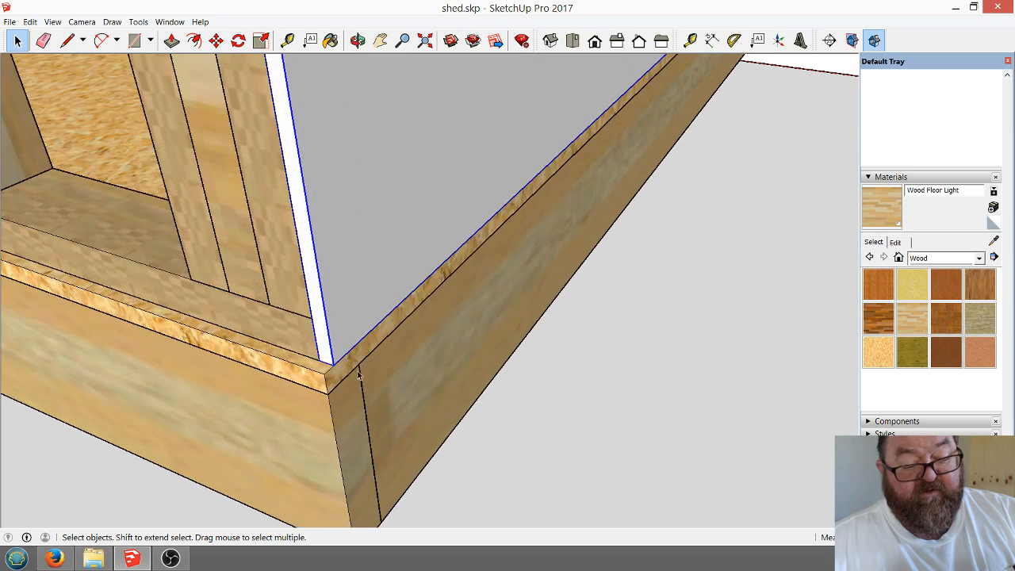
{"action": "scroll", "coordinate": [280, 464], "scroll_direction": "down", "scroll_amount": 3}
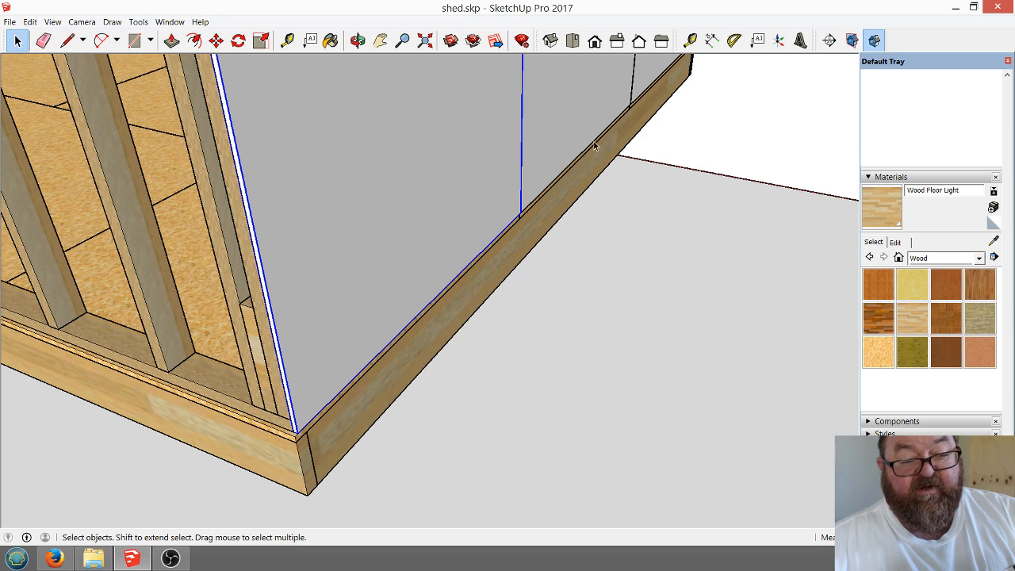
{"action": "scroll", "coordinate": [346, 431], "scroll_direction": "down", "scroll_amount": 2}
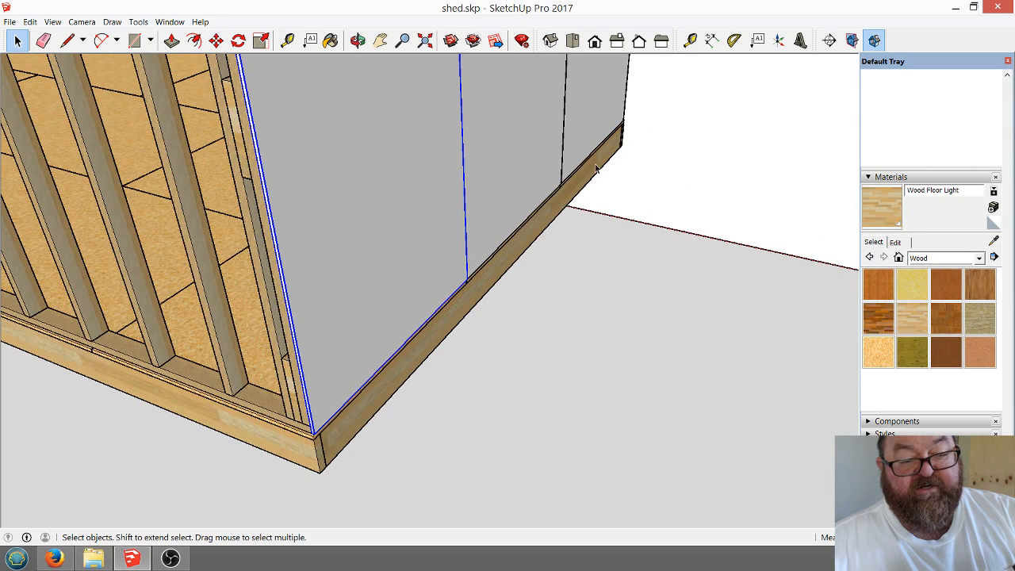
{"action": "scroll", "coordinate": [328, 447], "scroll_direction": "up", "scroll_amount": 3}
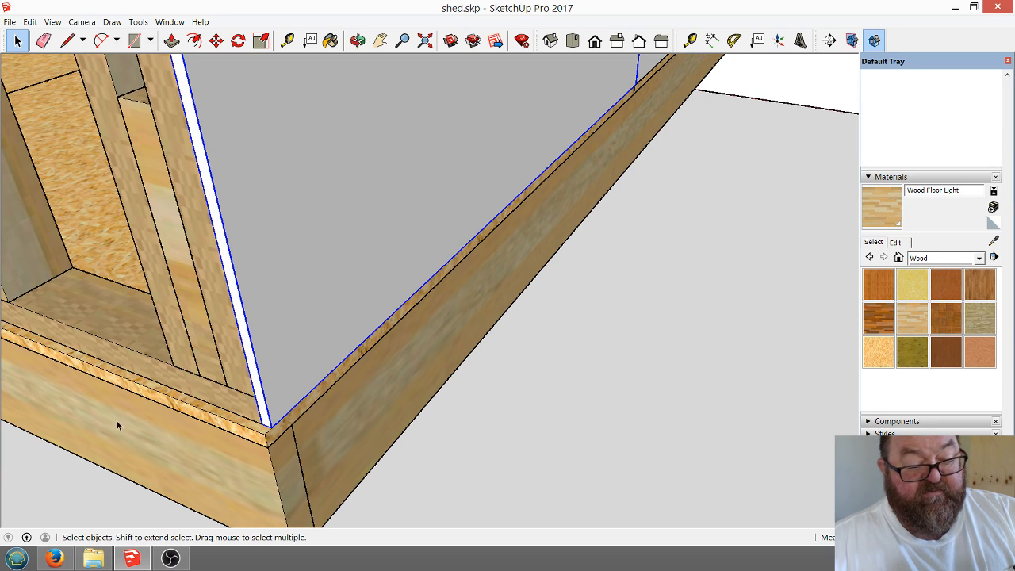
Examine the three side wall panels as a whole and the end panel's top edge along the top plates.
{"action": "scroll", "coordinate": [278, 340], "scroll_direction": "down", "scroll_amount": 8}
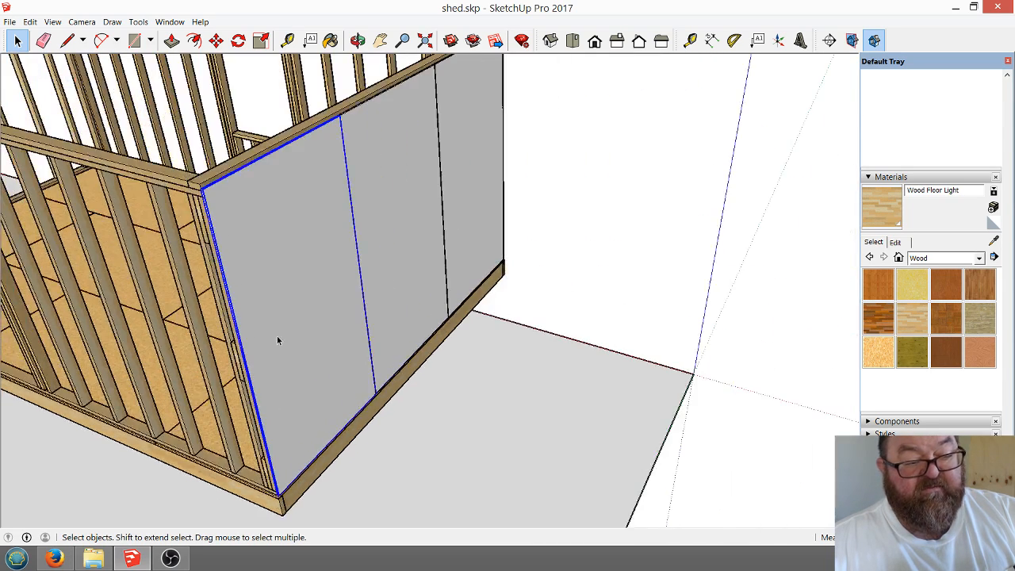
{"action": "scroll", "coordinate": [251, 183], "scroll_direction": "up", "scroll_amount": 2}
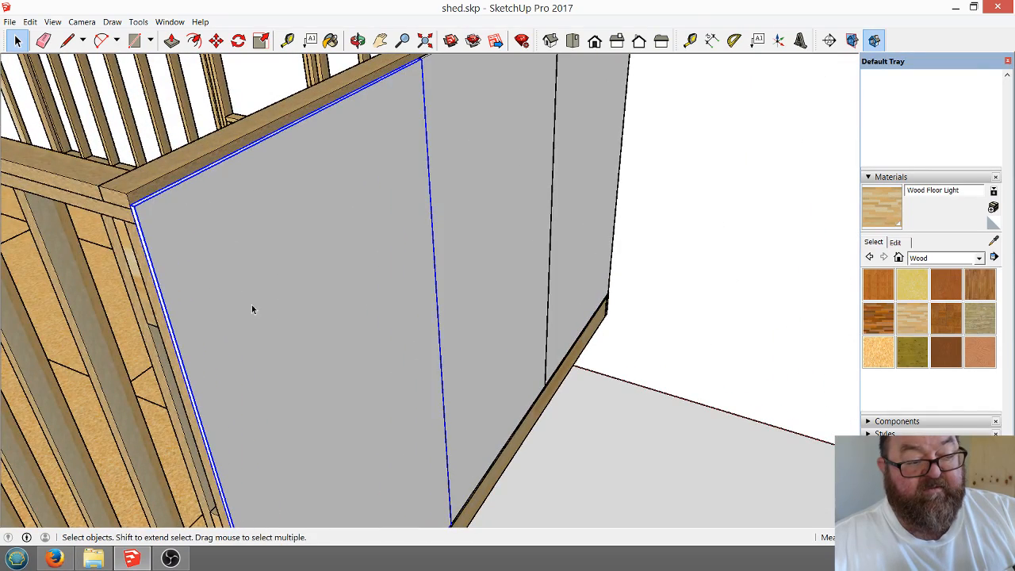
{"action": "scroll", "coordinate": [334, 270], "scroll_direction": "down", "scroll_amount": 2}
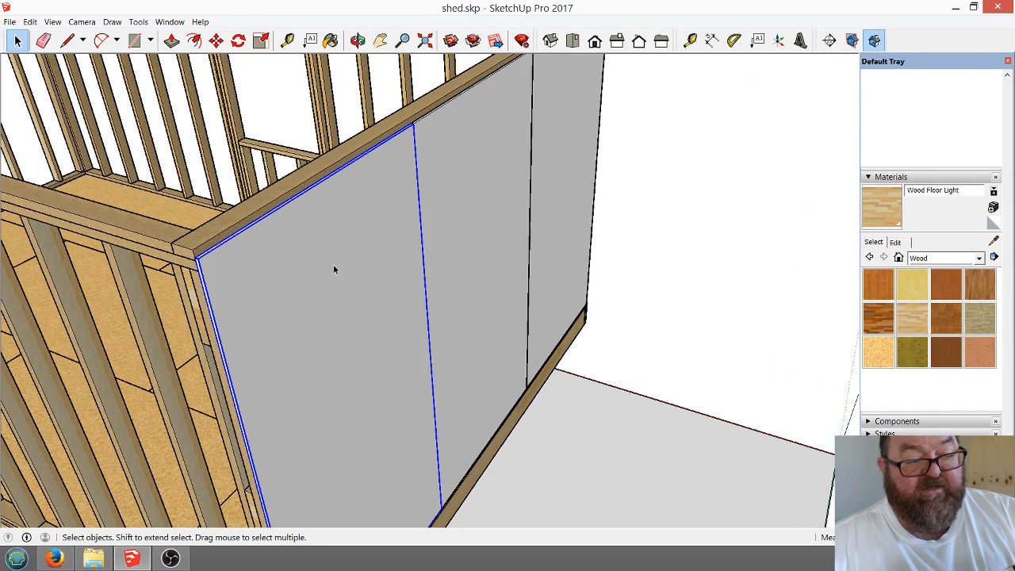
{"action": "left_click", "coordinate": [358, 41]}
{"action": "left_click_drag", "start_coordinate": [404, 236], "coordinate": [224, 256]}
{"action": "left_click_drag", "start_coordinate": [472, 282], "coordinate": [314, 314]}
{"action": "scroll", "coordinate": [314, 315], "scroll_direction": "up", "scroll_amount": 4}
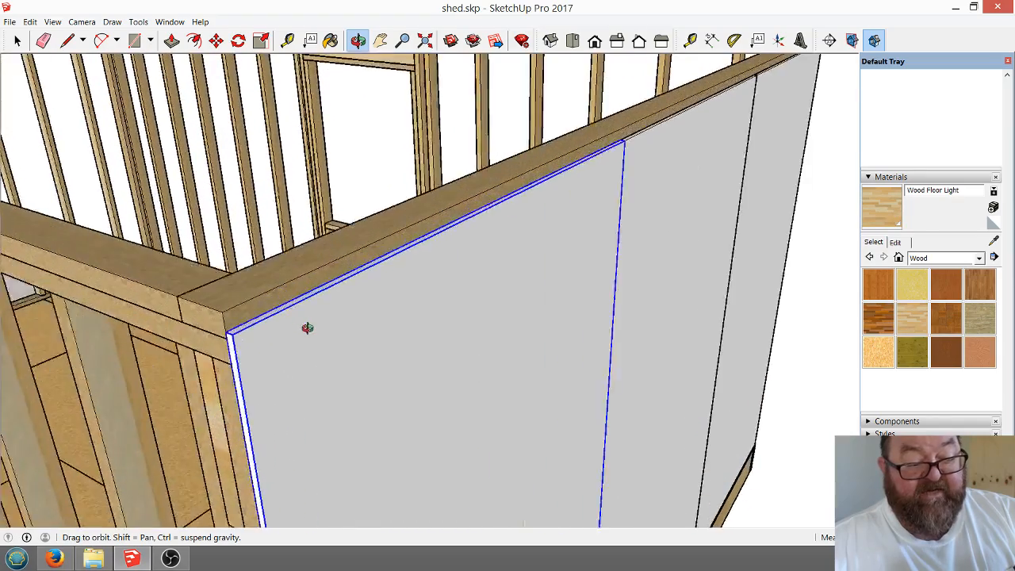
{"action": "left_click_drag", "start_coordinate": [301, 360], "coordinate": [208, 321]}
{"action": "scroll", "coordinate": [327, 247], "scroll_direction": "down", "scroll_amount": 6}
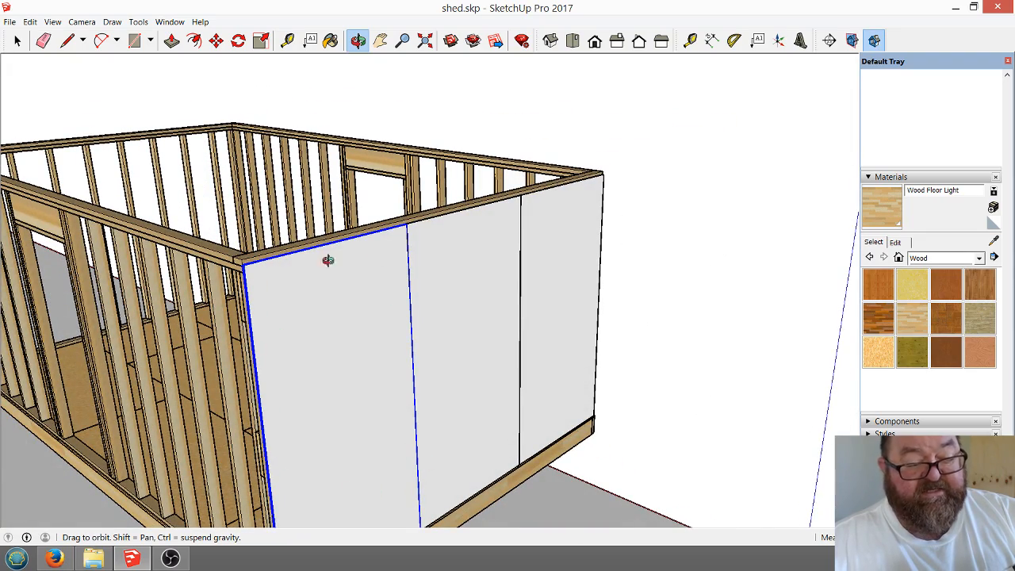
Draw diagonal lines across the two outer side wall panels, from each upper outer corner to the lower inner corner.
{"action": "left_click_drag", "start_coordinate": [304, 268], "coordinate": [271, 363]}
{"action": "left_click", "coordinate": [67, 40]}
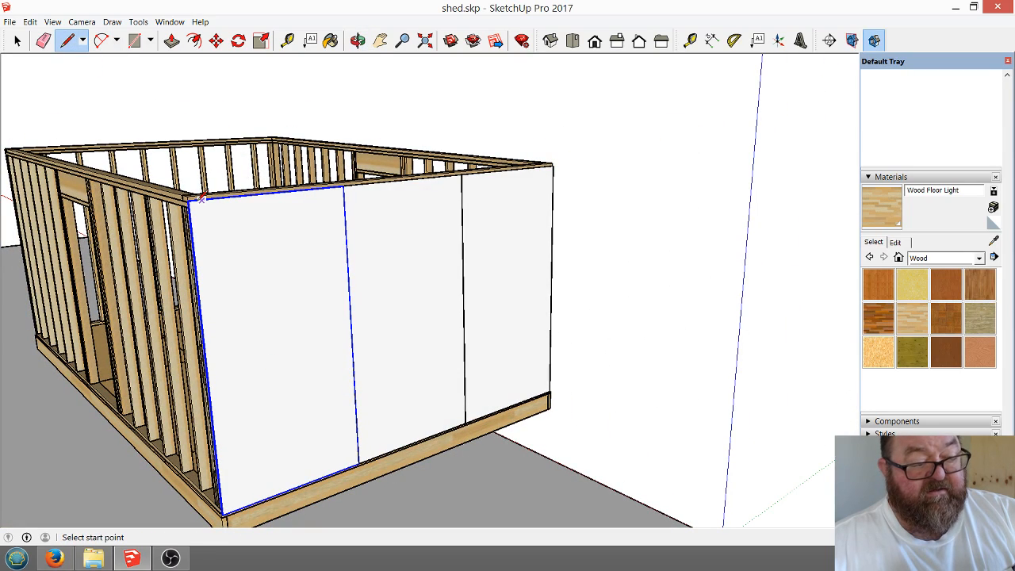
{"action": "left_click", "coordinate": [189, 200]}
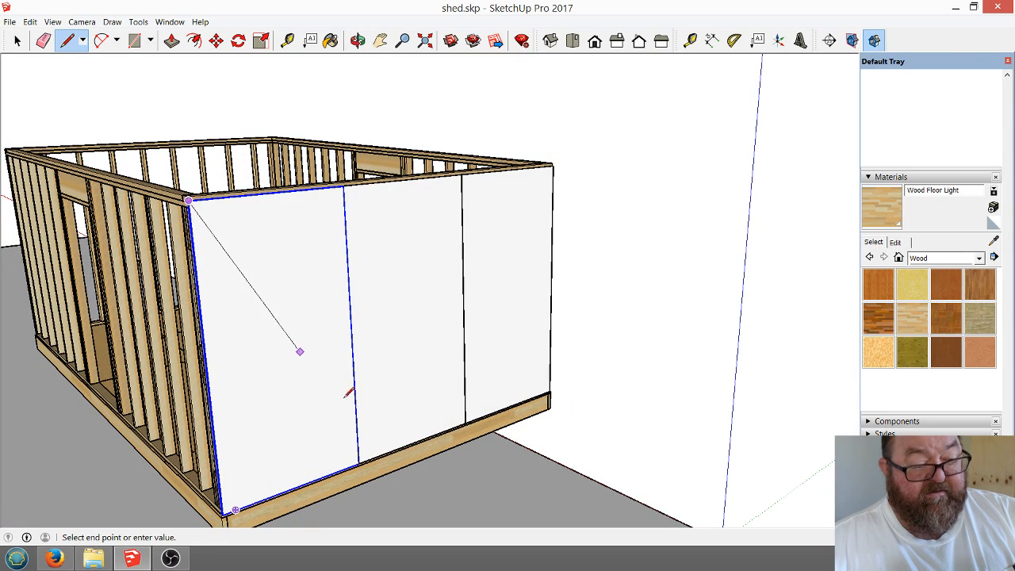
{"action": "left_click", "coordinate": [357, 460]}
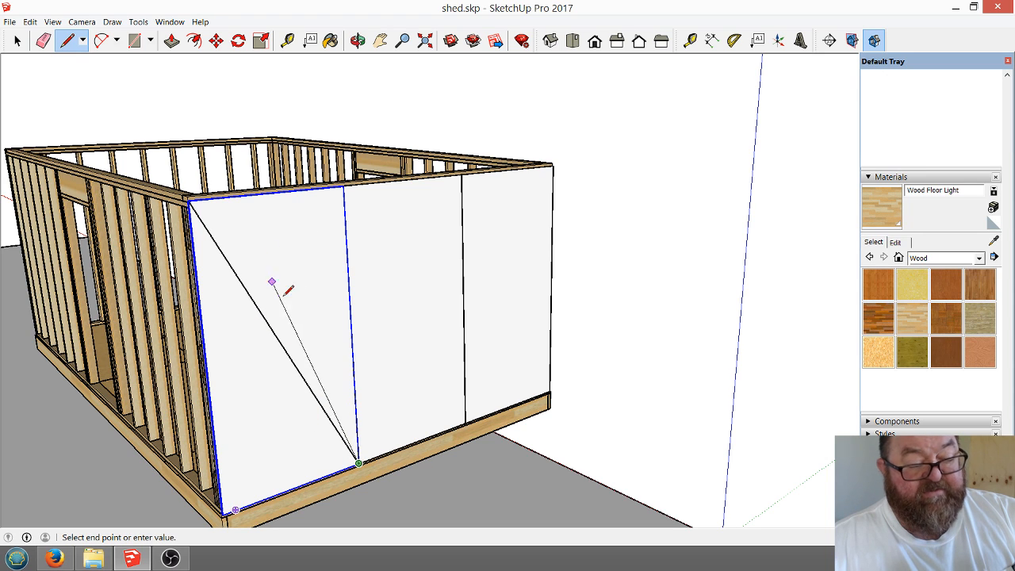
{"action": "key", "text": "Escape"}
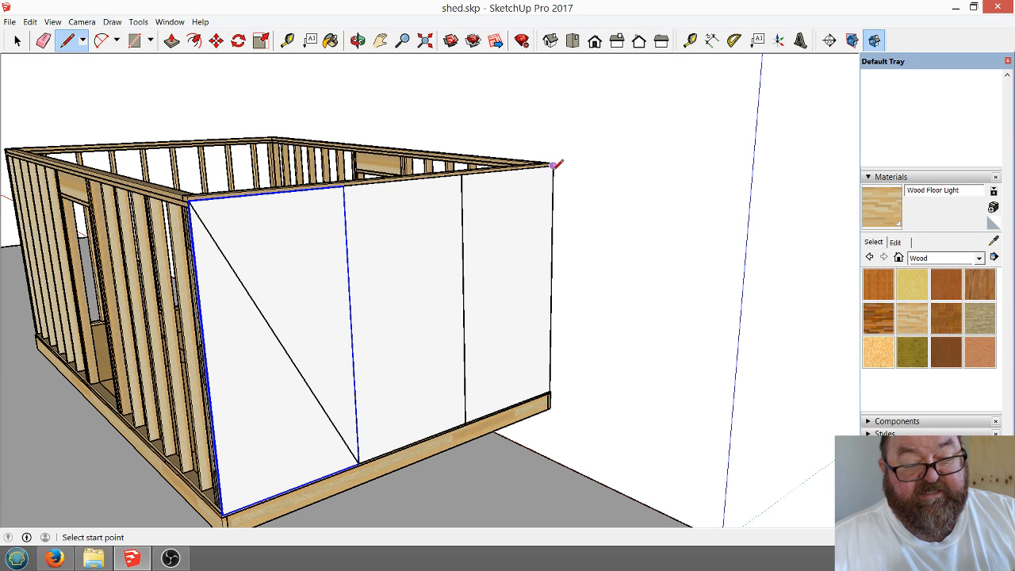
{"action": "left_click", "coordinate": [553, 166]}
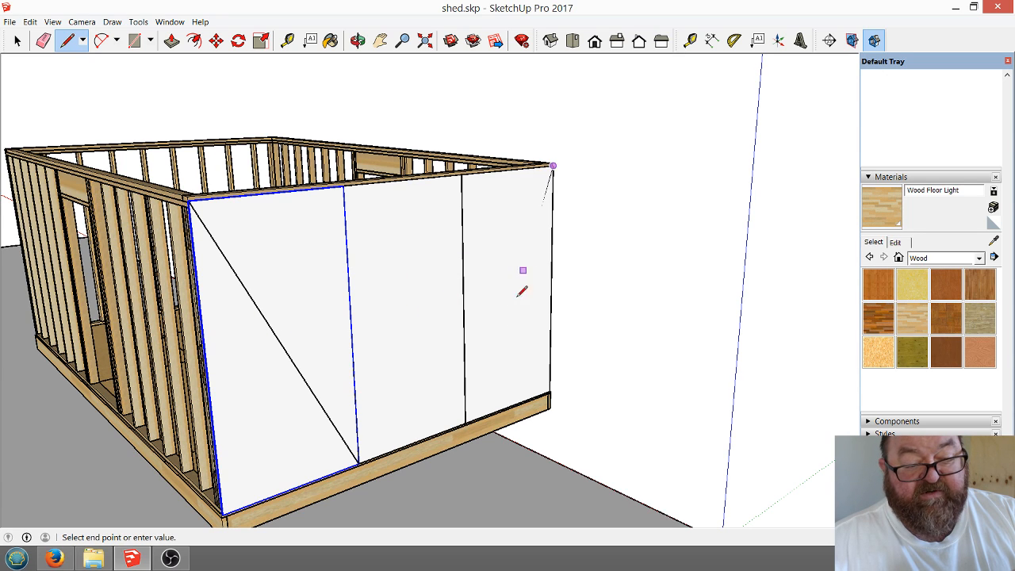
{"action": "left_click", "coordinate": [465, 424]}
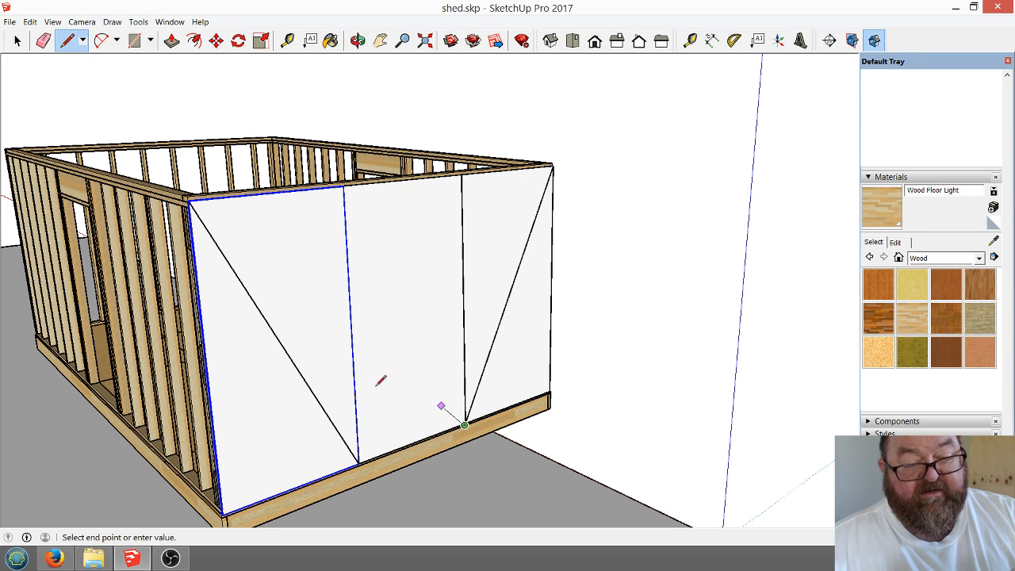
Undo both diagonal lines drawn across the outer side wall panels.
{"action": "left_click", "coordinate": [357, 40]}
{"action": "left_click_drag", "start_coordinate": [476, 299], "coordinate": [338, 315]}
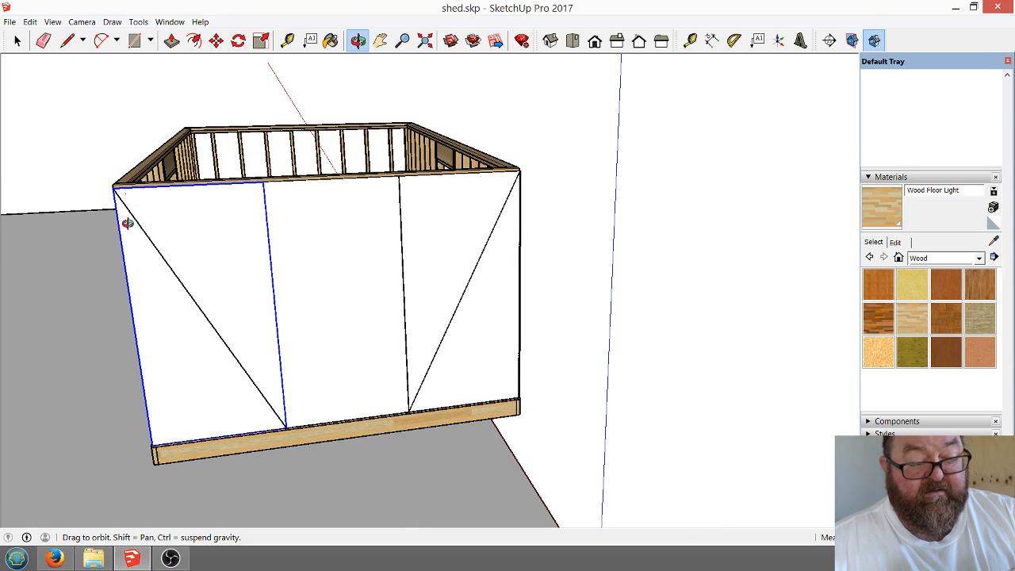
{"action": "left_click_drag", "start_coordinate": [300, 360], "coordinate": [429, 388]}
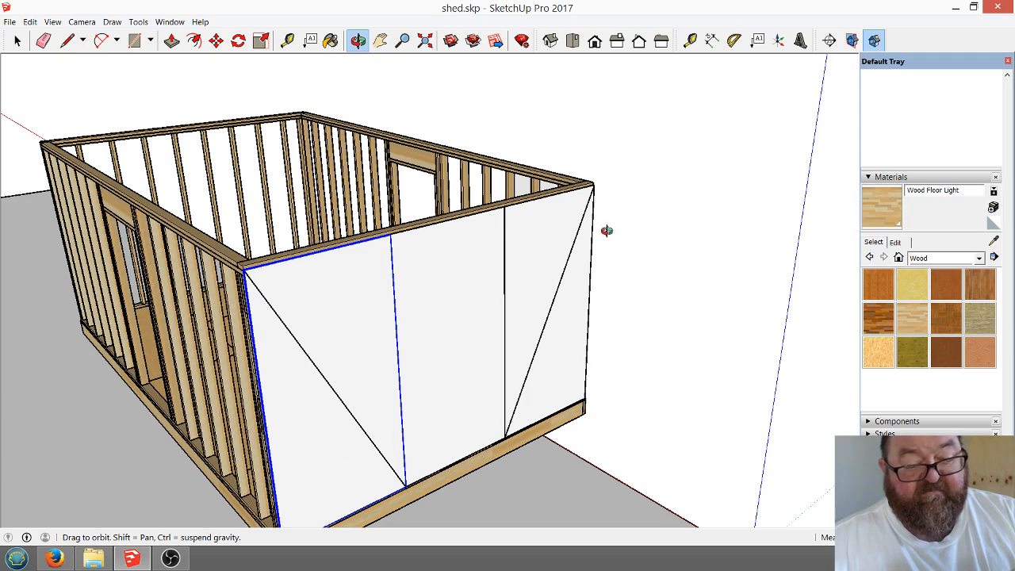
{"action": "key", "text": "ctrl+z"}
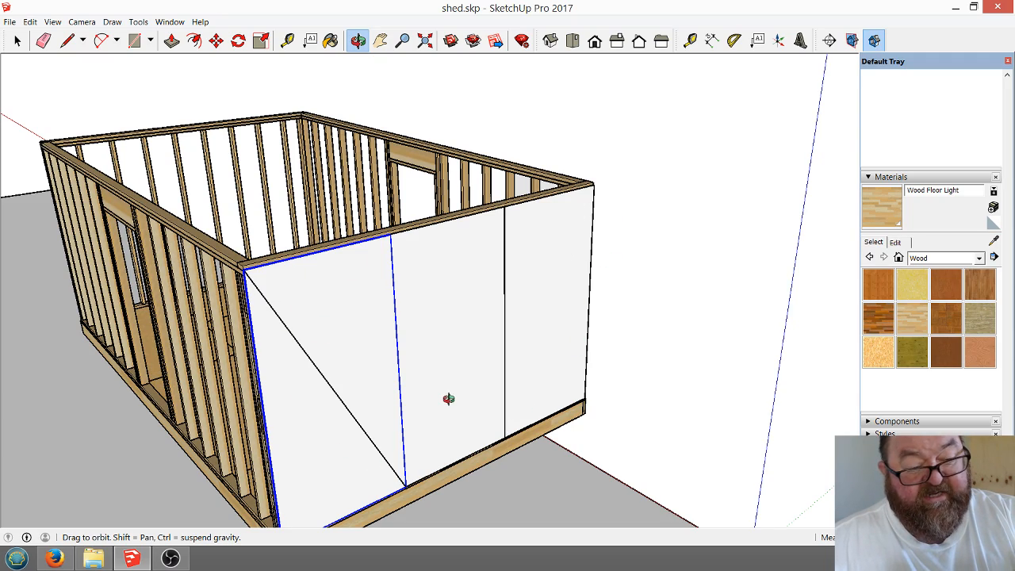
{"action": "key", "text": "ctrl+z"}
Make the Roof Solid layer visible and view the roof above the panelled side wall.
{"action": "left_click_drag", "start_coordinate": [385, 402], "coordinate": [605, 465]}
{"action": "scroll", "coordinate": [463, 381], "scroll_direction": "down", "scroll_amount": 2}
{"action": "left_click_drag", "start_coordinate": [527, 431], "coordinate": [304, 345]}
{"action": "scroll", "coordinate": [480, 388], "scroll_direction": "down", "scroll_amount": 4}
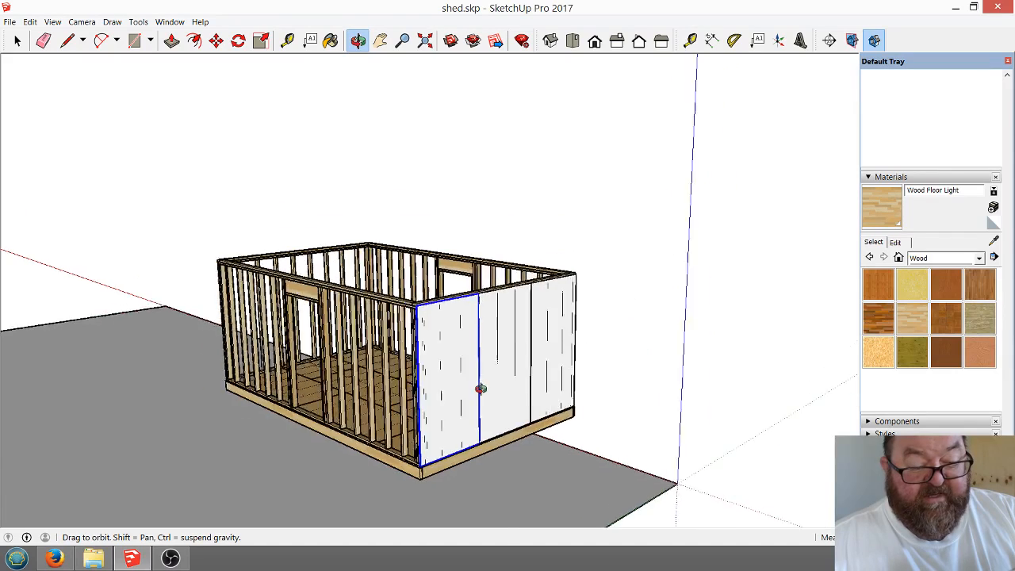
{"action": "left_click_drag", "start_coordinate": [444, 429], "coordinate": [466, 454]}
{"action": "scroll", "coordinate": [491, 371], "scroll_direction": "up", "scroll_amount": 2}
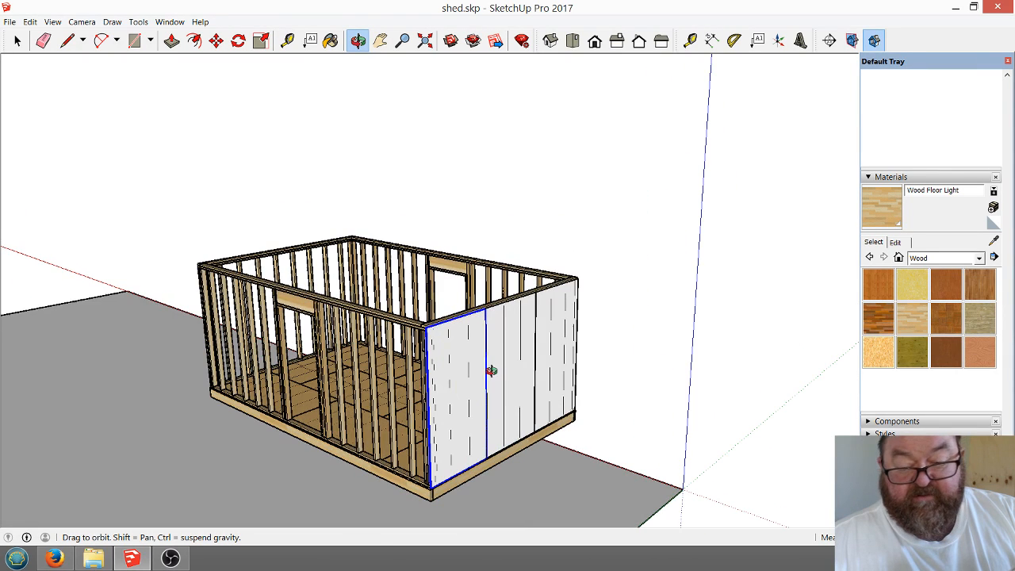
{"action": "left_click", "coordinate": [867, 176]}
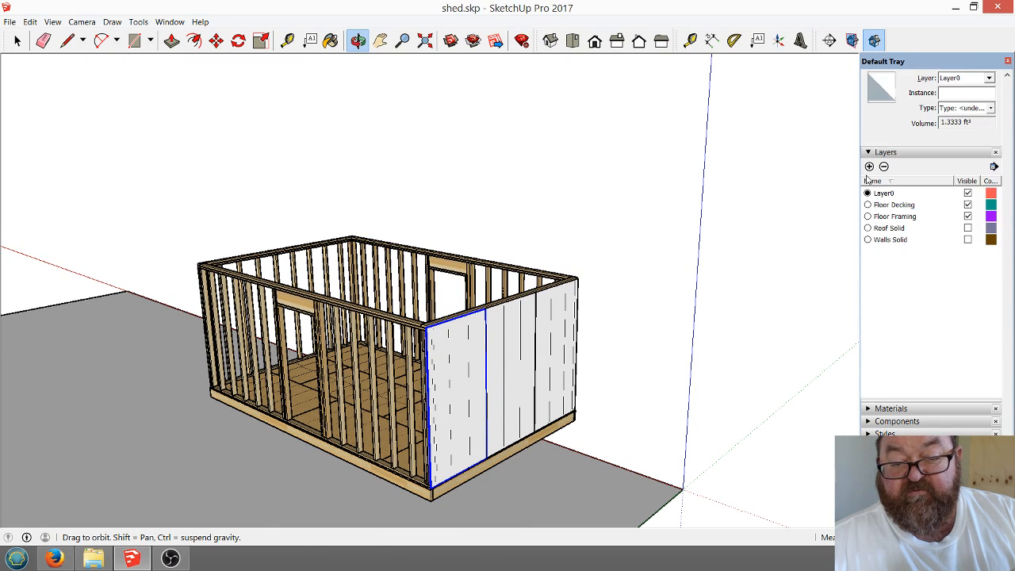
{"action": "left_click", "coordinate": [967, 228]}
{"action": "left_click_drag", "start_coordinate": [501, 286], "coordinate": [404, 322]}
{"action": "scroll", "coordinate": [404, 323], "scroll_direction": "up", "scroll_amount": 4}
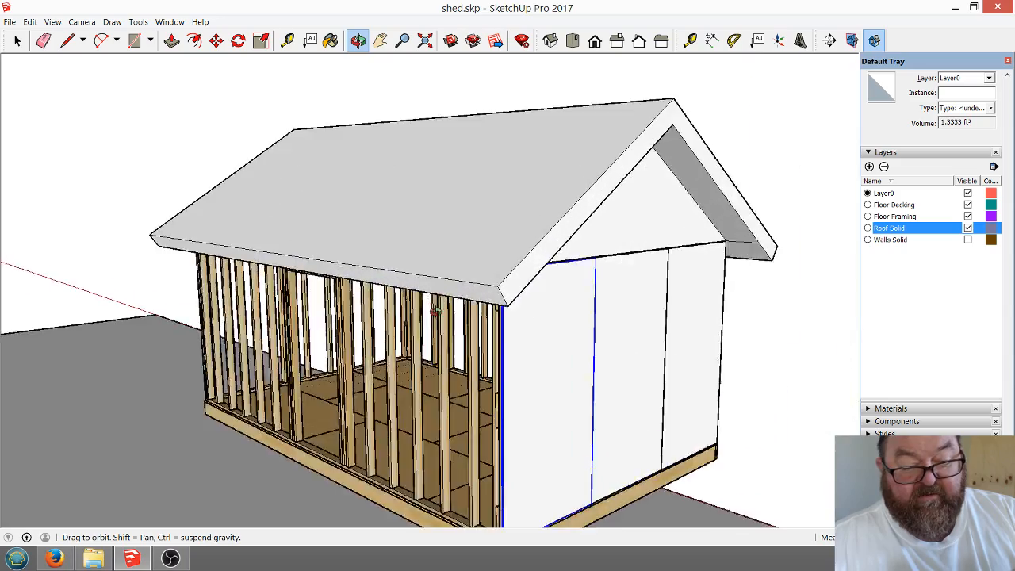
{"action": "scroll", "coordinate": [585, 408], "scroll_direction": "up", "scroll_amount": 4}
{"action": "left_click_drag", "start_coordinate": [545, 414], "coordinate": [506, 374]}
{"action": "scroll", "coordinate": [381, 368], "scroll_direction": "down", "scroll_amount": 4}
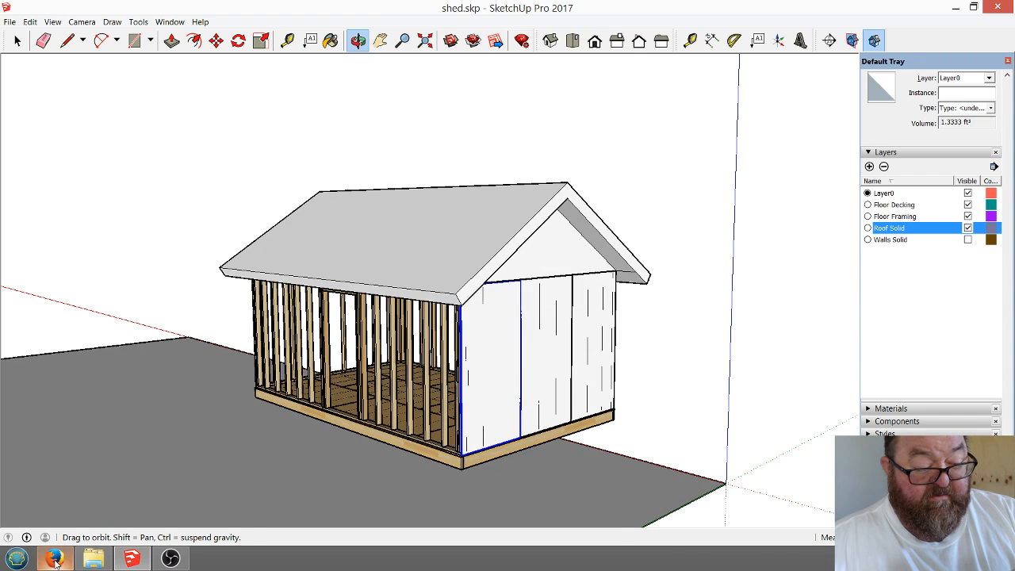
Switch to the YouTube live stream page in Firefox and remove the latest offensive message from the live chat.
{"action": "left_click", "coordinate": [54, 558]}
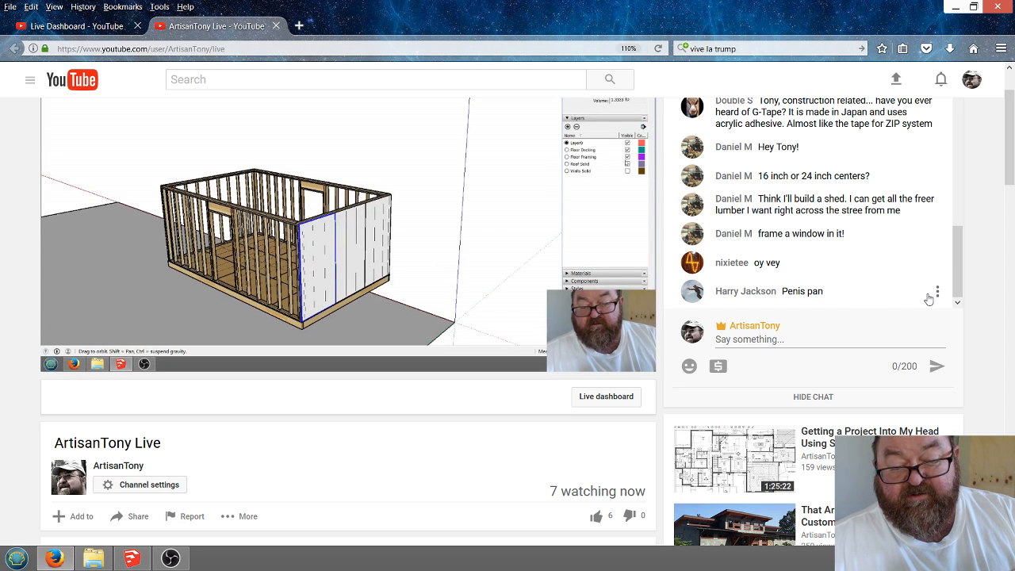
{"action": "scroll", "coordinate": [928, 295], "scroll_direction": "up", "scroll_amount": 2}
{"action": "scroll", "coordinate": [908, 281], "scroll_direction": "down", "scroll_amount": 2}
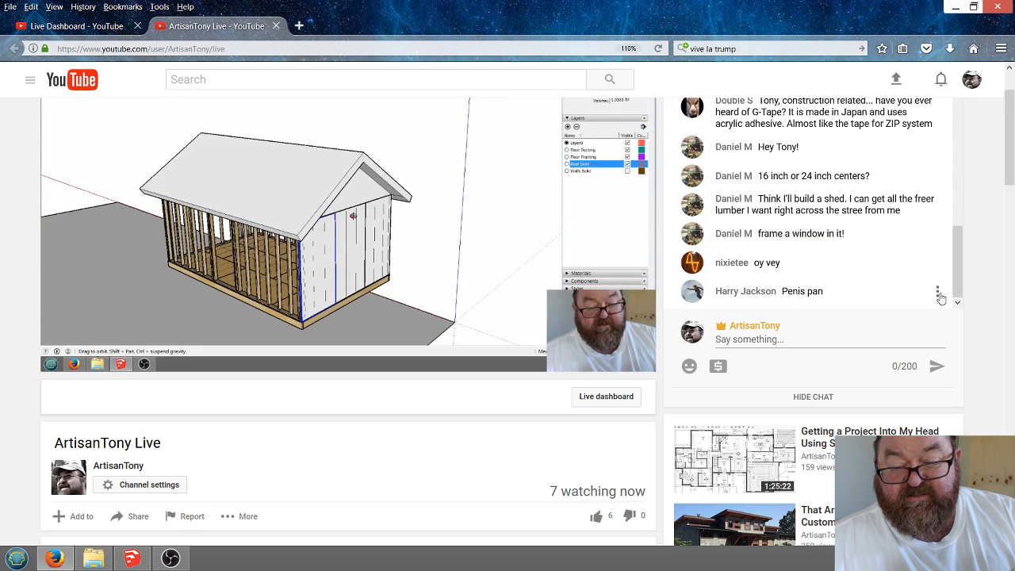
{"action": "left_click", "coordinate": [937, 292]}
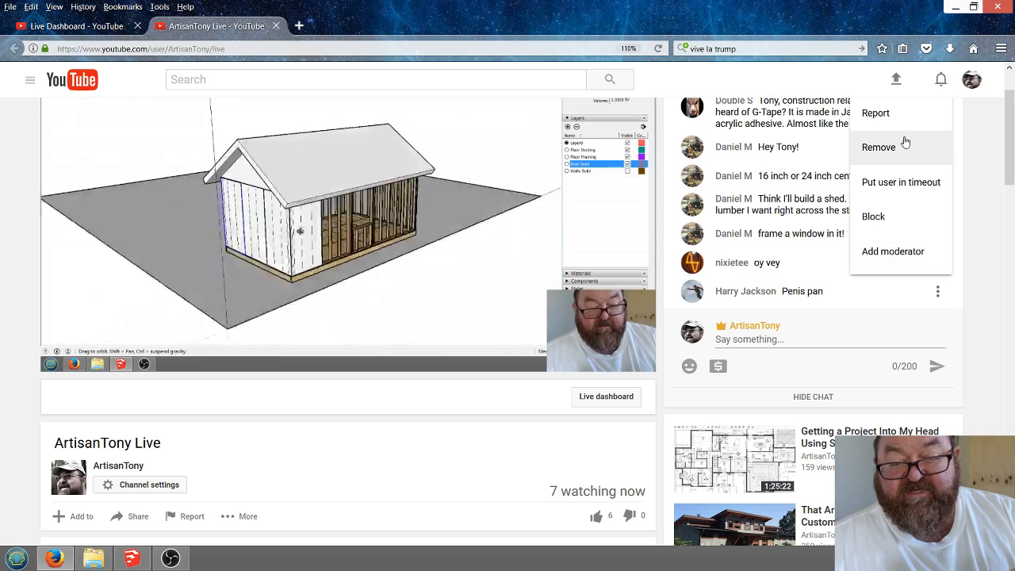
{"action": "left_click", "coordinate": [894, 223]}
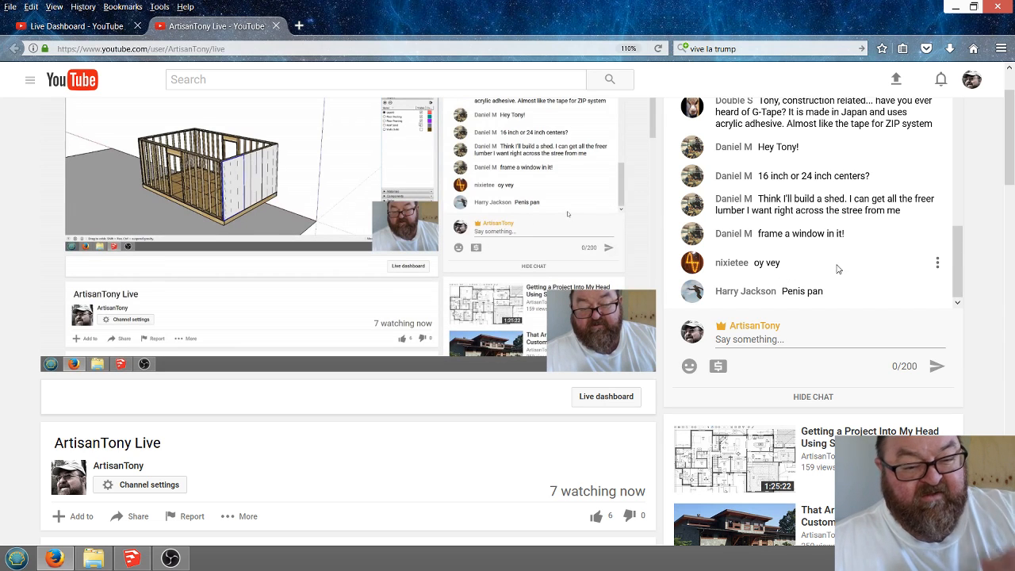
{"action": "mouse_move", "coordinate": [335, 234]}
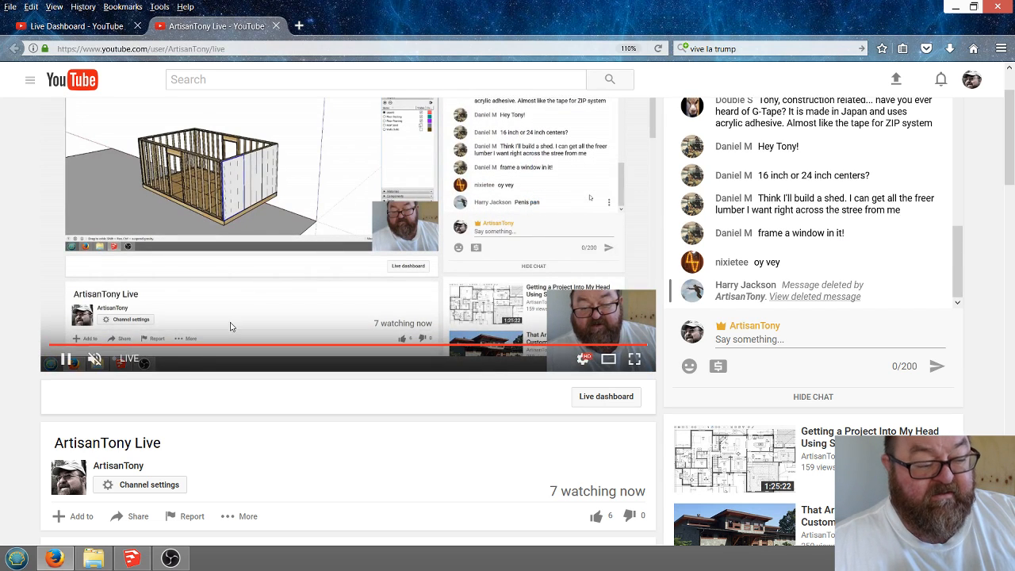
Return to SketchUp and examine the roof over the open wall framing from all sides of the shed.
{"action": "left_click", "coordinate": [135, 560]}
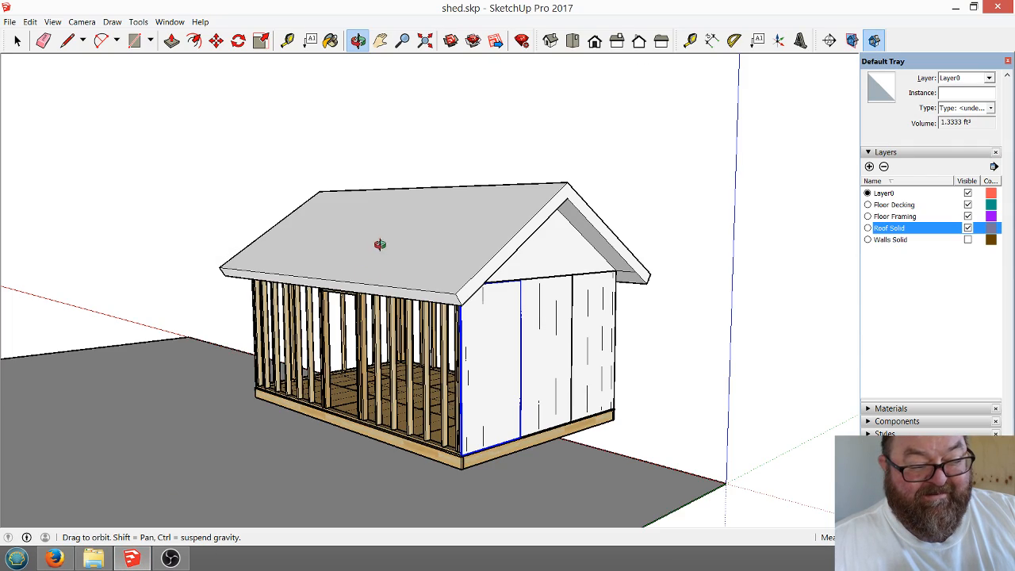
{"action": "left_click_drag", "start_coordinate": [564, 270], "coordinate": [564, 313]}
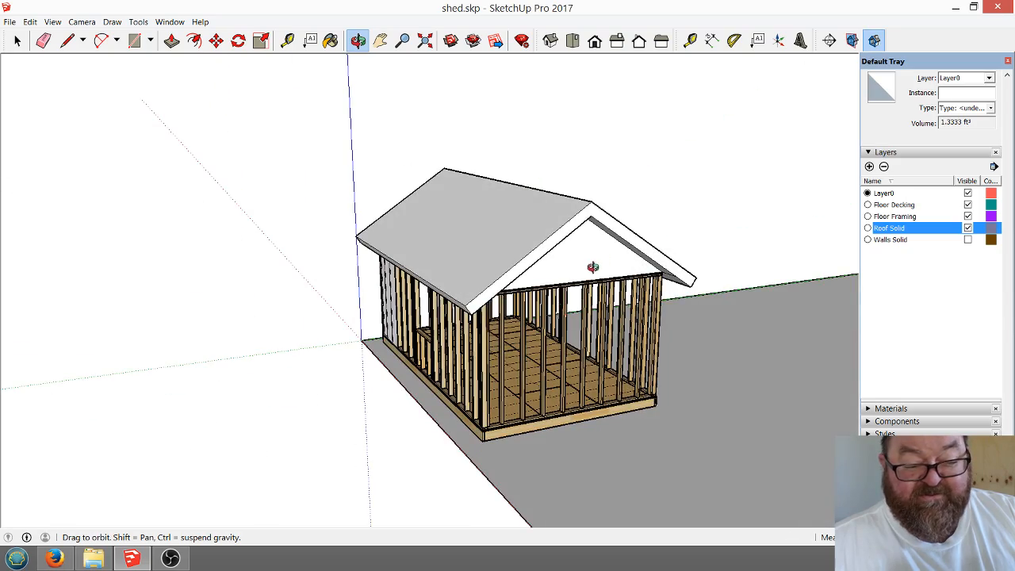
{"action": "left_click_drag", "start_coordinate": [593, 267], "coordinate": [494, 259]}
{"action": "scroll", "coordinate": [494, 293], "scroll_direction": "up", "scroll_amount": 5}
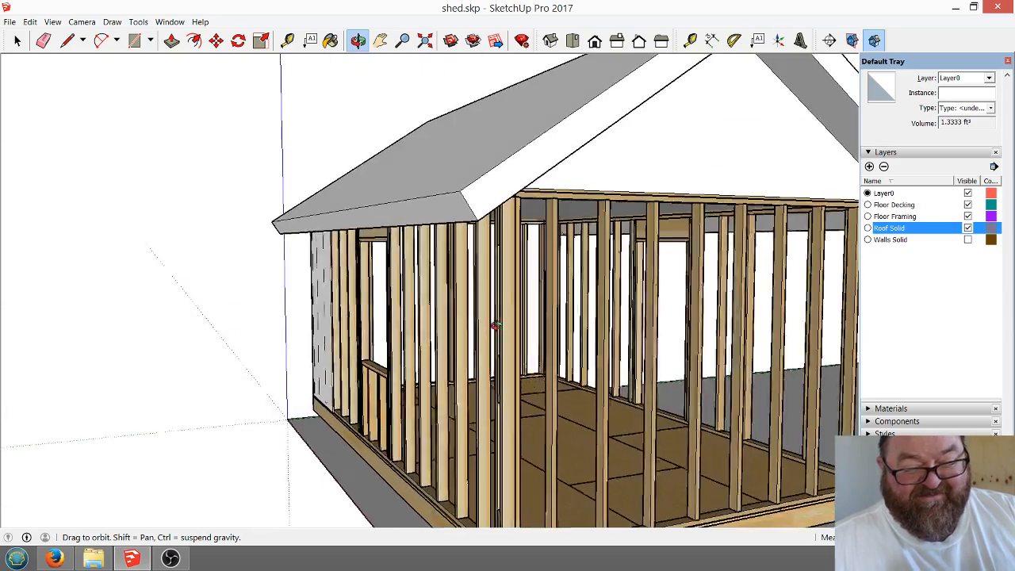
{"action": "left_click_drag", "start_coordinate": [495, 325], "coordinate": [512, 222]}
{"action": "scroll", "coordinate": [513, 225], "scroll_direction": "down", "scroll_amount": 2}
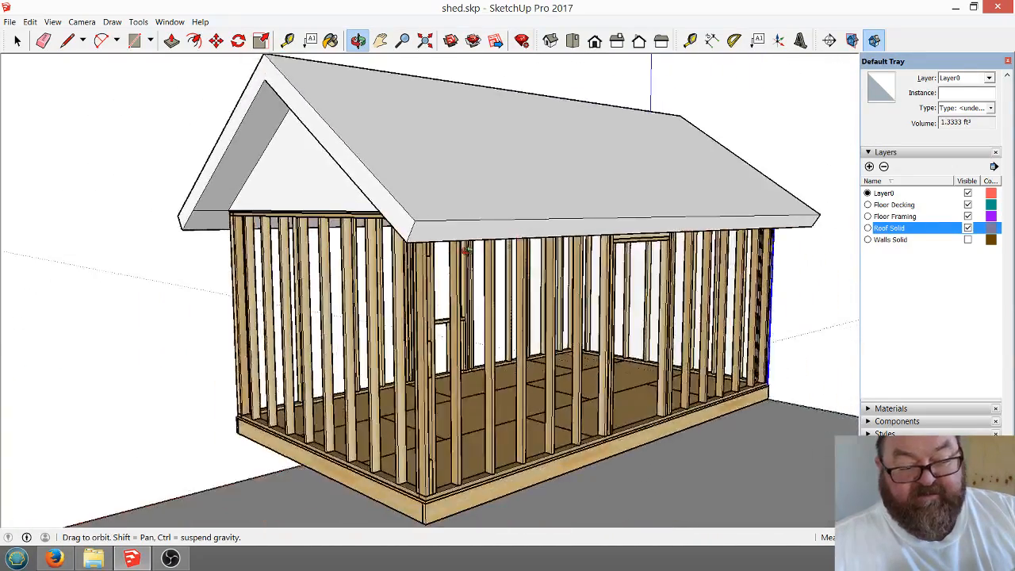
{"action": "left_click_drag", "start_coordinate": [467, 250], "coordinate": [736, 309]}
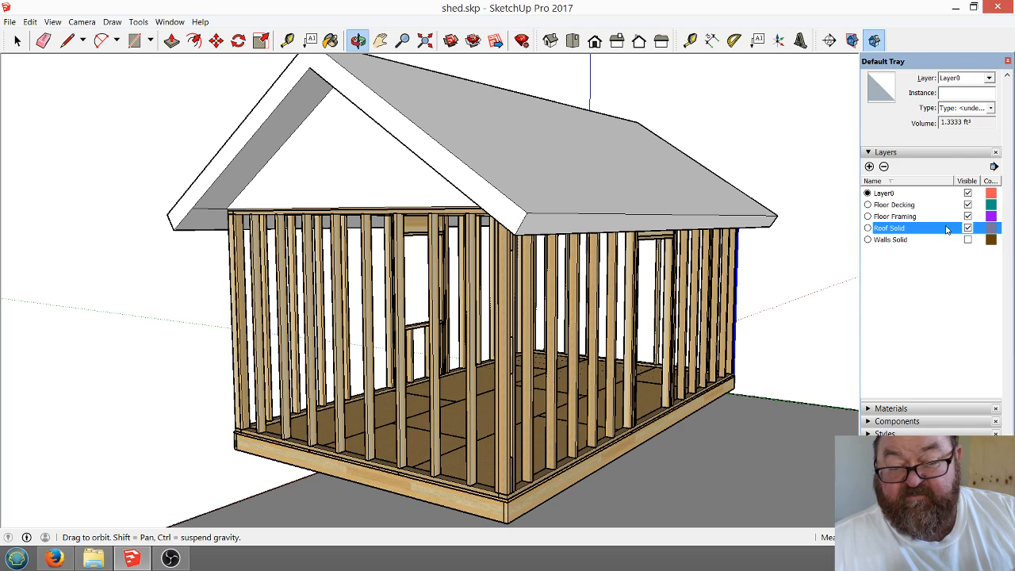
Show the Walls Solid layer to view the solid walls under the roof, and hide the layer again.
{"action": "left_click", "coordinate": [967, 241]}
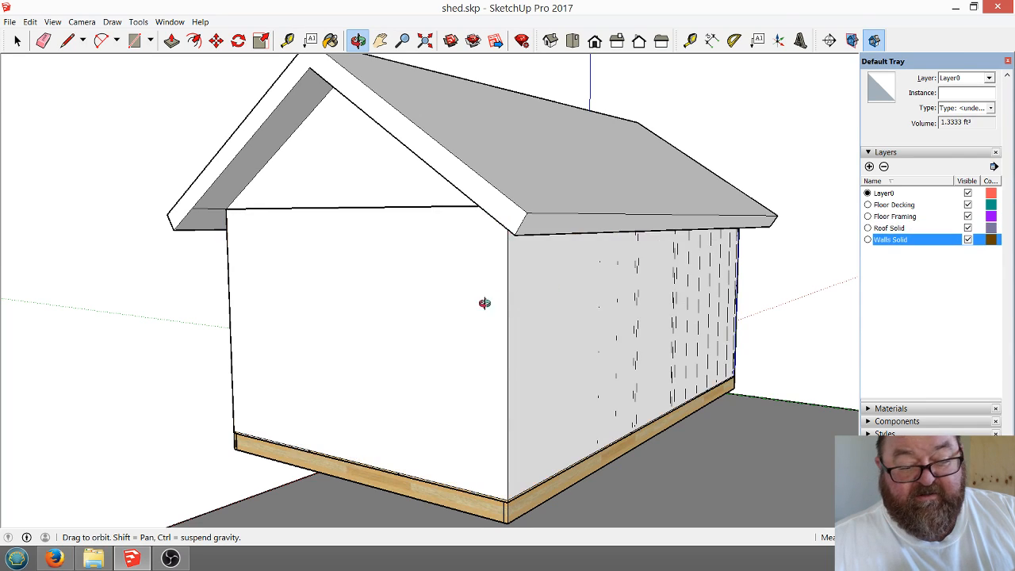
{"action": "left_click_drag", "start_coordinate": [484, 303], "coordinate": [212, 324]}
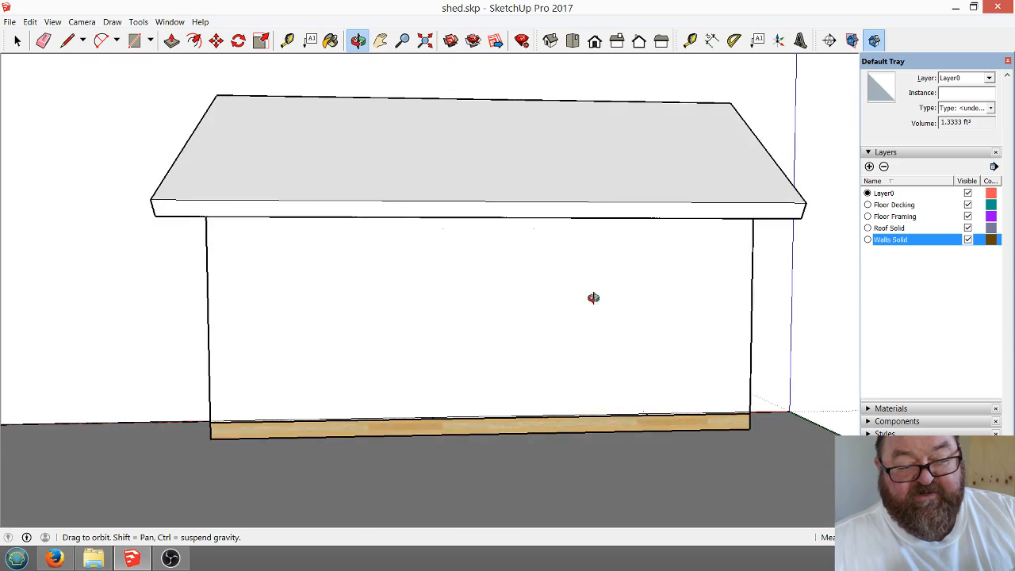
{"action": "left_click_drag", "start_coordinate": [594, 297], "coordinate": [532, 301]}
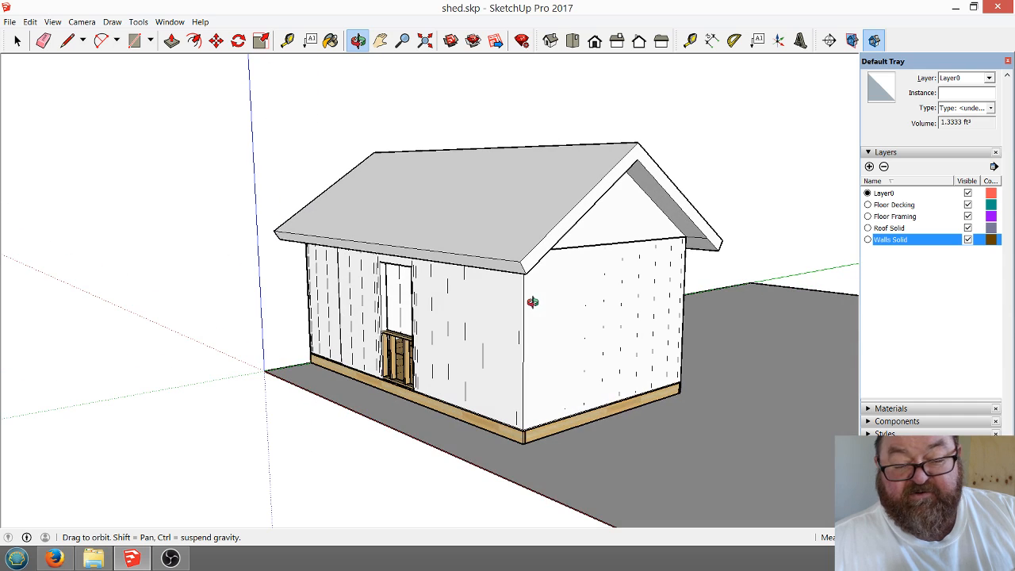
{"action": "left_click", "coordinate": [969, 239]}
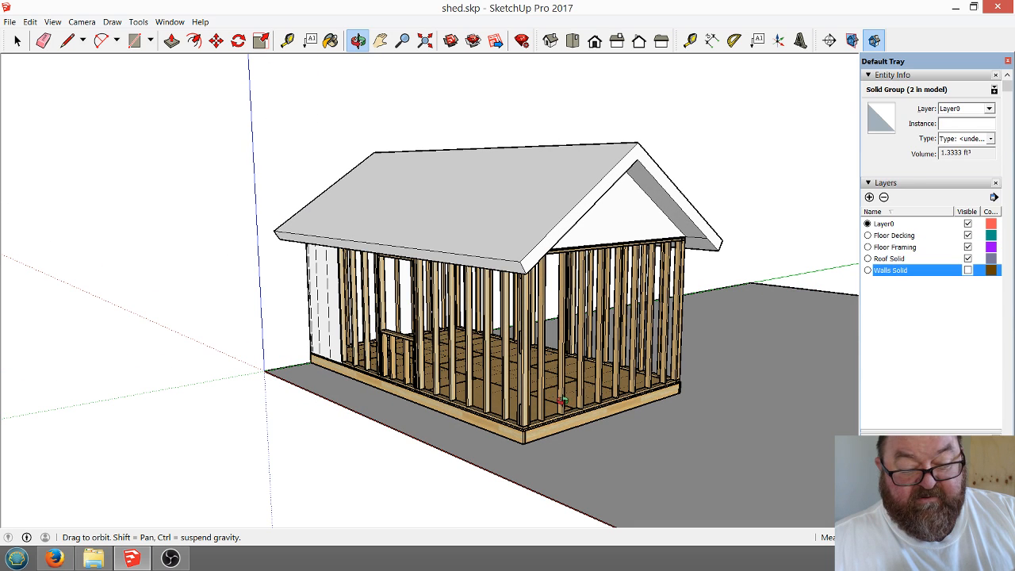
Hide the Roof Solid layer so that the wall framing and sheathing panels are exposed from above.
{"action": "scroll", "coordinate": [532, 408], "scroll_direction": "up", "scroll_amount": 5}
{"action": "left_click_drag", "start_coordinate": [669, 373], "coordinate": [498, 373]}
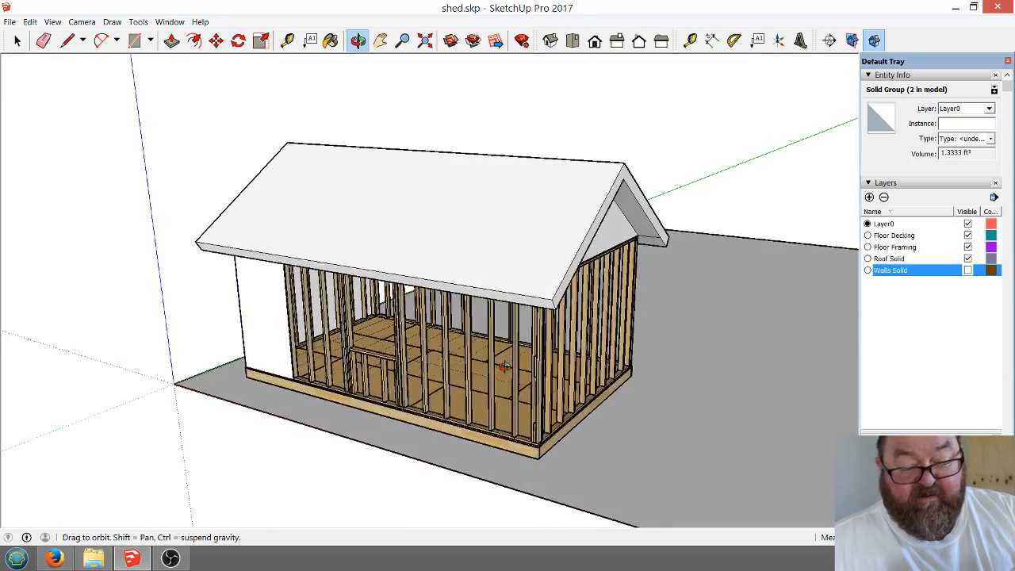
{"action": "left_click", "coordinate": [969, 259]}
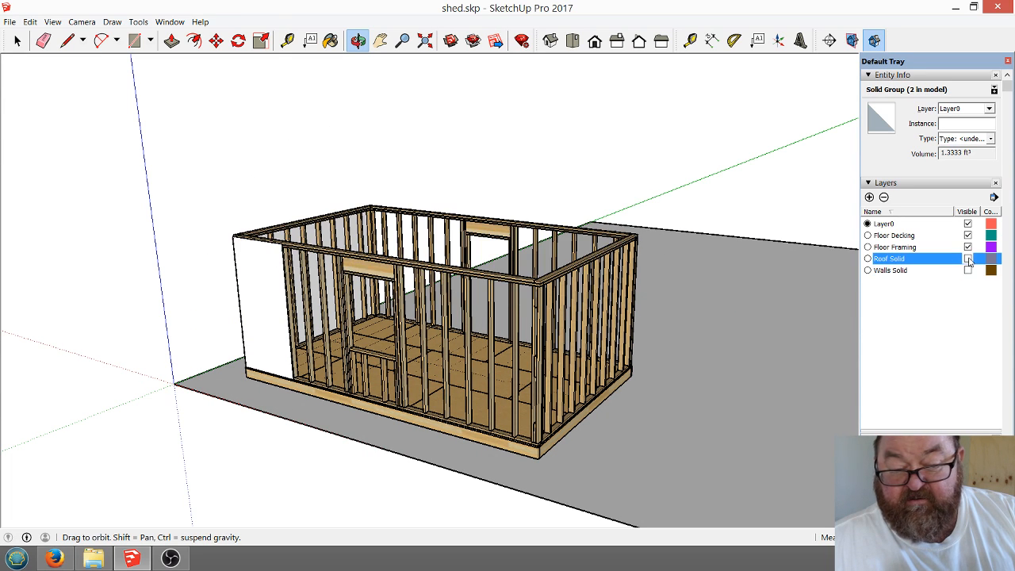
Sample the Wood OSB material from the floor decking and paint the three sheathing panels on the end wall with it.
{"action": "left_click_drag", "start_coordinate": [418, 283], "coordinate": [369, 292]}
{"action": "left_click_drag", "start_coordinate": [536, 347], "coordinate": [626, 454]}
{"action": "scroll", "coordinate": [627, 453], "scroll_direction": "up", "scroll_amount": 3}
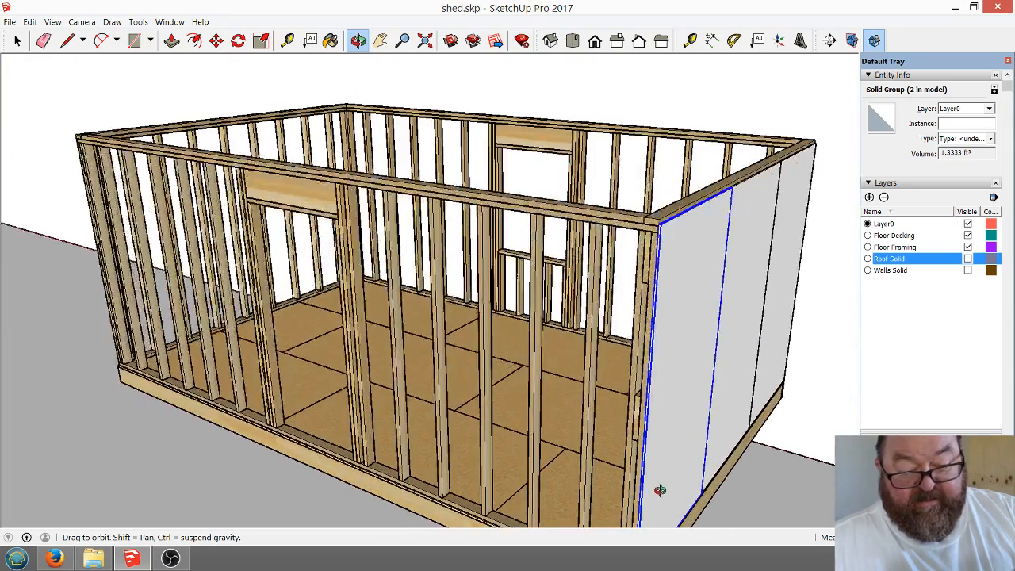
{"action": "left_click", "coordinate": [331, 40]}
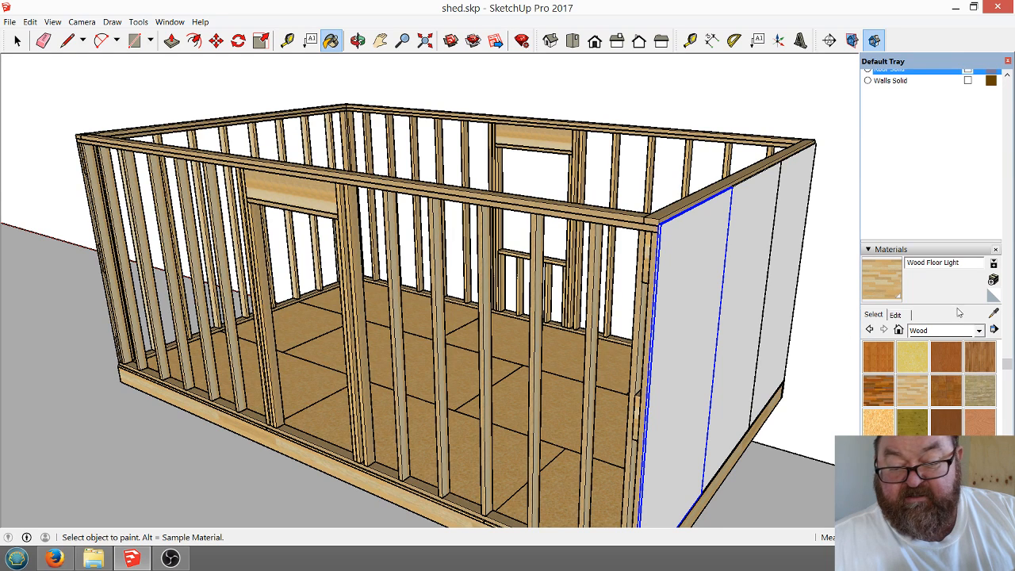
{"action": "left_click", "coordinate": [316, 384], "text": "alt"}
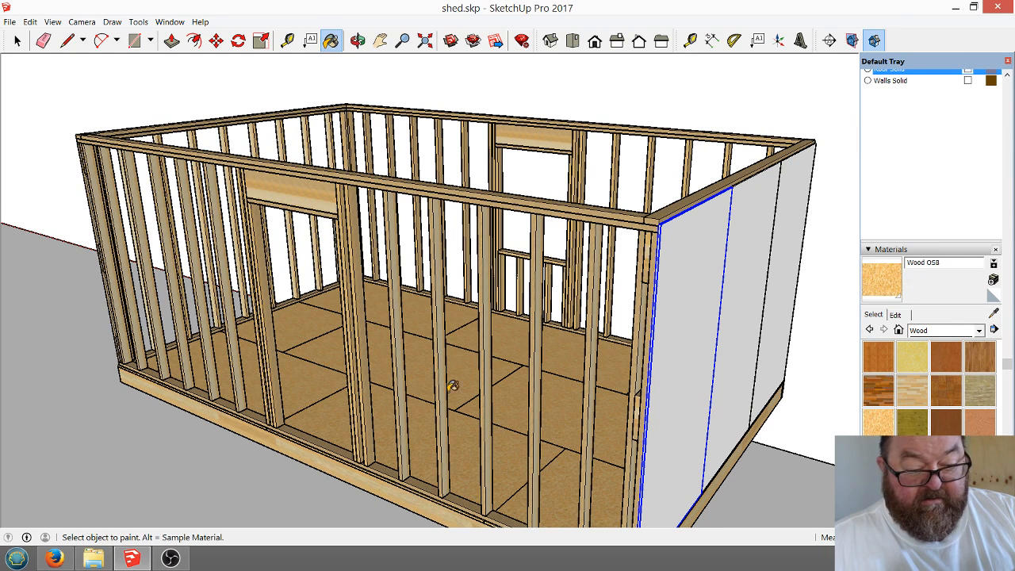
{"action": "left_click", "coordinate": [675, 305]}
{"action": "left_click", "coordinate": [787, 226]}
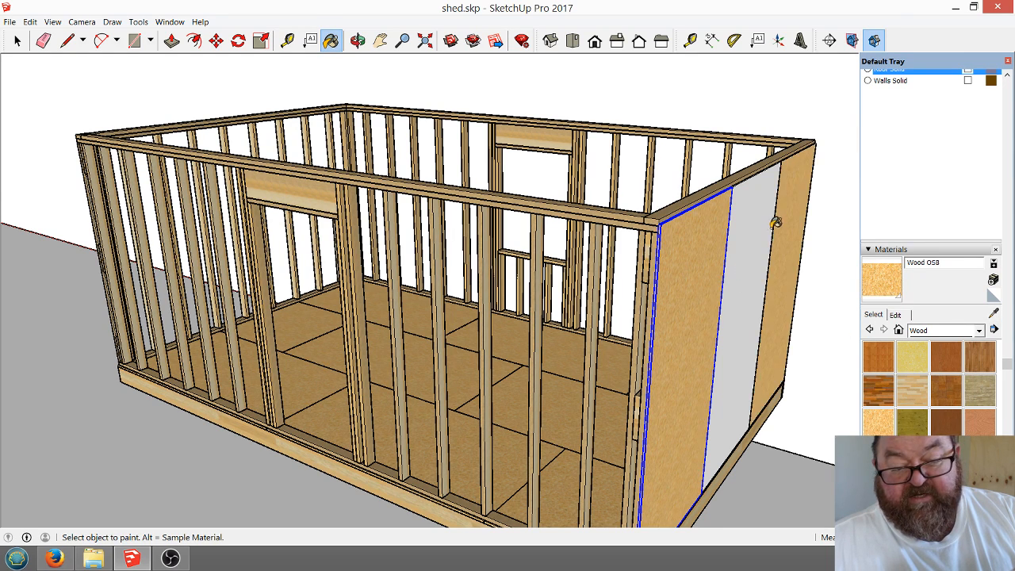
{"action": "left_click", "coordinate": [760, 225]}
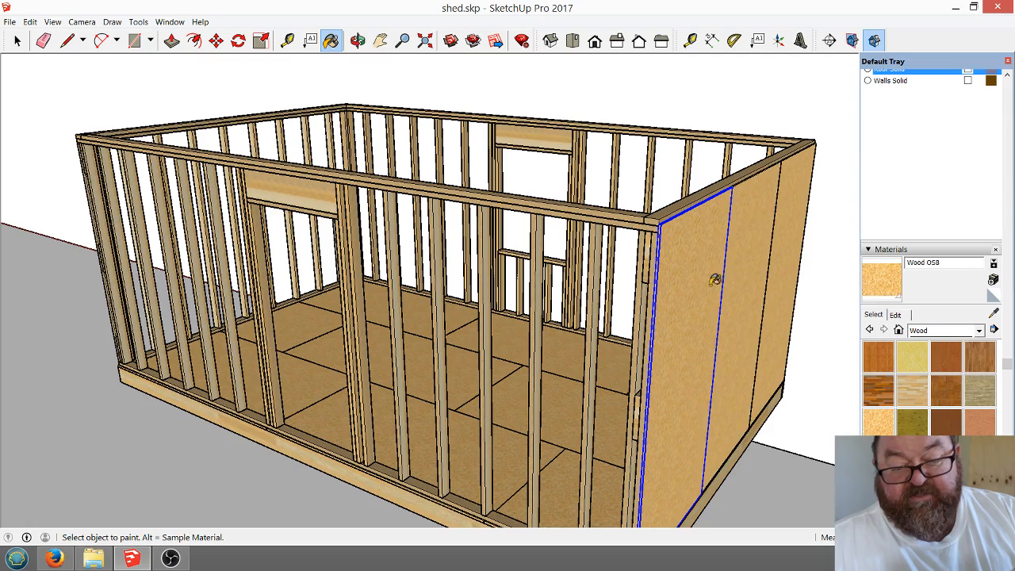
Paint the white corner panel on the adjoining window wall with the same Wood OSB material.
{"action": "left_click", "coordinate": [358, 41]}
{"action": "left_click_drag", "start_coordinate": [698, 257], "coordinate": [400, 311]}
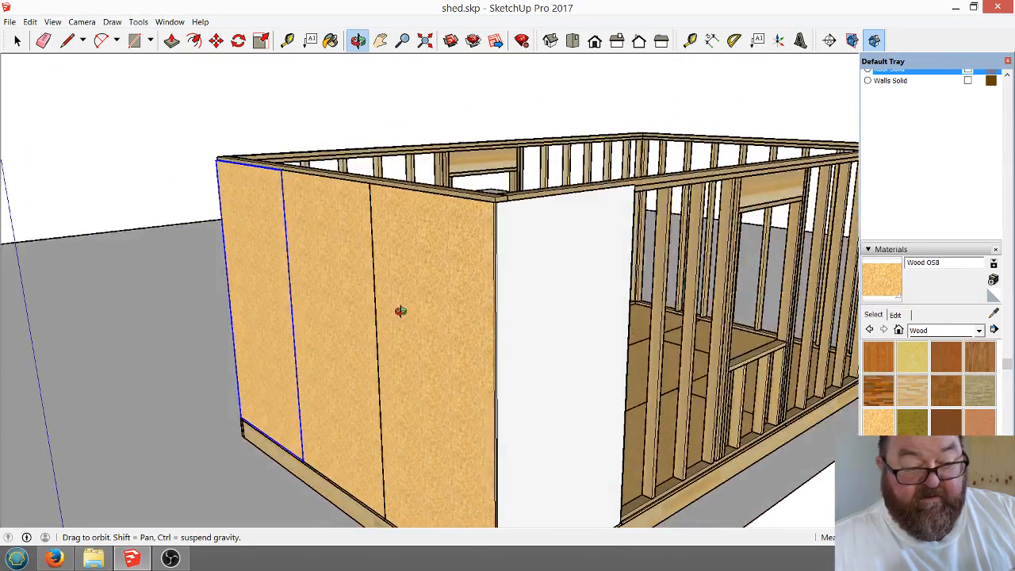
{"action": "left_click", "coordinate": [331, 41]}
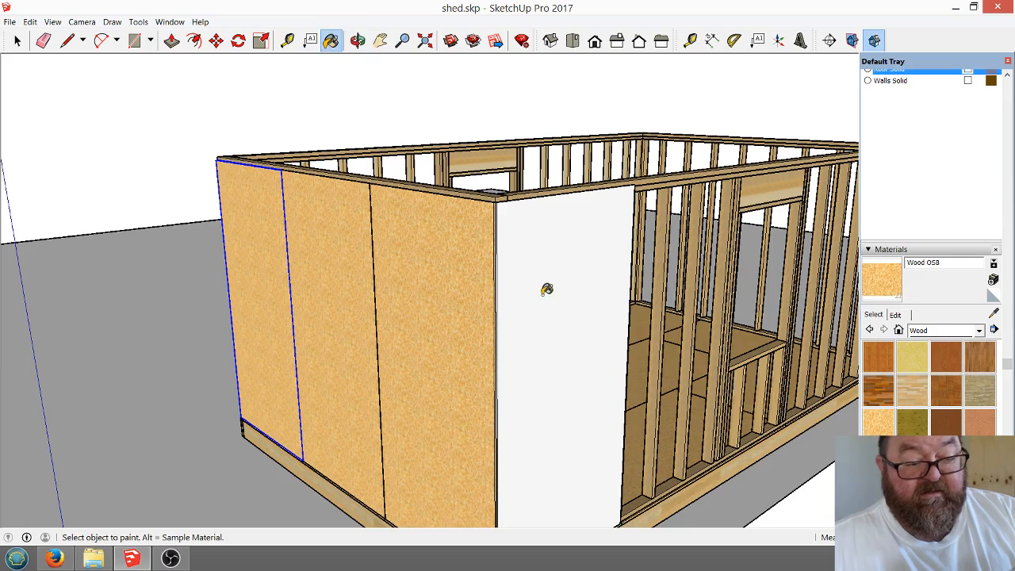
{"action": "left_click", "coordinate": [546, 291]}
{"action": "middle_click_drag", "start_coordinate": [532, 358], "coordinate": [335, 268]}
{"action": "left_click", "coordinate": [18, 41]}
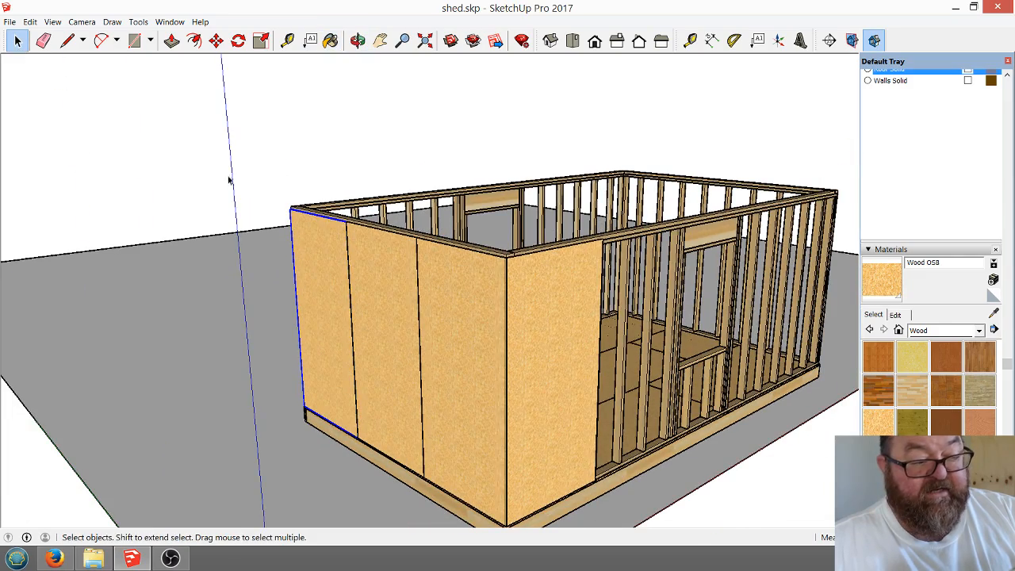
{"action": "left_click", "coordinate": [358, 40]}
{"action": "left_click_drag", "start_coordinate": [553, 307], "coordinate": [525, 363]}
{"action": "left_click_drag", "start_coordinate": [575, 397], "coordinate": [398, 304]}
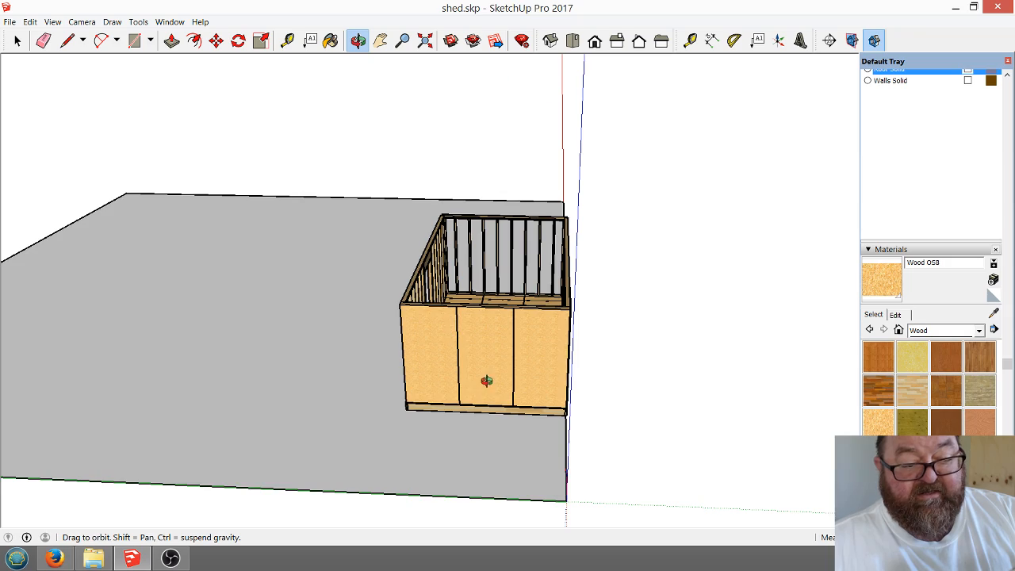
{"action": "left_click_drag", "start_coordinate": [486, 381], "coordinate": [442, 325]}
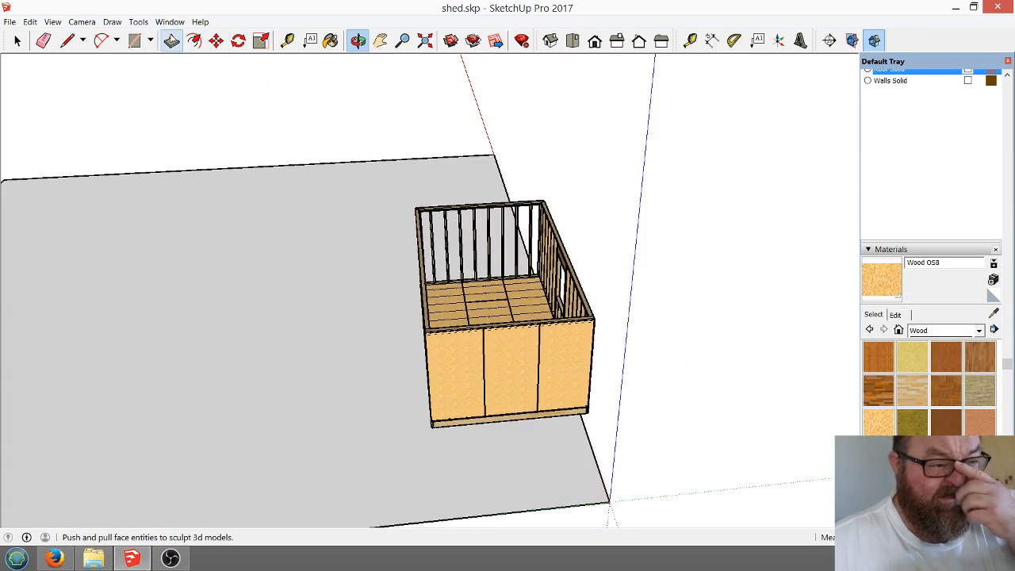
Enable the Shadows toolbar in the toolbar settings and close the dialog.
{"action": "left_click", "coordinate": [135, 22]}
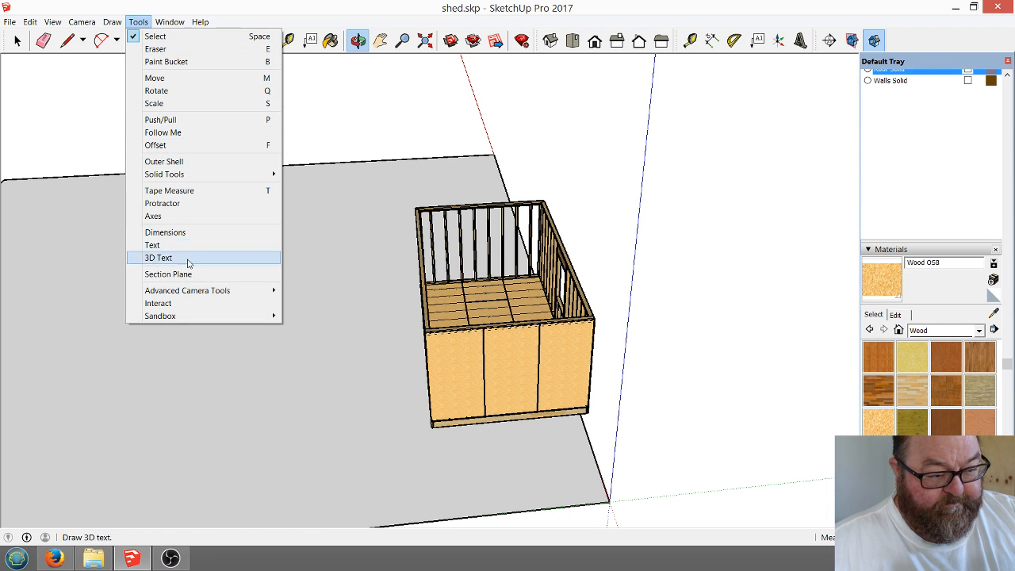
{"action": "mouse_move", "coordinate": [180, 25]}
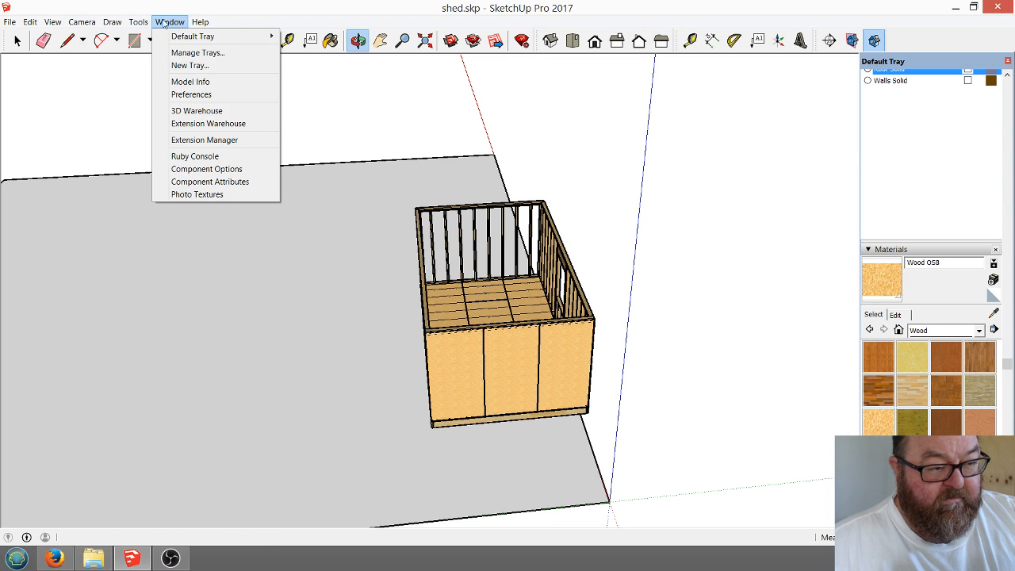
{"action": "mouse_move", "coordinate": [144, 24]}
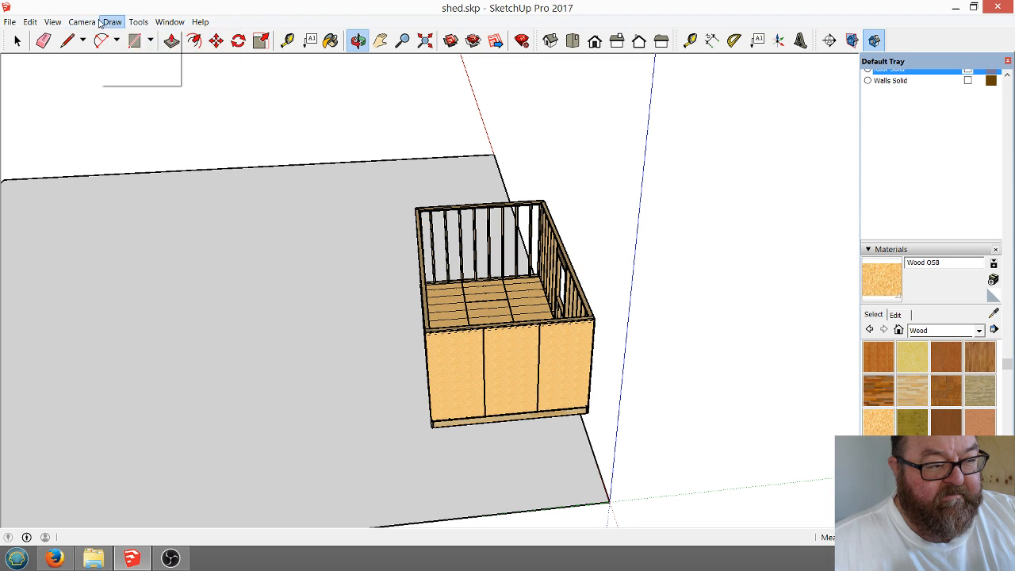
{"action": "mouse_move", "coordinate": [73, 20]}
{"action": "mouse_move", "coordinate": [113, 23]}
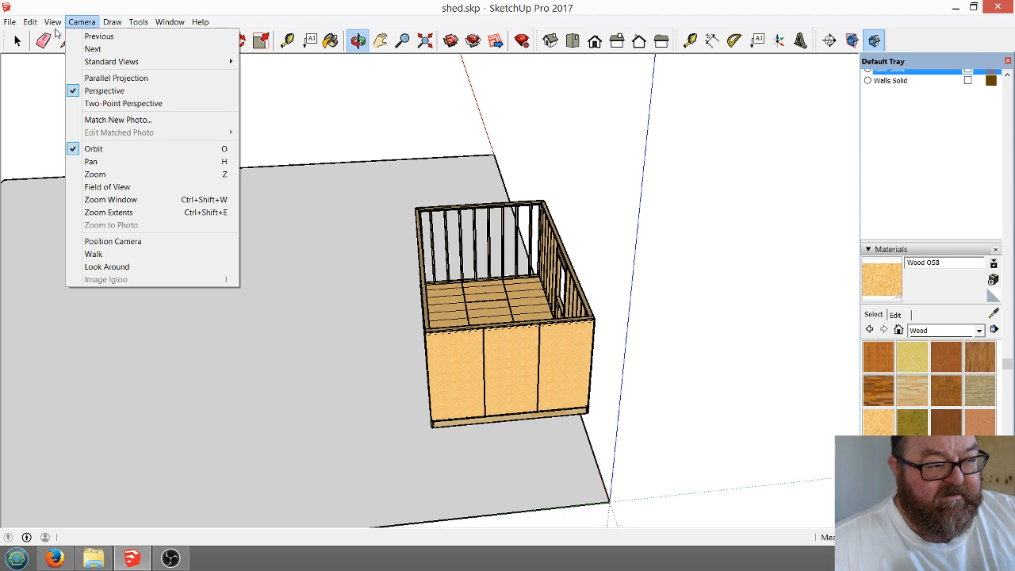
{"action": "left_click", "coordinate": [71, 37]}
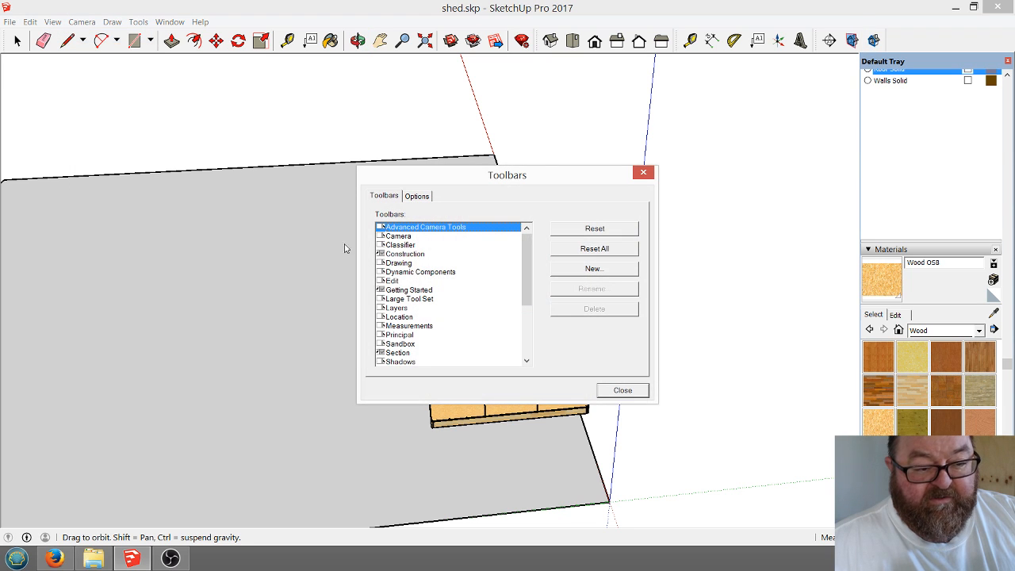
{"action": "left_click_drag", "start_coordinate": [530, 264], "coordinate": [531, 300]}
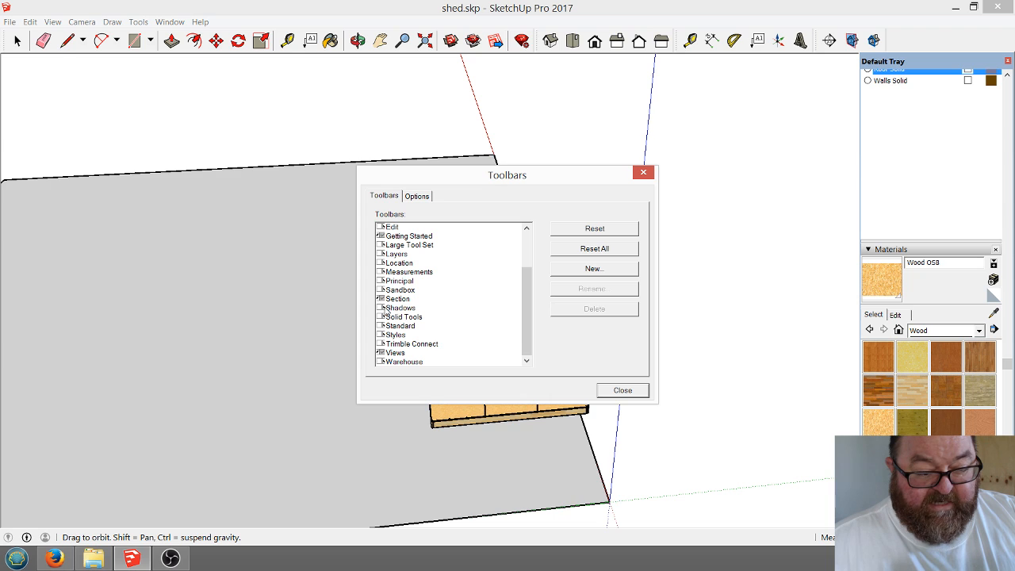
{"action": "left_click", "coordinate": [380, 308]}
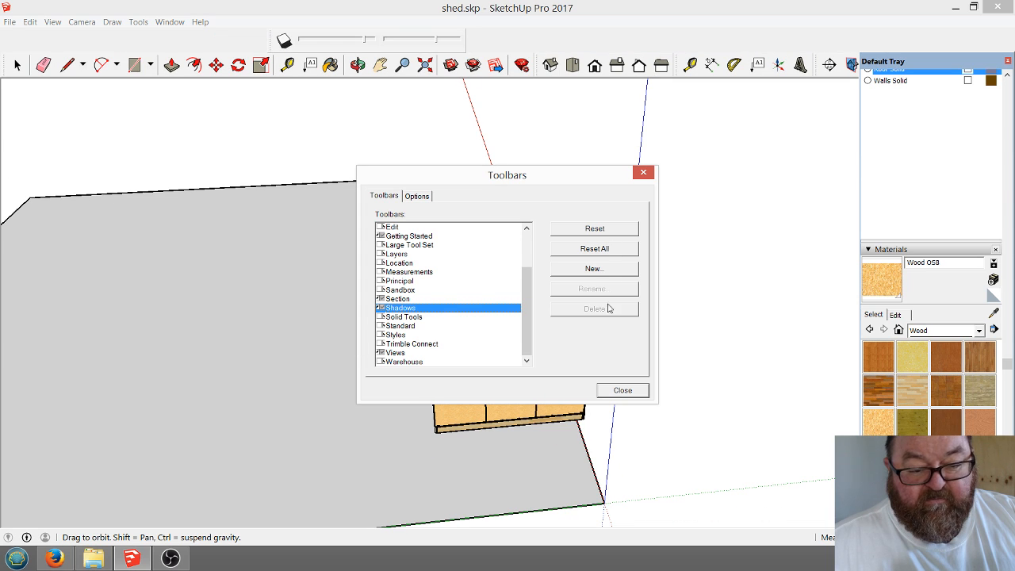
{"action": "left_click", "coordinate": [621, 390]}
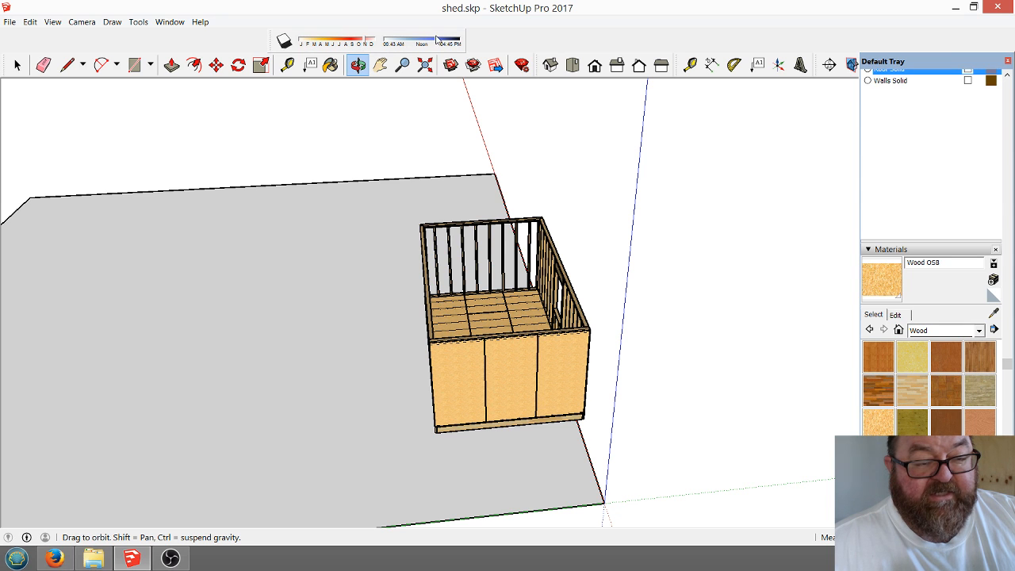
Turn on the model's shadows, set the time to around noon and move the shadow date to about August.
{"action": "mouse_move", "coordinate": [491, 342]}
{"action": "left_mouse_down"}
{"action": "mouse_move", "coordinate": [423, 376]}
{"action": "mouse_move", "coordinate": [283, 241]}
{"action": "mouse_move", "coordinate": [329, 338]}
{"action": "mouse_move", "coordinate": [505, 355]}
{"action": "left_mouse_up"}
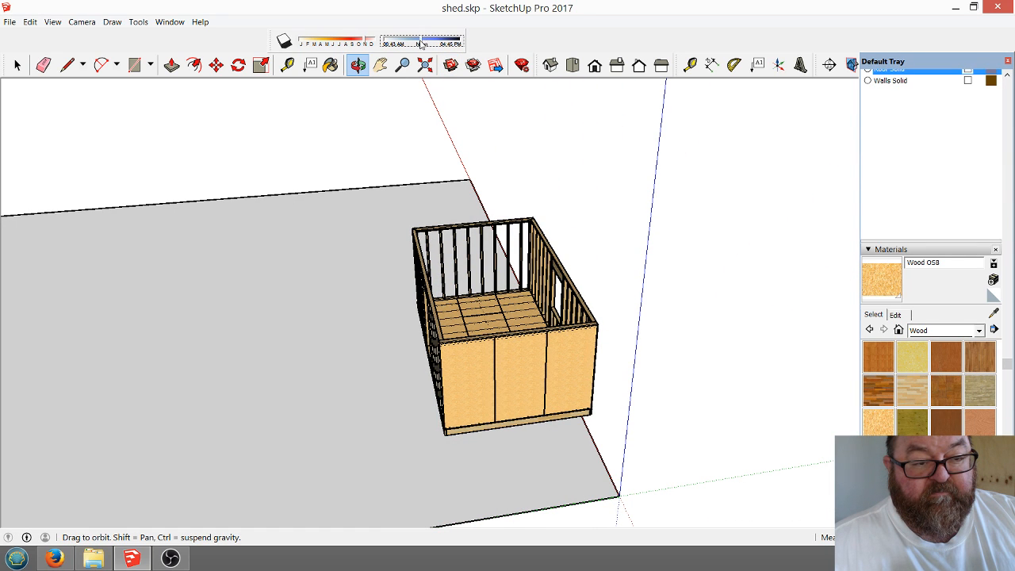
{"action": "left_click", "coordinate": [285, 42]}
{"action": "left_click_drag", "start_coordinate": [491, 352], "coordinate": [498, 412]}
{"action": "scroll", "coordinate": [498, 413], "scroll_direction": "up", "scroll_amount": 2}
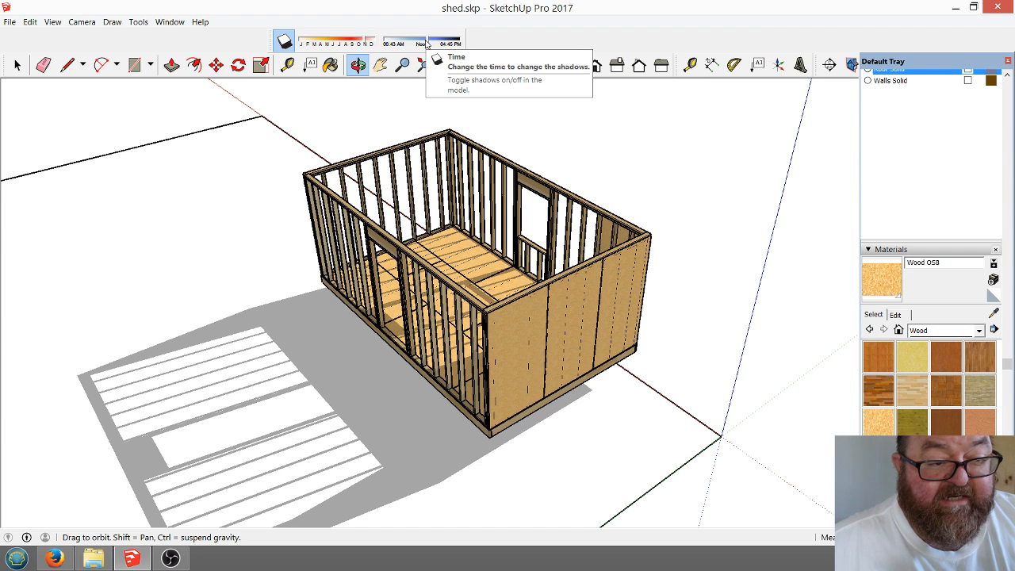
{"action": "mouse_move", "coordinate": [426, 44]}
{"action": "left_mouse_down"}
{"action": "mouse_move", "coordinate": [396, 46]}
{"action": "mouse_move", "coordinate": [453, 42]}
{"action": "mouse_move", "coordinate": [426, 41]}
{"action": "left_mouse_up"}
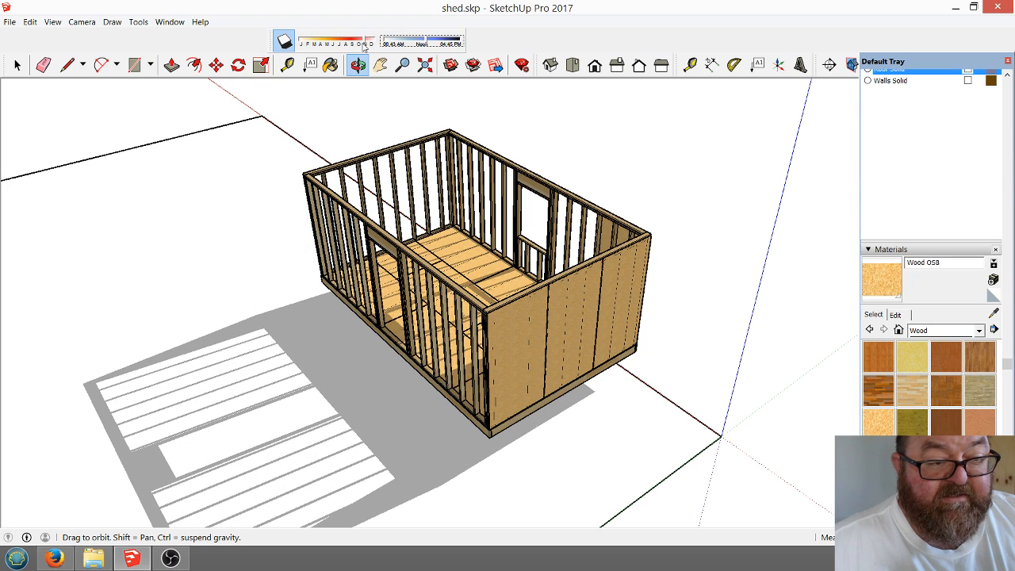
{"action": "left_click_drag", "start_coordinate": [363, 44], "coordinate": [433, 50]}
Examine from several sides the shadows that the wall framing casts on the floor decking and the ground.
{"action": "left_click_drag", "start_coordinate": [460, 179], "coordinate": [527, 315]}
{"action": "scroll", "coordinate": [529, 316], "scroll_direction": "down", "scroll_amount": 3}
{"action": "left_click_drag", "start_coordinate": [482, 338], "coordinate": [454, 284]}
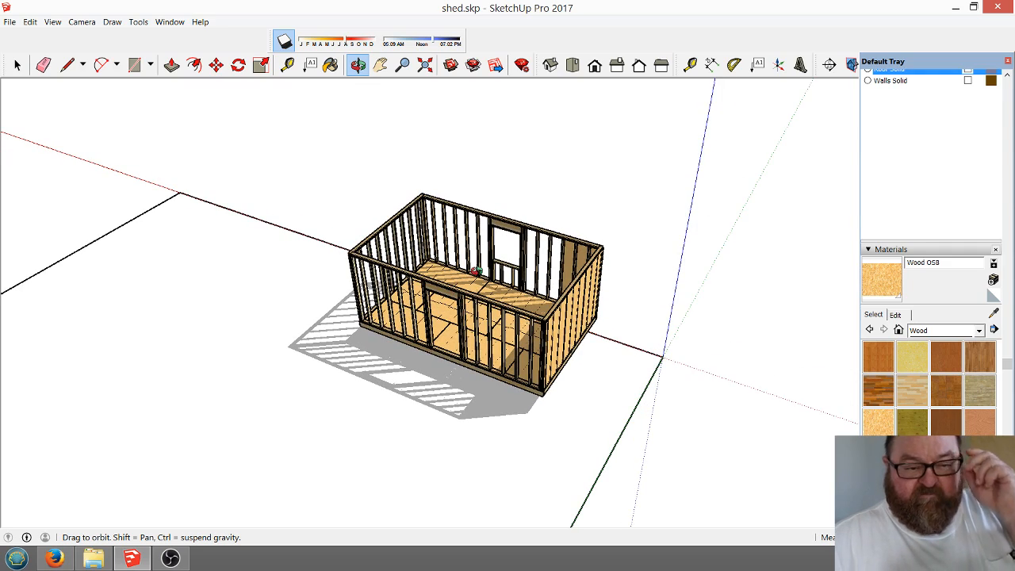
{"action": "left_click_drag", "start_coordinate": [575, 319], "coordinate": [390, 345]}
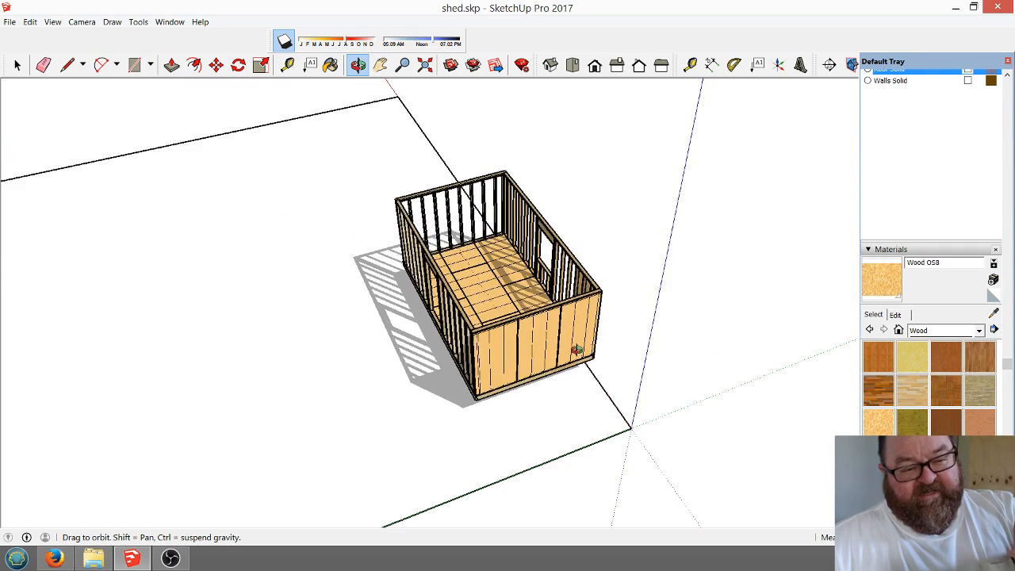
{"action": "left_click_drag", "start_coordinate": [576, 350], "coordinate": [233, 293]}
{"action": "left_click_drag", "start_coordinate": [552, 317], "coordinate": [281, 357]}
{"action": "left_click_drag", "start_coordinate": [429, 332], "coordinate": [452, 378]}
{"action": "scroll", "coordinate": [301, 246], "scroll_direction": "up", "scroll_amount": 6}
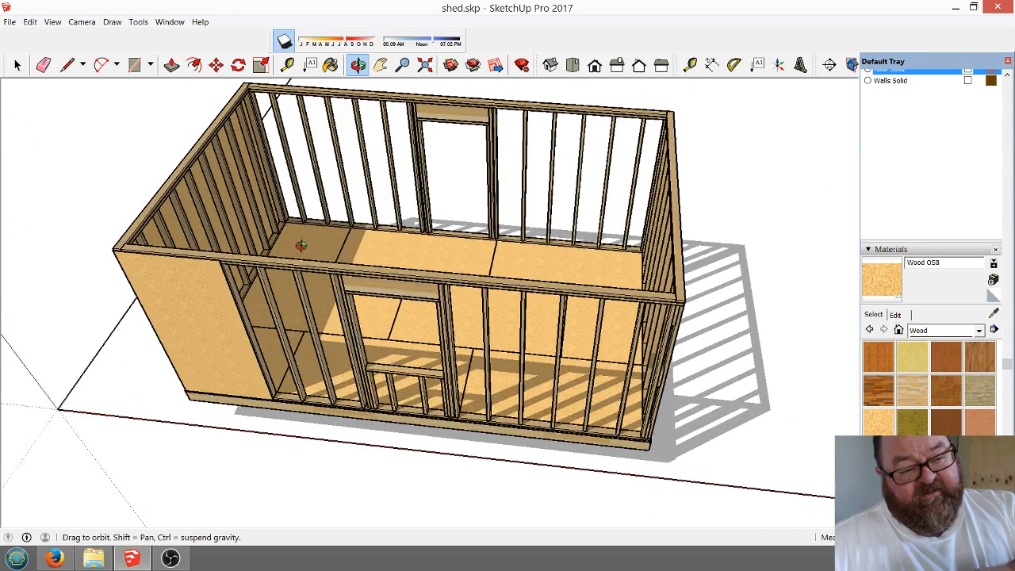
{"action": "scroll", "coordinate": [302, 245], "scroll_direction": "down", "scroll_amount": 4}
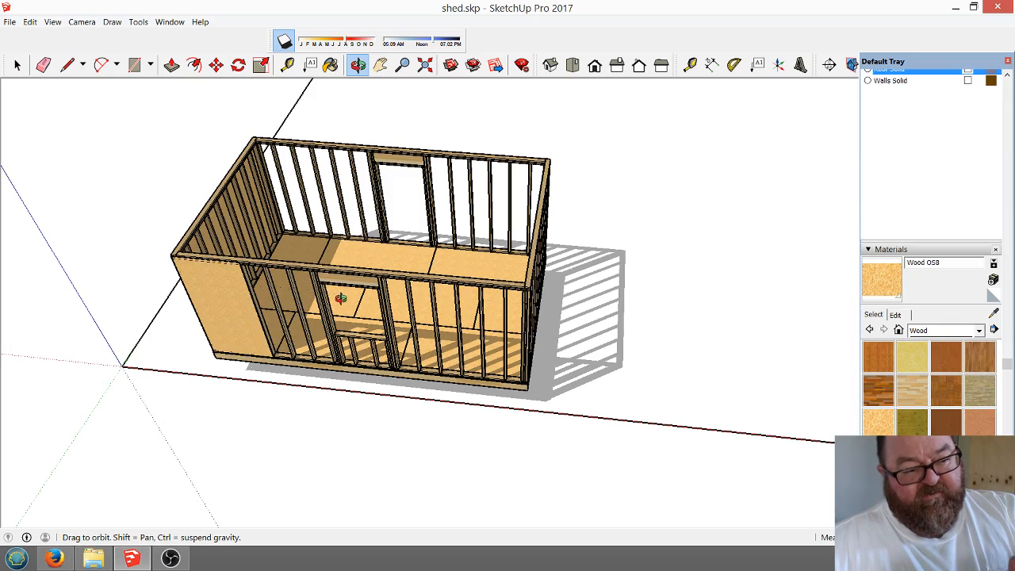
{"action": "scroll", "coordinate": [388, 332], "scroll_direction": "up", "scroll_amount": 3}
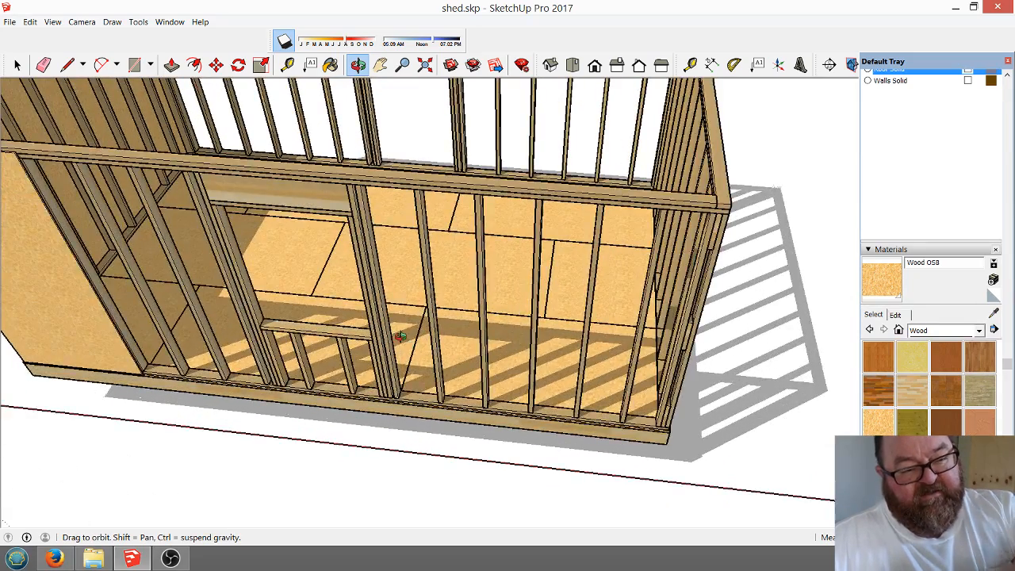
{"action": "scroll", "coordinate": [396, 364], "scroll_direction": "down", "scroll_amount": 2}
{"action": "scroll", "coordinate": [489, 343], "scroll_direction": "down", "scroll_amount": 2}
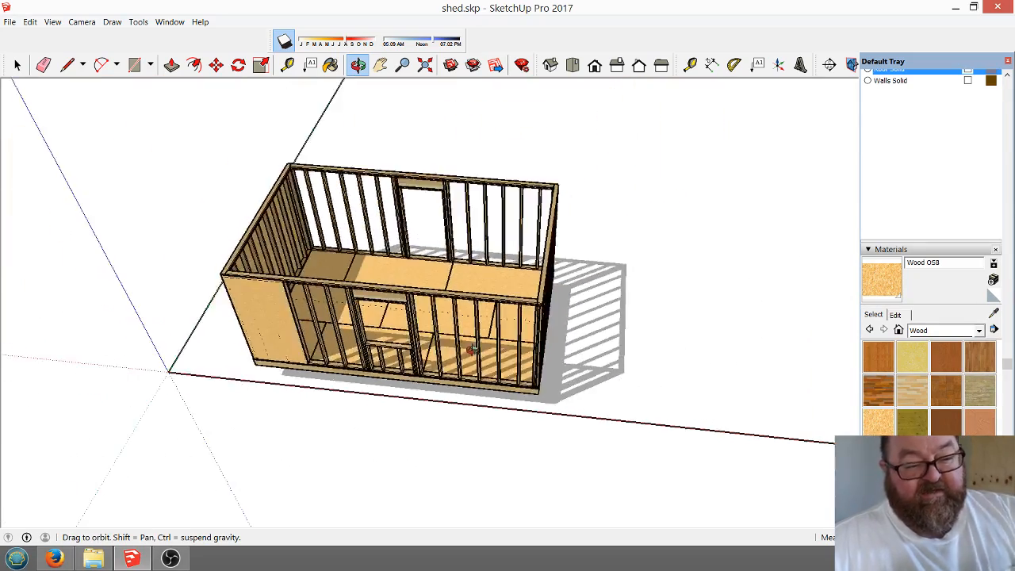
Select the entire shed and rotate it on the ground plane about a point beside it.
{"action": "left_click", "coordinate": [18, 65]}
{"action": "left_click_drag", "start_coordinate": [148, 131], "coordinate": [645, 464]}
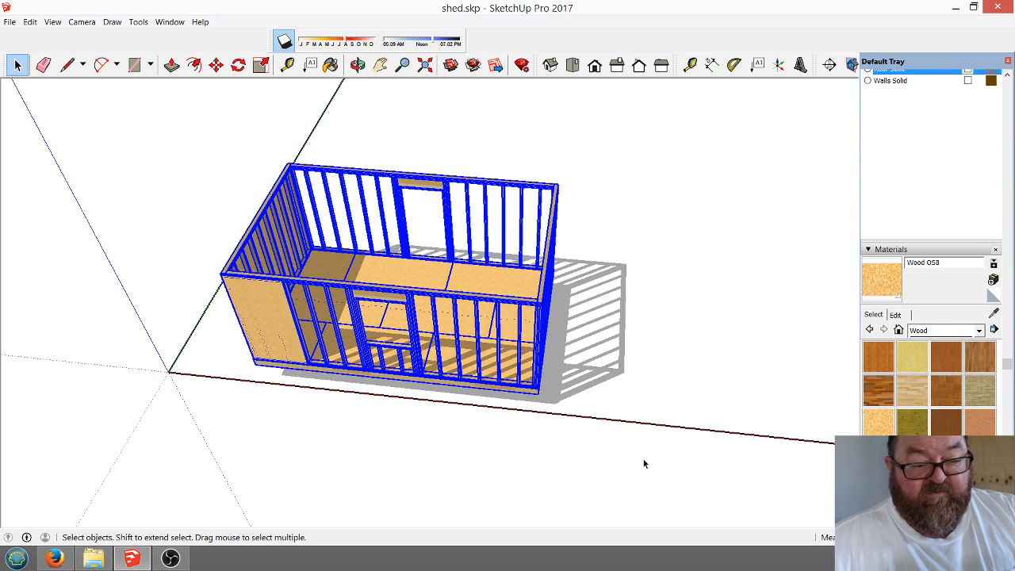
{"action": "left_click", "coordinate": [238, 65]}
{"action": "left_click", "coordinate": [648, 343]}
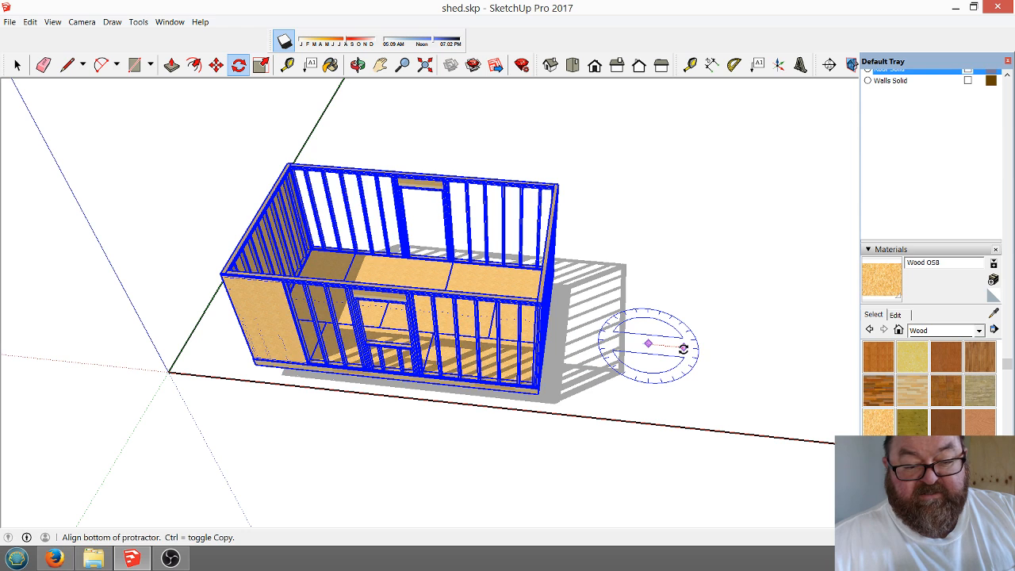
{"action": "left_click", "coordinate": [684, 349]}
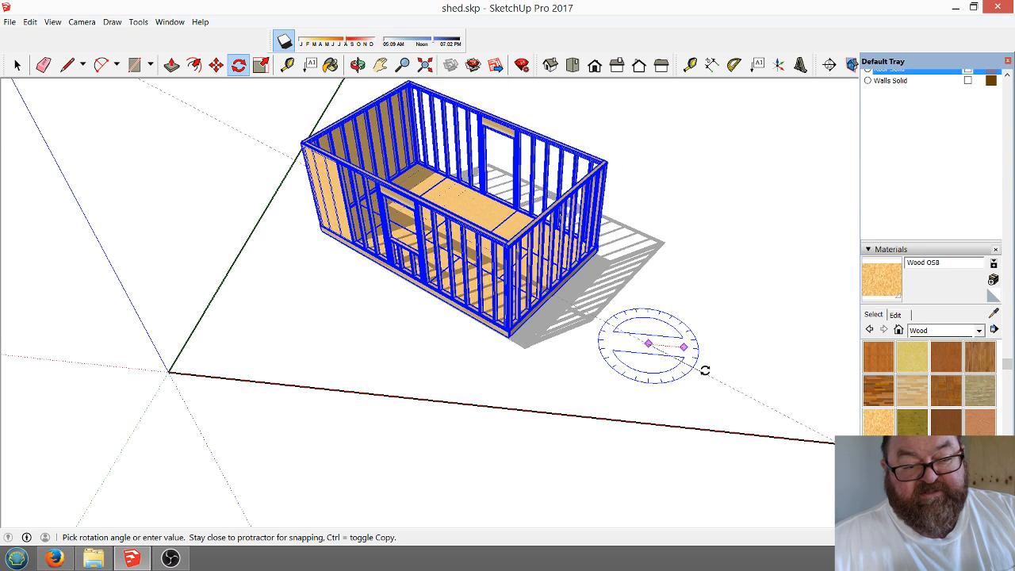
{"action": "left_click", "coordinate": [705, 371]}
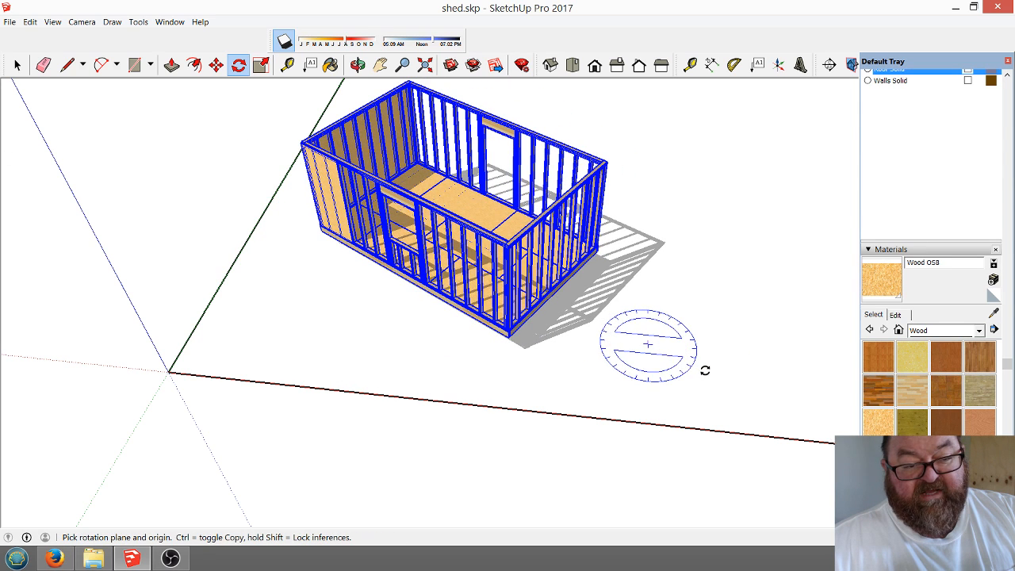
Draw a small rectangle on the floor decking inside the shed, near the door opening.
{"action": "left_click", "coordinate": [358, 64]}
{"action": "left_click_drag", "start_coordinate": [343, 274], "coordinate": [553, 314]}
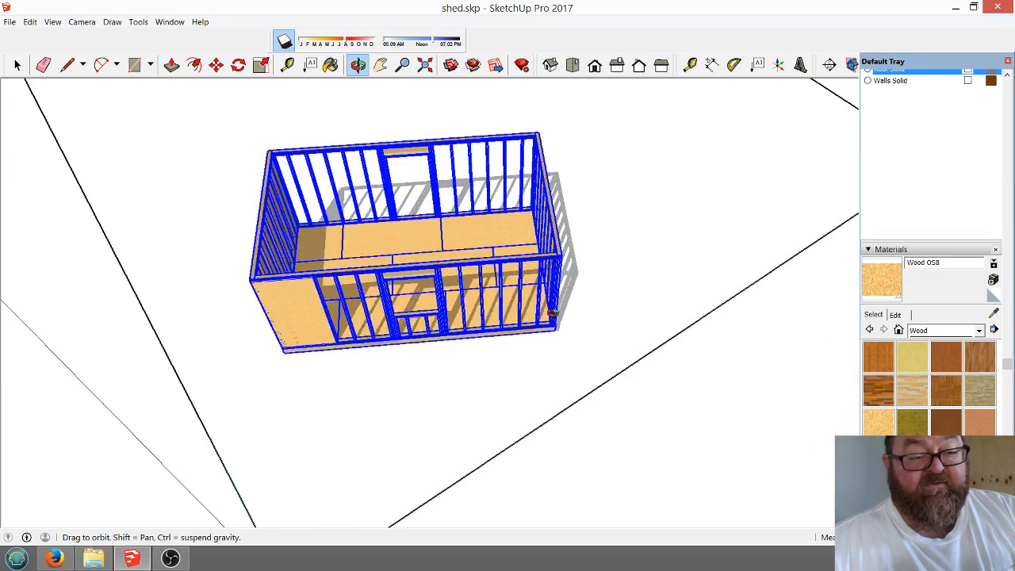
{"action": "scroll", "coordinate": [403, 323], "scroll_direction": "up", "scroll_amount": 5}
{"action": "scroll", "coordinate": [403, 229], "scroll_direction": "up", "scroll_amount": 5}
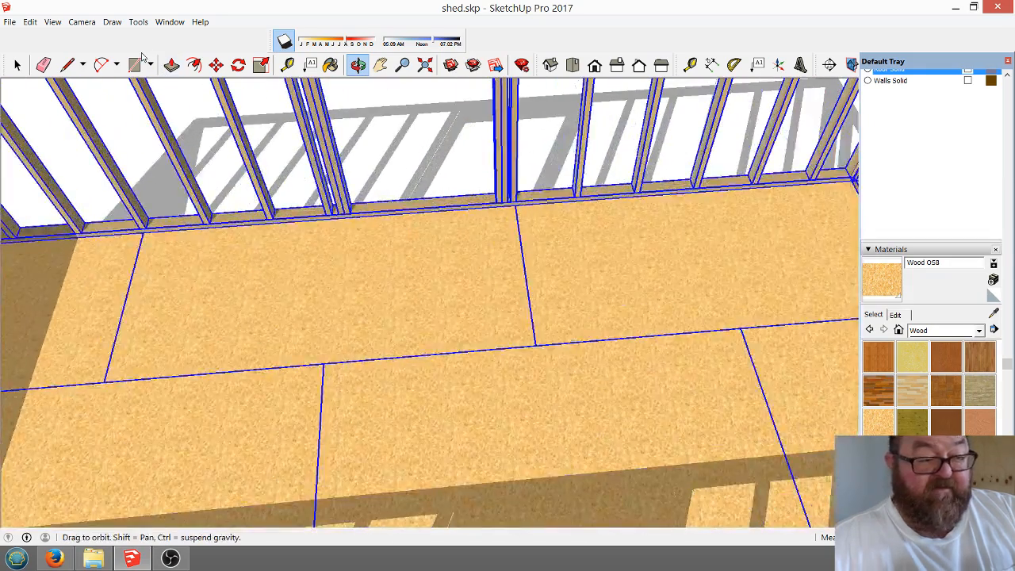
{"action": "left_click", "coordinate": [134, 64]}
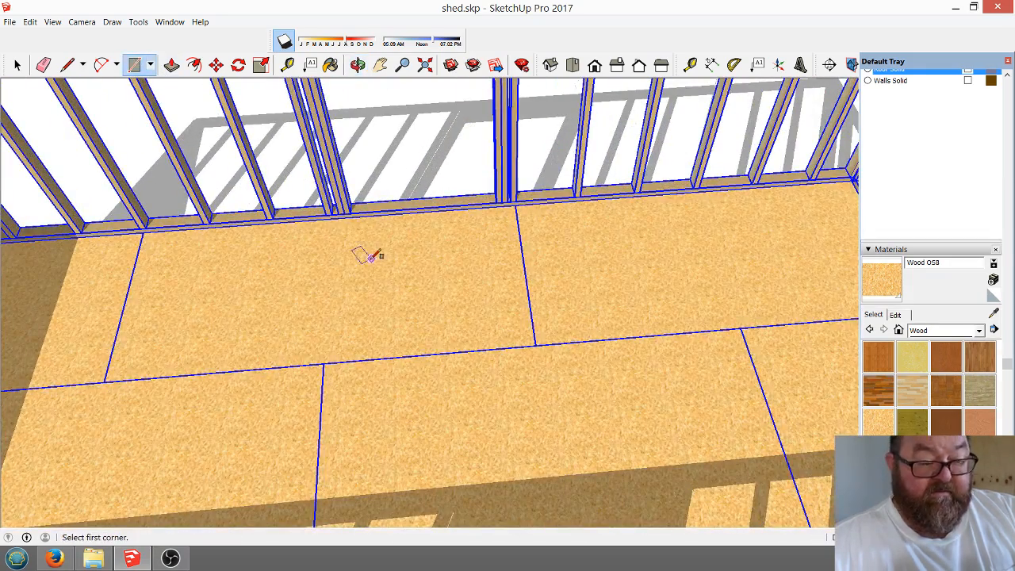
{"action": "left_click", "coordinate": [481, 277]}
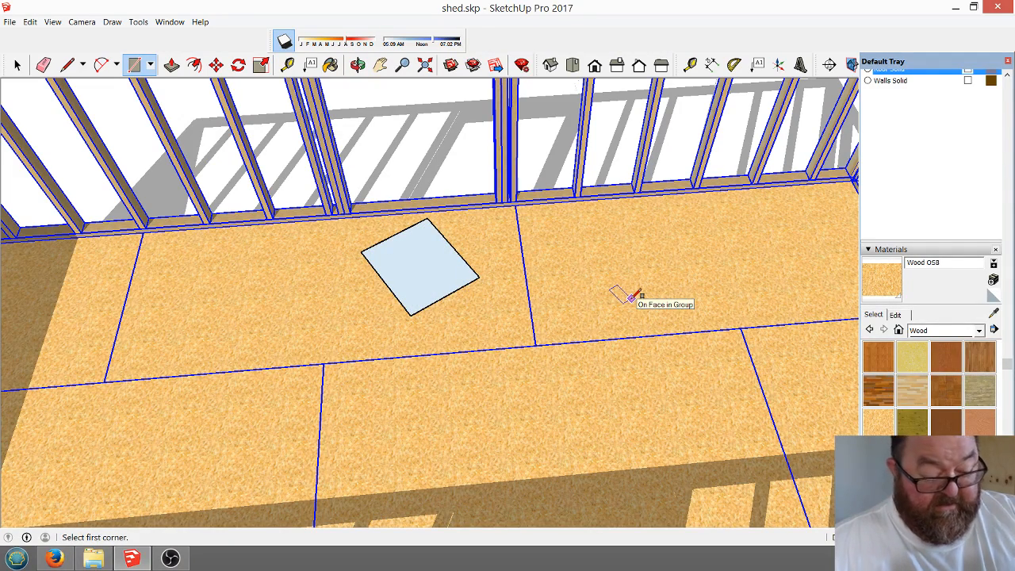
{"action": "scroll", "coordinate": [537, 253], "scroll_direction": "down", "scroll_amount": 3}
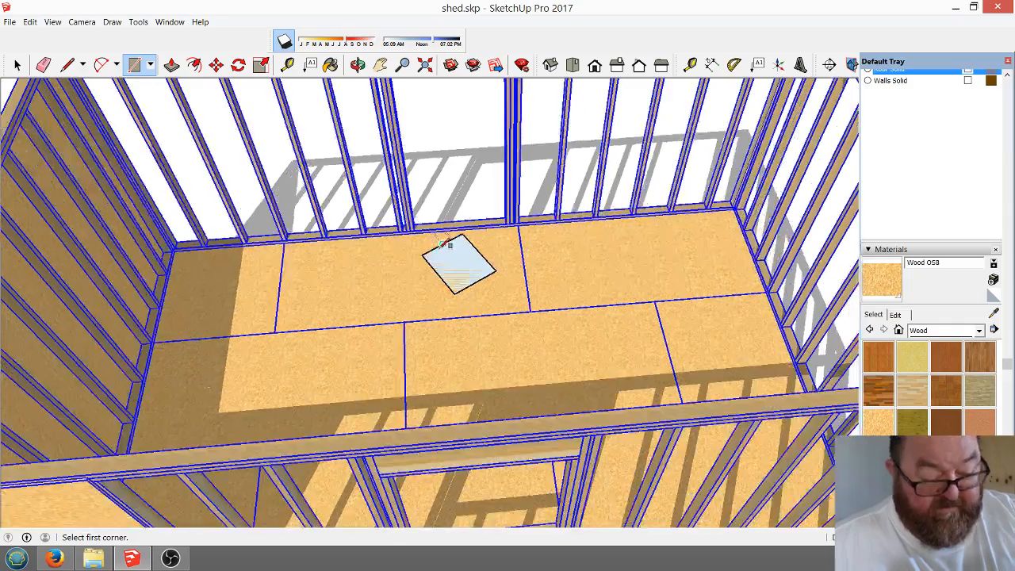
Undo the floor rectangle and the shed's rotation, and clear the selection.
{"action": "key", "text": "ctrl+z"}
{"action": "key", "text": "ctrl+z"}
{"action": "scroll", "coordinate": [445, 243], "scroll_direction": "down", "scroll_amount": 8}
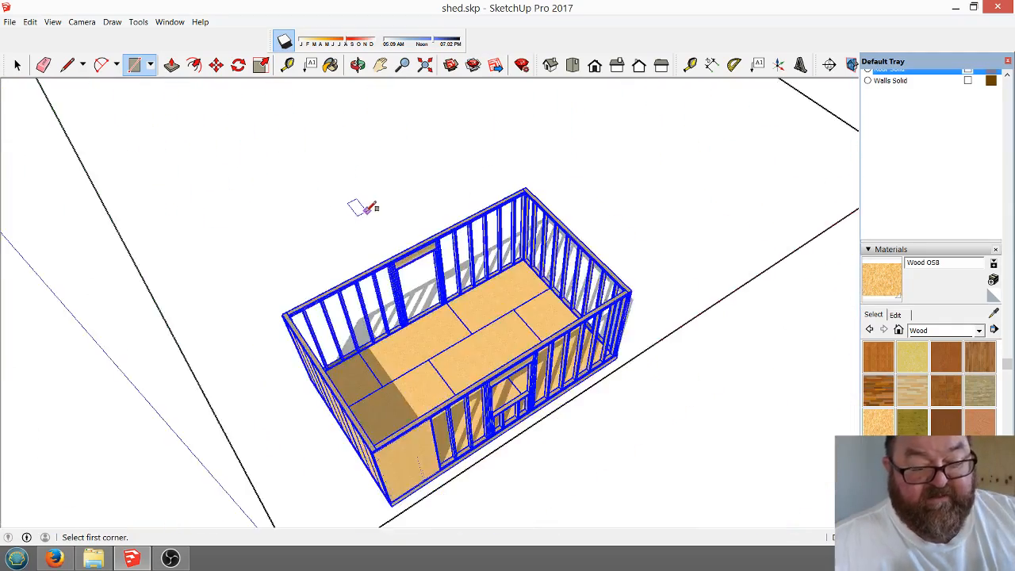
{"action": "left_click", "coordinate": [359, 67]}
{"action": "left_click_drag", "start_coordinate": [495, 370], "coordinate": [372, 336]}
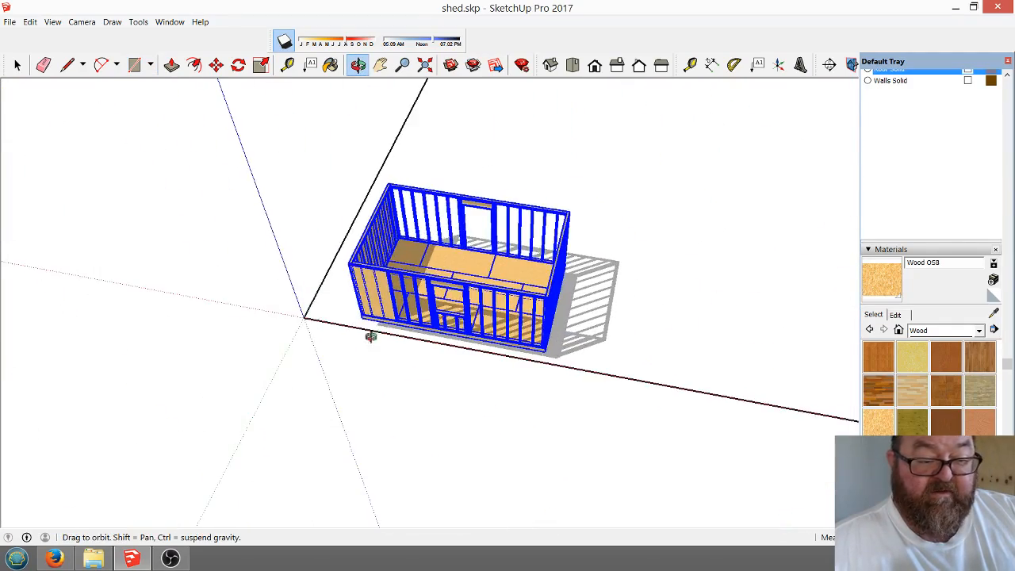
{"action": "scroll", "coordinate": [481, 295], "scroll_direction": "up", "scroll_amount": 5}
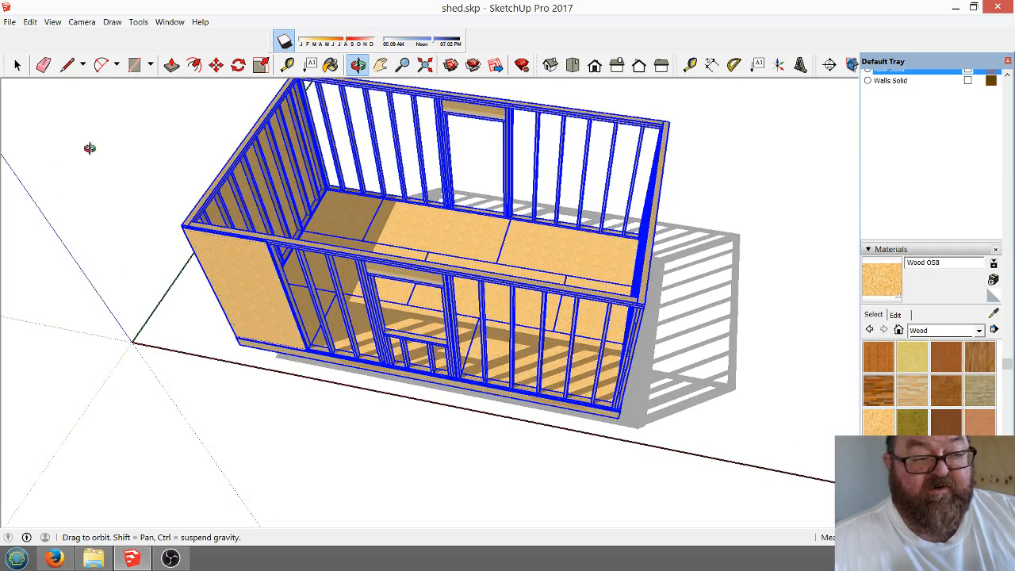
{"action": "left_click", "coordinate": [18, 65]}
{"action": "left_click", "coordinate": [122, 154]}
Inspect the unrotated shed's framing, corner sheathing panel and cast shadows from the window-wall side.
{"action": "scroll", "coordinate": [504, 361], "scroll_direction": "up", "scroll_amount": 5}
{"action": "scroll", "coordinate": [505, 360], "scroll_direction": "down", "scroll_amount": 2}
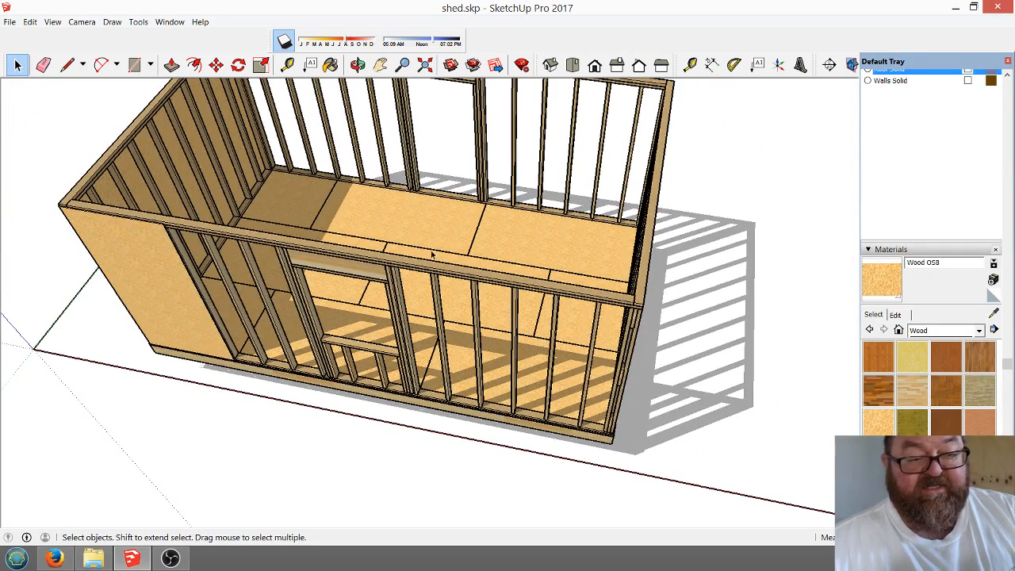
{"action": "left_click", "coordinate": [357, 65]}
{"action": "left_click_drag", "start_coordinate": [582, 299], "coordinate": [564, 452]}
{"action": "scroll", "coordinate": [686, 456], "scroll_direction": "up", "scroll_amount": 4}
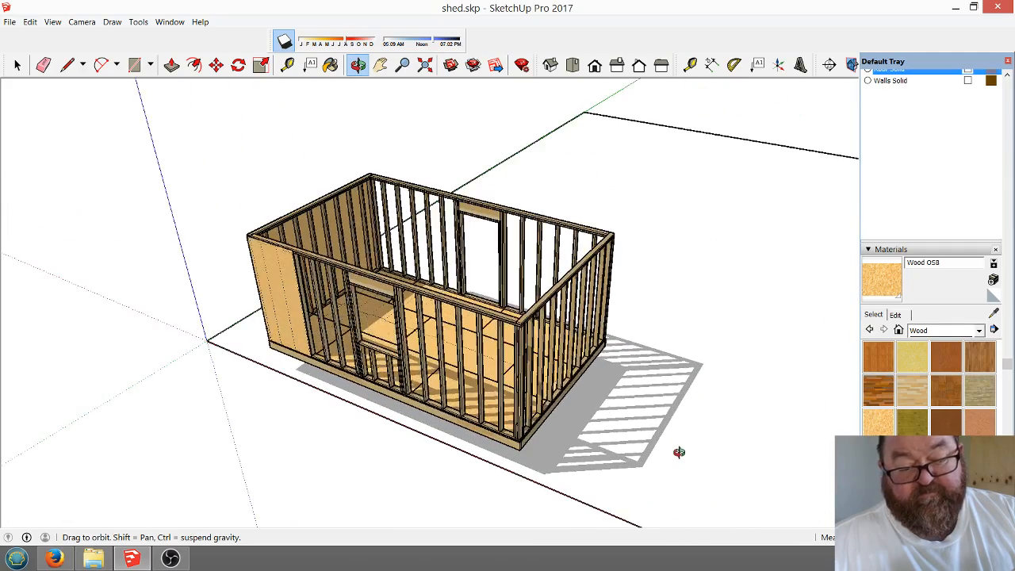
{"action": "left_click_drag", "start_coordinate": [567, 246], "coordinate": [394, 359]}
{"action": "scroll", "coordinate": [537, 271], "scroll_direction": "up", "scroll_amount": 1}
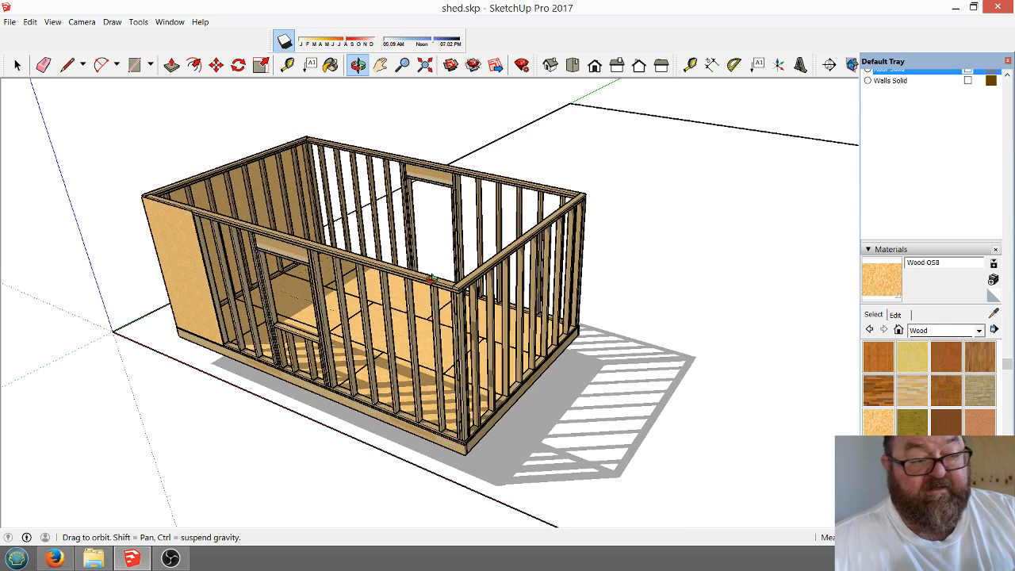
Switch to the YouTube live page in Firefox and read through the recent and earlier live chat messages.
{"action": "left_click", "coordinate": [54, 559]}
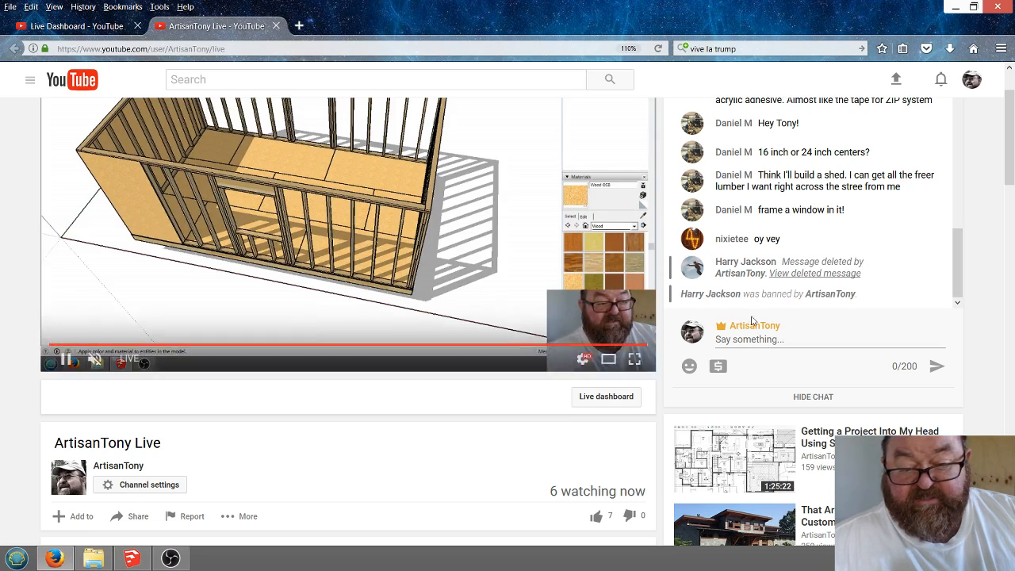
{"action": "scroll", "coordinate": [880, 271], "scroll_direction": "down", "scroll_amount": 2}
{"action": "scroll", "coordinate": [867, 245], "scroll_direction": "up", "scroll_amount": 3}
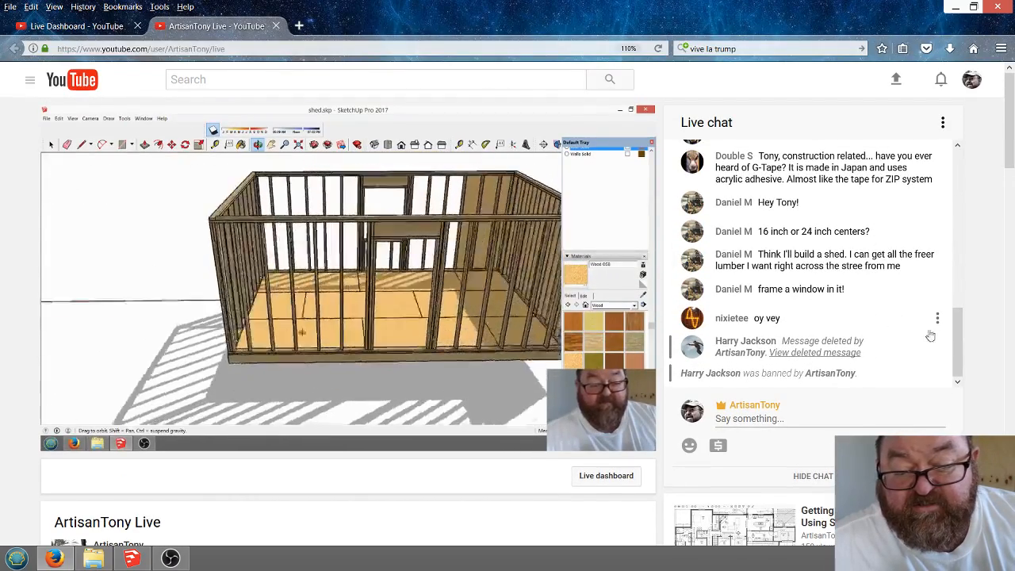
{"action": "mouse_move", "coordinate": [961, 328]}
{"action": "left_mouse_down"}
{"action": "mouse_move", "coordinate": [957, 298]}
{"action": "mouse_move", "coordinate": [955, 346]}
{"action": "left_mouse_up"}
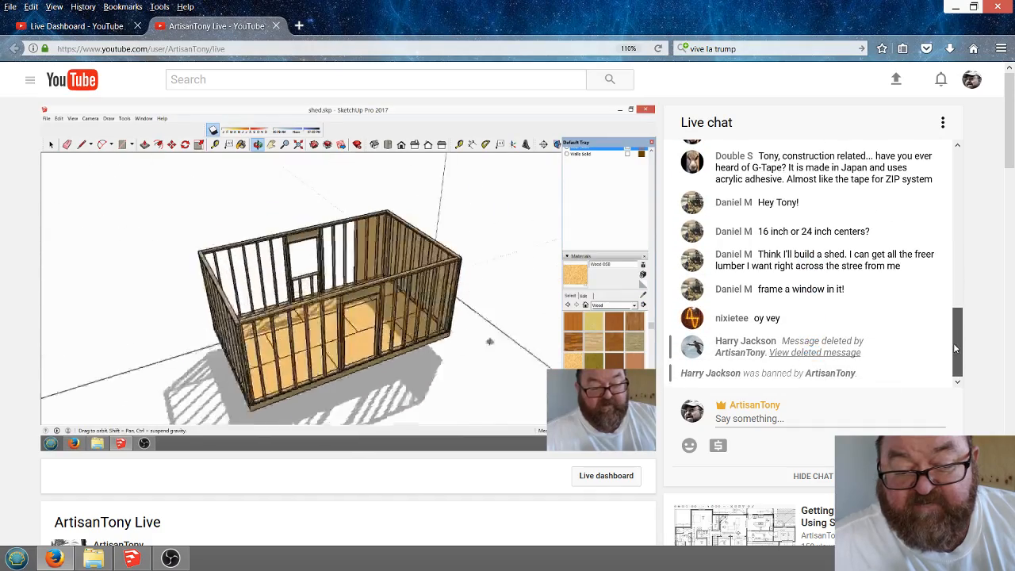
{"action": "scroll", "coordinate": [365, 464], "scroll_direction": "down", "scroll_amount": 5}
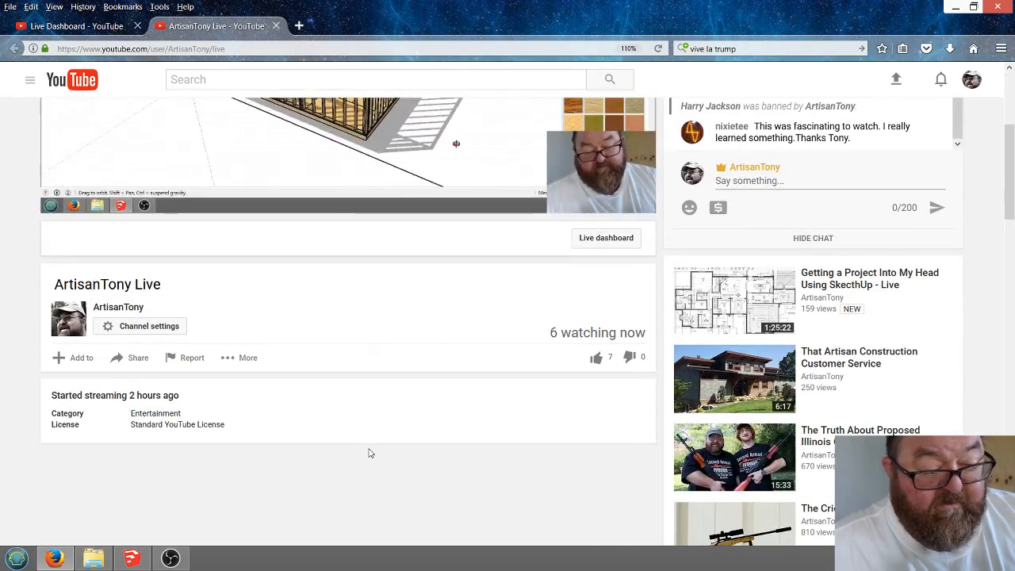
{"action": "scroll", "coordinate": [465, 423], "scroll_direction": "up", "scroll_amount": 1}
{"action": "scroll", "coordinate": [465, 423], "scroll_direction": "up", "scroll_amount": 1}
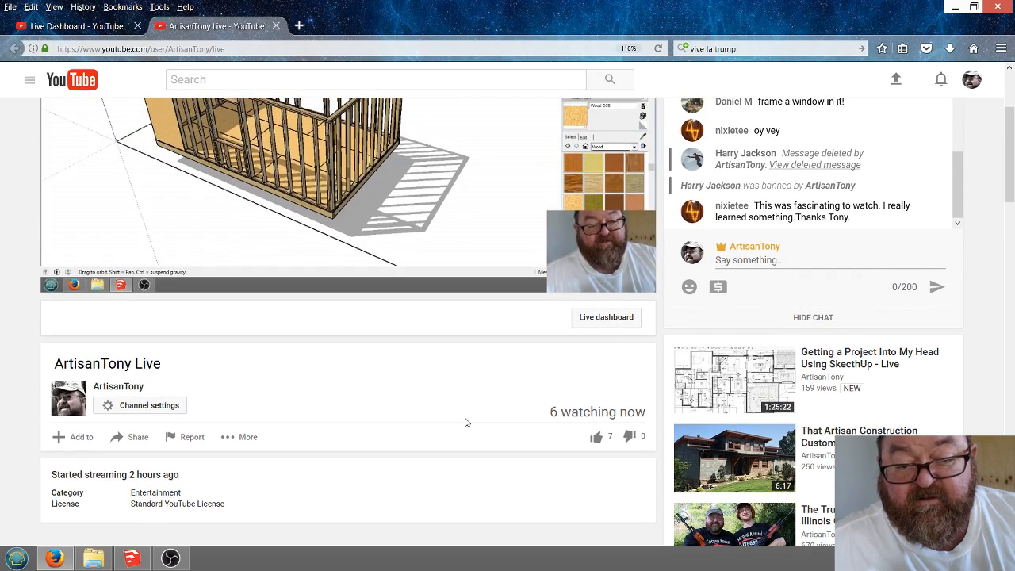
{"action": "scroll", "coordinate": [466, 423], "scroll_direction": "up", "scroll_amount": 1}
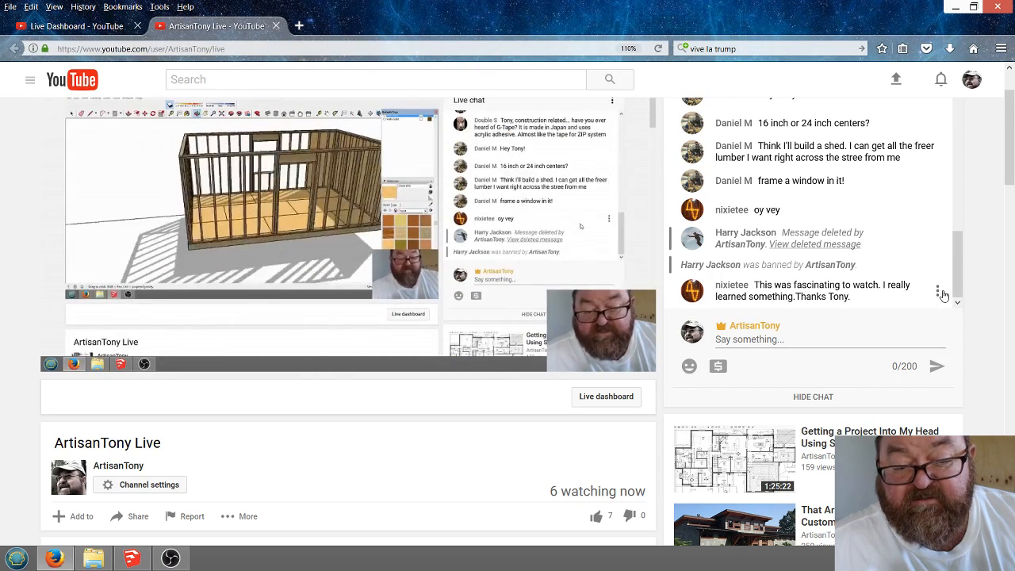
{"action": "scroll", "coordinate": [936, 277], "scroll_direction": "up", "scroll_amount": 2}
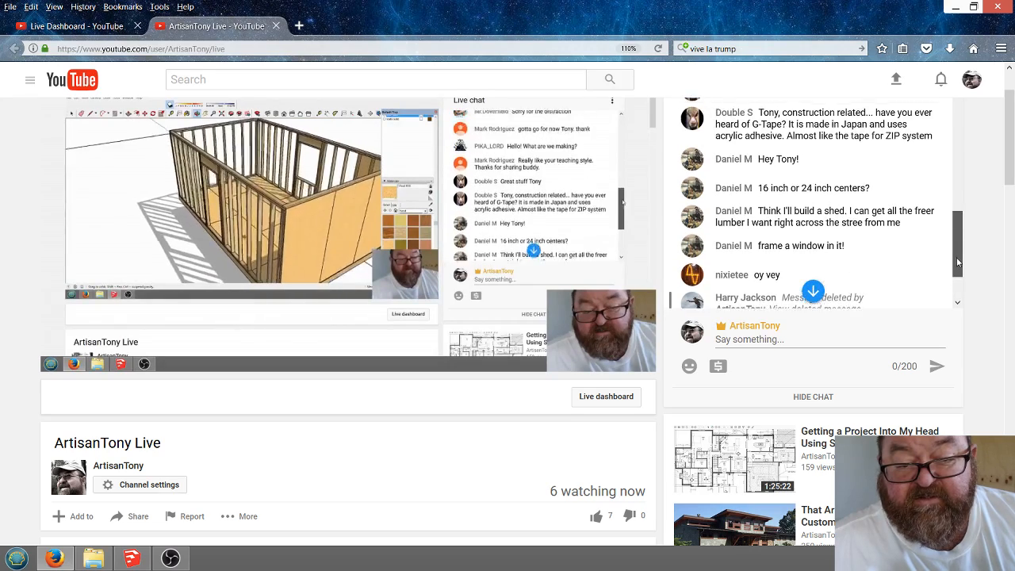
{"action": "scroll", "coordinate": [895, 276], "scroll_direction": "up", "scroll_amount": 2}
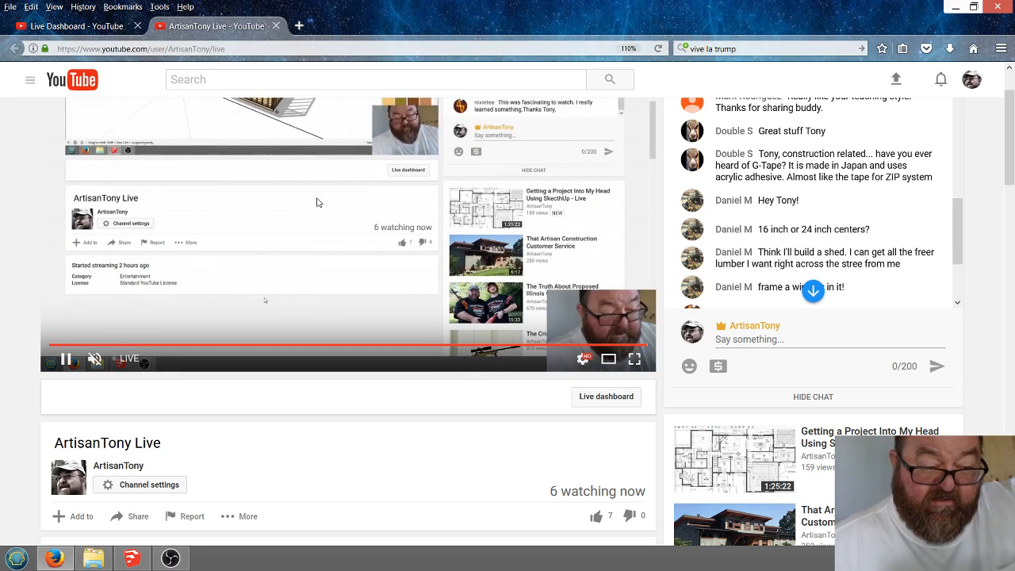
Retitle the live stream "Building a 12' x 20' Shed in SketchUp - Part 1 - Live" and save the new title.
{"action": "left_click", "coordinate": [161, 441]}
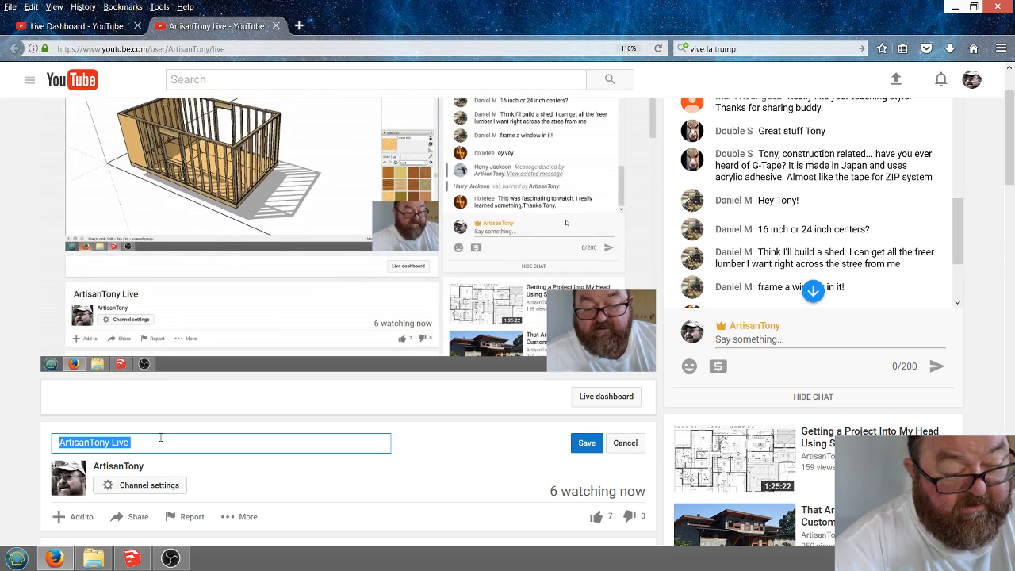
{"action": "type", "text": "Building "}
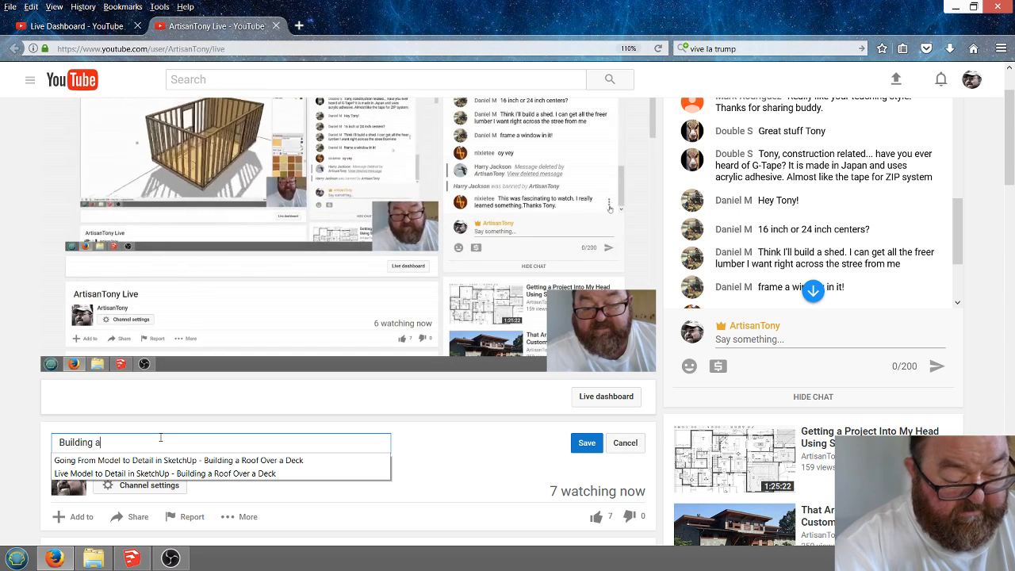
{"action": "type", "text": "a 12' x 2"}
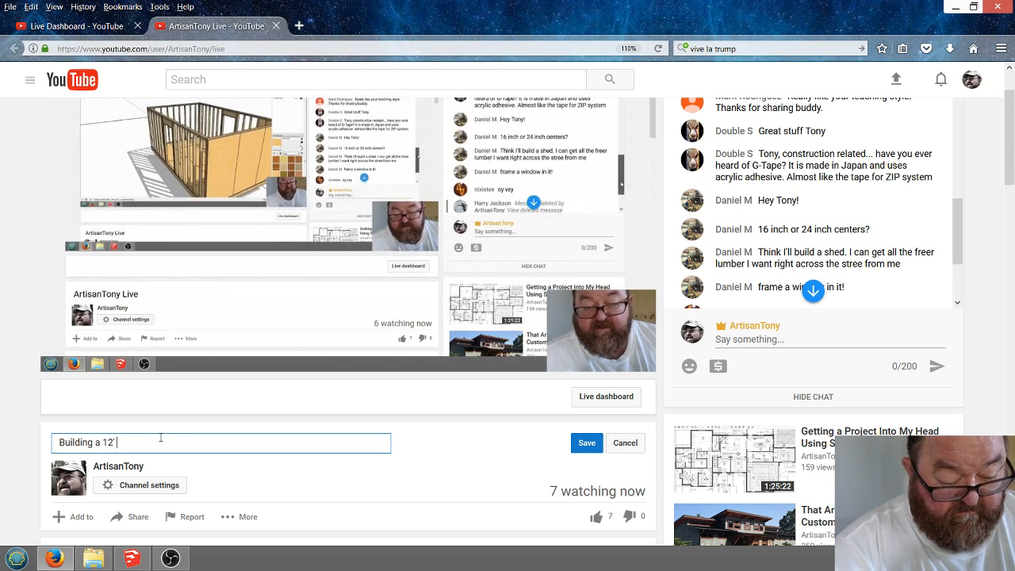
{"action": "type", "text": "0"}
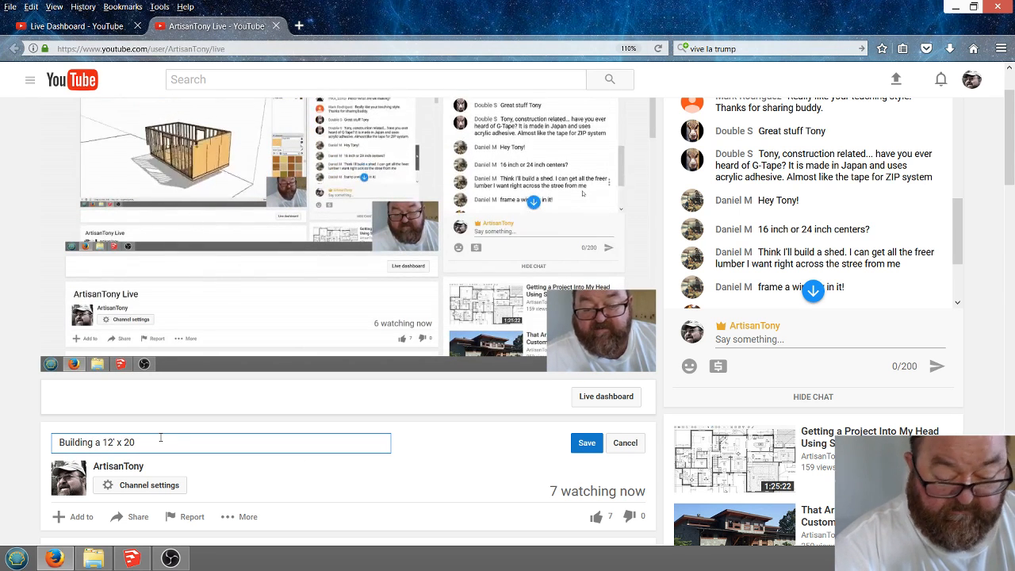
{"action": "type", "text": "' Shed"}
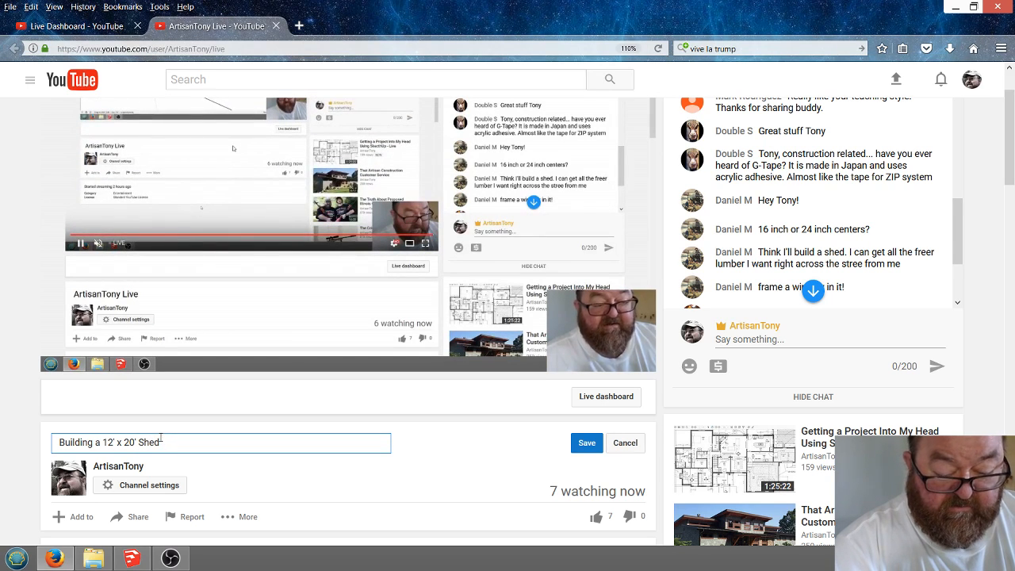
{"action": "type", "text": " in "}
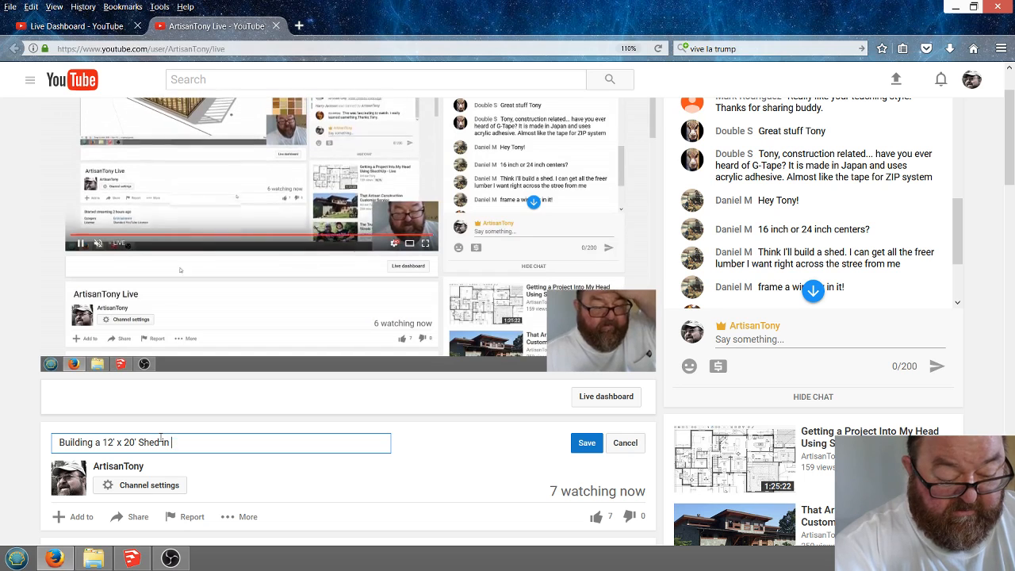
{"action": "type", "text": "SketchUp -"}
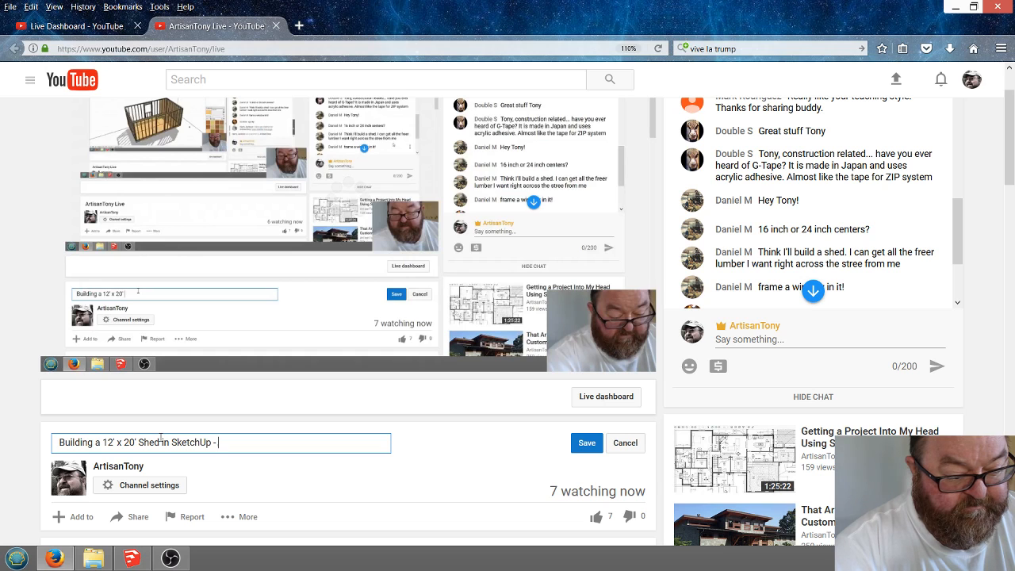
{"action": "type", "text": "Part"}
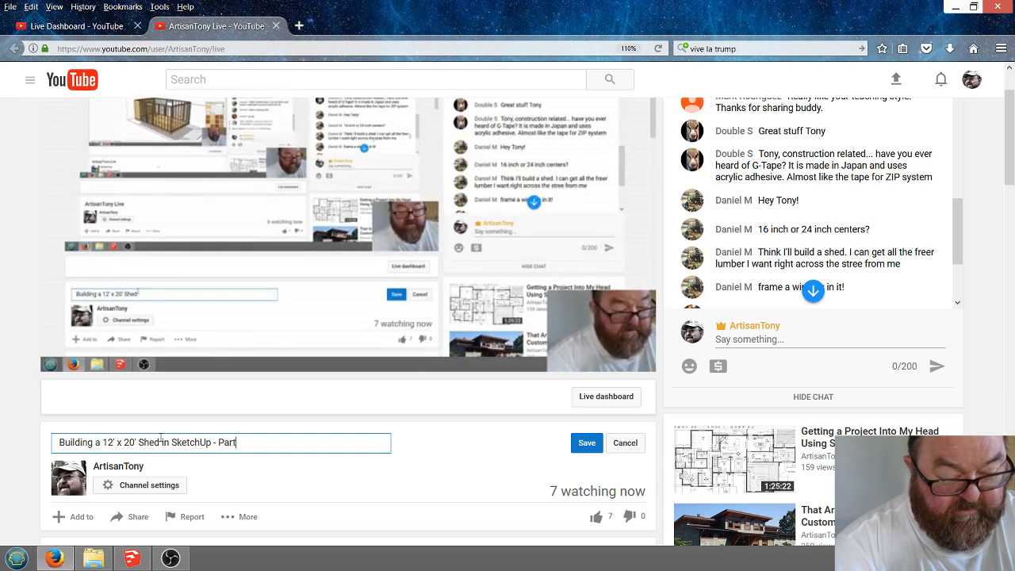
{"action": "type", "text": " 1"}
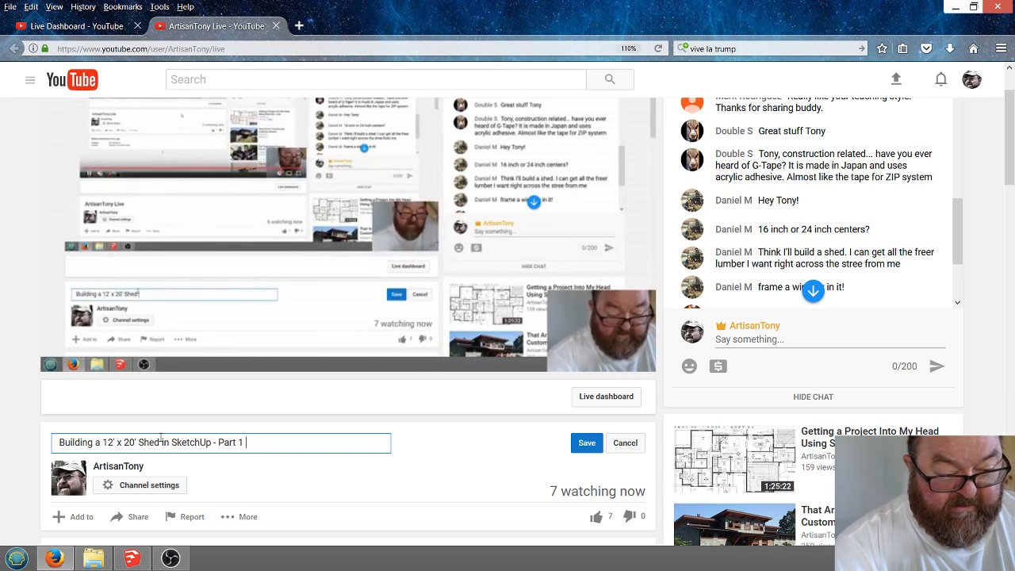
{"action": "type", "text": " - Live"}
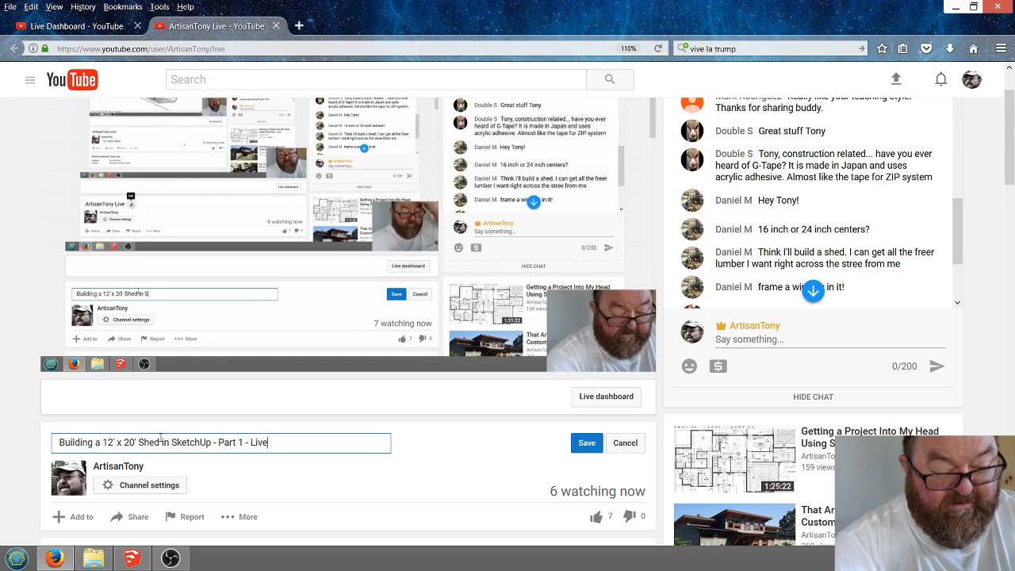
{"action": "left_click", "coordinate": [587, 444]}
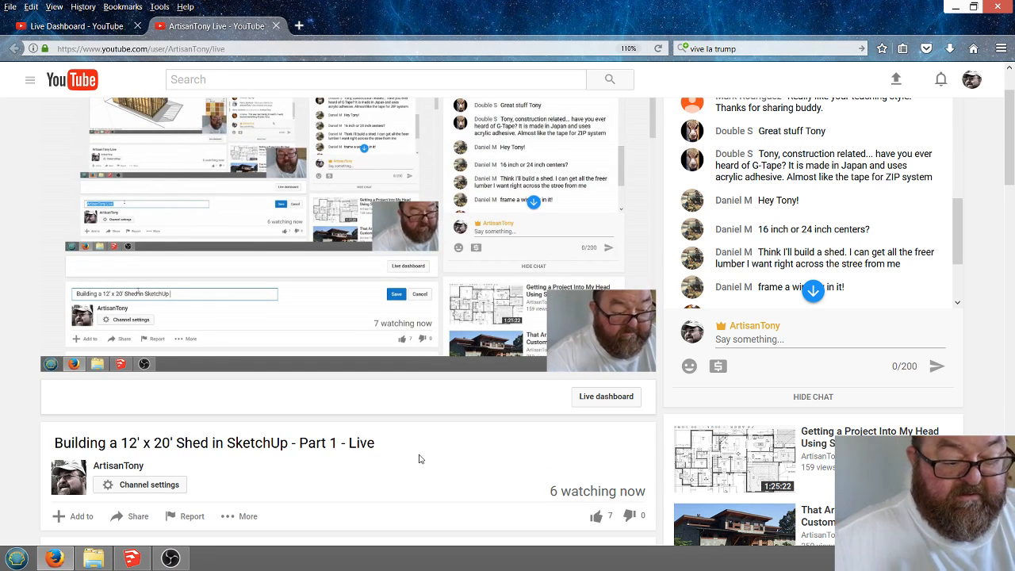
Check the stream's details below the title and read the newest live chat messages.
{"action": "scroll", "coordinate": [473, 463], "scroll_direction": "down", "scroll_amount": 1}
{"action": "scroll", "coordinate": [473, 463], "scroll_direction": "down", "scroll_amount": 3}
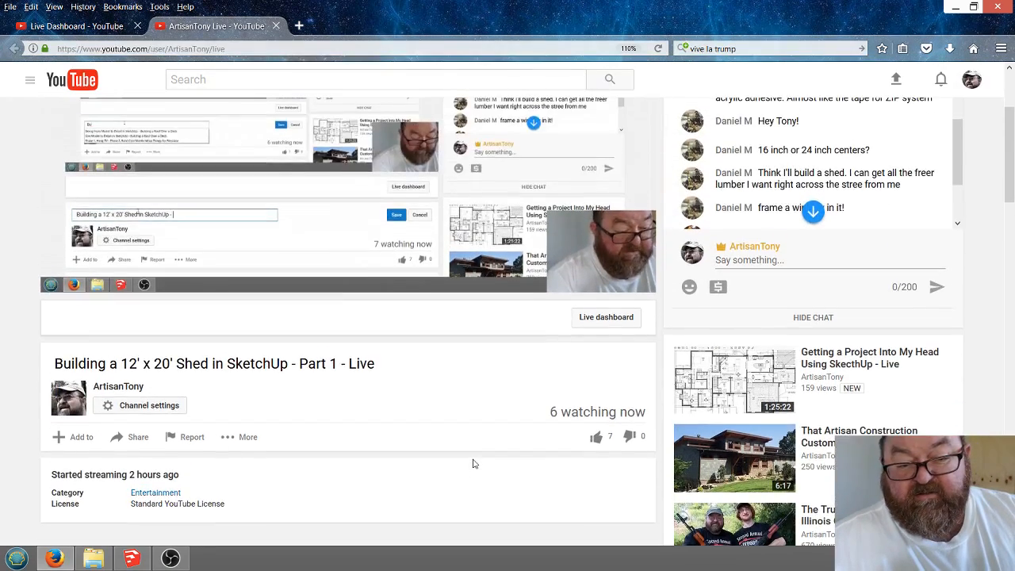
{"action": "scroll", "coordinate": [472, 465], "scroll_direction": "up", "scroll_amount": 6}
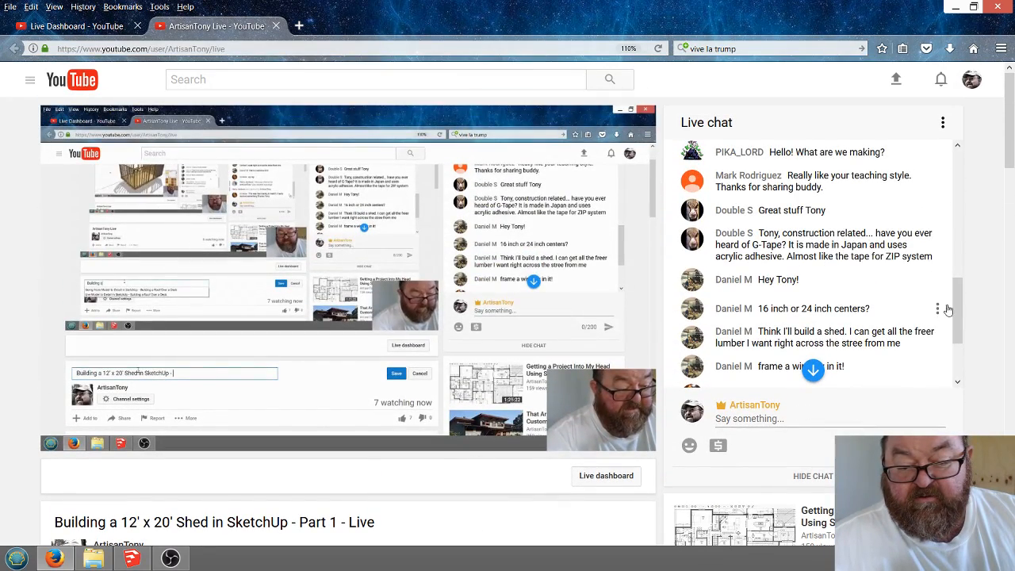
{"action": "left_click_drag", "start_coordinate": [959, 310], "coordinate": [959, 353]}
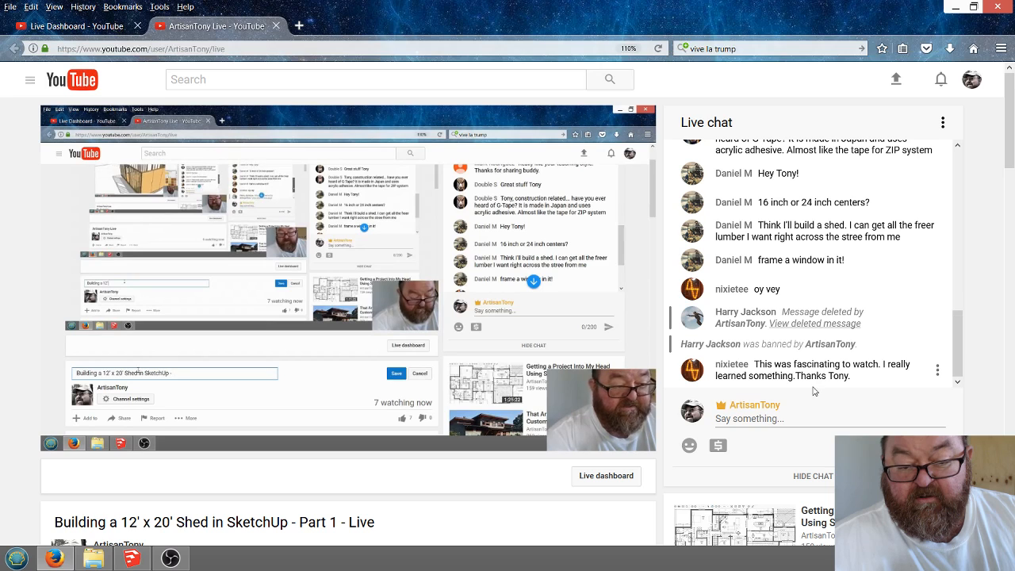
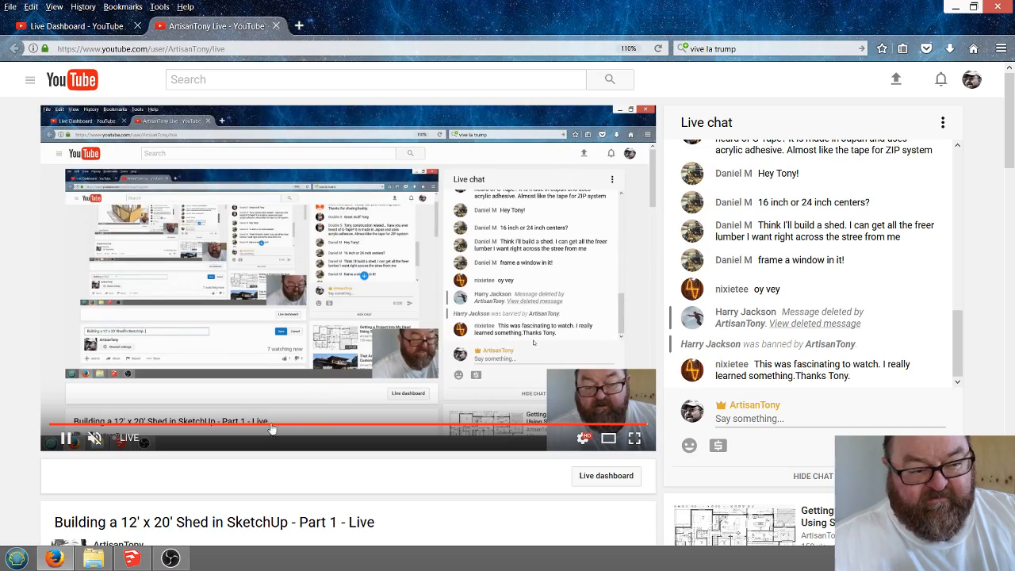
Switch back to the shed model in SketchUp and examine its window-wall framing, OSB corner panel and cast shadows.
{"action": "left_click", "coordinate": [132, 559]}
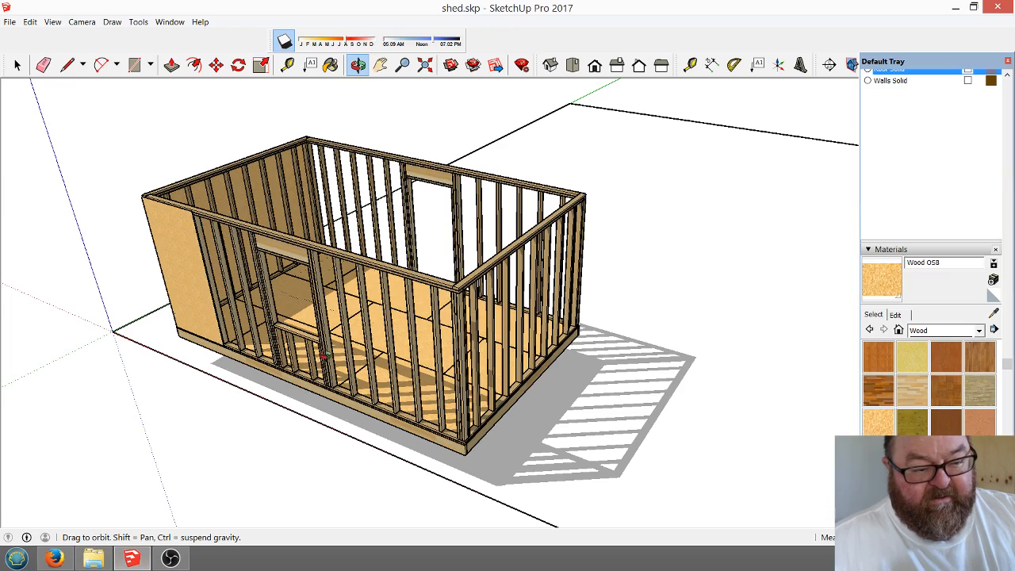
{"action": "left_click_drag", "start_coordinate": [325, 356], "coordinate": [445, 378]}
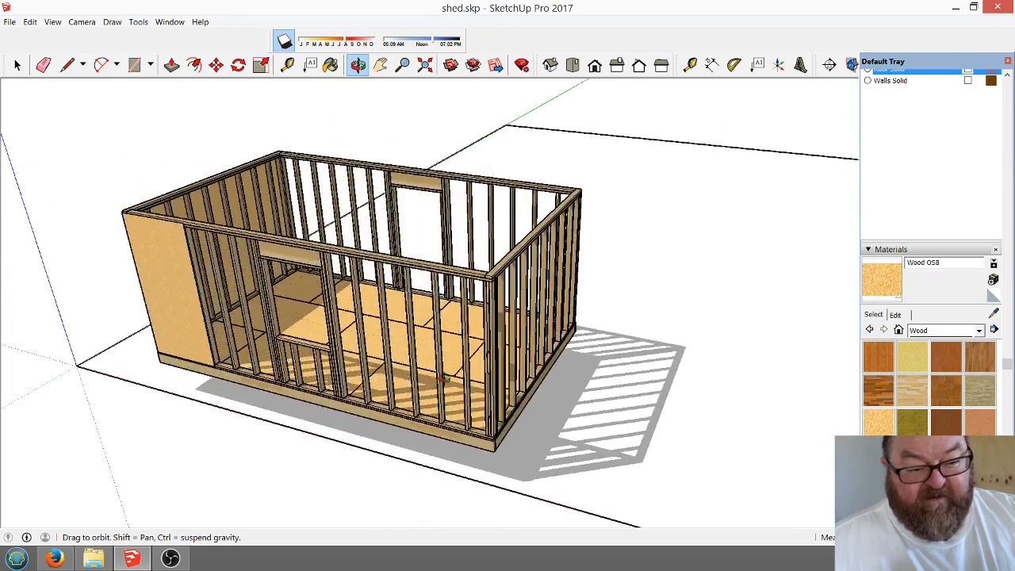
{"action": "scroll", "coordinate": [356, 423], "scroll_direction": "up", "scroll_amount": 5}
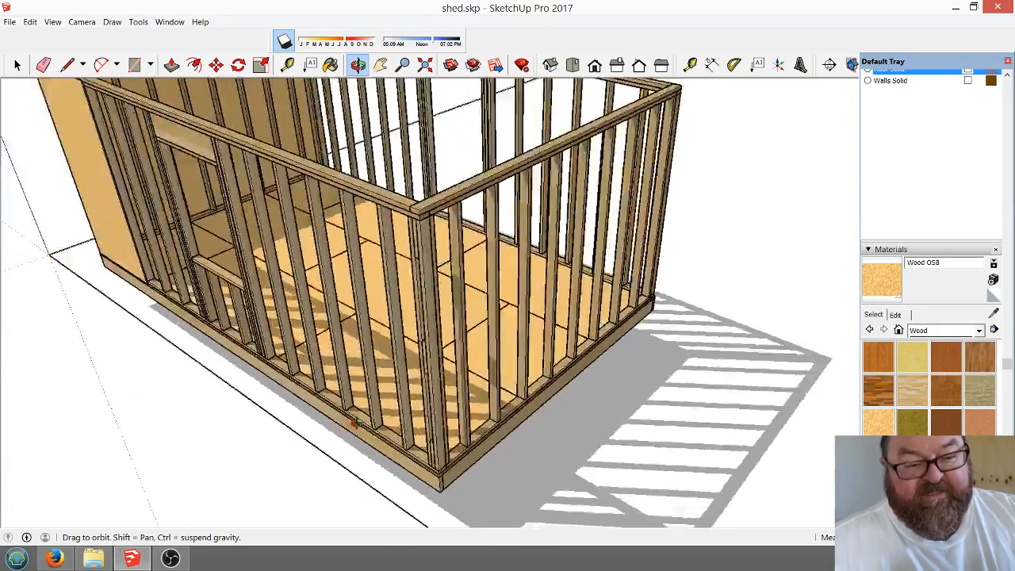
{"action": "left_click_drag", "start_coordinate": [356, 423], "coordinate": [395, 483]}
{"action": "left_click_drag", "start_coordinate": [392, 383], "coordinate": [571, 419]}
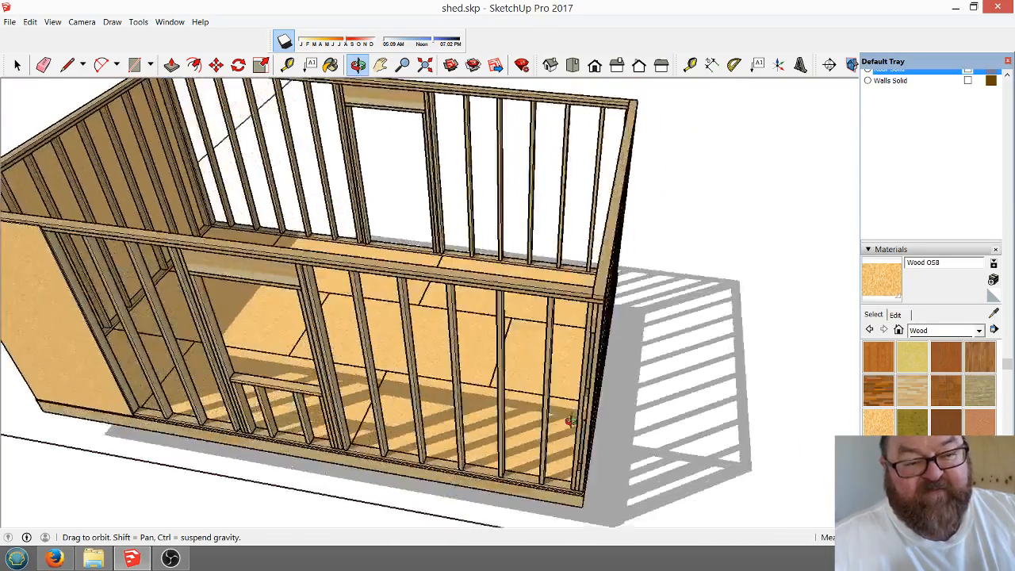
{"action": "scroll", "coordinate": [514, 381], "scroll_direction": "down", "scroll_amount": 4}
{"action": "mouse_move", "coordinate": [512, 380]}
{"action": "left_mouse_down"}
{"action": "mouse_move", "coordinate": [458, 335]}
{"action": "mouse_move", "coordinate": [520, 383]}
{"action": "left_mouse_up"}
{"action": "scroll", "coordinate": [522, 385], "scroll_direction": "up", "scroll_amount": 3}
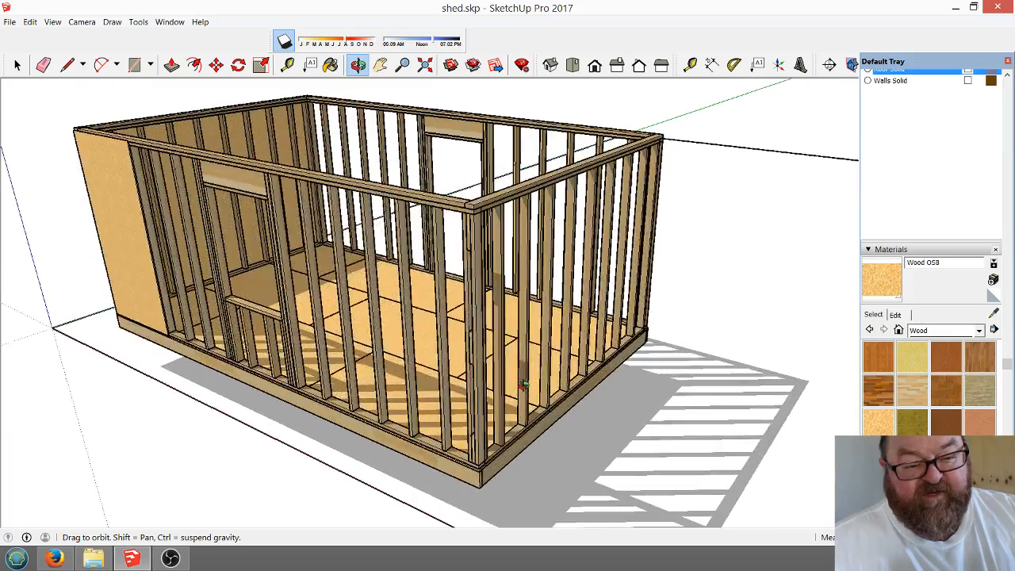
{"action": "scroll", "coordinate": [477, 477], "scroll_direction": "down", "scroll_amount": 2}
{"action": "left_click_drag", "start_coordinate": [477, 478], "coordinate": [430, 459]}
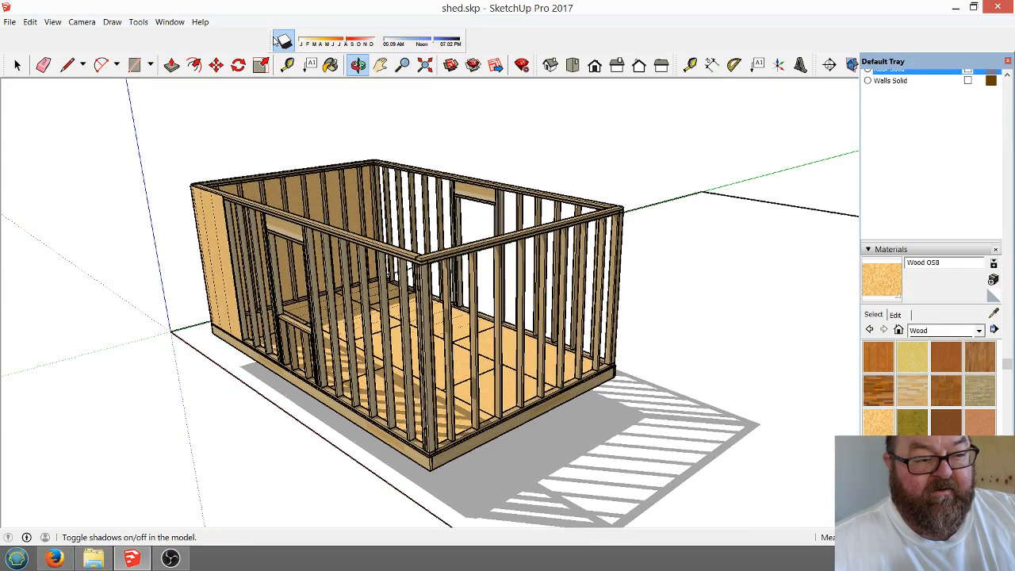
{"action": "left_click_drag", "start_coordinate": [387, 289], "coordinate": [449, 419]}
{"action": "scroll", "coordinate": [482, 424], "scroll_direction": "up", "scroll_amount": 4}
{"action": "scroll", "coordinate": [351, 409], "scroll_direction": "down", "scroll_amount": 3}
{"action": "scroll", "coordinate": [537, 399], "scroll_direction": "down", "scroll_amount": 3}
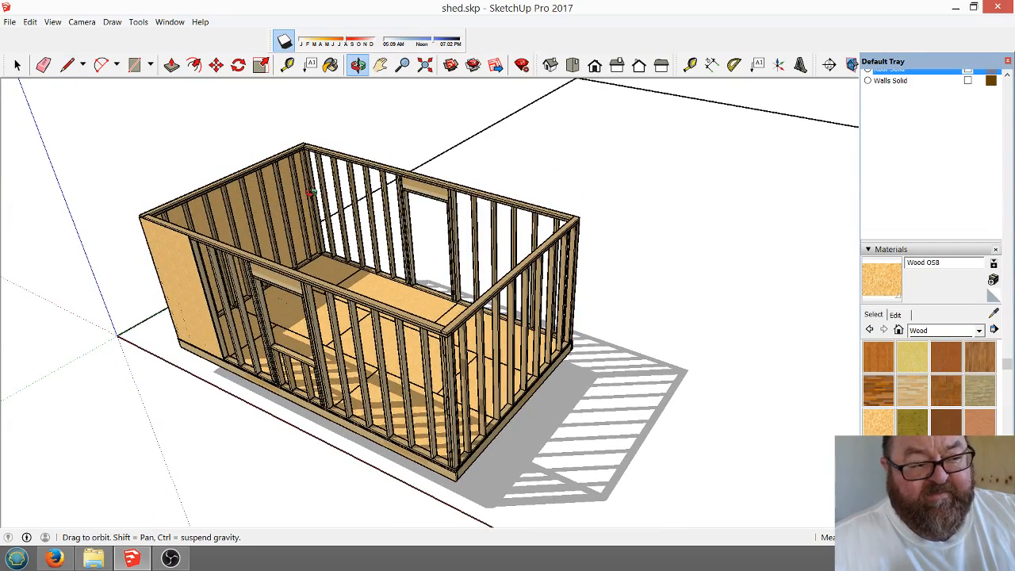
Examine the shed's open end wall, corner studs and top plates from several angles around the near corner.
{"action": "left_click_drag", "start_coordinate": [424, 376], "coordinate": [479, 388]}
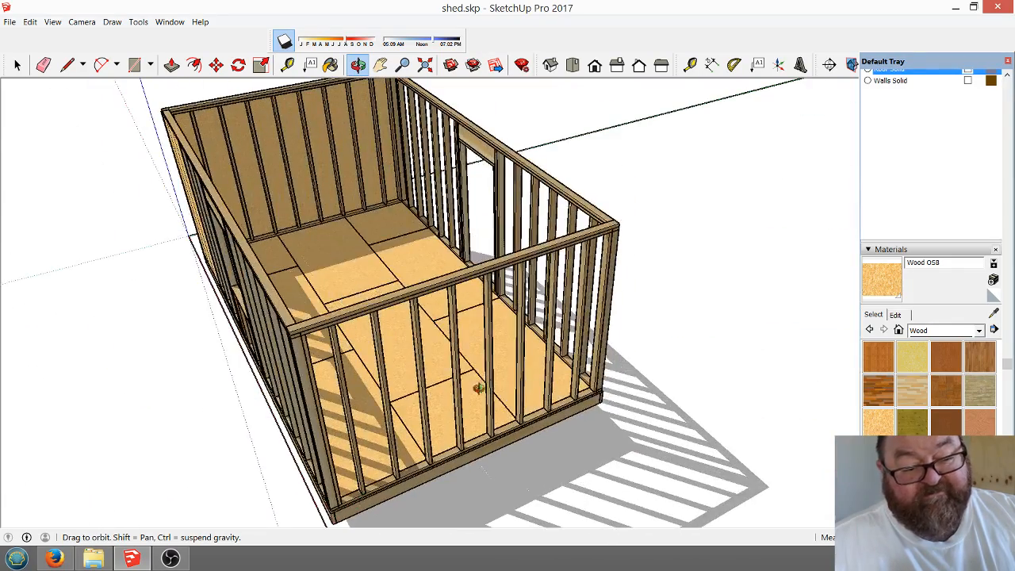
{"action": "left_click_drag", "start_coordinate": [447, 436], "coordinate": [480, 368]}
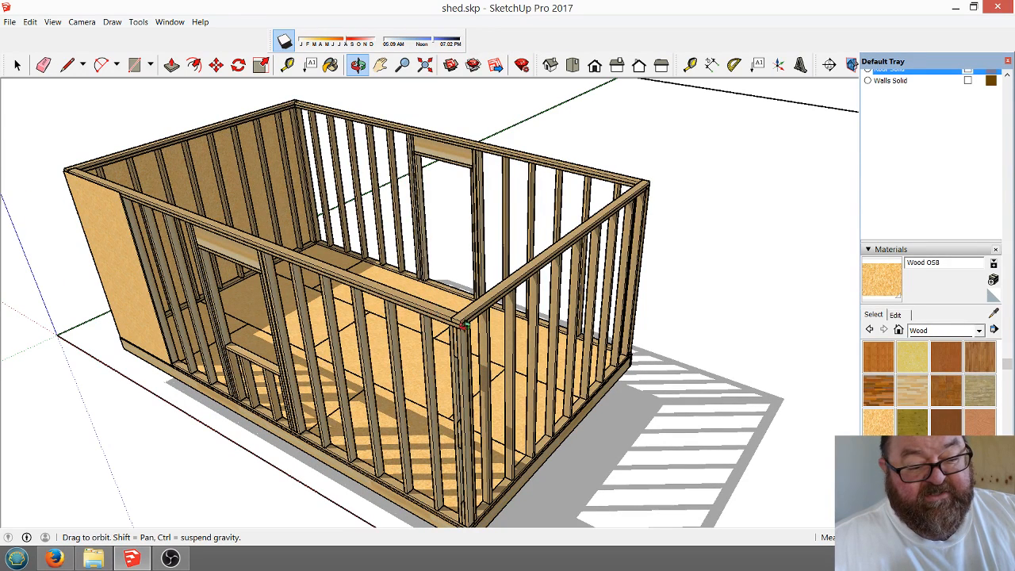
{"action": "left_click_drag", "start_coordinate": [463, 353], "coordinate": [320, 269]}
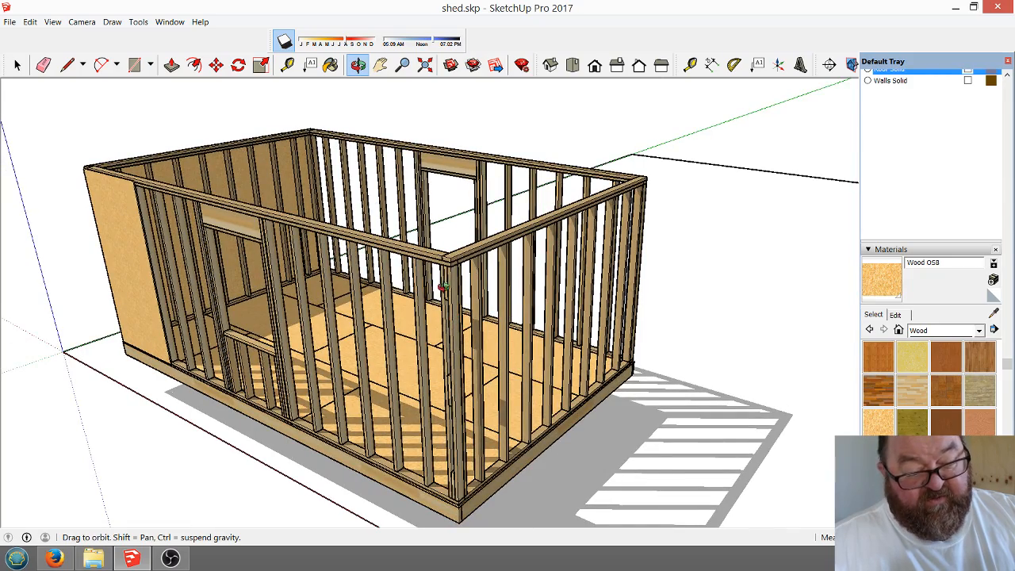
{"action": "left_click_drag", "start_coordinate": [442, 288], "coordinate": [297, 283]}
{"action": "left_click_drag", "start_coordinate": [440, 307], "coordinate": [544, 297]}
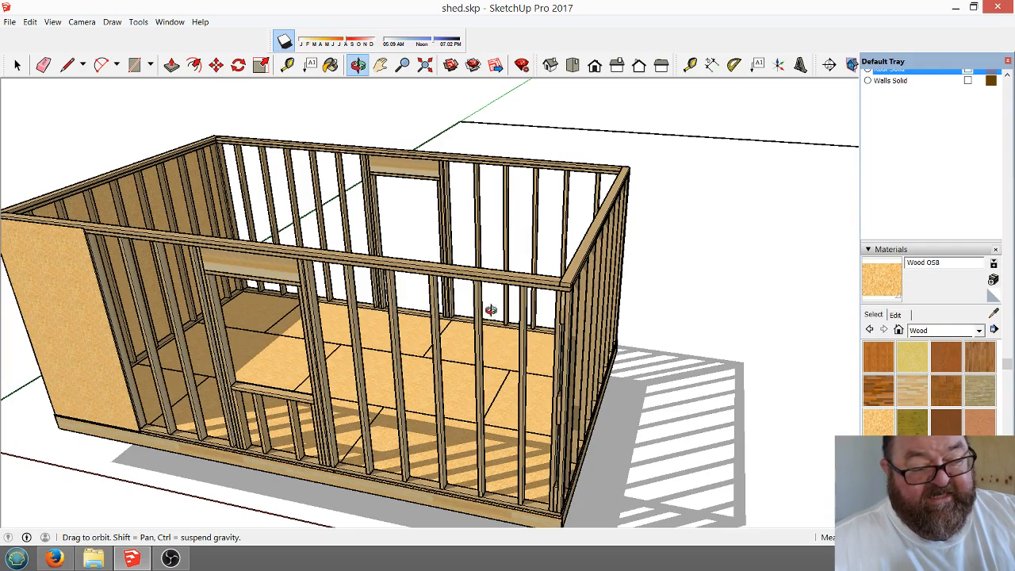
{"action": "left_click_drag", "start_coordinate": [569, 290], "coordinate": [530, 271]}
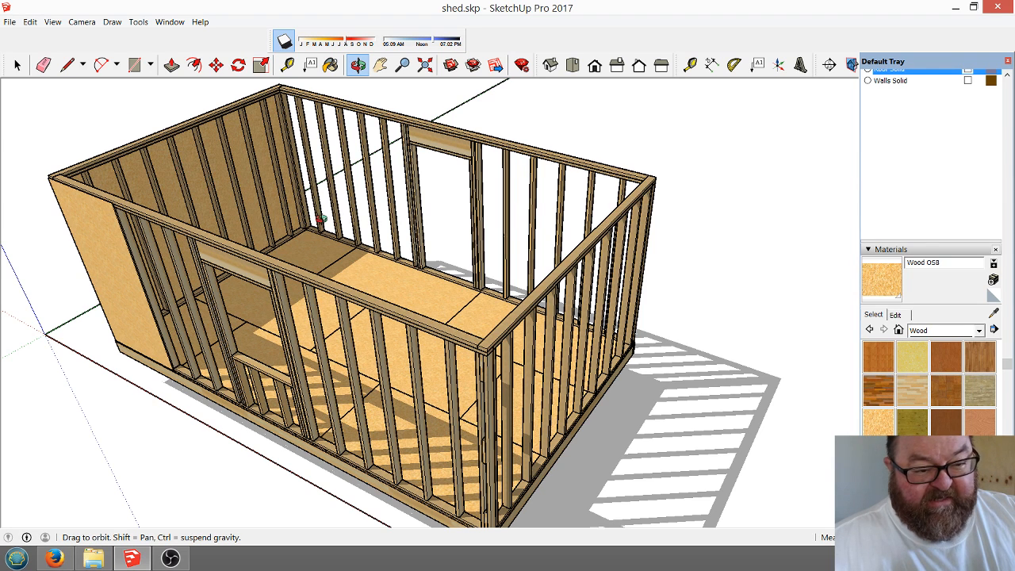
{"action": "left_click_drag", "start_coordinate": [492, 360], "coordinate": [461, 324]}
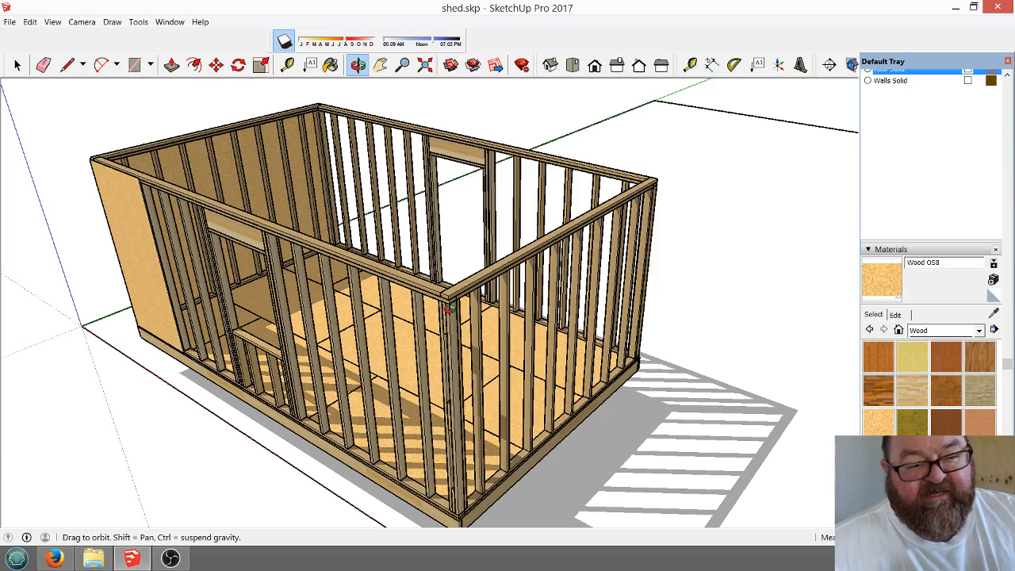
{"action": "left_click_drag", "start_coordinate": [448, 306], "coordinate": [372, 309]}
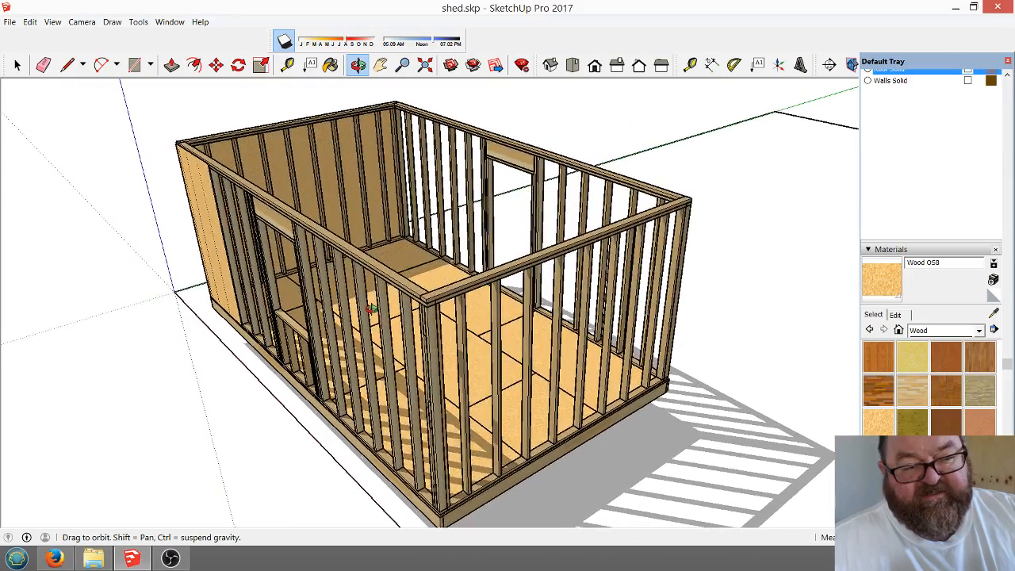
{"action": "left_click_drag", "start_coordinate": [488, 353], "coordinate": [458, 276]}
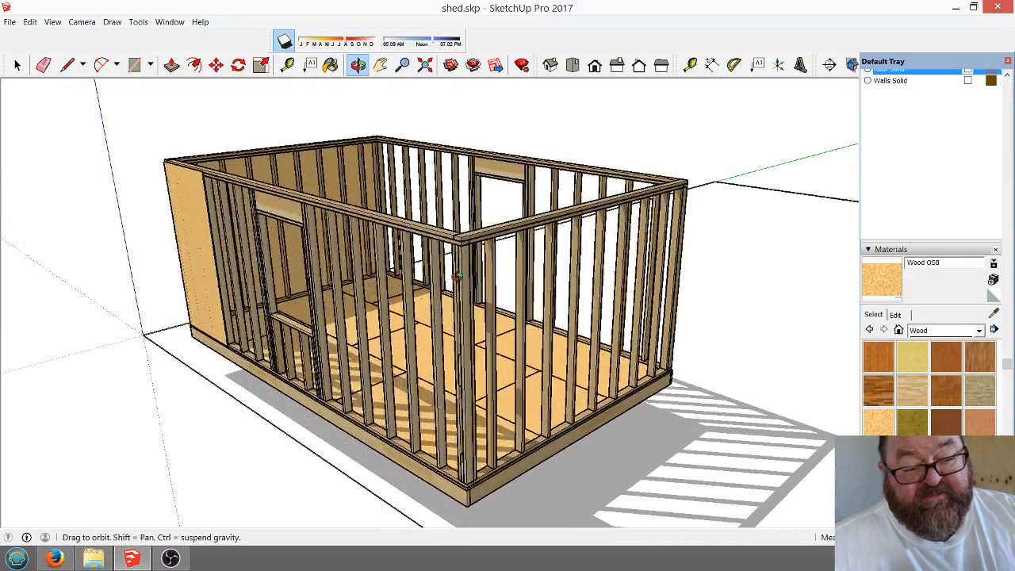
{"action": "middle_click_drag", "start_coordinate": [461, 297], "coordinate": [422, 377]}
{"action": "scroll", "coordinate": [461, 300], "scroll_direction": "up", "scroll_amount": 2}
{"action": "scroll", "coordinate": [418, 324], "scroll_direction": "down", "scroll_amount": 1}
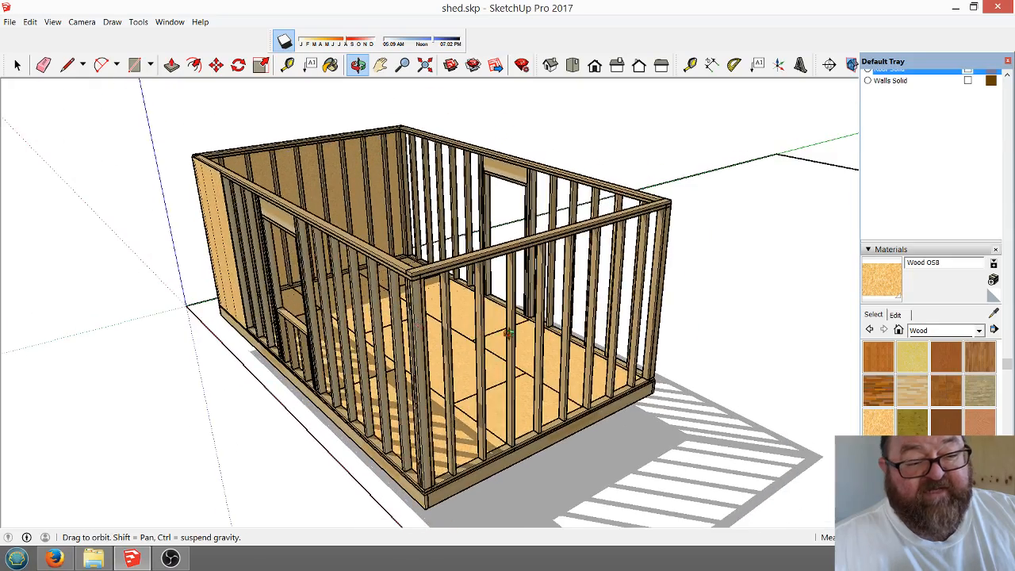
Inspect the shed's interior up close through the end wall, including the floor decking, sheathed back wall and door opening.
{"action": "left_click_drag", "start_coordinate": [508, 334], "coordinate": [386, 333]}
{"action": "scroll", "coordinate": [346, 267], "scroll_direction": "up", "scroll_amount": 5}
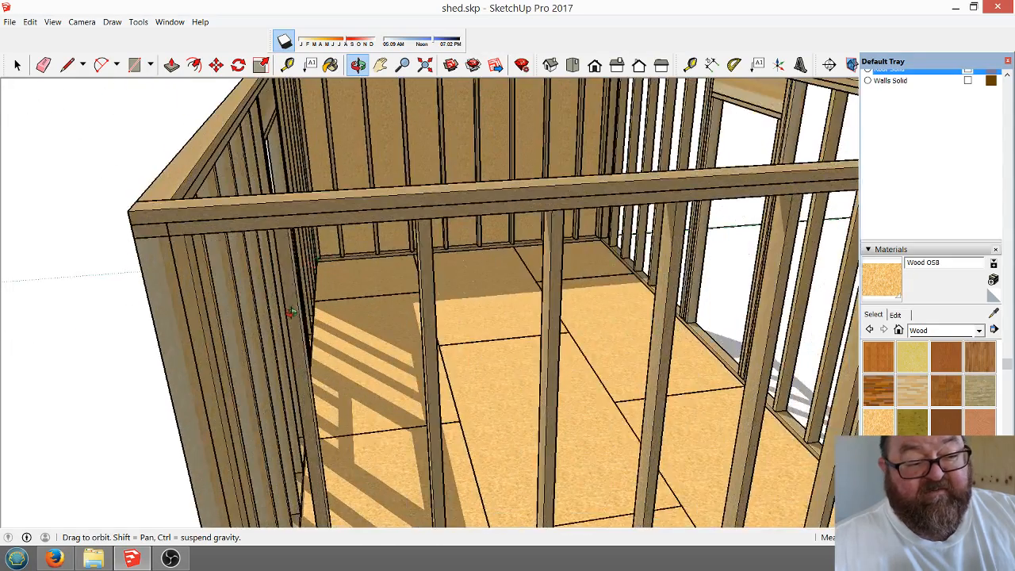
{"action": "scroll", "coordinate": [292, 312], "scroll_direction": "down", "scroll_amount": 2}
{"action": "left_click_drag", "start_coordinate": [308, 330], "coordinate": [461, 332]}
{"action": "scroll", "coordinate": [392, 370], "scroll_direction": "down", "scroll_amount": 2}
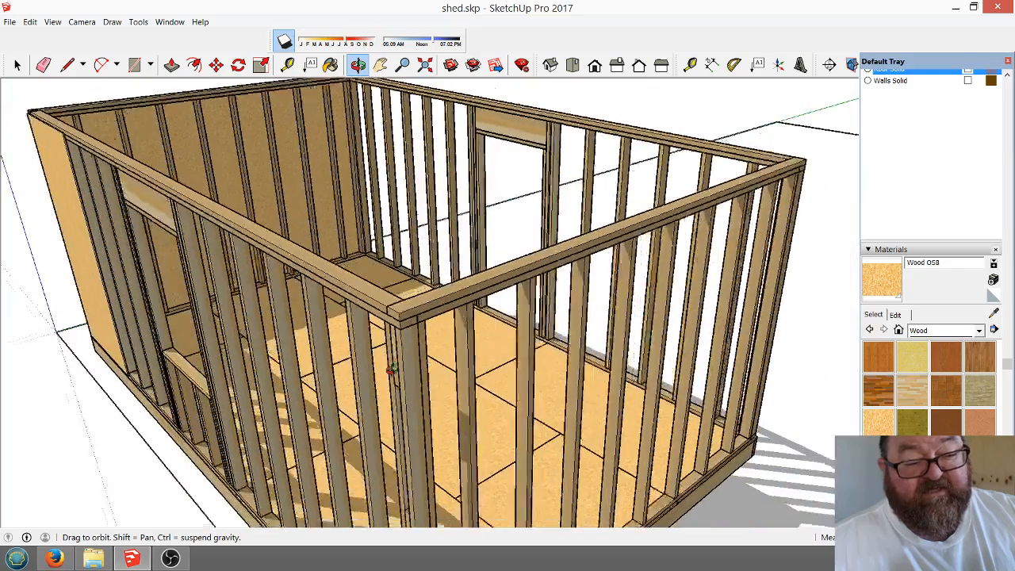
{"action": "scroll", "coordinate": [392, 369], "scroll_direction": "down", "scroll_amount": 2}
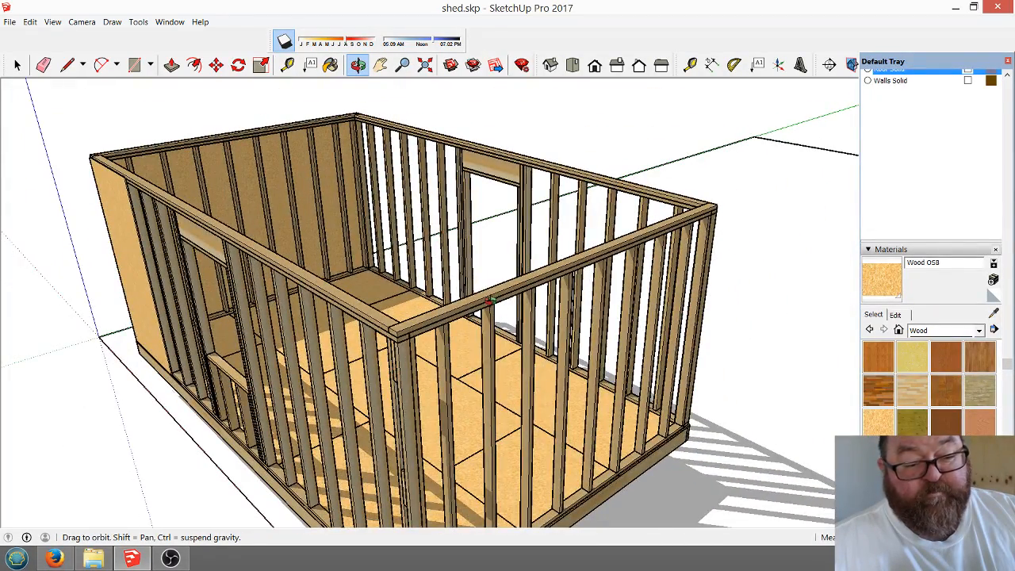
{"action": "left_click_drag", "start_coordinate": [491, 300], "coordinate": [856, 301]}
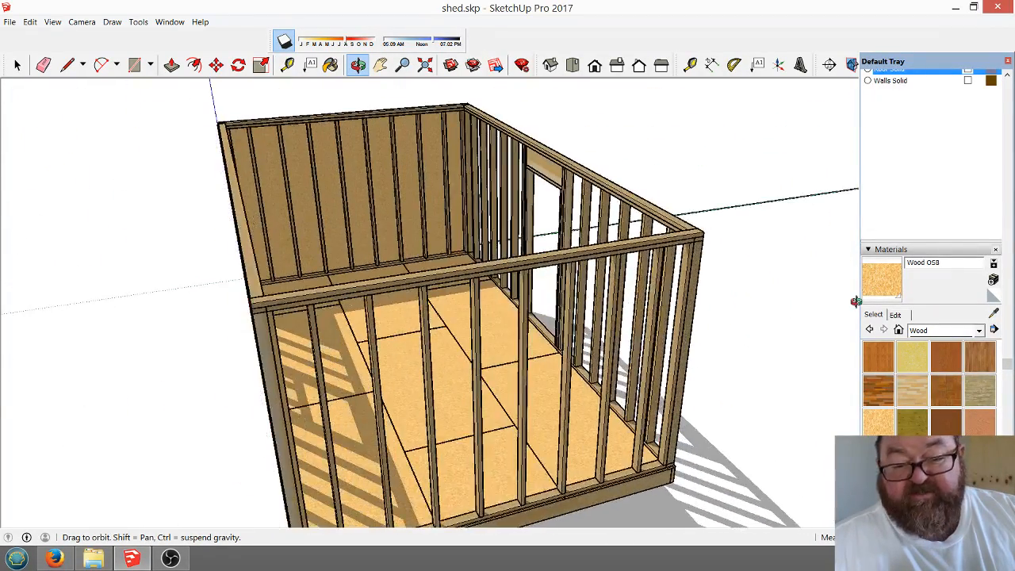
Turn on the visibility of the Roof Solid layer and bring the shed's gable end into close view.
{"action": "left_click", "coordinate": [867, 250]}
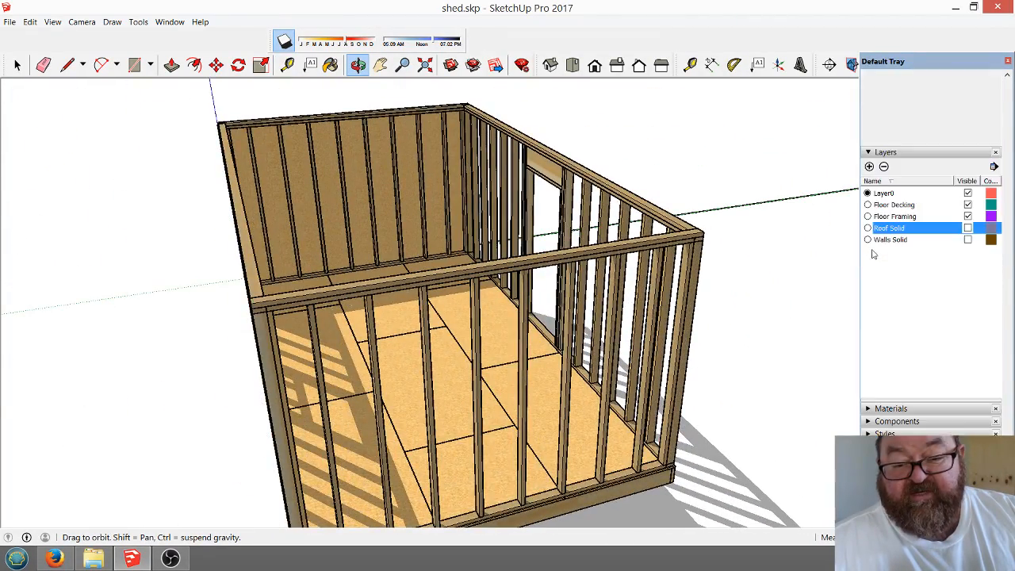
{"action": "left_click", "coordinate": [968, 228]}
{"action": "left_click_drag", "start_coordinate": [481, 234], "coordinate": [407, 179]}
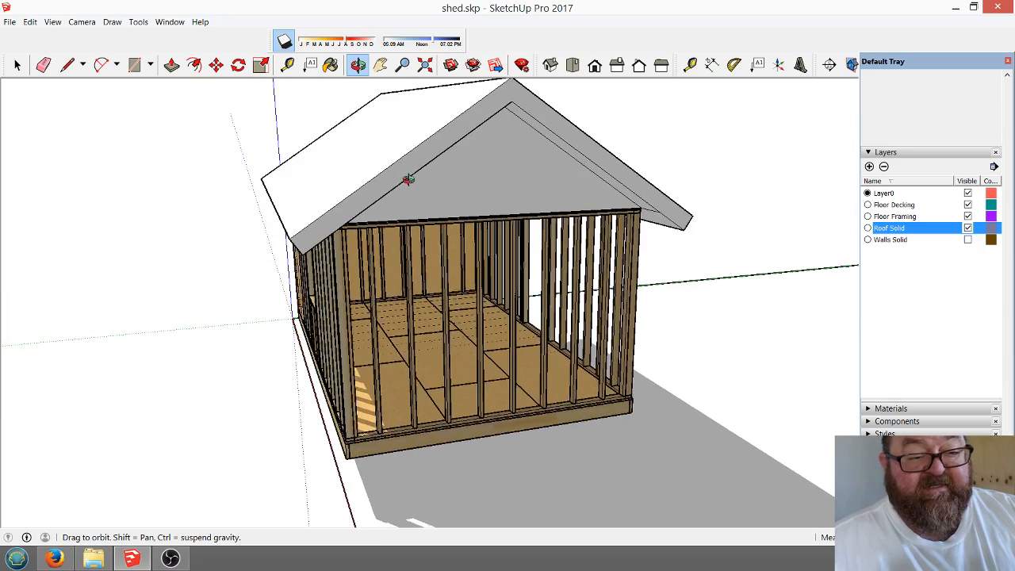
{"action": "scroll", "coordinate": [409, 180], "scroll_direction": "down", "scroll_amount": 4}
{"action": "scroll", "coordinate": [438, 176], "scroll_direction": "up", "scroll_amount": 6}
{"action": "left_click_drag", "start_coordinate": [483, 217], "coordinate": [450, 202]}
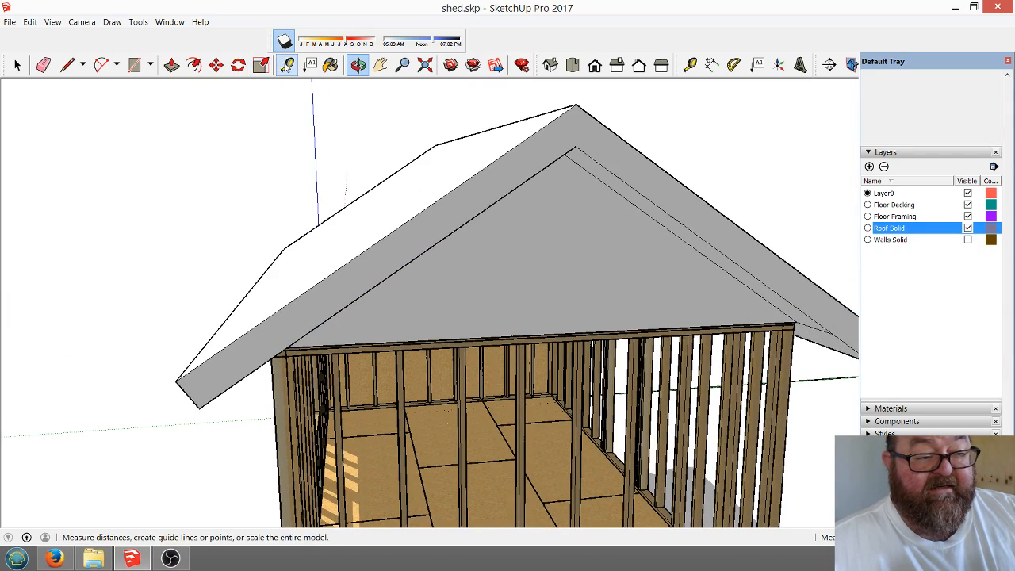
Measure the roof slope along the gable from the lower eave corner up to the ridge.
{"action": "left_click", "coordinate": [287, 64]}
{"action": "left_click", "coordinate": [176, 380]}
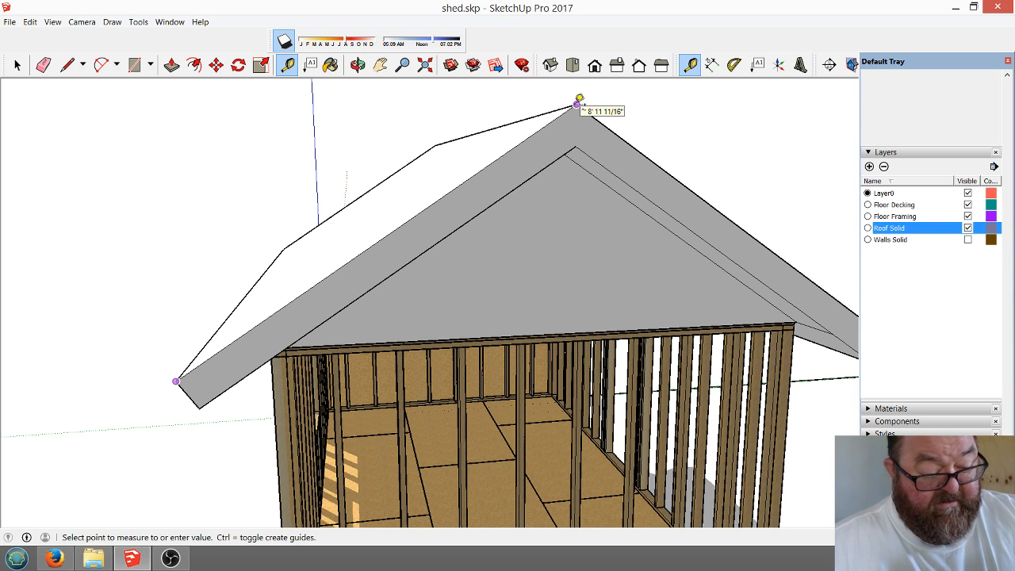
{"action": "left_click", "coordinate": [577, 101]}
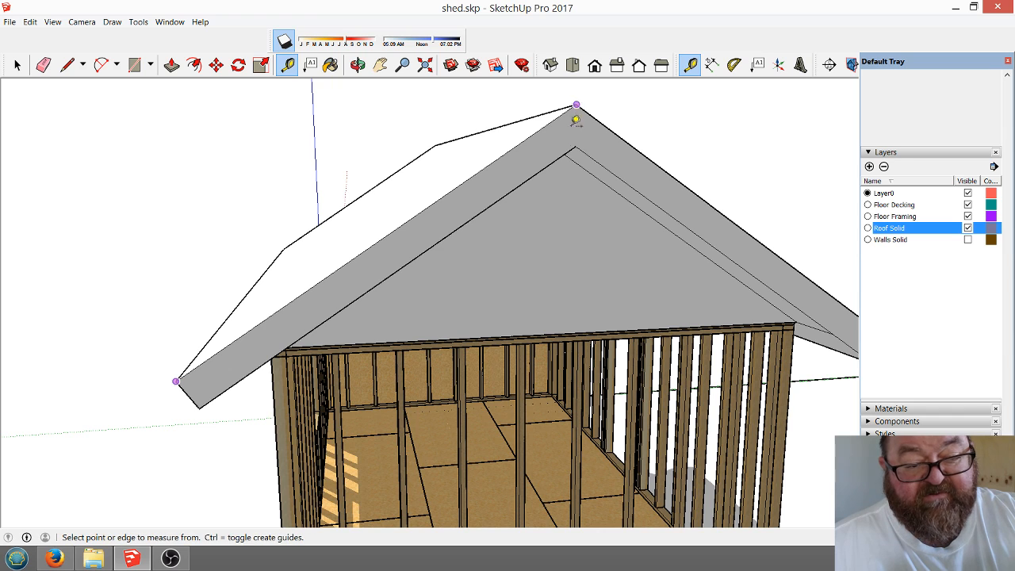
Open the roof solid for editing and draw a vertical line at the ridge plus bird's-mouth lines over the near wall corner.
{"action": "left_click", "coordinate": [67, 65]}
{"action": "key", "text": "space"}
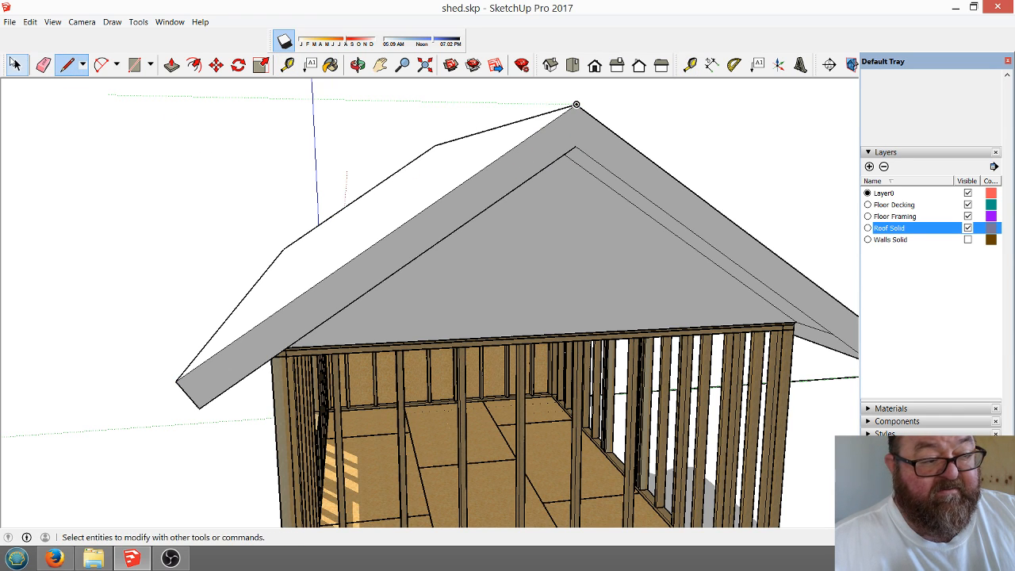
{"action": "left_click", "coordinate": [514, 203]}
{"action": "double_click", "coordinate": [508, 193]}
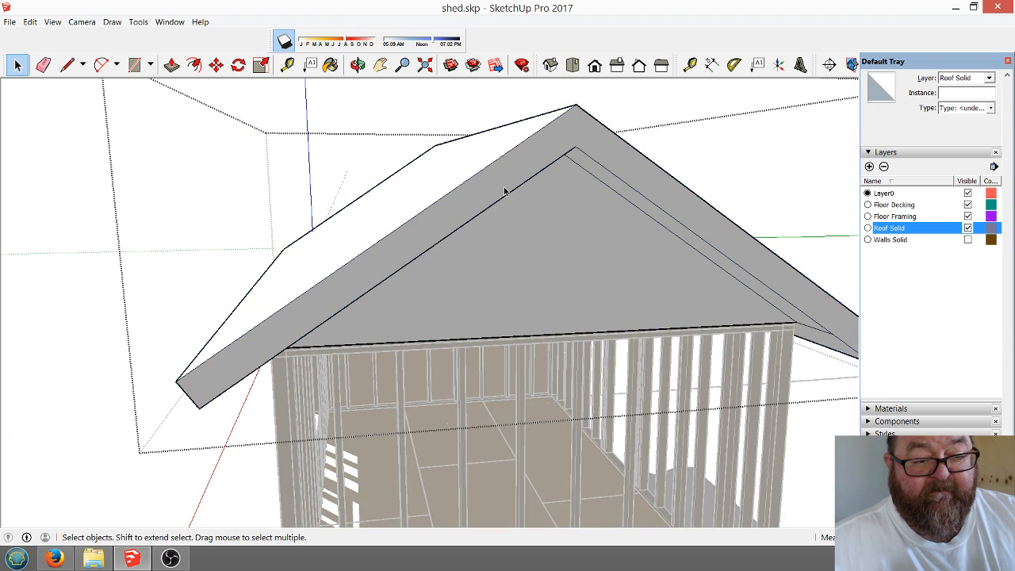
{"action": "left_click", "coordinate": [68, 65]}
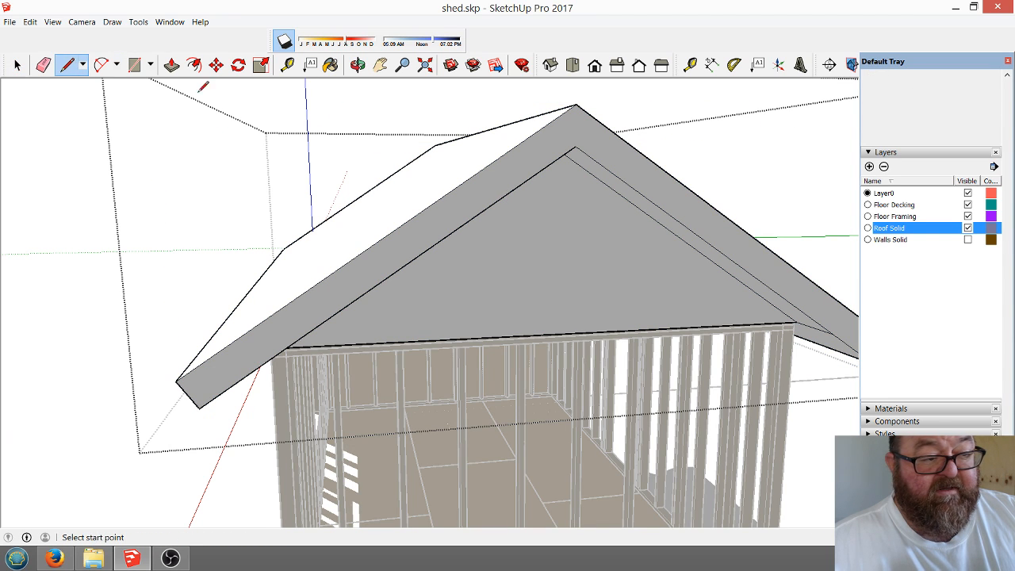
{"action": "left_click", "coordinate": [577, 106]}
{"action": "left_click", "coordinate": [575, 148]}
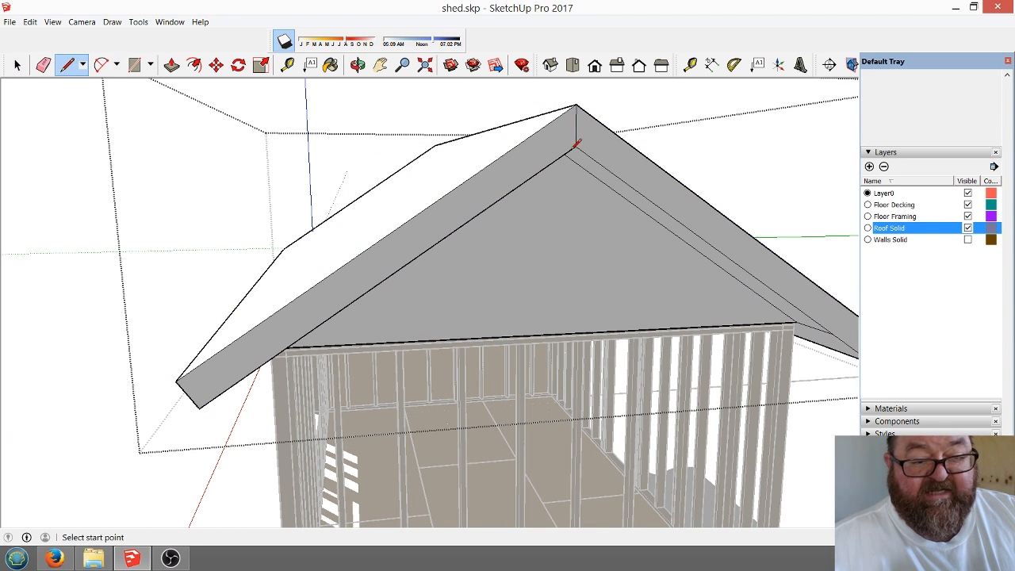
{"action": "left_click", "coordinate": [273, 356]}
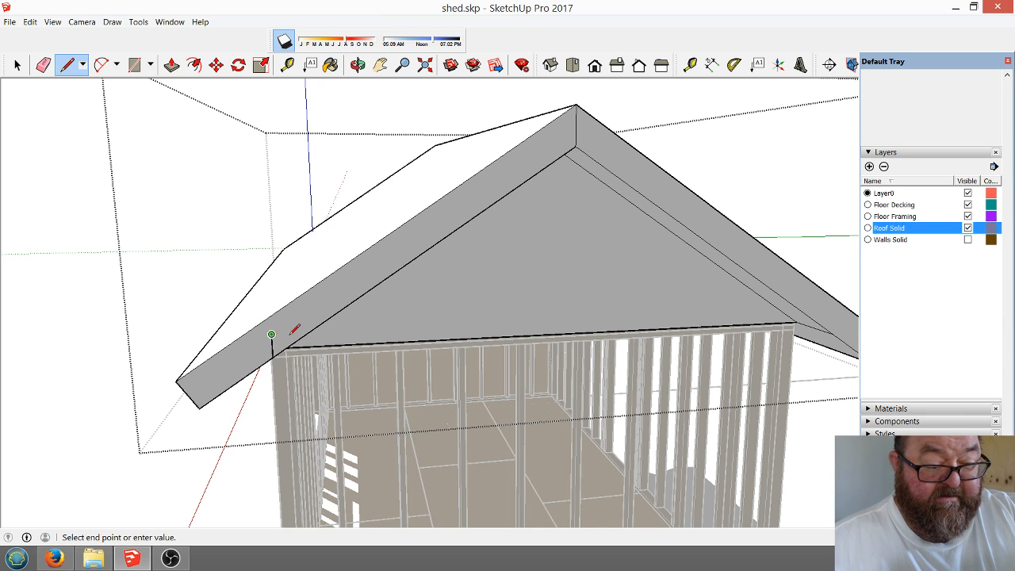
{"action": "left_click", "coordinate": [305, 334]}
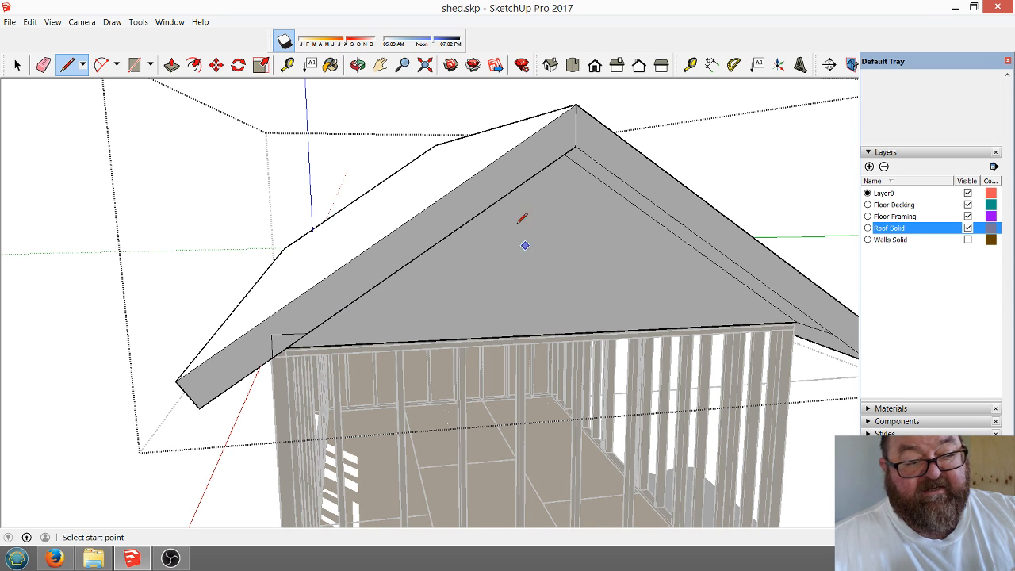
{"action": "left_click", "coordinate": [288, 65]}
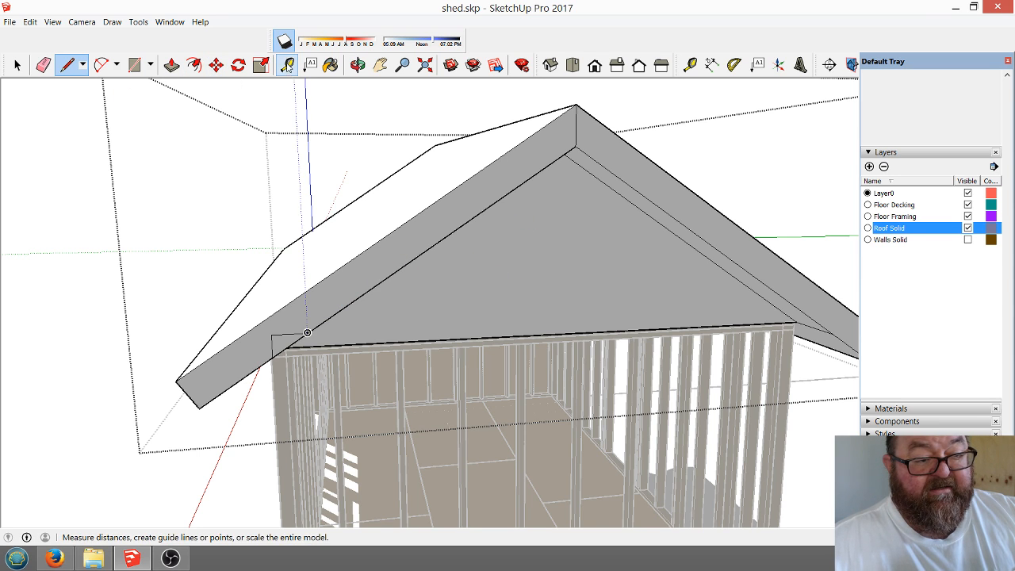
{"action": "left_click", "coordinate": [577, 105]}
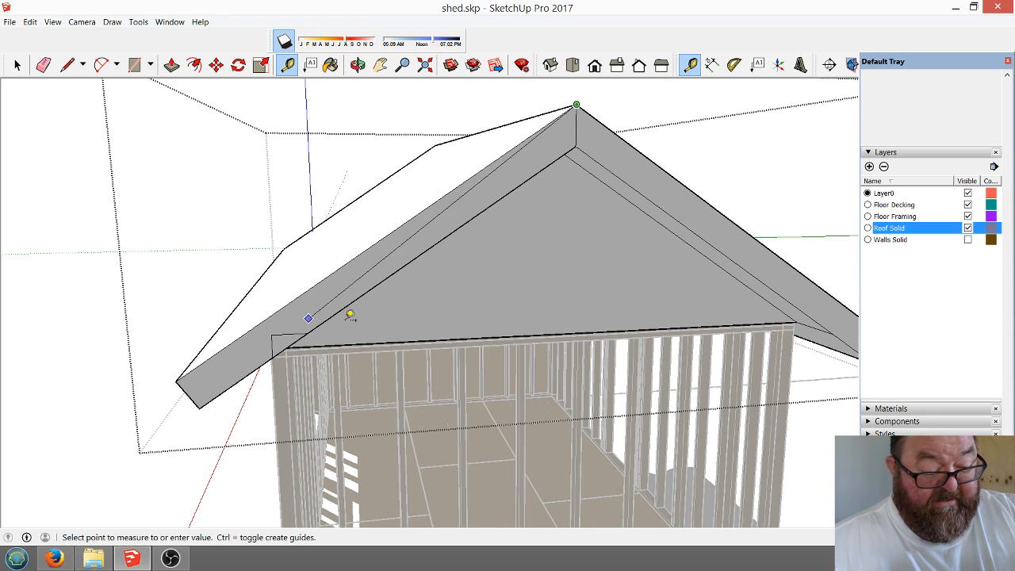
{"action": "key", "text": "Escape"}
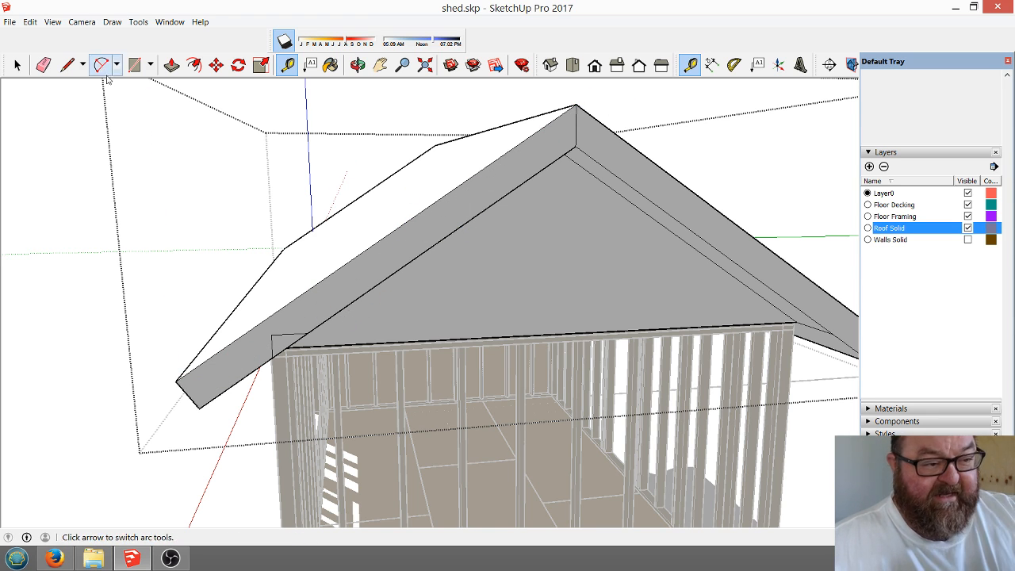
{"action": "left_click", "coordinate": [44, 65]}
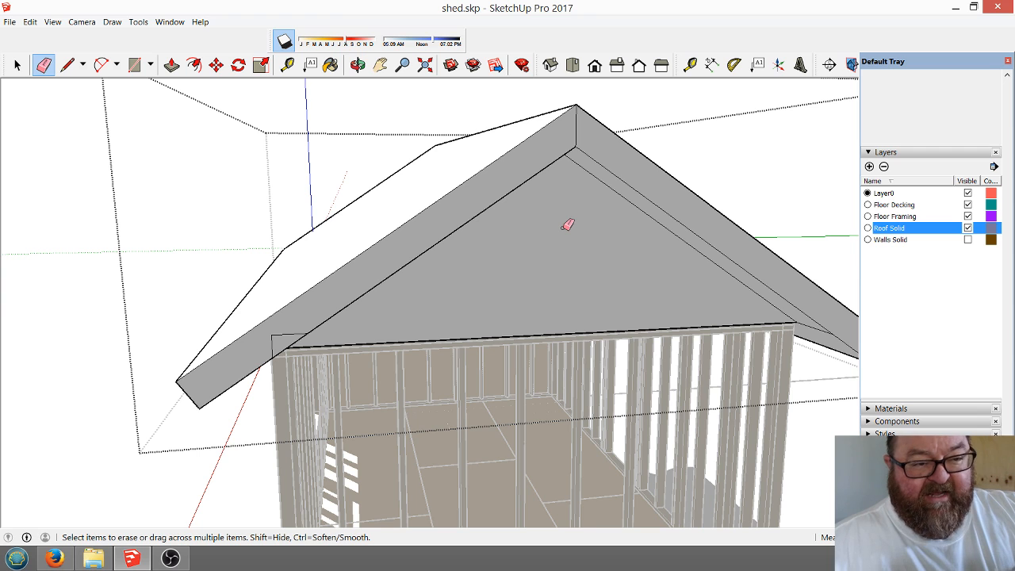
Place a vertical guide line on the gable, slightly offset toward the eave from the ridge's vertical line.
{"action": "scroll", "coordinate": [578, 111], "scroll_direction": "up", "scroll_amount": 5}
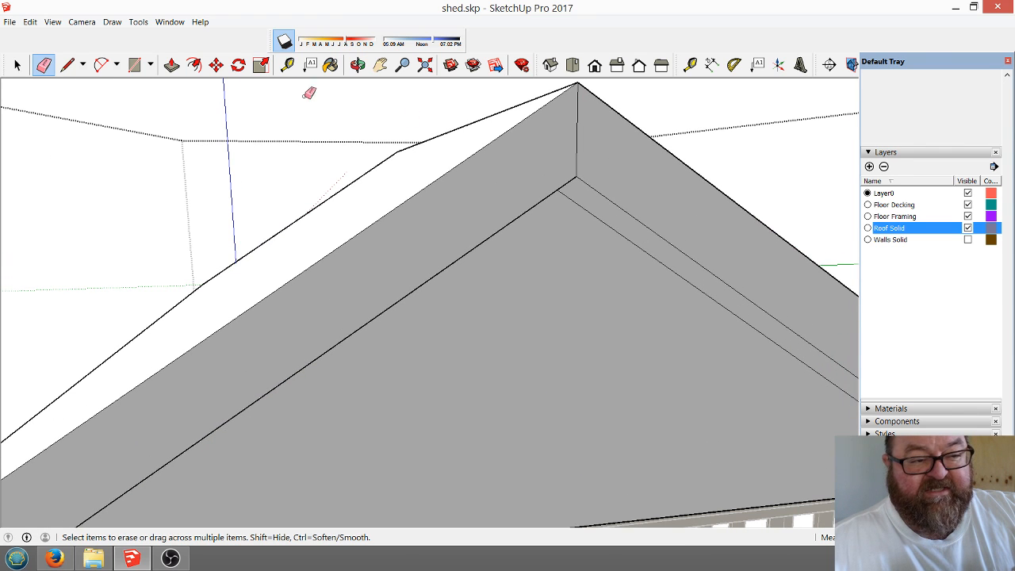
{"action": "left_click", "coordinate": [287, 65]}
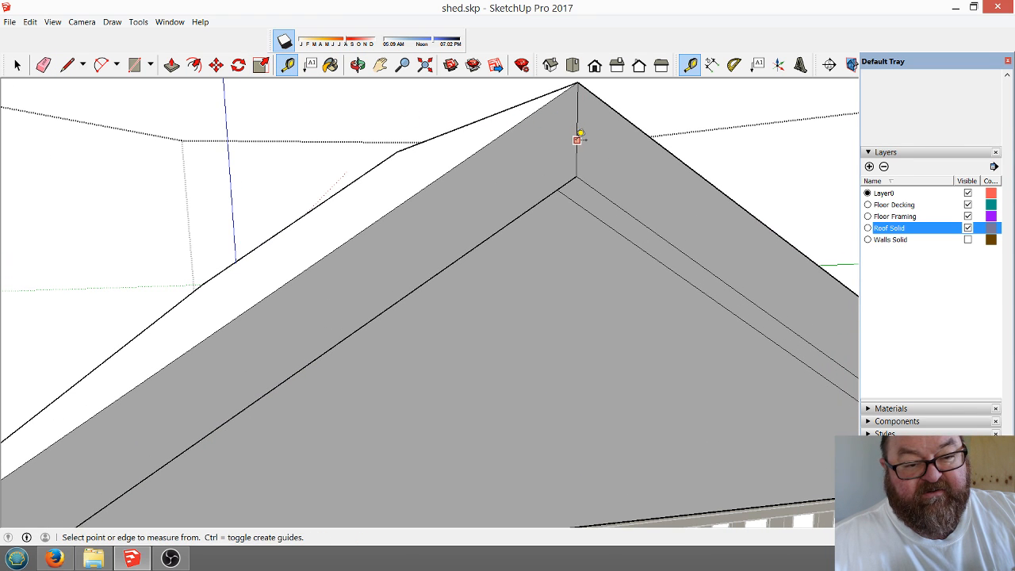
{"action": "left_click", "coordinate": [577, 136]}
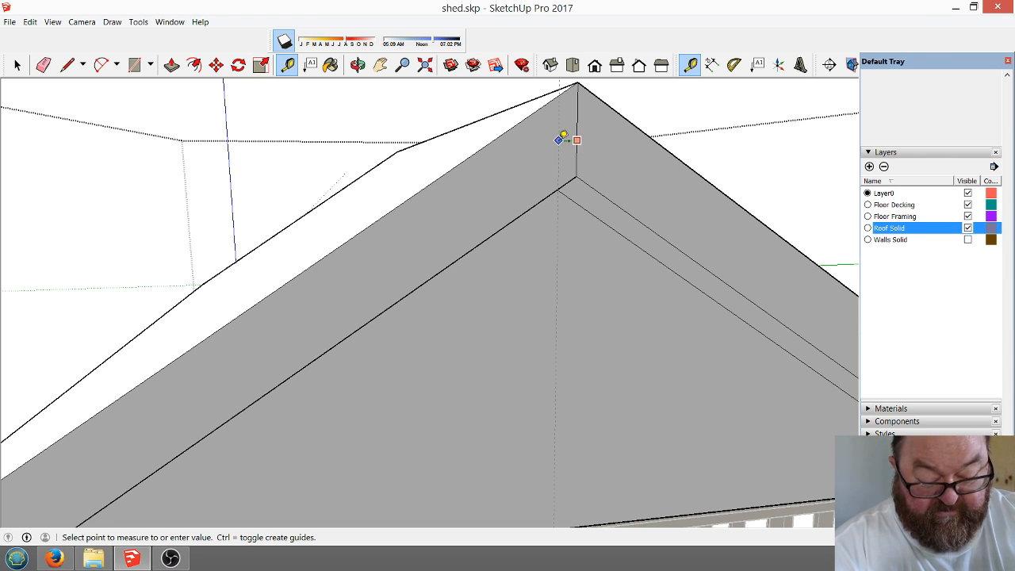
{"action": "left_click", "coordinate": [563, 139]}
Measure along the roof's upper edge from the ridge guide to the point directly above the outer wall corner.
{"action": "scroll", "coordinate": [579, 141], "scroll_direction": "down", "scroll_amount": 3}
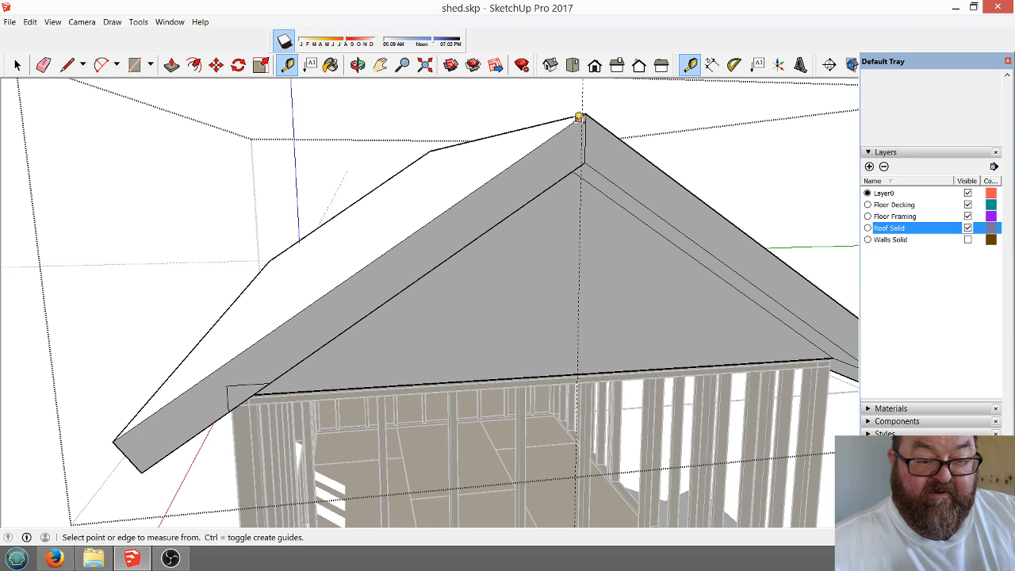
{"action": "scroll", "coordinate": [576, 148], "scroll_direction": "up", "scroll_amount": 3}
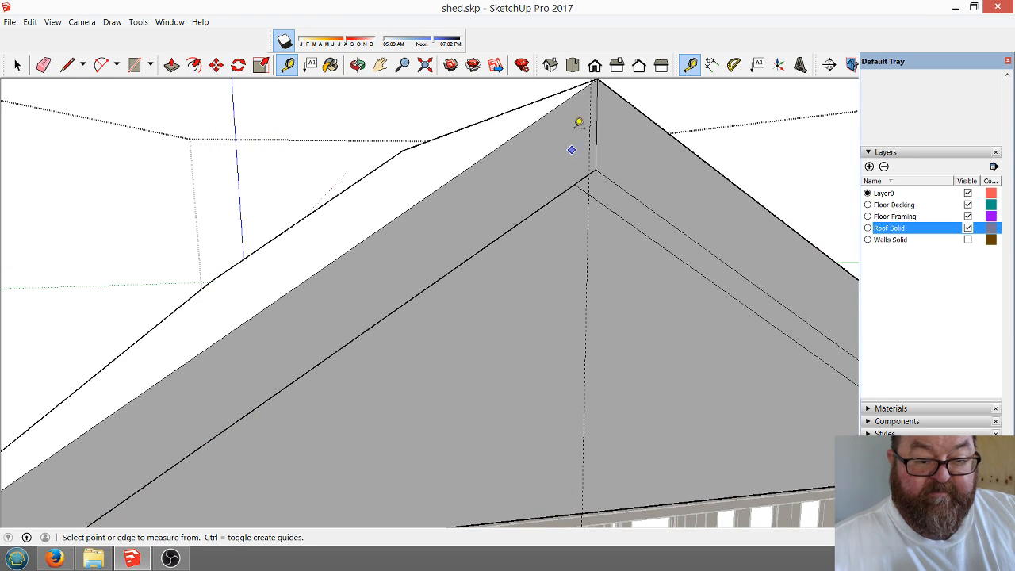
{"action": "left_click", "coordinate": [594, 82]}
{"action": "scroll", "coordinate": [614, 127], "scroll_direction": "down", "scroll_amount": 4}
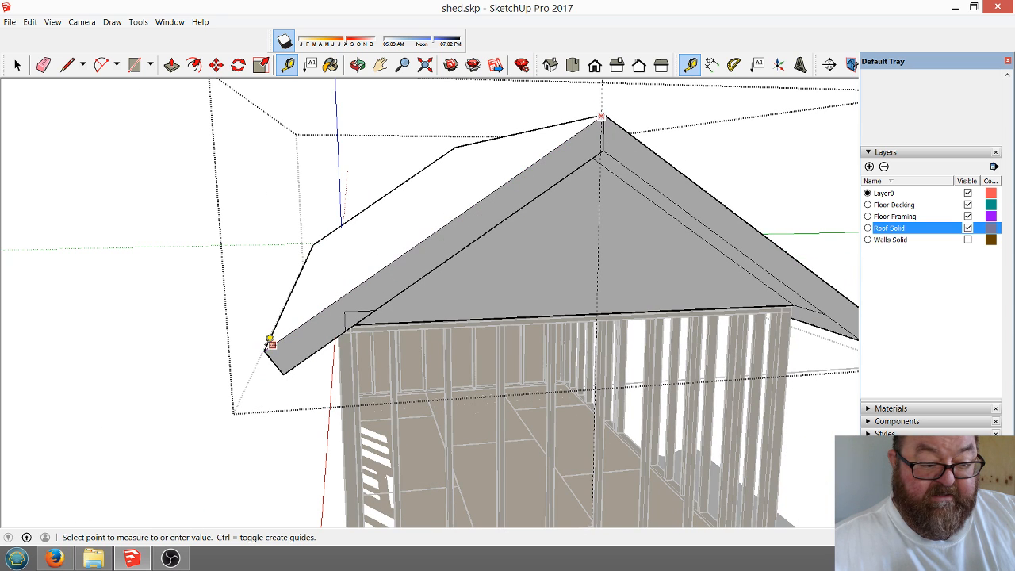
{"action": "mouse_move", "coordinate": [270, 349]}
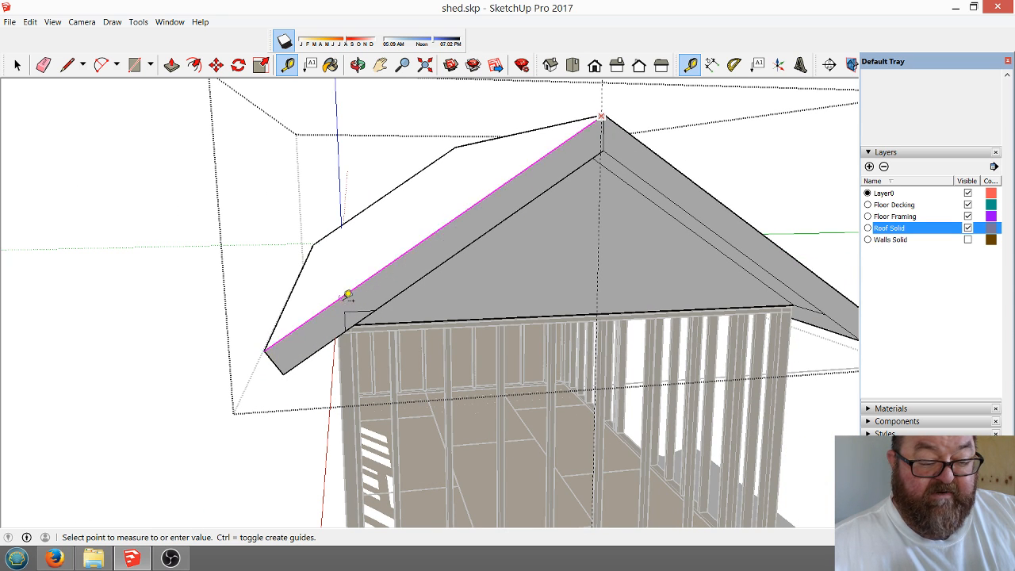
{"action": "scroll", "coordinate": [344, 311], "scroll_direction": "up", "scroll_amount": 2}
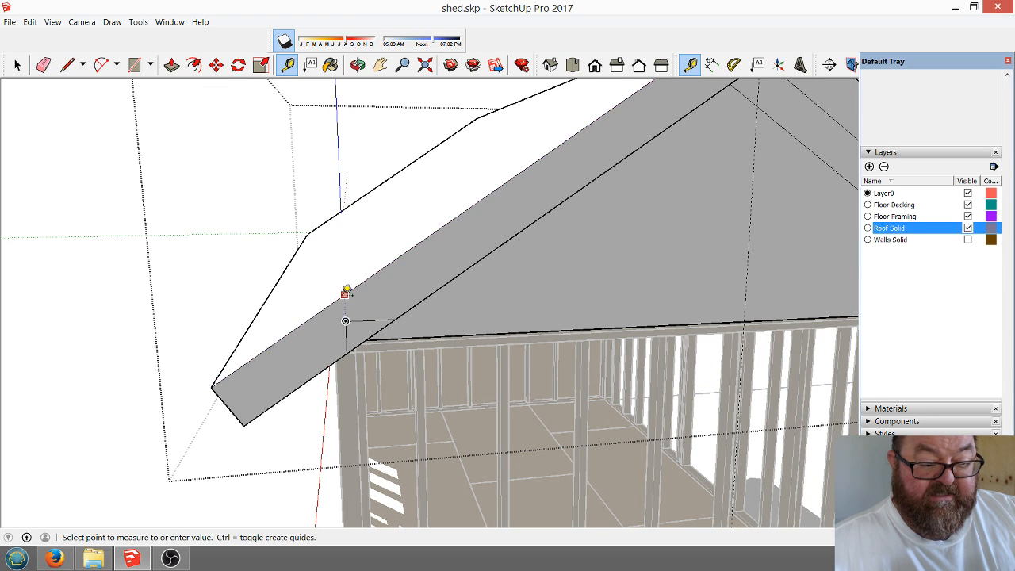
{"action": "scroll", "coordinate": [346, 293], "scroll_direction": "down", "scroll_amount": 2}
{"action": "scroll", "coordinate": [345, 315], "scroll_direction": "down", "scroll_amount": 1}
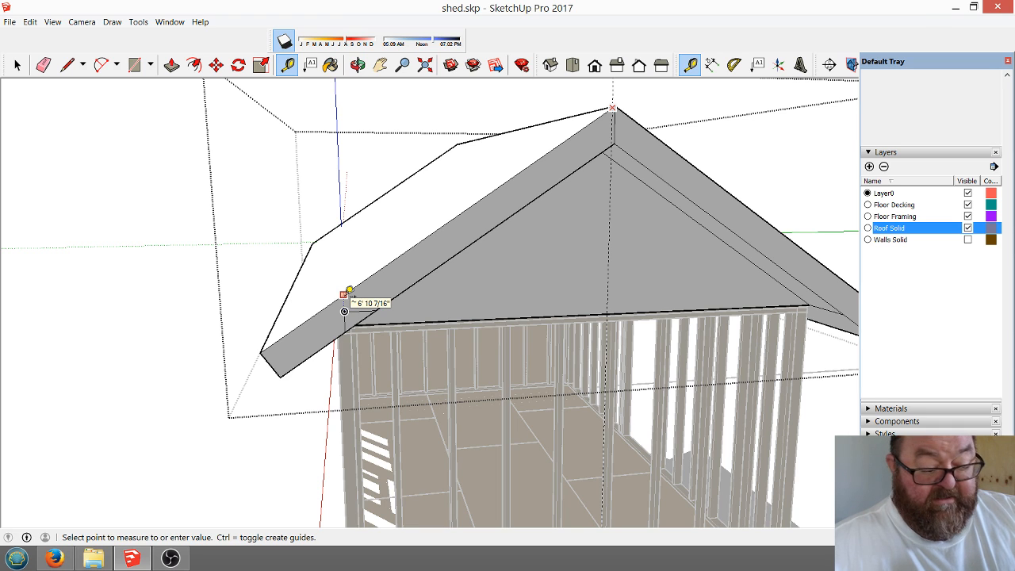
{"action": "left_click", "coordinate": [349, 291]}
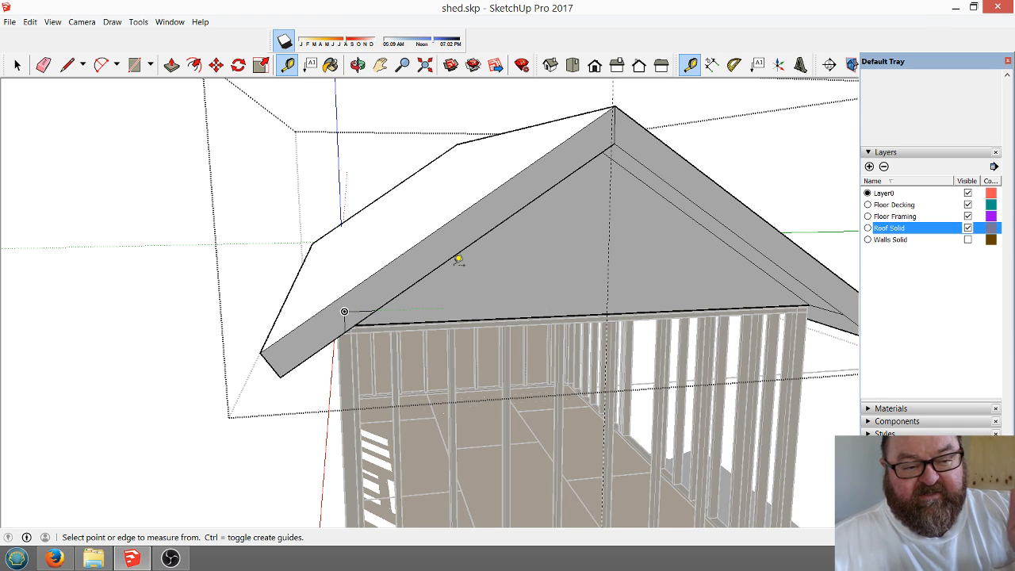
Erase the guide, the vertical ridge line and the bird's-mouth lines from the roof's gable face.
{"action": "scroll", "coordinate": [455, 262], "scroll_direction": "up", "scroll_amount": 1}
{"action": "scroll", "coordinate": [396, 372], "scroll_direction": "down", "scroll_amount": 2}
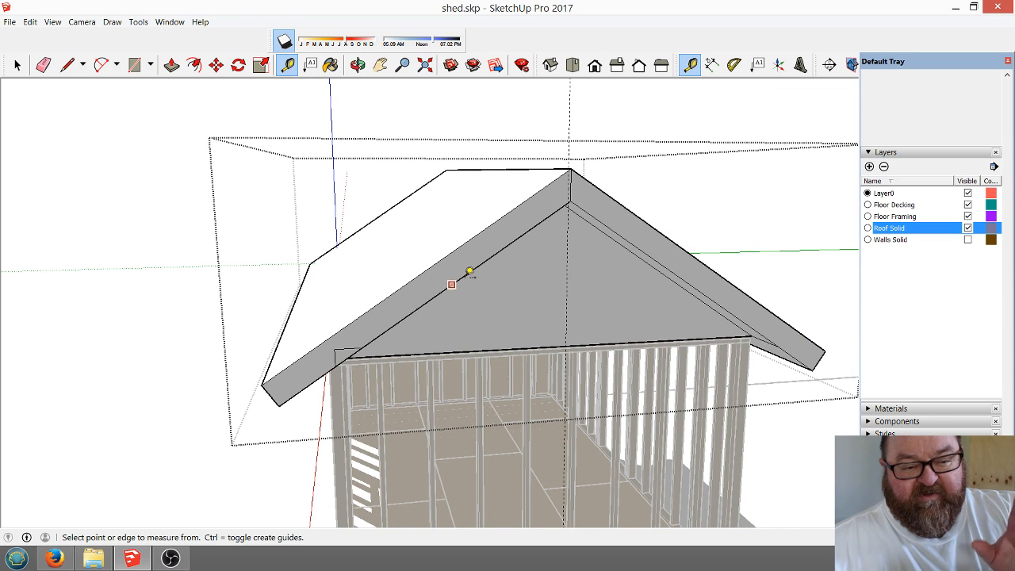
{"action": "scroll", "coordinate": [460, 277], "scroll_direction": "up", "scroll_amount": 1}
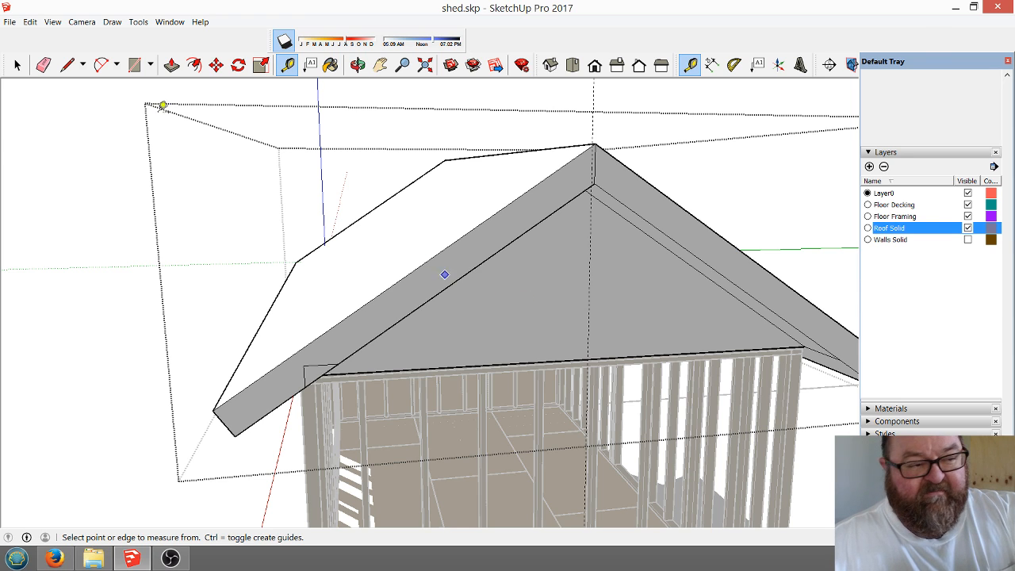
{"action": "left_click", "coordinate": [43, 65]}
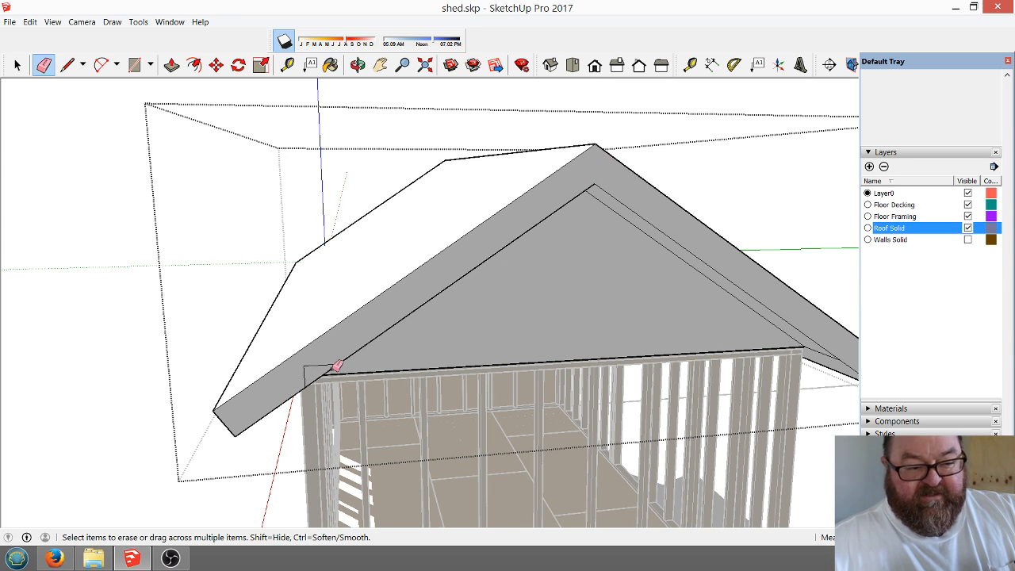
{"action": "scroll", "coordinate": [337, 366], "scroll_direction": "up", "scroll_amount": 3}
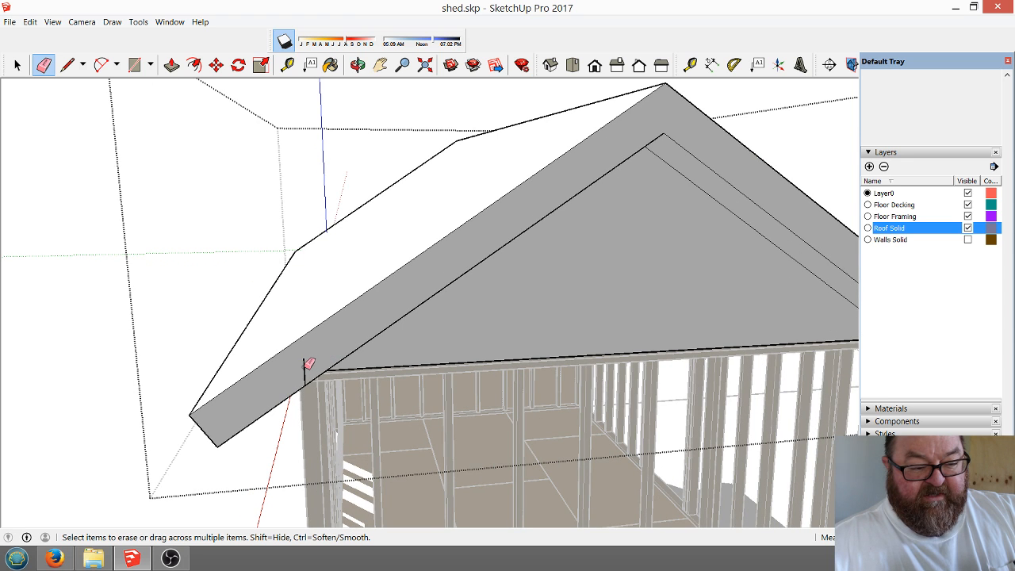
Examine the gable and eave overhang from several angles, close the roof solid's editing and view the whole shed.
{"action": "left_click", "coordinate": [358, 64]}
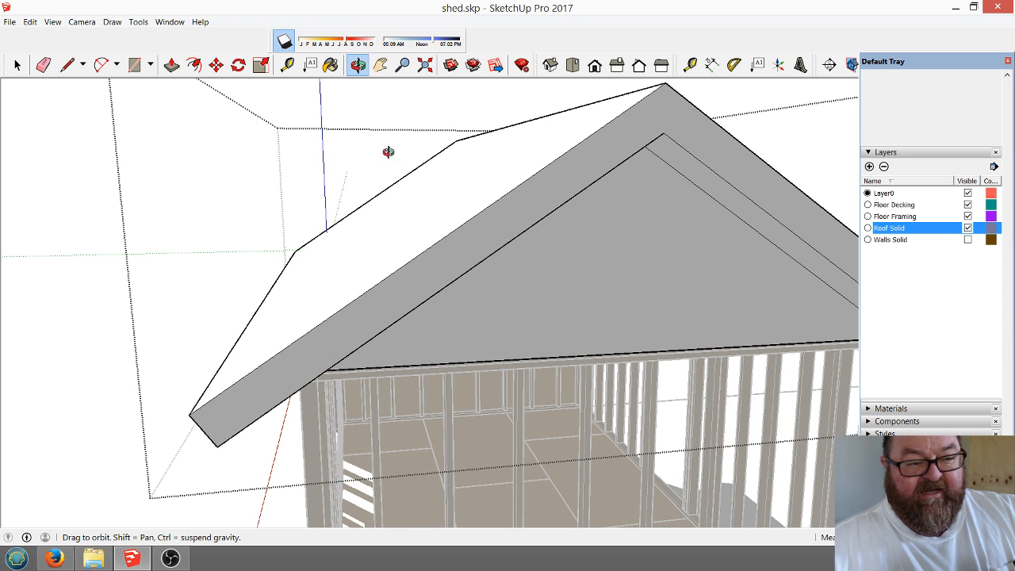
{"action": "mouse_move", "coordinate": [461, 320]}
{"action": "left_mouse_down"}
{"action": "mouse_move", "coordinate": [448, 284]}
{"action": "mouse_move", "coordinate": [408, 262]}
{"action": "mouse_move", "coordinate": [285, 274]}
{"action": "mouse_move", "coordinate": [285, 320]}
{"action": "mouse_move", "coordinate": [475, 327]}
{"action": "mouse_move", "coordinate": [389, 340]}
{"action": "left_mouse_up"}
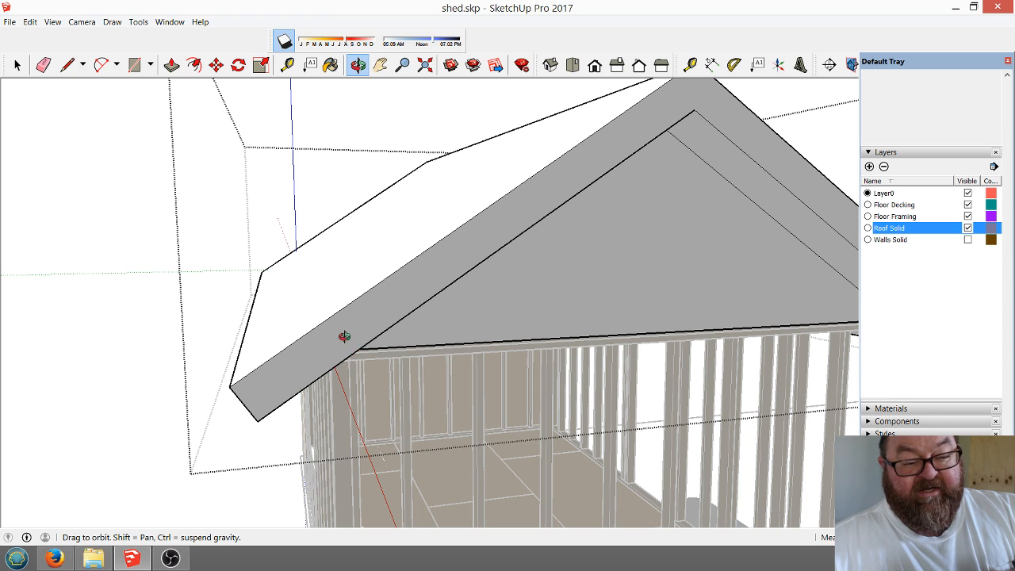
{"action": "left_click_drag", "start_coordinate": [365, 362], "coordinate": [358, 381]}
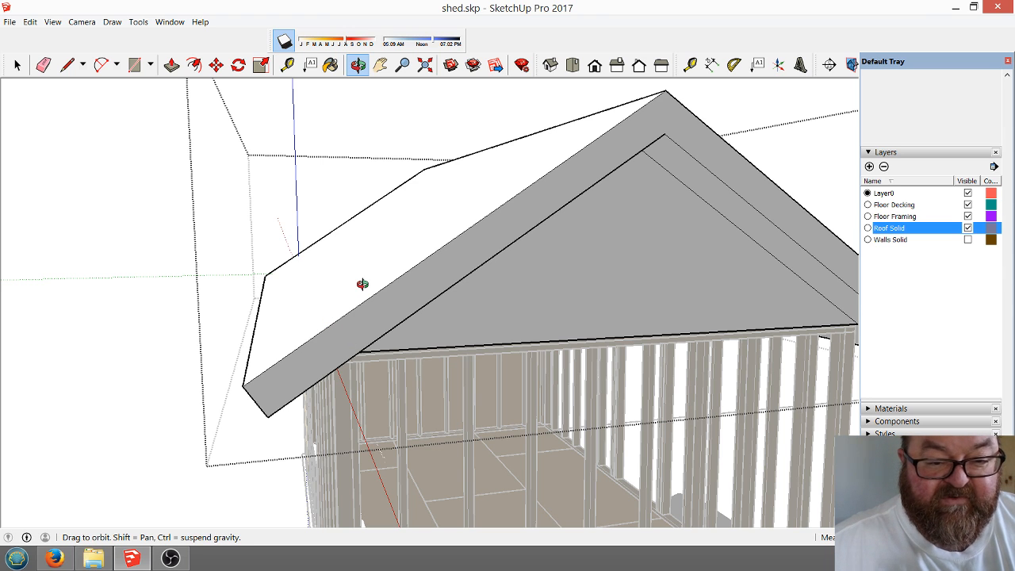
{"action": "scroll", "coordinate": [362, 283], "scroll_direction": "down", "scroll_amount": 2}
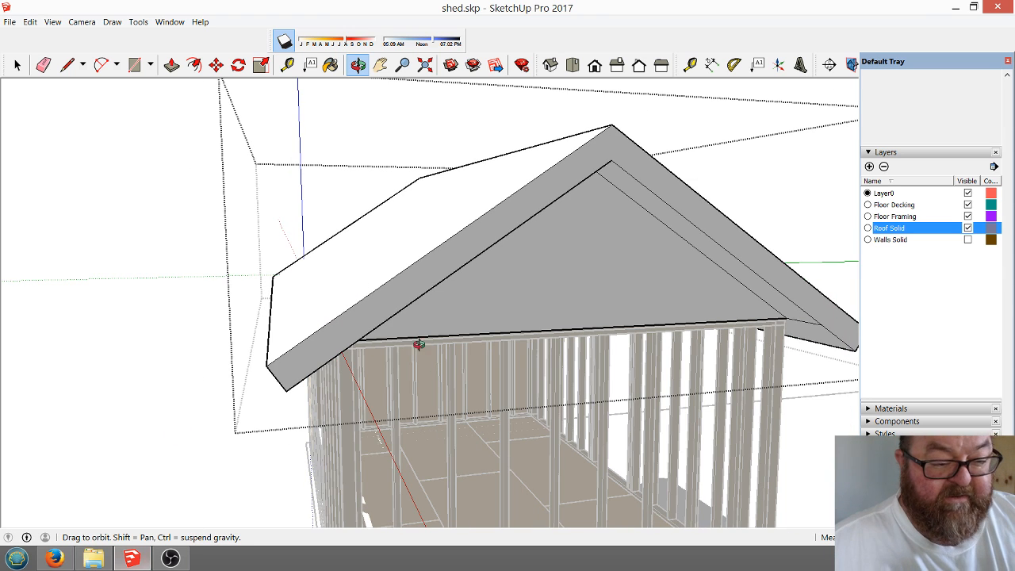
{"action": "left_click", "coordinate": [17, 65]}
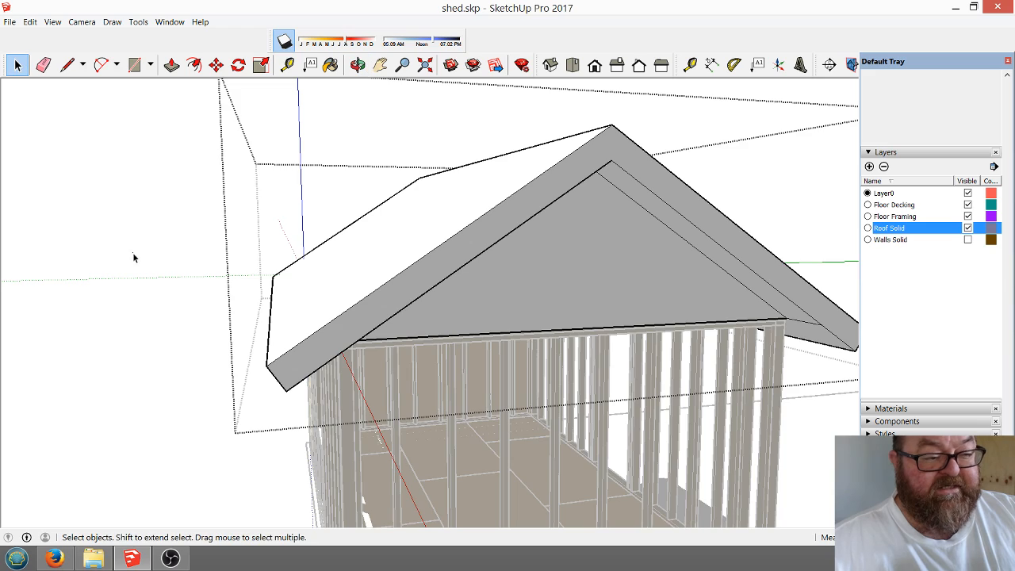
{"action": "left_click", "coordinate": [134, 258]}
{"action": "scroll", "coordinate": [347, 334], "scroll_direction": "down", "scroll_amount": 4}
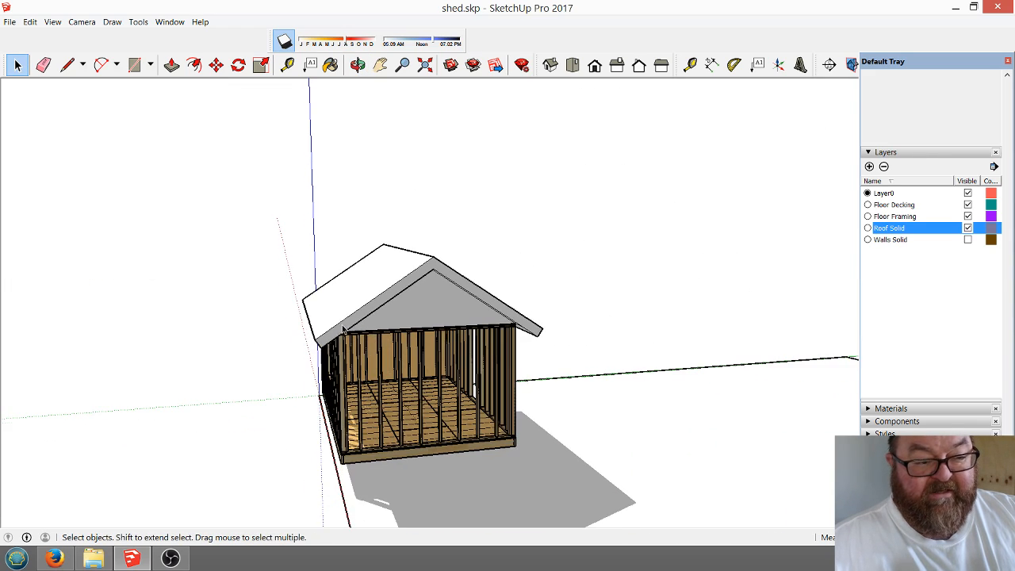
Check the corner of the shed, switch to the YouTube live page in Firefox and review the live chat messages.
{"action": "left_click", "coordinate": [358, 65]}
{"action": "left_click_drag", "start_coordinate": [373, 341], "coordinate": [476, 465]}
{"action": "scroll", "coordinate": [483, 472], "scroll_direction": "up", "scroll_amount": 5}
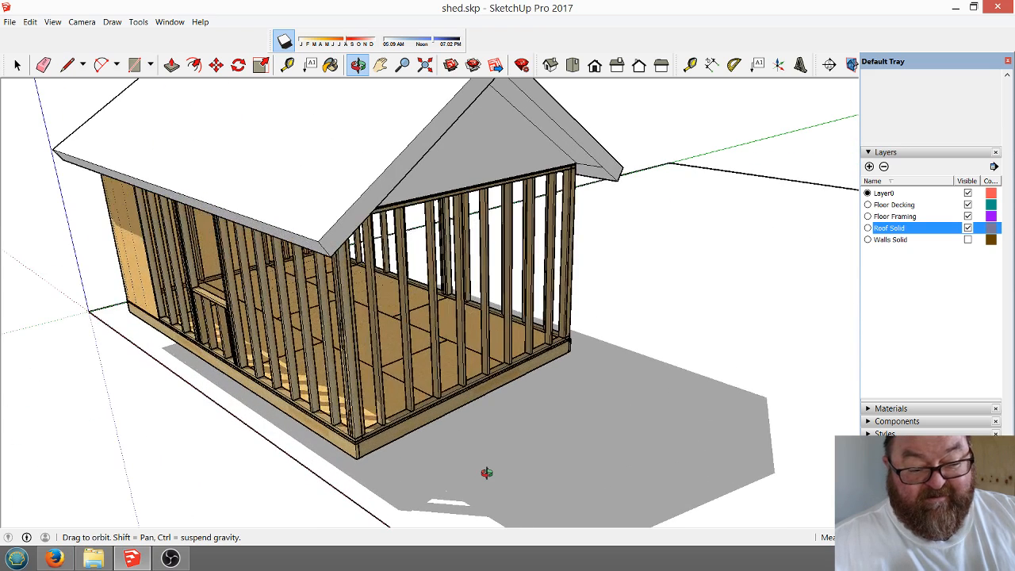
{"action": "left_click", "coordinate": [55, 558]}
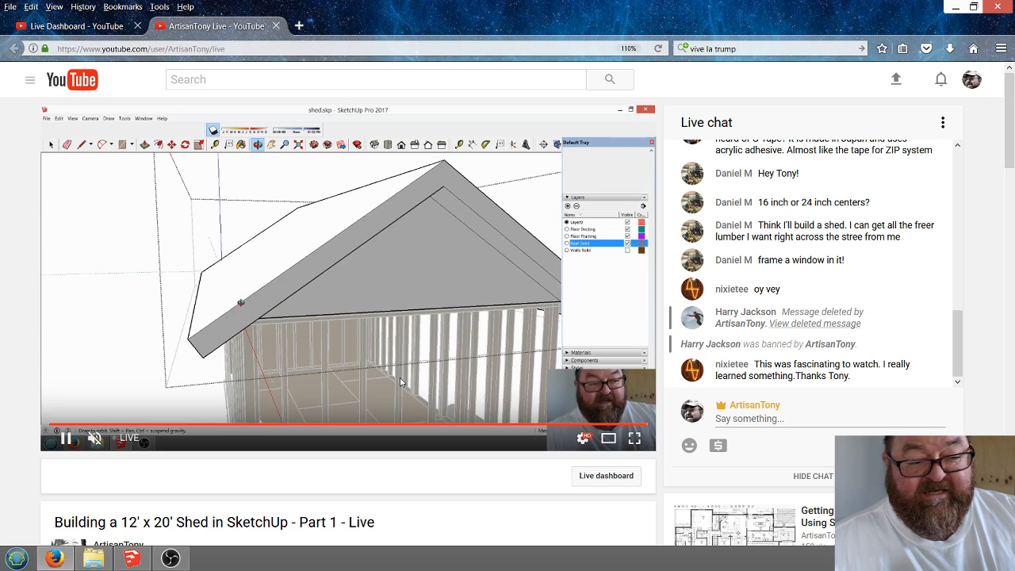
{"action": "mouse_move", "coordinate": [959, 333]}
{"action": "left_mouse_down"}
{"action": "mouse_move", "coordinate": [957, 307]}
{"action": "mouse_move", "coordinate": [957, 317]}
{"action": "left_mouse_up"}
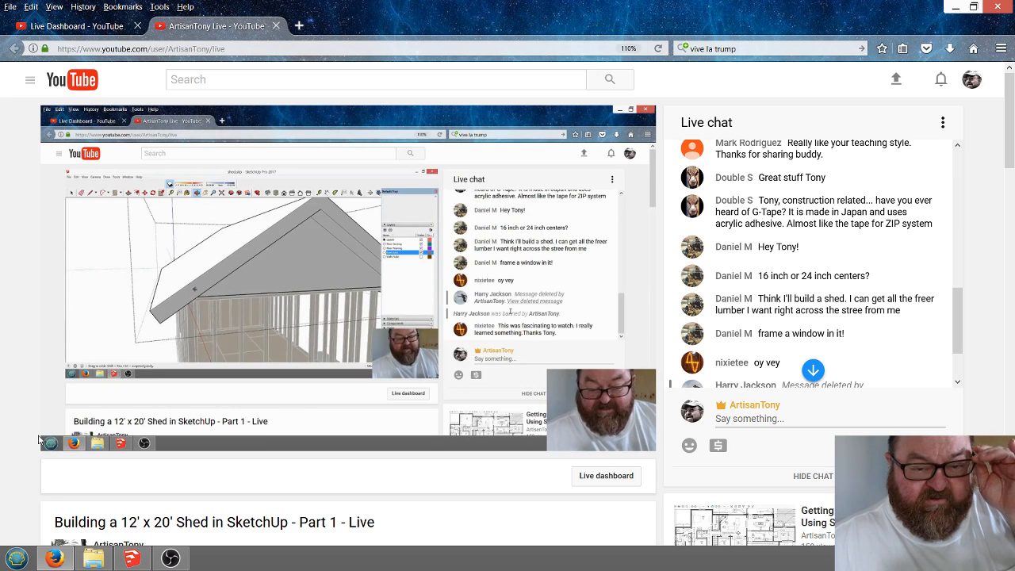
Return to SketchUp, open the 3D Warehouse model browser and search it for "shed".
{"action": "left_click", "coordinate": [129, 559]}
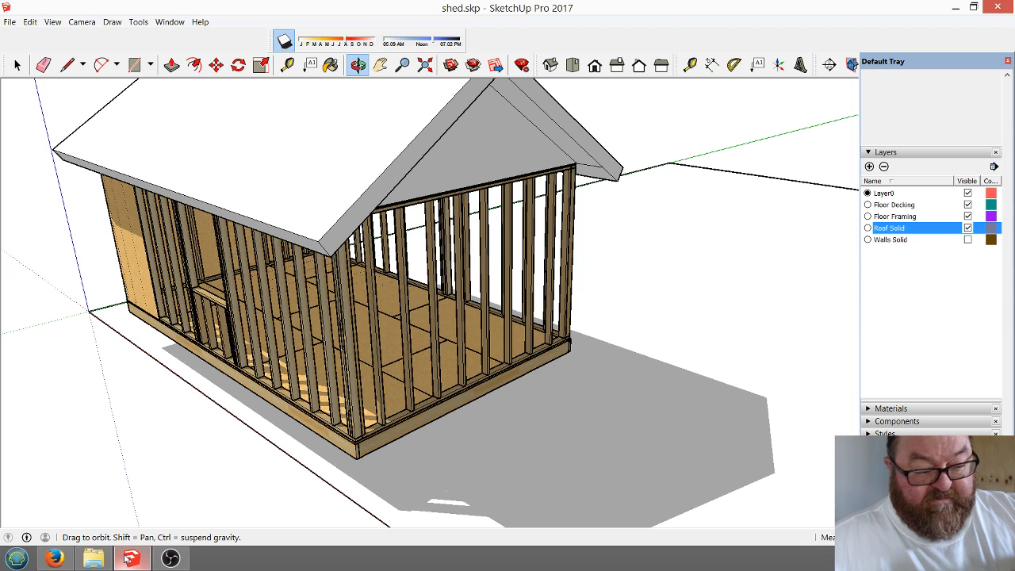
{"action": "left_click", "coordinate": [9, 22]}
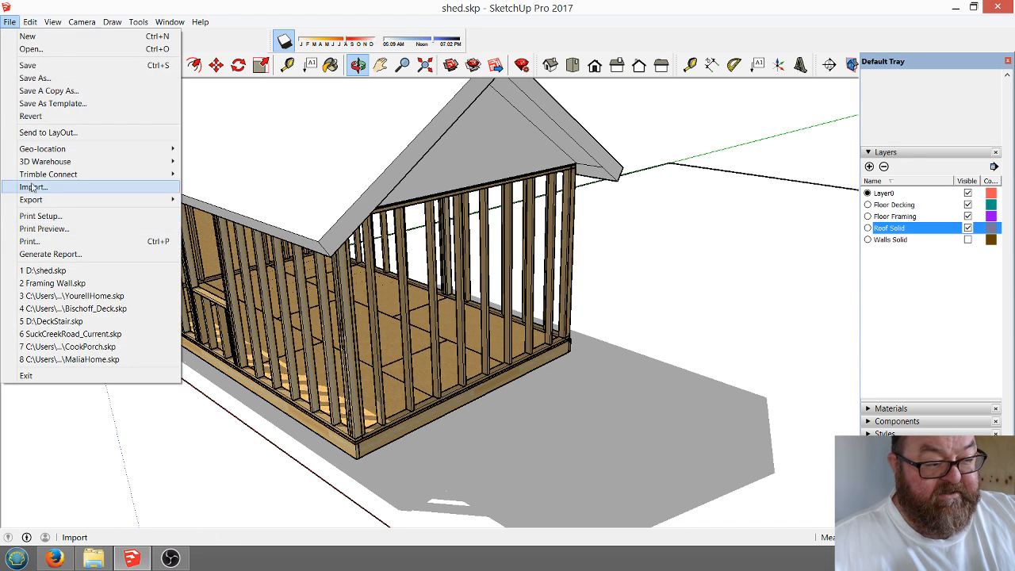
{"action": "mouse_move", "coordinate": [43, 163]}
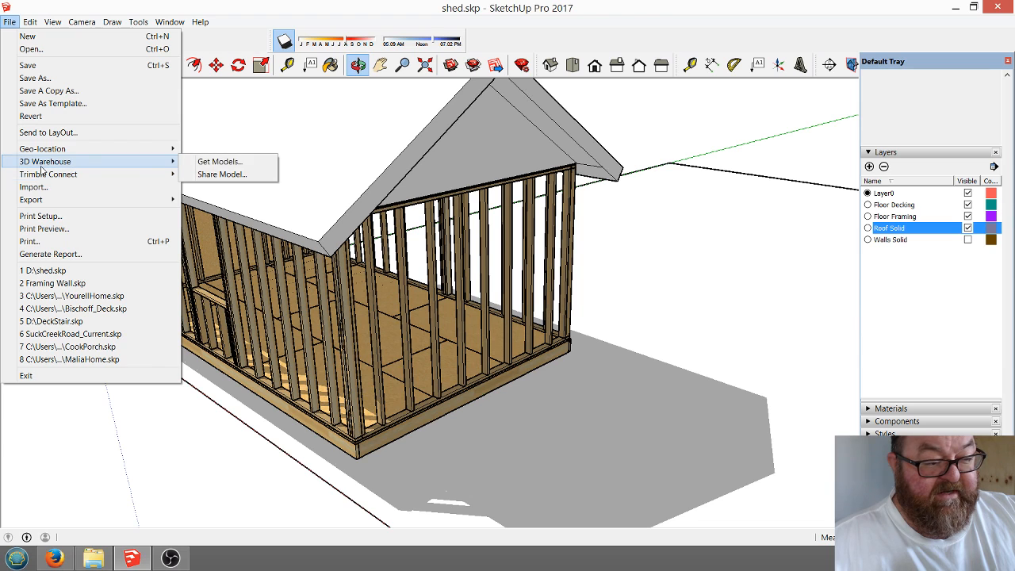
{"action": "left_click", "coordinate": [208, 162]}
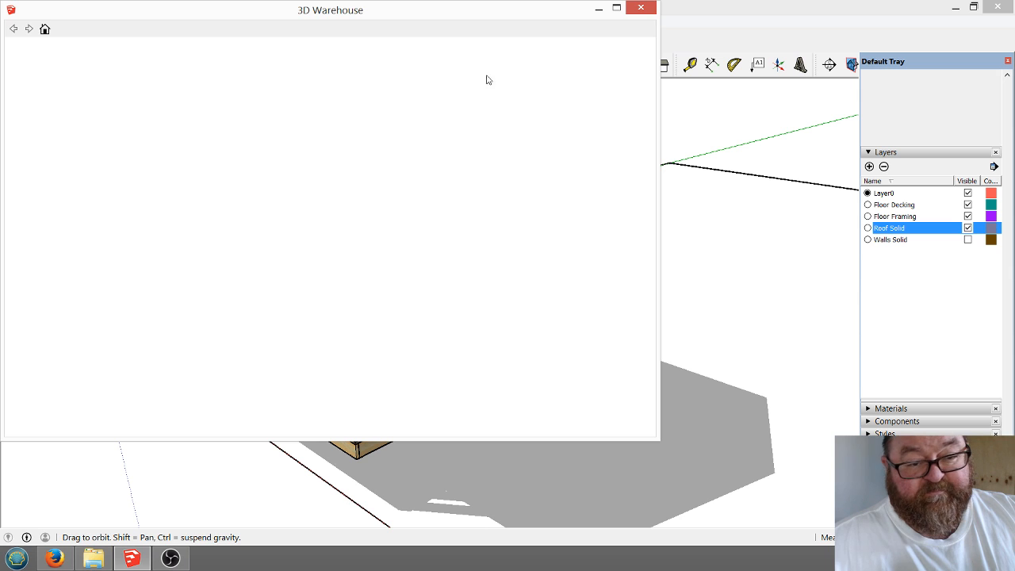
{"action": "mouse_move", "coordinate": [436, 8]}
{"action": "left_mouse_down"}
{"action": "mouse_move", "coordinate": [471, 40]}
{"action": "mouse_move", "coordinate": [530, 64]}
{"action": "left_mouse_up"}
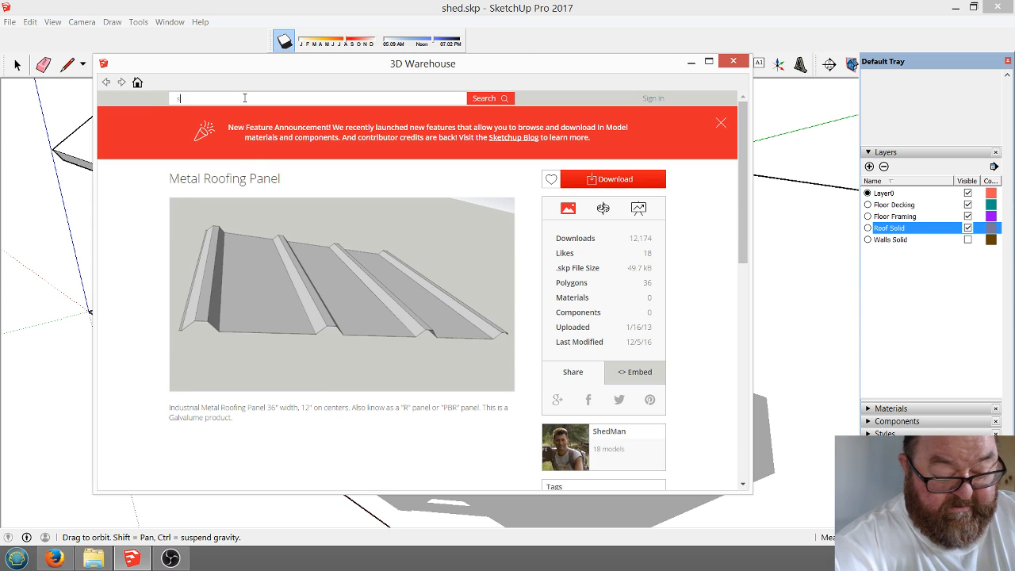
{"action": "type", "text": "shed"}
{"action": "key", "text": "Return"}
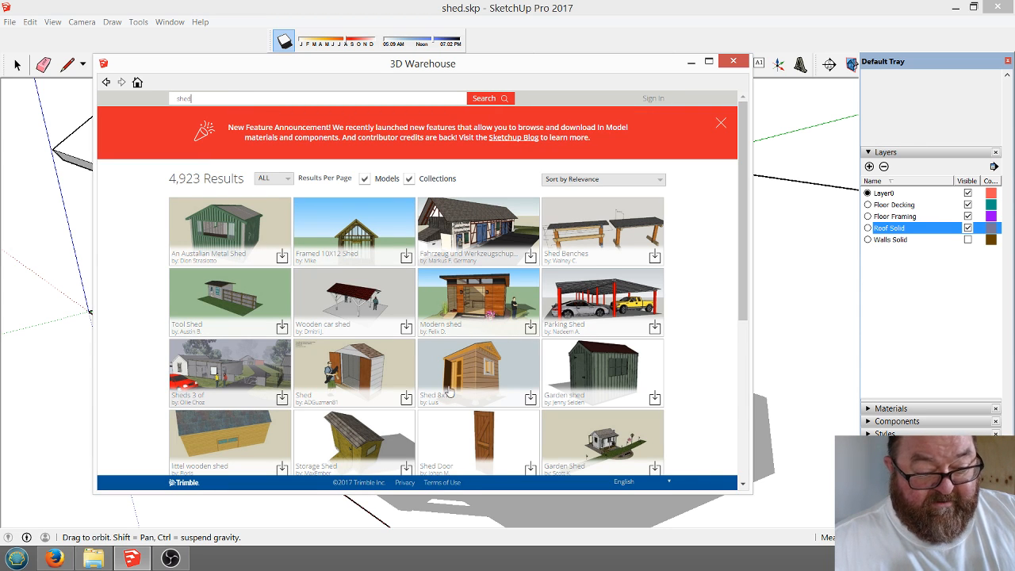
Download the Framed 10X12 Shed directly into the model, place it beside the existing shed and deselect it.
{"action": "left_click", "coordinate": [343, 230]}
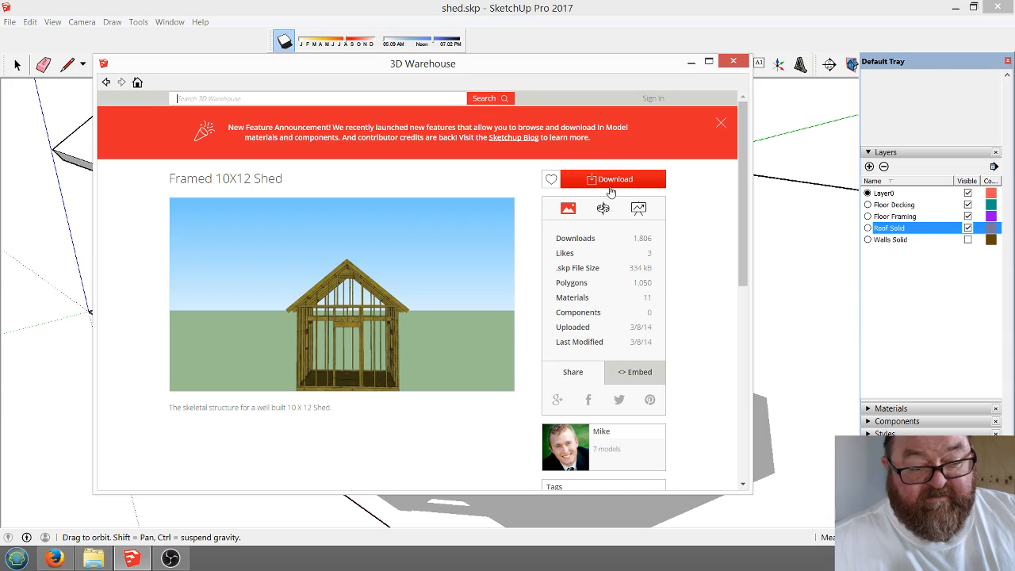
{"action": "left_click", "coordinate": [611, 183]}
{"action": "left_click", "coordinate": [396, 316]}
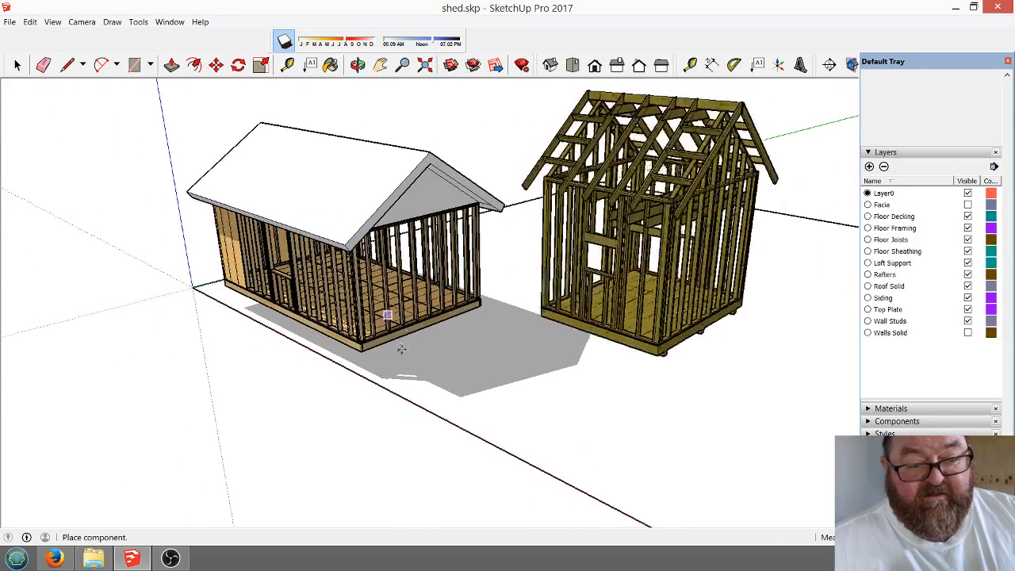
{"action": "left_click", "coordinate": [401, 396]}
{"action": "scroll", "coordinate": [347, 353], "scroll_direction": "down", "scroll_amount": 3}
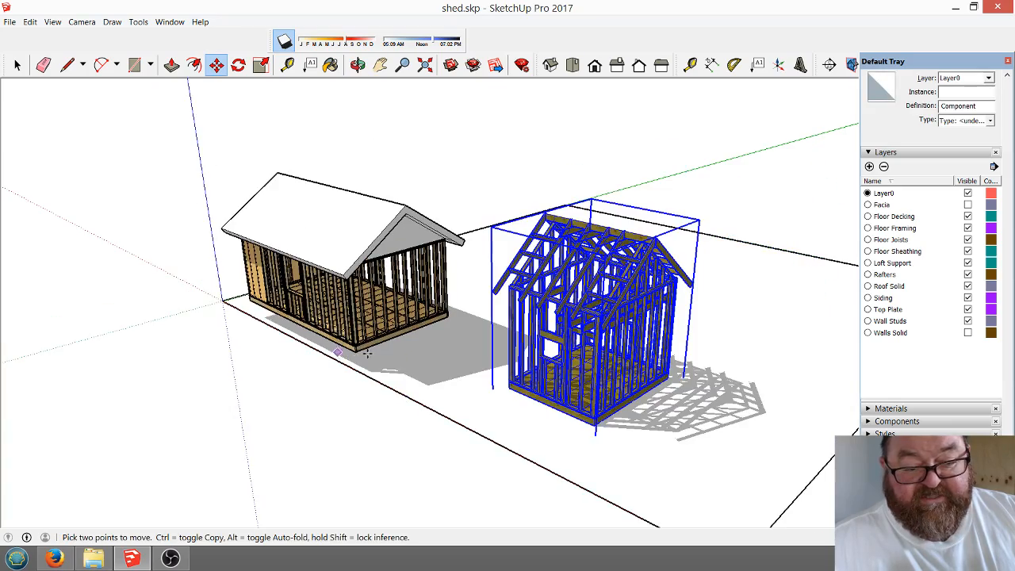
{"action": "scroll", "coordinate": [614, 340], "scroll_direction": "up", "scroll_amount": 5}
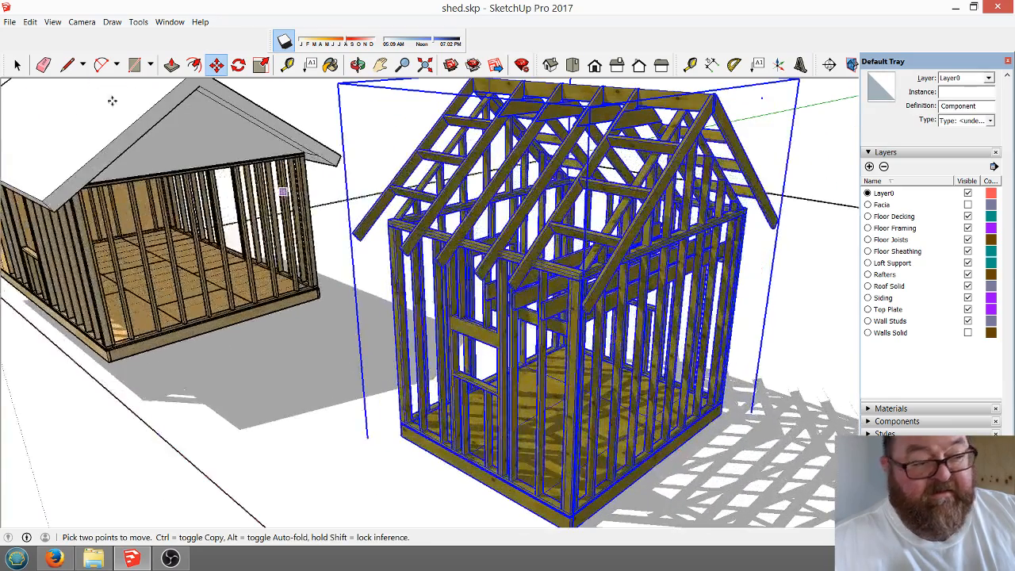
{"action": "left_click", "coordinate": [17, 65]}
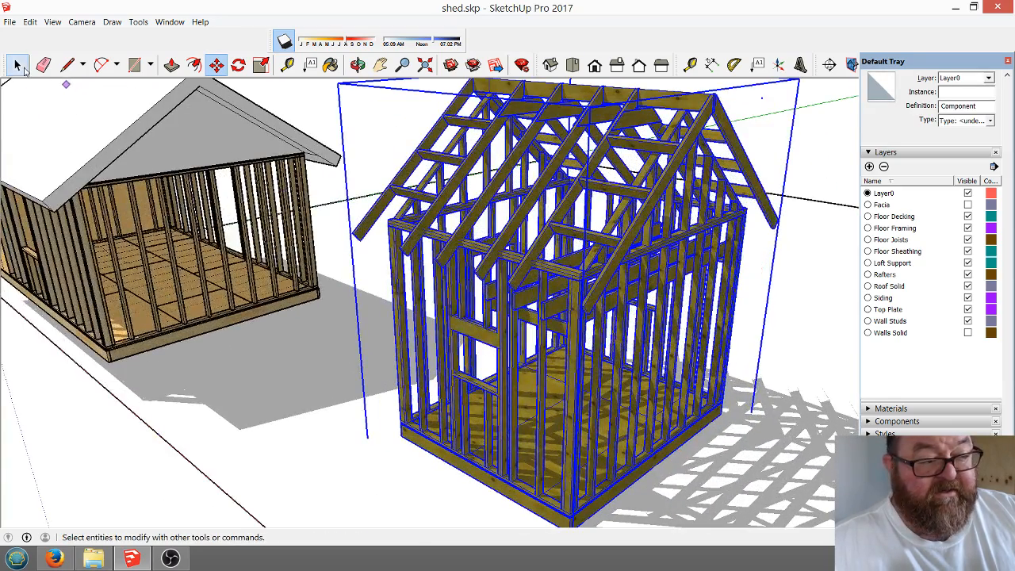
{"action": "left_click", "coordinate": [336, 137]}
Examine the imported shed's roof framing, including the rafters, their seating on the top plate and the eave overhang.
{"action": "scroll", "coordinate": [613, 332], "scroll_direction": "up", "scroll_amount": 3}
{"action": "scroll", "coordinate": [613, 330], "scroll_direction": "down", "scroll_amount": 2}
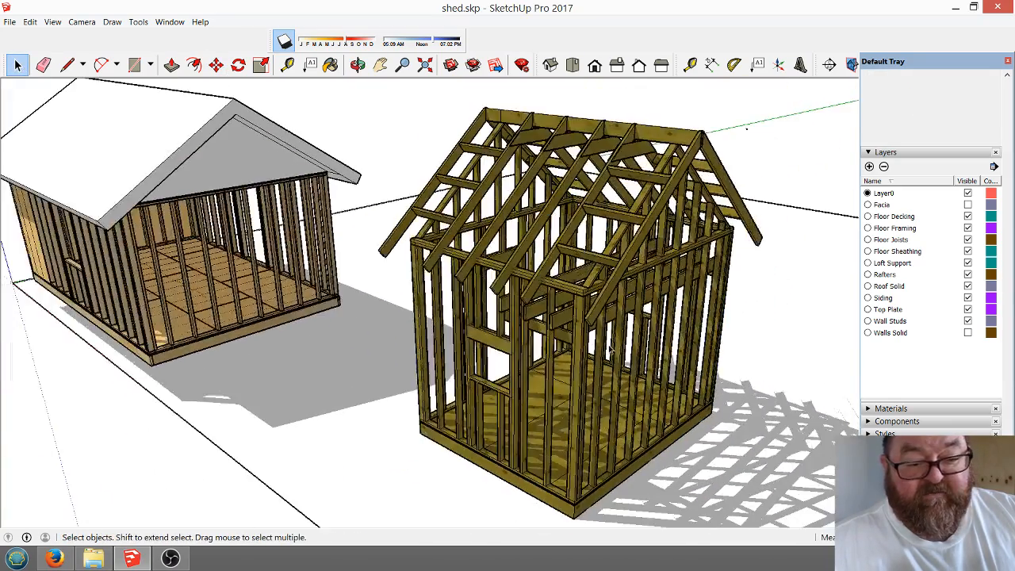
{"action": "left_click", "coordinate": [357, 65]}
{"action": "left_click_drag", "start_coordinate": [476, 238], "coordinate": [416, 341]}
{"action": "scroll", "coordinate": [583, 303], "scroll_direction": "up", "scroll_amount": 3}
{"action": "scroll", "coordinate": [416, 341], "scroll_direction": "up", "scroll_amount": 8}
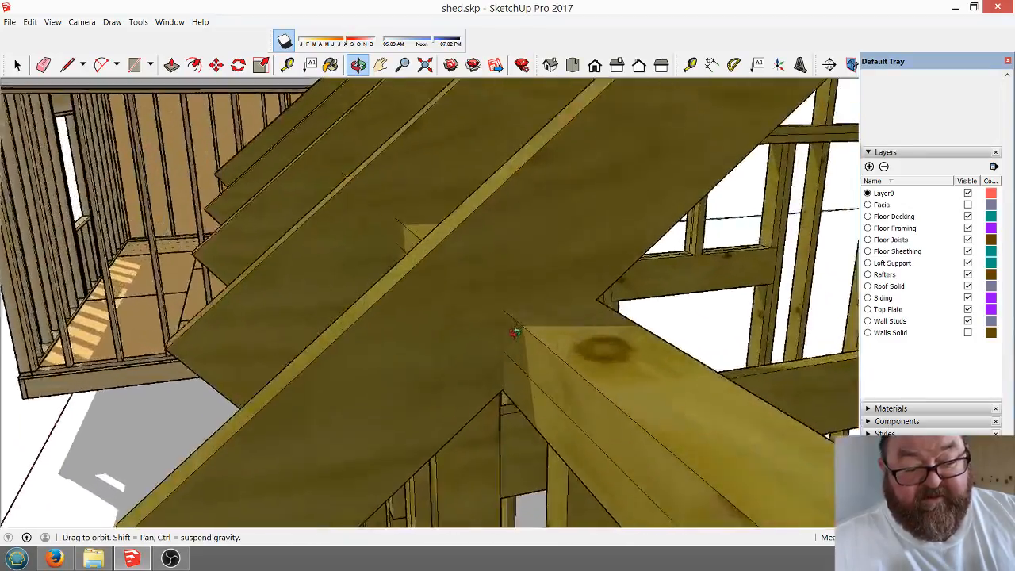
{"action": "scroll", "coordinate": [515, 333], "scroll_direction": "up", "scroll_amount": 3}
{"action": "left_click_drag", "start_coordinate": [517, 341], "coordinate": [618, 394]}
{"action": "scroll", "coordinate": [618, 394], "scroll_direction": "down", "scroll_amount": 6}
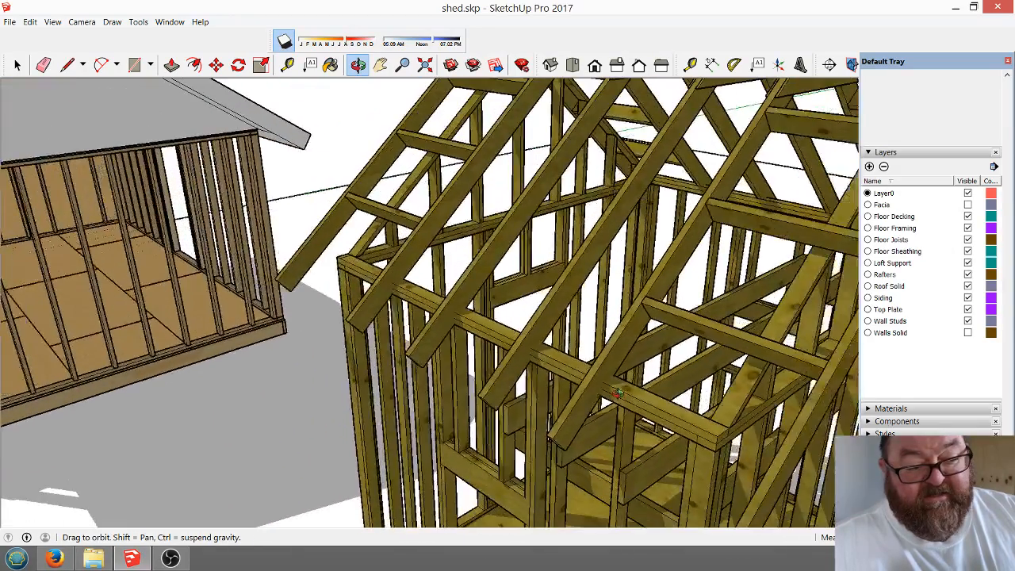
{"action": "scroll", "coordinate": [624, 397], "scroll_direction": "down", "scroll_amount": 6}
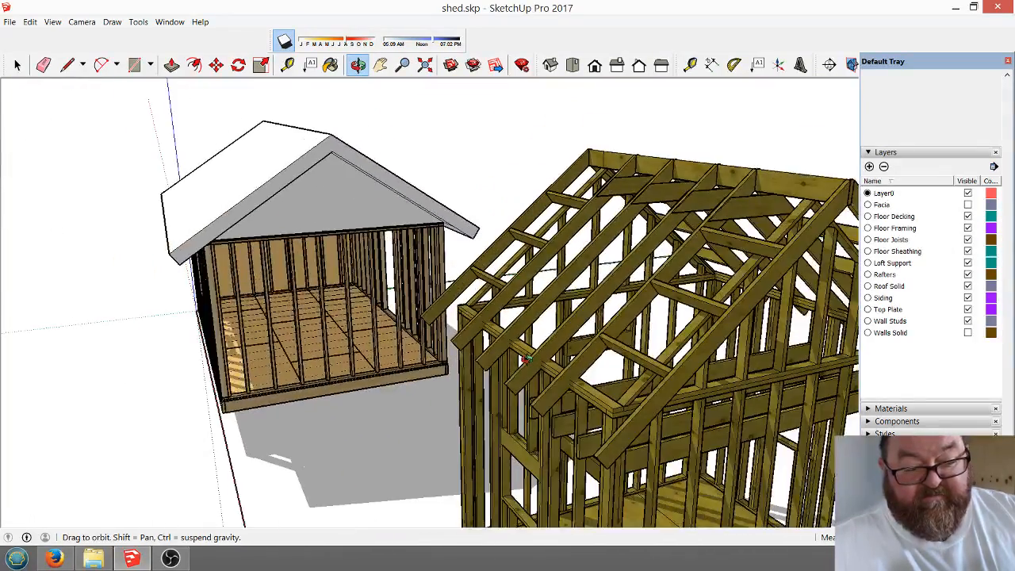
{"action": "scroll", "coordinate": [526, 360], "scroll_direction": "down", "scroll_amount": 4}
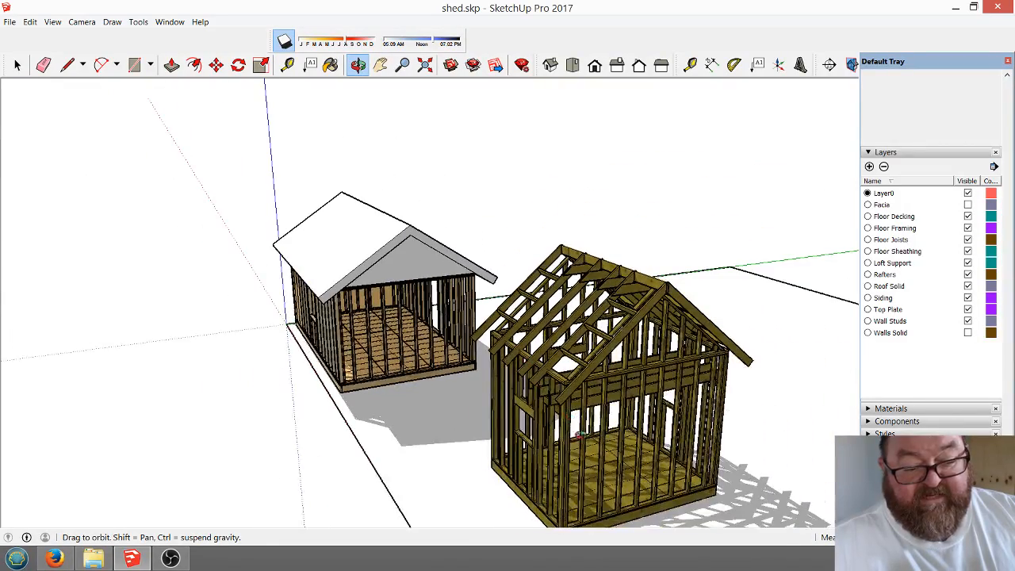
Measure the imported shed's wall height from the base of a stud up to the stud's top and the top plate.
{"action": "scroll", "coordinate": [591, 474], "scroll_direction": "up", "scroll_amount": 8}
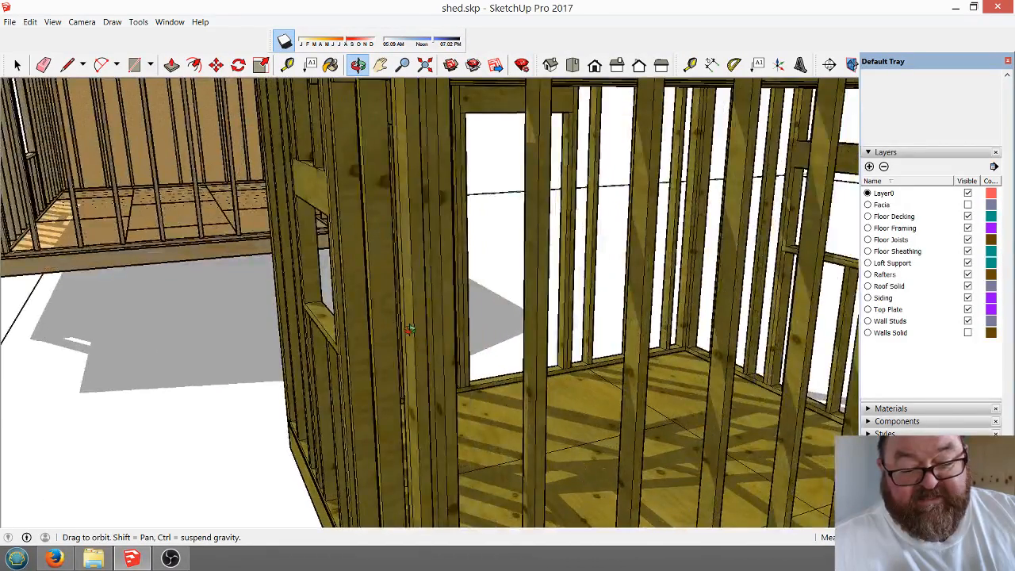
{"action": "scroll", "coordinate": [409, 330], "scroll_direction": "down", "scroll_amount": 5}
{"action": "left_click_drag", "start_coordinate": [409, 330], "coordinate": [634, 481]}
{"action": "scroll", "coordinate": [635, 480], "scroll_direction": "up", "scroll_amount": 2}
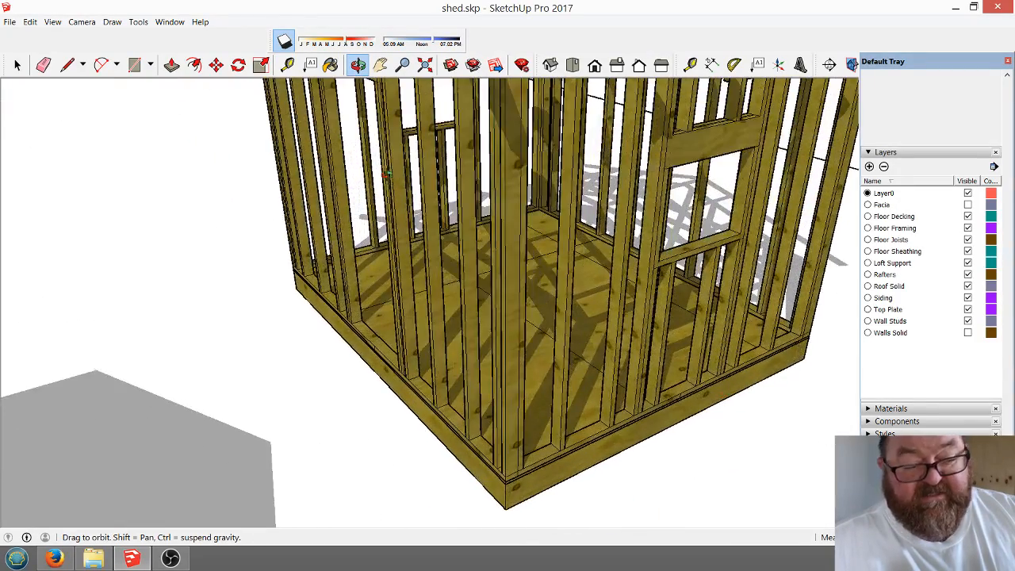
{"action": "left_click", "coordinate": [286, 70]}
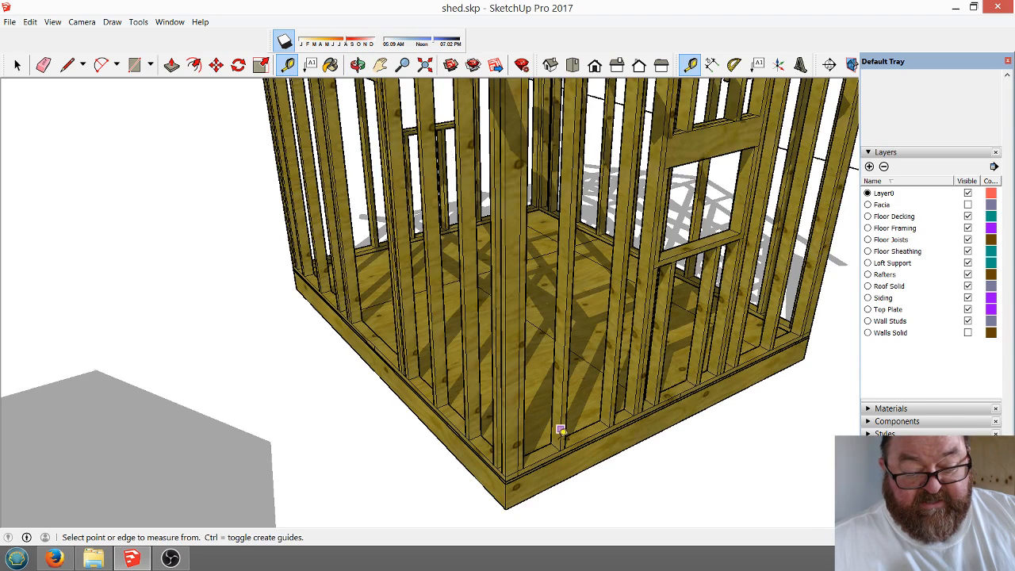
{"action": "left_click", "coordinate": [560, 449]}
{"action": "scroll", "coordinate": [564, 374], "scroll_direction": "down", "scroll_amount": 2}
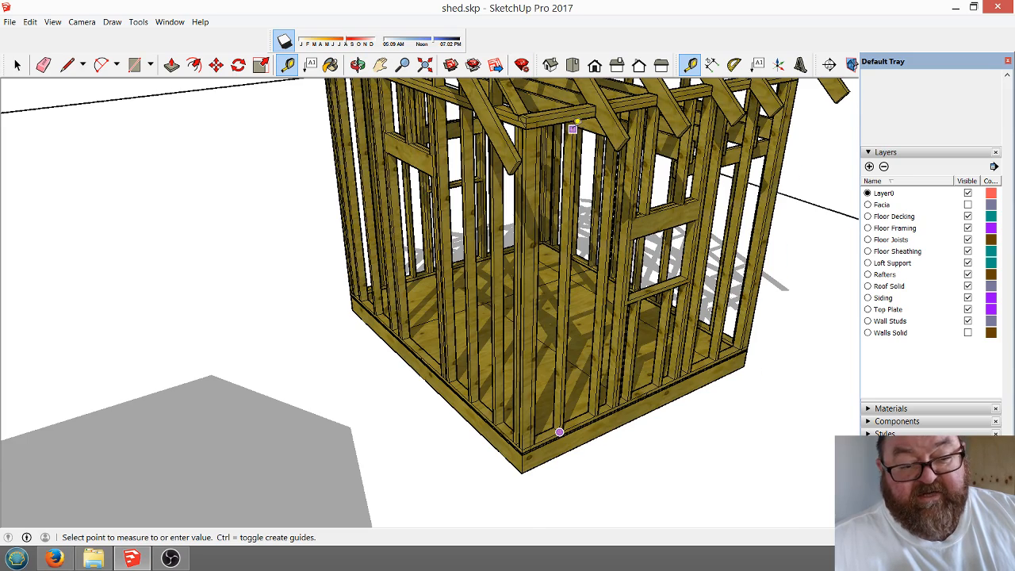
{"action": "scroll", "coordinate": [573, 120], "scroll_direction": "up", "scroll_amount": 4}
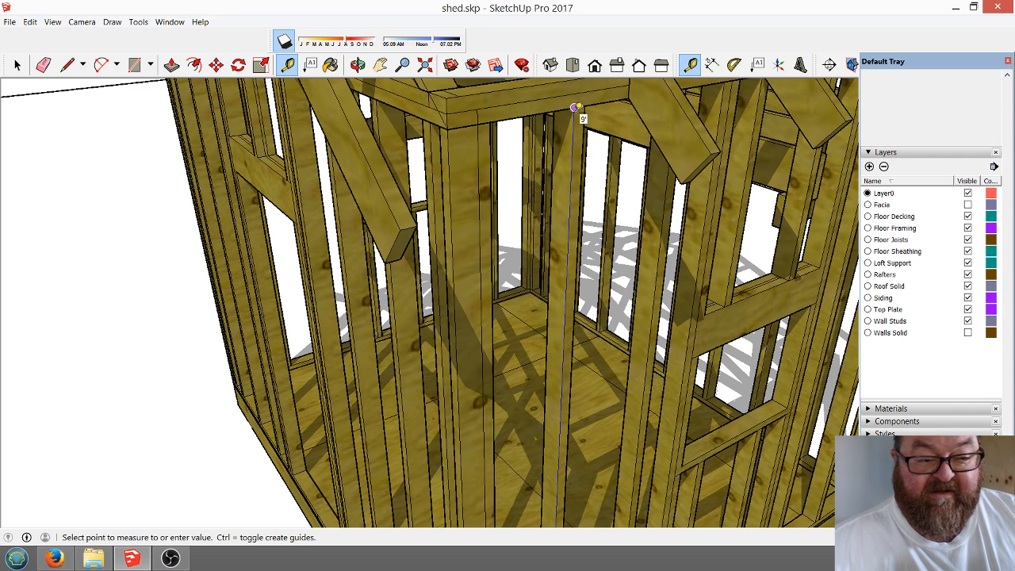
{"action": "scroll", "coordinate": [575, 108], "scroll_direction": "down", "scroll_amount": 4}
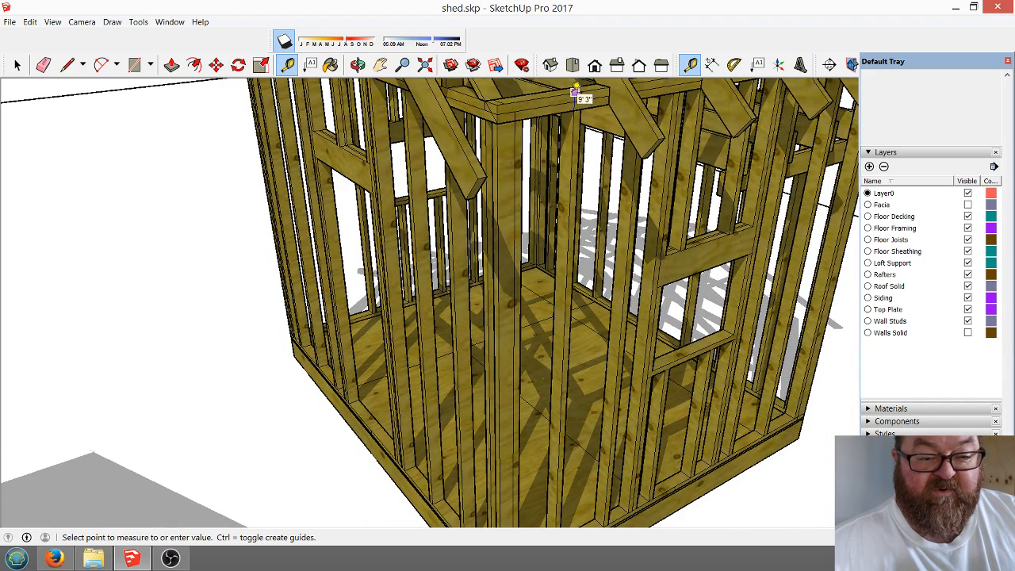
{"action": "scroll", "coordinate": [575, 89], "scroll_direction": "up", "scroll_amount": 5}
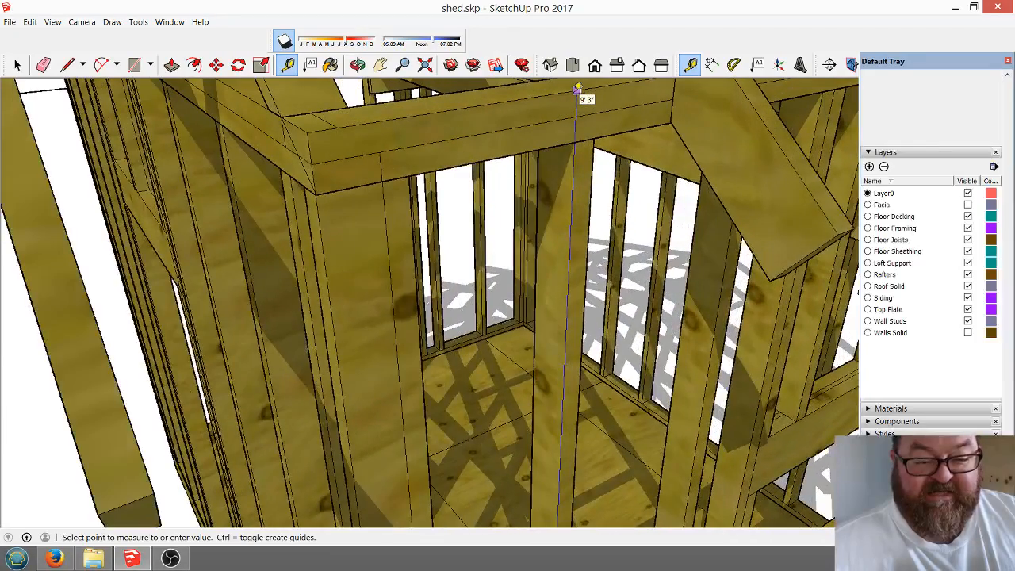
{"action": "scroll", "coordinate": [577, 90], "scroll_direction": "down", "scroll_amount": 5}
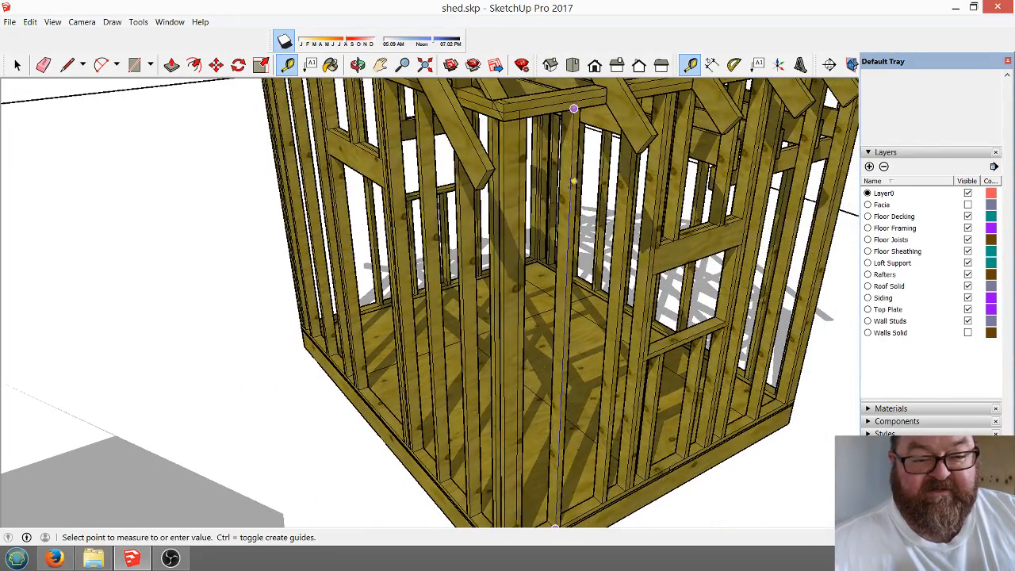
{"action": "scroll", "coordinate": [572, 218], "scroll_direction": "down", "scroll_amount": 2}
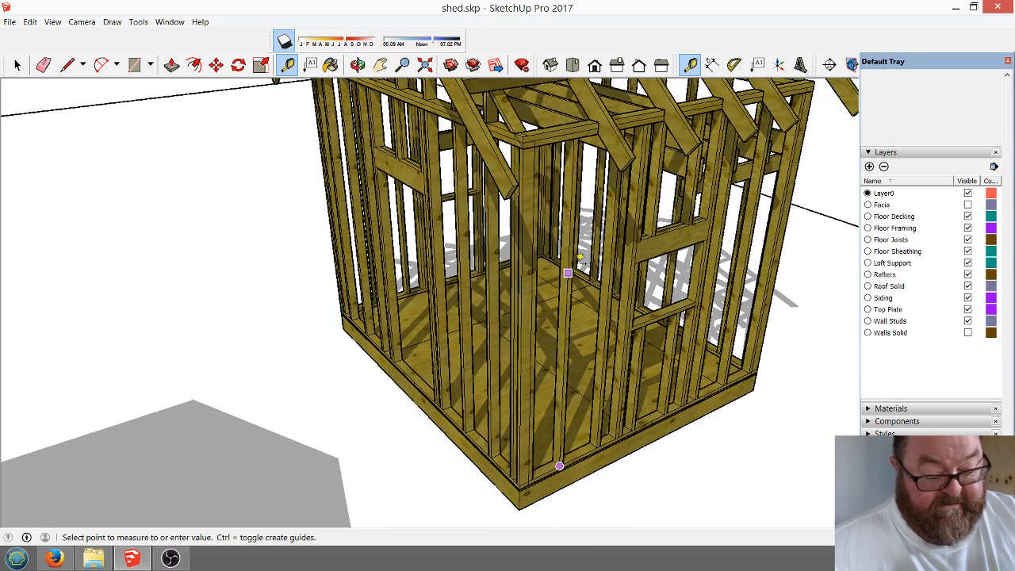
{"action": "left_click", "coordinate": [579, 259]}
{"action": "scroll", "coordinate": [566, 141], "scroll_direction": "up", "scroll_amount": 3}
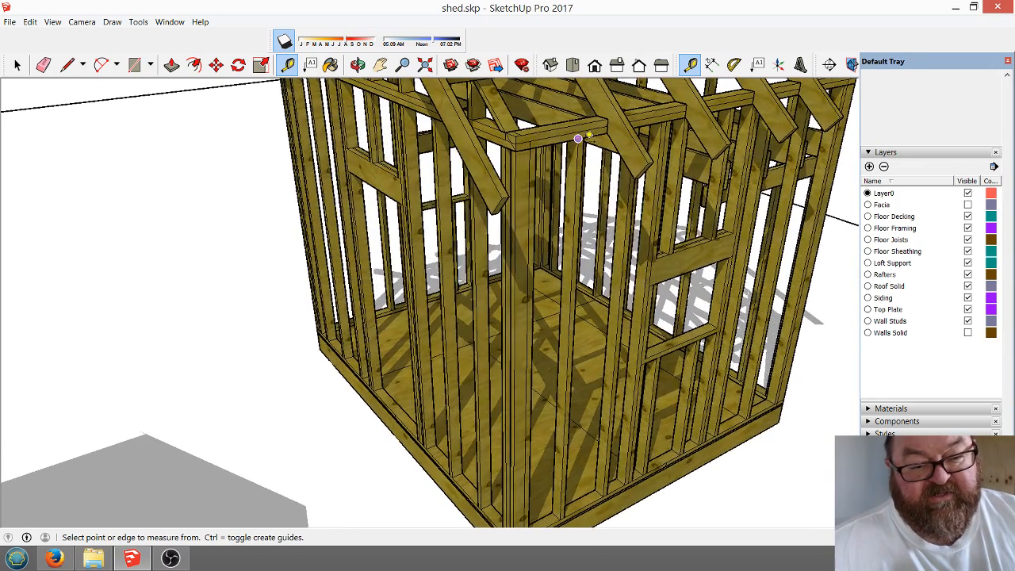
{"action": "scroll", "coordinate": [578, 139], "scroll_direction": "up", "scroll_amount": 1}
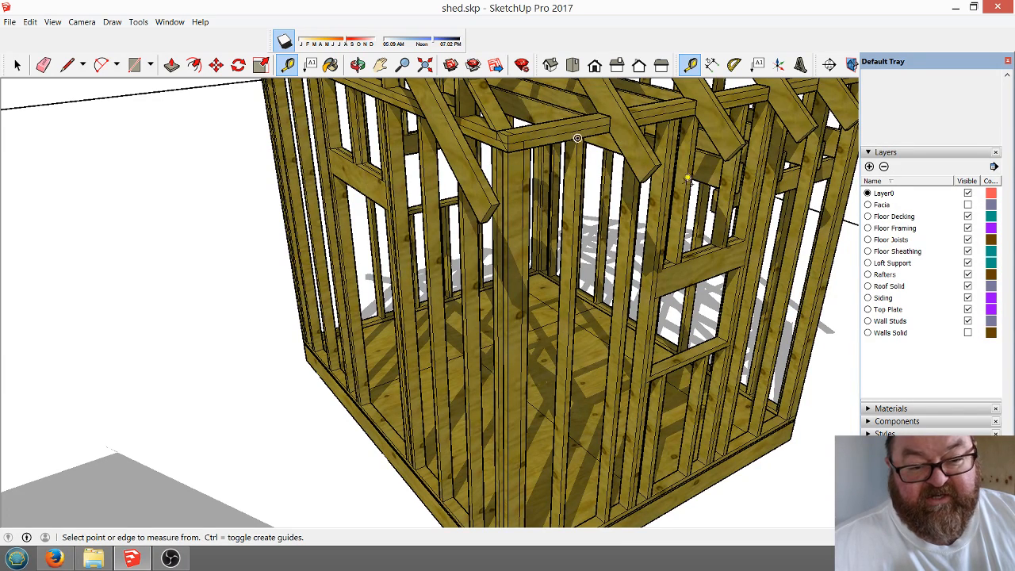
Compare the two sheds side by side and remove the imported framed shed from the model.
{"action": "left_click", "coordinate": [357, 66]}
{"action": "scroll", "coordinate": [605, 168], "scroll_direction": "down", "scroll_amount": 5}
{"action": "left_click_drag", "start_coordinate": [484, 329], "coordinate": [395, 298]}
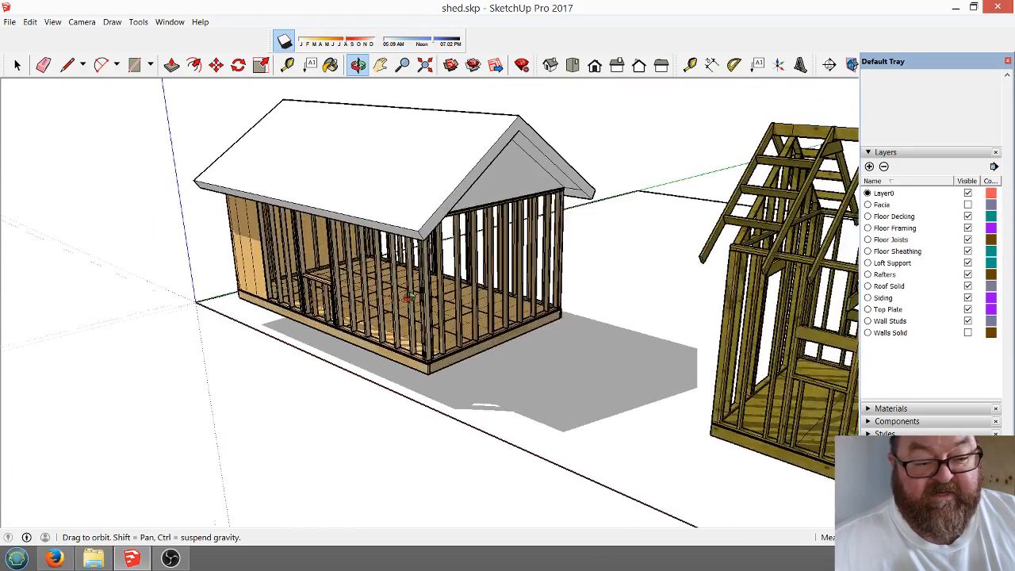
{"action": "scroll", "coordinate": [407, 299], "scroll_direction": "up", "scroll_amount": 5}
{"action": "scroll", "coordinate": [402, 325], "scroll_direction": "down", "scroll_amount": 3}
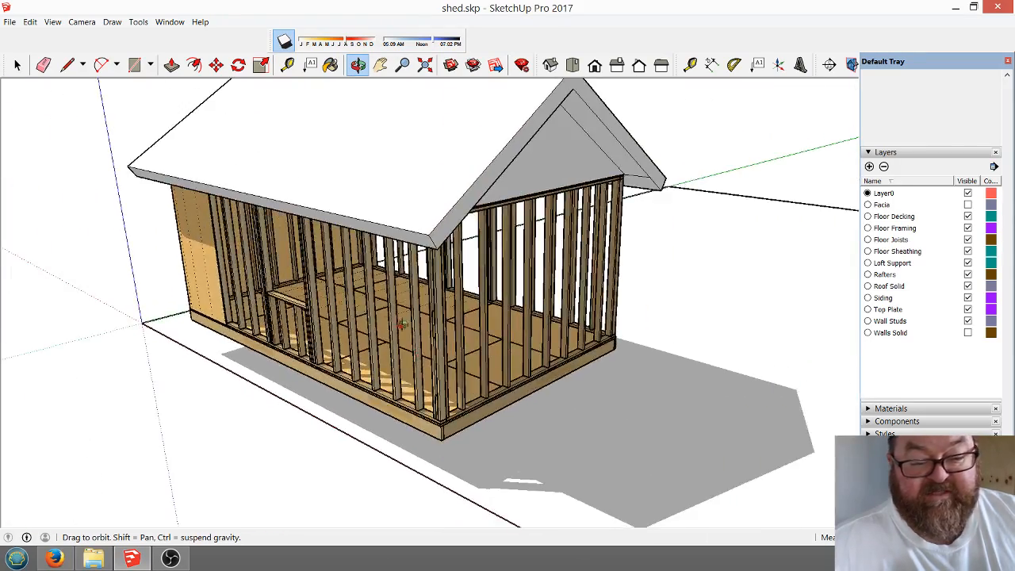
{"action": "scroll", "coordinate": [401, 325], "scroll_direction": "down", "scroll_amount": 2}
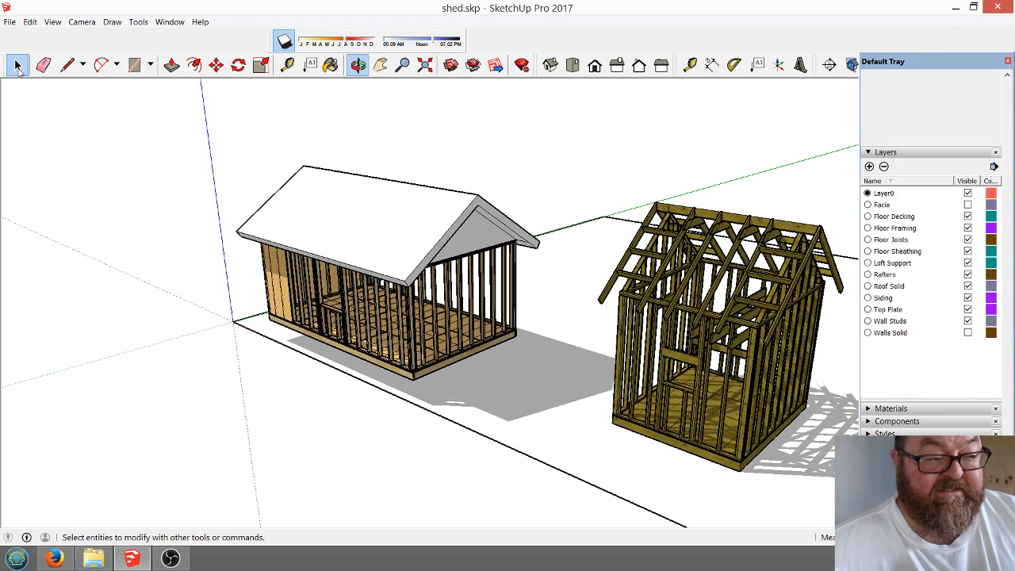
{"action": "left_click", "coordinate": [17, 64]}
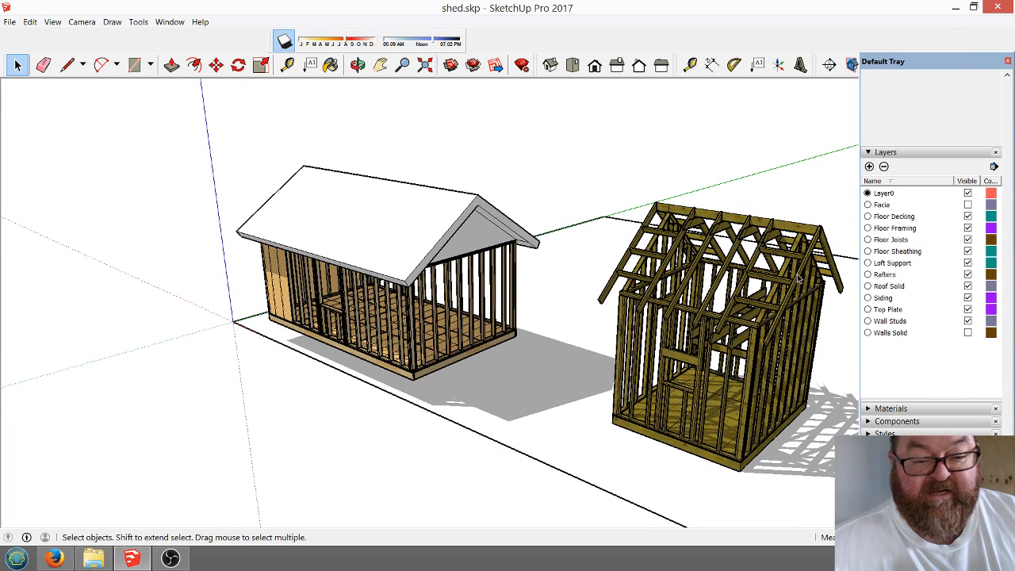
{"action": "left_click", "coordinate": [747, 245]}
{"action": "key", "text": "Delete"}
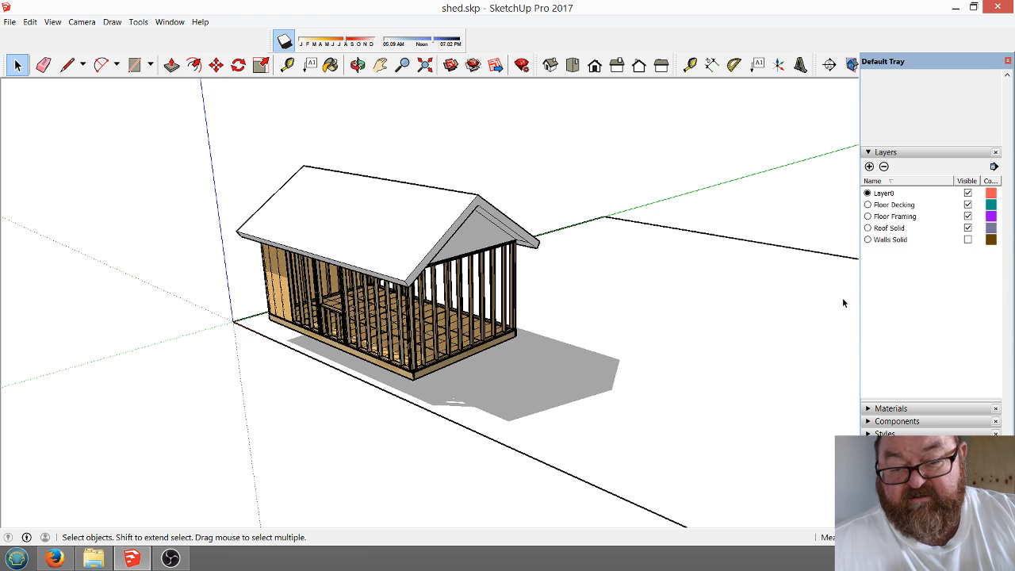
Hide the Roof Solid layer to expose the top of the shed's wall framing.
{"action": "left_click", "coordinate": [968, 229]}
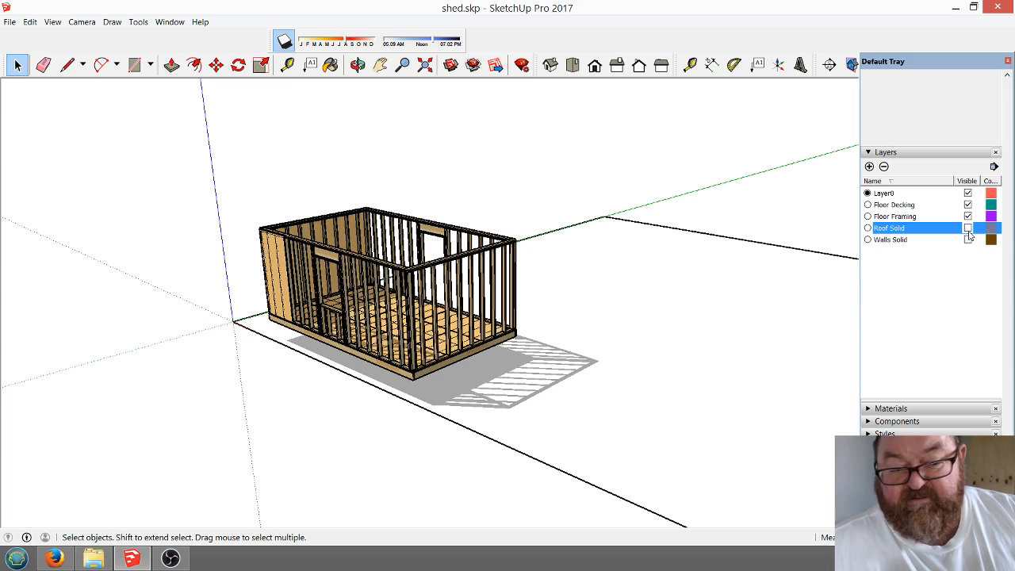
{"action": "left_click", "coordinate": [358, 66]}
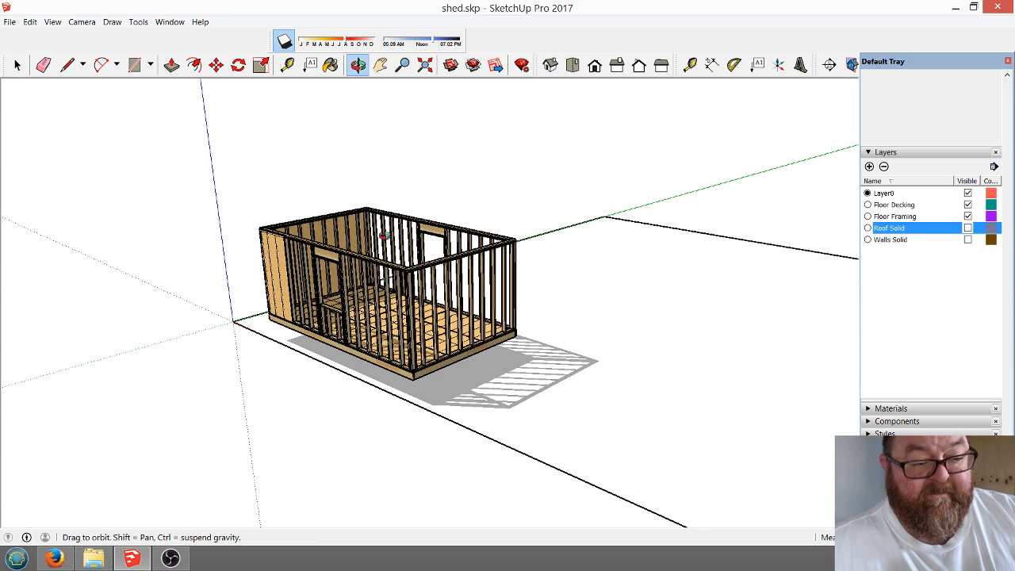
{"action": "left_click_drag", "start_coordinate": [485, 292], "coordinate": [496, 327]}
{"action": "scroll", "coordinate": [498, 328], "scroll_direction": "up", "scroll_amount": 4}
{"action": "scroll", "coordinate": [498, 327], "scroll_direction": "up", "scroll_amount": 3}
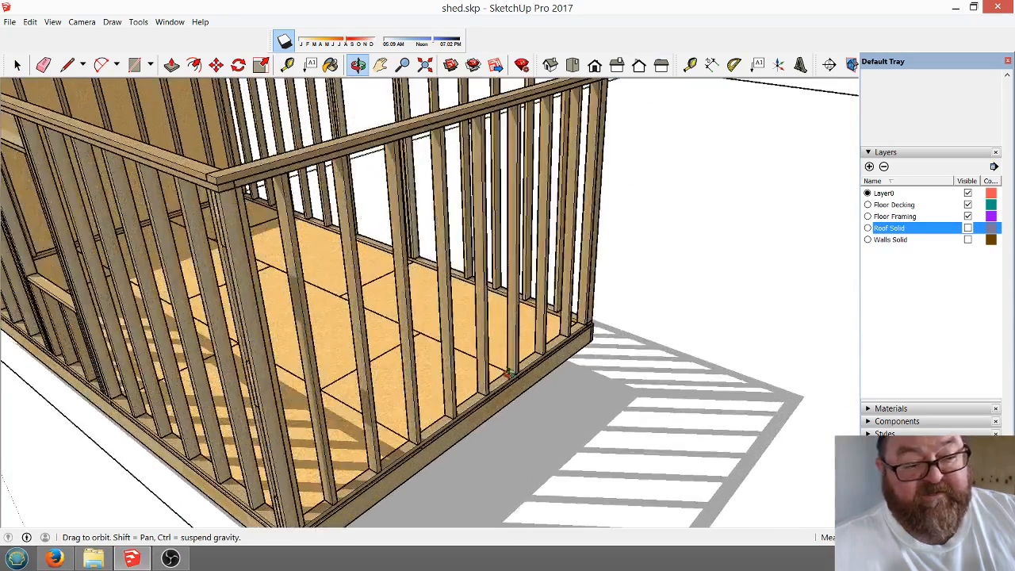
{"action": "scroll", "coordinate": [460, 374], "scroll_direction": "up", "scroll_amount": 3}
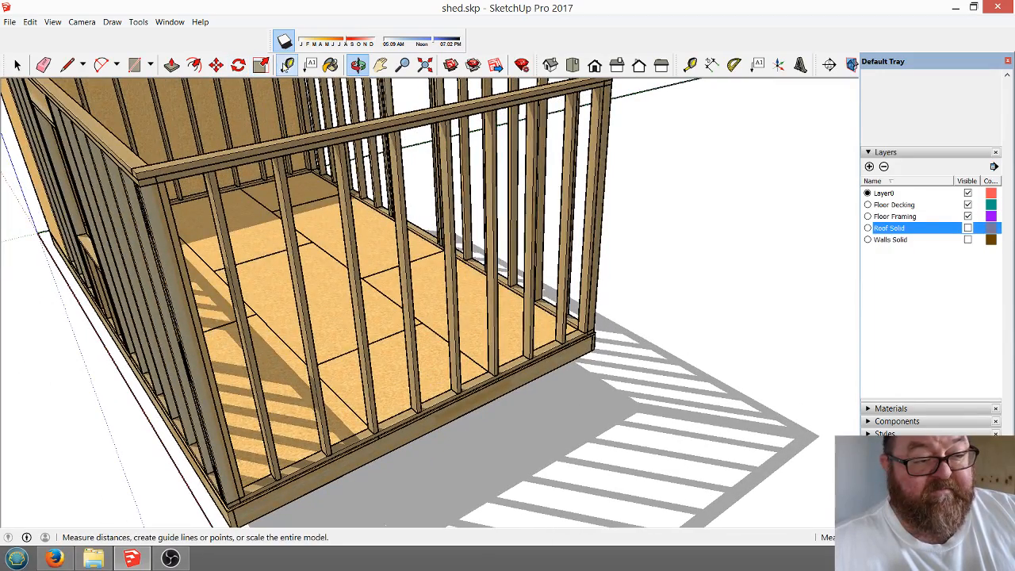
Measure an end-wall stud from its base up to the stud's top and on to the top of the double top plate.
{"action": "left_click", "coordinate": [287, 65]}
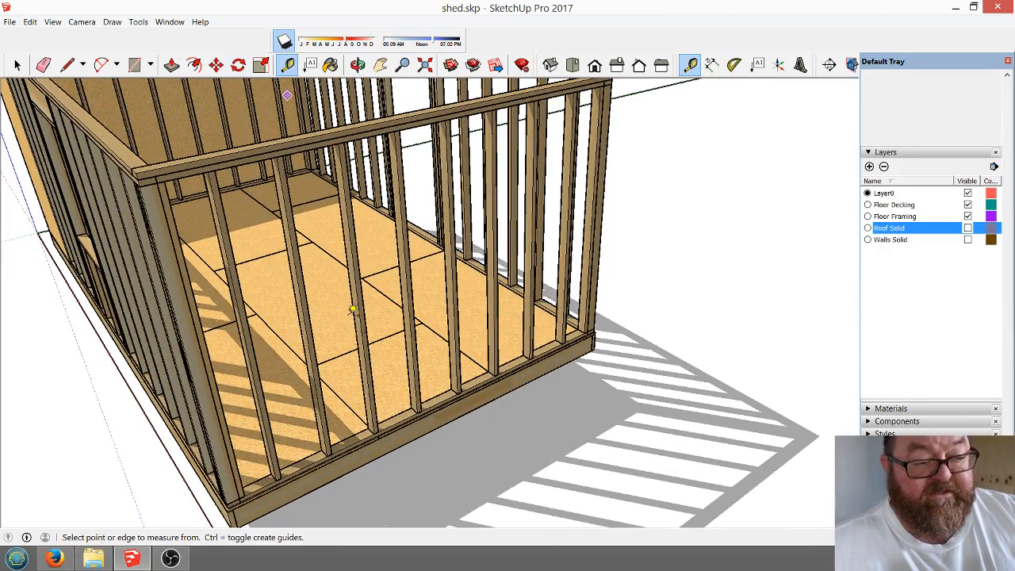
{"action": "left_click", "coordinate": [373, 433]}
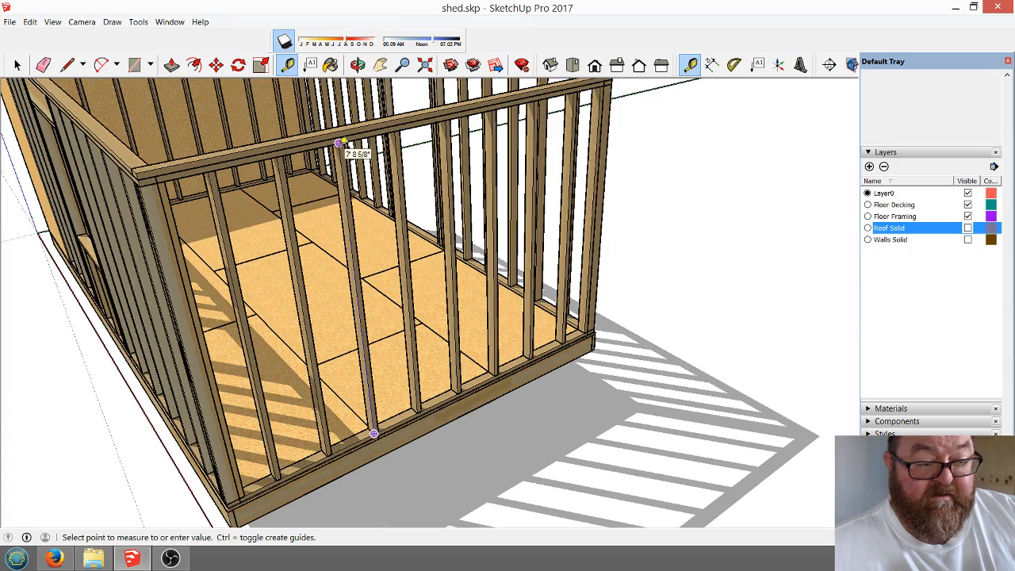
{"action": "scroll", "coordinate": [339, 144], "scroll_direction": "up", "scroll_amount": 5}
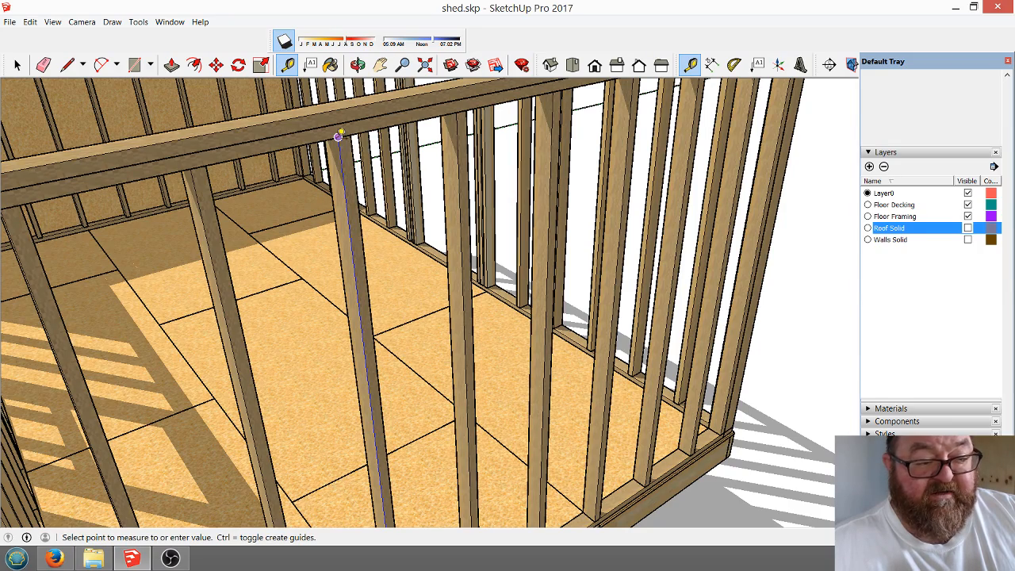
{"action": "scroll", "coordinate": [339, 137], "scroll_direction": "down", "scroll_amount": 3}
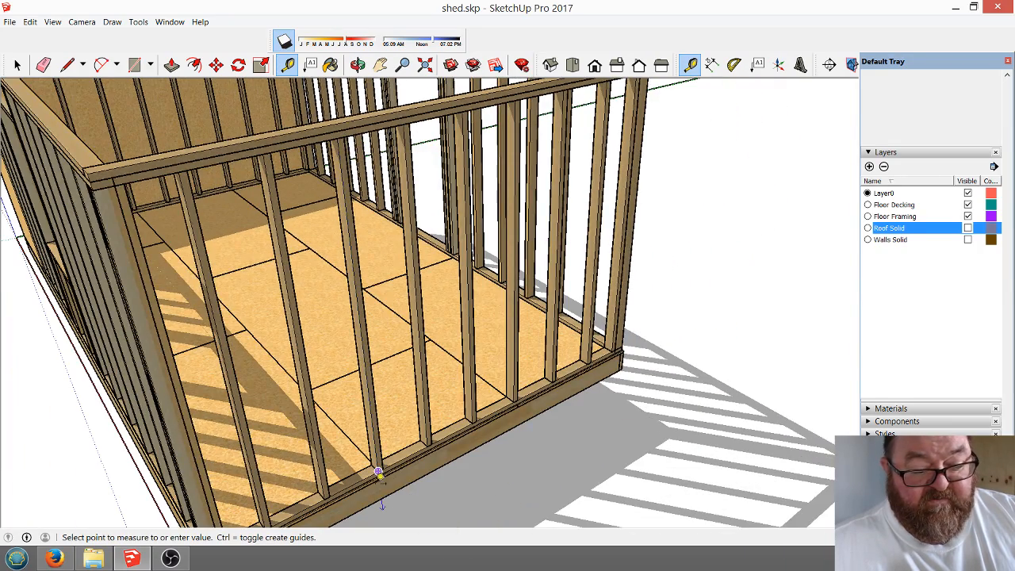
{"action": "scroll", "coordinate": [342, 138], "scroll_direction": "up", "scroll_amount": 3}
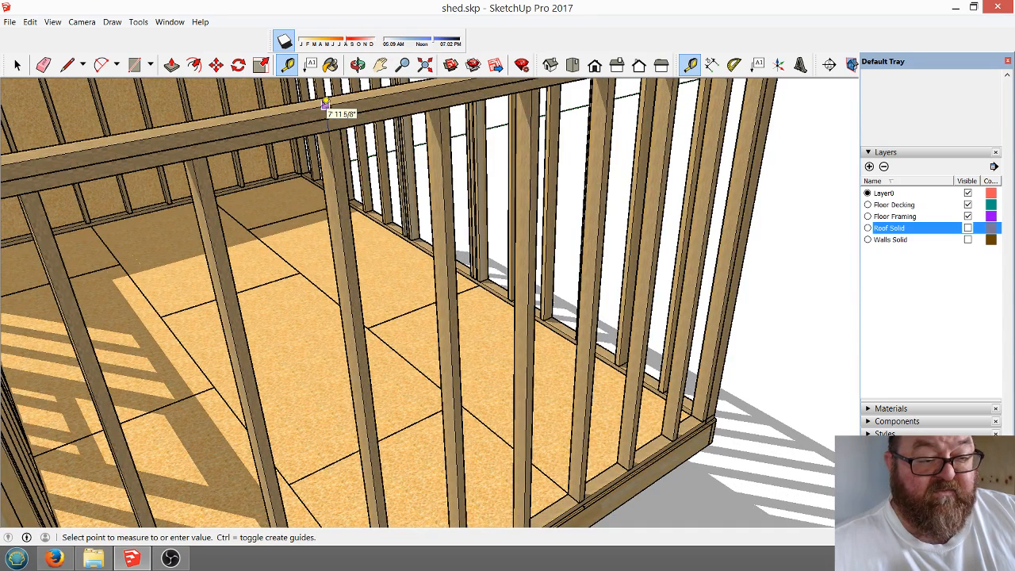
{"action": "left_click", "coordinate": [387, 291]}
{"action": "scroll", "coordinate": [390, 289], "scroll_direction": "down", "scroll_amount": 5}
{"action": "scroll", "coordinate": [387, 432], "scroll_direction": "up", "scroll_amount": 8}
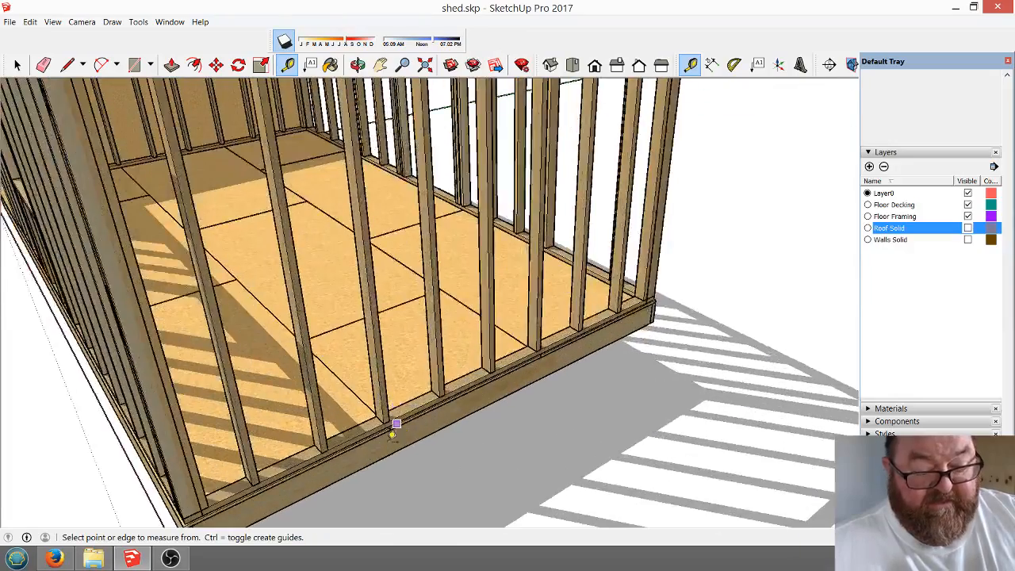
Measure the end wall's full height from the underside of the bottom plate to the top of the double top plate.
{"action": "scroll", "coordinate": [386, 442], "scroll_direction": "up", "scroll_amount": 2}
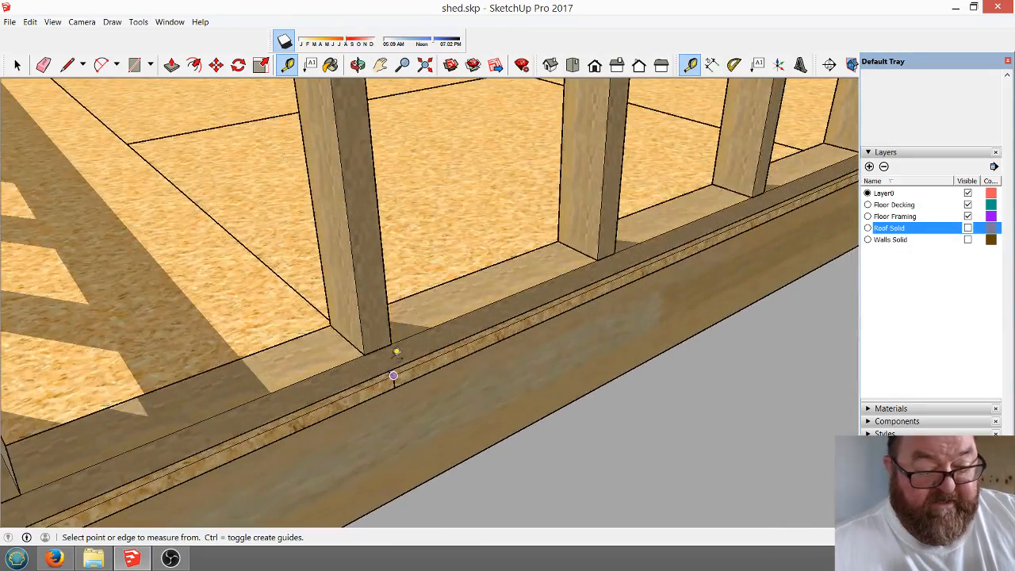
{"action": "left_click", "coordinate": [389, 369]}
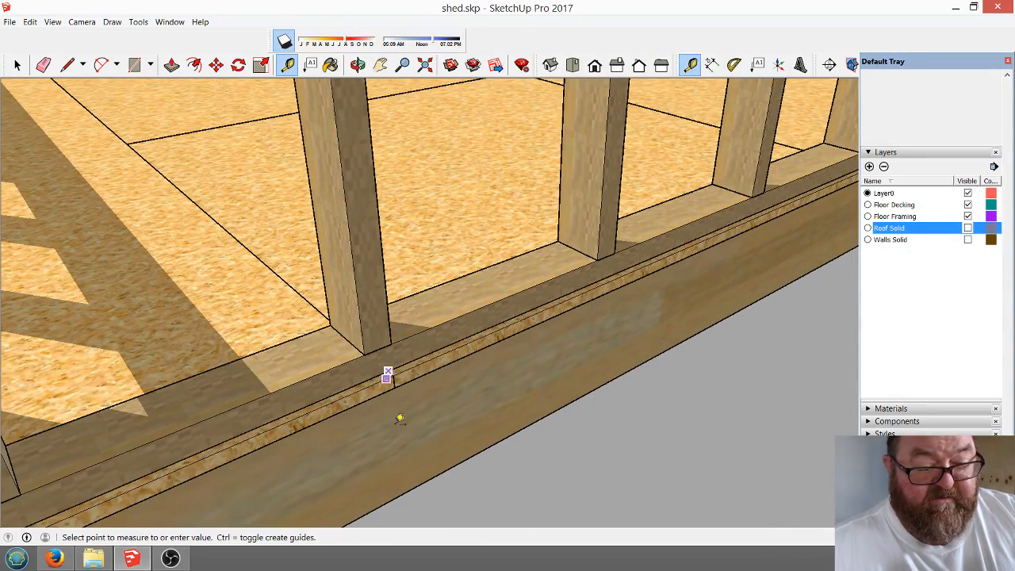
{"action": "scroll", "coordinate": [399, 433], "scroll_direction": "down", "scroll_amount": 3}
{"action": "scroll", "coordinate": [398, 450], "scroll_direction": "down", "scroll_amount": 3}
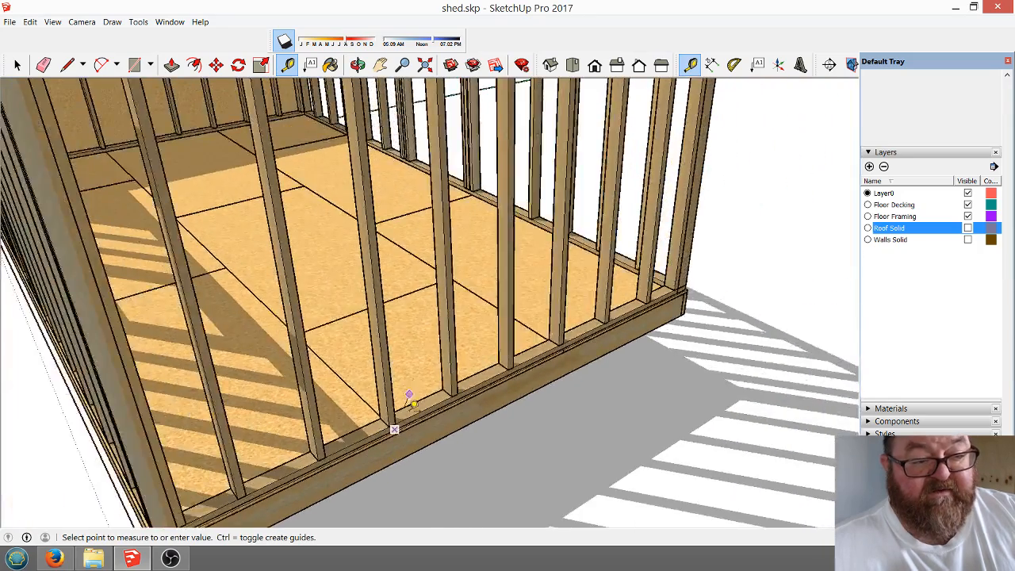
{"action": "scroll", "coordinate": [399, 444], "scroll_direction": "down", "scroll_amount": 3}
{"action": "scroll", "coordinate": [373, 141], "scroll_direction": "up", "scroll_amount": 4}
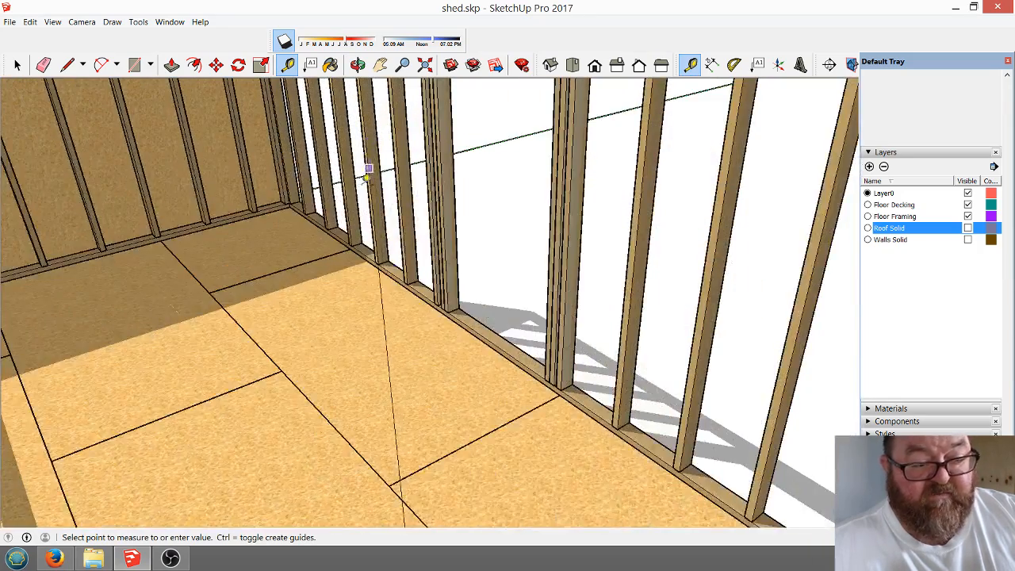
{"action": "scroll", "coordinate": [367, 178], "scroll_direction": "down", "scroll_amount": 2}
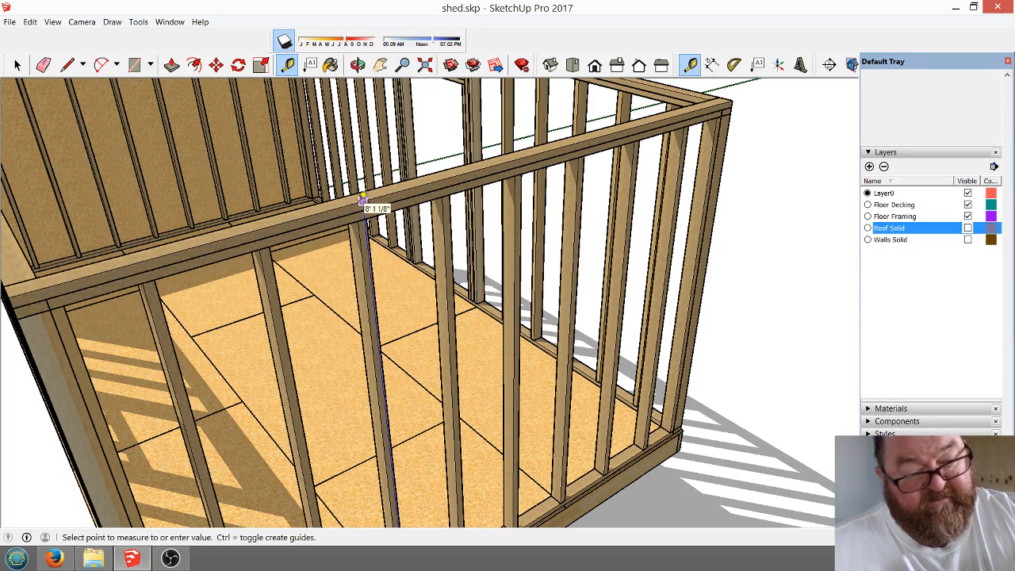
{"action": "left_click", "coordinate": [364, 196]}
{"action": "scroll", "coordinate": [397, 199], "scroll_direction": "down", "scroll_amount": 5}
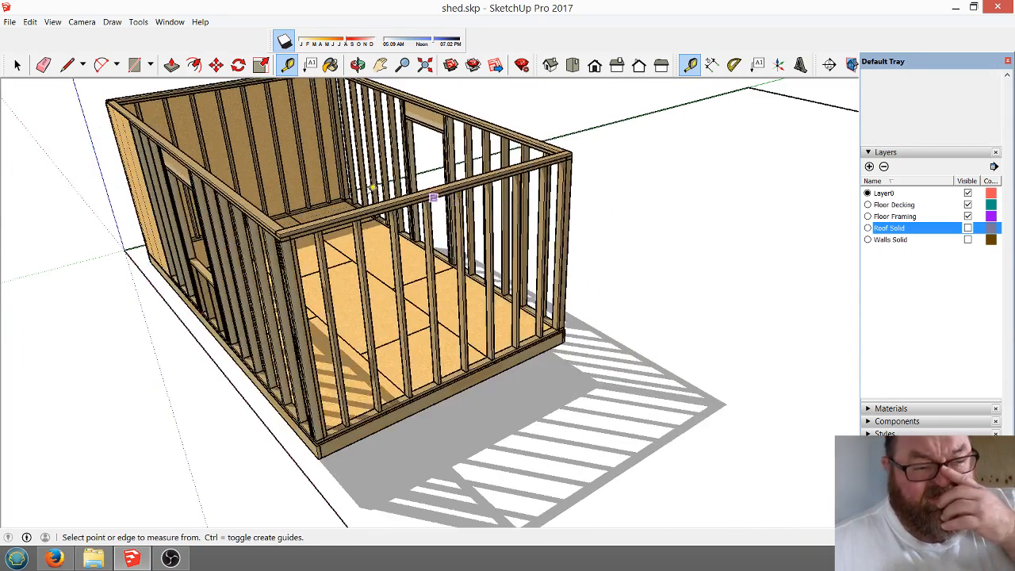
Select the floor decking and examine how the end wall's framing sits on it.
{"action": "scroll", "coordinate": [381, 208], "scroll_direction": "down", "scroll_amount": 3}
{"action": "scroll", "coordinate": [362, 206], "scroll_direction": "up", "scroll_amount": 6}
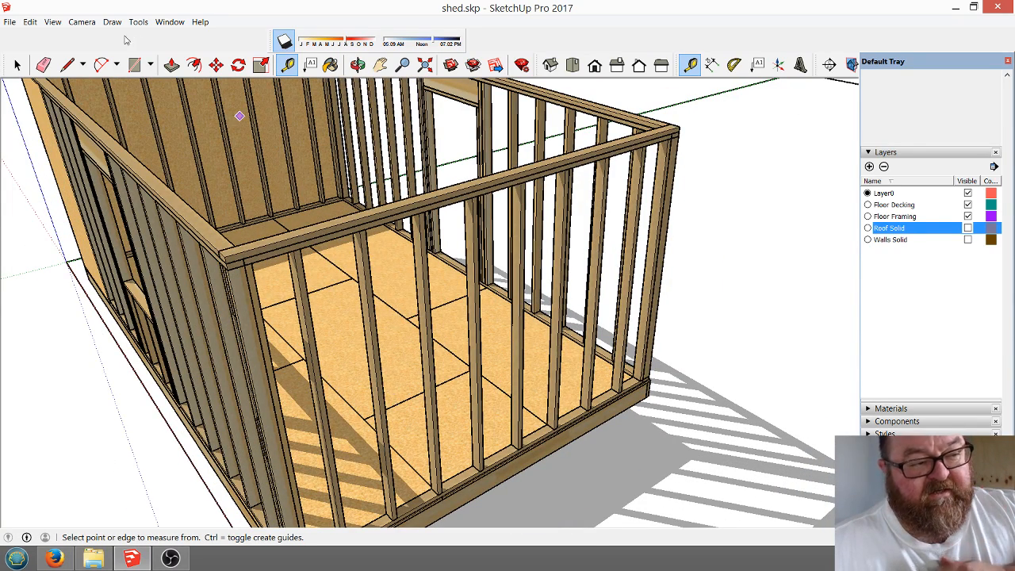
{"action": "left_click", "coordinate": [18, 64]}
{"action": "left_click", "coordinate": [387, 327]}
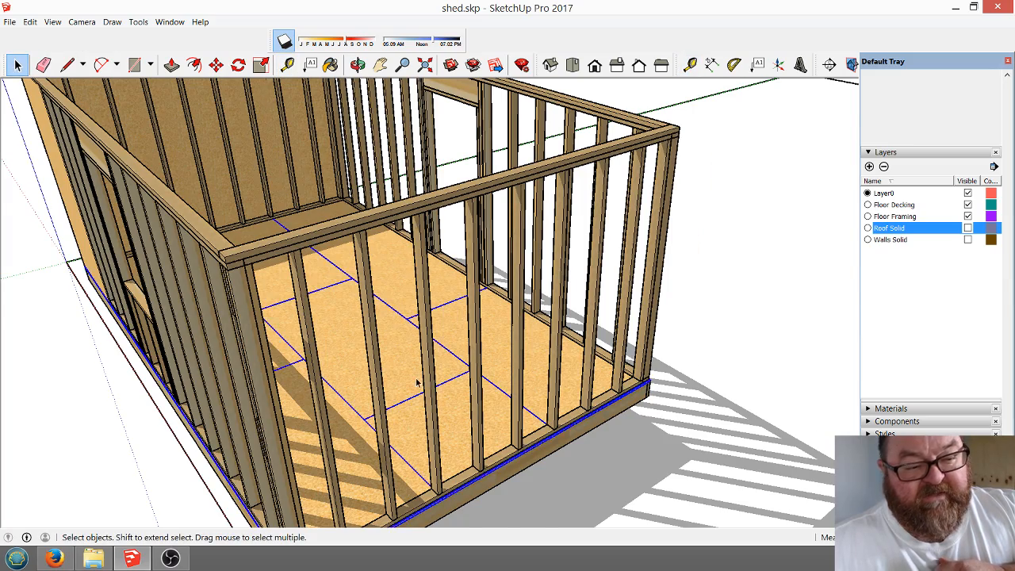
{"action": "scroll", "coordinate": [416, 383], "scroll_direction": "up", "scroll_amount": 3}
{"action": "scroll", "coordinate": [404, 349], "scroll_direction": "down", "scroll_amount": 3}
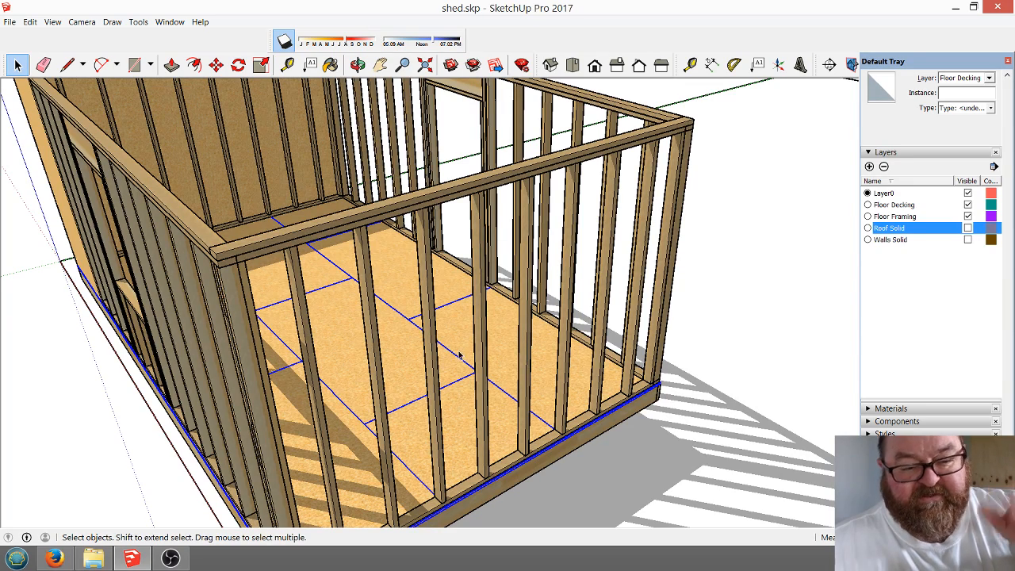
{"action": "scroll", "coordinate": [441, 361], "scroll_direction": "down", "scroll_amount": 3}
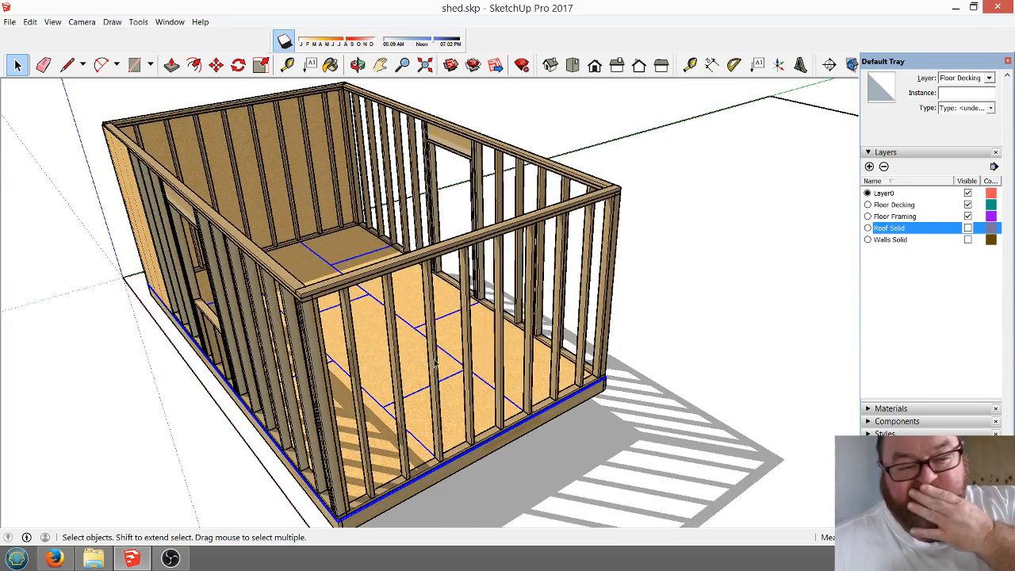
{"action": "scroll", "coordinate": [435, 360], "scroll_direction": "down", "scroll_amount": 2}
{"action": "scroll", "coordinate": [367, 232], "scroll_direction": "up", "scroll_amount": 6}
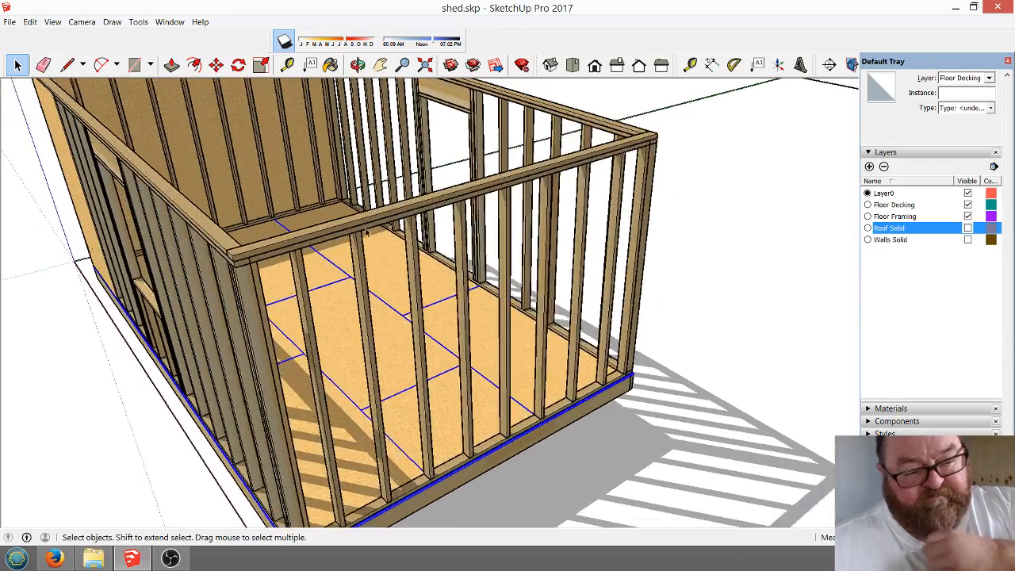
{"action": "scroll", "coordinate": [366, 232], "scroll_direction": "down", "scroll_amount": 1}
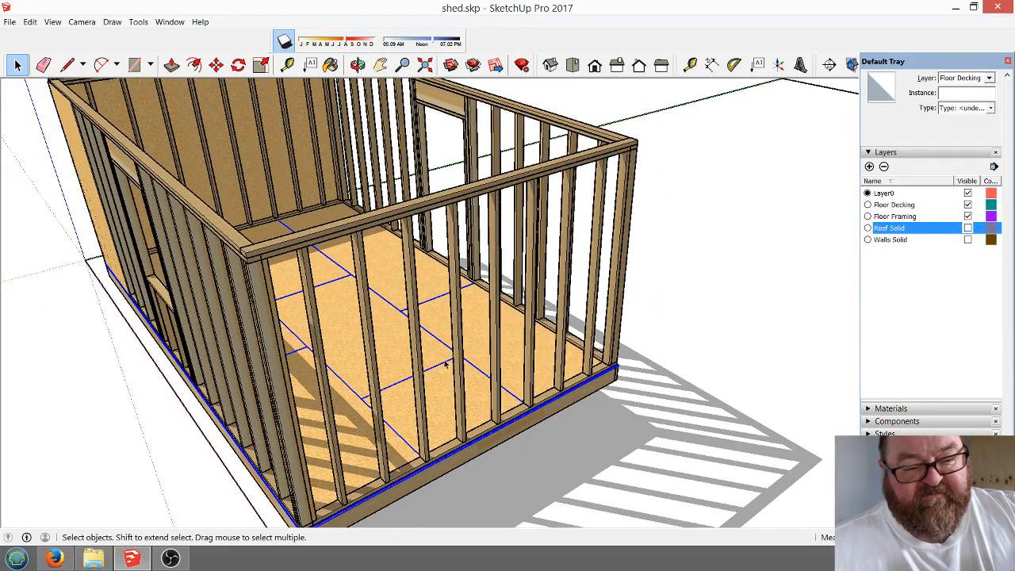
Examine the shed's wall framing, openings and OSB sheathing from all sides.
{"action": "left_click", "coordinate": [358, 65]}
{"action": "left_click_drag", "start_coordinate": [198, 341], "coordinate": [311, 329]}
{"action": "scroll", "coordinate": [441, 296], "scroll_direction": "down", "scroll_amount": 6}
{"action": "scroll", "coordinate": [311, 328], "scroll_direction": "up", "scroll_amount": 10}
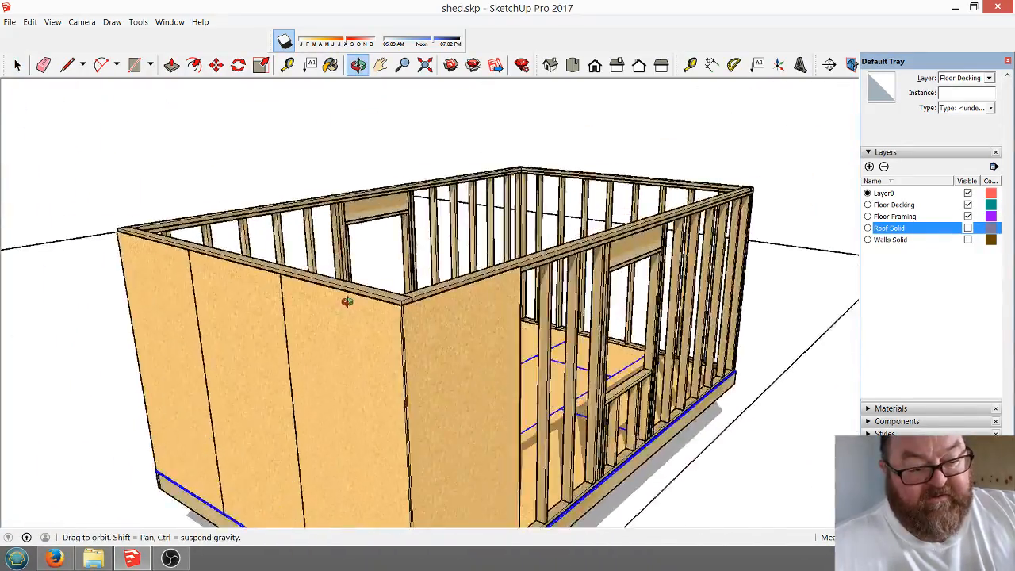
{"action": "scroll", "coordinate": [265, 363], "scroll_direction": "down", "scroll_amount": 10}
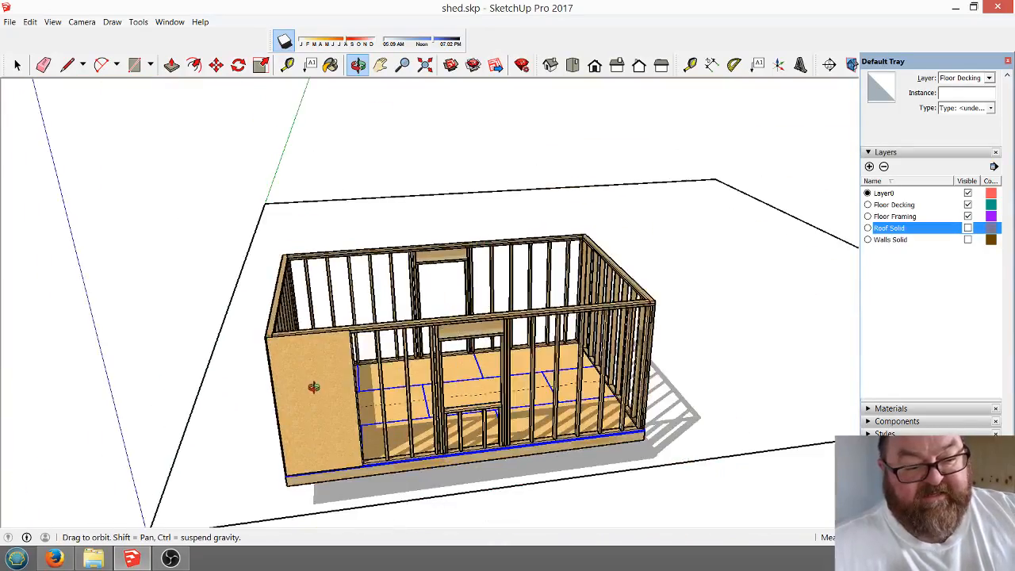
{"action": "left_click_drag", "start_coordinate": [313, 386], "coordinate": [377, 337]}
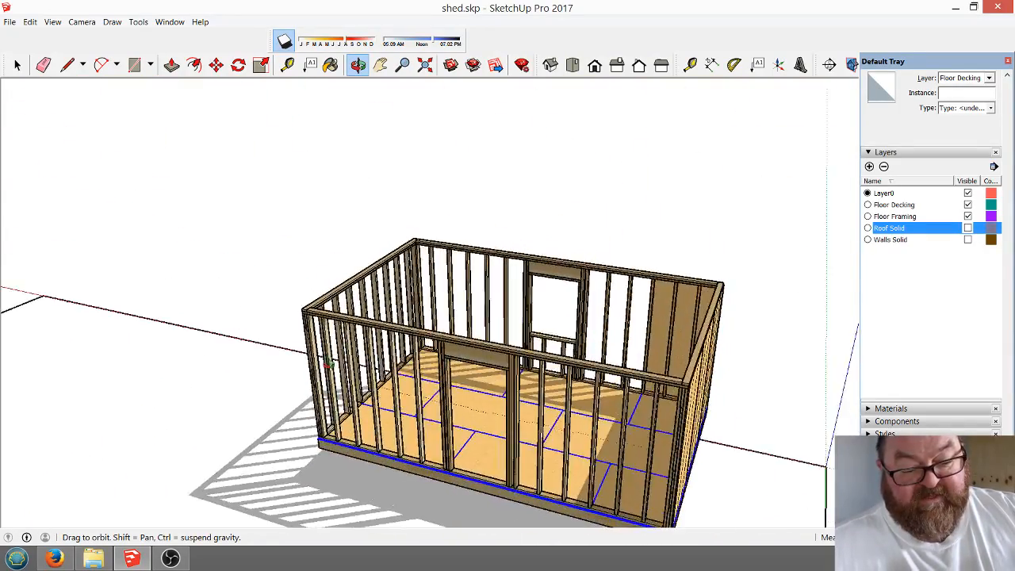
{"action": "scroll", "coordinate": [349, 337], "scroll_direction": "down", "scroll_amount": 3}
{"action": "scroll", "coordinate": [469, 408], "scroll_direction": "up", "scroll_amount": 7}
{"action": "scroll", "coordinate": [426, 354], "scroll_direction": "down", "scroll_amount": 4}
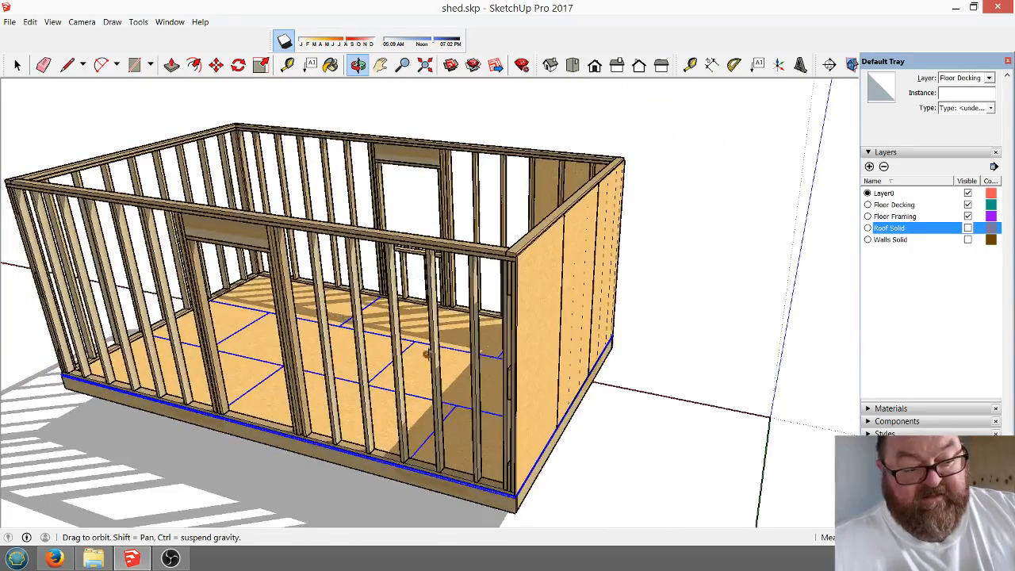
{"action": "scroll", "coordinate": [516, 369], "scroll_direction": "down", "scroll_amount": 2}
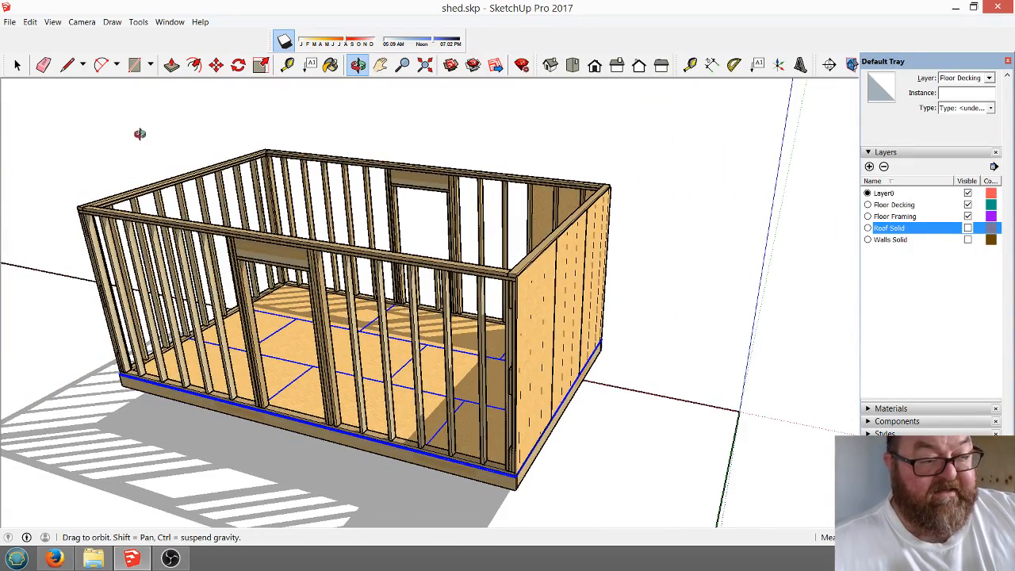
Open the recent model YourellHome.skp, saving the changes to shed.skp.
{"action": "left_click", "coordinate": [9, 22]}
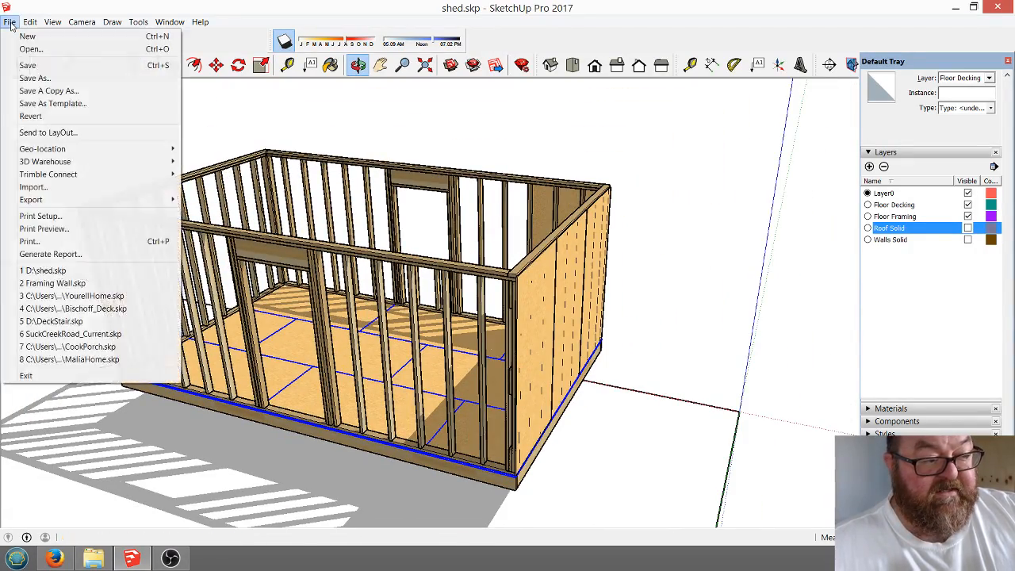
{"action": "left_click", "coordinate": [58, 297]}
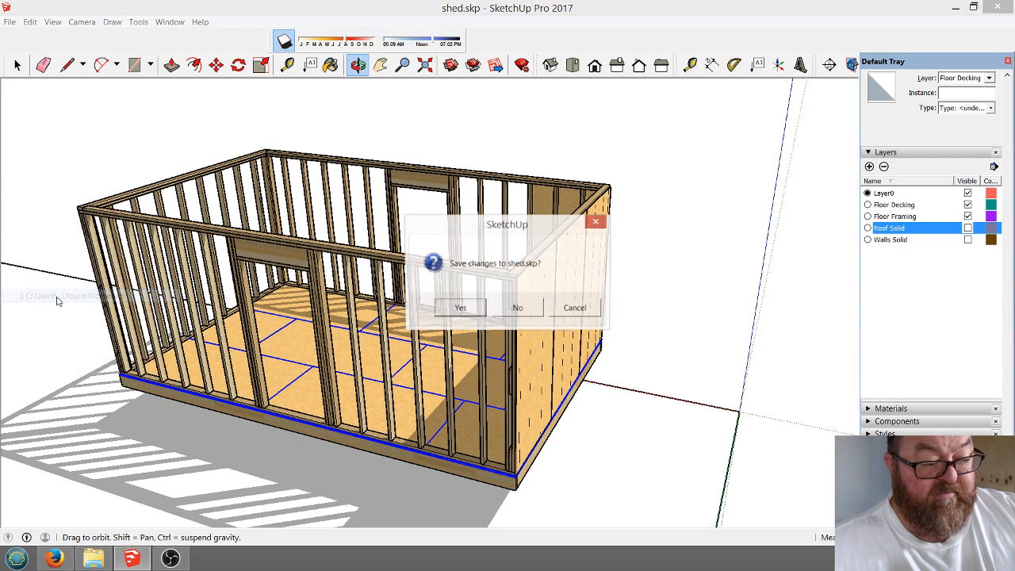
{"action": "left_click", "coordinate": [464, 309]}
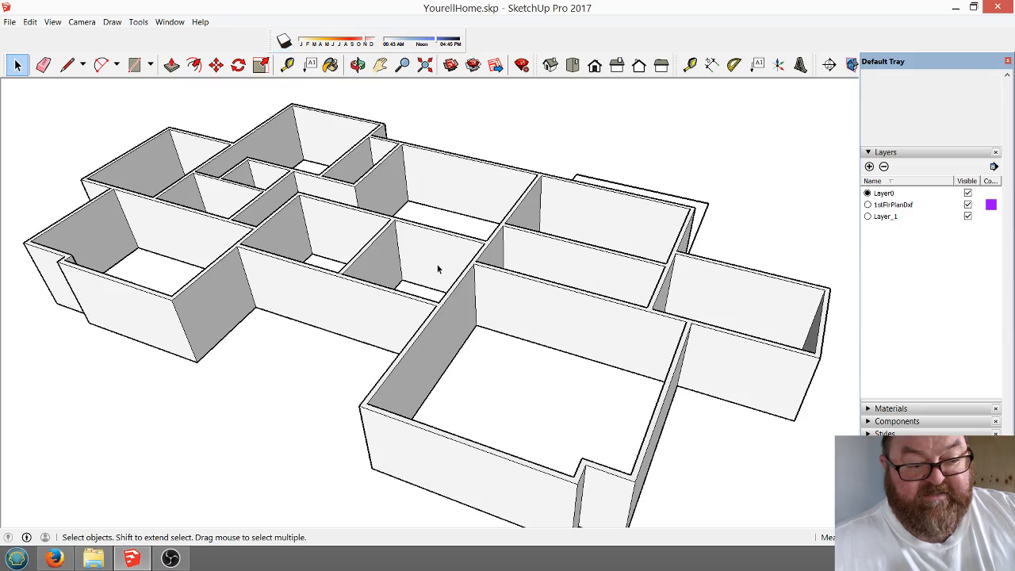
Examine the house model, comparing the imported first-floor plan drawing with the walls modelled beside it.
{"action": "left_click", "coordinate": [358, 64]}
{"action": "left_click_drag", "start_coordinate": [413, 262], "coordinate": [271, 222]}
{"action": "scroll", "coordinate": [624, 428], "scroll_direction": "down", "scroll_amount": 5}
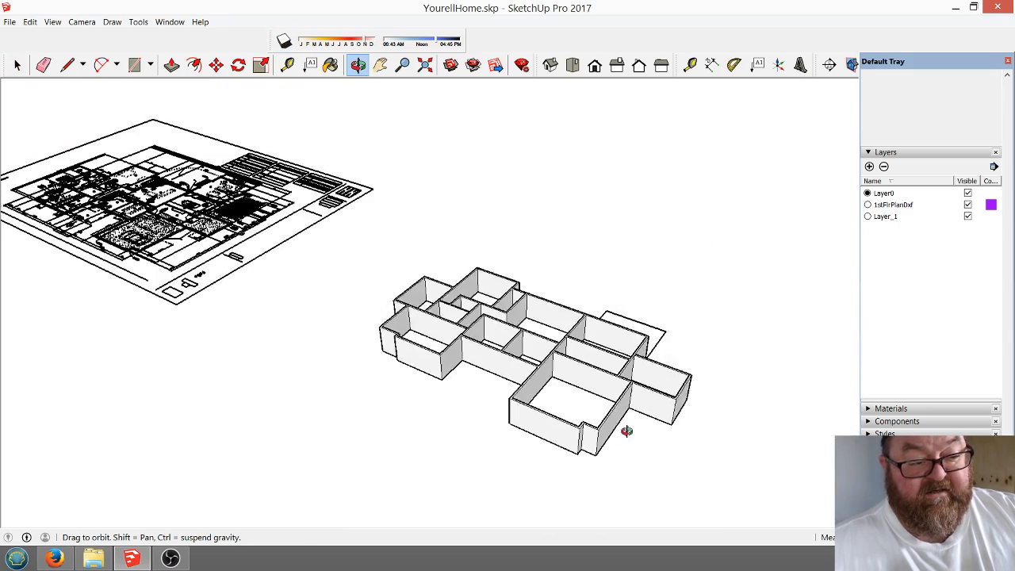
{"action": "mouse_move", "coordinate": [484, 349]}
{"action": "left_mouse_down"}
{"action": "mouse_move", "coordinate": [604, 452]}
{"action": "mouse_move", "coordinate": [725, 415]}
{"action": "left_mouse_up"}
{"action": "scroll", "coordinate": [725, 415], "scroll_direction": "down", "scroll_amount": 2}
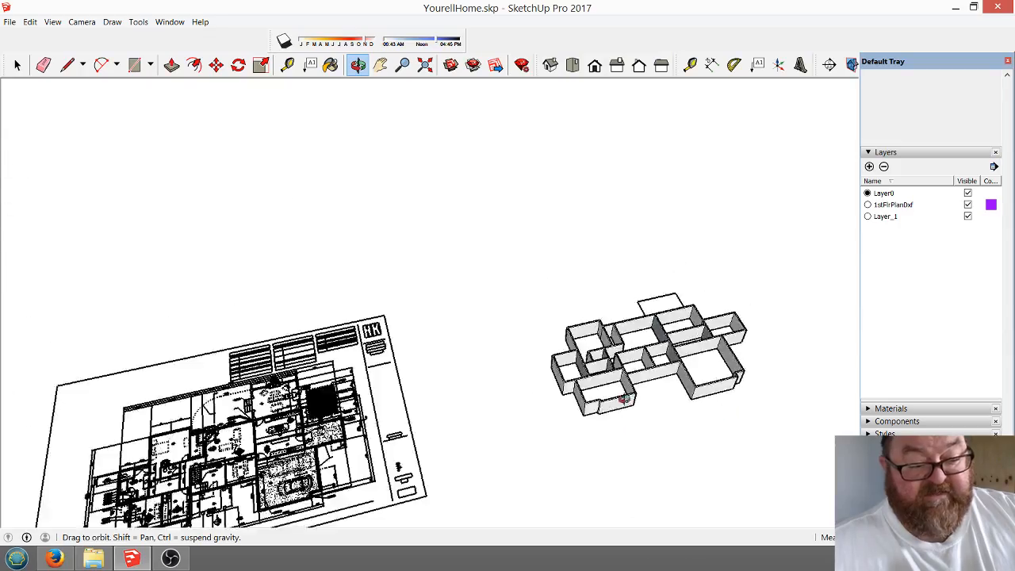
{"action": "scroll", "coordinate": [256, 430], "scroll_direction": "up", "scroll_amount": 2}
{"action": "scroll", "coordinate": [431, 324], "scroll_direction": "down", "scroll_amount": 2}
{"action": "scroll", "coordinate": [346, 403], "scroll_direction": "up", "scroll_amount": 6}
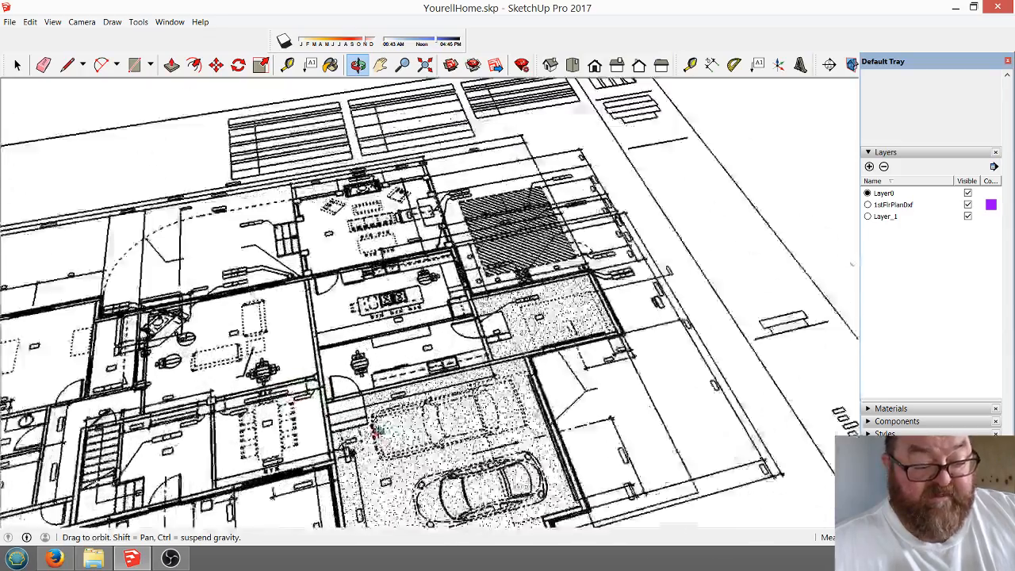
{"action": "scroll", "coordinate": [346, 403], "scroll_direction": "down", "scroll_amount": 6}
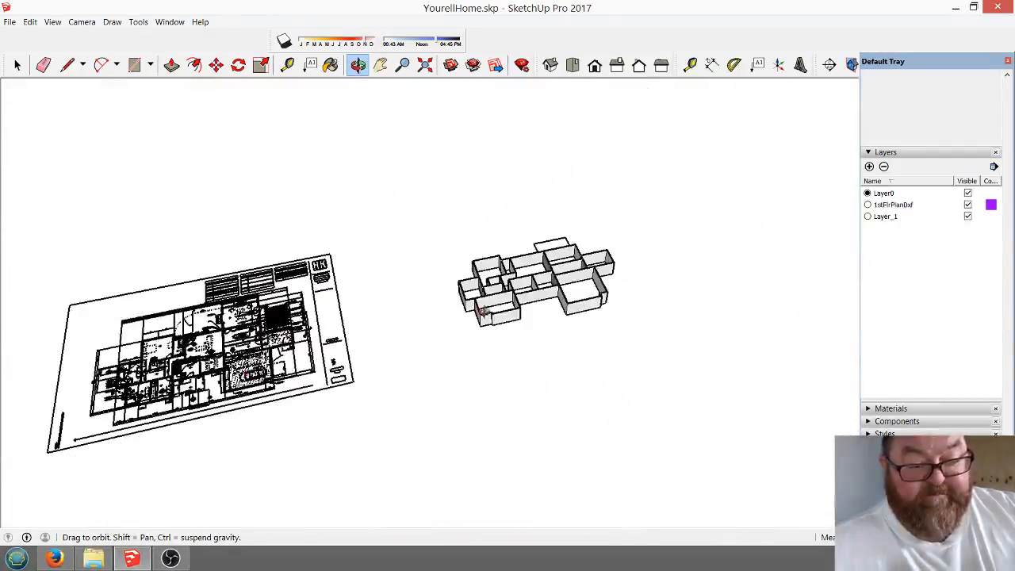
{"action": "scroll", "coordinate": [588, 247], "scroll_direction": "up", "scroll_amount": 3}
{"action": "scroll", "coordinate": [590, 248], "scroll_direction": "up", "scroll_amount": 4}
{"action": "left_click_drag", "start_coordinate": [625, 311], "coordinate": [276, 299]}
{"action": "scroll", "coordinate": [463, 338], "scroll_direction": "down", "scroll_amount": 3}
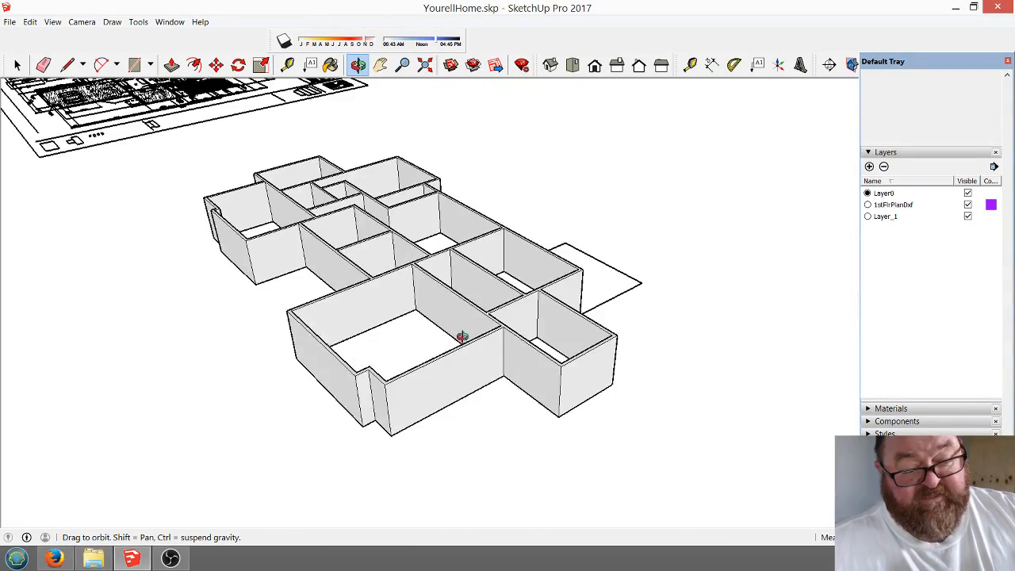
Examine the modelled house walls and room layout from several angles, near and far.
{"action": "scroll", "coordinate": [486, 349], "scroll_direction": "up", "scroll_amount": 4}
{"action": "left_click_drag", "start_coordinate": [486, 349], "coordinate": [462, 294]}
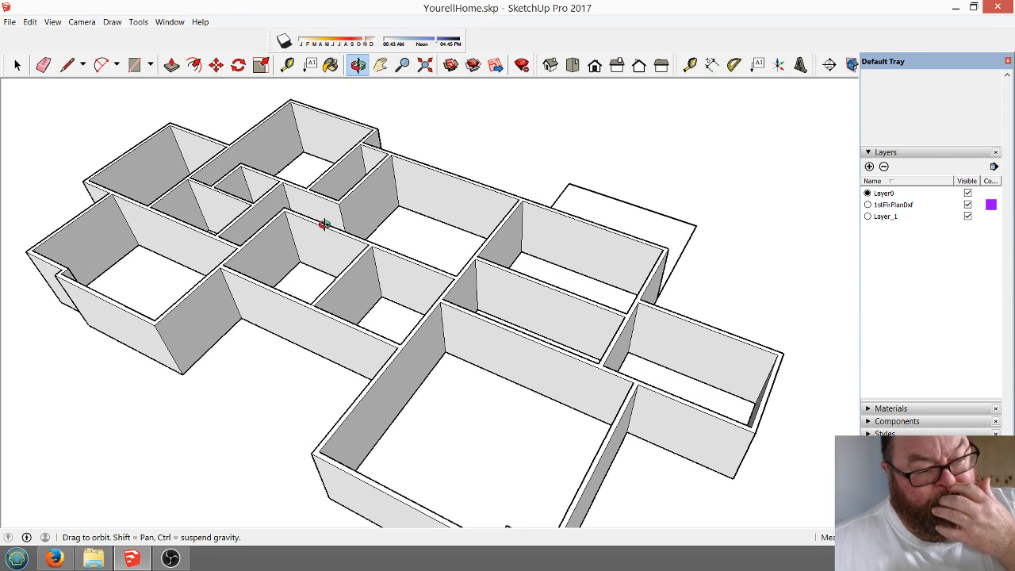
{"action": "scroll", "coordinate": [378, 256], "scroll_direction": "up", "scroll_amount": 2}
{"action": "scroll", "coordinate": [467, 319], "scroll_direction": "up", "scroll_amount": 3}
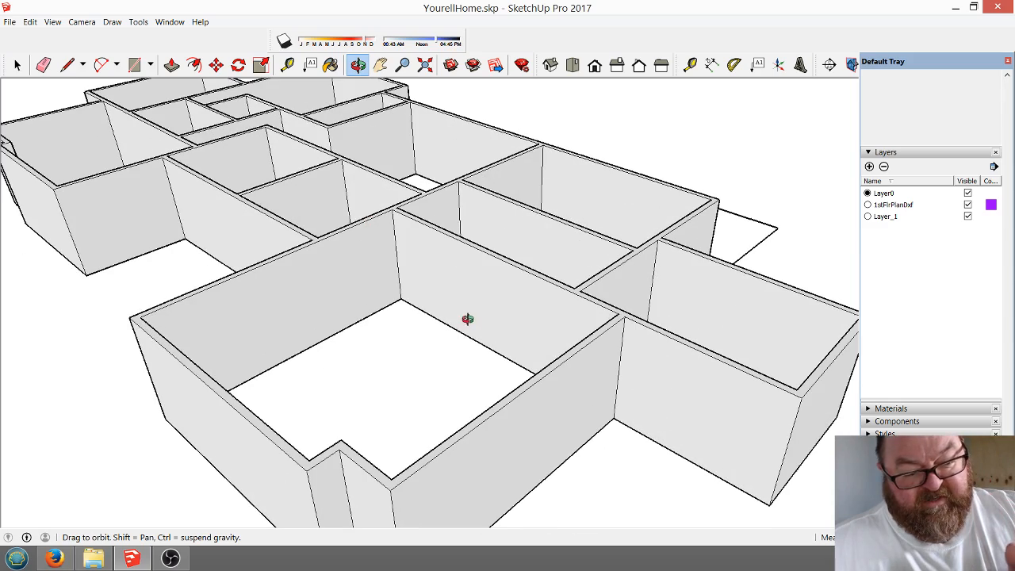
{"action": "left_click_drag", "start_coordinate": [377, 243], "coordinate": [444, 289]}
{"action": "scroll", "coordinate": [440, 271], "scroll_direction": "down", "scroll_amount": 2}
{"action": "scroll", "coordinate": [443, 291], "scroll_direction": "down", "scroll_amount": 2}
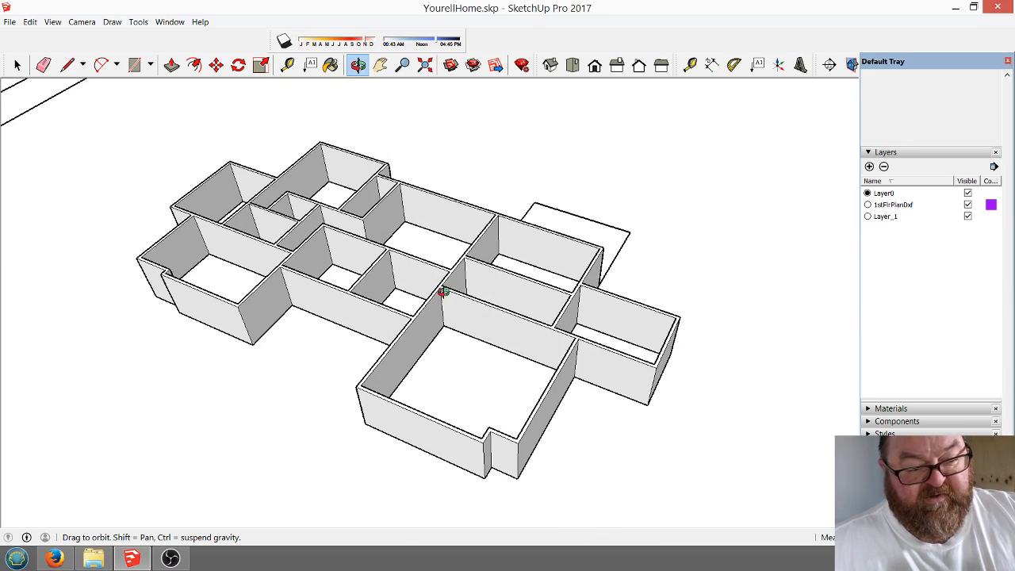
{"action": "scroll", "coordinate": [446, 341], "scroll_direction": "up", "scroll_amount": 2}
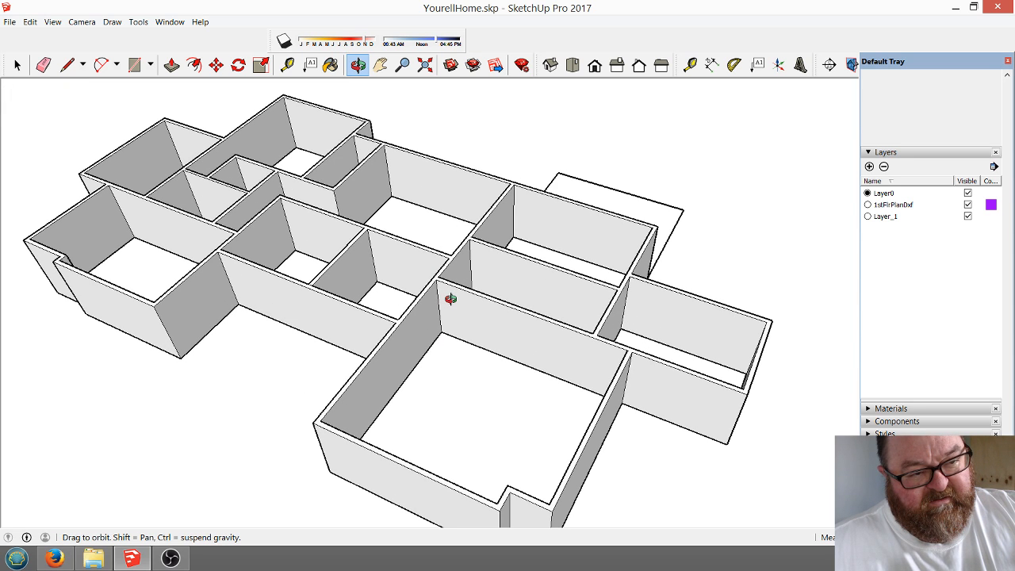
{"action": "left_click_drag", "start_coordinate": [460, 316], "coordinate": [424, 280]}
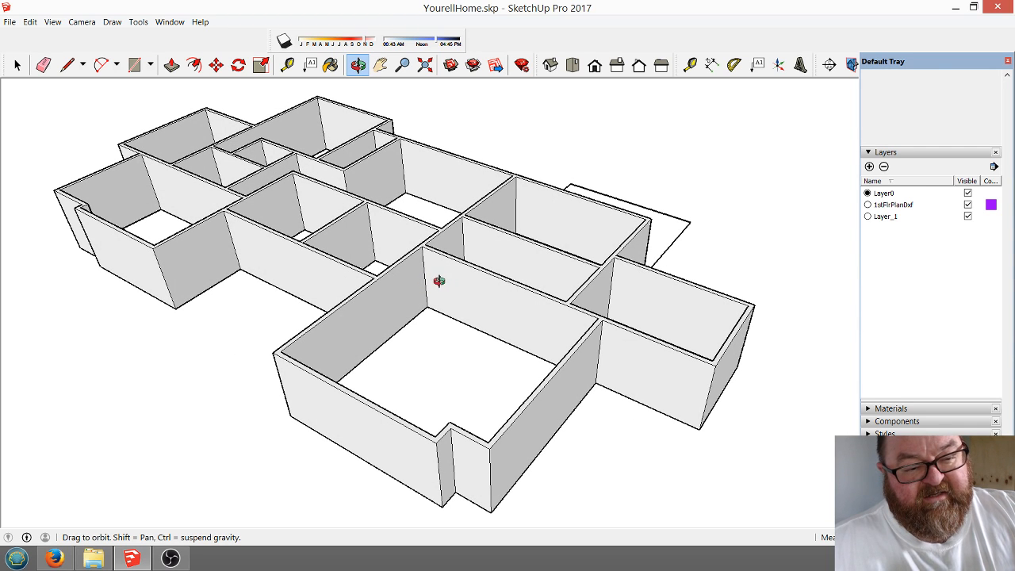
{"action": "scroll", "coordinate": [445, 281], "scroll_direction": "up", "scroll_amount": 5}
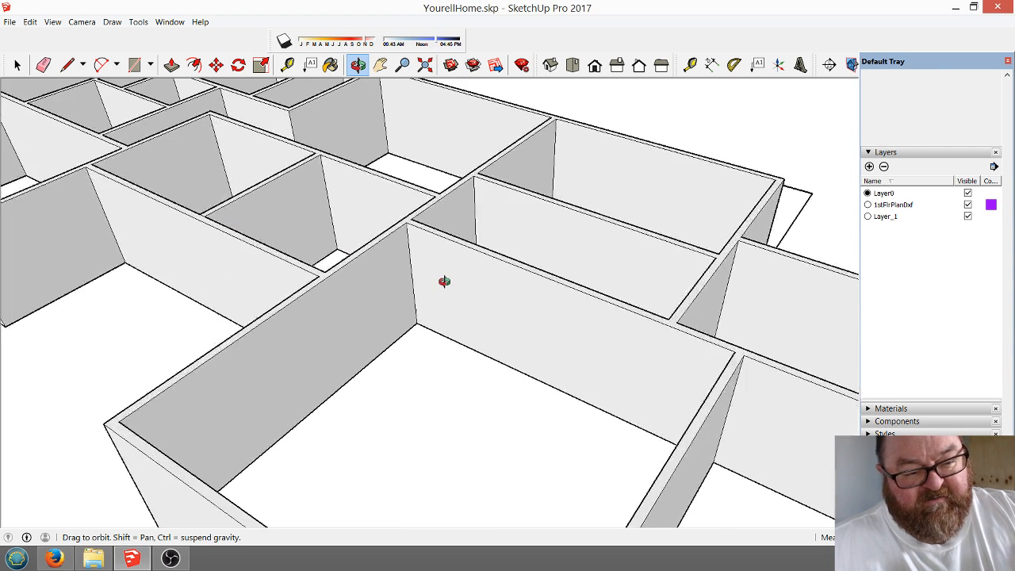
{"action": "scroll", "coordinate": [379, 254], "scroll_direction": "down", "scroll_amount": 3}
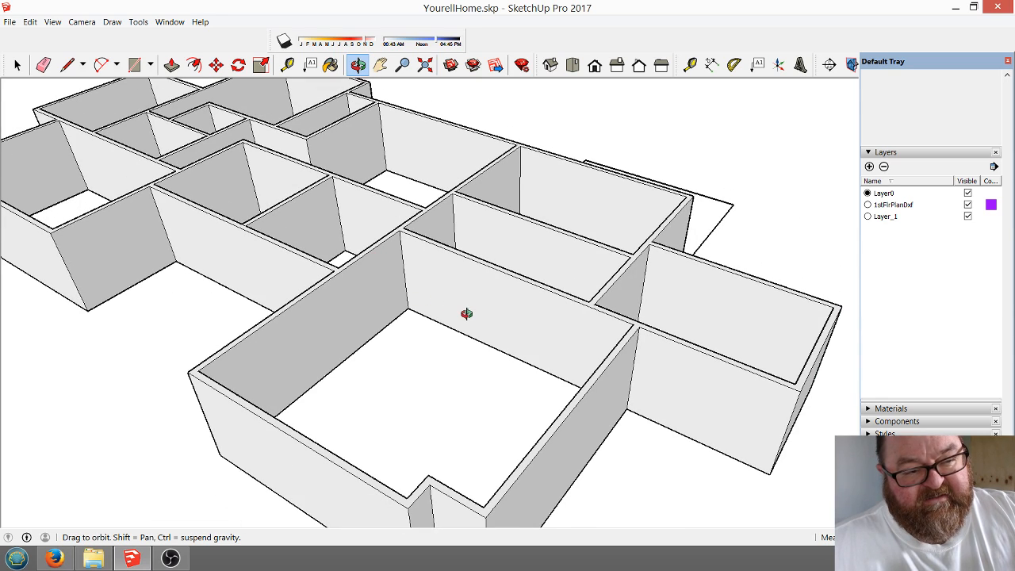
{"action": "scroll", "coordinate": [403, 266], "scroll_direction": "down", "scroll_amount": 4}
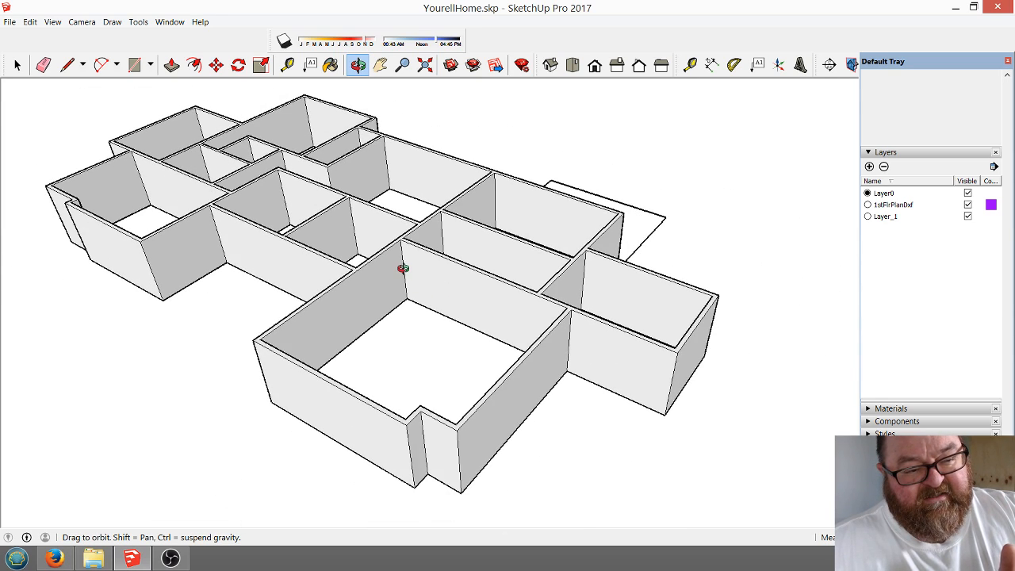
{"action": "left_click_drag", "start_coordinate": [337, 263], "coordinate": [510, 345]}
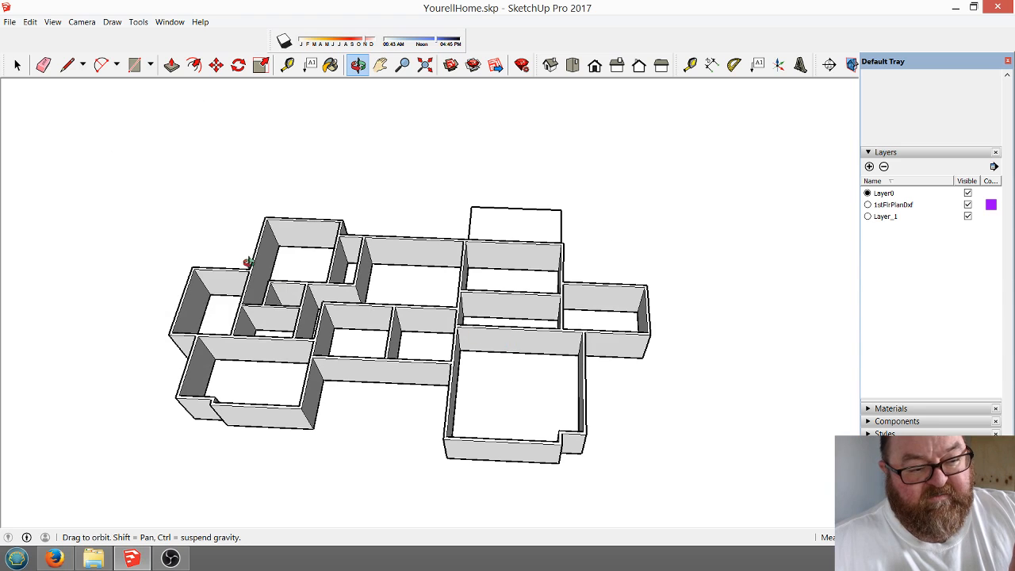
Measure the outer back wall of the projecting rear room between its two top corners with the Tape Measure.
{"action": "left_click_drag", "start_coordinate": [247, 262], "coordinate": [254, 317]}
{"action": "scroll", "coordinate": [206, 257], "scroll_direction": "up", "scroll_amount": 5}
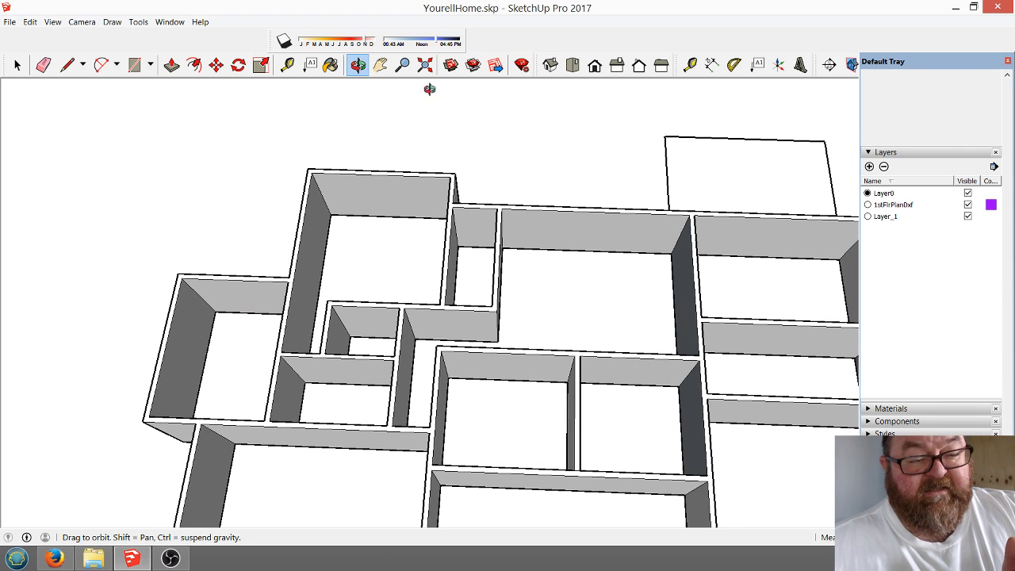
{"action": "left_click", "coordinate": [287, 64]}
{"action": "scroll", "coordinate": [351, 127], "scroll_direction": "up", "scroll_amount": 5}
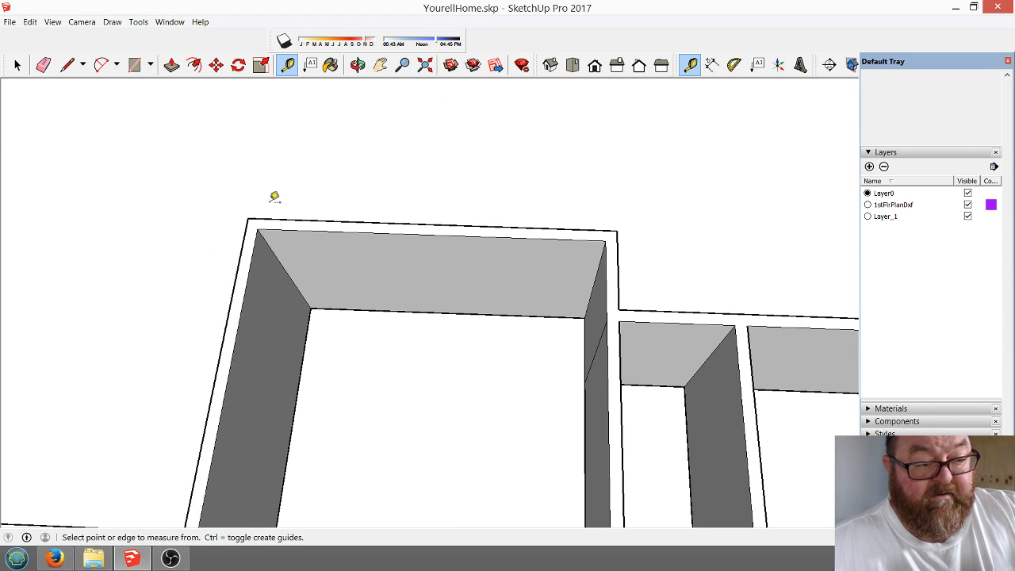
{"action": "left_click", "coordinate": [250, 216]}
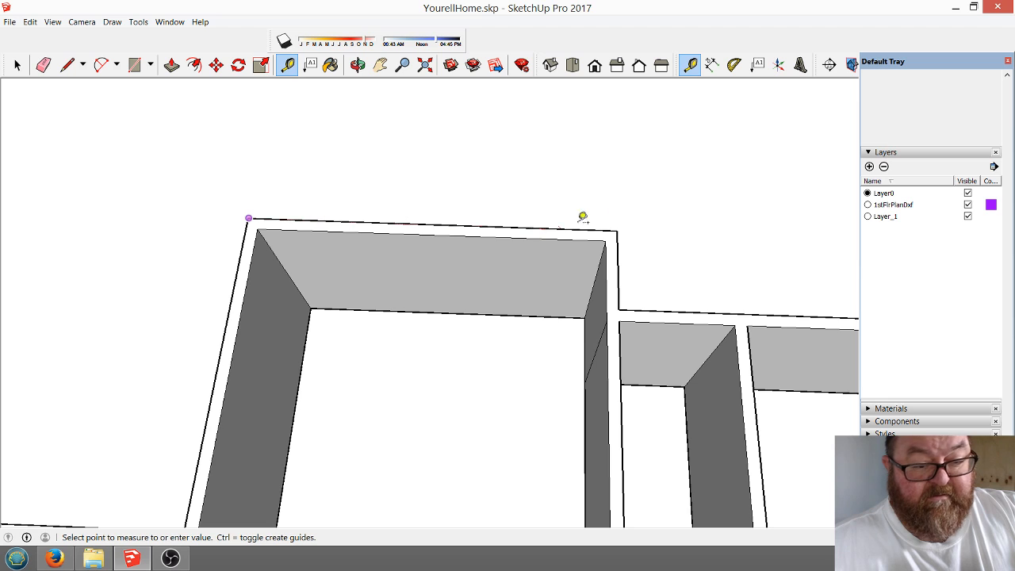
{"action": "left_click", "coordinate": [622, 229]}
{"action": "scroll", "coordinate": [260, 205], "scroll_direction": "up", "scroll_amount": 5}
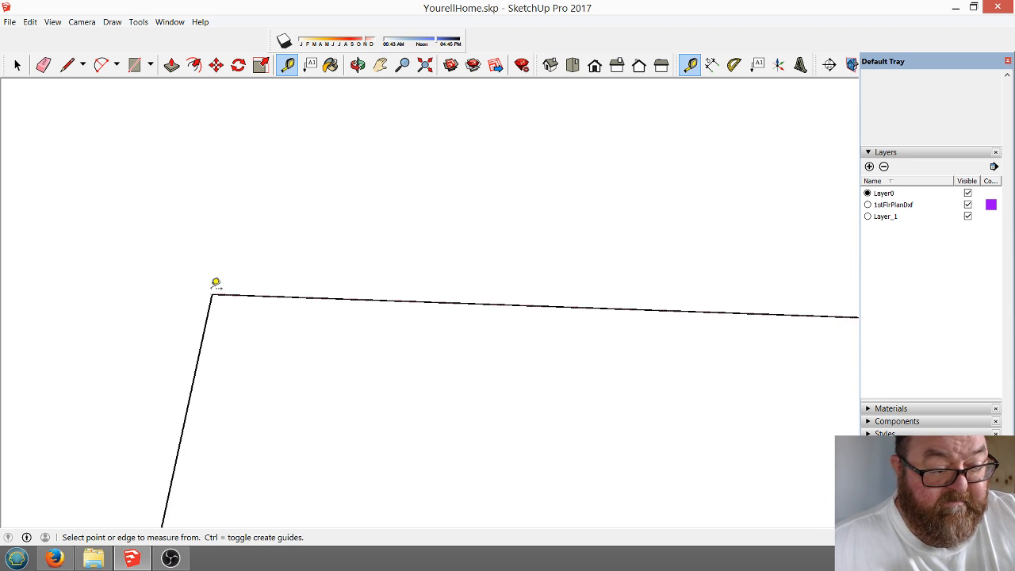
{"action": "left_click", "coordinate": [212, 294]}
{"action": "scroll", "coordinate": [215, 290], "scroll_direction": "down", "scroll_amount": 5}
{"action": "scroll", "coordinate": [386, 287], "scroll_direction": "down", "scroll_amount": 2}
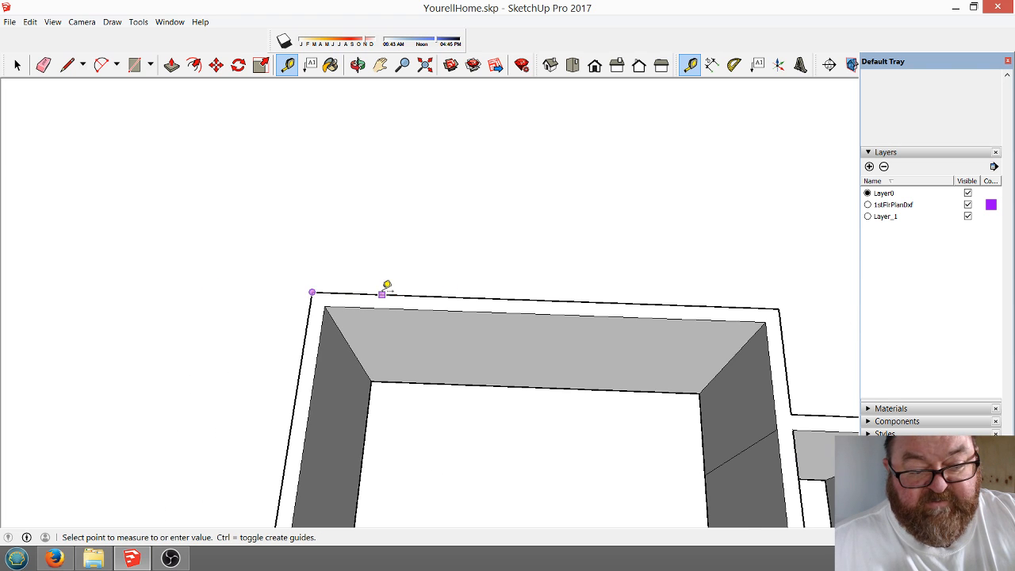
{"action": "left_click", "coordinate": [782, 307]}
{"action": "scroll", "coordinate": [444, 191], "scroll_direction": "down", "scroll_amount": 5}
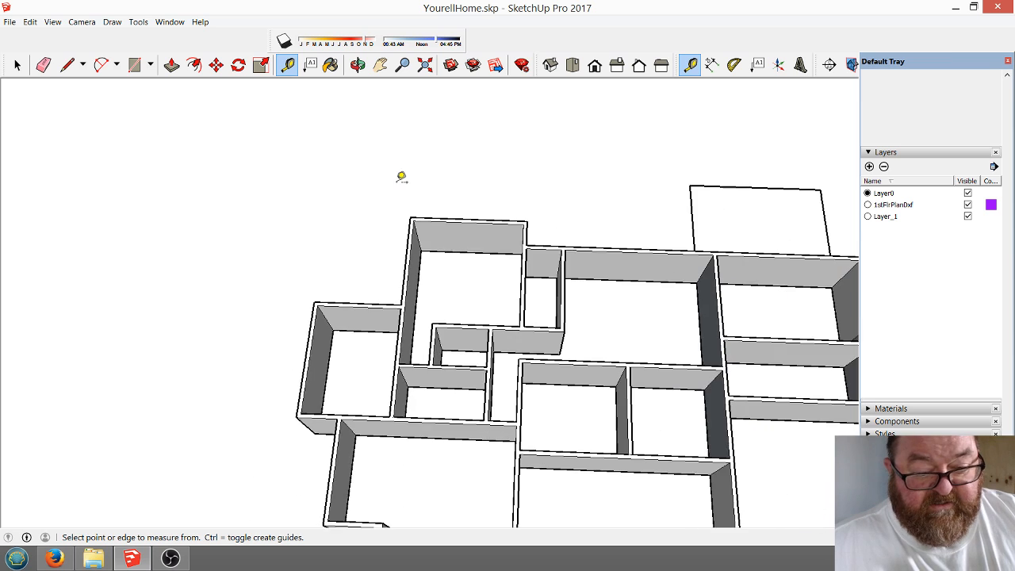
Measure the small jog in the front wall of the front room at the end opposite the large garage room.
{"action": "scroll", "coordinate": [406, 437], "scroll_direction": "up", "scroll_amount": 1}
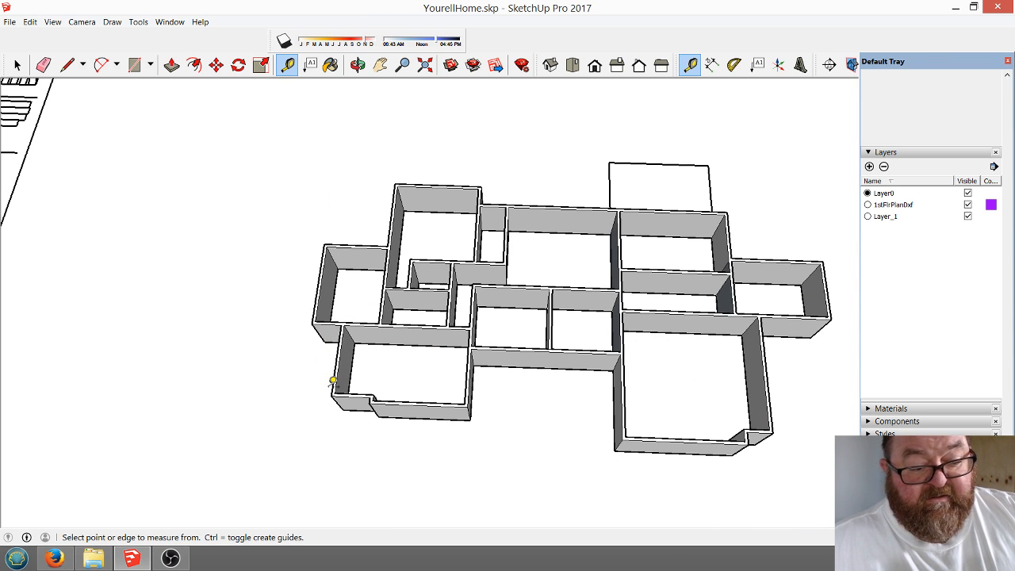
{"action": "scroll", "coordinate": [333, 382], "scroll_direction": "up", "scroll_amount": 3}
{"action": "scroll", "coordinate": [293, 466], "scroll_direction": "down", "scroll_amount": 1}
{"action": "scroll", "coordinate": [373, 500], "scroll_direction": "up", "scroll_amount": 2}
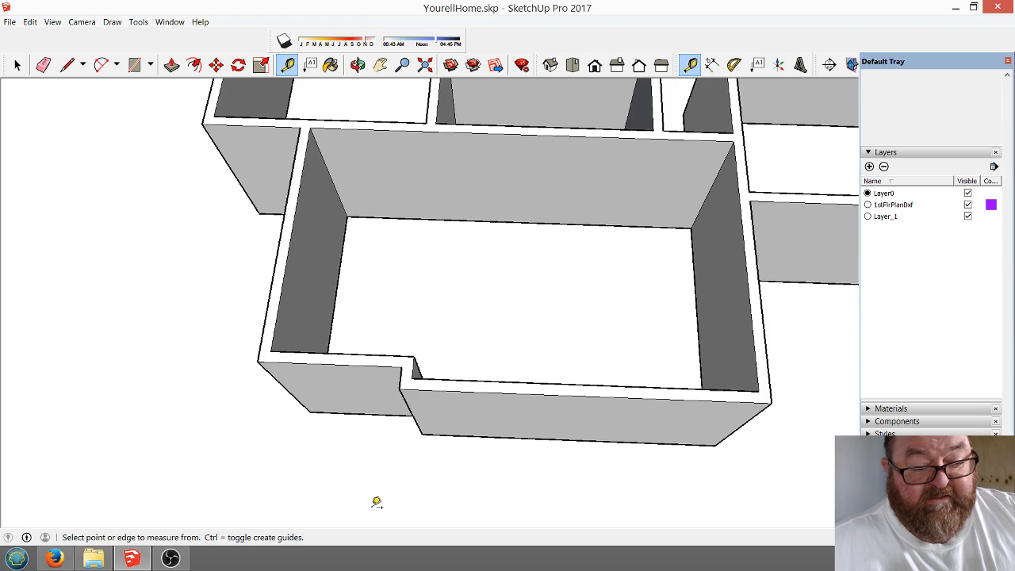
{"action": "scroll", "coordinate": [377, 501], "scroll_direction": "up", "scroll_amount": 2}
{"action": "left_click", "coordinate": [410, 340]}
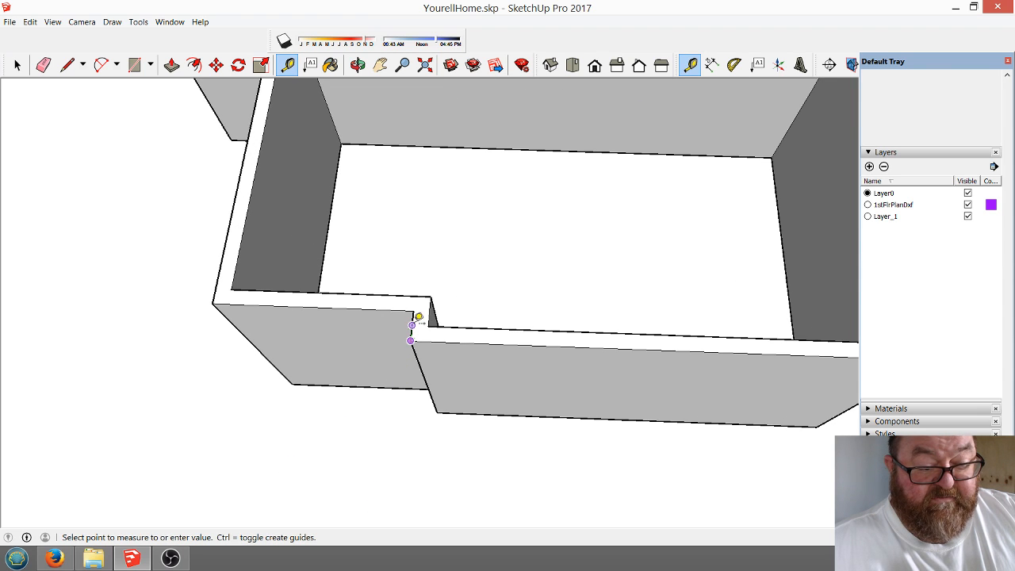
{"action": "key", "text": "Escape"}
Measure along the outer side wall of the end room behind the jogged front room.
{"action": "scroll", "coordinate": [326, 369], "scroll_direction": "down", "scroll_amount": 6}
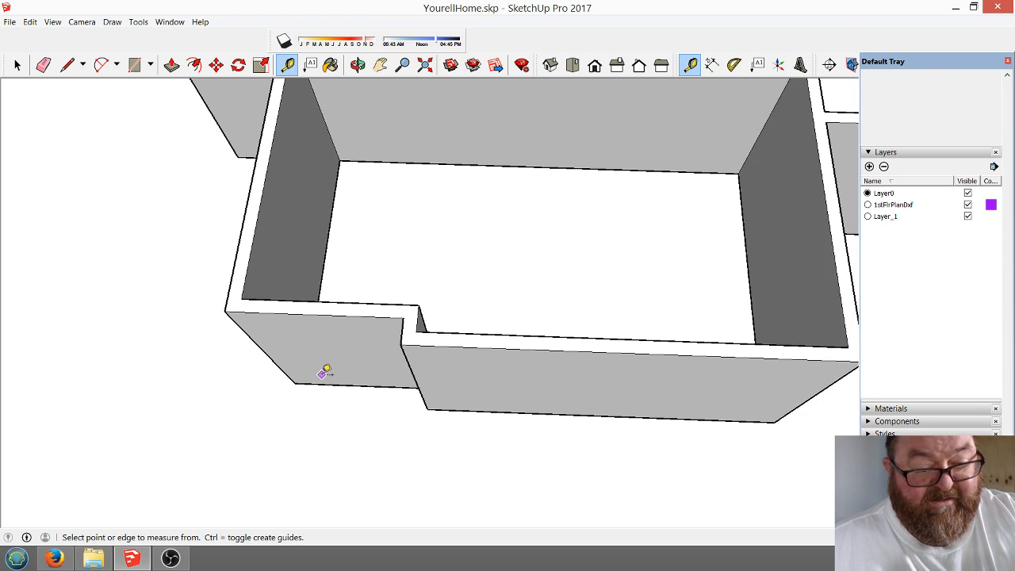
{"action": "scroll", "coordinate": [267, 89], "scroll_direction": "up", "scroll_amount": 3}
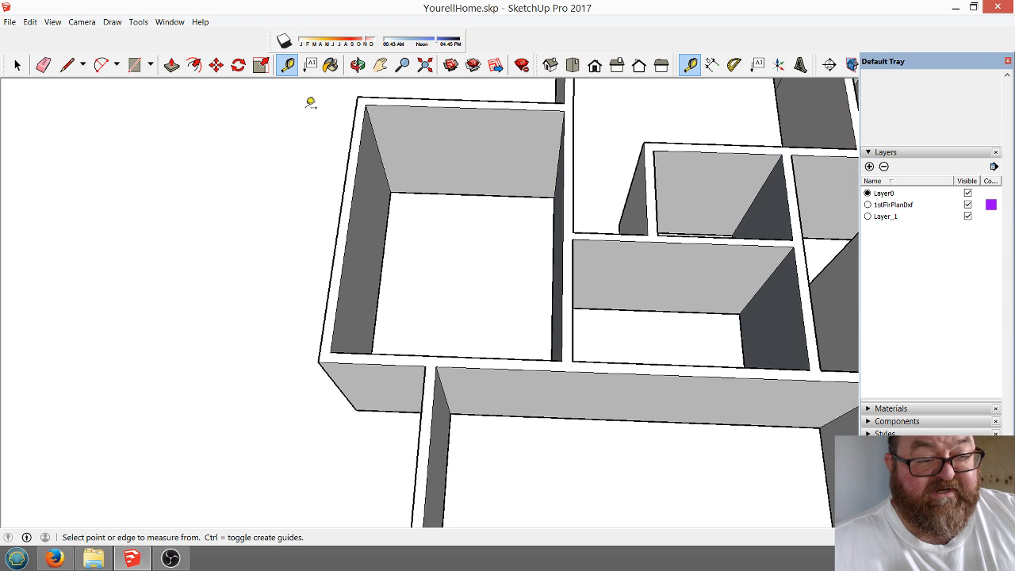
{"action": "left_click", "coordinate": [358, 97]}
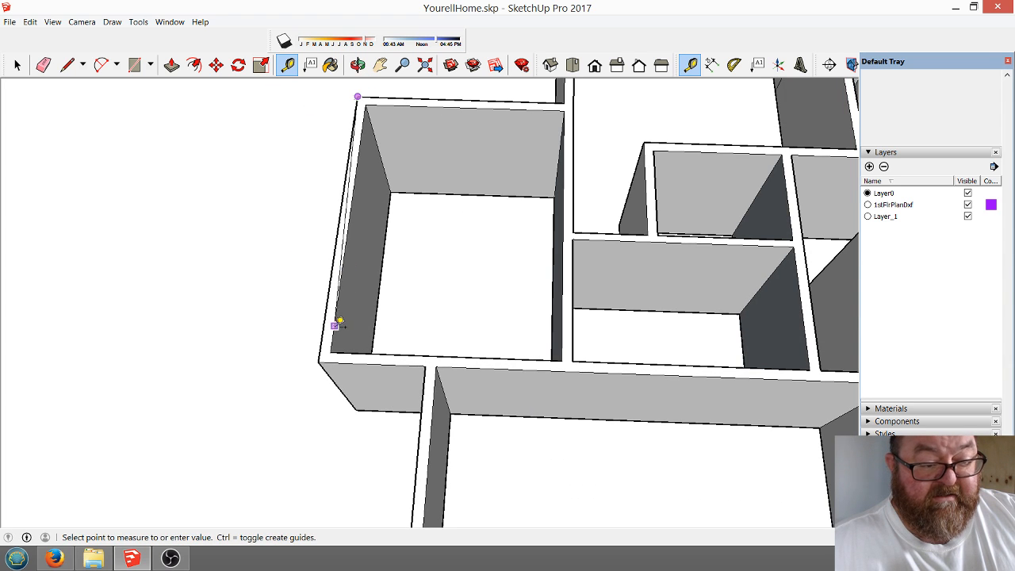
{"action": "key", "text": "Escape"}
{"action": "scroll", "coordinate": [214, 301], "scroll_direction": "down", "scroll_amount": 6}
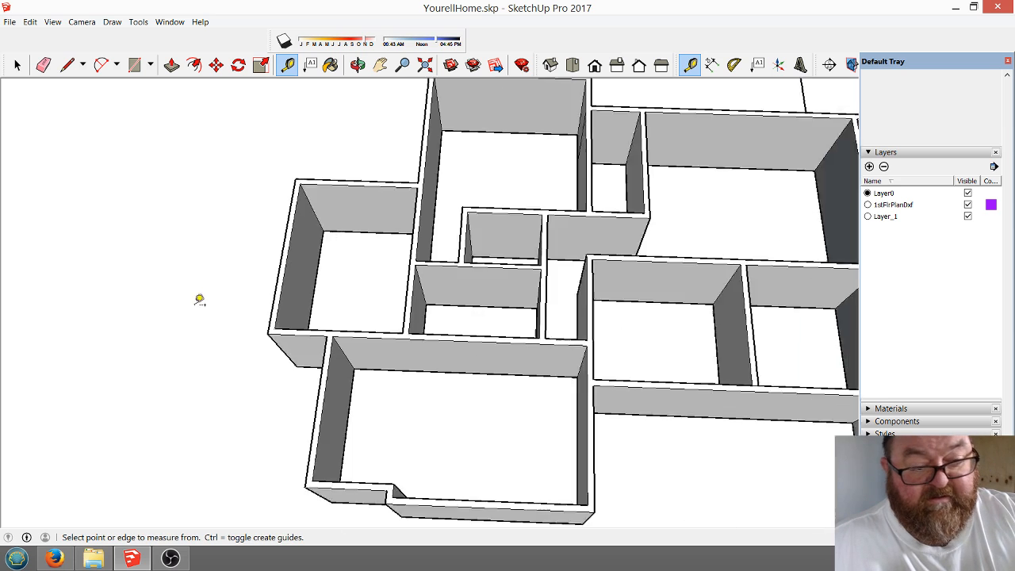
Measure the far edge of the flat rectangle behind the house from corner to corner.
{"action": "scroll", "coordinate": [426, 310], "scroll_direction": "up", "scroll_amount": 4}
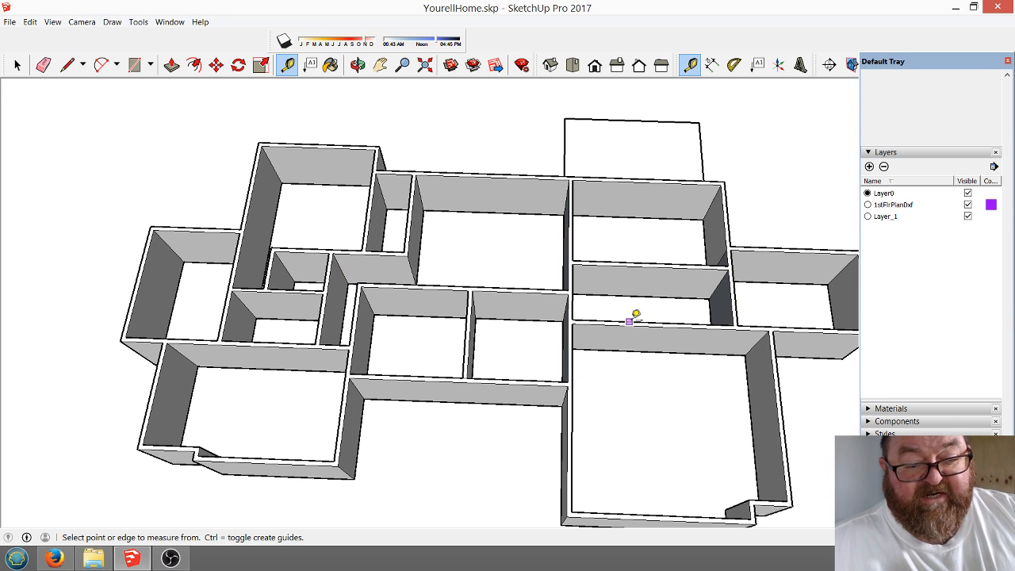
{"action": "scroll", "coordinate": [262, 264], "scroll_direction": "down", "scroll_amount": 3}
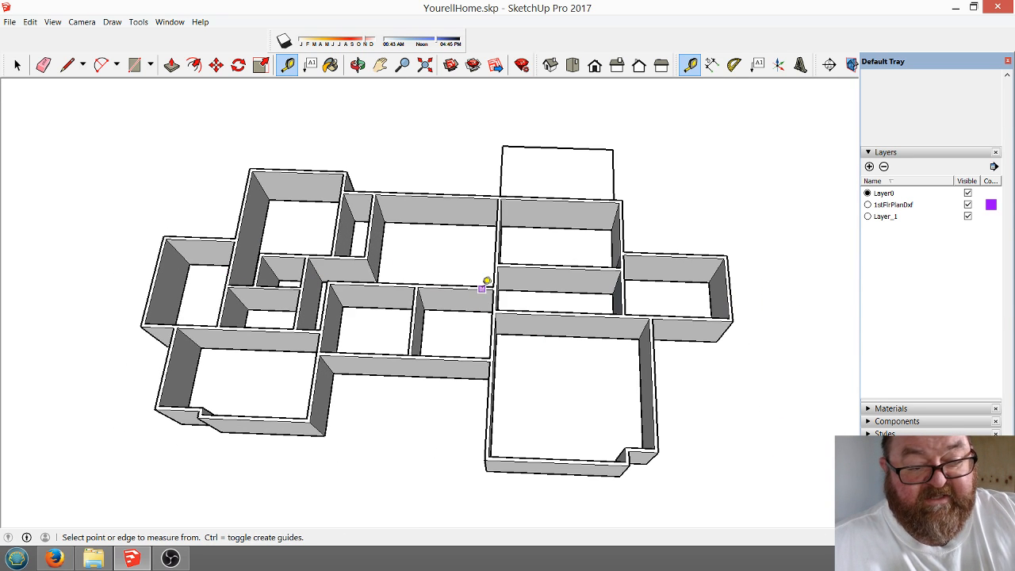
{"action": "scroll", "coordinate": [483, 285], "scroll_direction": "up", "scroll_amount": 2}
{"action": "left_click", "coordinate": [507, 119]}
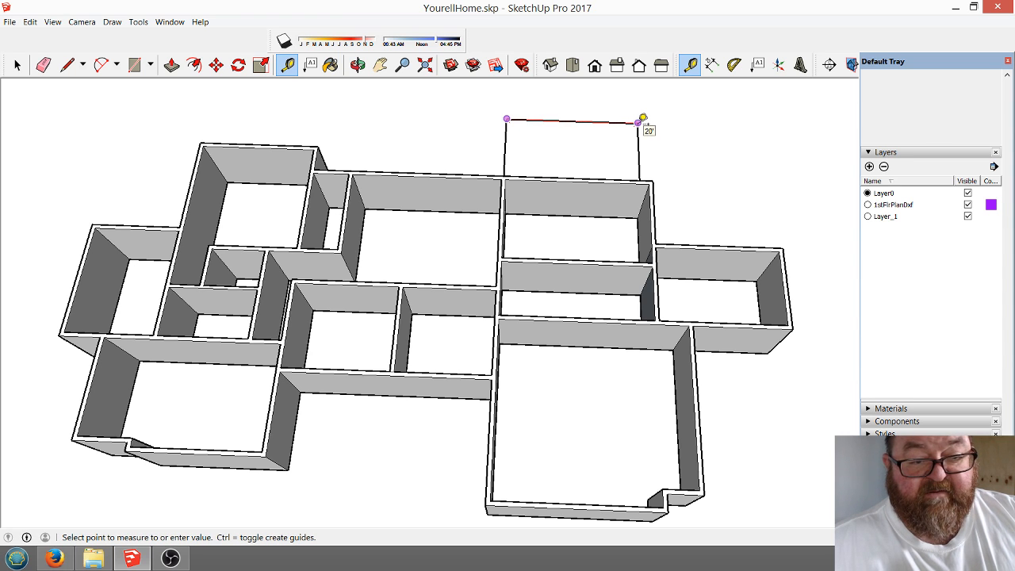
{"action": "left_click", "coordinate": [640, 121]}
{"action": "scroll", "coordinate": [579, 249], "scroll_direction": "down", "scroll_amount": 3}
{"action": "scroll", "coordinate": [574, 335], "scroll_direction": "up", "scroll_amount": 3}
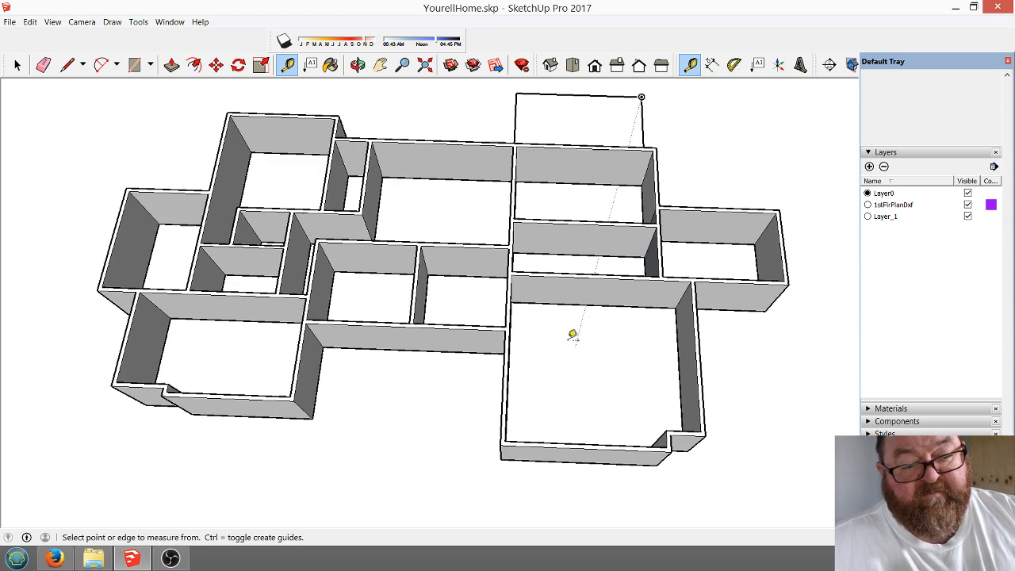
Examine the wall heights and room divisions around the large front room from a low angle.
{"action": "left_click", "coordinate": [358, 64]}
{"action": "left_click_drag", "start_coordinate": [526, 278], "coordinate": [337, 186]}
{"action": "scroll", "coordinate": [511, 260], "scroll_direction": "up", "scroll_amount": 3}
{"action": "scroll", "coordinate": [295, 276], "scroll_direction": "down", "scroll_amount": 4}
{"action": "left_click_drag", "start_coordinate": [448, 326], "coordinate": [501, 309]}
{"action": "scroll", "coordinate": [419, 306], "scroll_direction": "up", "scroll_amount": 5}
{"action": "scroll", "coordinate": [472, 326], "scroll_direction": "down", "scroll_amount": 2}
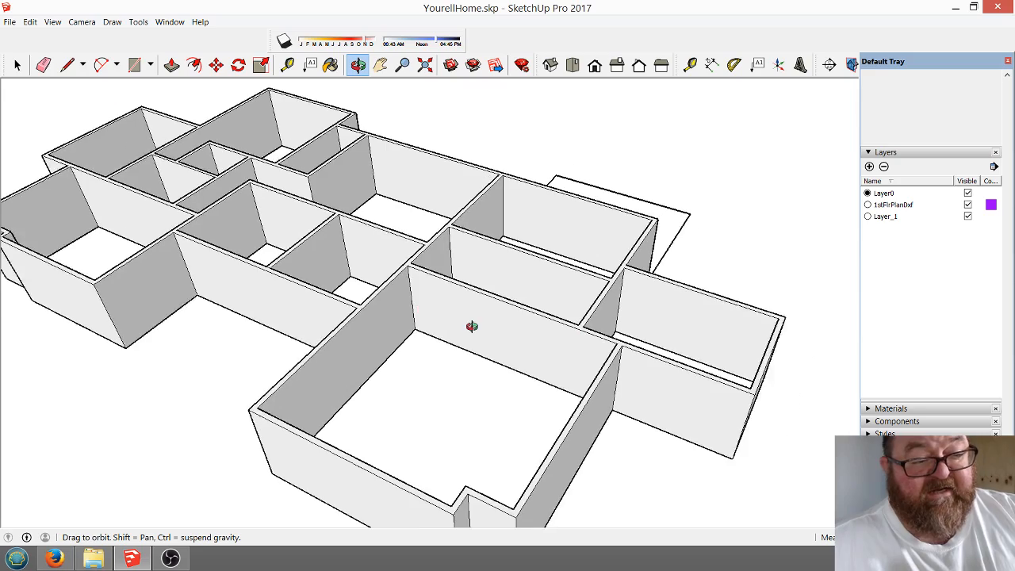
Examine the imported first-floor plan drawing from above, comparing its rooms and garage with the modelled walls.
{"action": "scroll", "coordinate": [473, 296], "scroll_direction": "down", "scroll_amount": 6}
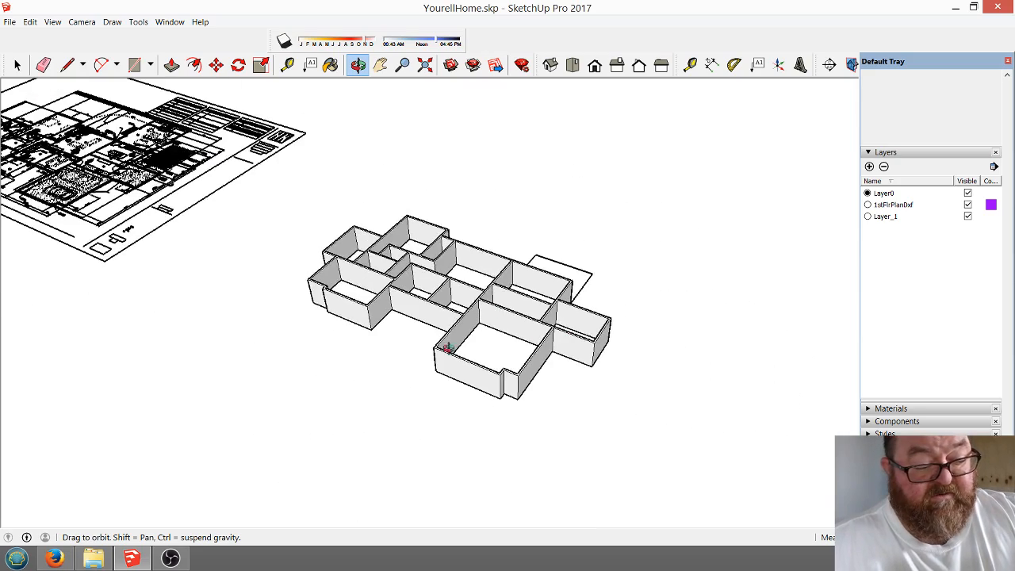
{"action": "scroll", "coordinate": [408, 351], "scroll_direction": "down", "scroll_amount": 3}
{"action": "mouse_move", "coordinate": [367, 249]}
{"action": "left_mouse_down"}
{"action": "mouse_move", "coordinate": [453, 351]}
{"action": "mouse_move", "coordinate": [337, 348]}
{"action": "left_mouse_up"}
{"action": "left_click_drag", "start_coordinate": [262, 349], "coordinate": [262, 403]}
{"action": "scroll", "coordinate": [265, 369], "scroll_direction": "up", "scroll_amount": 5}
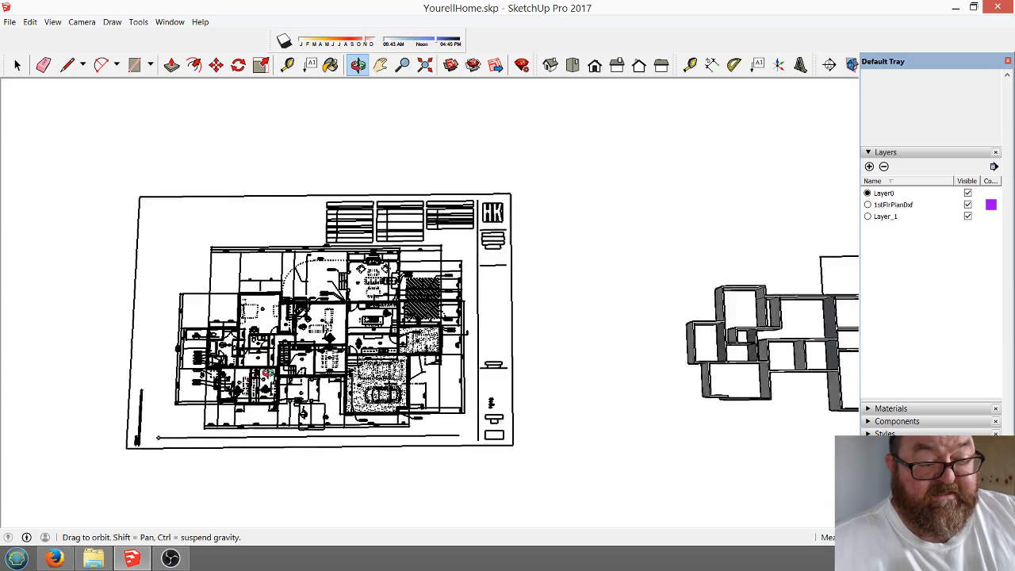
{"action": "scroll", "coordinate": [307, 287], "scroll_direction": "up", "scroll_amount": 2}
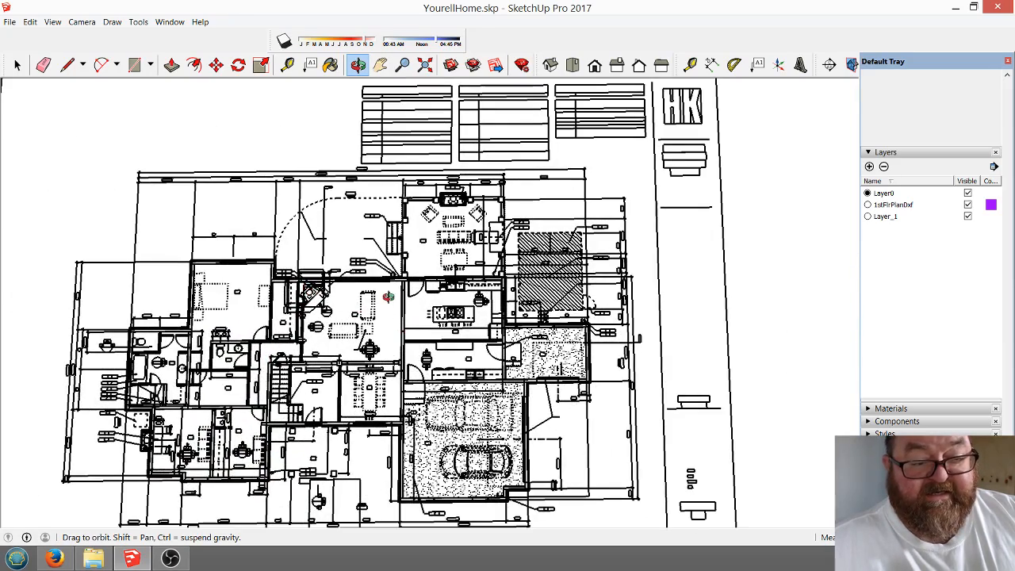
{"action": "scroll", "coordinate": [388, 297], "scroll_direction": "down", "scroll_amount": 1}
{"action": "scroll", "coordinate": [388, 297], "scroll_direction": "down", "scroll_amount": 1}
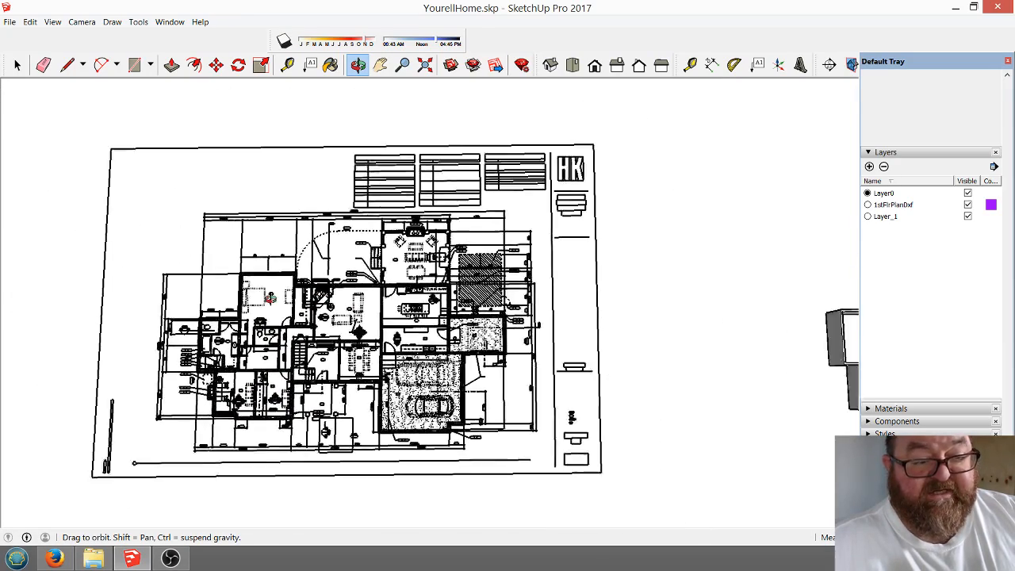
{"action": "scroll", "coordinate": [387, 297], "scroll_direction": "up", "scroll_amount": 2}
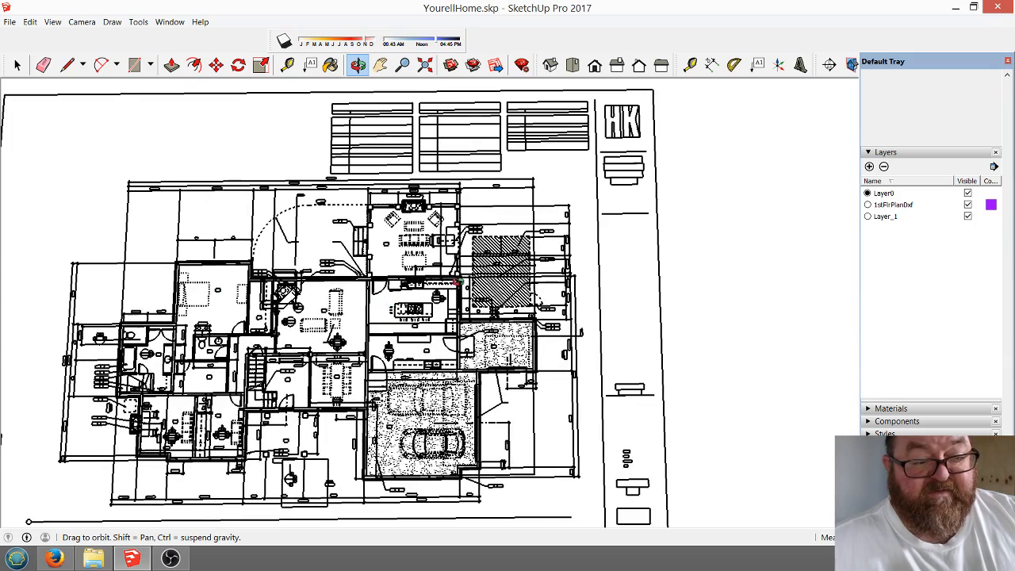
{"action": "scroll", "coordinate": [449, 284], "scroll_direction": "down", "scroll_amount": 1}
{"action": "scroll", "coordinate": [444, 290], "scroll_direction": "up", "scroll_amount": 2}
{"action": "scroll", "coordinate": [410, 308], "scroll_direction": "down", "scroll_amount": 2}
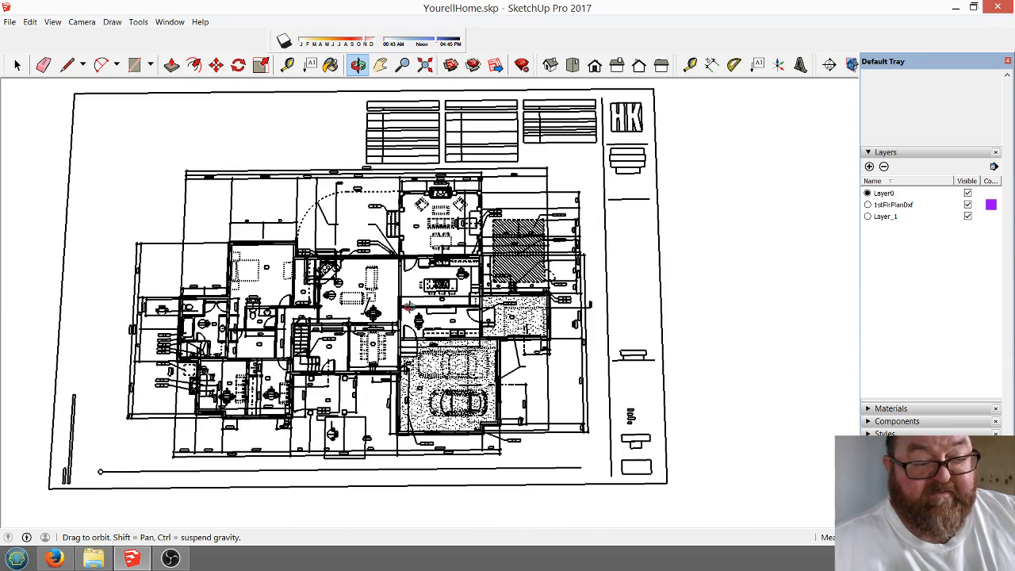
{"action": "scroll", "coordinate": [372, 361], "scroll_direction": "up", "scroll_amount": 2}
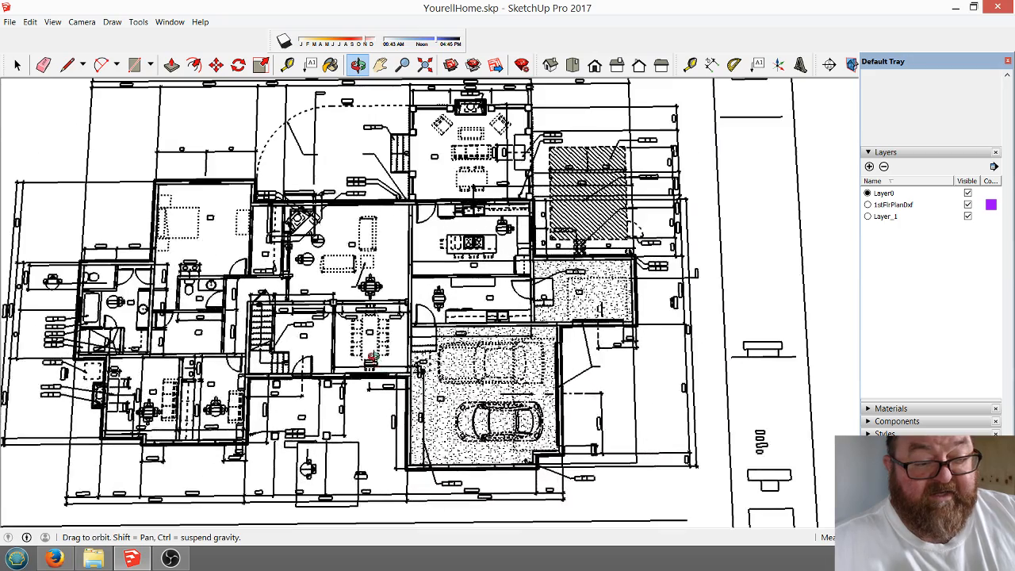
{"action": "scroll", "coordinate": [198, 298], "scroll_direction": "down", "scroll_amount": 1}
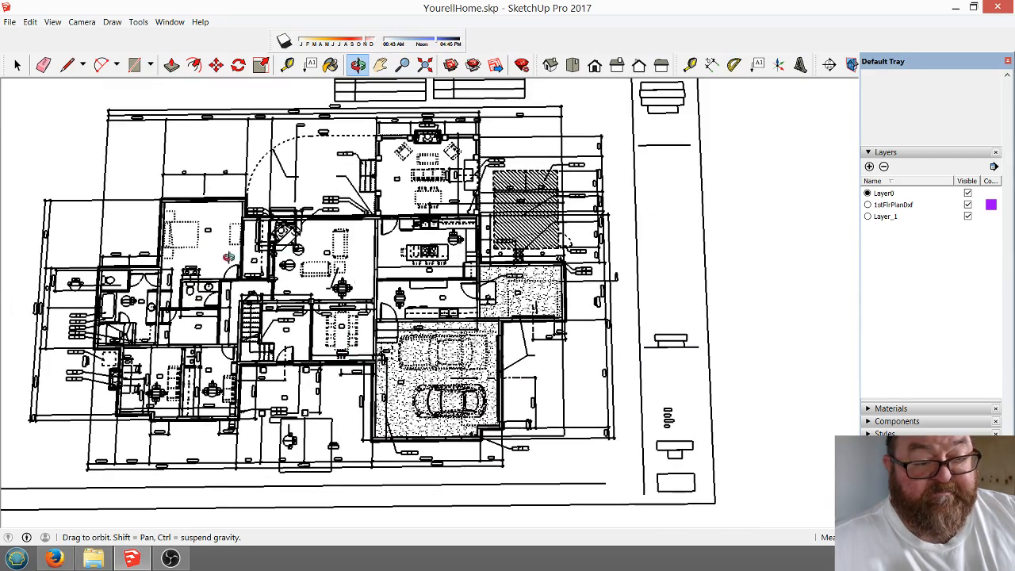
Examine the modelled house walls beside the plan drawing, from above and from an oblique front angle.
{"action": "scroll", "coordinate": [125, 259], "scroll_direction": "down", "scroll_amount": 5}
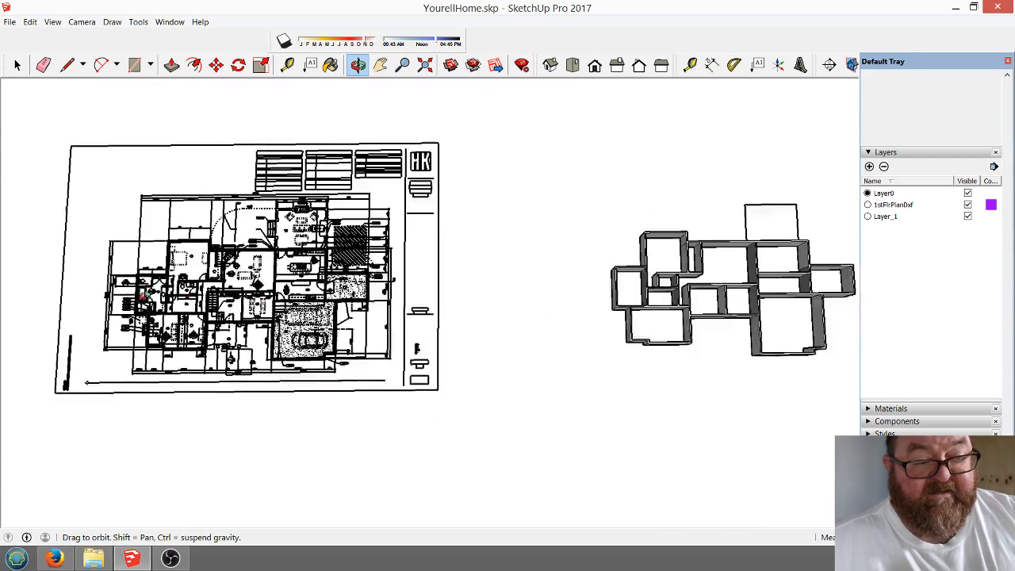
{"action": "scroll", "coordinate": [498, 286], "scroll_direction": "up", "scroll_amount": 3}
{"action": "scroll", "coordinate": [484, 290], "scroll_direction": "up", "scroll_amount": 5}
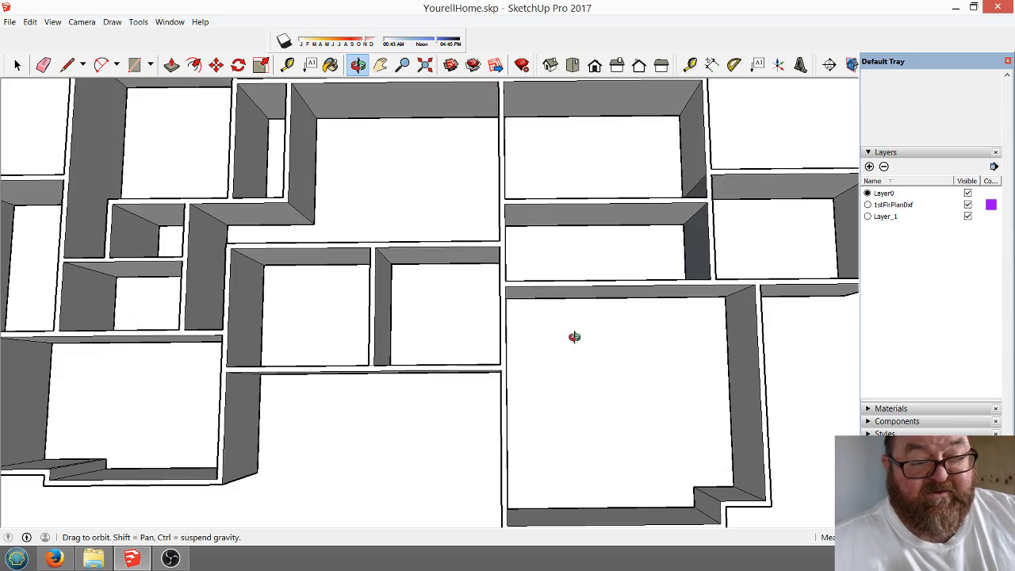
{"action": "left_click_drag", "start_coordinate": [573, 335], "coordinate": [302, 223]}
{"action": "scroll", "coordinate": [317, 254], "scroll_direction": "down", "scroll_amount": 4}
{"action": "left_click_drag", "start_coordinate": [392, 301], "coordinate": [424, 143]}
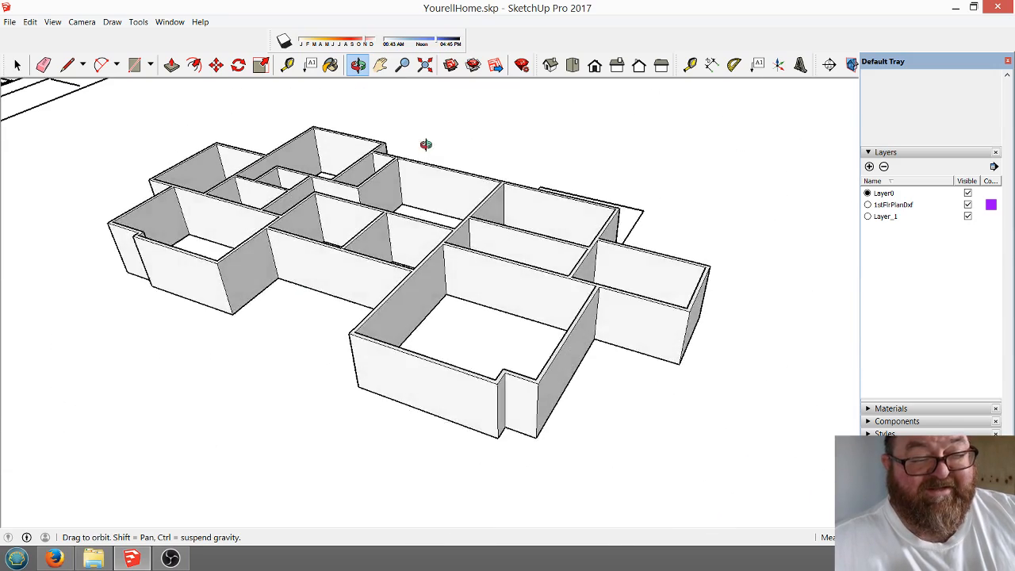
{"action": "scroll", "coordinate": [476, 200], "scroll_direction": "up", "scroll_amount": 3}
{"action": "scroll", "coordinate": [555, 237], "scroll_direction": "down", "scroll_amount": 3}
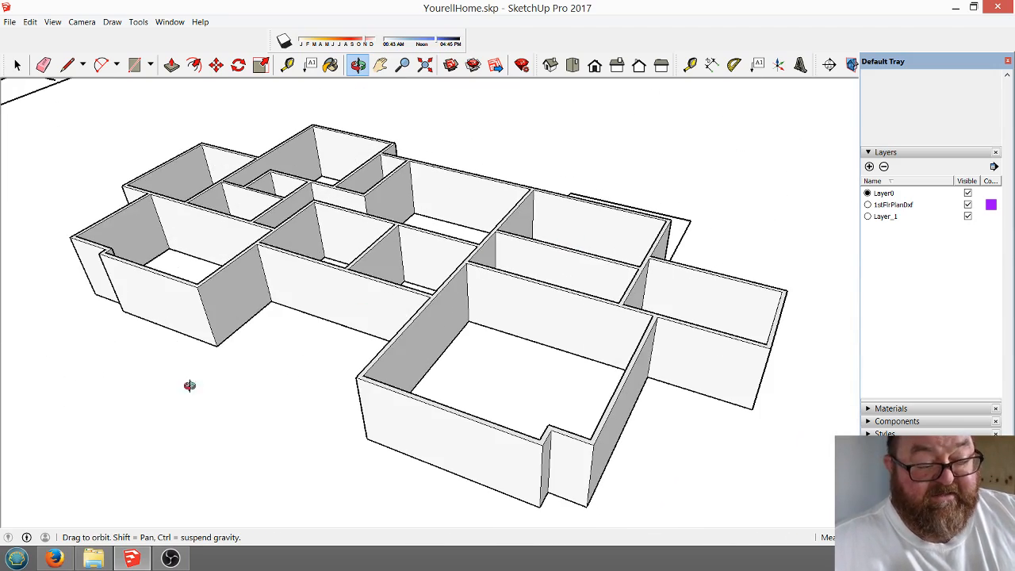
Check the YouTube live chat in Firefox and return to SketchUp to inspect the walls around the large front room.
{"action": "left_click", "coordinate": [133, 558]}
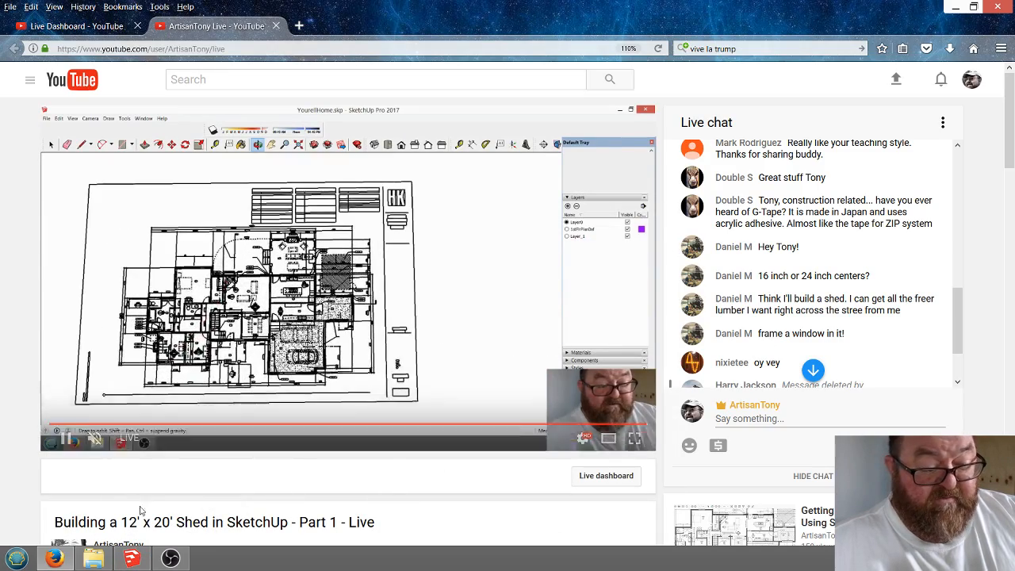
{"action": "left_click", "coordinate": [131, 558]}
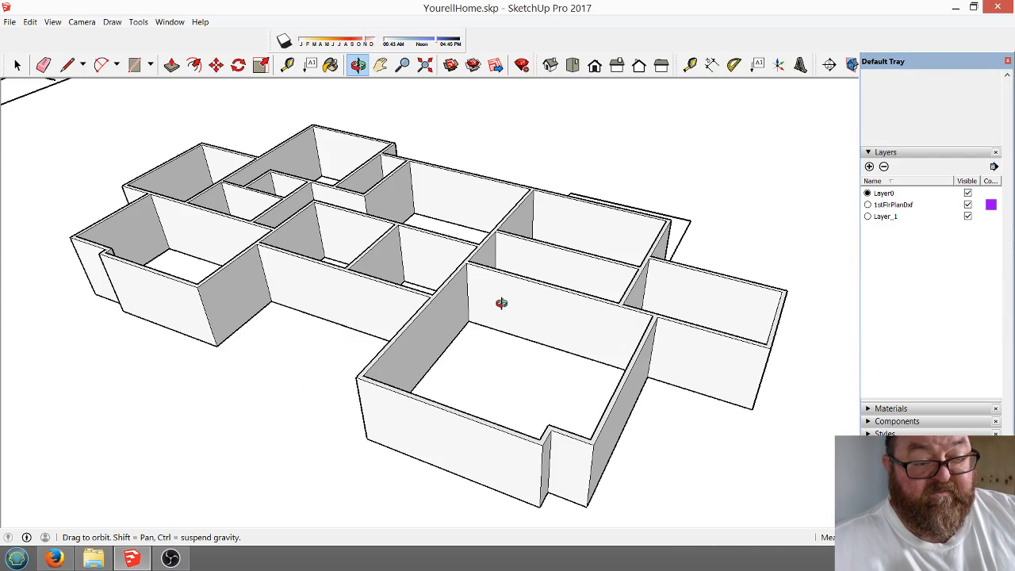
{"action": "scroll", "coordinate": [501, 303], "scroll_direction": "up", "scroll_amount": 2}
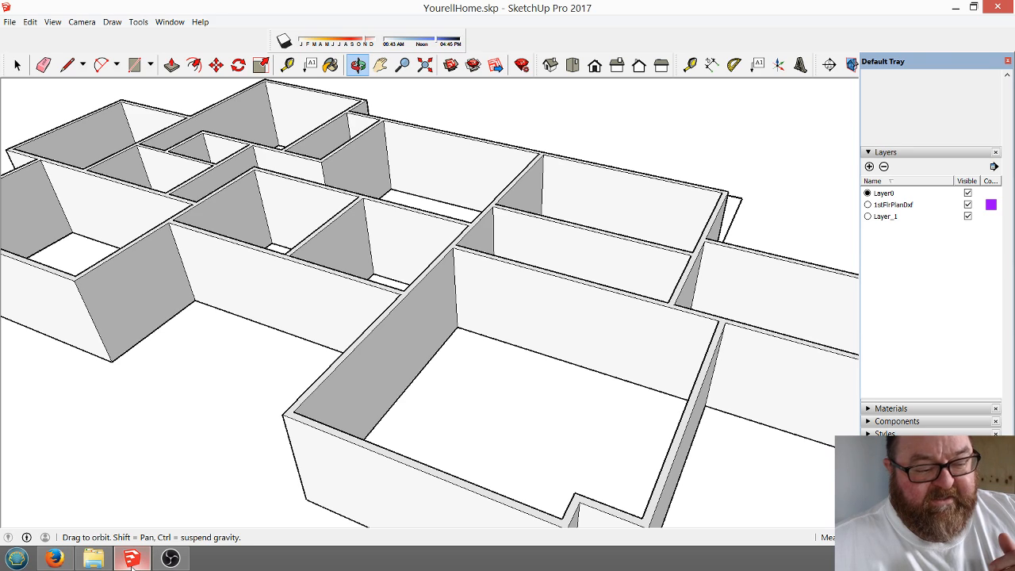
{"action": "mouse_move", "coordinate": [405, 308]}
{"action": "left_mouse_down"}
{"action": "mouse_move", "coordinate": [415, 340]}
{"action": "mouse_move", "coordinate": [418, 308]}
{"action": "left_mouse_up"}
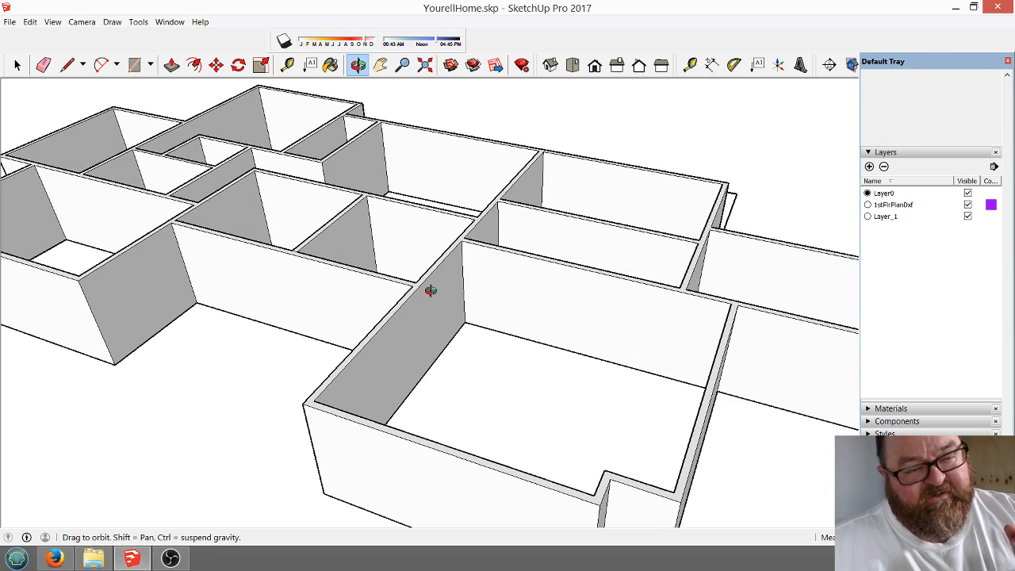
{"action": "mouse_move", "coordinate": [456, 270]}
{"action": "left_mouse_down"}
{"action": "mouse_move", "coordinate": [378, 256]}
{"action": "mouse_move", "coordinate": [460, 274]}
{"action": "left_mouse_up"}
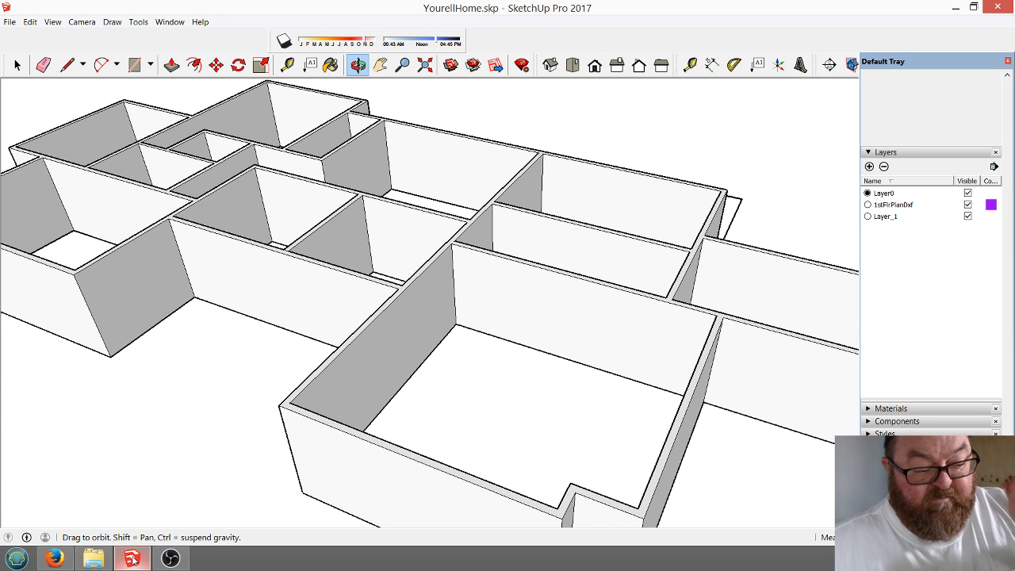
Read the newest live chat messages on the YouTube stream page in Firefox and bring up the OBS streaming window.
{"action": "left_click", "coordinate": [66, 561]}
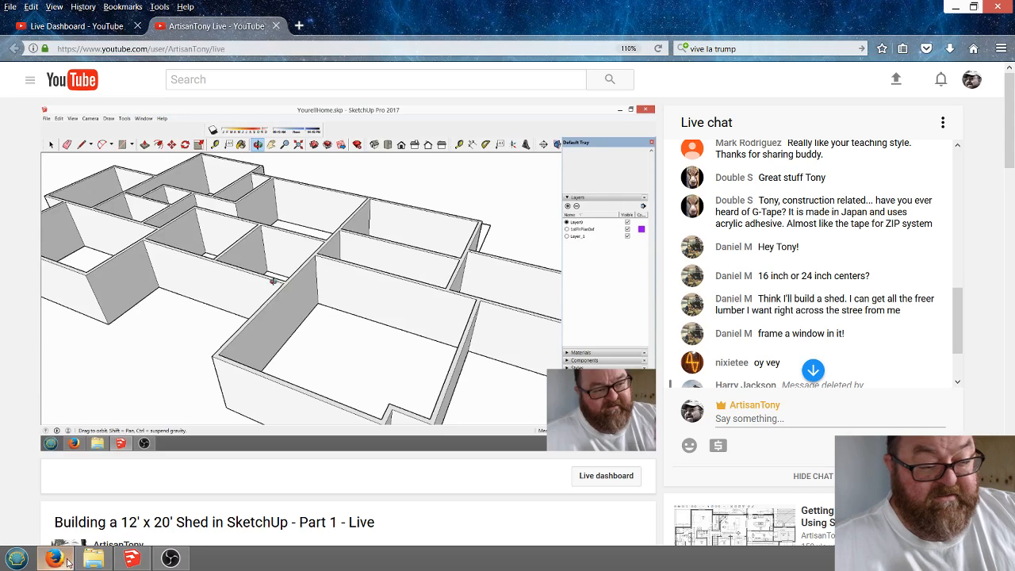
{"action": "scroll", "coordinate": [955, 186], "scroll_direction": "down", "scroll_amount": 3}
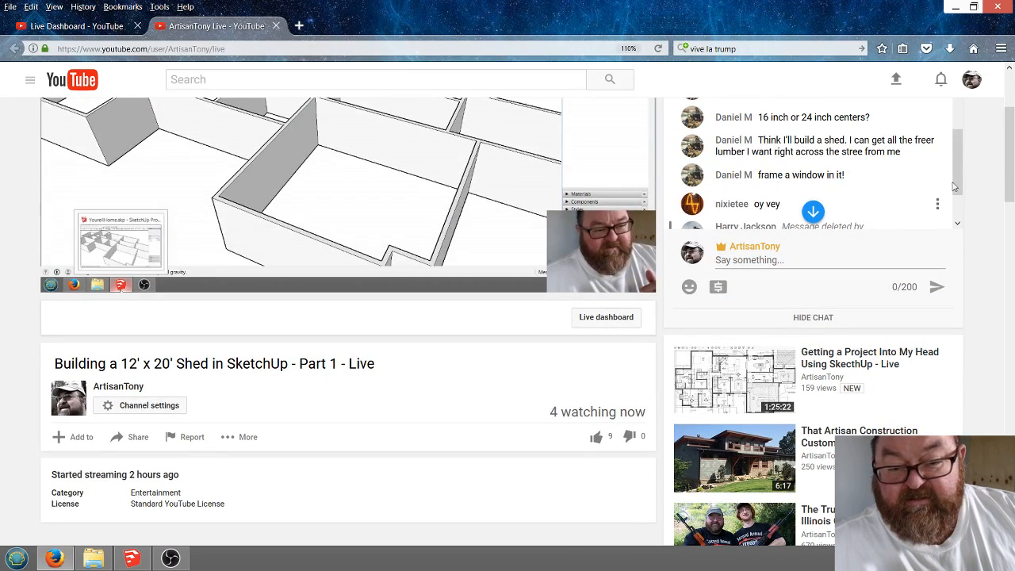
{"action": "scroll", "coordinate": [955, 186], "scroll_direction": "down", "scroll_amount": 2}
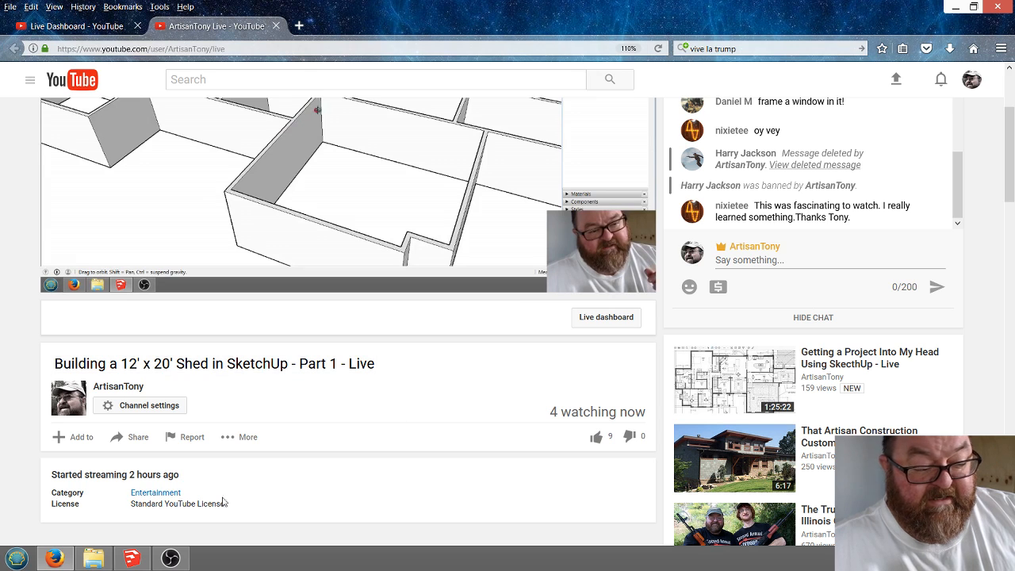
{"action": "left_click", "coordinate": [171, 558]}
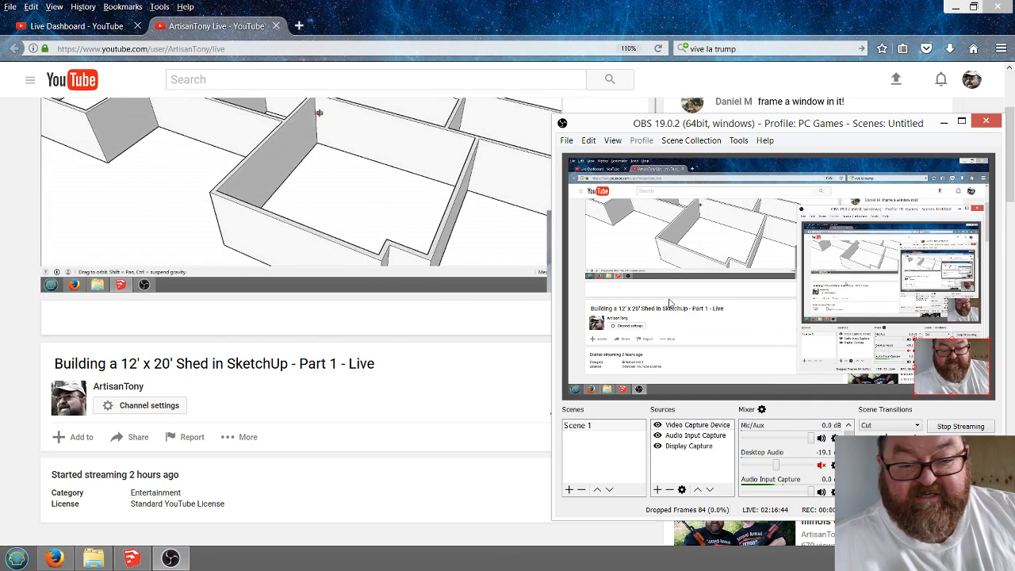